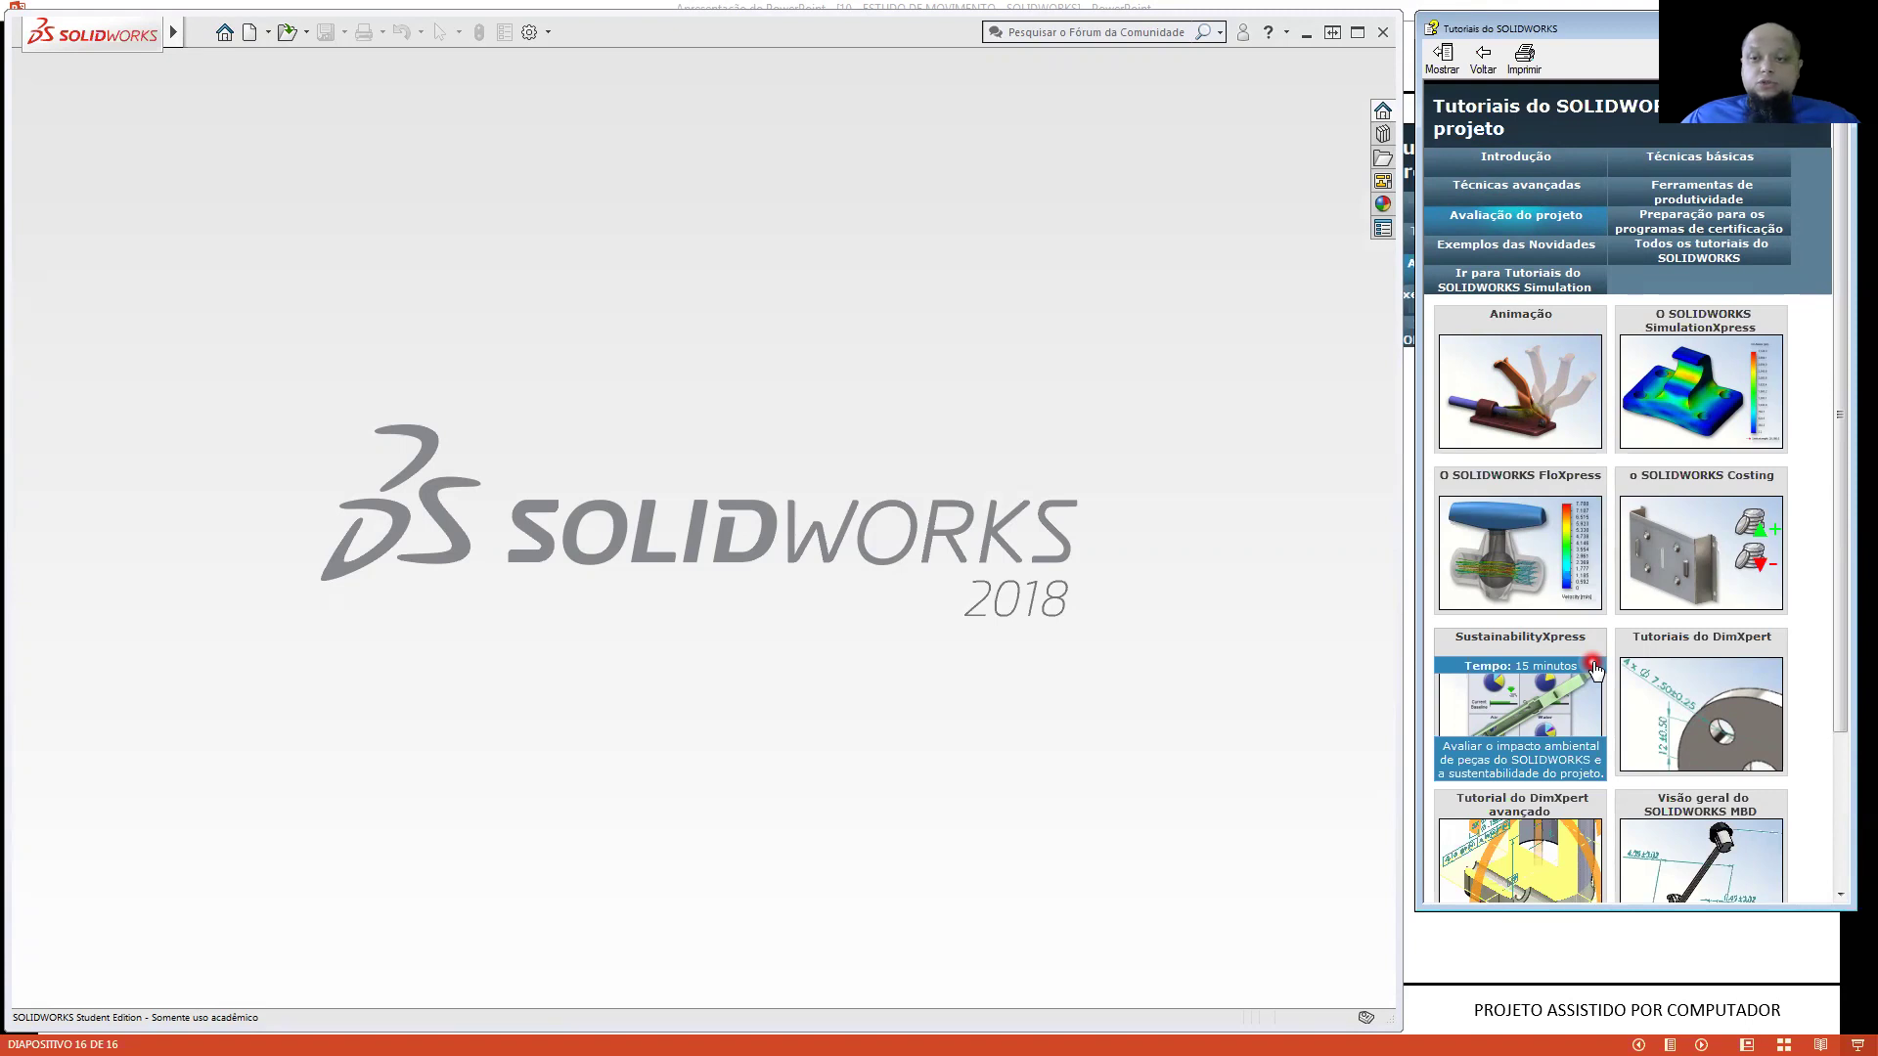
Step: Look through the project evaluation tutorials and open the Animação tutorial
mouse_move(1649, 700)
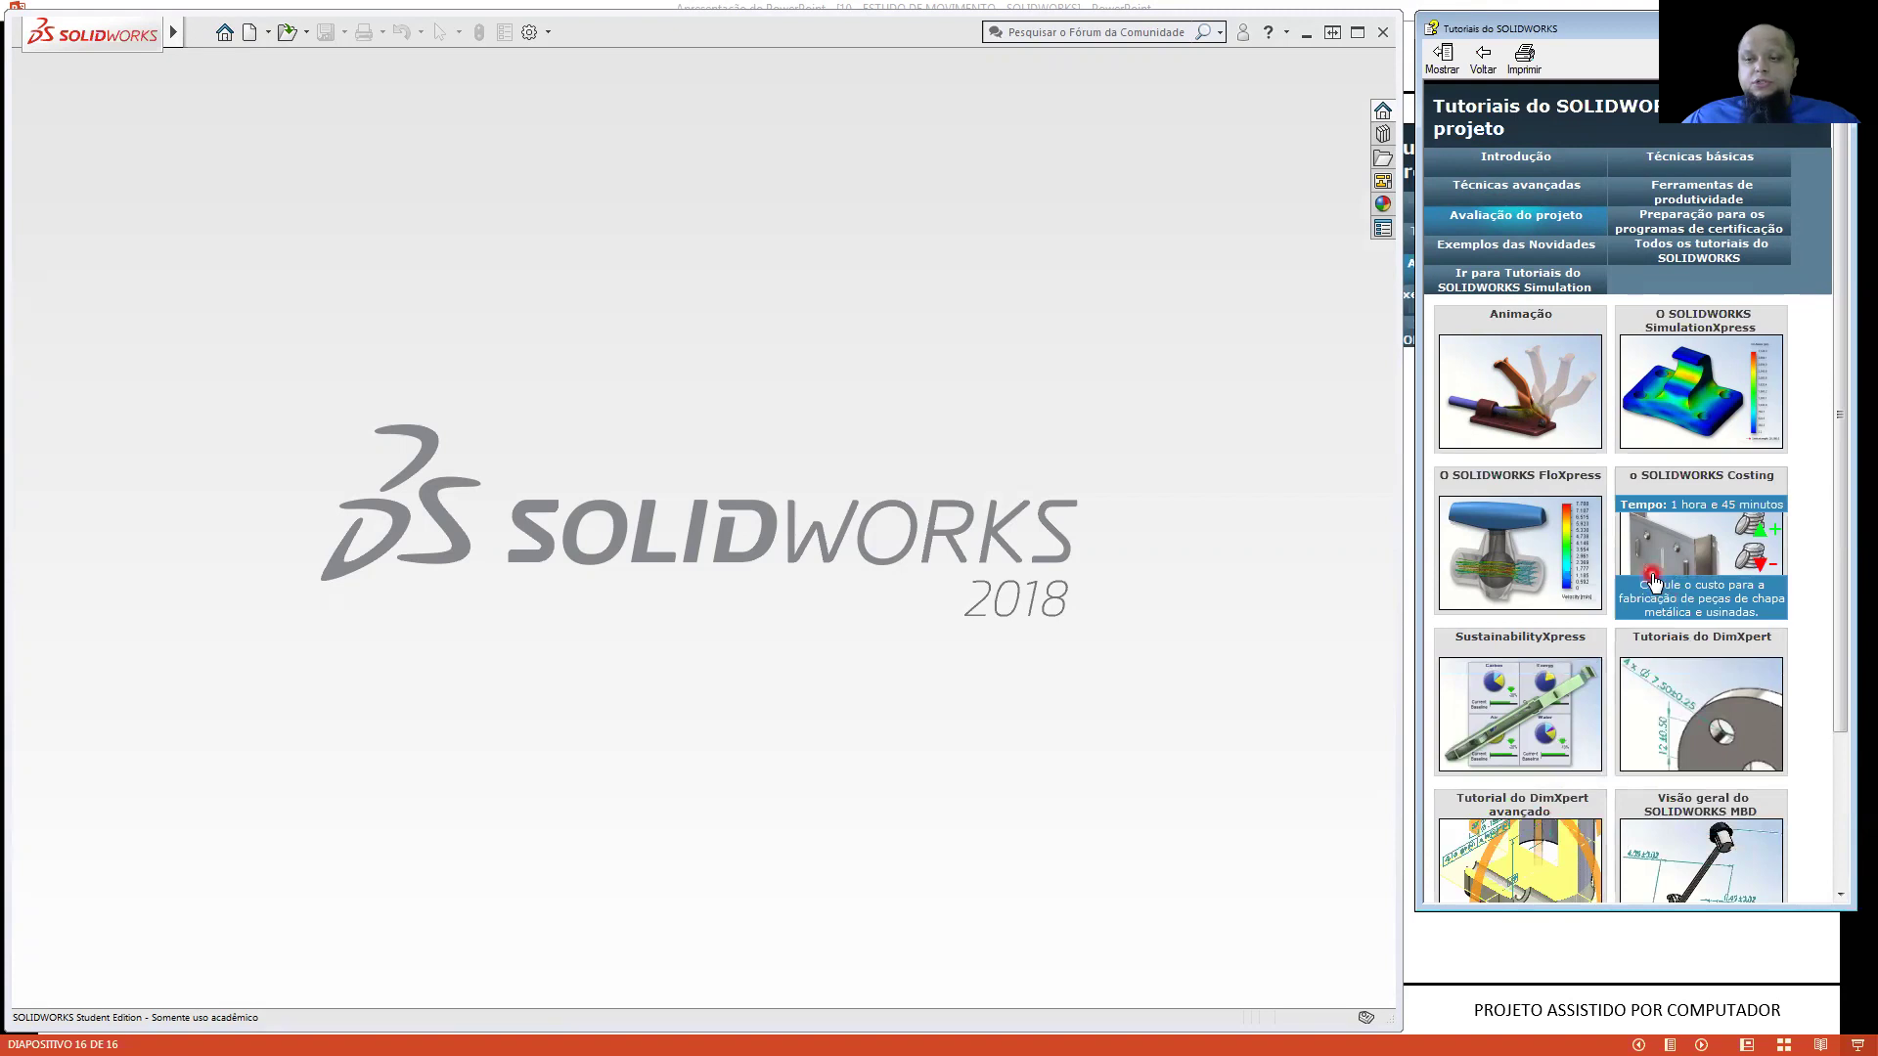
scroll(1683, 582, "down", 1)
scroll(1732, 596, "down", 1)
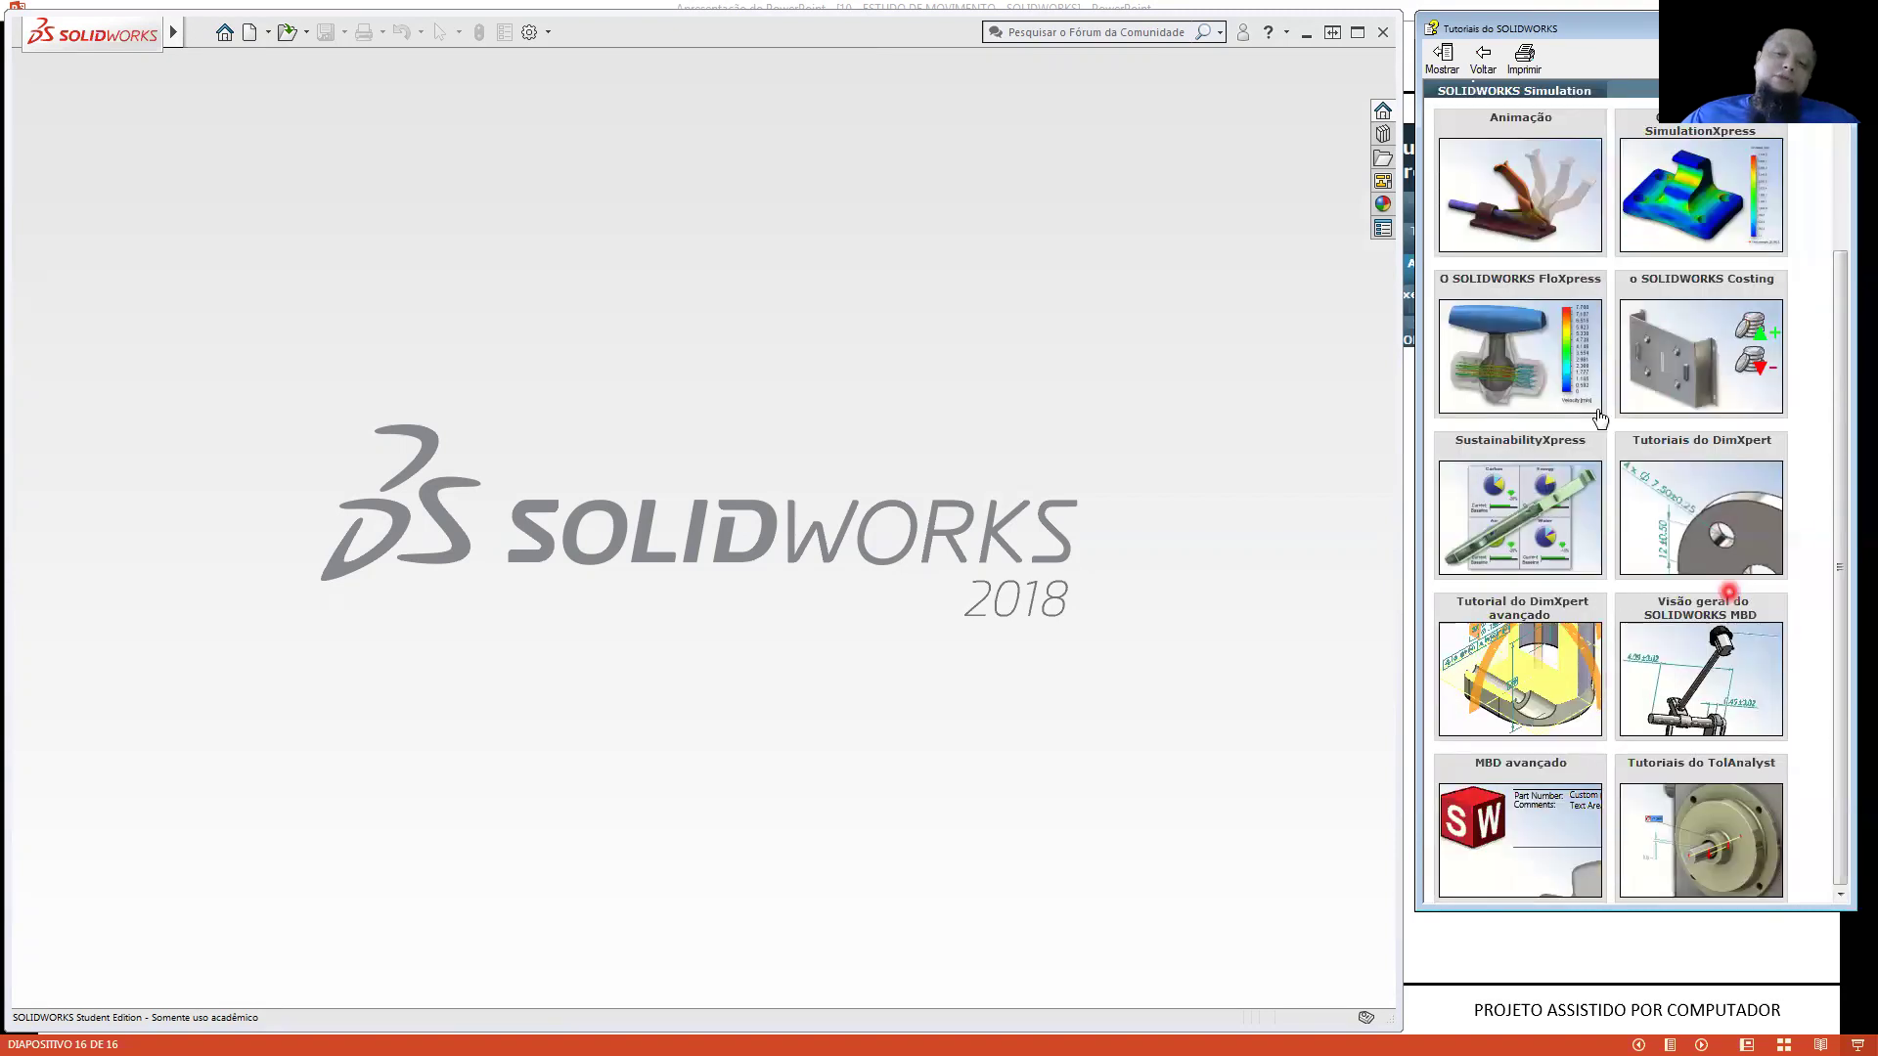
scroll(1554, 433, "up", 2)
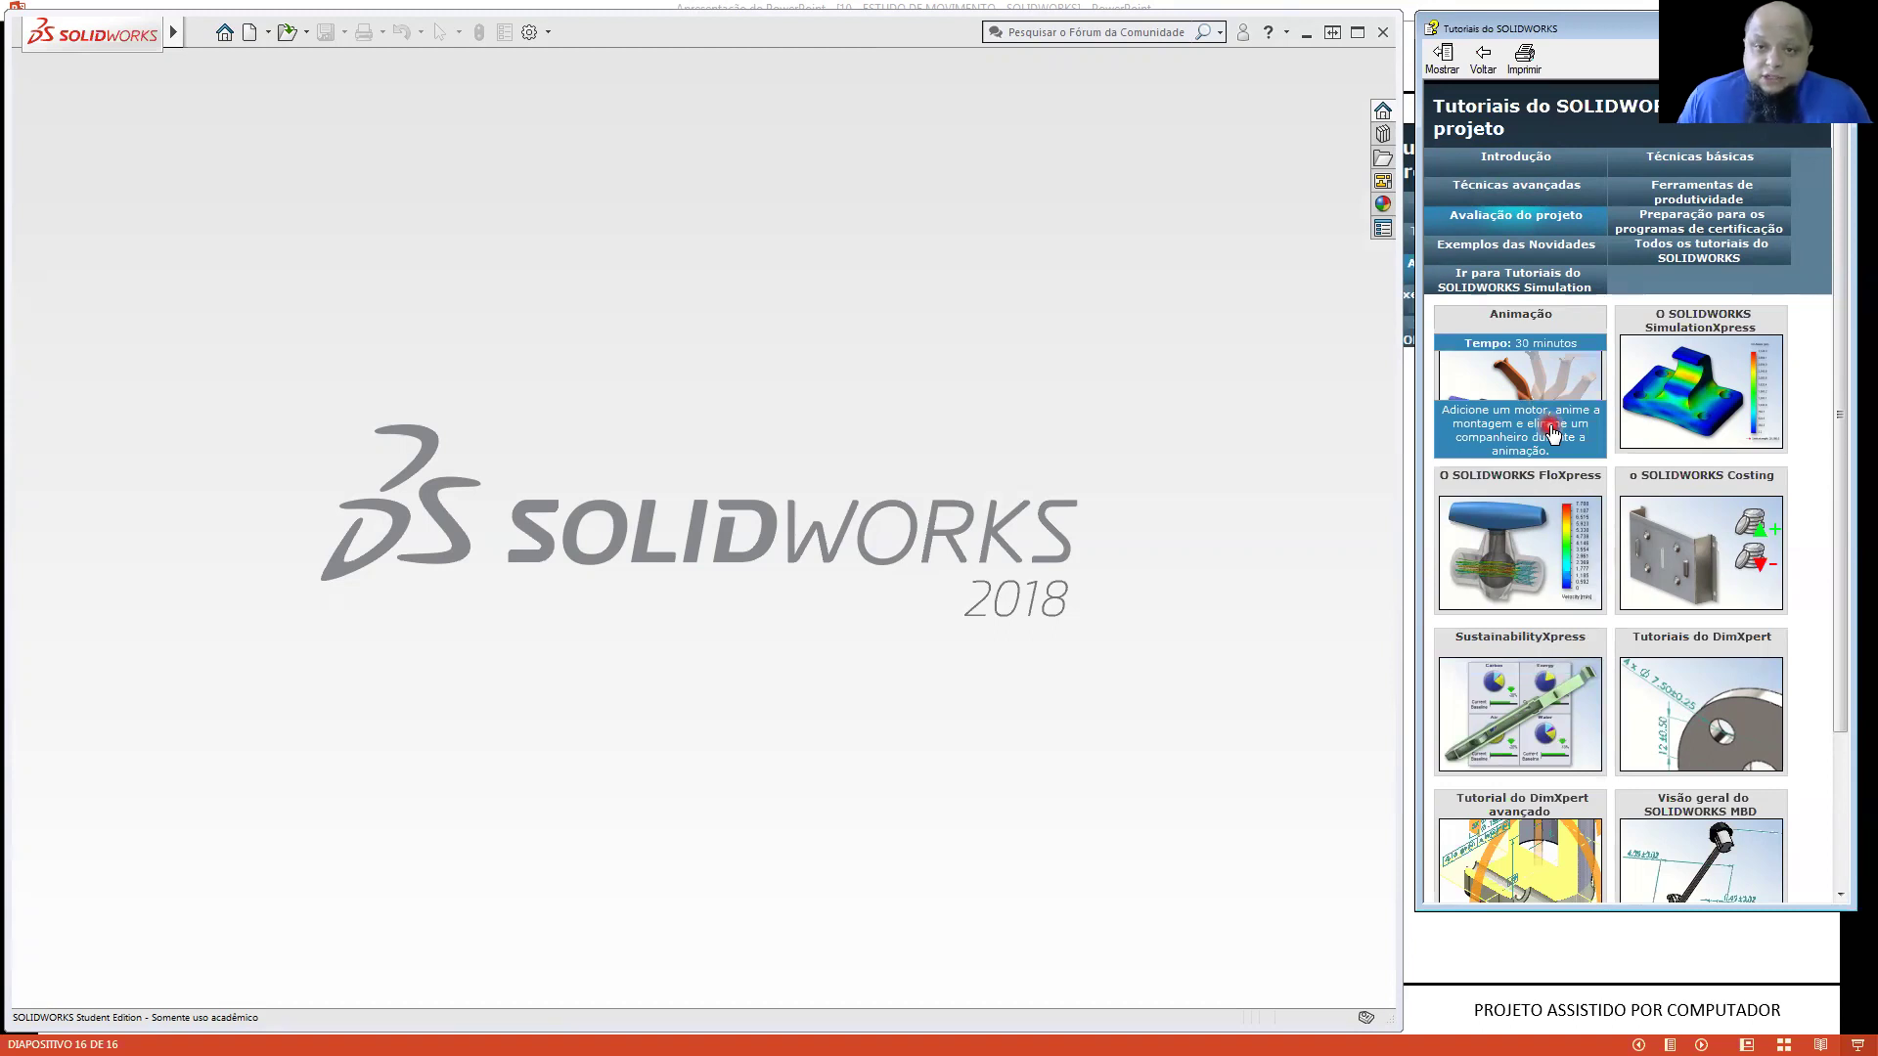
left_click(1487, 384)
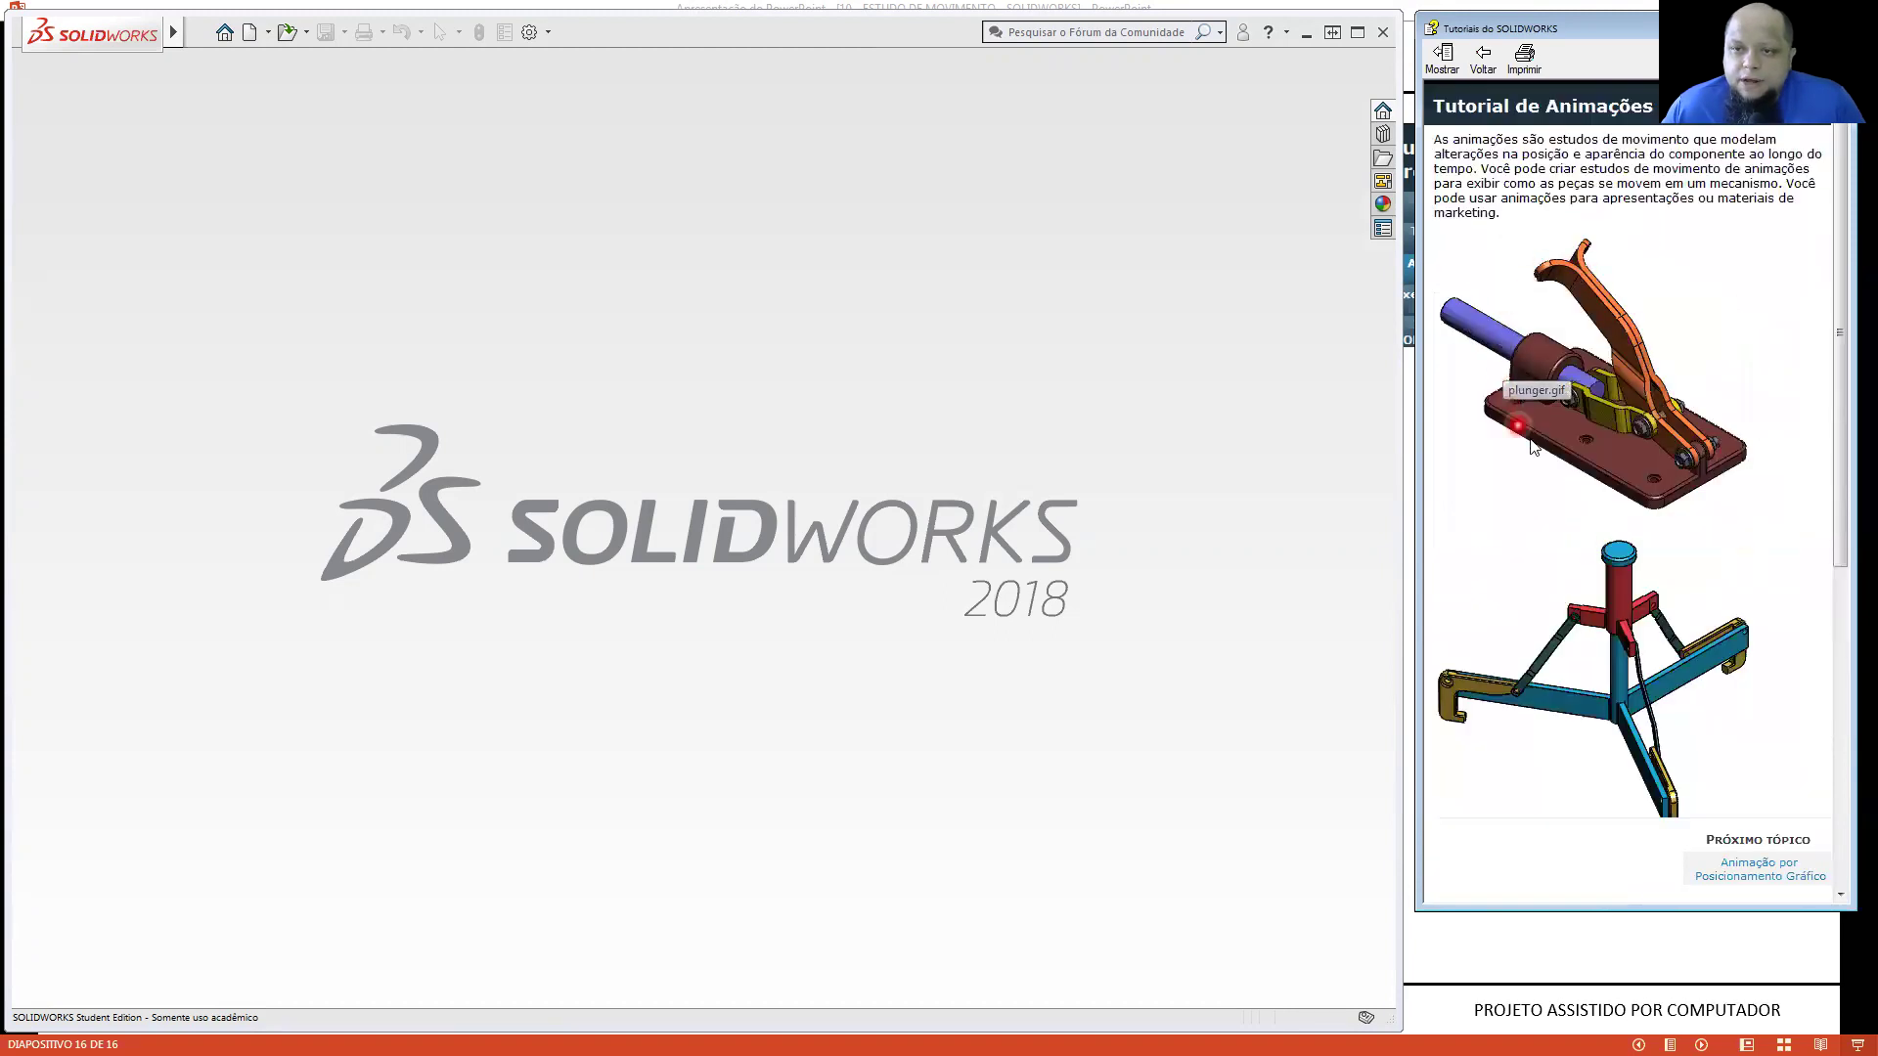
Step: Go through the Animação por Posicionamento Gráfico lesson to its first topic and open the plunger.sldasm sample assembly
scroll(1683, 545, "down", 2)
scroll(1680, 706, "down", 7)
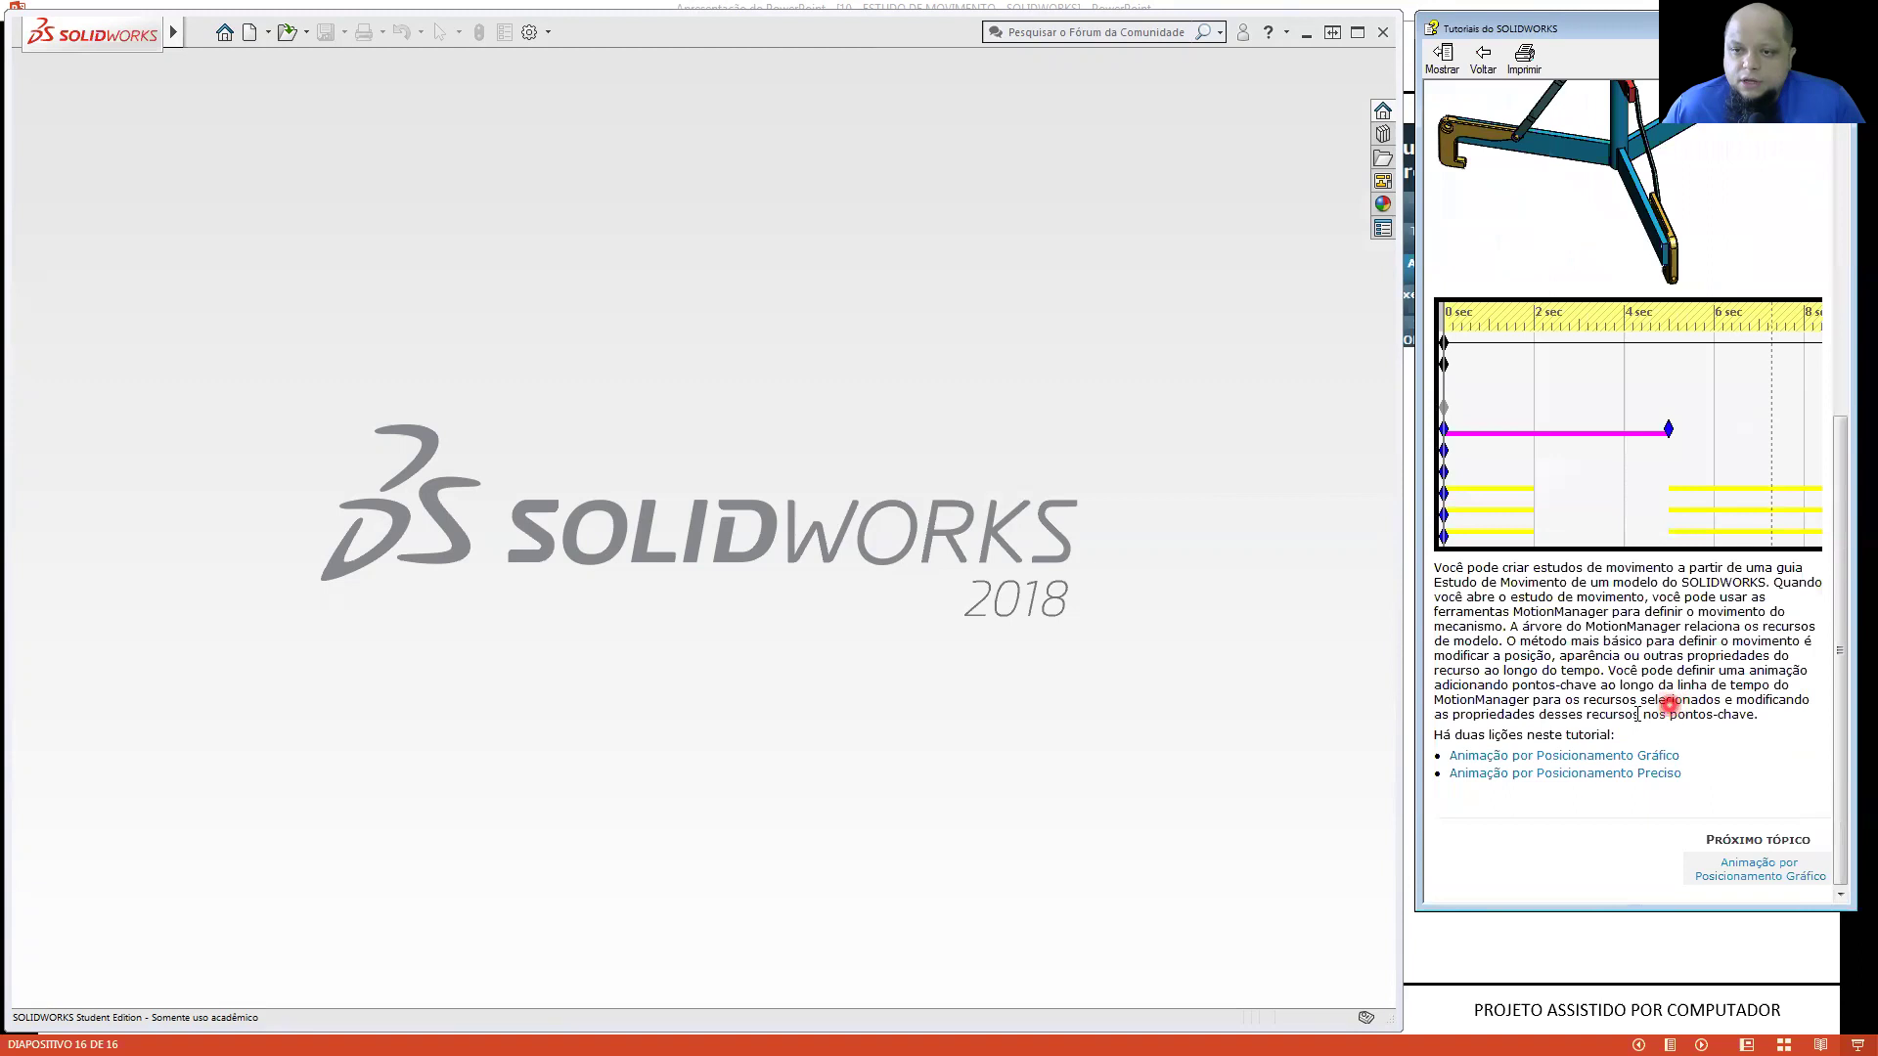
left_click(1565, 758)
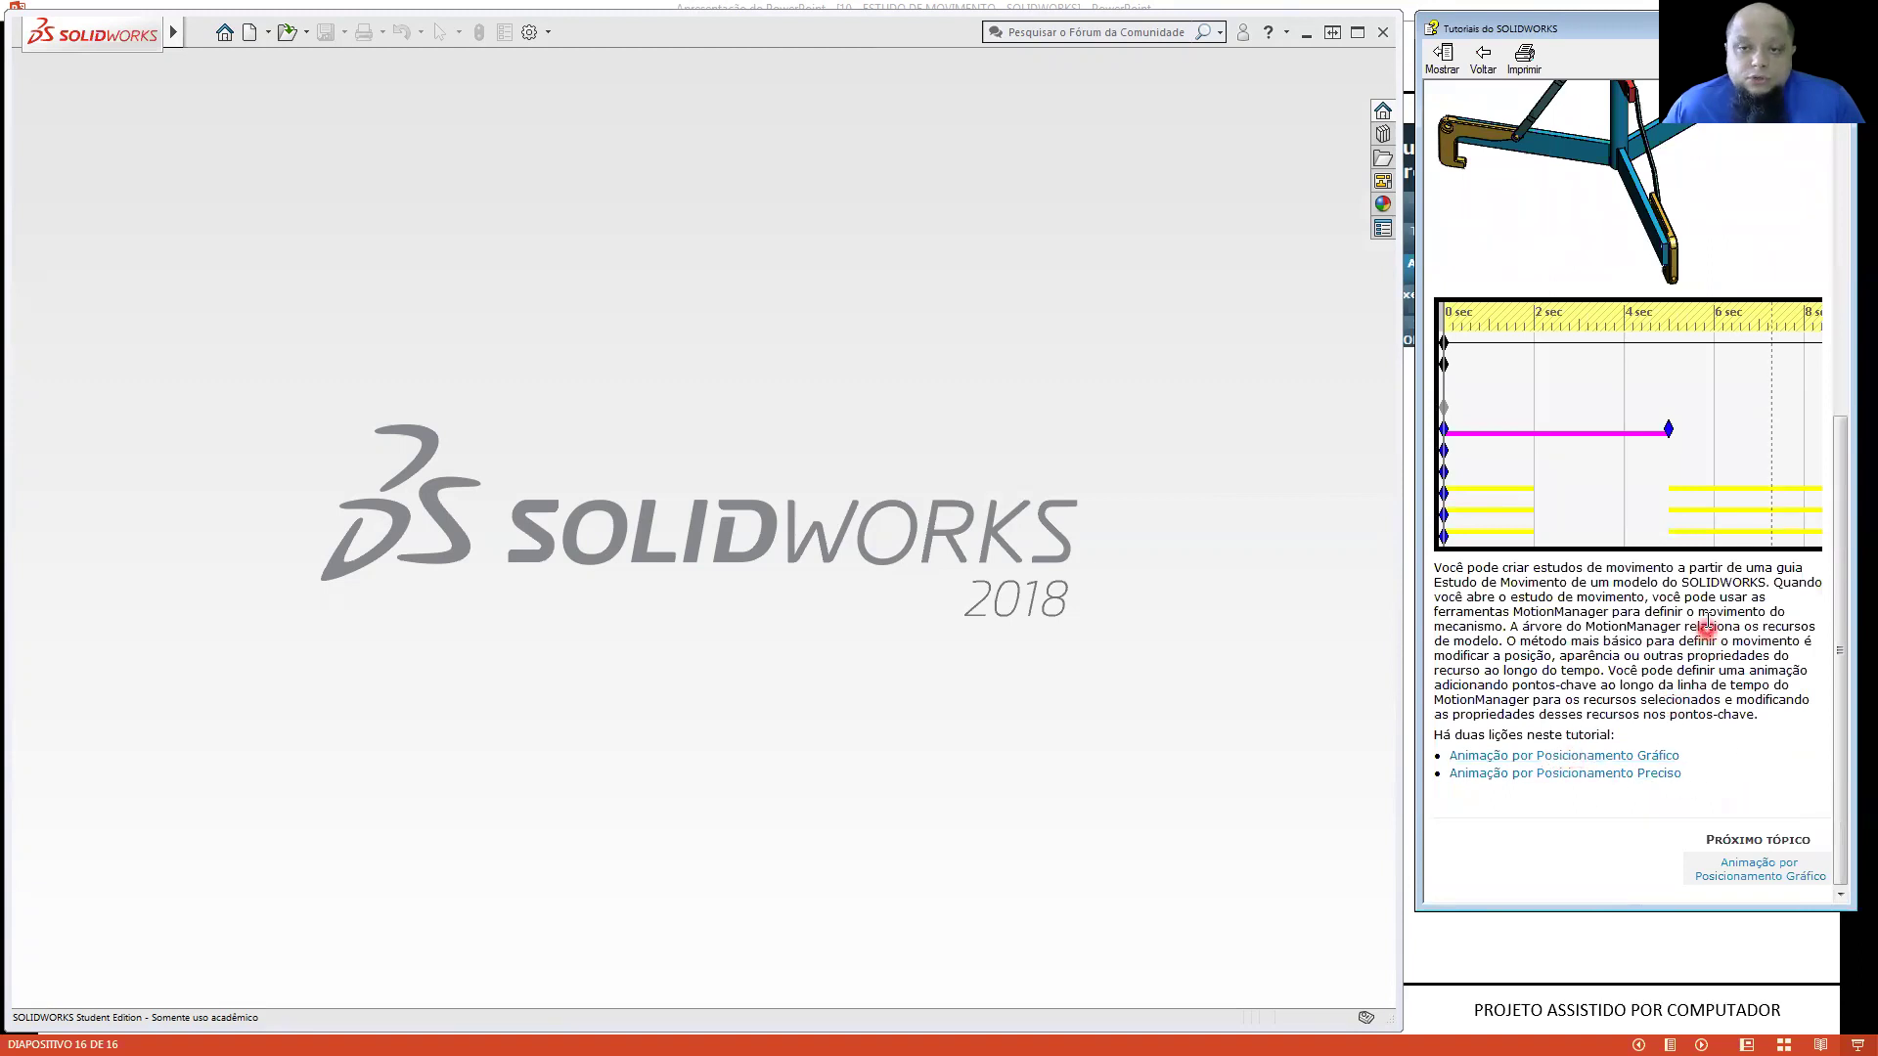
left_click(1754, 868)
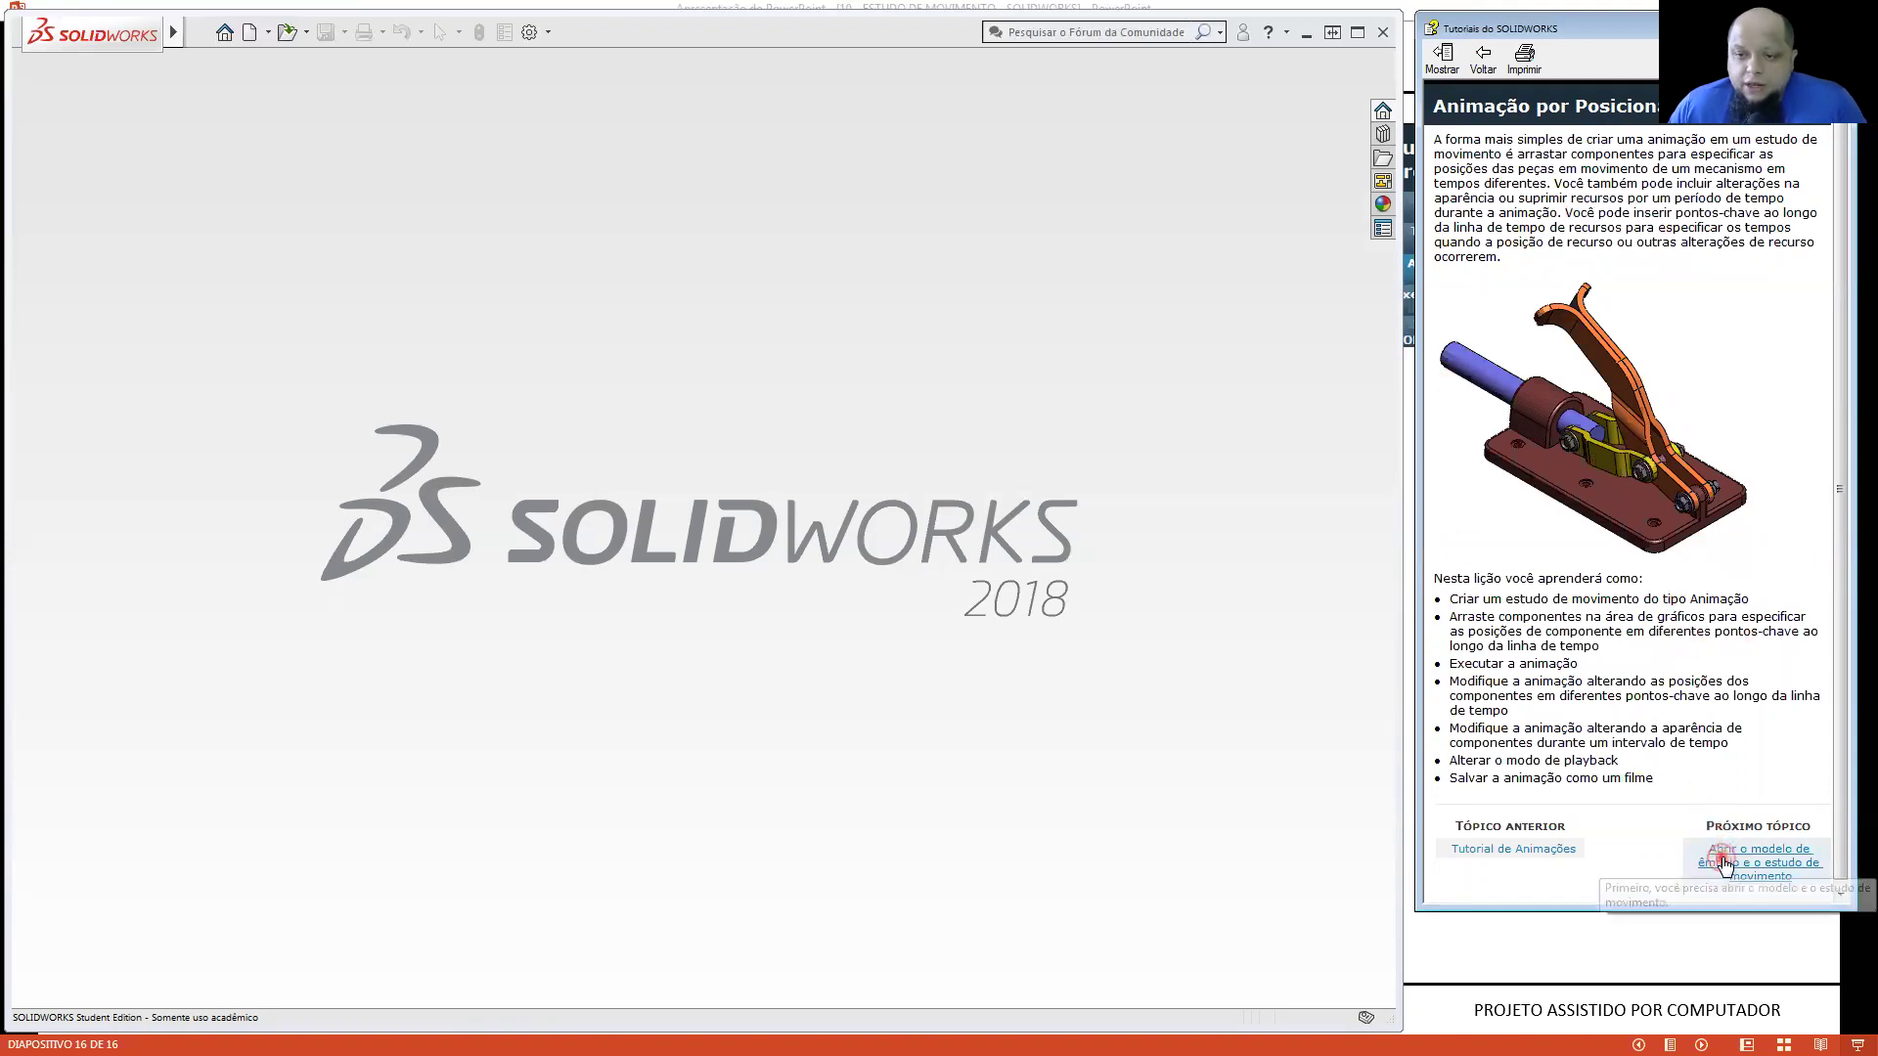
left_click(1759, 857)
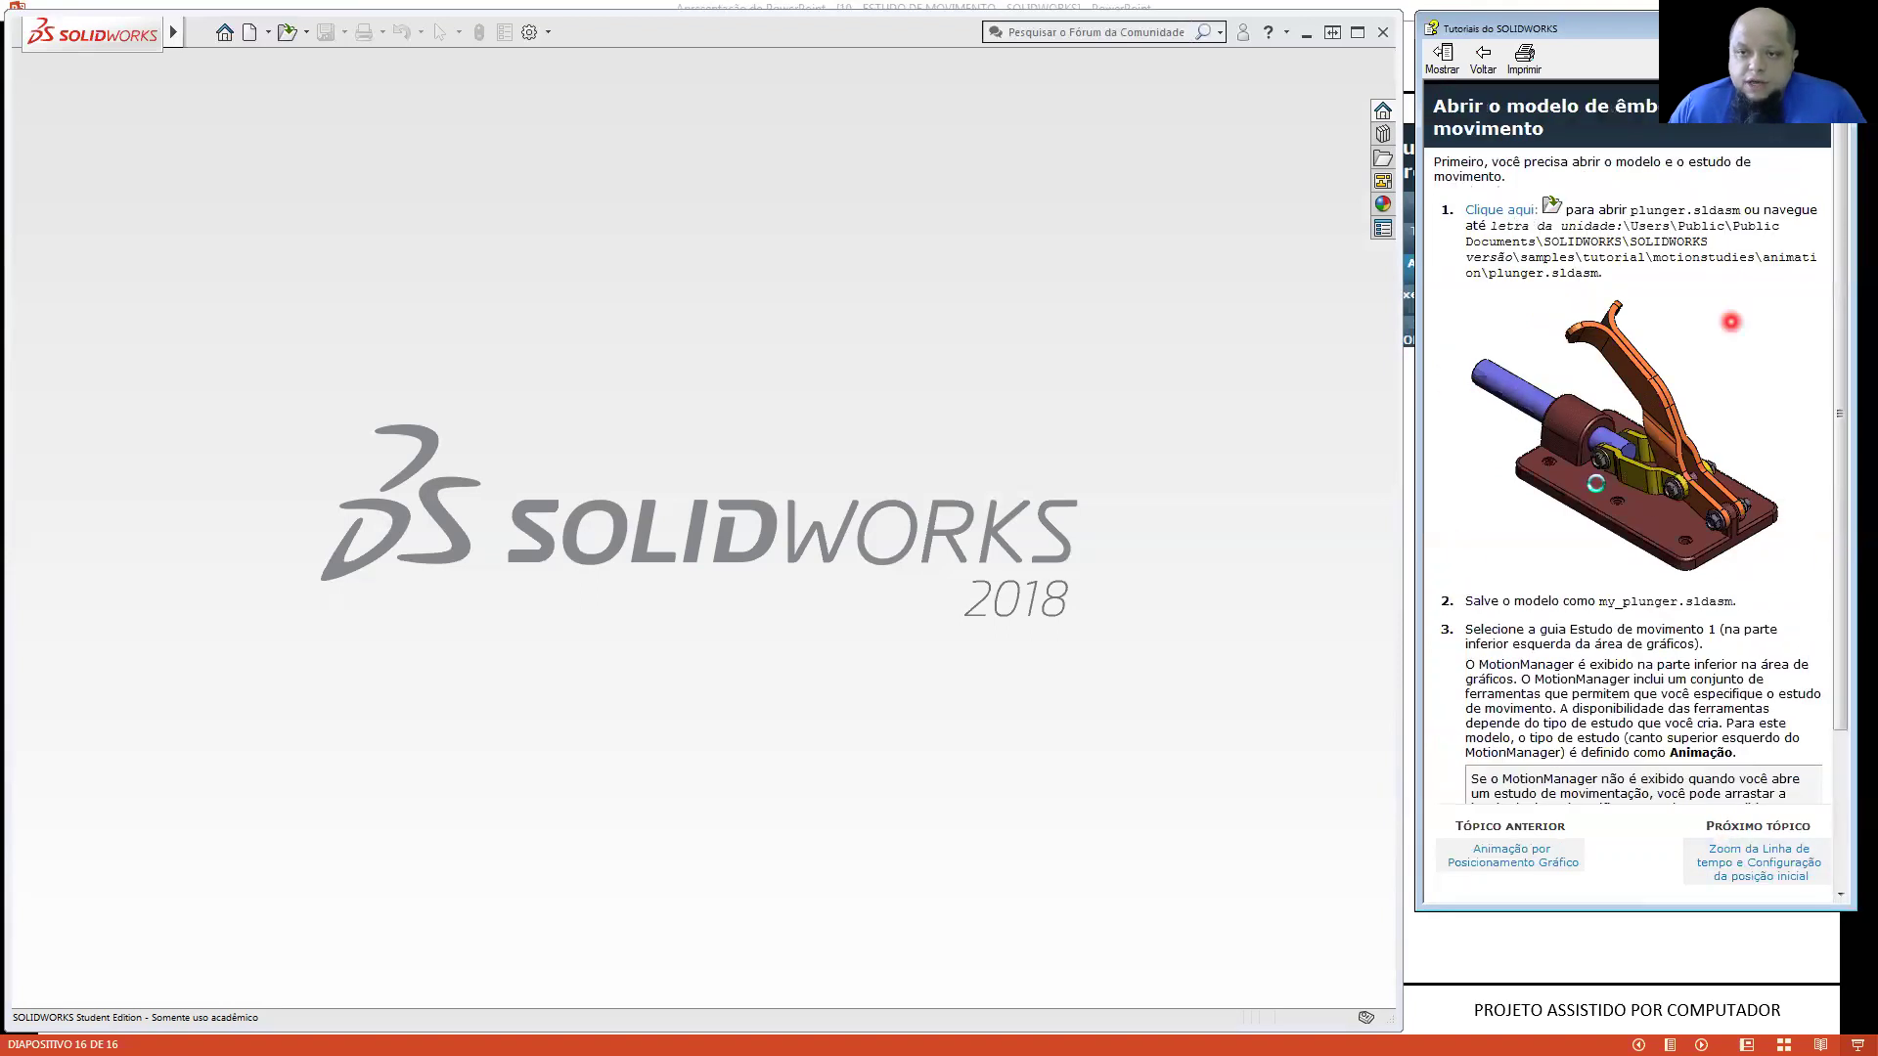
left_click(973, 580)
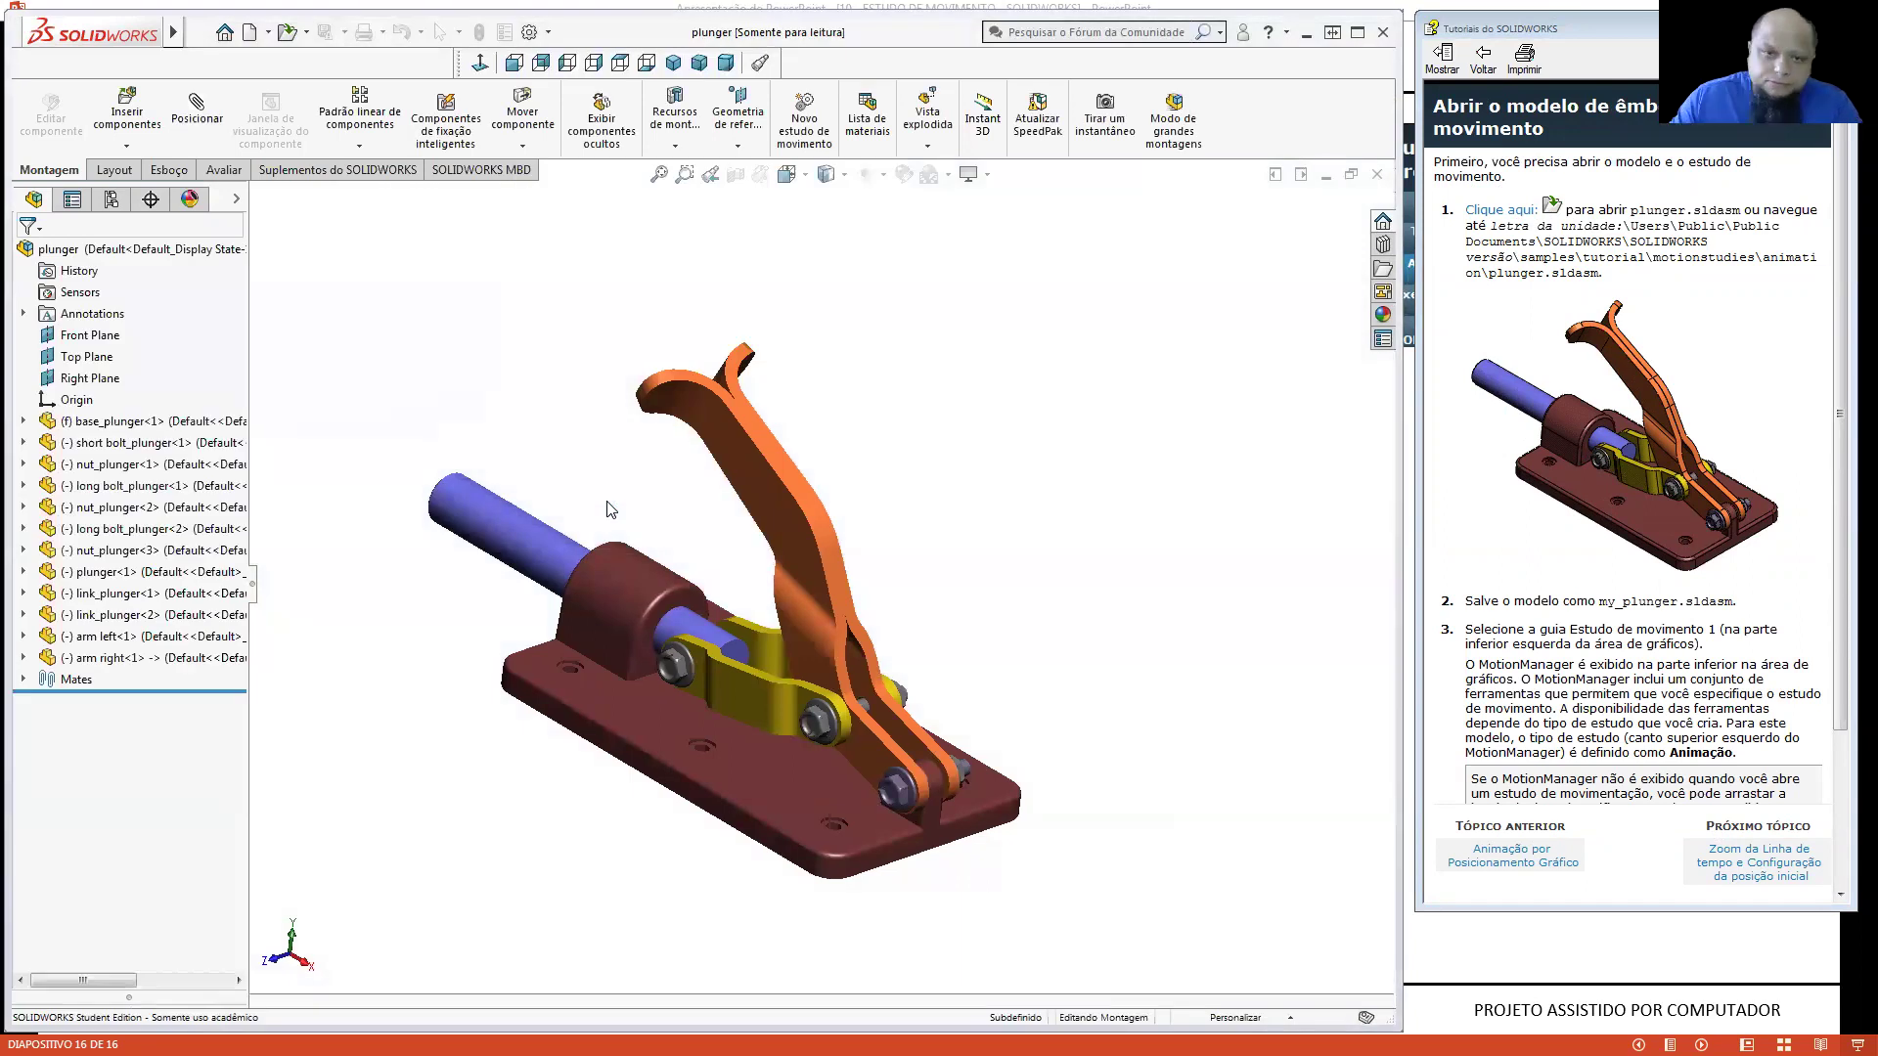
Step: Swing the orange lever arm over to the far side of the base and back towards the plunger
middle_click_drag(644, 564, 690, 578)
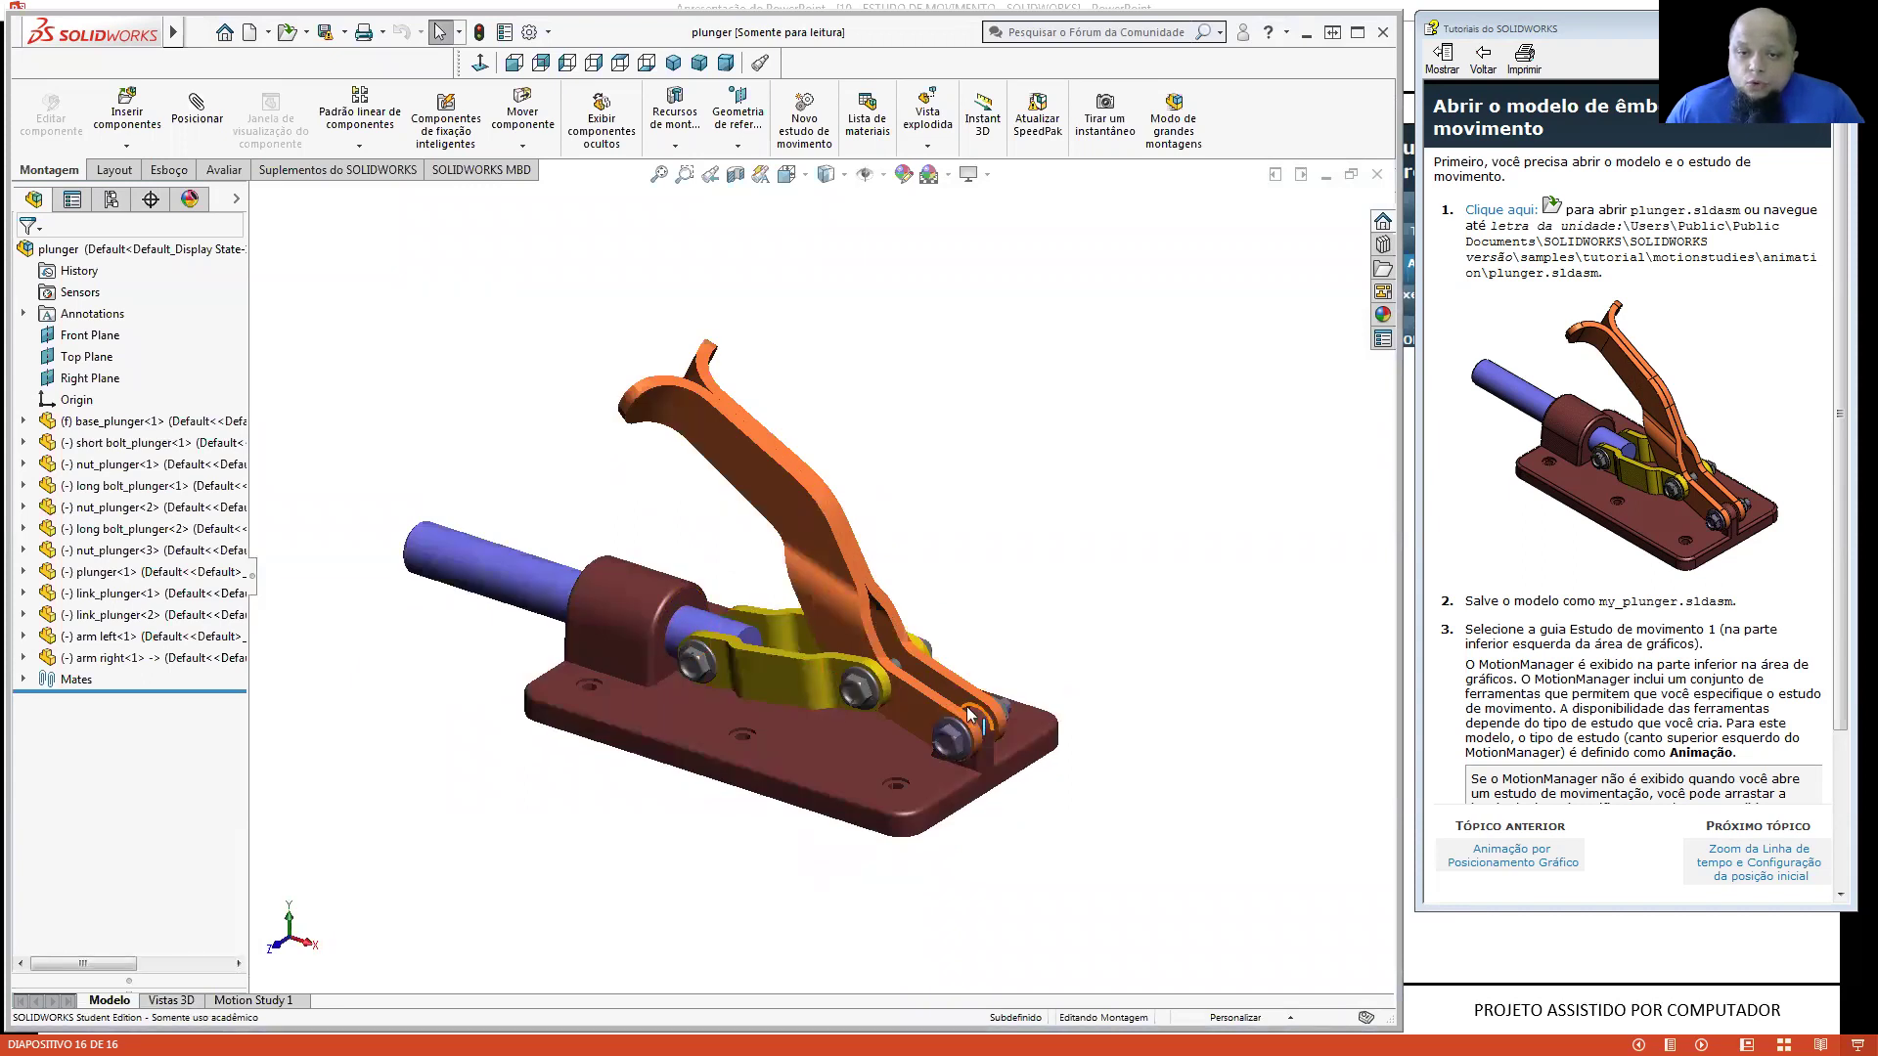
scroll(851, 548, "up", 3)
middle_click_drag(854, 546, 841, 666)
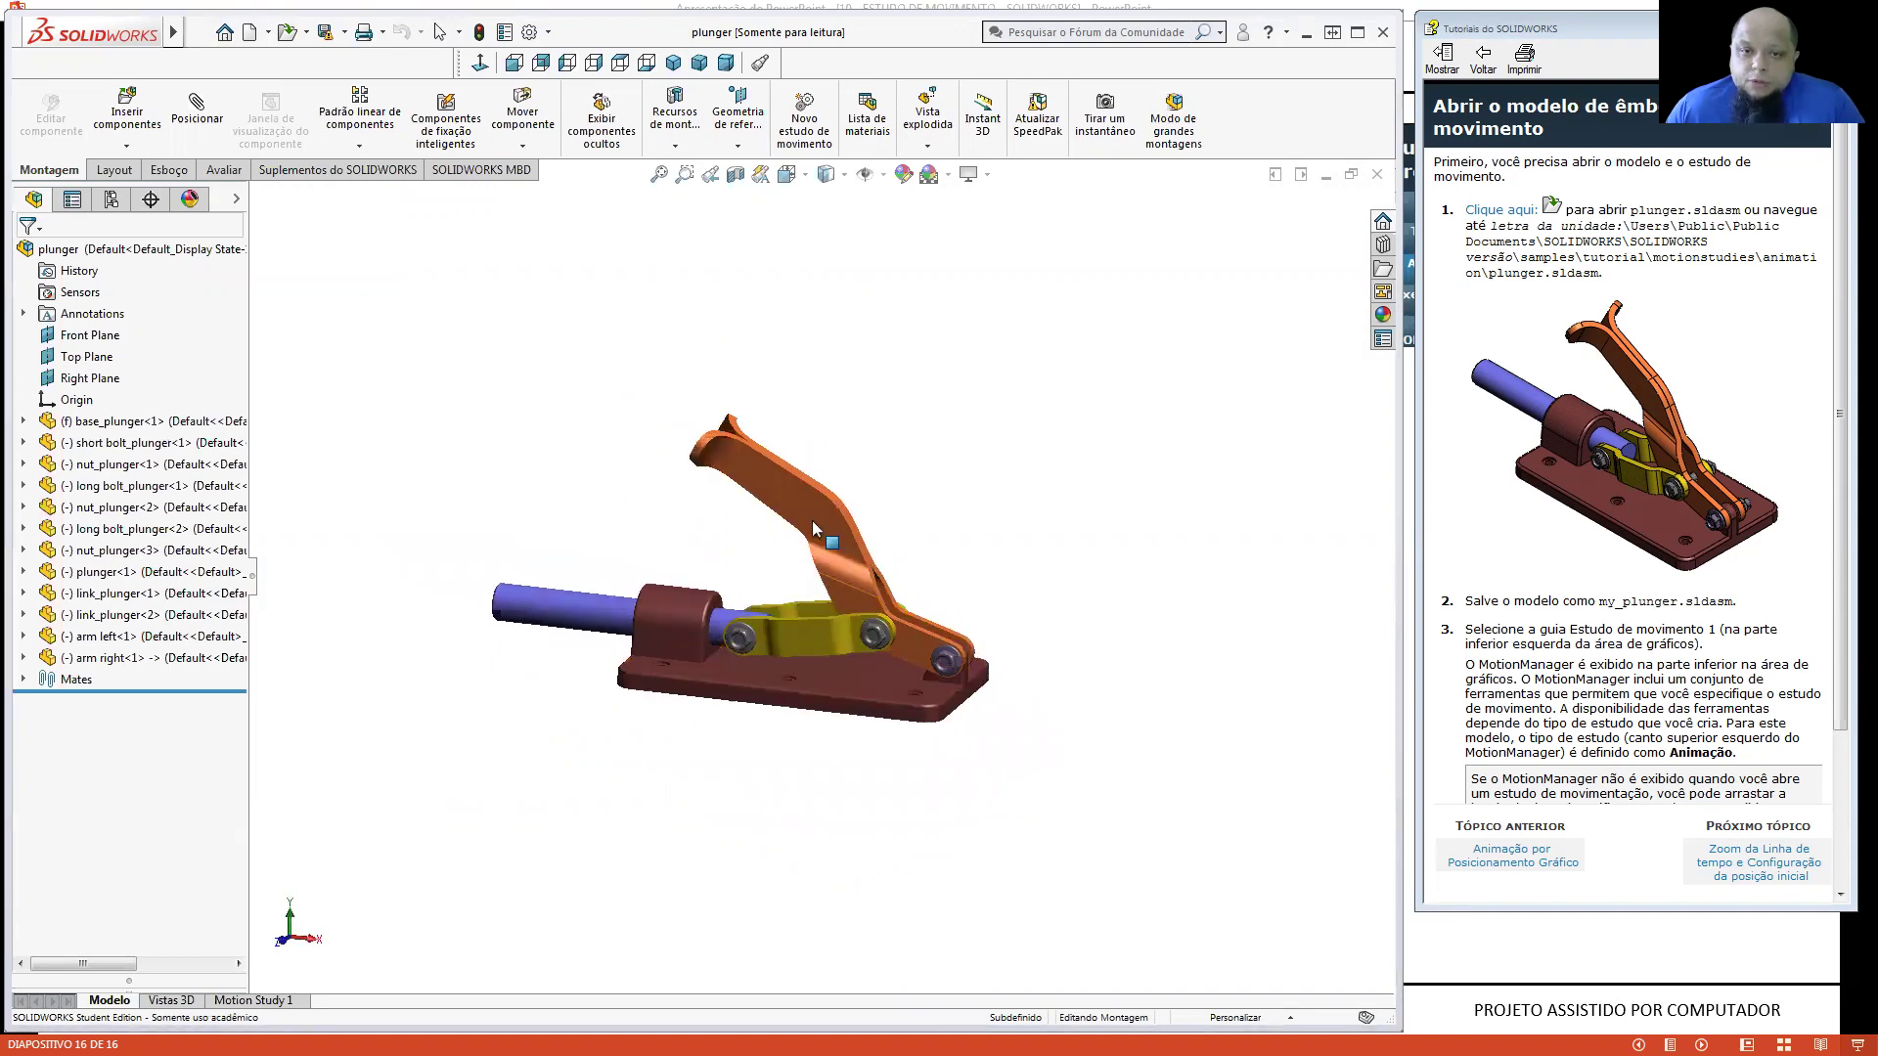
left_click_drag(739, 474, 1121, 529)
left_click(1120, 447)
key("Escape")
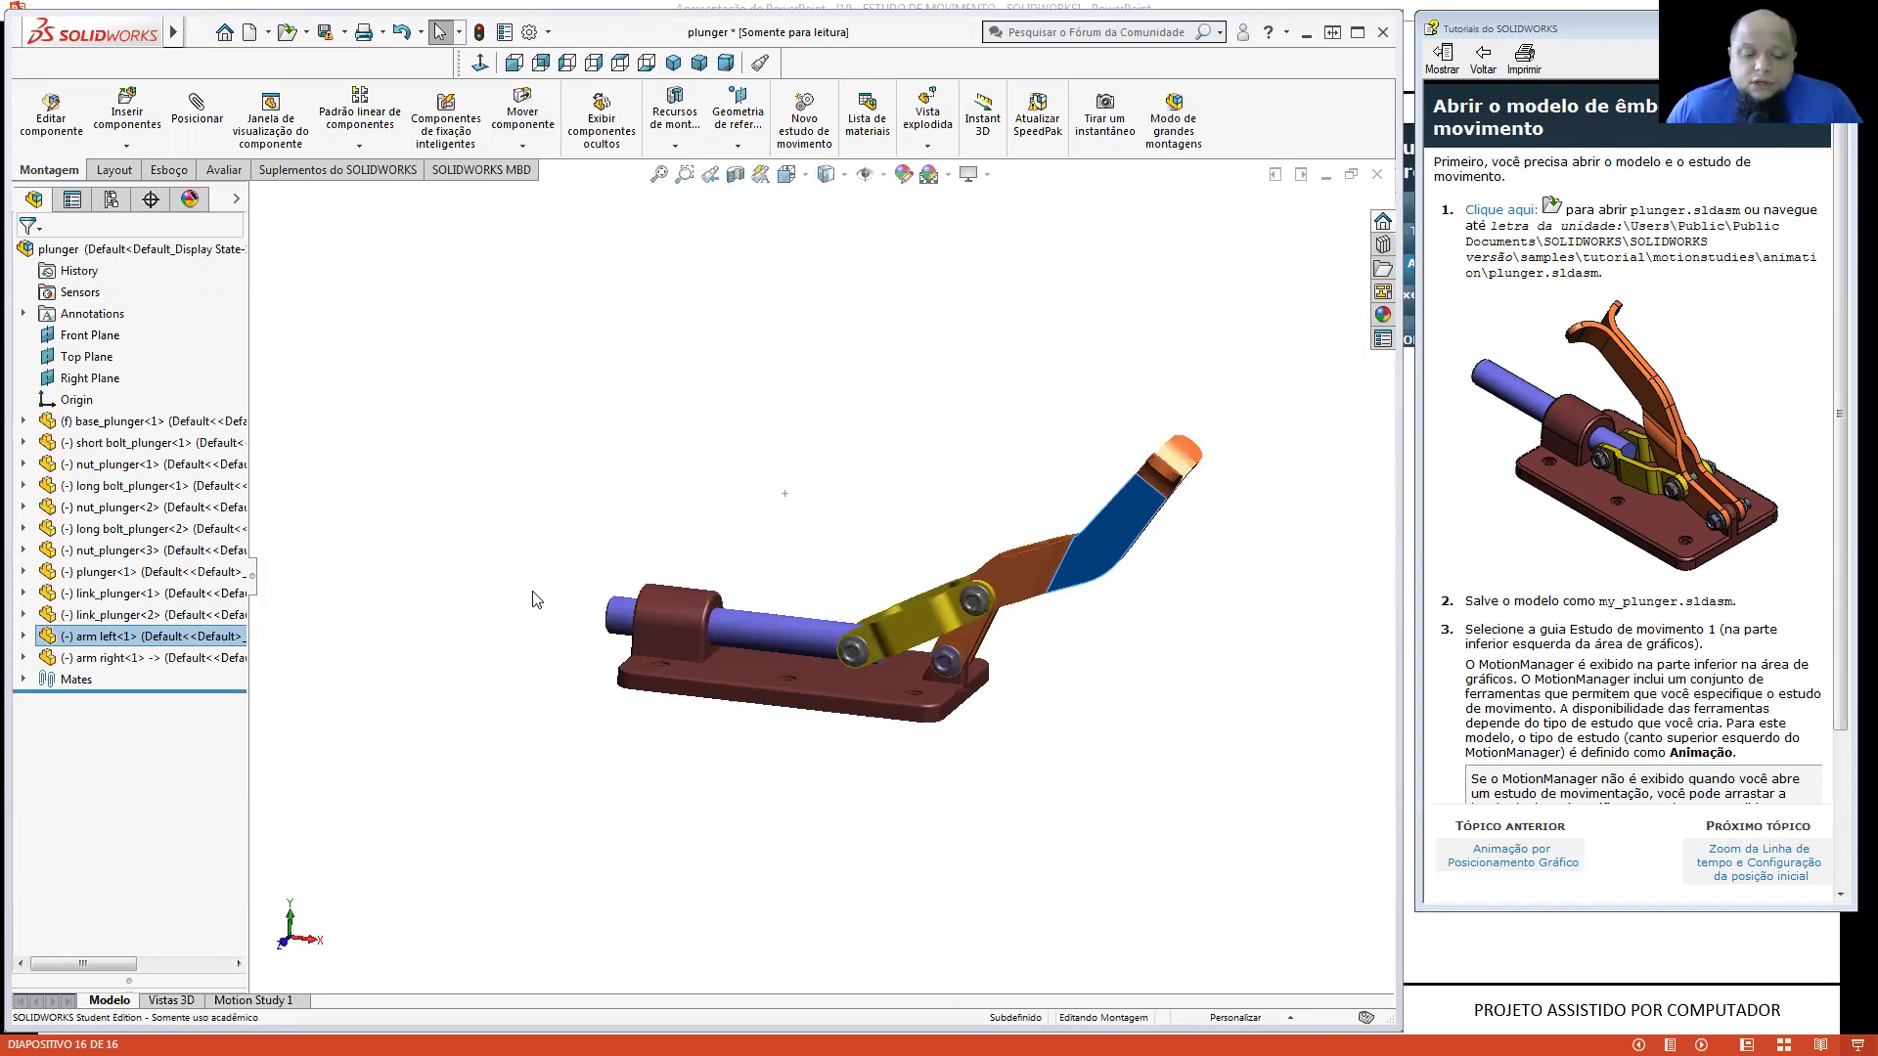
left_click_drag(1139, 526, 778, 574)
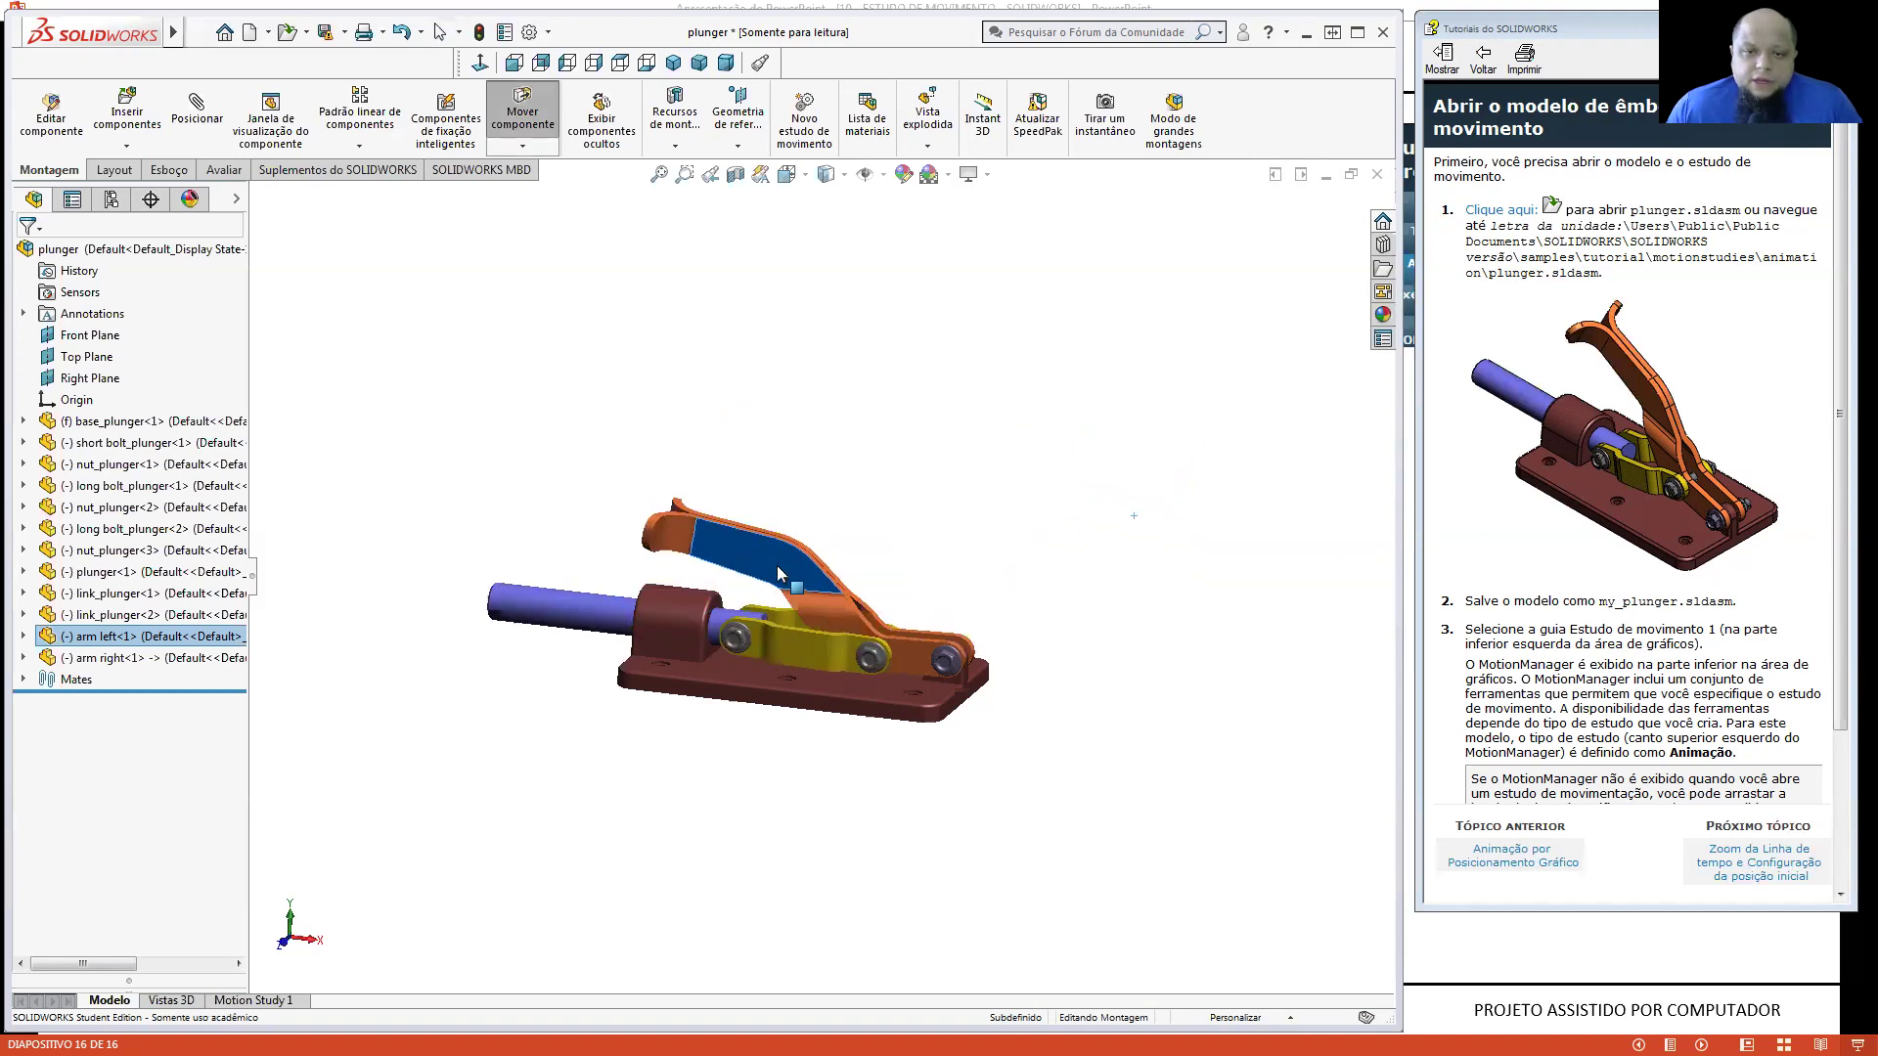
key("Escape")
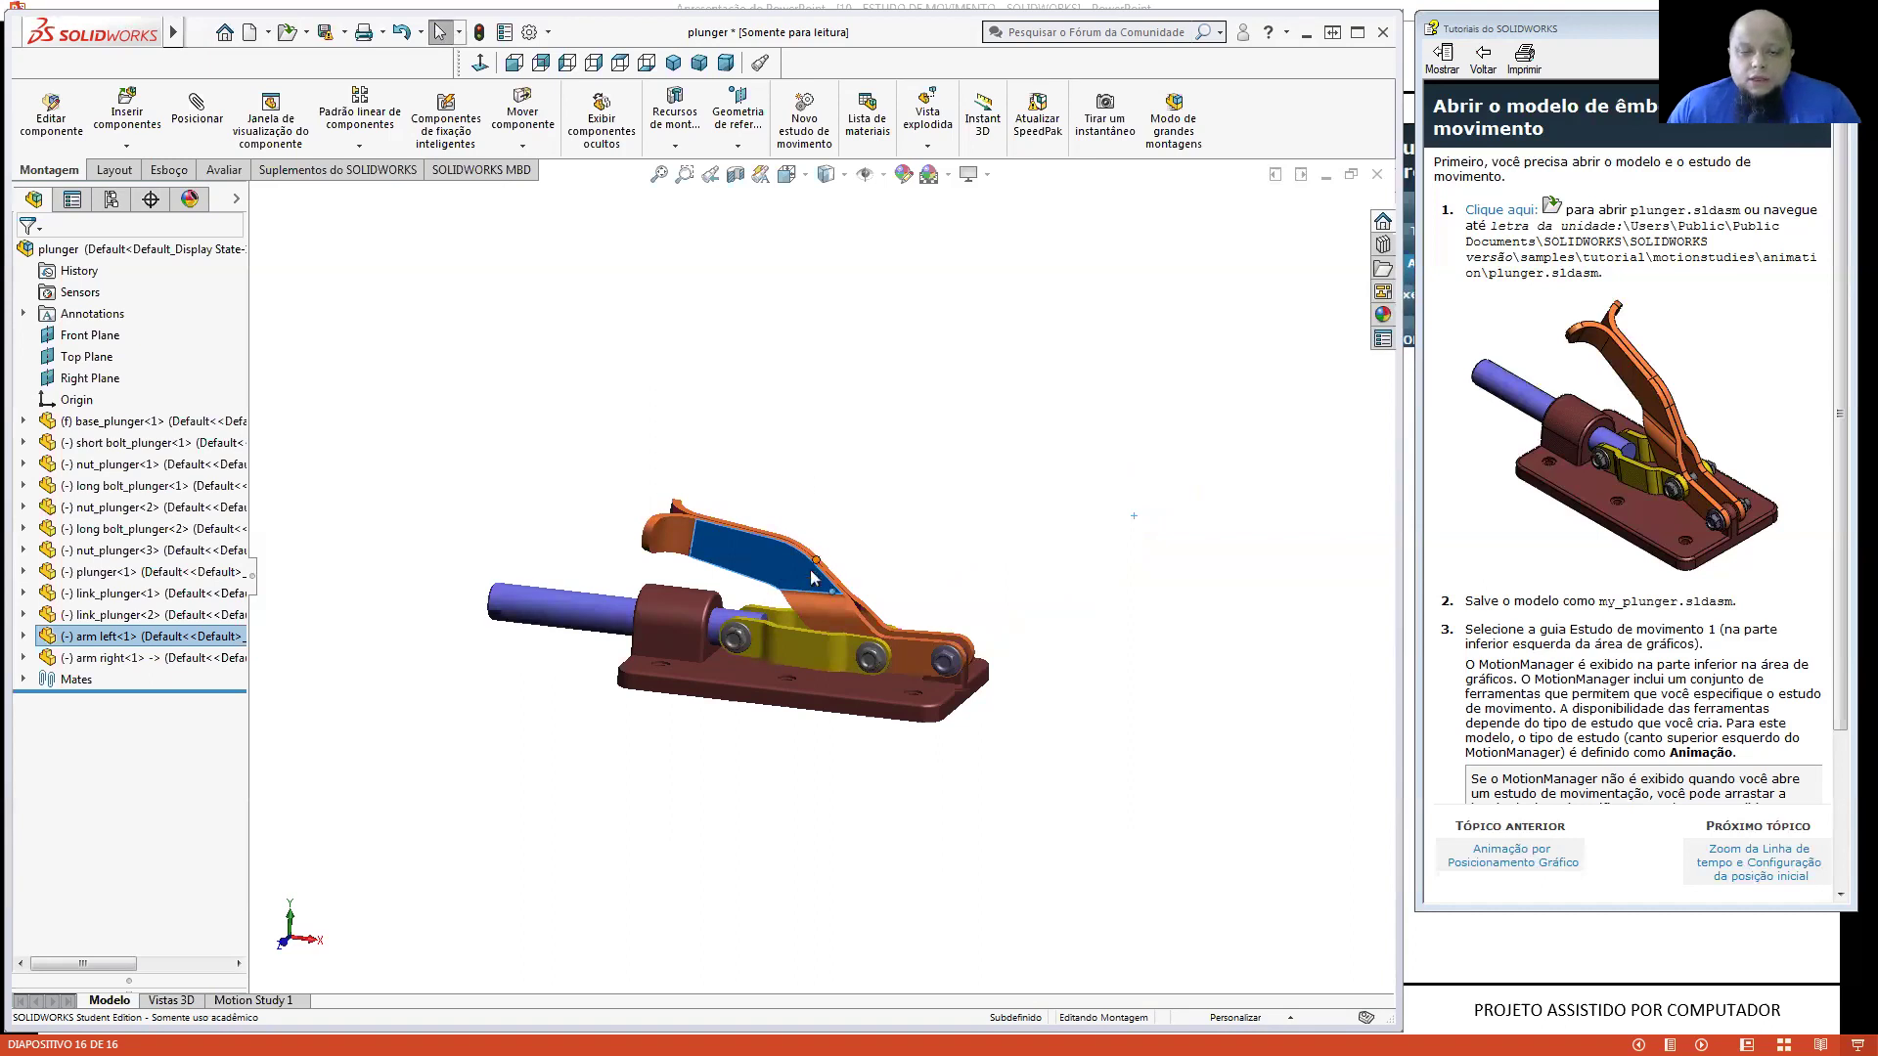
Step: Lower the lever arm through the base plate and examine up close where the parts overlap
left_click_drag(811, 577, 773, 636)
key("Return")
middle_click_drag(773, 636, 754, 681)
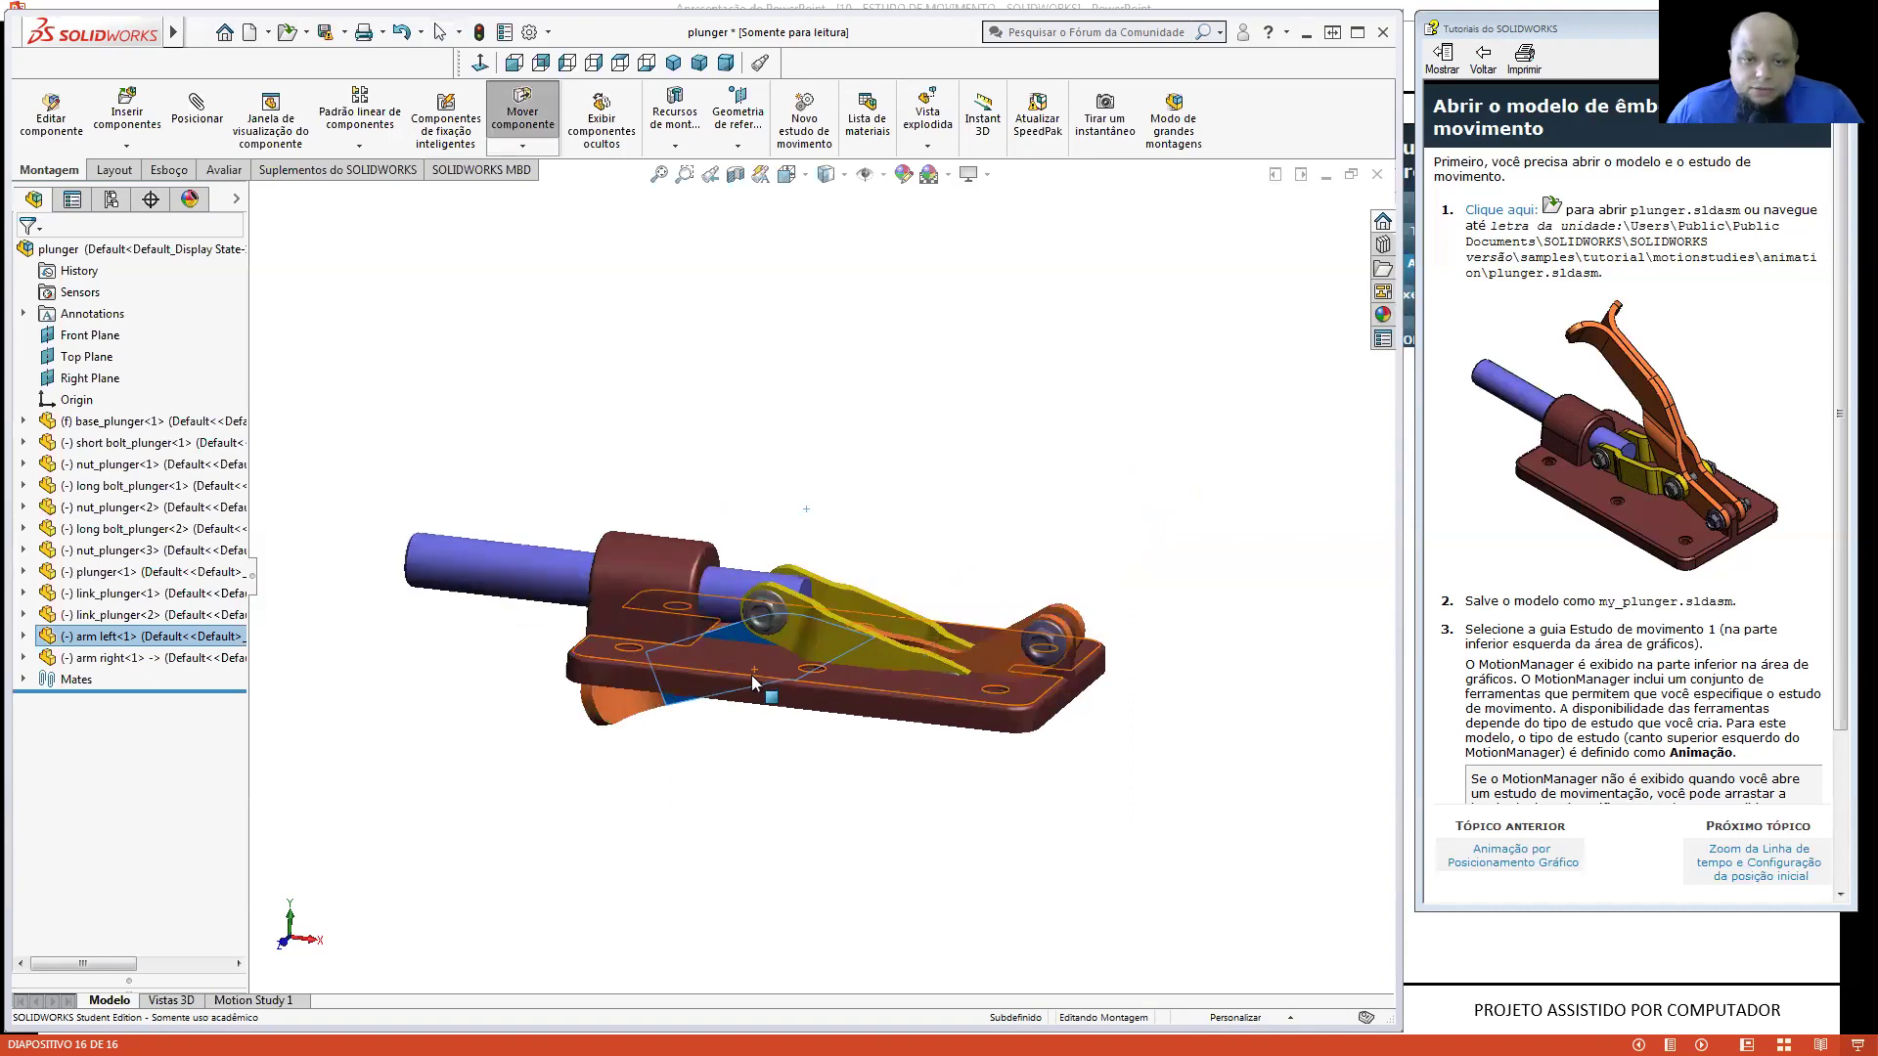
key("Escape")
scroll(729, 719, "down", 5)
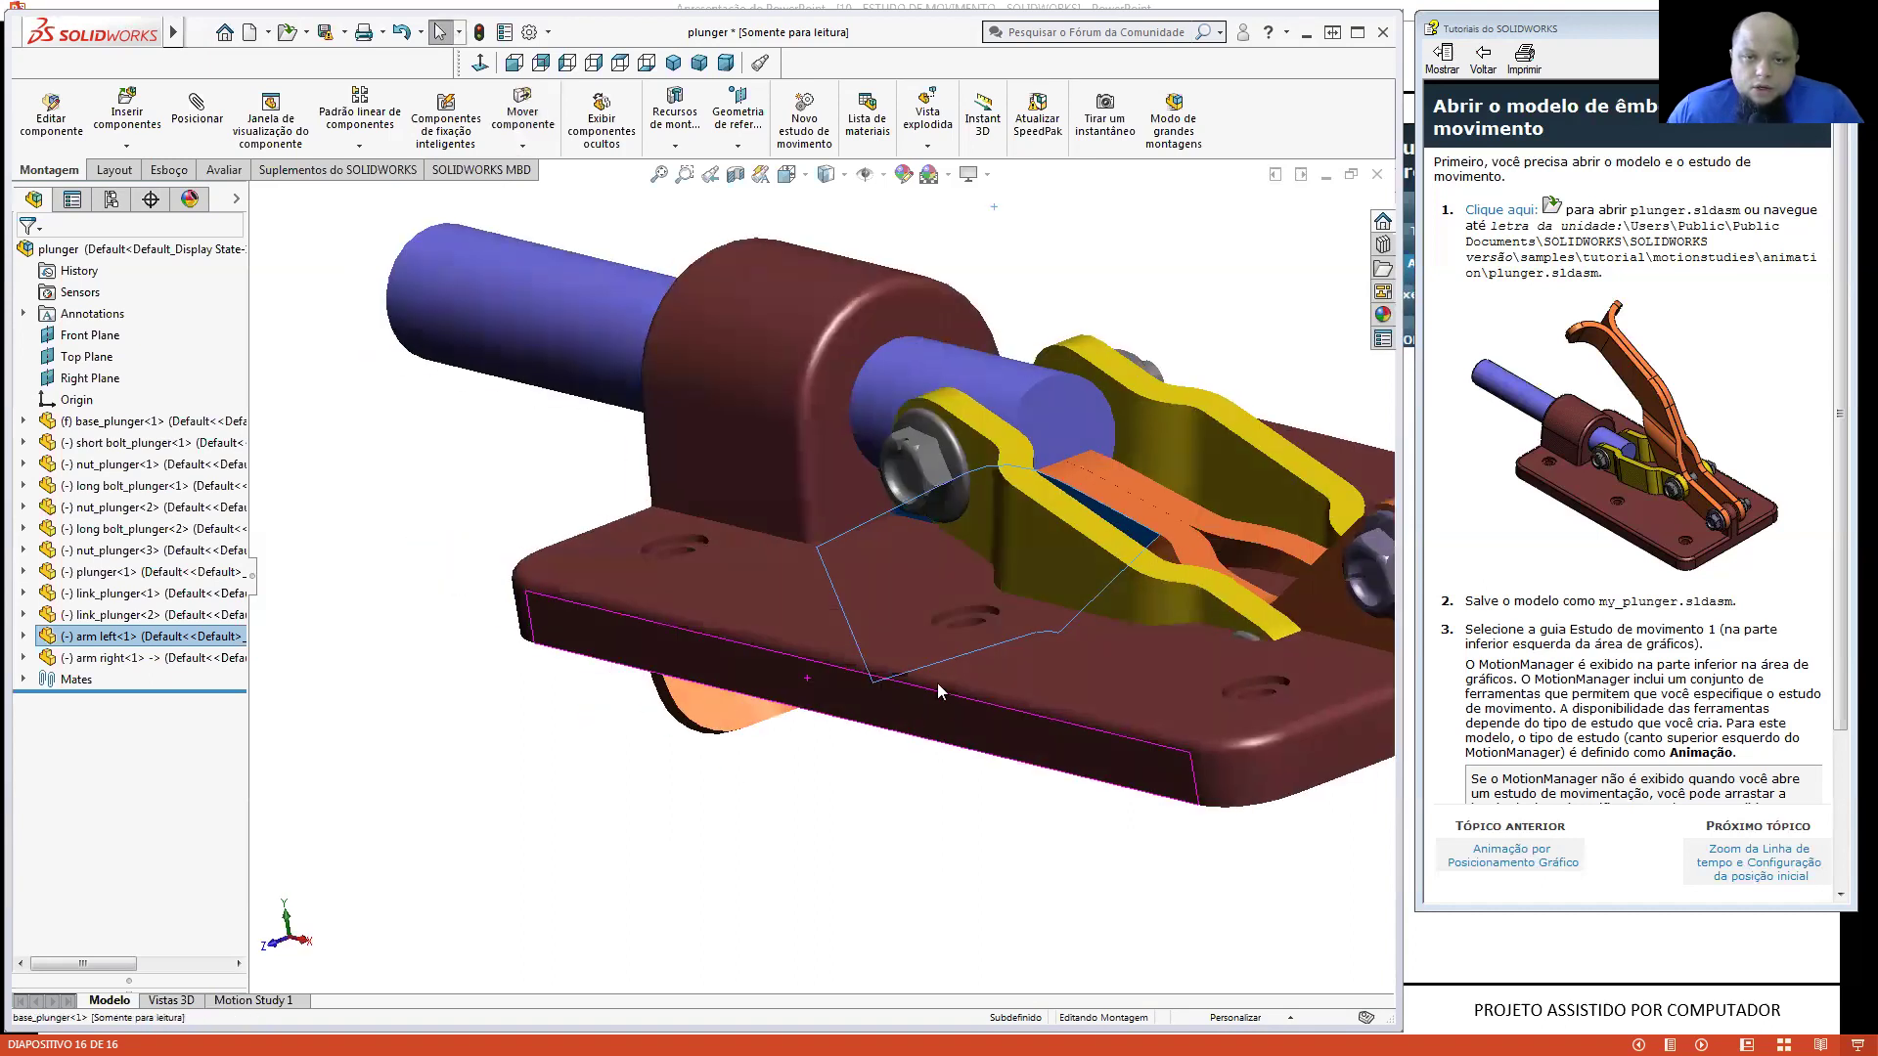
Step: Raise the lever arm out of the base plate to a nearly upright position
key("f")
left_click_drag(947, 387, 1083, 421)
left_click_drag(1109, 578, 1081, 304)
key("Escape")
middle_click_drag(1081, 303, 861, 685)
middle_click_drag(909, 522, 934, 623)
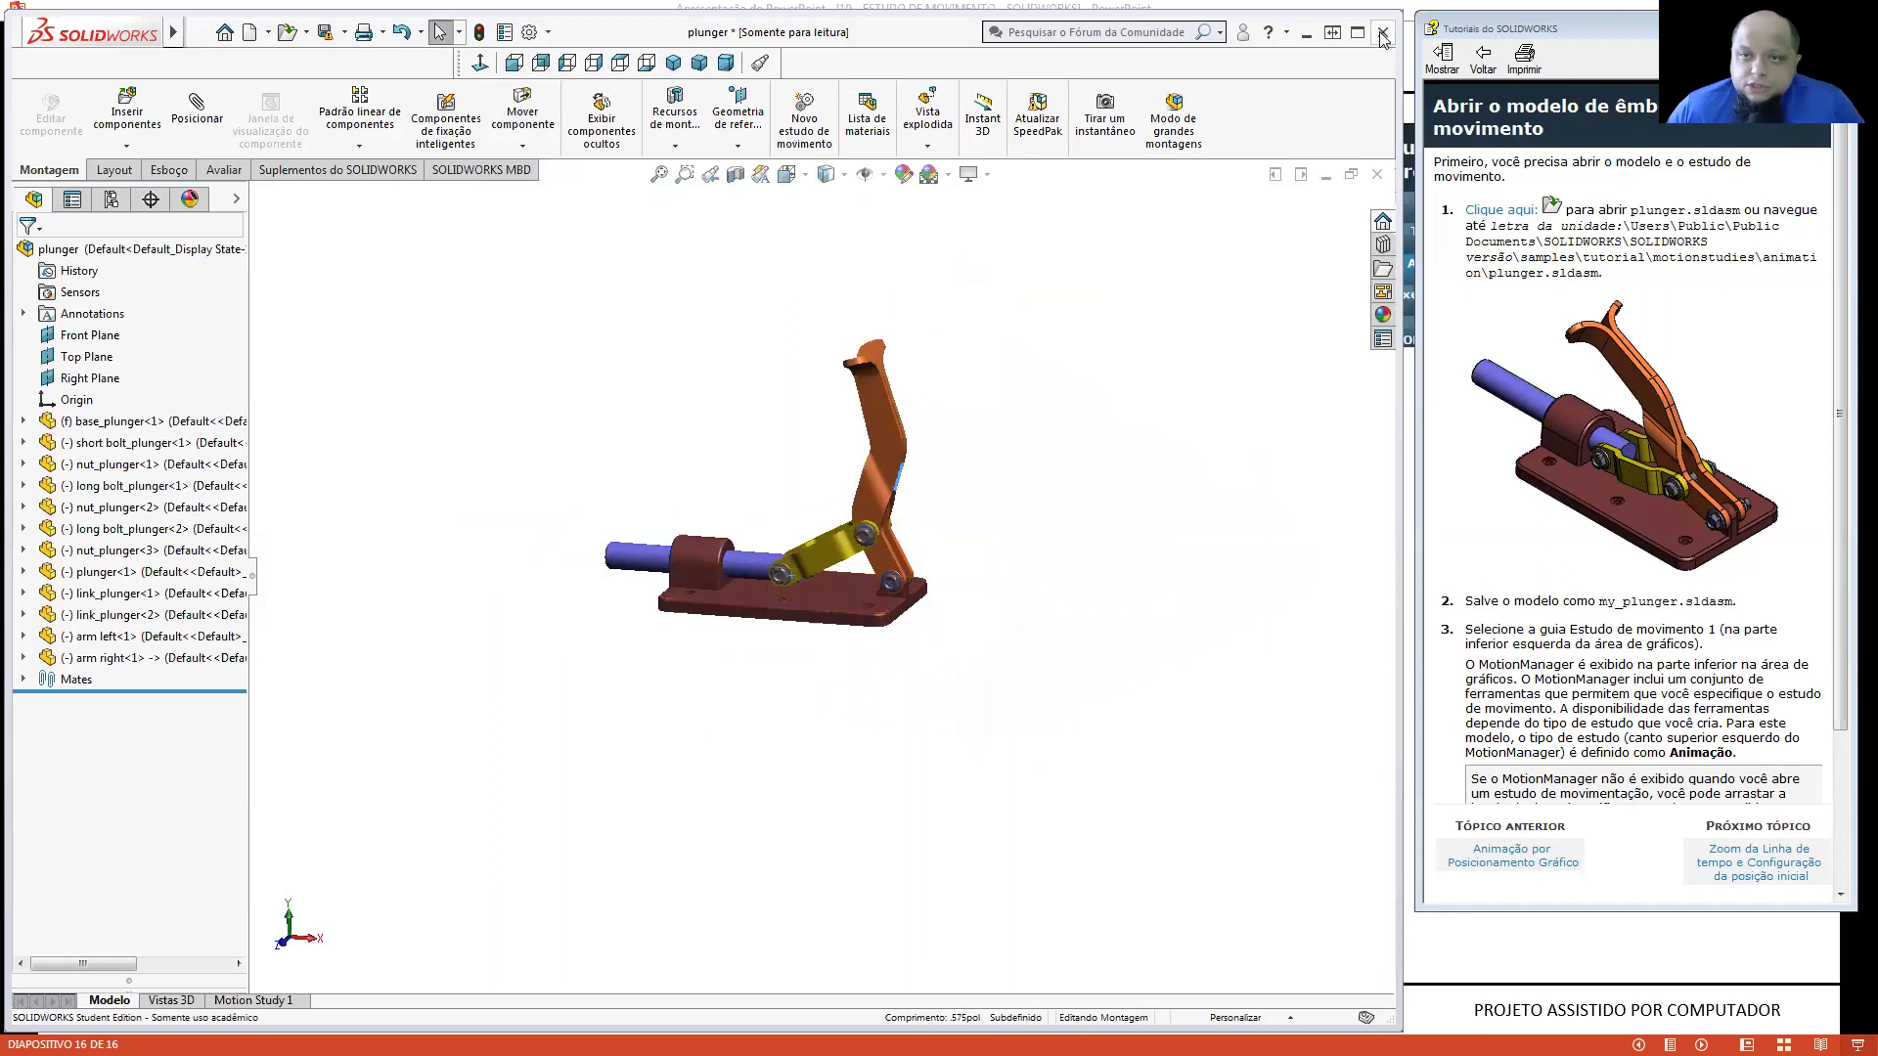
Step: Close the plunger assembly without saving, check the Estudo de Movimentos slide in PowerPoint, and return to SOLIDWORKS
left_click(1378, 174)
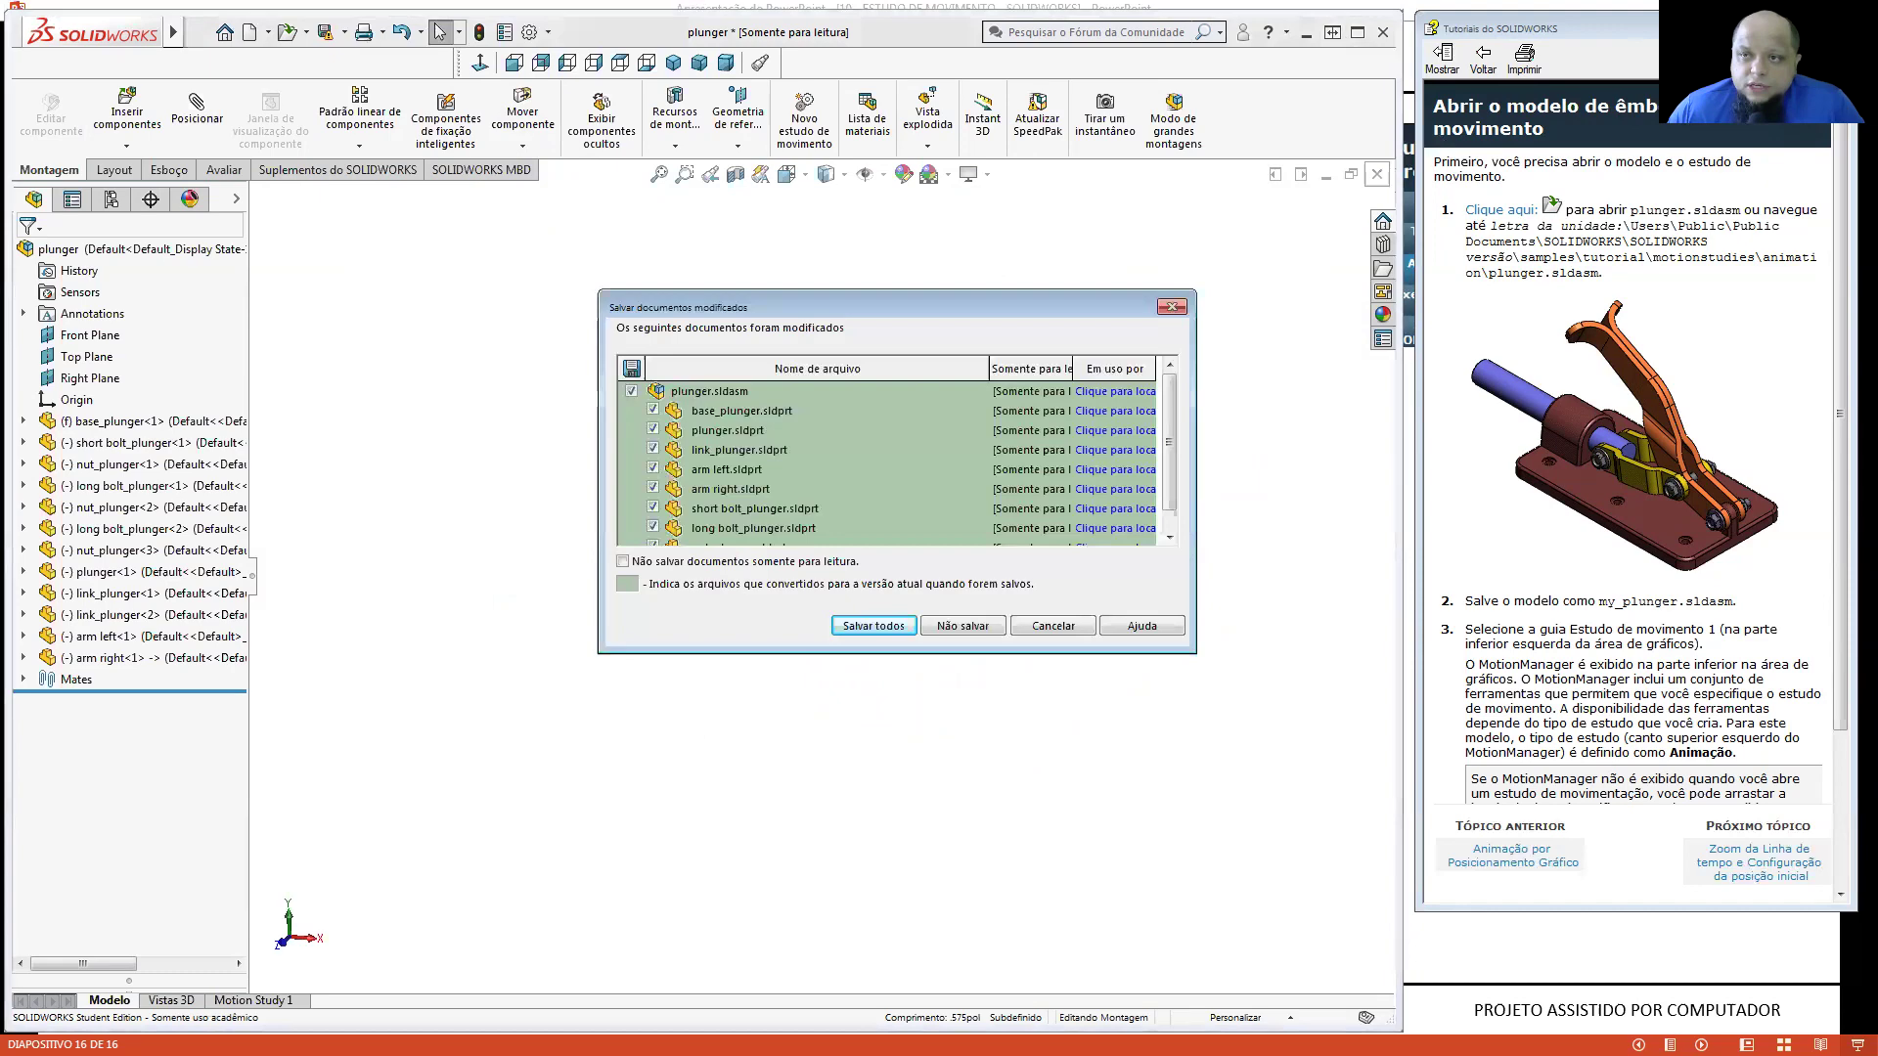
left_click(981, 630)
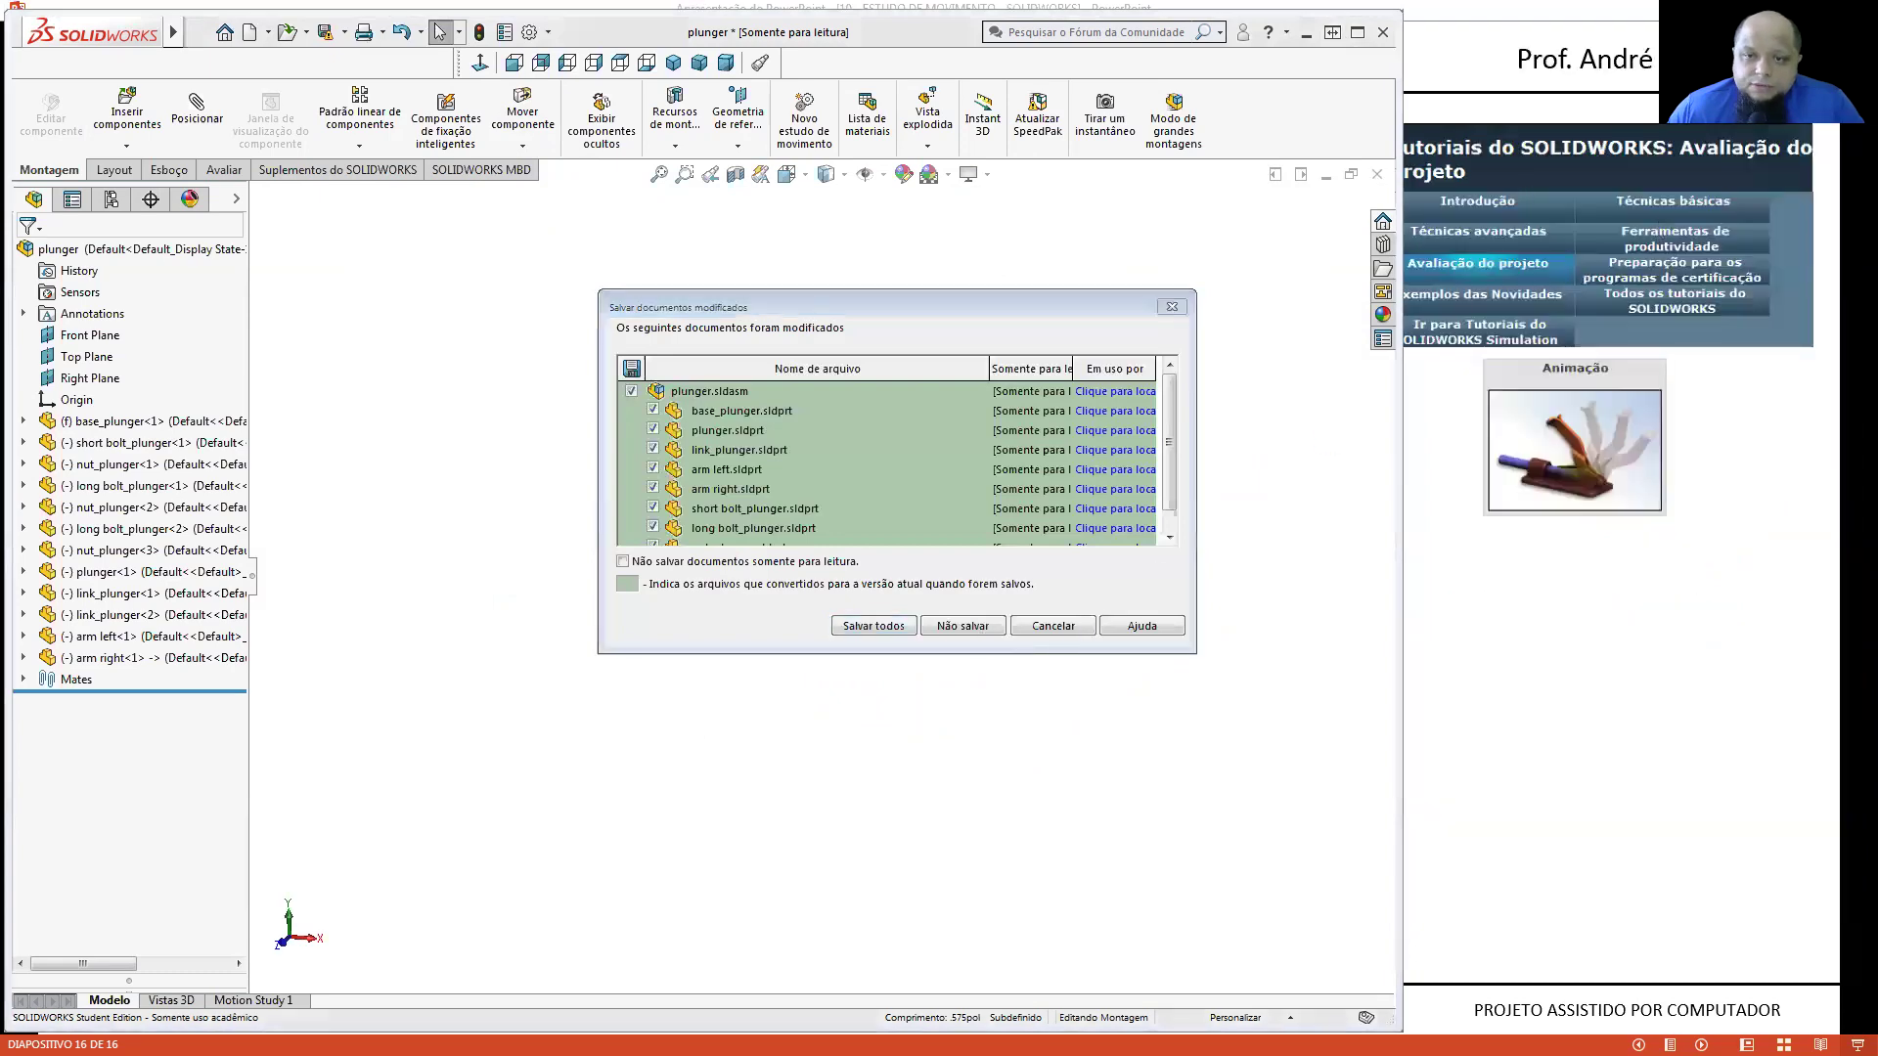
key("alt+Tab")
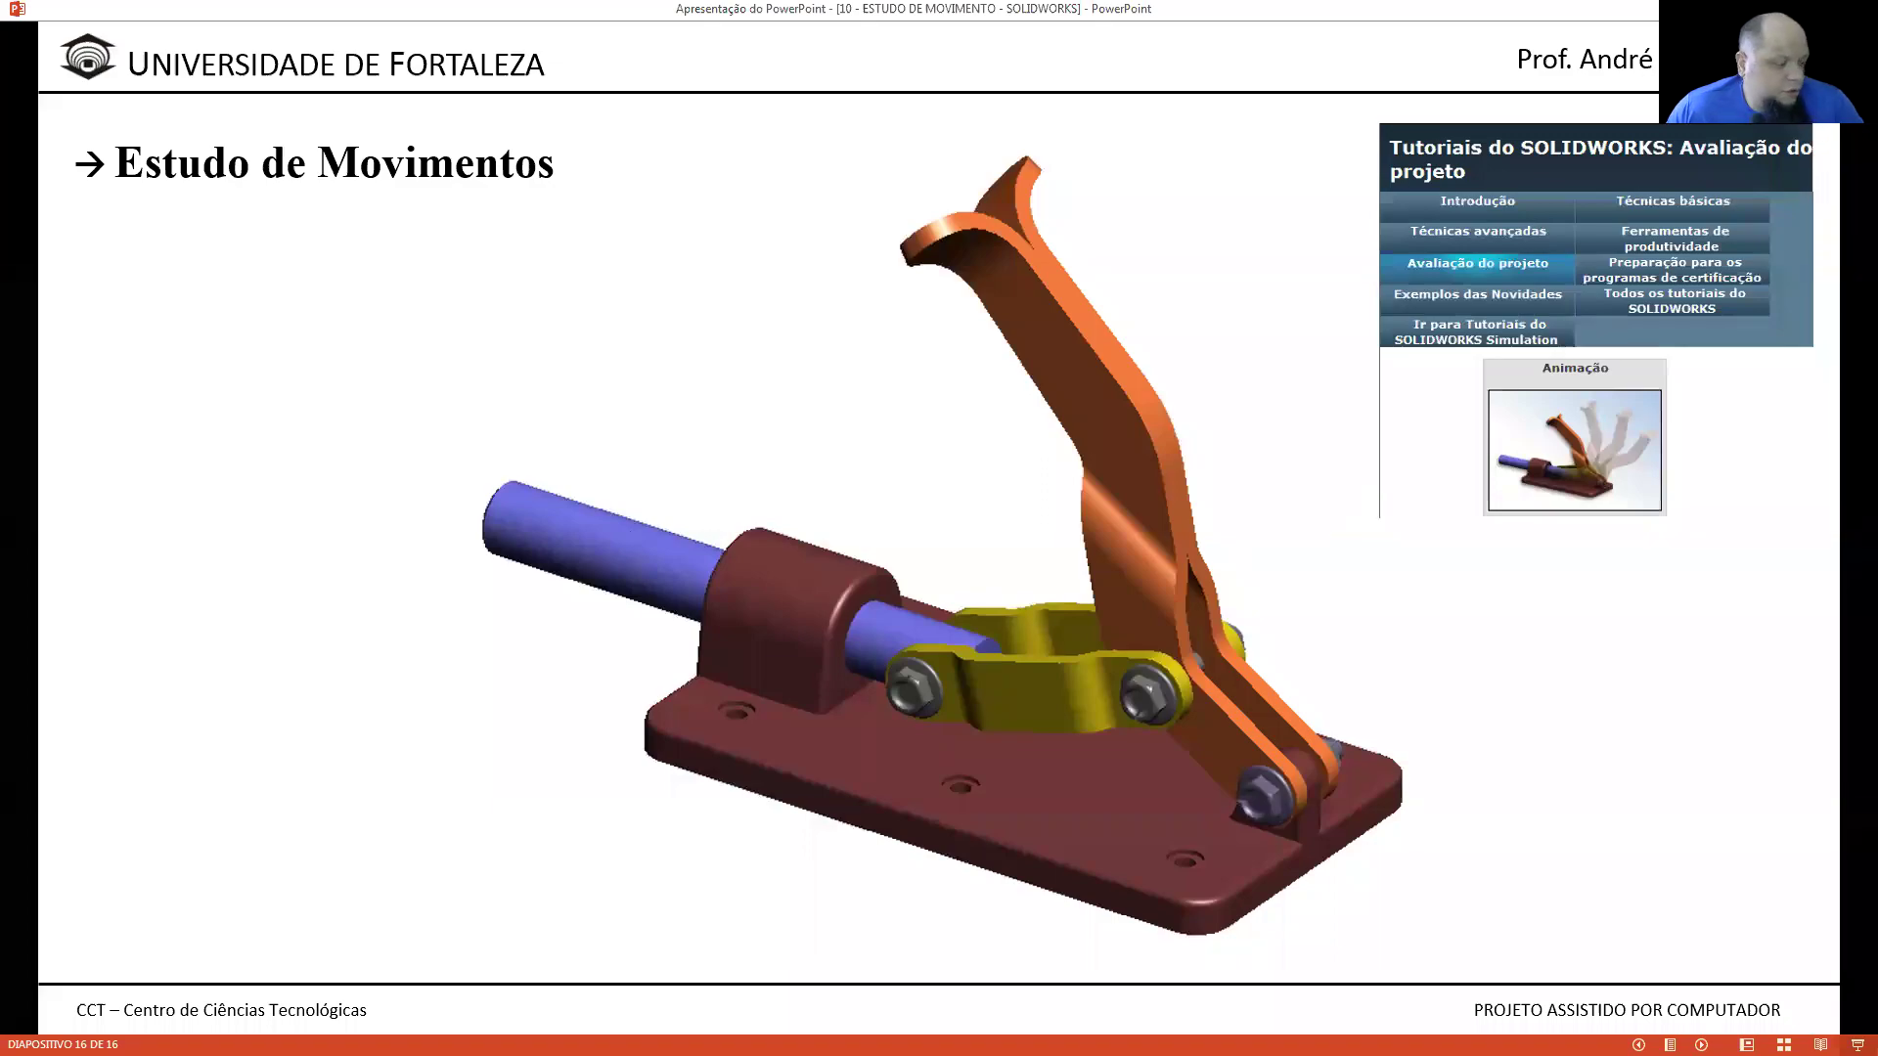
key("alt+Tab")
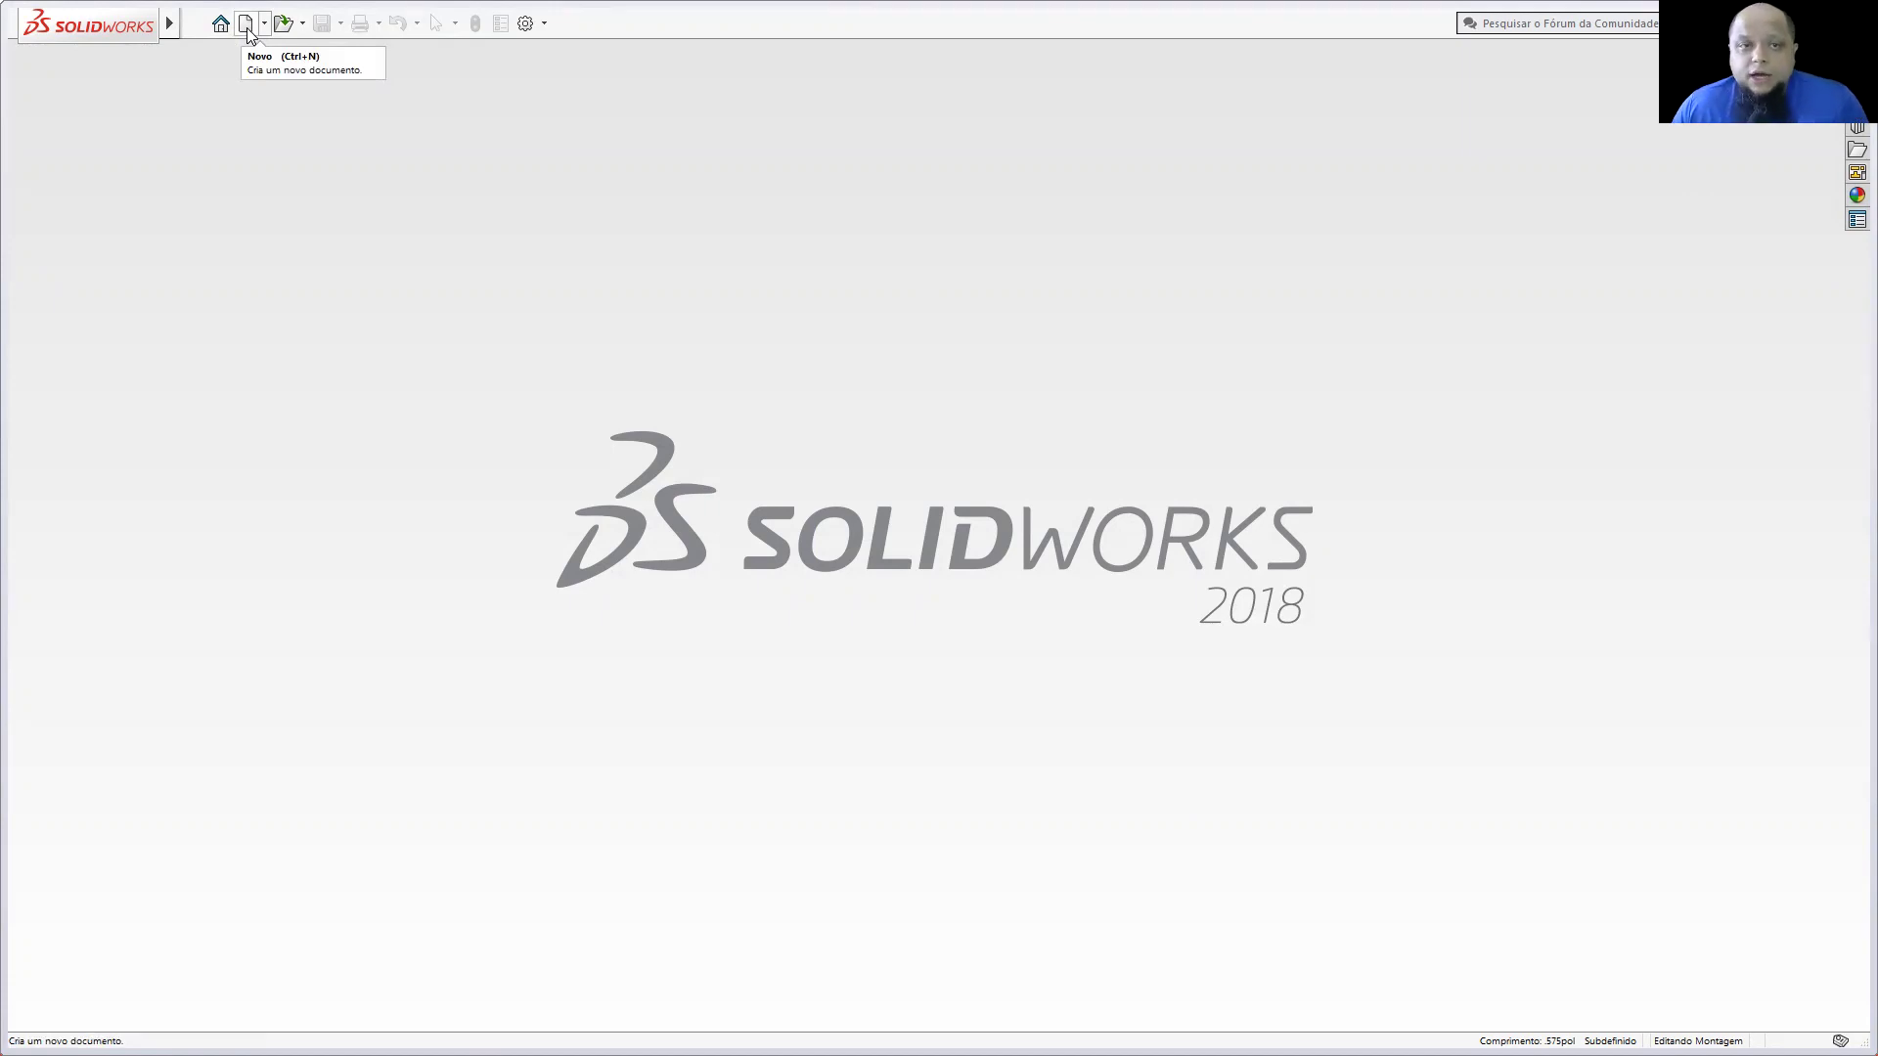
Step: Create a new assembly (Montagem) document
left_click(282, 22)
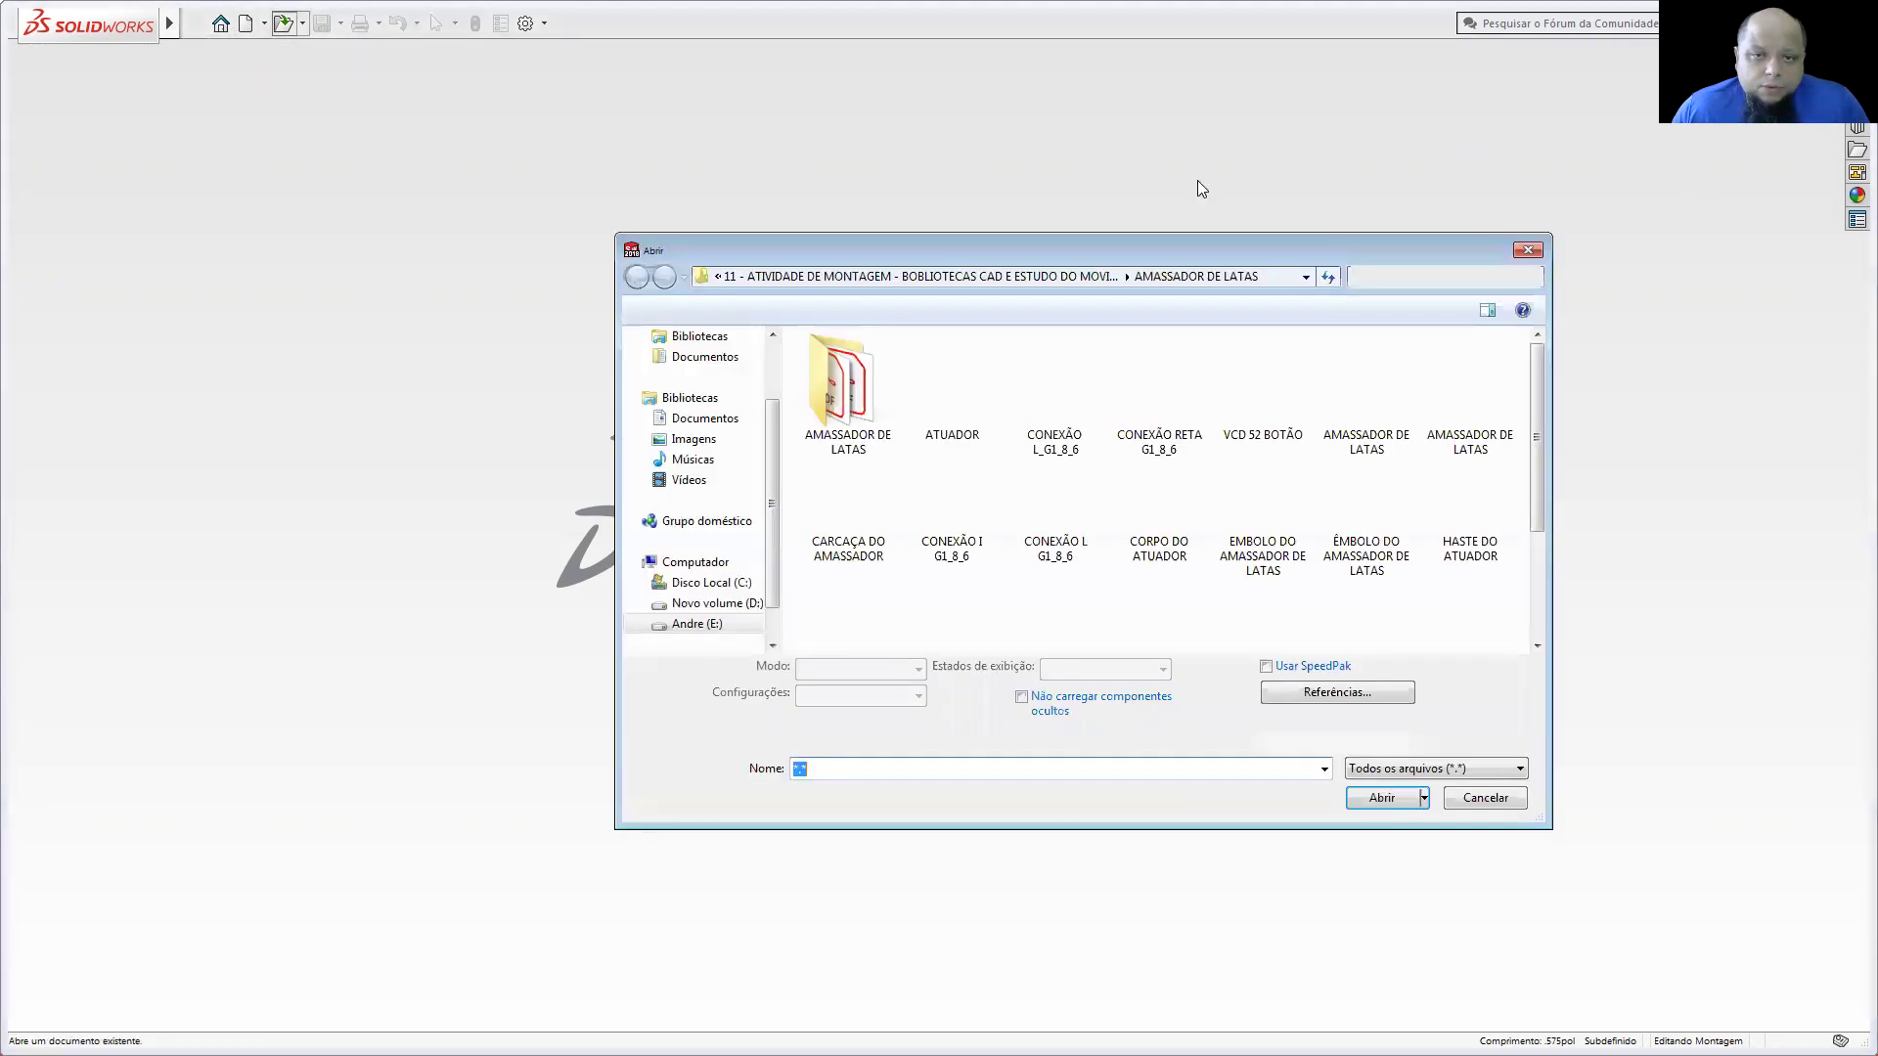
left_click(1528, 251)
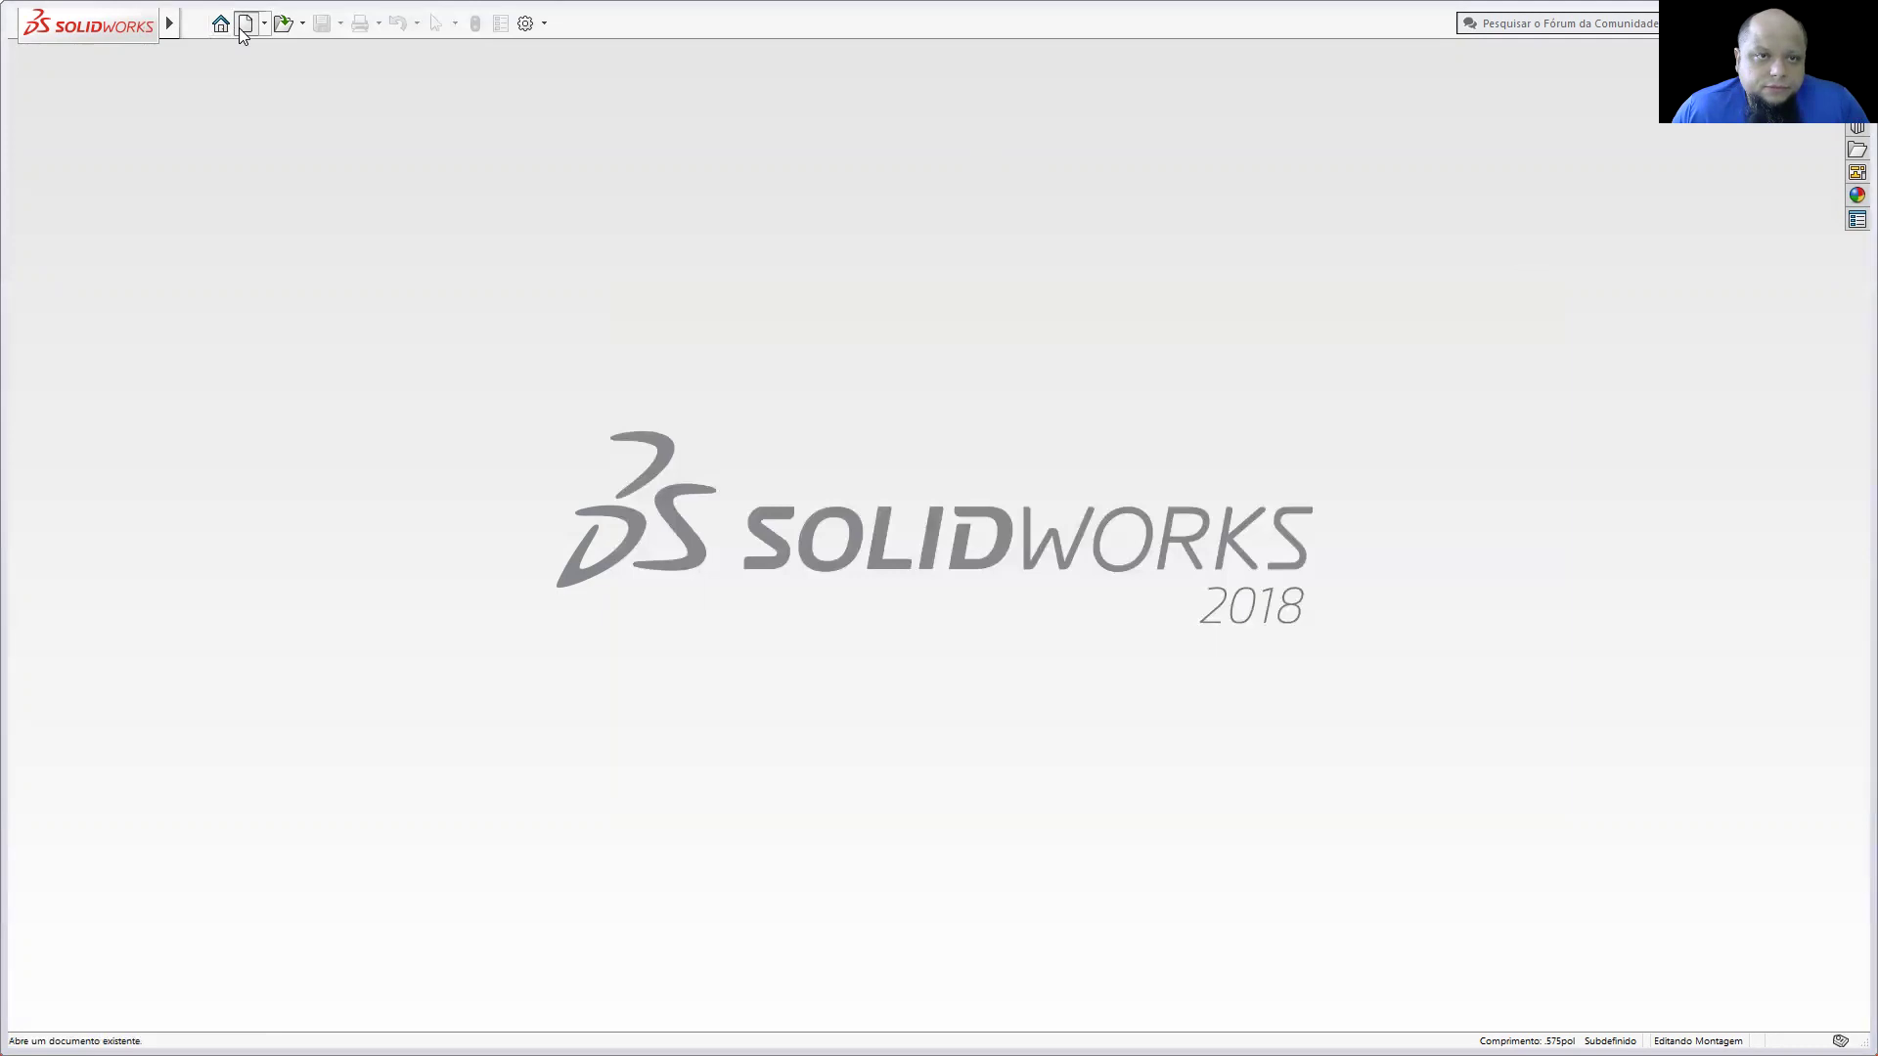
left_click(240, 27)
left_click(690, 453)
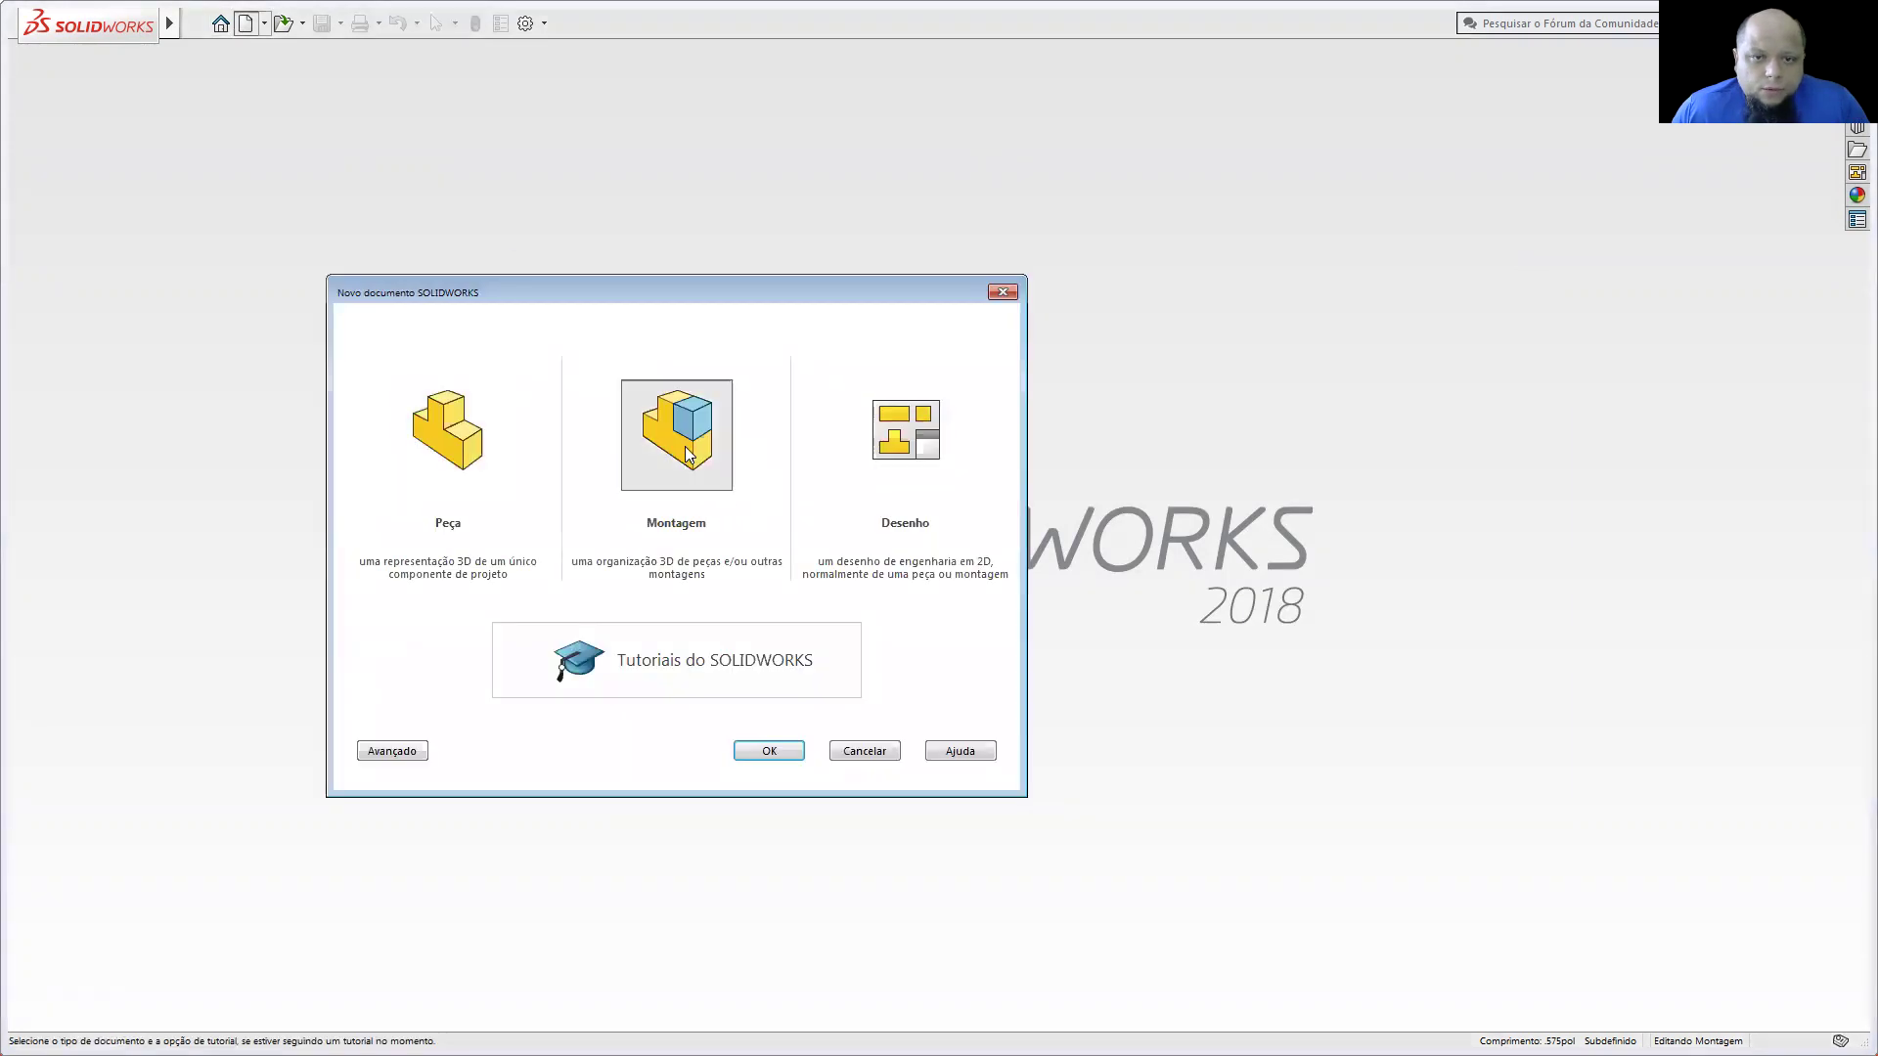
left_click(772, 751)
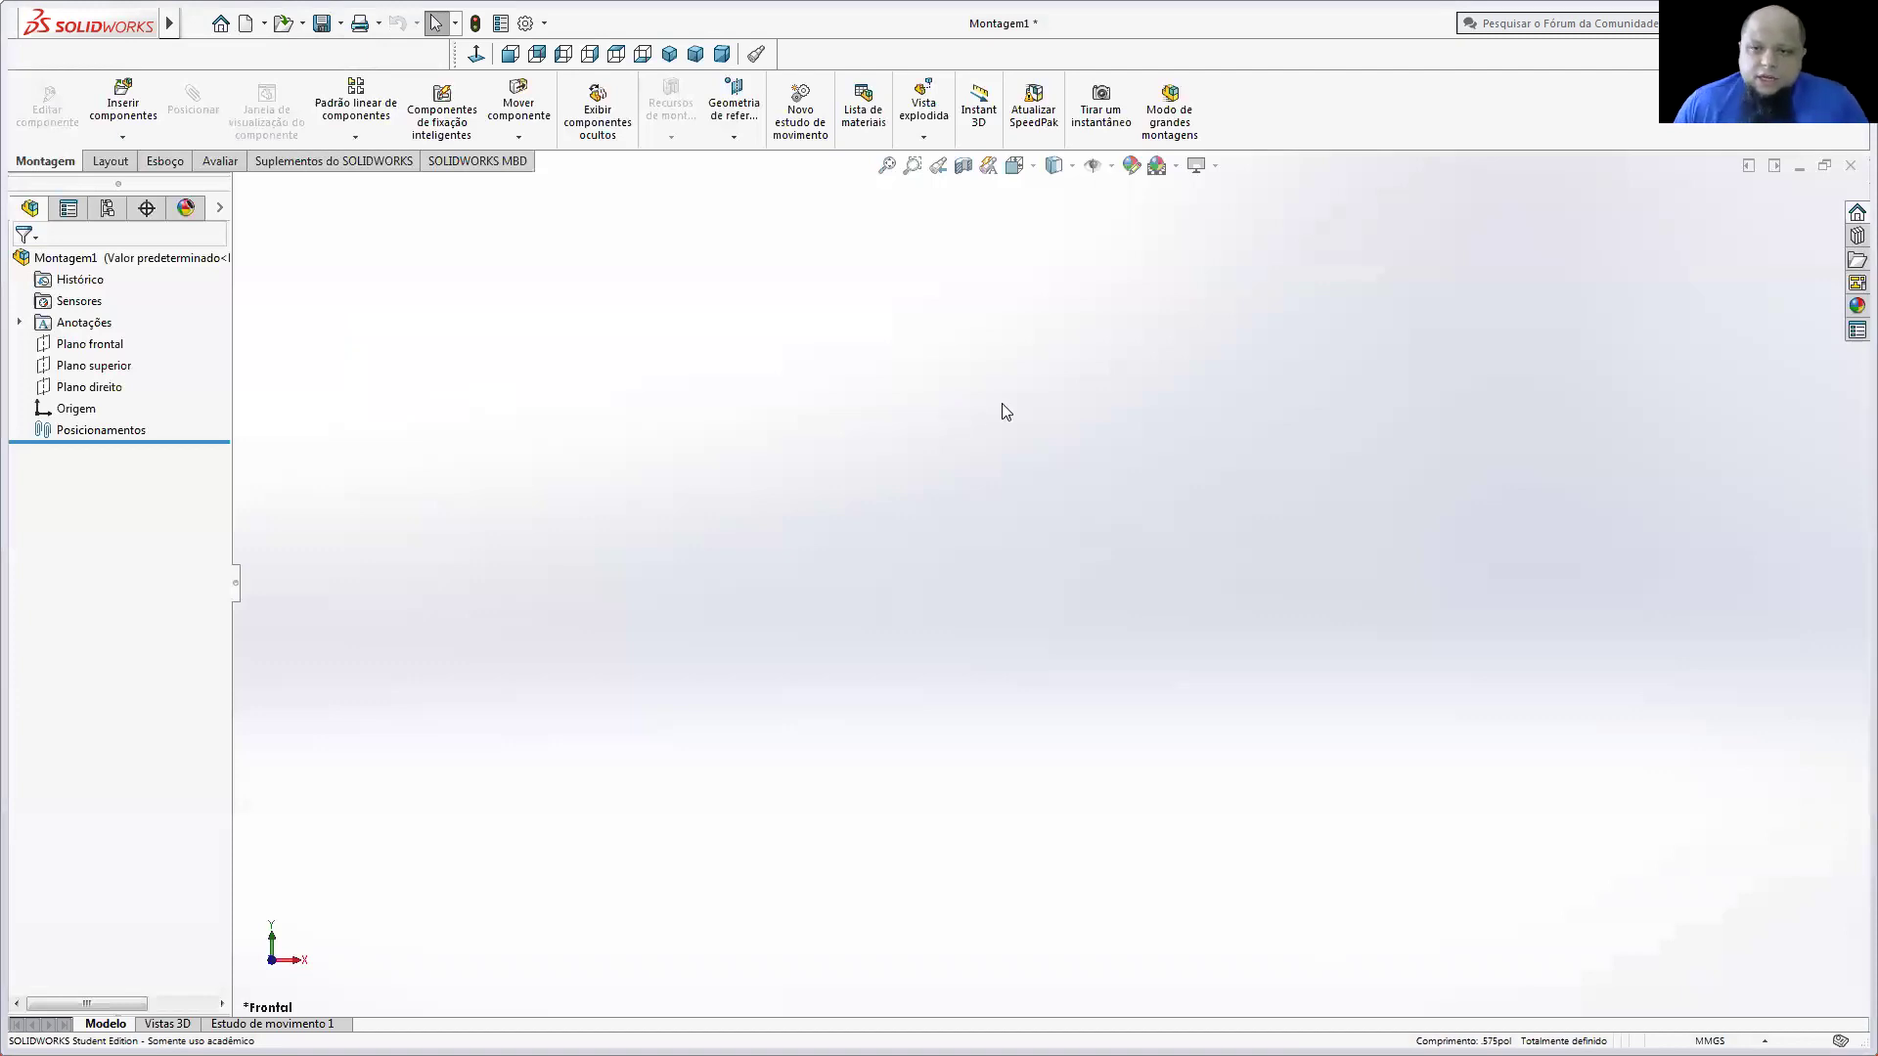
left_click(49, 263)
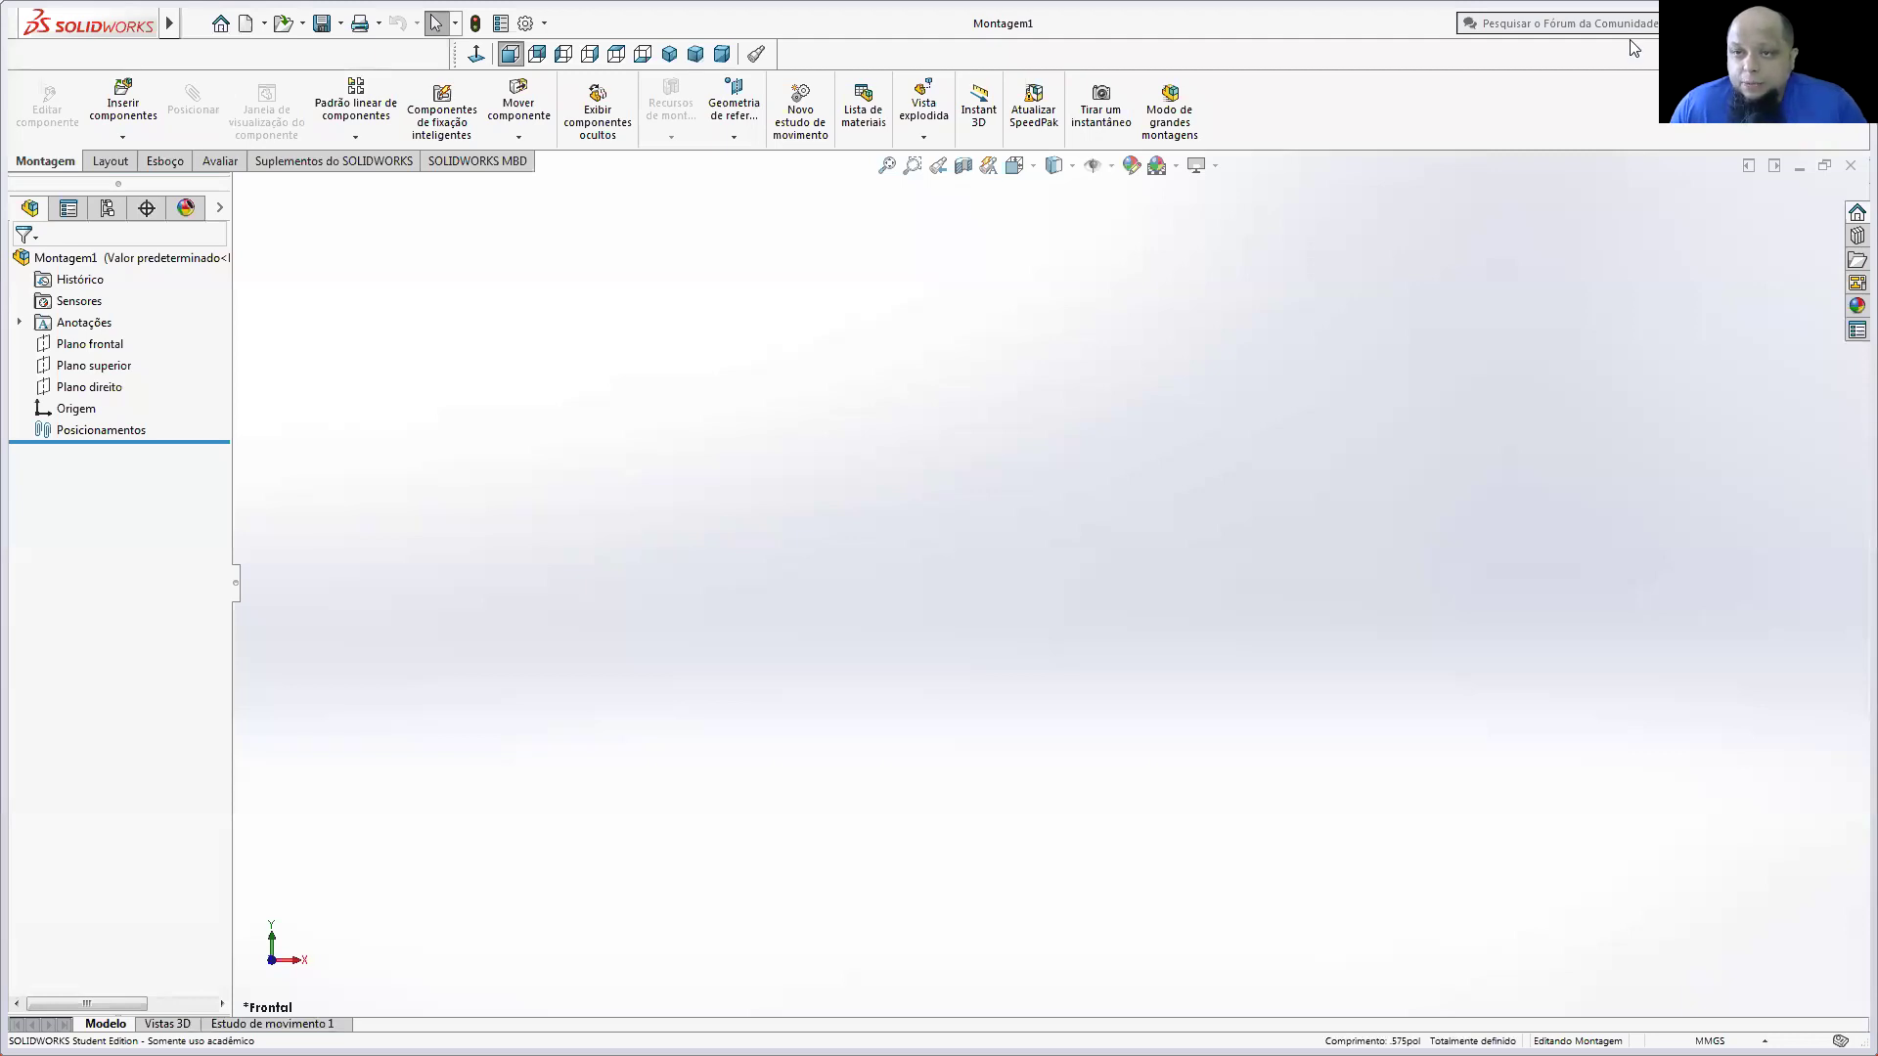
Step: Activate the Toolbox add-in from the design library
left_click(1855, 239)
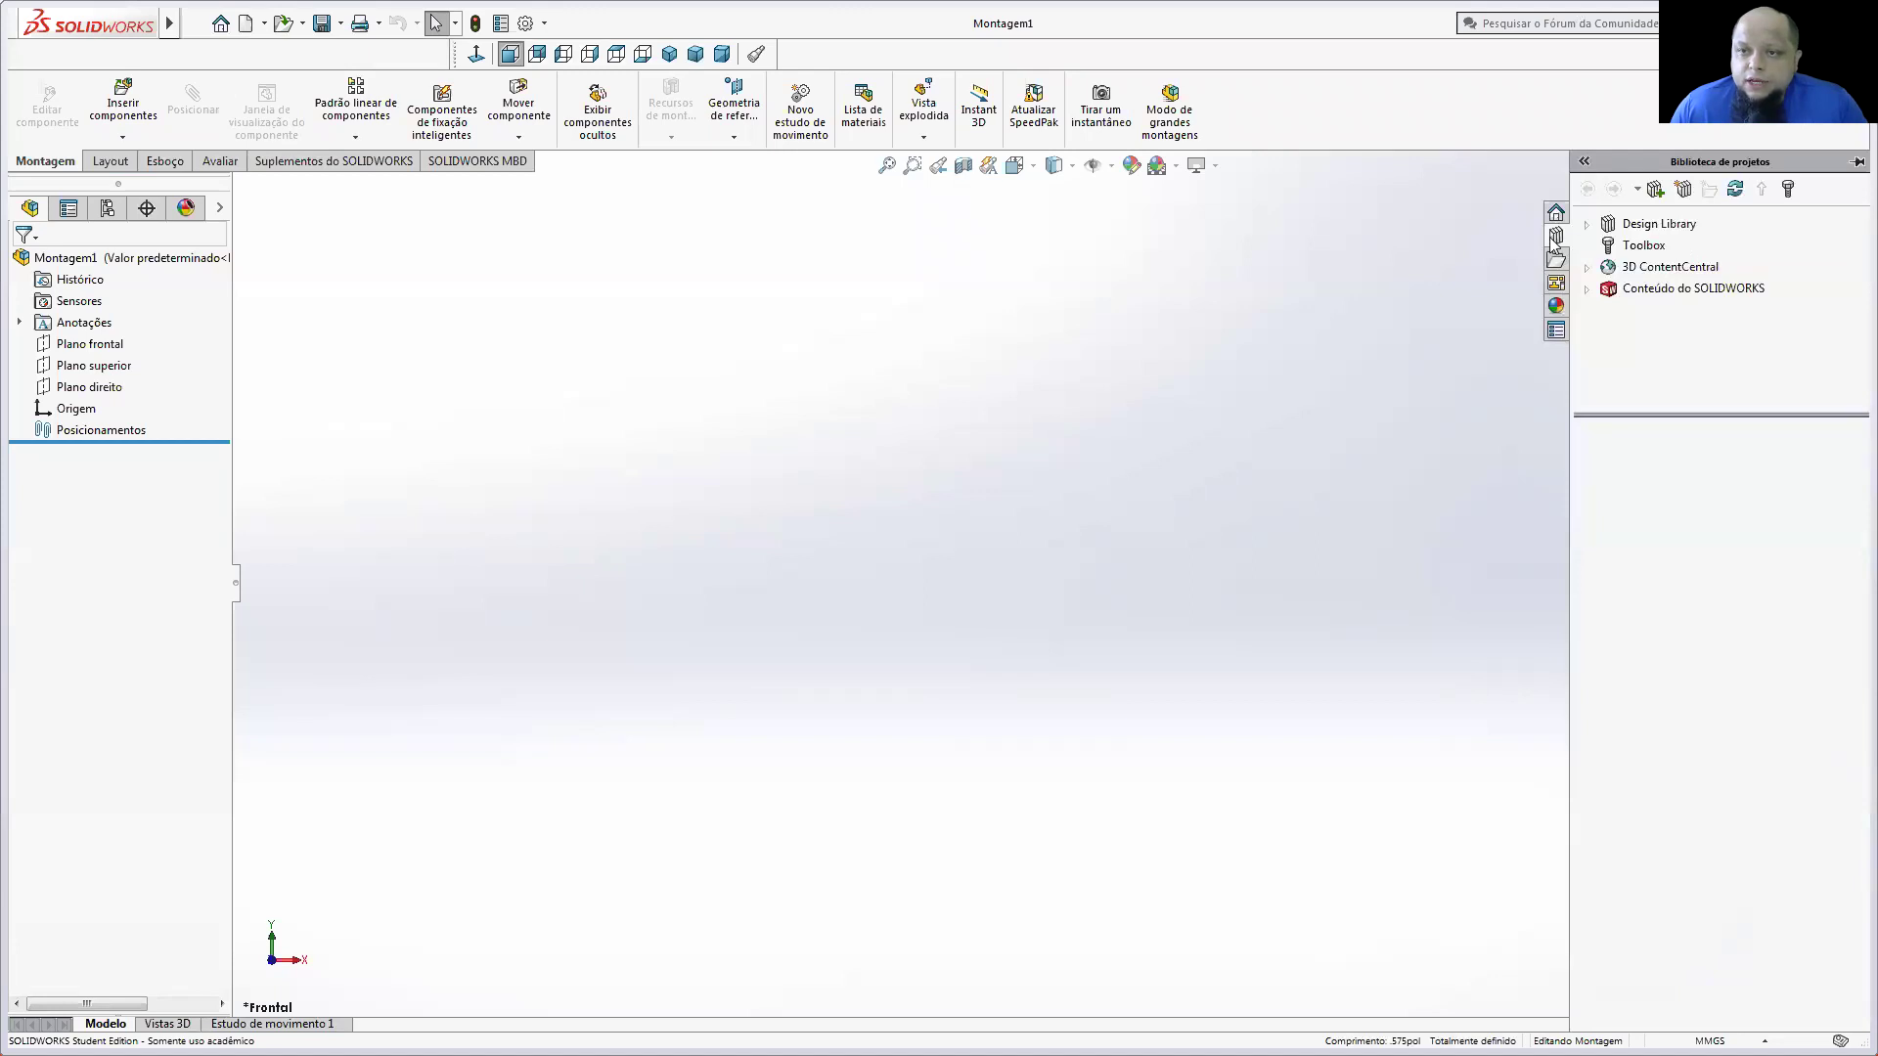
left_click(1643, 245)
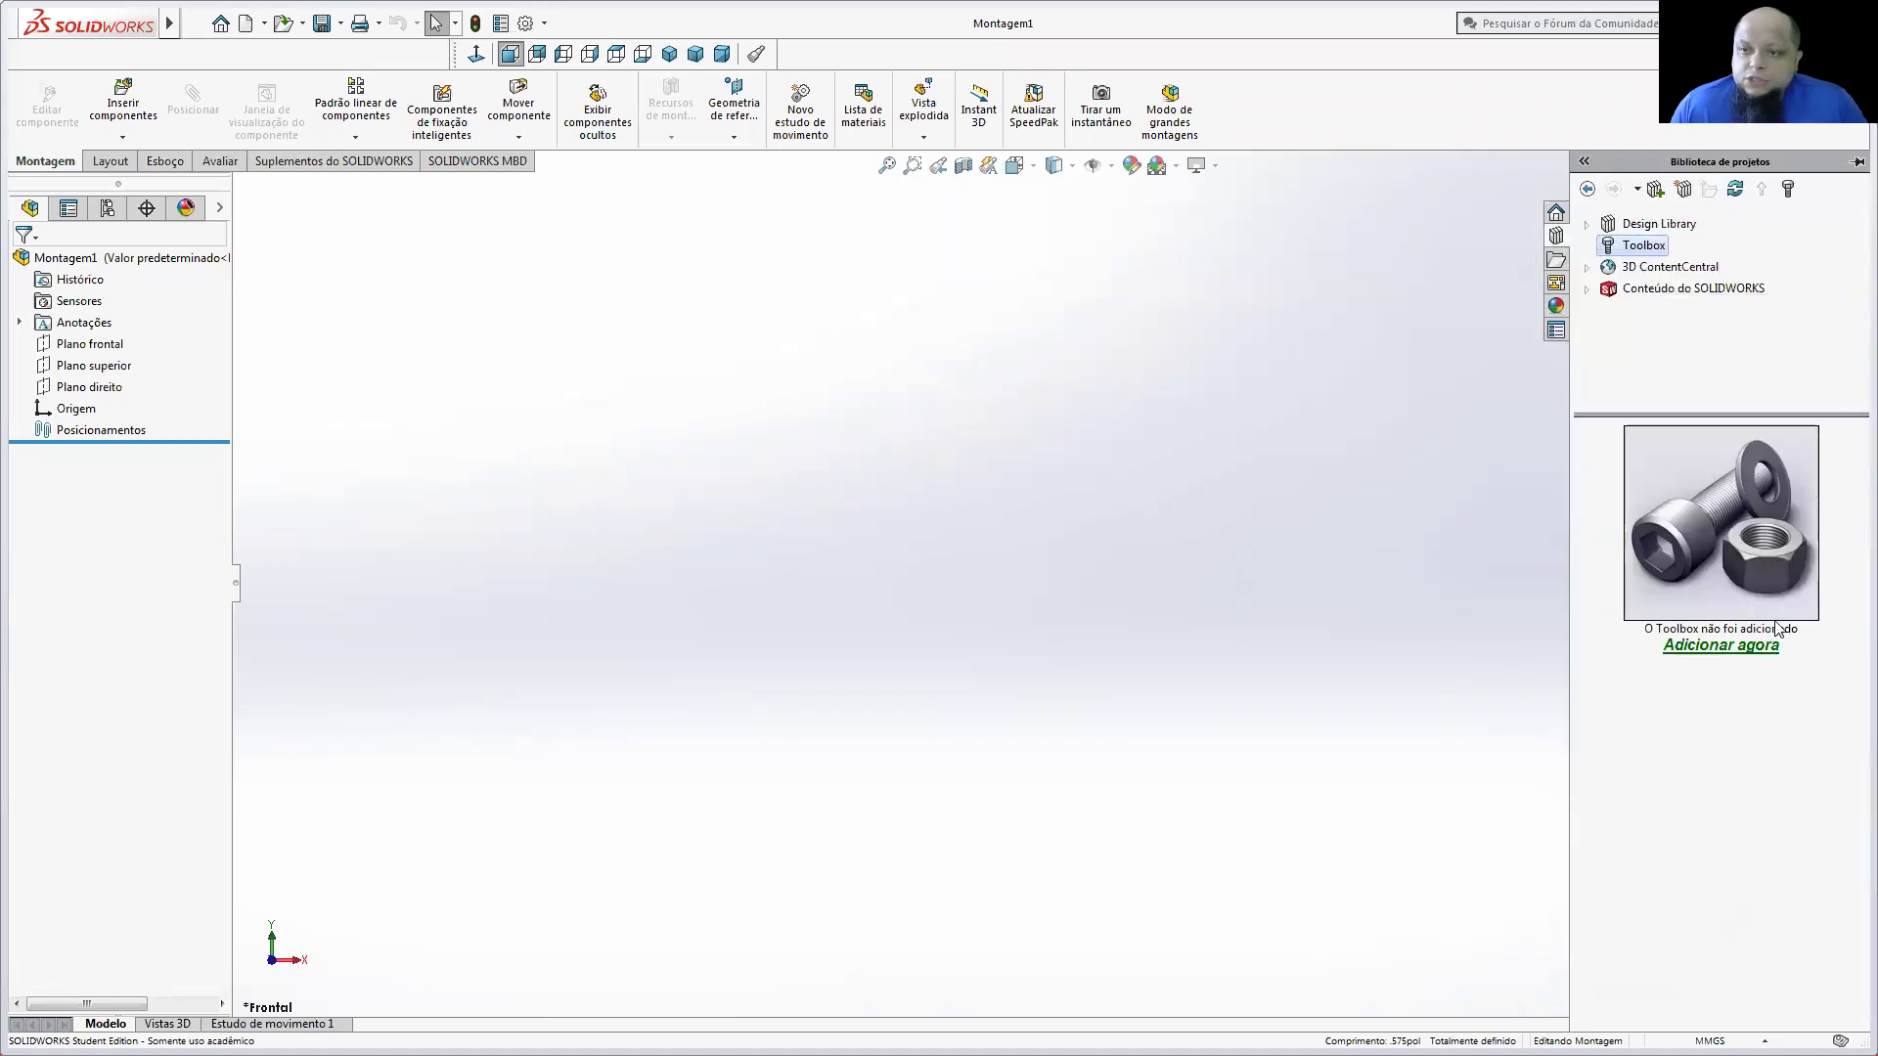
left_click(1727, 652)
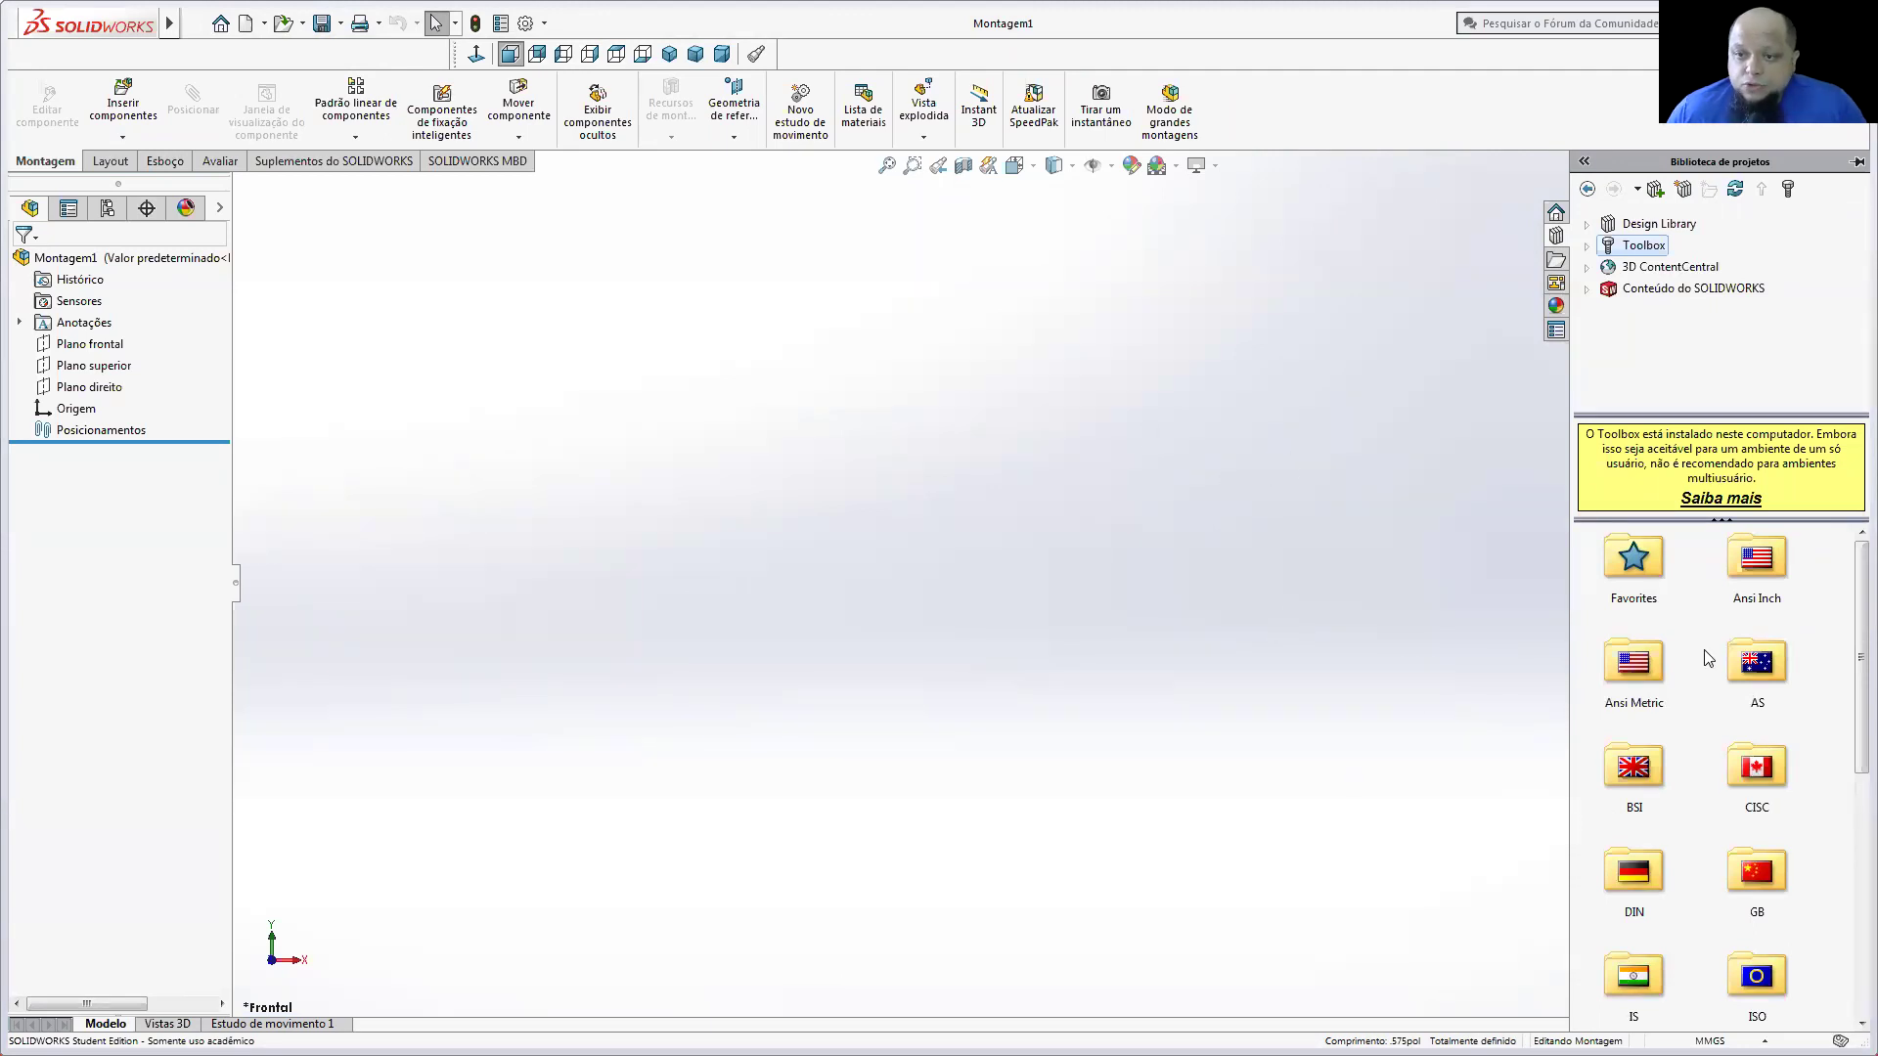
Step: Insert the Parafuso sextavado perfilado from the Ansi Metric hex-head screws (Cabeça sextavada) into the assembly
double_click(1641, 671)
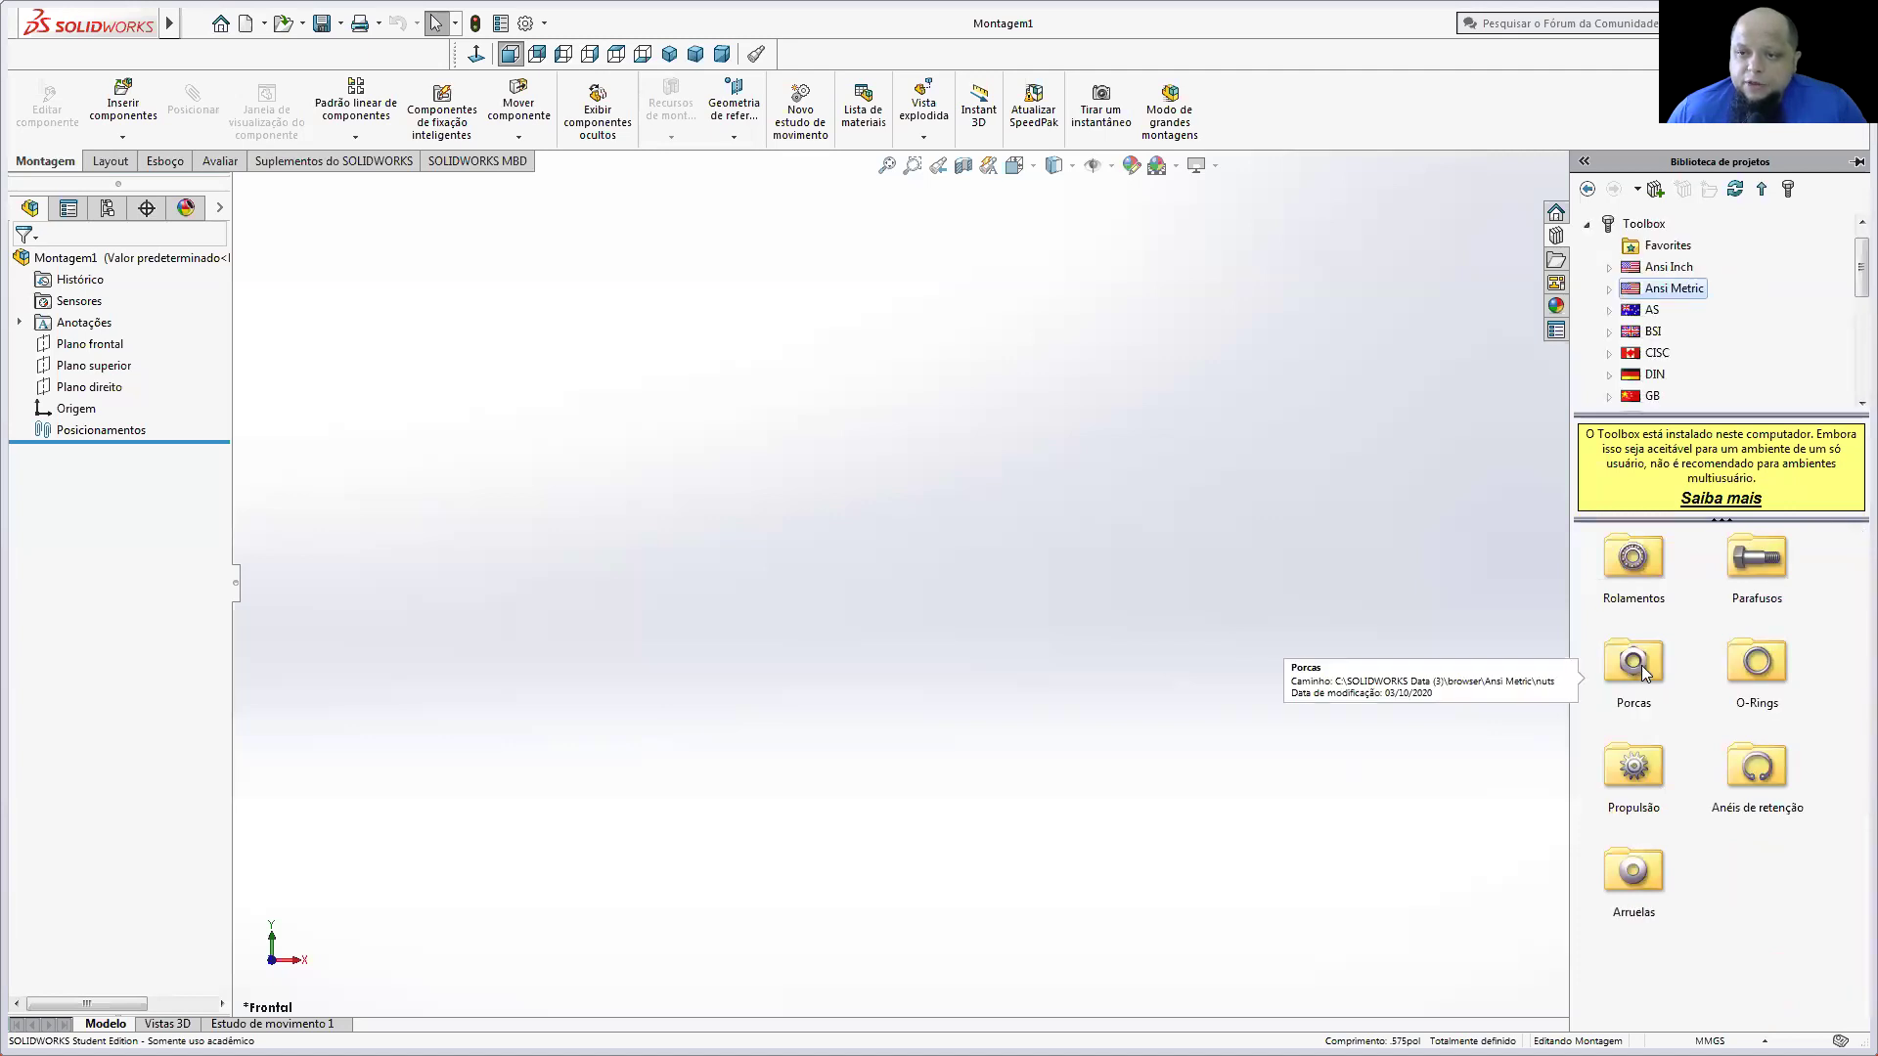
double_click(1757, 587)
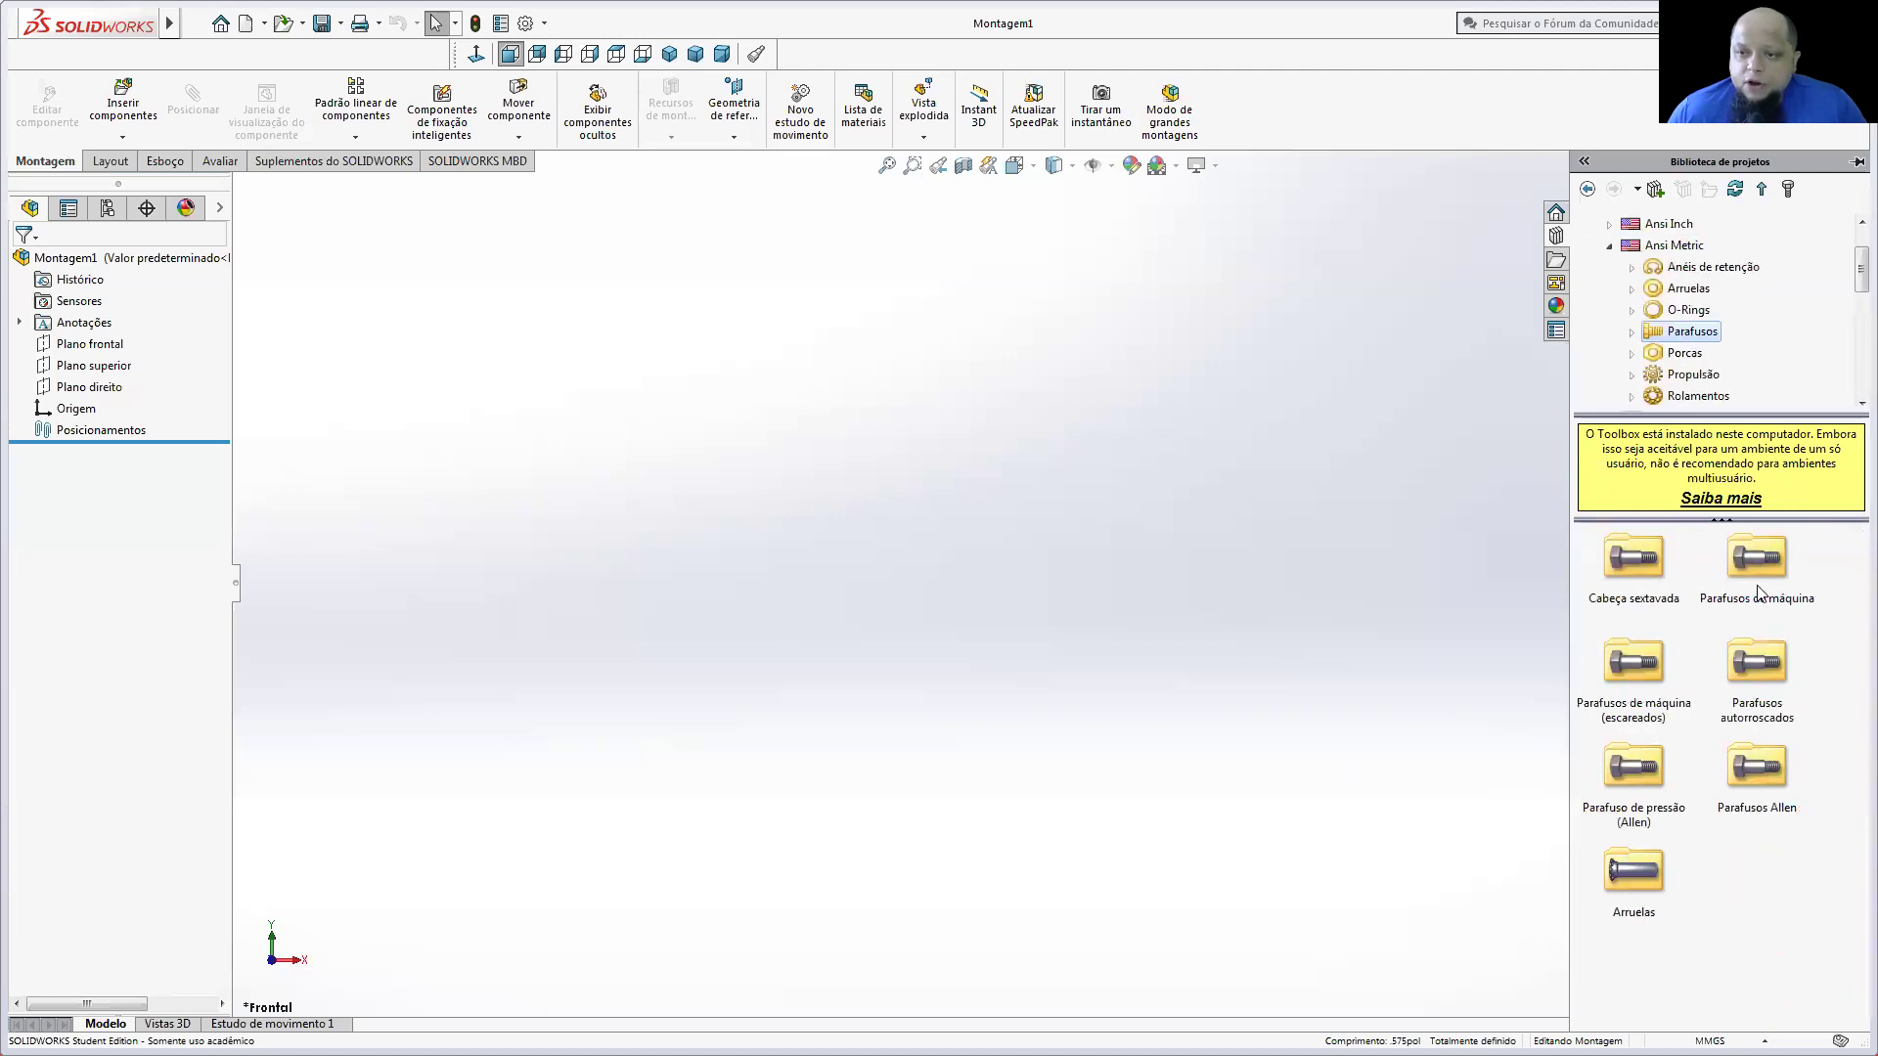
left_click(1648, 566)
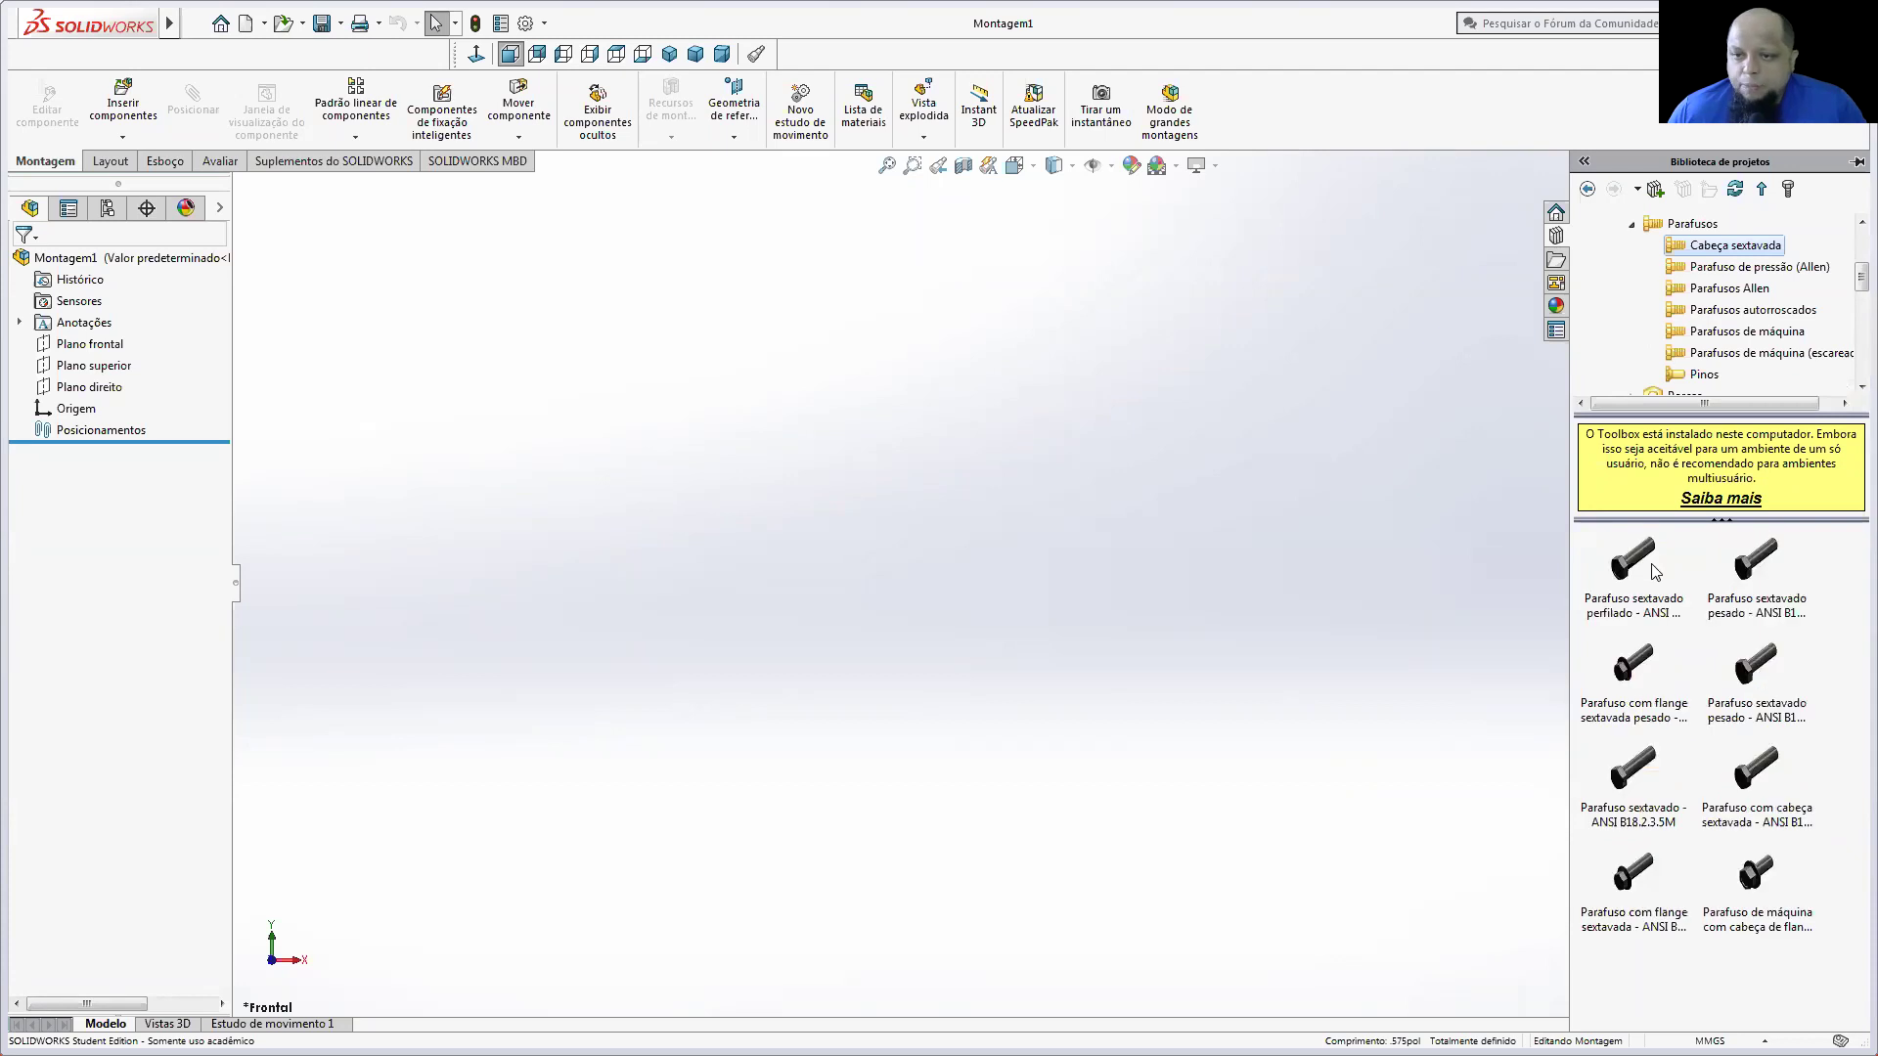
left_click_drag(1631, 560, 919, 561)
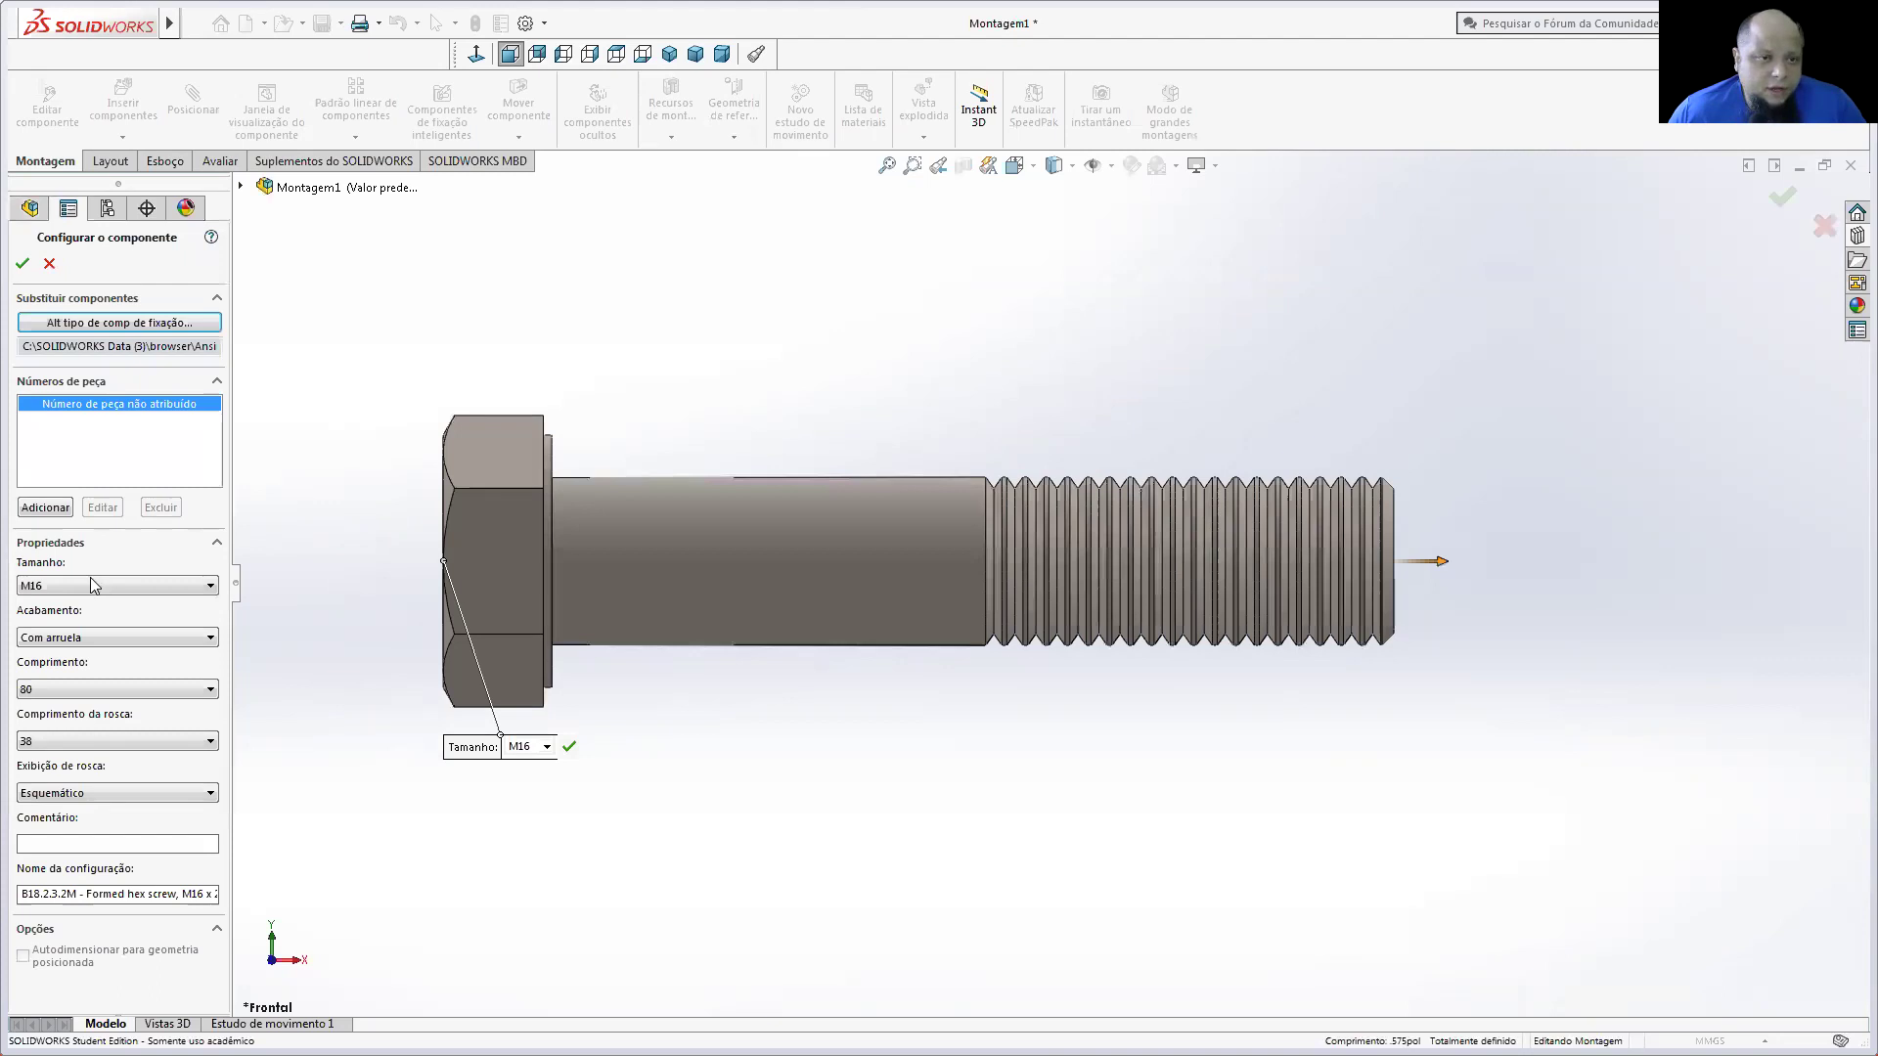
Step: Set the hex screw's size to M10 and its length to 50
left_click(90, 583)
left_click(76, 660)
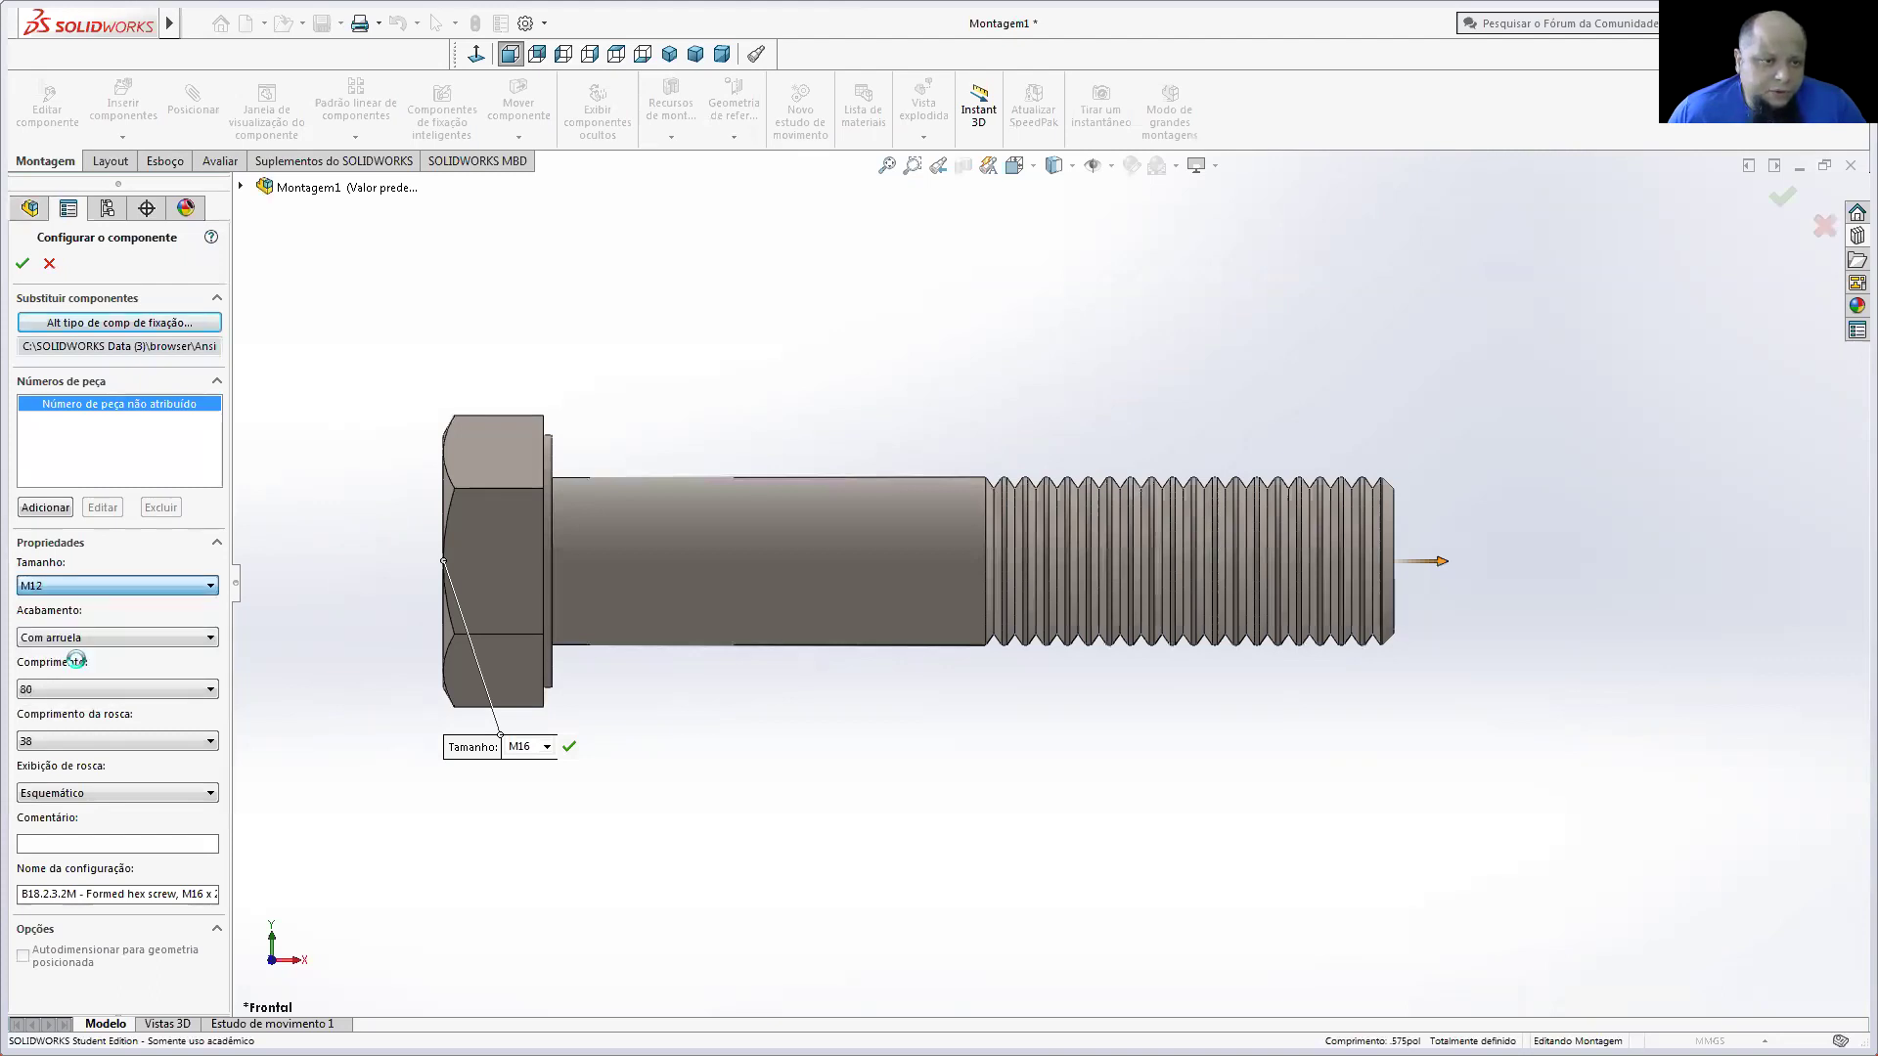
left_click(96, 585)
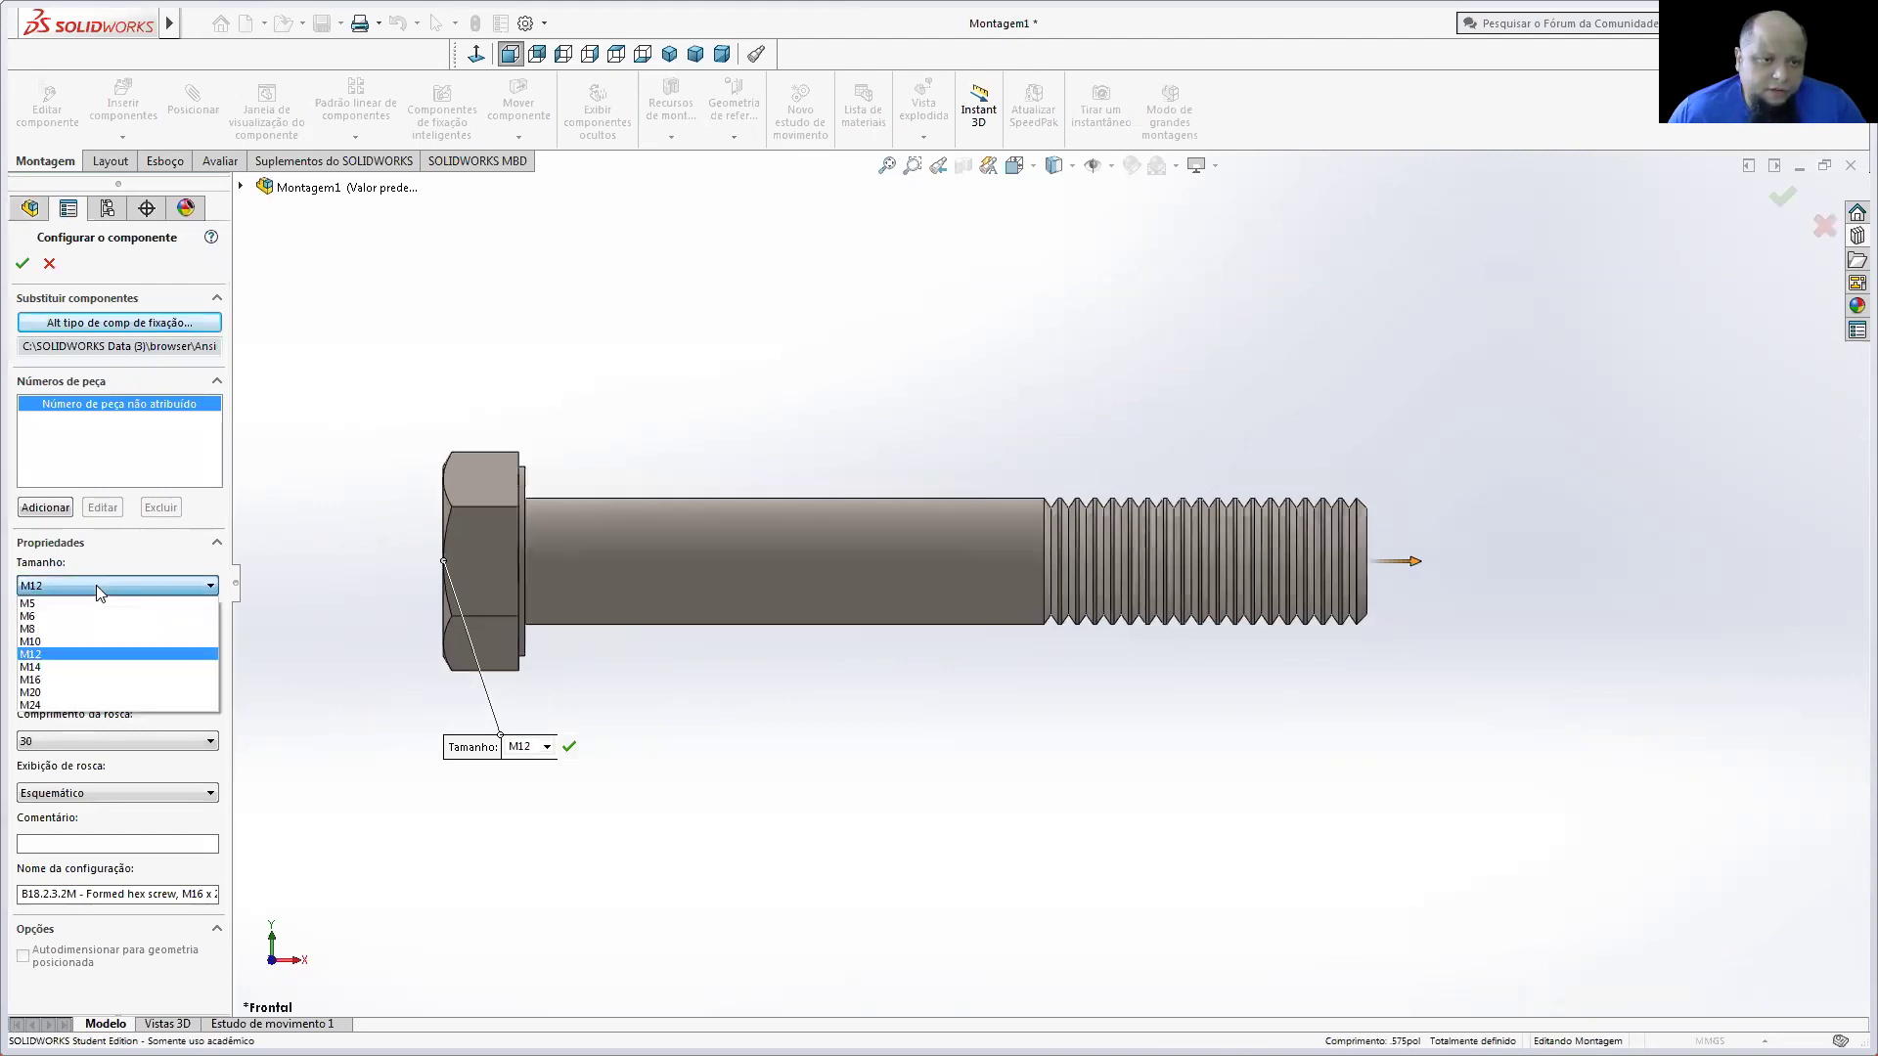
left_click(83, 642)
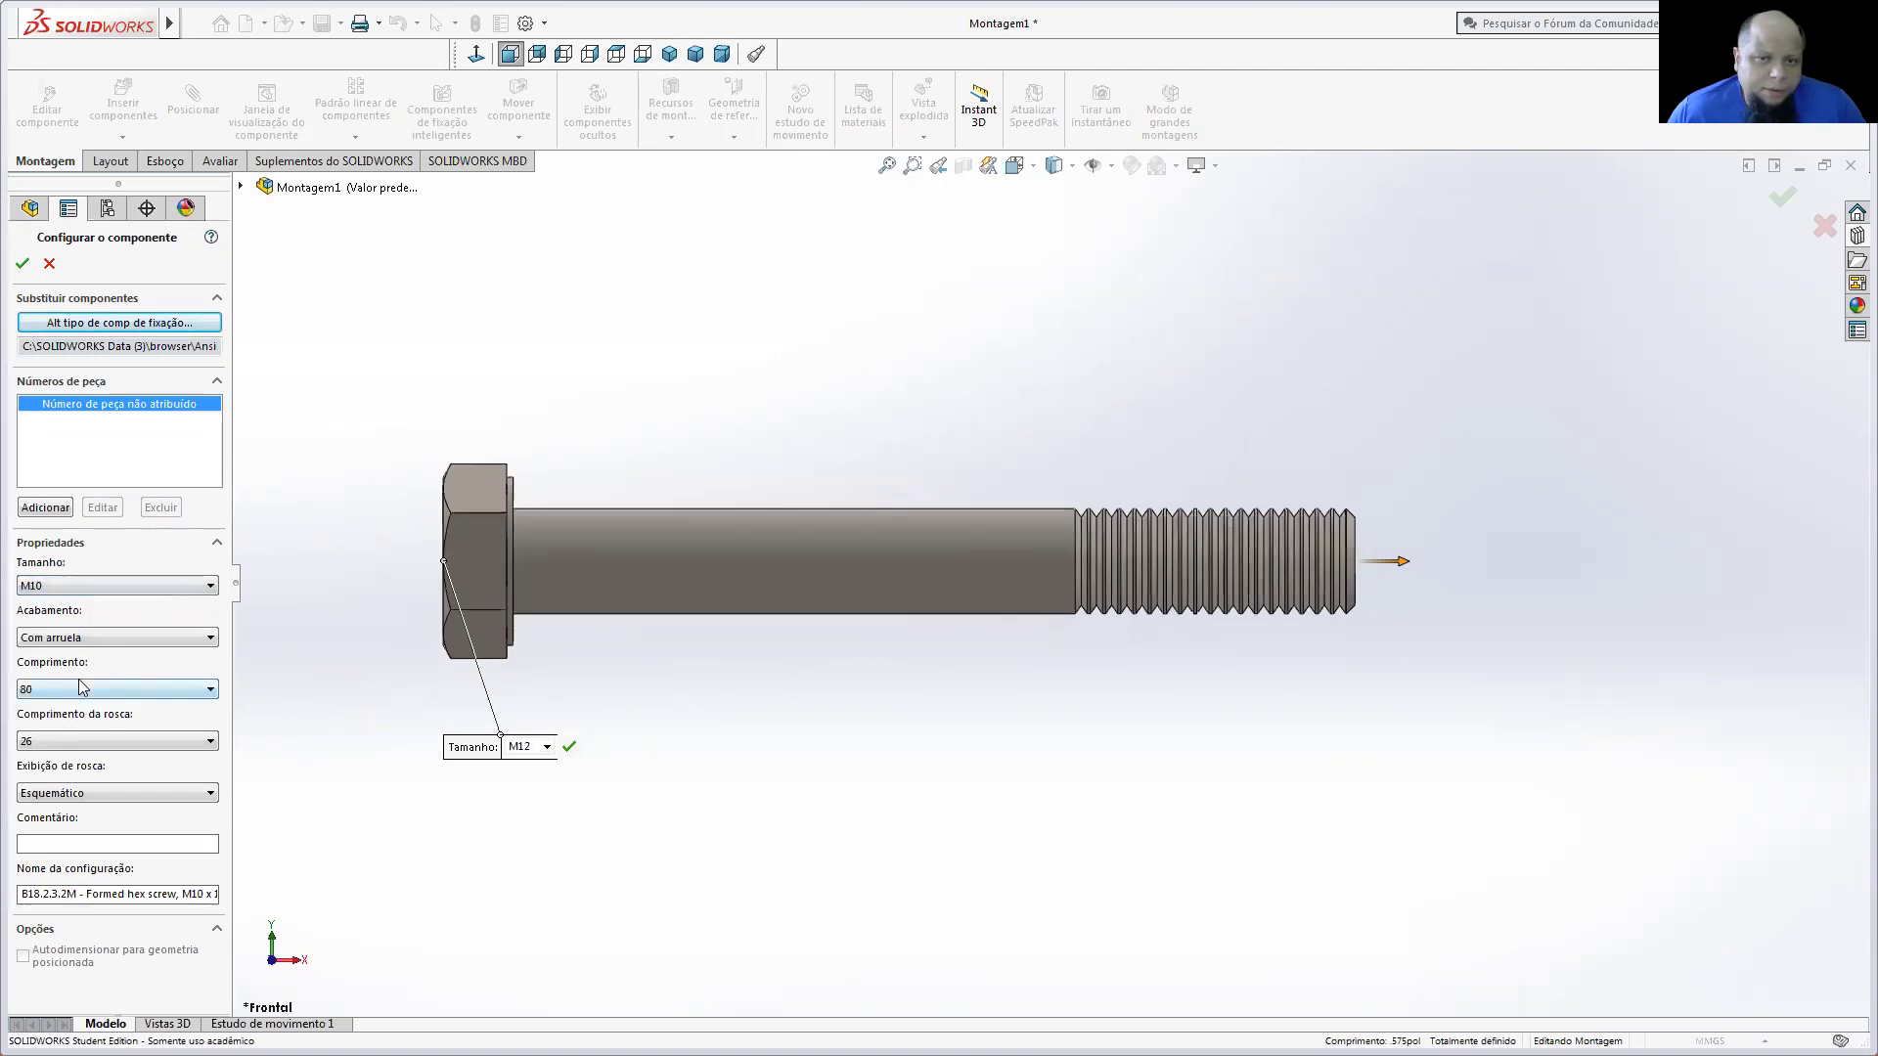
left_click(76, 683)
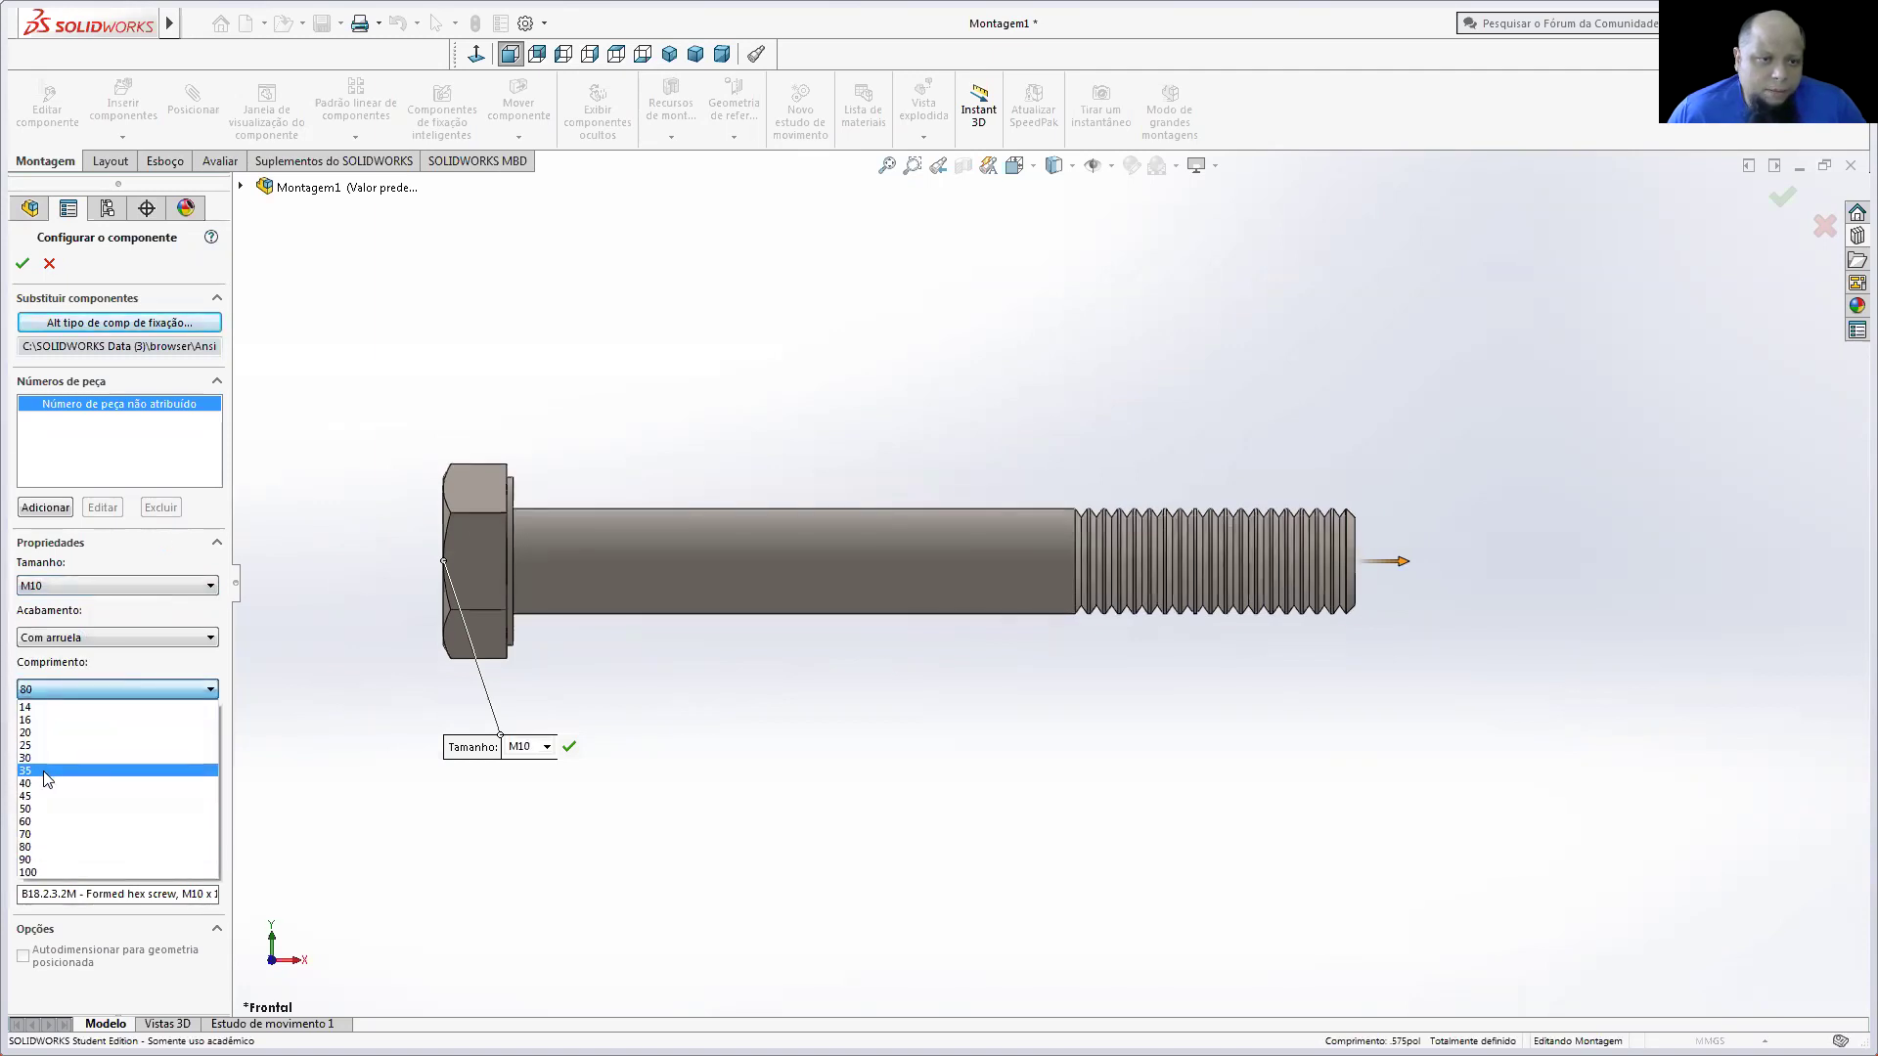
left_click(44, 809)
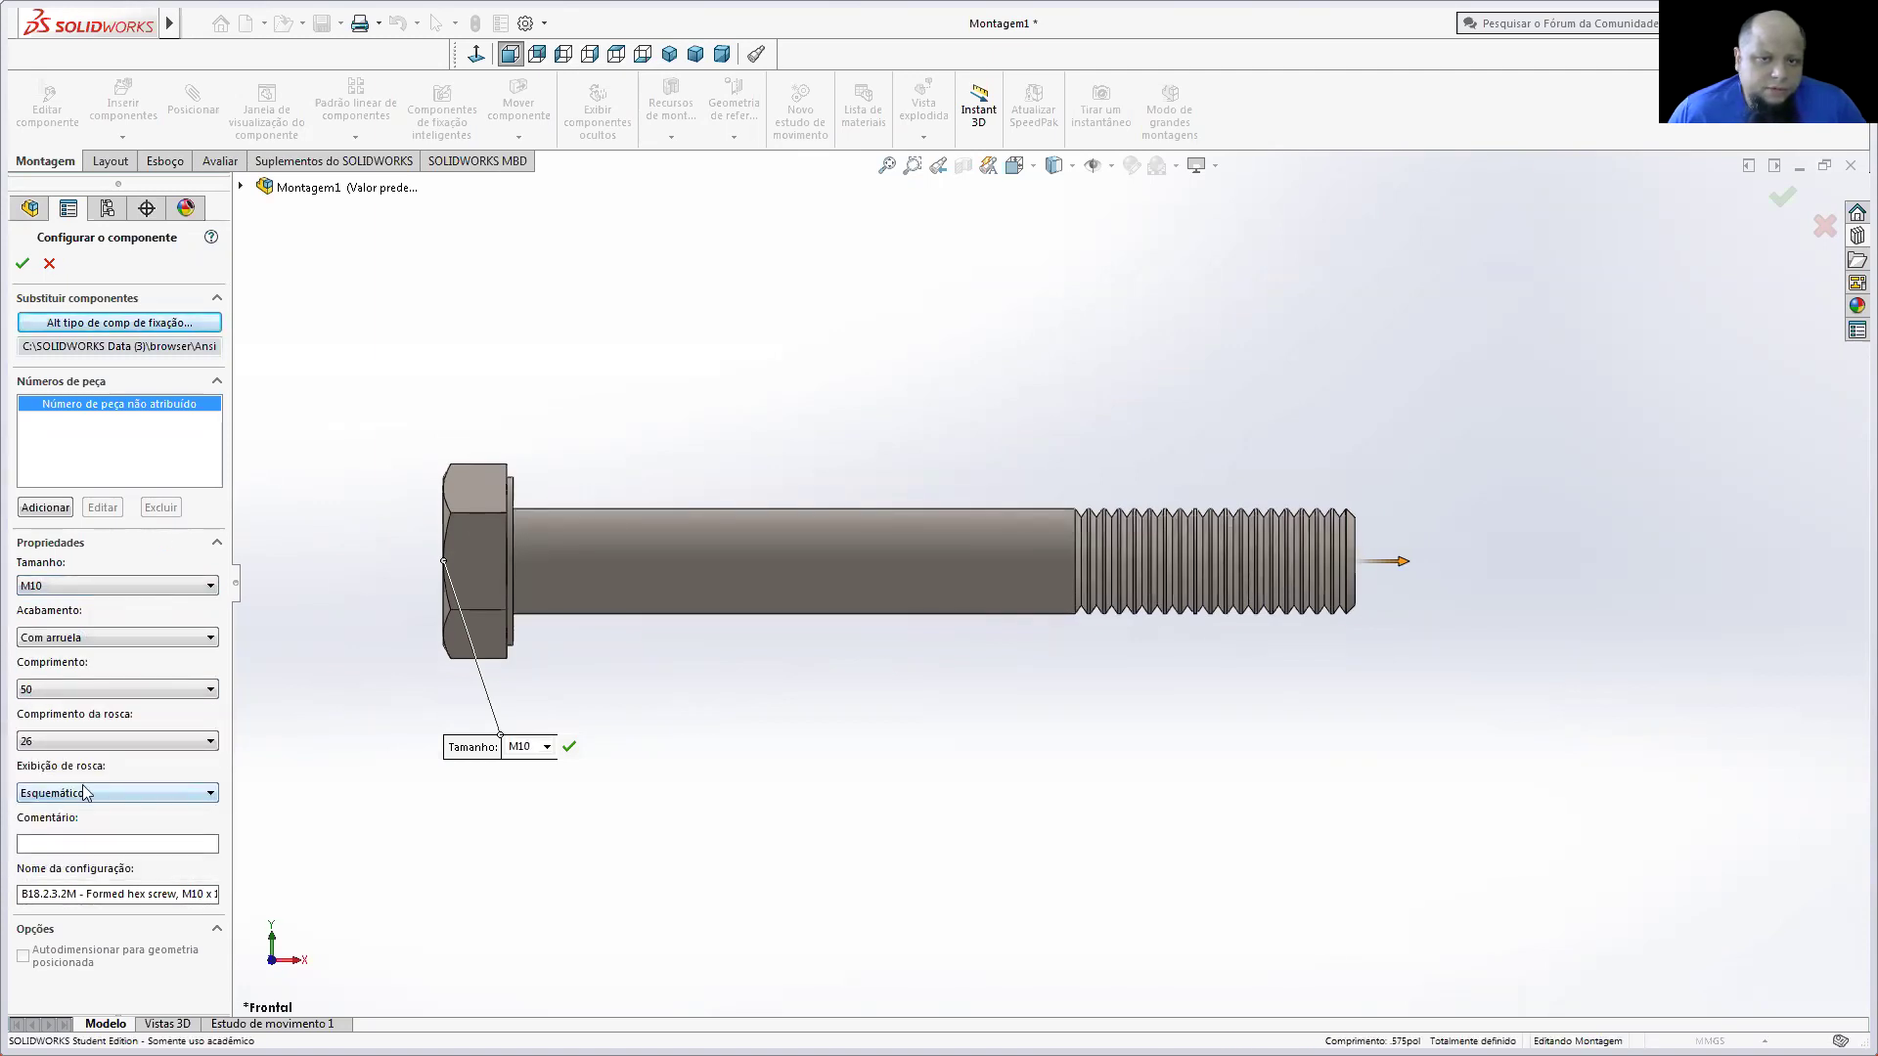
Step: Try a thread length of 50 on the hex screw and set it back to 26
left_click(71, 742)
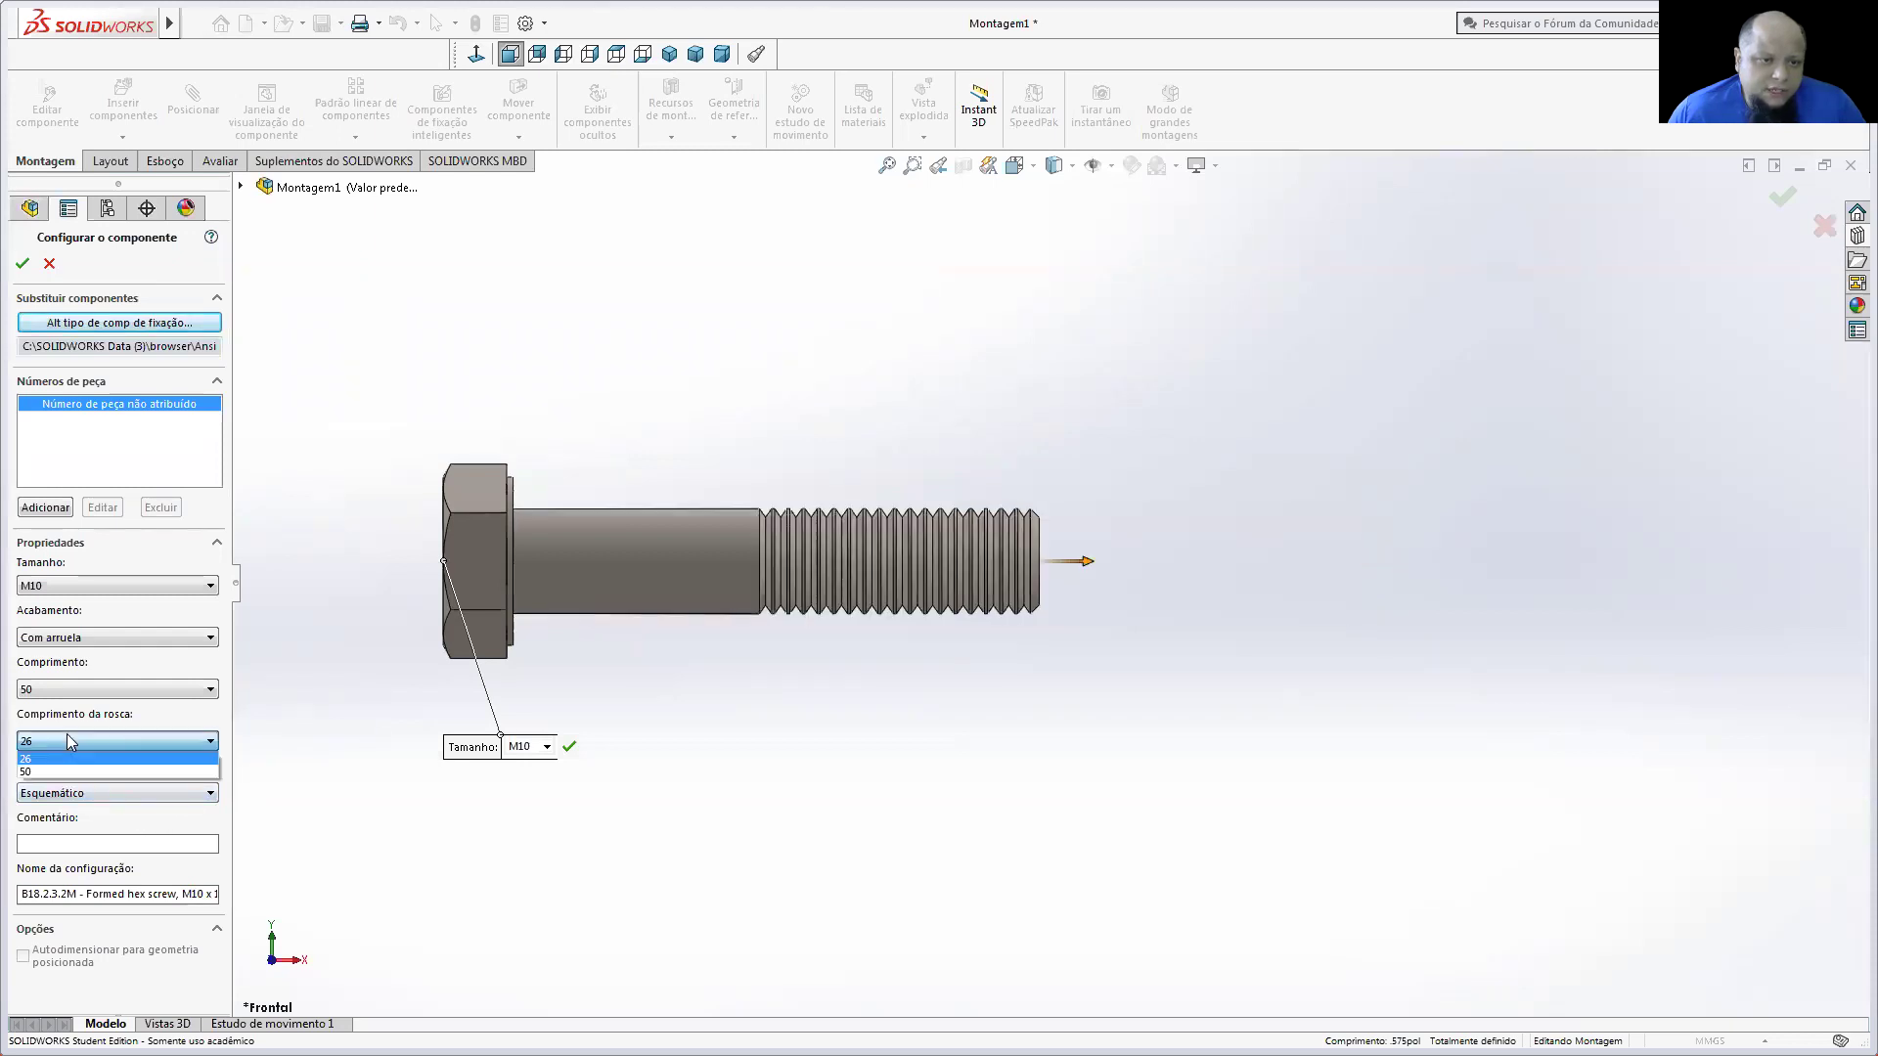
left_click(61, 772)
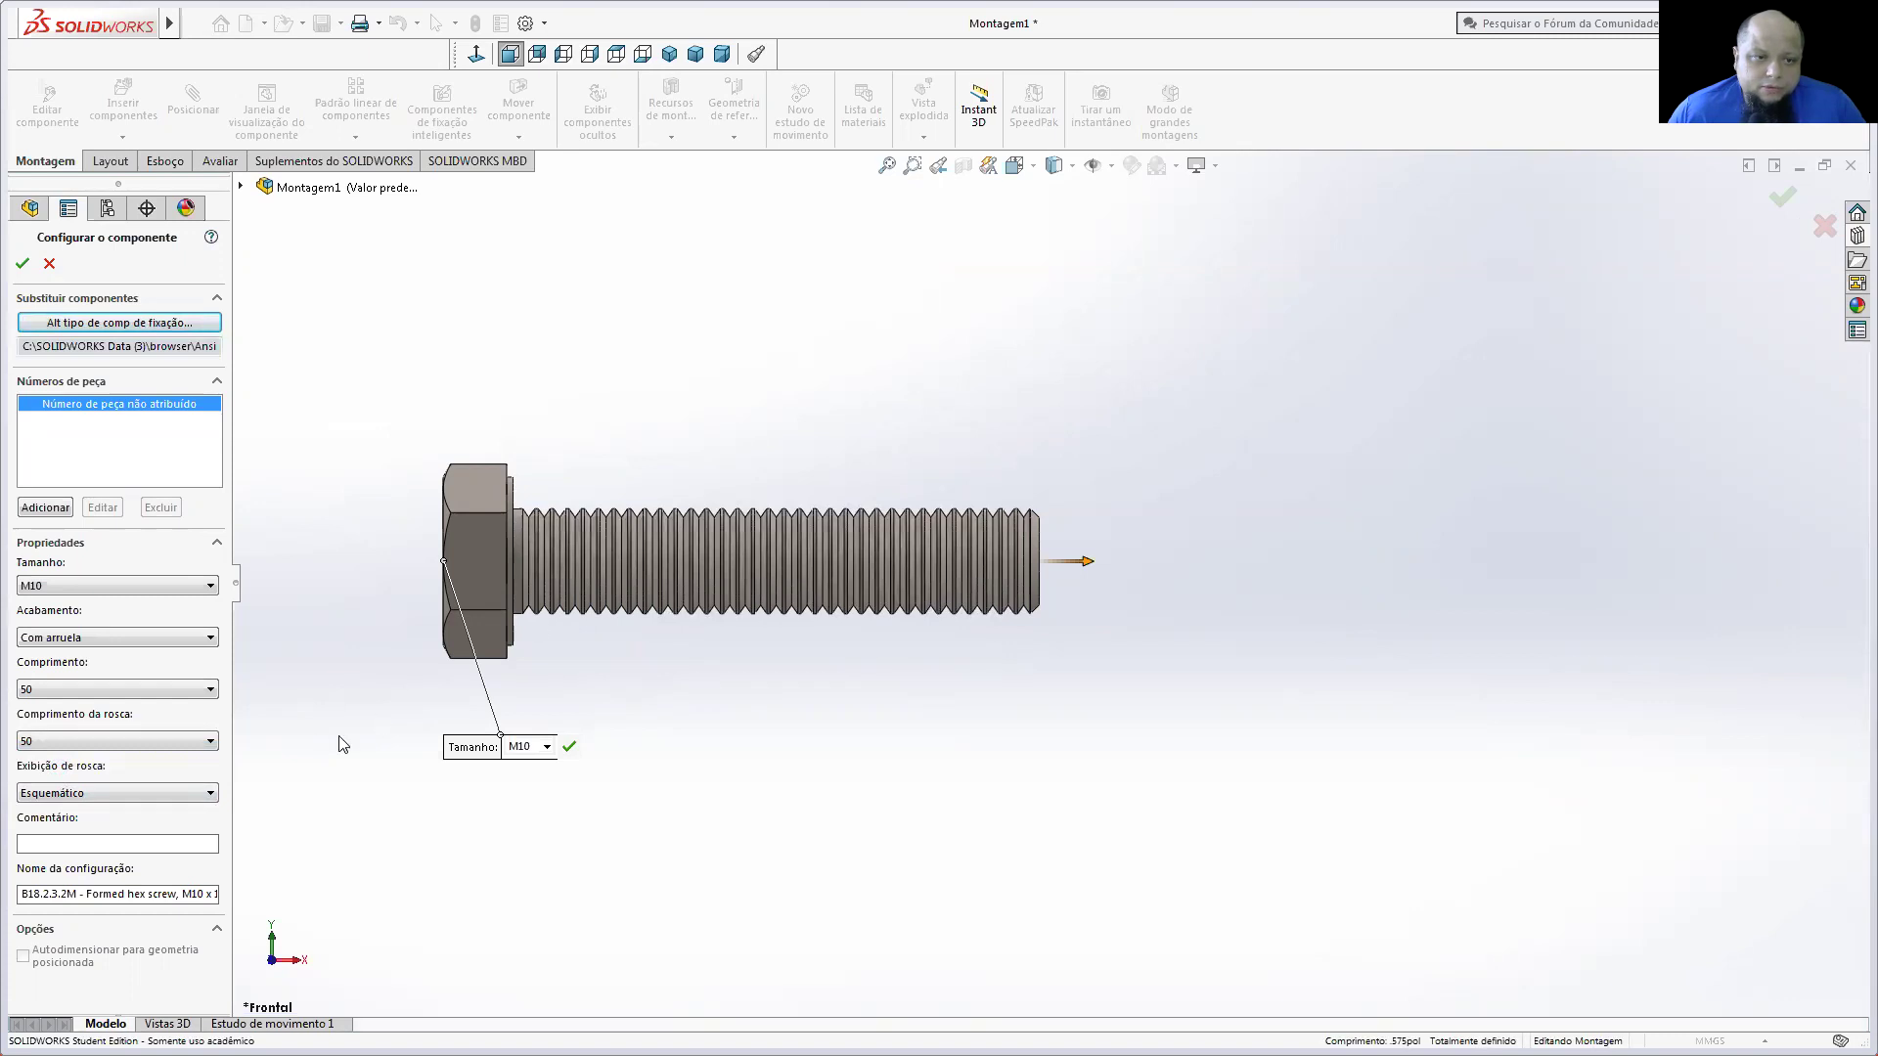
left_click(122, 743)
left_click(117, 759)
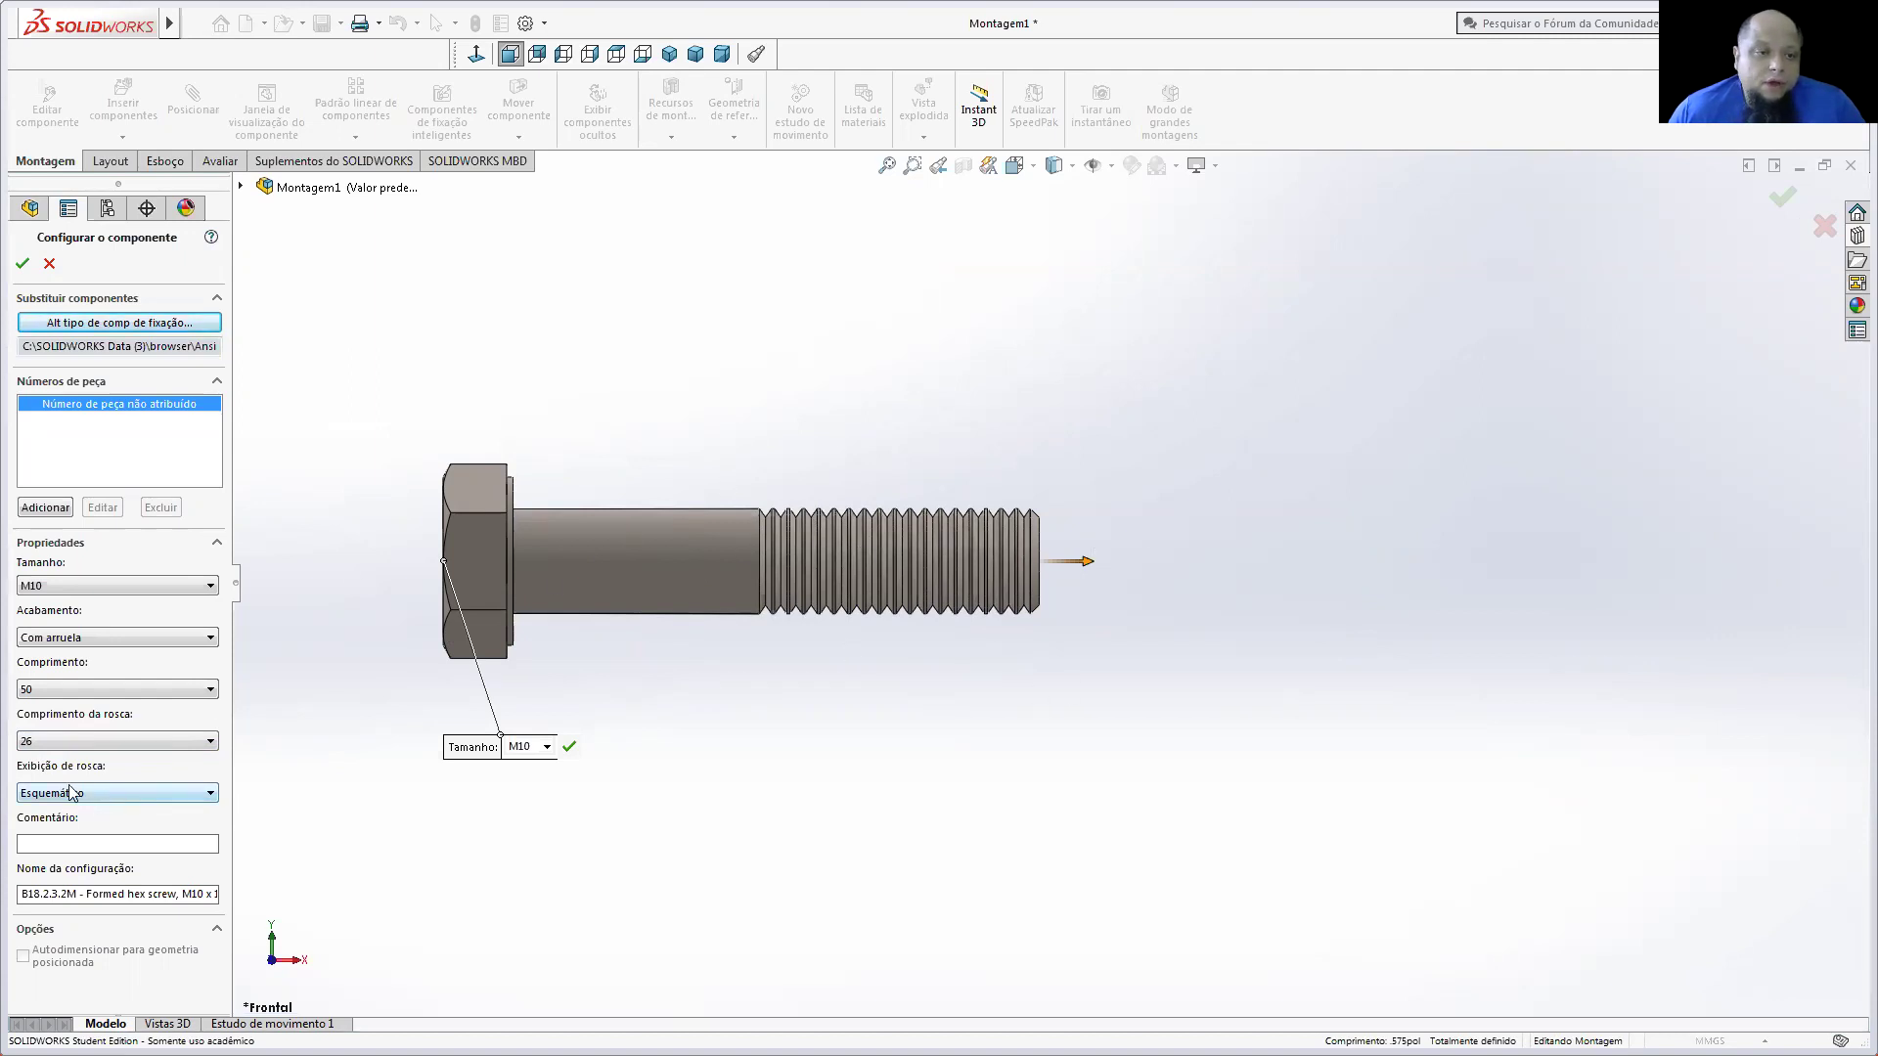
Step: Accept the screw configuration, finish placing it without extra copies, and show the assembly in isometric view
left_click(22, 262)
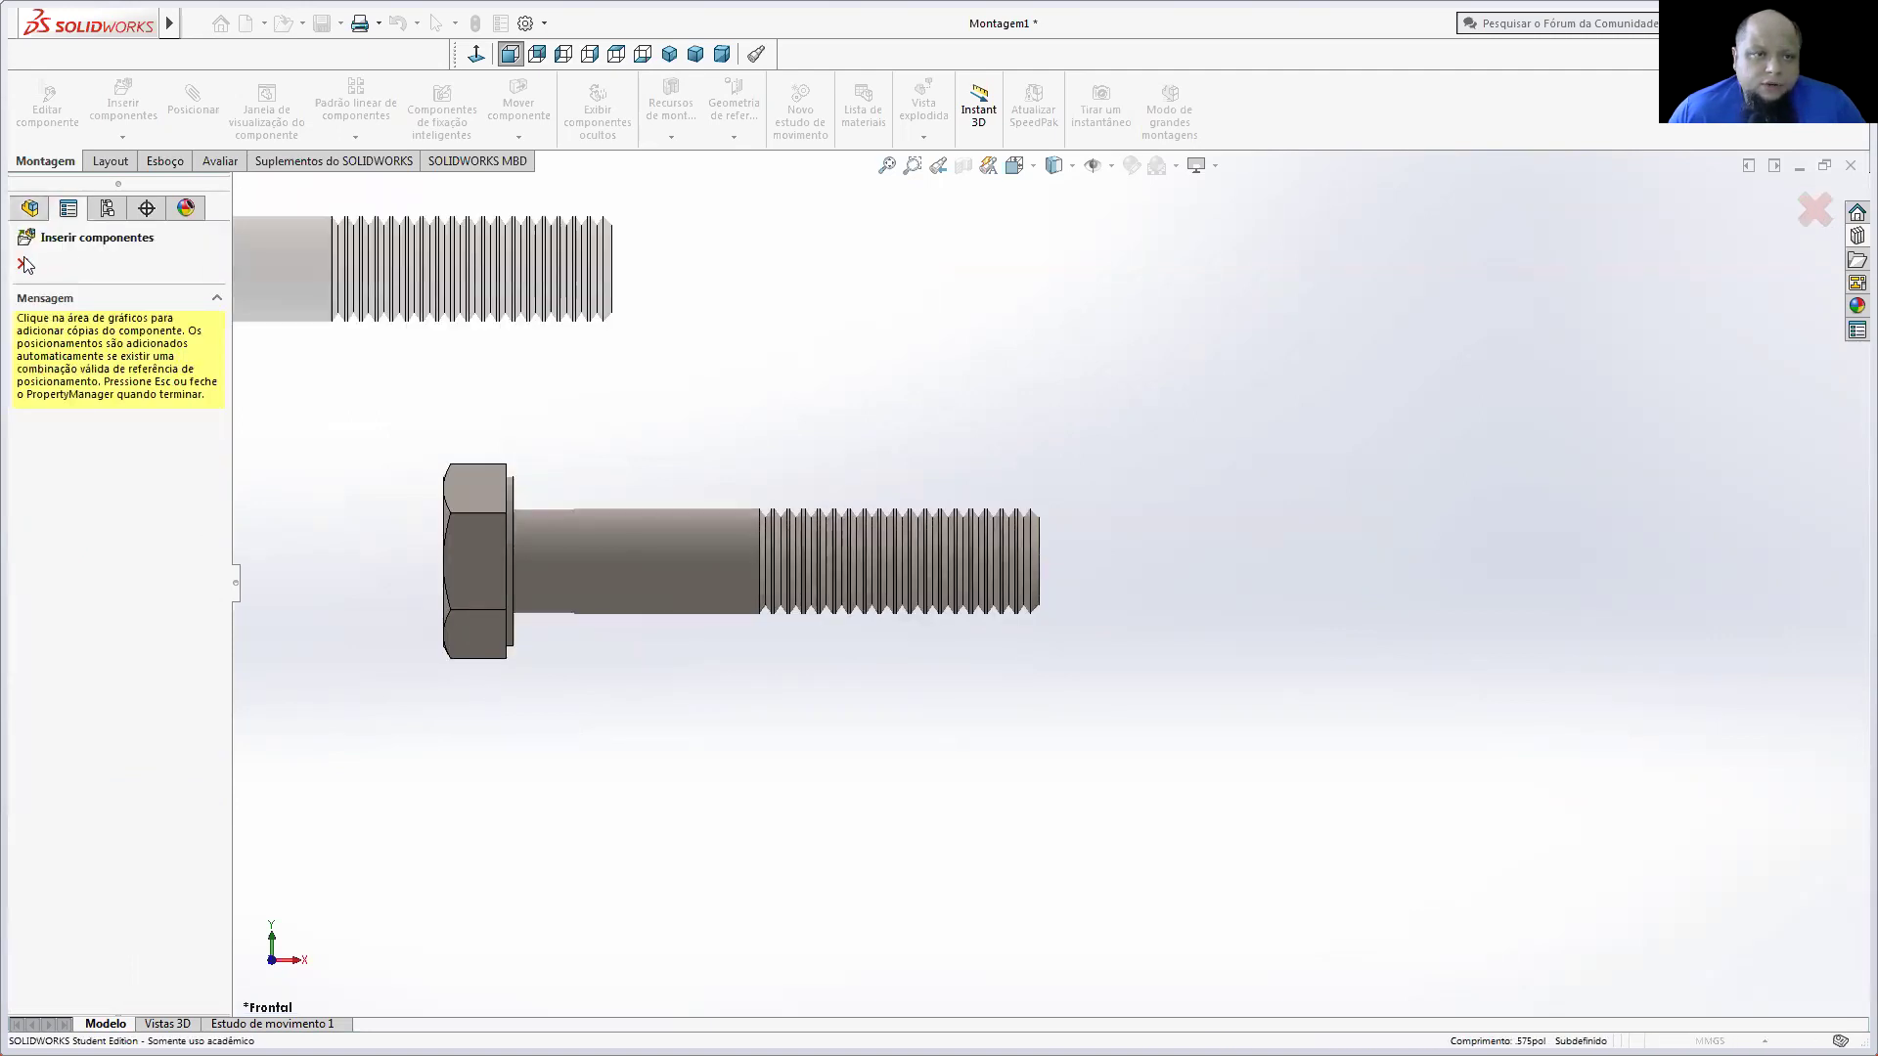
left_click(32, 258)
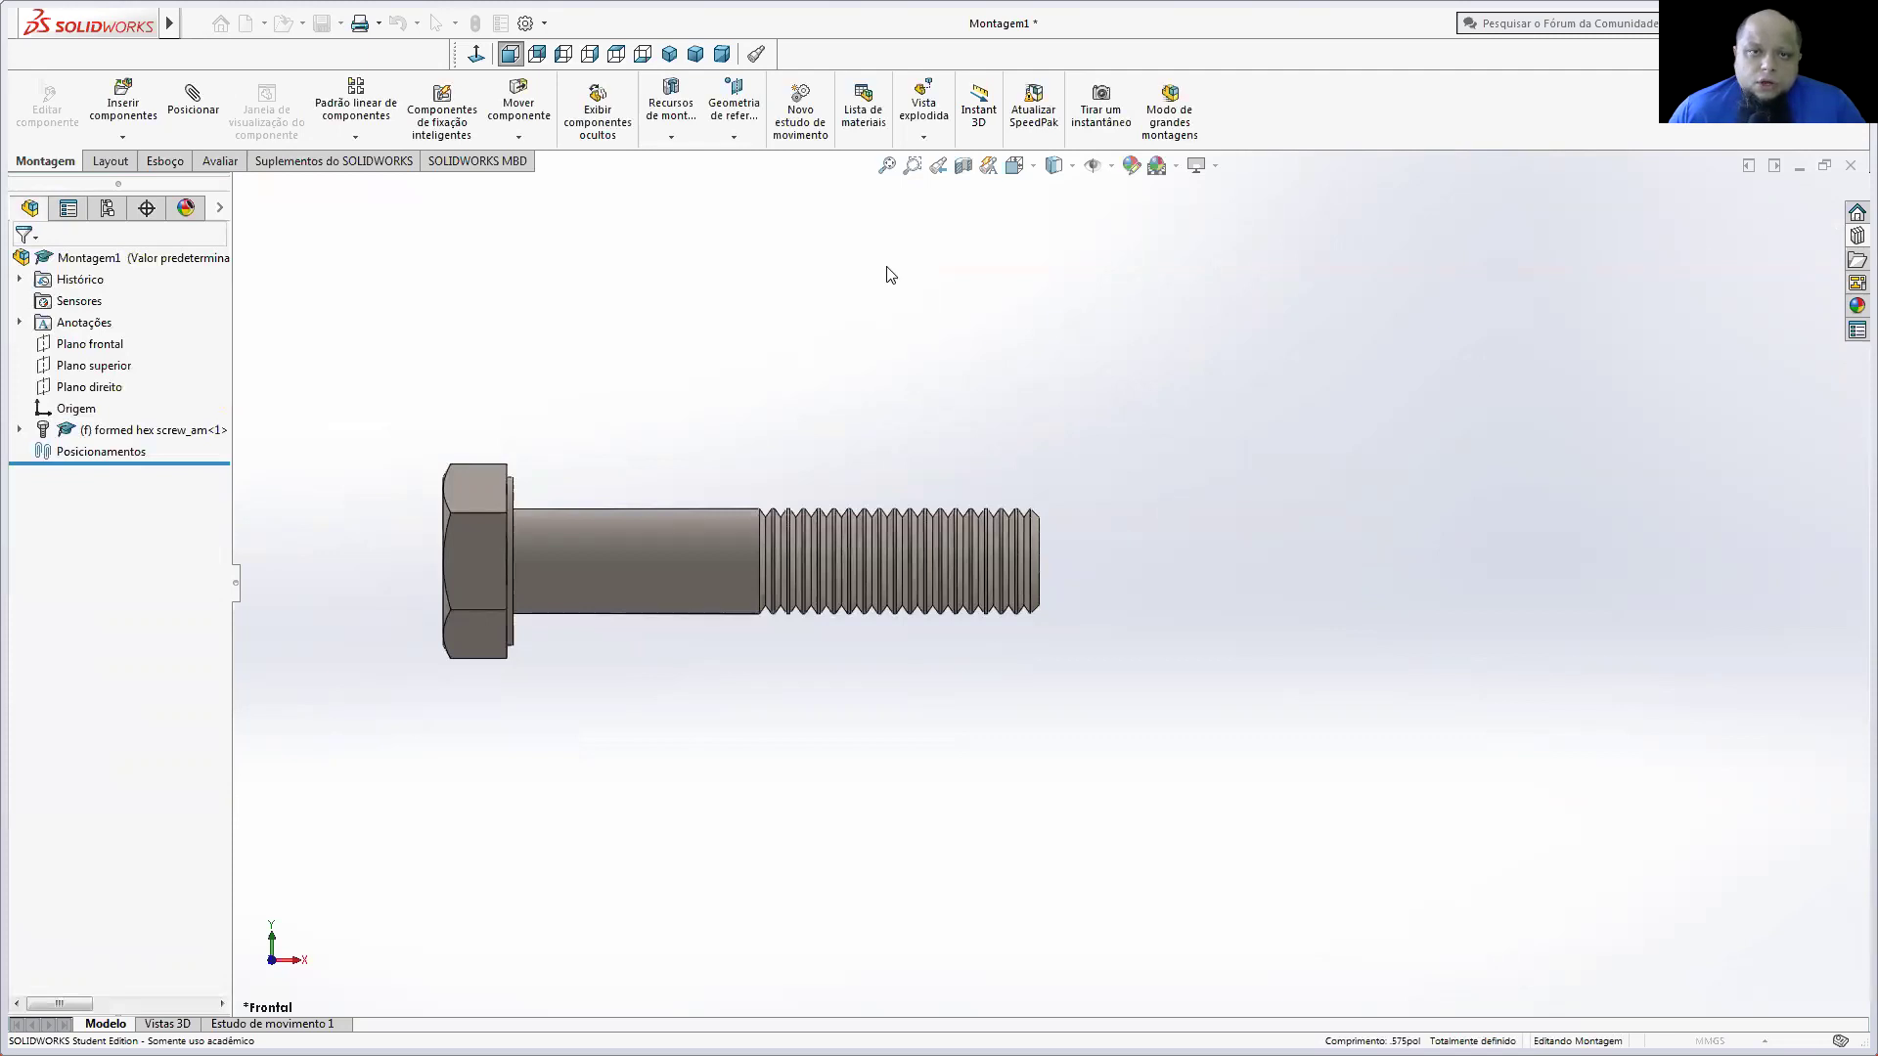
key("ctrl+7")
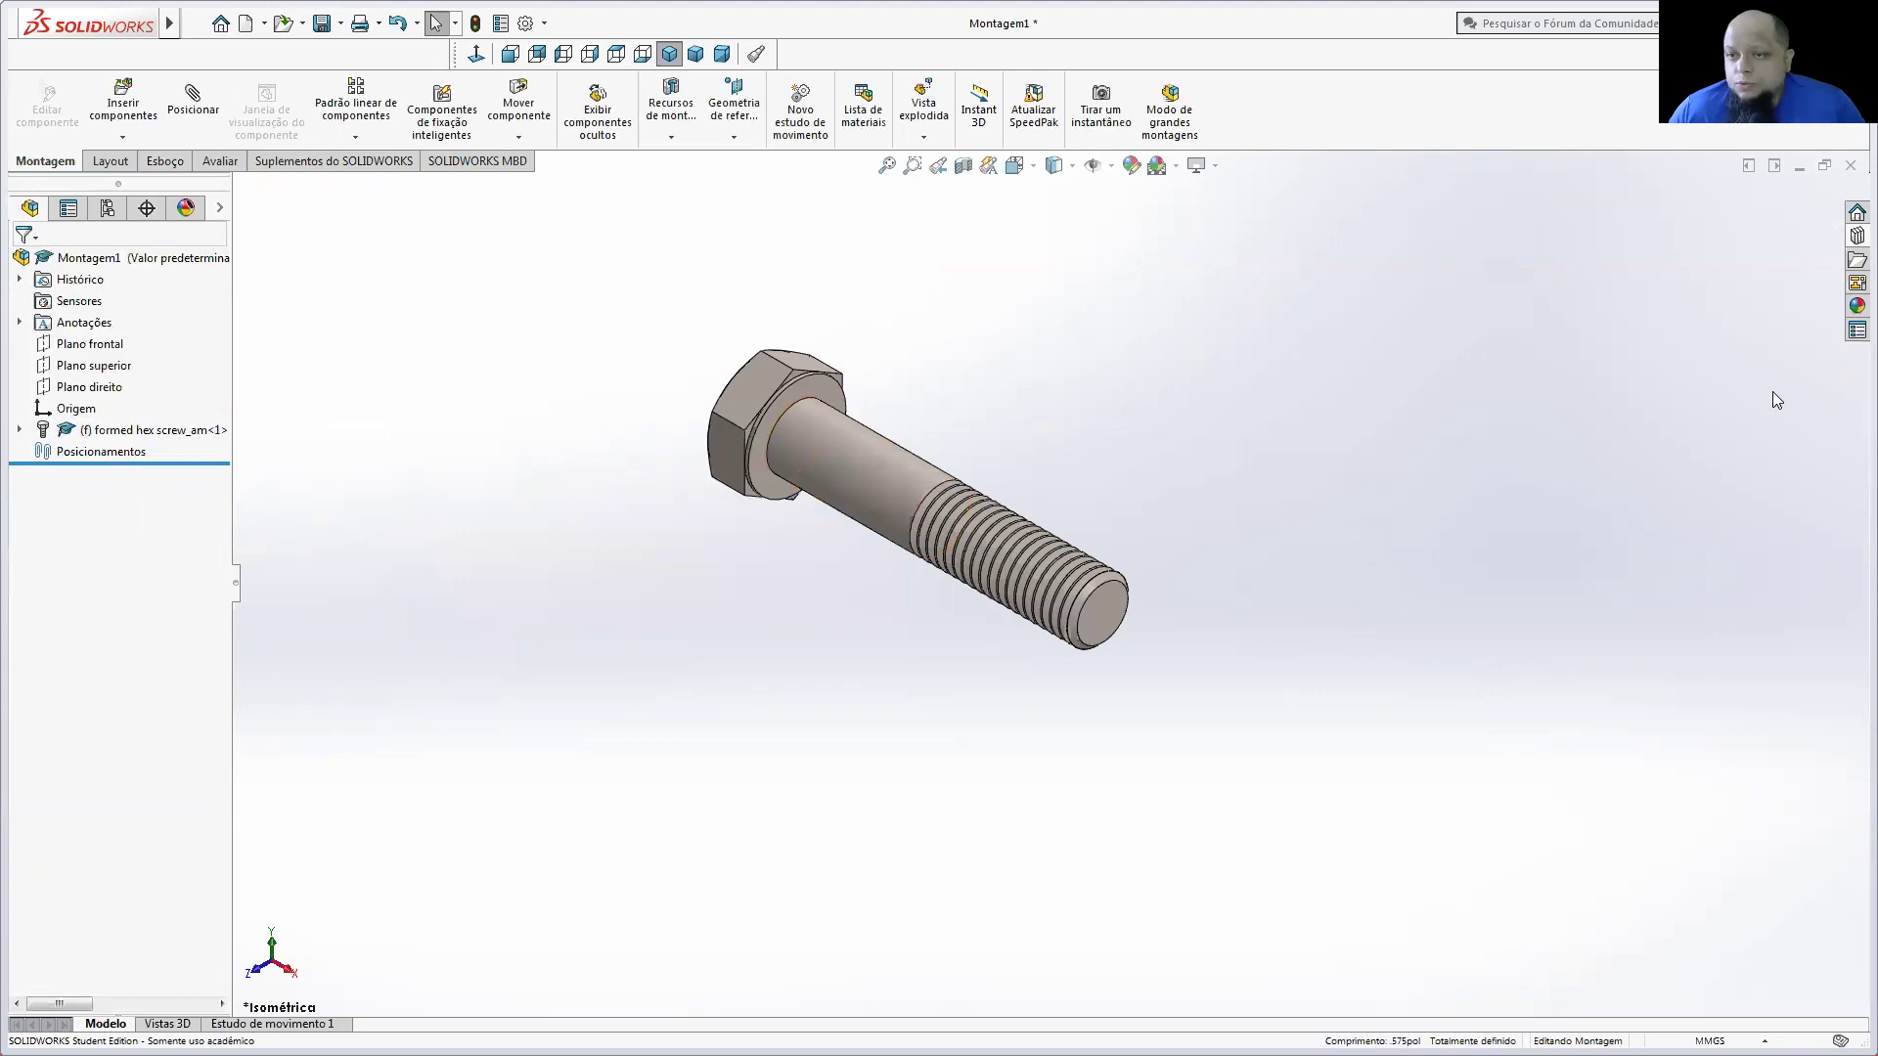
Step: Insert an Estilo de porca sextavada 1 hex nut from the Toolbox Porcas sextavadas folder beyond the screw's threaded end
left_click(1857, 236)
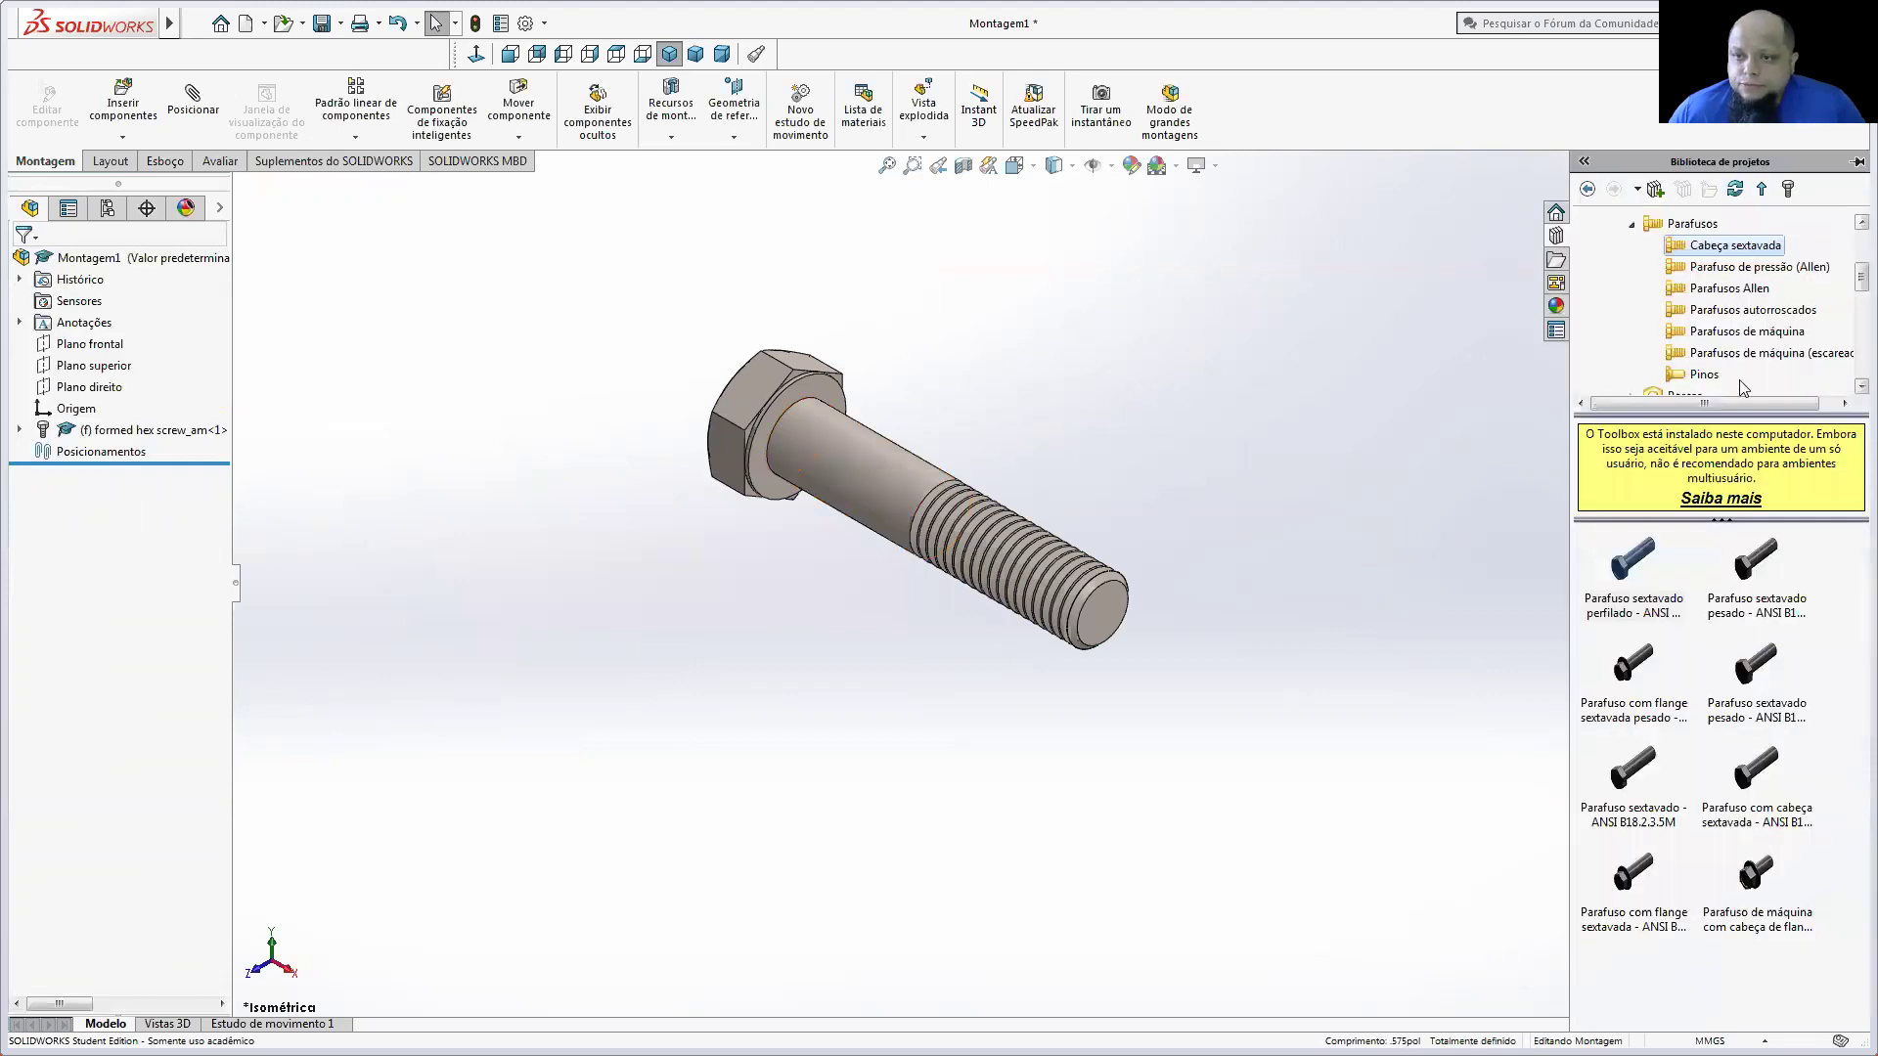
left_click(1632, 225)
left_click(1684, 245)
double_click(1611, 575)
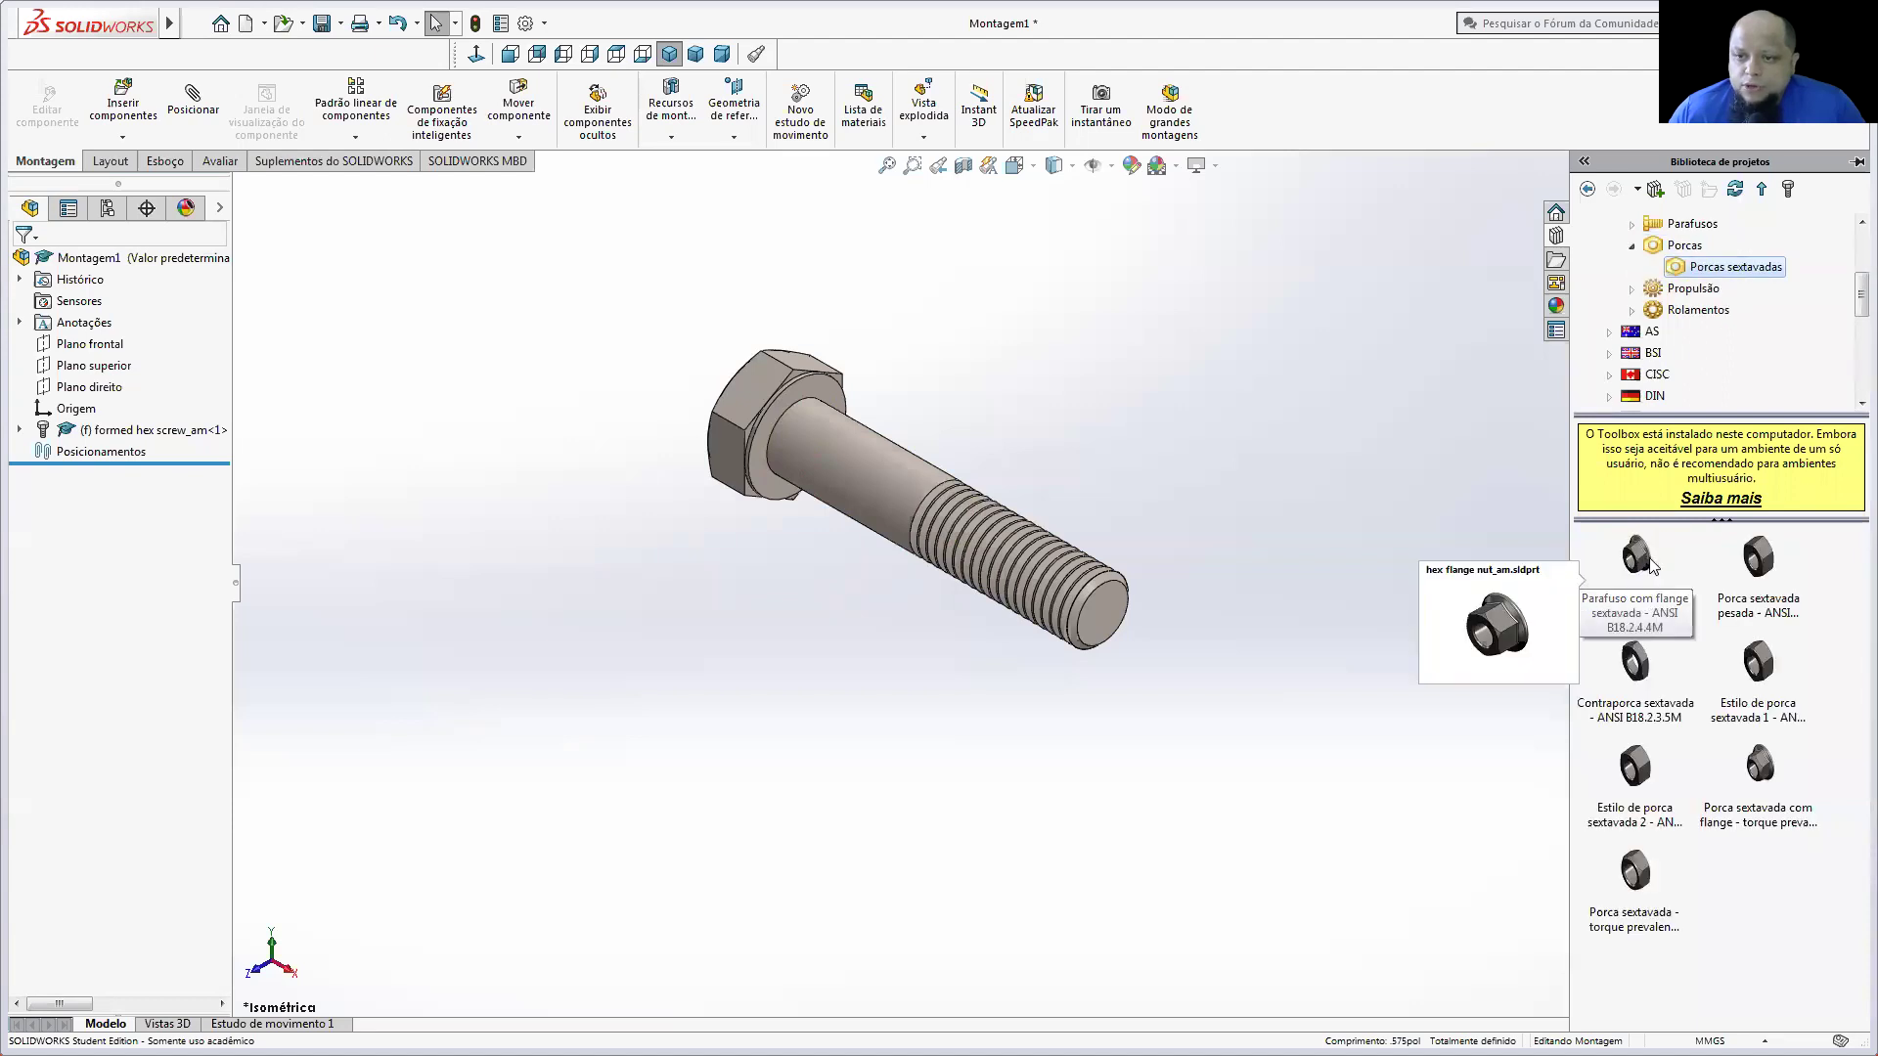
left_click(1740, 674)
left_click_drag(1740, 674, 1326, 610)
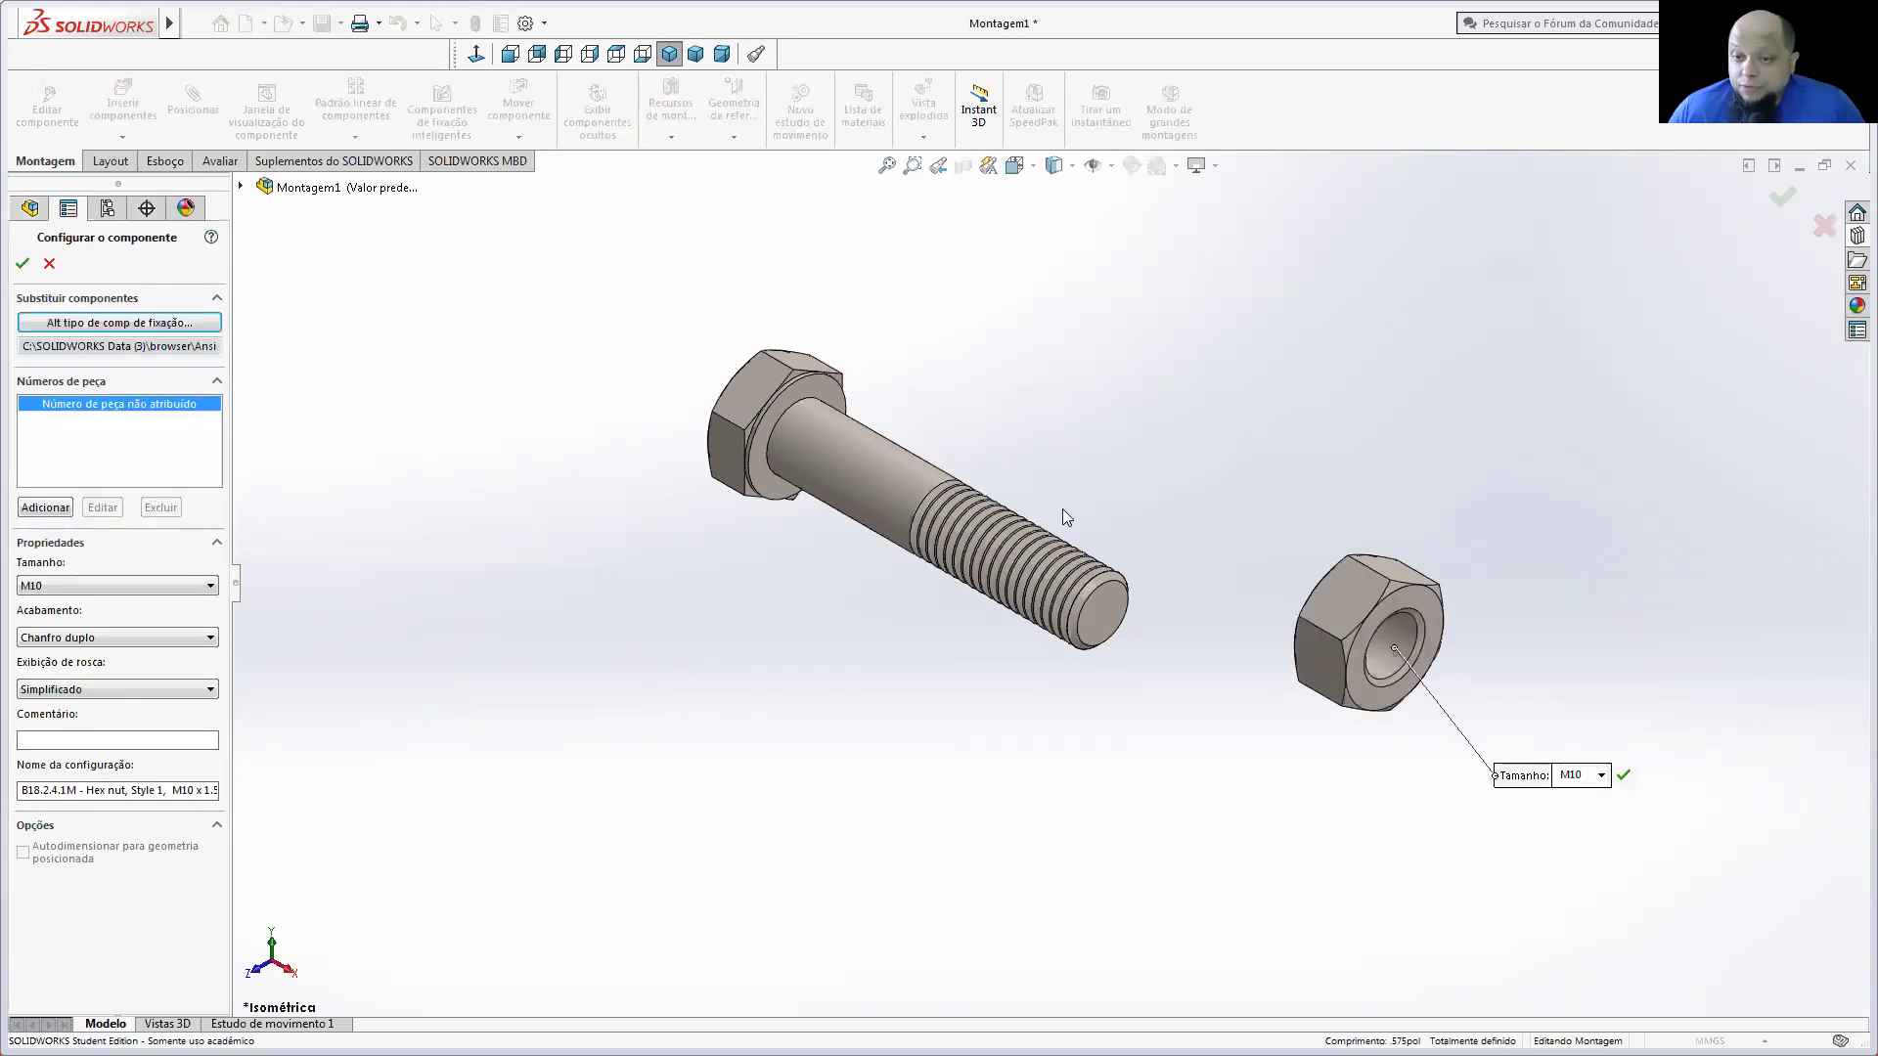
Step: Set the M10 nut's thread display to Esquemático and finish placing it without extra copies
left_click(71, 690)
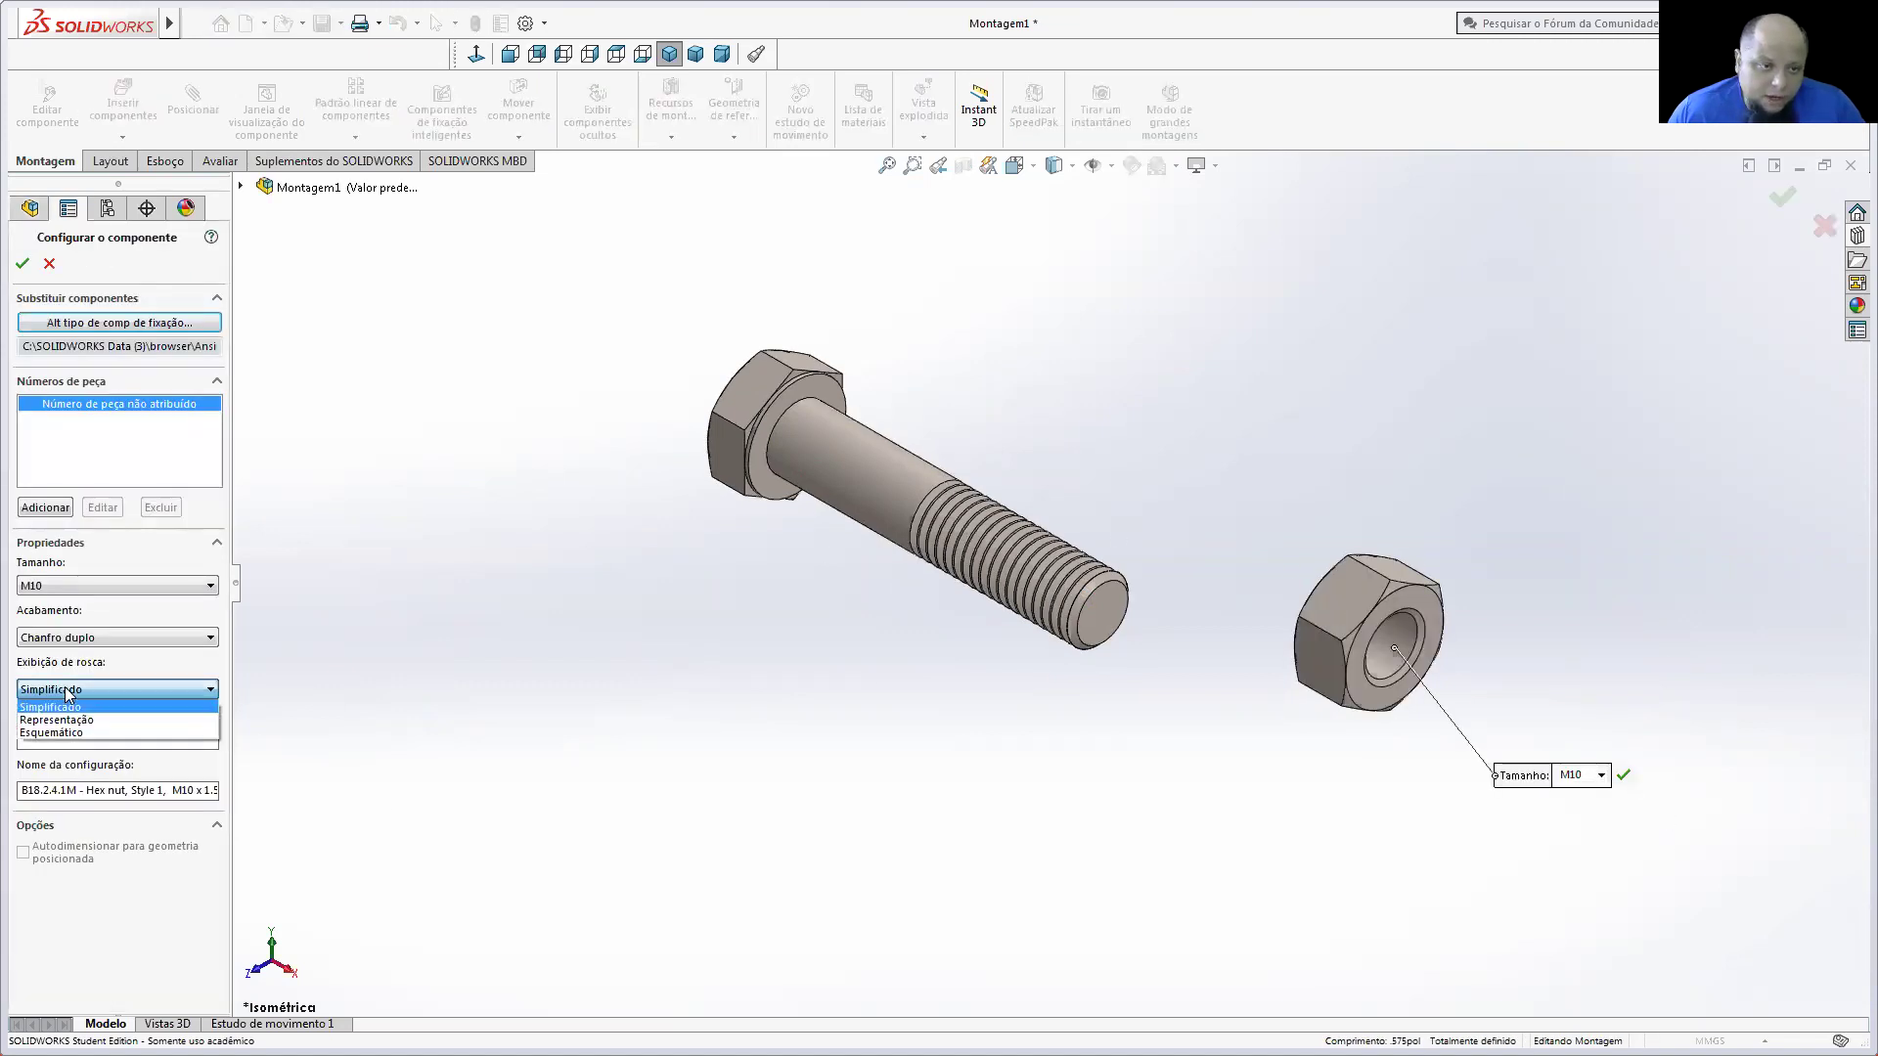
left_click(54, 733)
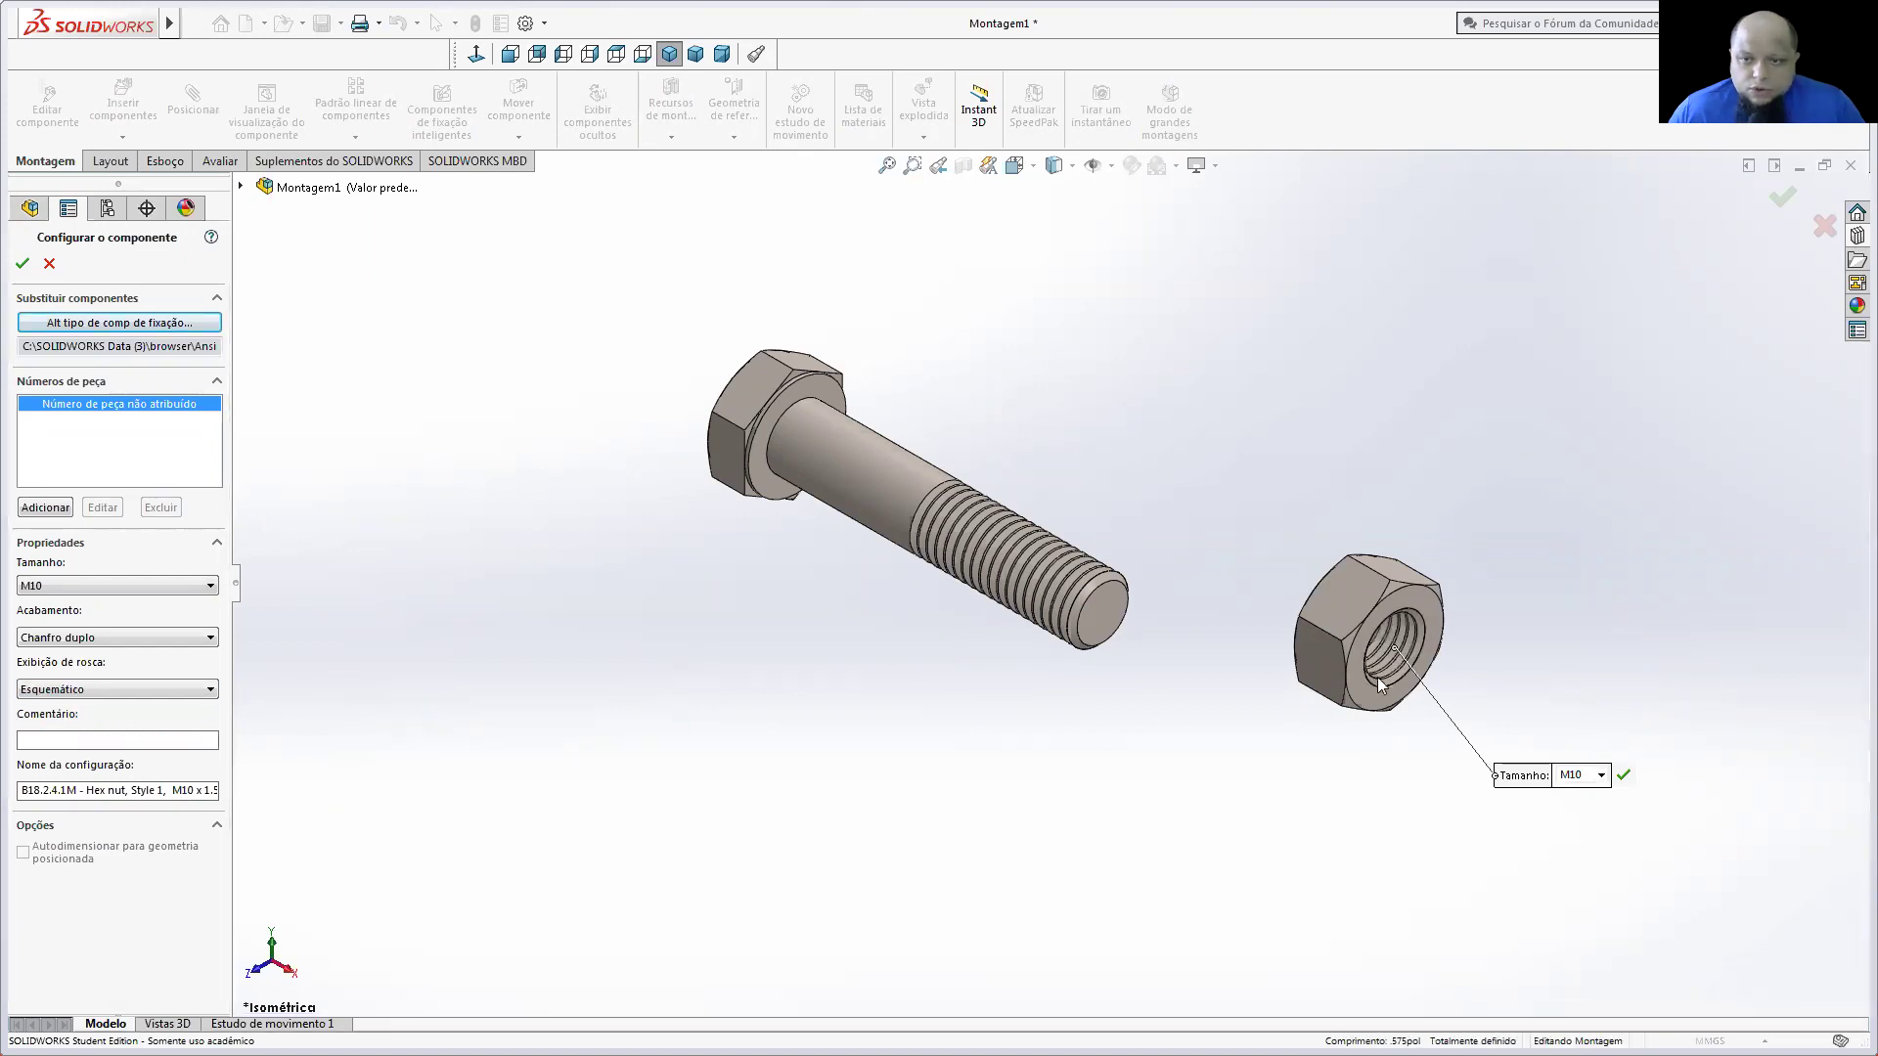
middle_click_drag(619, 696, 653, 683)
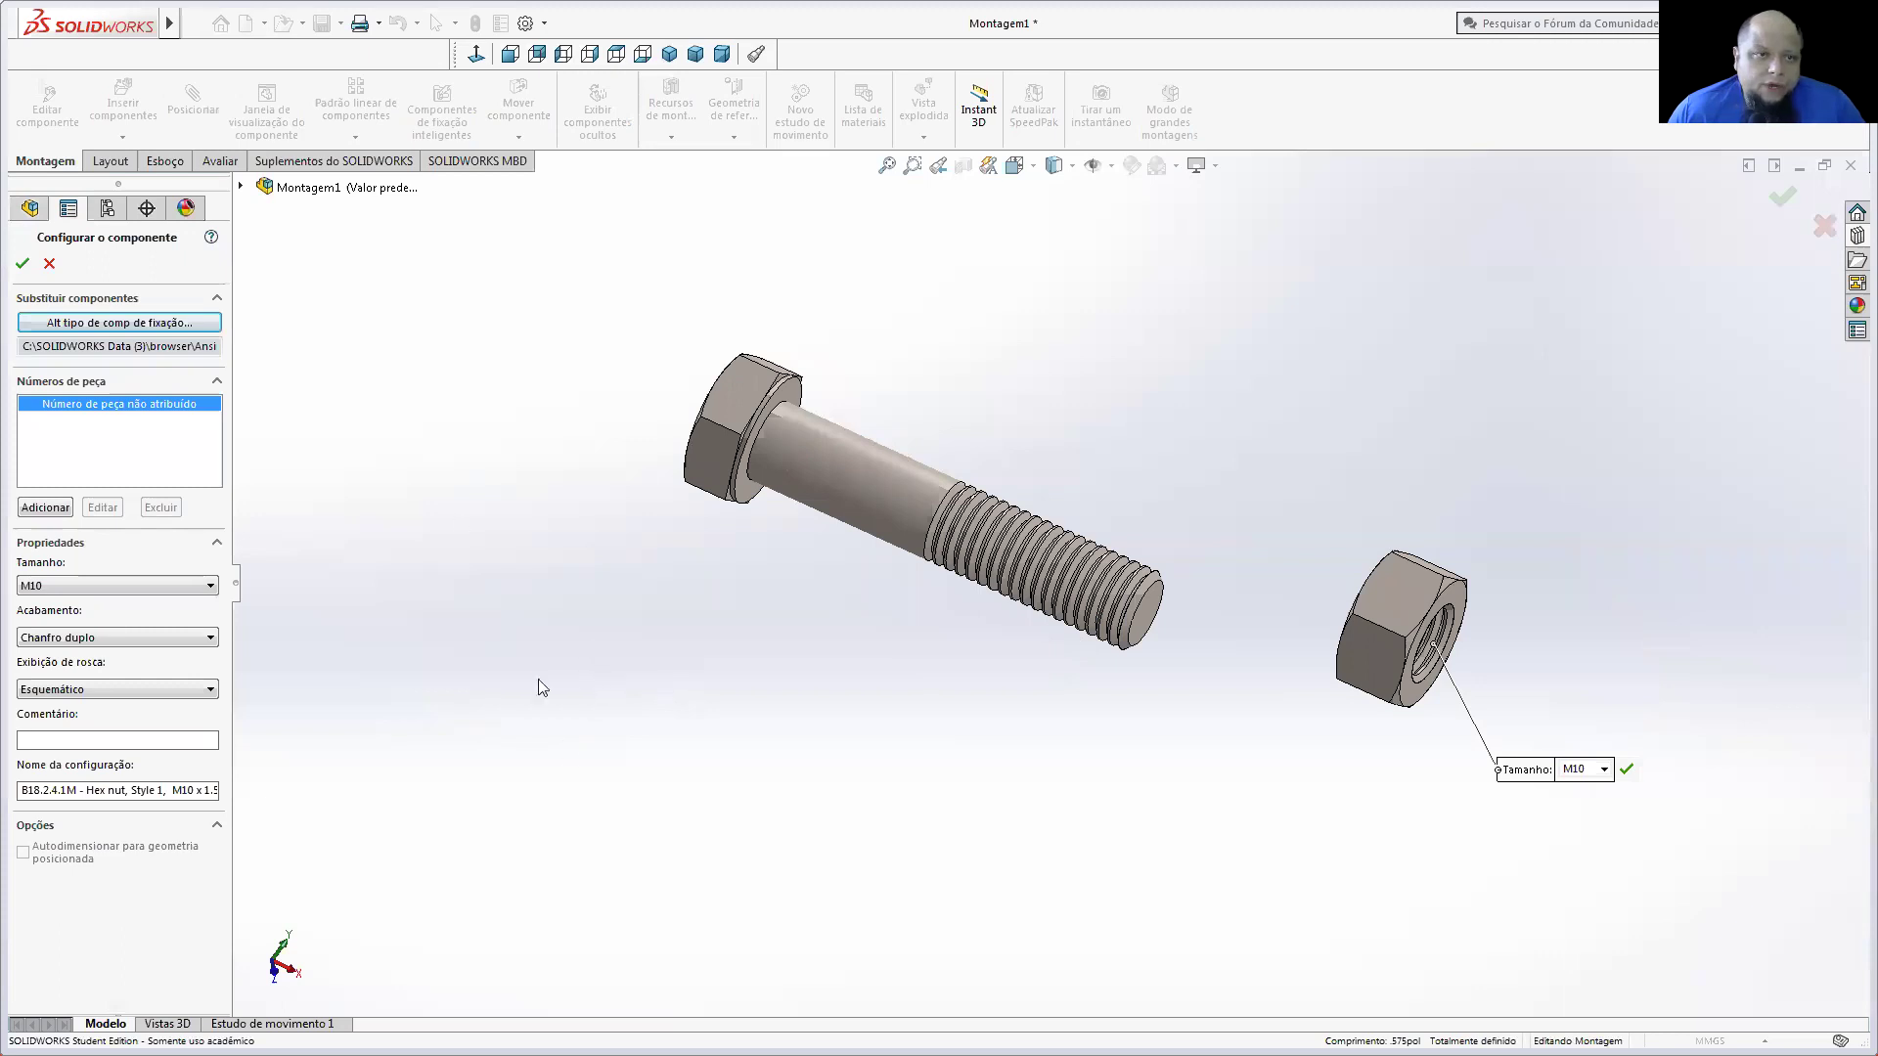
left_click(20, 263)
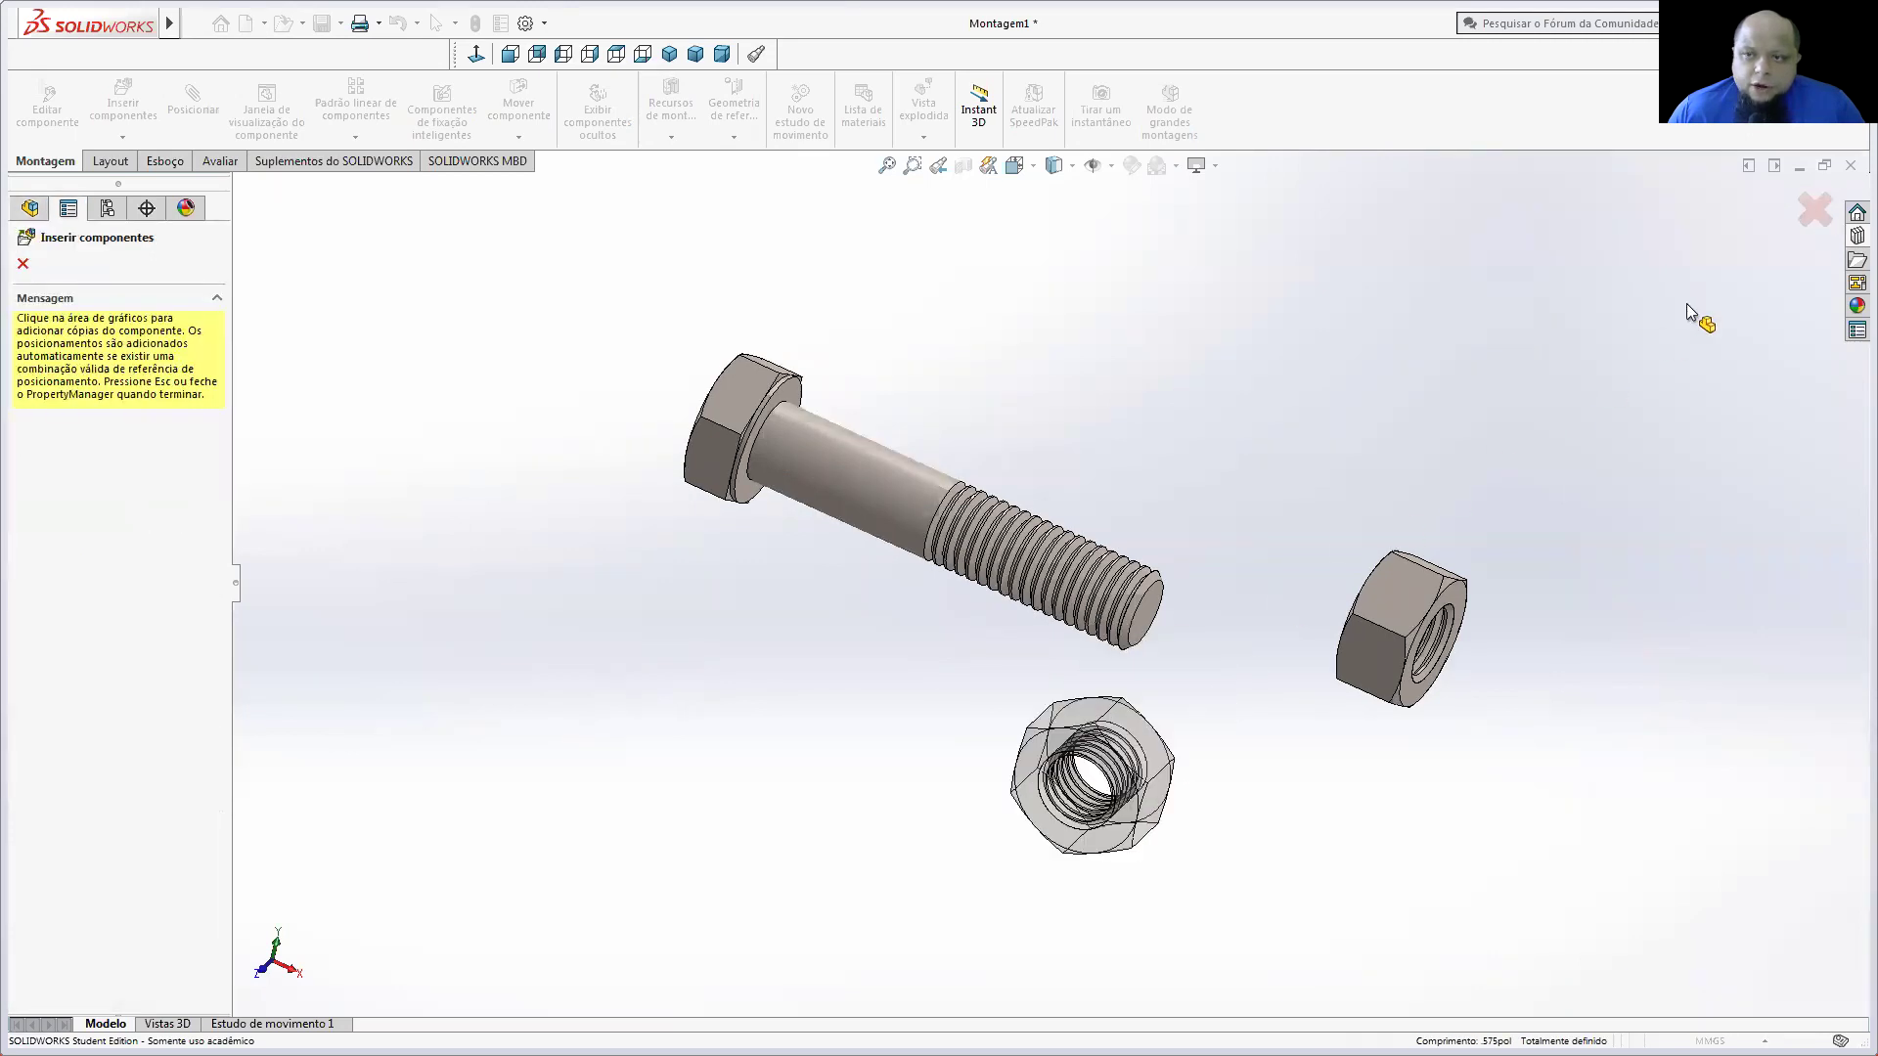
key("Escape")
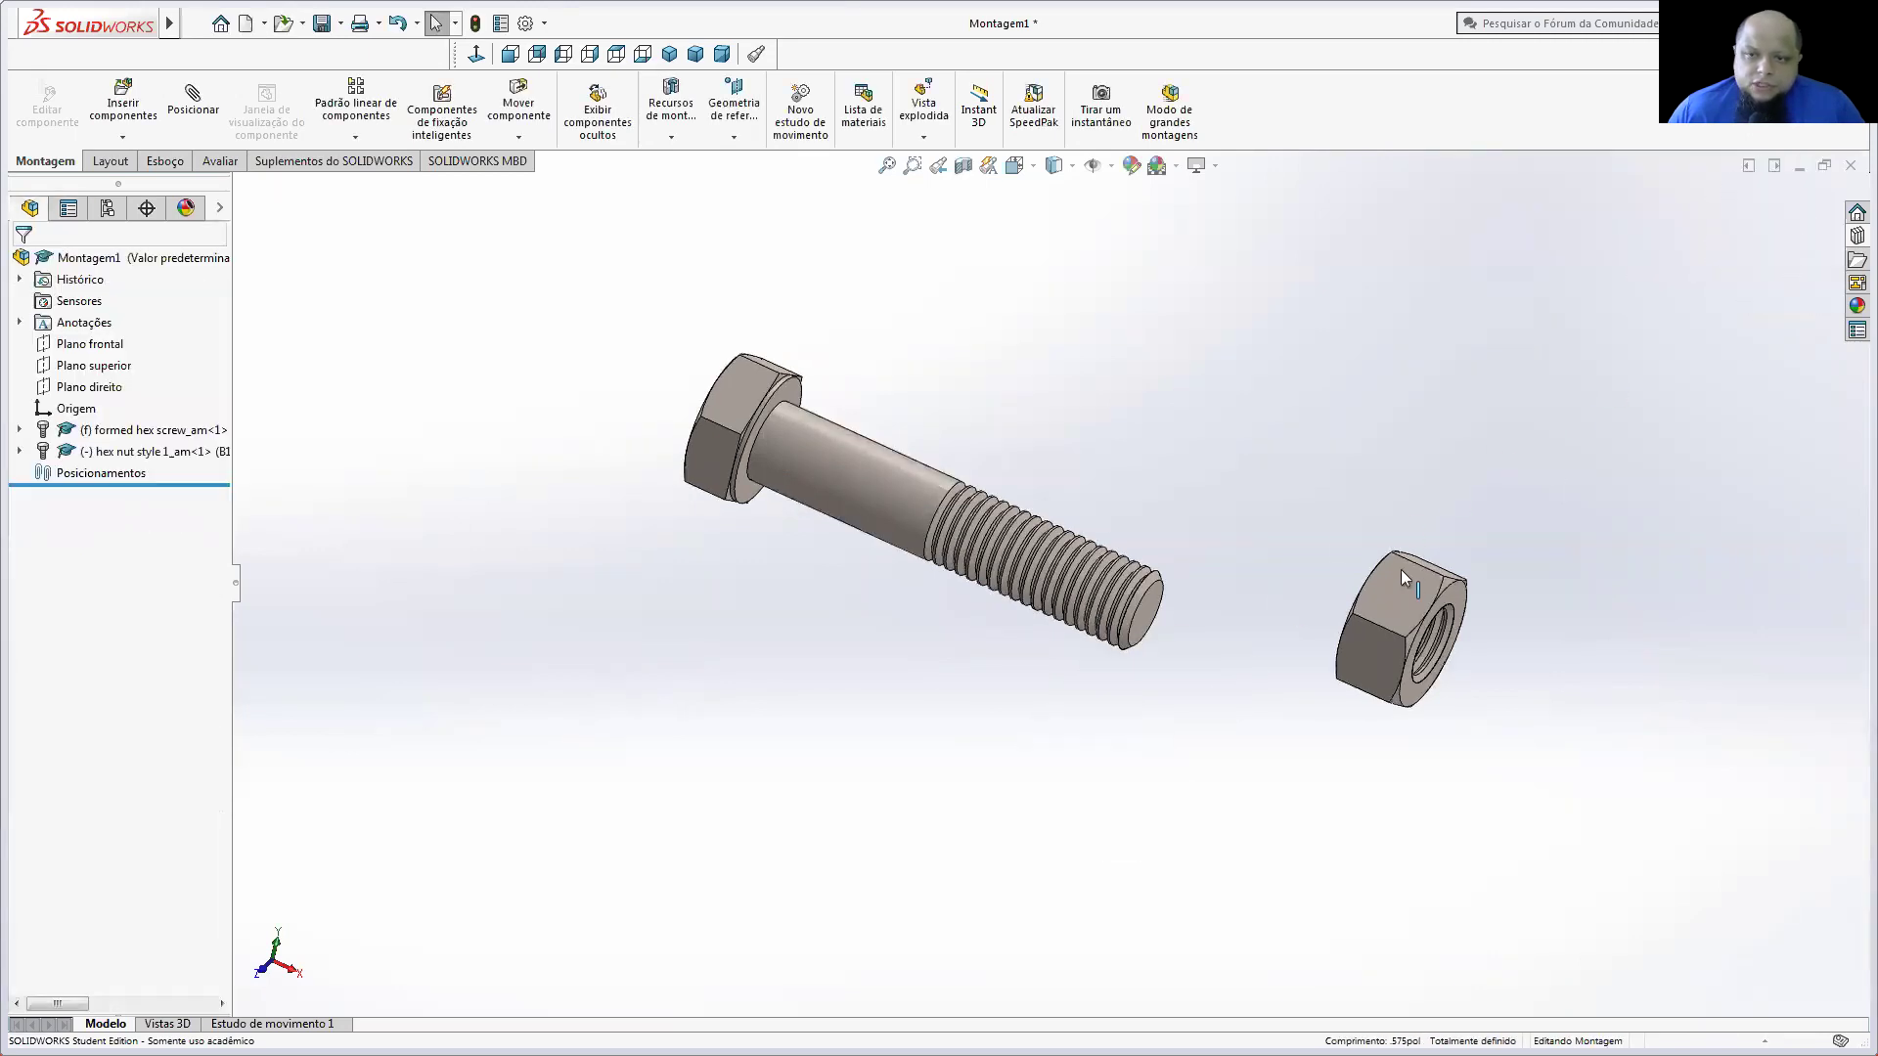
Step: Add a concentric mate between the nut's threaded hole and the screw's cylindrical shank
middle_click_drag(1318, 640, 1247, 568)
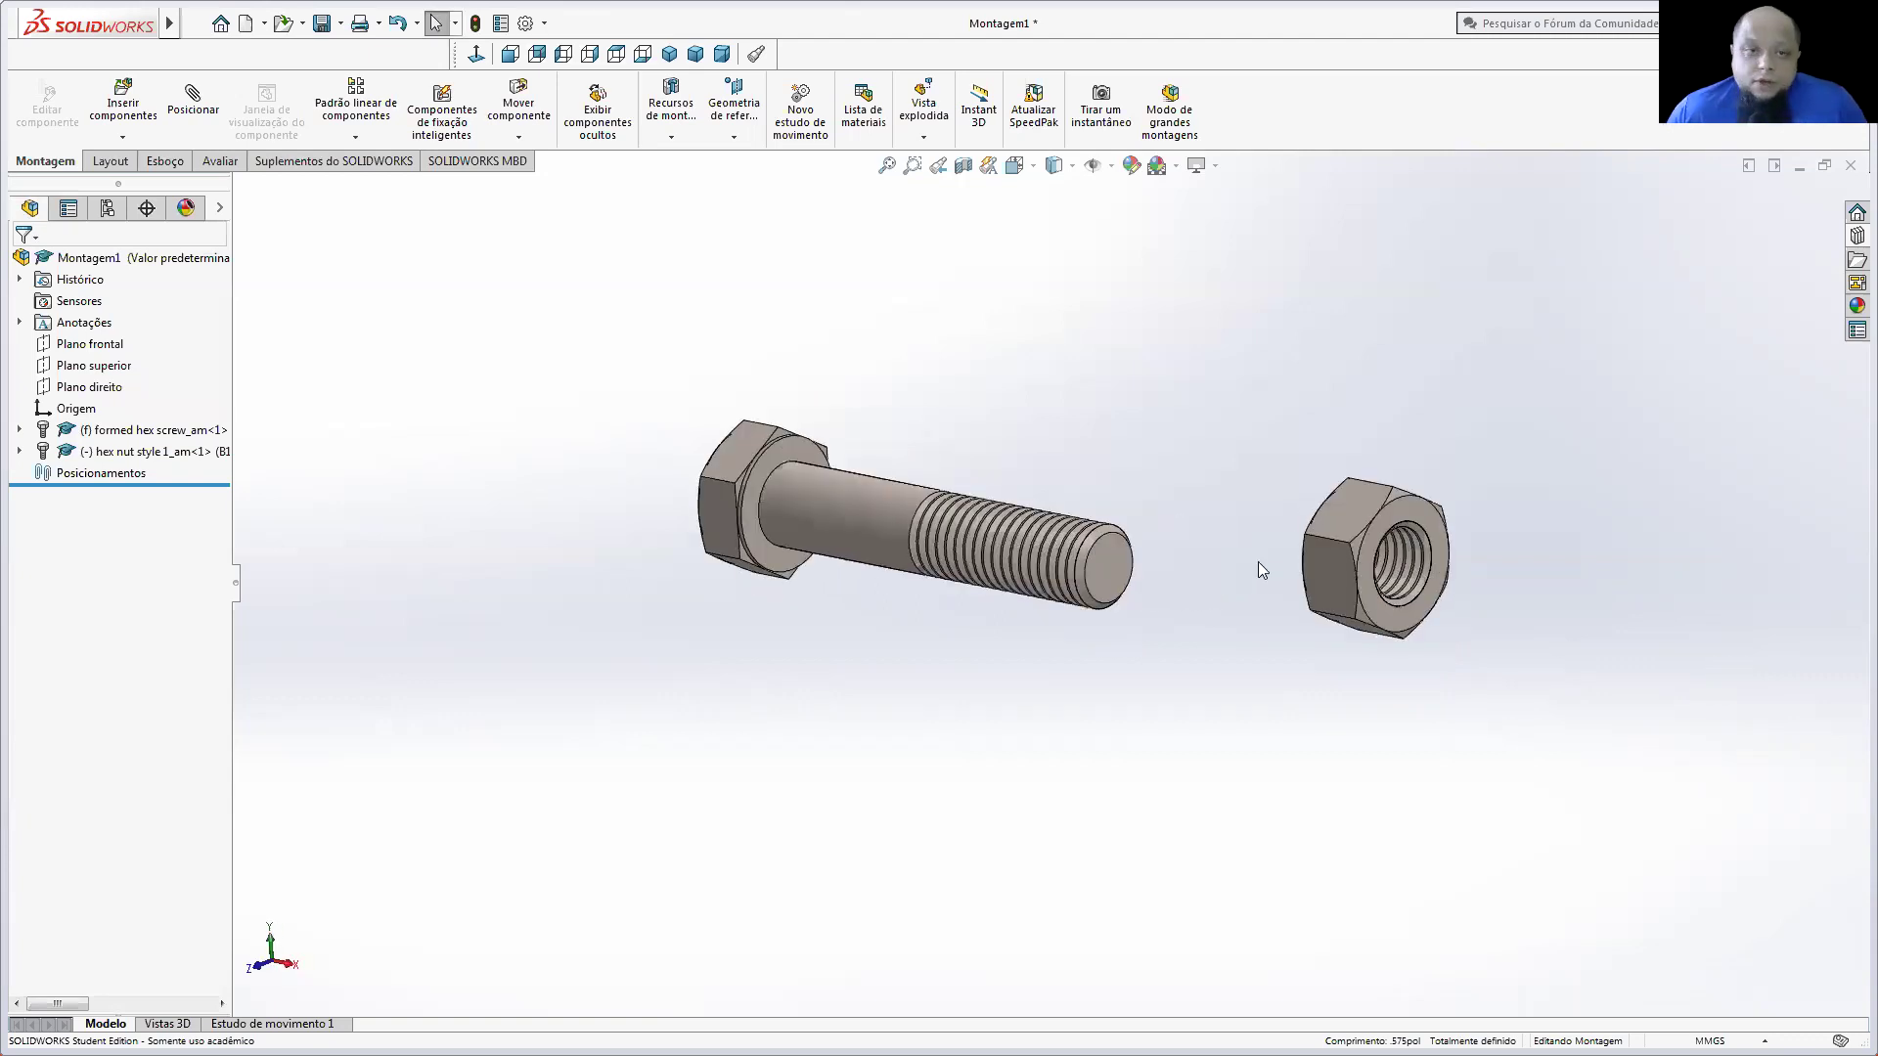
left_click(192, 103)
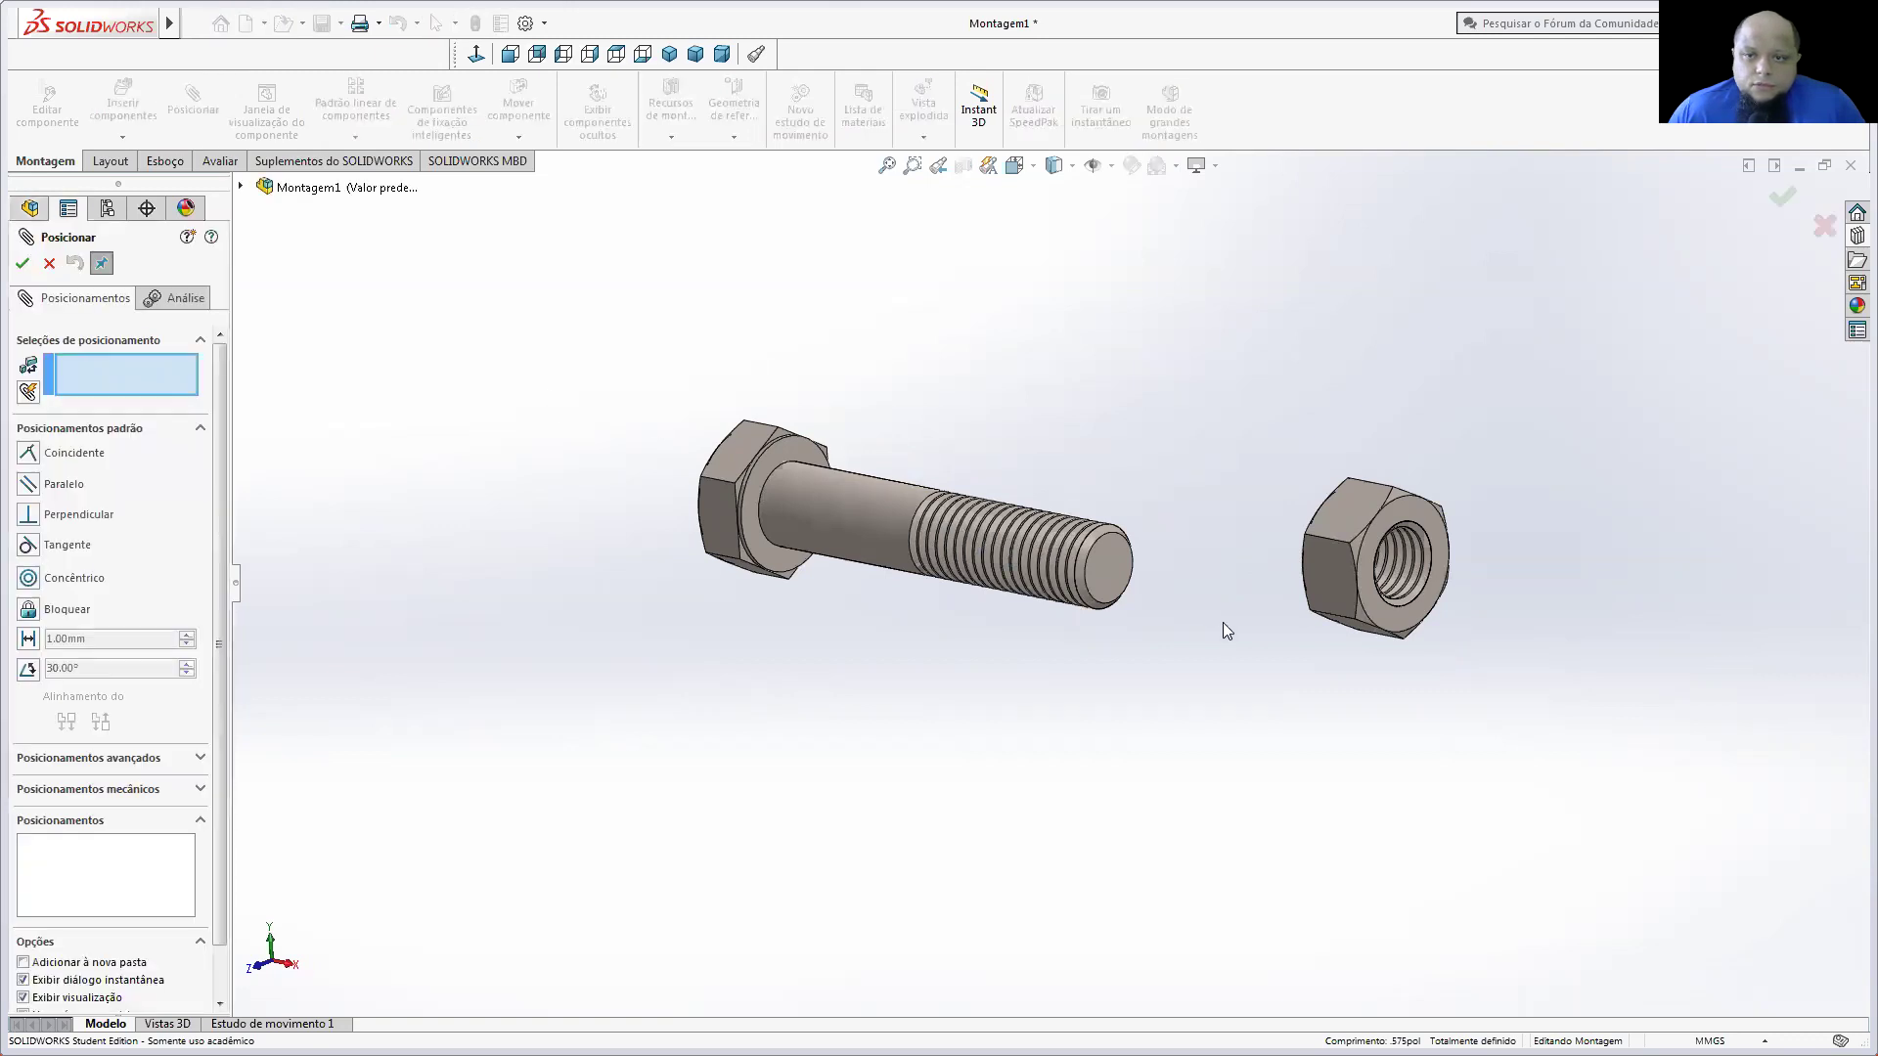
scroll(1231, 628, "down", 4)
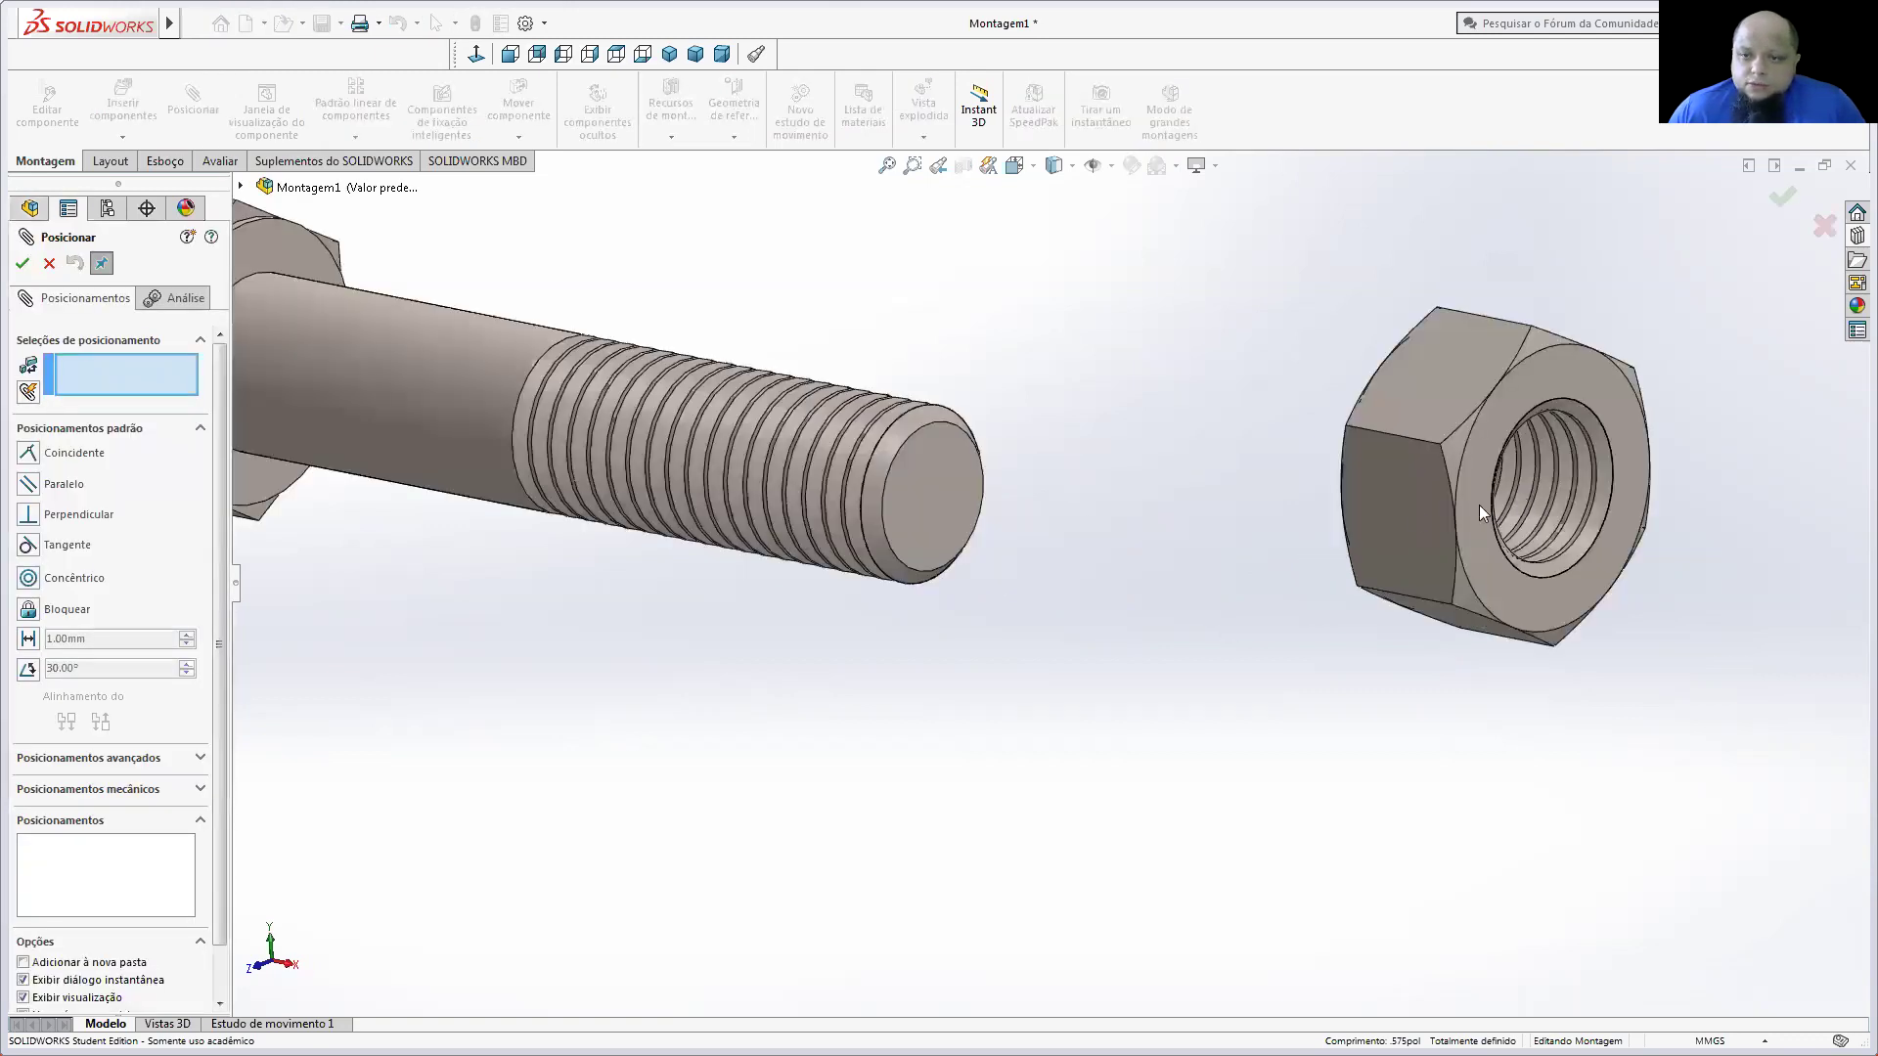
scroll(1479, 504, "down", 5)
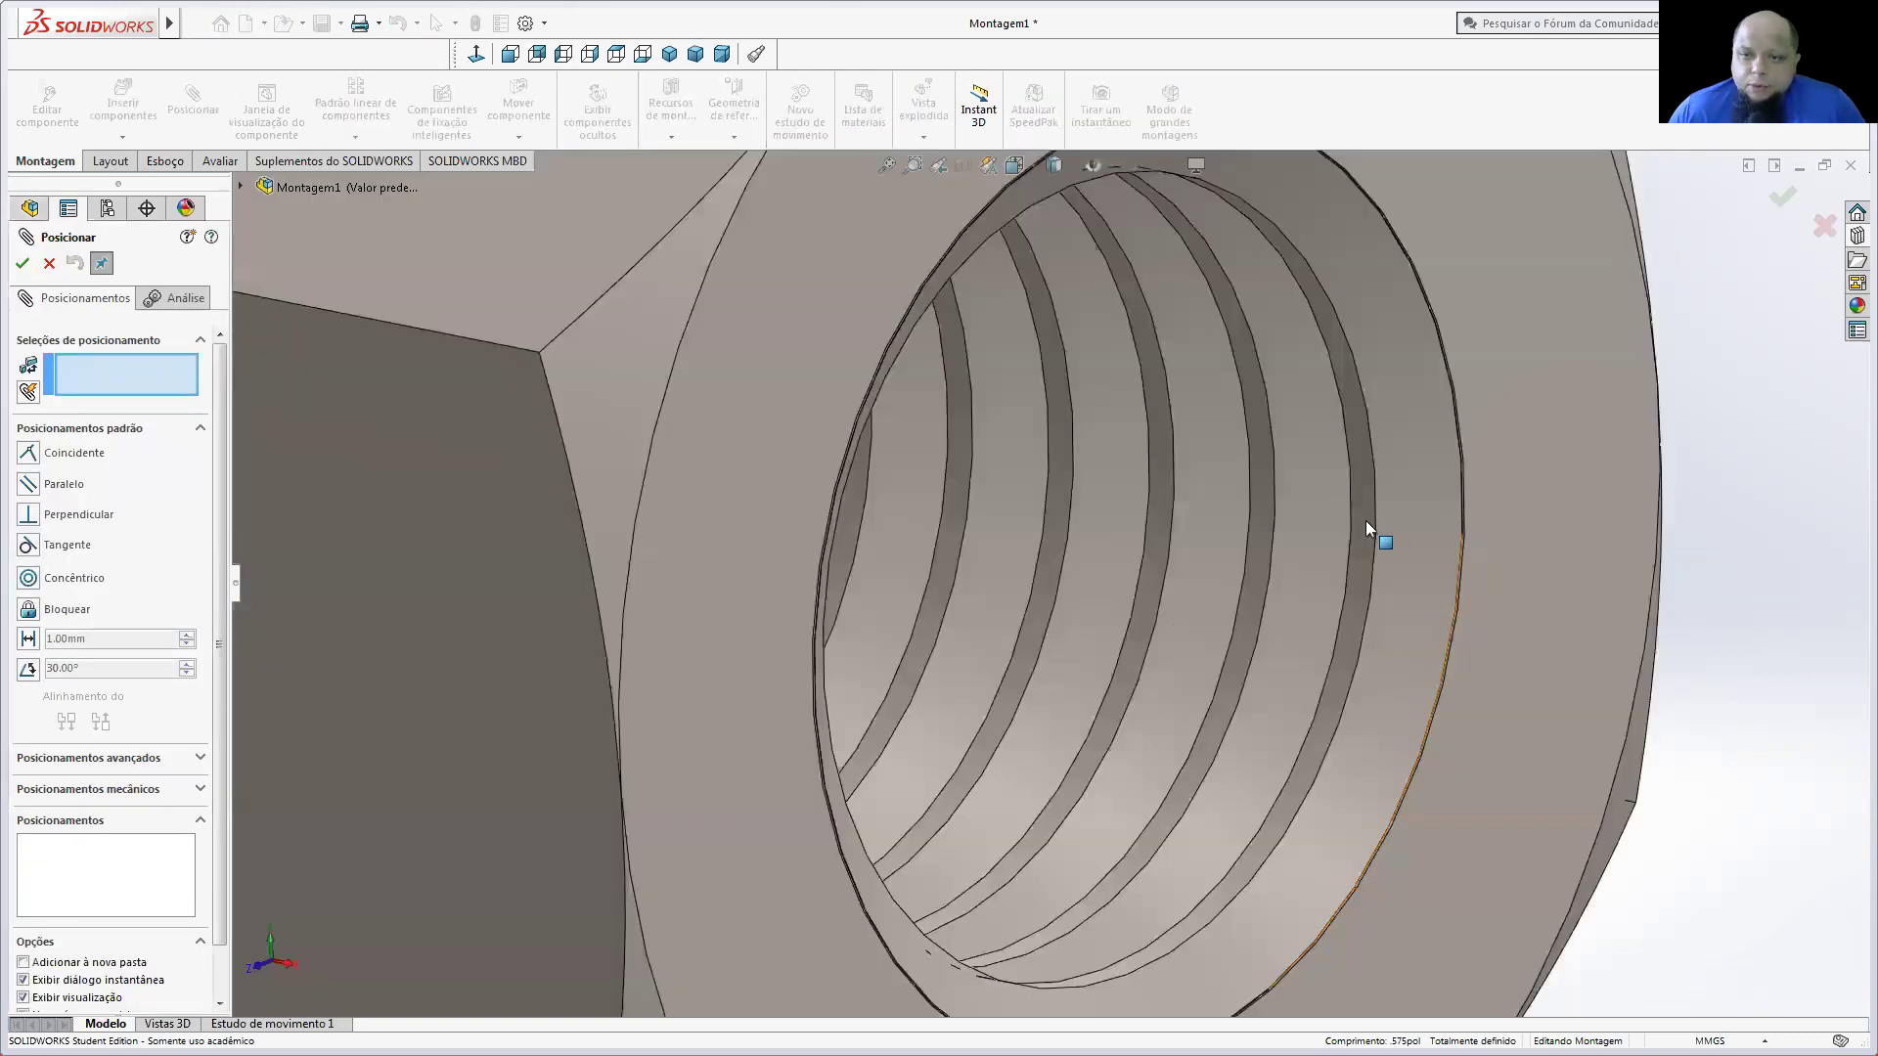
left_click(1101, 535)
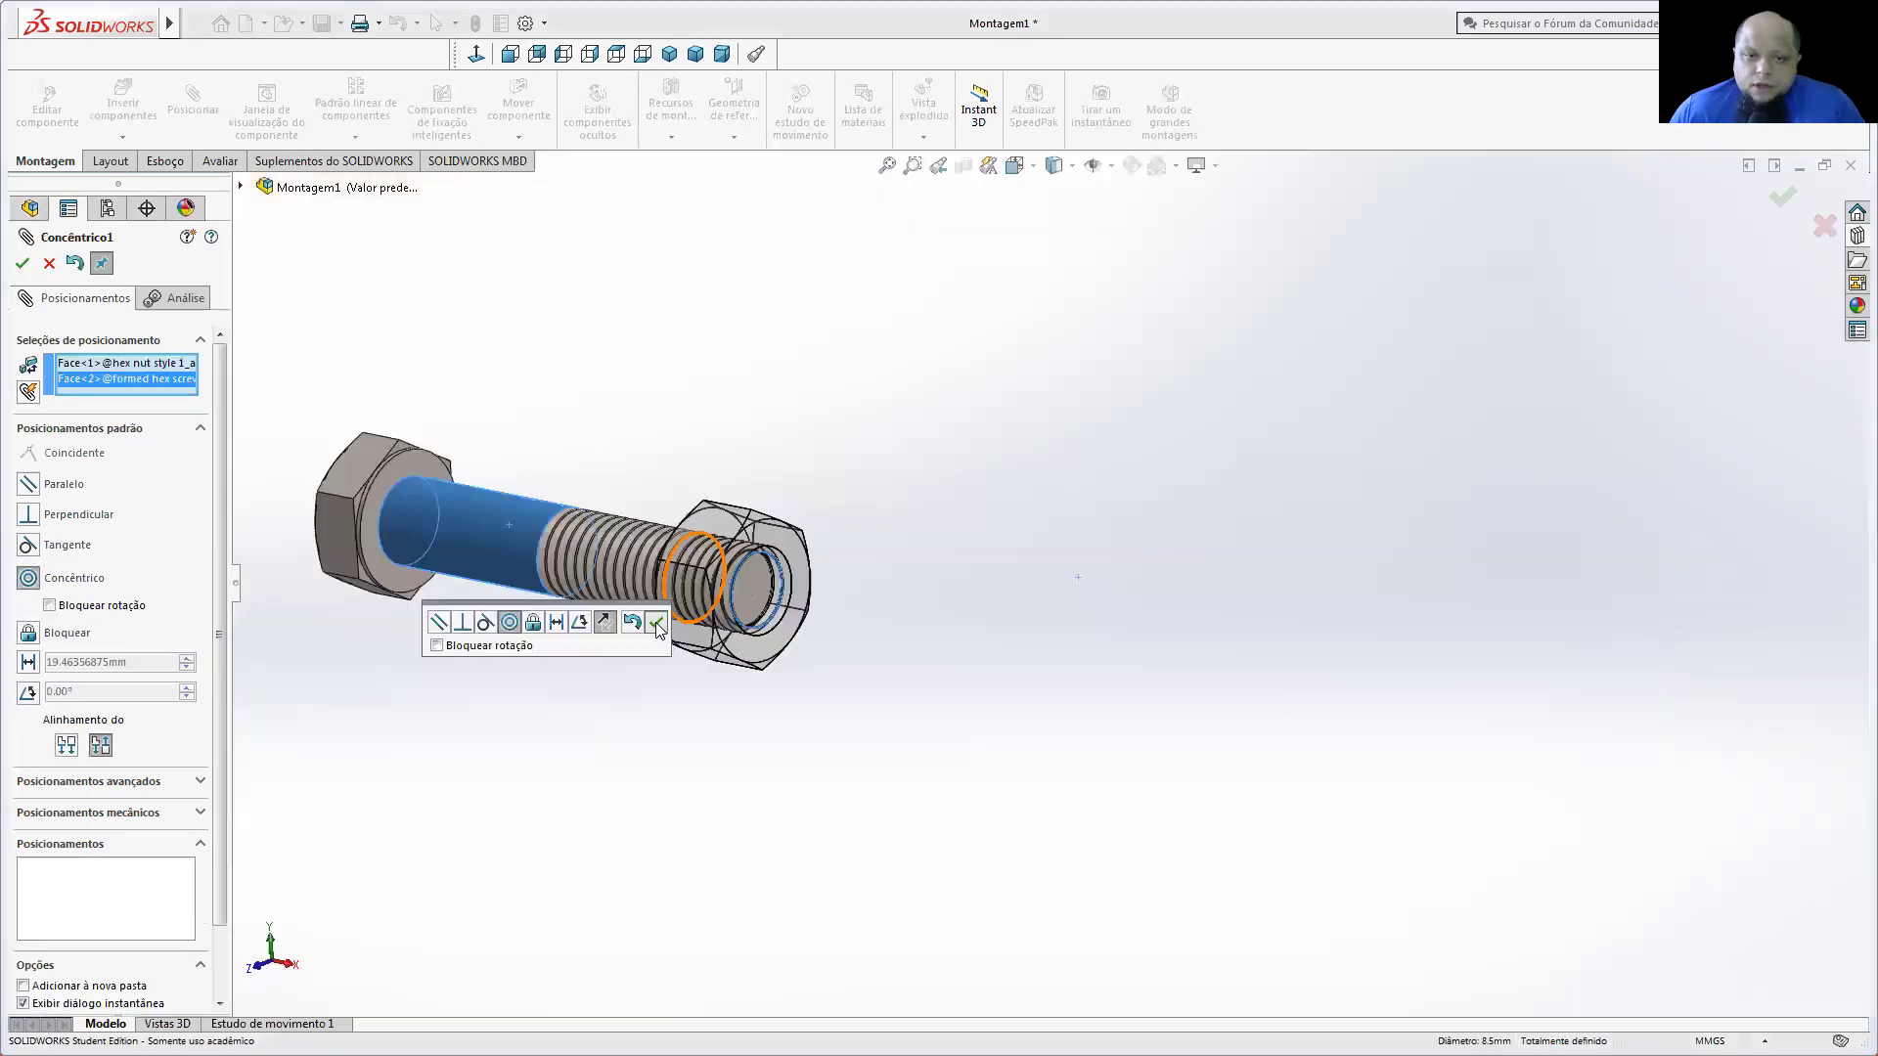
left_click(656, 624)
Step: Add a coincident mate between the nut's head-side face and the screw's circular edge where the thread begins, and finish mating
middle_click_drag(671, 670, 788, 658)
left_click_drag(732, 657, 738, 578)
middle_click_drag(894, 524, 941, 561)
left_click(908, 554)
middle_click_drag(824, 549, 759, 564)
middle_click_drag(648, 546, 608, 550)
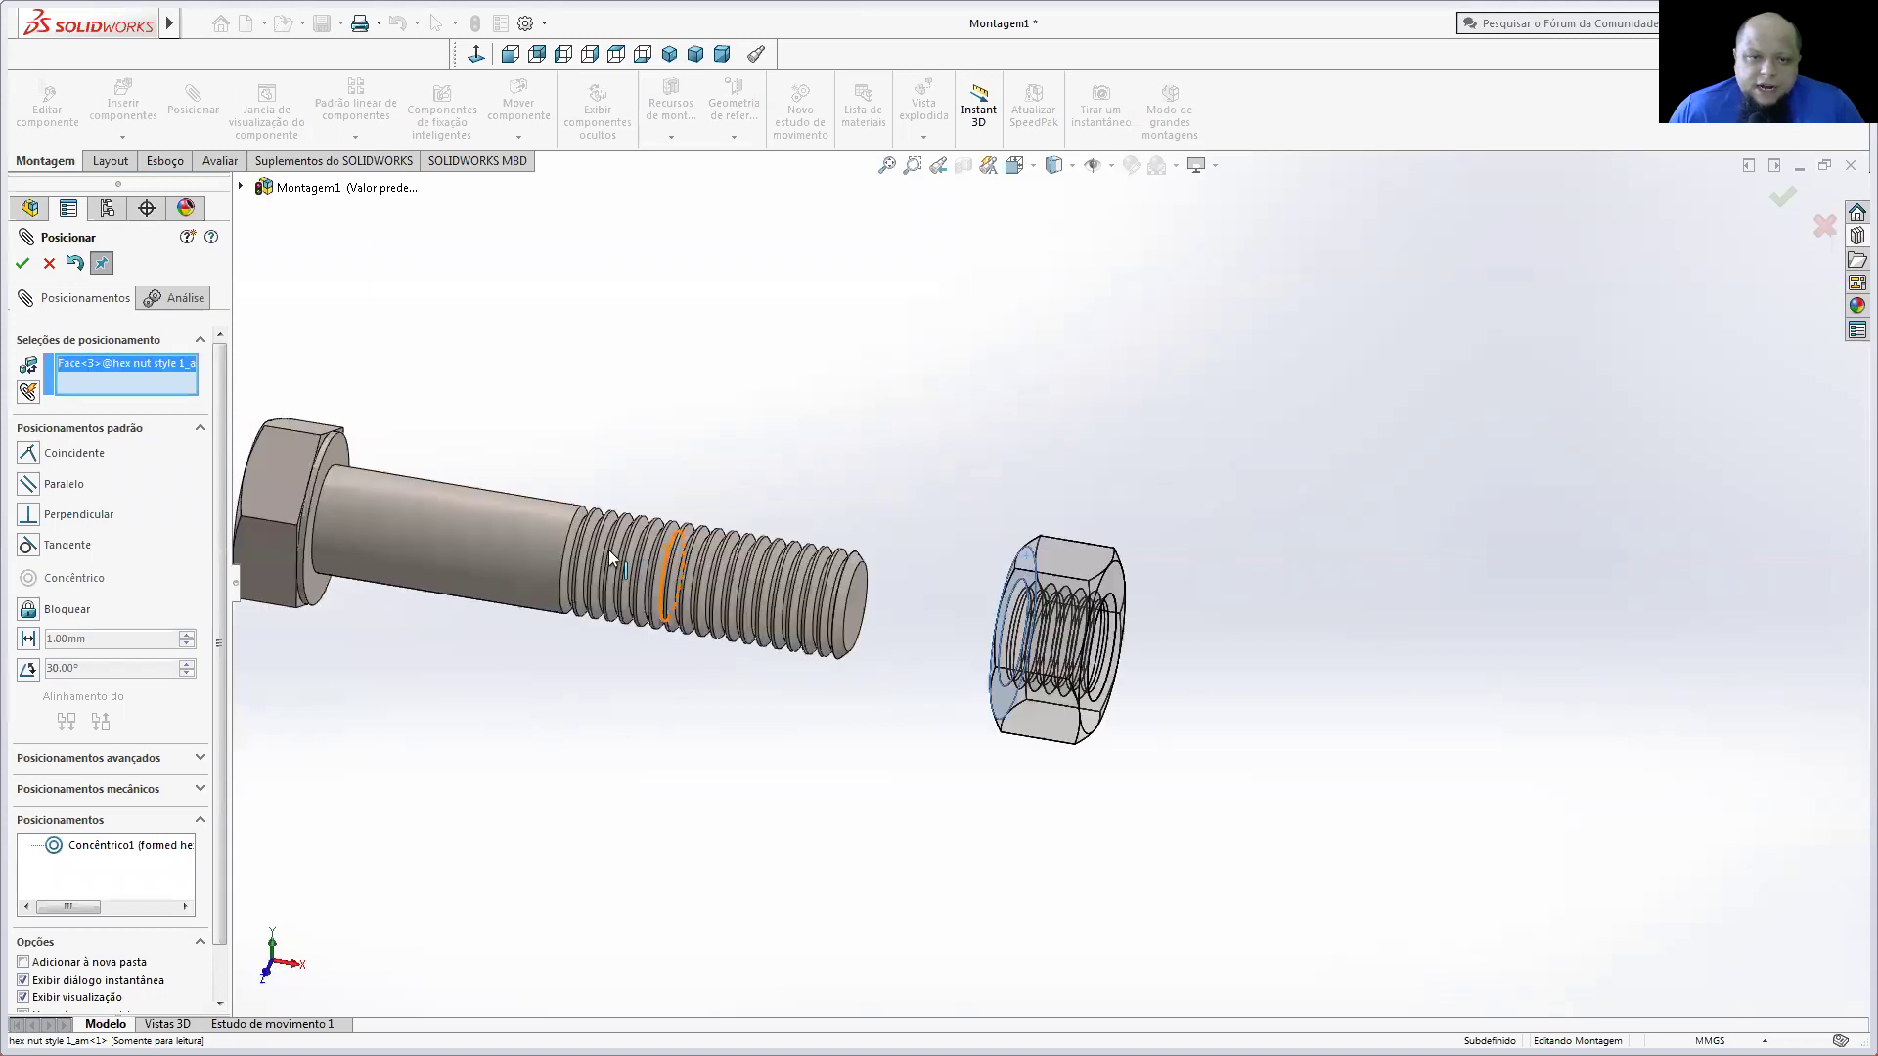
scroll(636, 505, "down", 2)
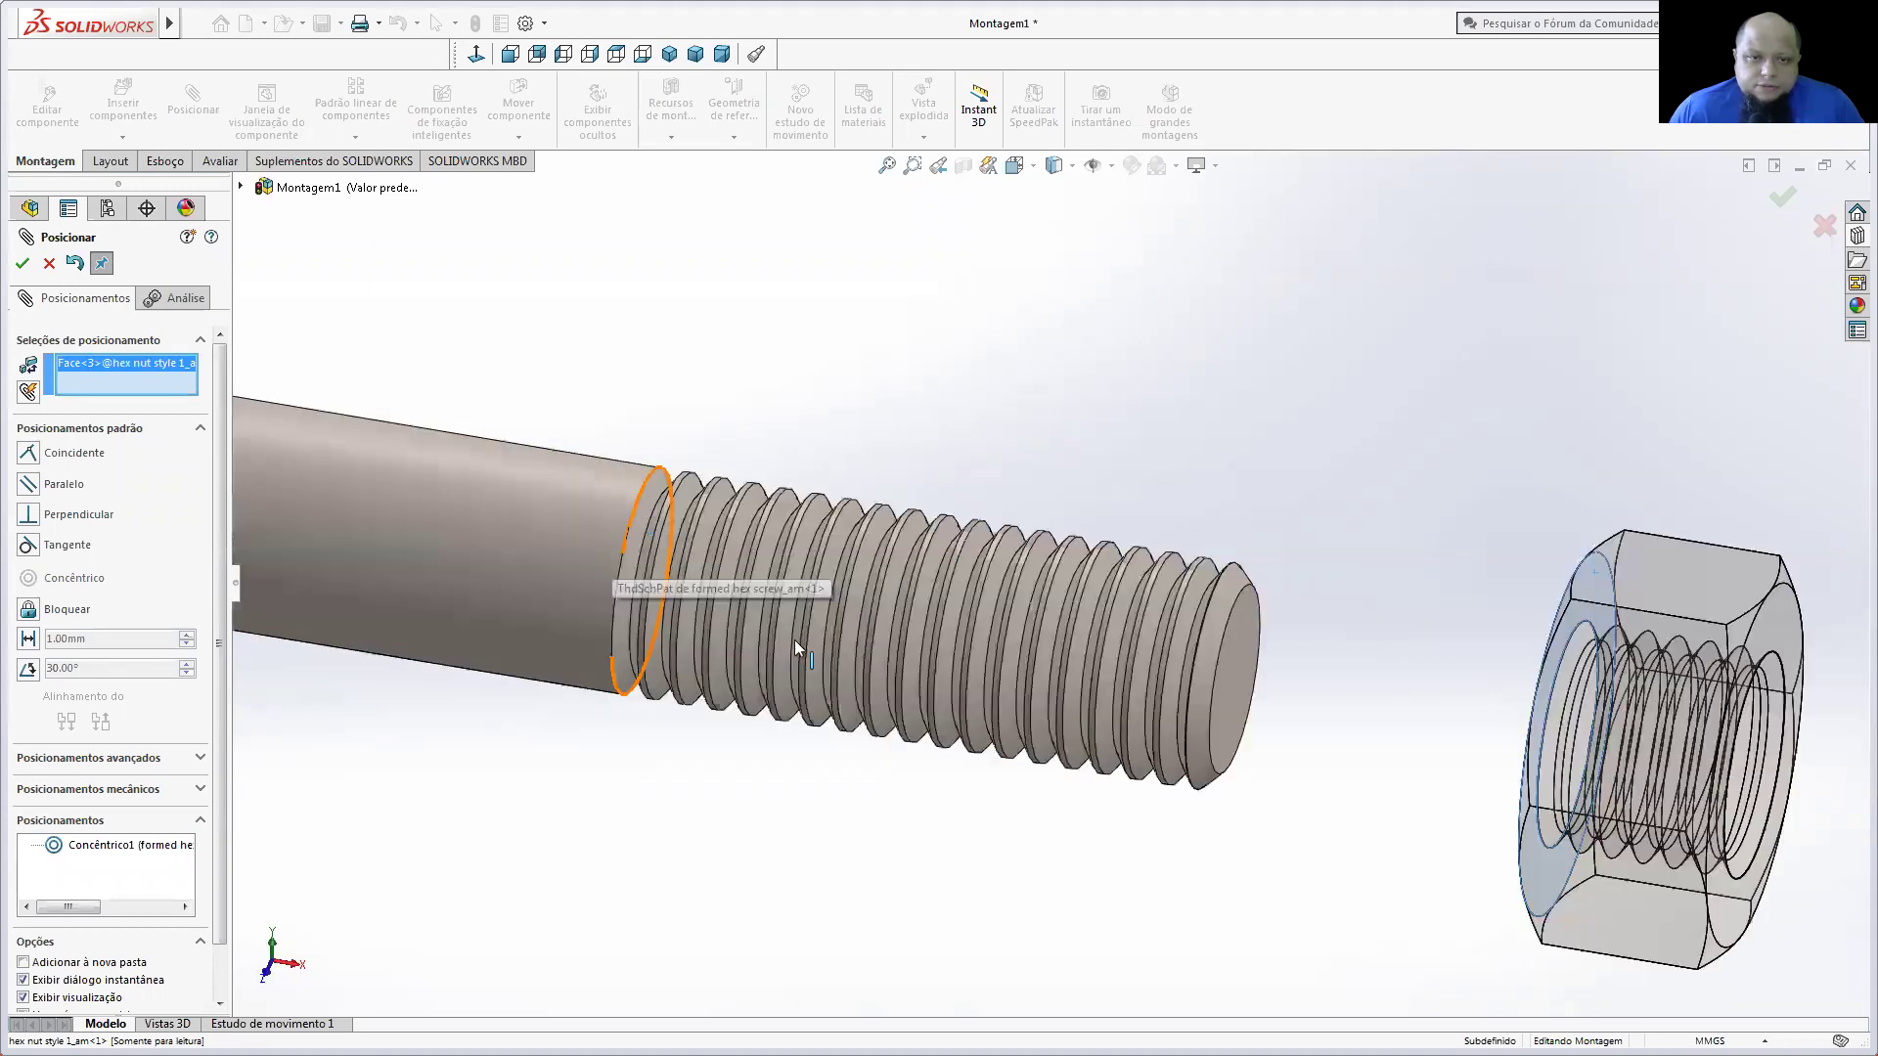
left_click(779, 667)
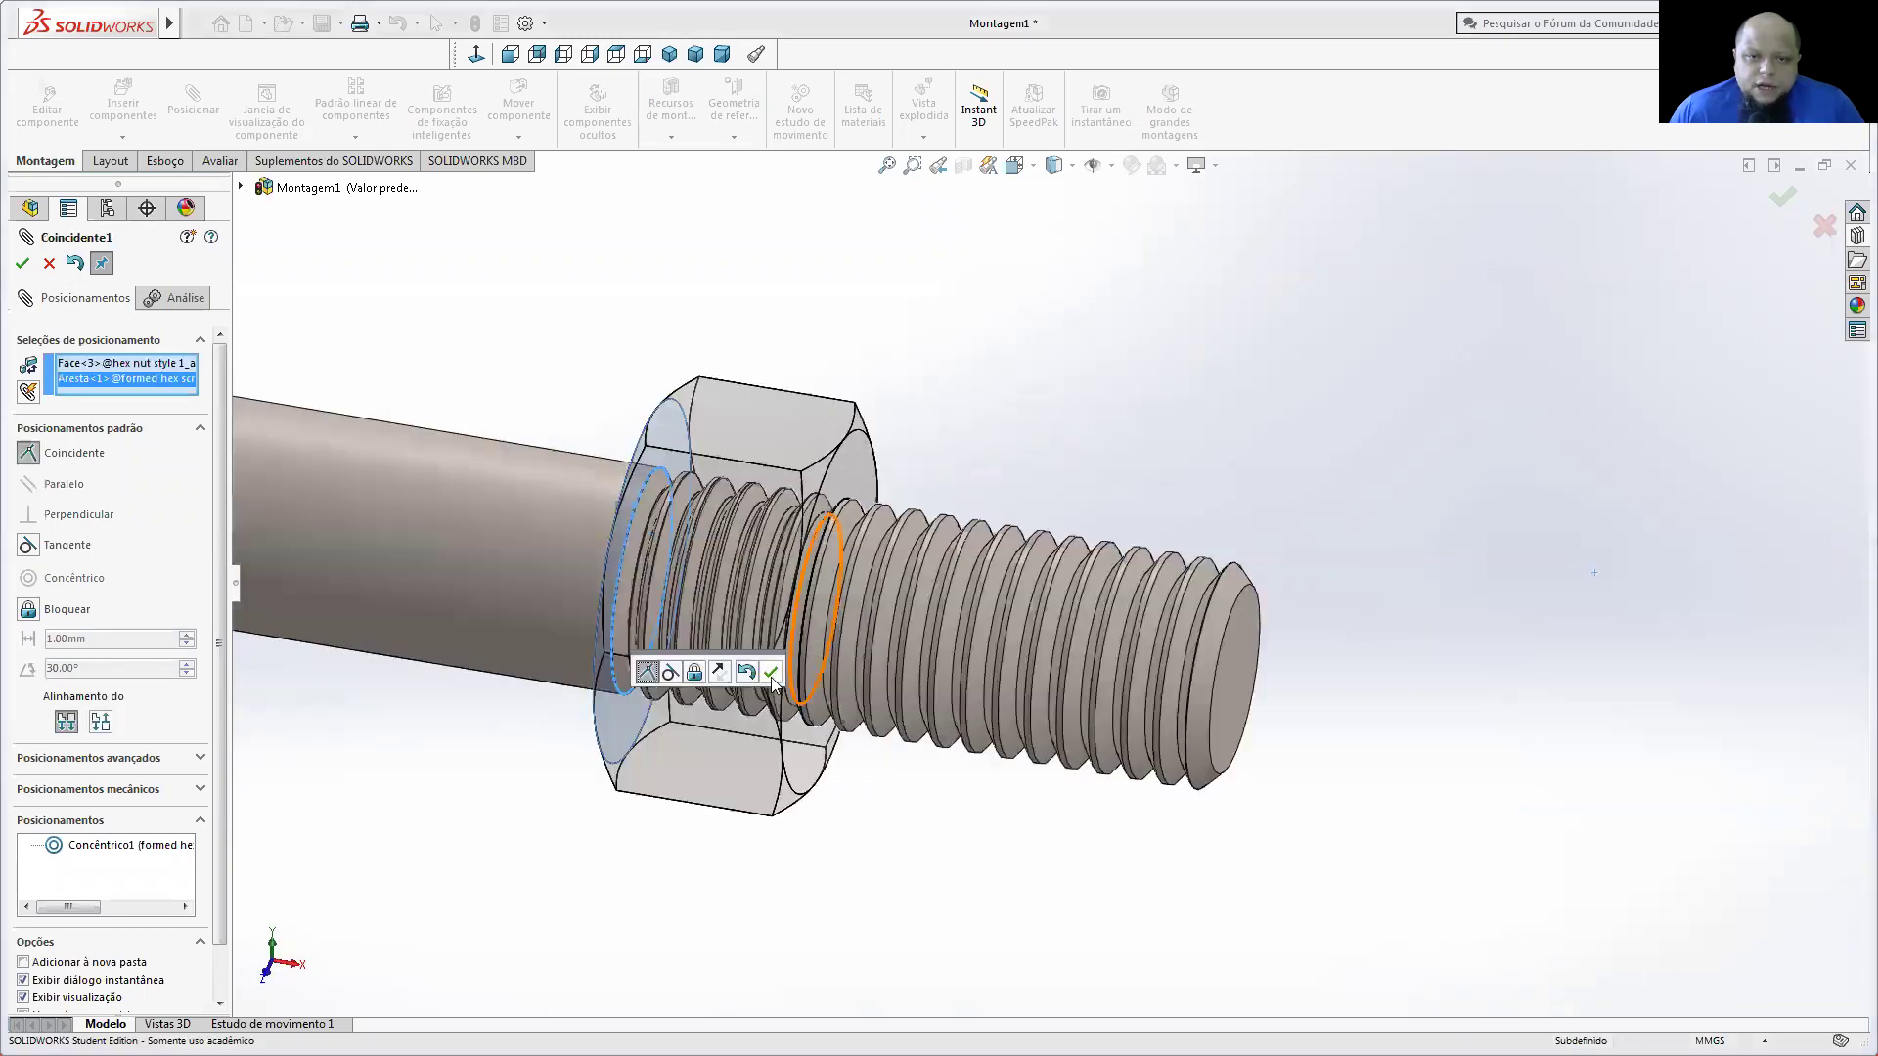
key("Return")
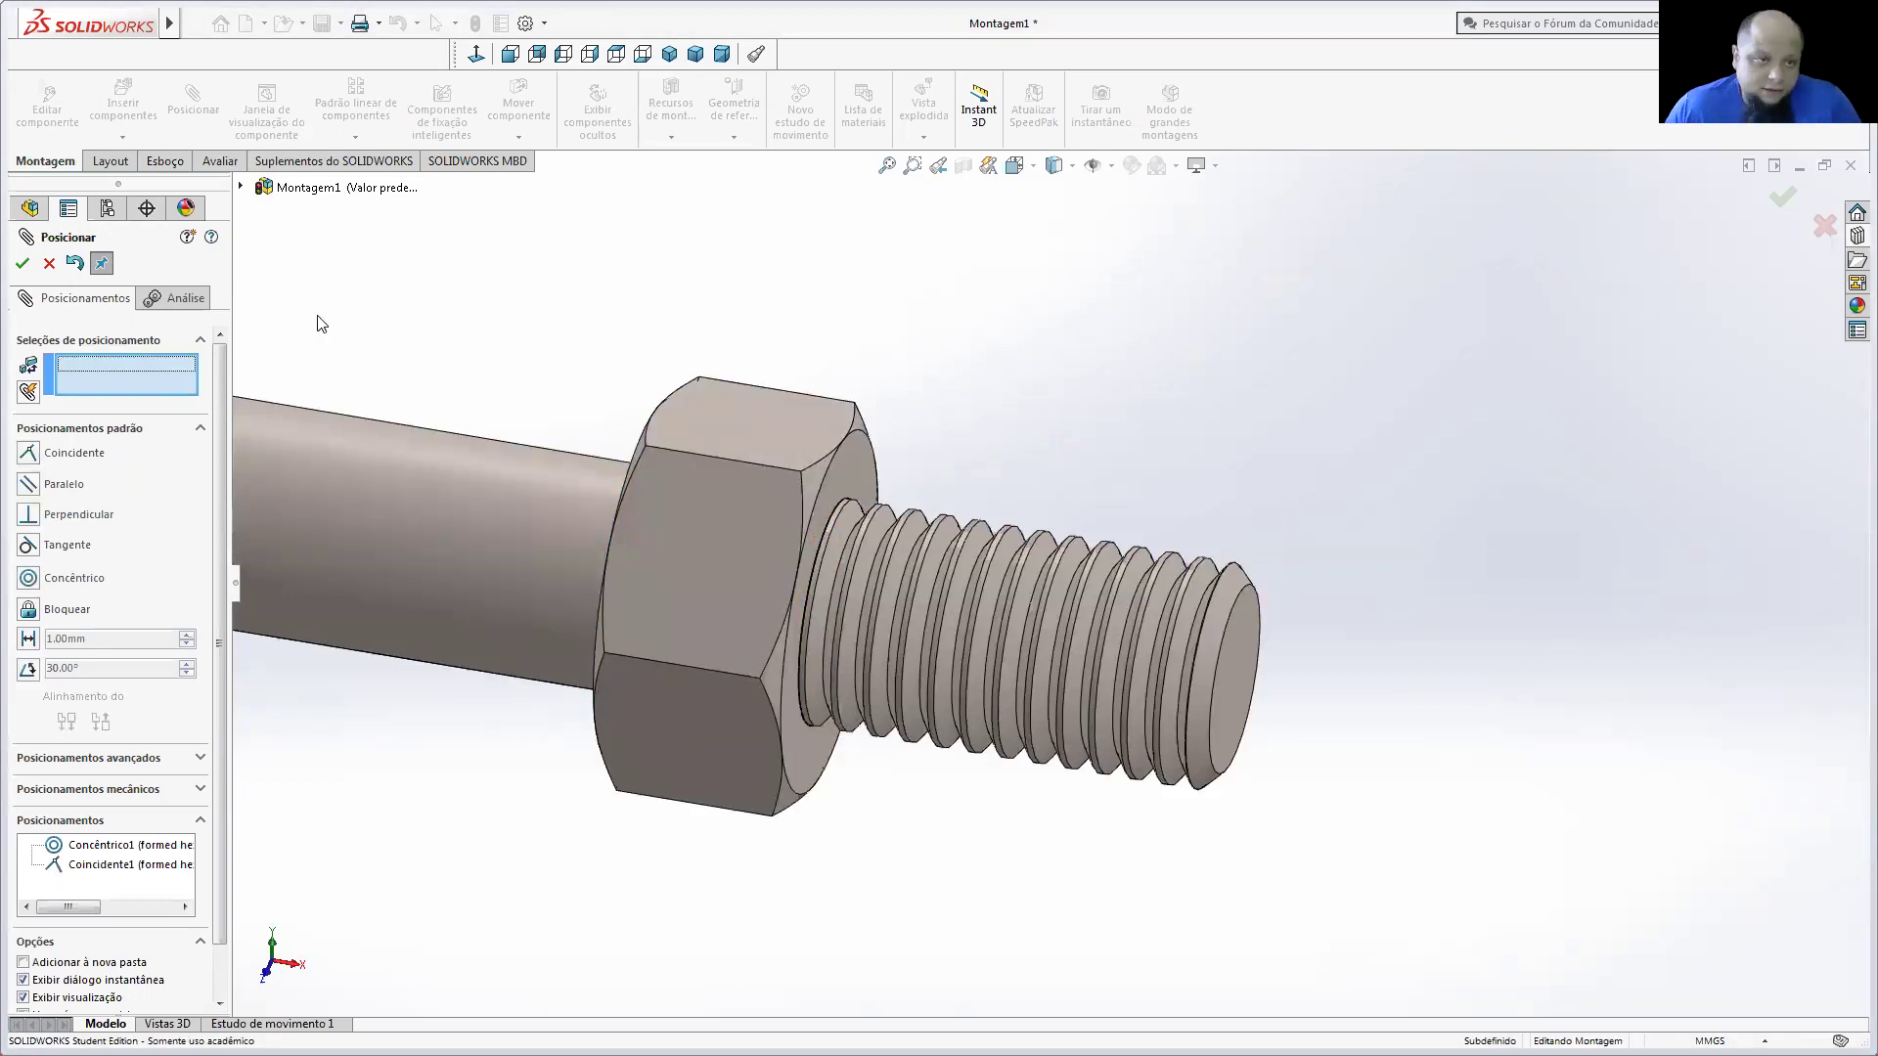
left_click(22, 263)
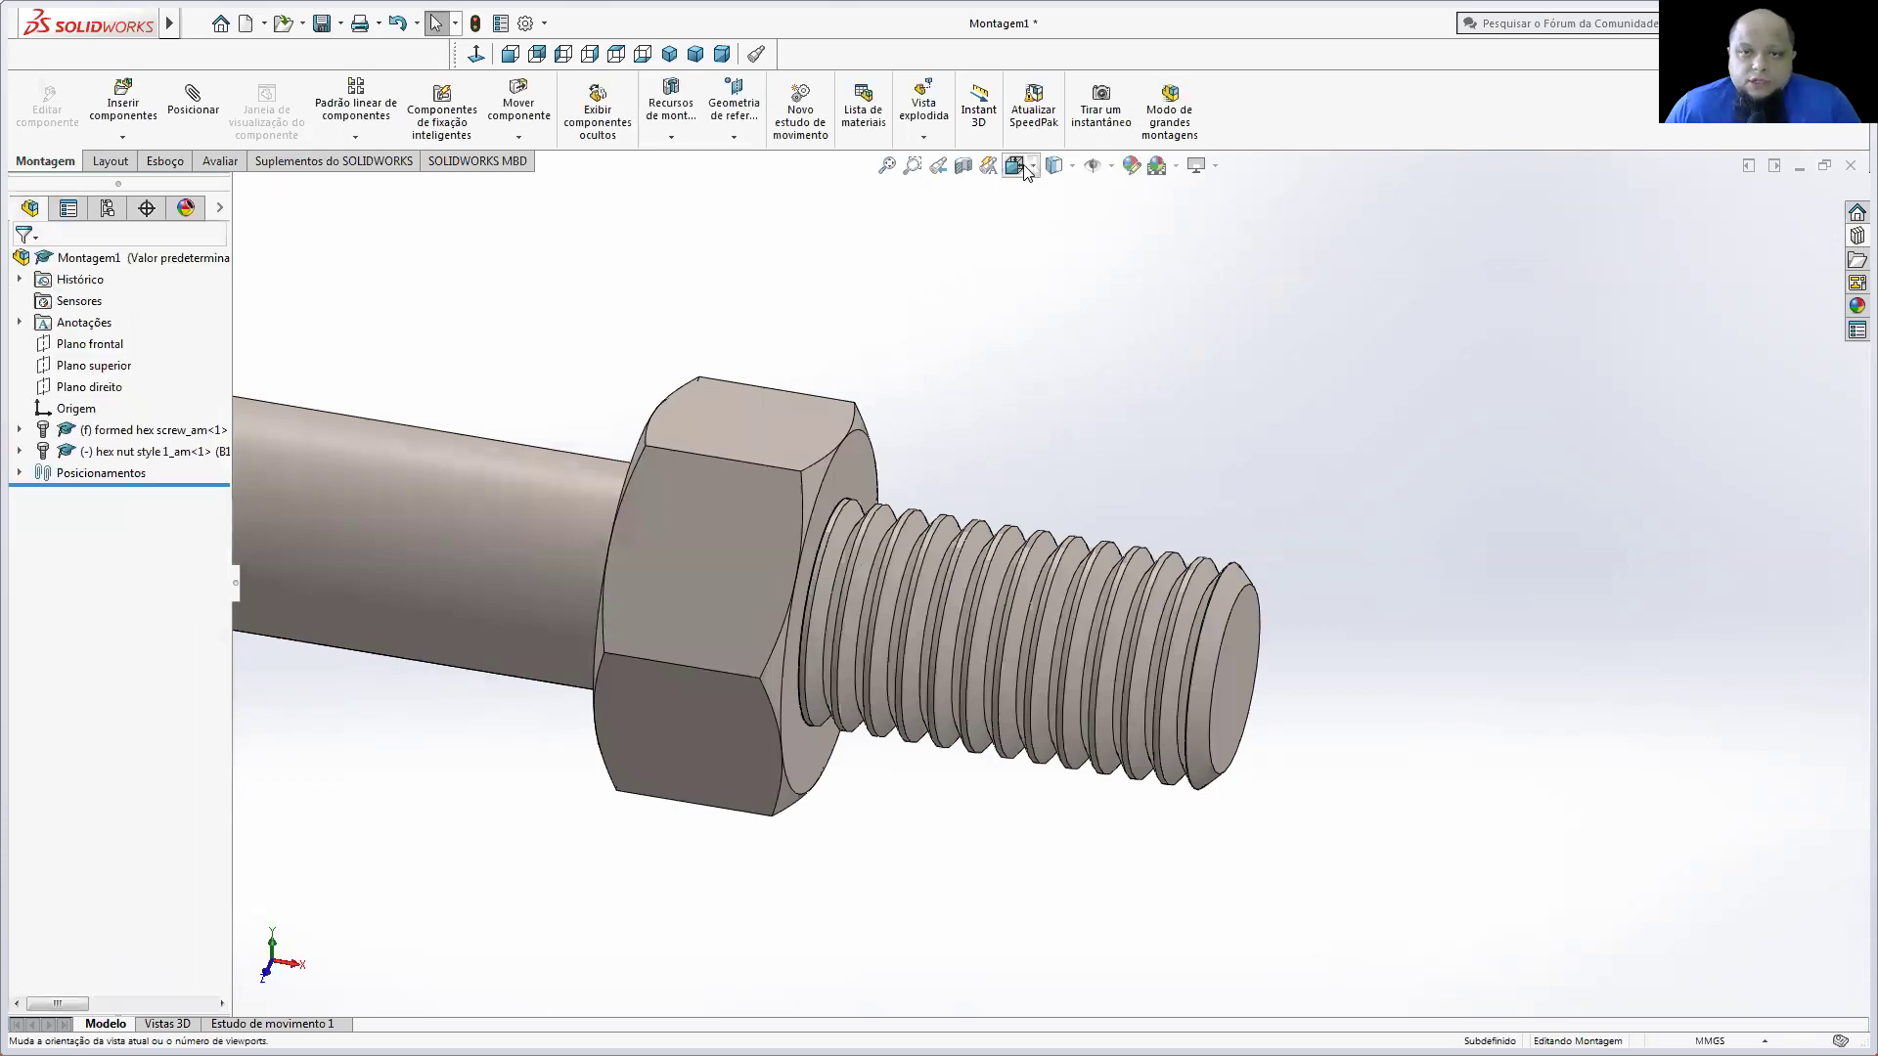
Step: Show the assembly in isometric view and save it in Downloads as "porca e parafuso"
left_click(669, 54)
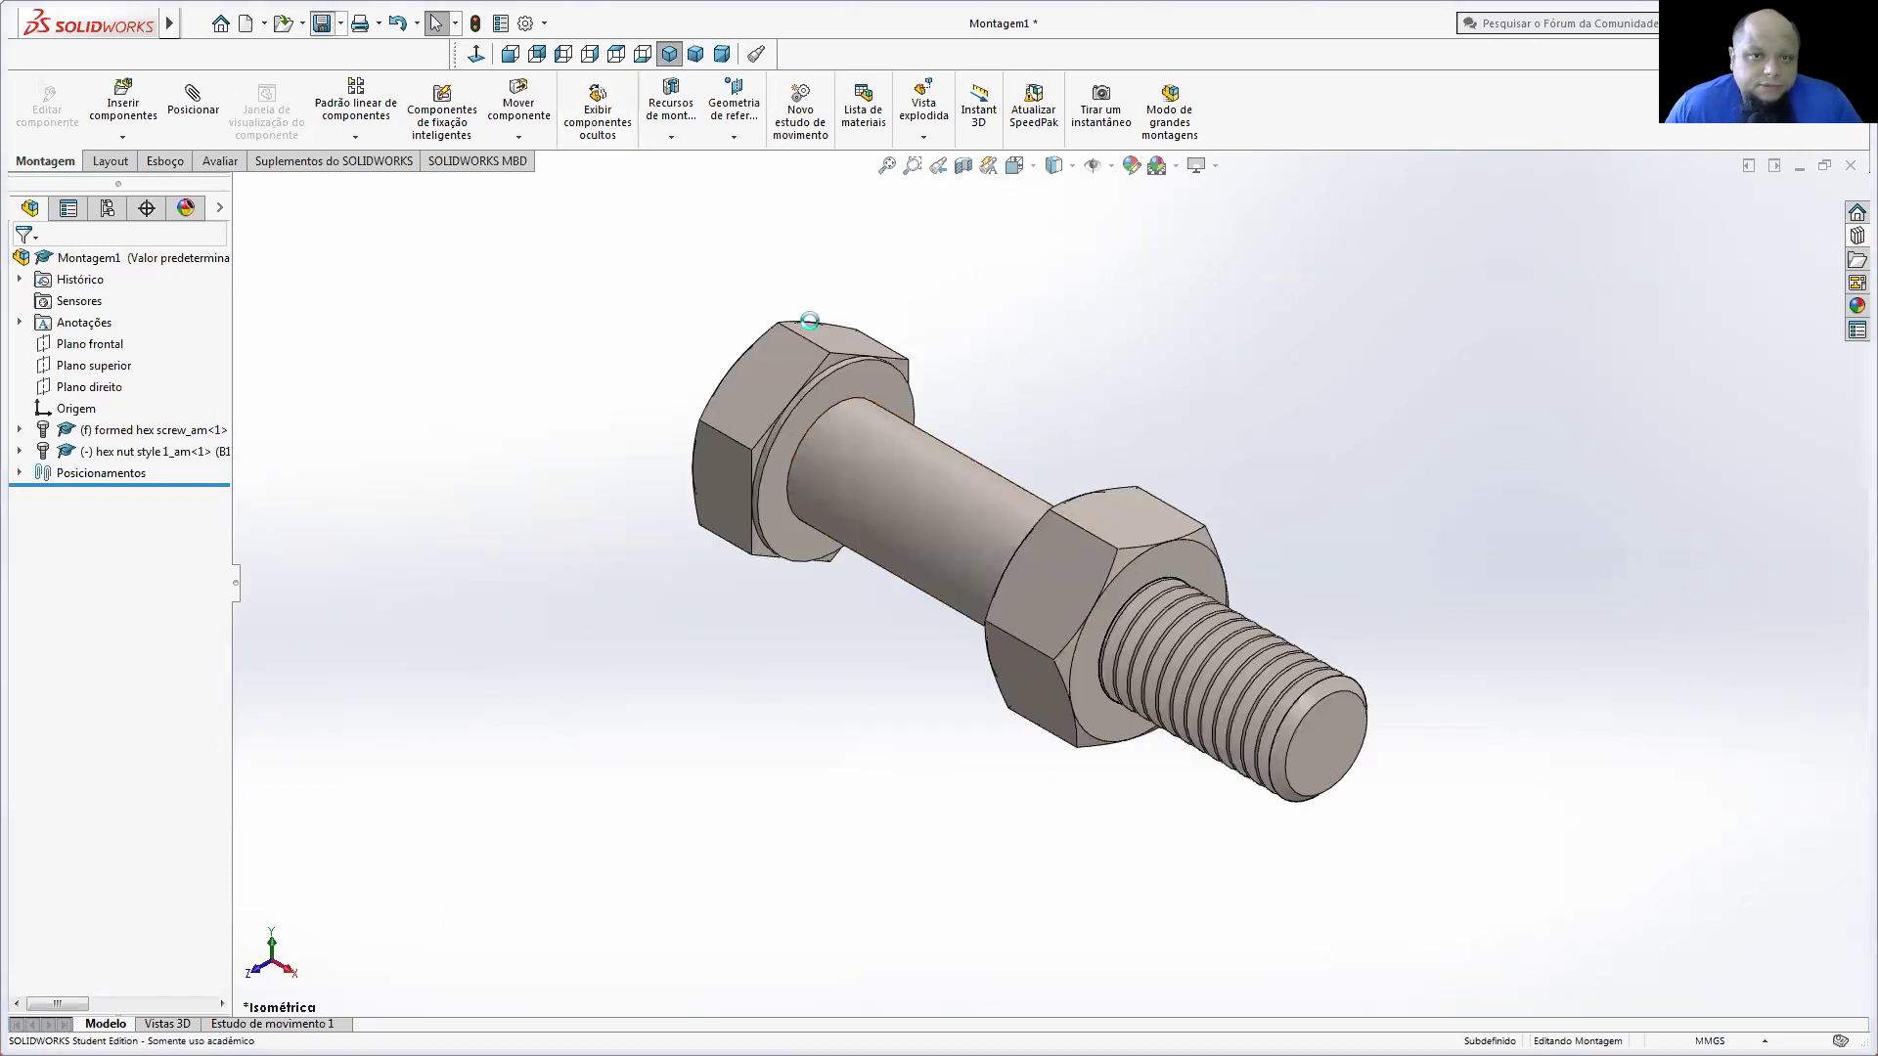
key("ctrl+s")
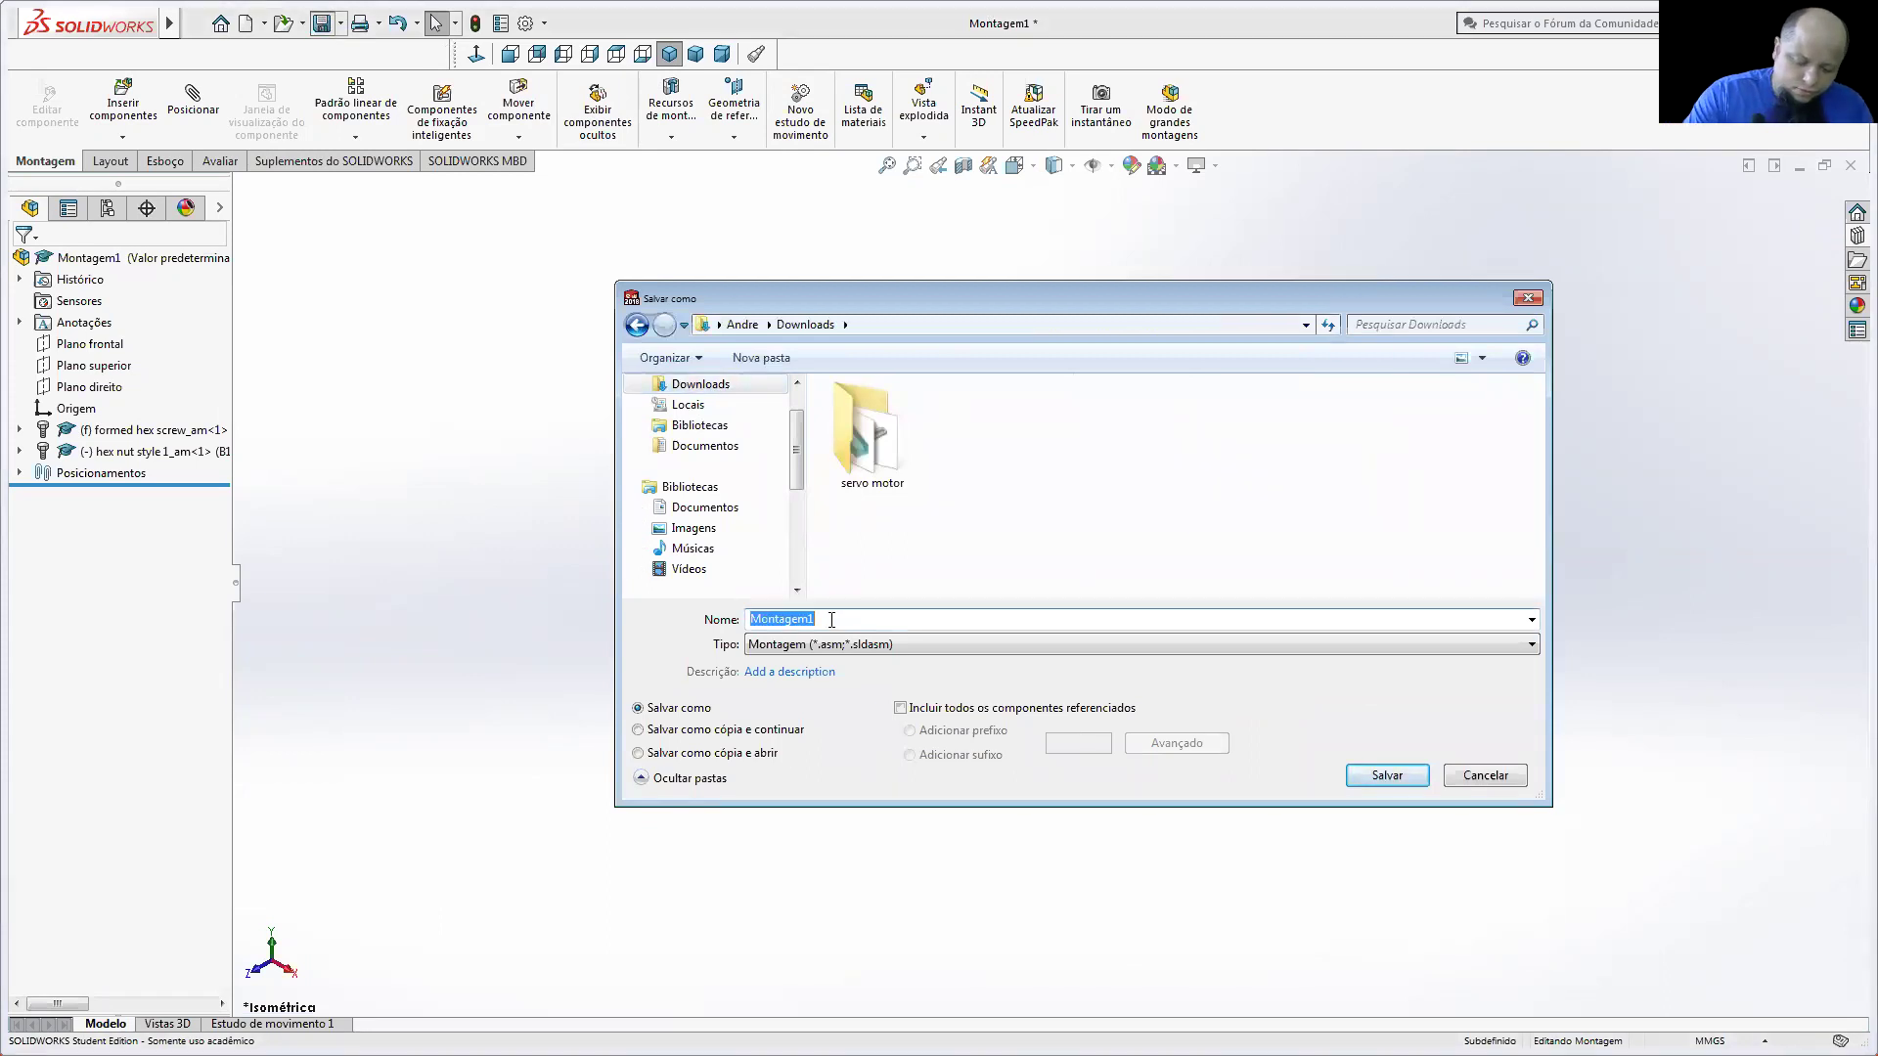
type("porca e parafuso")
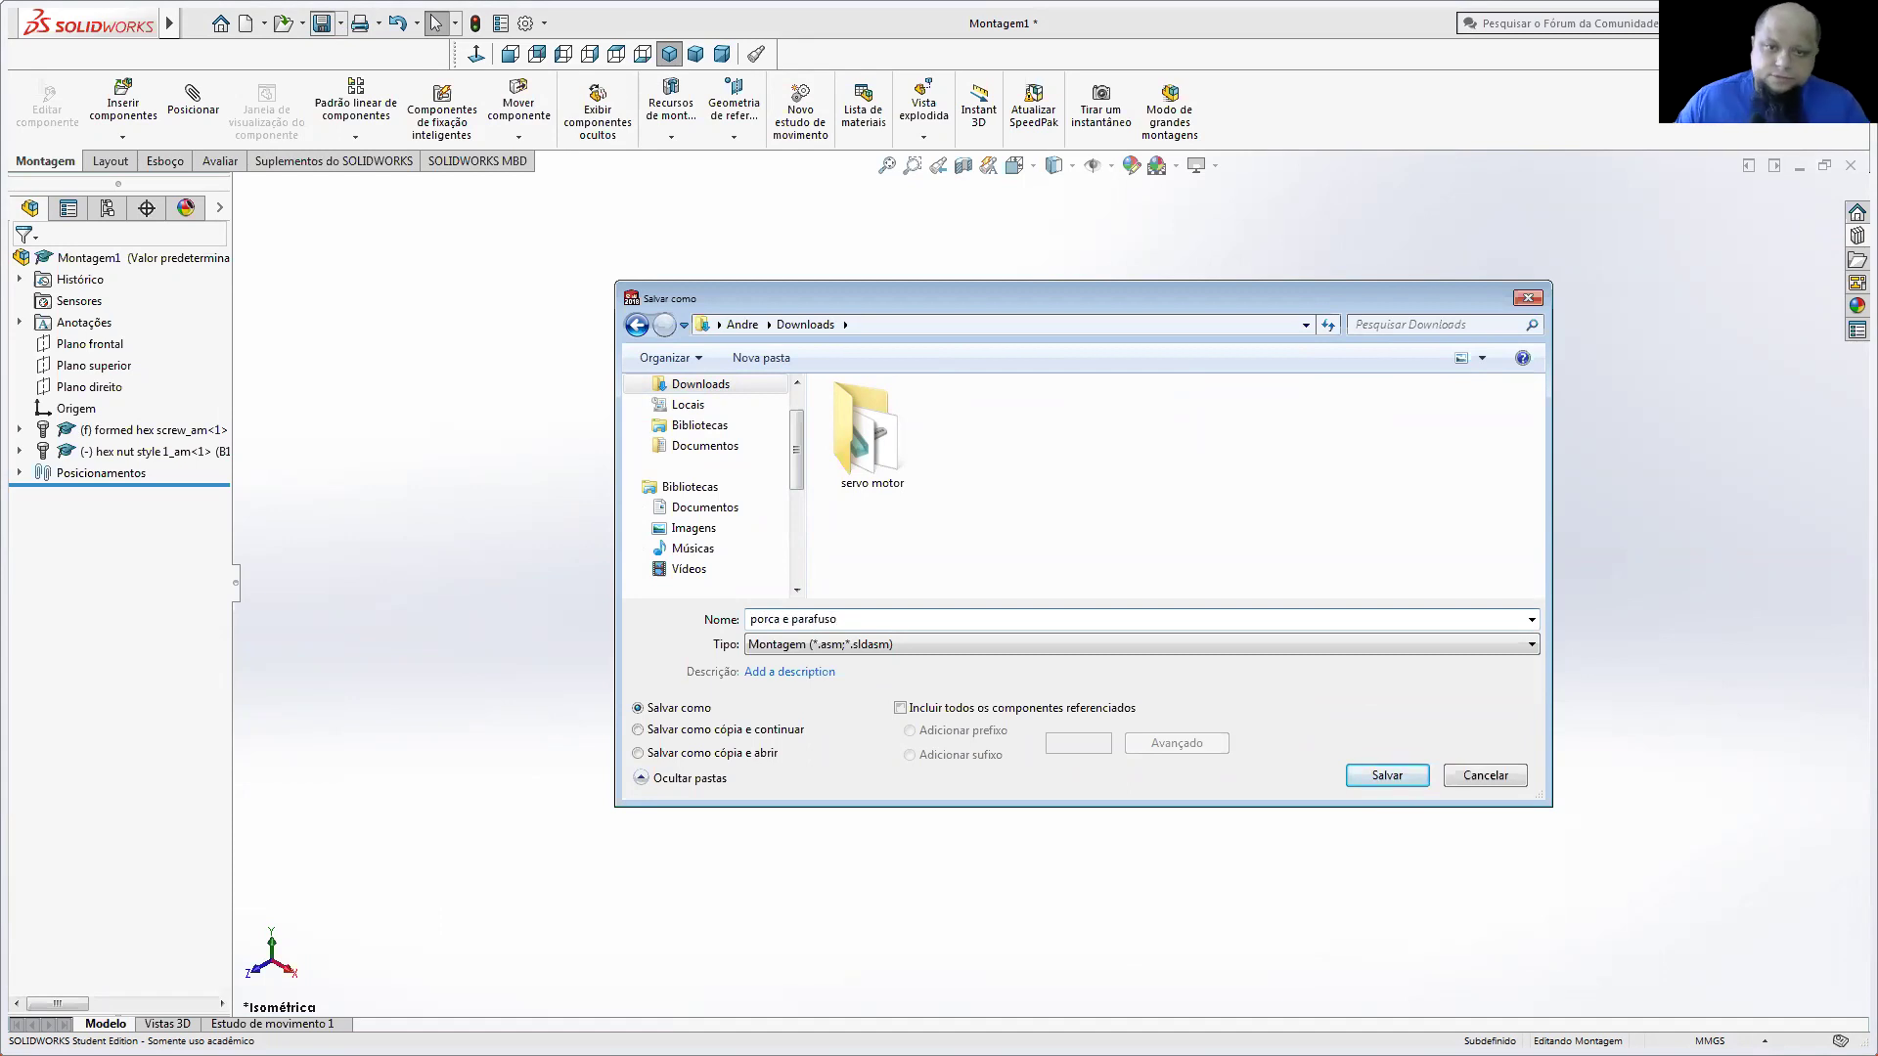
left_click(1389, 777)
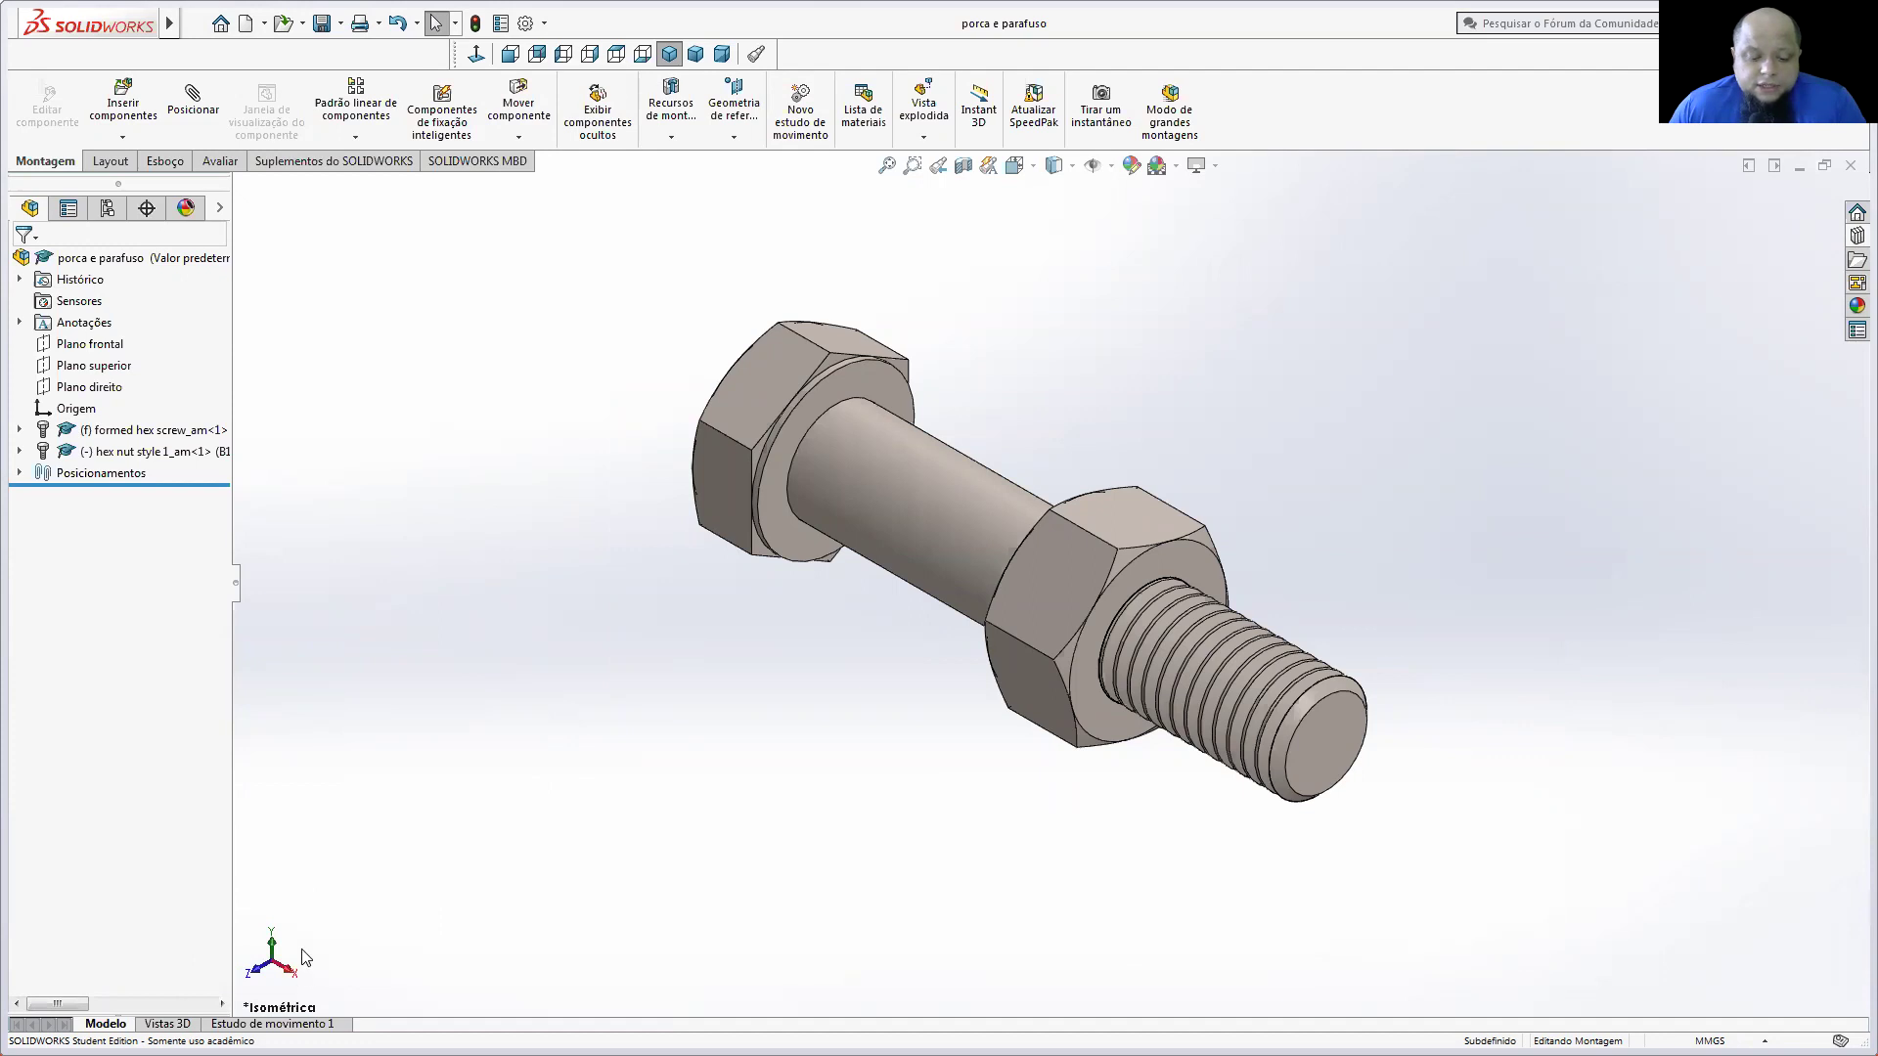
Step: Open Estudo de movimento 1 and examine its available study types, keeping Animação
left_click(272, 1025)
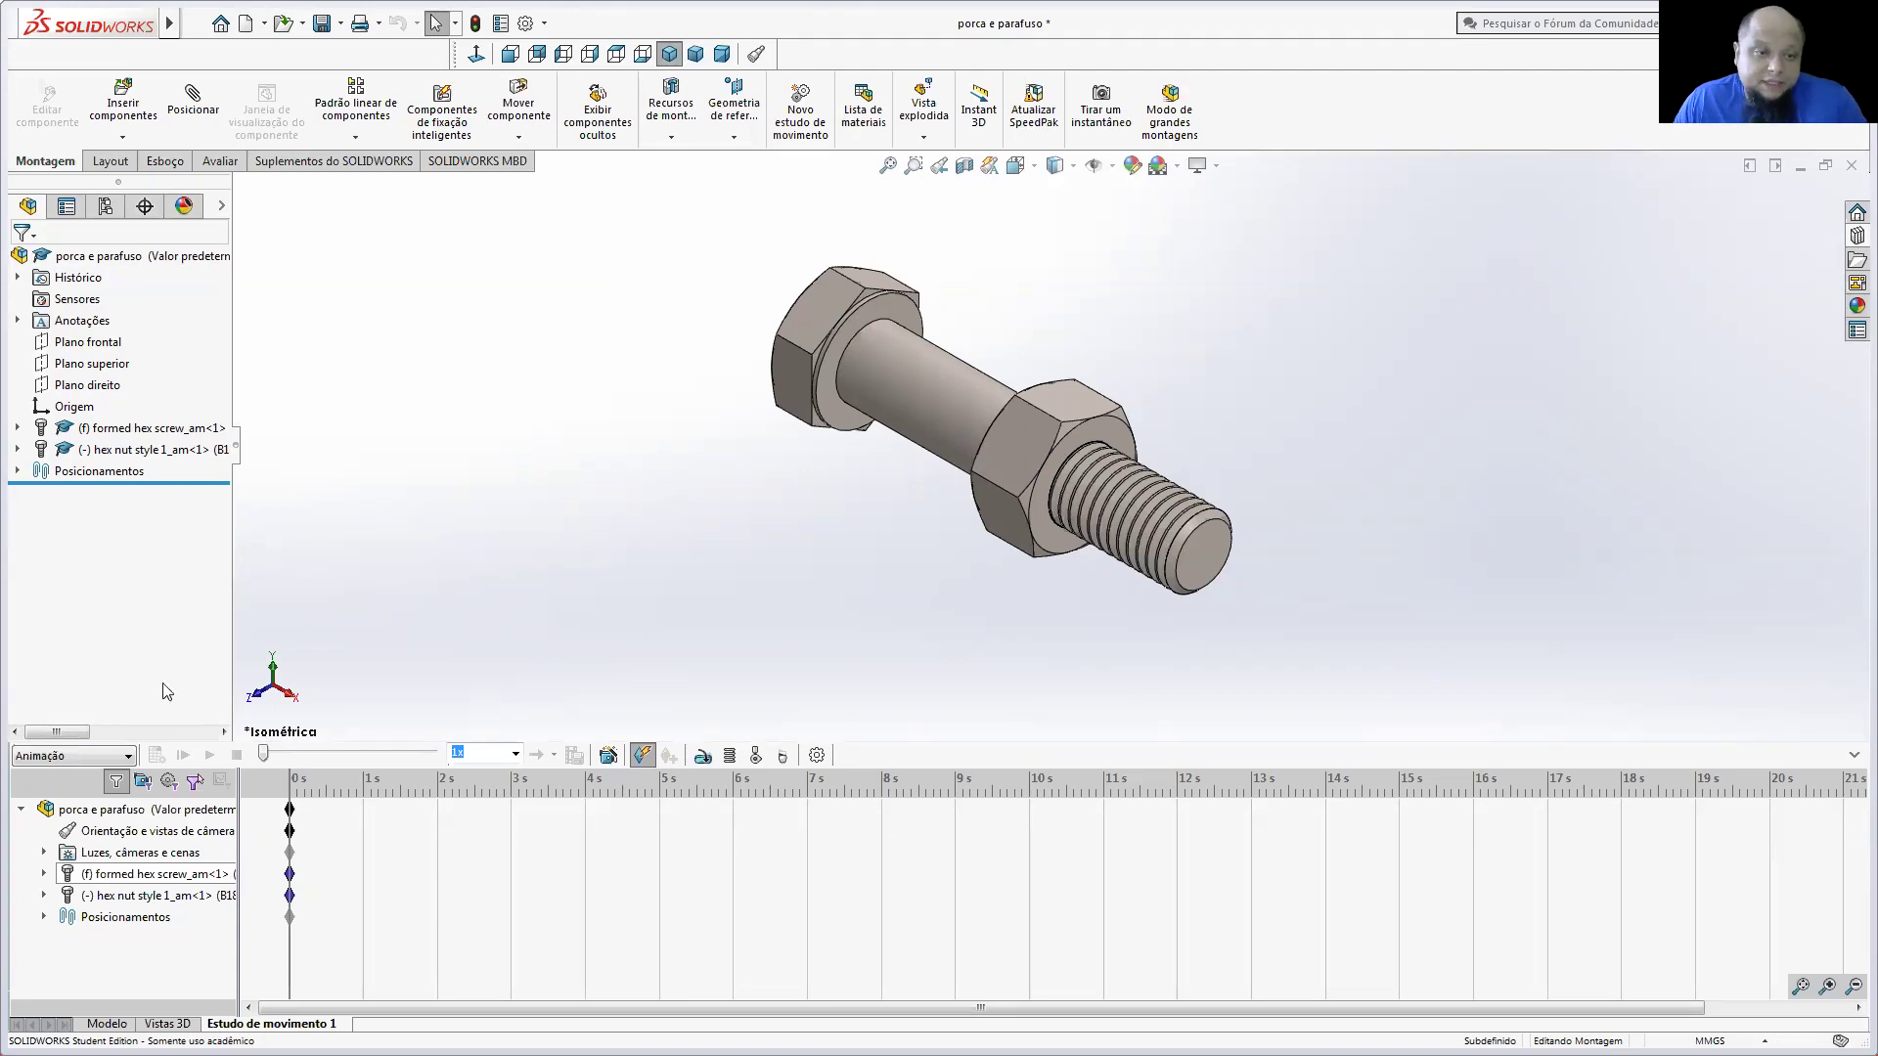
left_click(65, 759)
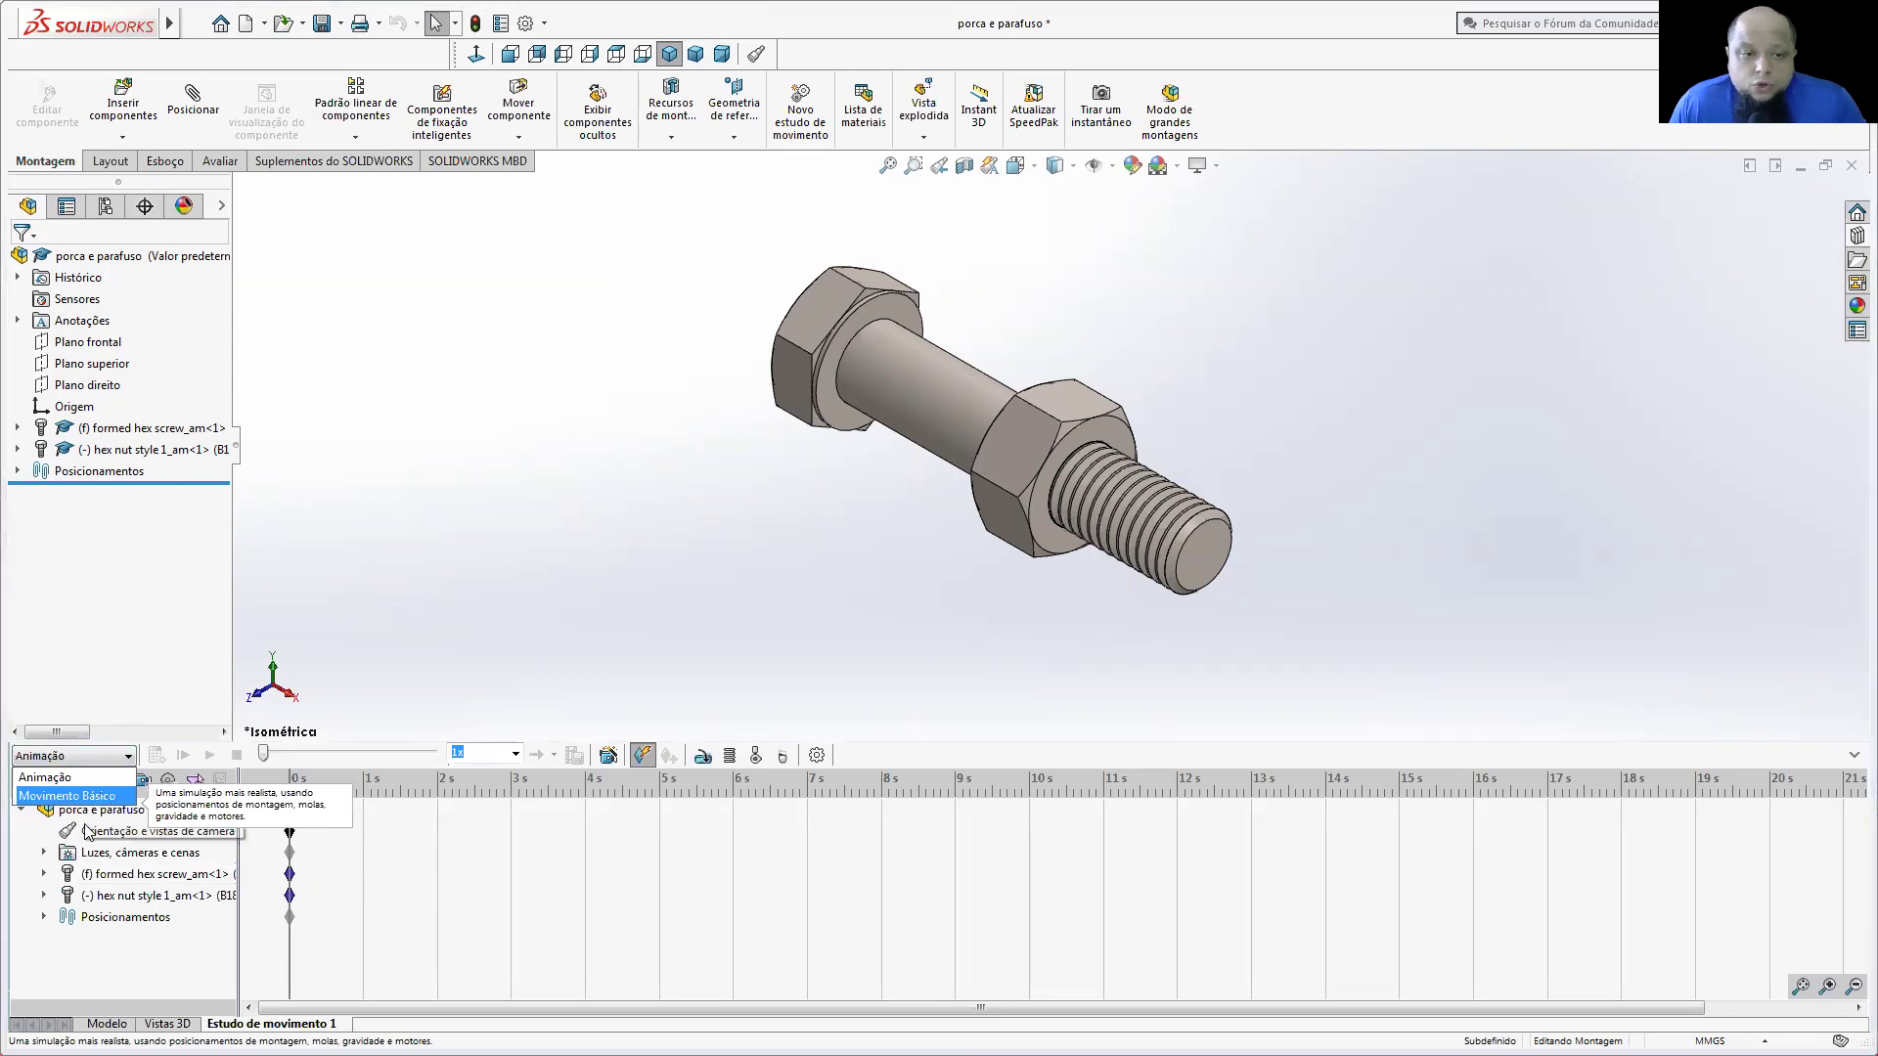
left_click(528, 492)
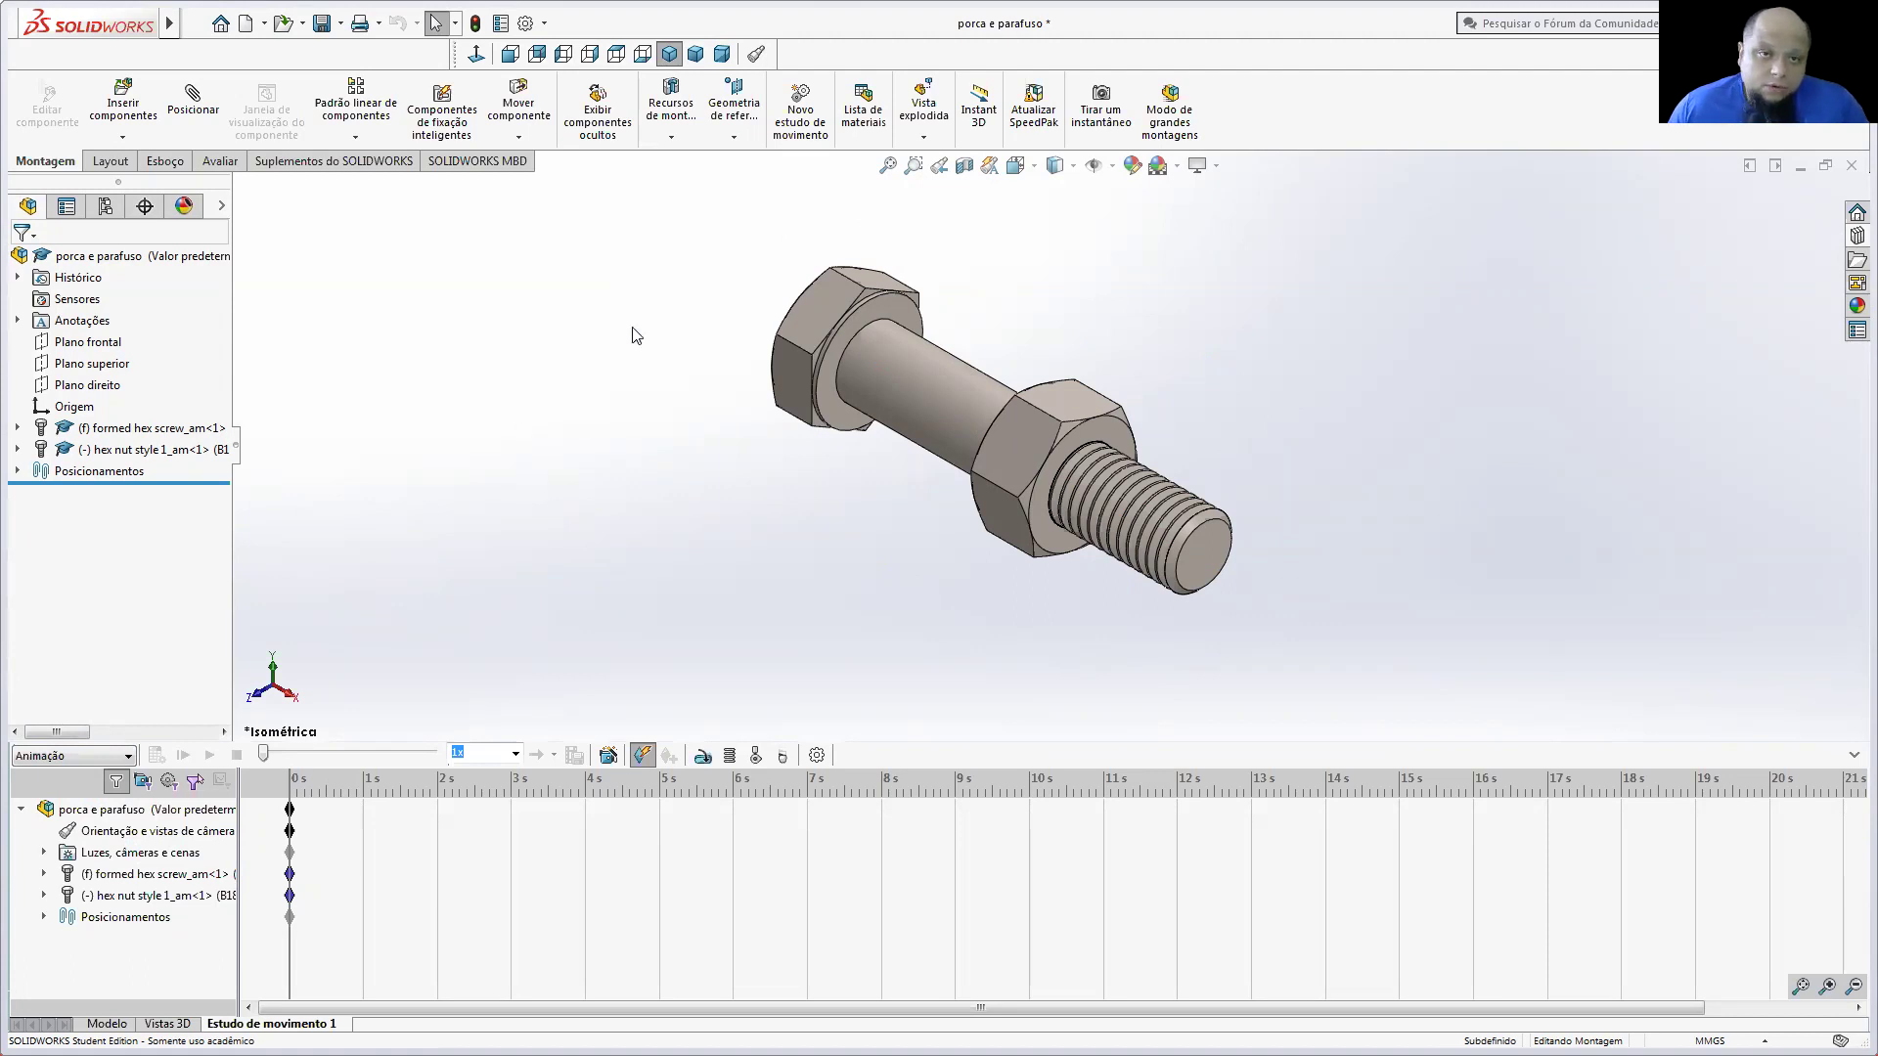
Step: Enable the SOLIDWORKS Motion add-in for the current session
left_click(283, 164)
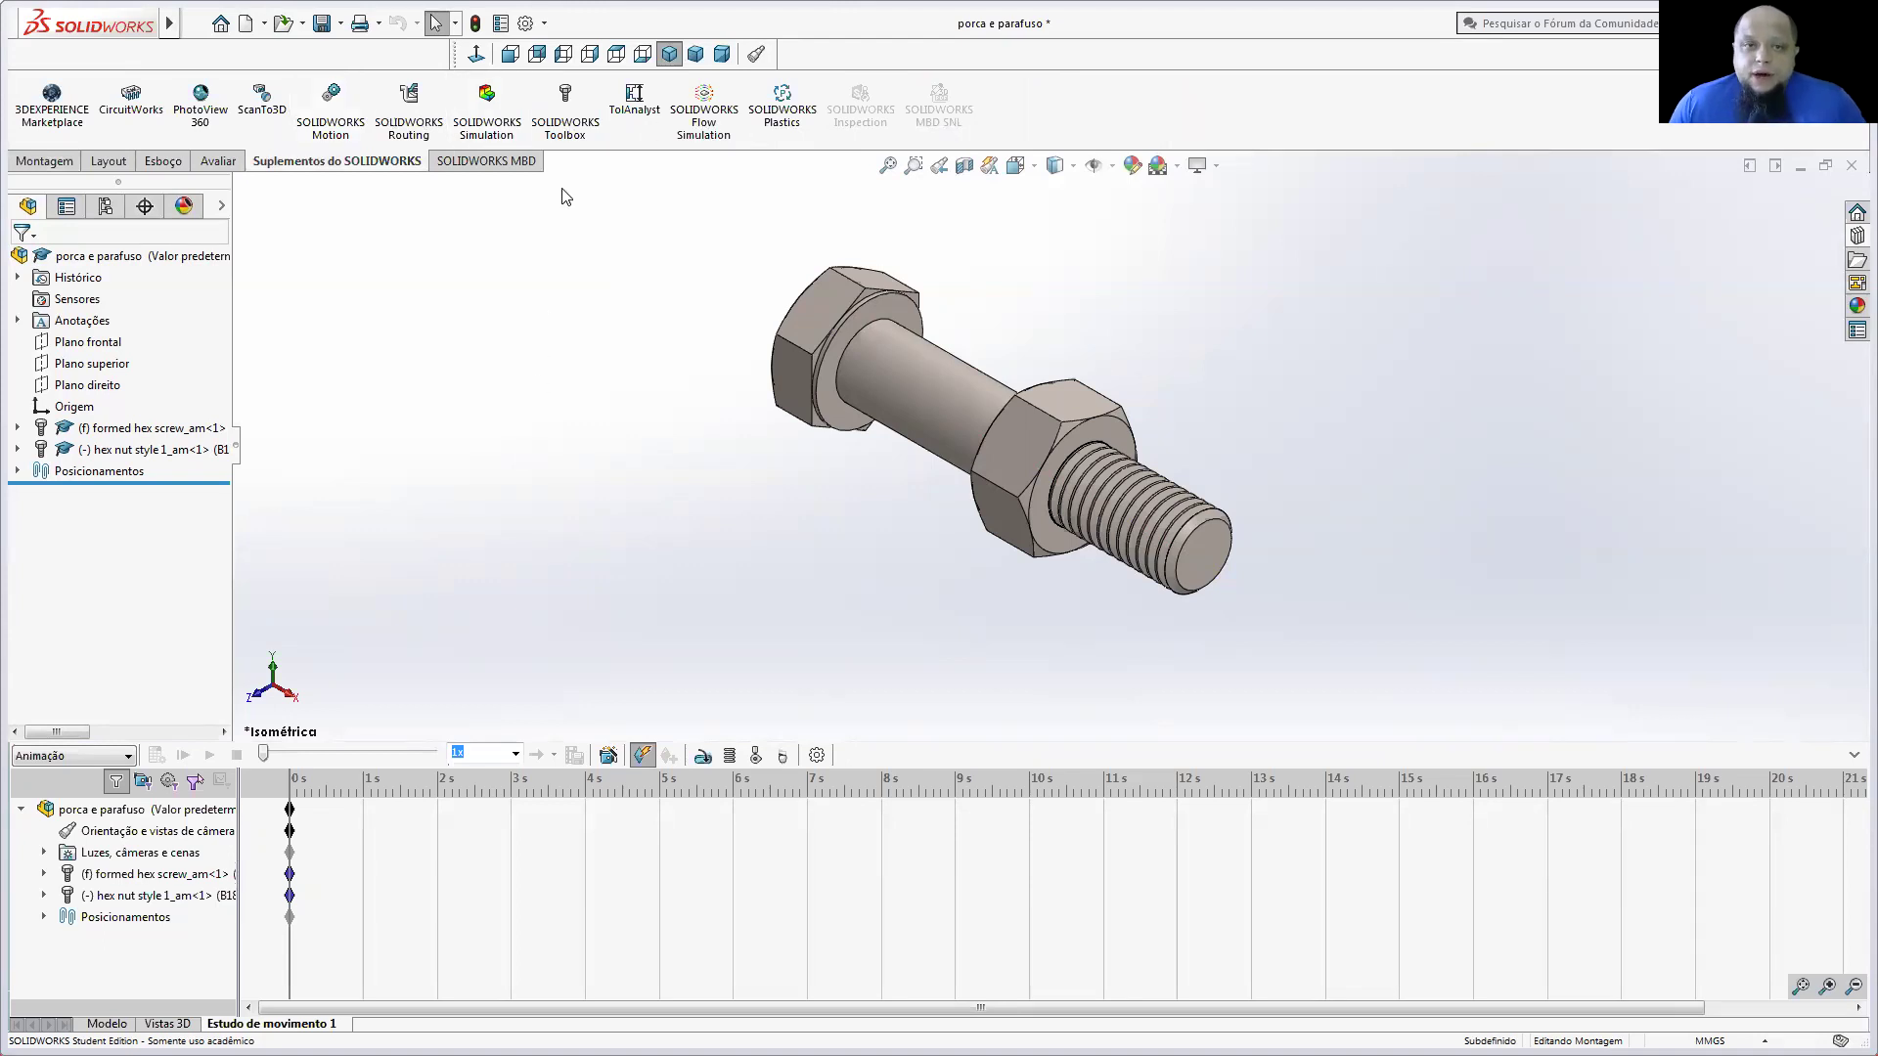
left_click(544, 27)
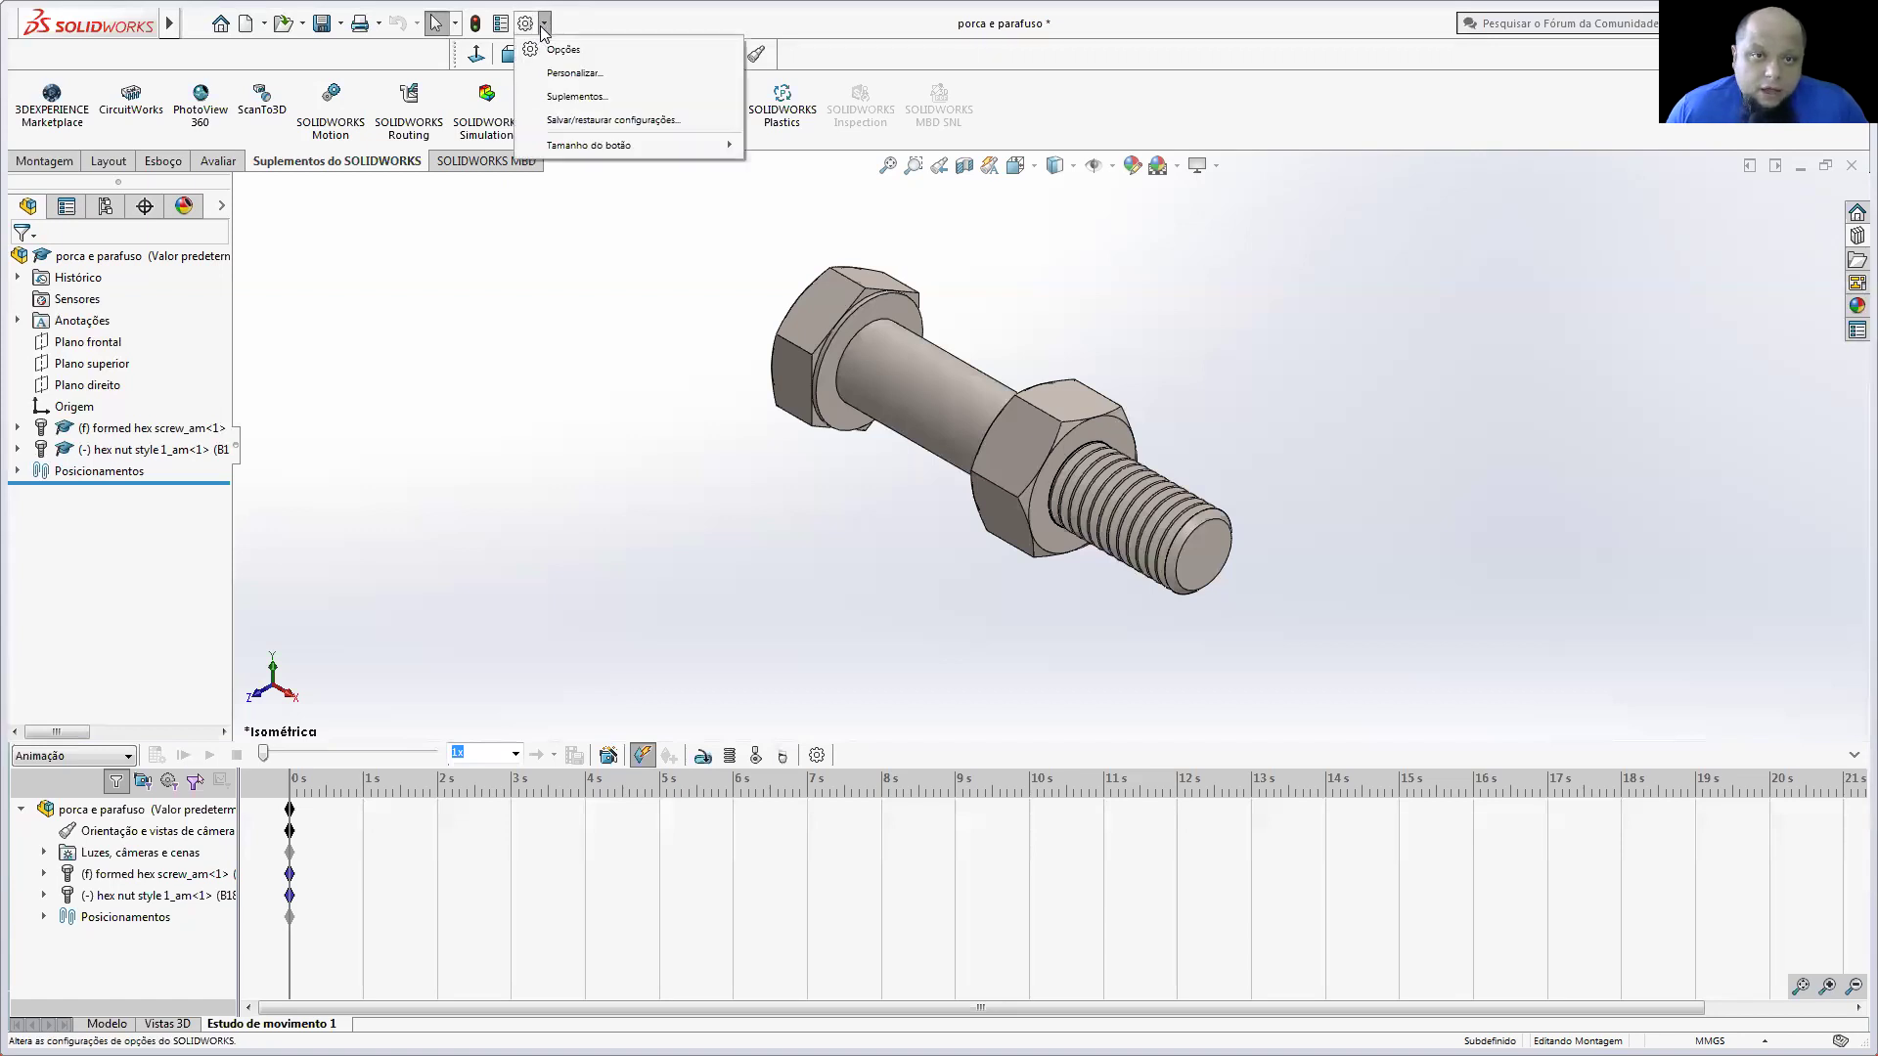
left_click(575, 96)
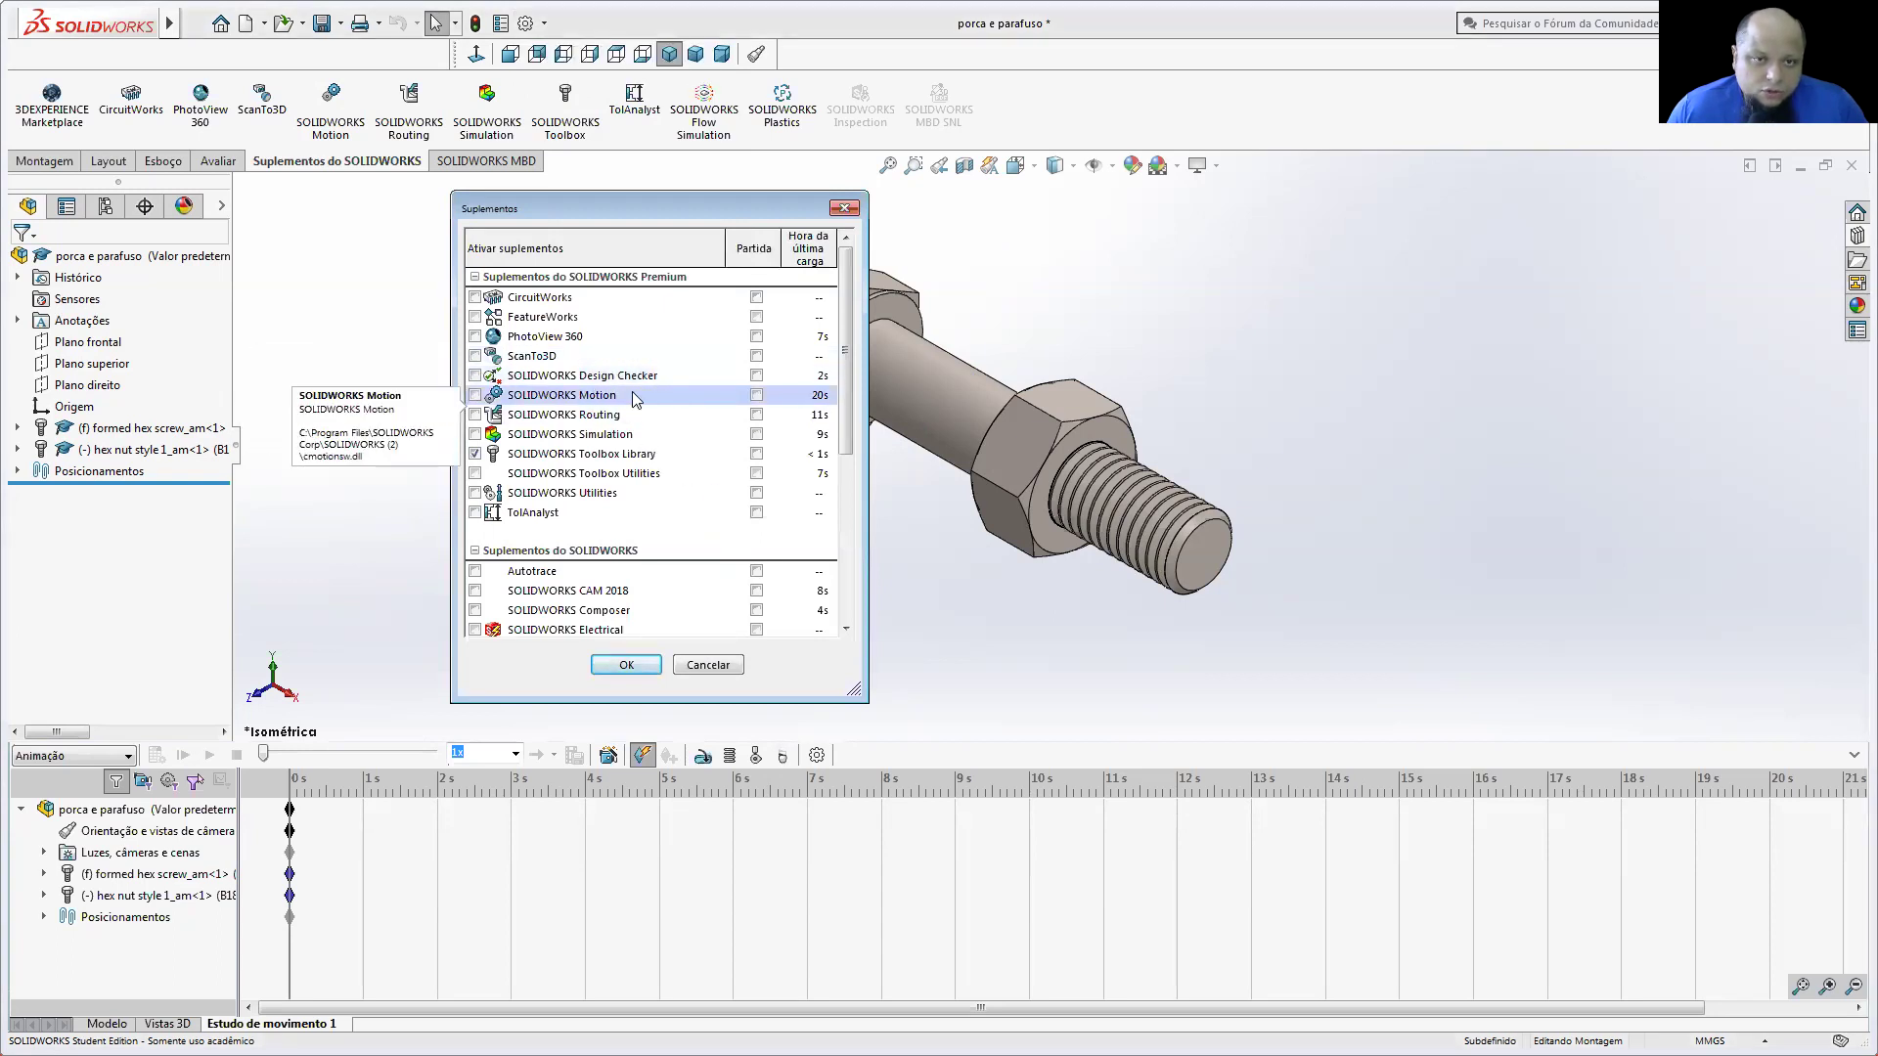
left_click(475, 395)
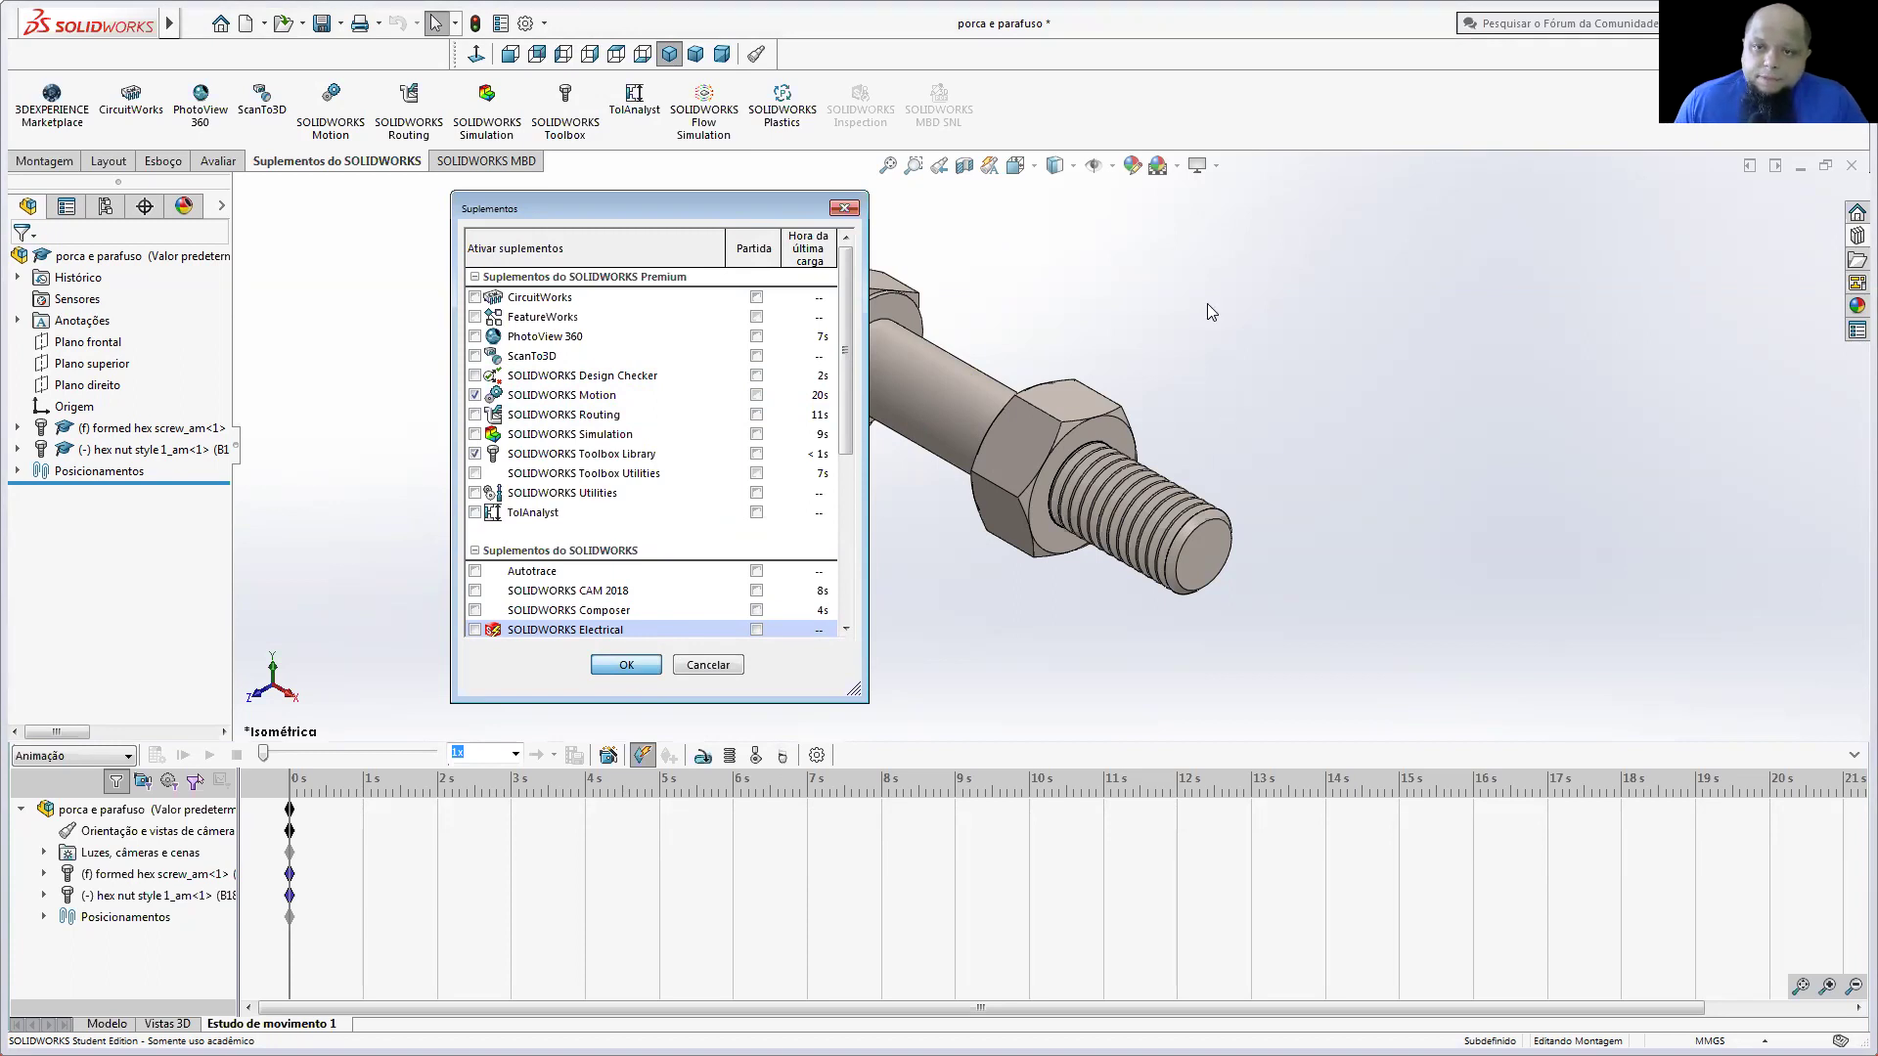
key("Return")
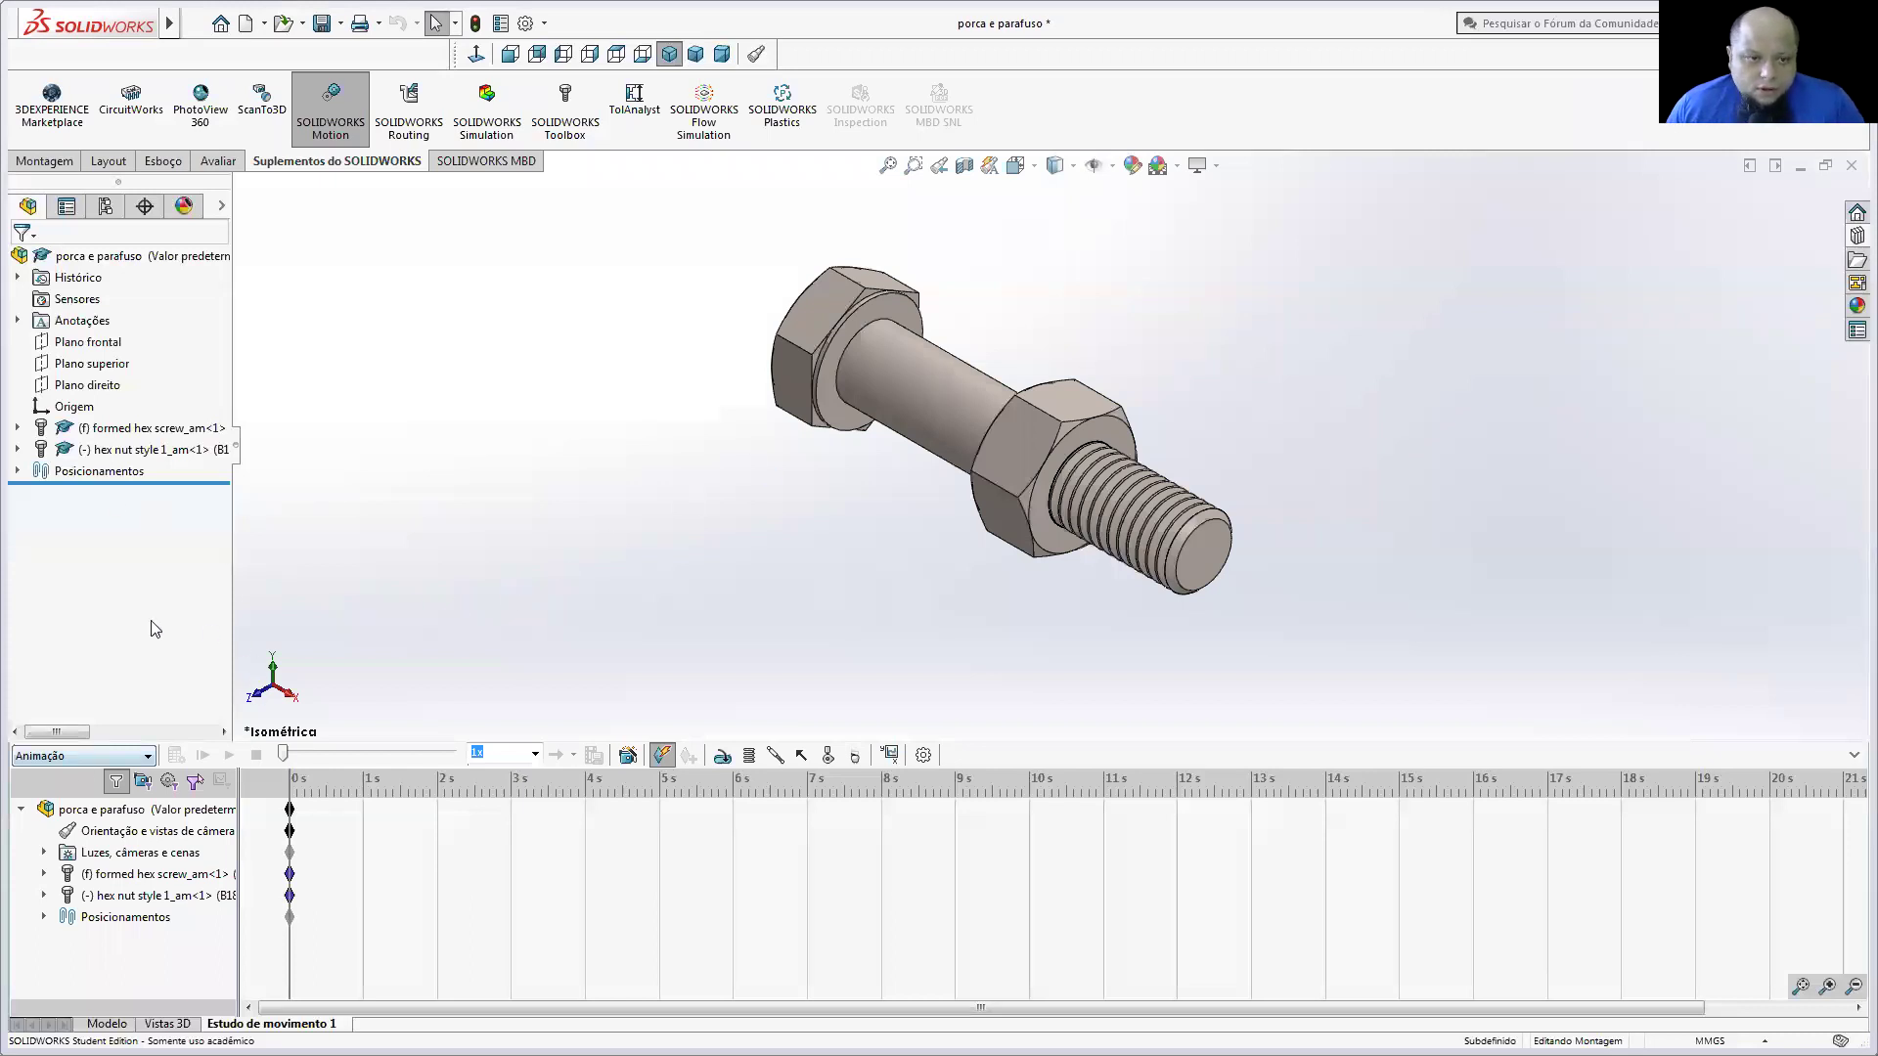
Step: Examine the study types offered with the Motion add-in active, keeping Animação and automatic keying on
left_click(114, 756)
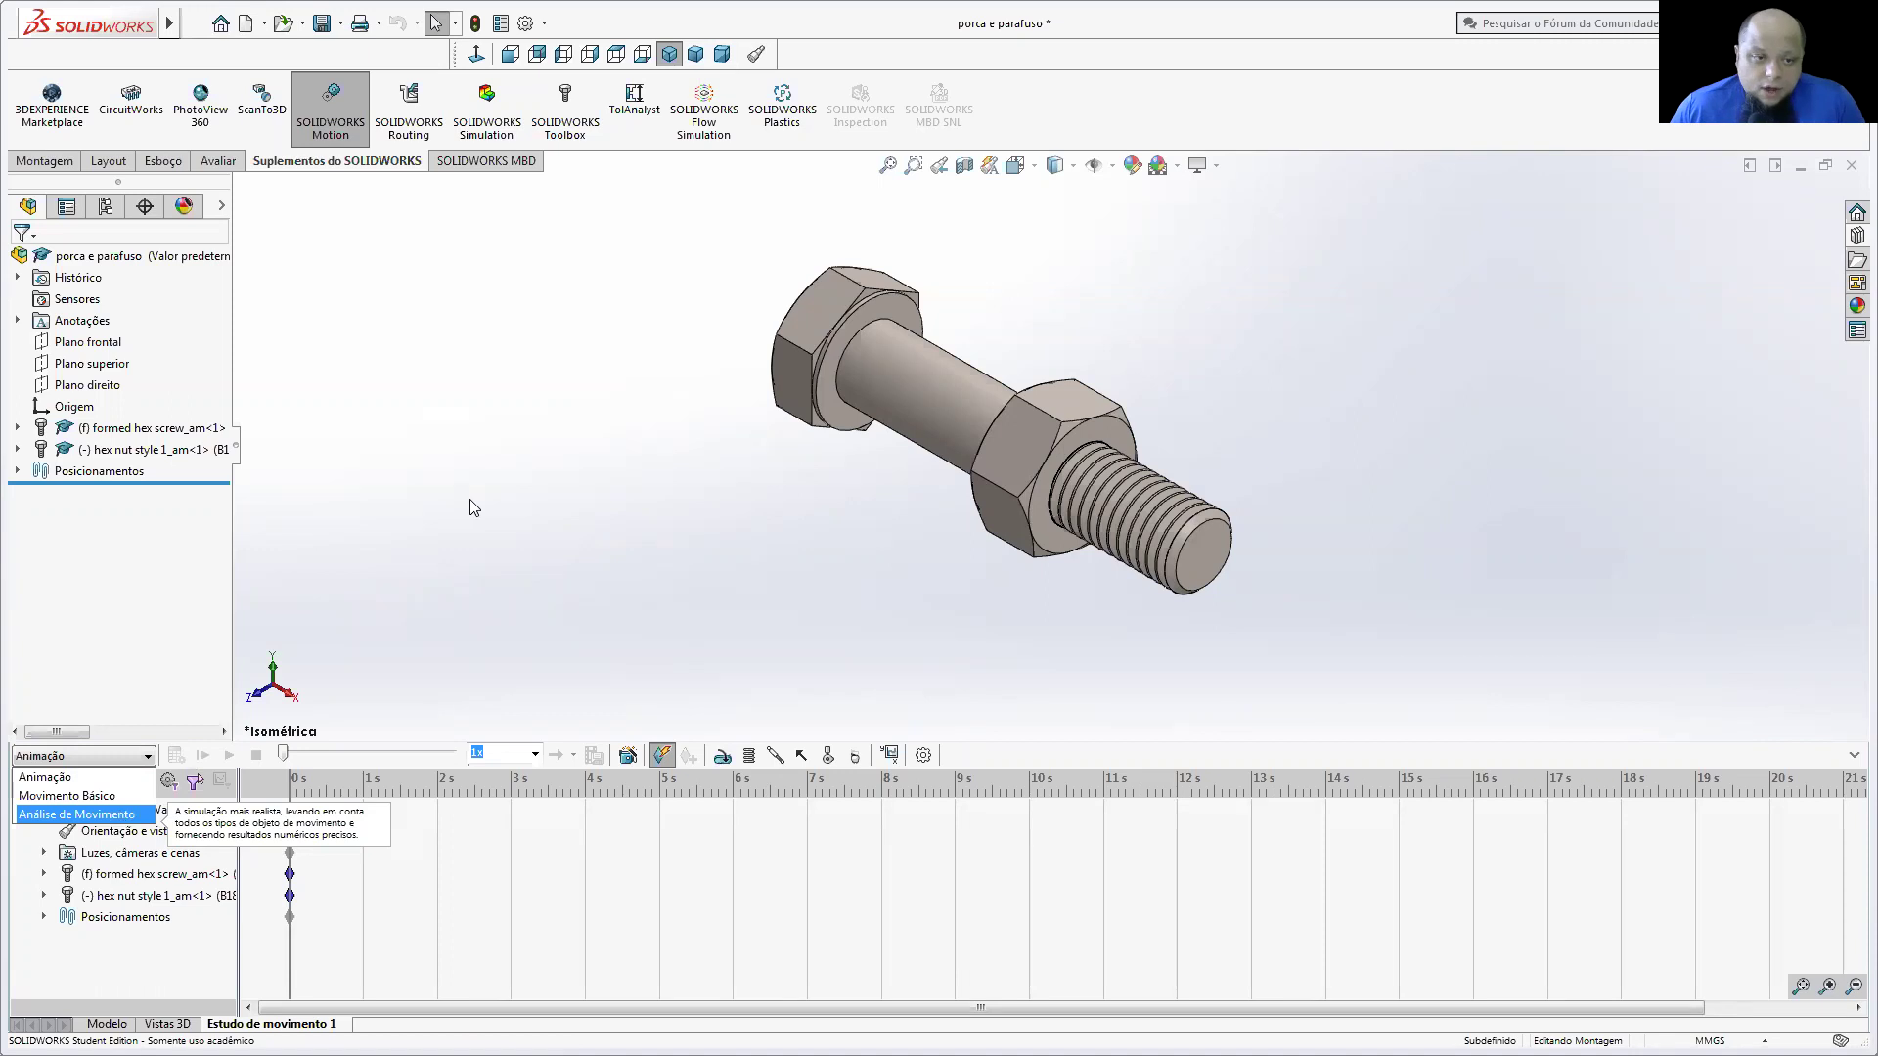
left_click(174, 750)
left_click(122, 755)
left_click(122, 770)
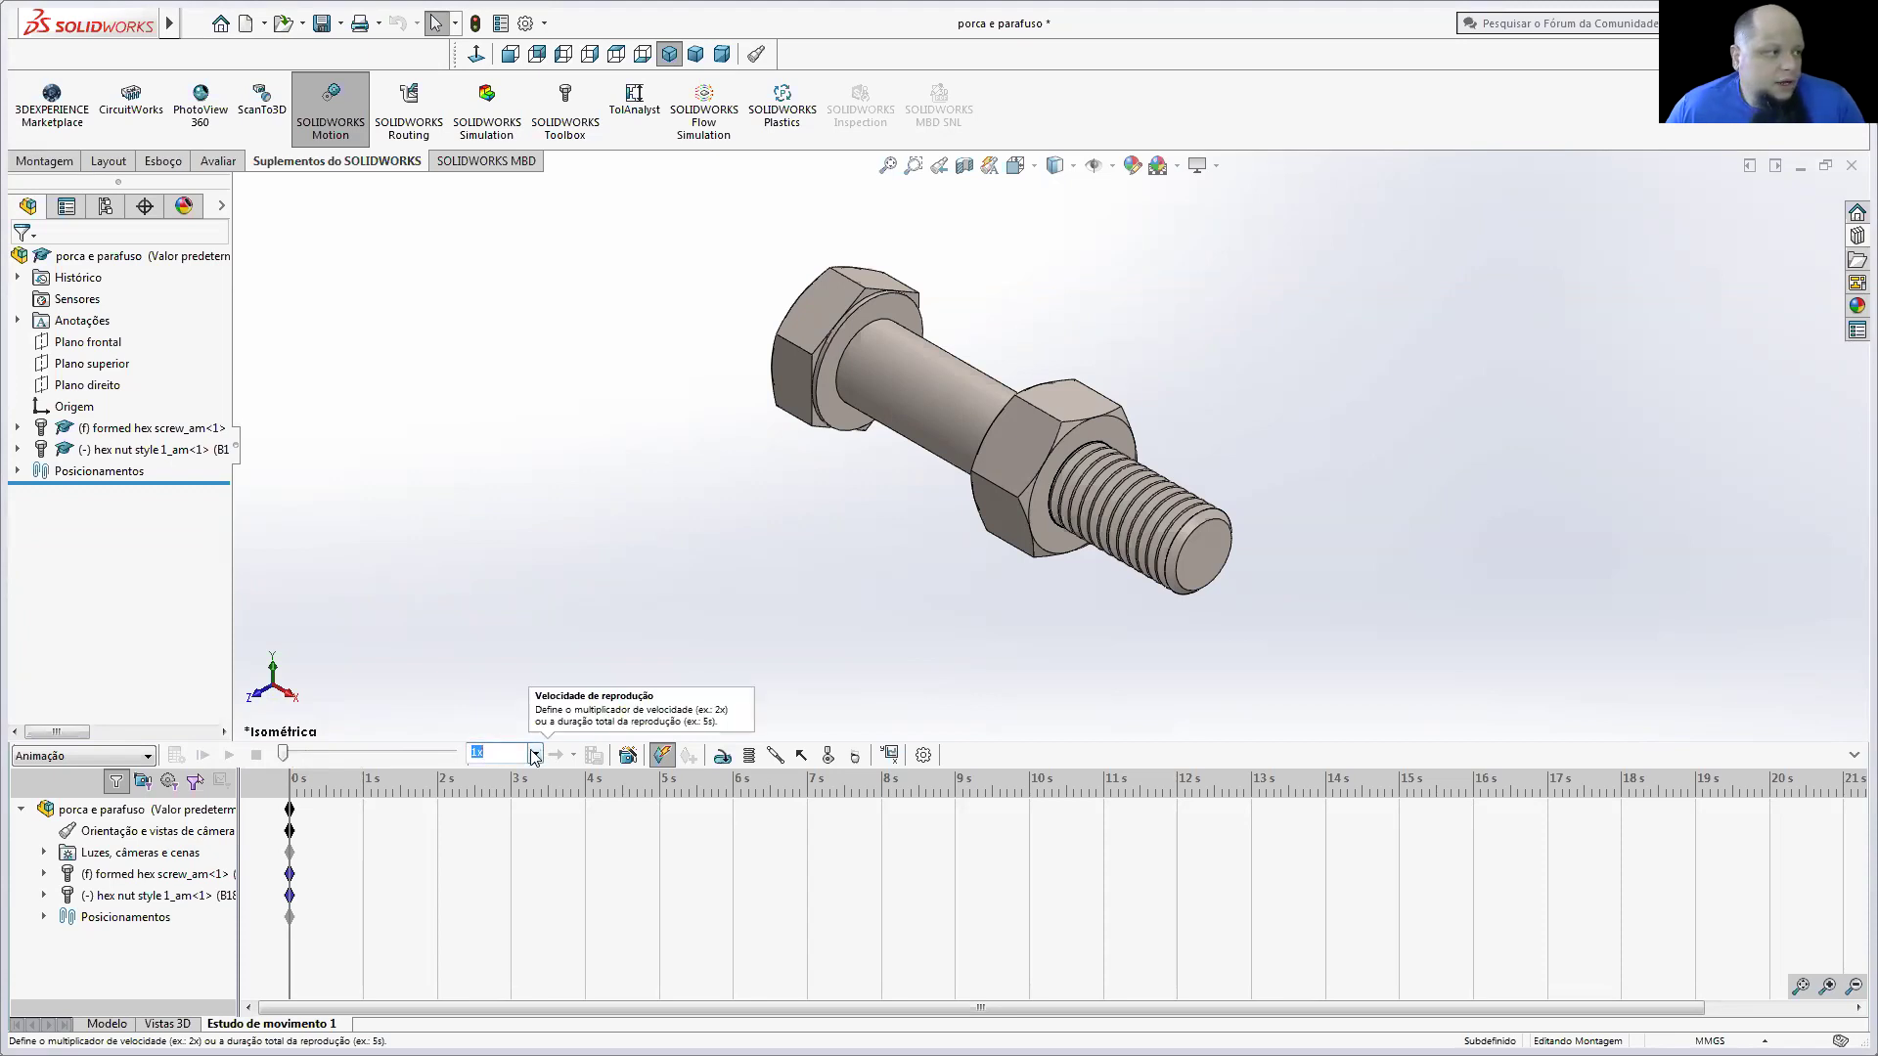
left_click(660, 757)
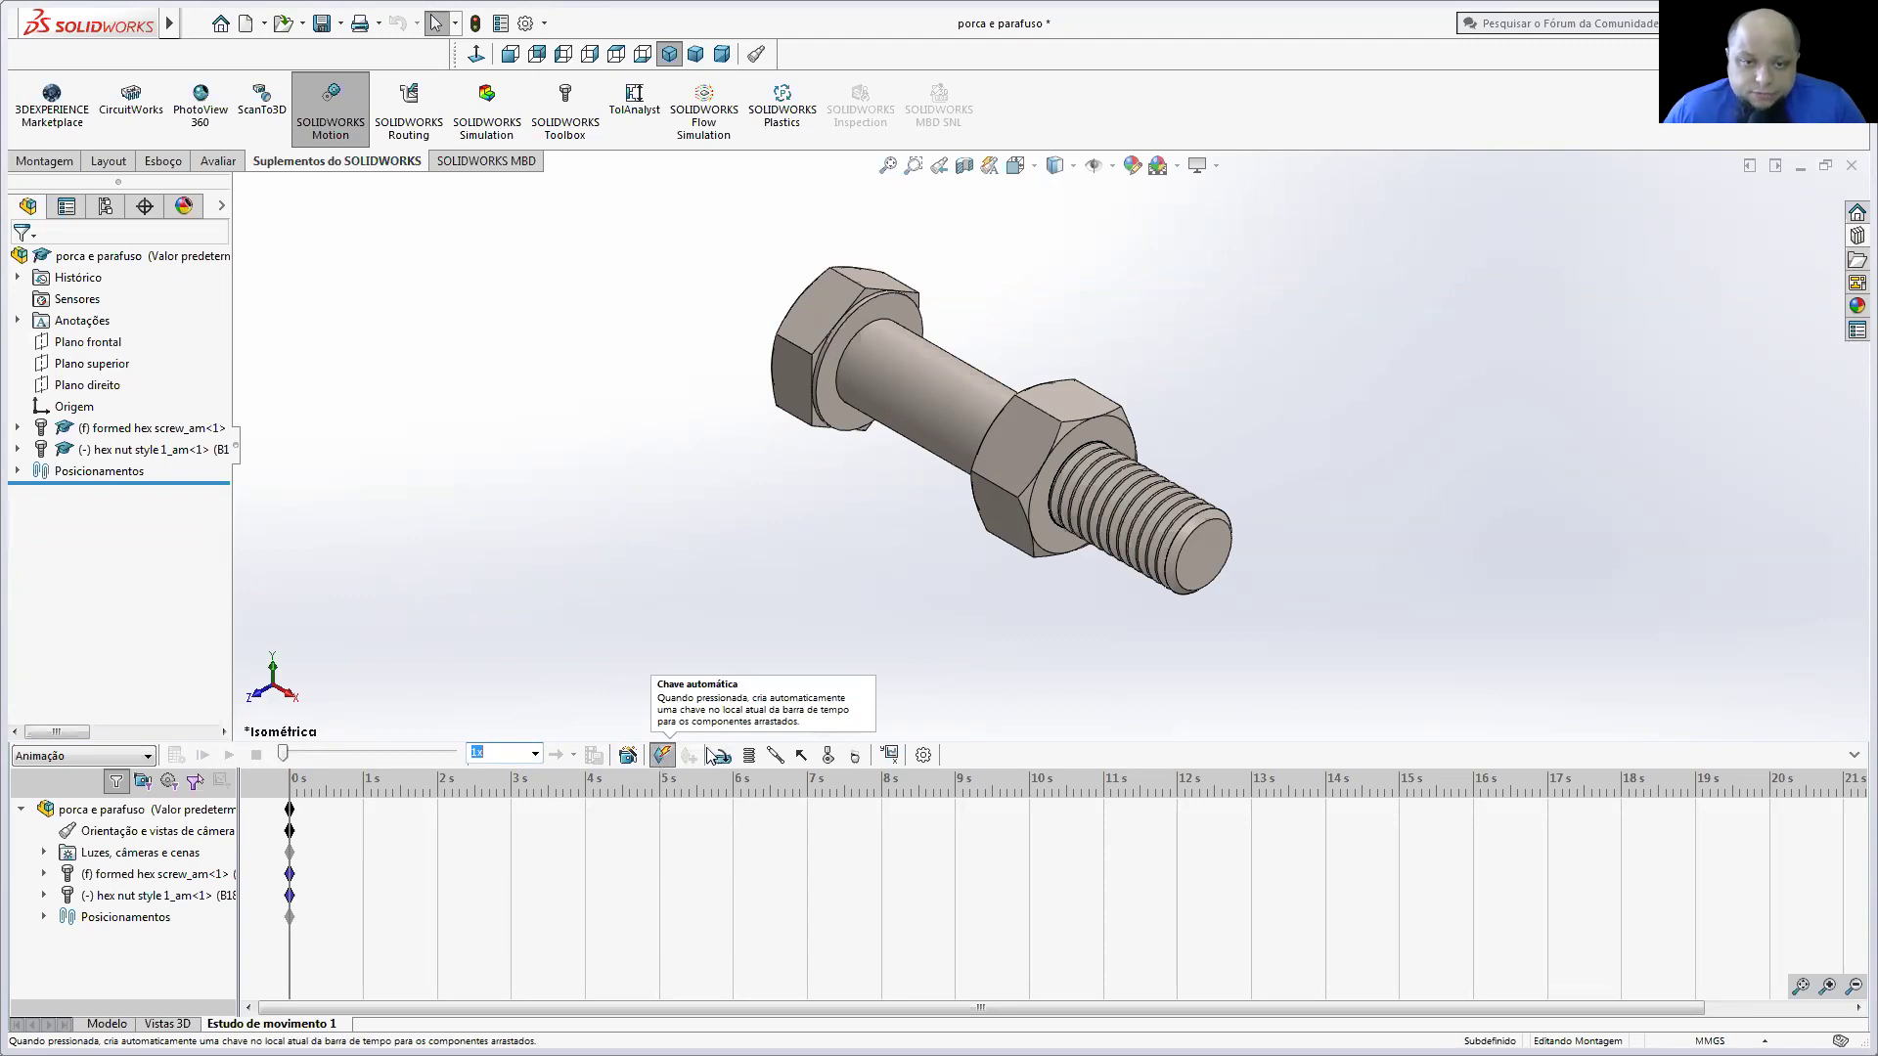
Step: Examine the rotary and linear motor settings and the available motion functions without creating a motor
left_click(722, 756)
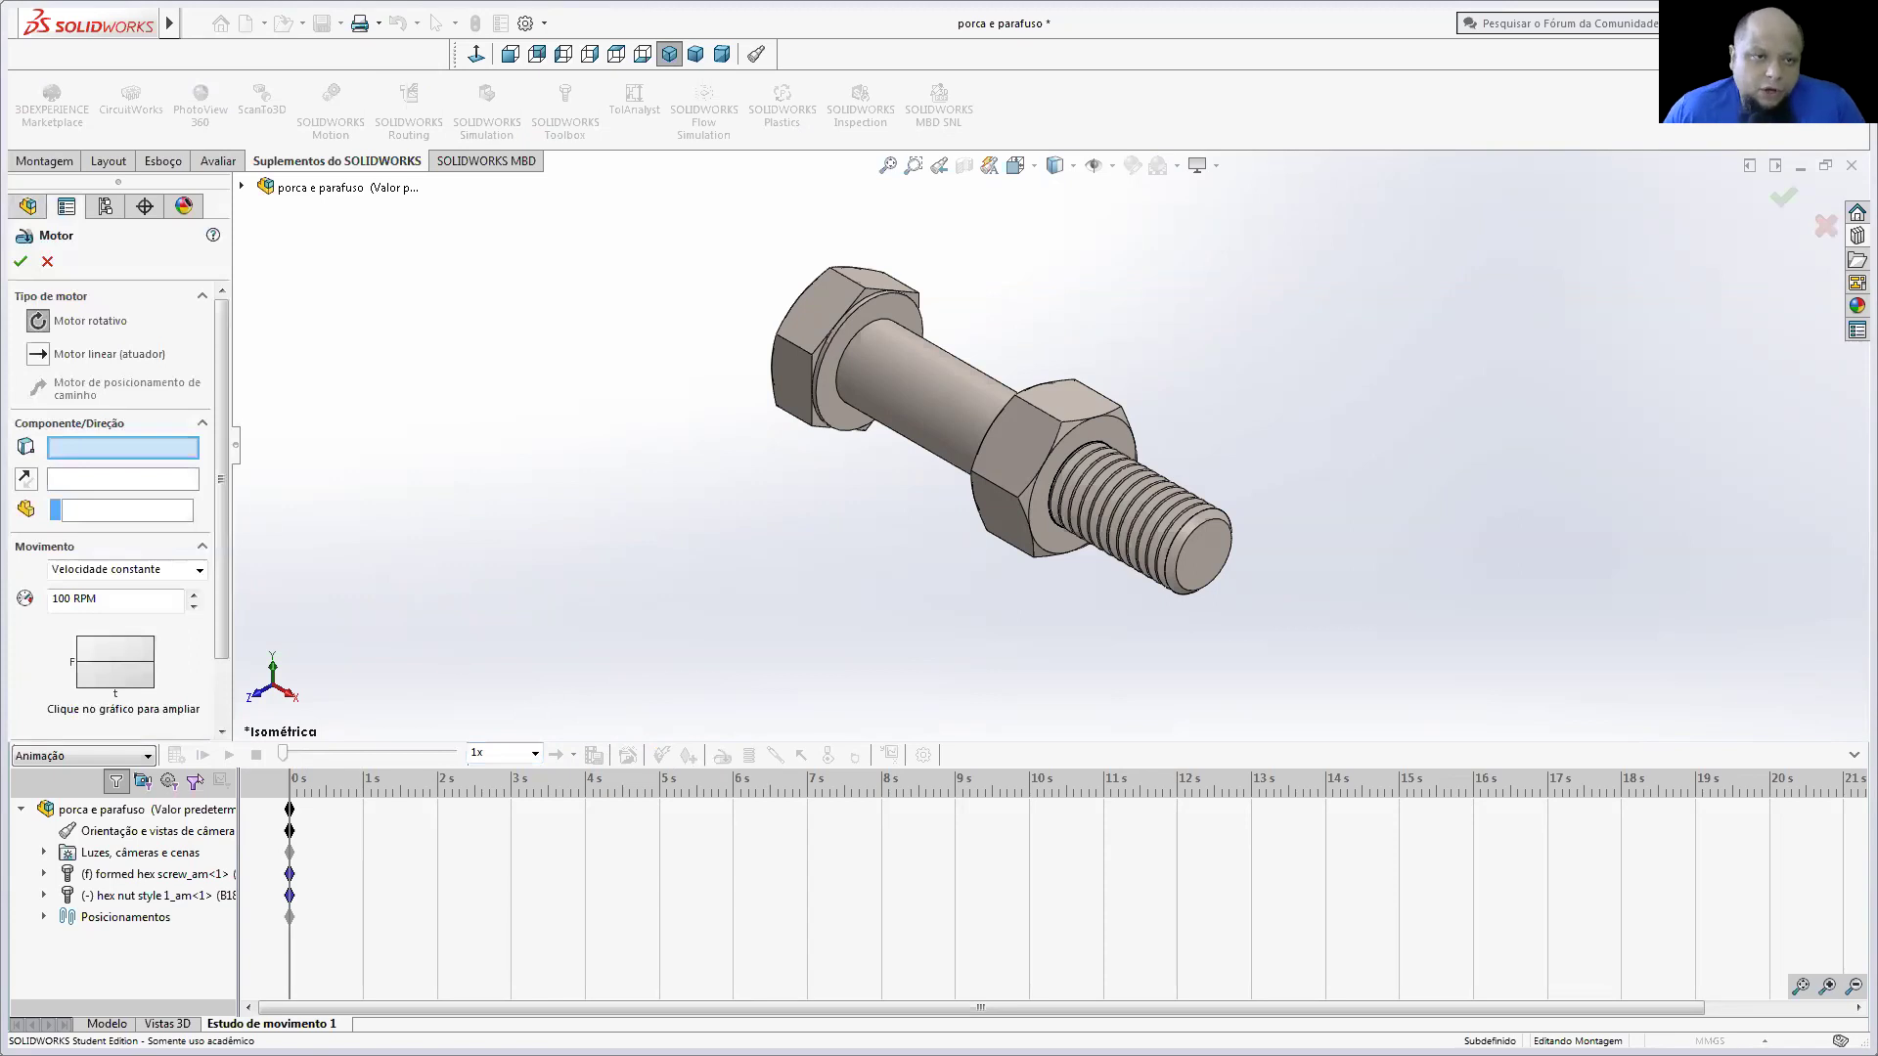
left_click(102, 358)
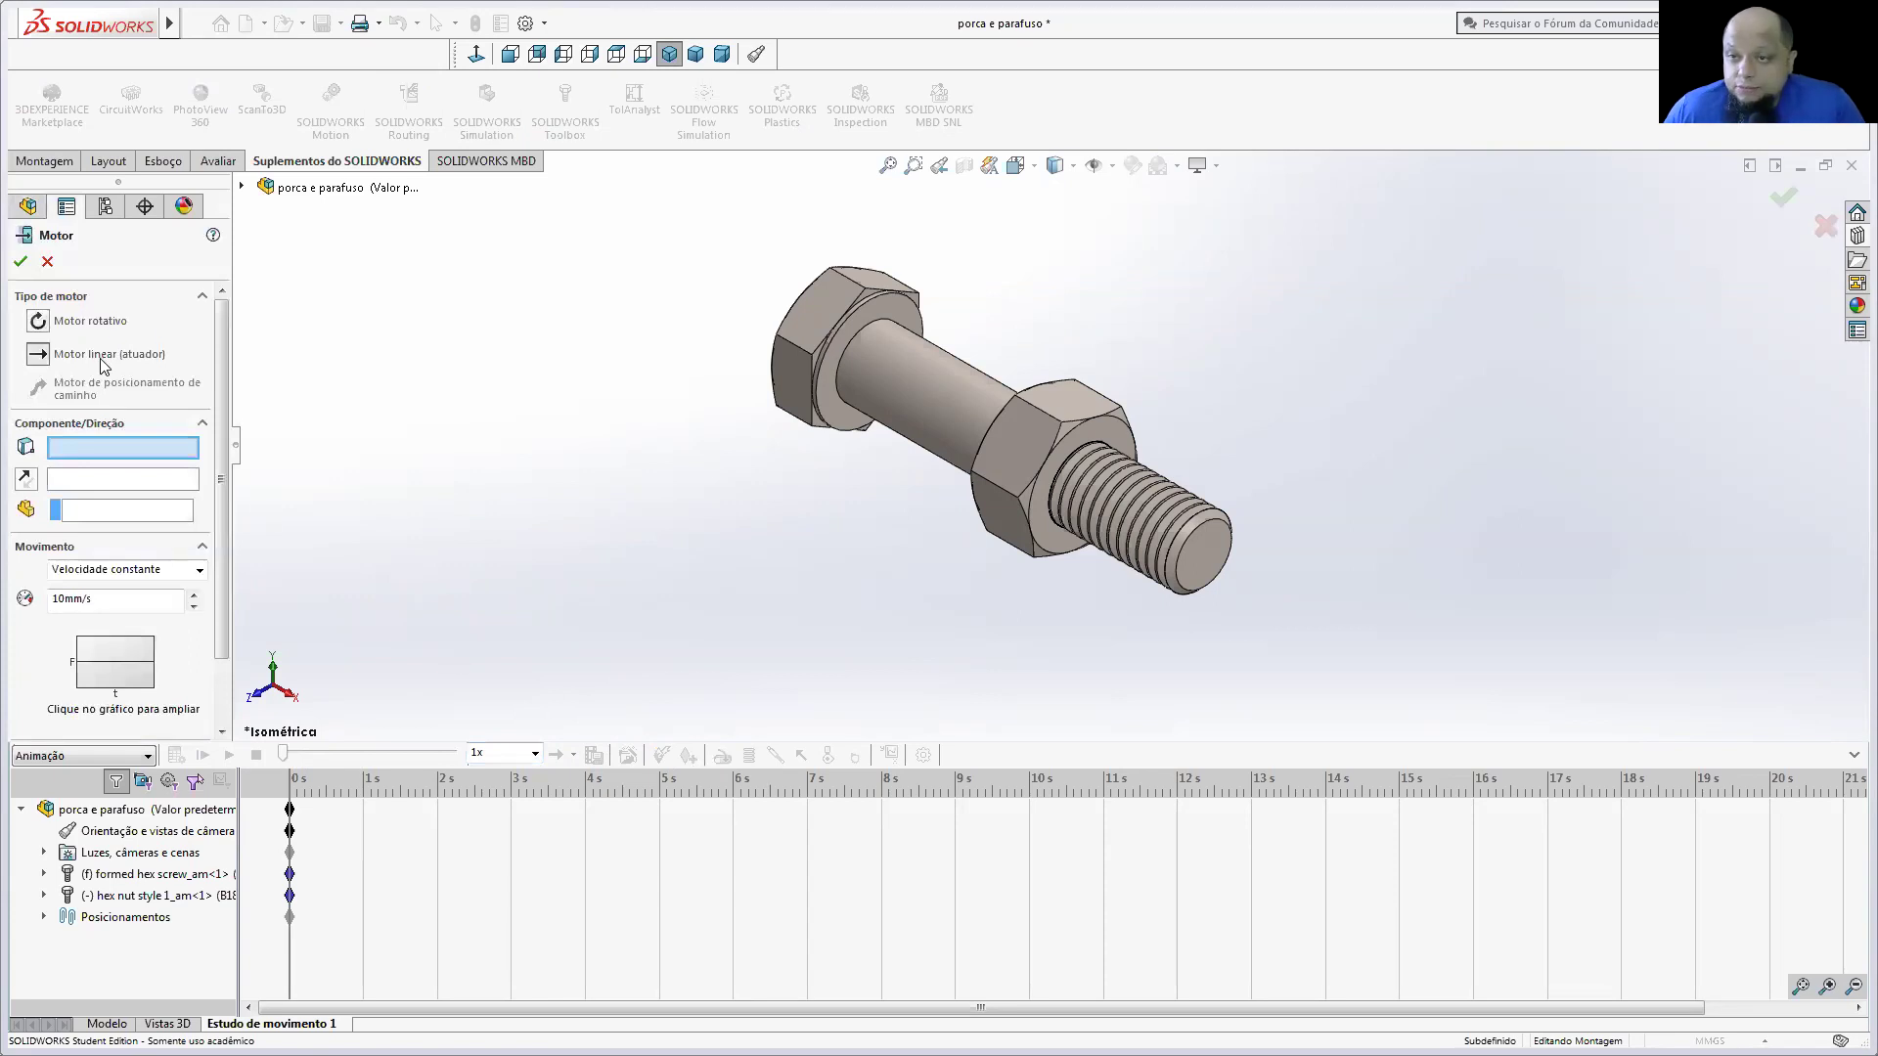
left_click(68, 326)
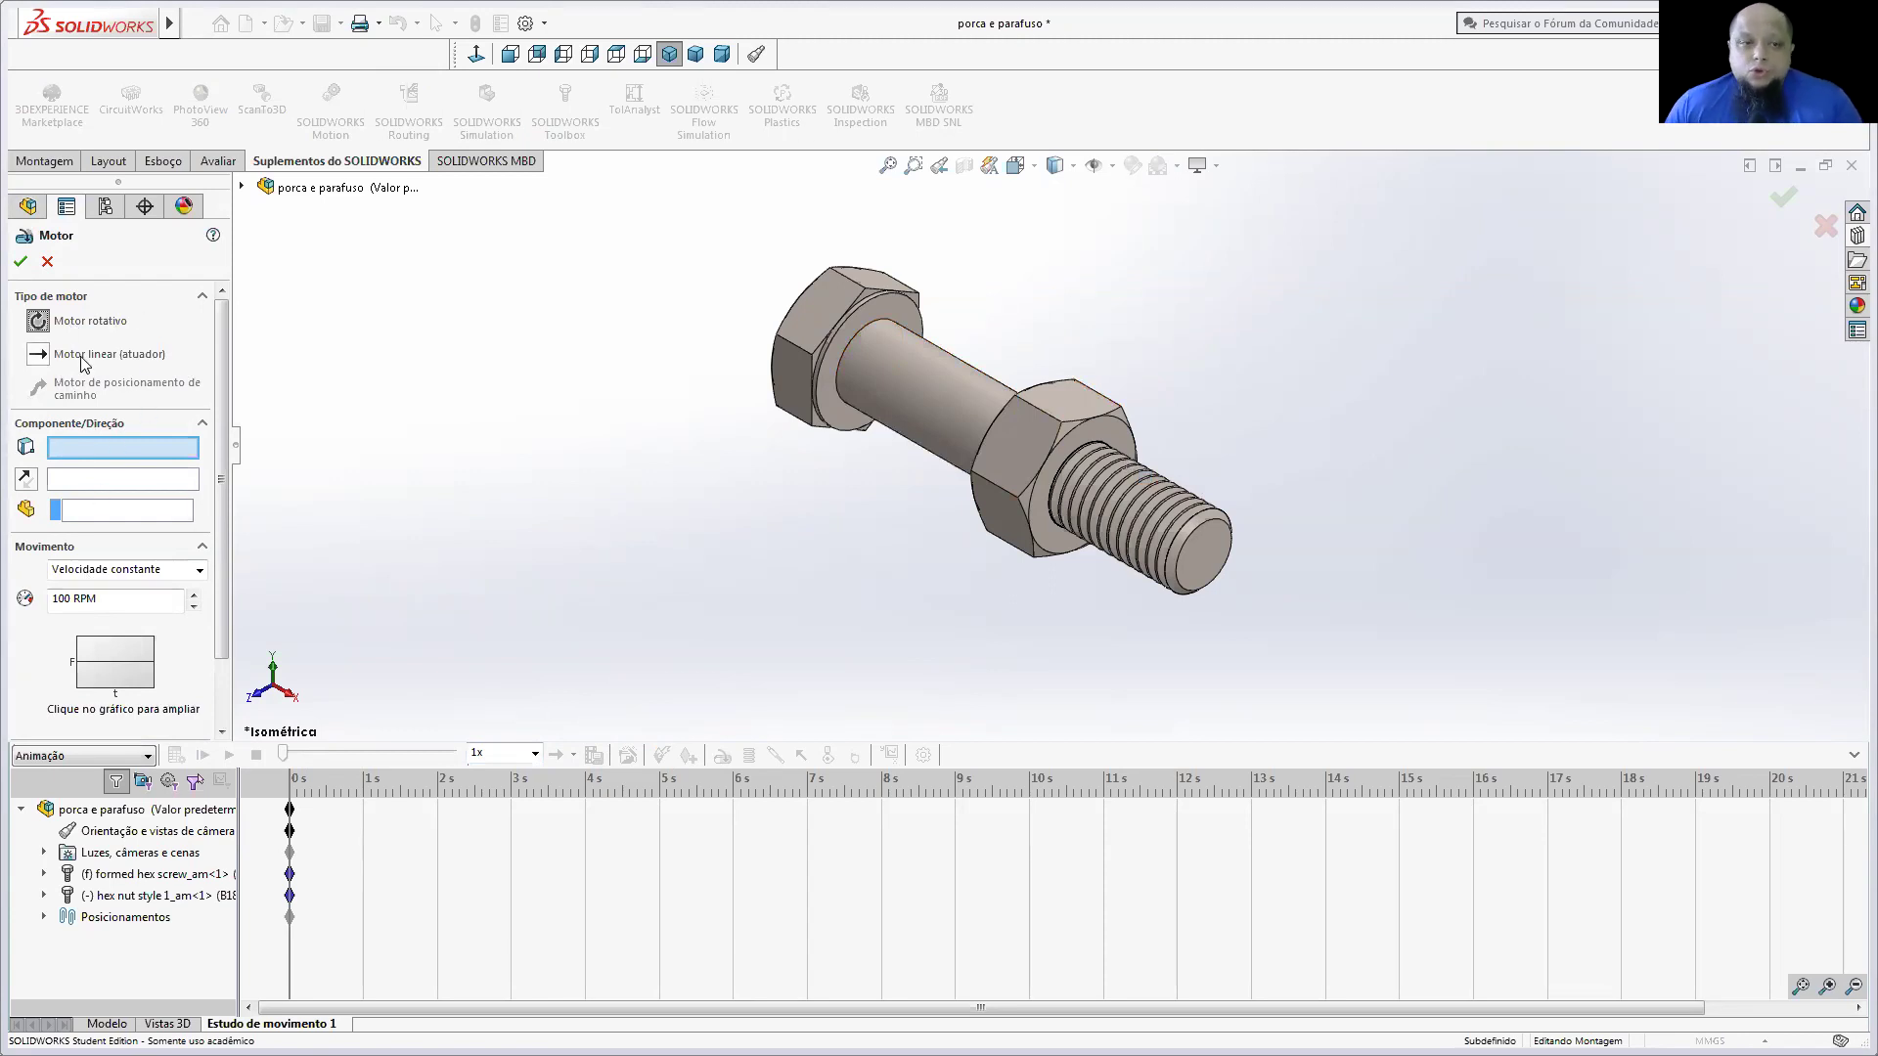
left_click(119, 571)
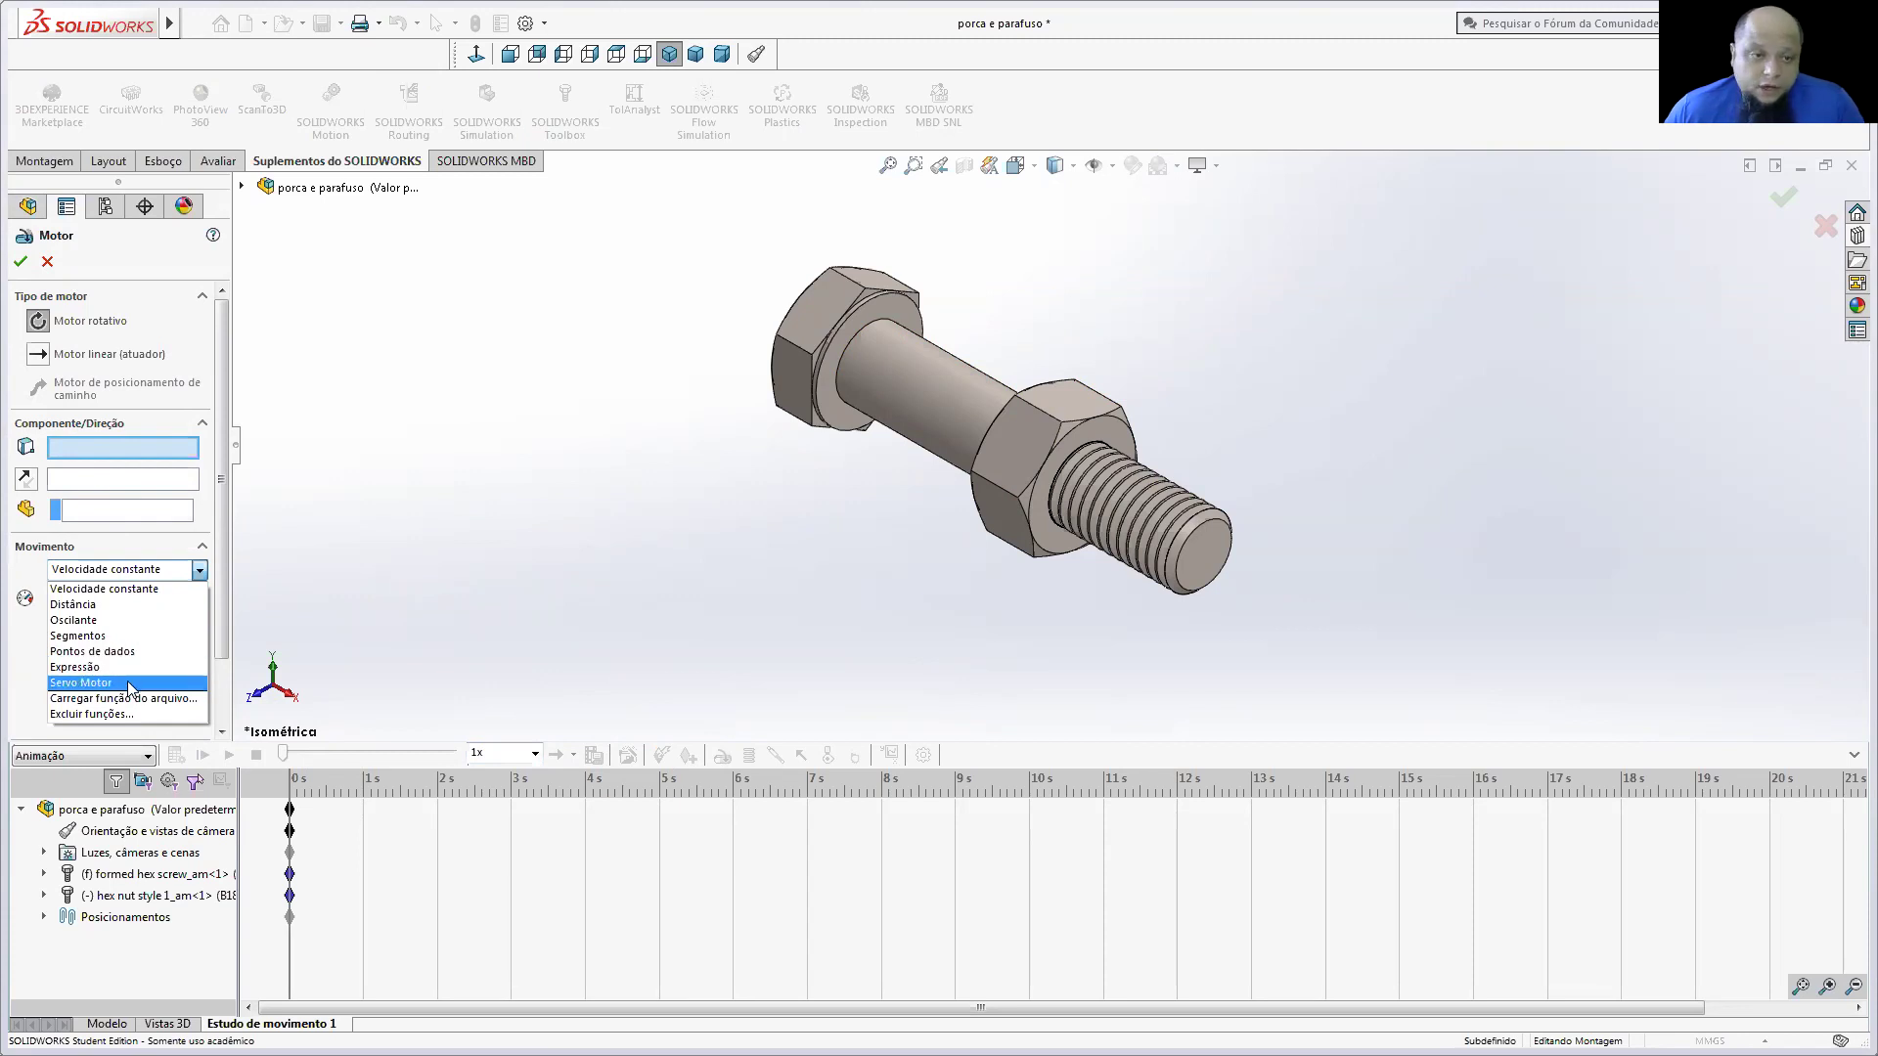
left_click(391, 552)
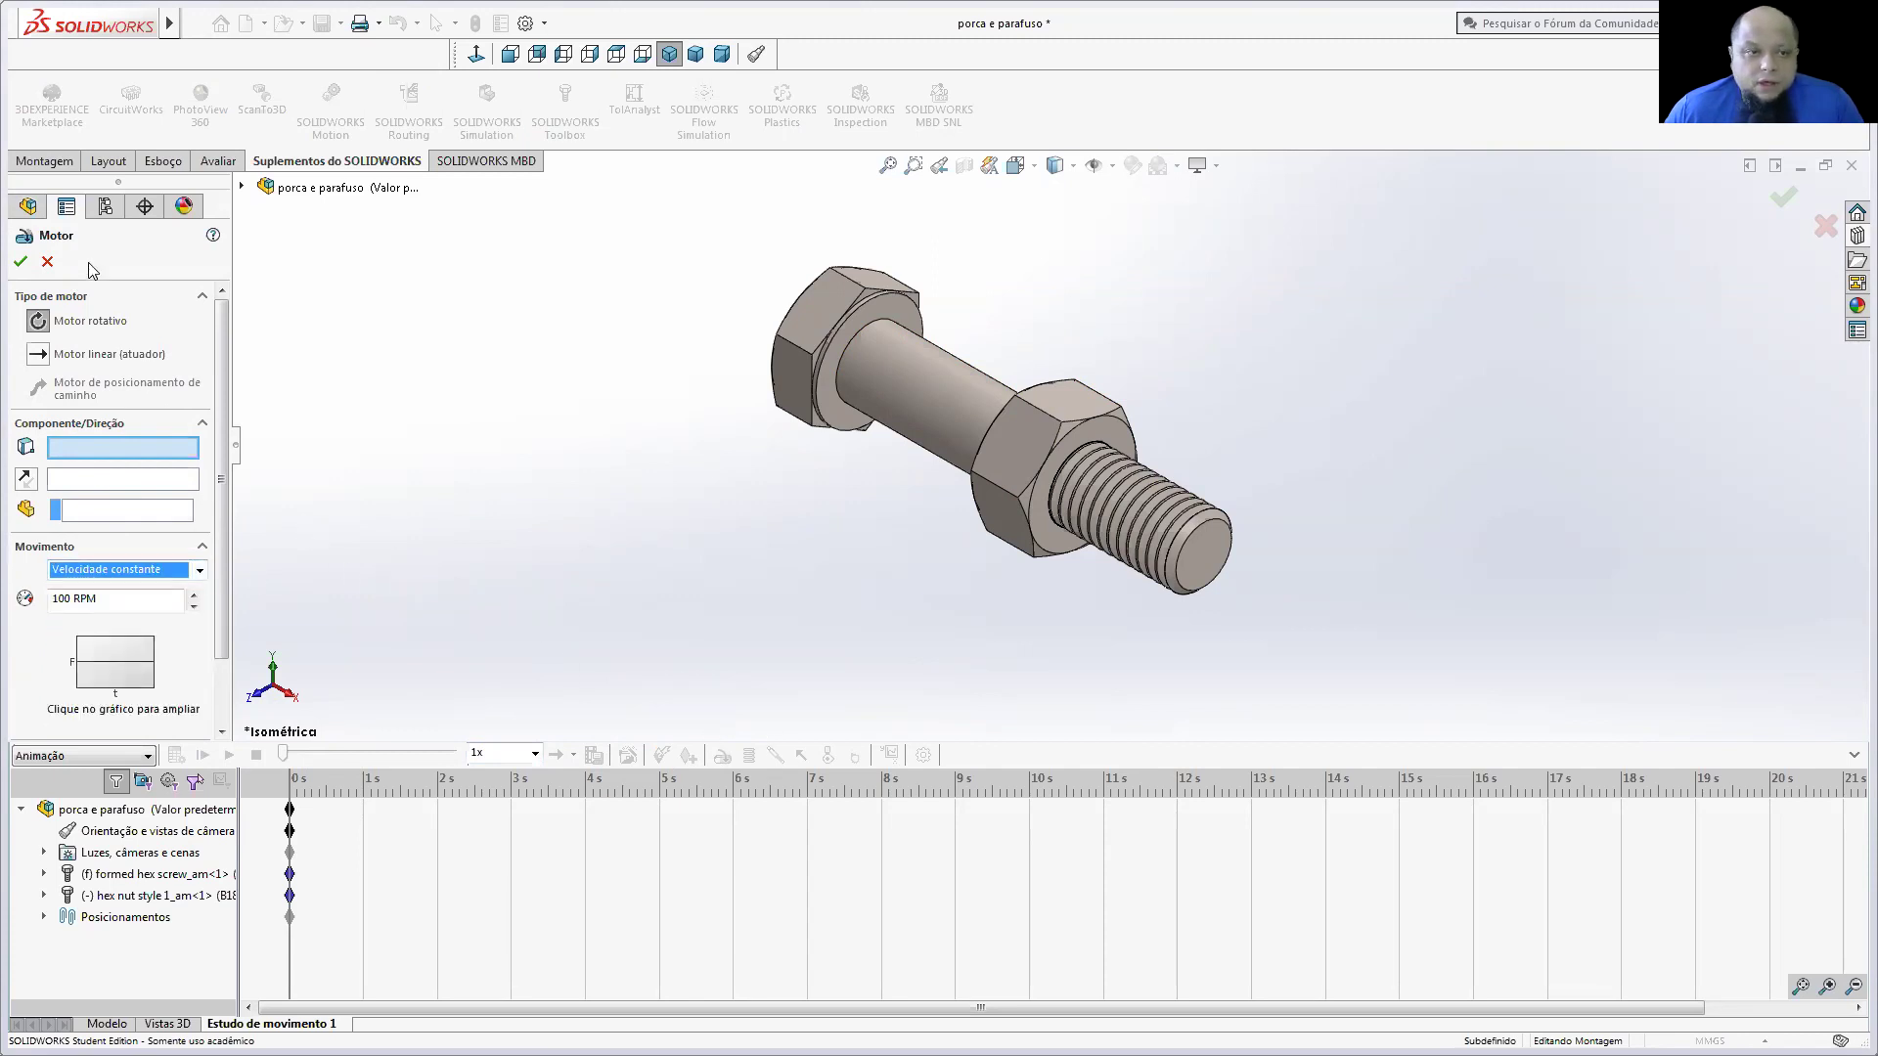
left_click(47, 262)
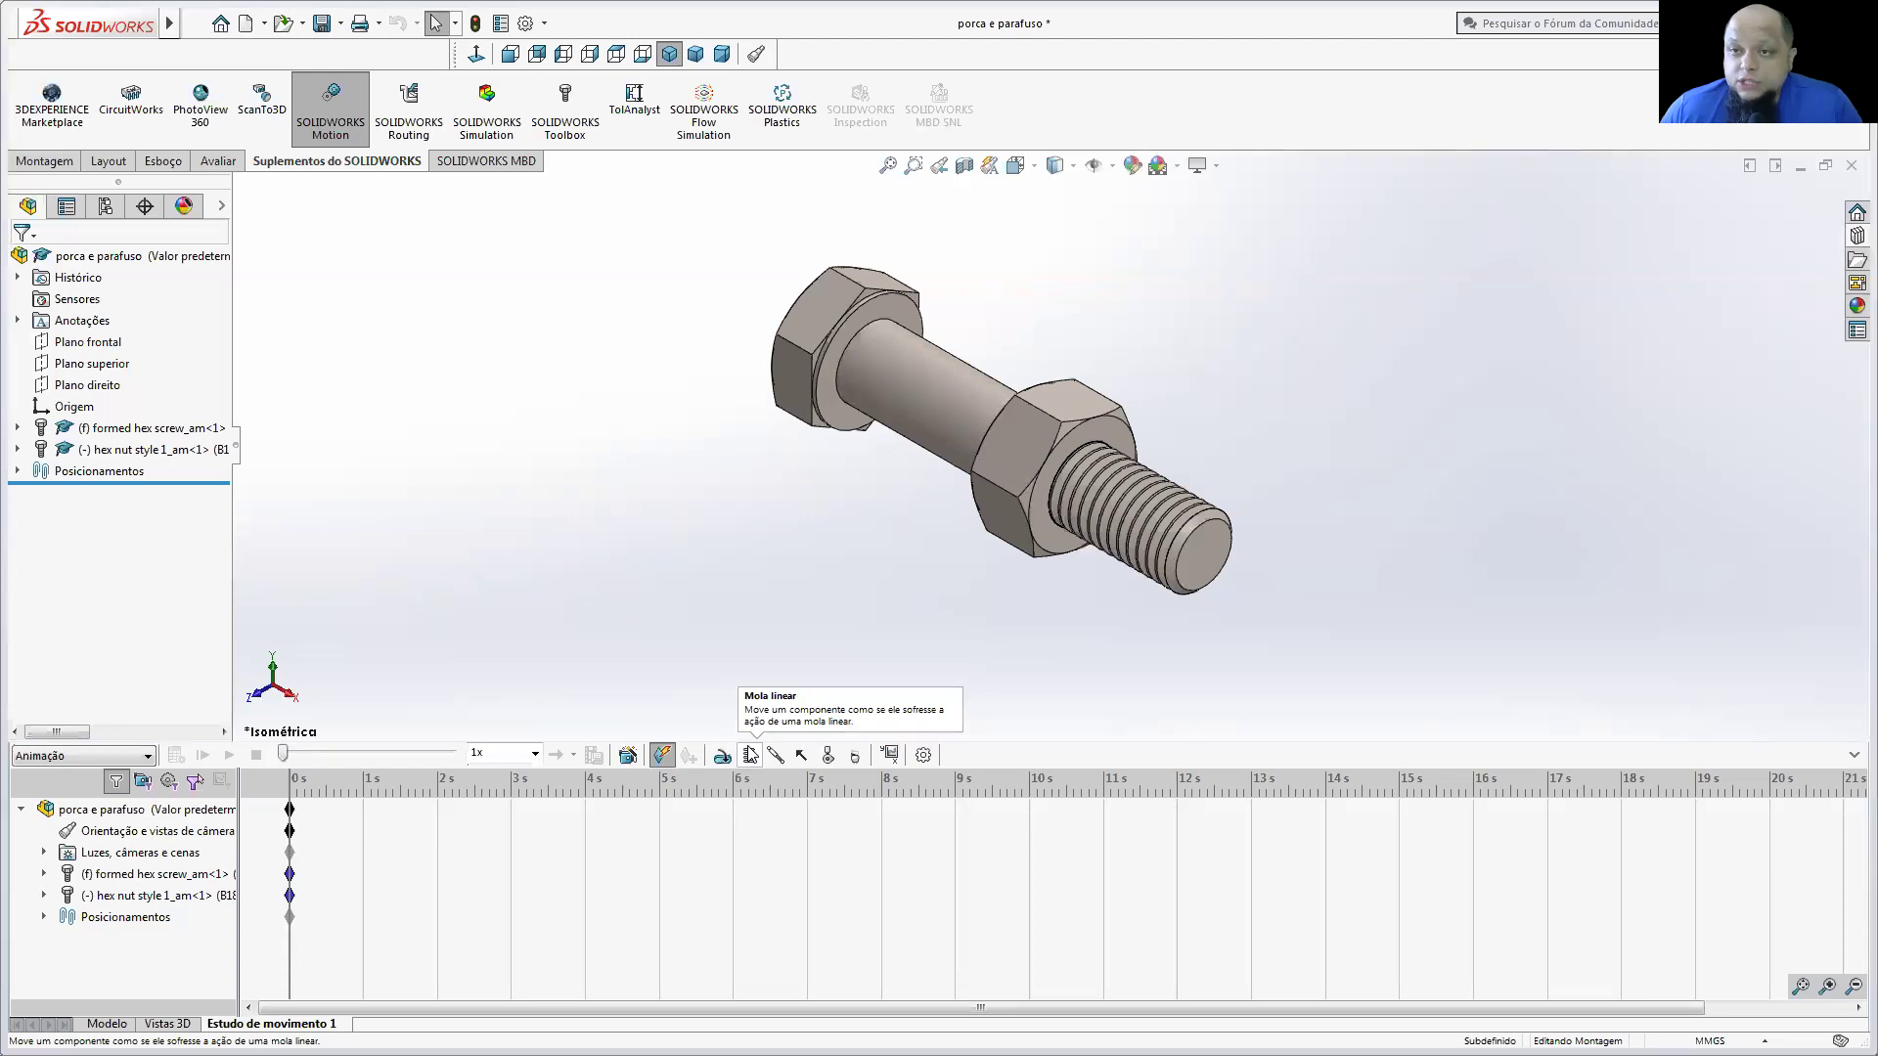
Step: Examine the linear spring and damper settings and the study types they require, without adding either element
left_click(751, 755)
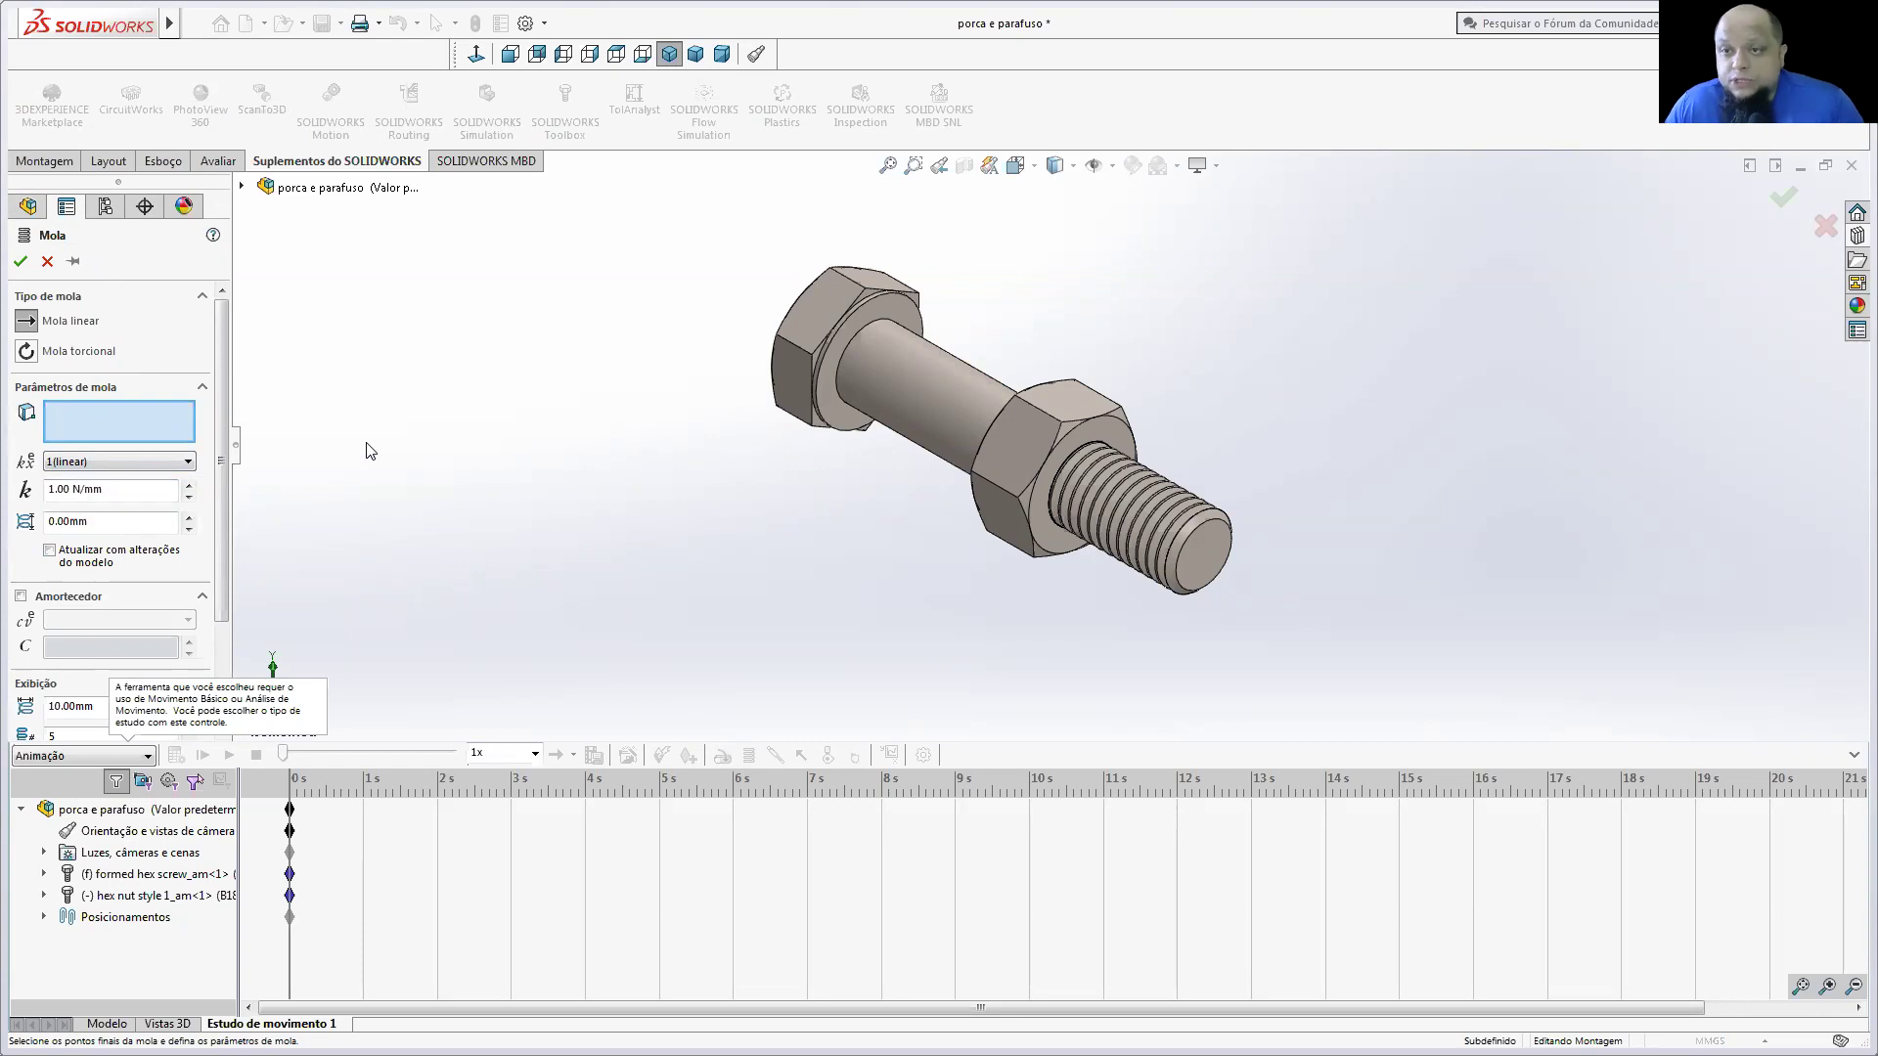
left_click(47, 261)
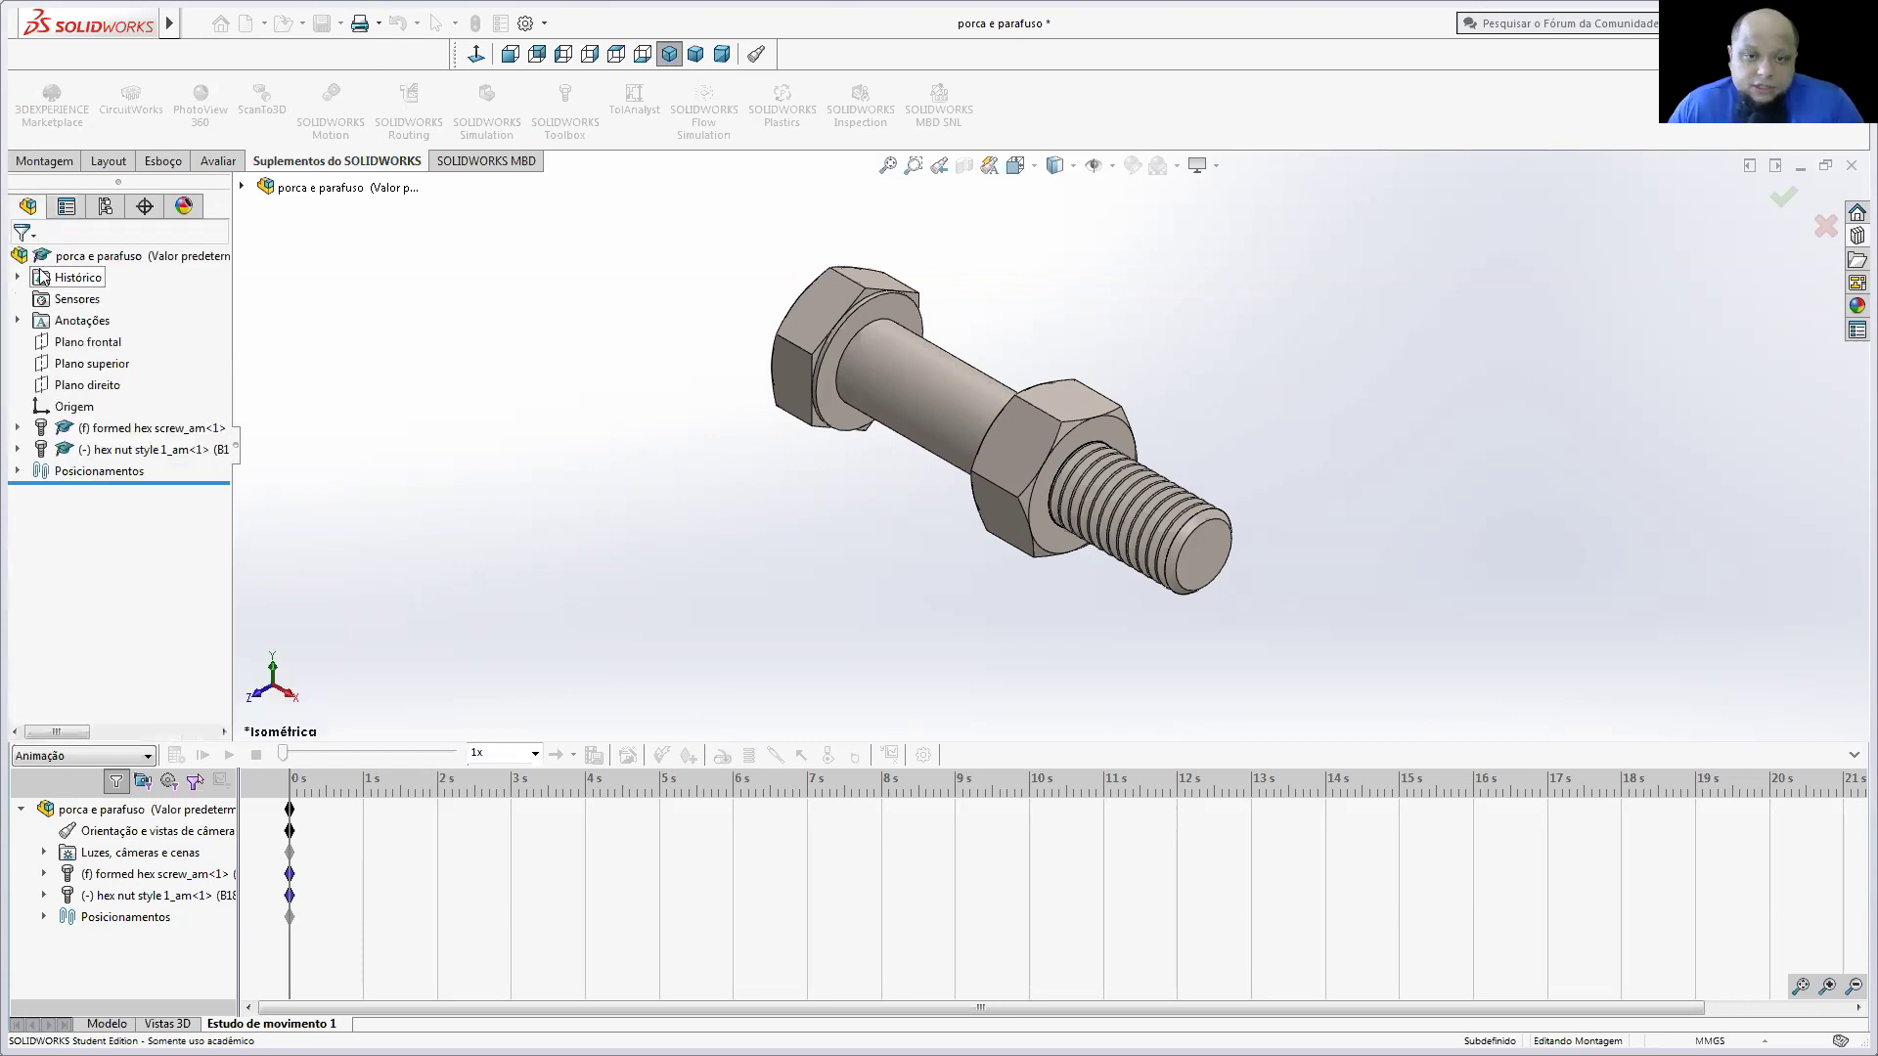
left_click(775, 754)
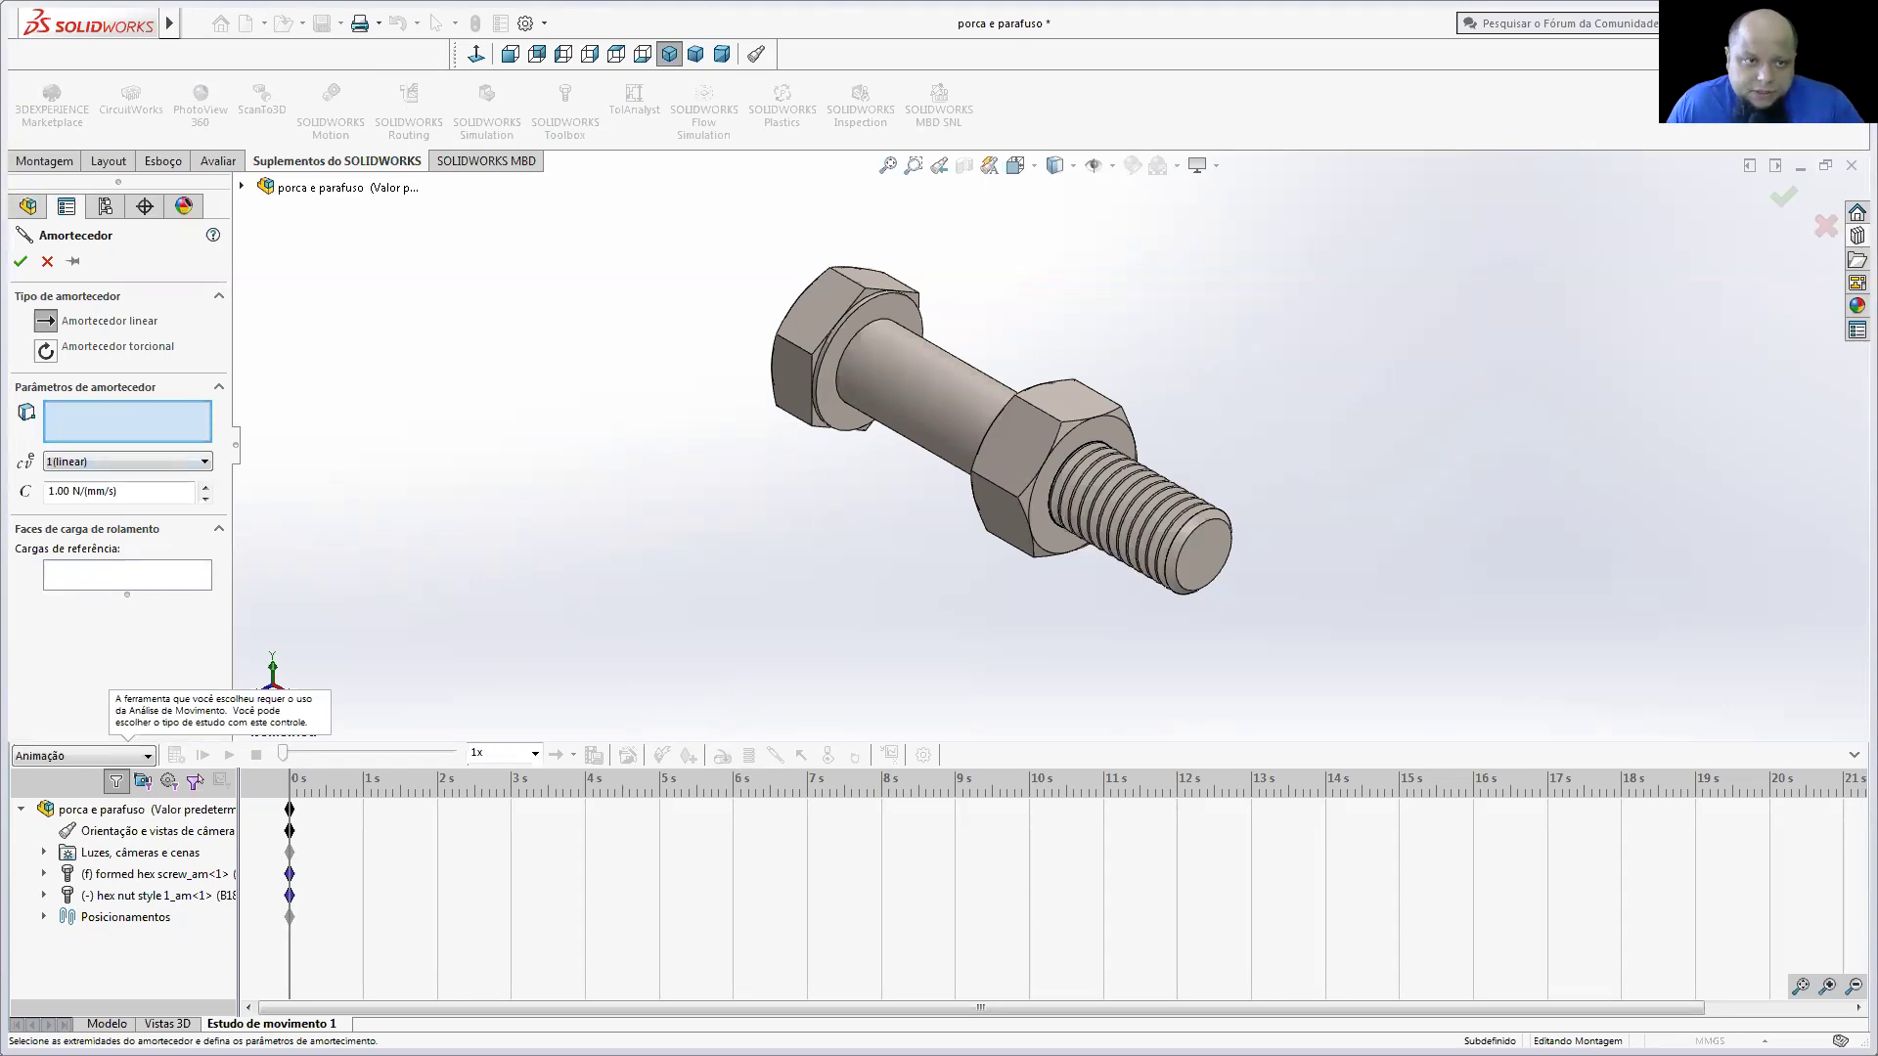
left_click(47, 262)
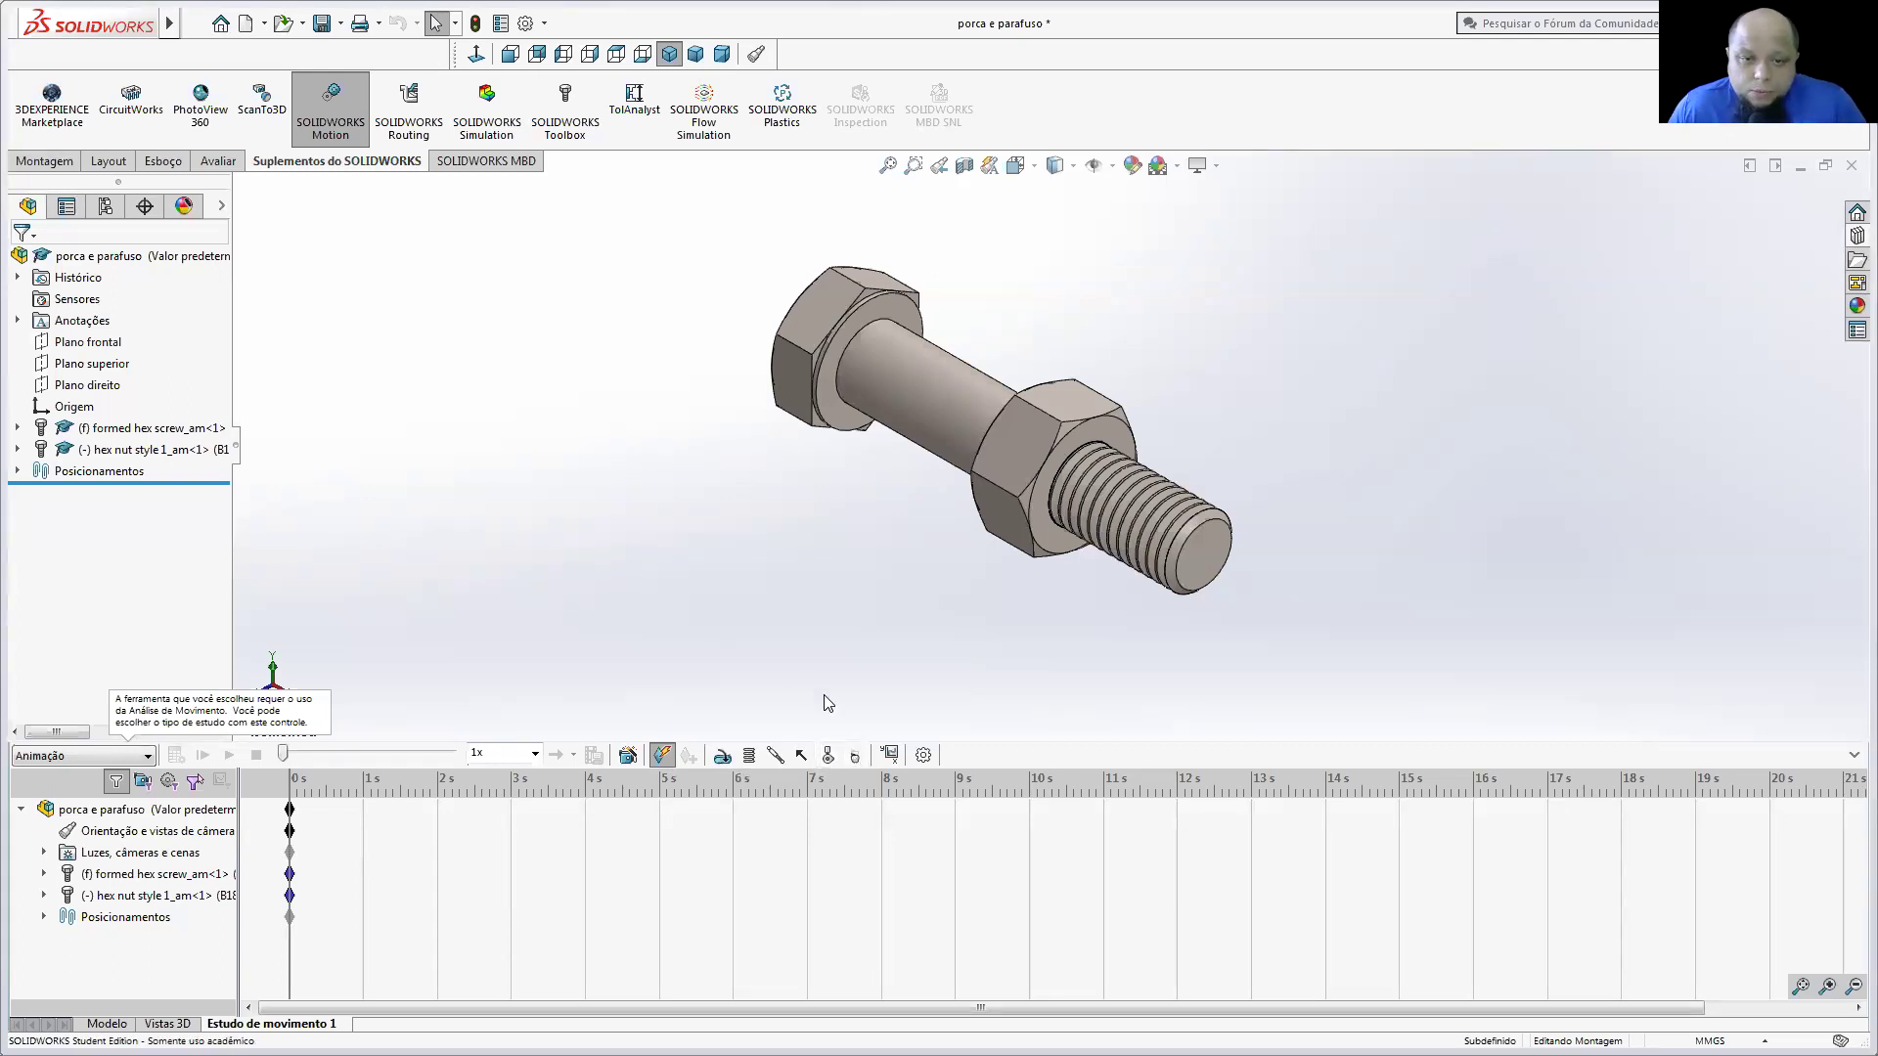
left_click(59, 757)
left_click(44, 772)
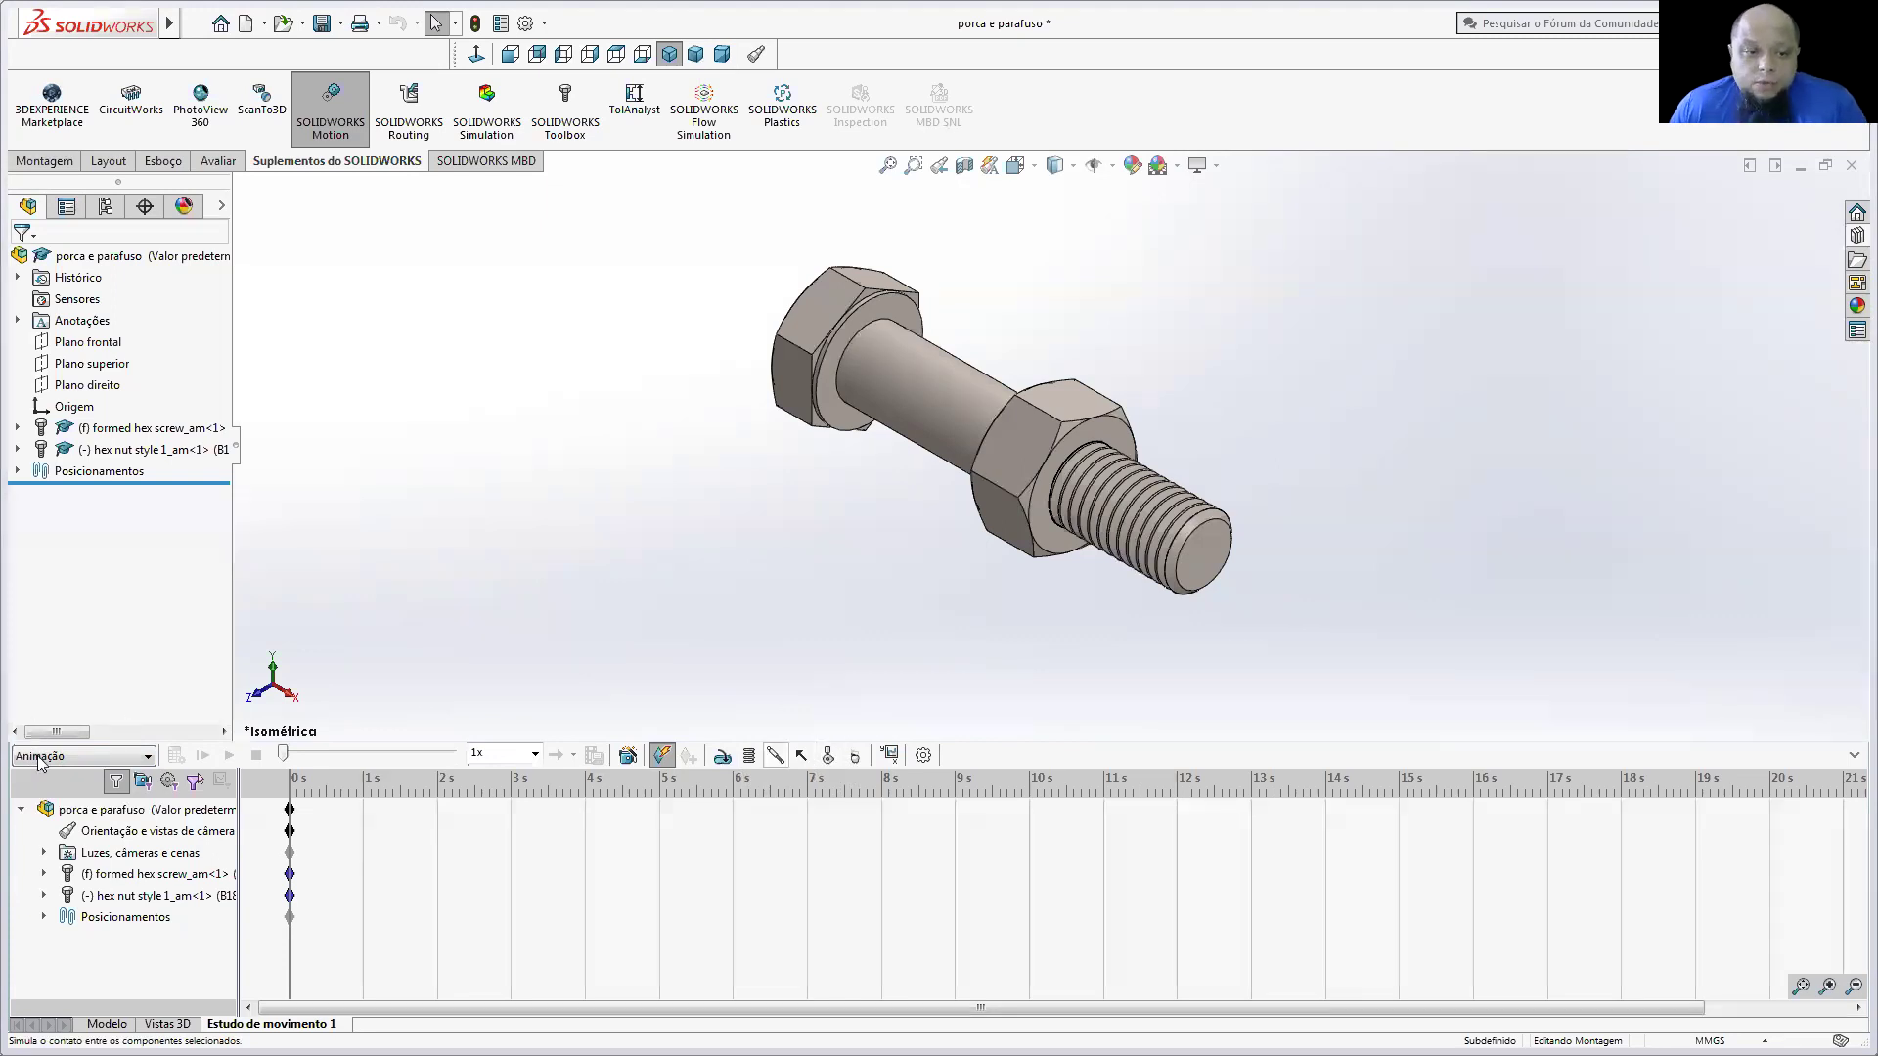
left_click(86, 757)
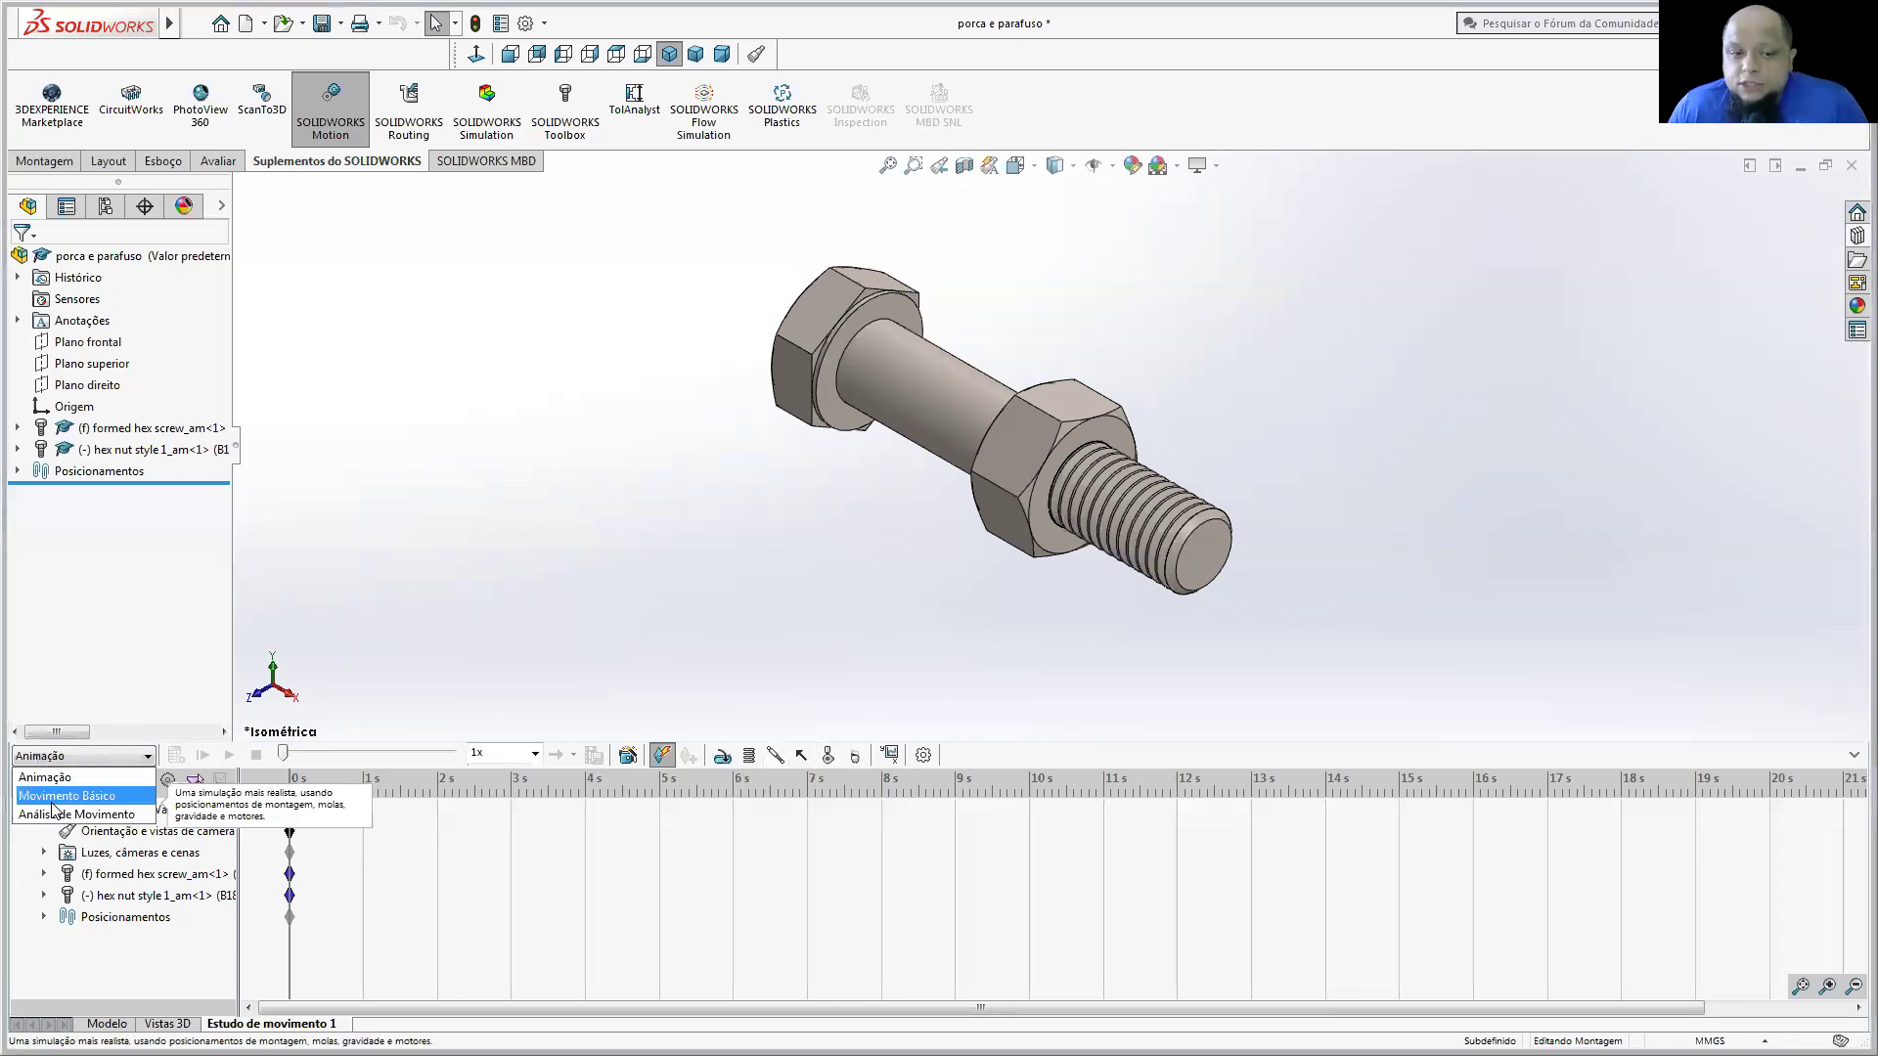
left_click(613, 573)
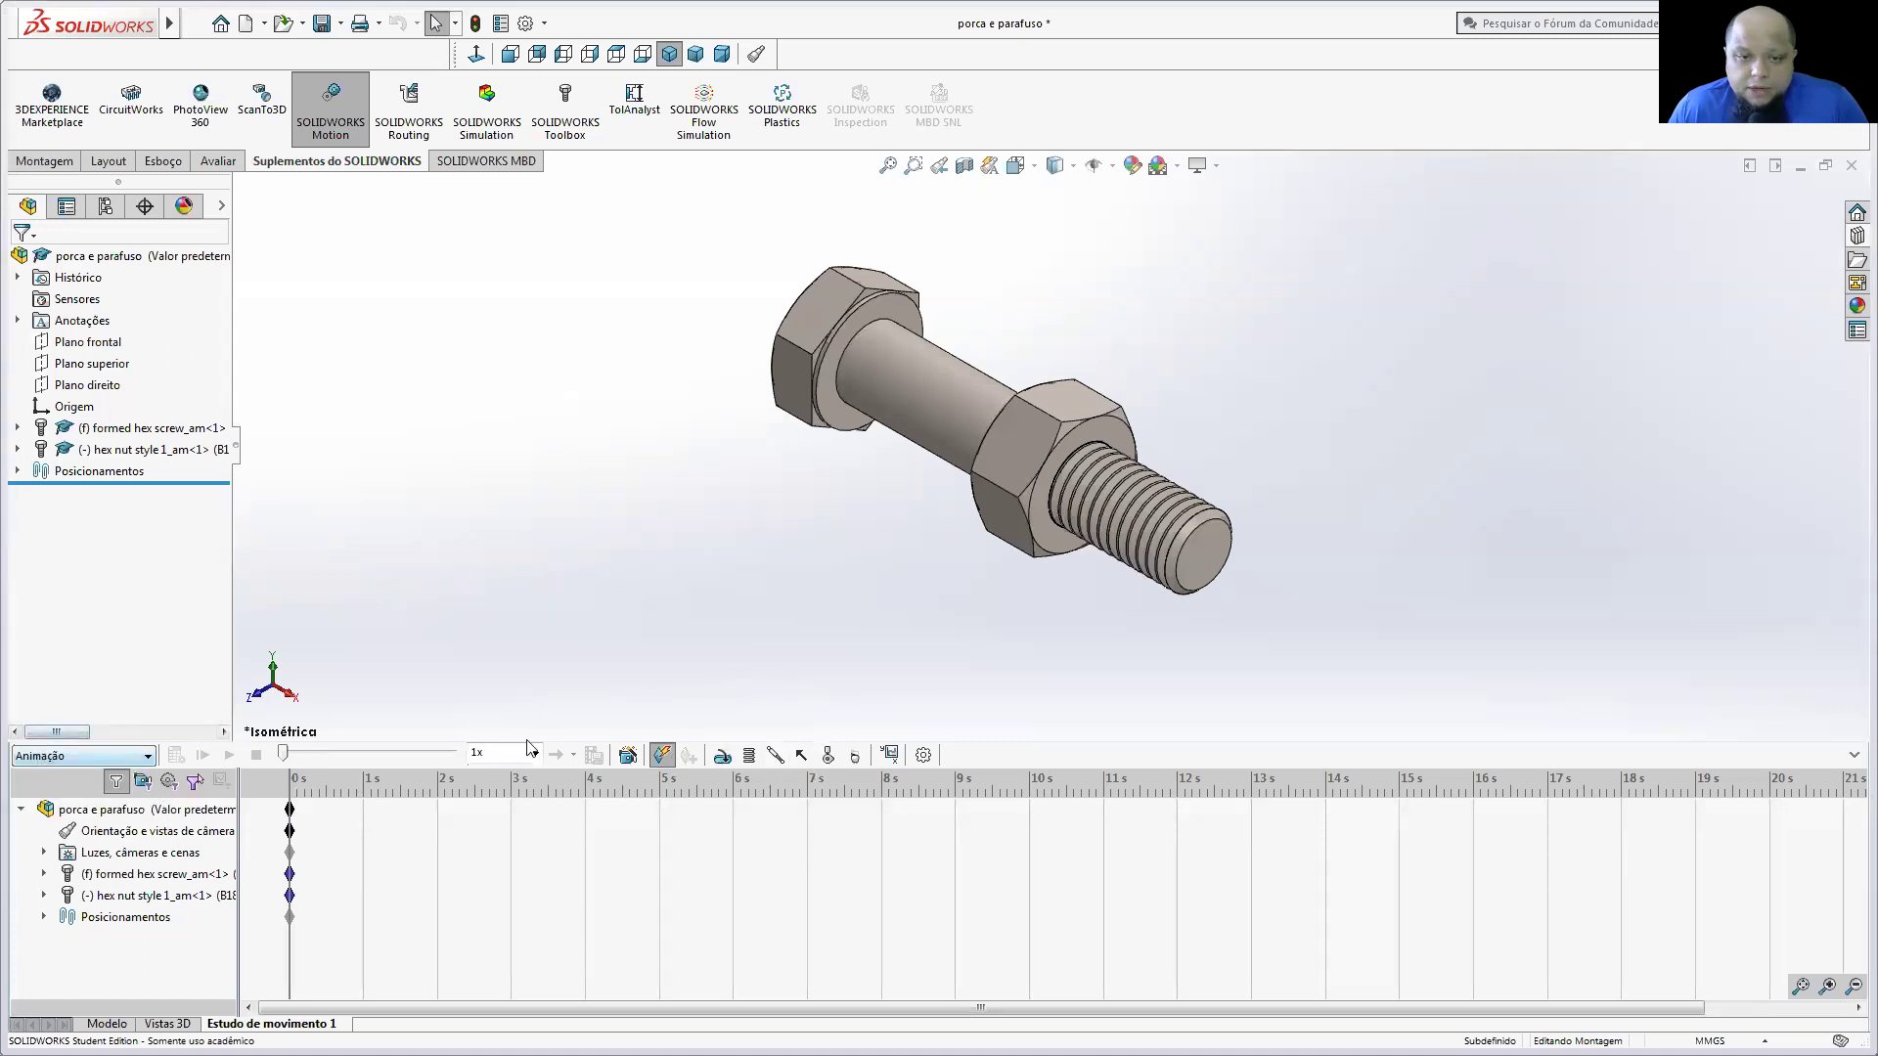
Step: Examine the contact settings and the motion study properties without applying any changes
left_click(804, 756)
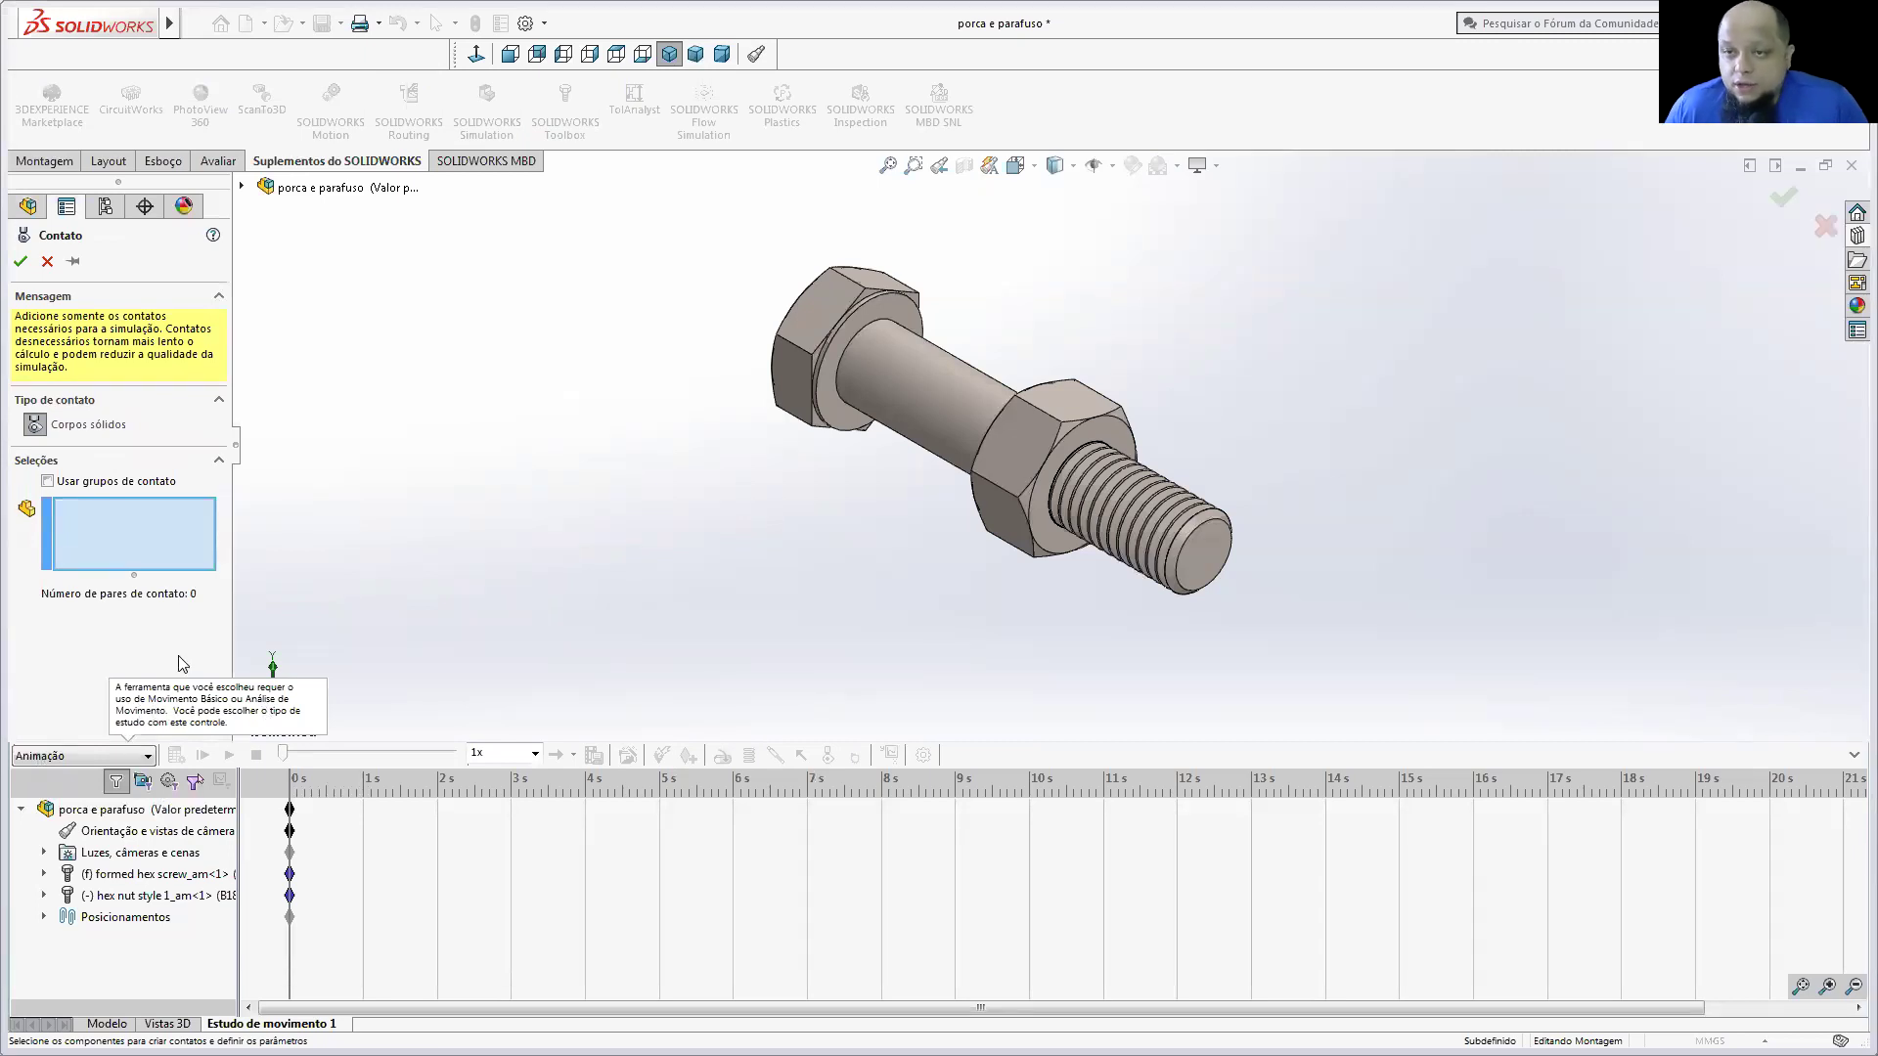
left_click(47, 262)
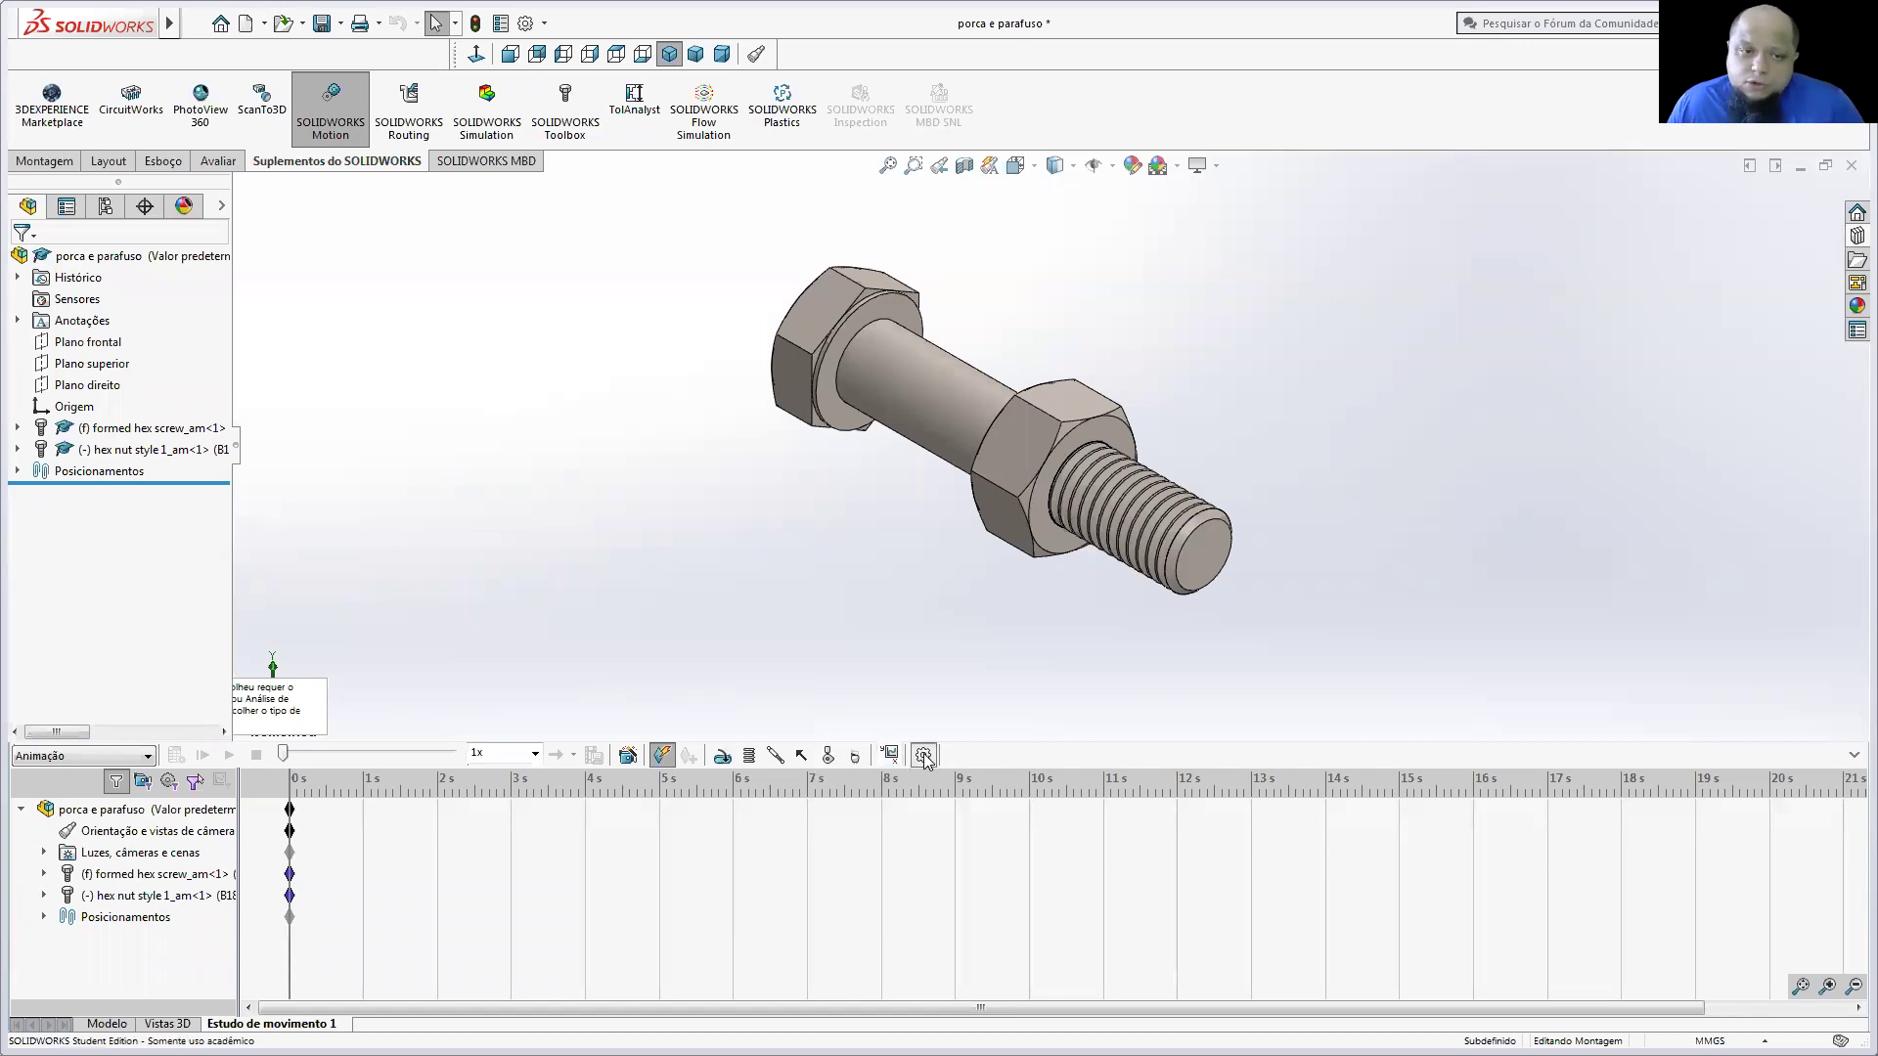
left_click(924, 756)
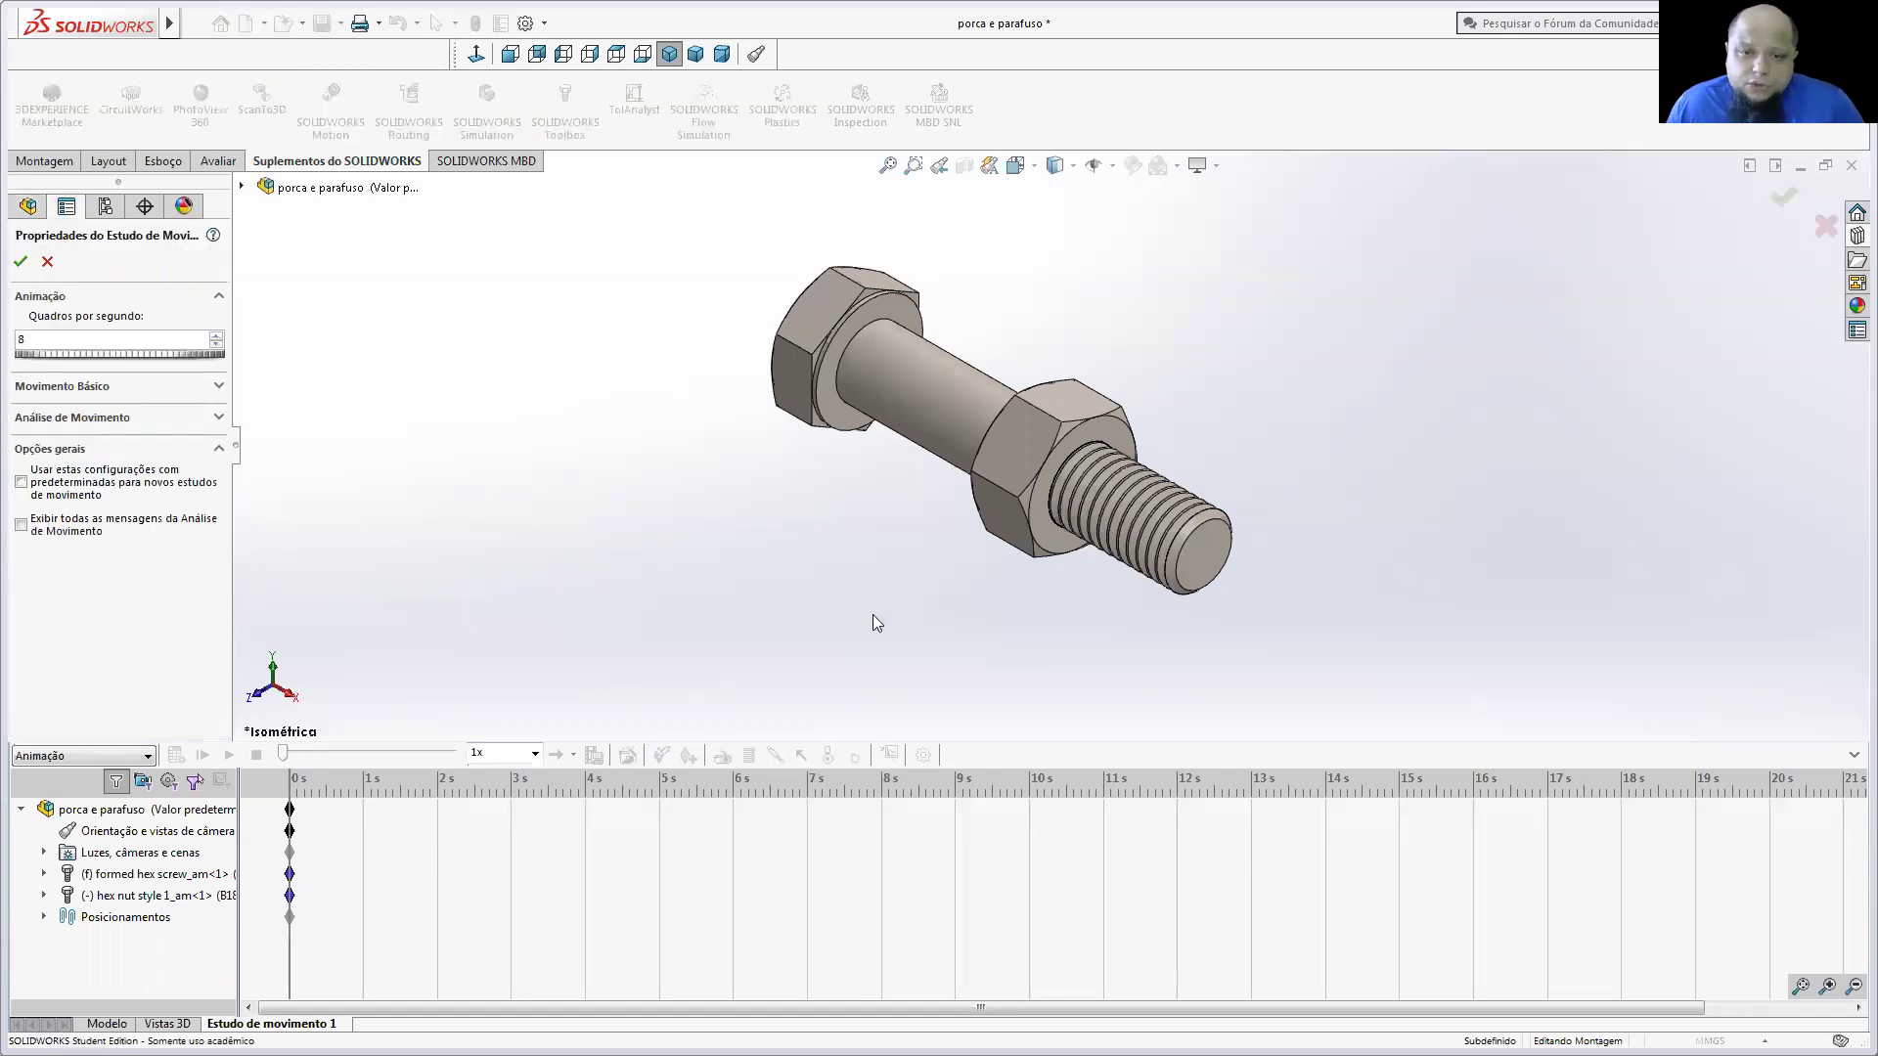
left_click(47, 261)
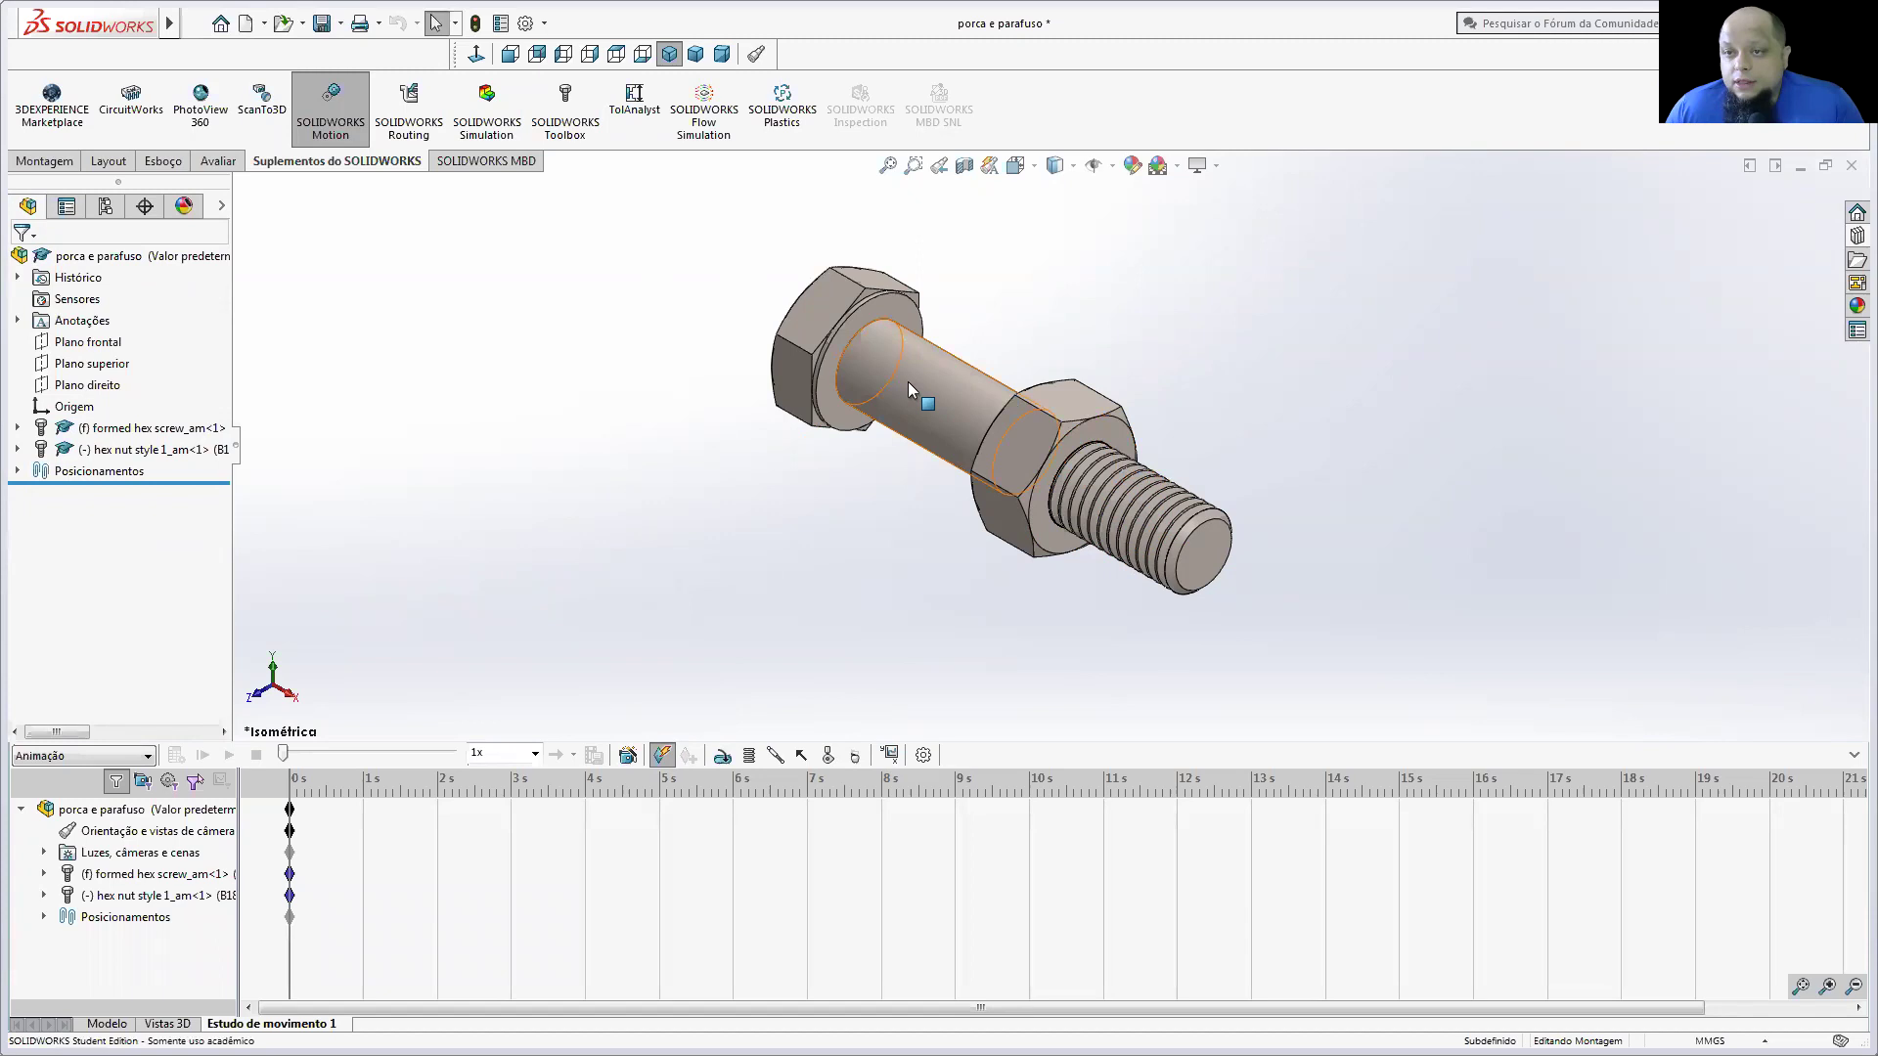
Step: Check in the model whether the hex screw and the hex nut are fixed or floating
left_click(115, 1023)
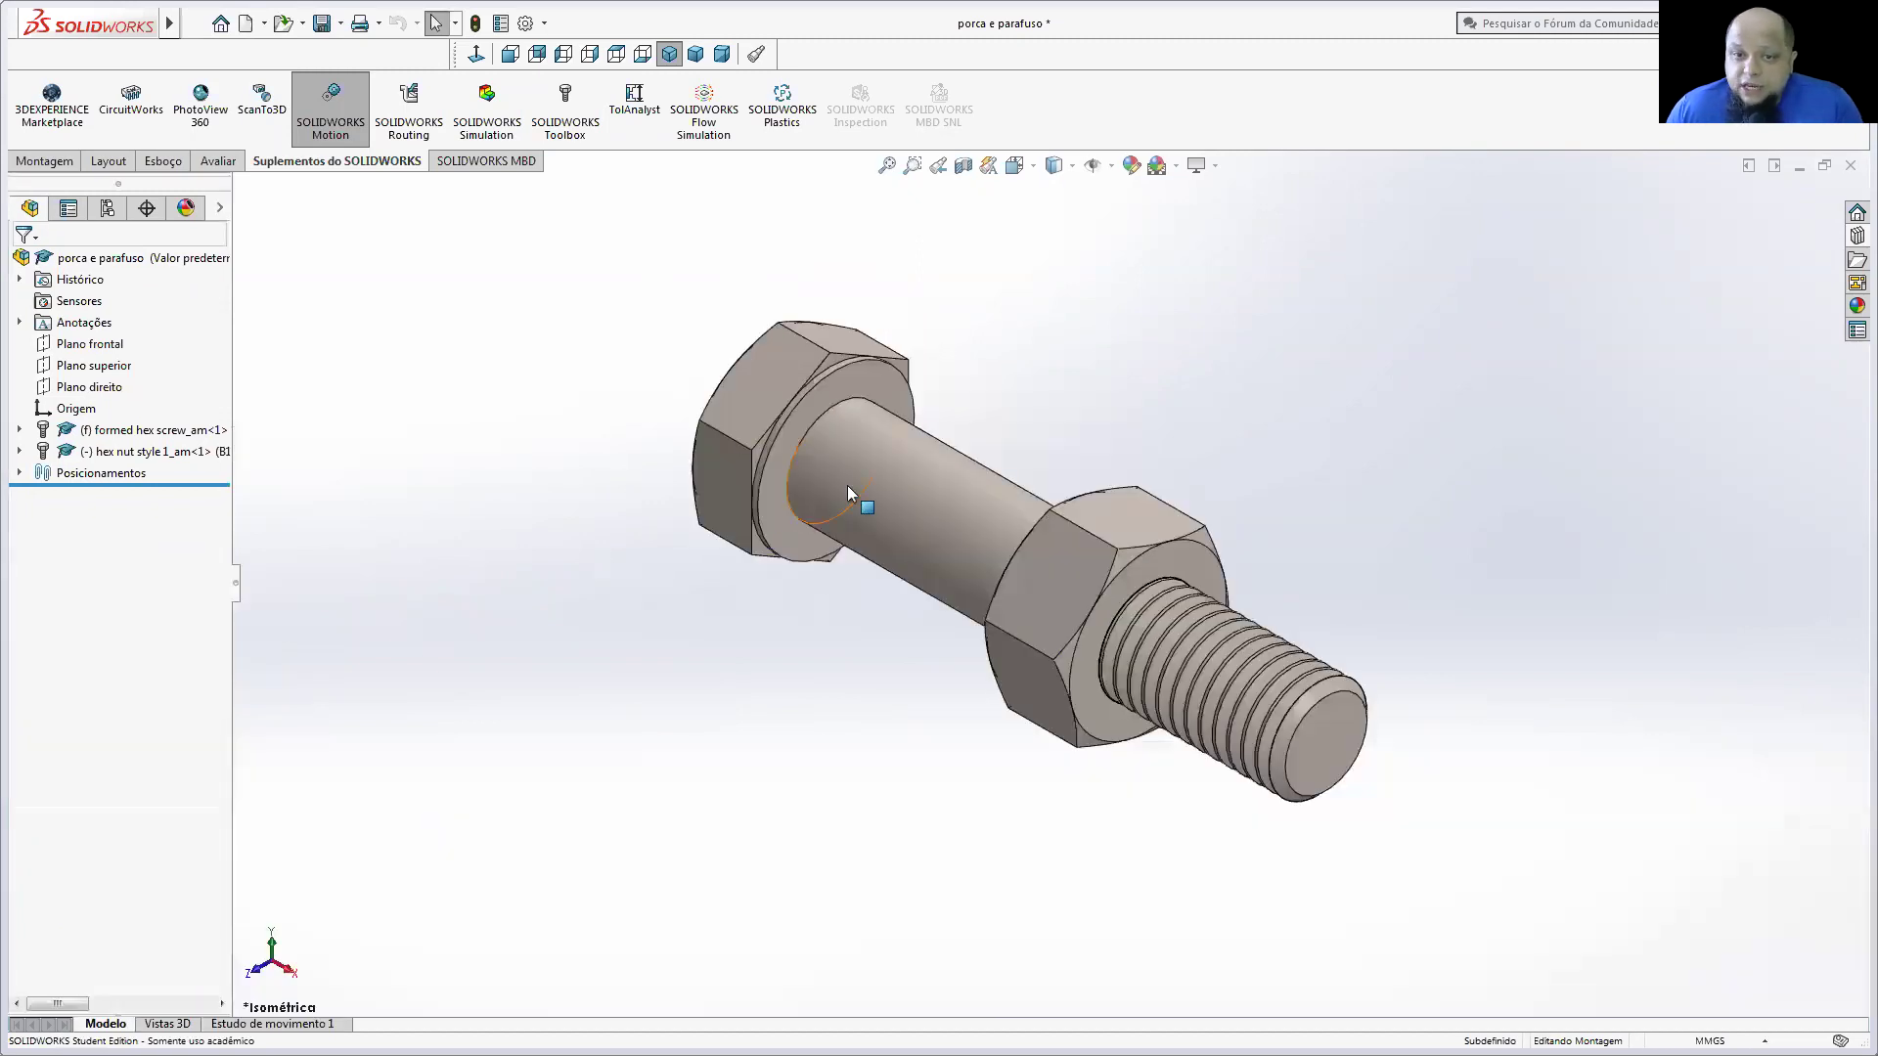
right_click(898, 475)
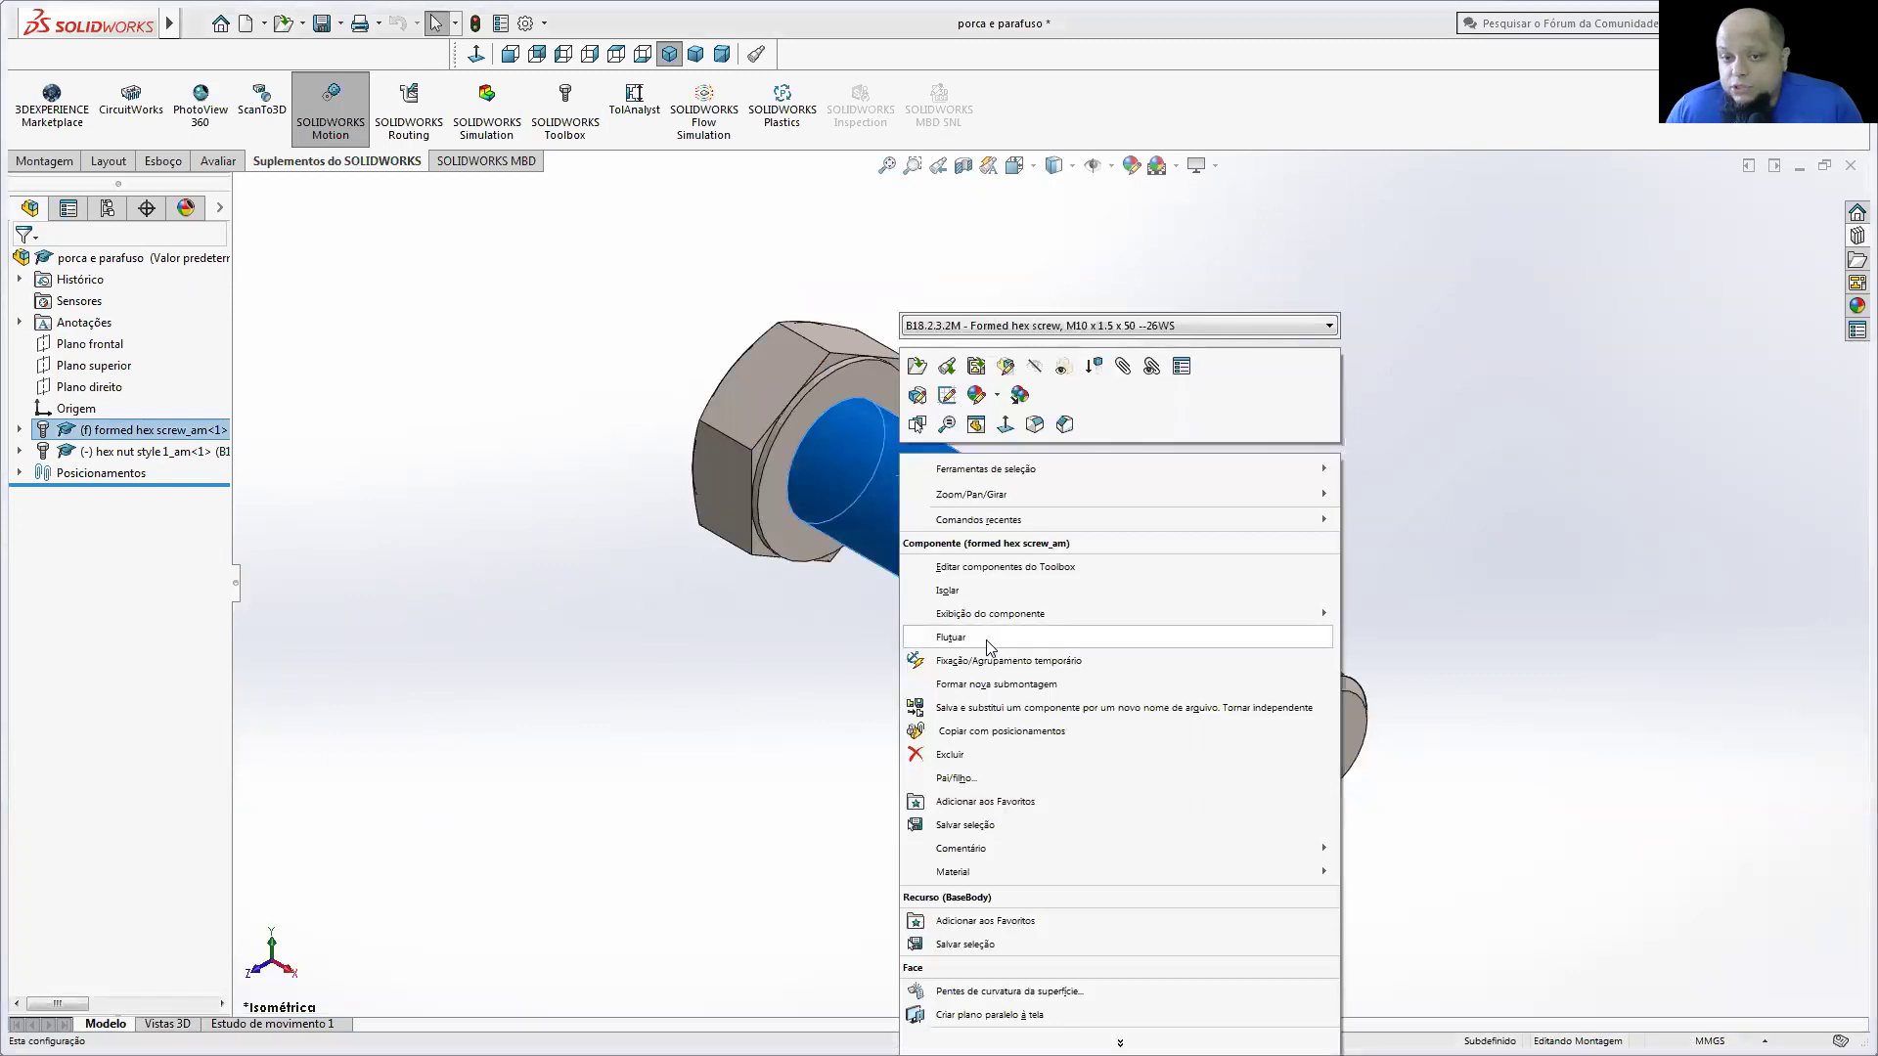
left_click(987, 641)
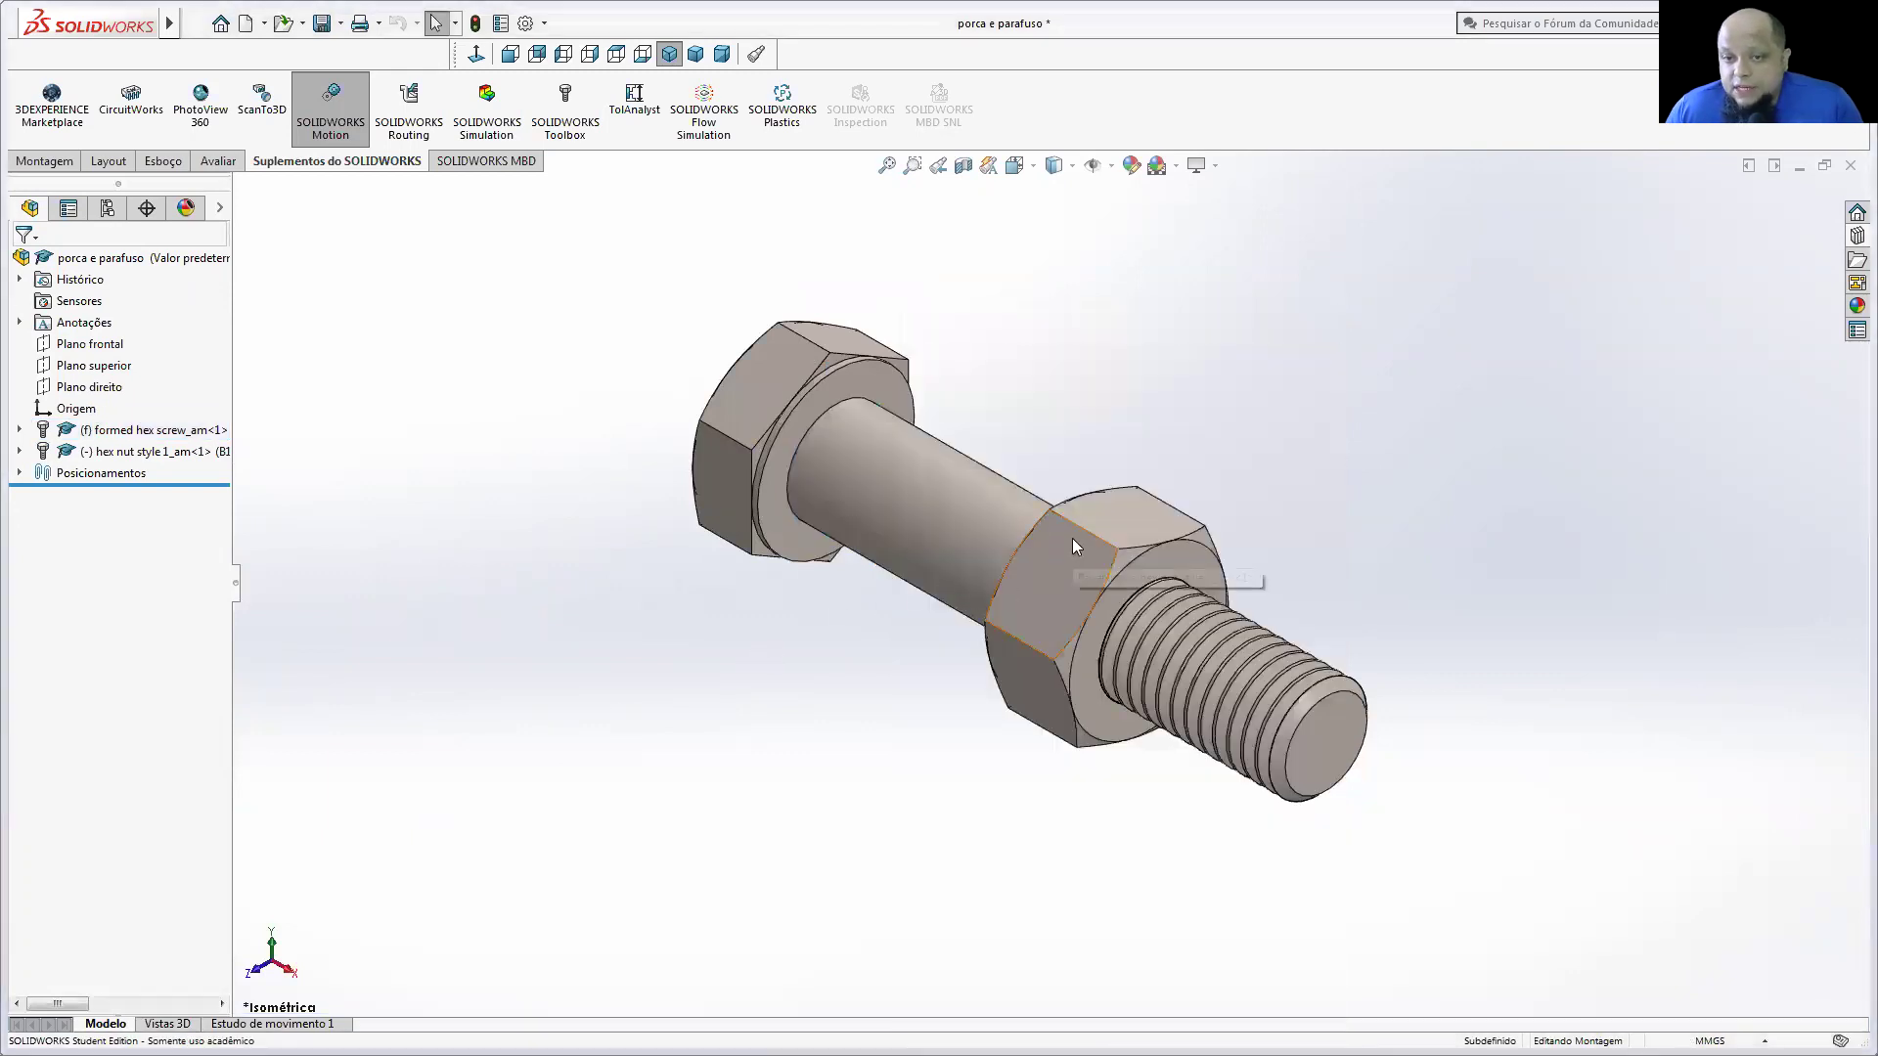
right_click(1073, 543)
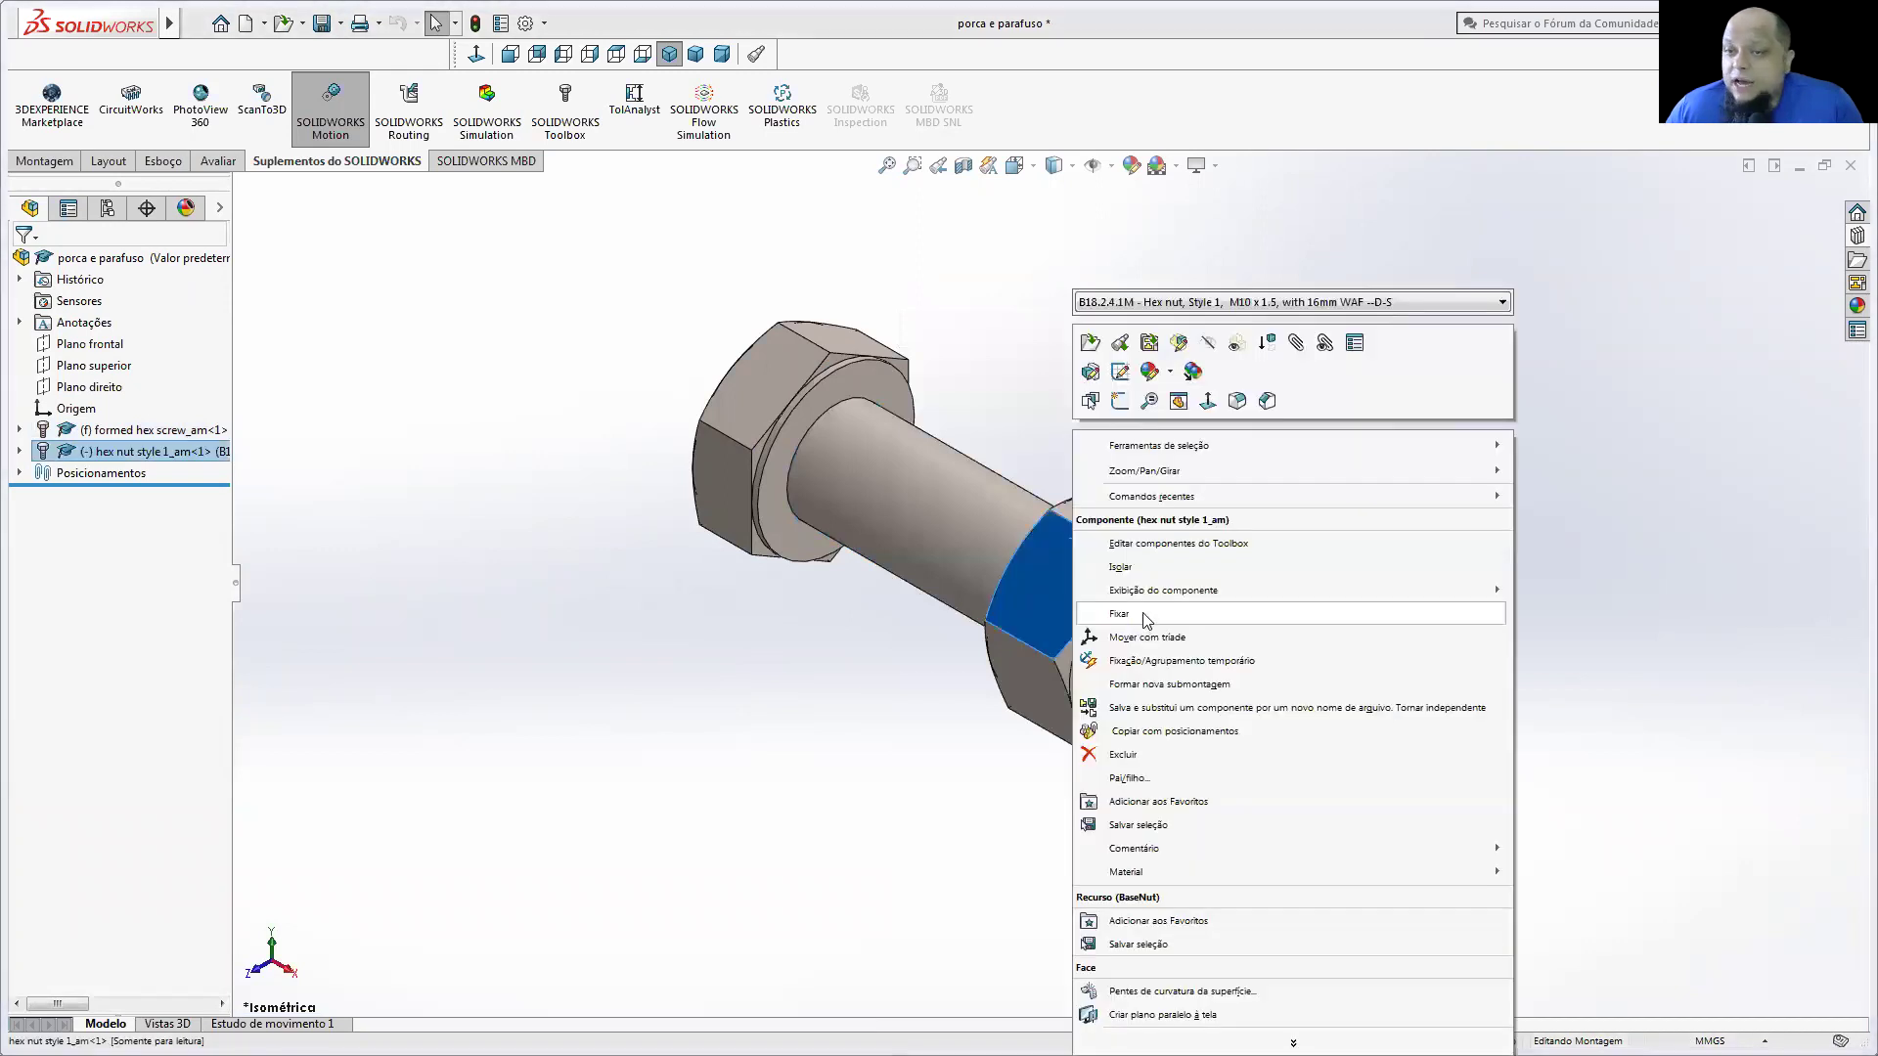
left_click(683, 651)
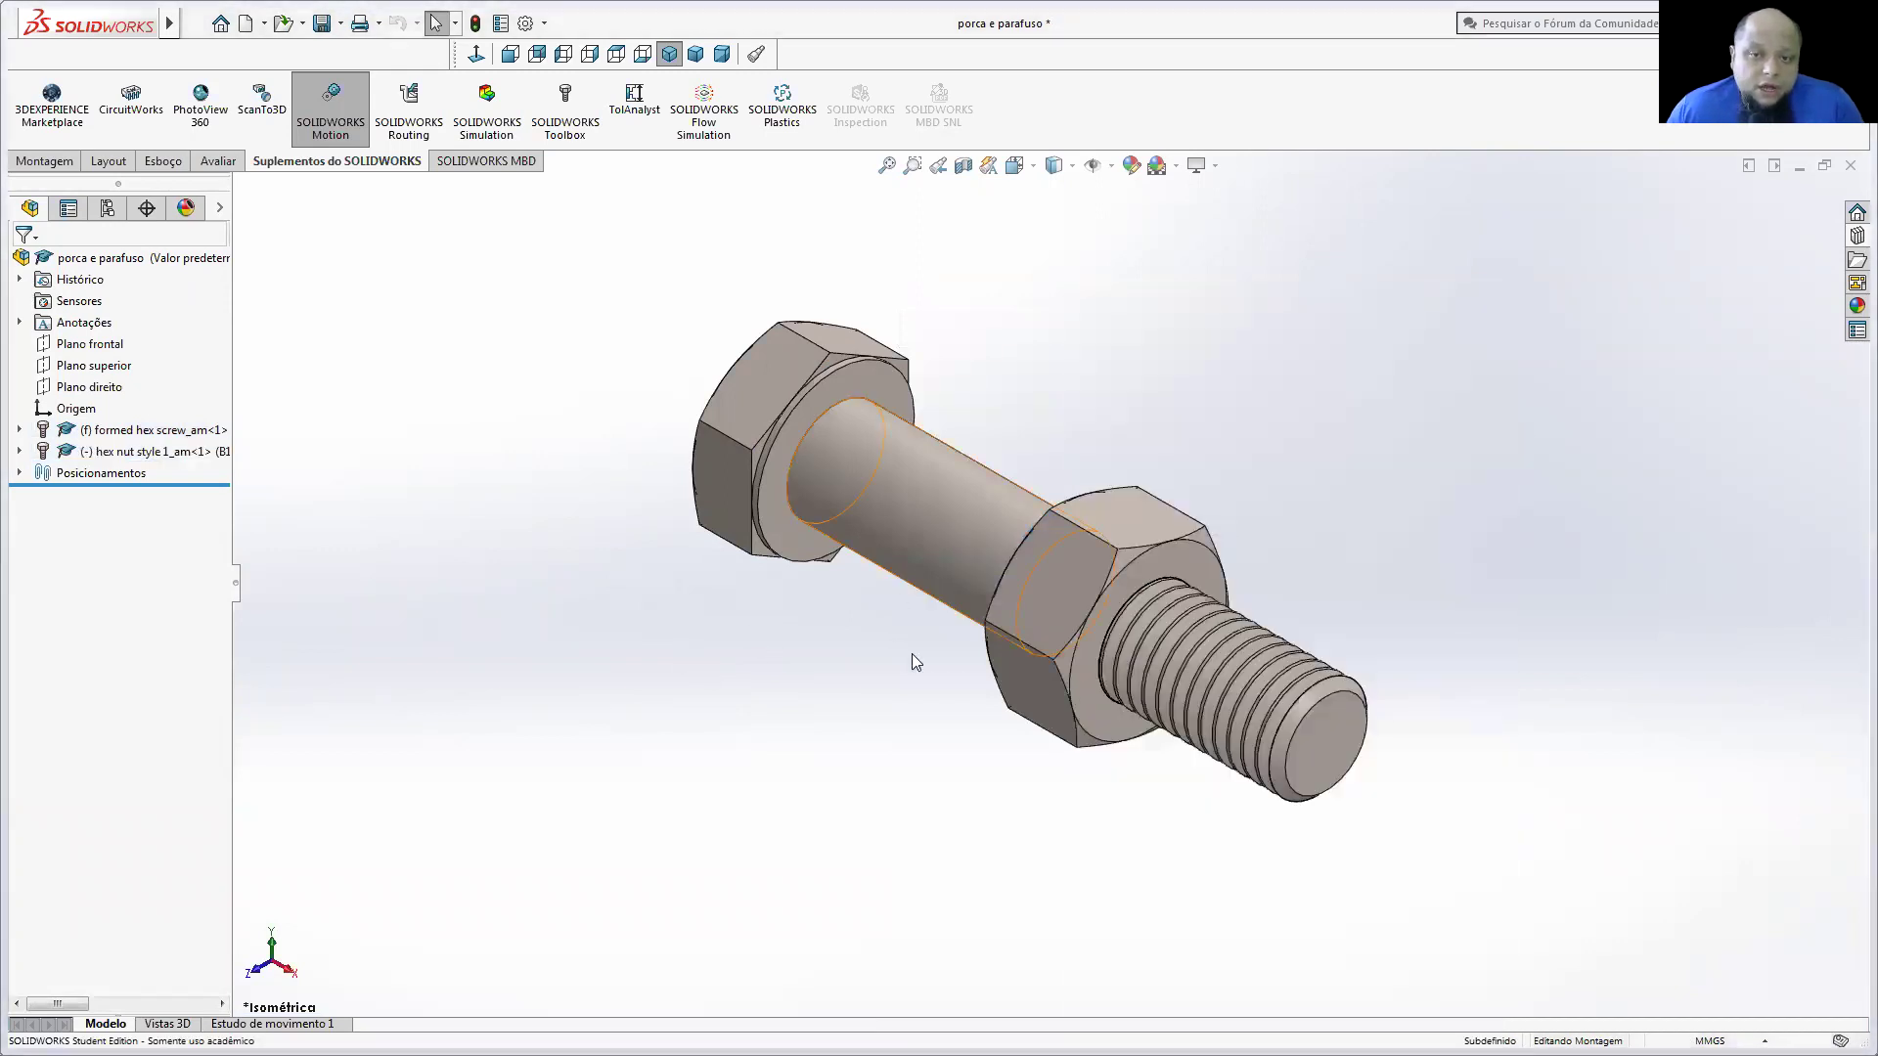
Step: Add a constant-speed rotary motor of 30 RPM to the hex nut's end face in the motion study and calculate it
left_click(293, 1023)
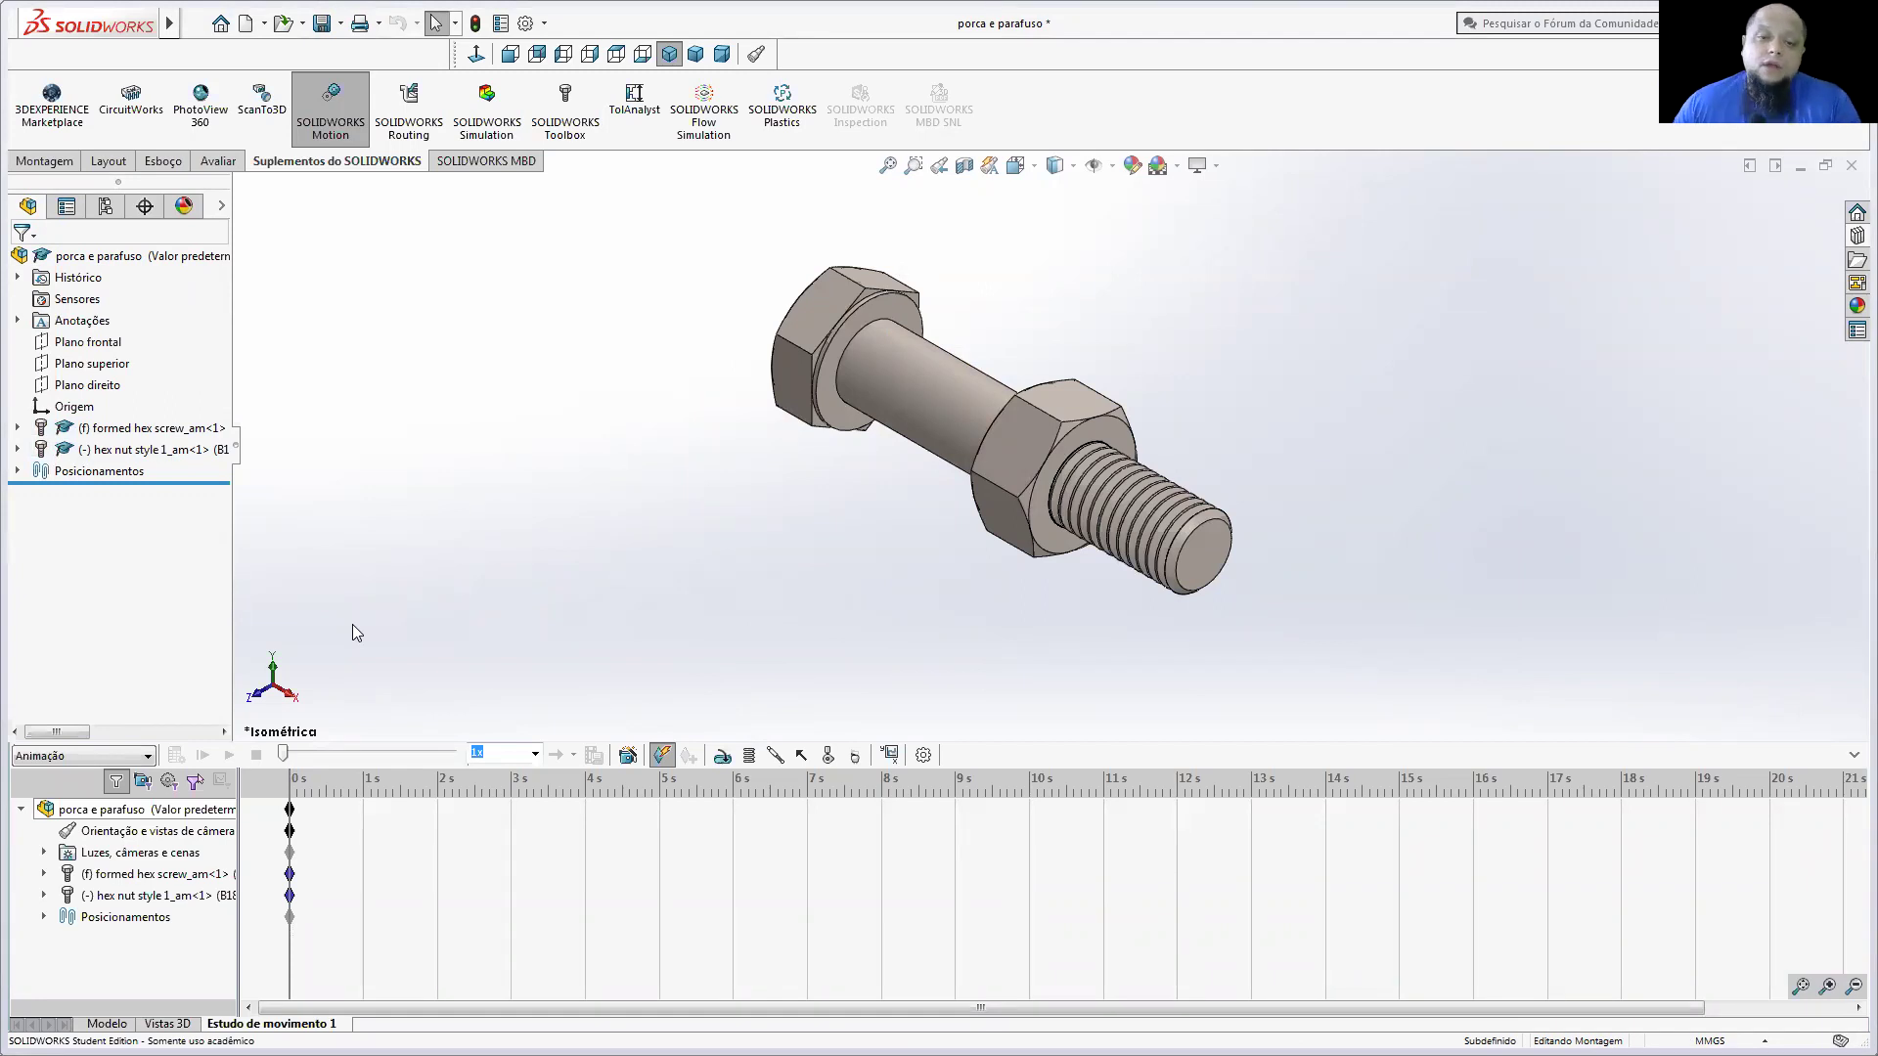
left_click(723, 755)
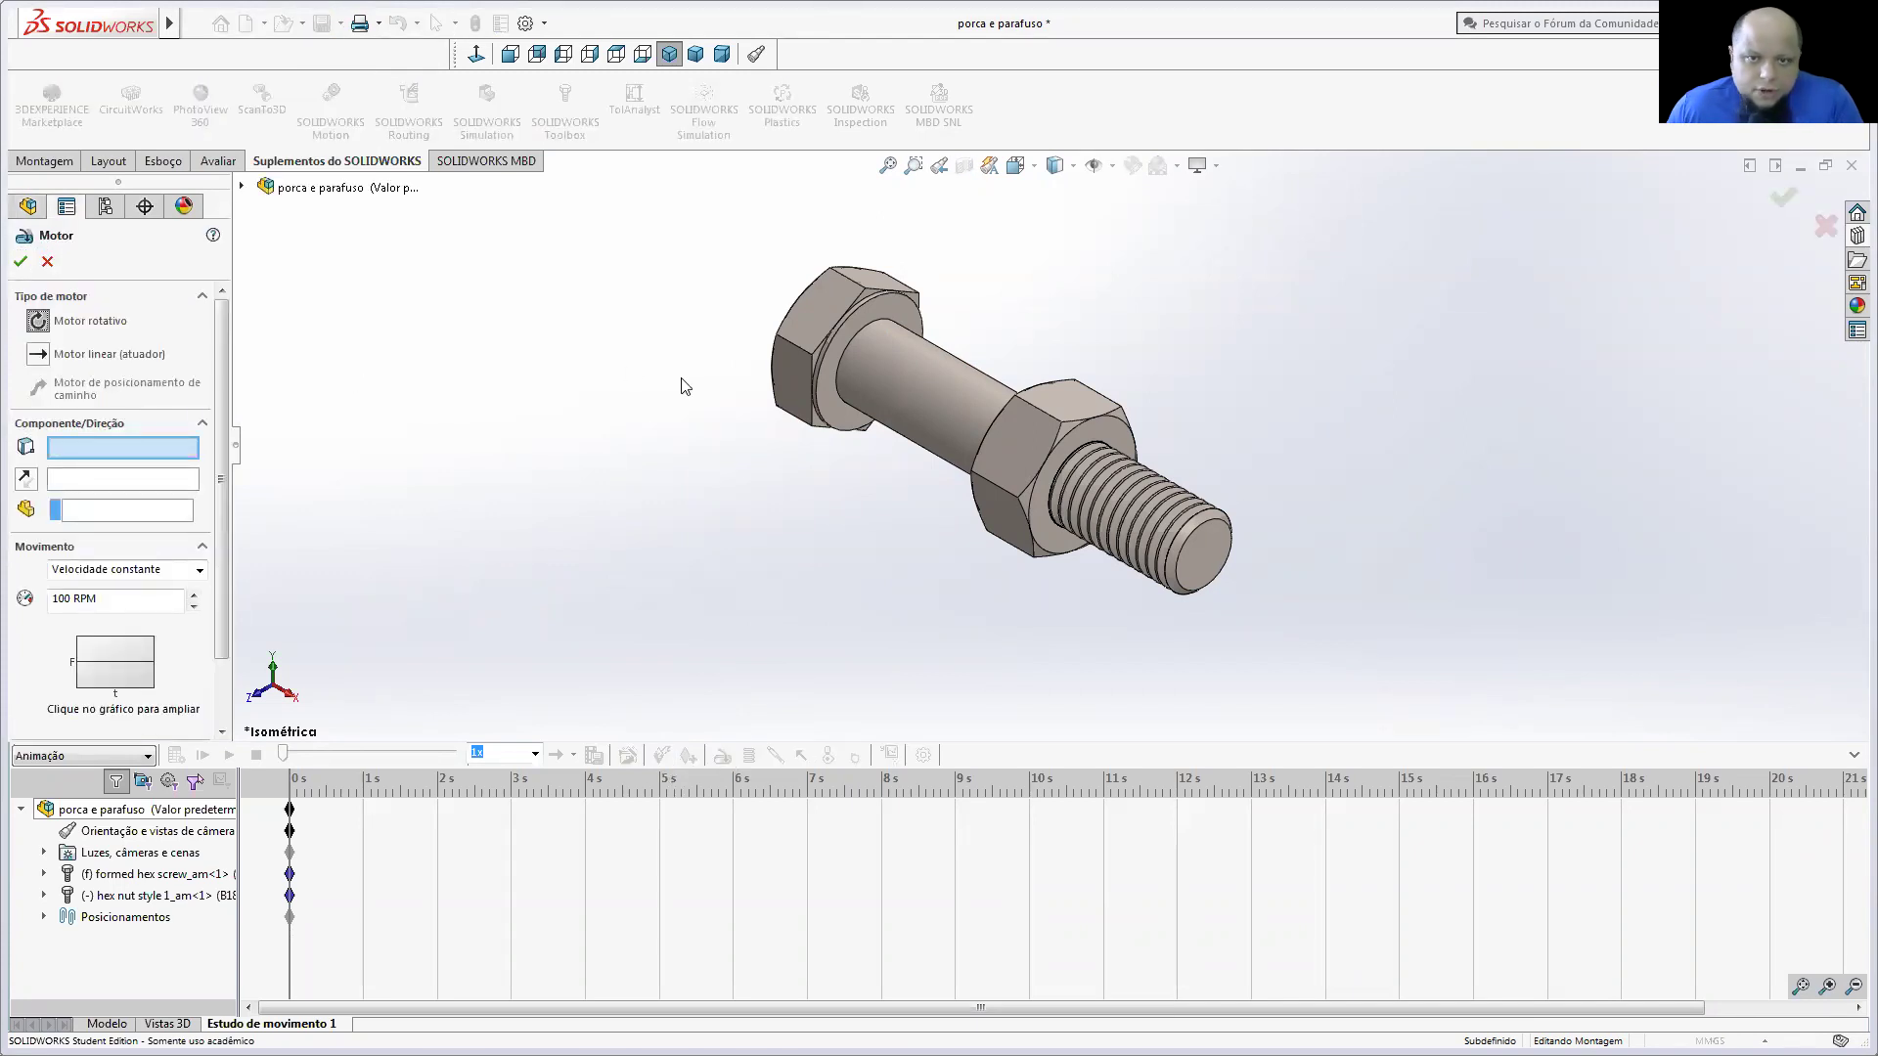
left_click(1121, 436)
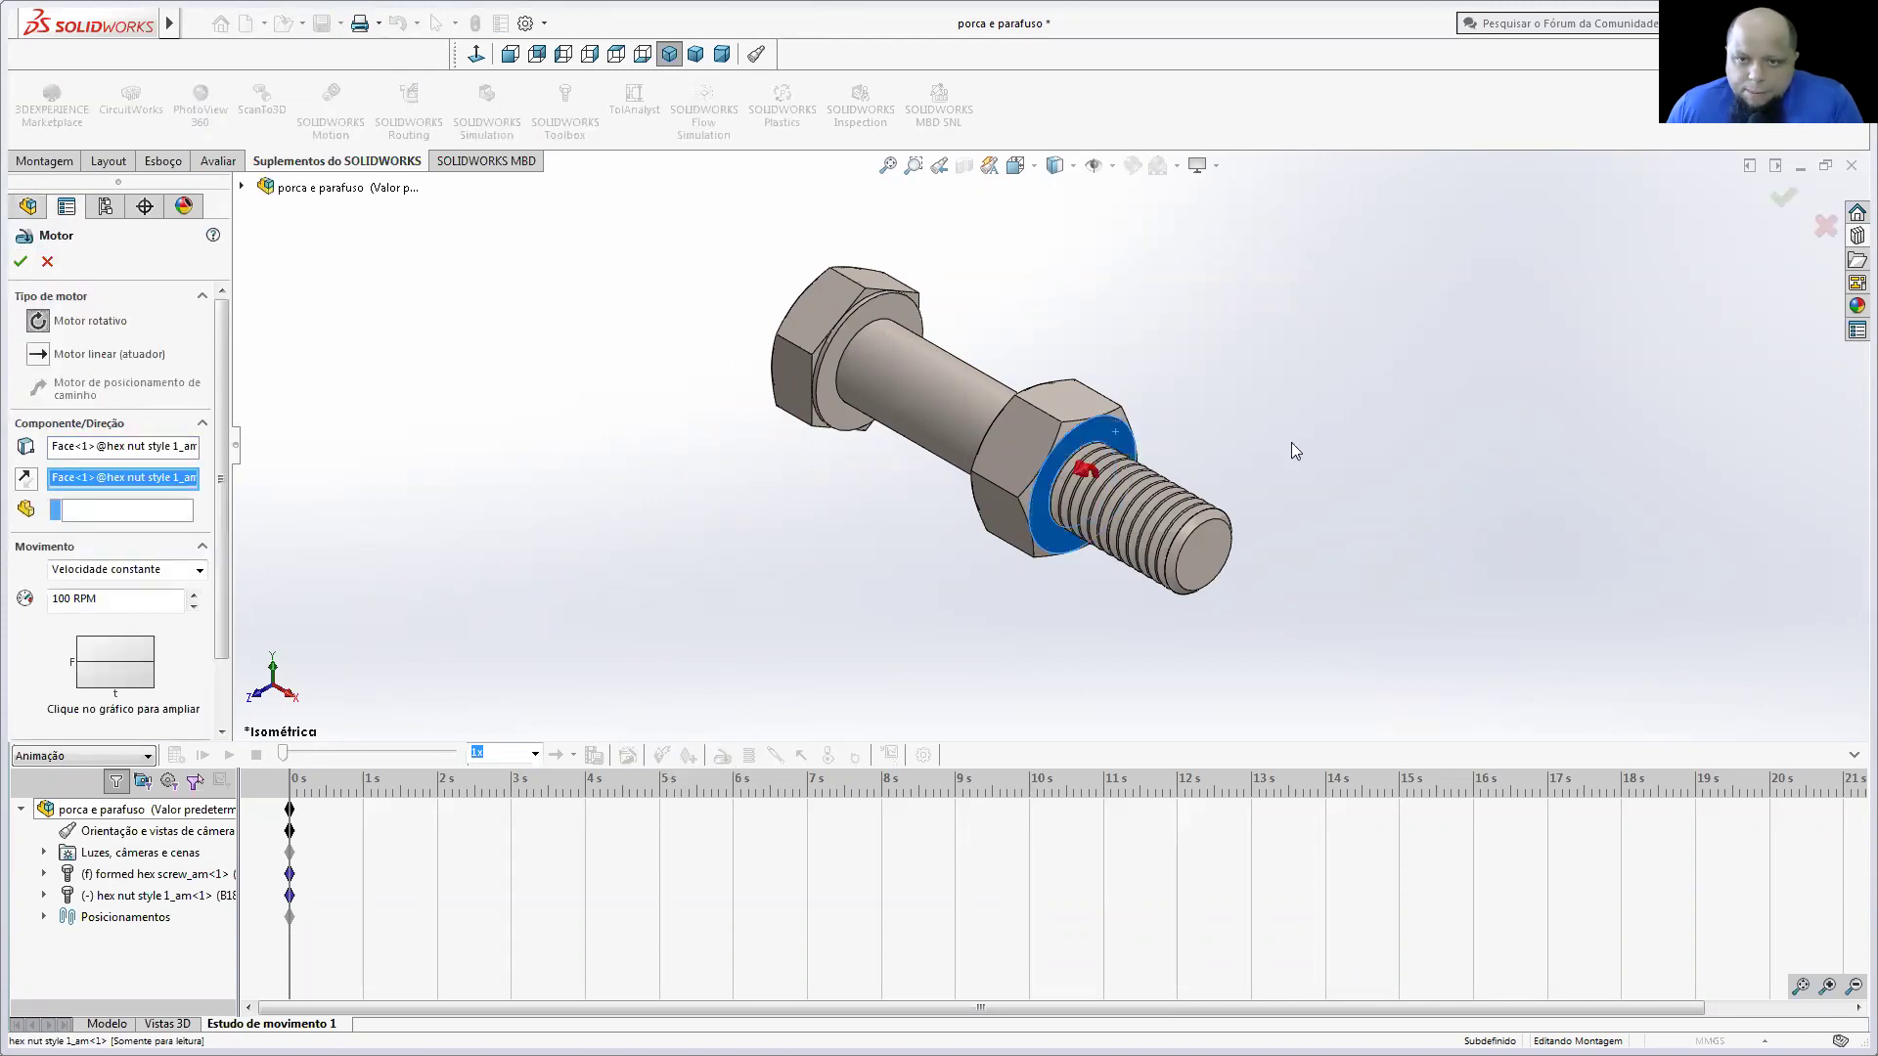
mouse_move(1265, 453)
middle_mouse_down()
mouse_move(1176, 382)
mouse_move(1165, 314)
mouse_move(1275, 373)
mouse_move(1247, 426)
mouse_move(1263, 459)
middle_mouse_up()
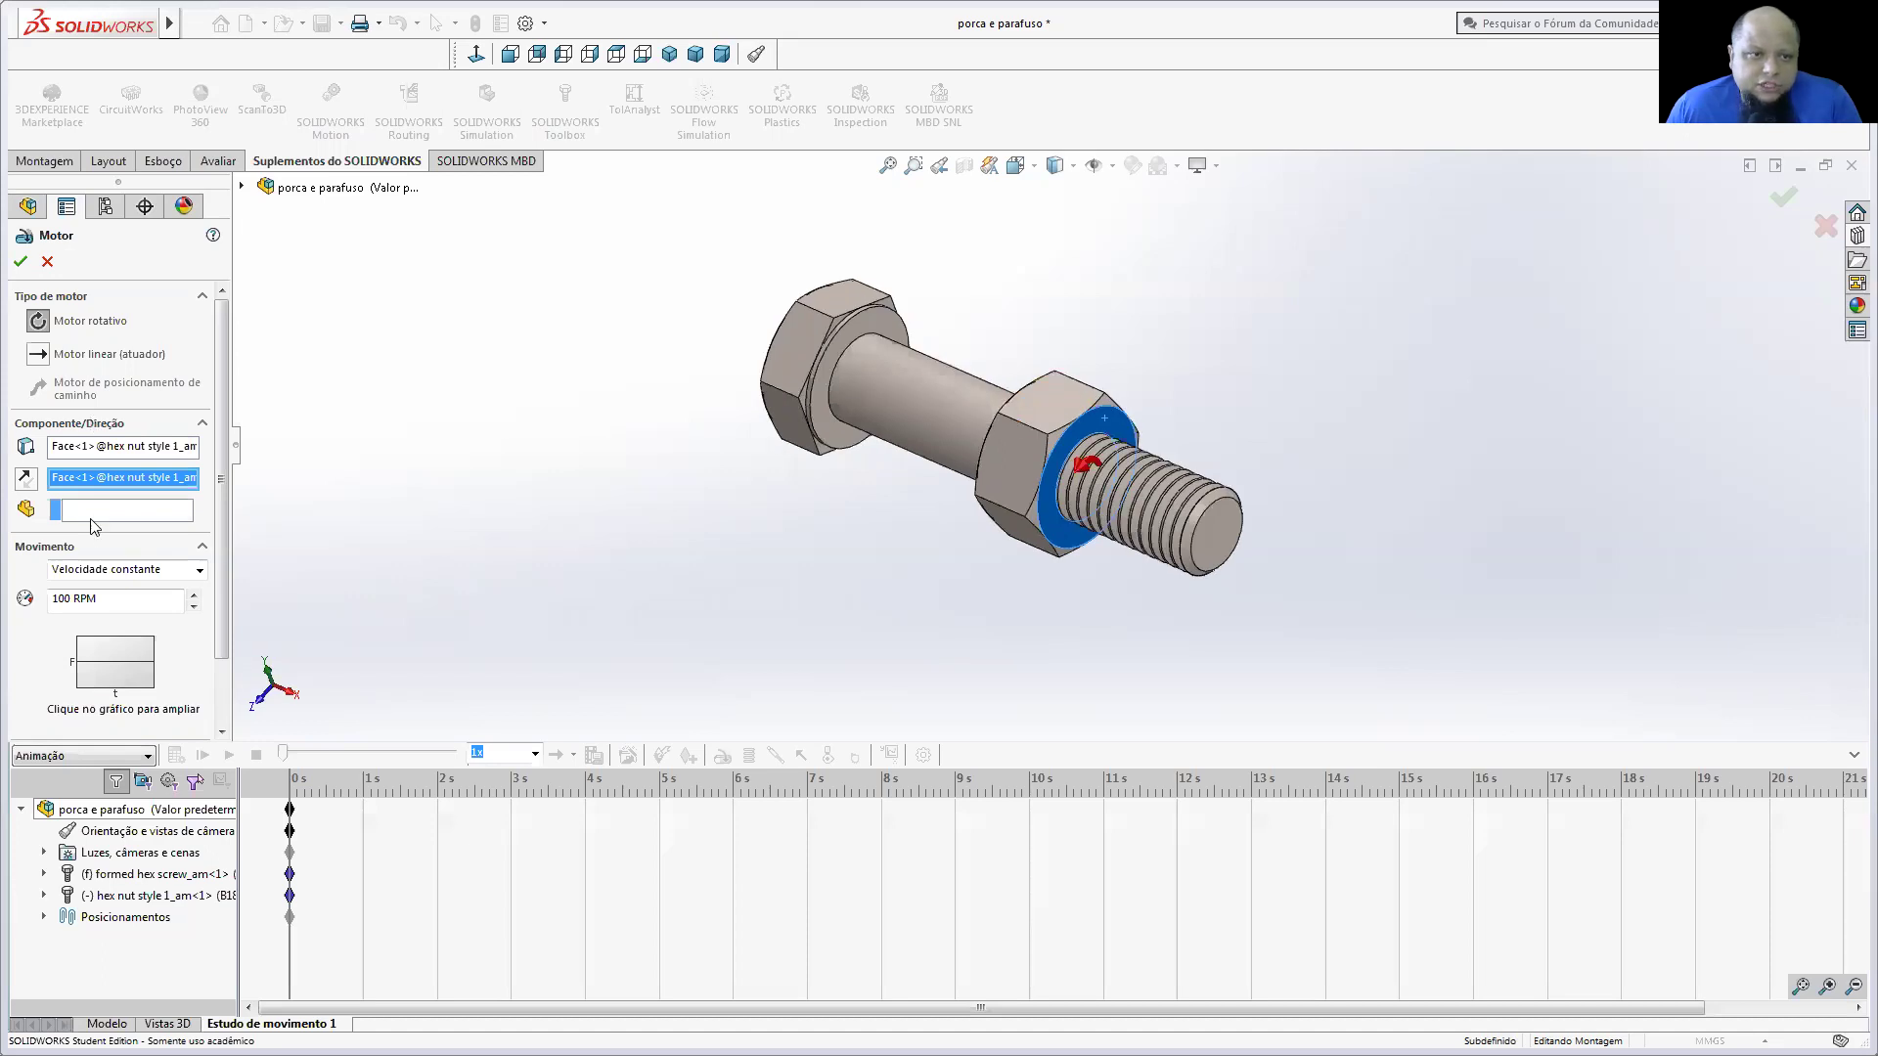
left_click(168, 601)
left_click_drag(168, 600, 49, 600)
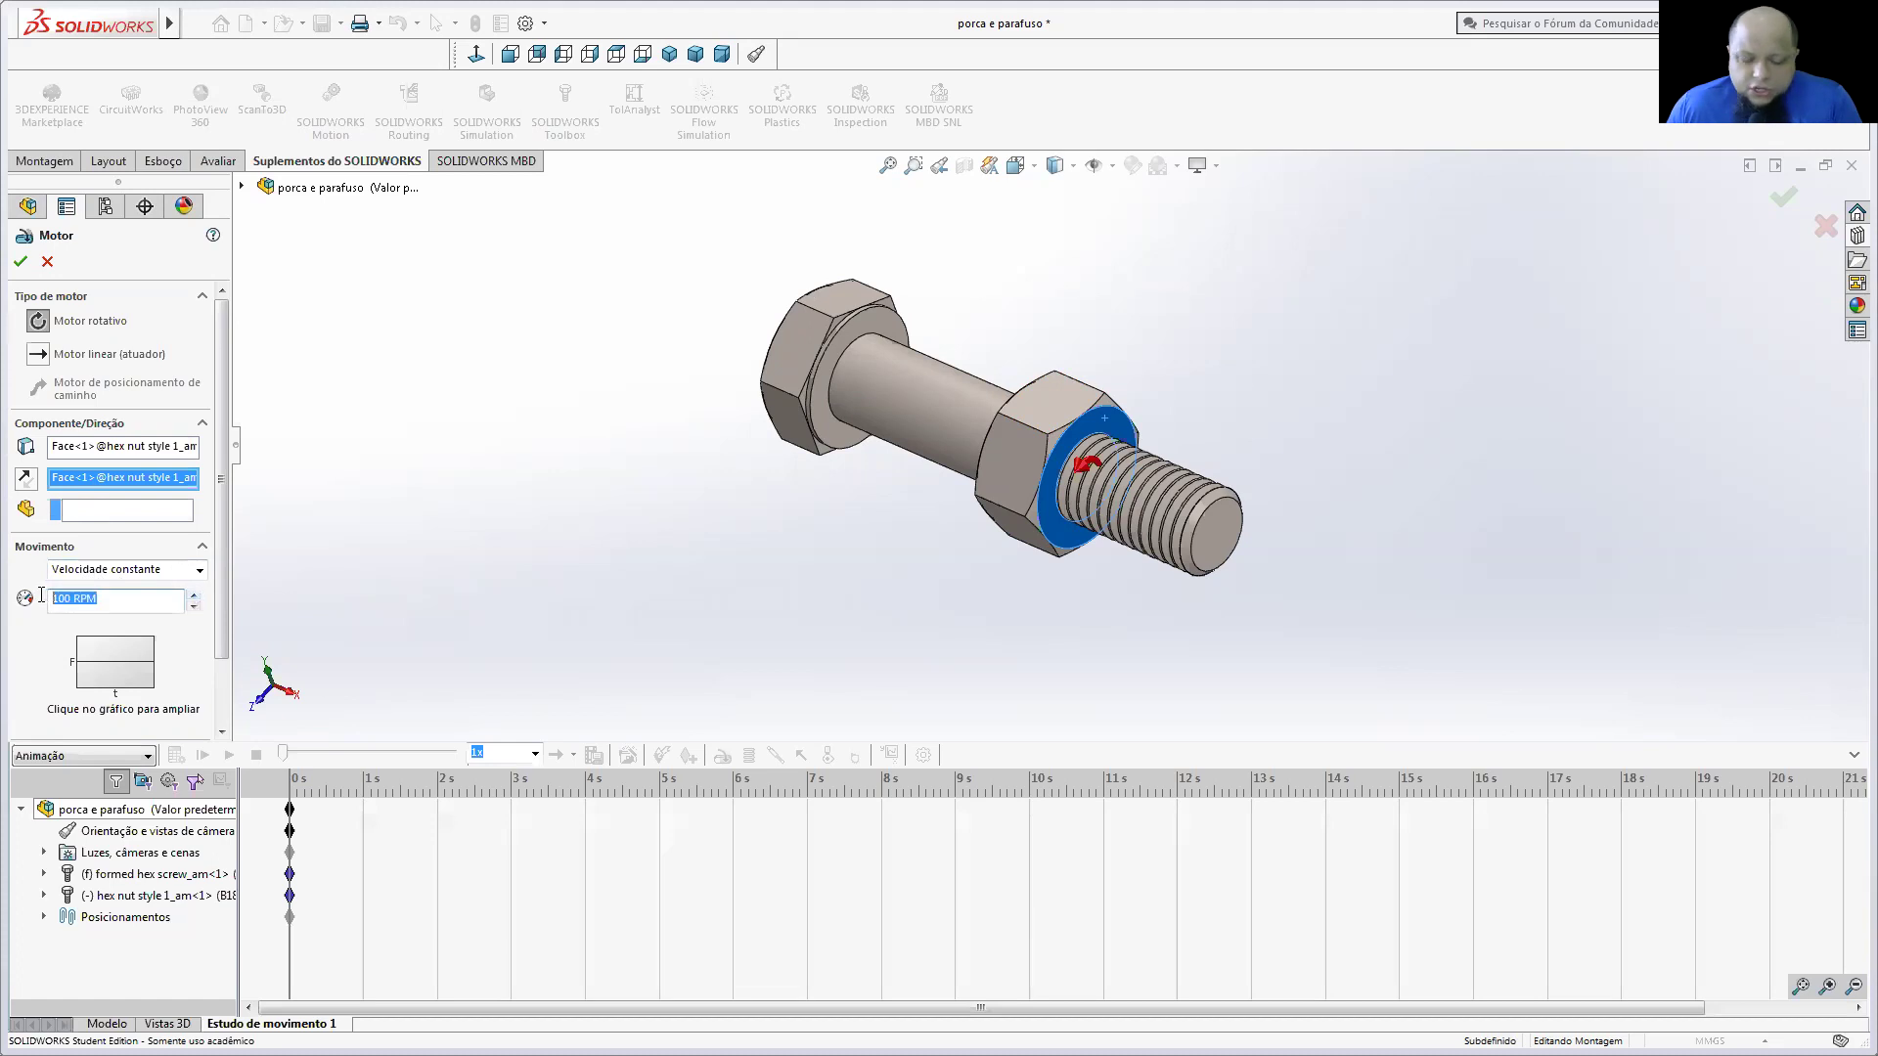
type("30")
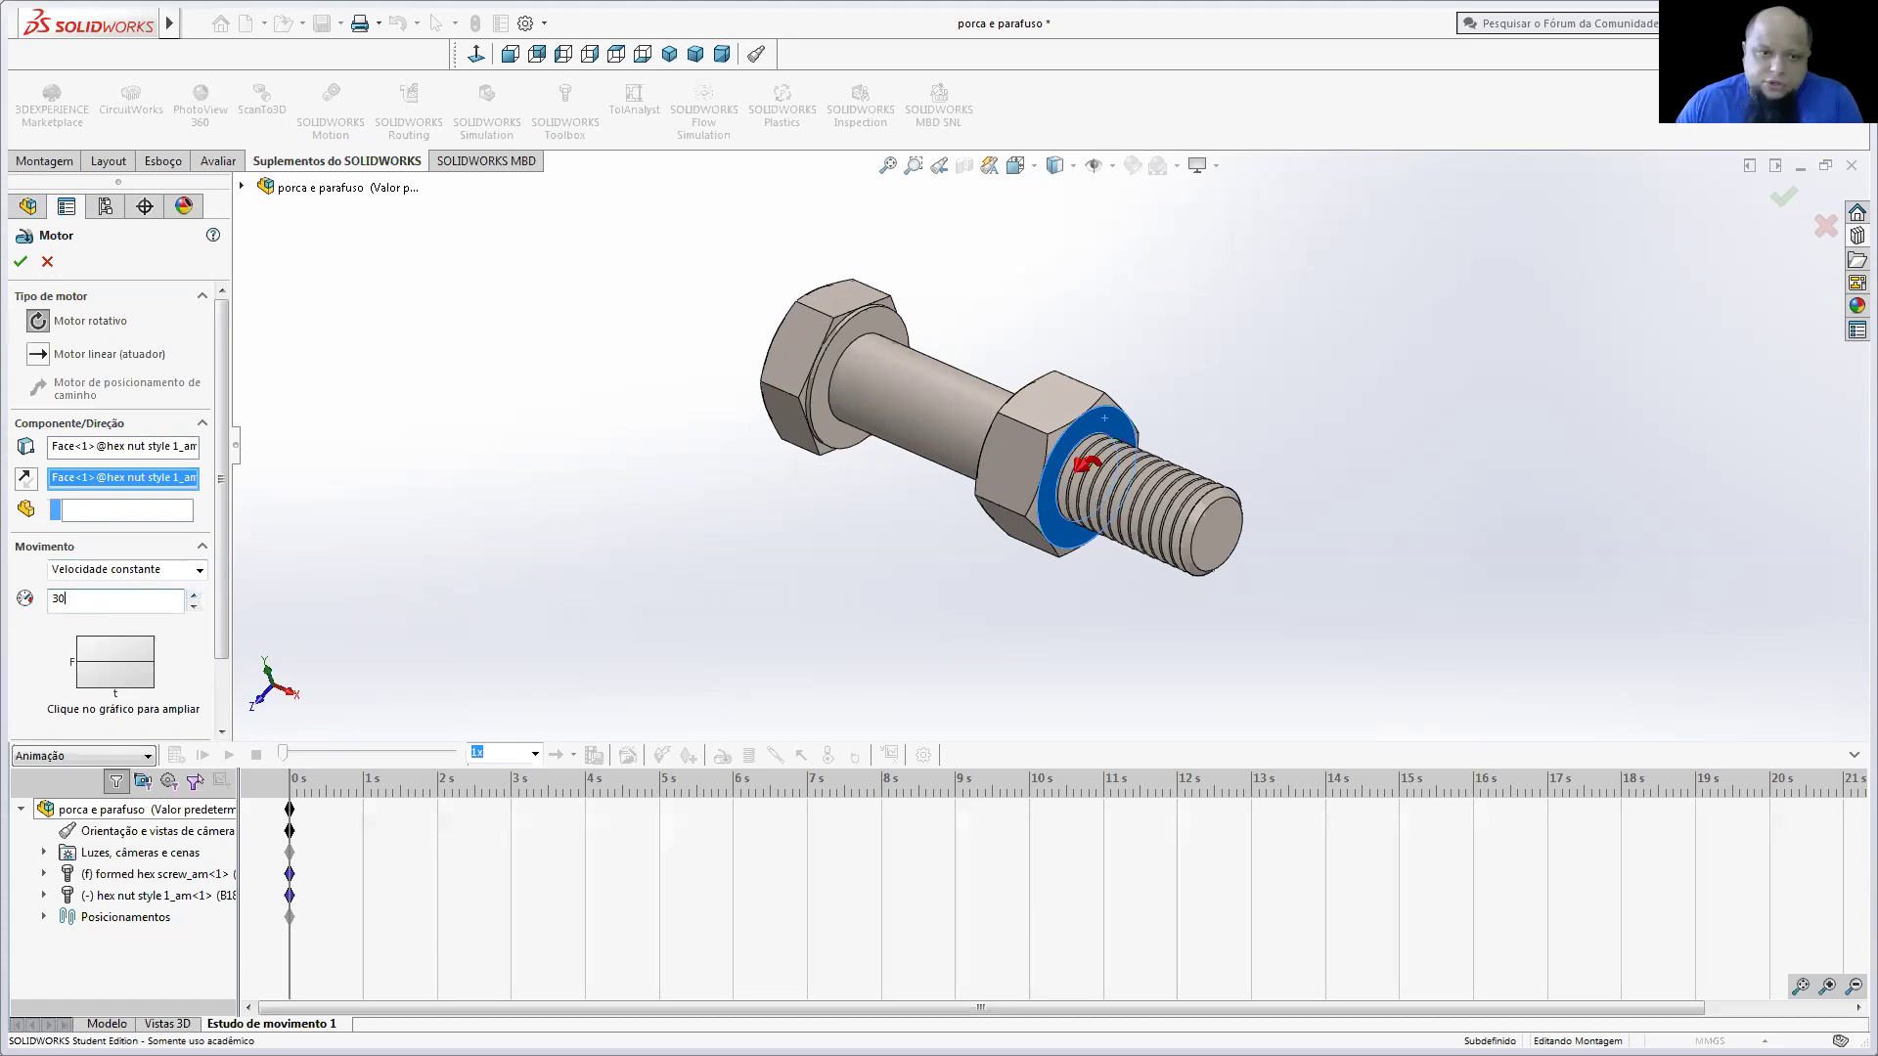
key("Return")
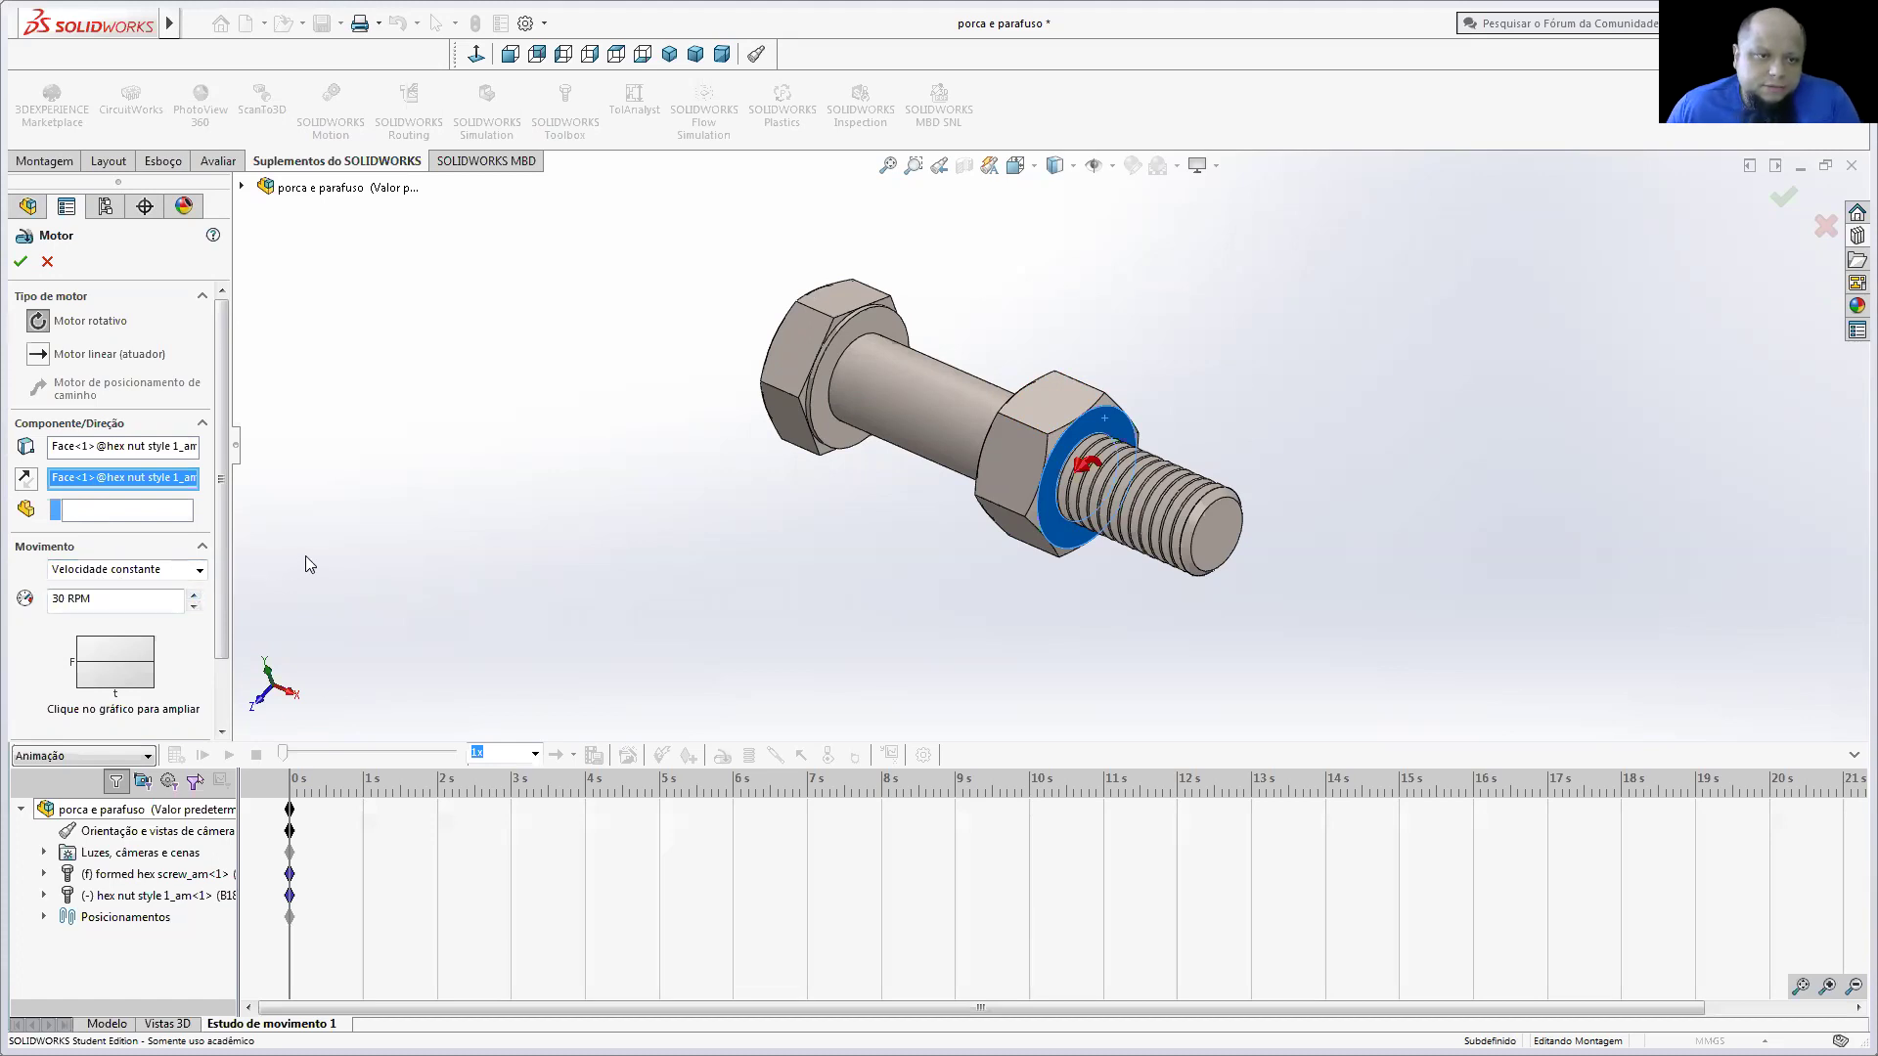
left_click(20, 261)
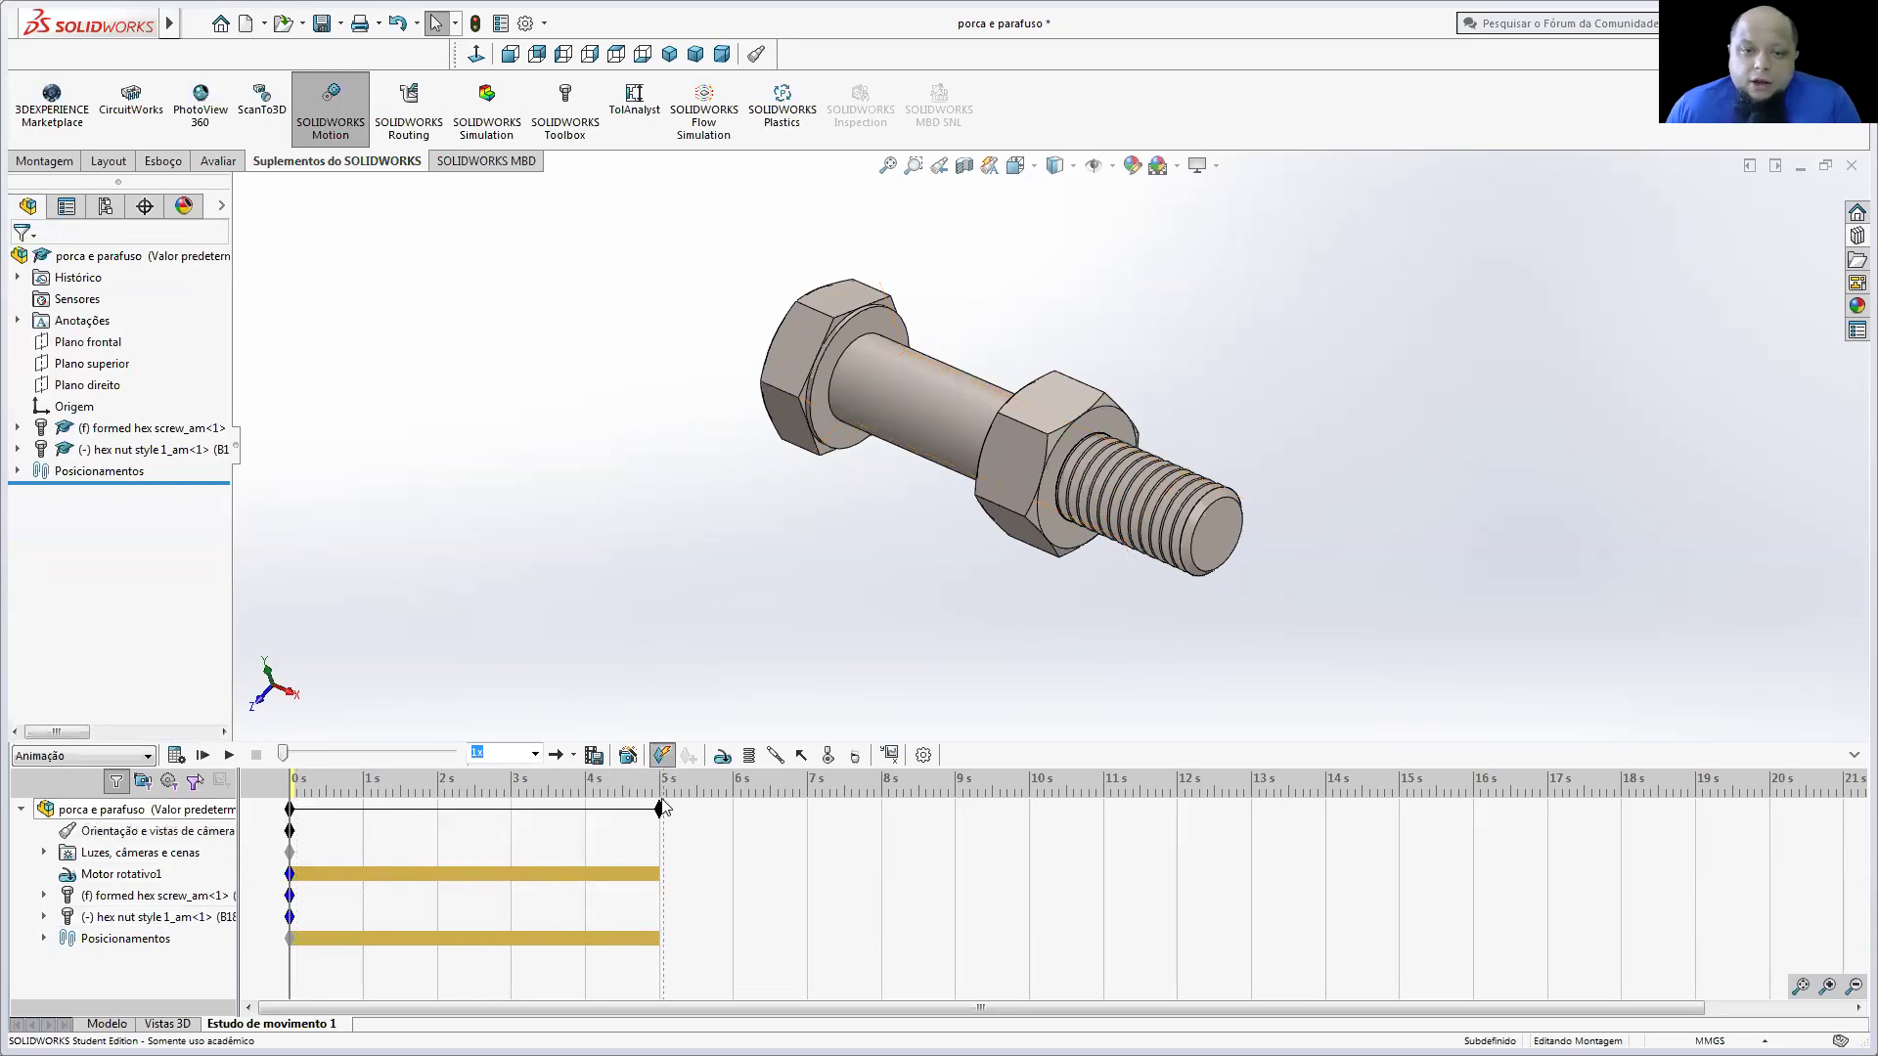
mouse_move(661, 813)
left_mouse_down()
mouse_move(437, 830)
mouse_move(661, 845)
left_mouse_up()
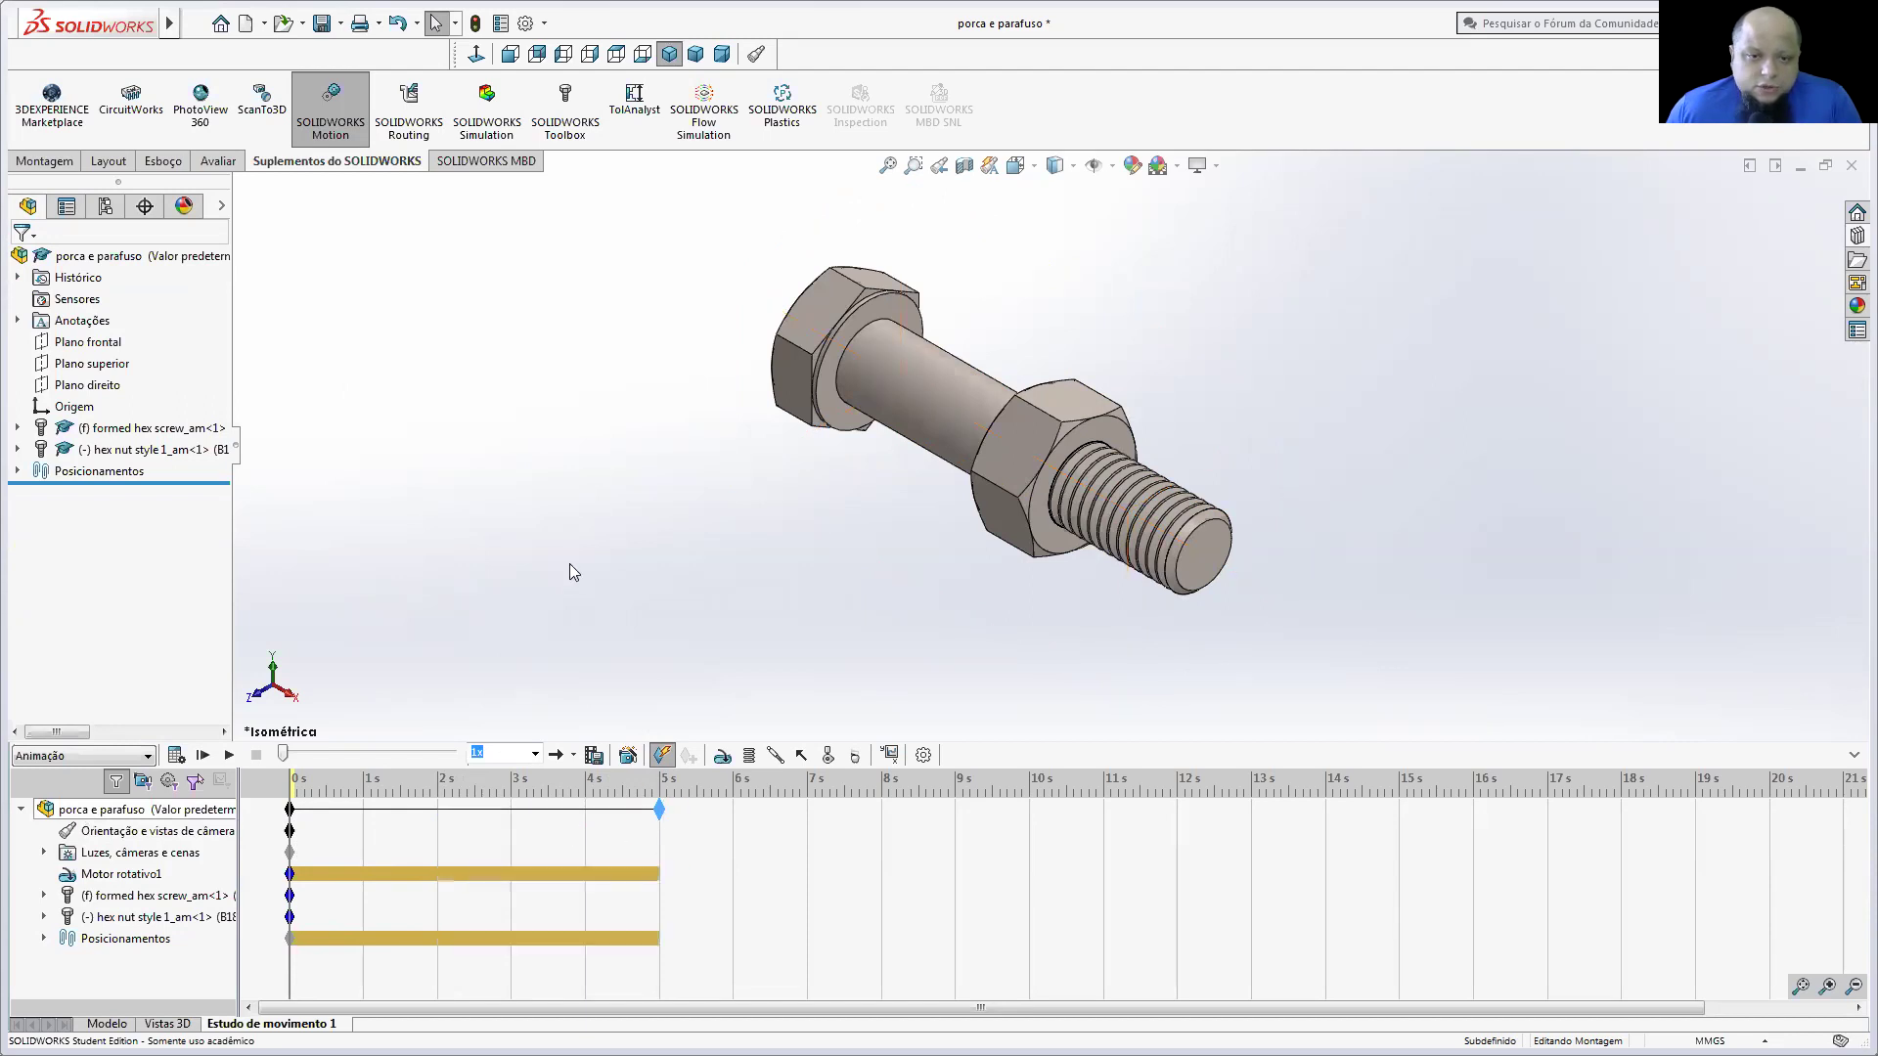
left_click(186, 760)
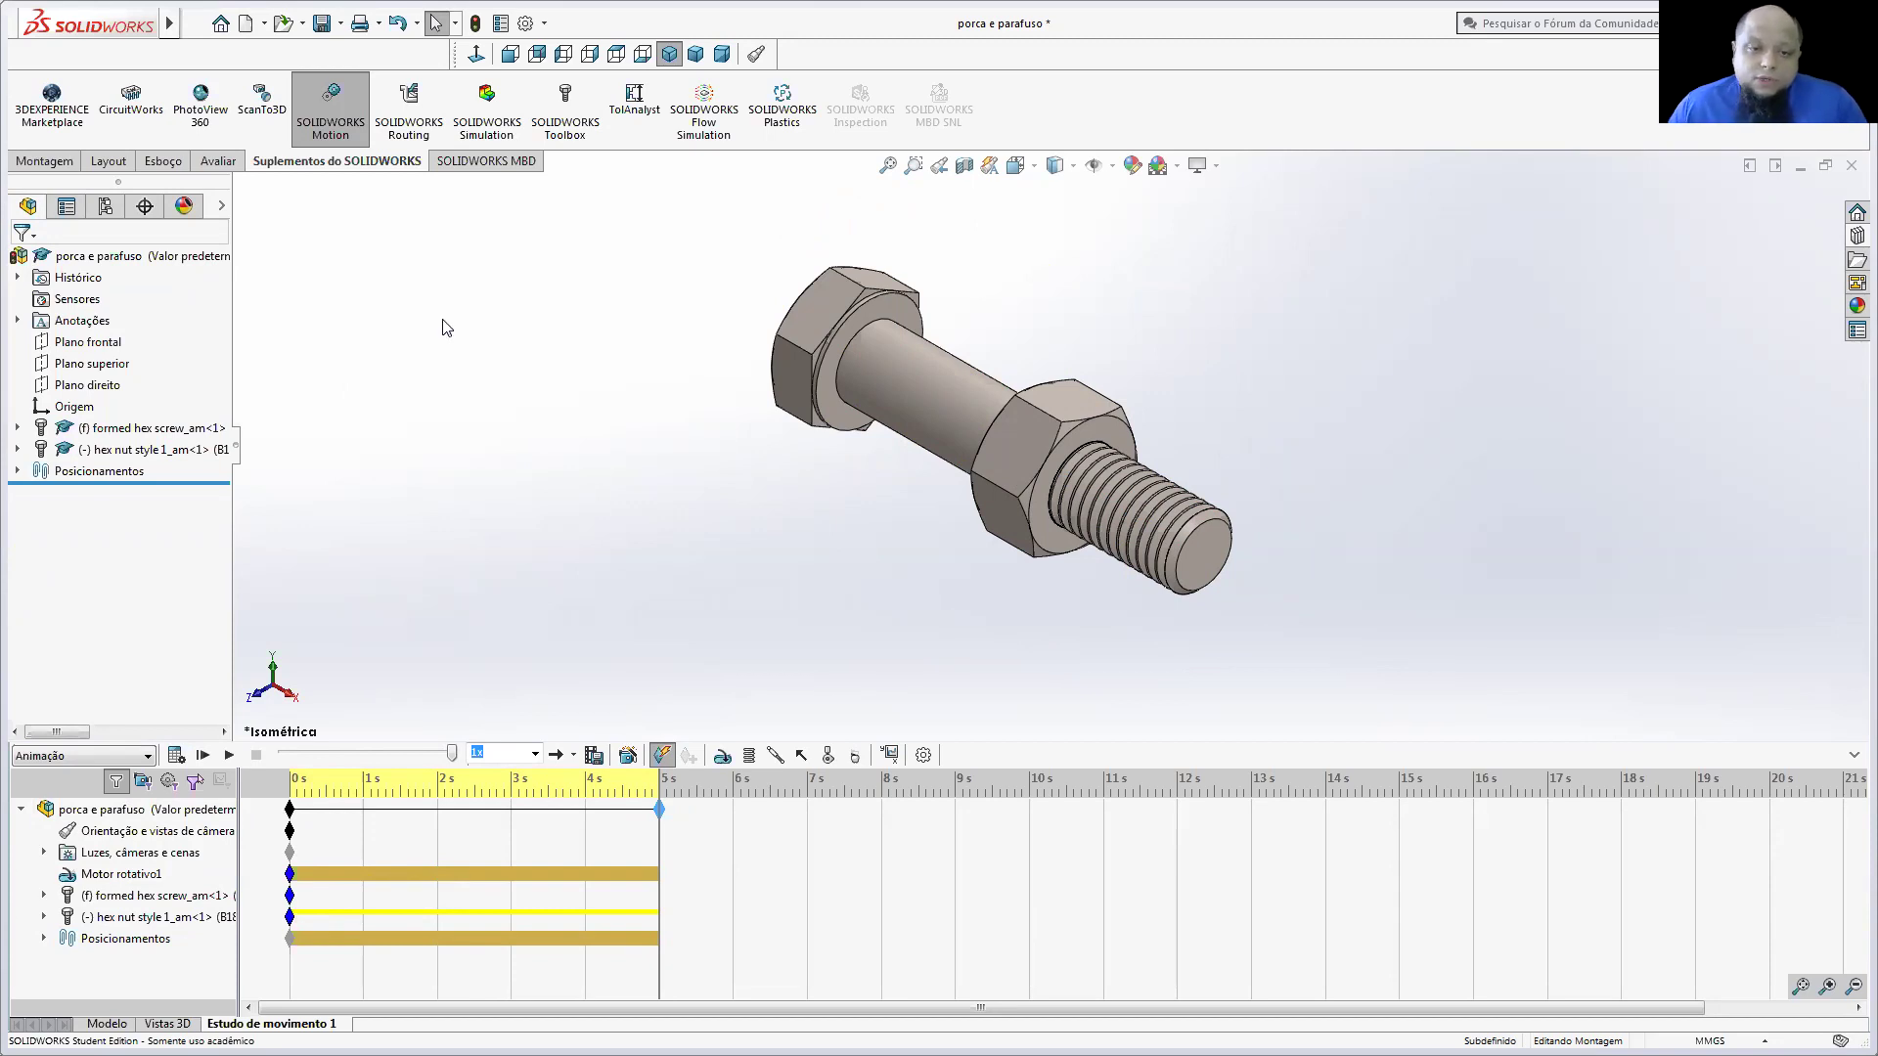
Step: Add a linear motor with a 40 mm Distance motion to the hex nut's end face and recalculate the study
left_click(723, 756)
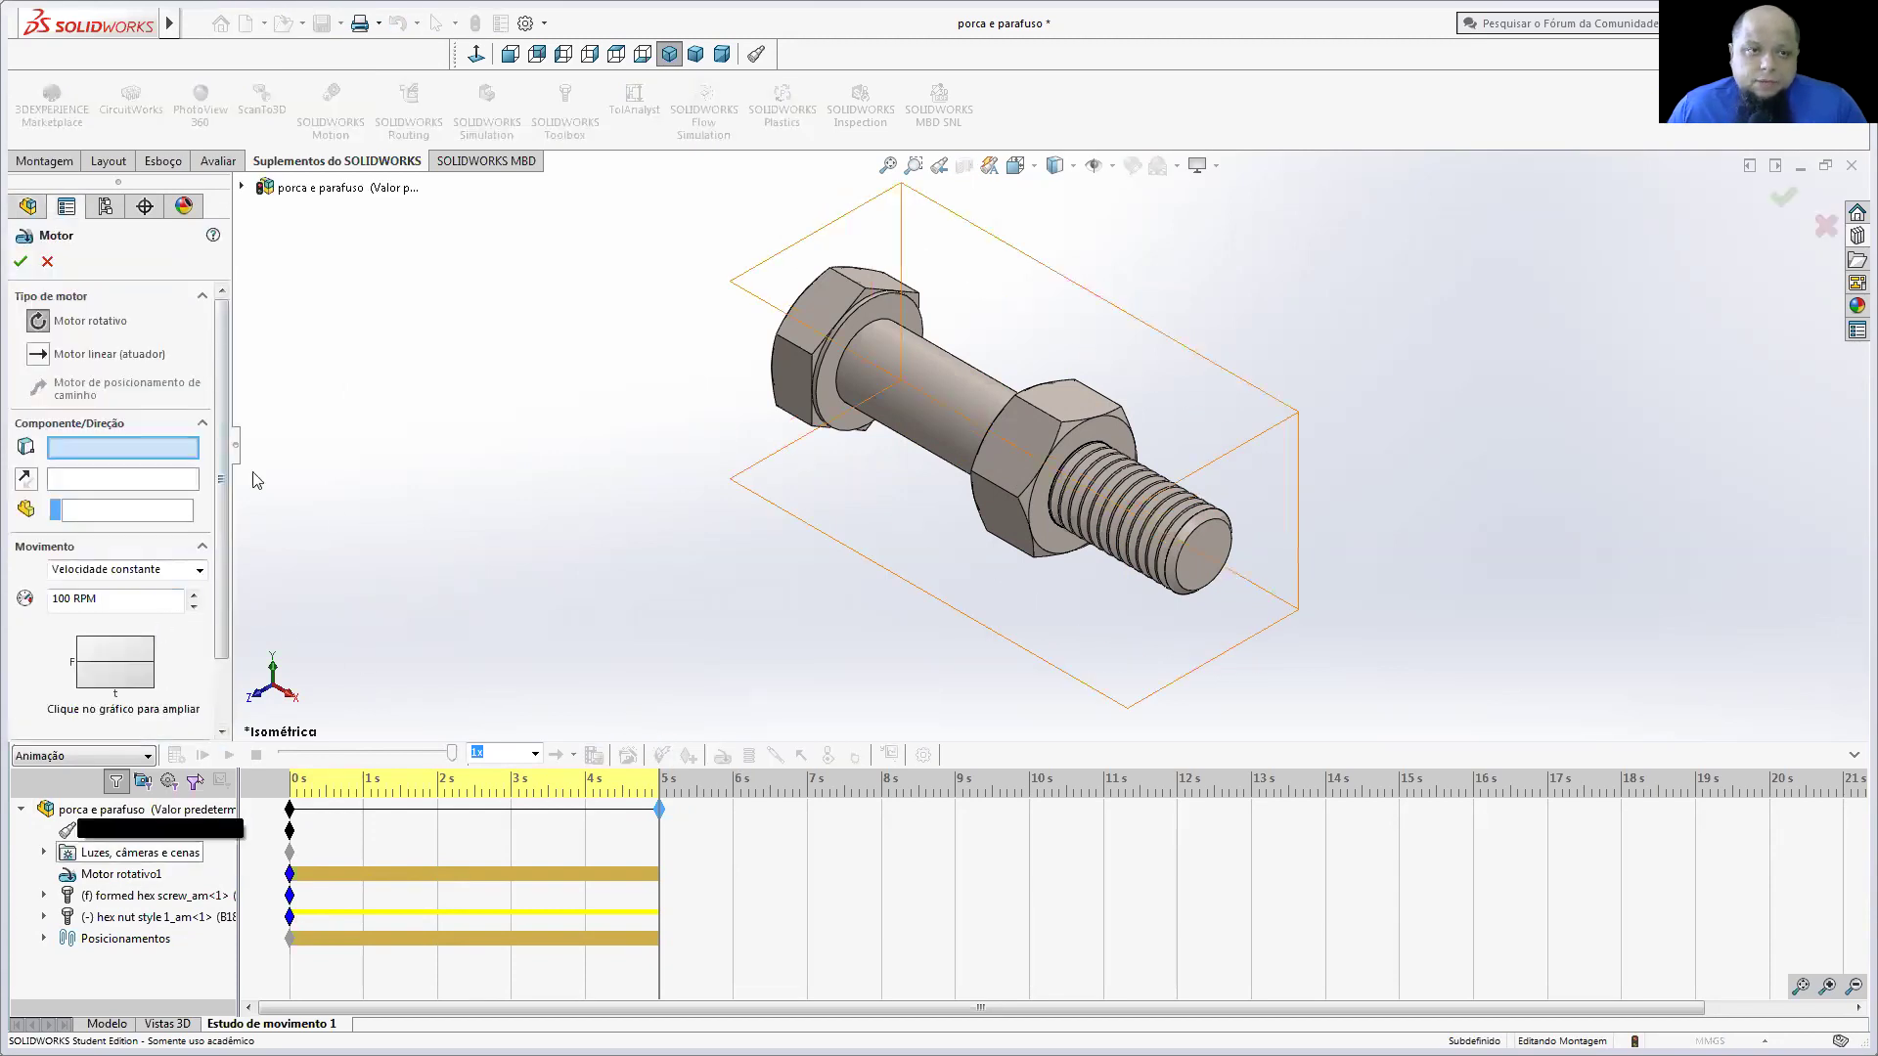
left_click(39, 354)
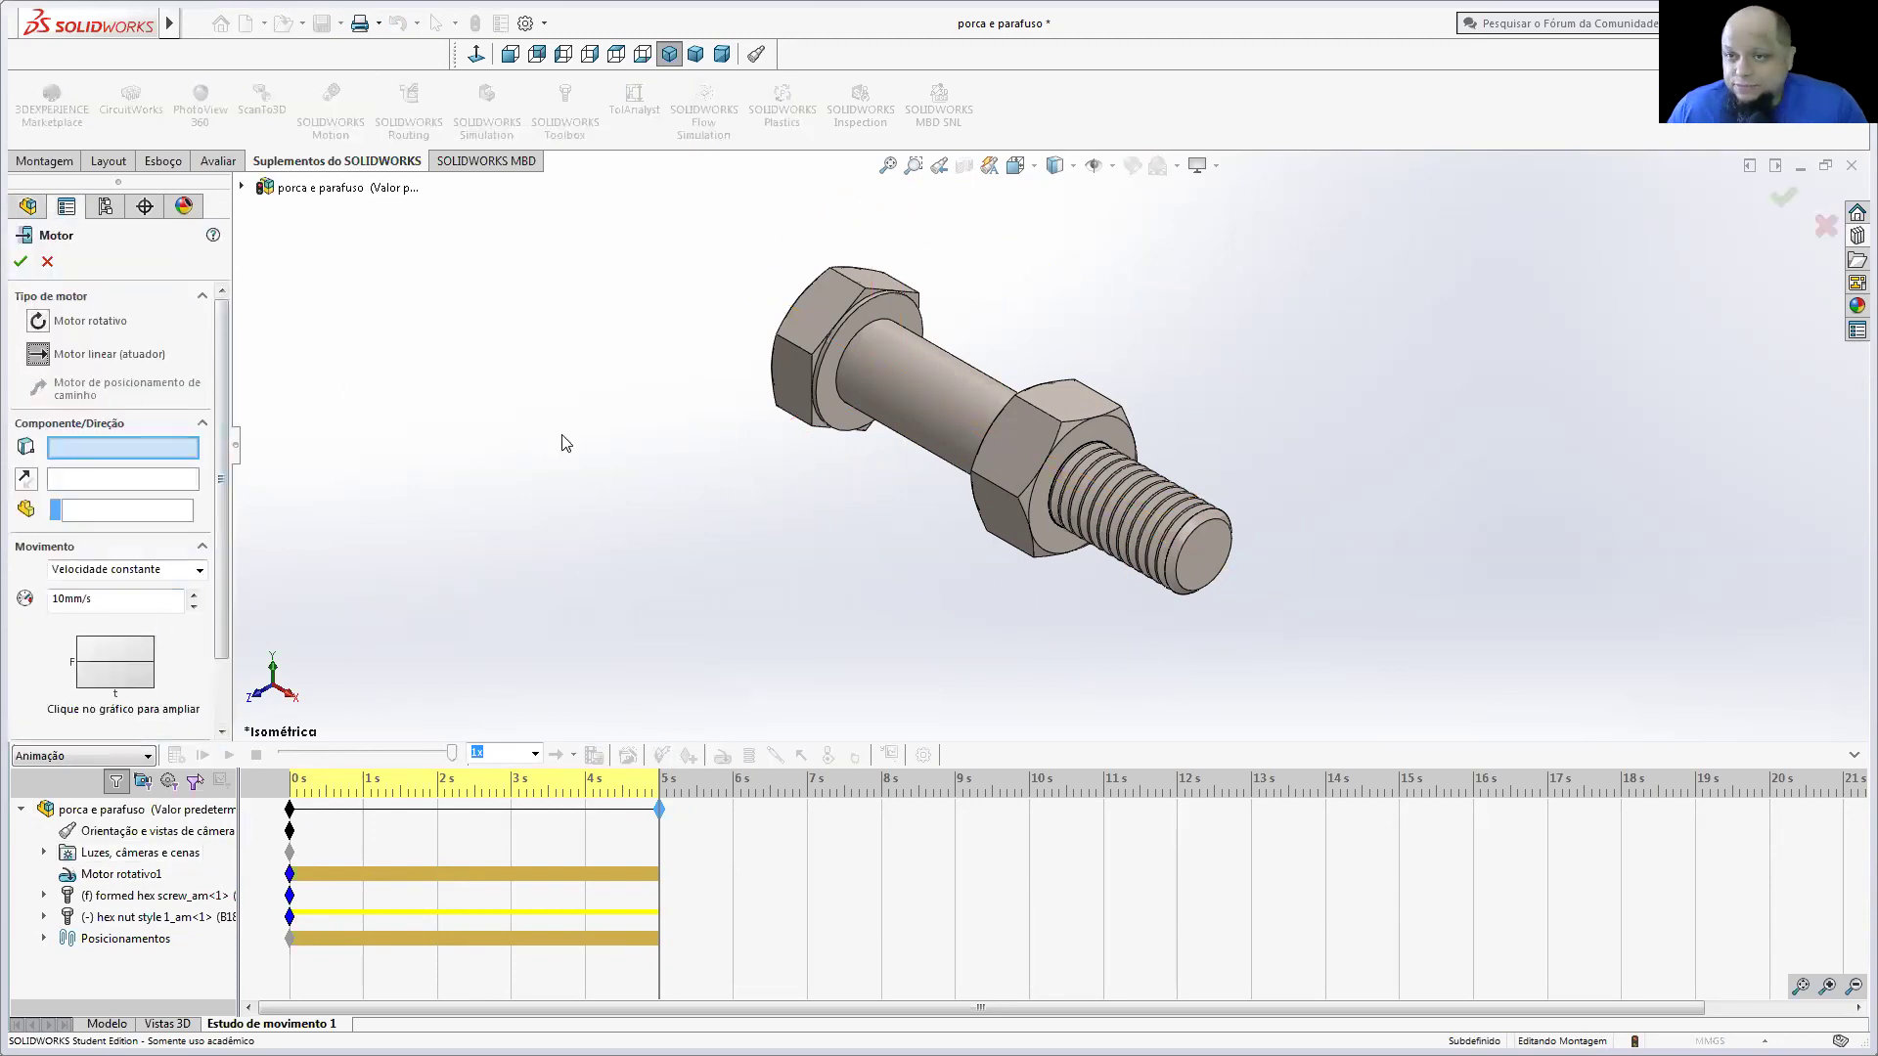
left_click(1097, 432)
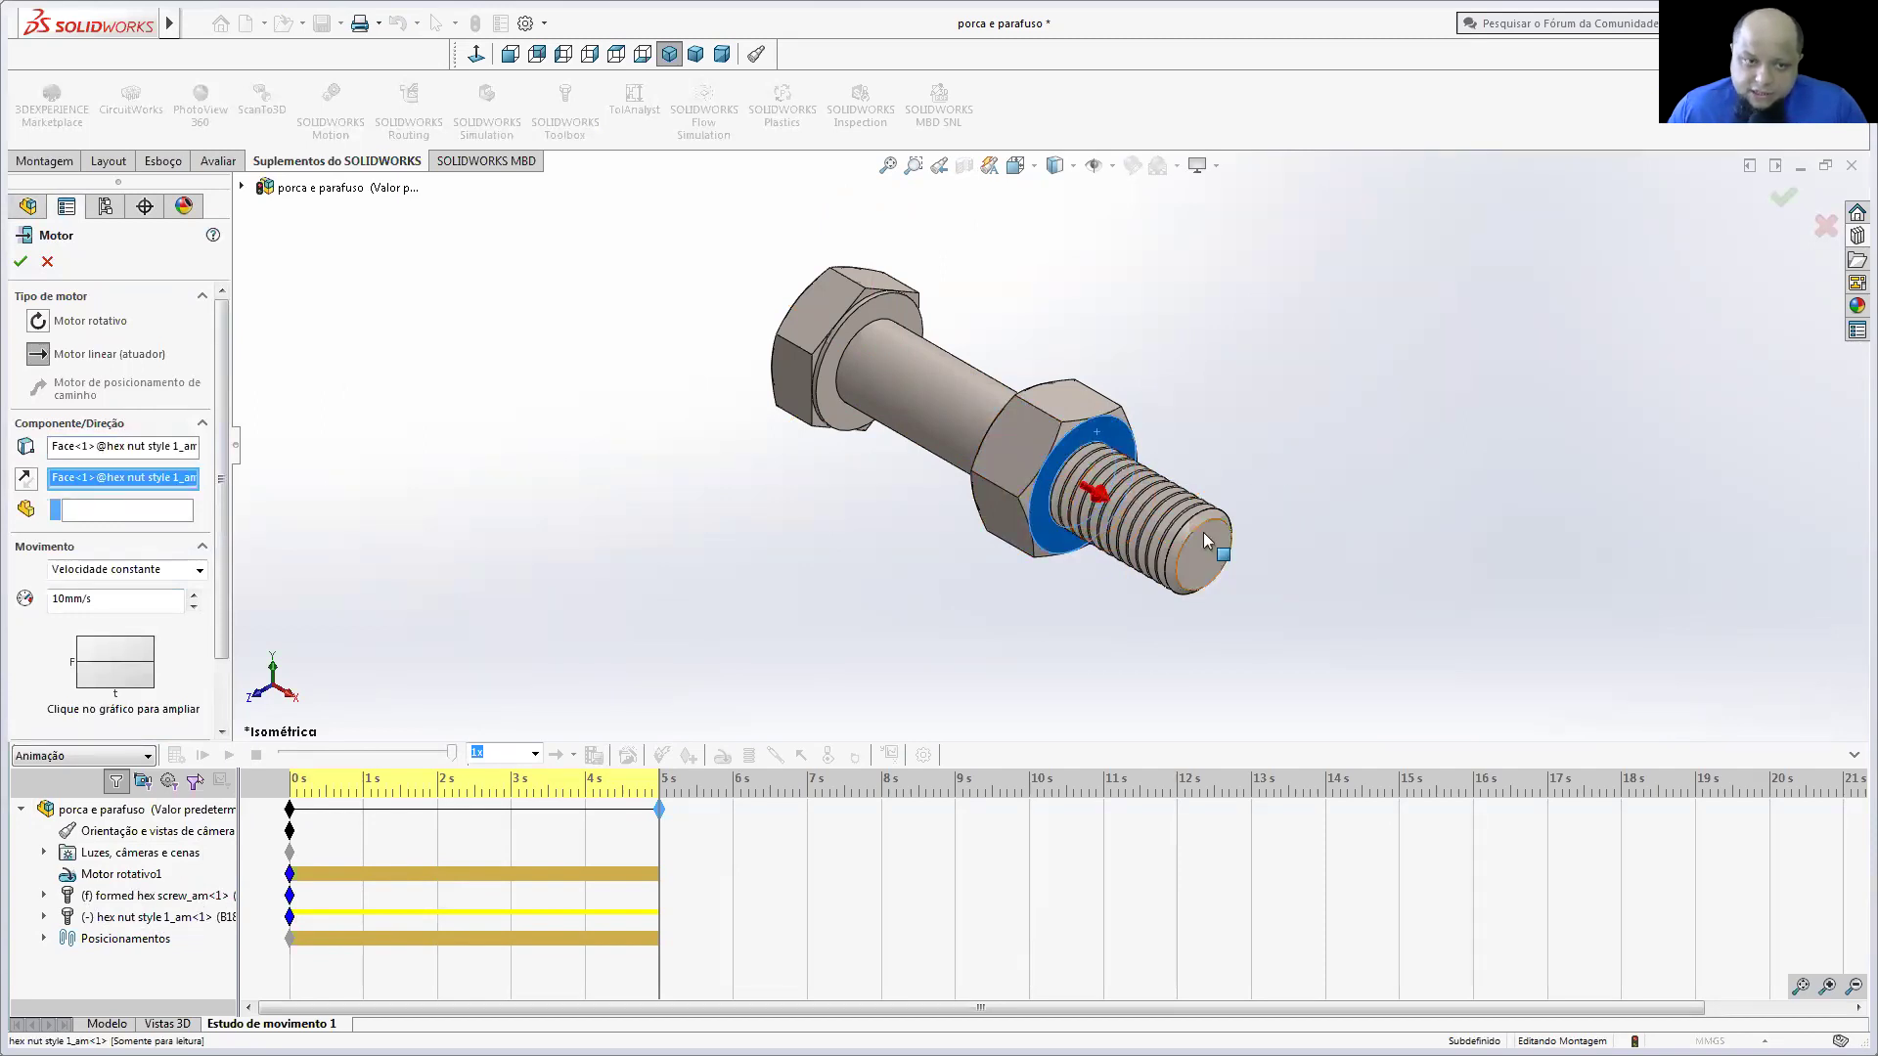
left_click(27, 480)
left_click(28, 479)
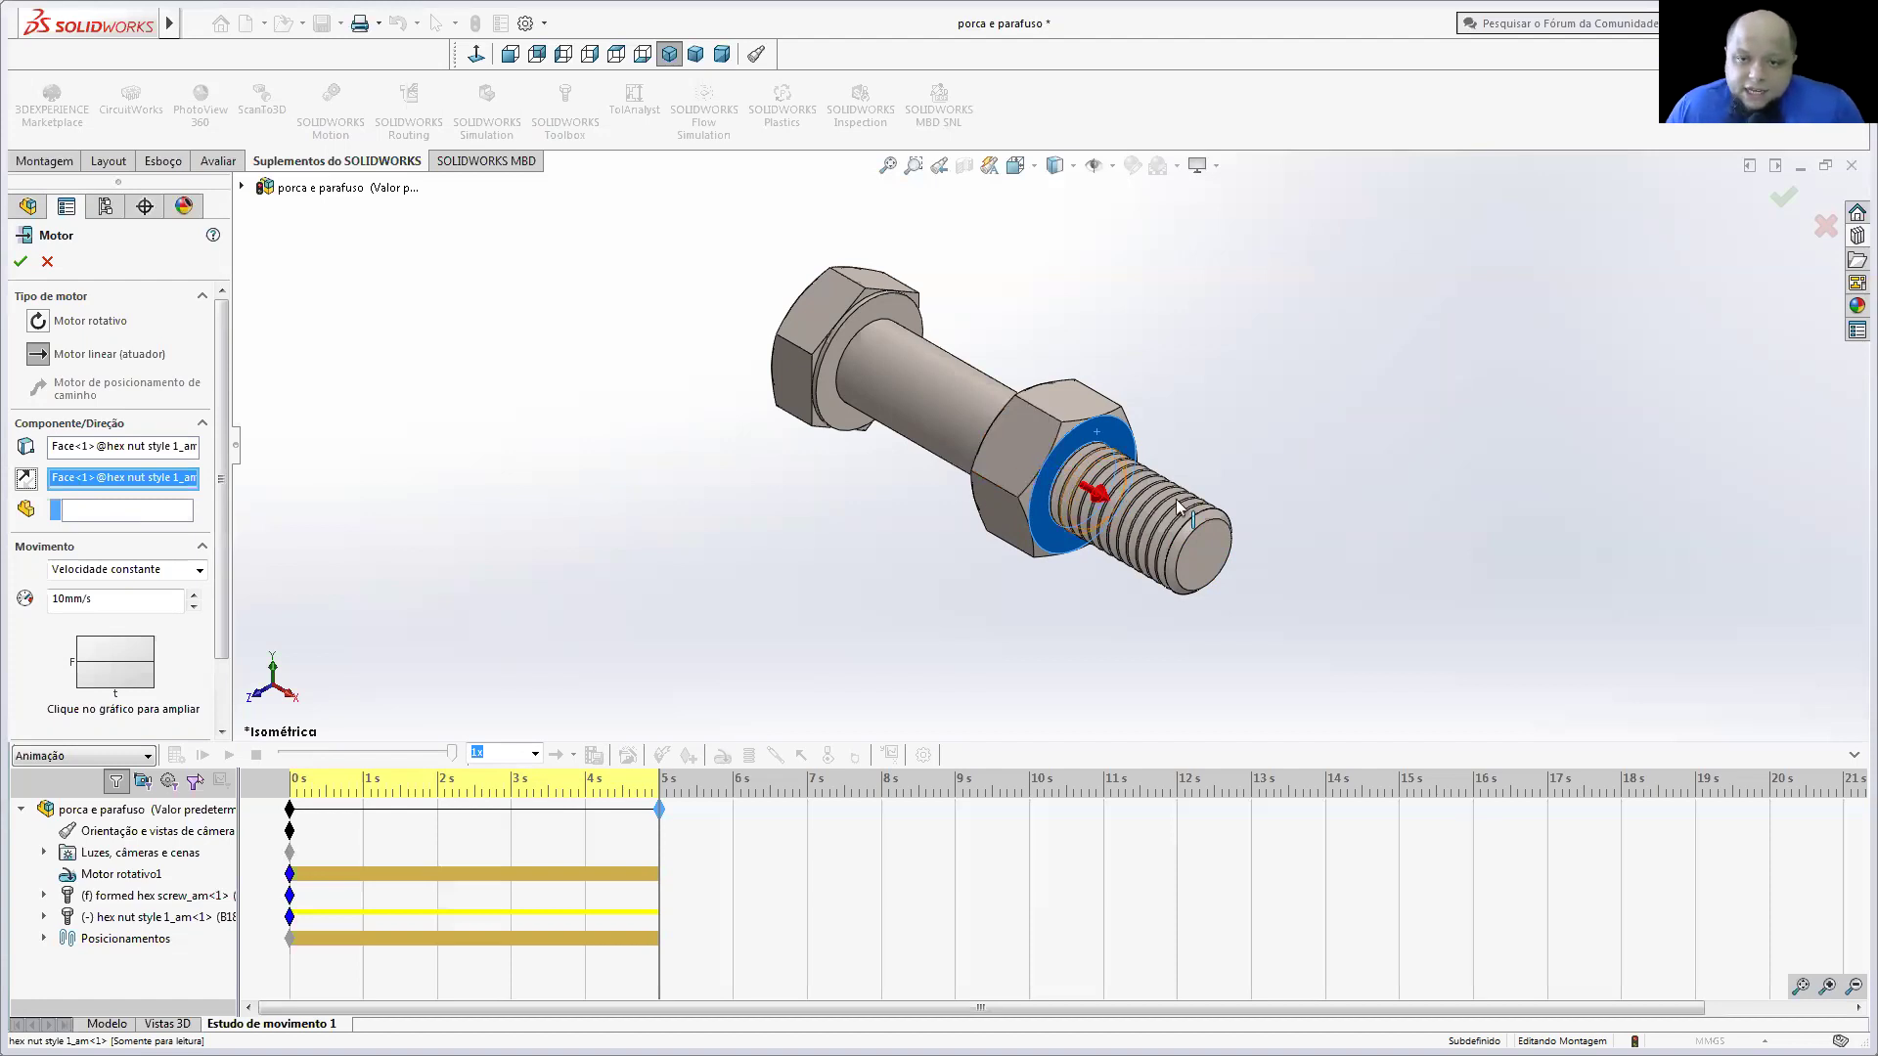
left_click(199, 570)
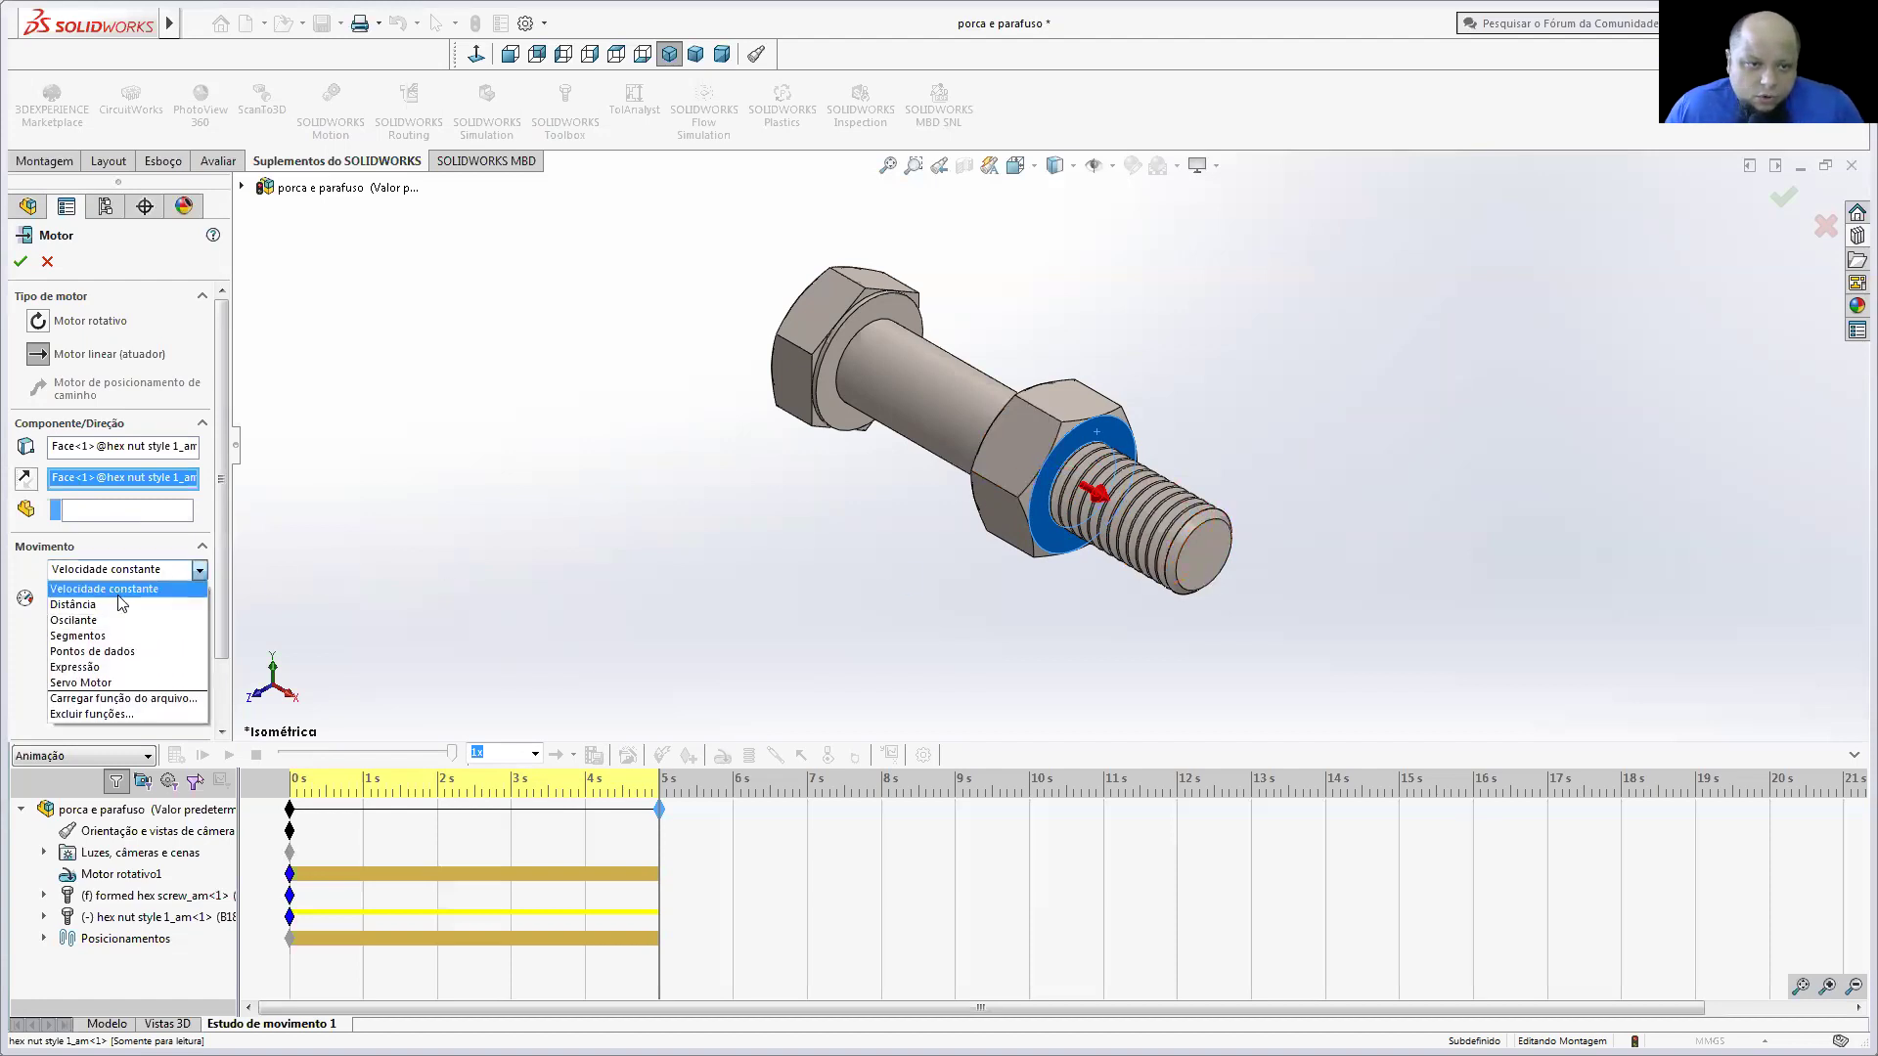
left_click(100, 607)
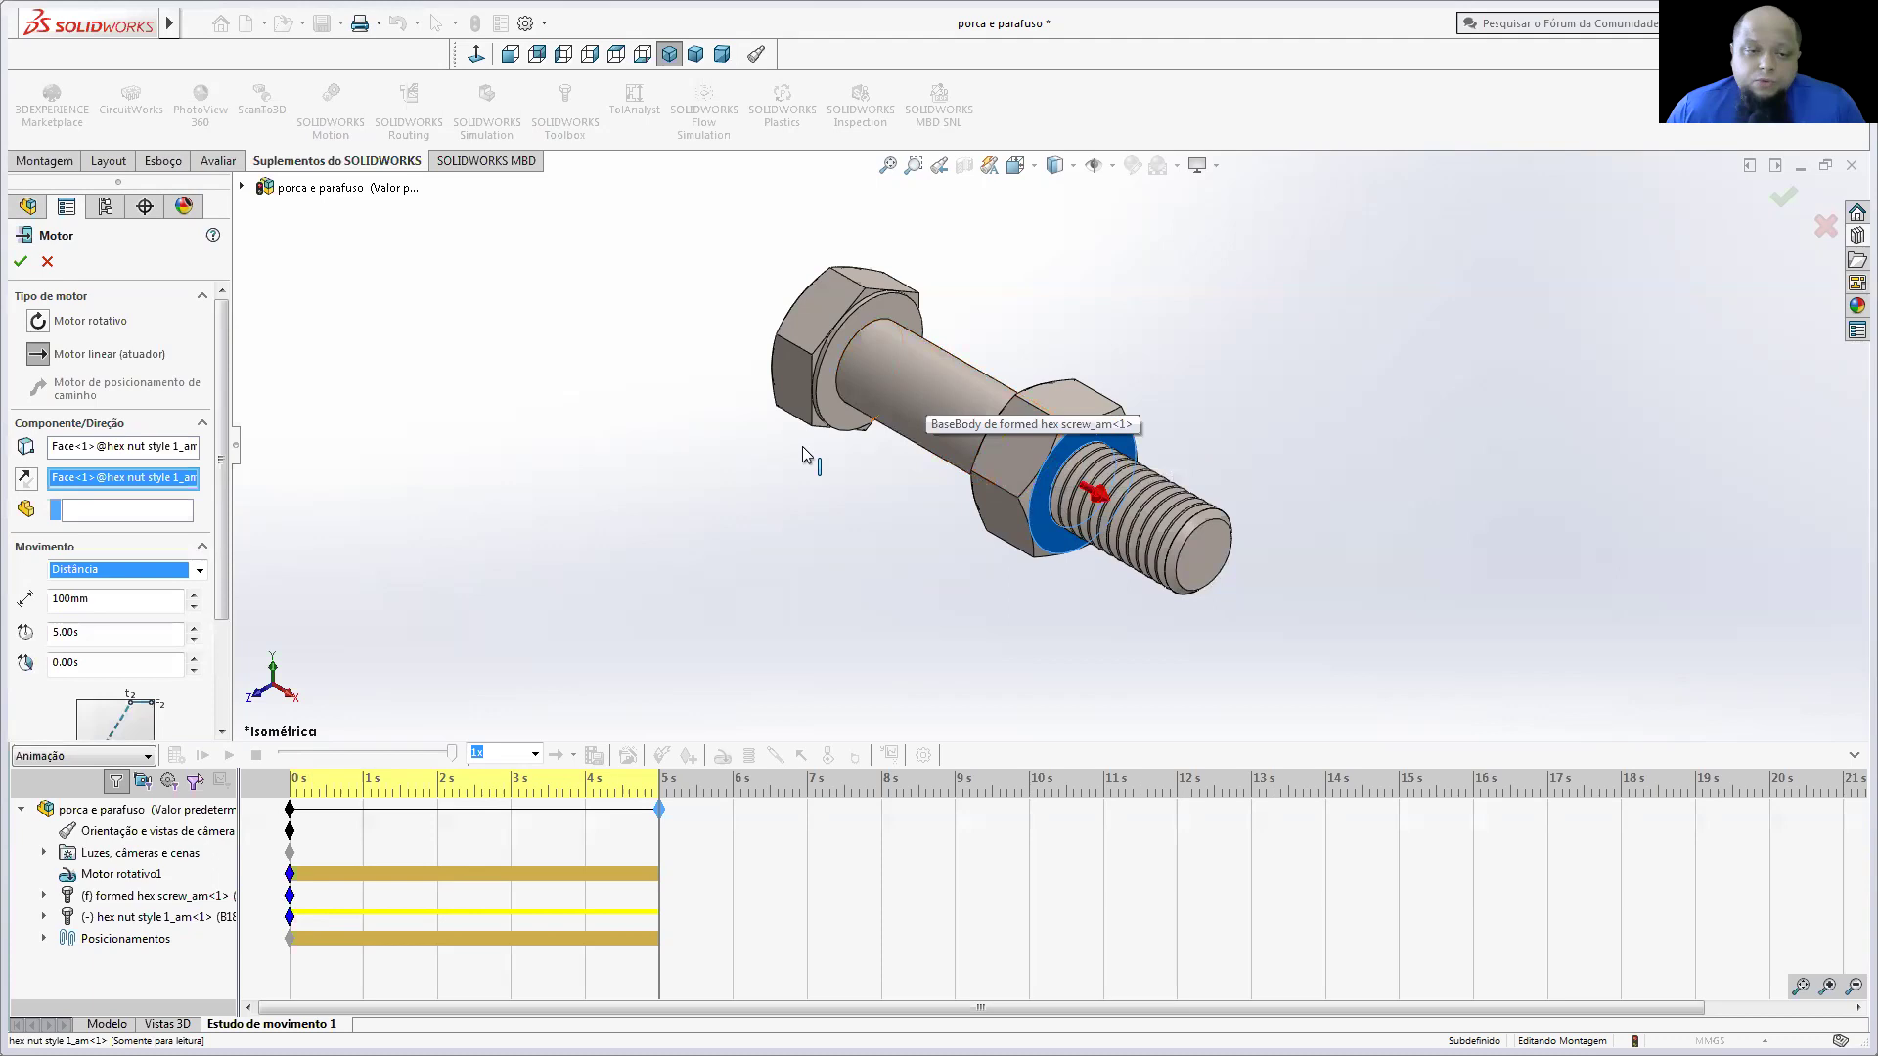
key("Tab")
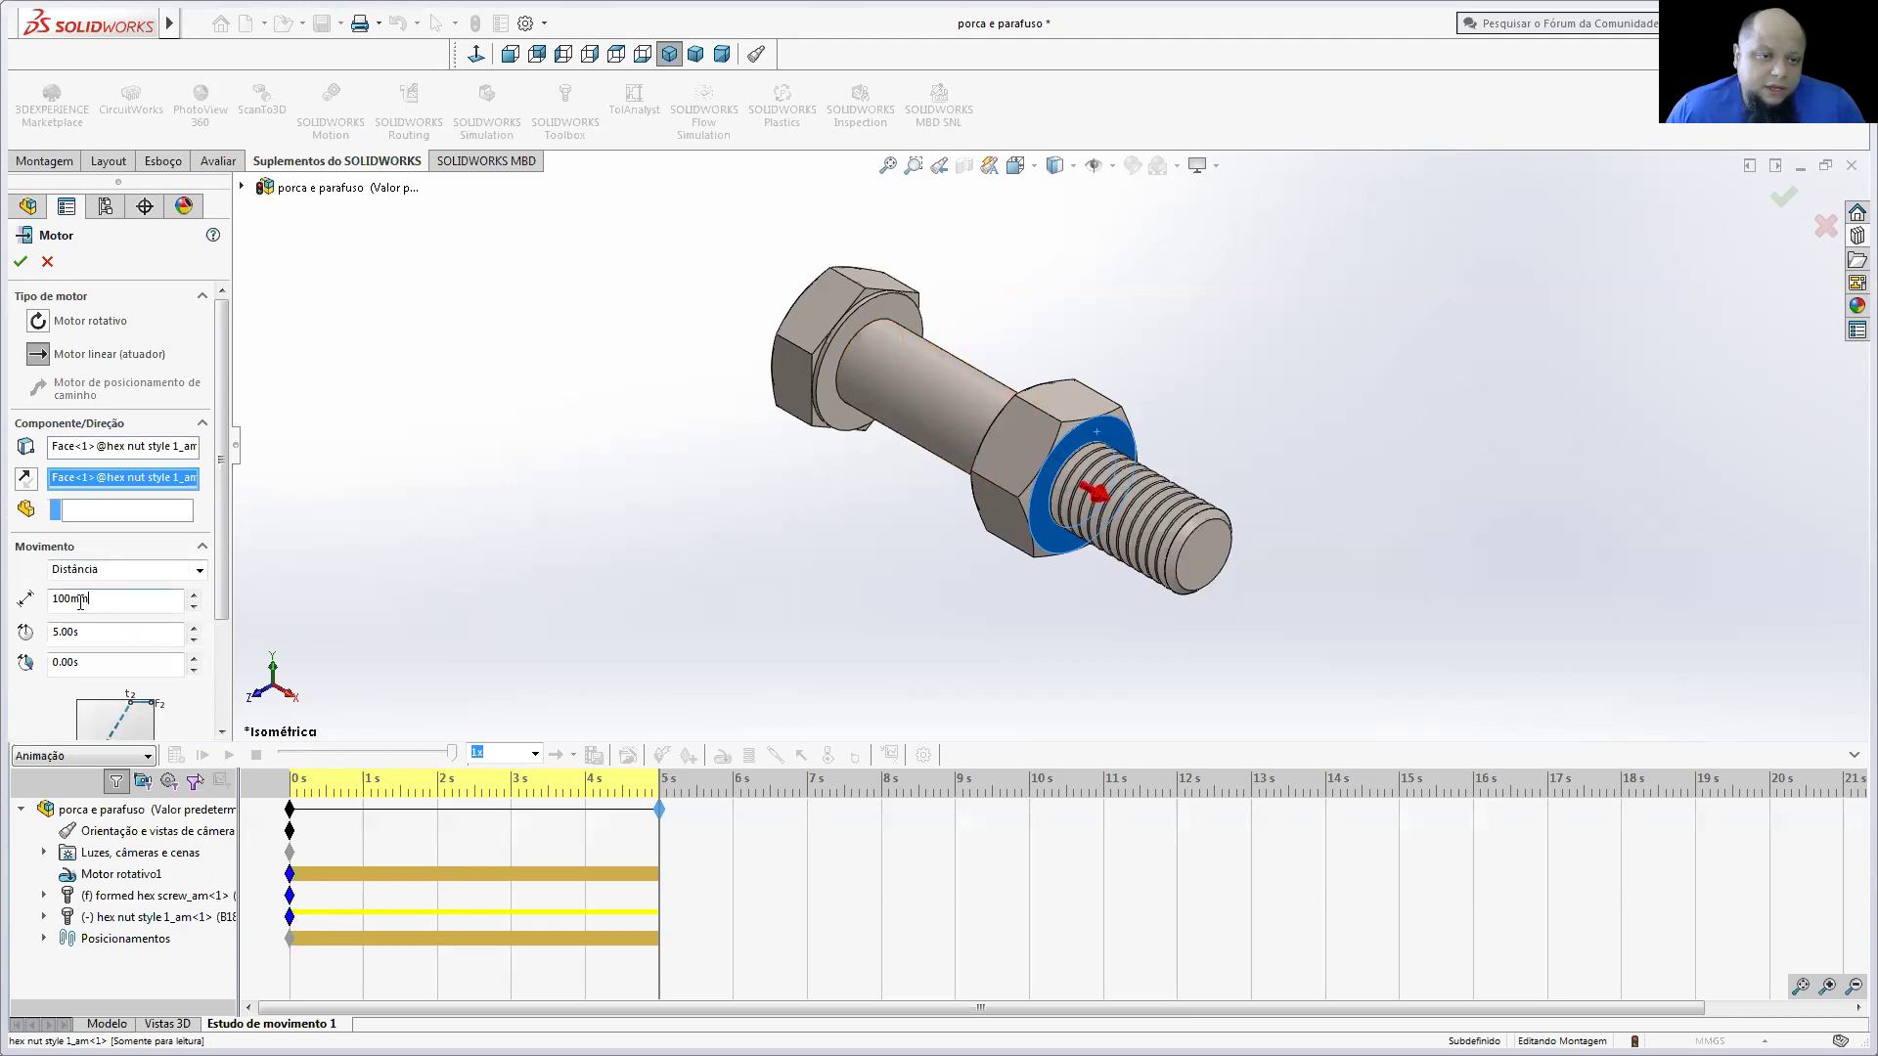
type("40")
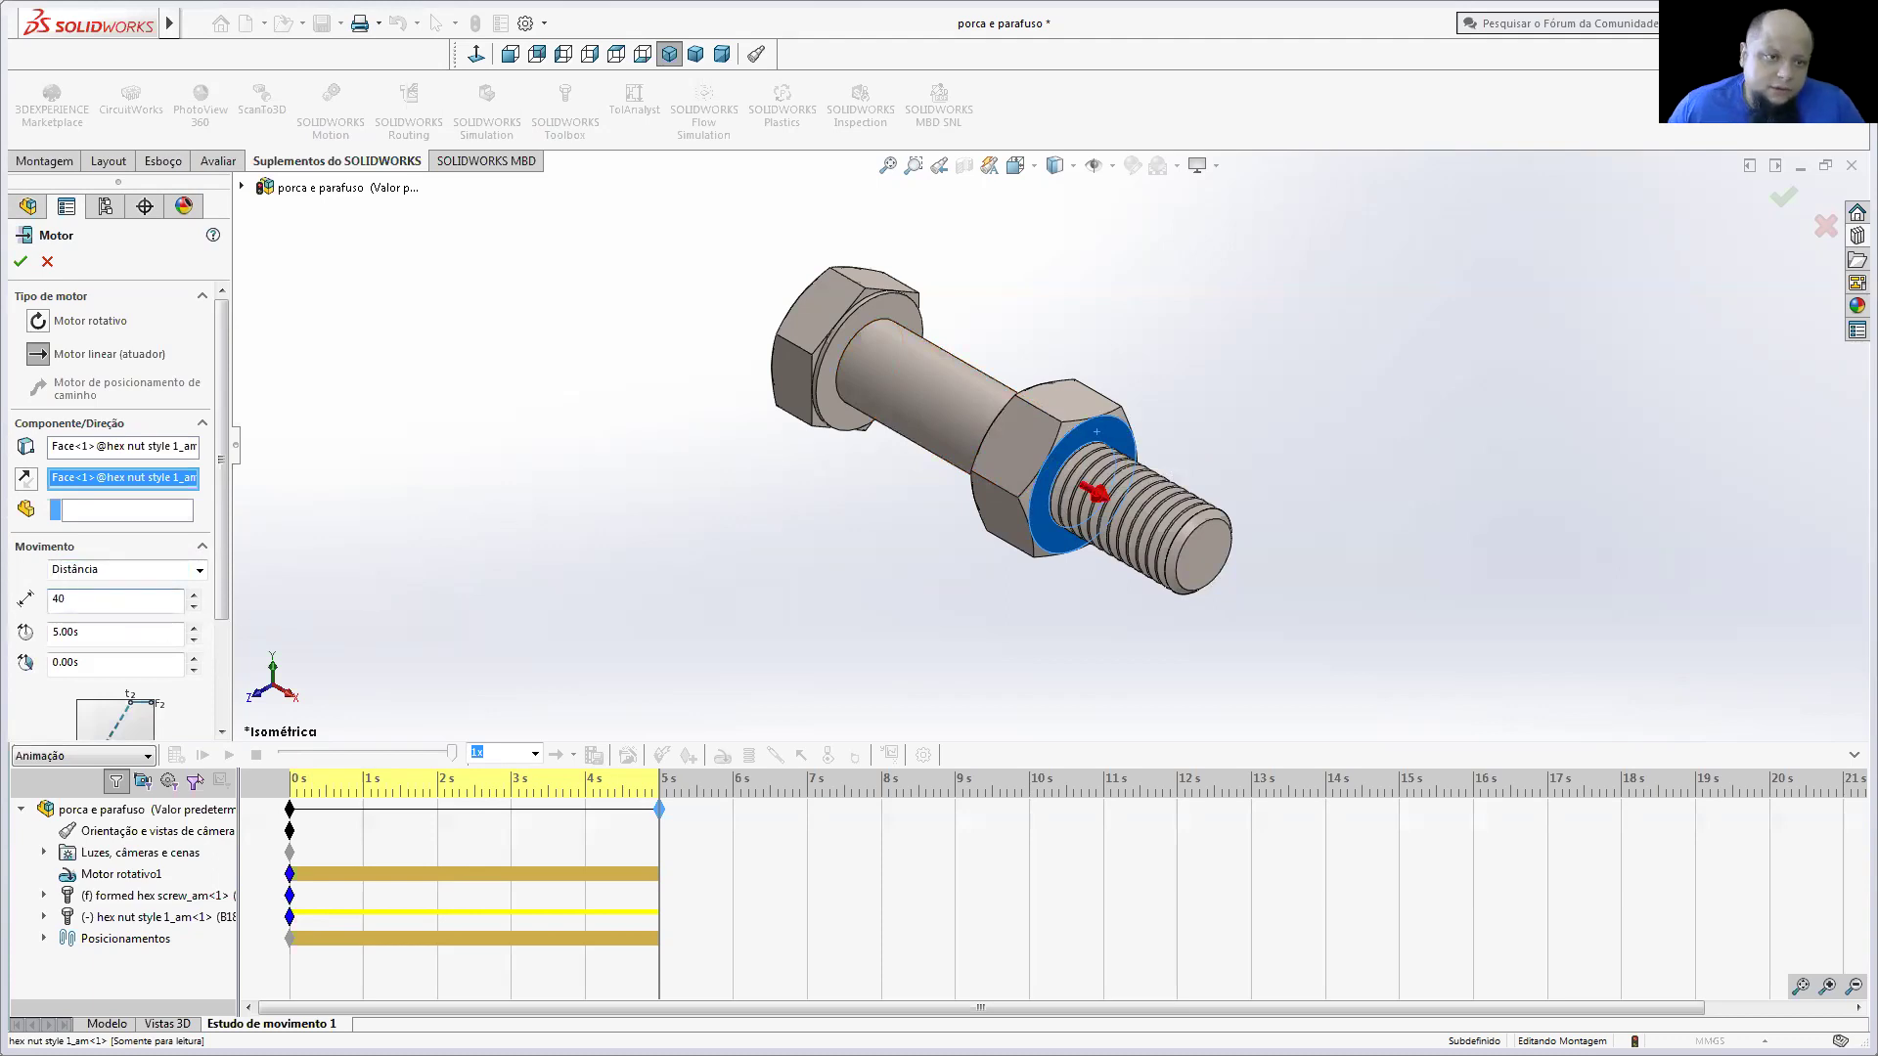
key("Return")
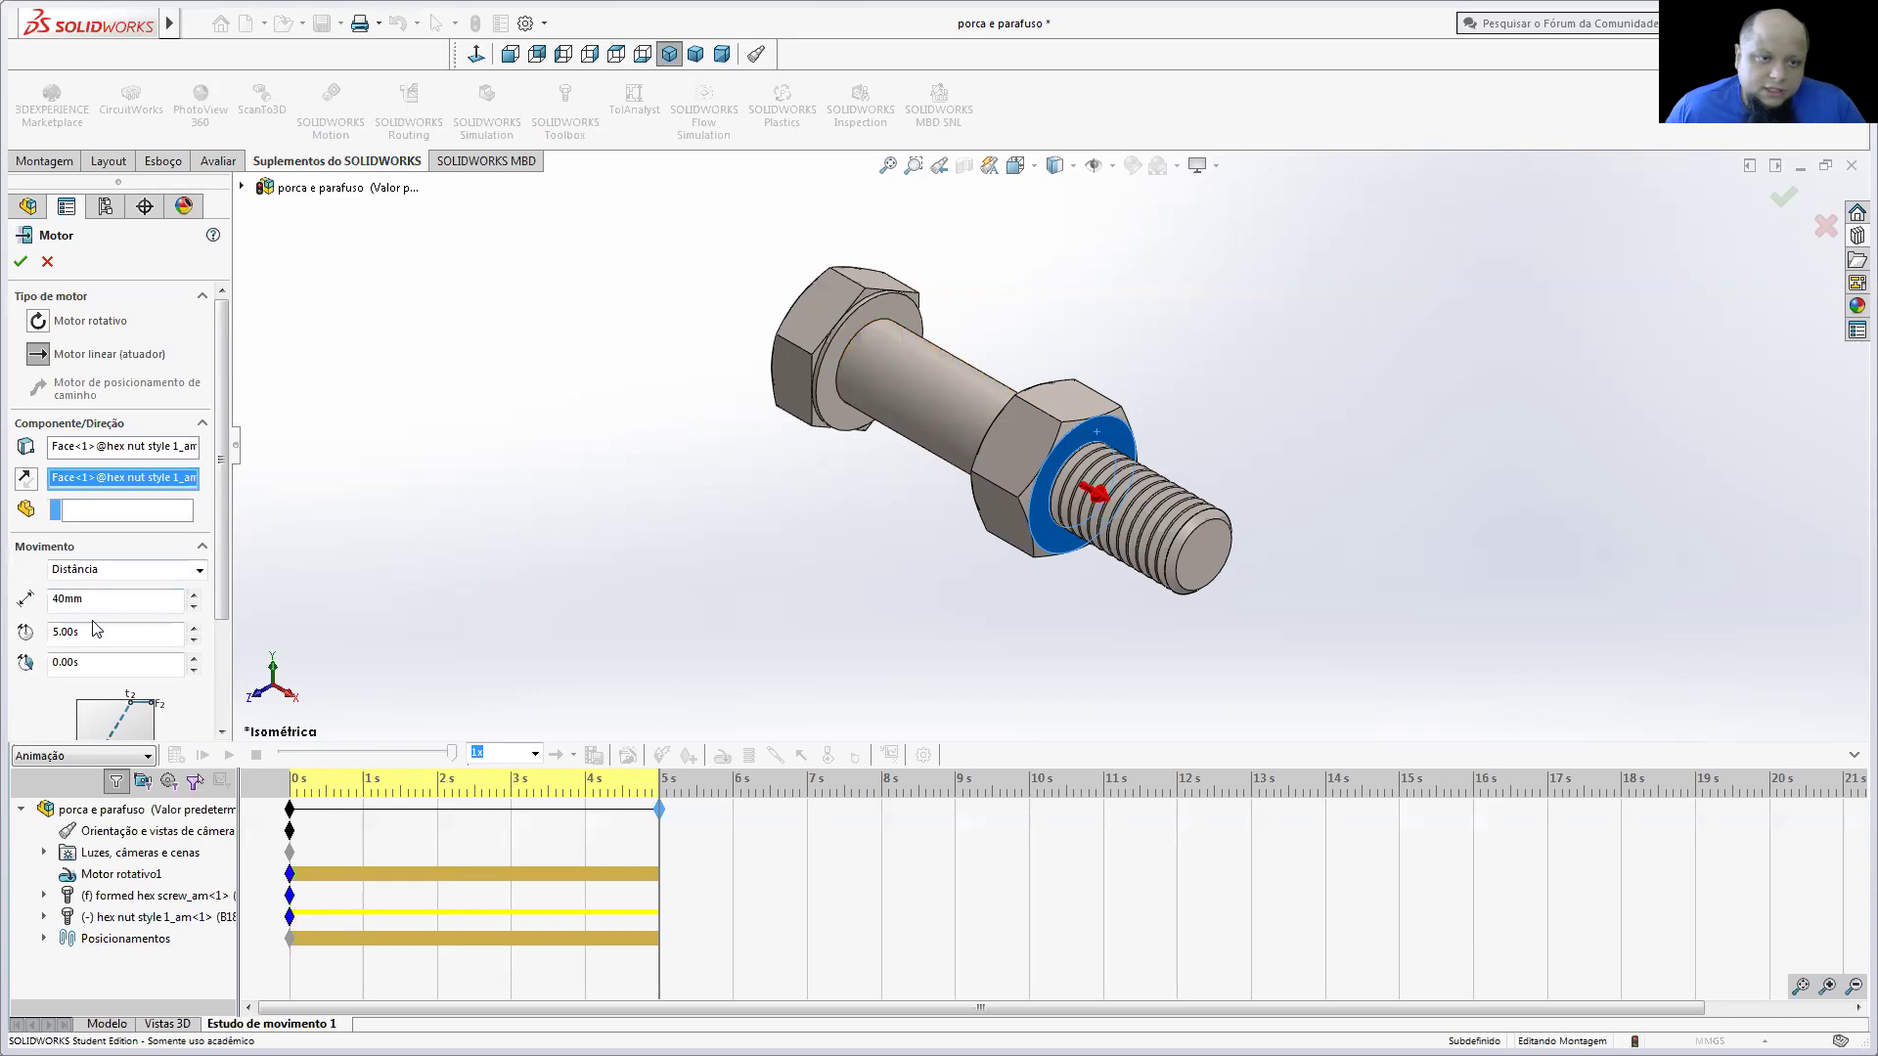
left_click(20, 261)
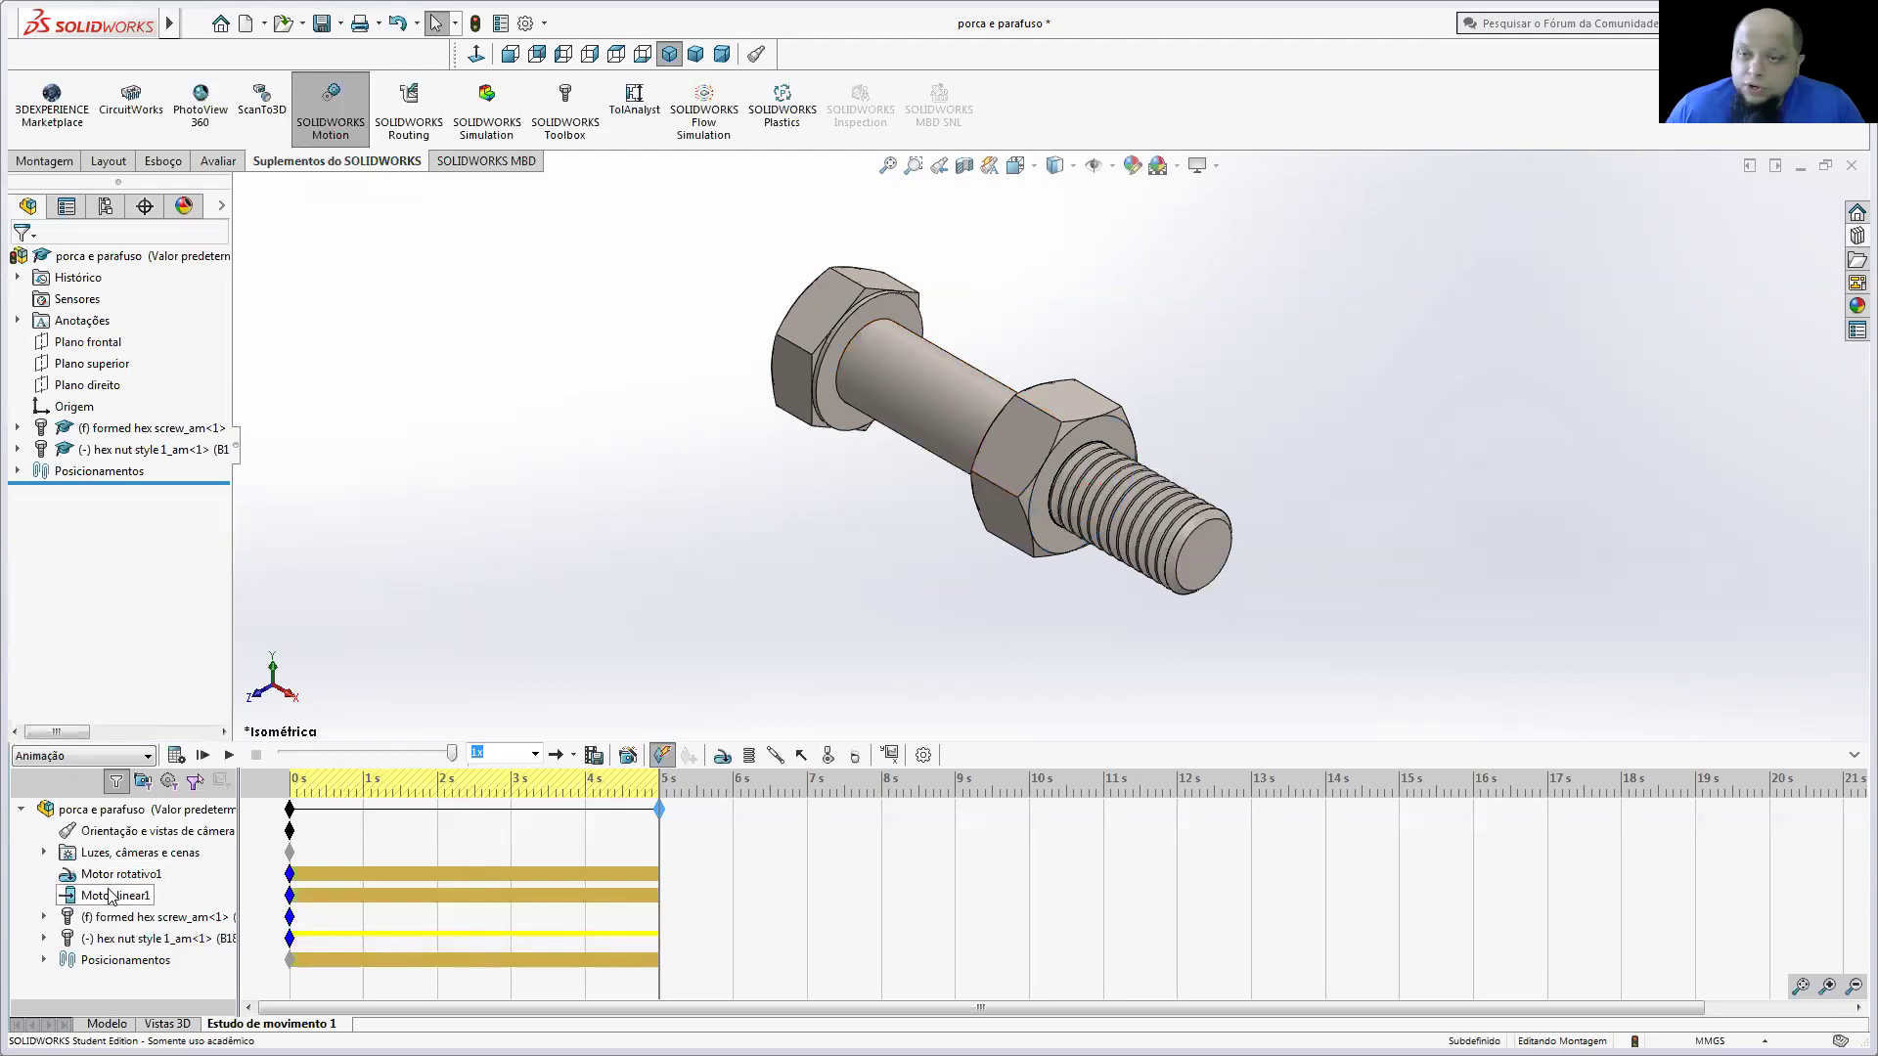
left_click(176, 755)
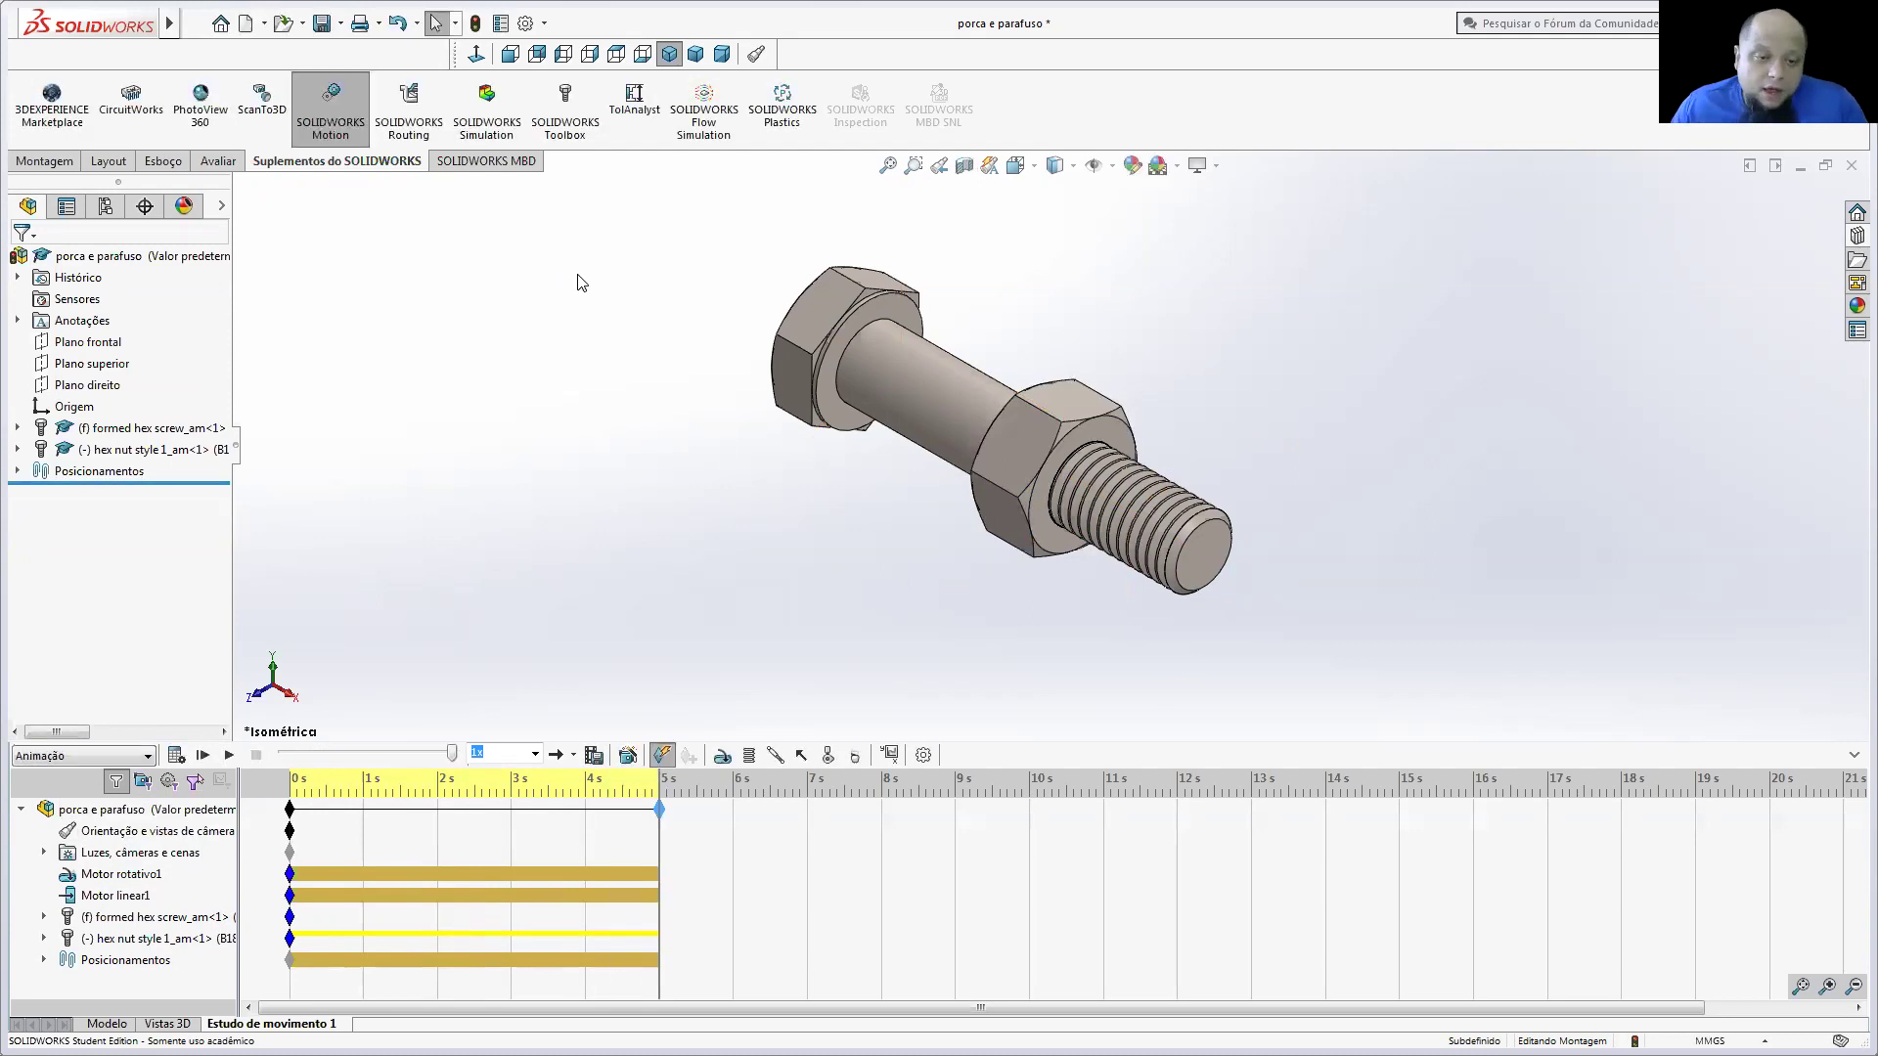
Step: Delete the coincident mate between the hex screw and the nut in the model and recalculate the motion study
left_click(107, 1024)
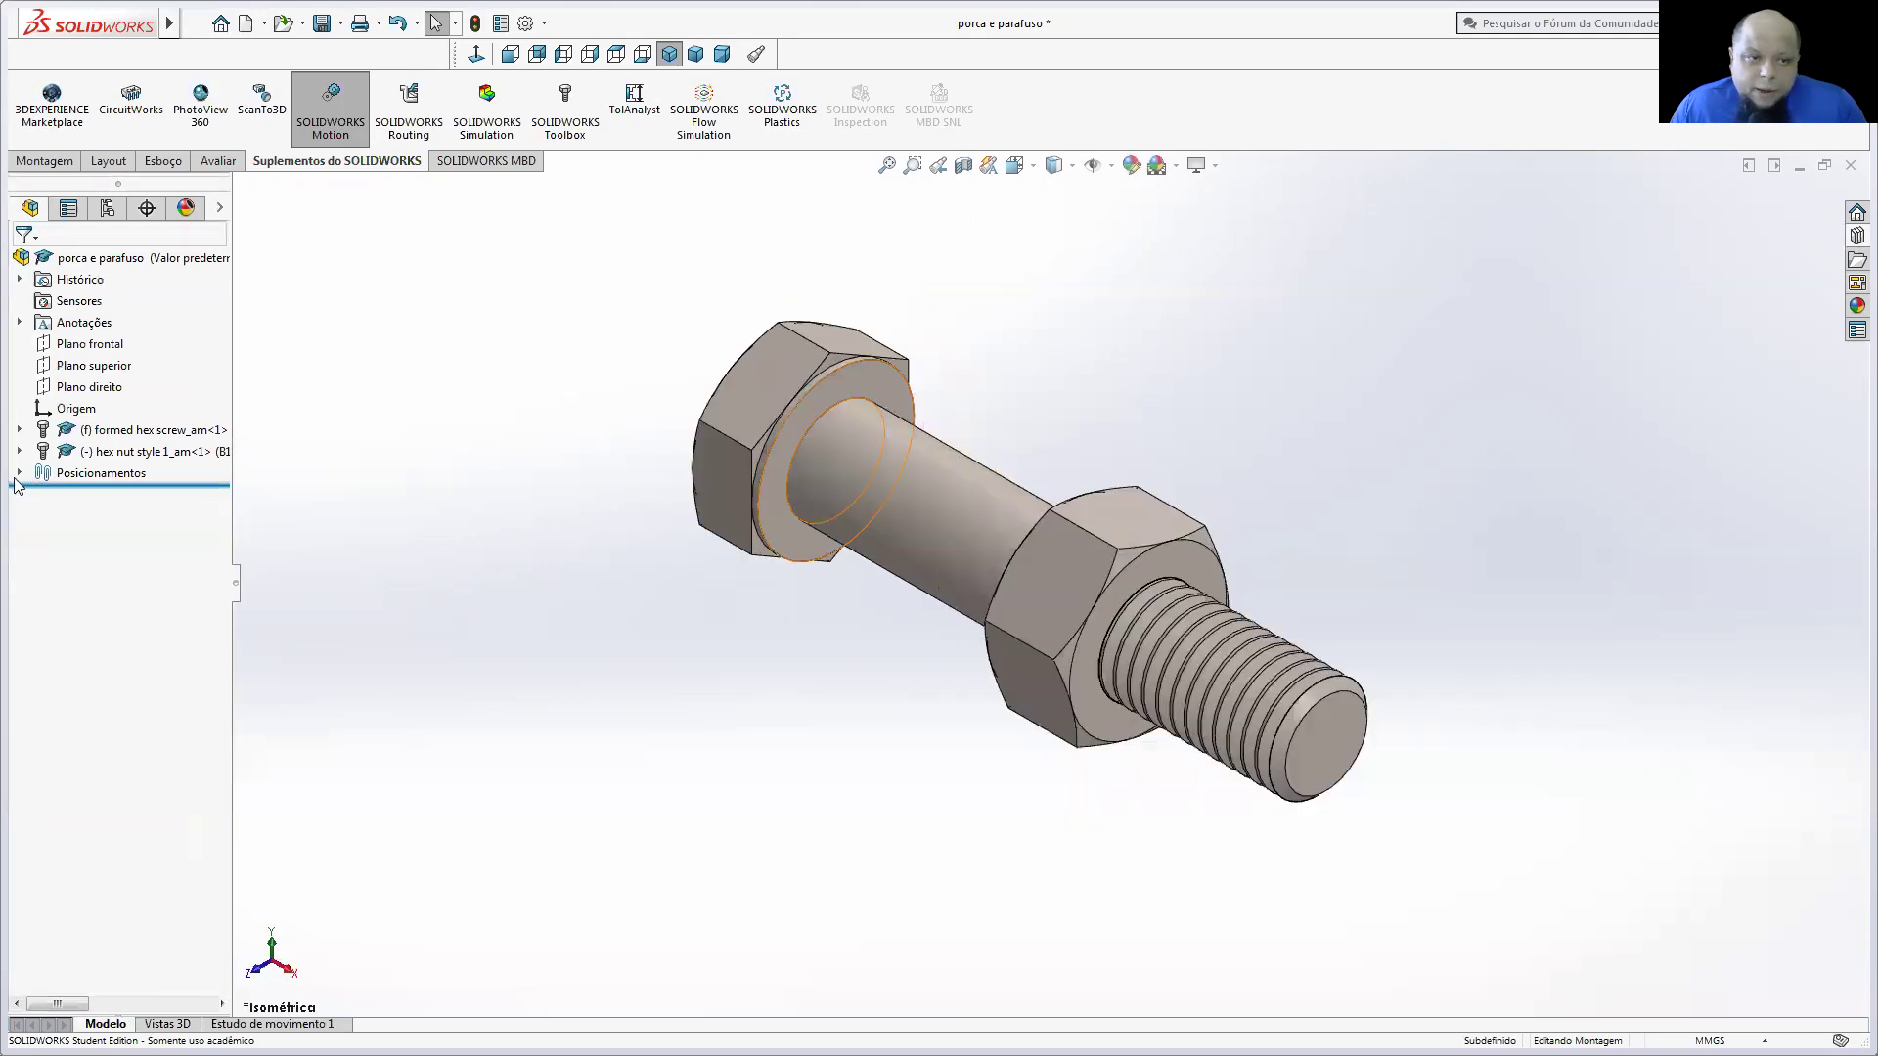
middle_click_drag(1164, 476, 1316, 470)
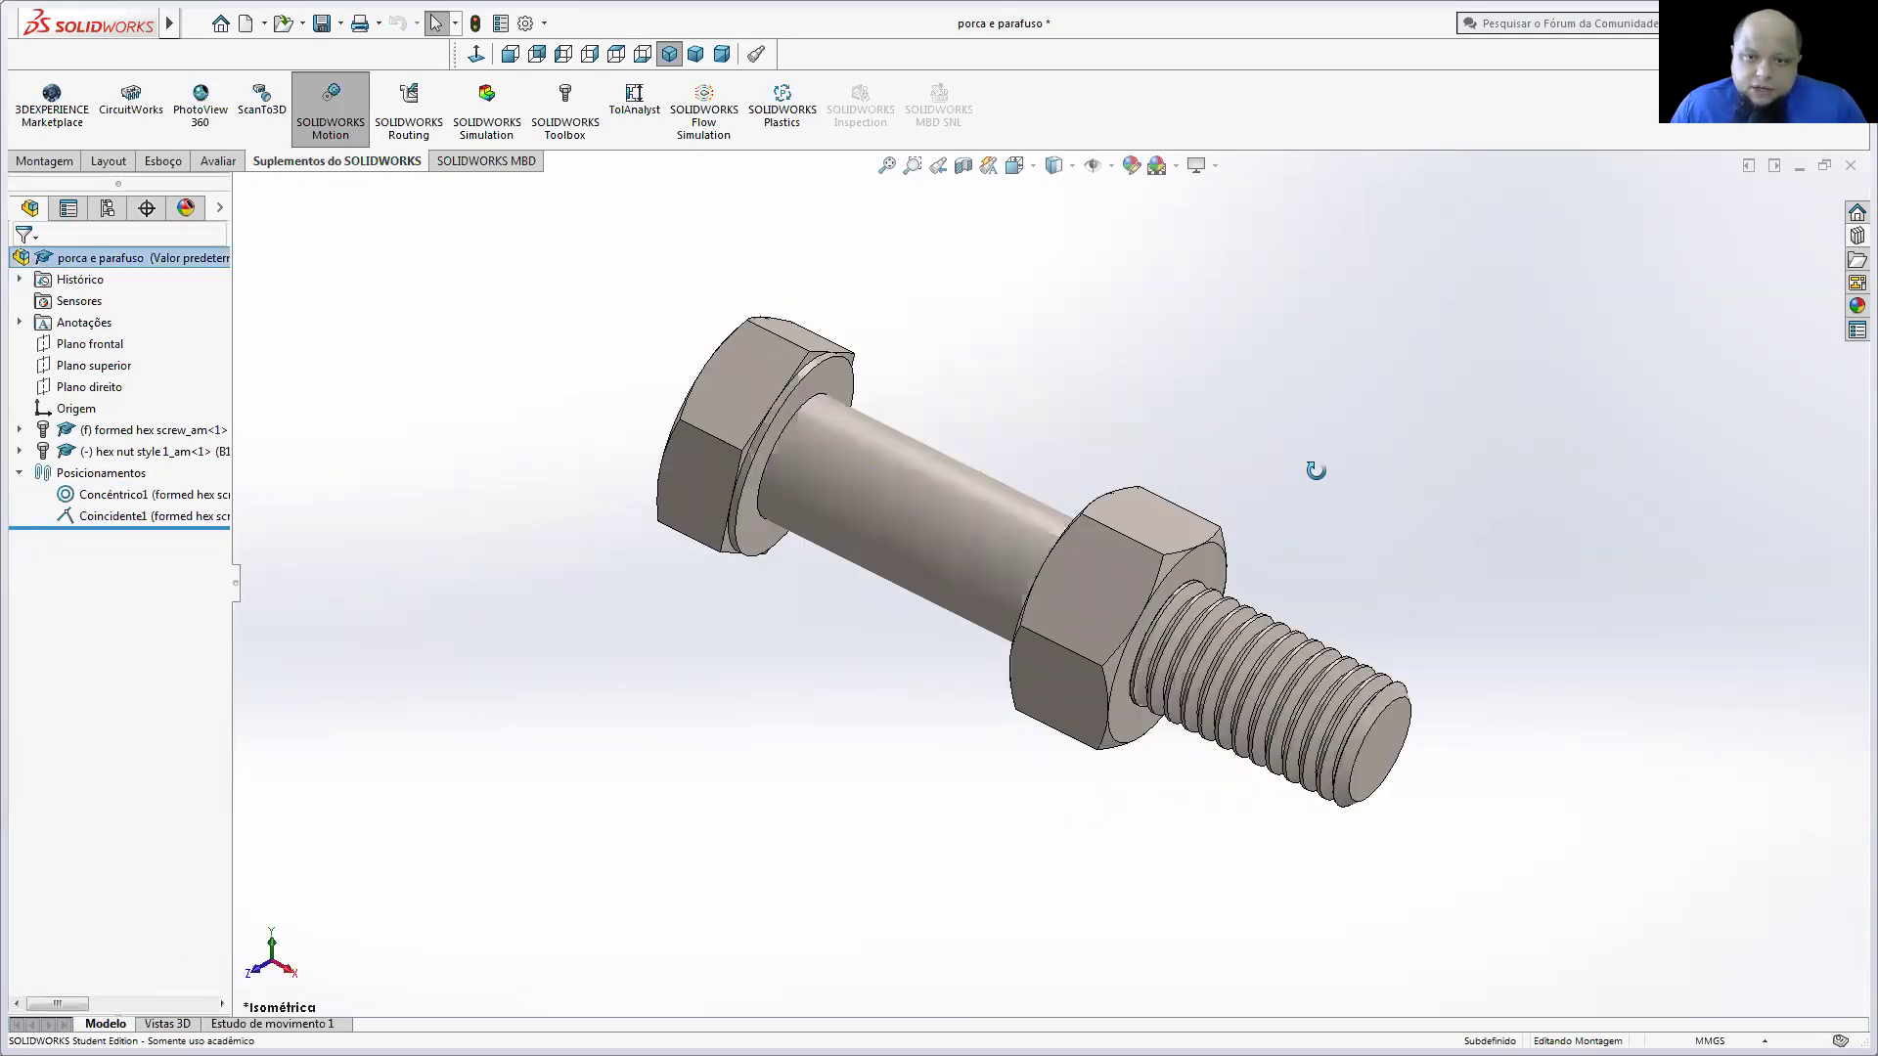
middle_click_drag(300, 602, 115, 518)
left_click(110, 517)
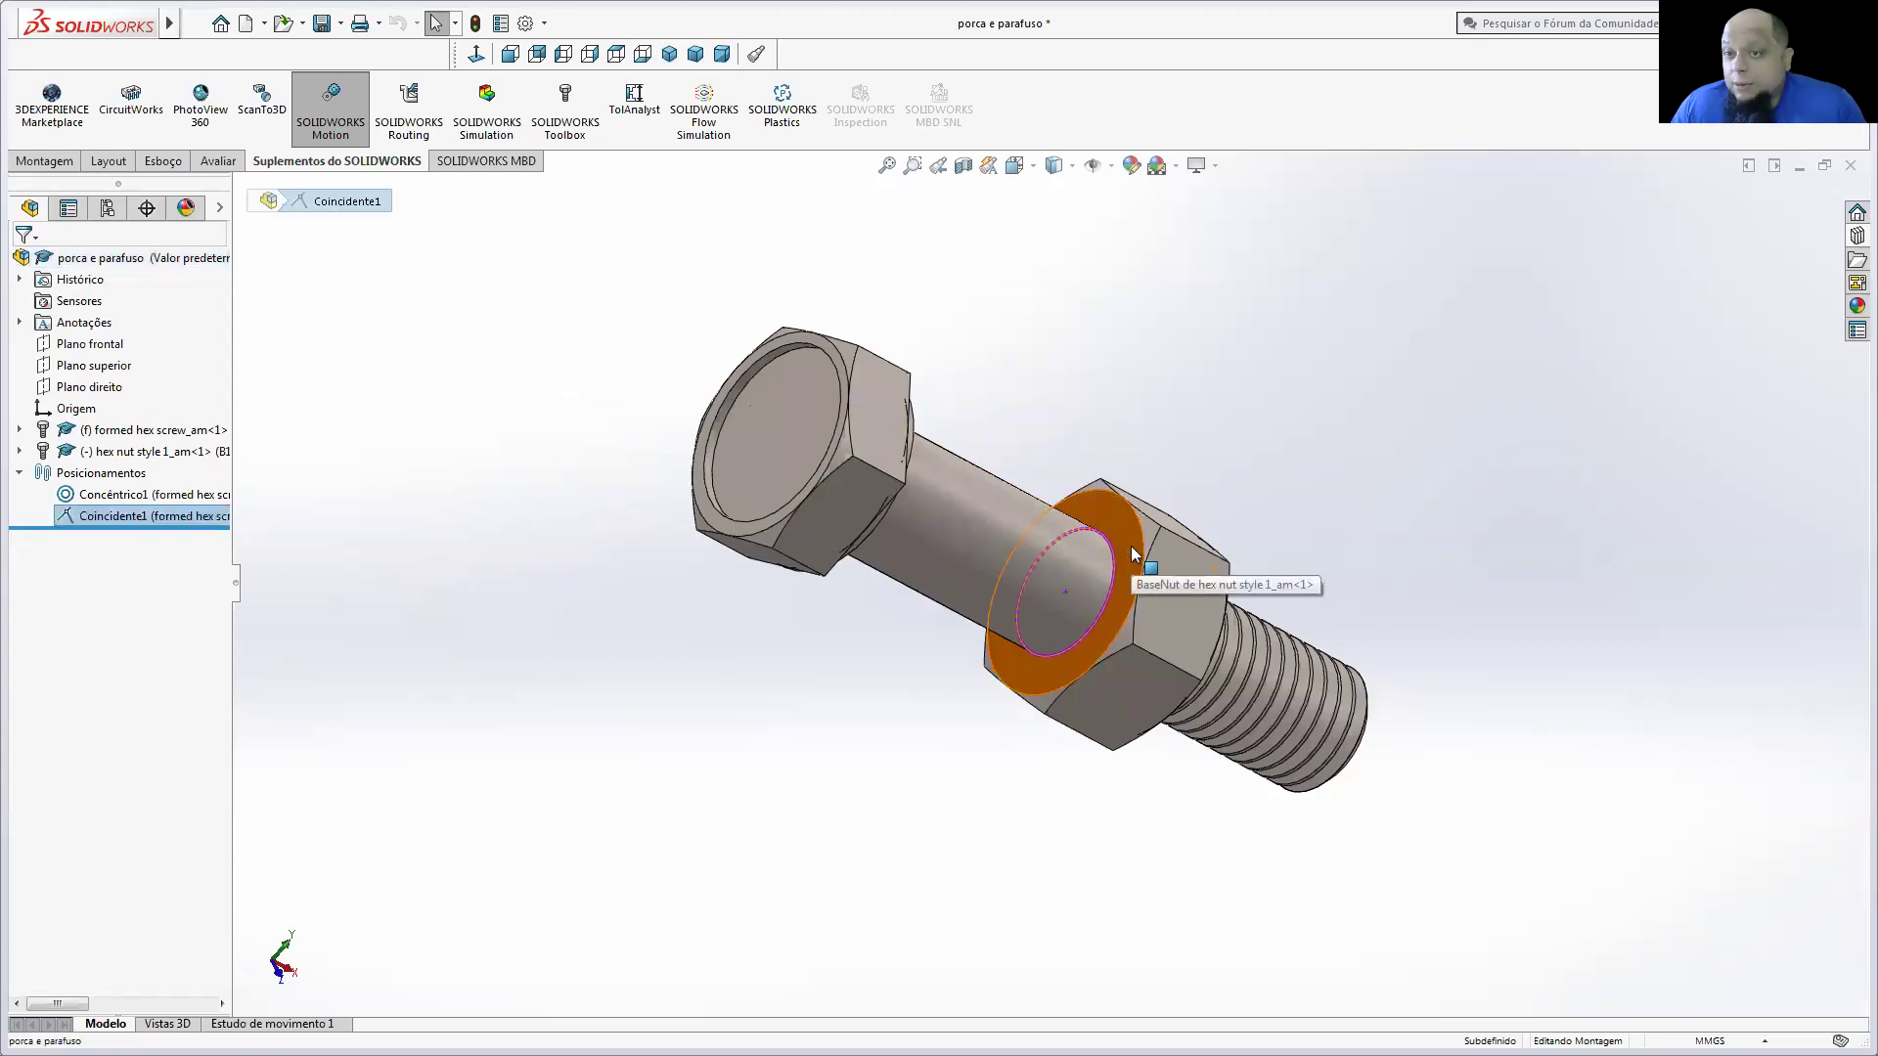
right_click(100, 518)
left_click(147, 601)
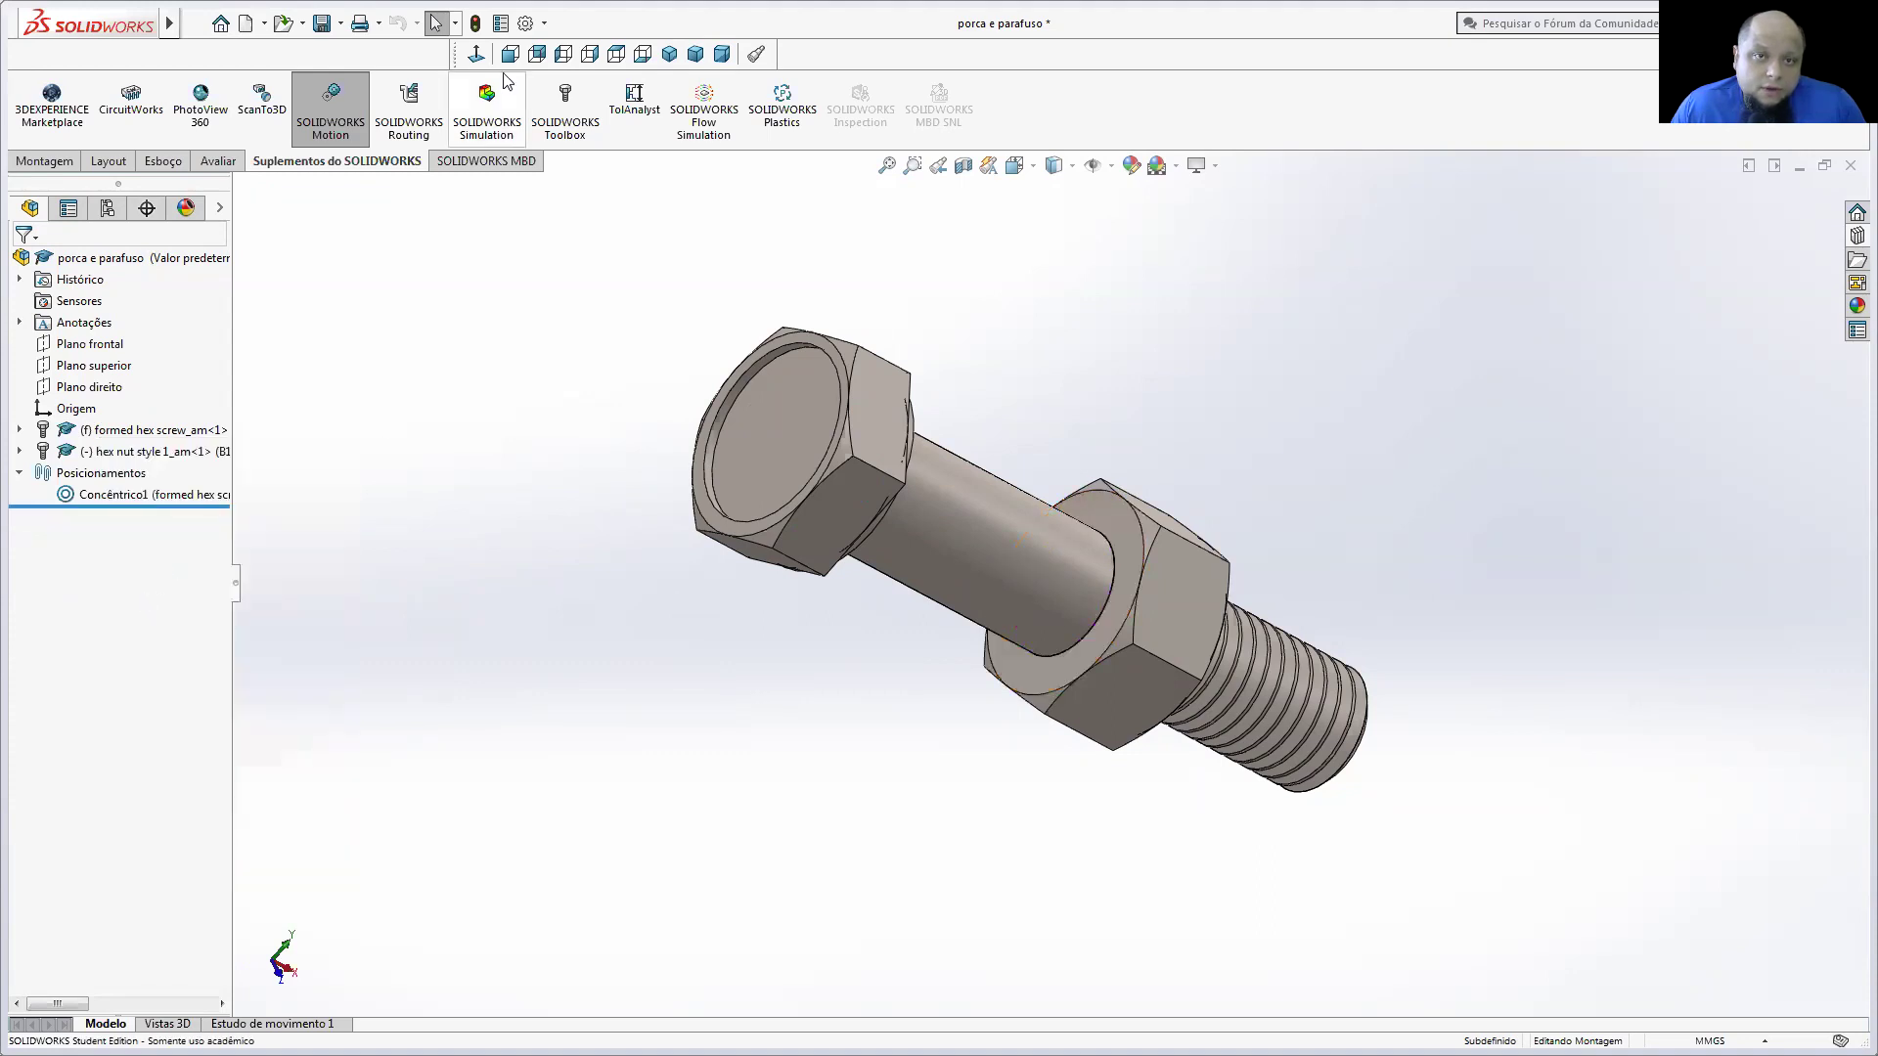
left_click(670, 53)
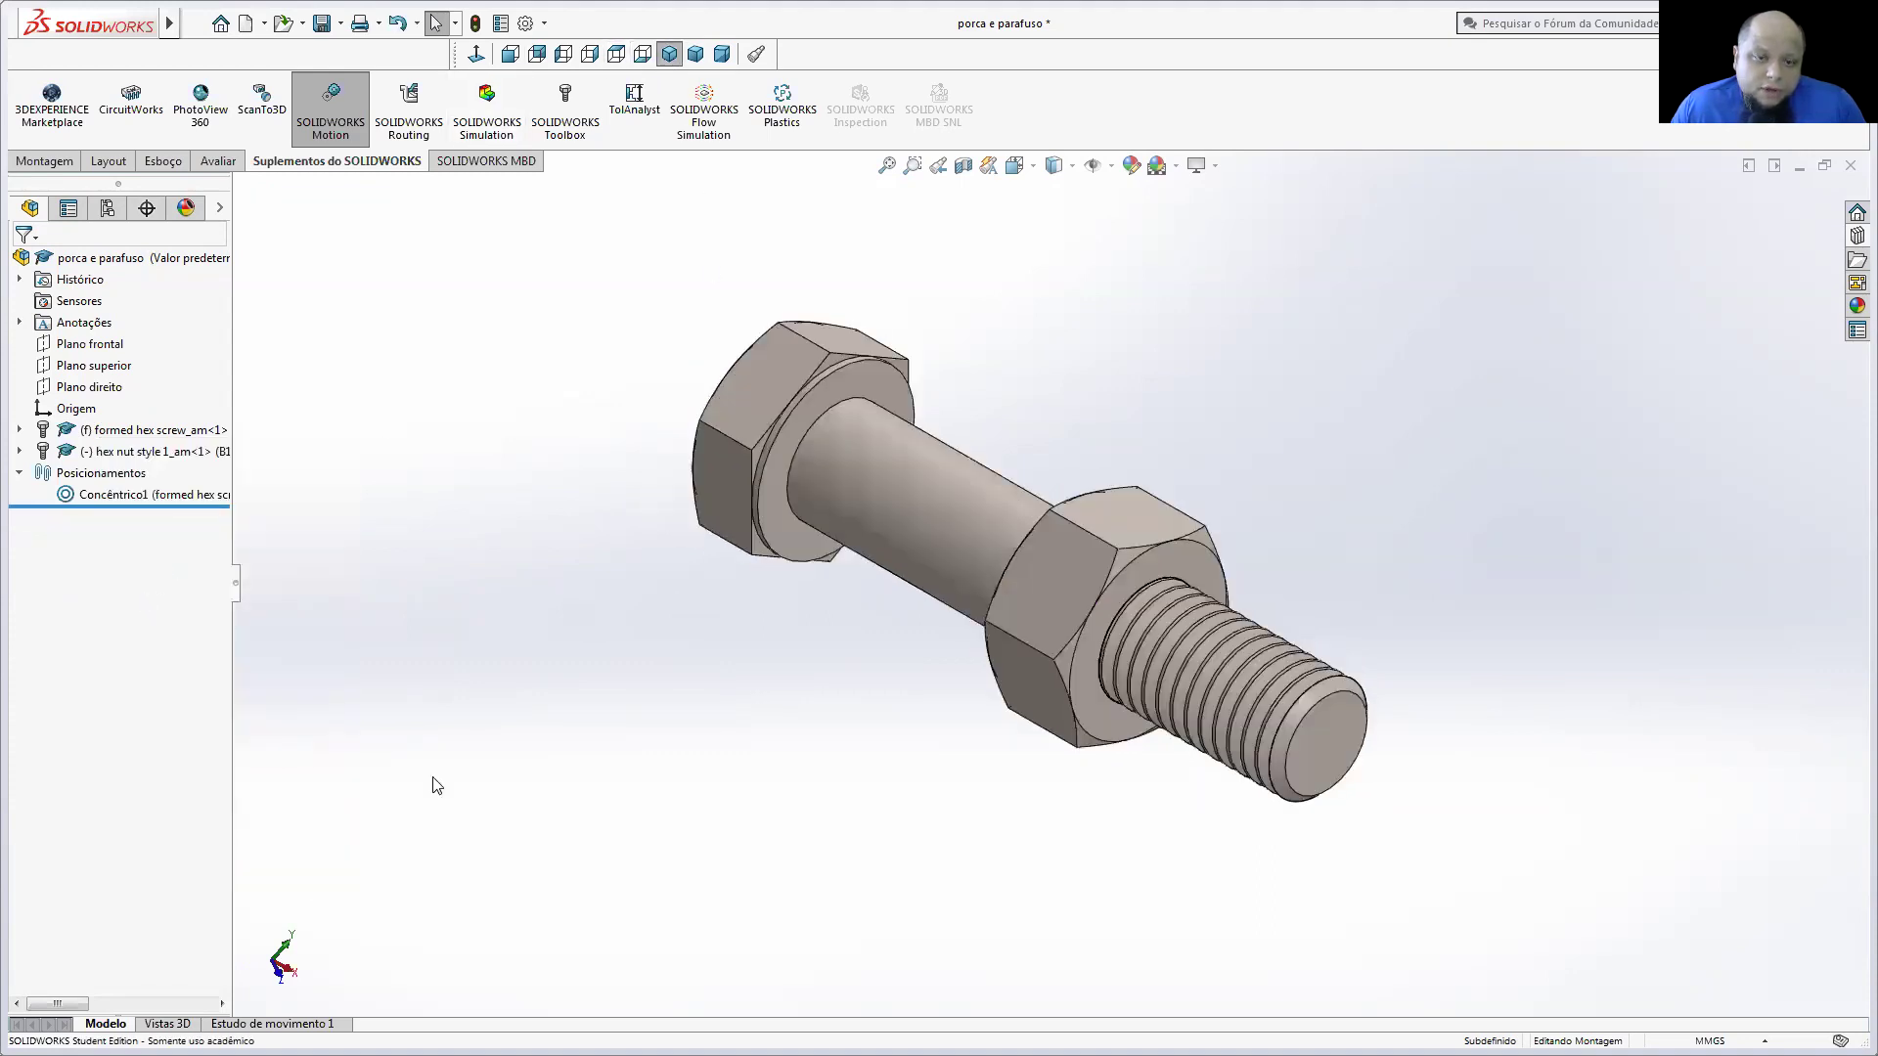
left_click(245, 1022)
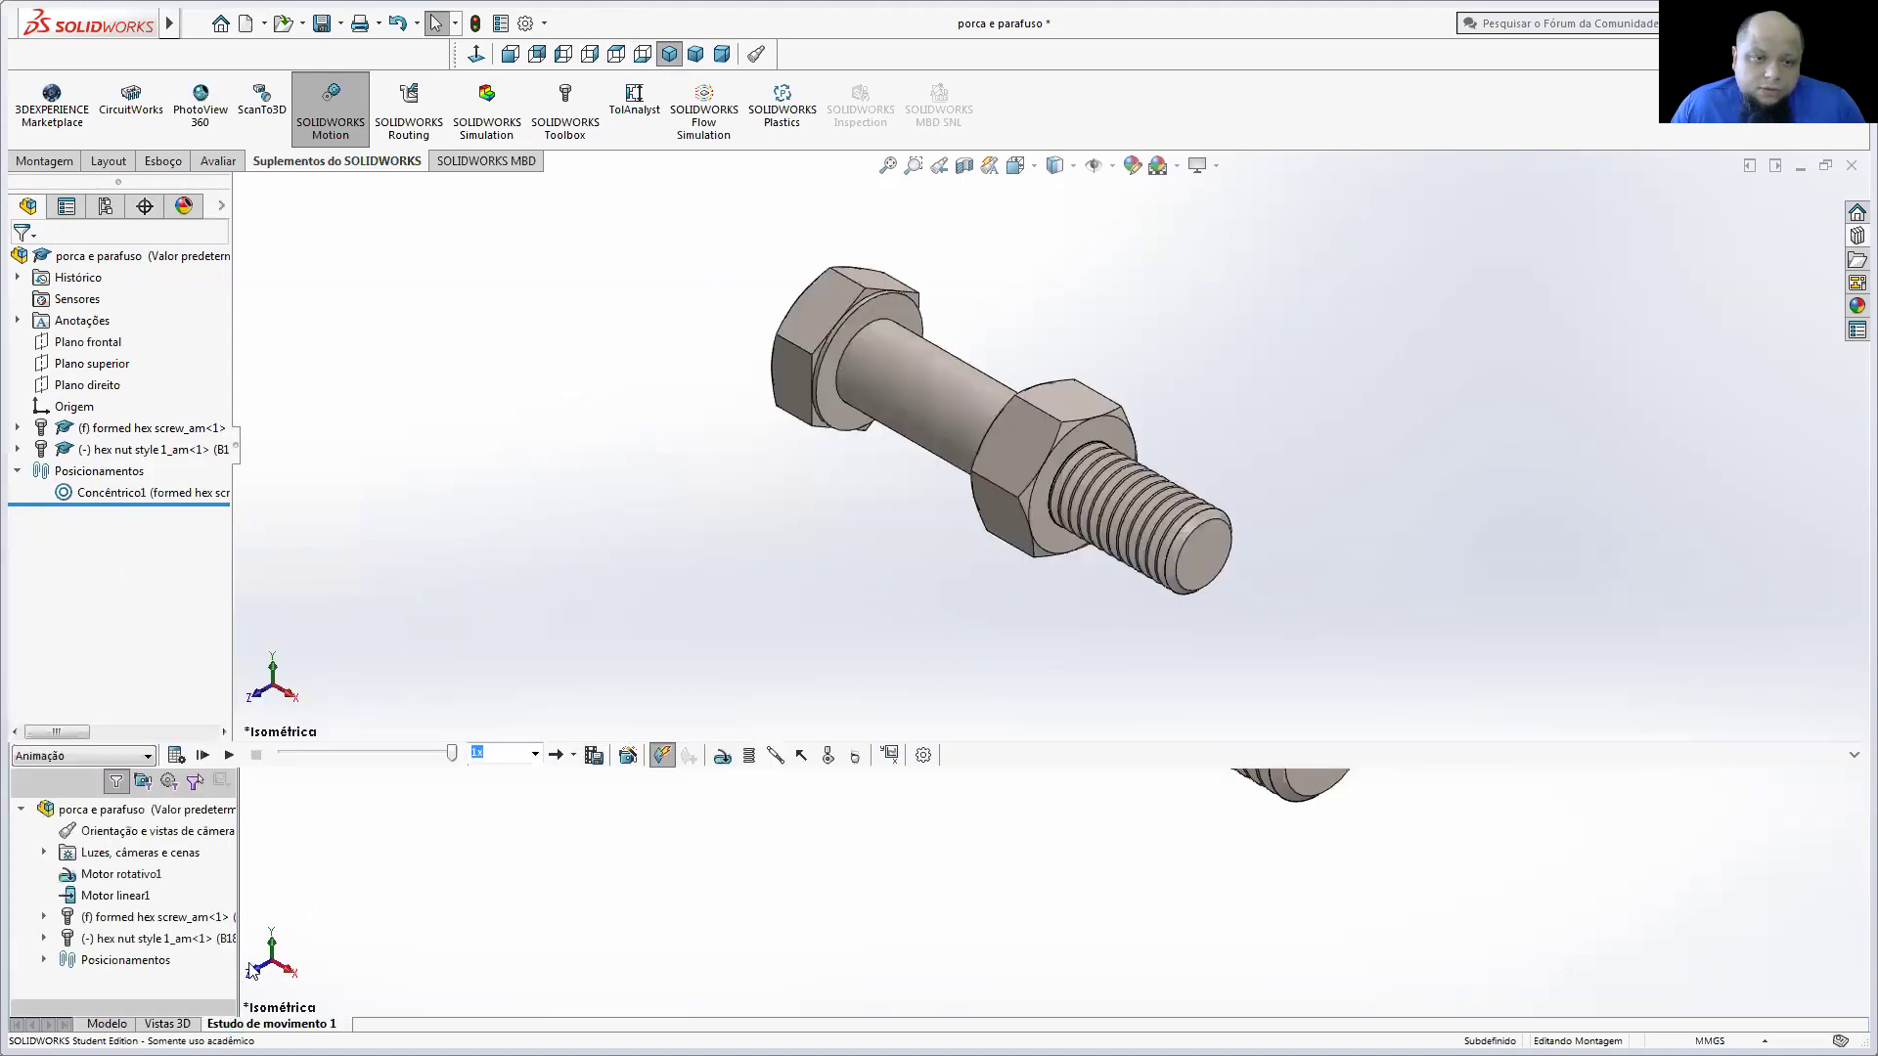
left_click(181, 756)
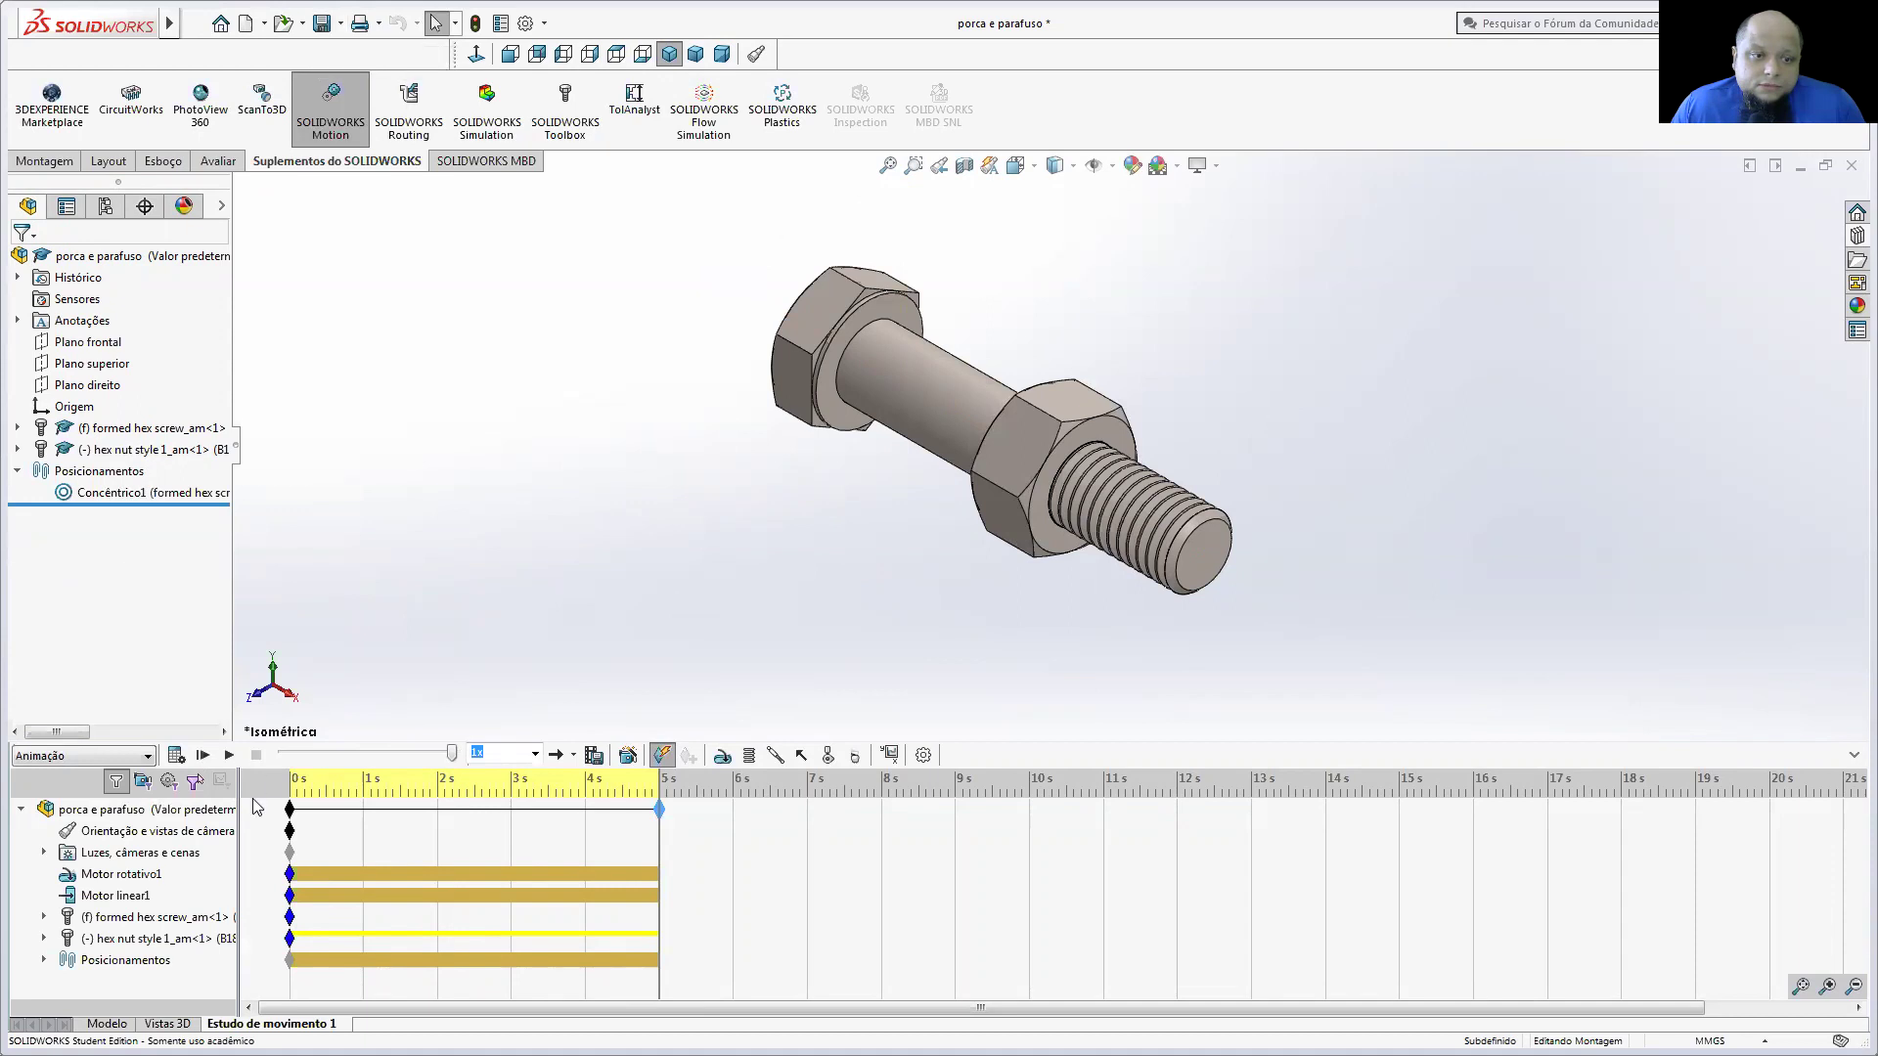
Step: Save the assembly from the model view and calculate the motion study again
left_click(108, 1023)
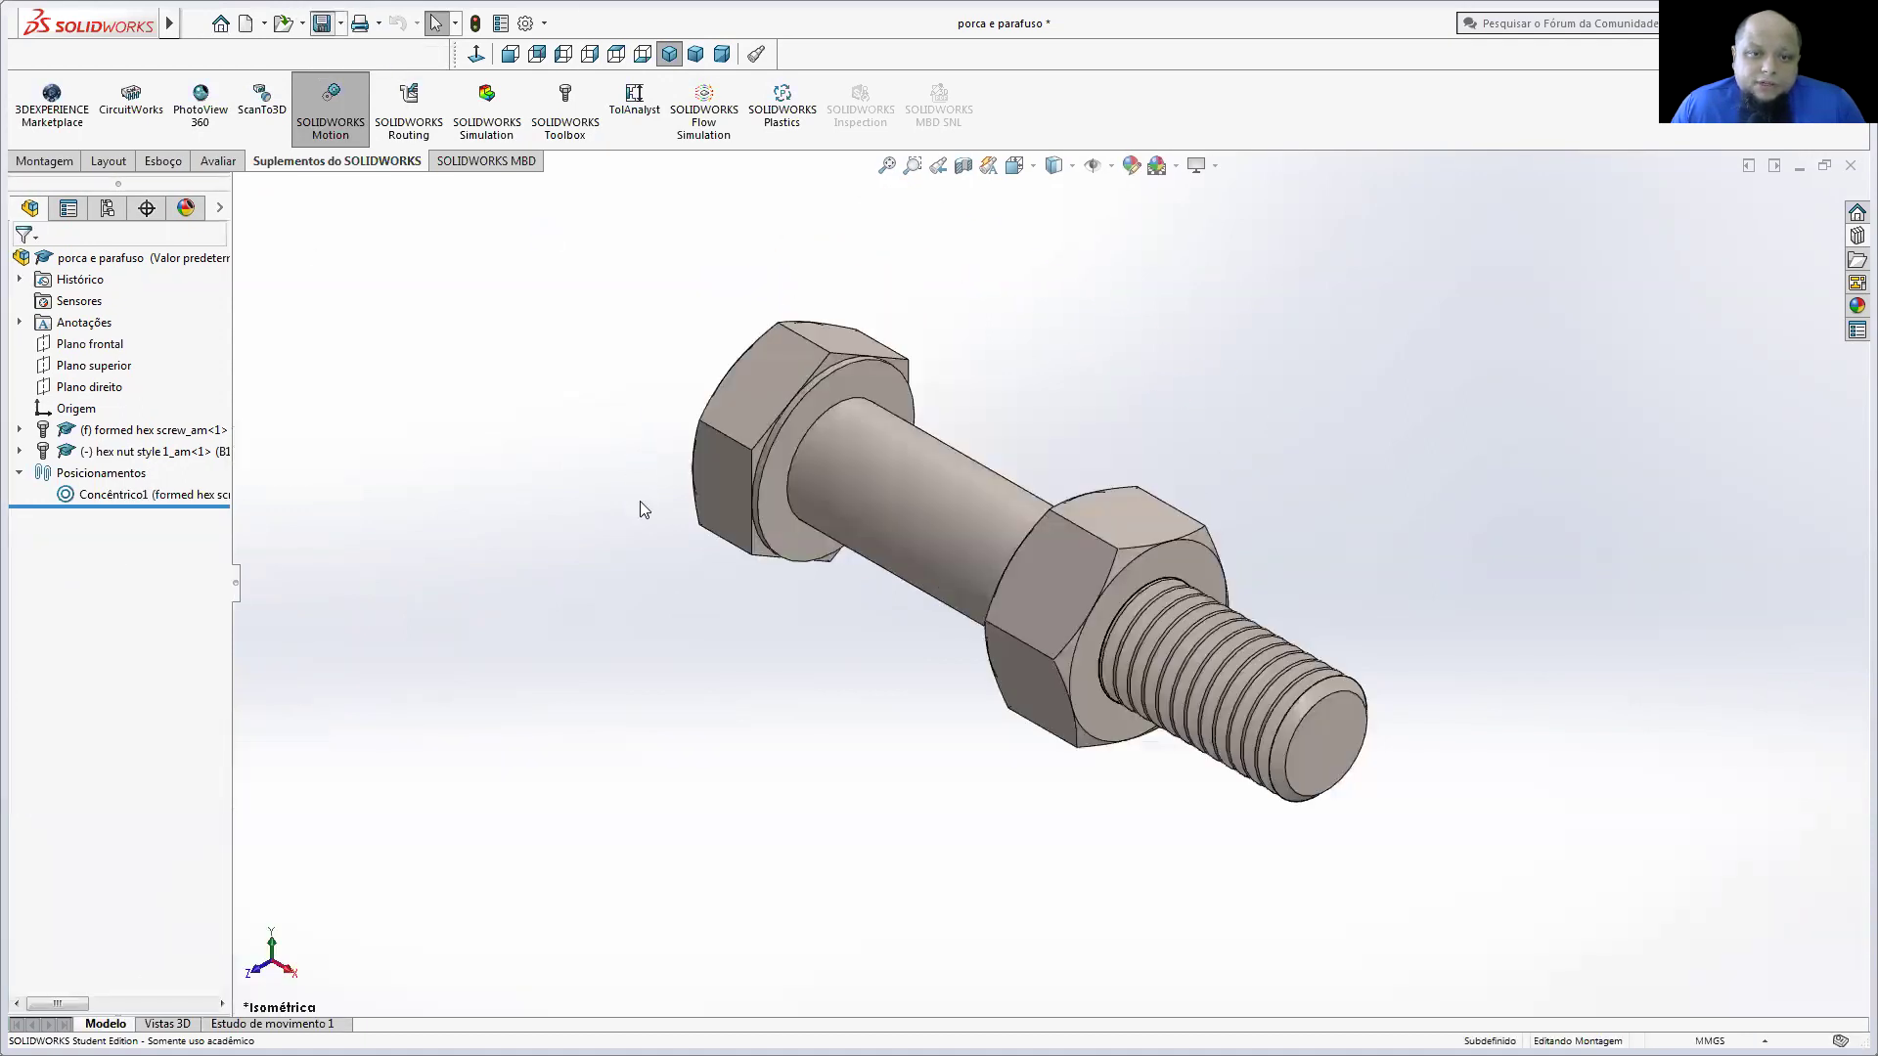
left_click(272, 1023)
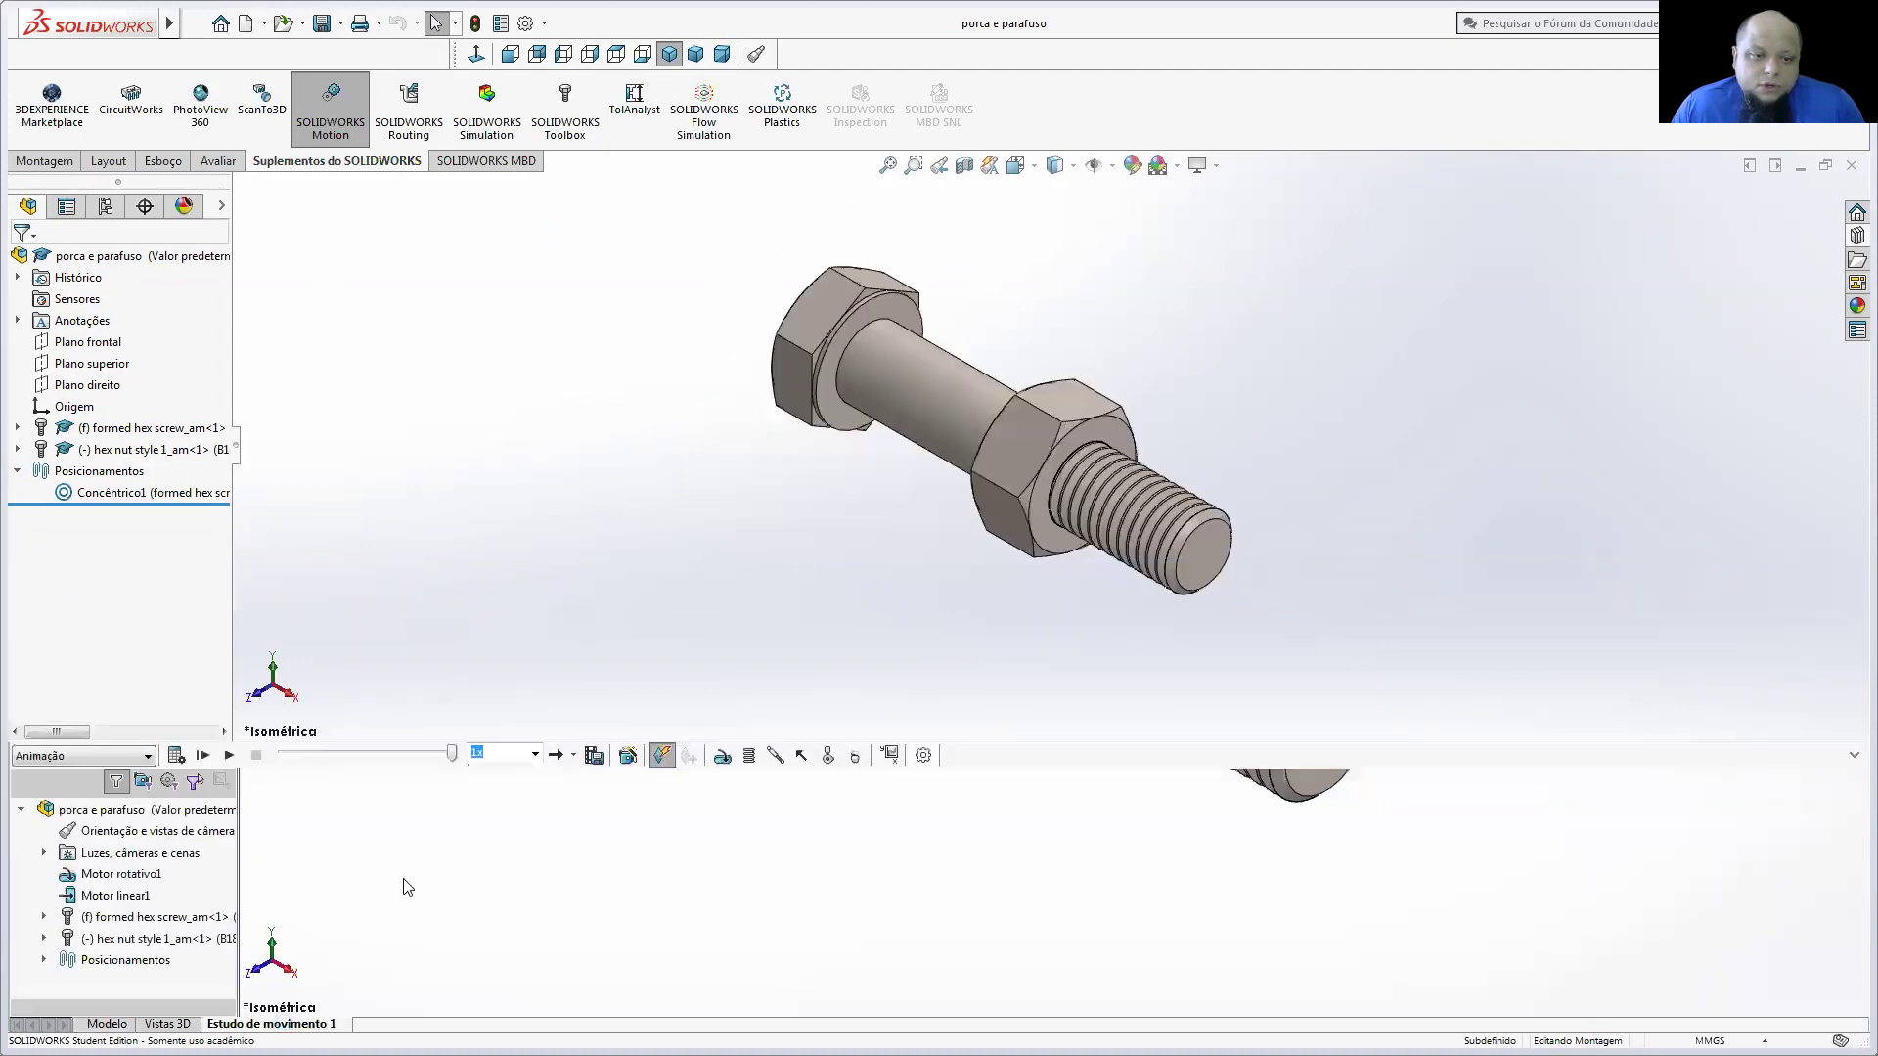
left_click(176, 755)
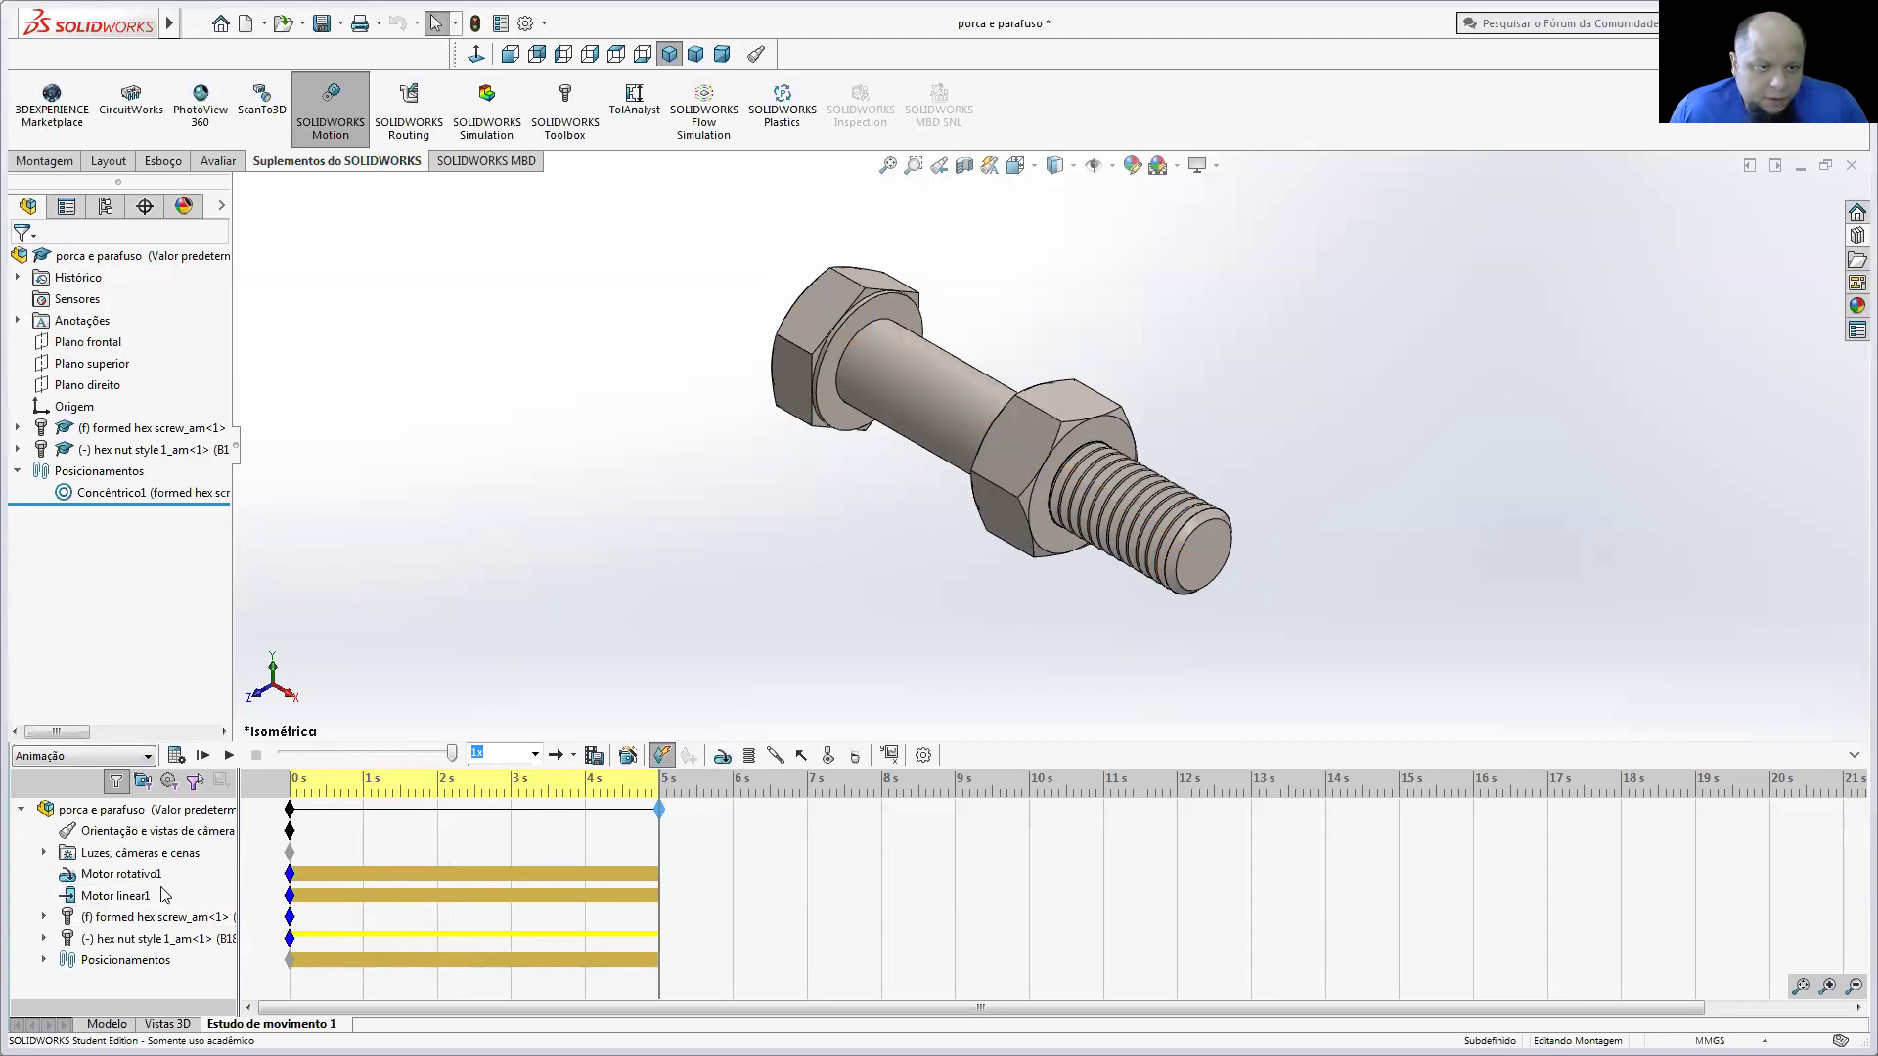
Step: Review the linear motor's face, direction, distance and timing settings without changing them
right_click(120, 905)
left_click(436, 595)
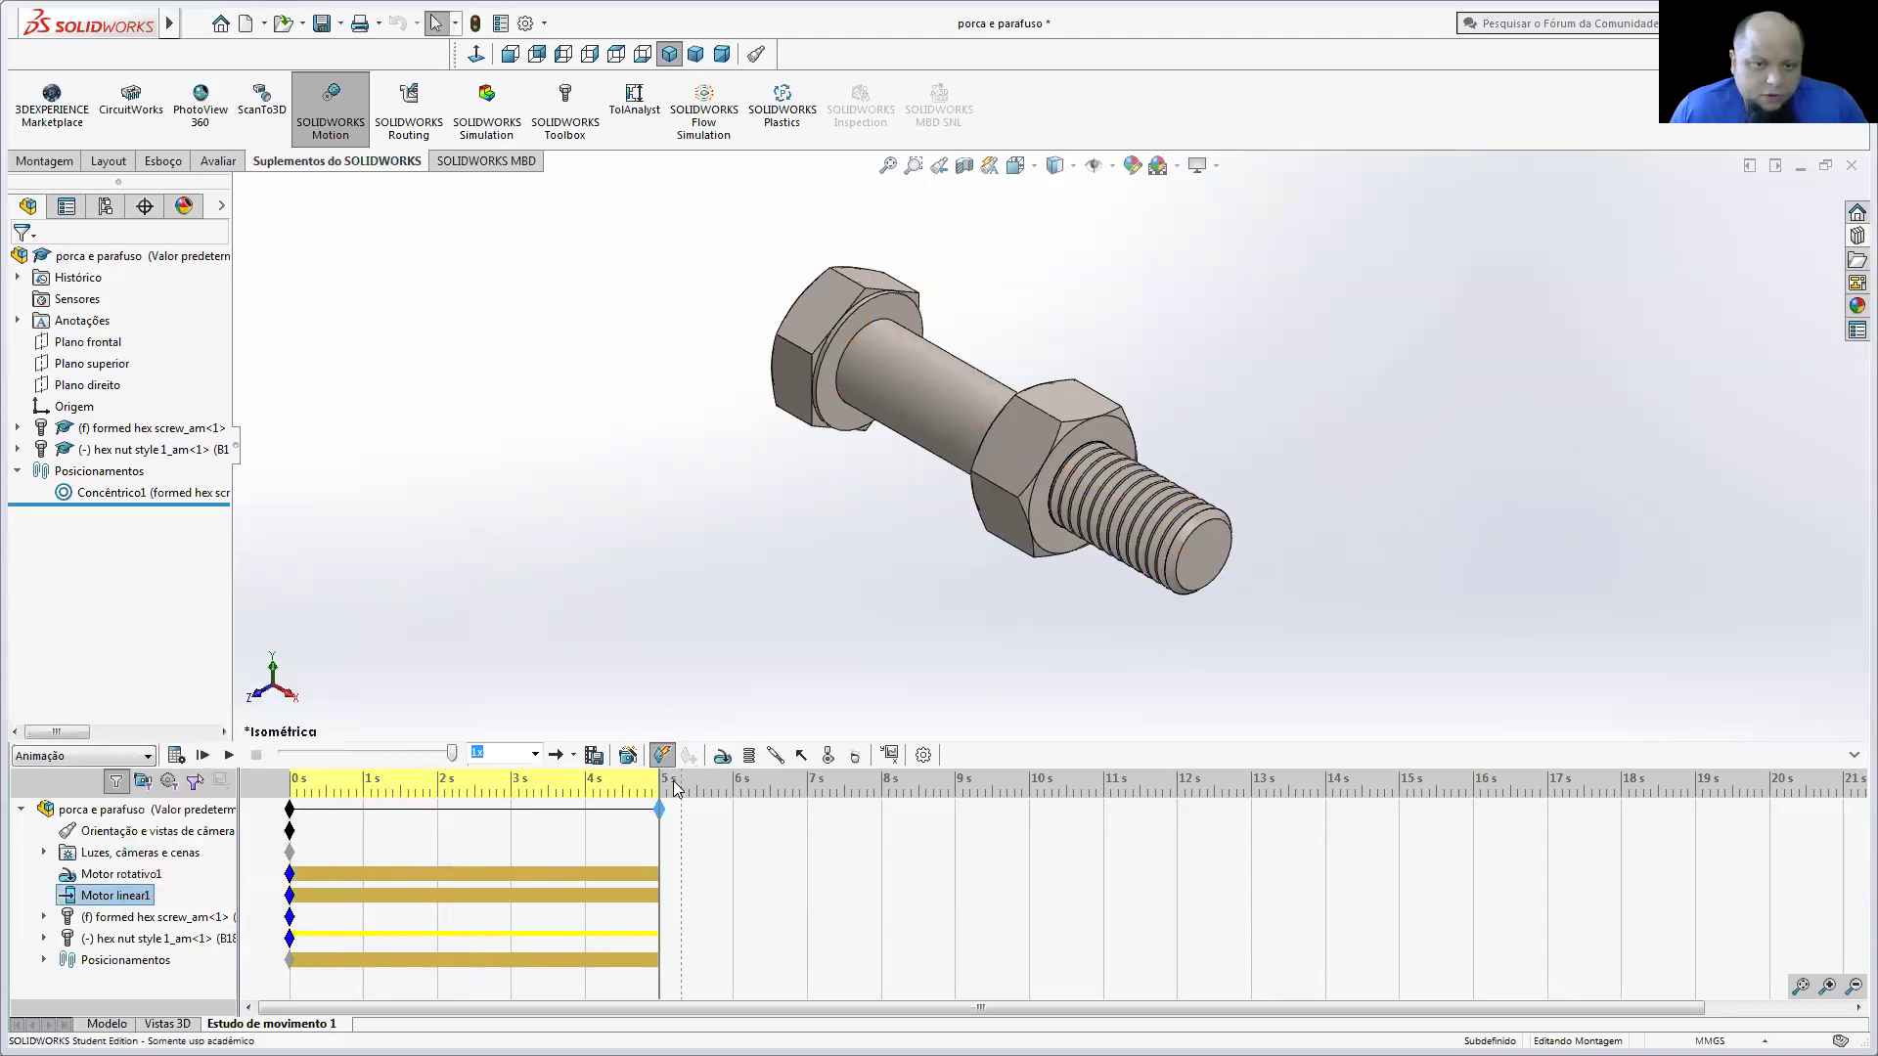
right_click(88, 897)
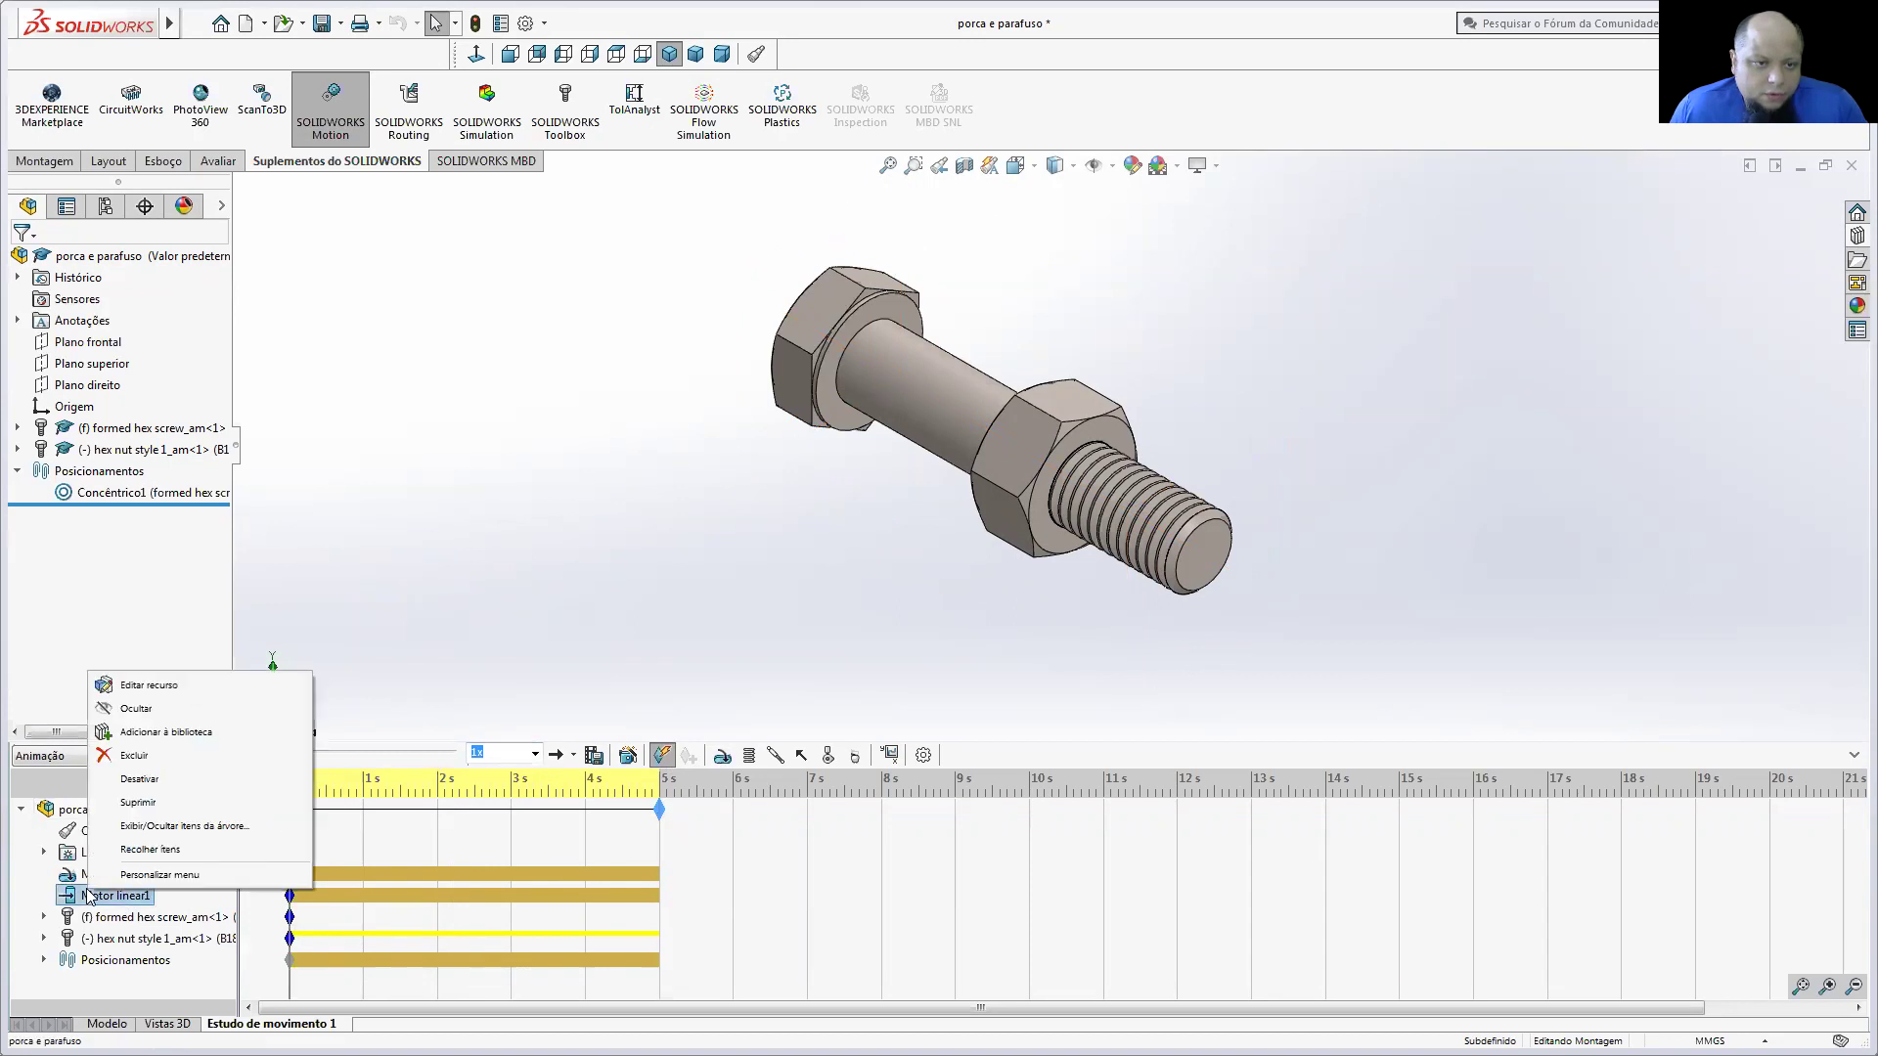
left_click(141, 684)
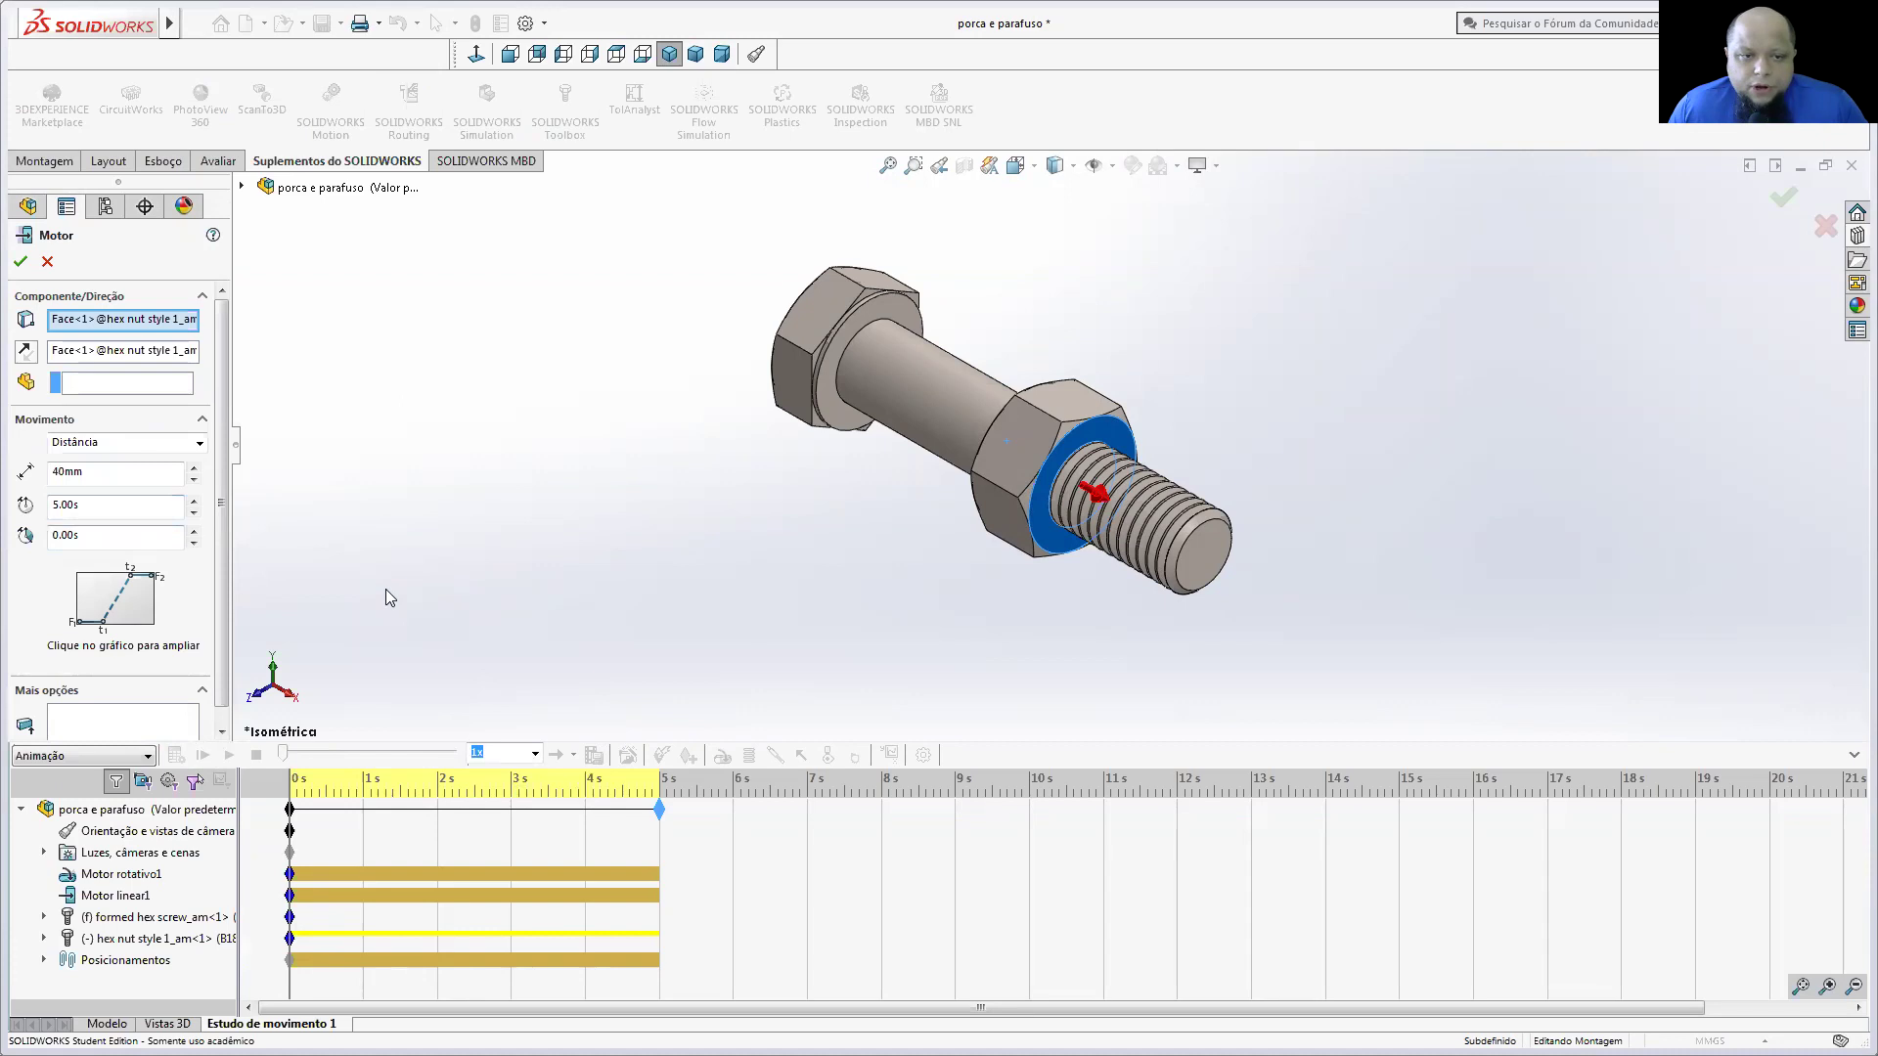
left_click(1825, 226)
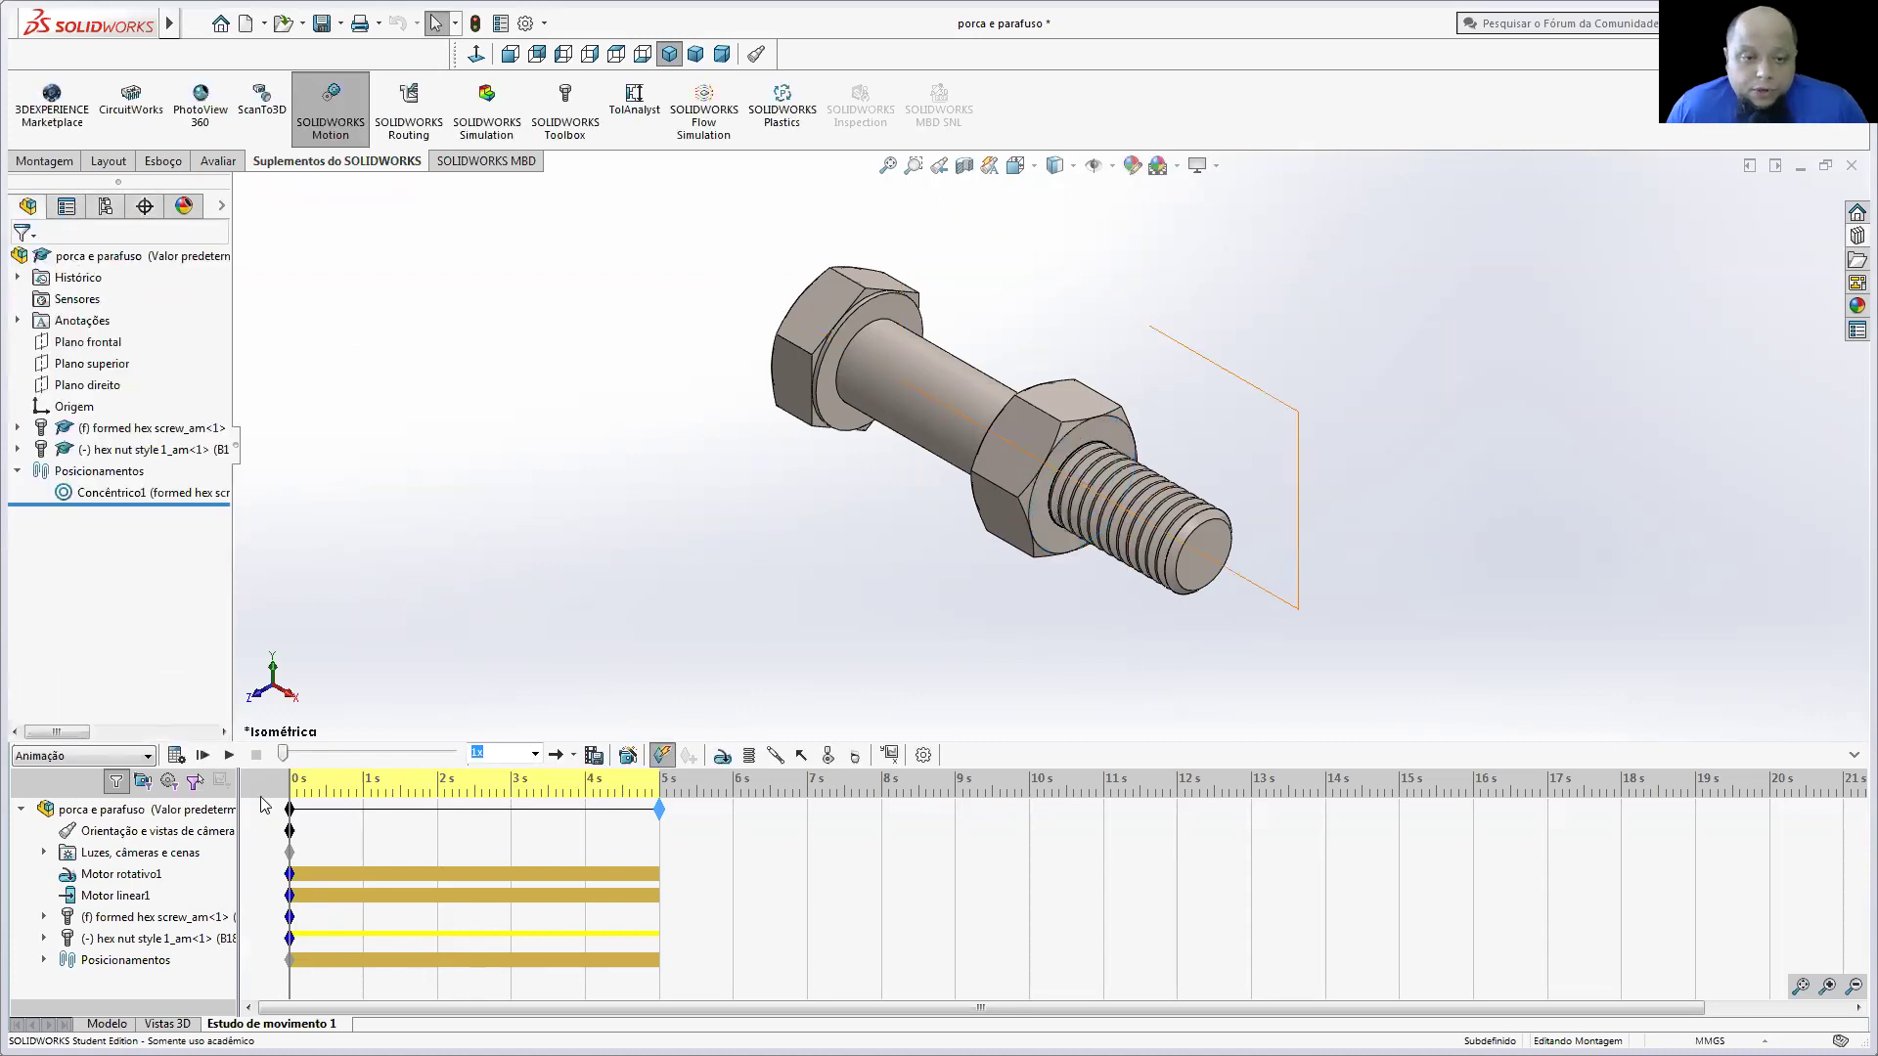
Step: Edit the linear motor to a 0 s start time and a 5 s duration, and recalculate the motion study
left_click(225, 757)
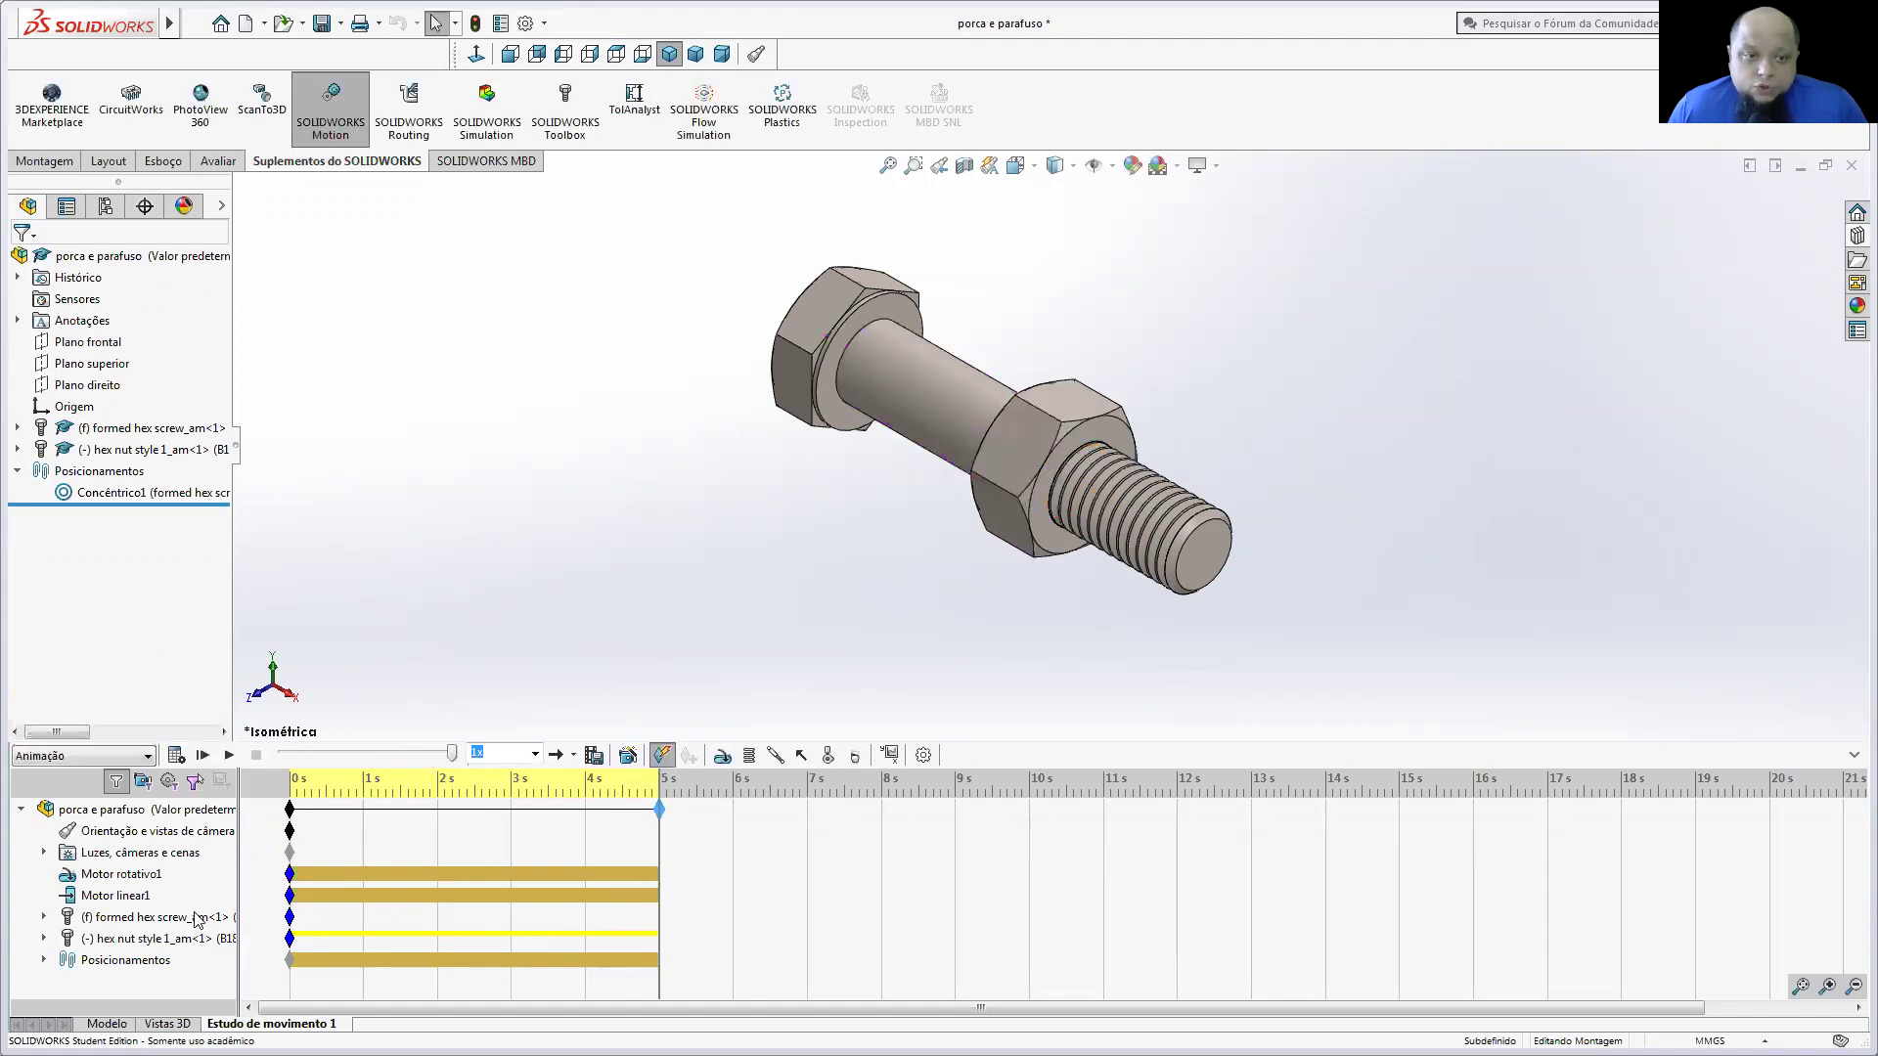
right_click(113, 895)
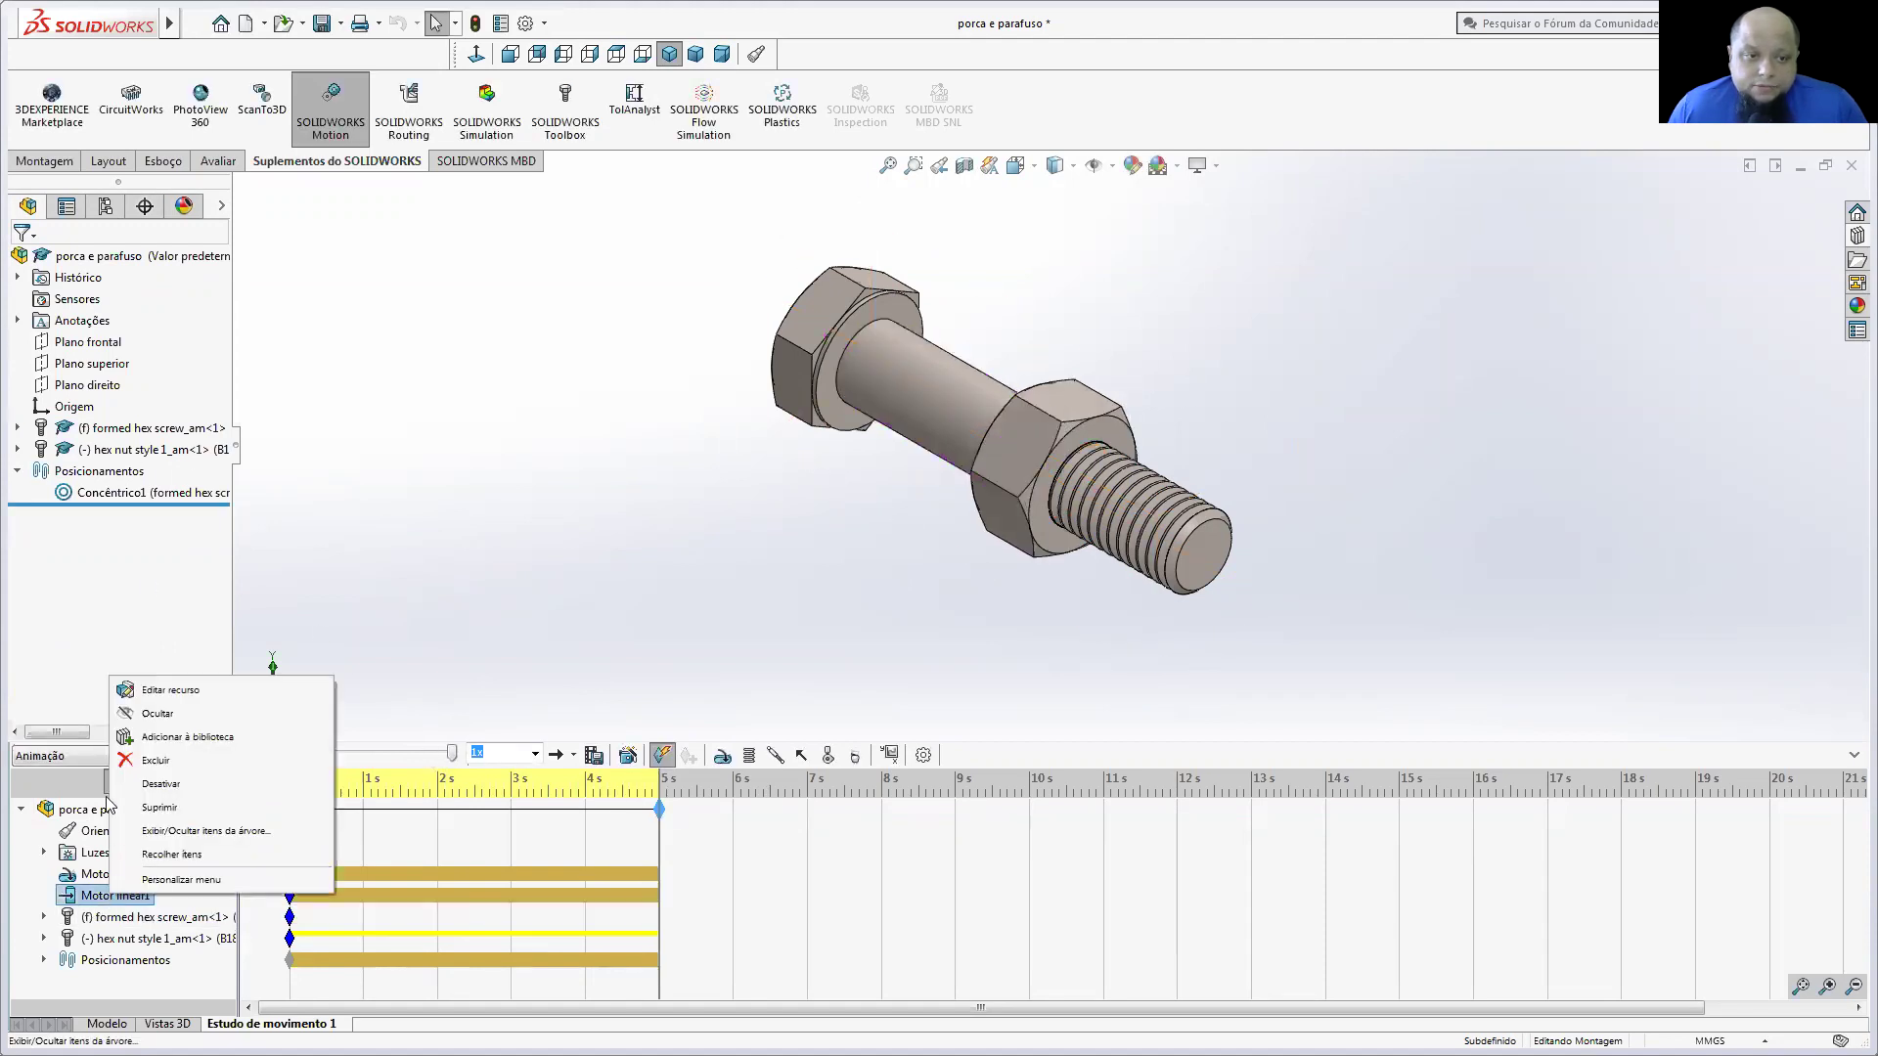
left_click(168, 691)
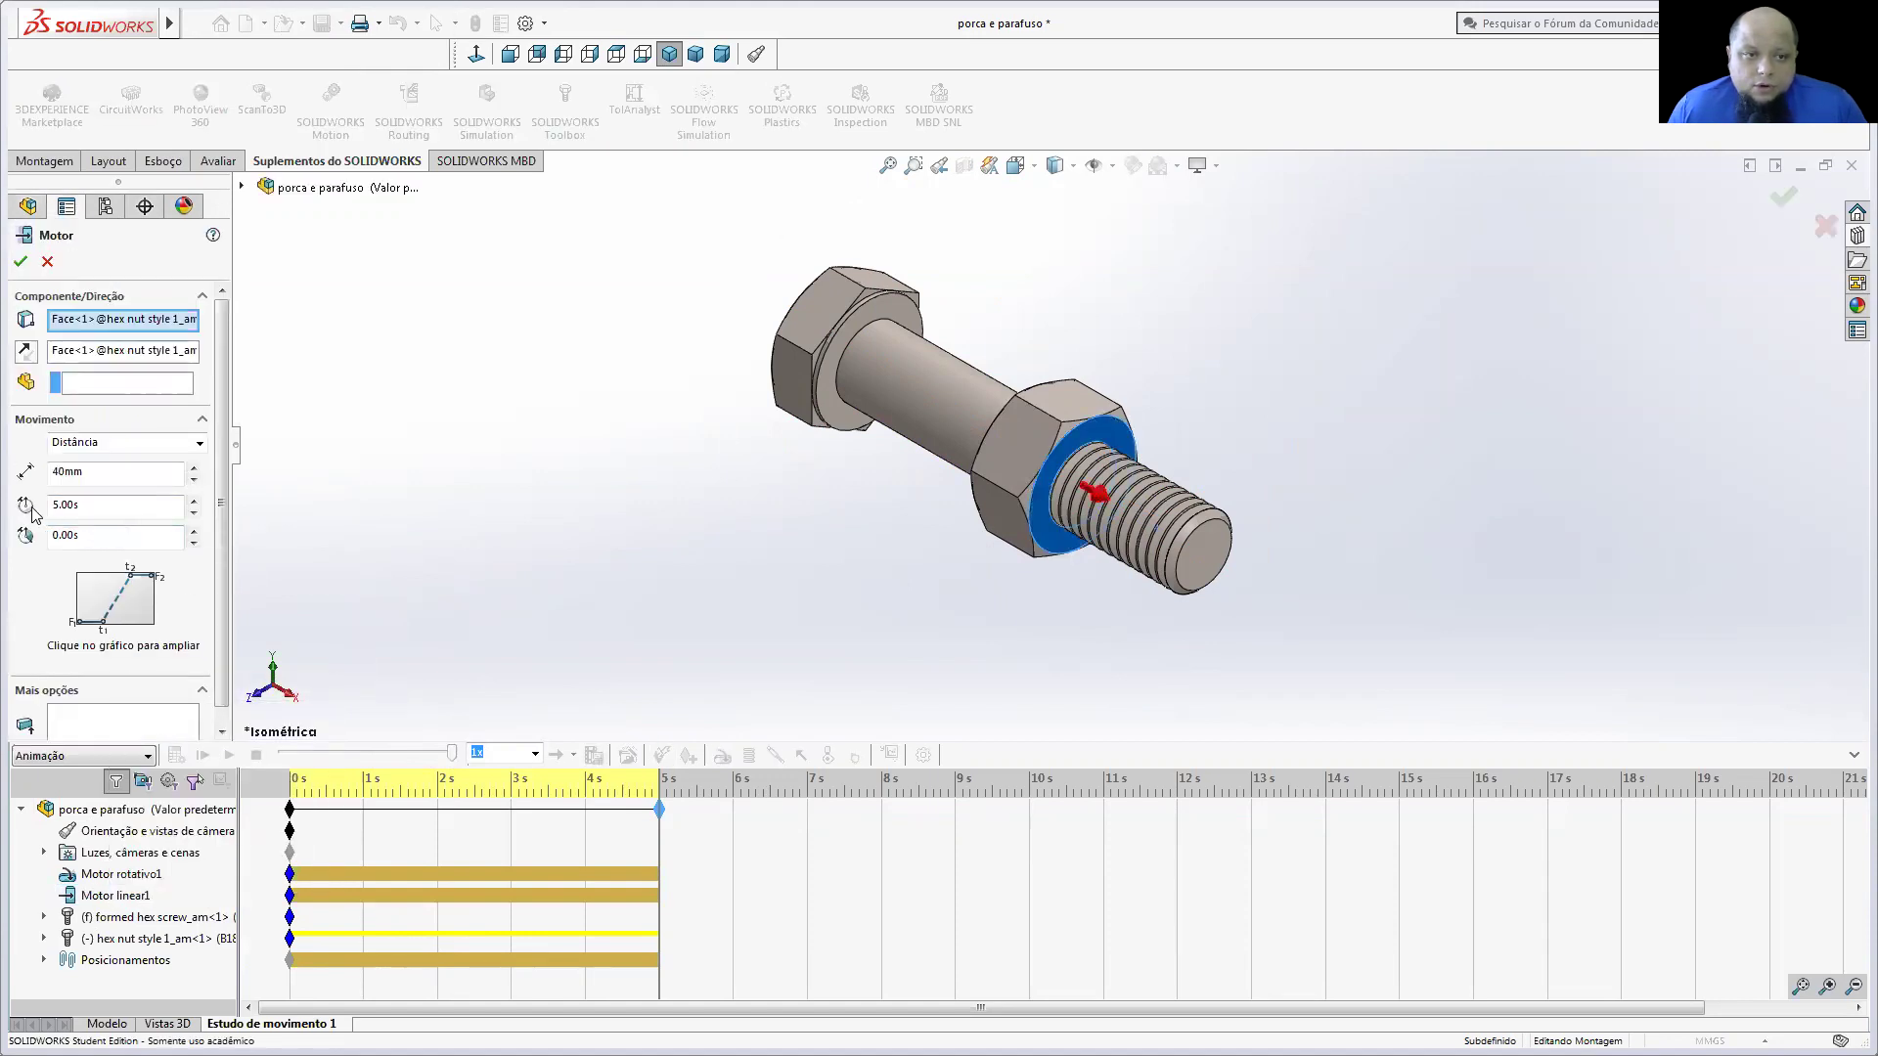
double_click(88, 505)
type("0")
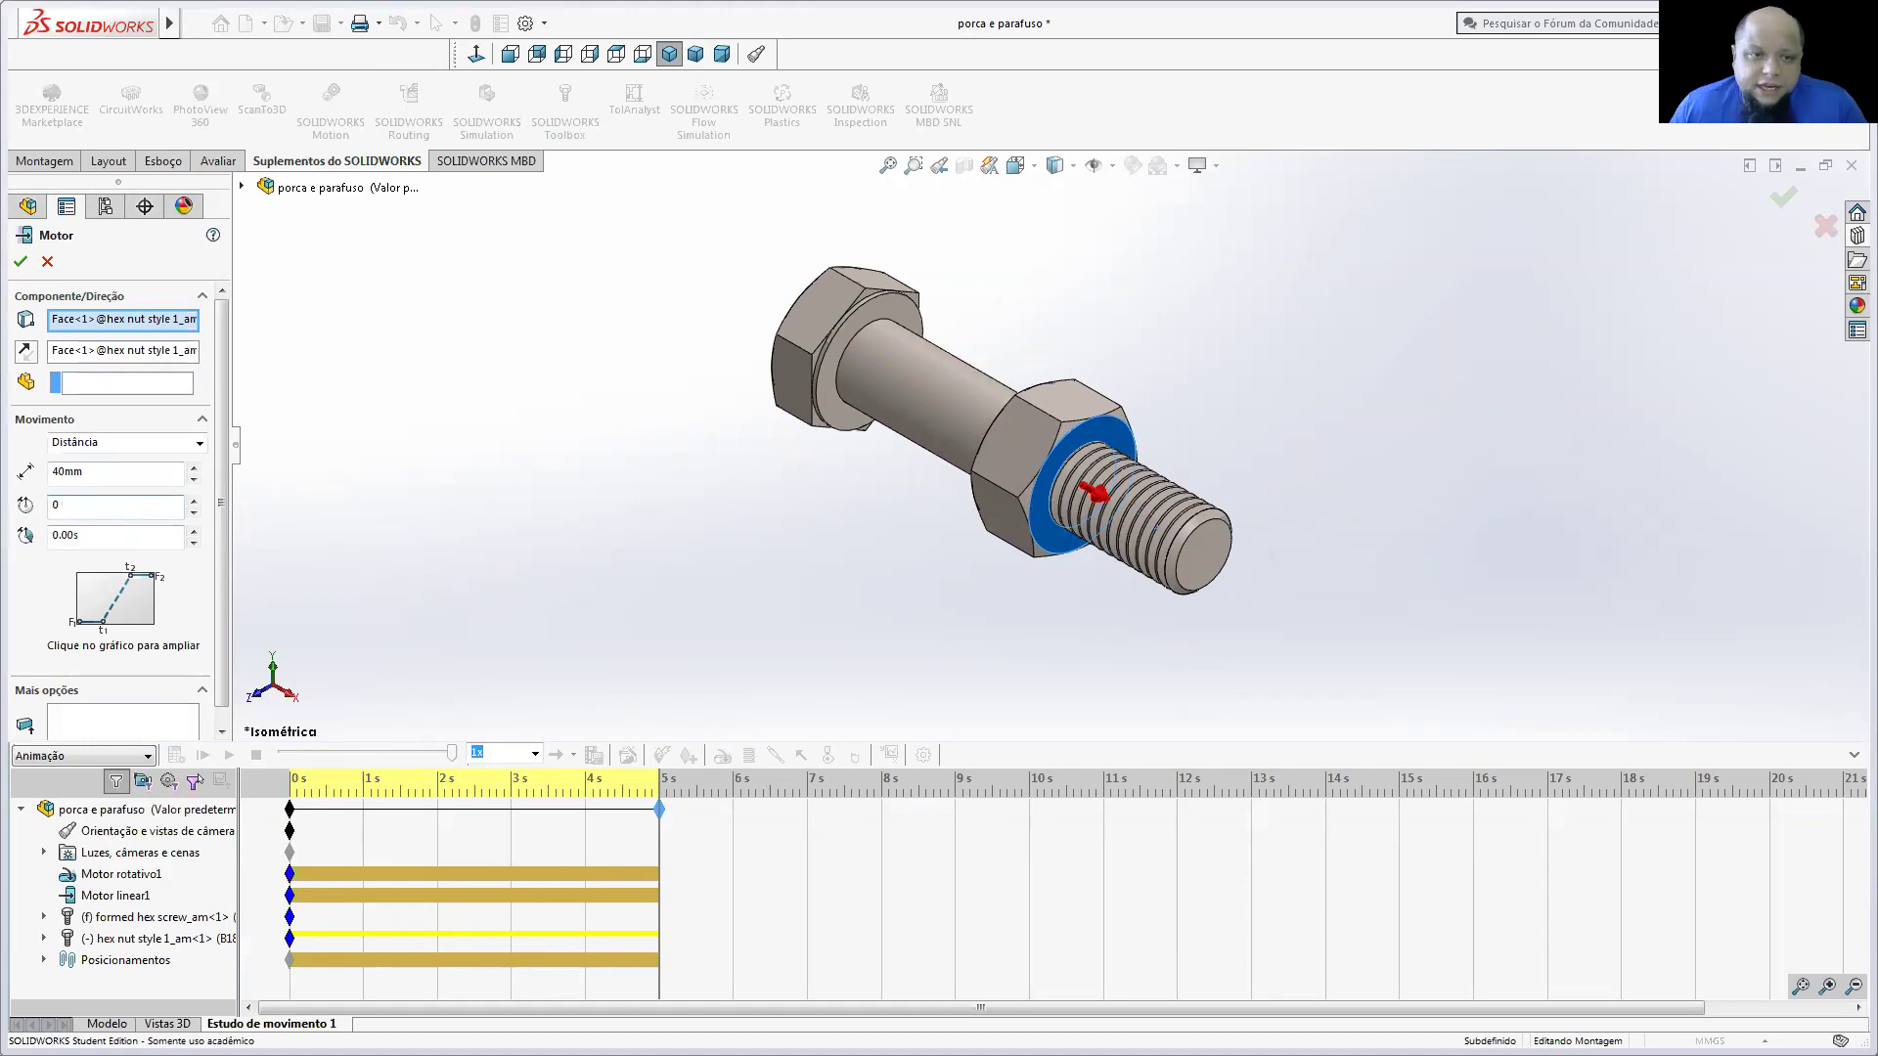
double_click(116, 534)
type("5")
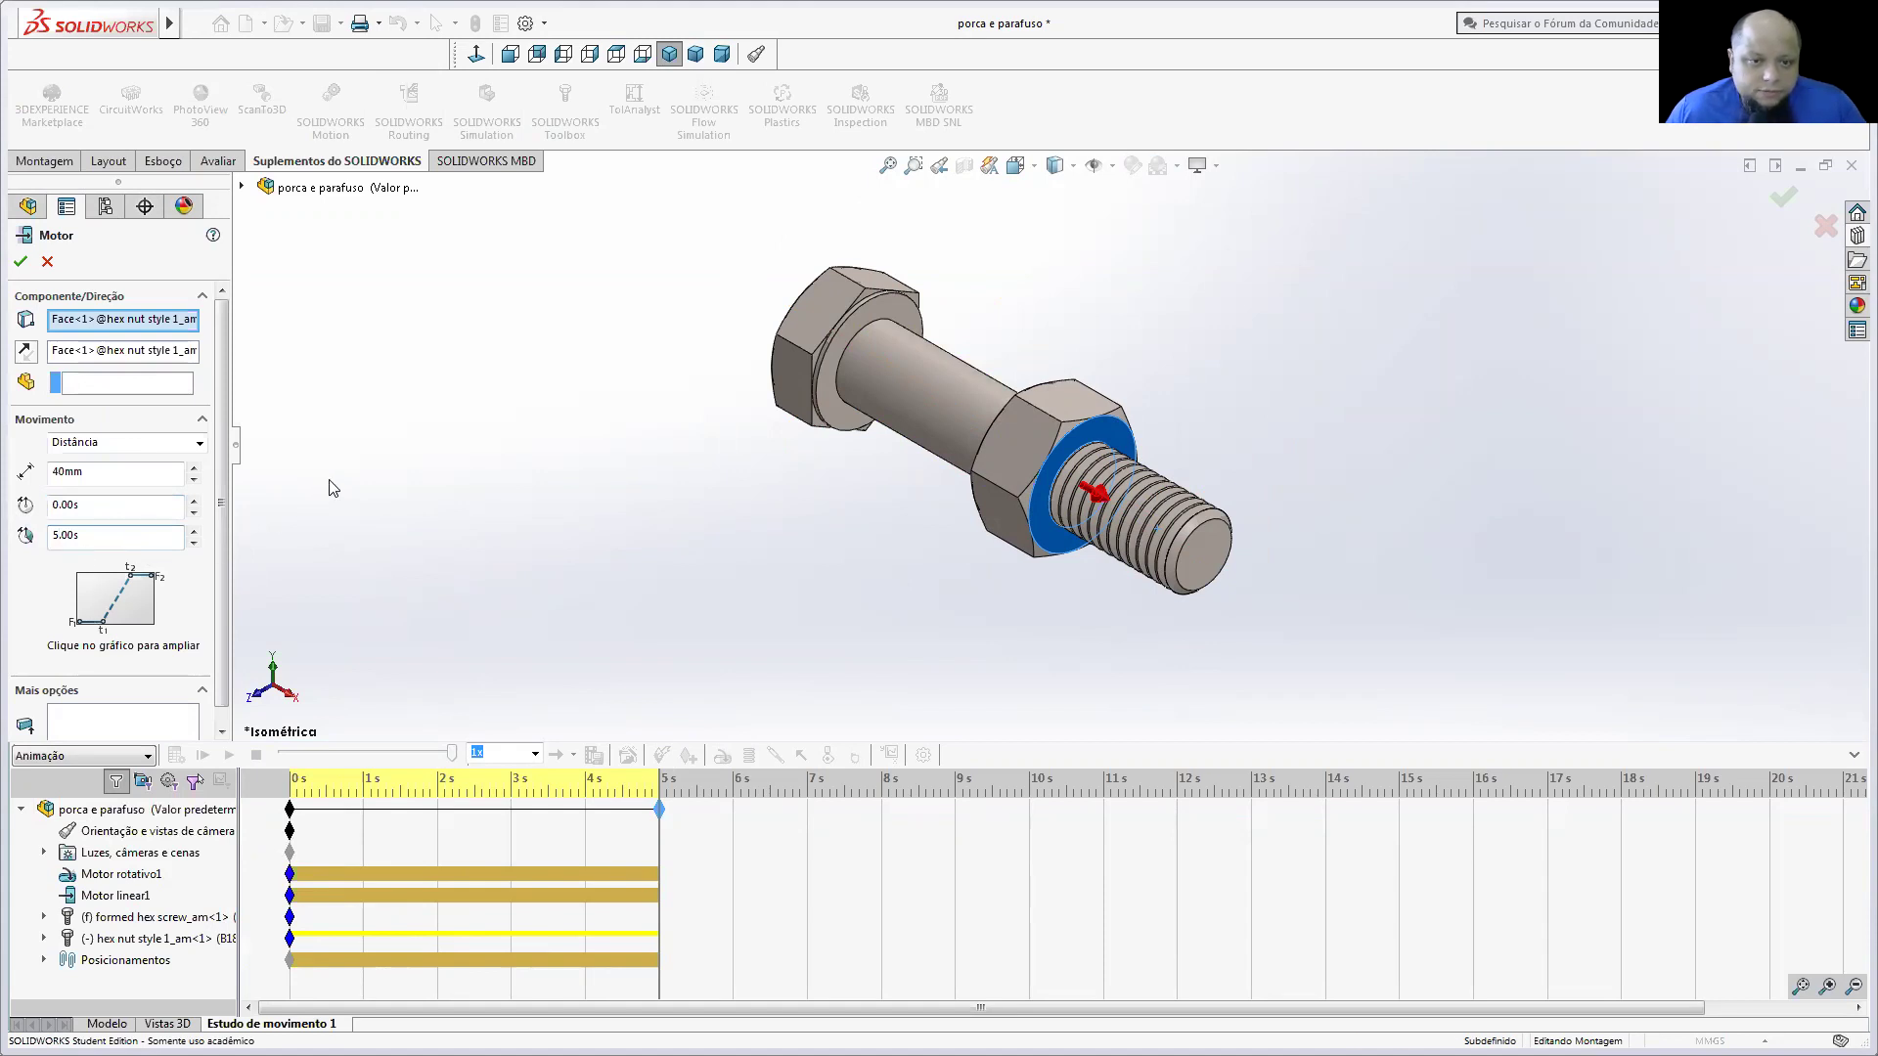
left_click(20, 263)
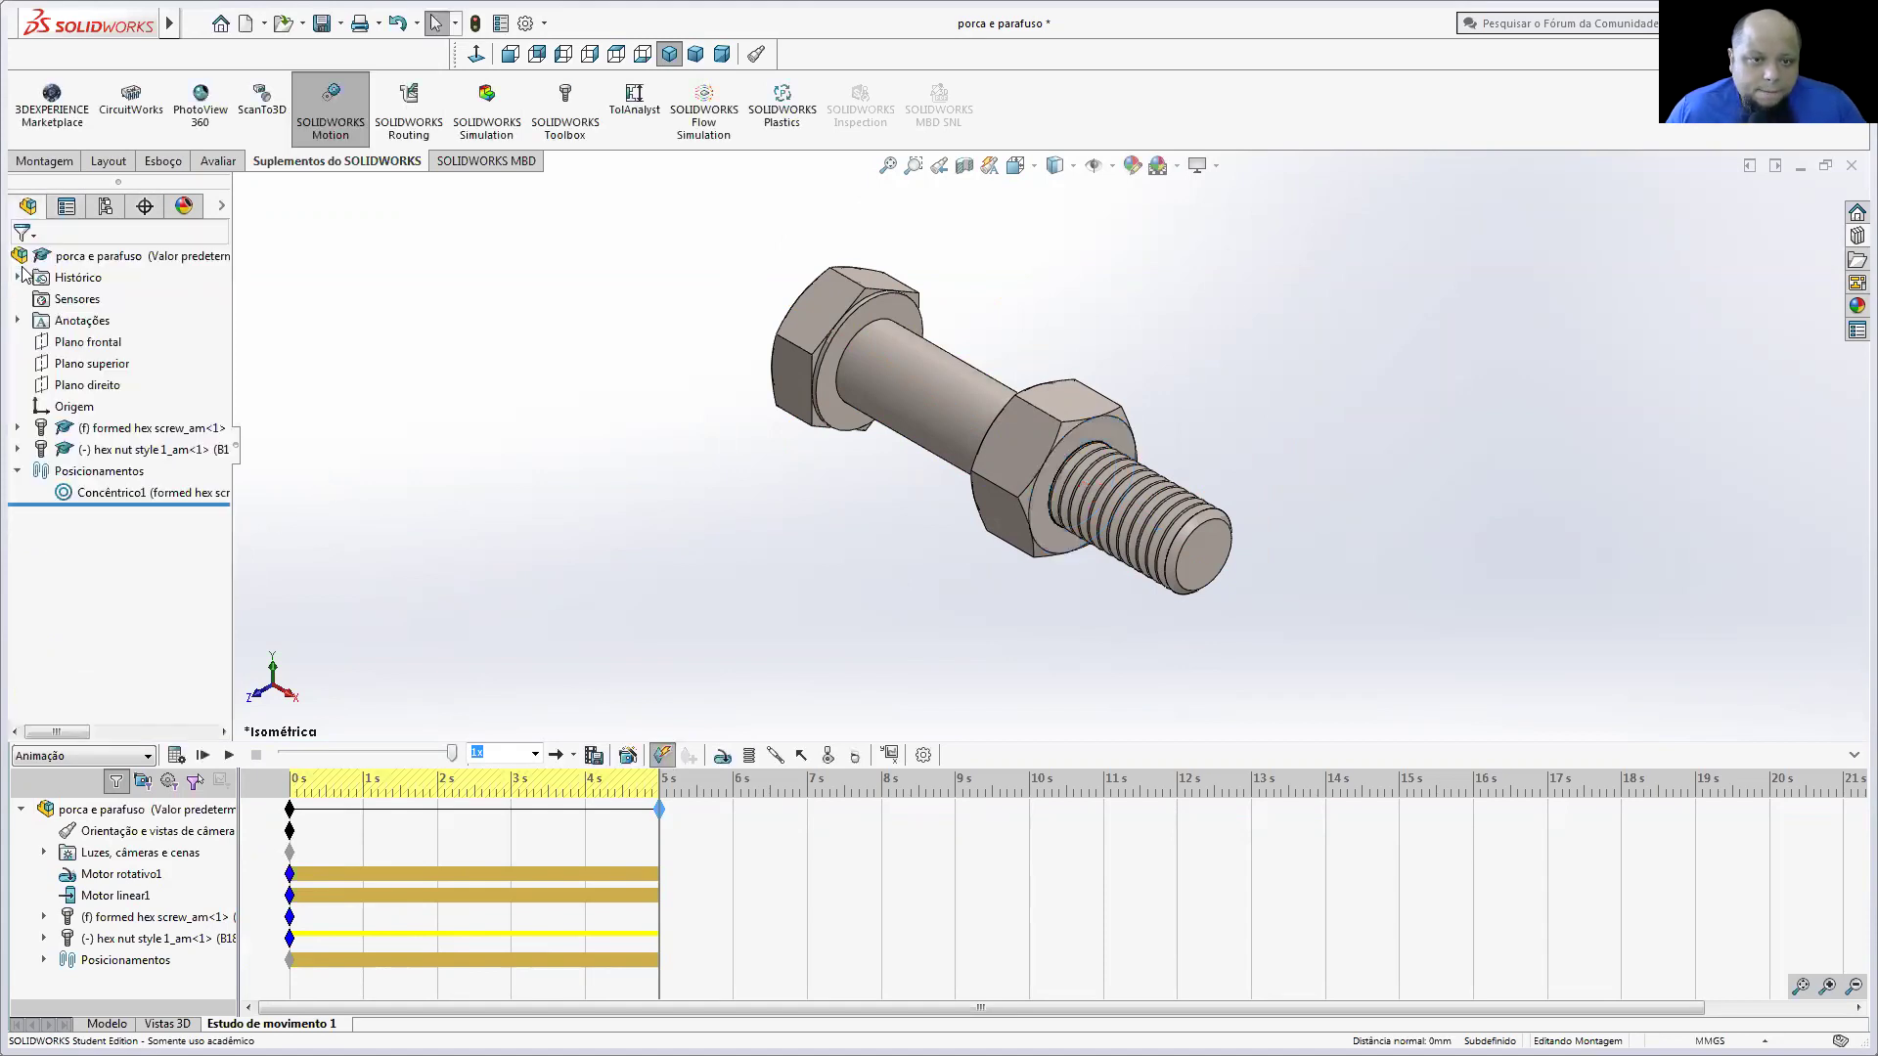
left_click(176, 755)
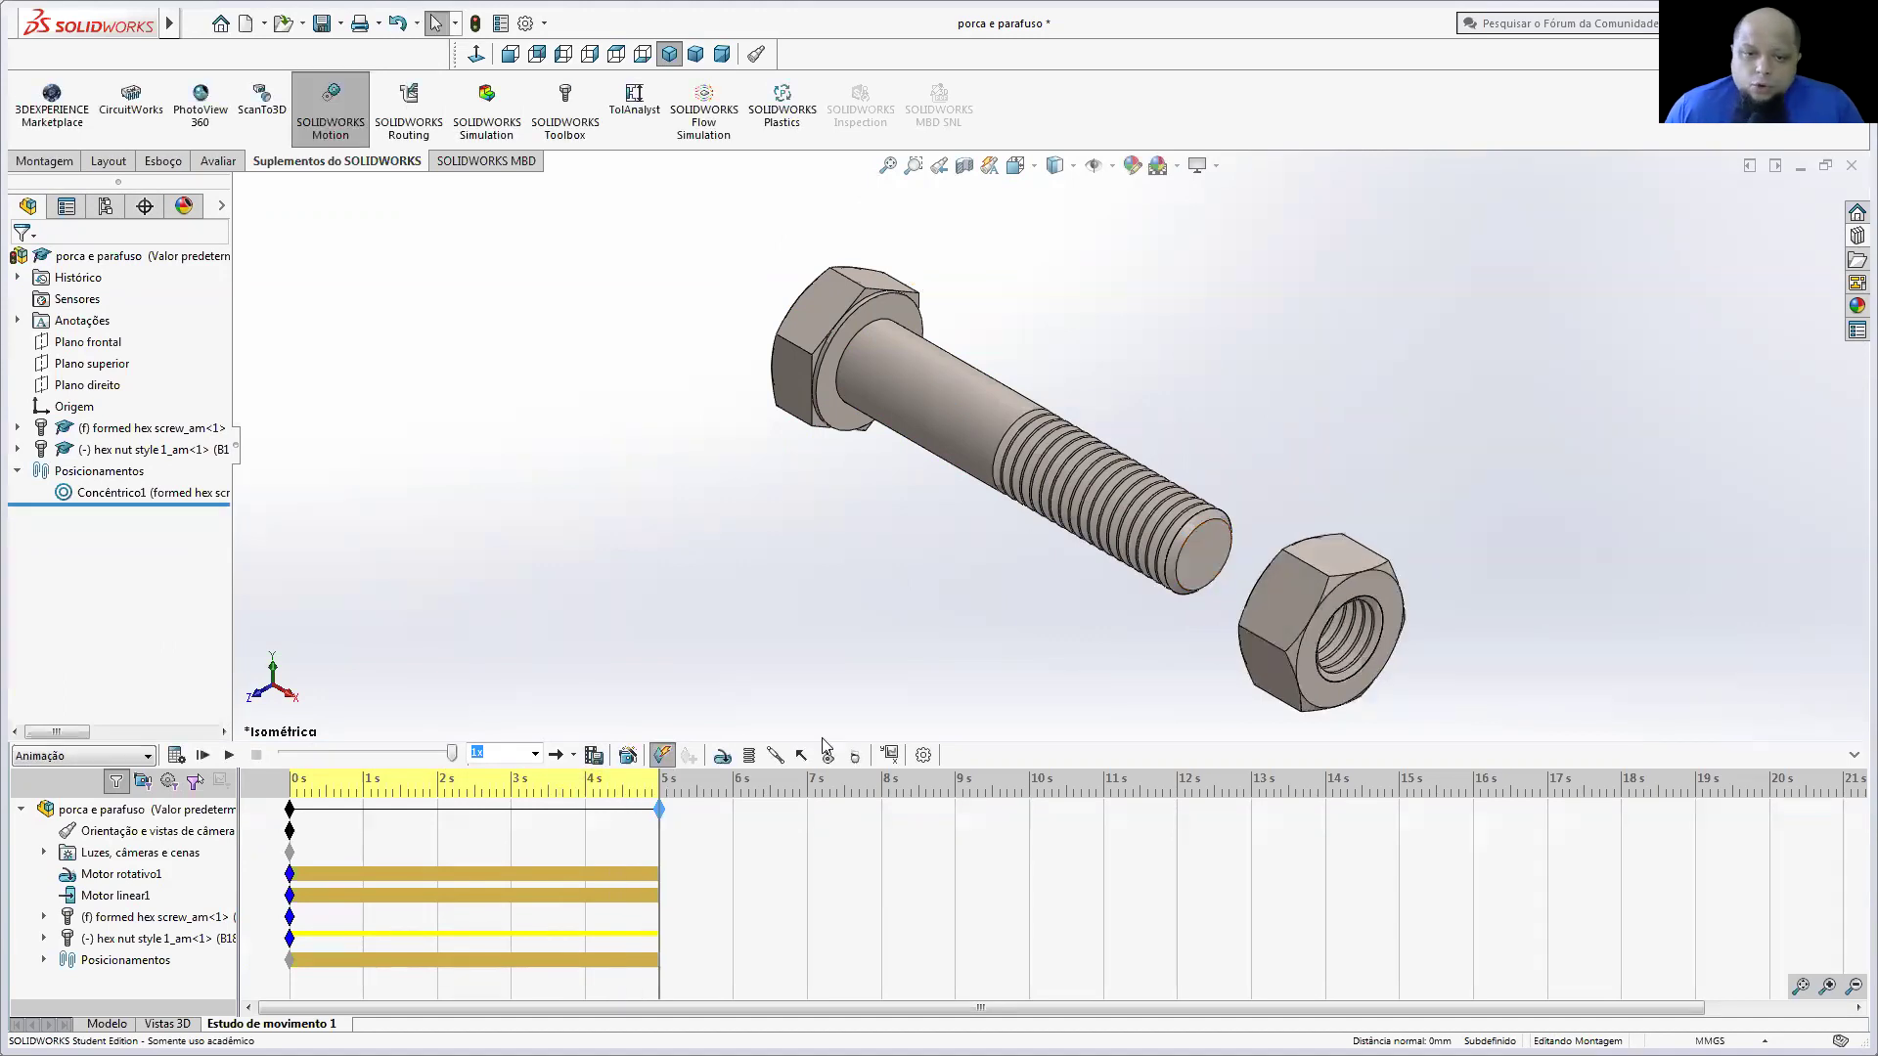
Step: Shorten the motion study to 4 seconds and further to 3 seconds, recalculating it each time
left_click_drag(657, 812, 587, 818)
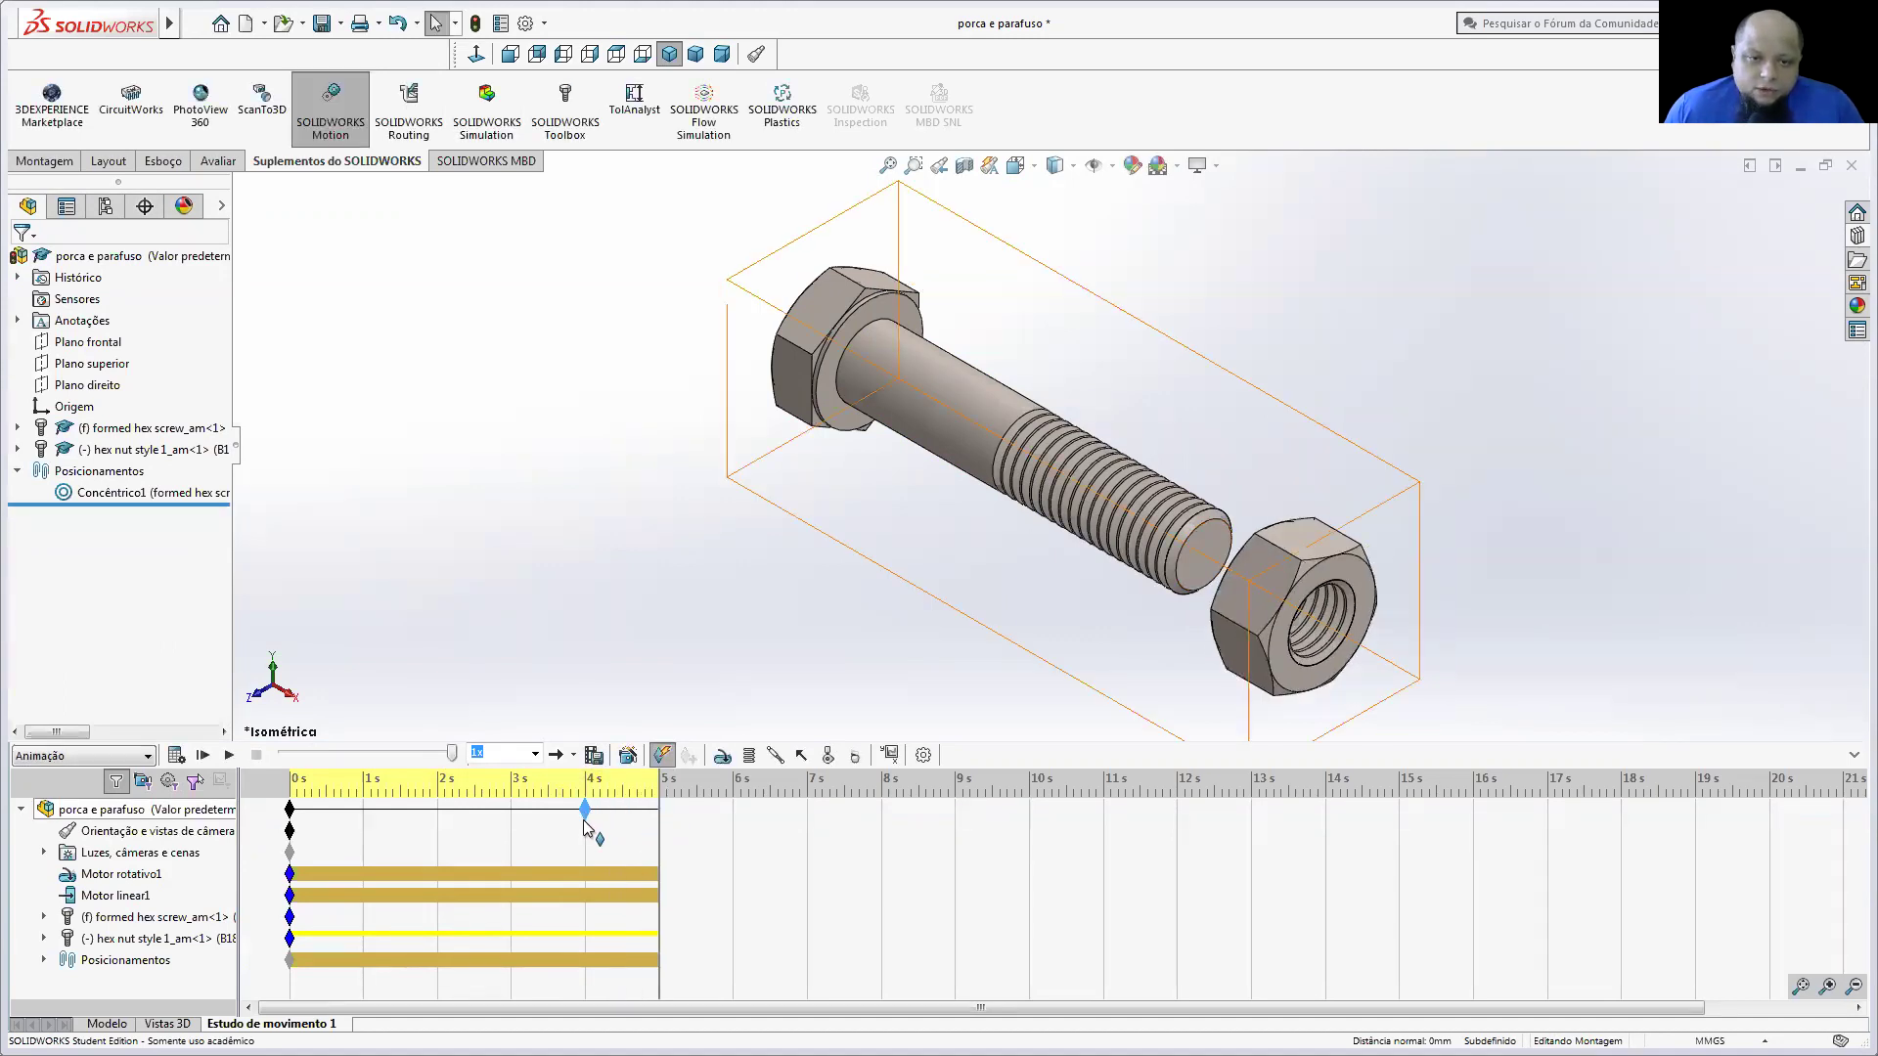
left_click(180, 759)
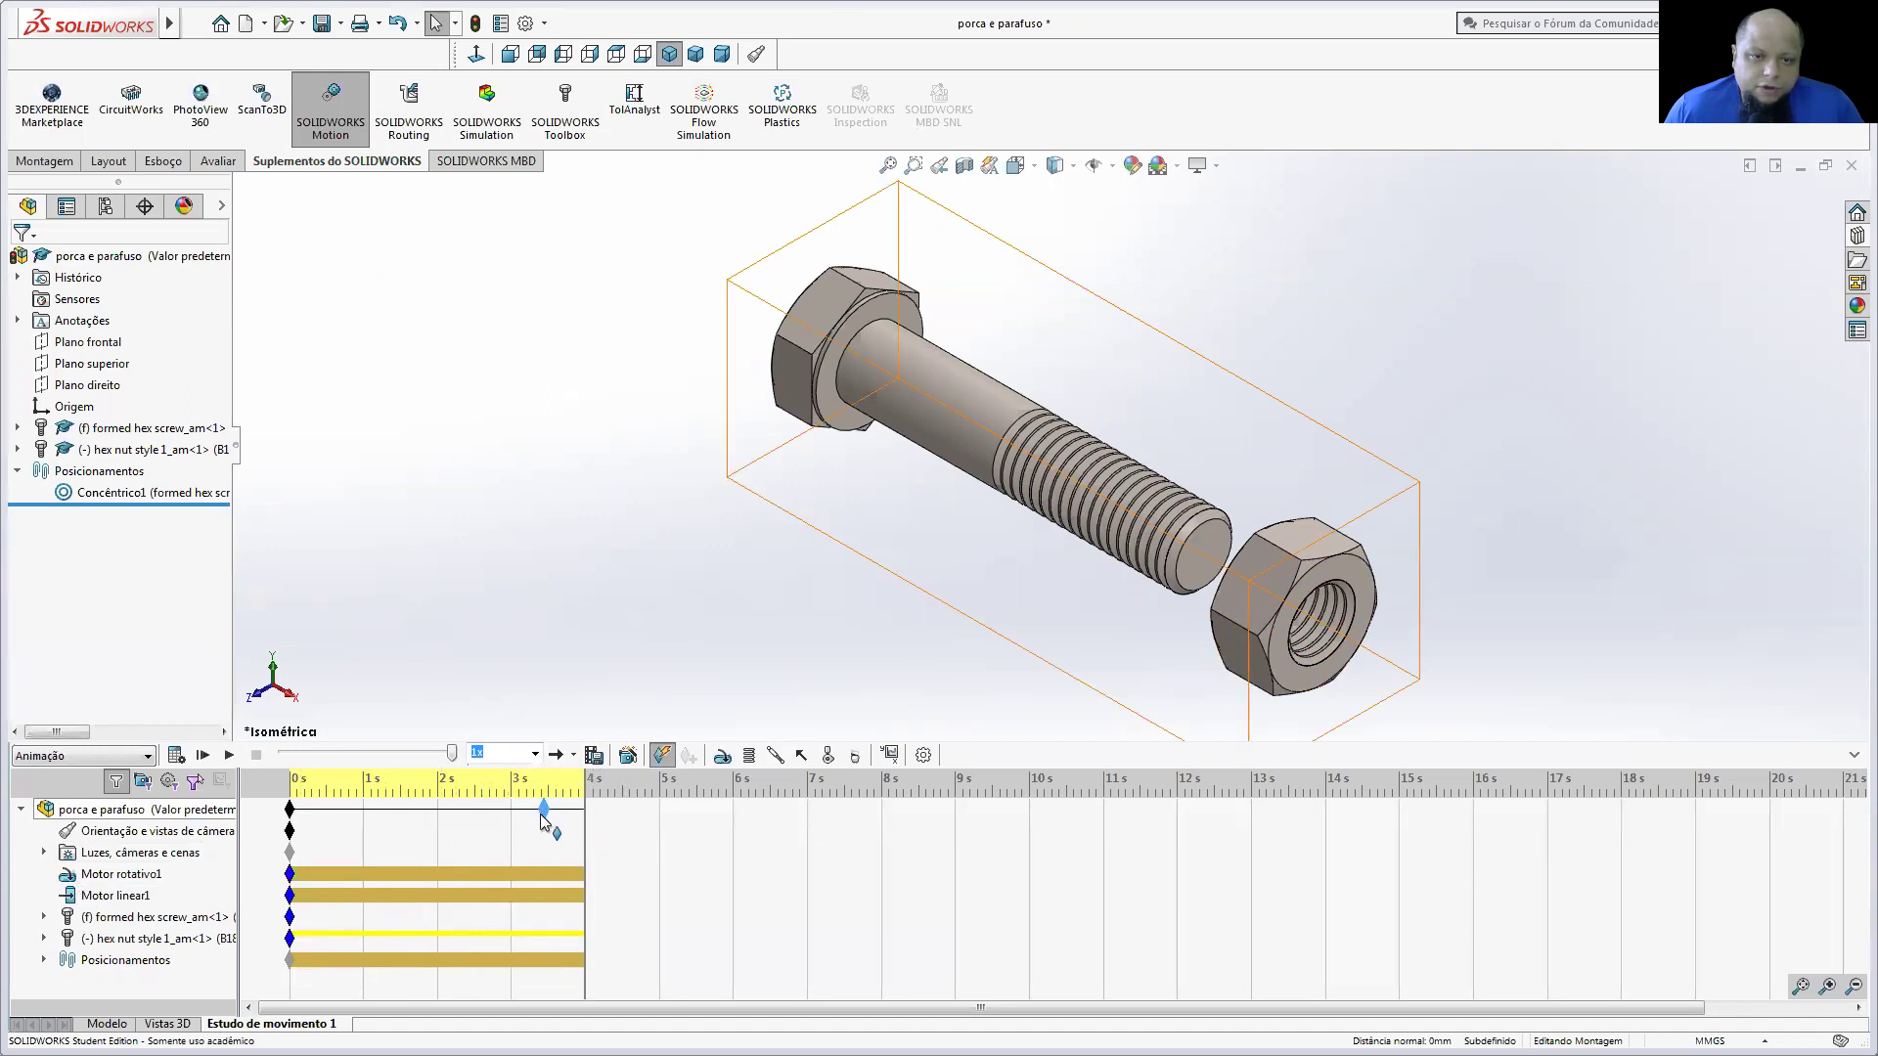
left_click_drag(515, 830, 512, 828)
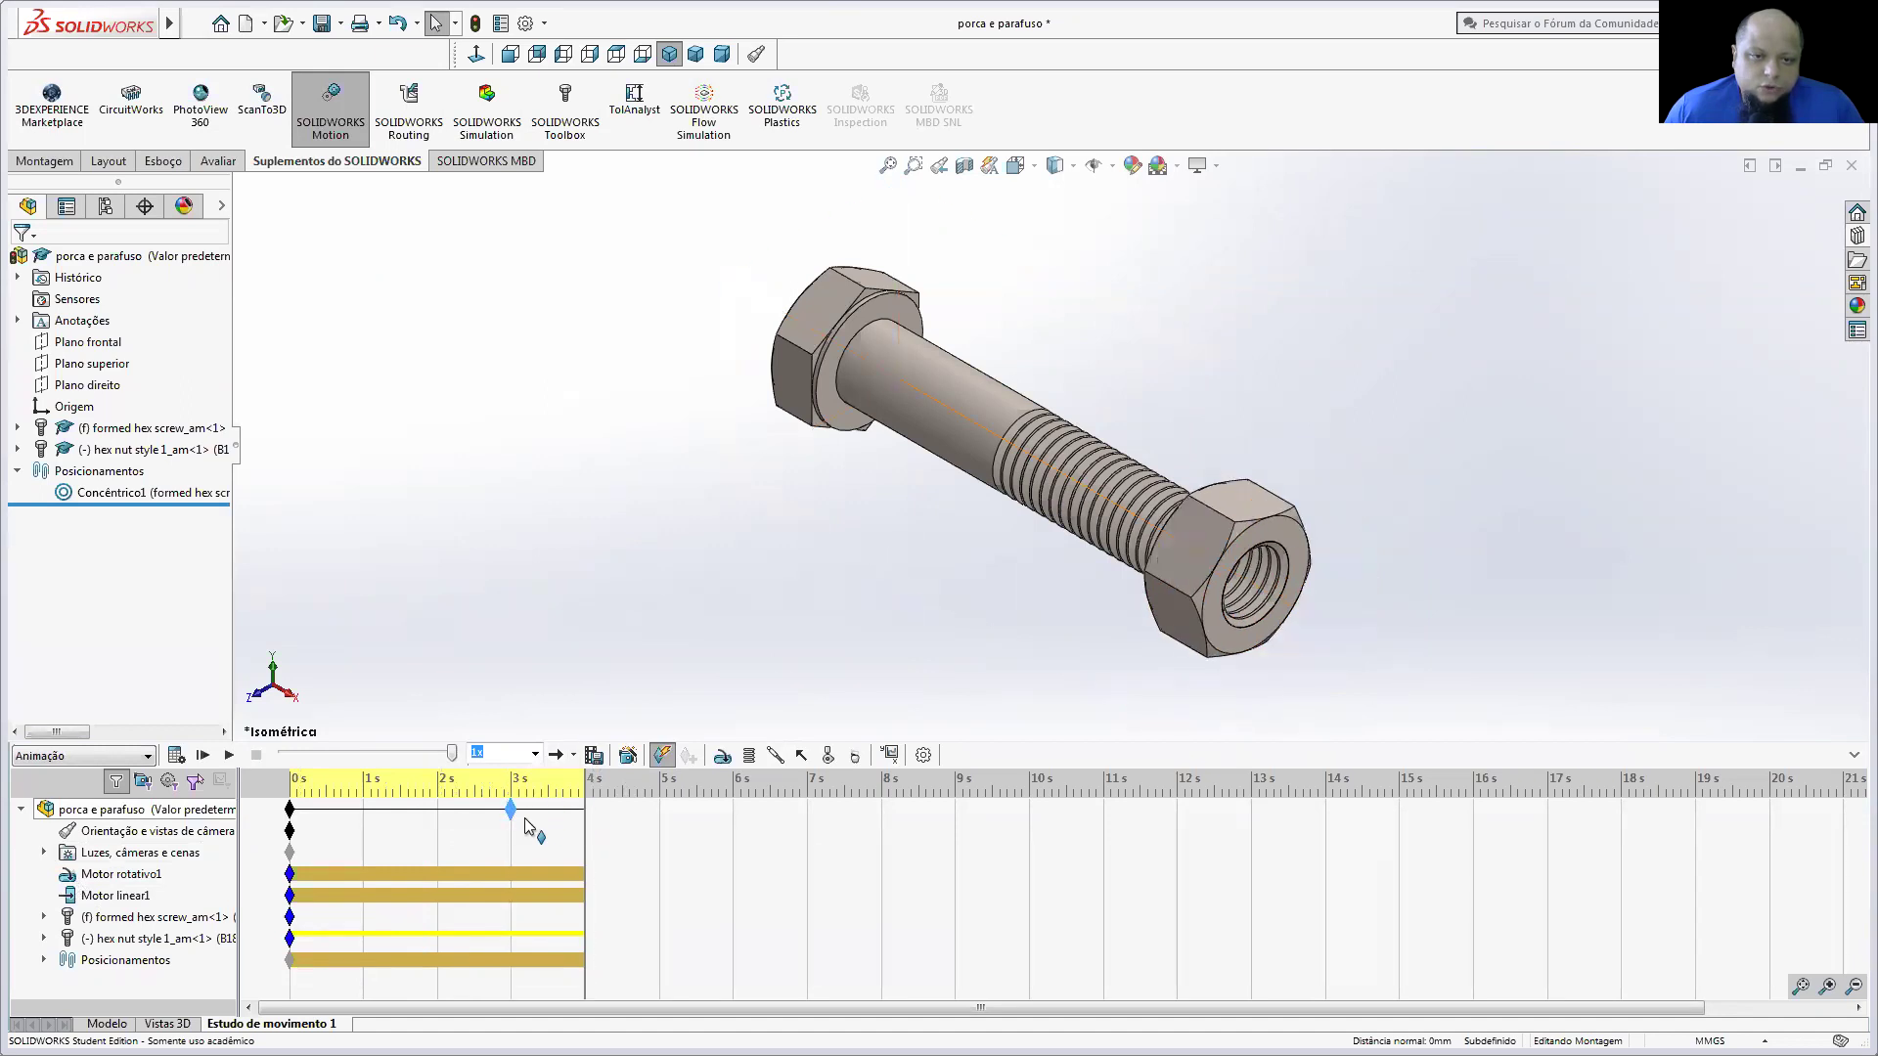
left_click(202, 755)
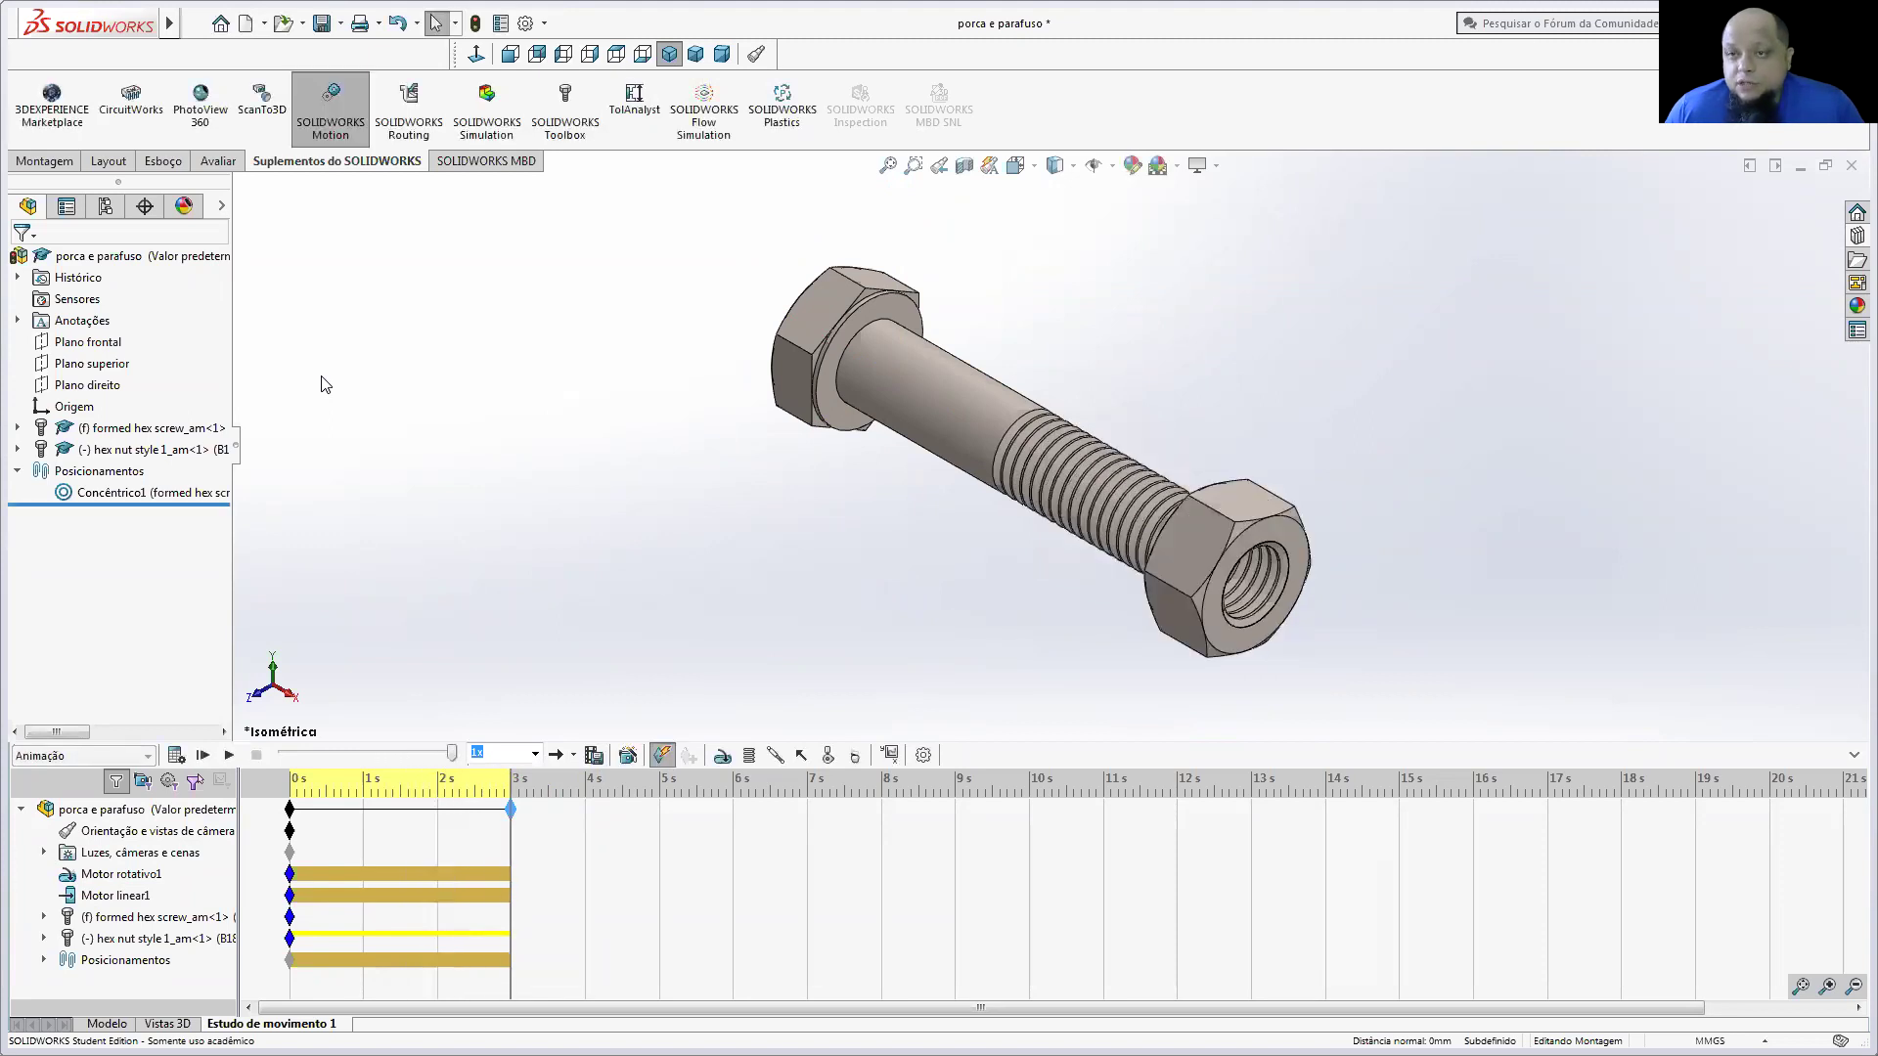
Step: Set the motion study's length to 4 seconds, play it through and return the timeline to 0 s
middle_click_drag(981, 545, 867, 670)
left_click_drag(510, 809, 587, 822)
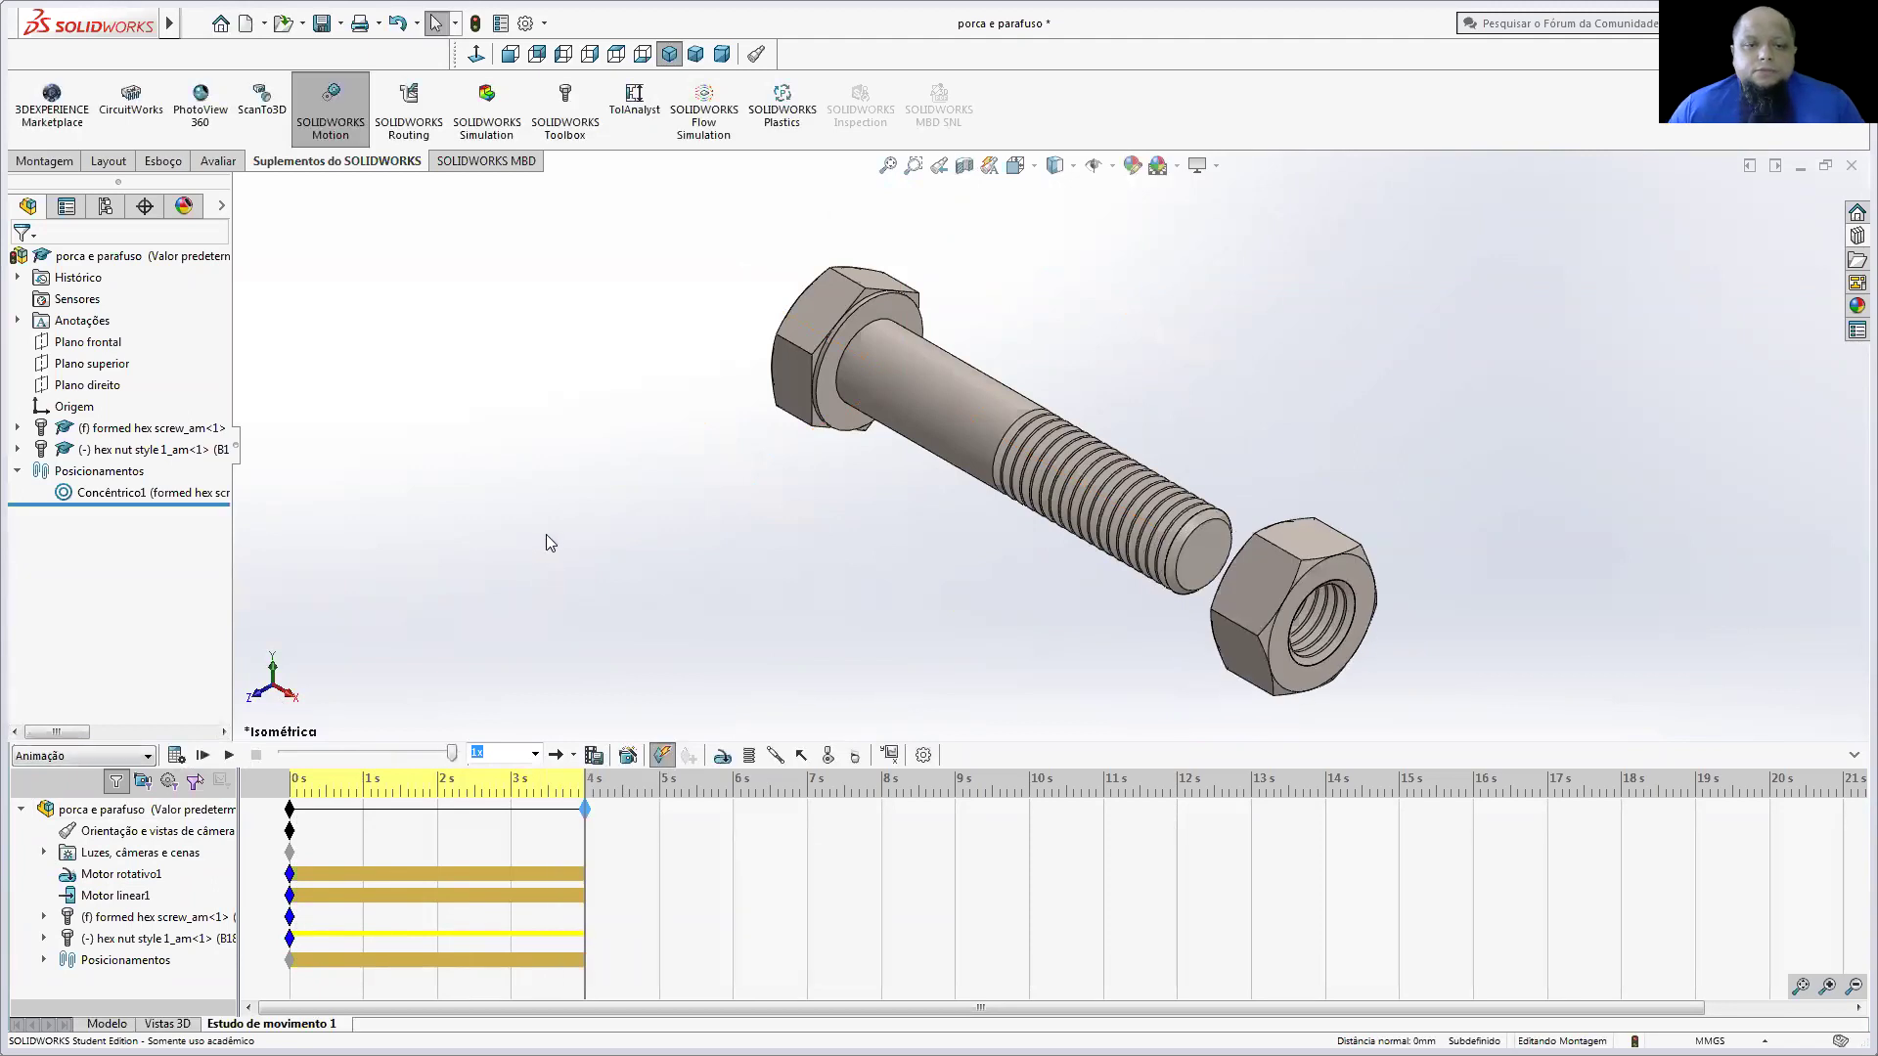
left_click(229, 755)
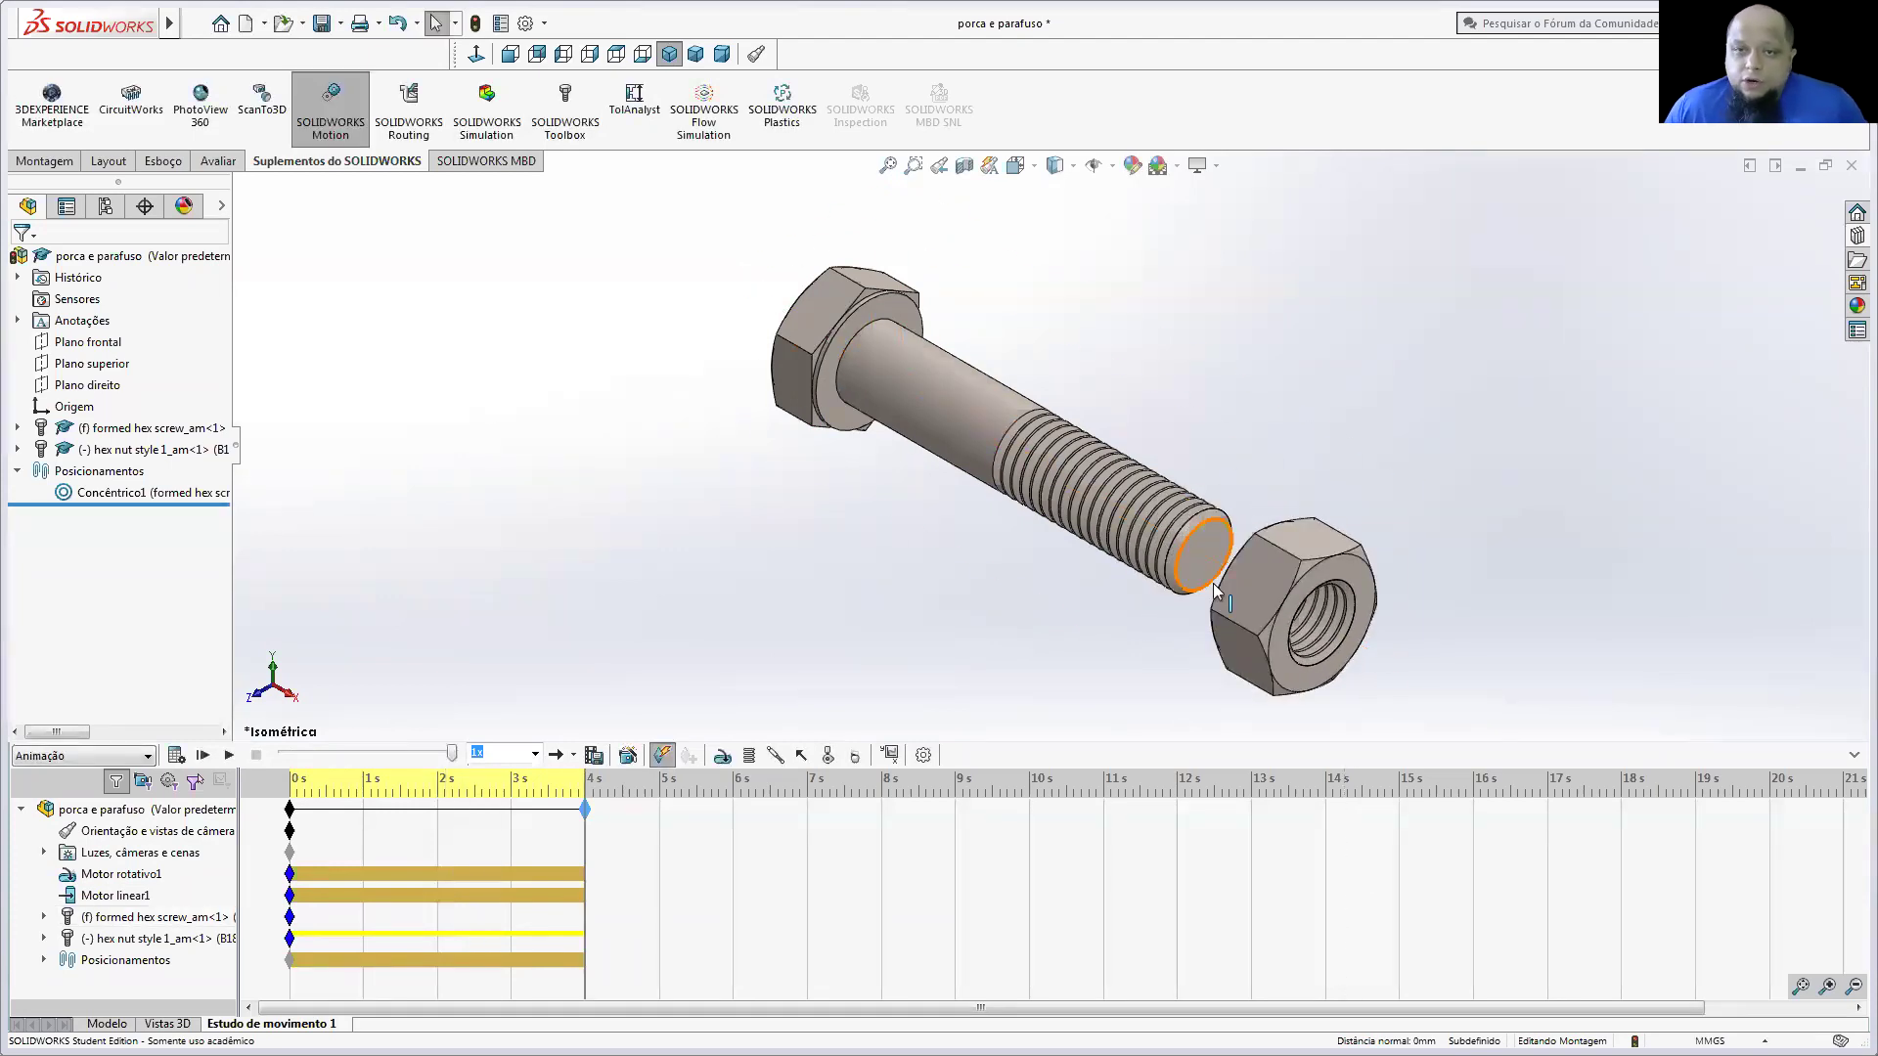
left_click_drag(456, 753, 283, 754)
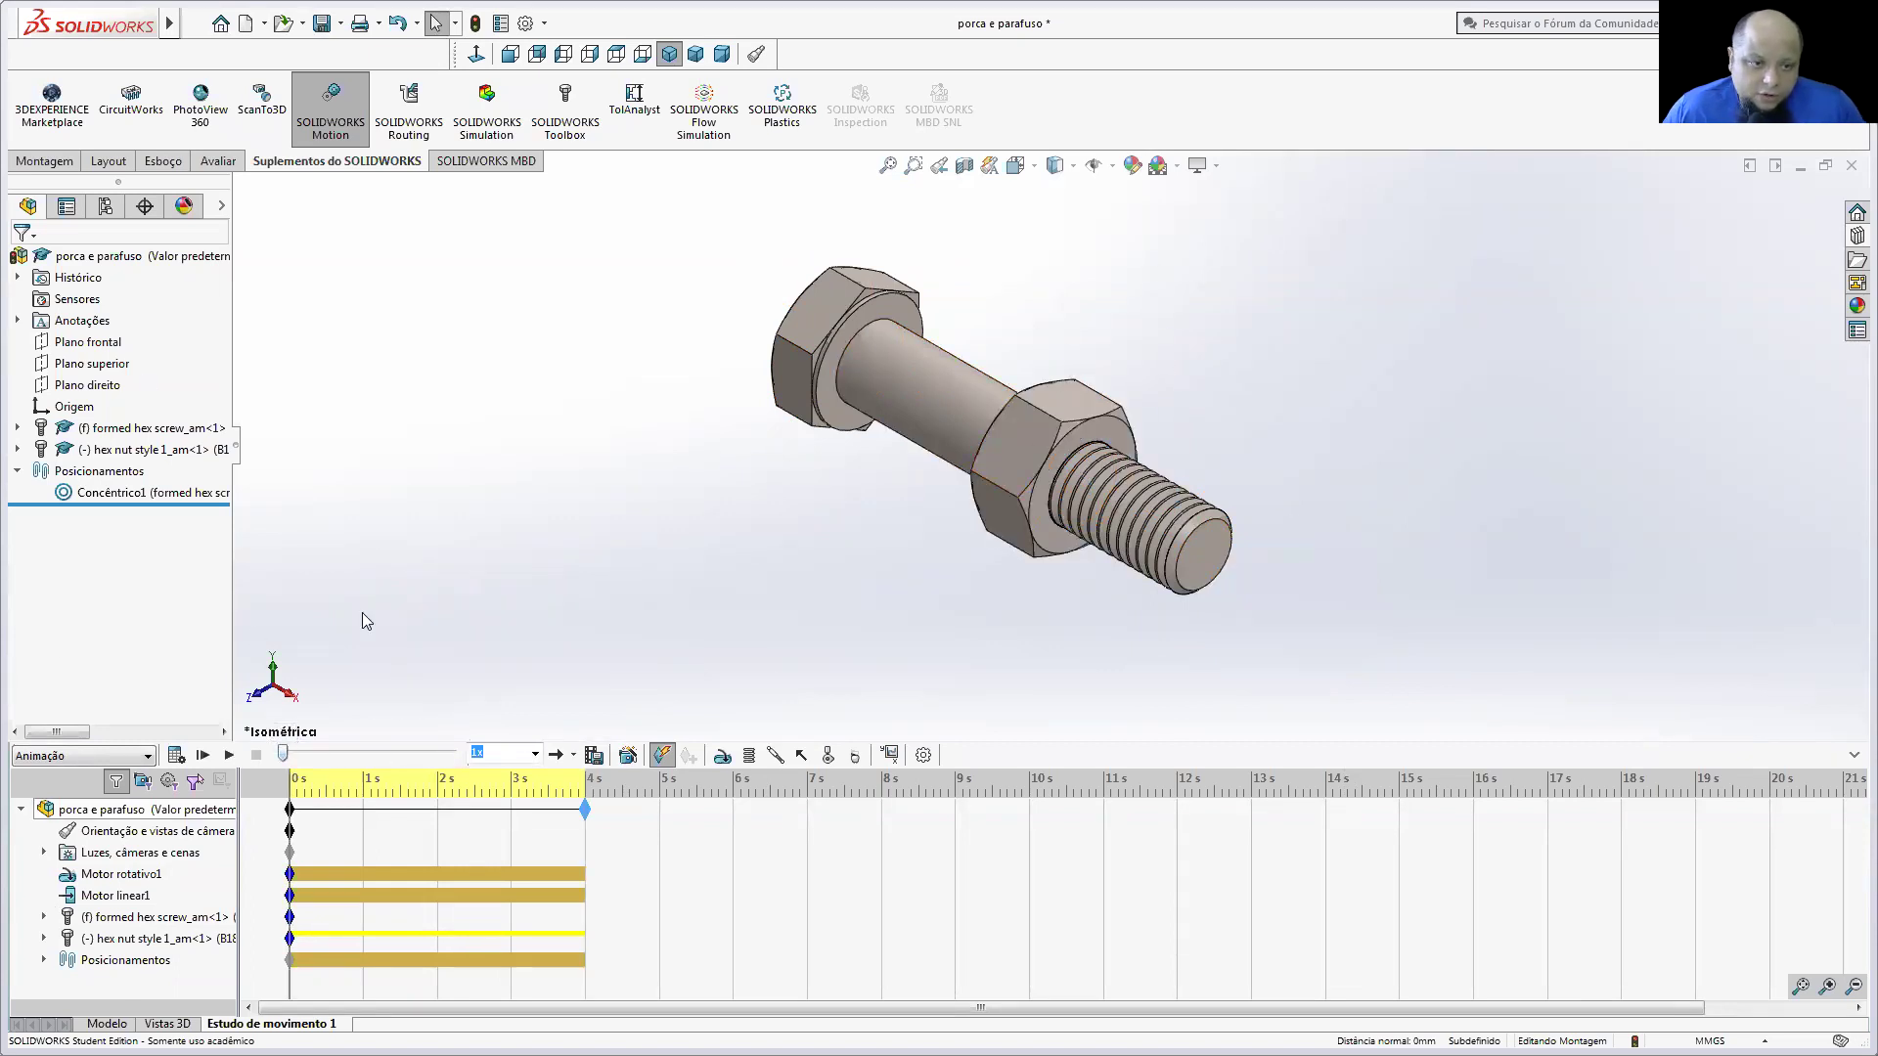
Step: Toggle the Disable View Key Creation option for the camera views and replay the animation from the Front view, returning to 0 s
right_click(244, 828)
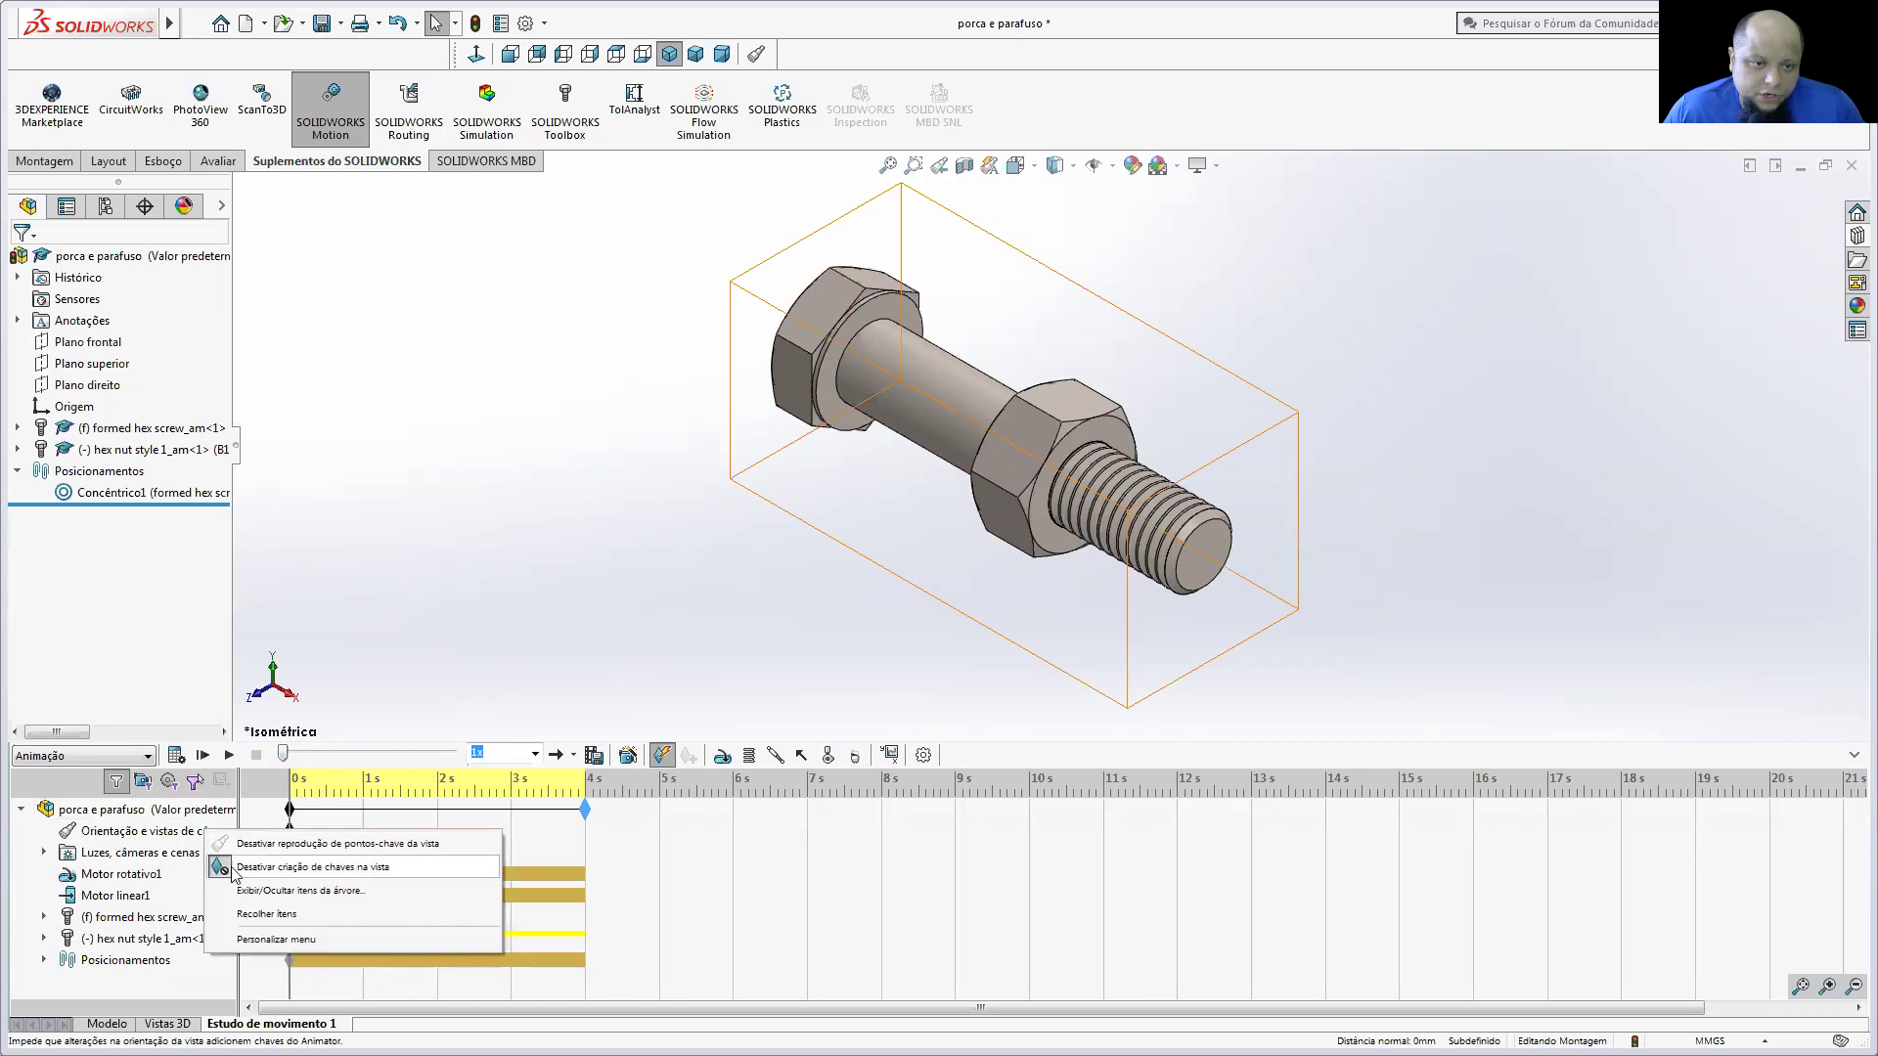
left_click(238, 864)
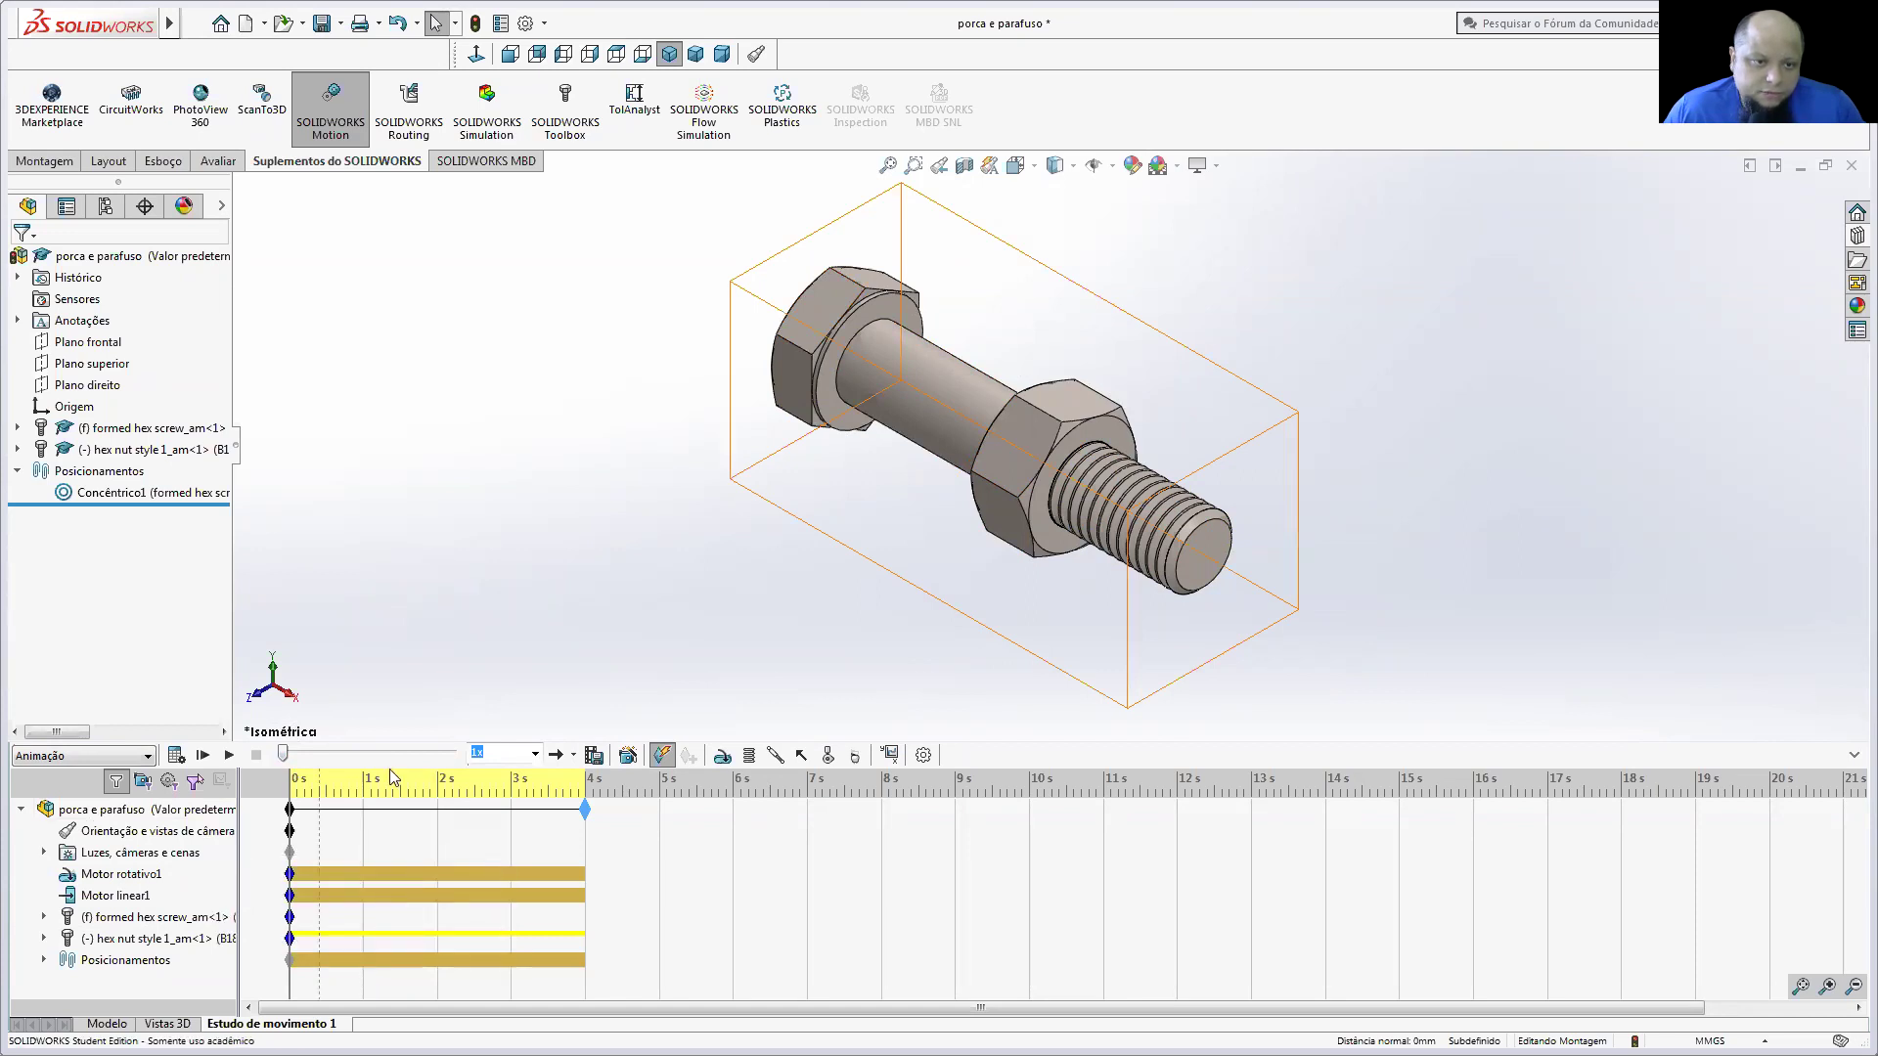
left_click(1015, 165)
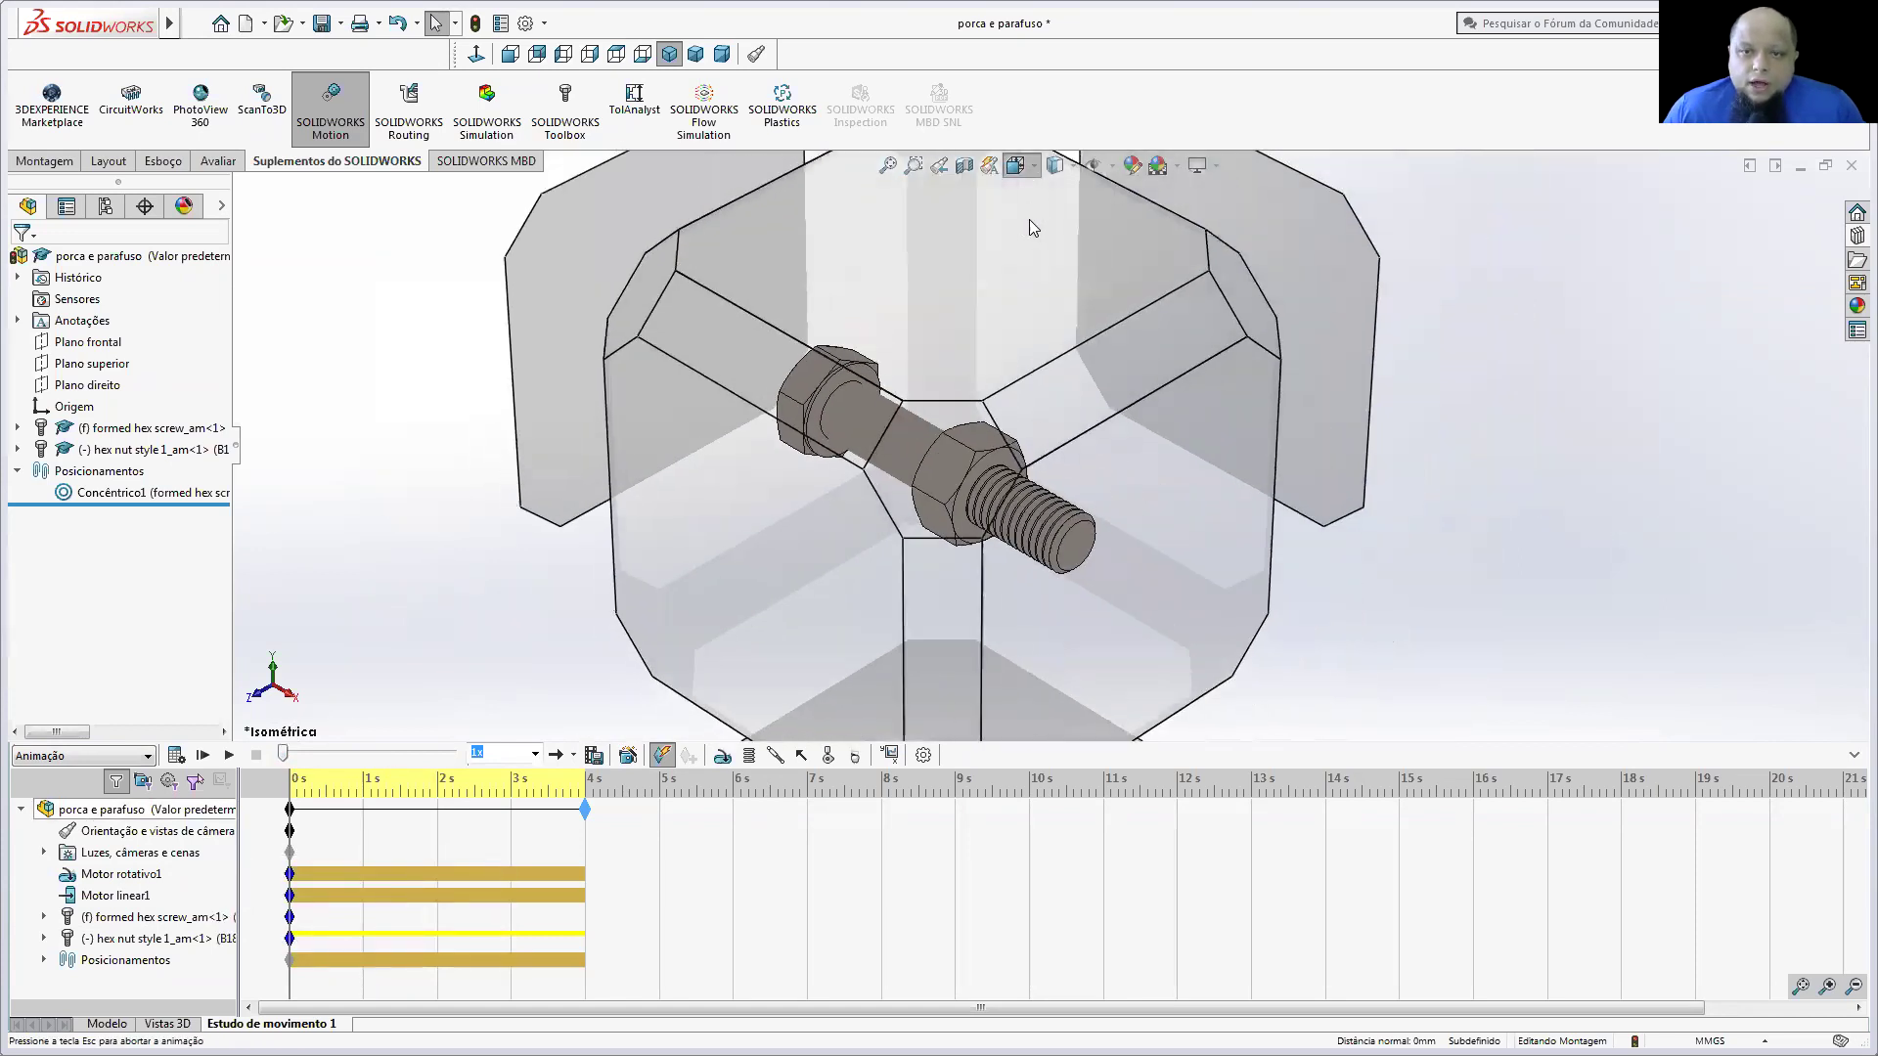
left_click(728, 572)
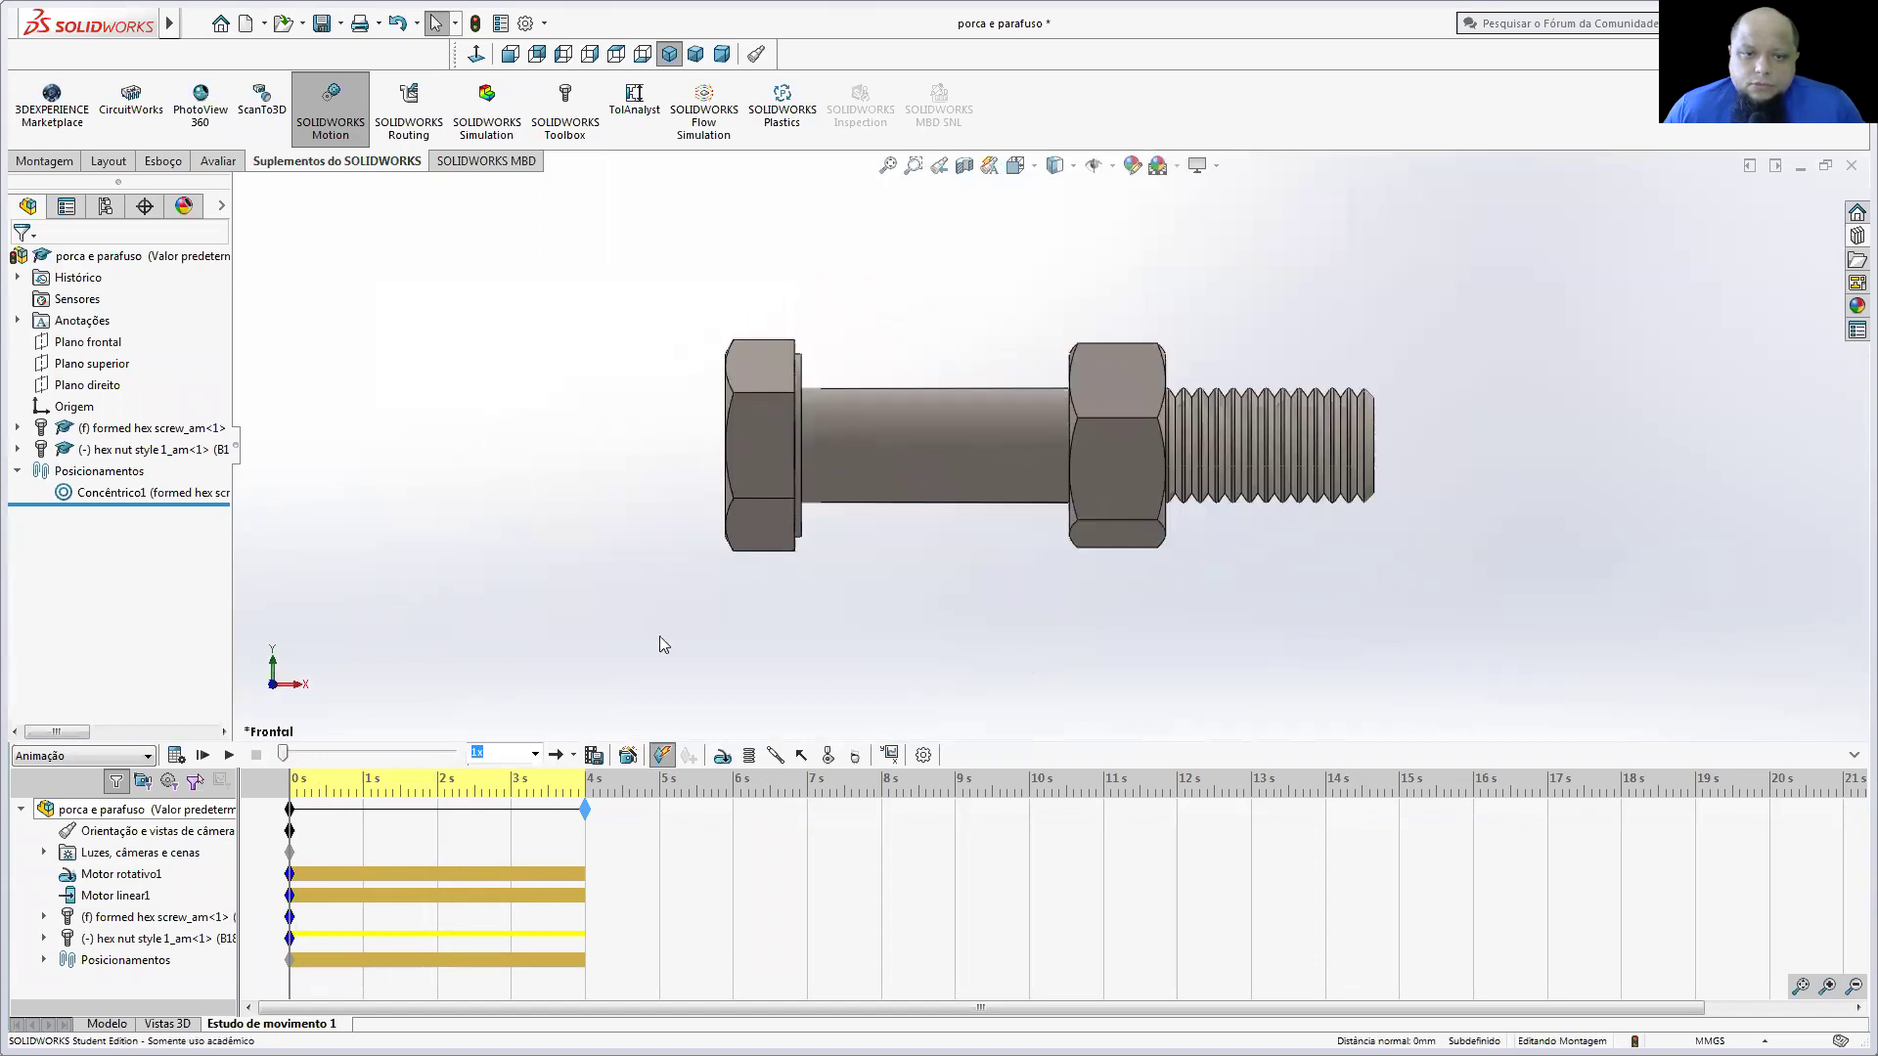
left_click(229, 755)
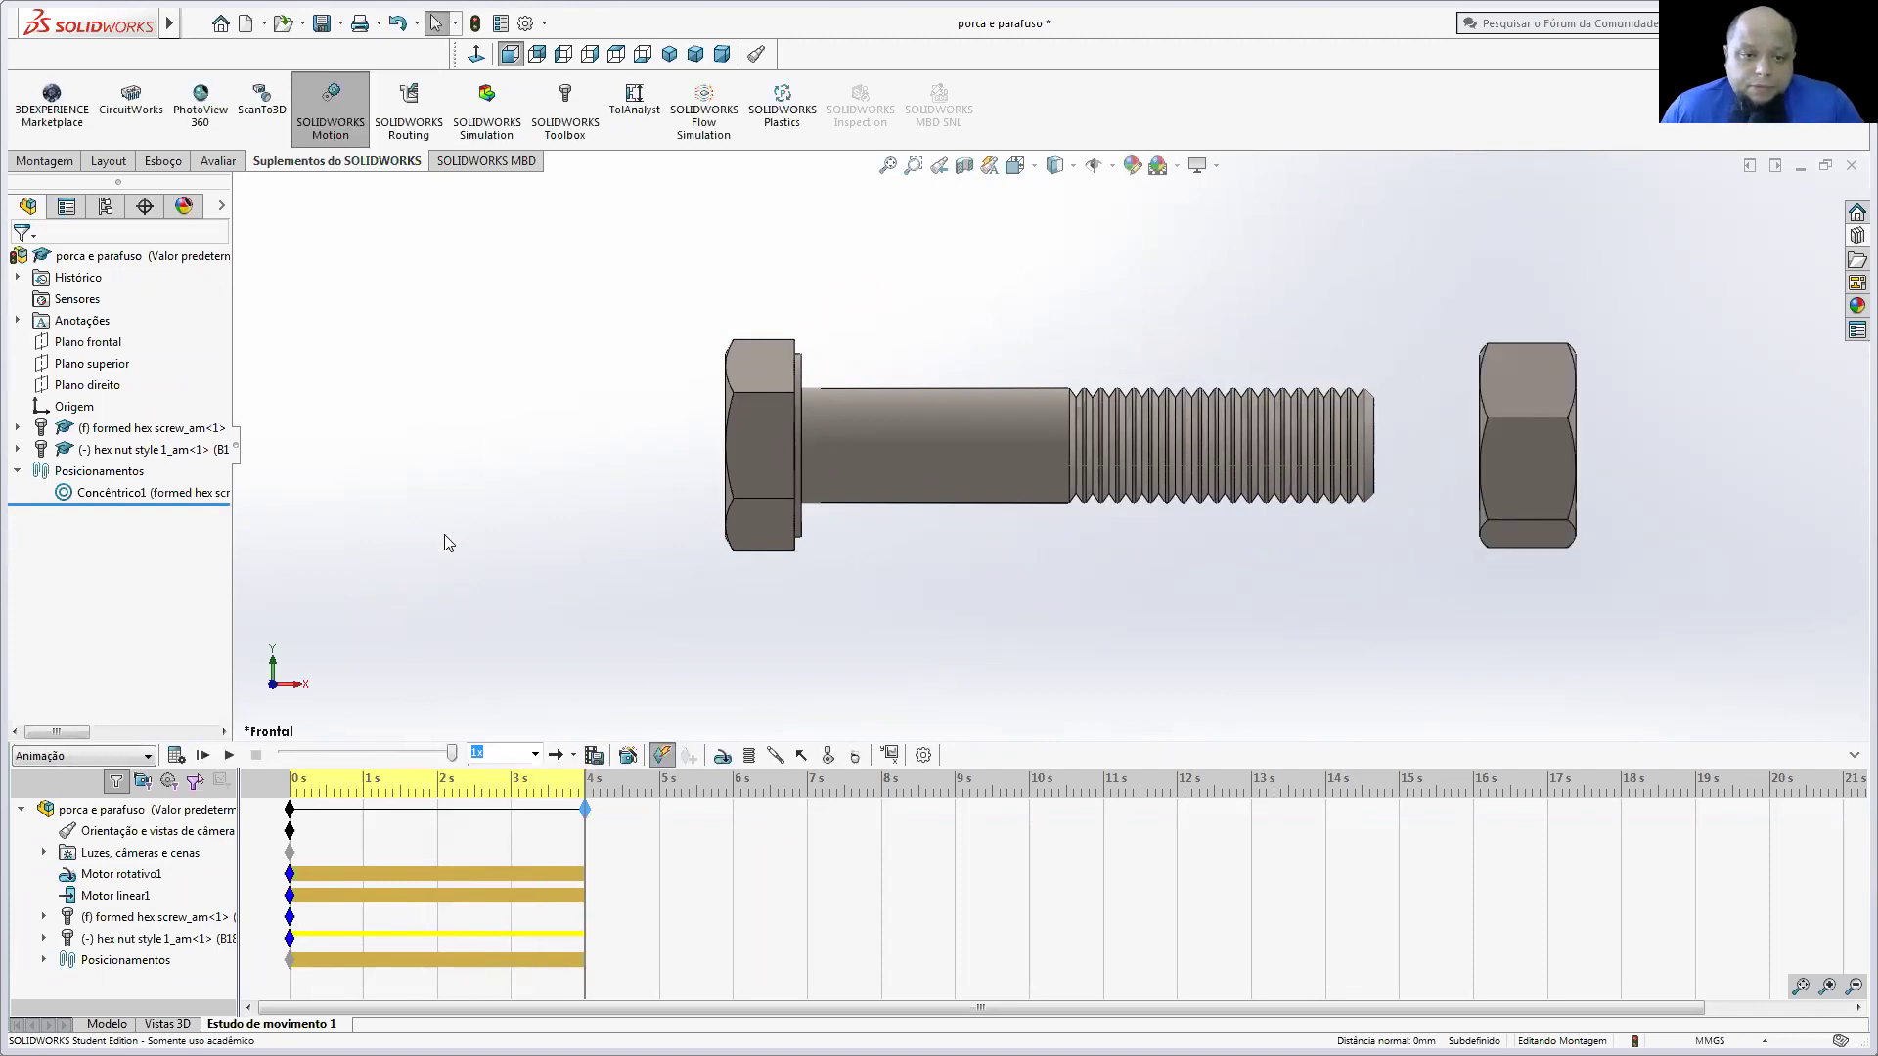
left_click_drag(450, 756, 253, 765)
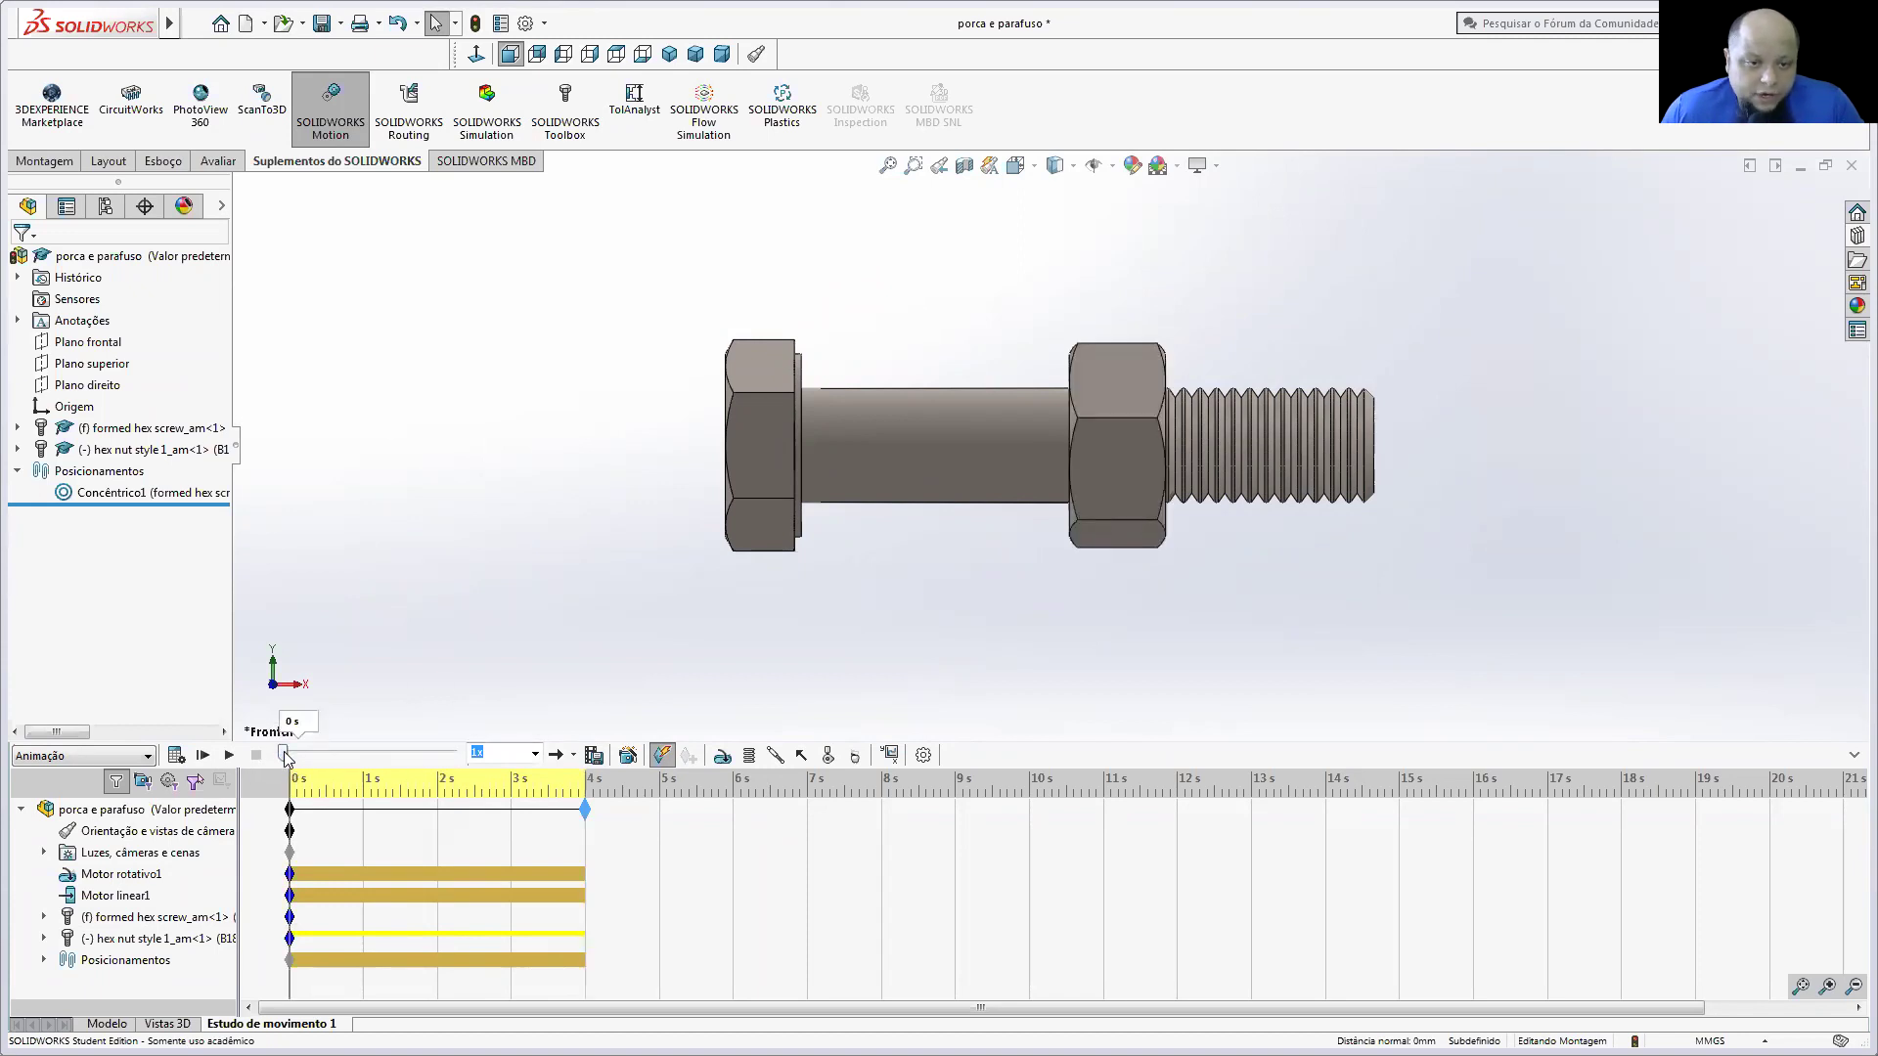
Step: Start saving the animation to a file and move the save dialog clear of the model
left_click(596, 756)
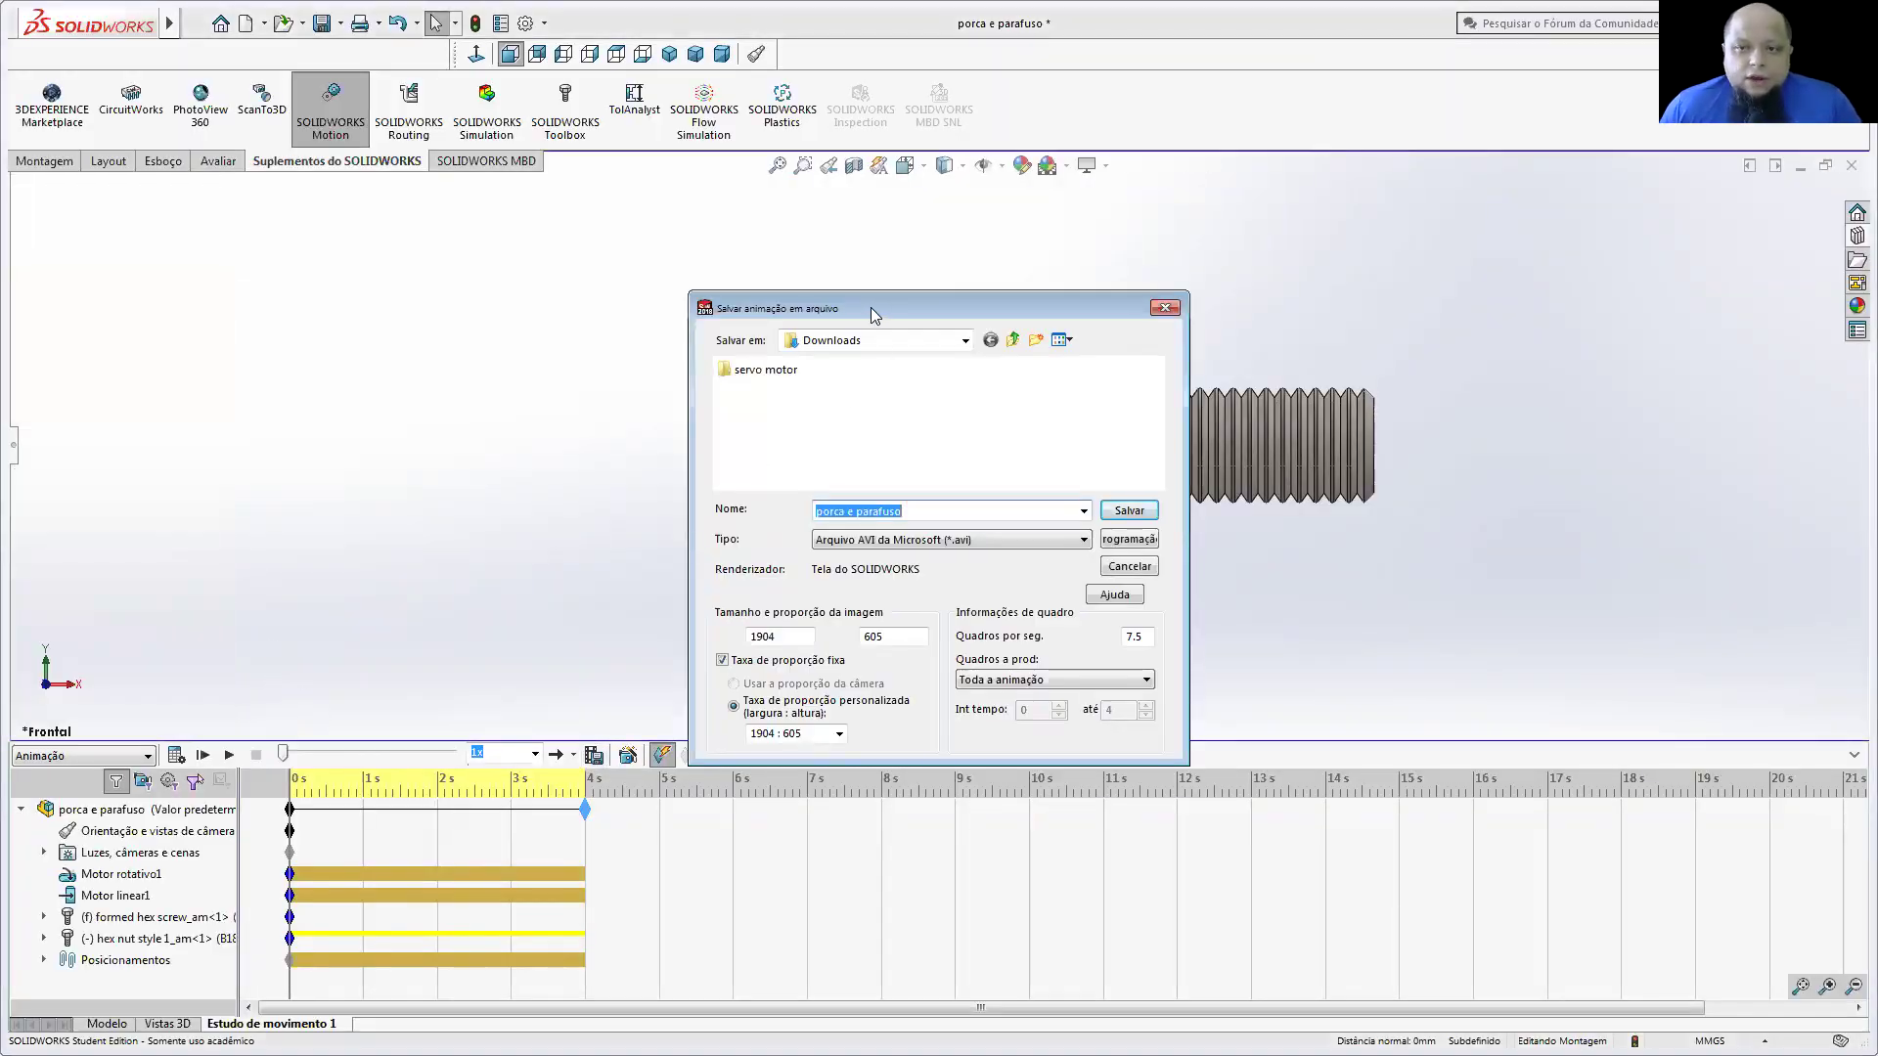
left_click_drag(871, 307, 252, 363)
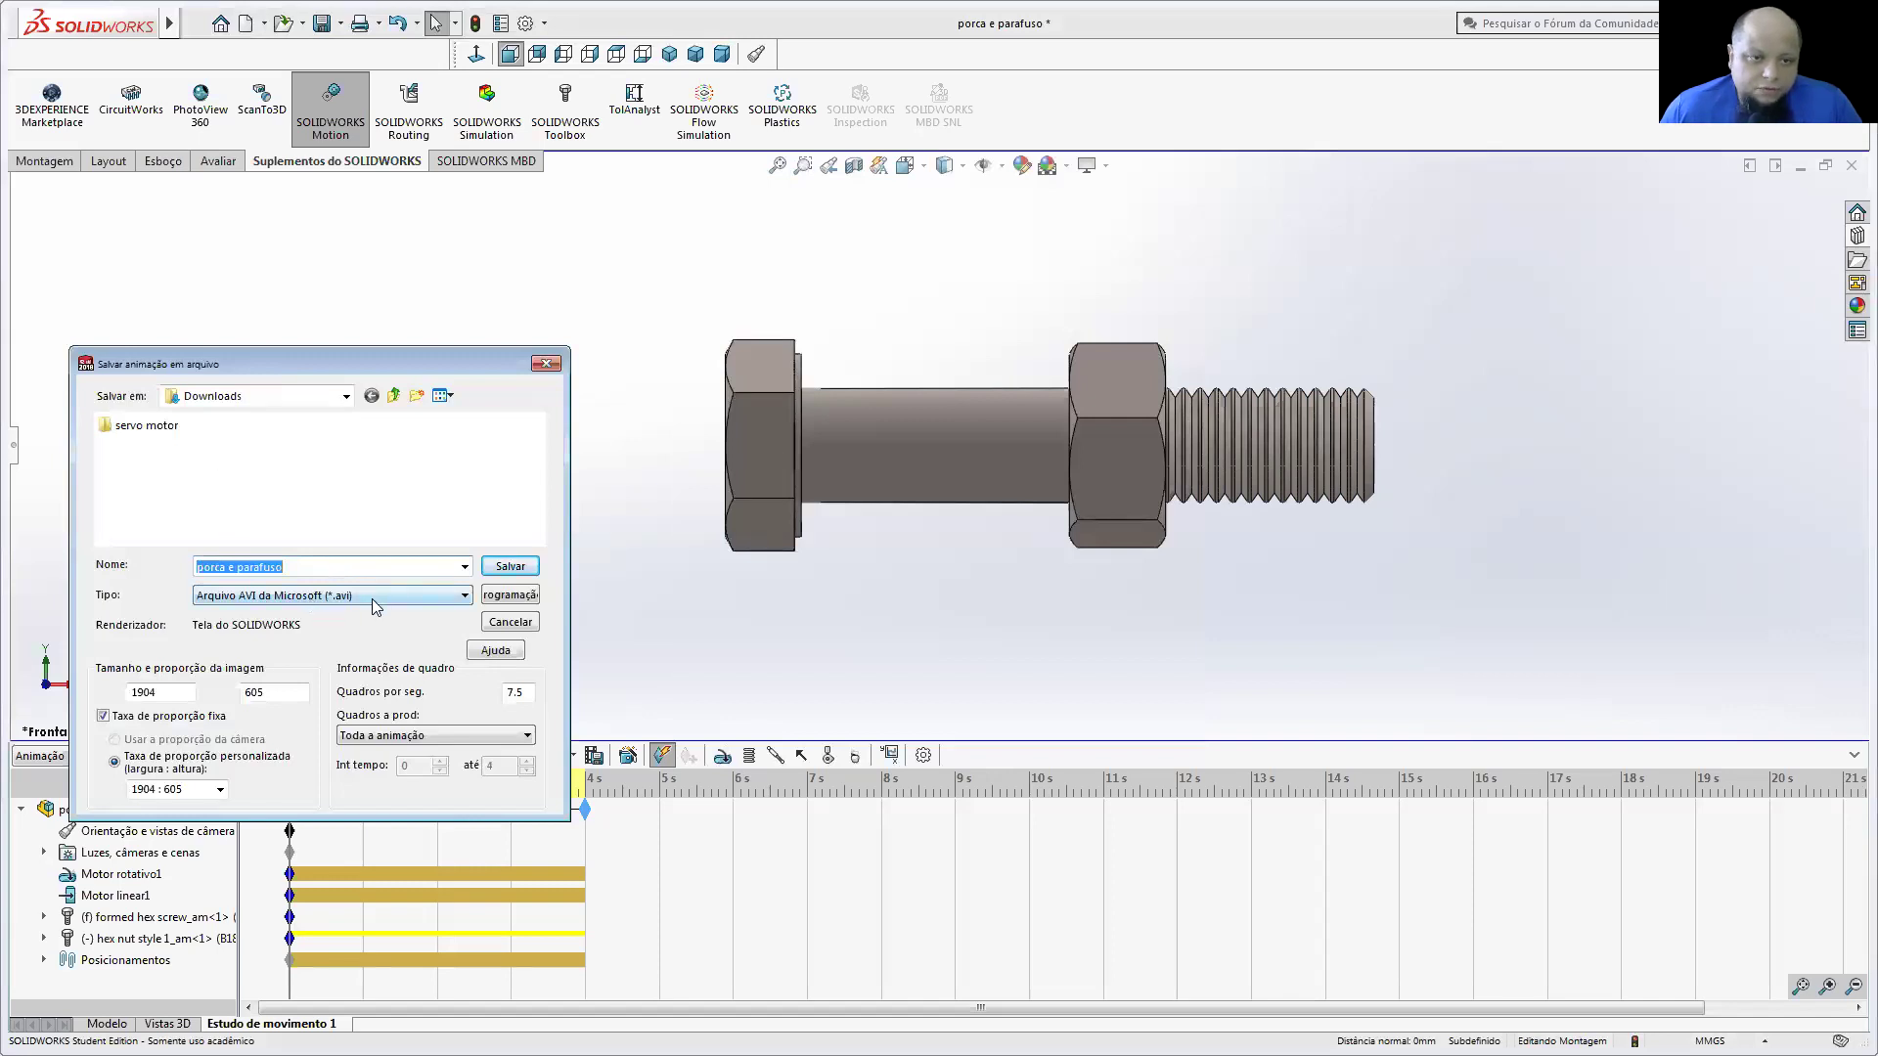
Step: Try the 1:1, 16:9 and 7:5 aspect ratios for the saved animation
left_click(219, 790)
left_click(174, 839)
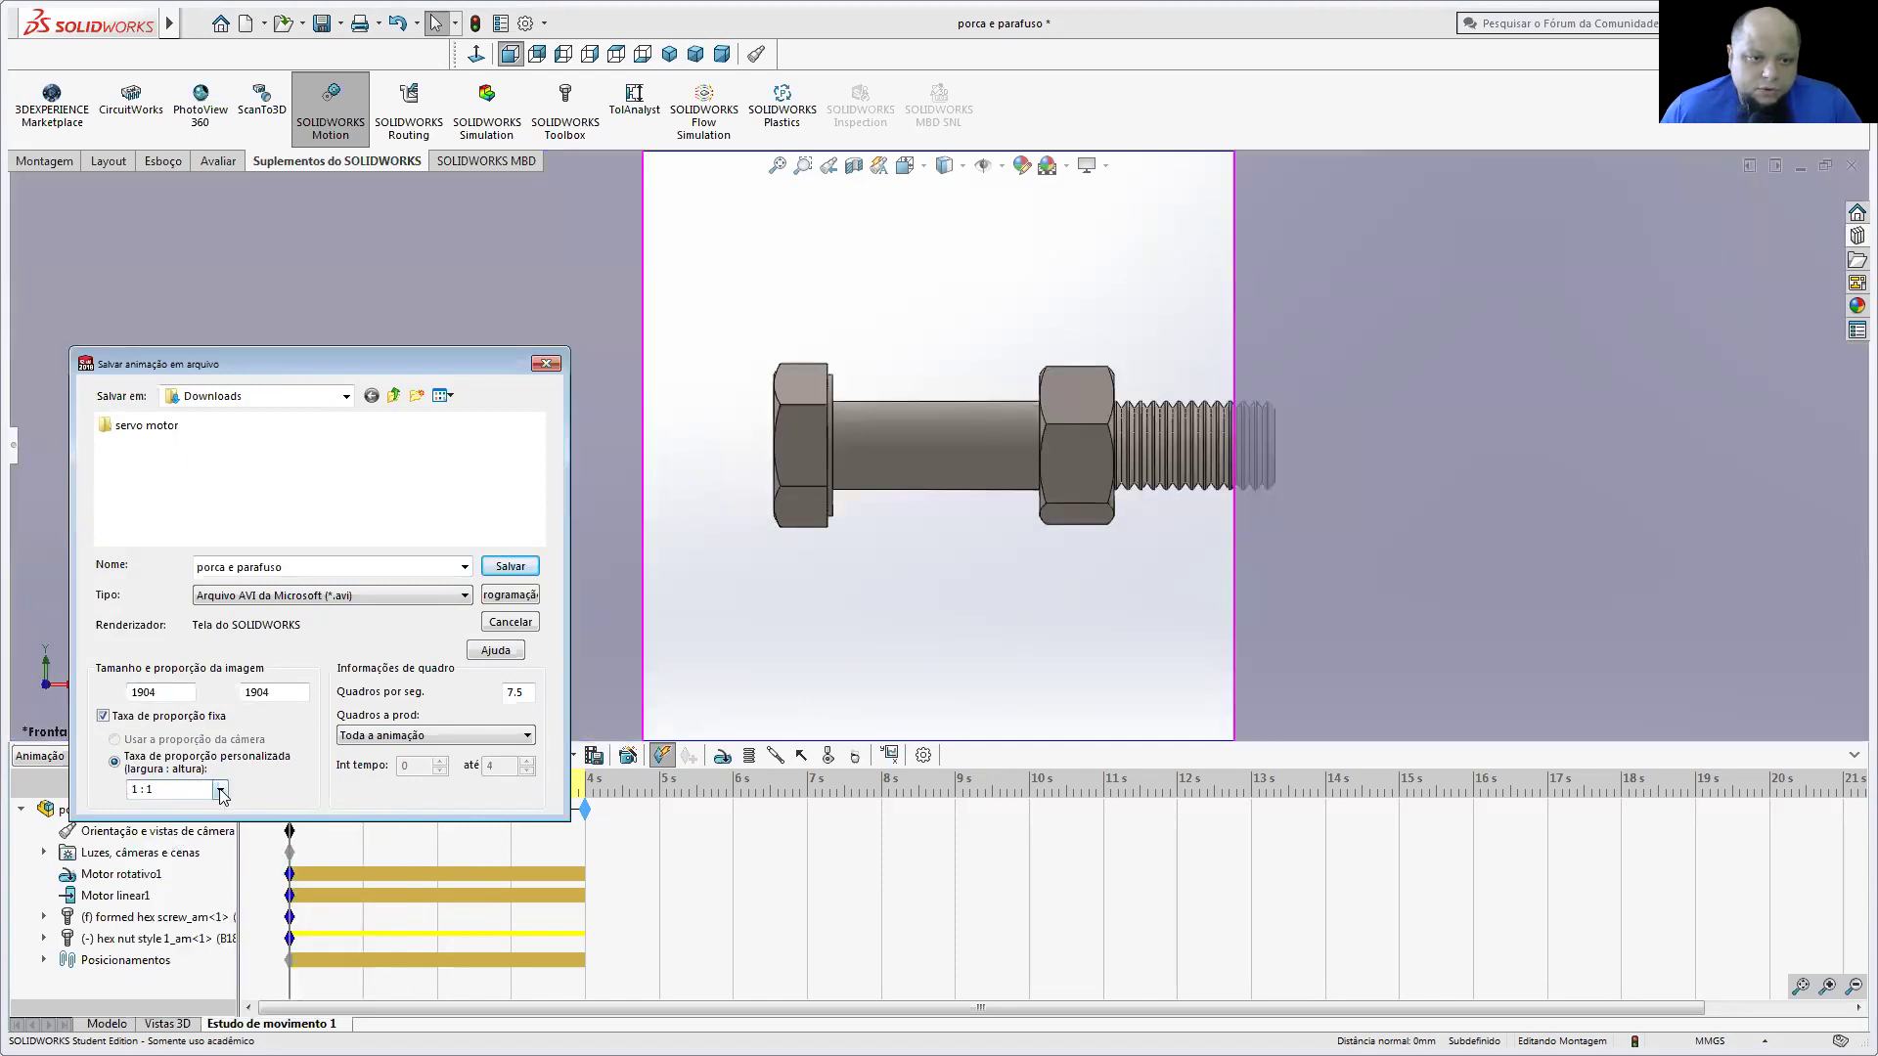
left_click(221, 790)
left_click(206, 867)
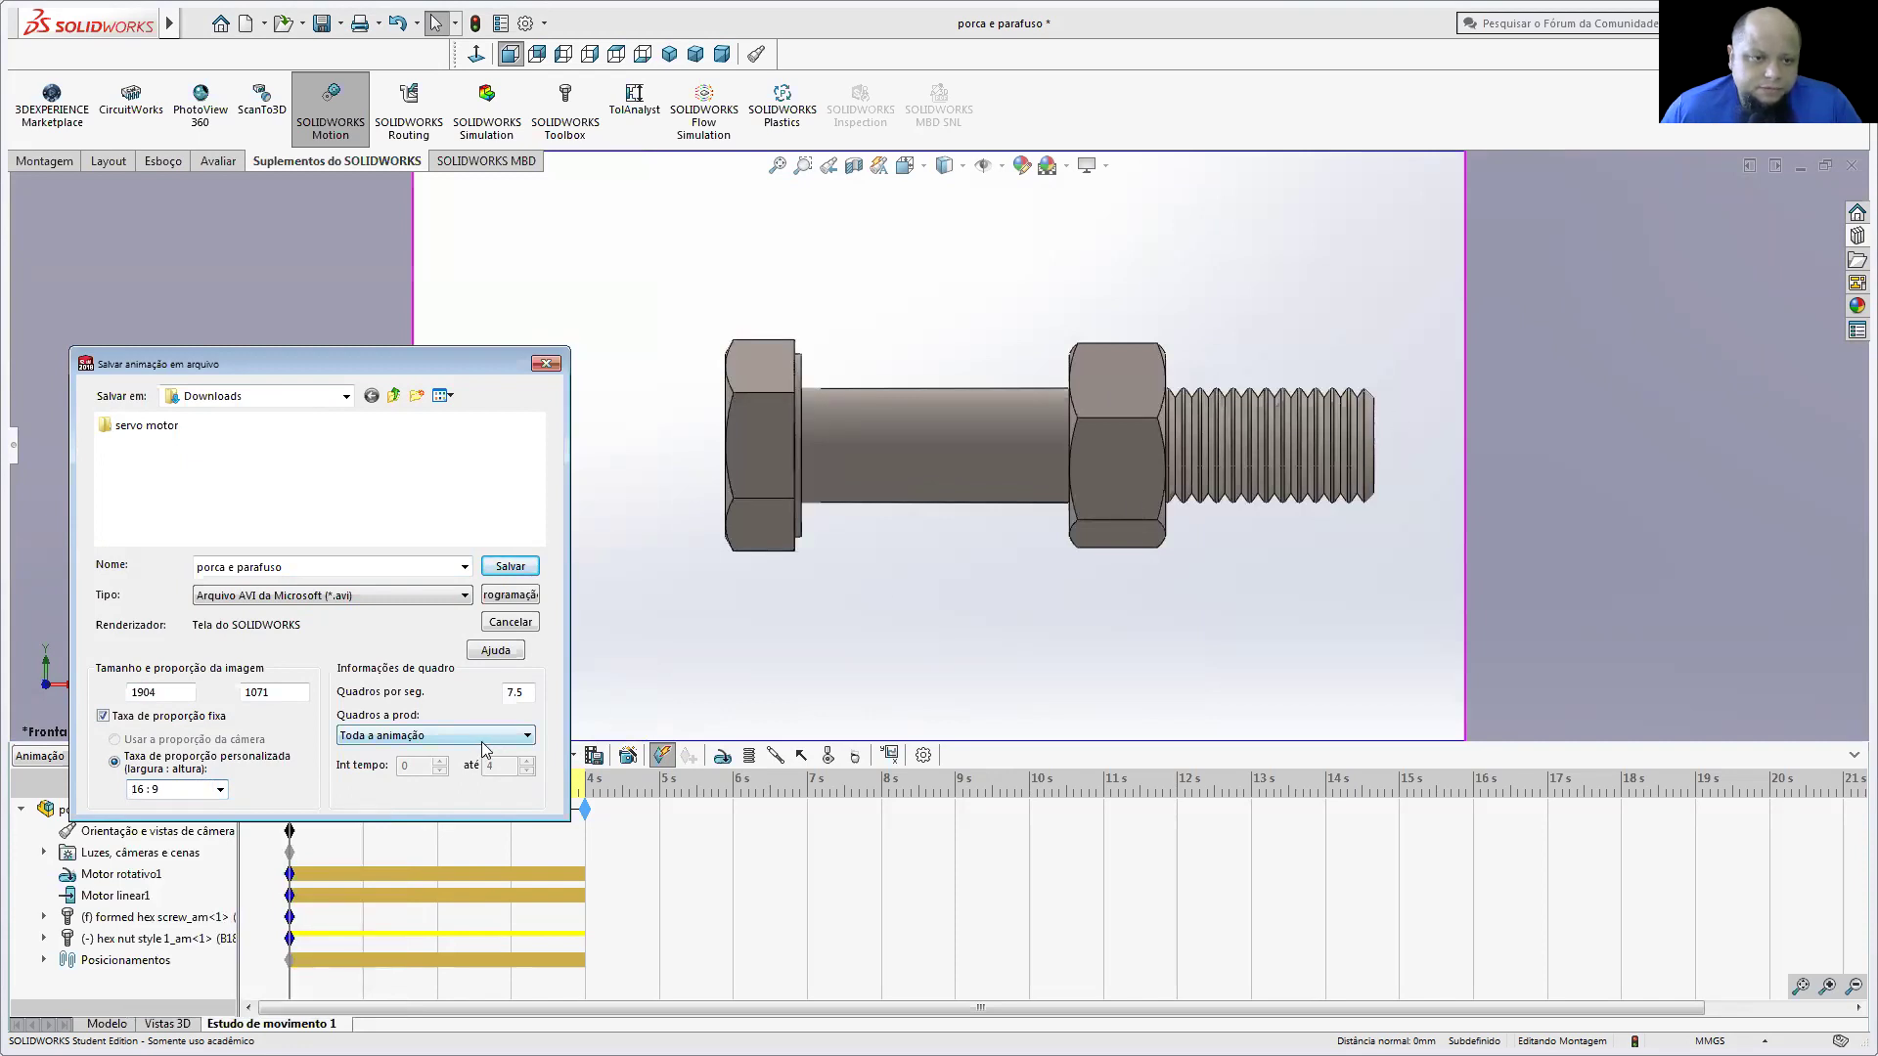
left_click(220, 790)
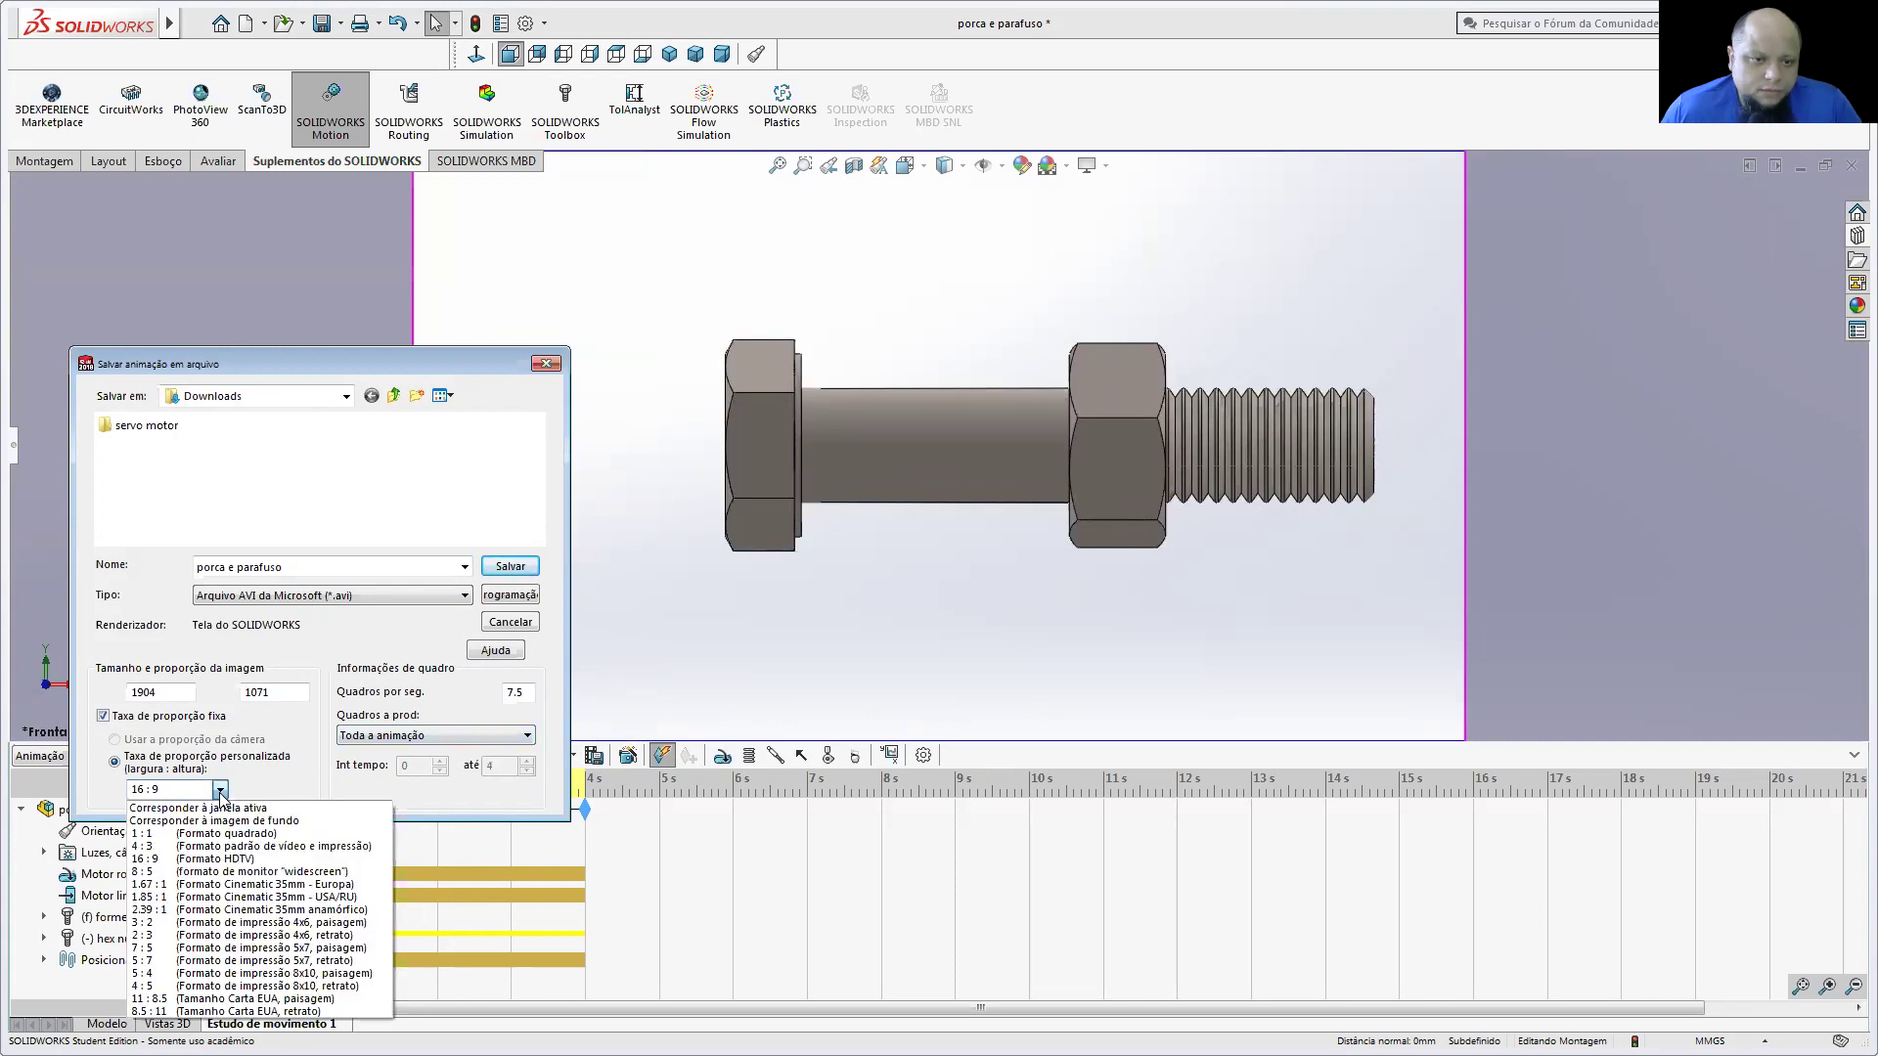
left_click(193, 954)
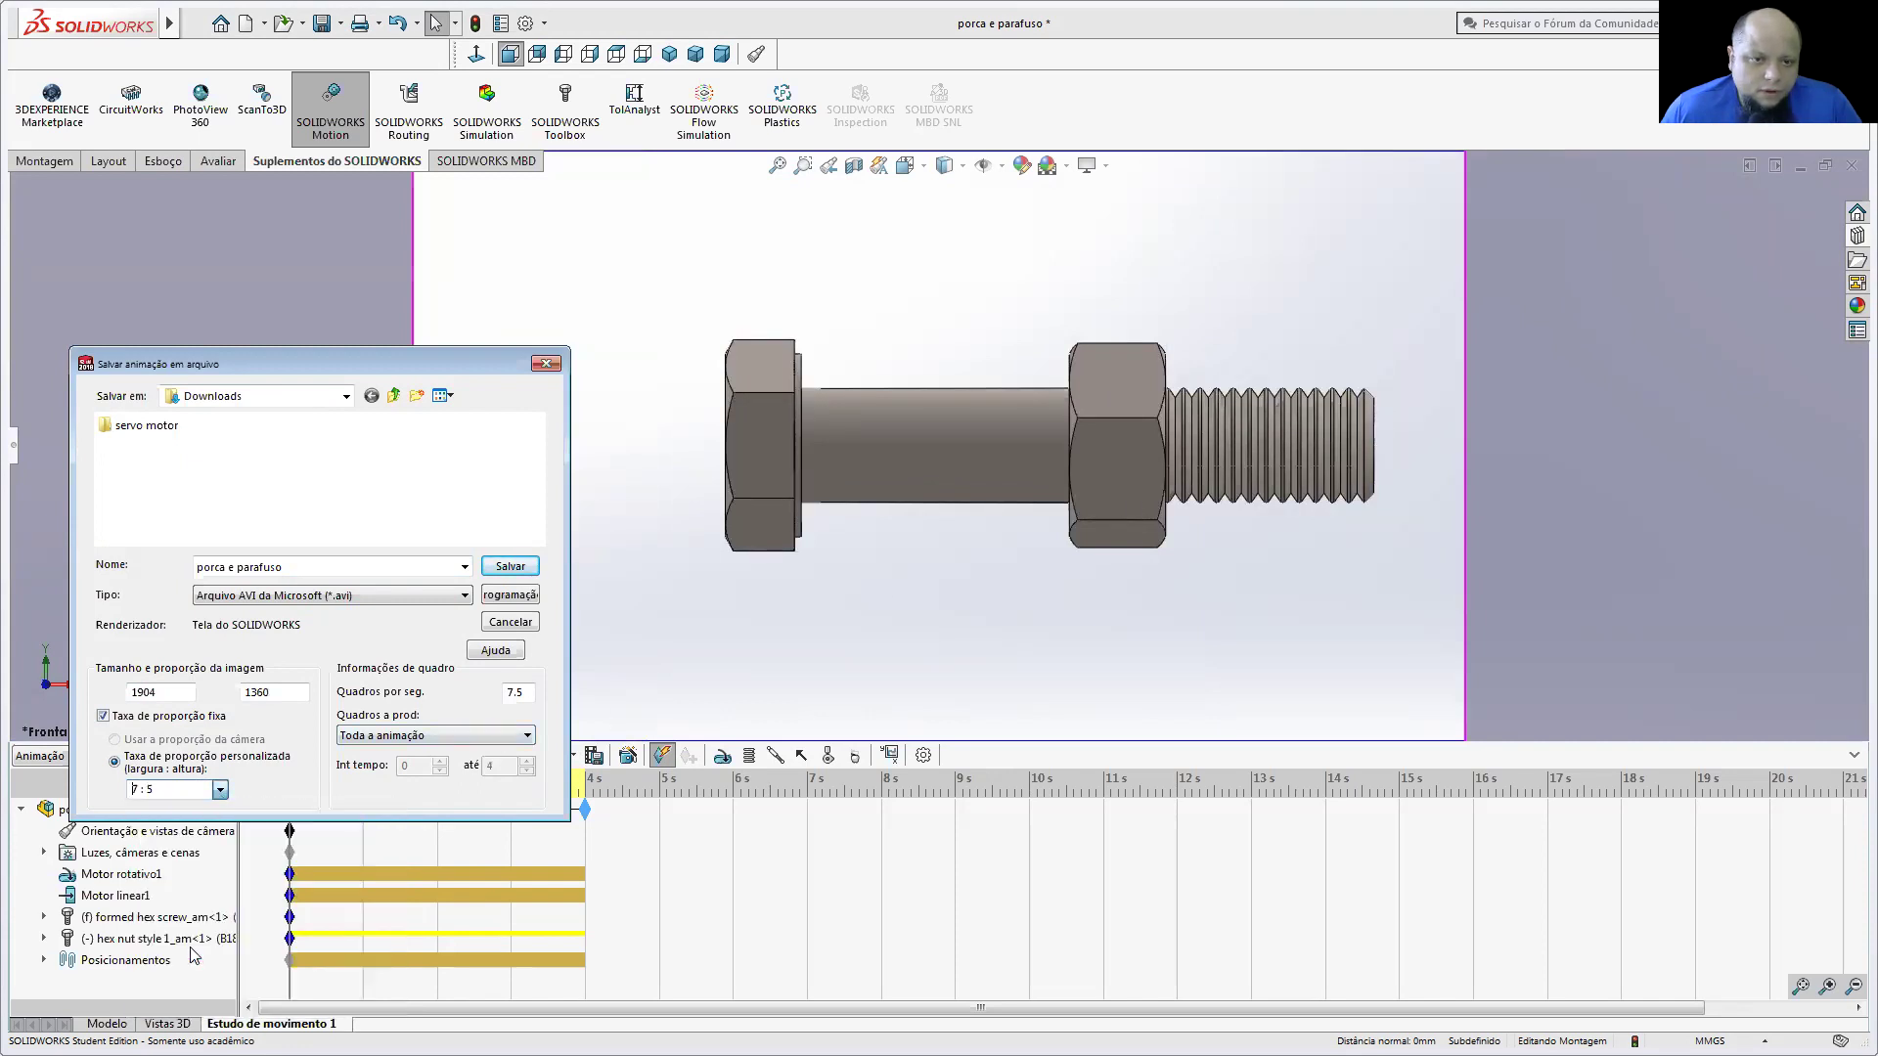
Step: Try matching the animation's aspect ratio to the background image, the active window and the 4:3 standard video format
left_click(220, 790)
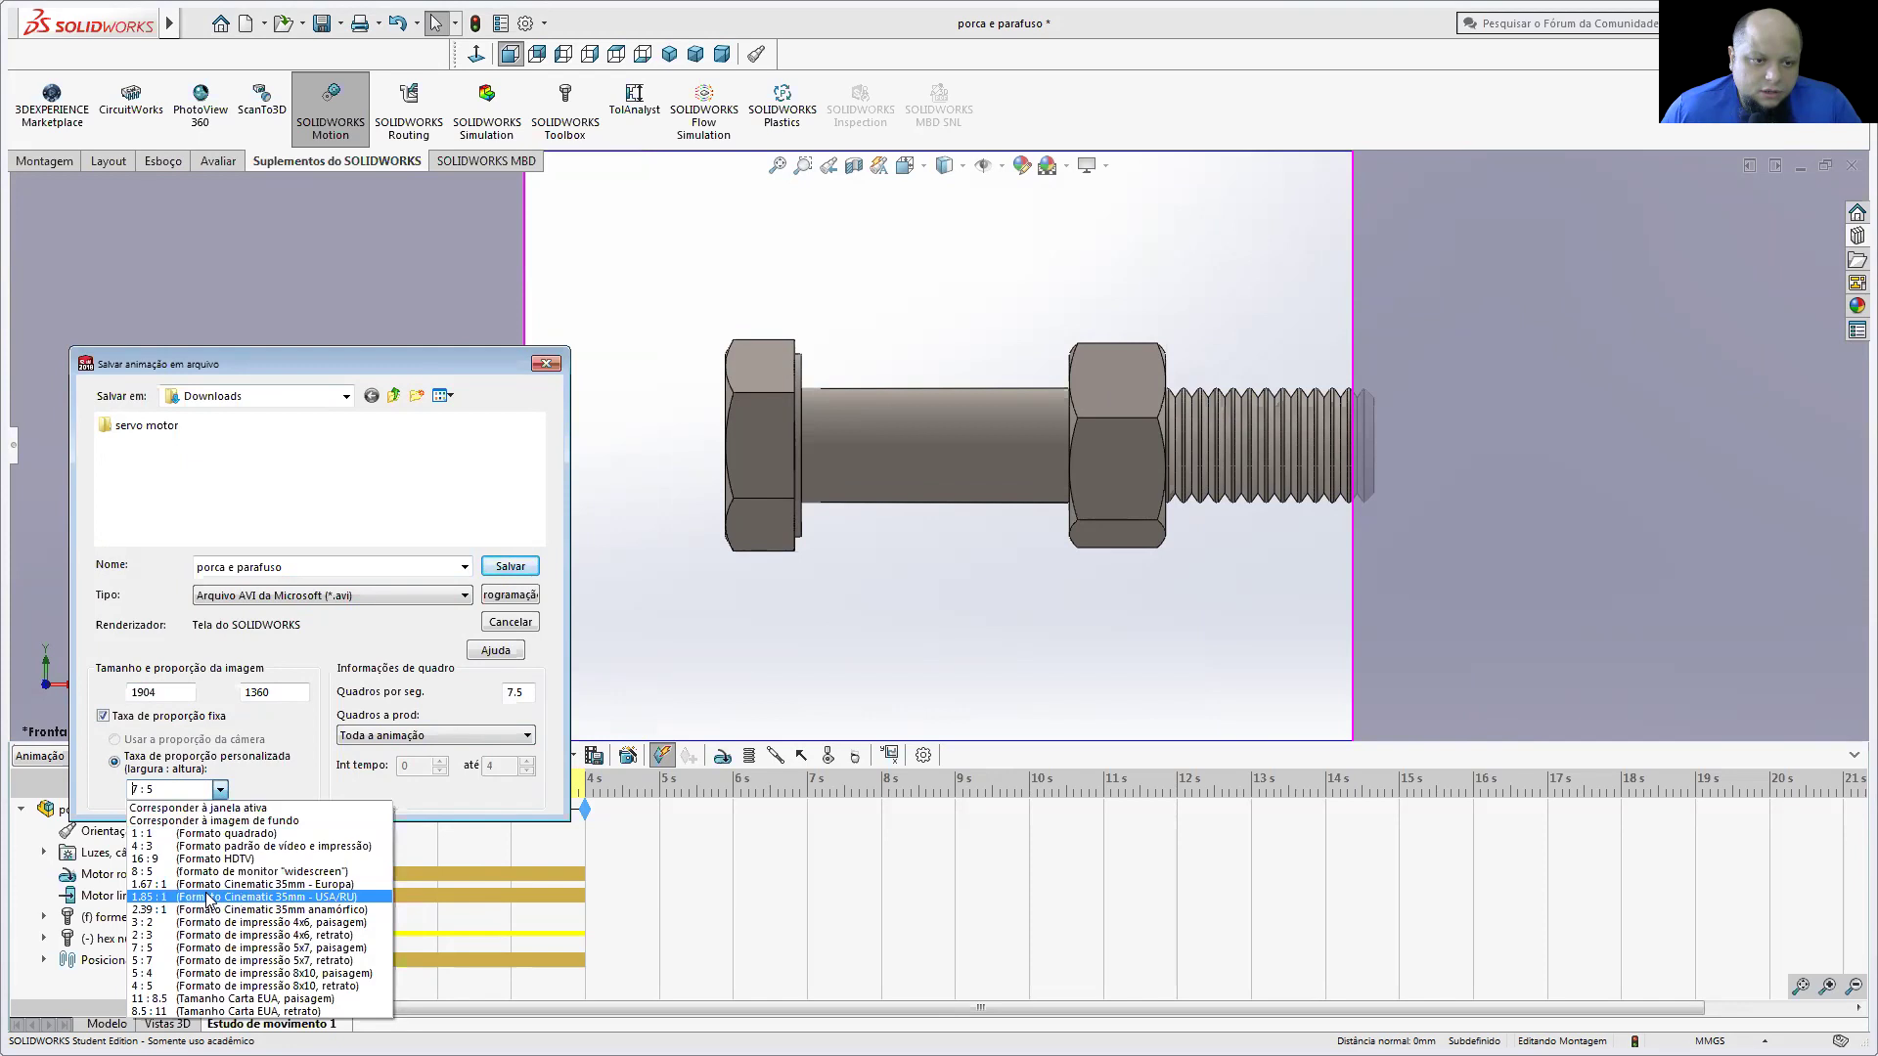
left_click(213, 822)
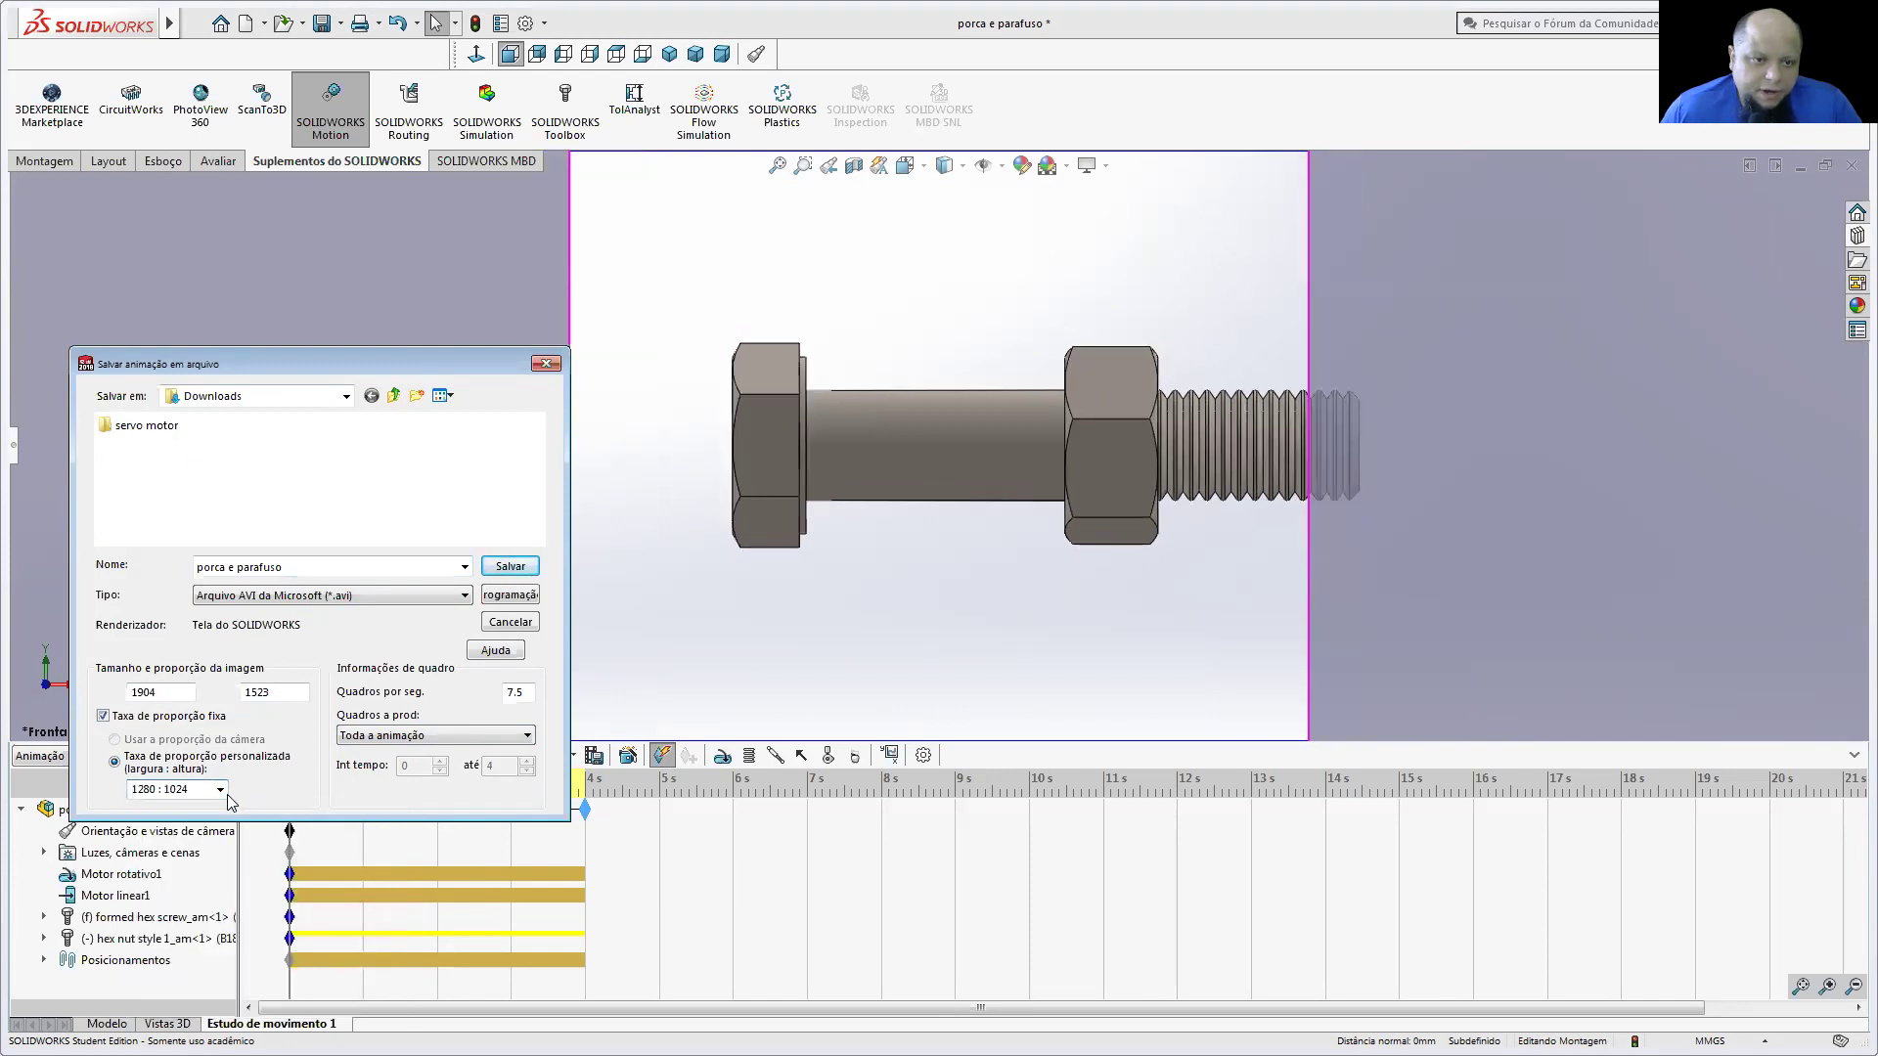
left_click(220, 789)
left_click(213, 808)
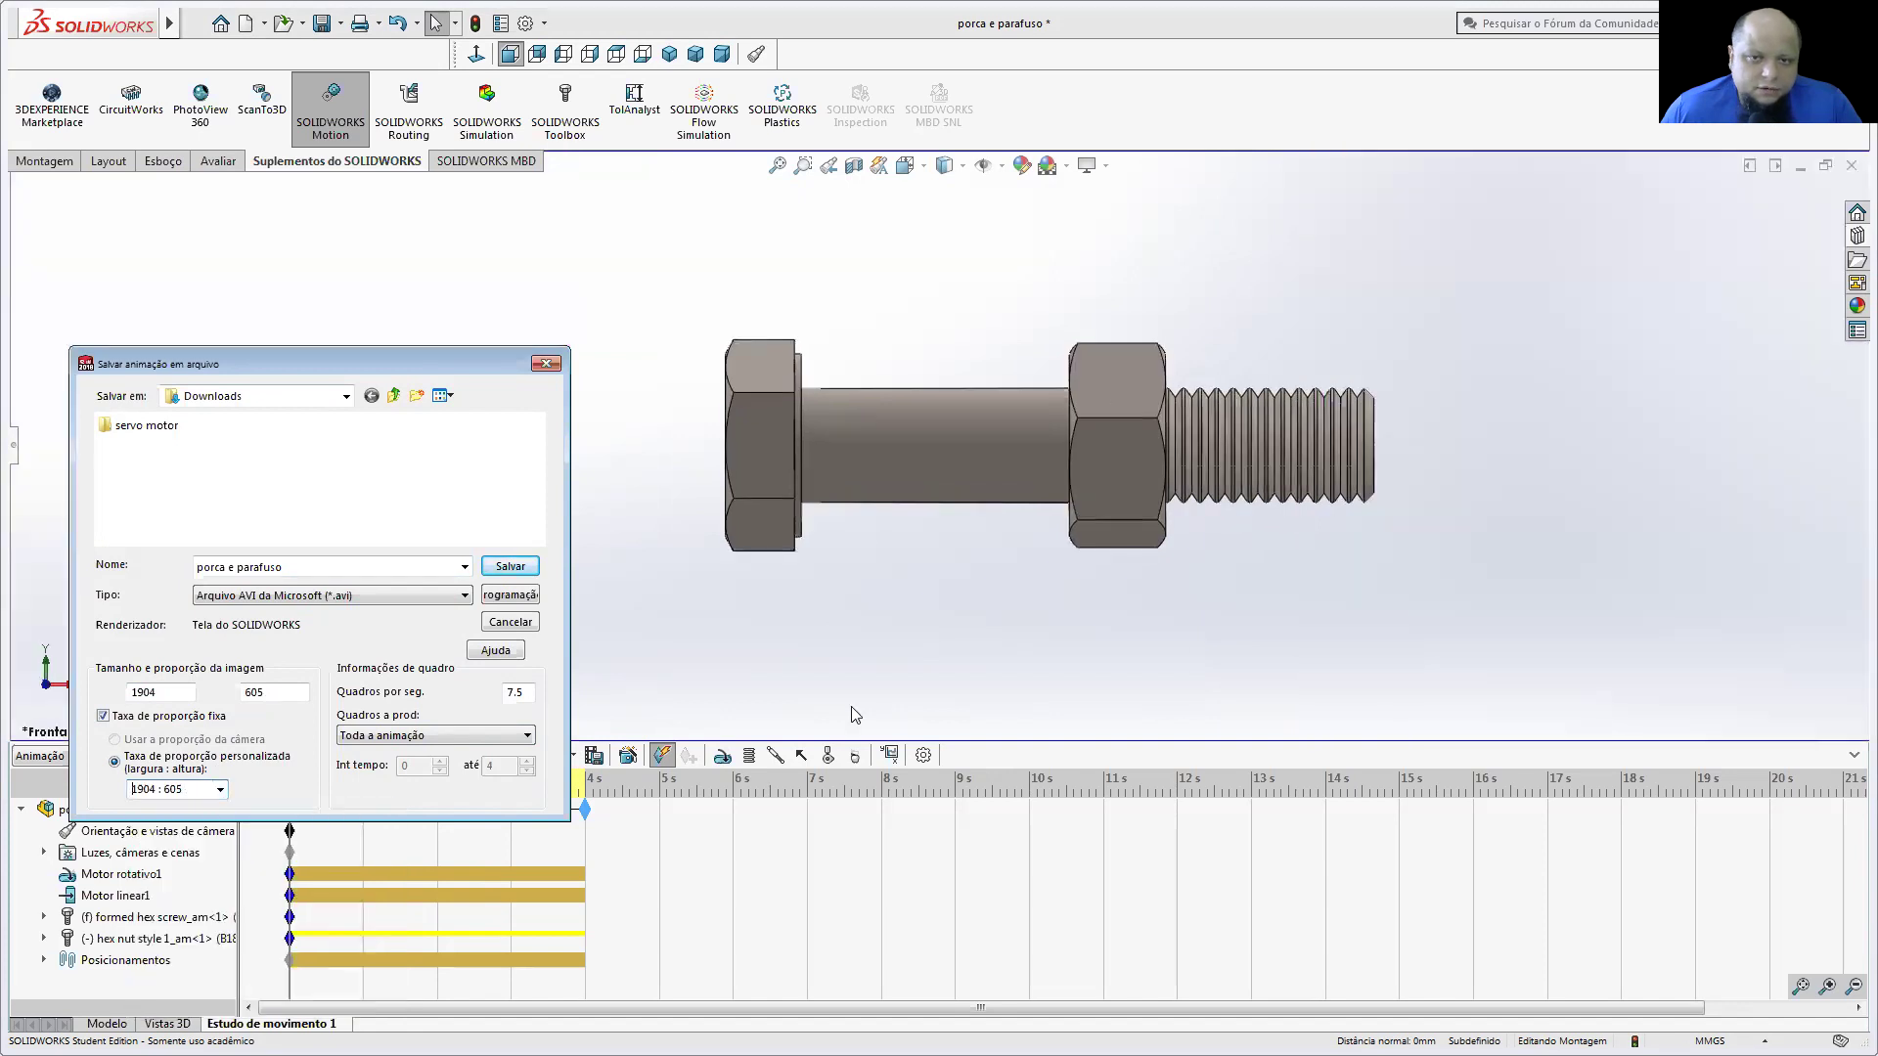
left_click(201, 692)
double_click(180, 693)
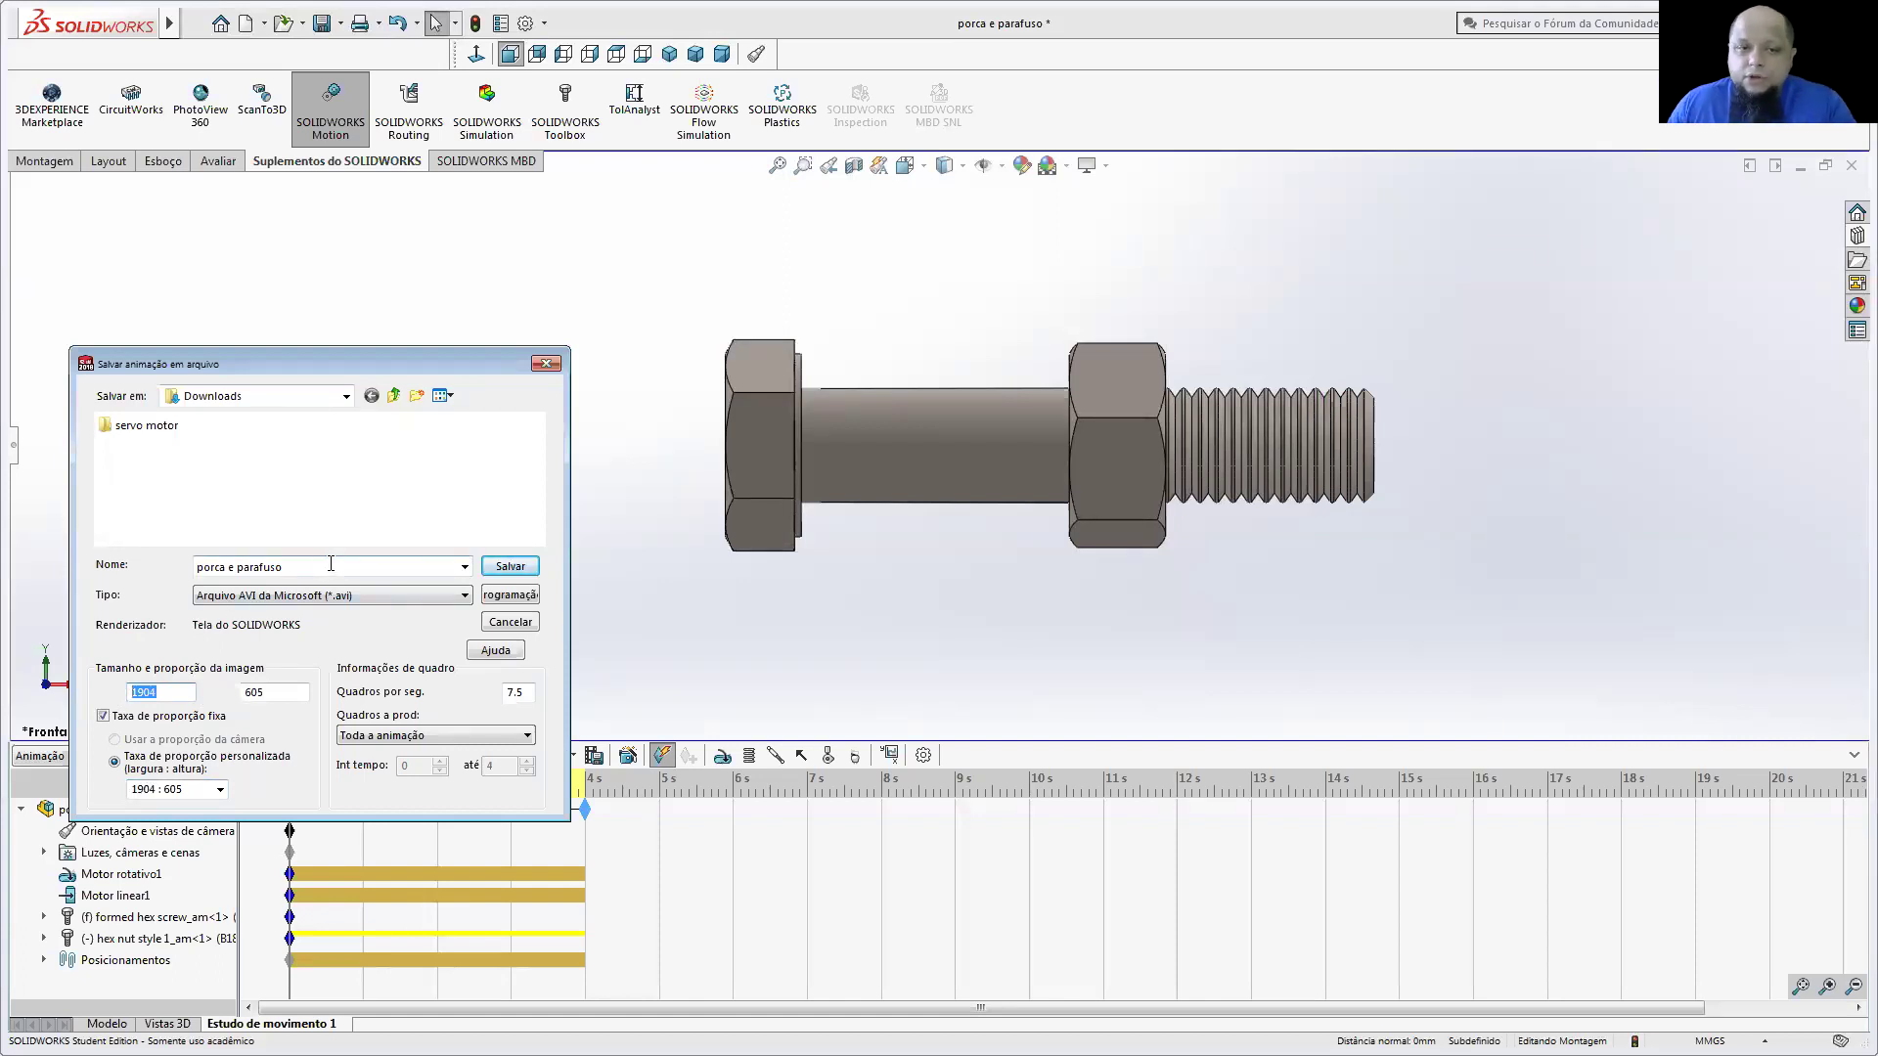
left_click(220, 790)
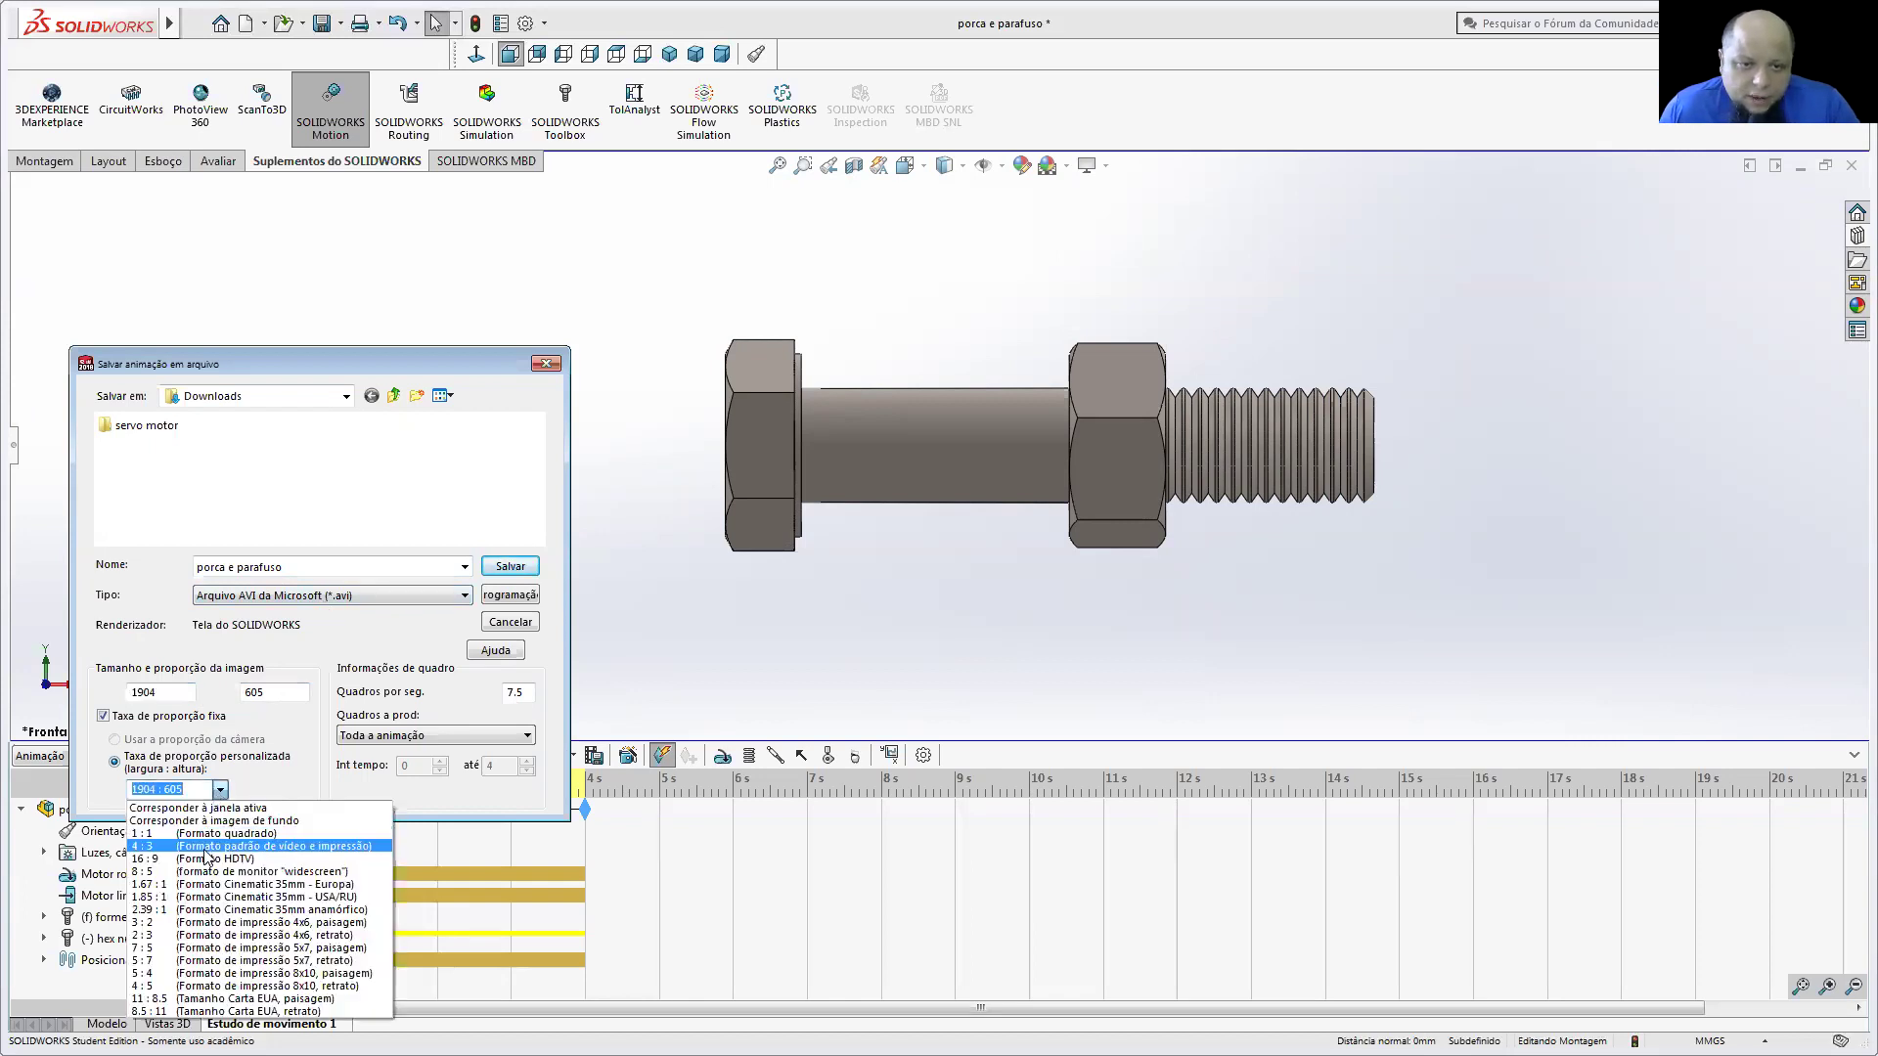
left_click(207, 847)
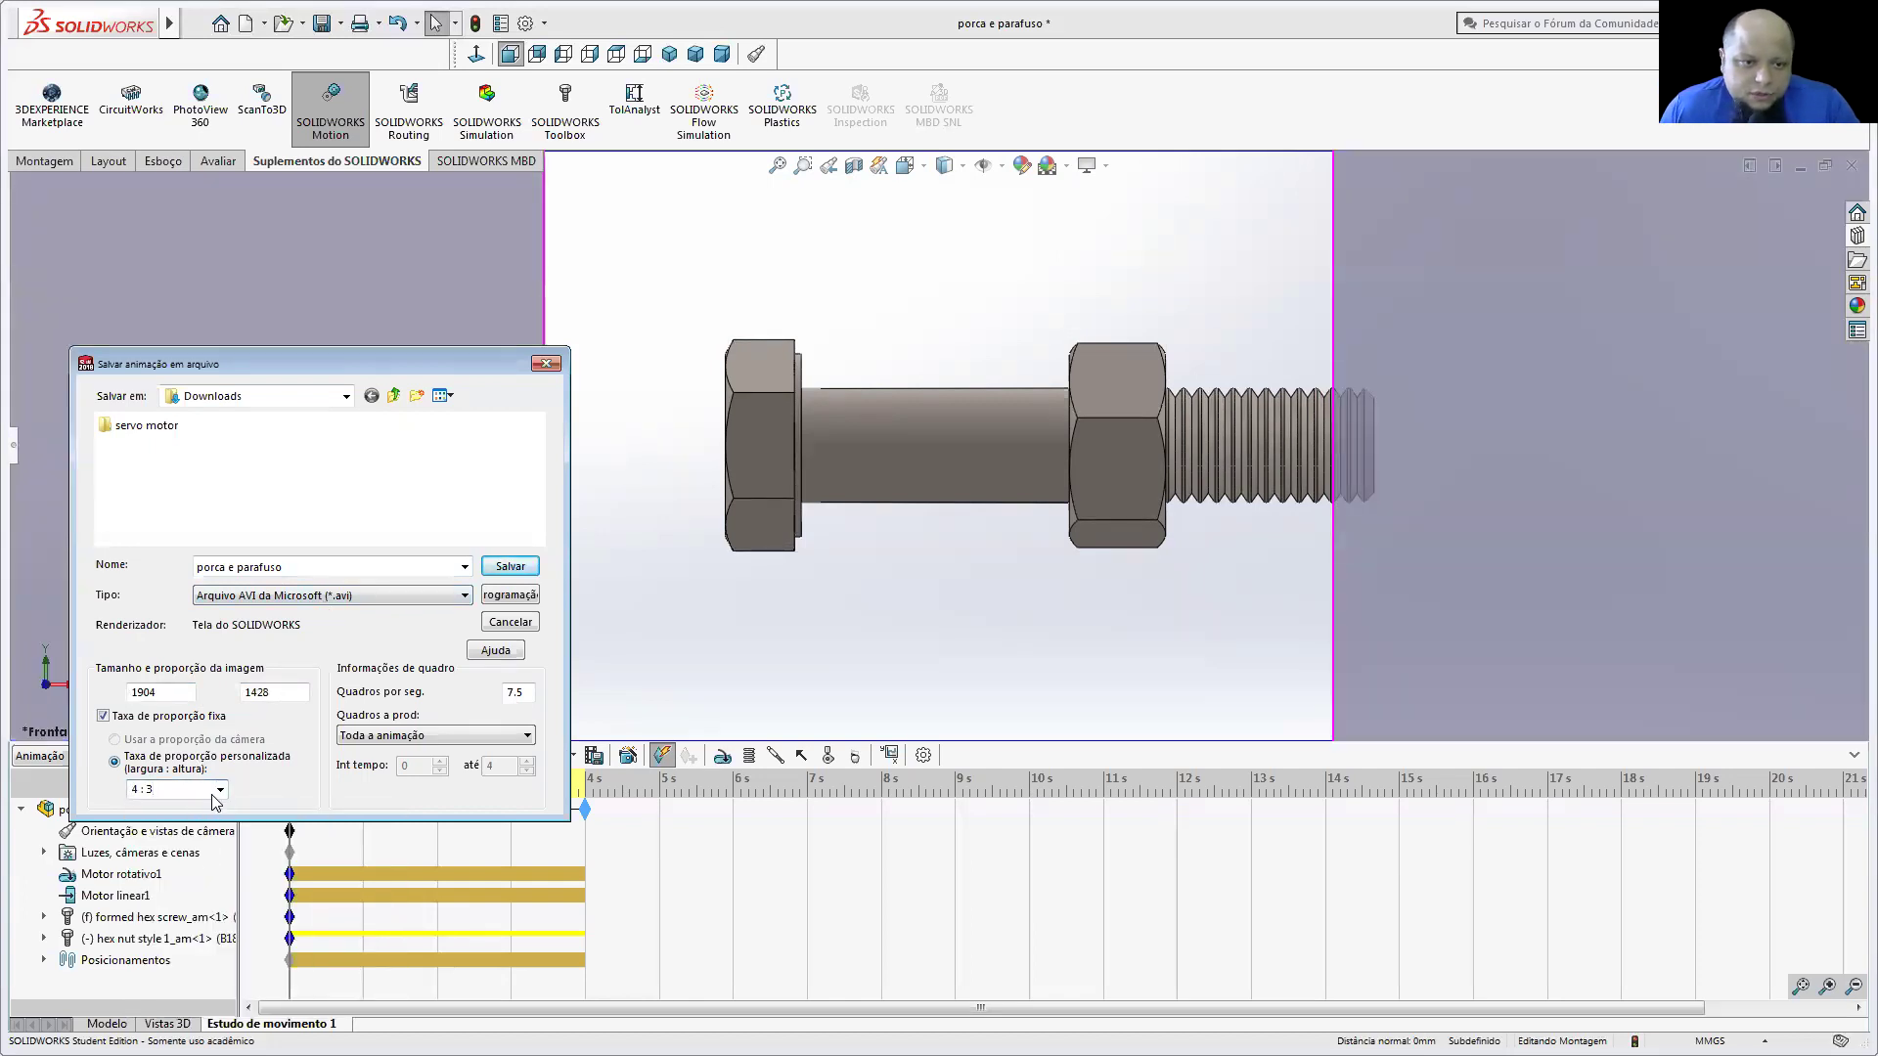
Step: Set the saved animation's aspect ratio to 16:9 (HDTV) and its image width to 720
left_click(220, 789)
left_click(205, 863)
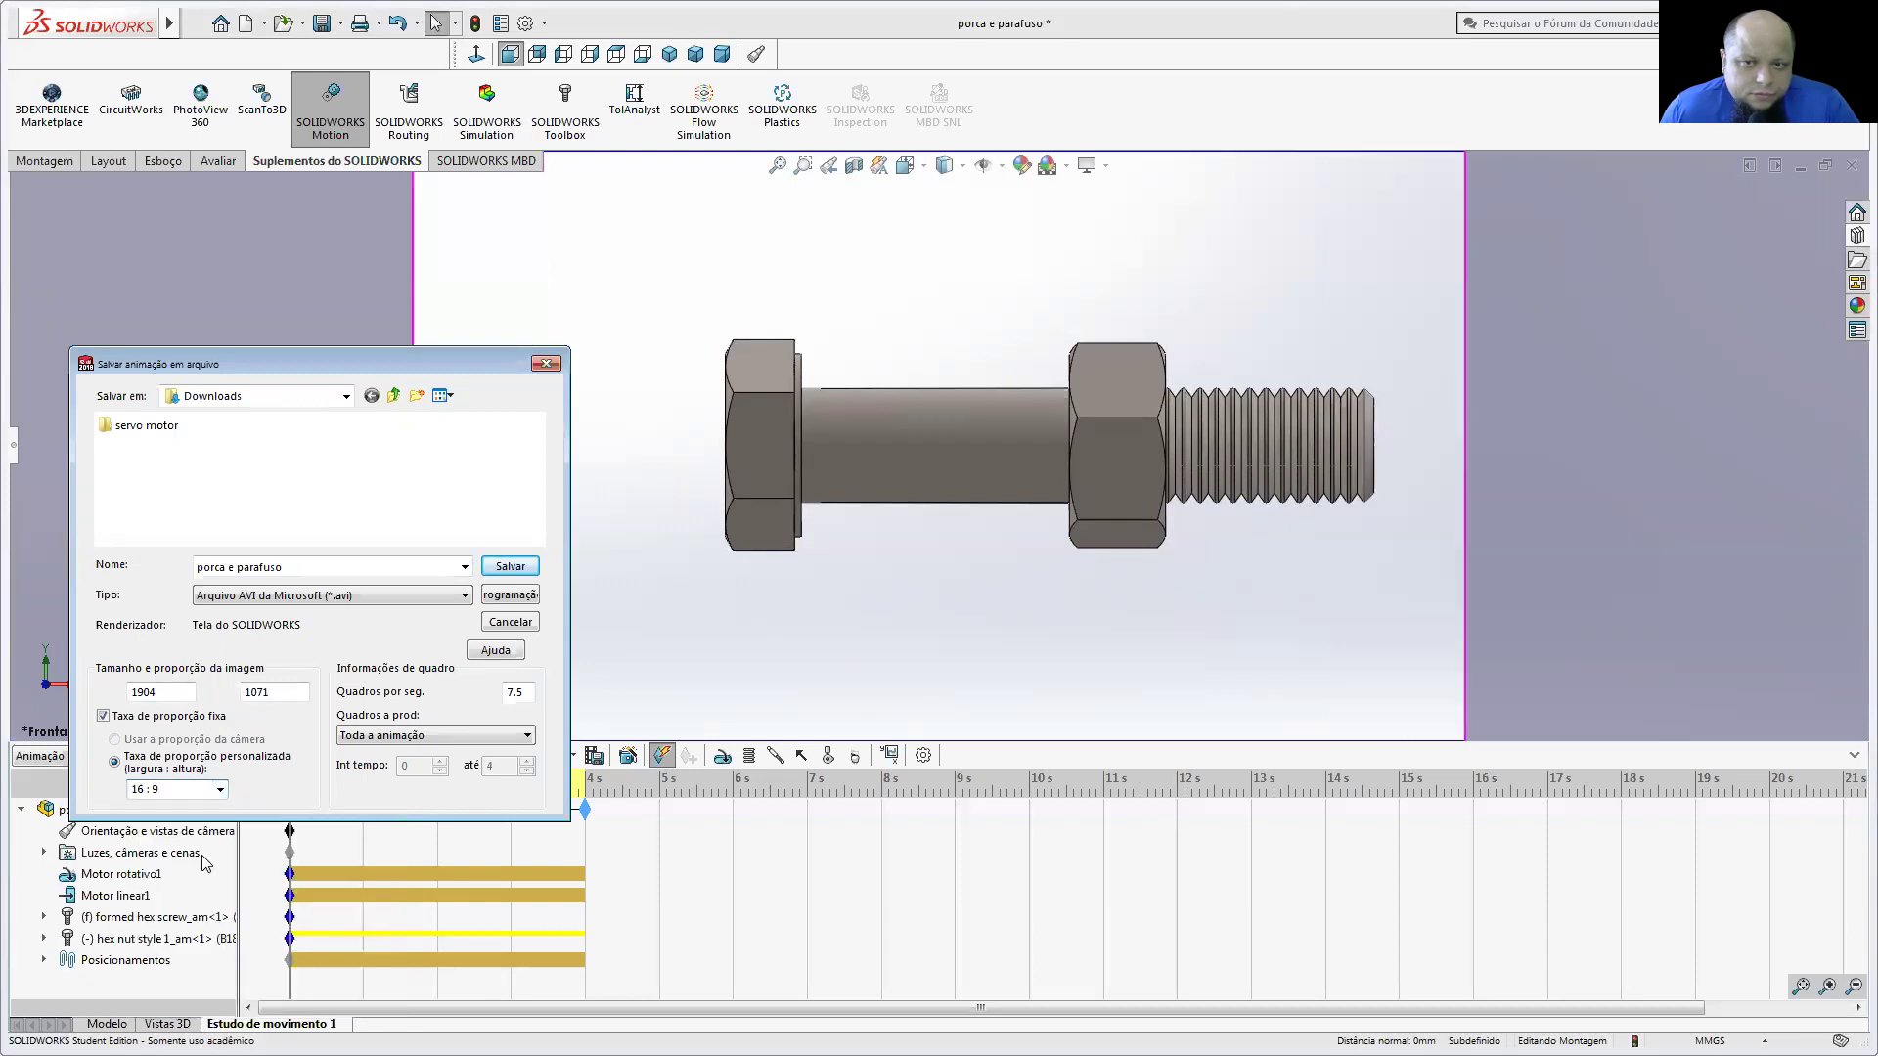
left_click_drag(172, 693, 108, 693)
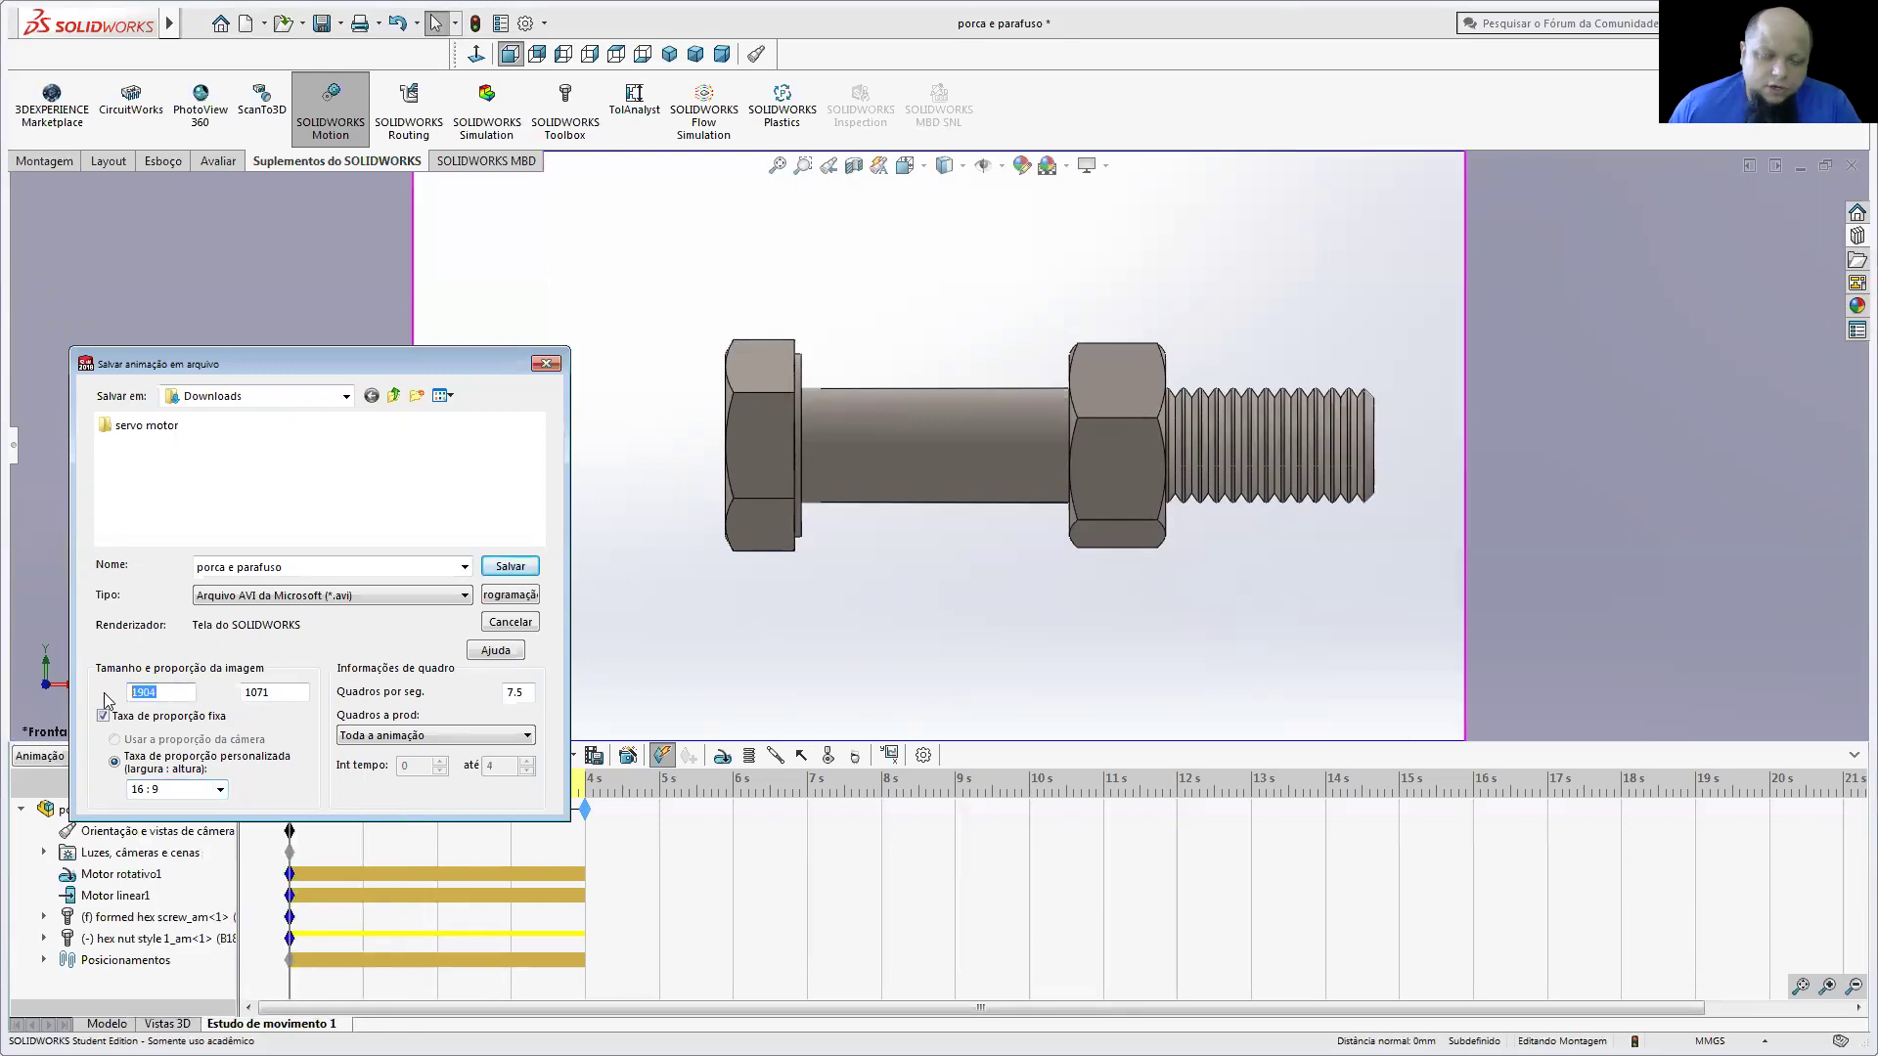
type("720")
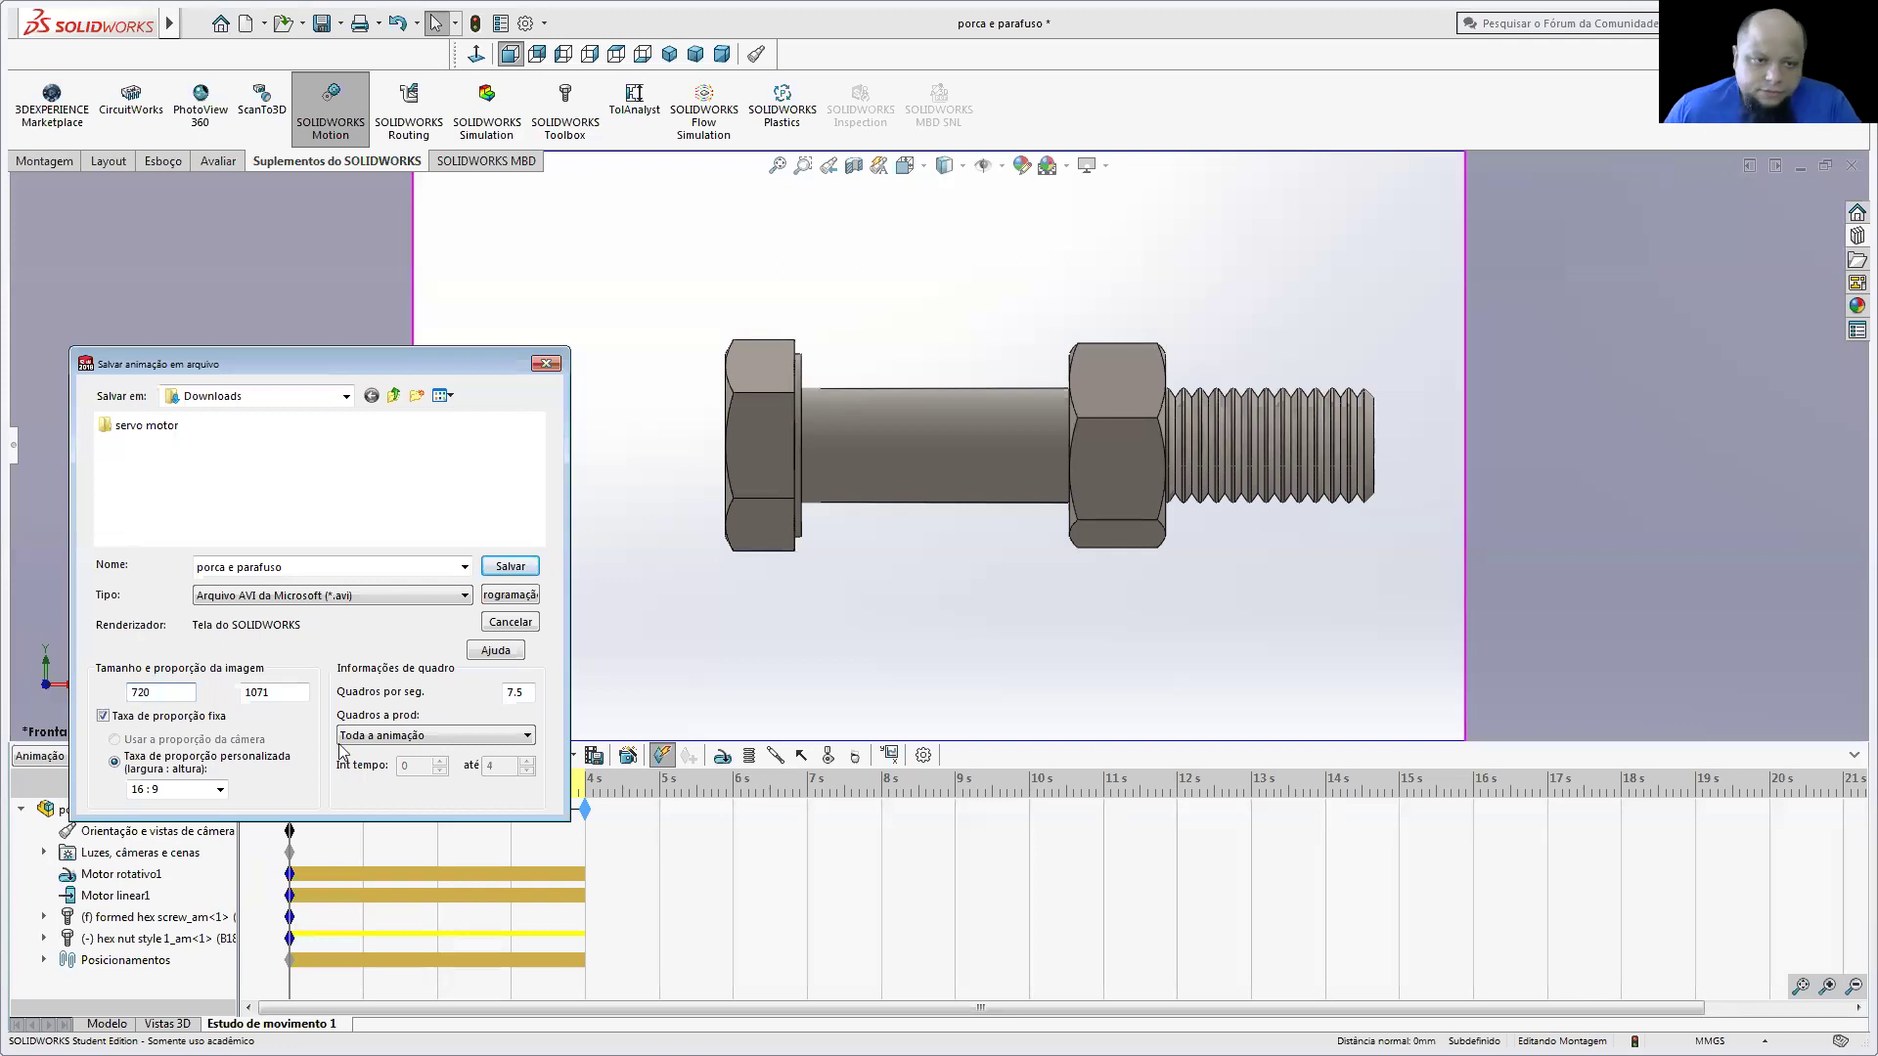
Step: Set the frame rate to 12 frames per second and save the AVI with Microsoft Video 1 compression, recalculating the motion study
left_click(274, 692)
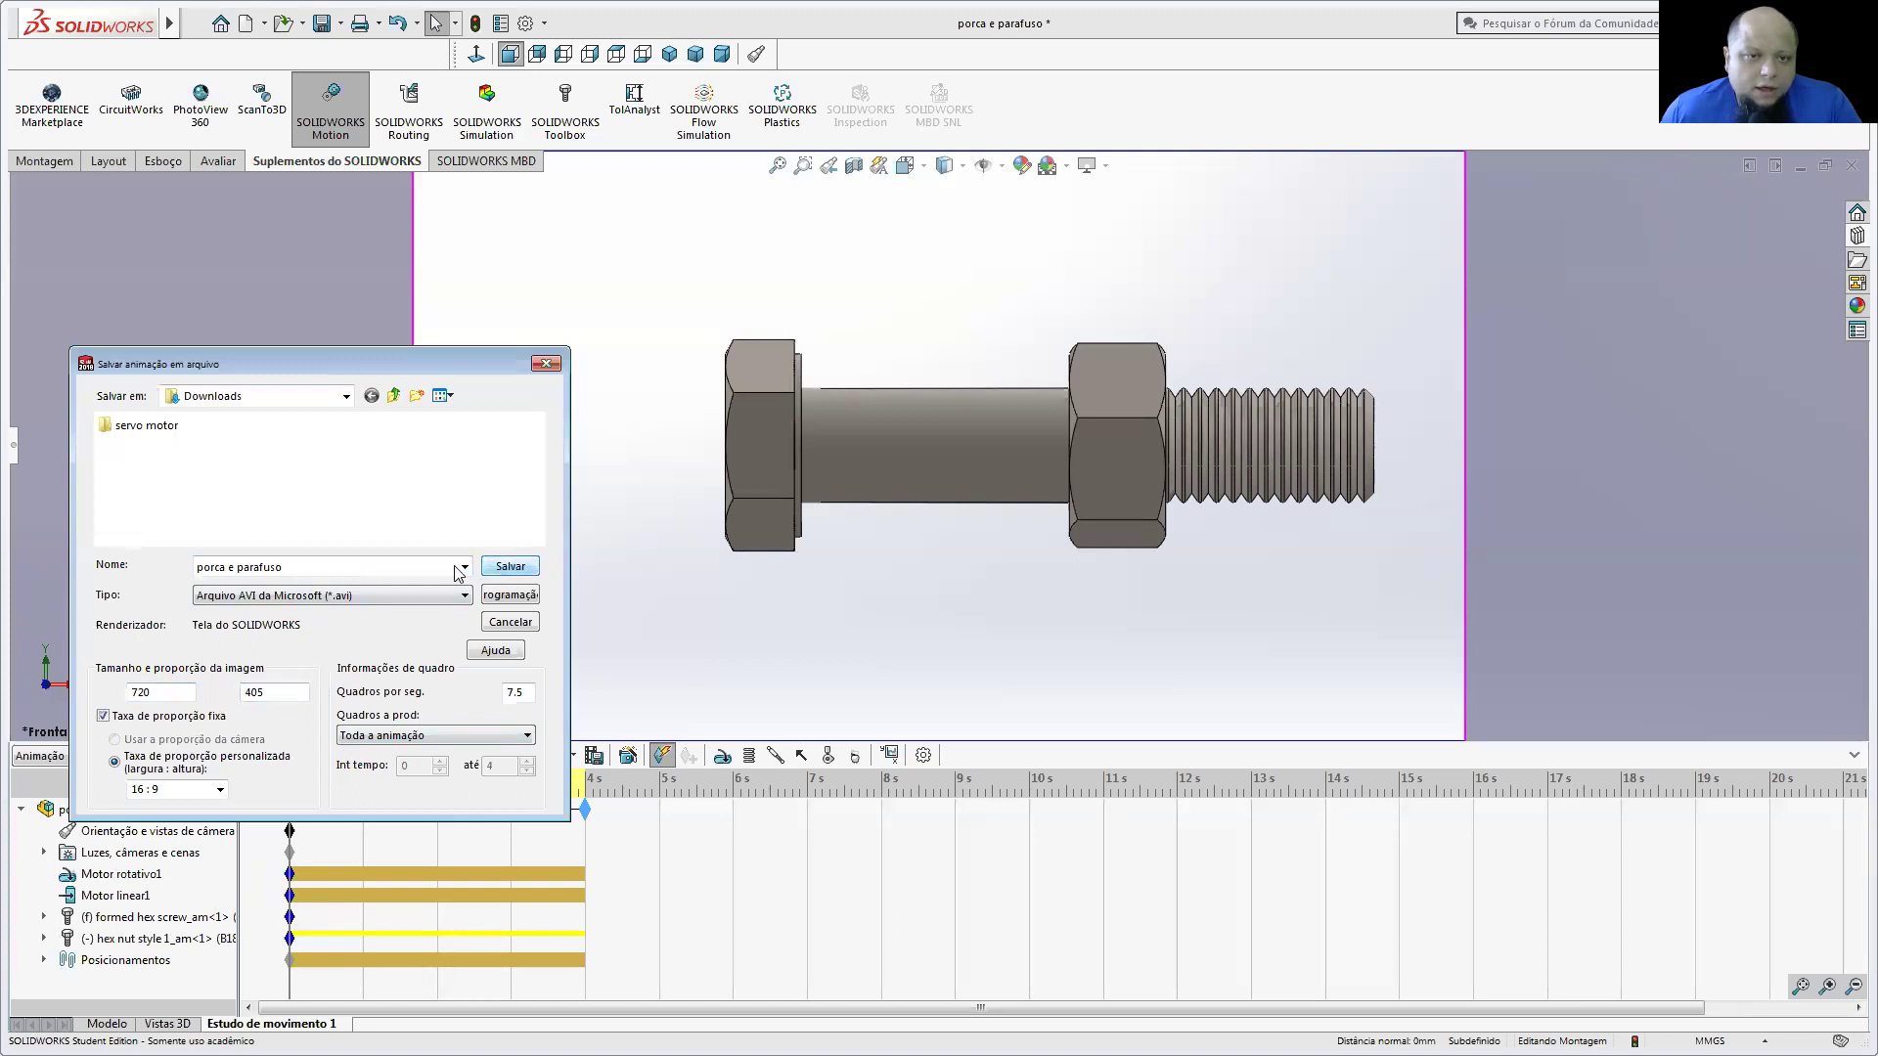
left_click_drag(527, 690, 499, 700)
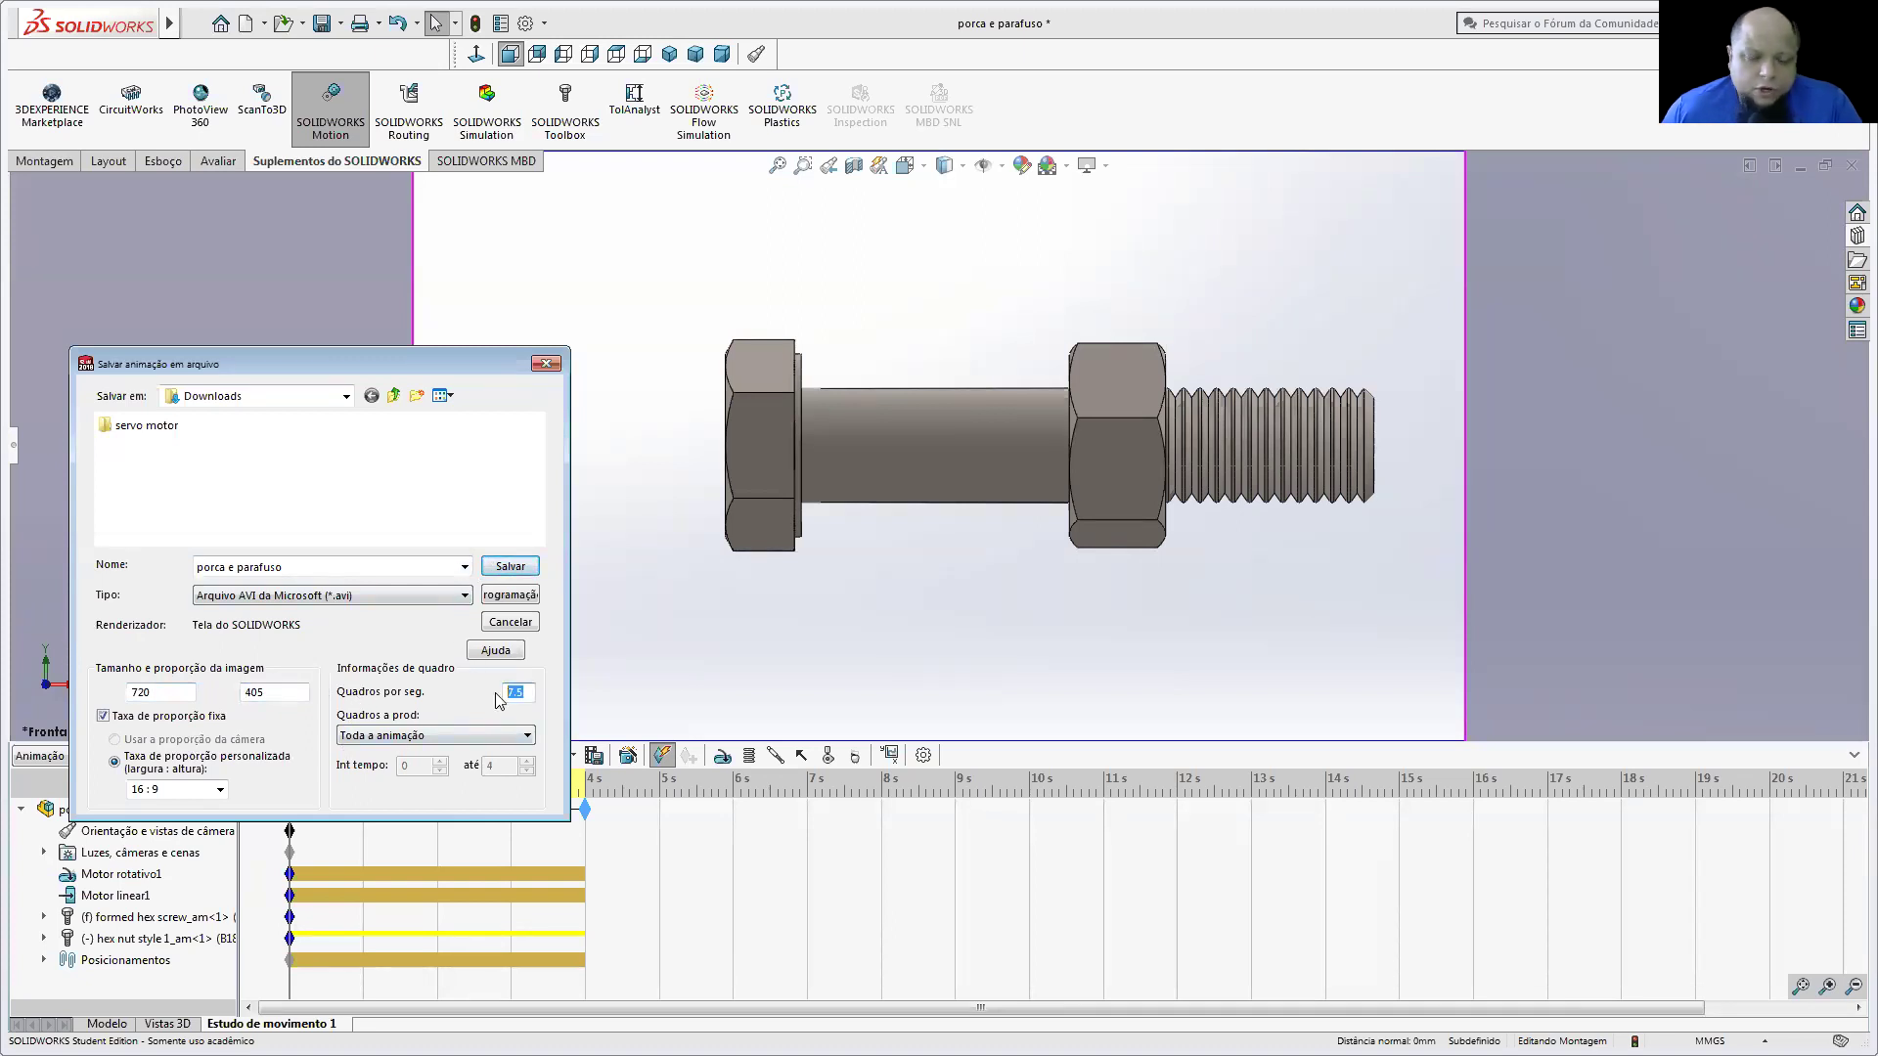
type("12")
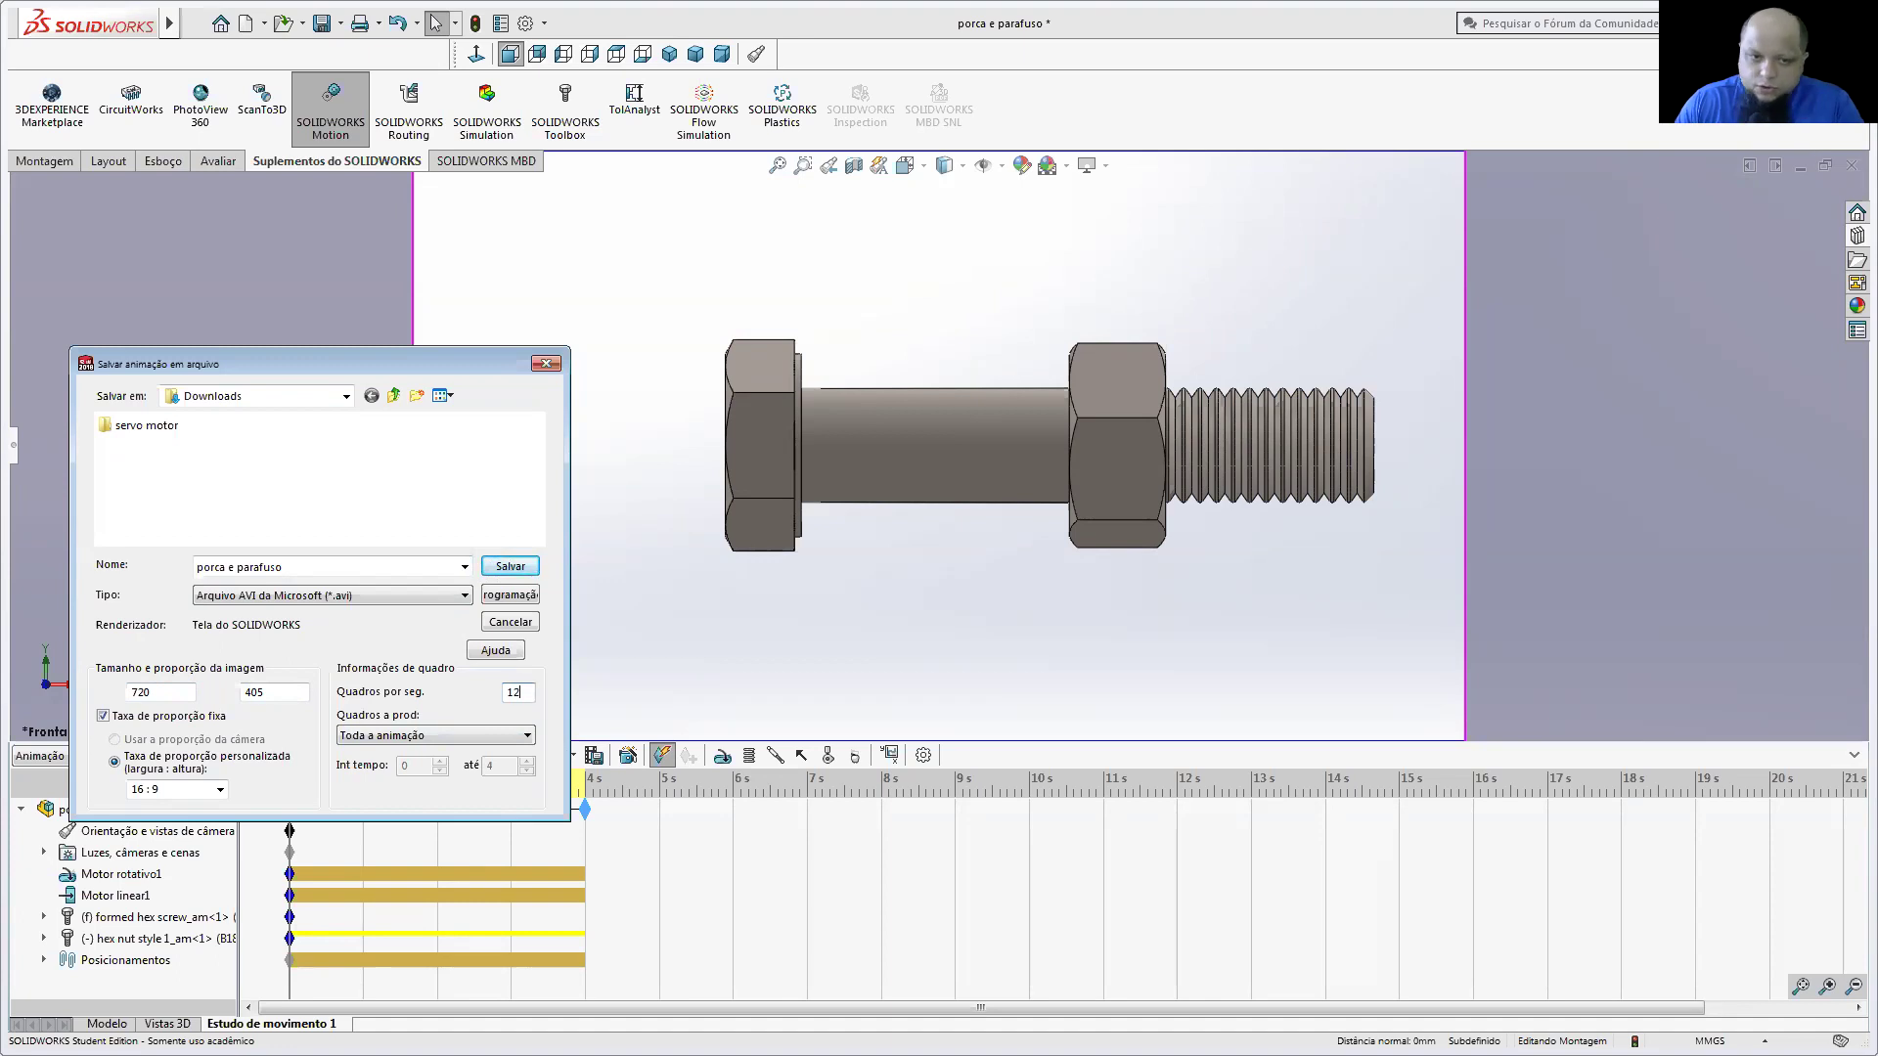
left_click(508, 569)
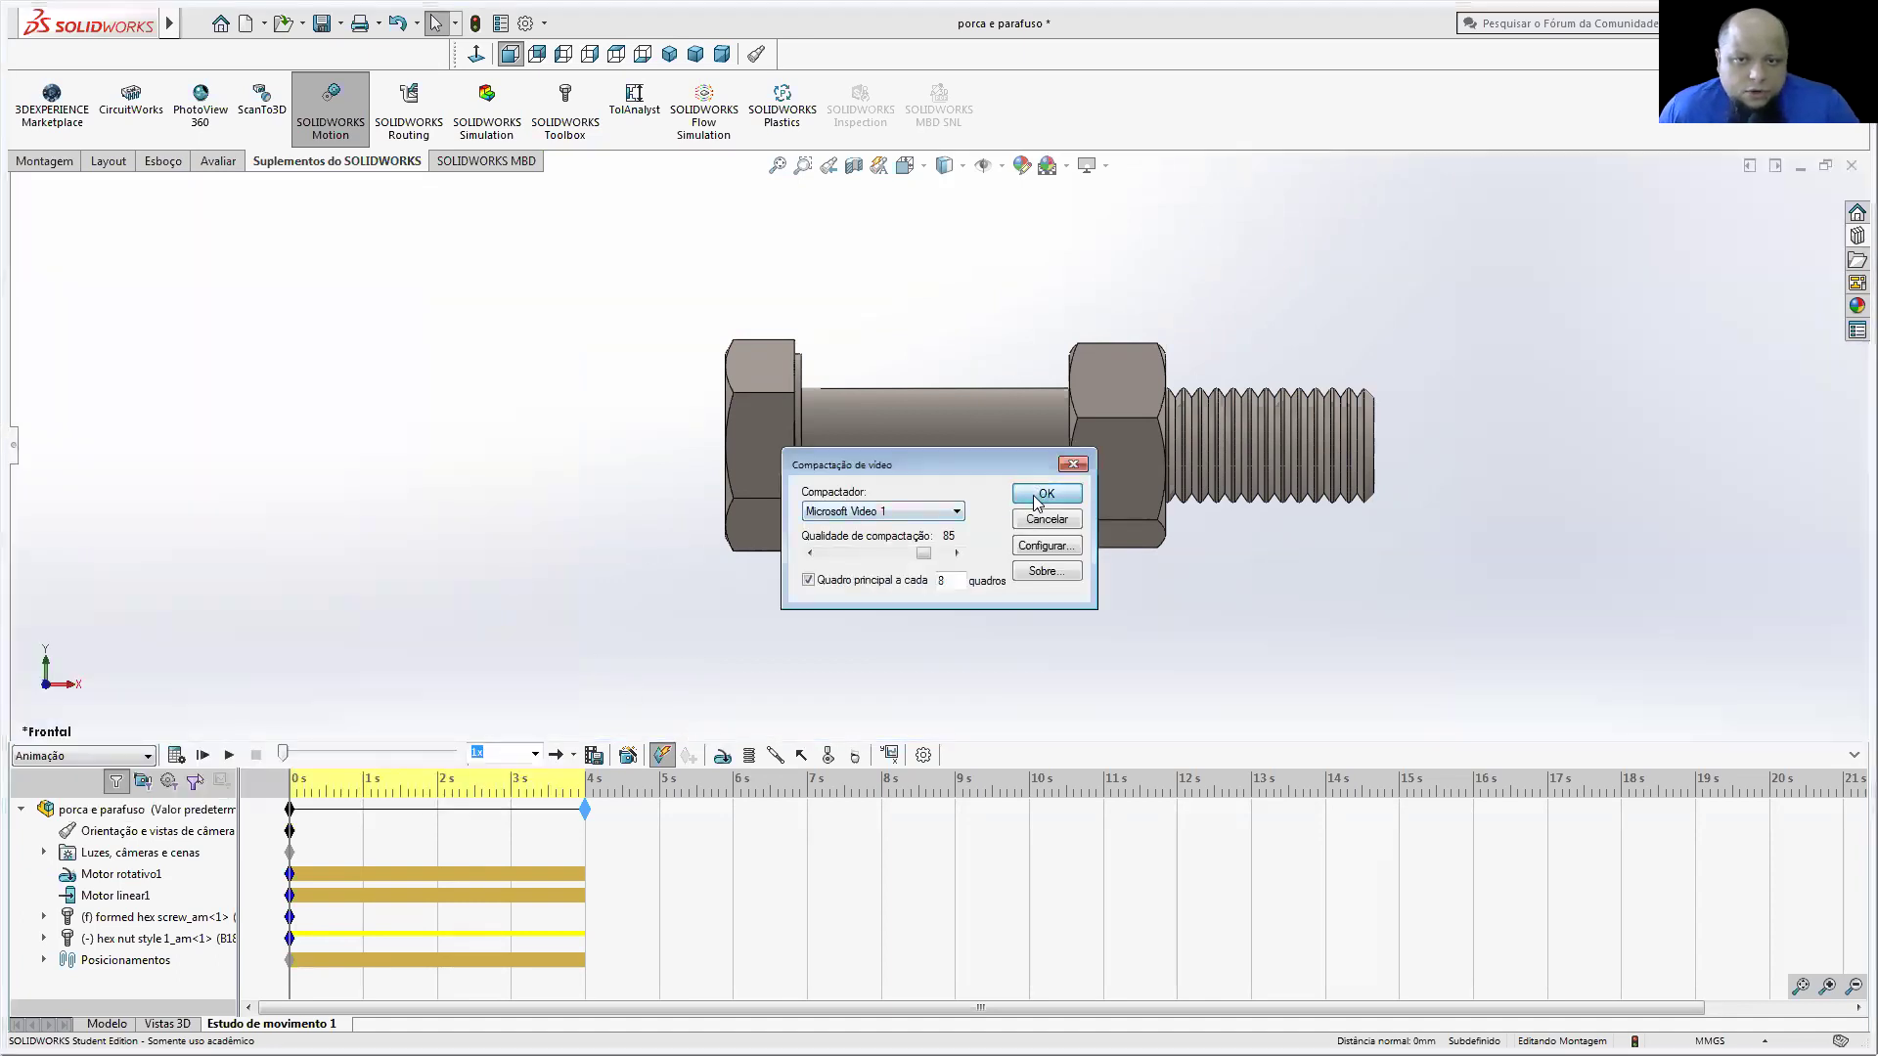
left_click(1033, 495)
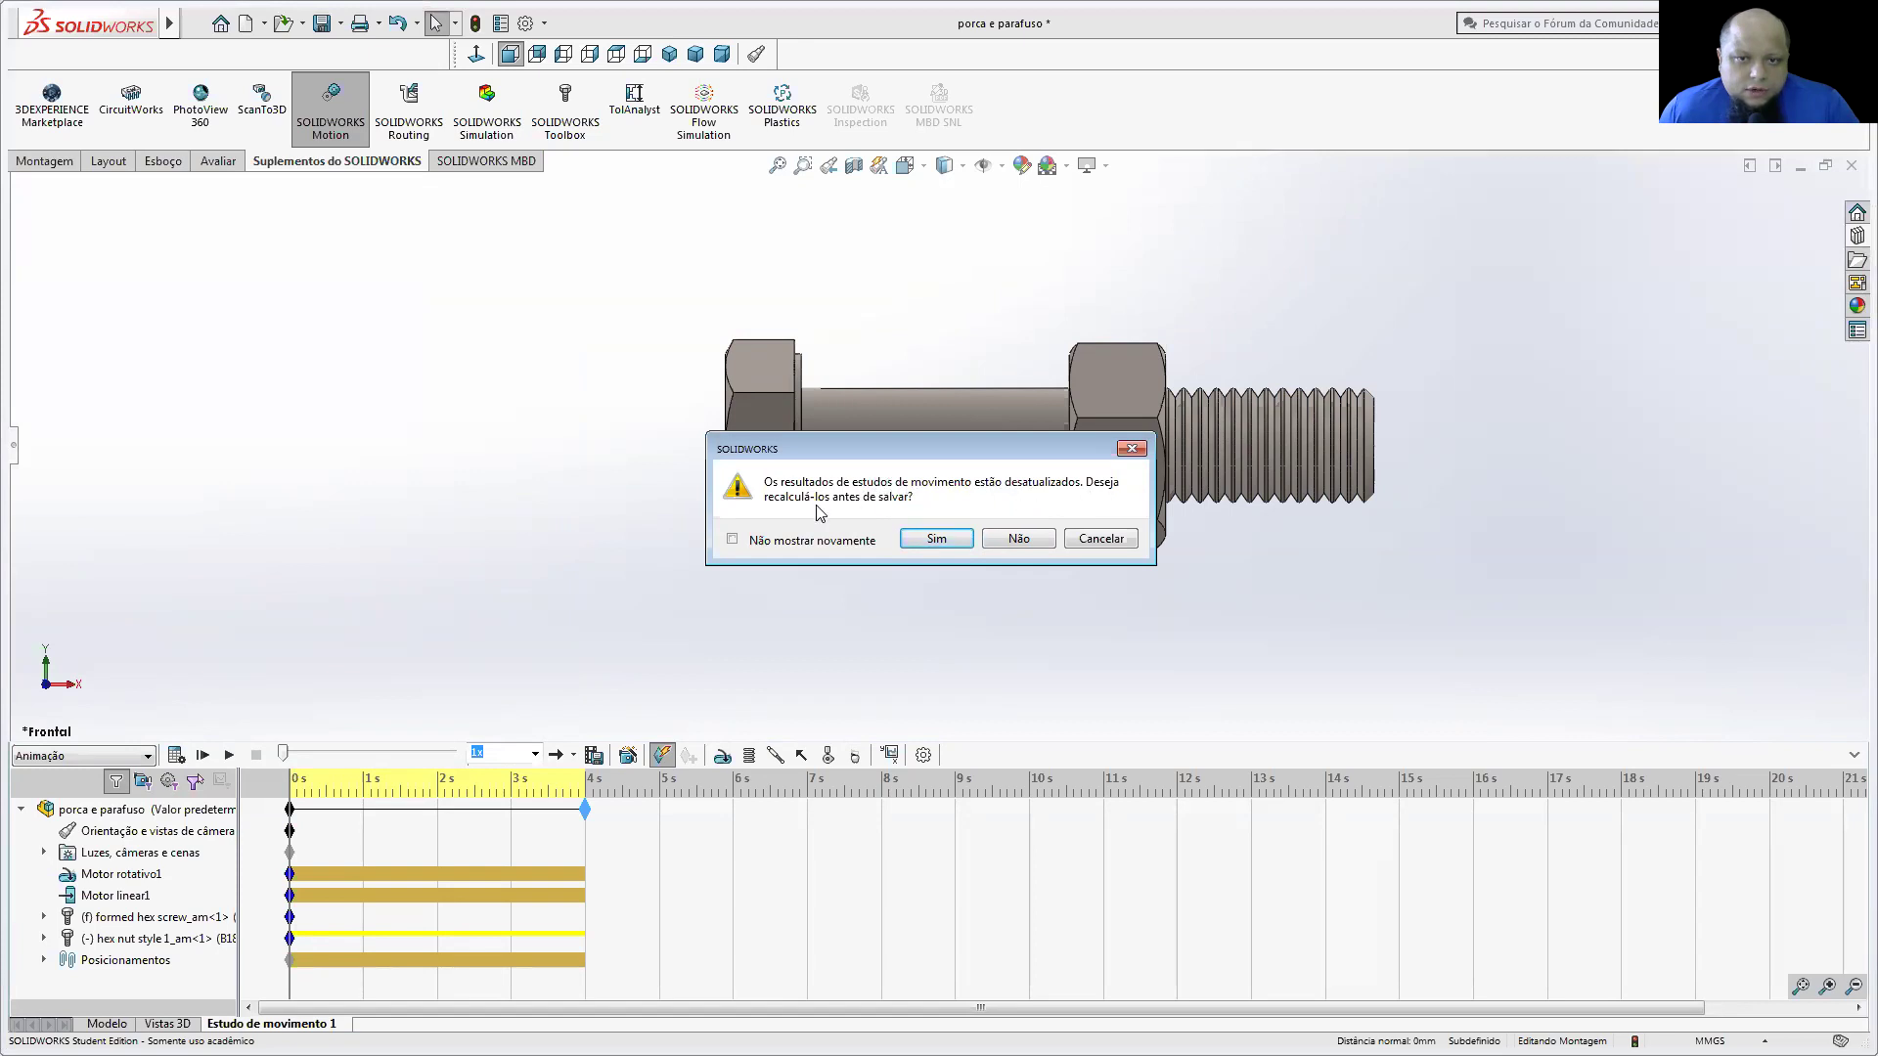
left_click(943, 544)
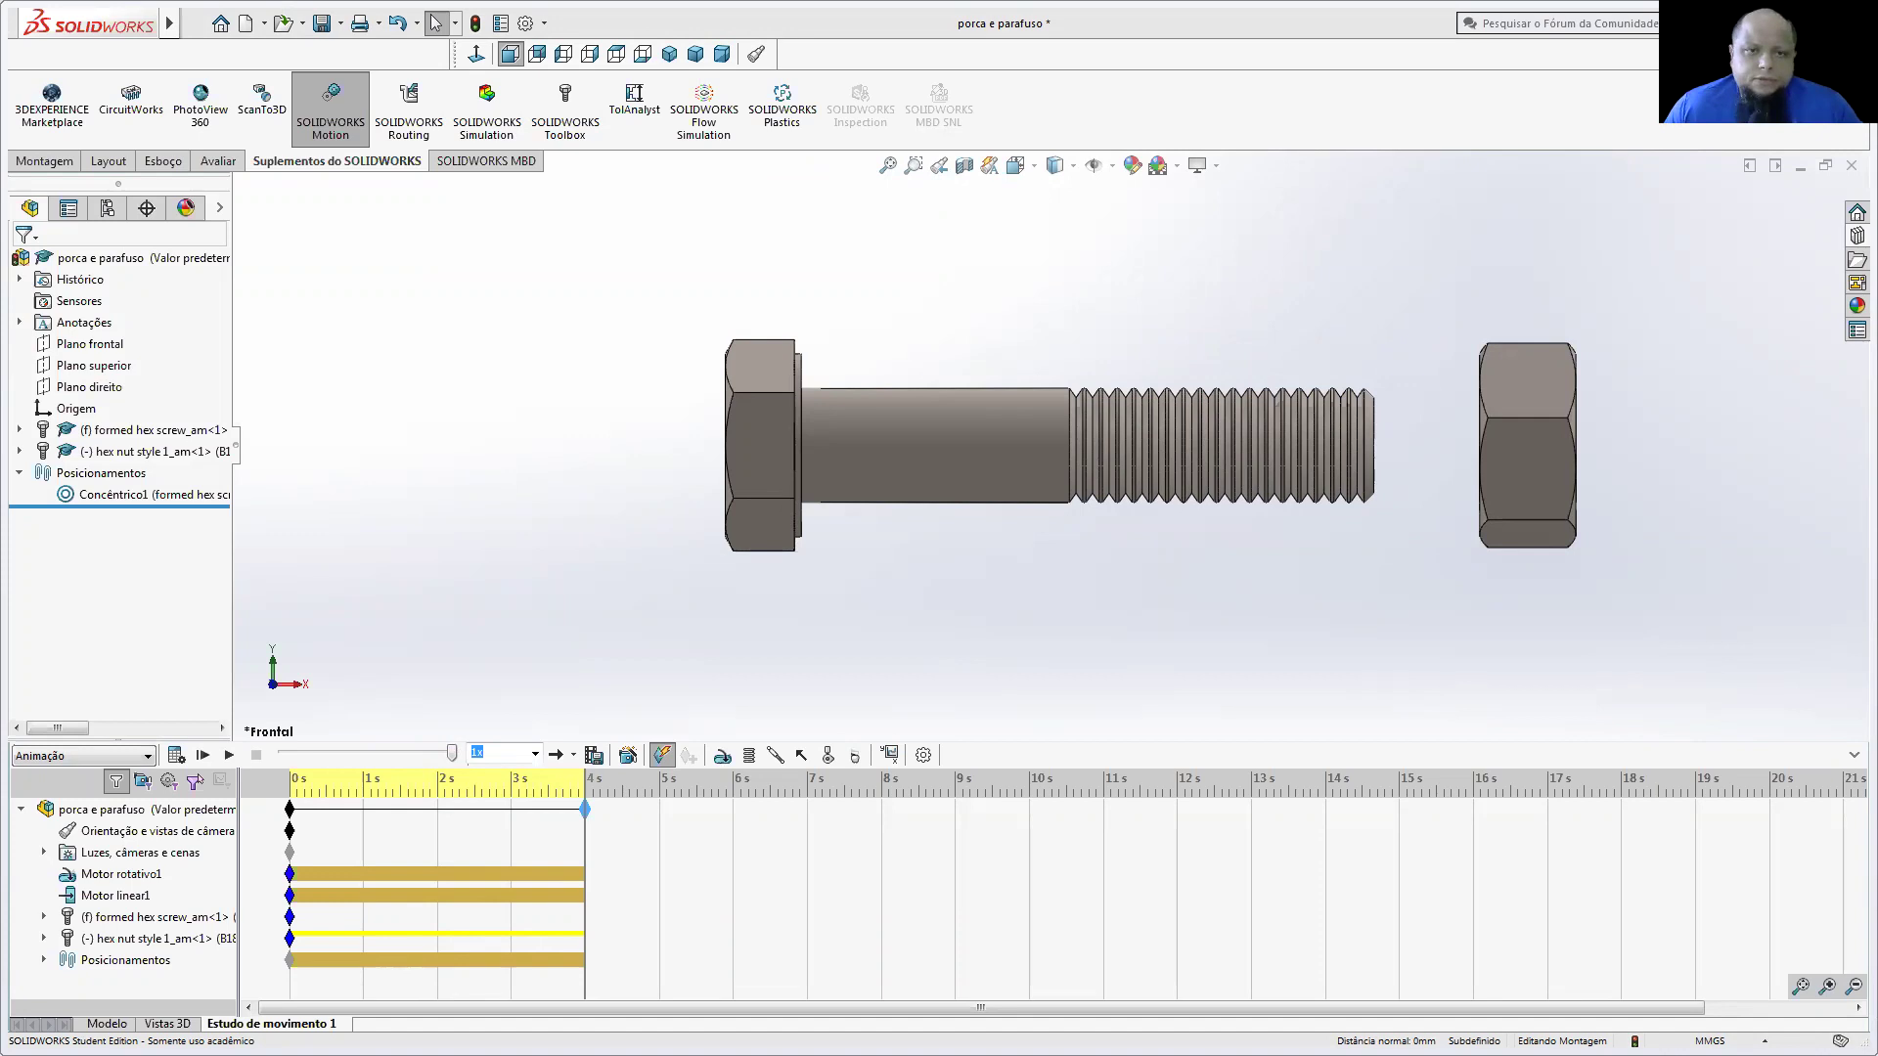
Step: Switch to the Downloads folder, play the porca e parafuso video maximized, and return to SOLIDWORKS
key("alt+Tab")
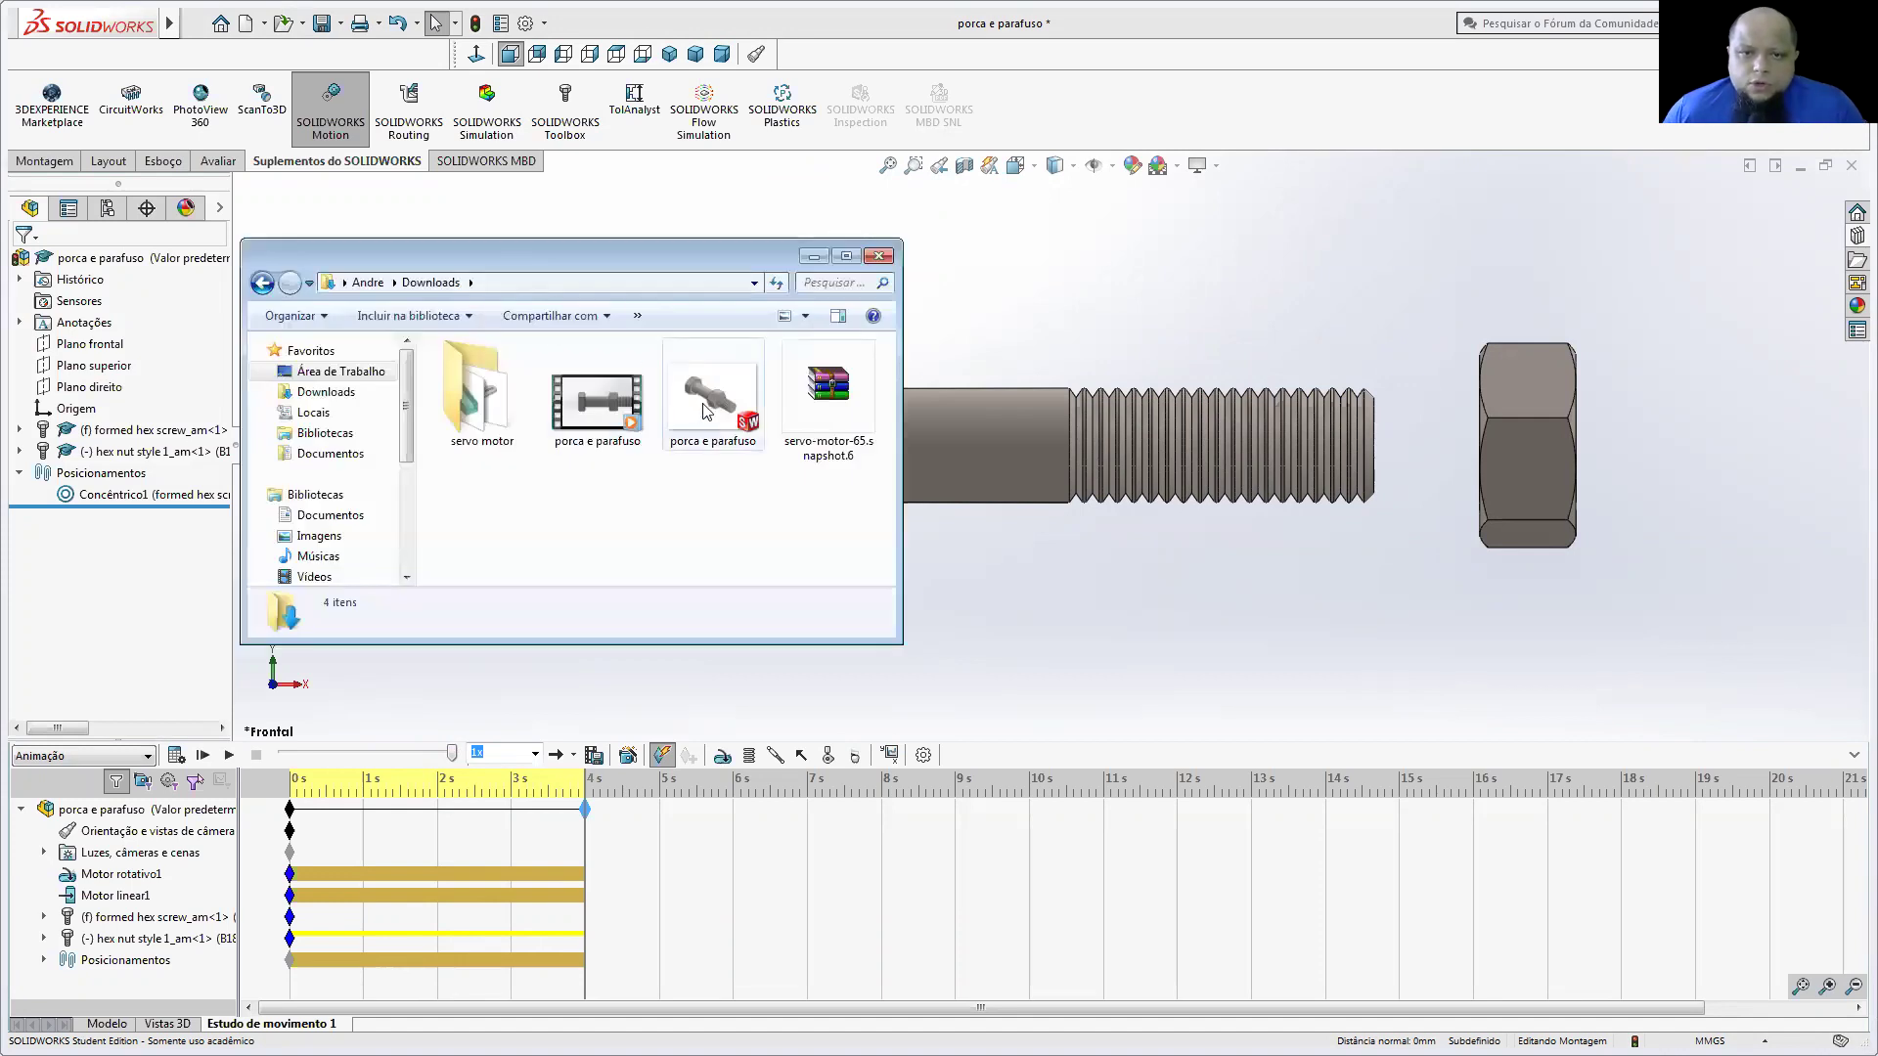
left_click(615, 406)
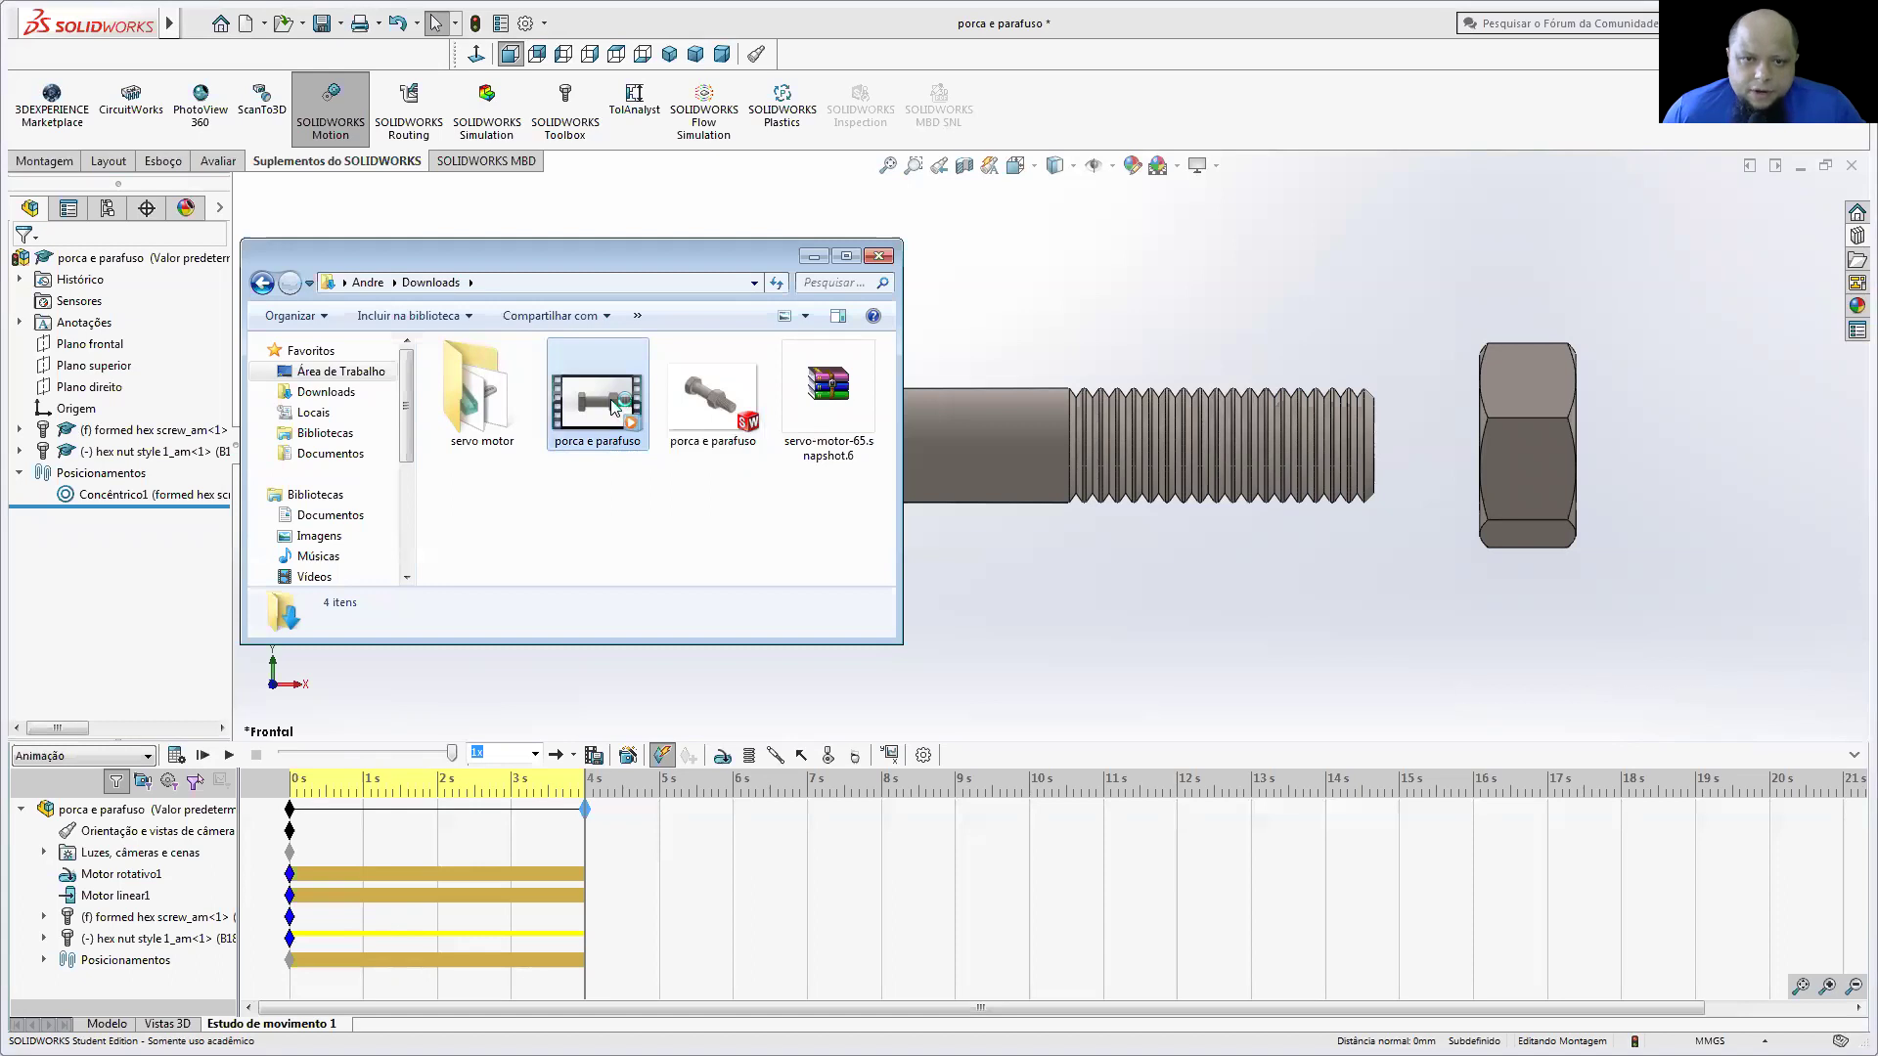
double_click(614, 407)
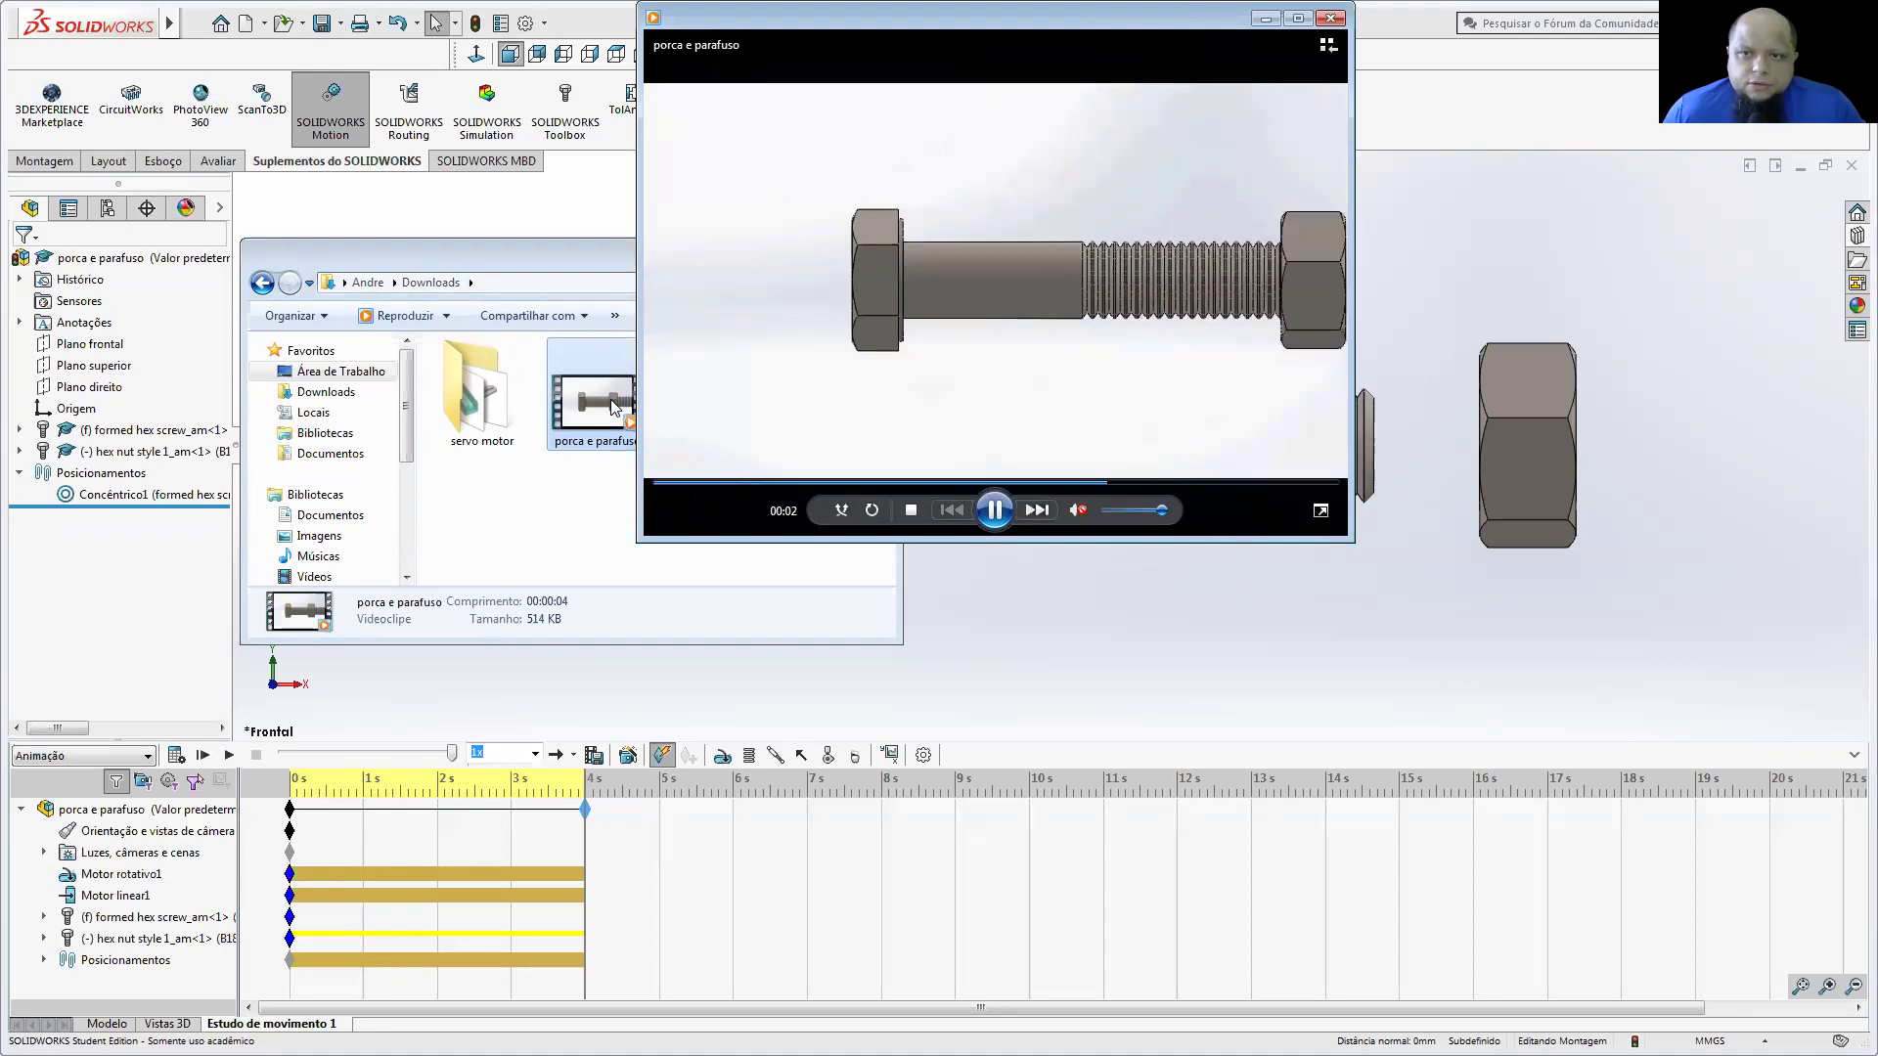
left_click(1298, 19)
left_click(937, 1030)
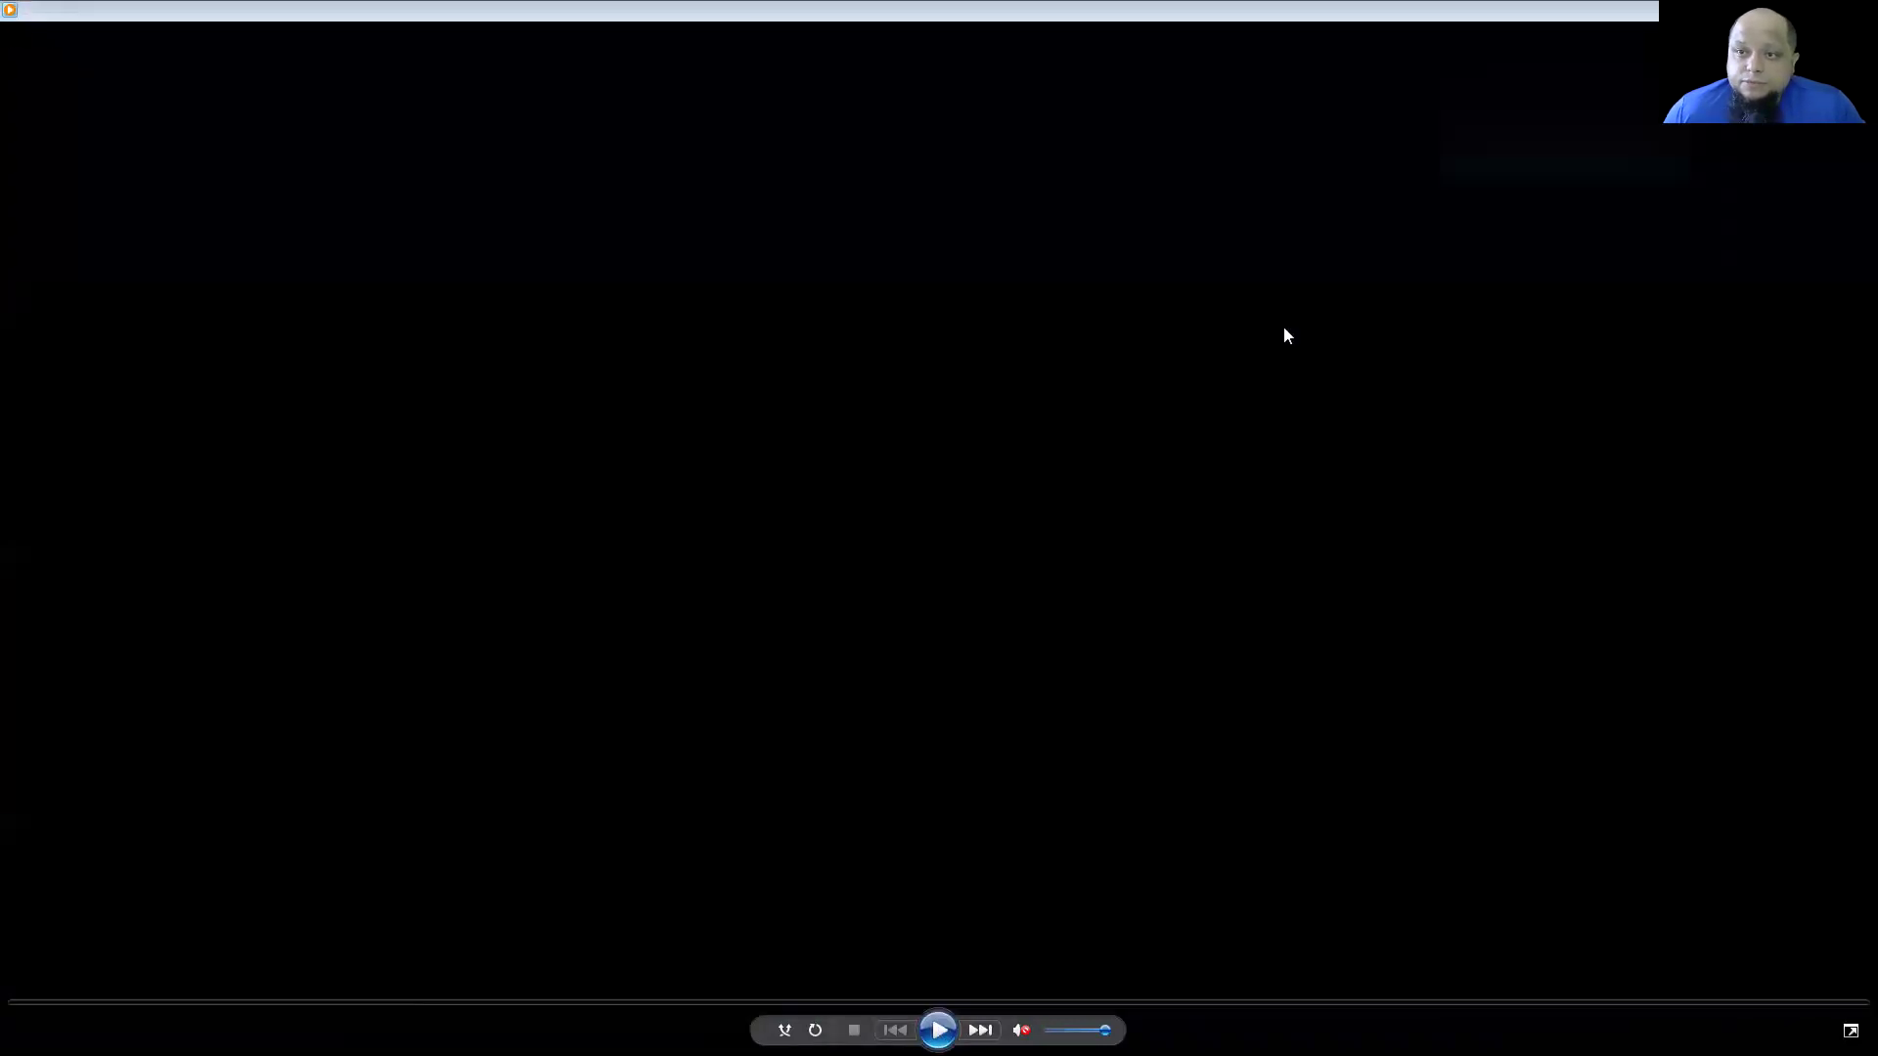
key("alt+F4")
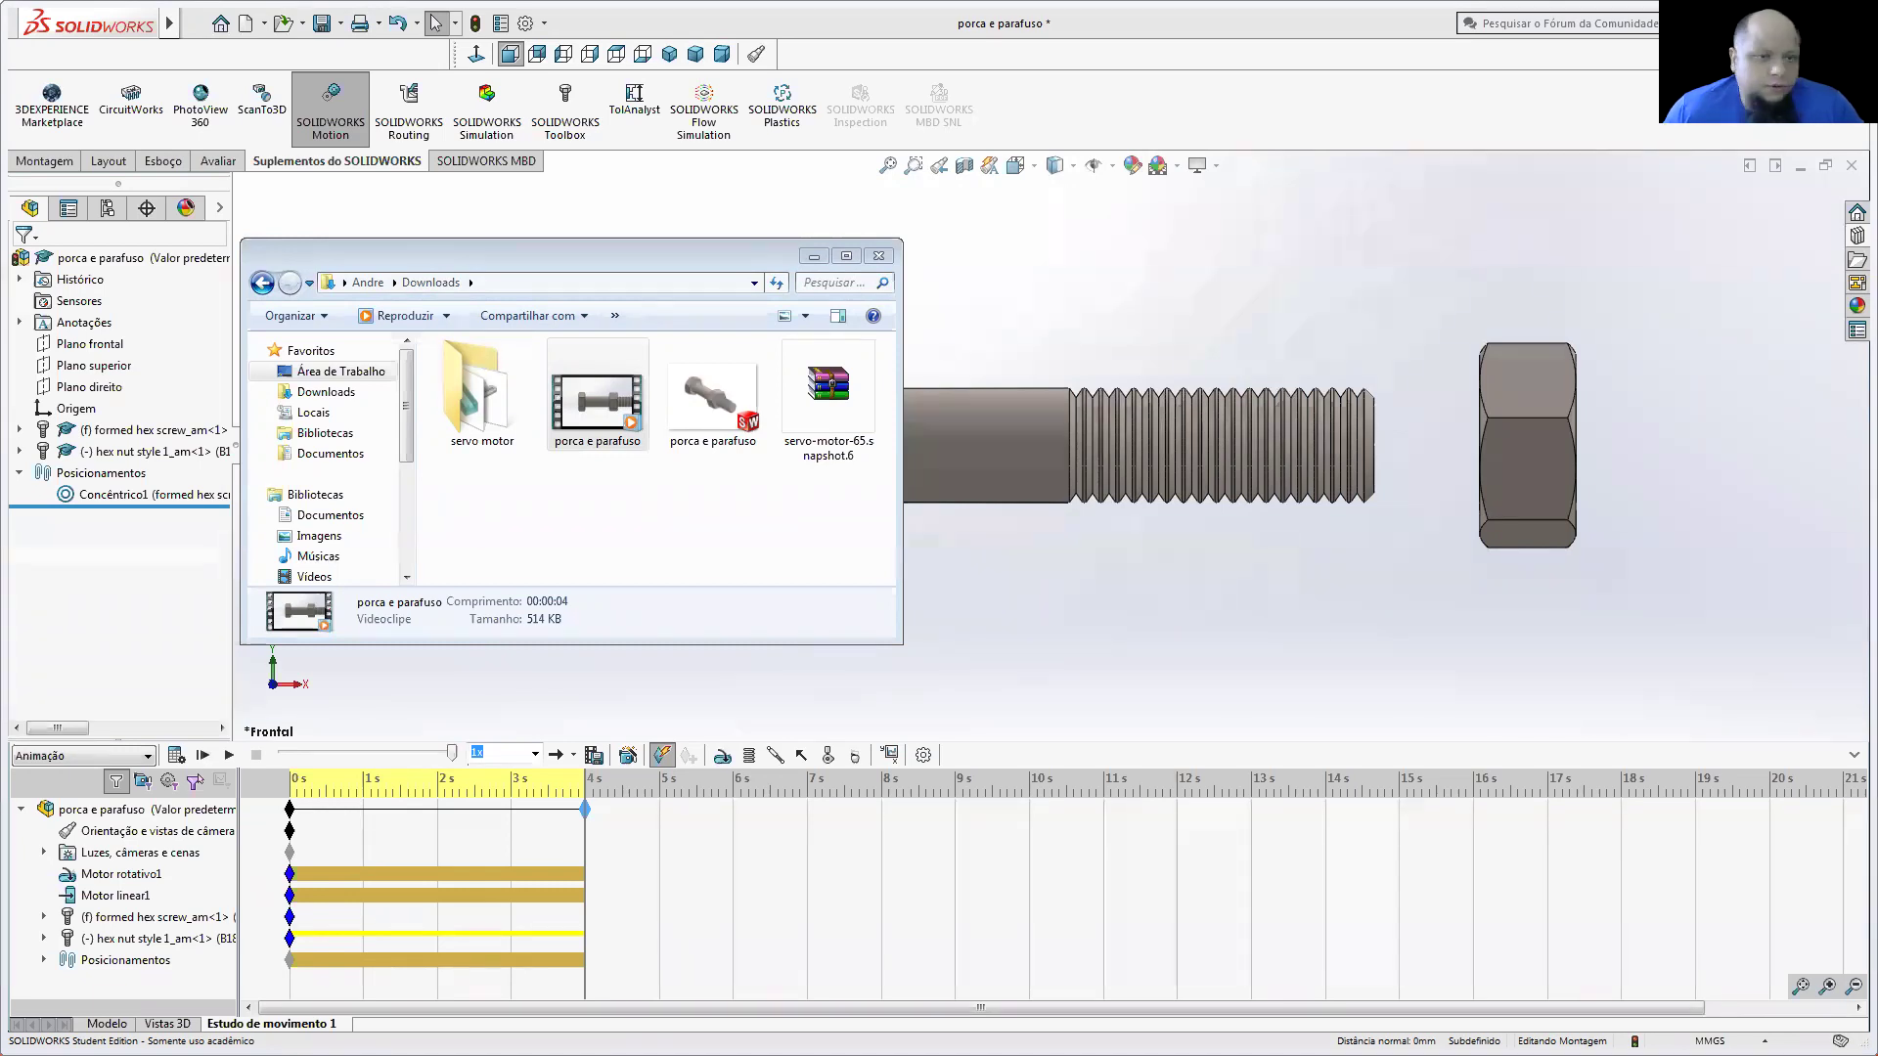
scroll(327, 460, "down", 1)
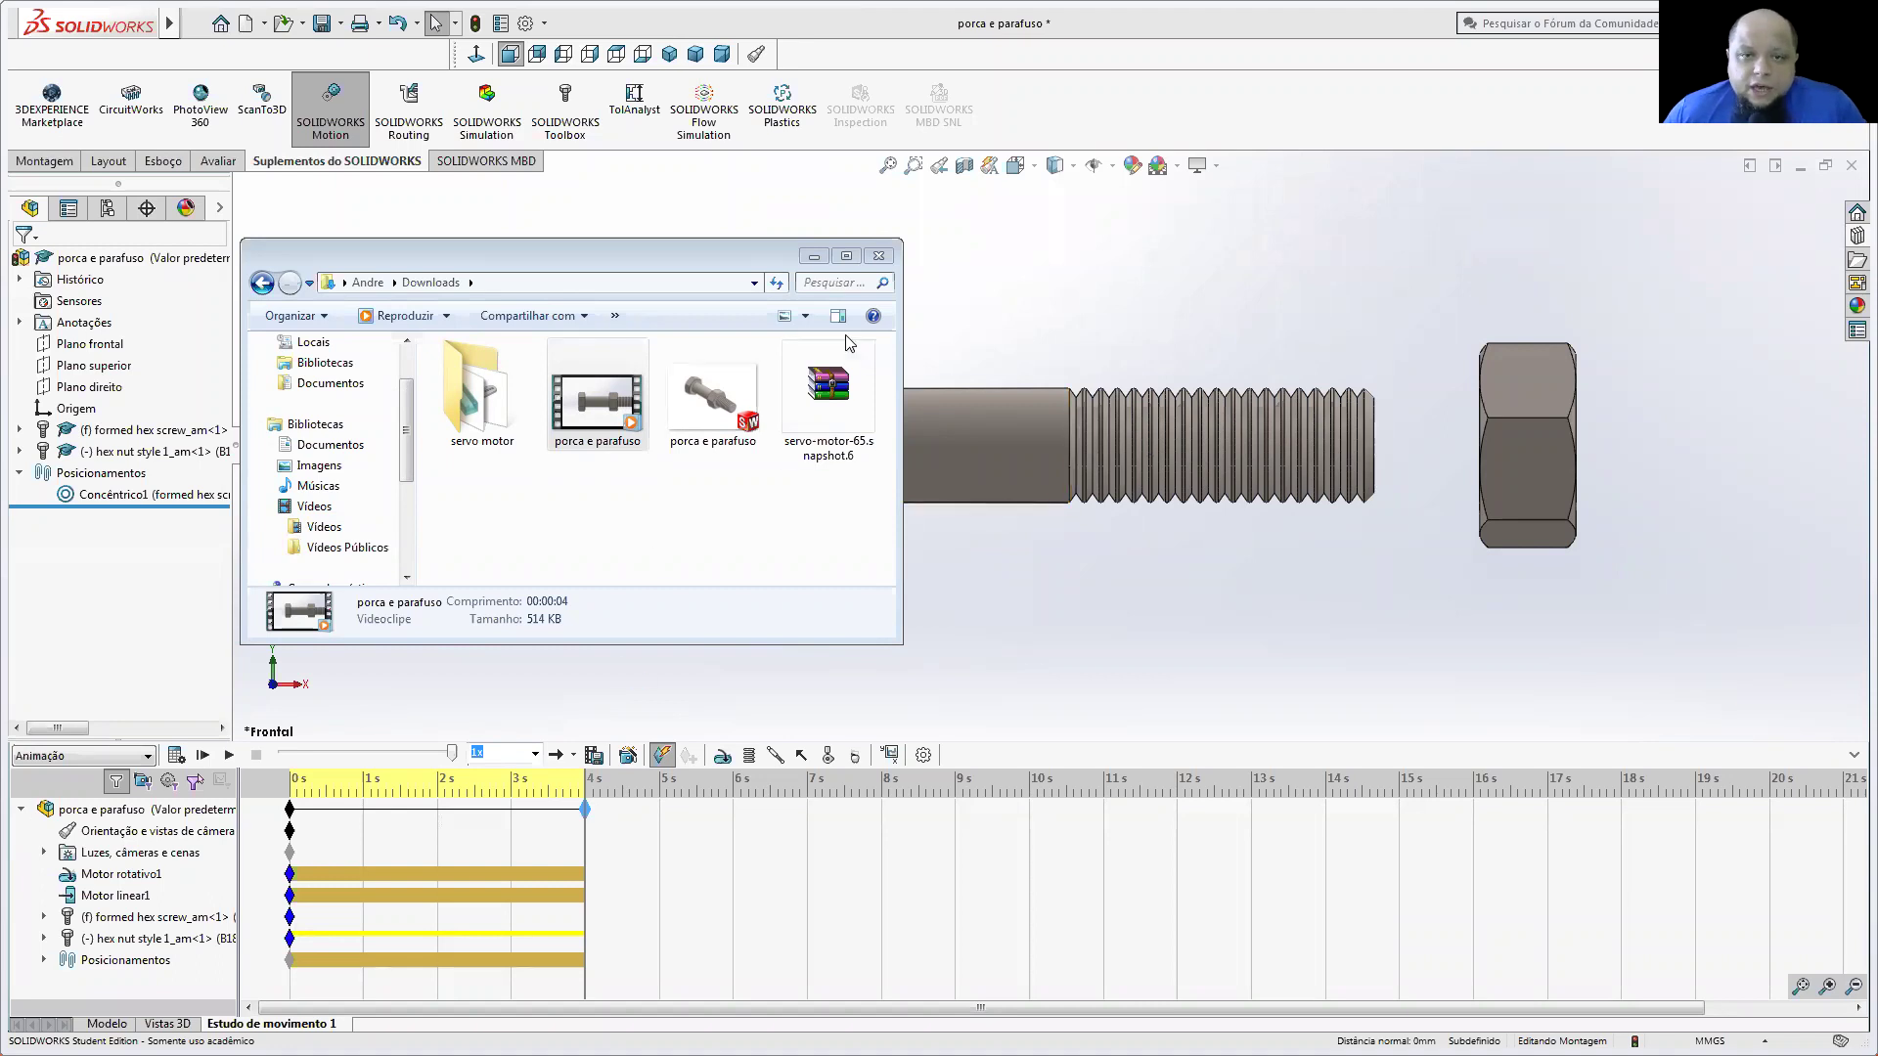
left_click(813, 257)
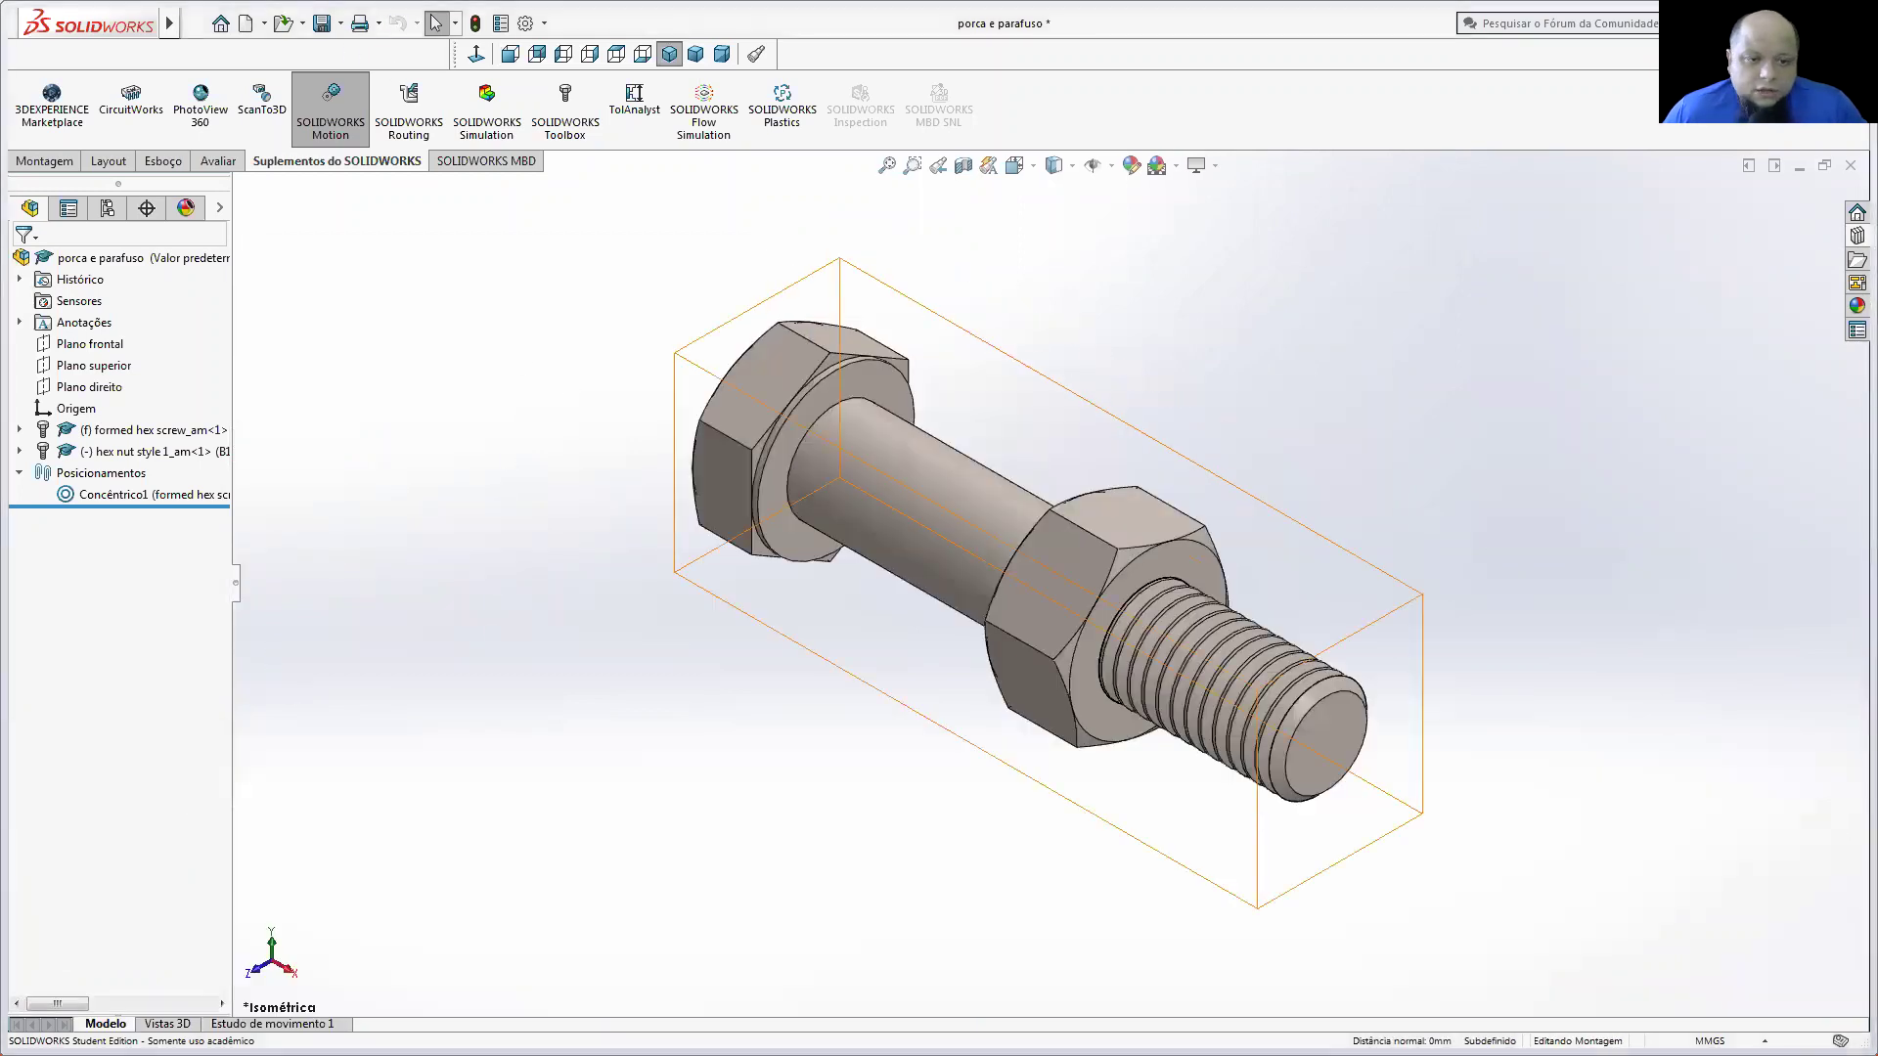
Step: Return to the model view and close the assembly, saving all modified documents
left_click(167, 1024)
left_click(271, 1024)
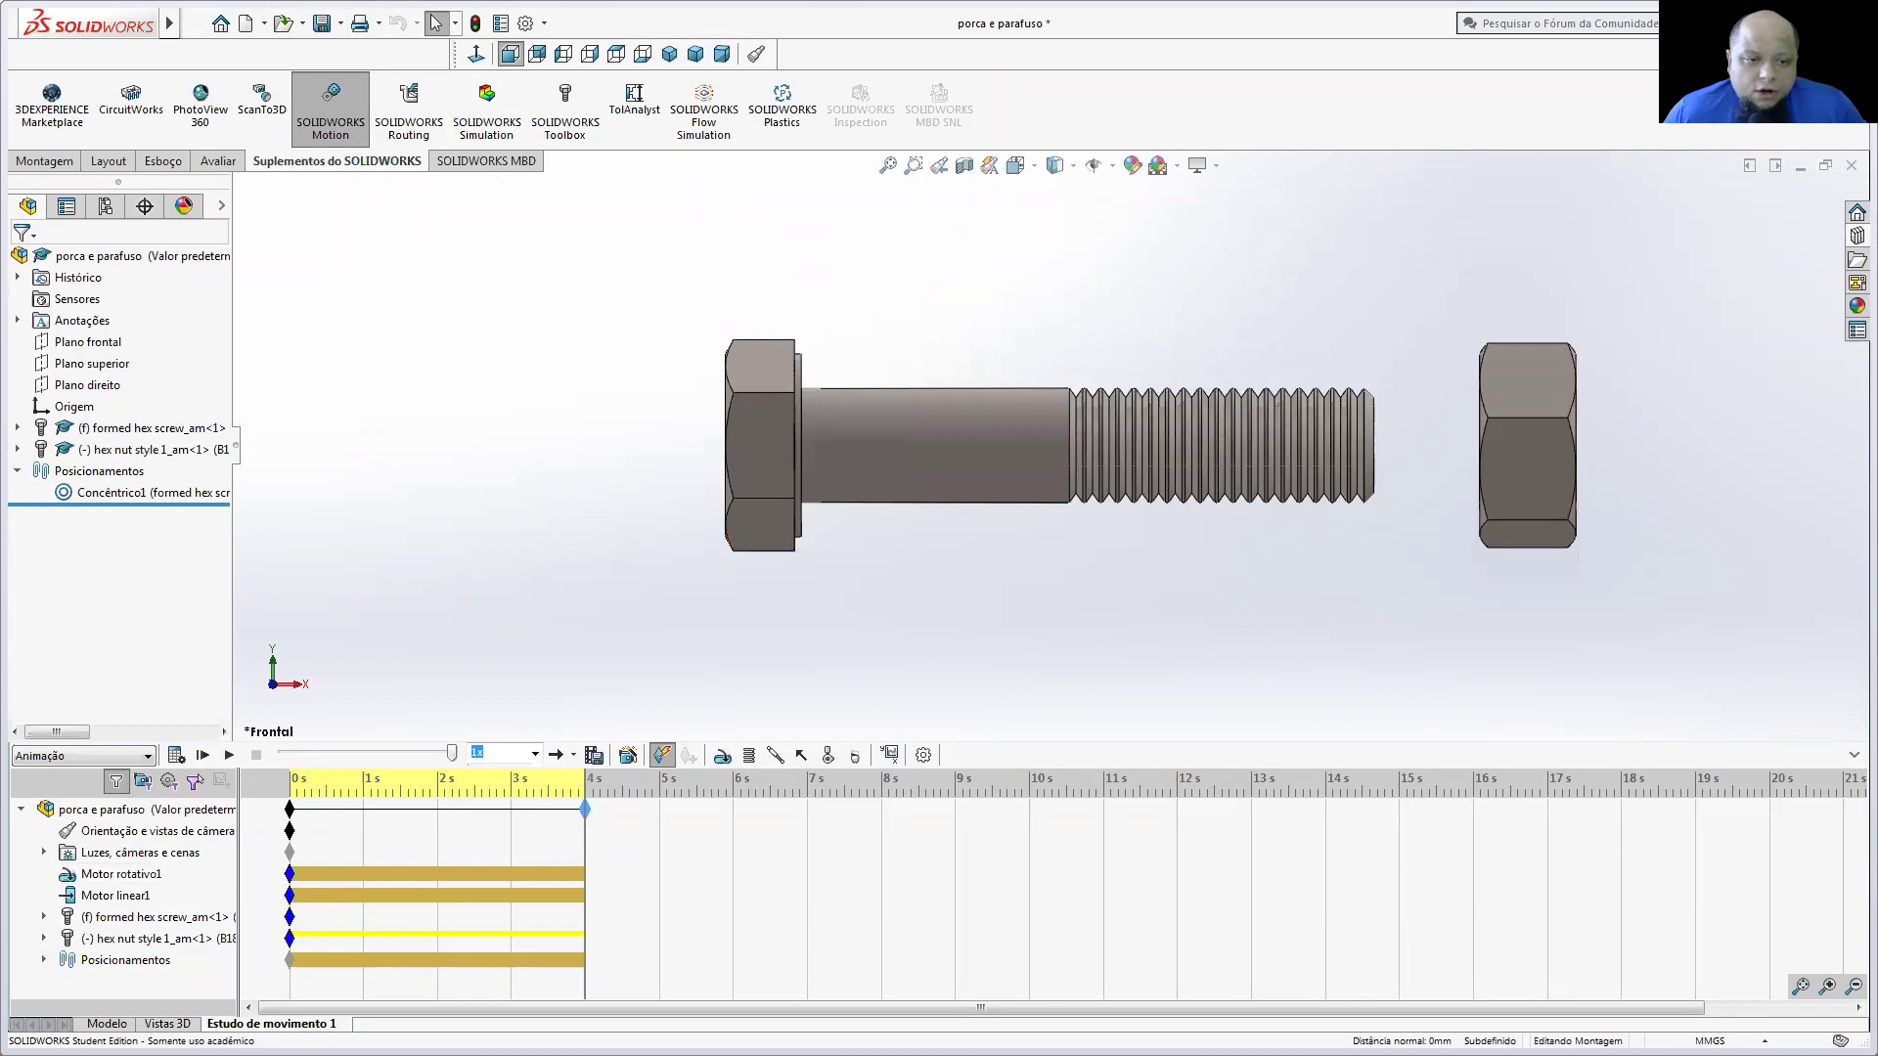
left_click(105, 1024)
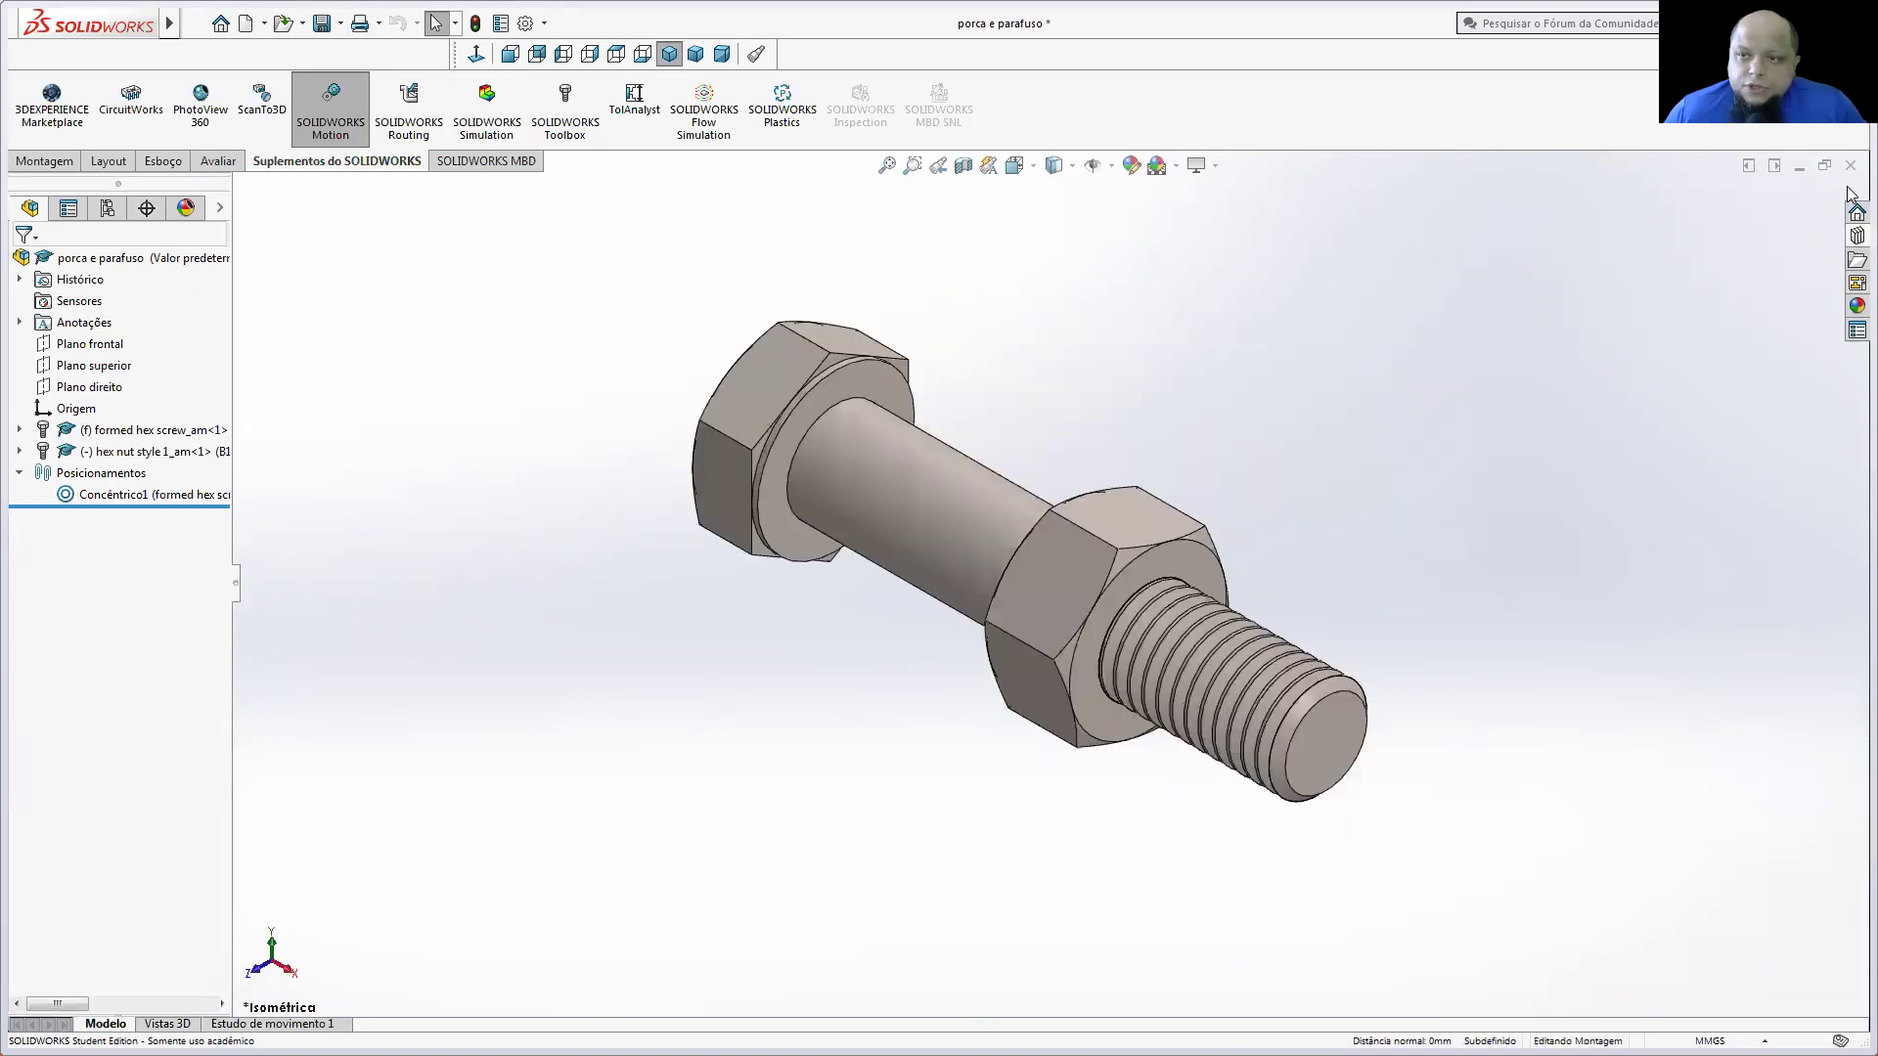
left_click(1851, 166)
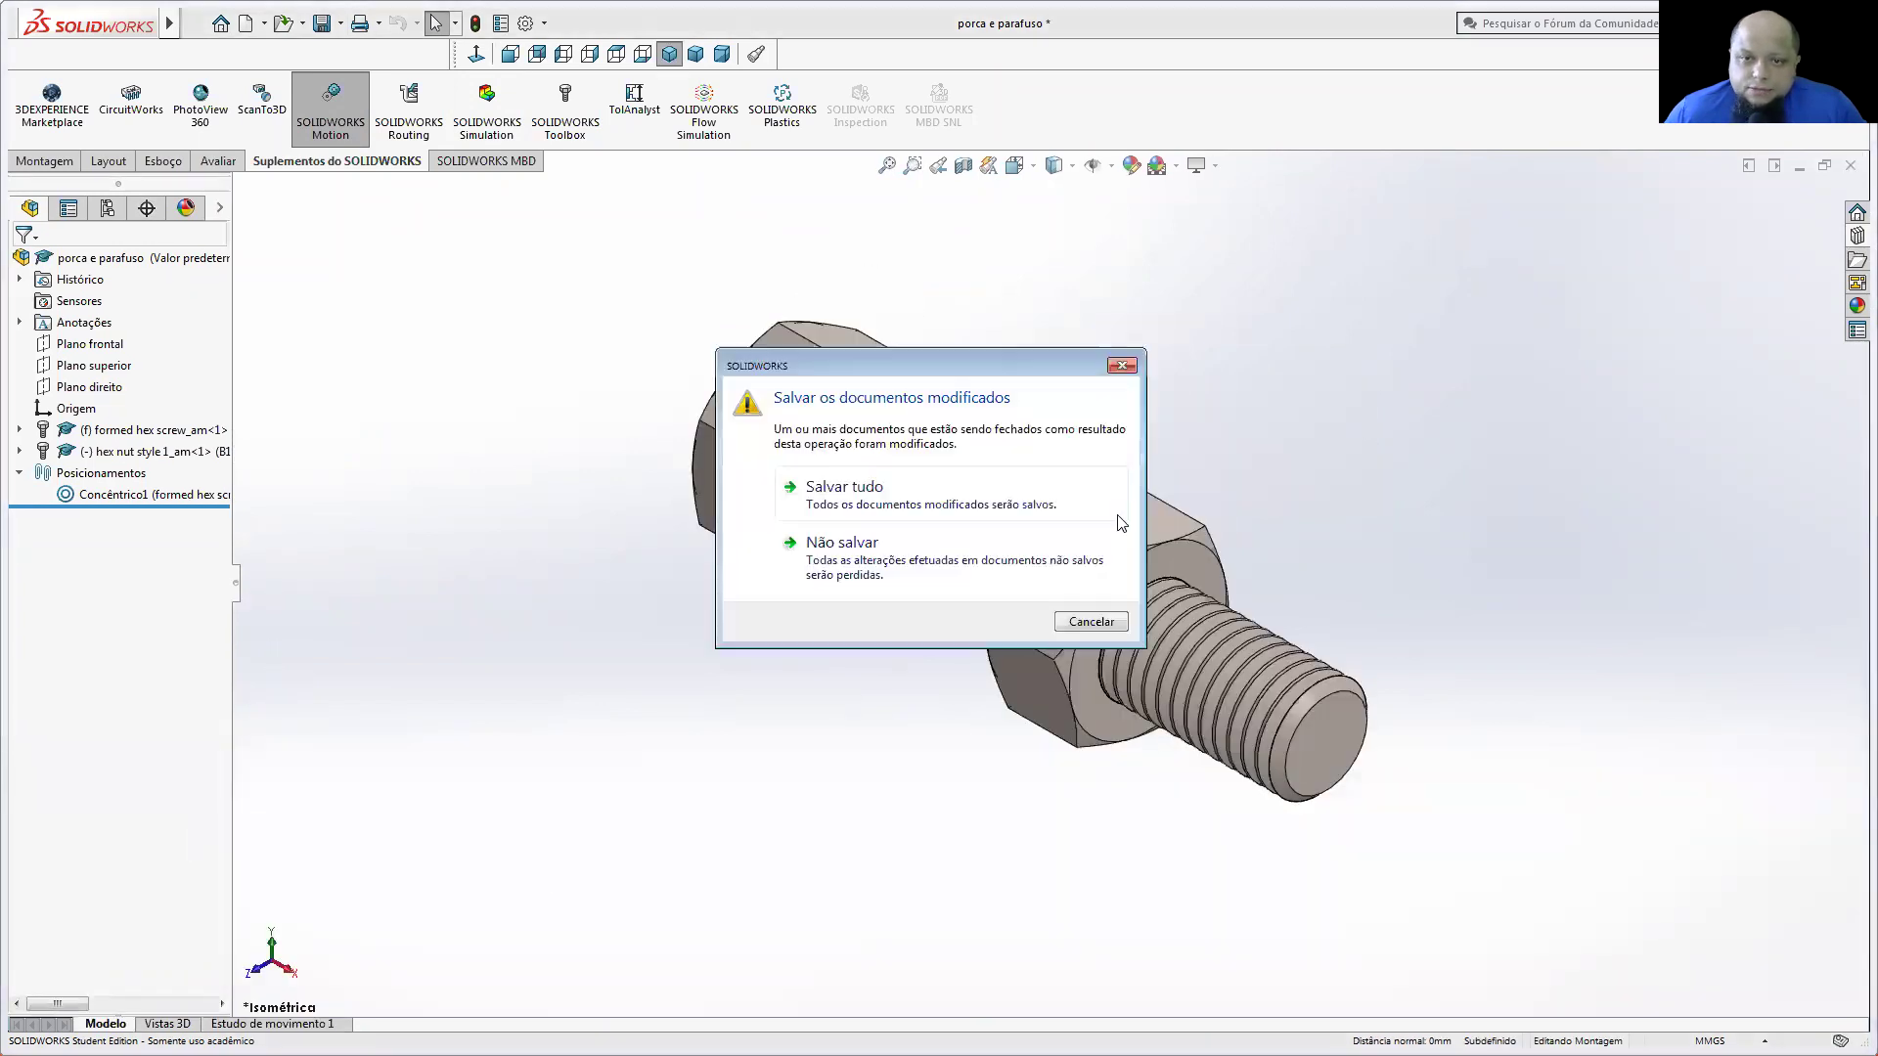
left_click(877, 514)
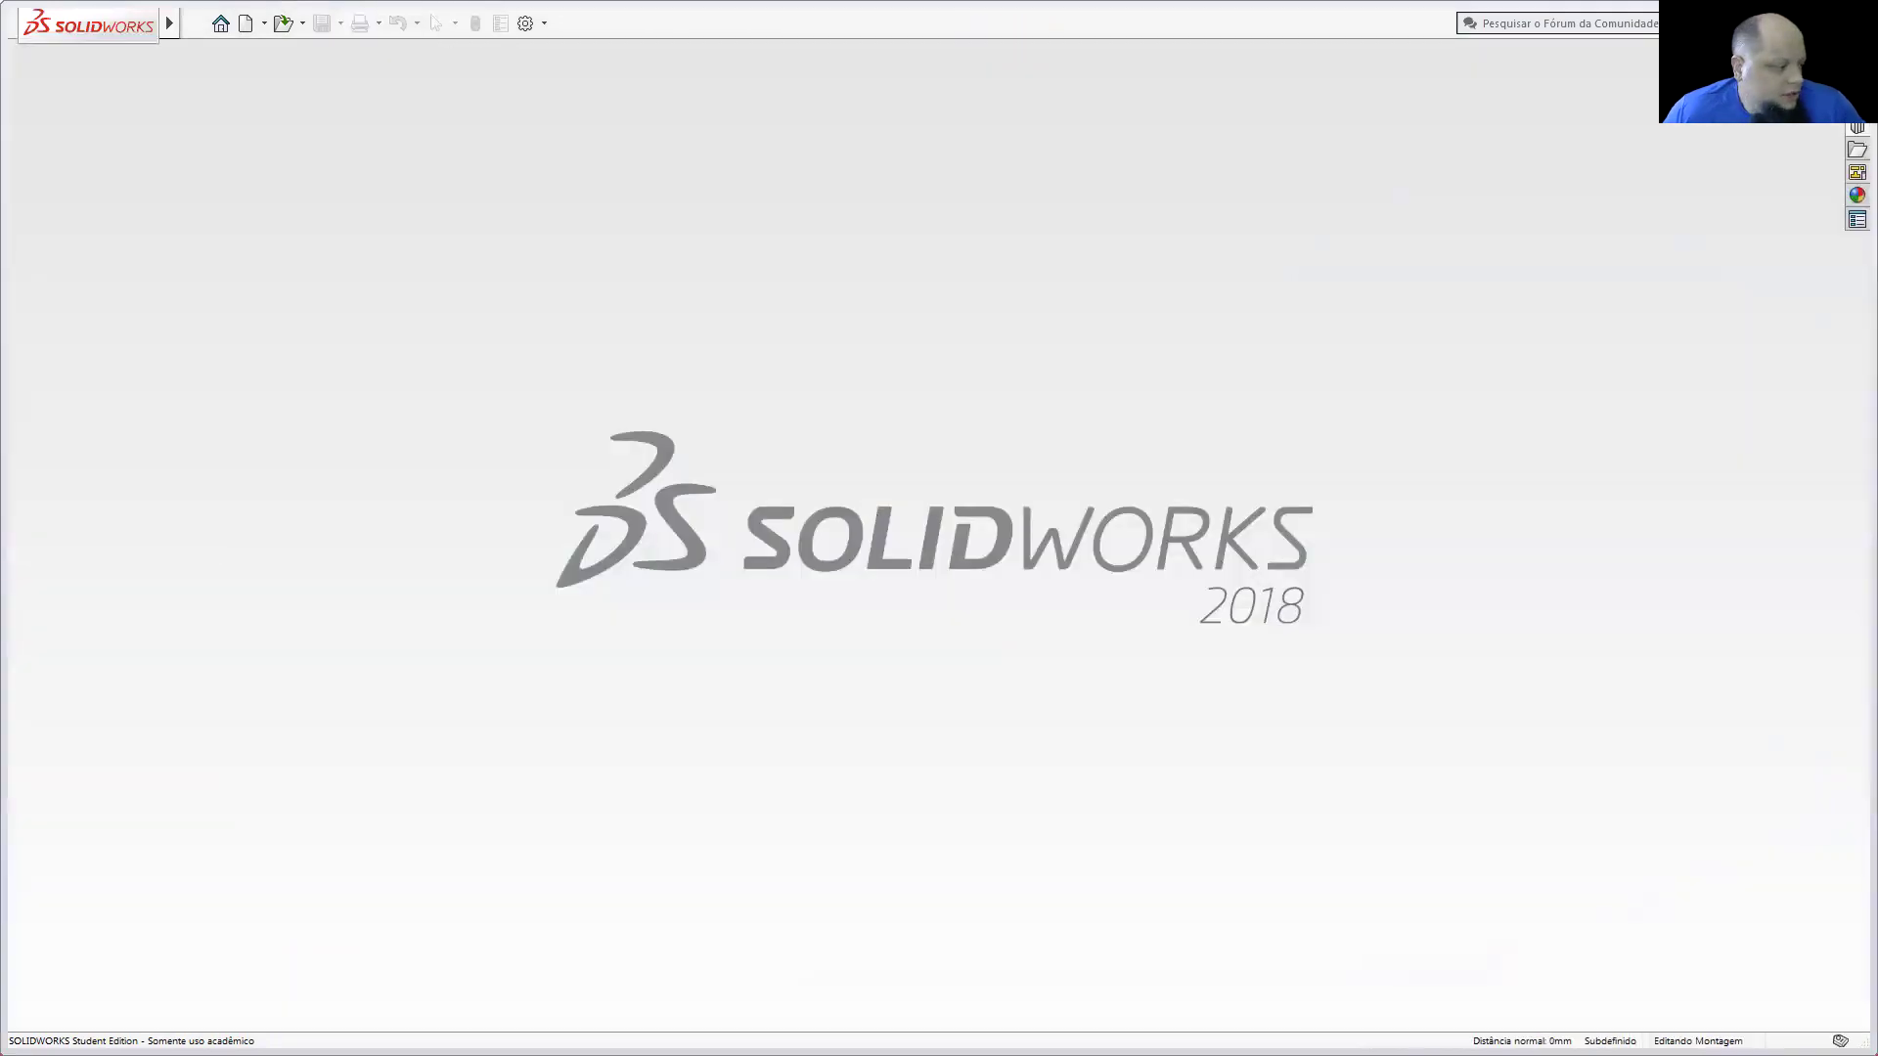
Step: Reopen the porca e parafuso assembly from the Downloads folder and play Estudo de movimento 1, returning it to 0 s
key("alt+Tab")
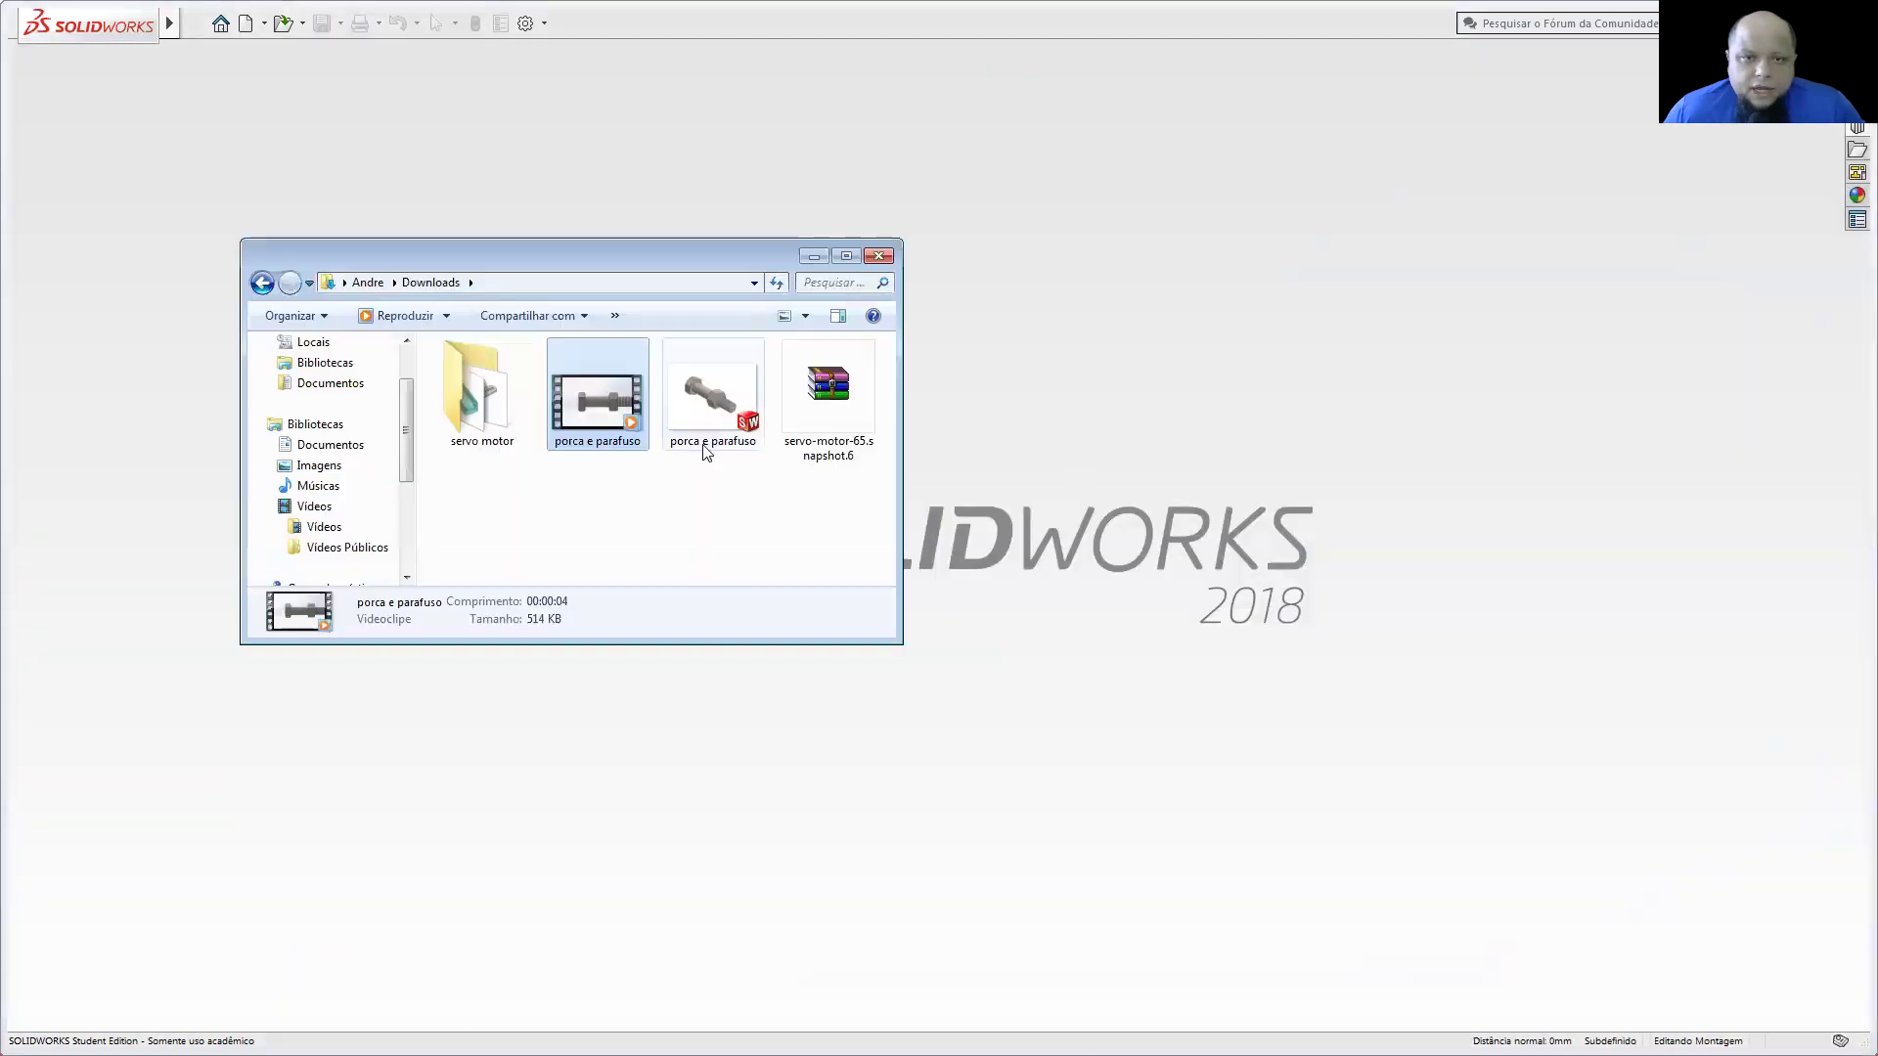
left_click(710, 427)
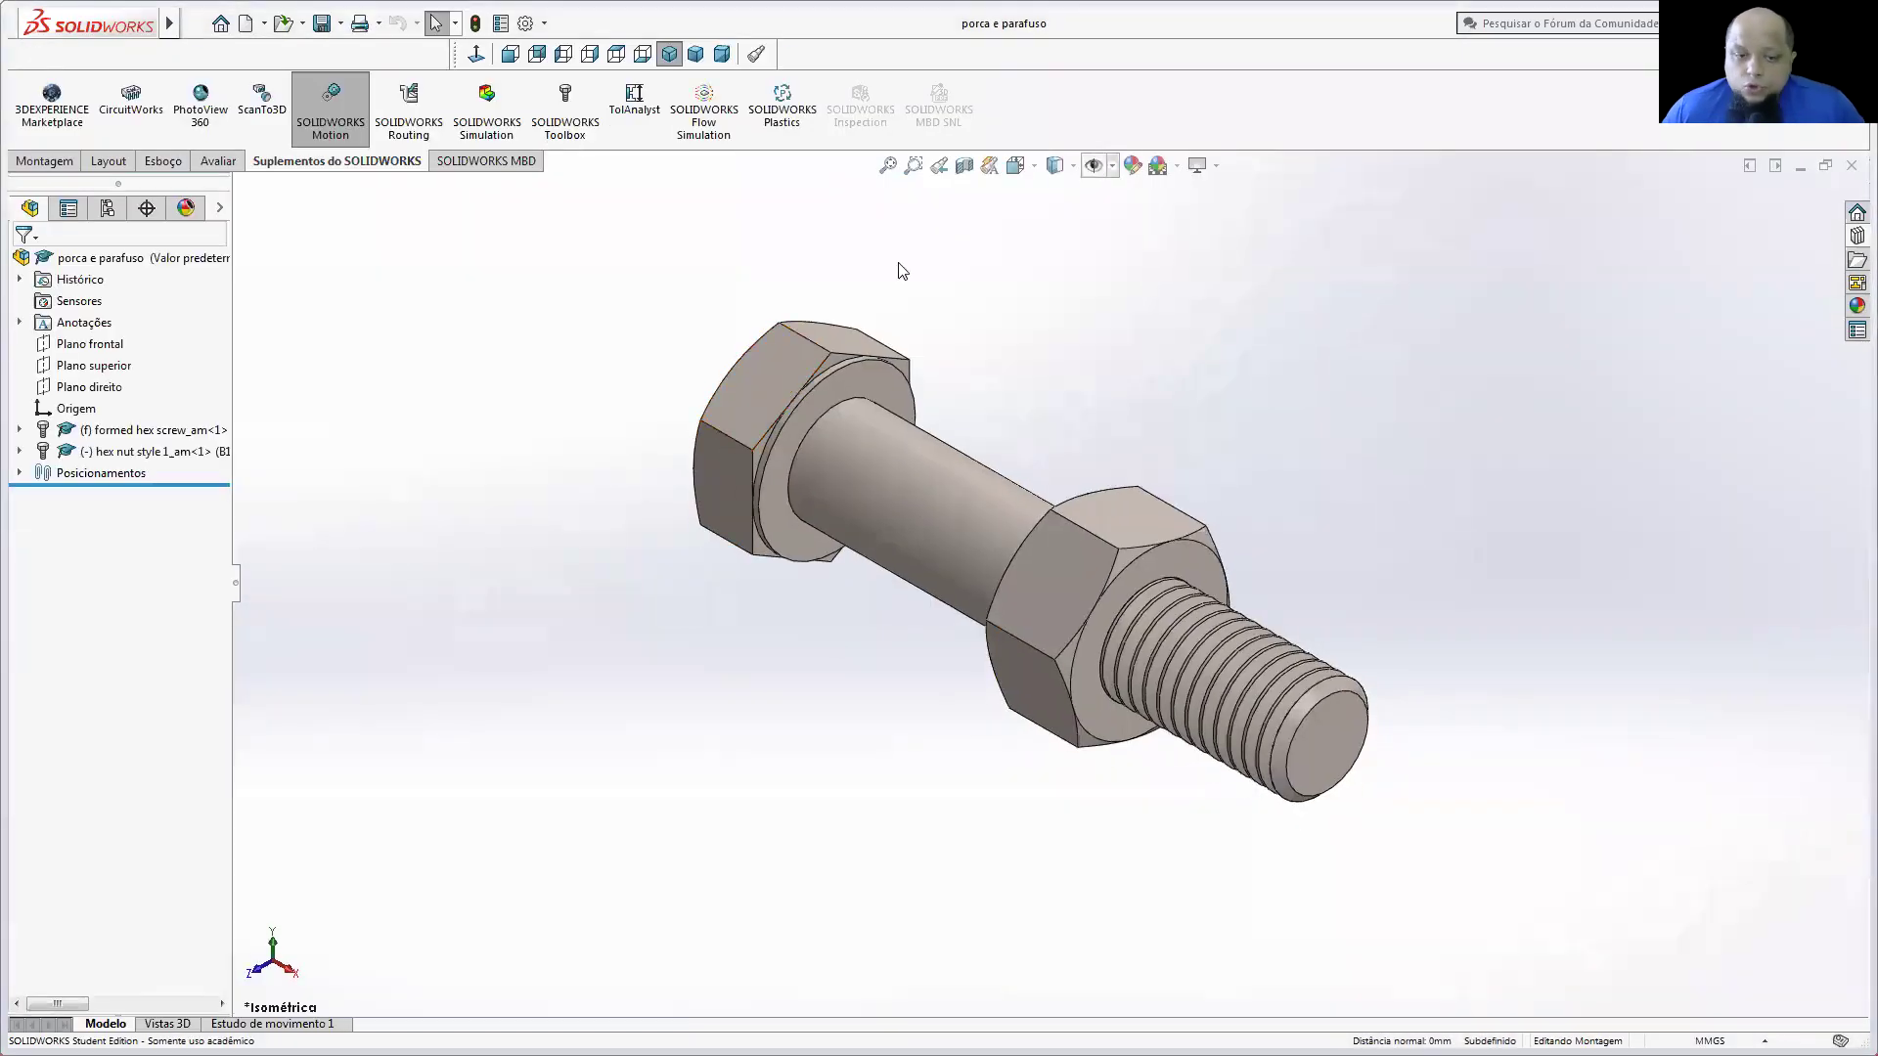
left_click(285, 1024)
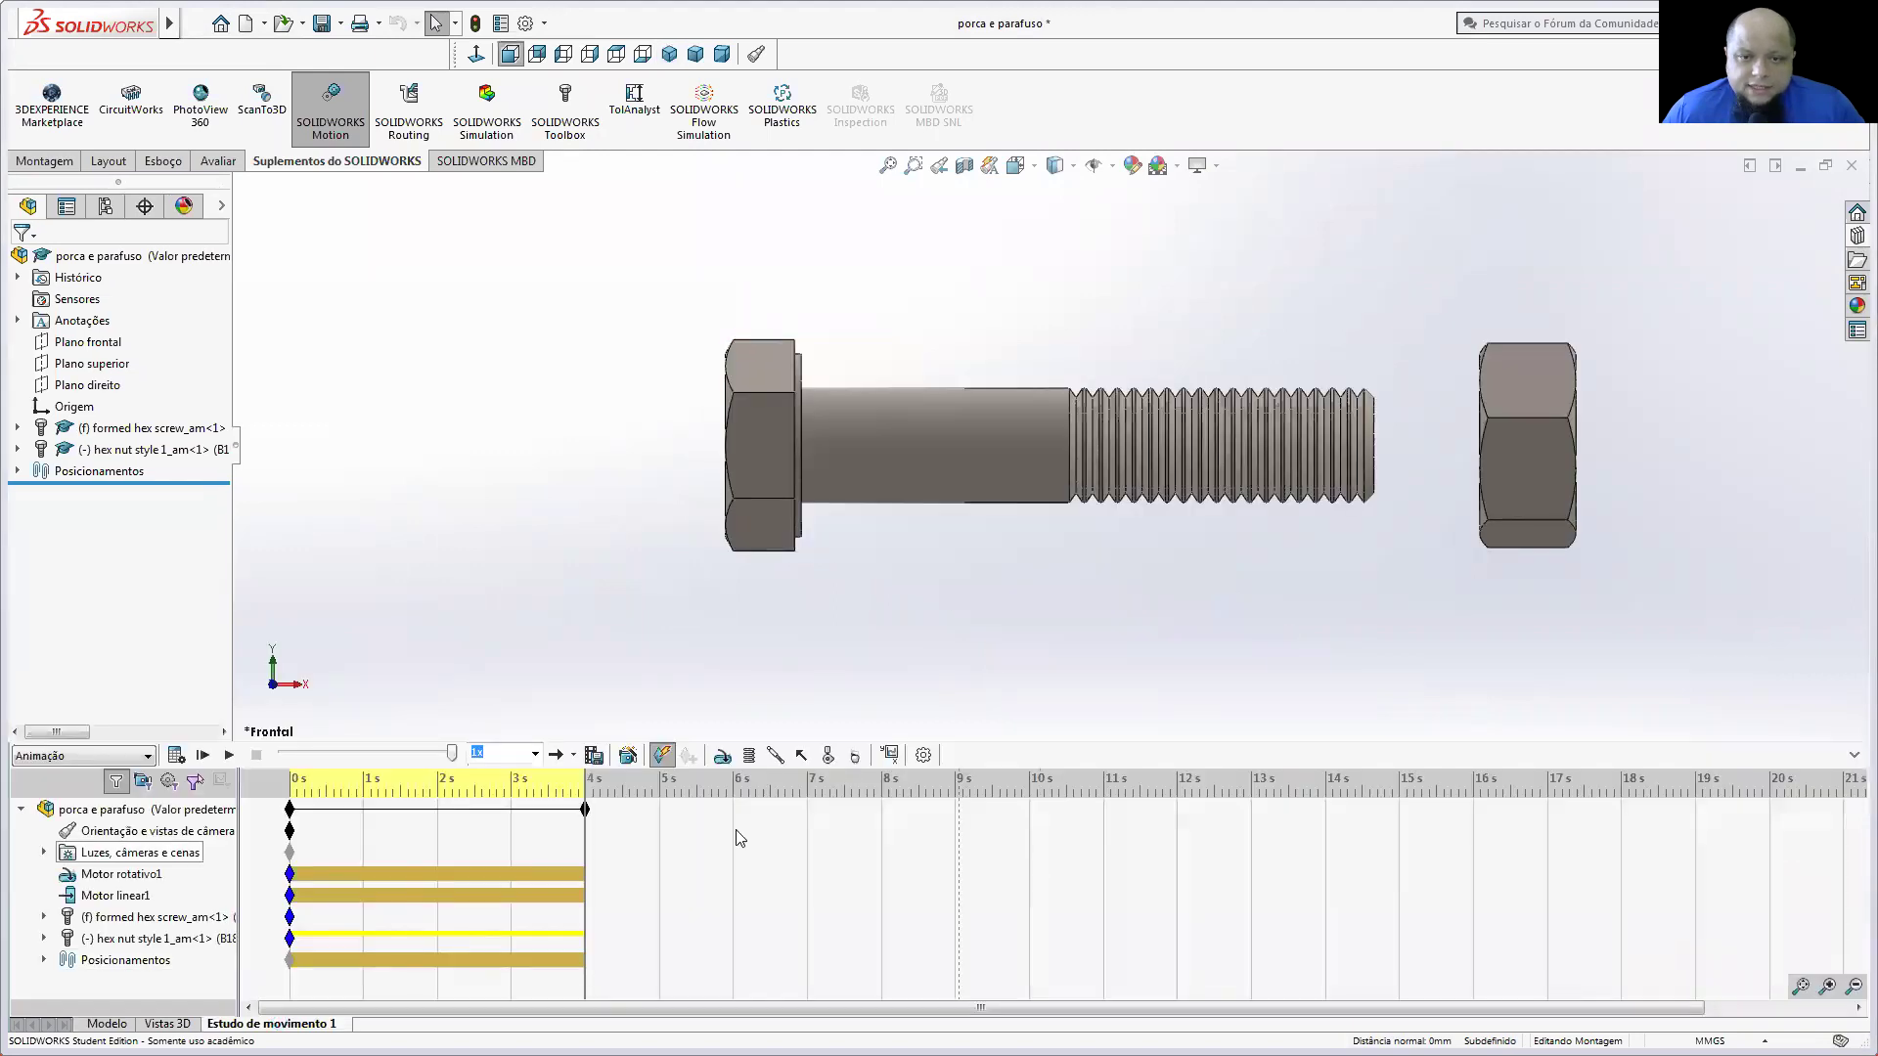
left_click(230, 756)
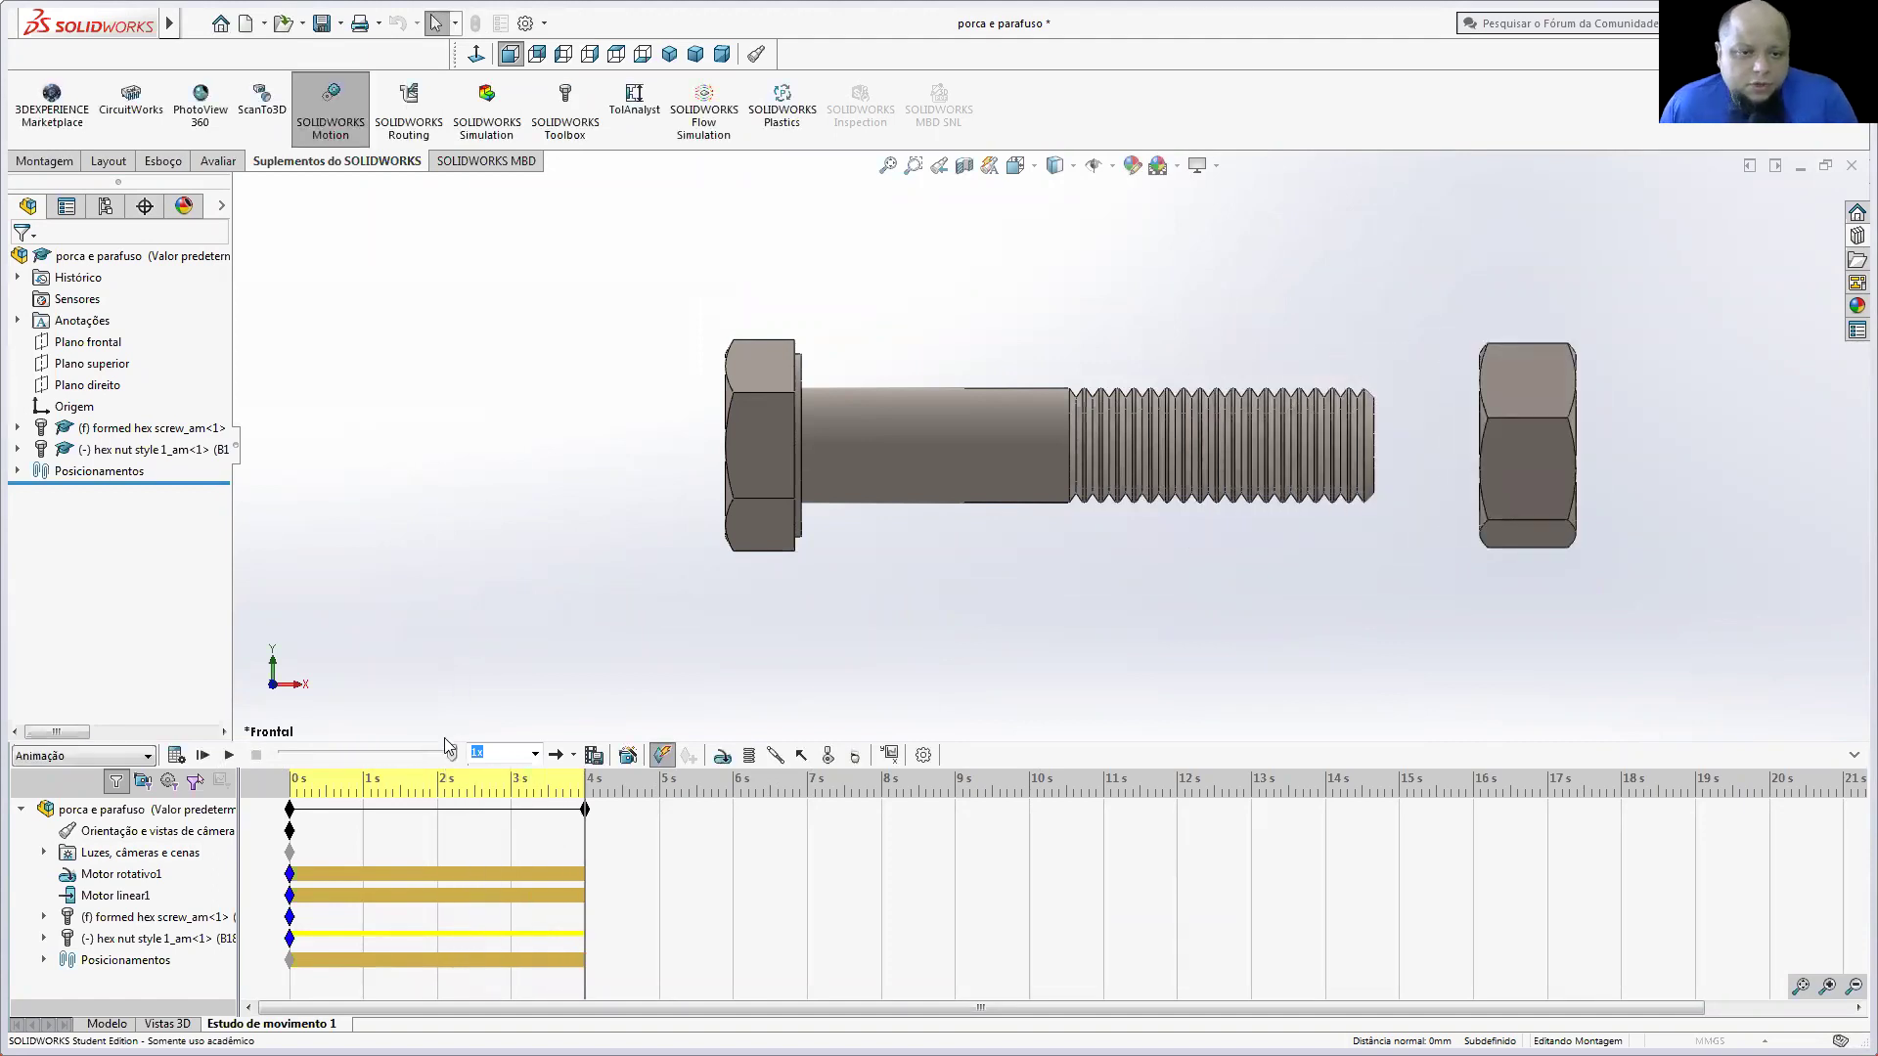
left_click_drag(450, 754, 283, 754)
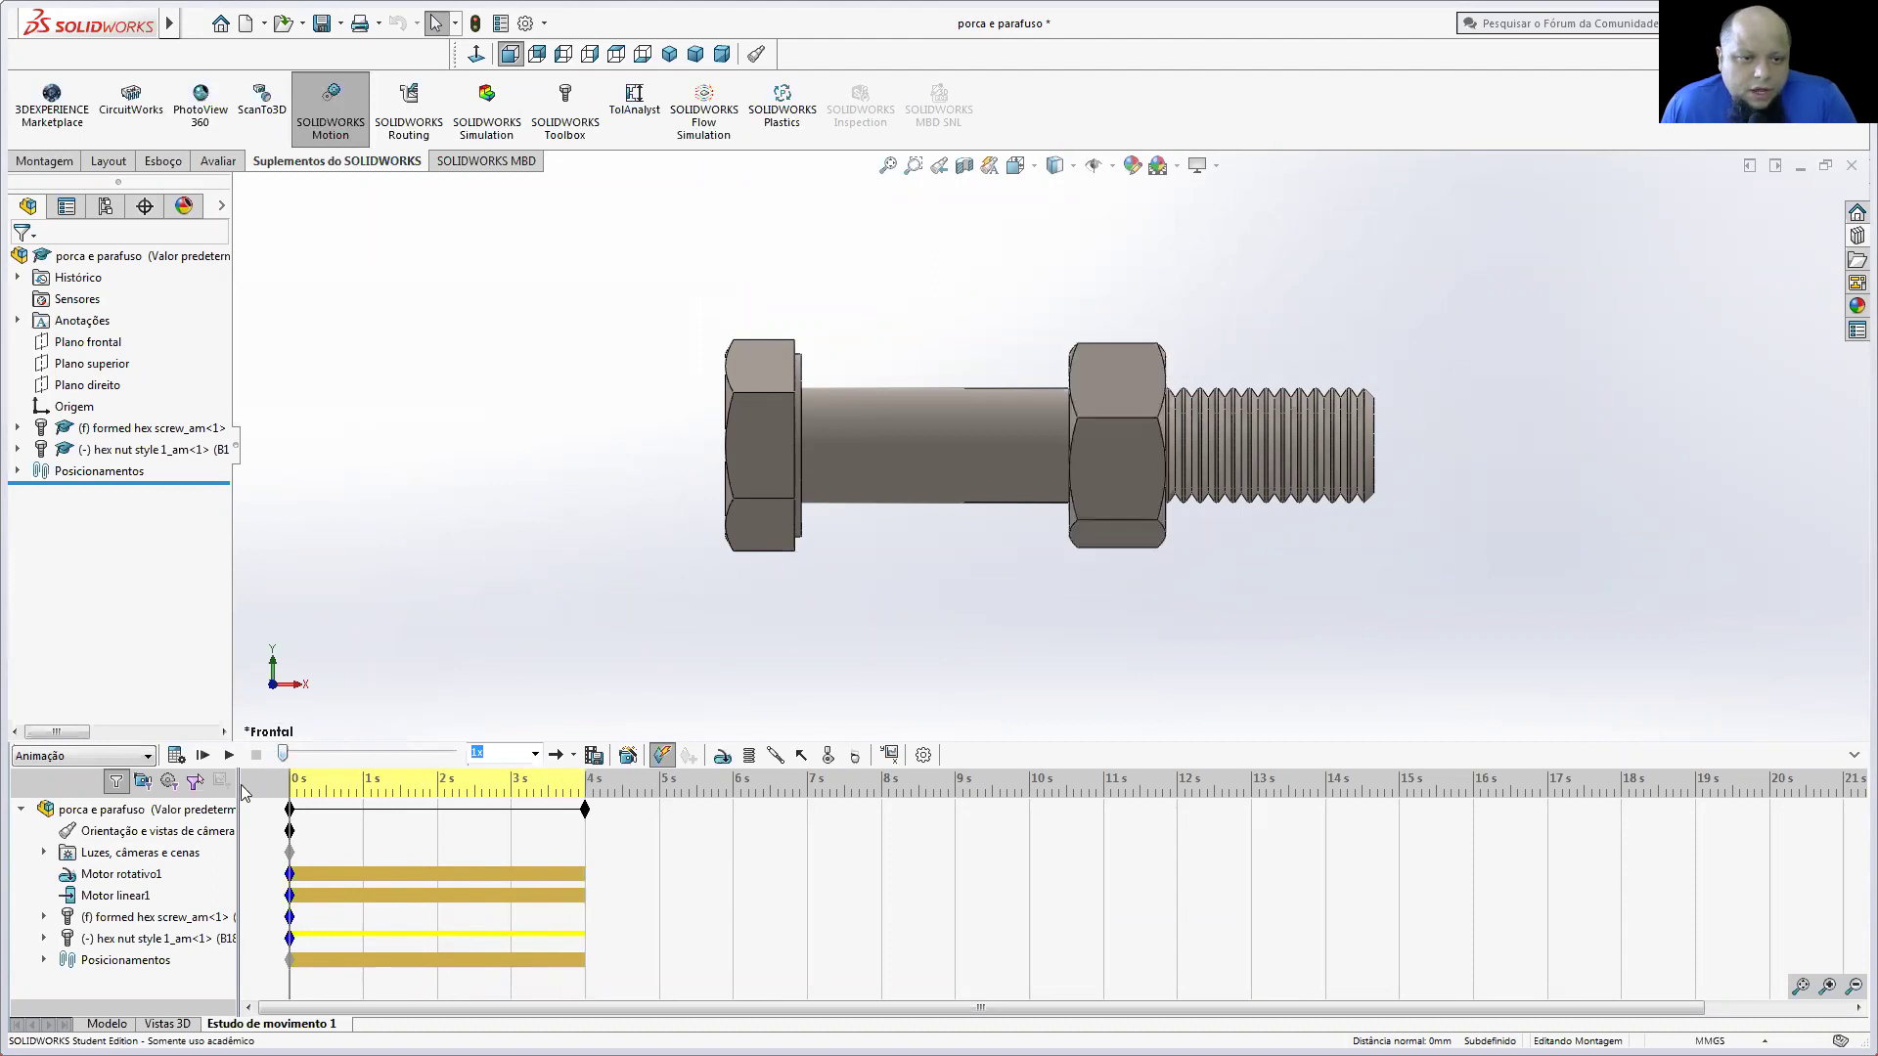
Step: Disable view key creation for orientation and camera views and set the isometric view at the end of the animation
right_click(134, 844)
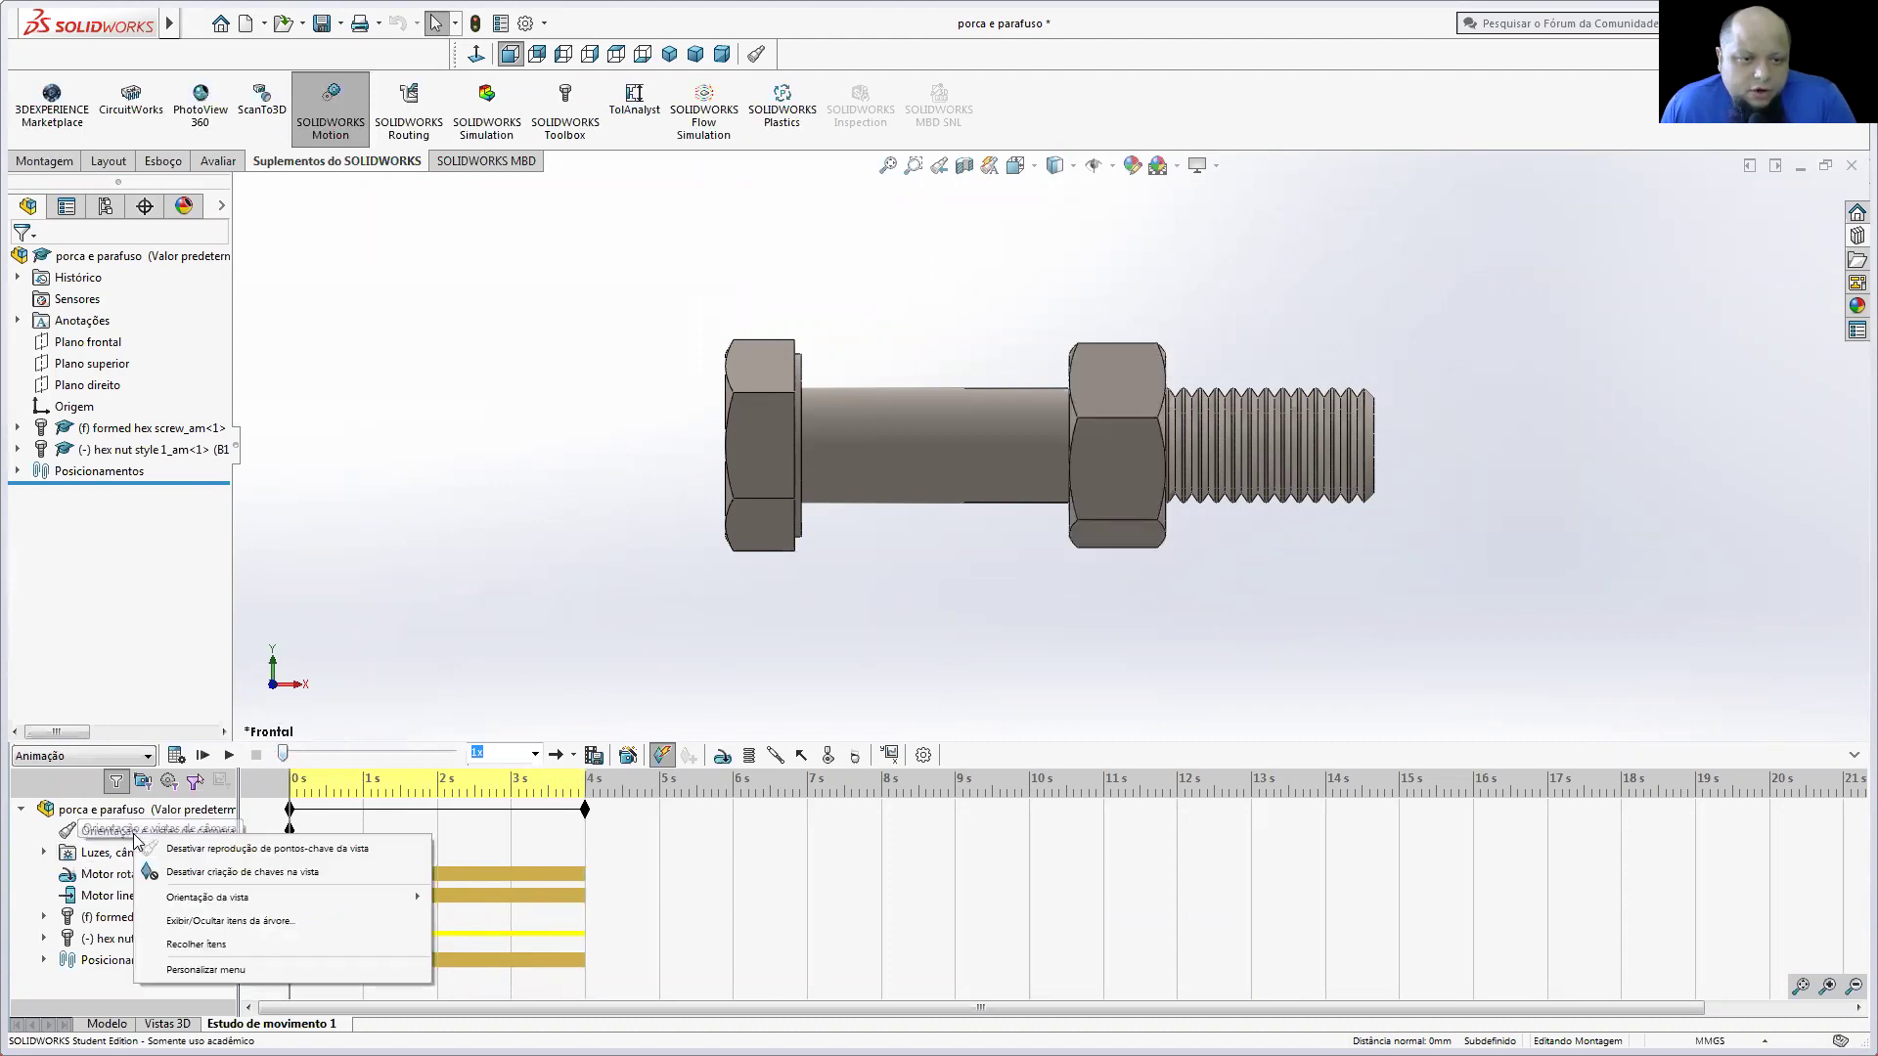
left_click(157, 883)
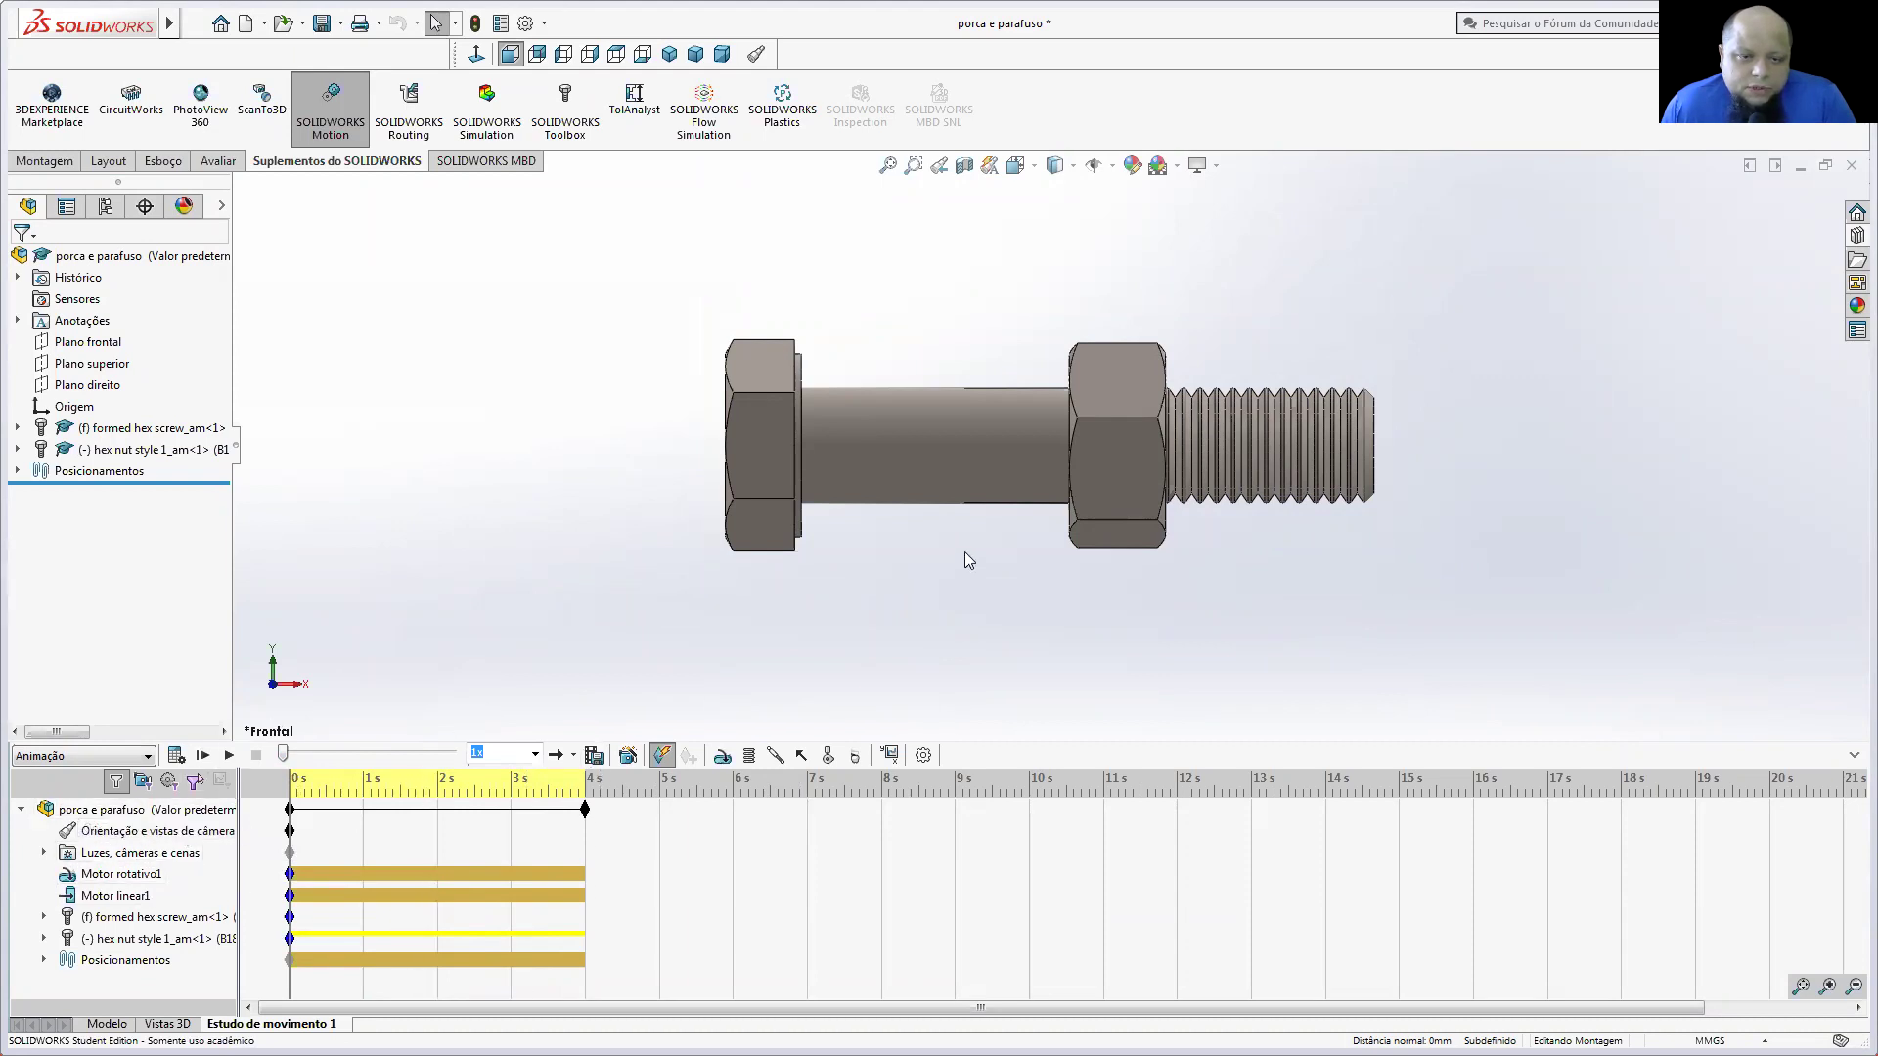
left_click_drag(284, 754, 486, 772)
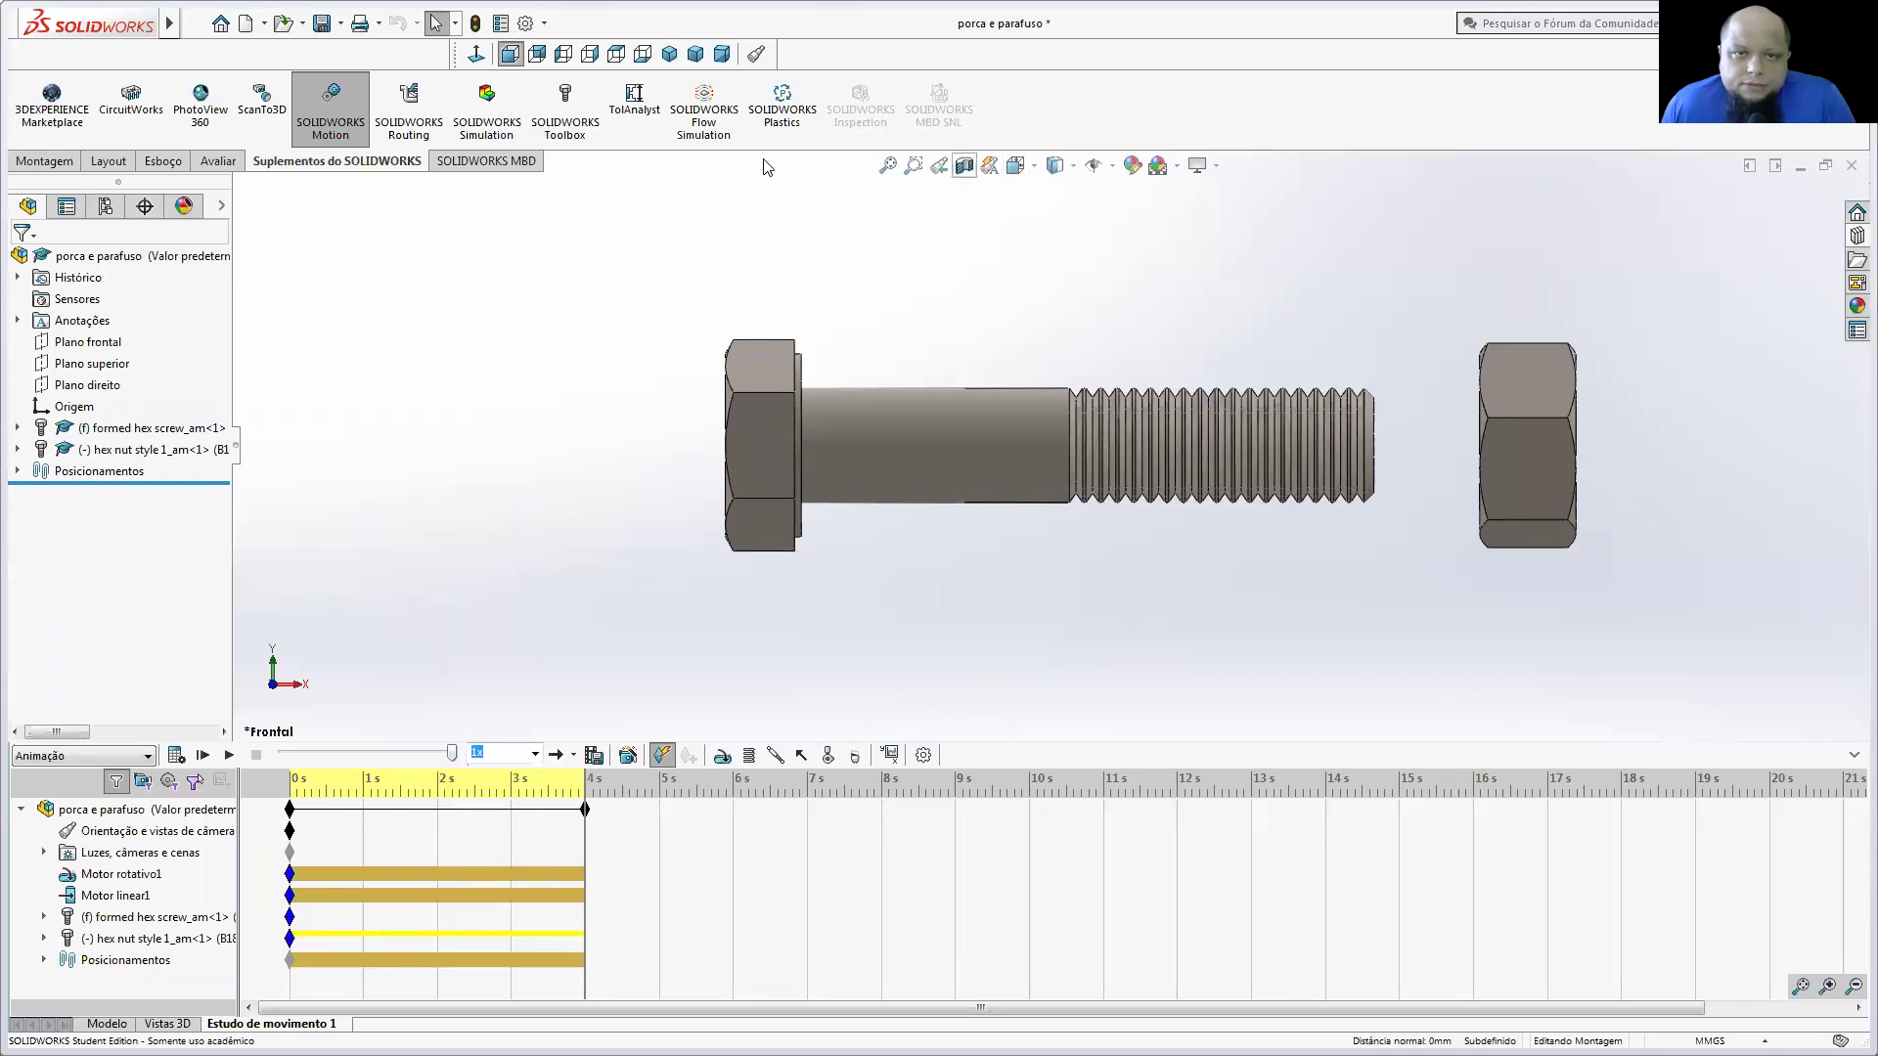
left_click(671, 55)
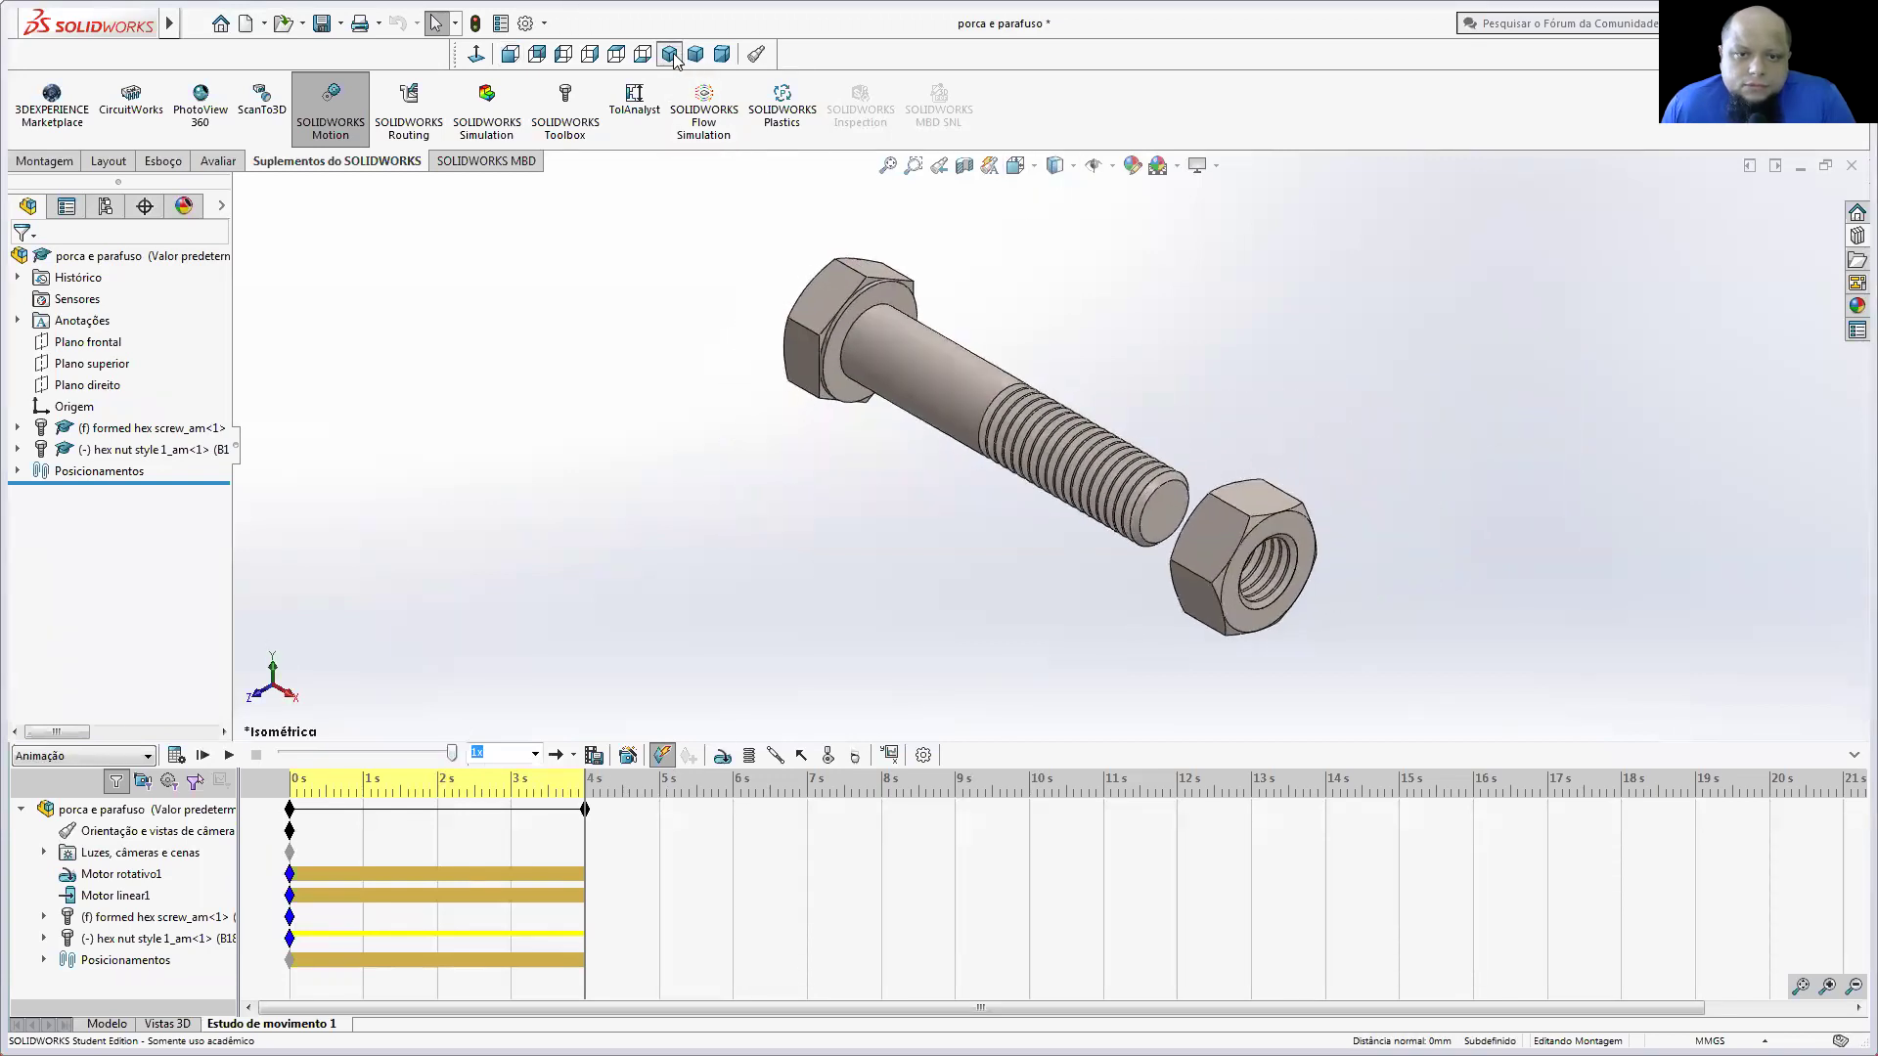
Step: Disable view key playback for orientation and camera views, recalculate the animation, and reset the isometric view at 0 s
right_click(141, 839)
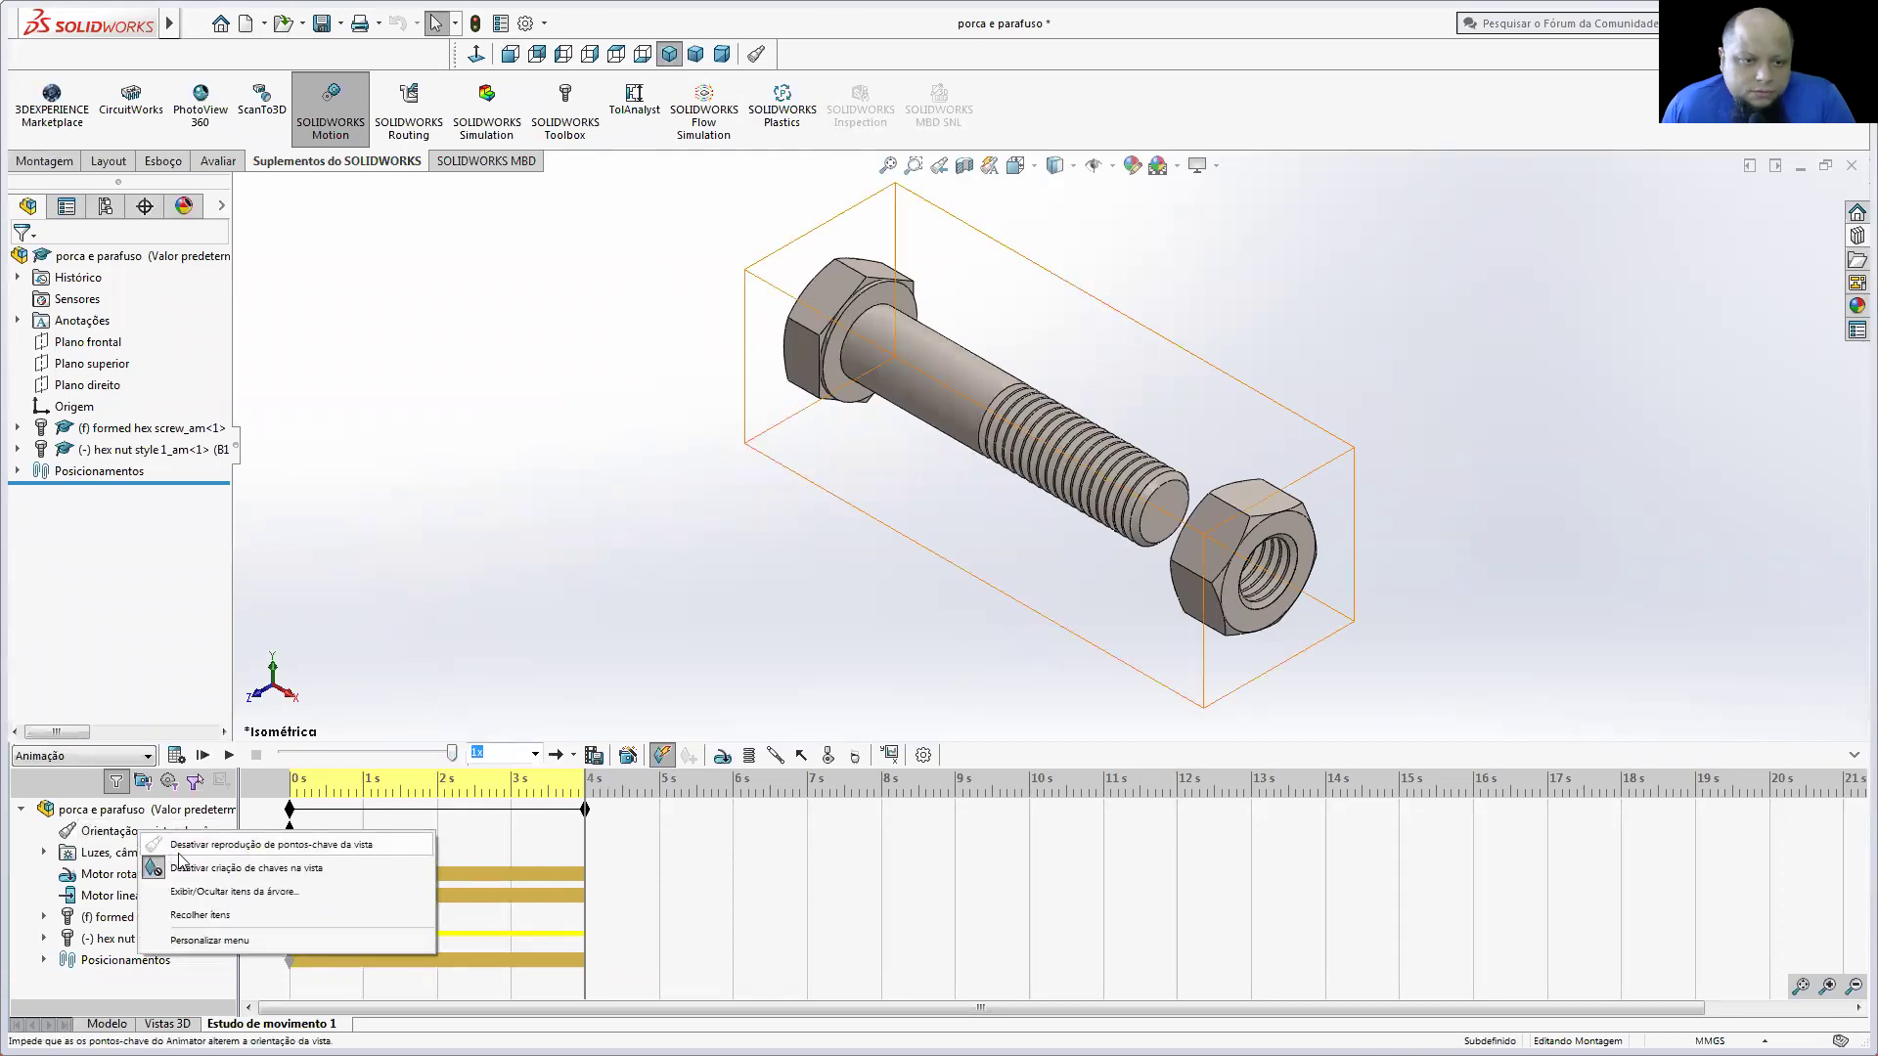
left_click(293, 844)
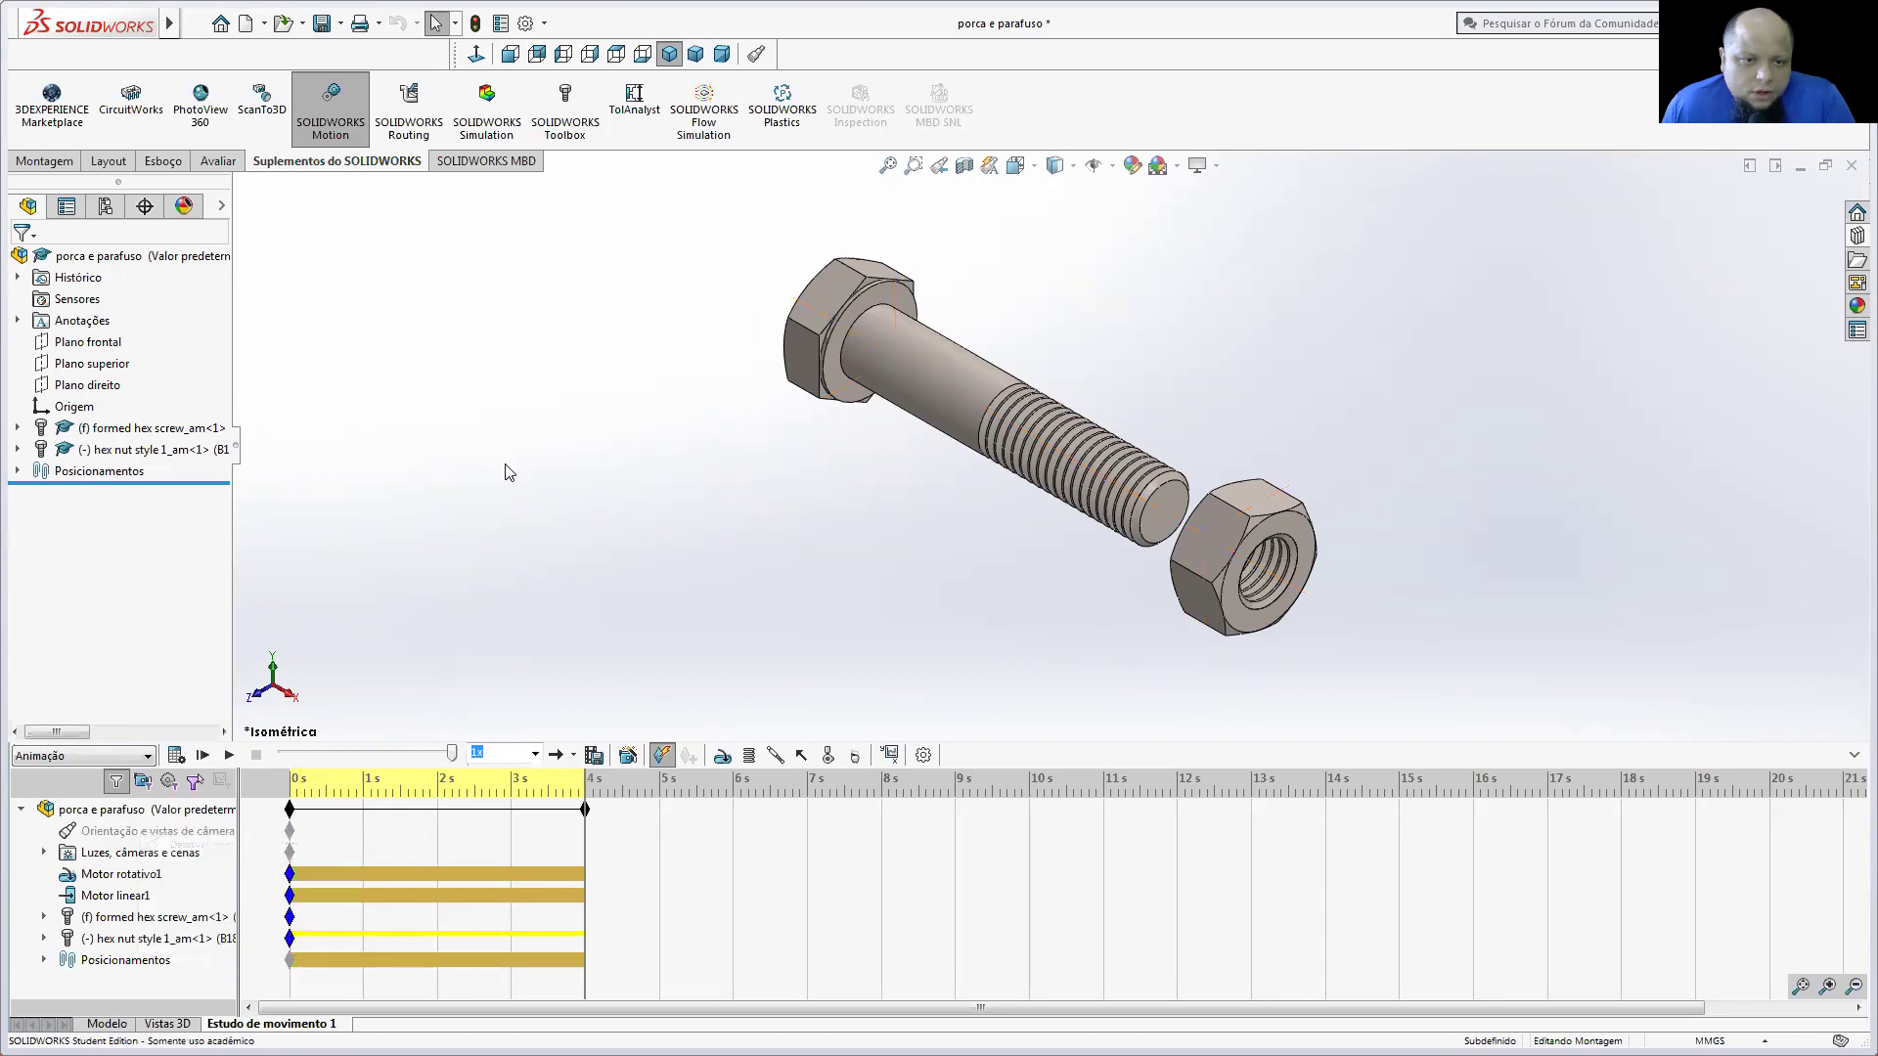
left_click(660, 760)
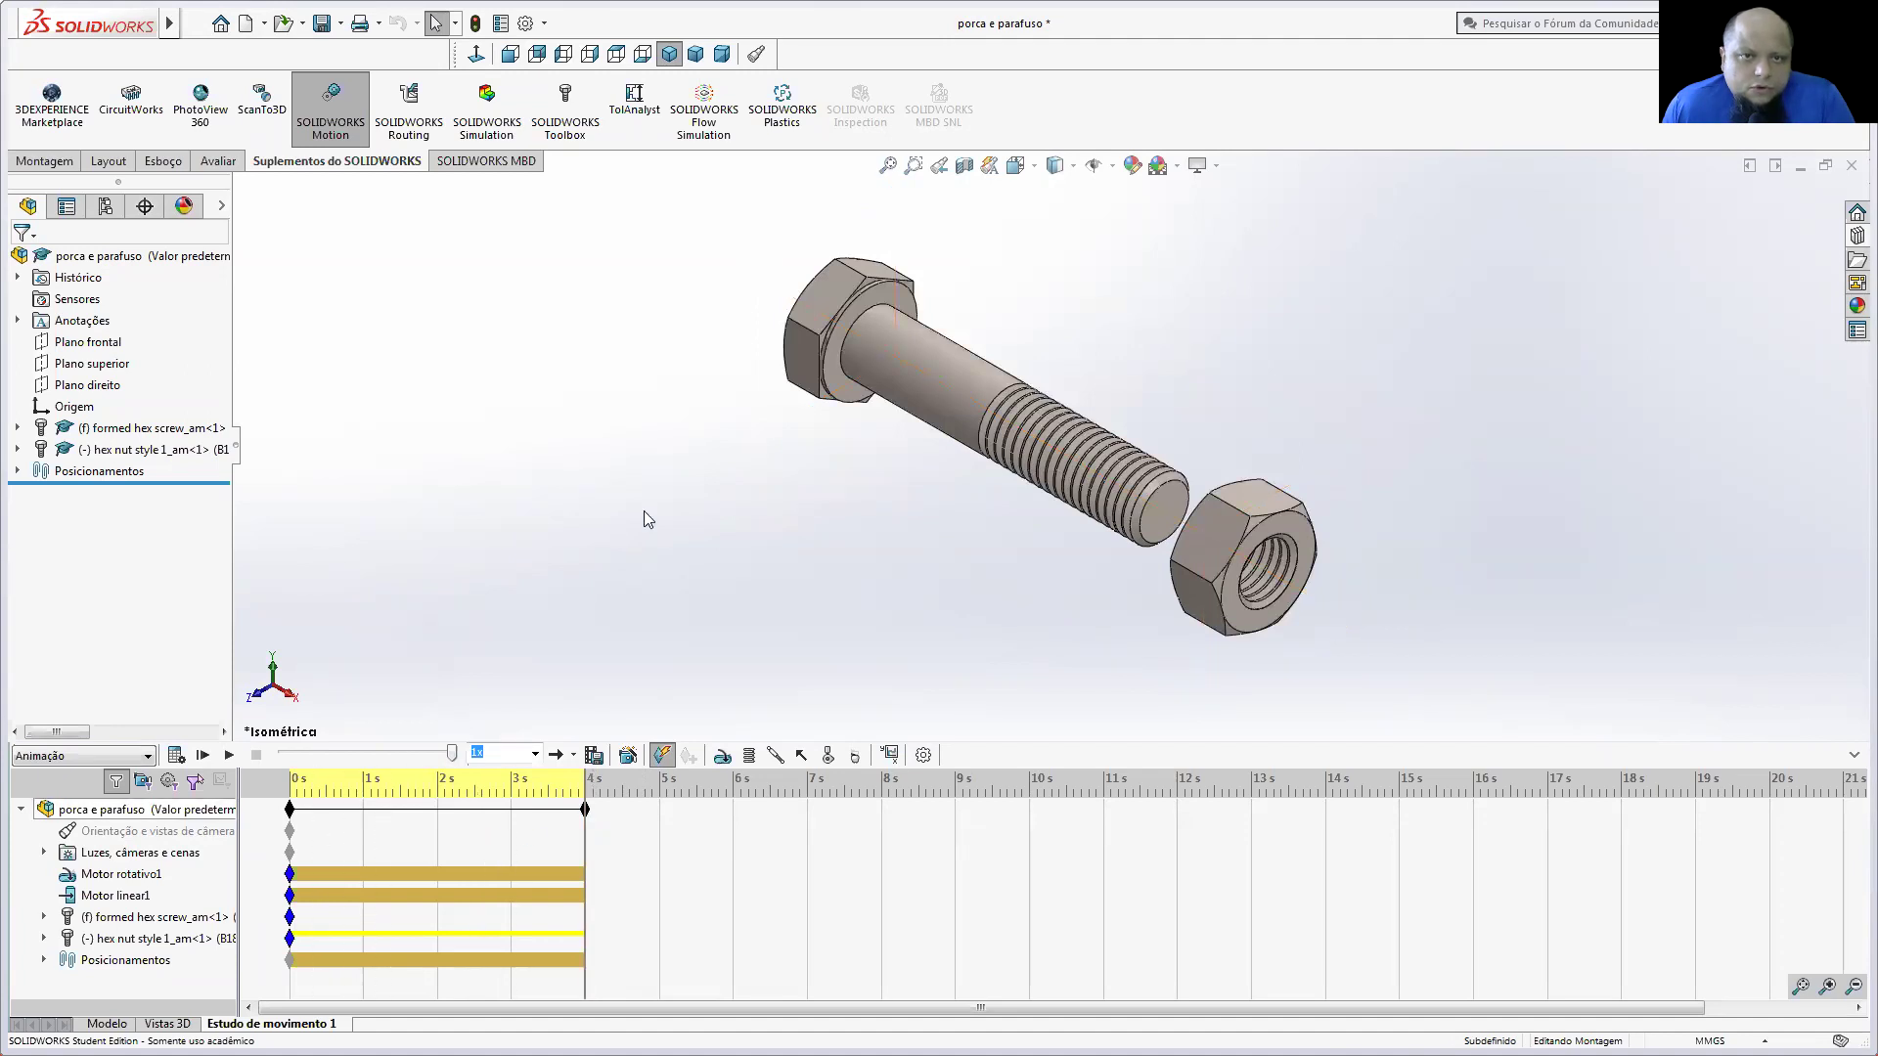
left_click(174, 757)
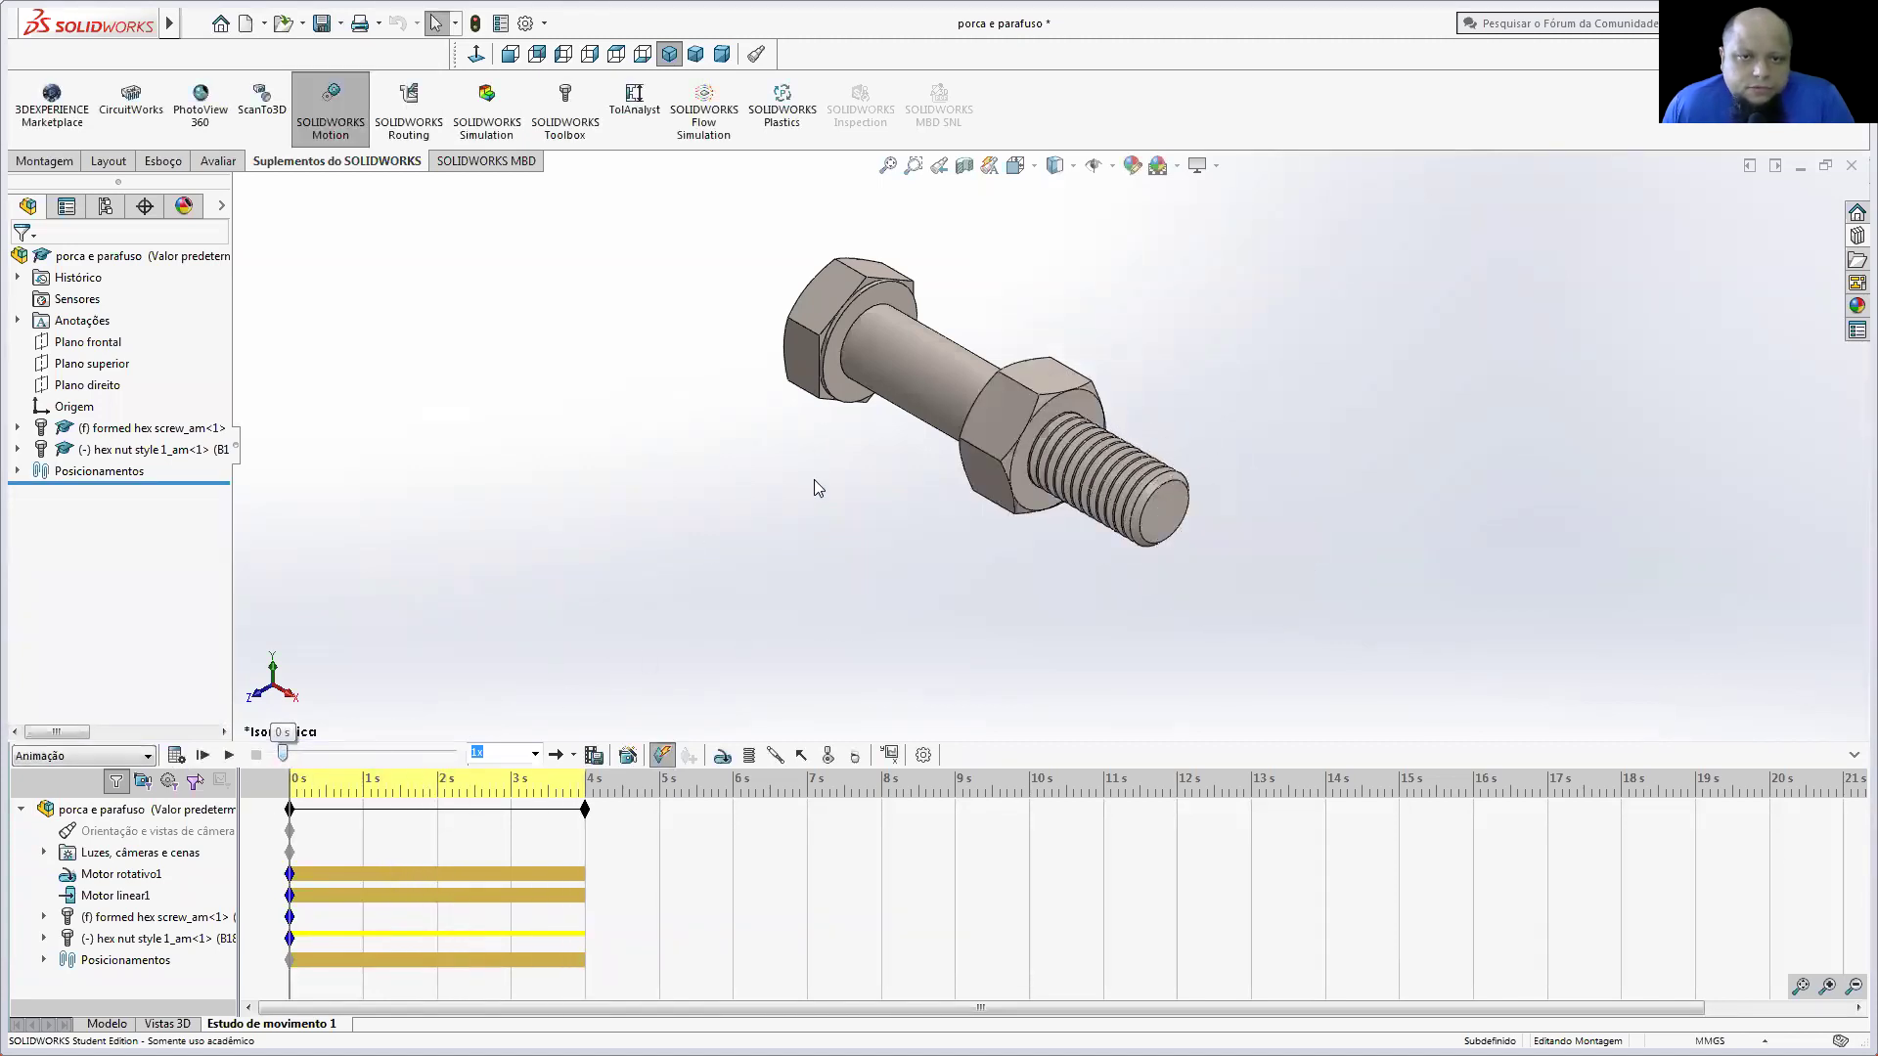
left_click(669, 54)
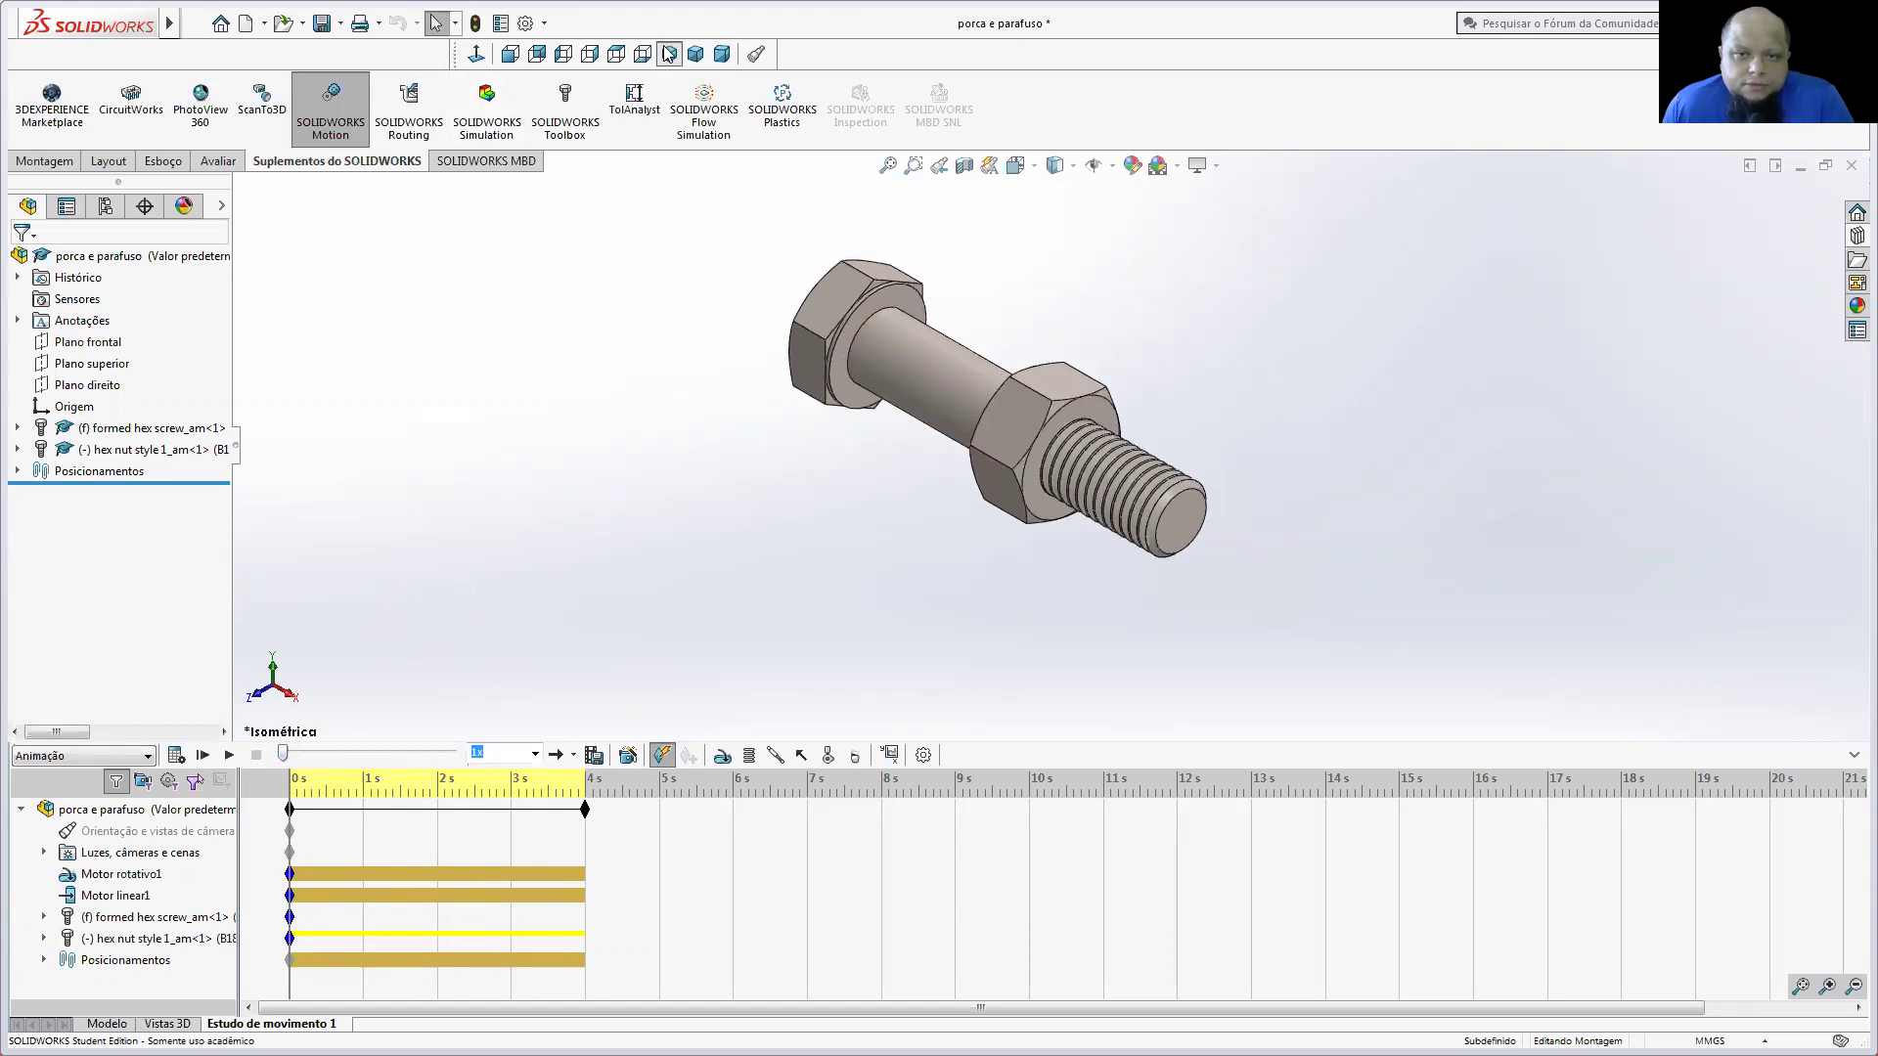
Step: Re-enable view key playback and view key creation for orientation and camera views, and set the isometric view at 0 s
right_click(162, 831)
left_click(254, 843)
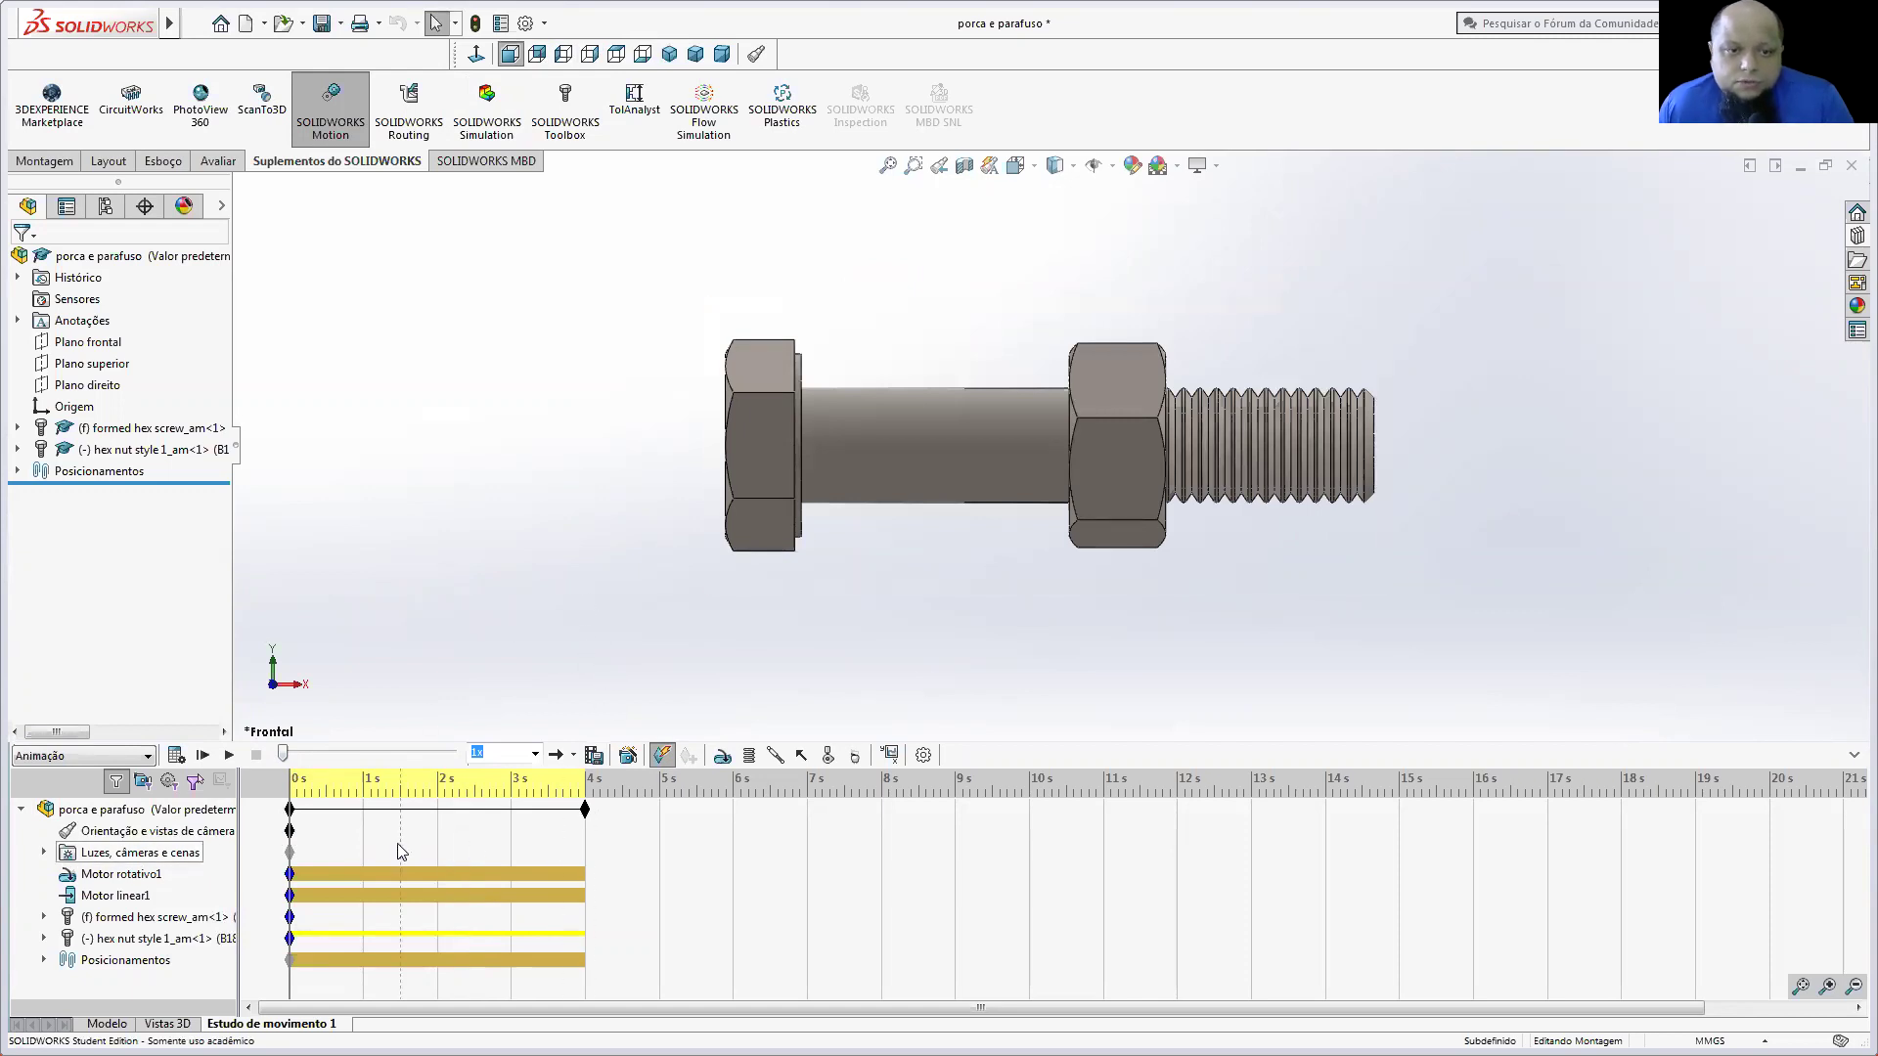
right_click(163, 837)
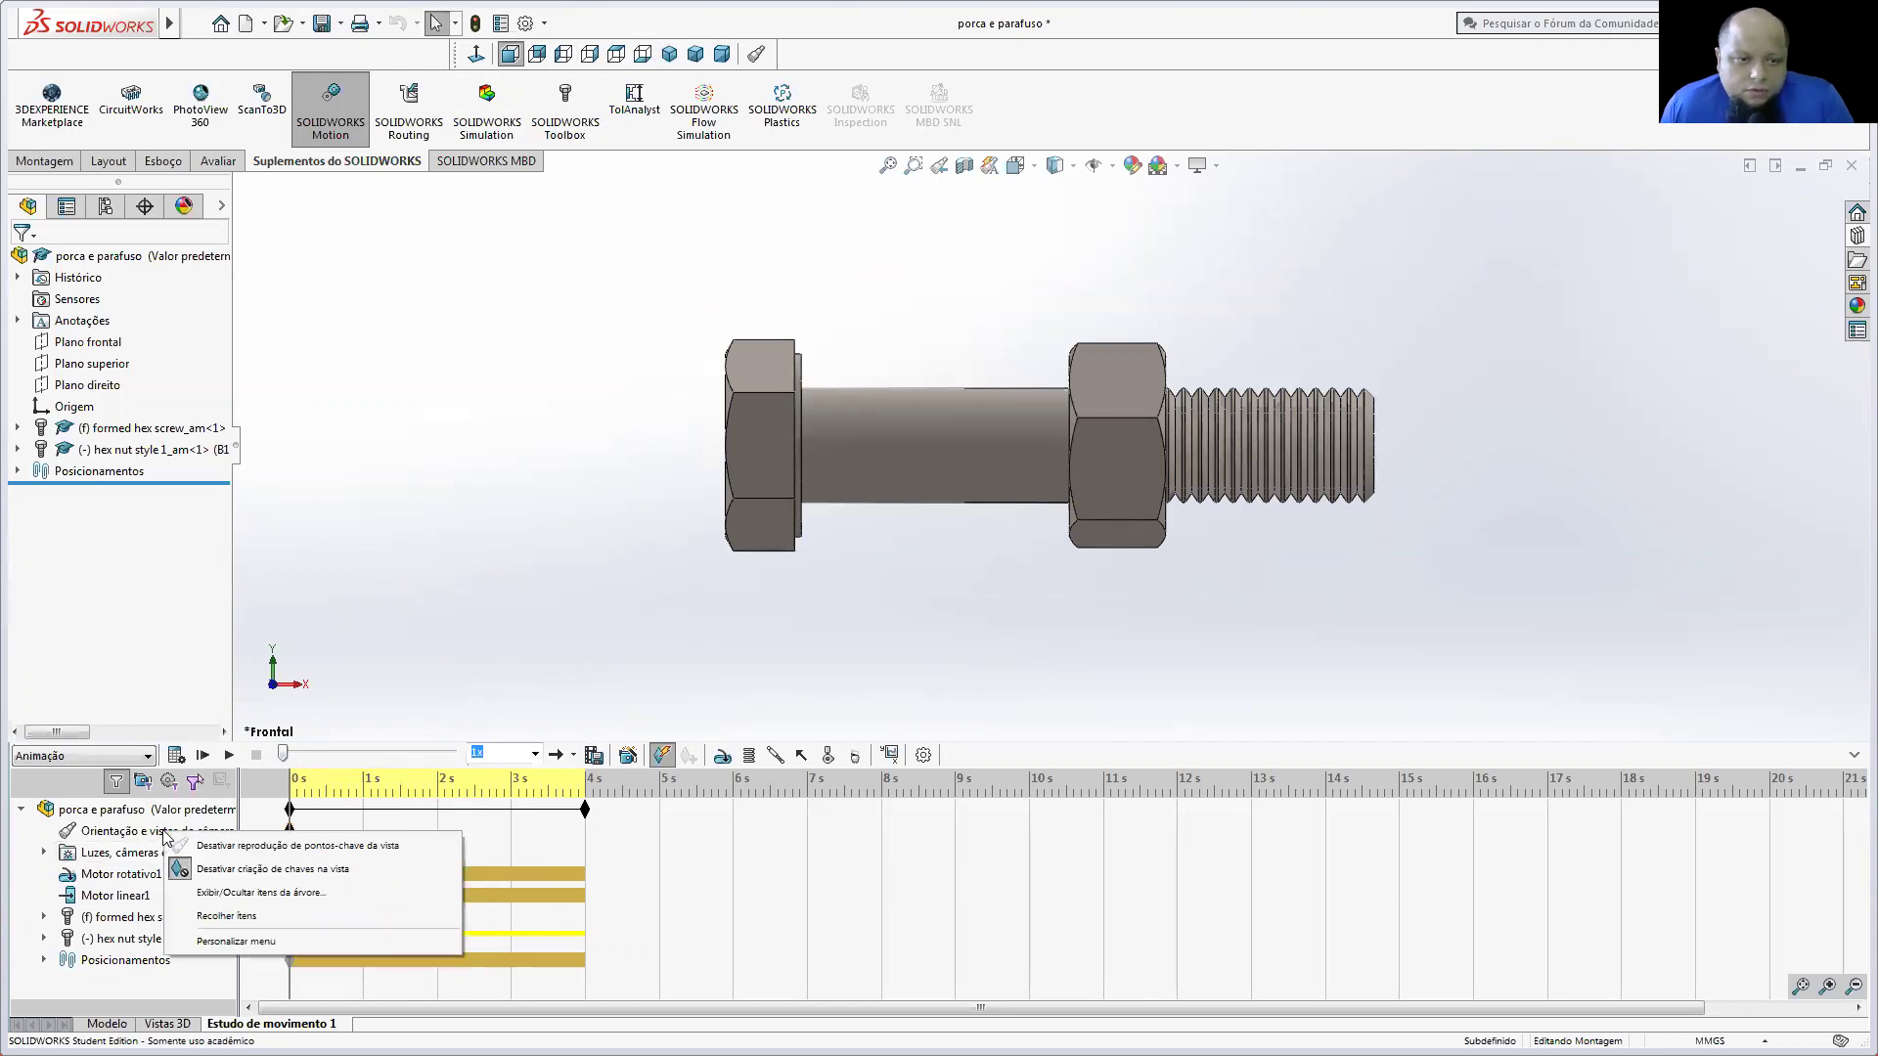
left_click(225, 867)
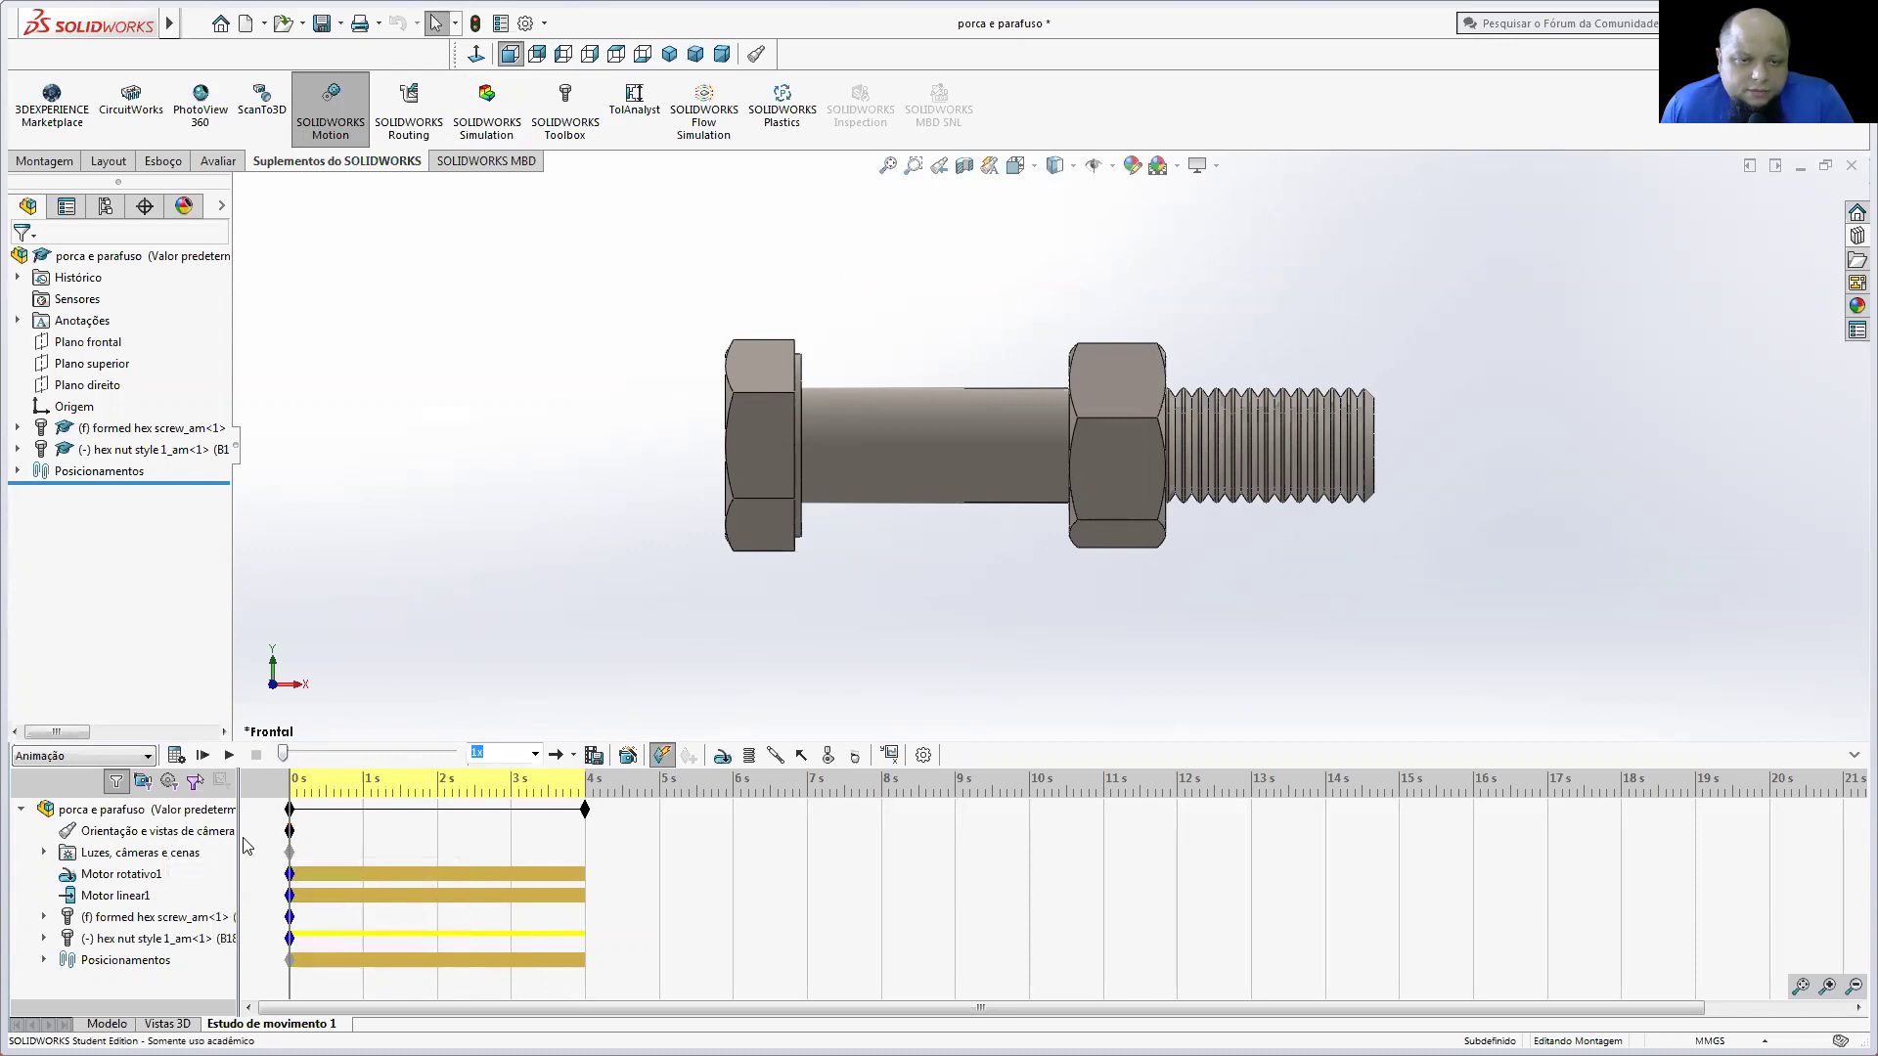
left_click(670, 53)
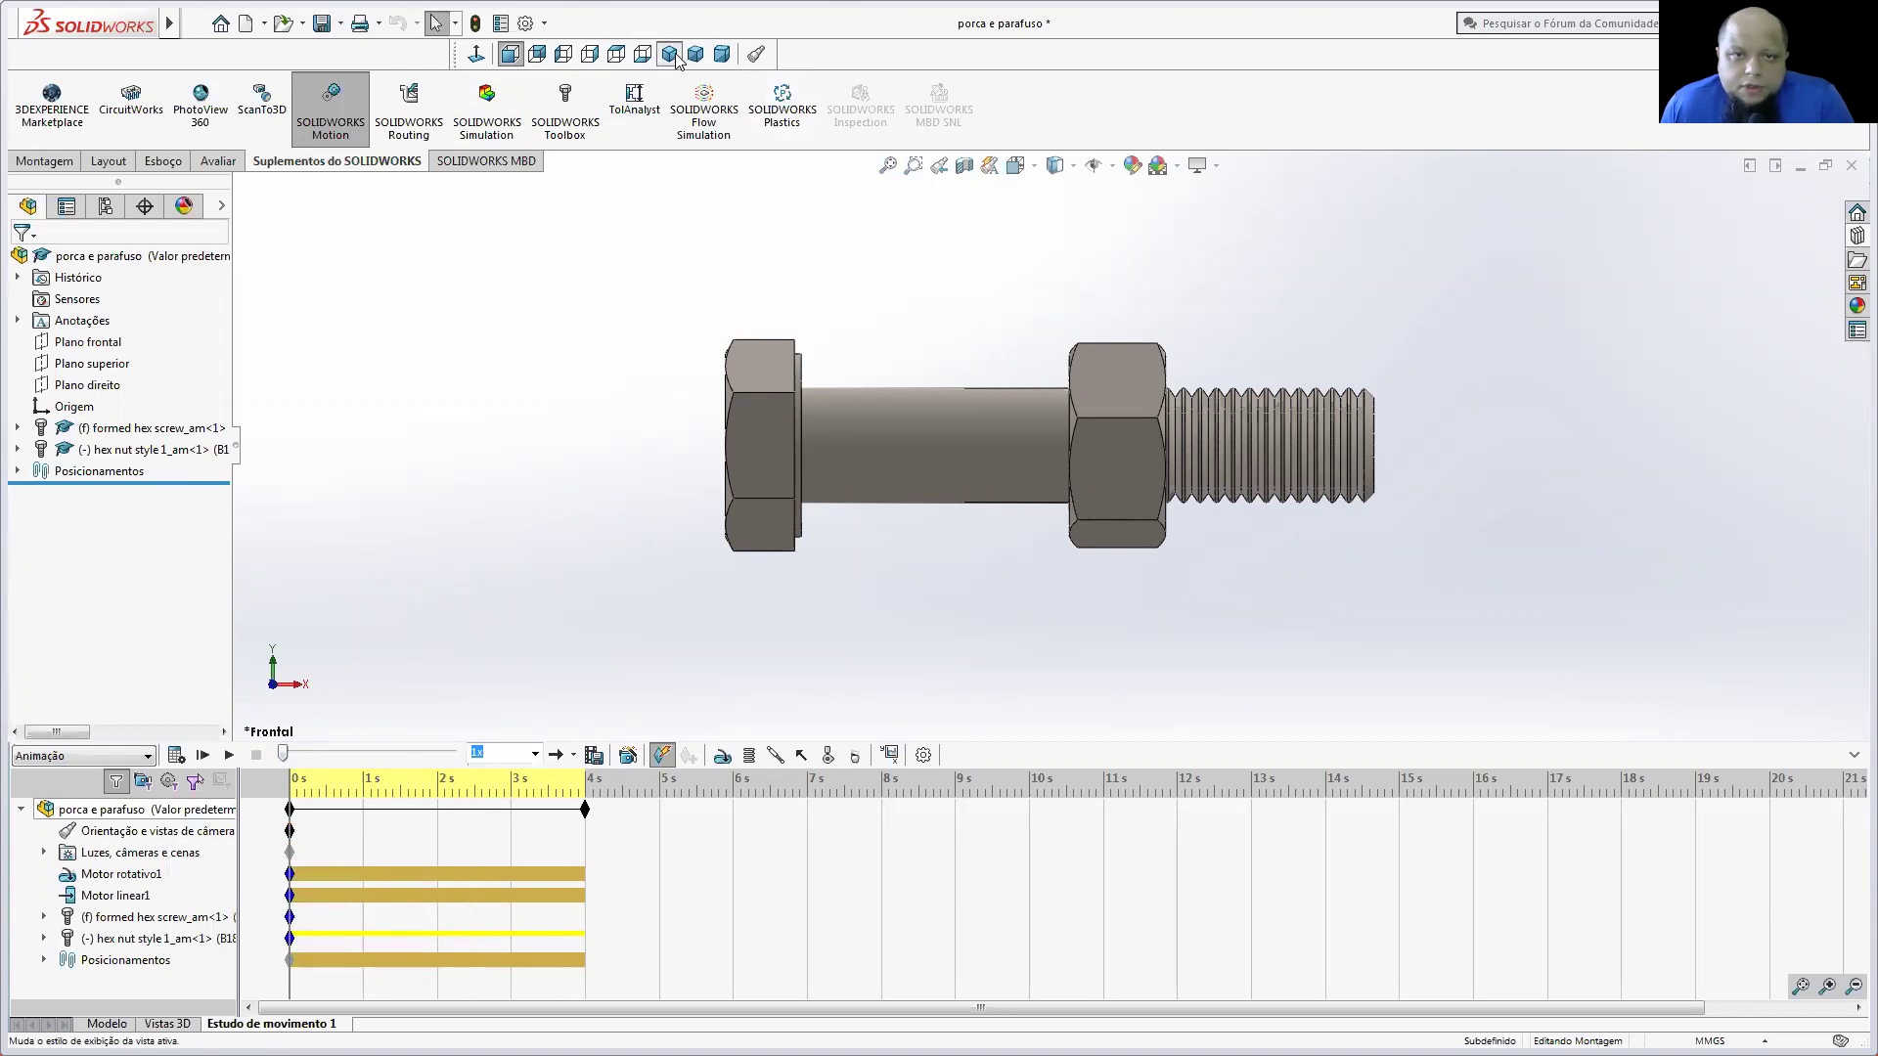
Step: Disable view key creation for orientation and camera views and set the front view at the 4 s end of the animation
right_click(153, 830)
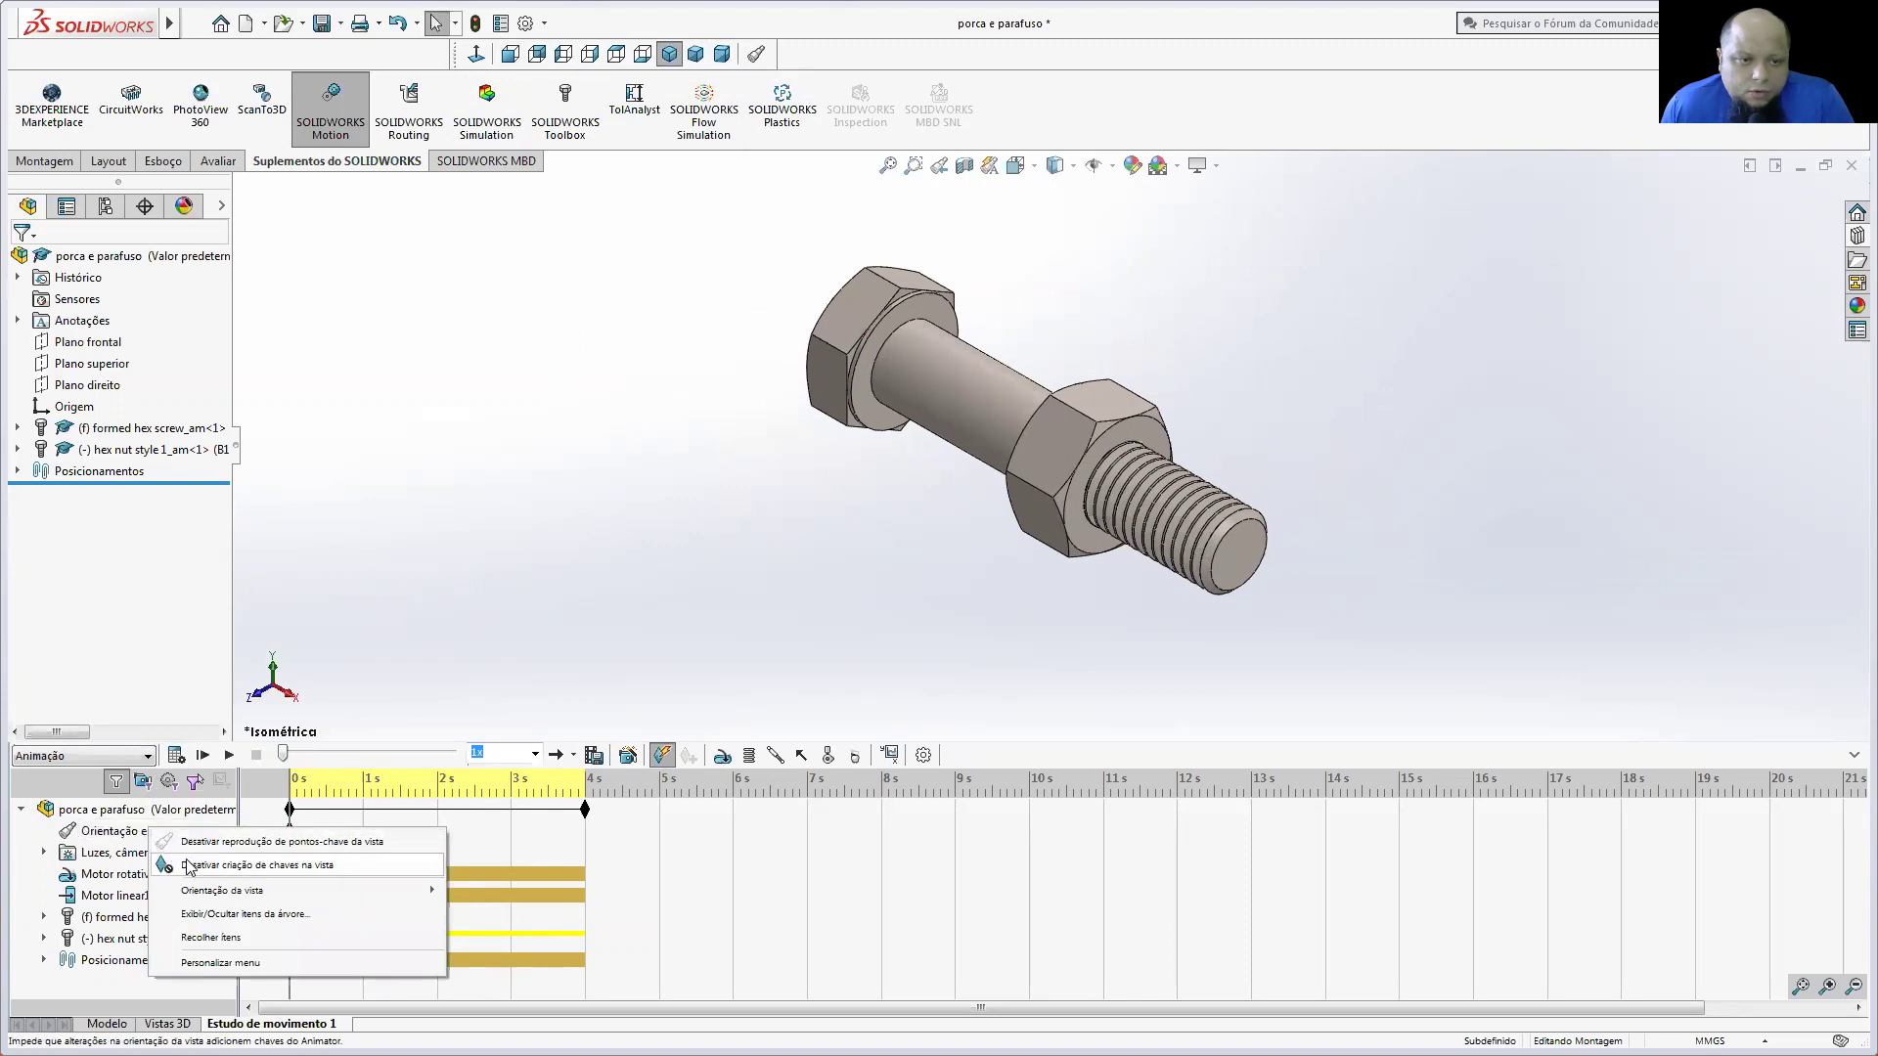
left_click(189, 865)
right_click(172, 838)
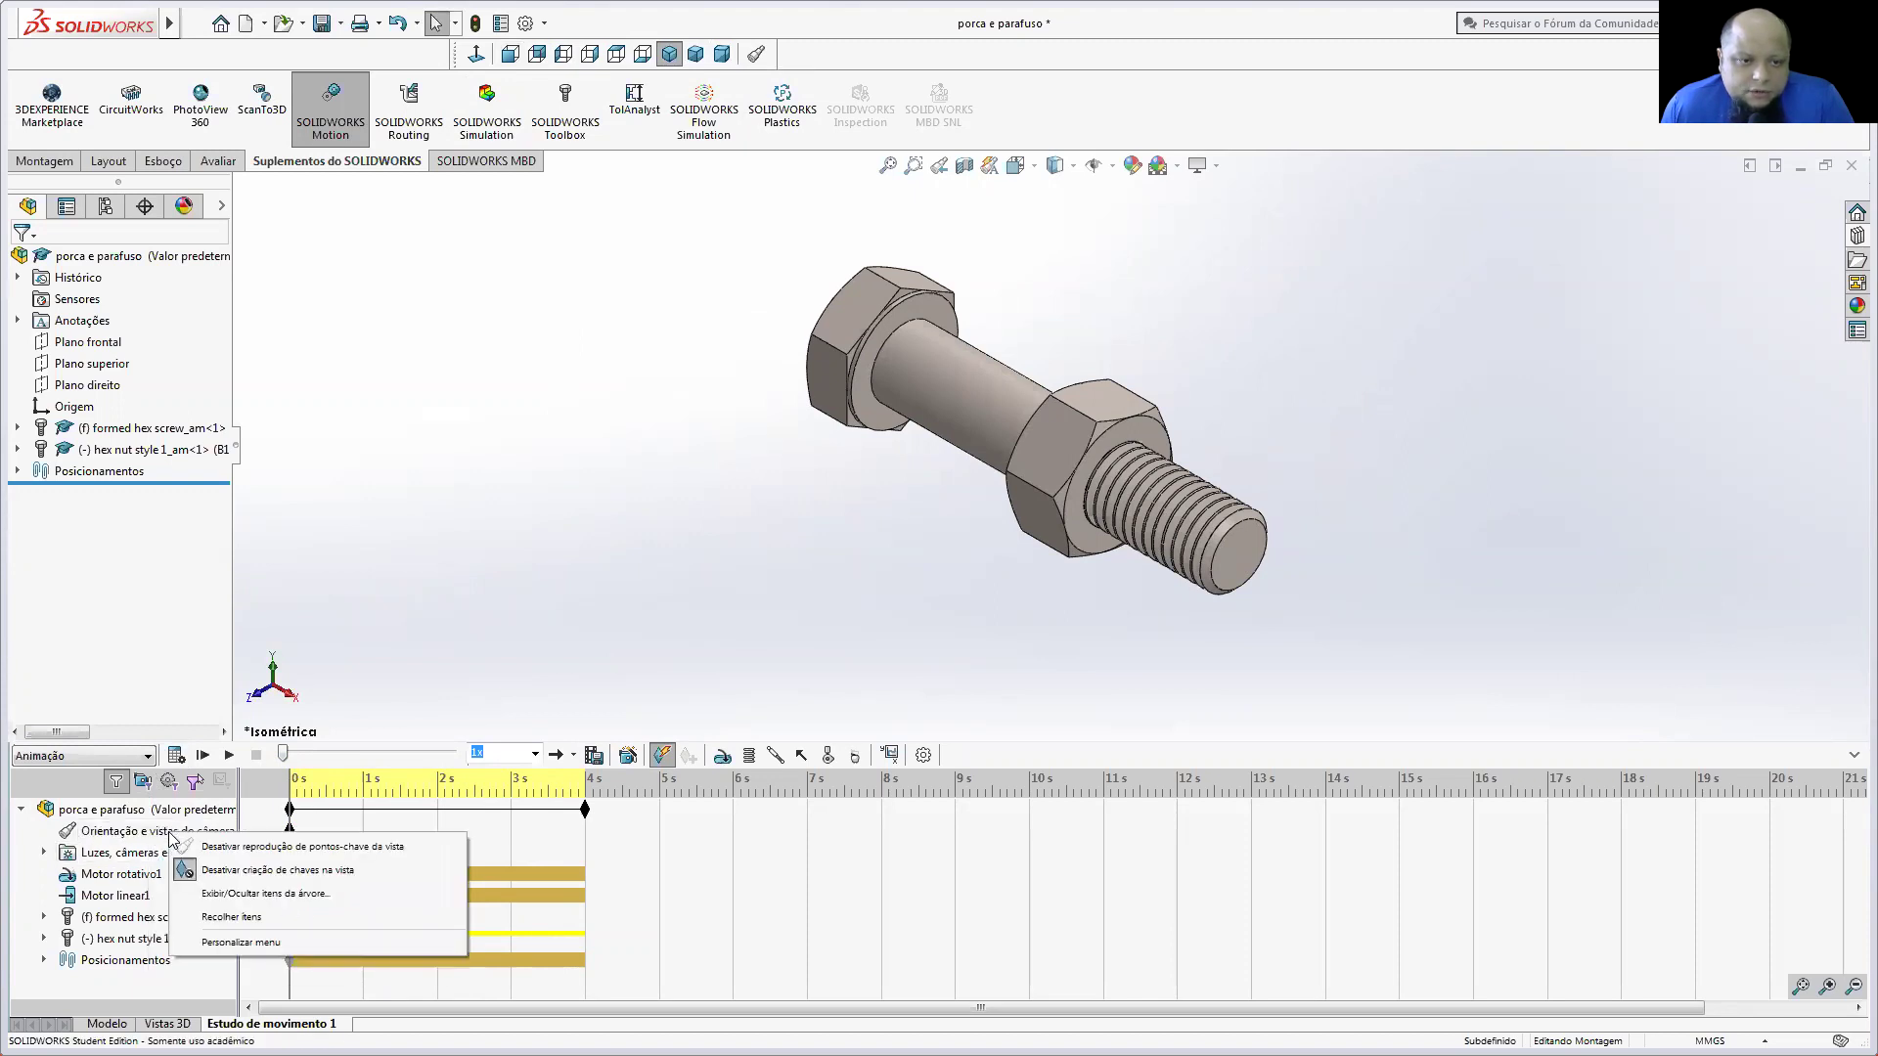
left_click(409, 534)
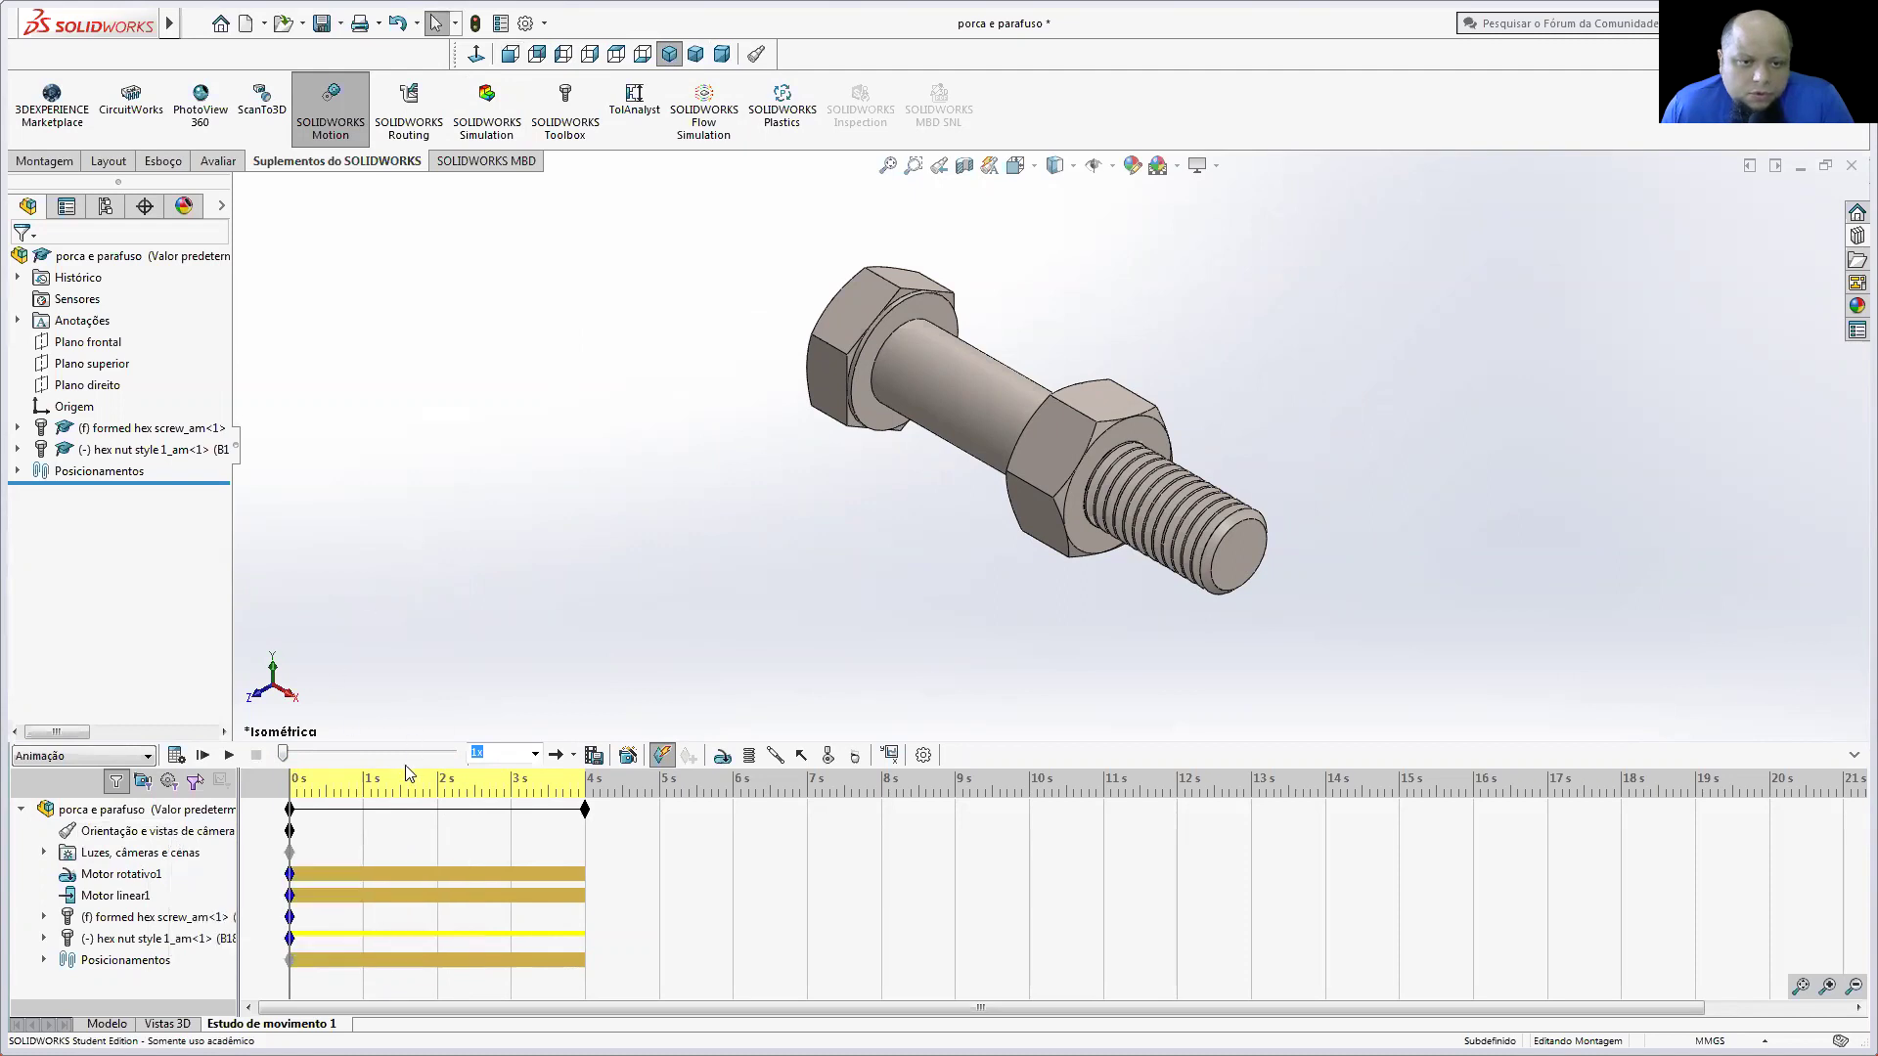
left_click(459, 810)
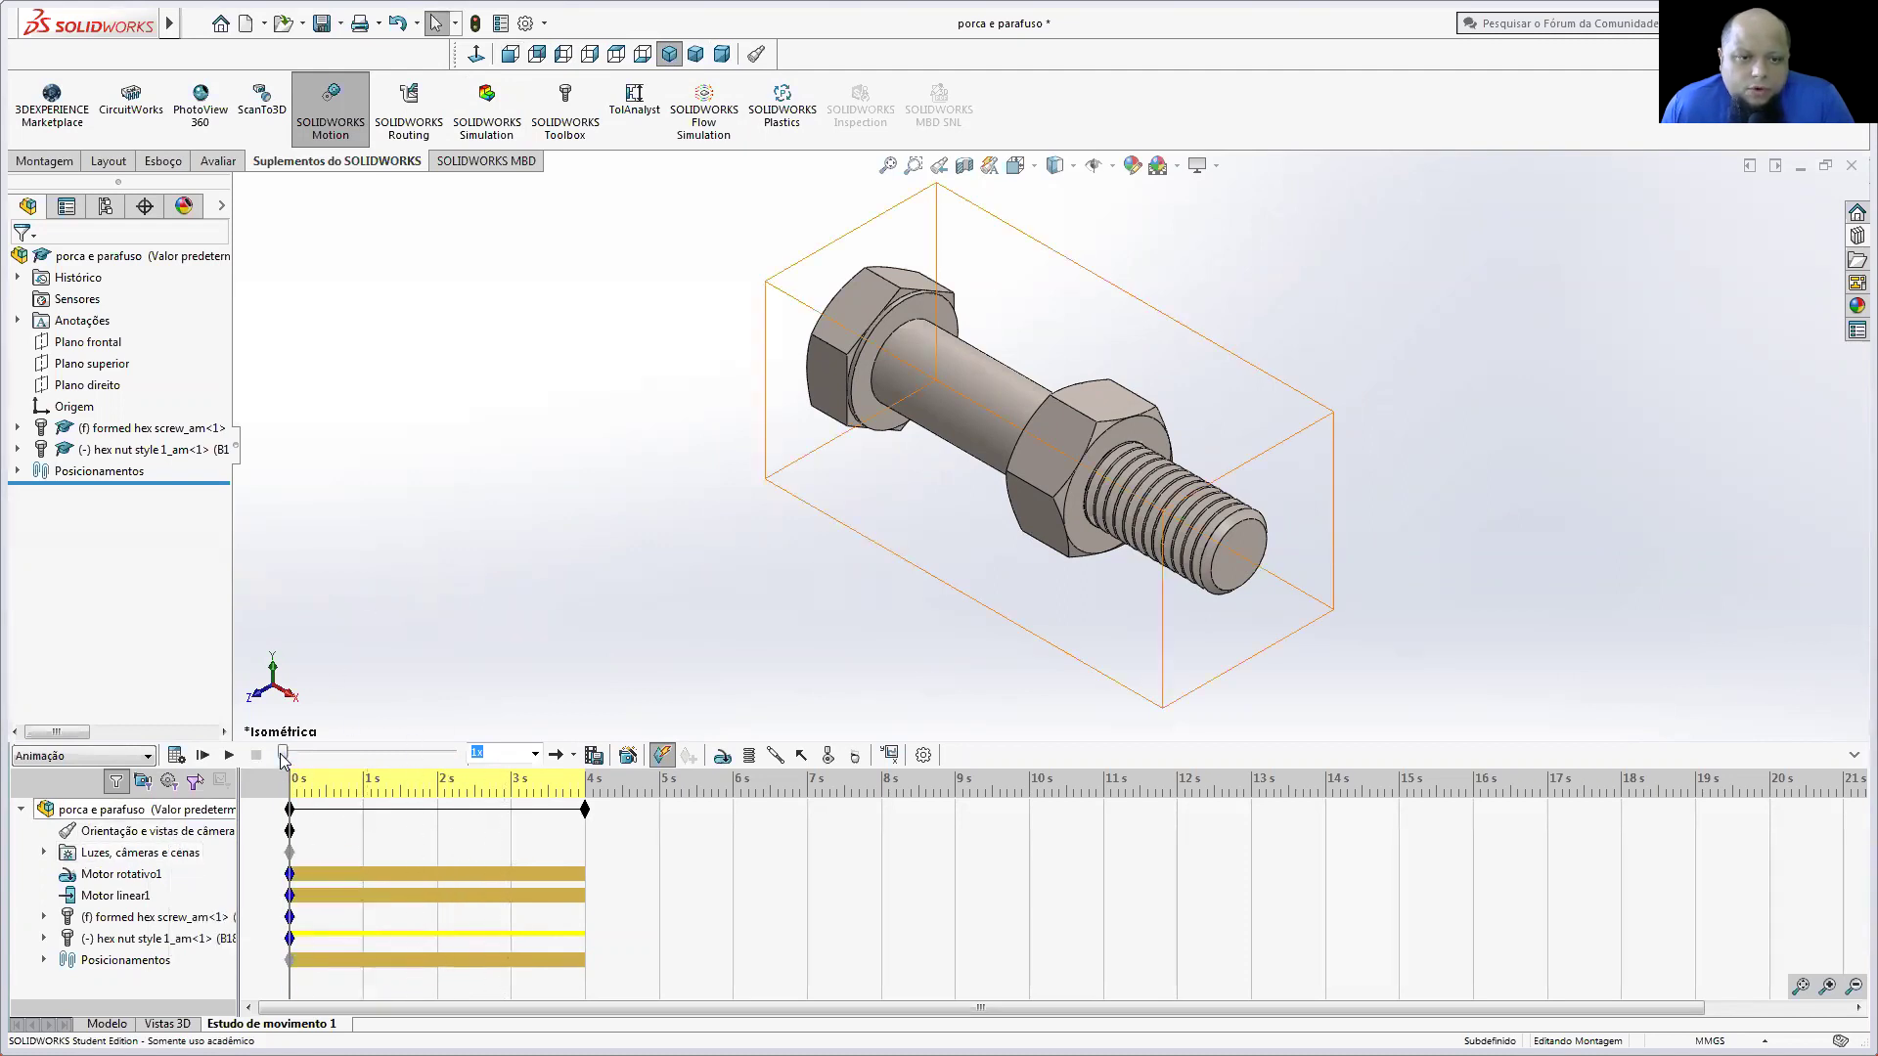
left_click_drag(283, 754, 460, 760)
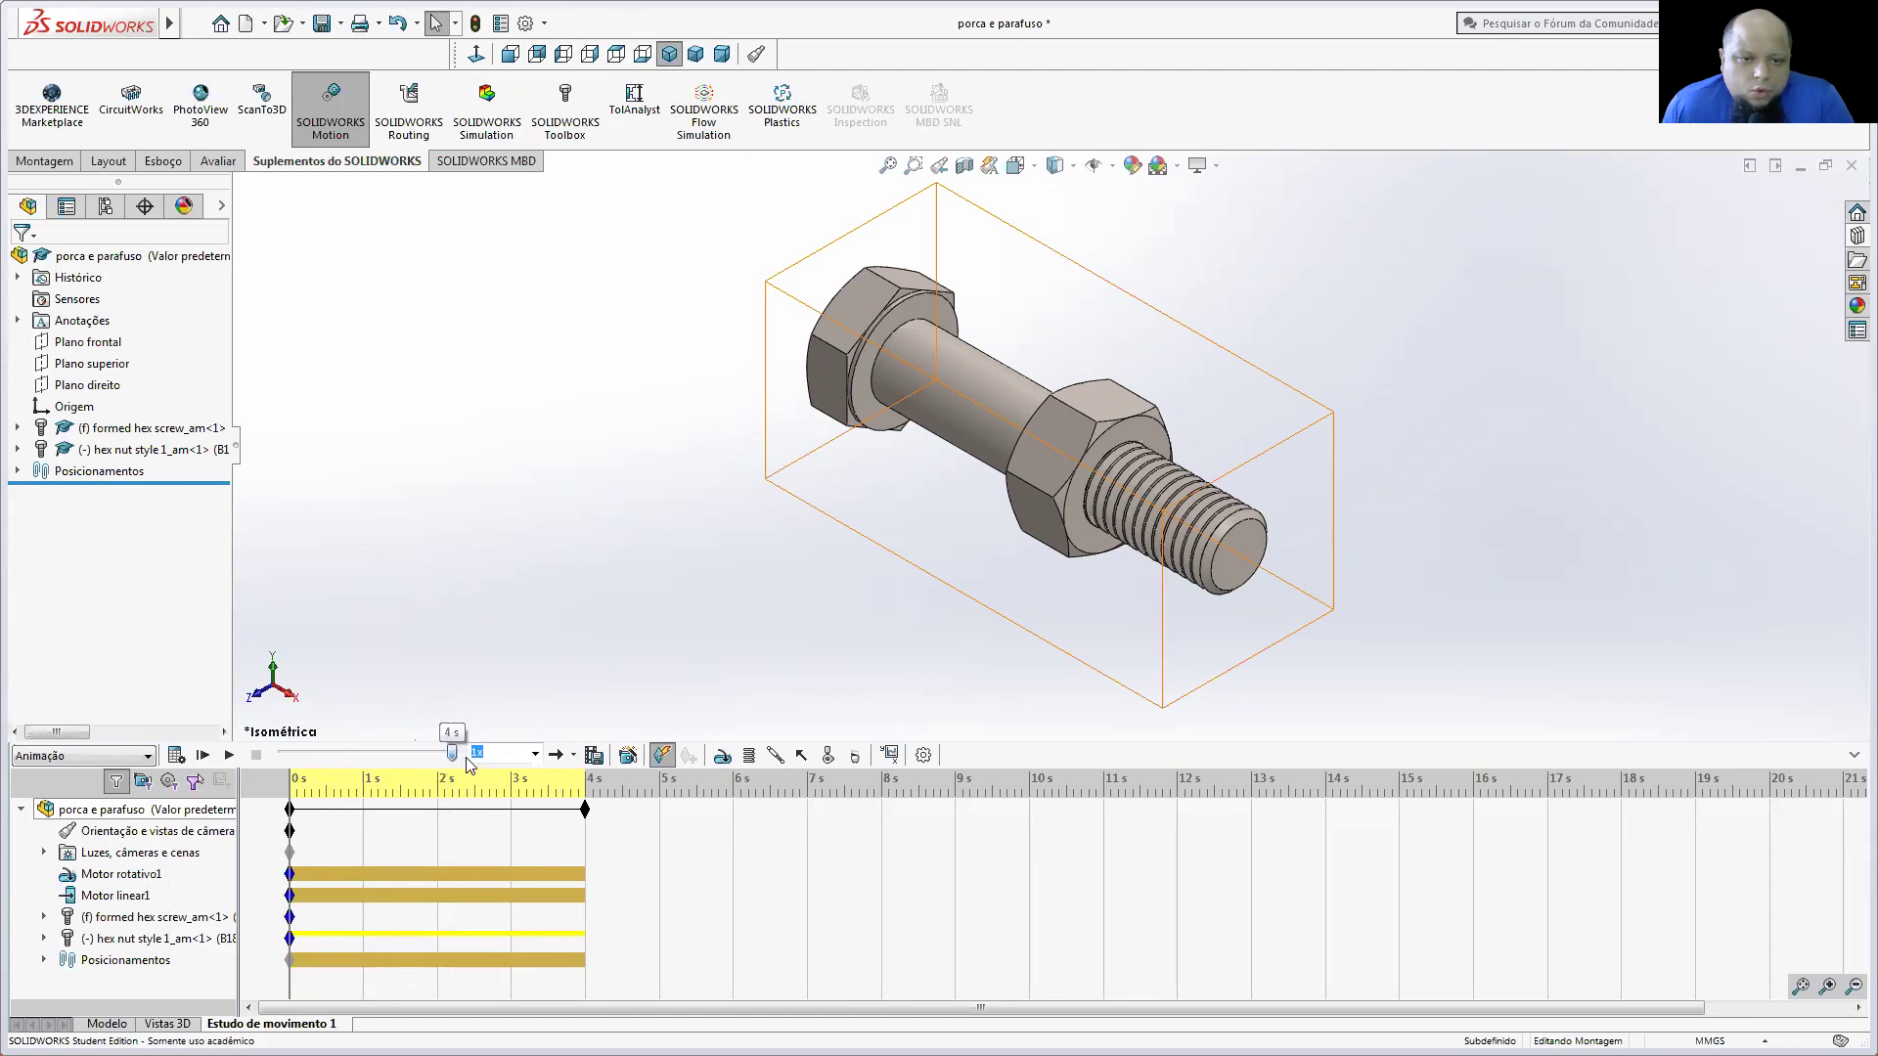
left_click(563, 582)
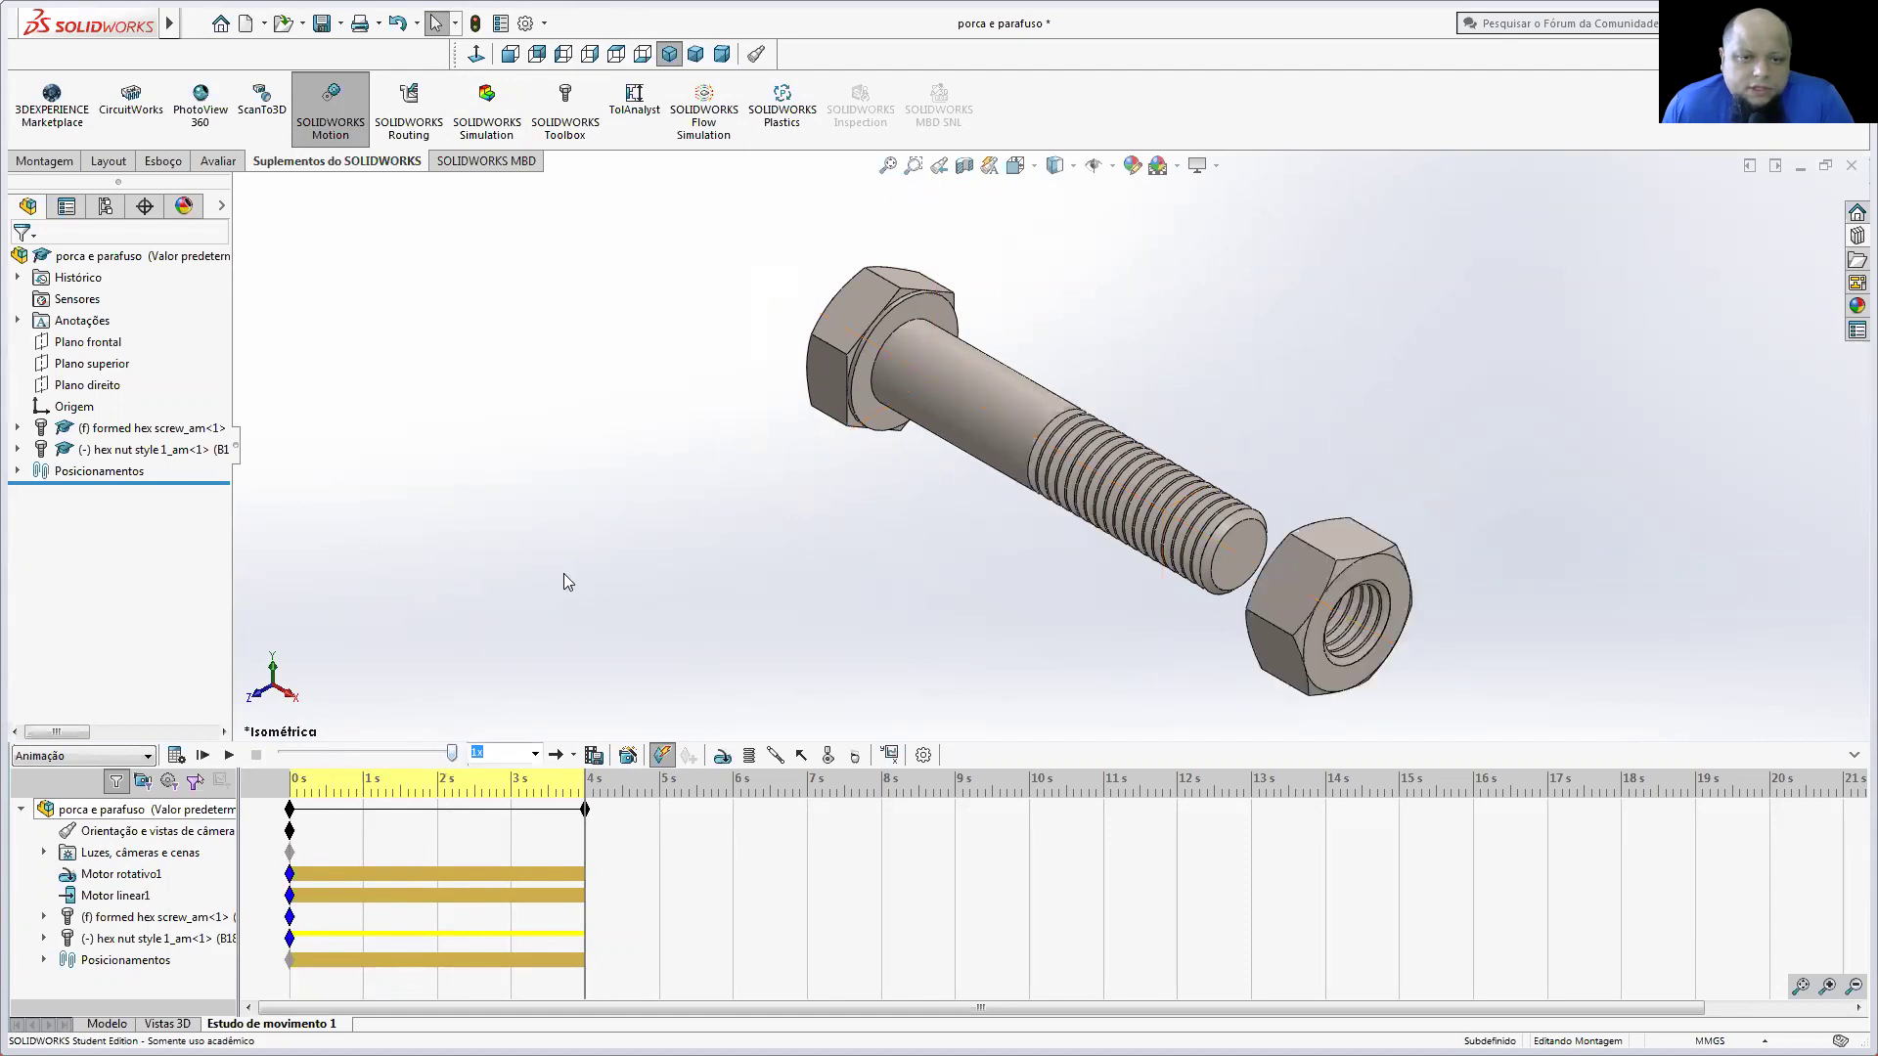
left_click(1038, 167)
left_click(769, 569)
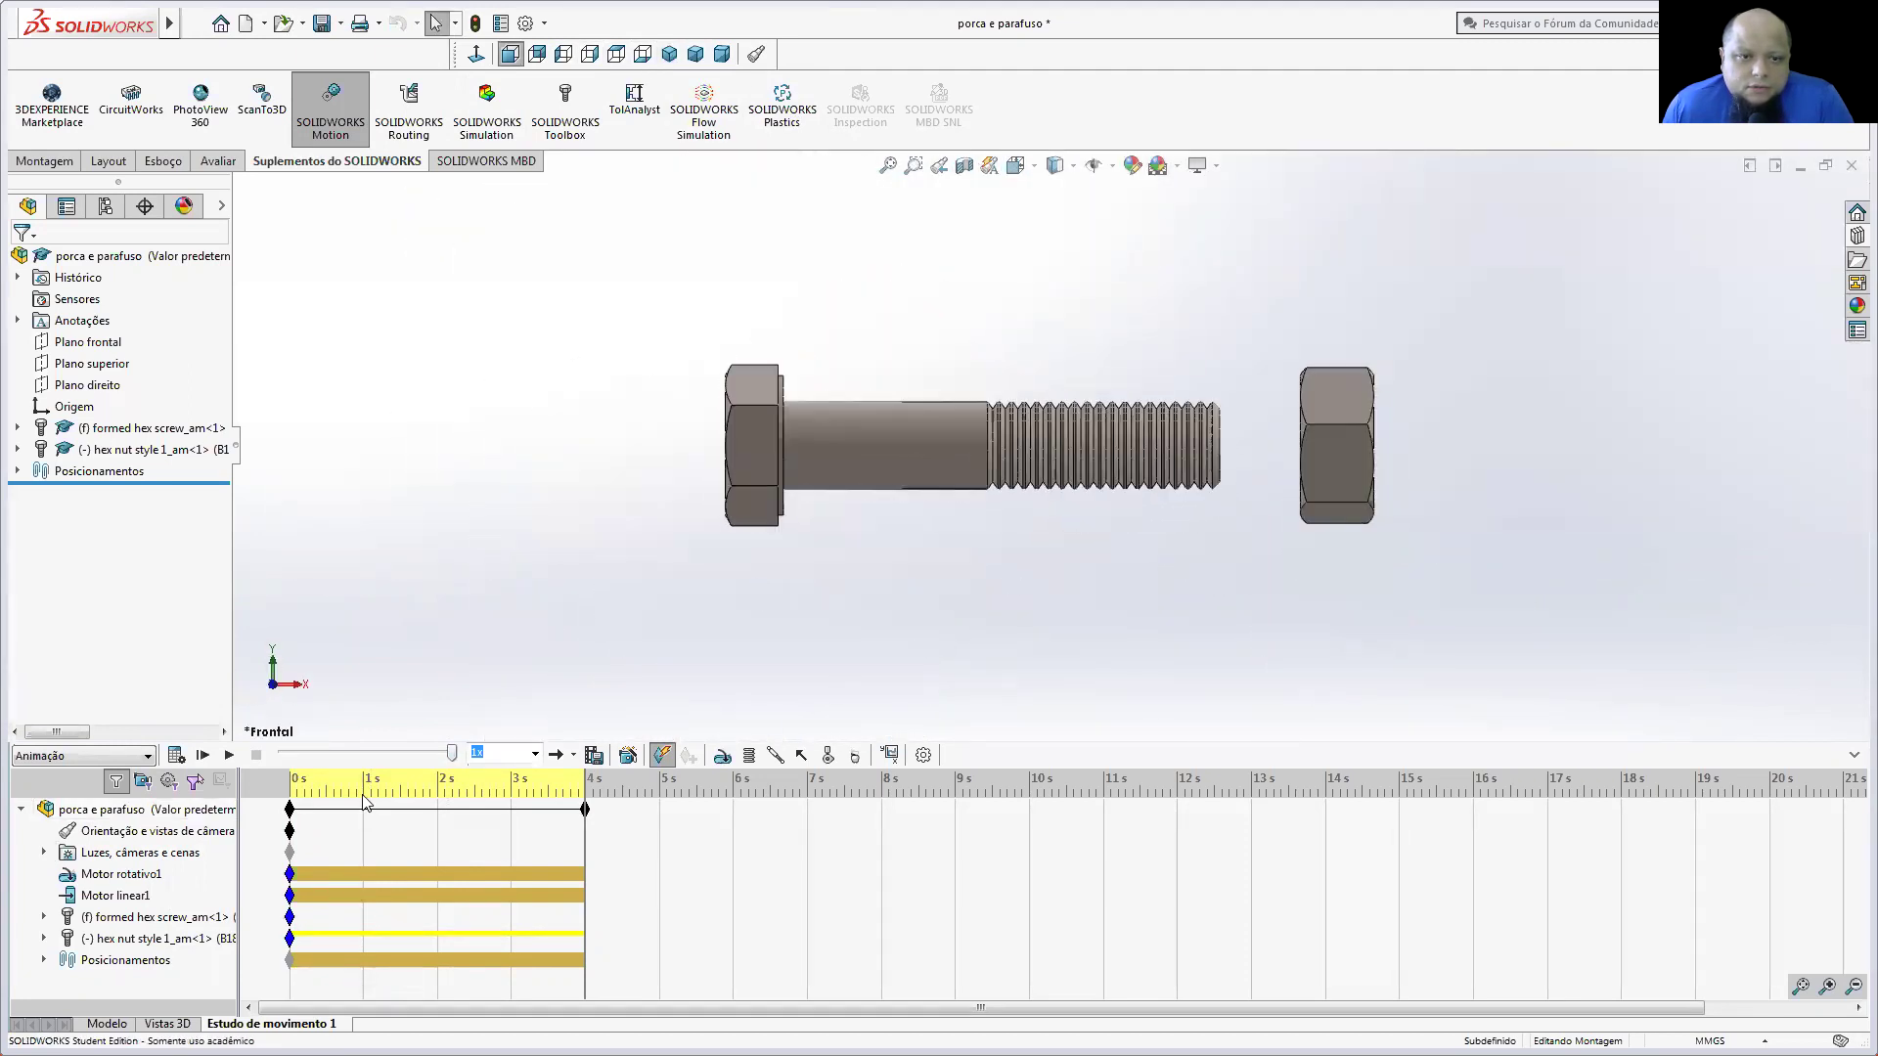
Step: Toggle the view key creation setting for orientation and camera views and play the animation through
right_click(153, 834)
left_click(154, 834)
right_click(158, 837)
left_click(195, 874)
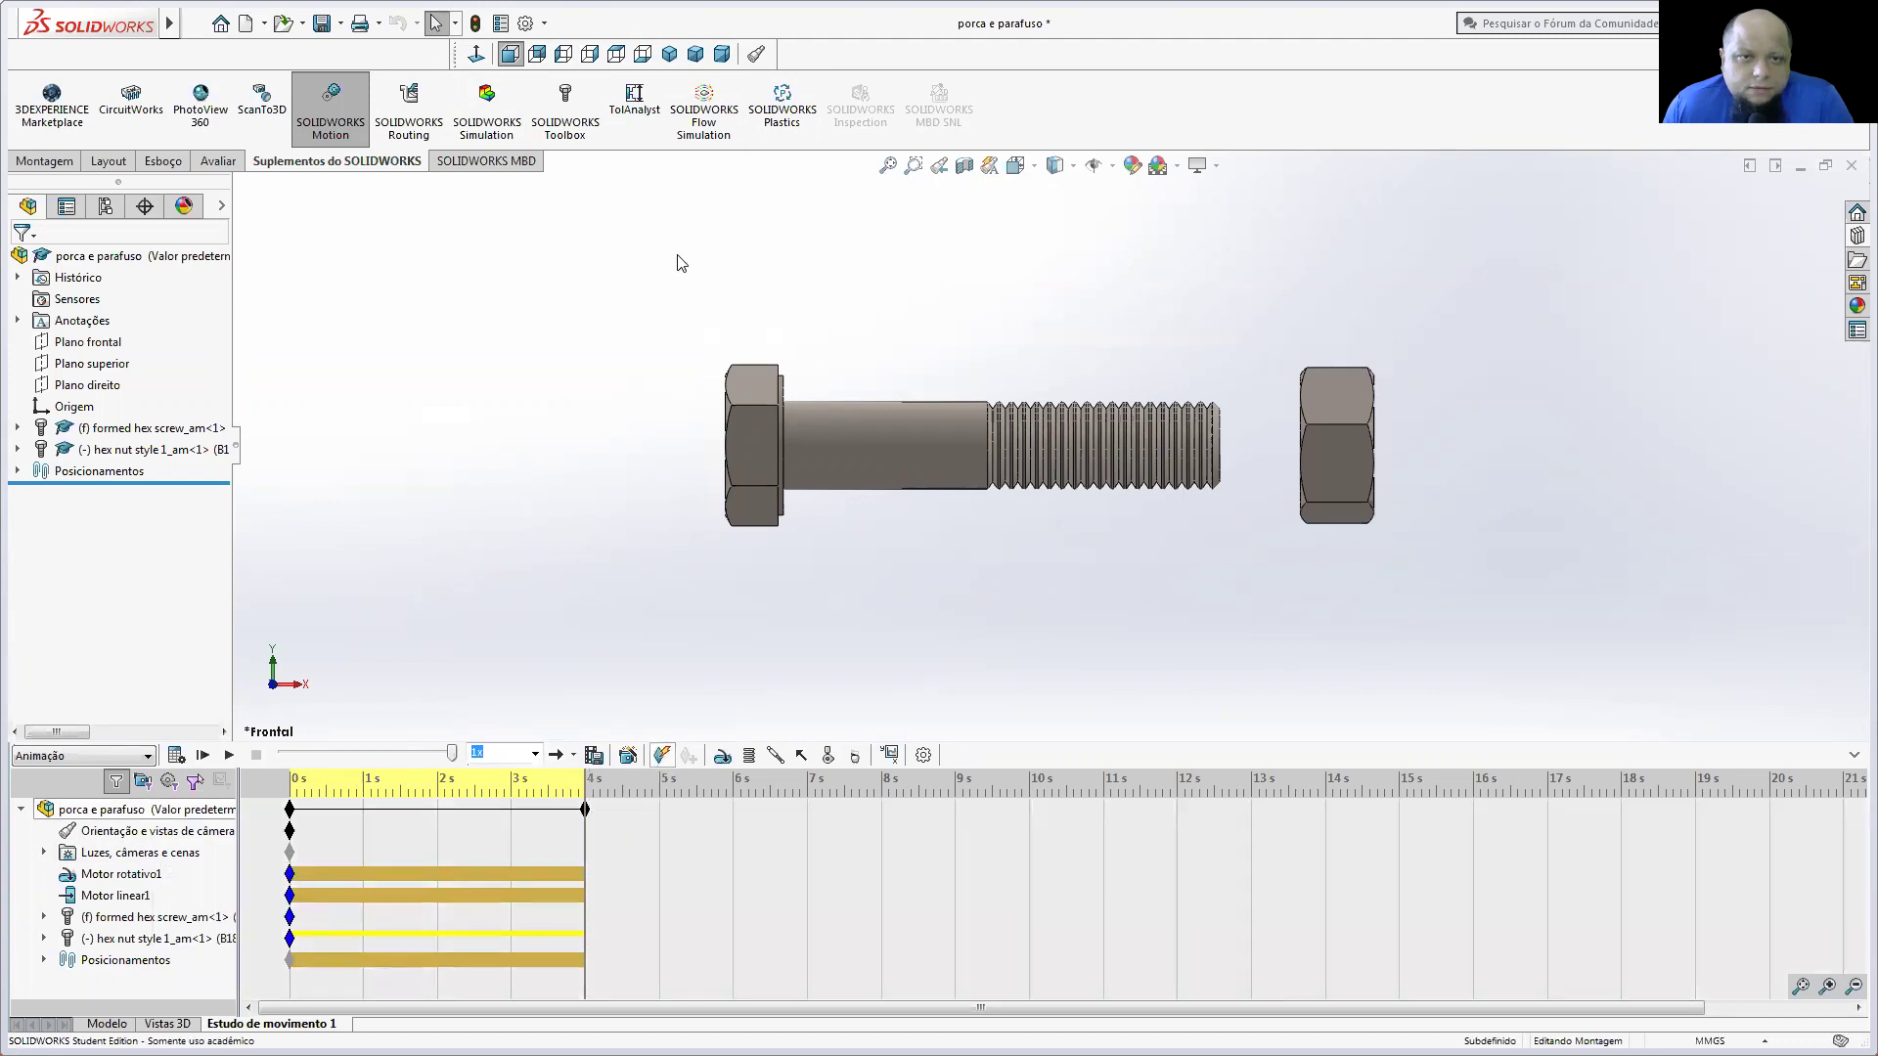
left_click(229, 755)
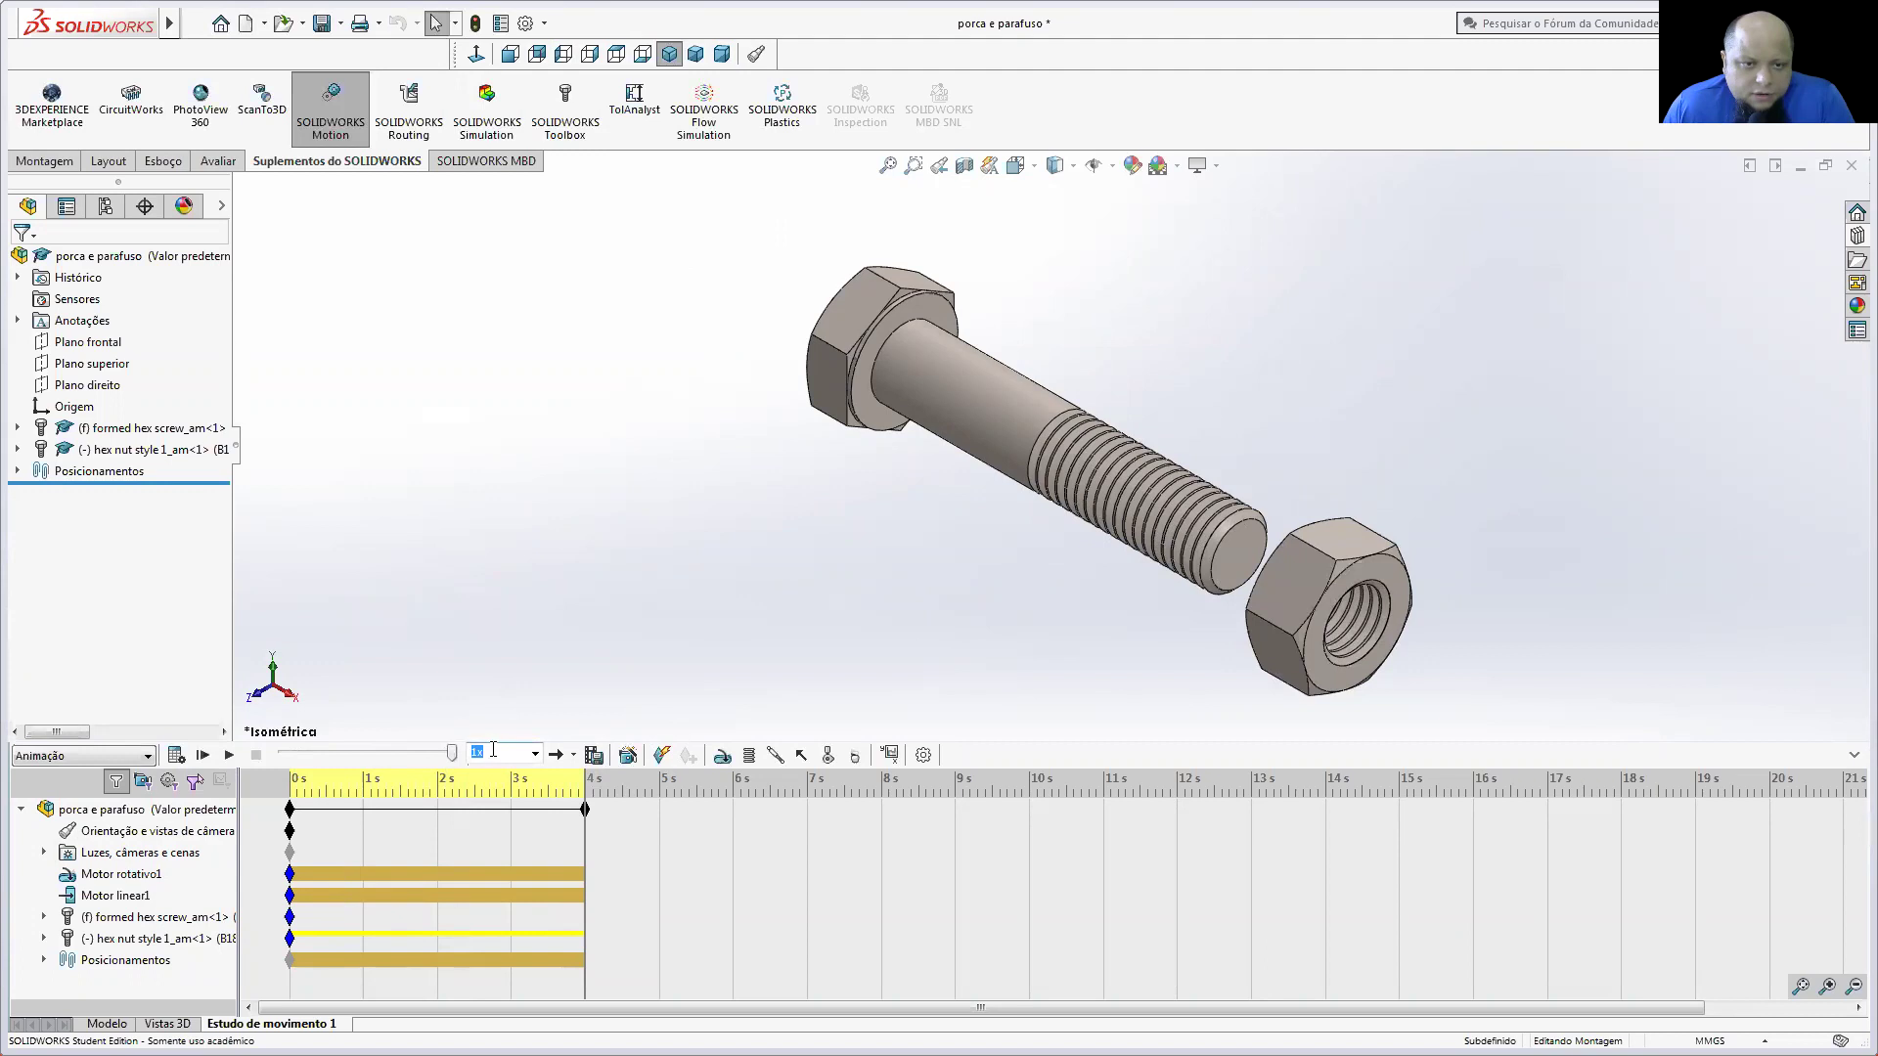
Step: Set the front view of the assembly at the end of the animation using the view selector cube
left_click(1065, 570)
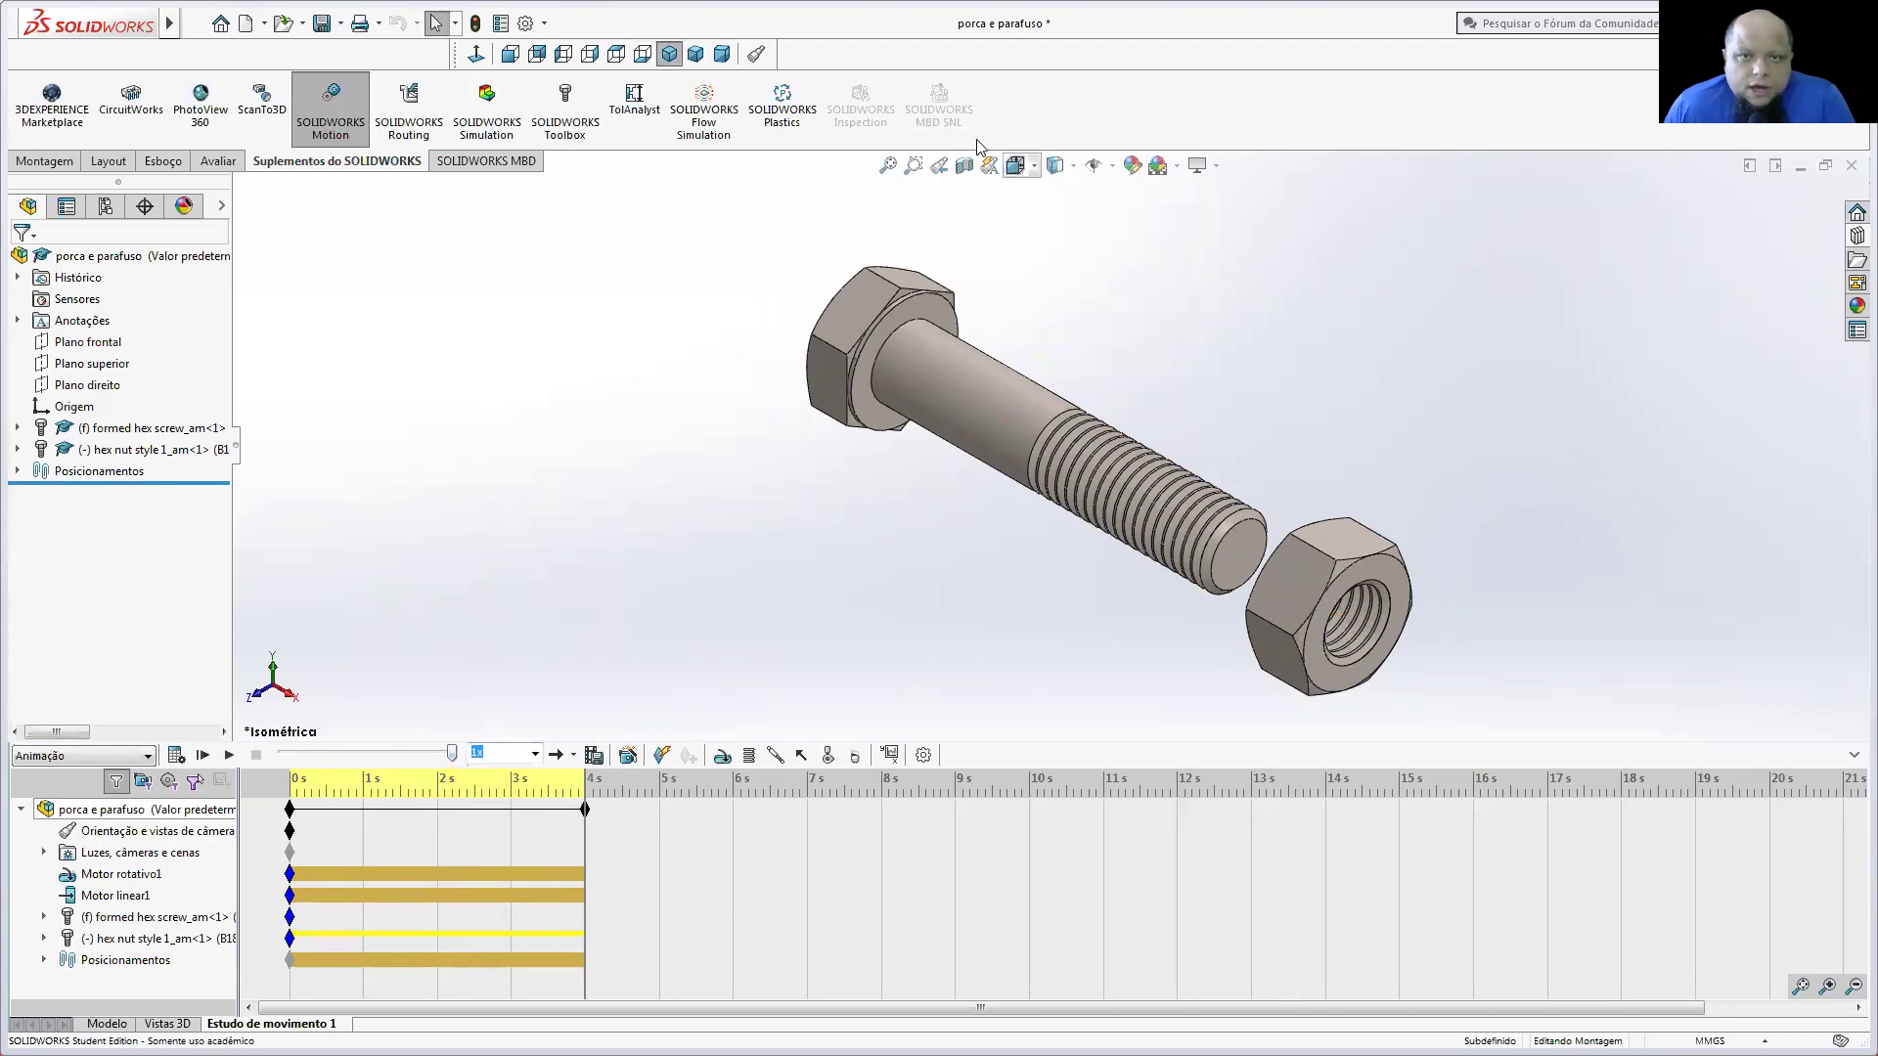
left_click(1017, 166)
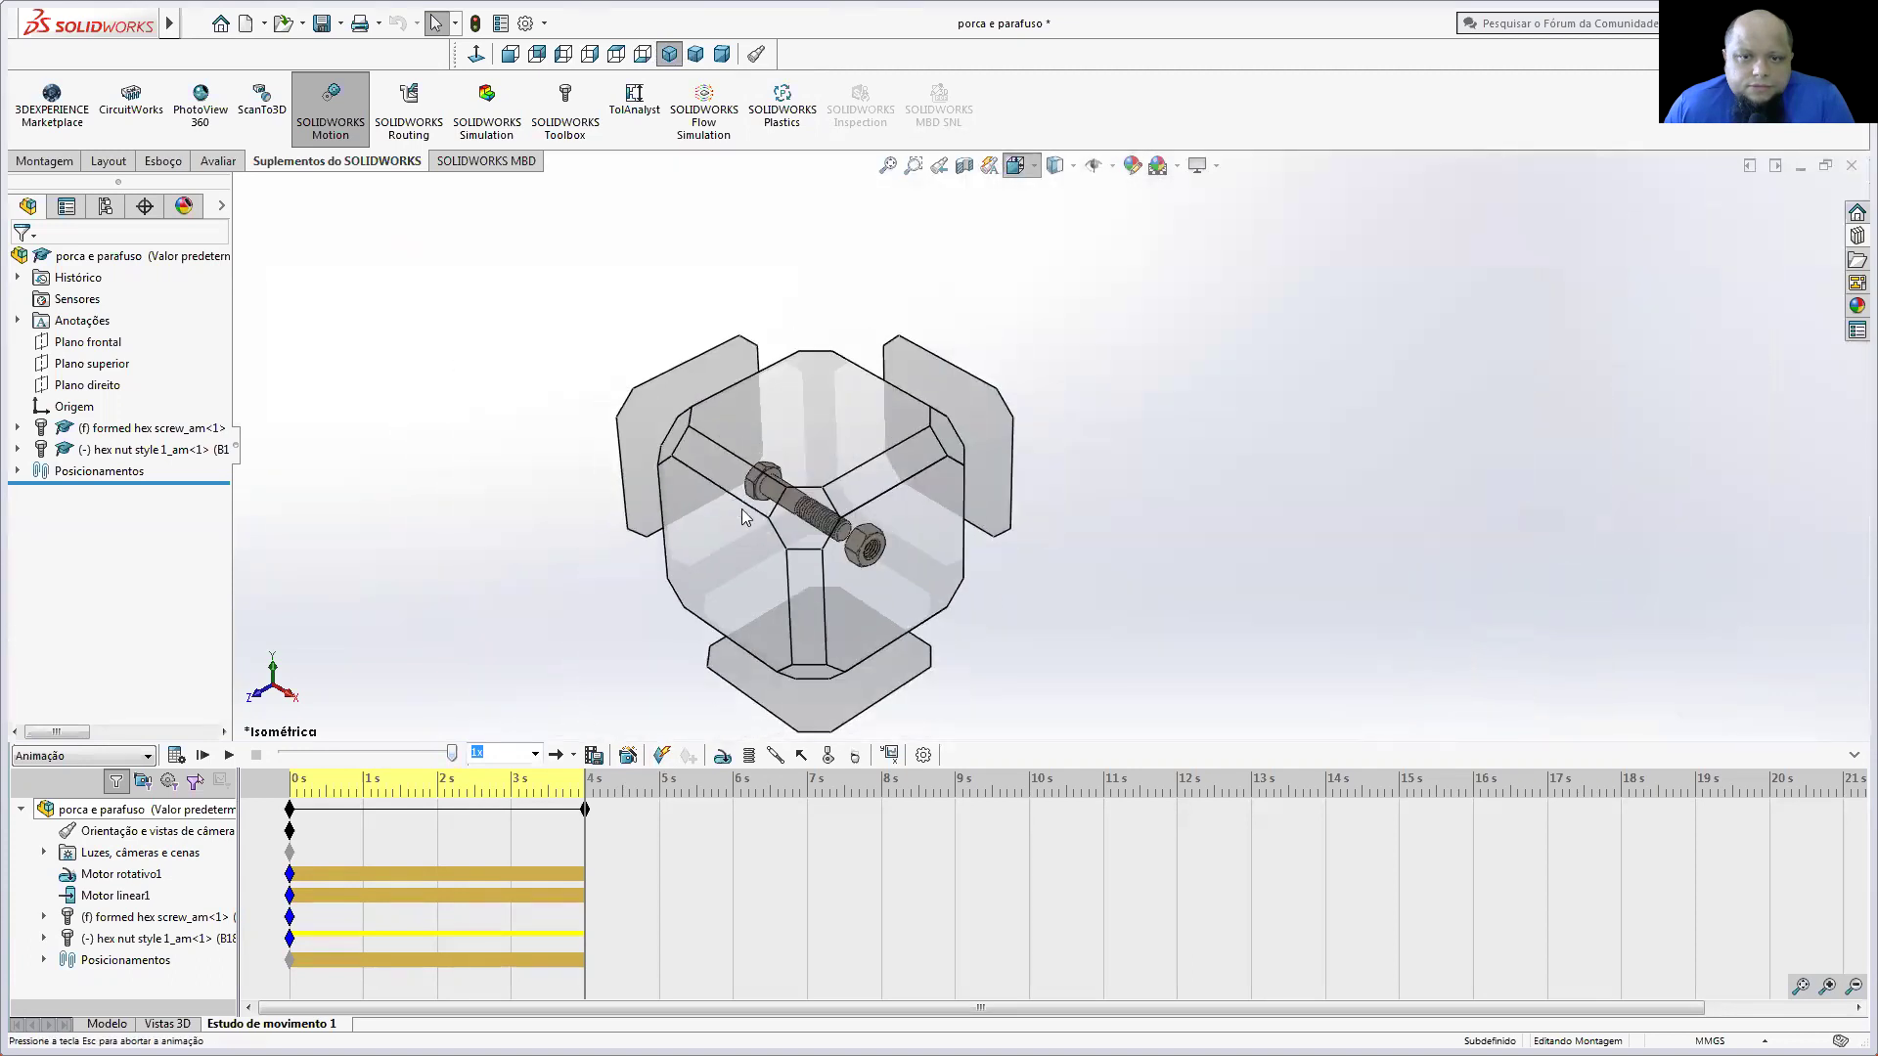
left_click(744, 517)
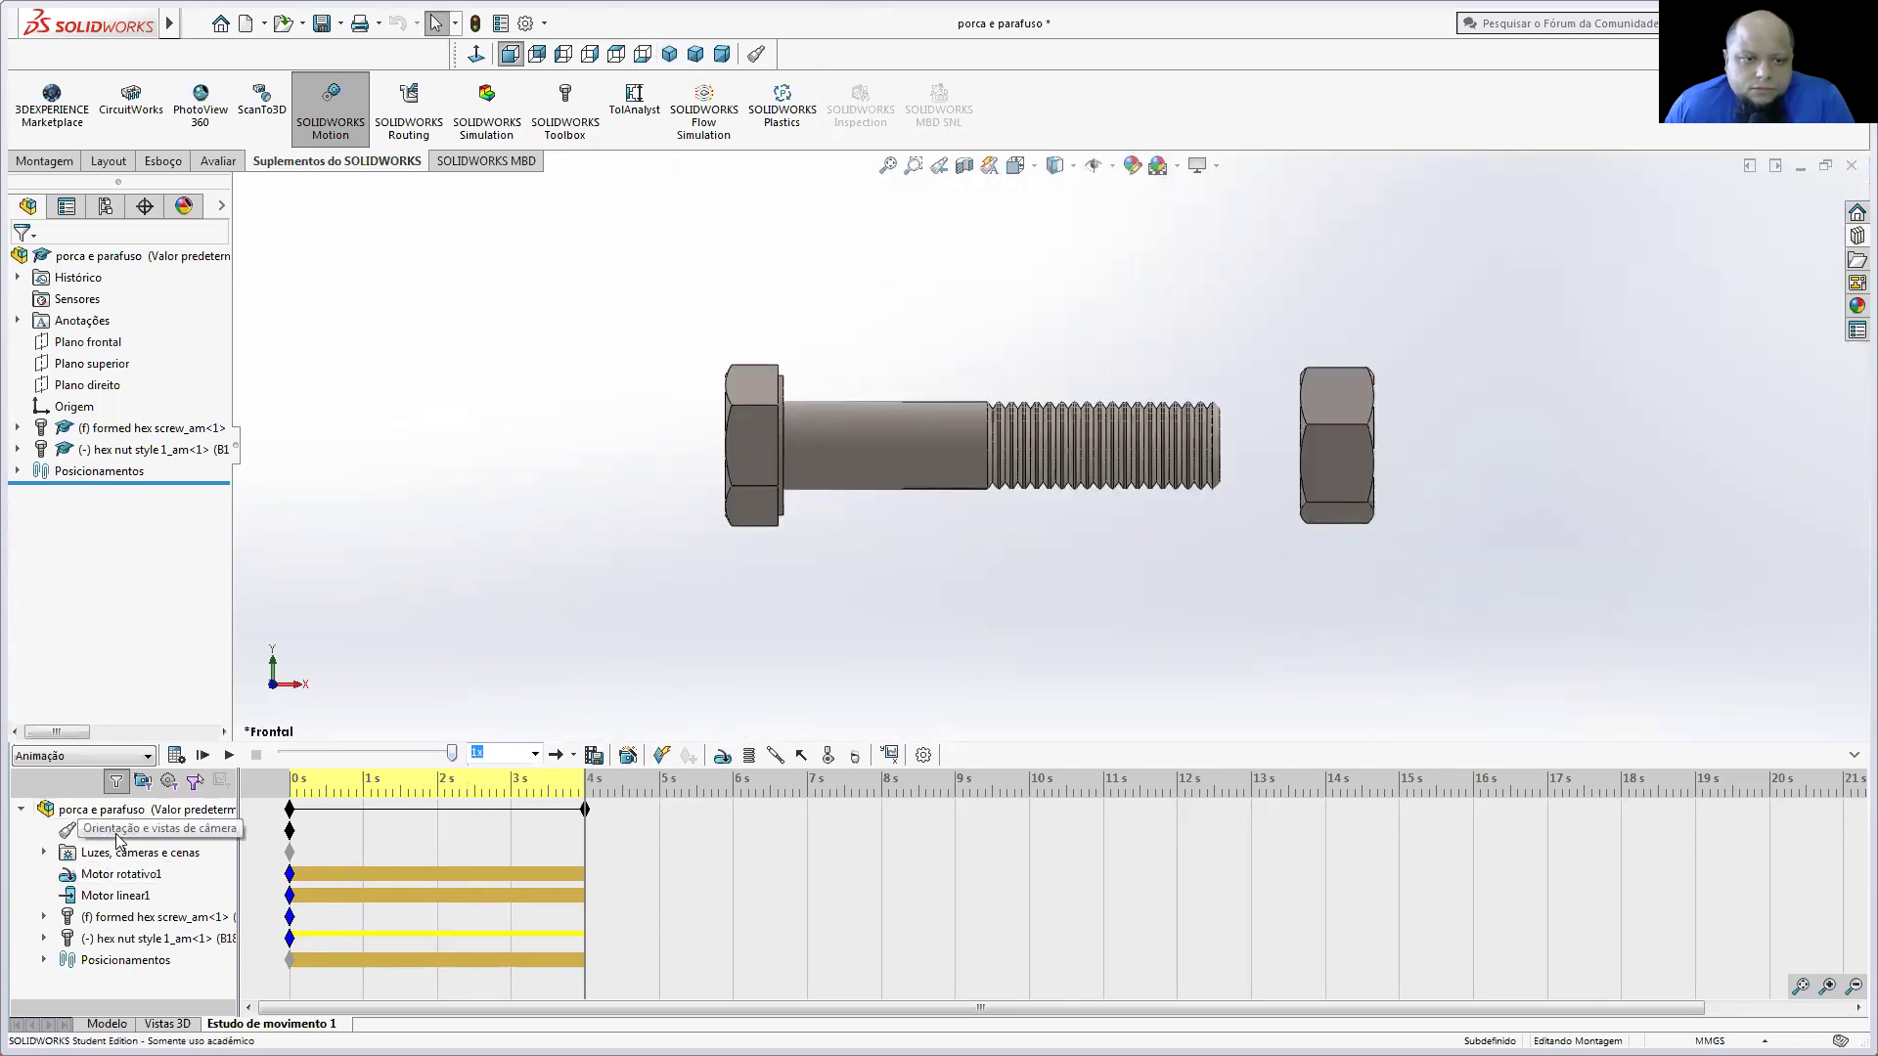
Step: Check the view key options and the lights, cameras and scenes entries, and re-enable view key creation for orientation and camera views
right_click(116, 834)
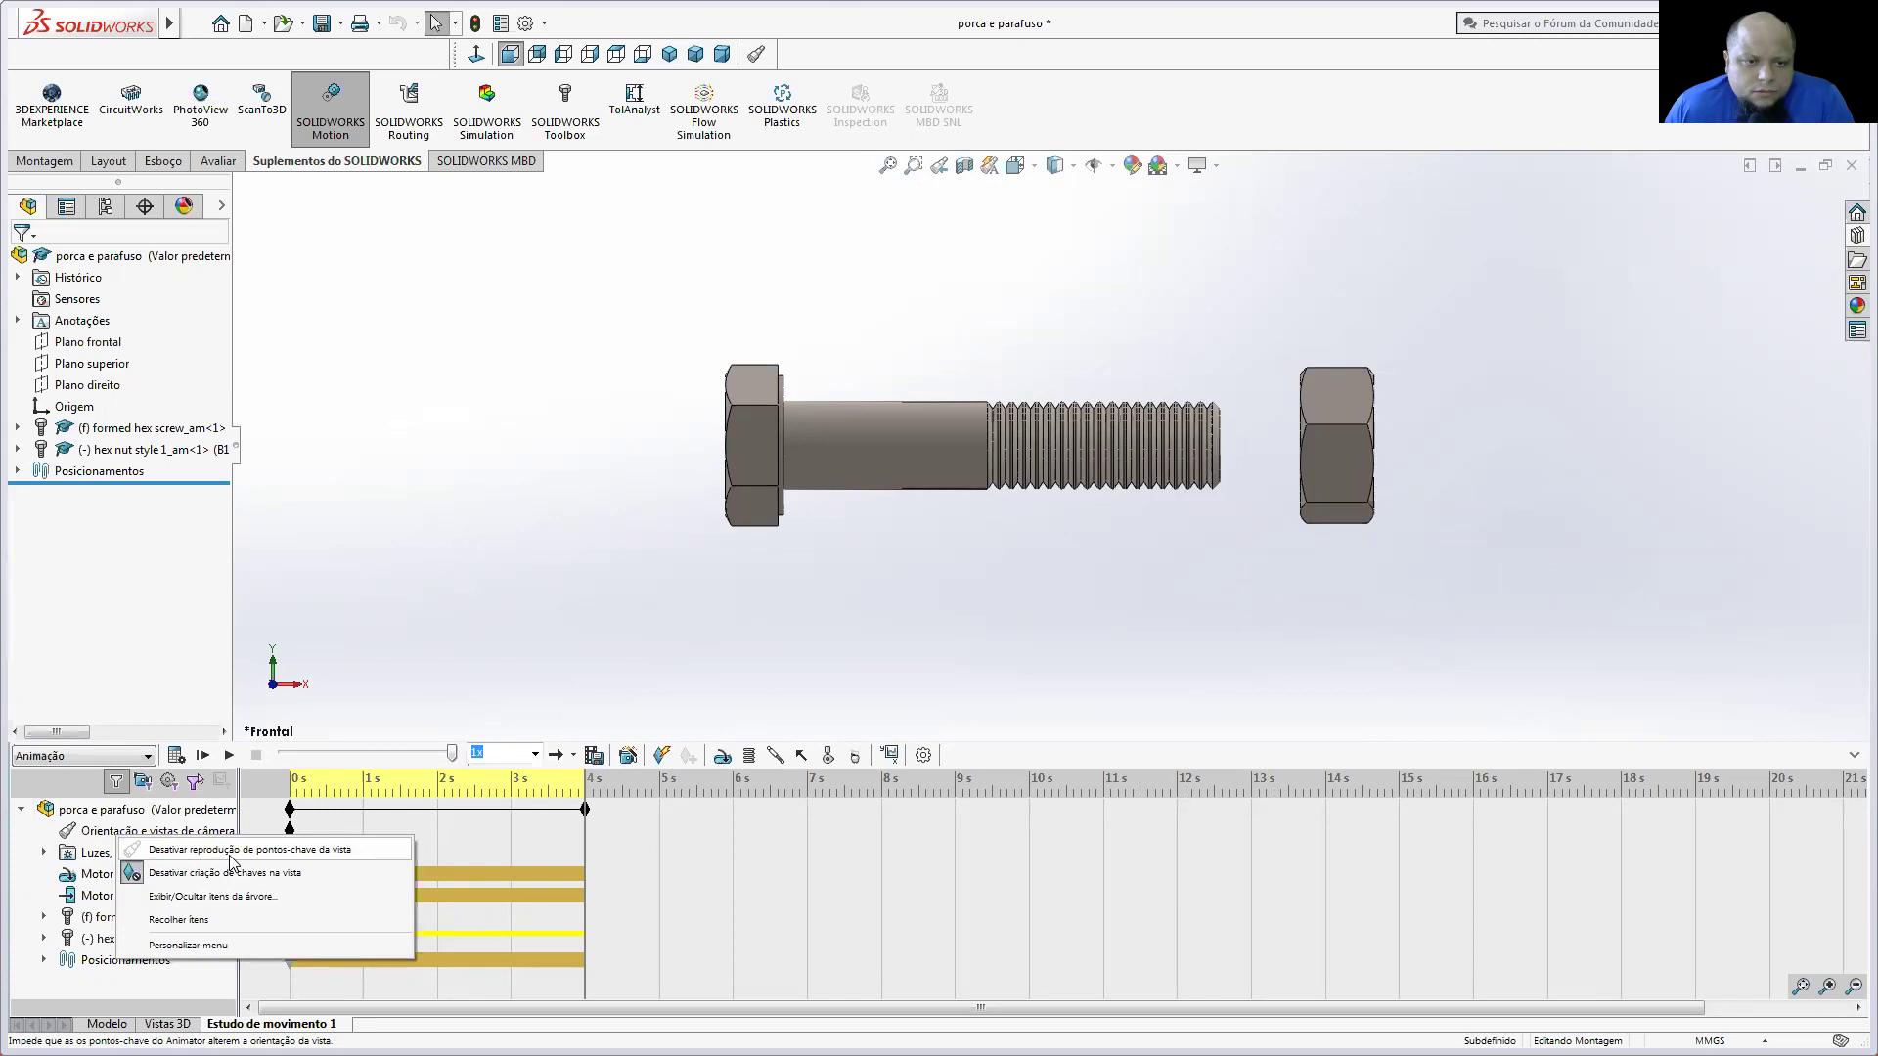
left_click(462, 627)
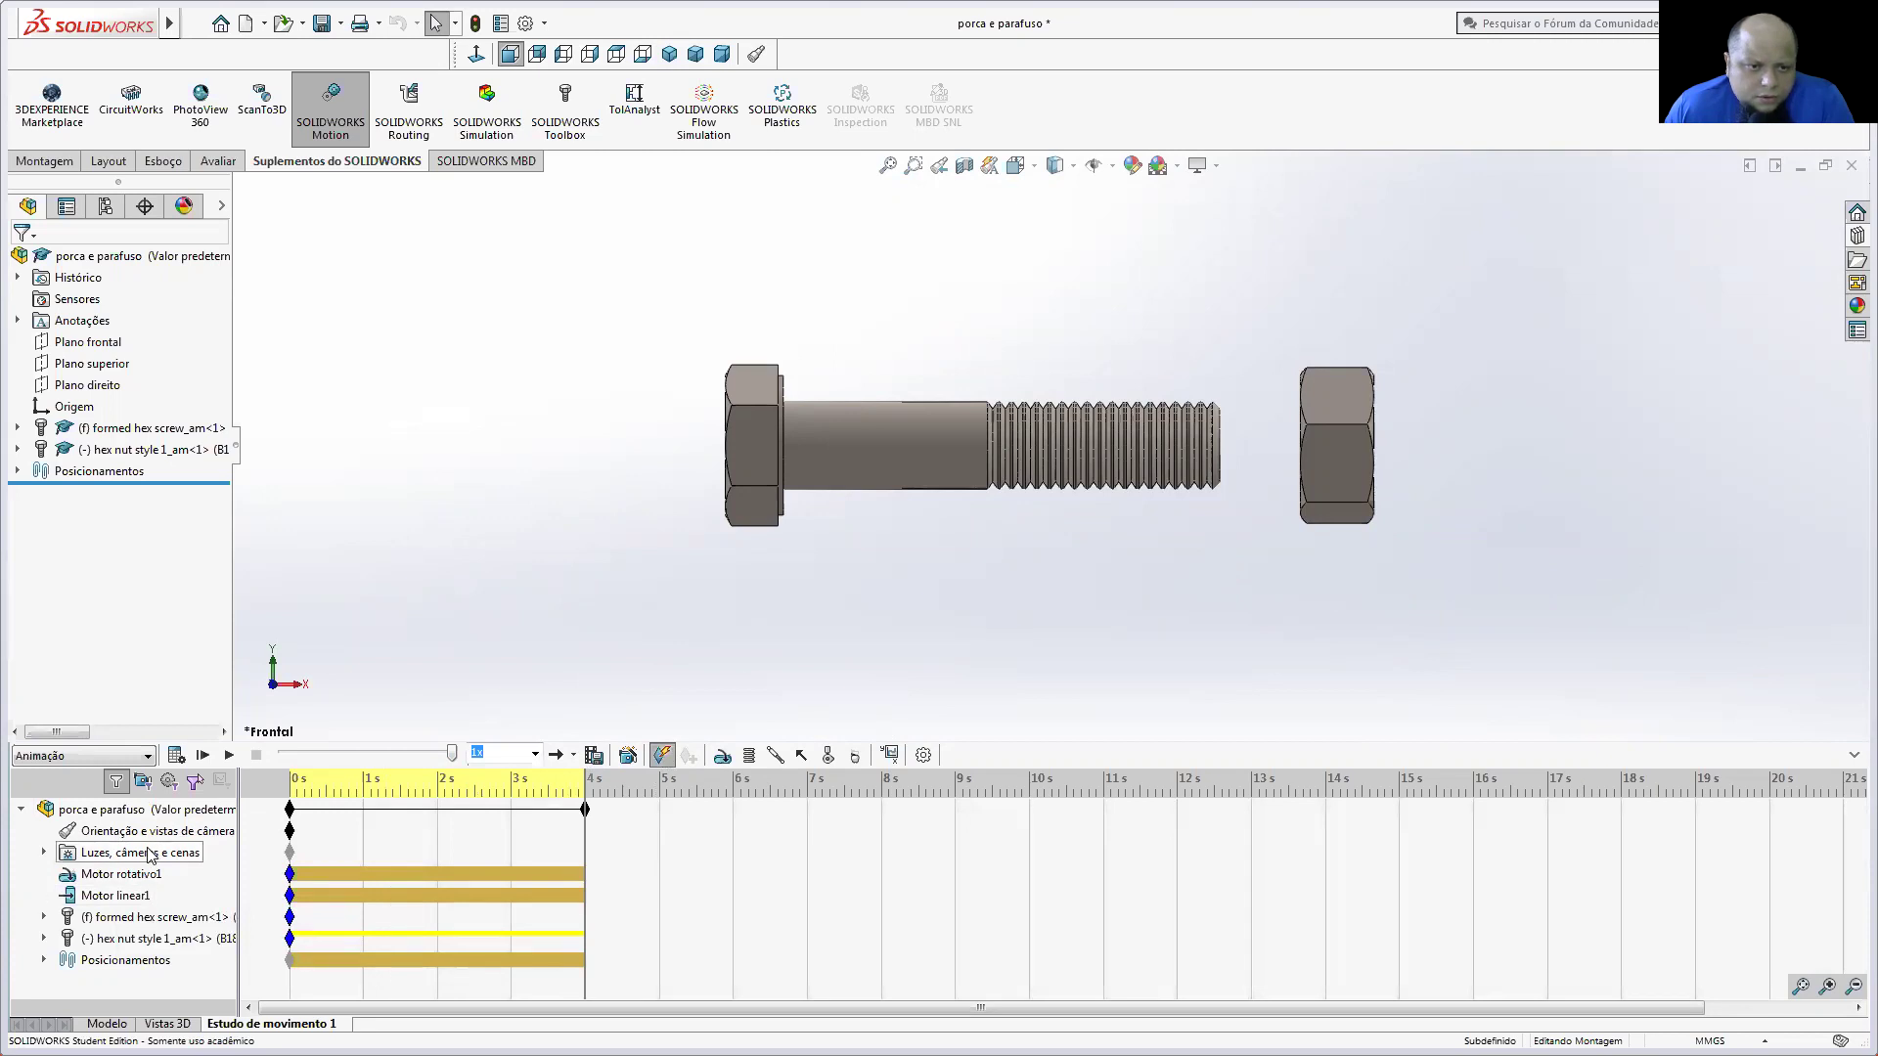
left_click(47, 853)
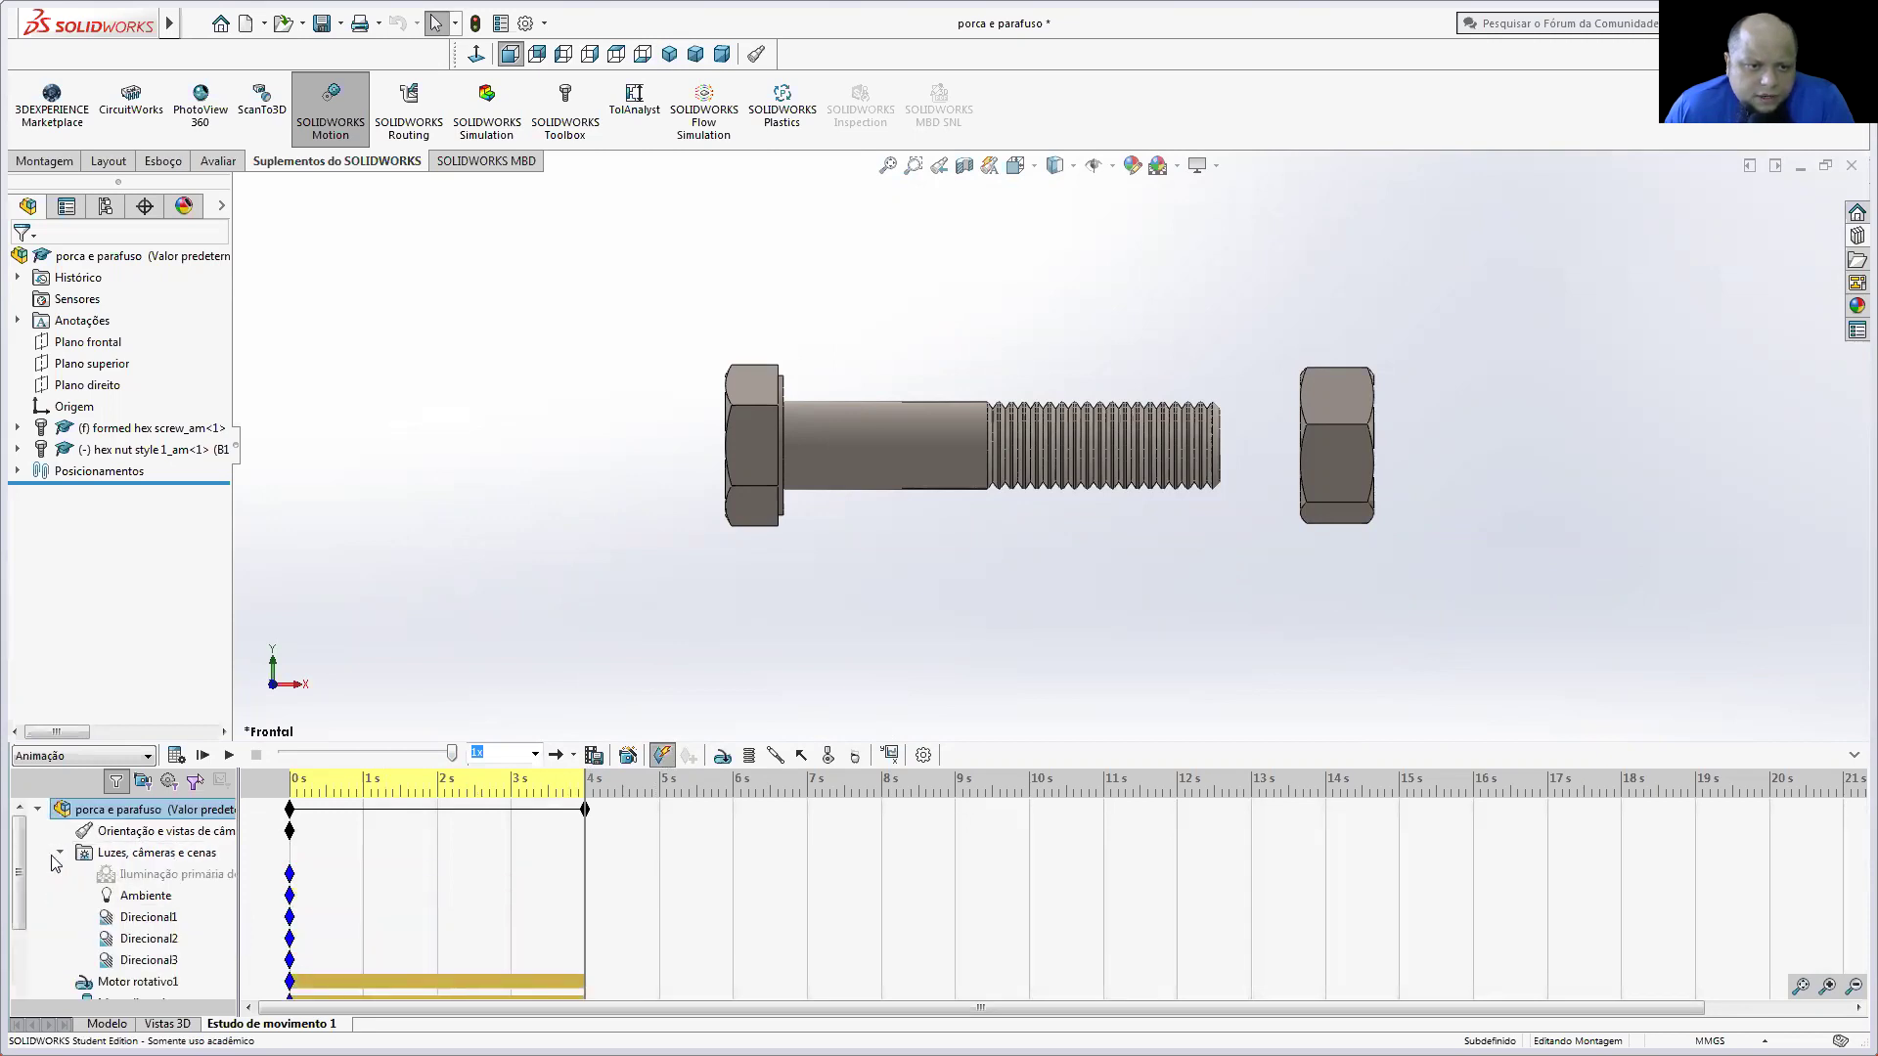
left_click(58, 854)
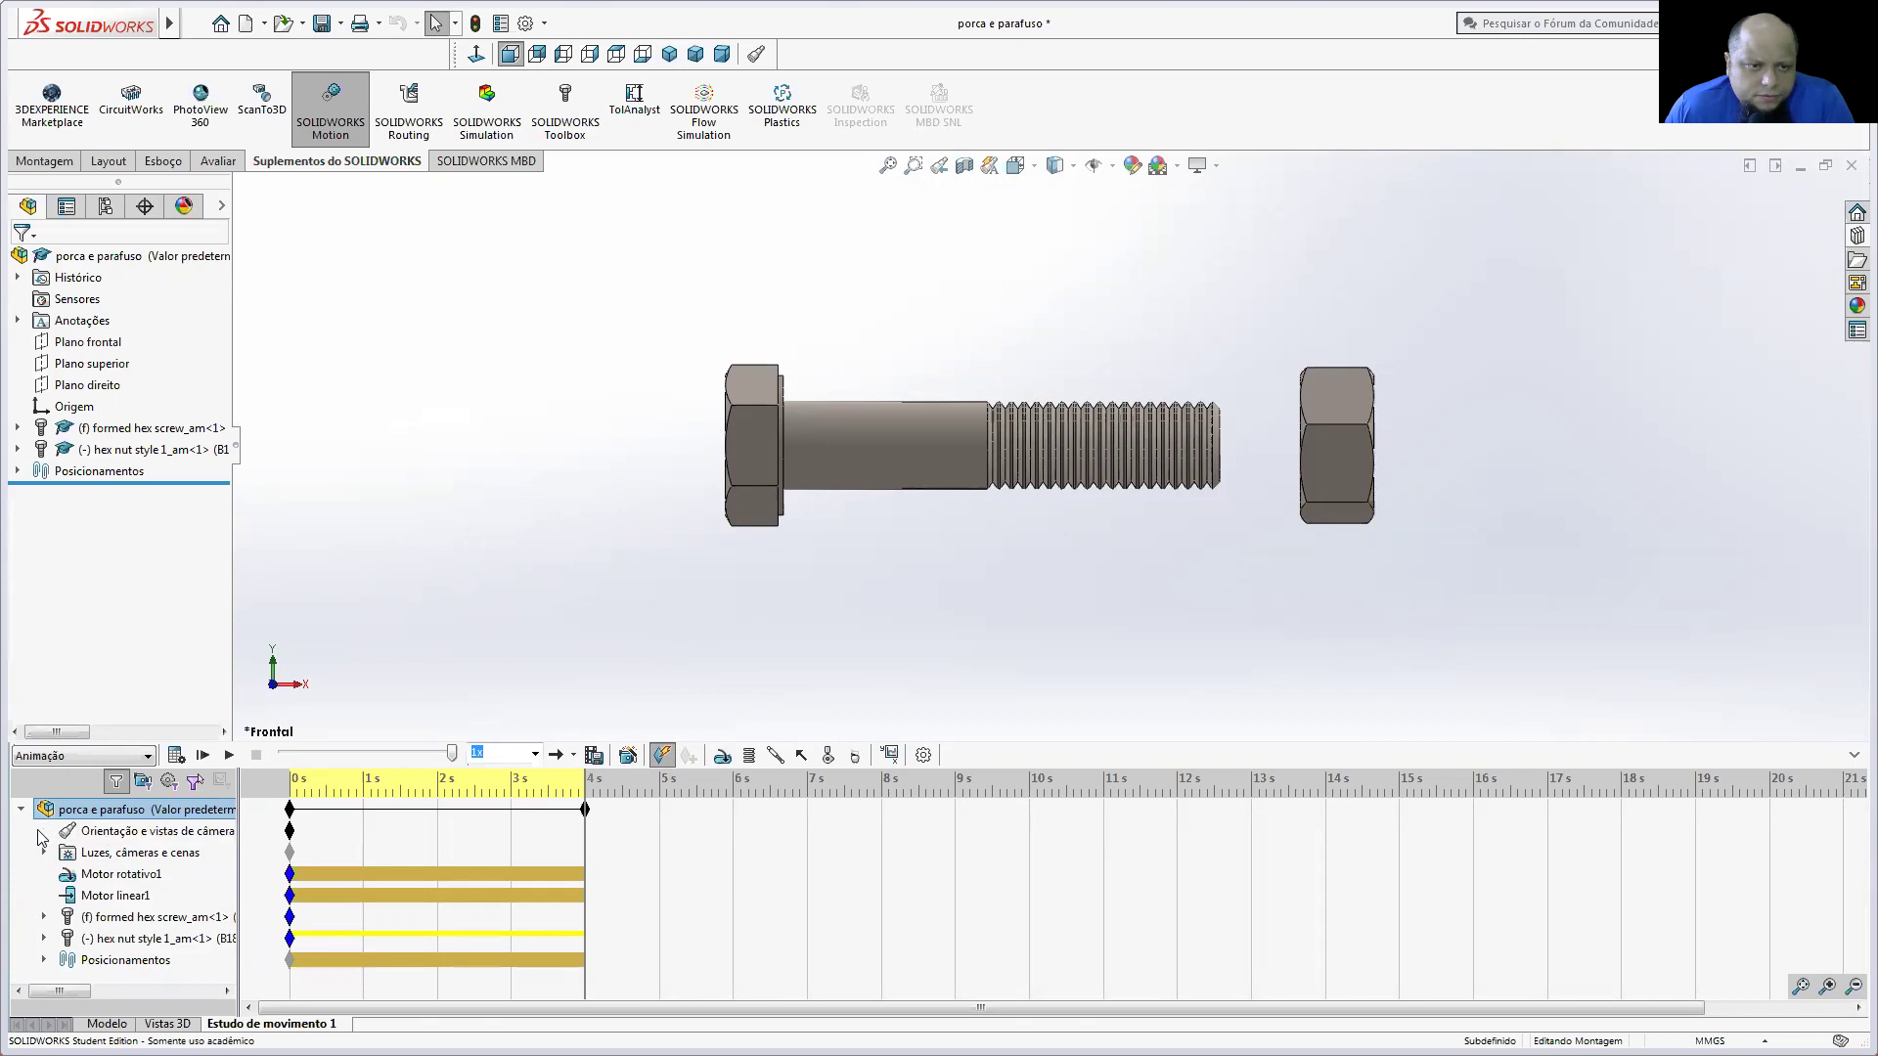
right_click(102, 832)
left_click(134, 874)
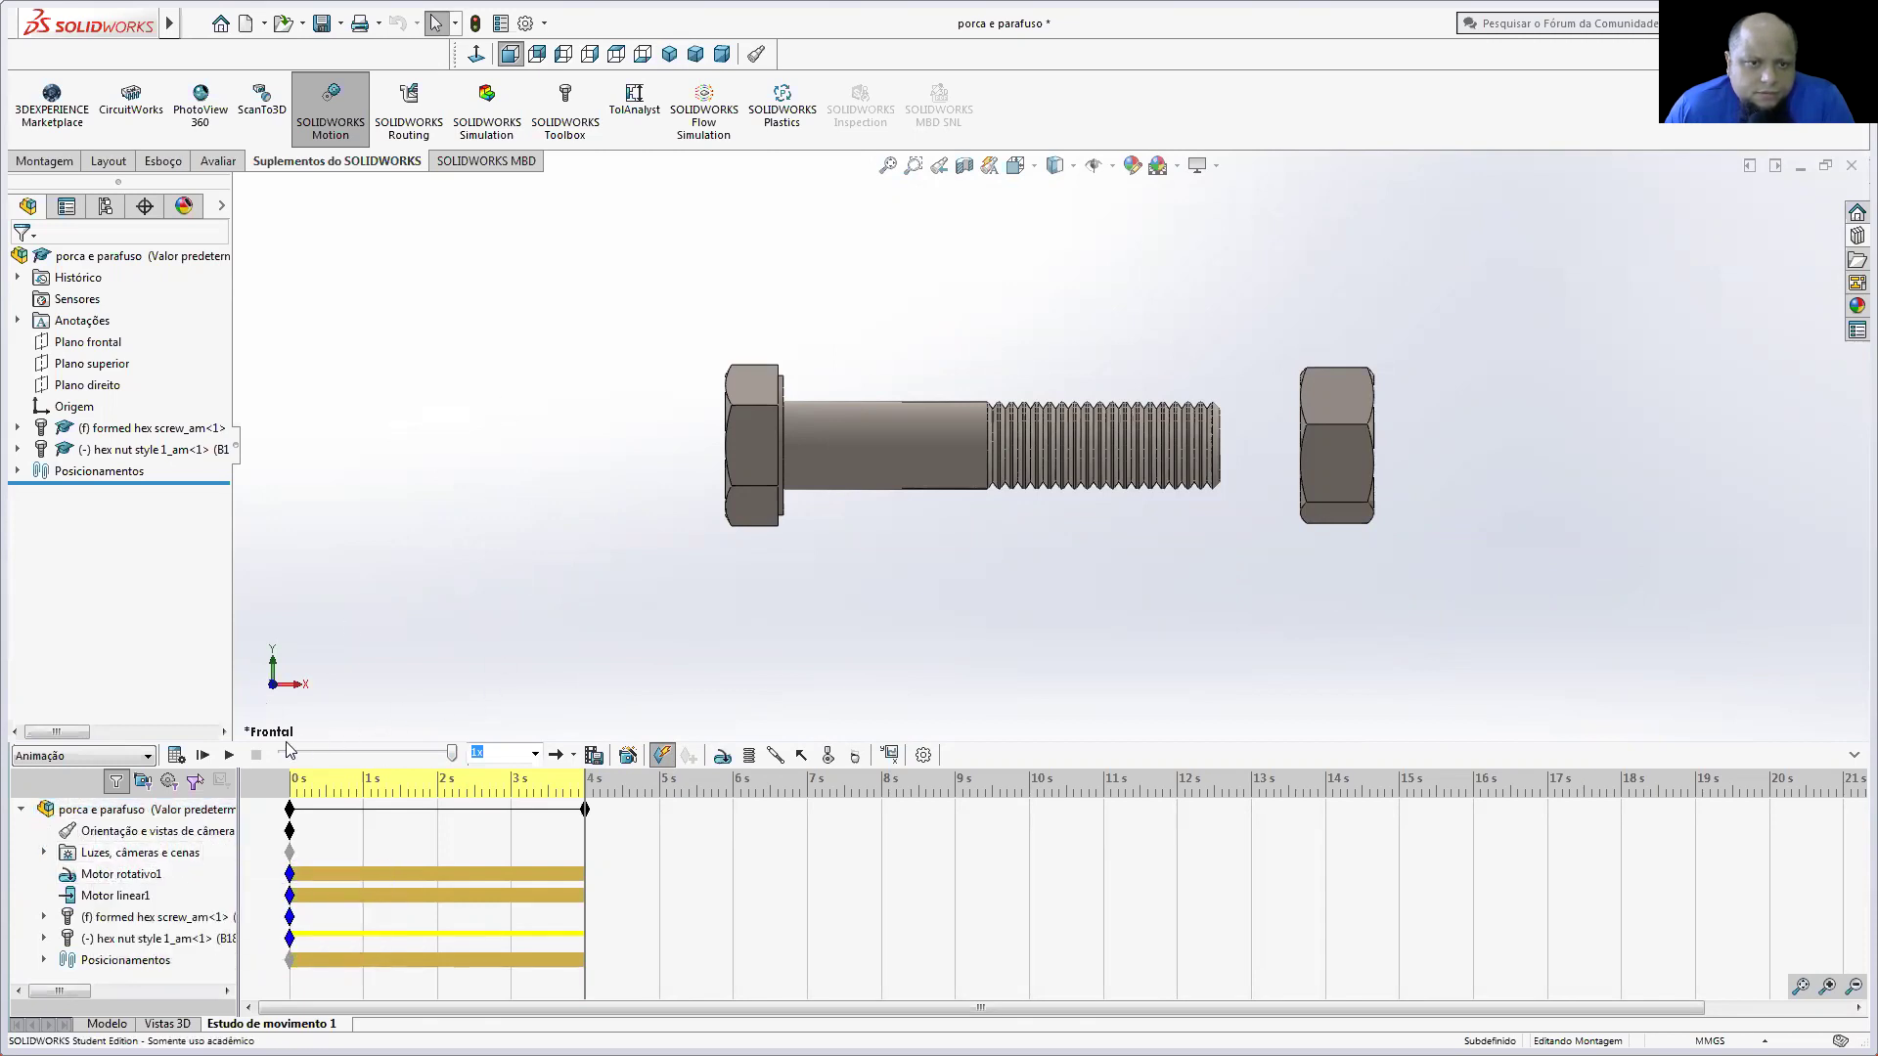
Step: Play the animation, add a front view orientation key at 4 s, and replay the animation from 0 s
left_click(232, 754)
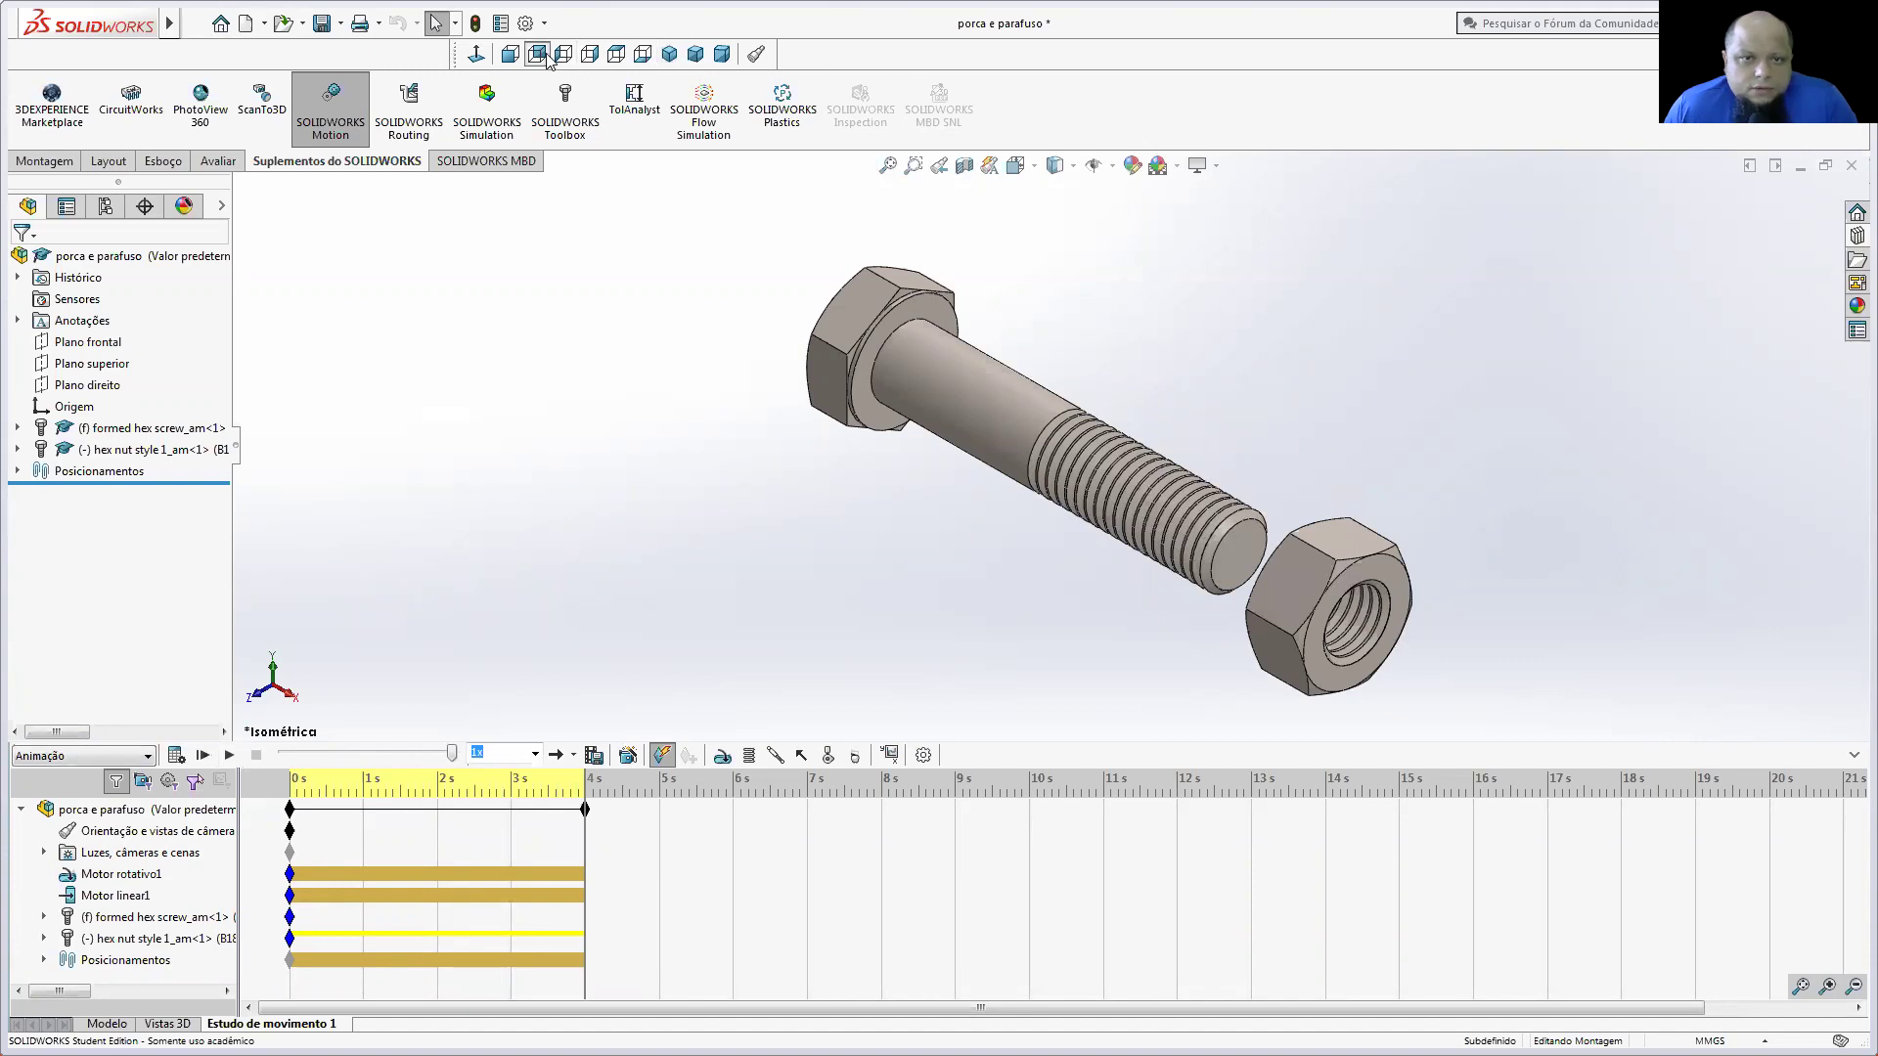
left_click(511, 55)
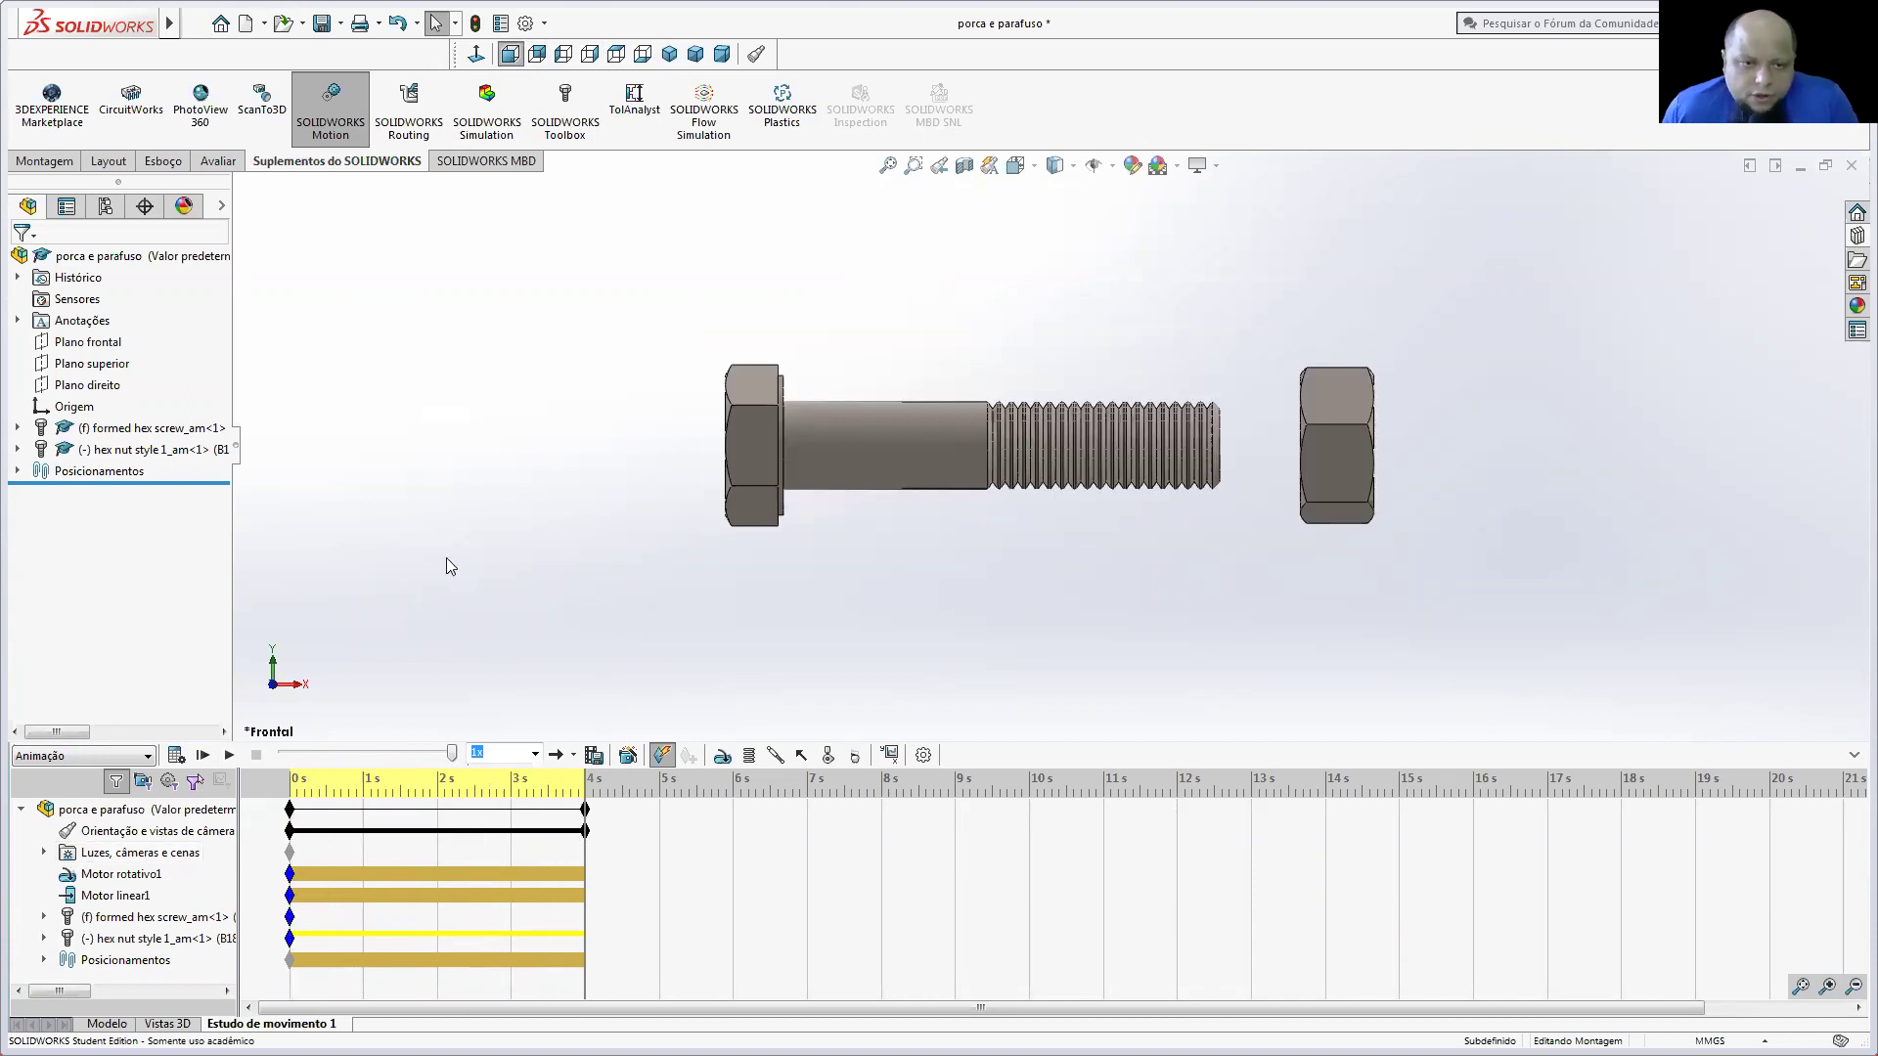
left_click_drag(451, 753, 276, 764)
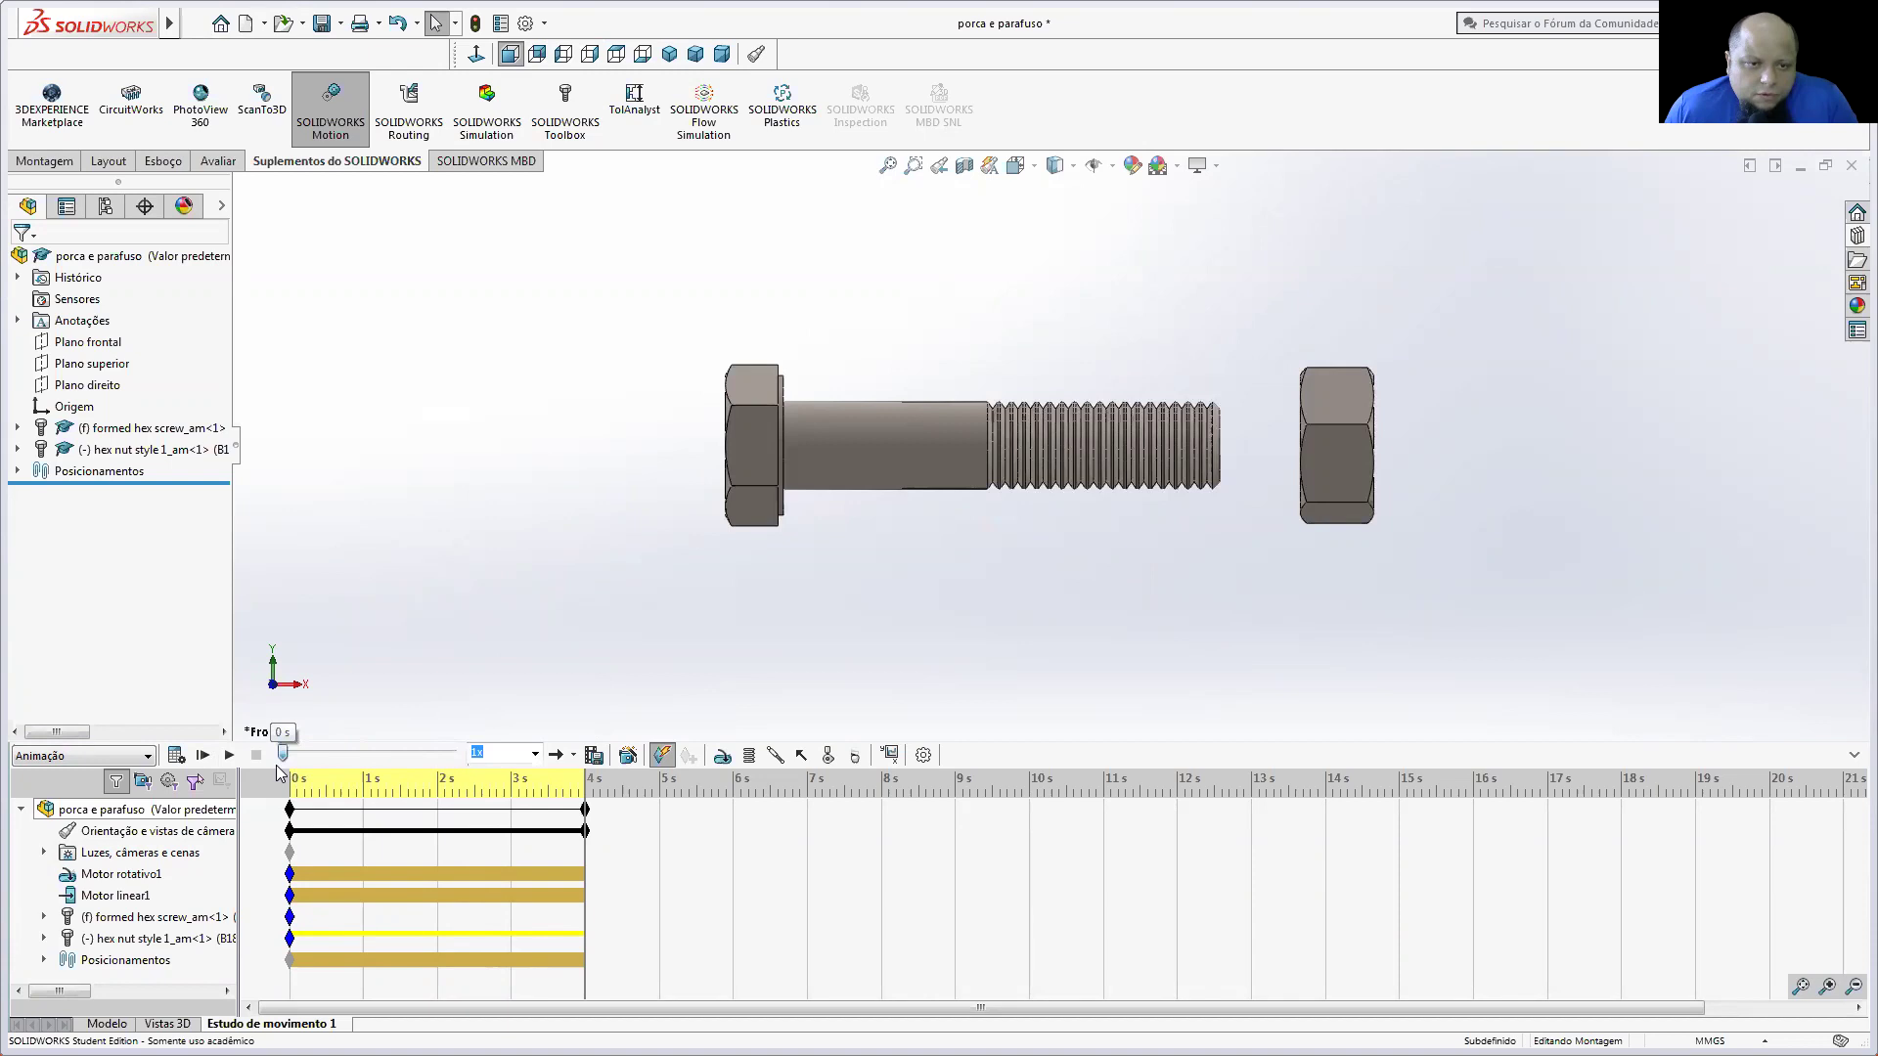
left_click(229, 756)
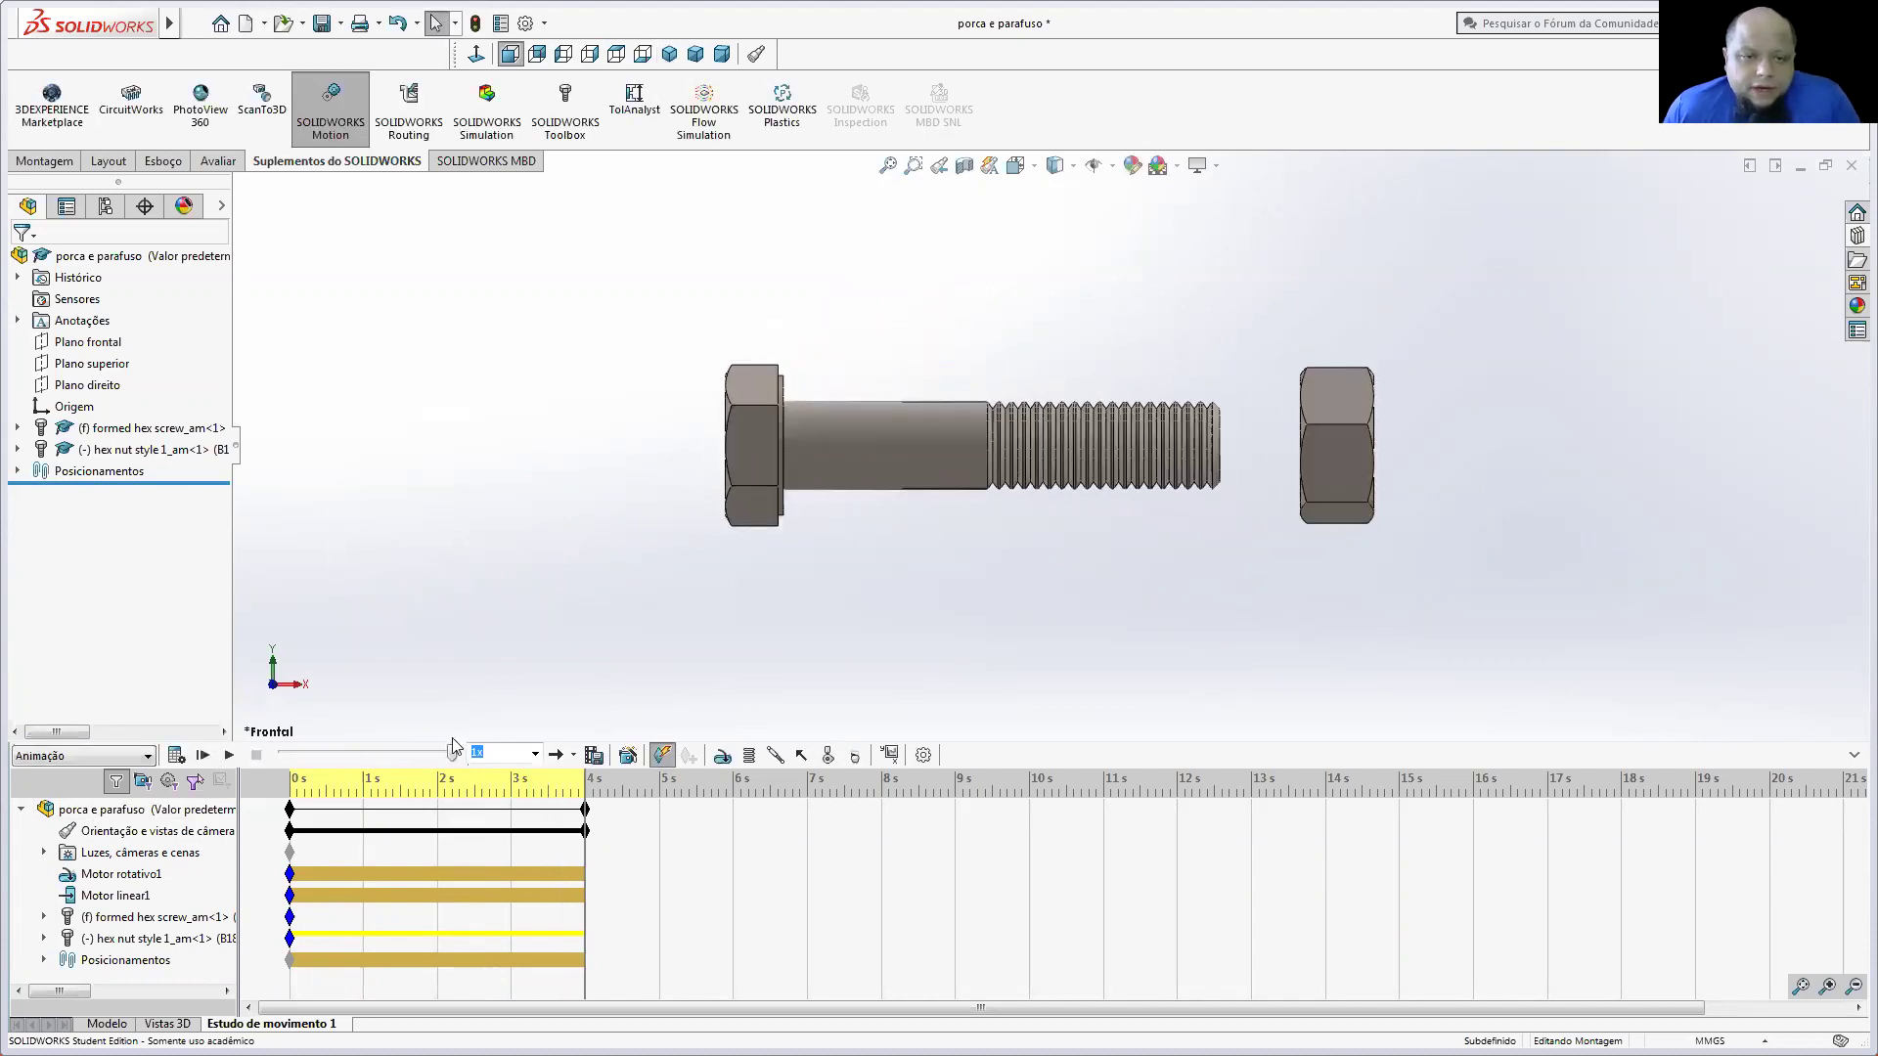
left_click_drag(452, 755, 282, 753)
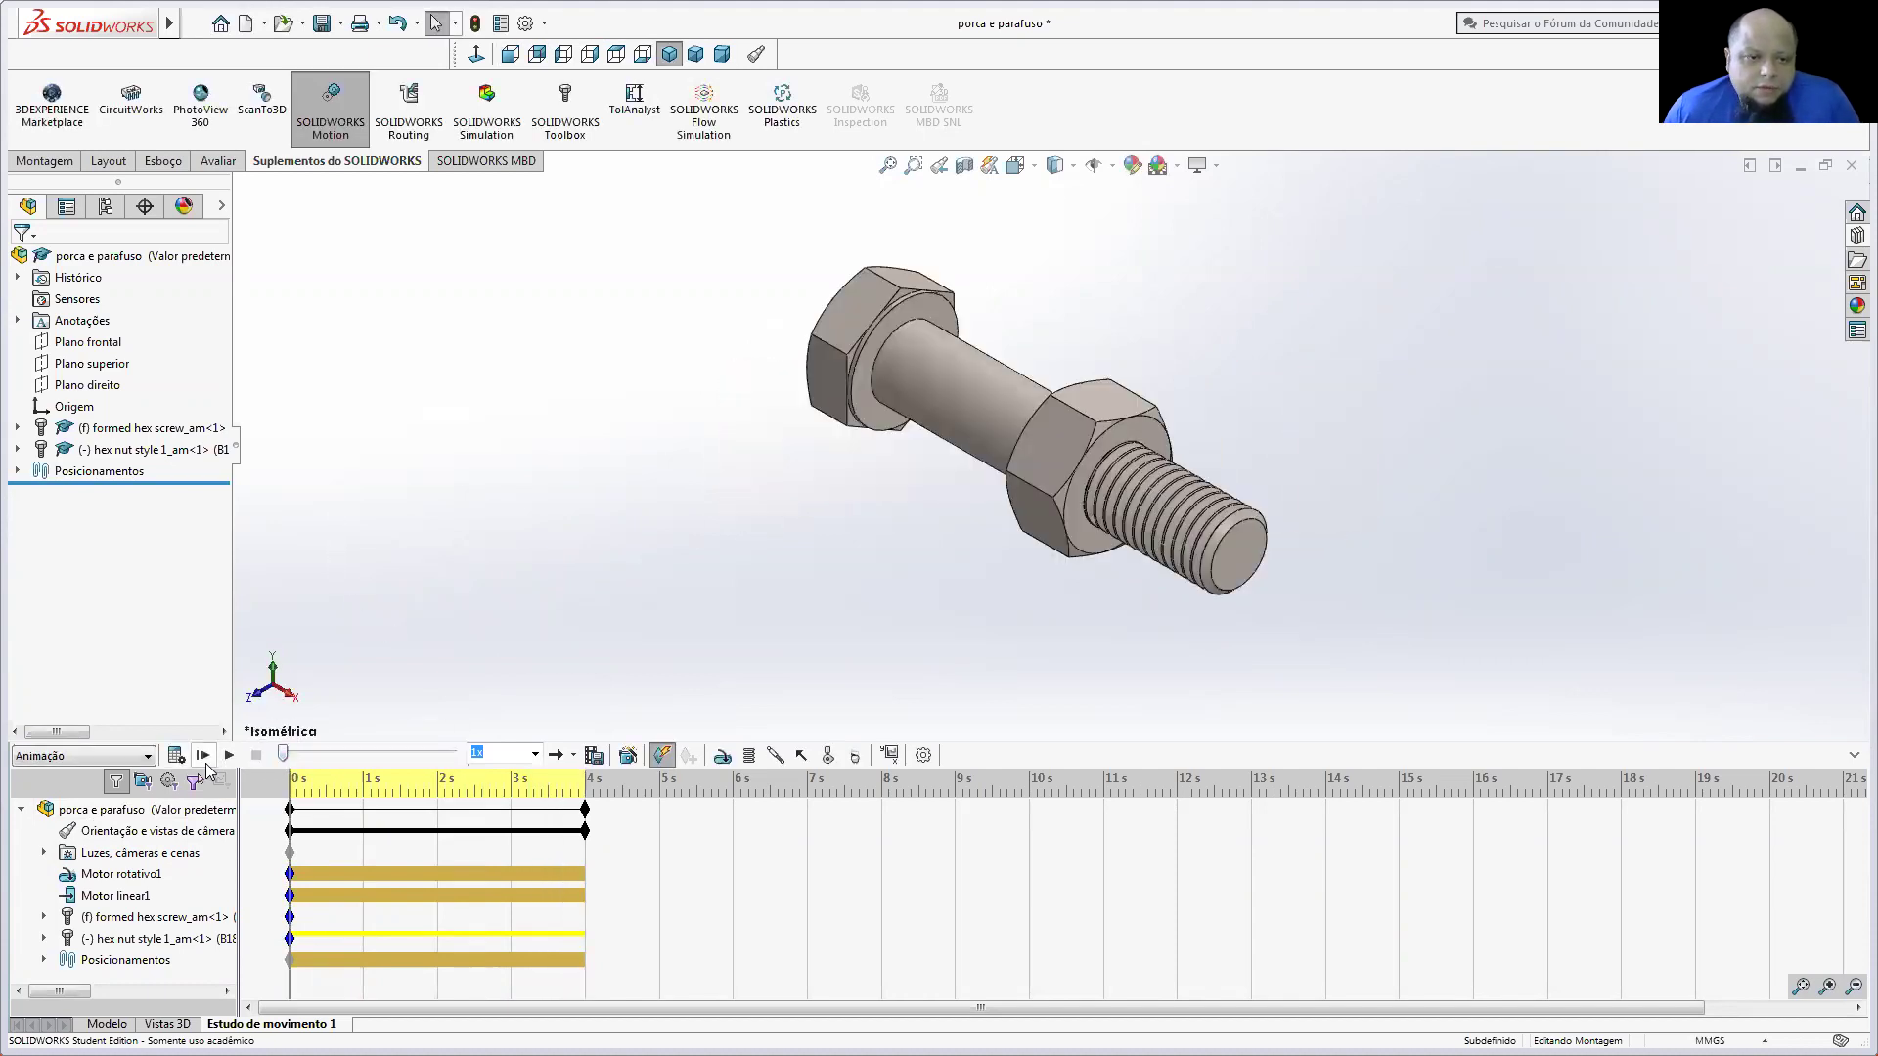
left_click(226, 756)
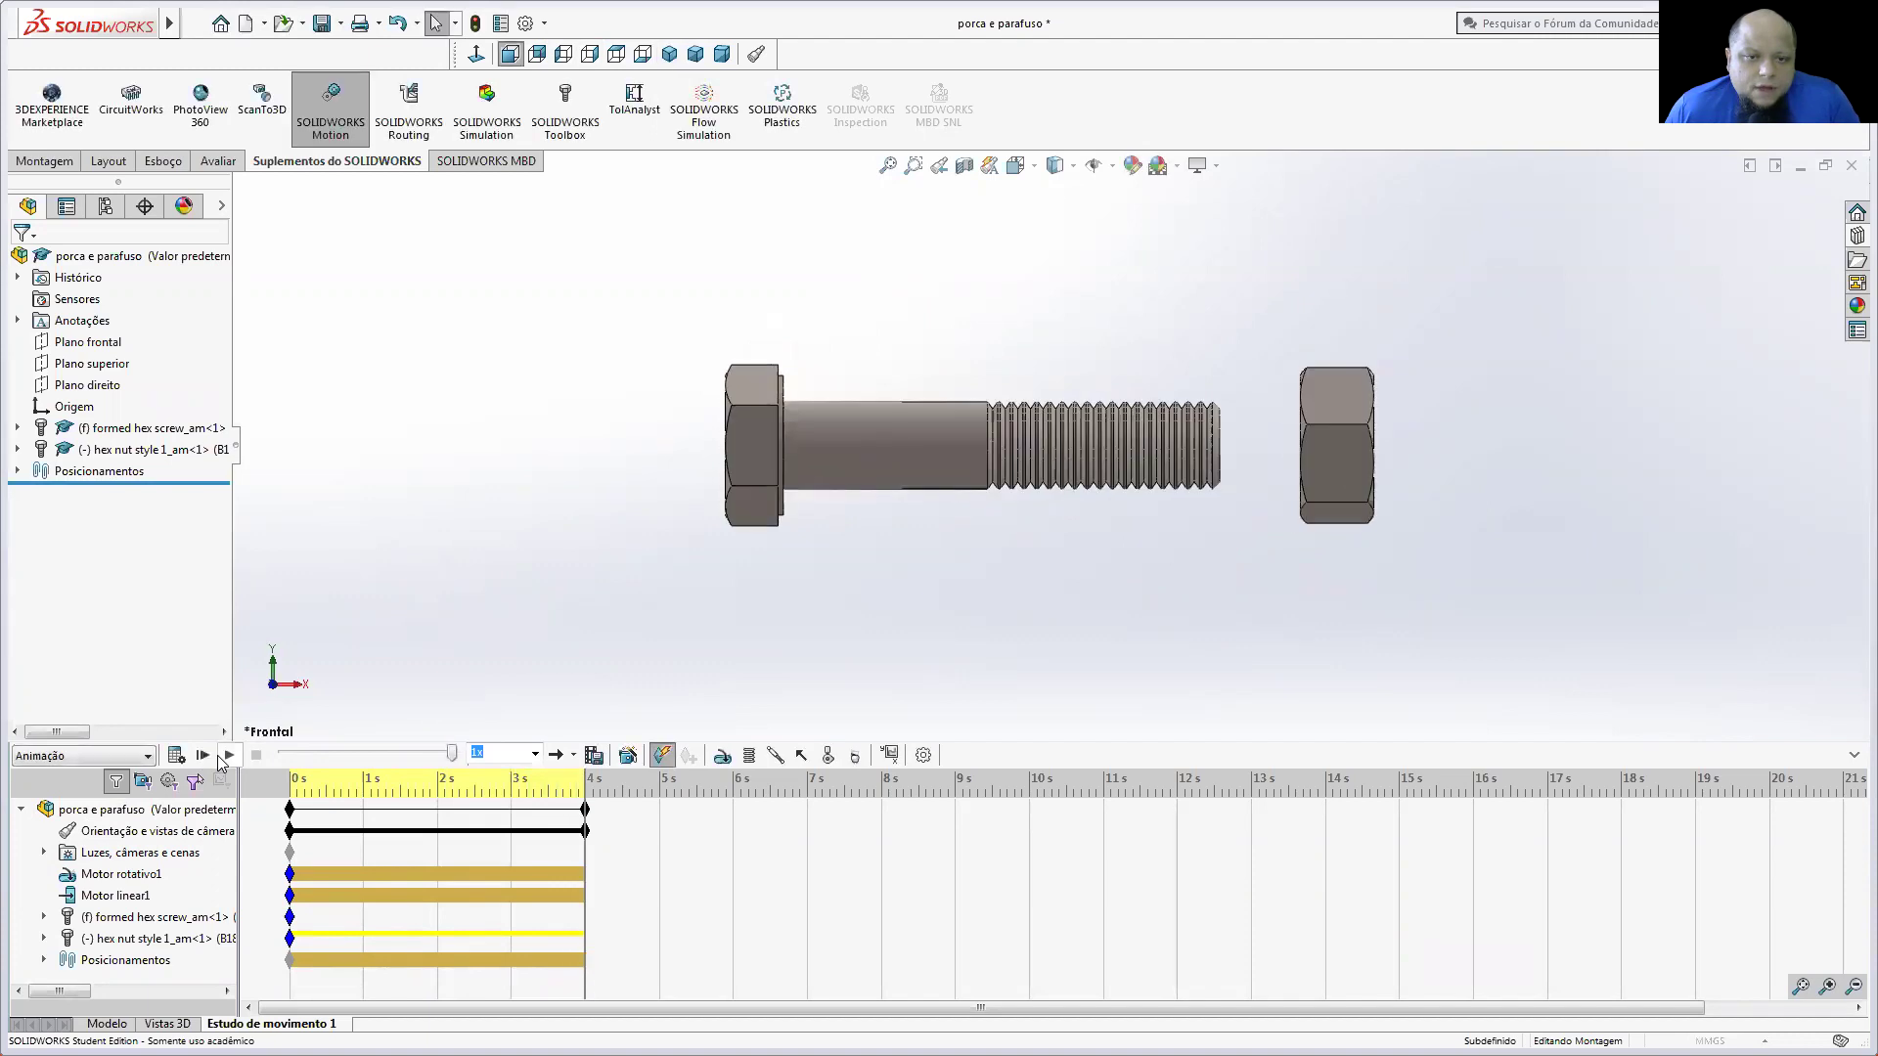
Step: Add a rotate-model animation with the Animation Wizard: one clockwise turn about the Y axis, lasting 6 s and starting at 4 s
left_click(619, 760)
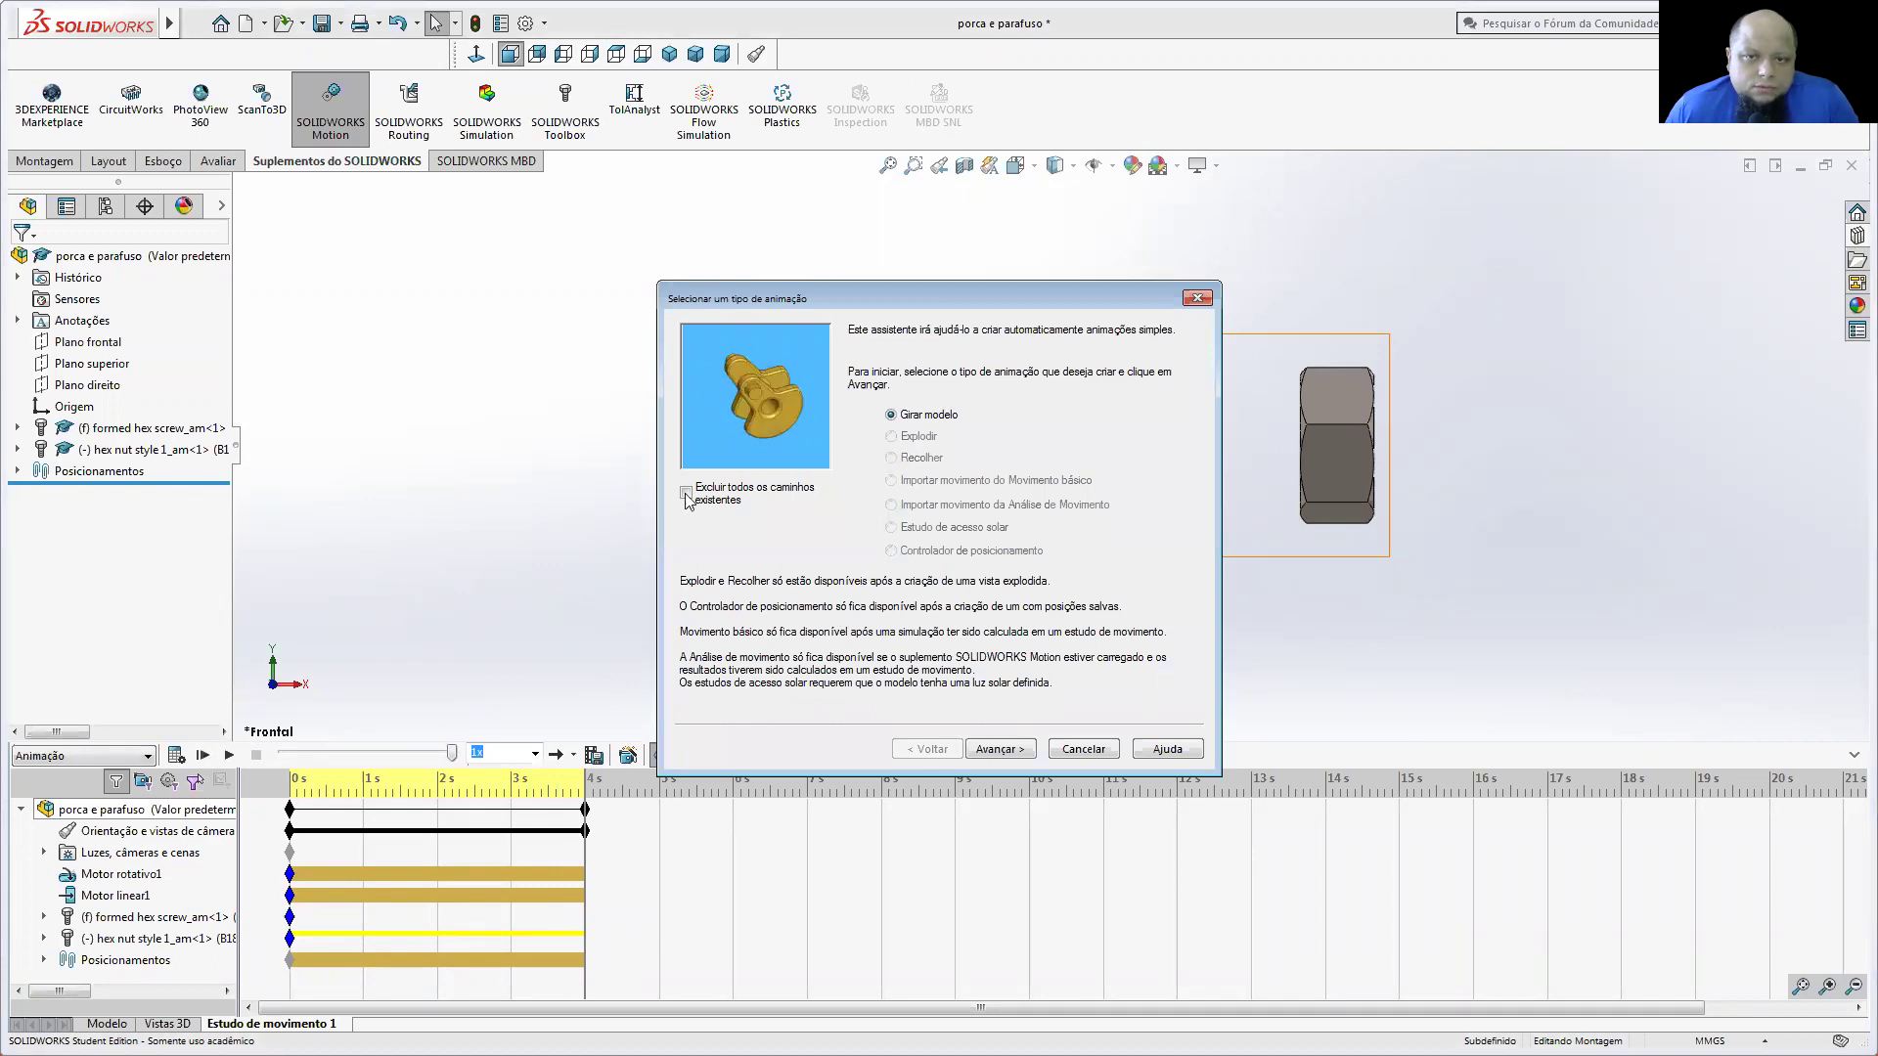
left_click(1000, 749)
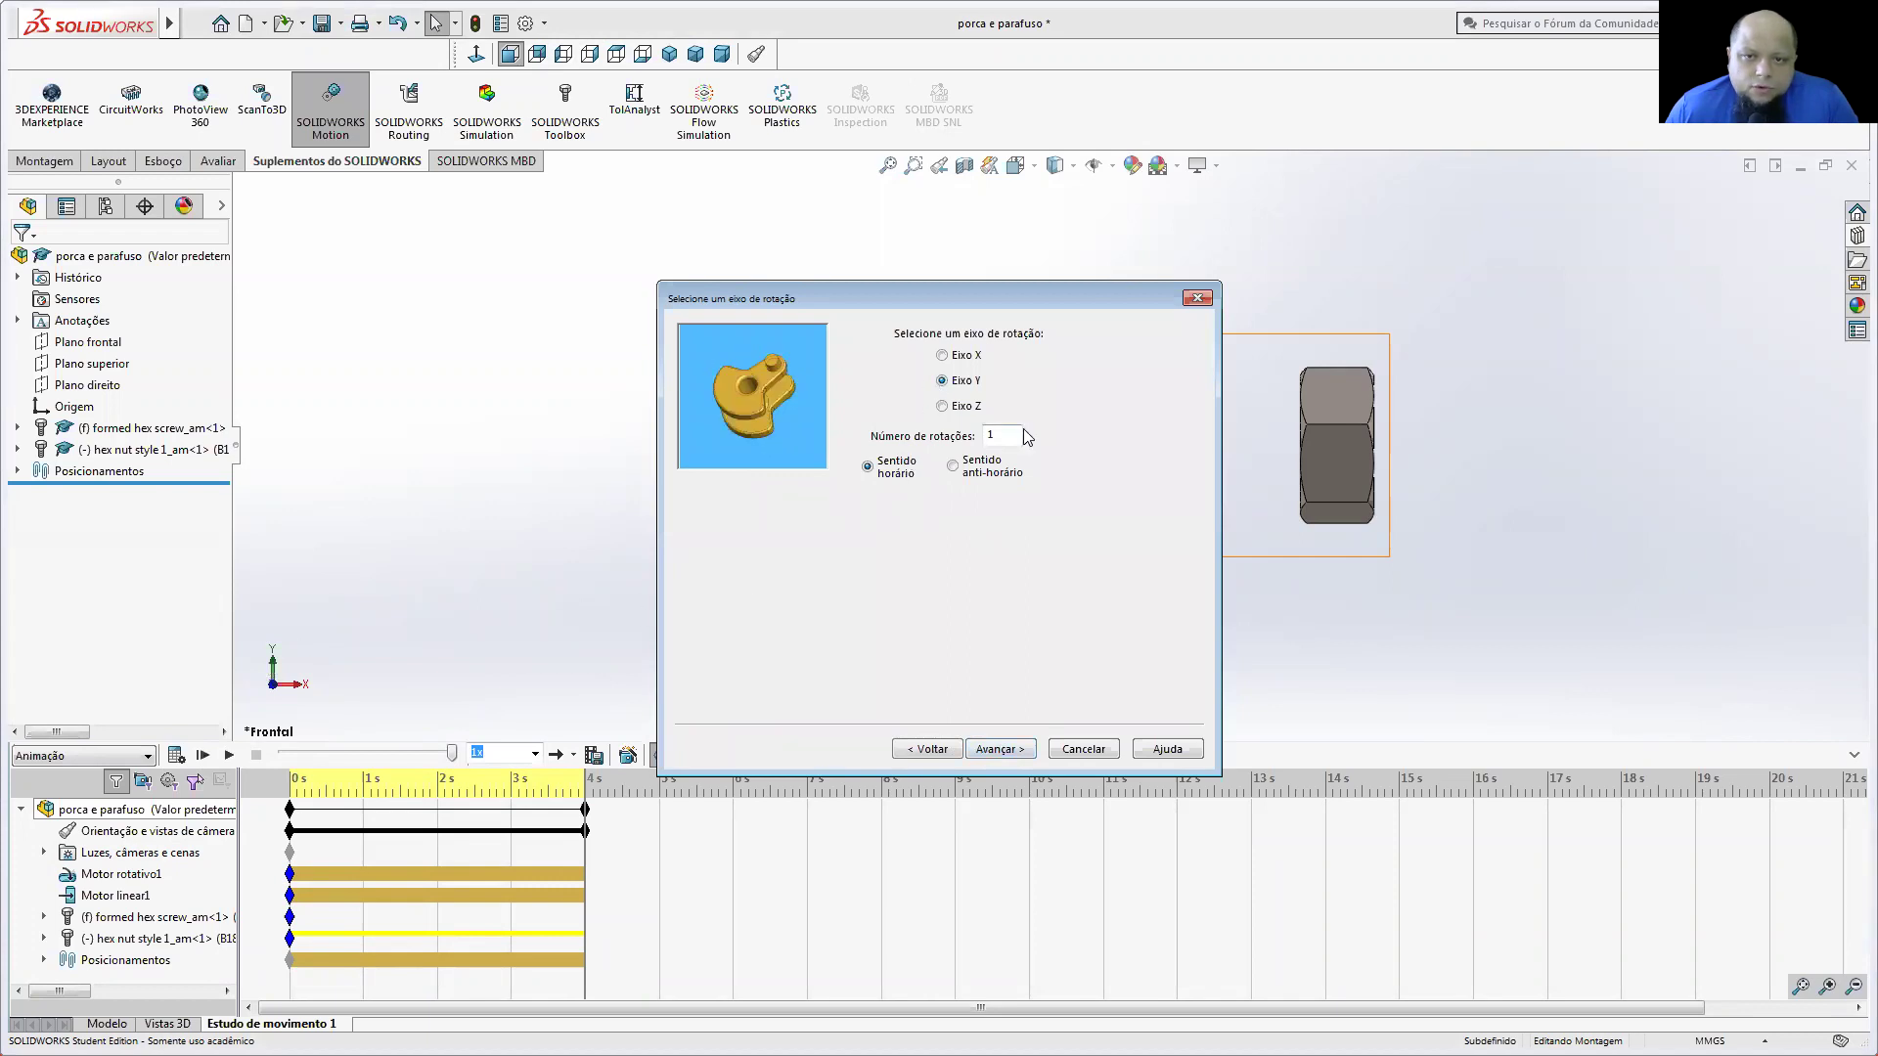
left_click(1017, 750)
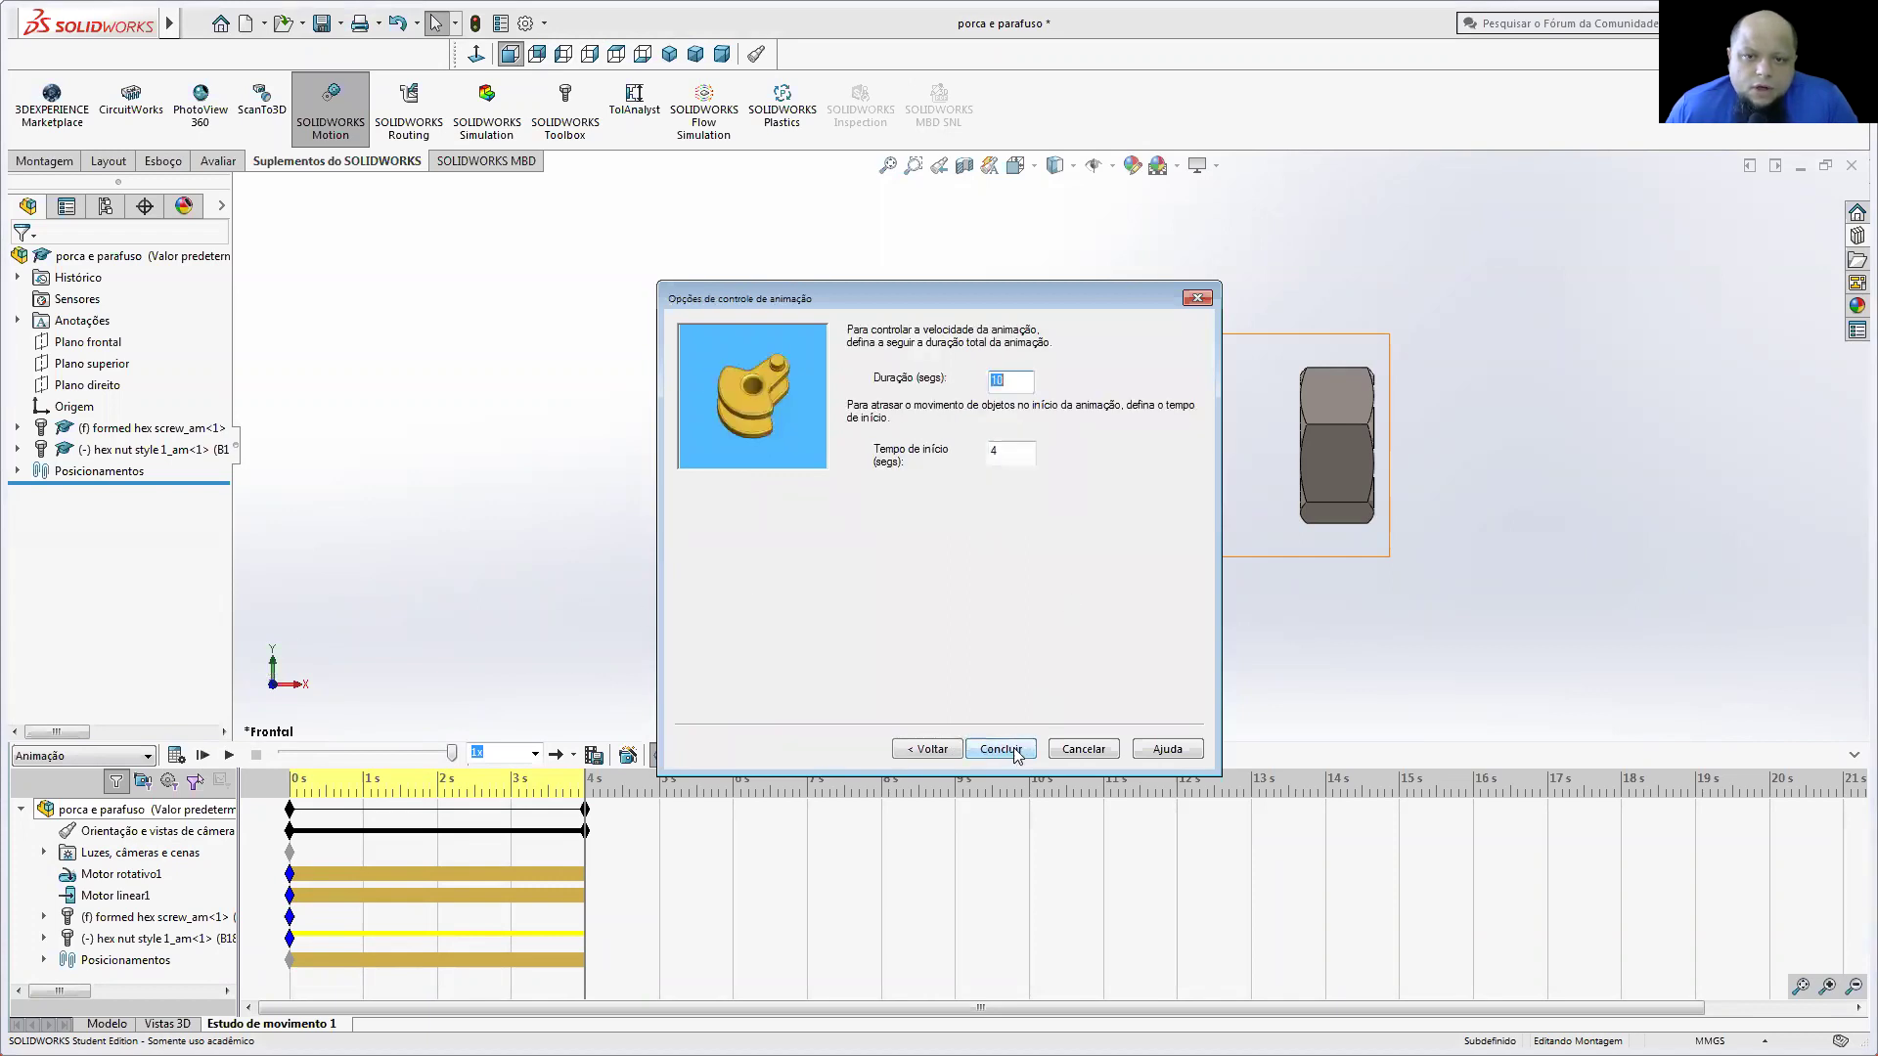
double_click(1027, 385)
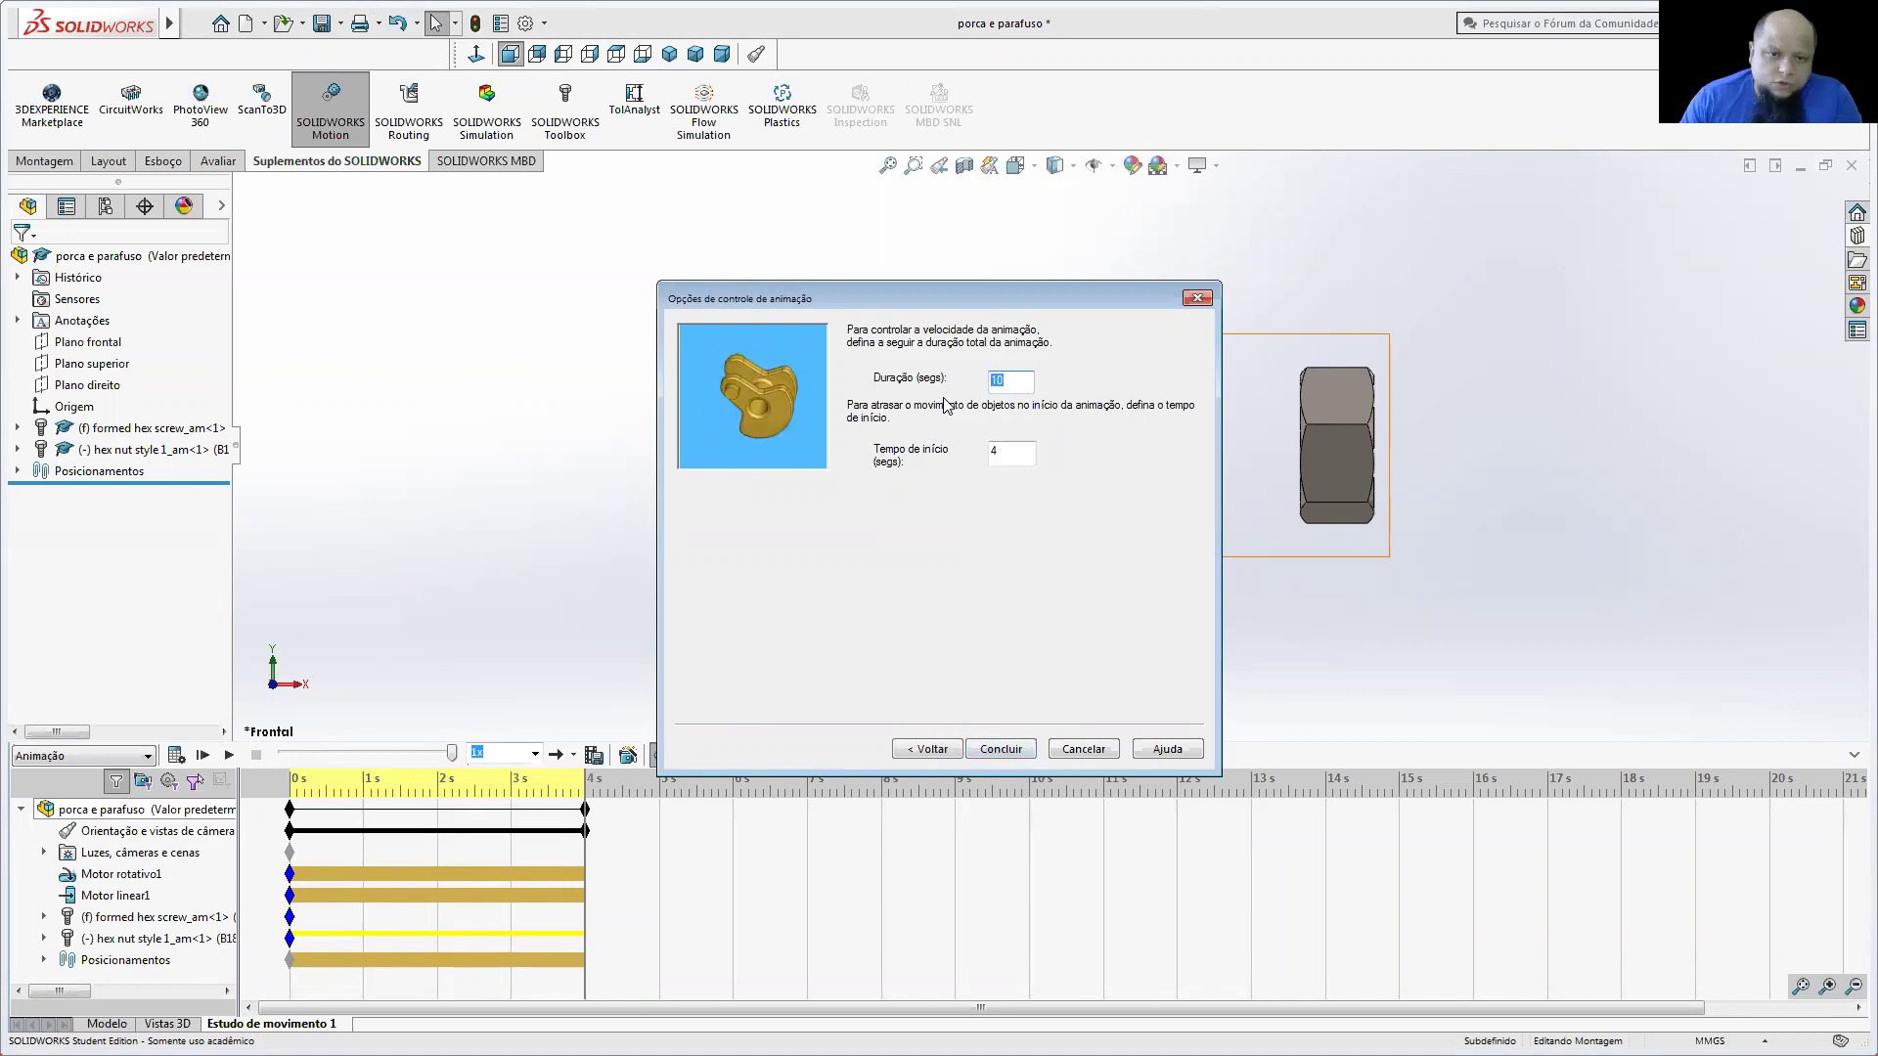
type("6")
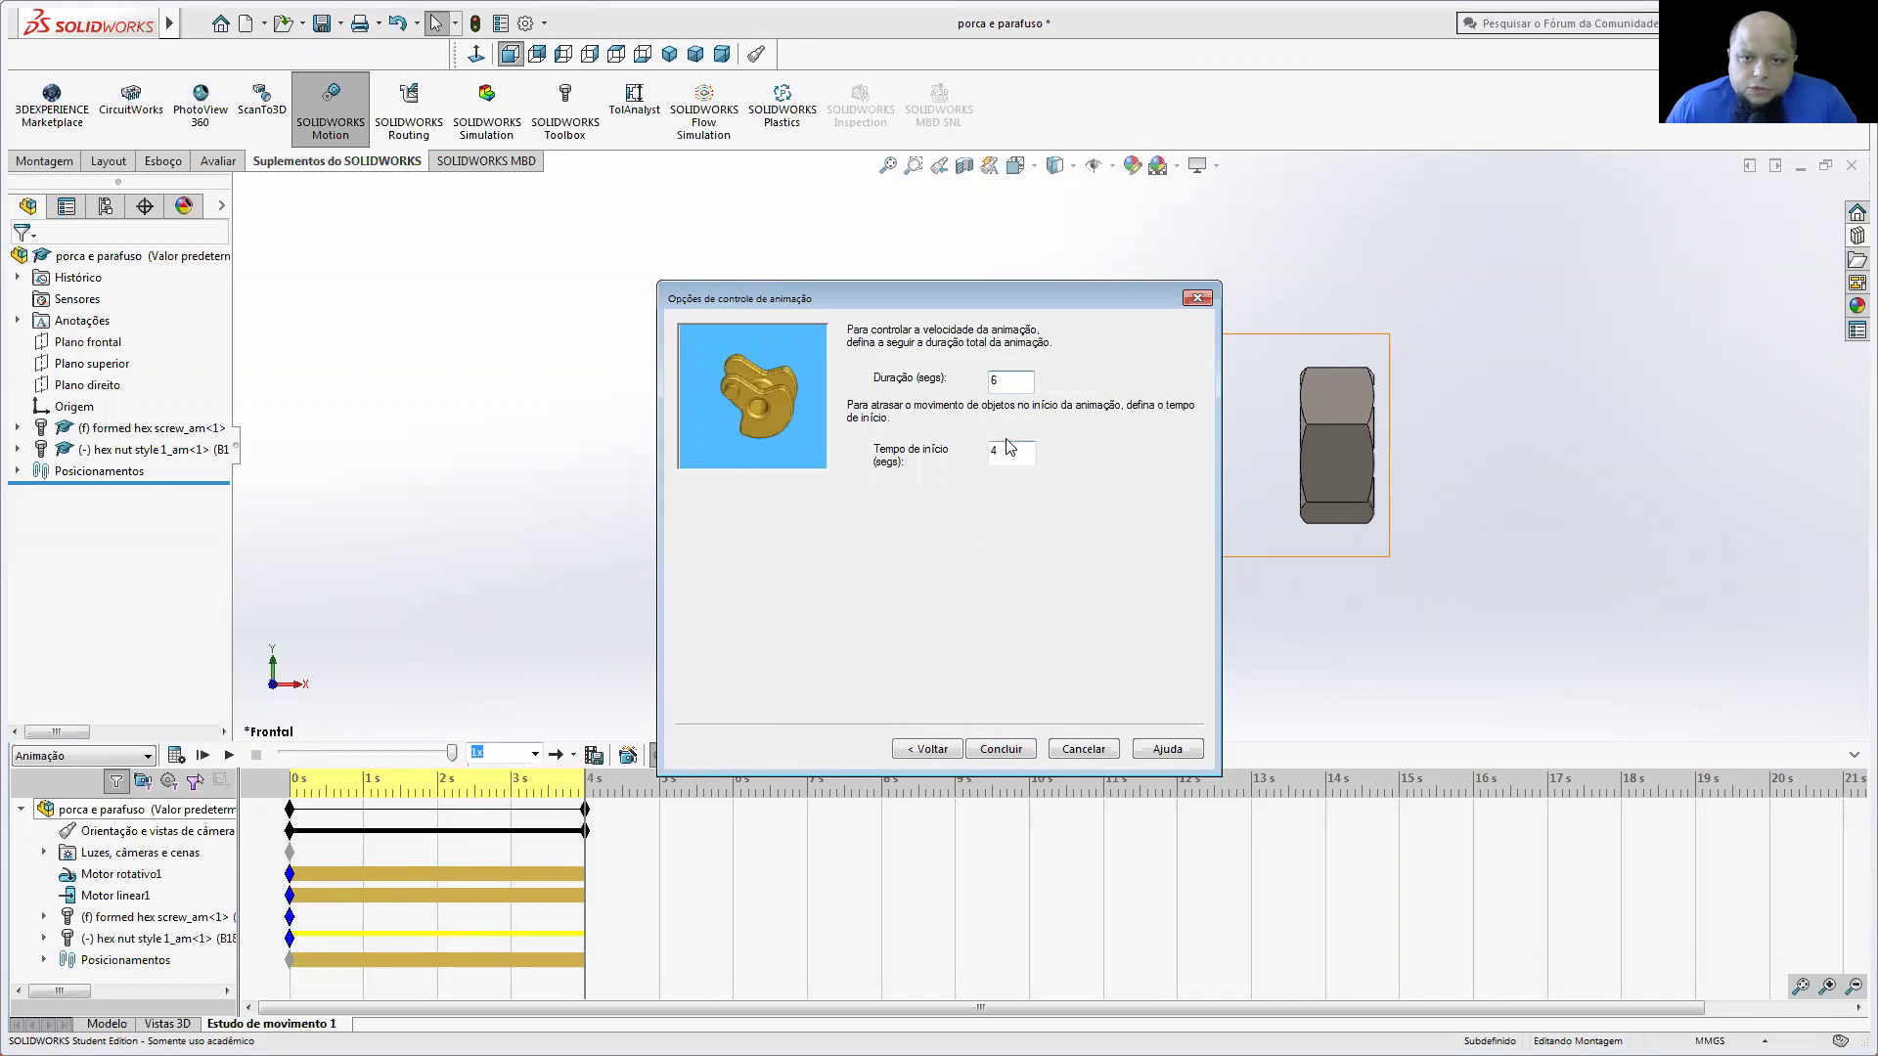
left_click(998, 749)
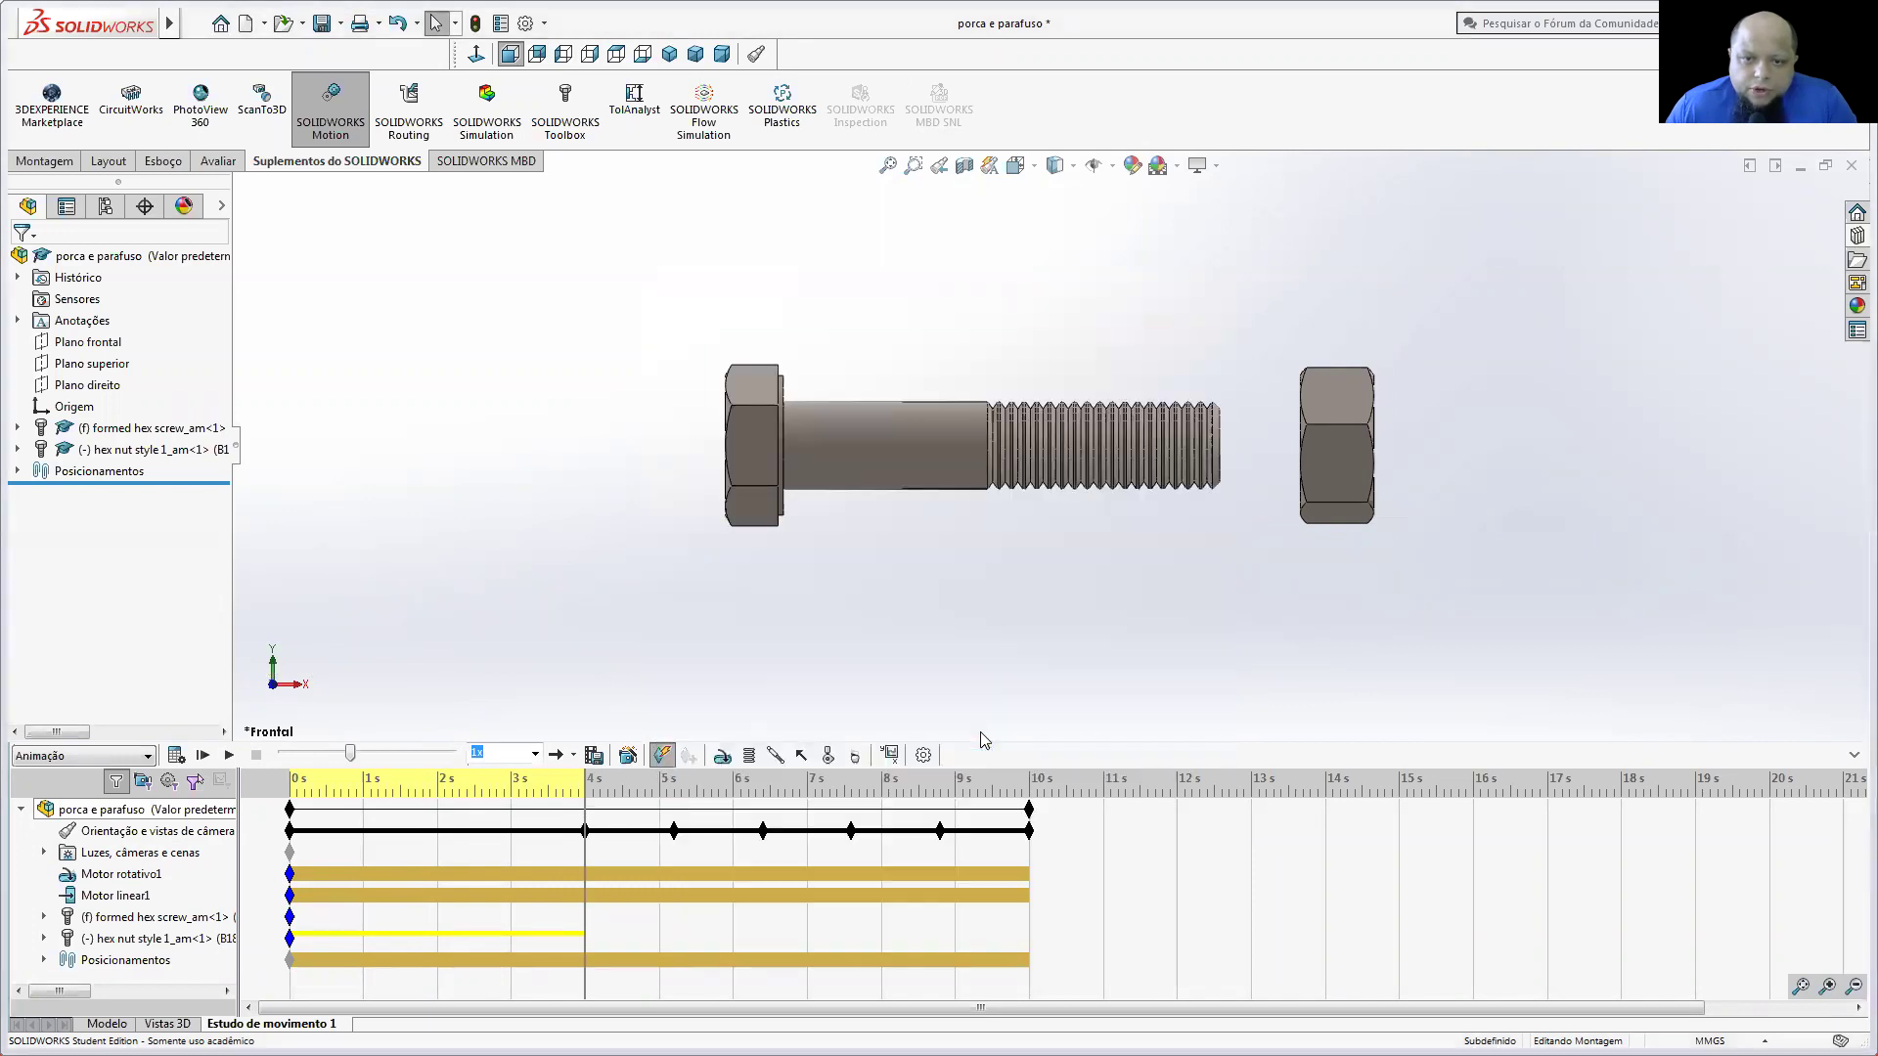
Step: Recalculate and play the 10 s animation, return it to 0 s, and select Motor rotativo1
left_click(177, 756)
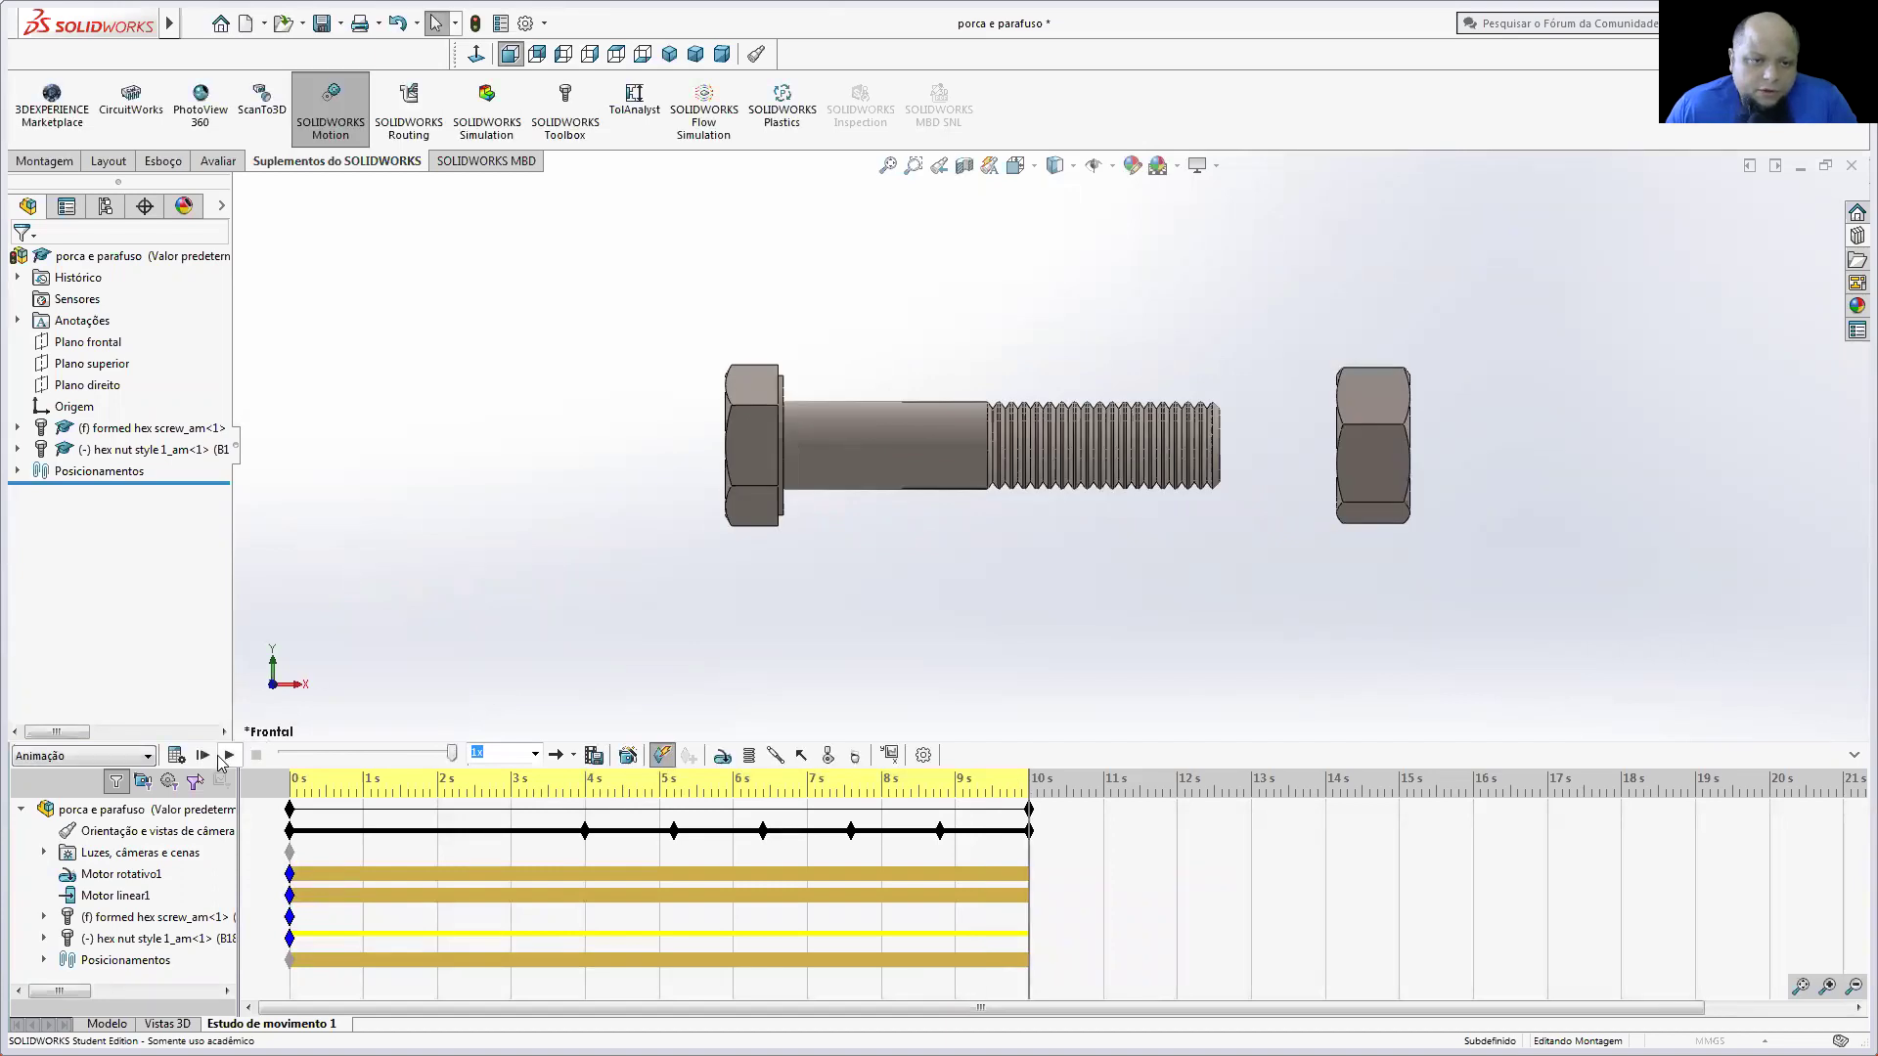
left_click(228, 755)
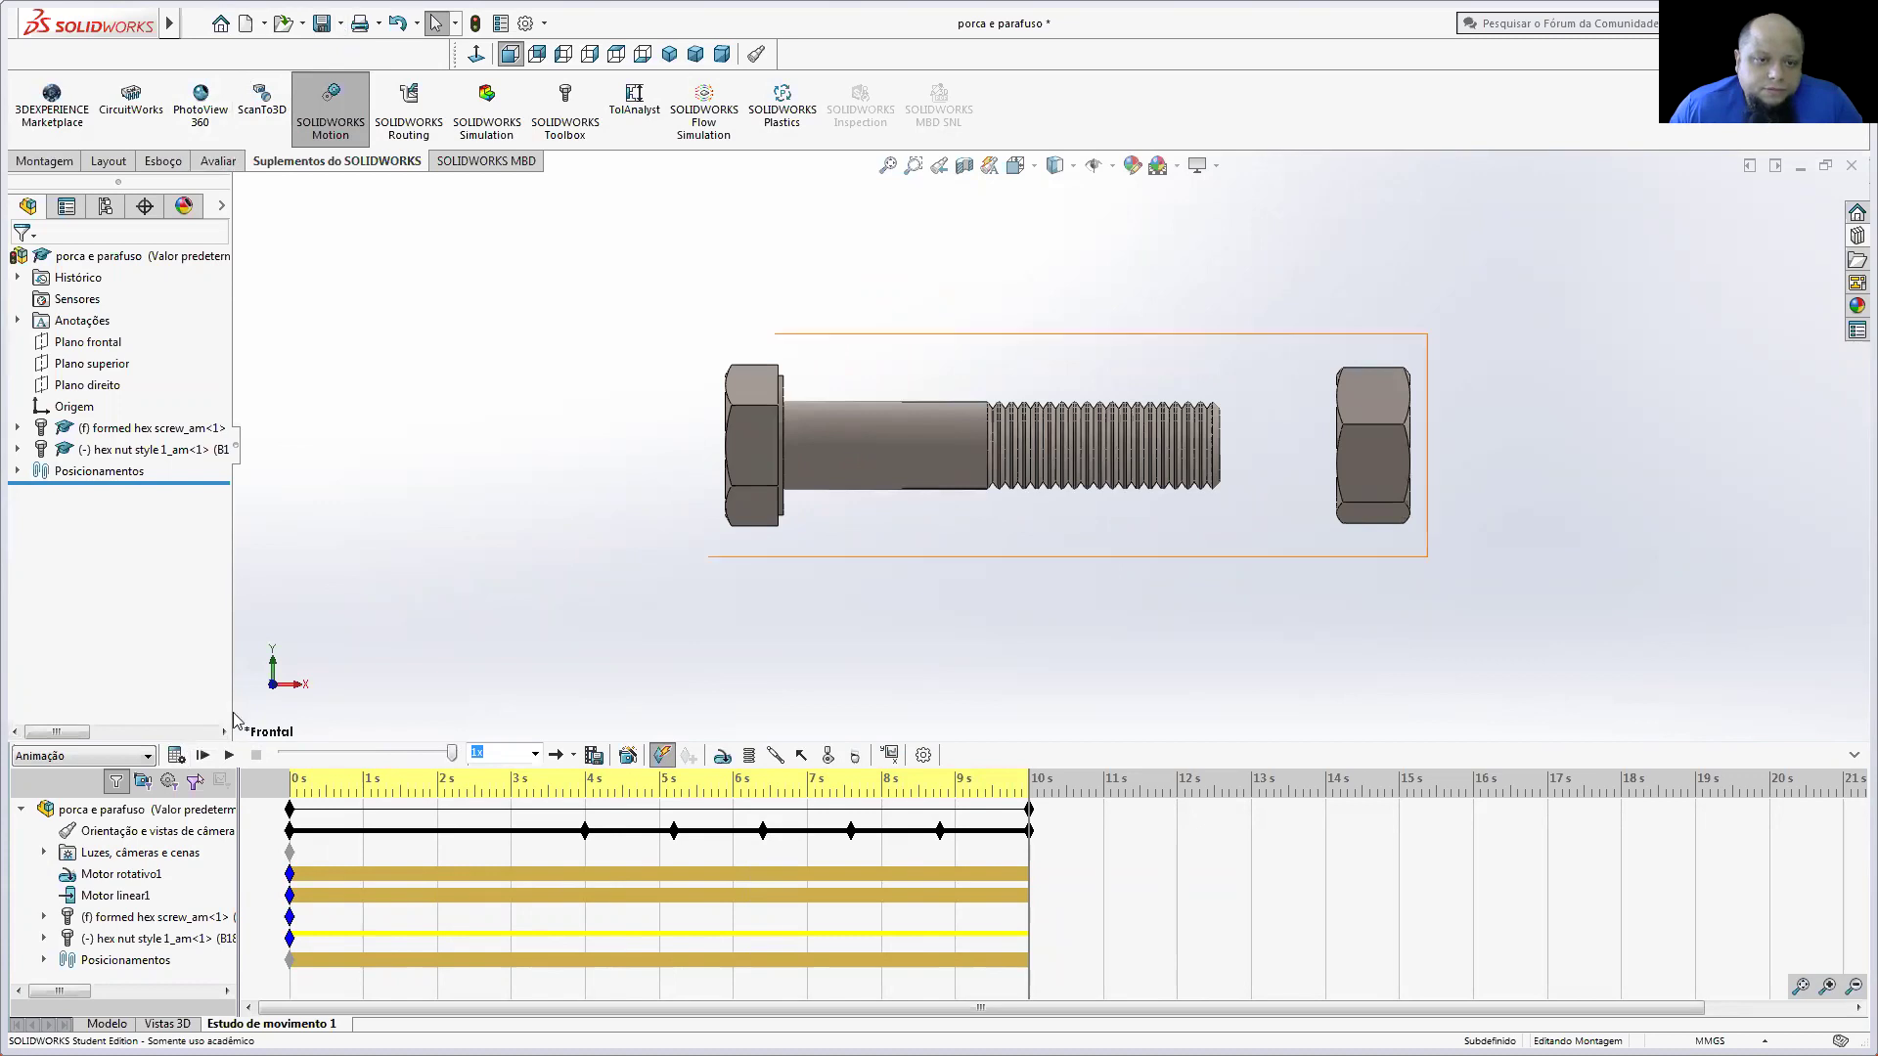
left_click_drag(453, 754, 282, 754)
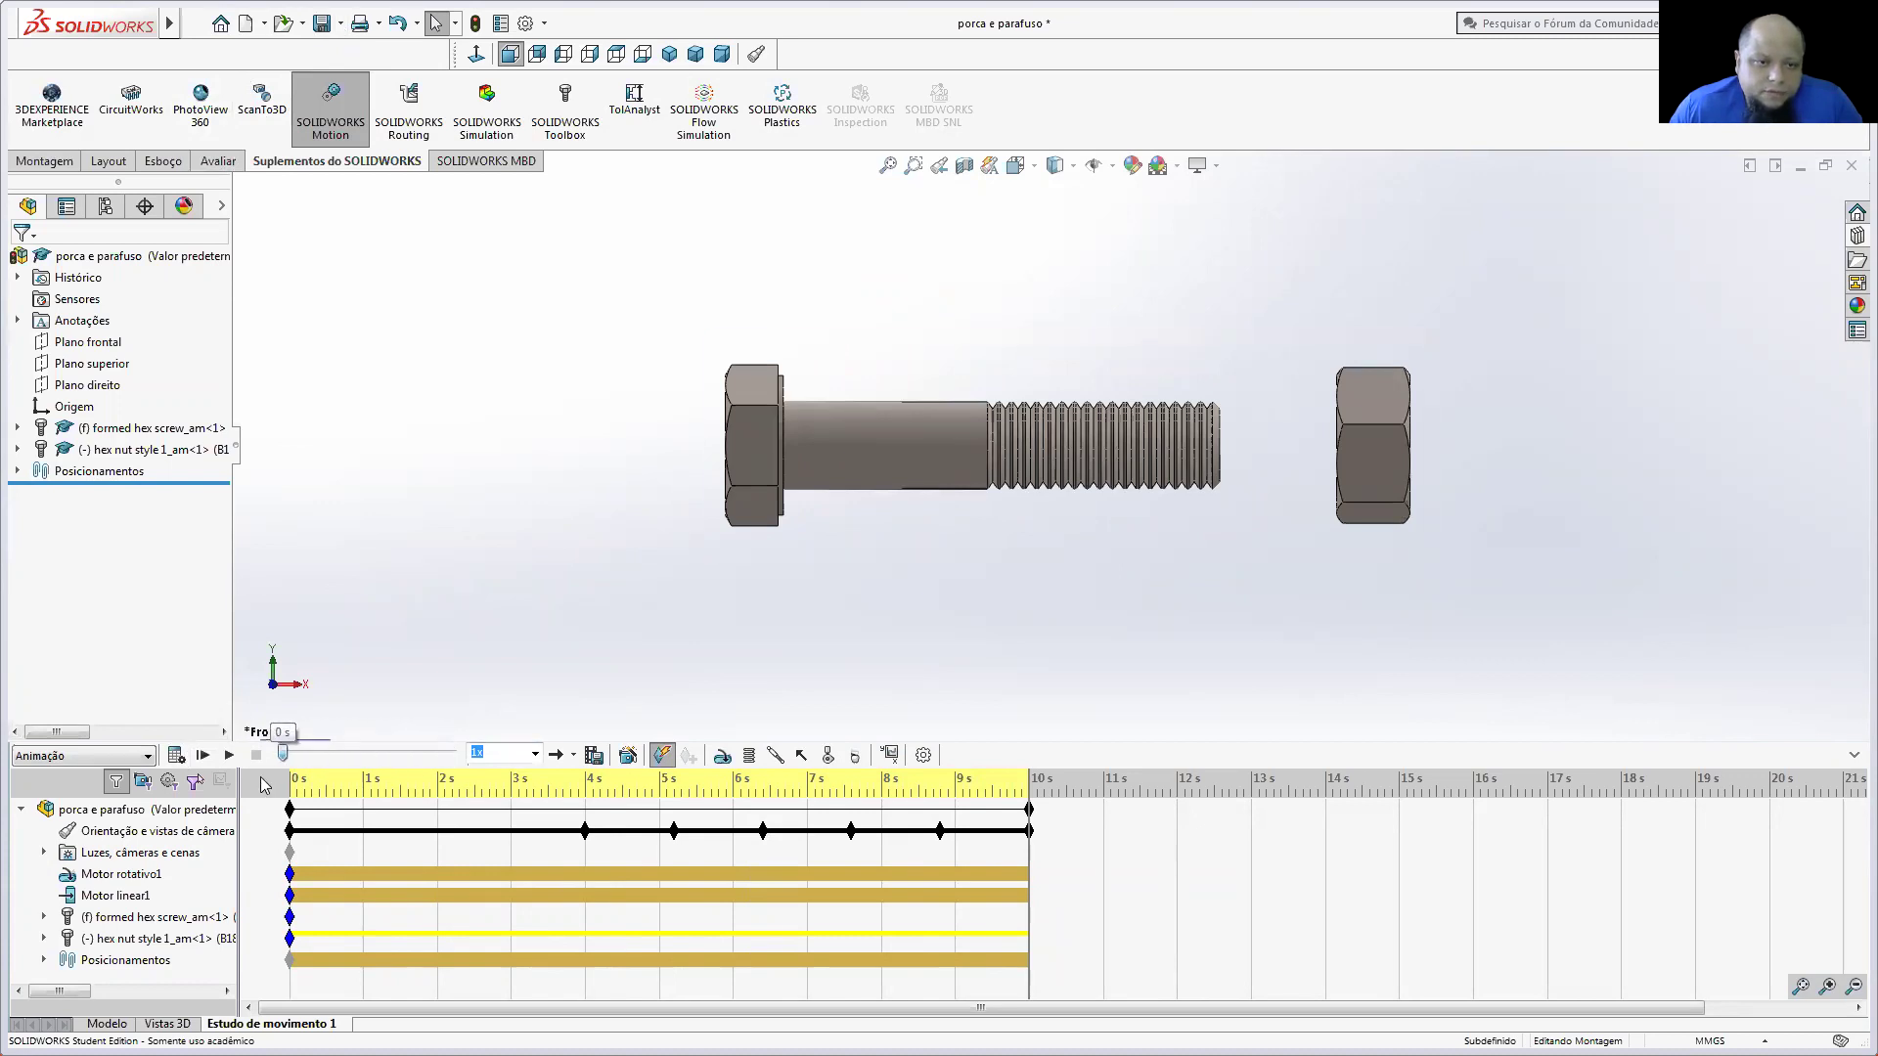
left_click(122, 874)
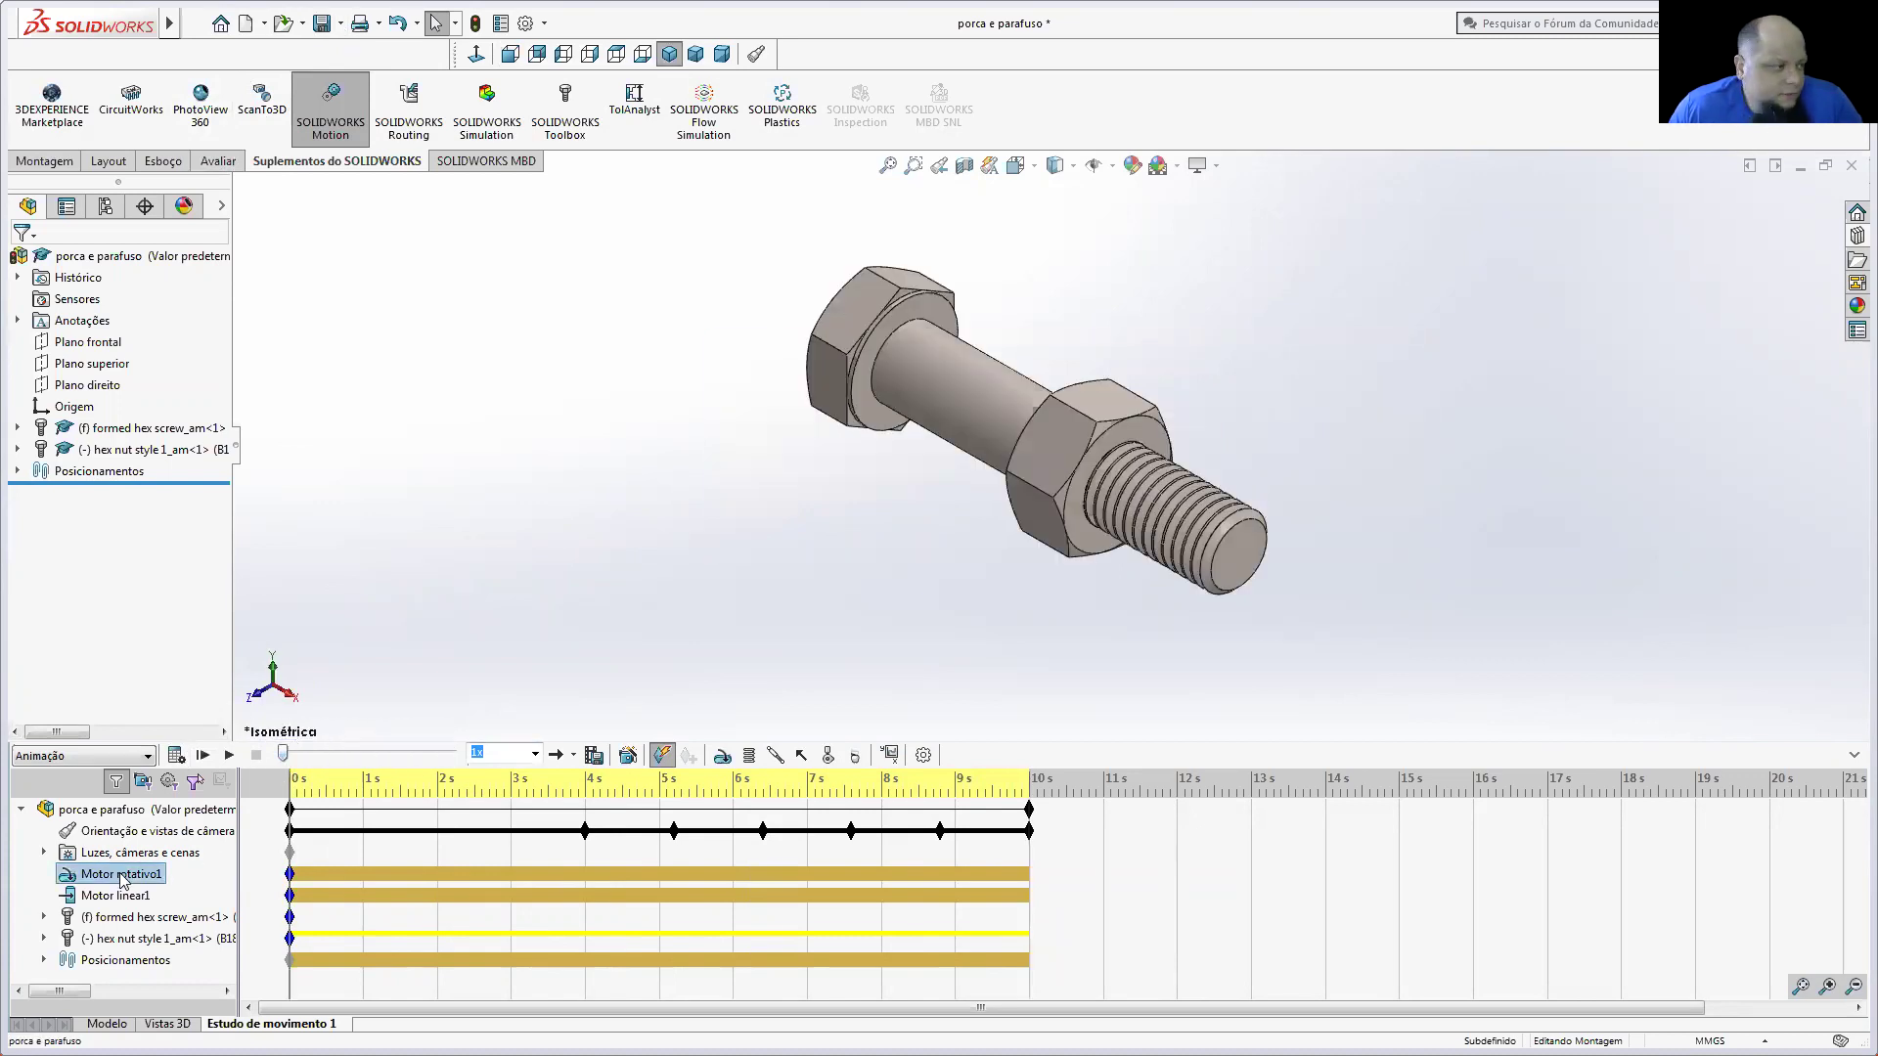
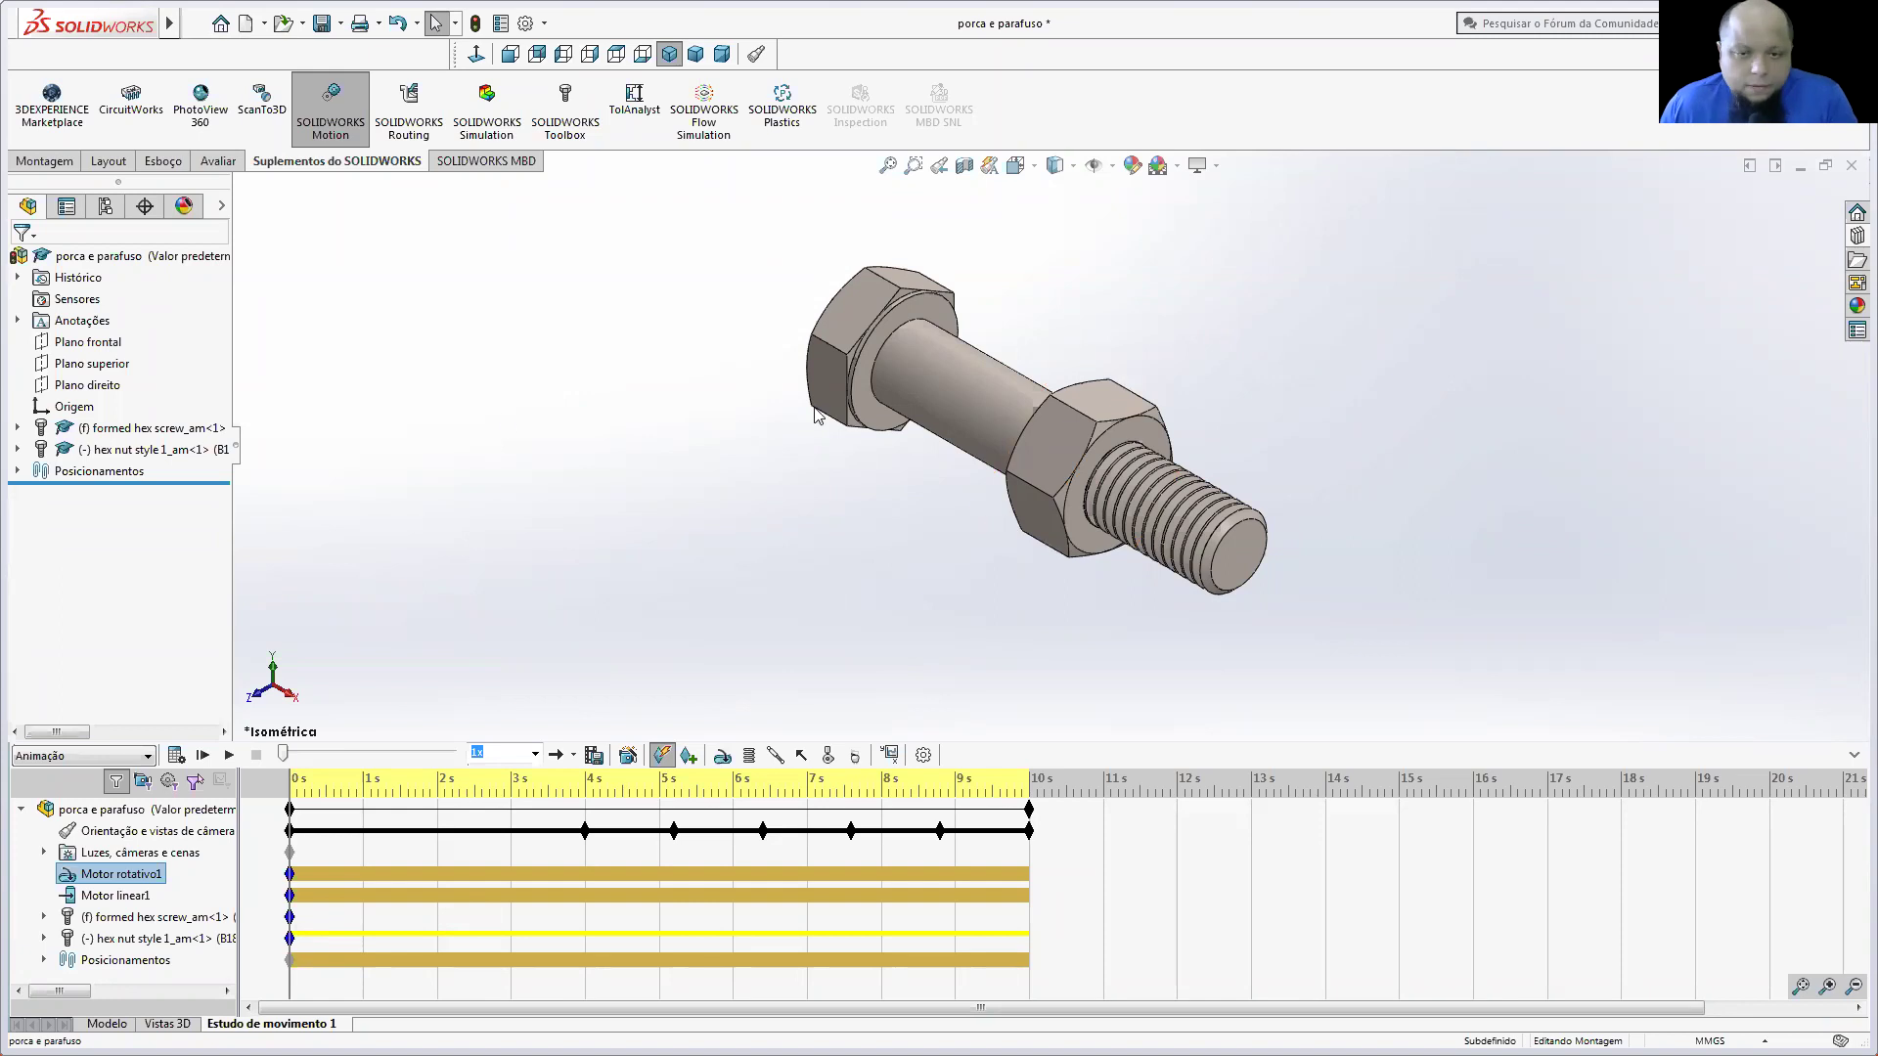
Step: Open the settings for saving the animation to a file and examine the image size and frames-per-second values
left_click(593, 755)
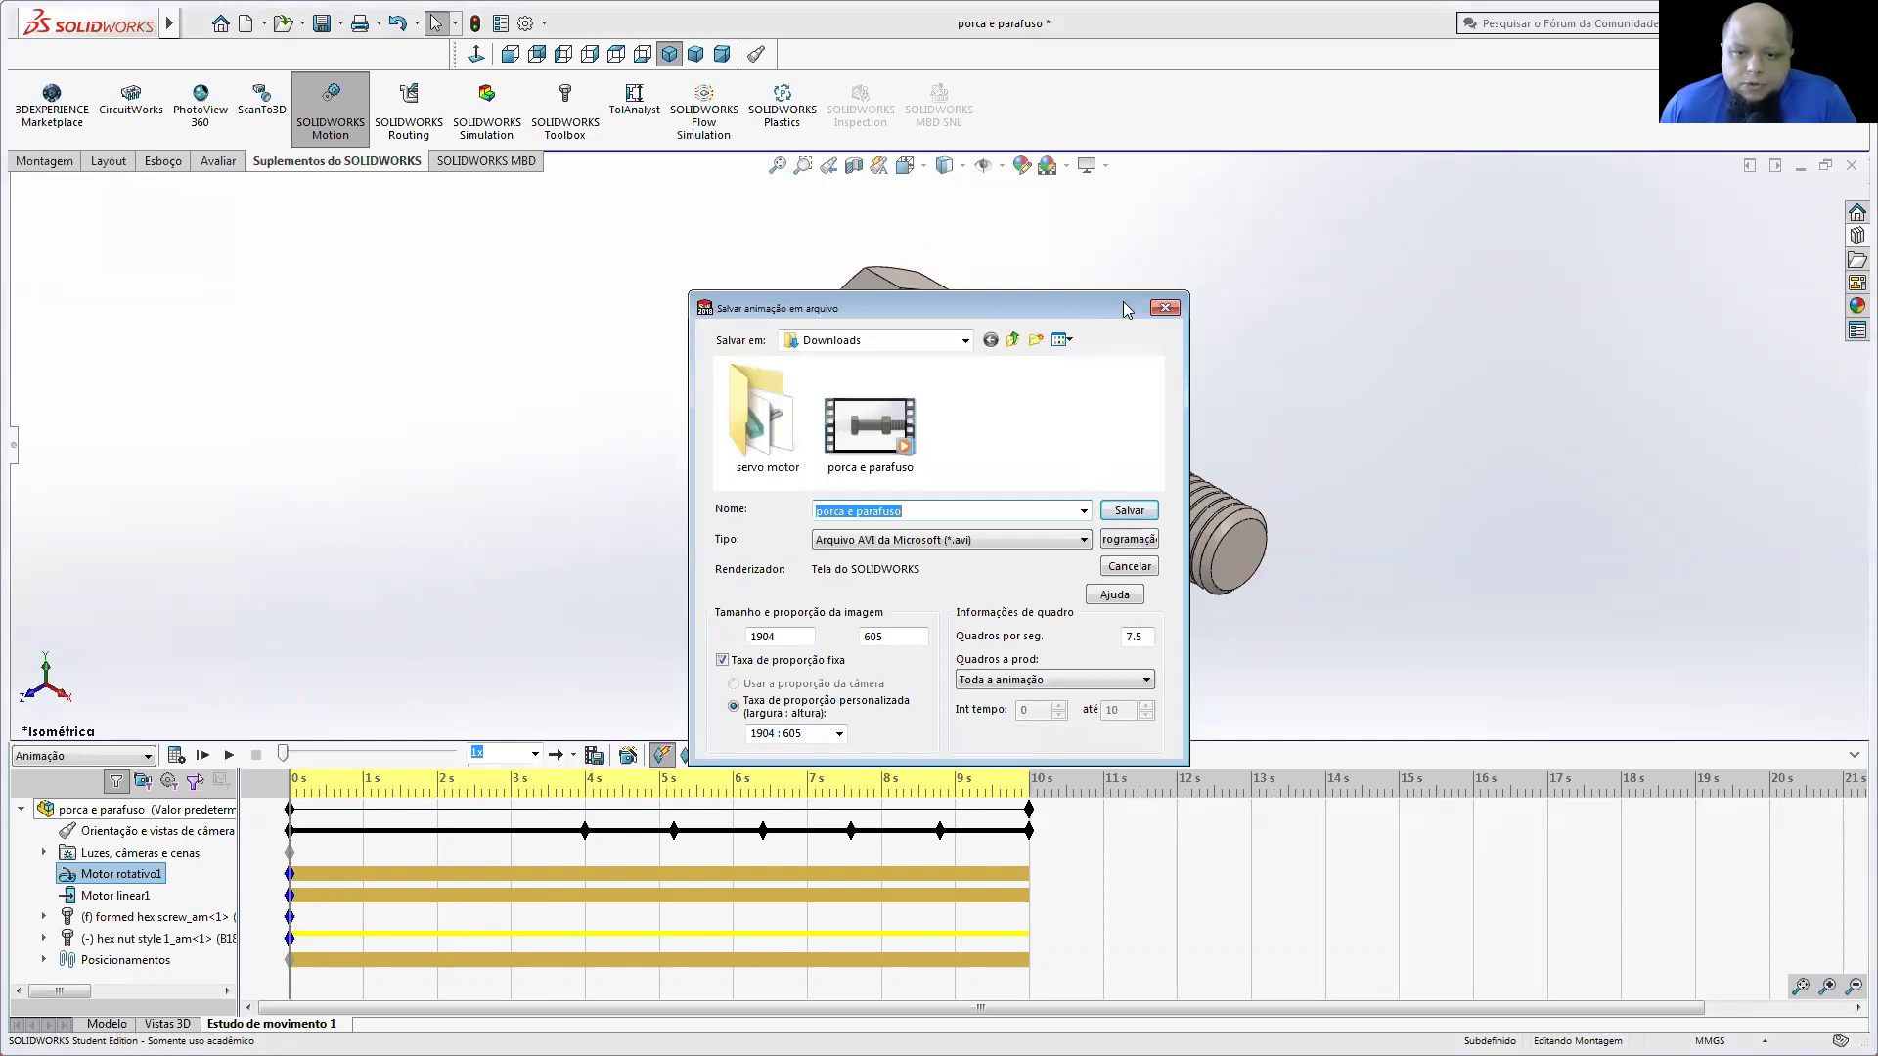
left_click_drag(1124, 310, 1181, 291)
double_click(822, 617)
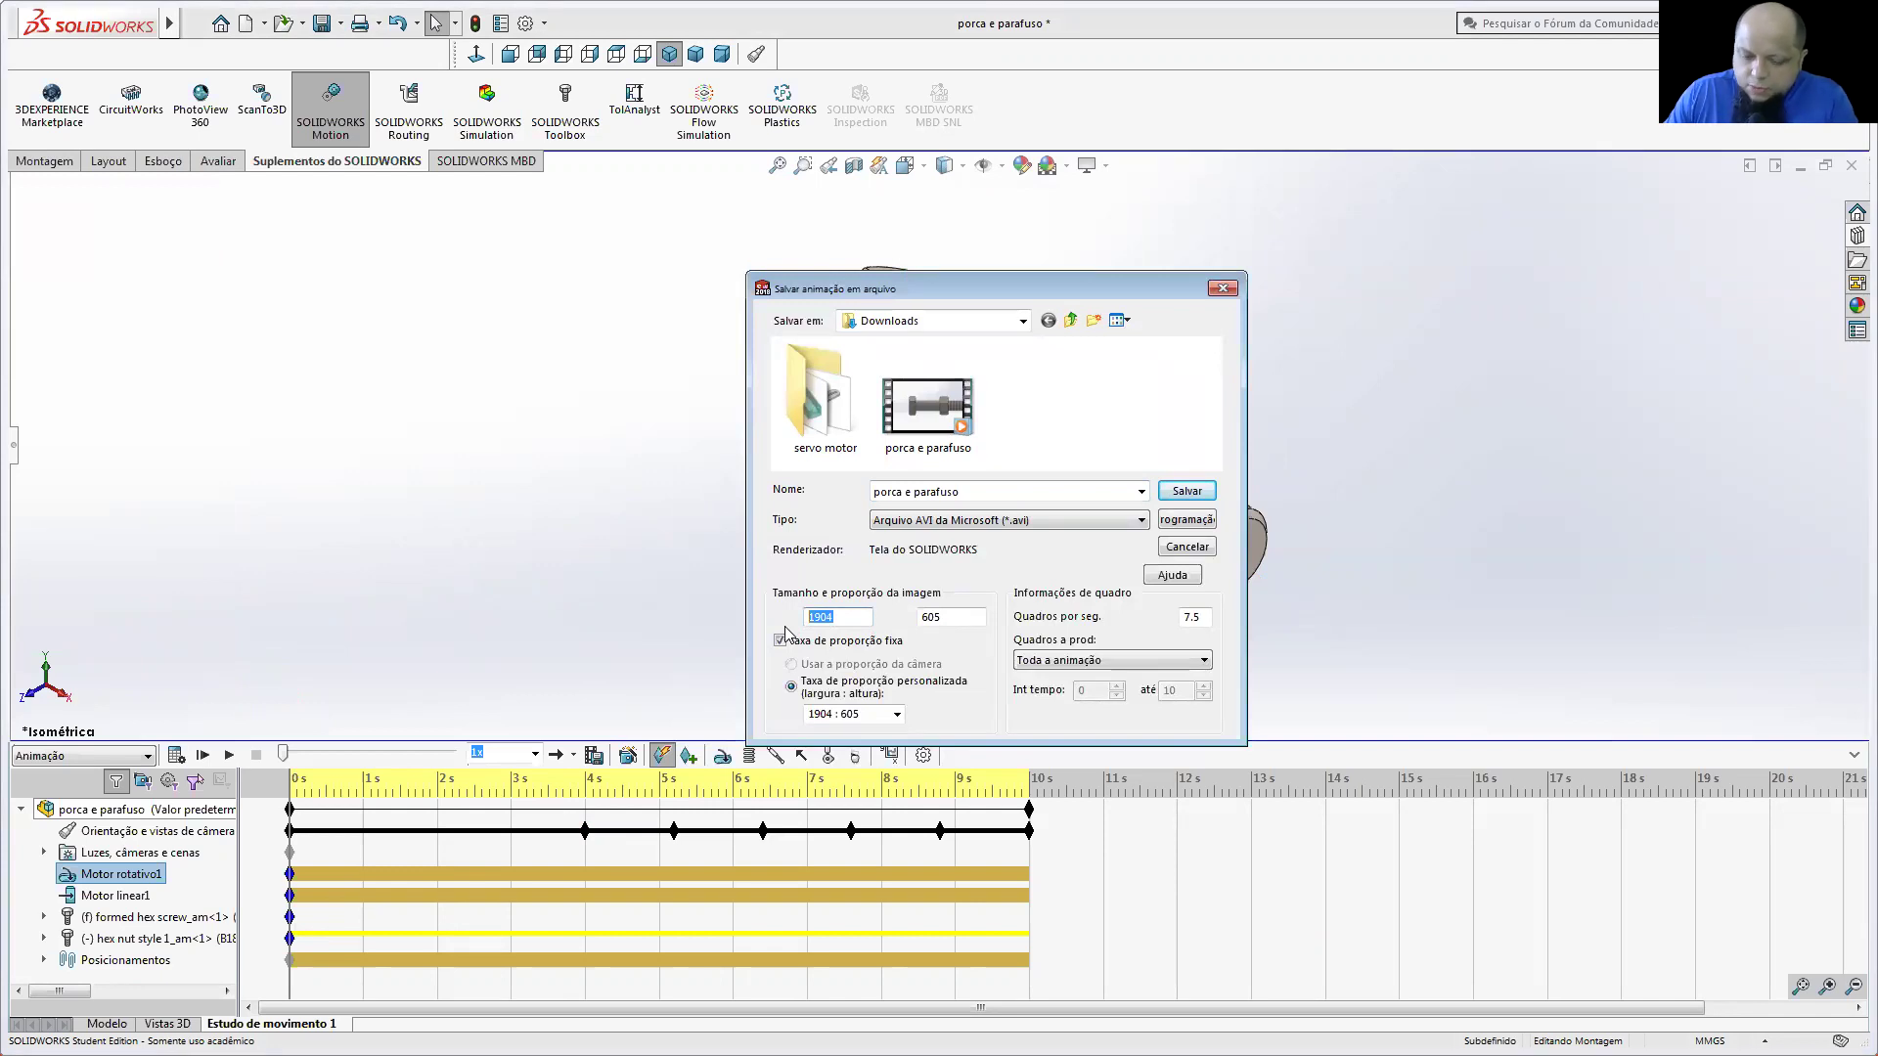
left_click(981, 616)
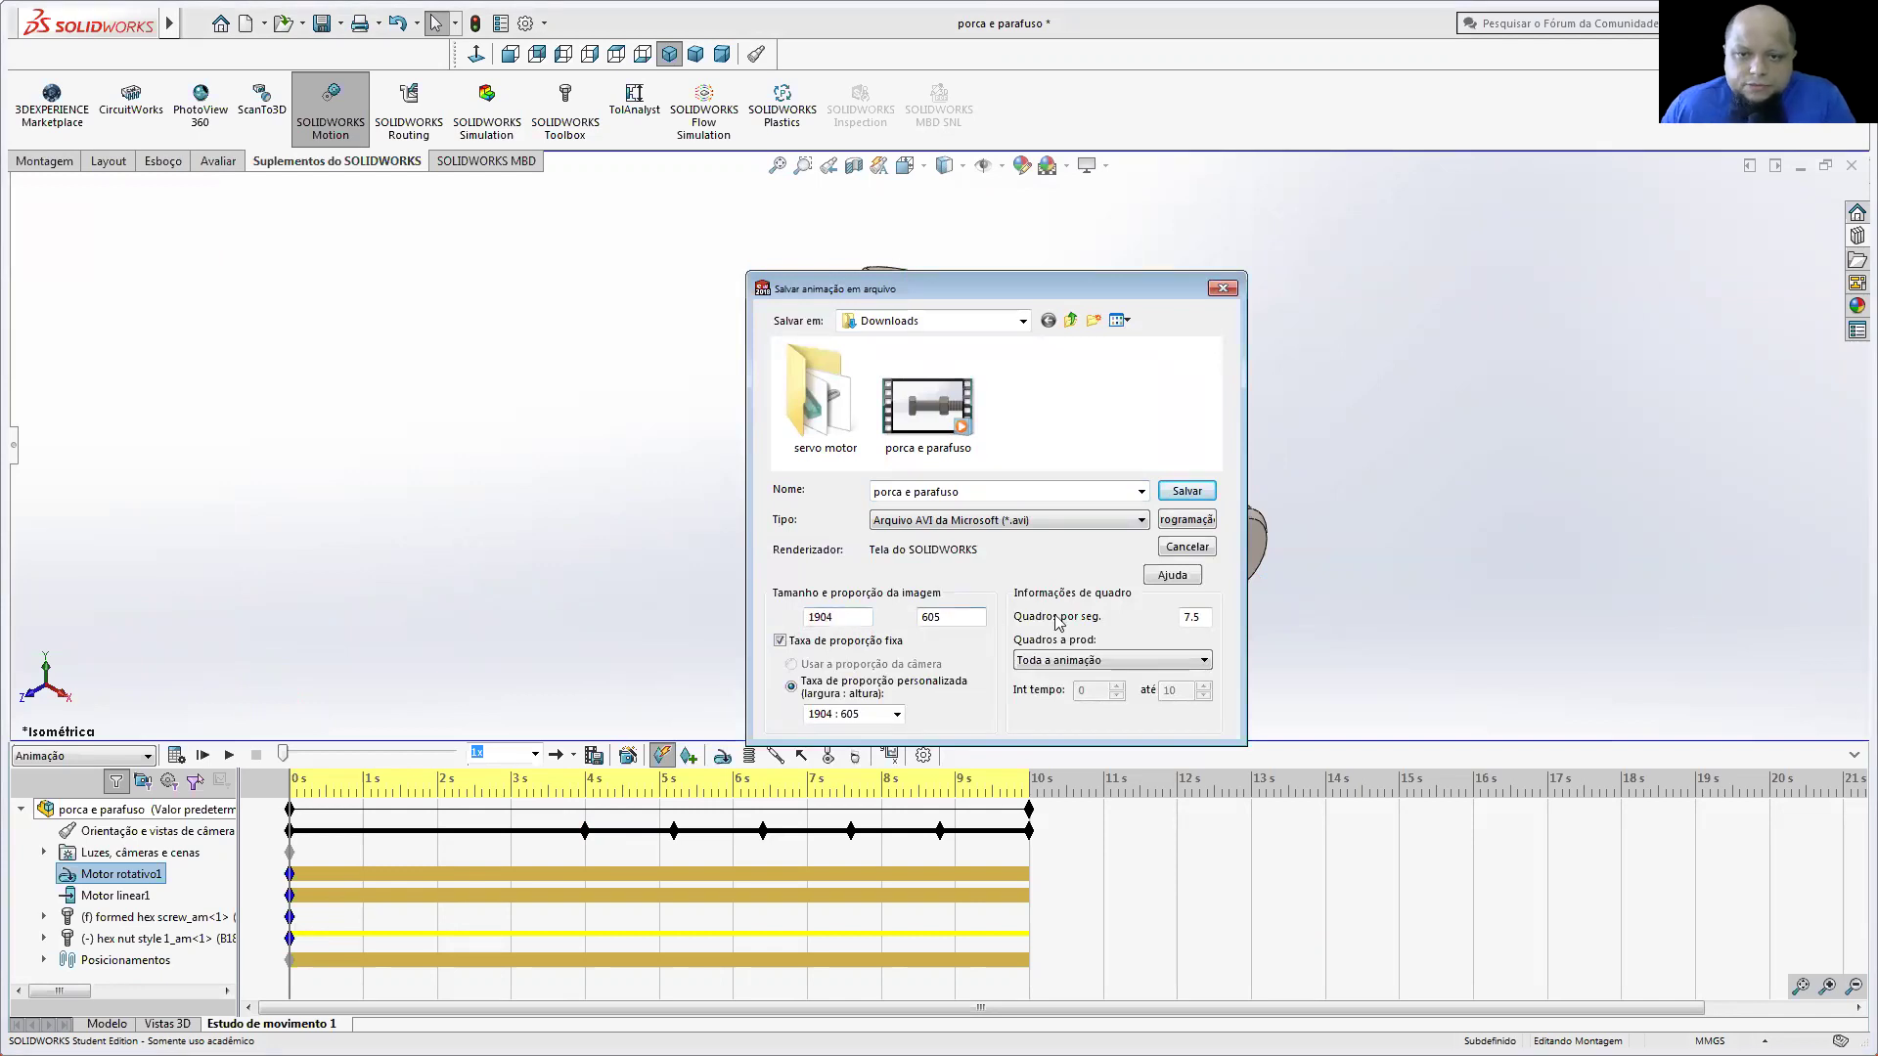
double_click(1195, 617)
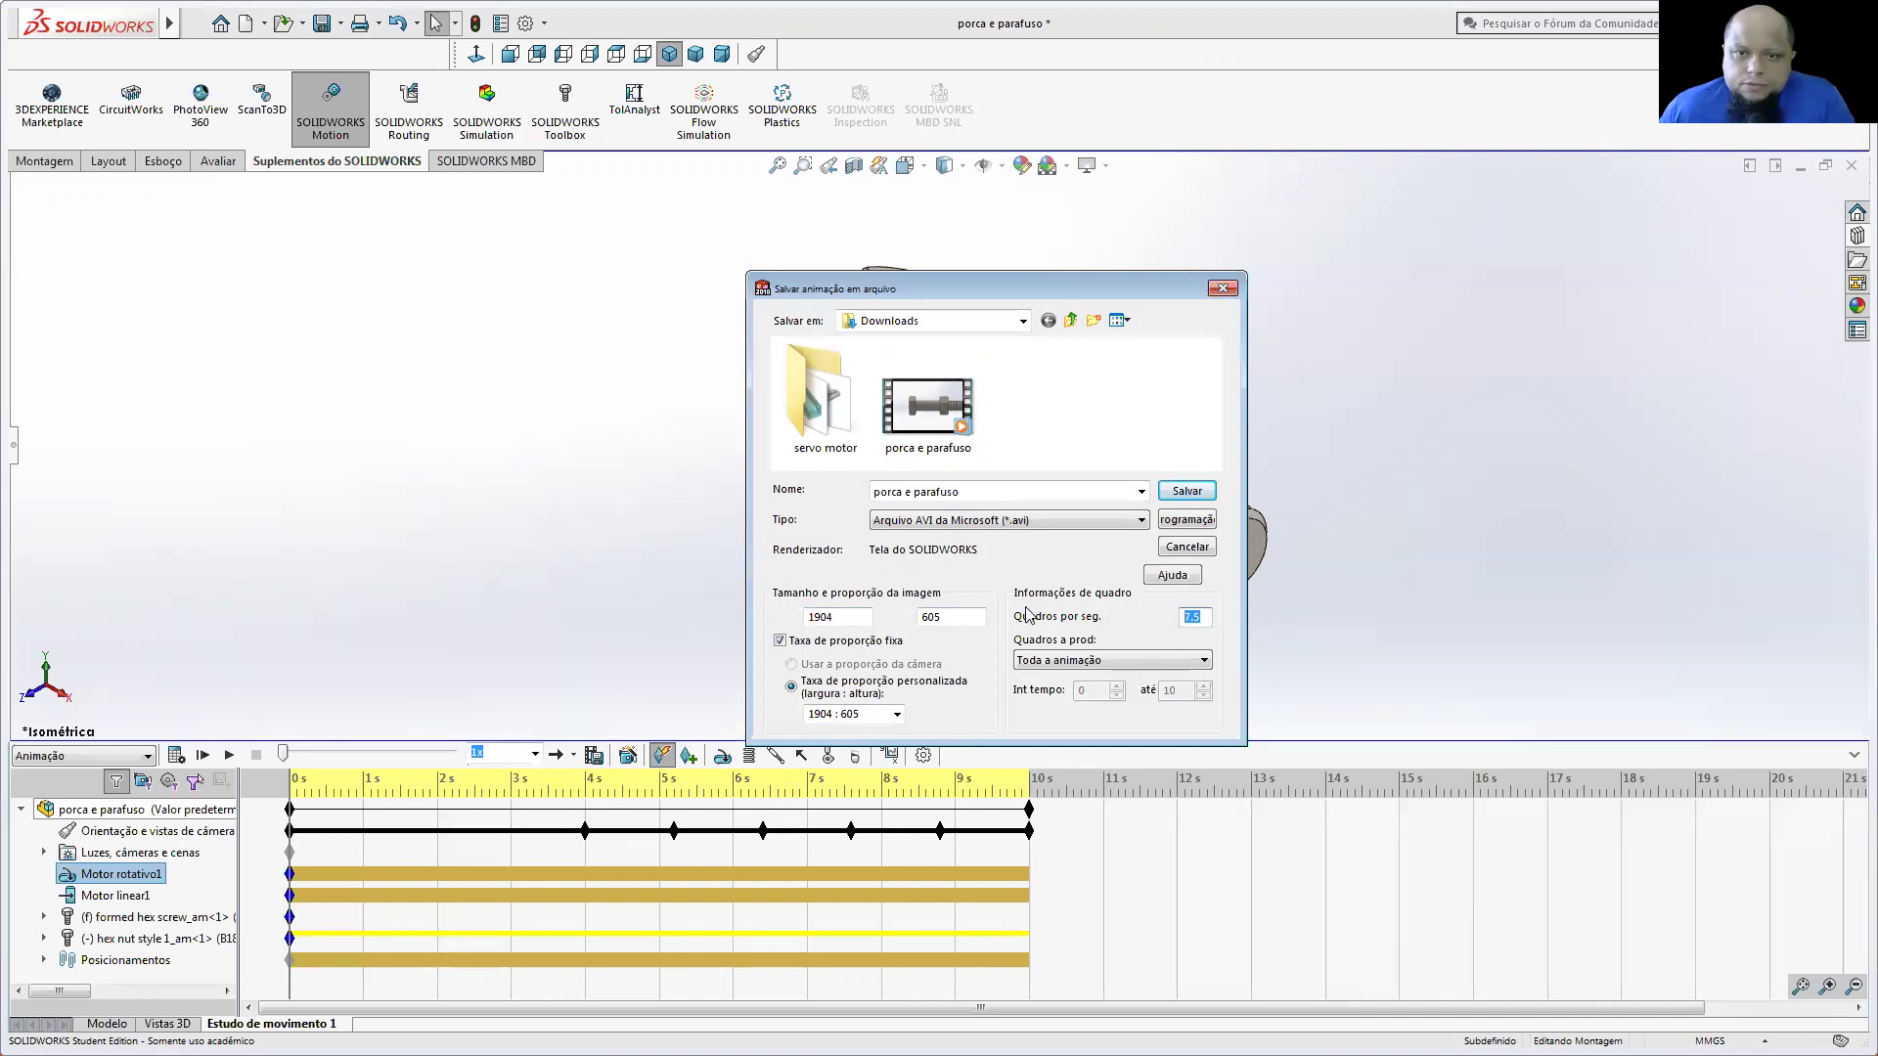
left_click(861, 622)
left_click(846, 642)
left_click(851, 644)
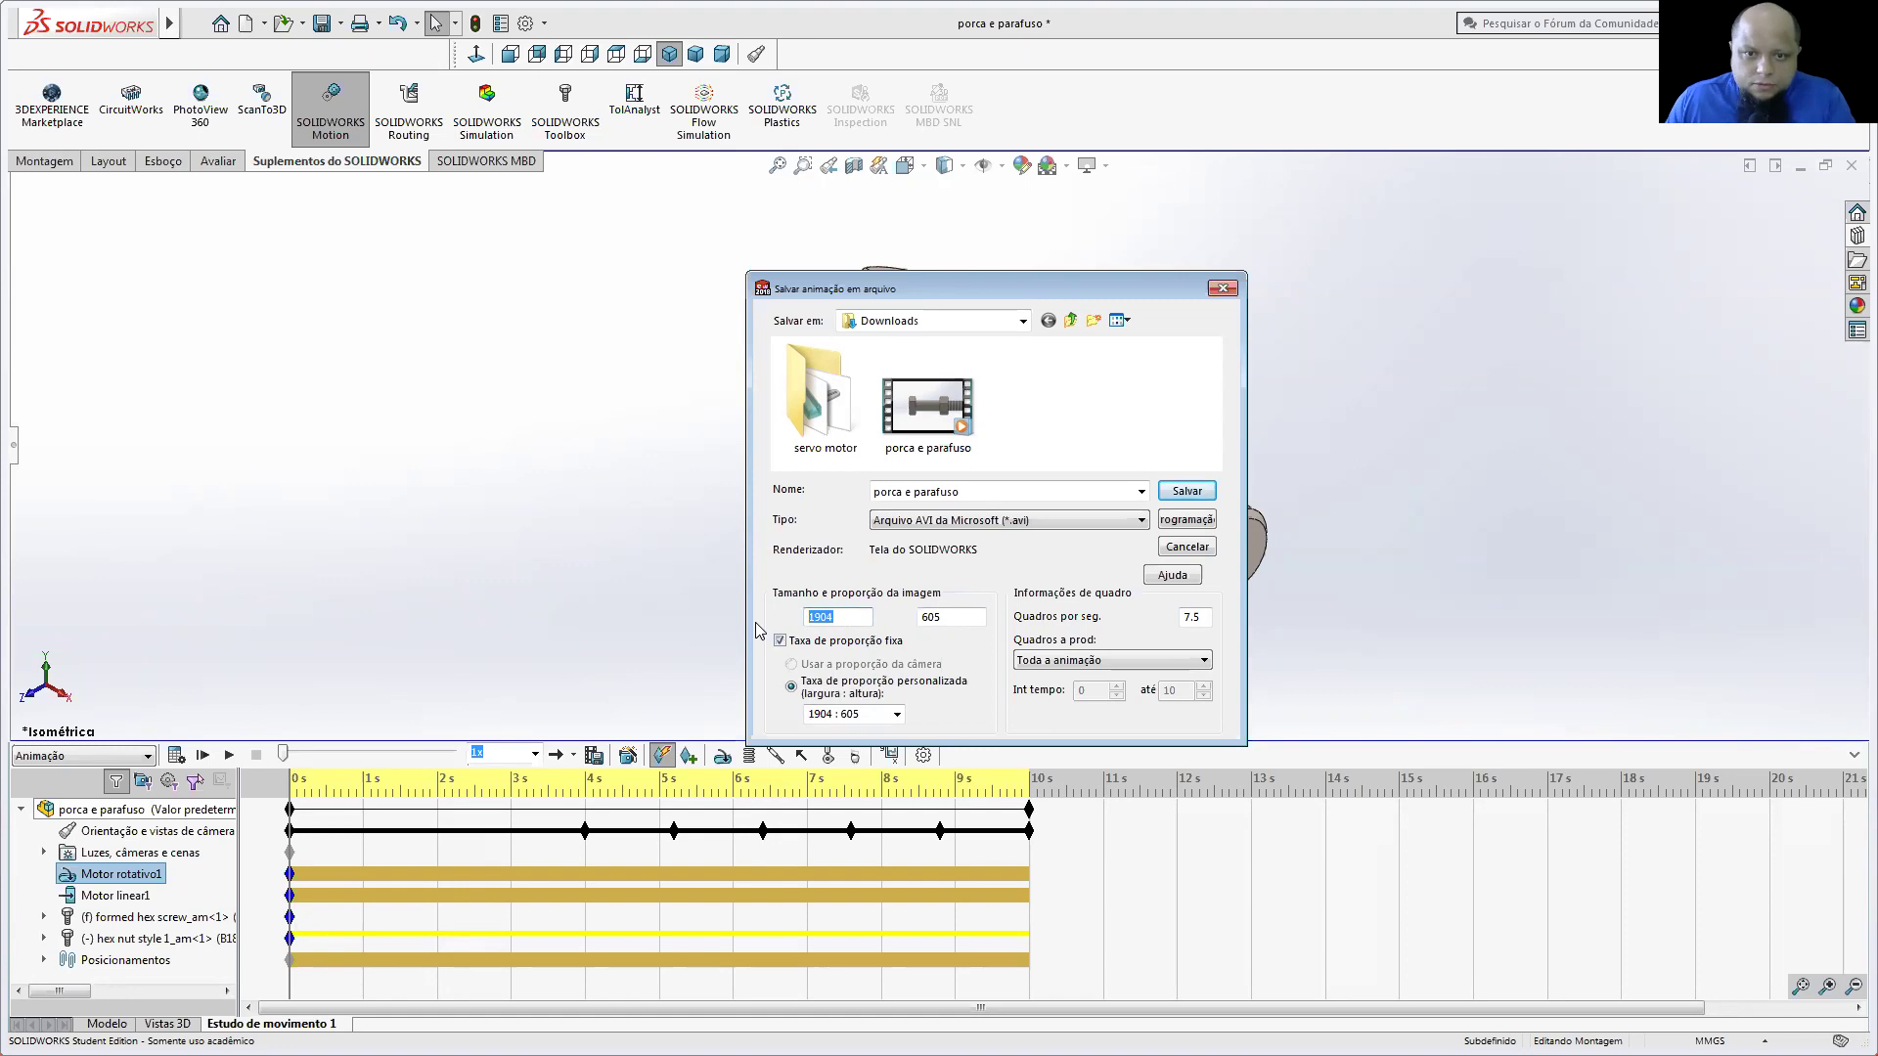
Step: Try the background-image and square 1 : 1 proportions, and set the custom aspect ratio to 1.67 : 1 (Cinematic 35mm - Europa)
left_click(897, 713)
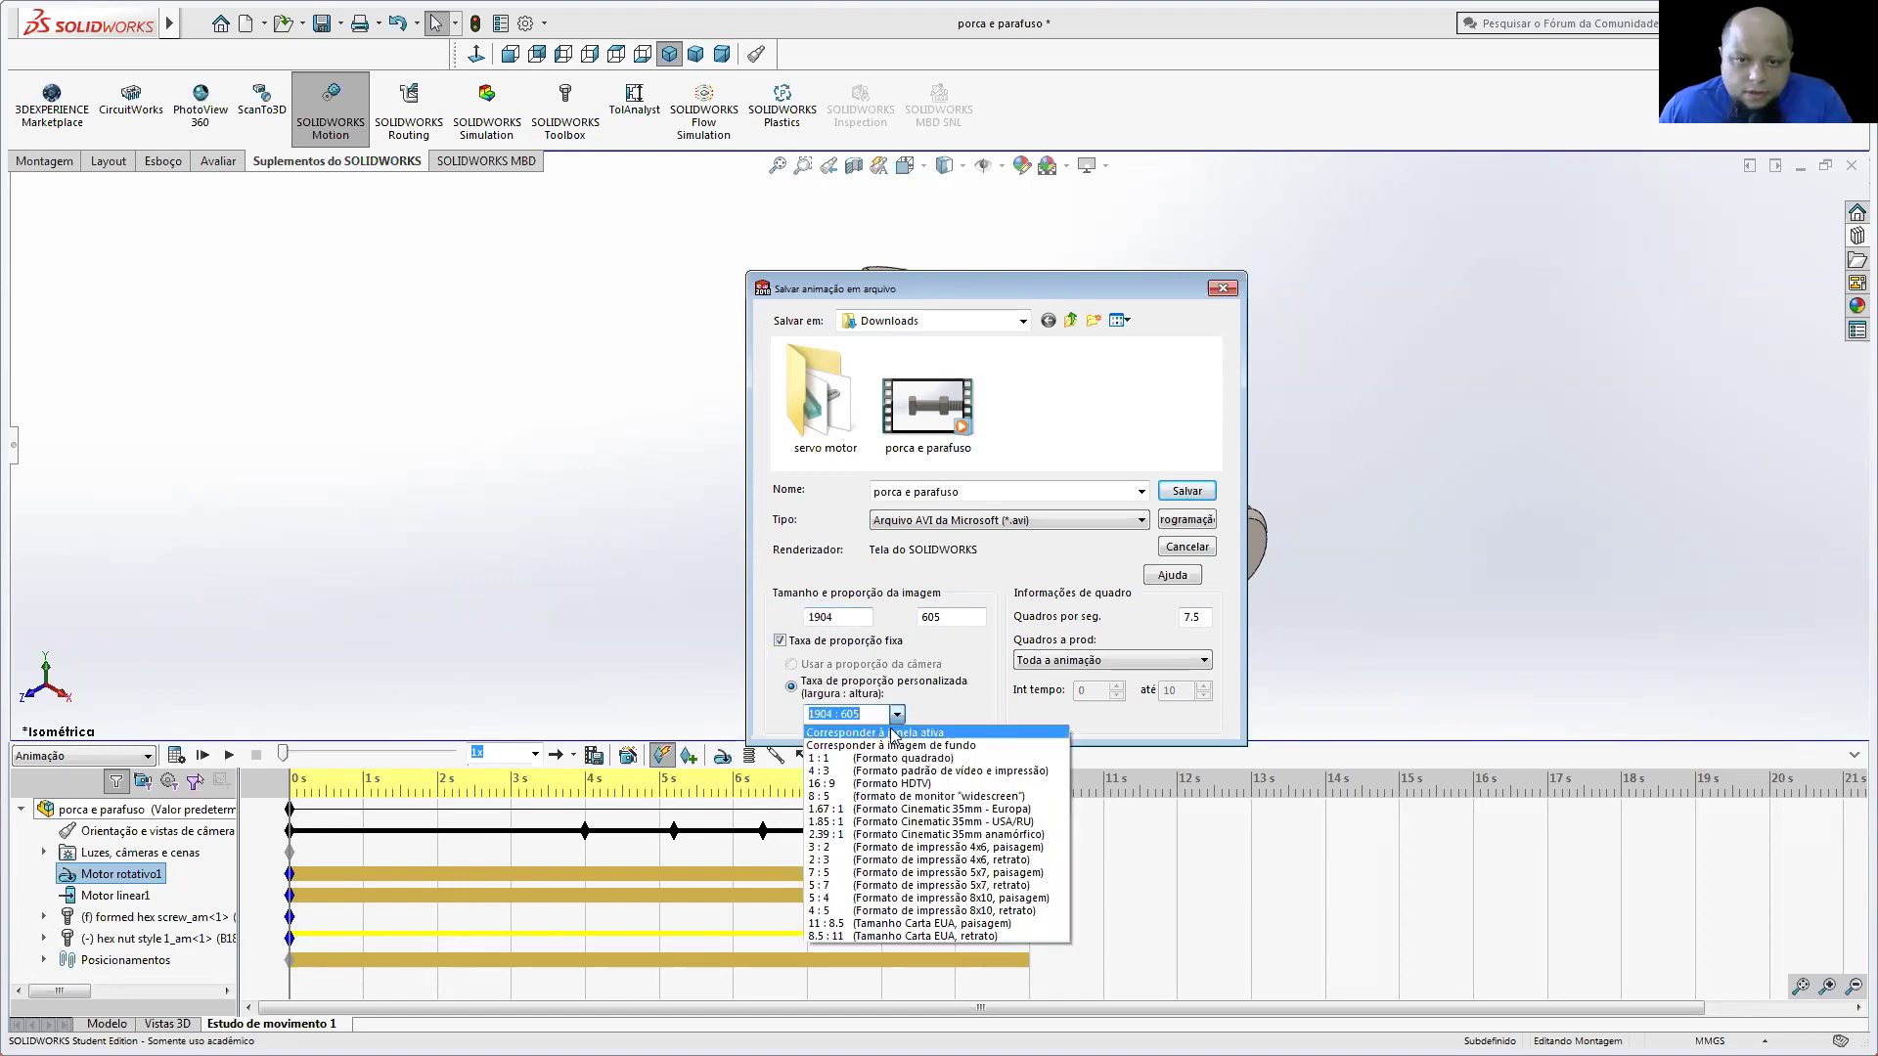
left_click(897, 714)
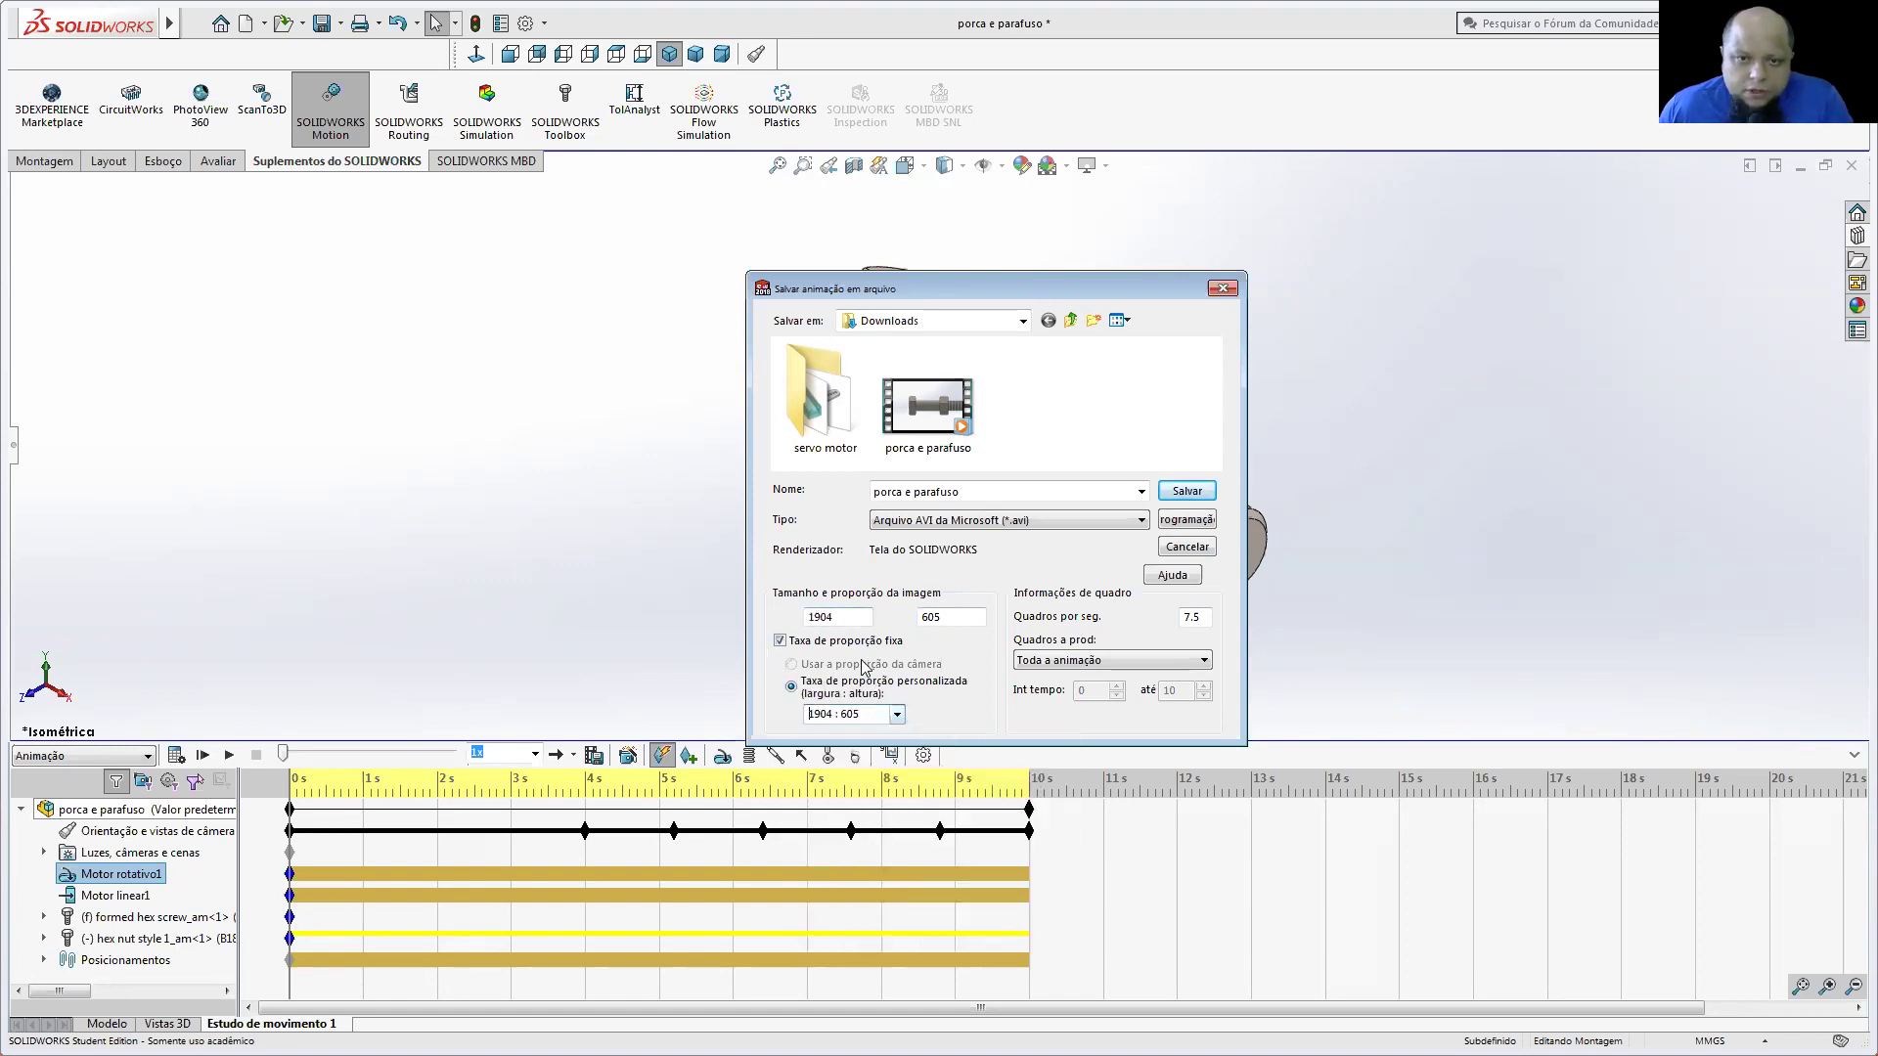
left_click(897, 714)
left_click(897, 746)
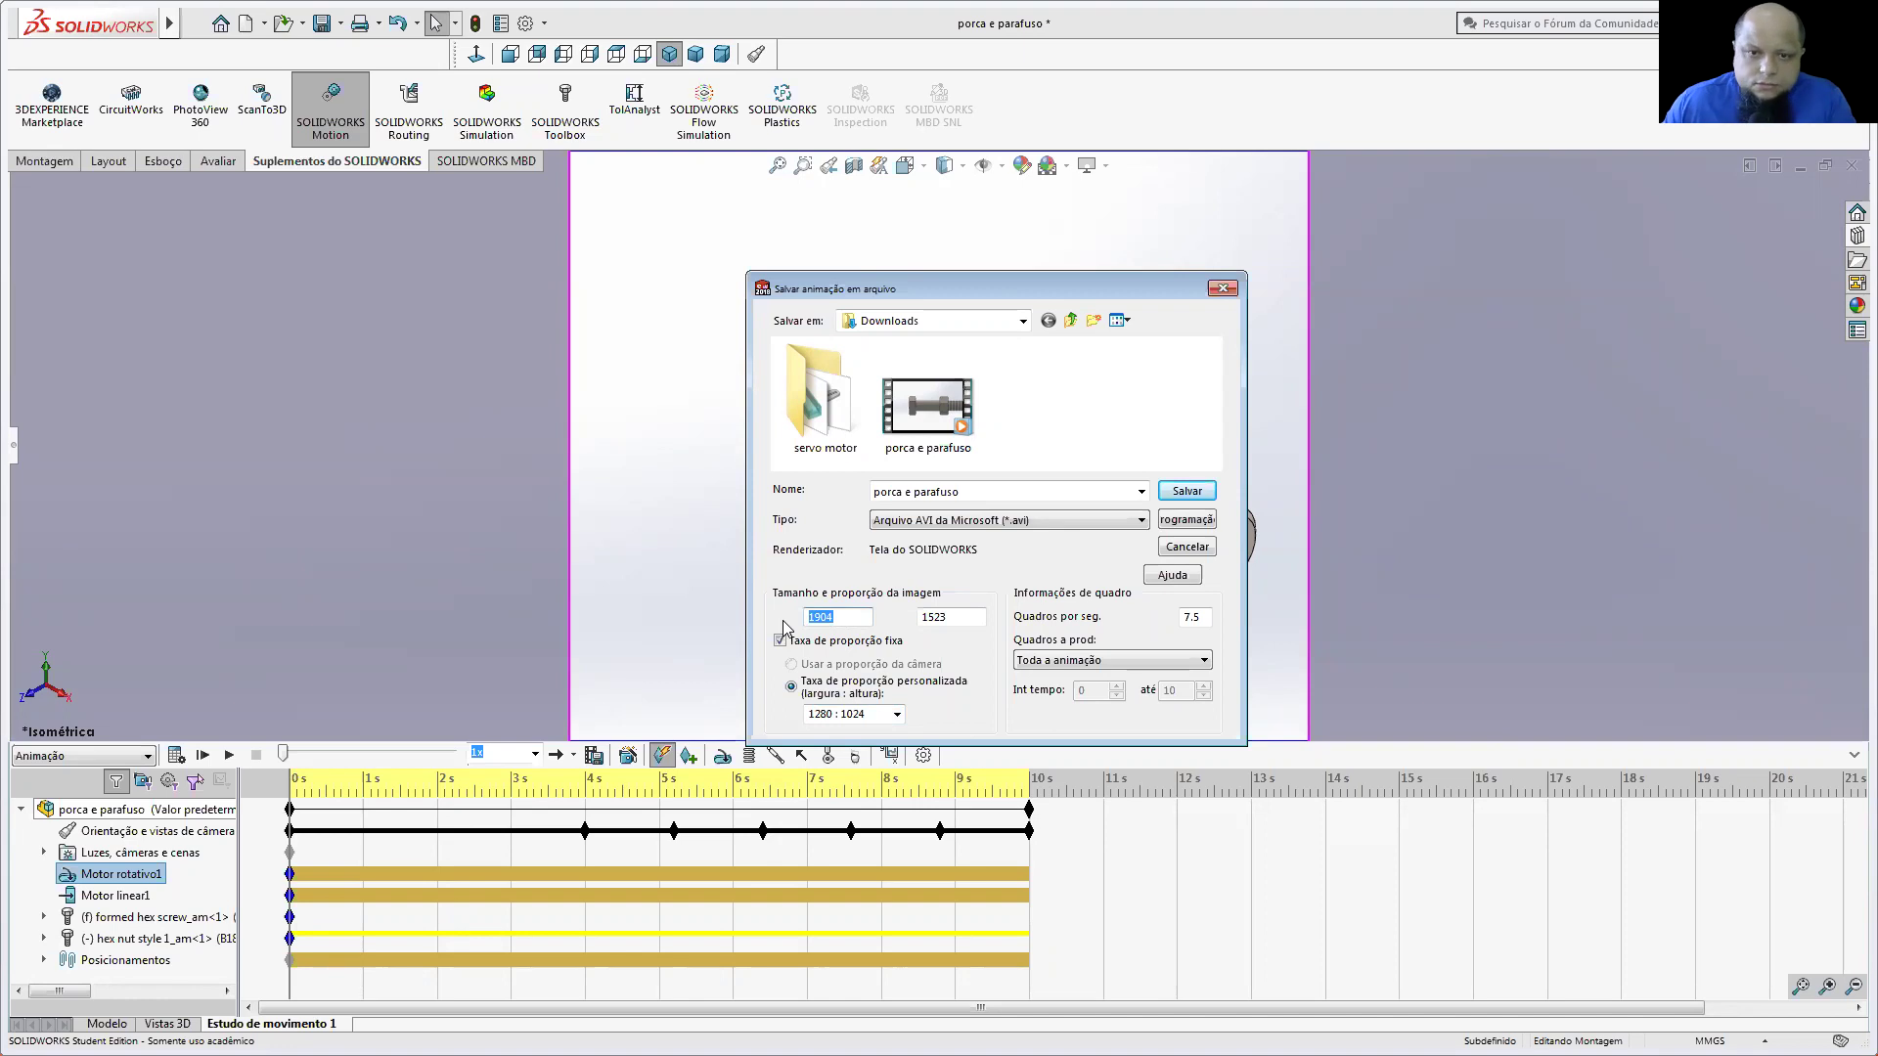
left_click(887, 715)
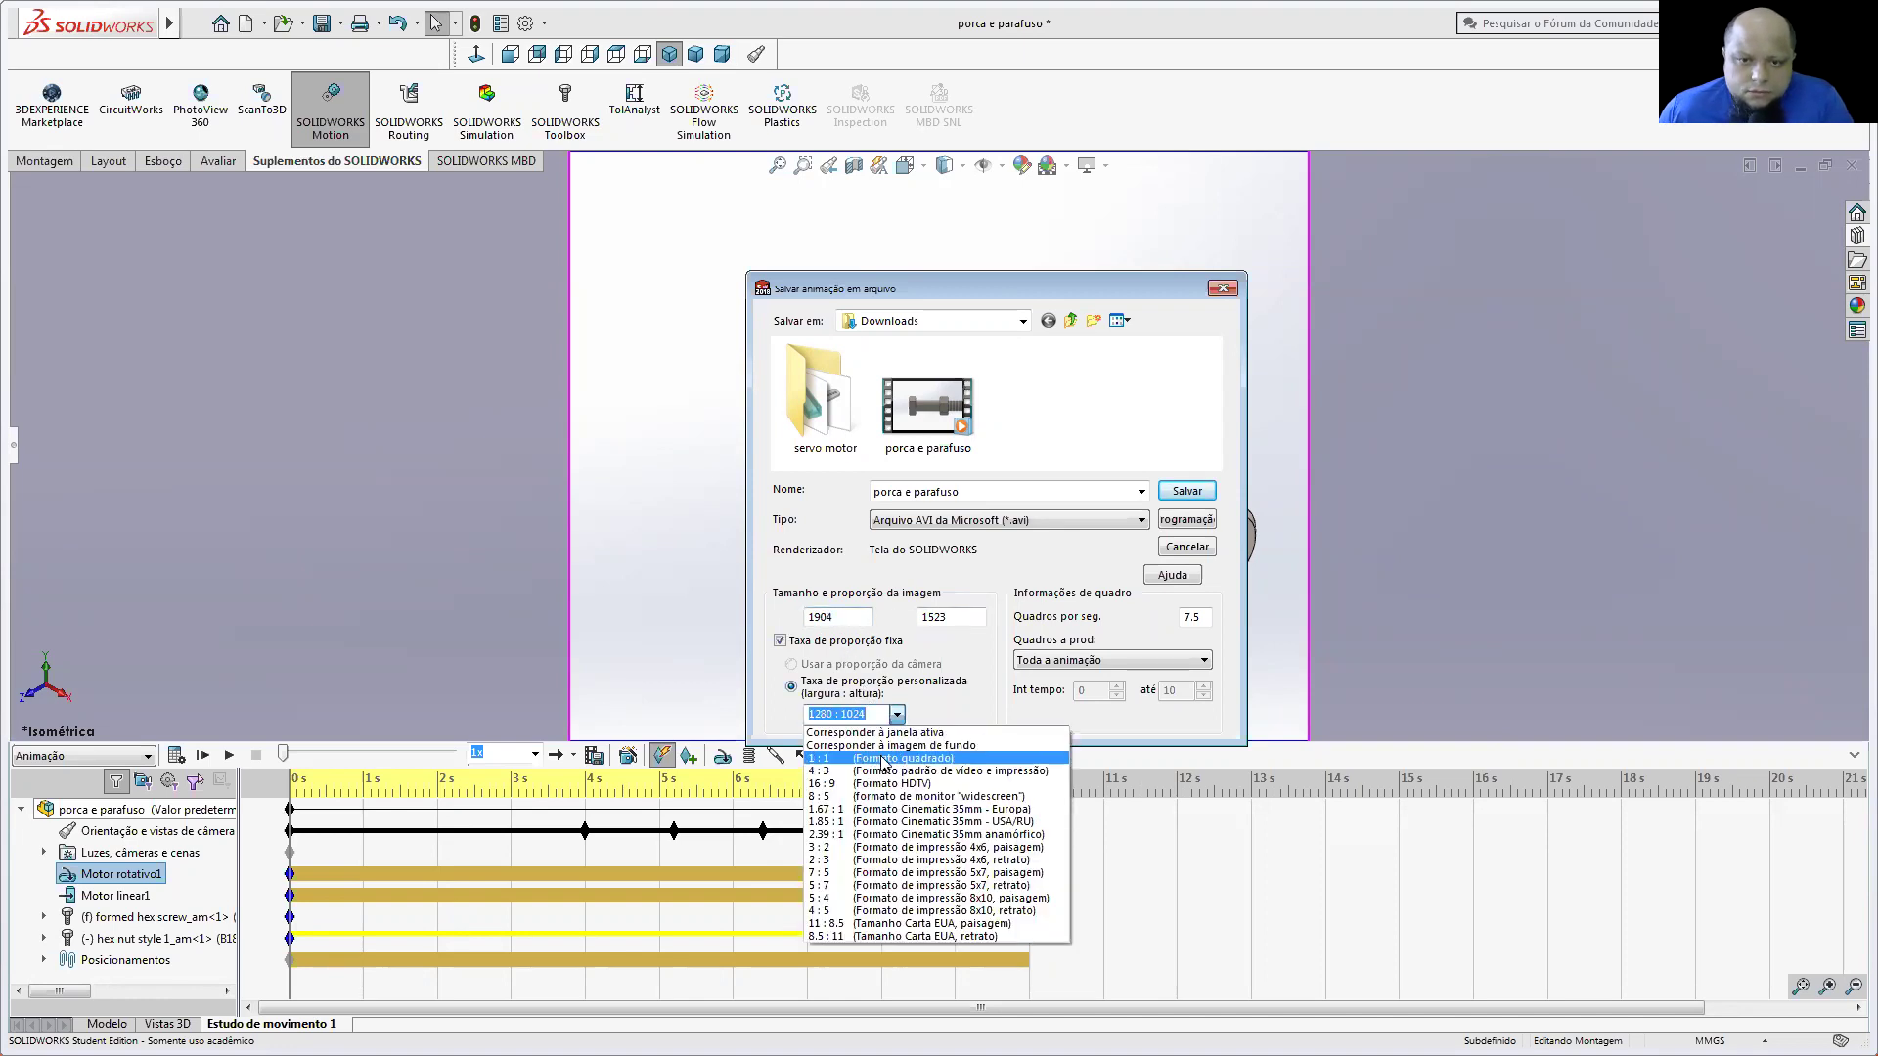
left_click(880, 758)
left_click(896, 714)
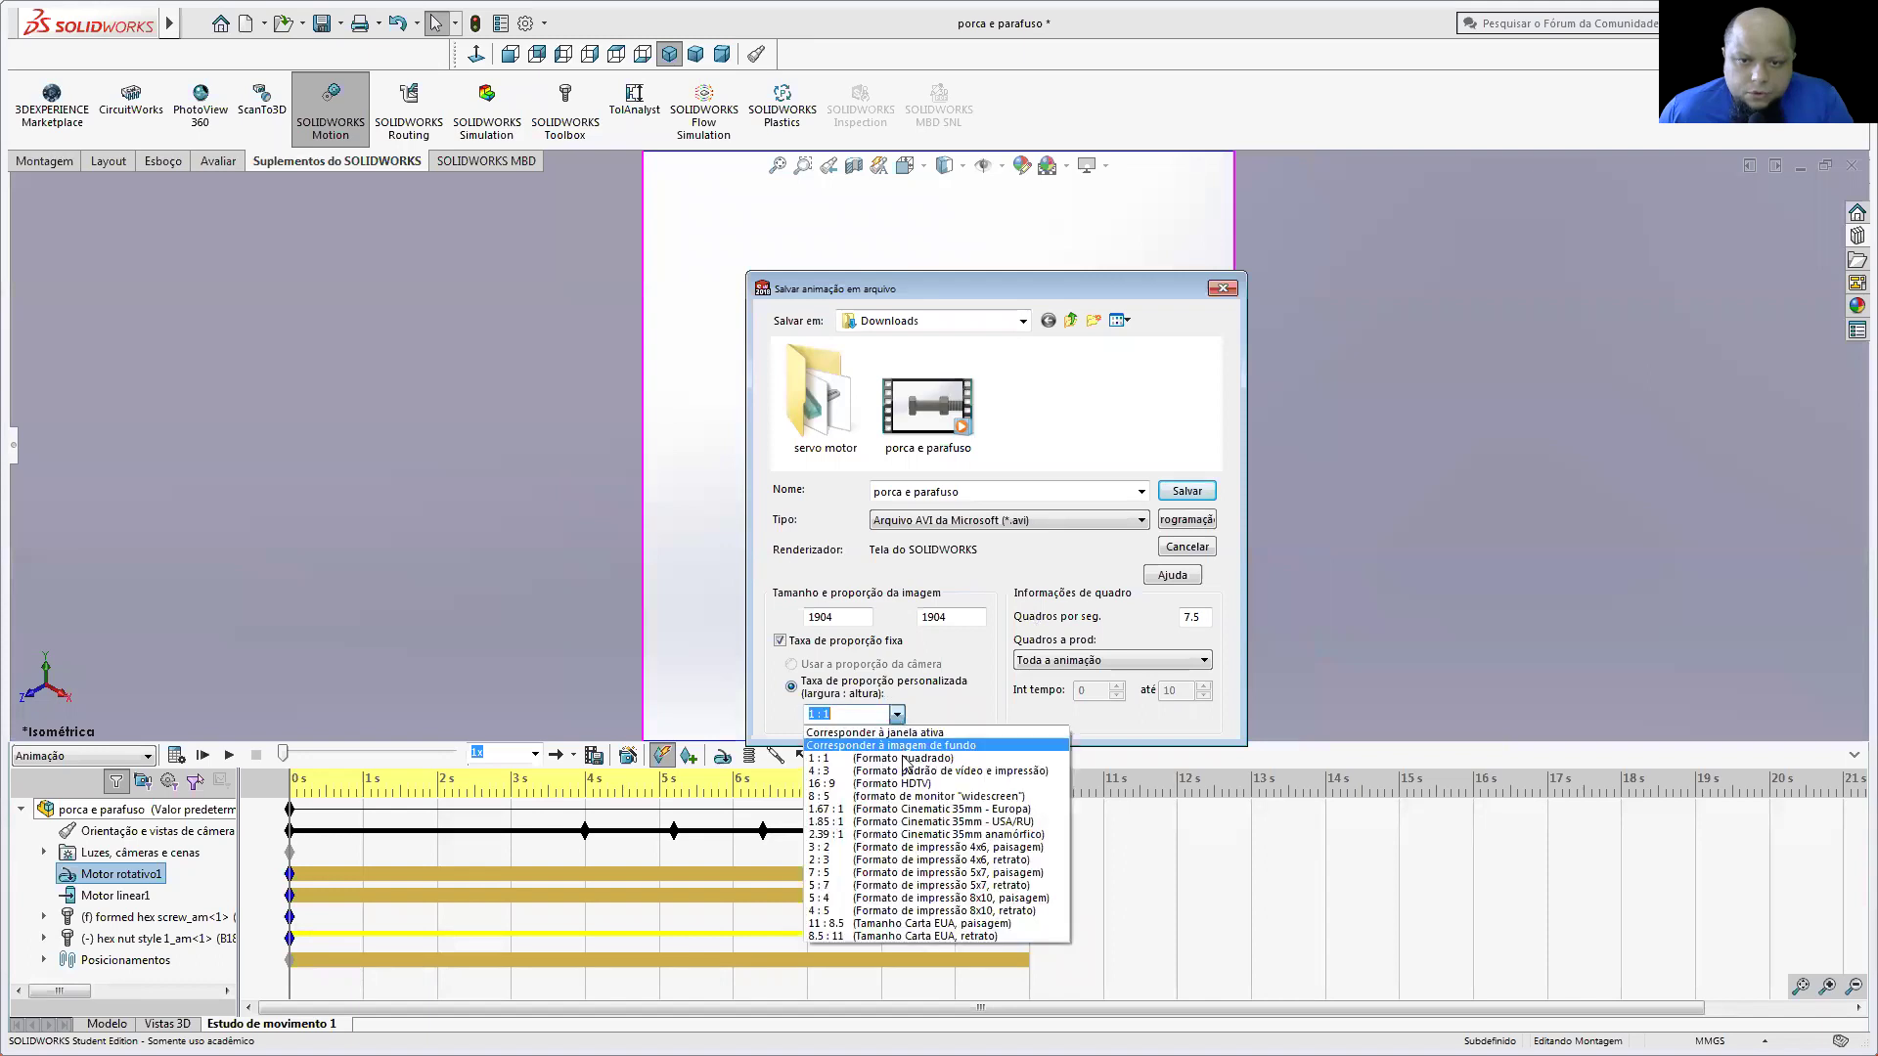
left_click(906, 810)
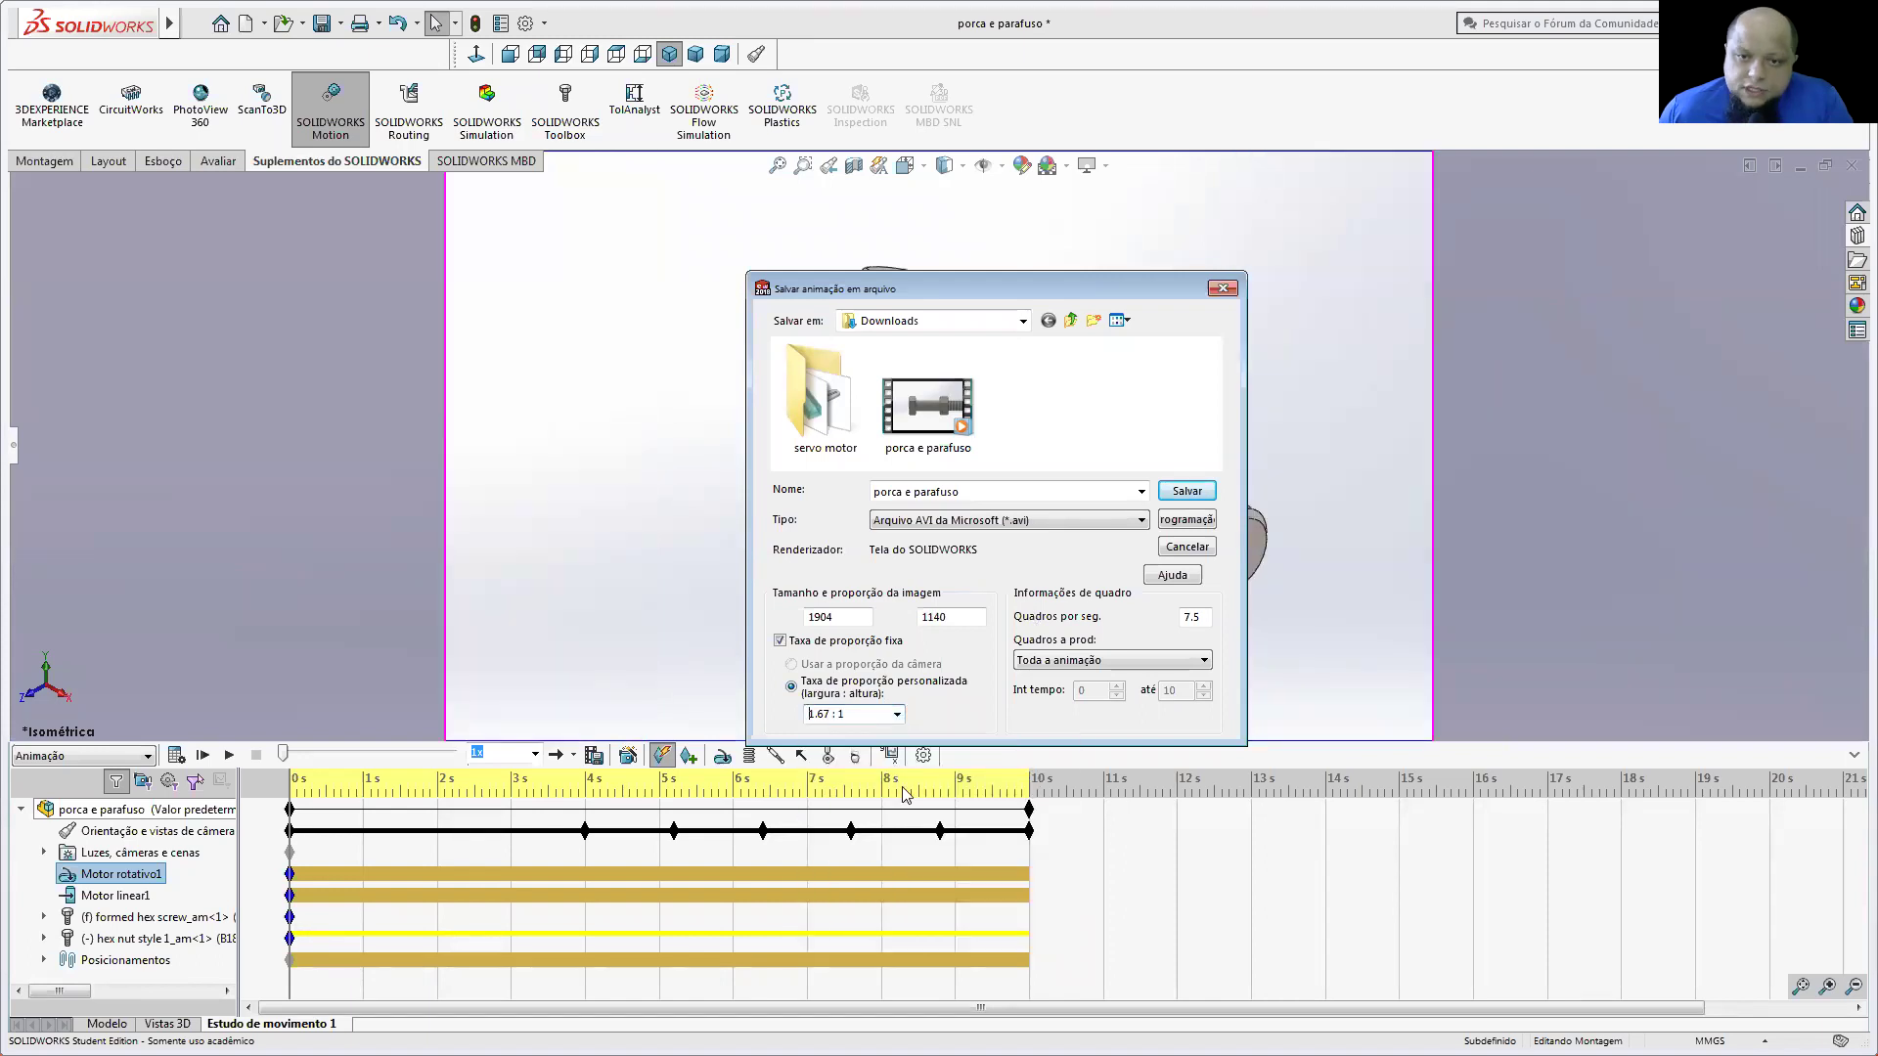
Step: Set the video's image width to 1080 and the frame rate to 15 frames per second
double_click(850, 618)
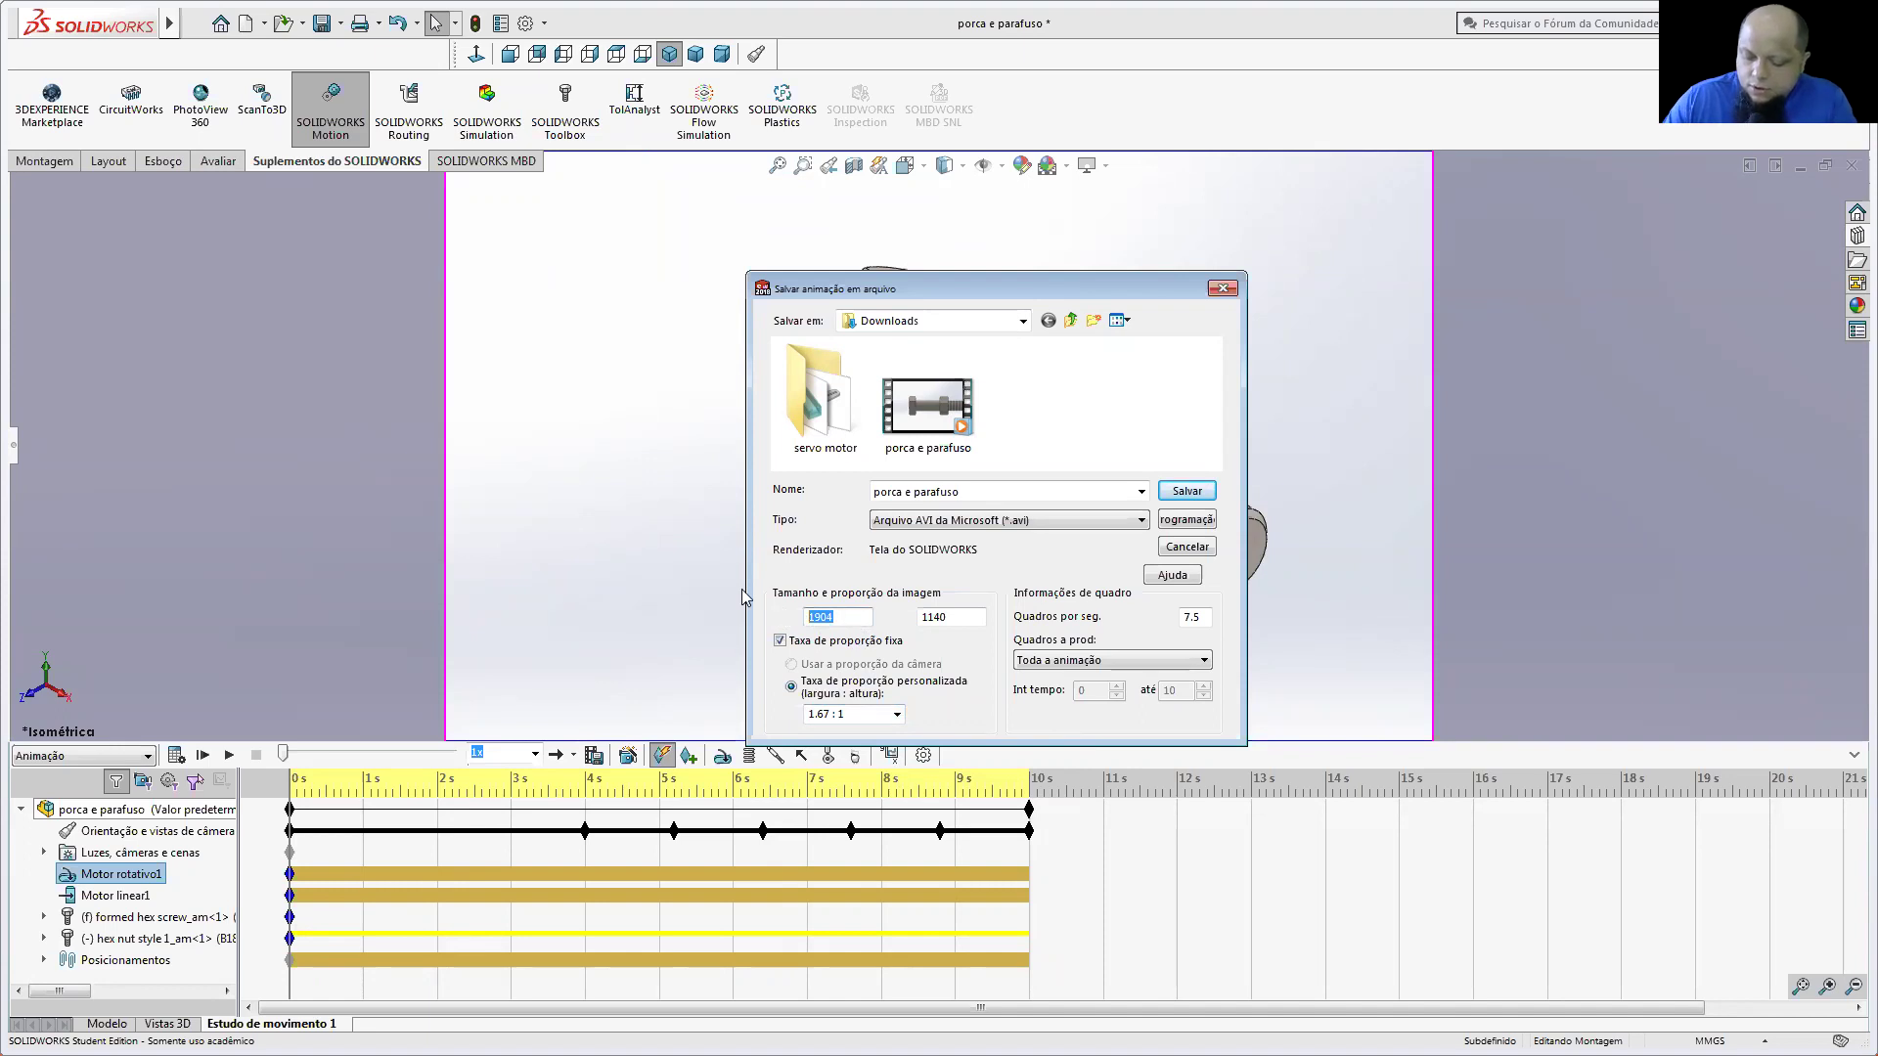
left_click(847, 614)
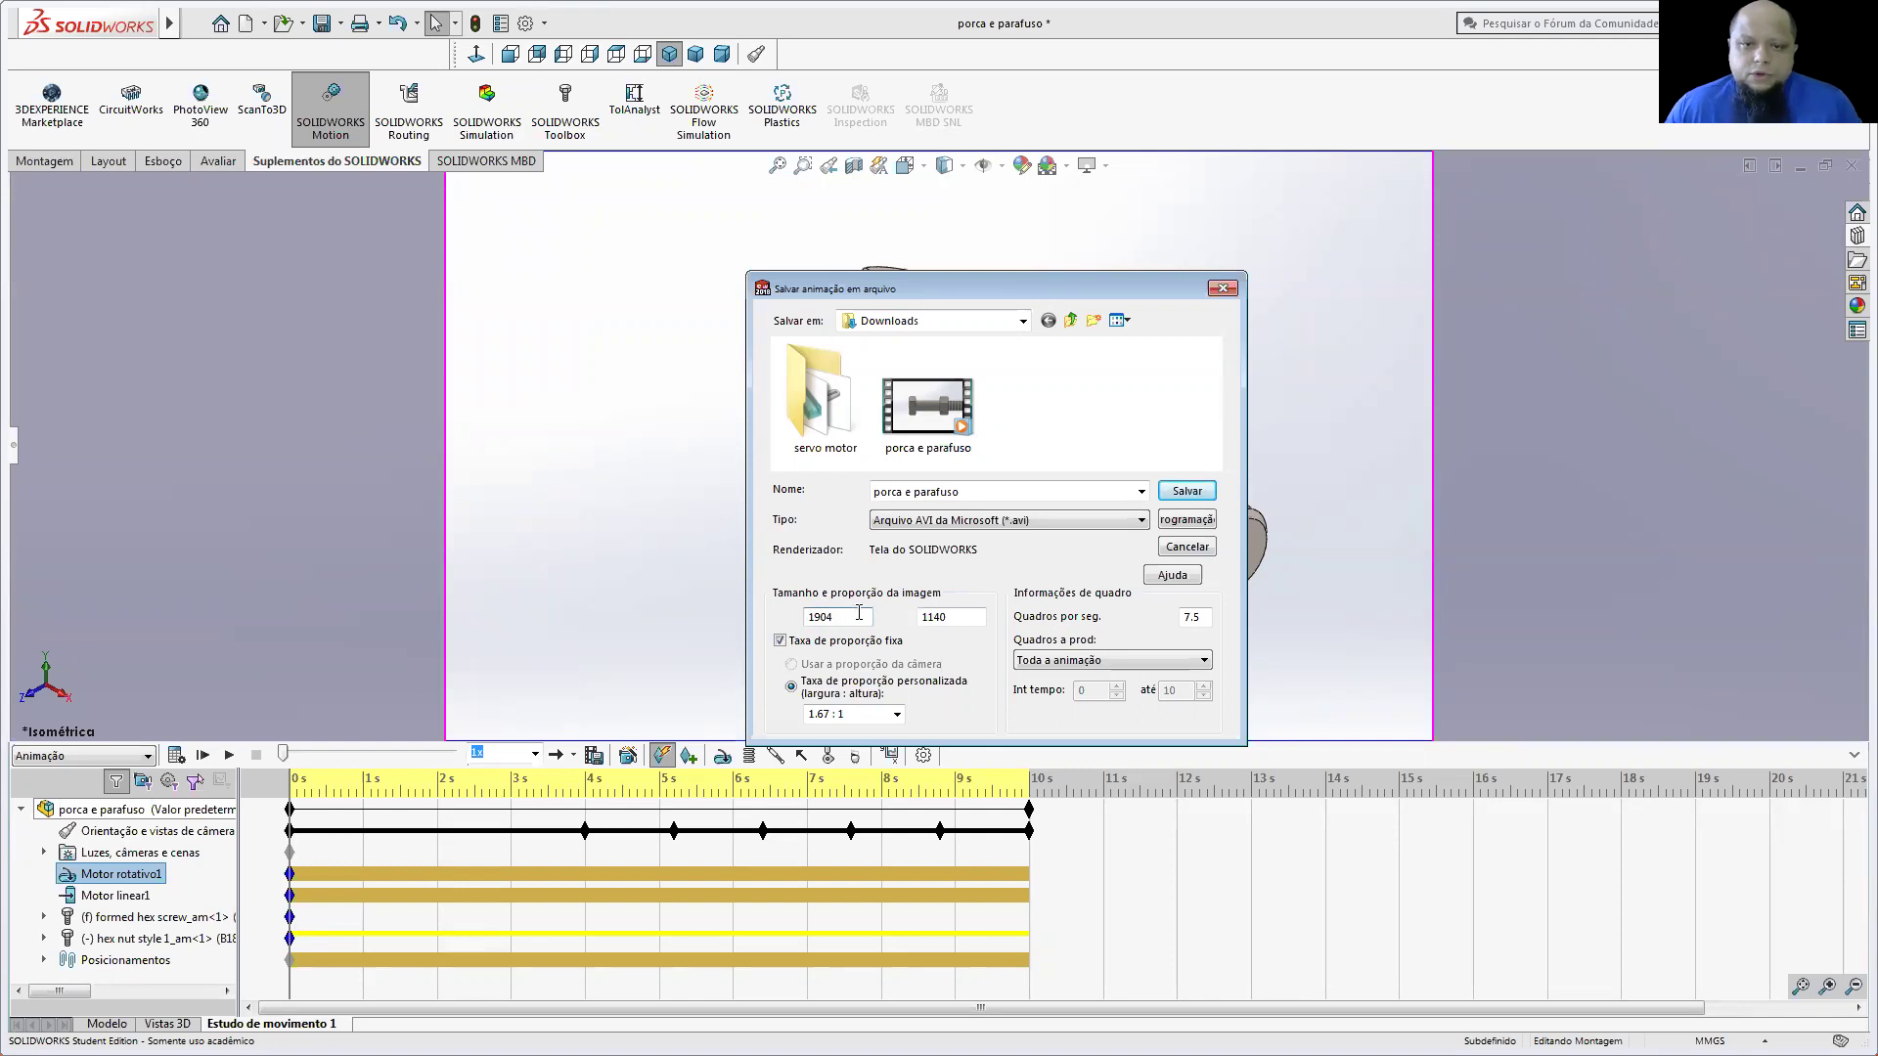
type("1")
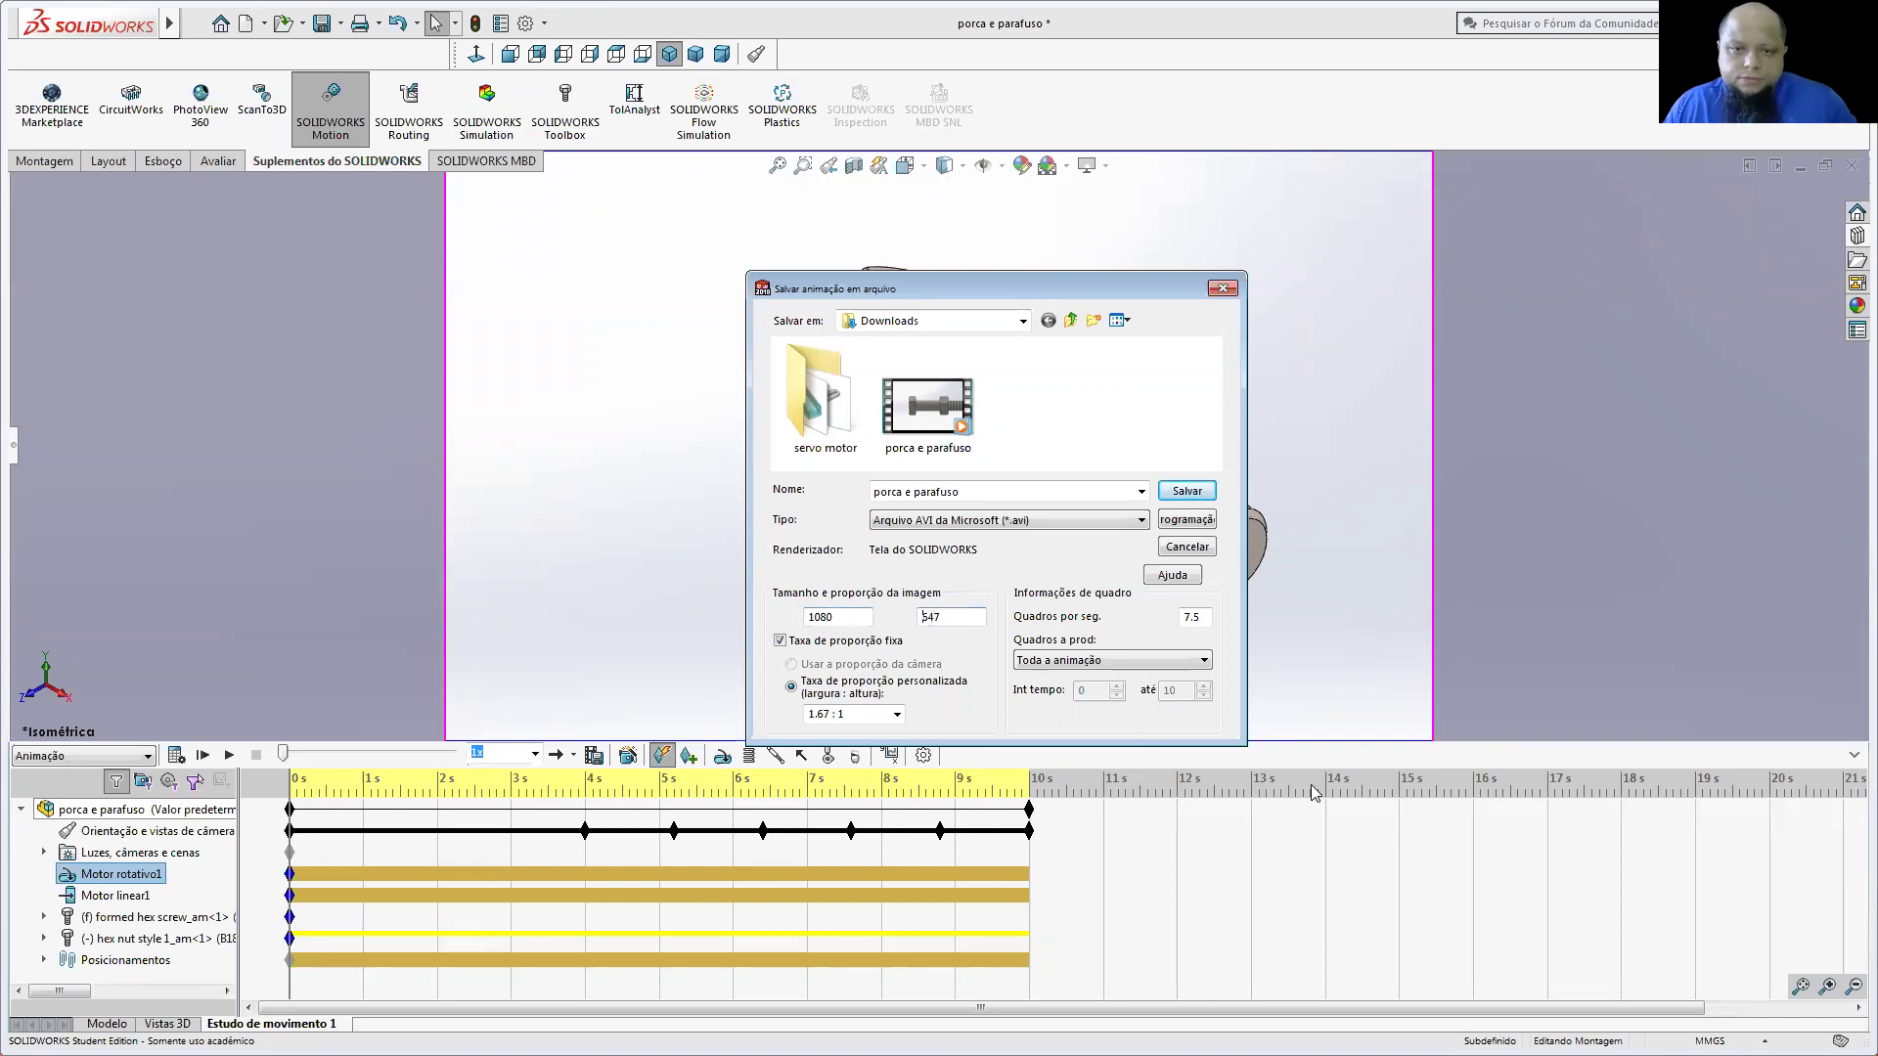
left_click_drag(1207, 617, 1144, 624)
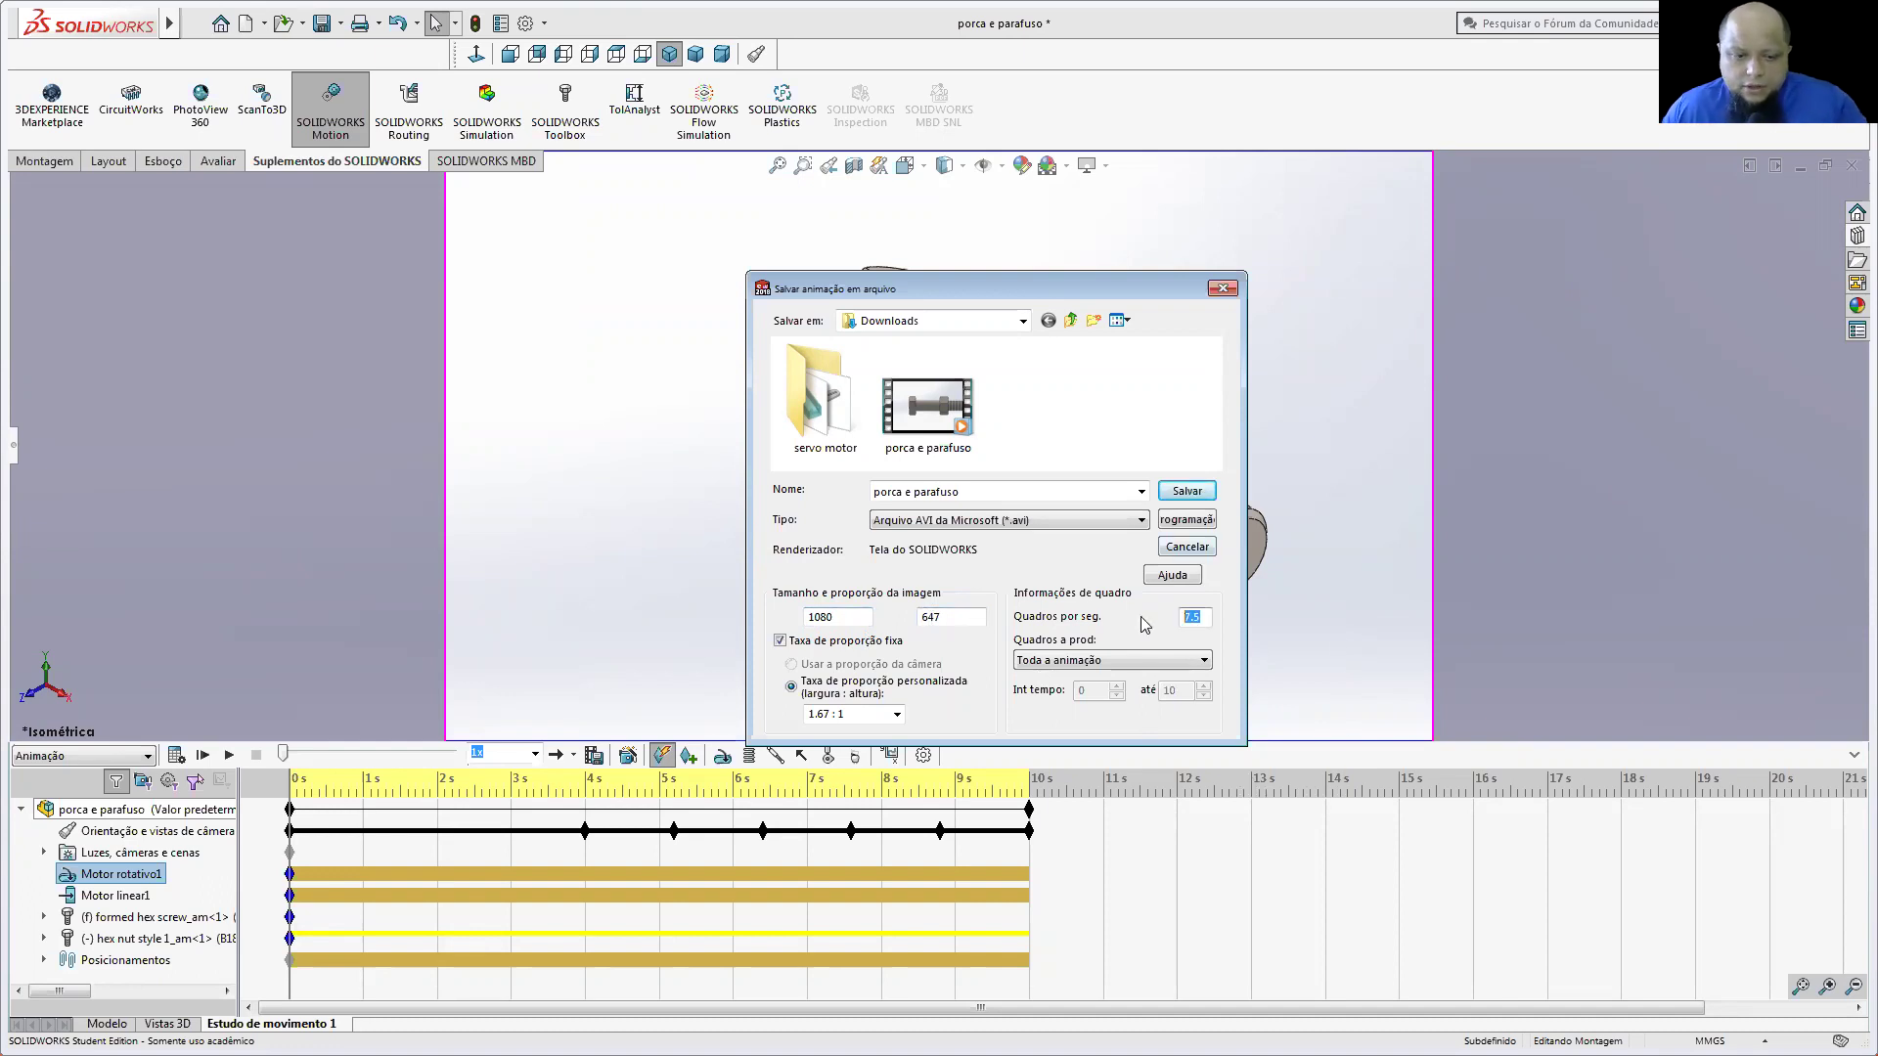
type("15")
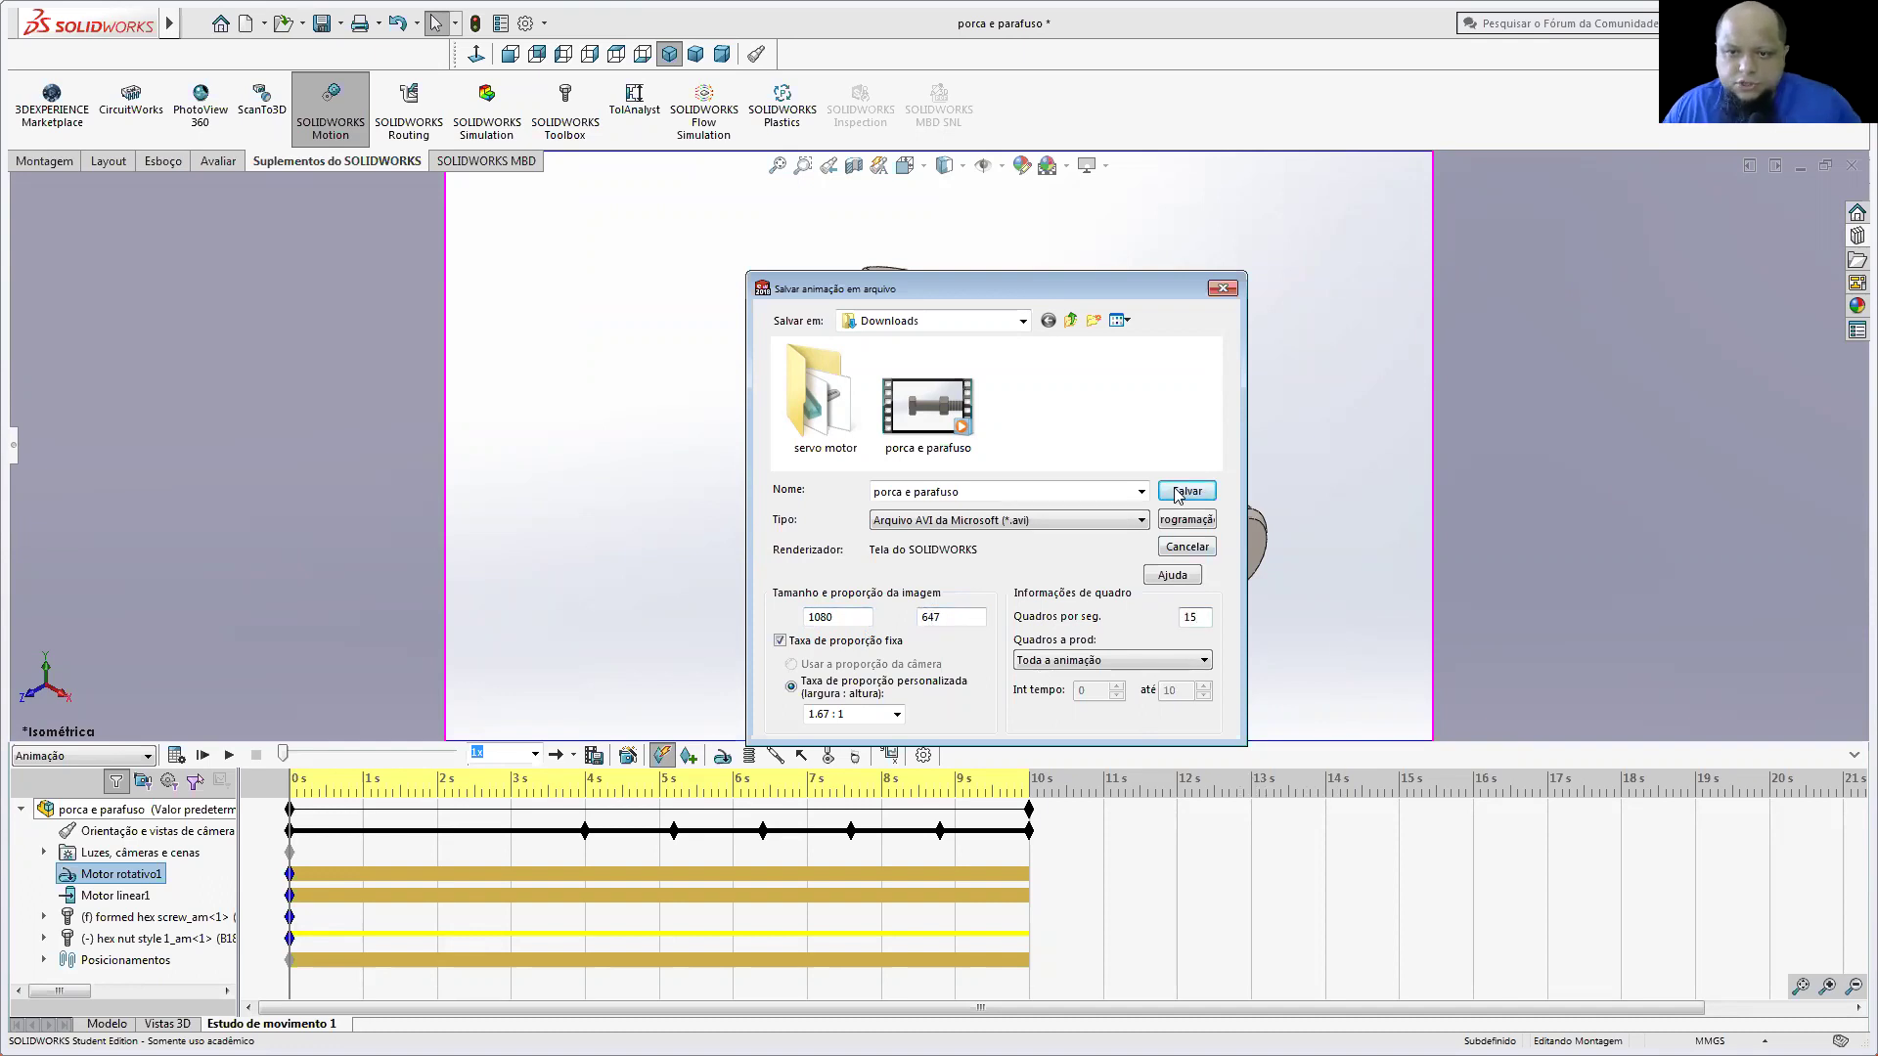
Step: Save the animation in Downloads as "porca e parafuso 2.avi" instead of overwriting the existing file, compressed with Microsoft Video 1 at quality 85
left_click(1181, 492)
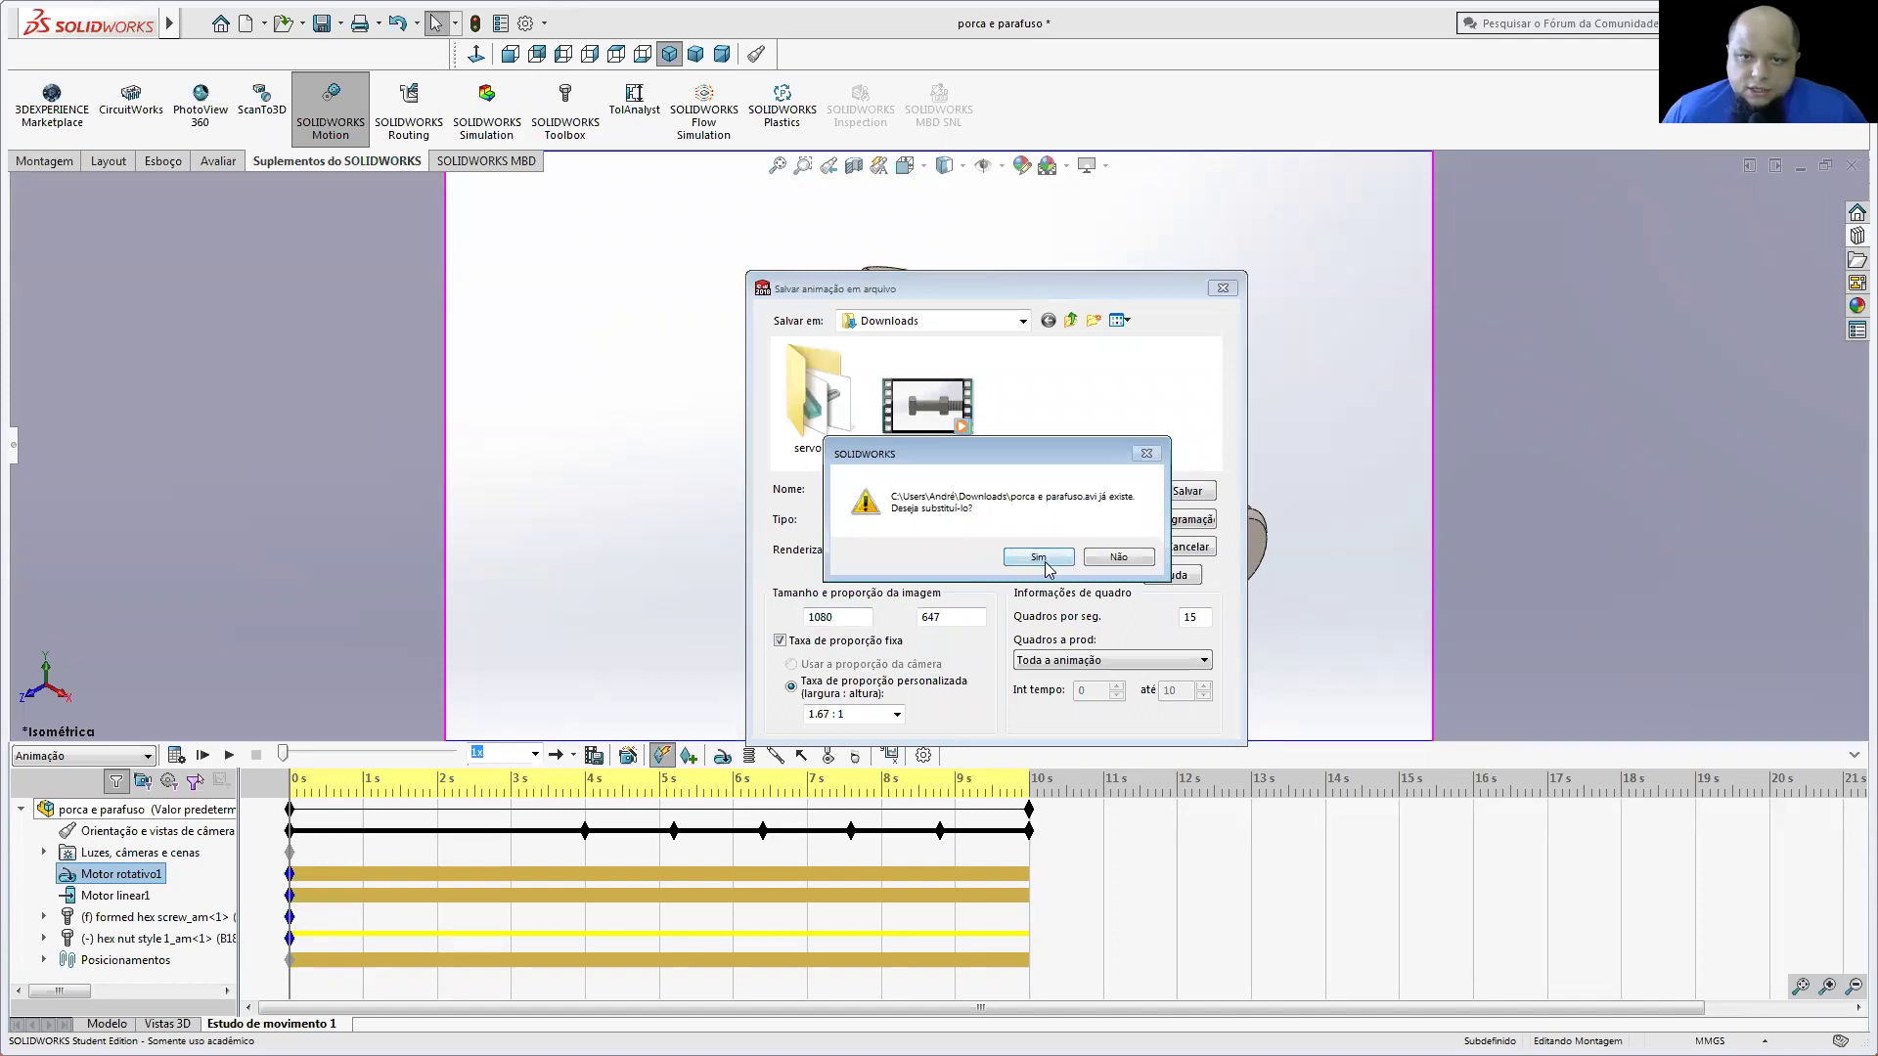
left_click(1115, 557)
left_click(1010, 490)
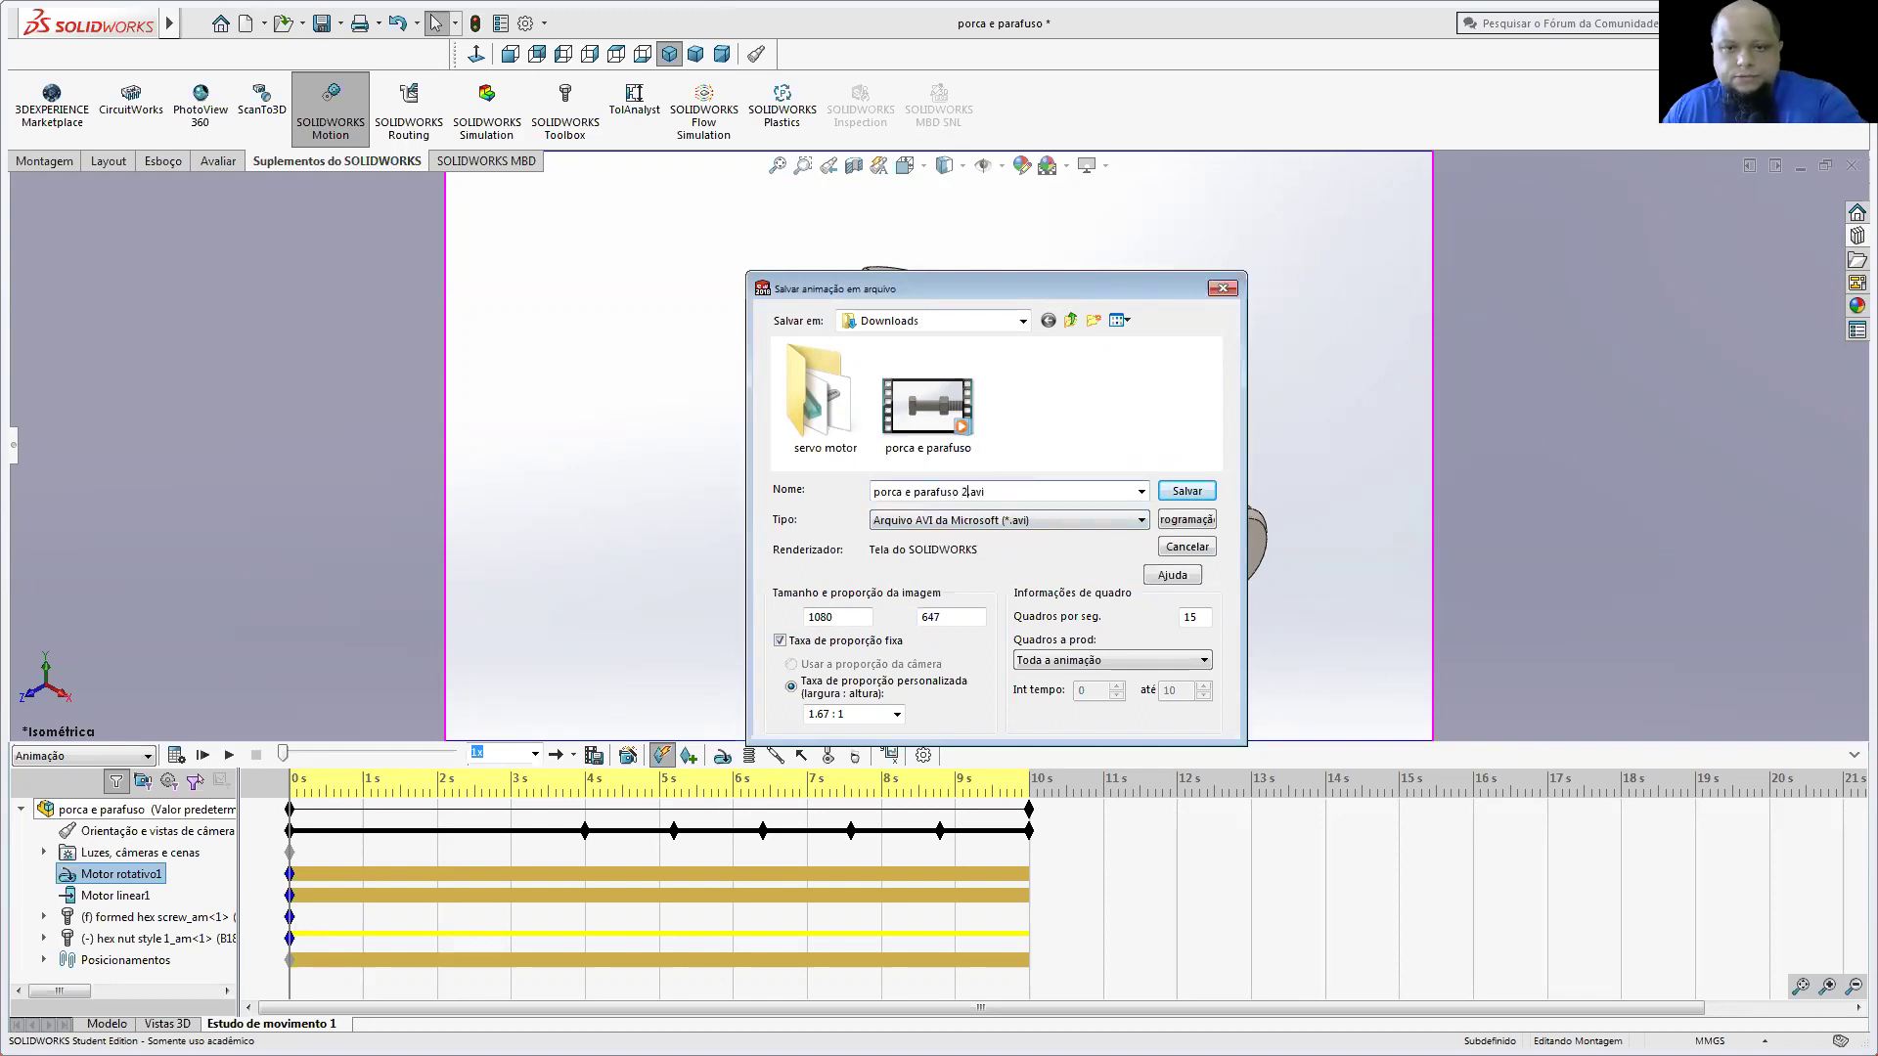
left_click(1173, 497)
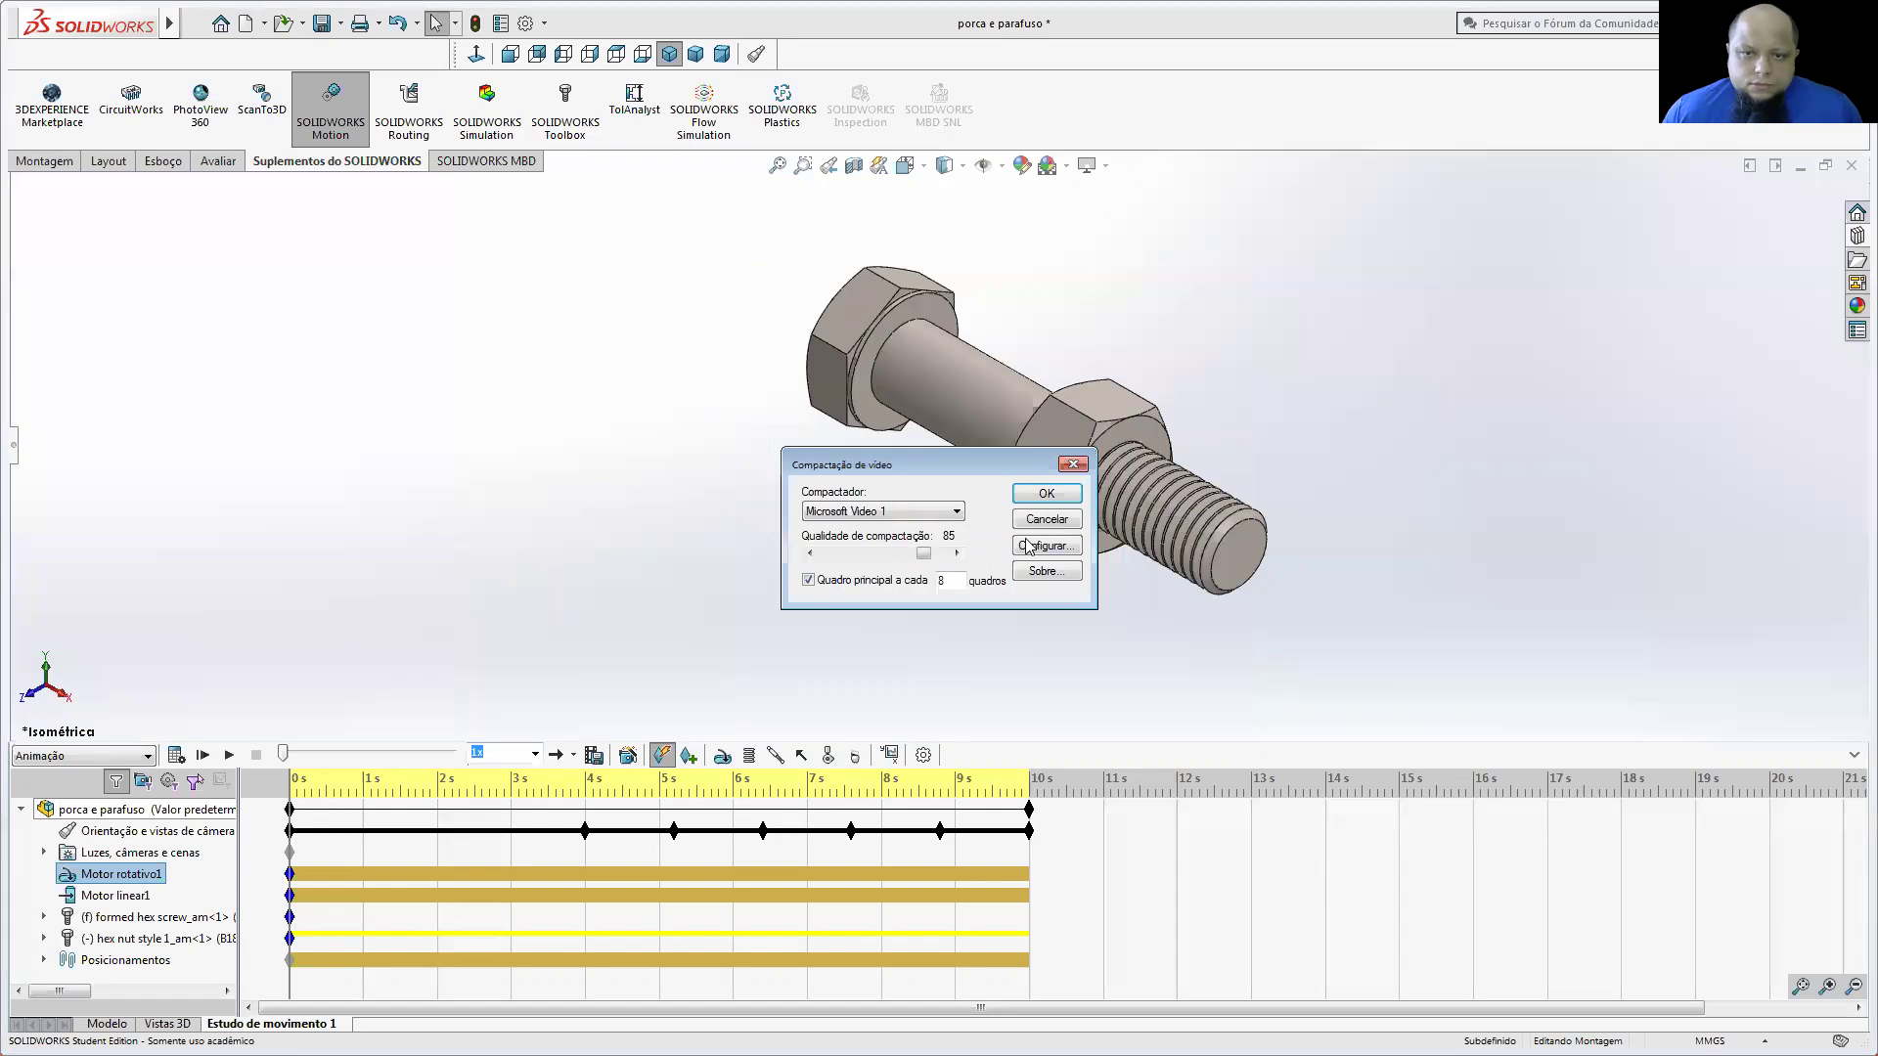
left_click(1052, 495)
left_click(936, 539)
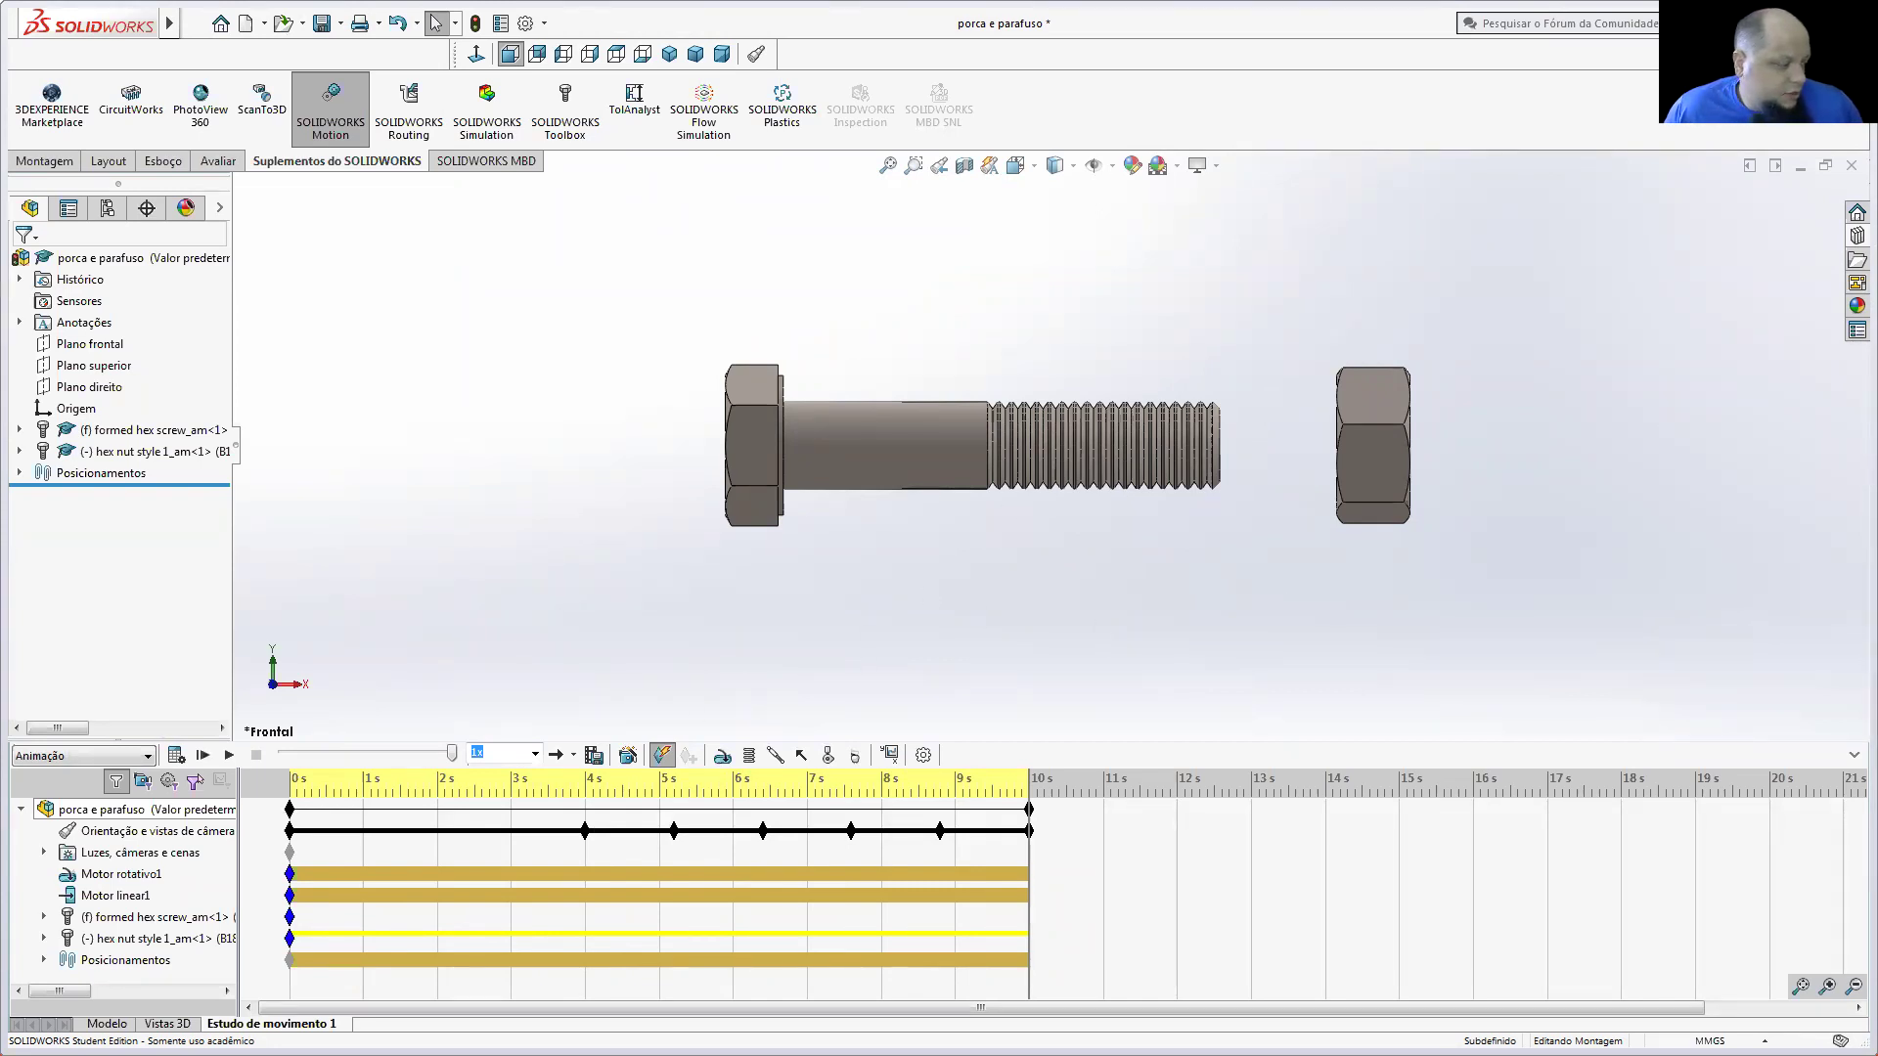
Step: Switch to the Downloads folder, play the exported video "porca e parafuso 2", and close the player and folder windows
key("alt+Tab")
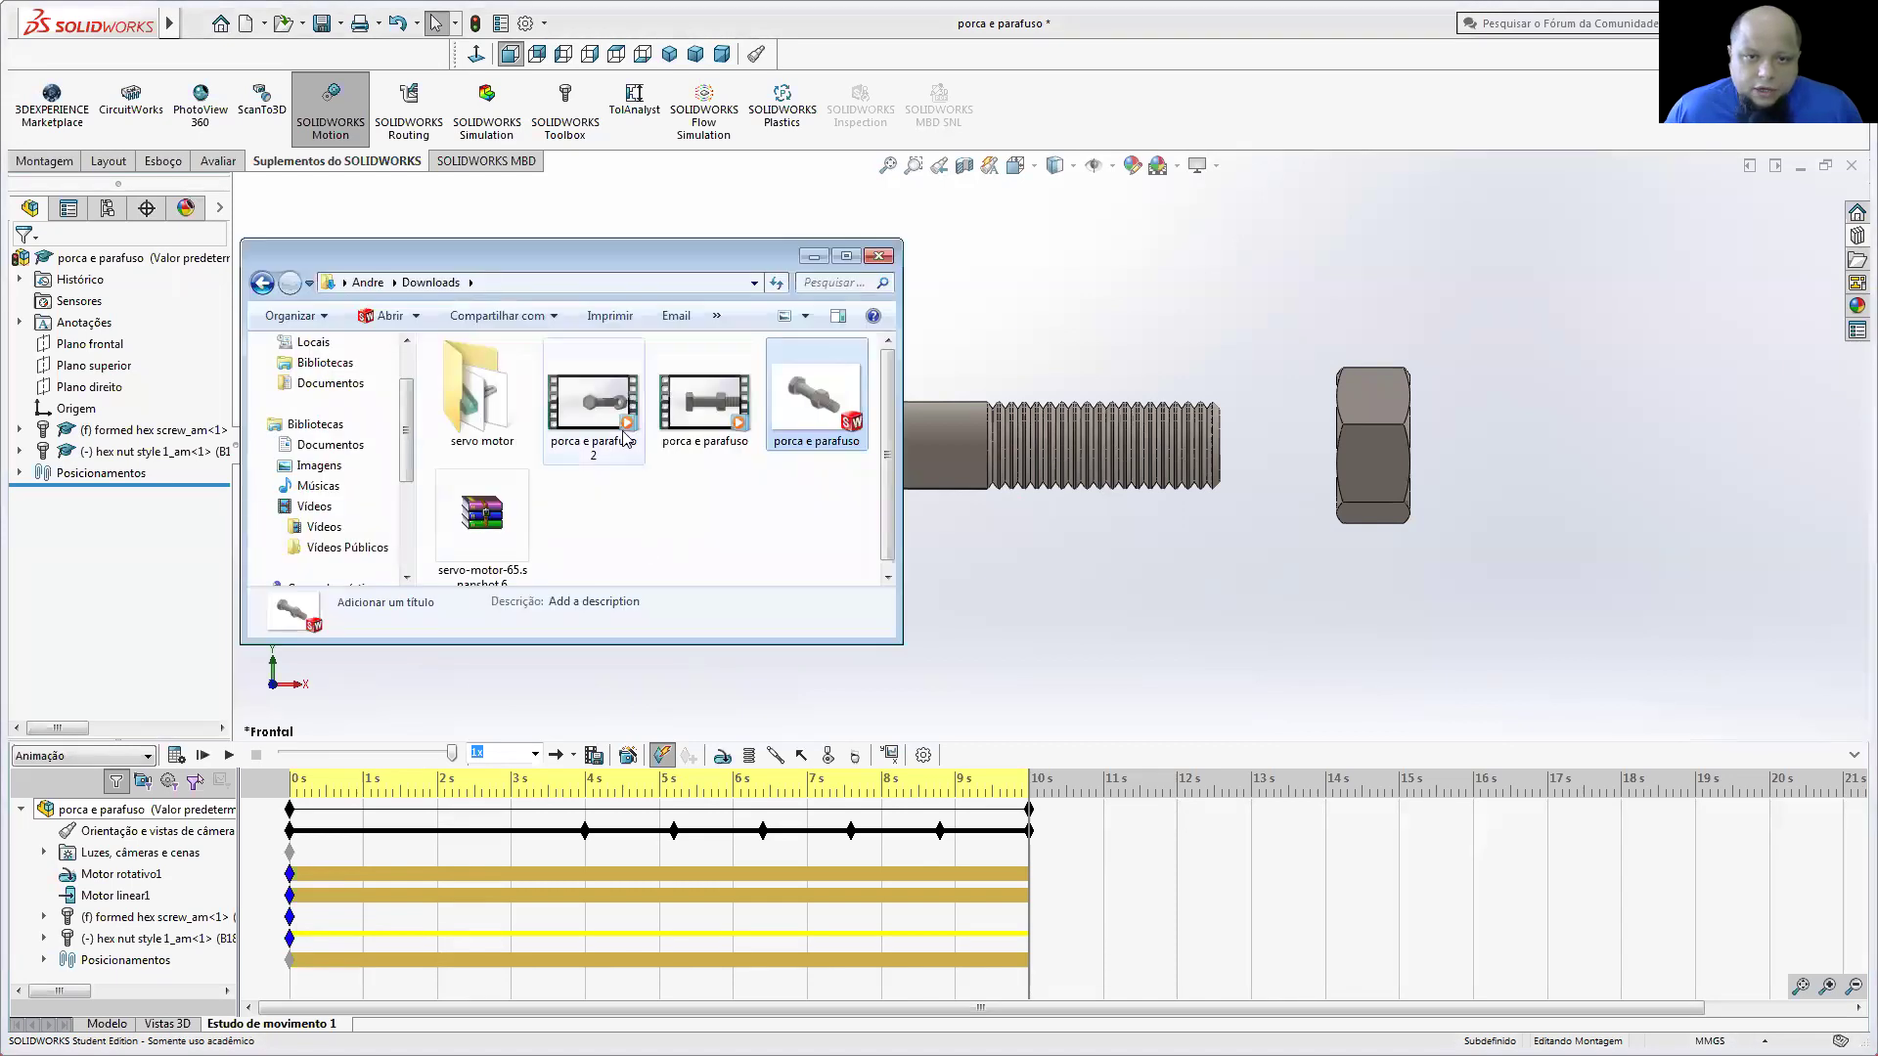
double_click(624, 431)
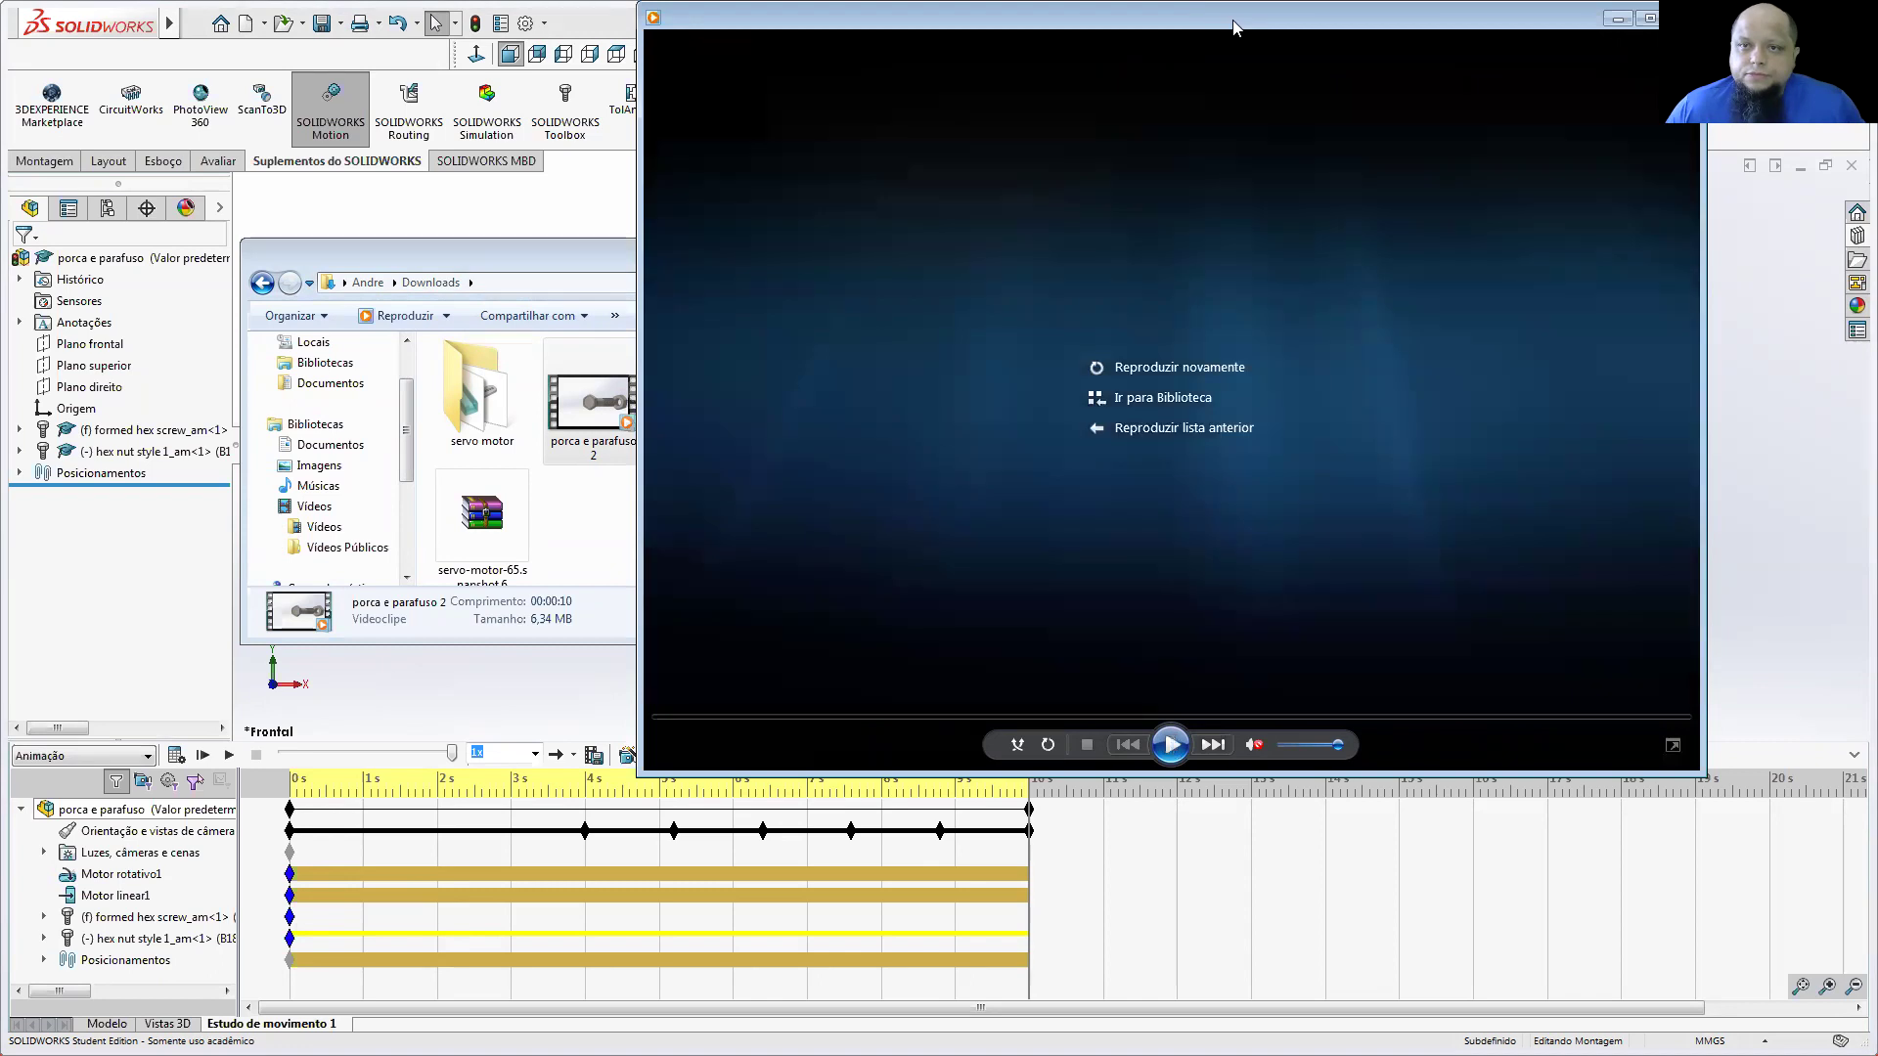
left_click_drag(1232, 29, 993, 168)
left_click(1443, 148)
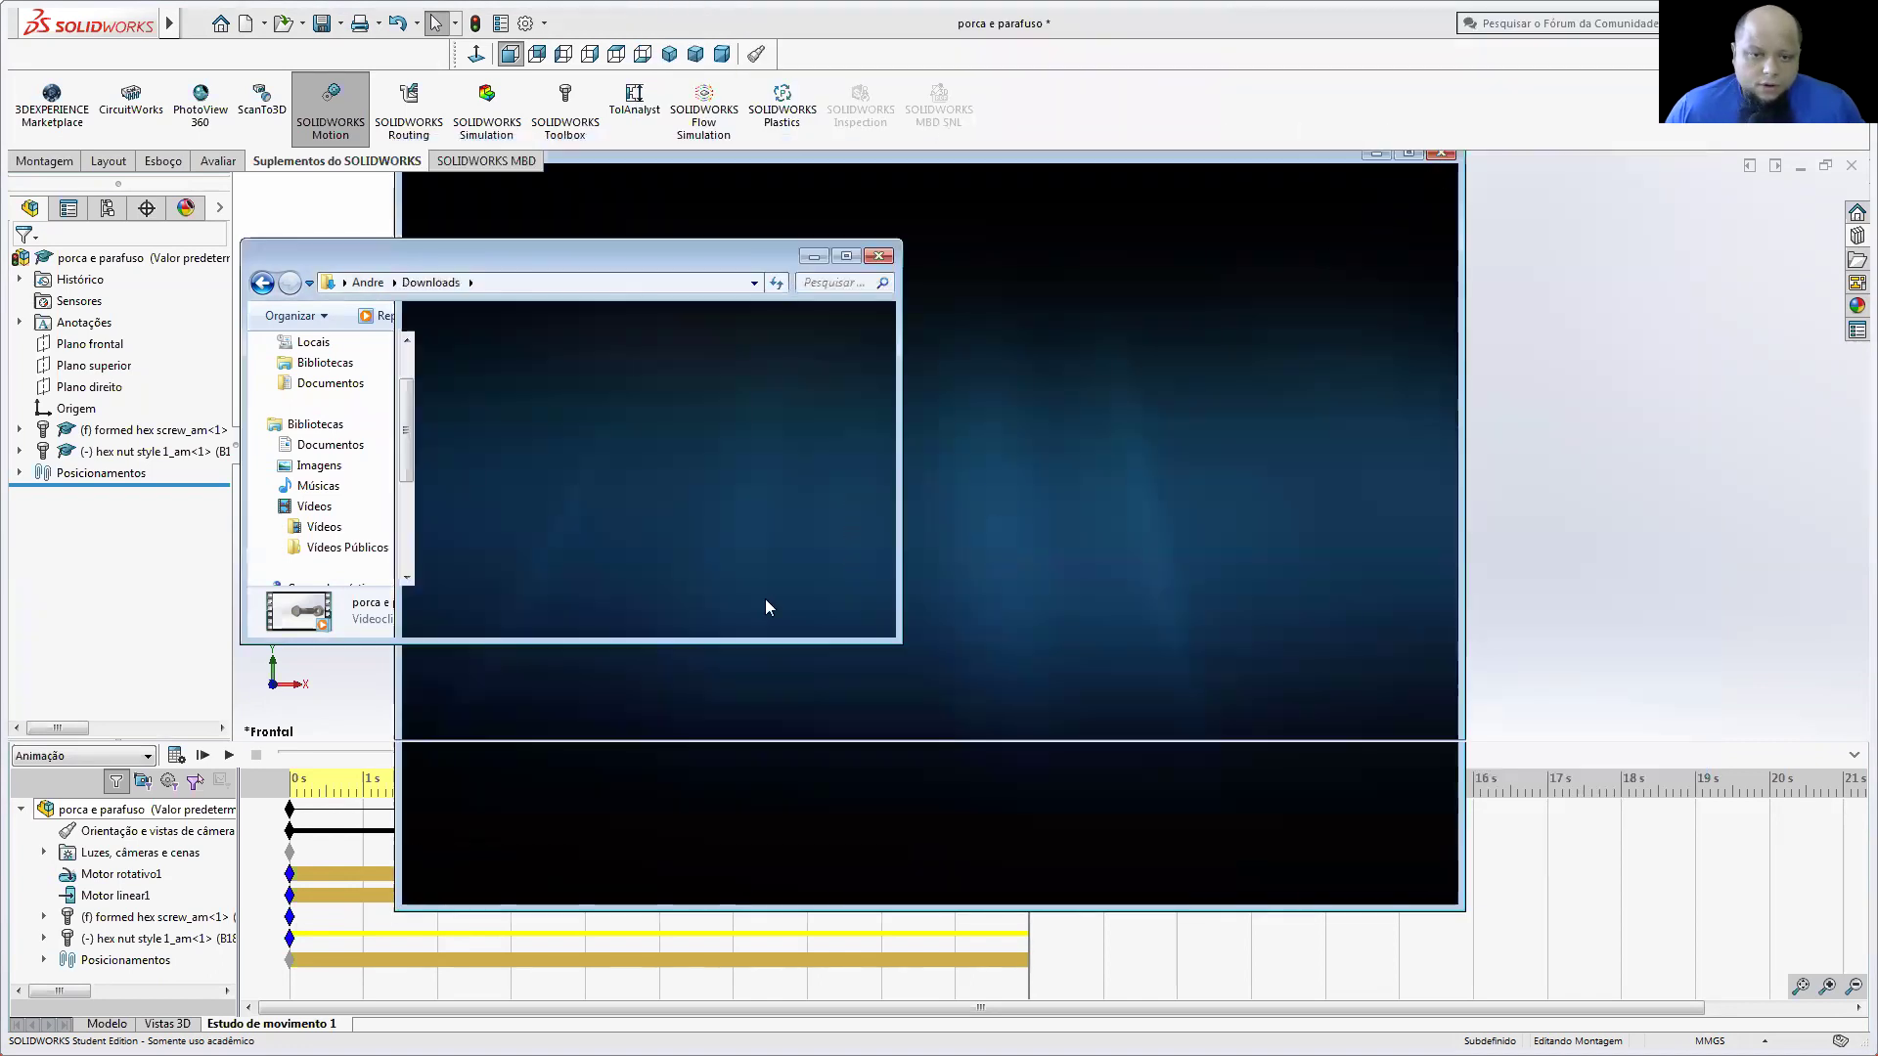
left_click(879, 255)
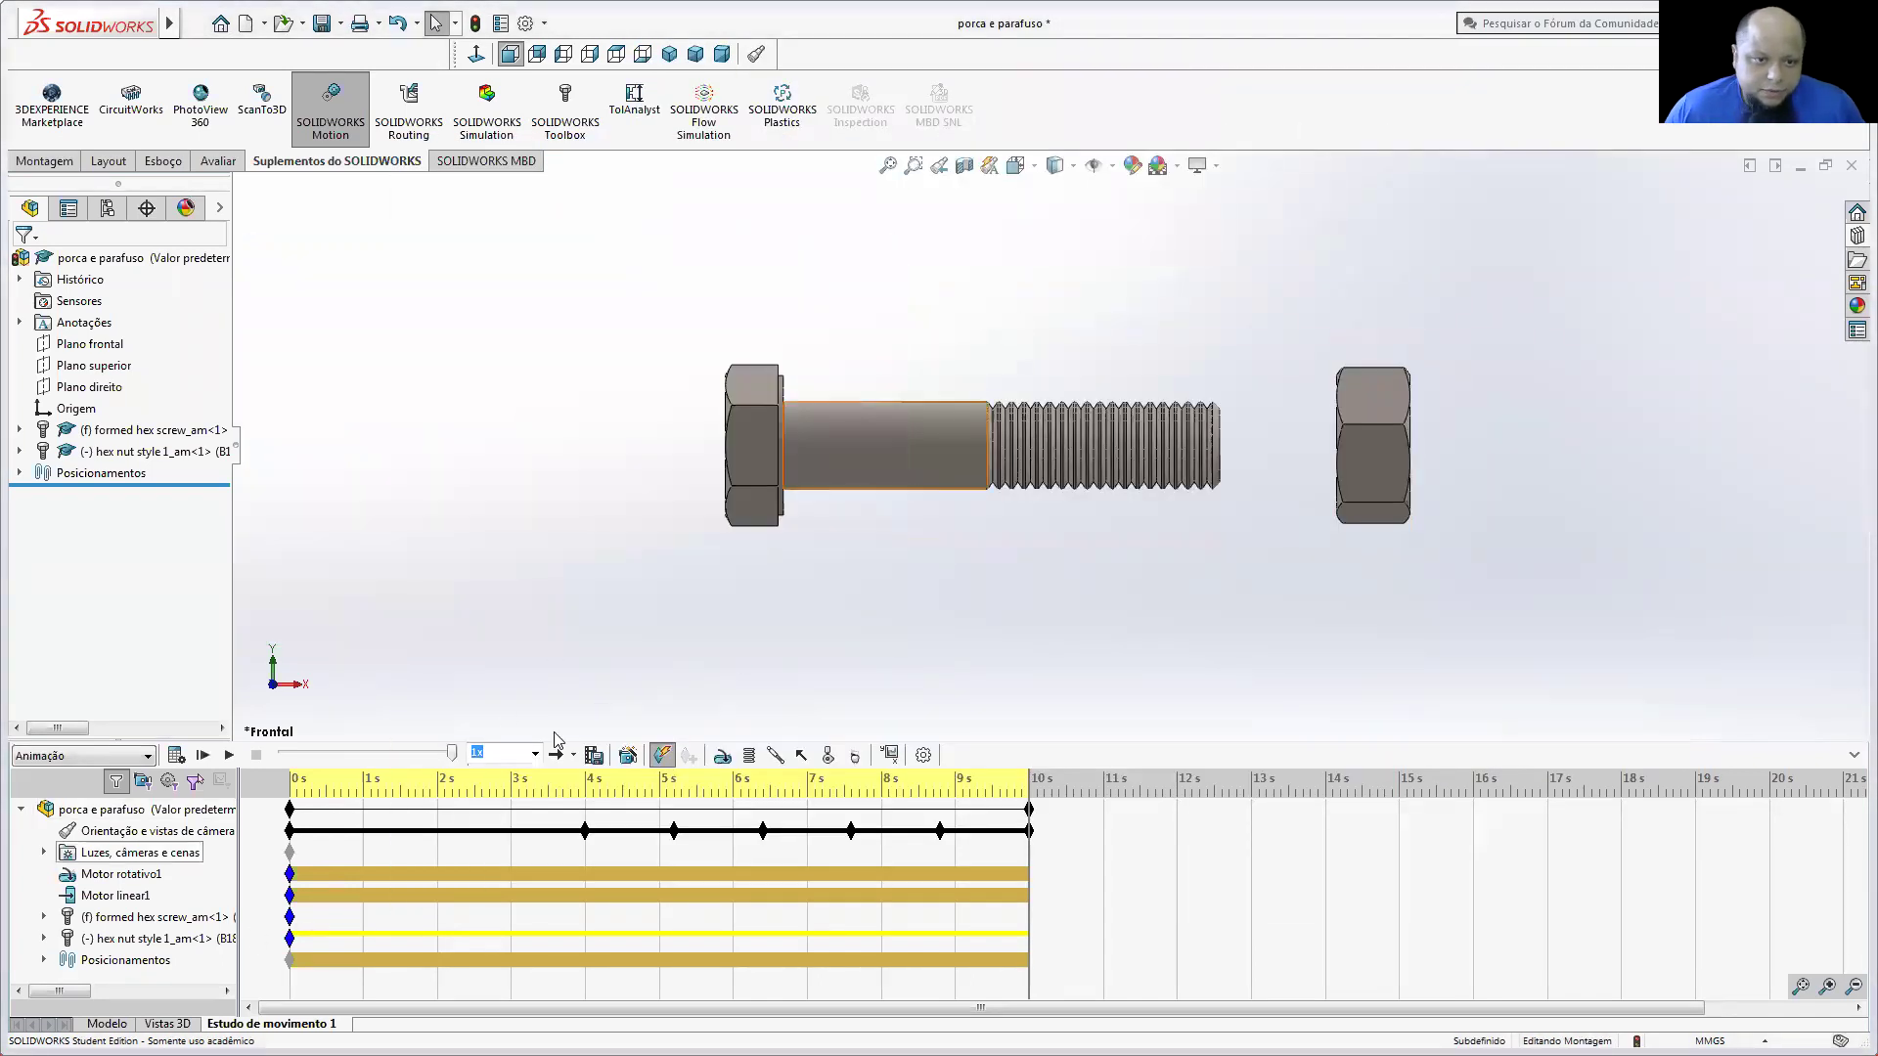
Step: Turn off Motor rotativo1 at 4 s in the timeline and recalculate the motion study
left_click(137, 874)
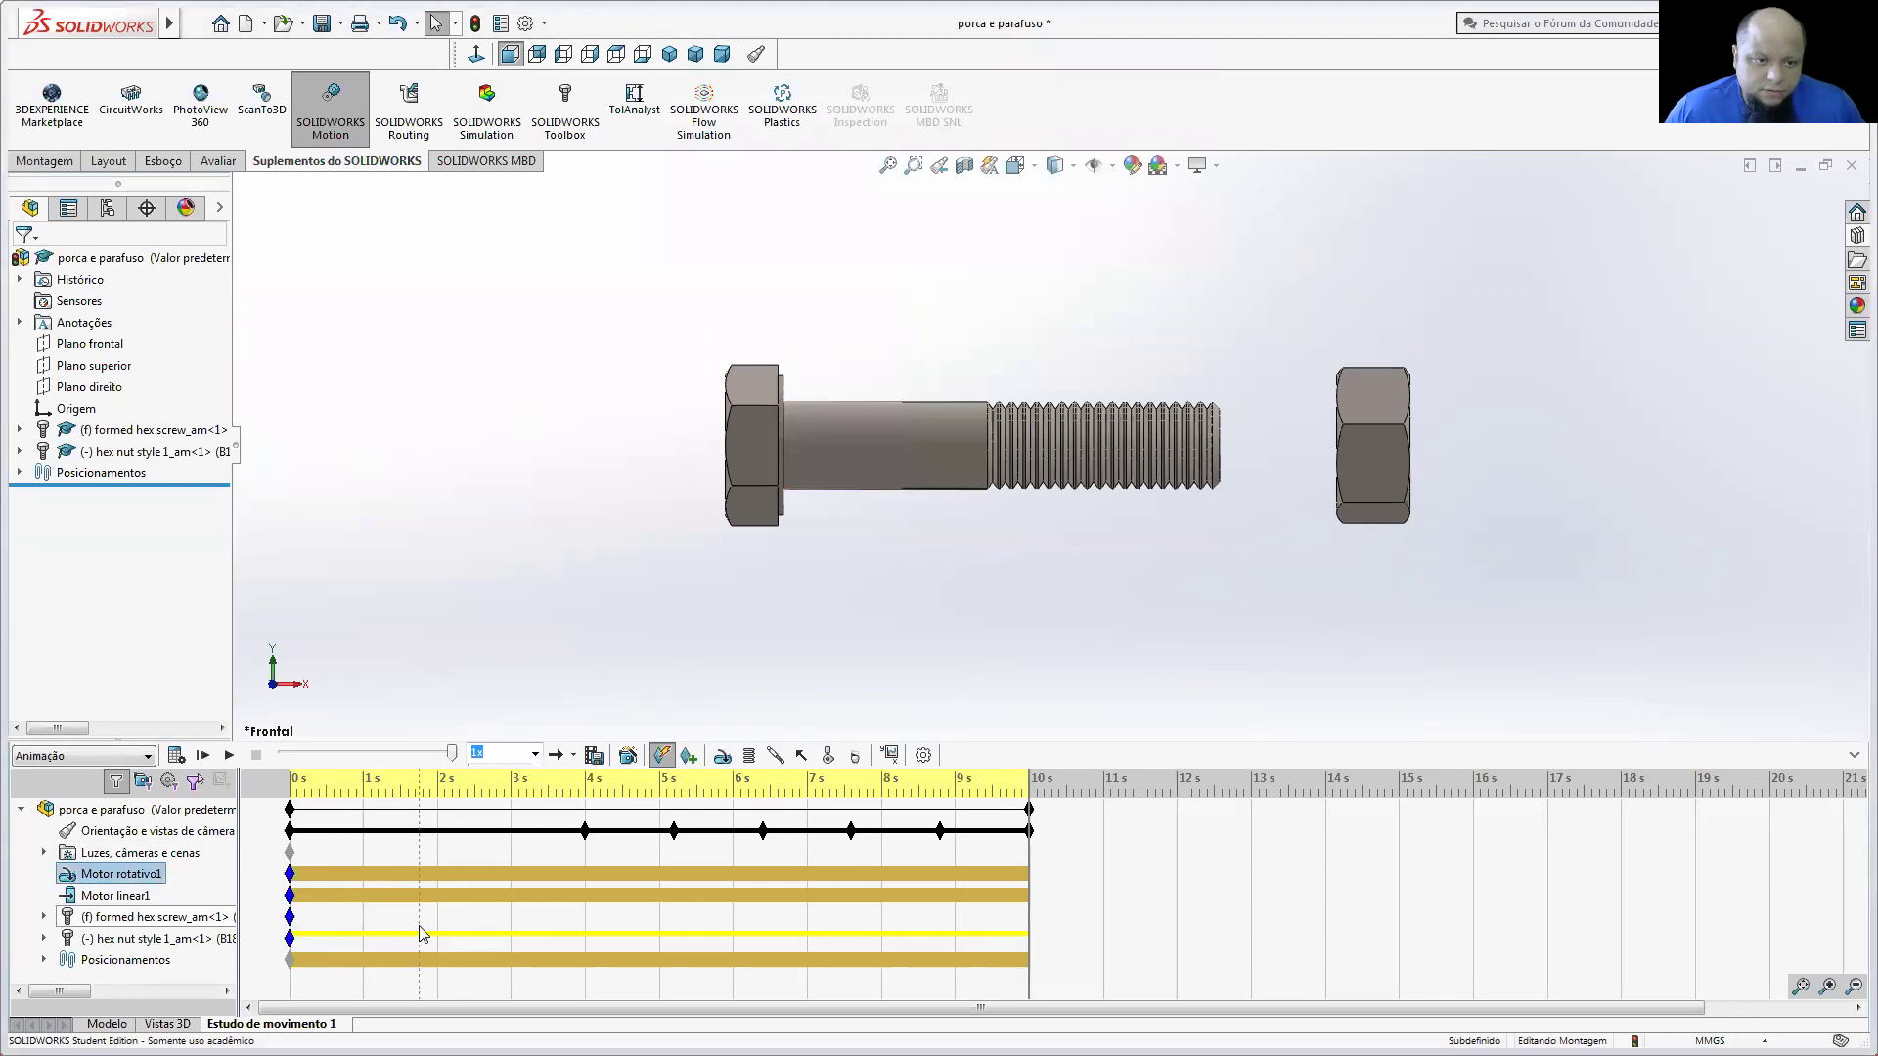
right_click(585, 870)
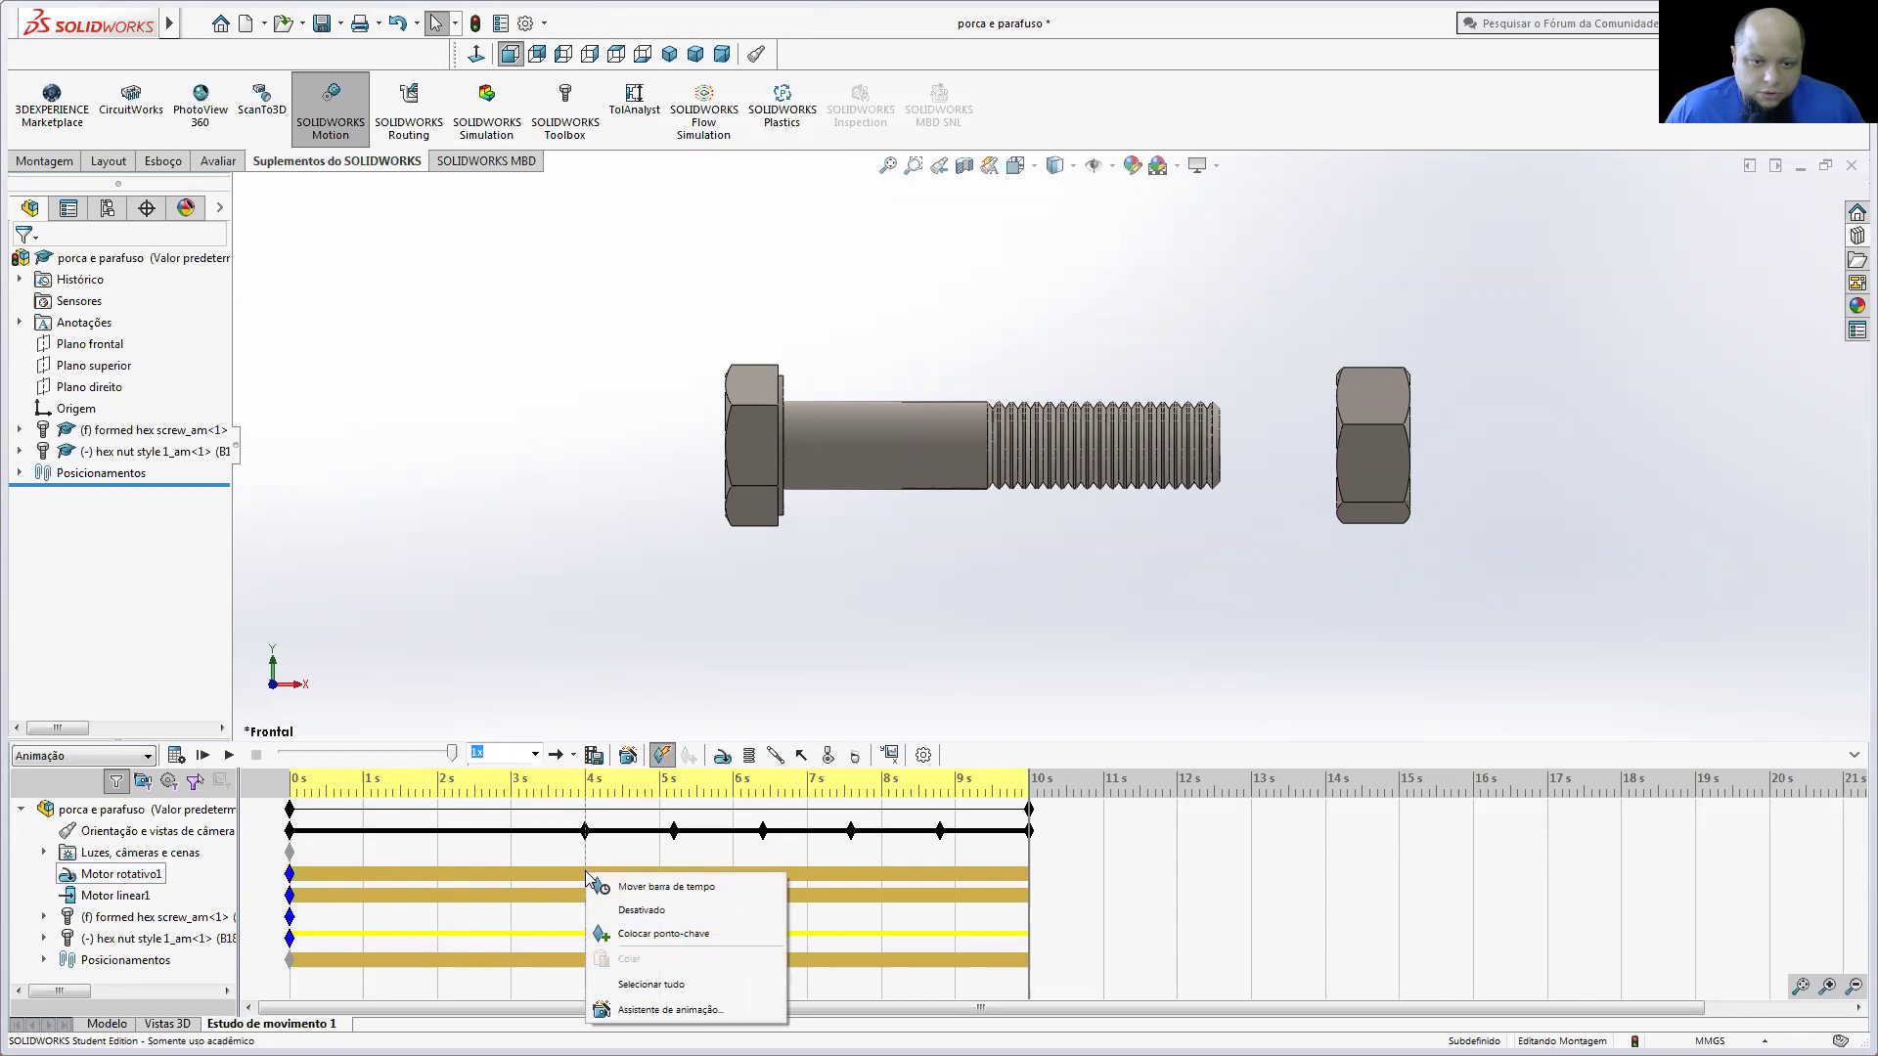
left_click(614, 909)
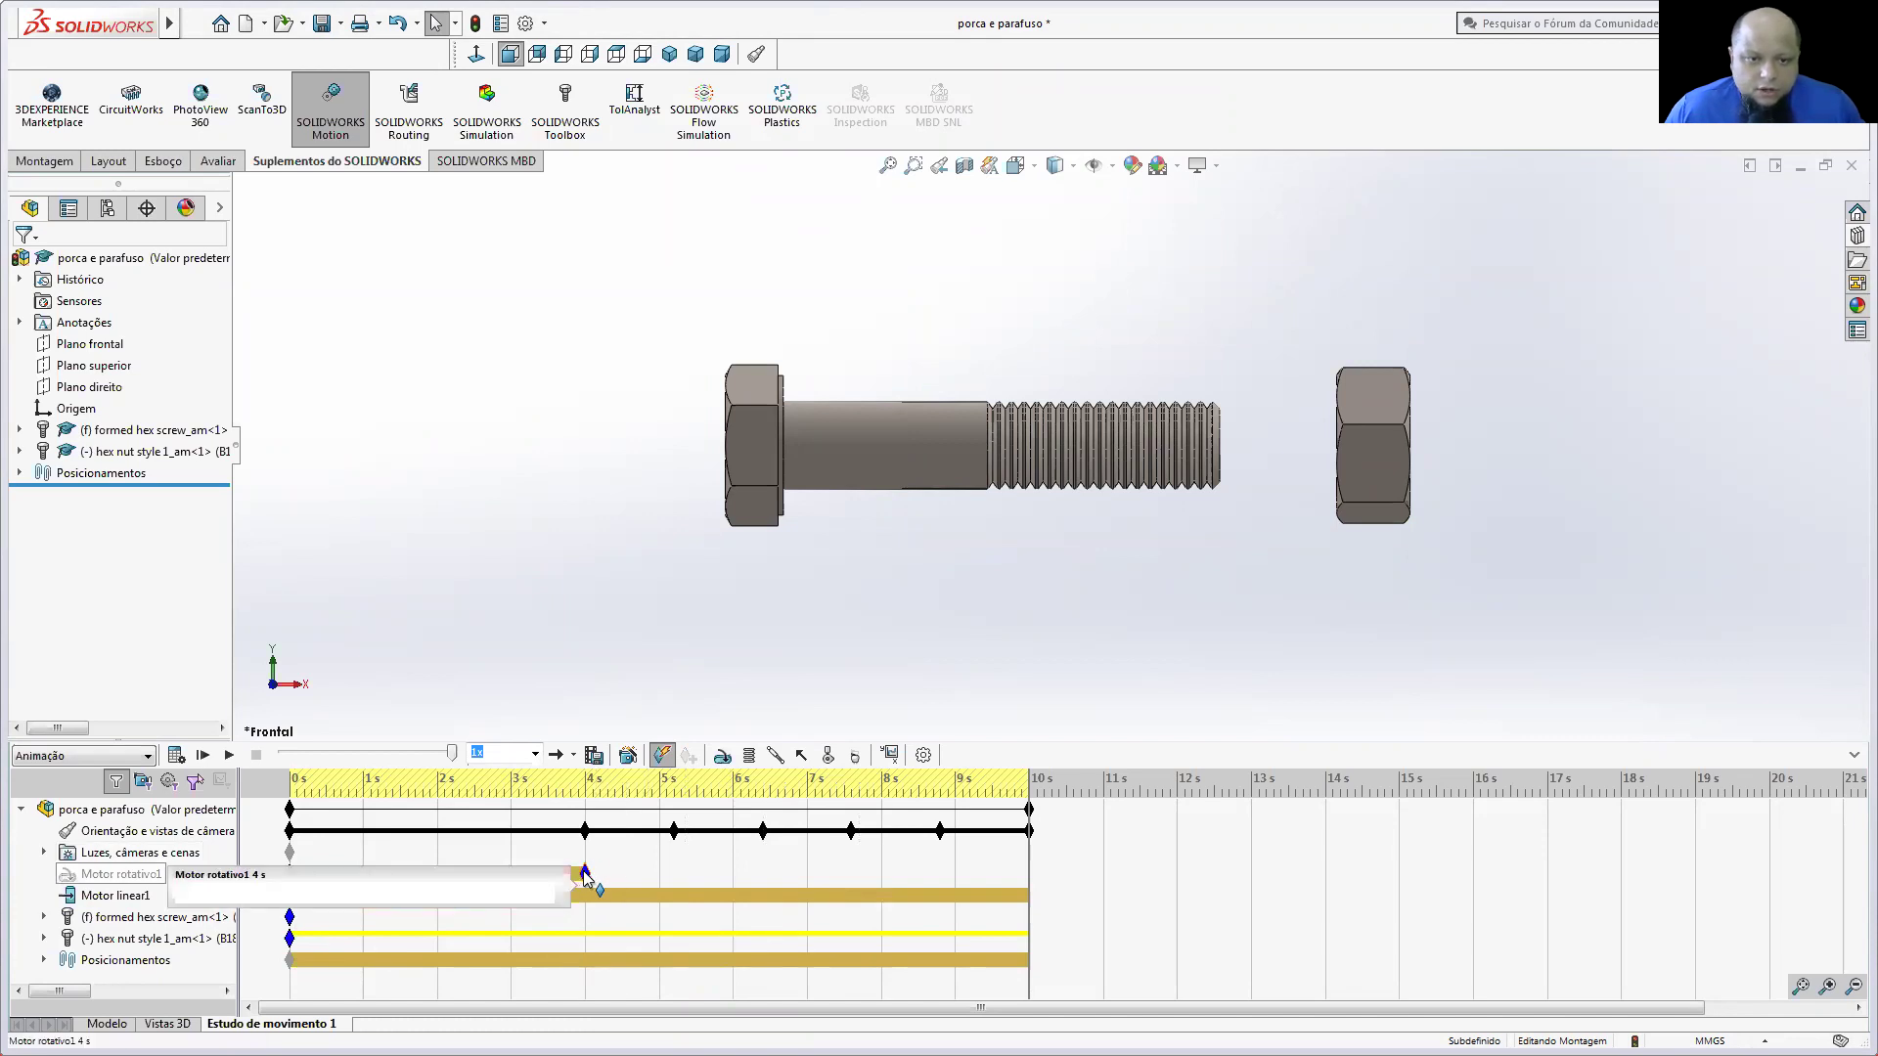
left_click(176, 755)
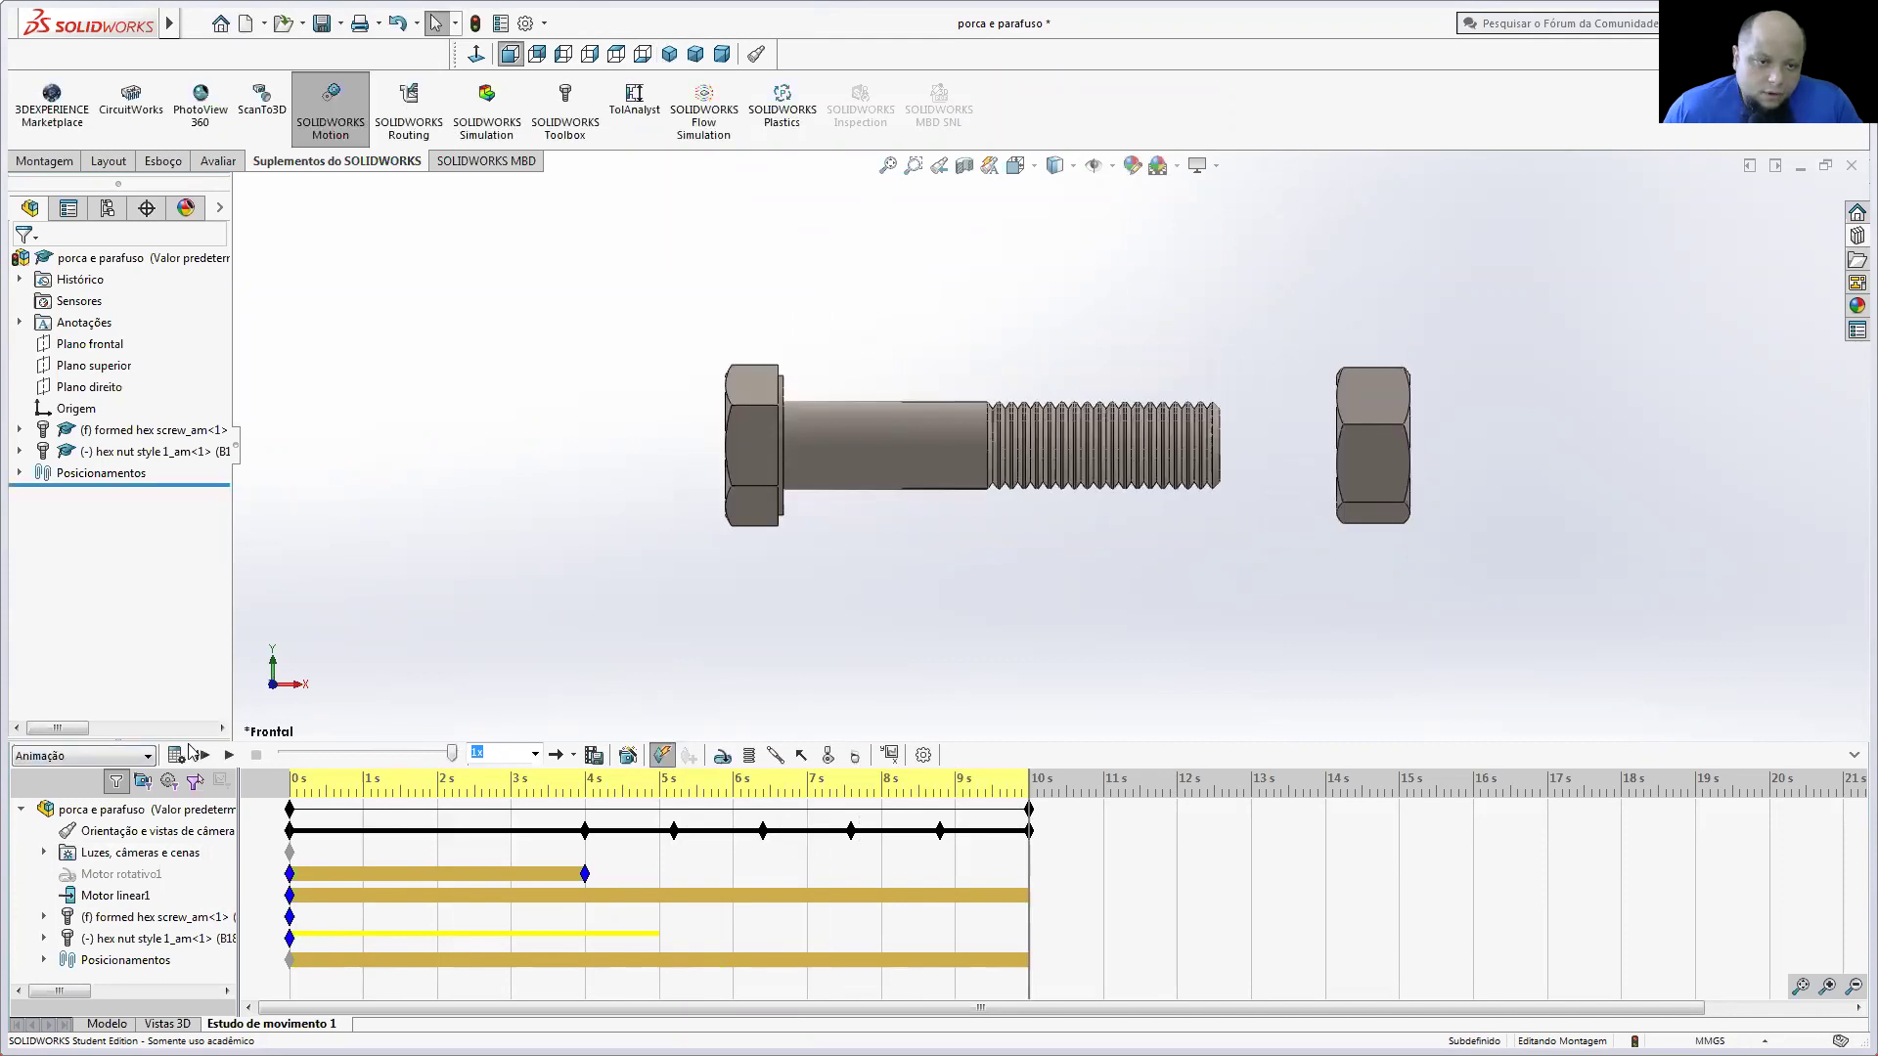
Step: Choose the existing "porca e parafuso 2" as the AVI file for saving the animation and set the custom aspect ratio to 2.39 : 1
left_click(593, 755)
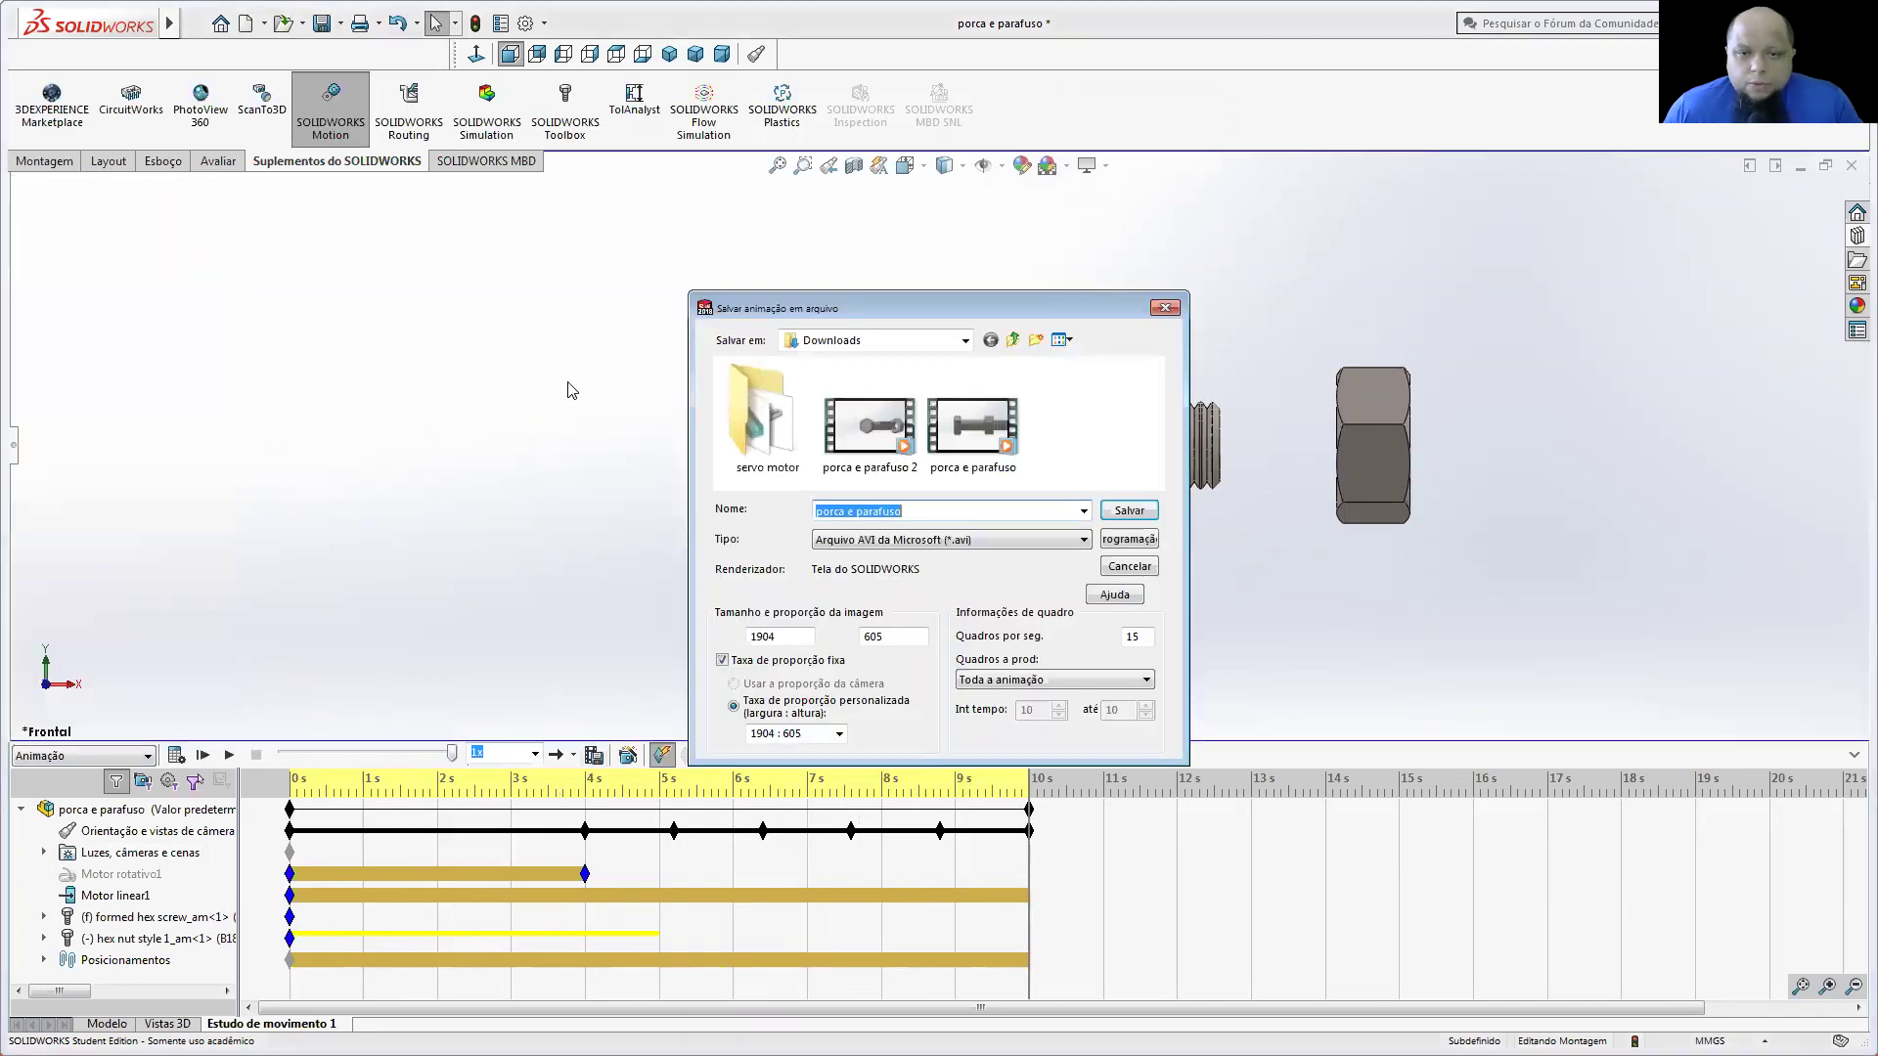
left_click(895, 435)
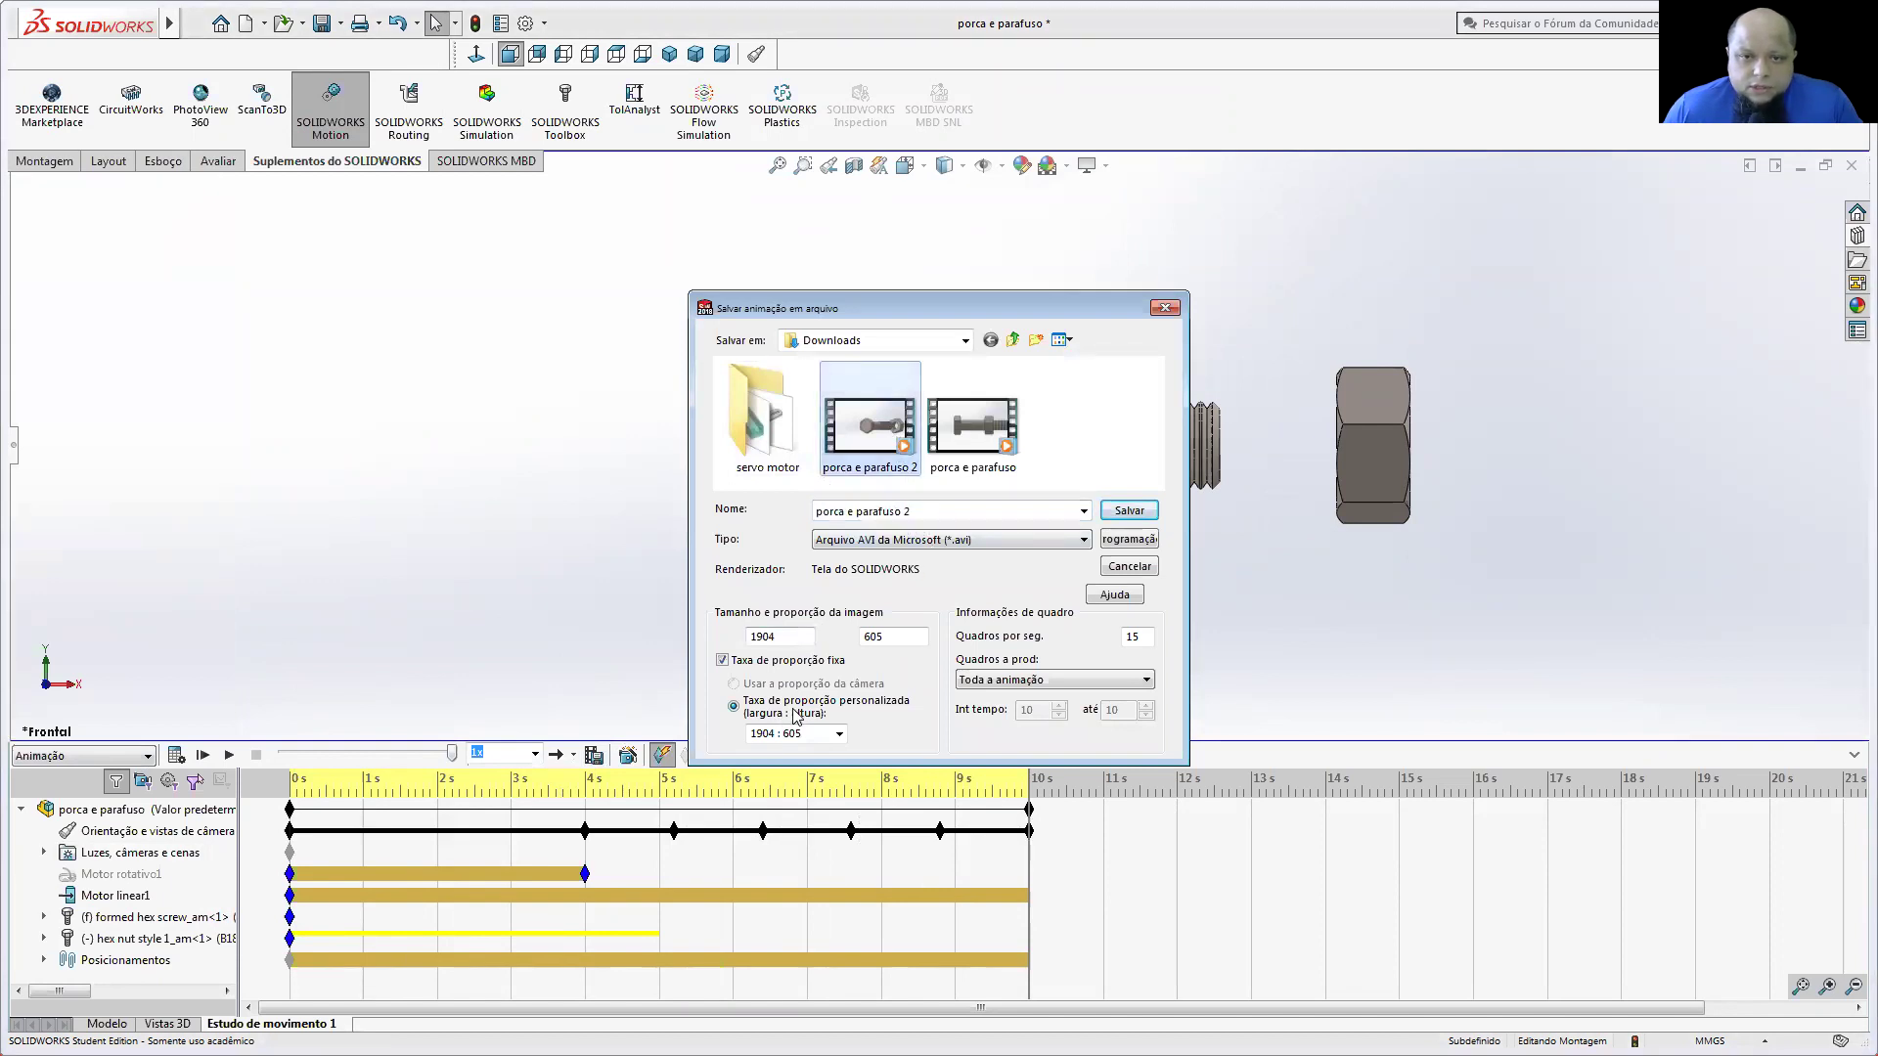
left_click(838, 733)
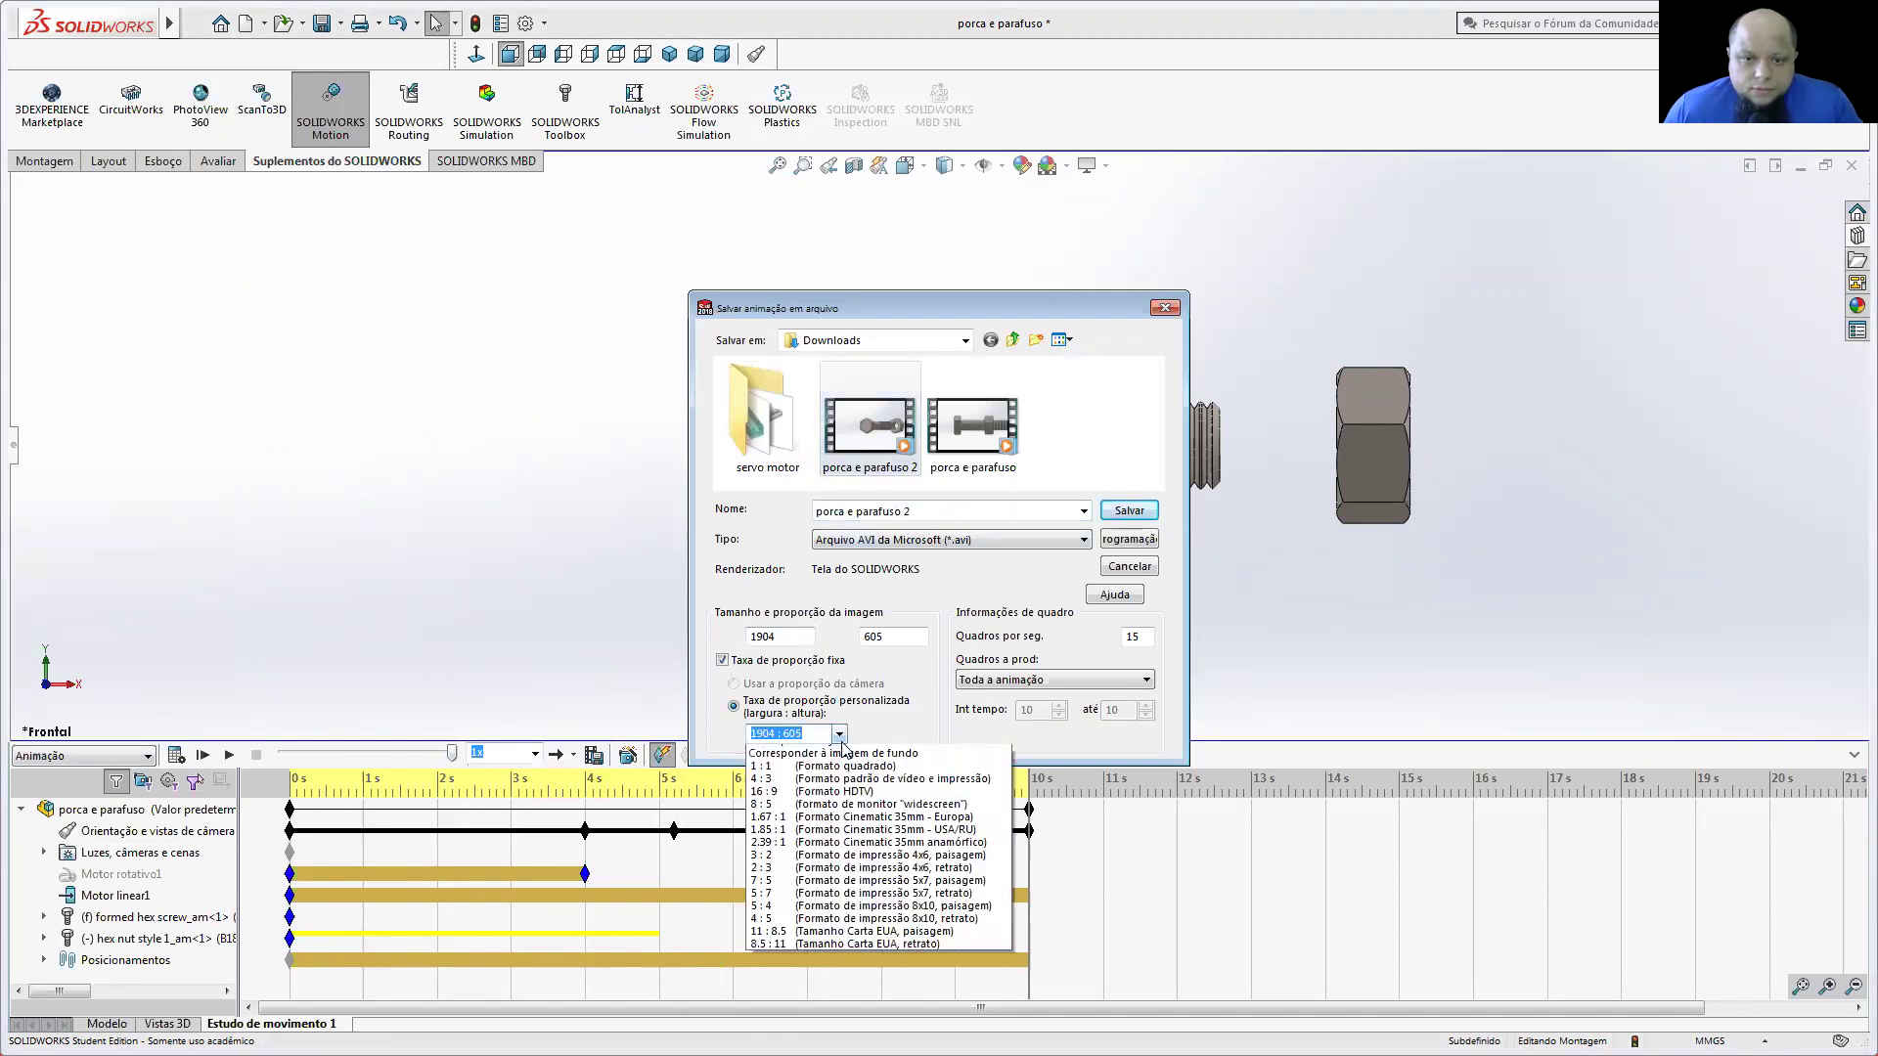
left_click(830, 868)
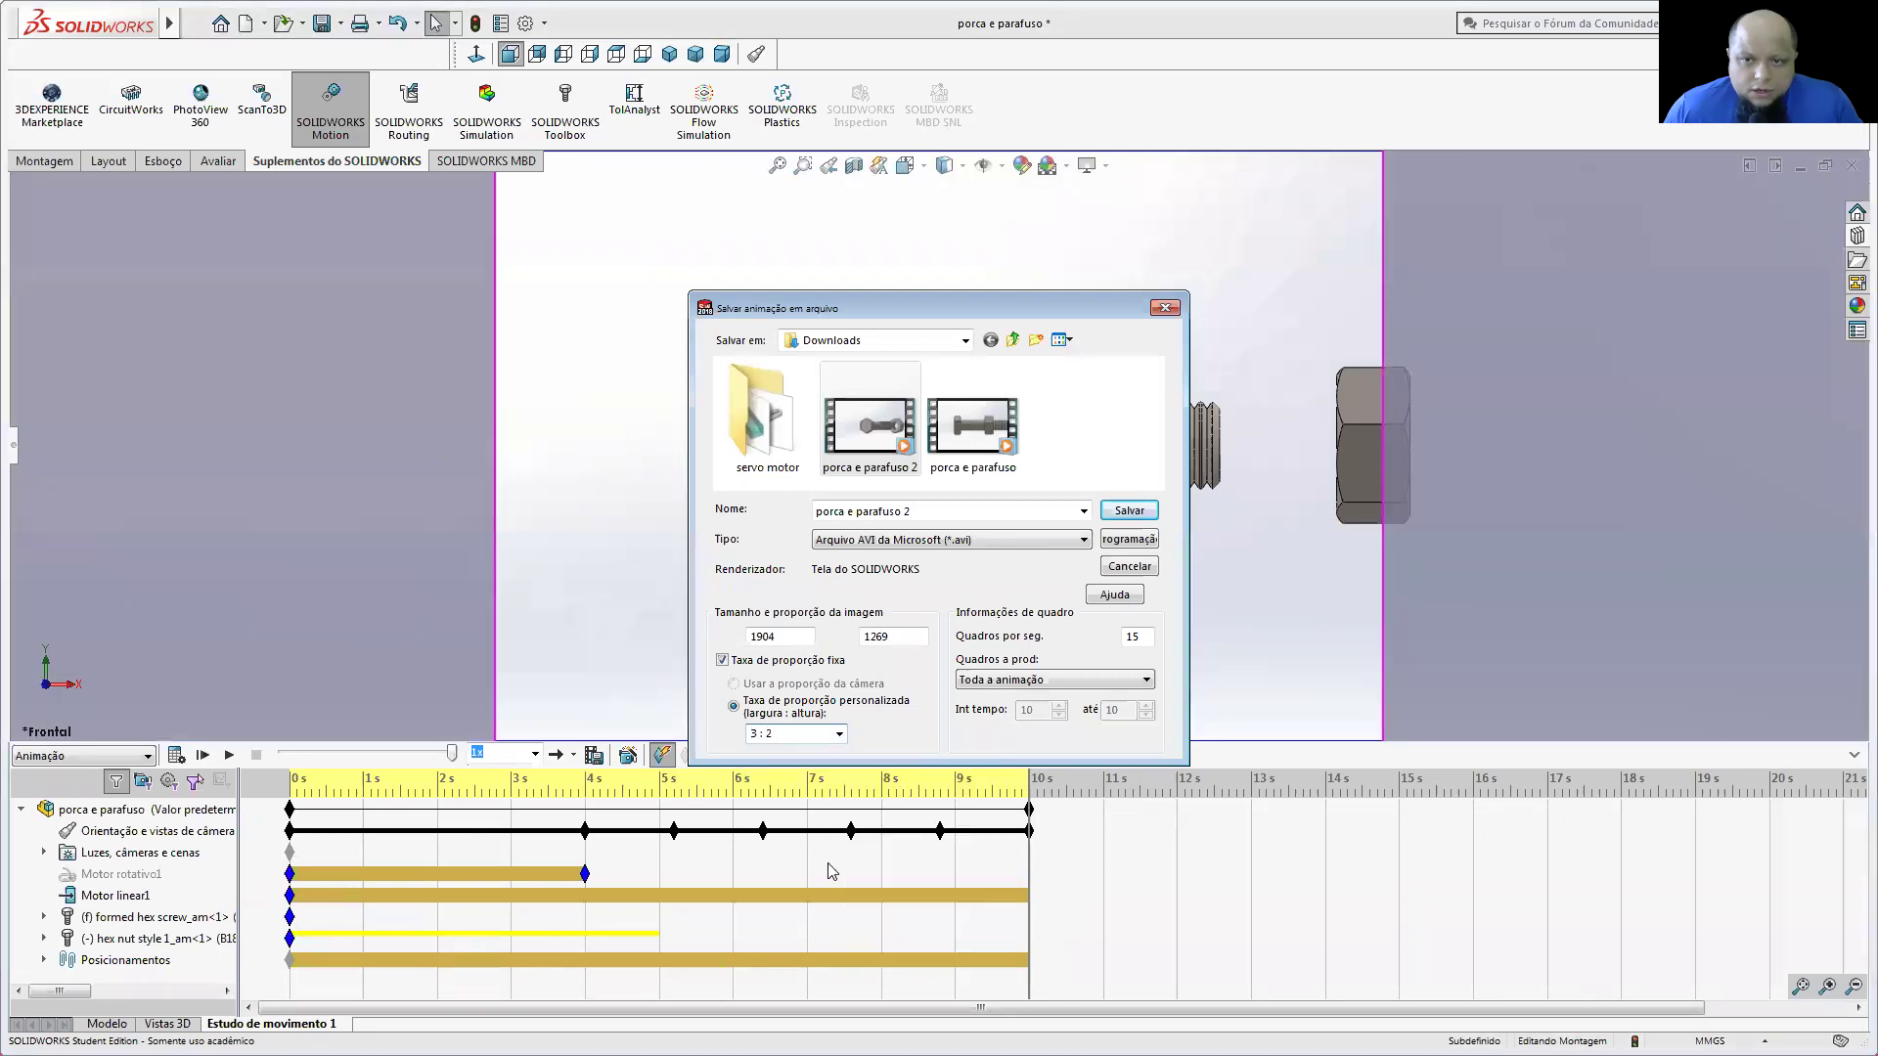
left_click(838, 733)
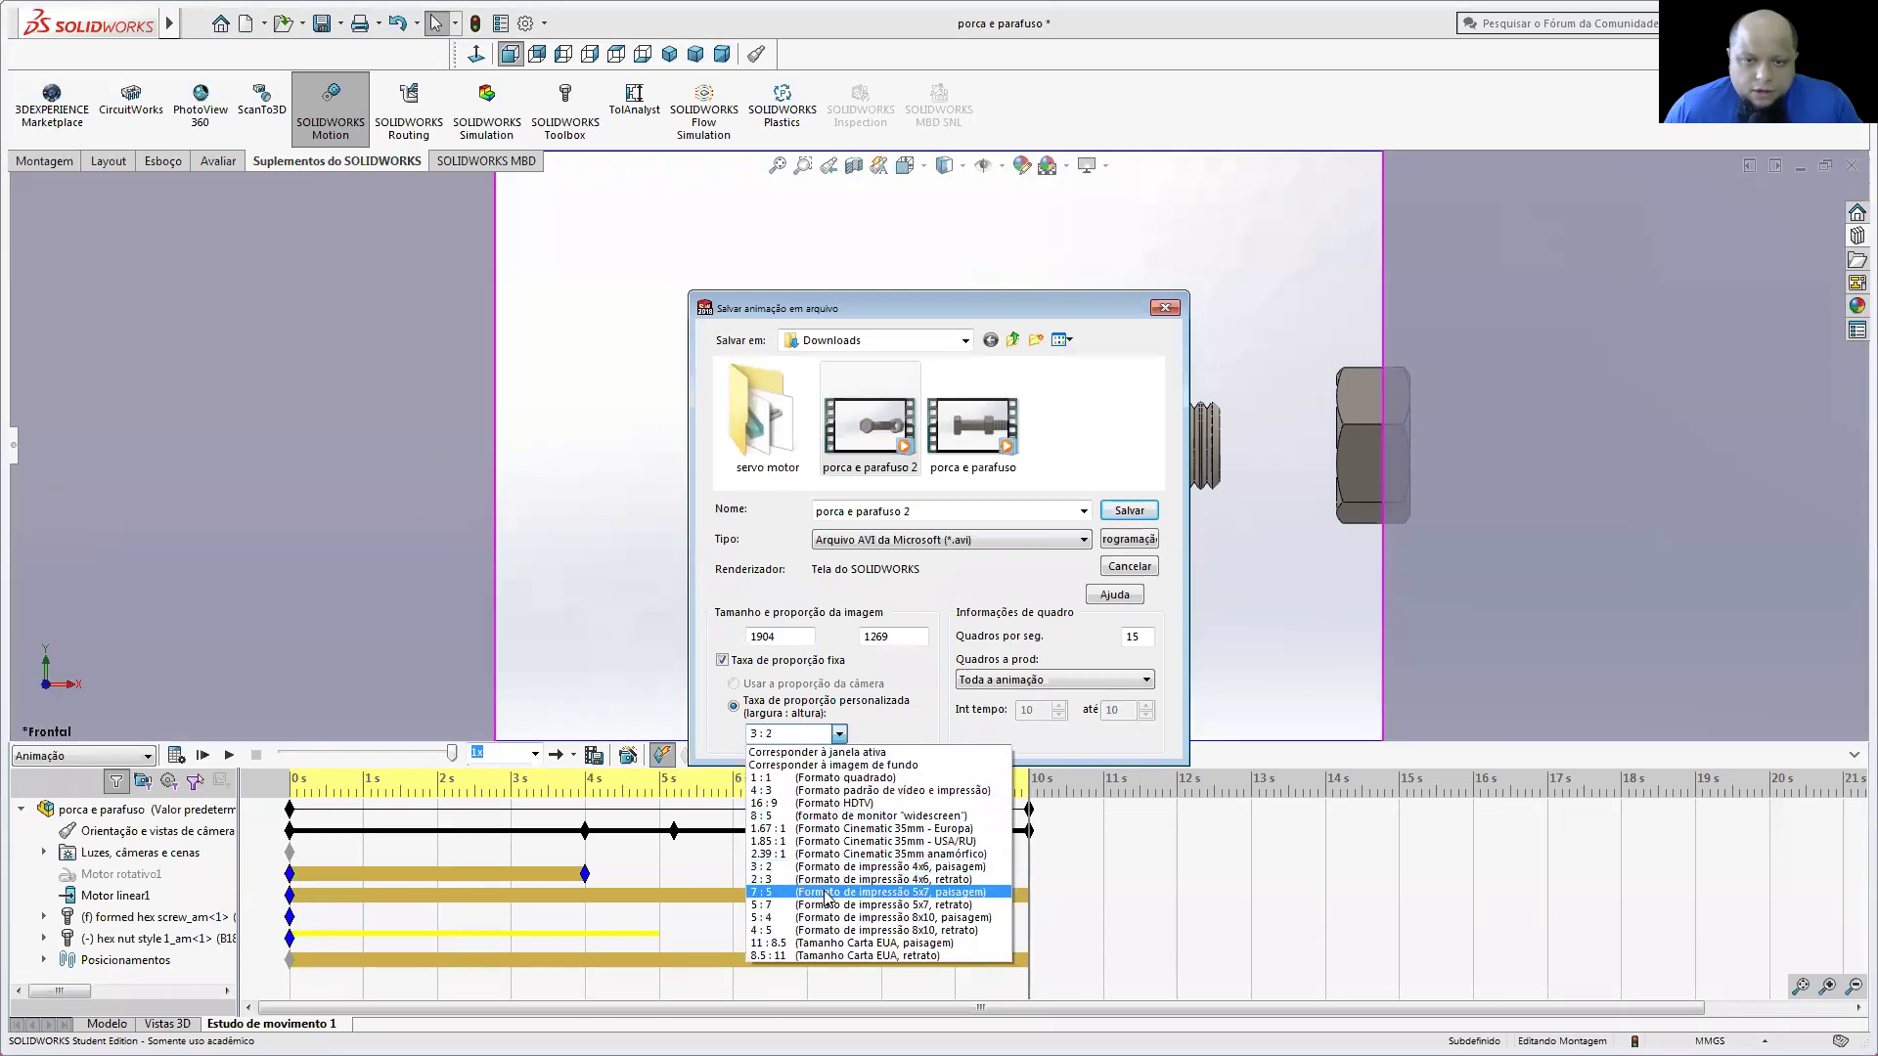
left_click(823, 890)
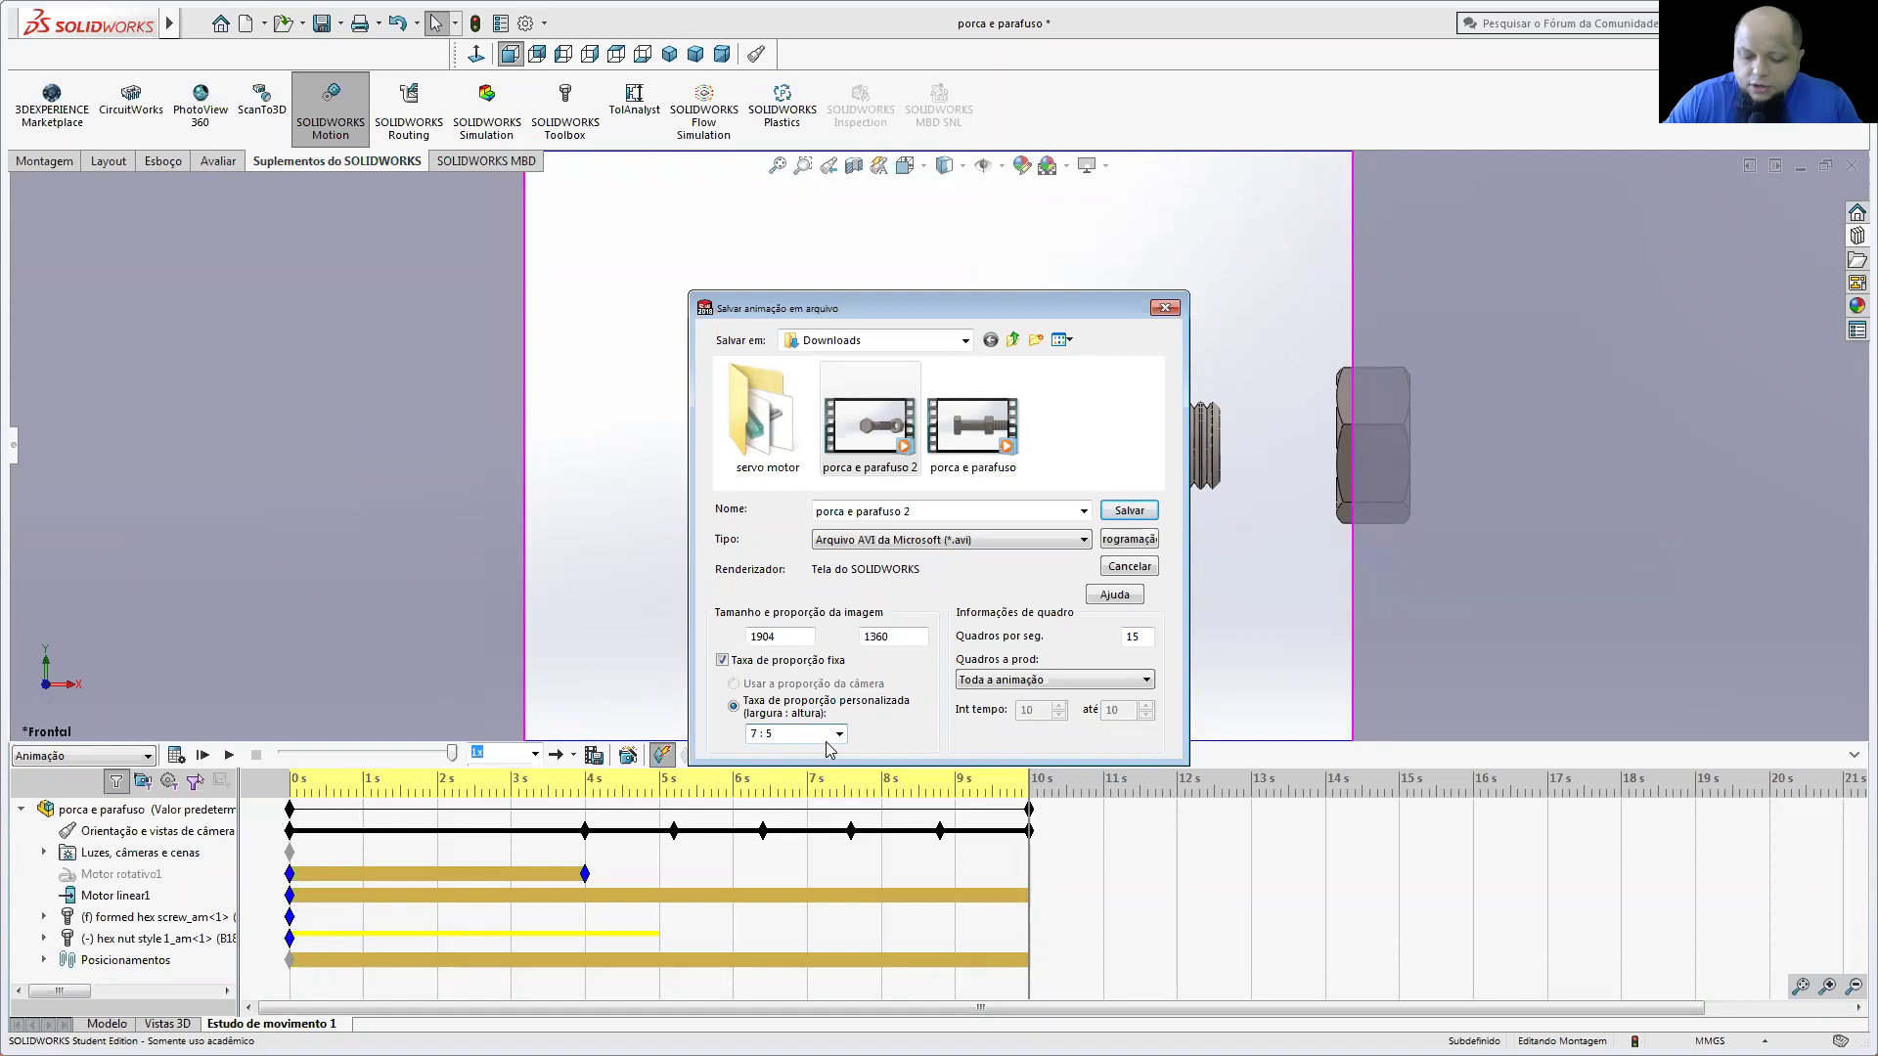
key("Down")
key("Up")
key("Down")
key("Down")
key("Down")
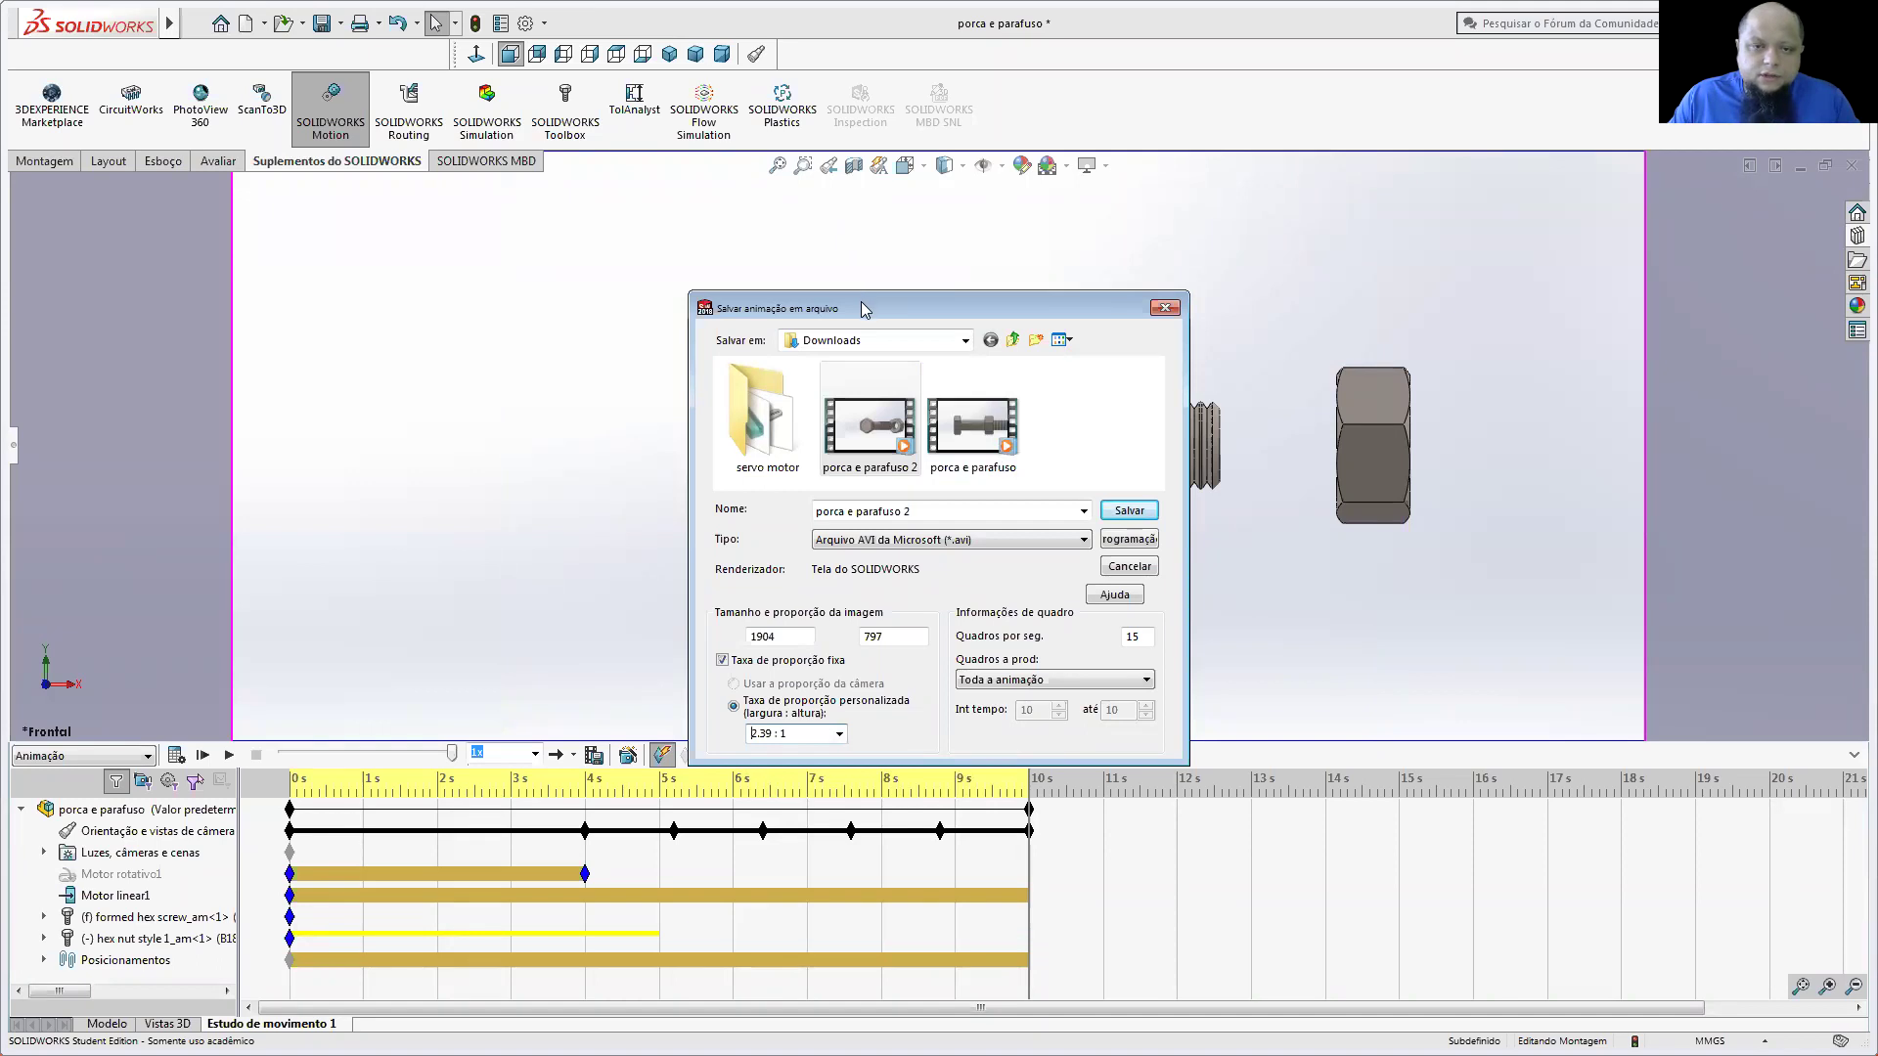
Step: Set the exported image width to 1080, keeping the fixed aspect ratio for the height
left_click_drag(860, 310, 279, 273)
double_click(186, 600)
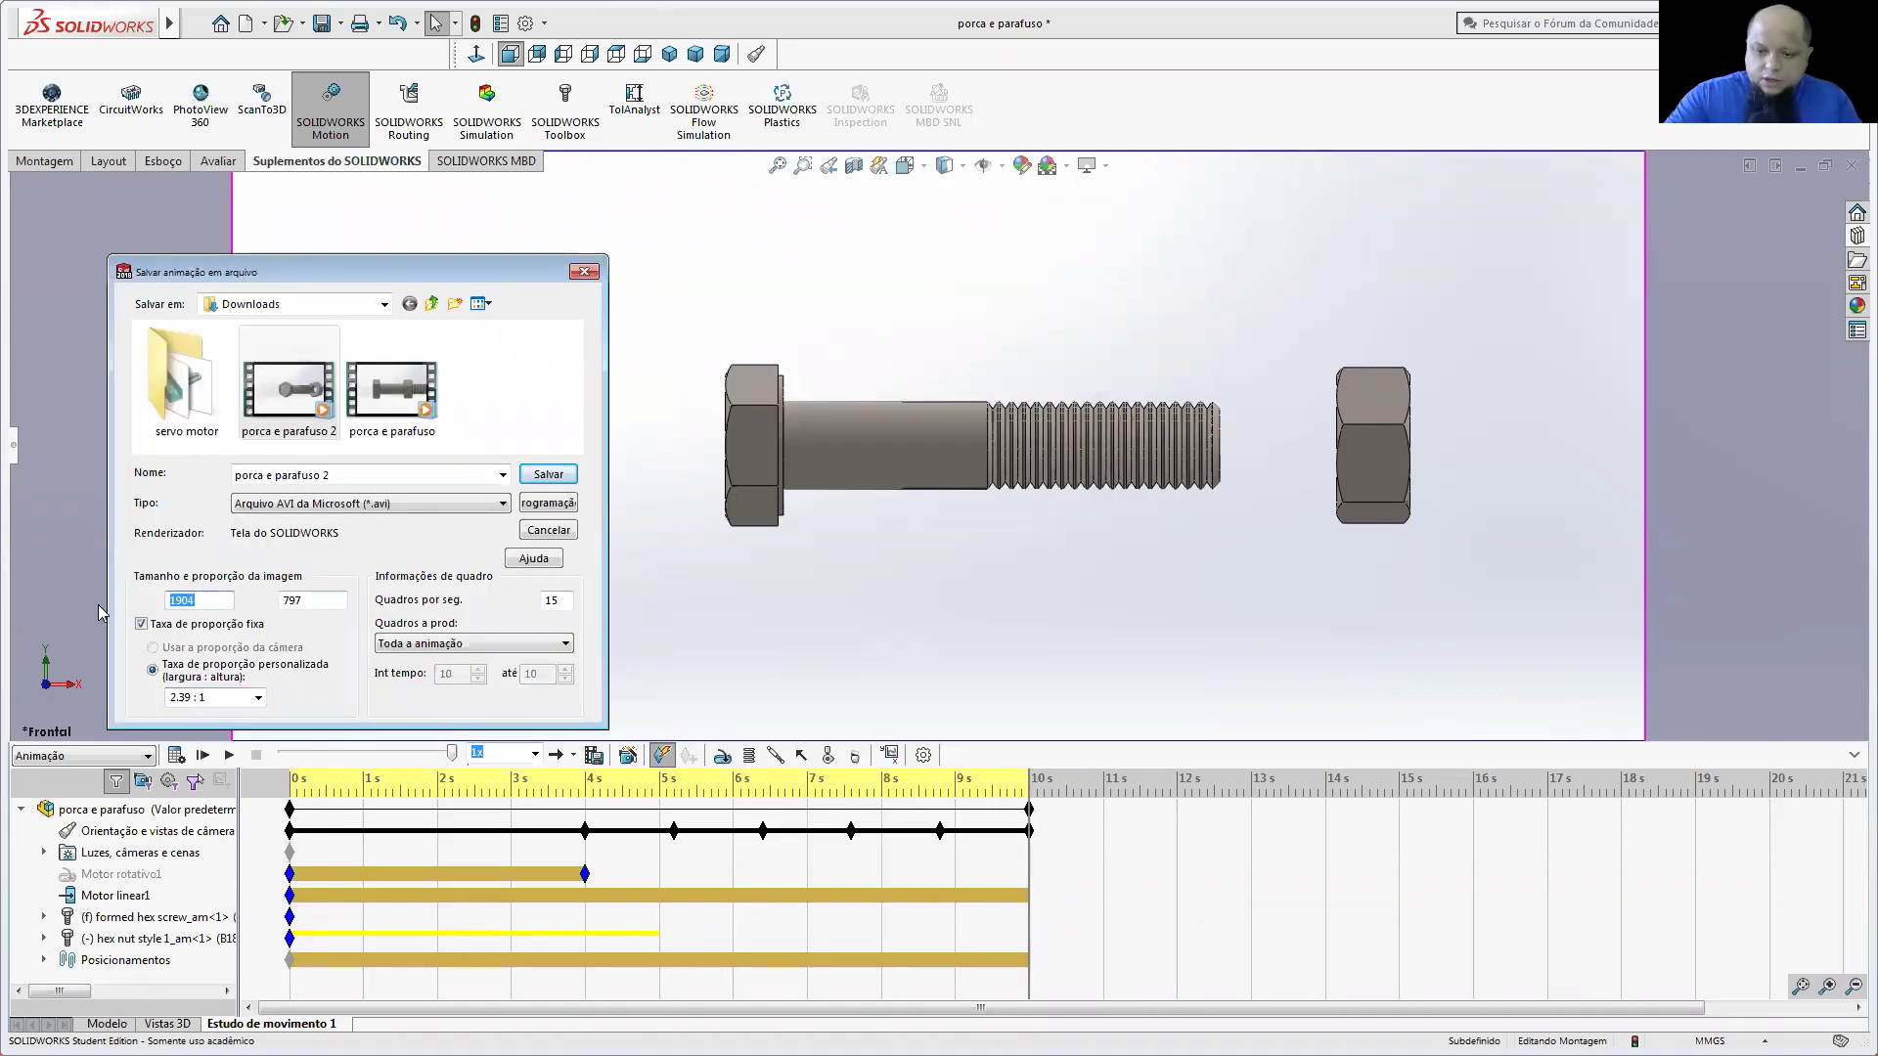
type("10")
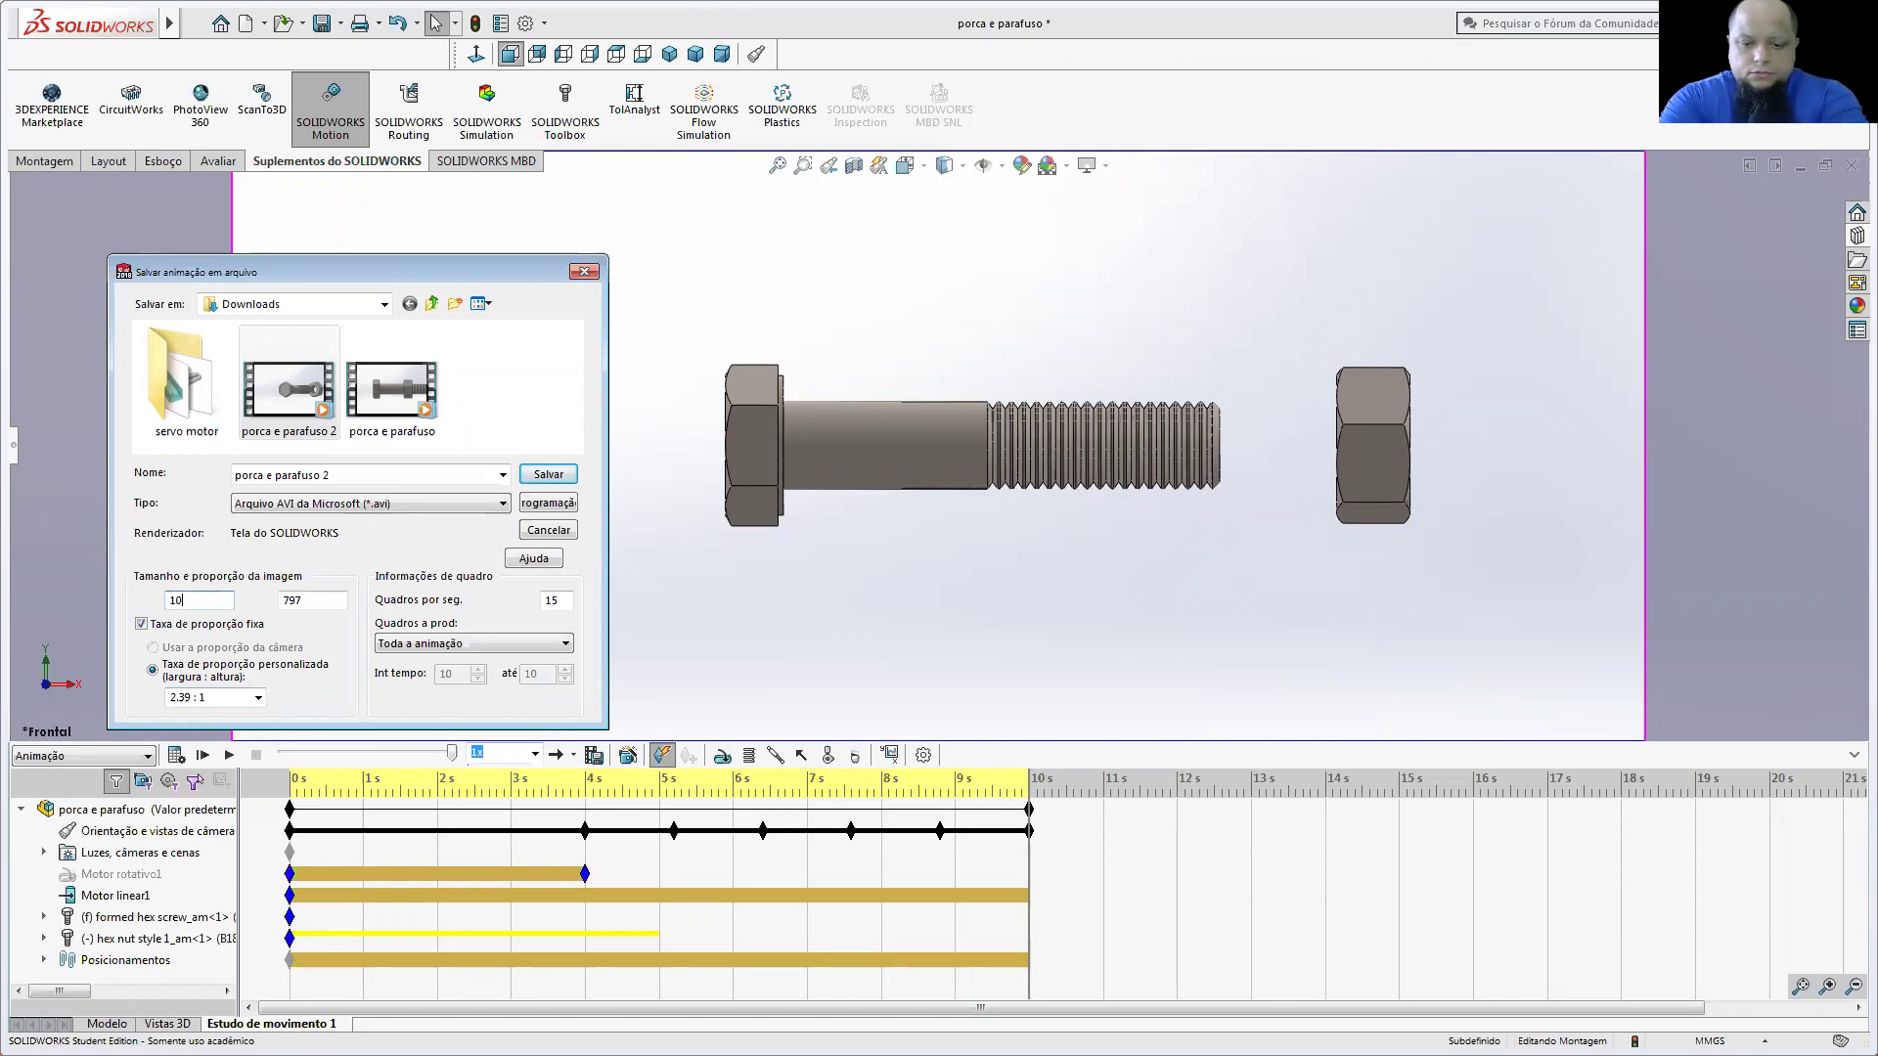
type("80")
left_click(284, 600)
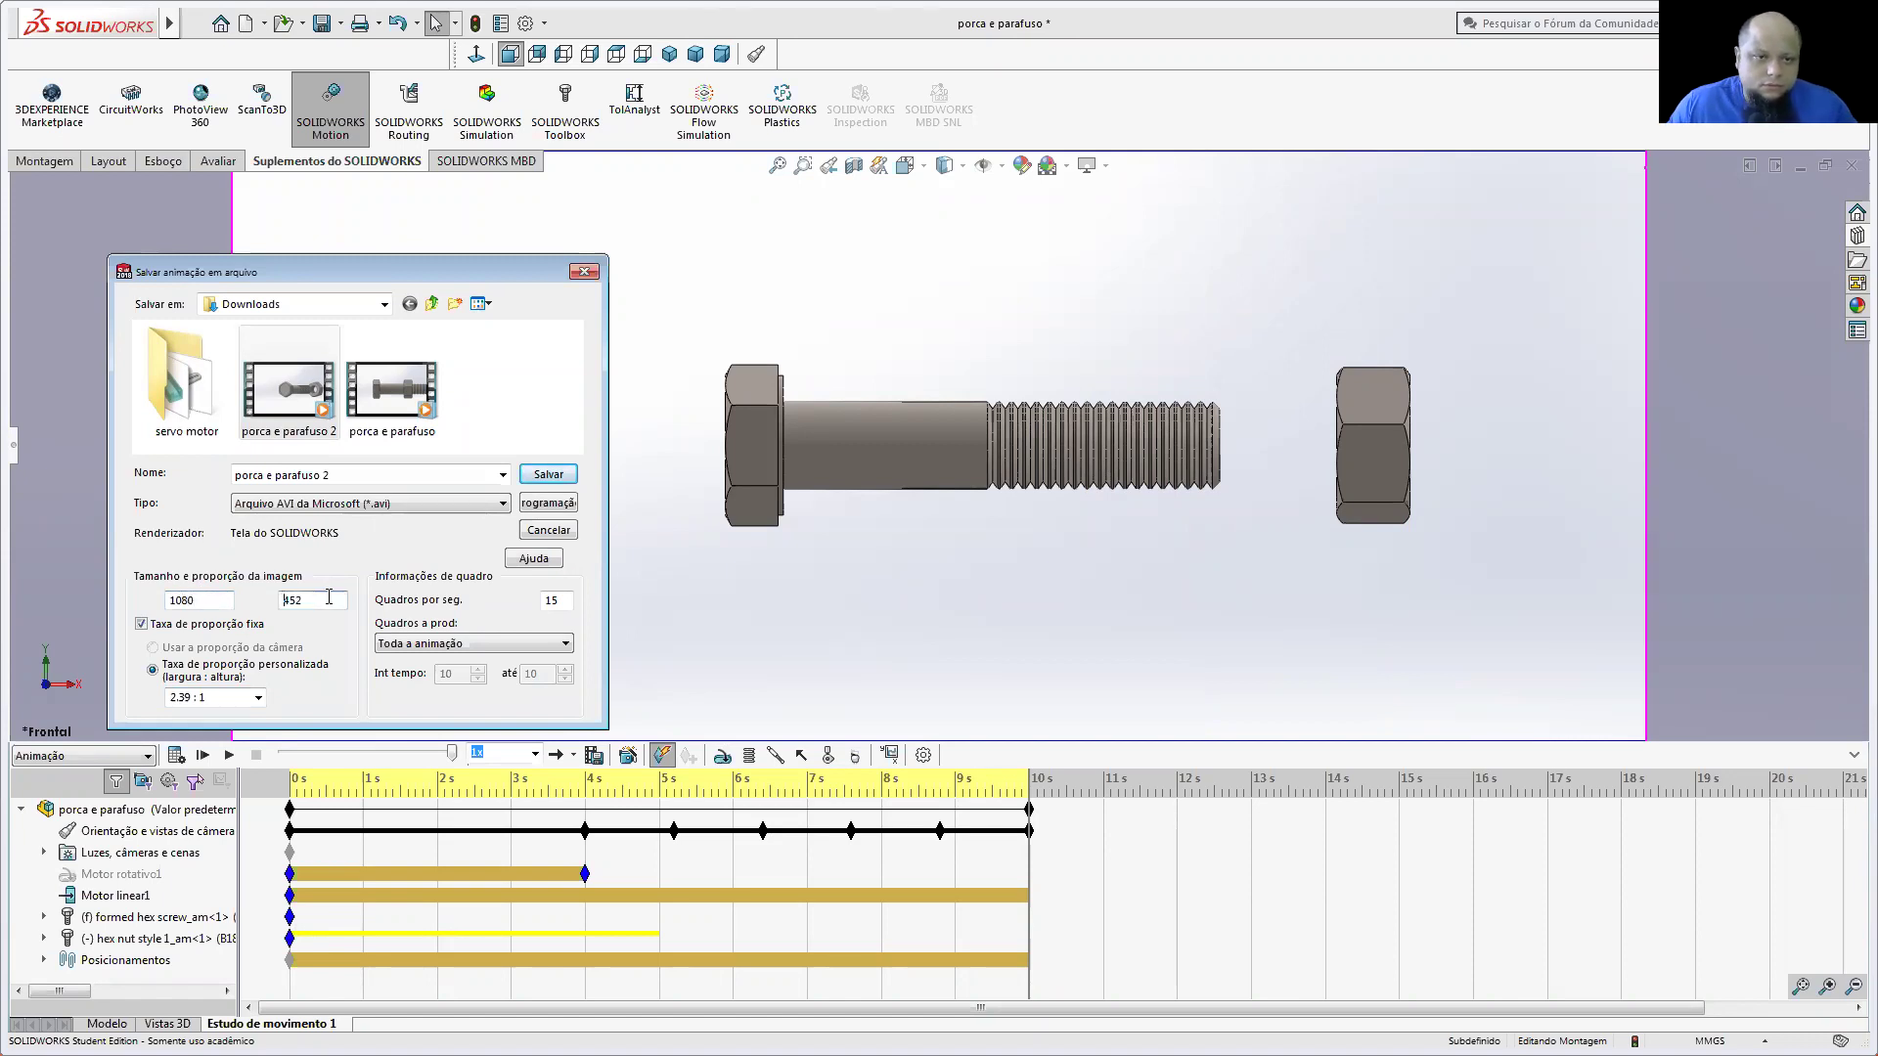
Step: Save the animation over the existing "porca e parafuso 2.avi", accepting the video compression and declining to recalculate the motion study
left_click(529, 480)
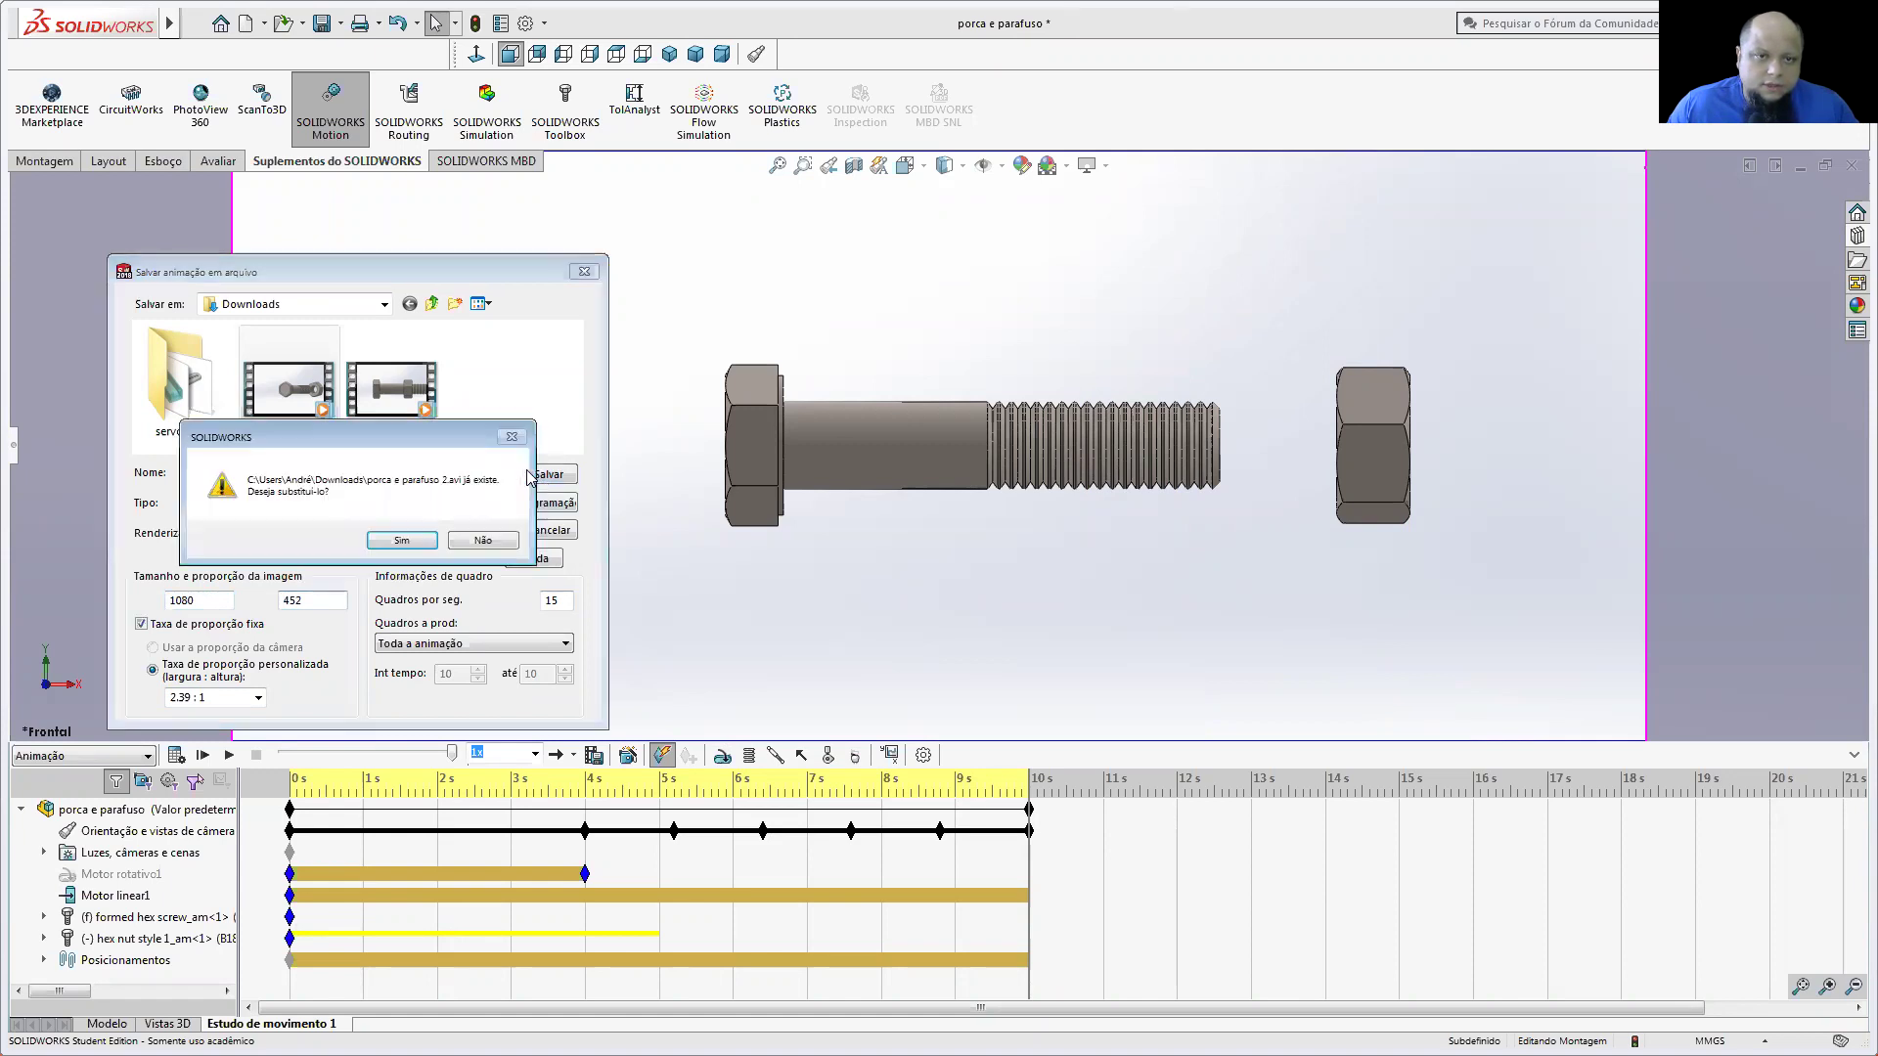
left_click(433, 542)
left_click(1038, 495)
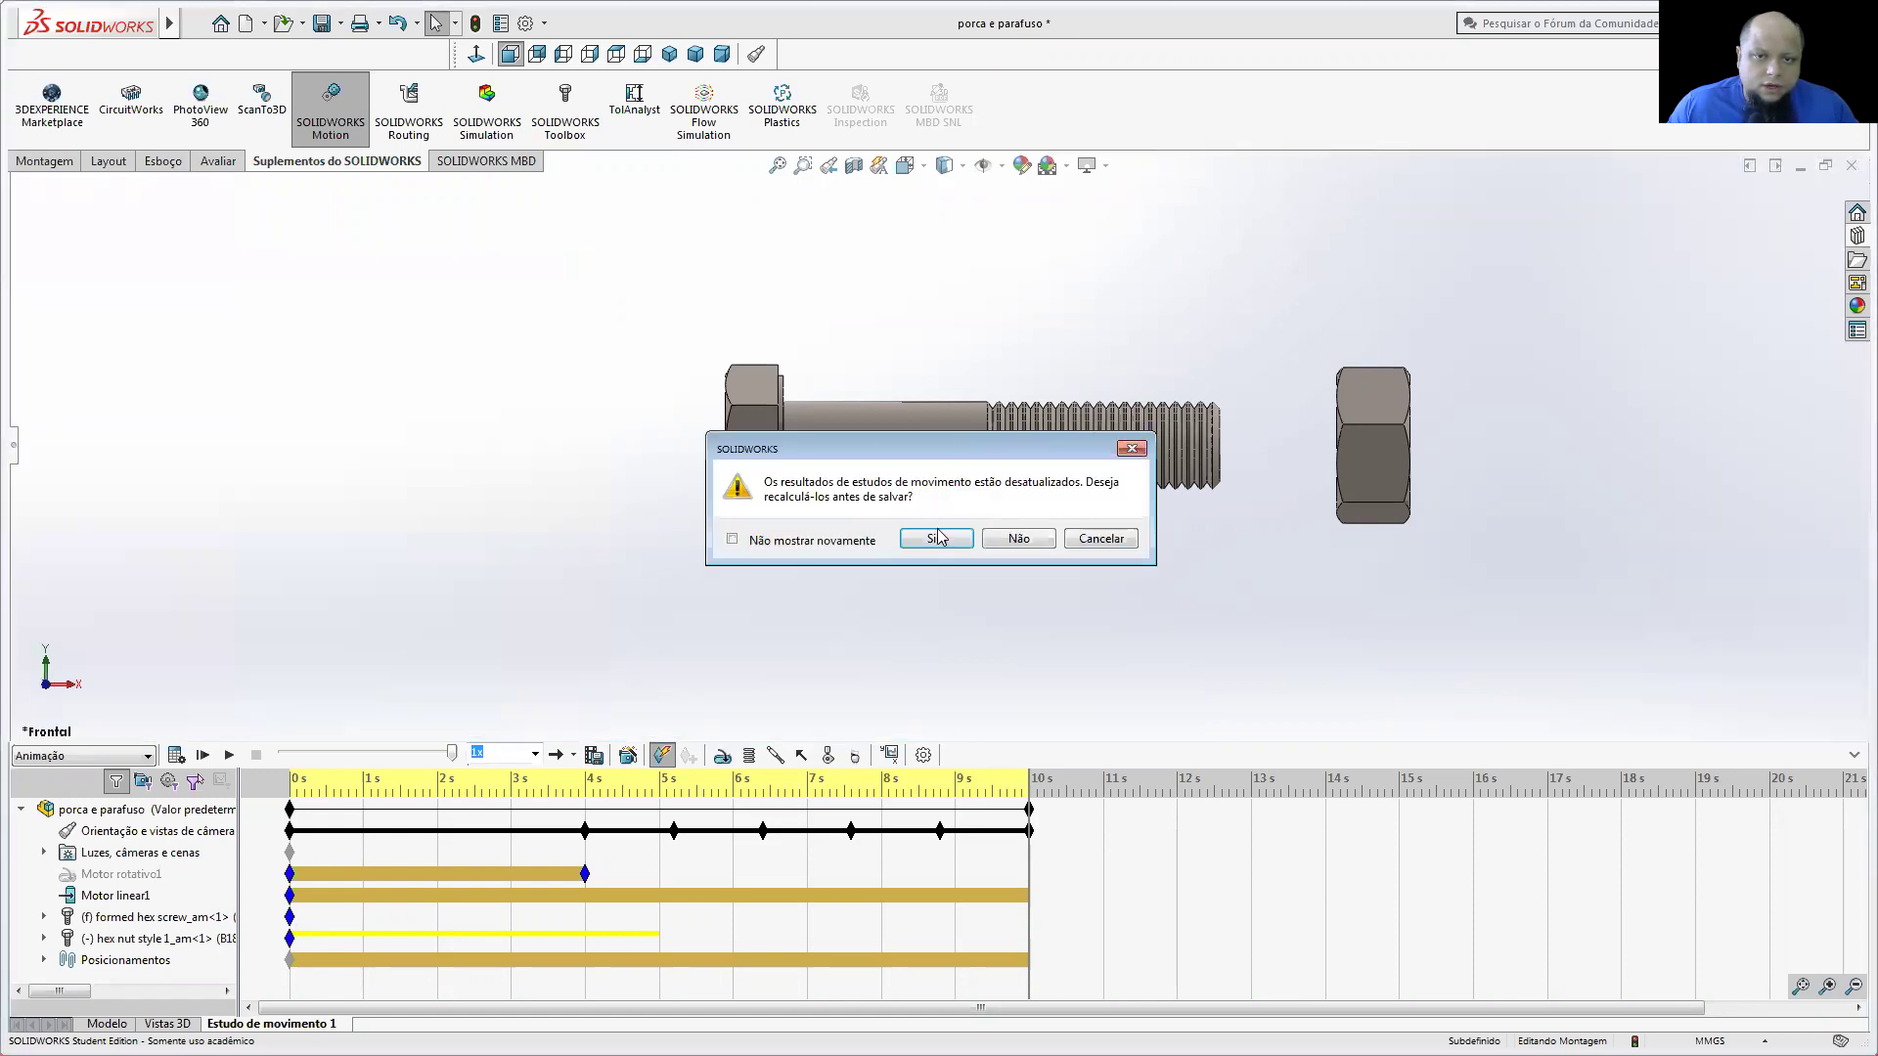
left_click(1015, 540)
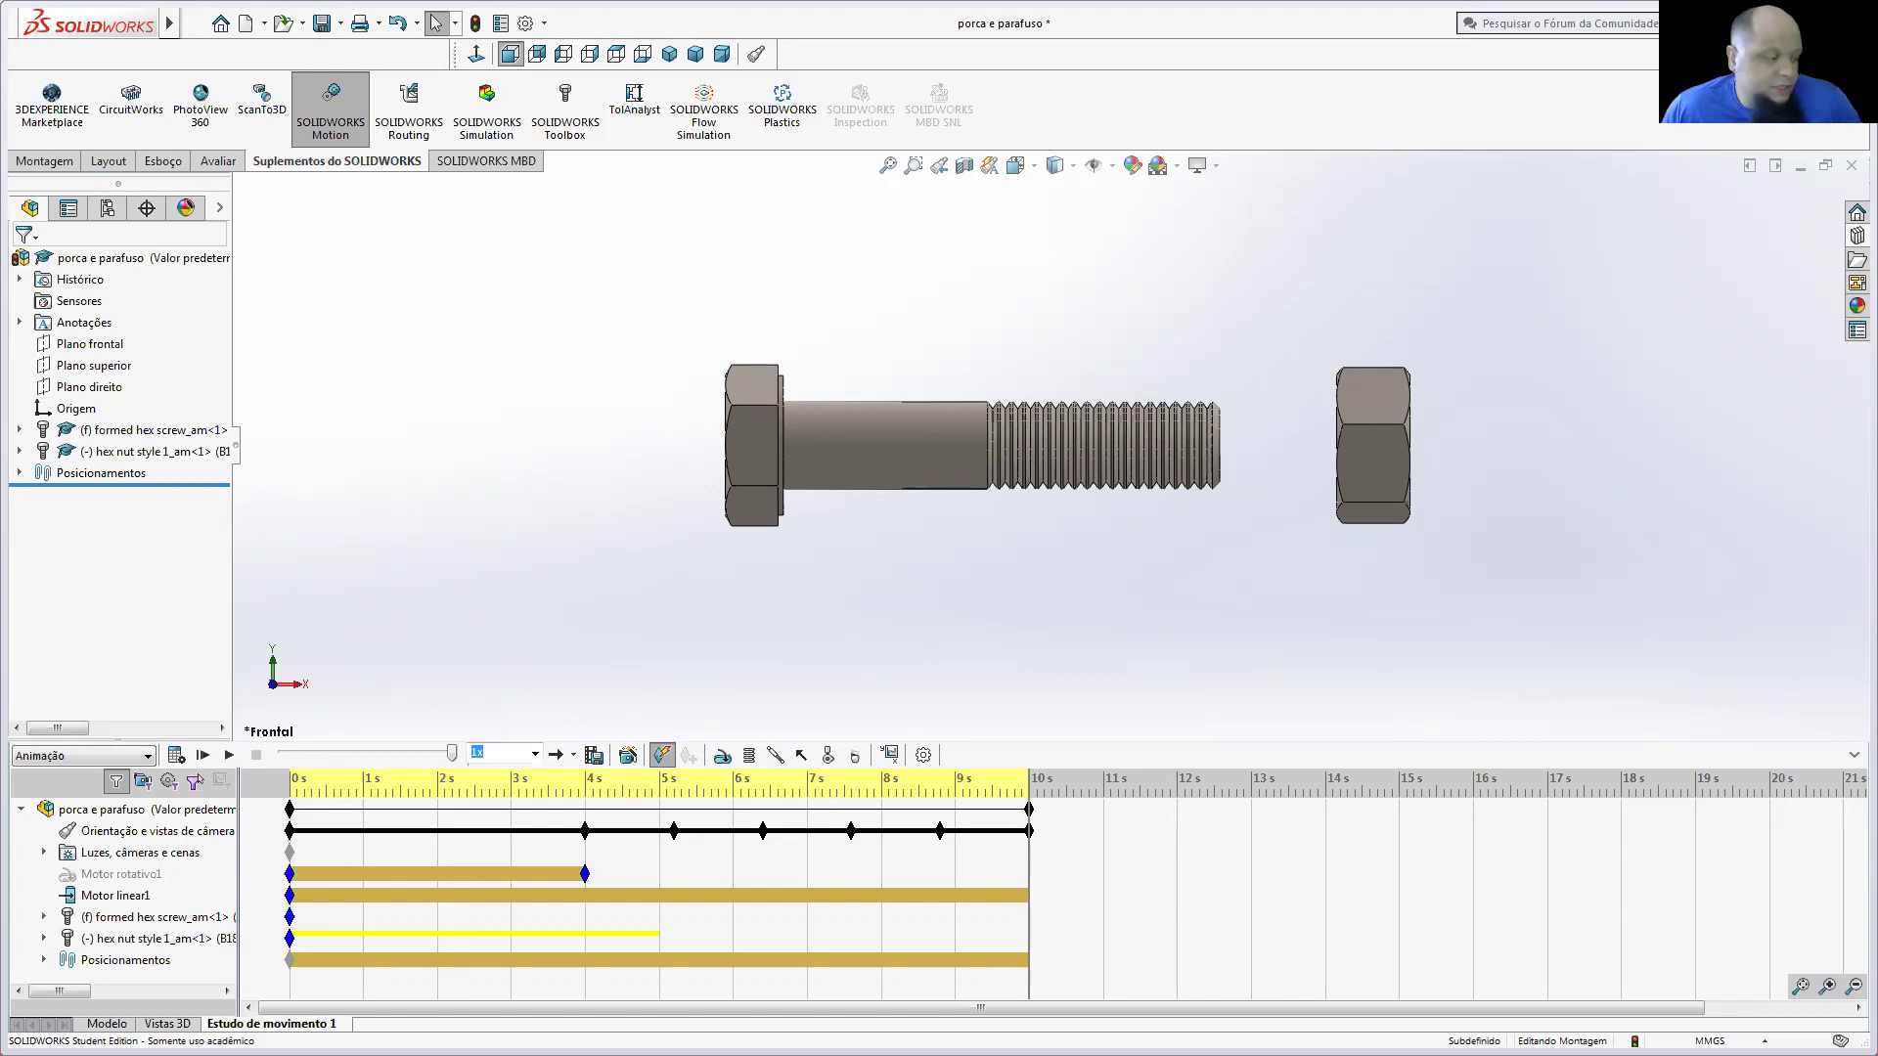
Step: Switch to the Downloads folder, select the exported video "porca e parafuso 2", and move the folder window out of the way
key("alt+Tab")
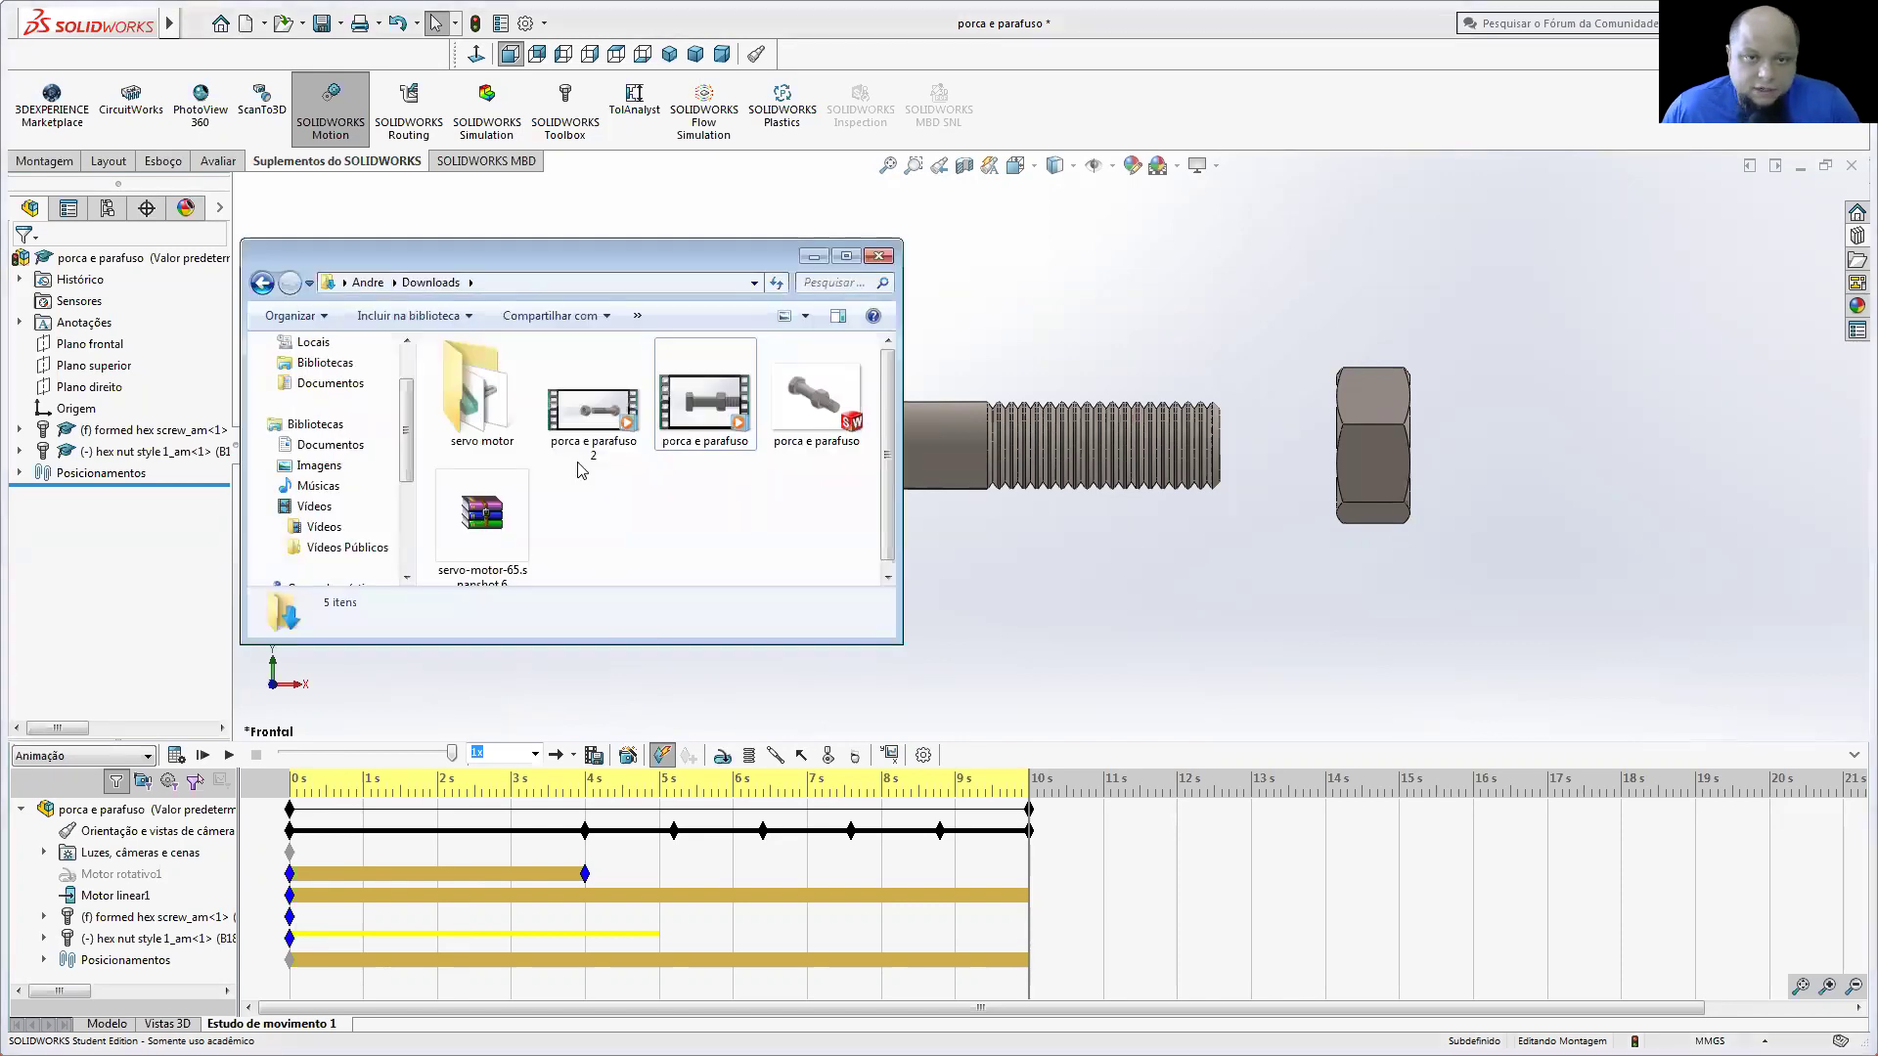
left_click(591, 430)
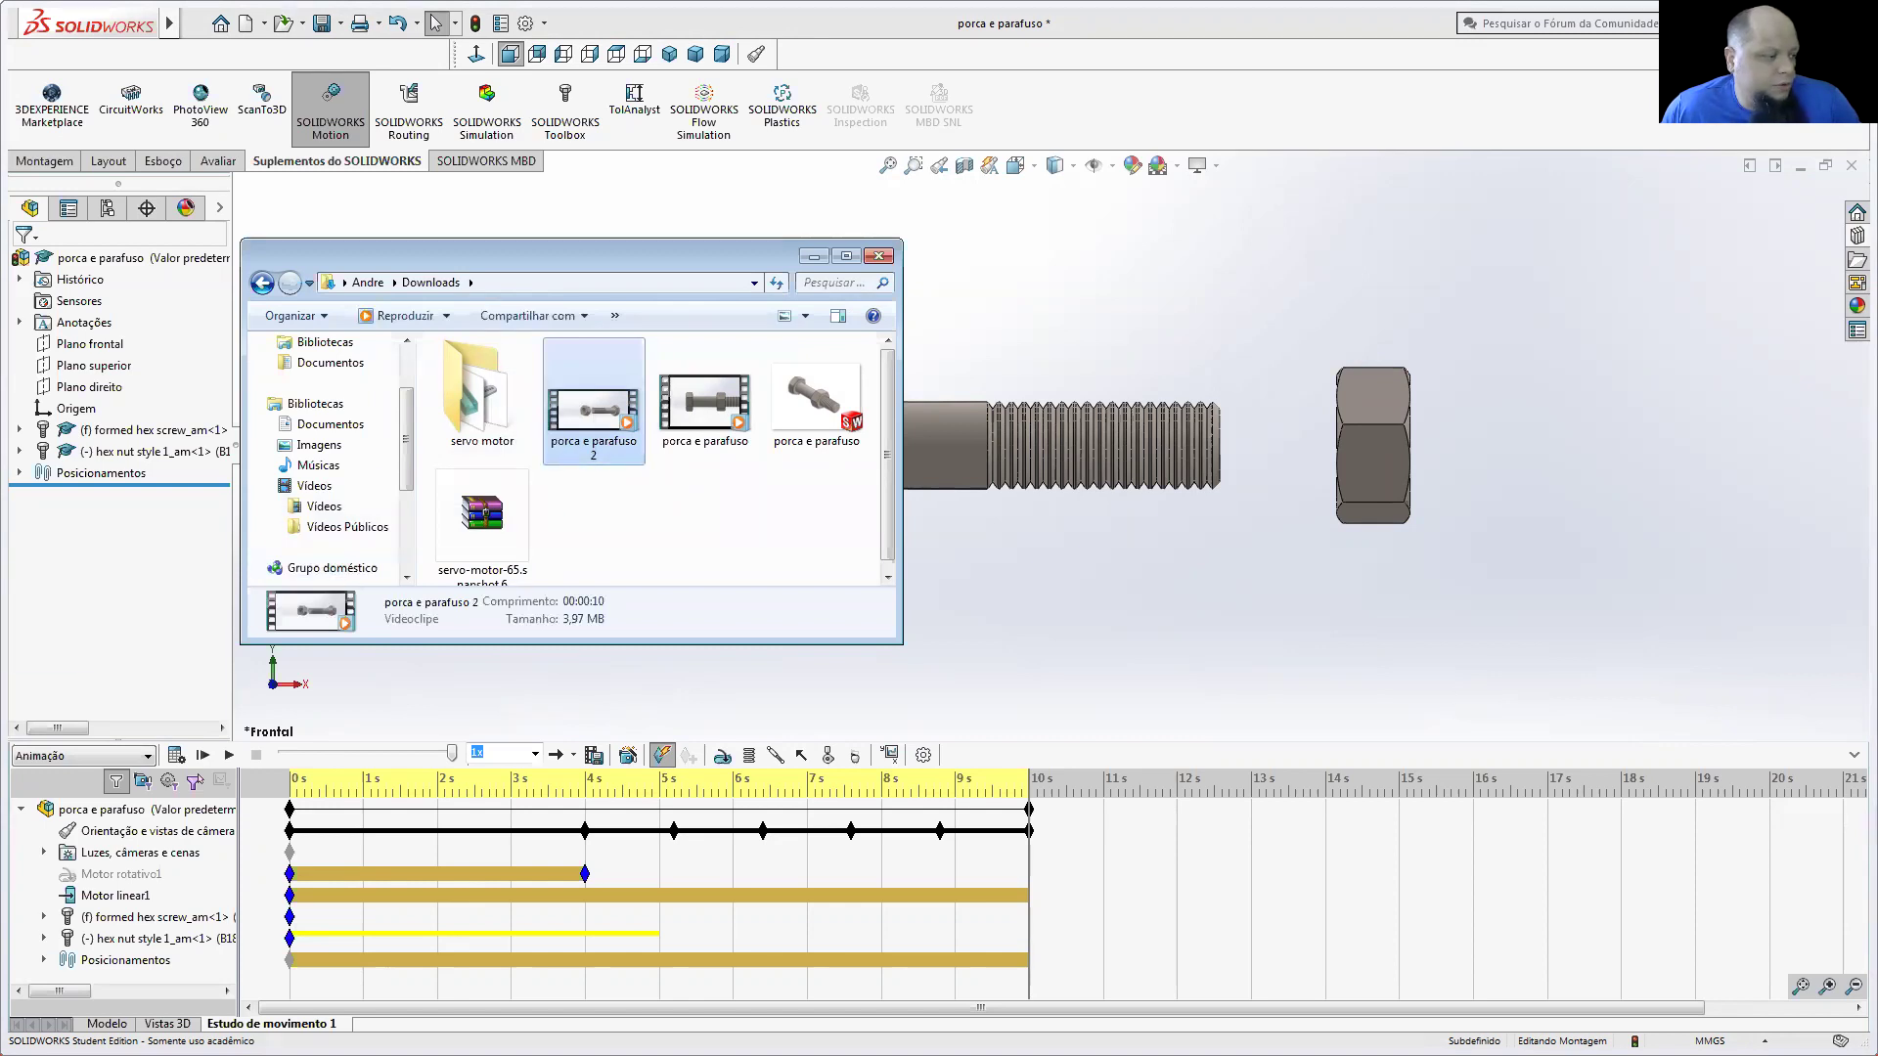
left_click(910, 518)
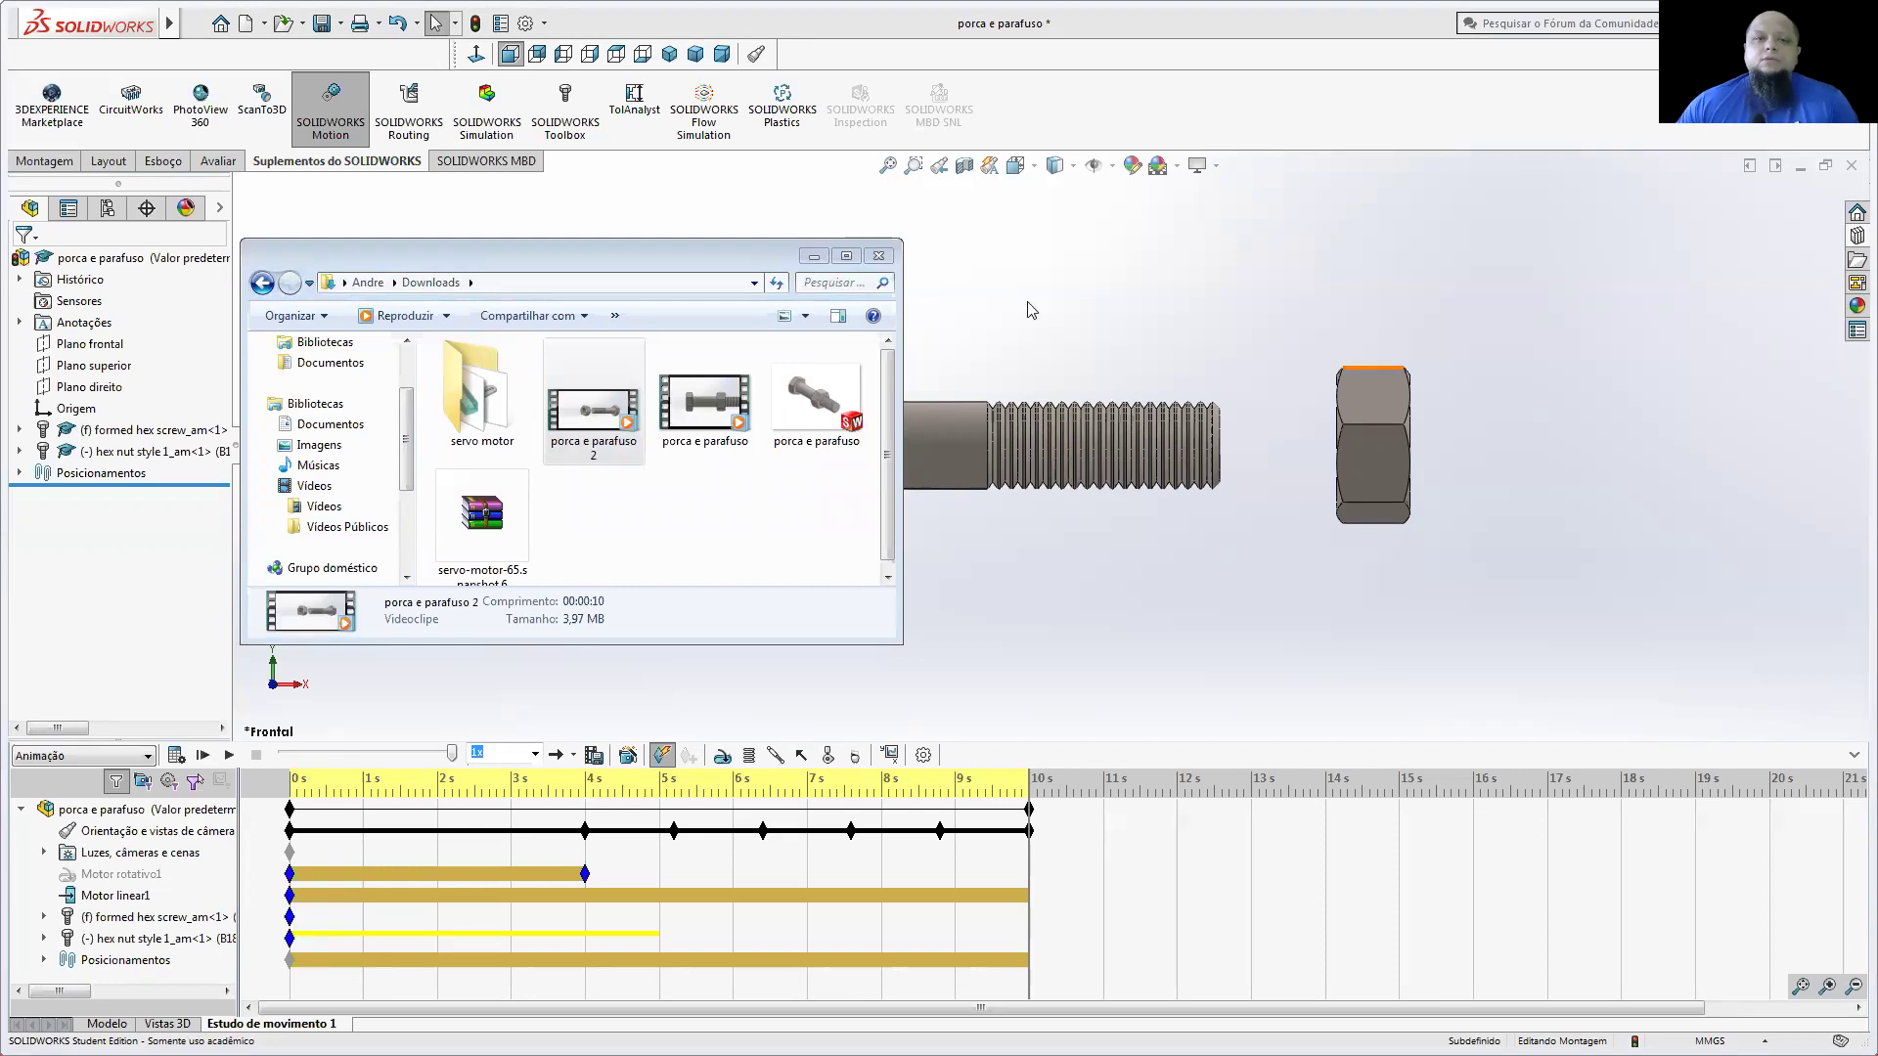
left_click(724, 266)
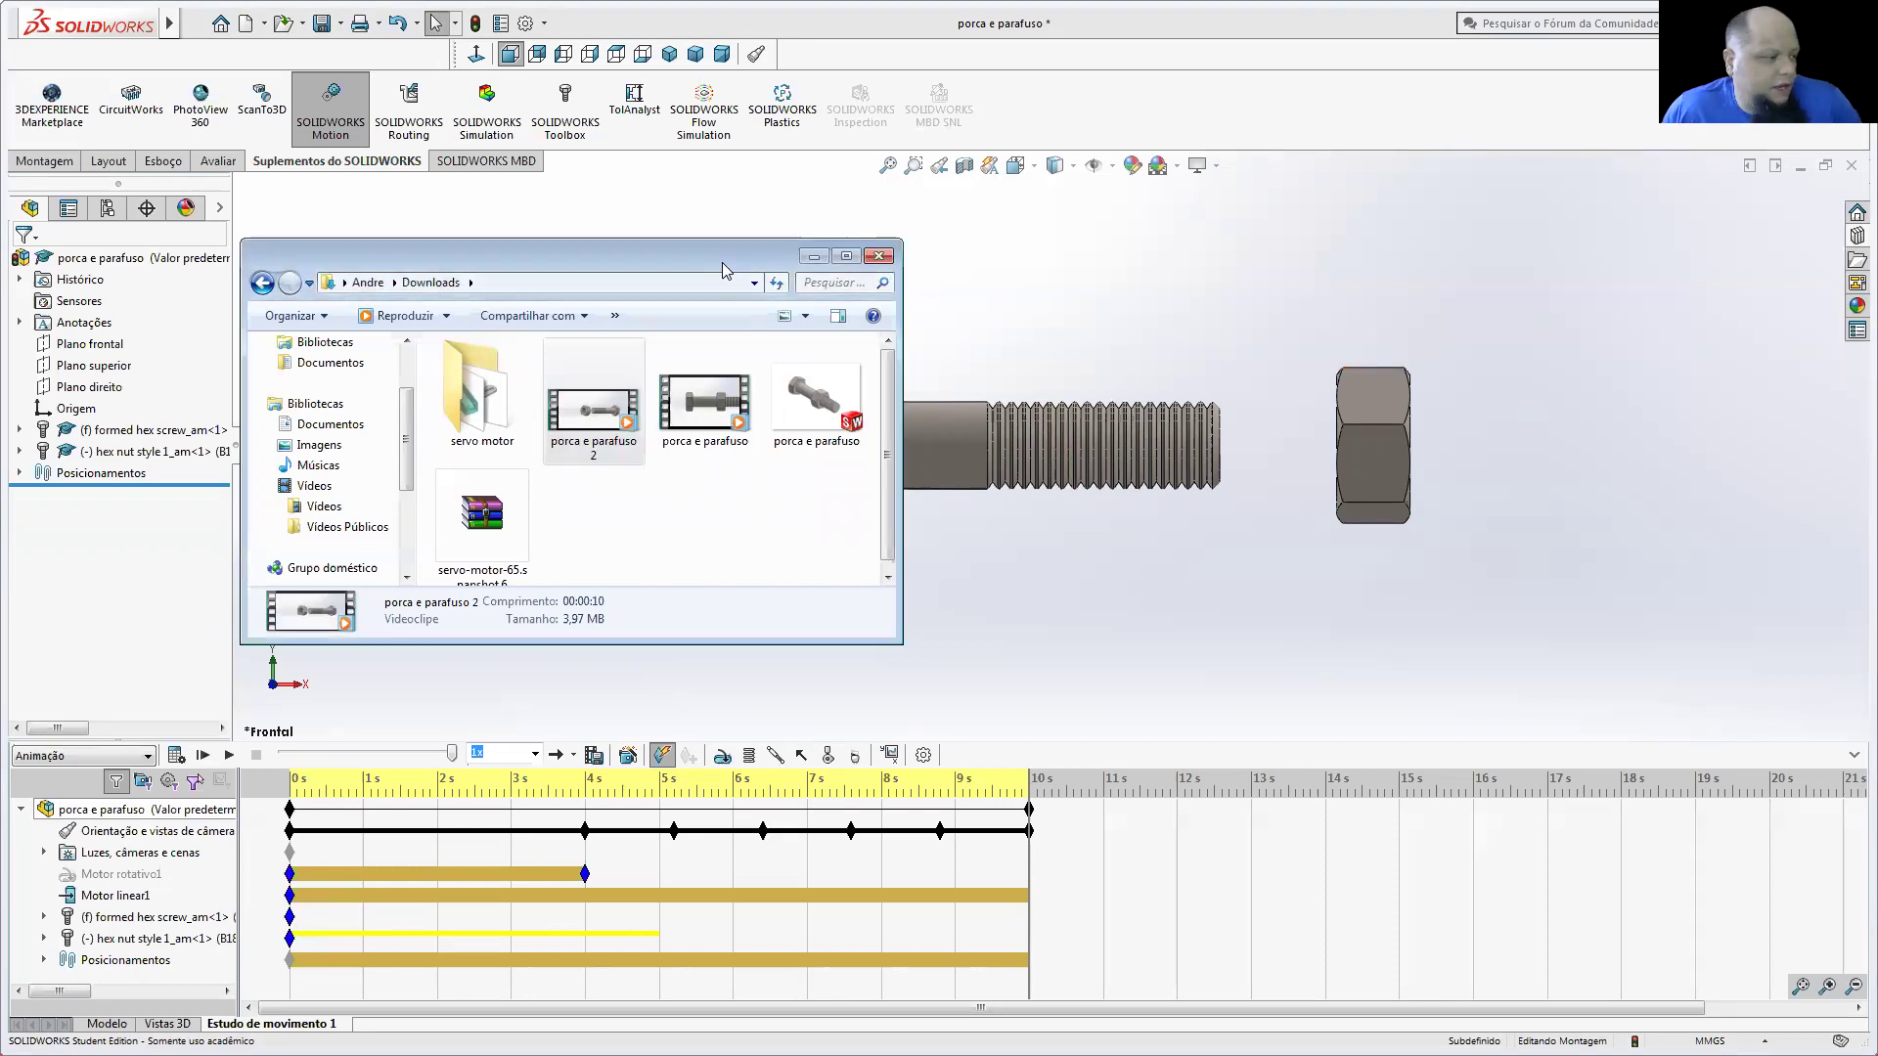
left_click_drag(725, 271, 0, 271)
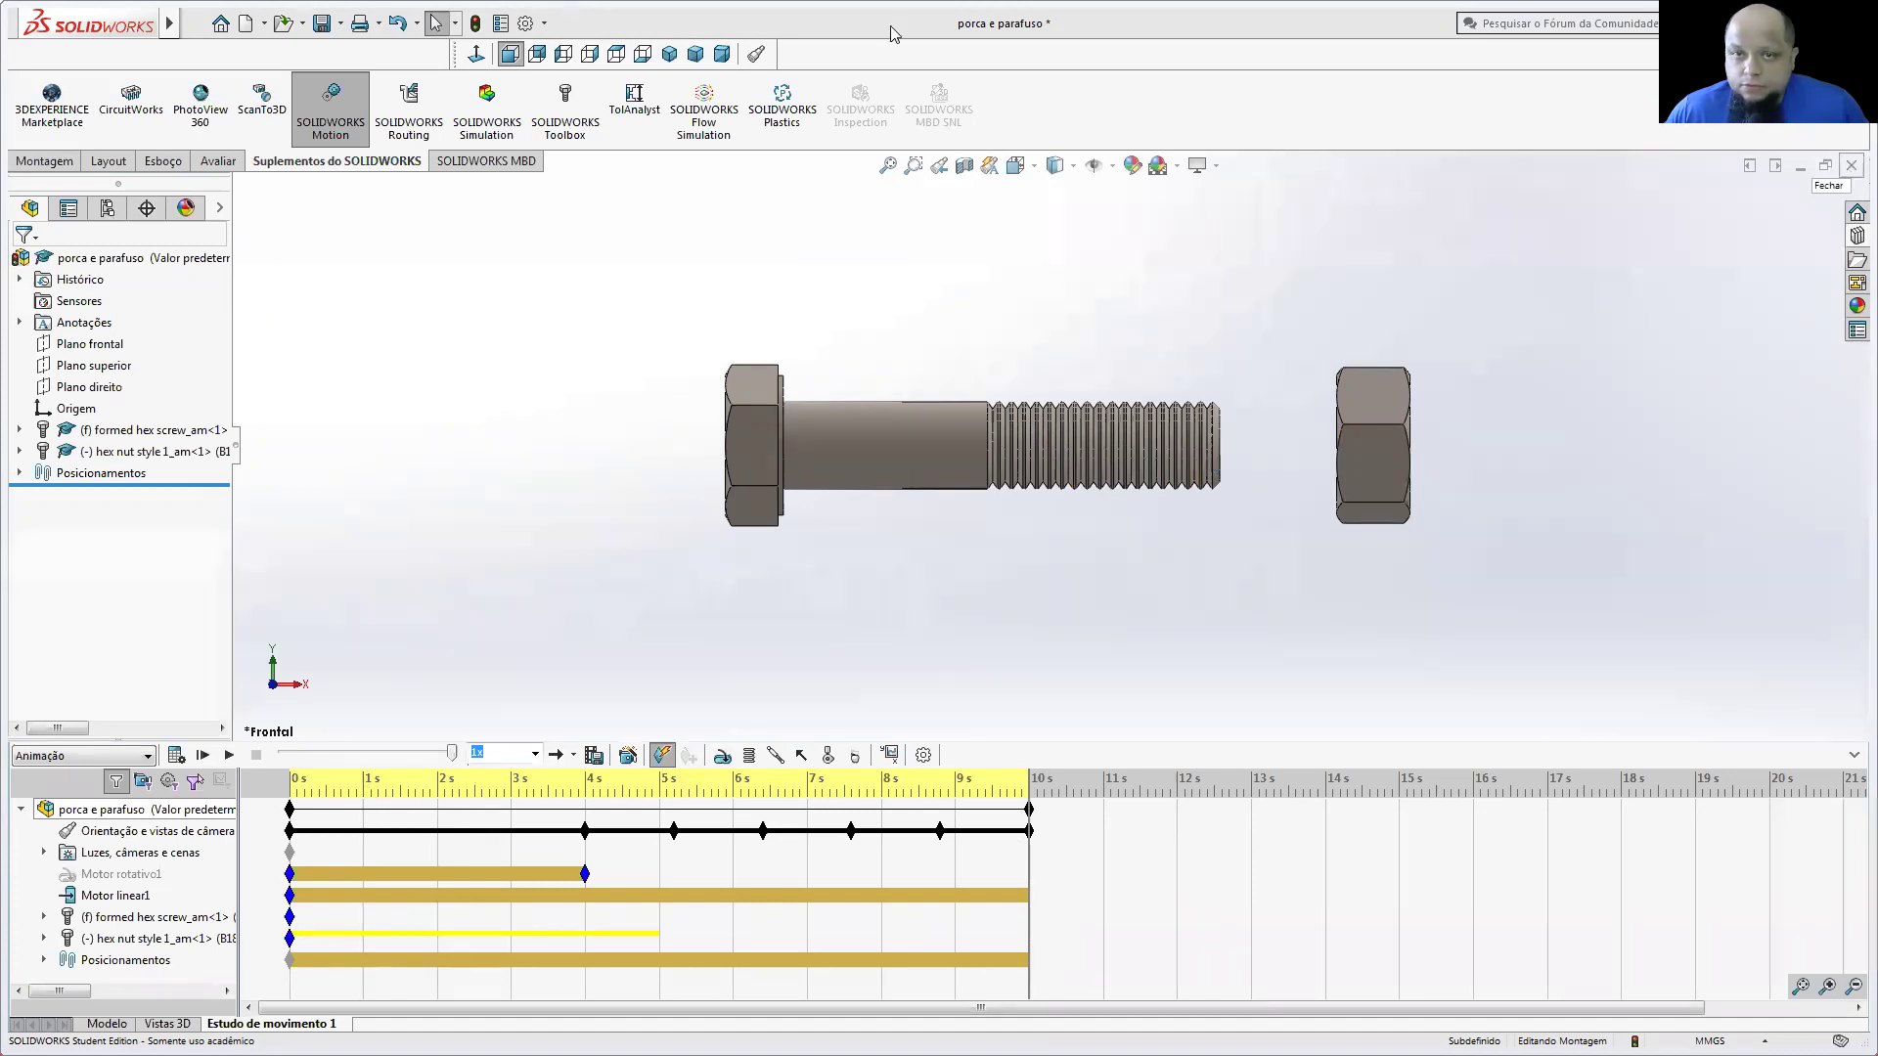
Step: Rebuild and save the "porca e parafuso" assembly, and close it, saving with a rebuild again
left_click(325, 23)
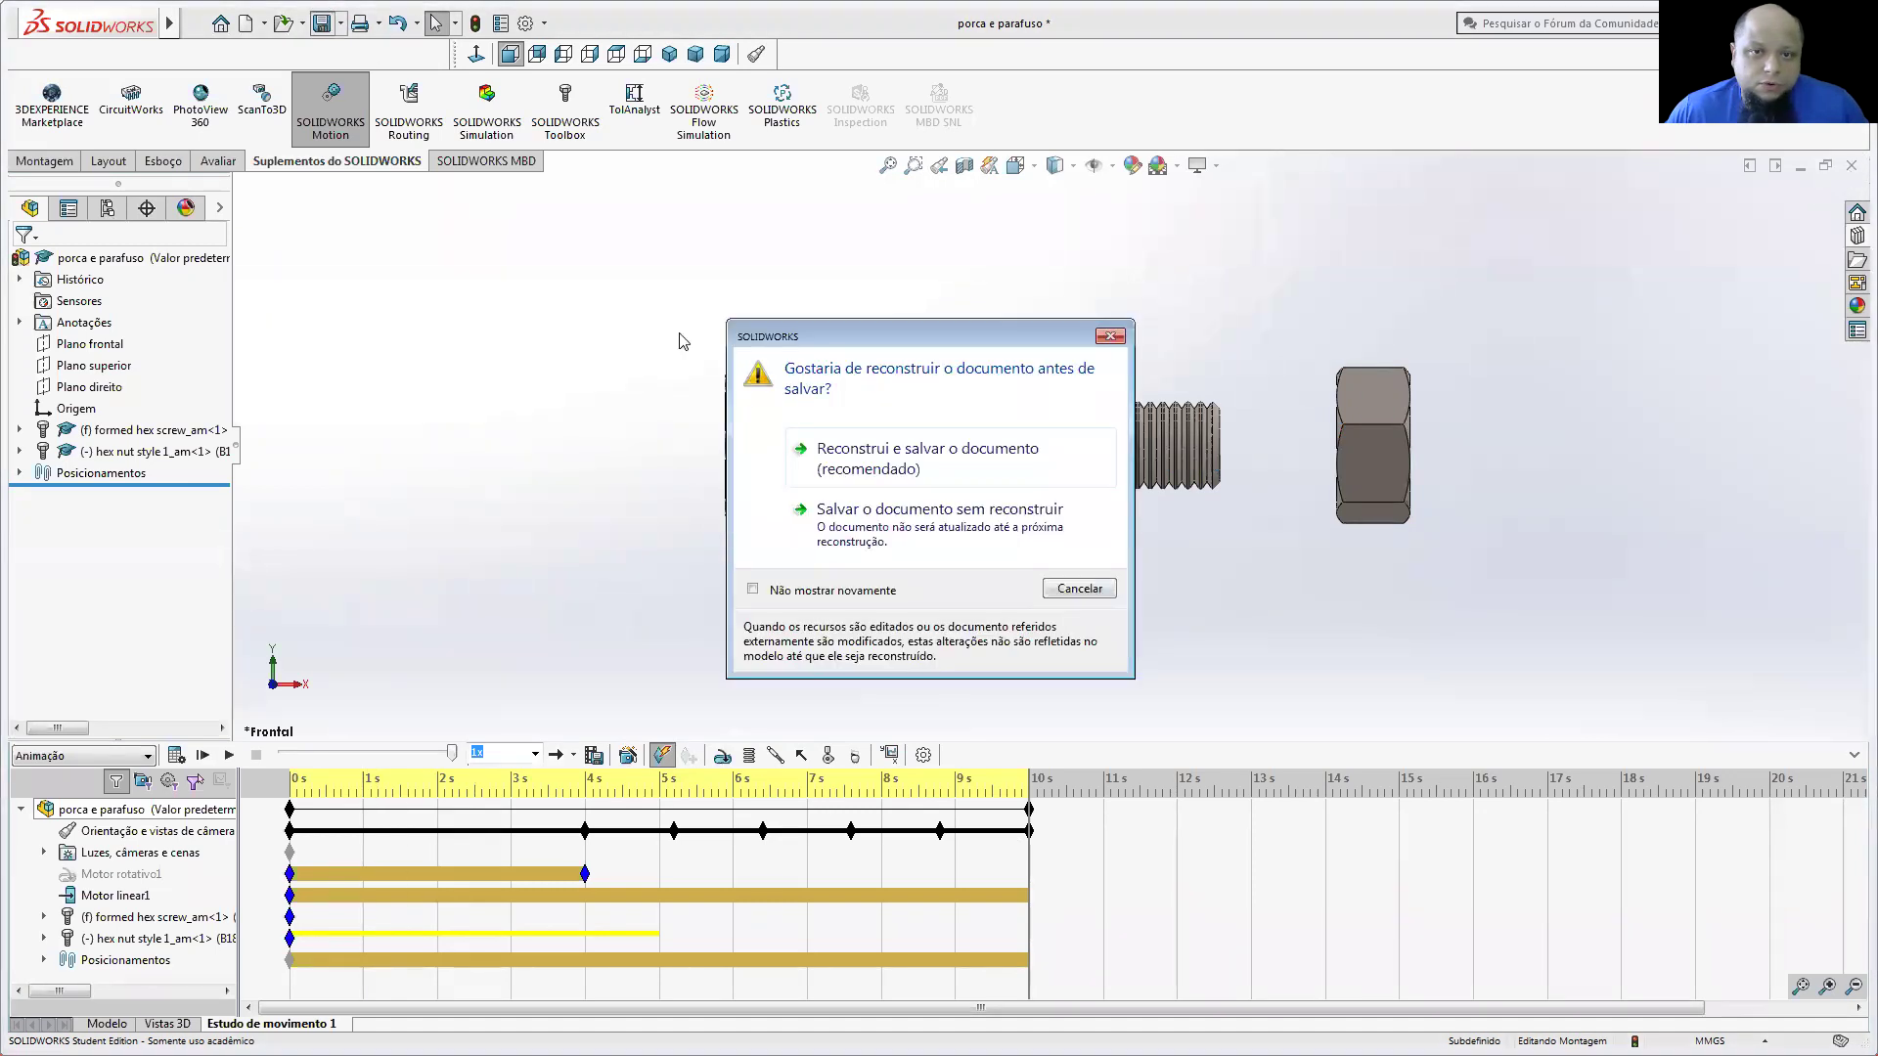
left_click(910, 455)
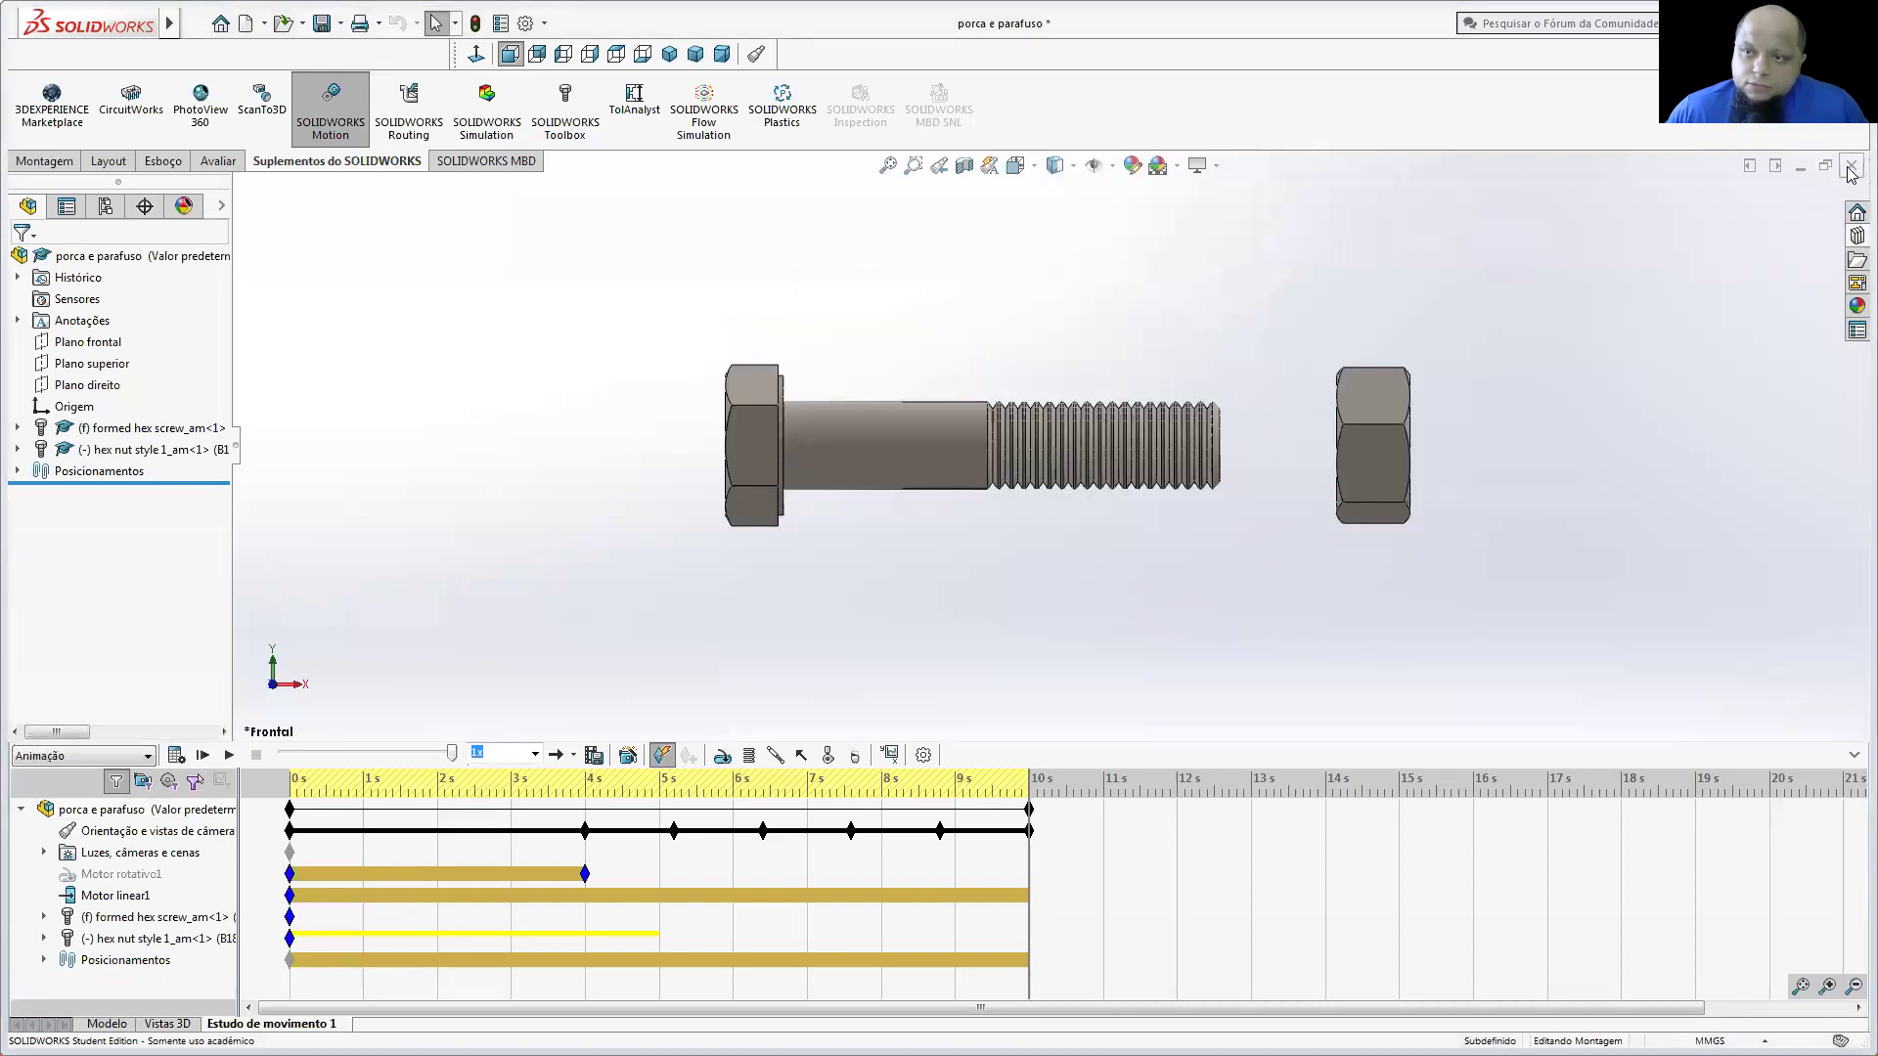
left_click(1851, 167)
key("Return")
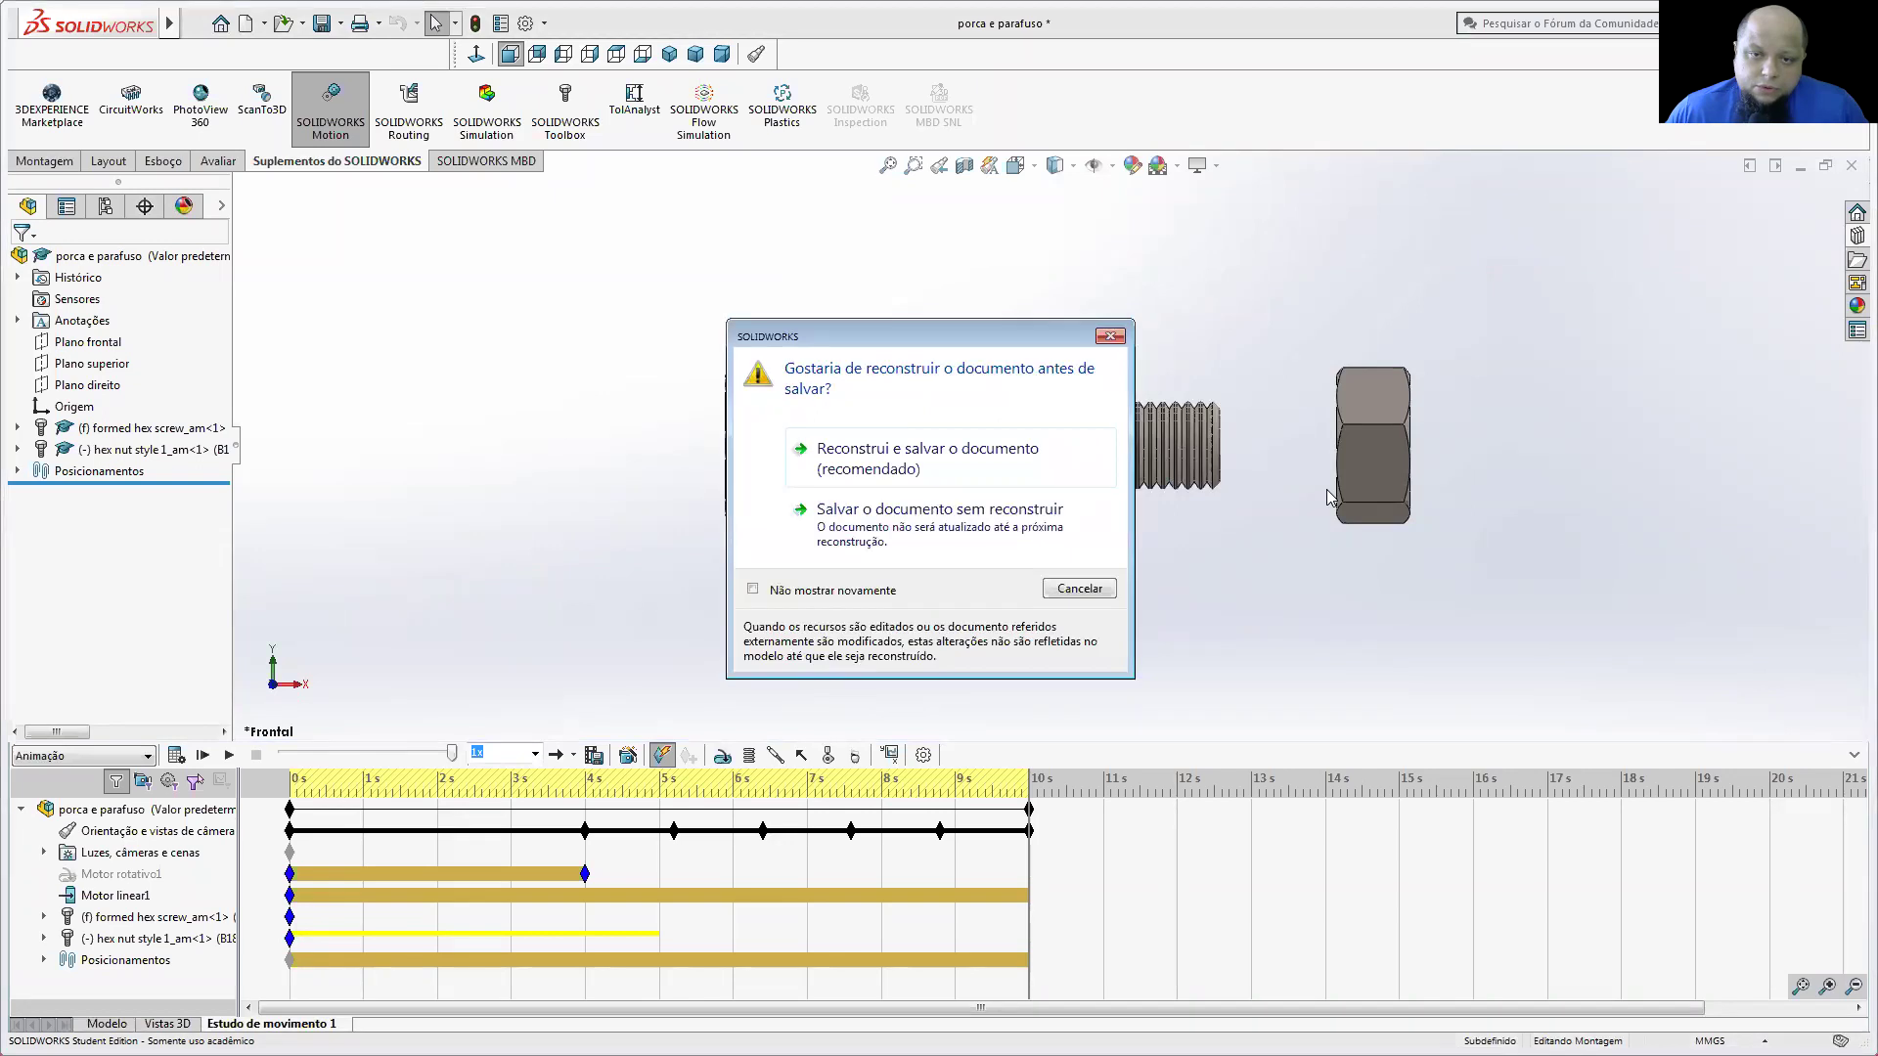
key("Return")
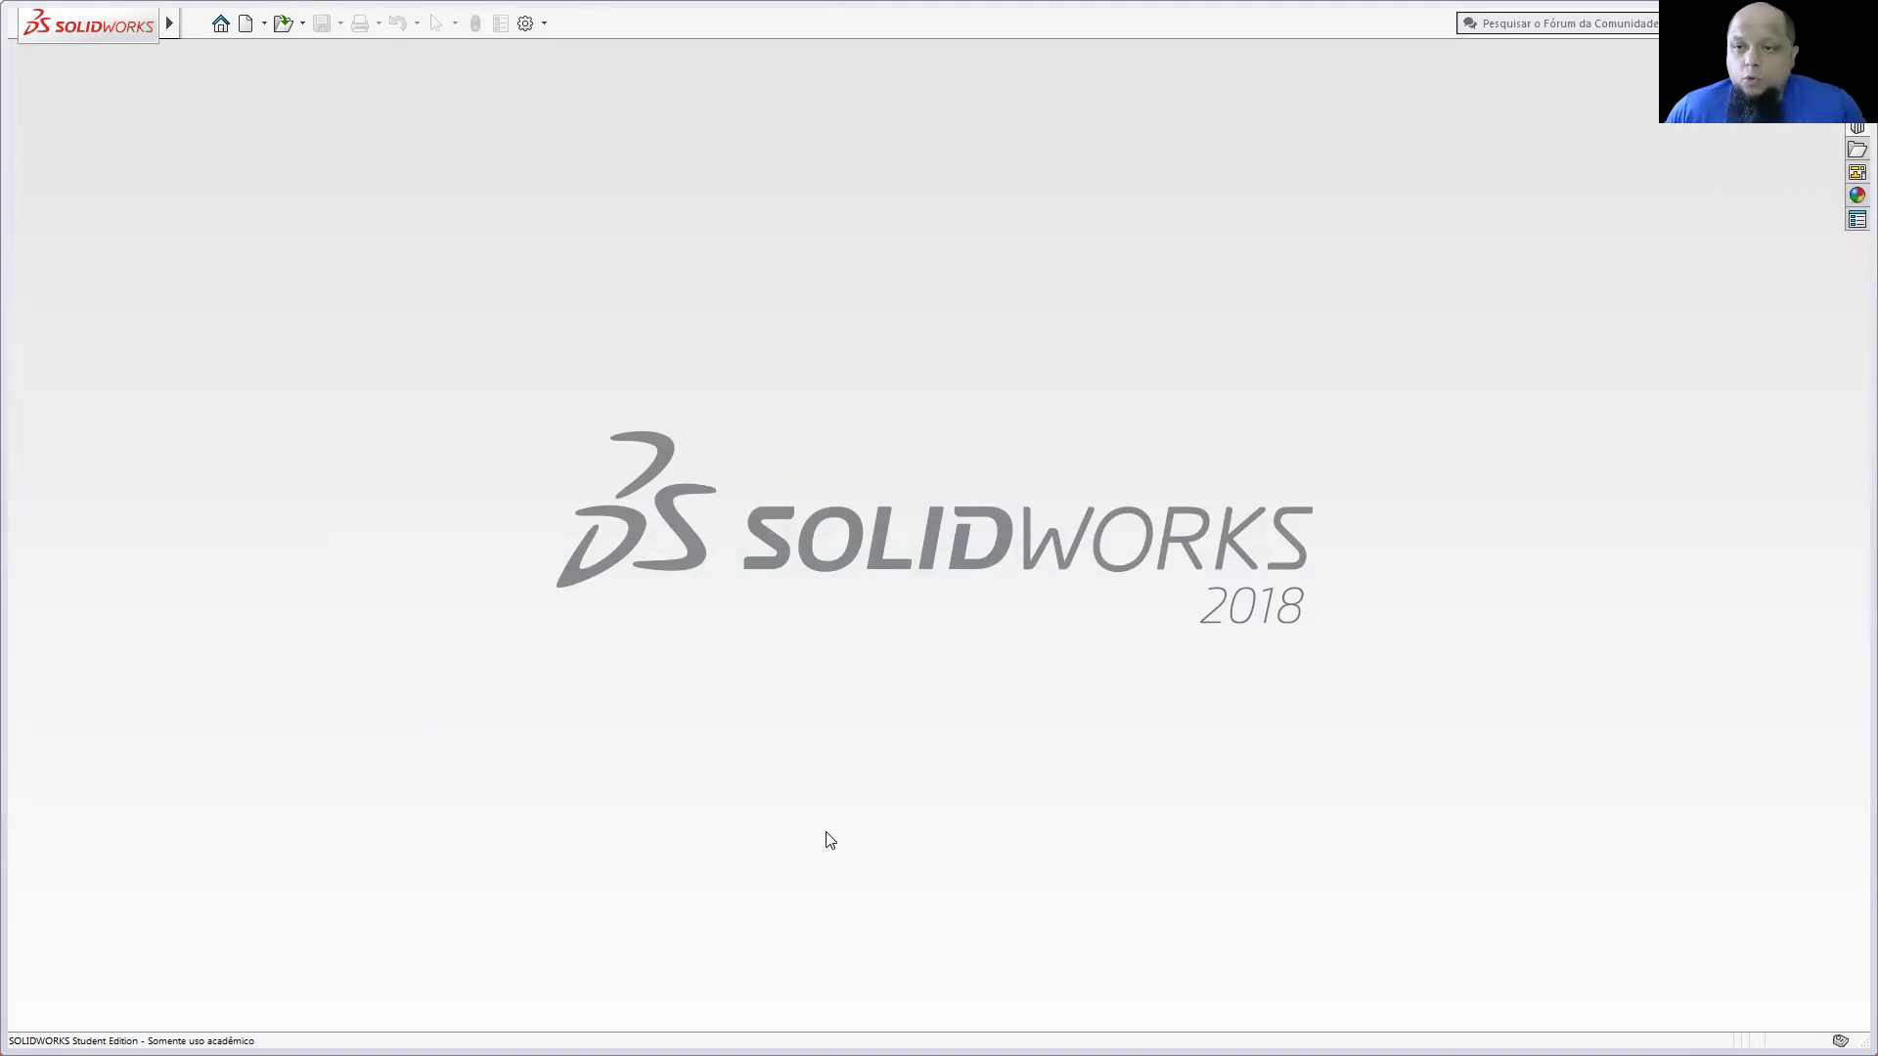
Step: Create a new part document (Peça)
left_click(245, 23)
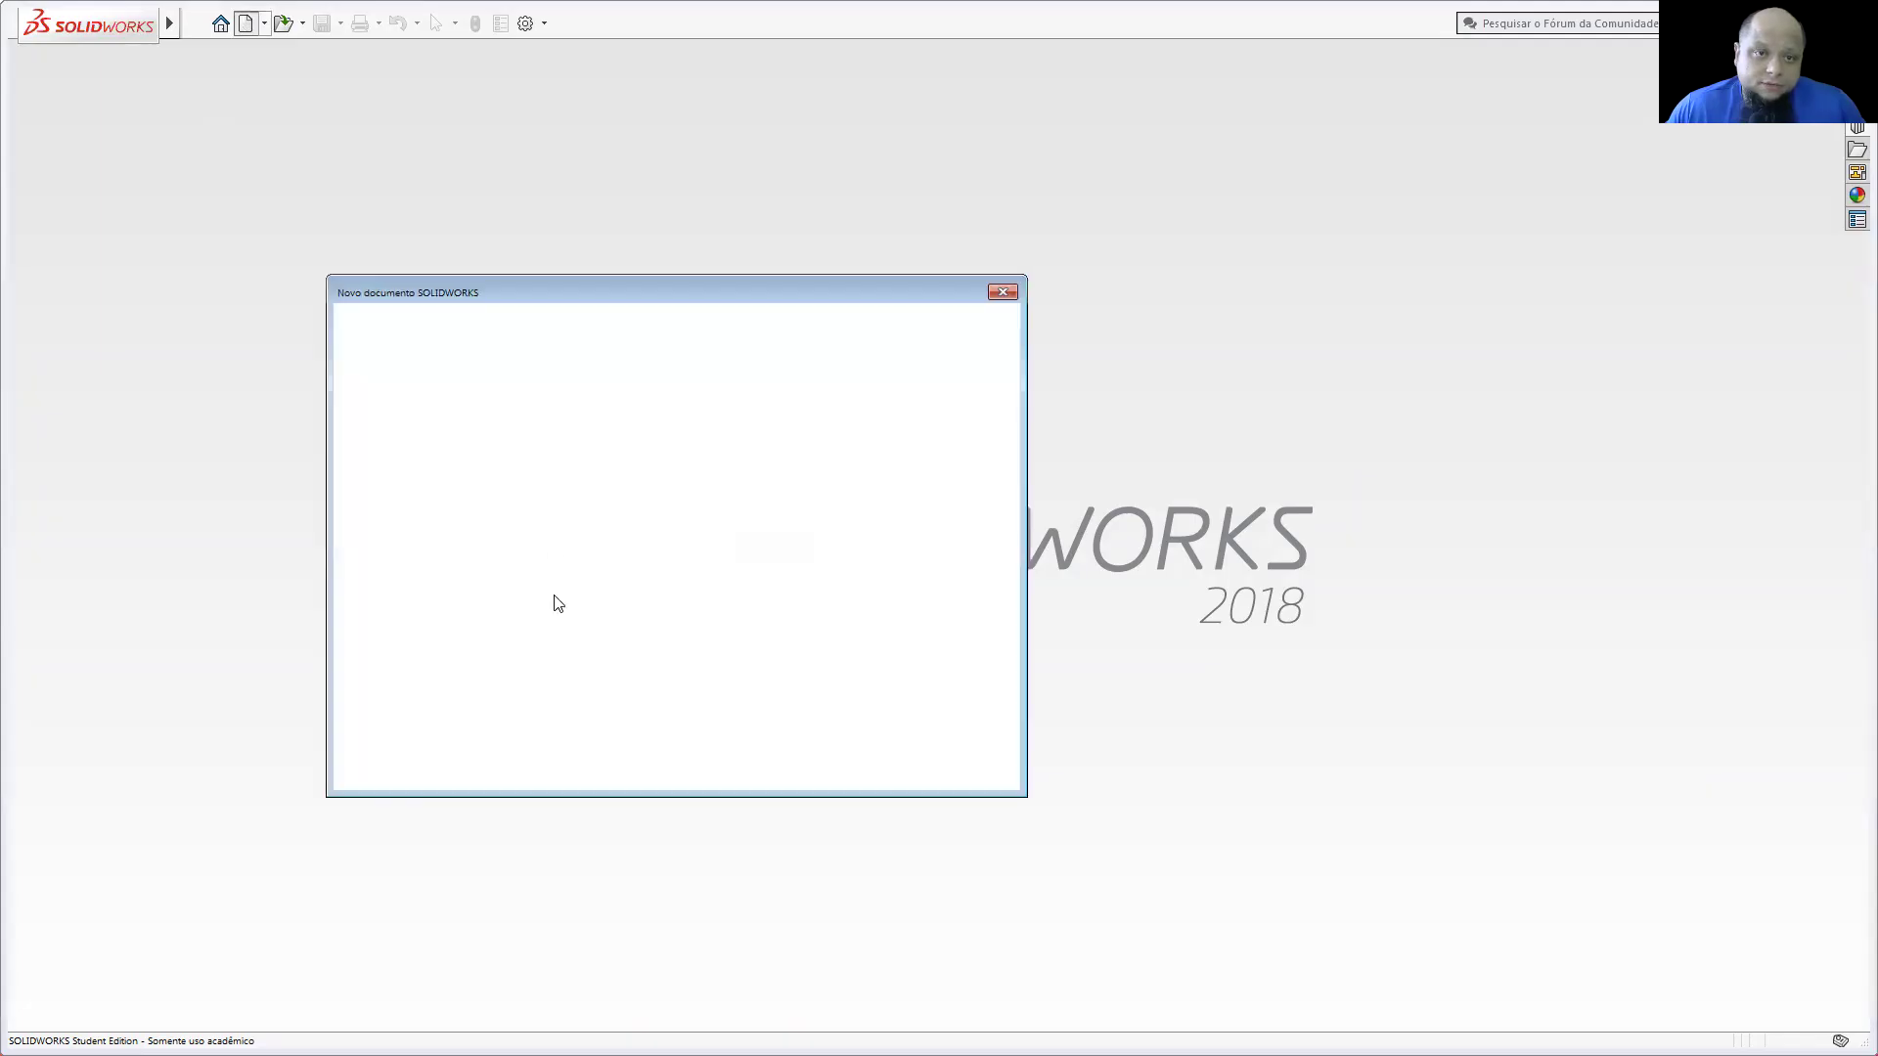
left_click(1002, 293)
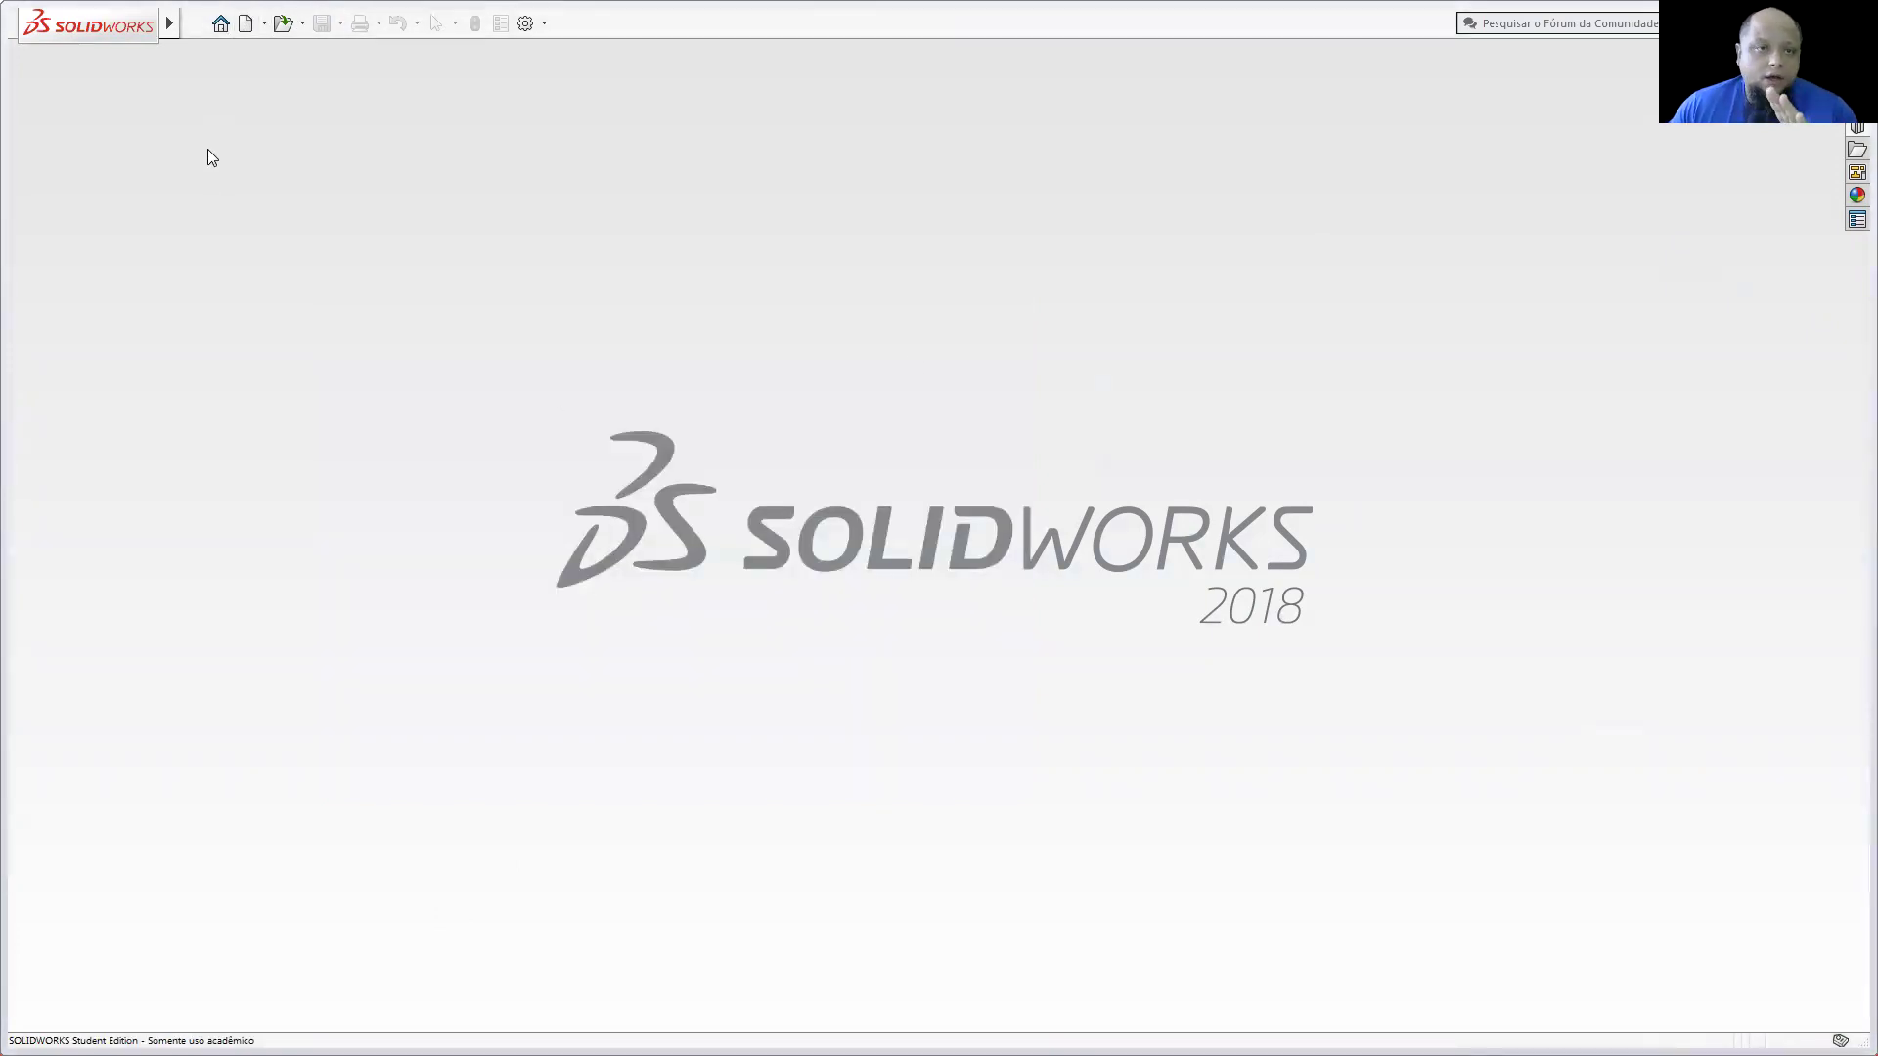
left_click(246, 22)
left_click(447, 434)
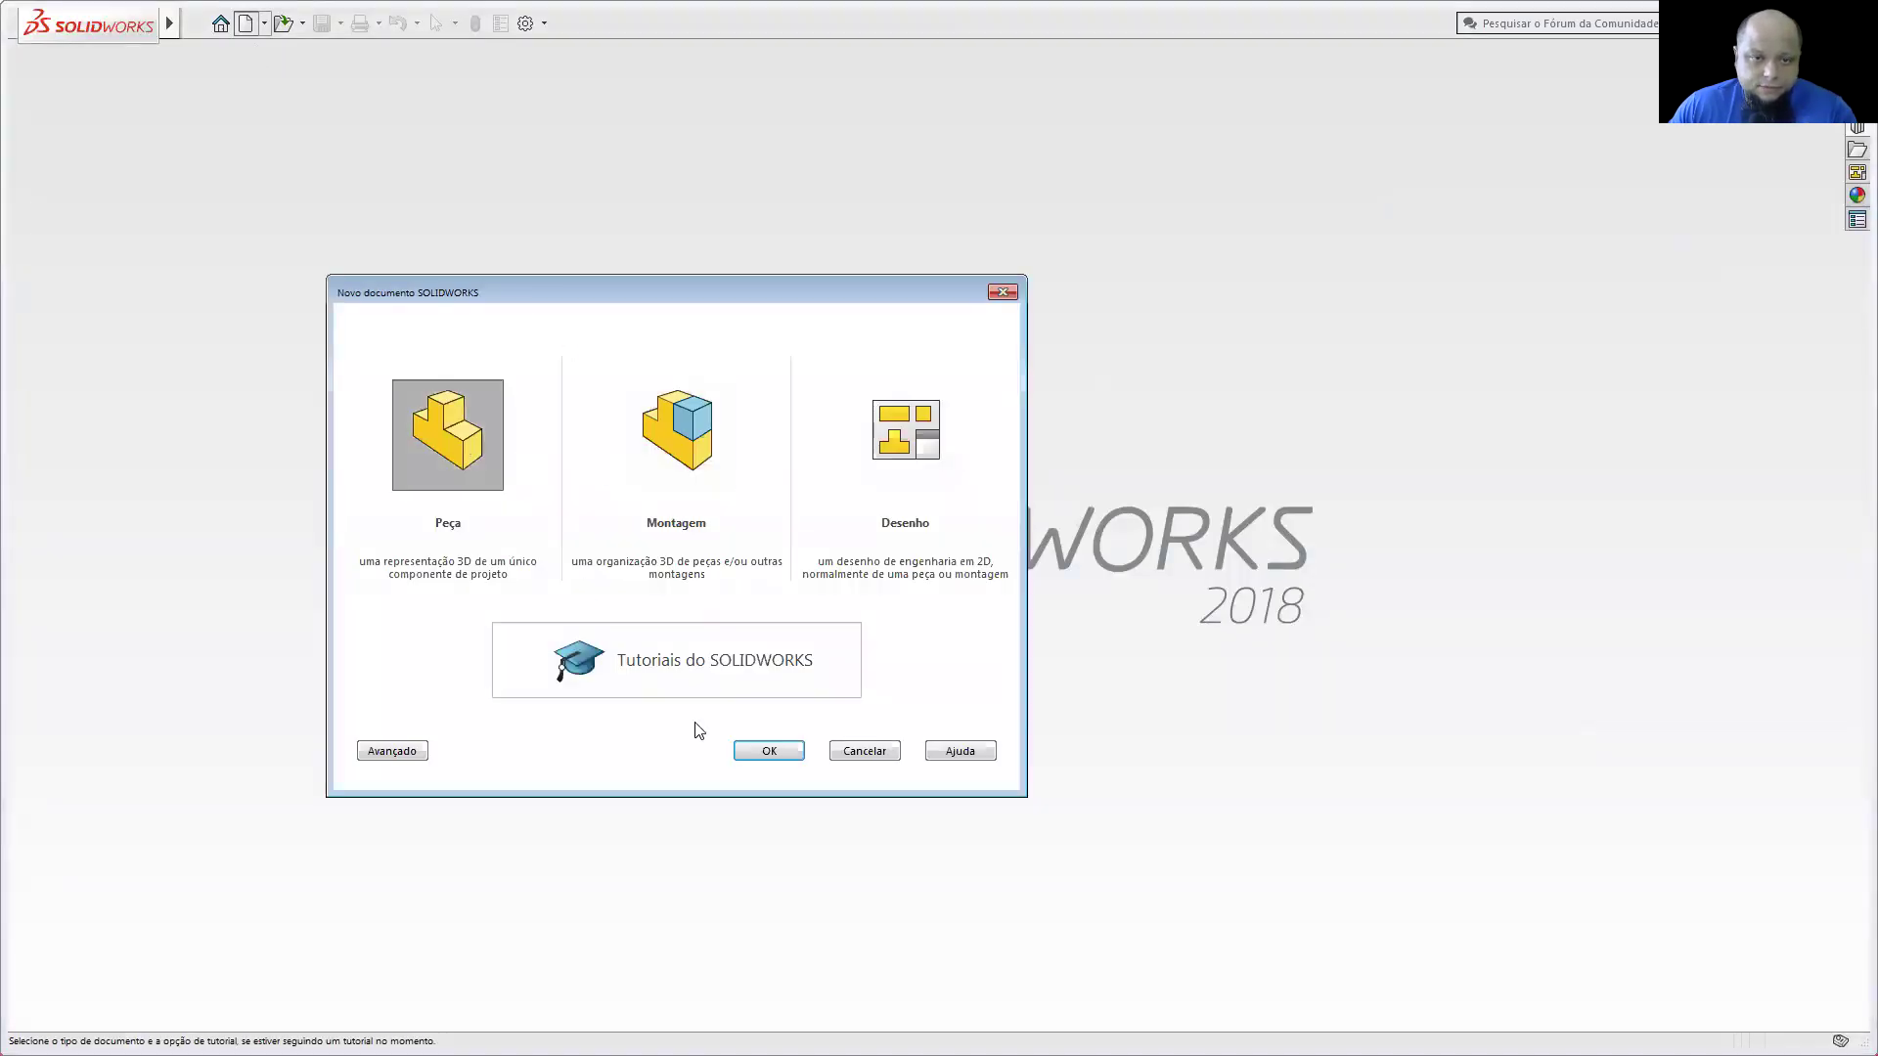
left_click(771, 754)
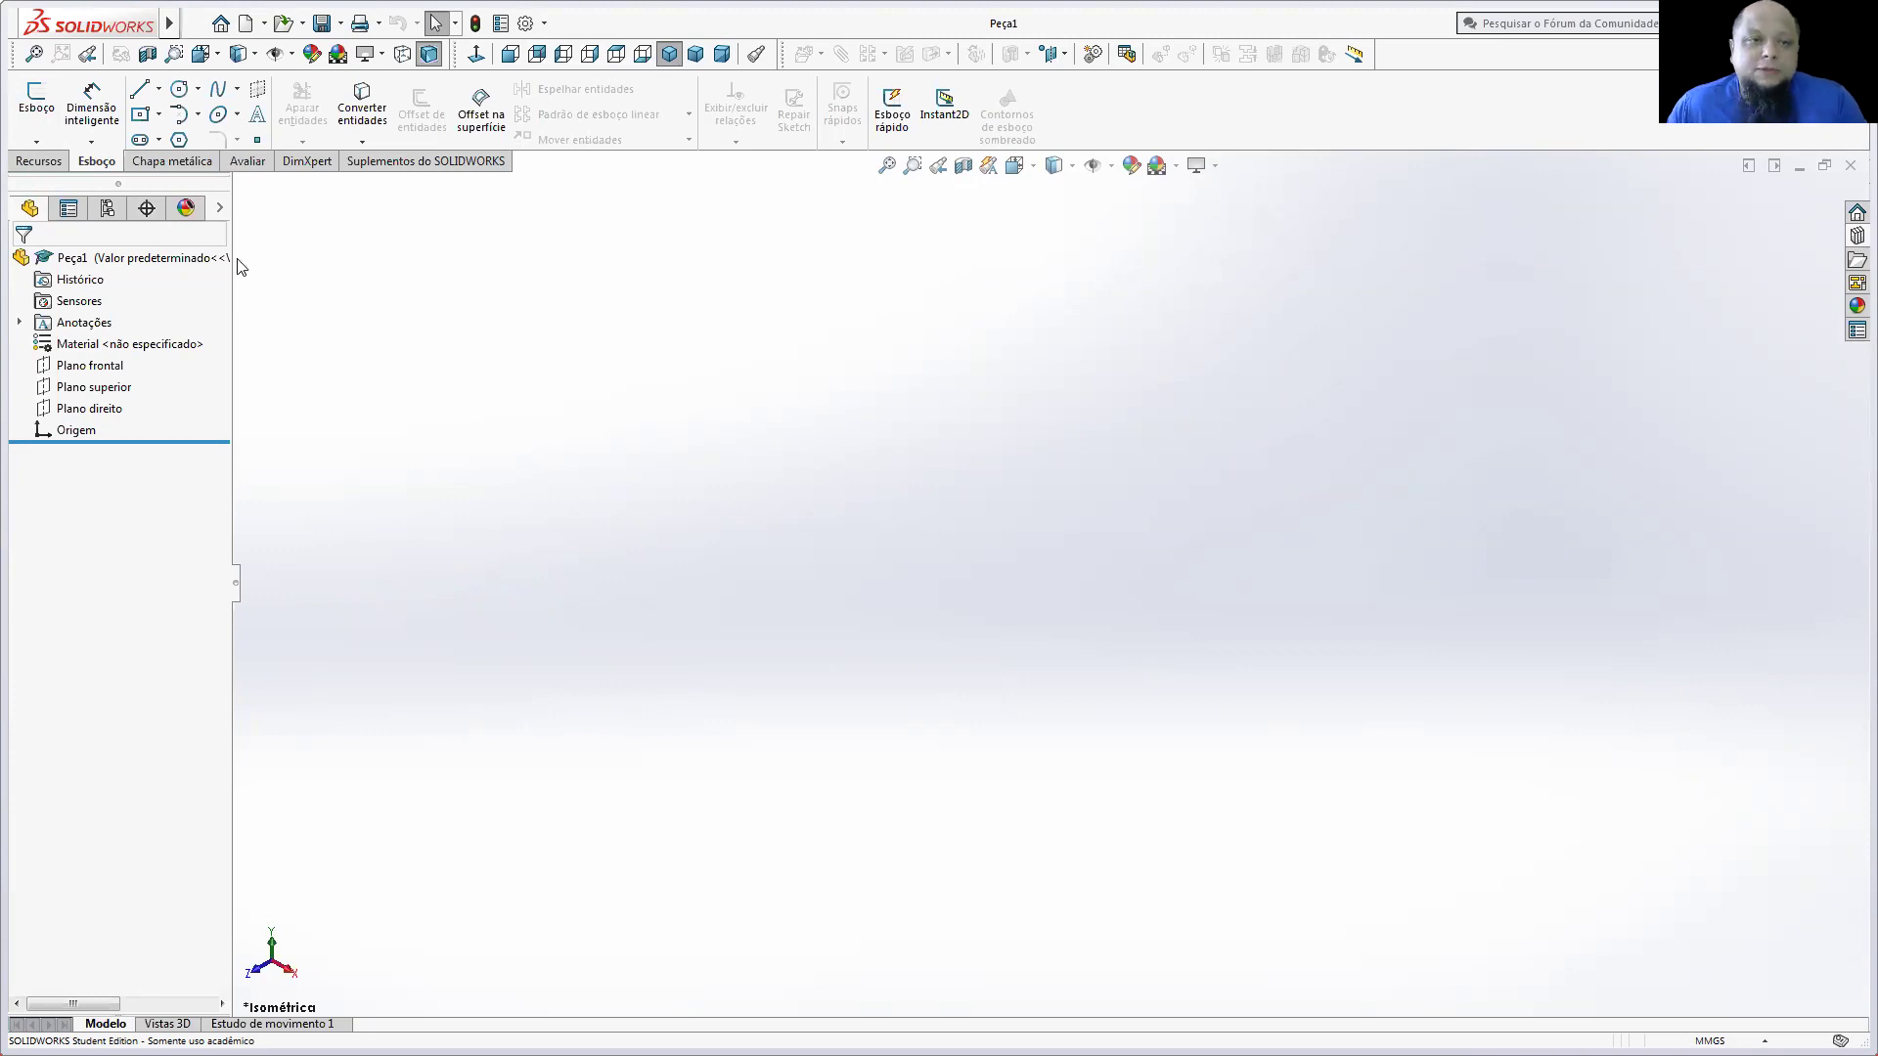
Step: Start a new sketch on the top plane (Plano superior) of the part
left_click(1014, 166)
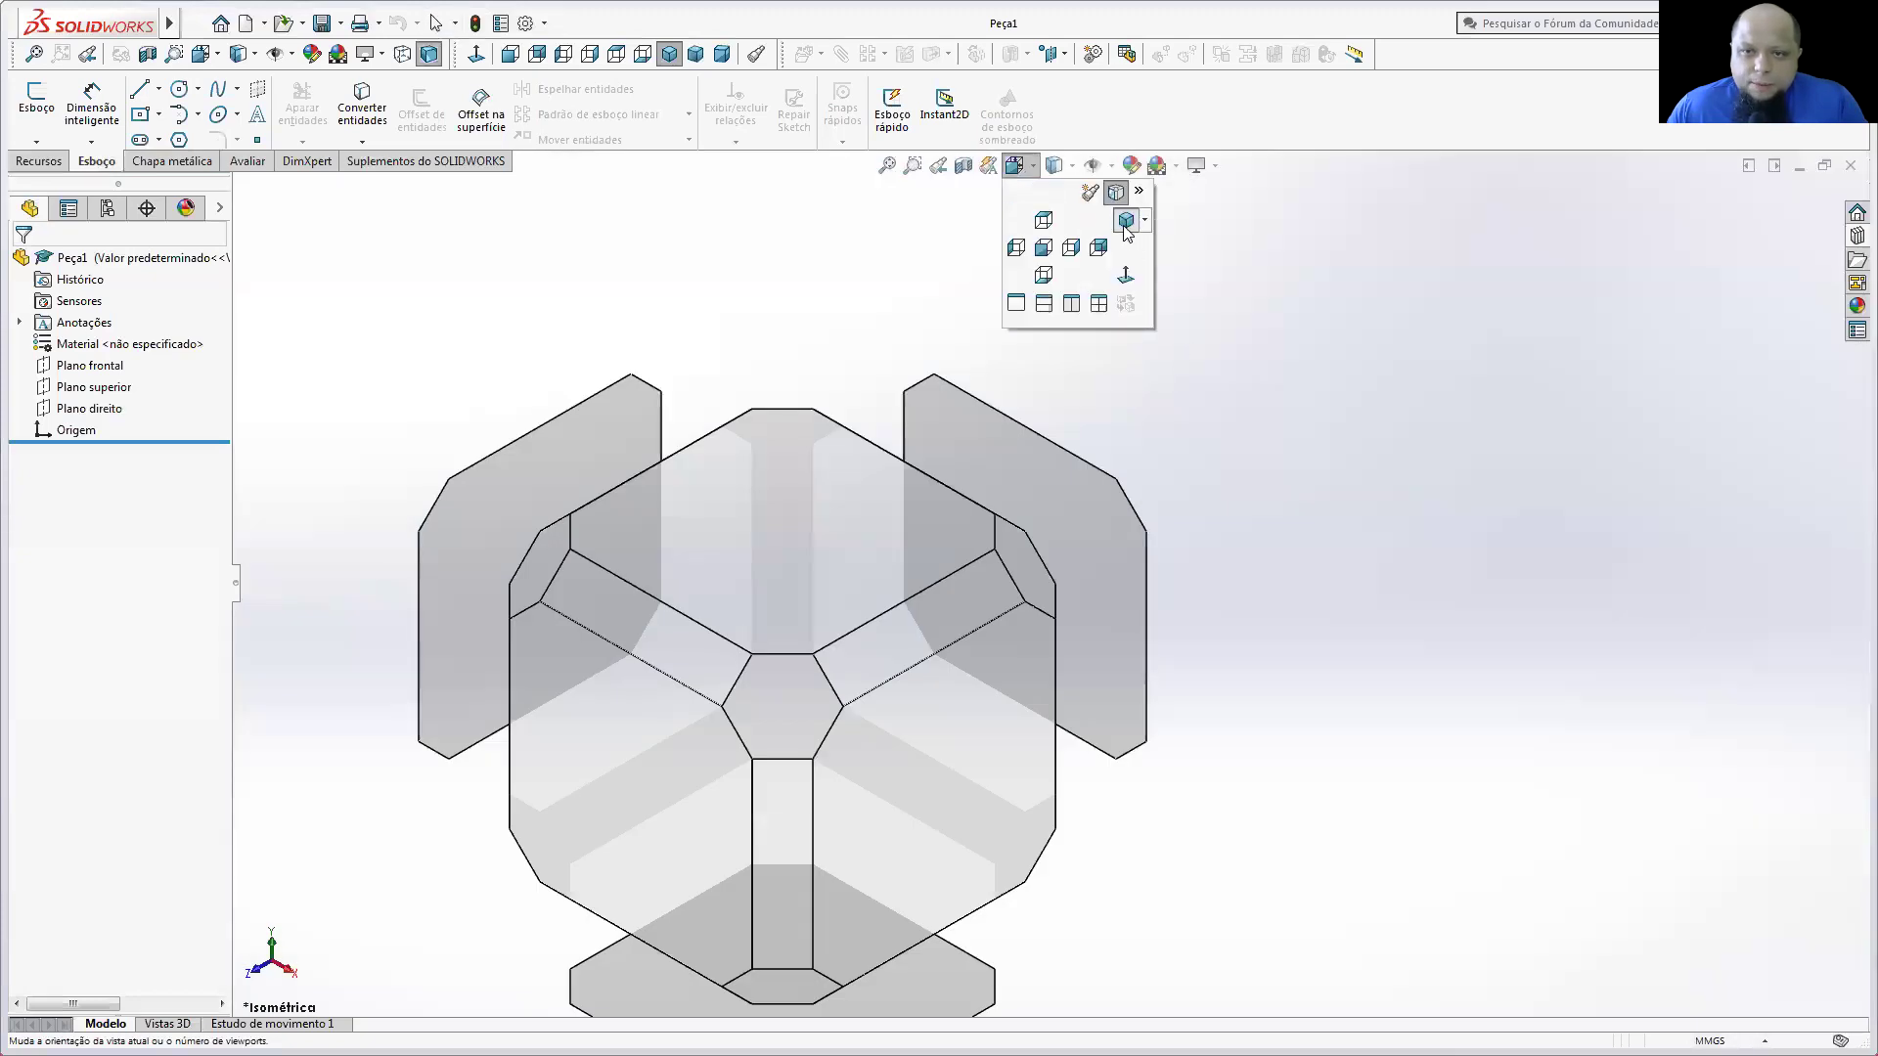
left_click(1135, 386)
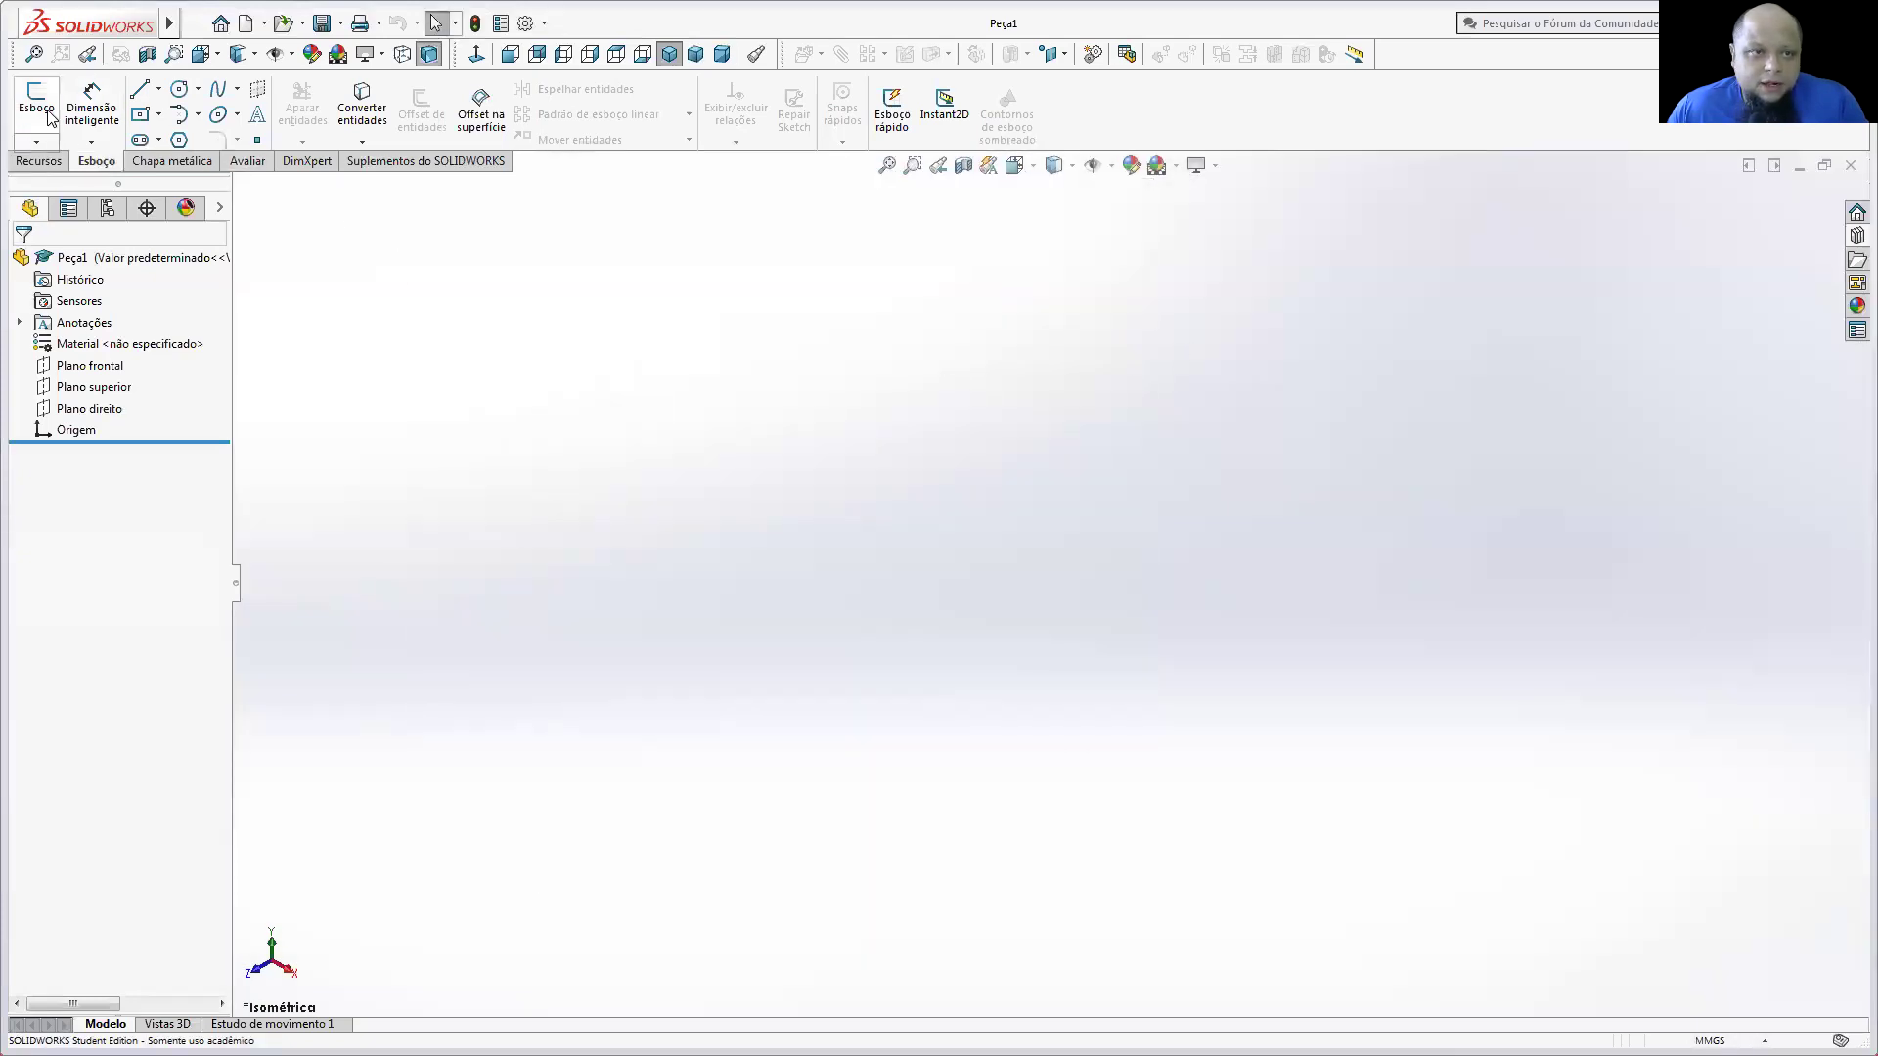
left_click(36, 98)
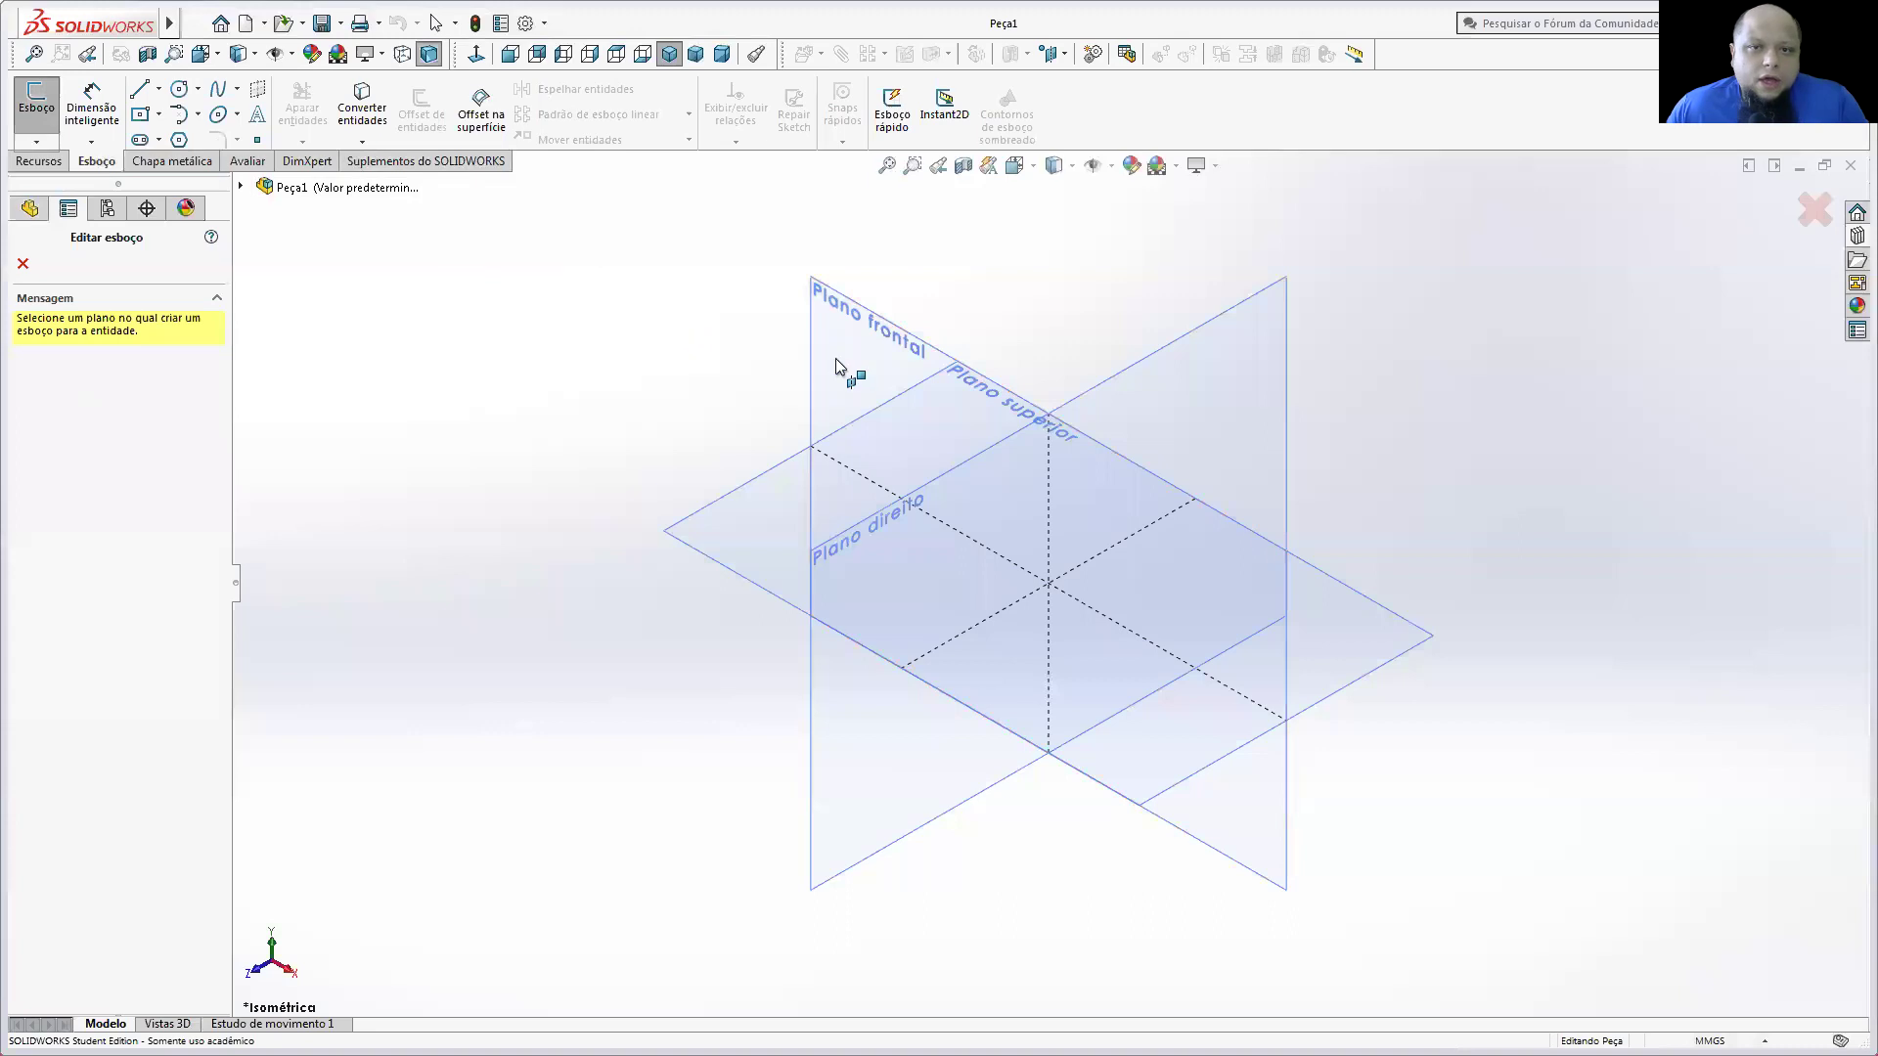
left_click(884, 361)
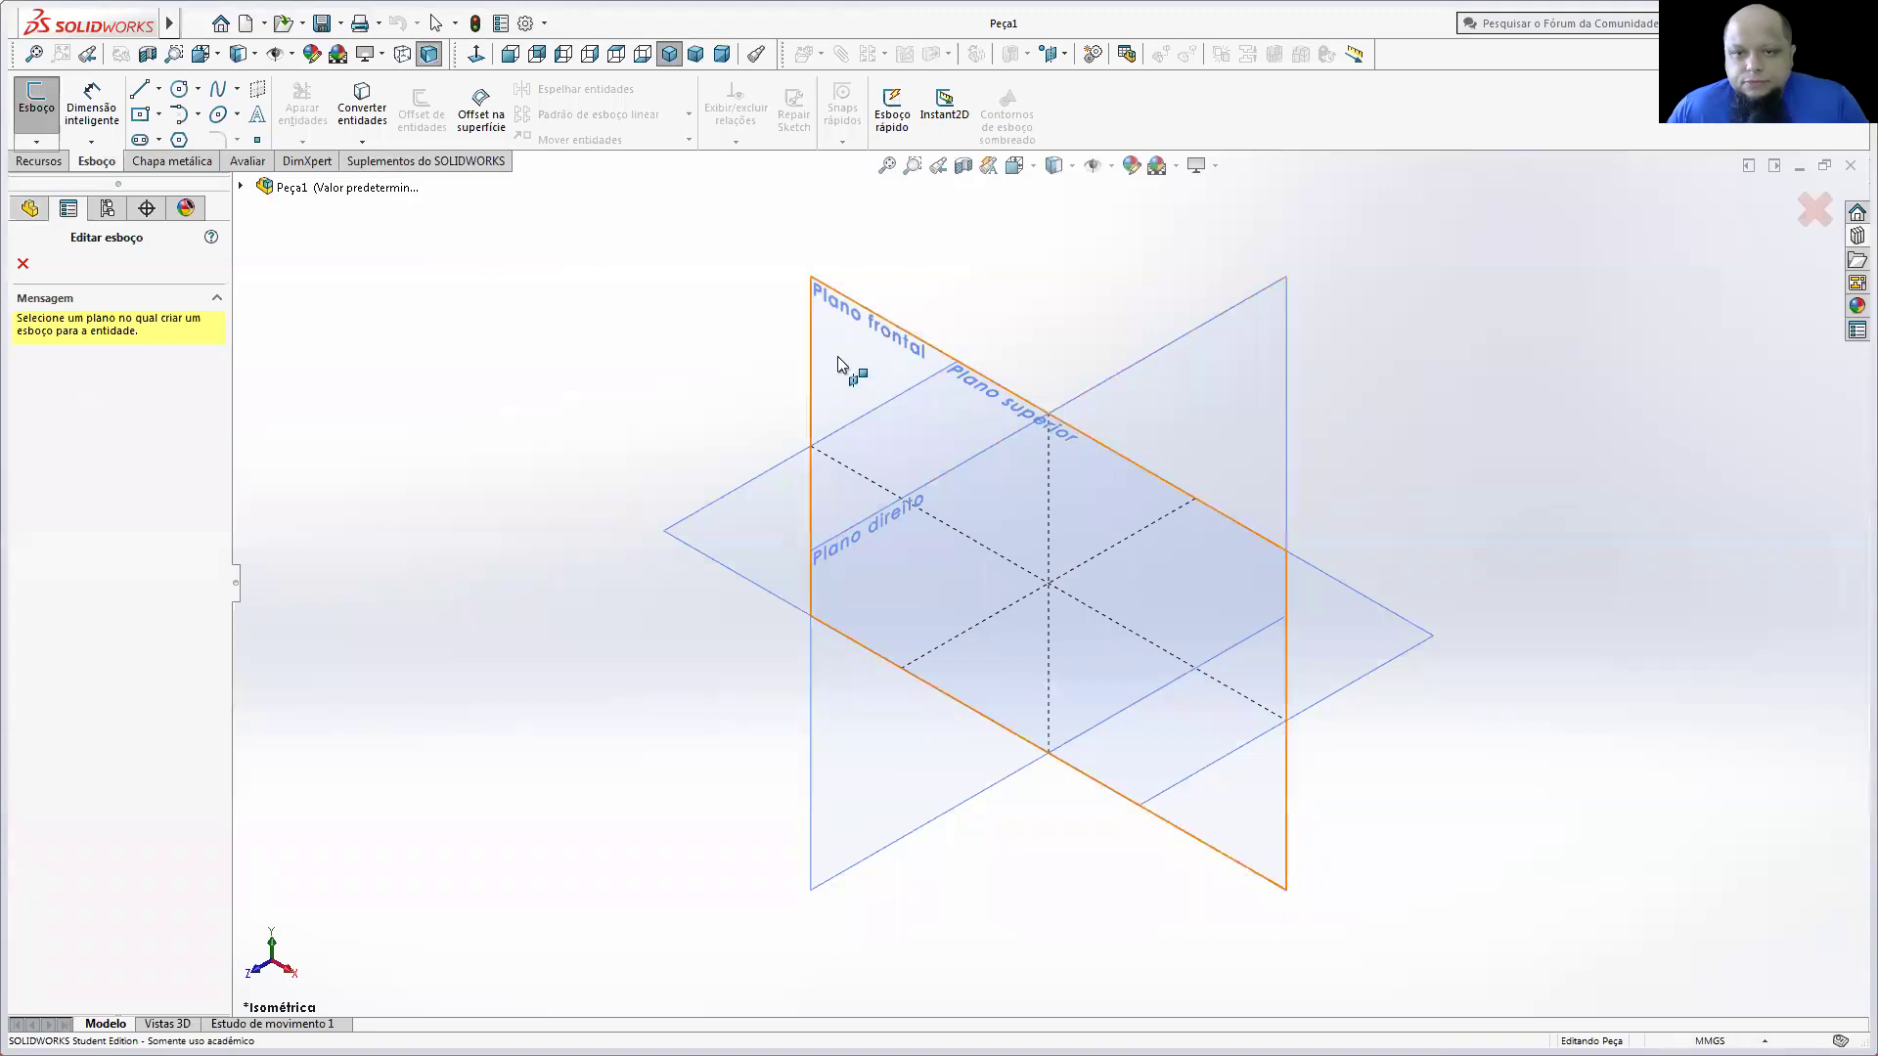
left_click(1395, 634)
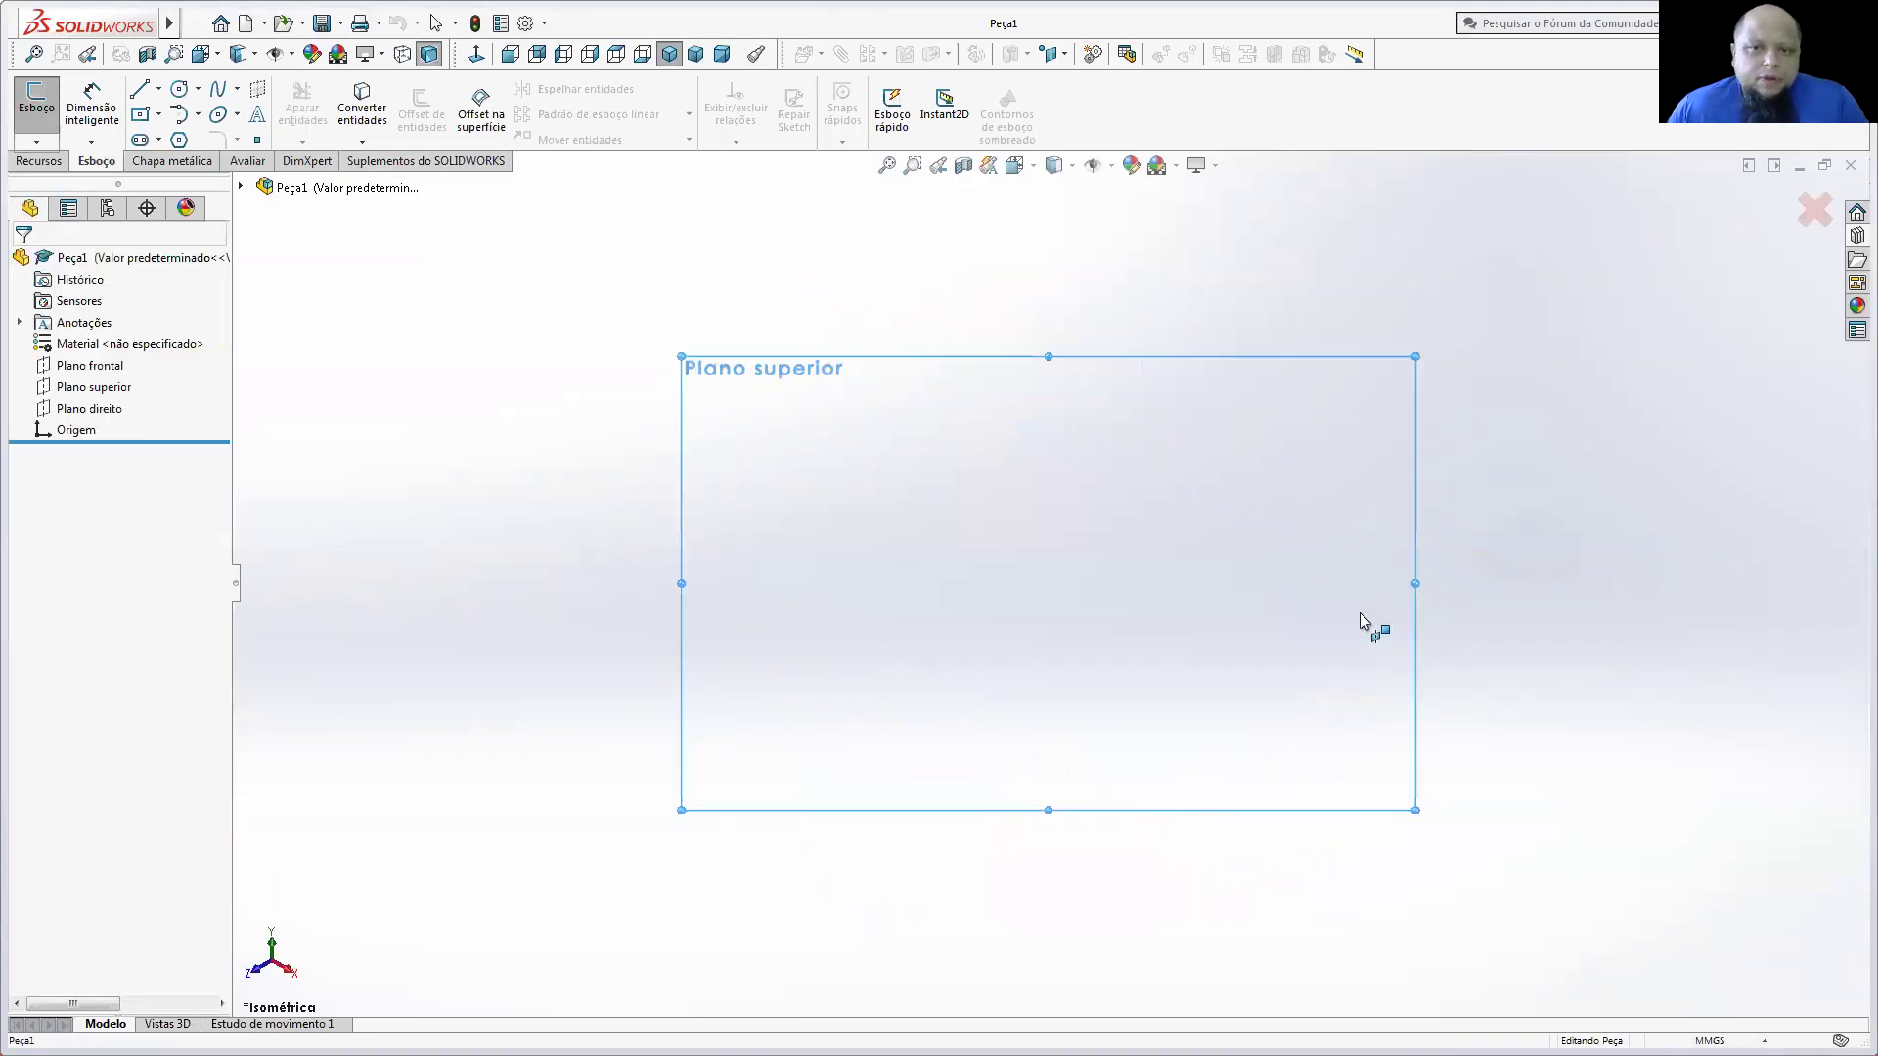
Step: Sketch a circle about 138 mm in diameter centred on the origin and dimension its diameter to 25 mm
left_click(179, 84)
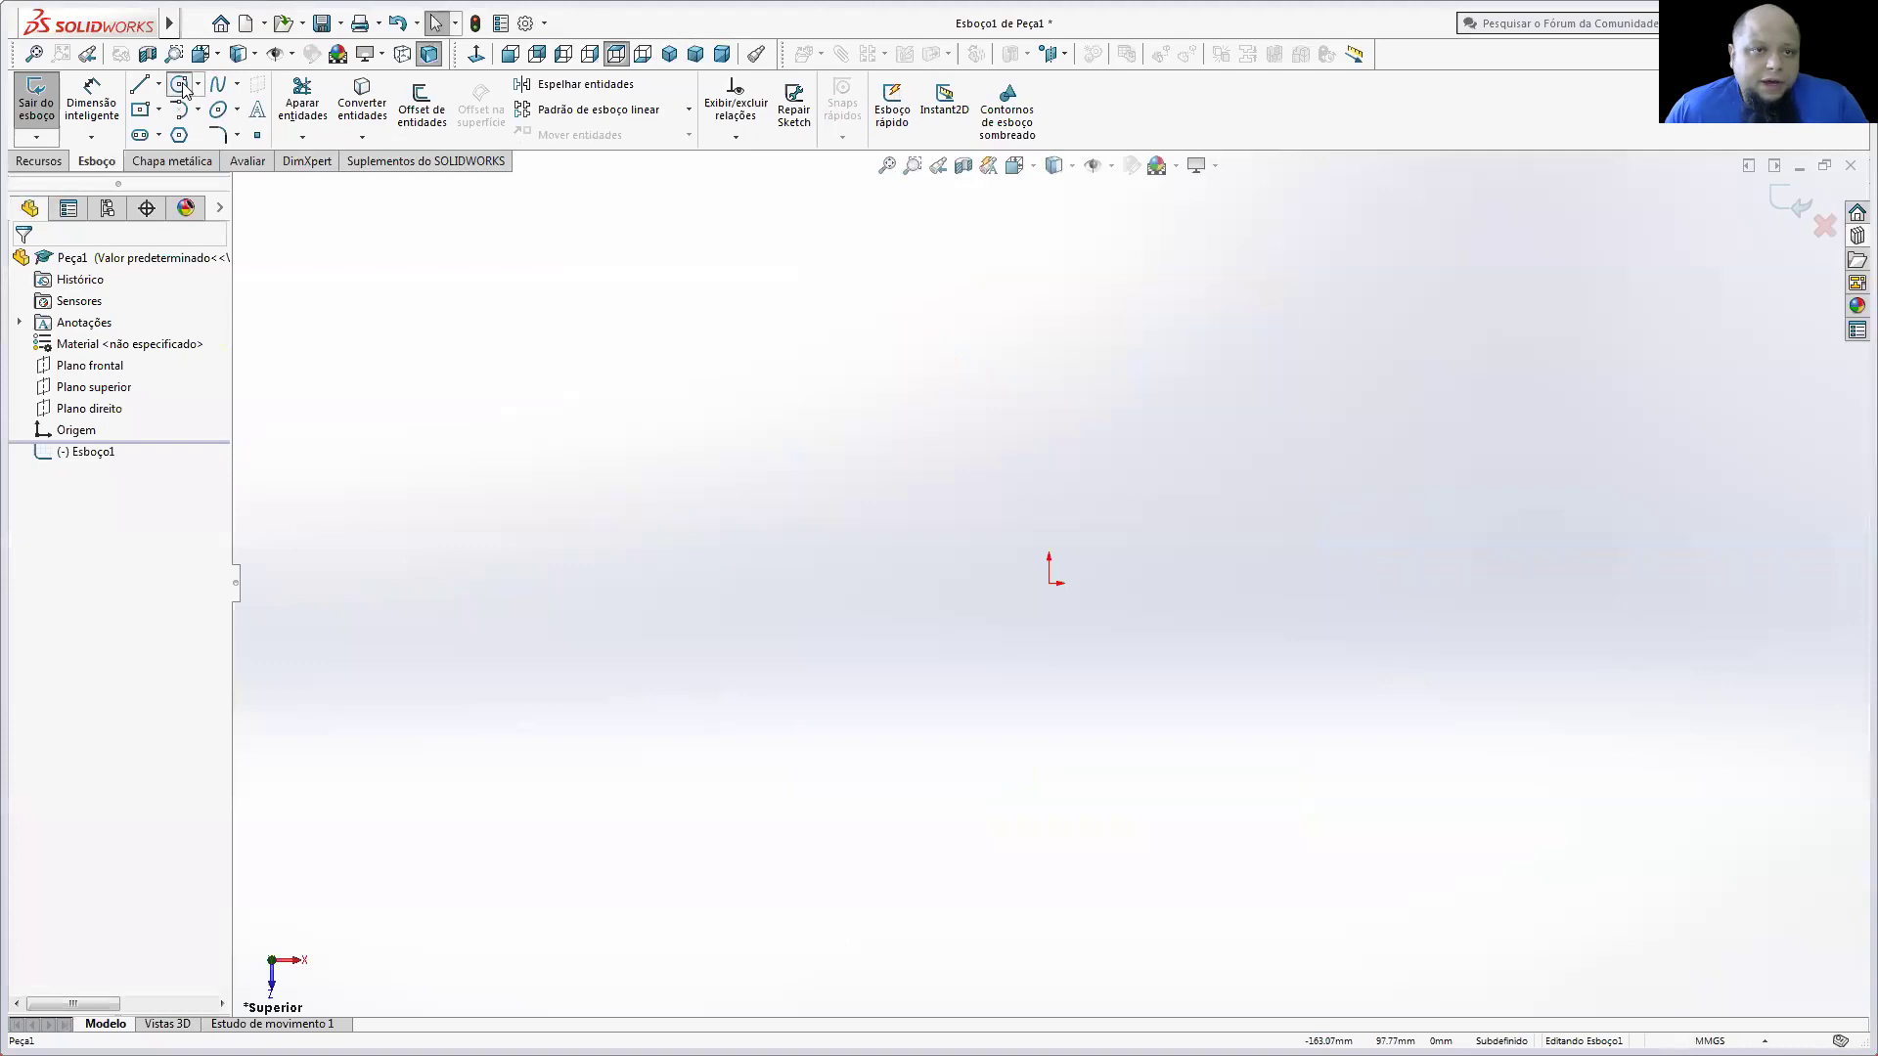
left_click_drag(1049, 583, 1332, 595)
key("d")
left_click(1124, 303)
left_click(1435, 333)
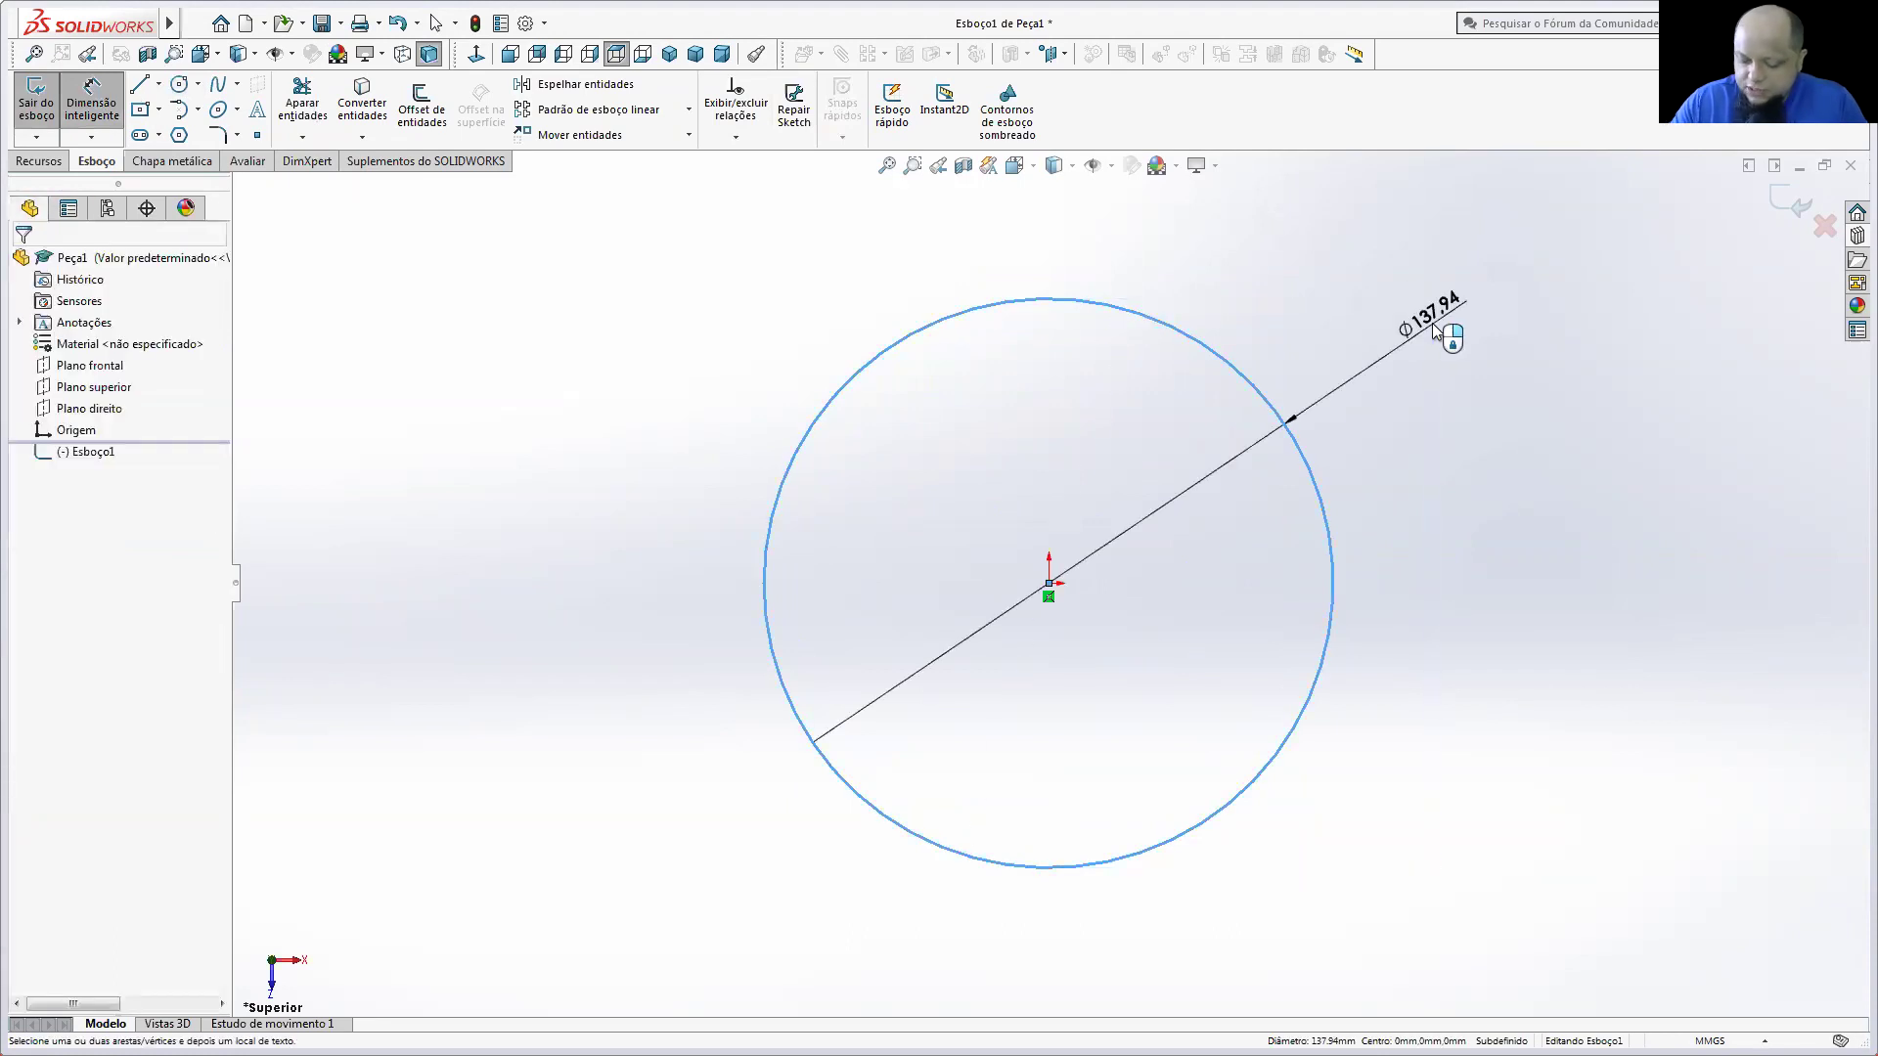
left_click(1435, 332)
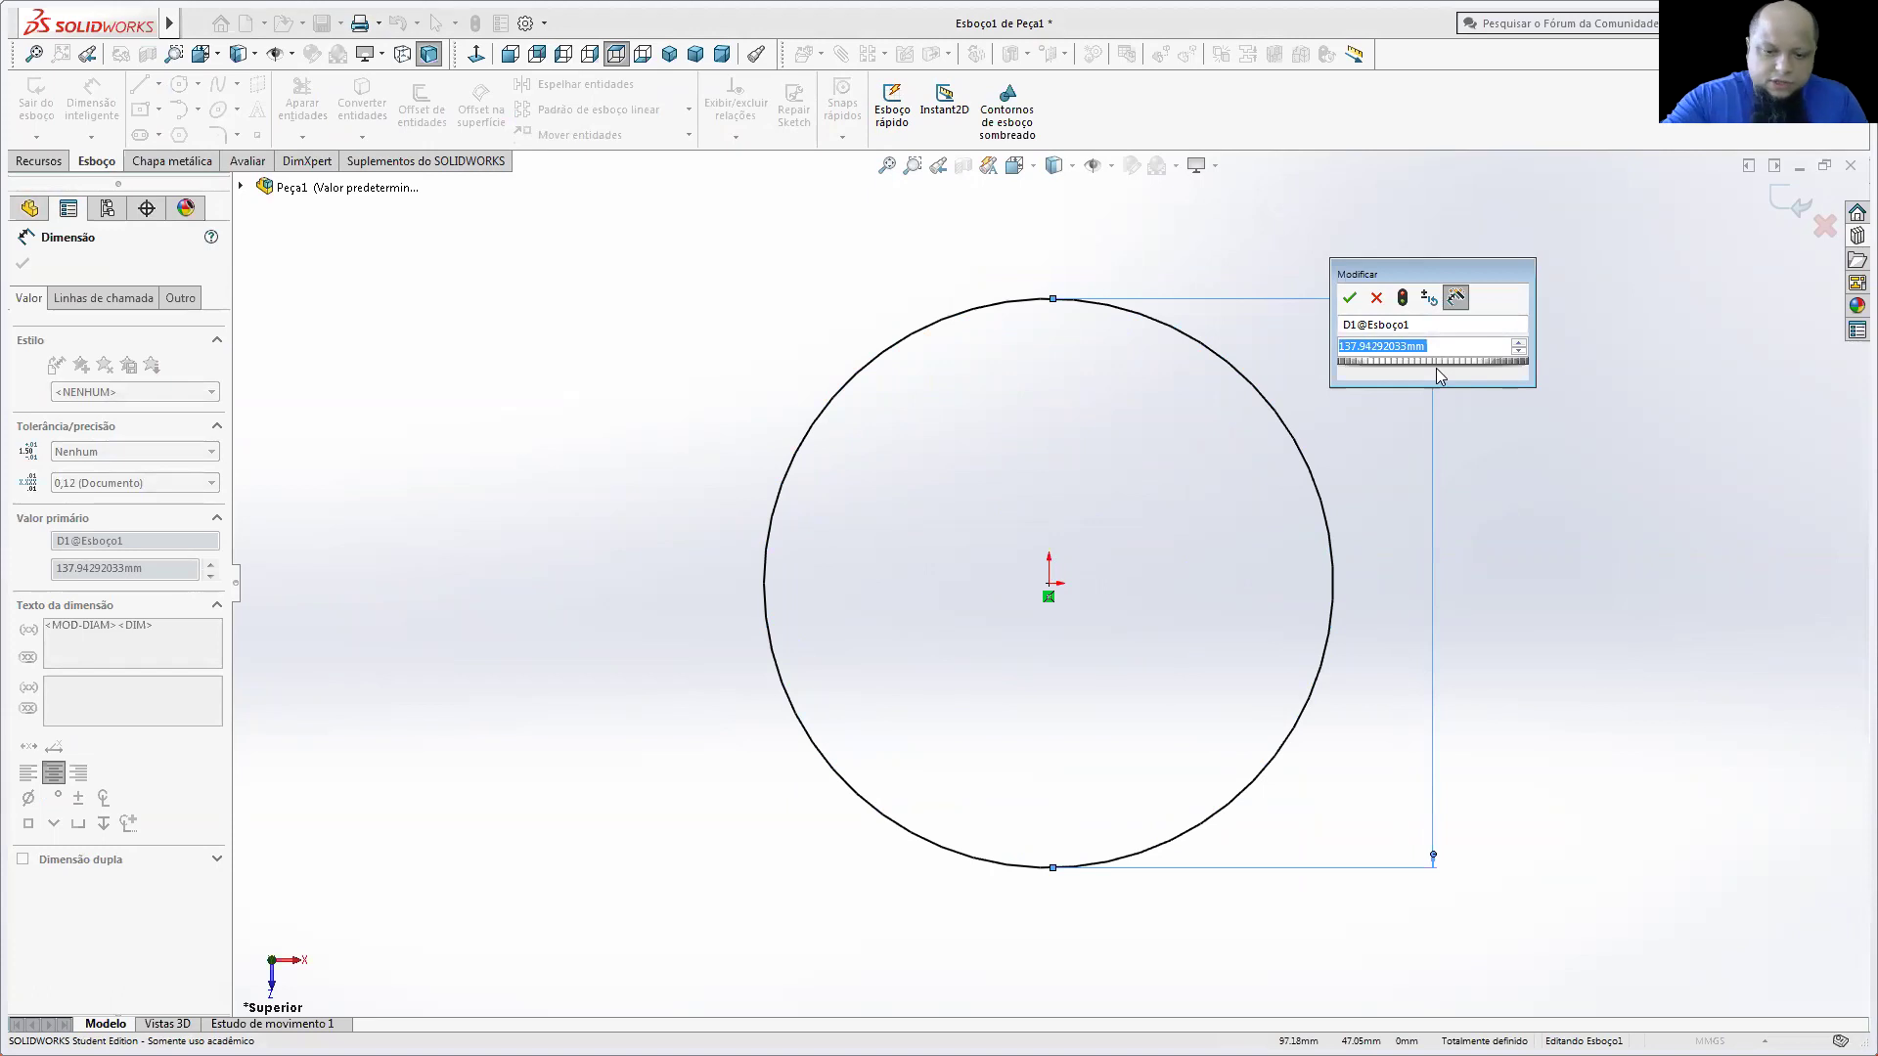
type("25")
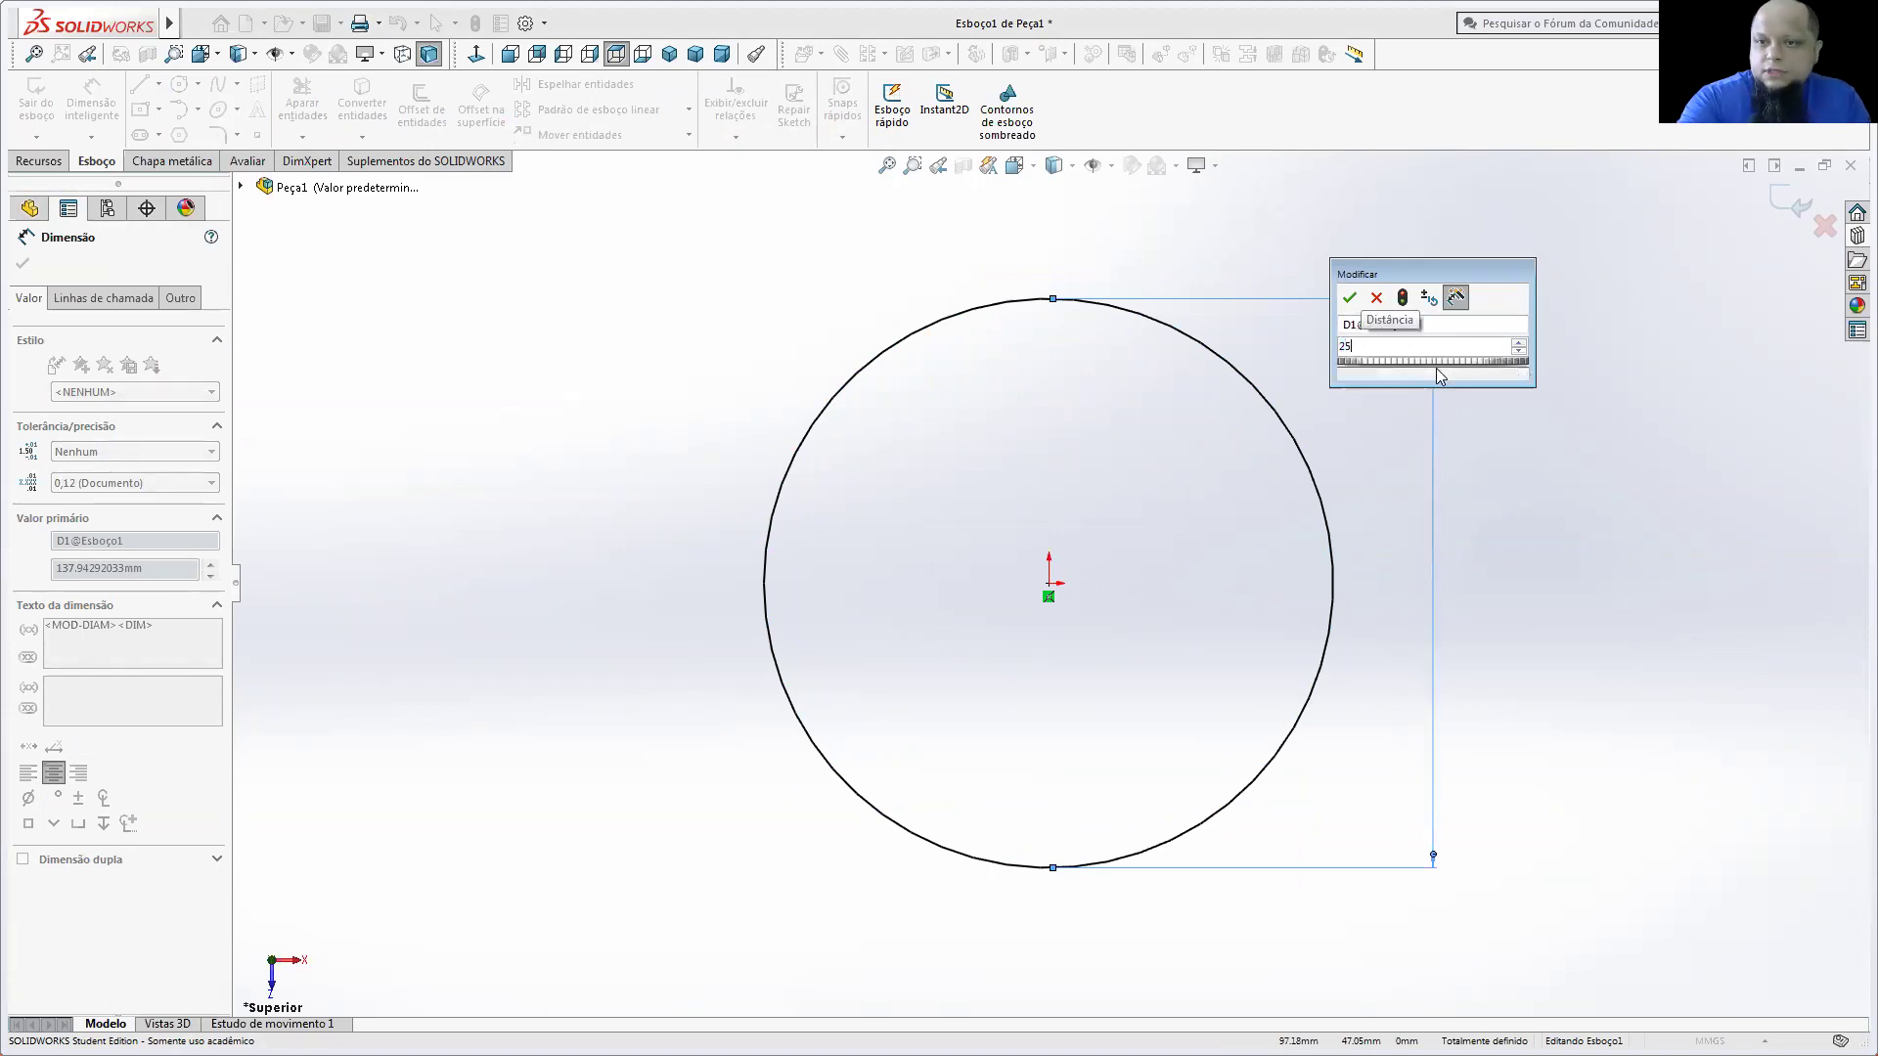
key("Return")
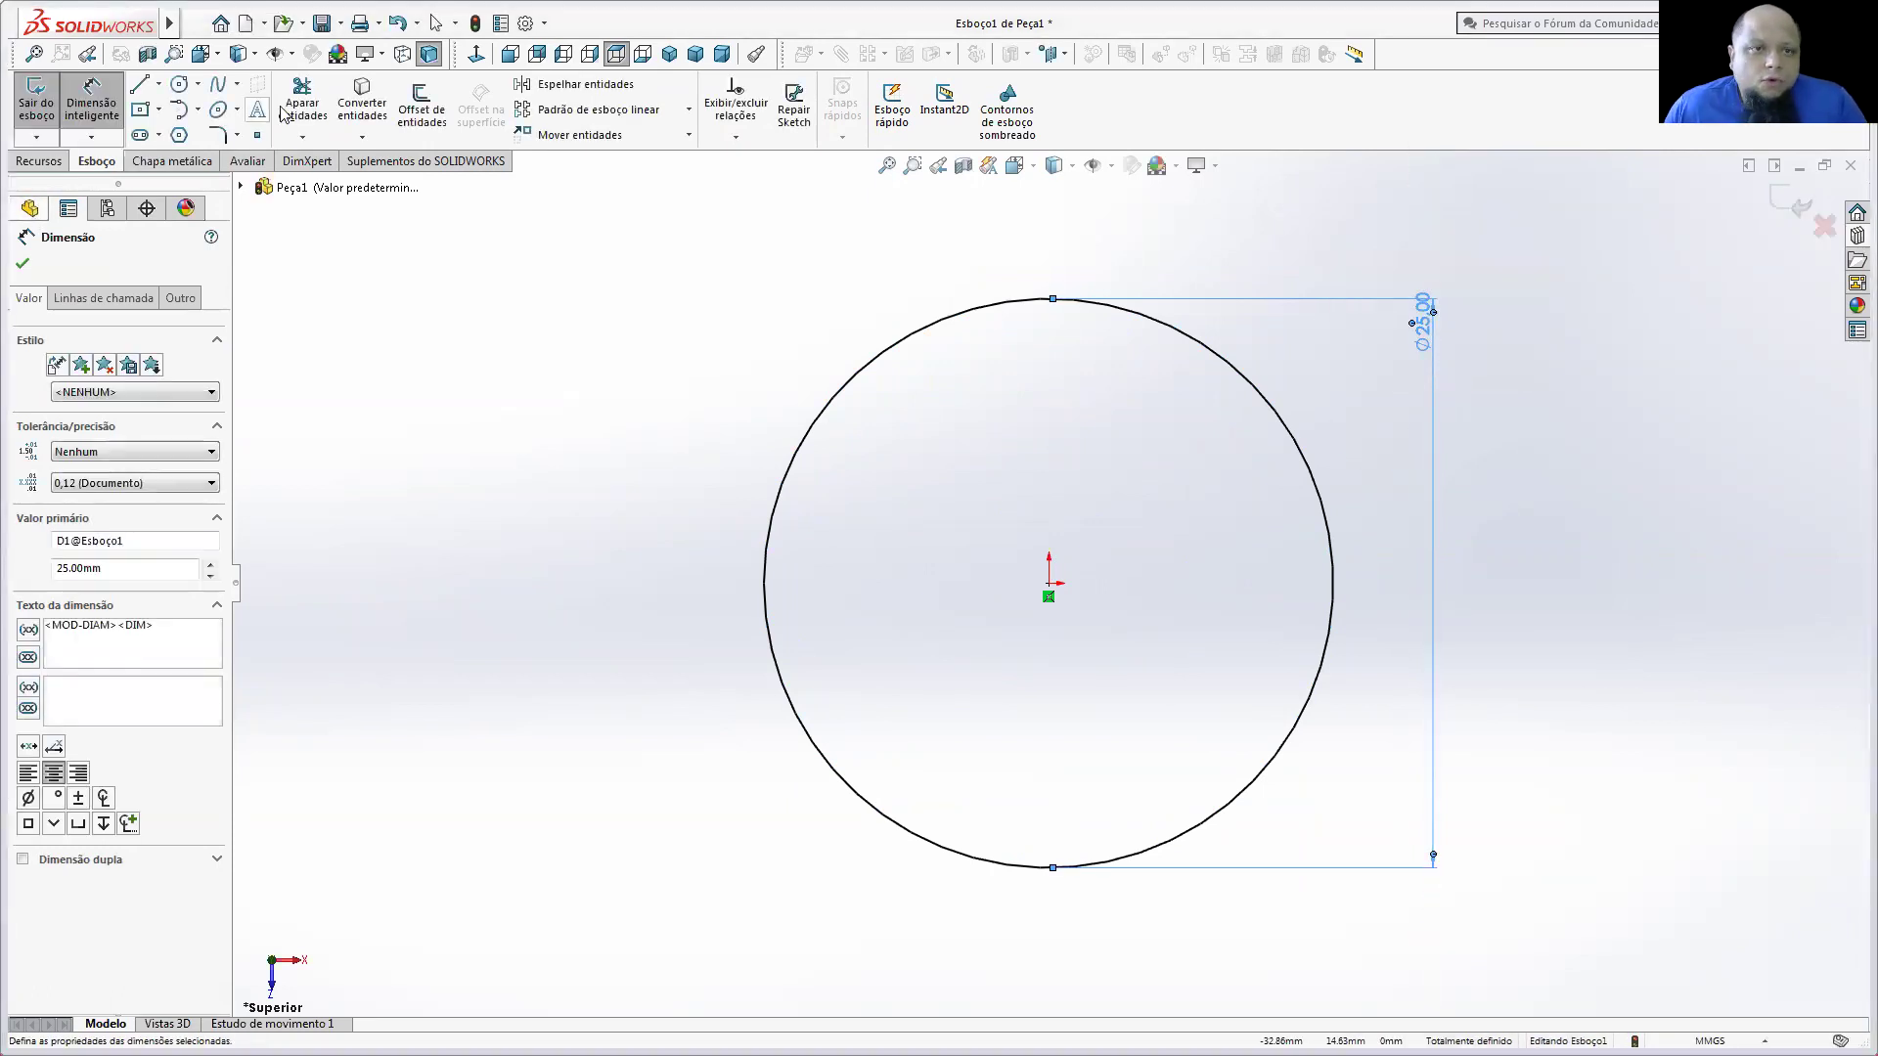
Step: Draw a vertical line across the circle through its centre and trim away the circle's left half
left_click(140, 84)
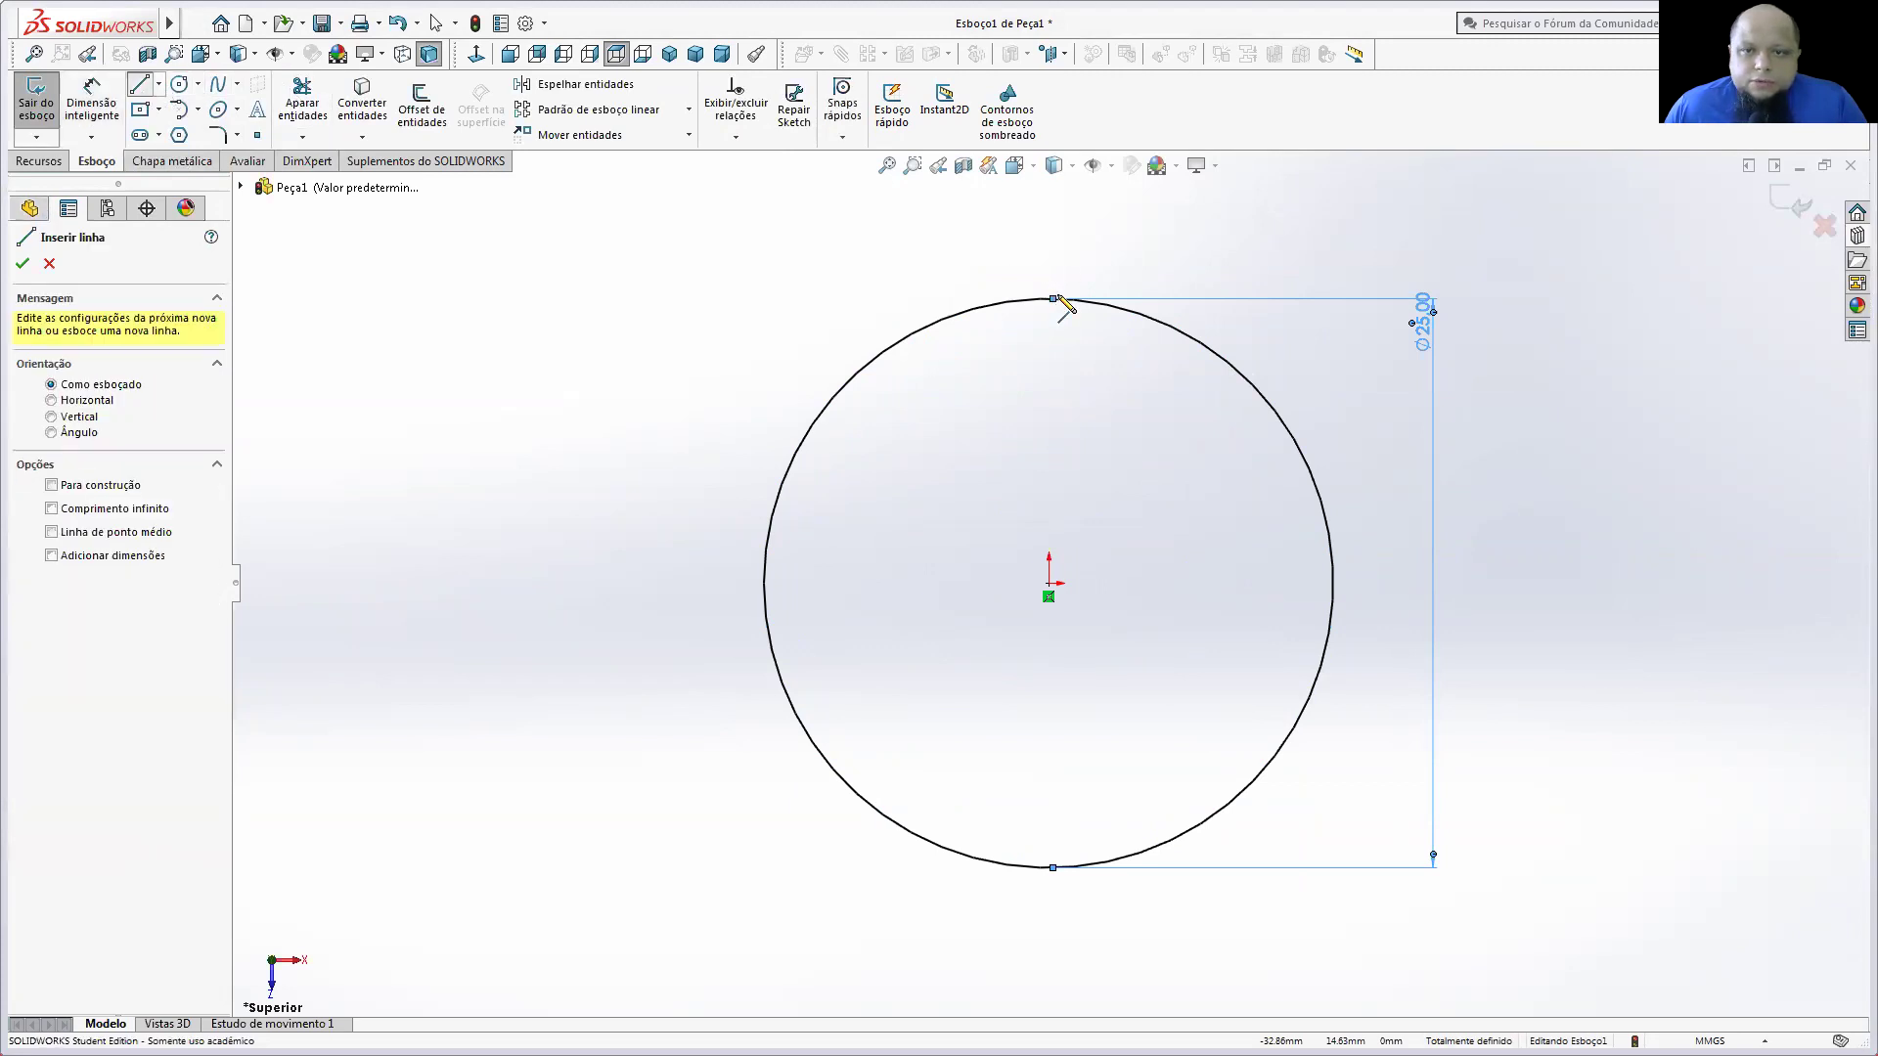
left_click(1053, 301)
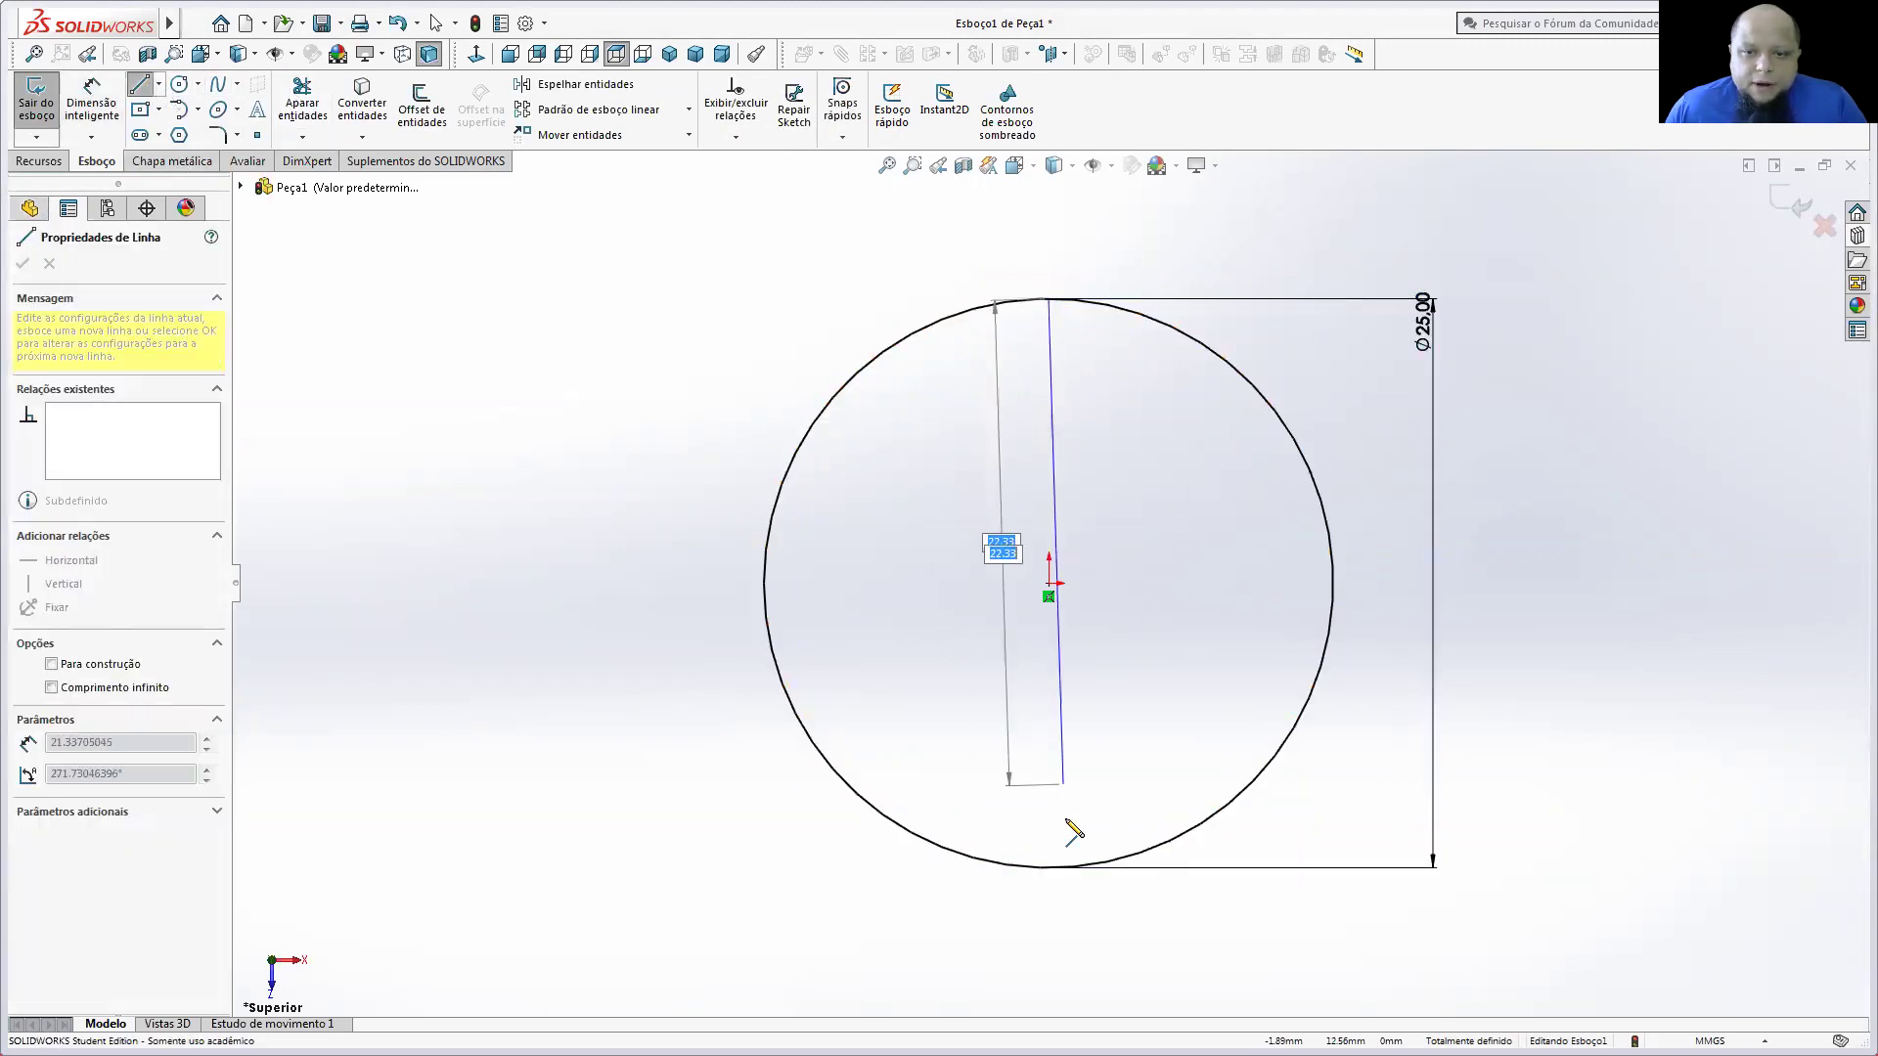
left_click(1050, 866)
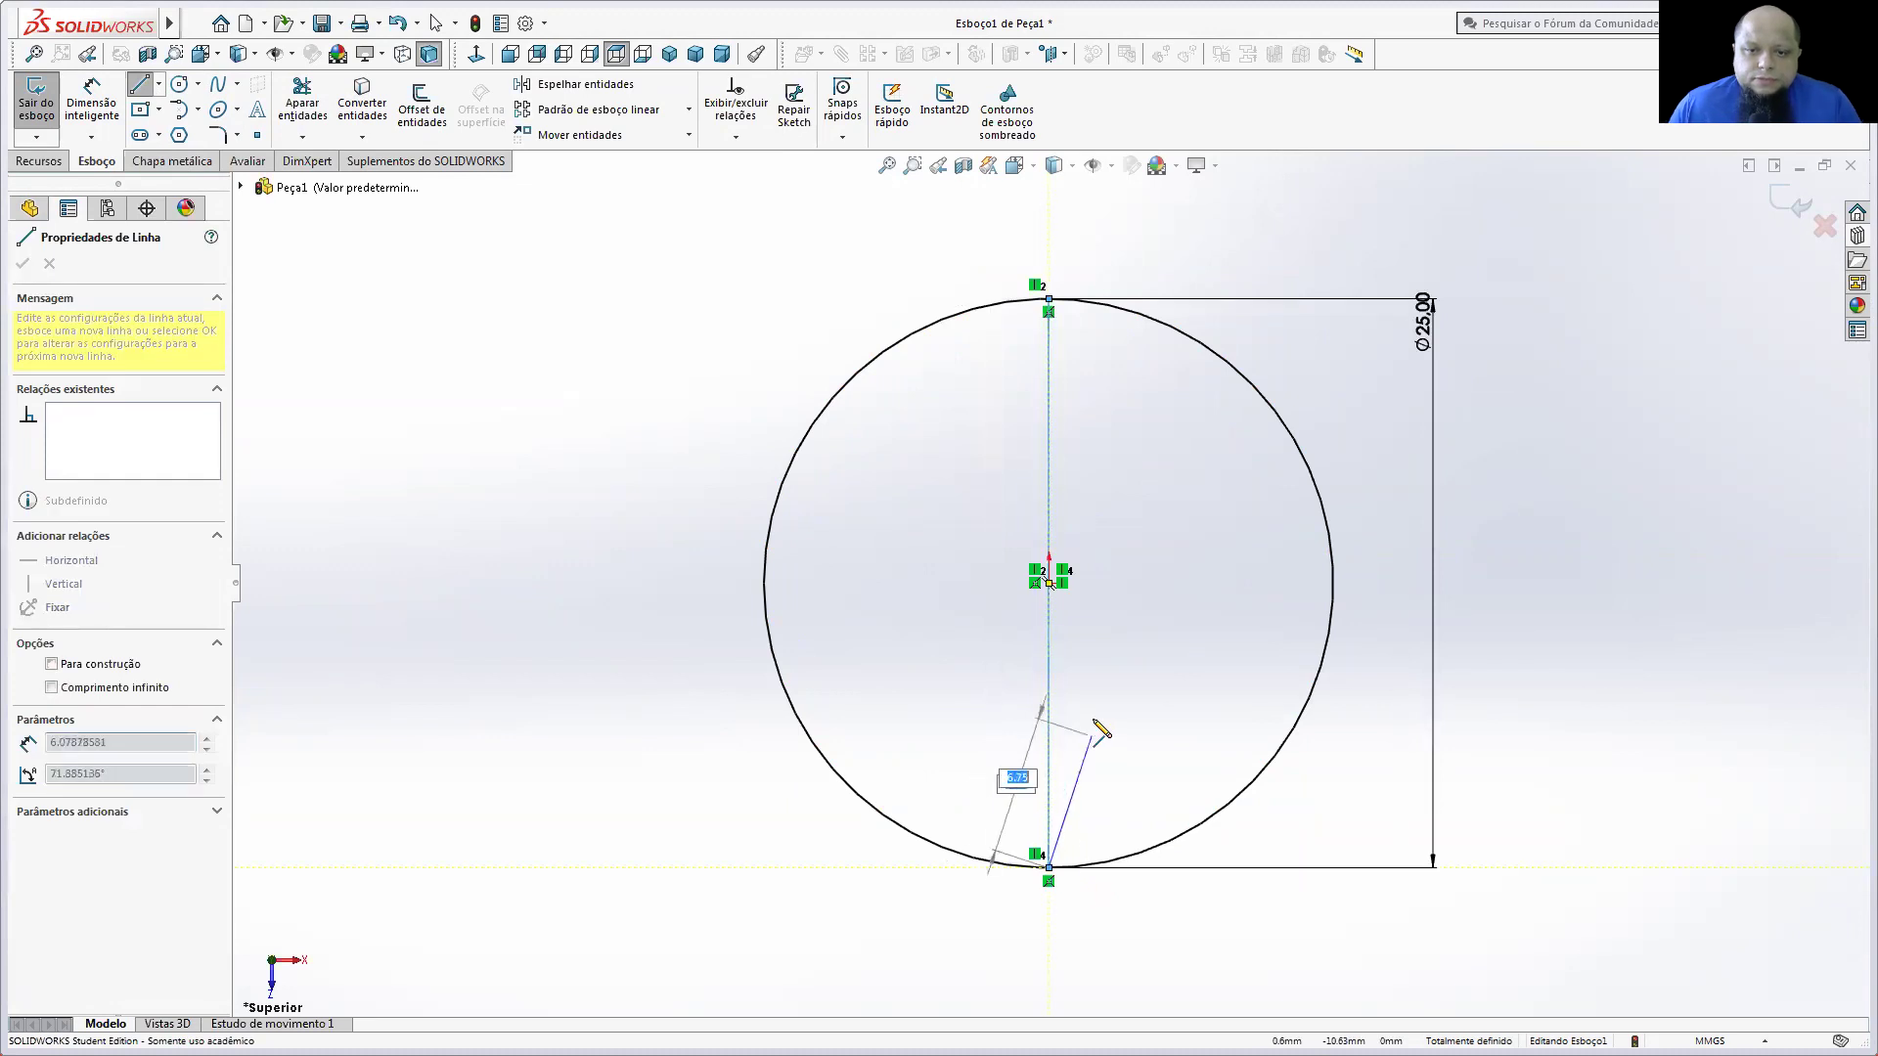
key("Escape")
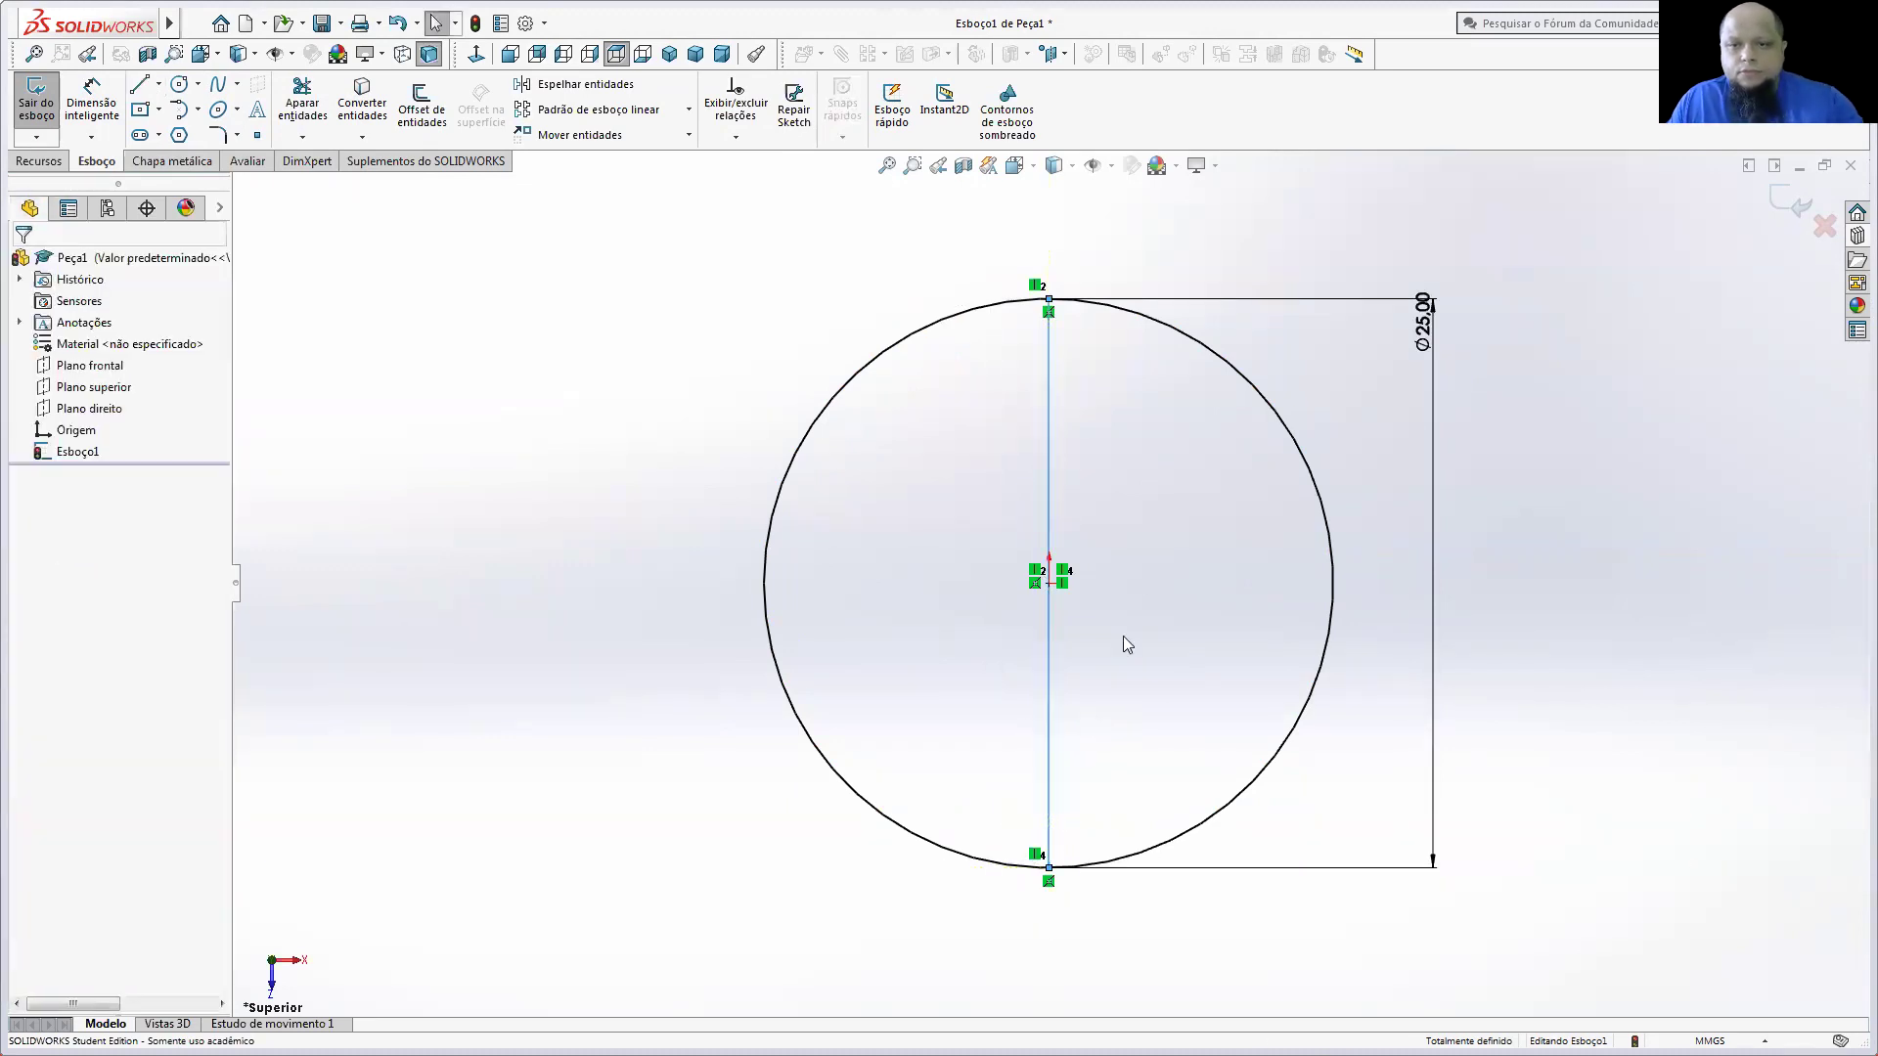
left_click(302, 98)
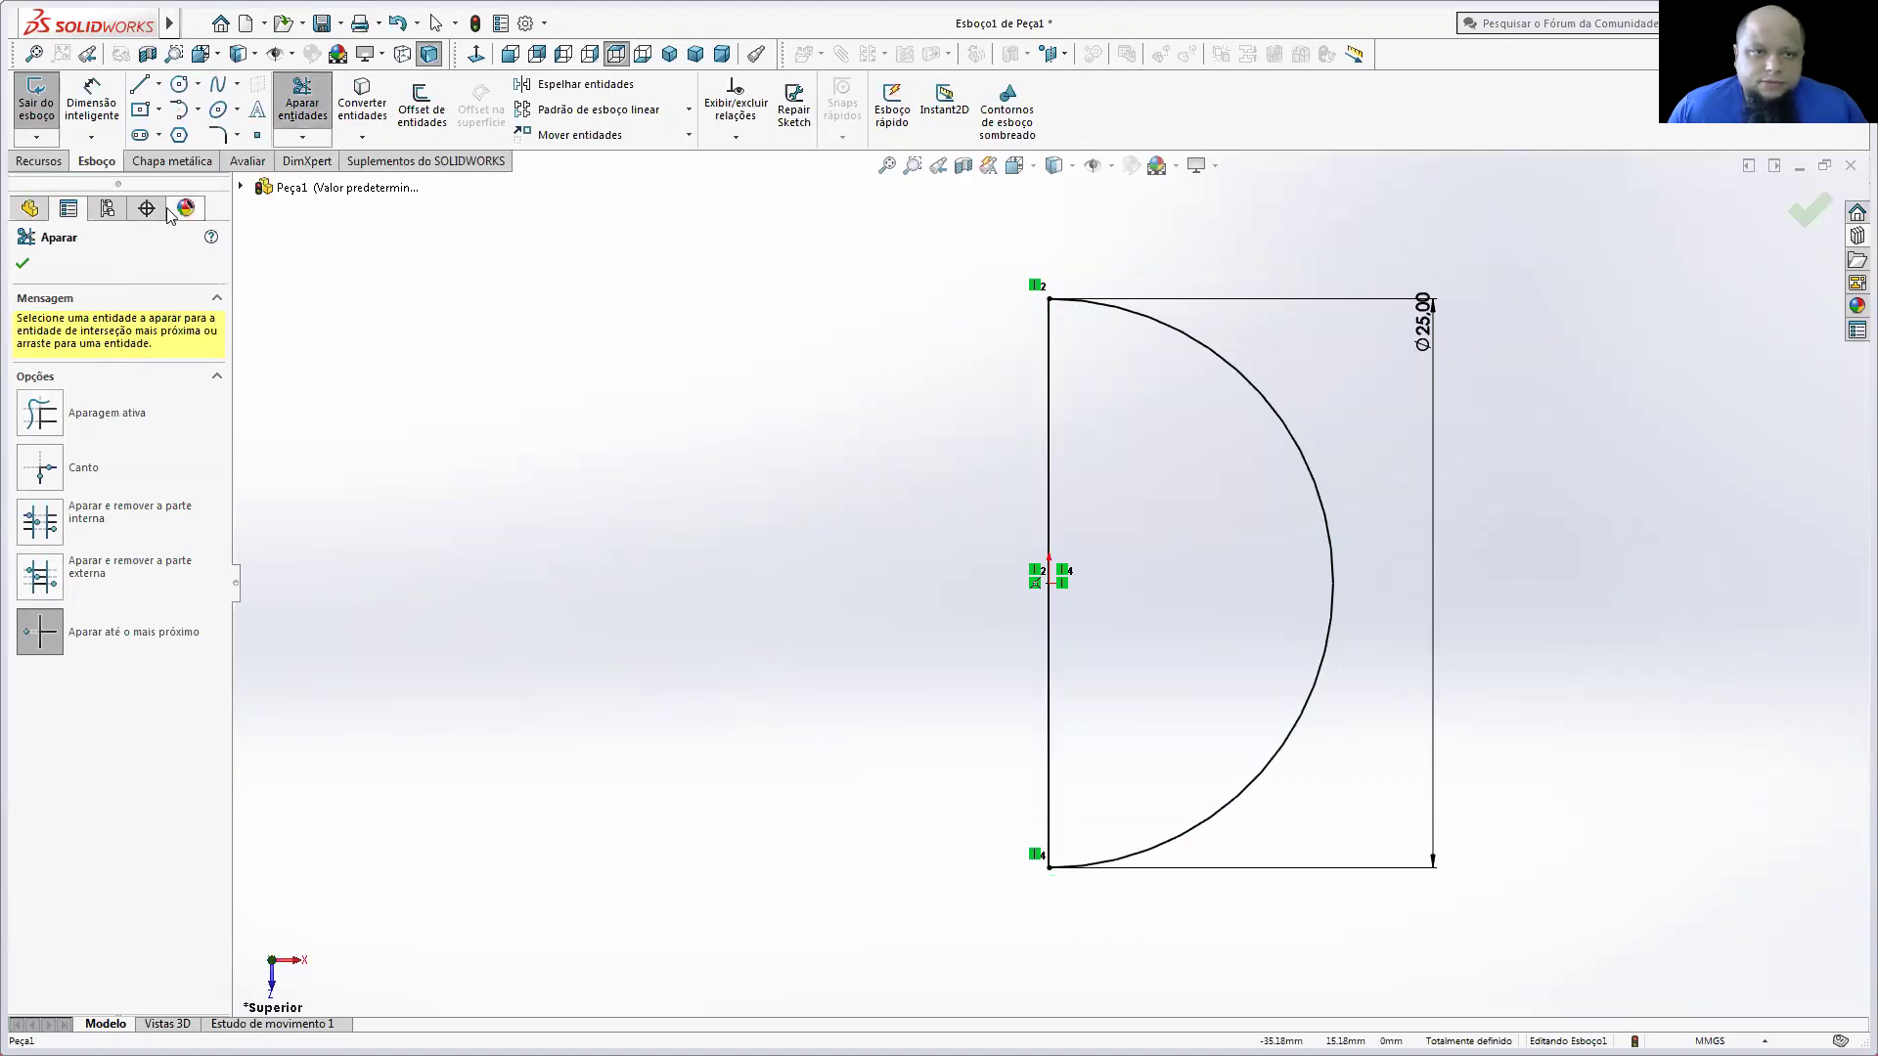
left_click(45, 162)
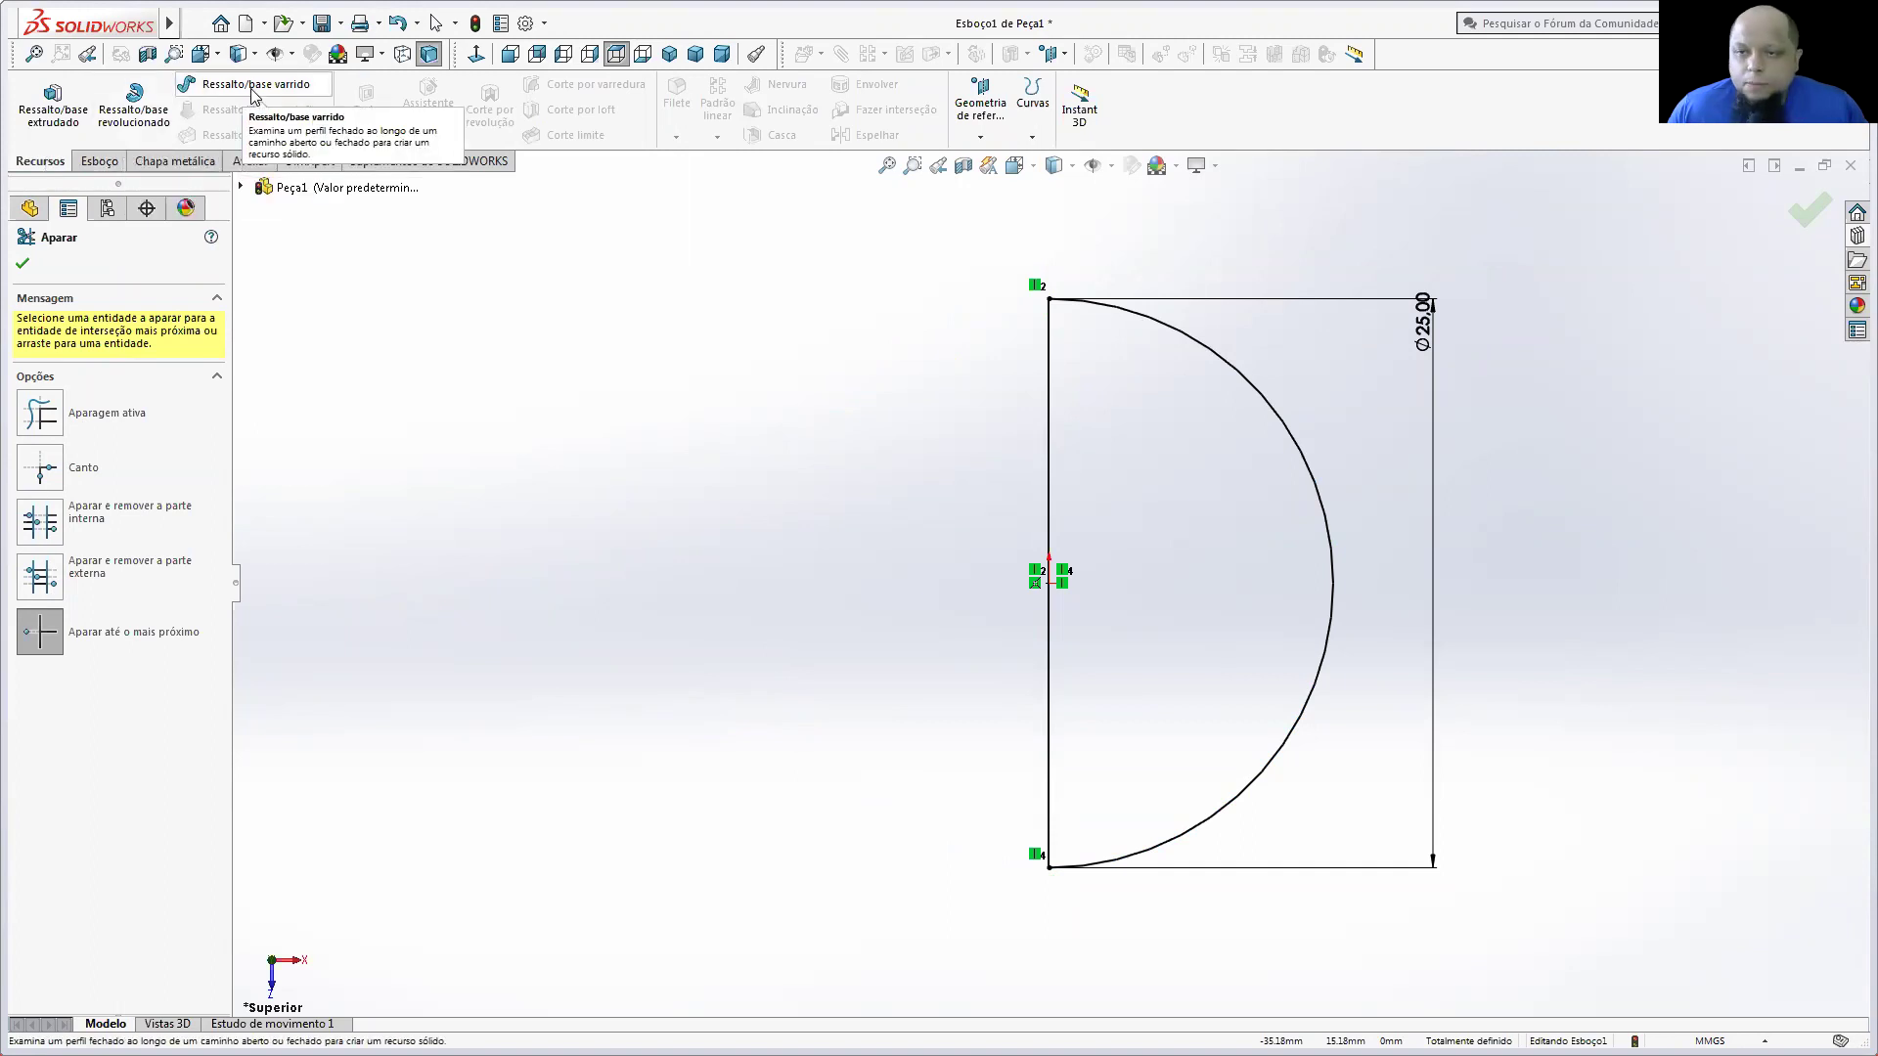
Step: Revolve the semicircular profile 360° about its straight vertical edge to form a solid sphere
left_click(118, 110)
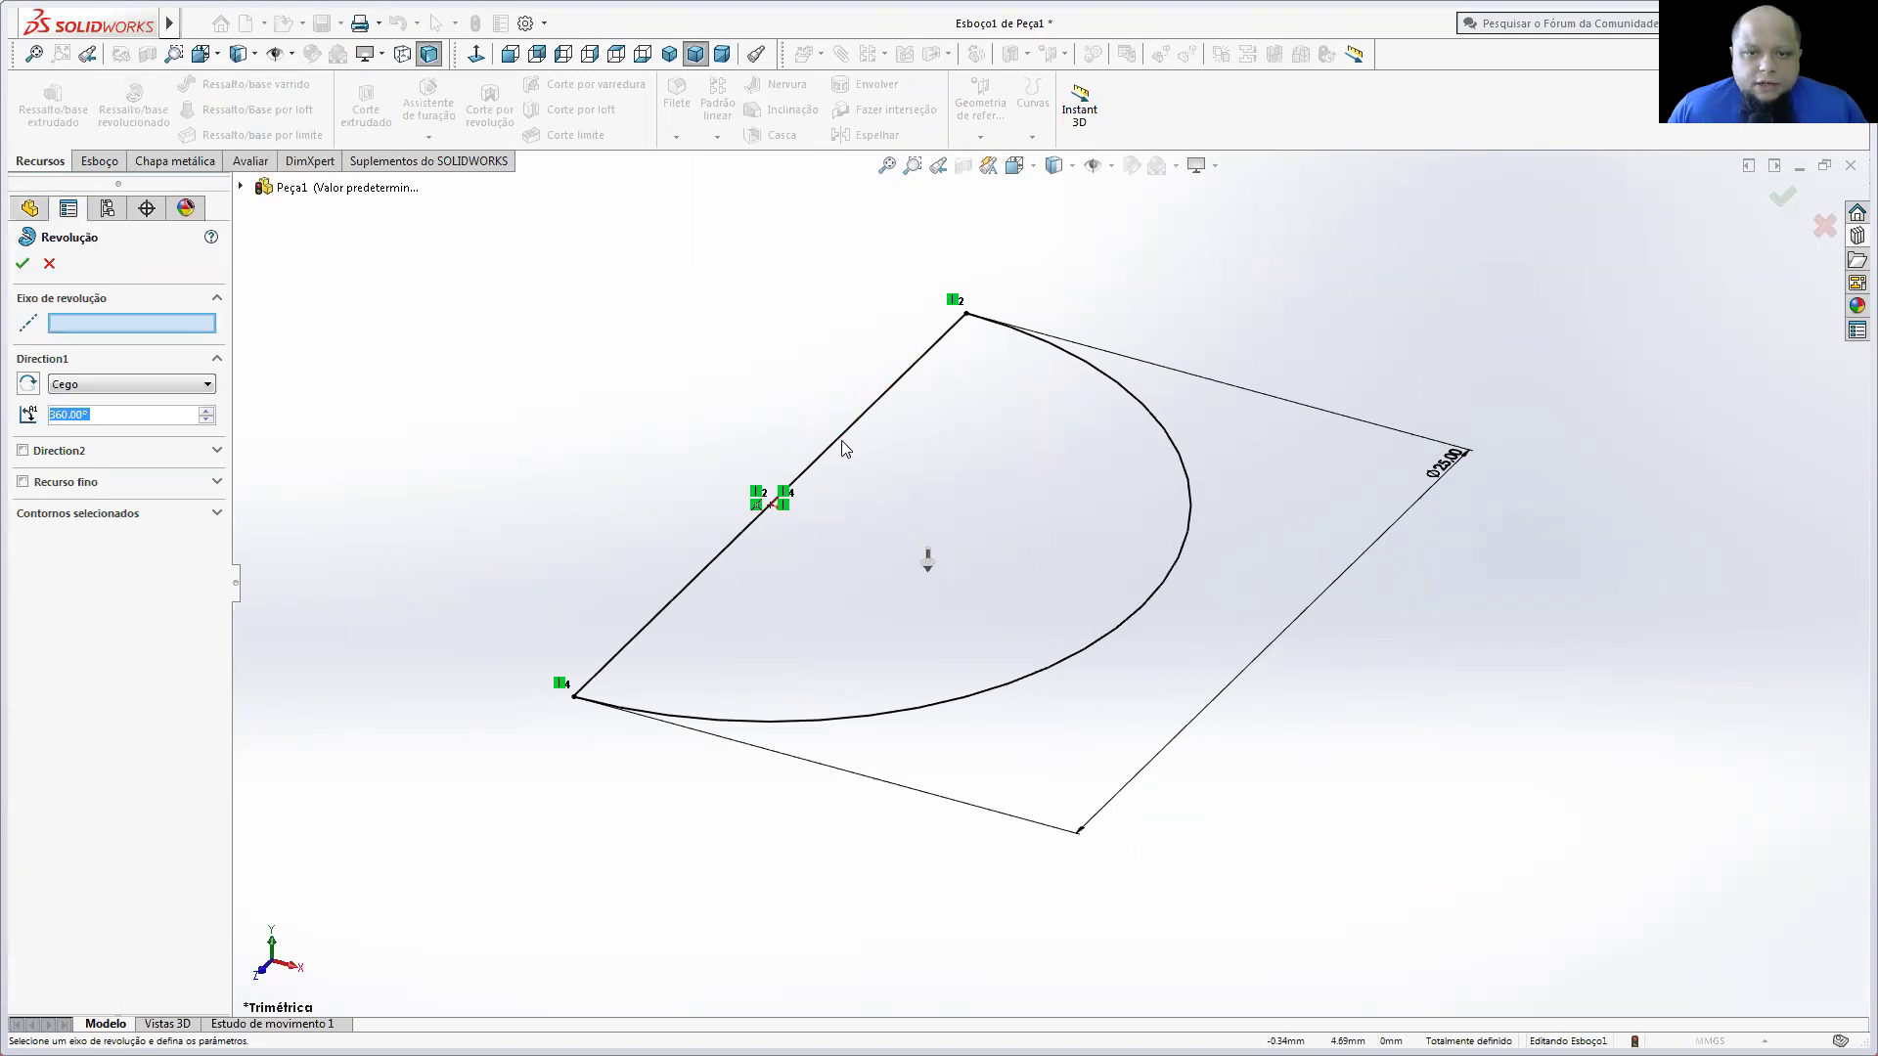
left_click(885, 442)
scroll(1074, 460, "up", 3)
mouse_move(996, 442)
middle_mouse_down()
mouse_move(1169, 422)
mouse_move(1304, 310)
mouse_move(1220, 423)
mouse_move(977, 361)
mouse_move(961, 253)
mouse_move(1107, 435)
middle_mouse_up()
left_click(20, 267)
mouse_move(1056, 402)
middle_mouse_down()
mouse_move(791, 374)
mouse_move(813, 646)
mouse_move(1132, 453)
mouse_move(1018, 277)
mouse_move(859, 238)
mouse_move(809, 398)
mouse_move(753, 254)
middle_mouse_up()
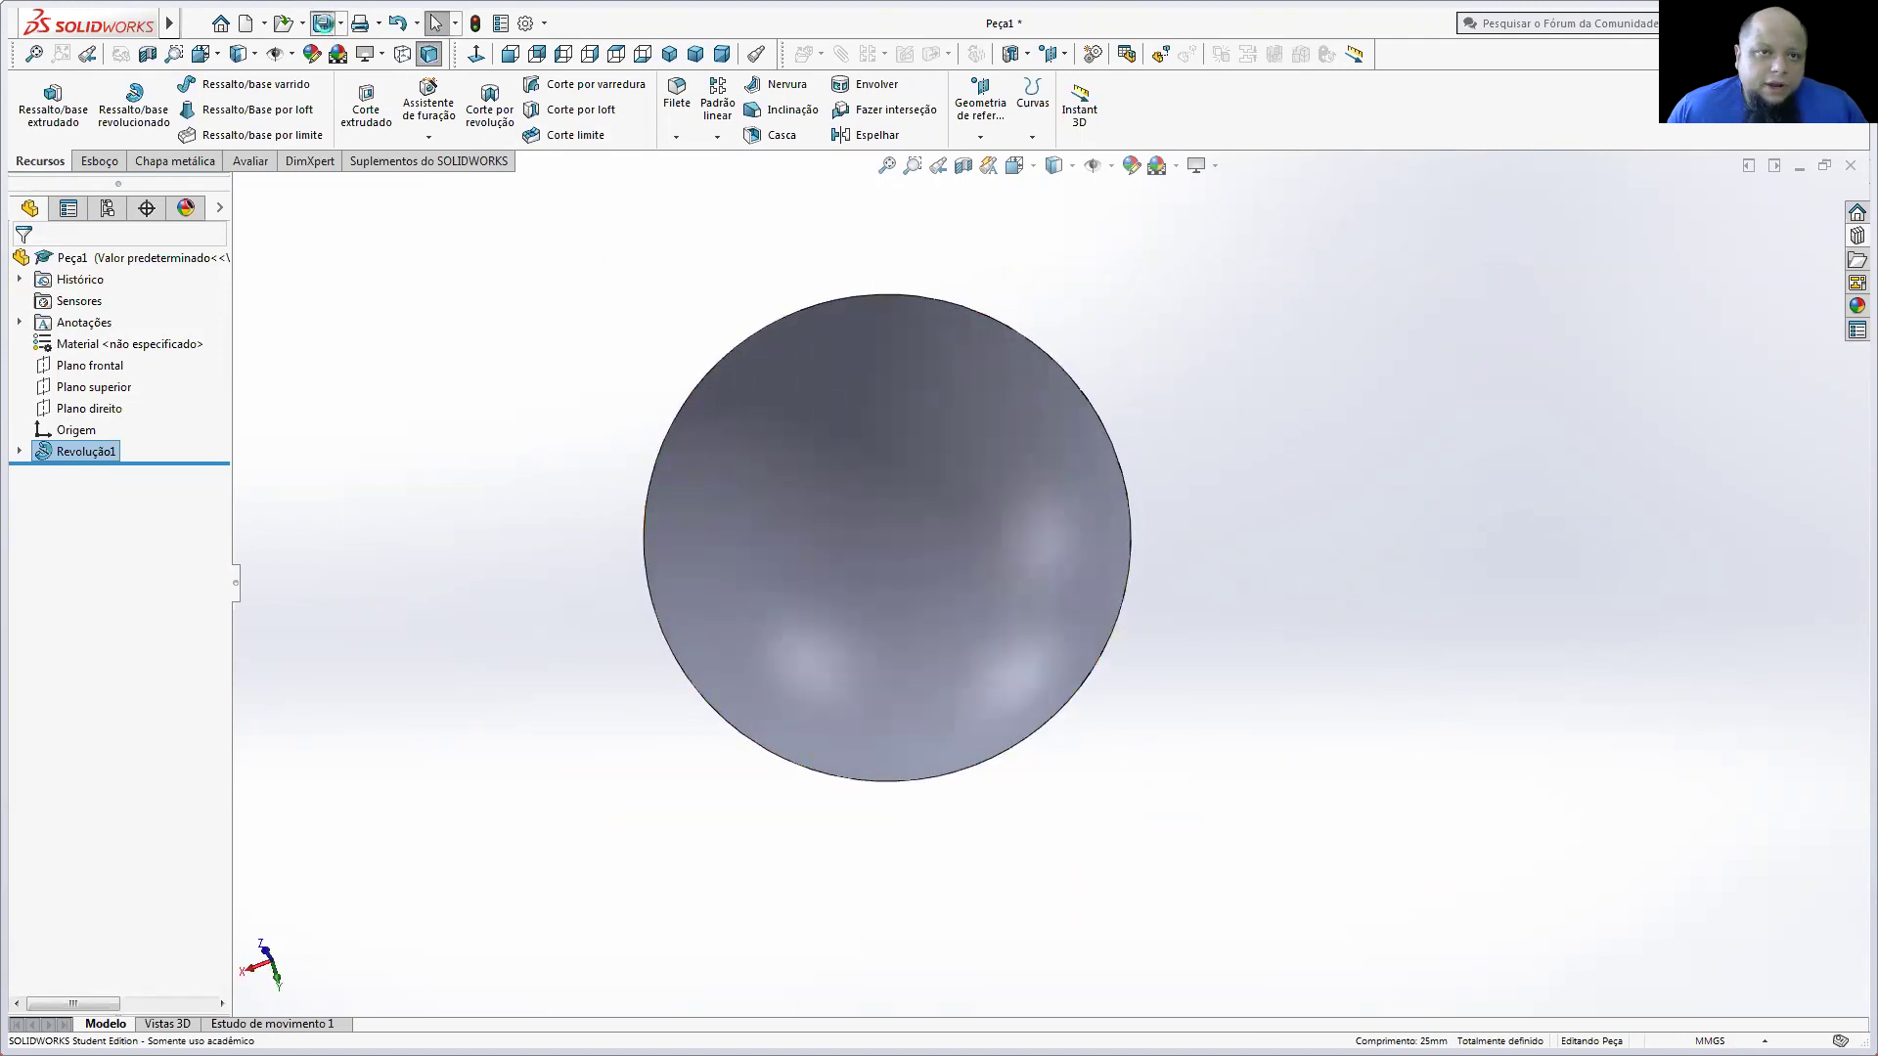
Step: Save the part as "esfera 25 mm" in the Downloads folder
left_click(322, 22)
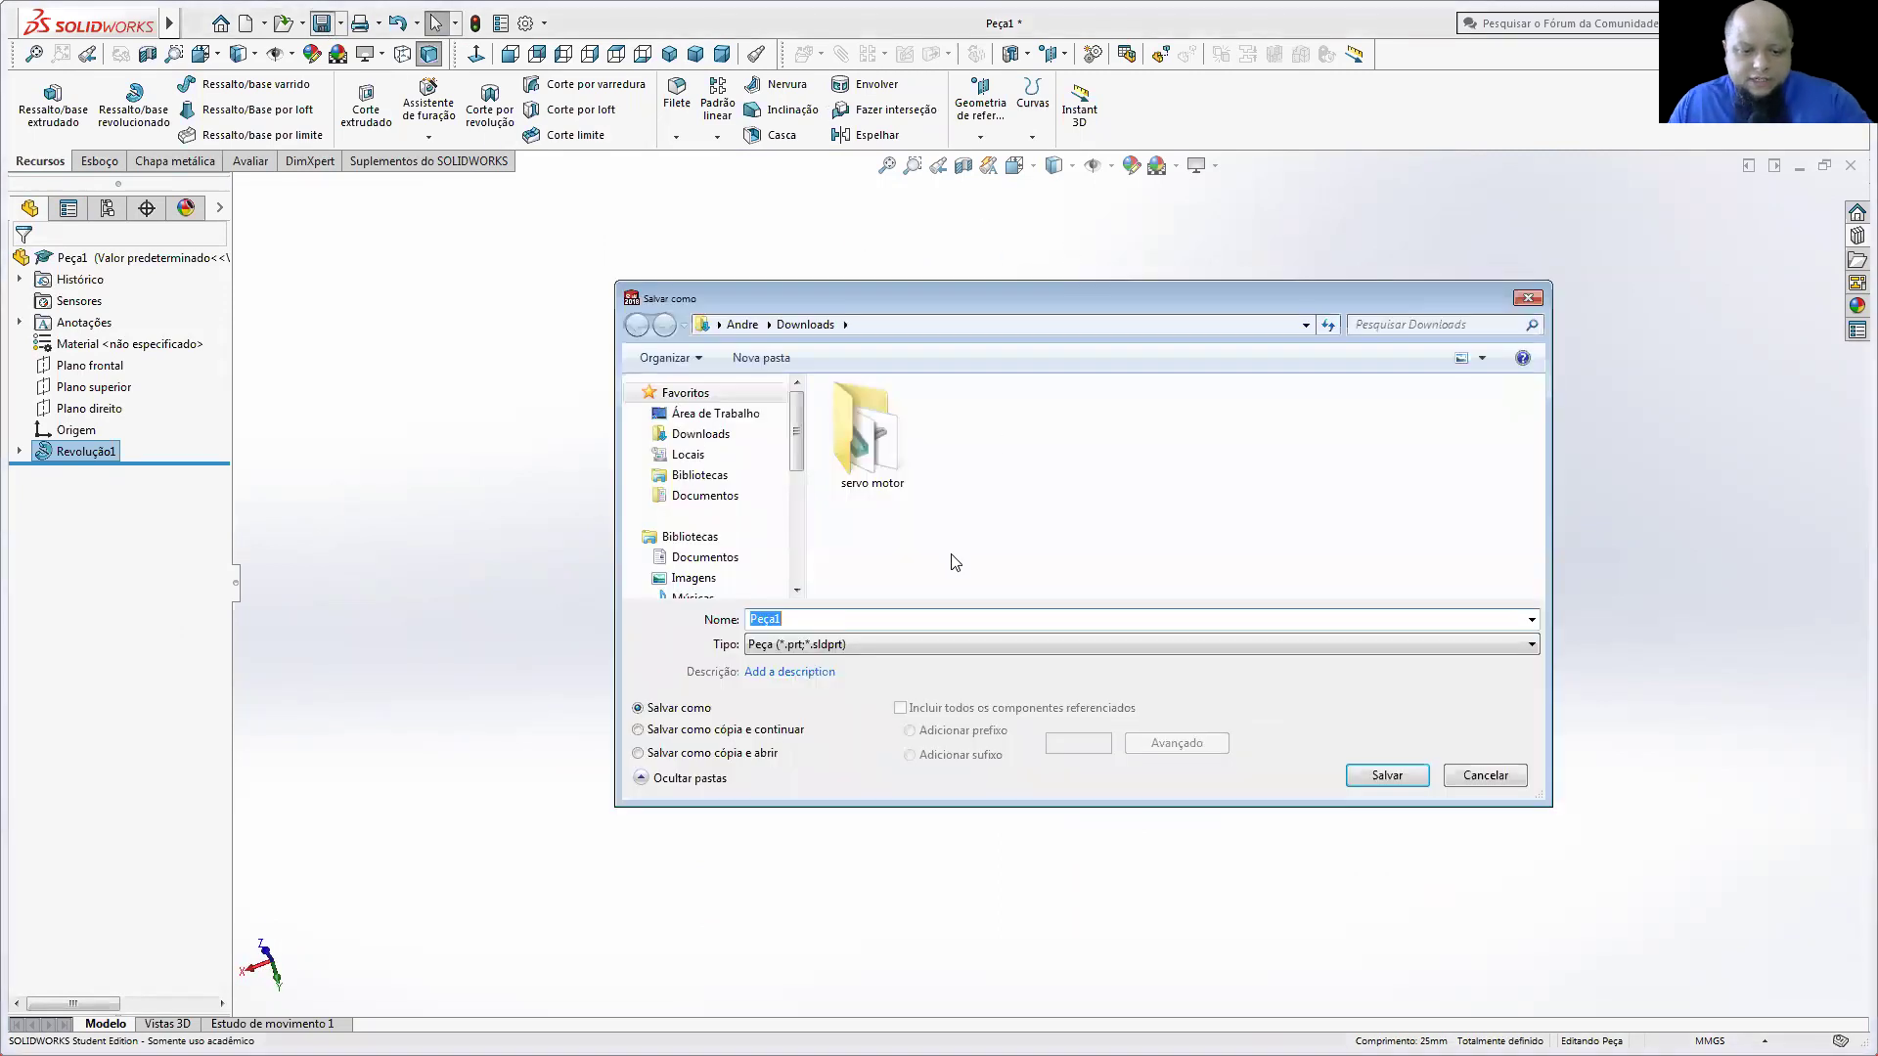
type("esfera 25 mm")
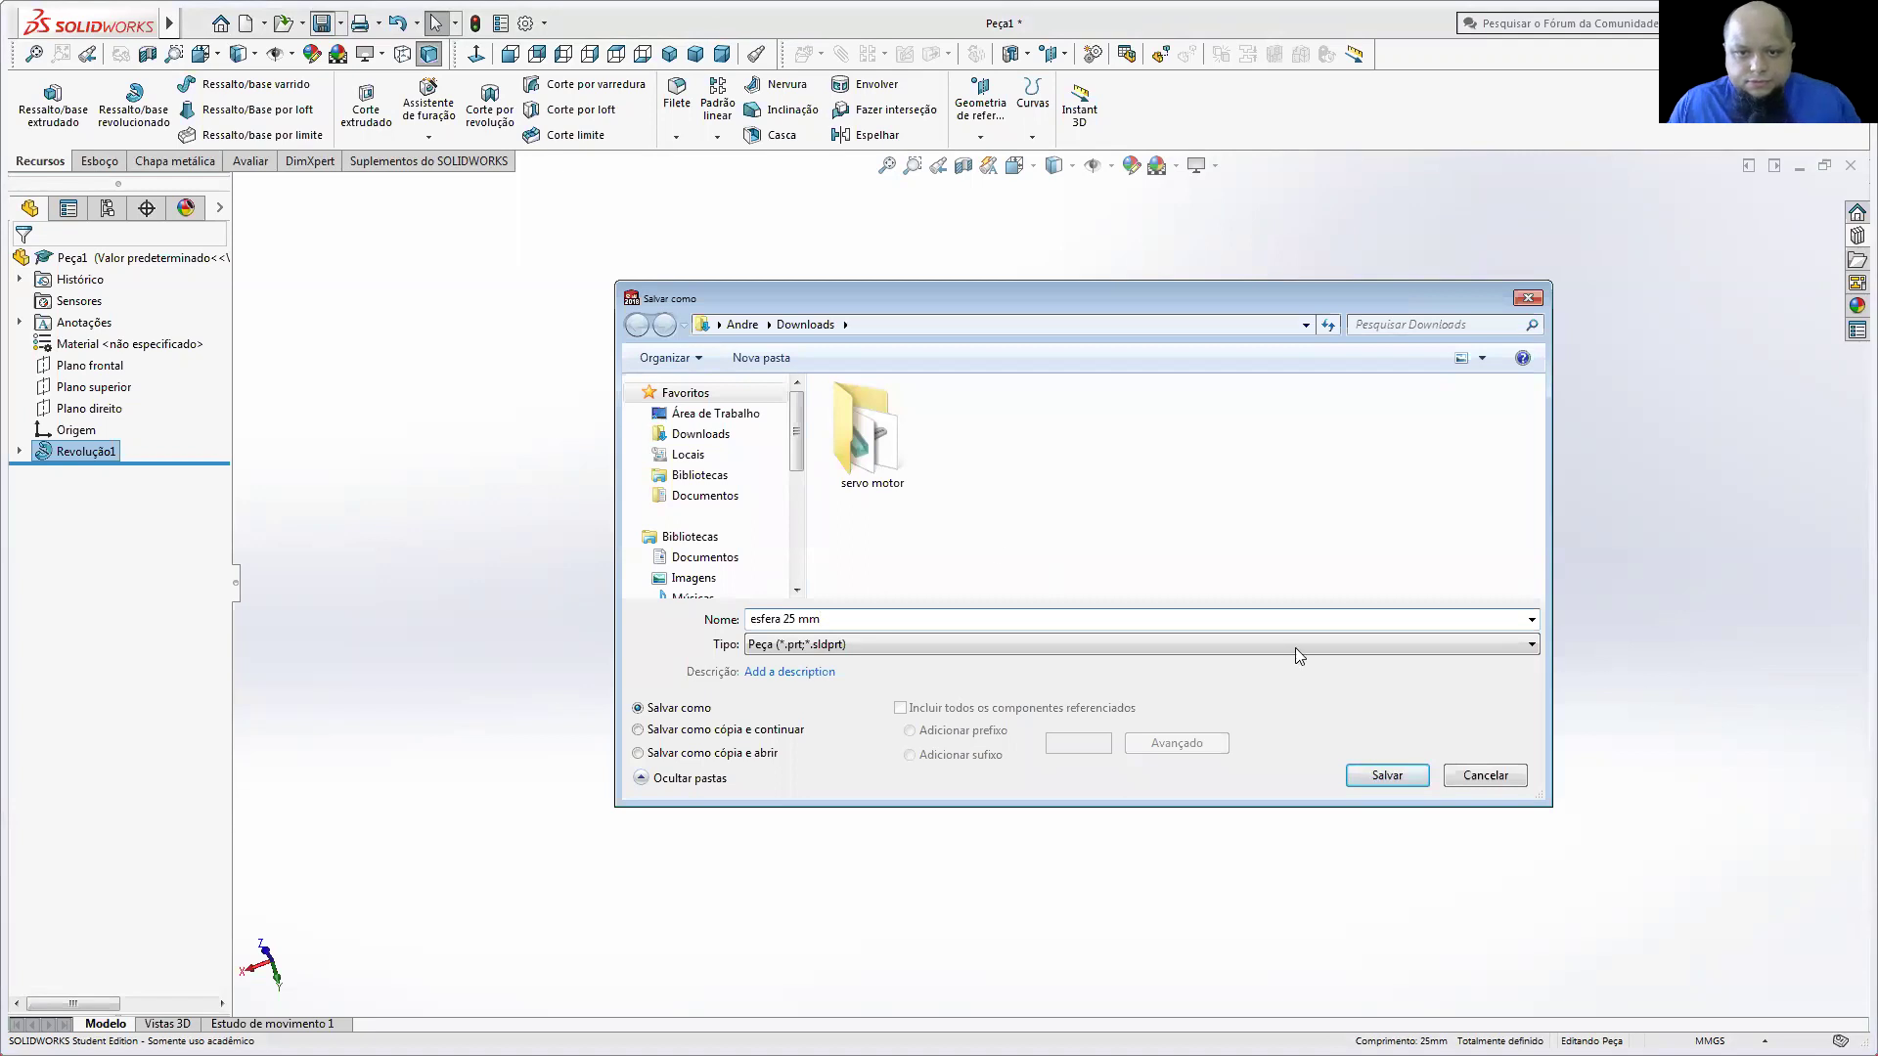
left_click(1421, 779)
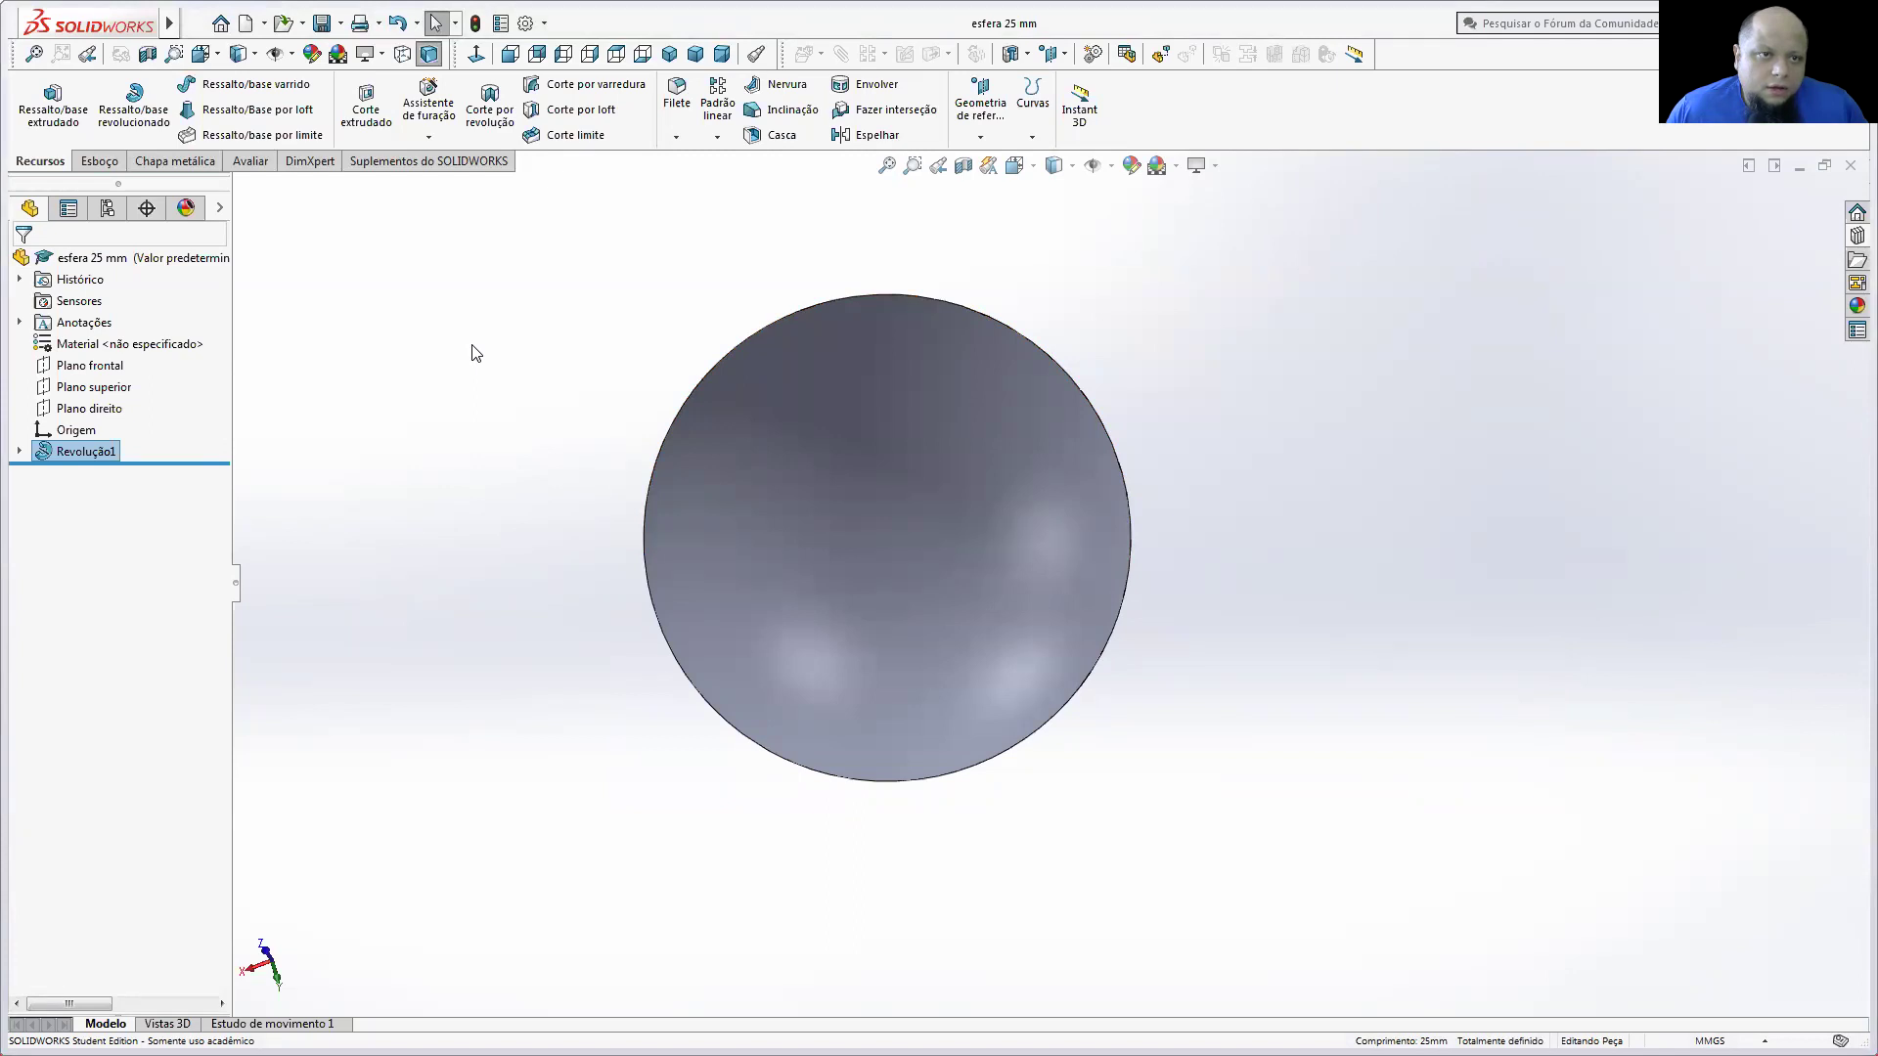
Step: Create a new part document (Peça) and start a sketch on its front plane (Plano frontal)
left_click(245, 25)
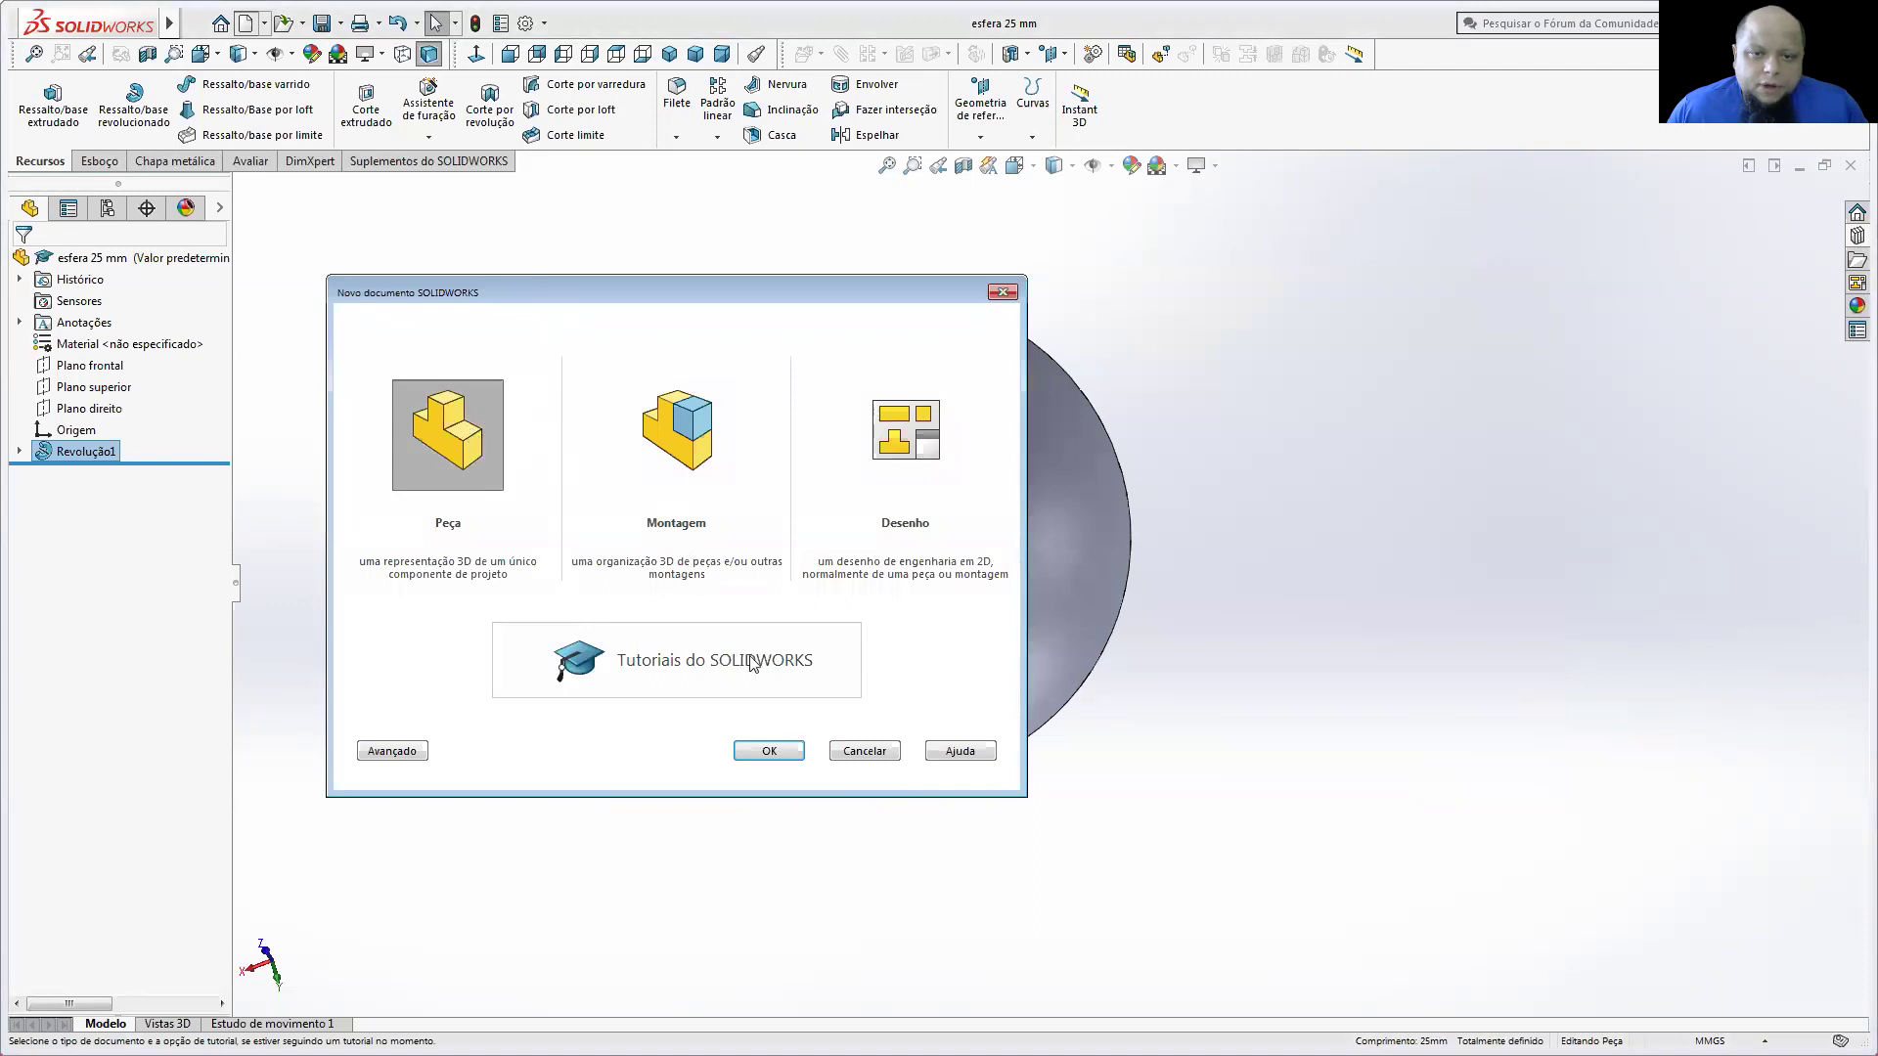
left_click(770, 751)
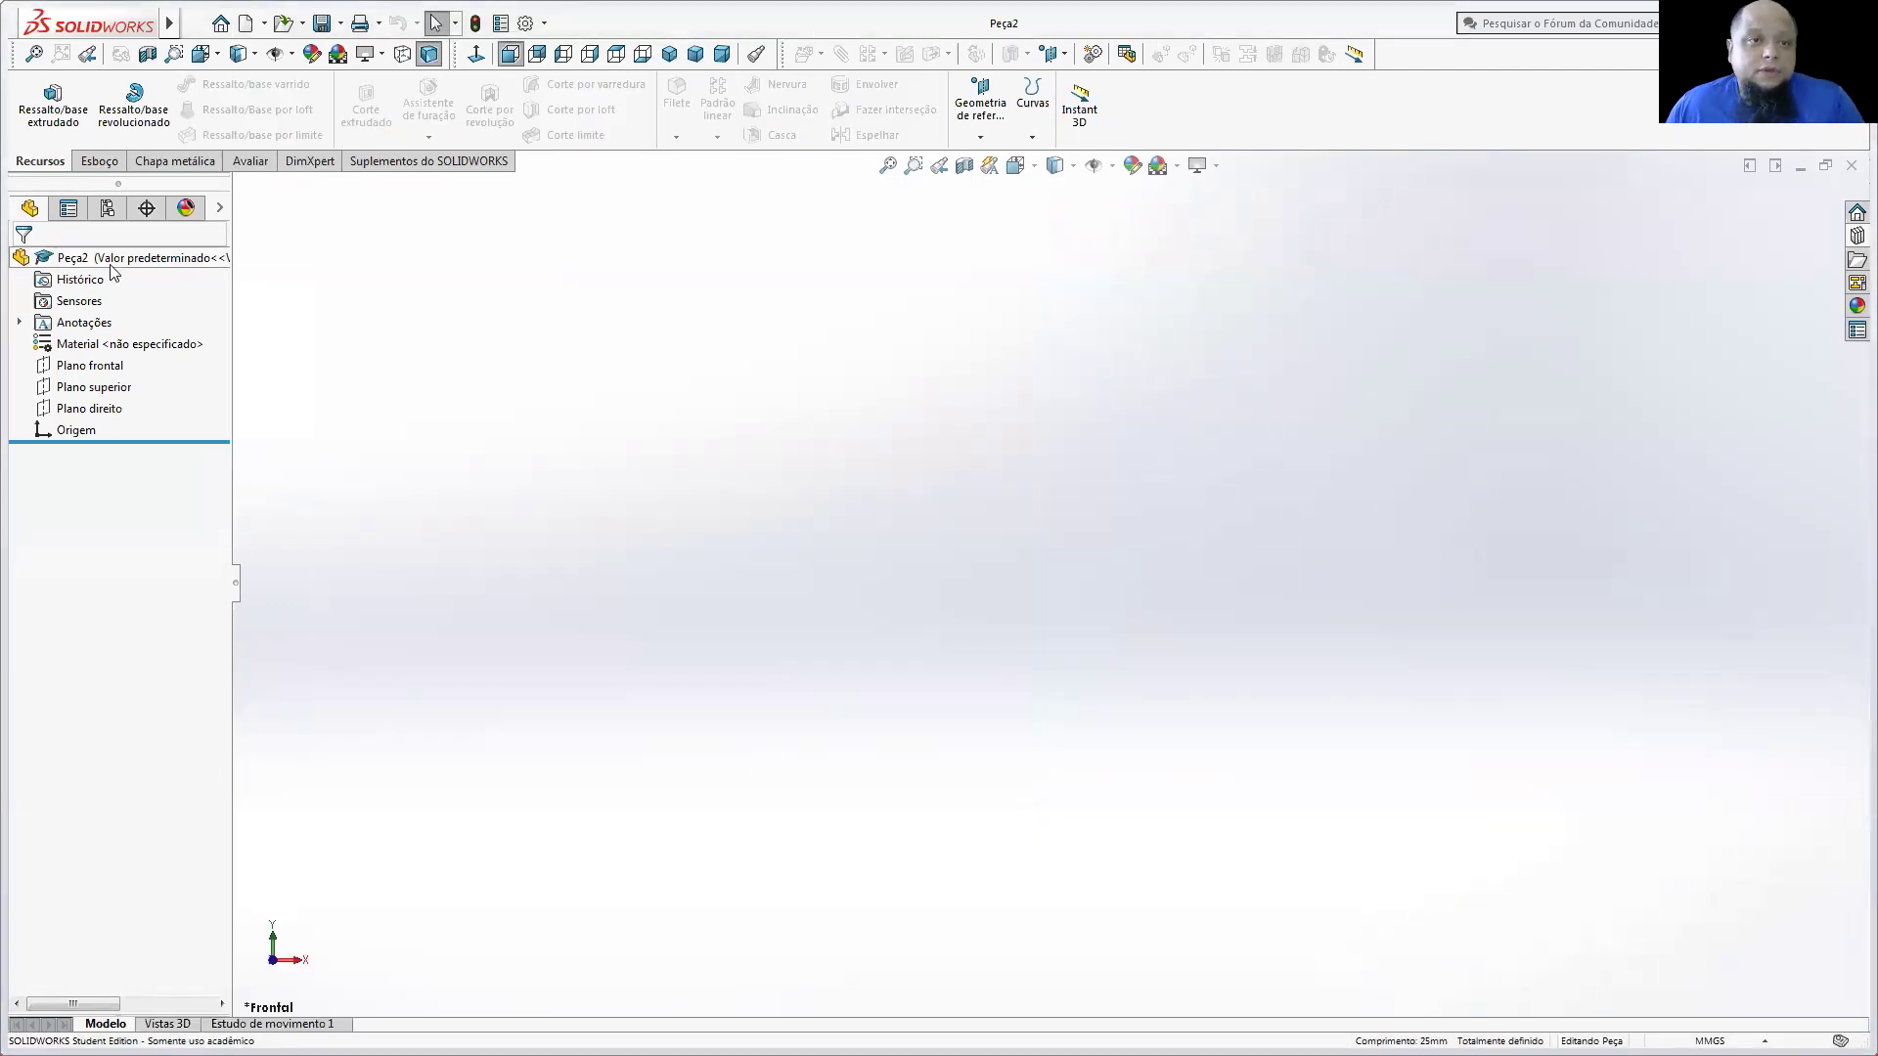
left_click(98, 161)
left_click(36, 98)
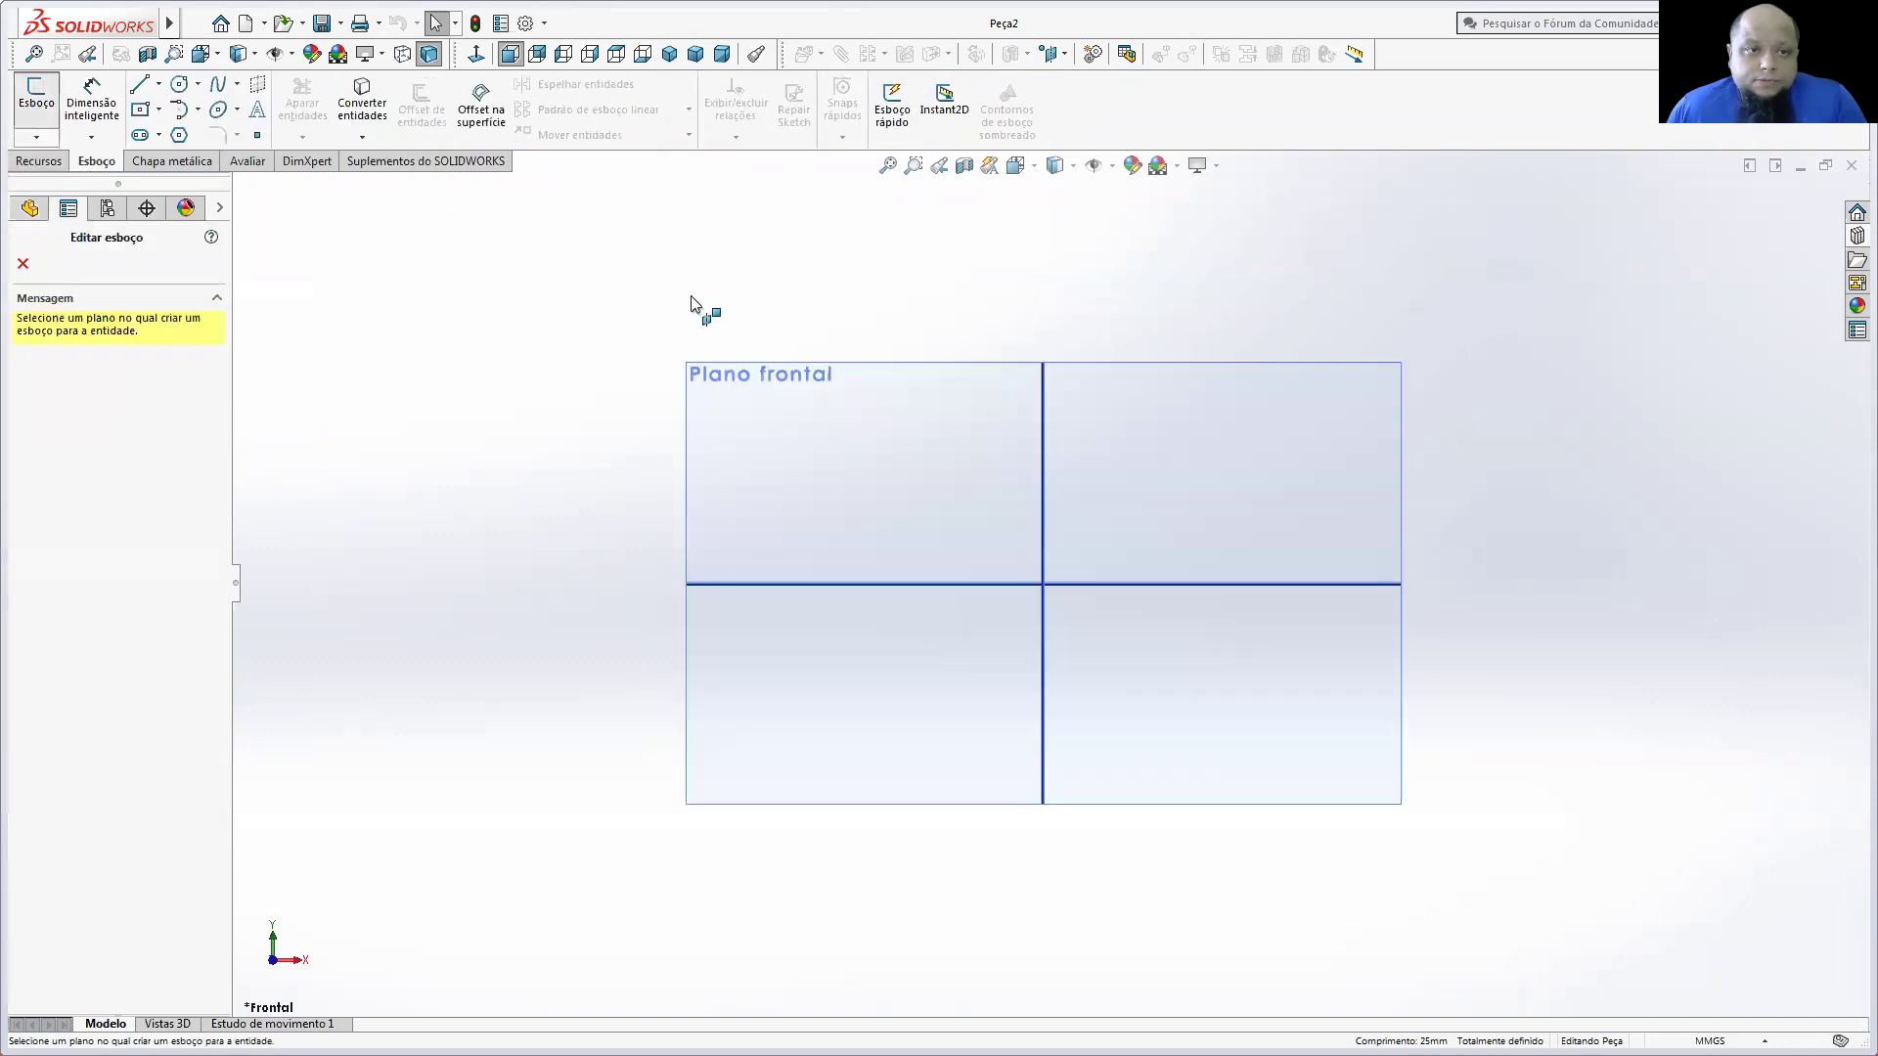
left_click(892, 469)
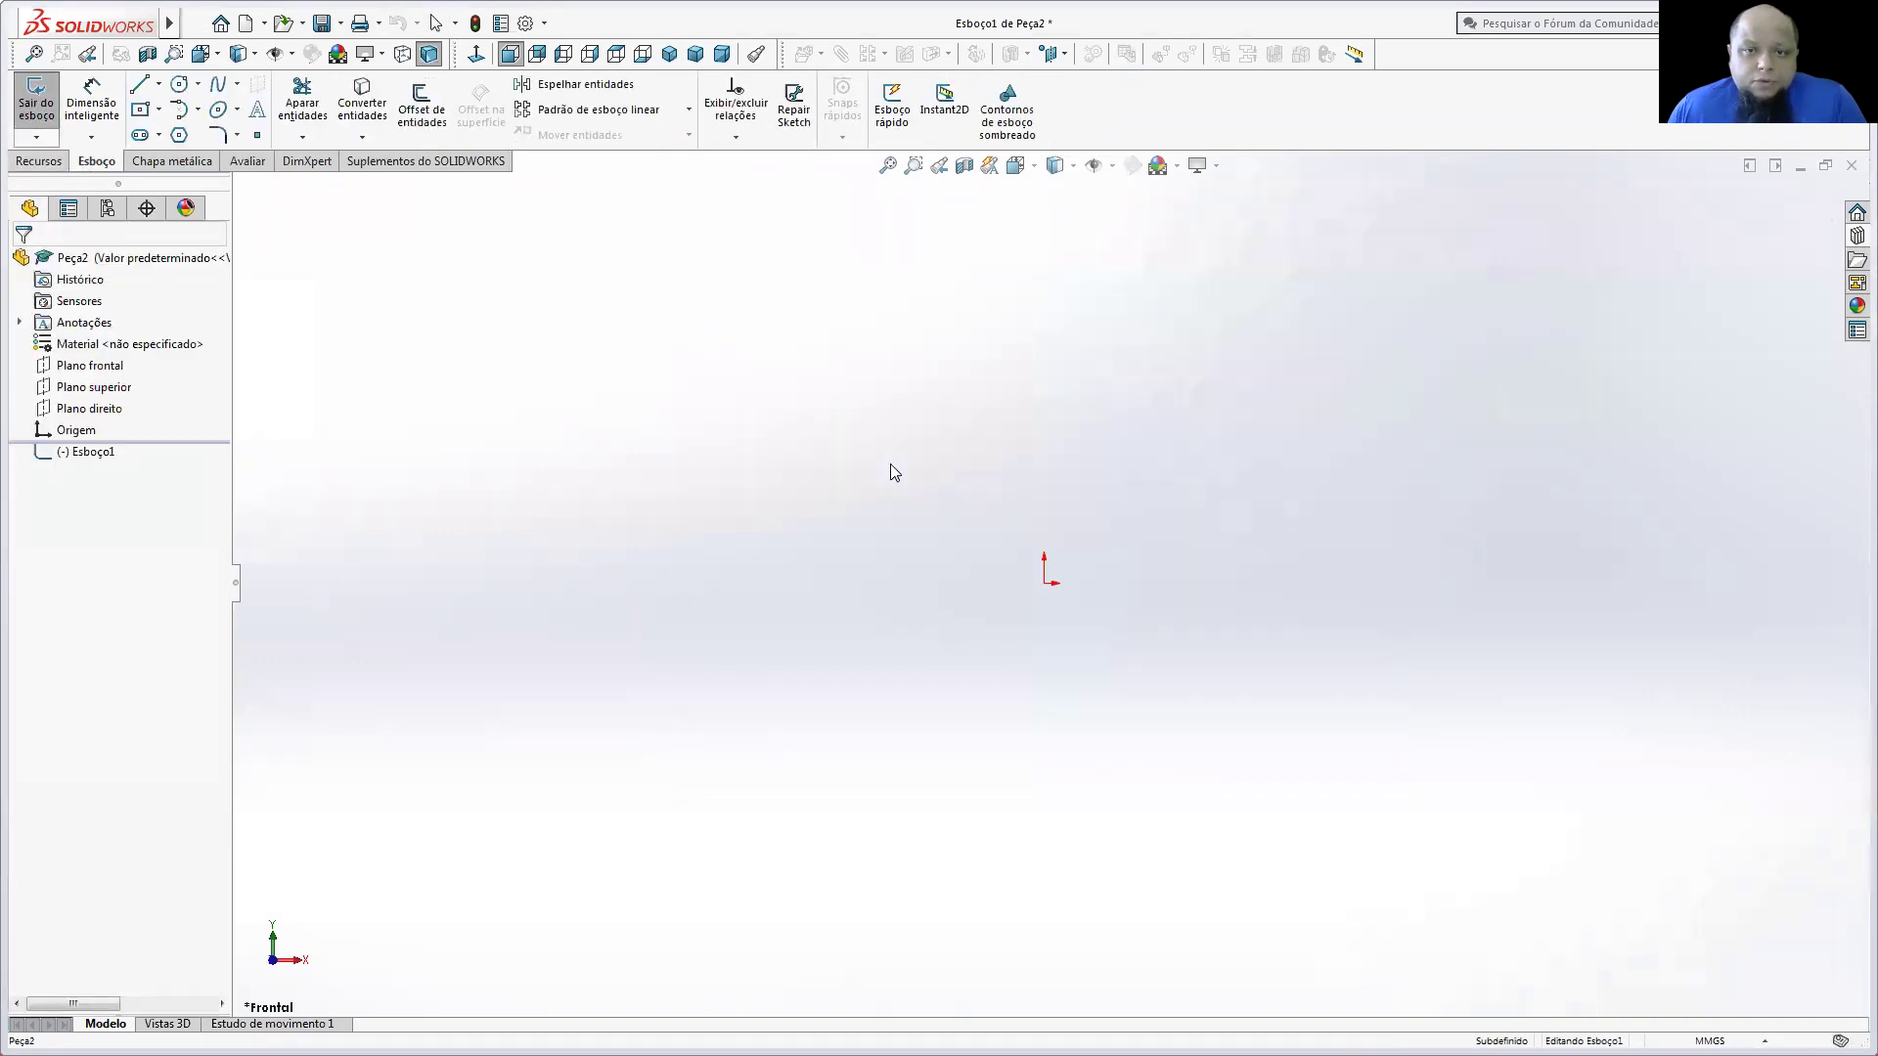
Step: Sketch a near-horizontal straight slot around the origin, about 190 mm between arc centres and about 62 mm wide
left_click(1033, 174)
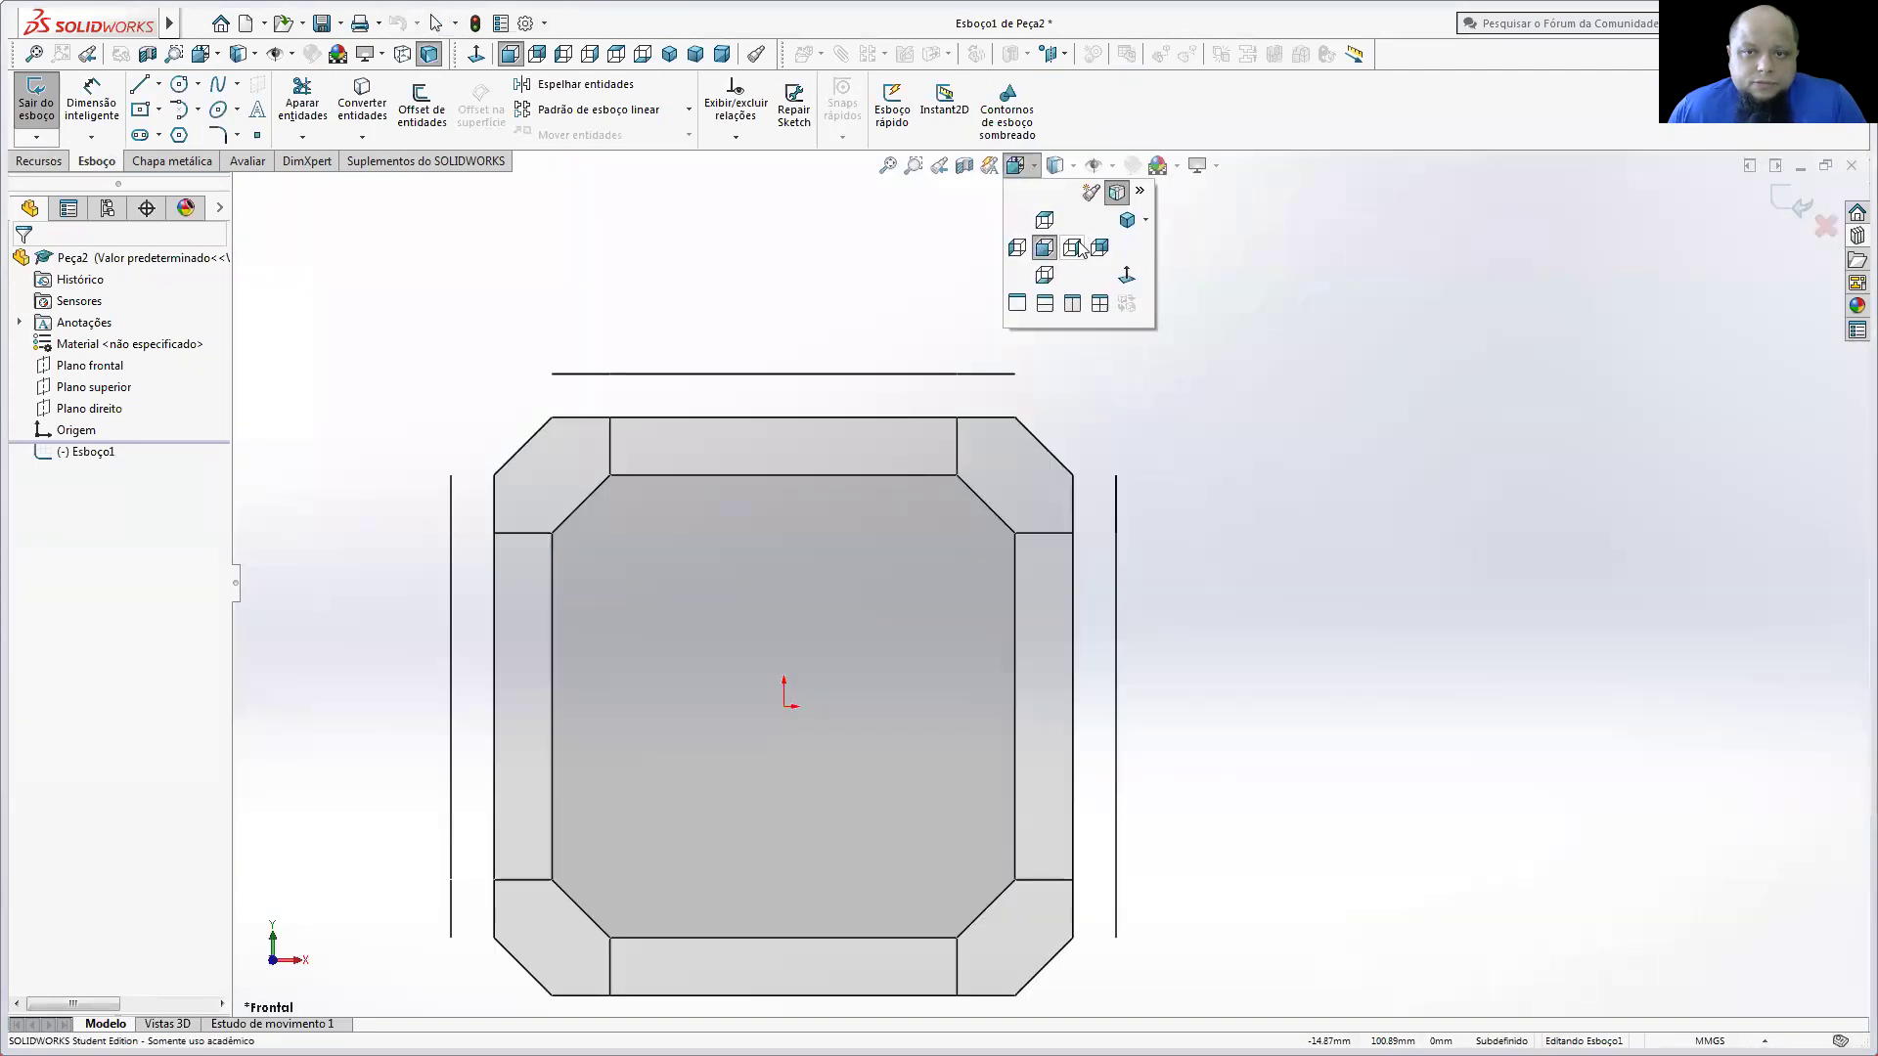
left_click(1126, 221)
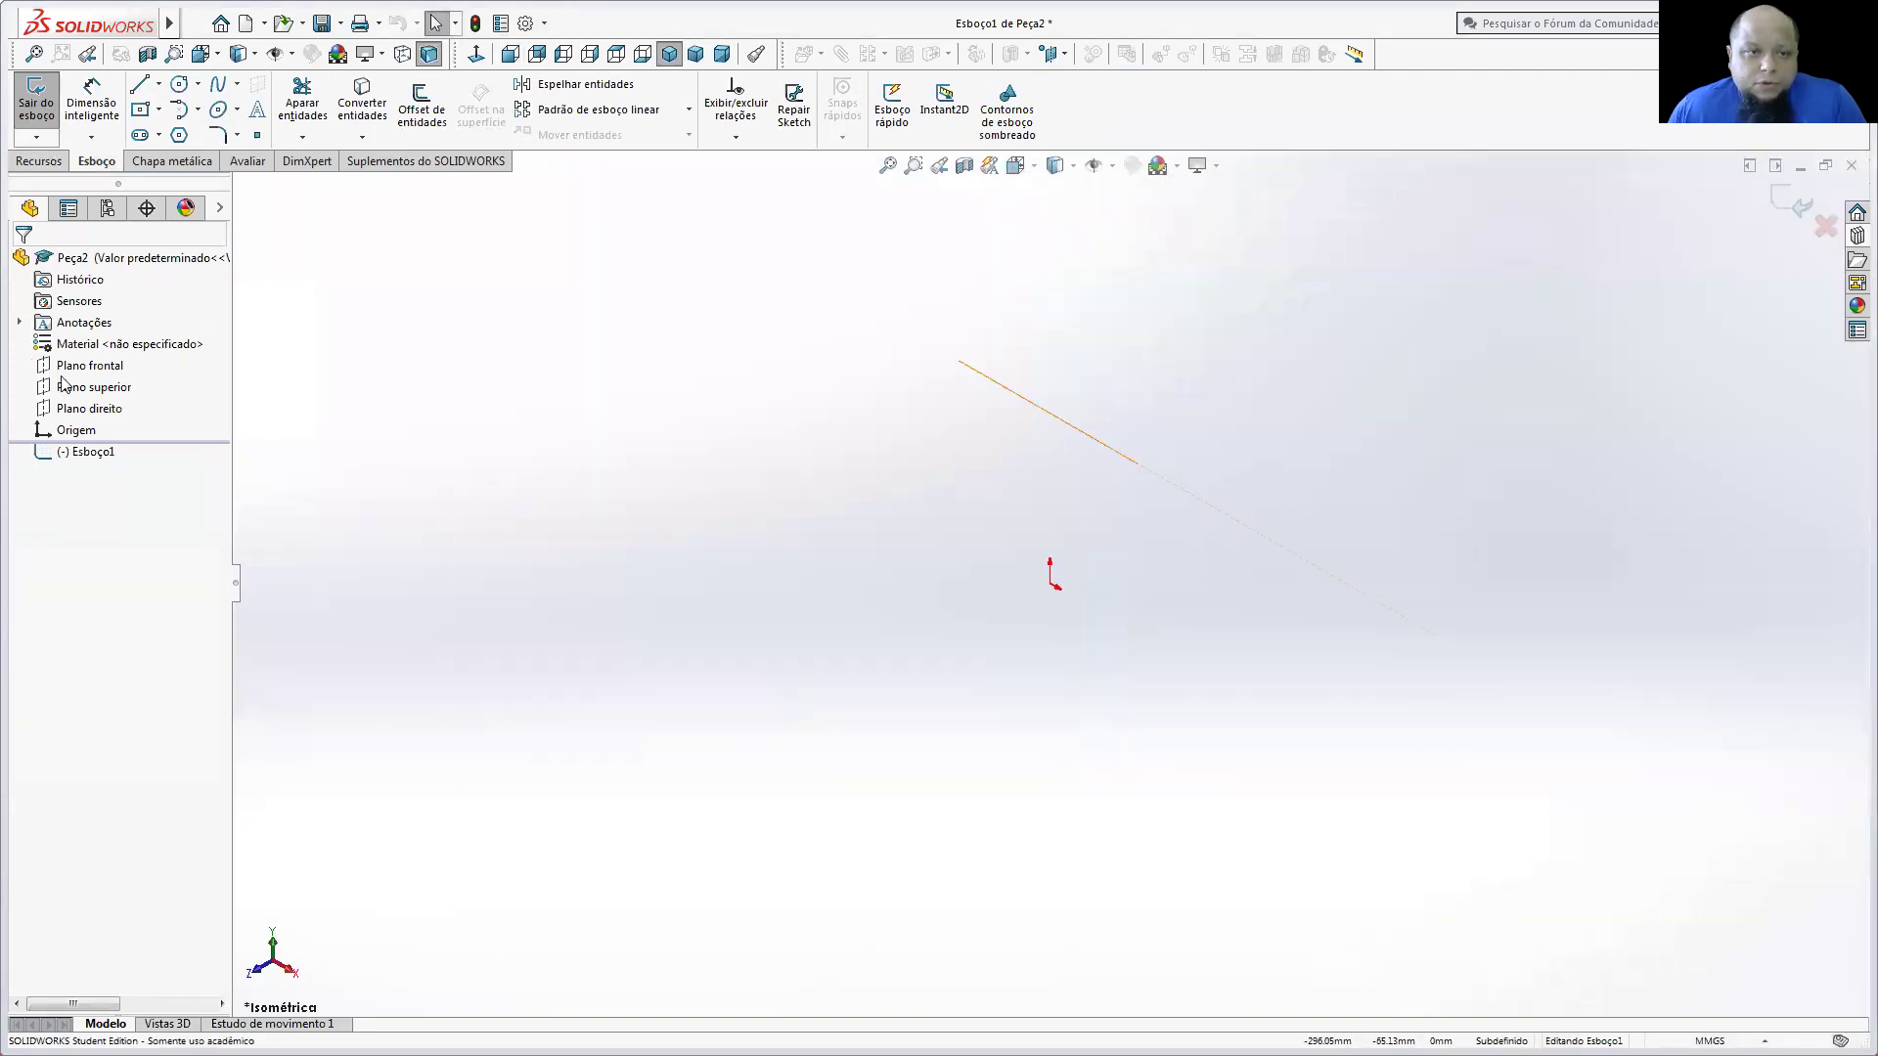
left_click(472, 56)
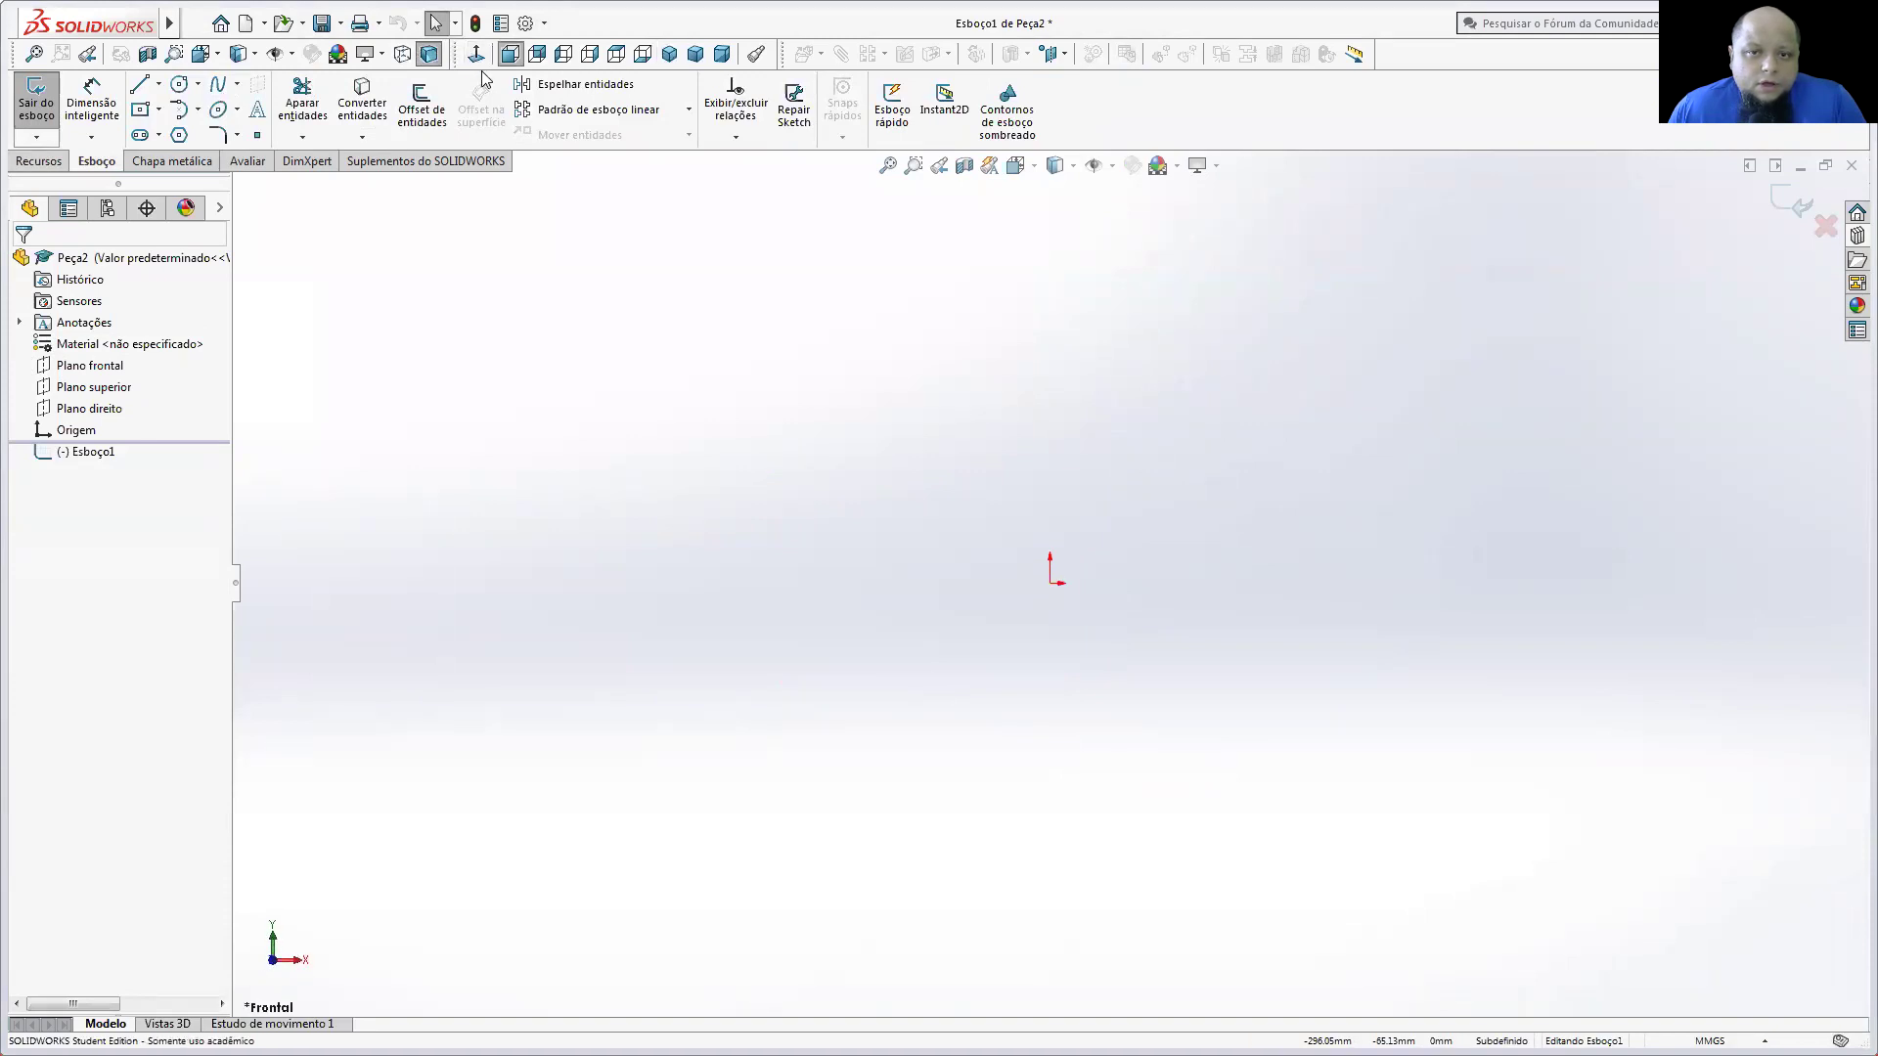
left_click(158, 137)
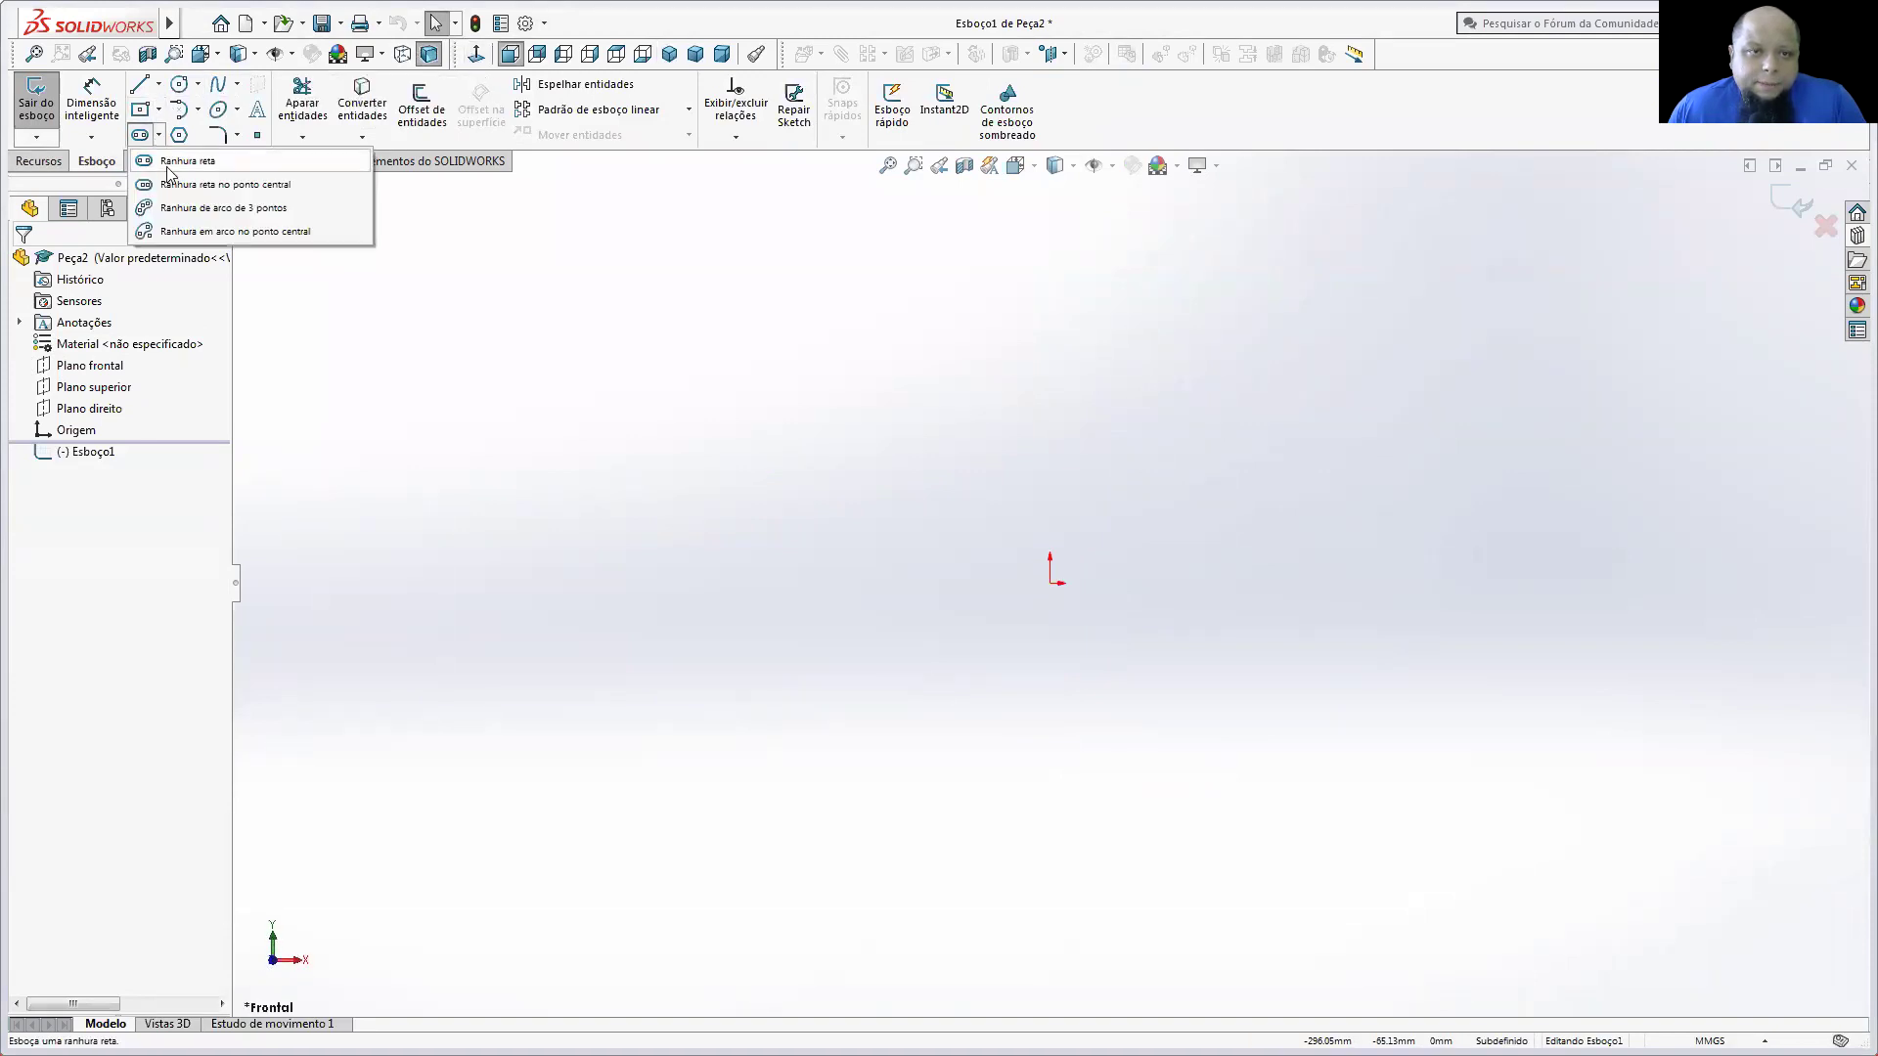
left_click(172, 159)
left_click(820, 516)
left_click(1538, 523)
left_click(1550, 416)
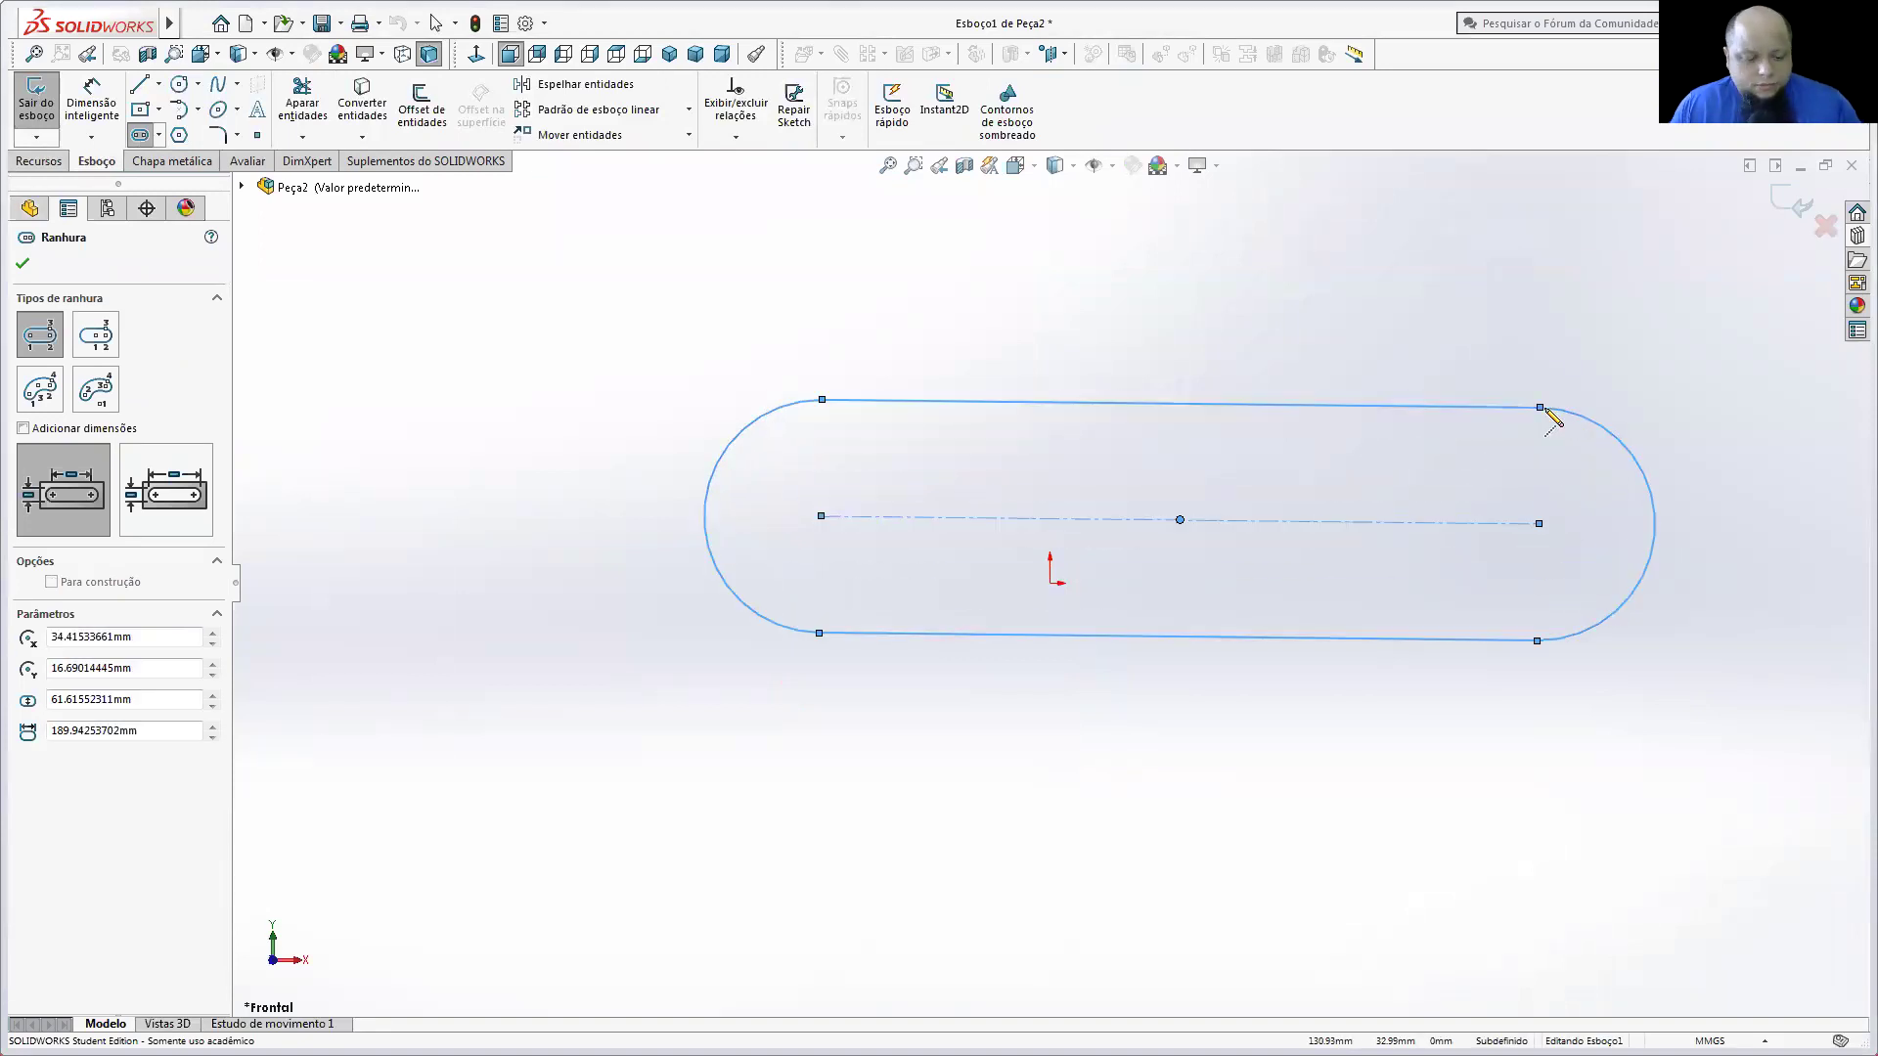
Step: Add a horizontal relation to the slot's centreline
right_click(1328, 523)
left_click(1329, 529)
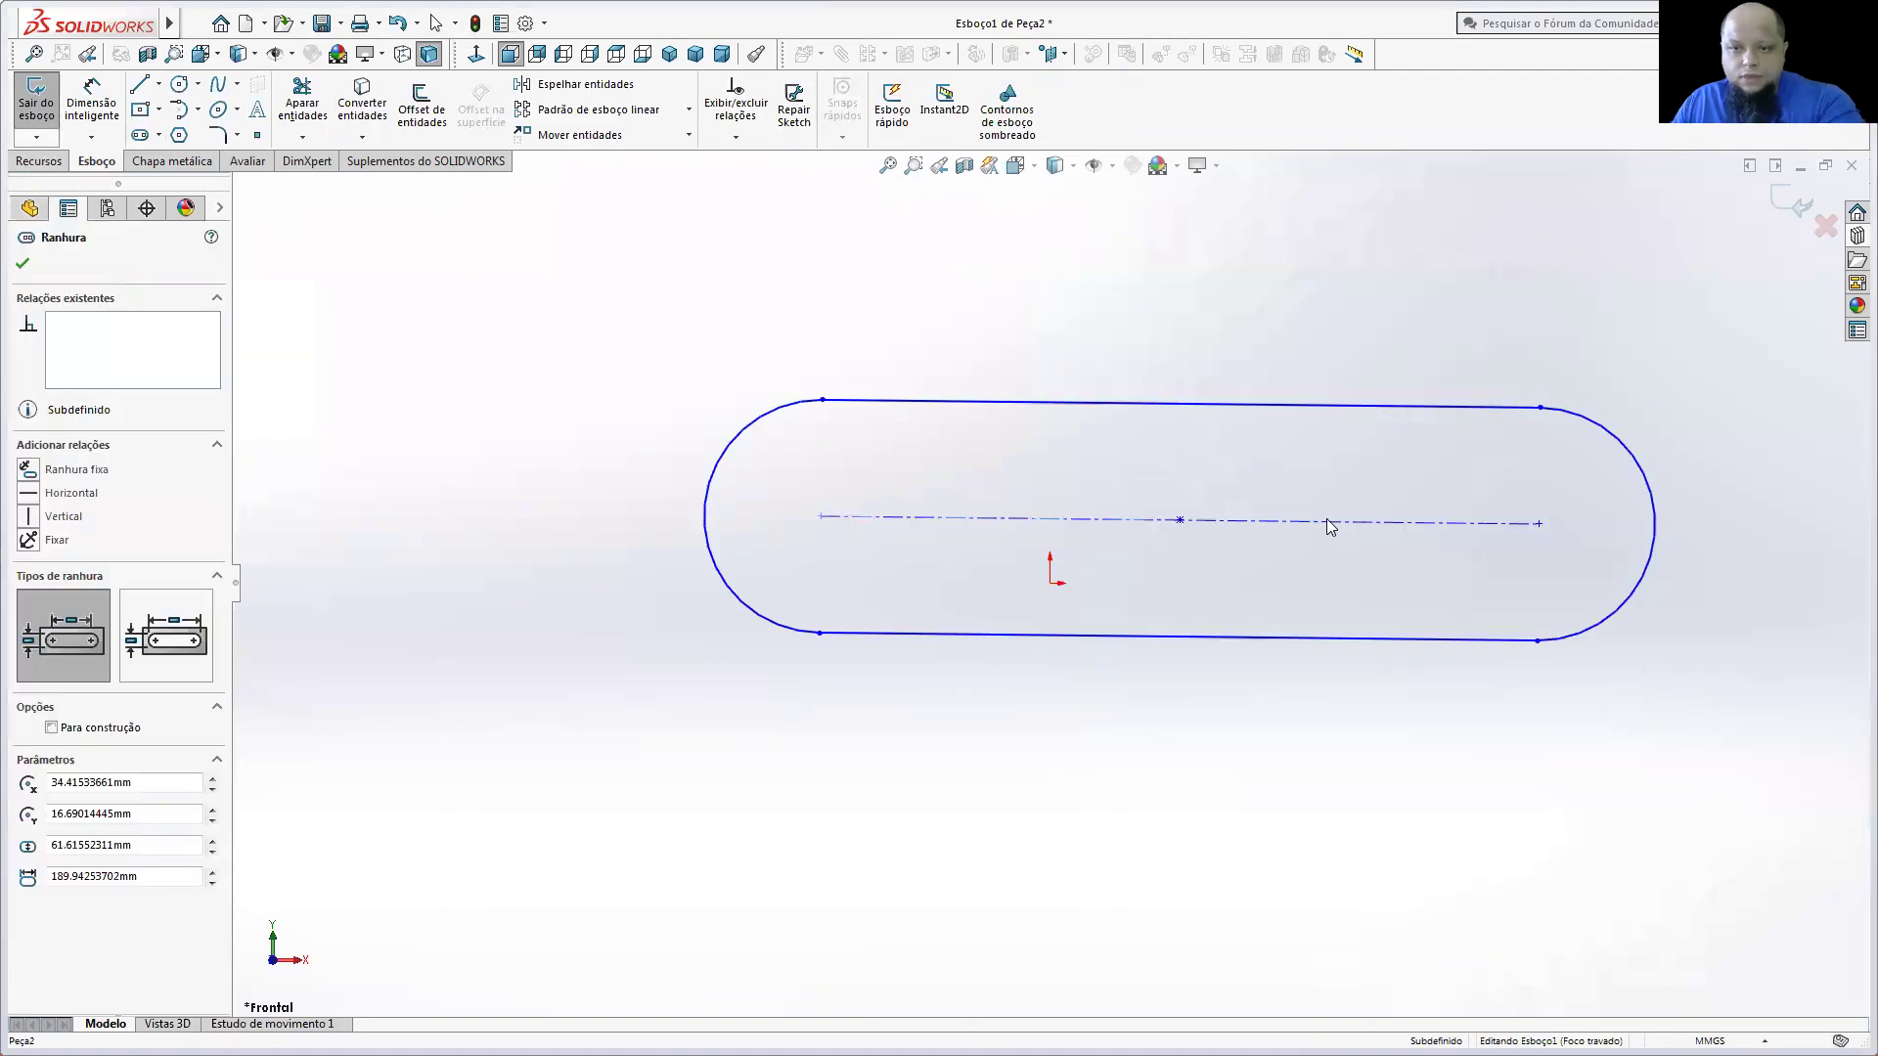
right_click(1329, 528)
left_click(1342, 455)
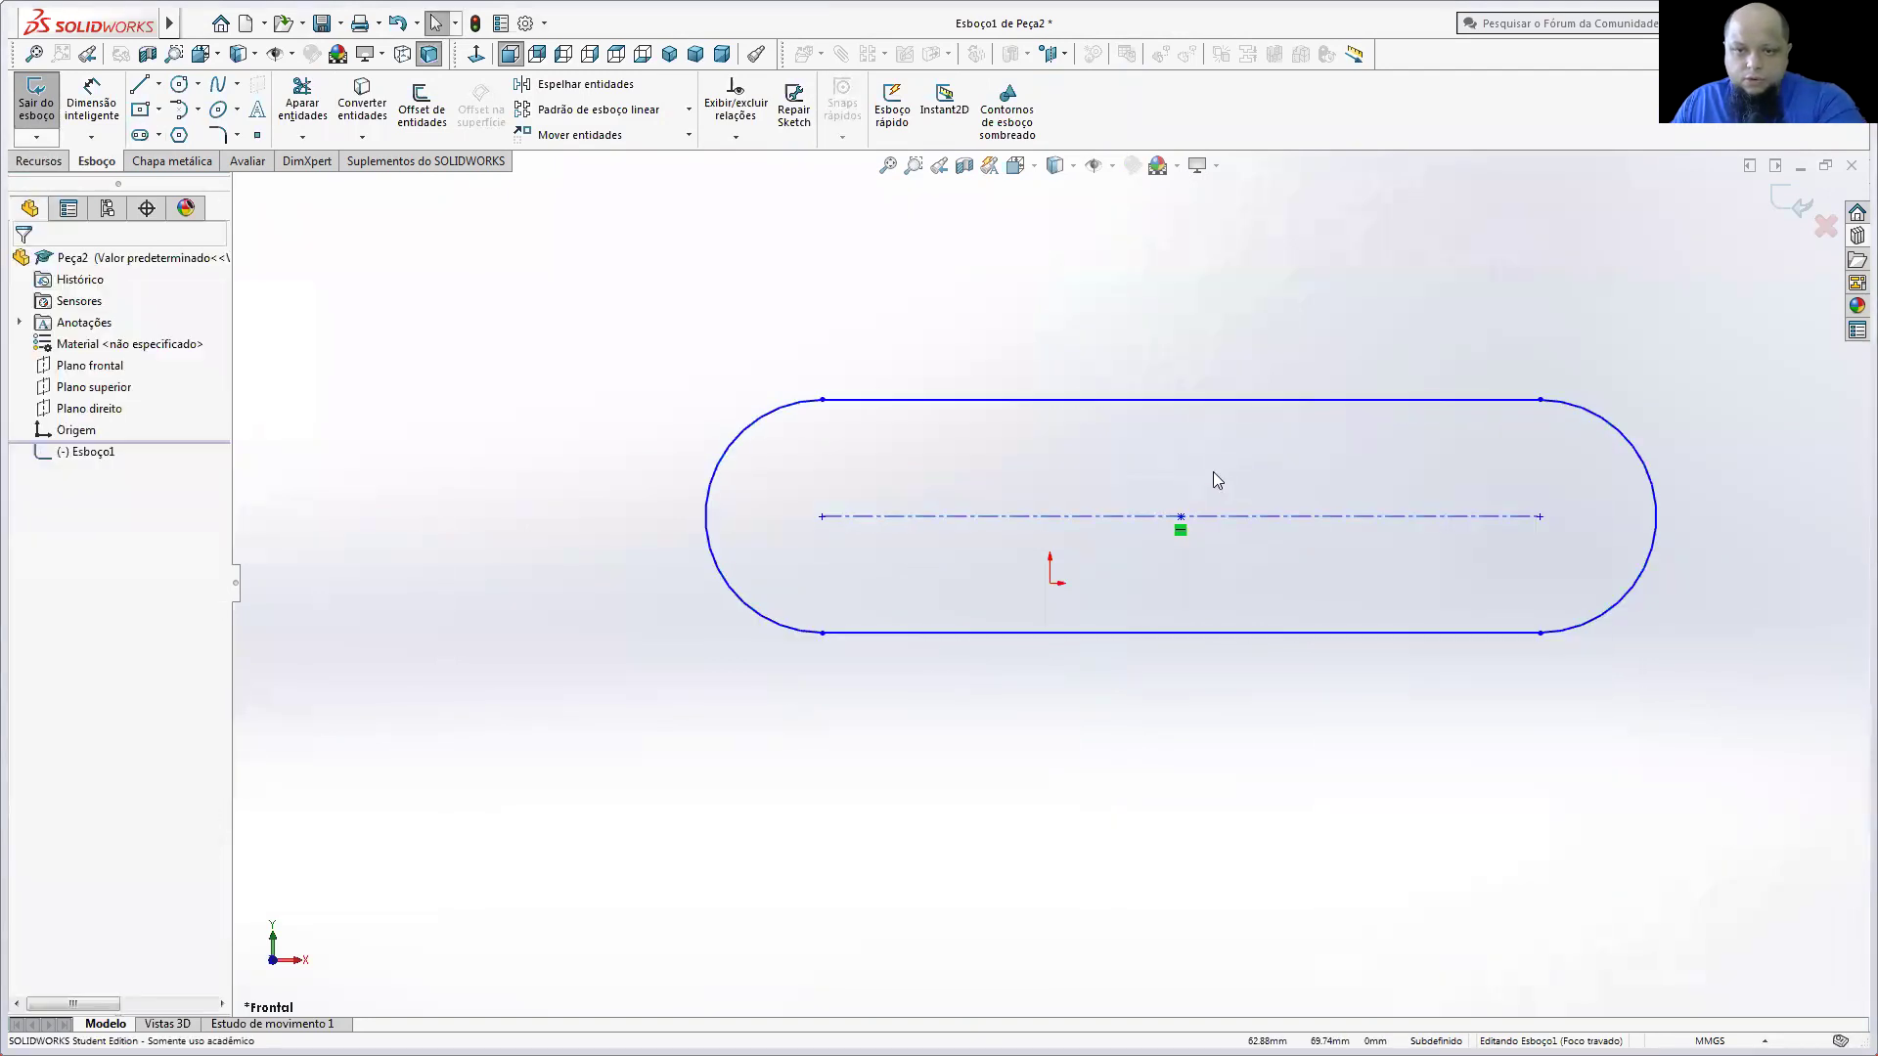
Step: Make the centre point of the slot coincident with the sketch origin
left_click(1182, 516)
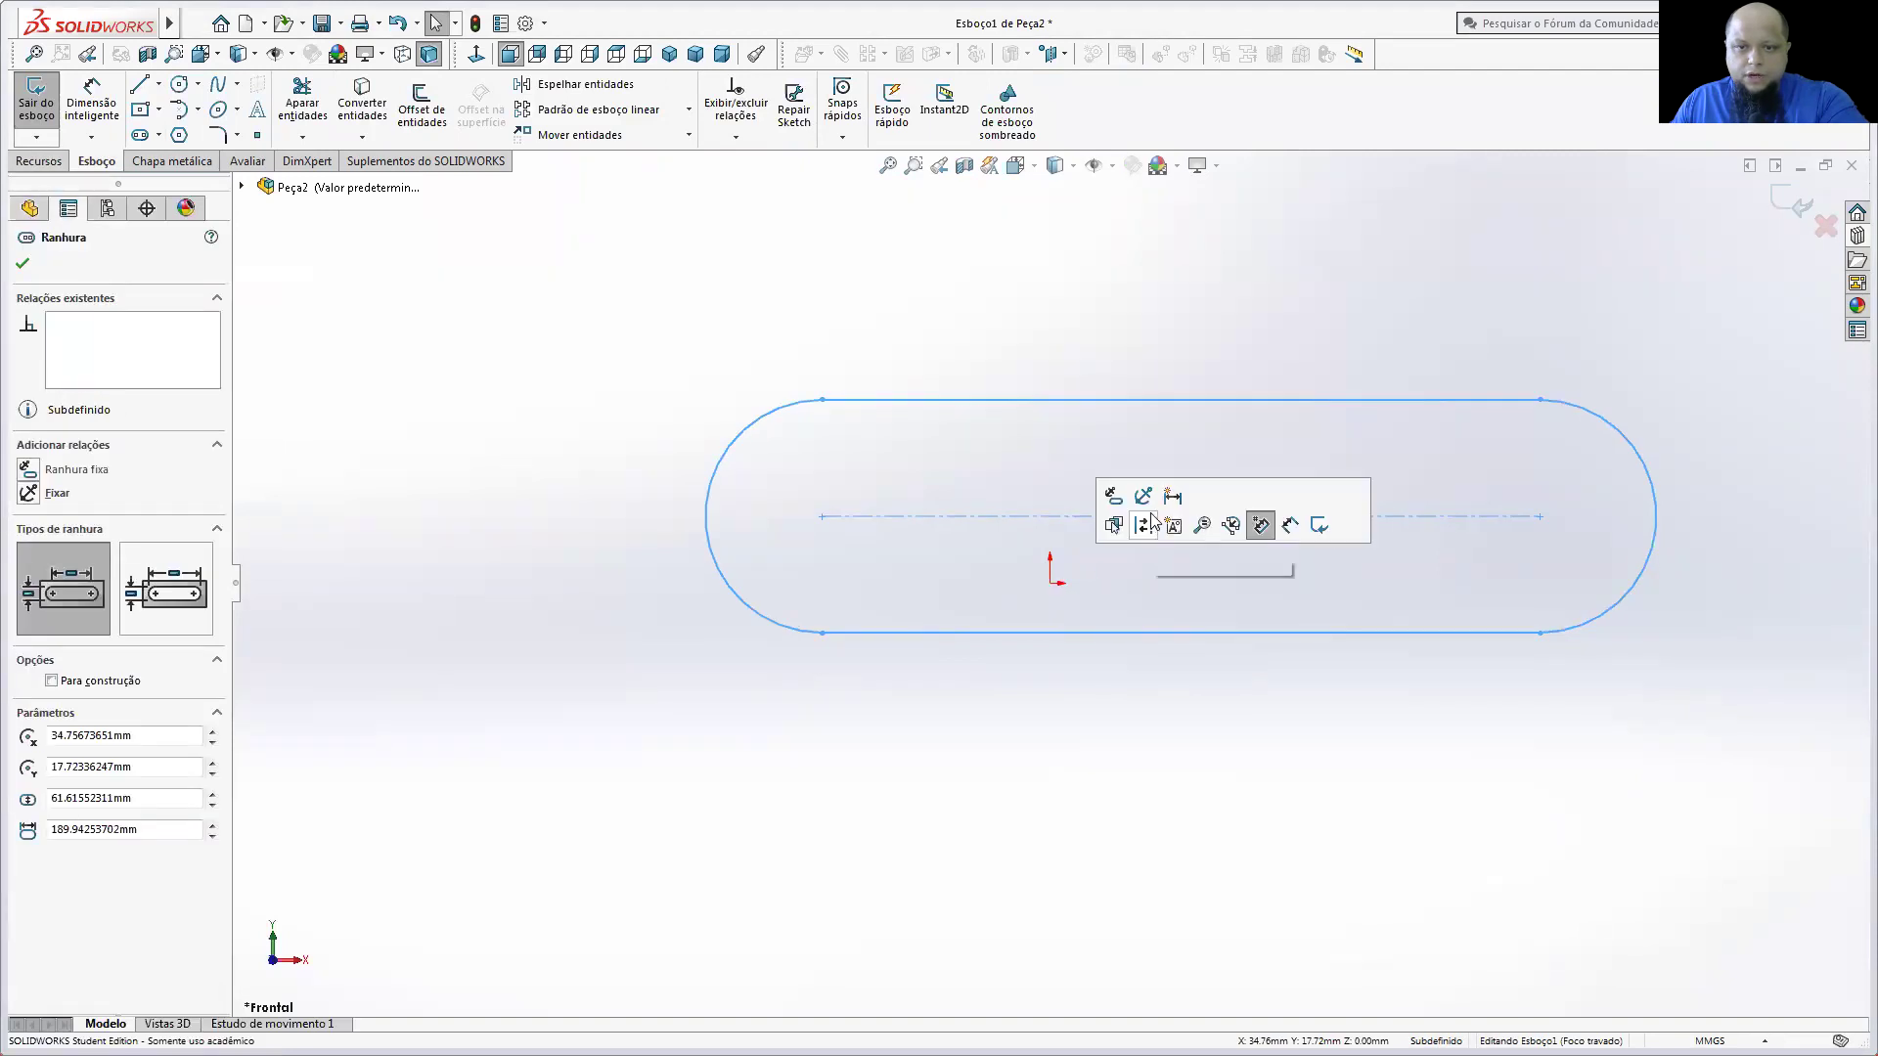
left_click(1178, 336)
left_click(1183, 517)
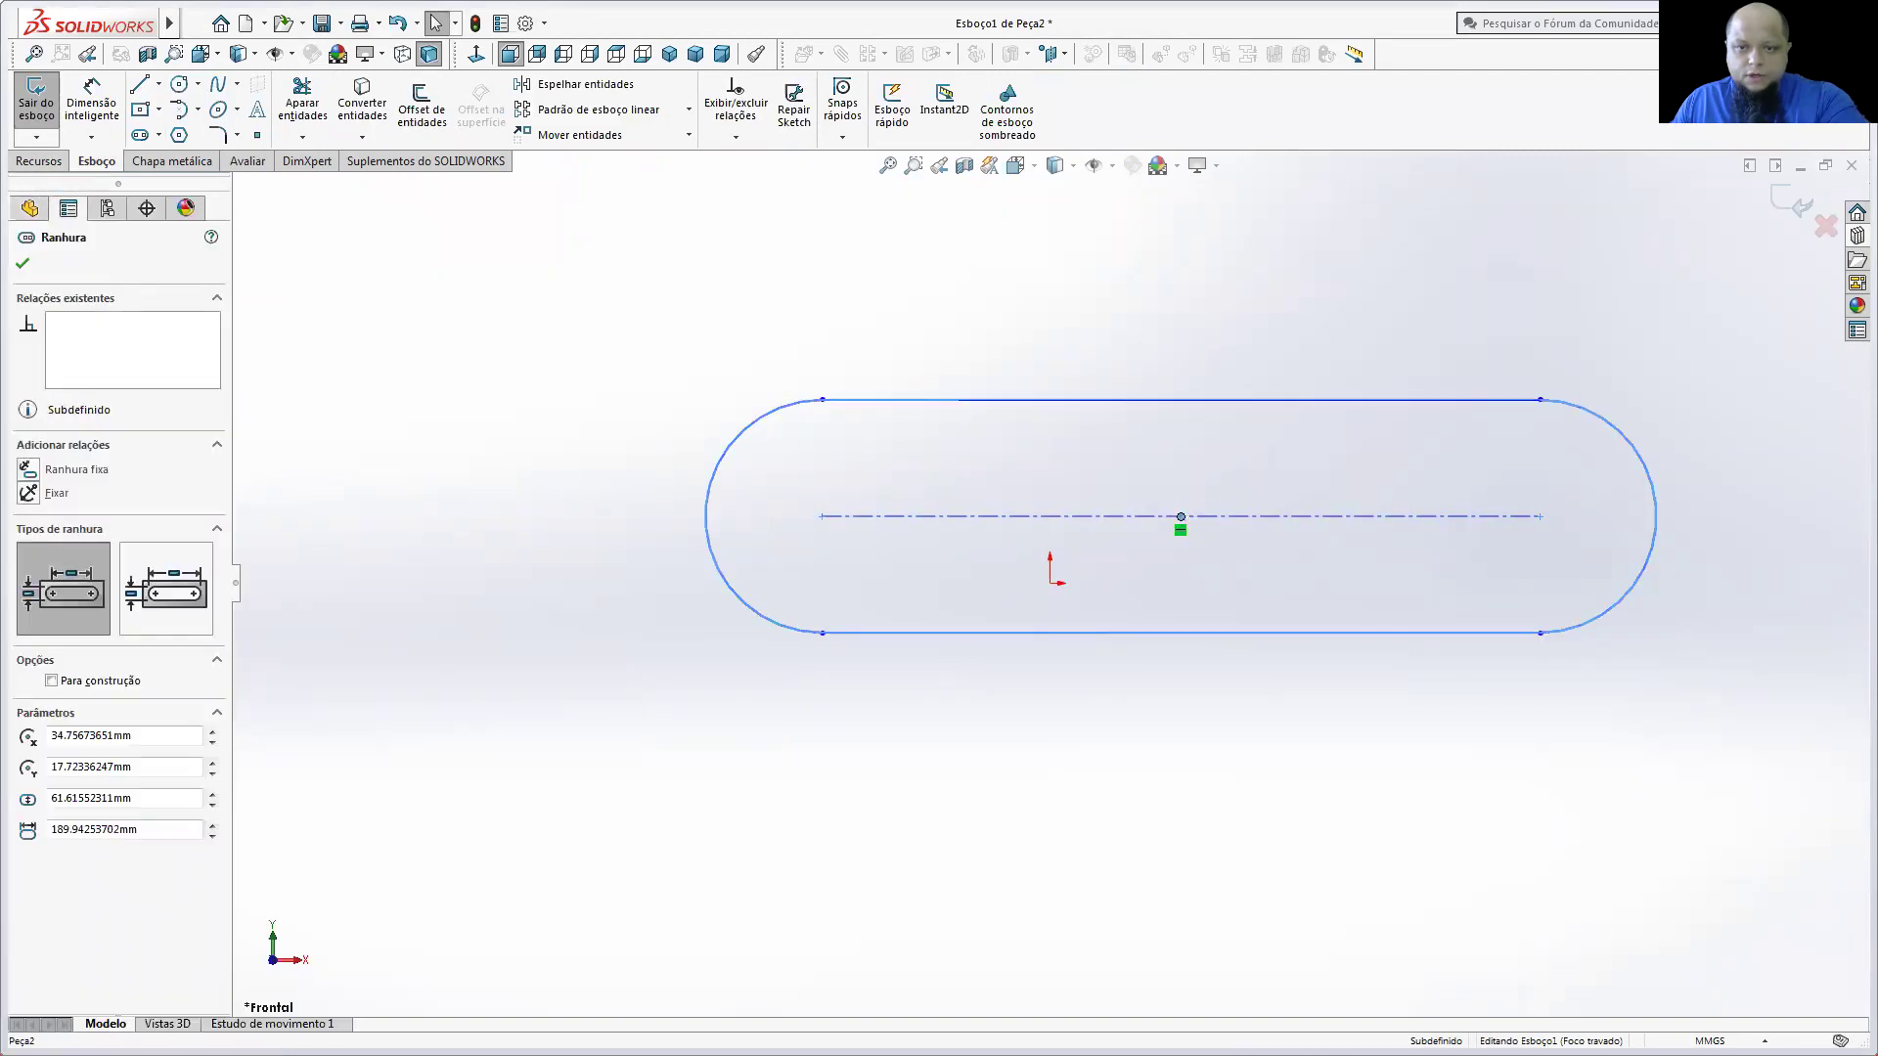
left_click(1049, 583, "ctrl")
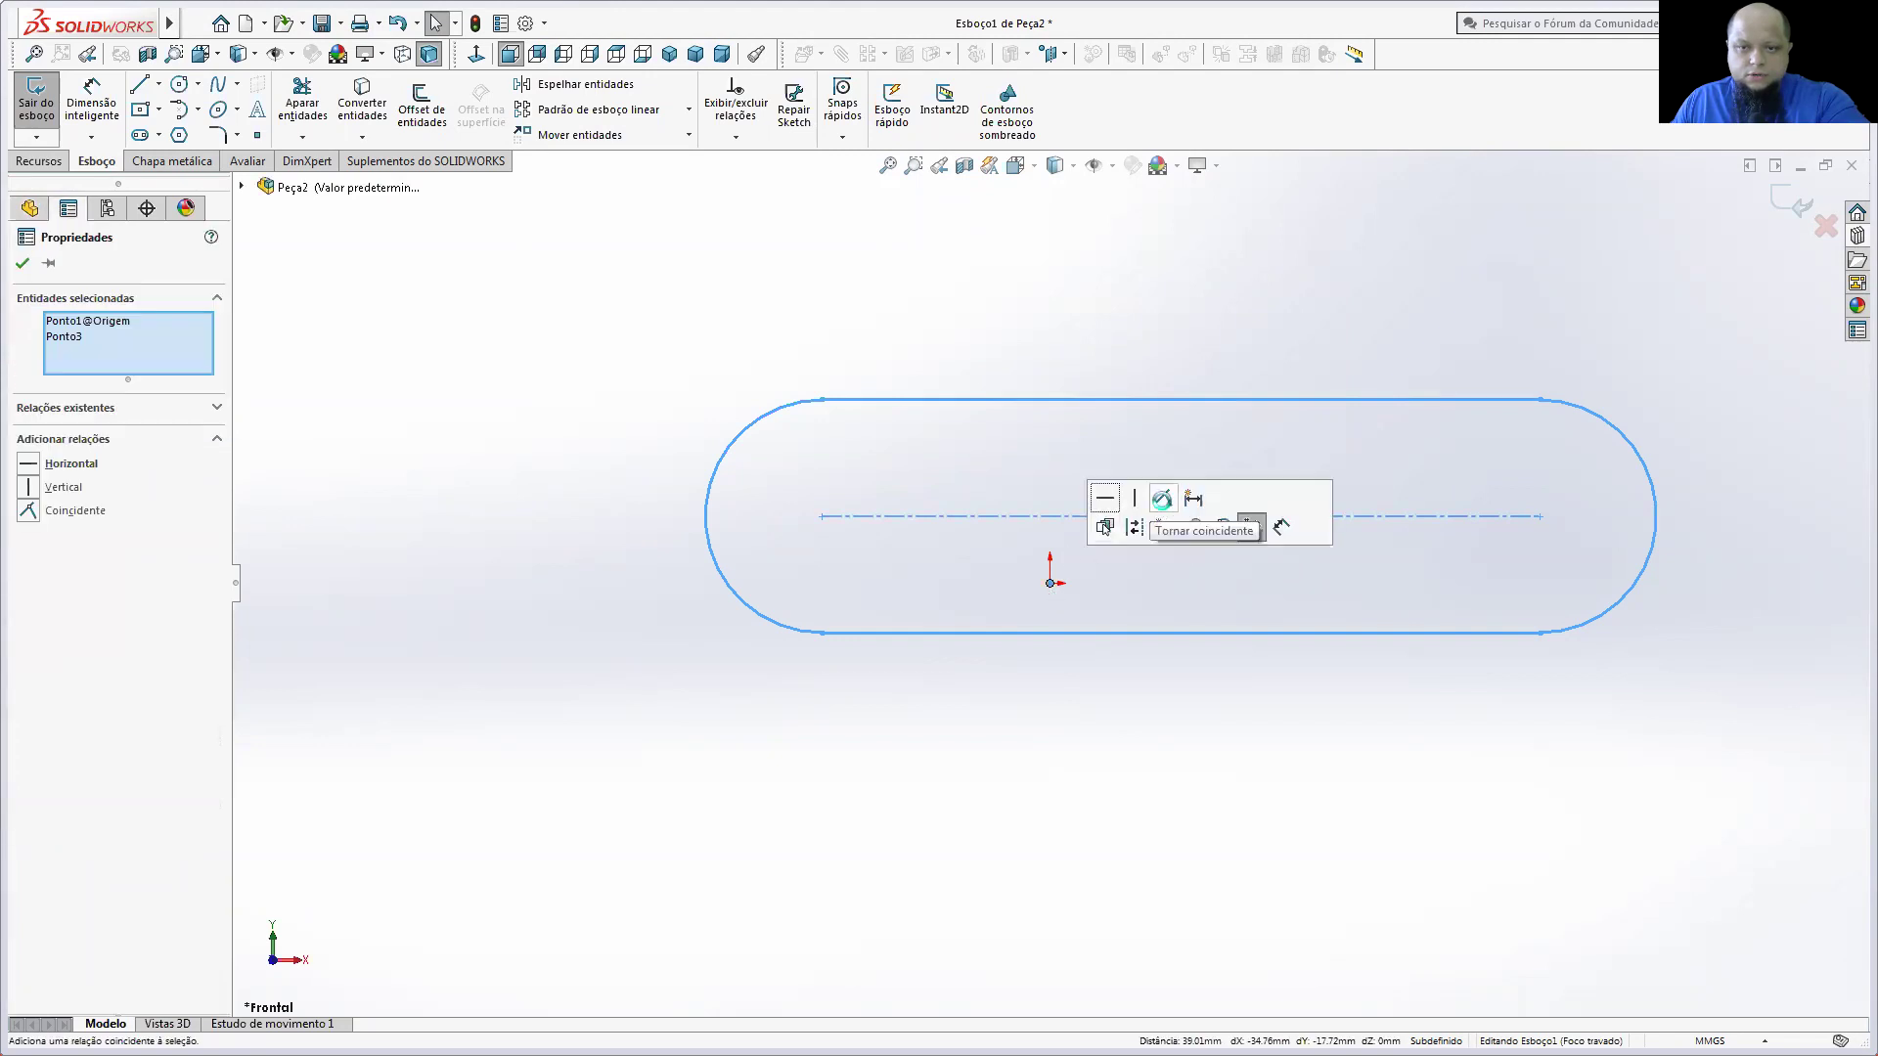
left_click(1251, 526)
left_click(1239, 619)
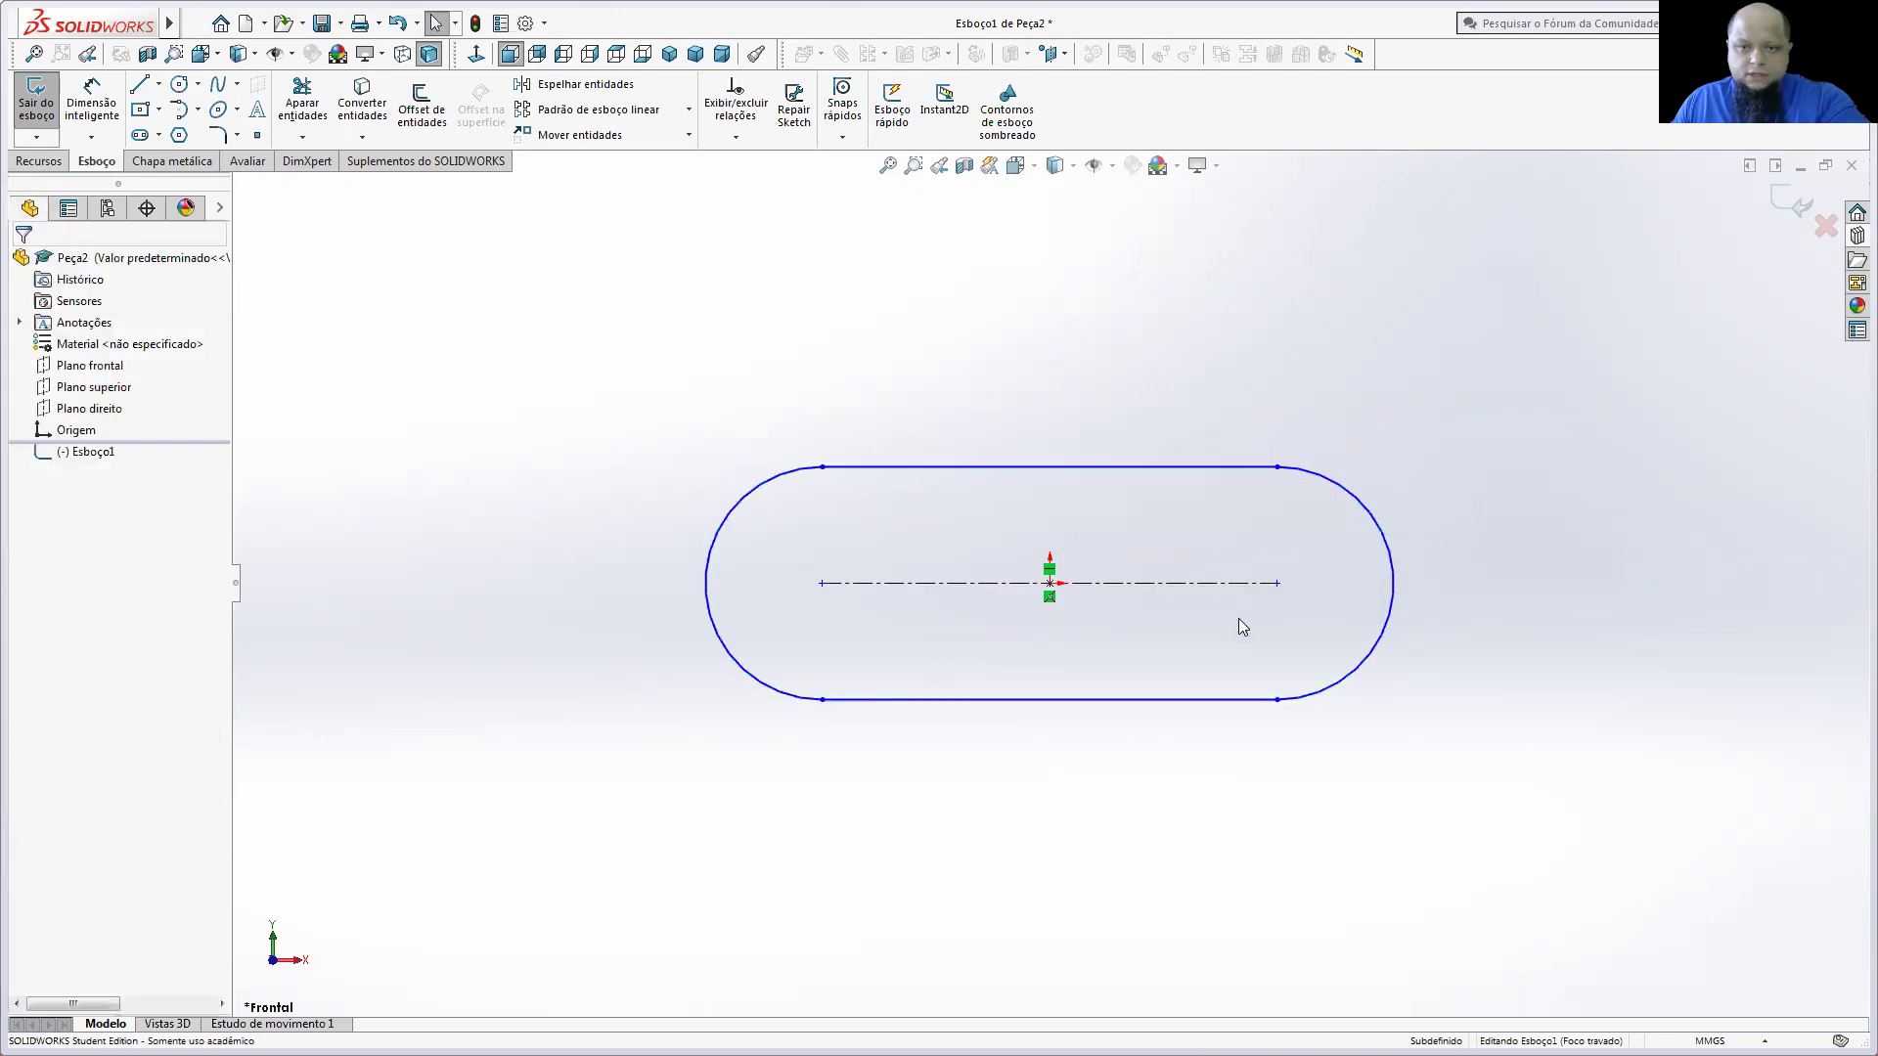
Step: Dimension the slot's horizontal centreline between its arc centres to 100 mm
left_click(98, 106)
left_click(905, 584)
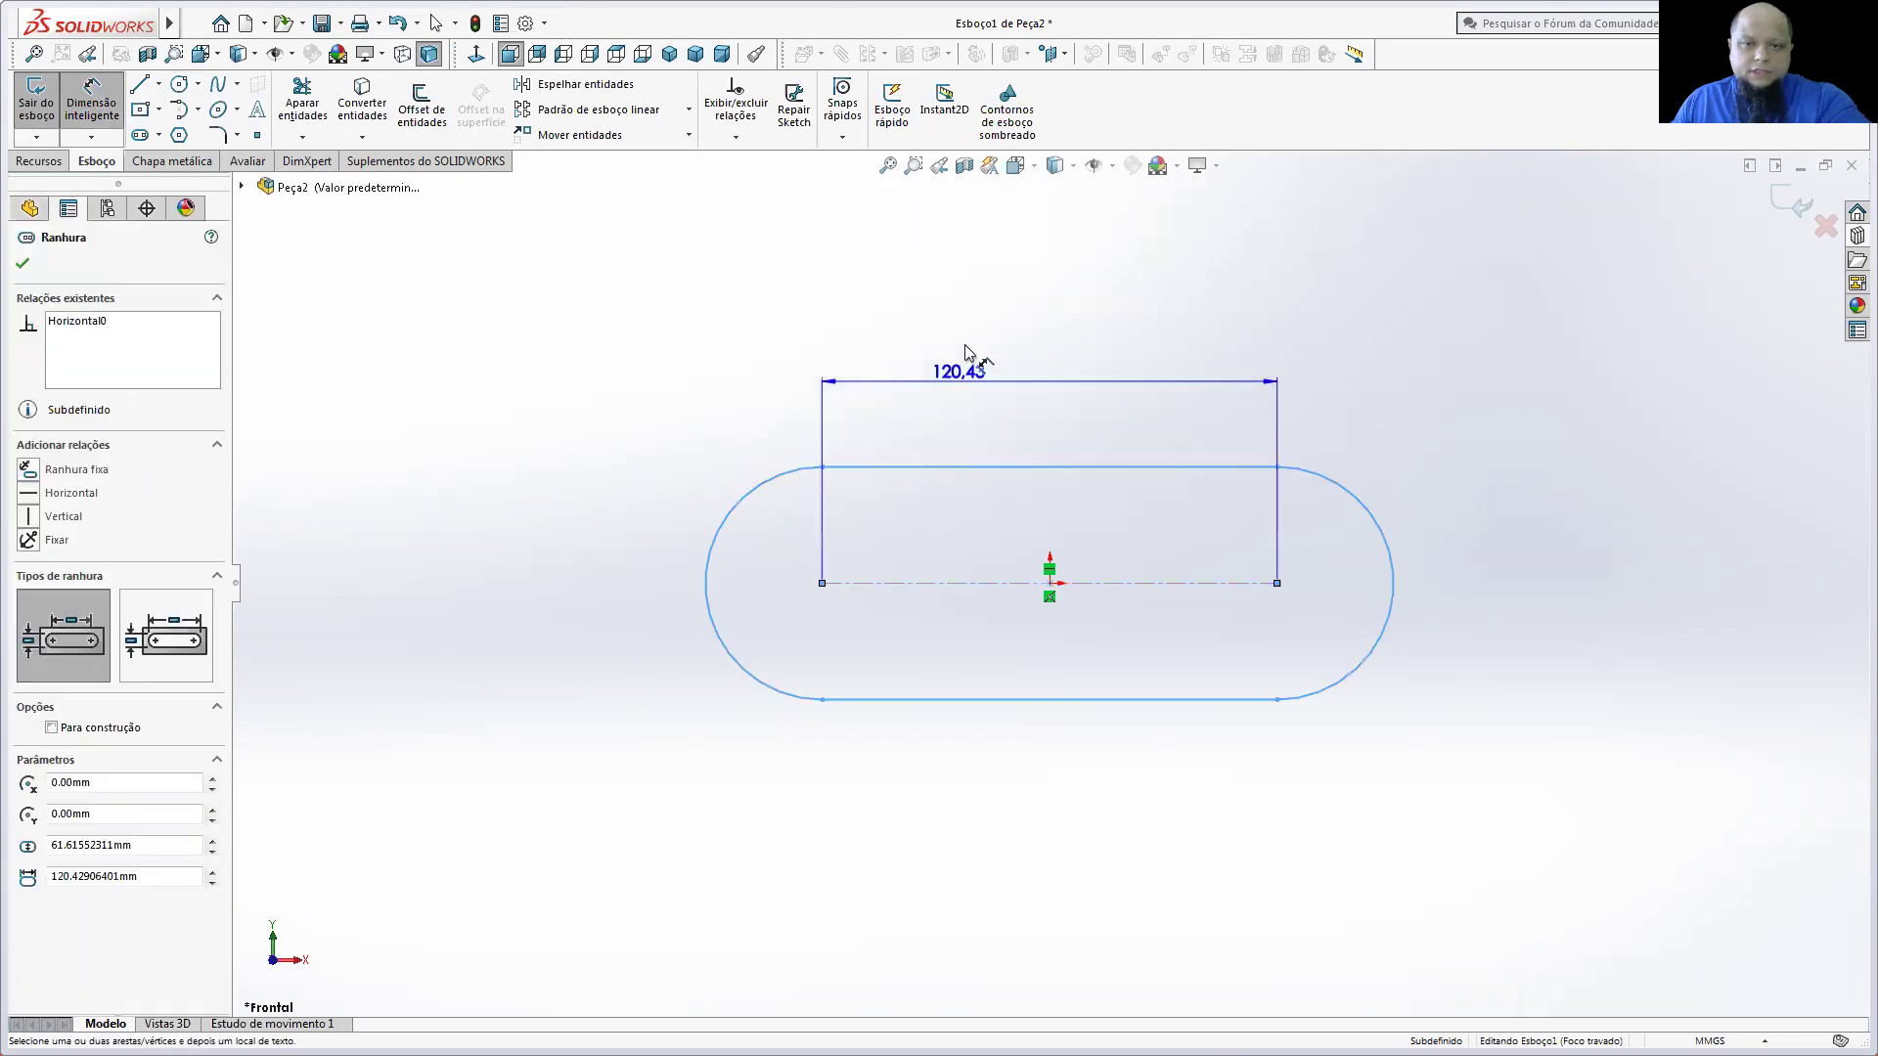
left_click(969, 328)
type("100")
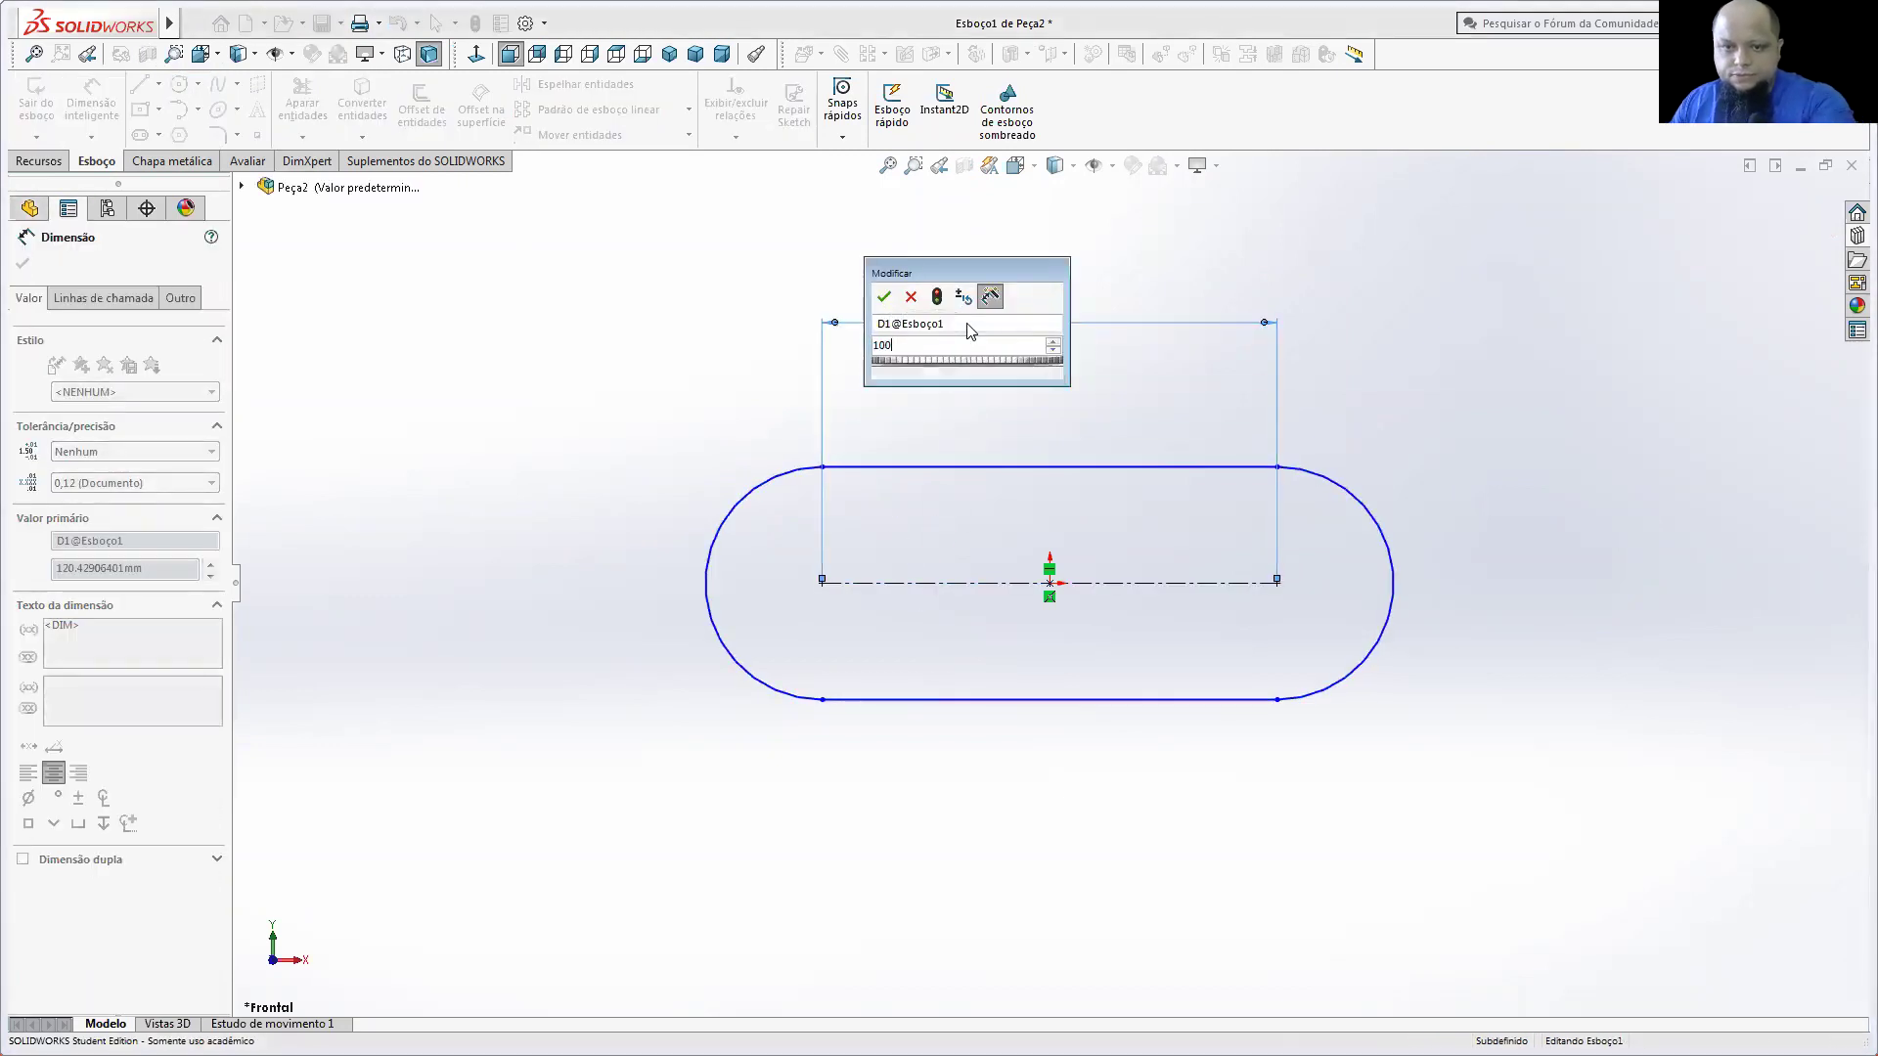
key("Return")
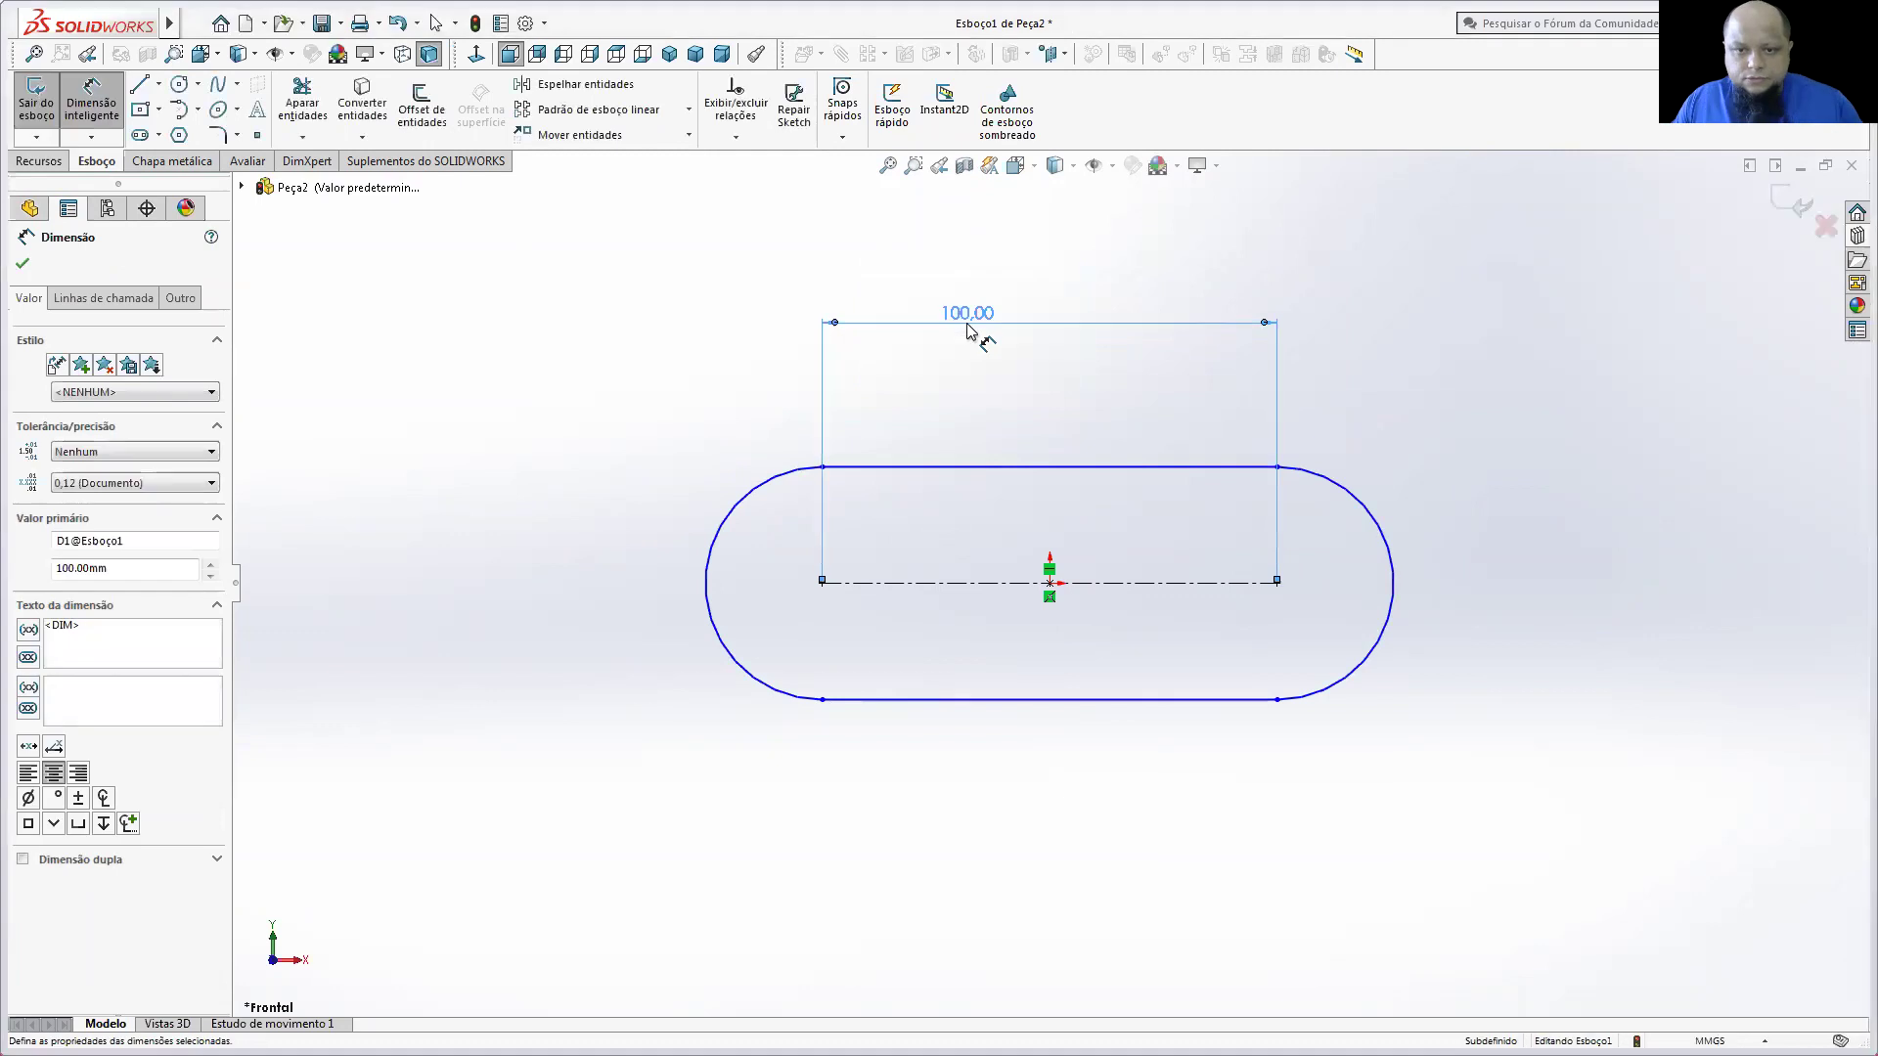
key("Escape")
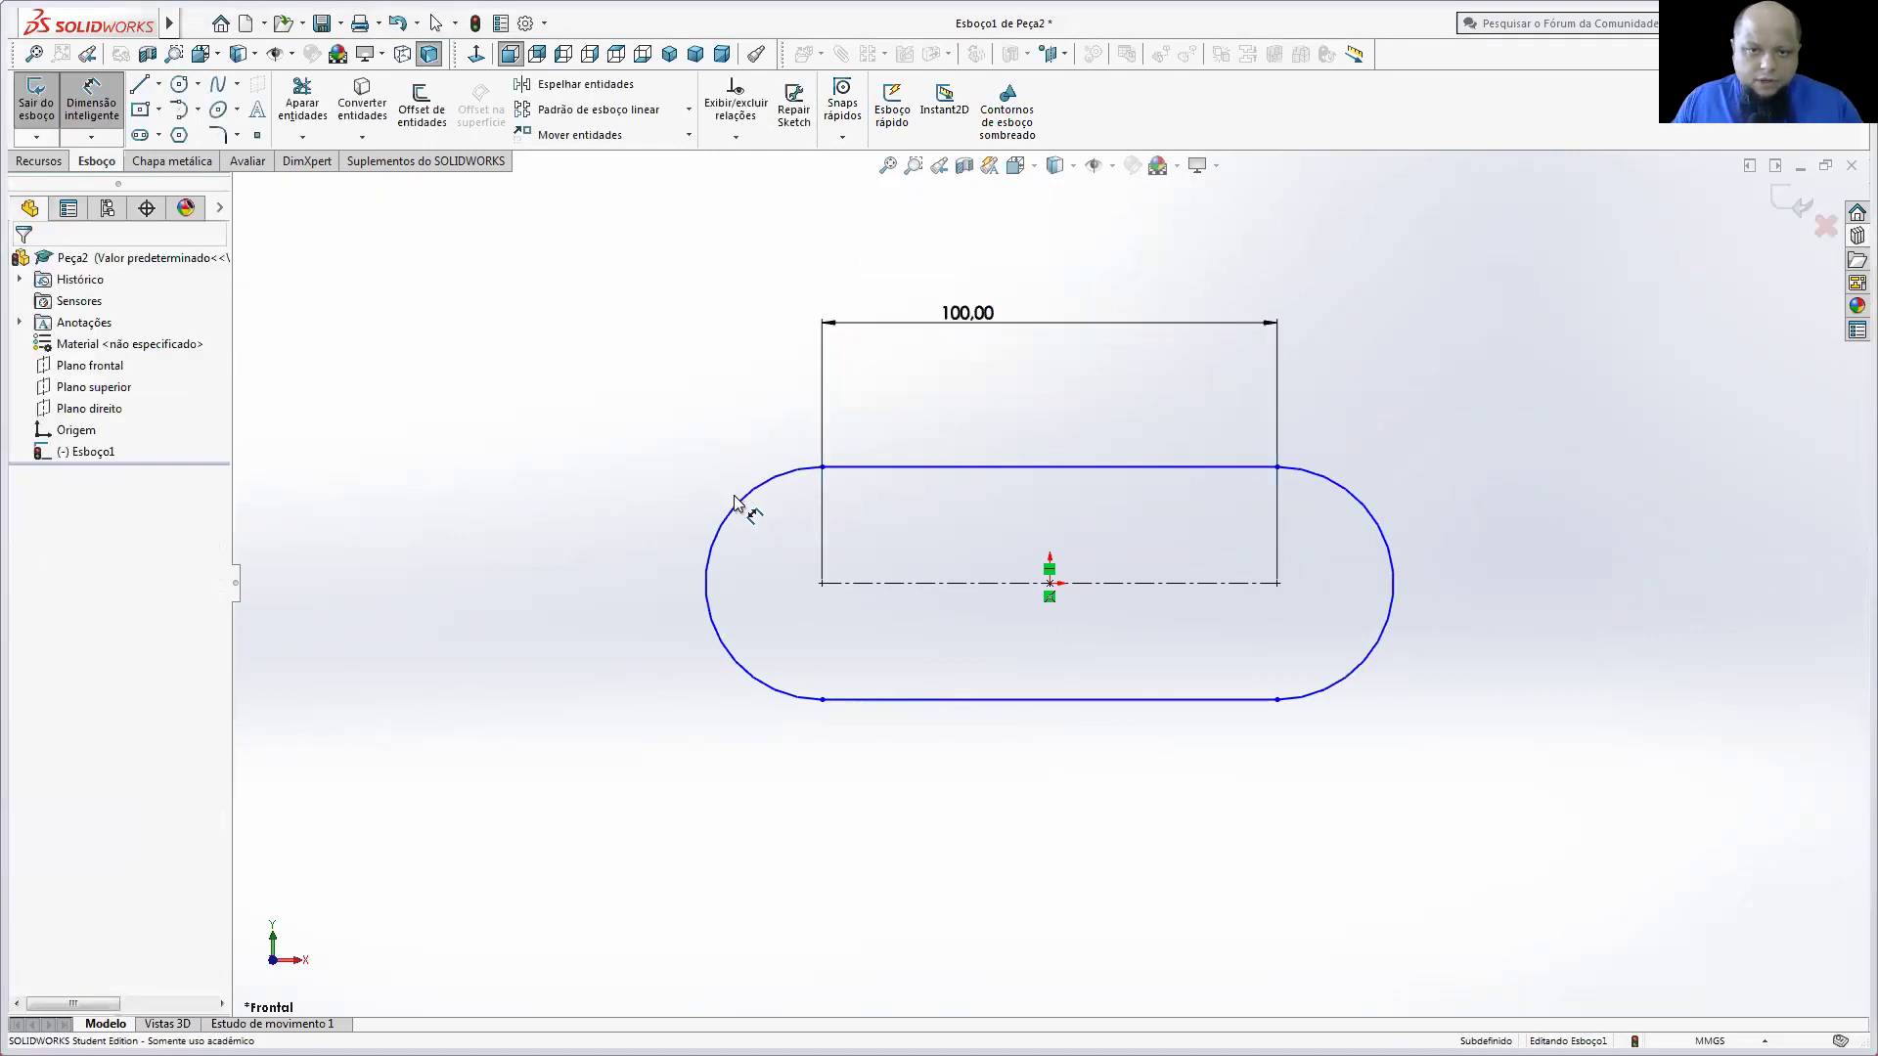
Step: Dimension the radius of the slot's end arc to 50 mm
left_click(736, 498)
left_click(616, 372)
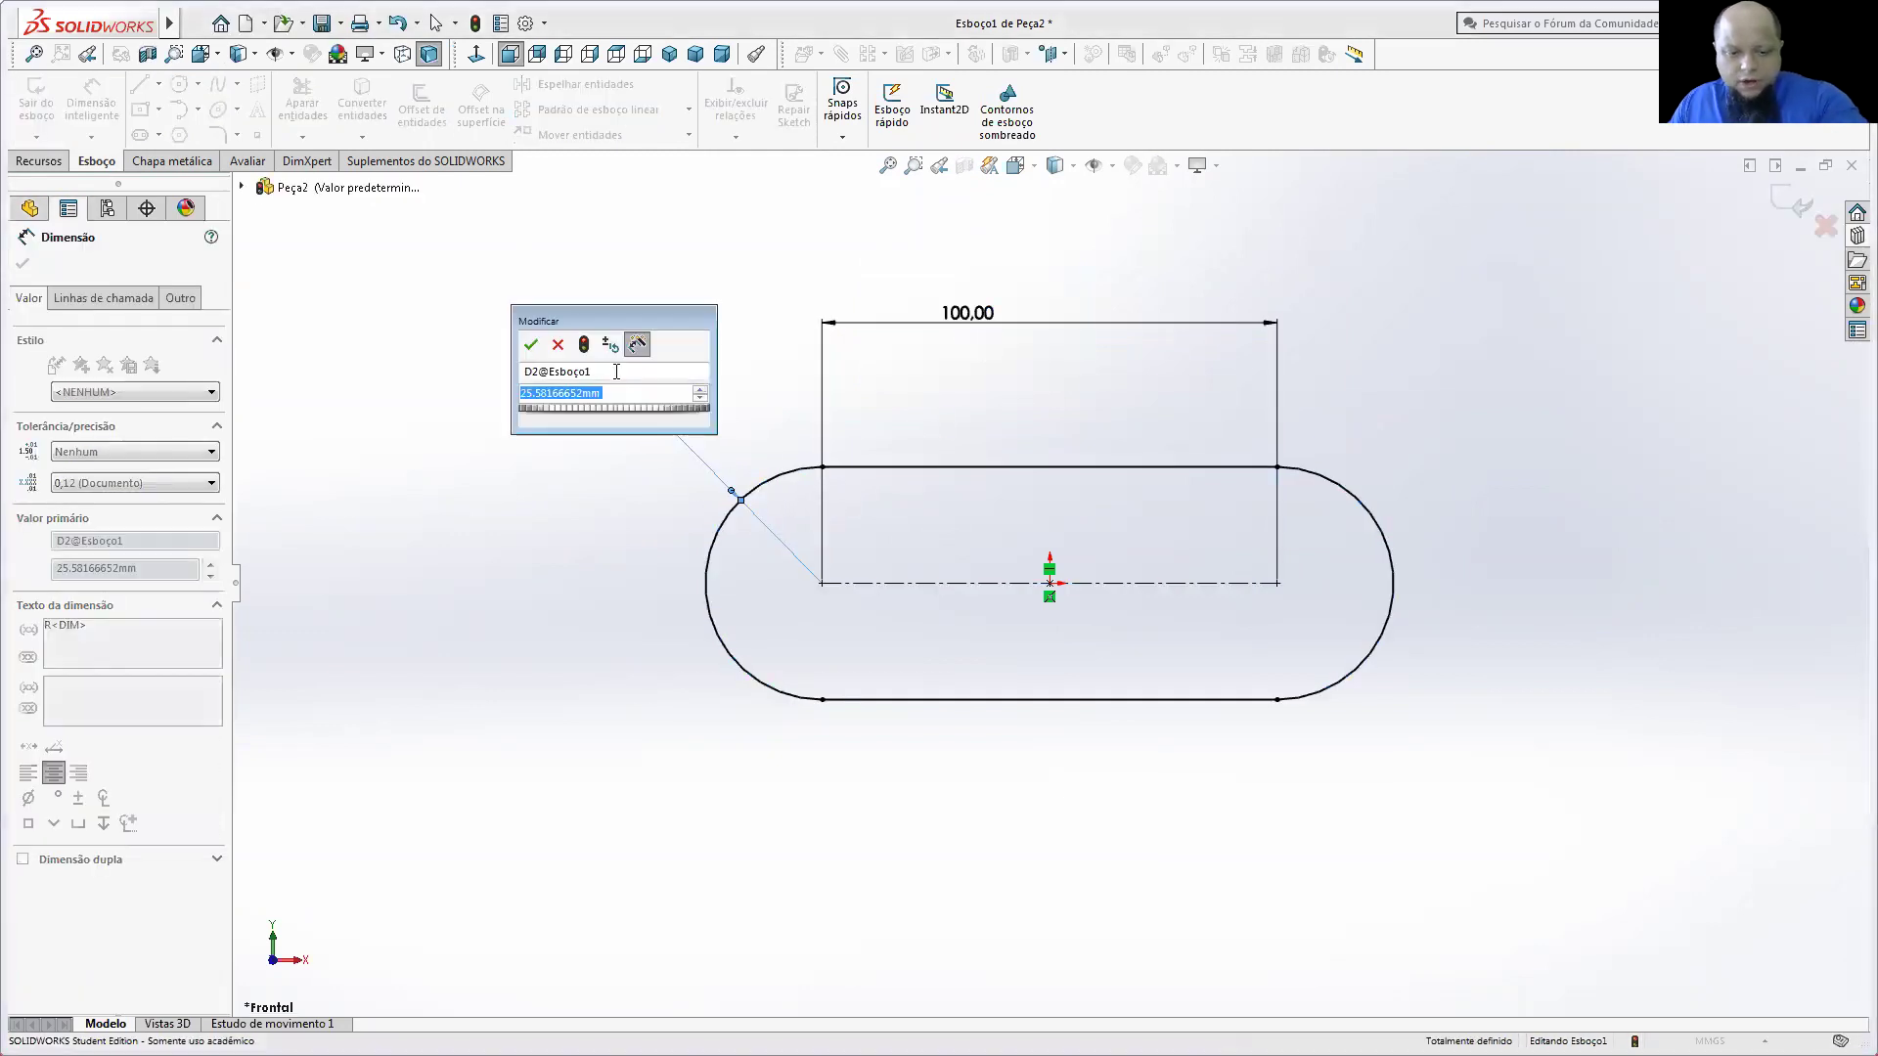
type("50")
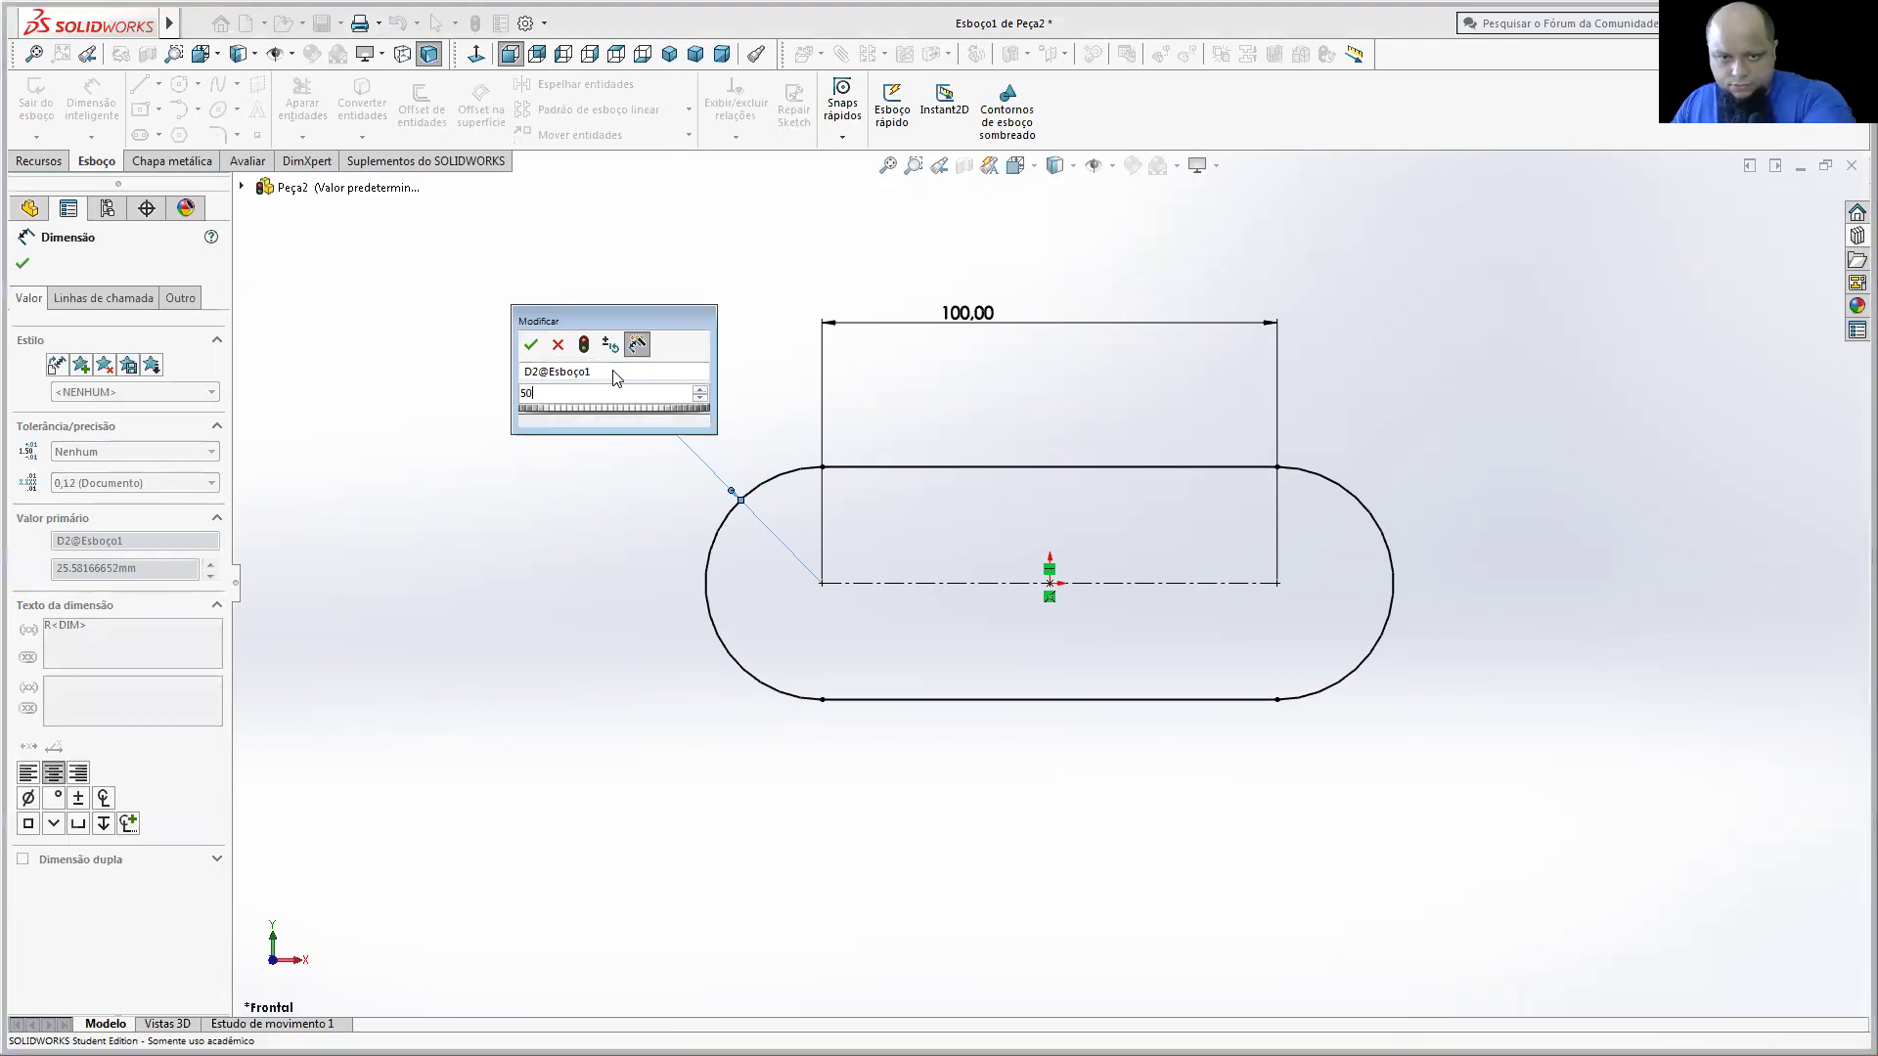
key("Return")
Step: Draw a chain of horizontal and vertical lines below the slot, joining the outermost points of its two end arcs in a U-shaped outline
left_click(140, 85)
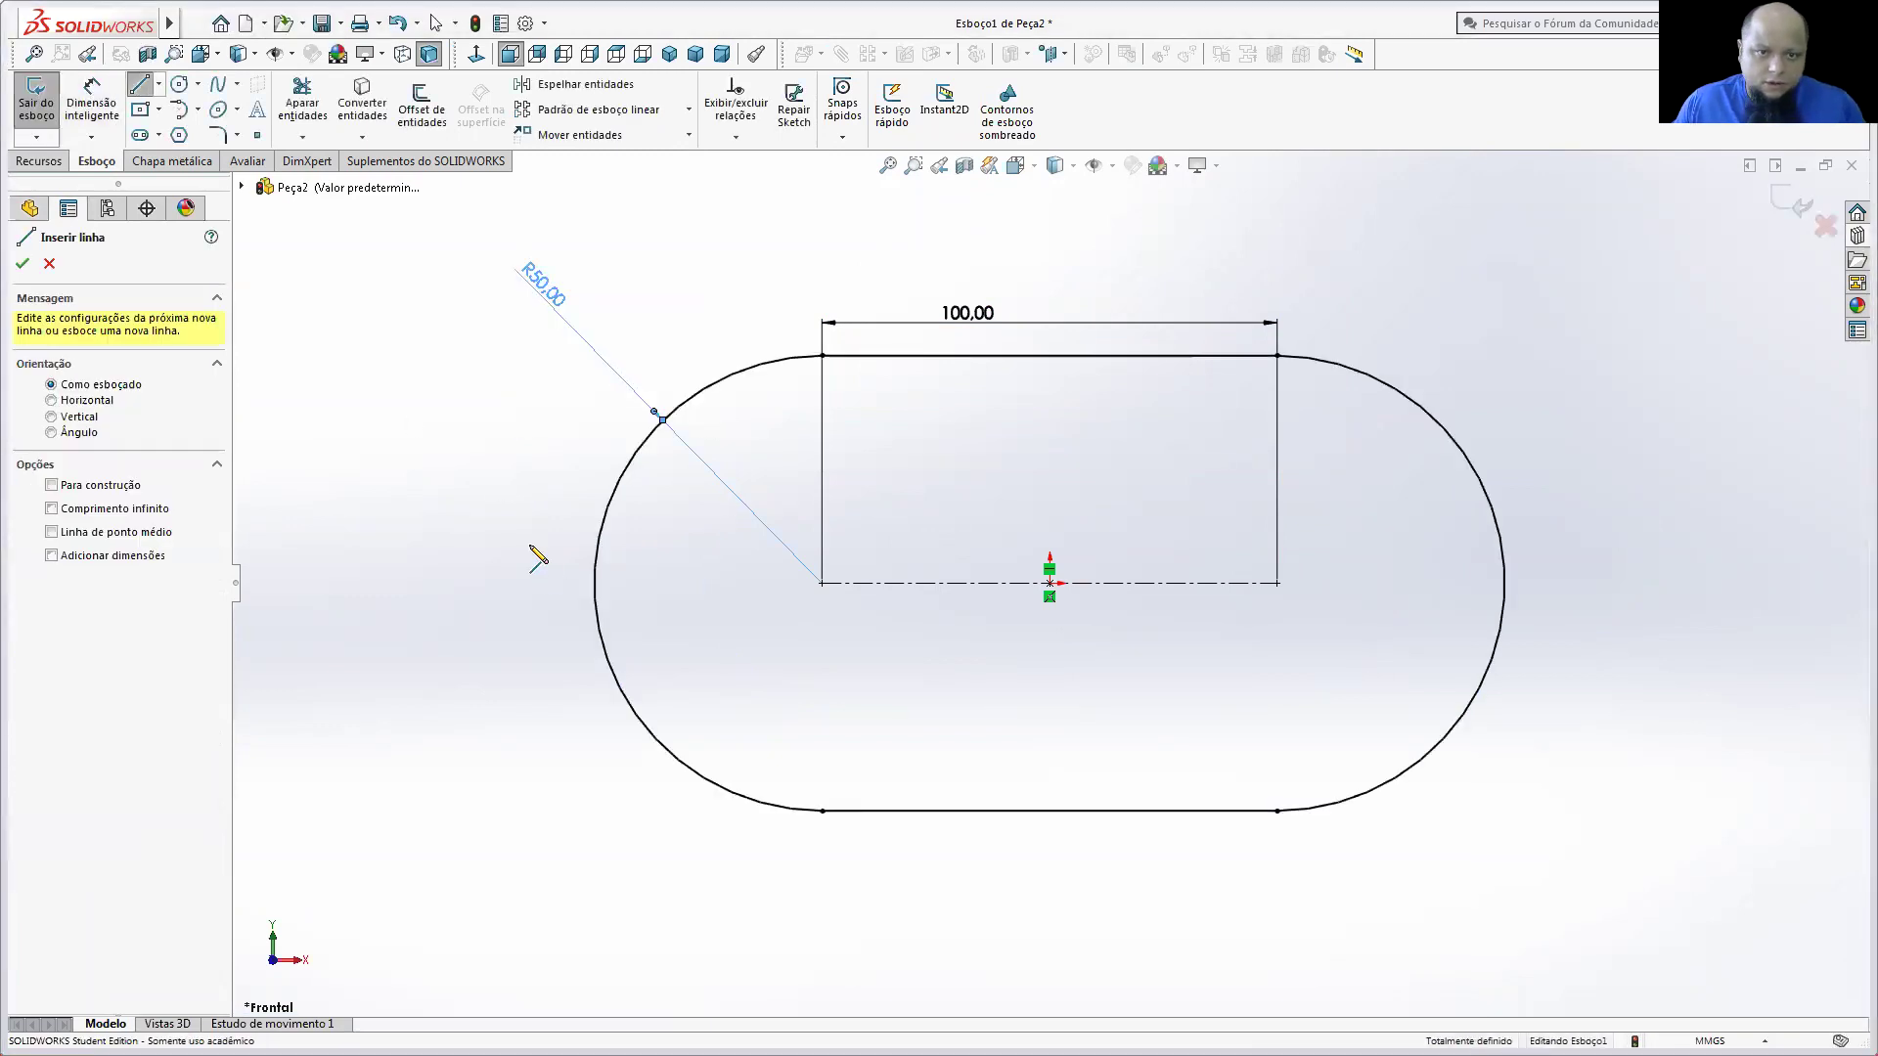
left_click(593, 584)
left_click(443, 584)
left_click(443, 969)
left_click(1579, 969)
left_click(1578, 584)
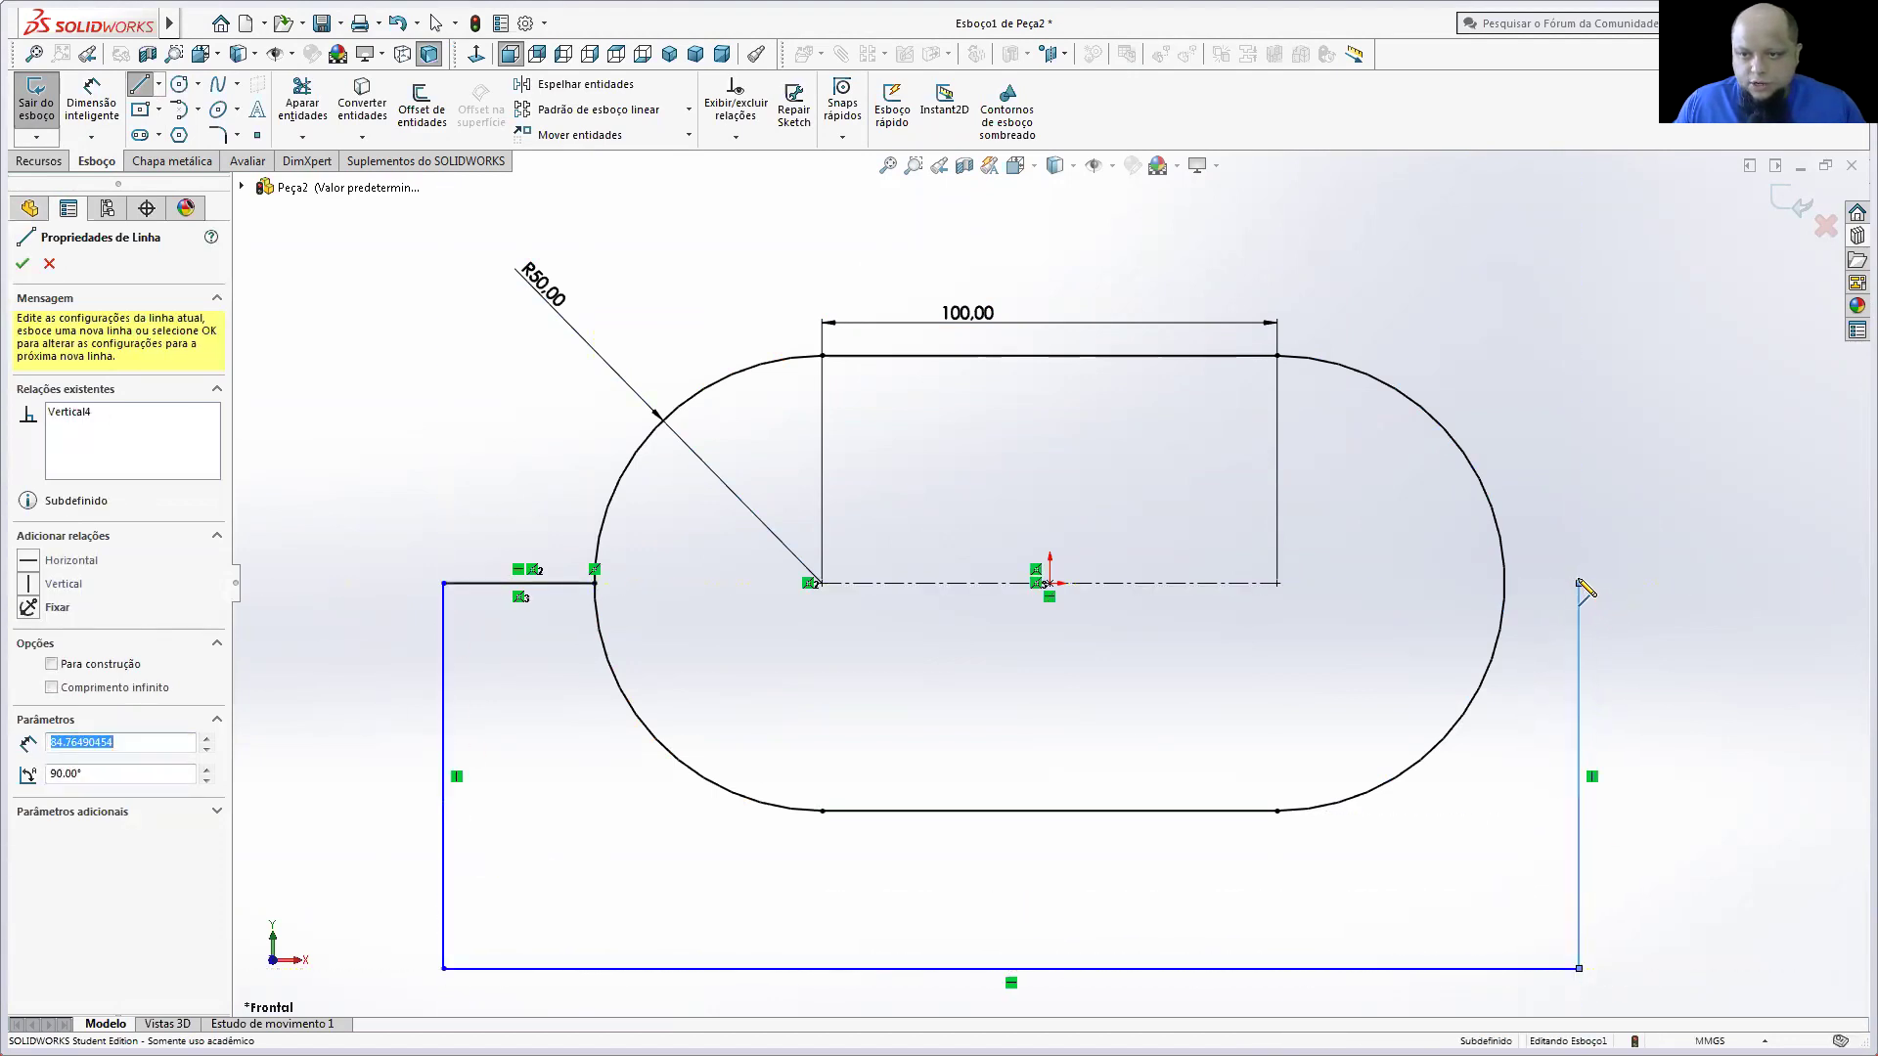
left_click(1506, 585)
key("Escape")
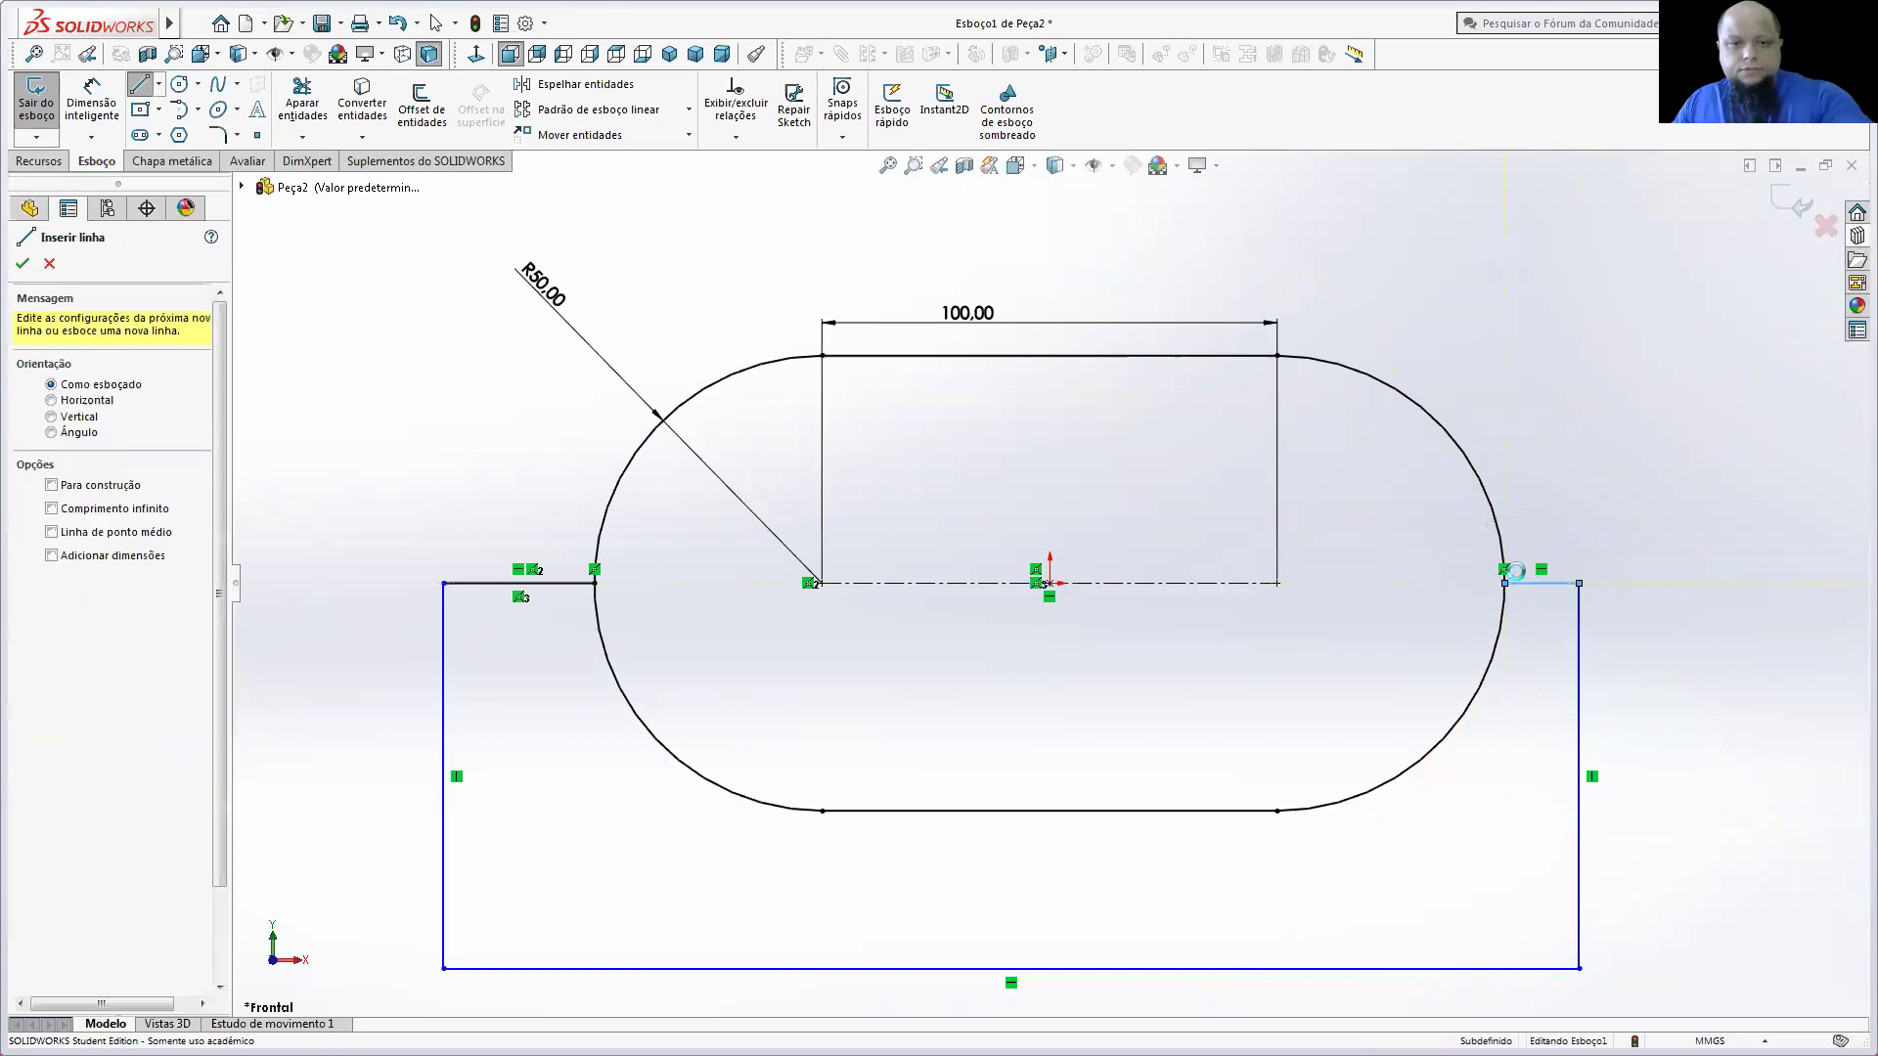
key("Escape")
Step: Dimension the two short horizontal lines on either side of the slot to 30 mm each
left_click(91, 102)
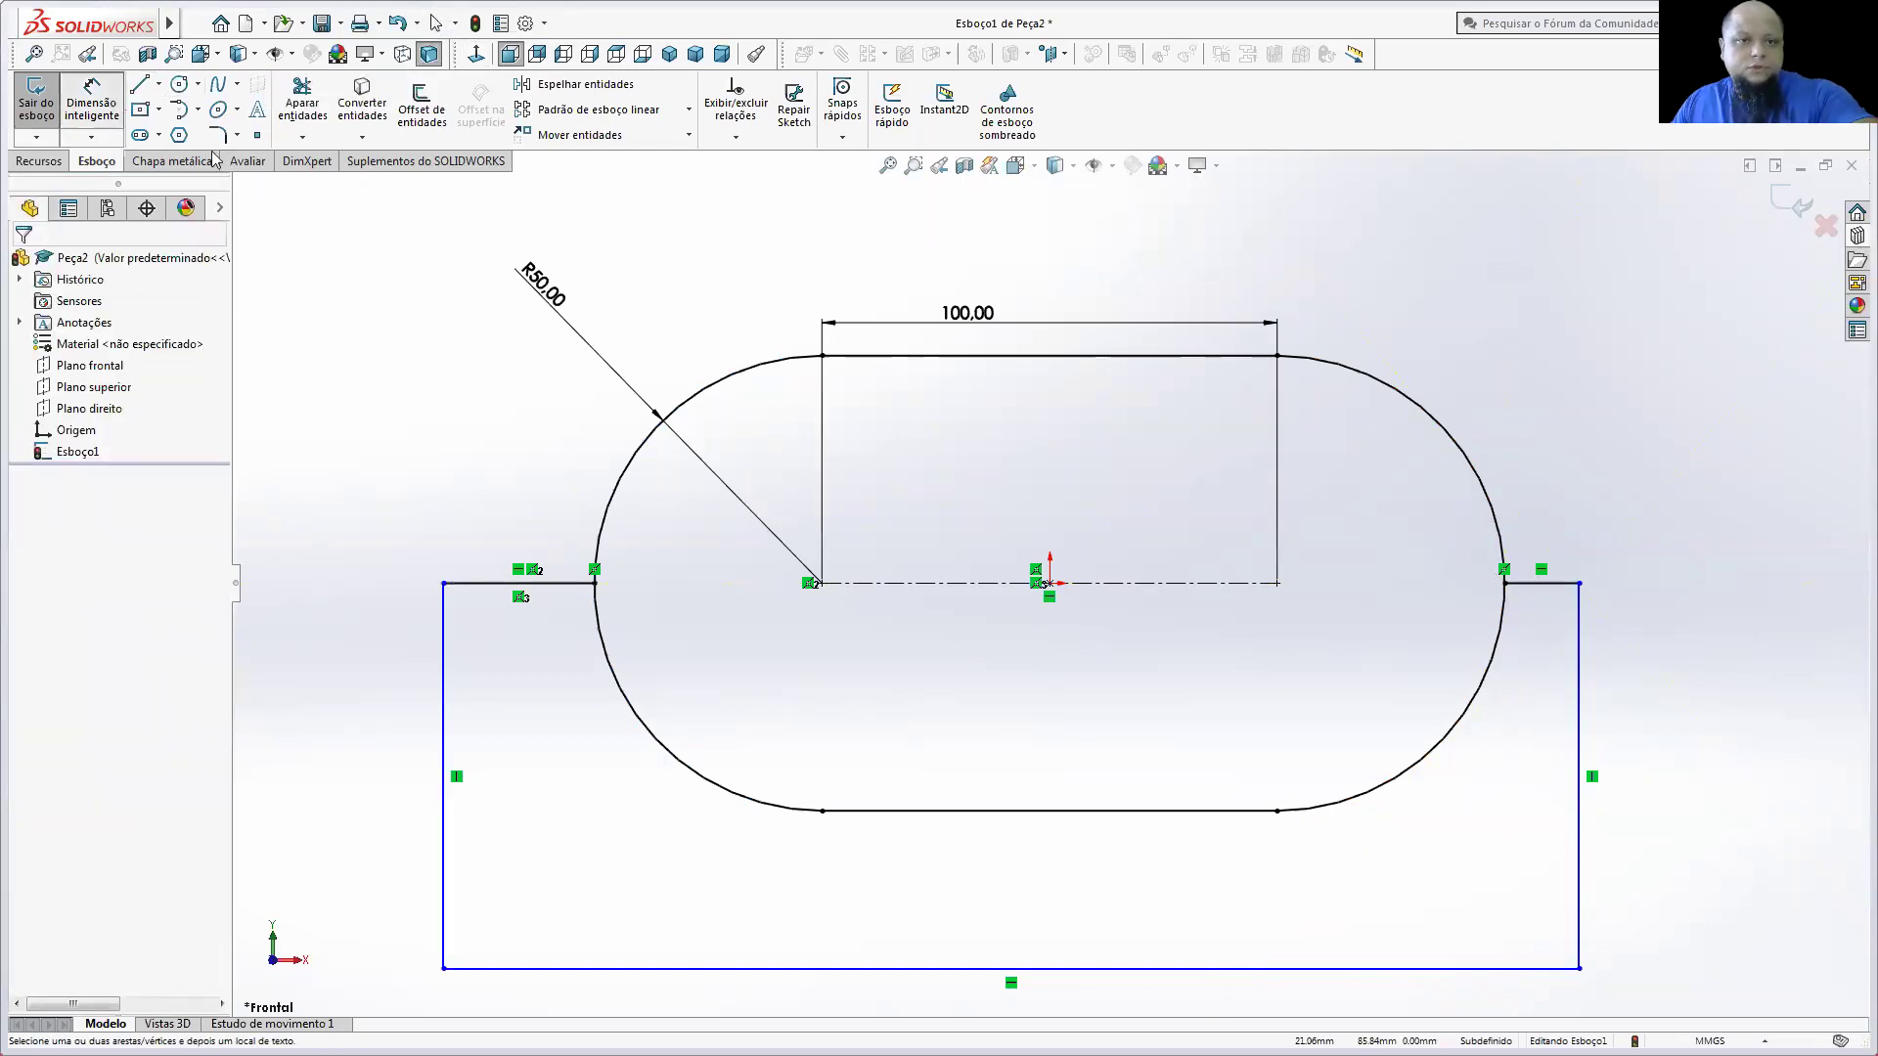
left_click(548, 584)
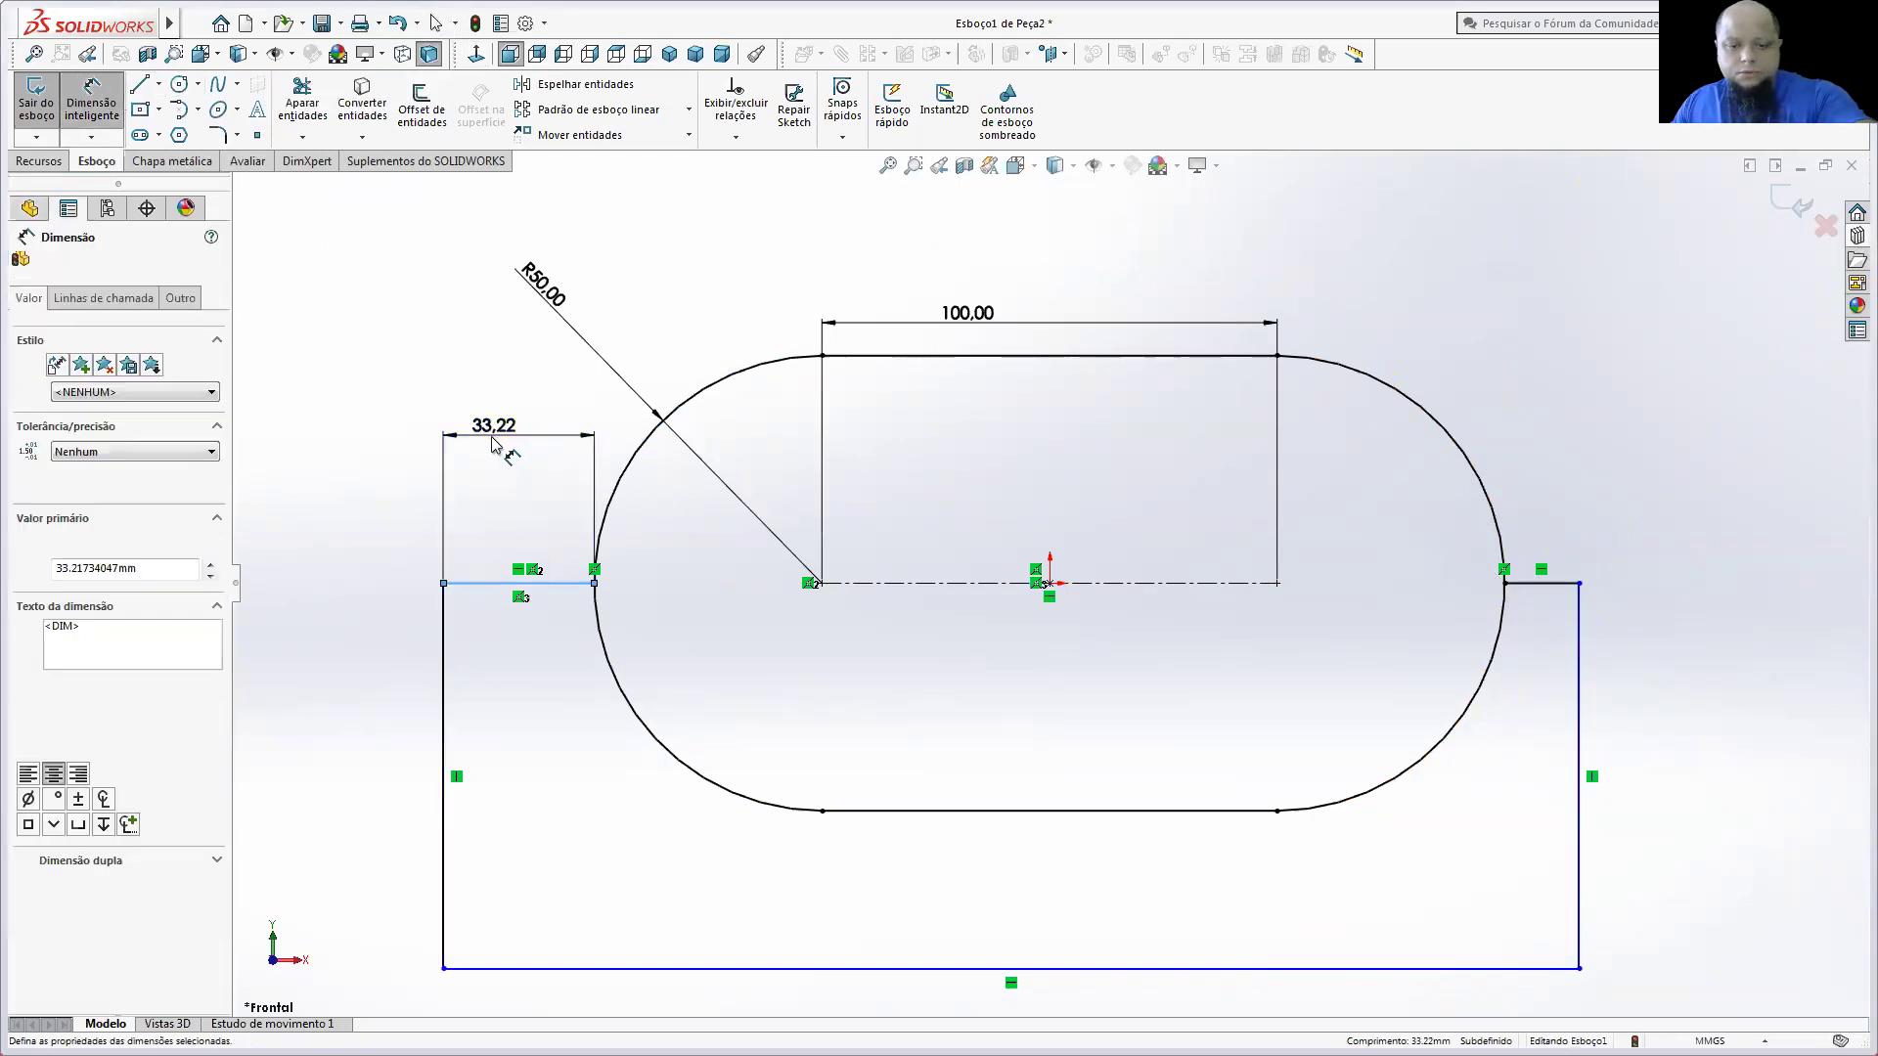
left_click(494, 430)
type("30")
key("Return")
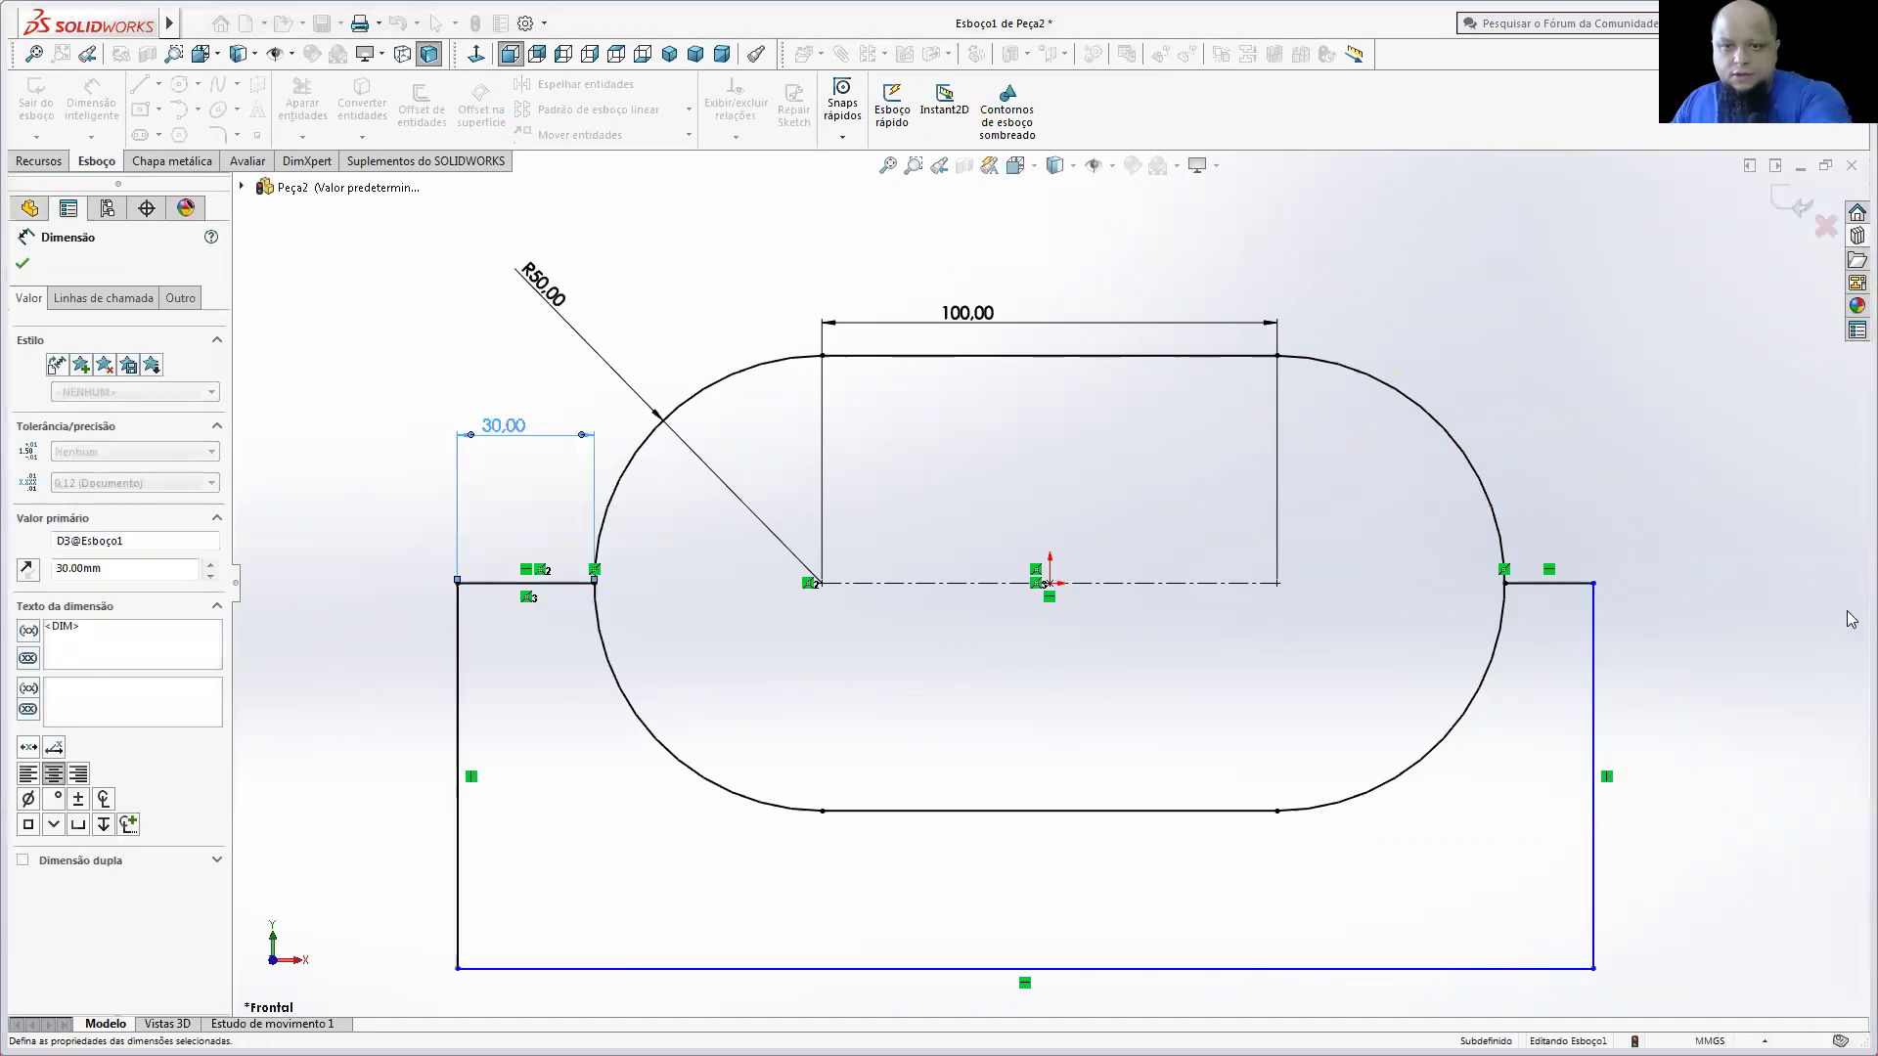
left_click(1559, 584)
left_click(1559, 486)
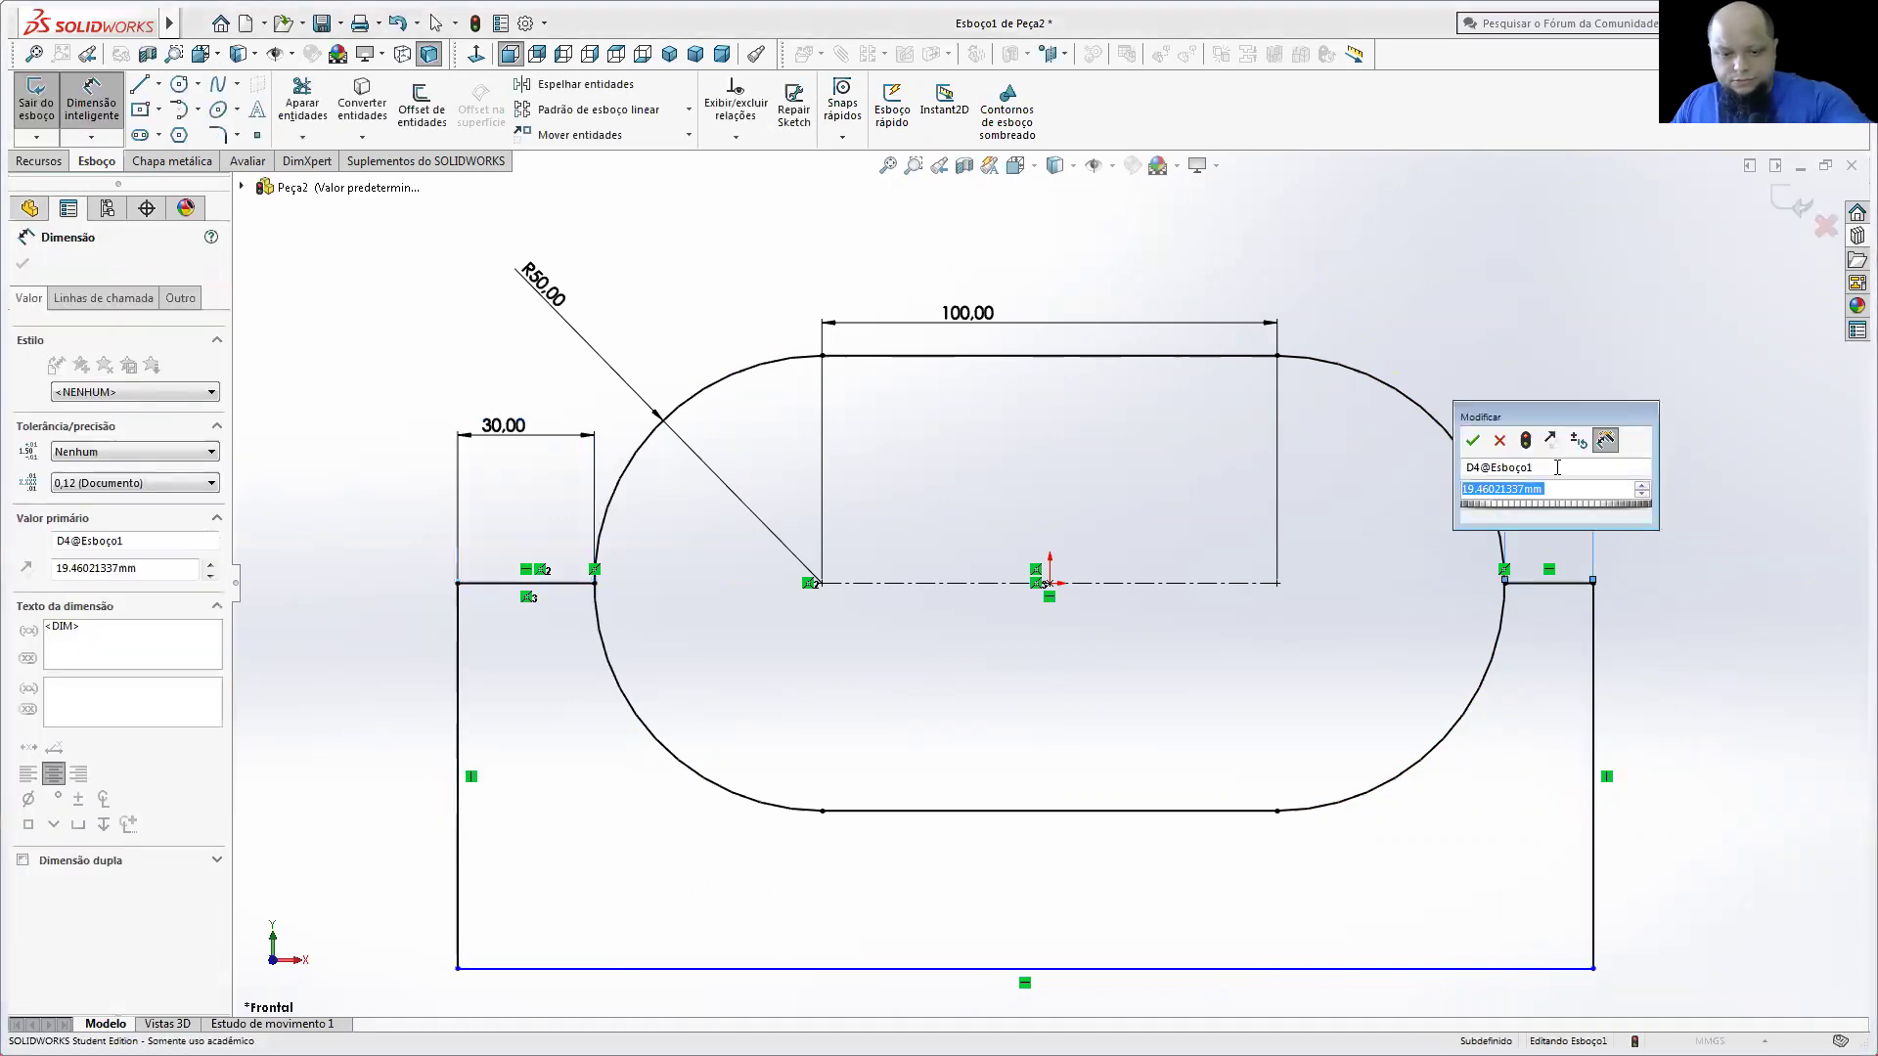
type("3")
key("Return")
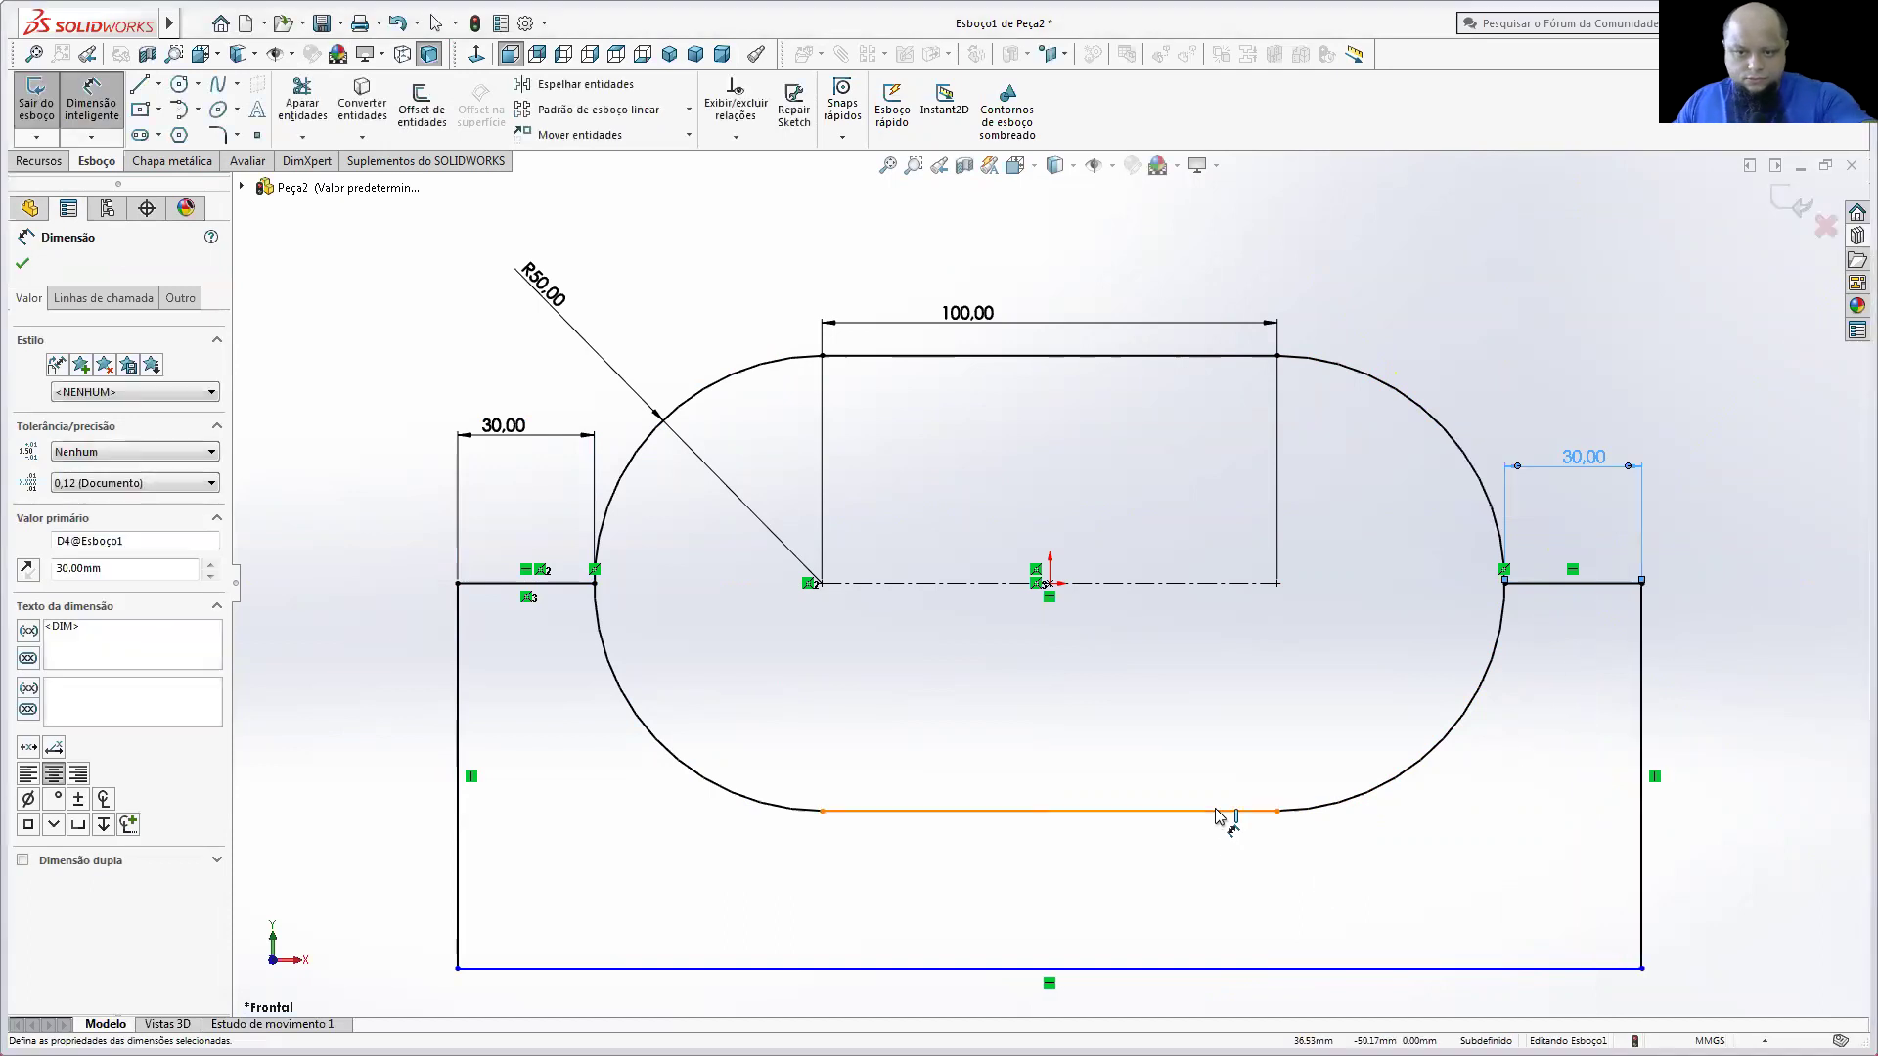
Step: Dimension the distance between the slot's lower straight edge and the outline's base line to 30 mm
left_click(1213, 811)
left_click(1193, 970)
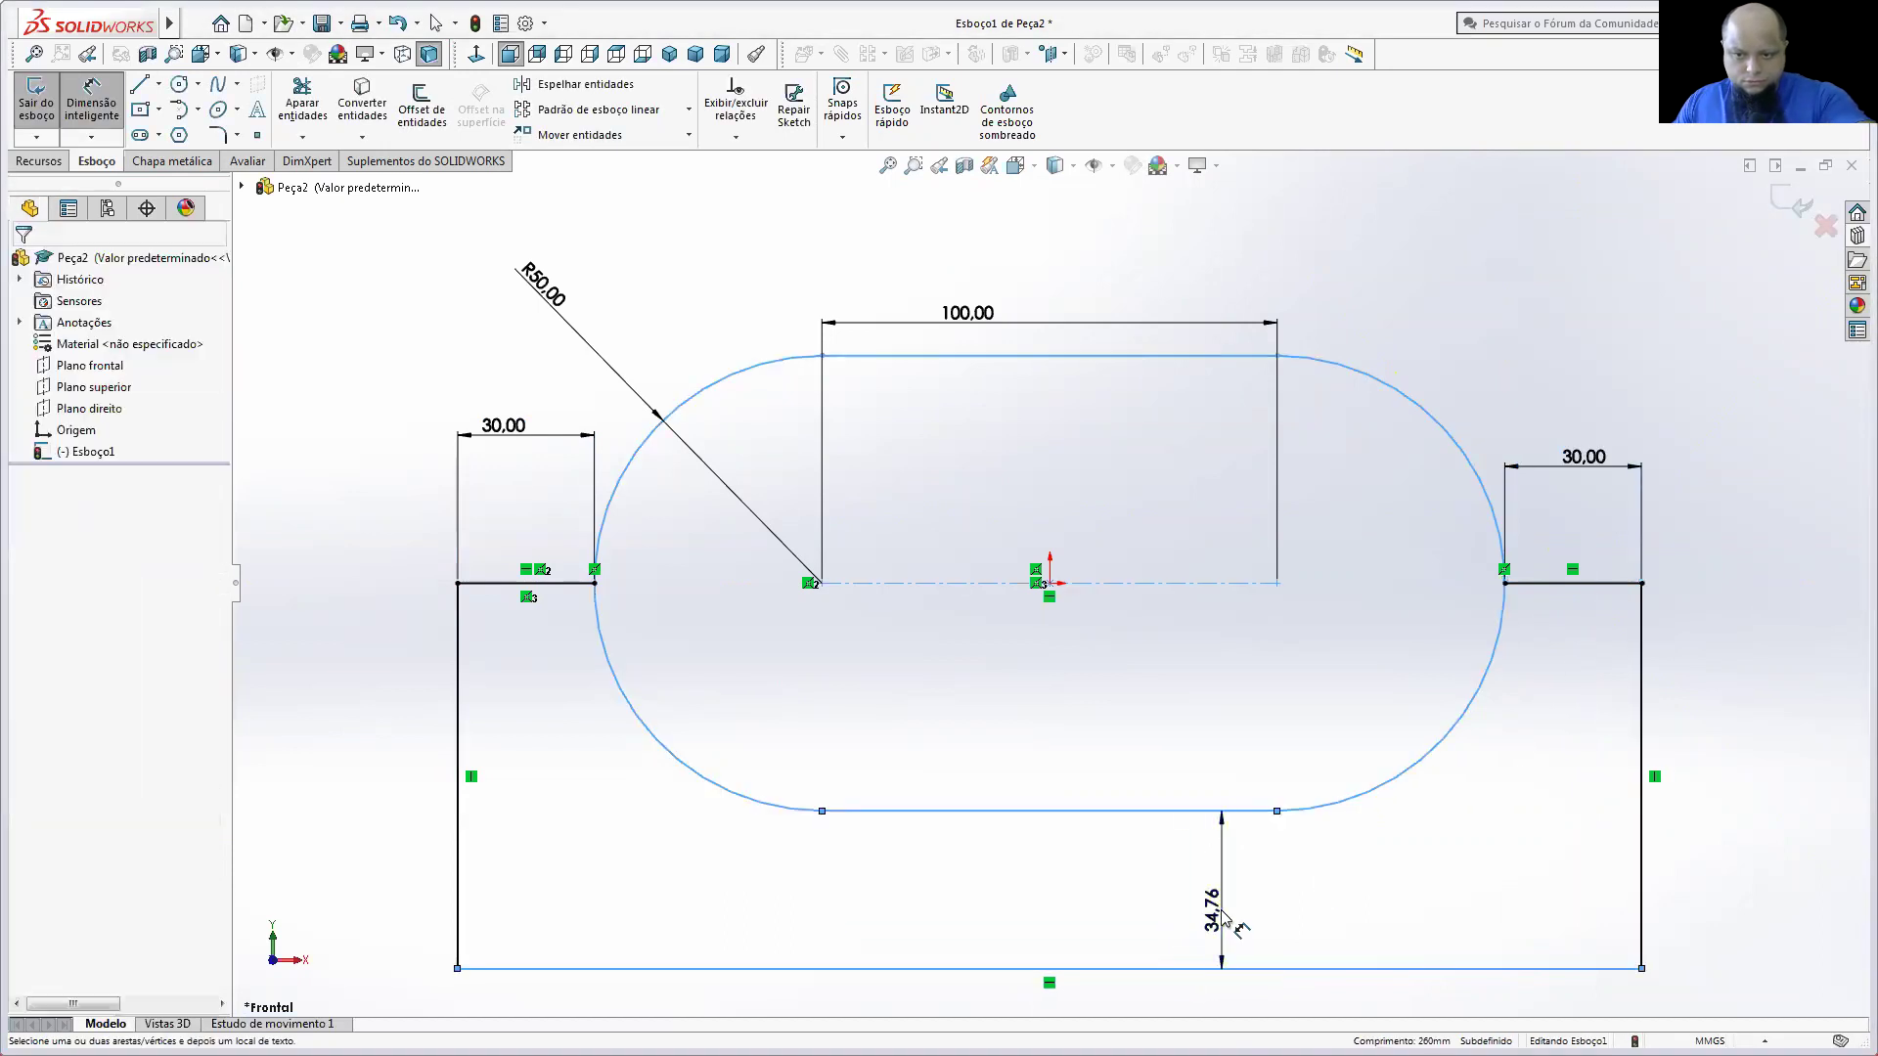
left_click(1221, 907)
type("30")
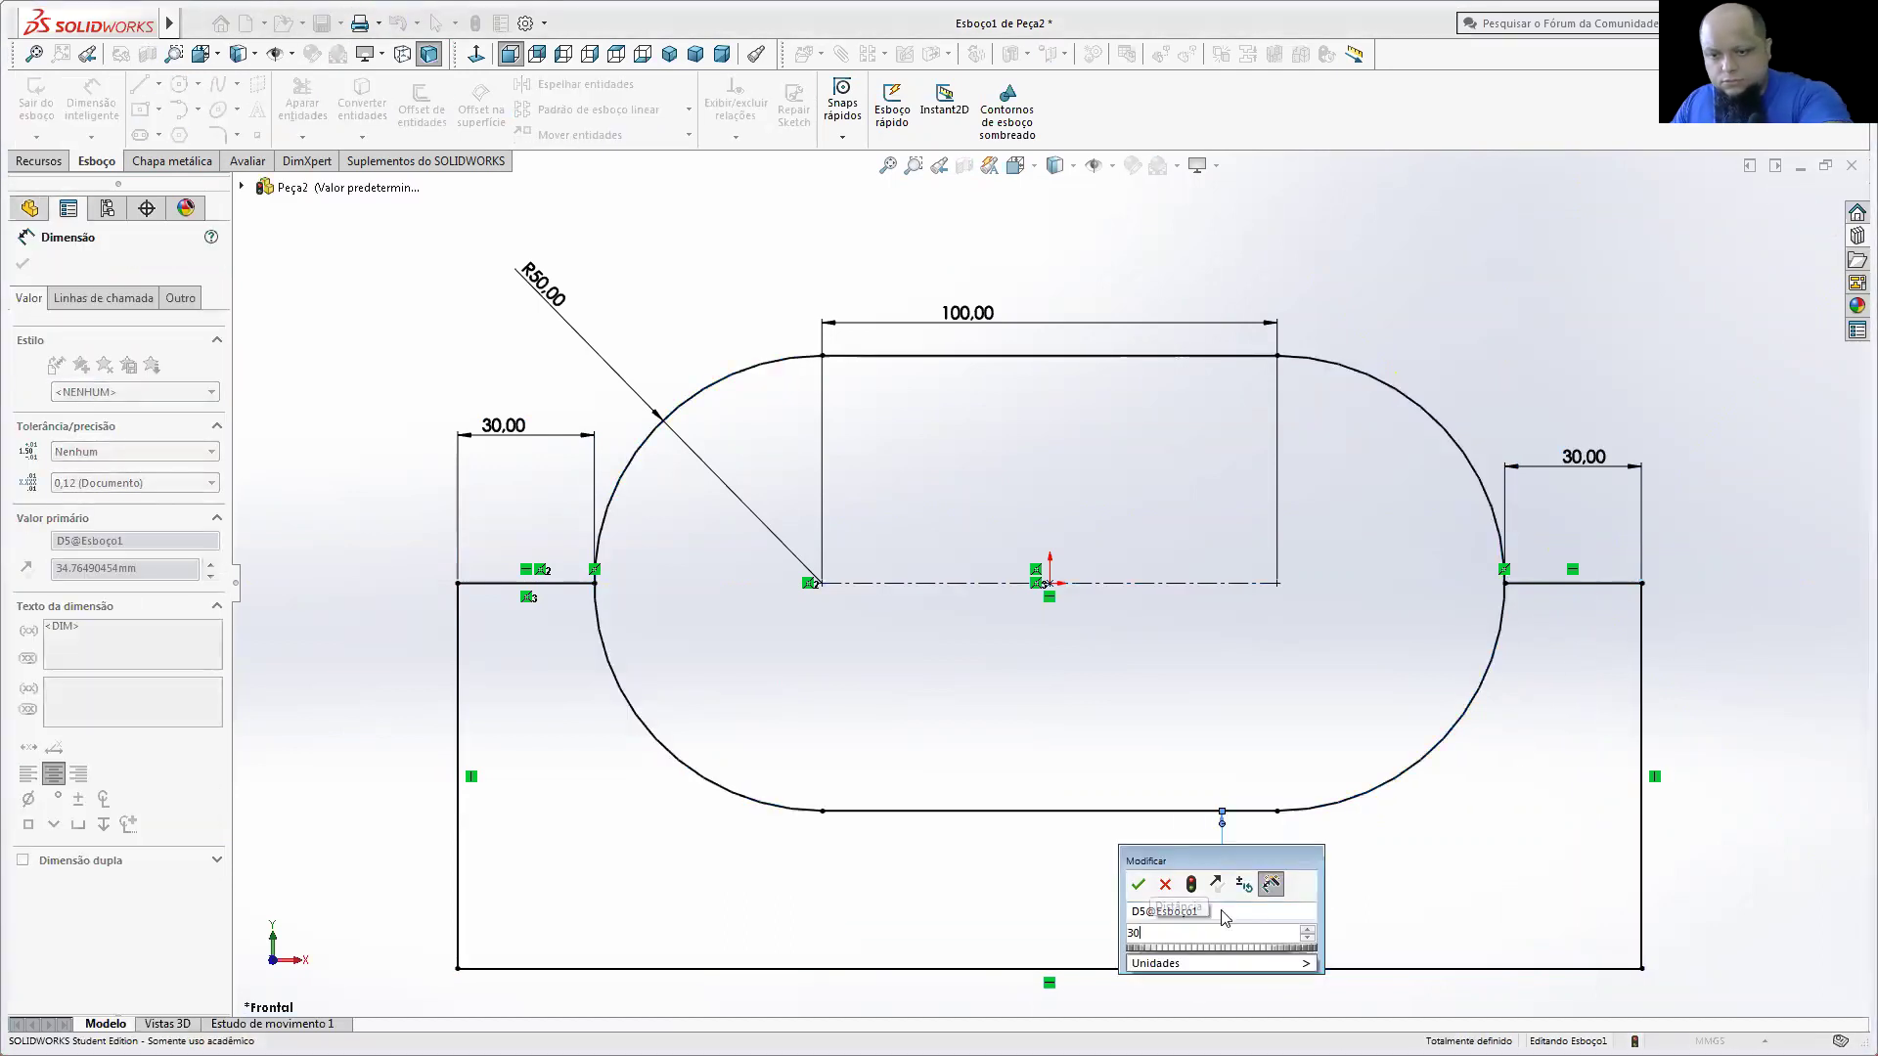
key("Return")
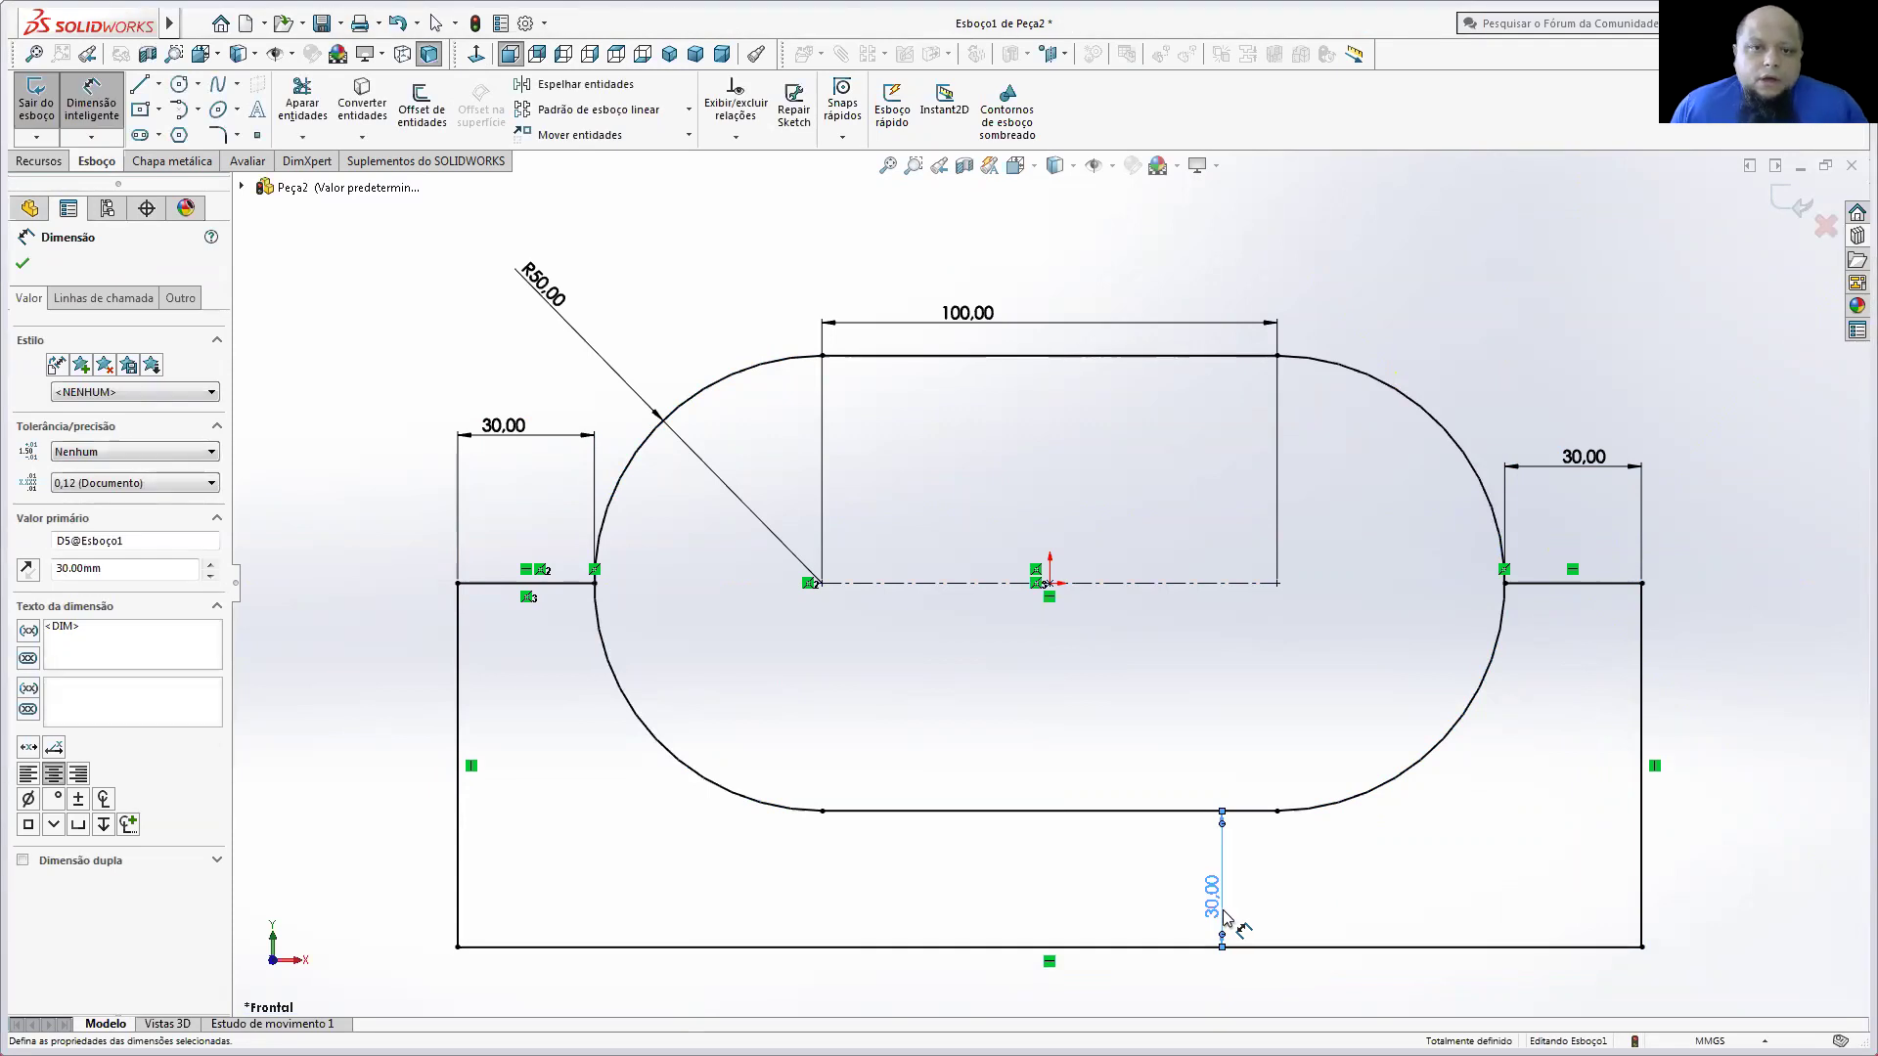
Step: Trim away the upper half of the slot, removing both upper arcs and the upper straight line, and accept the loss of relations
left_click(302, 102)
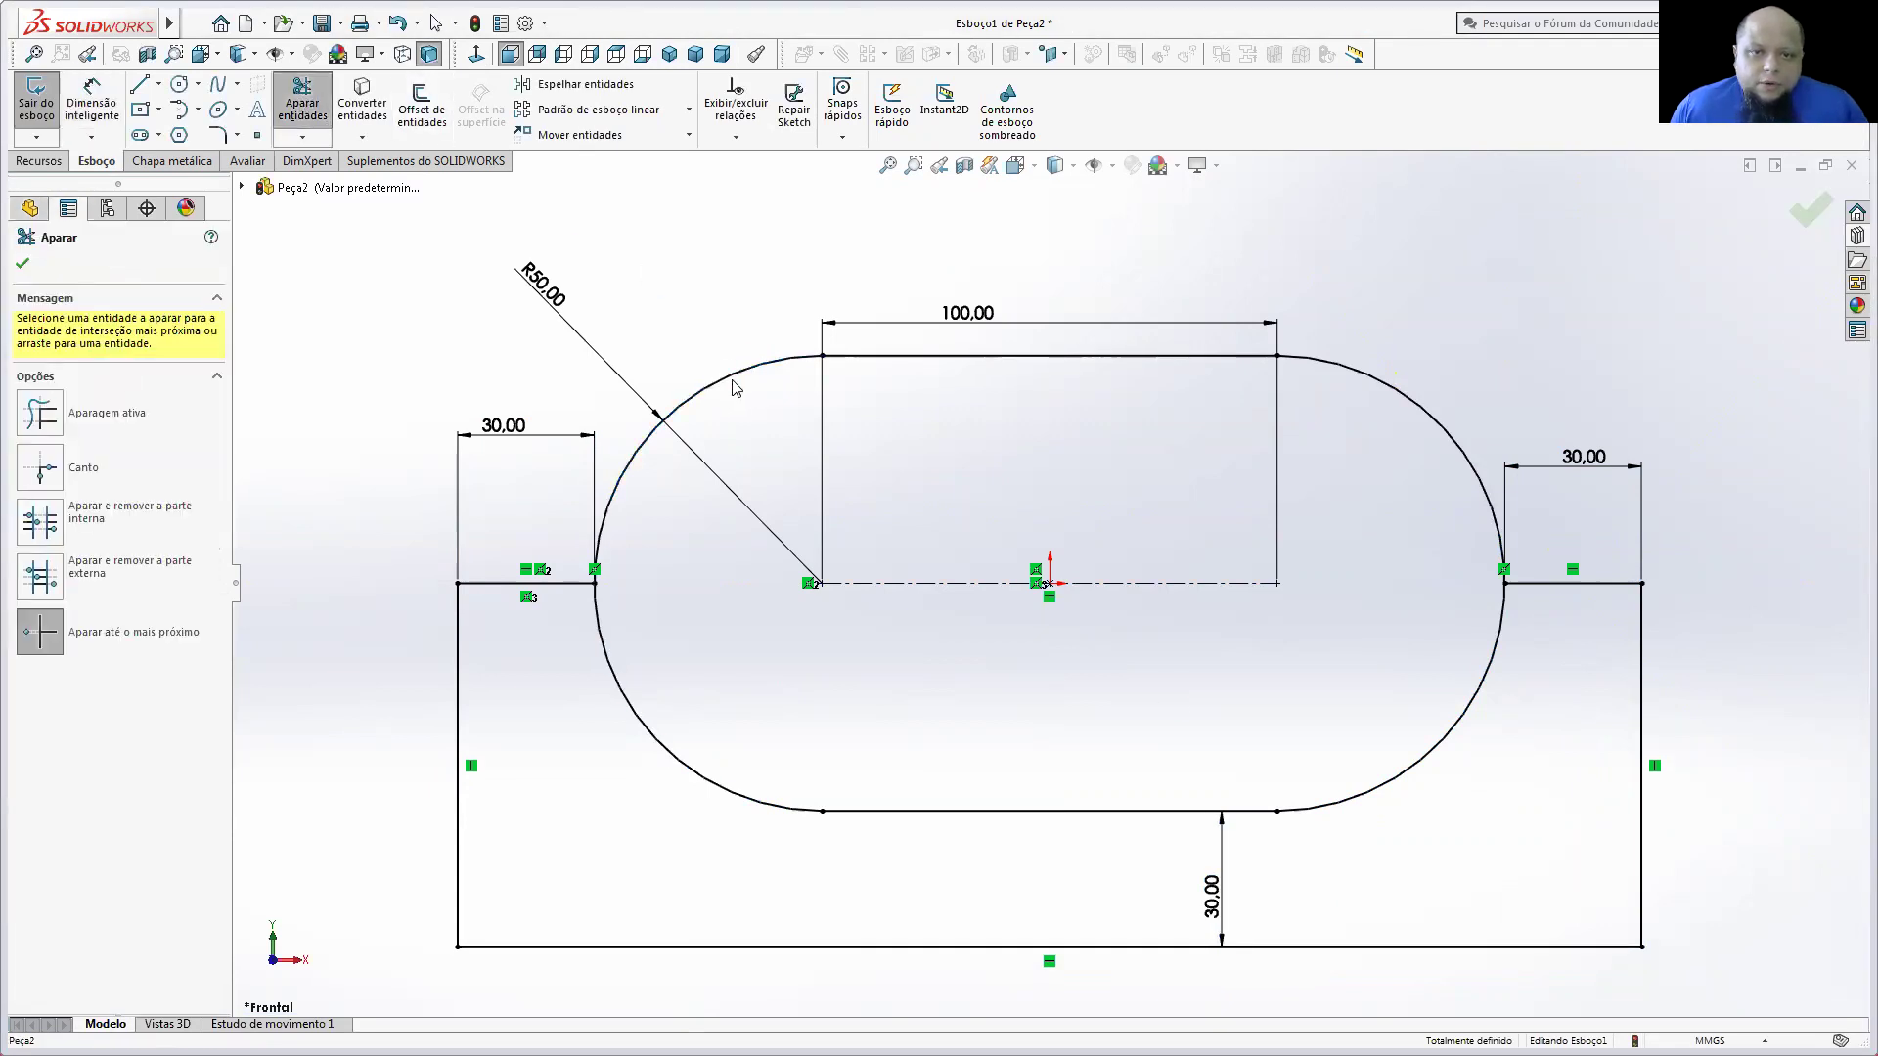
left_click(732, 381)
left_click(976, 539)
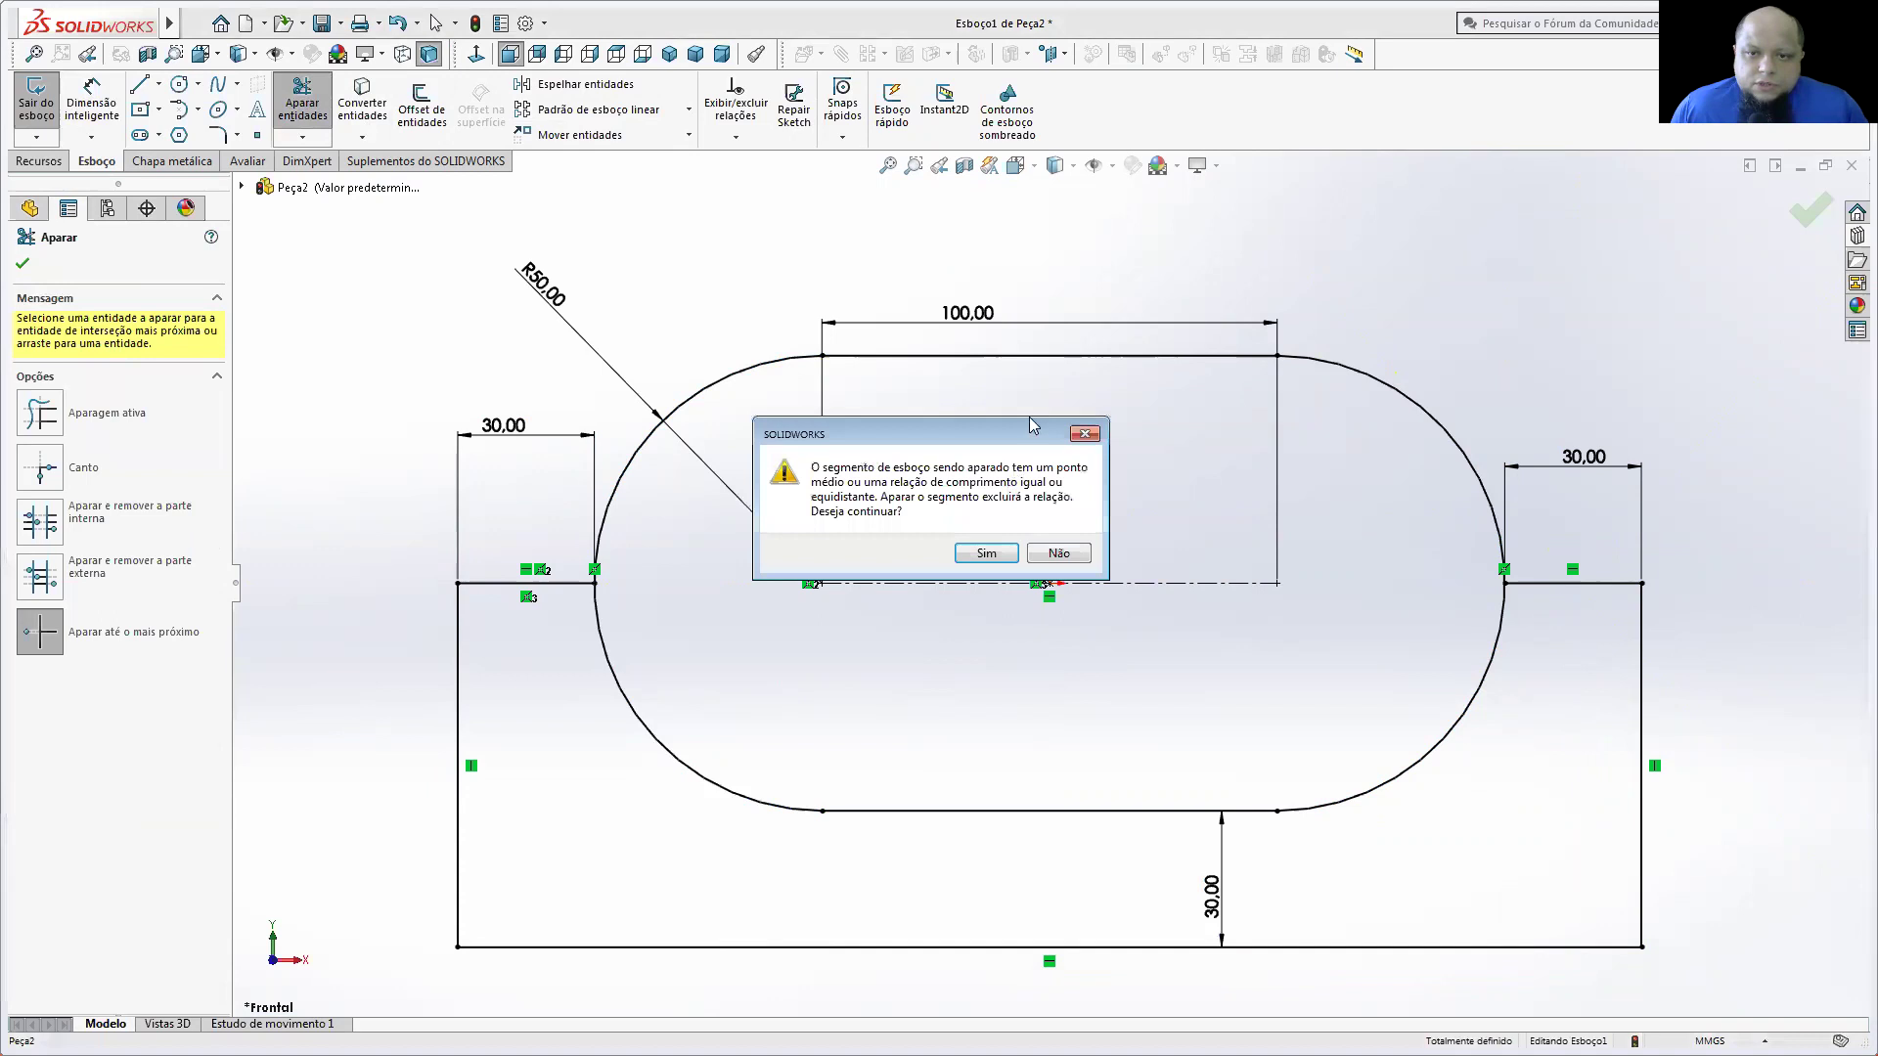
left_click(988, 553)
left_click(1033, 358)
left_click(1367, 383)
left_click(974, 550)
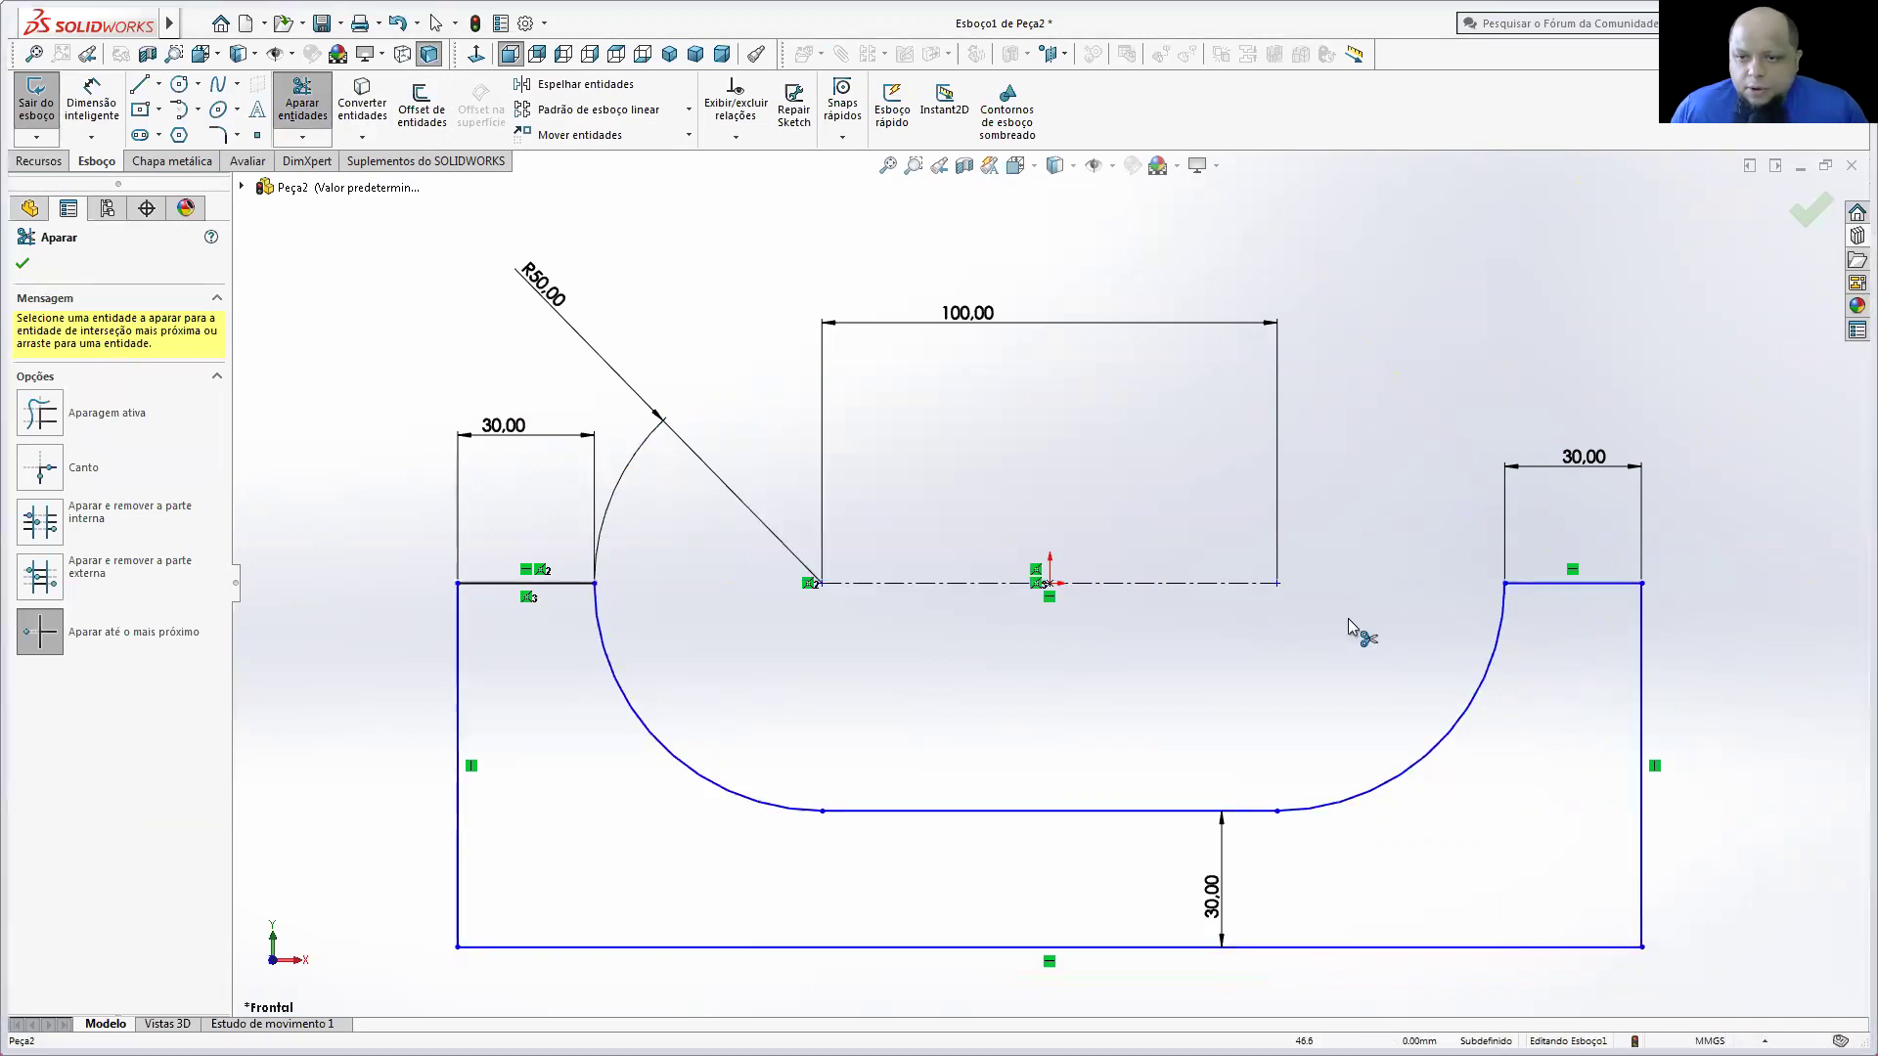
Step: Extrude the closed track profile 100 mm using the mid-plane end condition (Plano médio)
key("f")
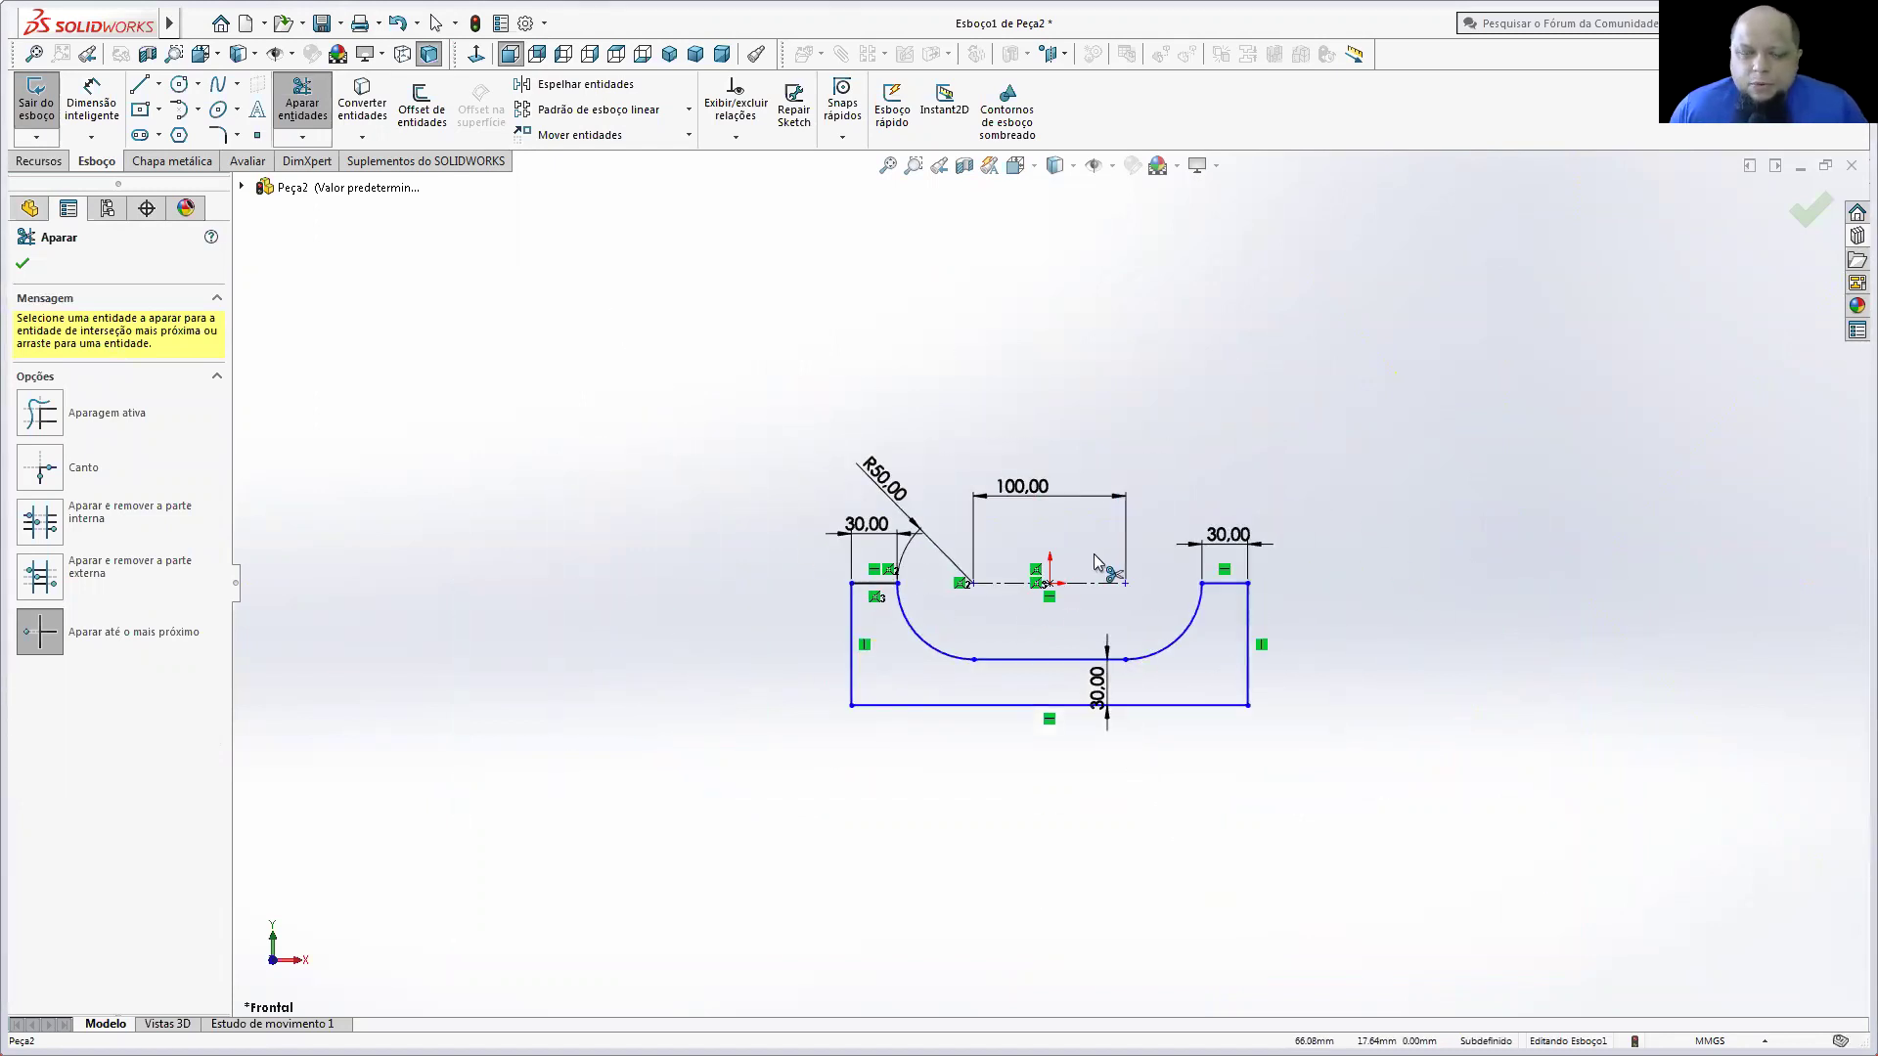
left_click(36, 98)
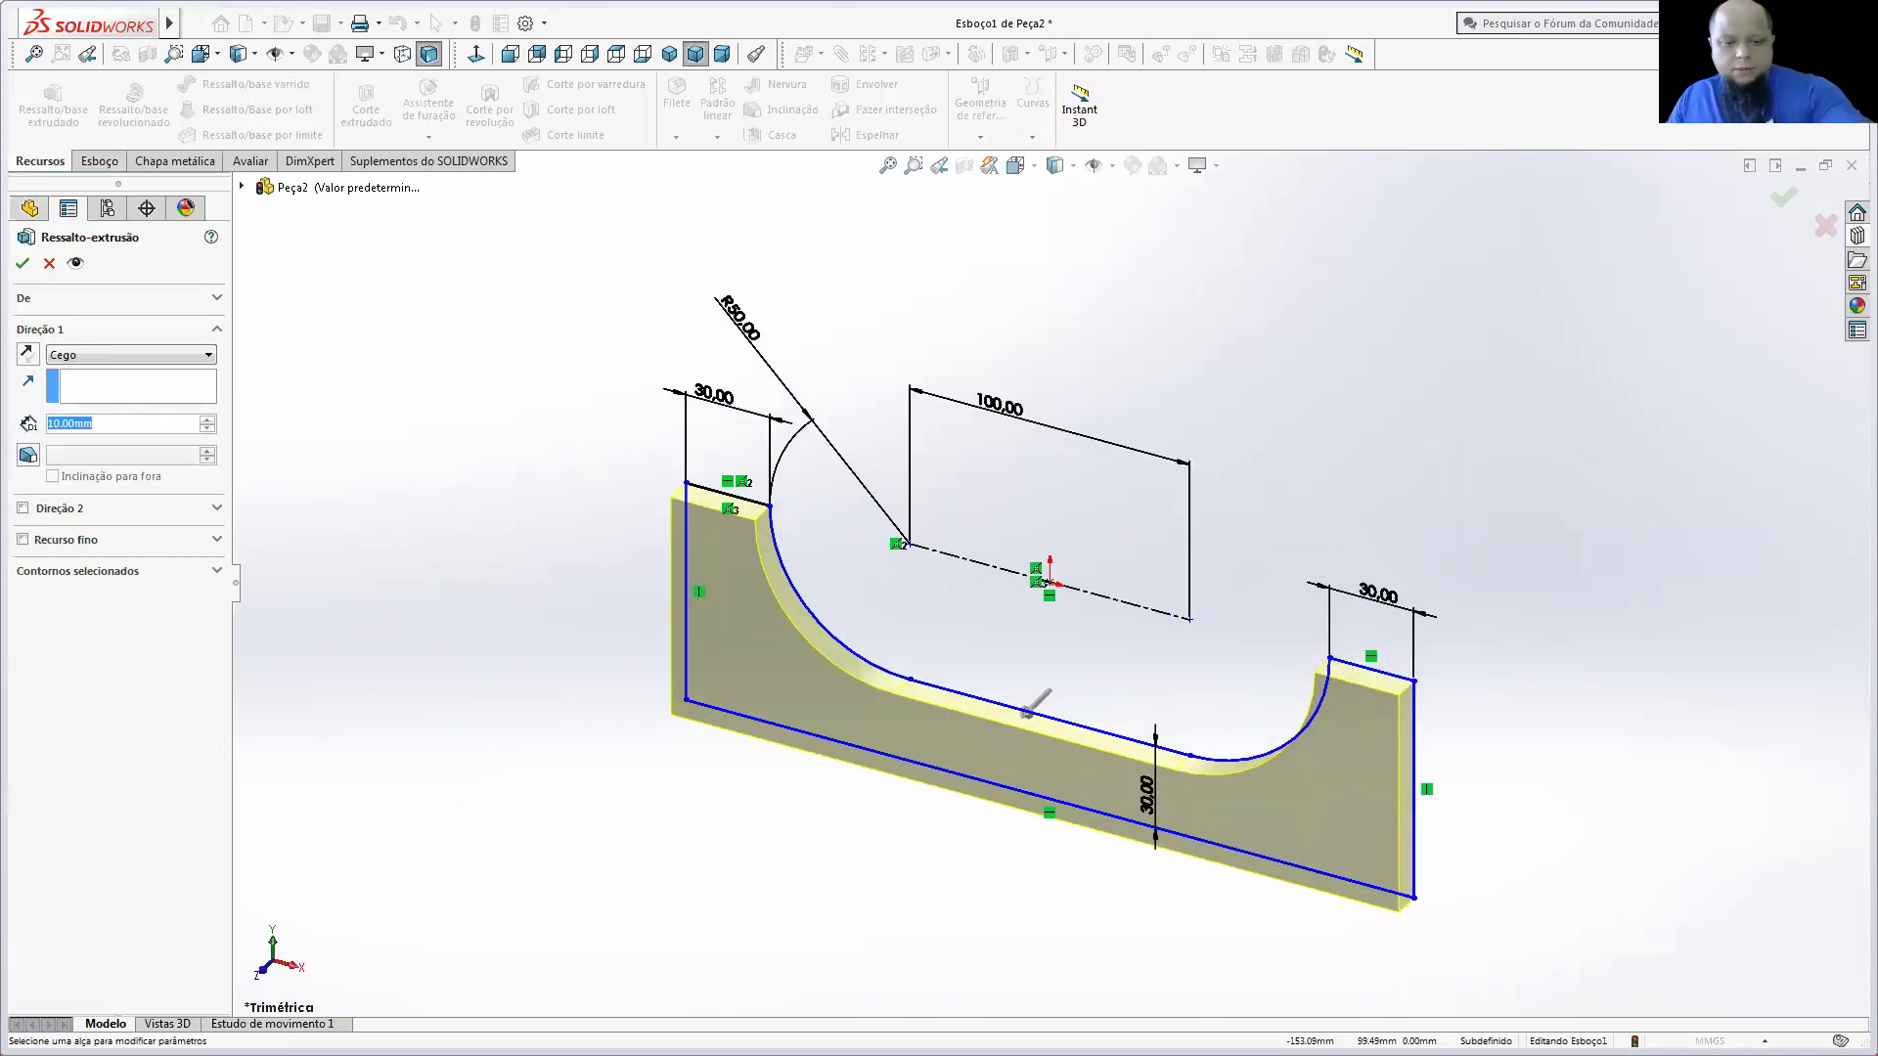
type("100")
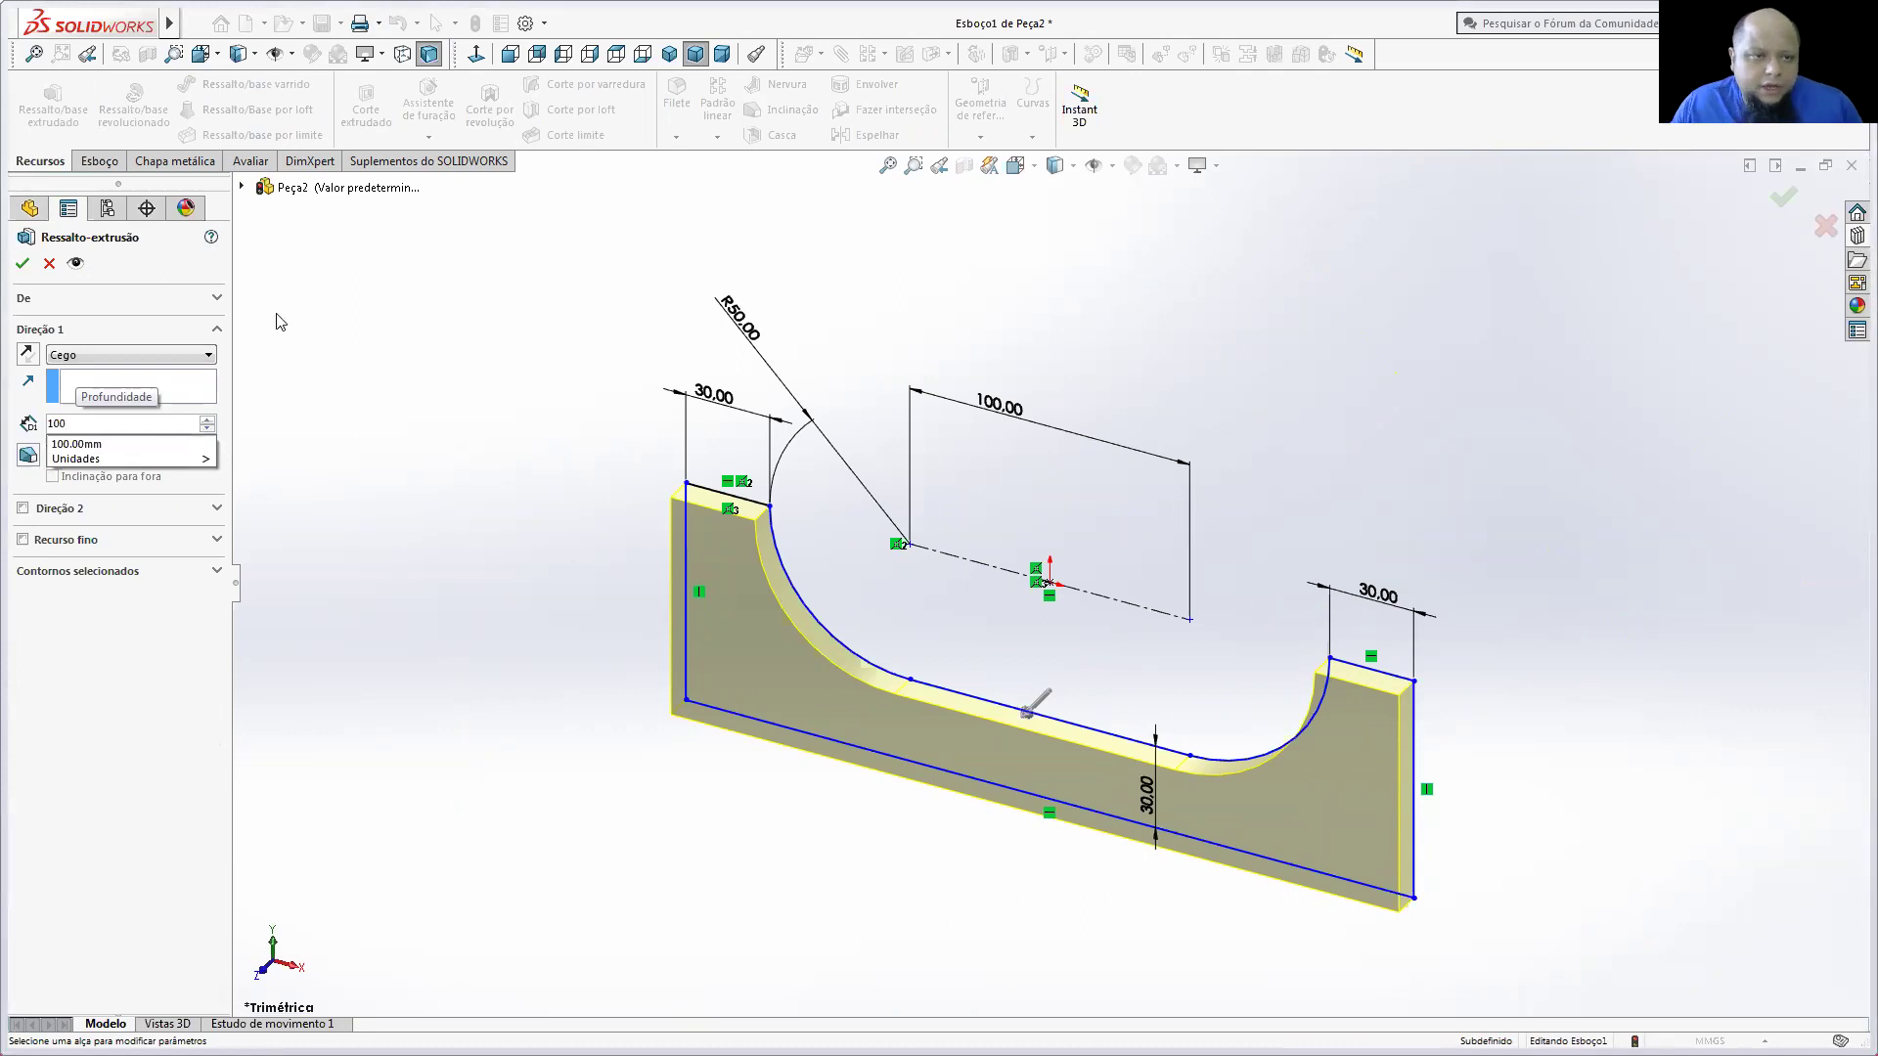
left_click(183, 356)
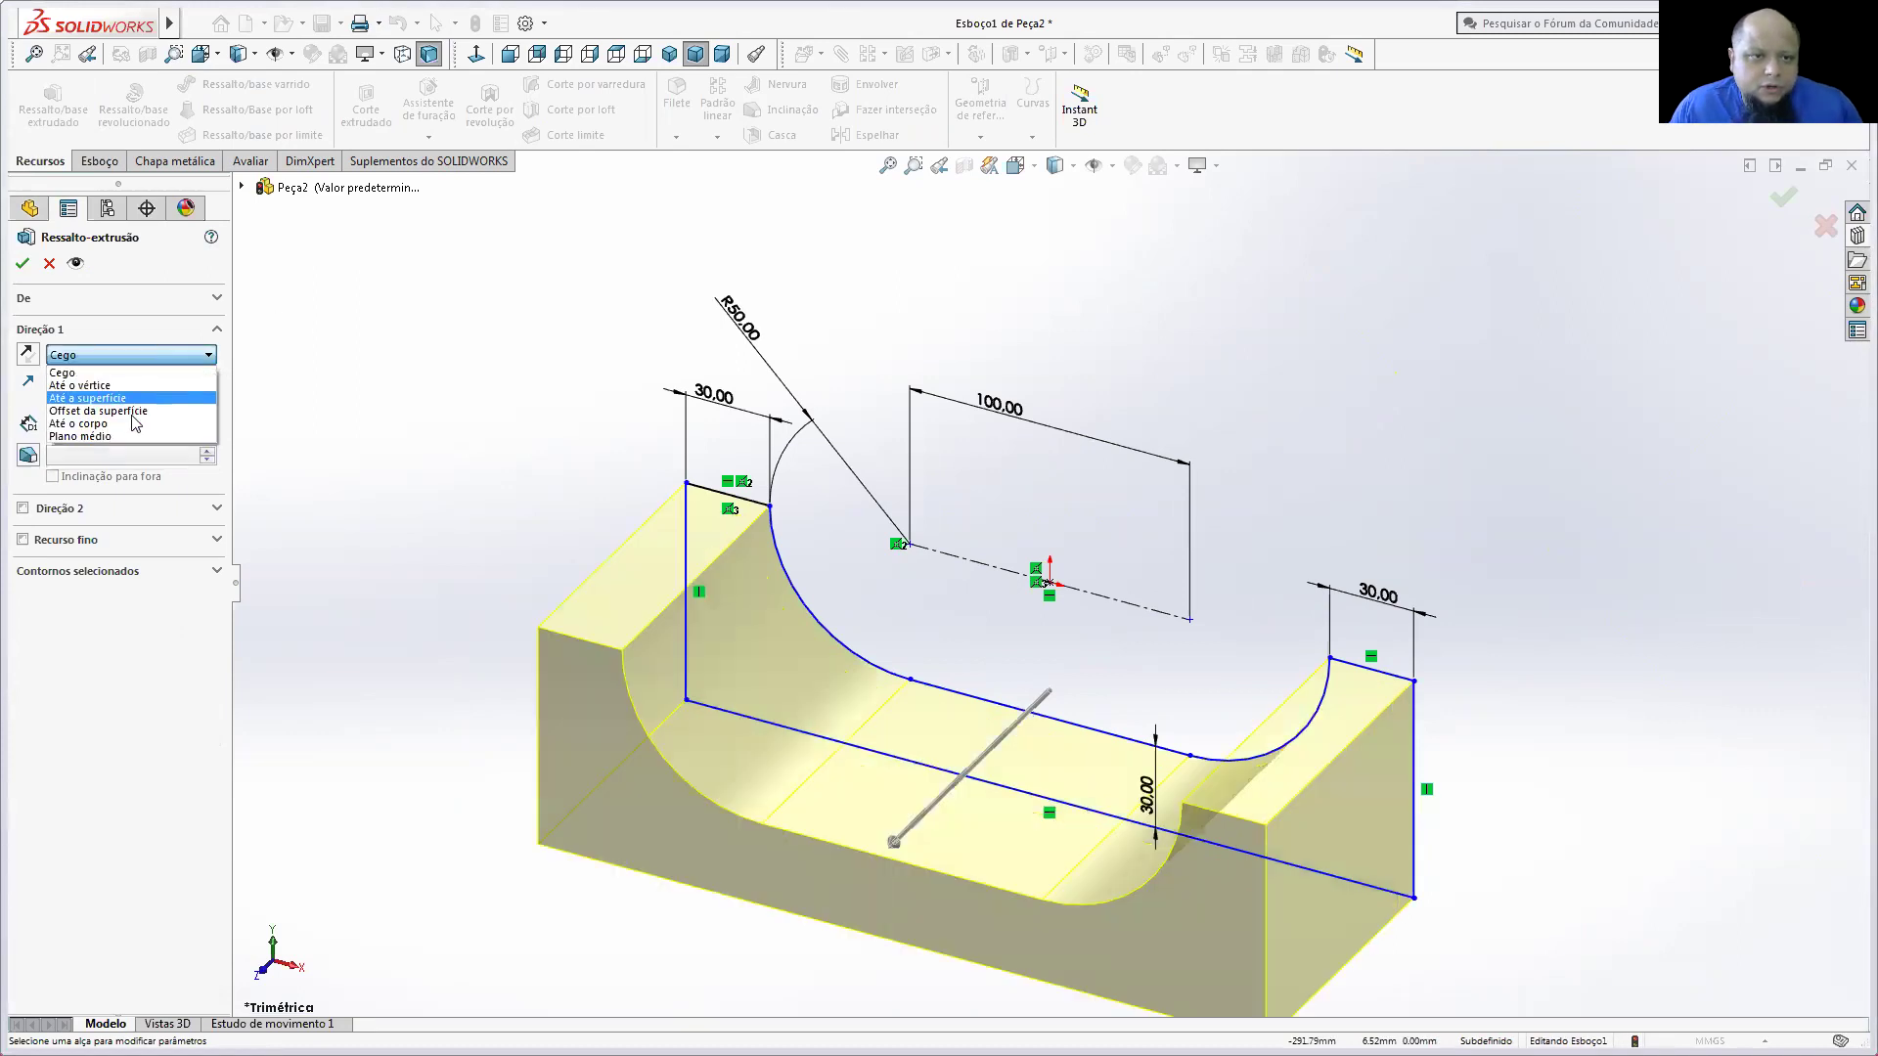
left_click(129, 436)
middle_click_drag(1035, 430, 1134, 393)
left_click(23, 264)
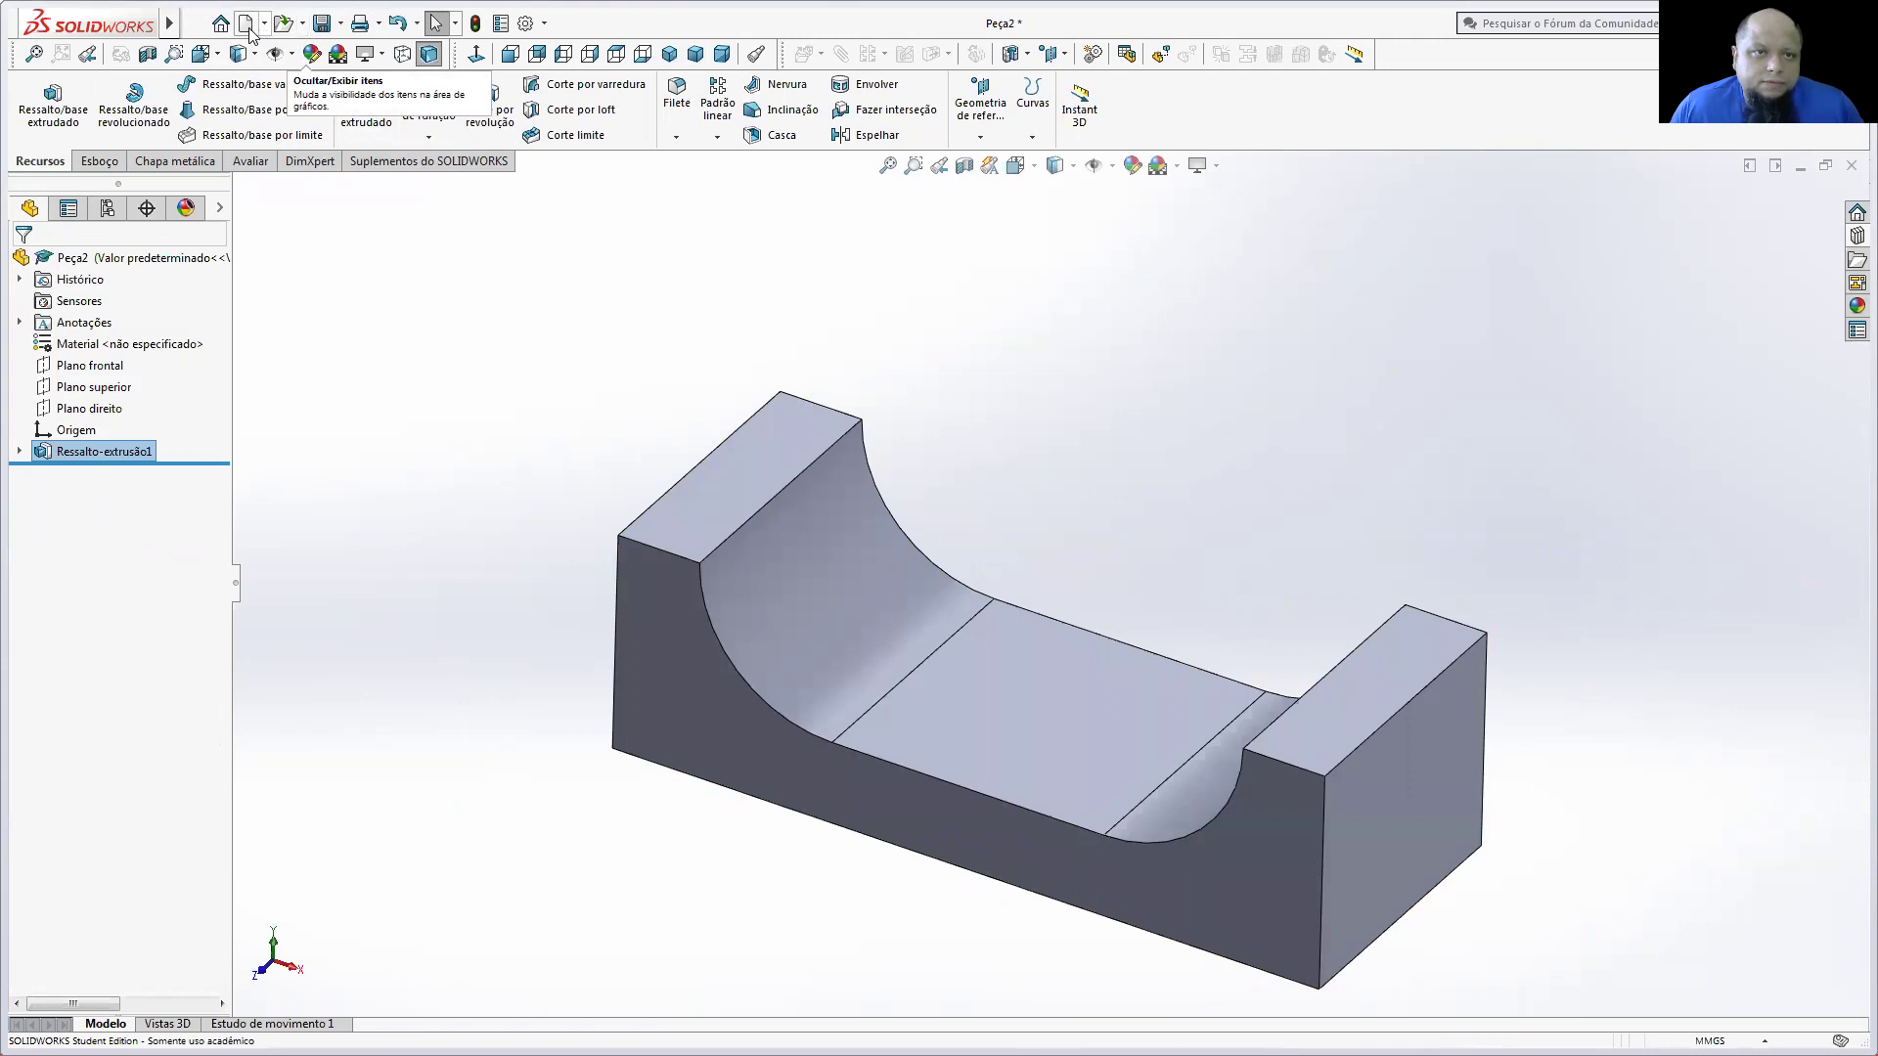
Step: Save the part as pista in the Downloads folder
left_click(322, 23)
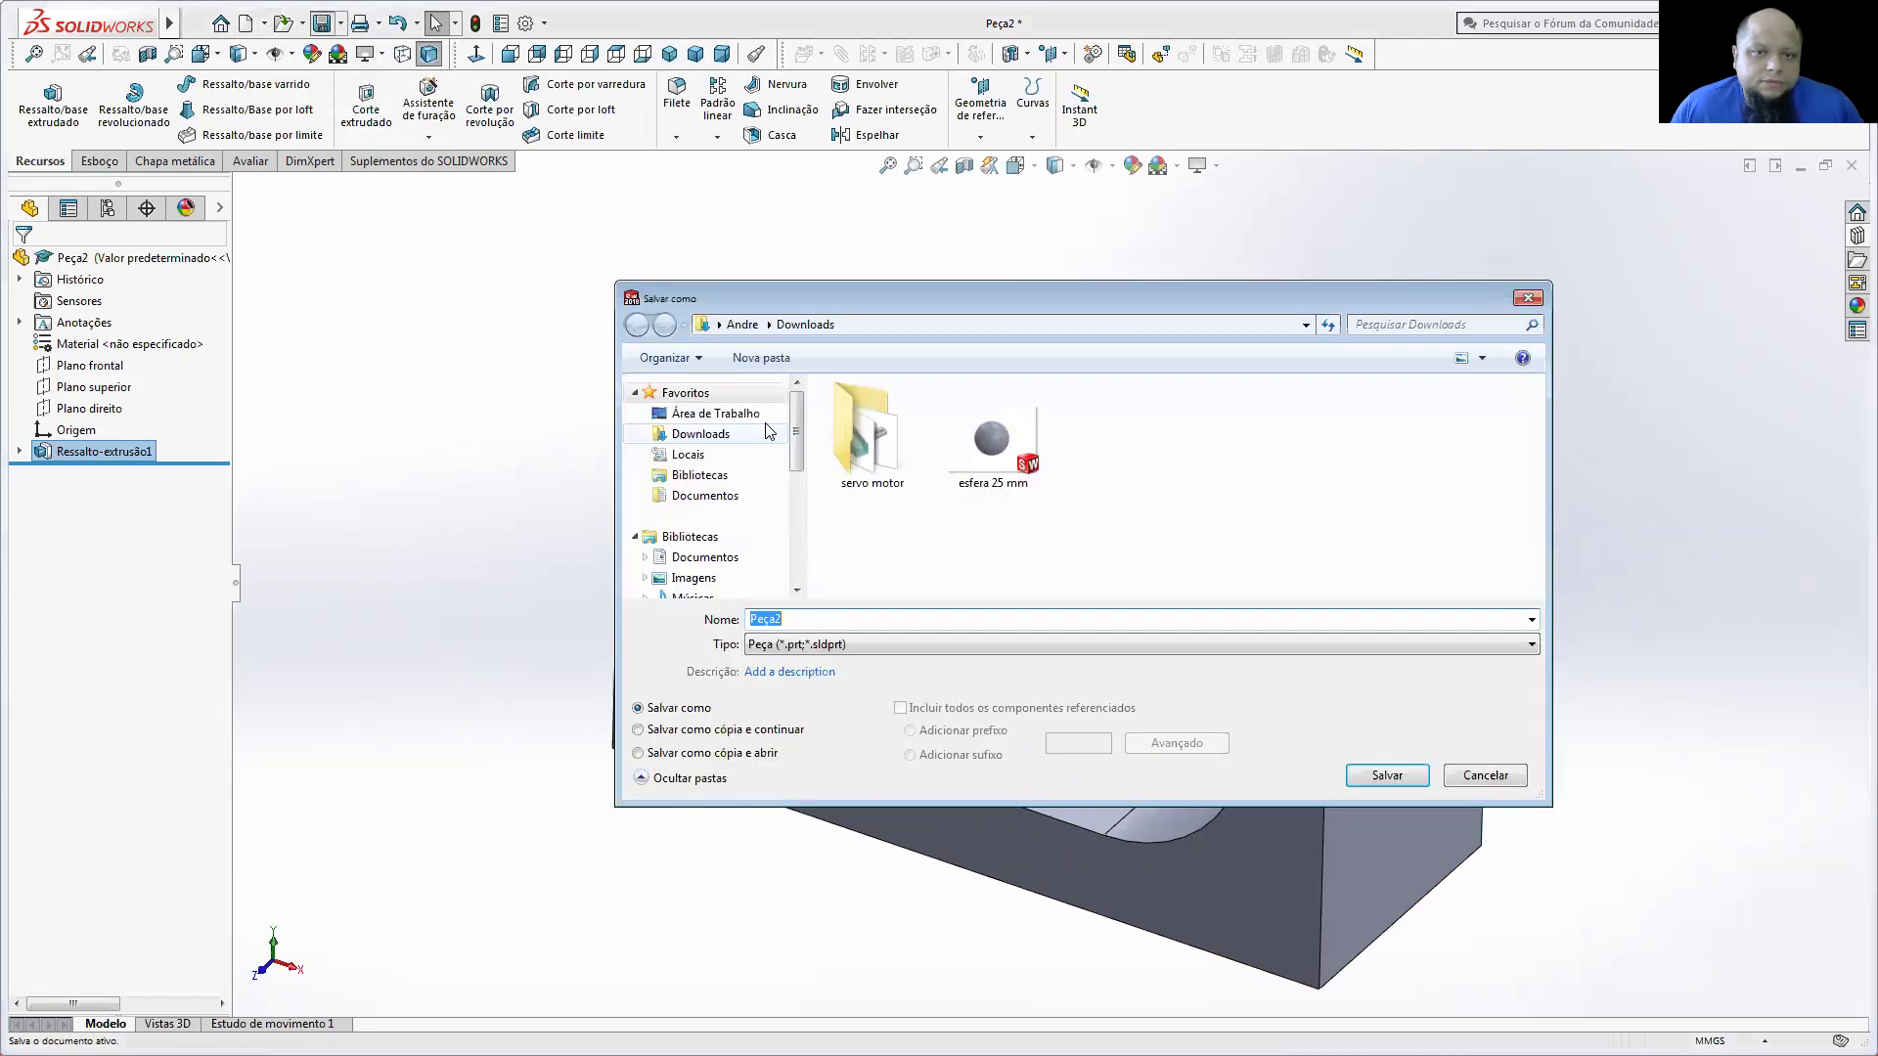
type("pista")
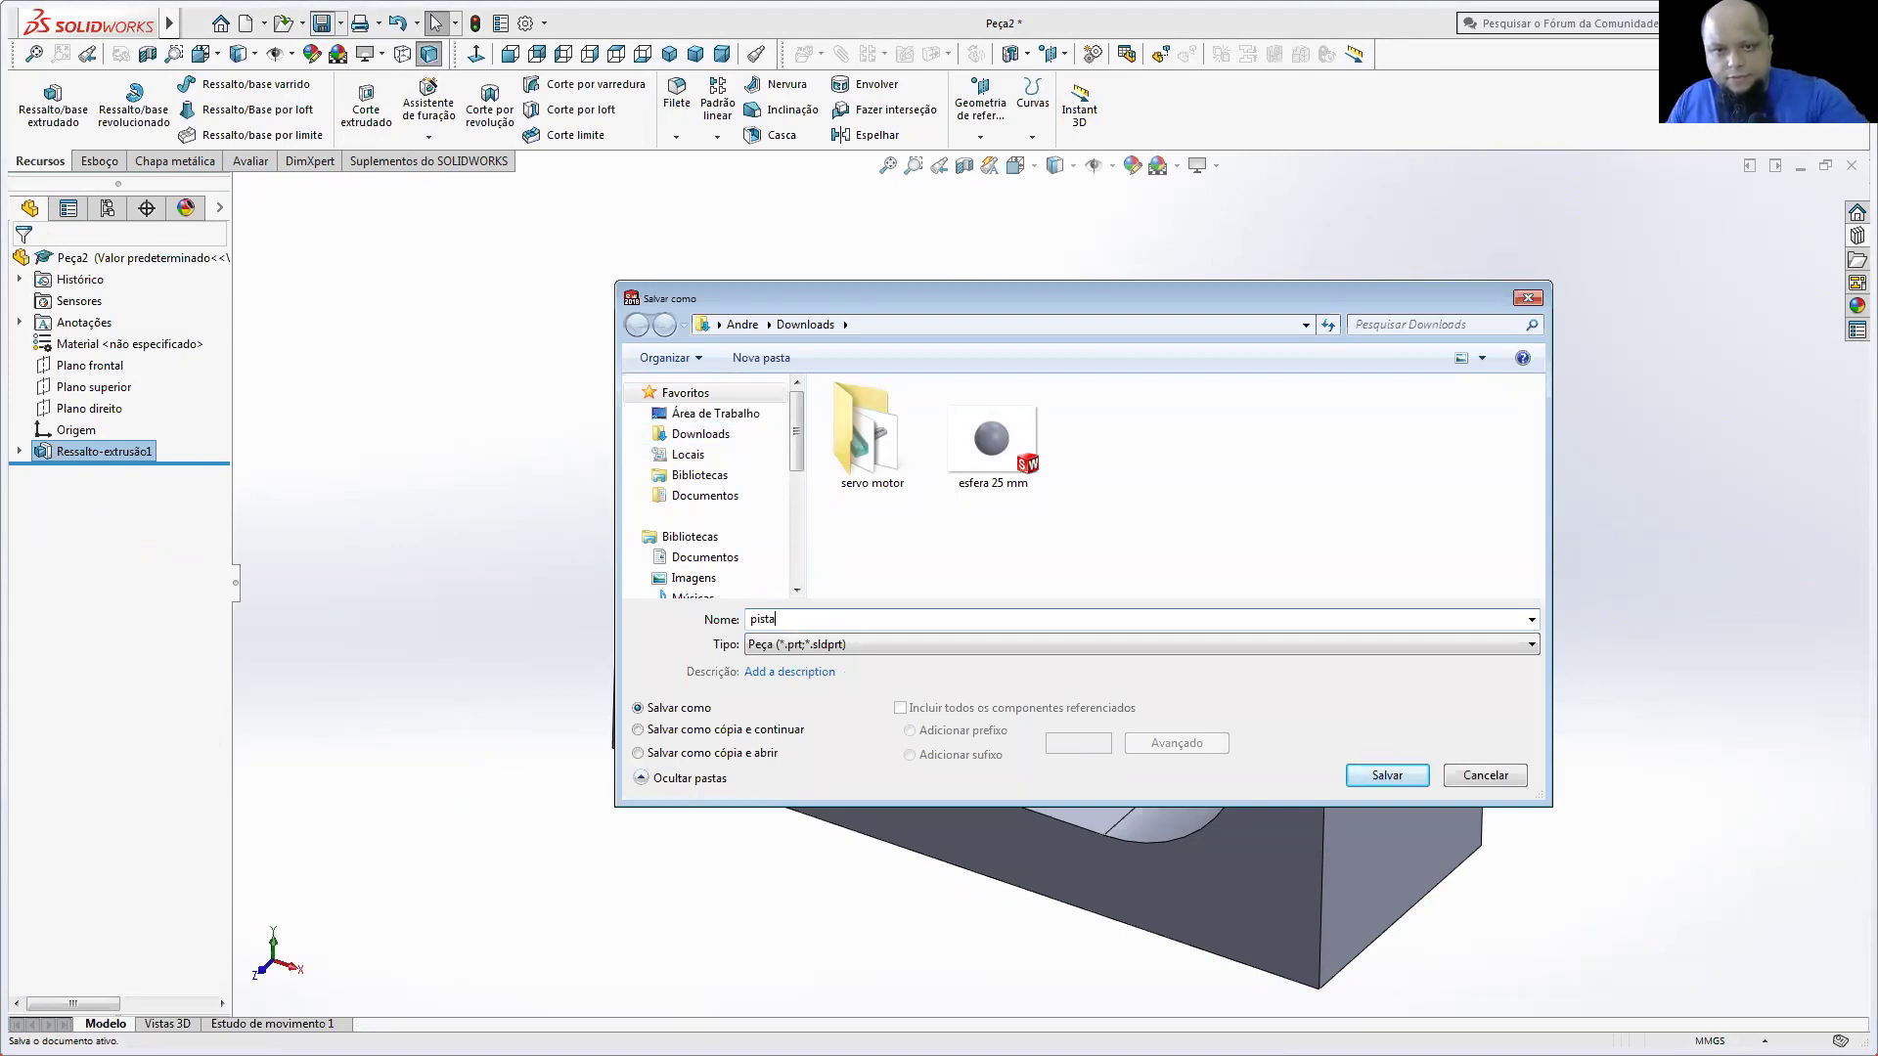
left_click(1388, 775)
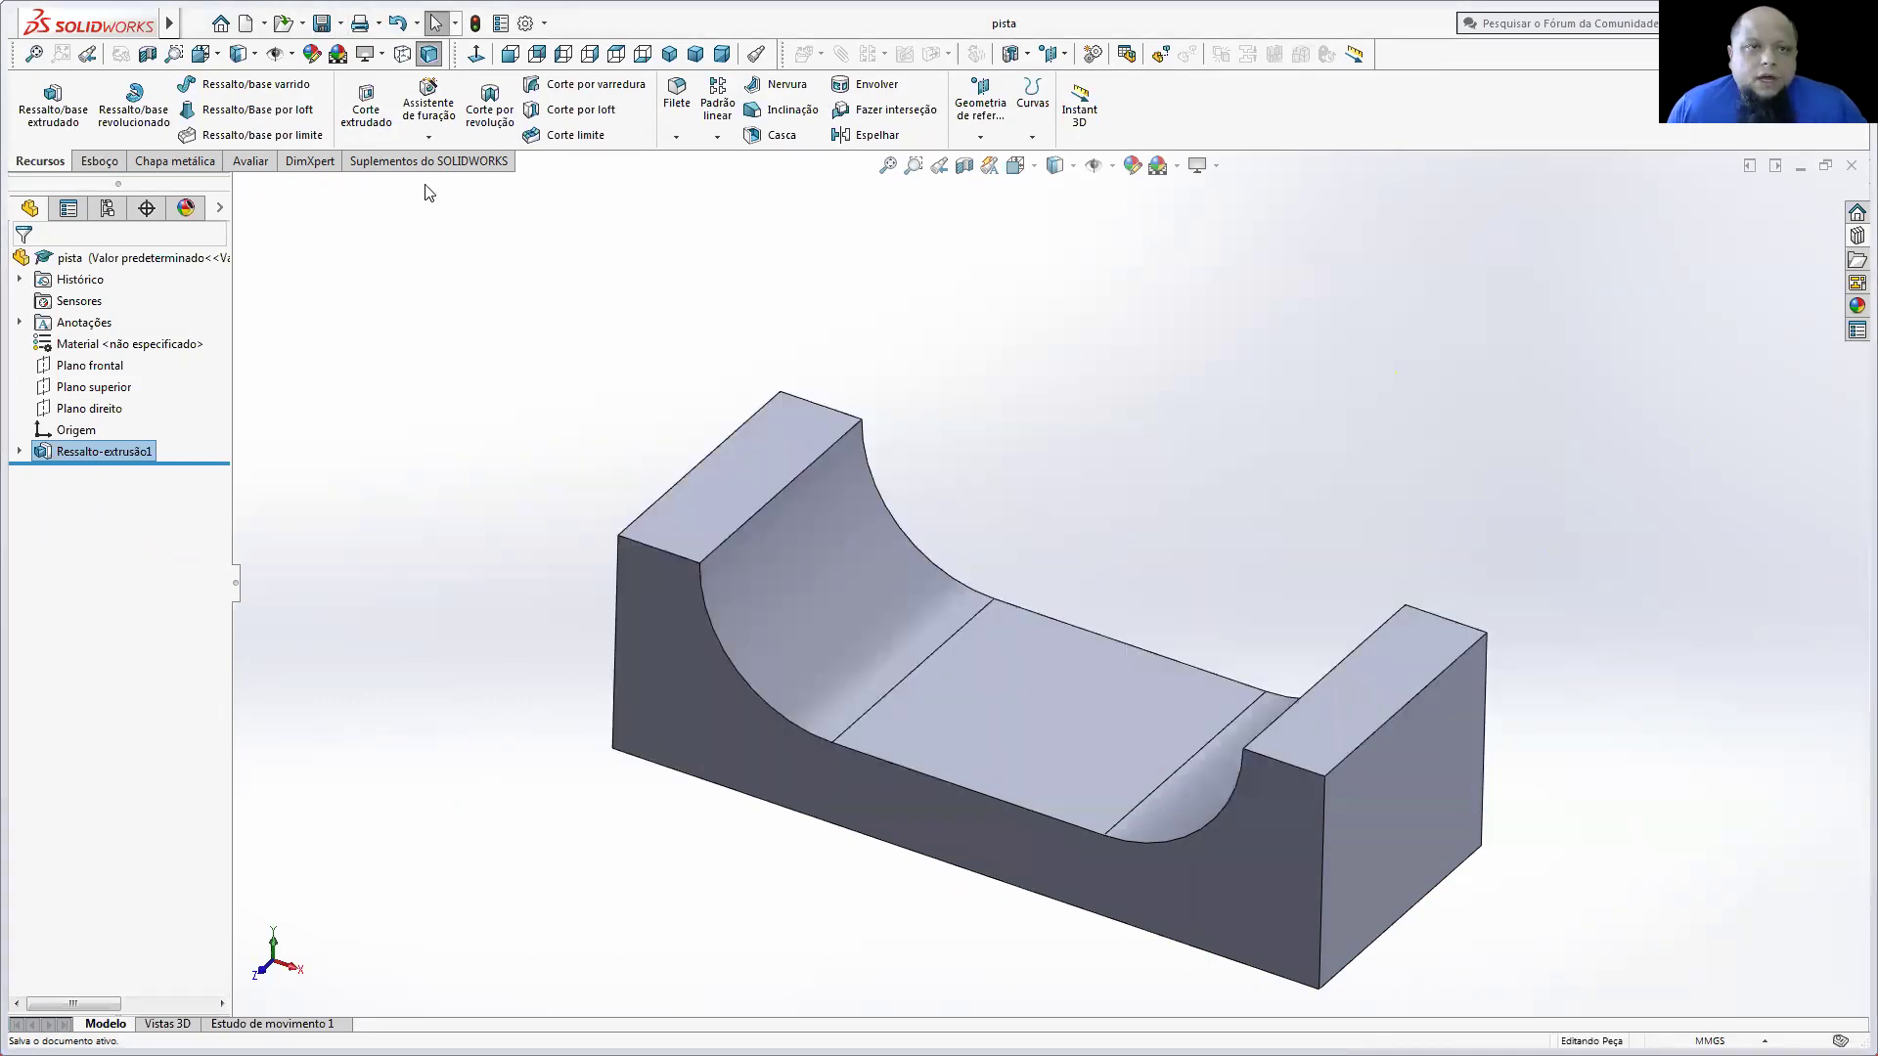
Step: Create a new assembly (Montagem) and place the pista part in it as the base component
left_click(245, 28)
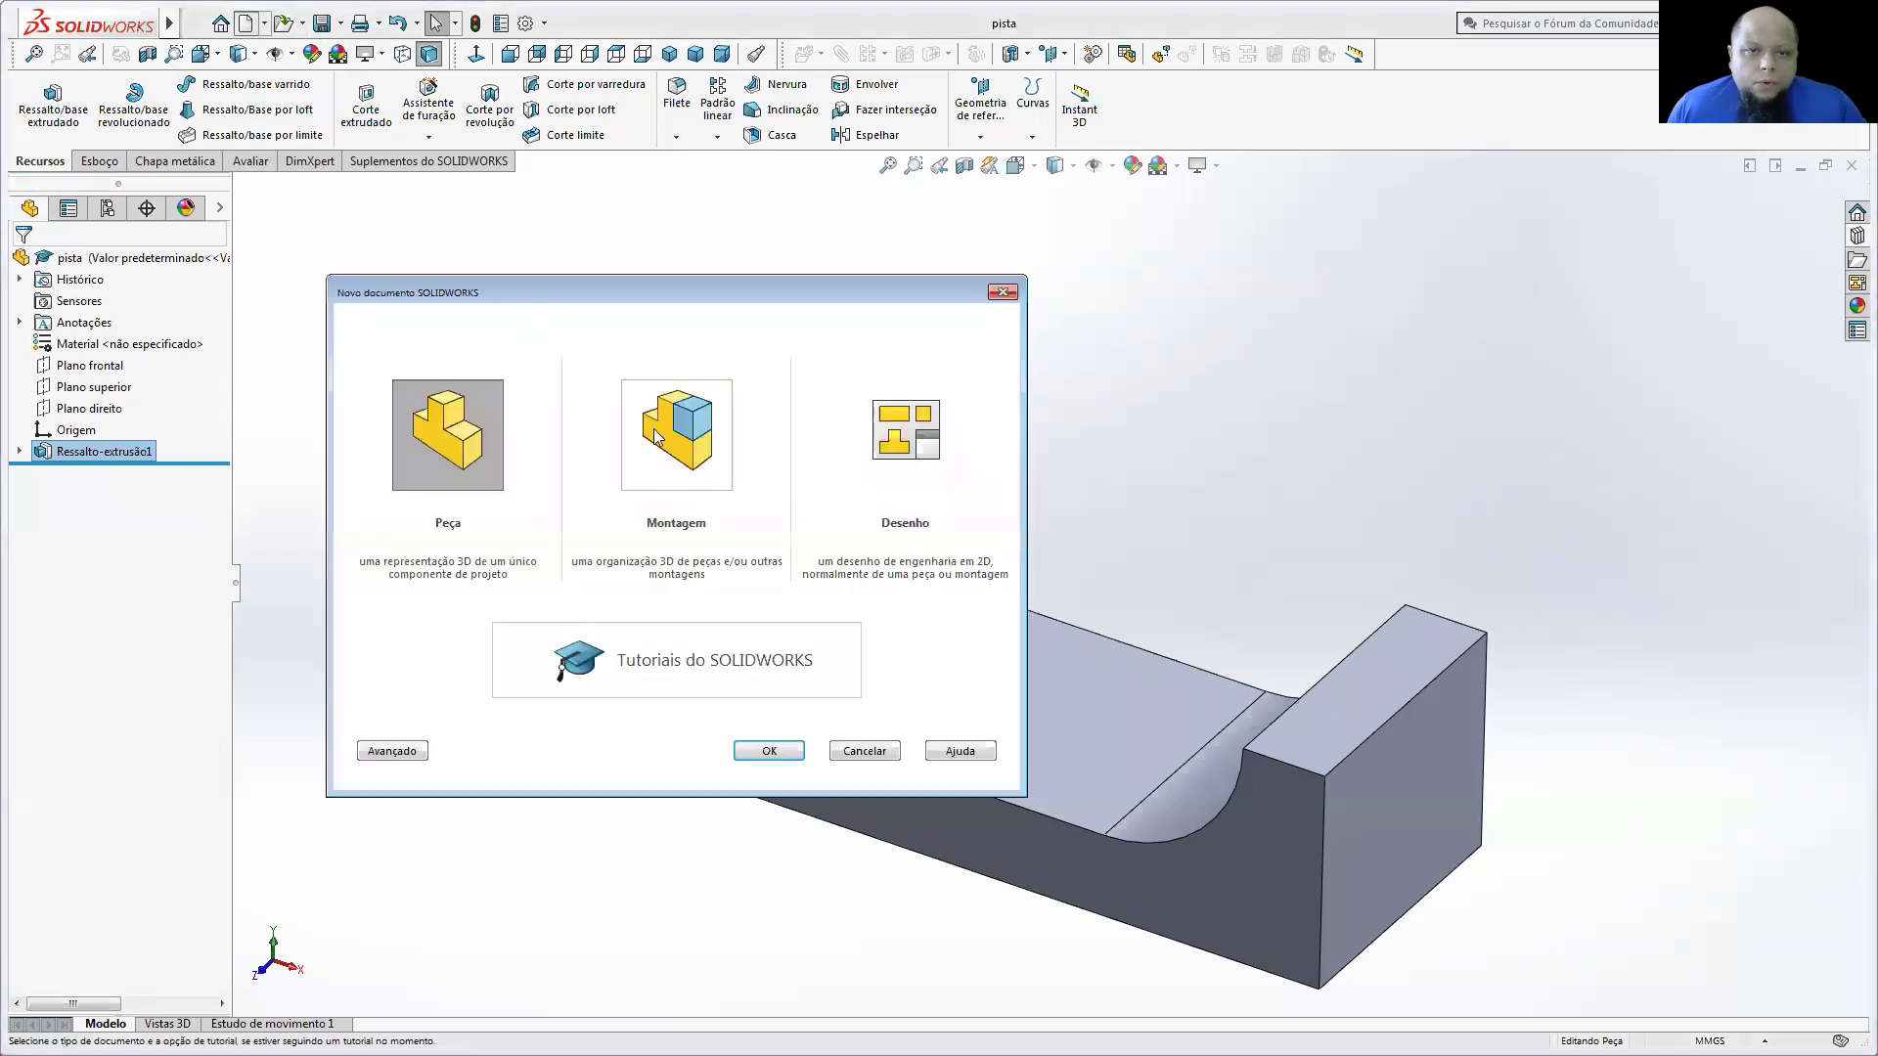
left_click(737, 585)
left_click(767, 752)
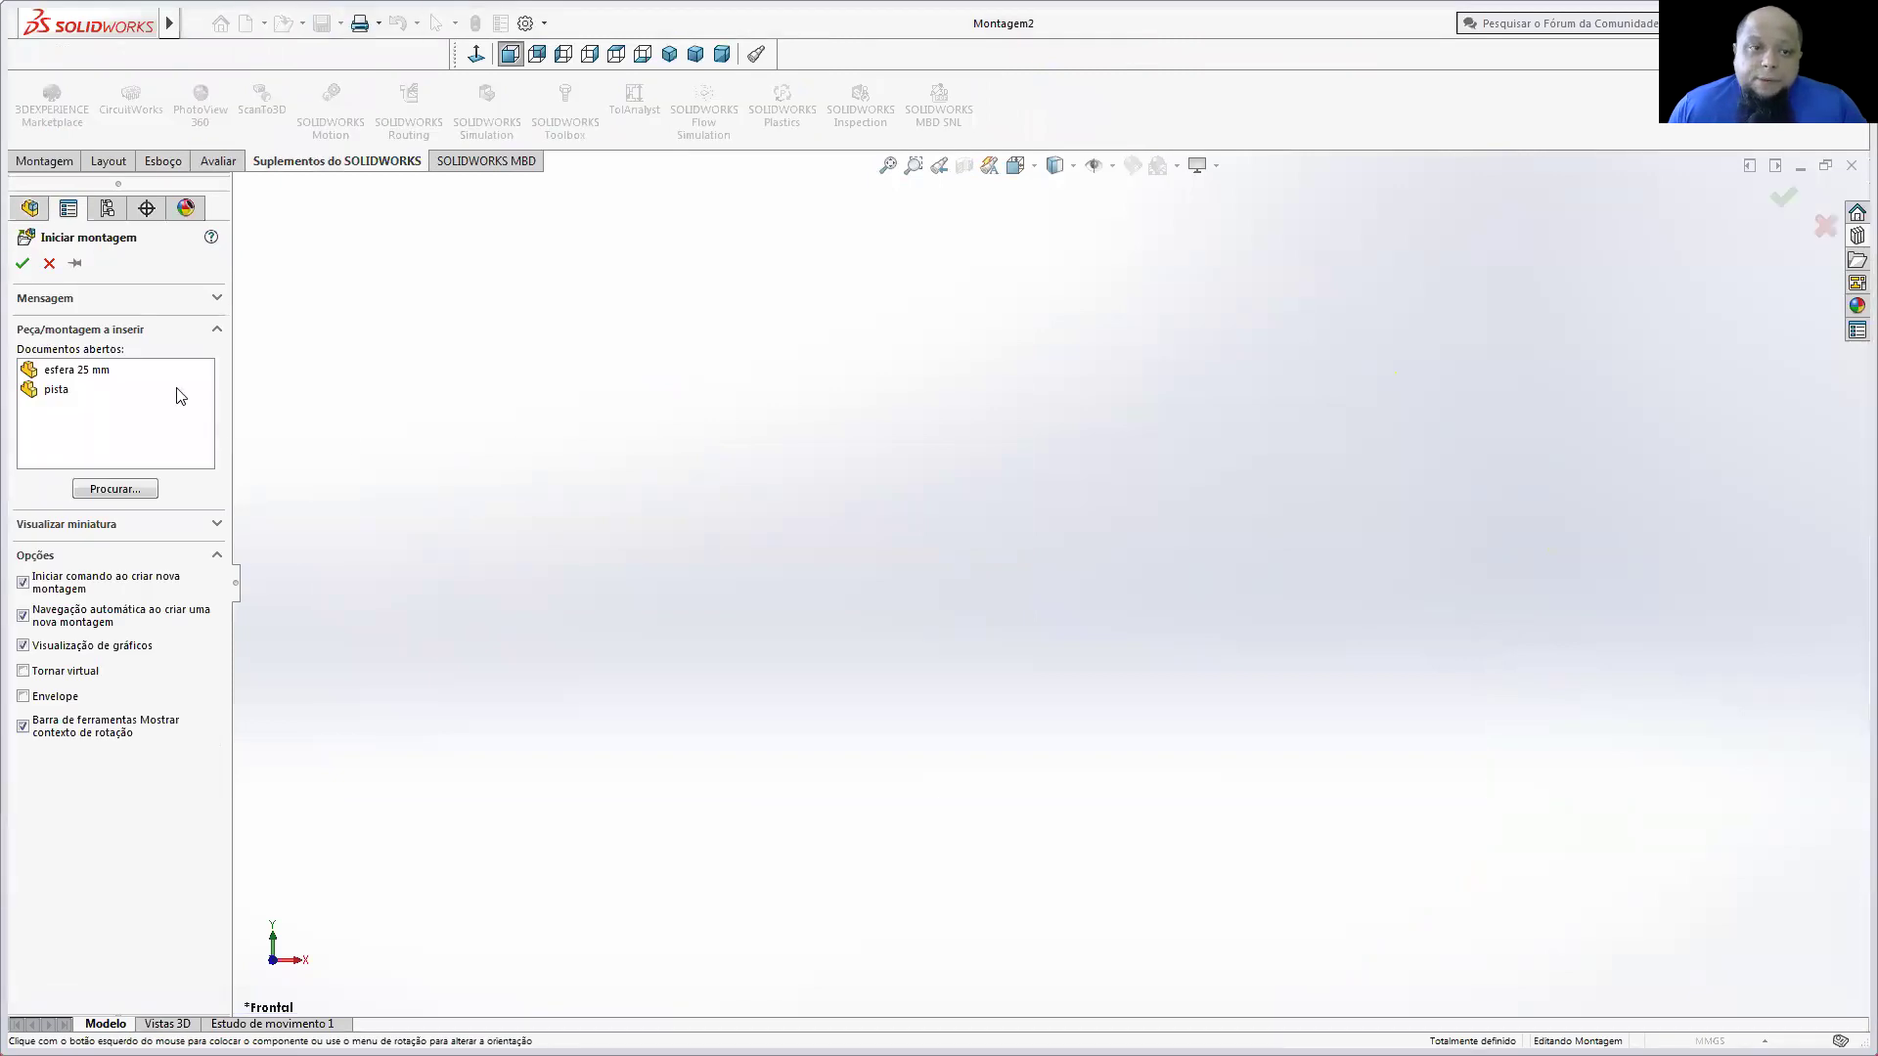
left_click(54, 390)
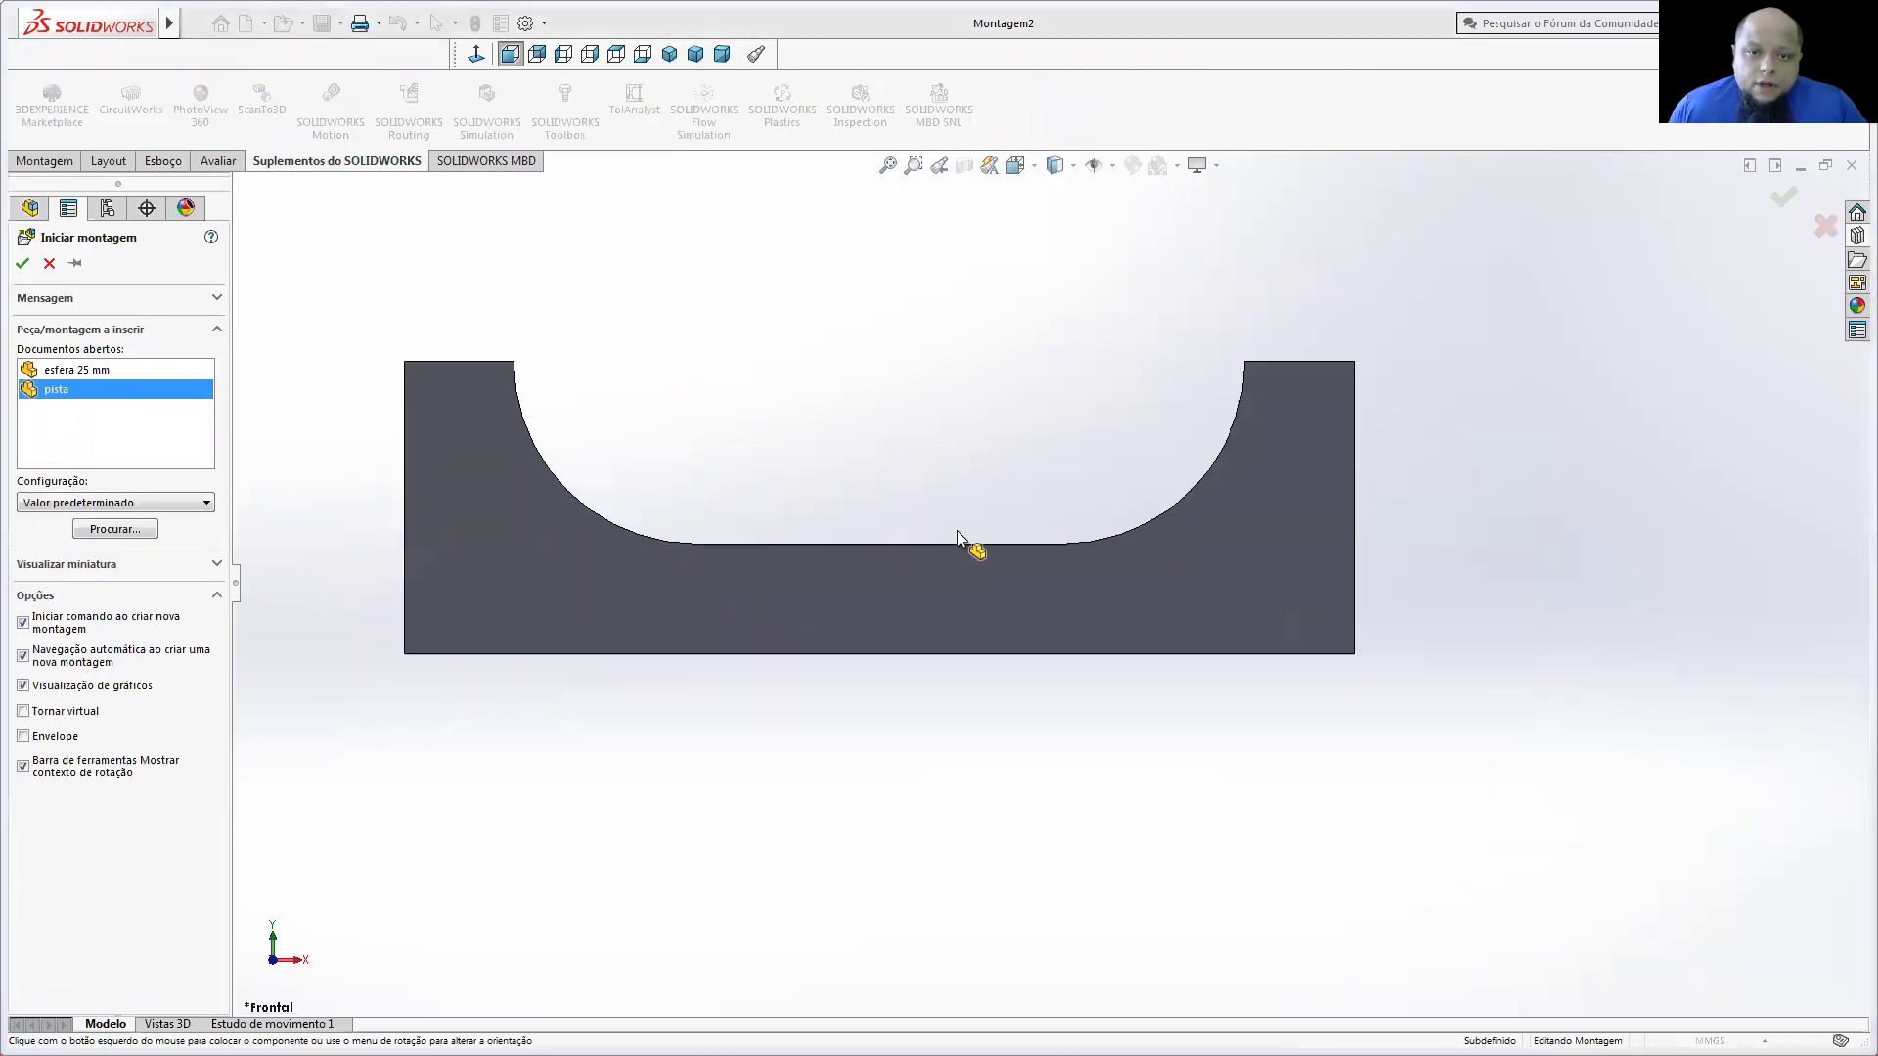
left_click(1052, 628)
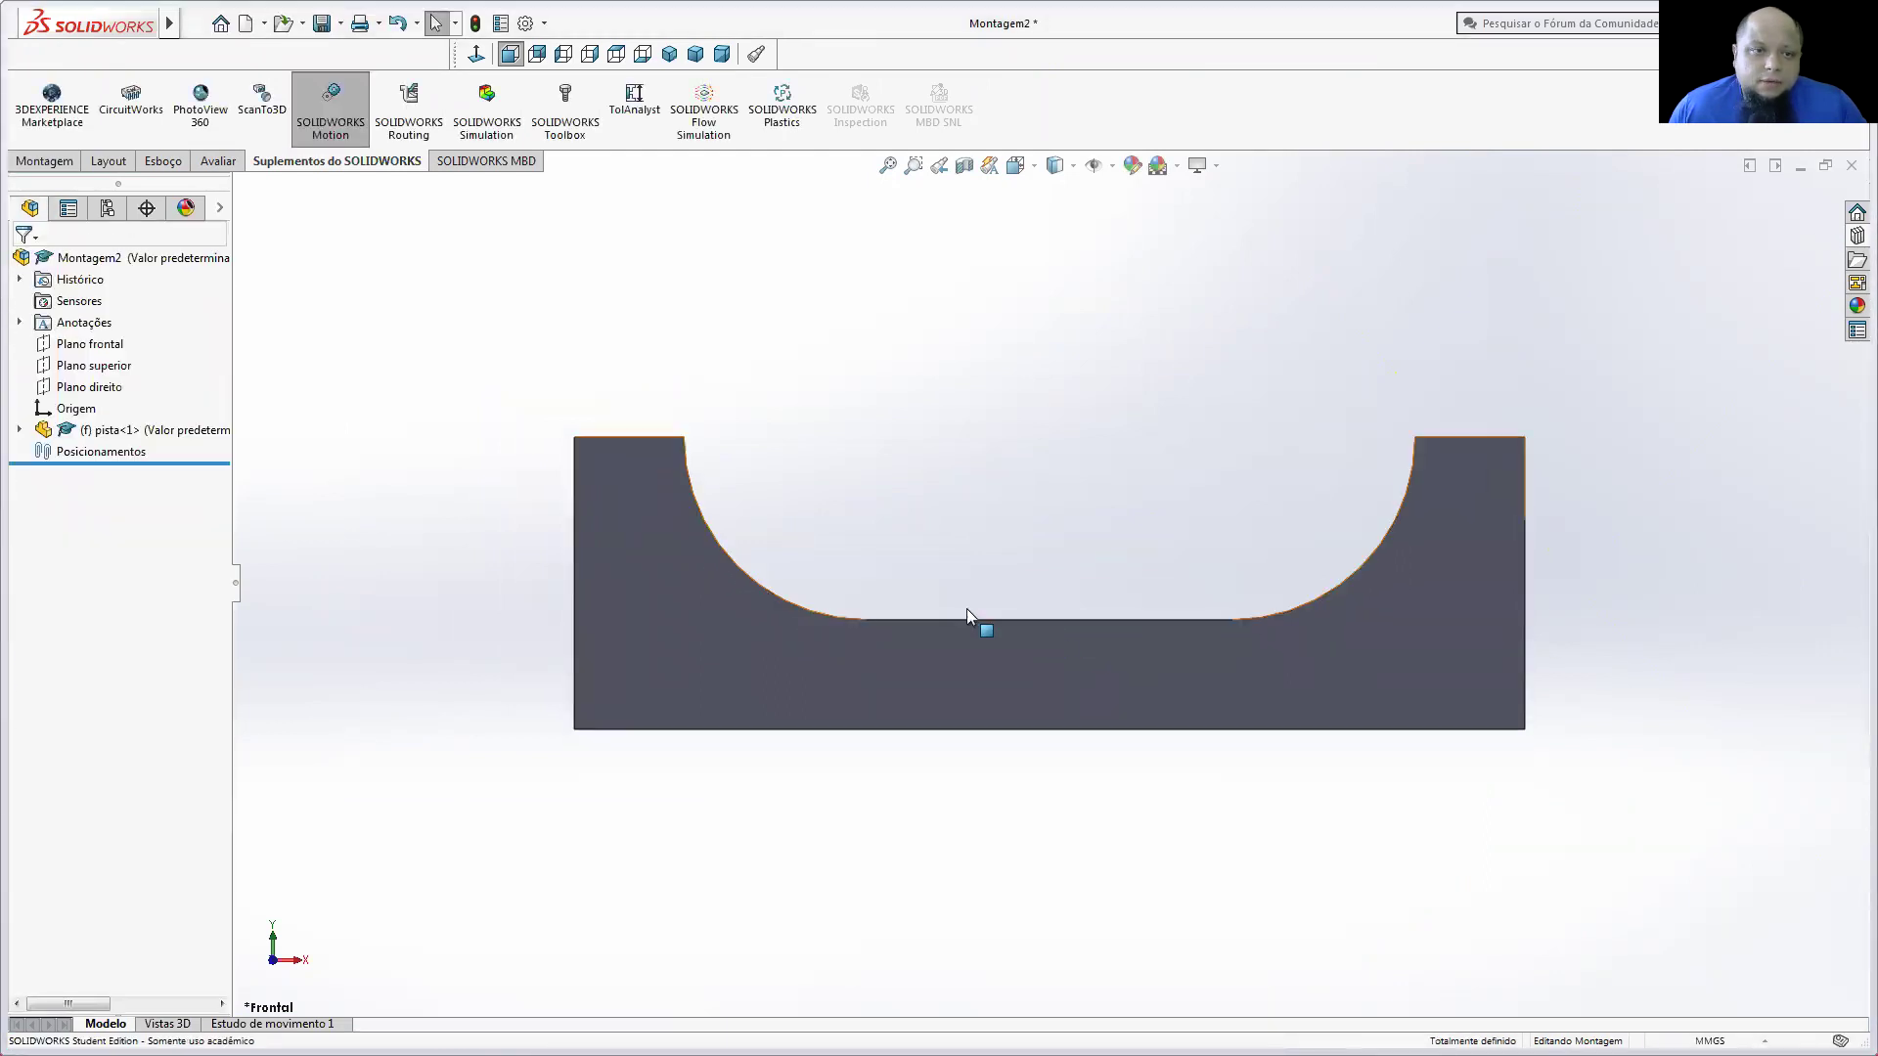
Step: Insert the esfera 25 mm part into the assembly, placing it above the track
left_click(44, 160)
left_click(120, 101)
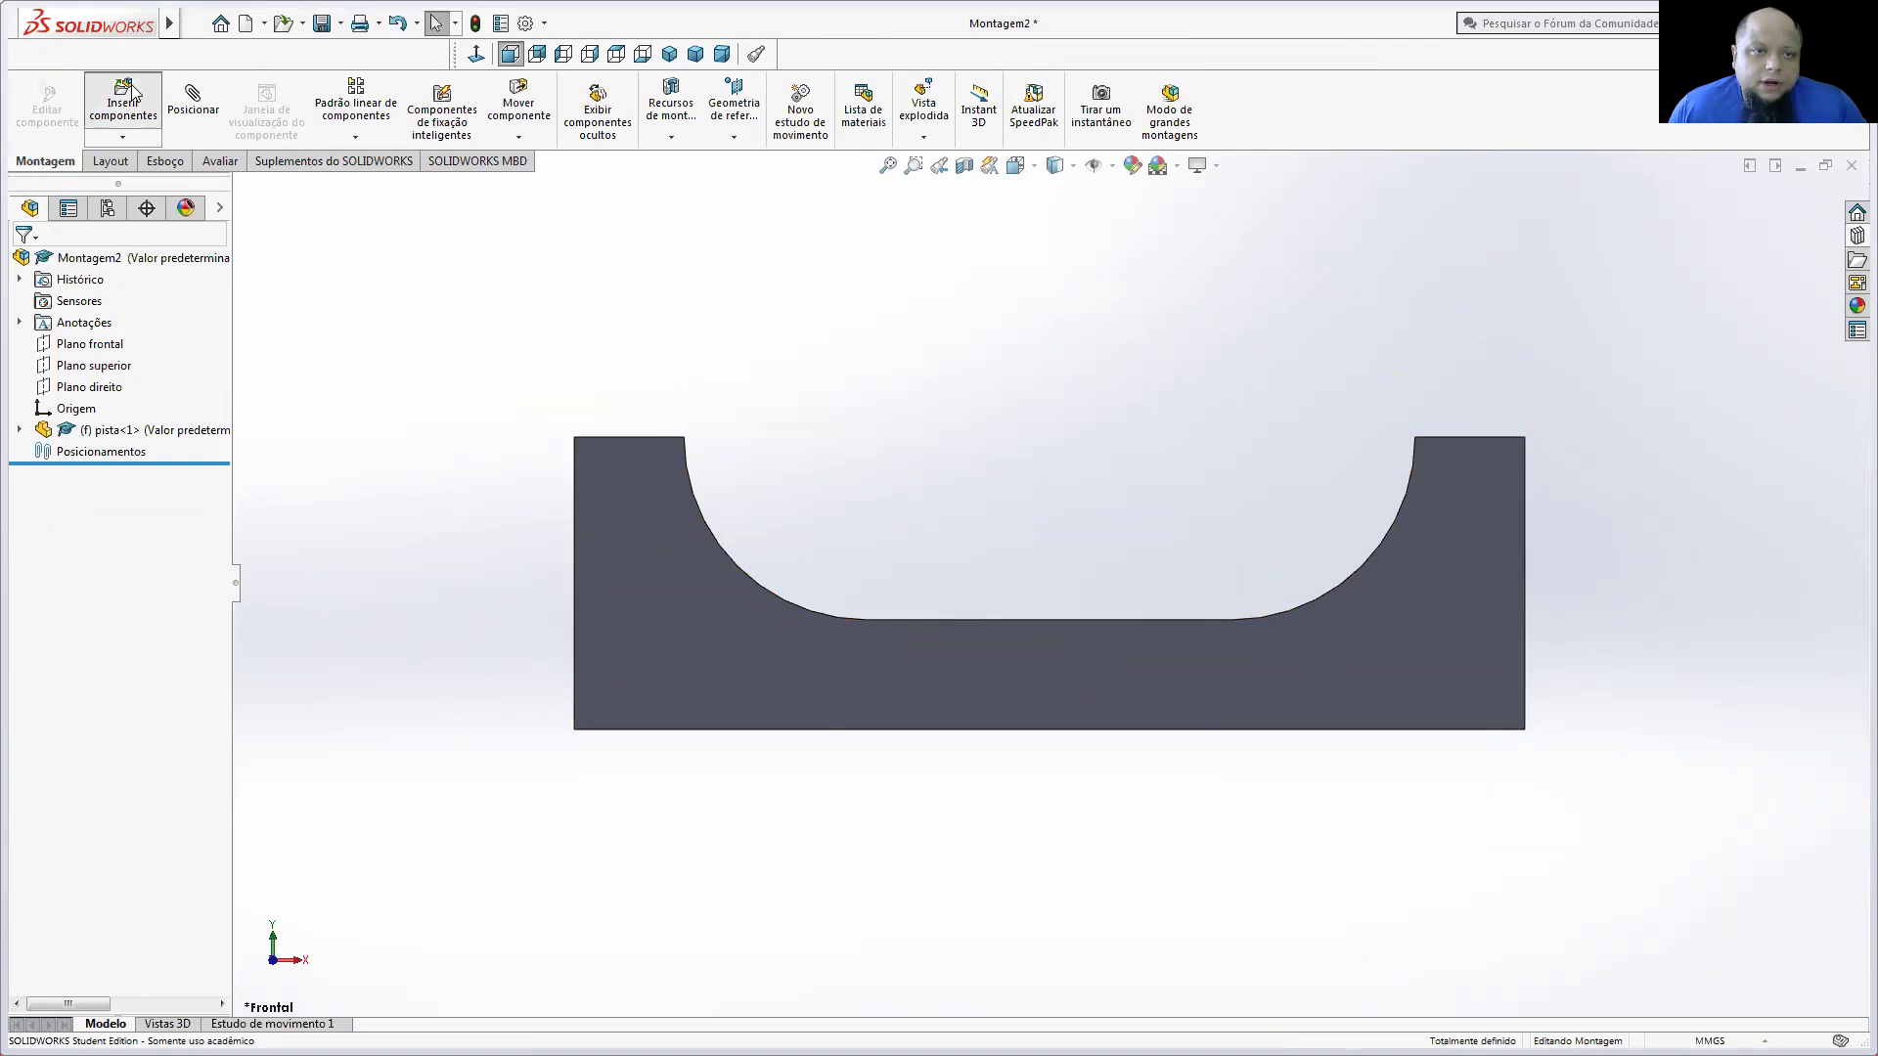
left_click(90, 371)
key("z")
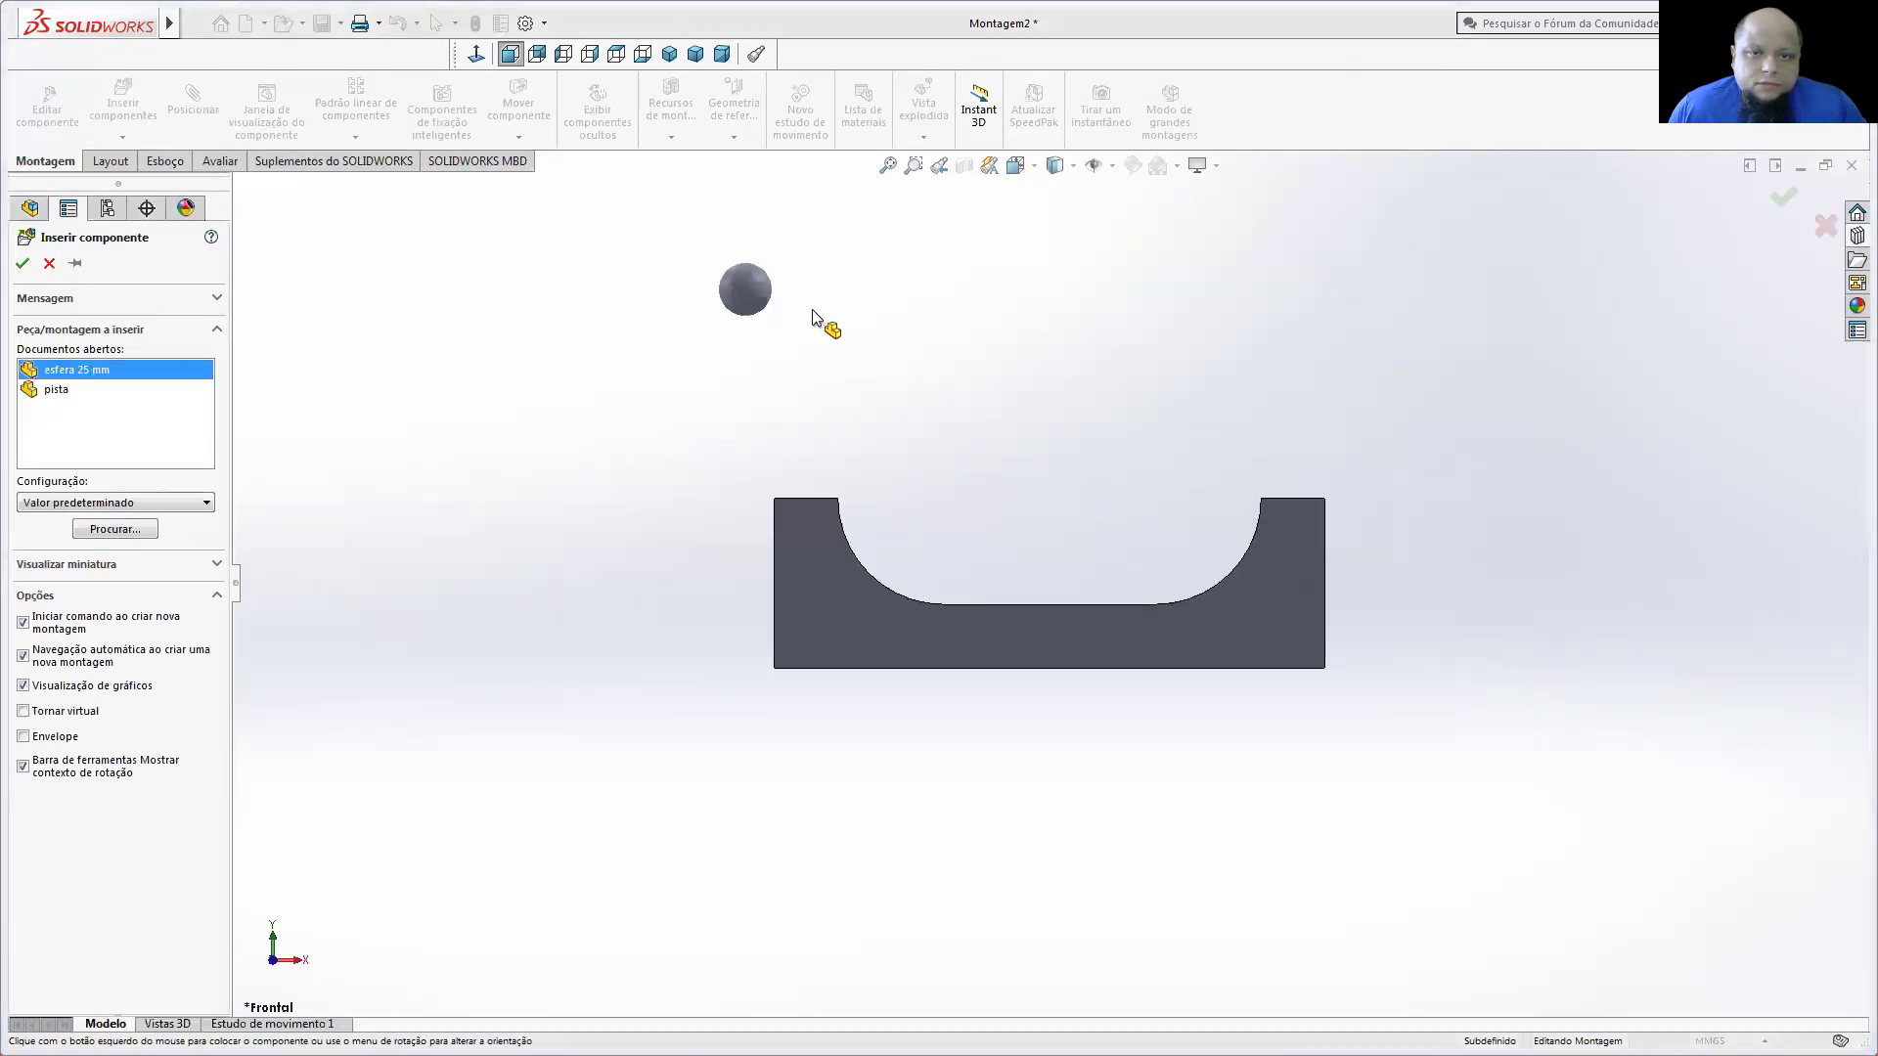
left_click(907, 286)
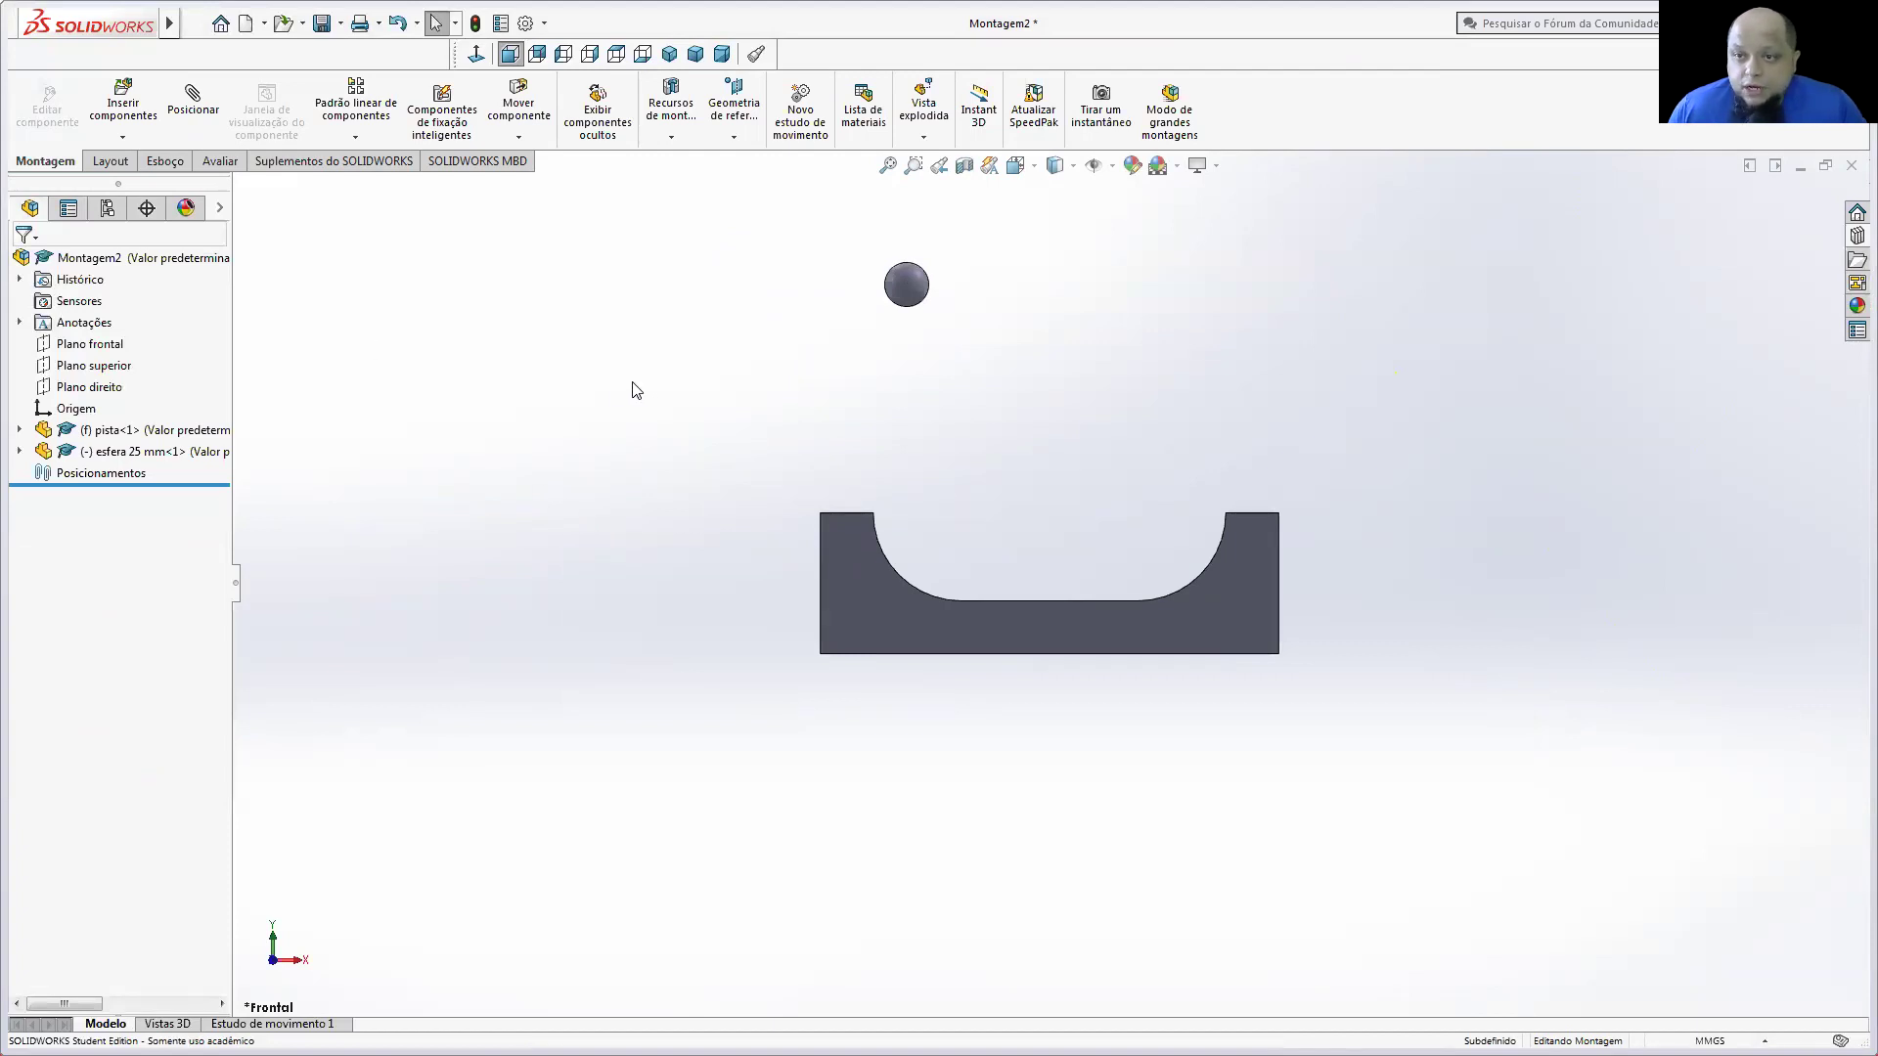
Step: View the track squarely from its end face and move the sphere sideways until it is above the track's width
middle_click_drag(818, 408, 1014, 407)
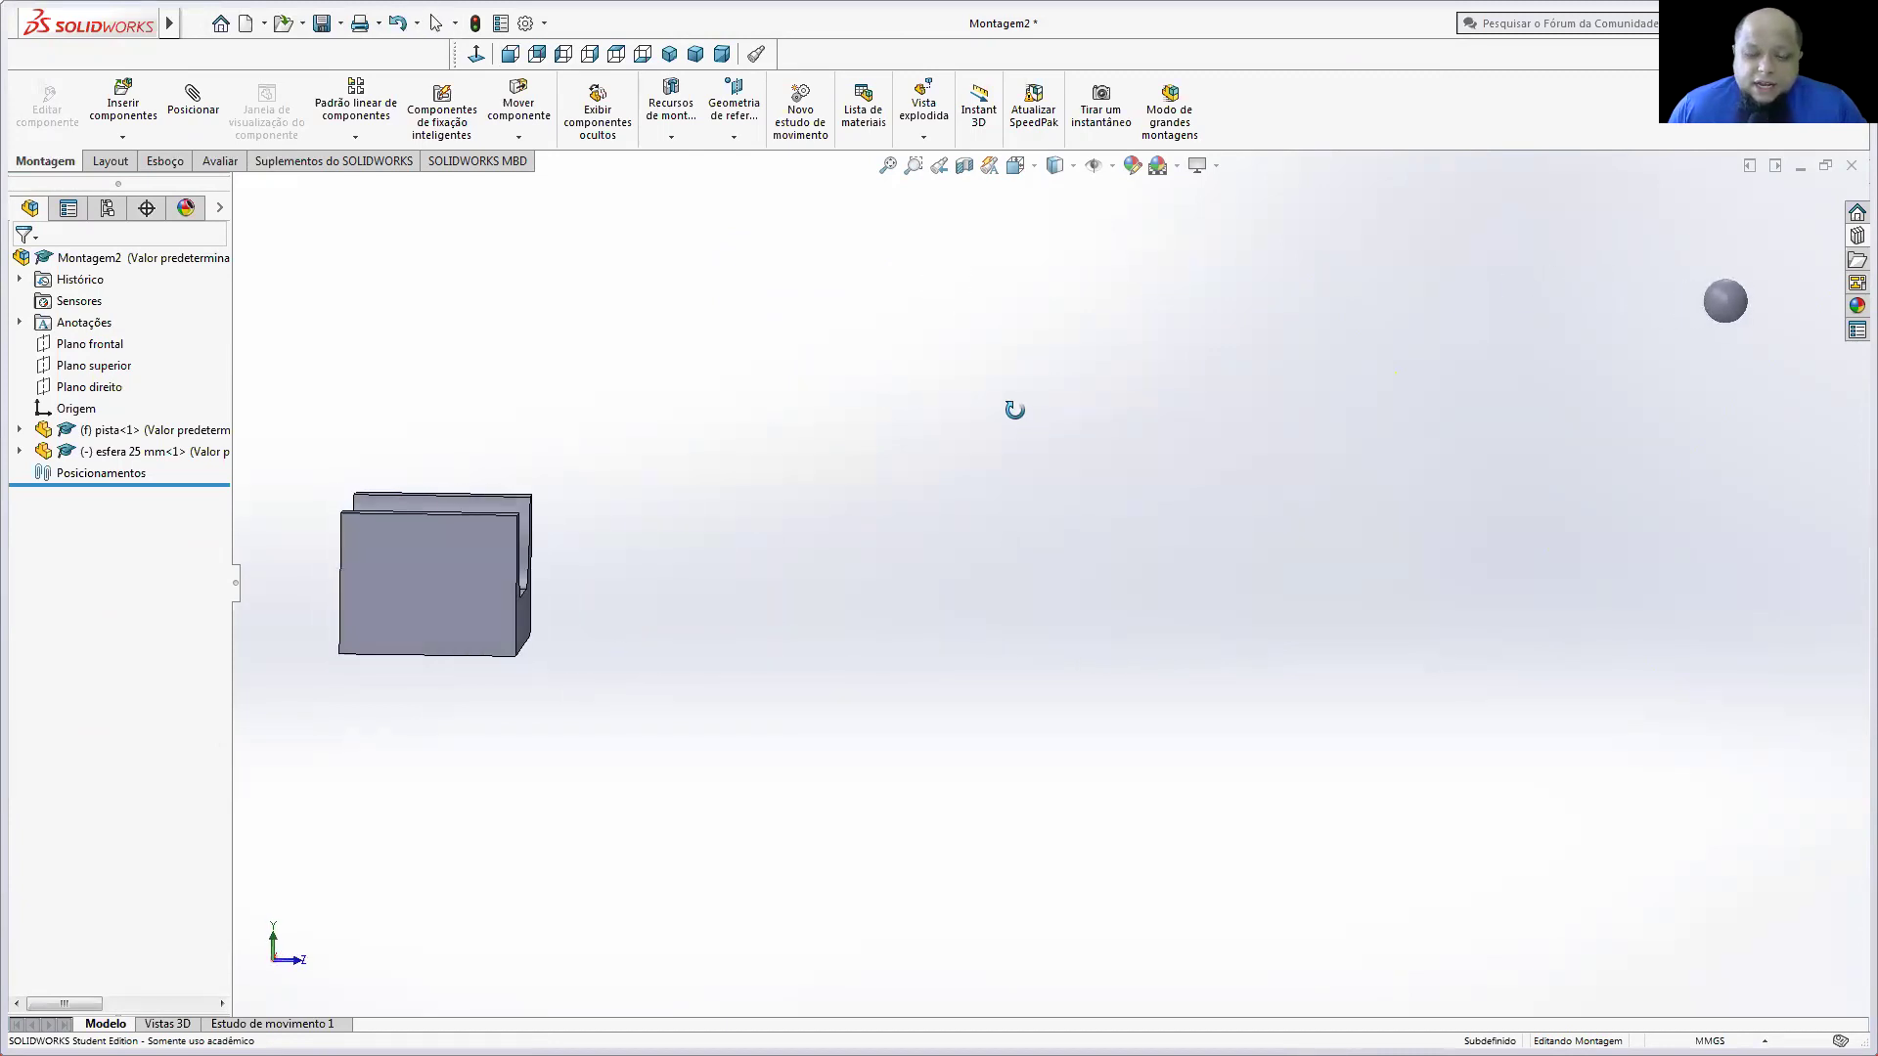
right_click(486, 564)
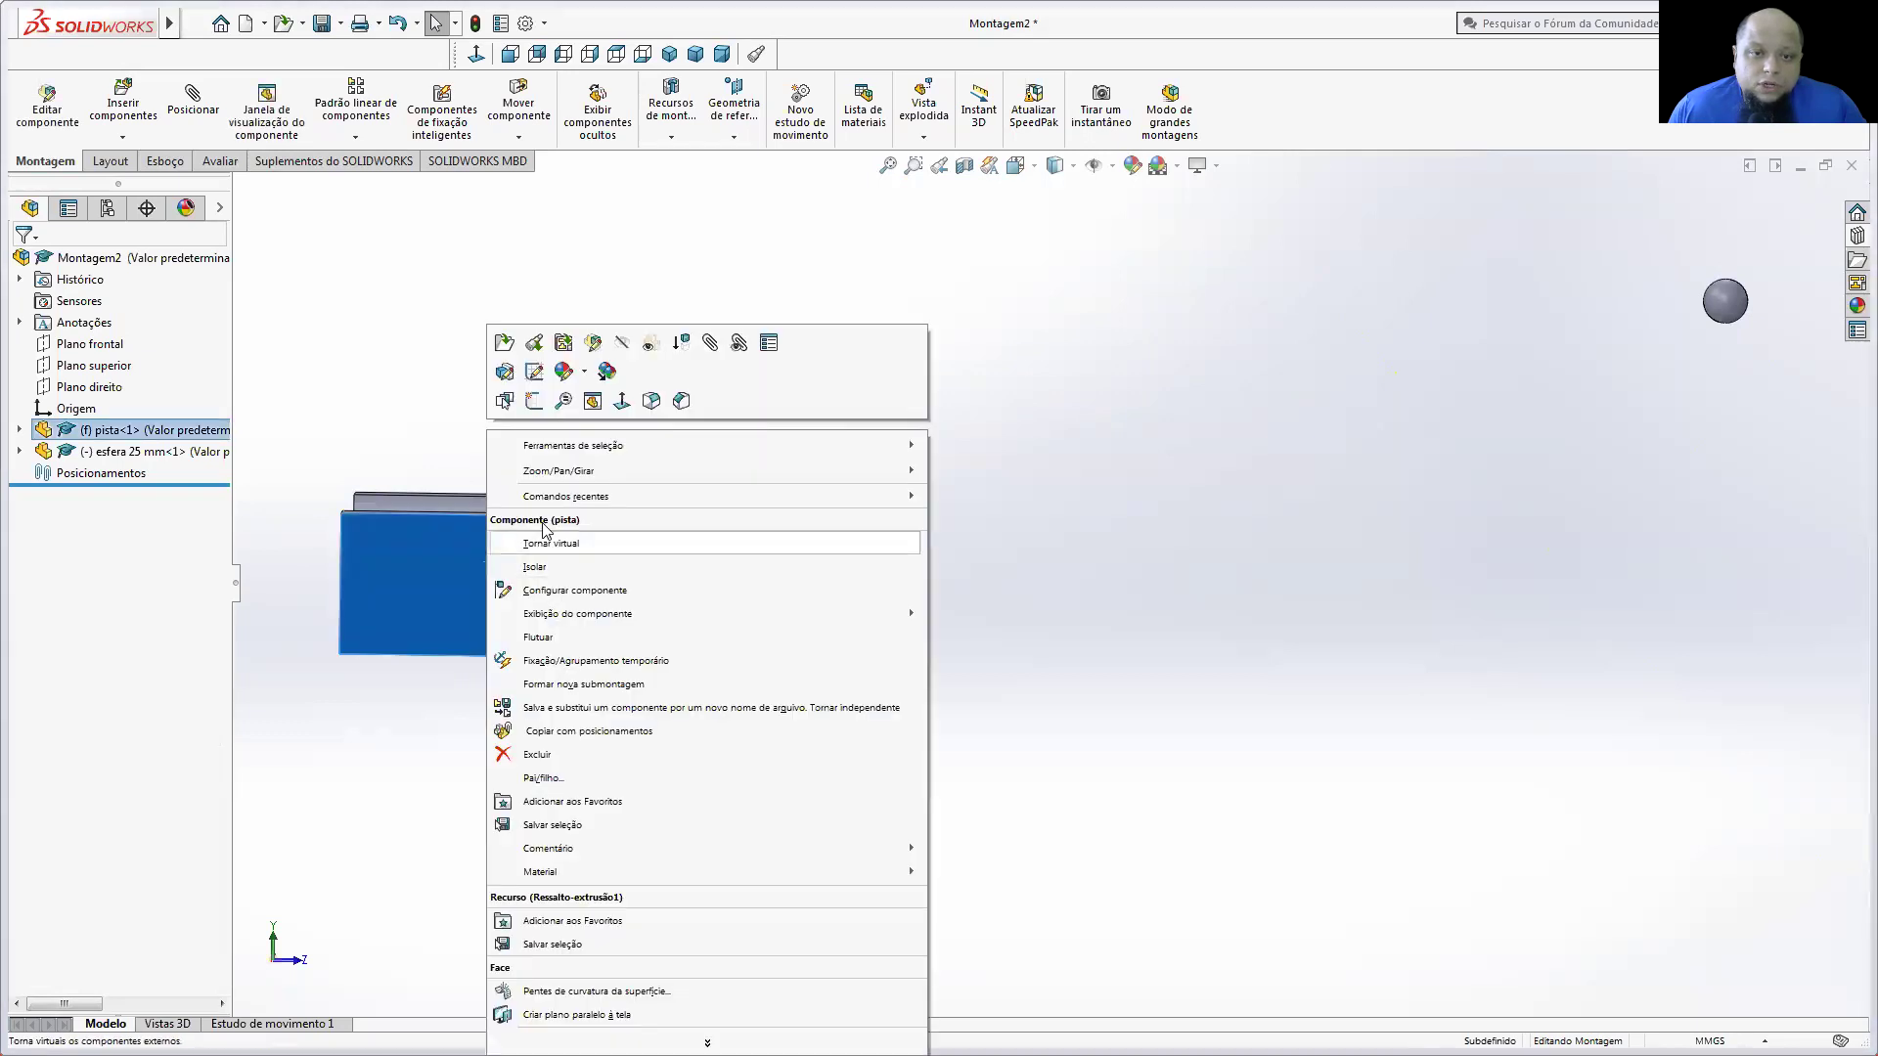
left_click(783, 415)
left_click_drag(1512, 479, 636, 480)
Step: Position the sphere above the track's curved wall near one end in the front view, checking the alignment from the top view
middle_click_drag(859, 683, 647, 685)
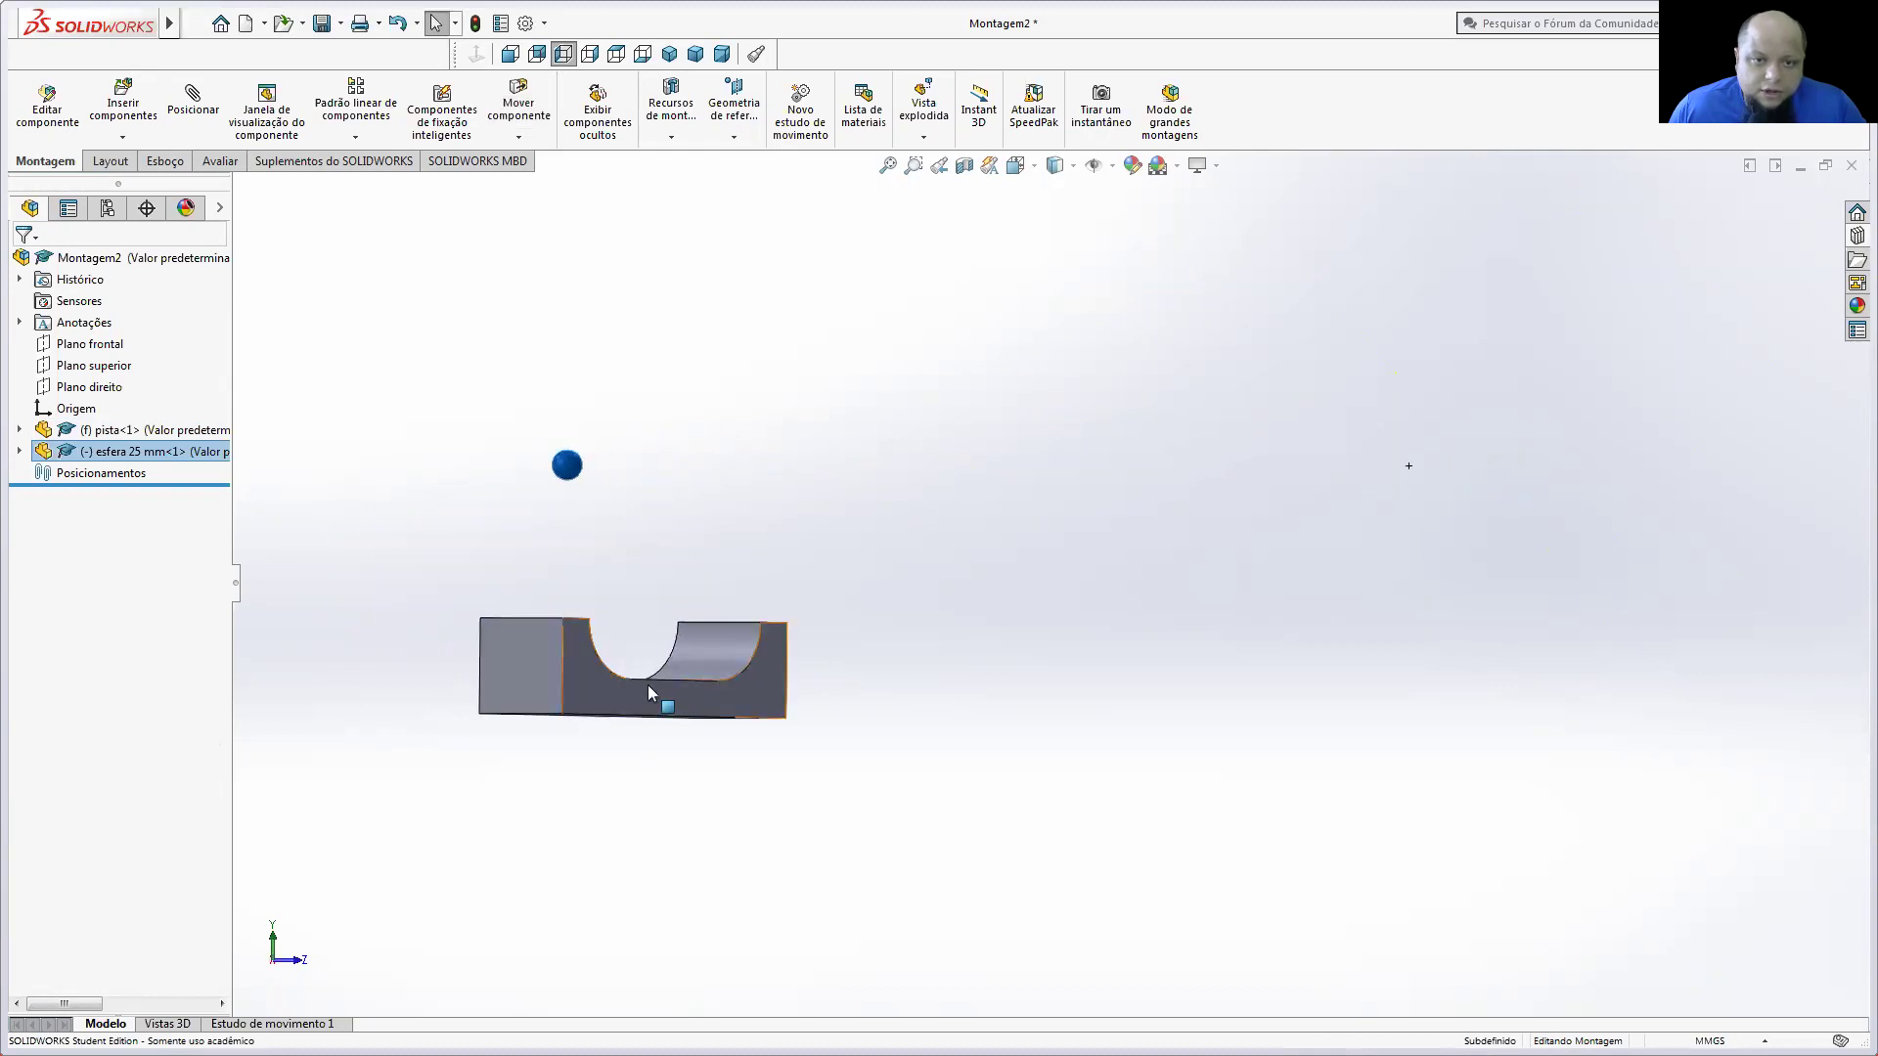
right_click(647, 687)
left_click(759, 405)
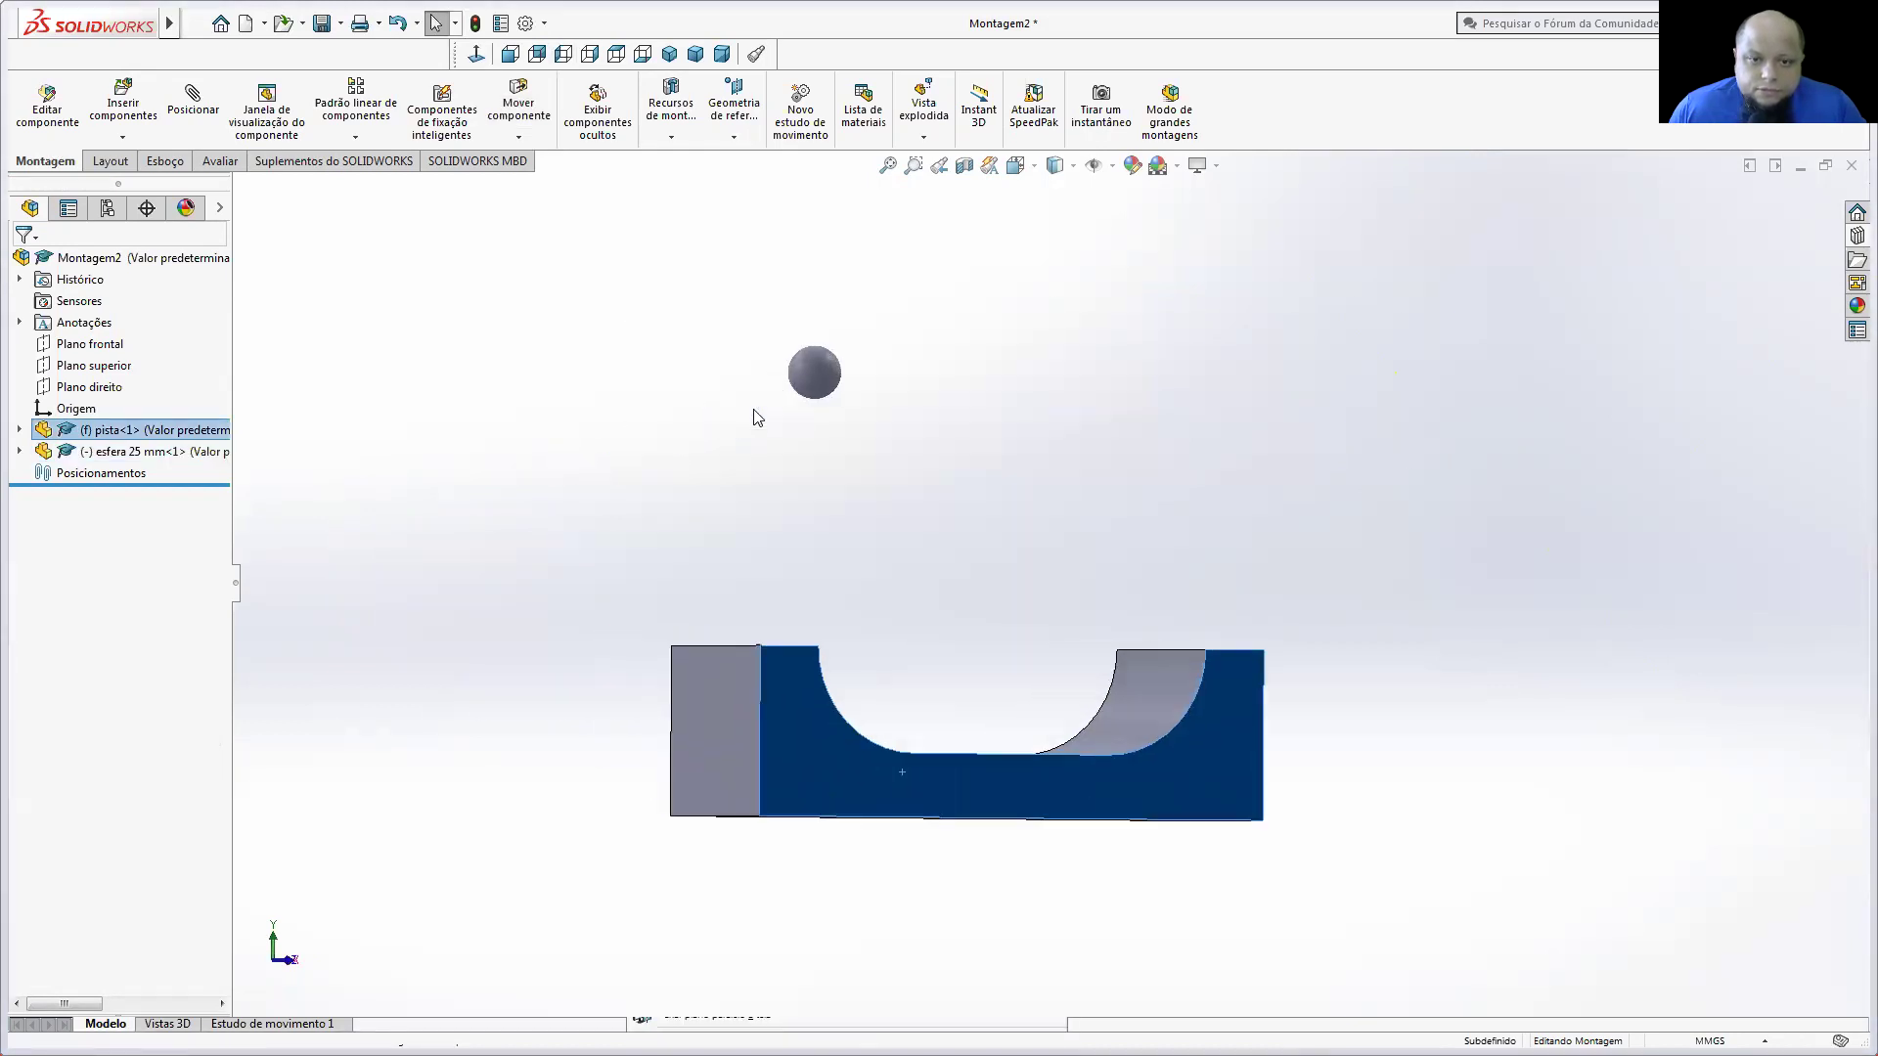
left_click_drag(858, 729, 721, 181)
left_click(775, 243)
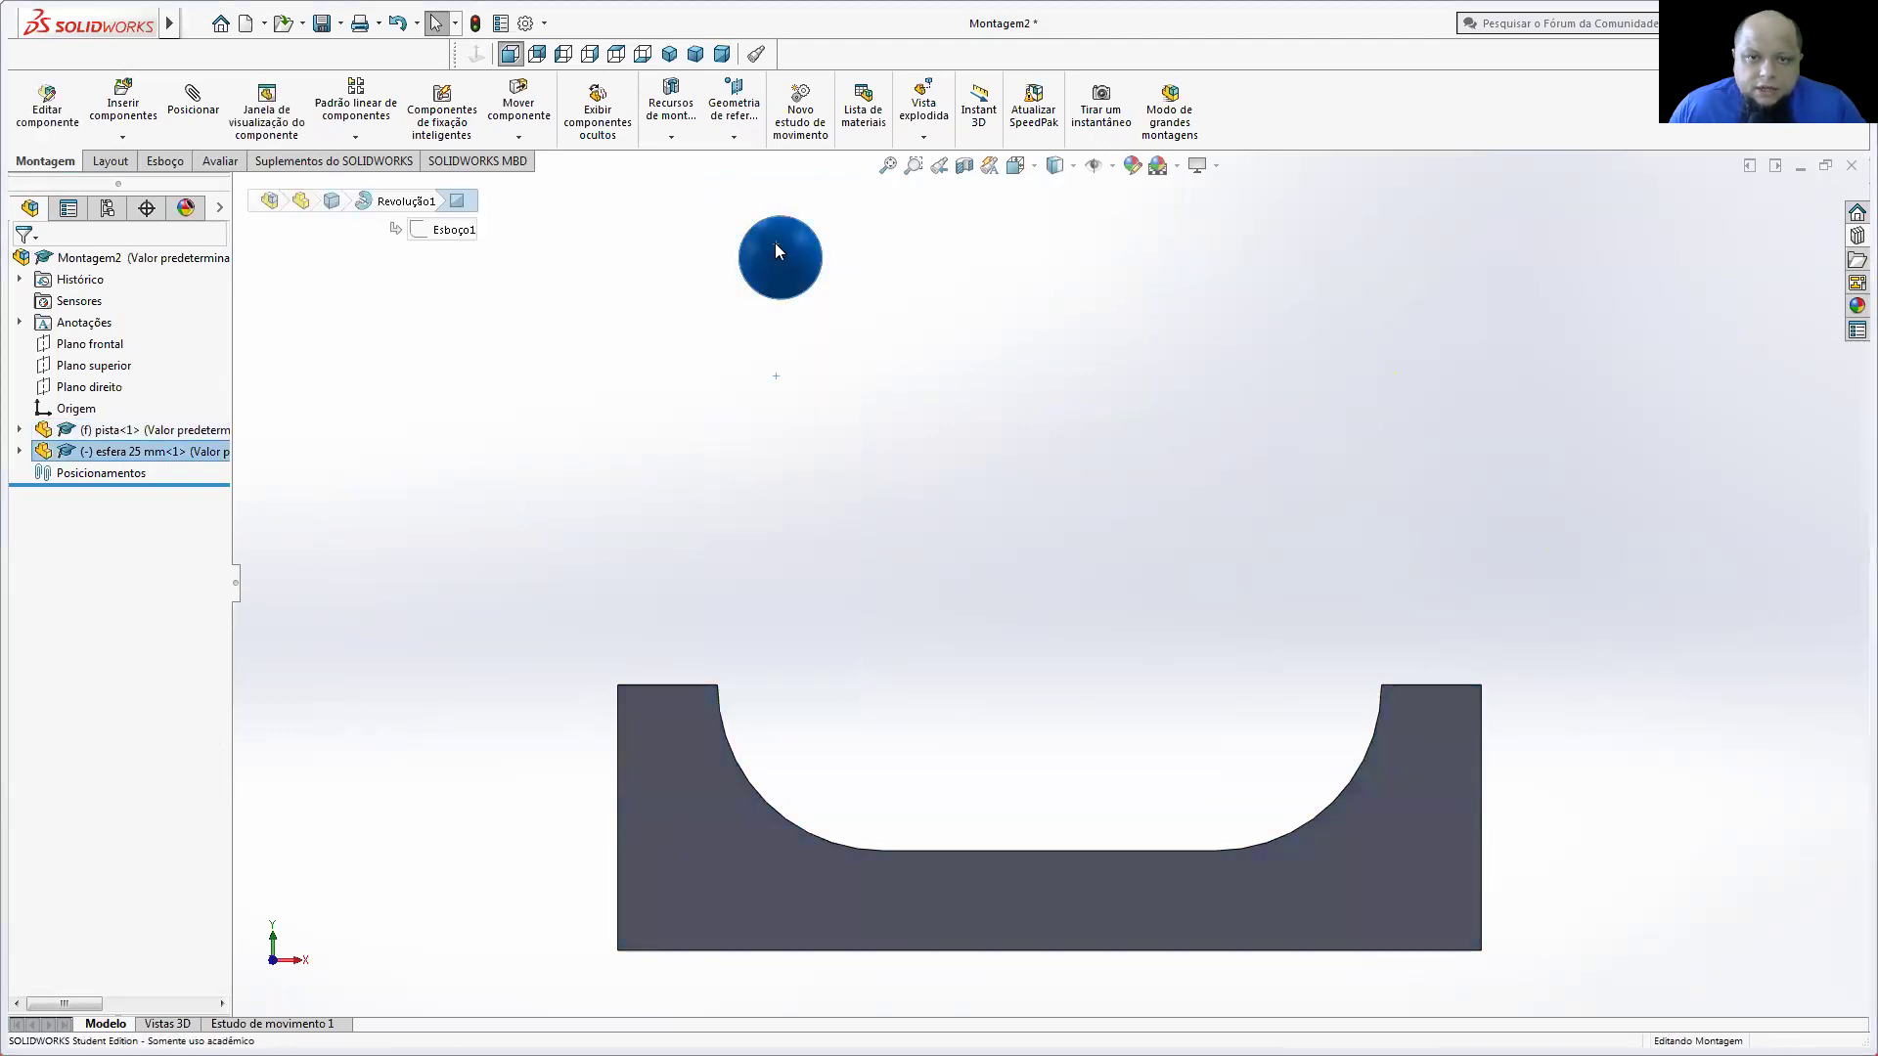
left_click(860, 284)
left_click(792, 266)
left_click_drag(793, 266, 783, 268)
left_click(960, 367)
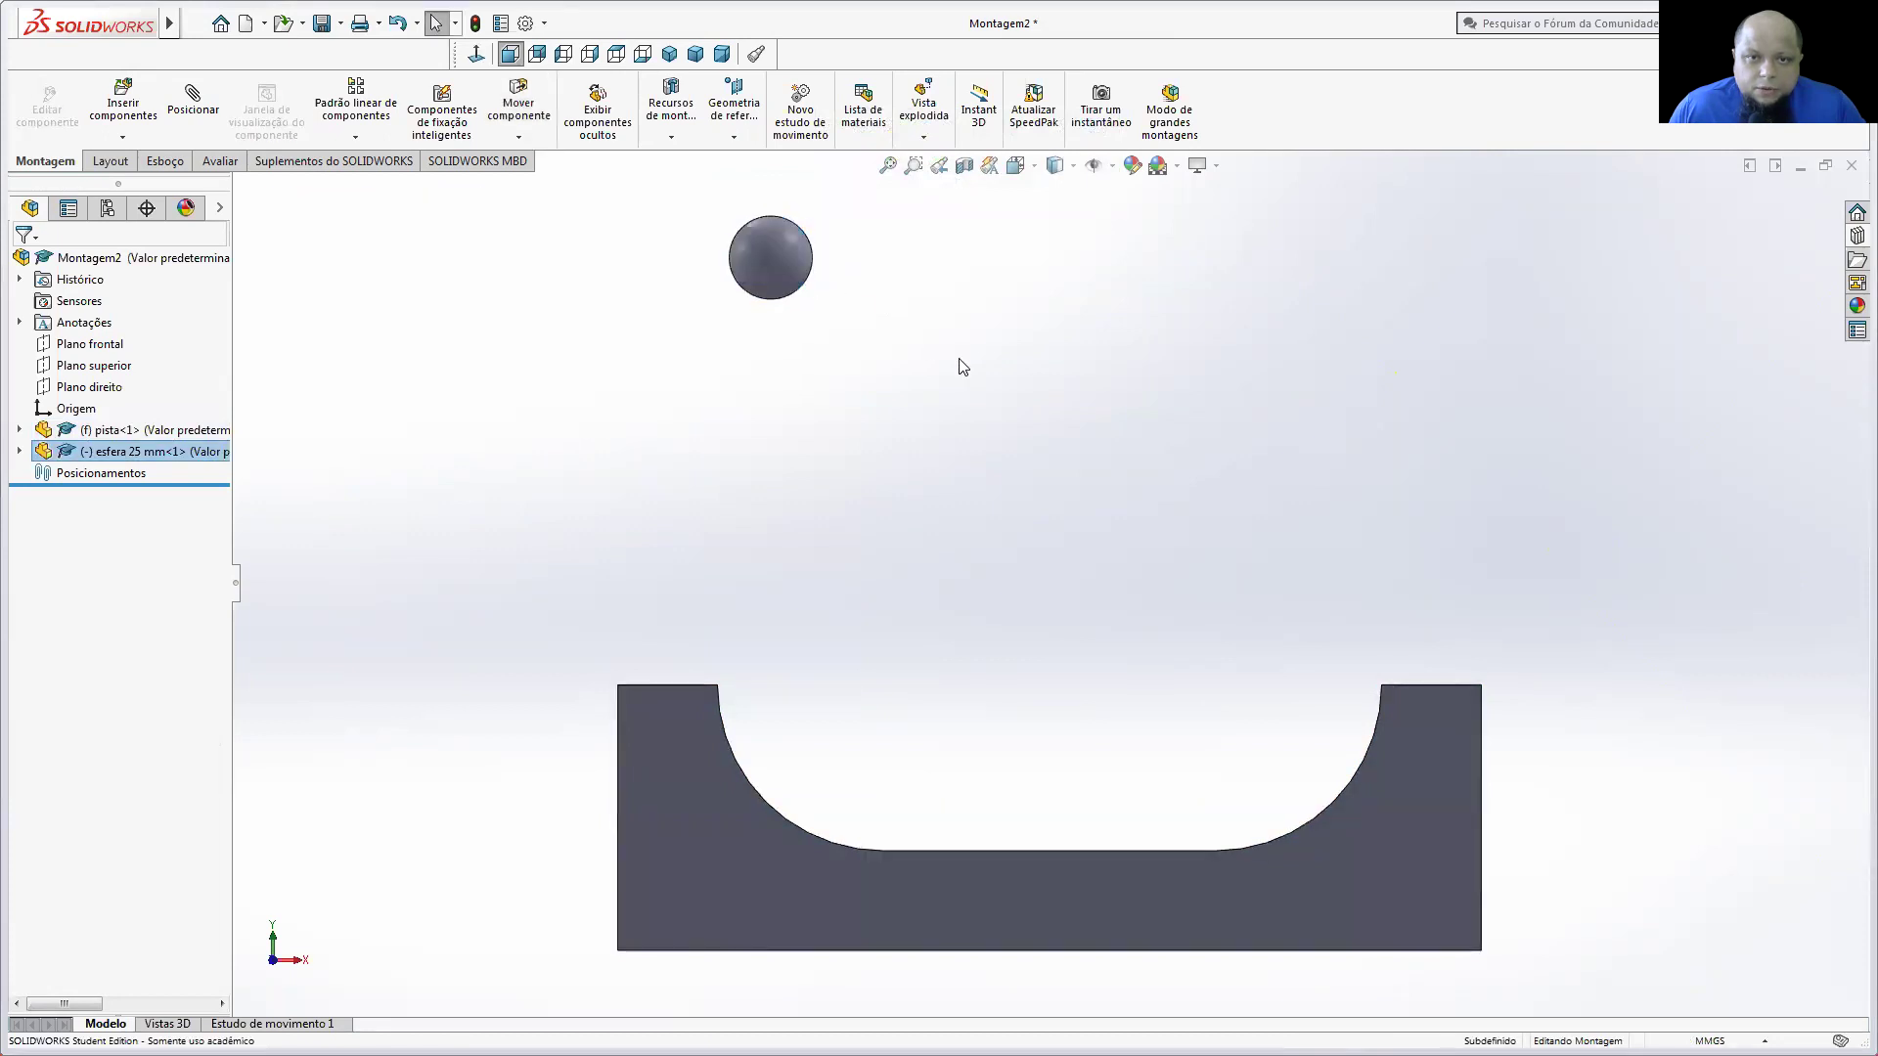
left_click_drag(904, 719, 732, 207)
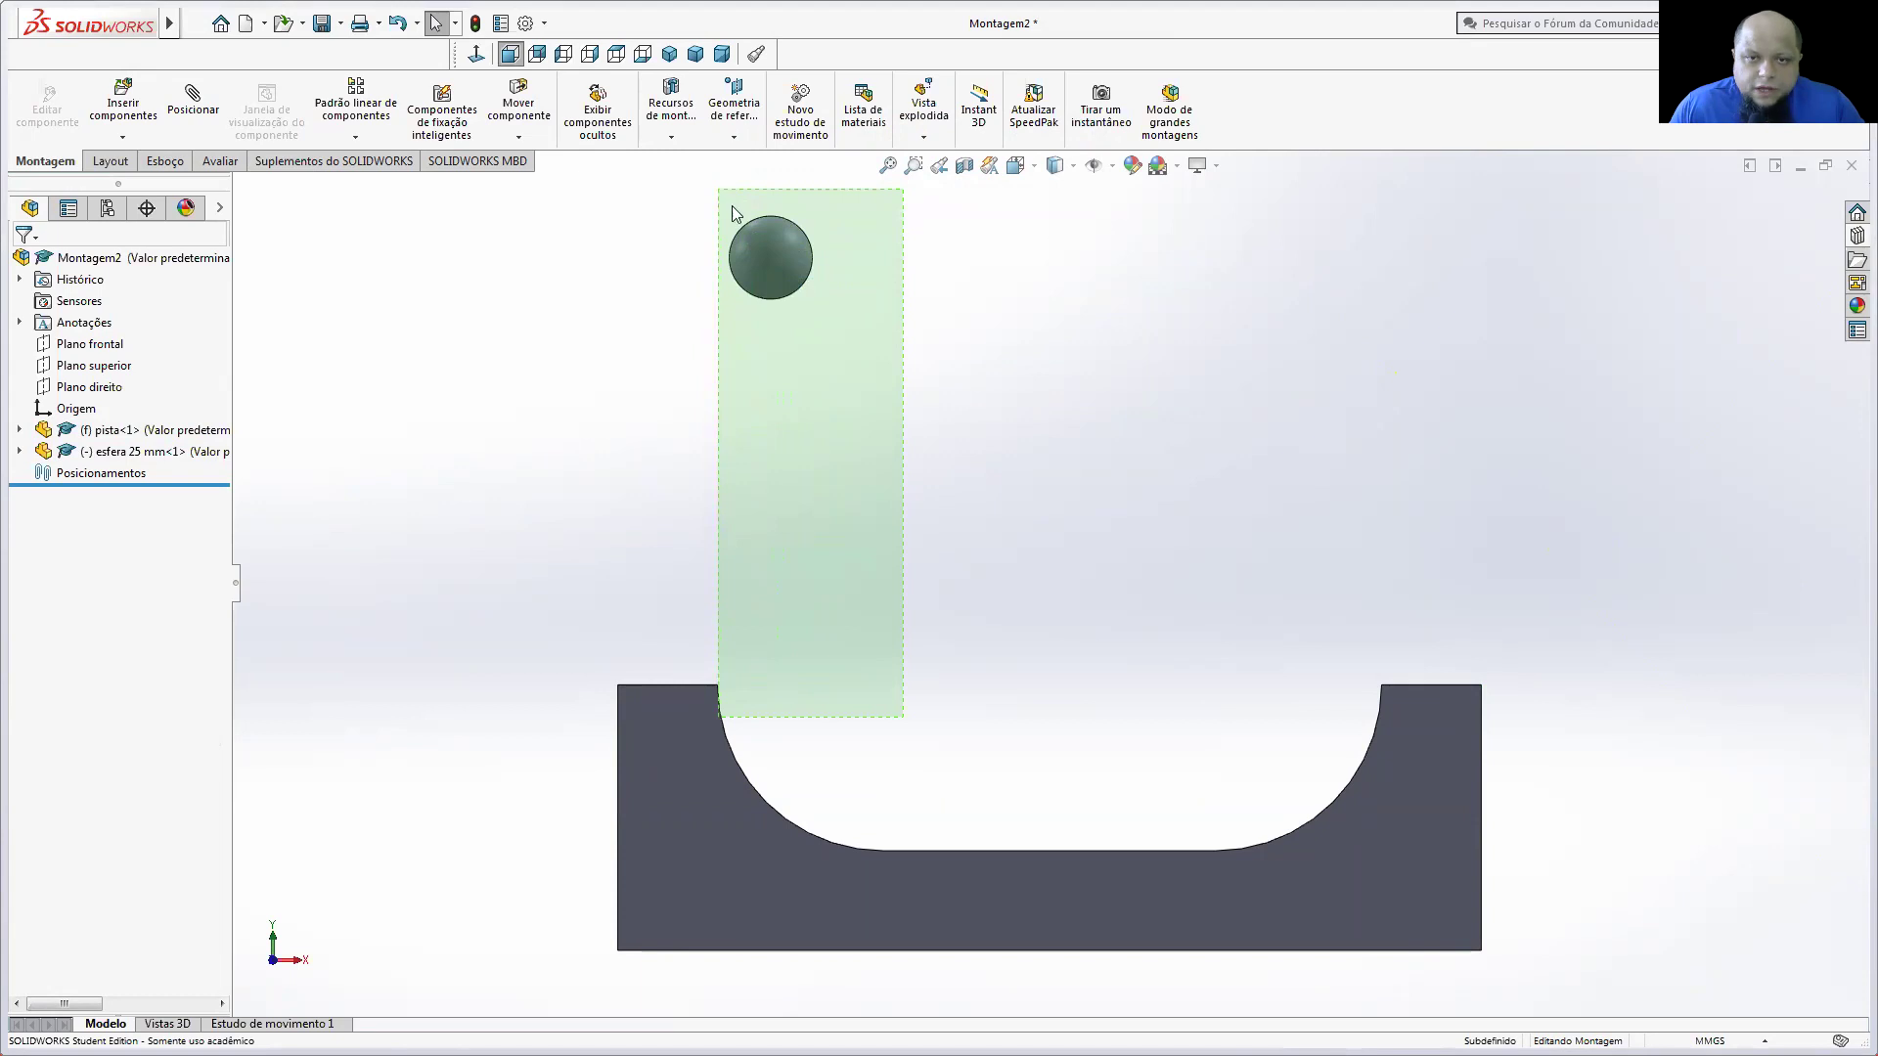
middle_click_drag(909, 487, 769, 651)
right_click(639, 621)
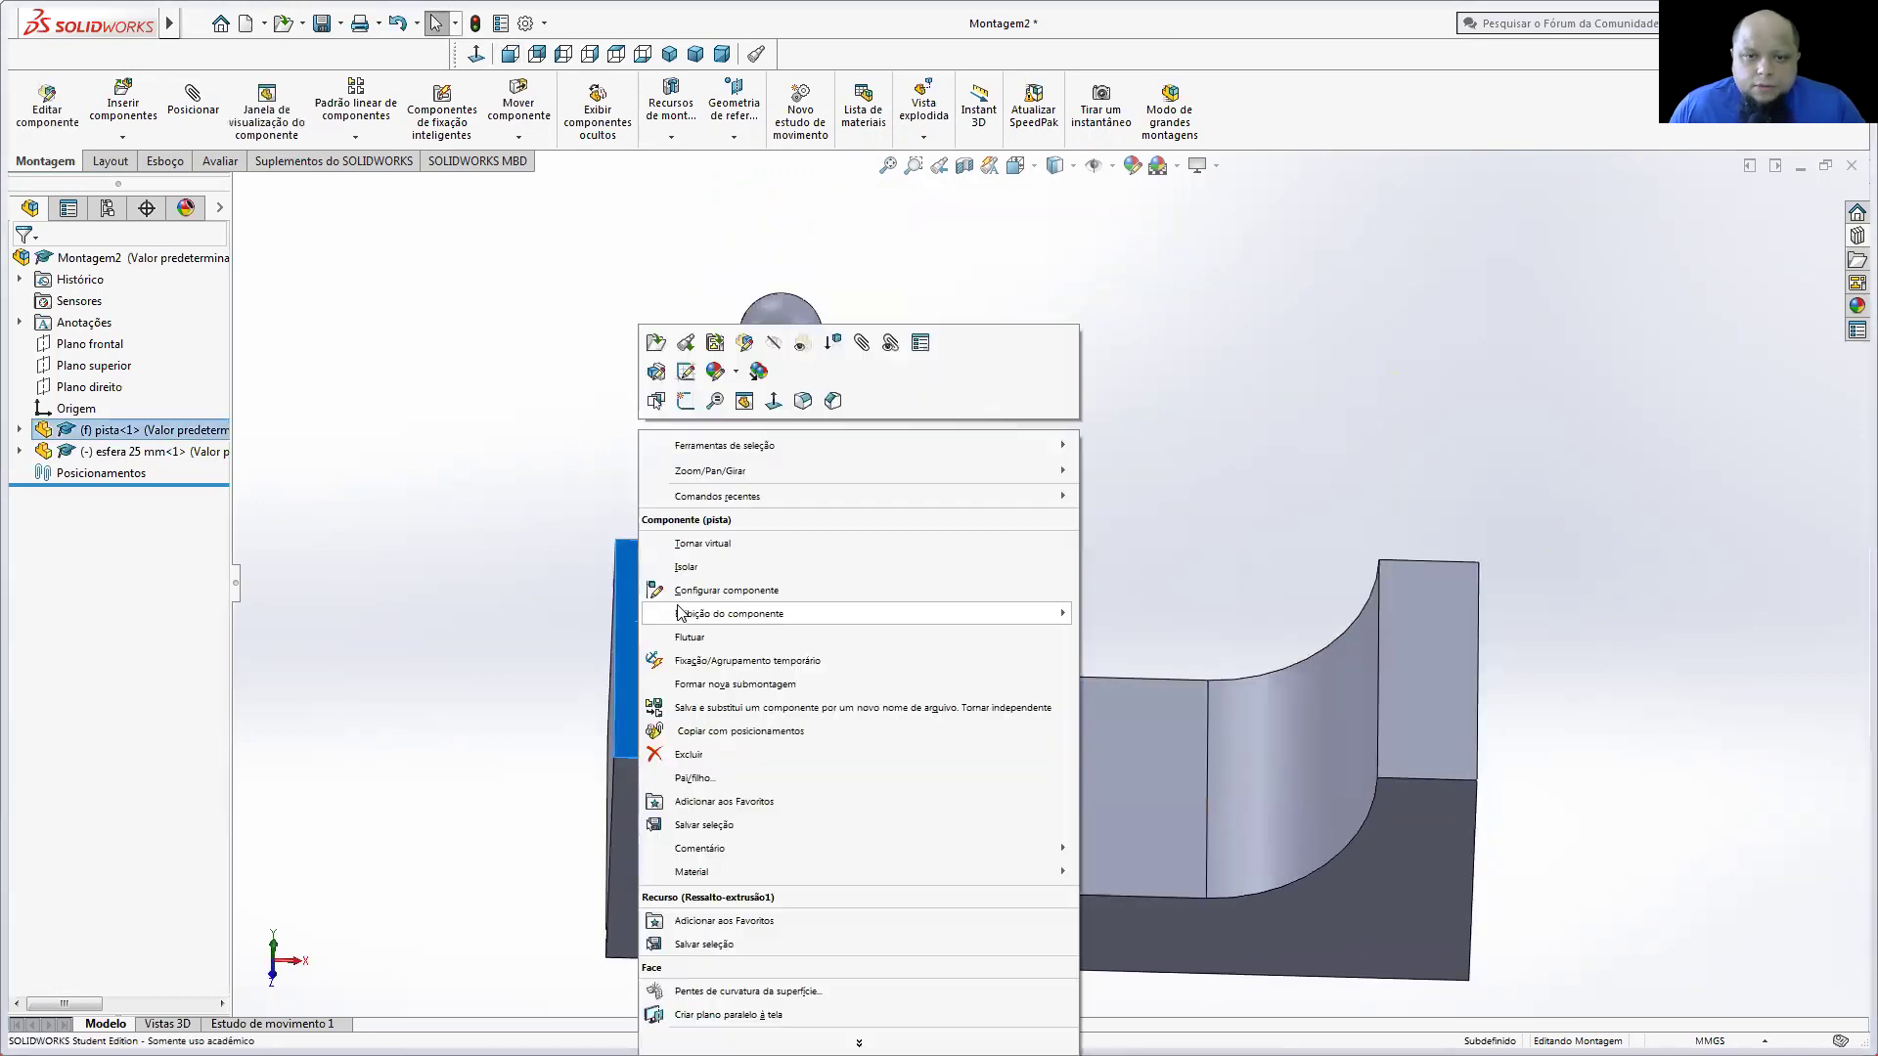
left_click(772, 403)
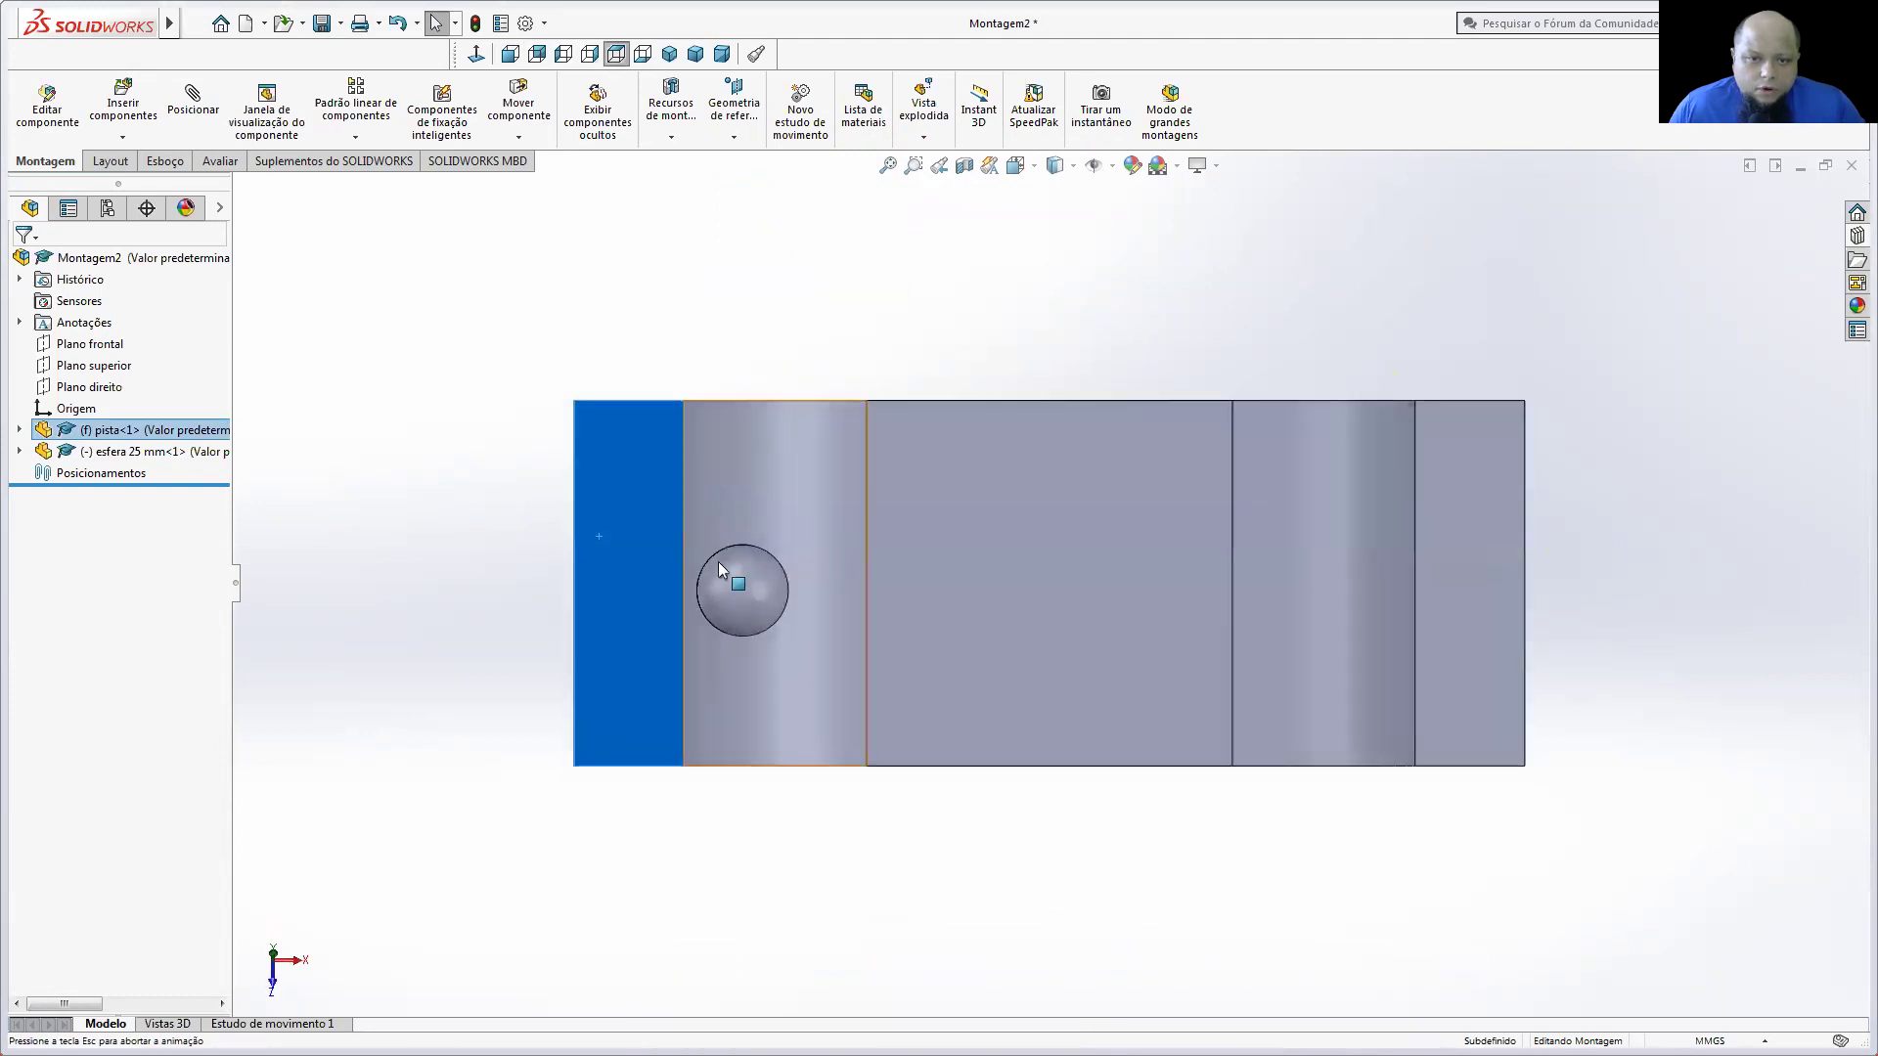
left_click(501, 304)
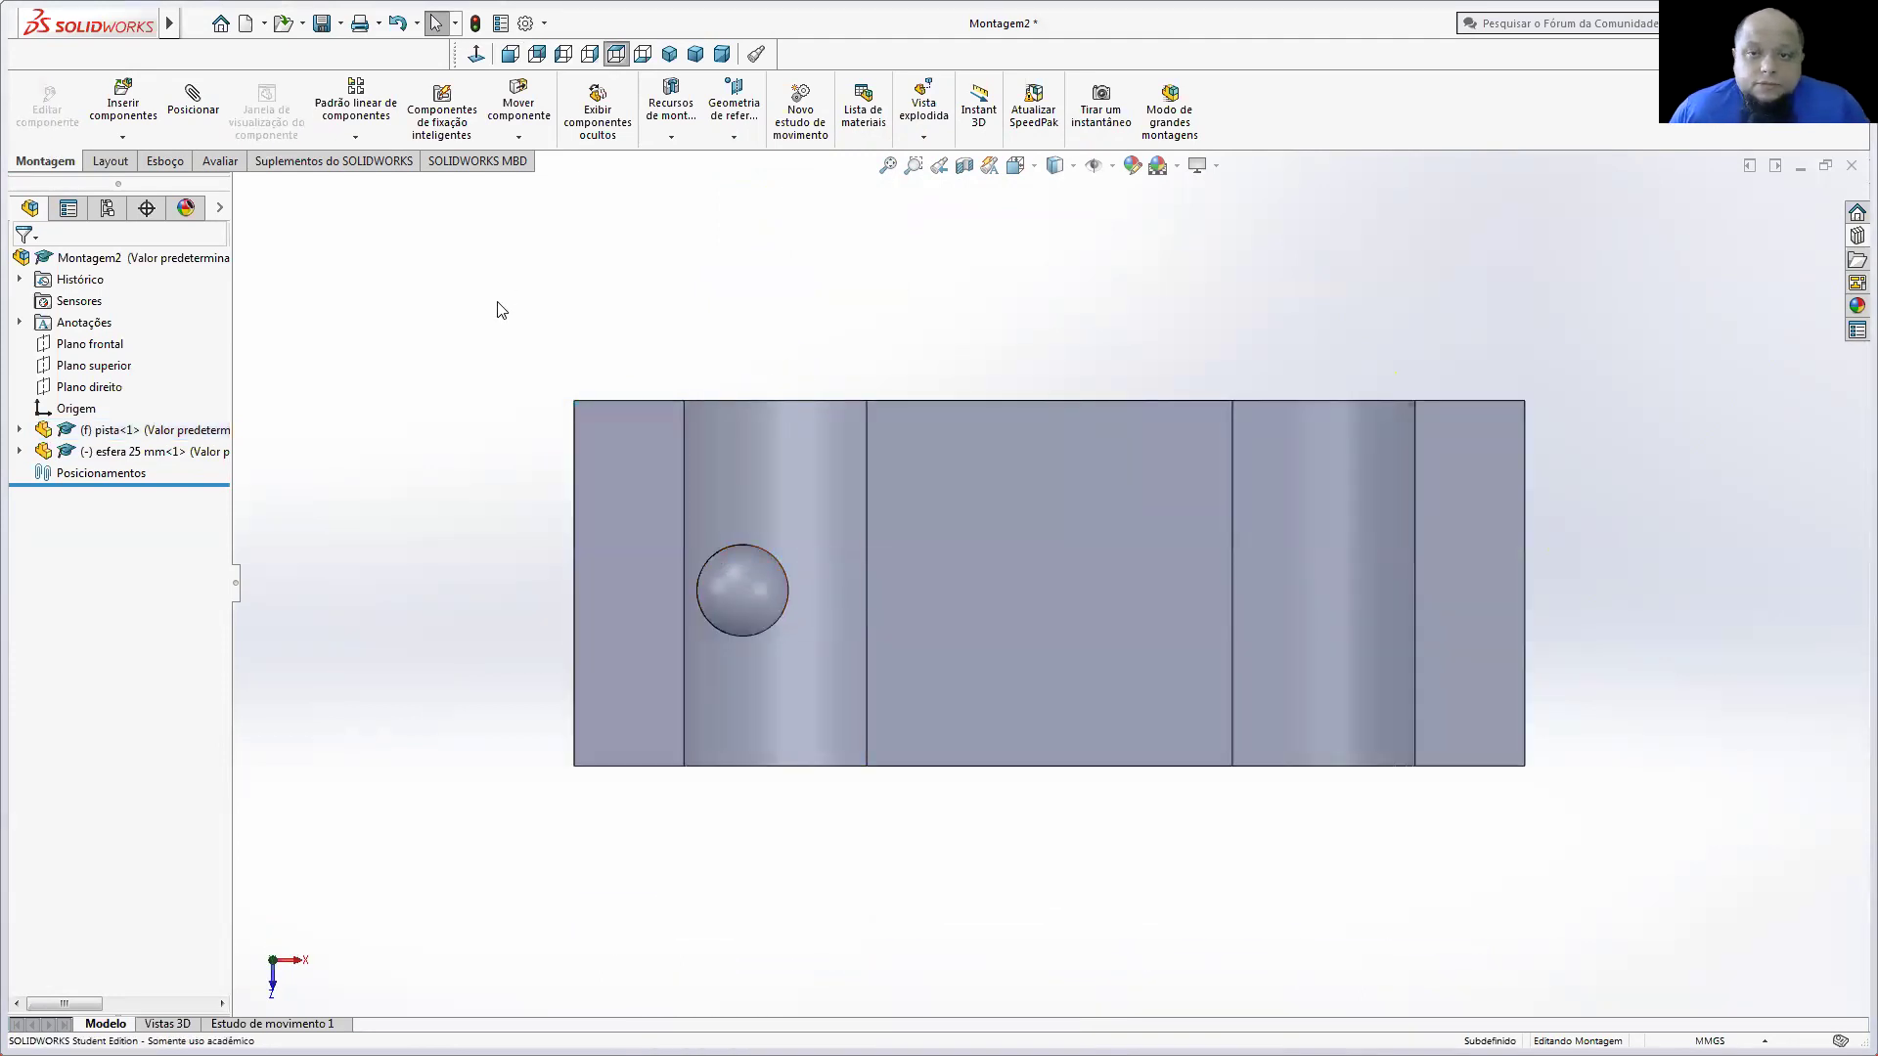
Step: Set the isometric view and save the assembly as teste pista in the Downloads folder
left_click(669, 53)
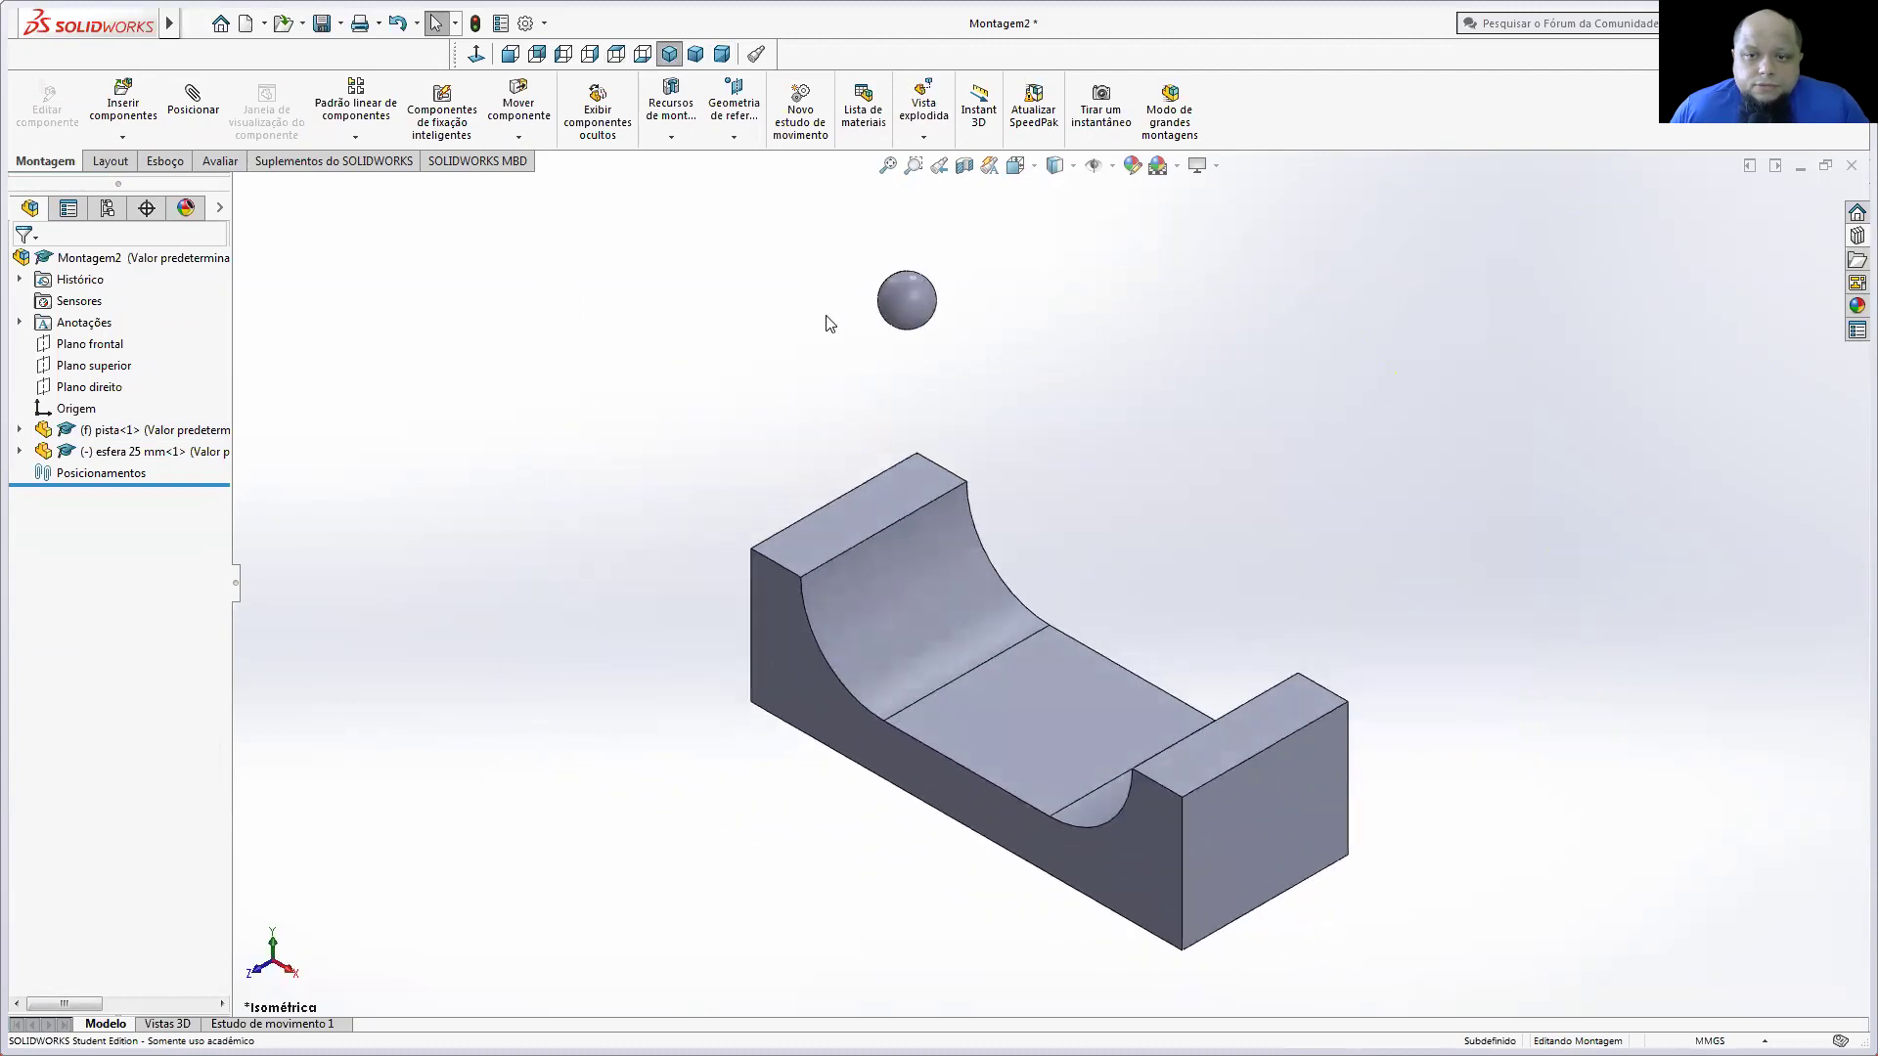
left_click(324, 23)
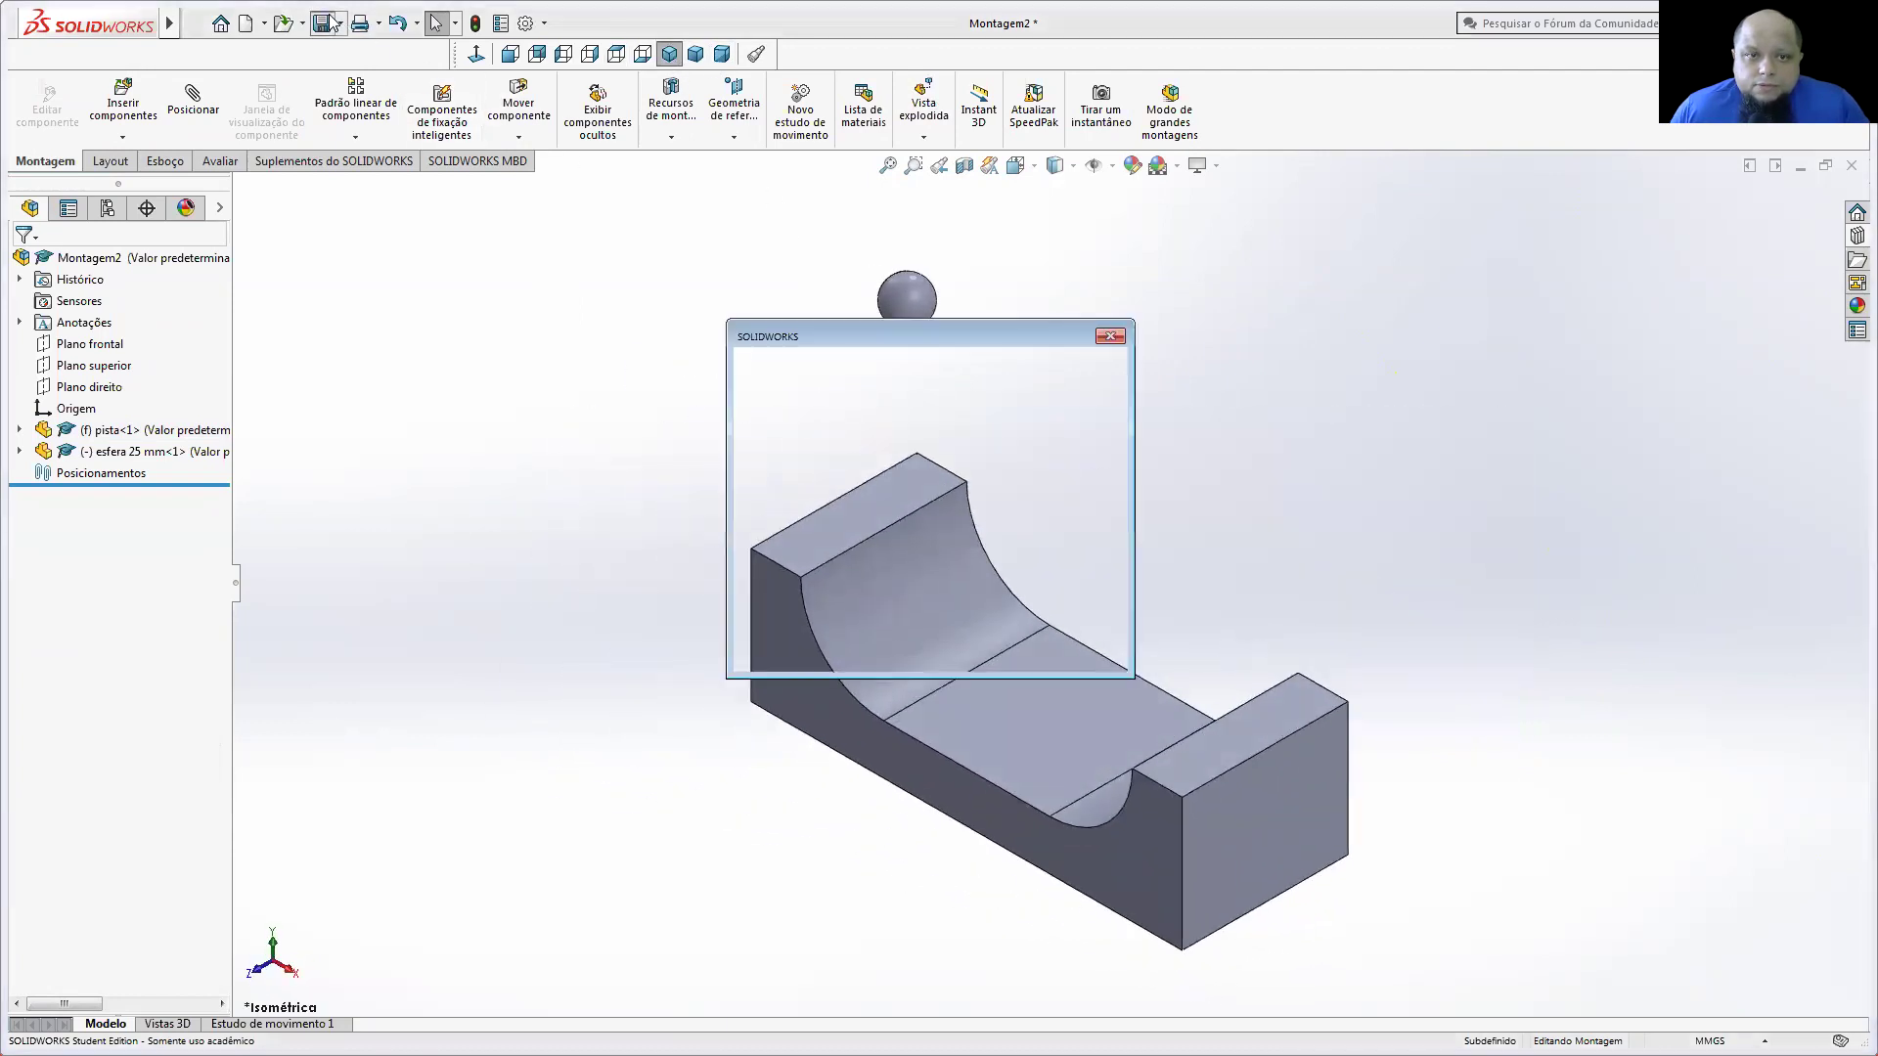
left_click(950, 456)
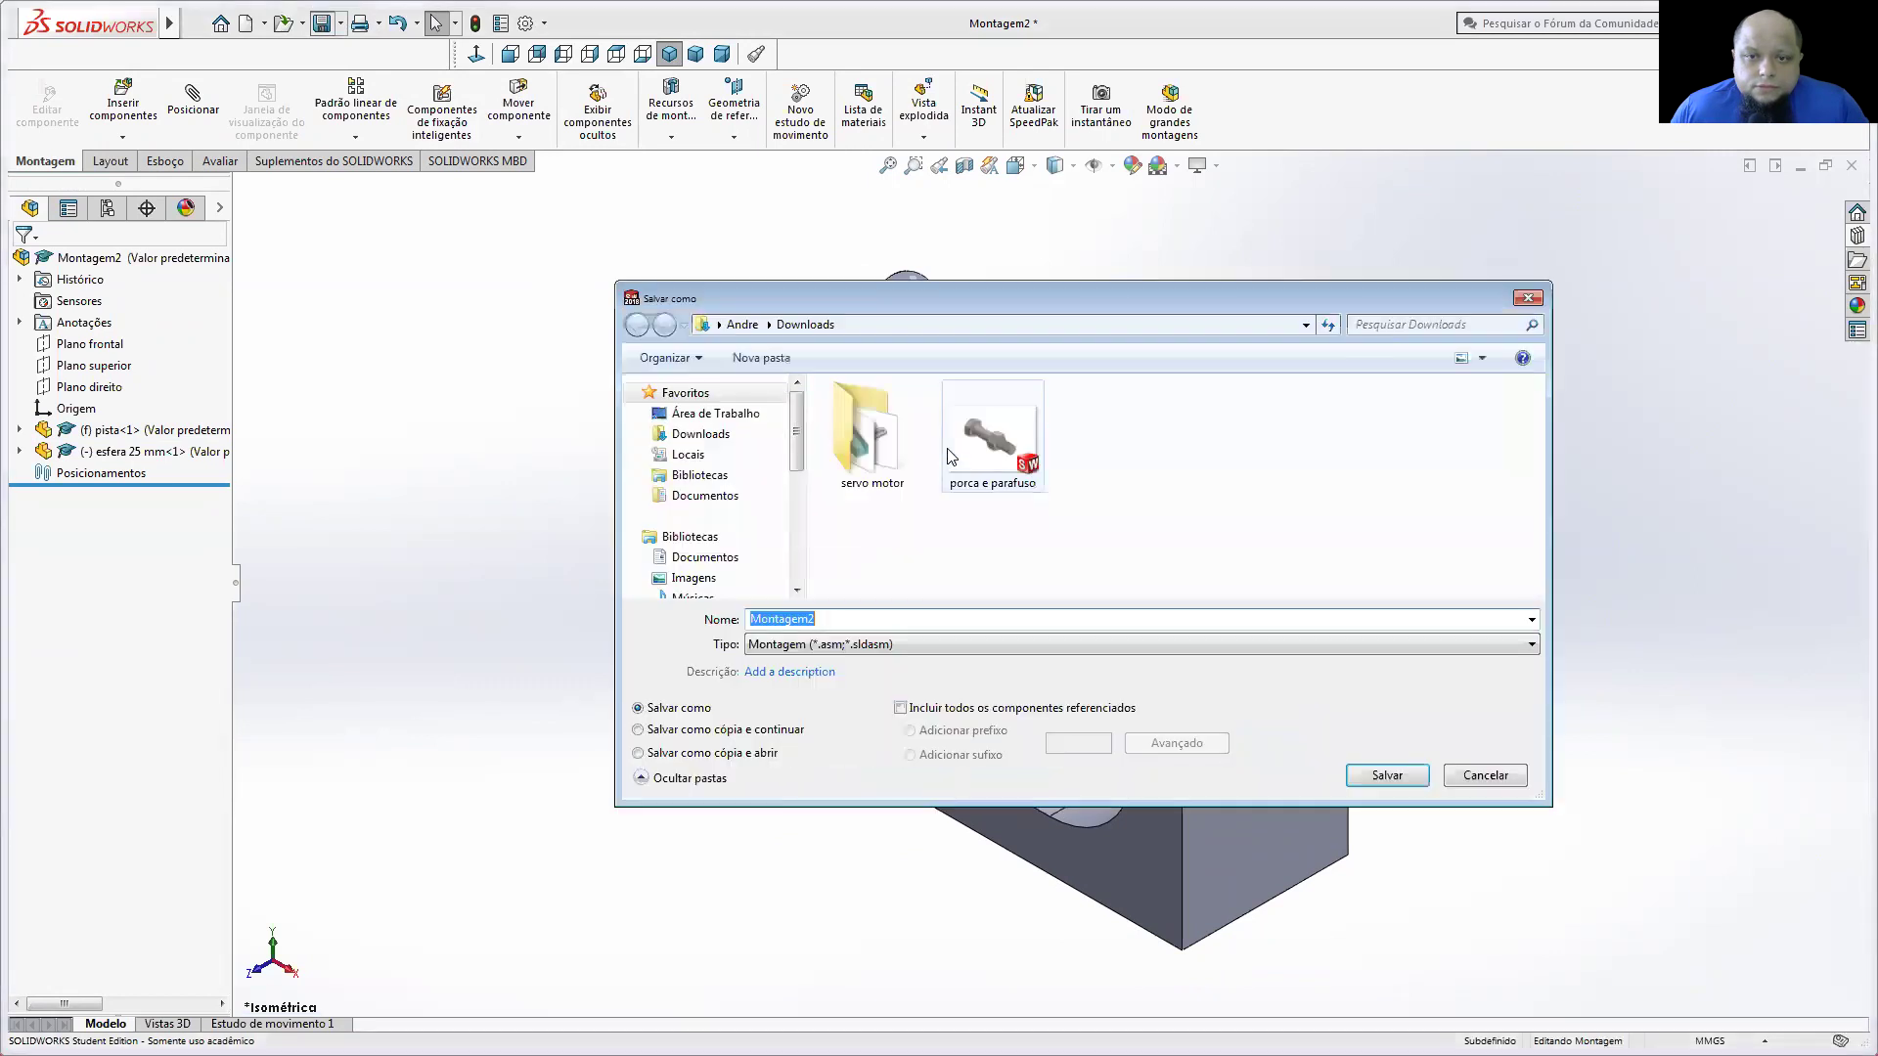
type("teste pi")
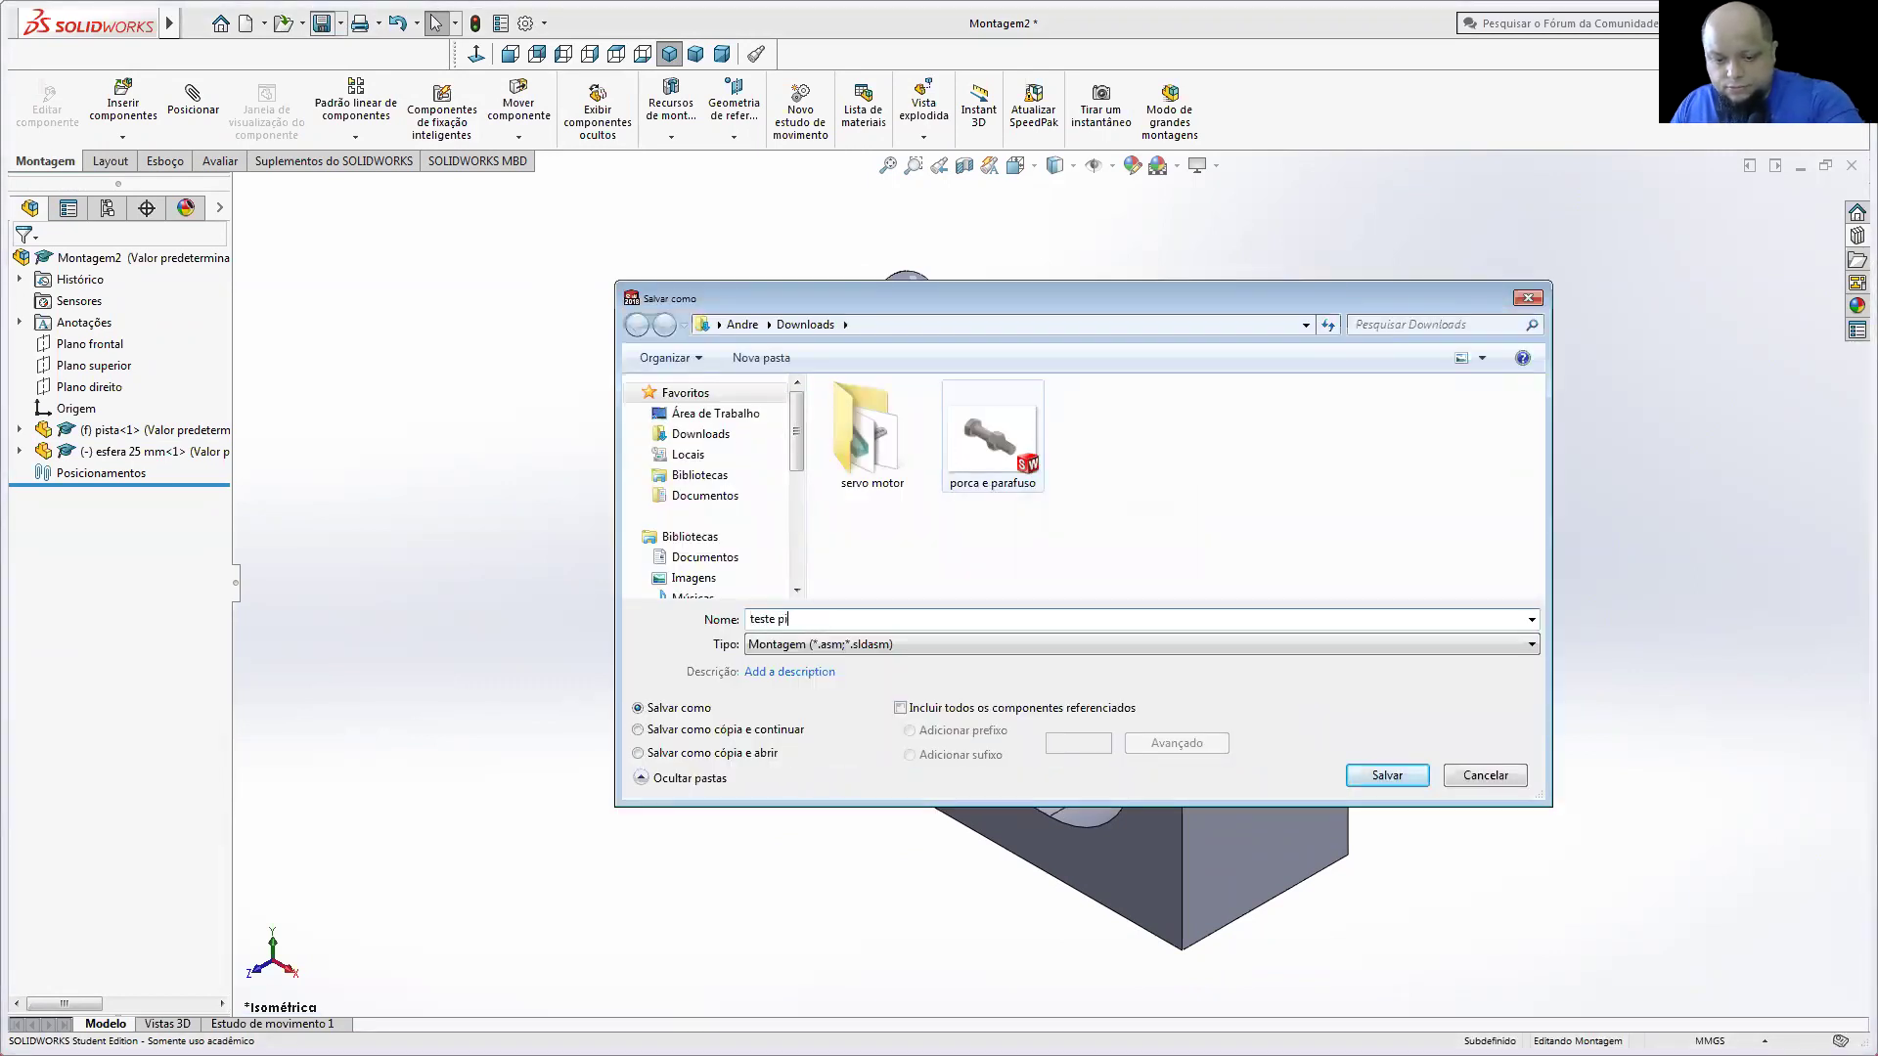
type("sta")
left_click(1415, 777)
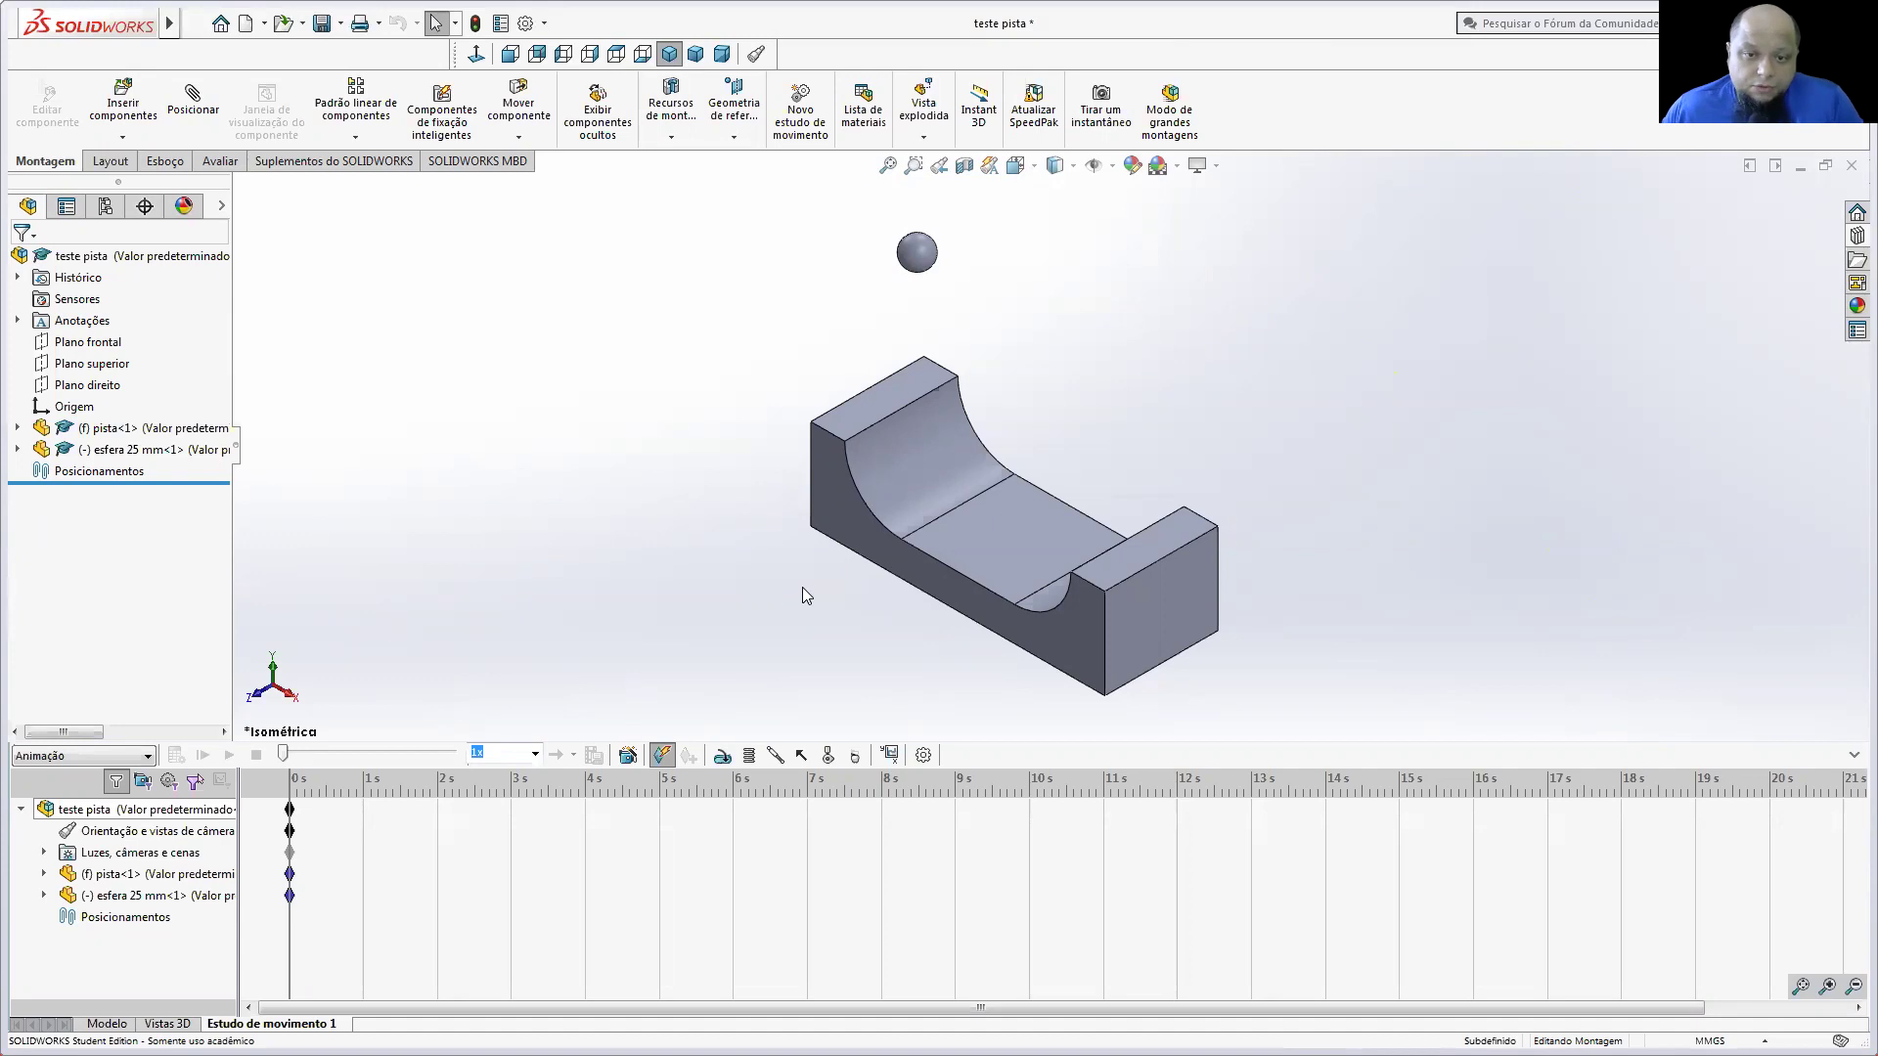
Step: Add gravity of 9806.65 mm/s^2 along the Y axis, pointing down, and set the study type to Movimento Básico
left_click(858, 755)
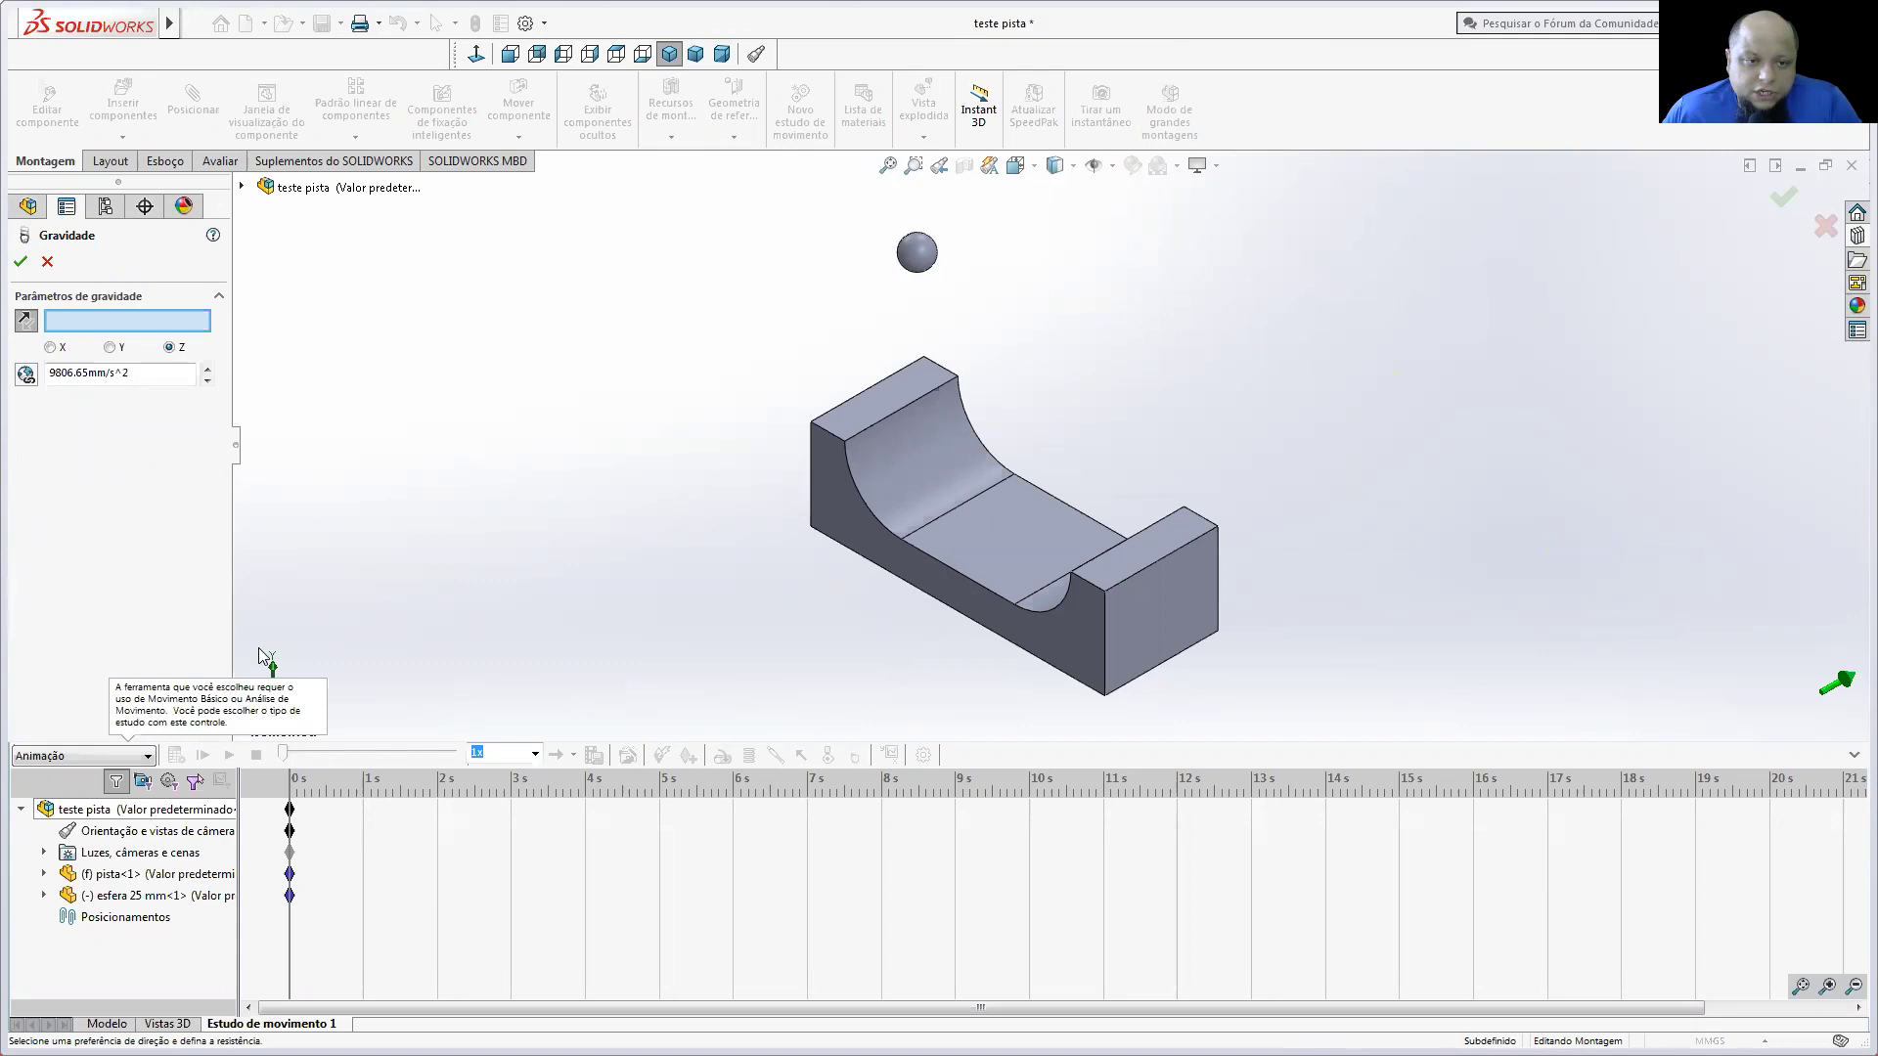
left_click(39, 755)
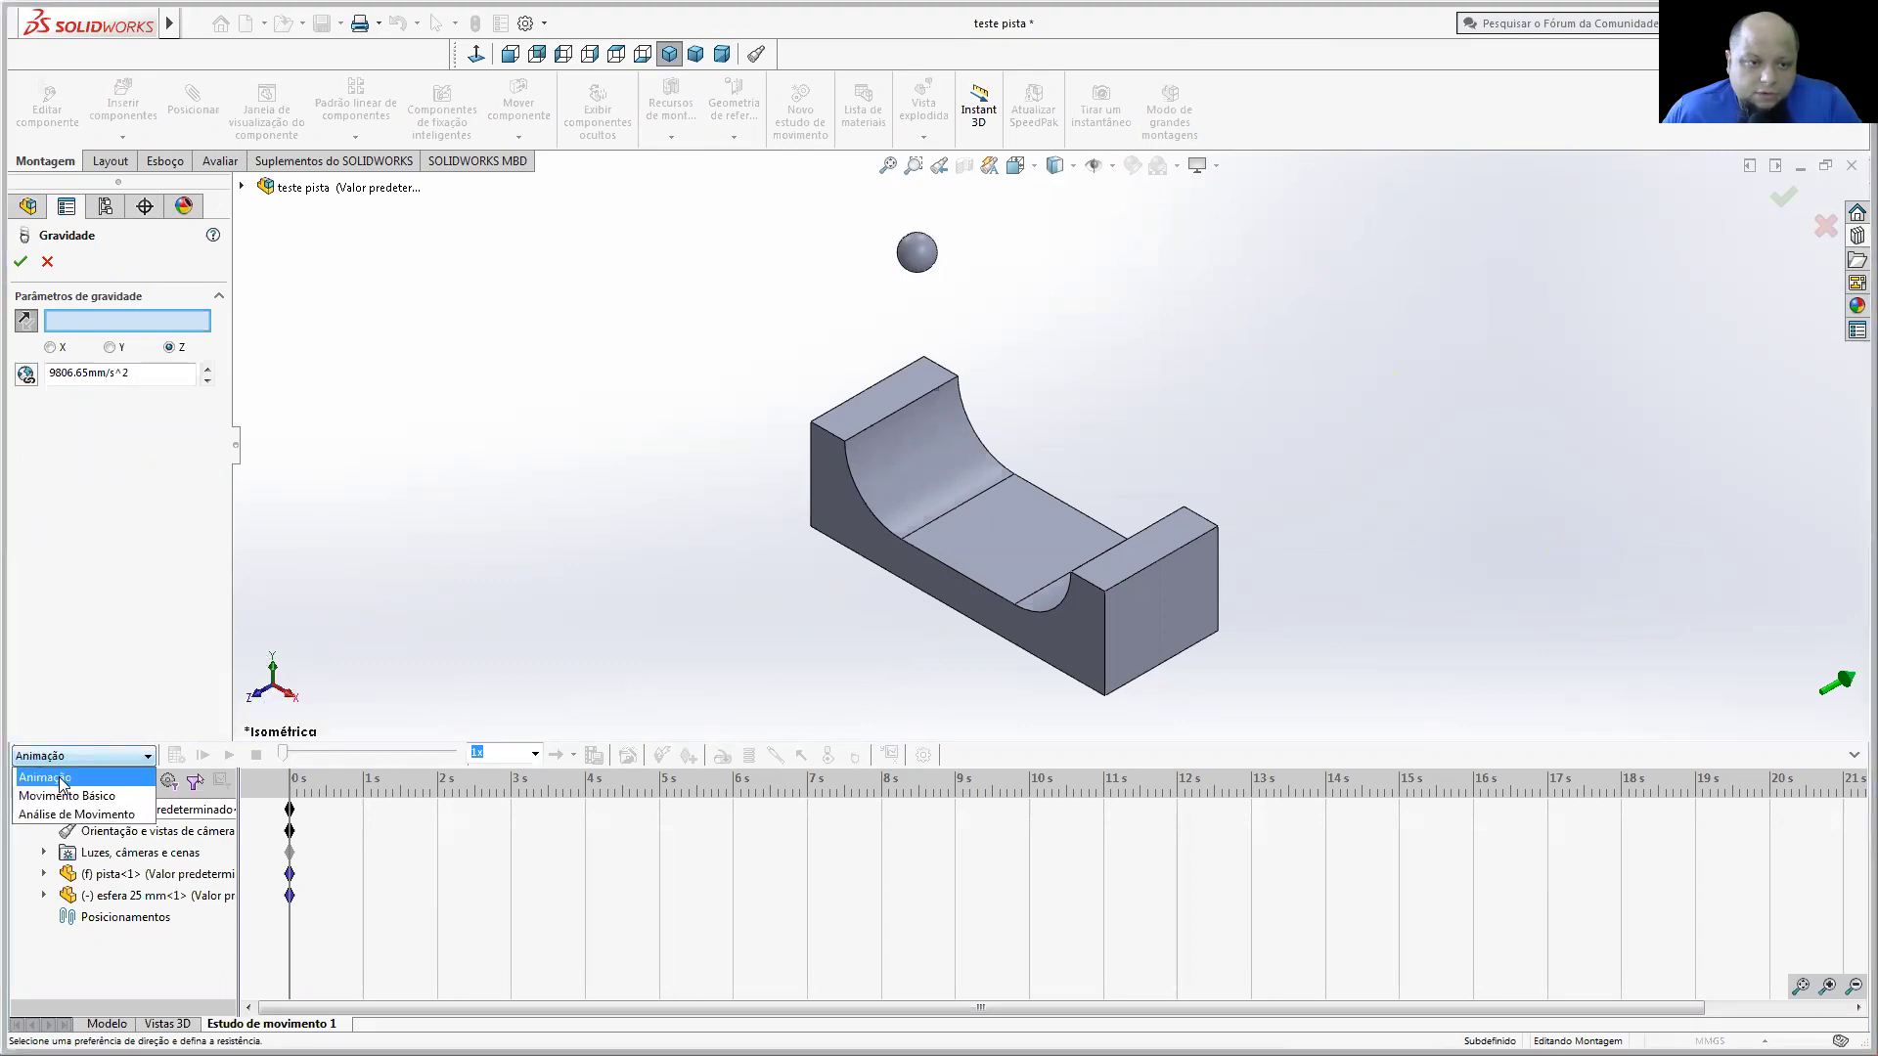
left_click(68, 795)
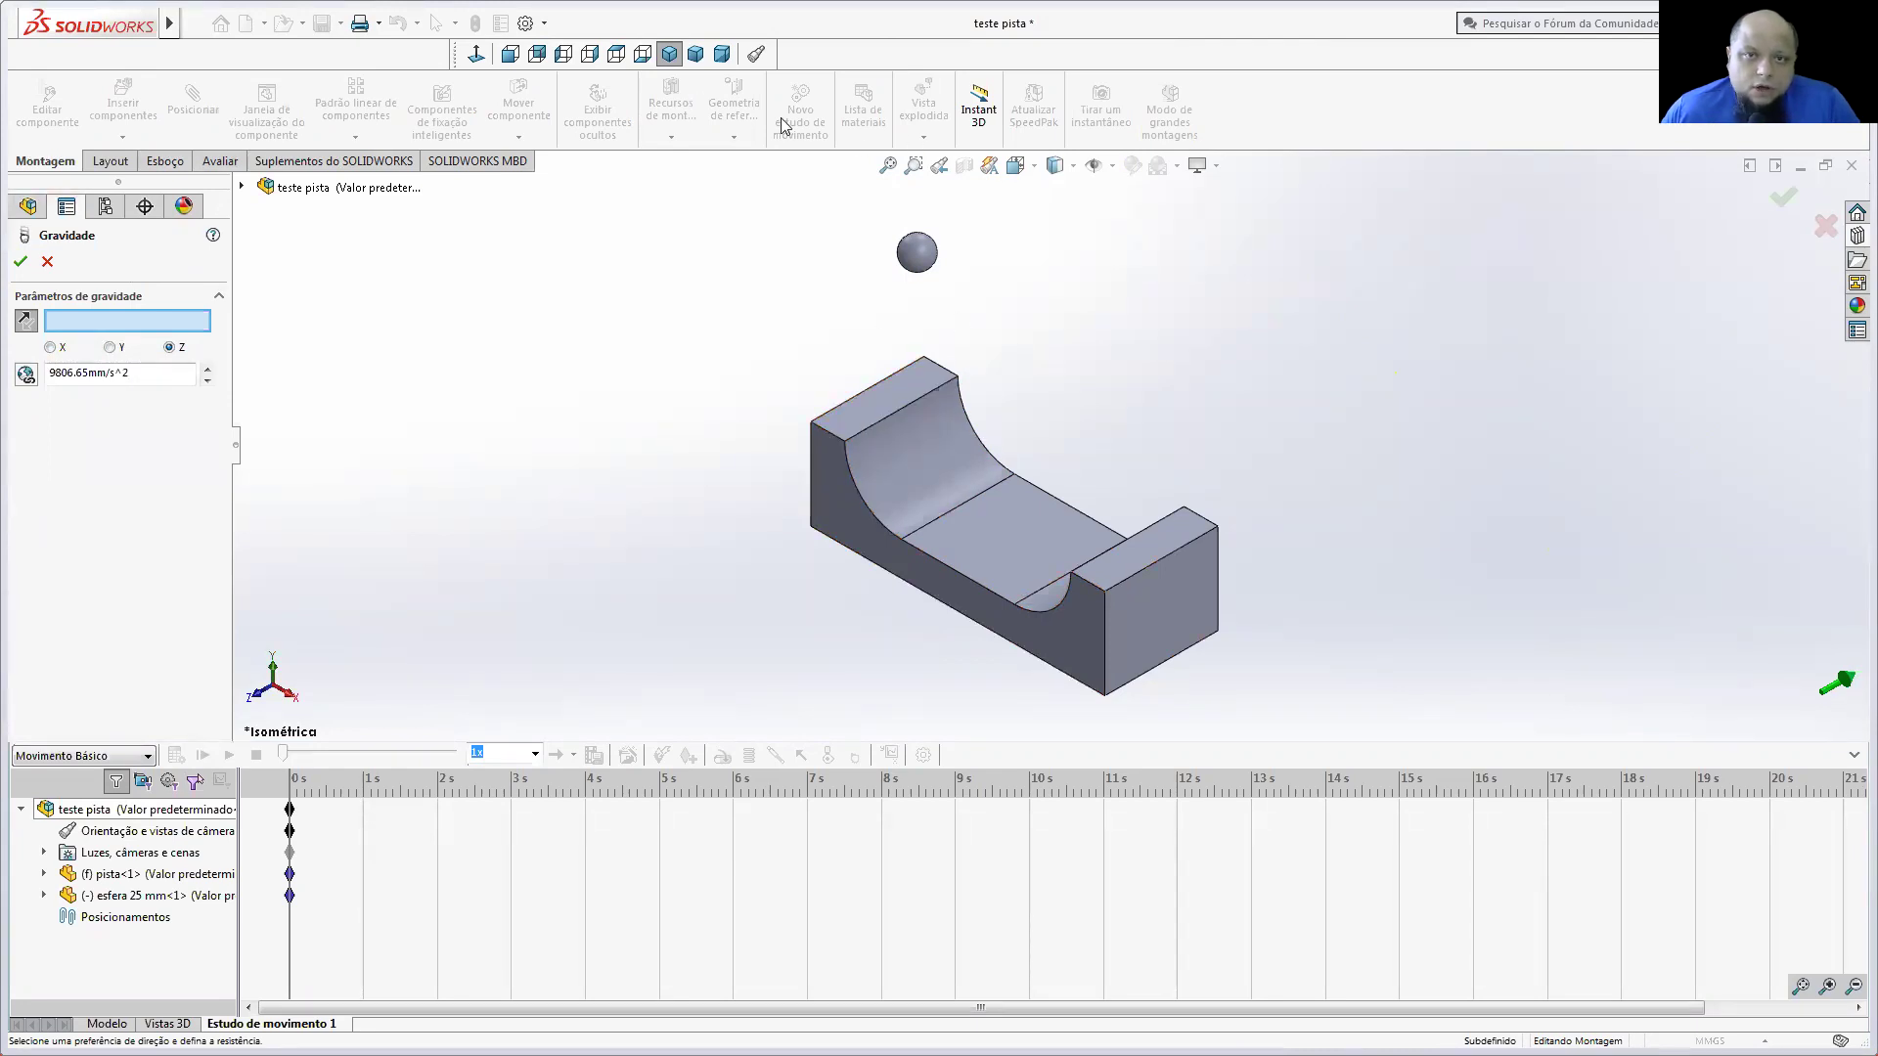
left_click(508, 55)
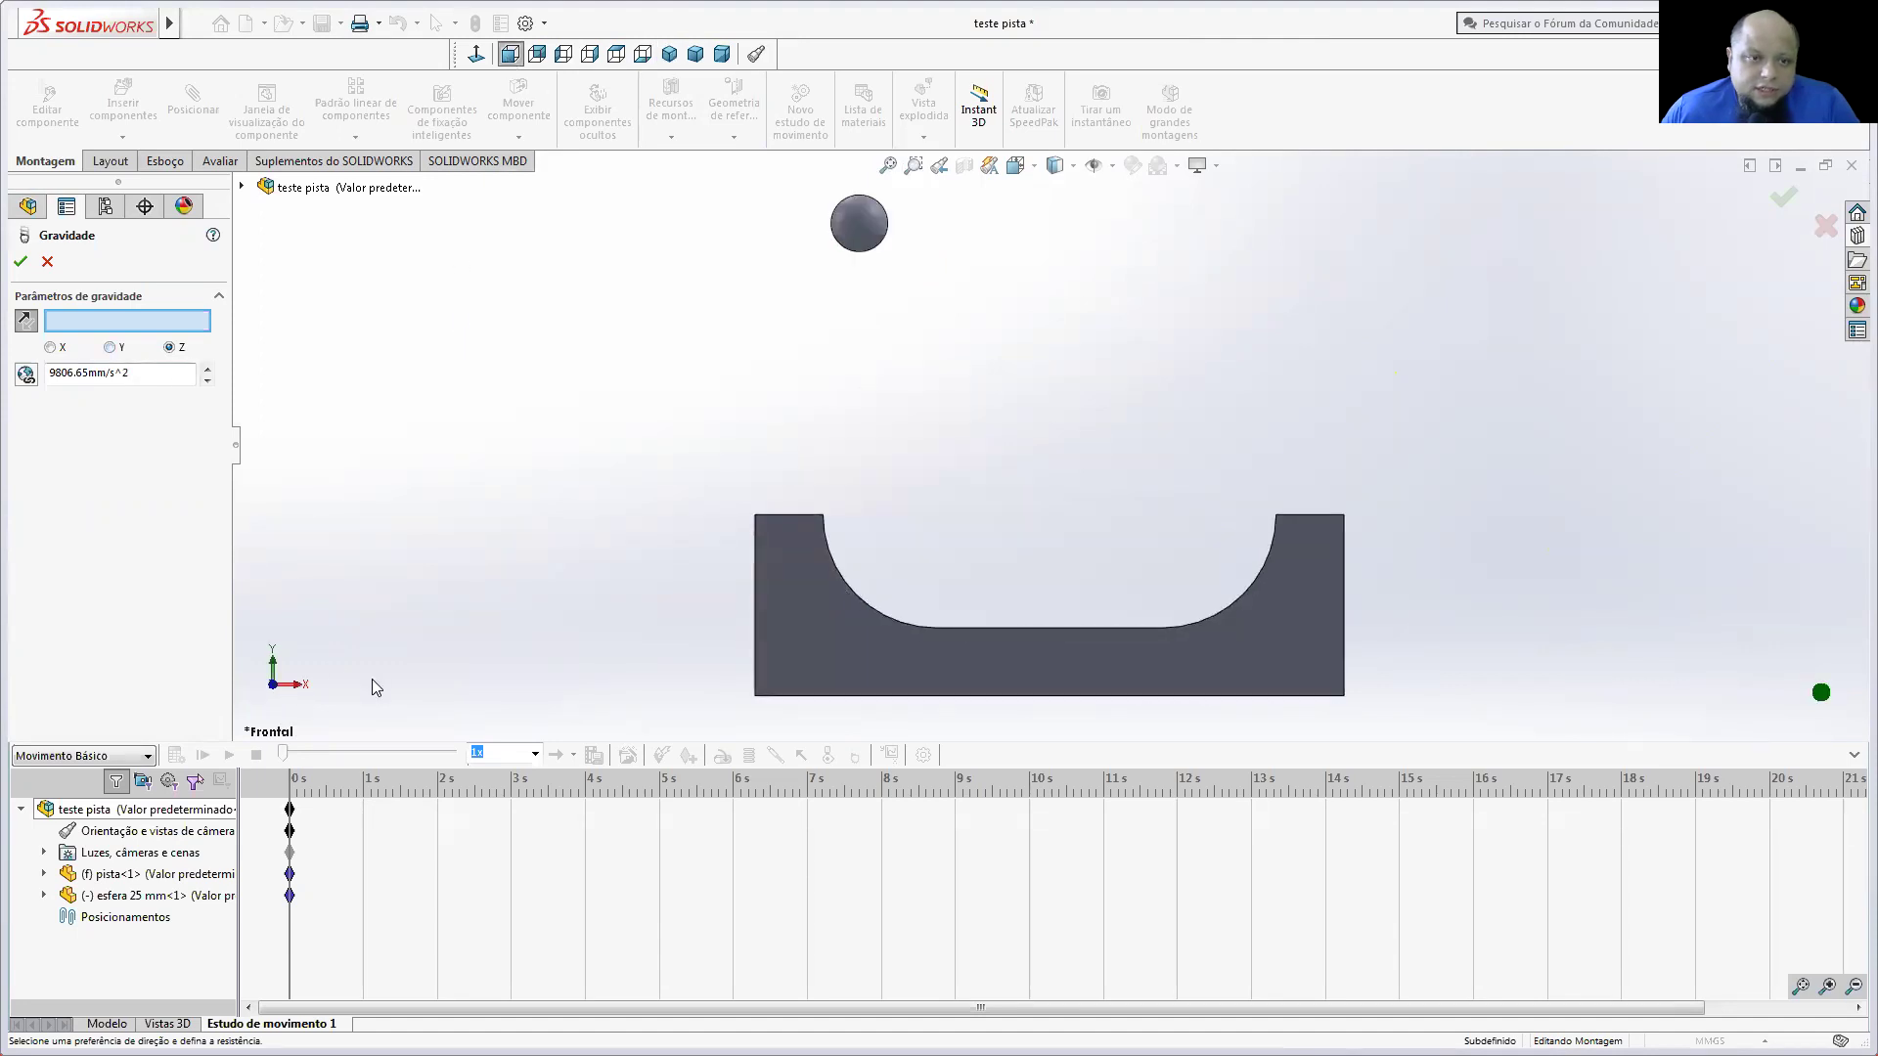
left_click(109, 348)
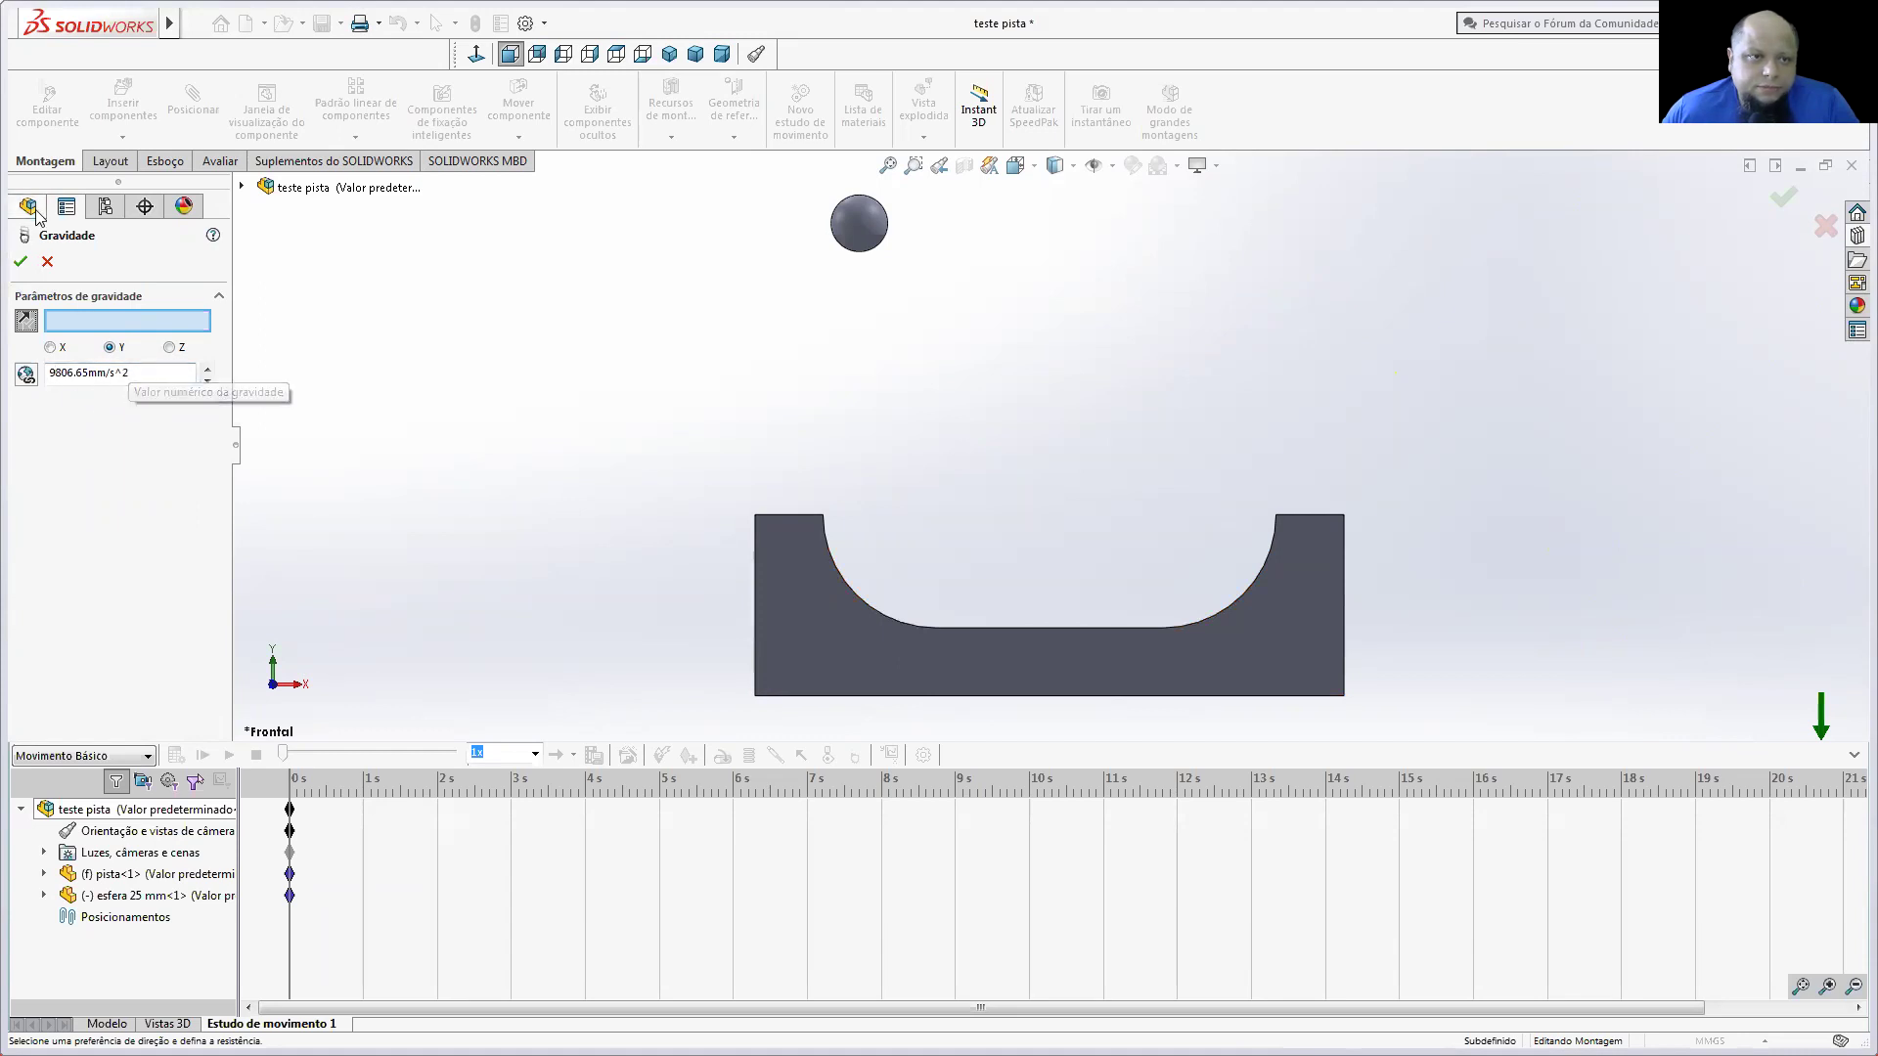
left_click(20, 261)
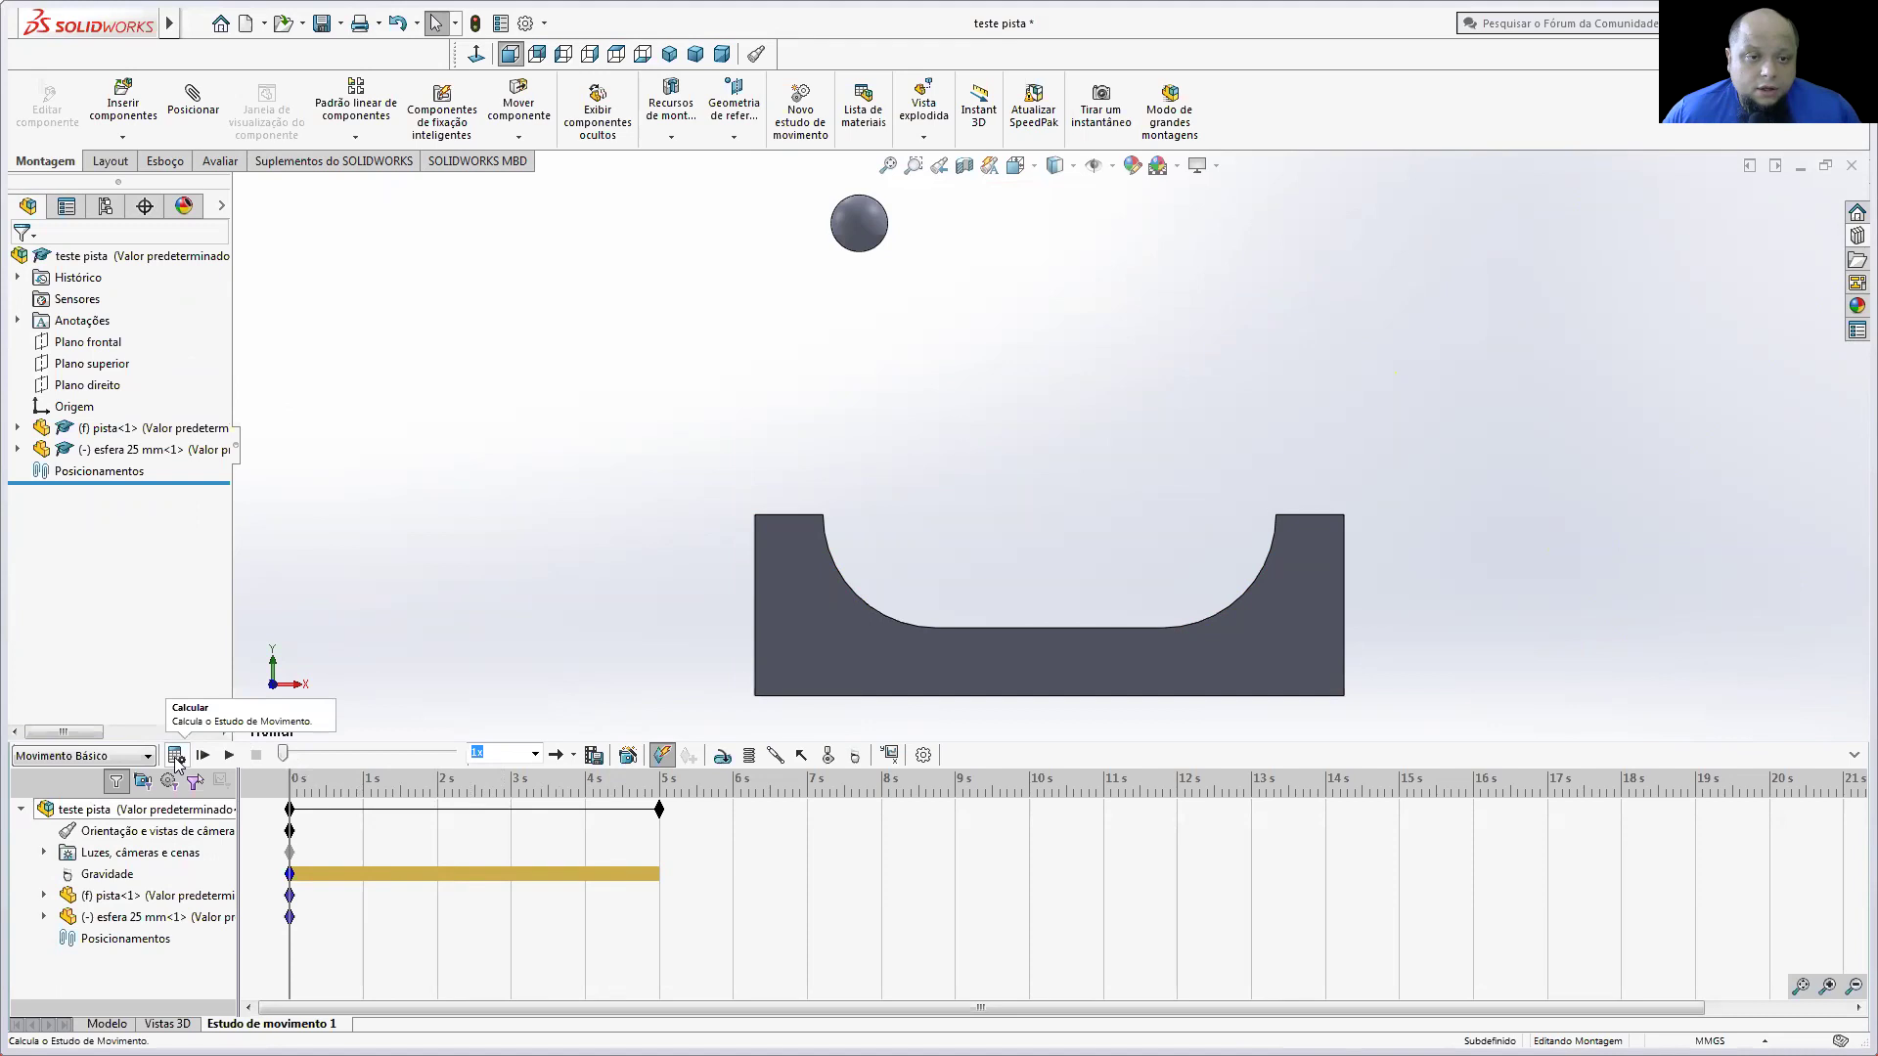
Step: Set the playback speed to 0.5x and calculate the motion study
left_click(535, 754)
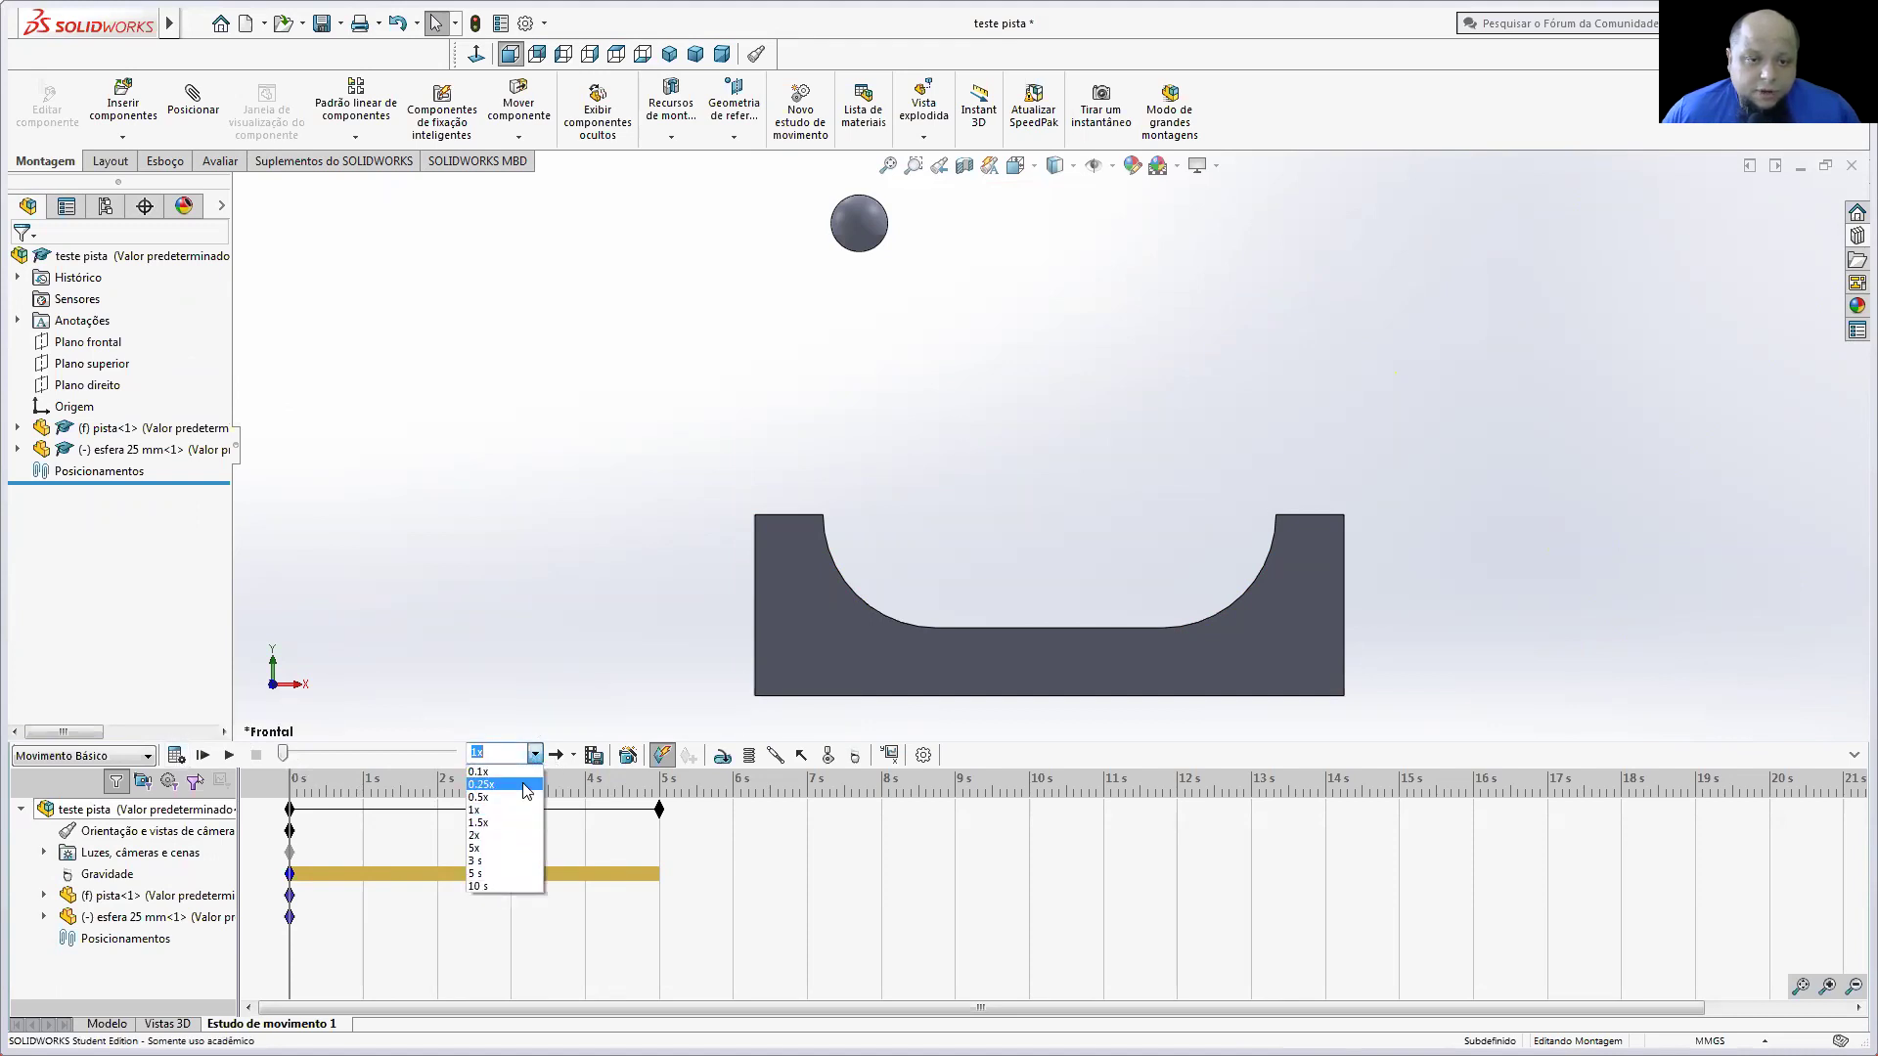
left_click(525, 797)
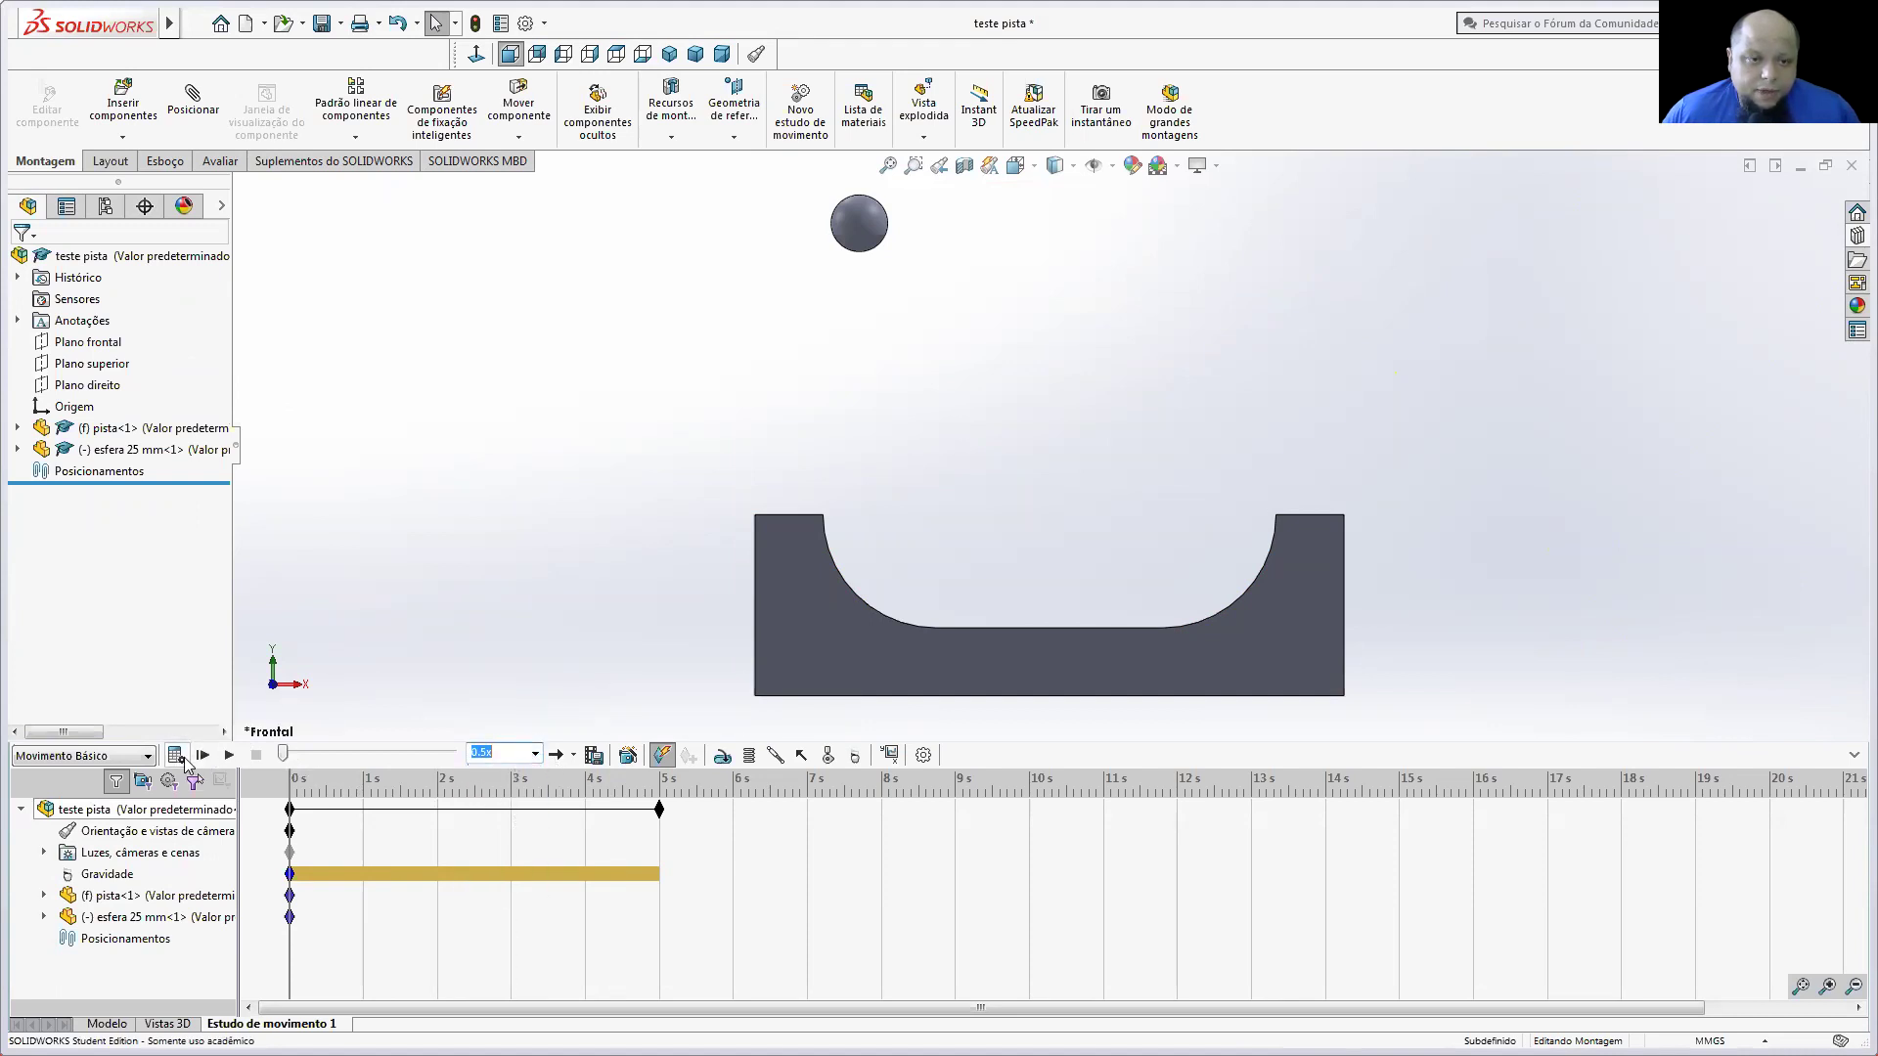
left_click(176, 754)
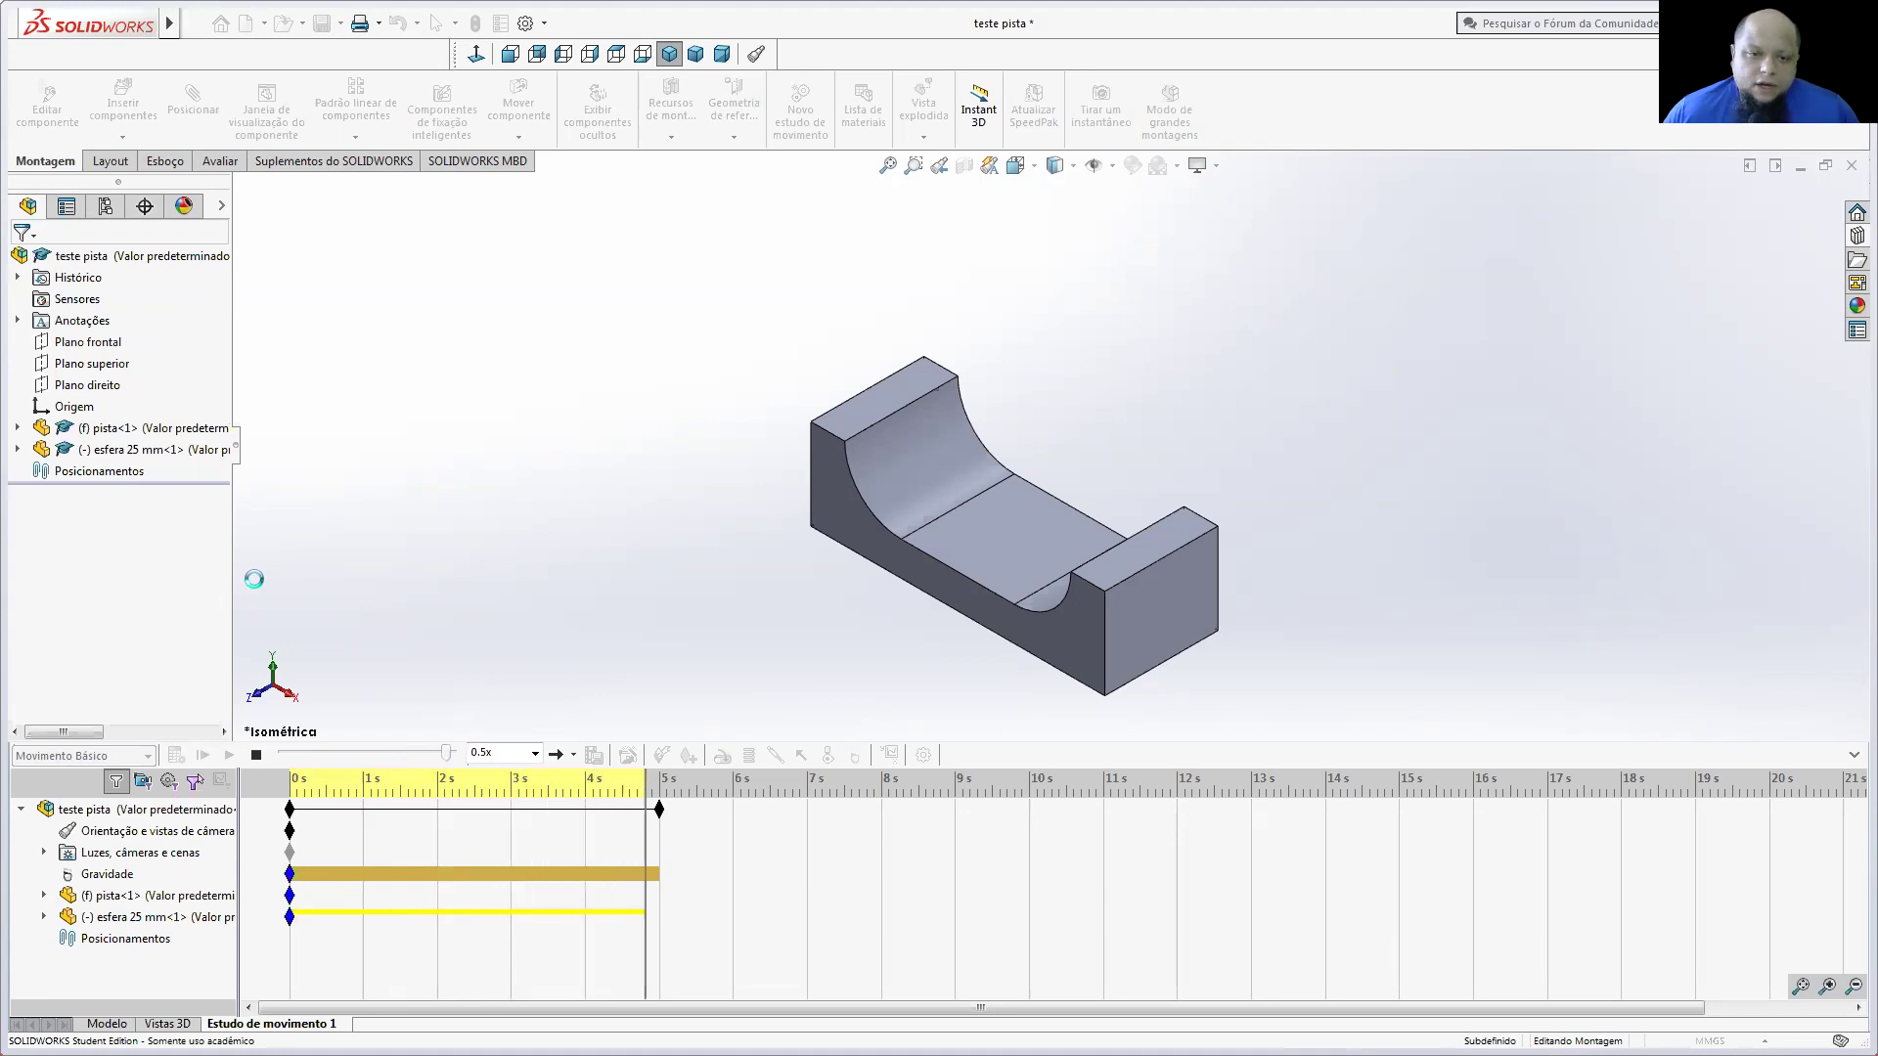
Step: Enable view key creation for Orientação e vistas de câmera in the motion study
right_click(134, 839)
left_click(186, 851)
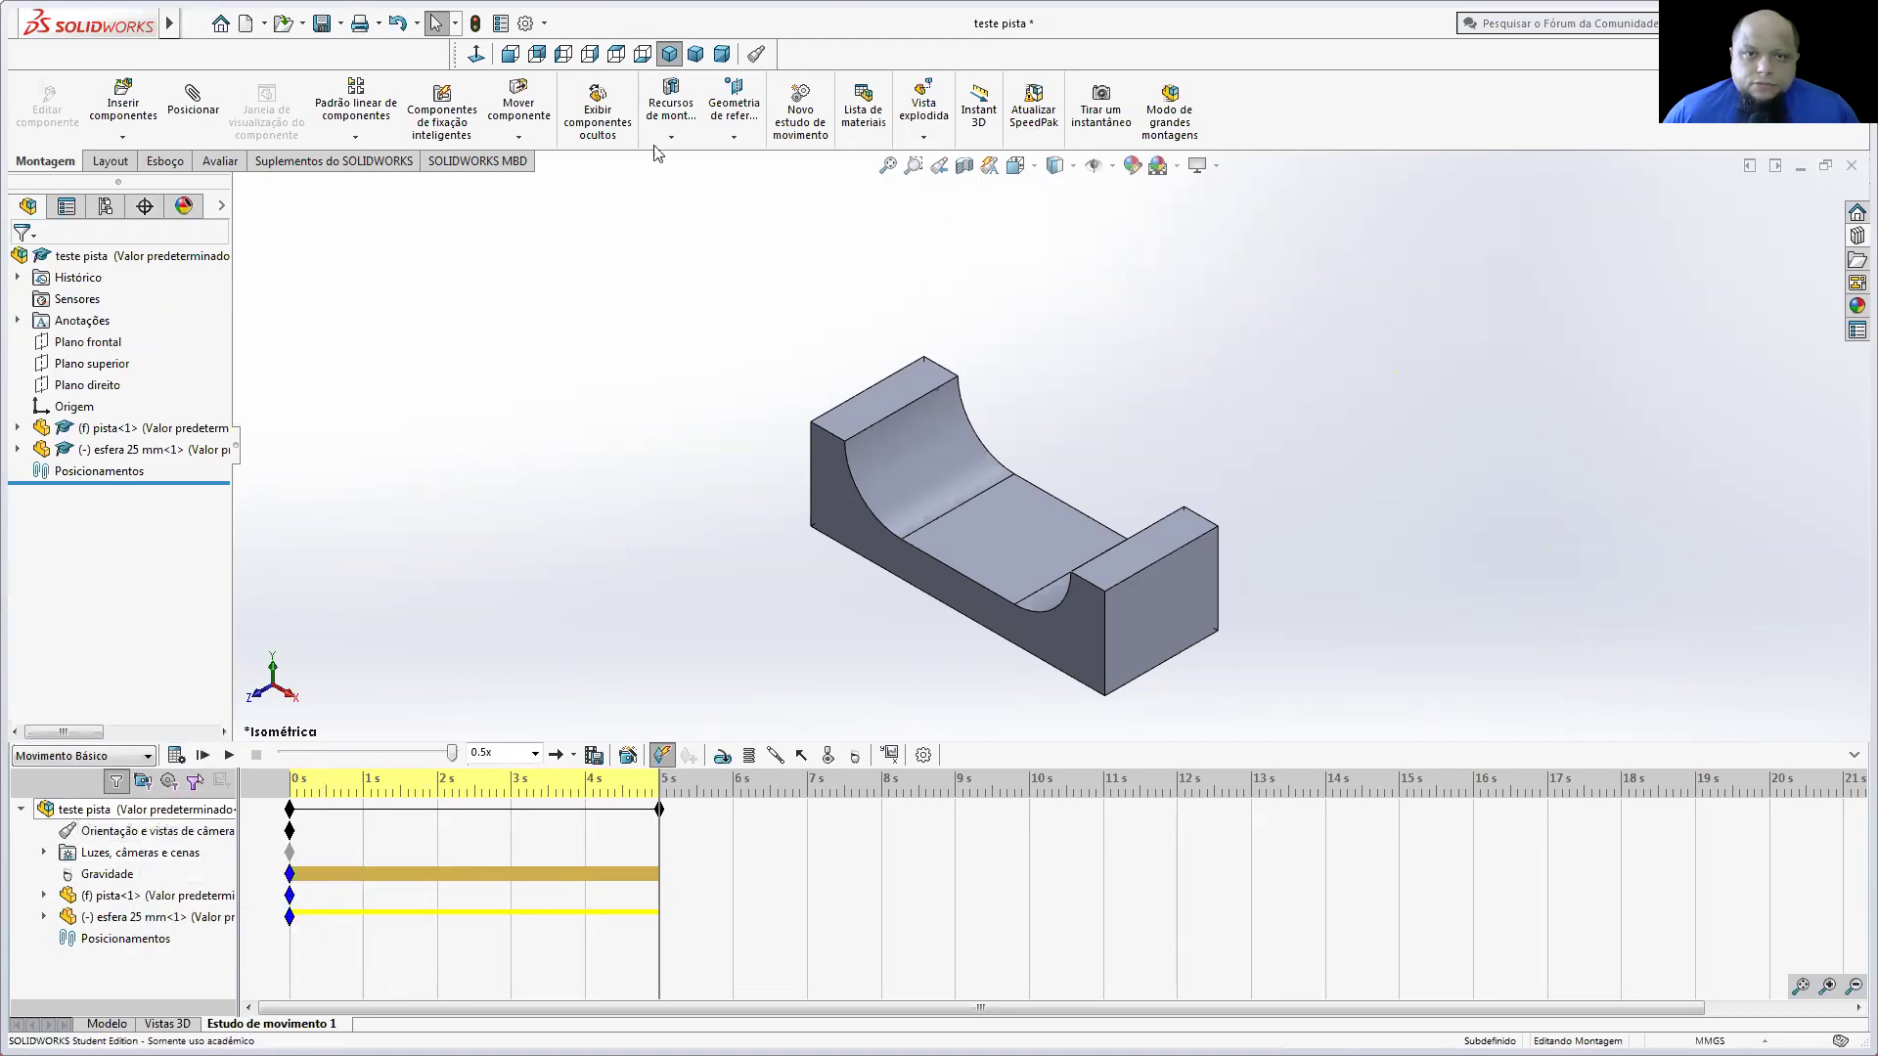
Step: Switch to the front view and delete the orientation key recorded at the 5-second mark
left_click(509, 54)
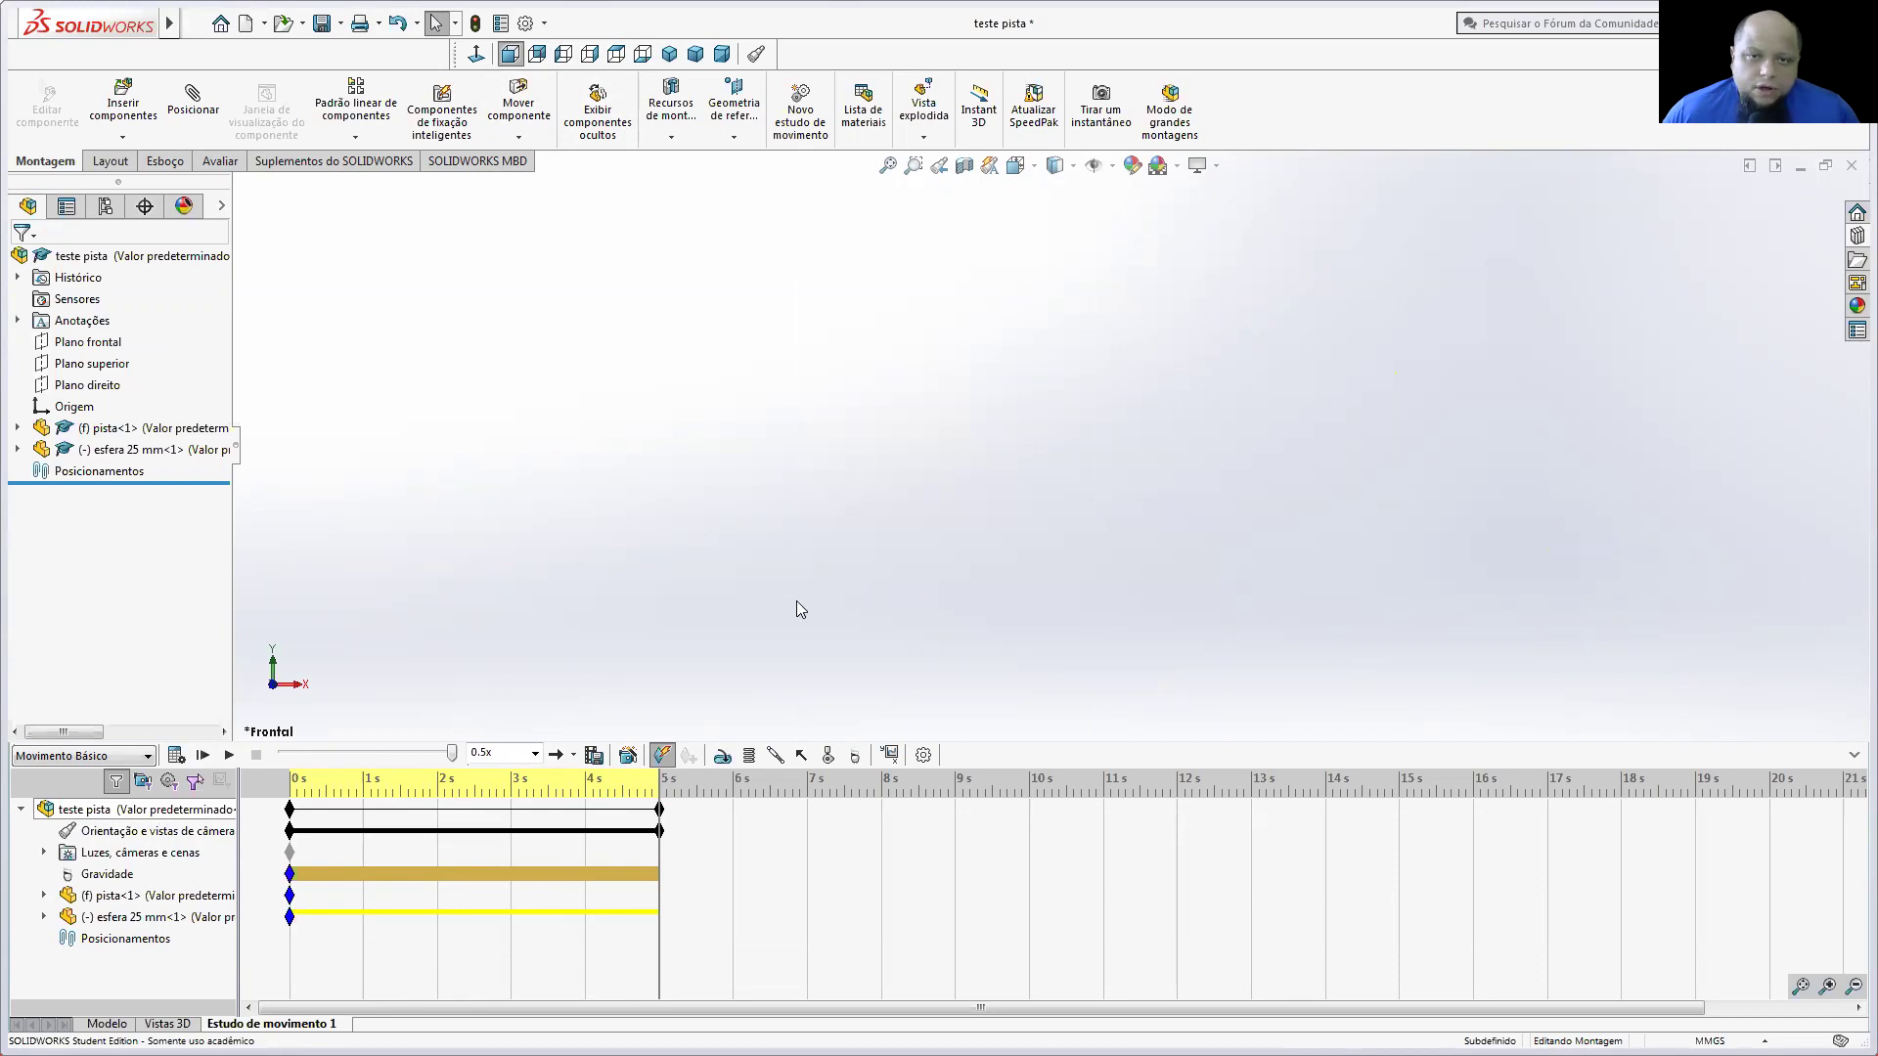
right_click(311, 838)
right_click(662, 832)
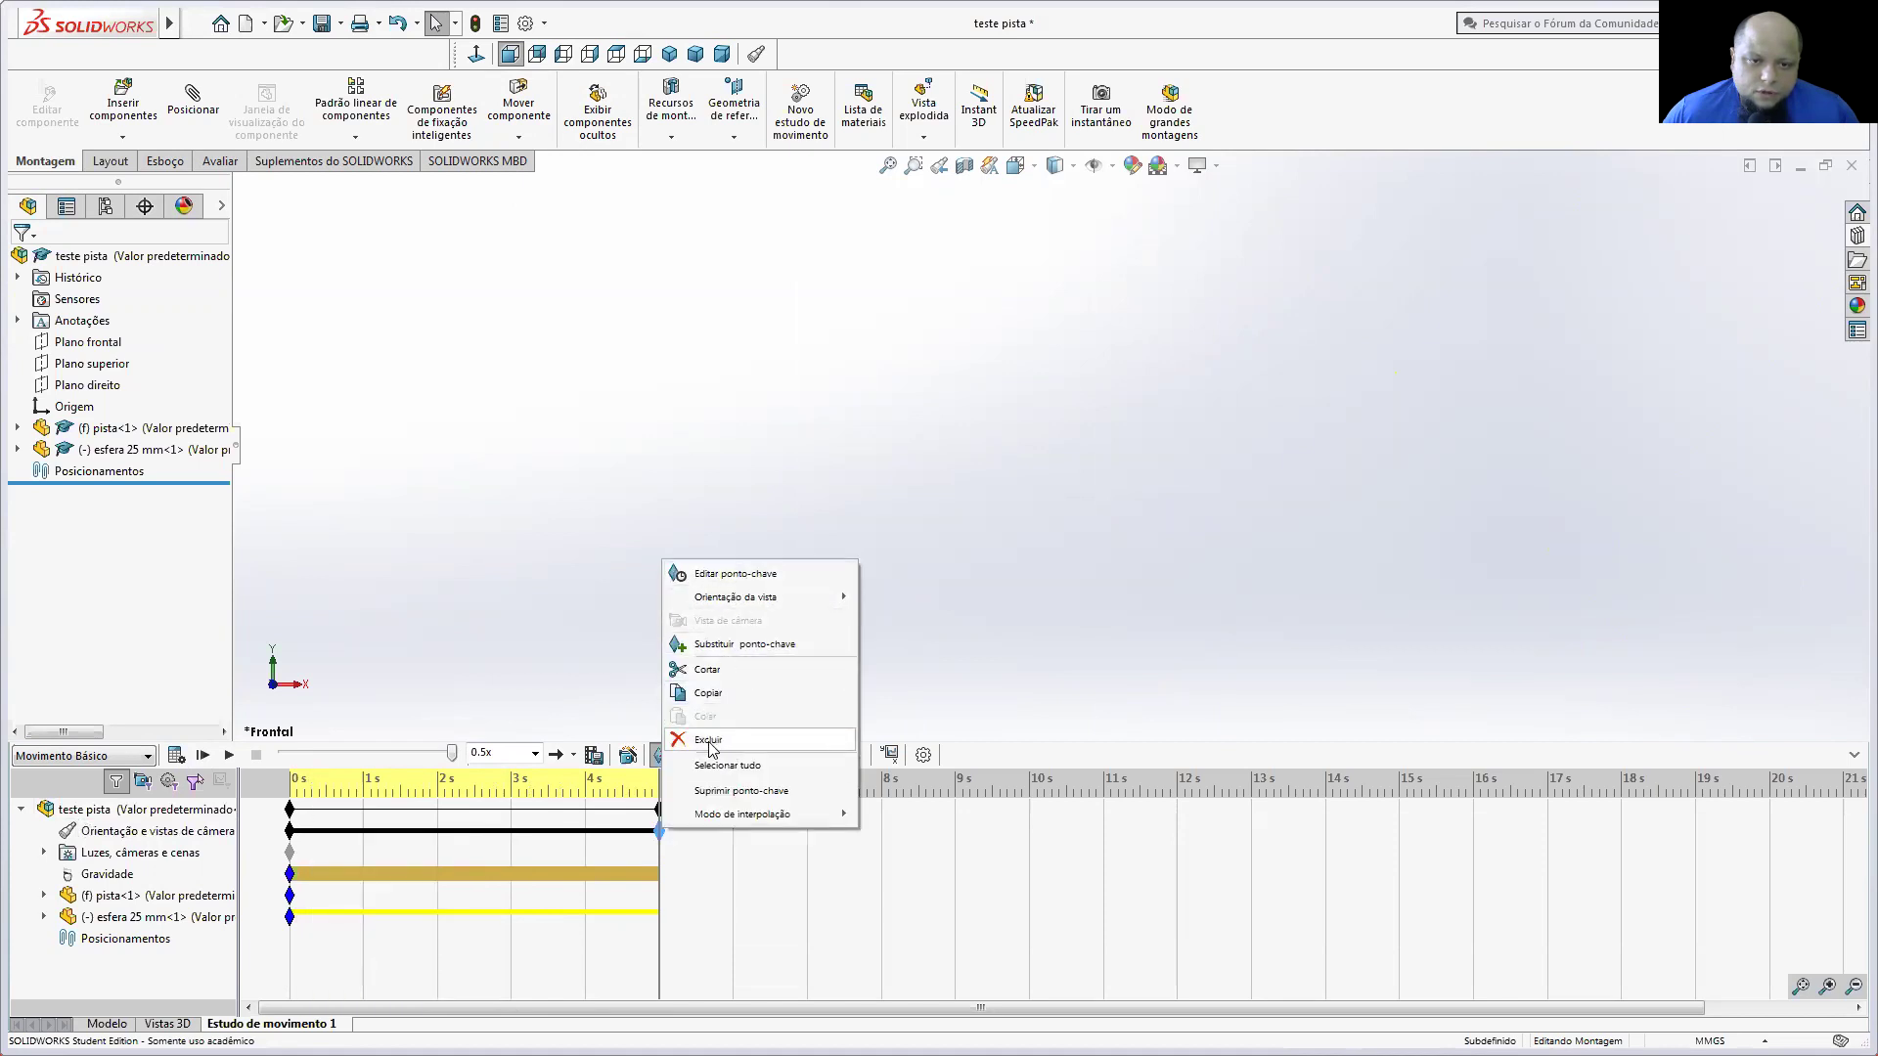
left_click(706, 739)
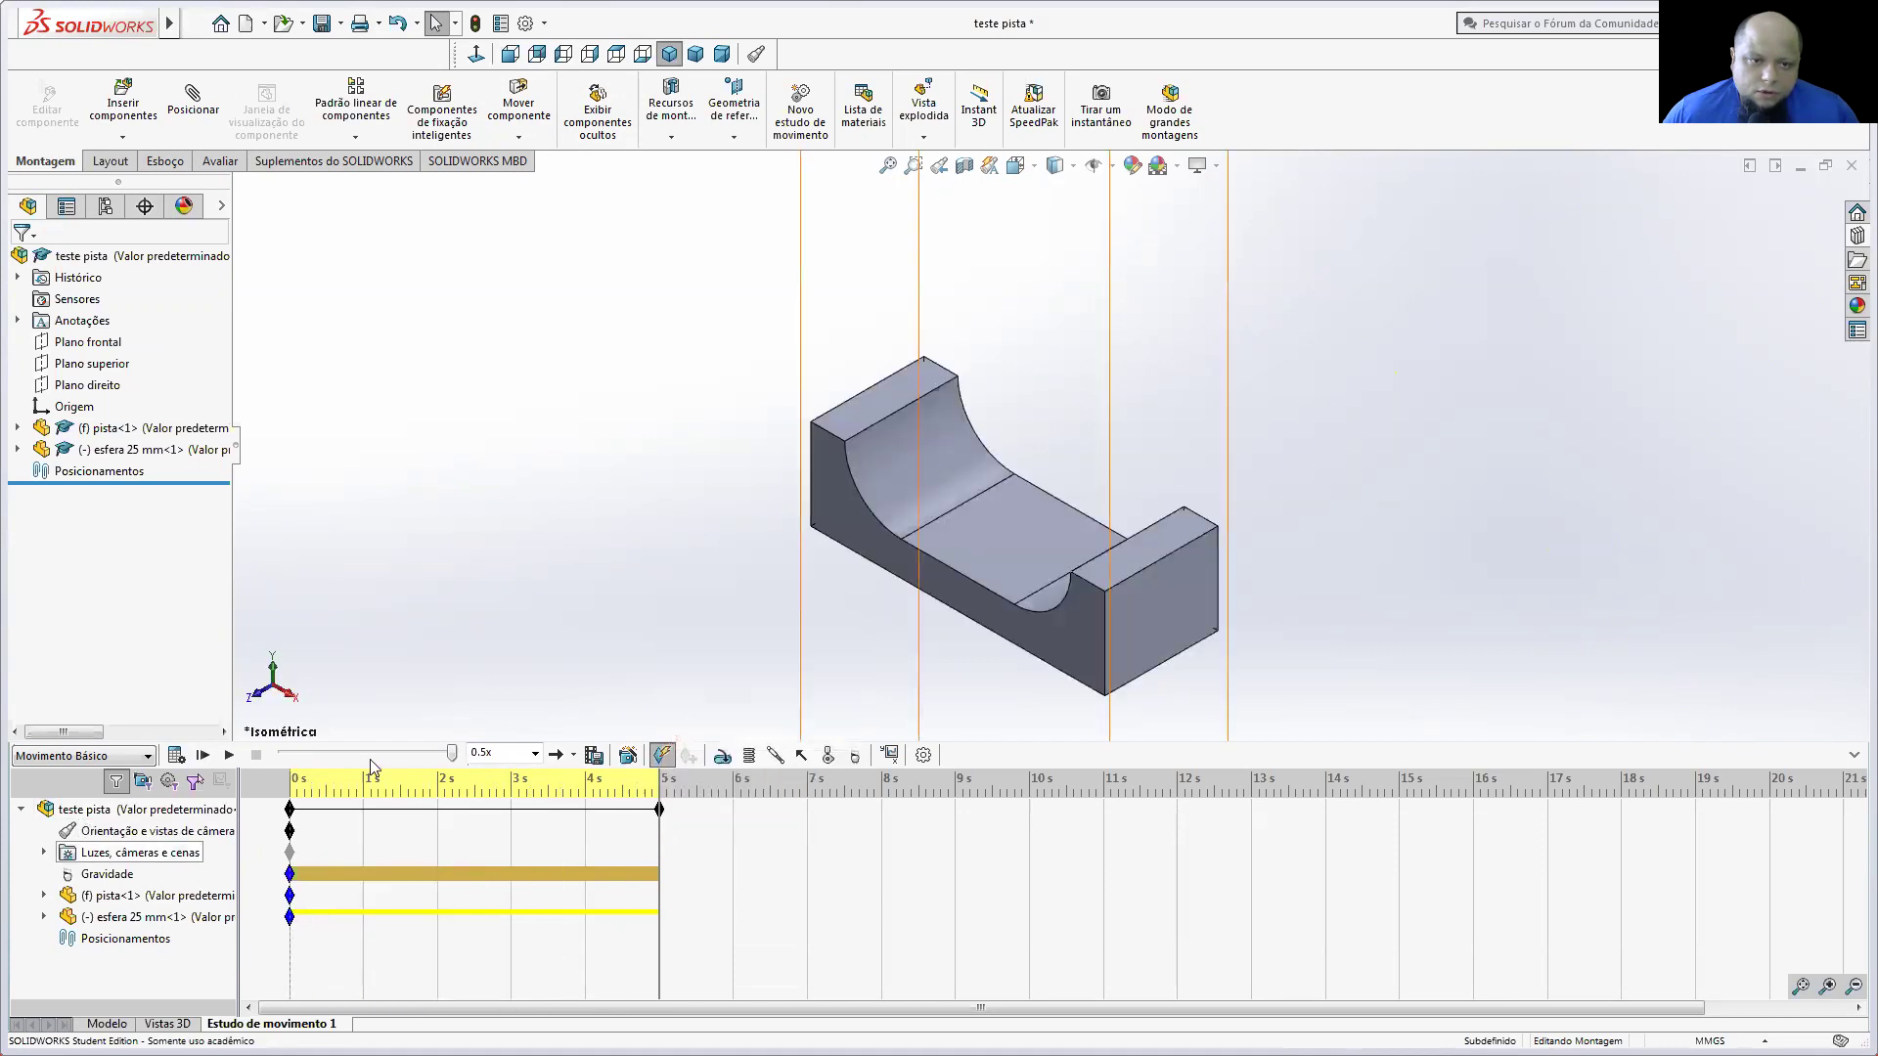
Step: Play the motion study from 0 seconds in the front view at 0.1x speed and stop it
left_click_drag(453, 757, 283, 780)
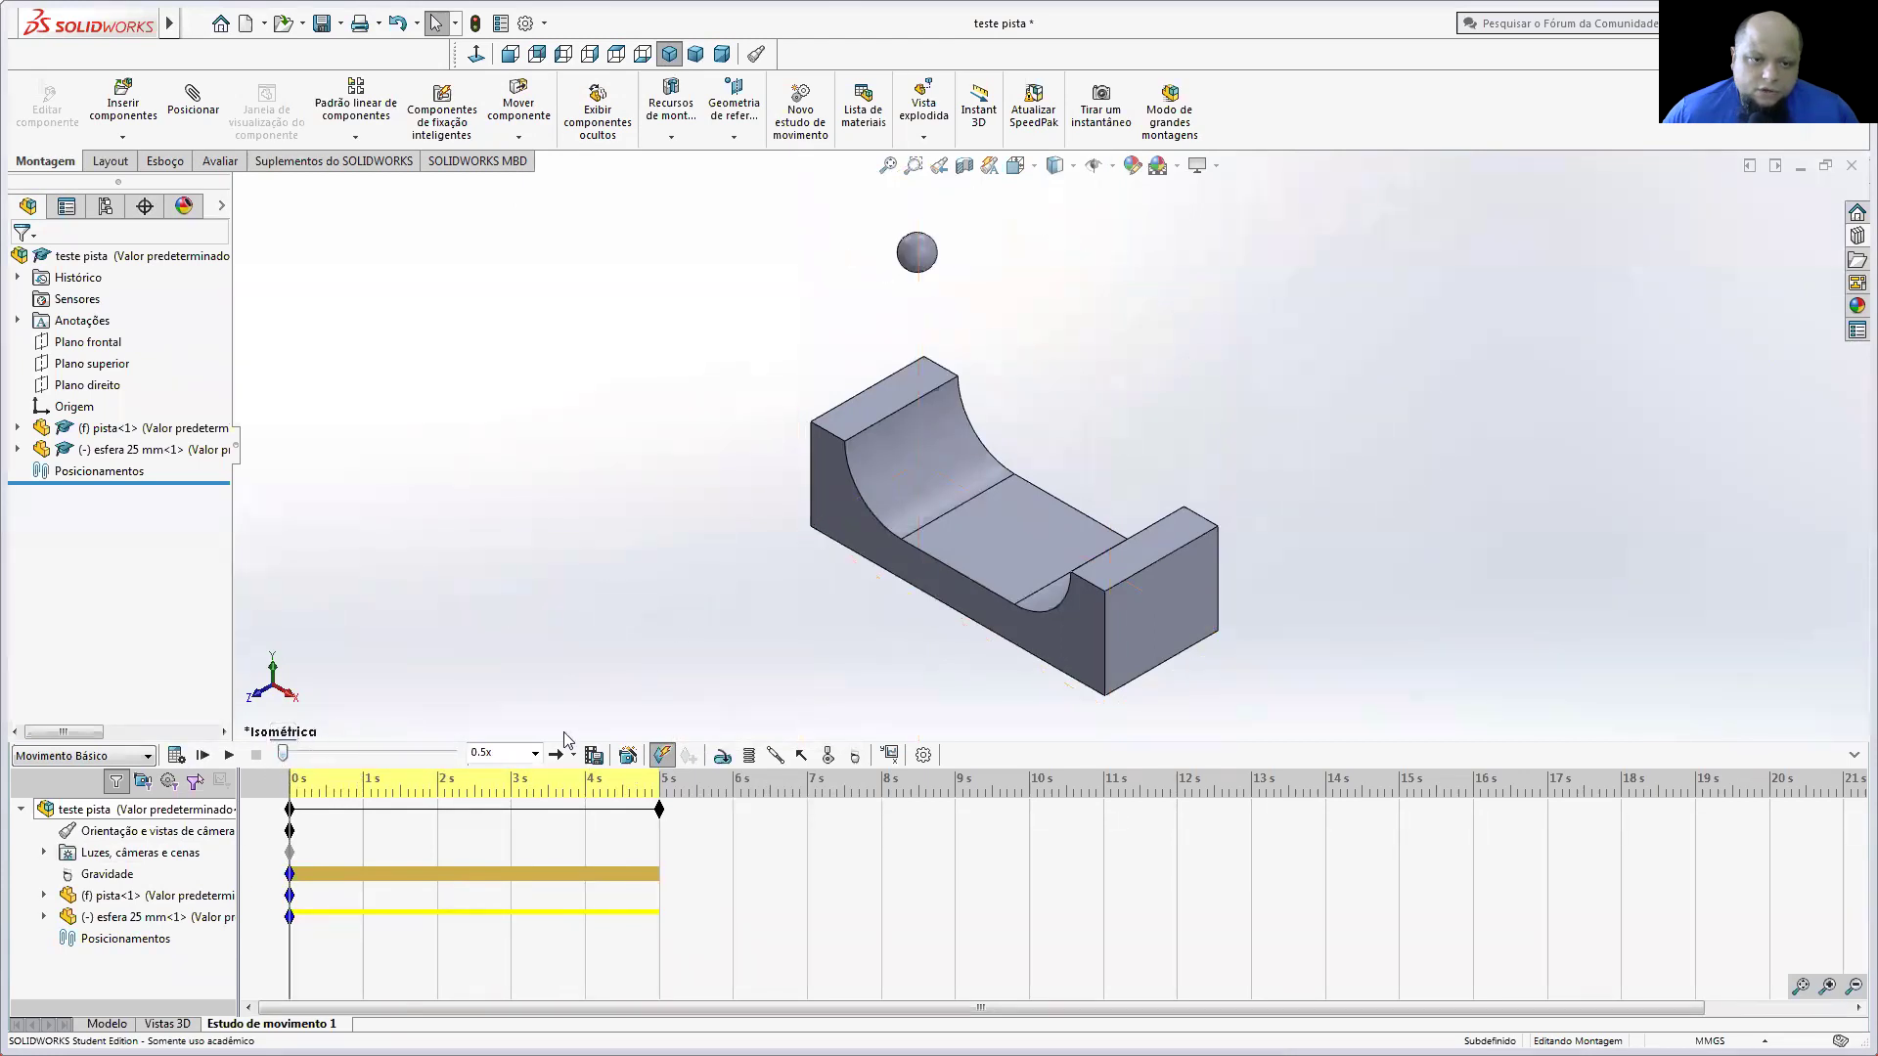
right_click(142, 817)
left_click(411, 586)
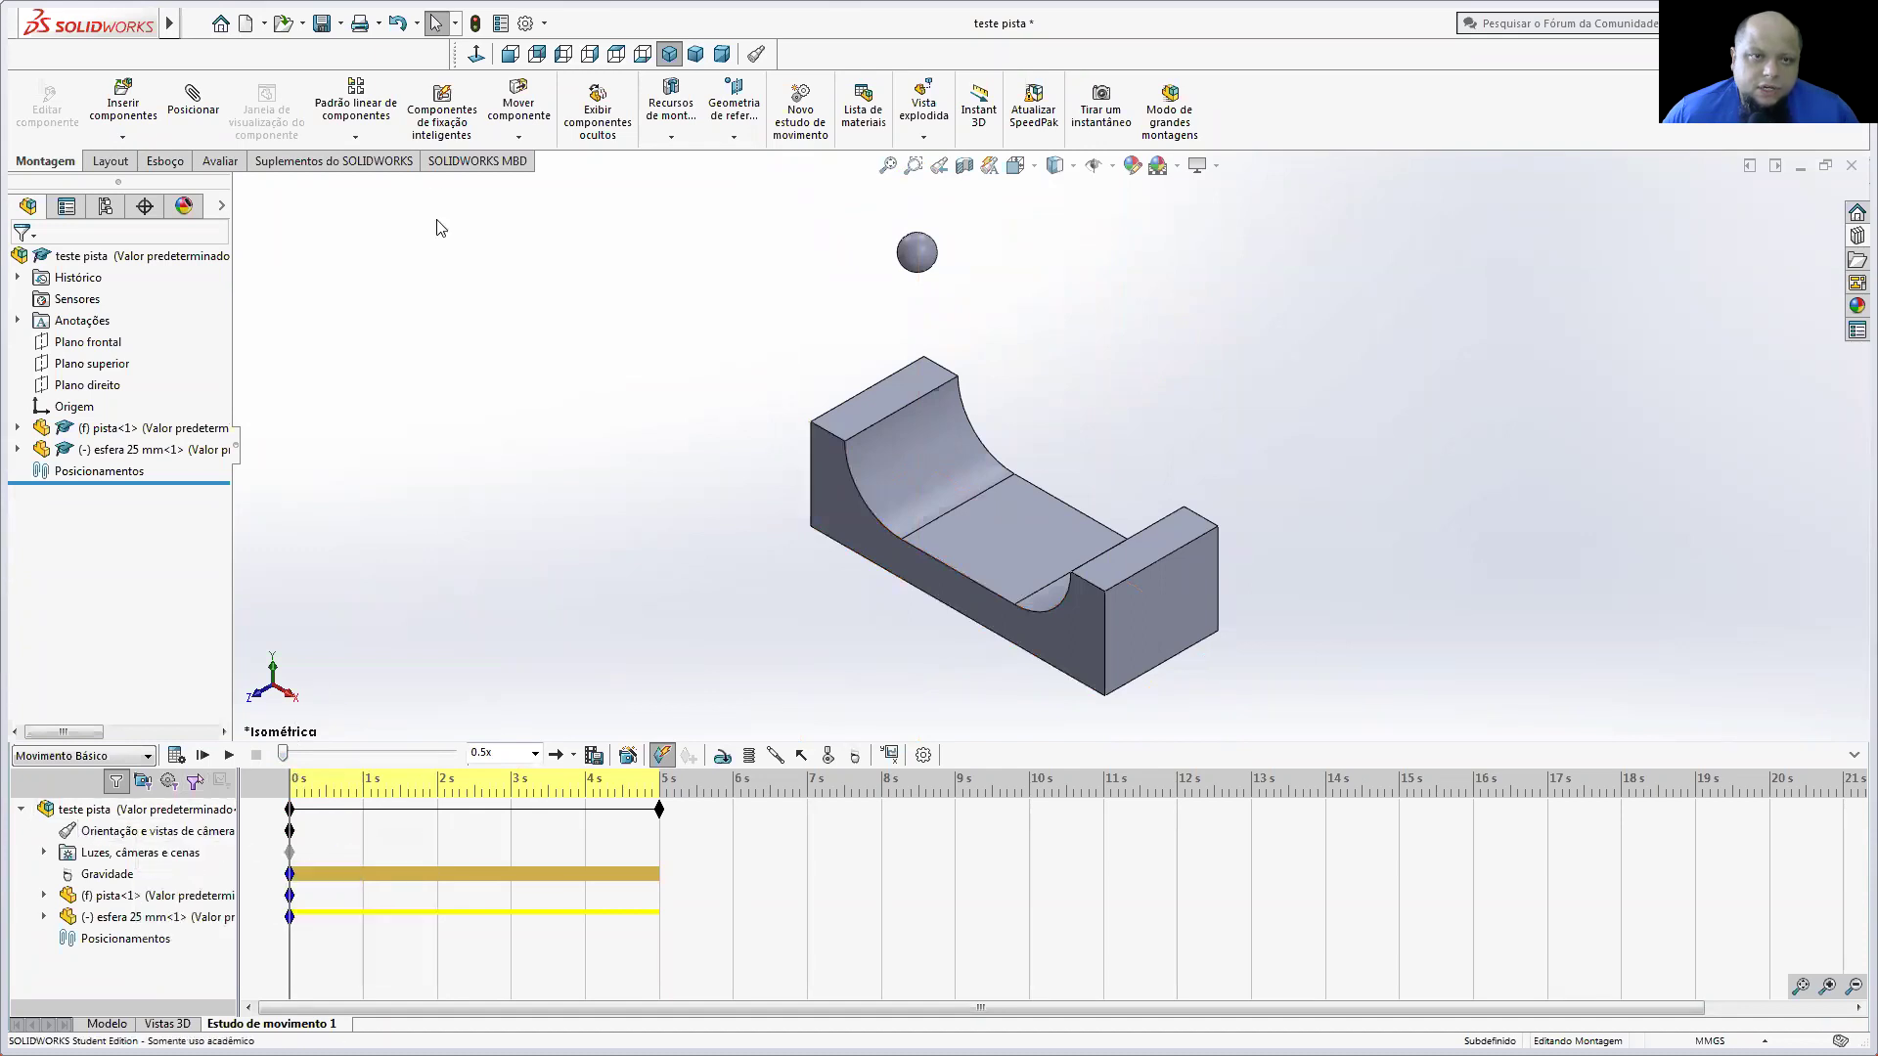
left_click(510, 55)
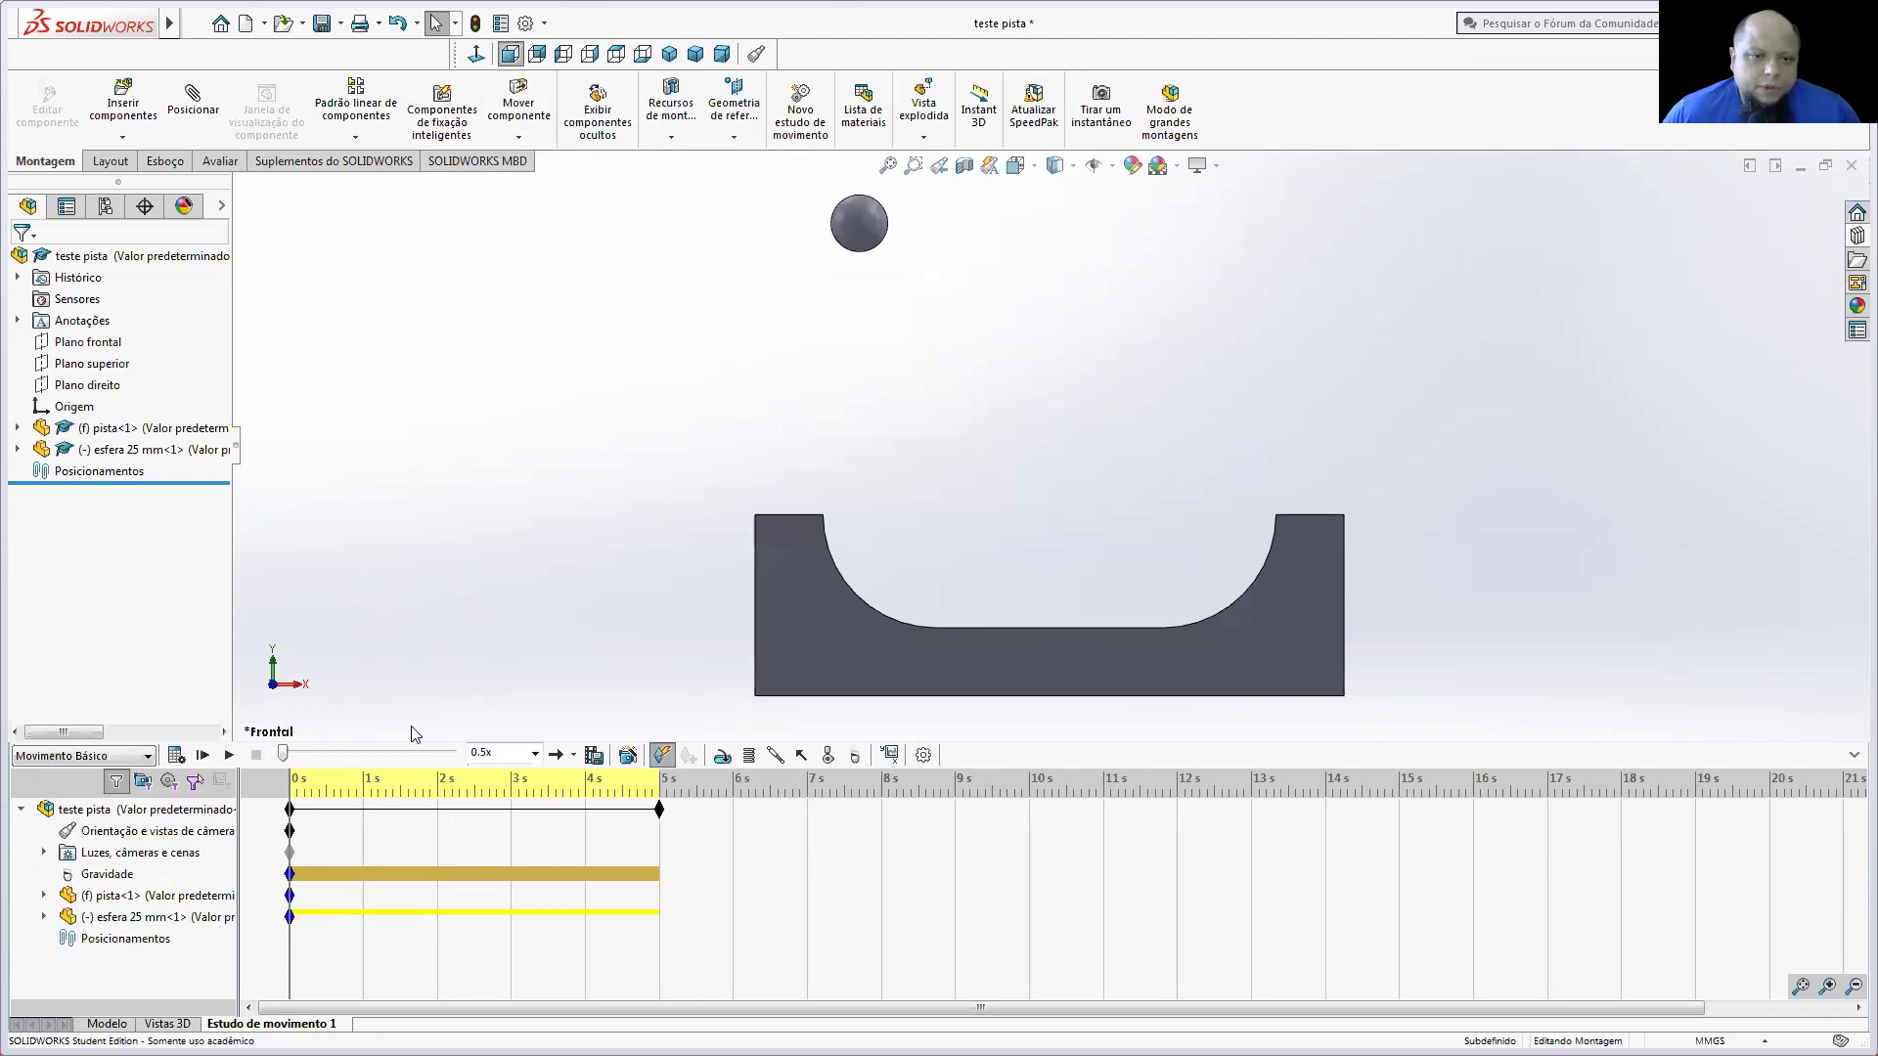
left_click(535, 753)
left_click(490, 773)
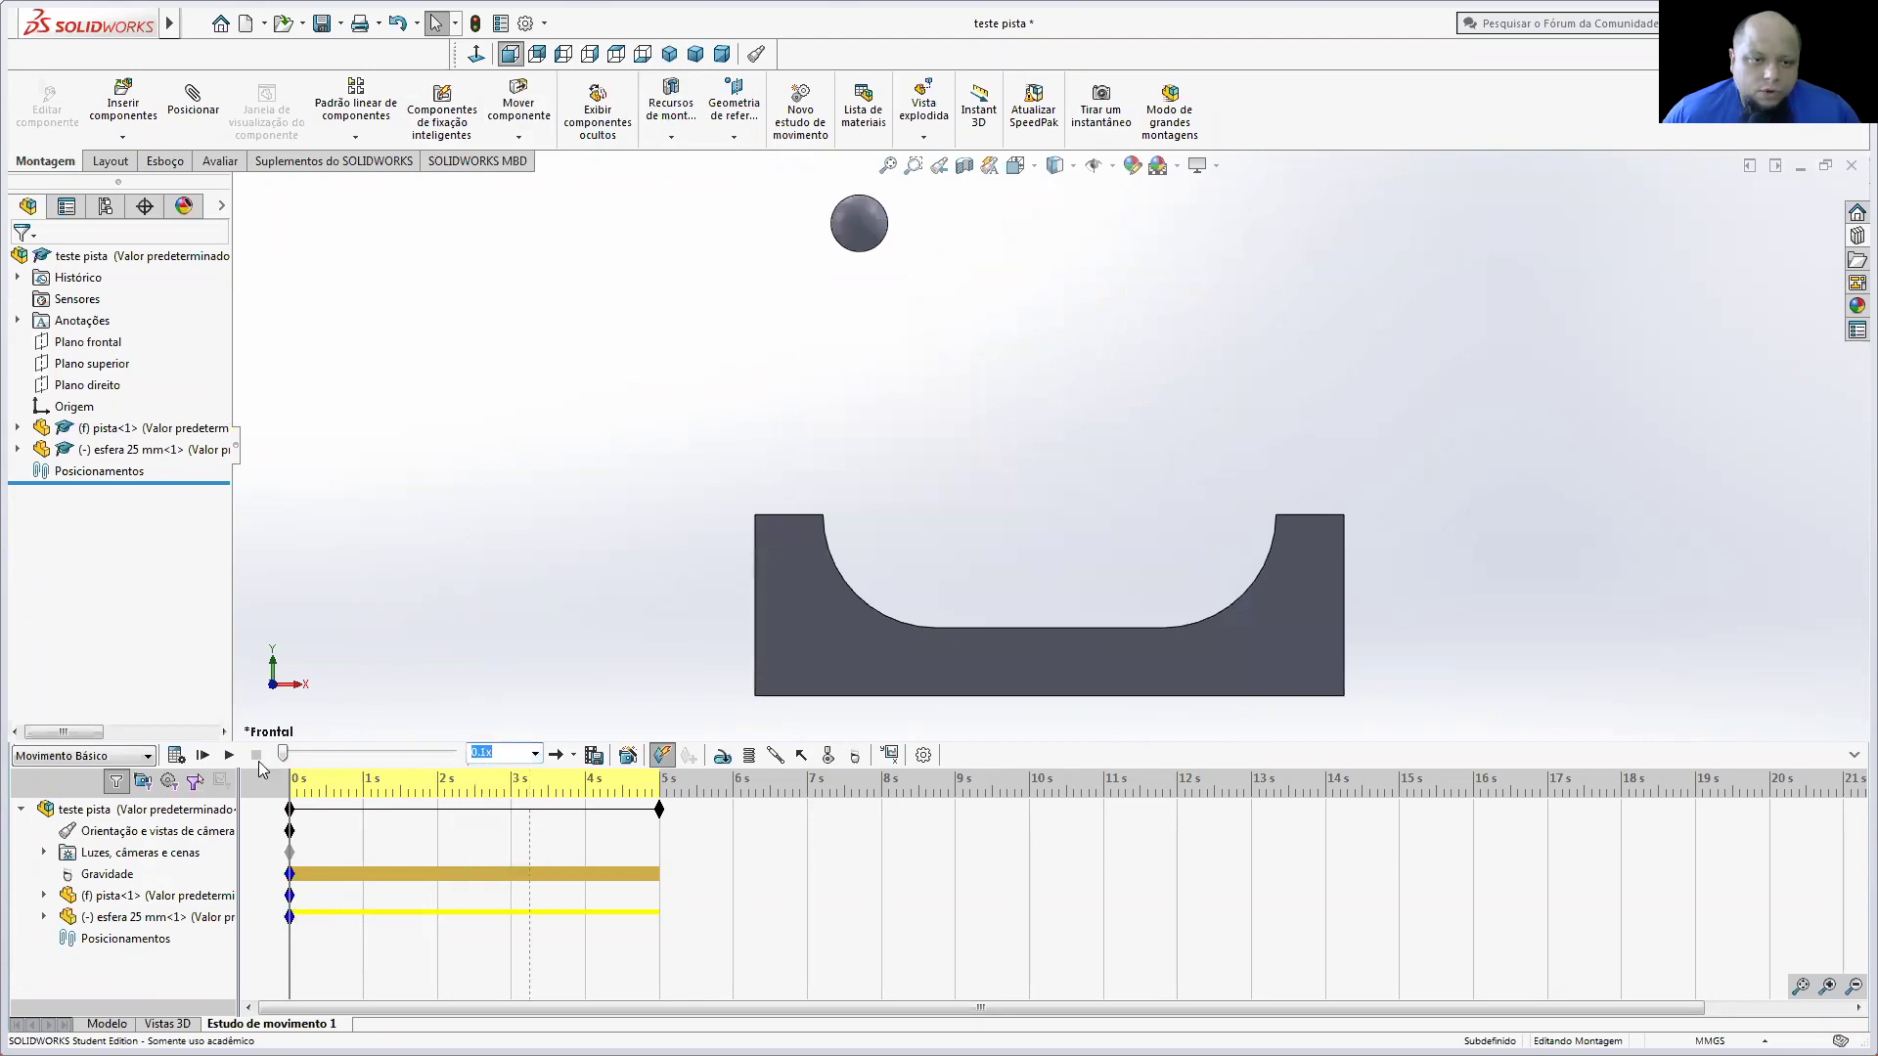
left_click(229, 755)
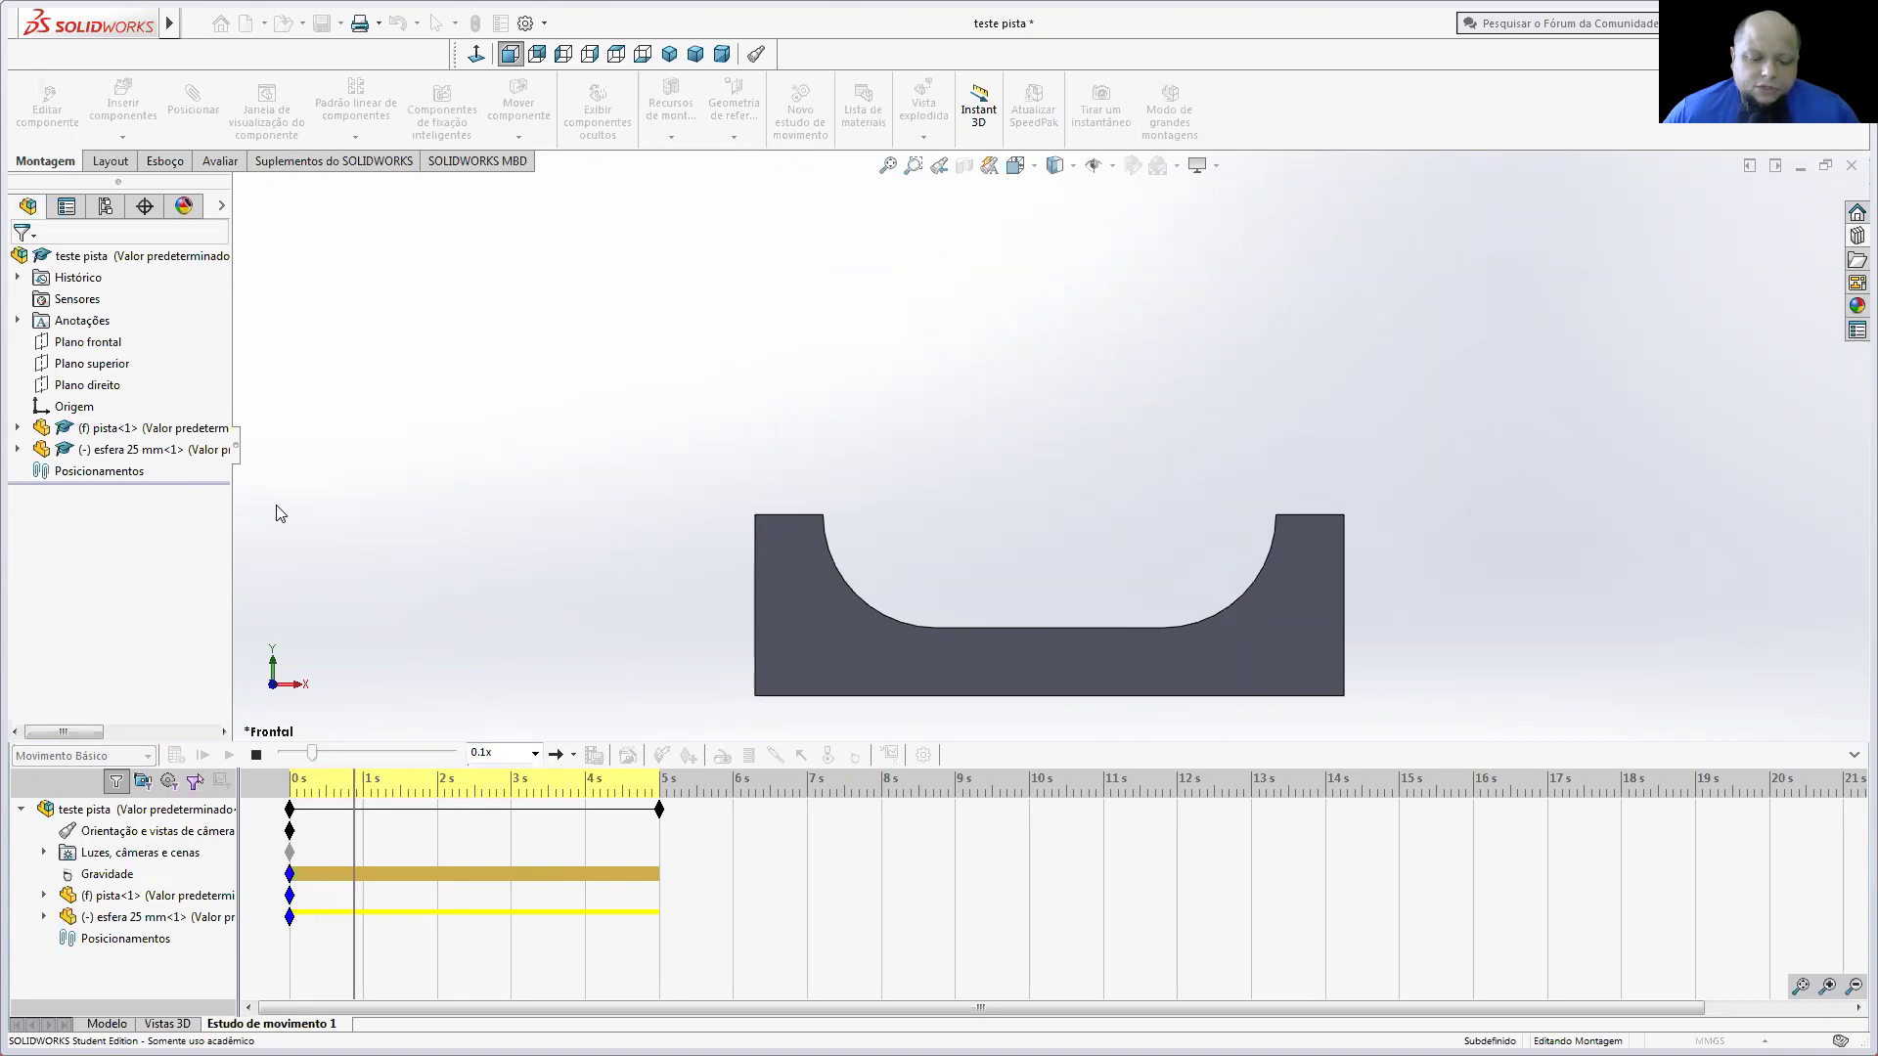
left_click(1853, 755)
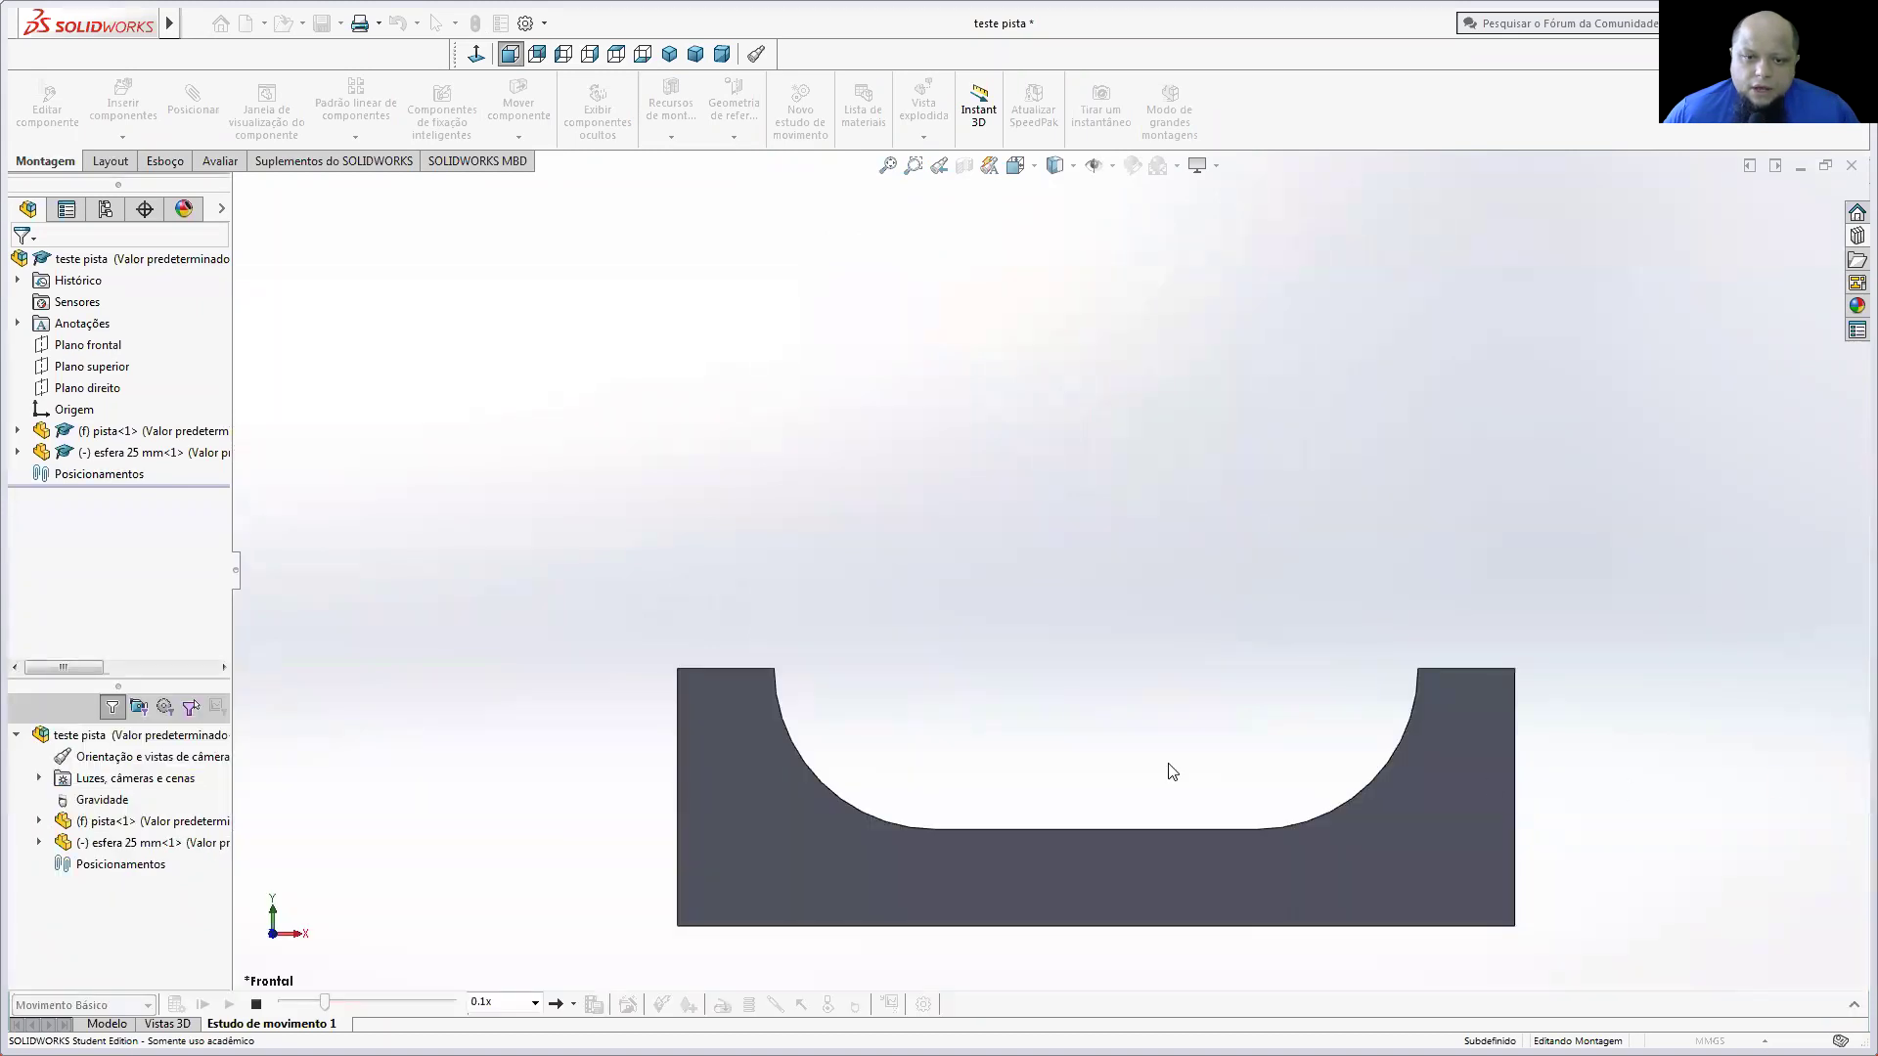
scroll(1165, 759, "up", 5)
scroll(1079, 761, "down", 3)
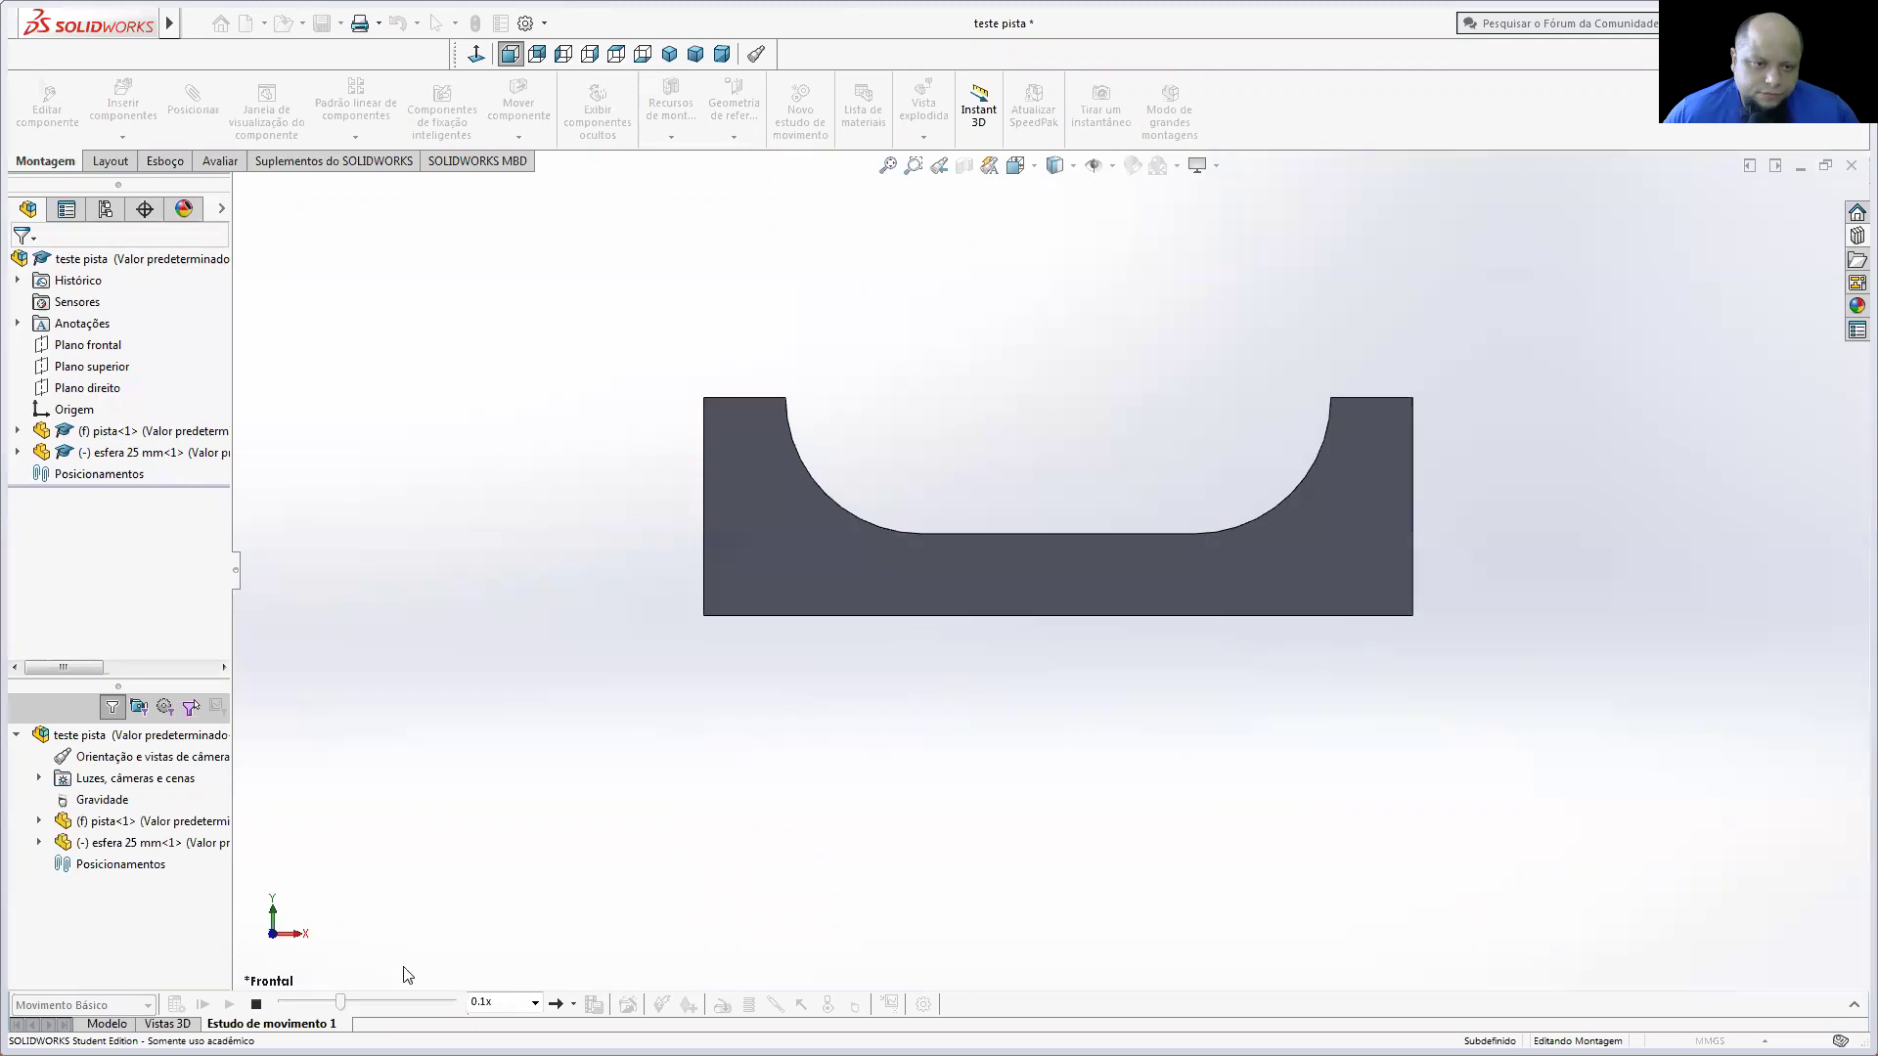
left_click(256, 1004)
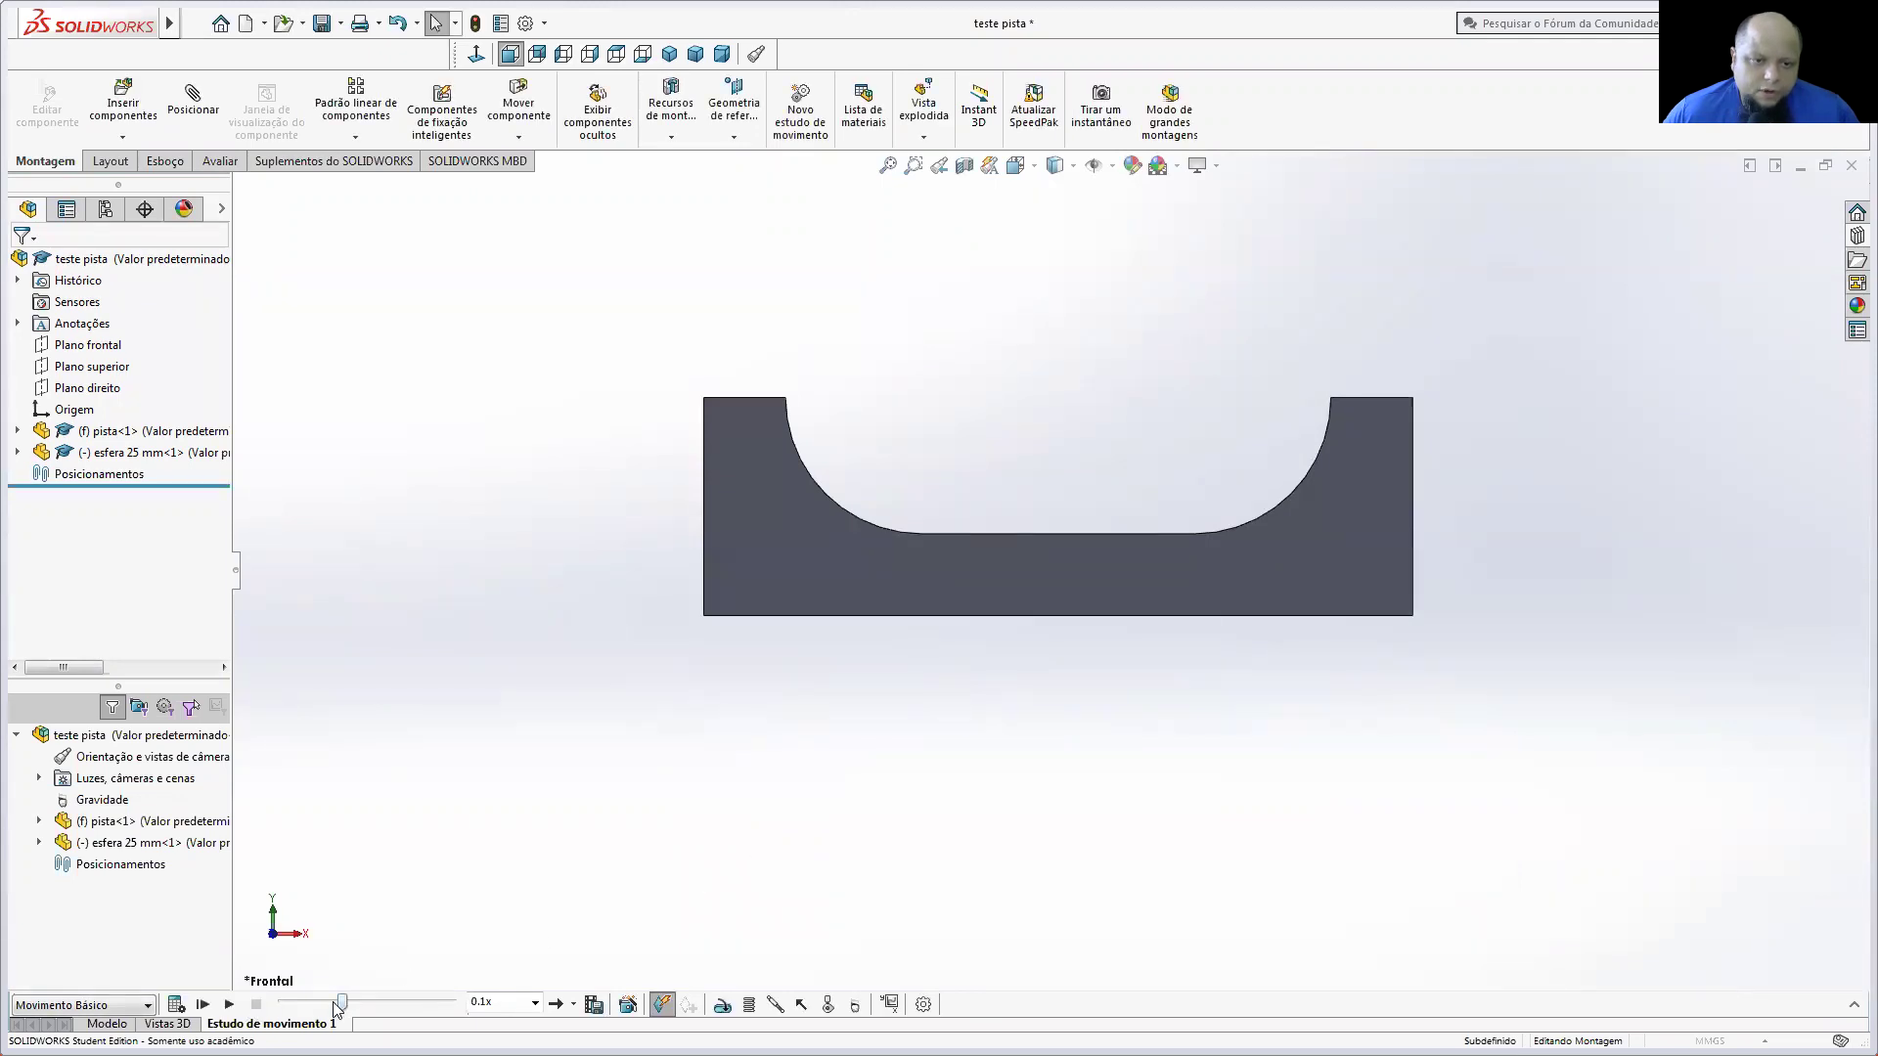
Step: Replay the fall with a wider view of the assembly, stop it and return the study to 0 seconds
scroll(1174, 823, "up", 5)
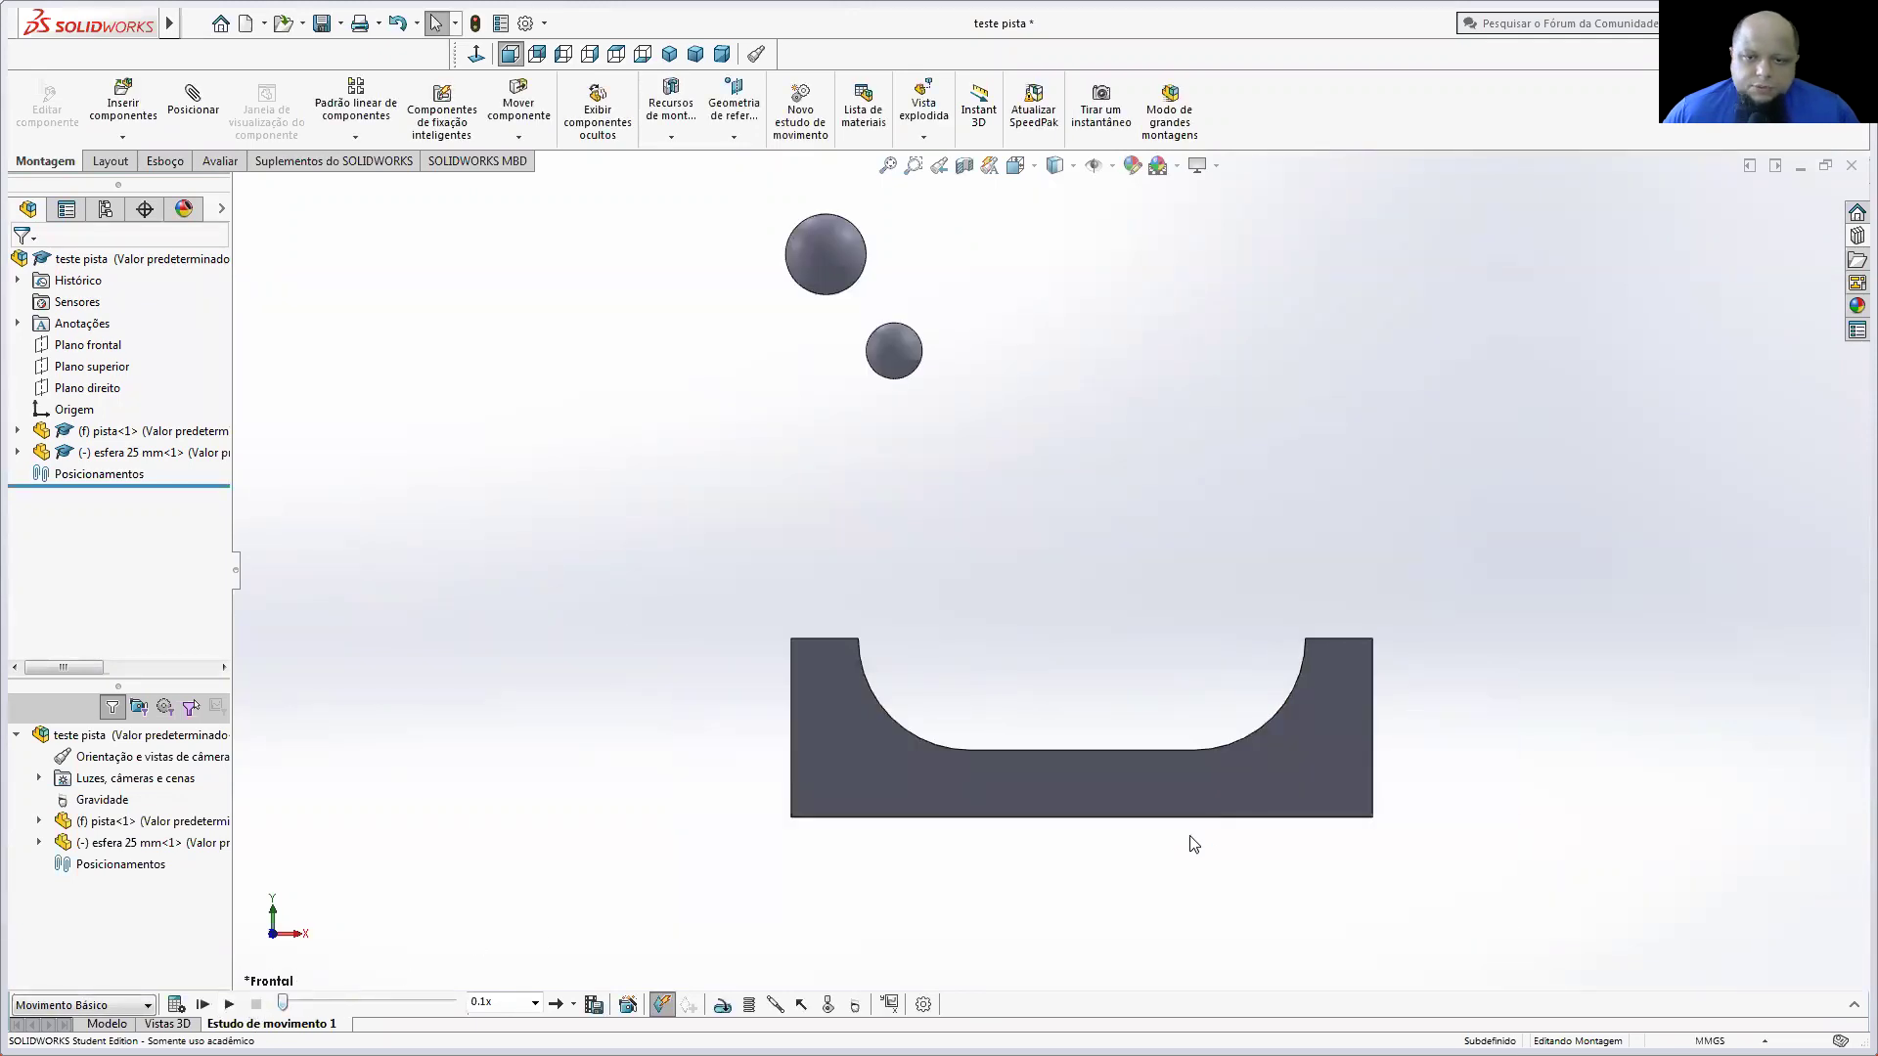
left_click(229, 1004)
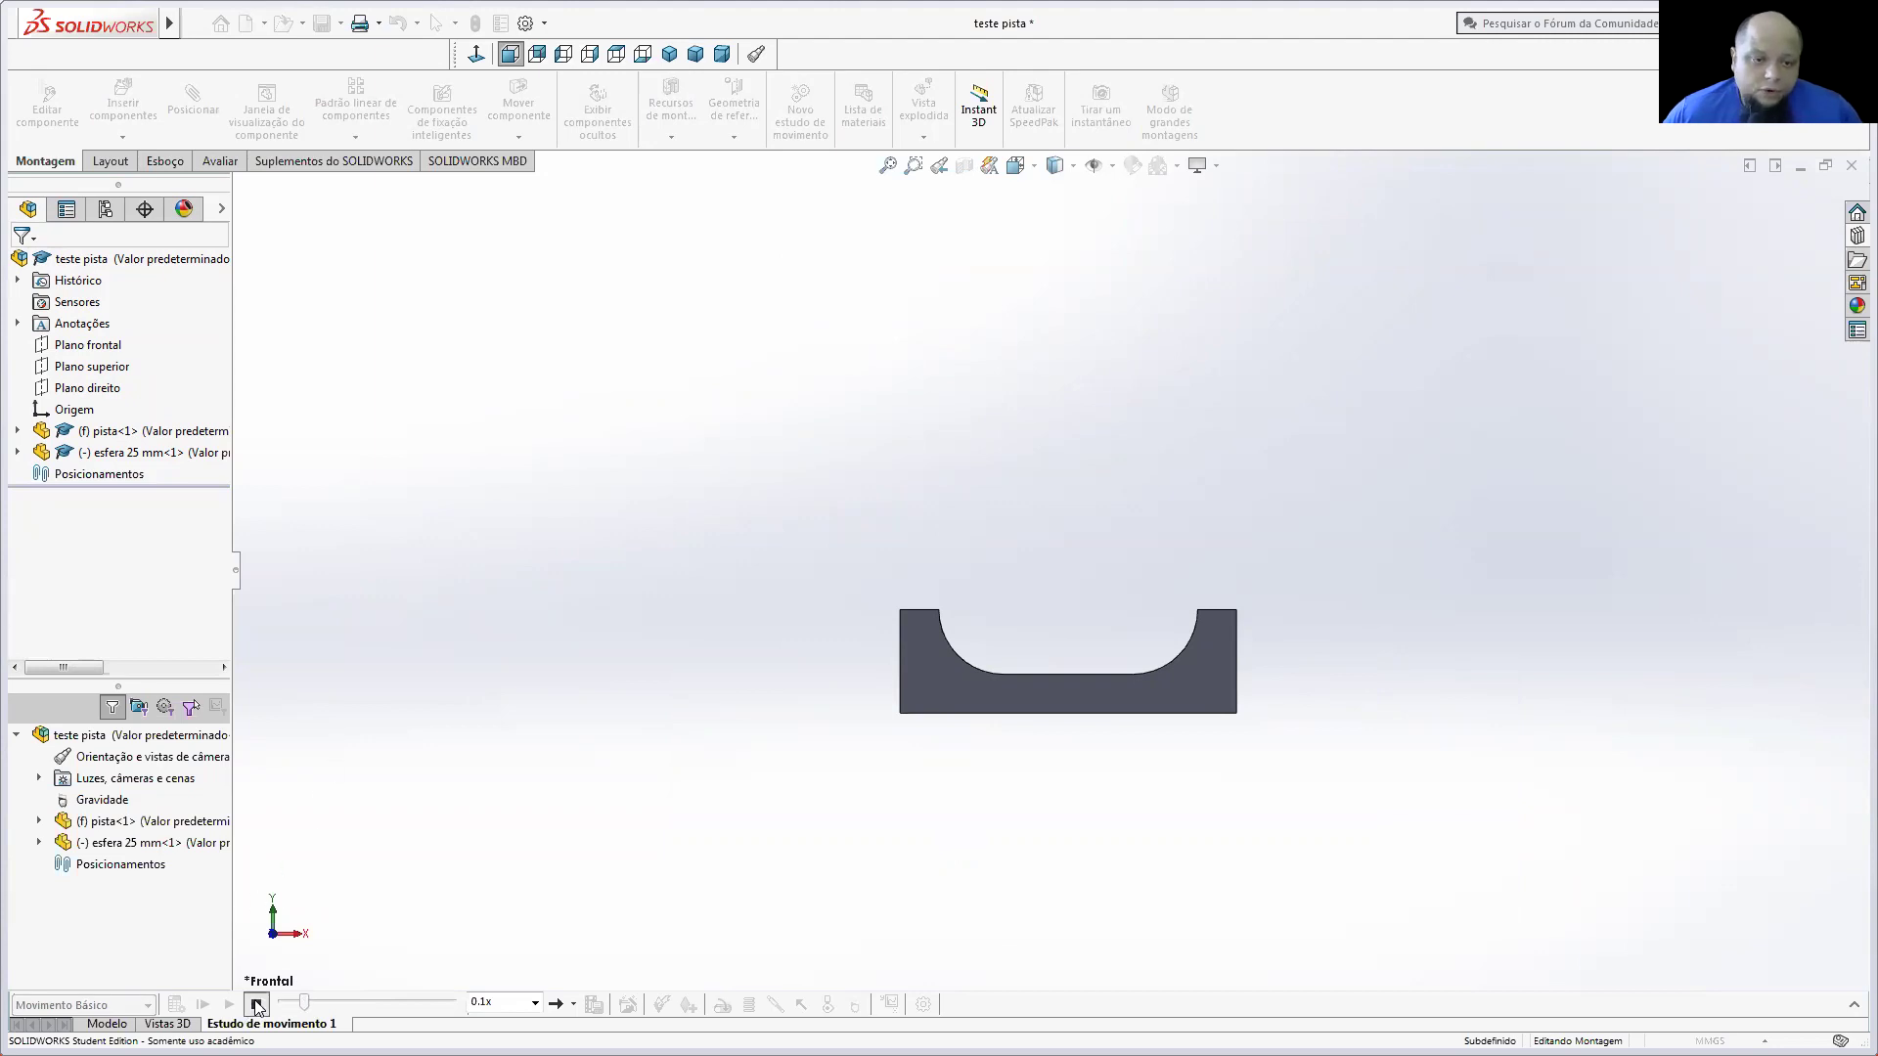
left_click(256, 1005)
left_click(1854, 1005)
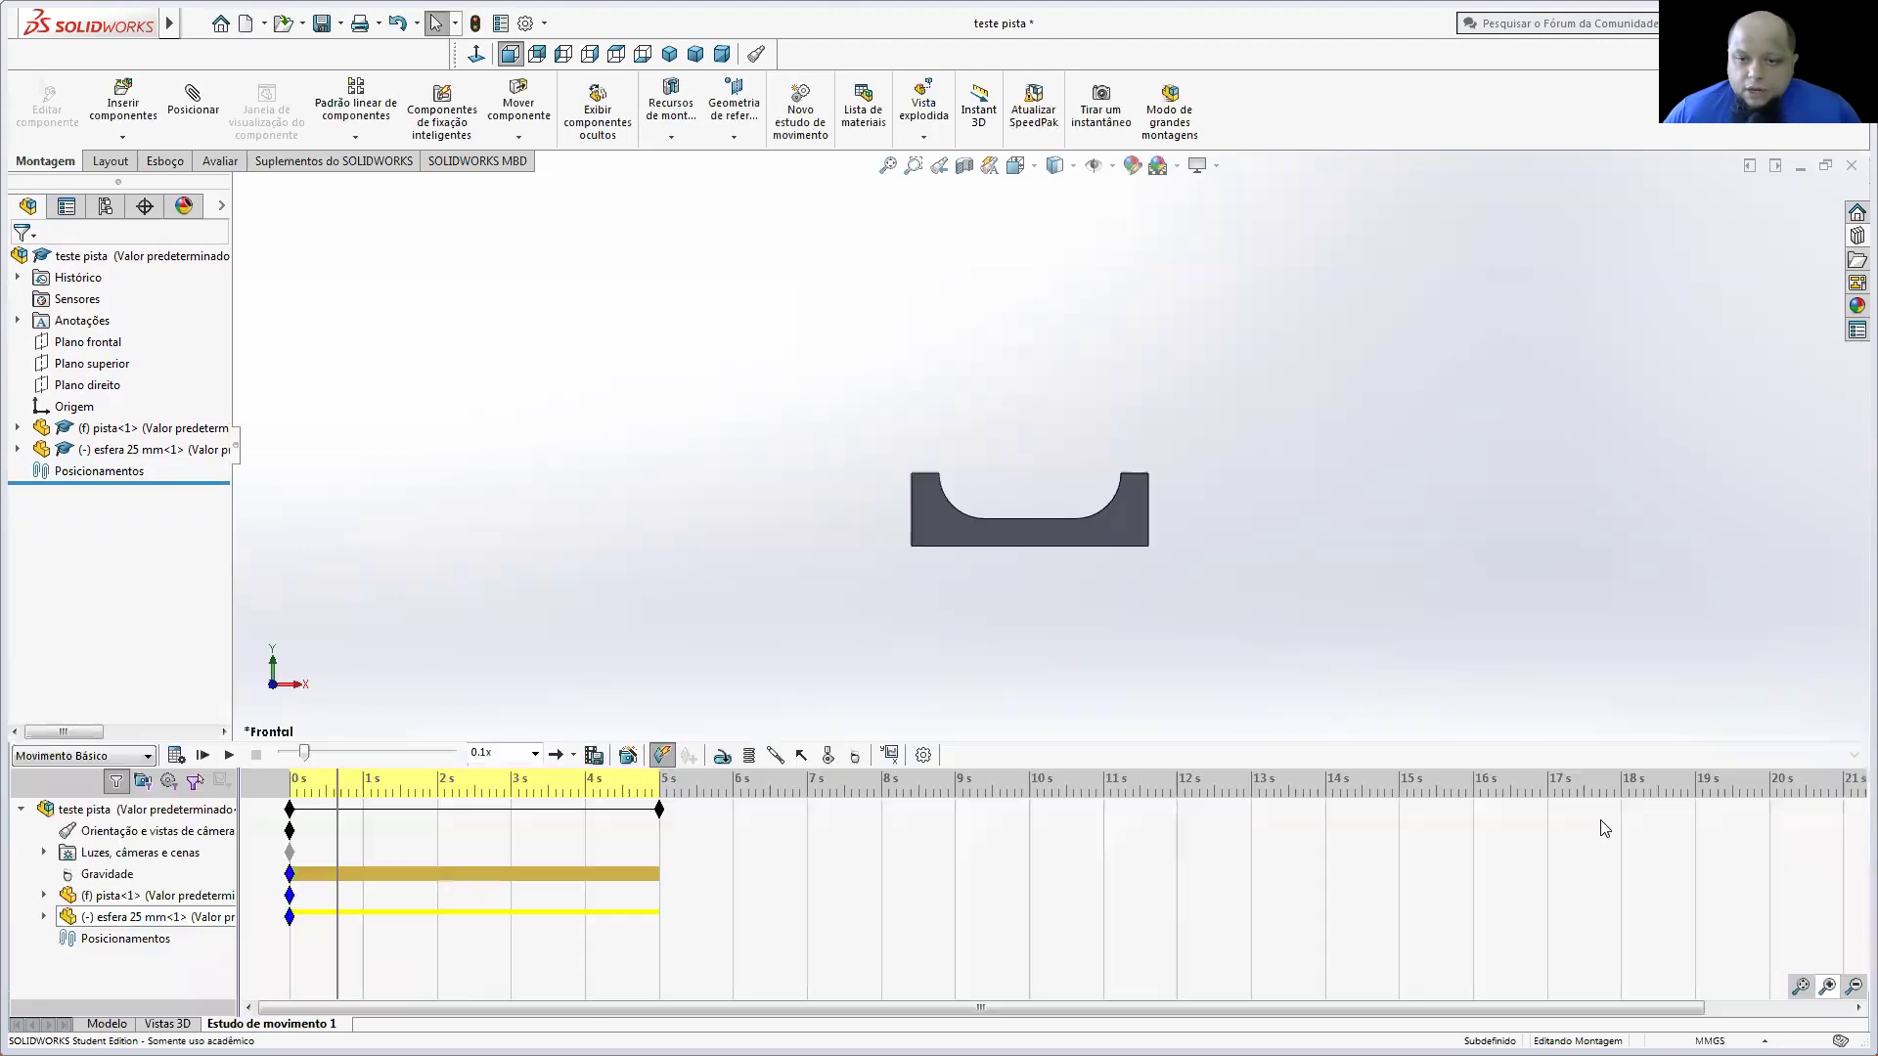
left_click(887, 165)
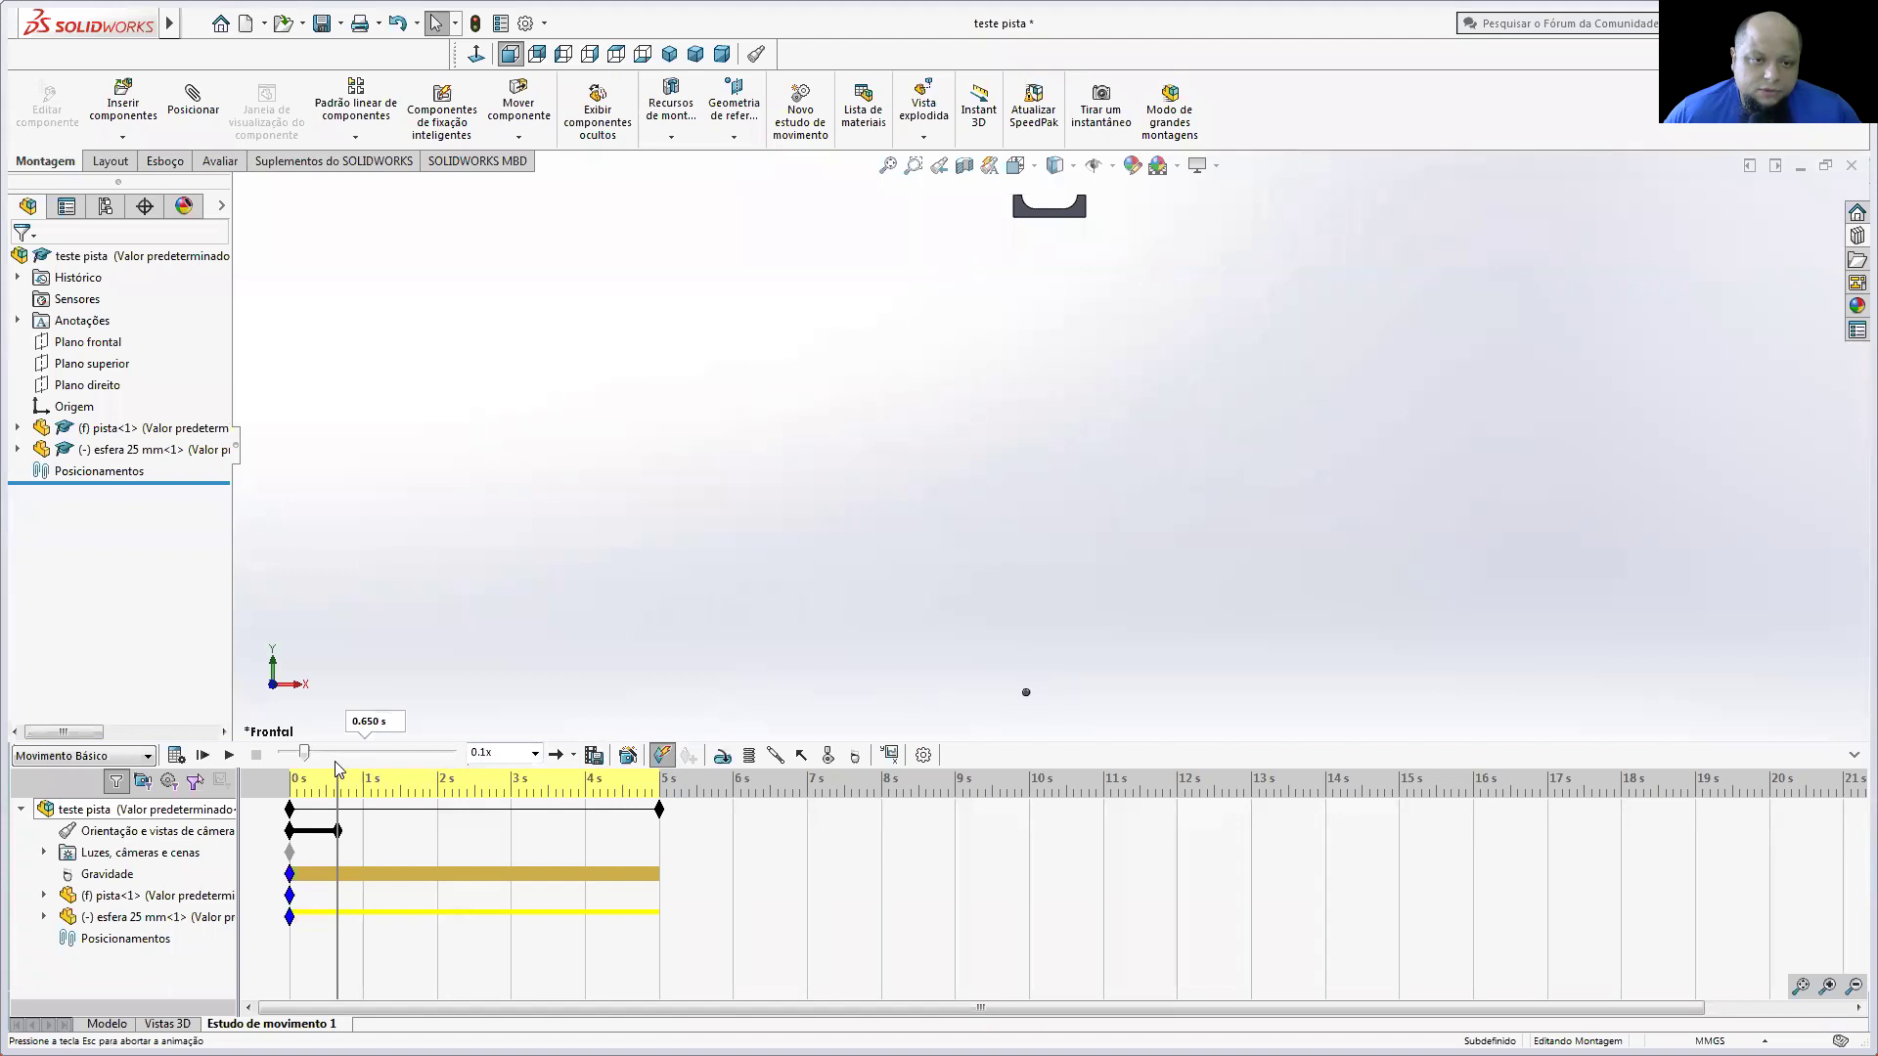
left_click_drag(305, 761, 281, 755)
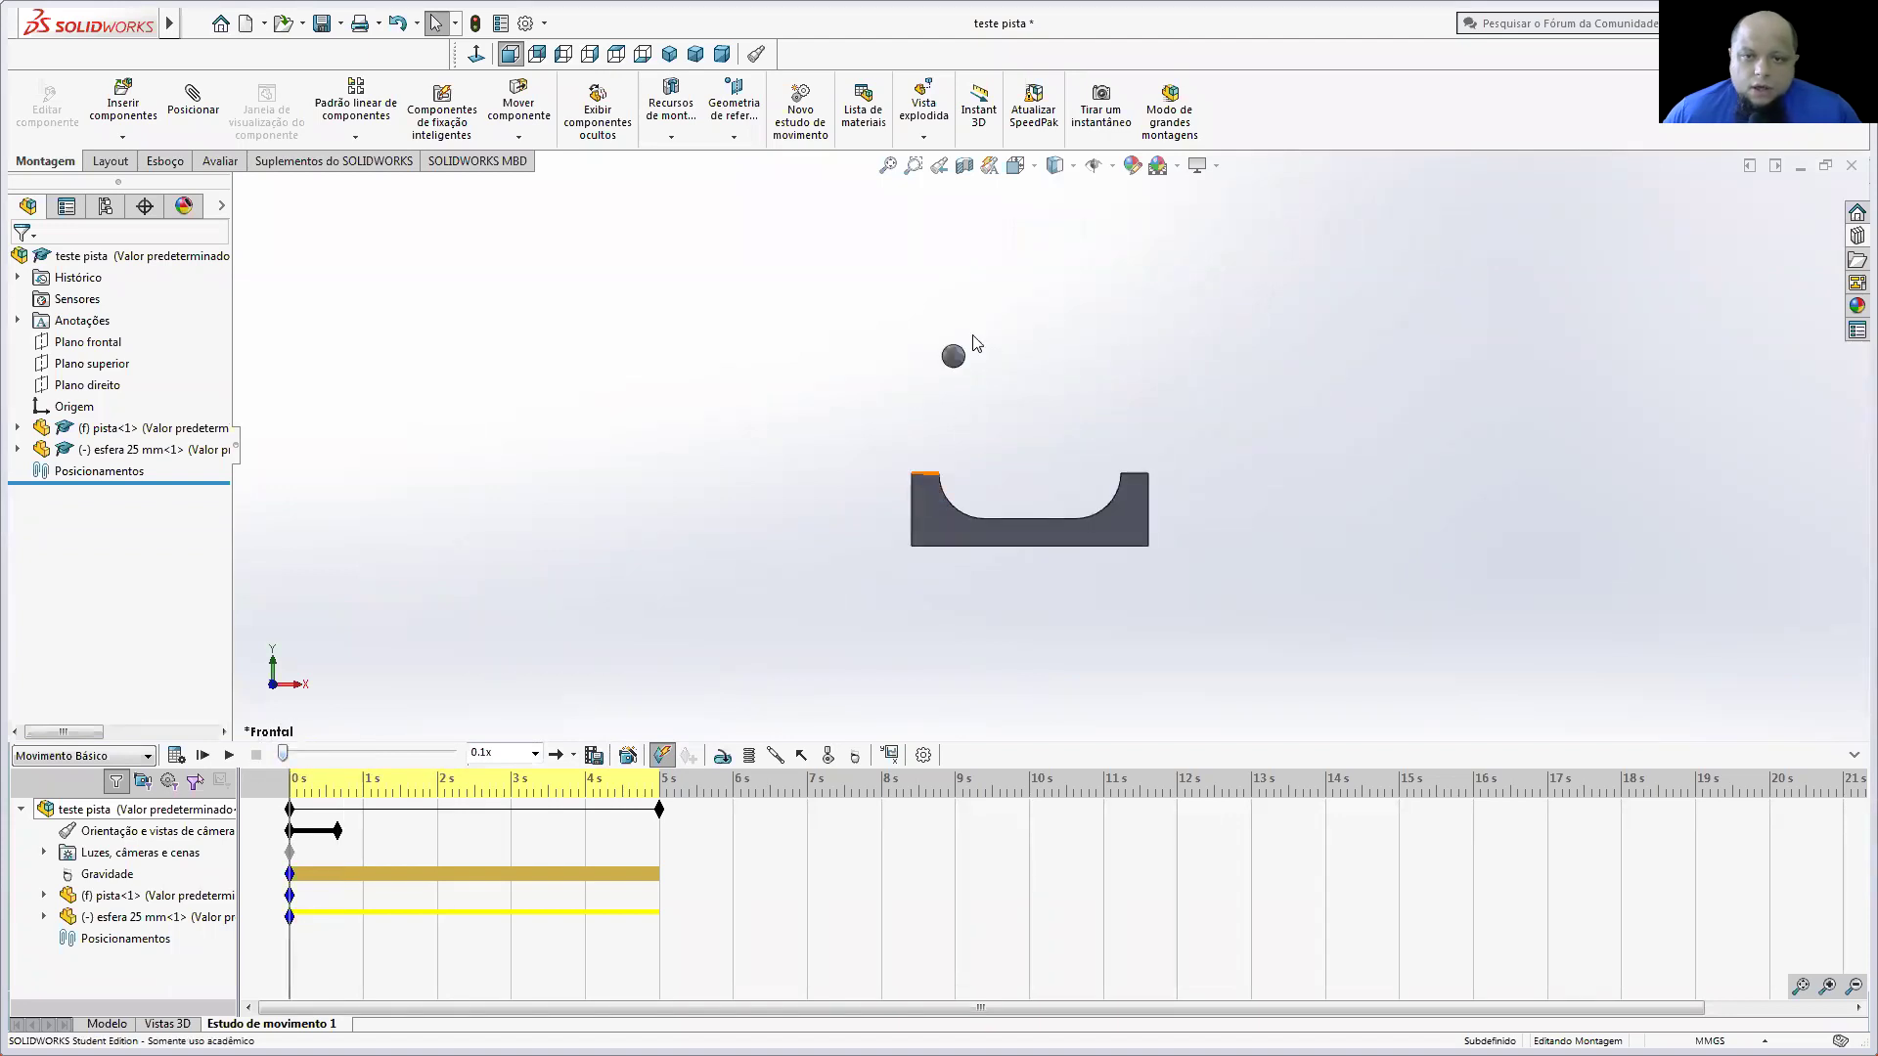
Step: Add a solid-body contact between the 25 mm sphere and the pista part
left_click(828, 757)
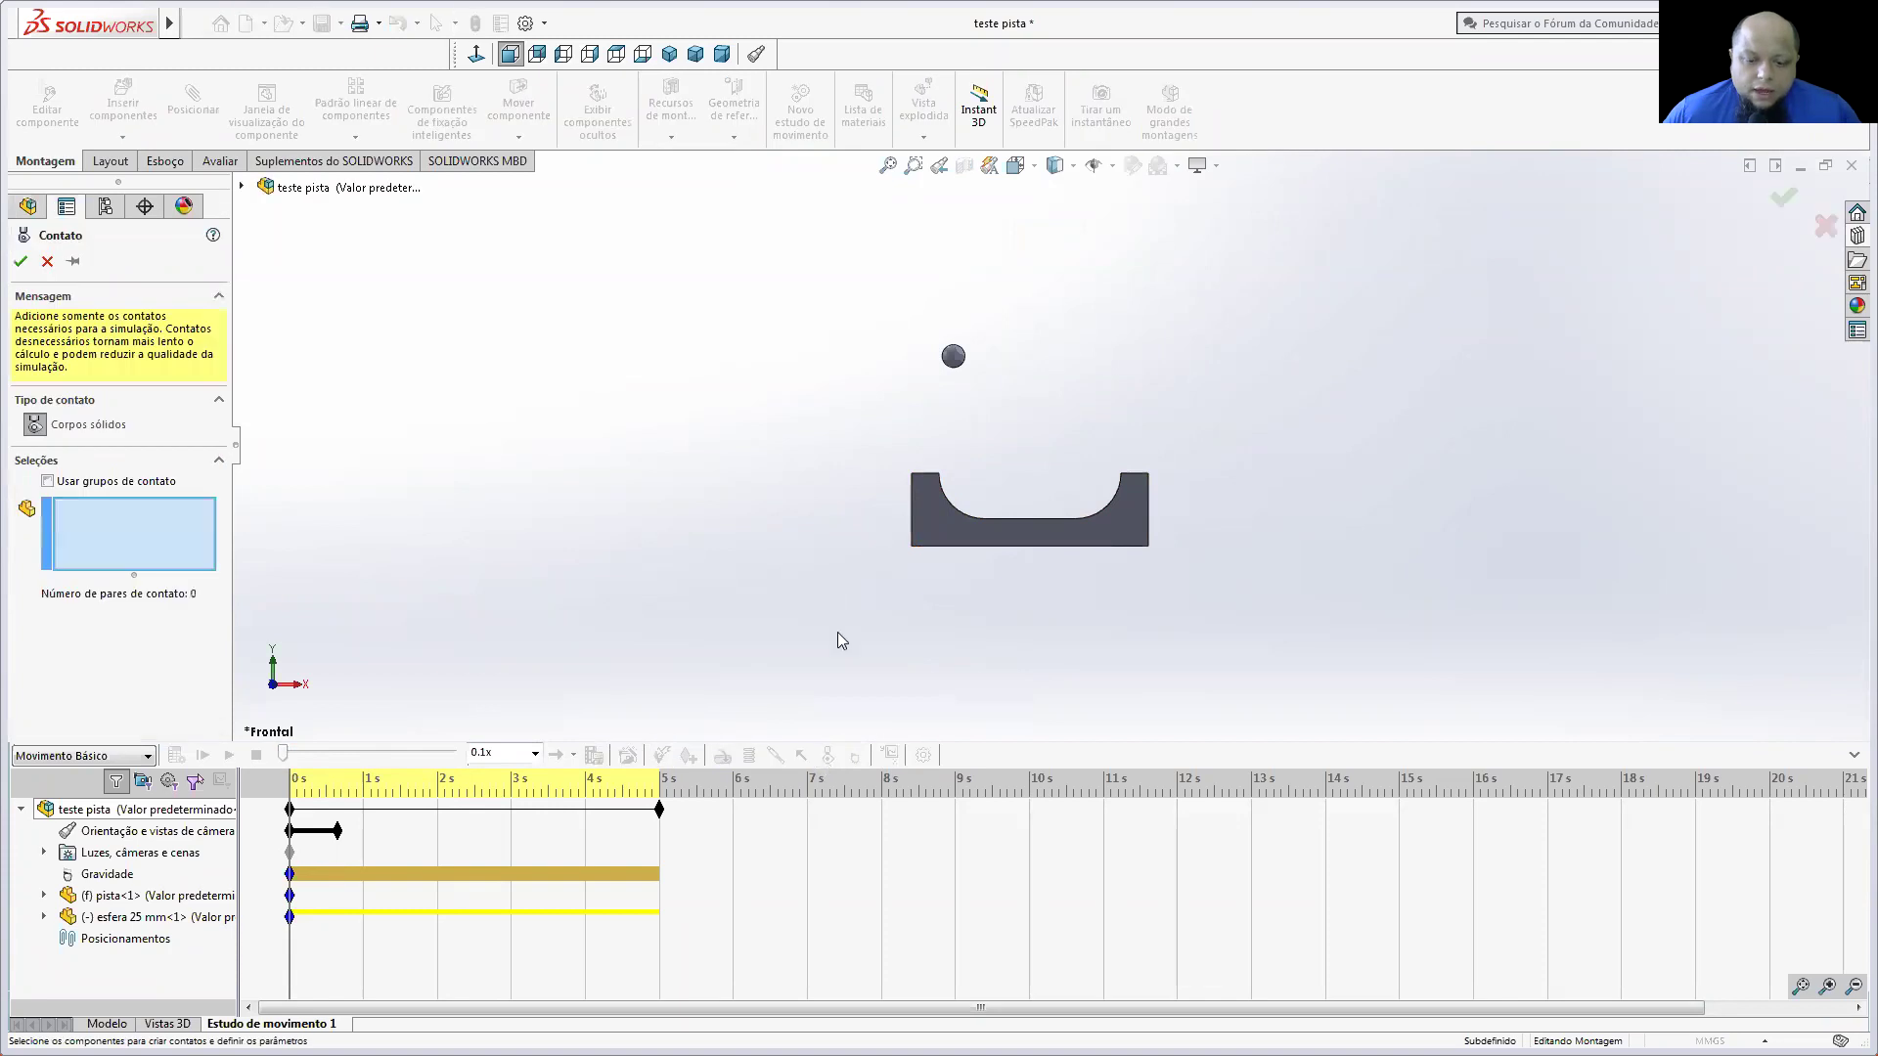
left_click(951, 358)
left_click(919, 513)
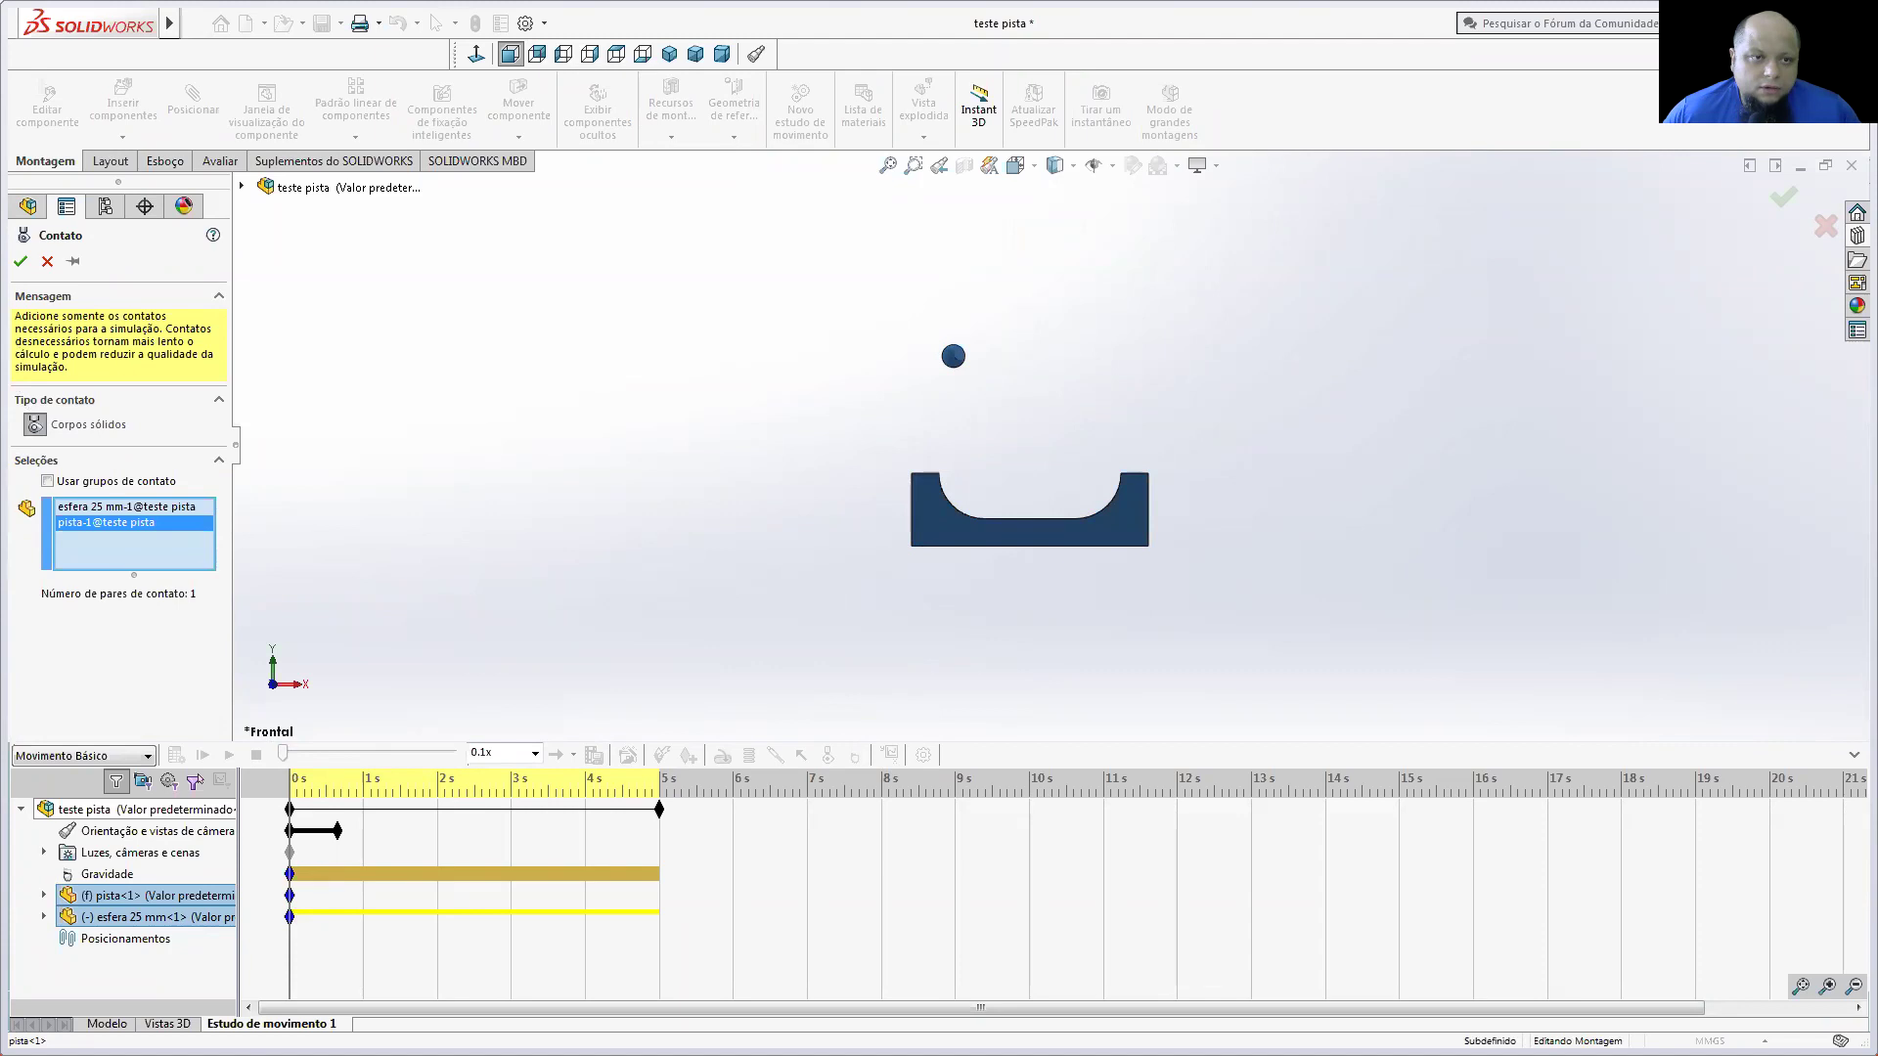
left_click(20, 262)
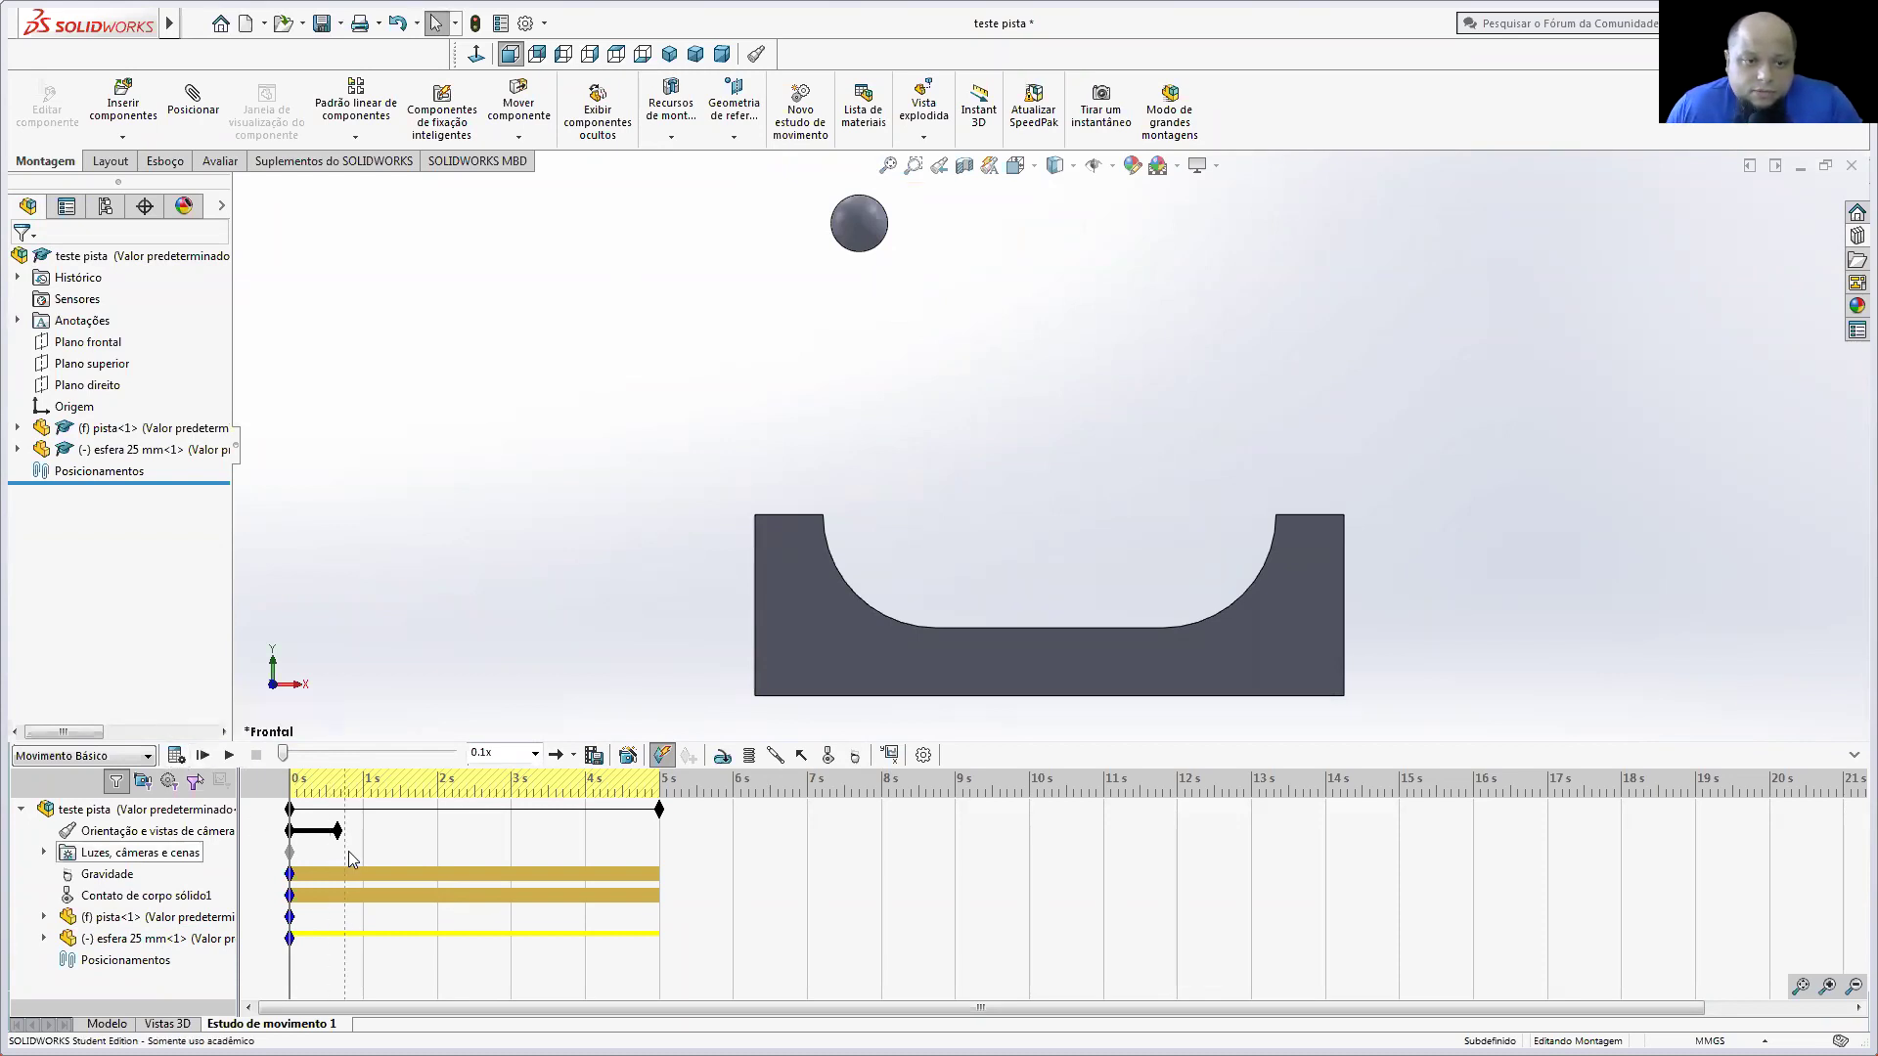
Step: Delete the view orientation key recorded at about 0.65 seconds
right_click(318, 832)
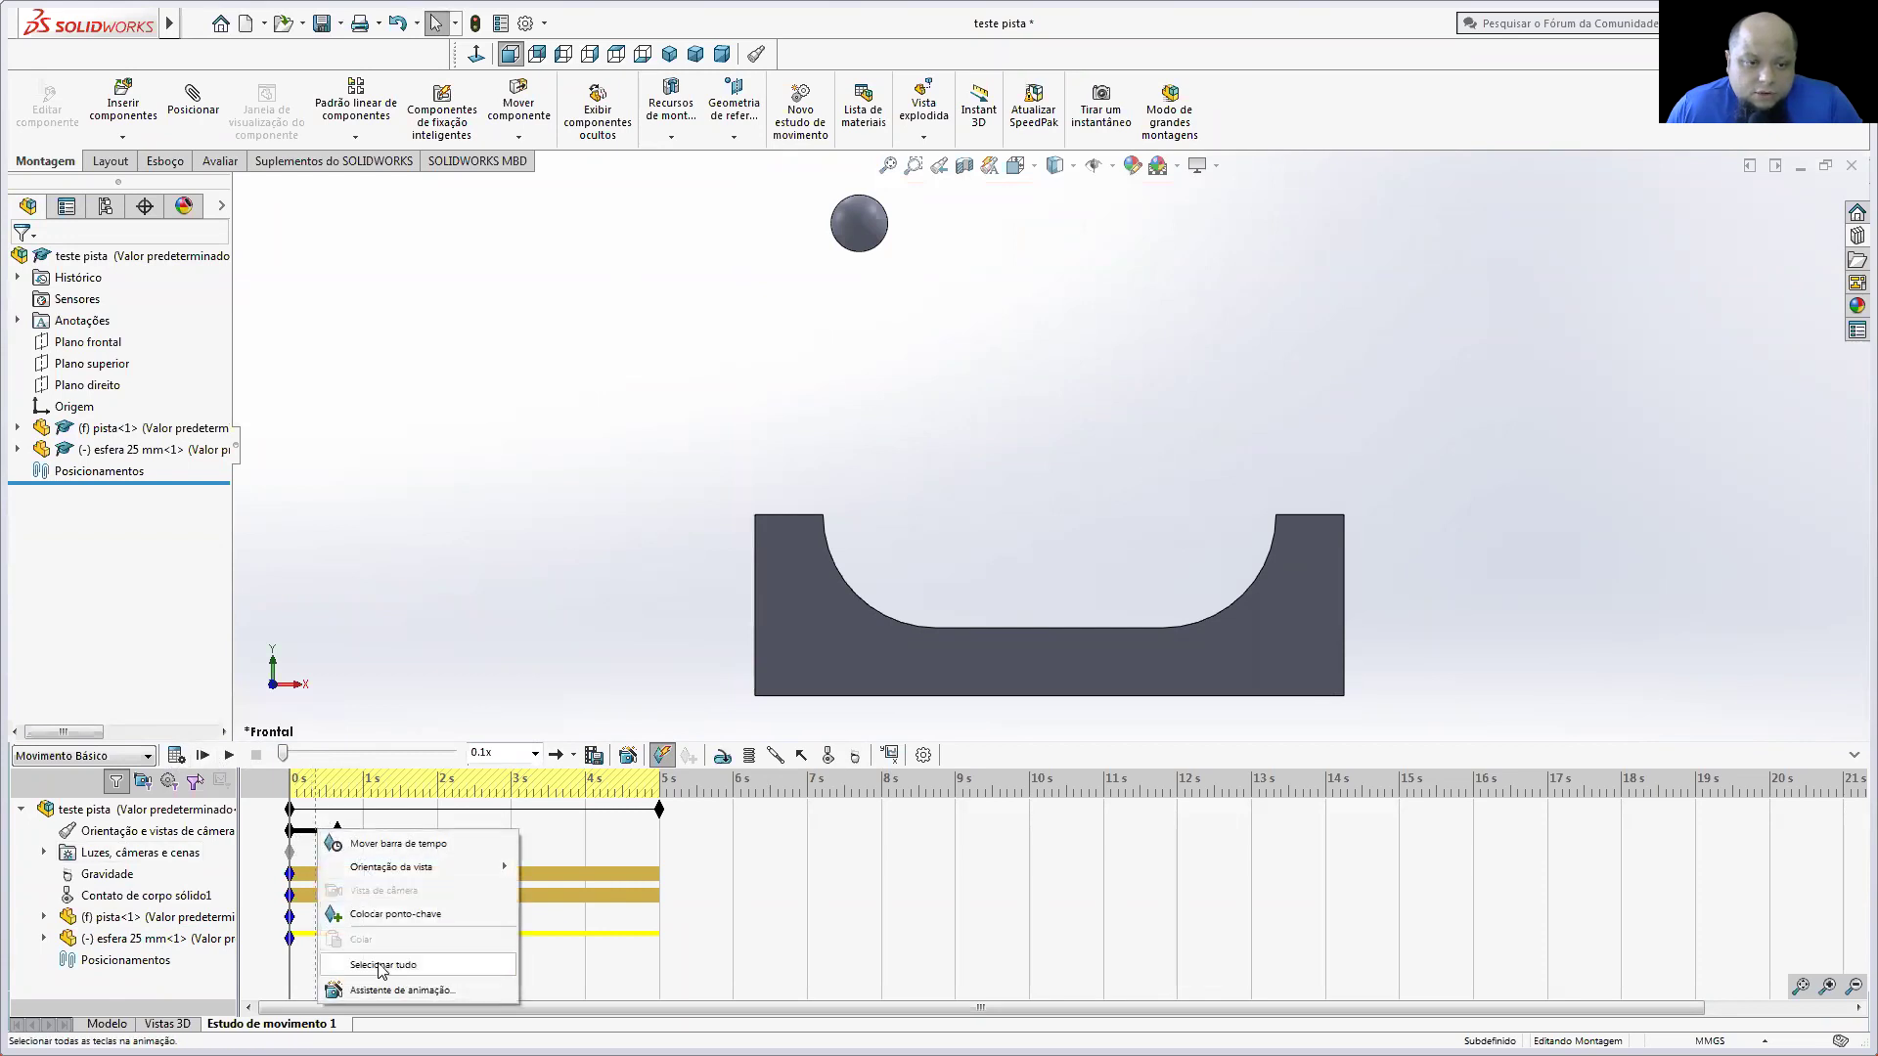
left_click(395, 913)
right_click(337, 833)
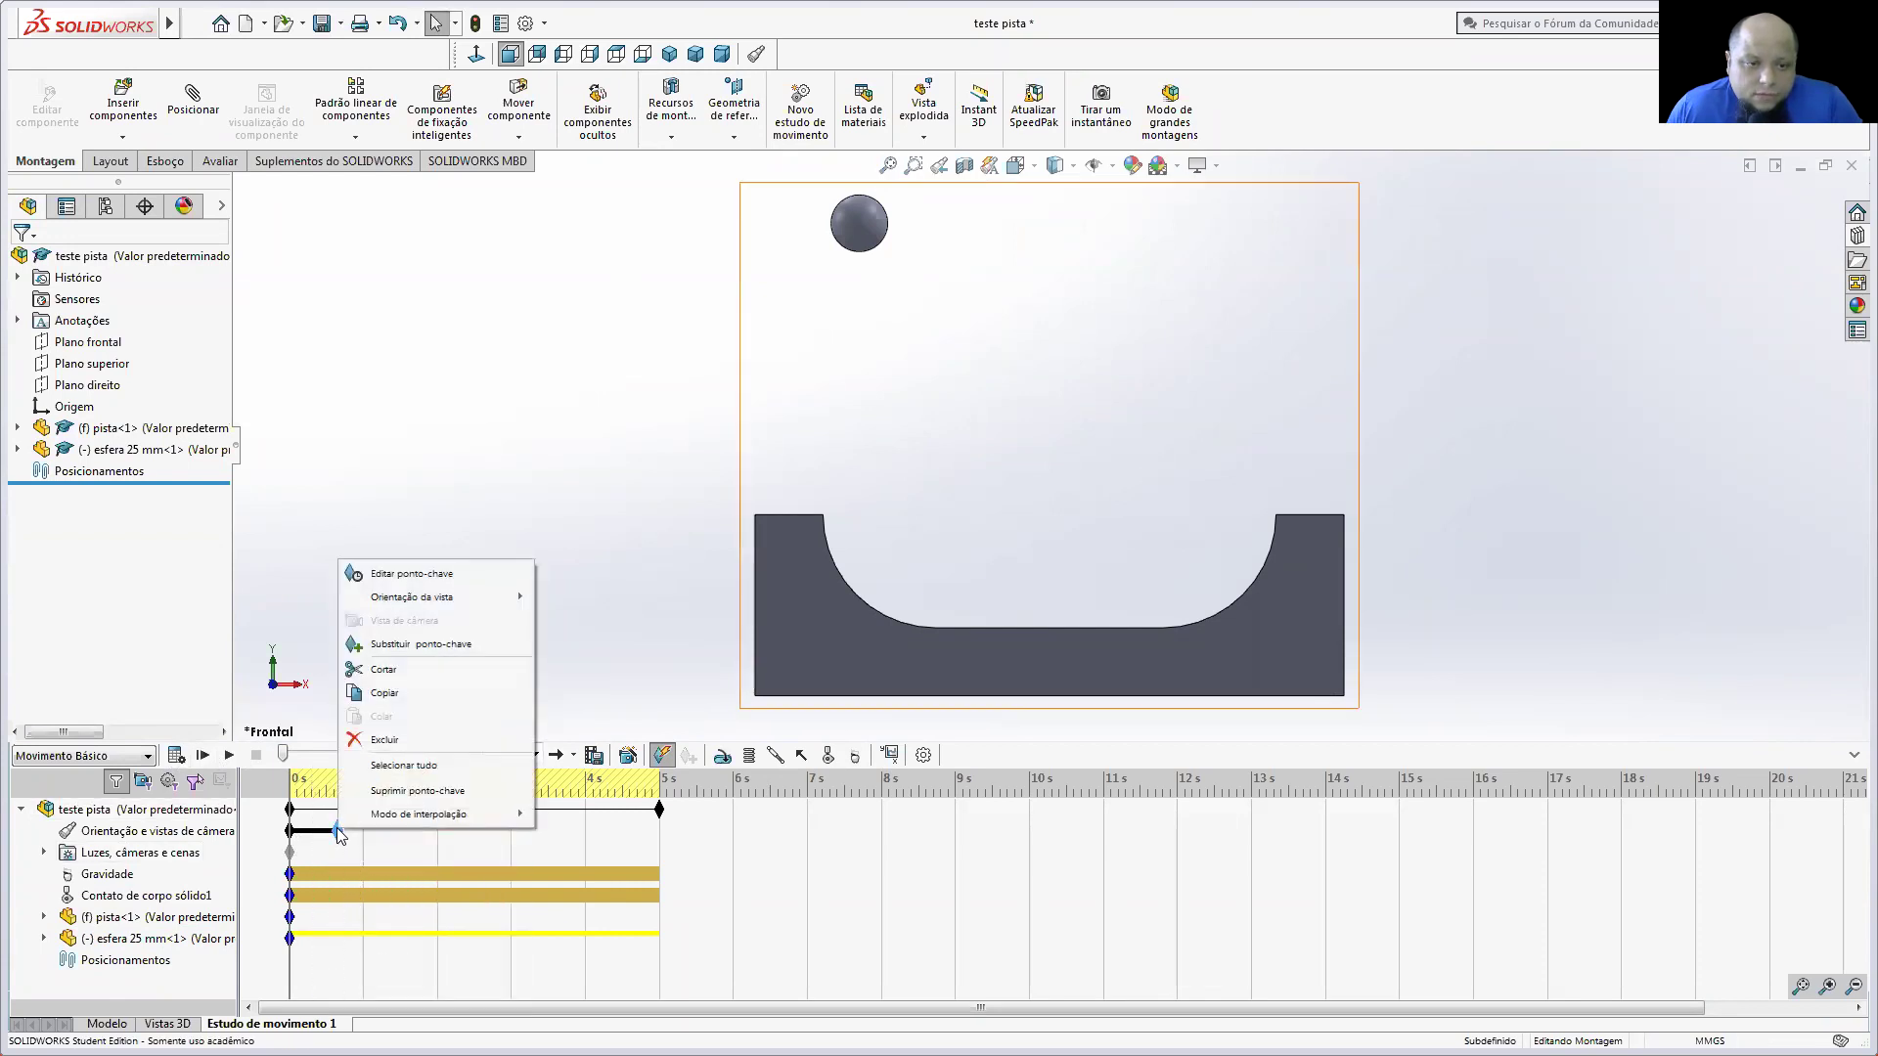
left_click(396, 741)
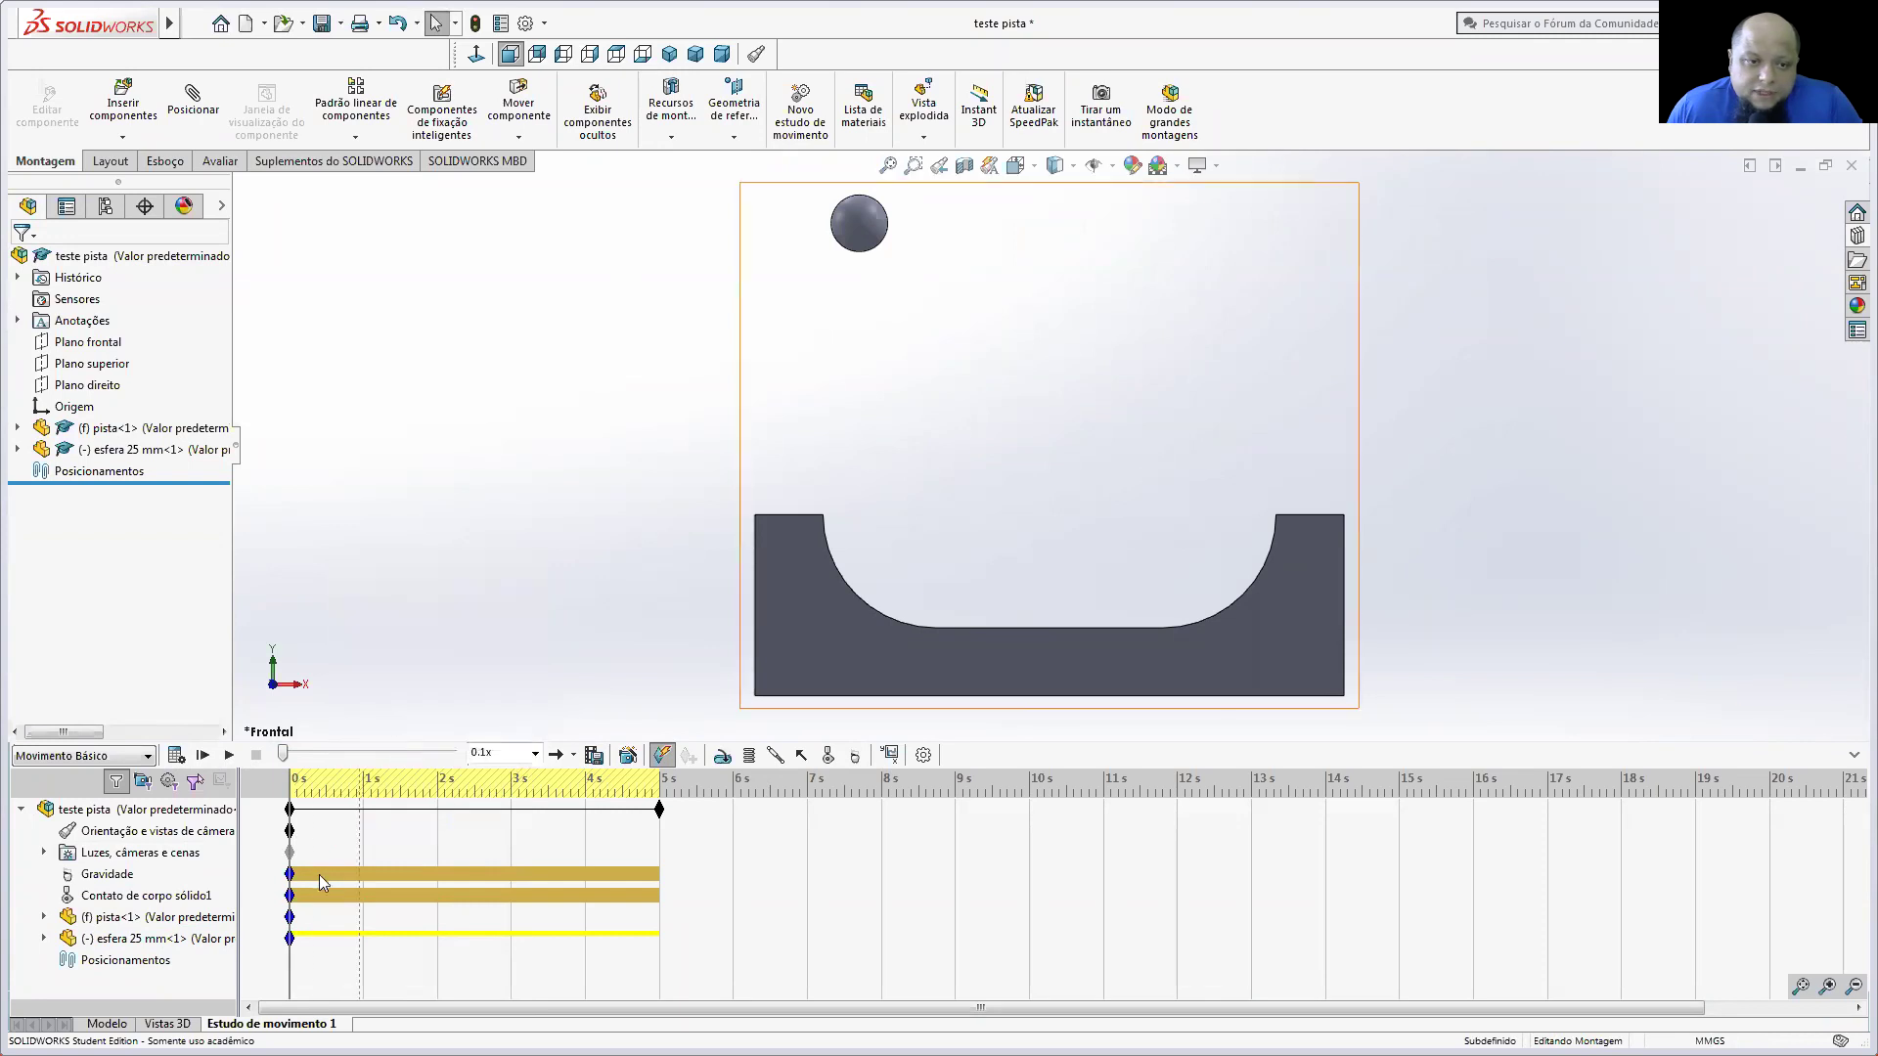
right_click(186, 841)
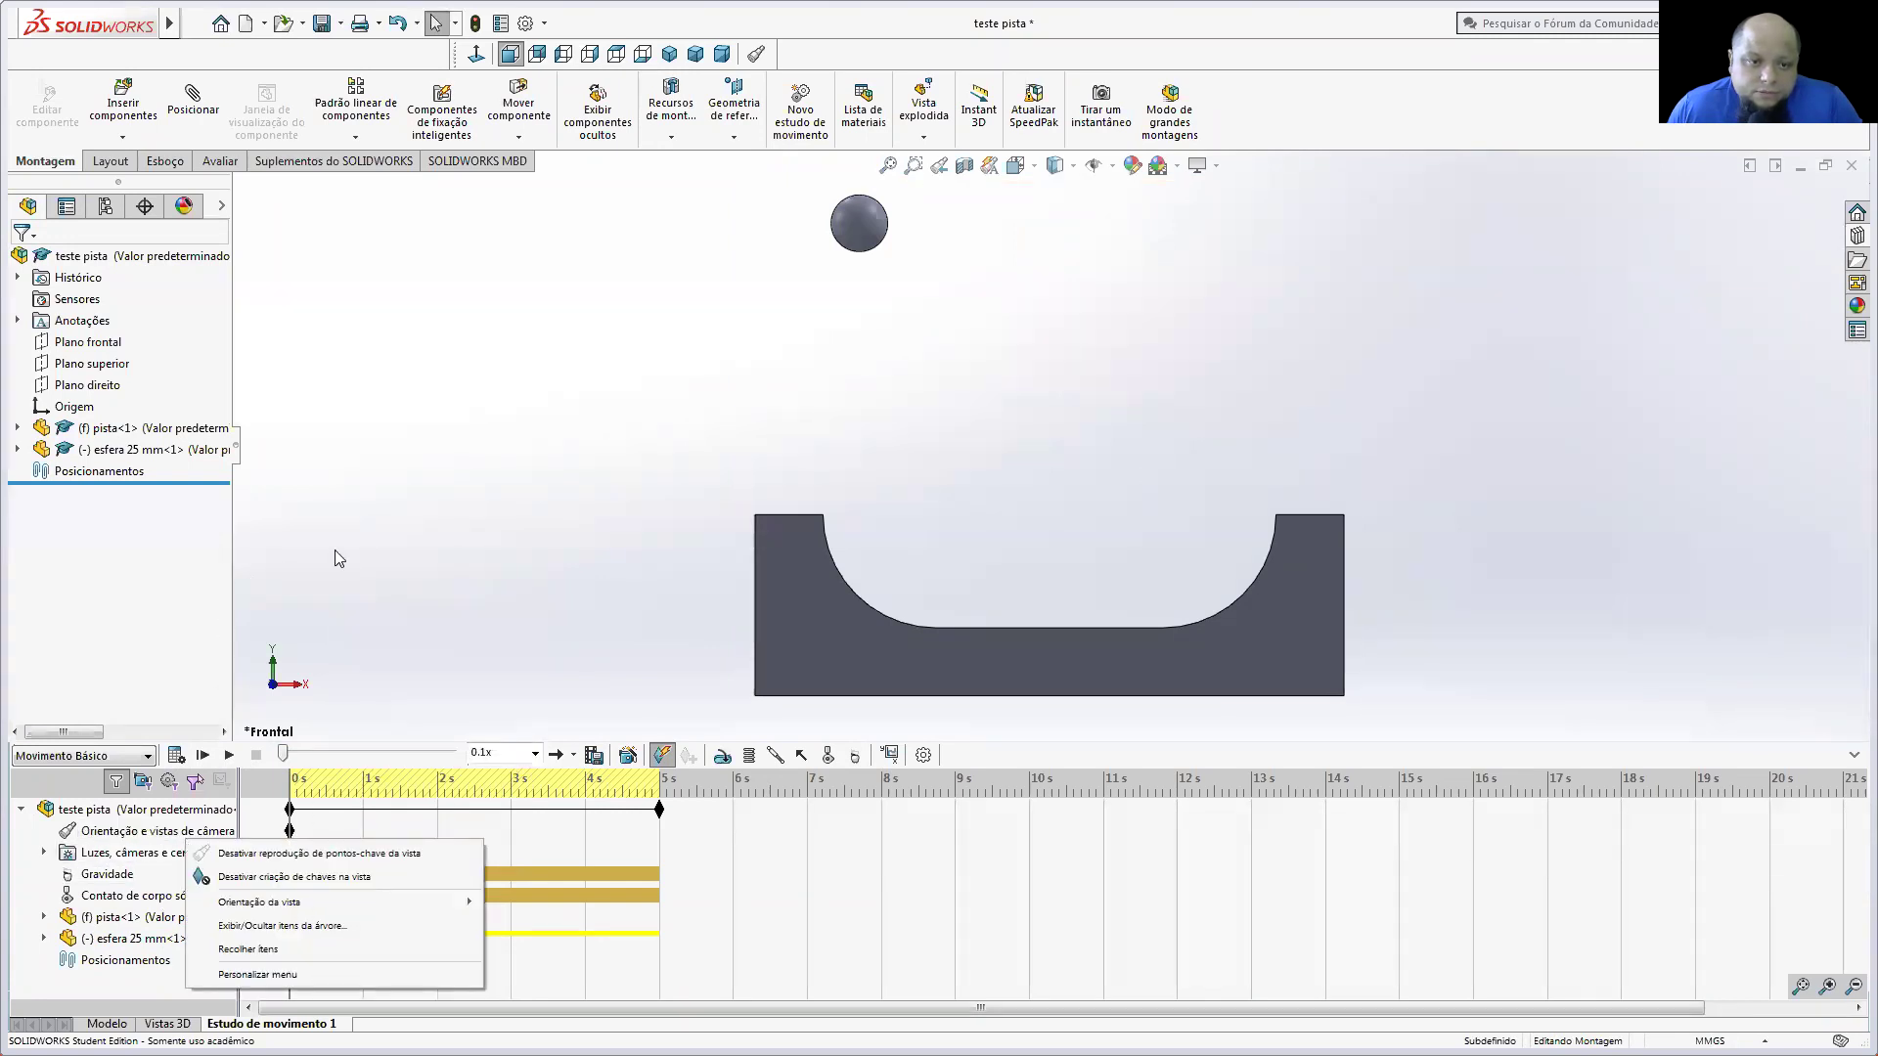
left_click(277, 571)
Step: Calculate the motion study with the frame rate adjusted to 160 frames per second, stopping at about 3 seconds
left_click(202, 755)
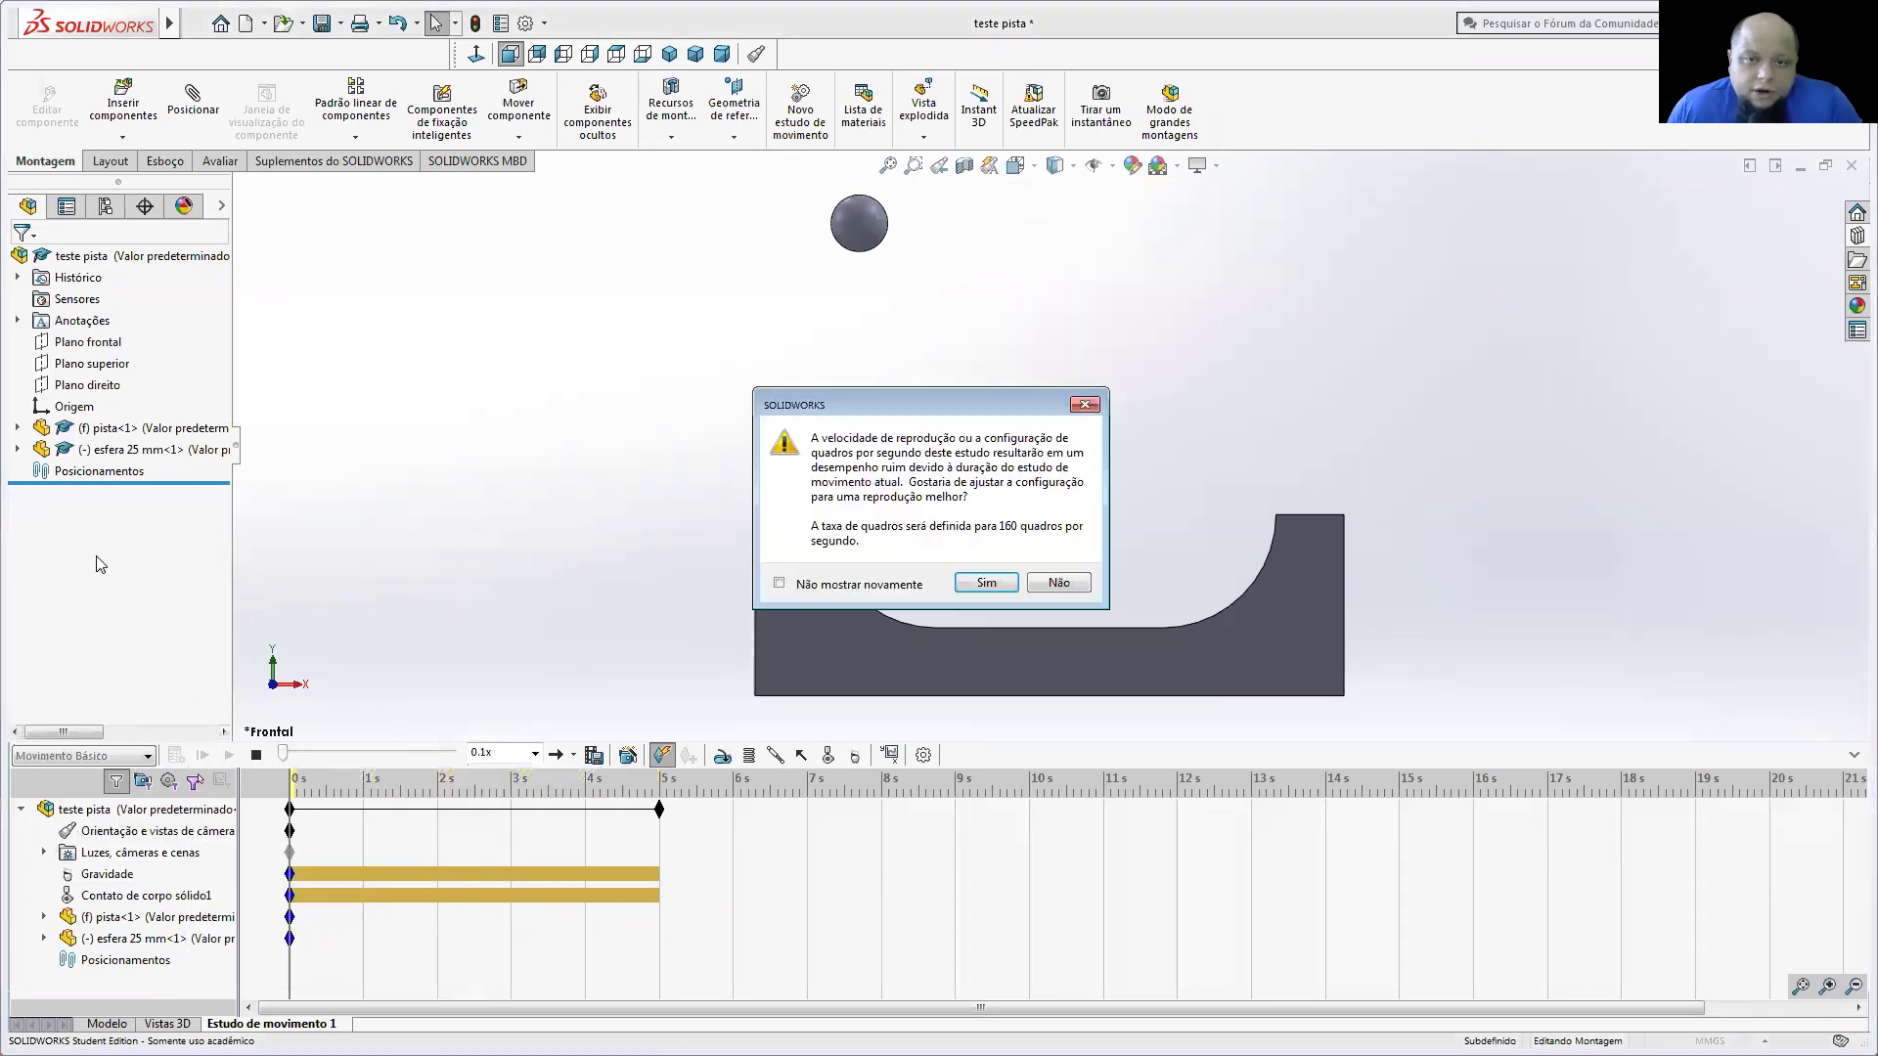
left_click(986, 583)
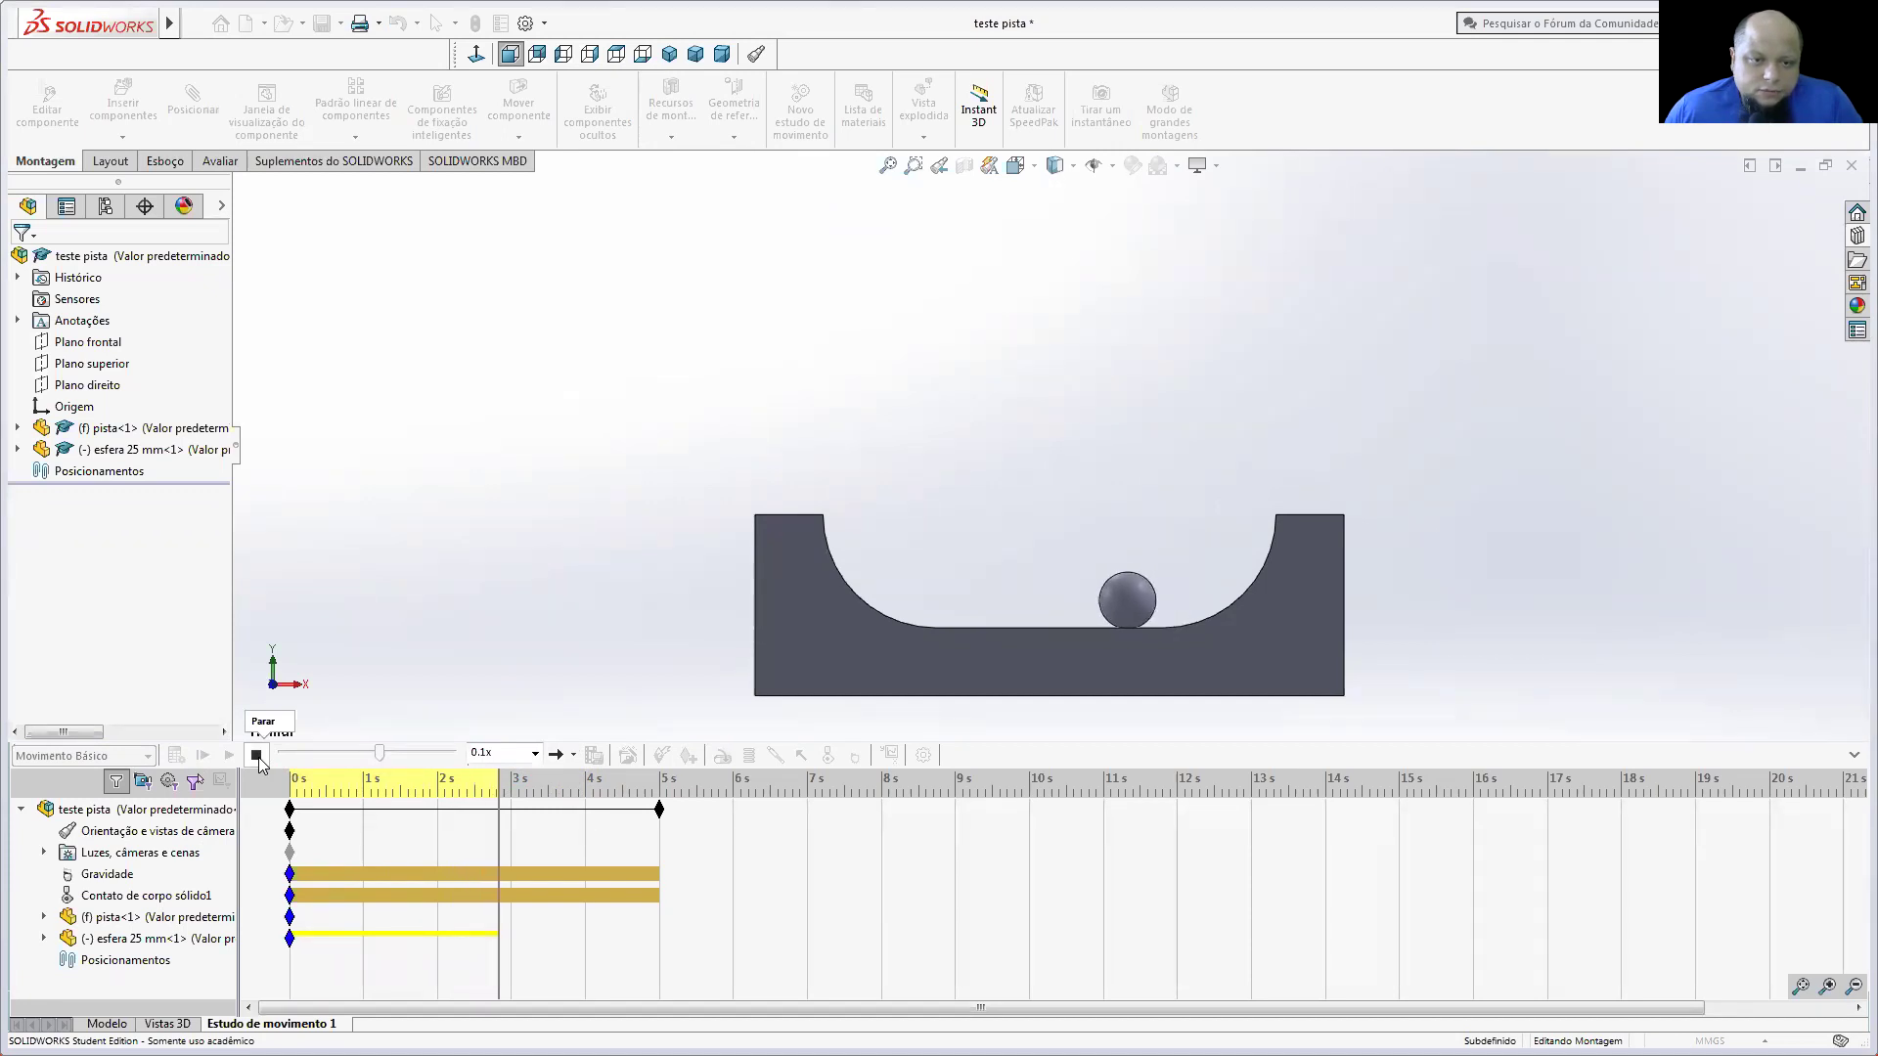
left_click(258, 758)
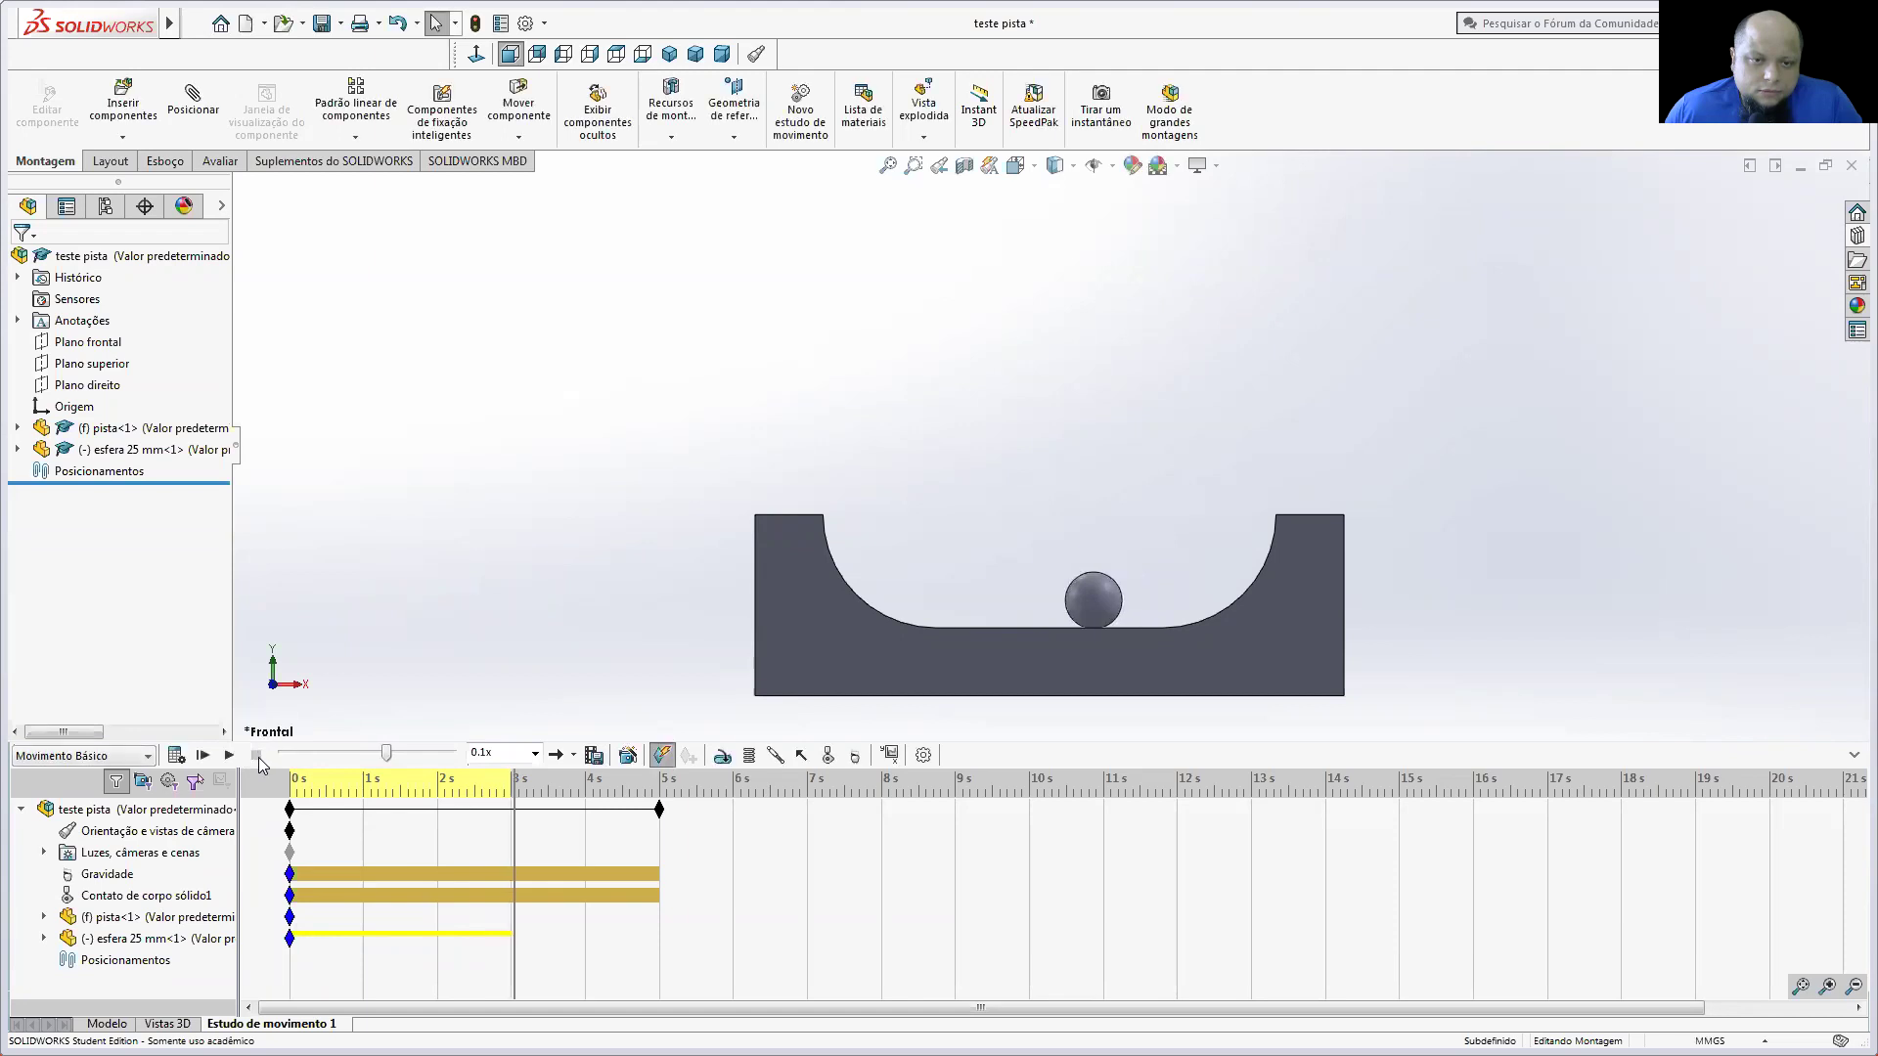
Step: Shorten the motion study's duration to 3 seconds and return it to its start
left_click_drag(516, 839, 512, 840)
left_click_drag(662, 810, 644, 814)
left_click_drag(521, 826, 515, 825)
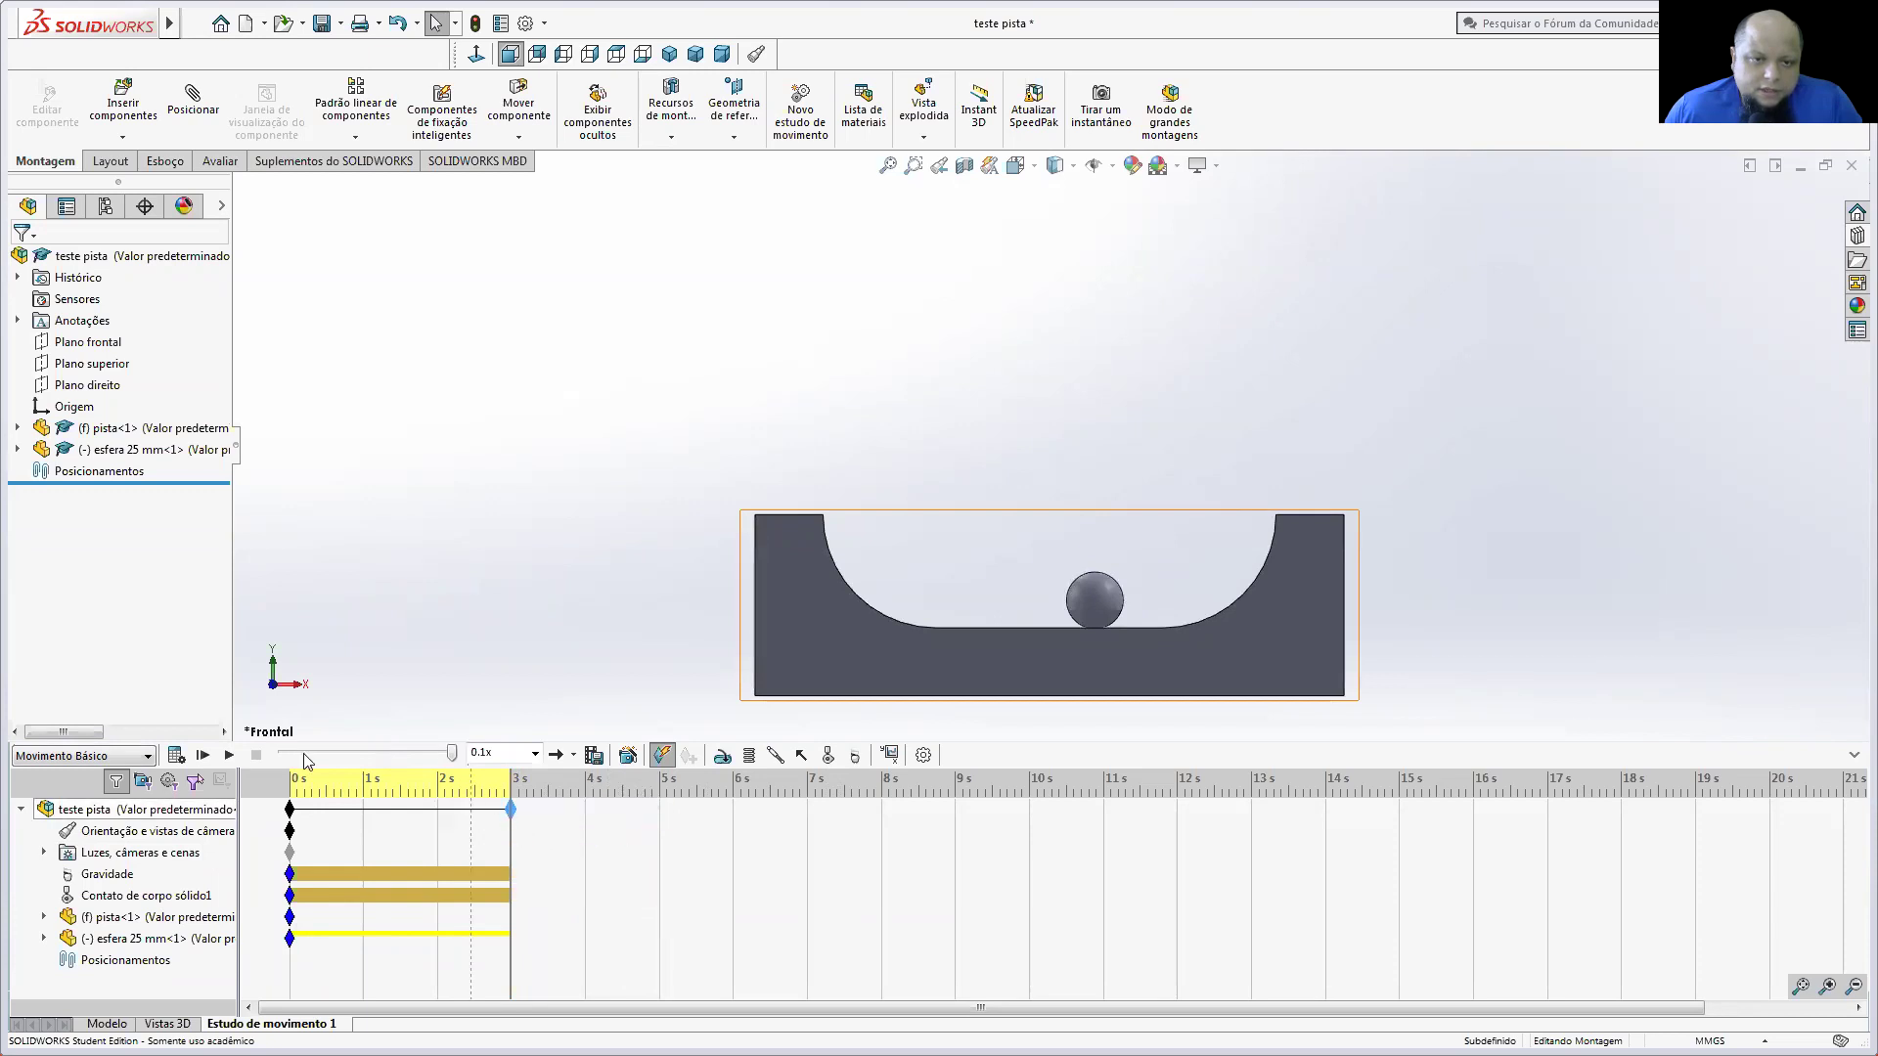
left_click_drag(451, 762, 282, 756)
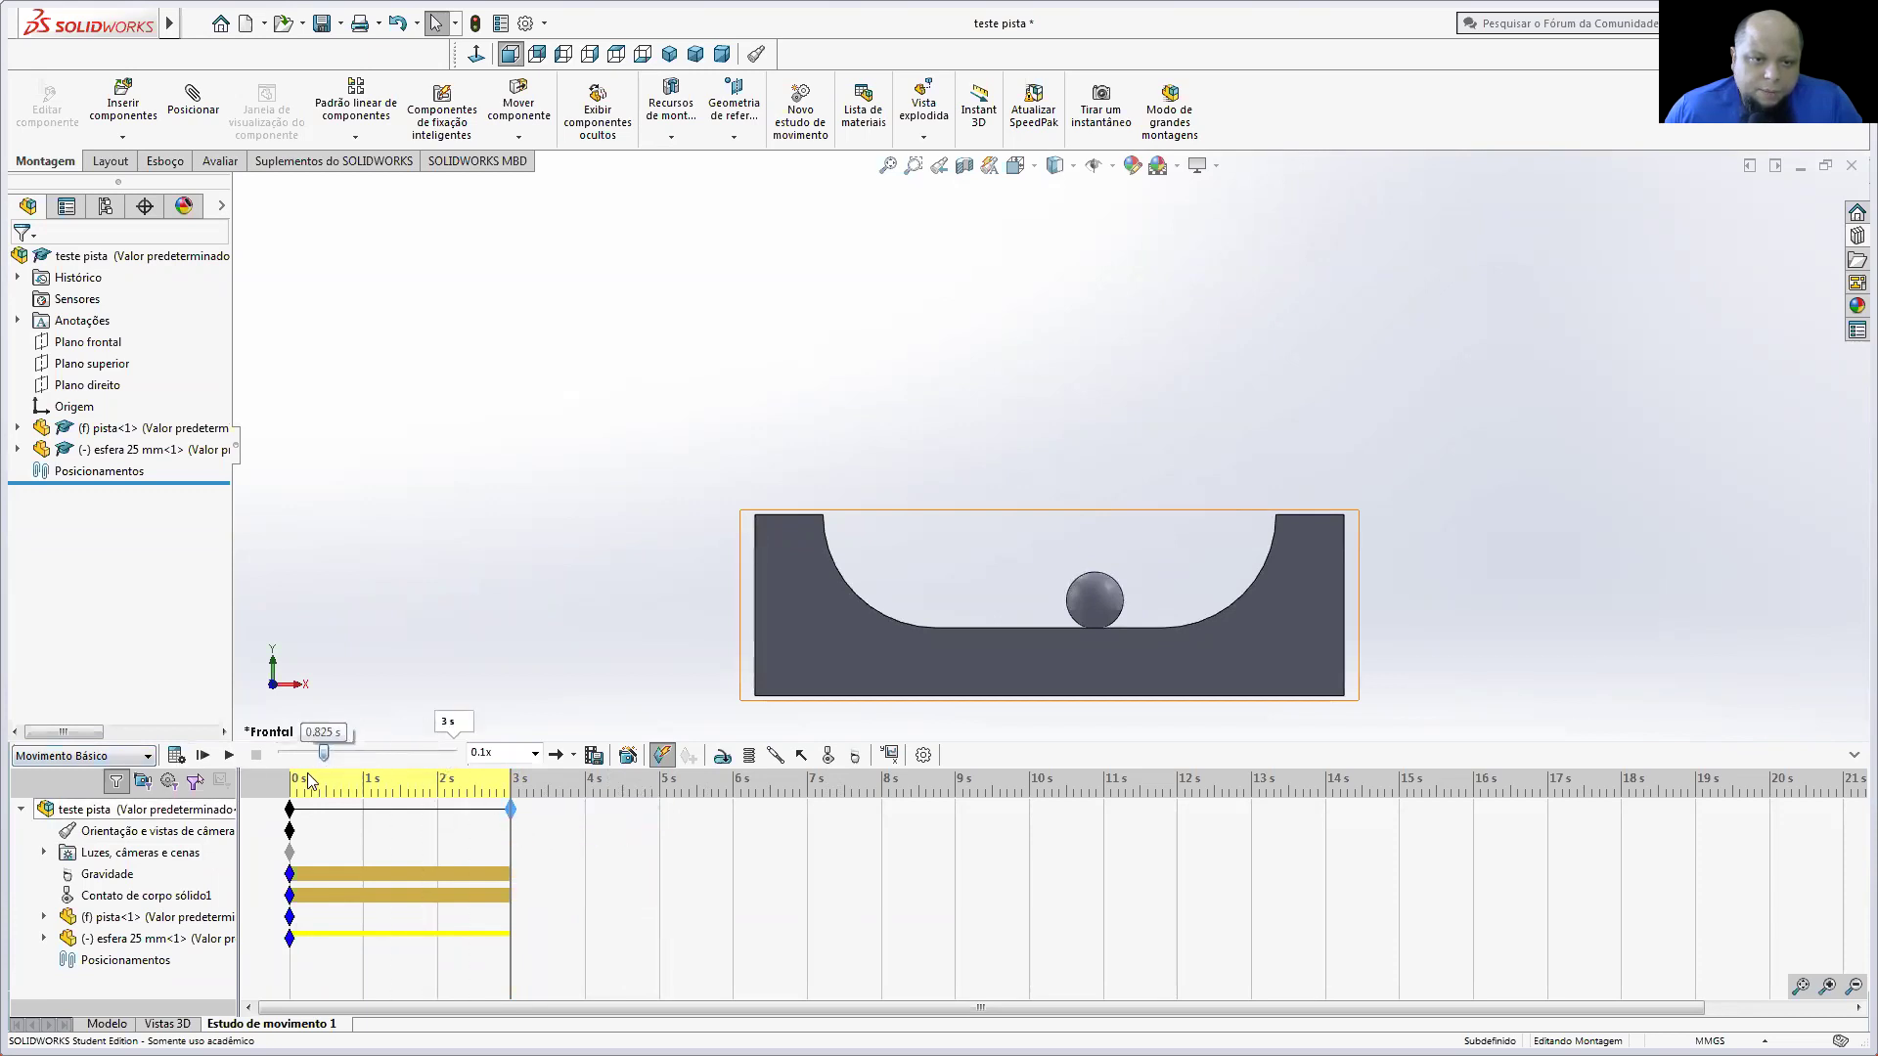
left_click(594, 756)
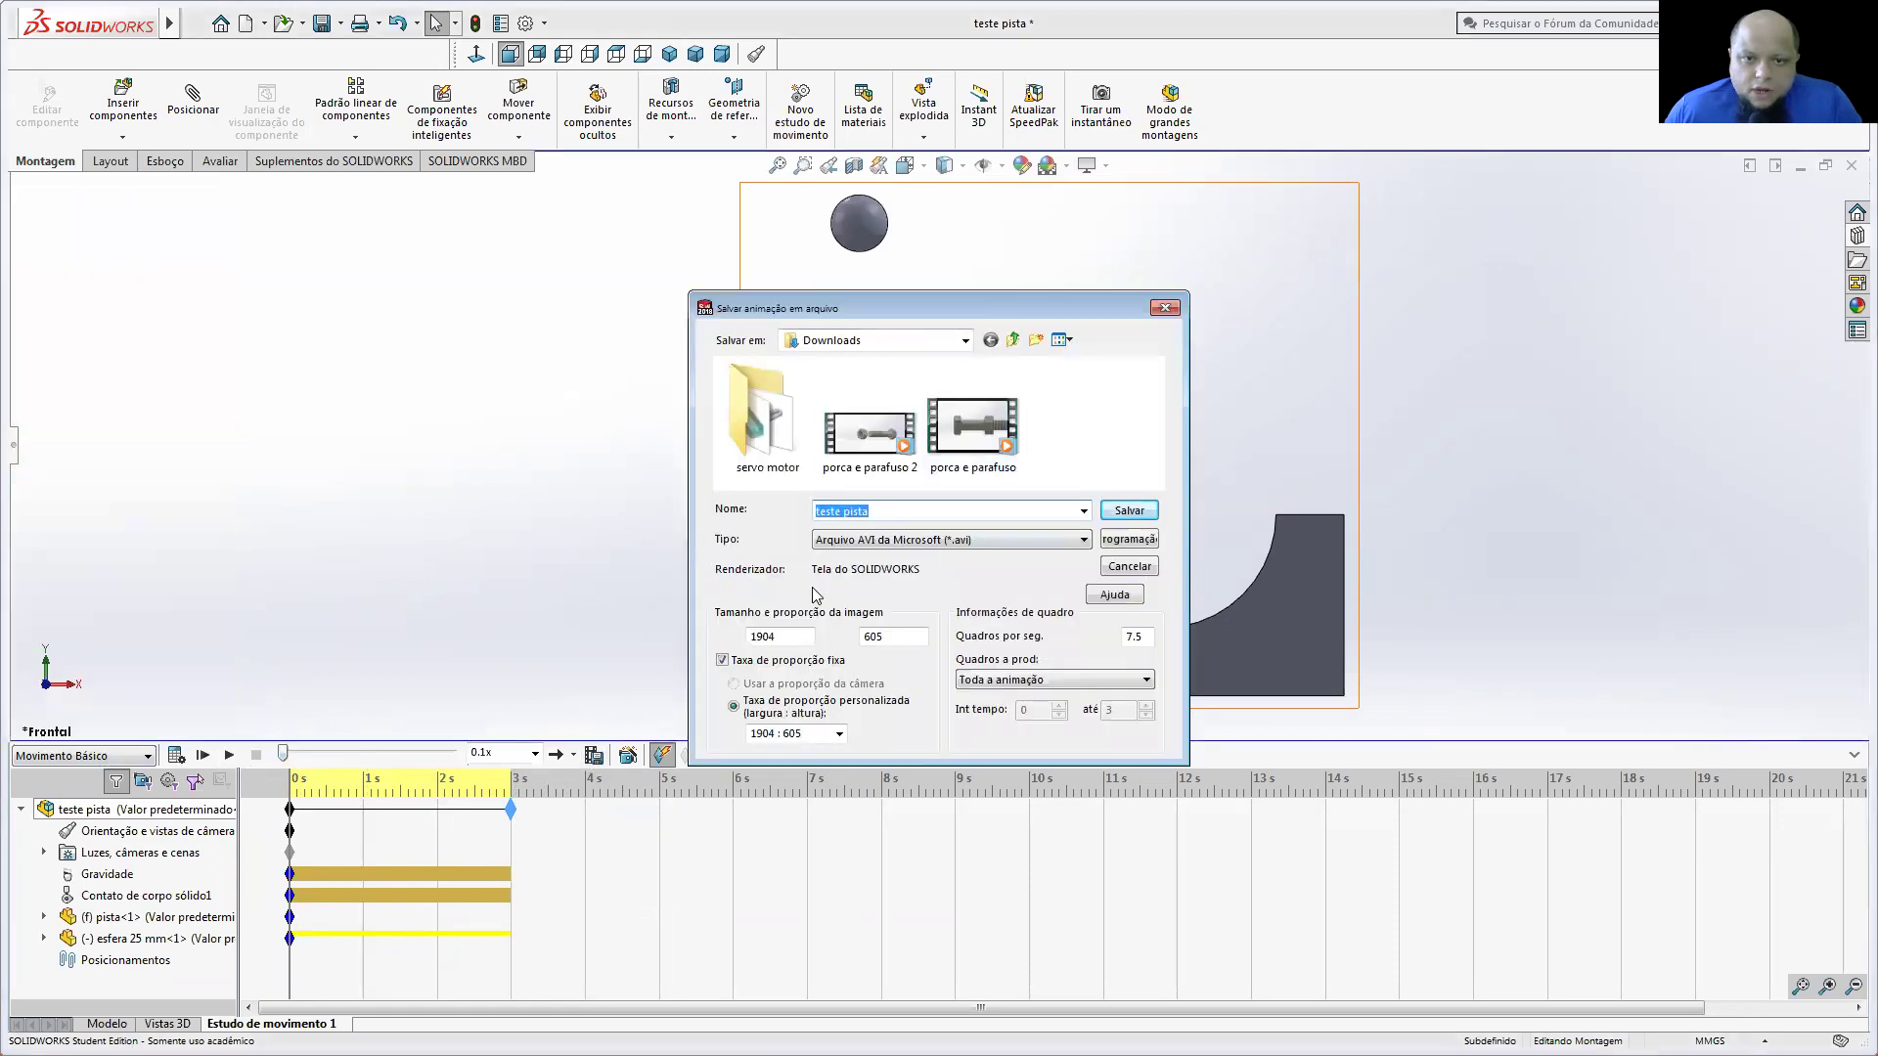
left_click(831, 735)
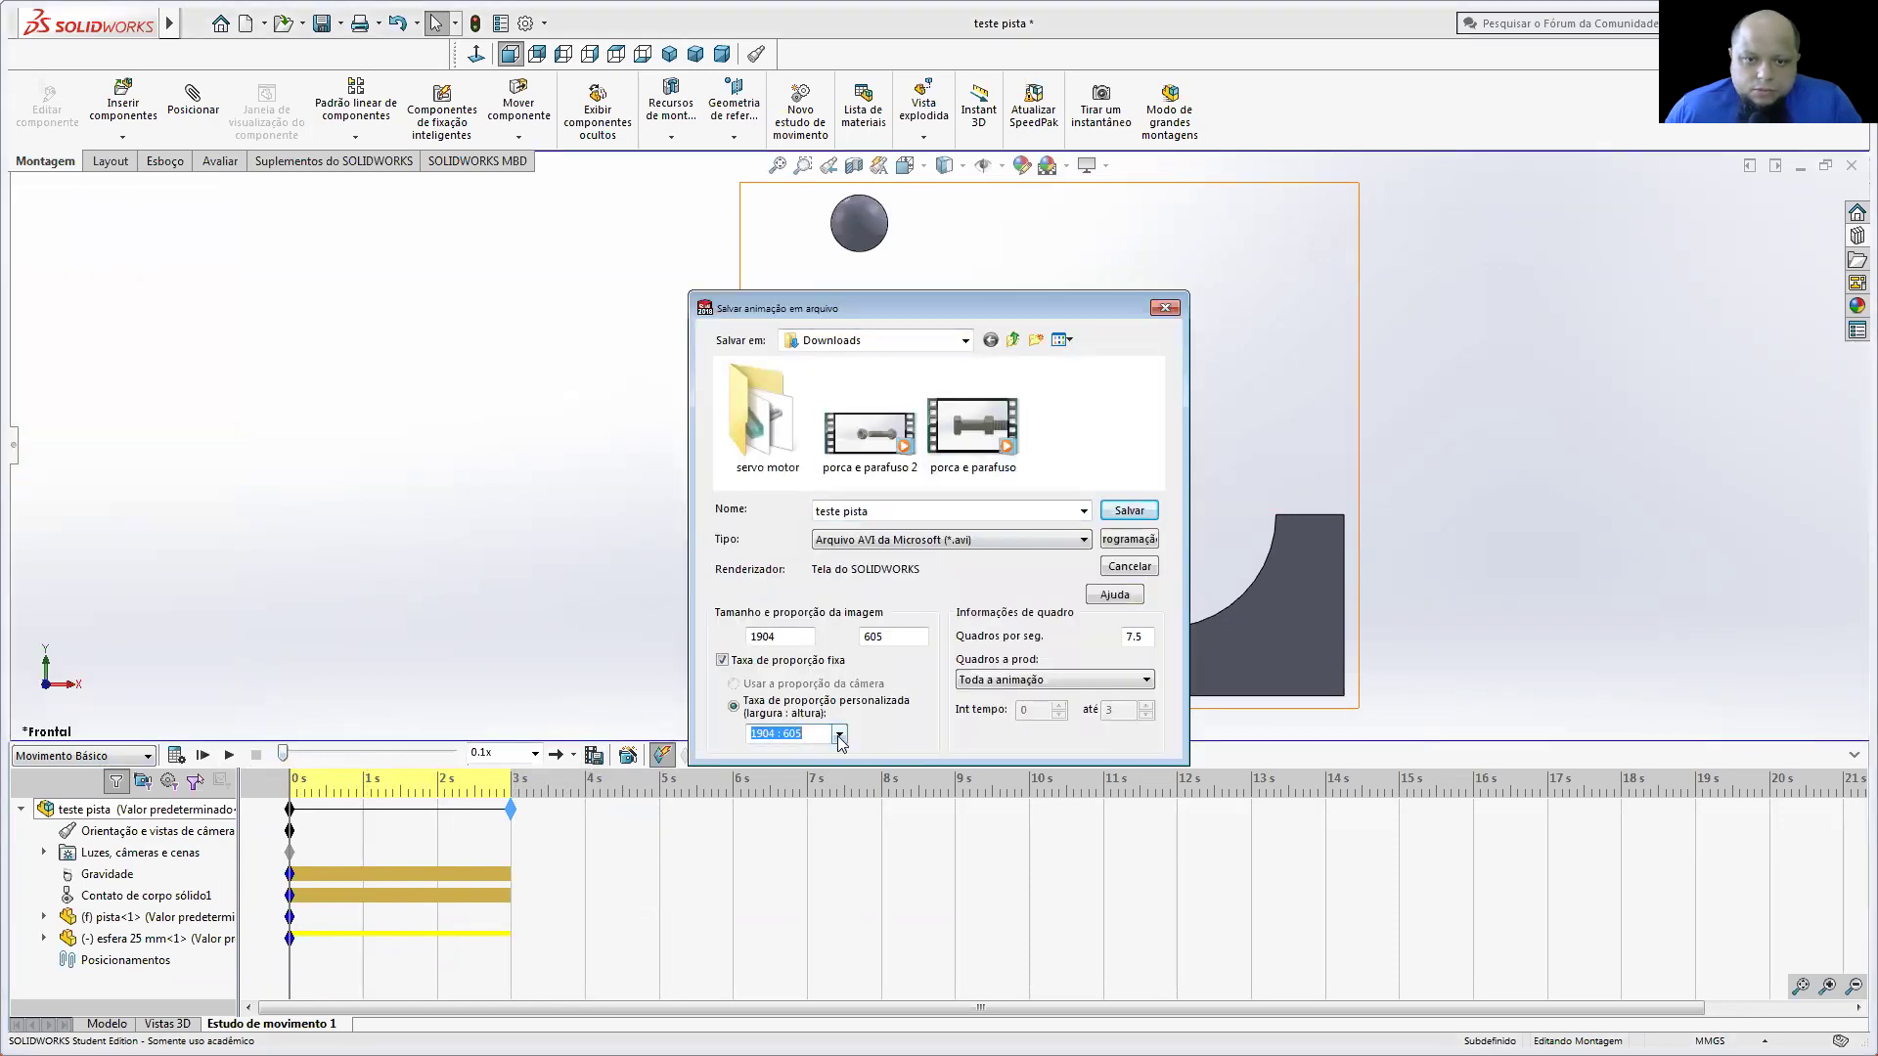
left_click(838, 735)
left_click(773, 781)
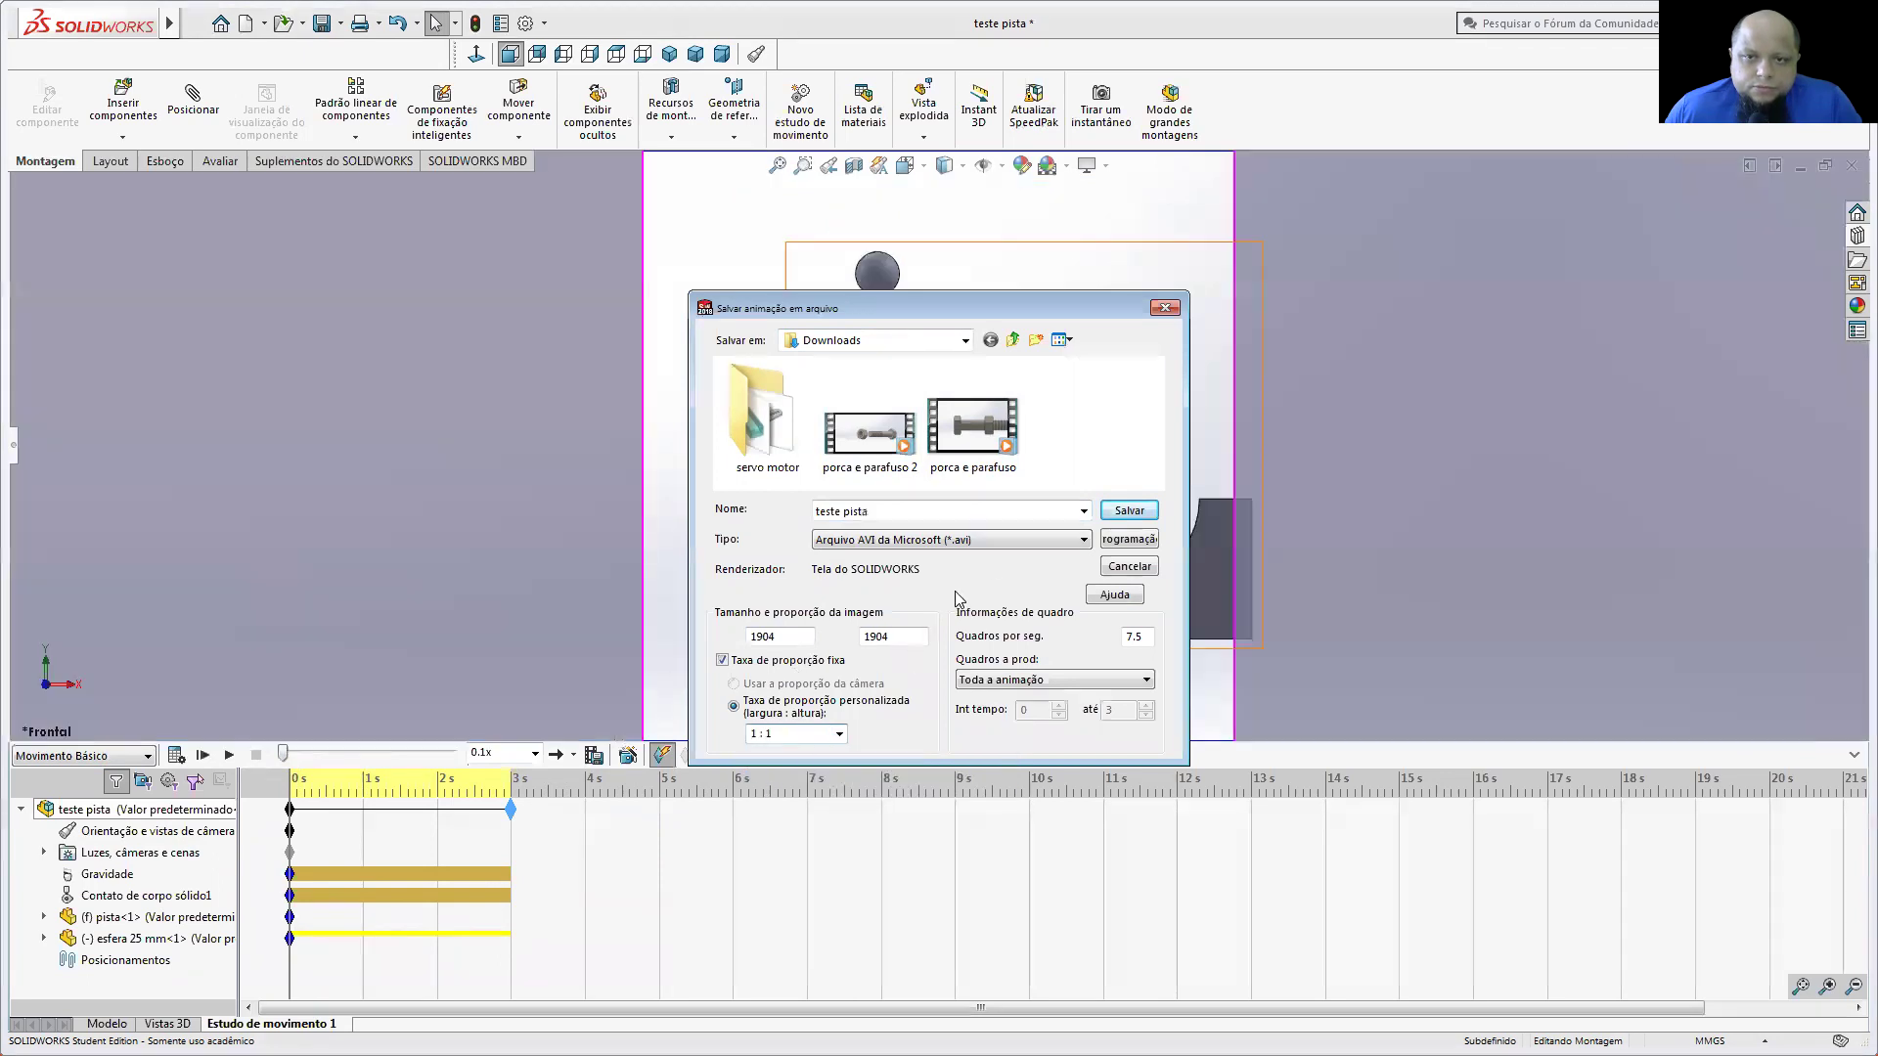
left_click(839, 734)
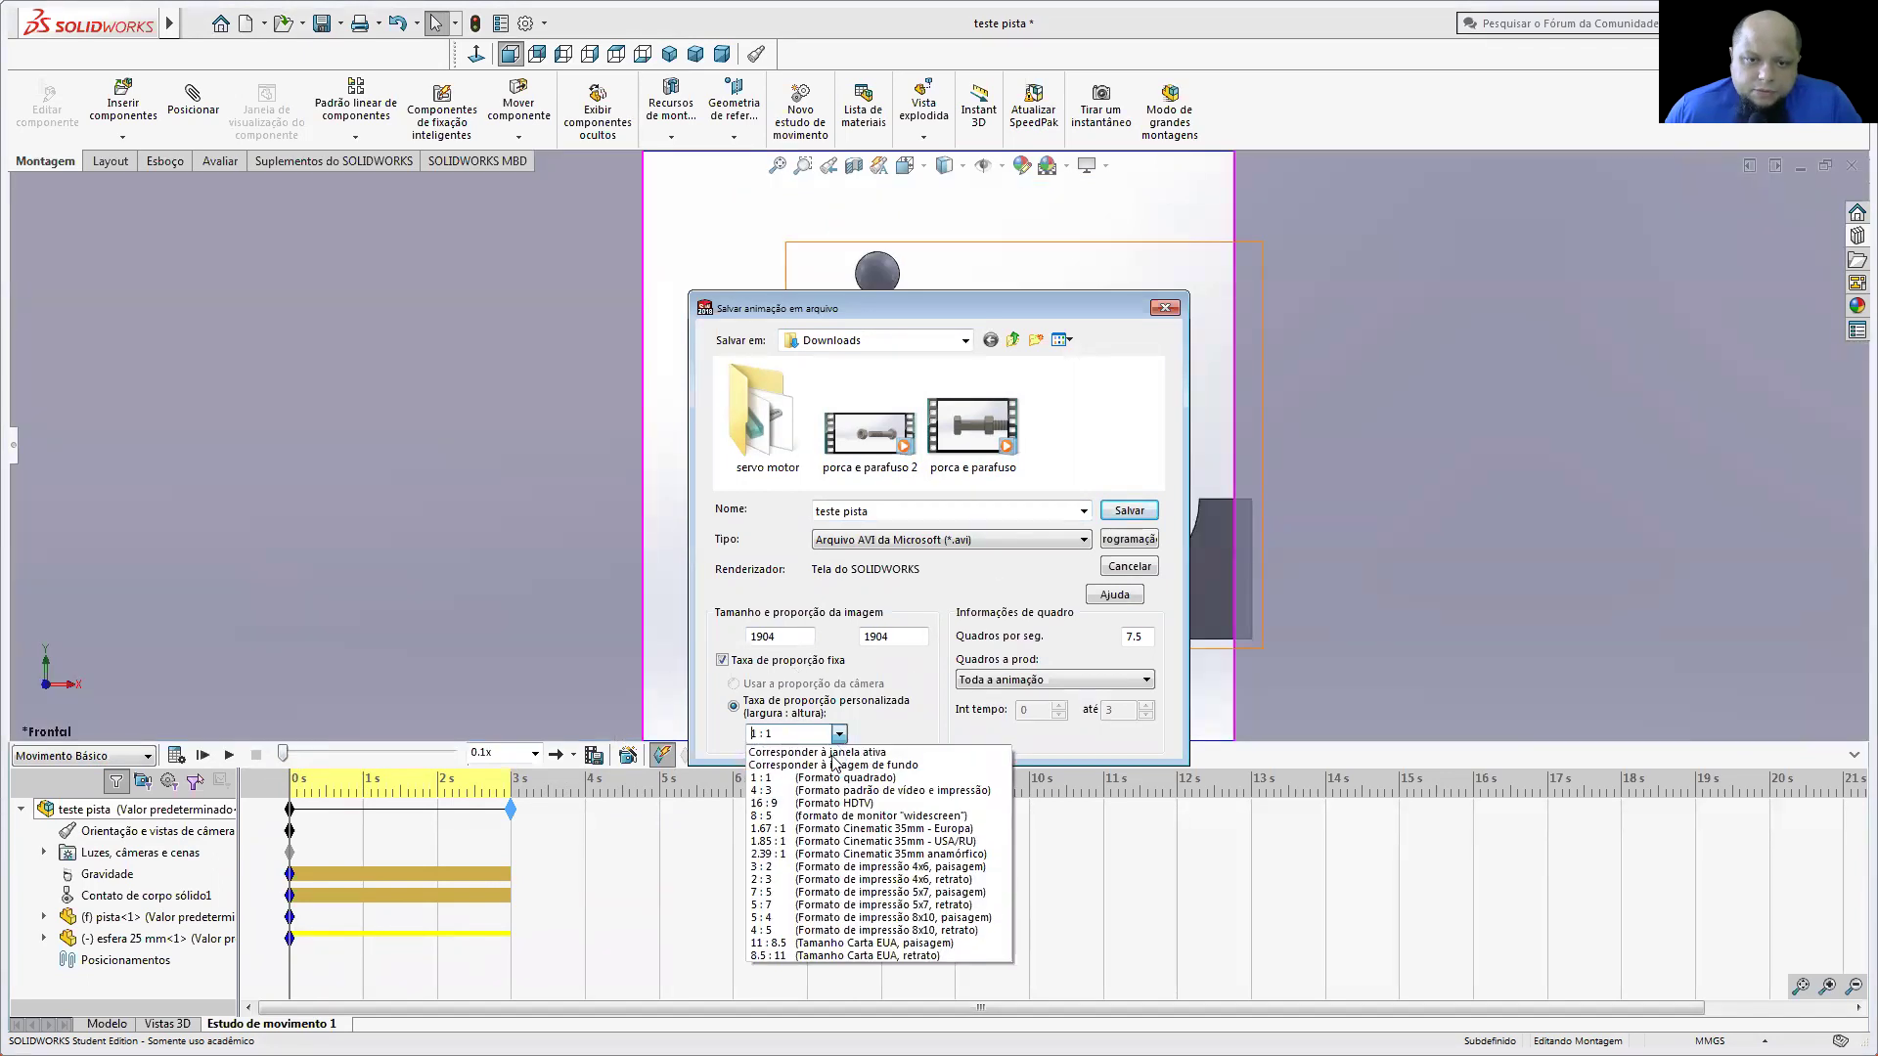
left_click(820, 791)
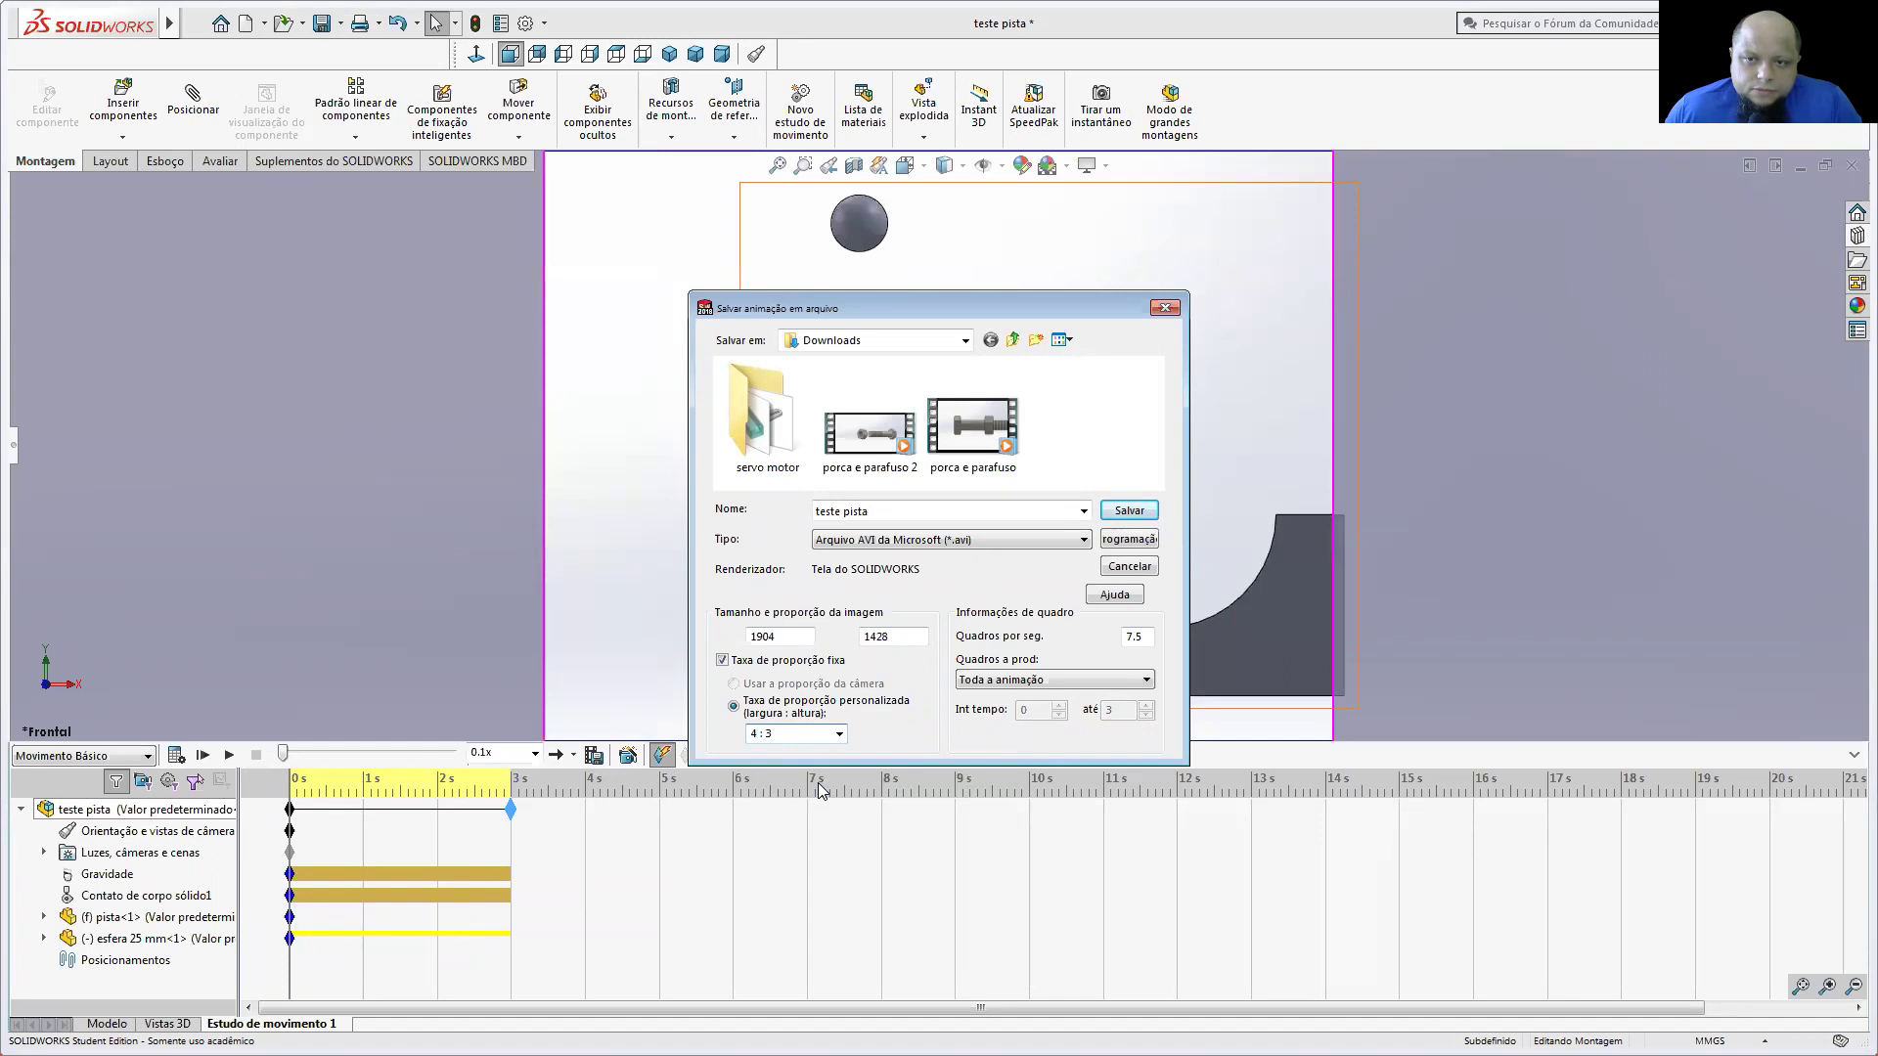
left_click(1165, 310)
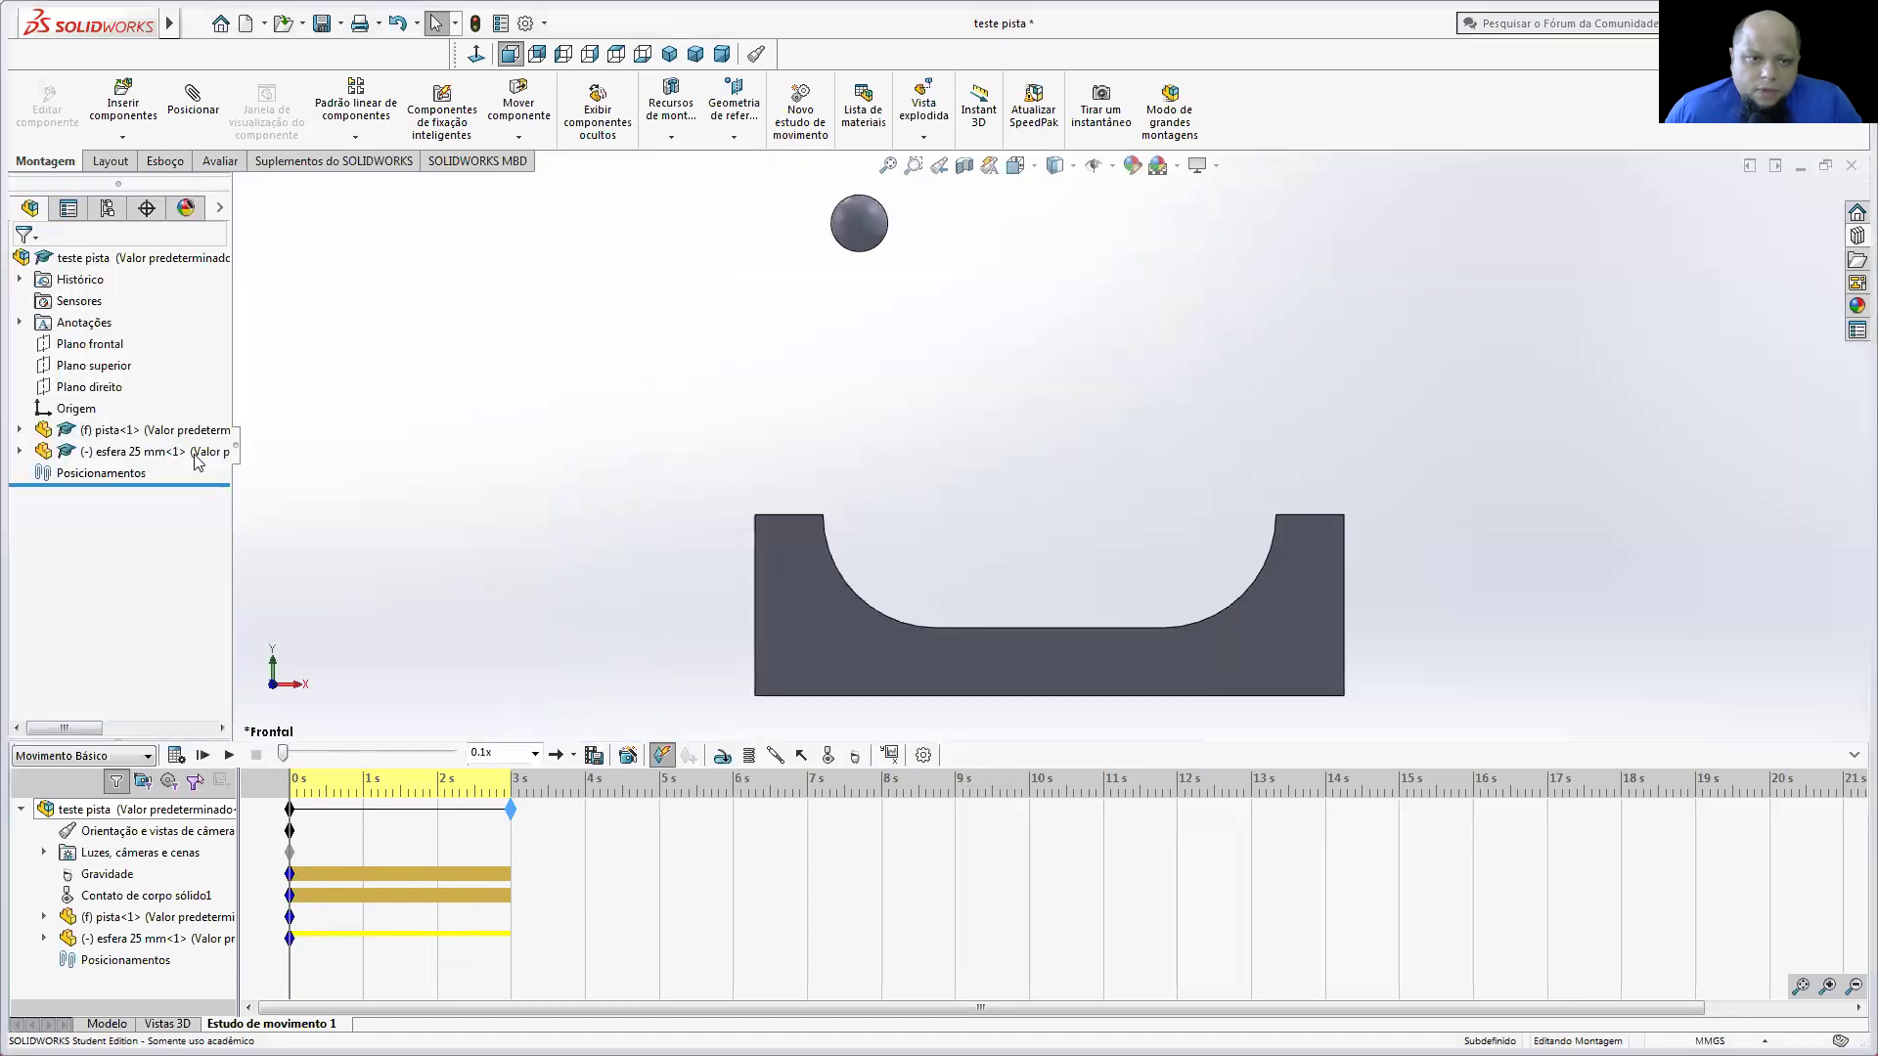
Step: Prepare the animation export as an AVI in Downloads with a 1:1 aspect ratio, 1080 by 1080 image size and 20 frames per second
left_click(236, 448)
left_click(777, 165)
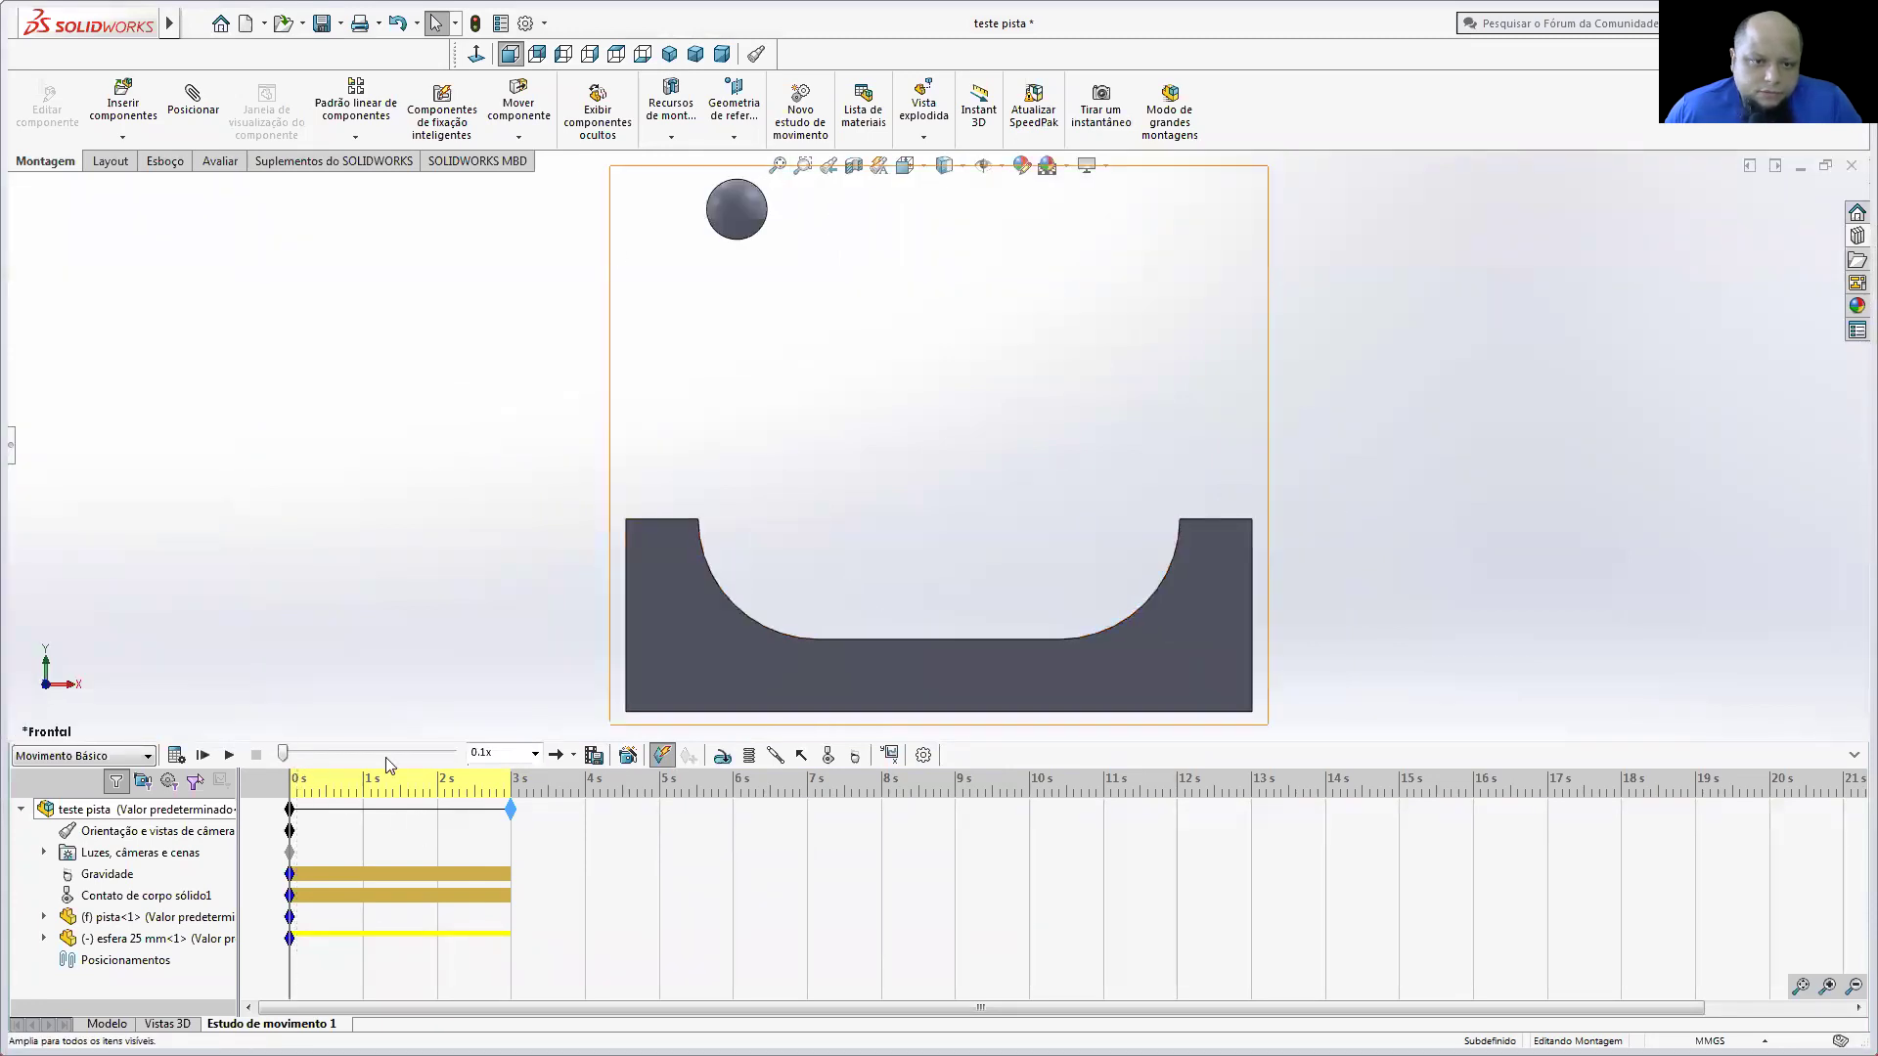
left_click(593, 755)
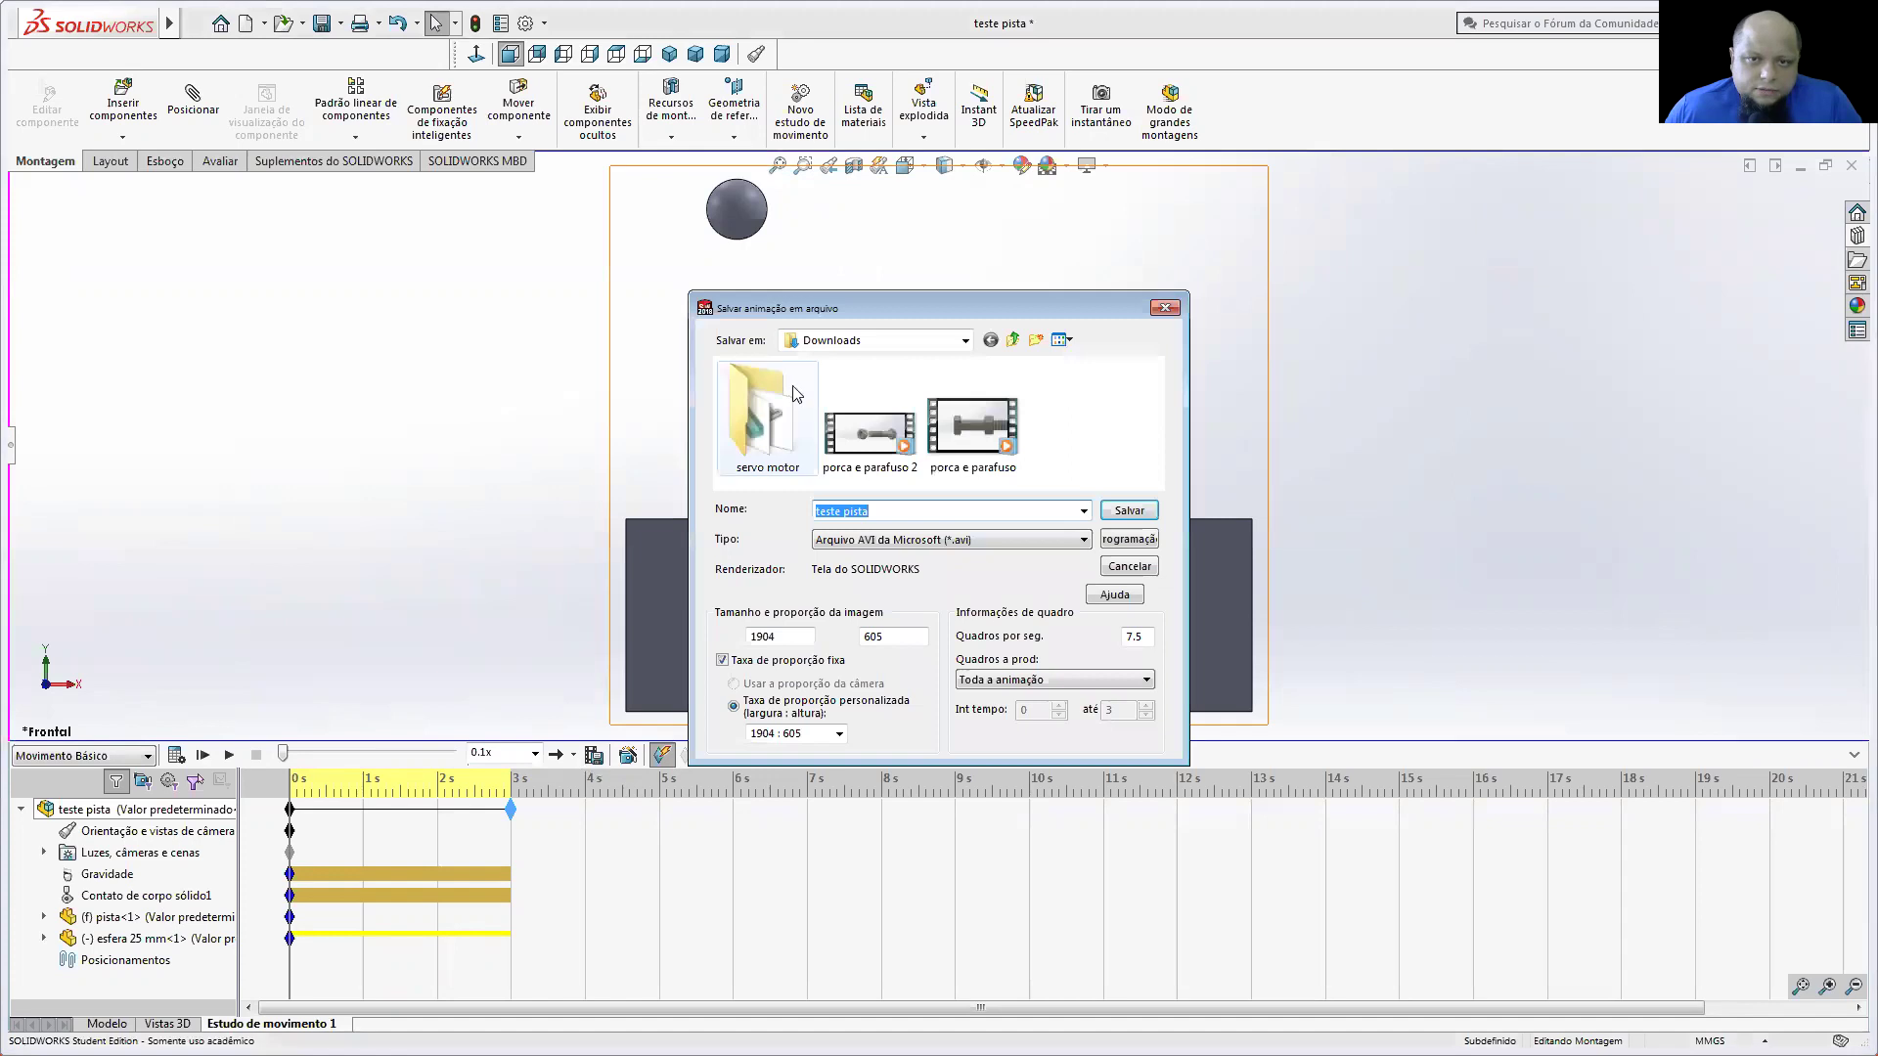
left_click_drag(857, 312, 296, 213)
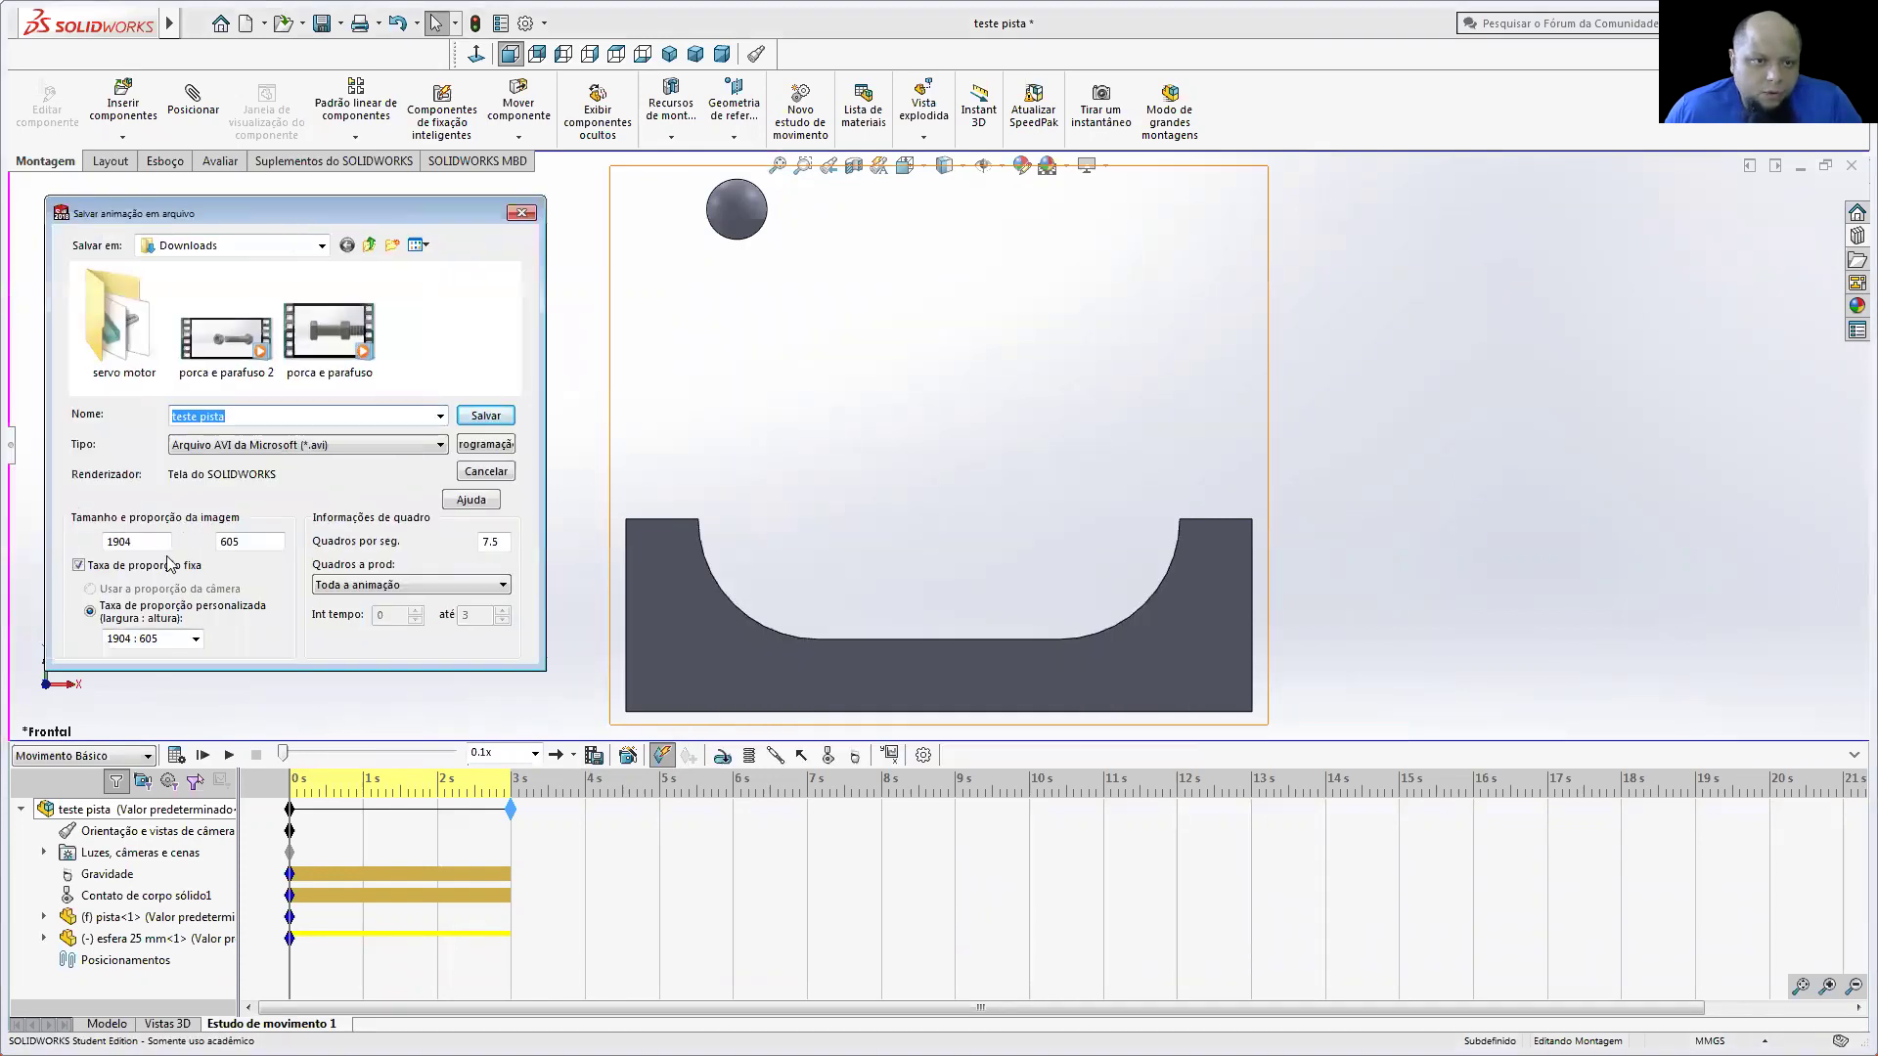
left_click(196, 639)
left_click(160, 685)
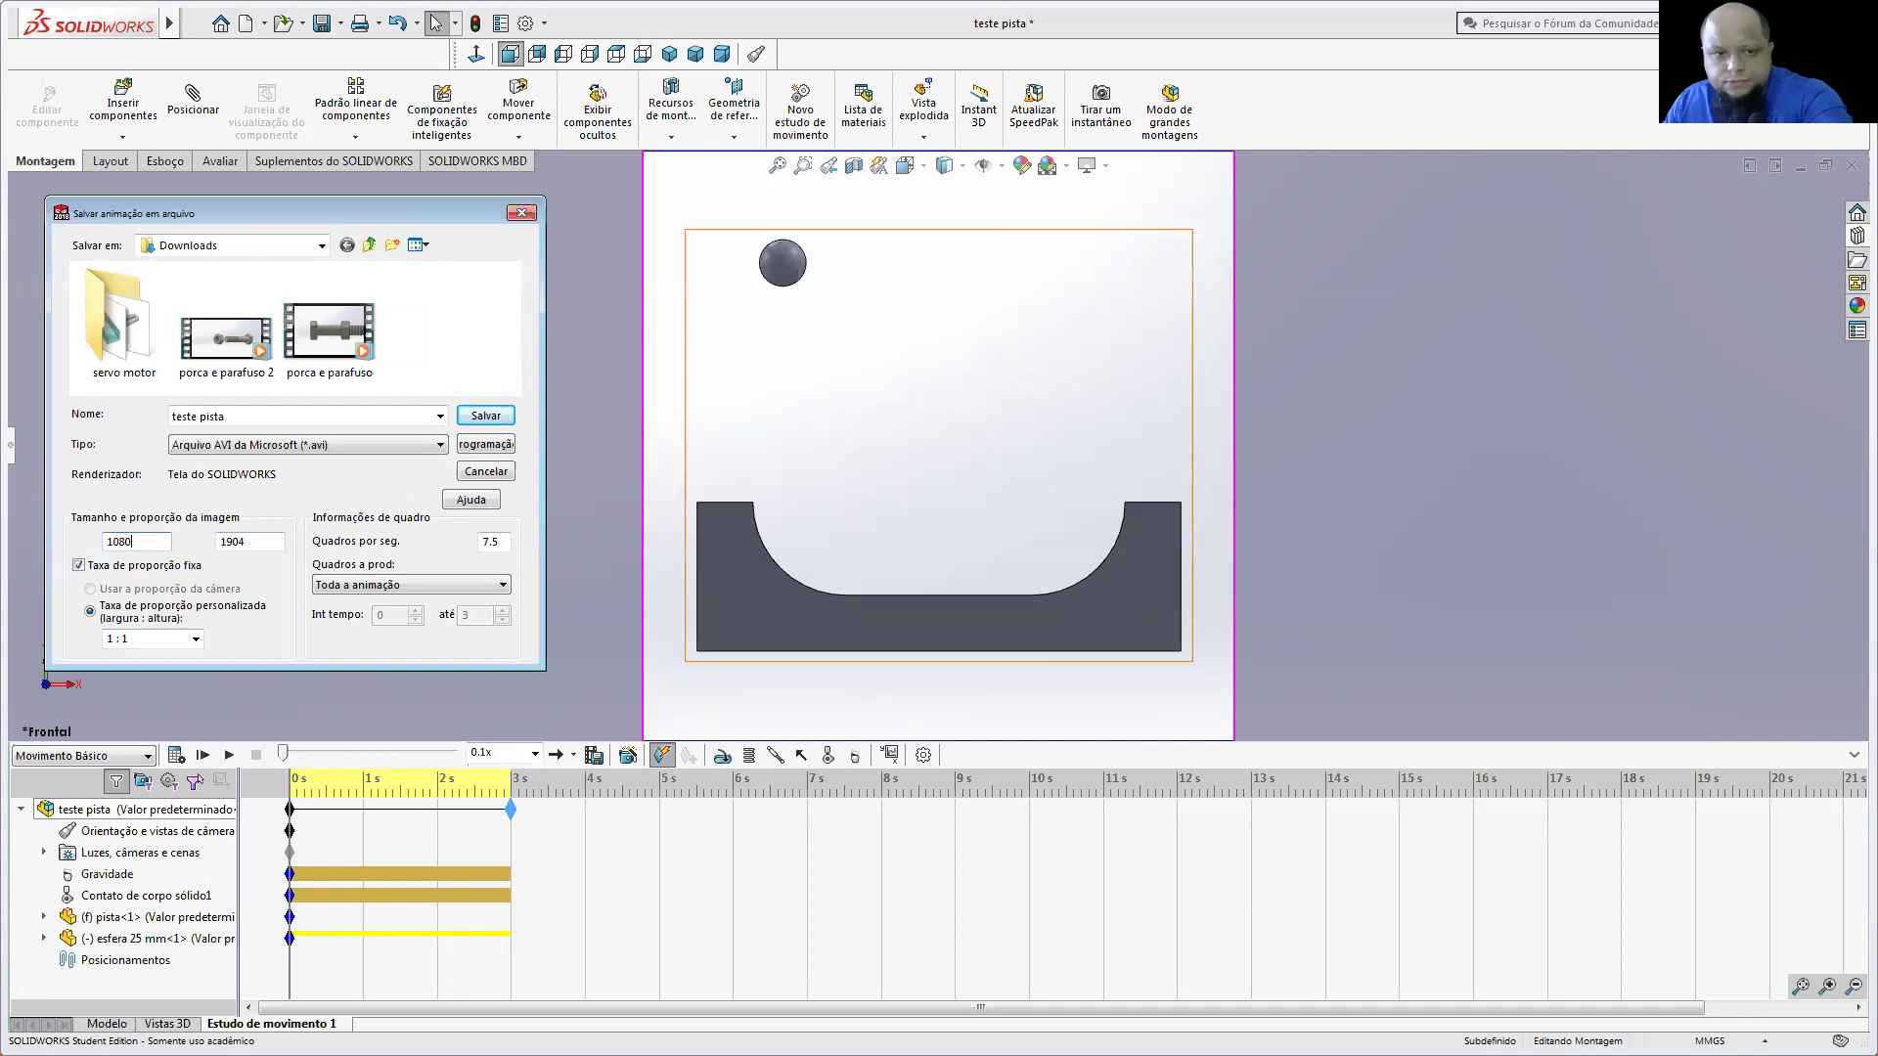
left_click(231, 541)
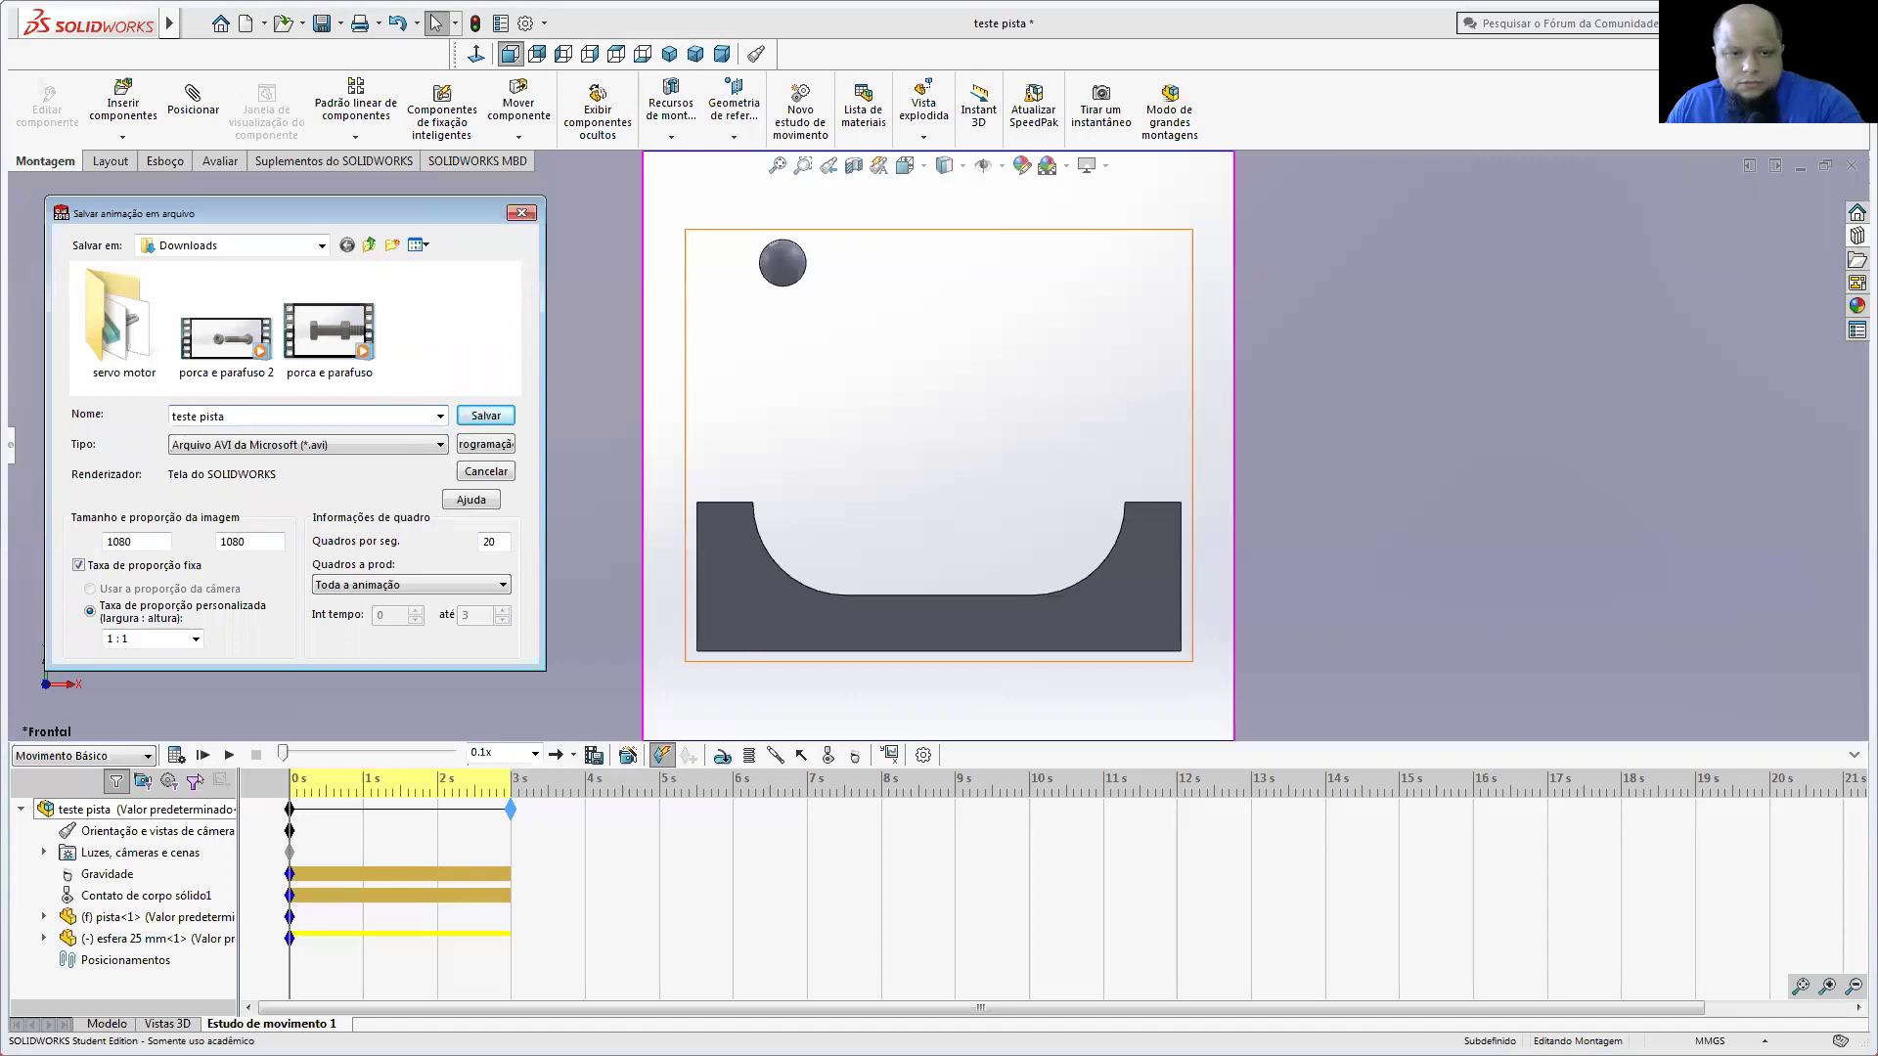
Step: Save the animation as teste pista using Microsoft Video 1 compression at quality 85
left_click(485, 416)
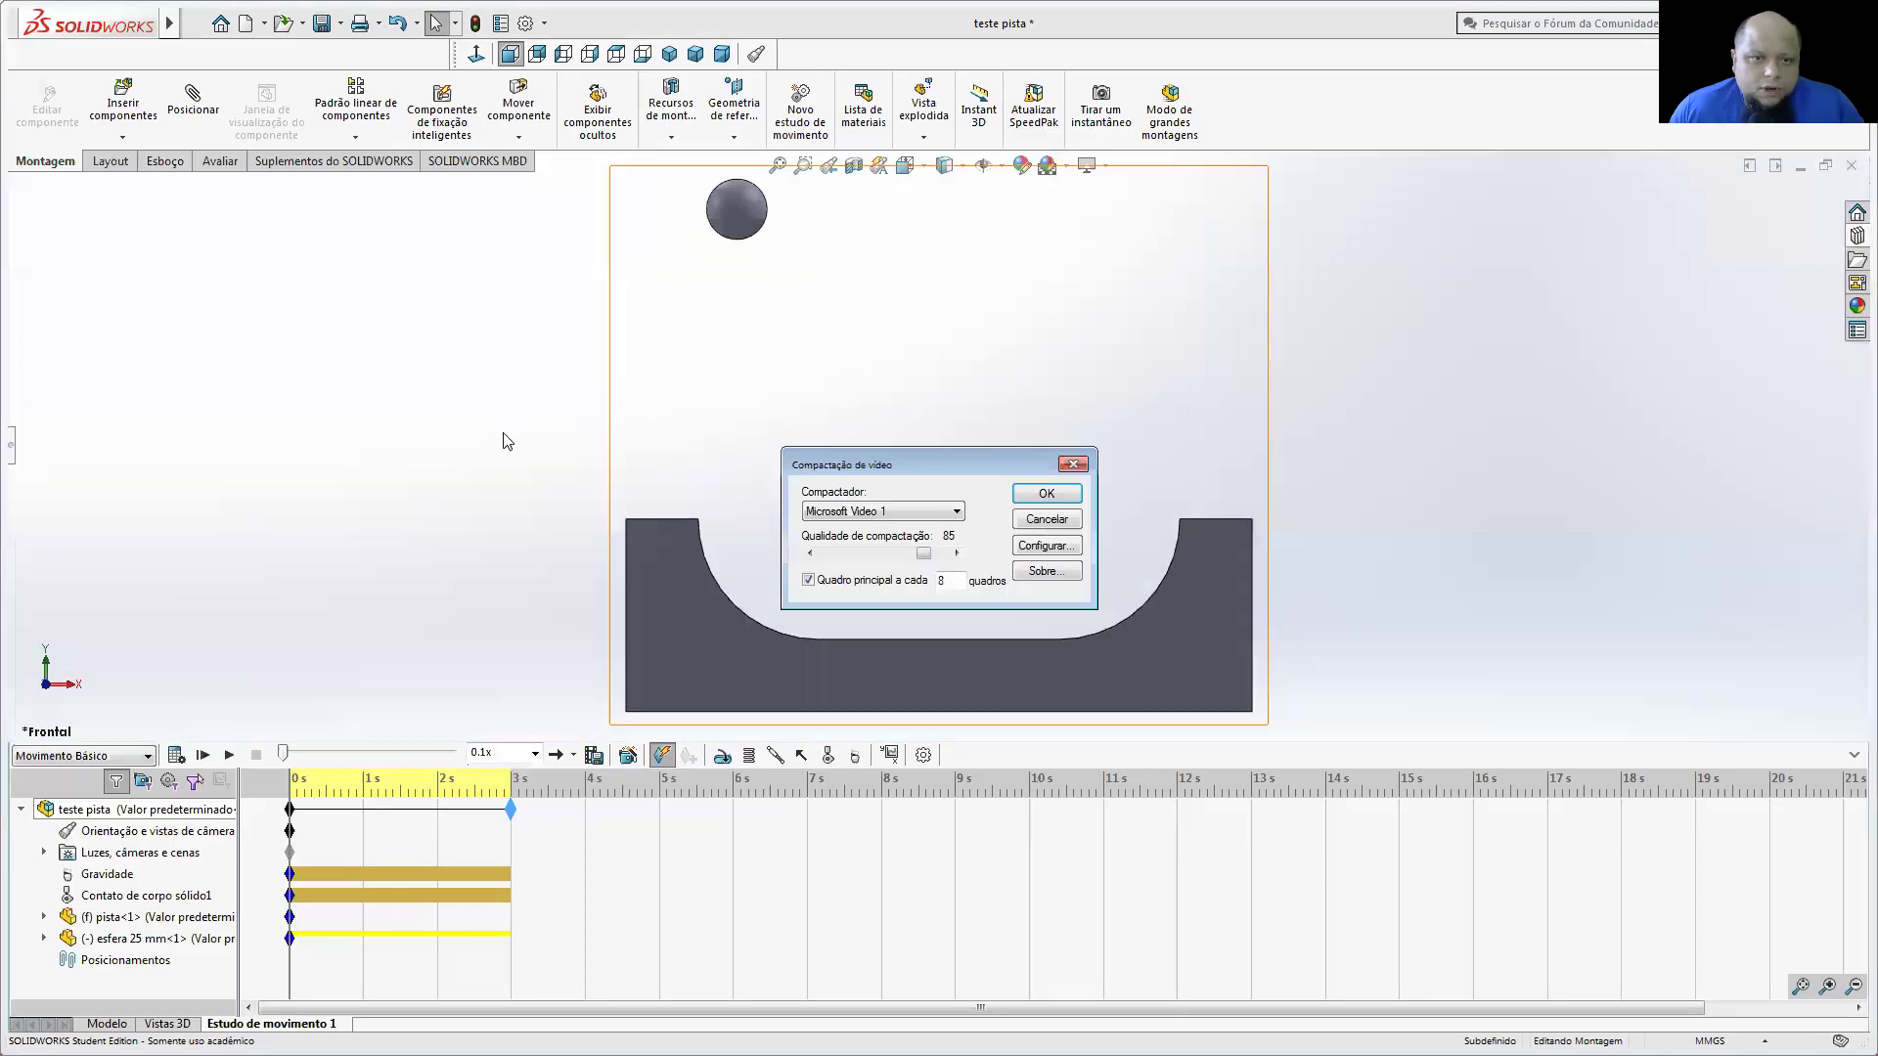
left_click(1061, 493)
left_click(890, 605)
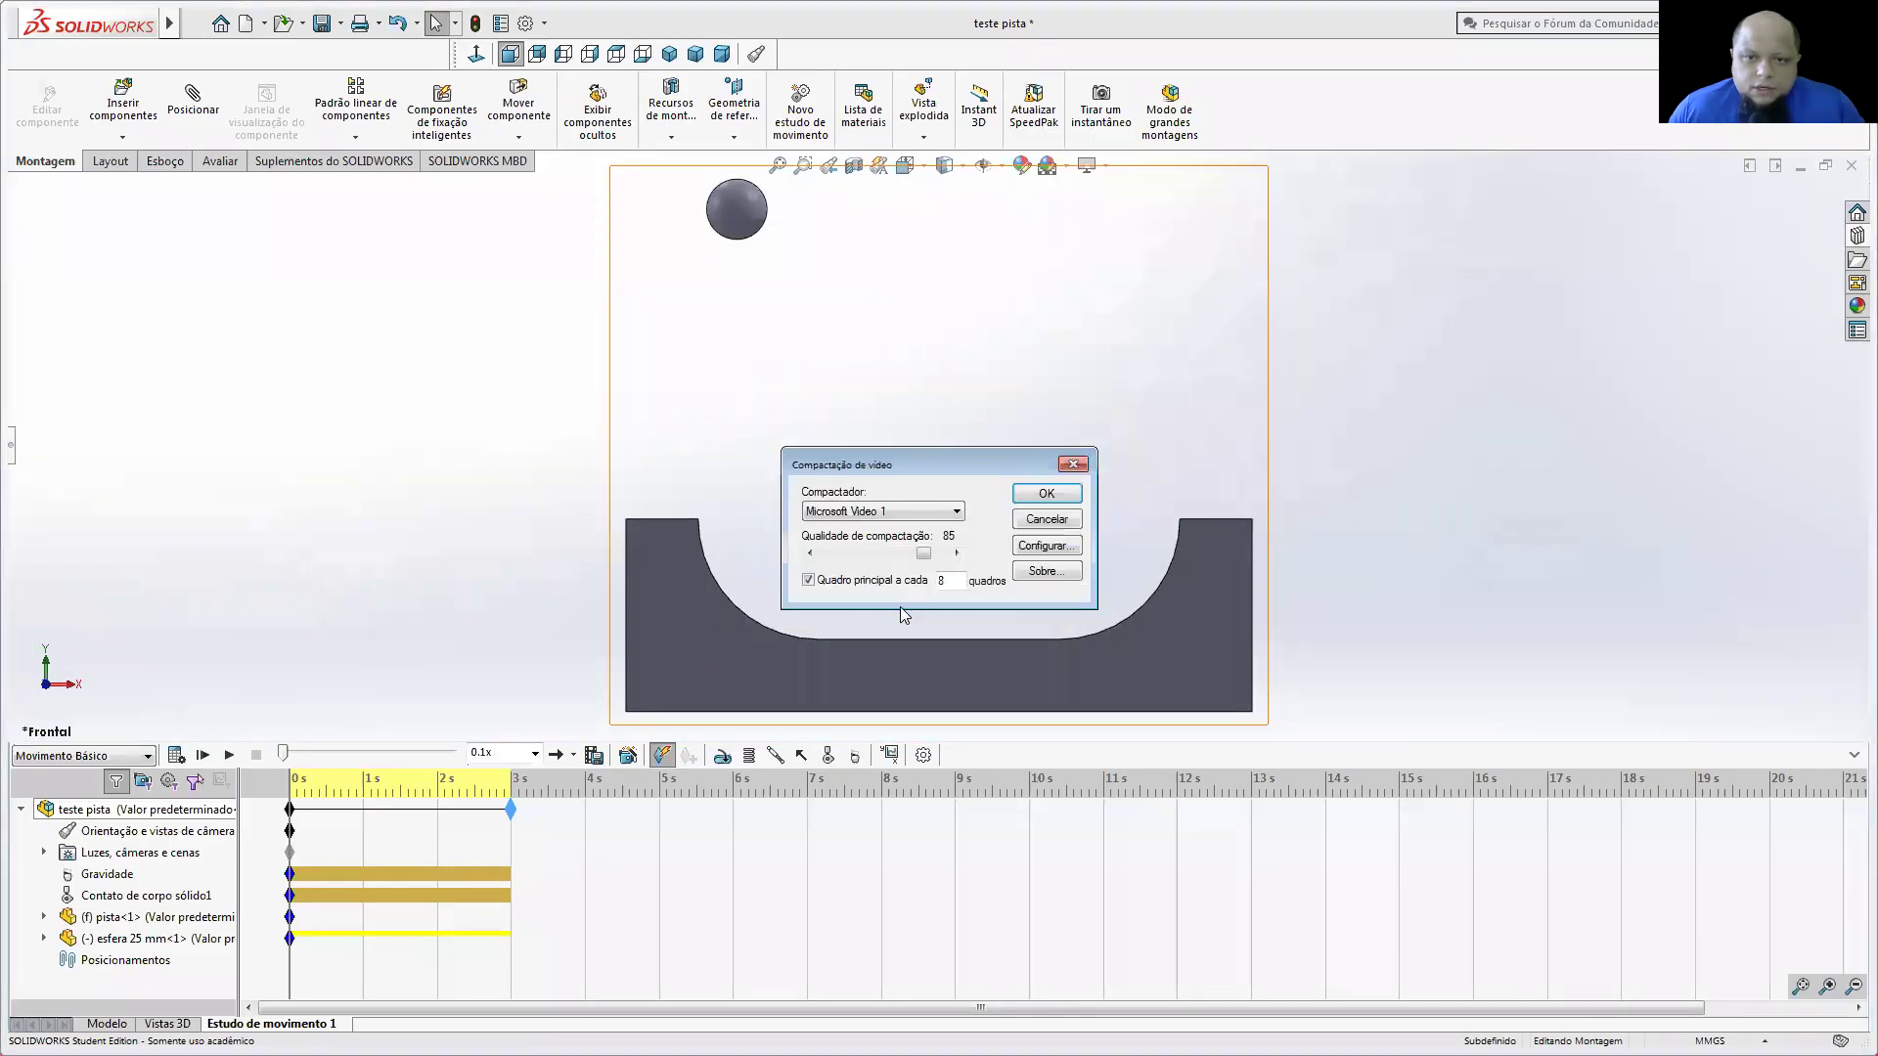
left_click(1042, 494)
left_click(954, 608)
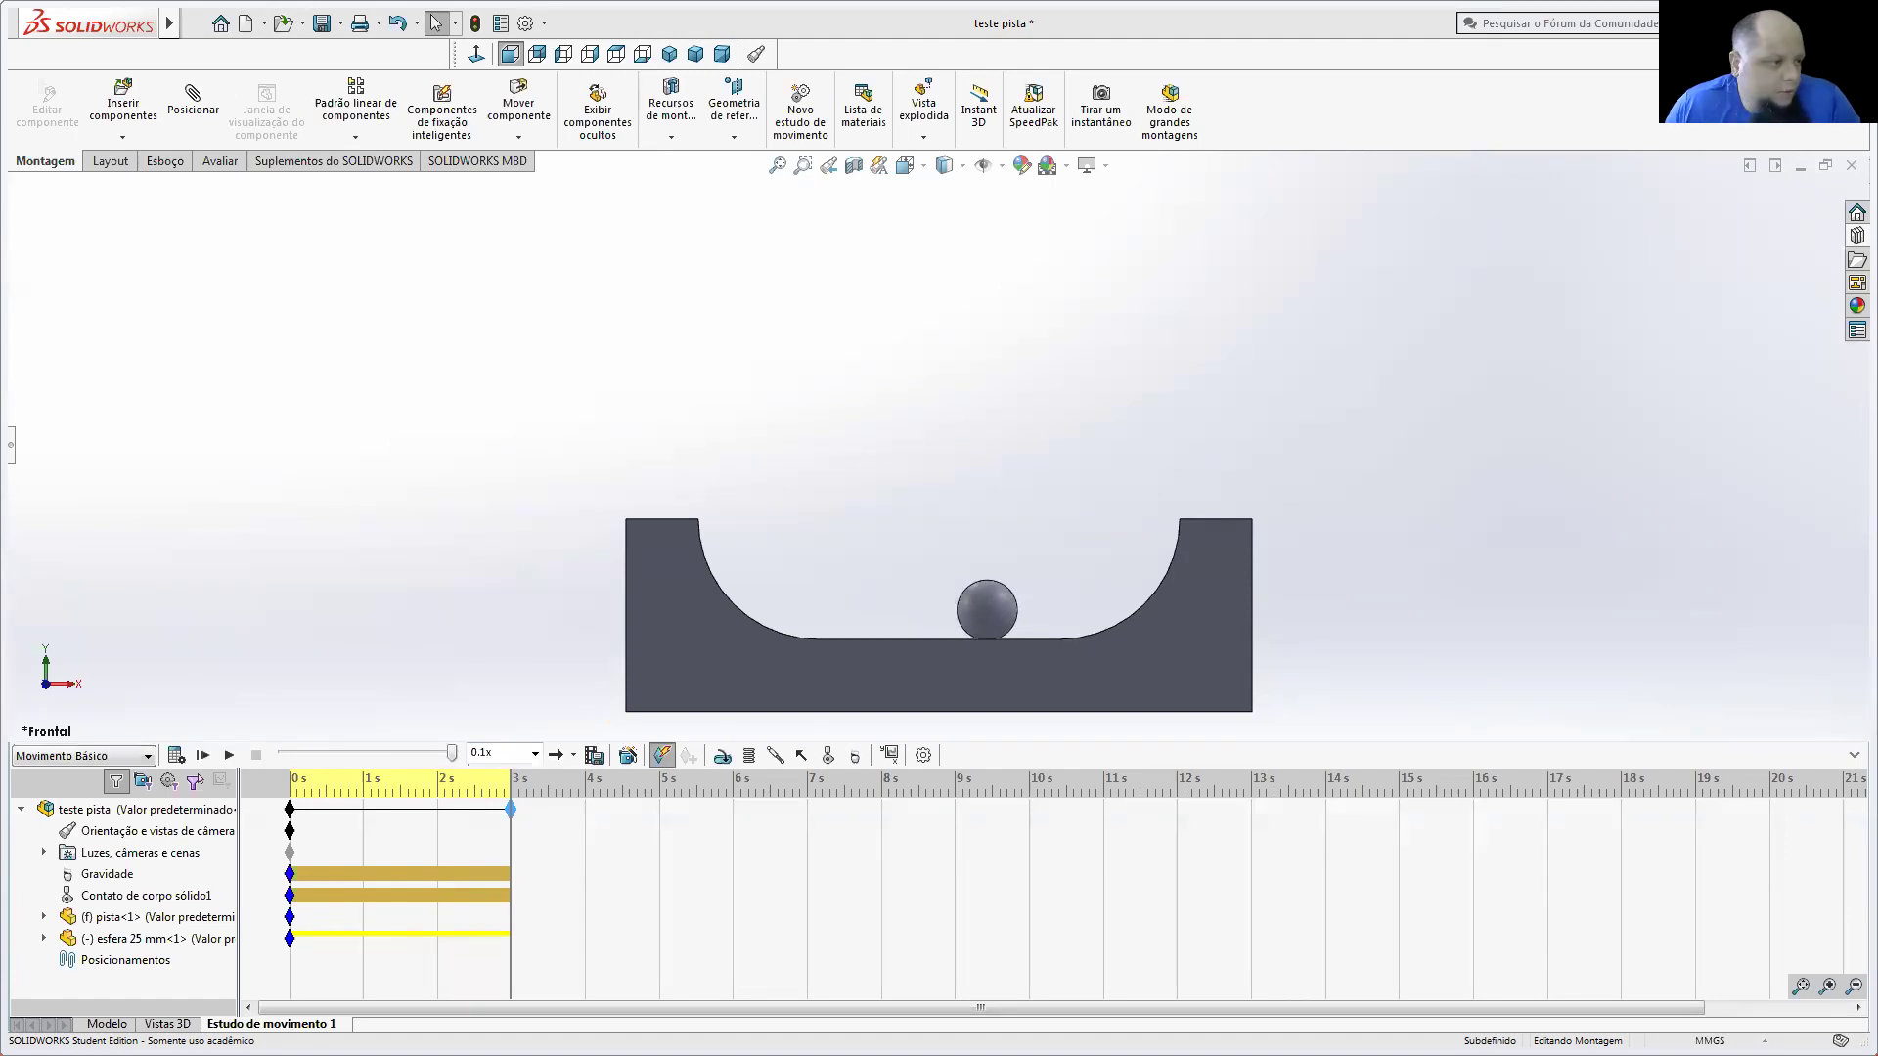
Step: Play the exported teste pista 1 video from the Downloads folder, close it, and return the motion study to its start
key("alt+Tab")
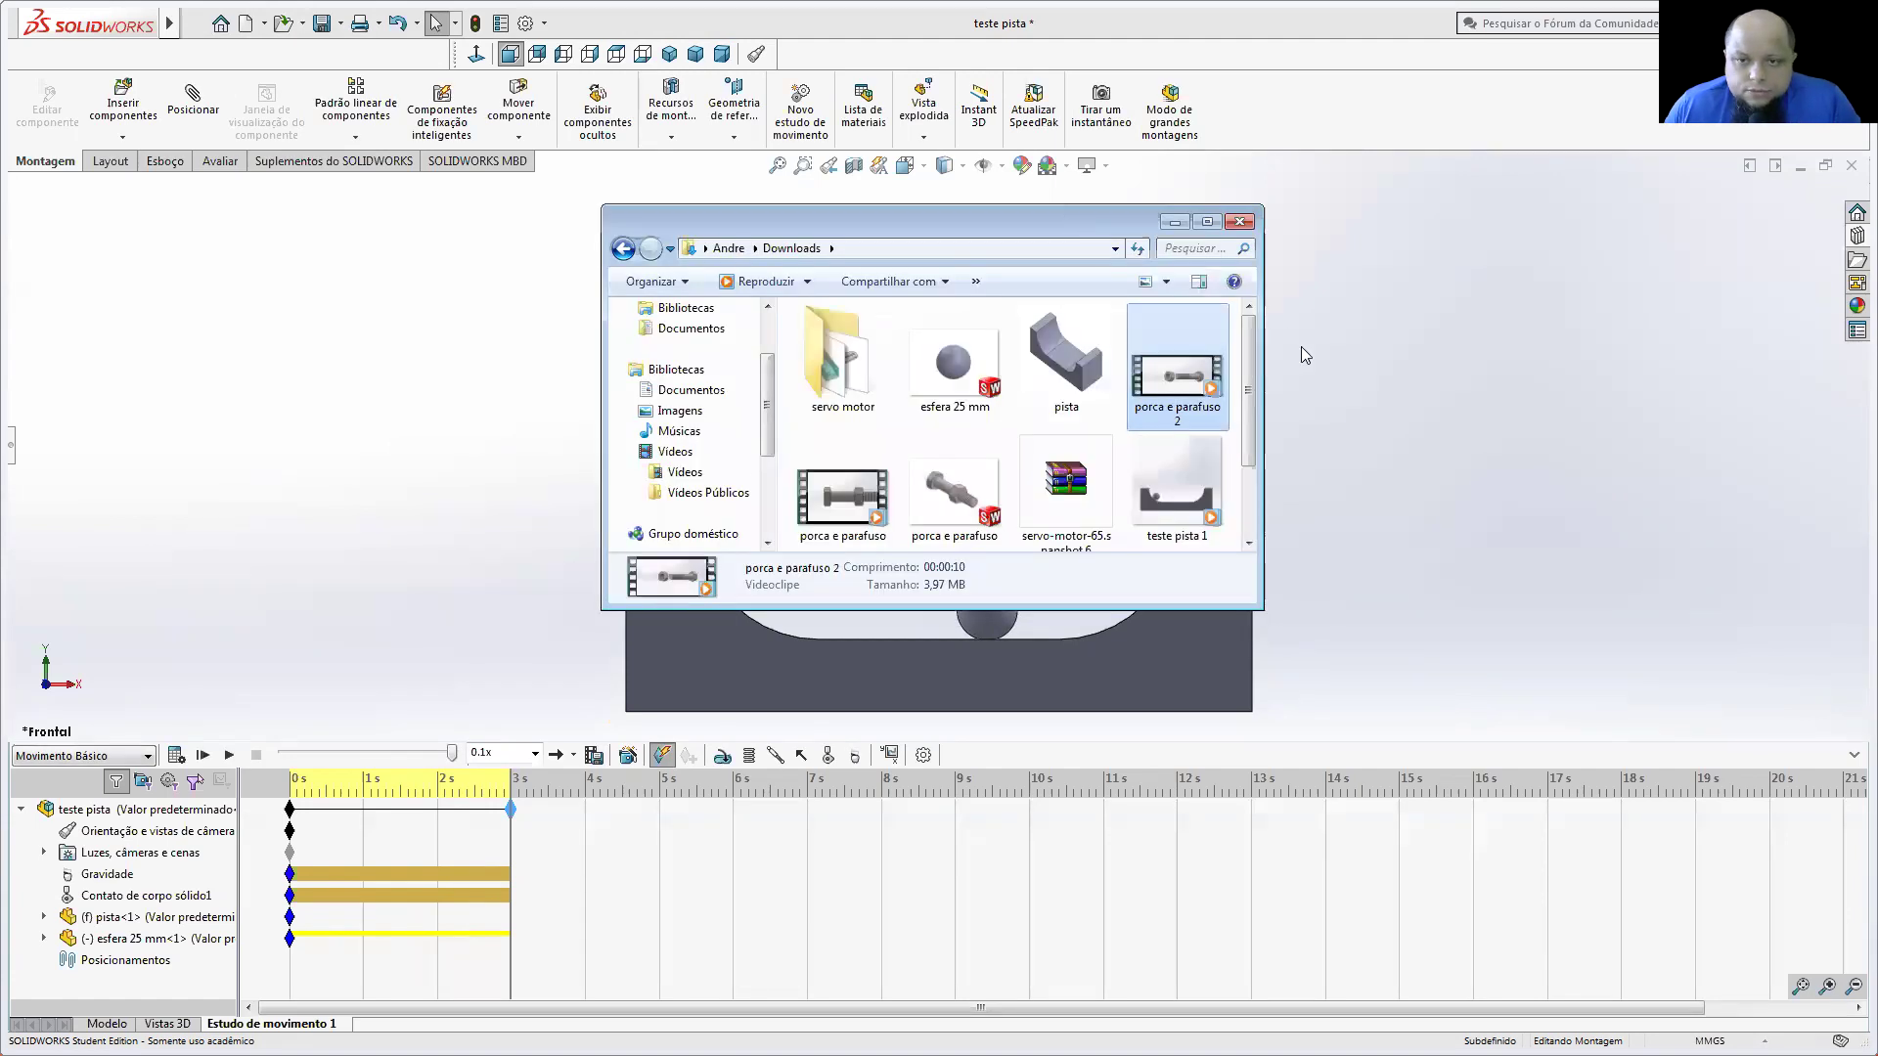
double_click(1193, 496)
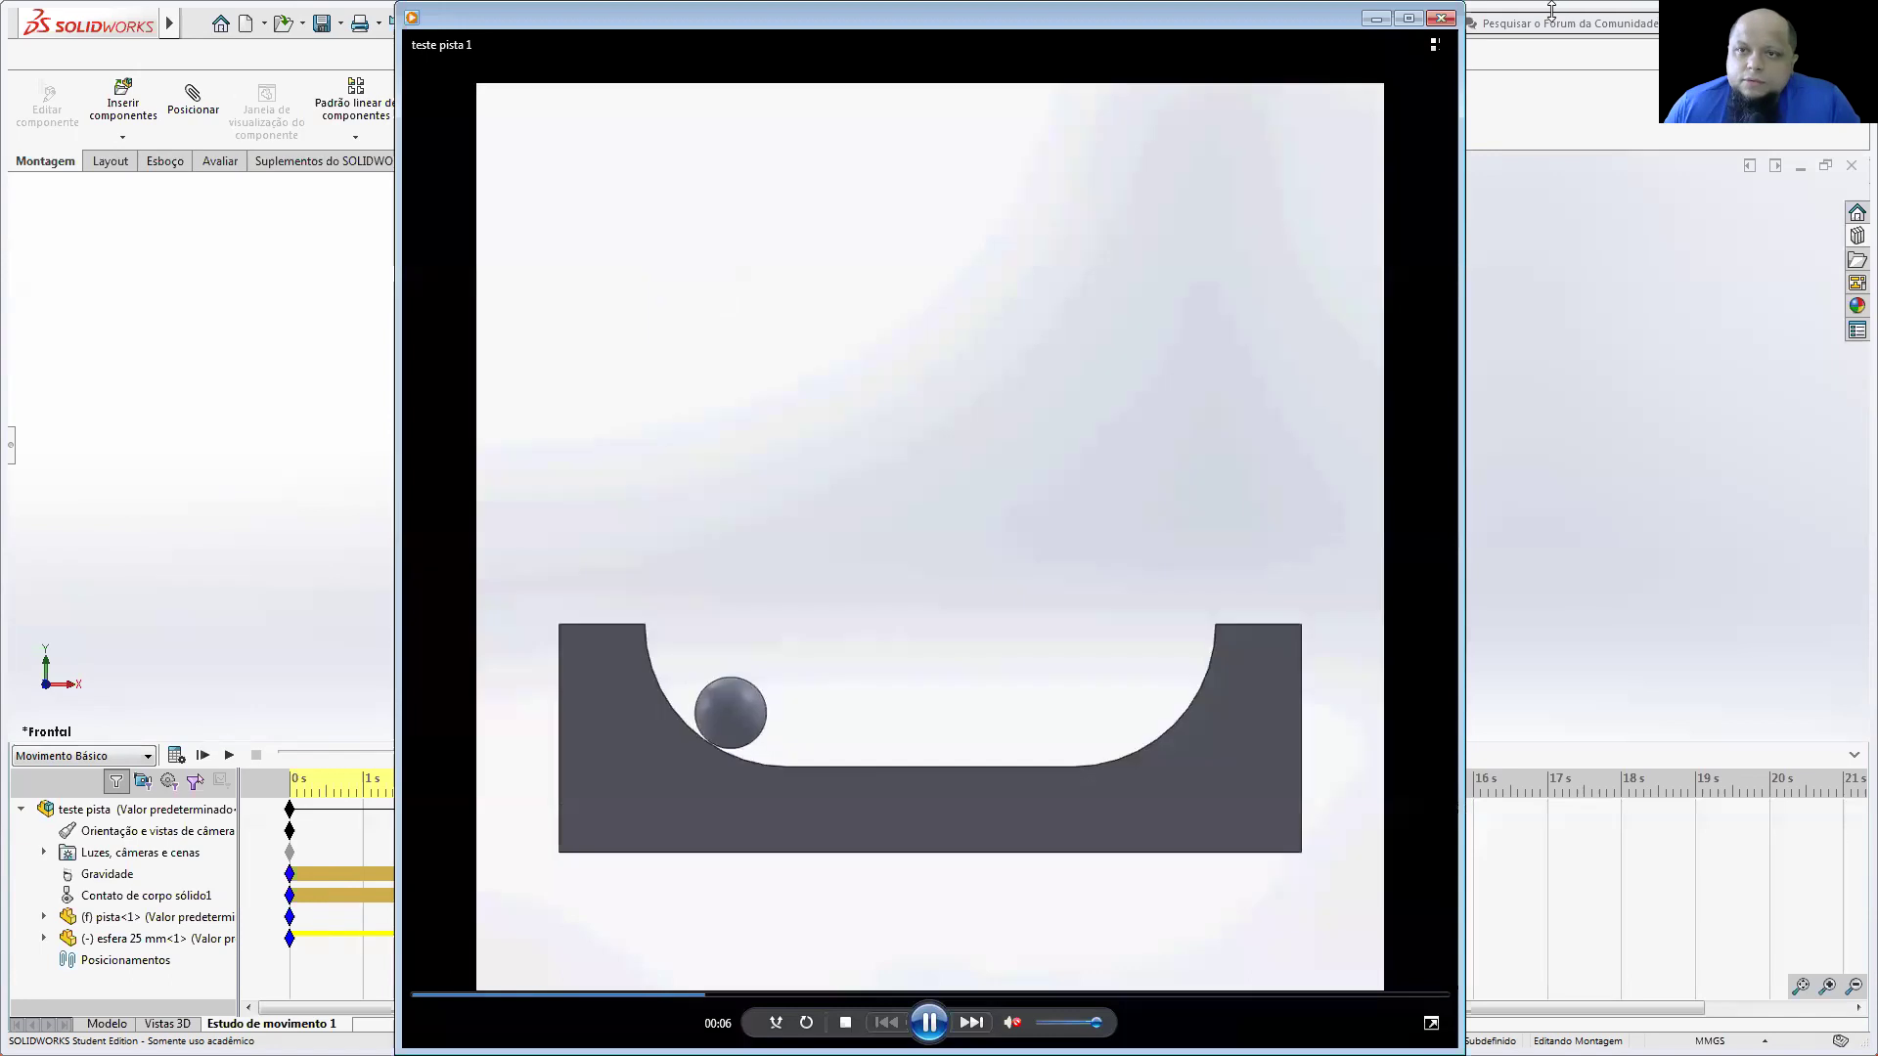
key("alt+F4")
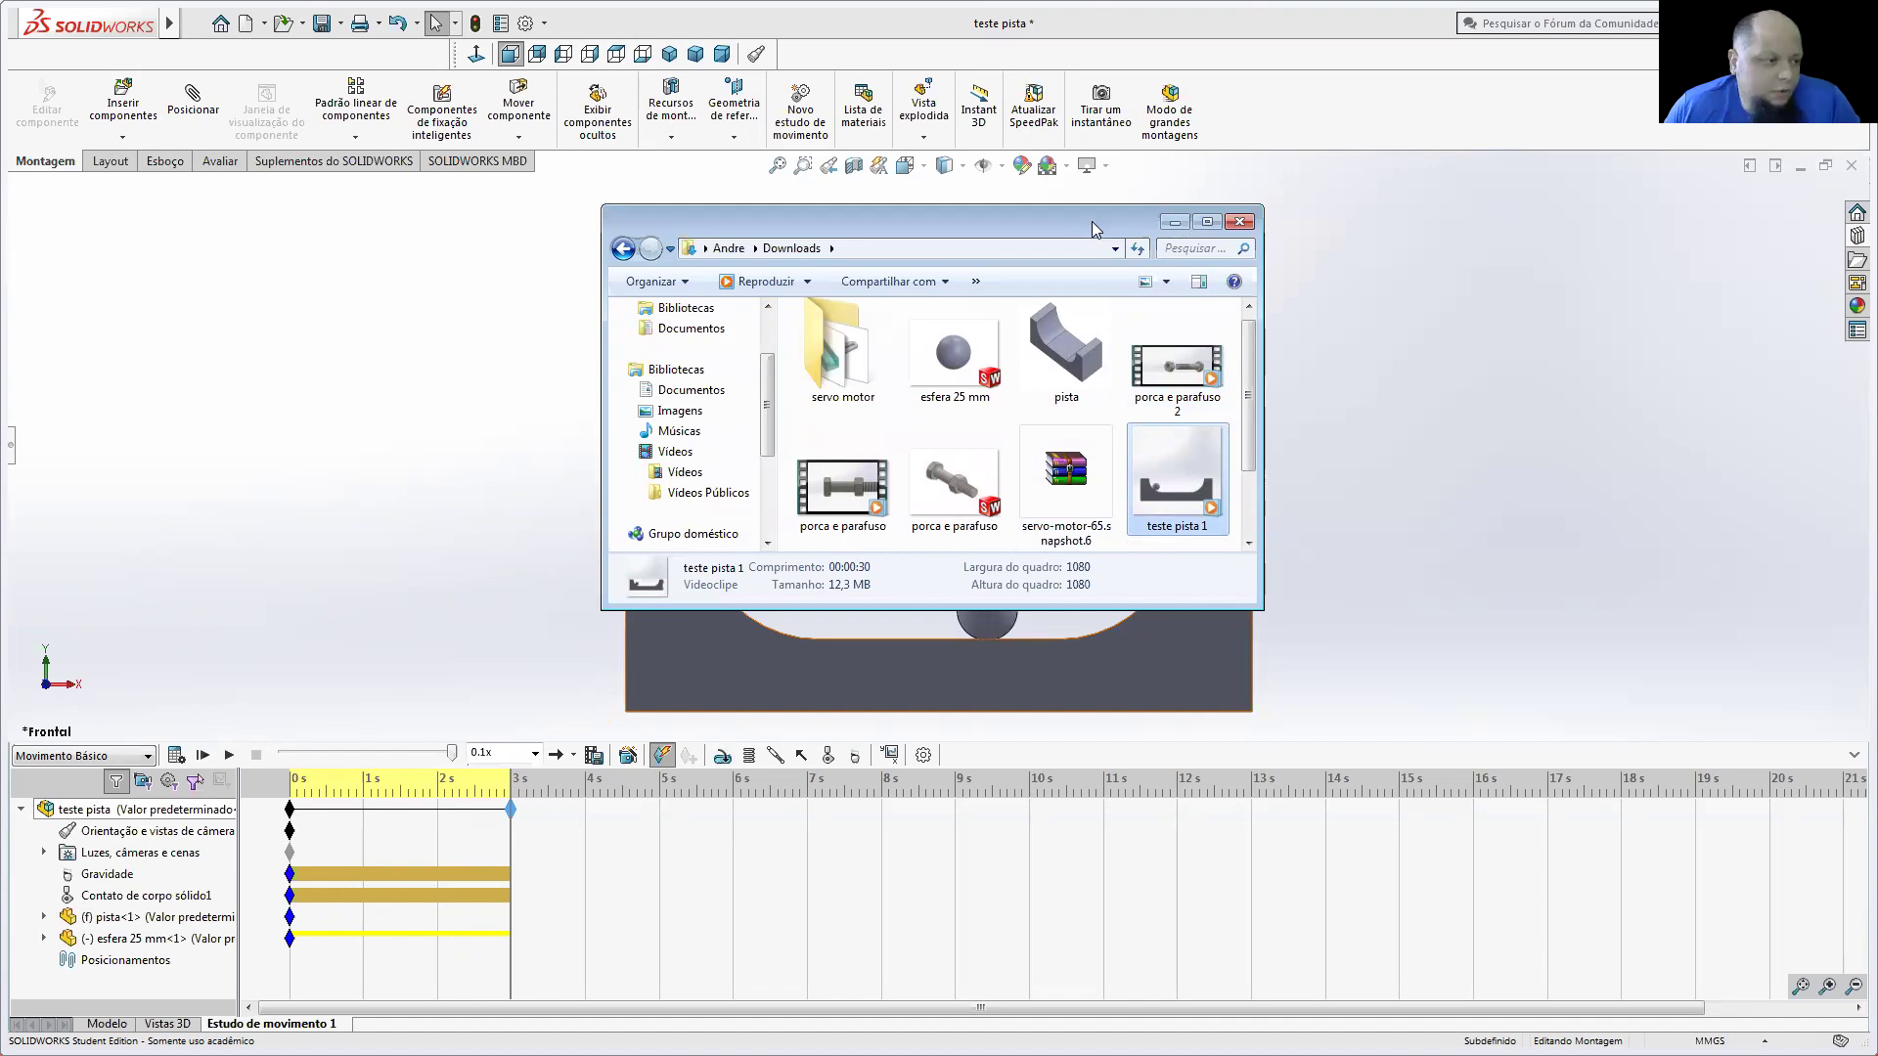
key("alt+F4")
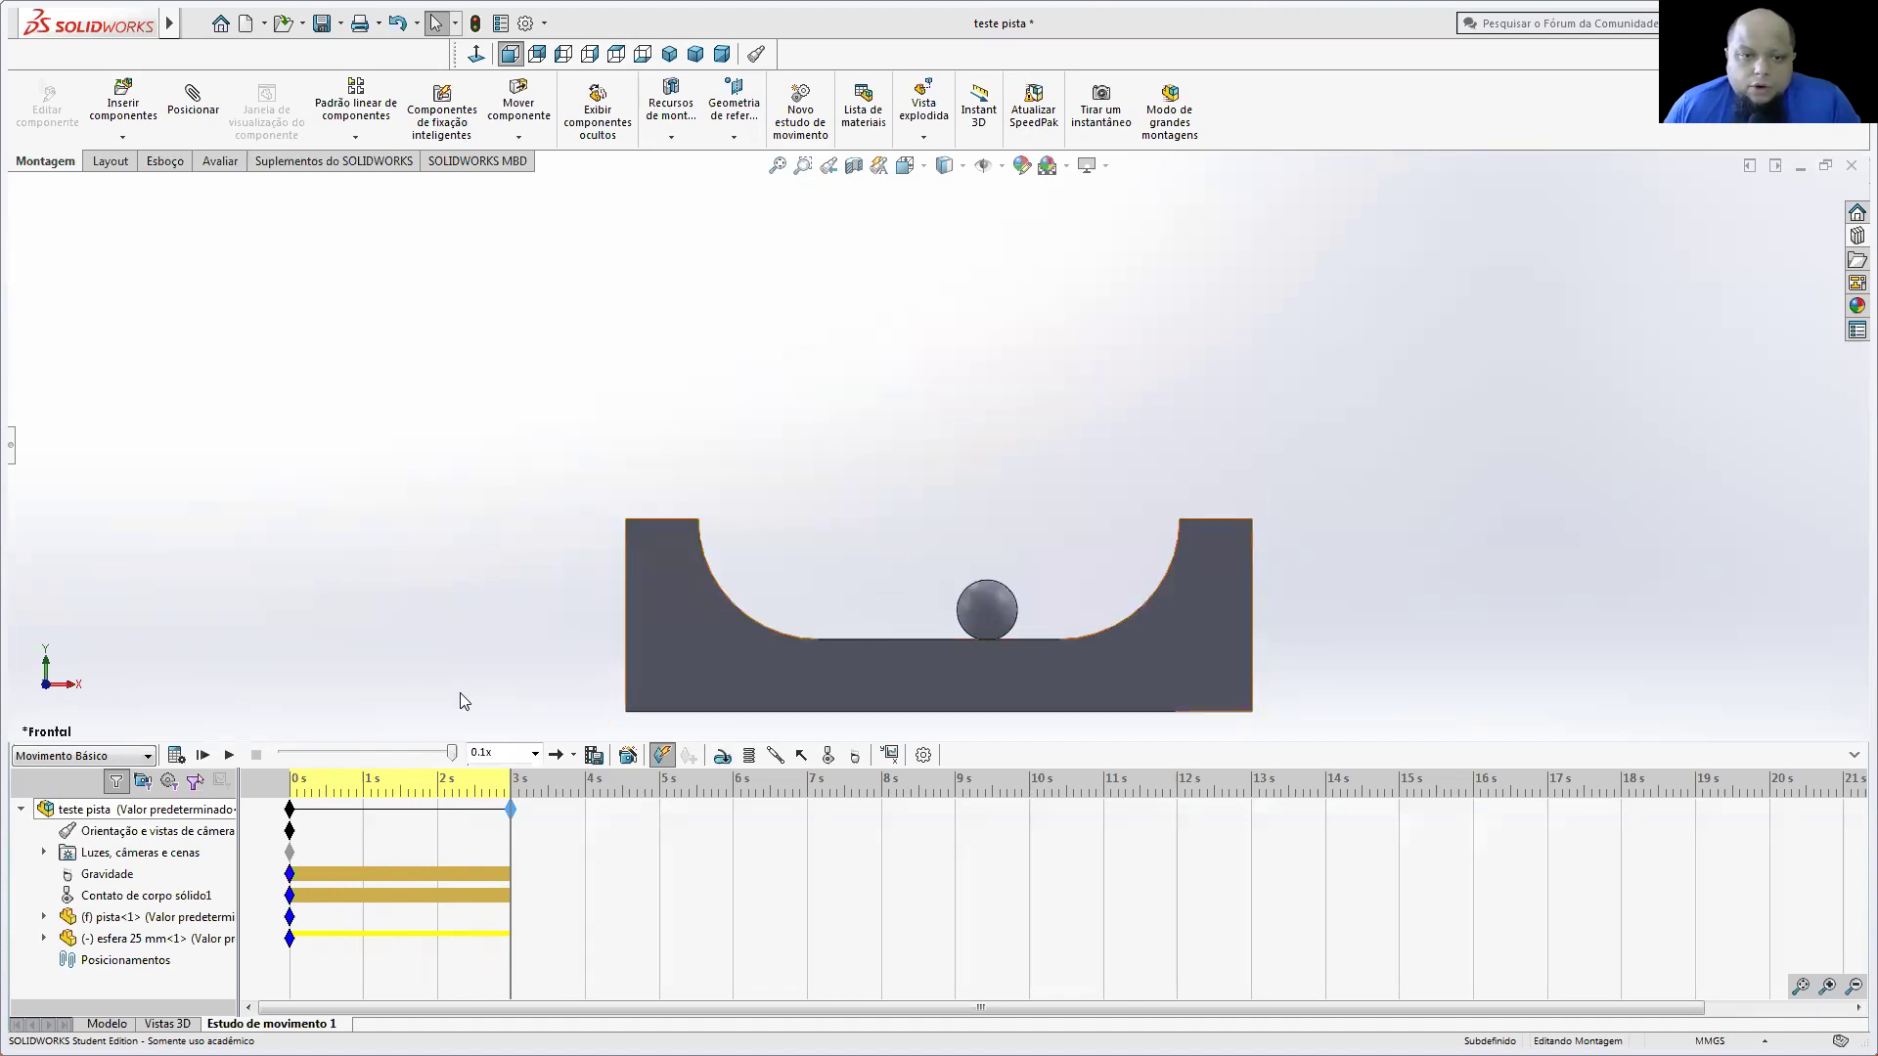
left_click_drag(456, 759, 283, 755)
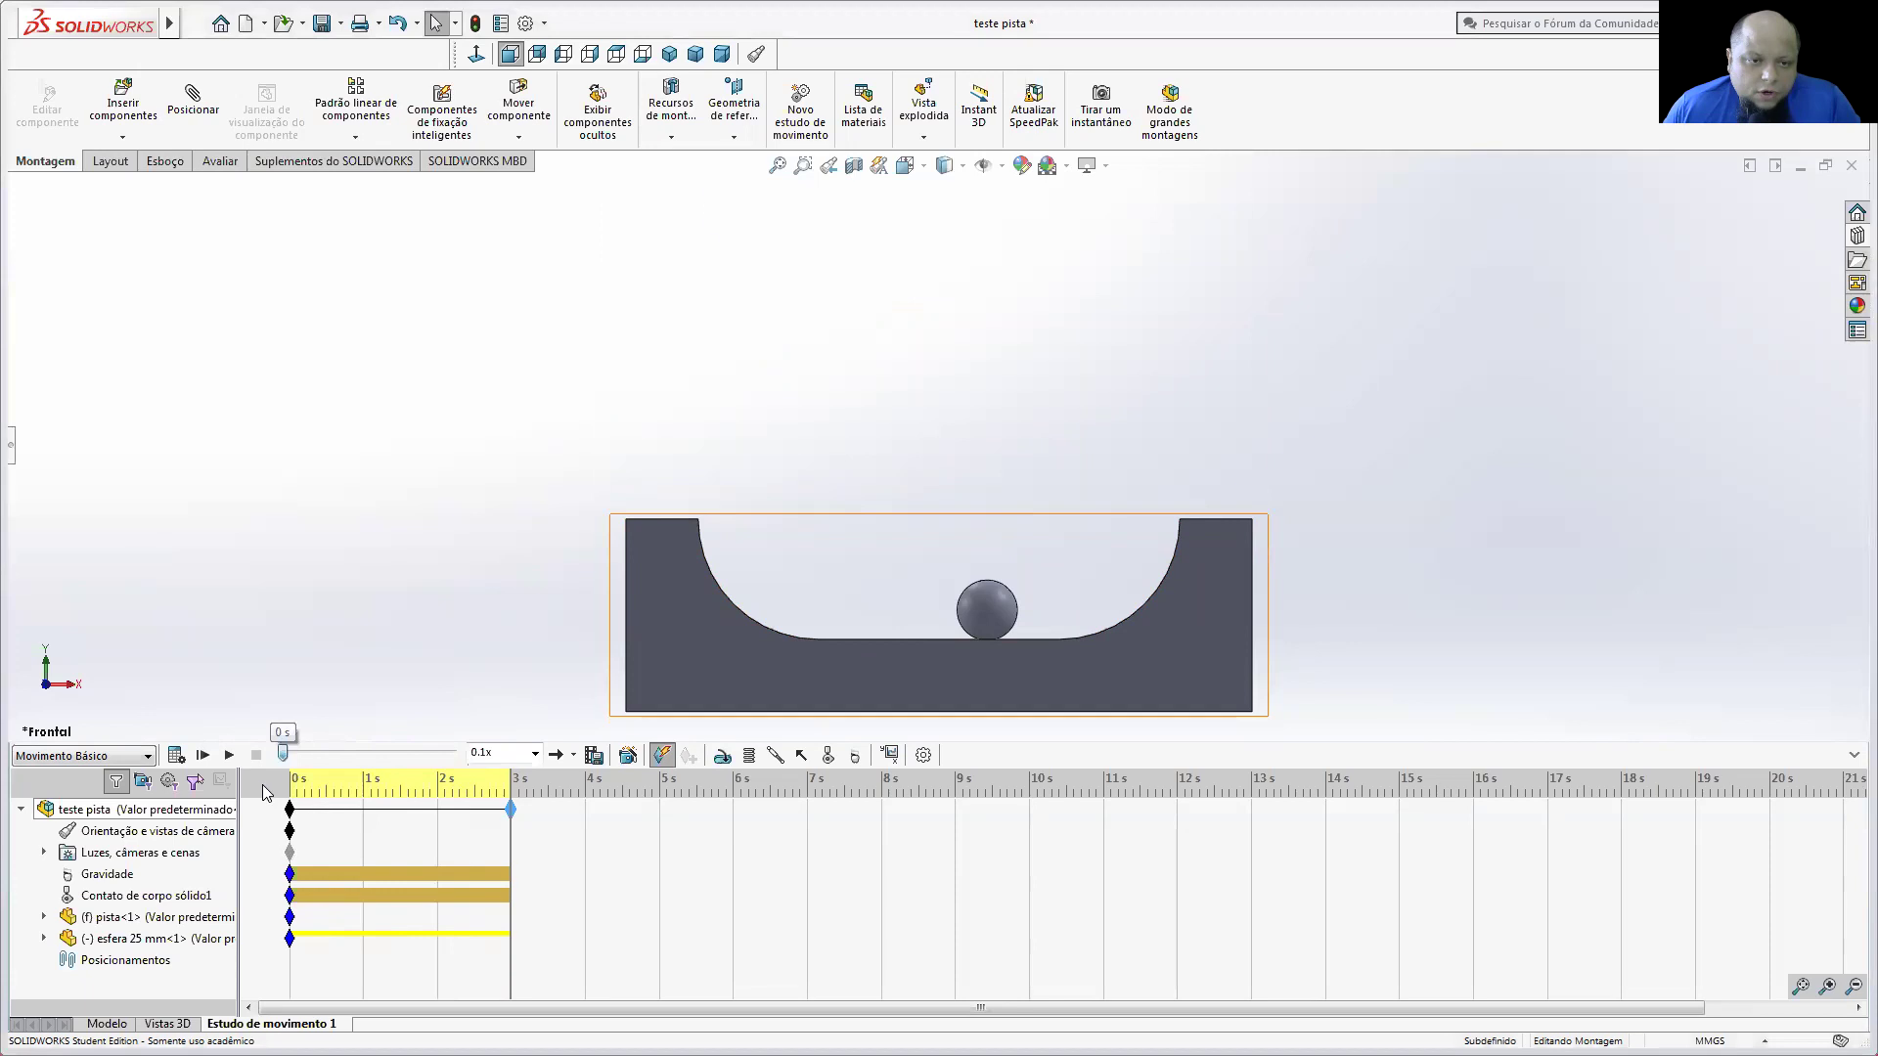
left_click(100, 1023)
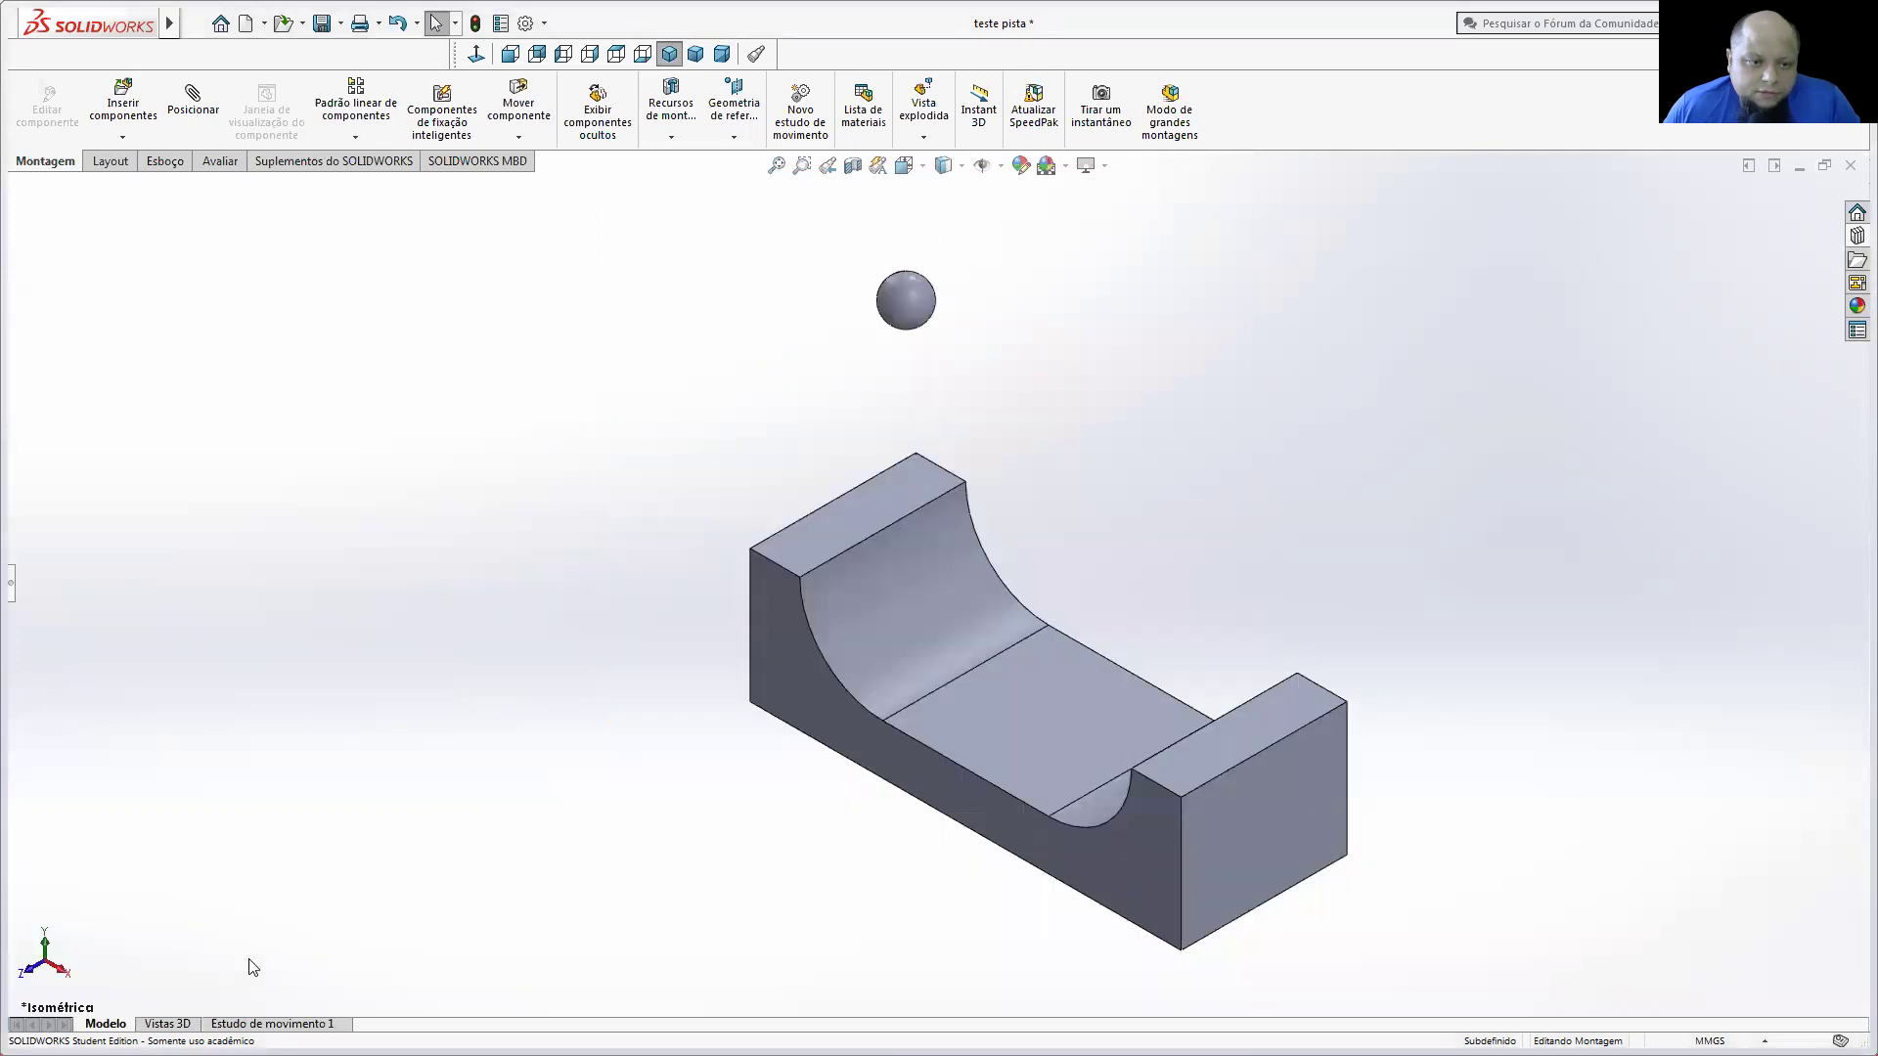
right_click(272, 1023)
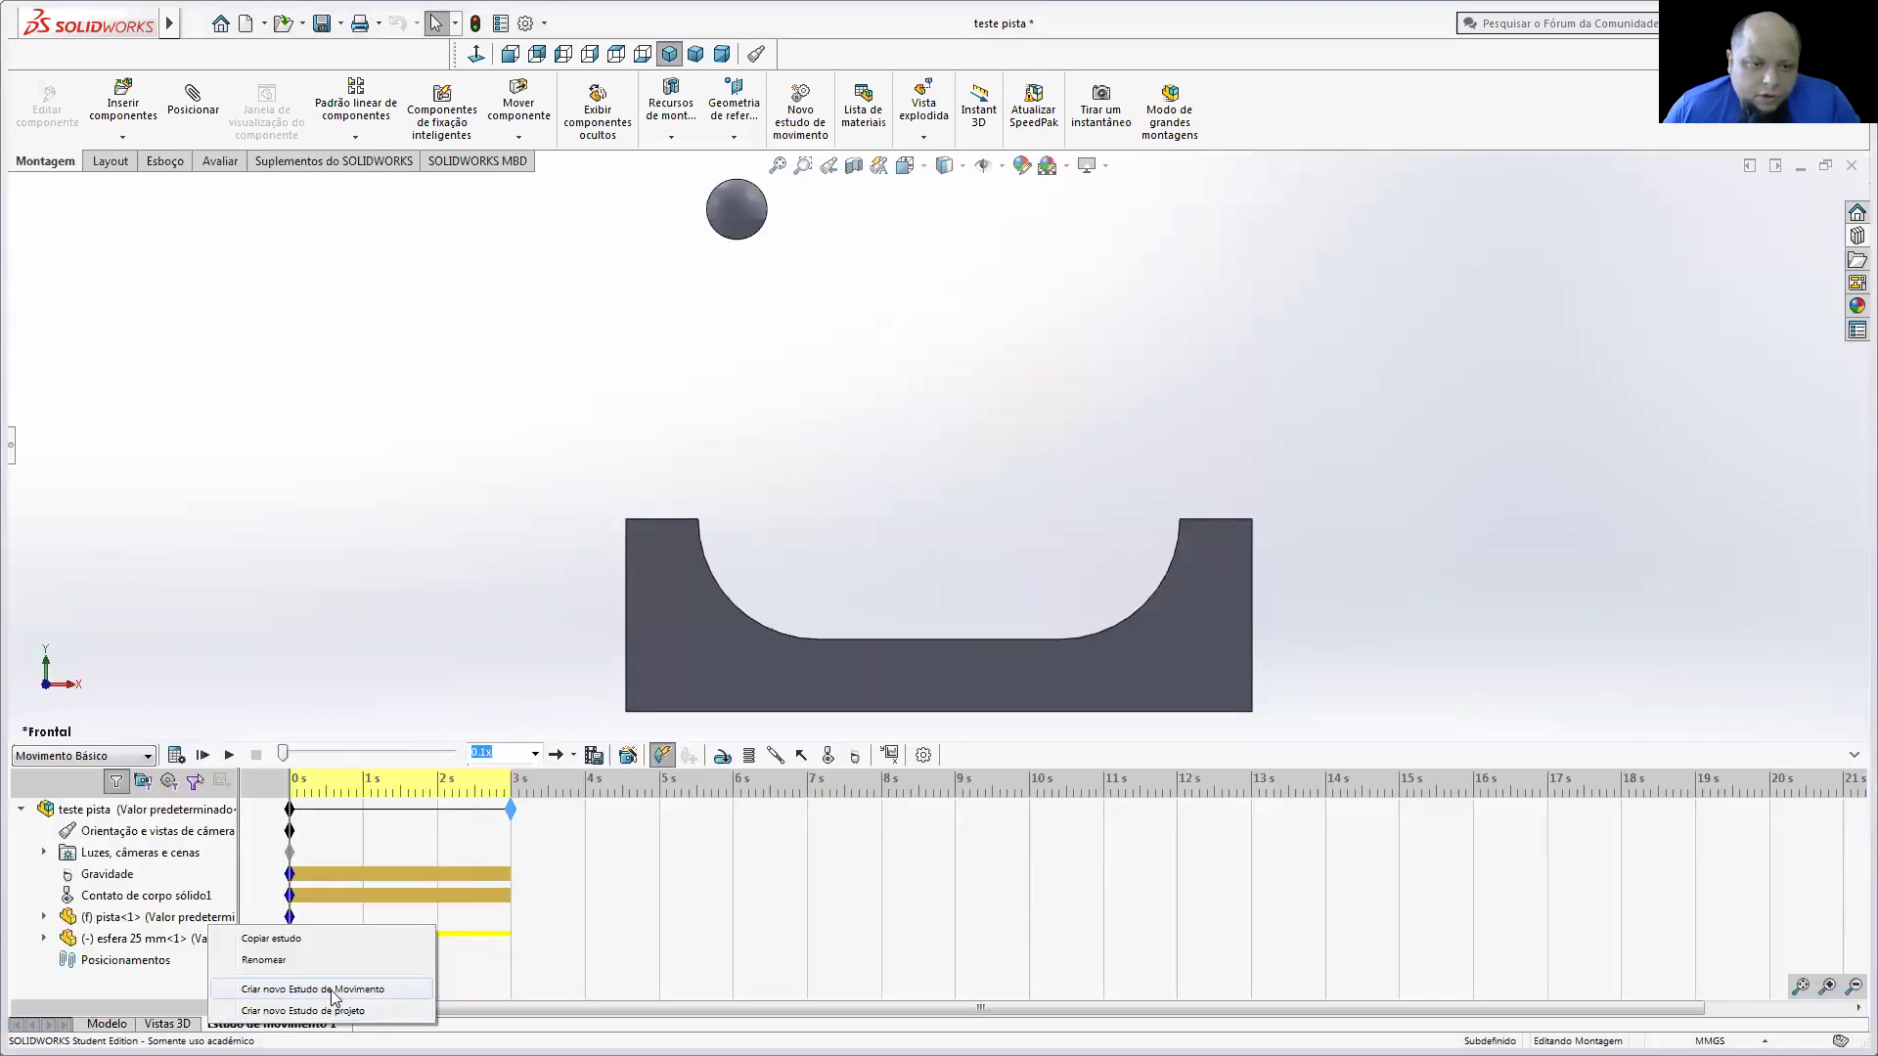
left_click(344, 640)
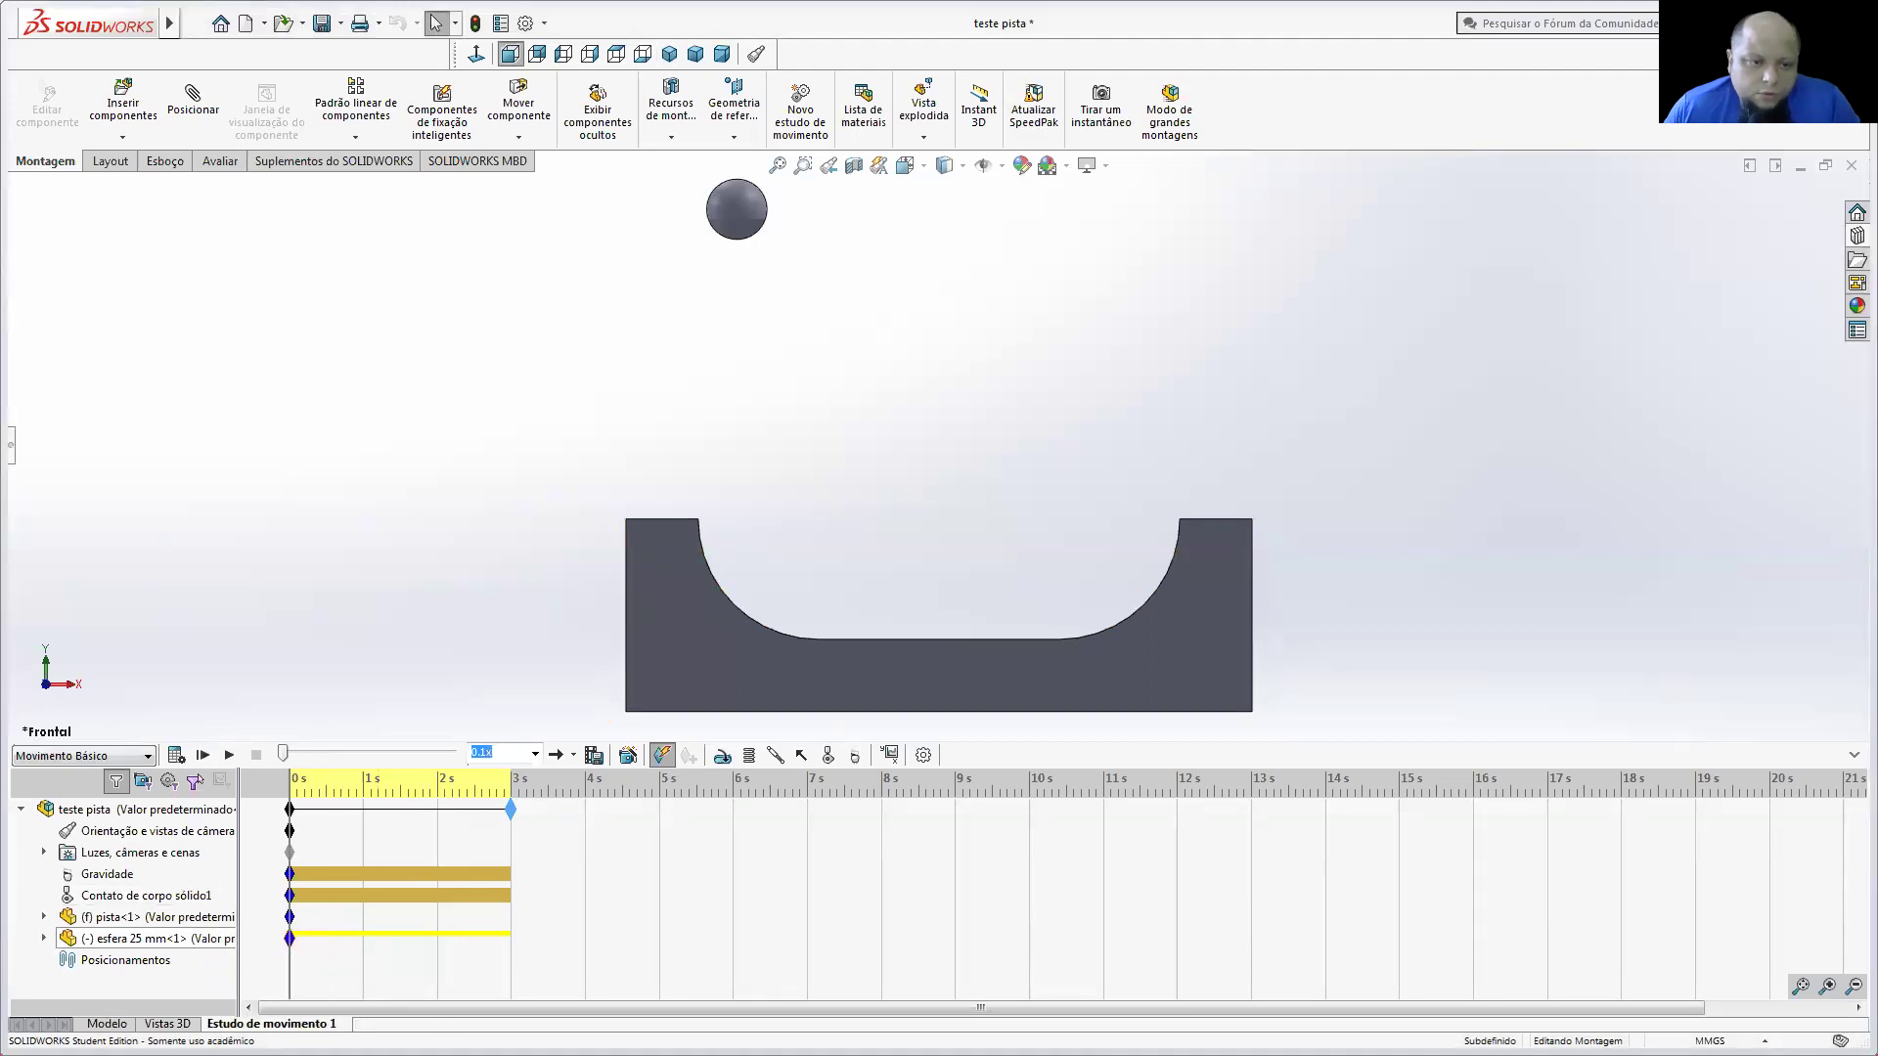
Step: Raise the 25 mm sphere much higher above the pista part in the model, viewed normal to the part's front face
left_click(106, 1024)
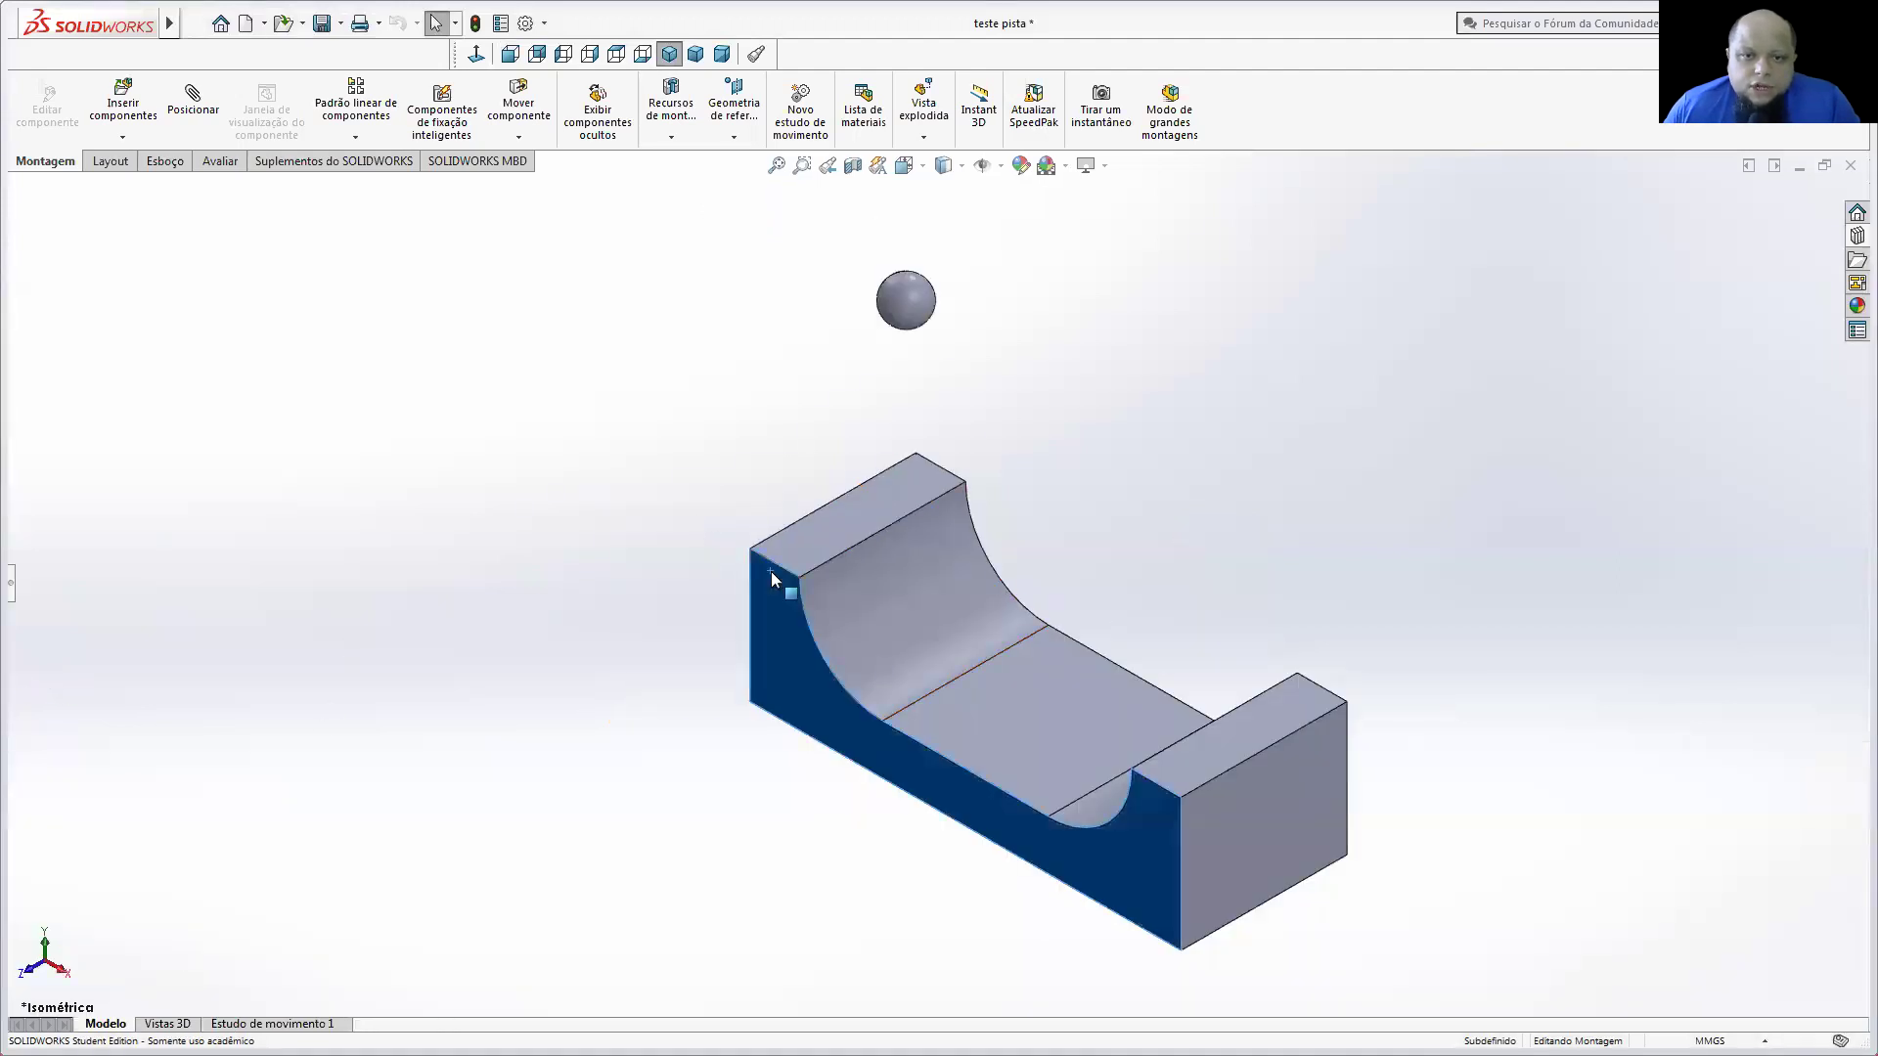
right_click(772, 575)
left_click(900, 409)
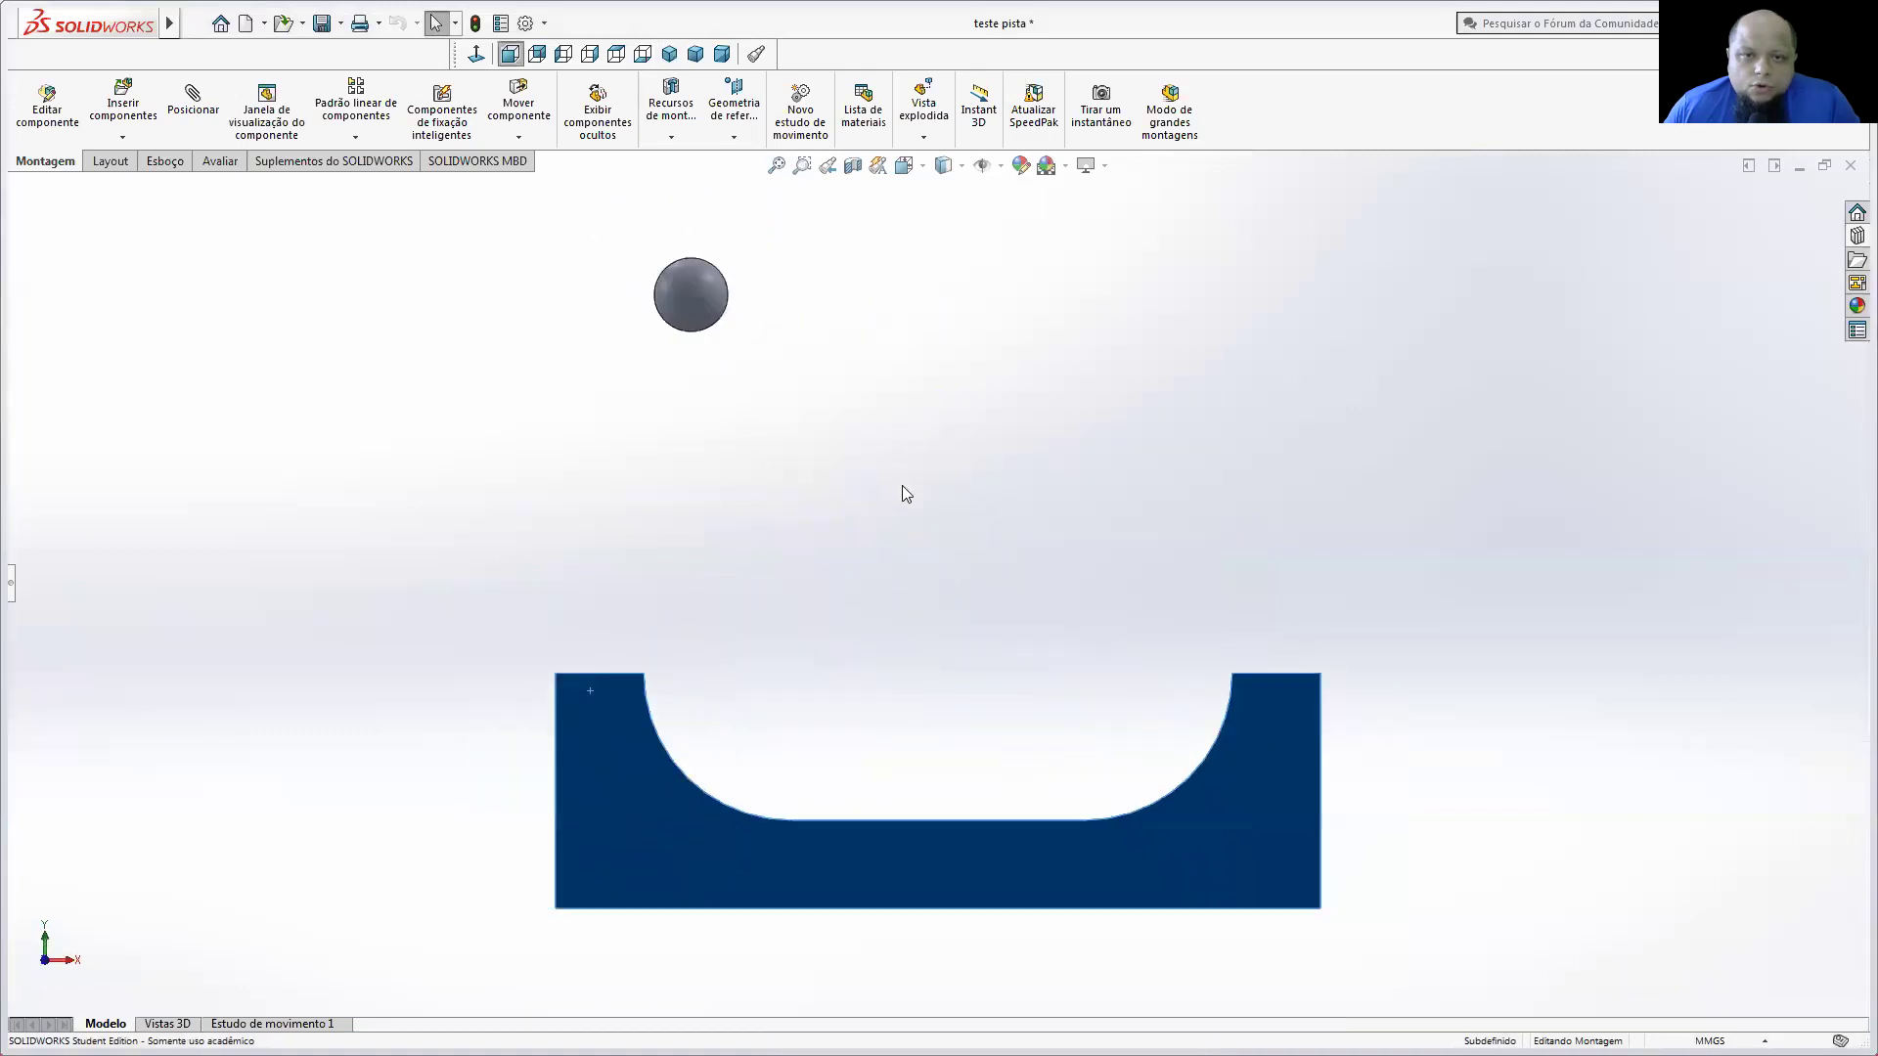
scroll(915, 499, "up", 5)
left_click_drag(847, 464, 857, 212)
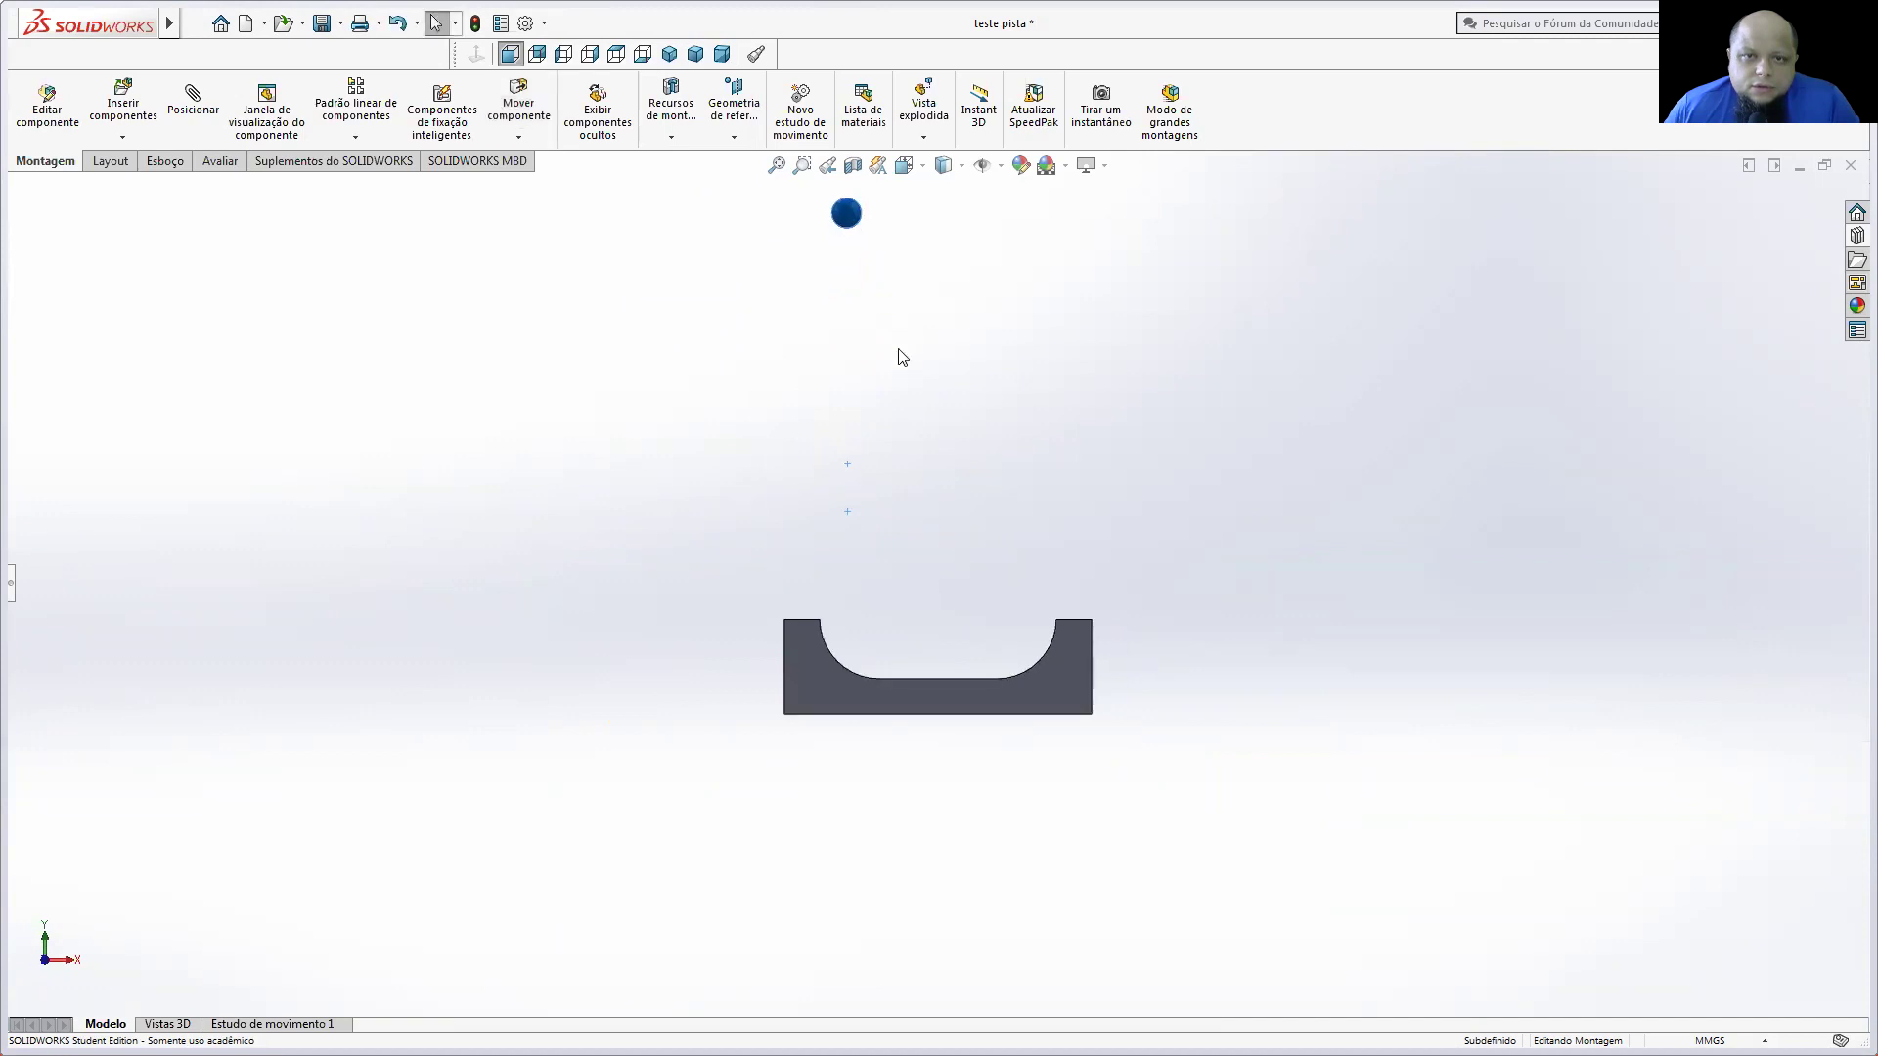
left_click_drag(942, 624, 820, 180)
Step: Viewed from above, move the sphere closer to the pista's near end wall, over the curved ramp and midway across the part's width
middle_click_drag(1116, 313, 847, 589)
left_click(839, 556)
right_click(839, 555)
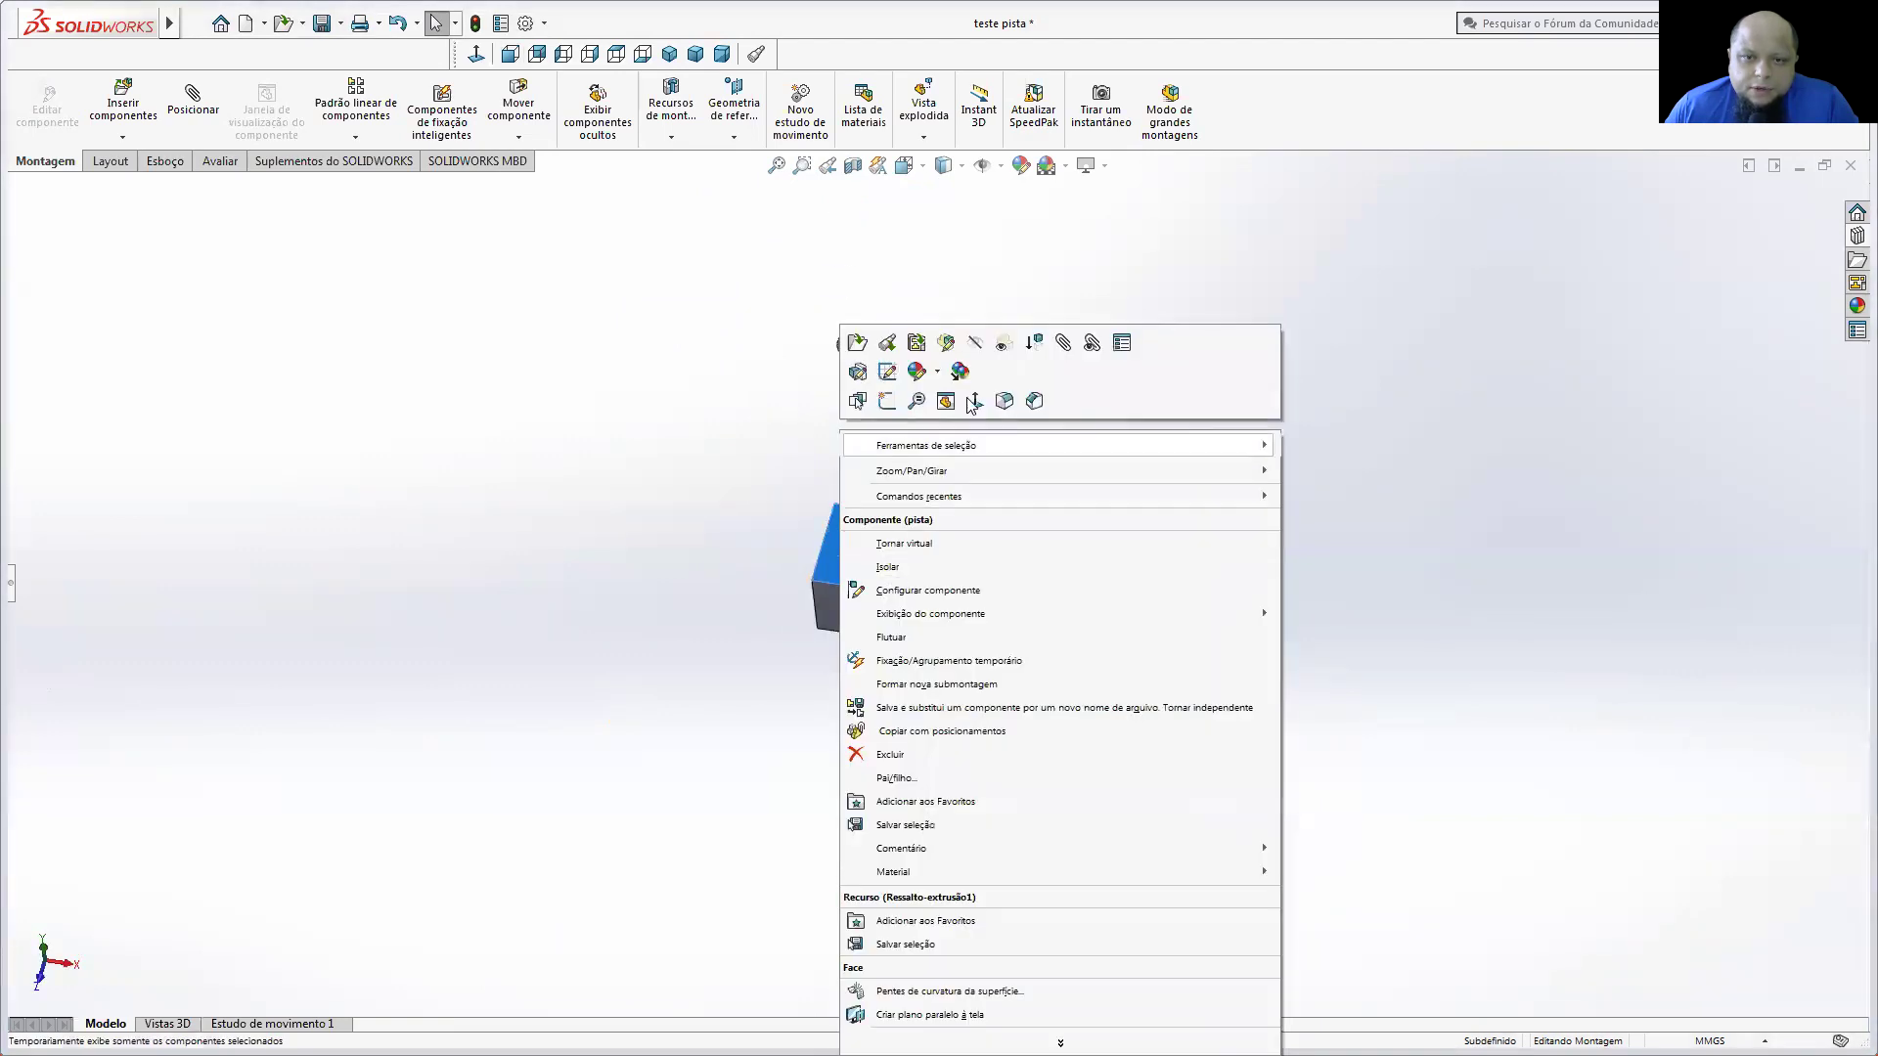
left_click(1041, 403)
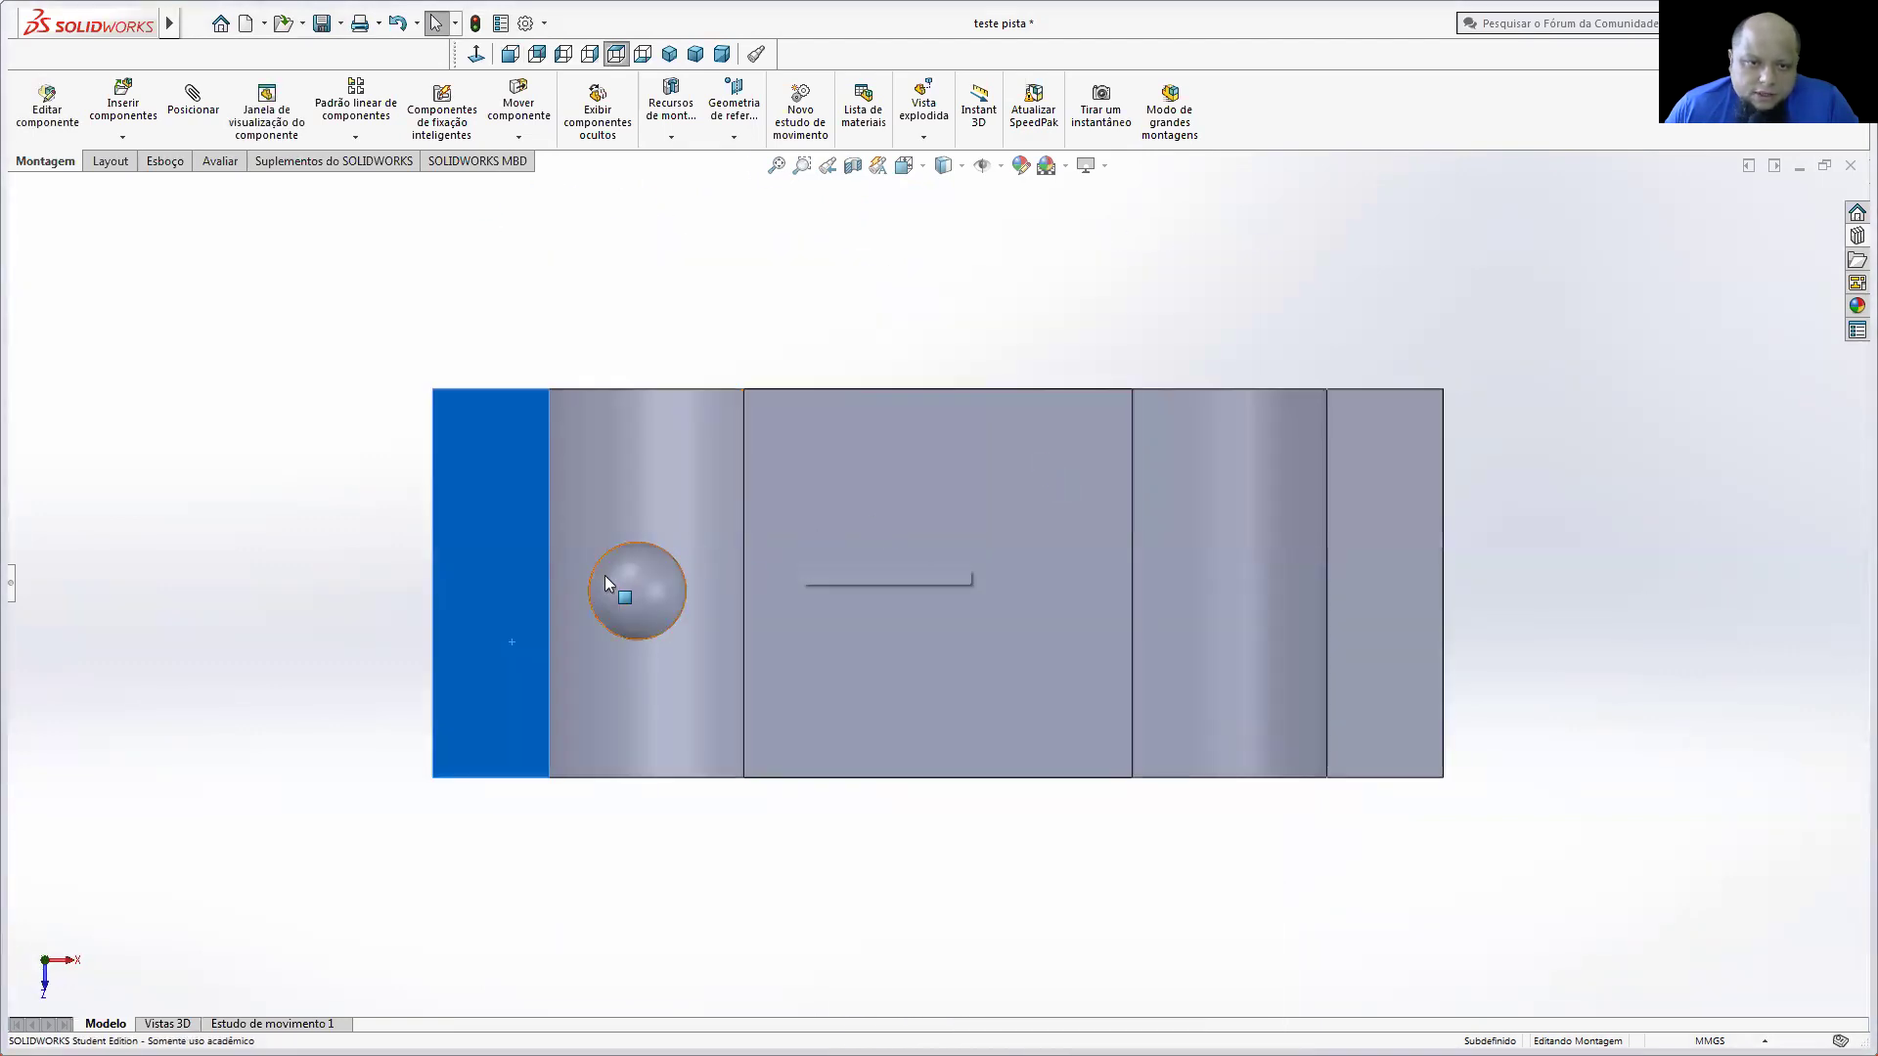
left_click(610, 575)
left_click_drag(604, 568, 593, 566)
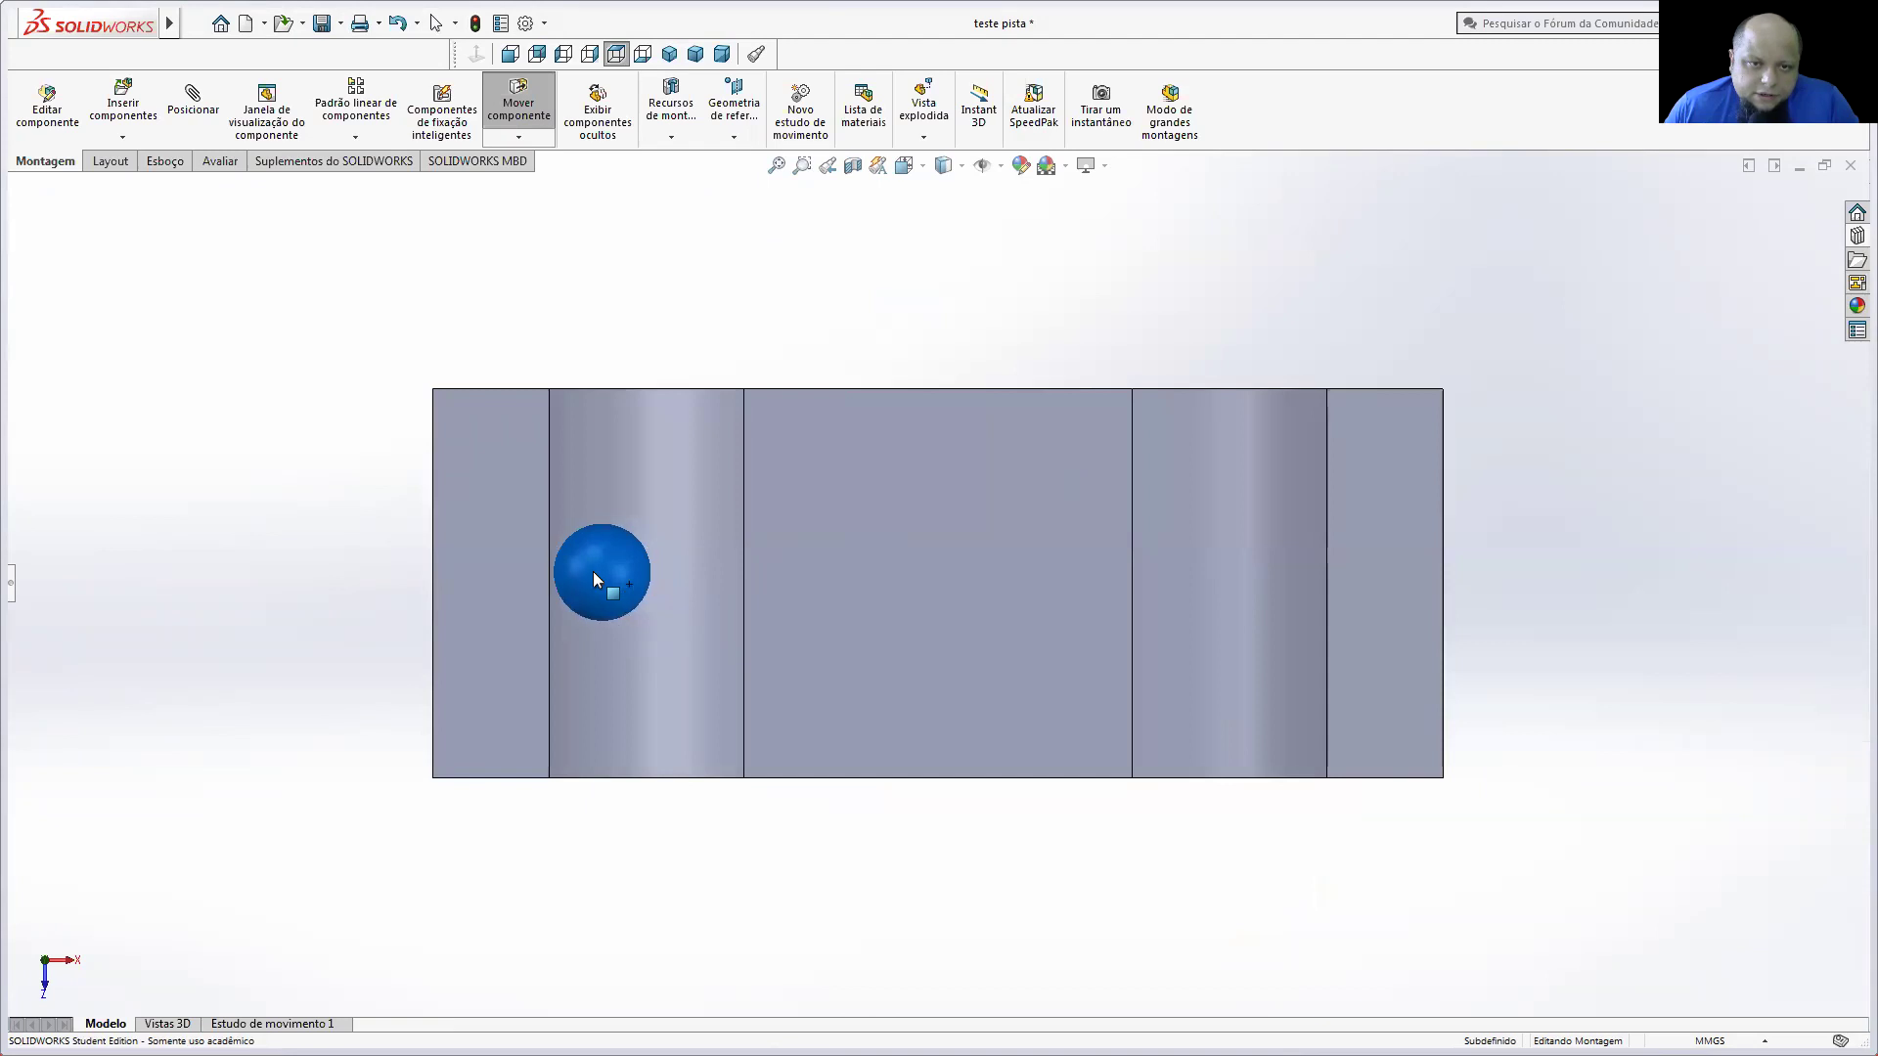
key("Escape")
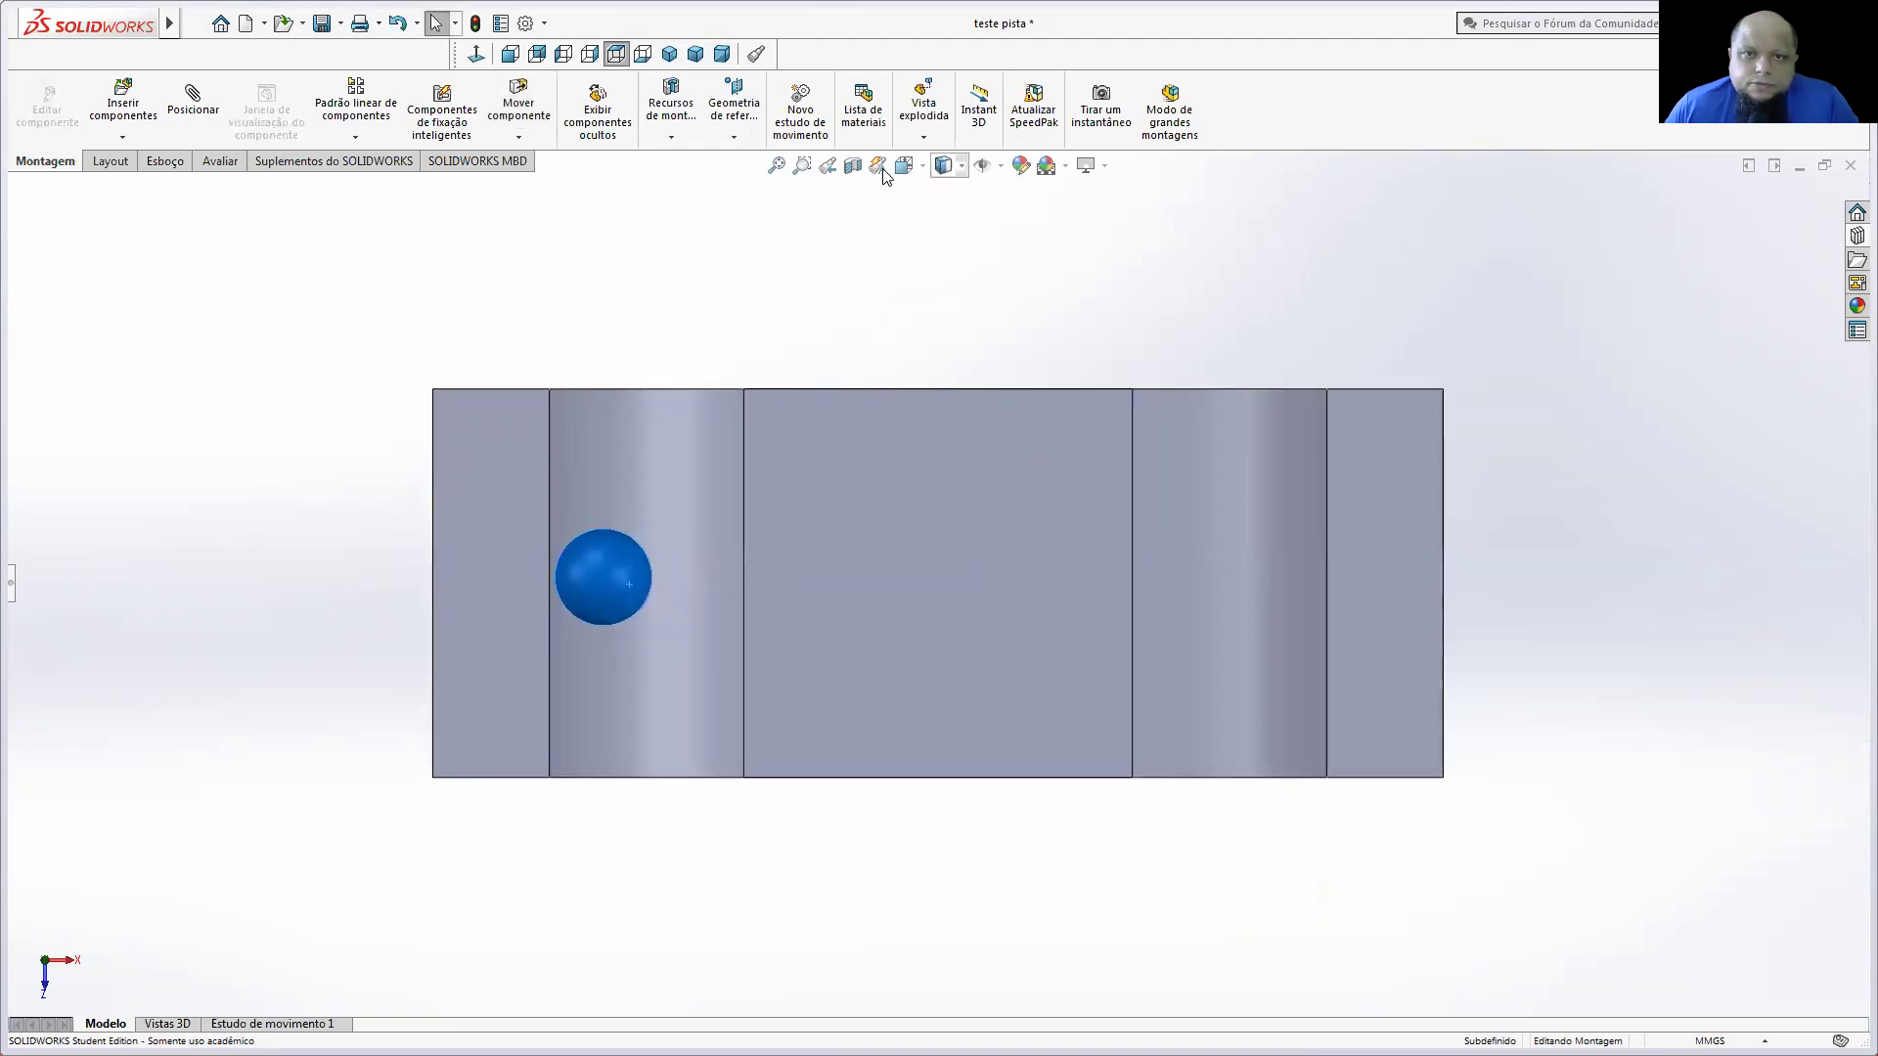
Step: Orient the view normal to the pista's front face, then rebuild and save the assembly
left_click(670, 55)
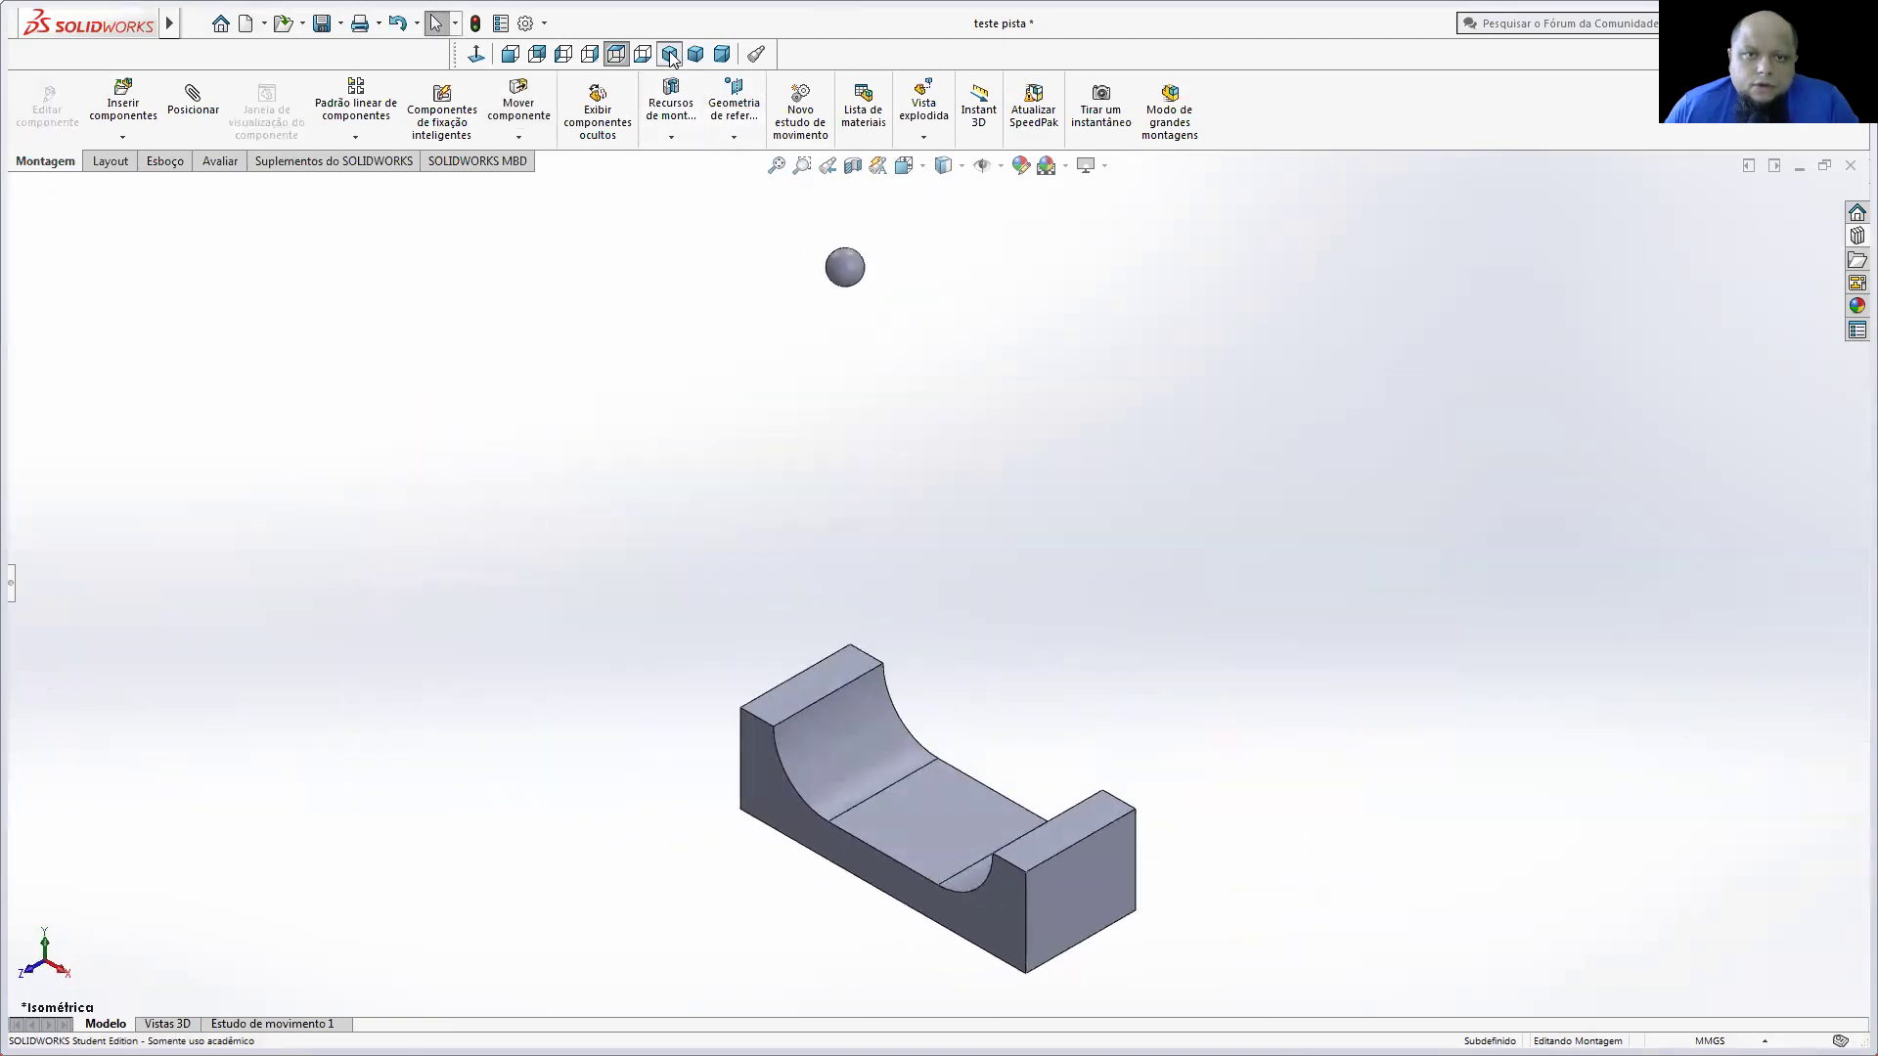
left_click(743, 749)
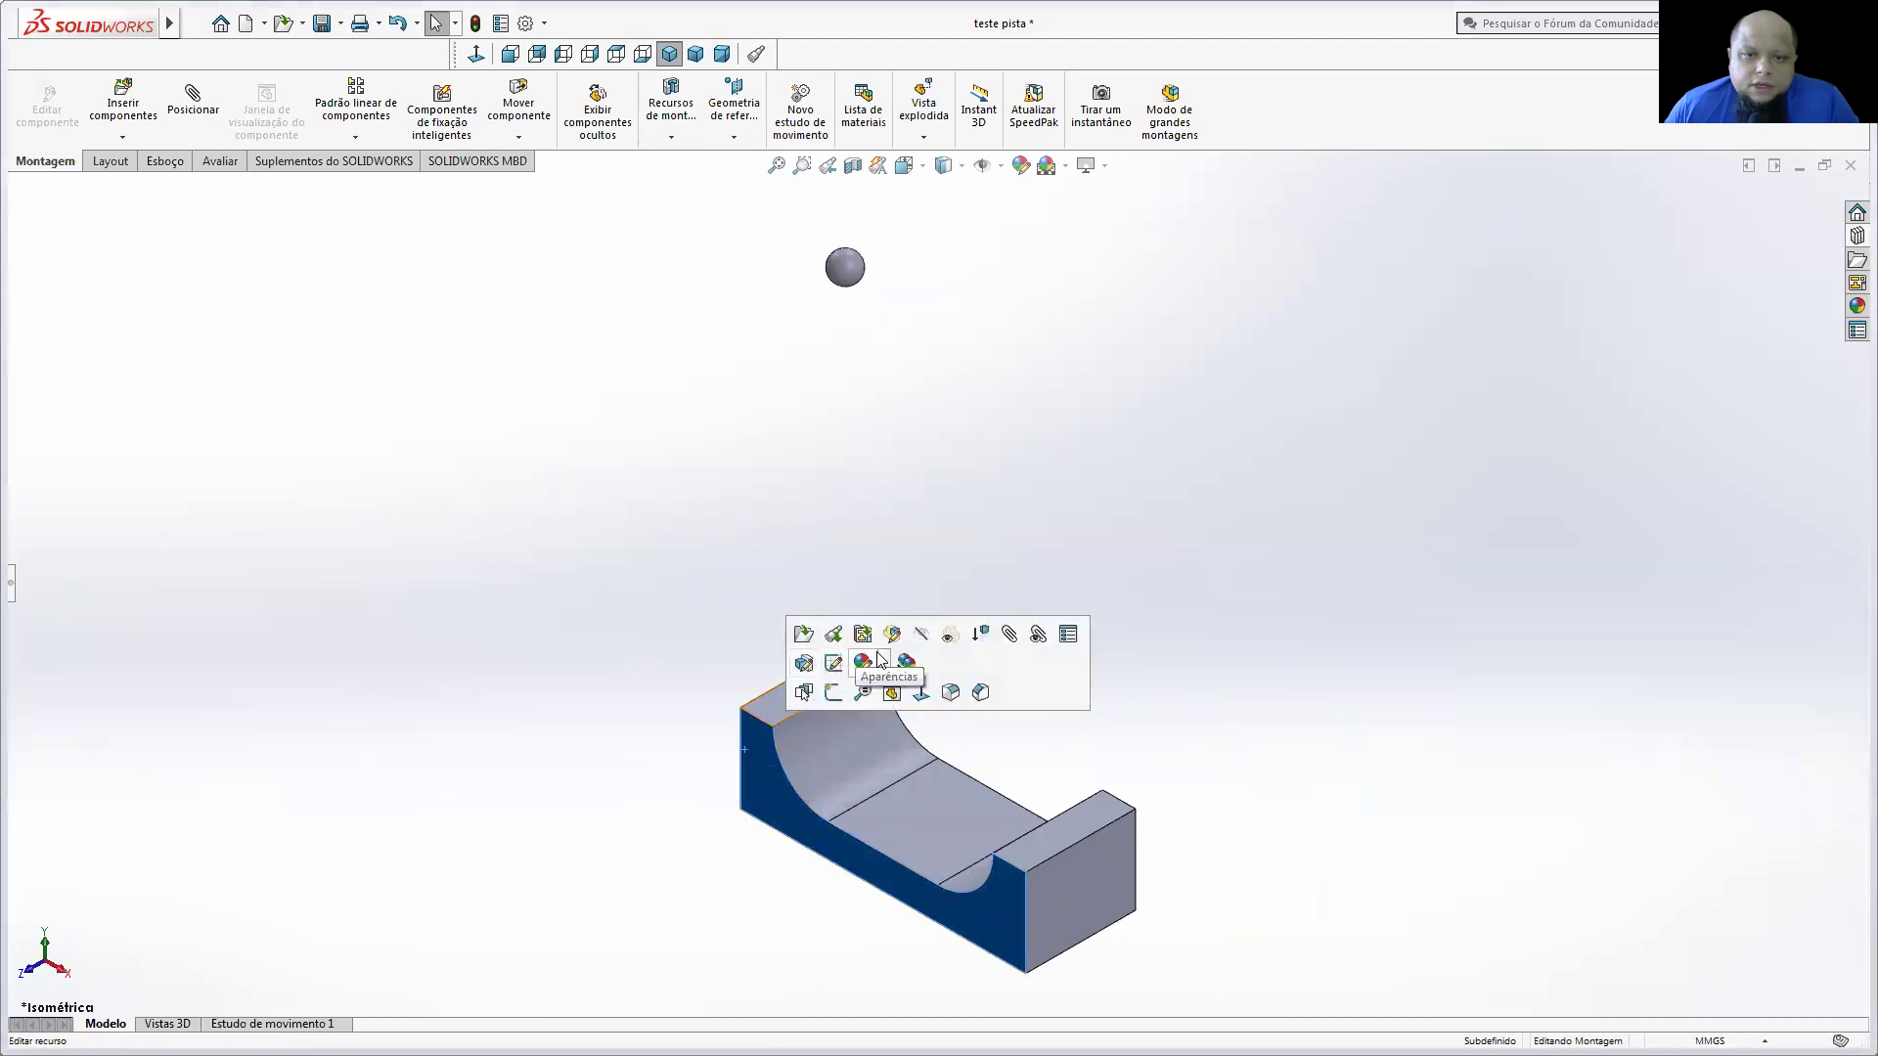
left_click(921, 692)
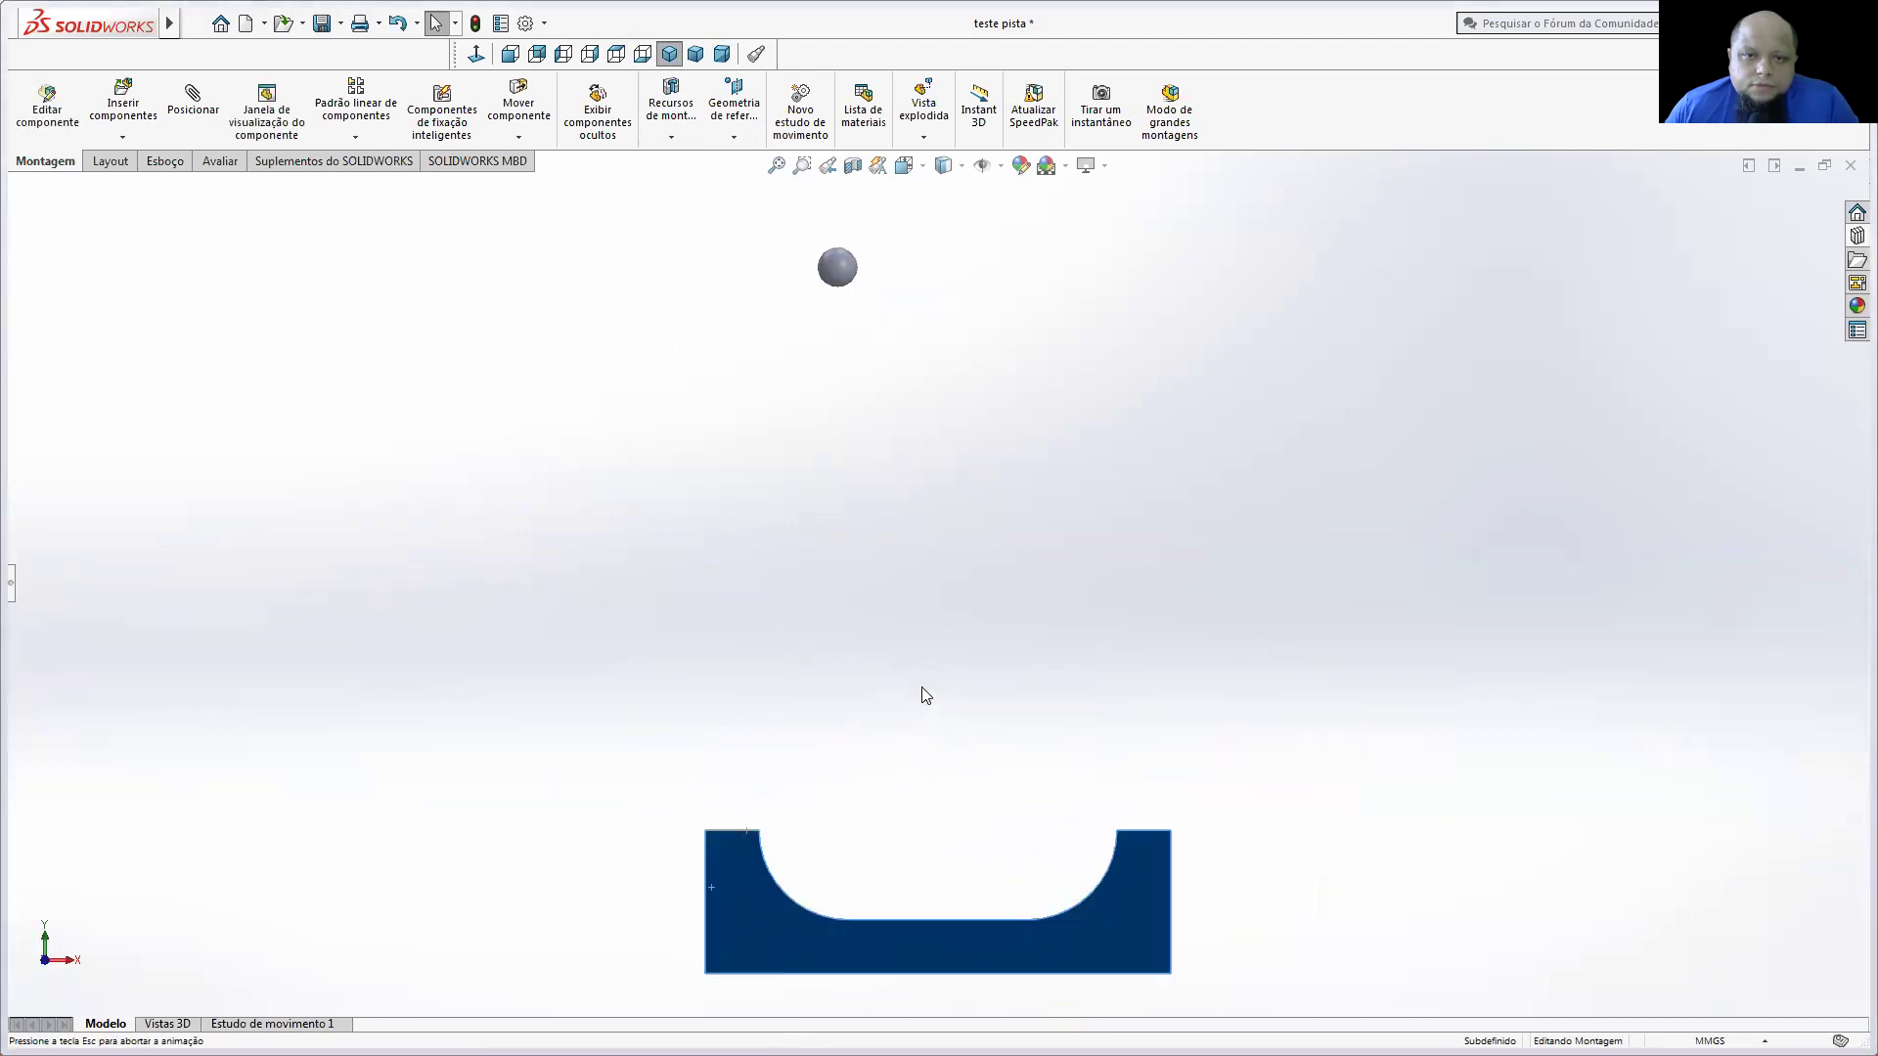
left_click(323, 23)
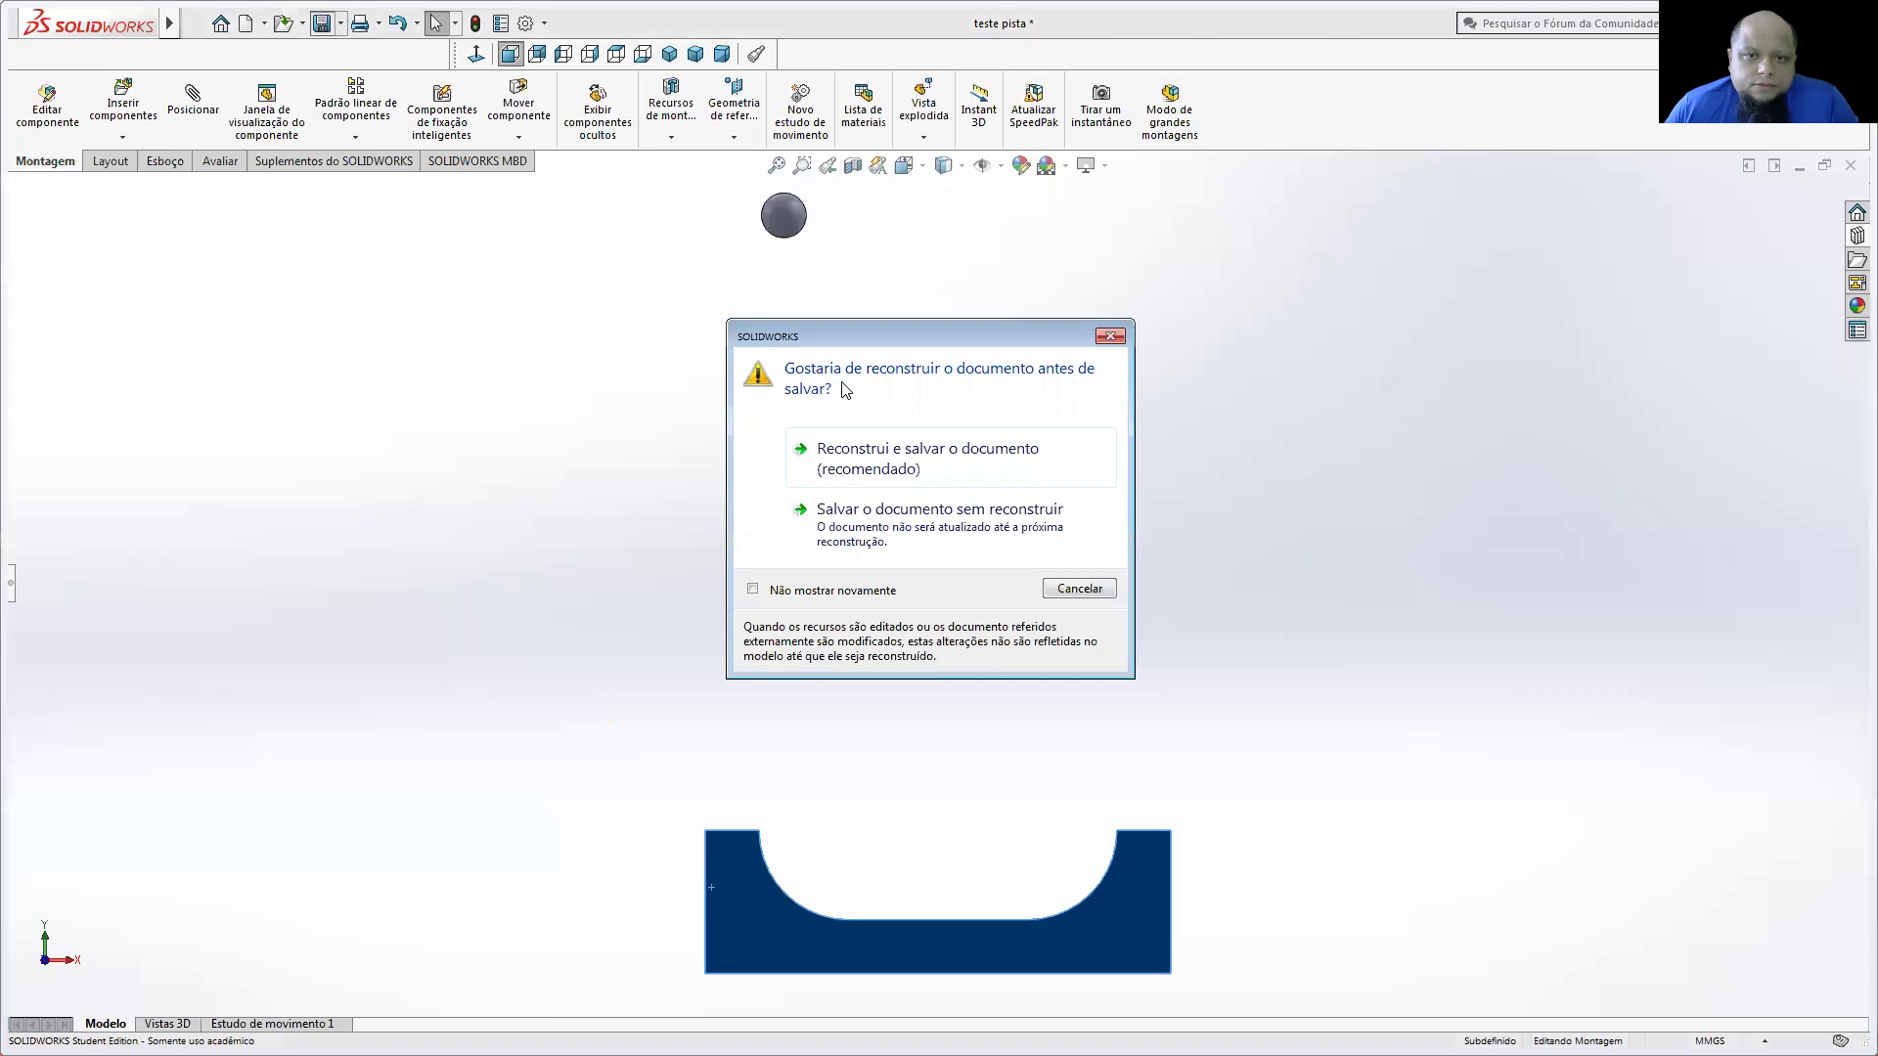
left_click(865, 457)
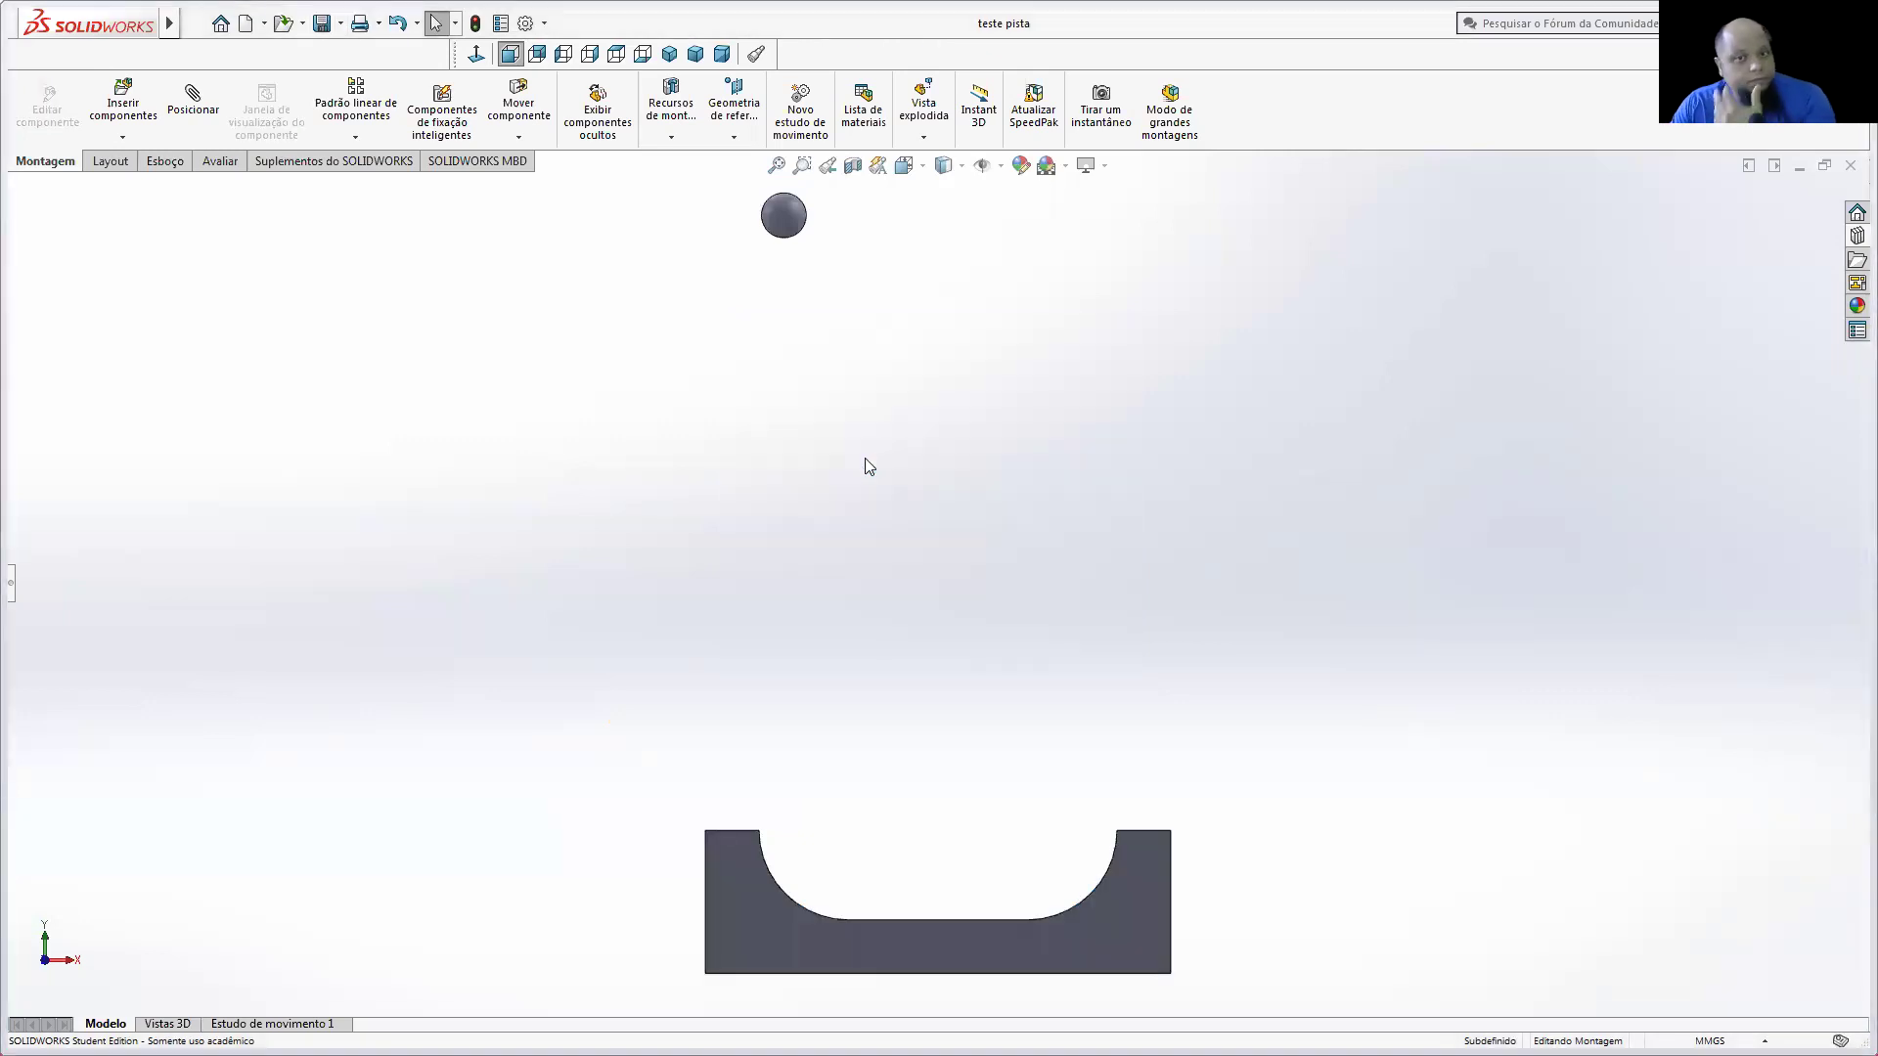
Step: Create a second motion study in the assembly
left_click(272, 1023)
right_click(249, 1022)
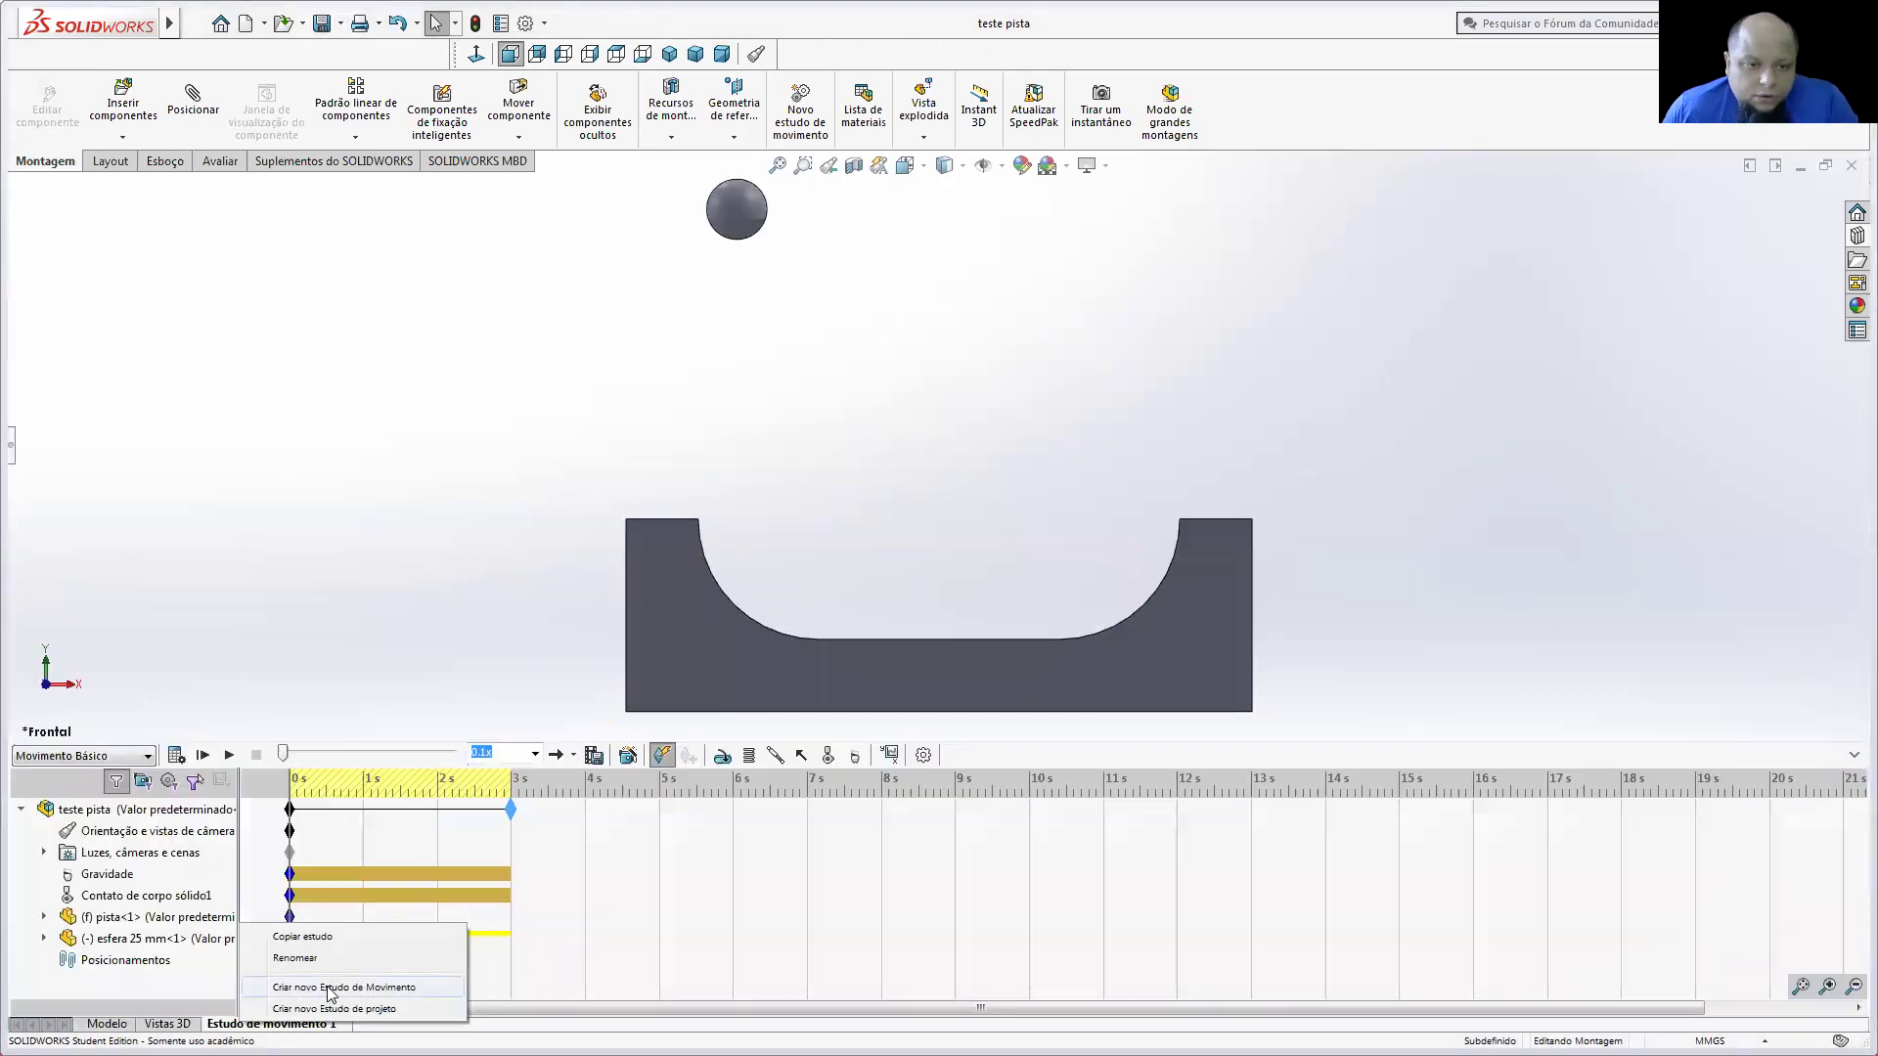
left_click(344, 988)
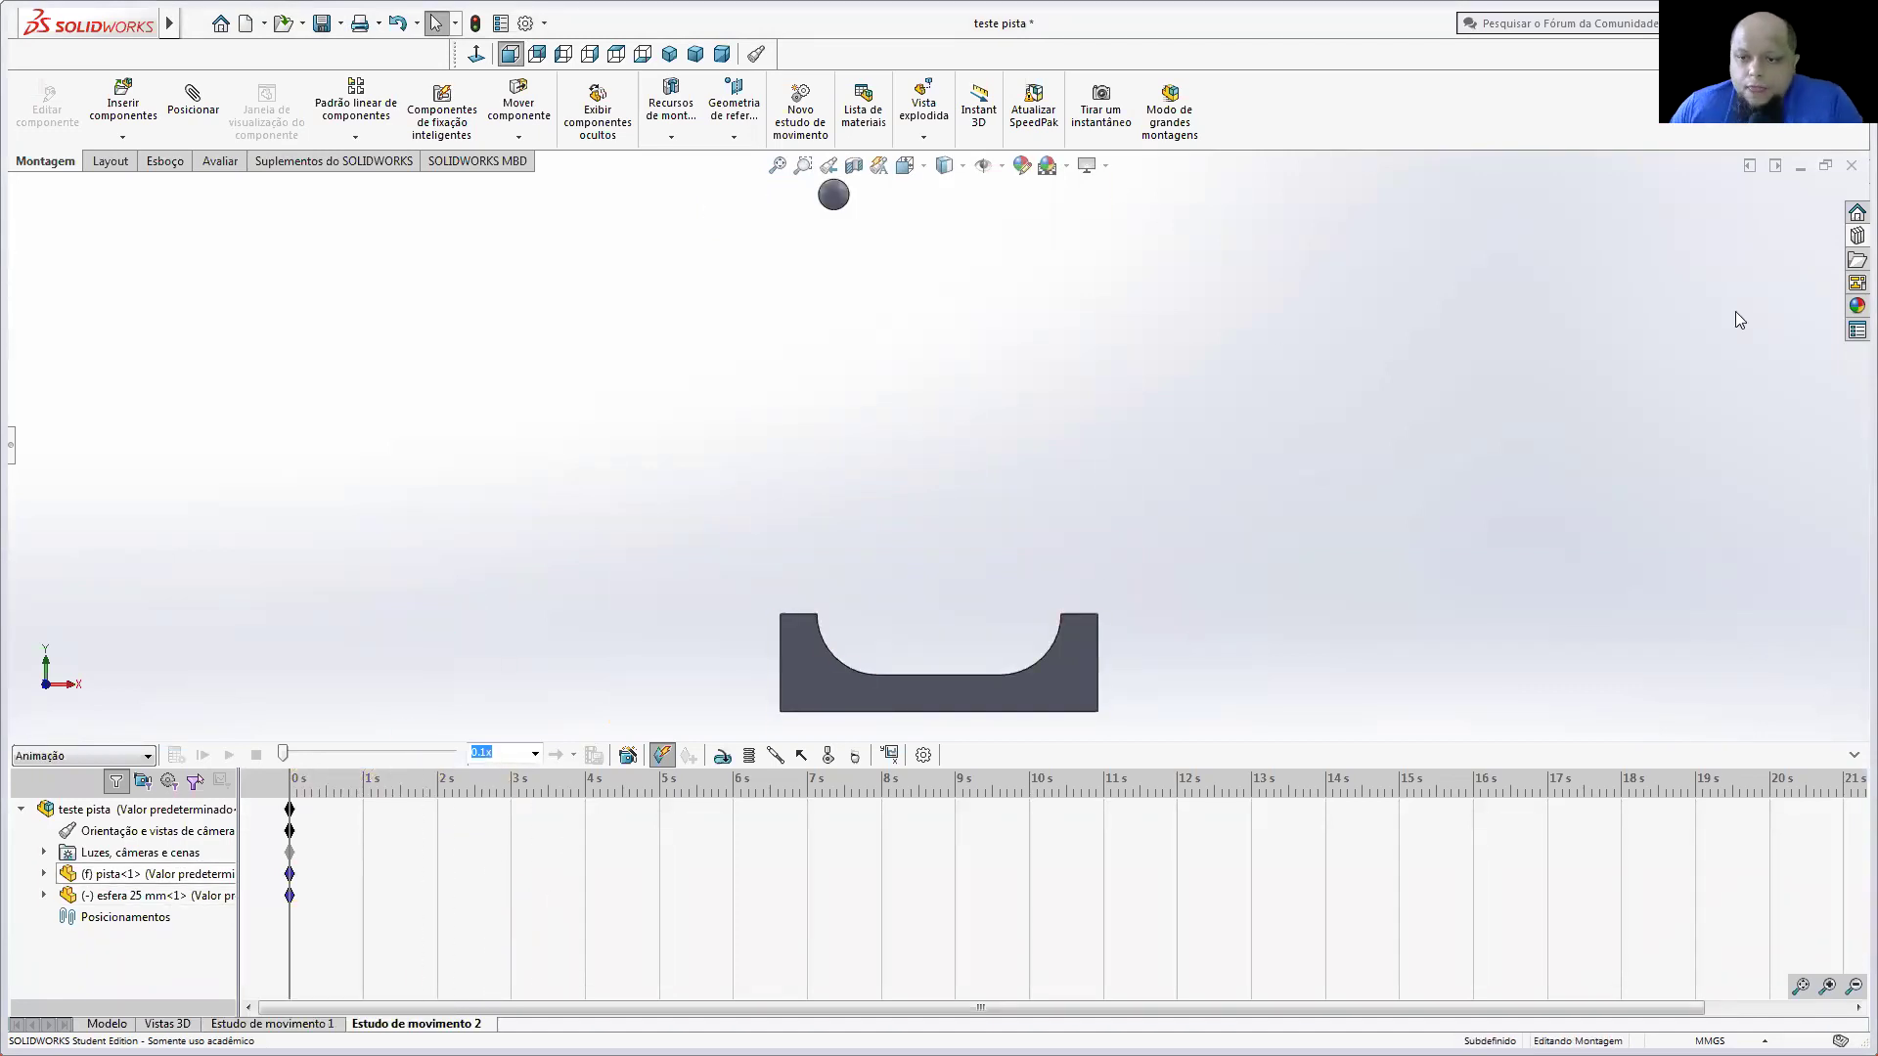
Step: Set the new motion study's type to Motion Analysis (Análise de Movimento)
left_click(50, 761)
left_click(54, 789)
left_click(84, 757)
left_click(78, 814)
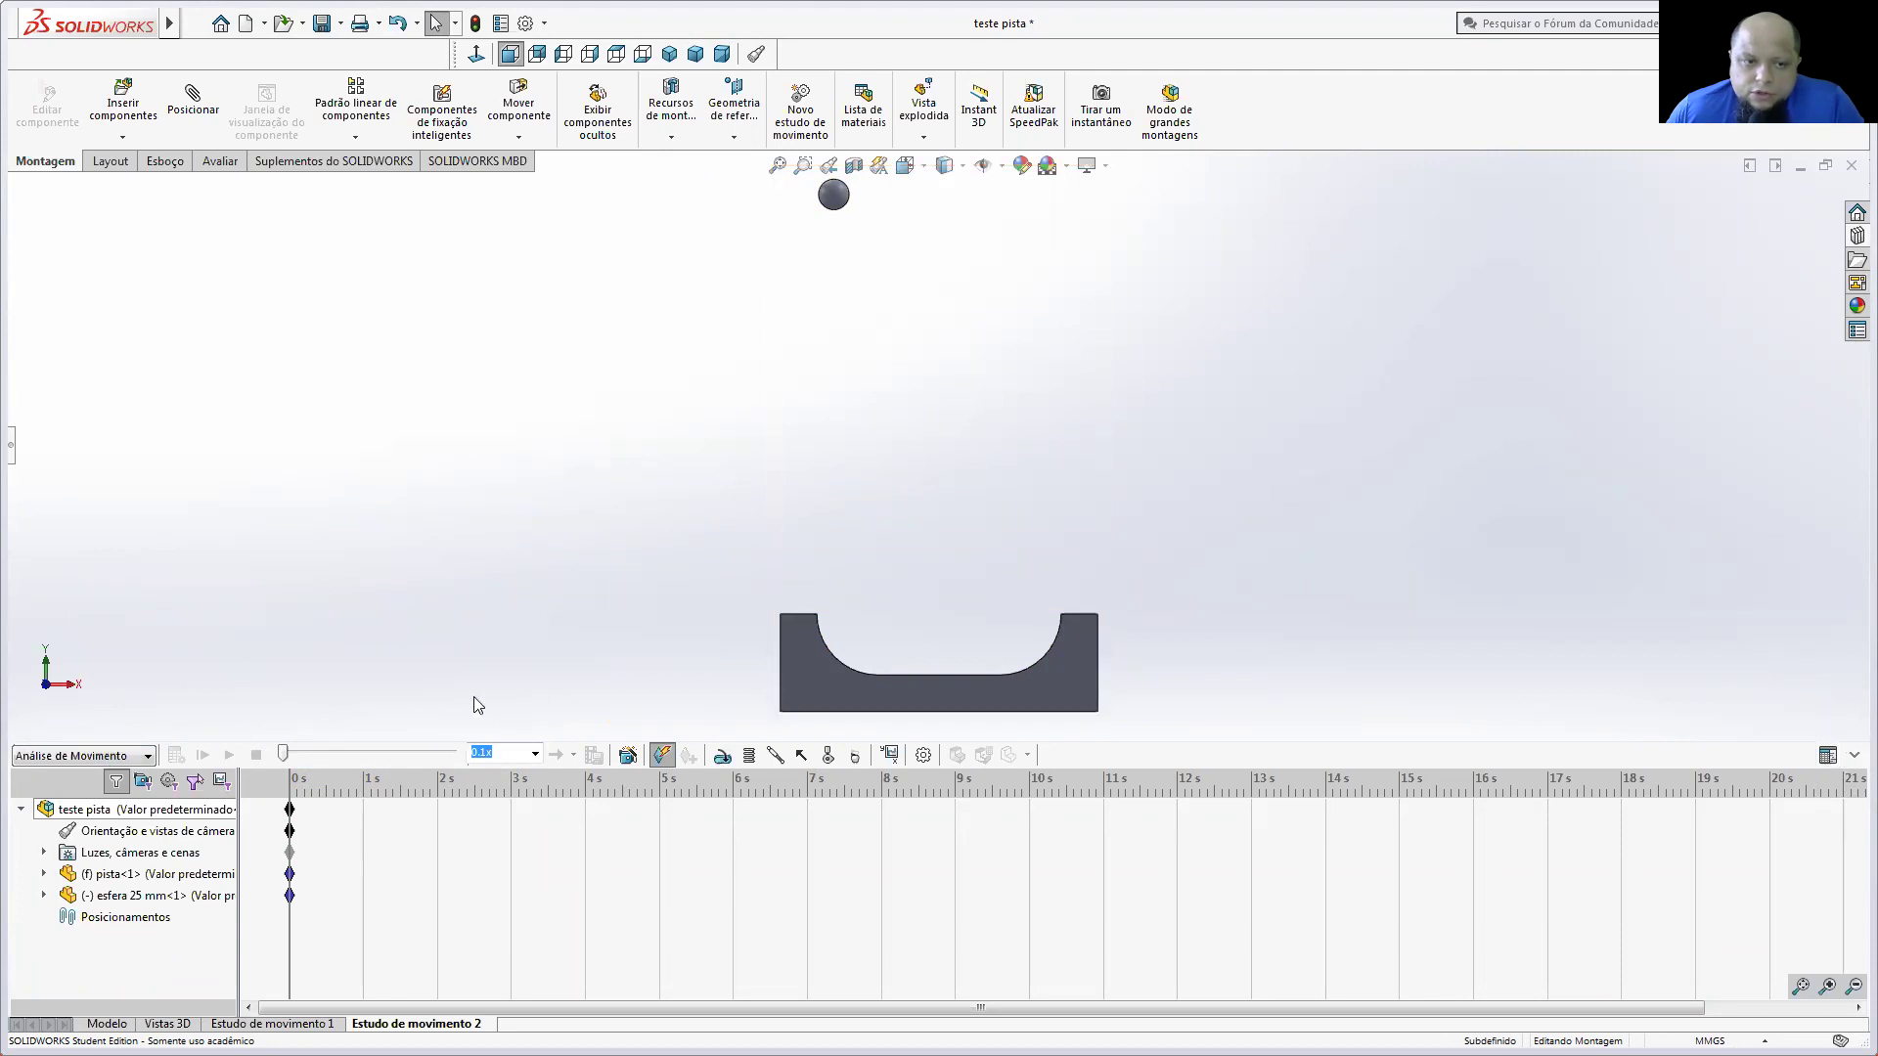
left_click(102, 758)
left_click(83, 788)
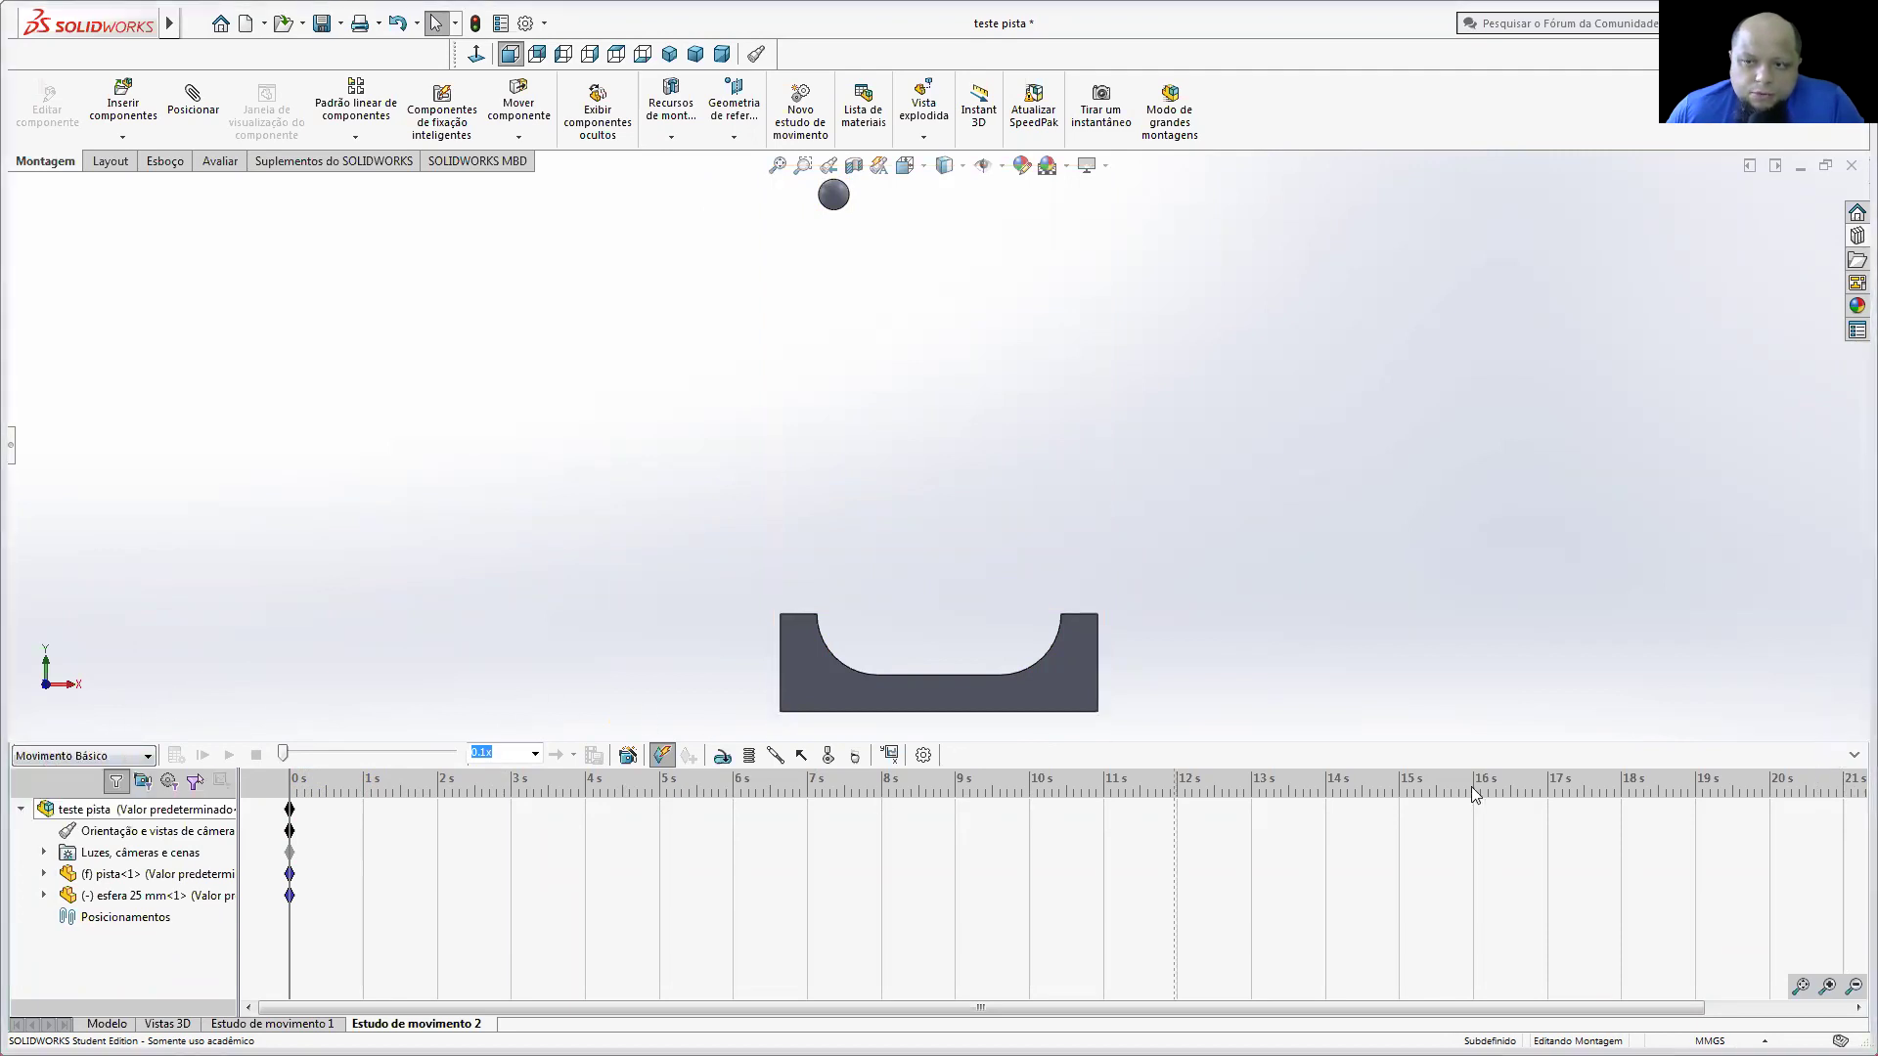
left_click(83, 757)
left_click(78, 811)
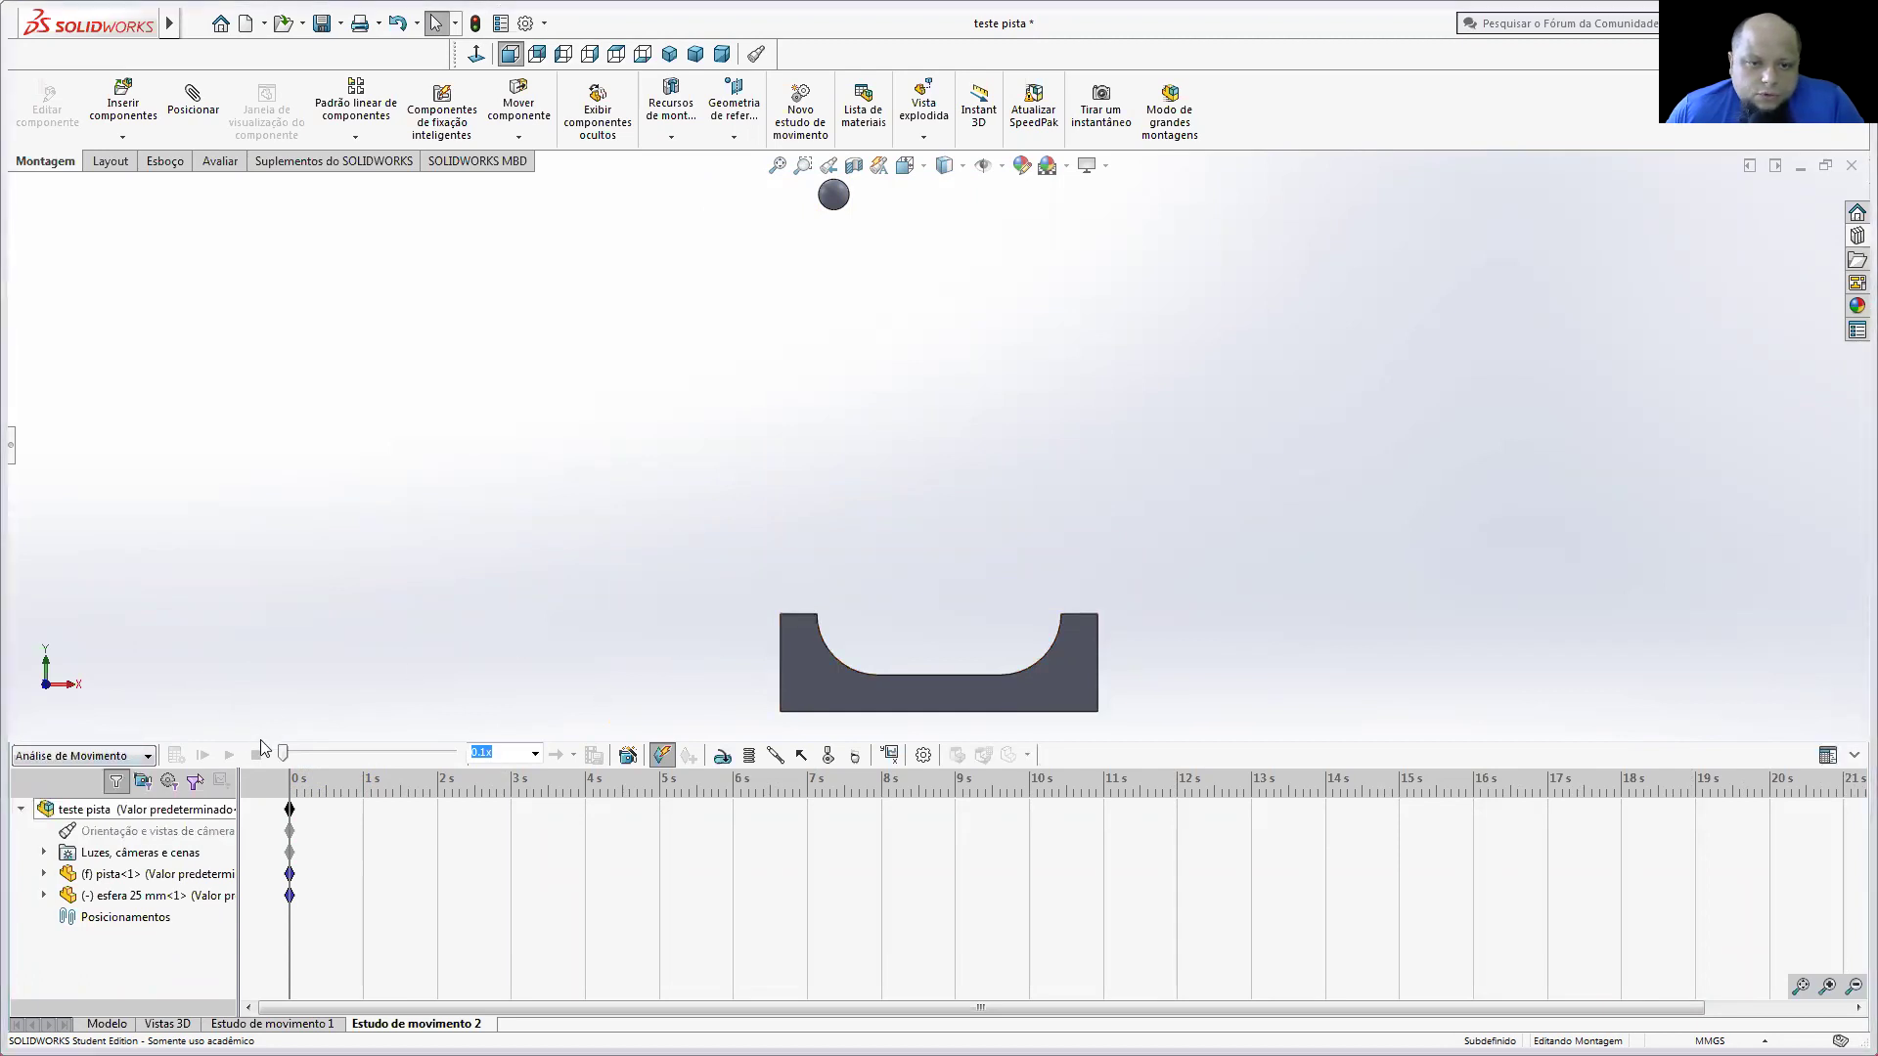
left_click(831, 754)
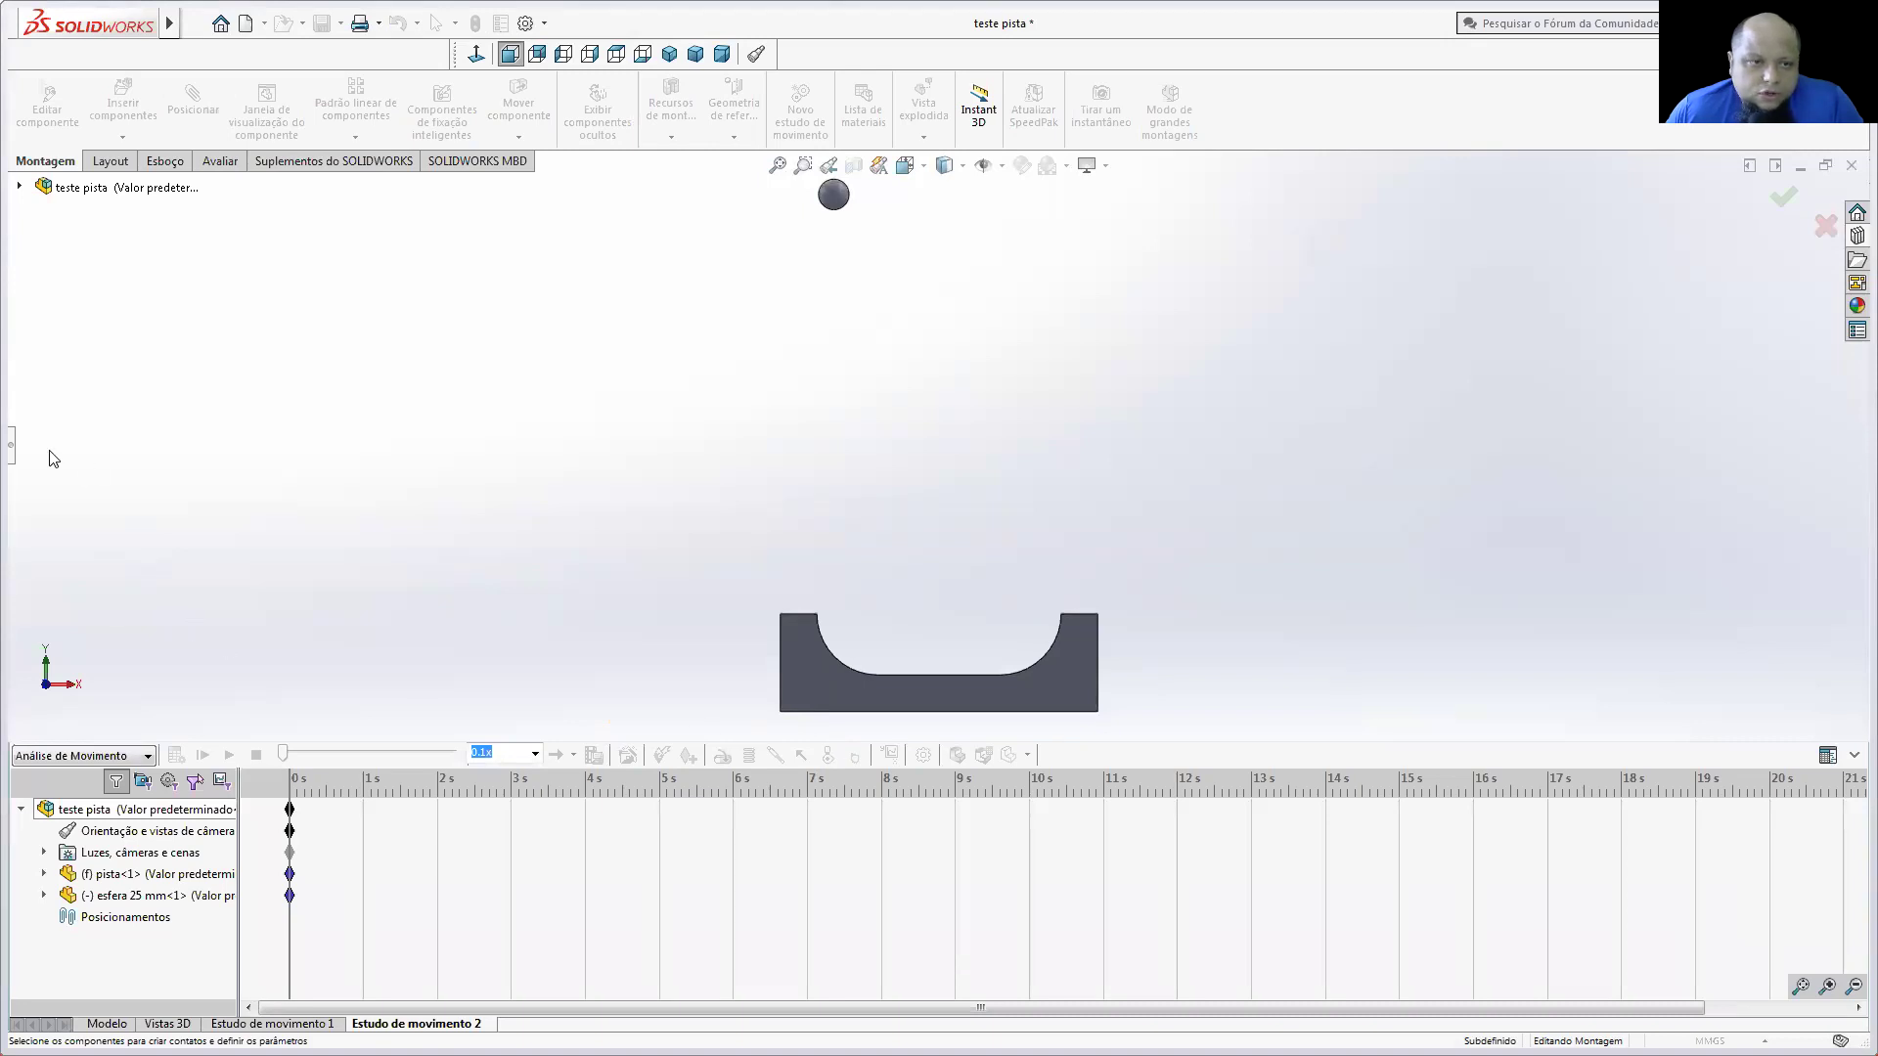
left_click(13, 446)
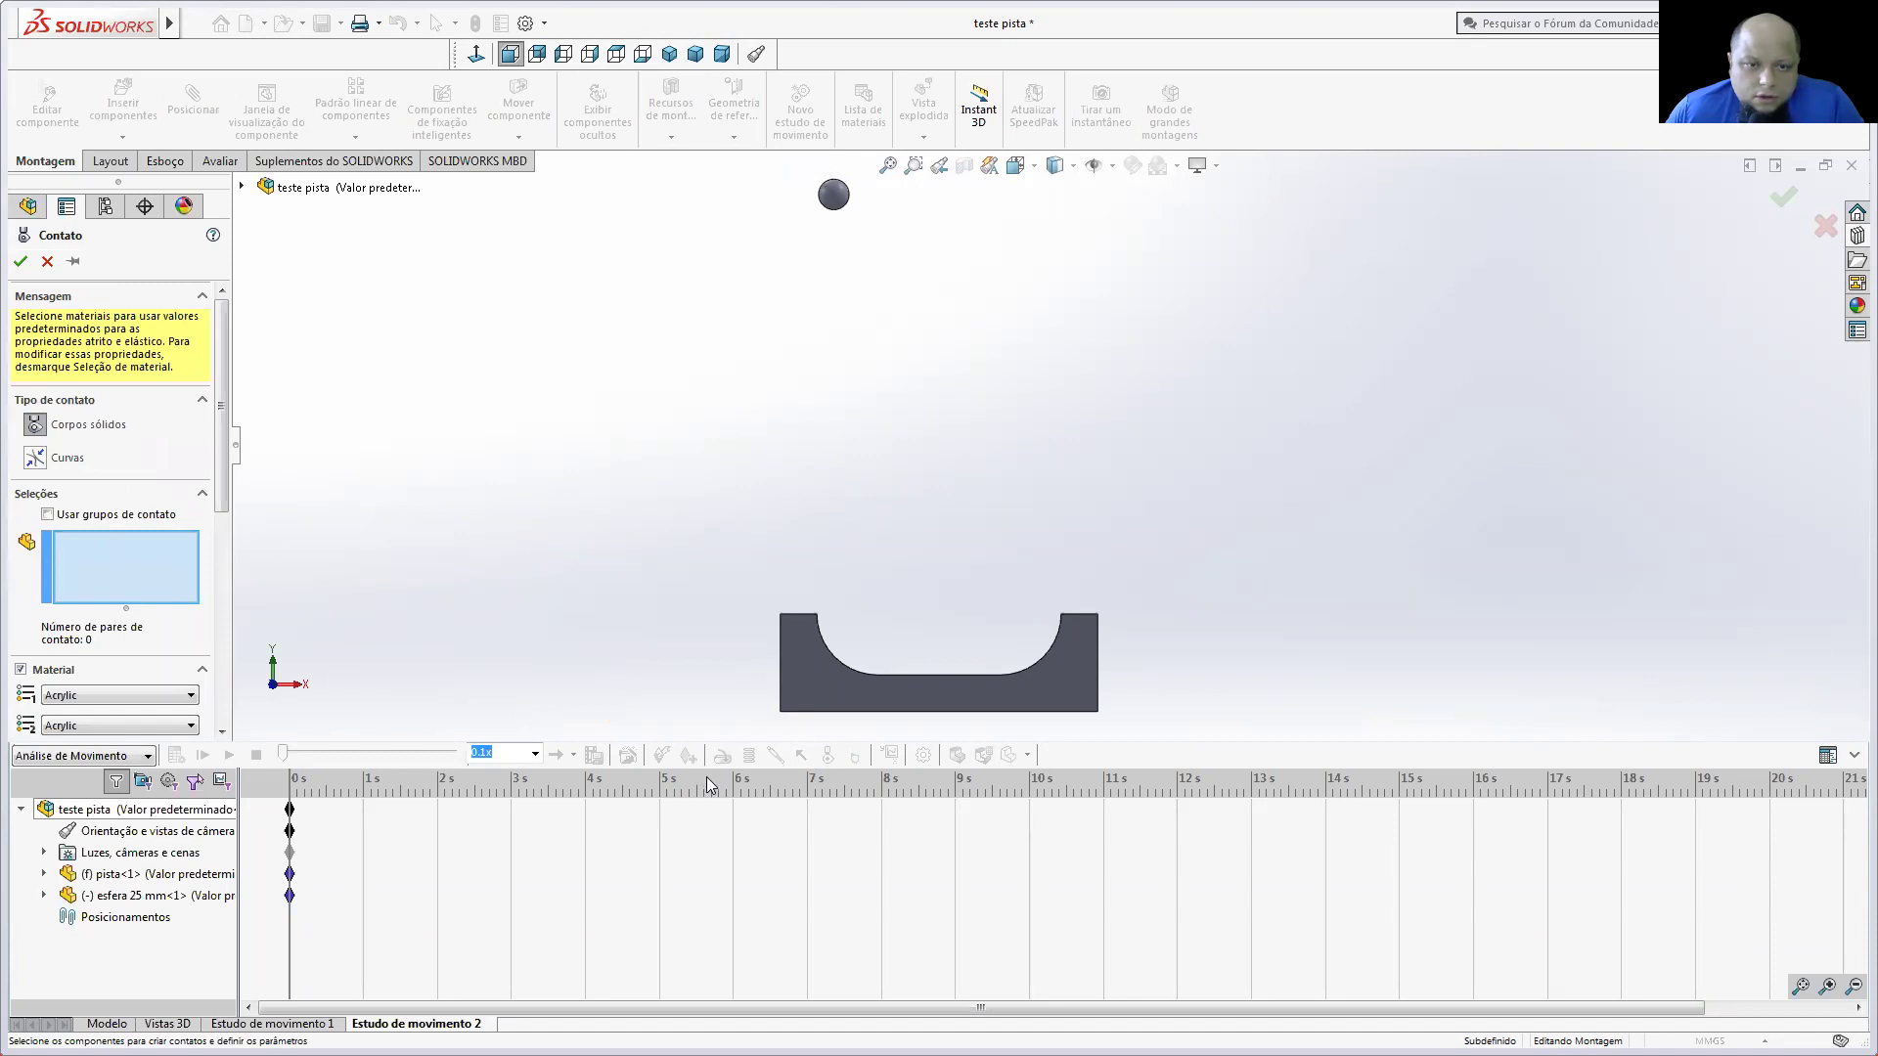
left_click(47, 262)
Step: Add 9806.65 mm/s² gravity along Y and a solid-body contact between the 25 mm sphere and the pista
left_click(856, 756)
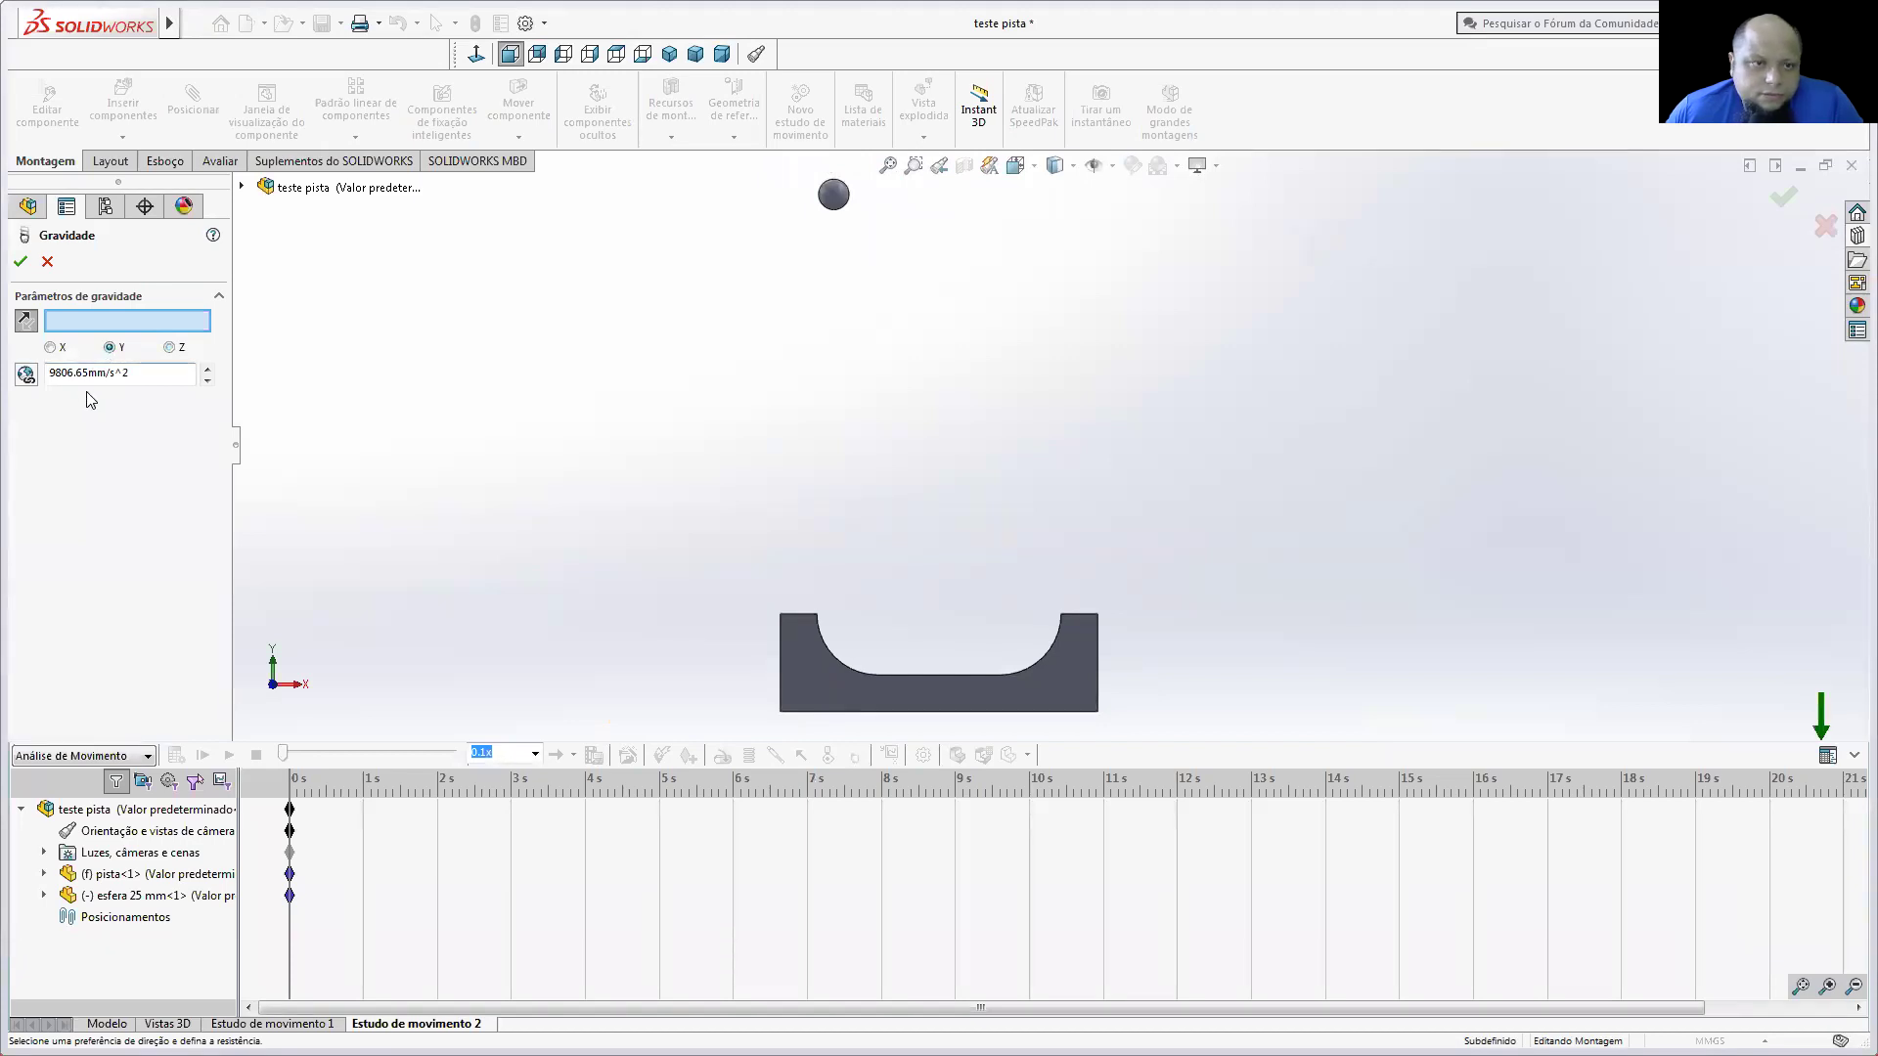
left_click(20, 262)
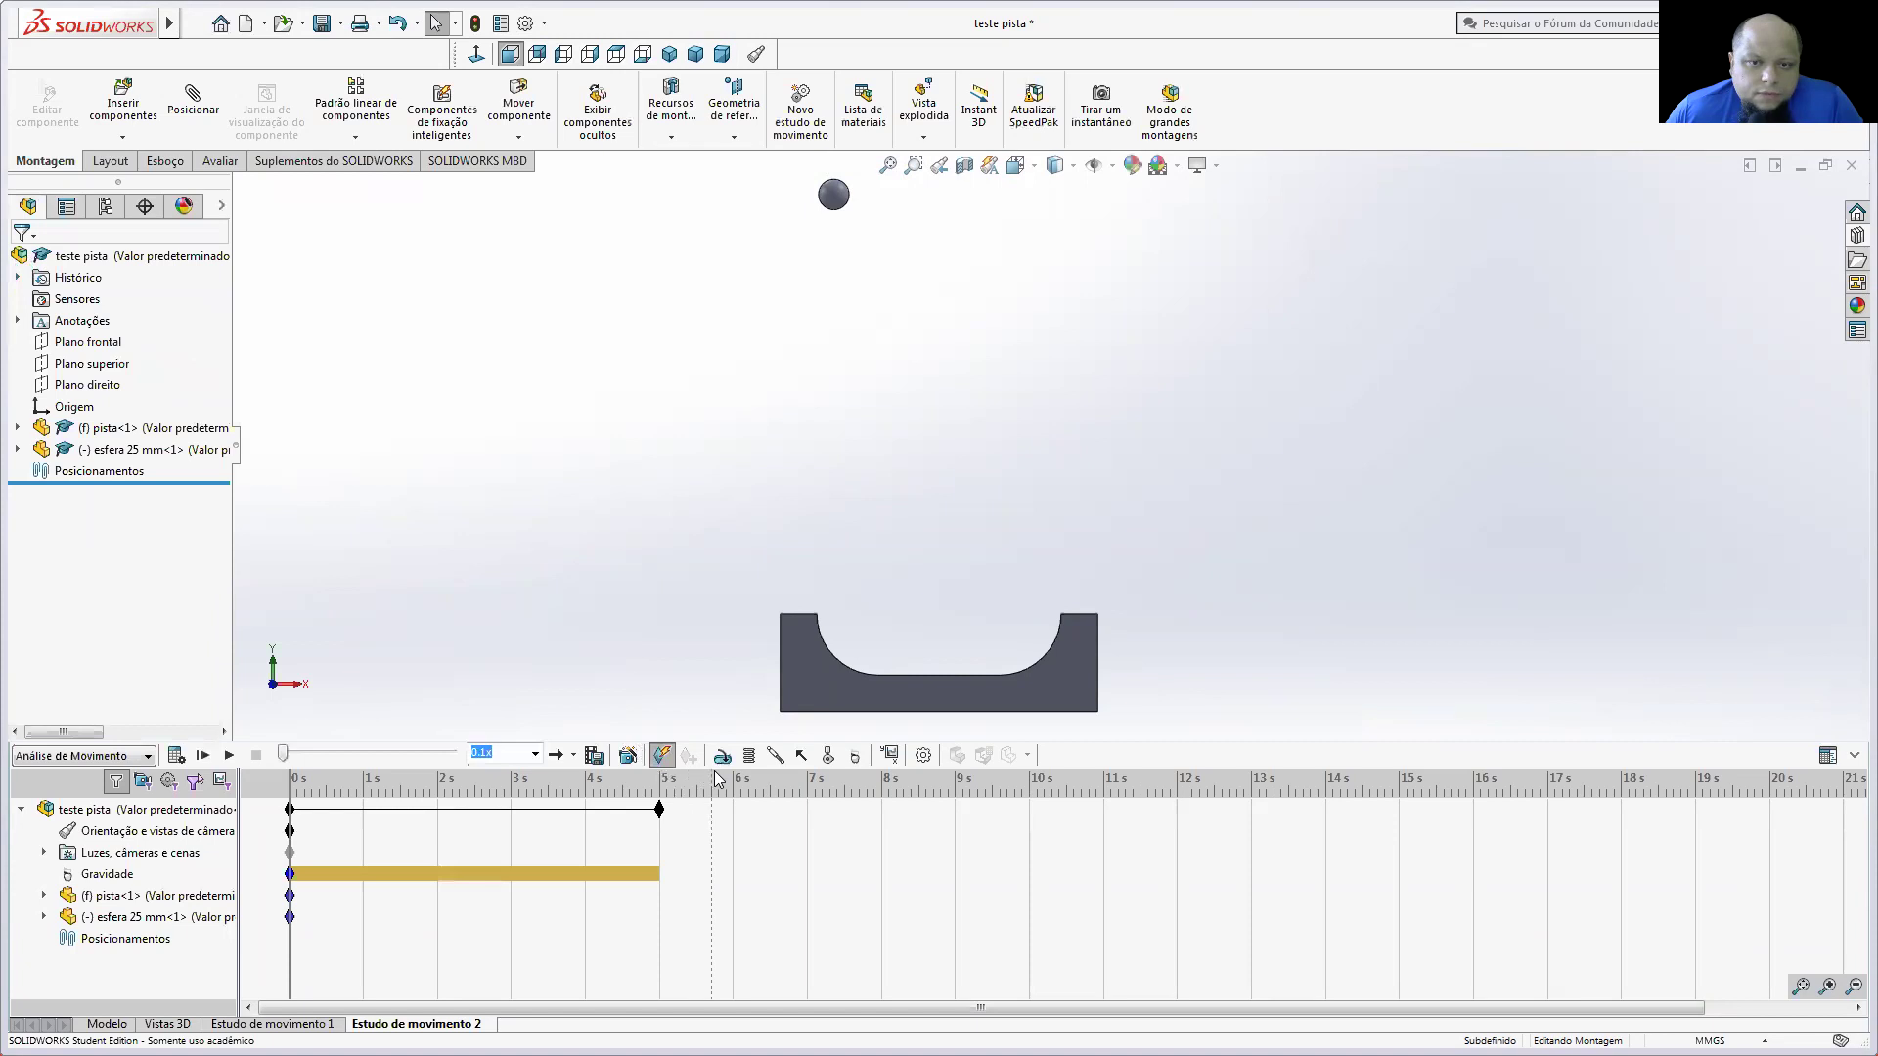
left_click(833, 758)
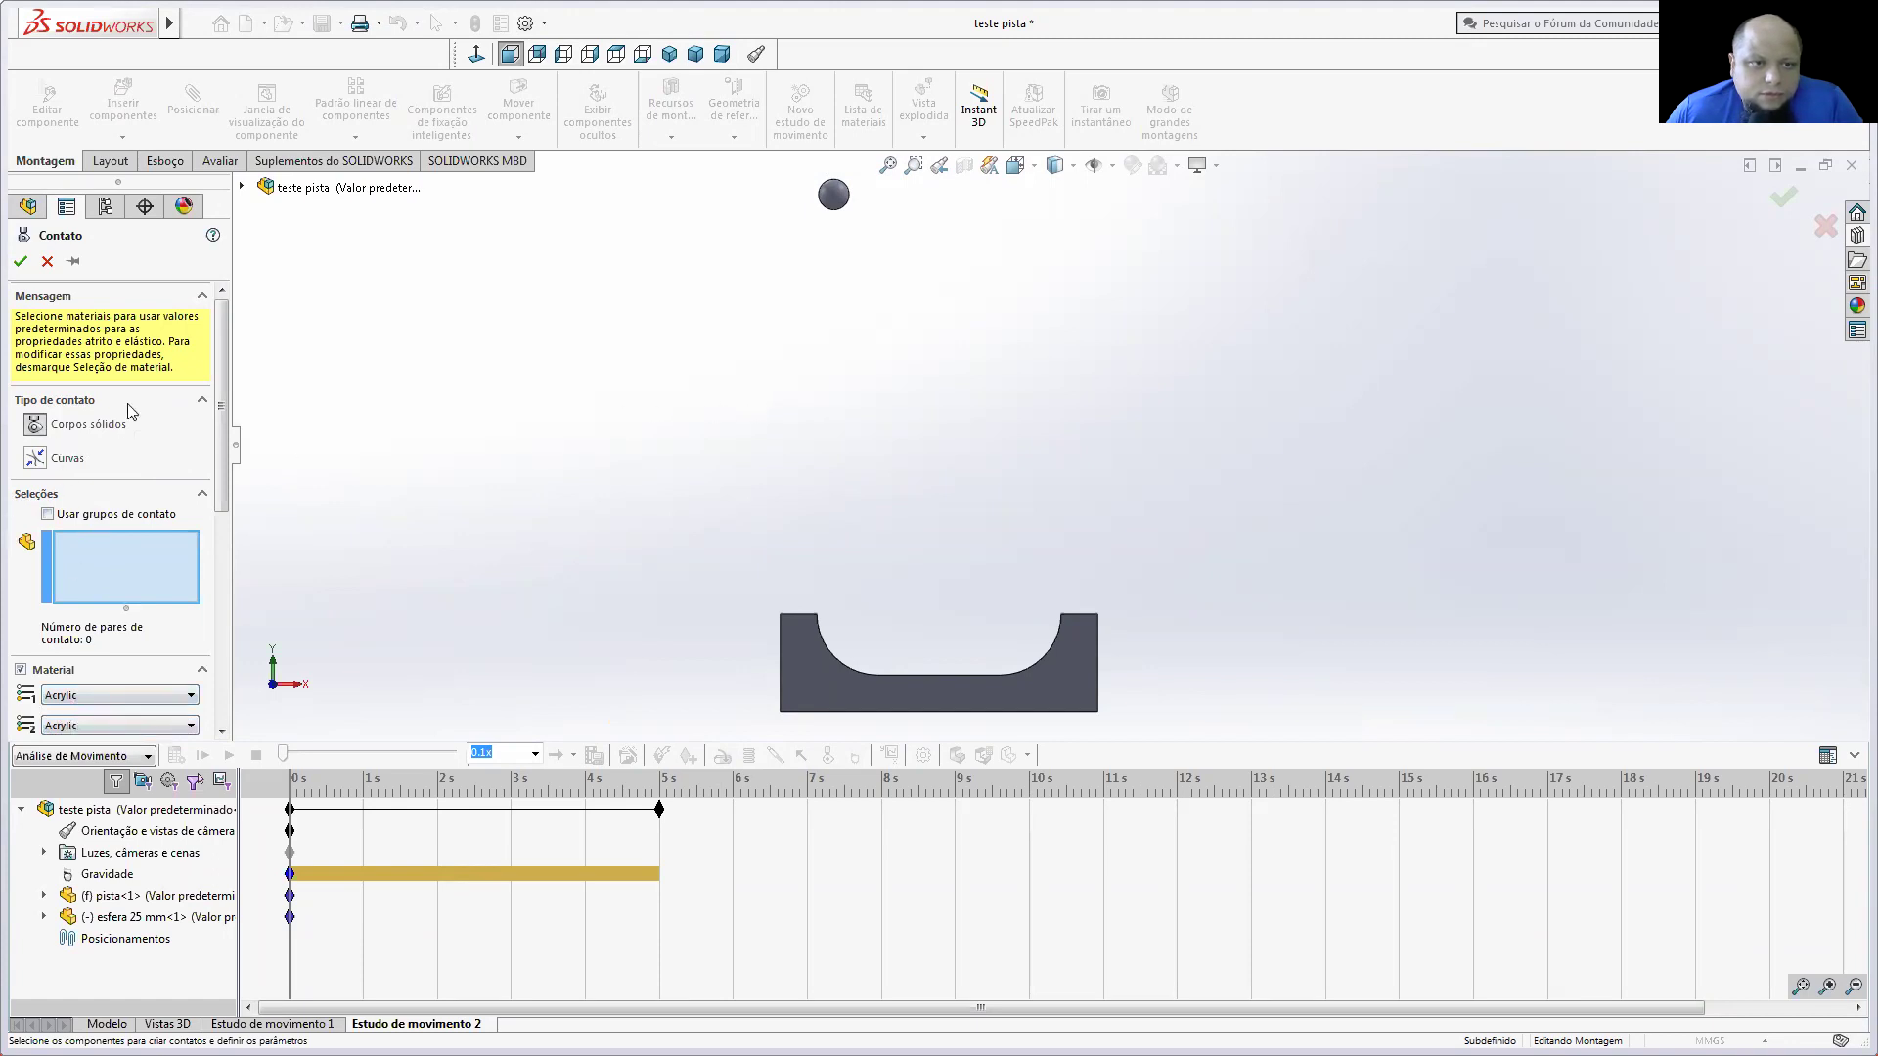
left_click(830, 203)
left_click(836, 677)
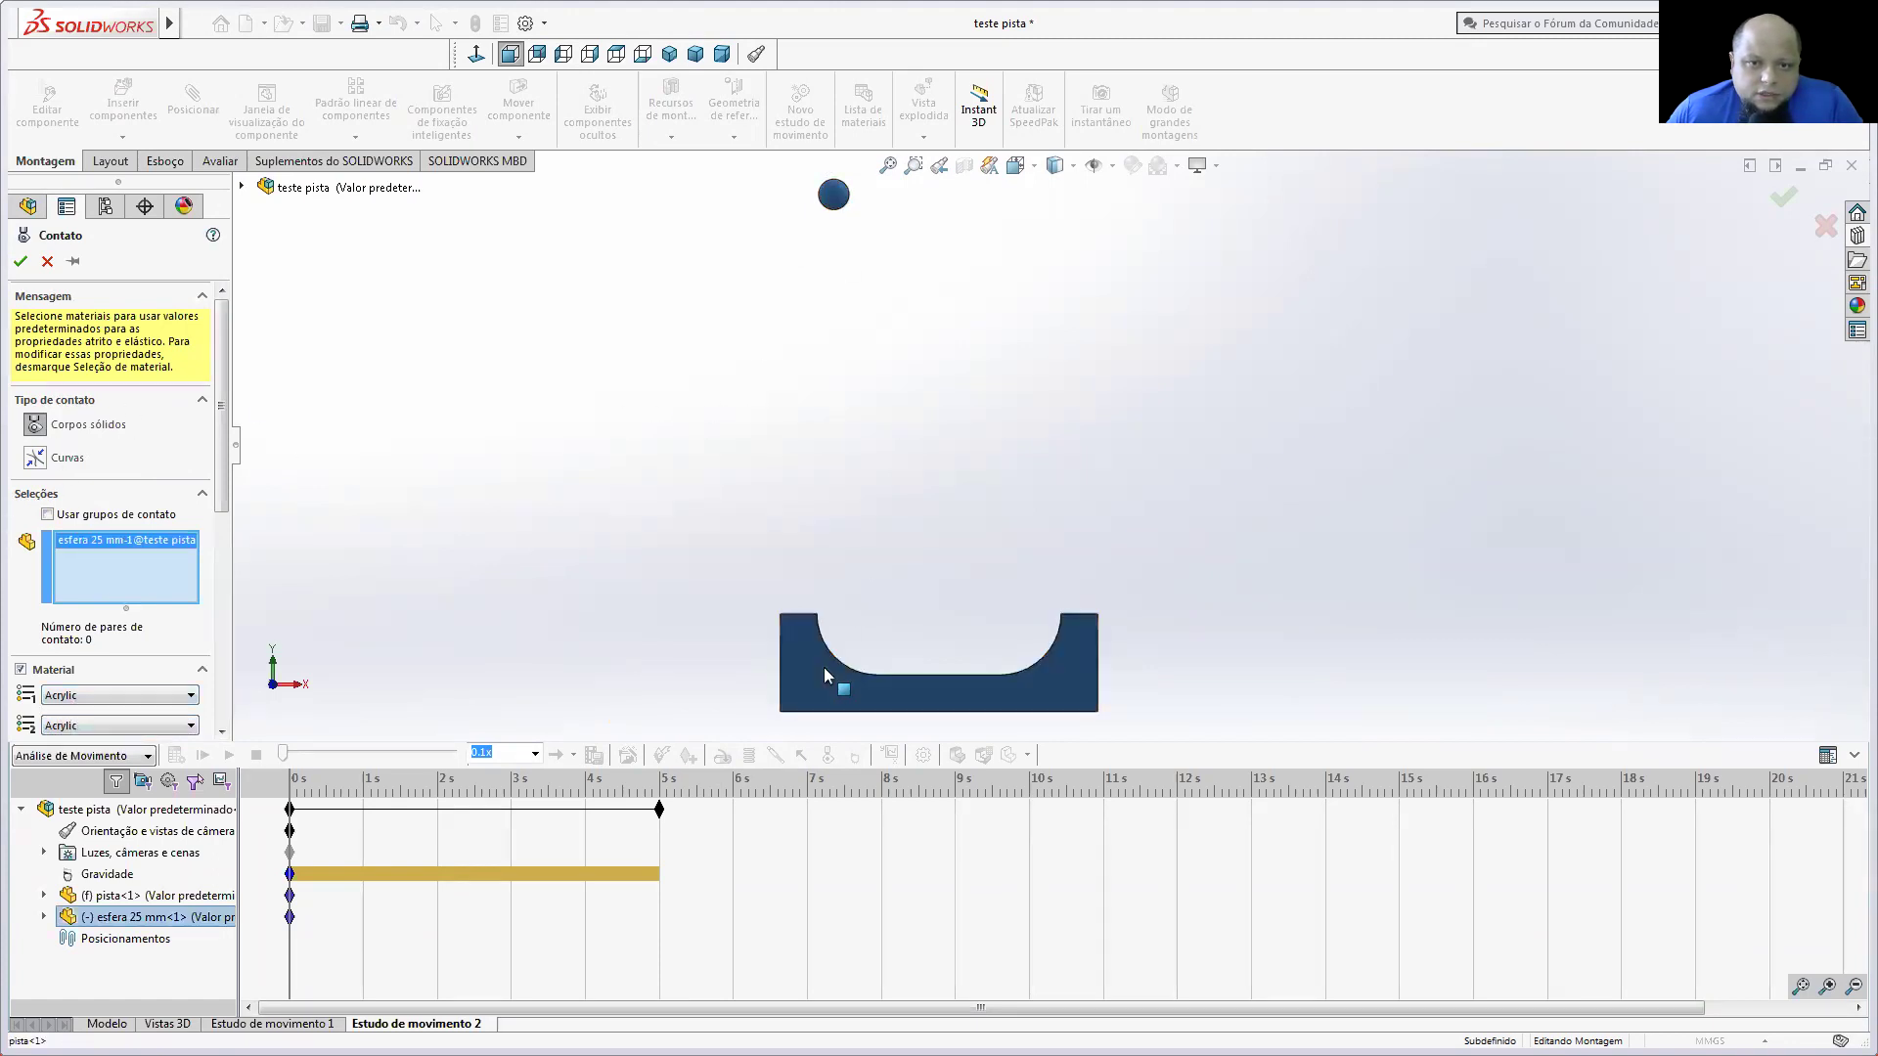
left_click(19, 262)
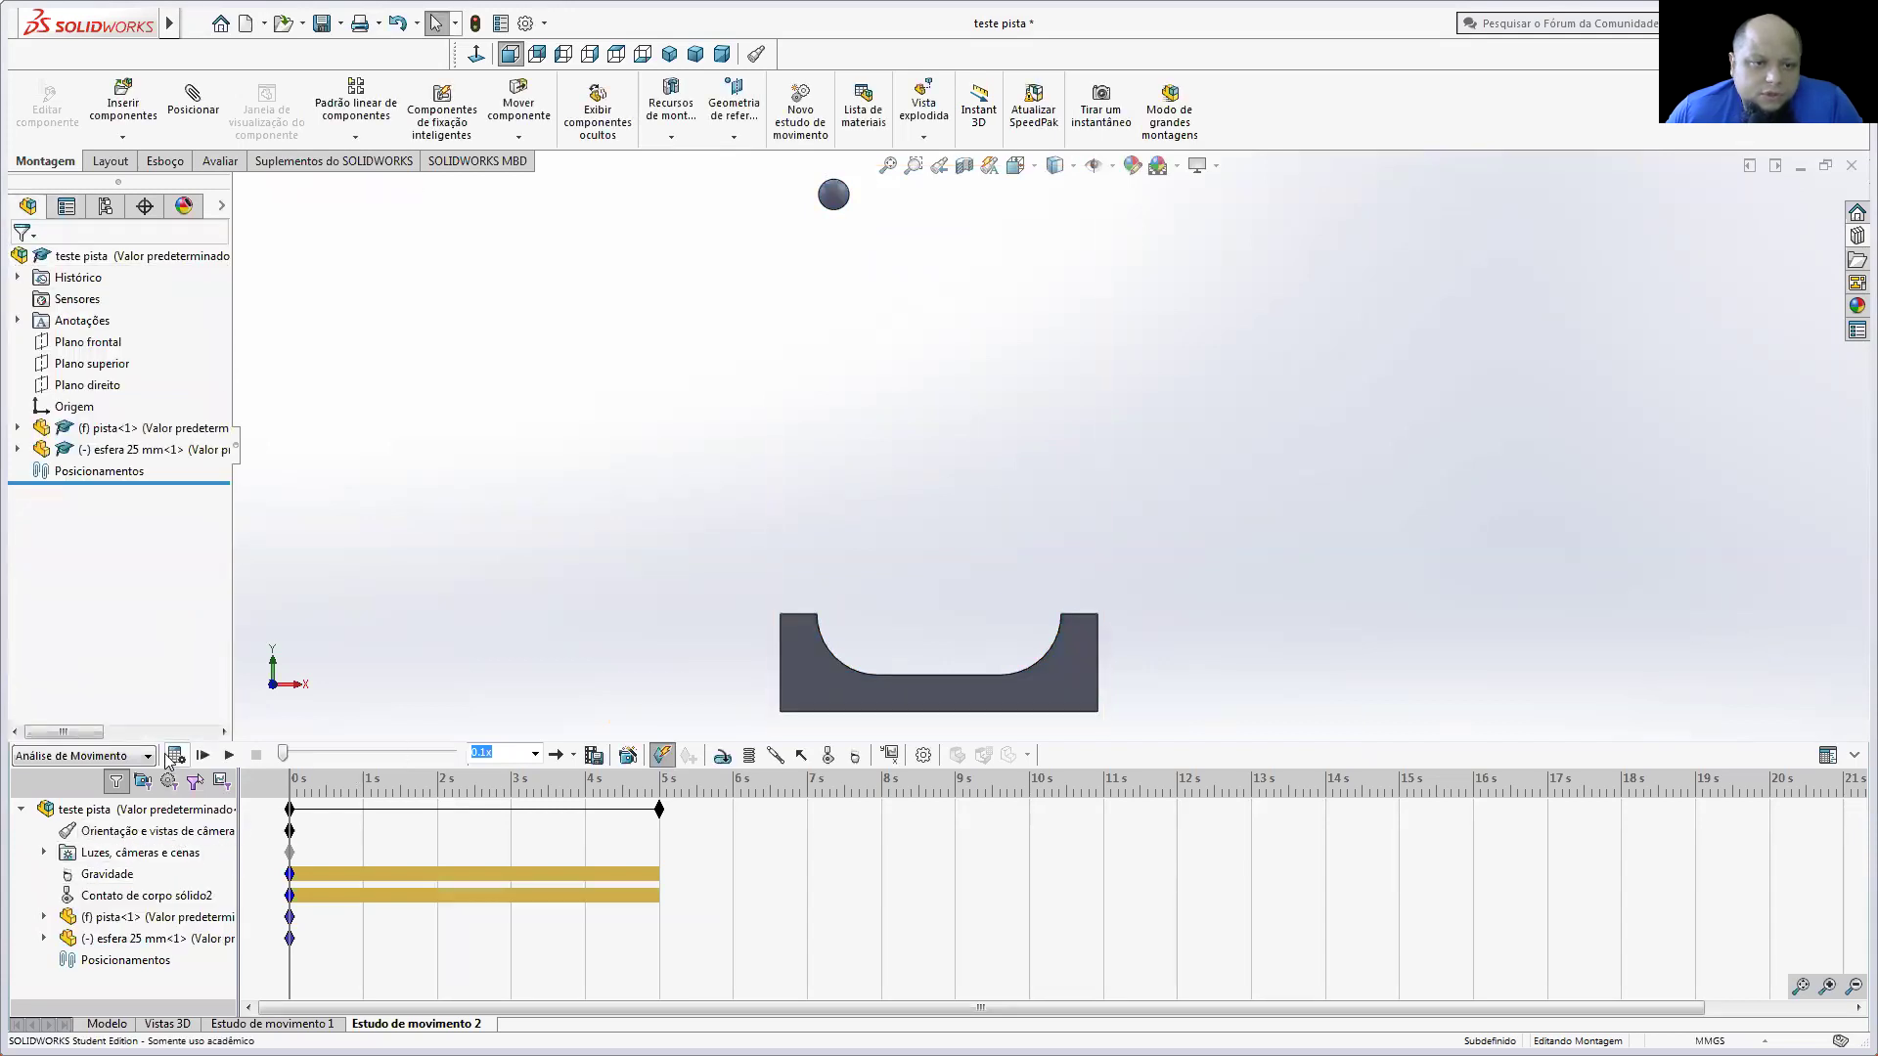
Step: Set the playback speed to 0.5x and calculate the Motion Analysis study
left_click(537, 756)
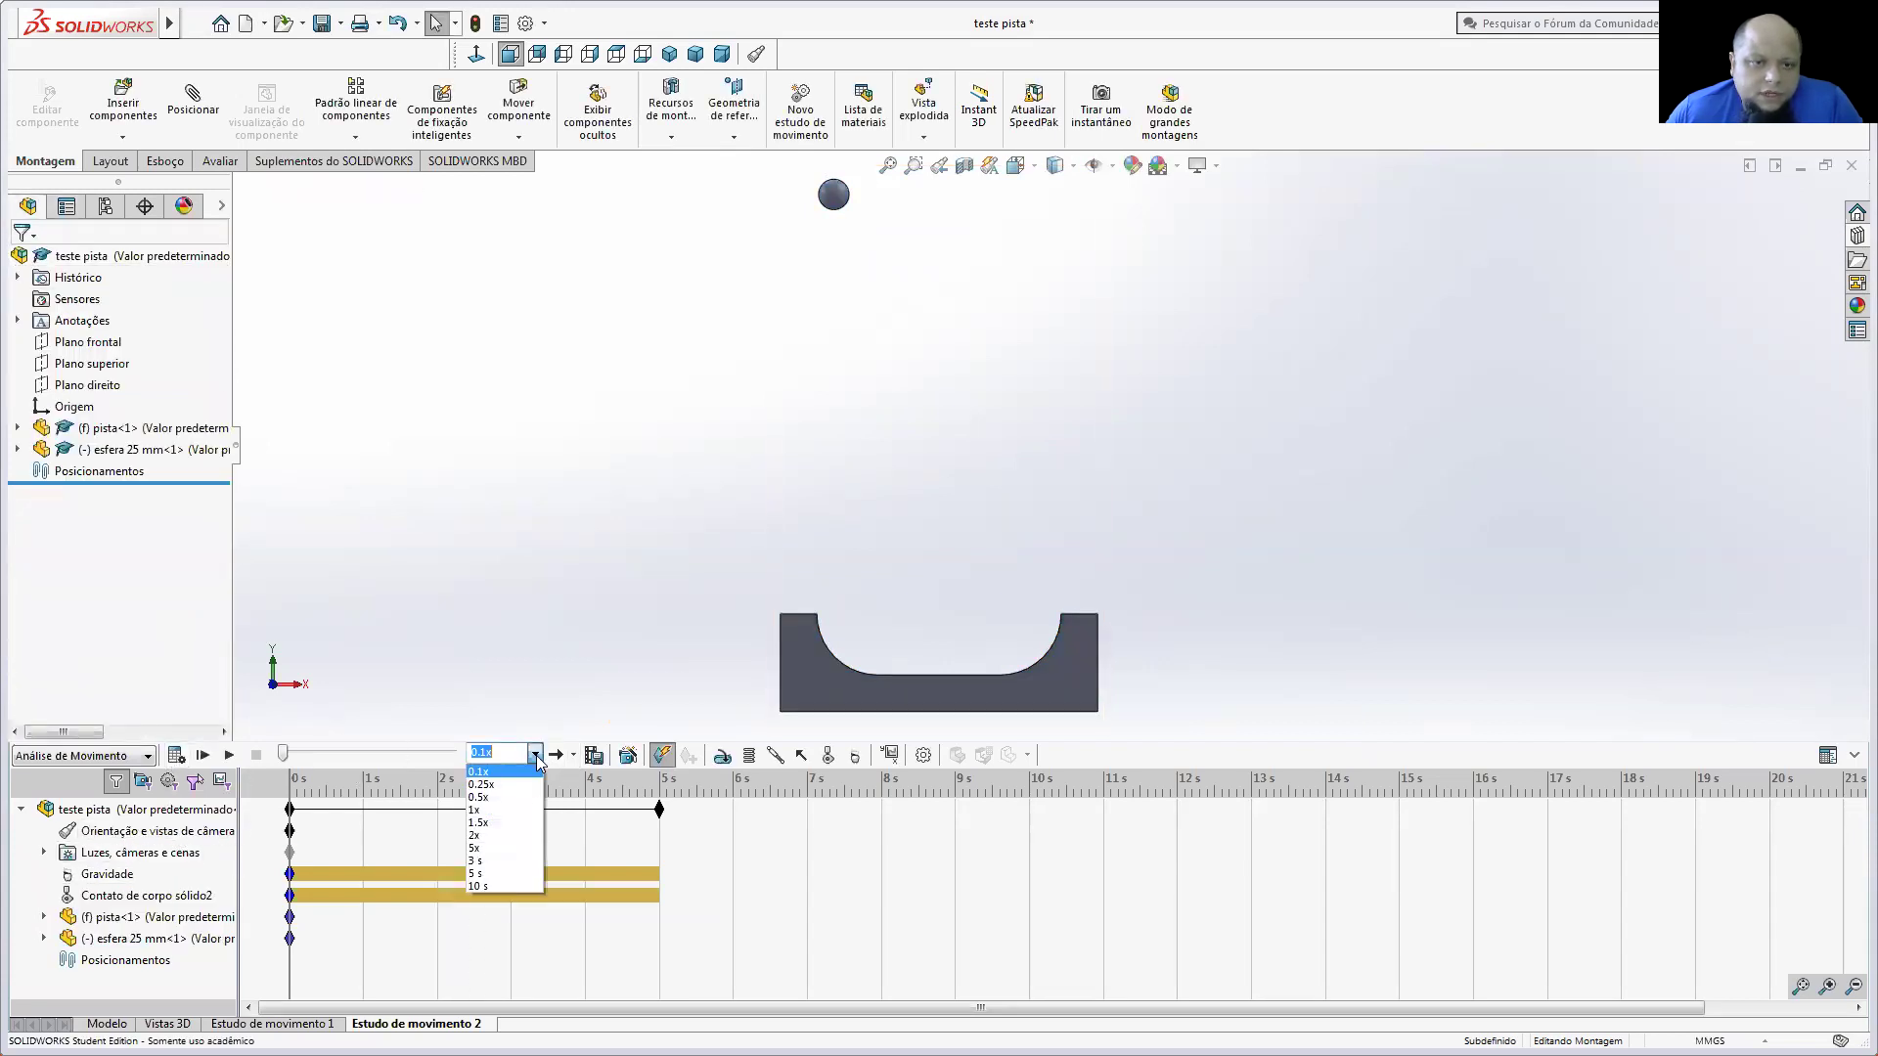
left_click(522, 797)
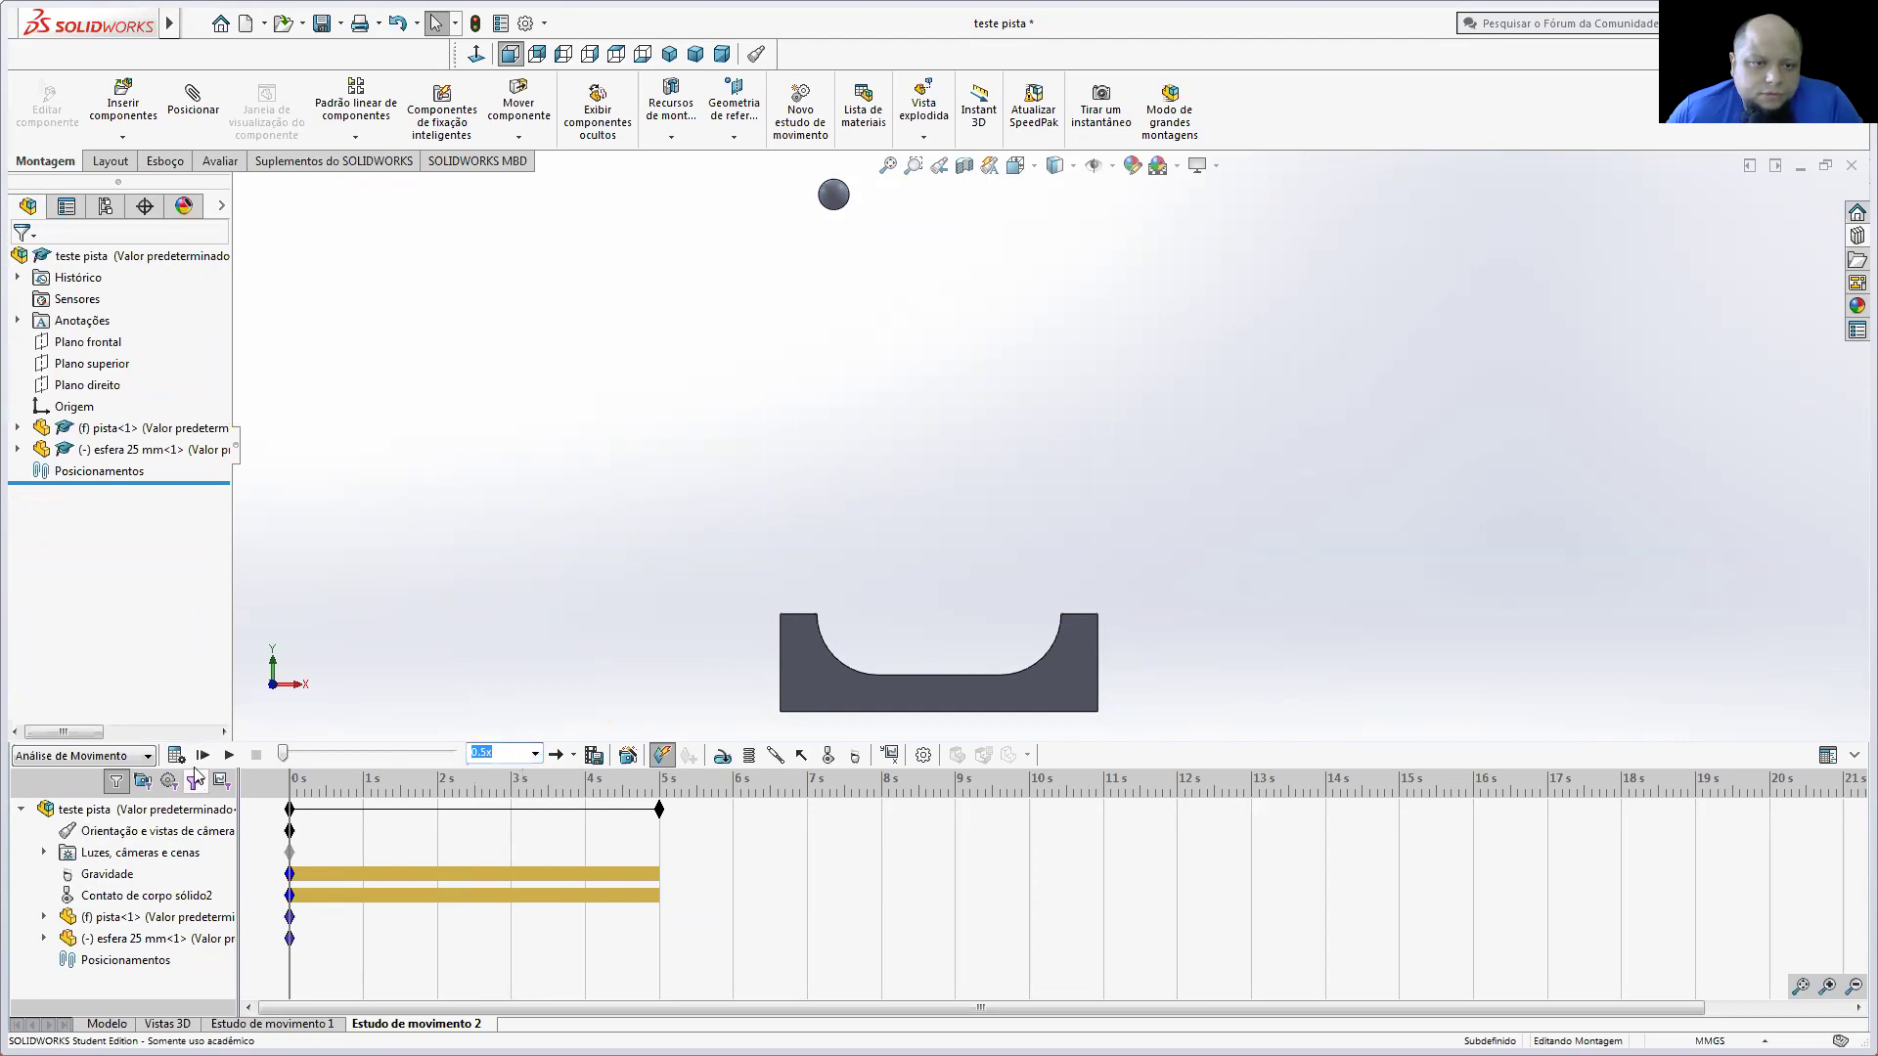
left_click(176, 755)
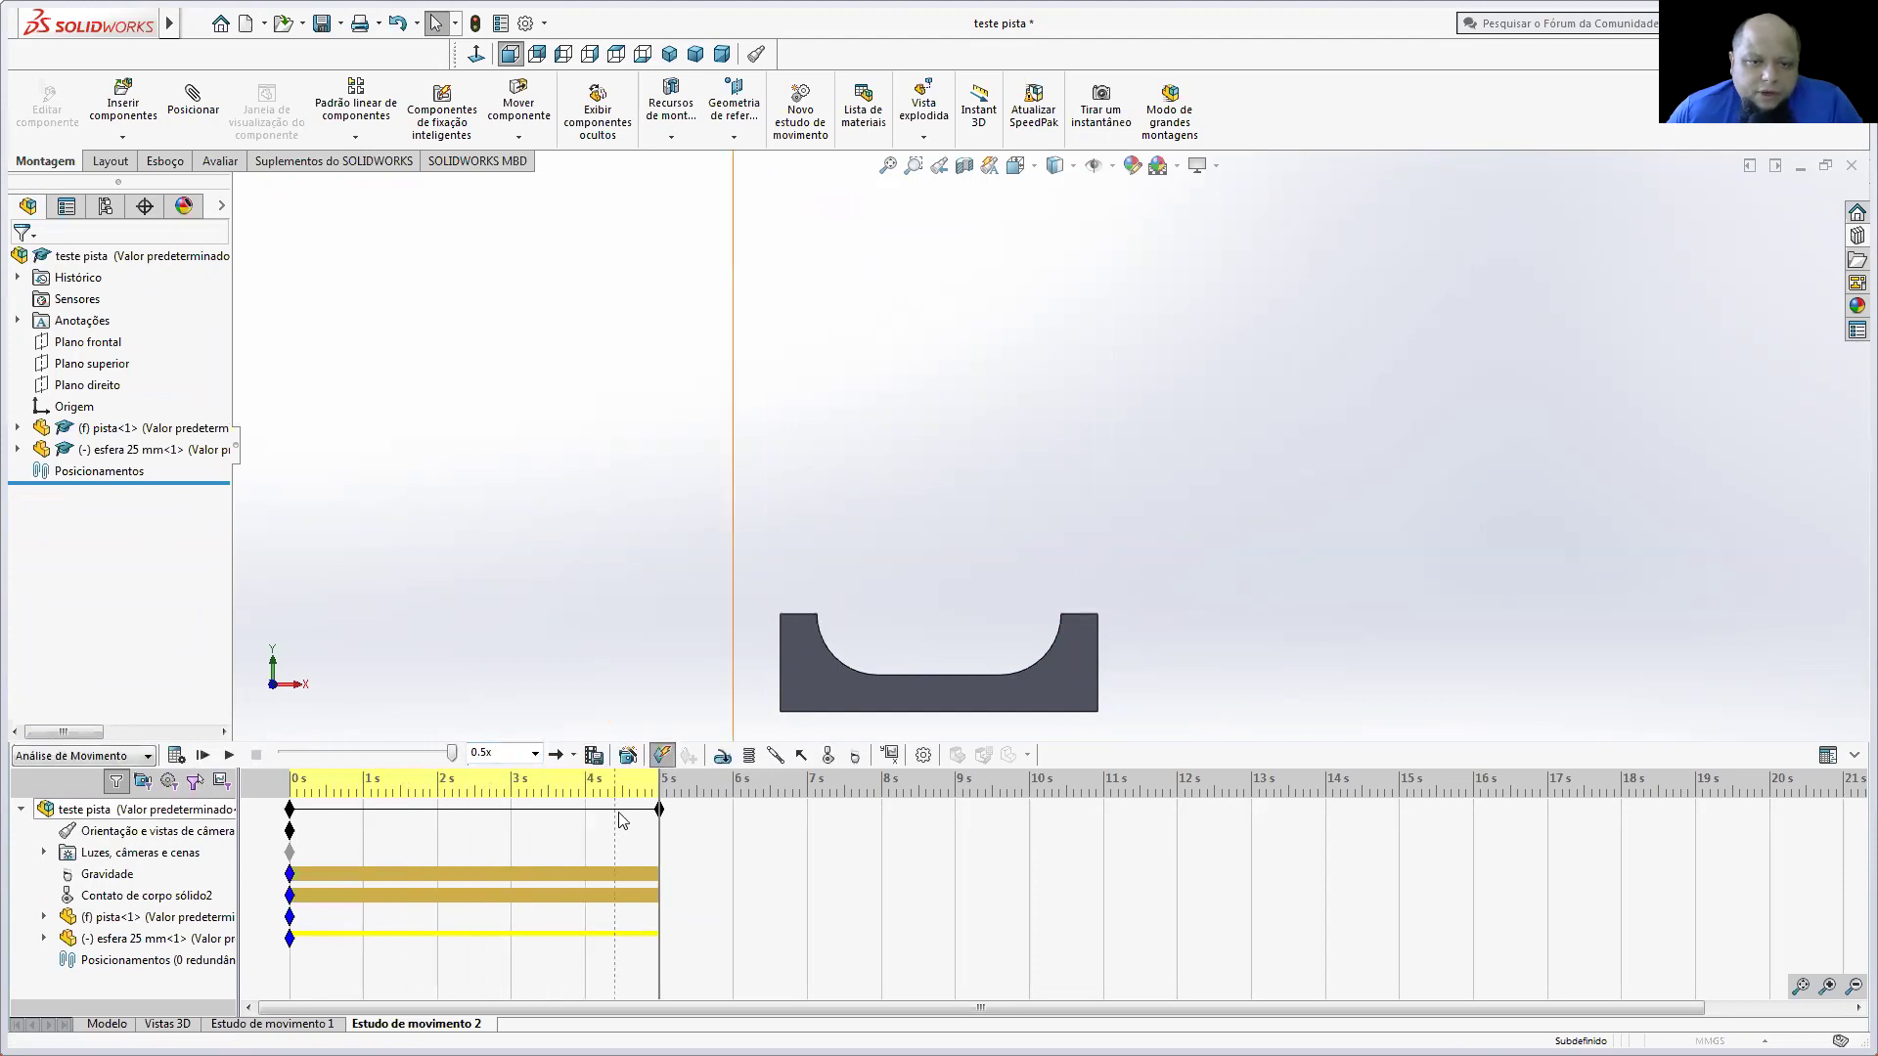
Step: Shorten the motion study's duration to 3 s and recalculate it
left_click_drag(659, 810, 511, 810)
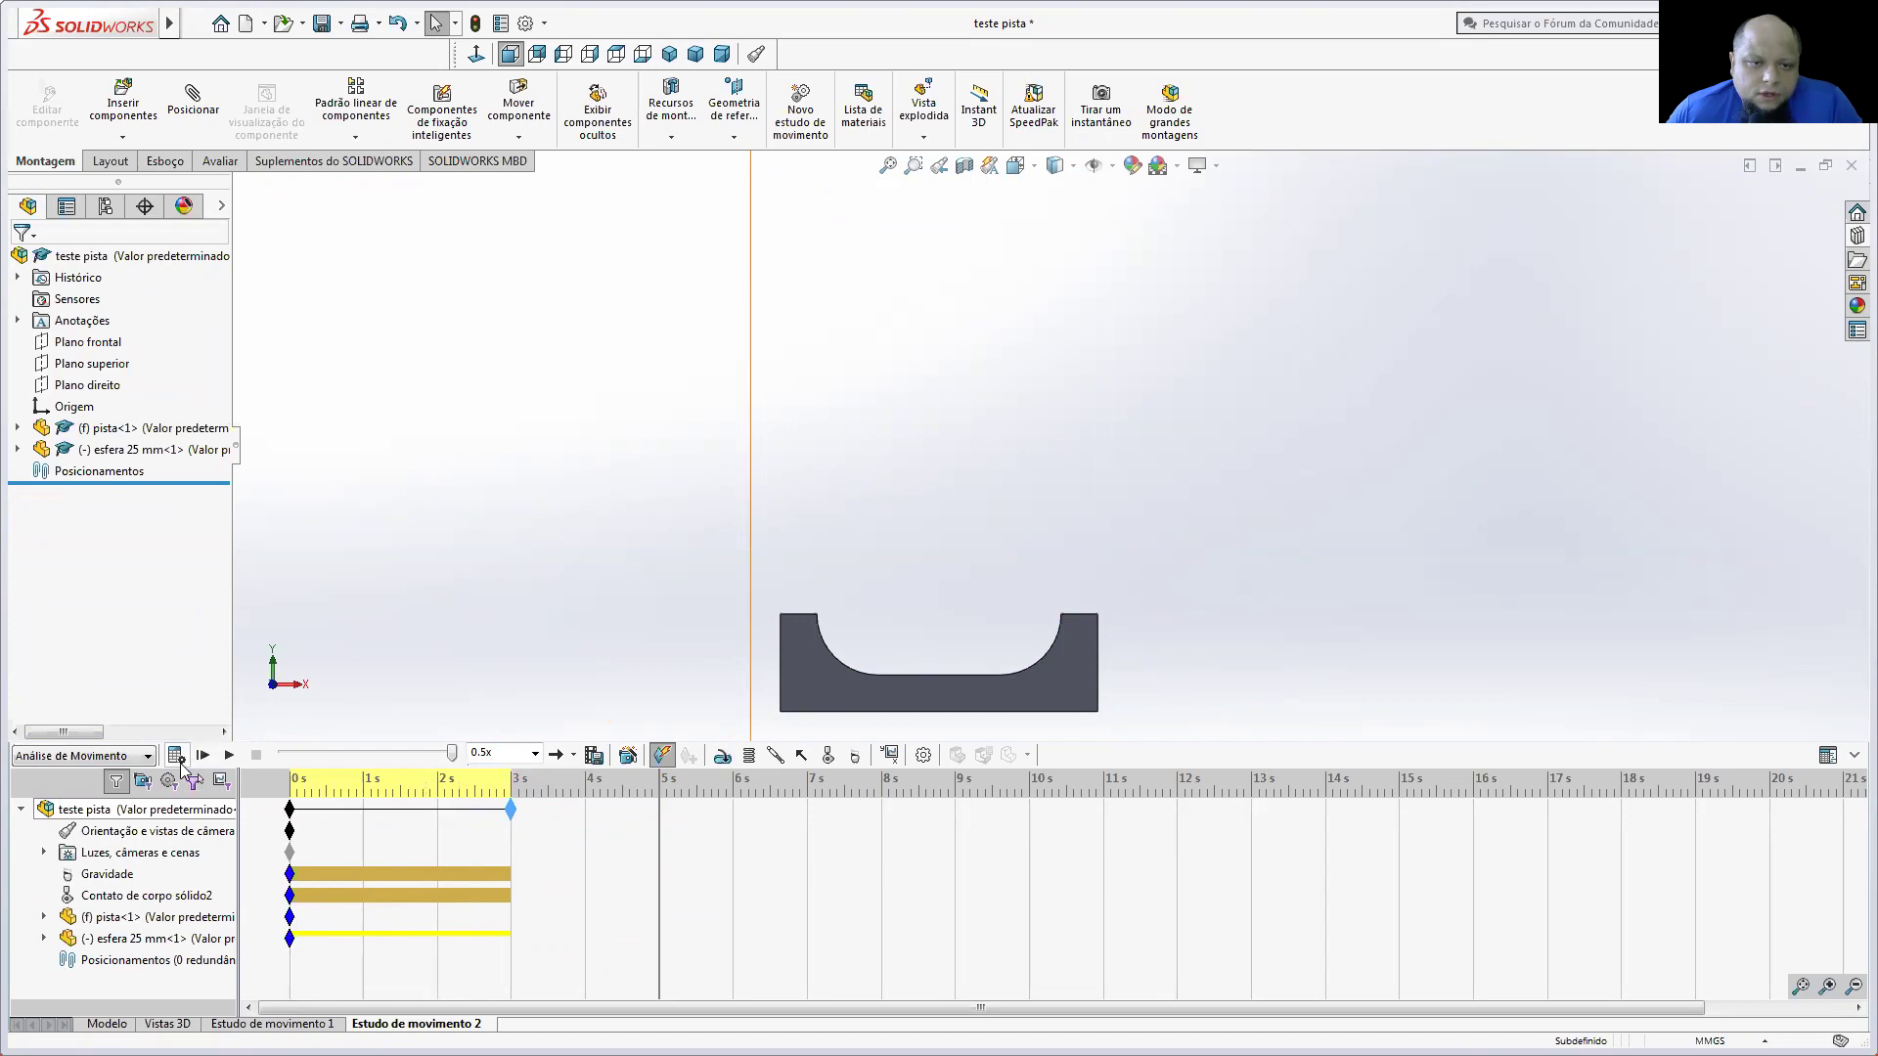
left_click(180, 760)
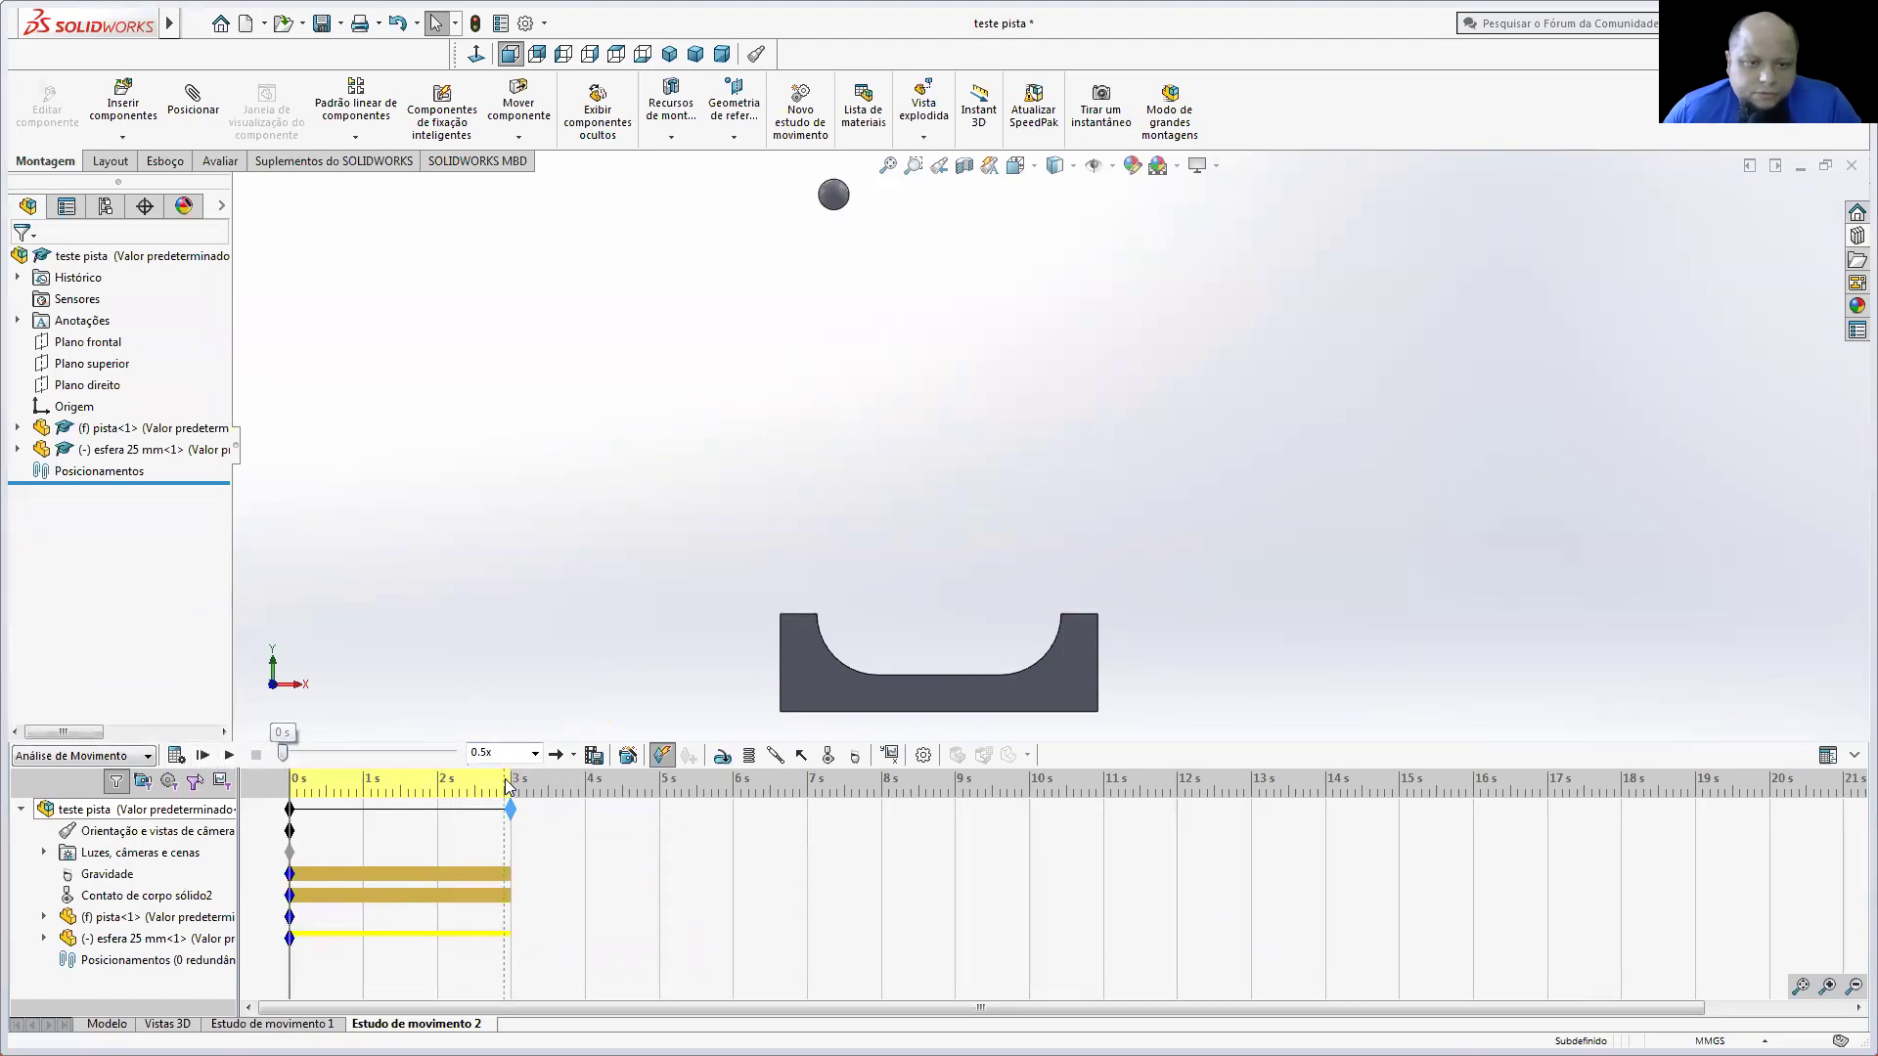
Step: Play the calculated drop at 0.1x speed, stop it partway and return the study to its start
left_click(535, 756)
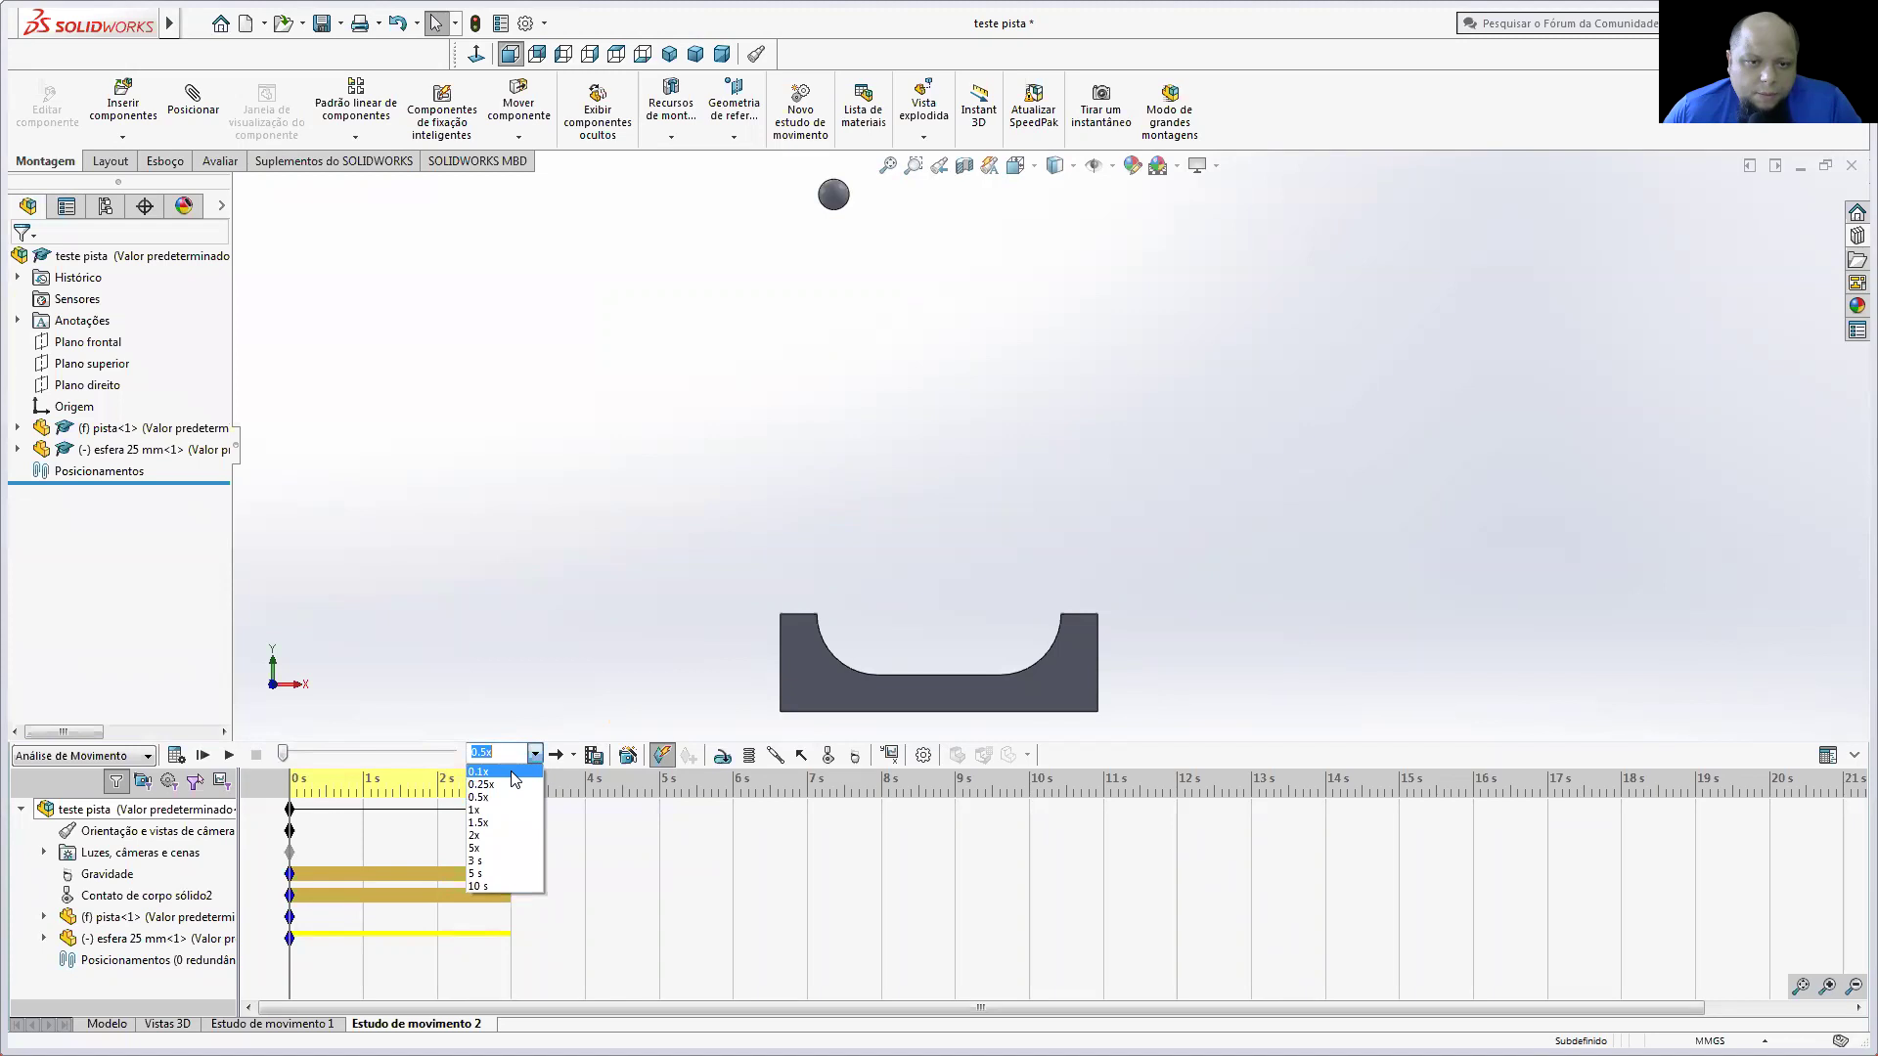
left_click(479, 771)
left_click(229, 755)
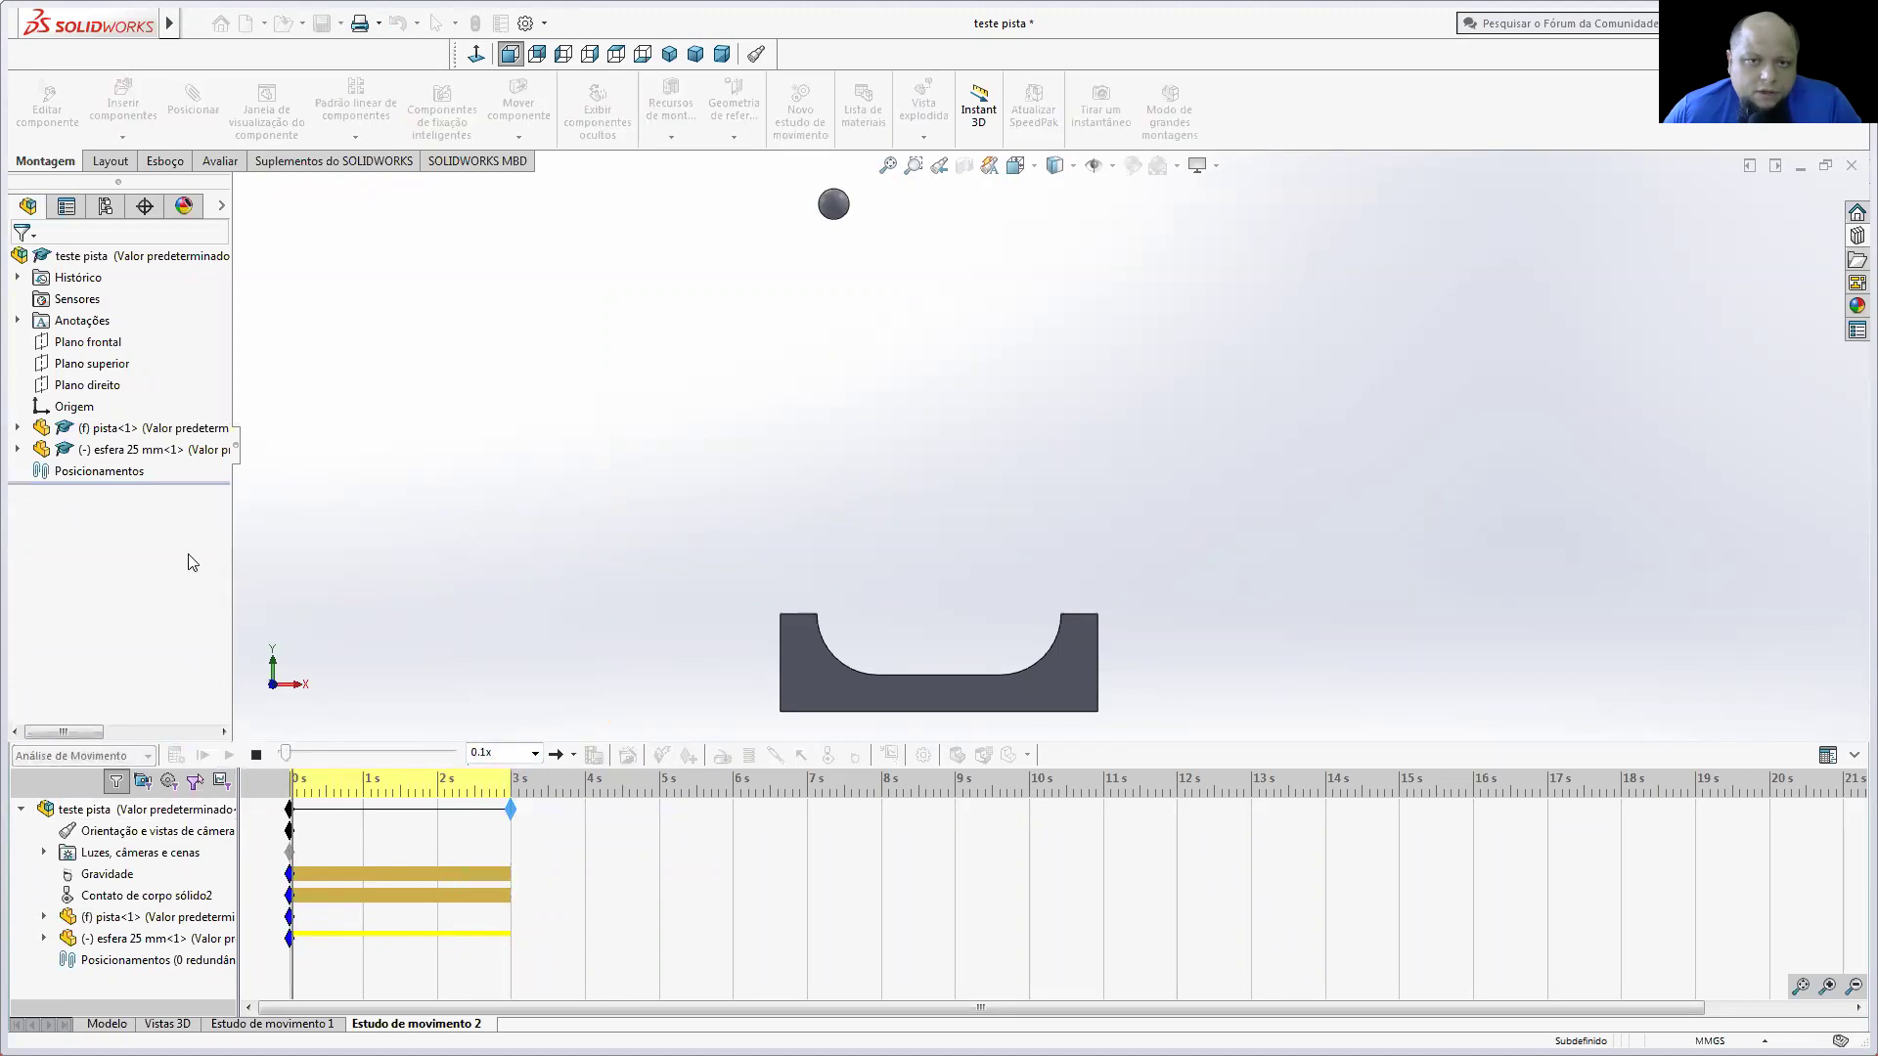
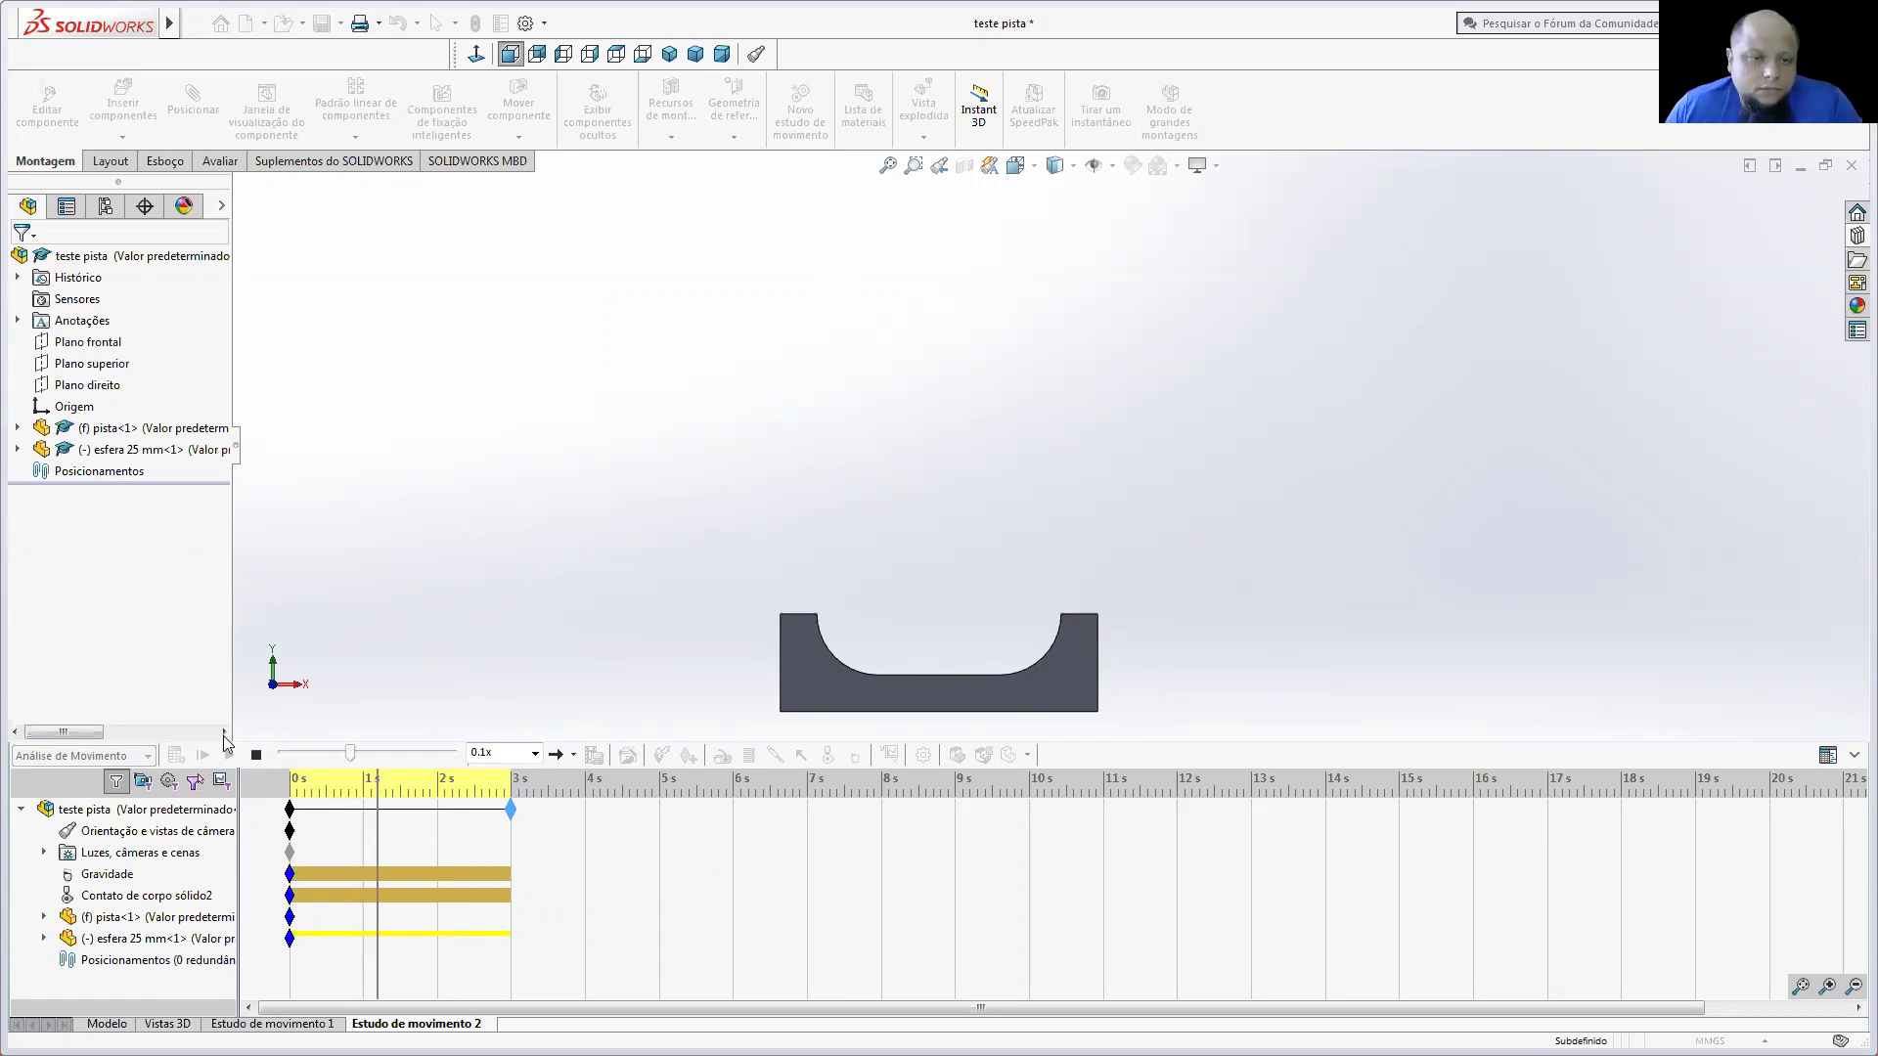
left_click(256, 754)
left_click_drag(358, 755, 307, 756)
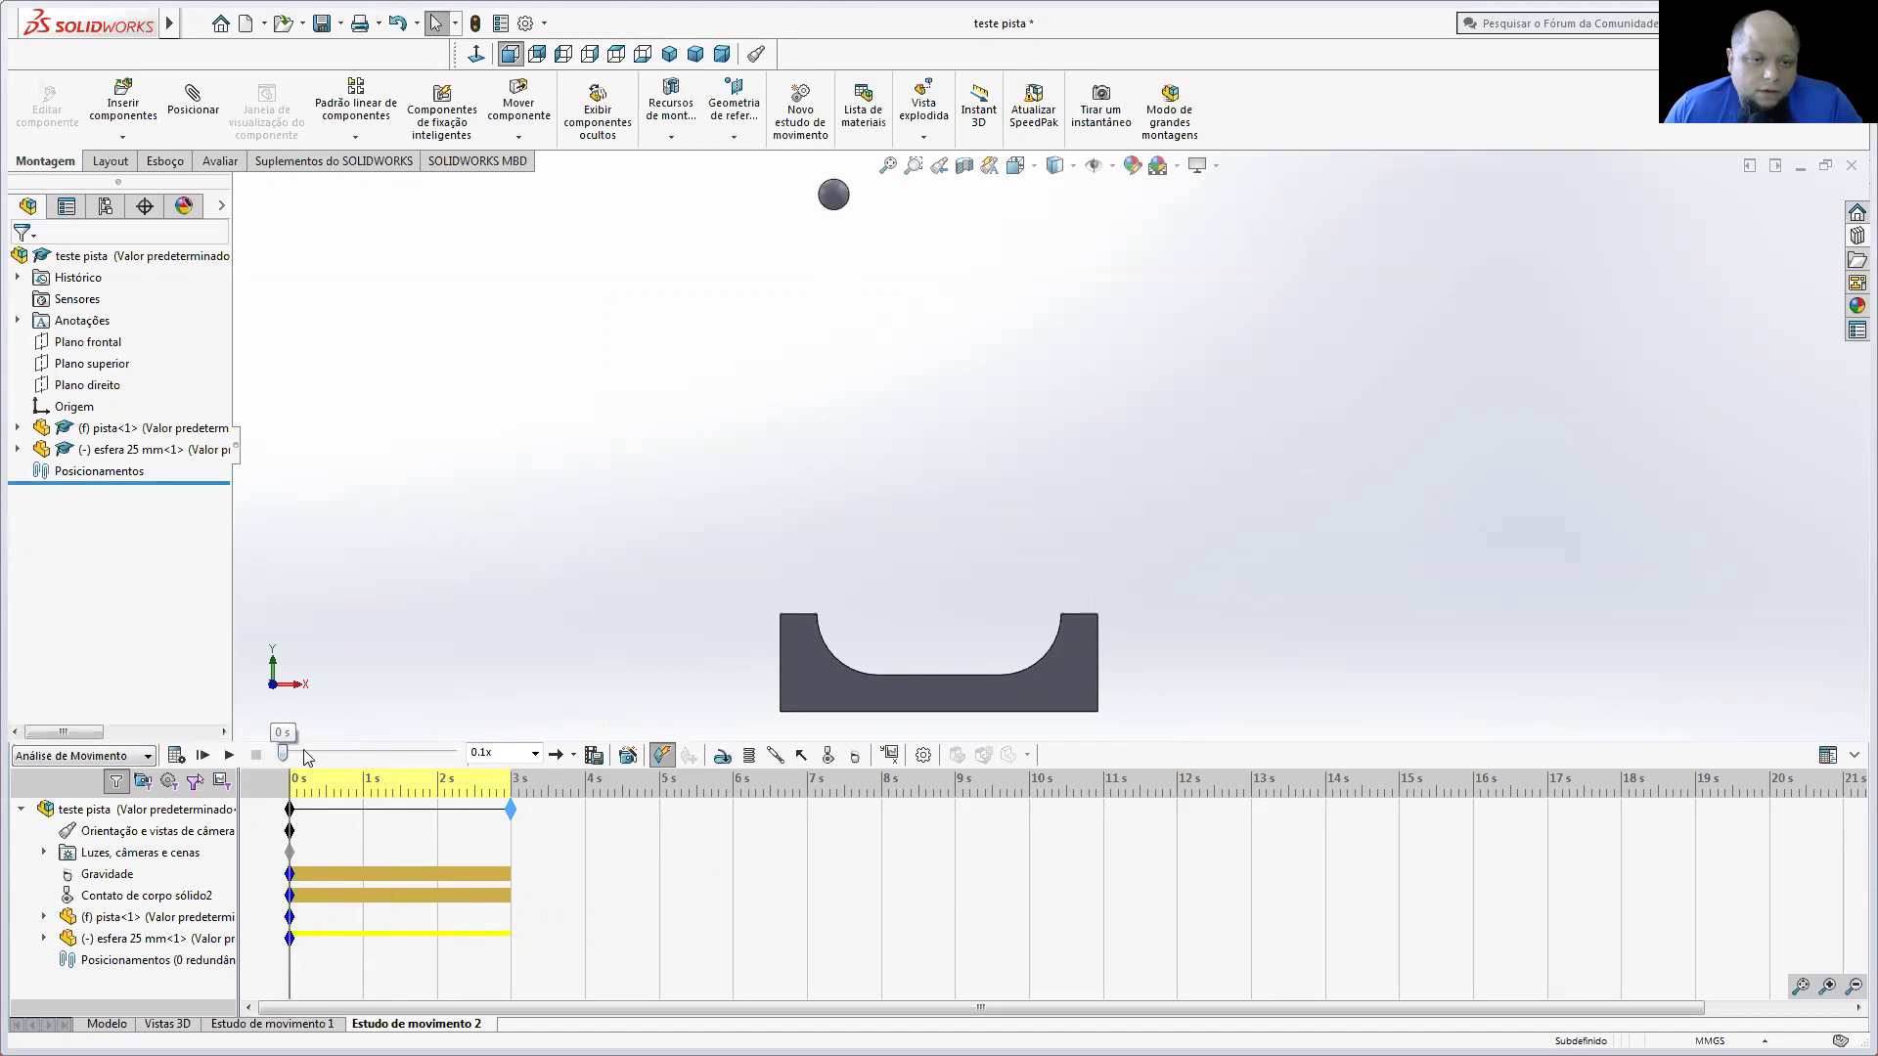
left_click(594, 755)
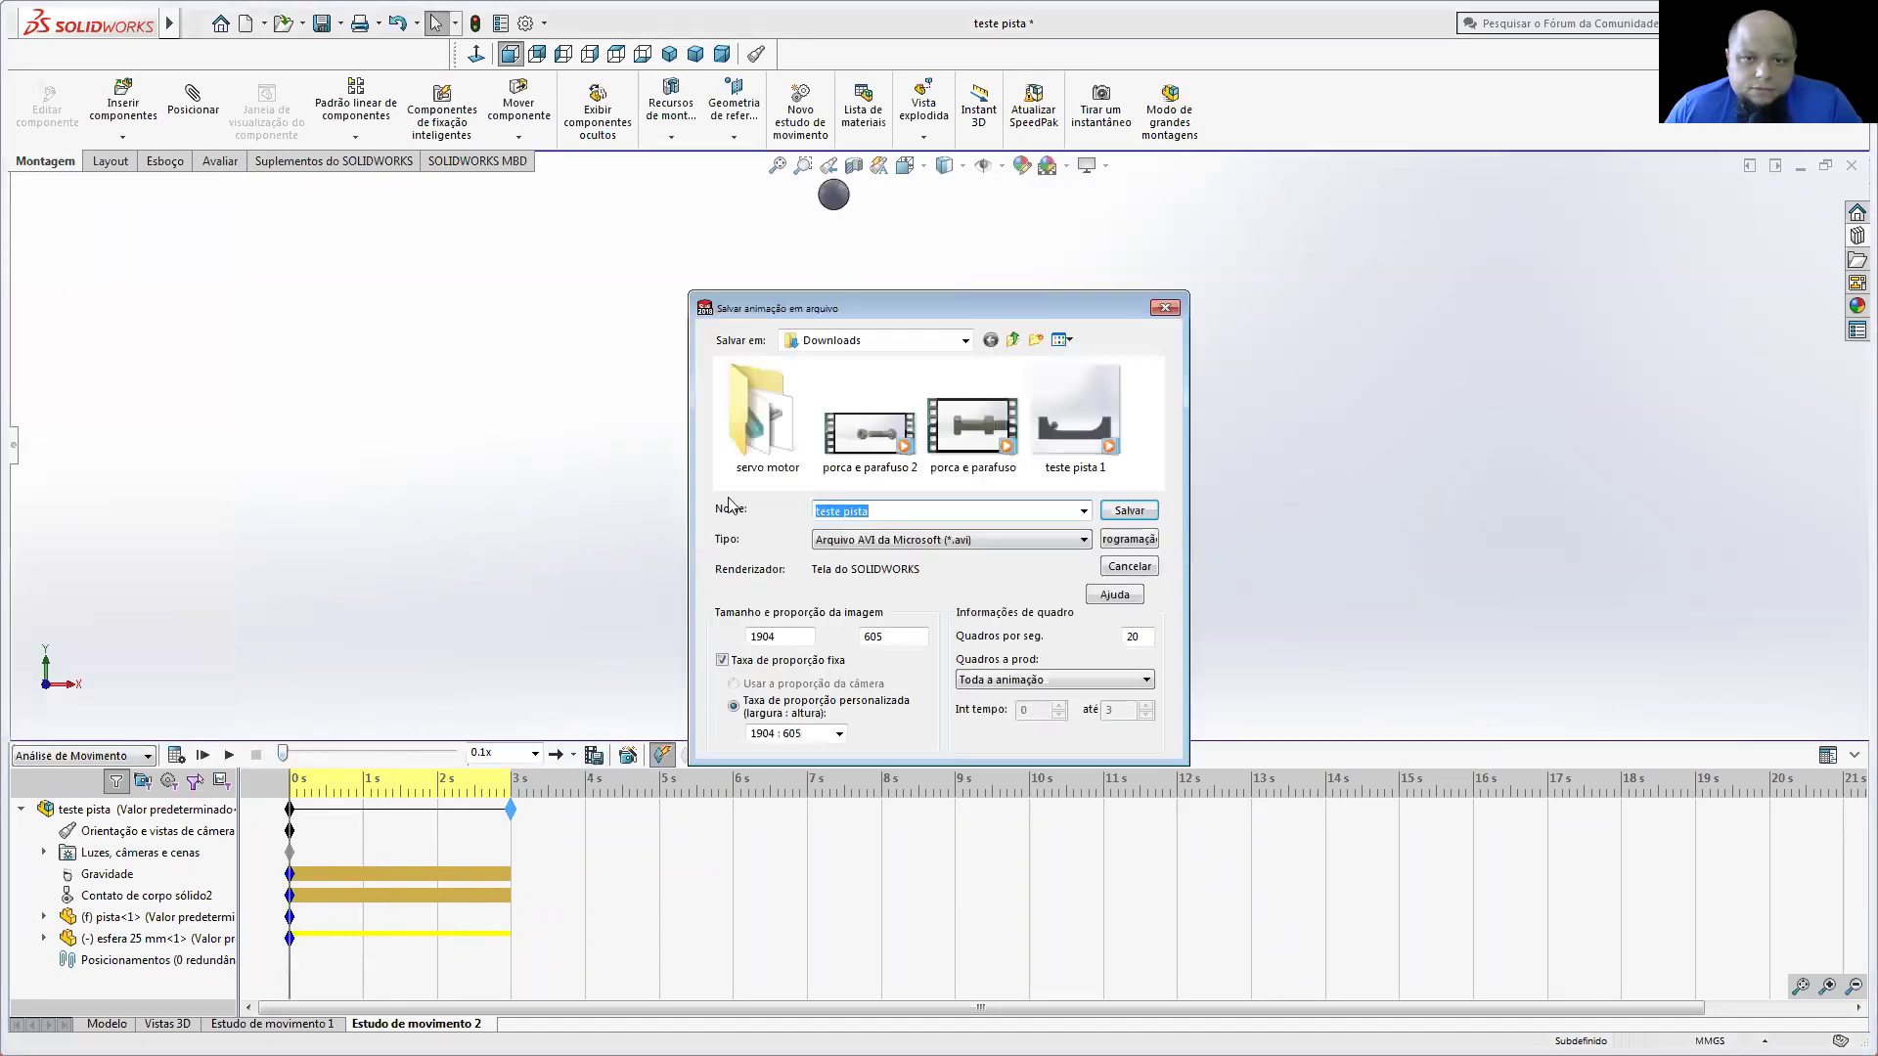
left_click(891, 511)
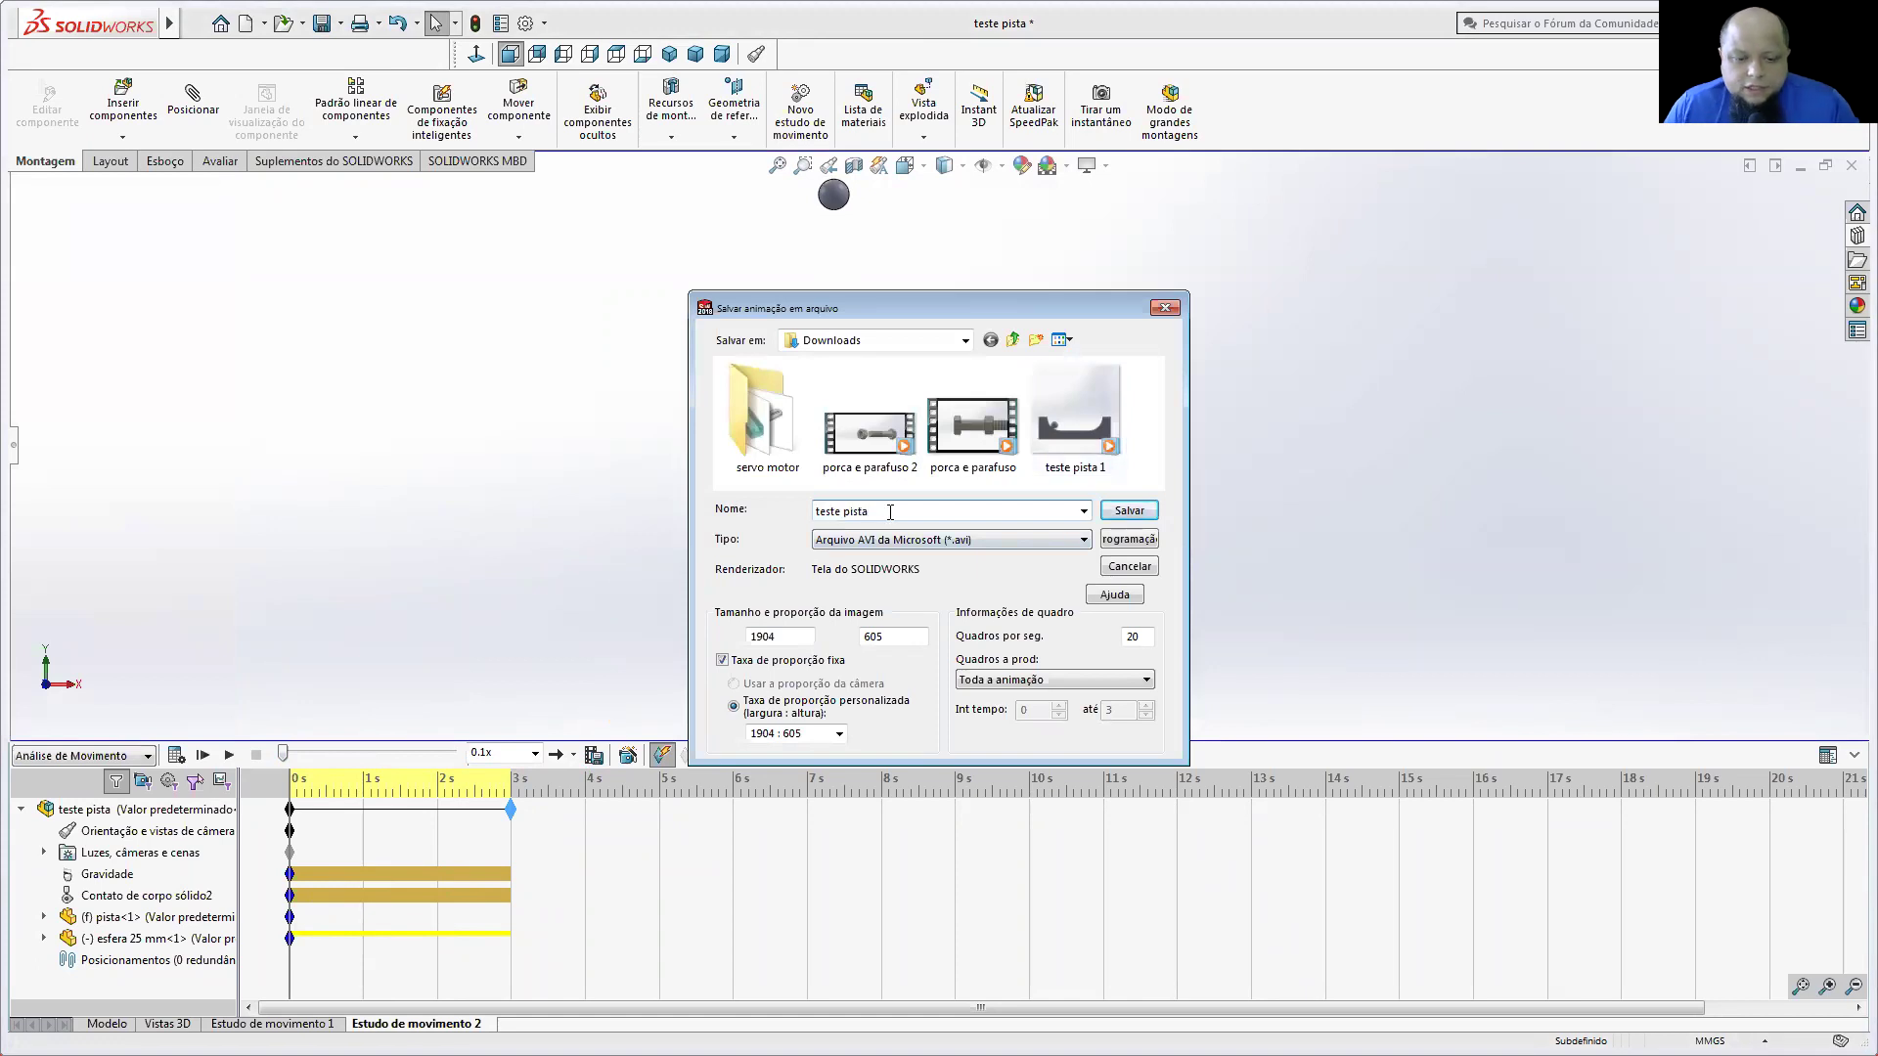
type("2")
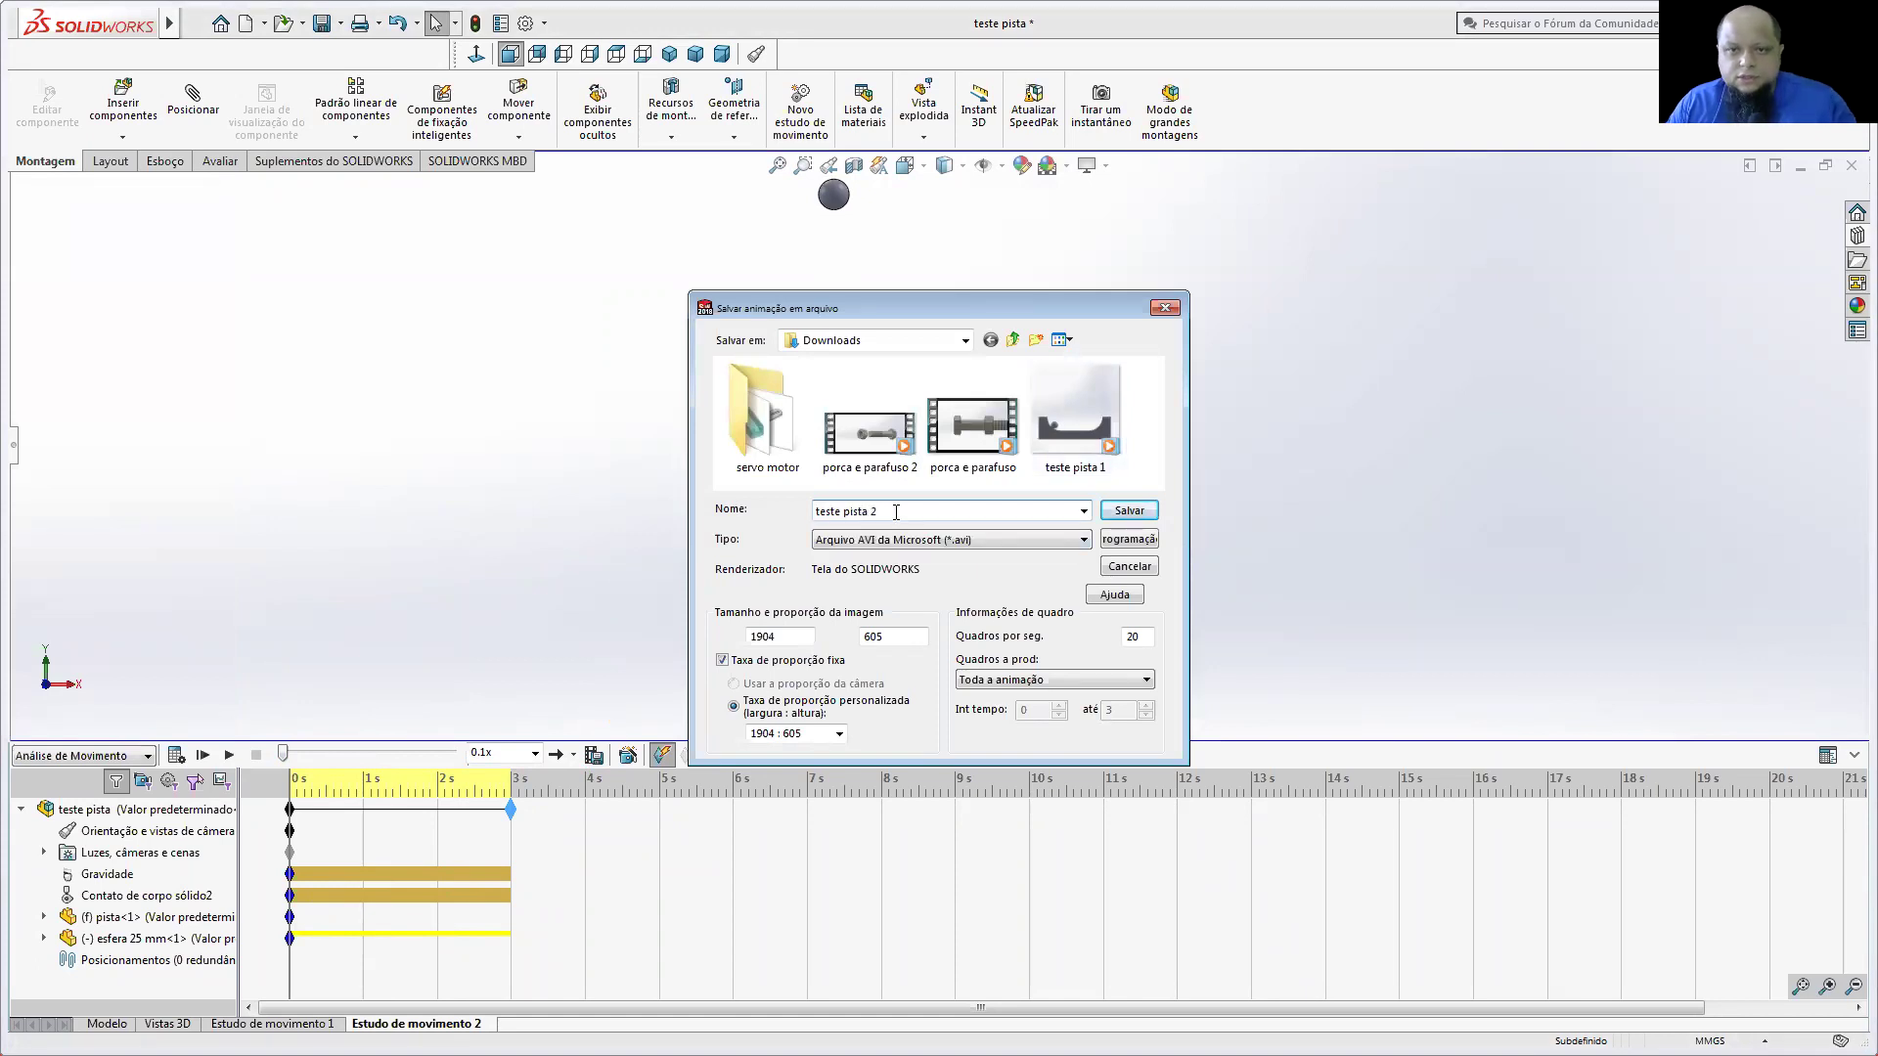
key("BackSpace")
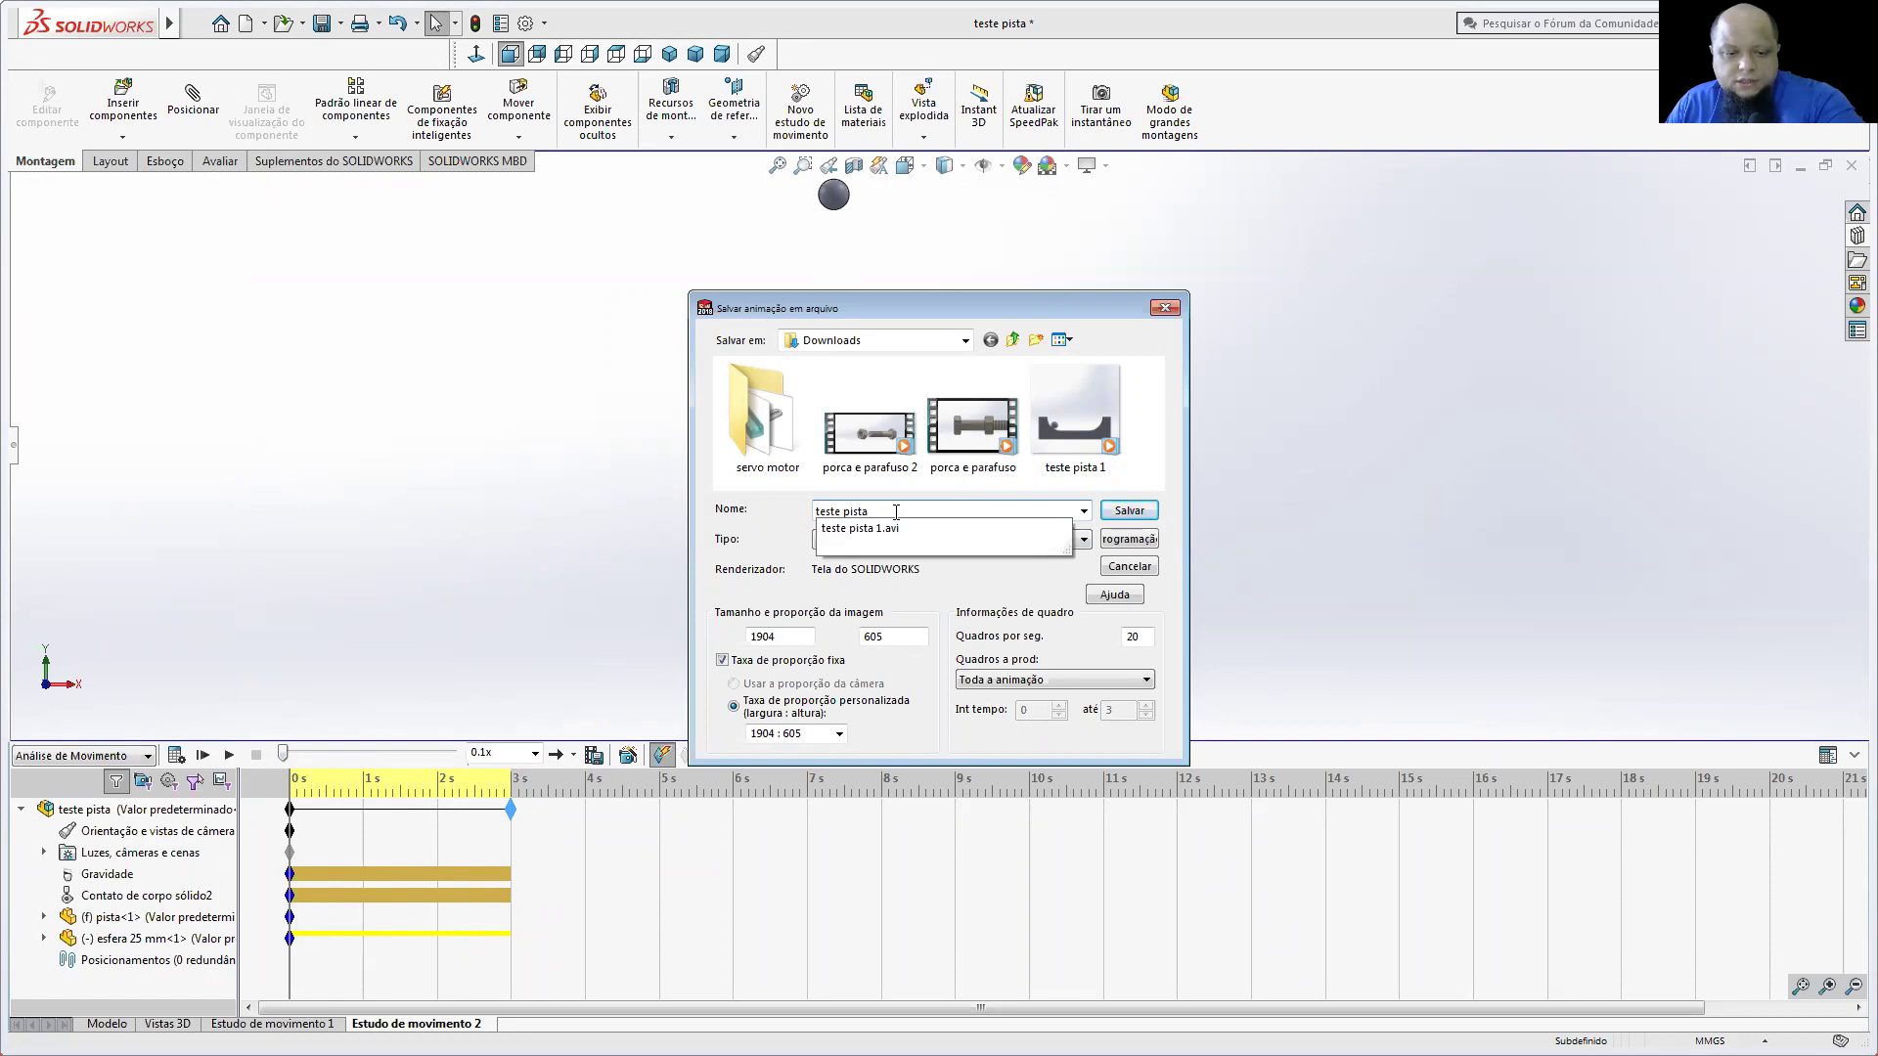
type("3")
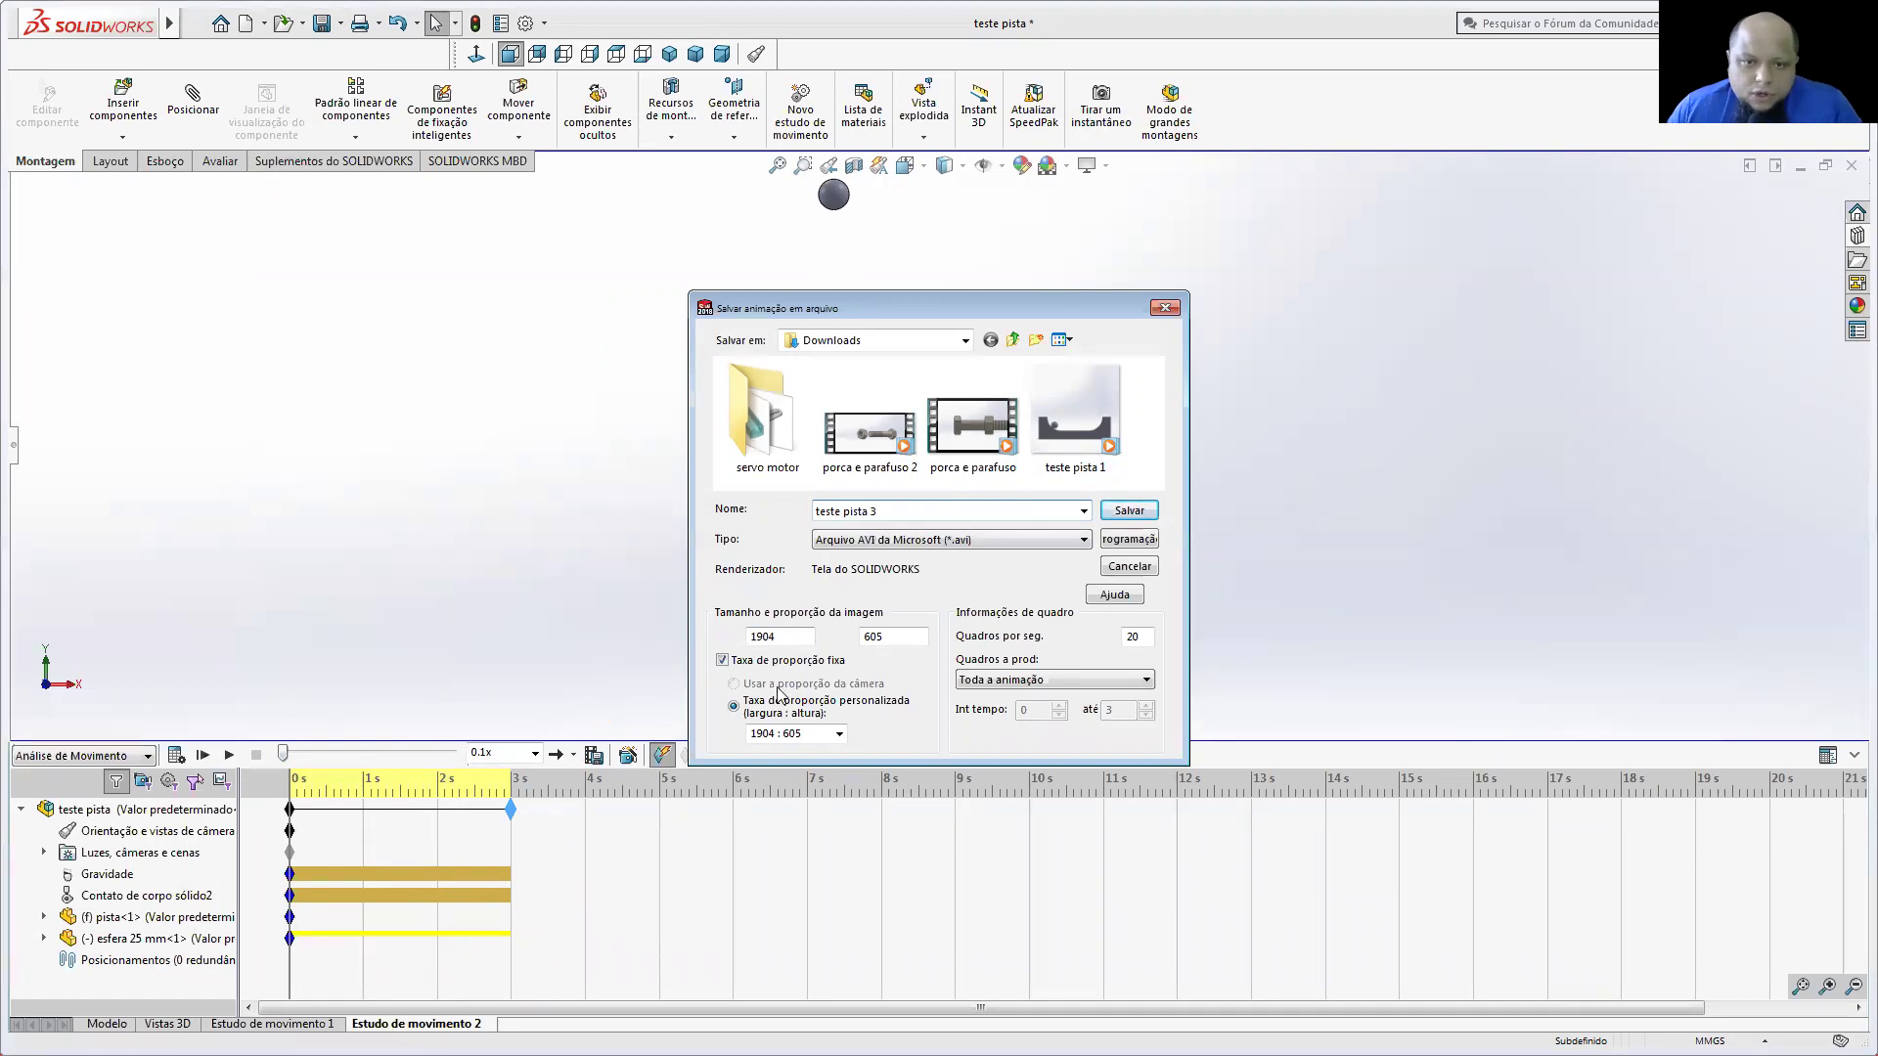
left_click(796, 733)
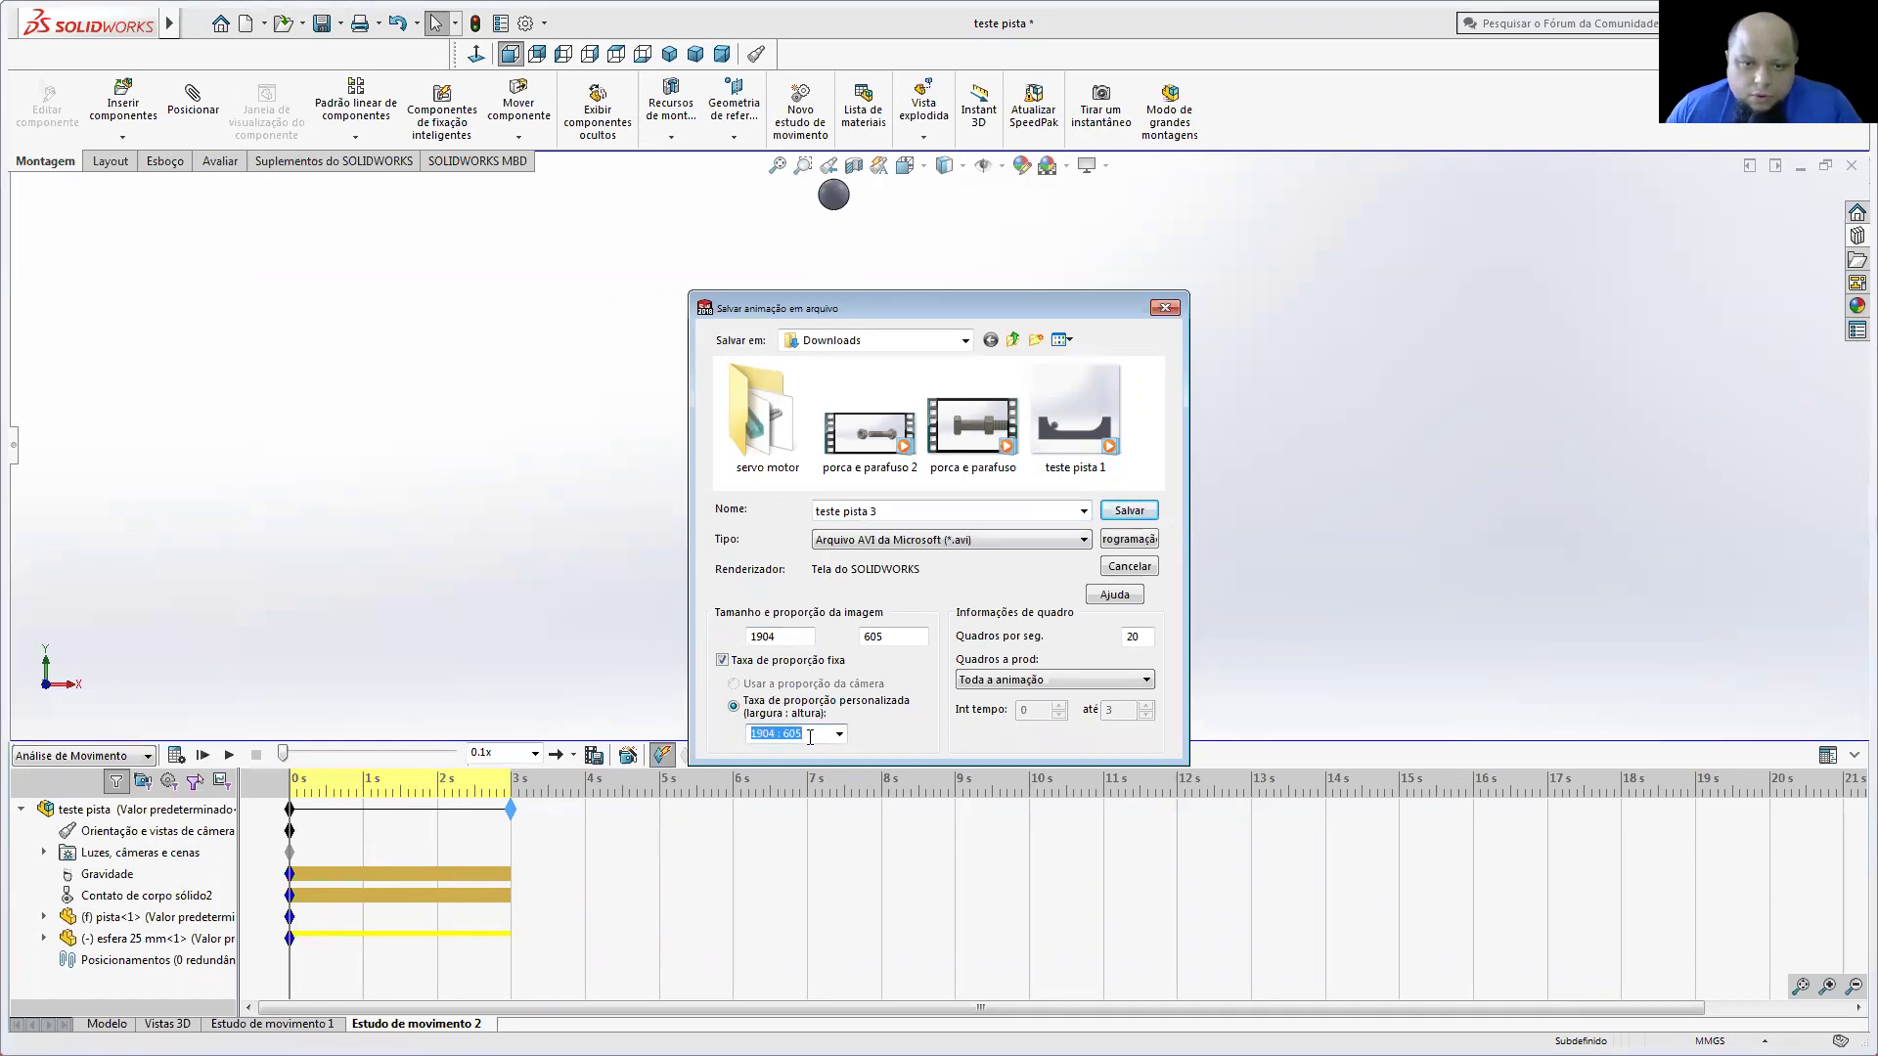
left_click(838, 735)
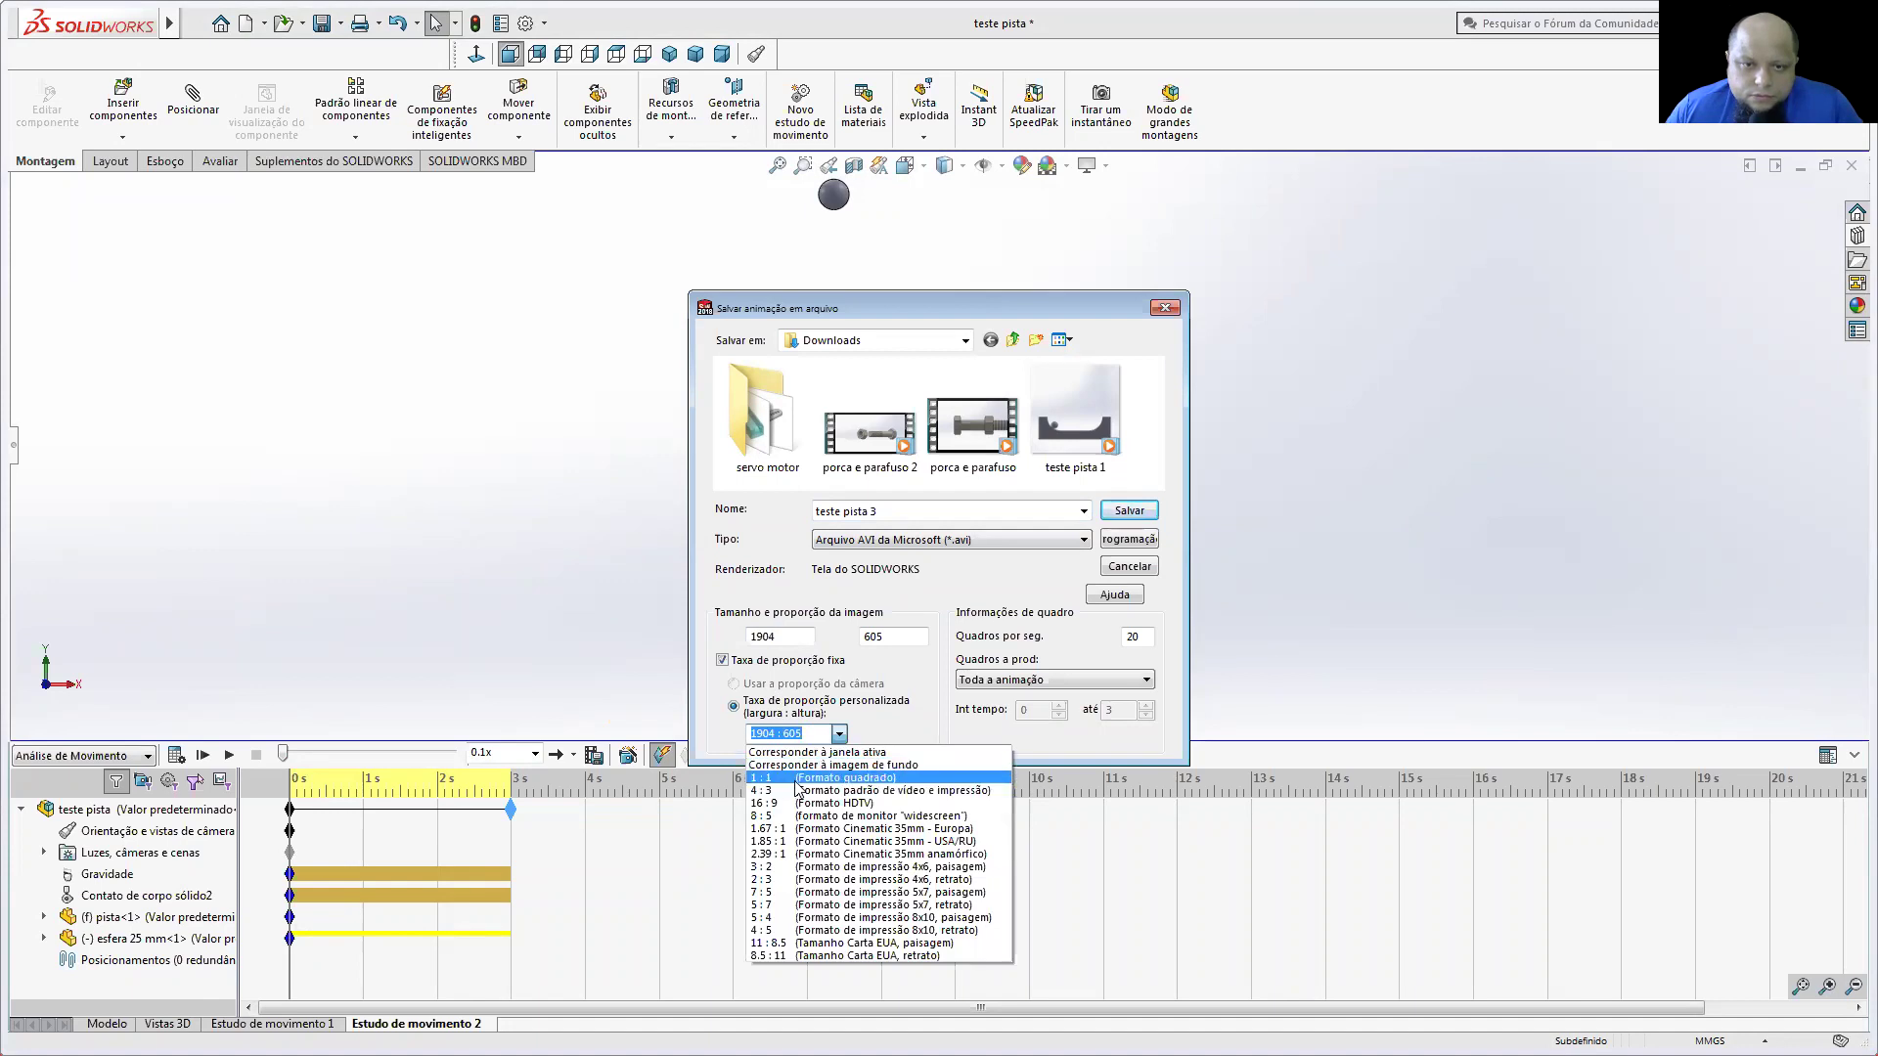
left_click(794, 794)
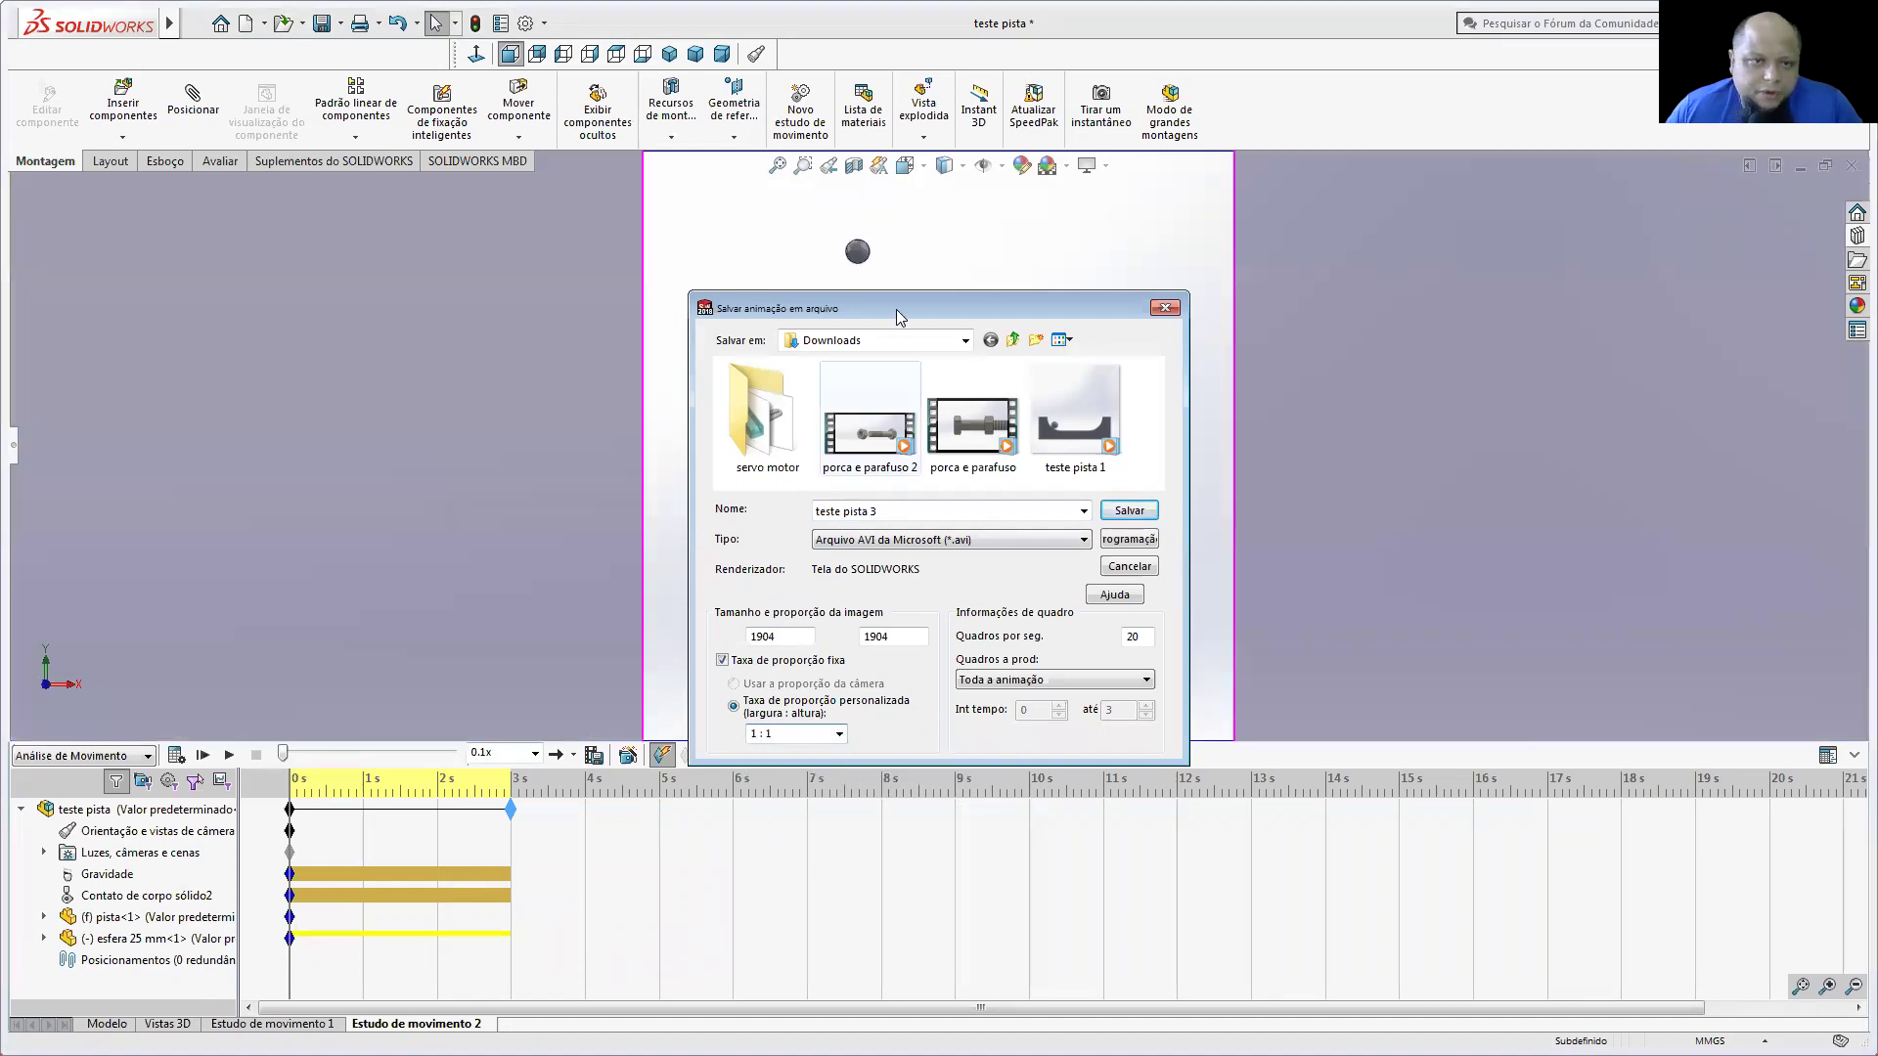
left_click_drag(896, 309, 273, 235)
double_click(501, 563)
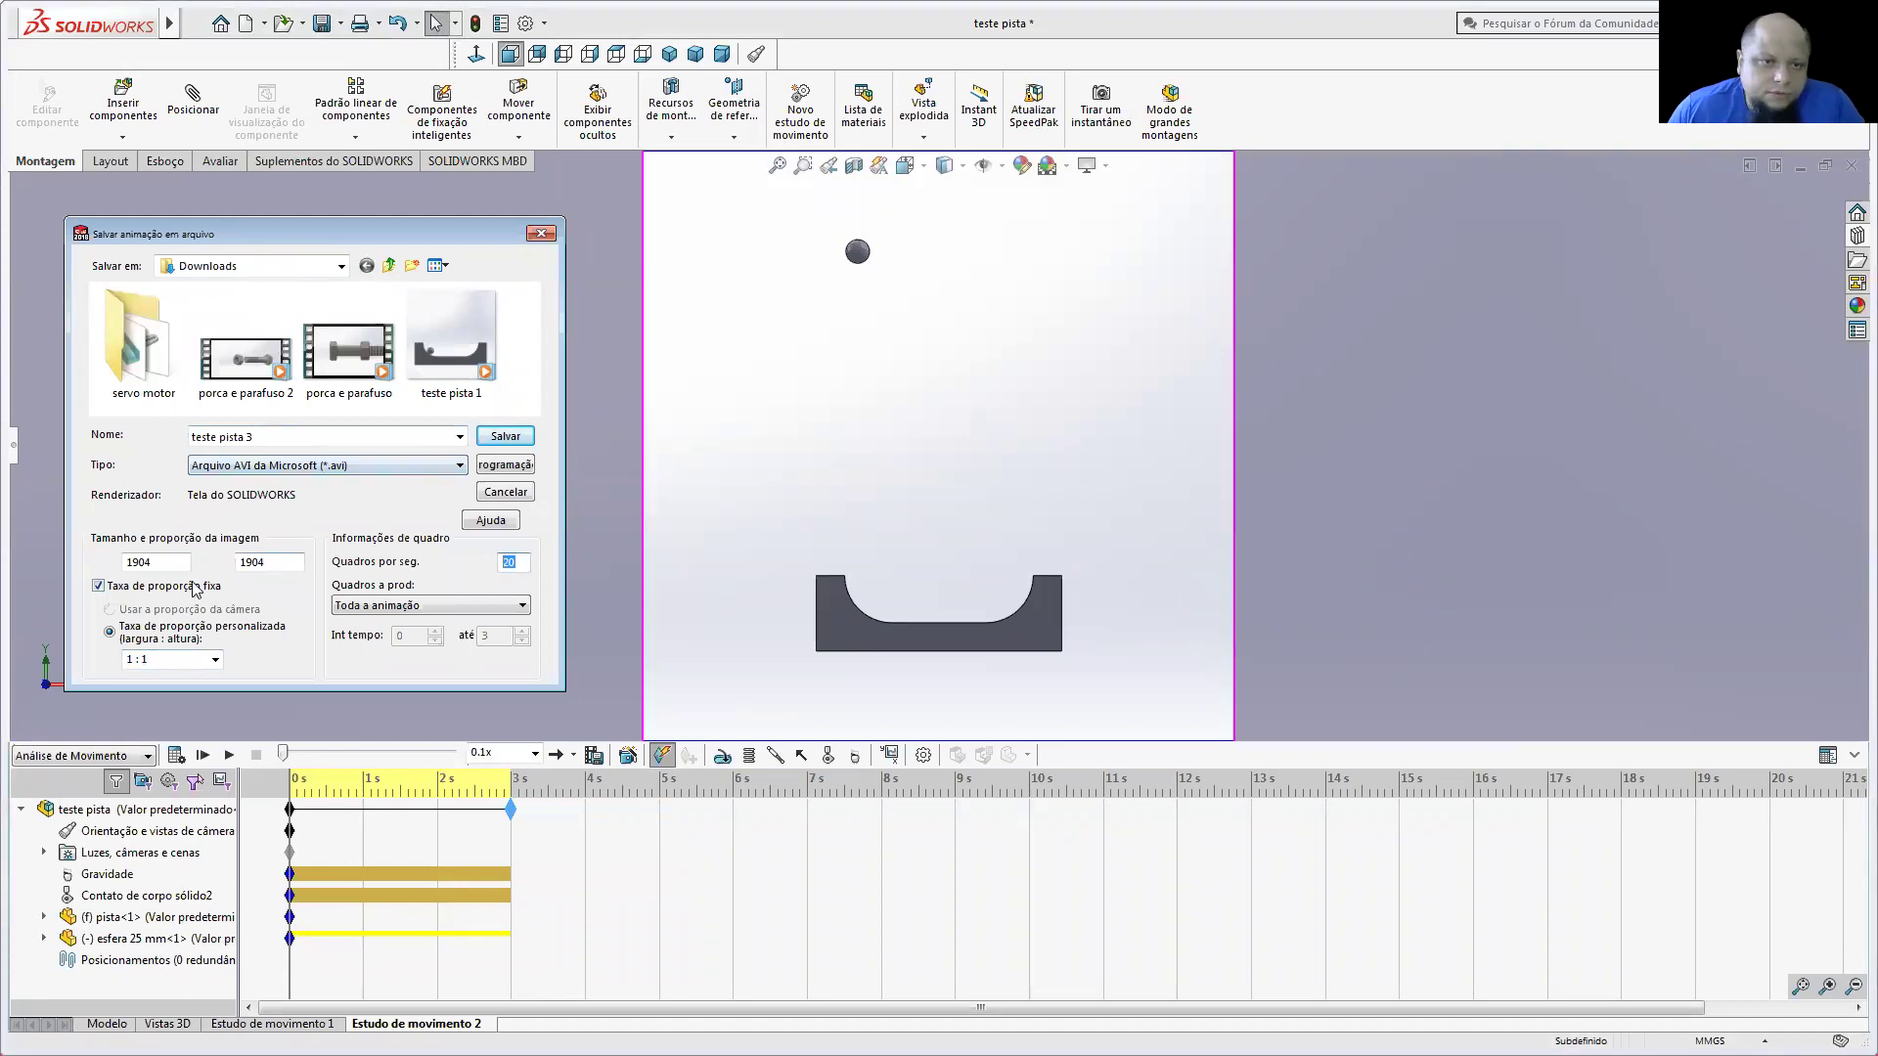
double_click(154, 562)
type("1000")
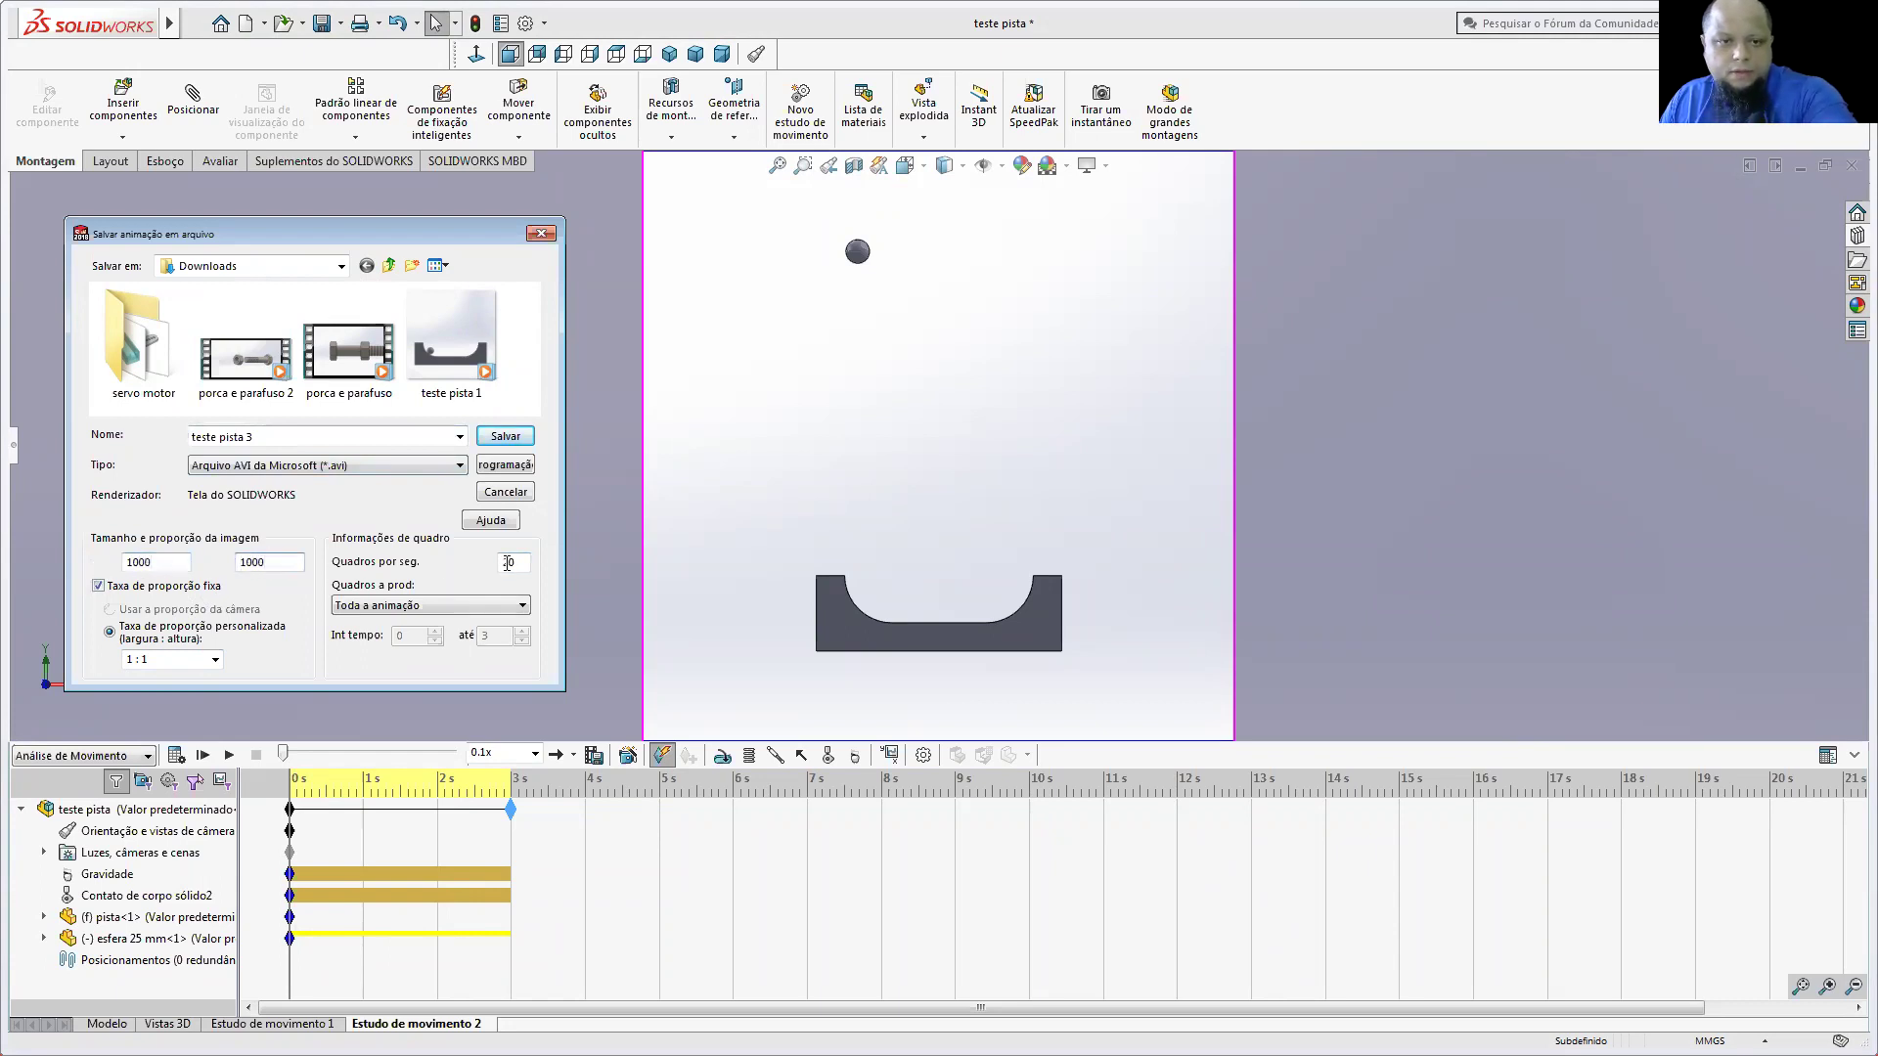
type("1")
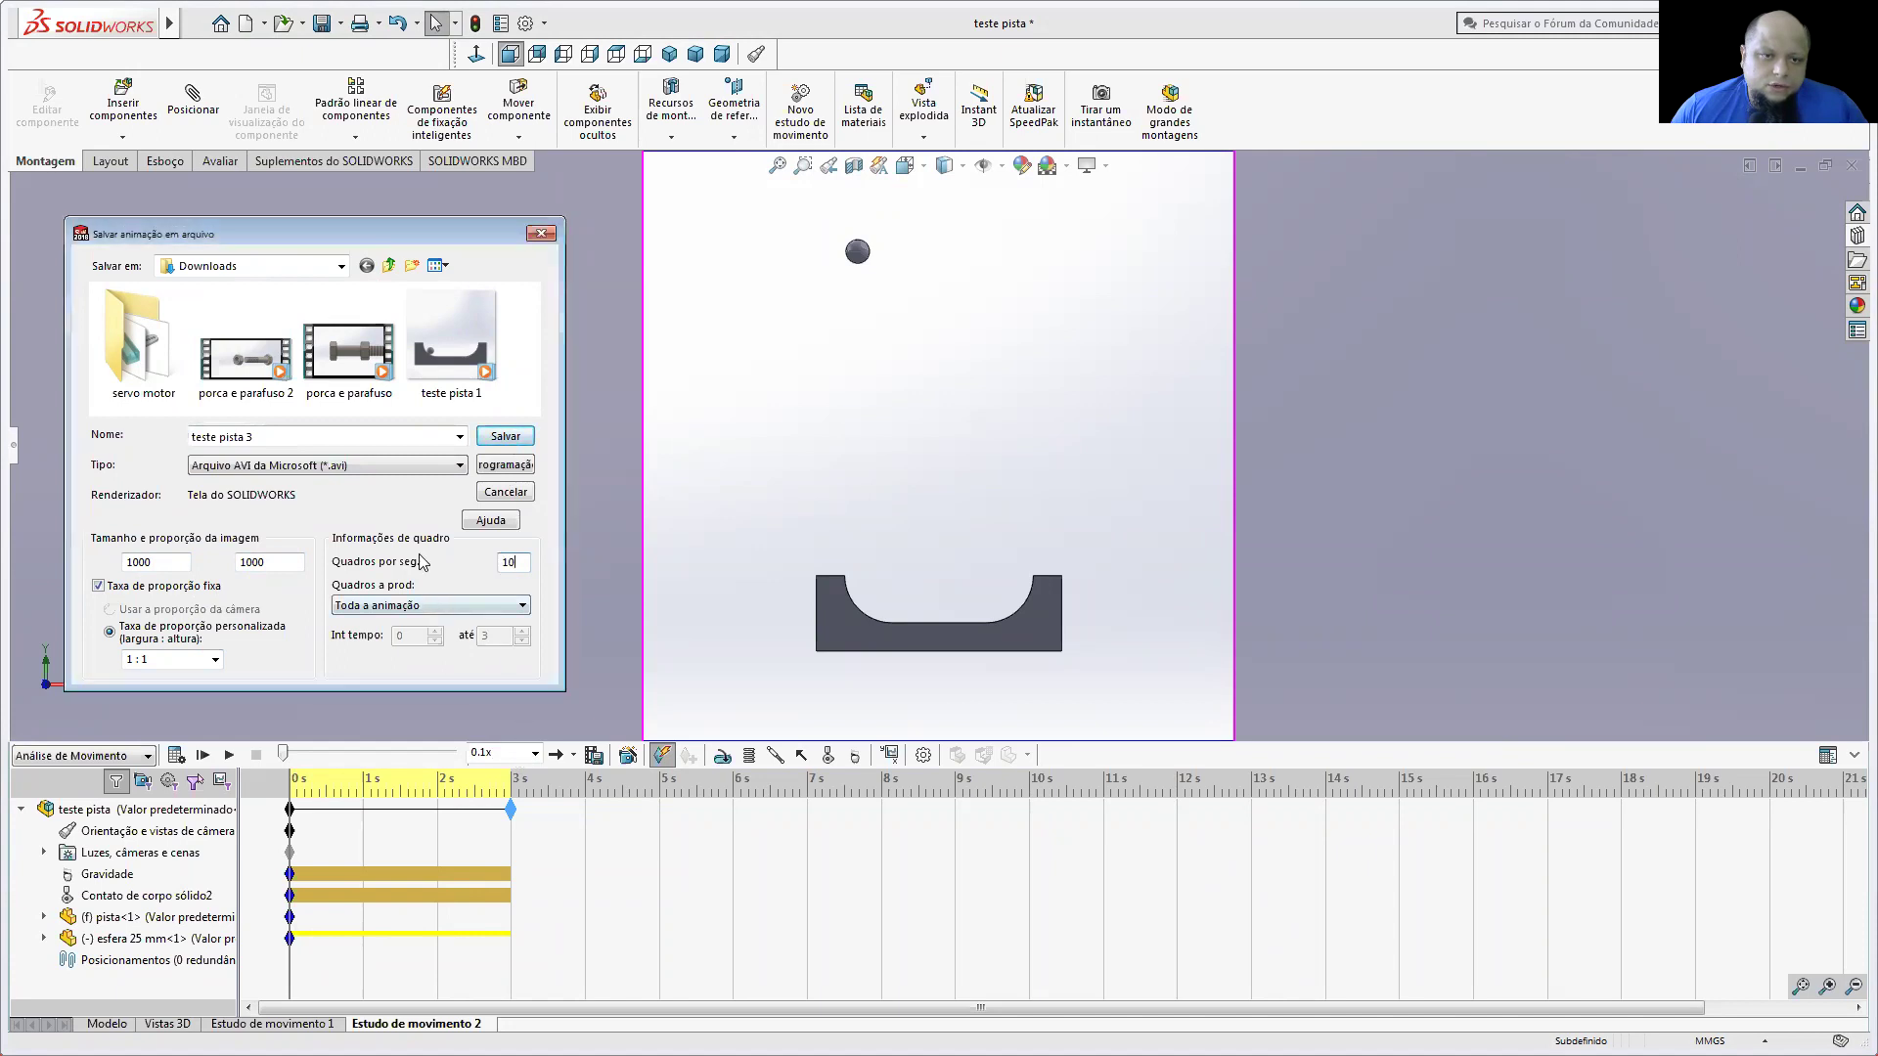
left_click(541, 233)
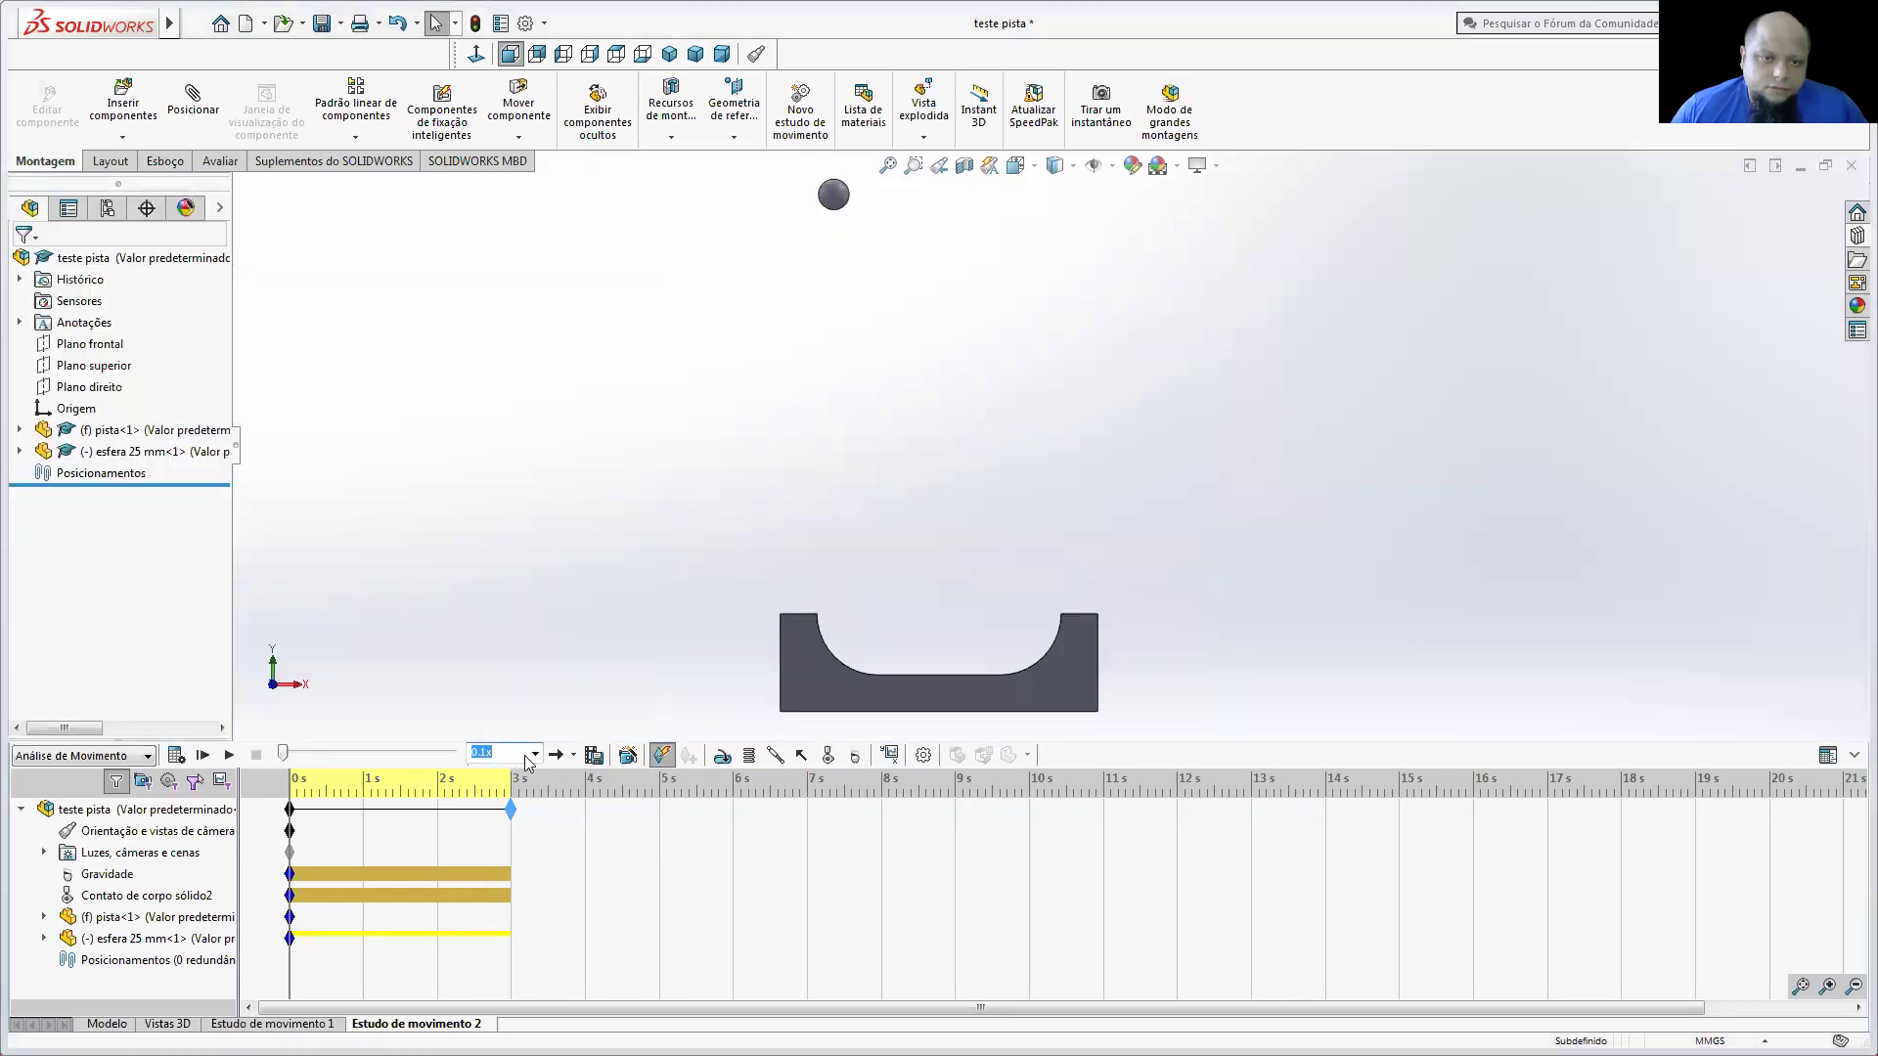
Step: Set the motion study's playback speed to 1x for the animation export
left_click(535, 754)
left_click(486, 812)
left_click(176, 754)
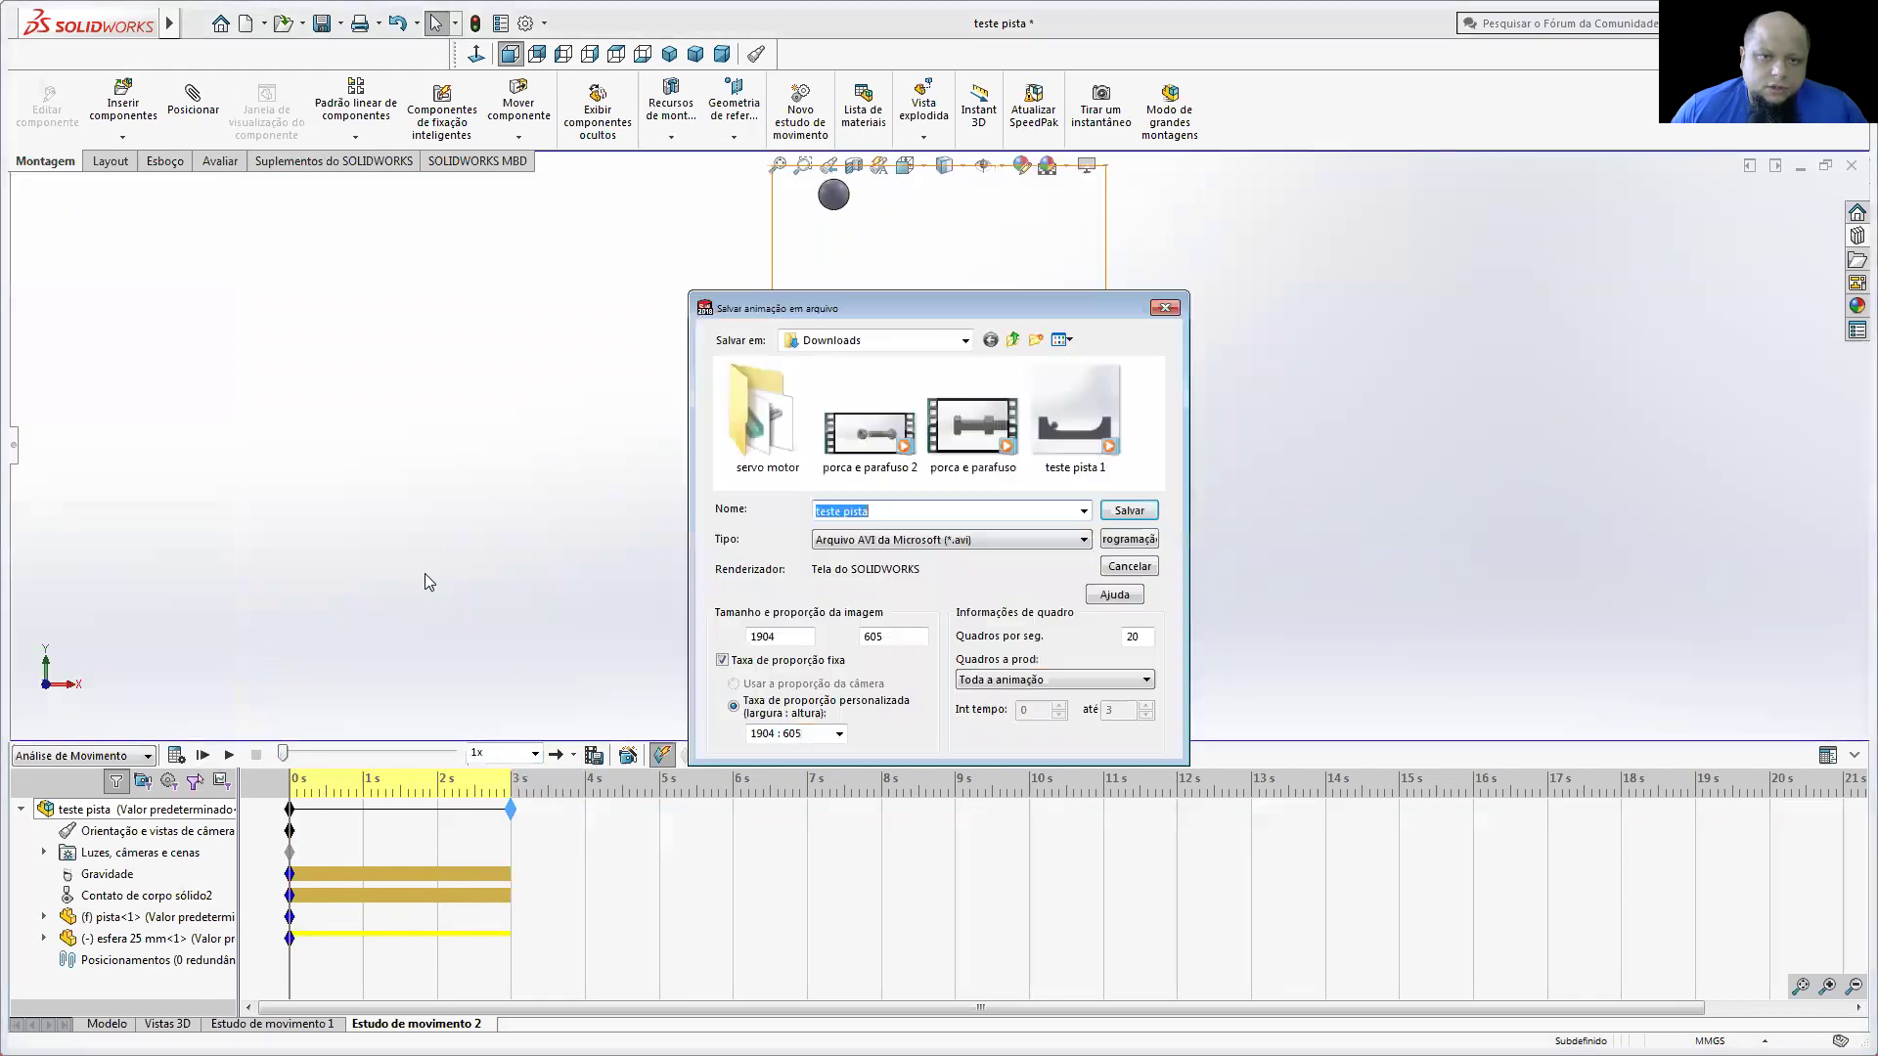
Step: Save the animation as the AVI file "teste 3" in Downloads, with a 1:1 ratio, 1000 × 1000 image size and 10 frames per second
left_click_drag(961, 308, 450, 200)
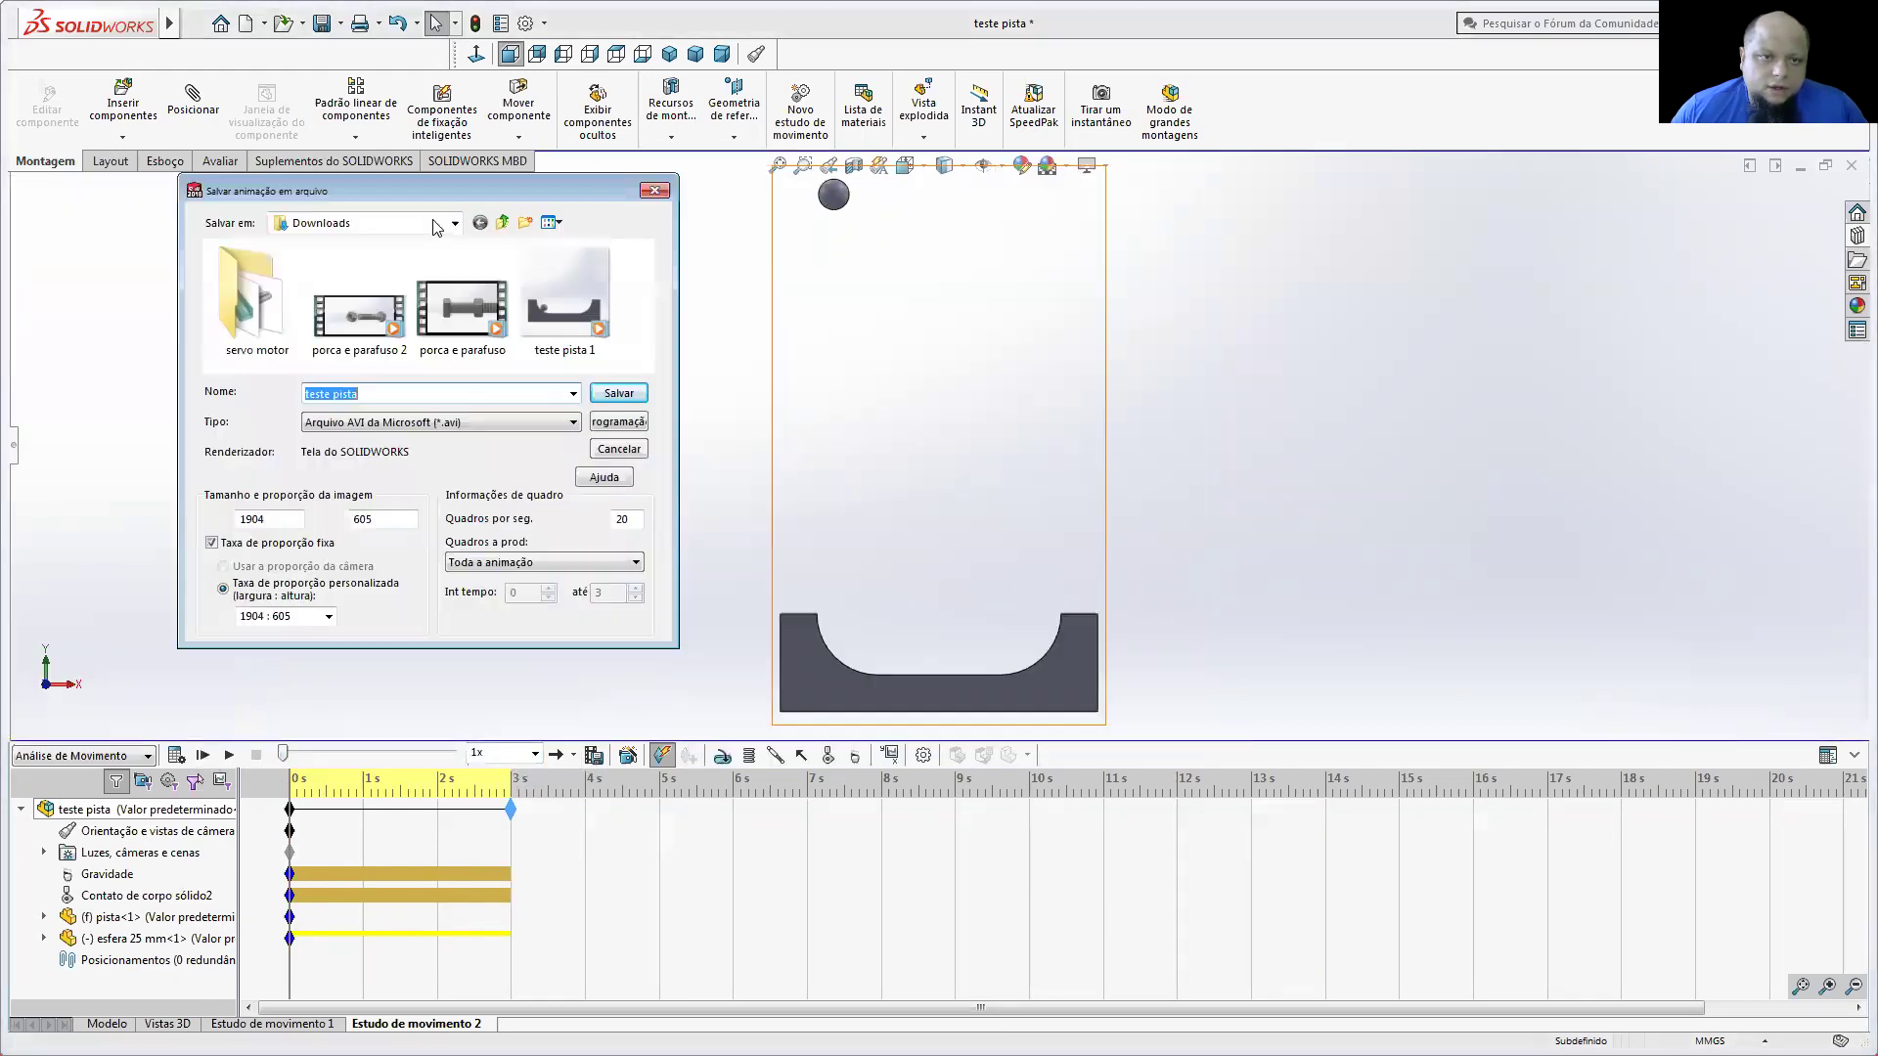
type("teste 3")
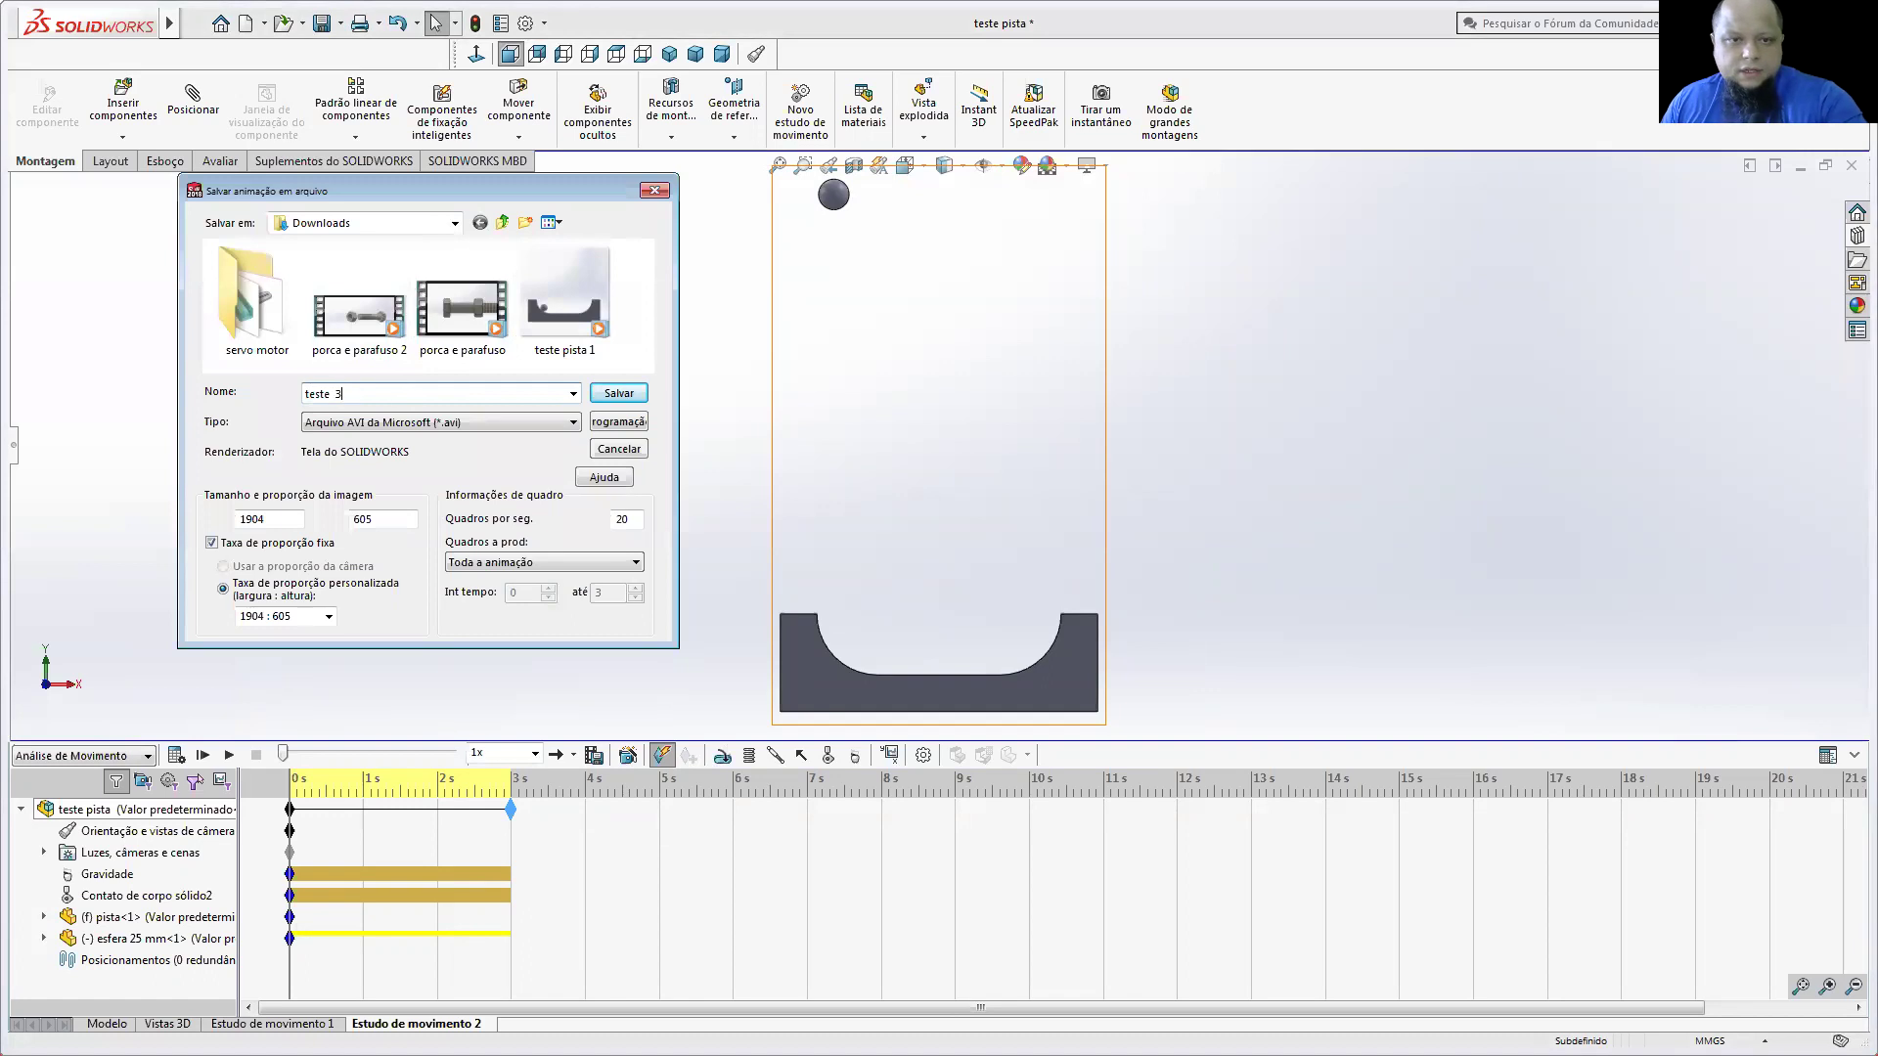
double_click(269, 519)
type("1000")
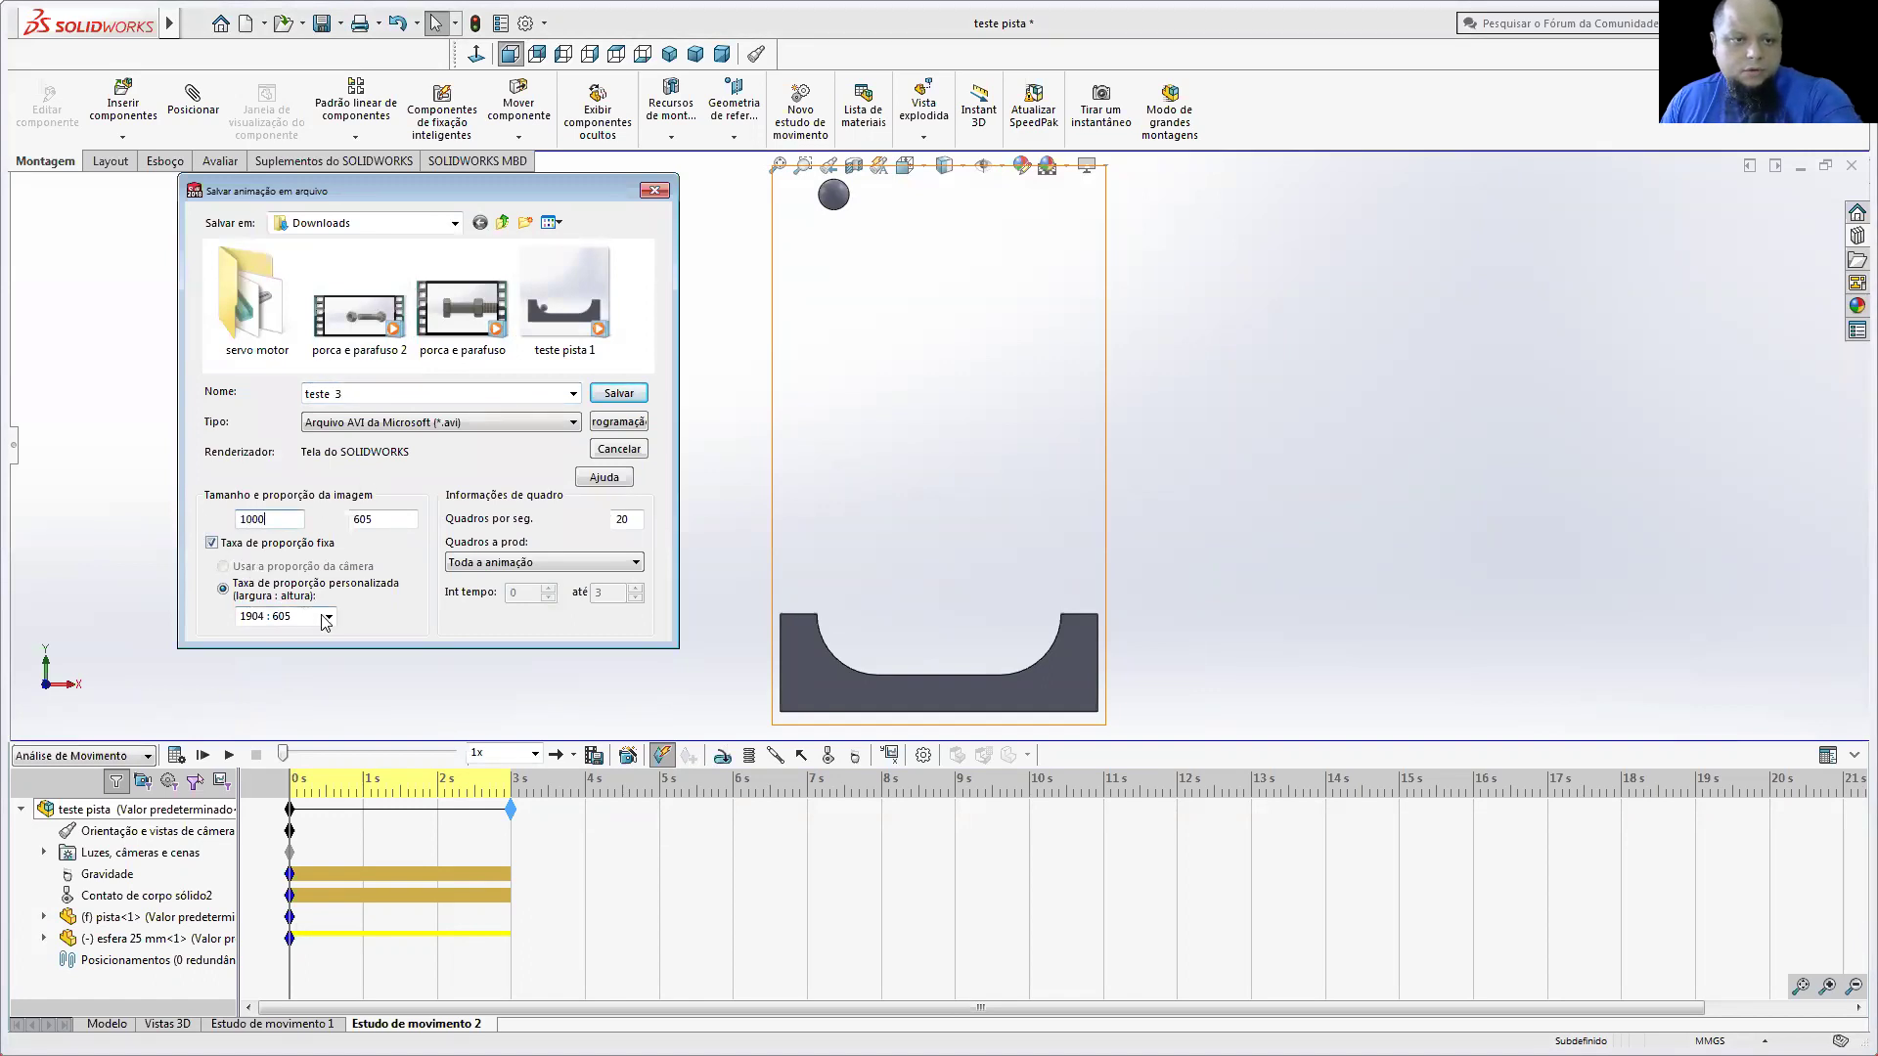
left_click(328, 617)
left_click(293, 663)
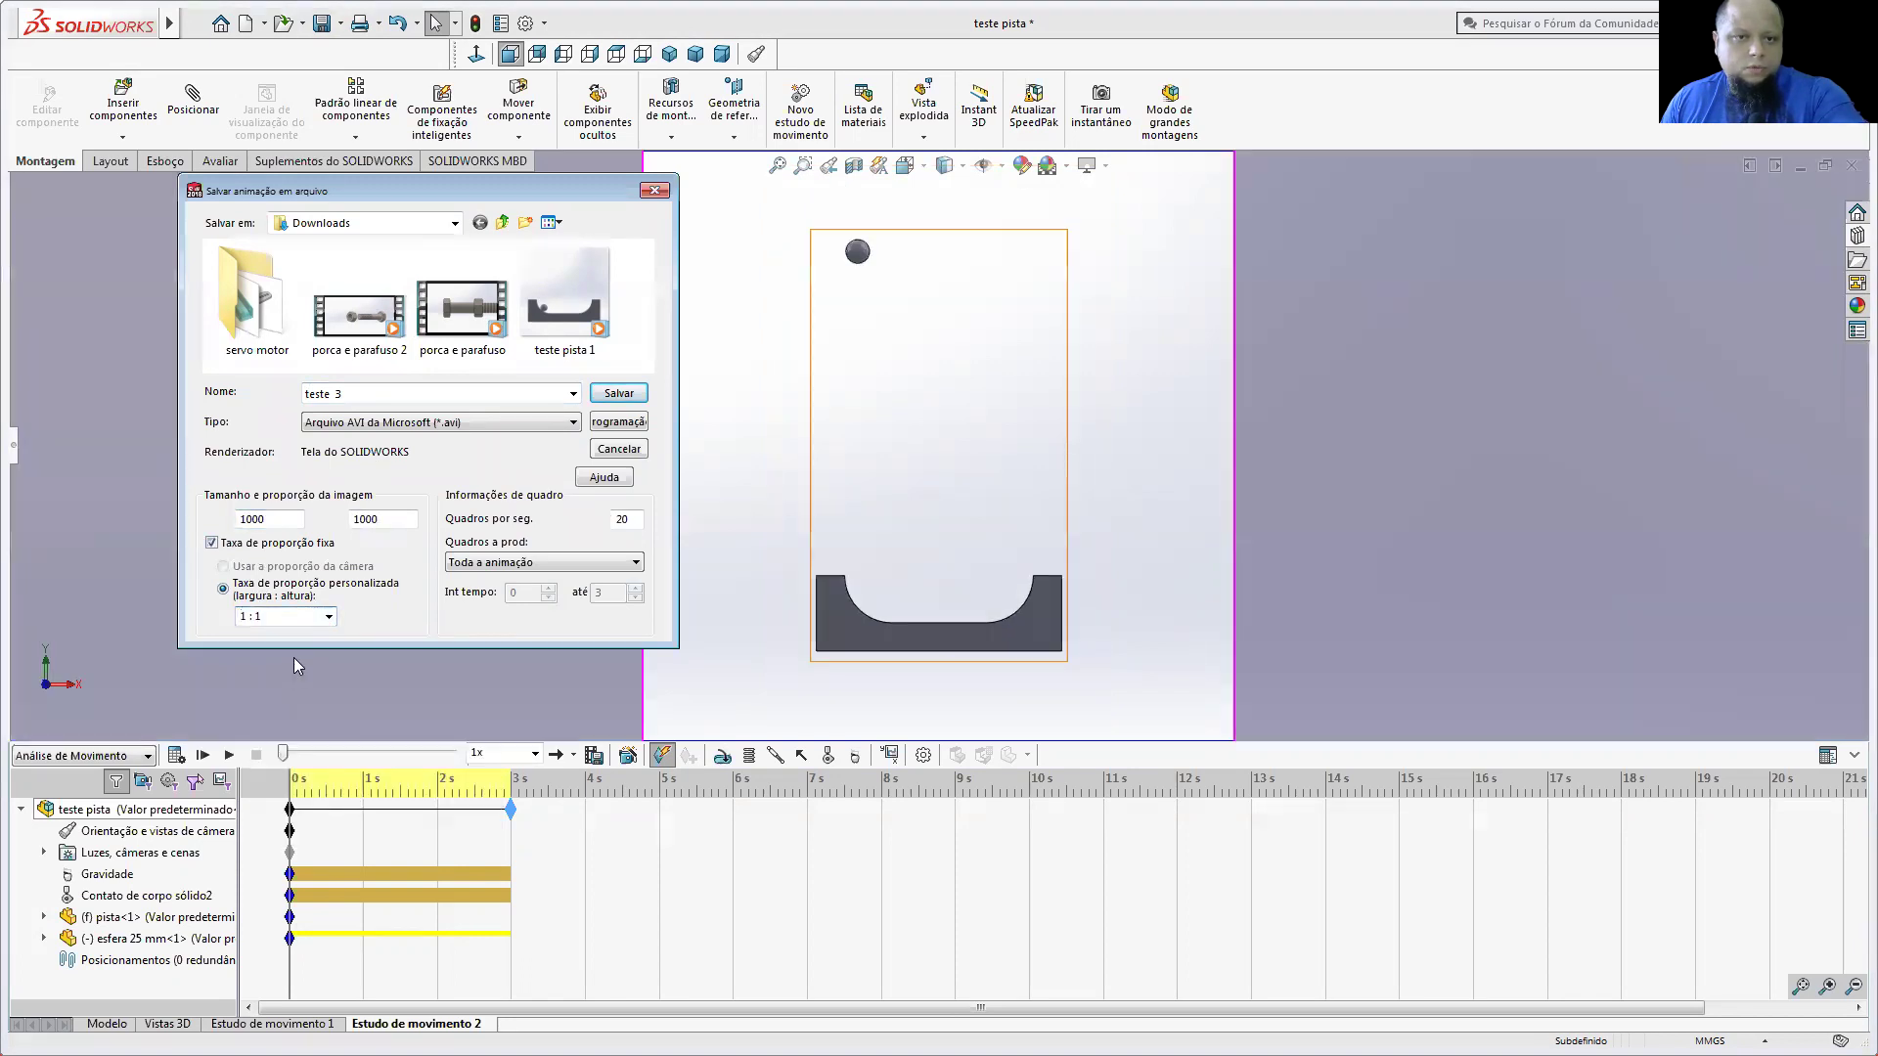
double_click(623, 519)
type("10")
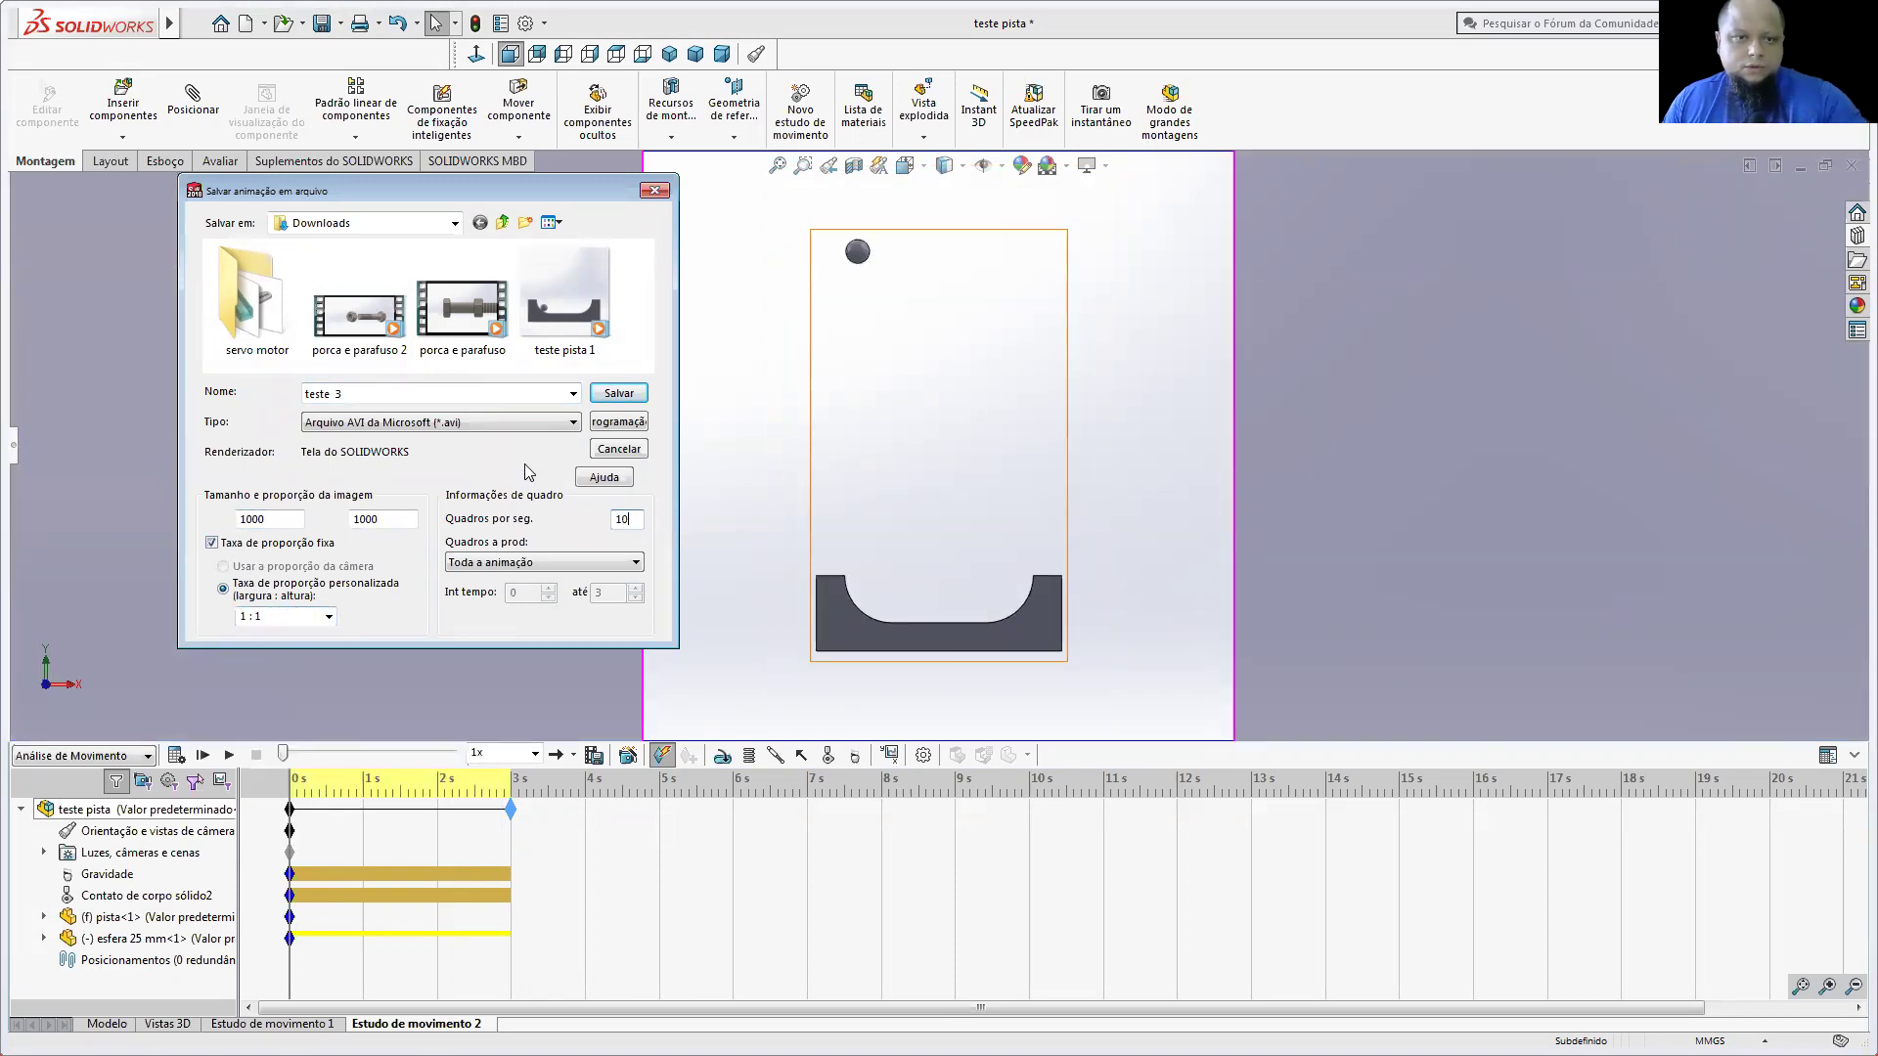
left_click(626, 393)
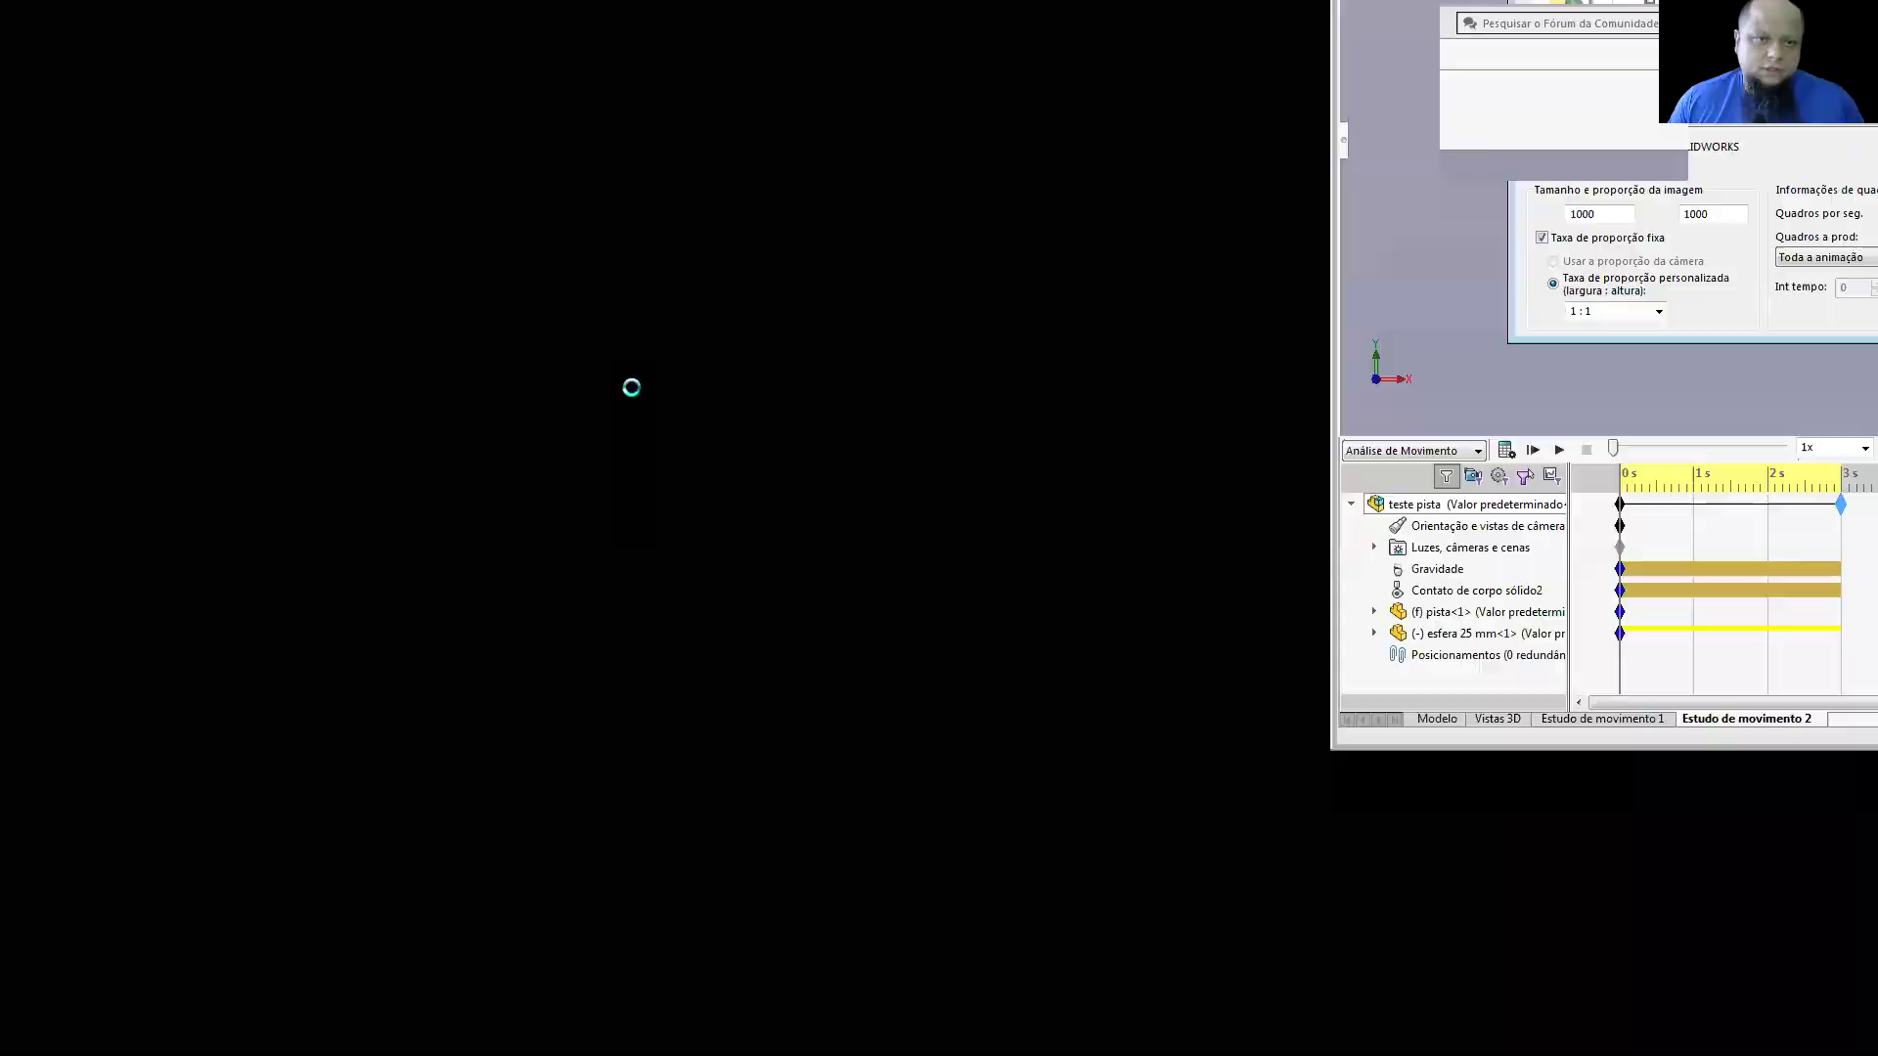
Step: Play the exported video "teste 3" from the Downloads folder, close the player and return to the motion study
left_click(1027, 493)
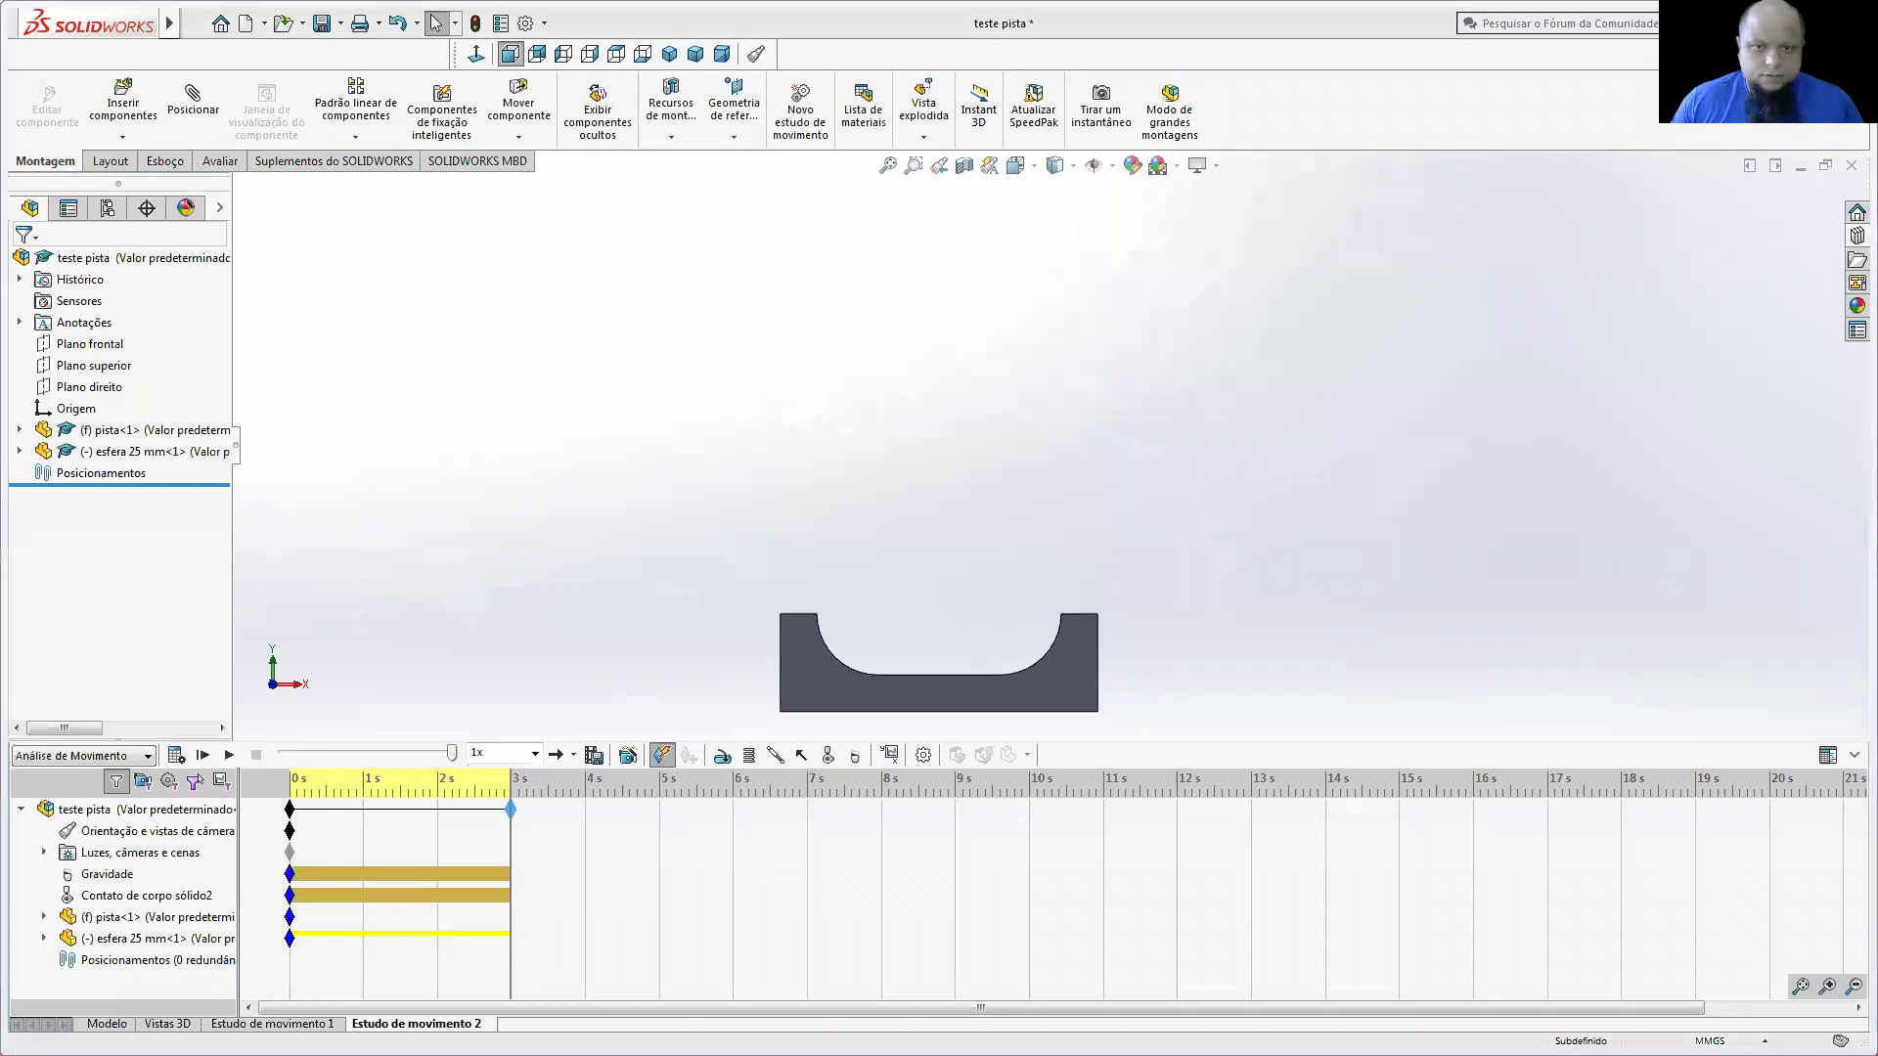
key("alt+Tab")
double_click(1006, 445)
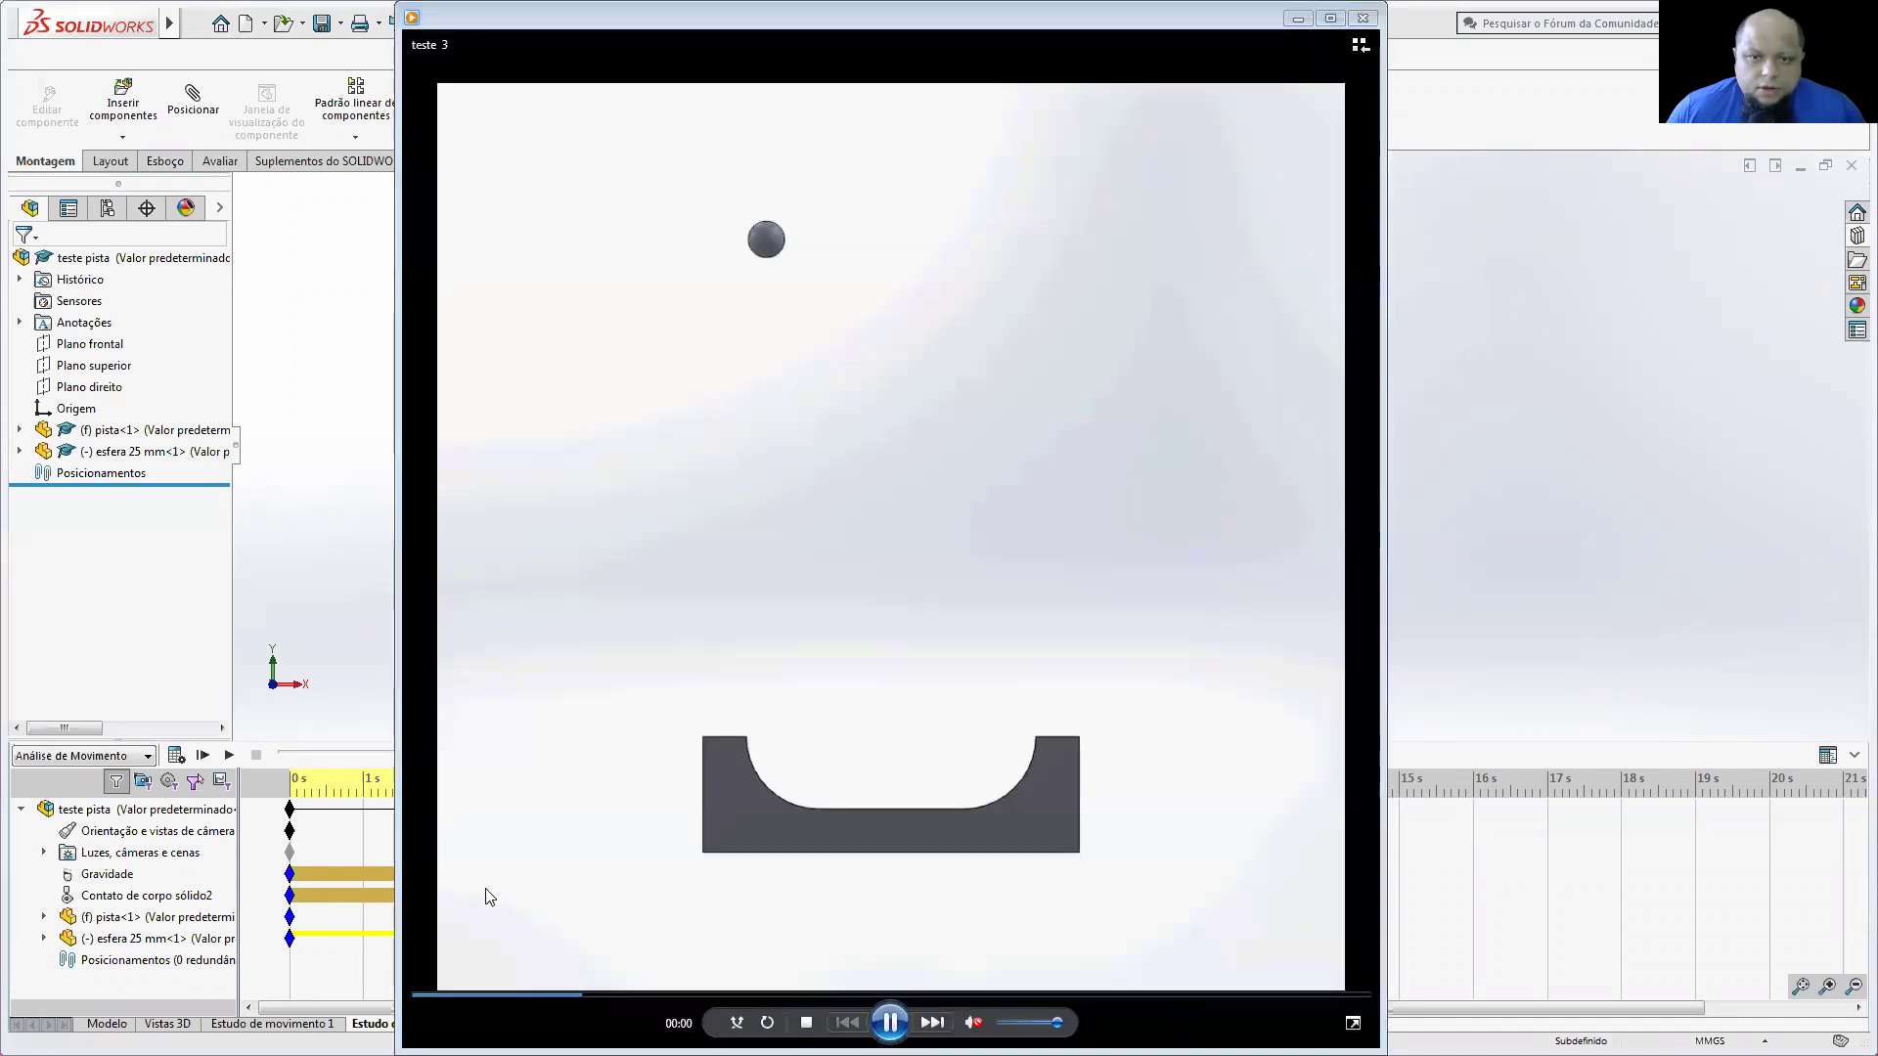
left_click(1363, 18)
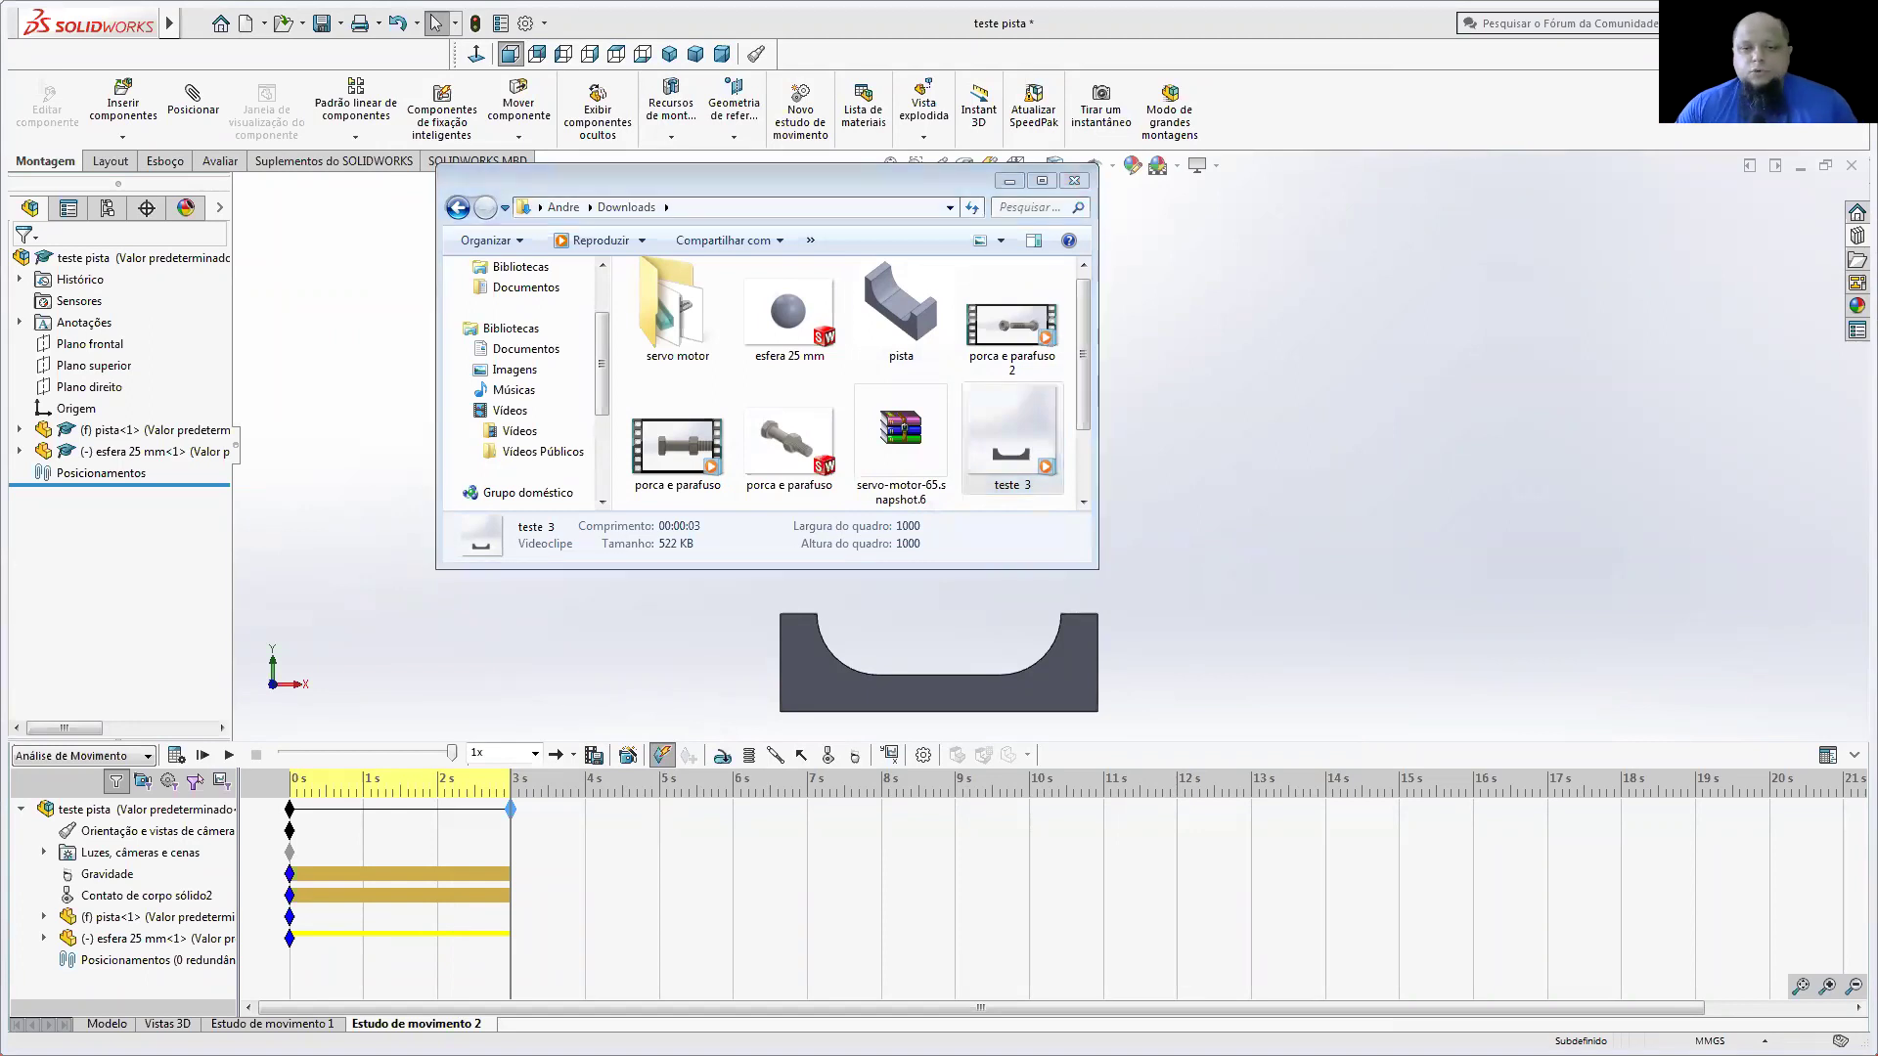
left_click(841, 180)
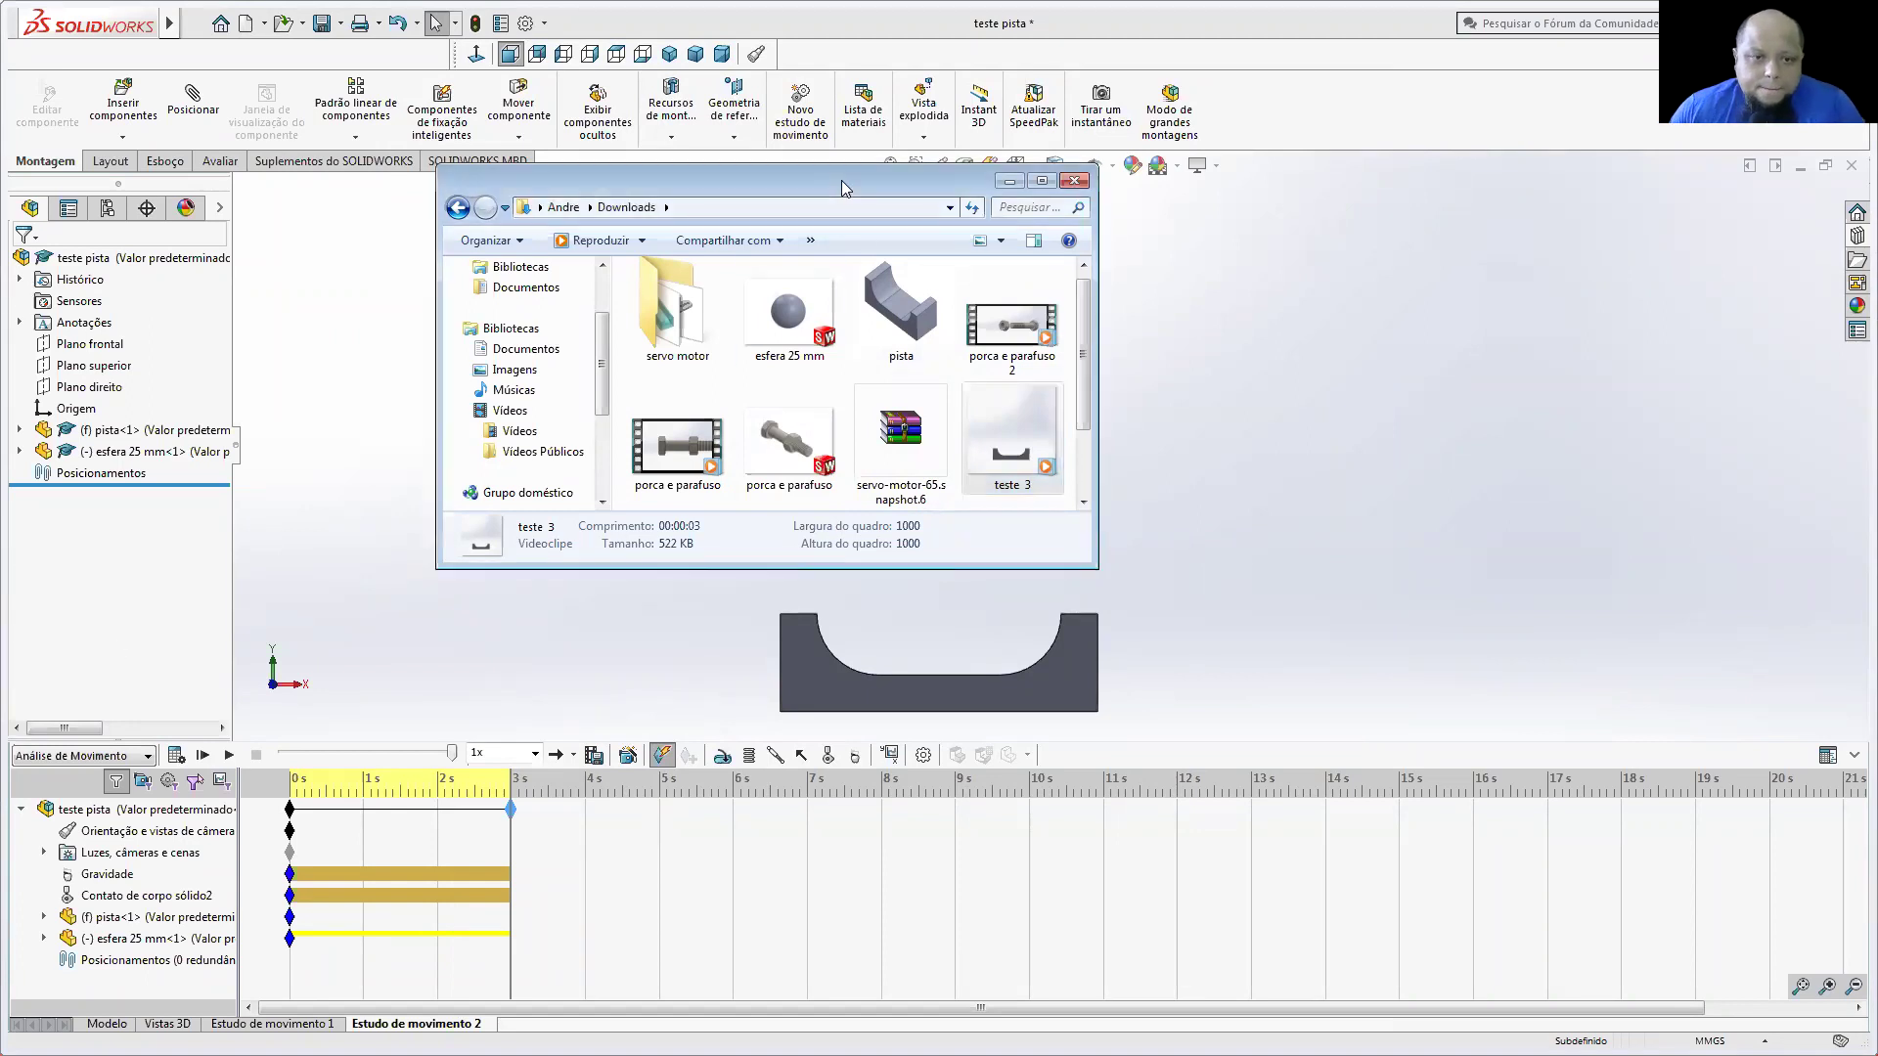
left_click(459, 330)
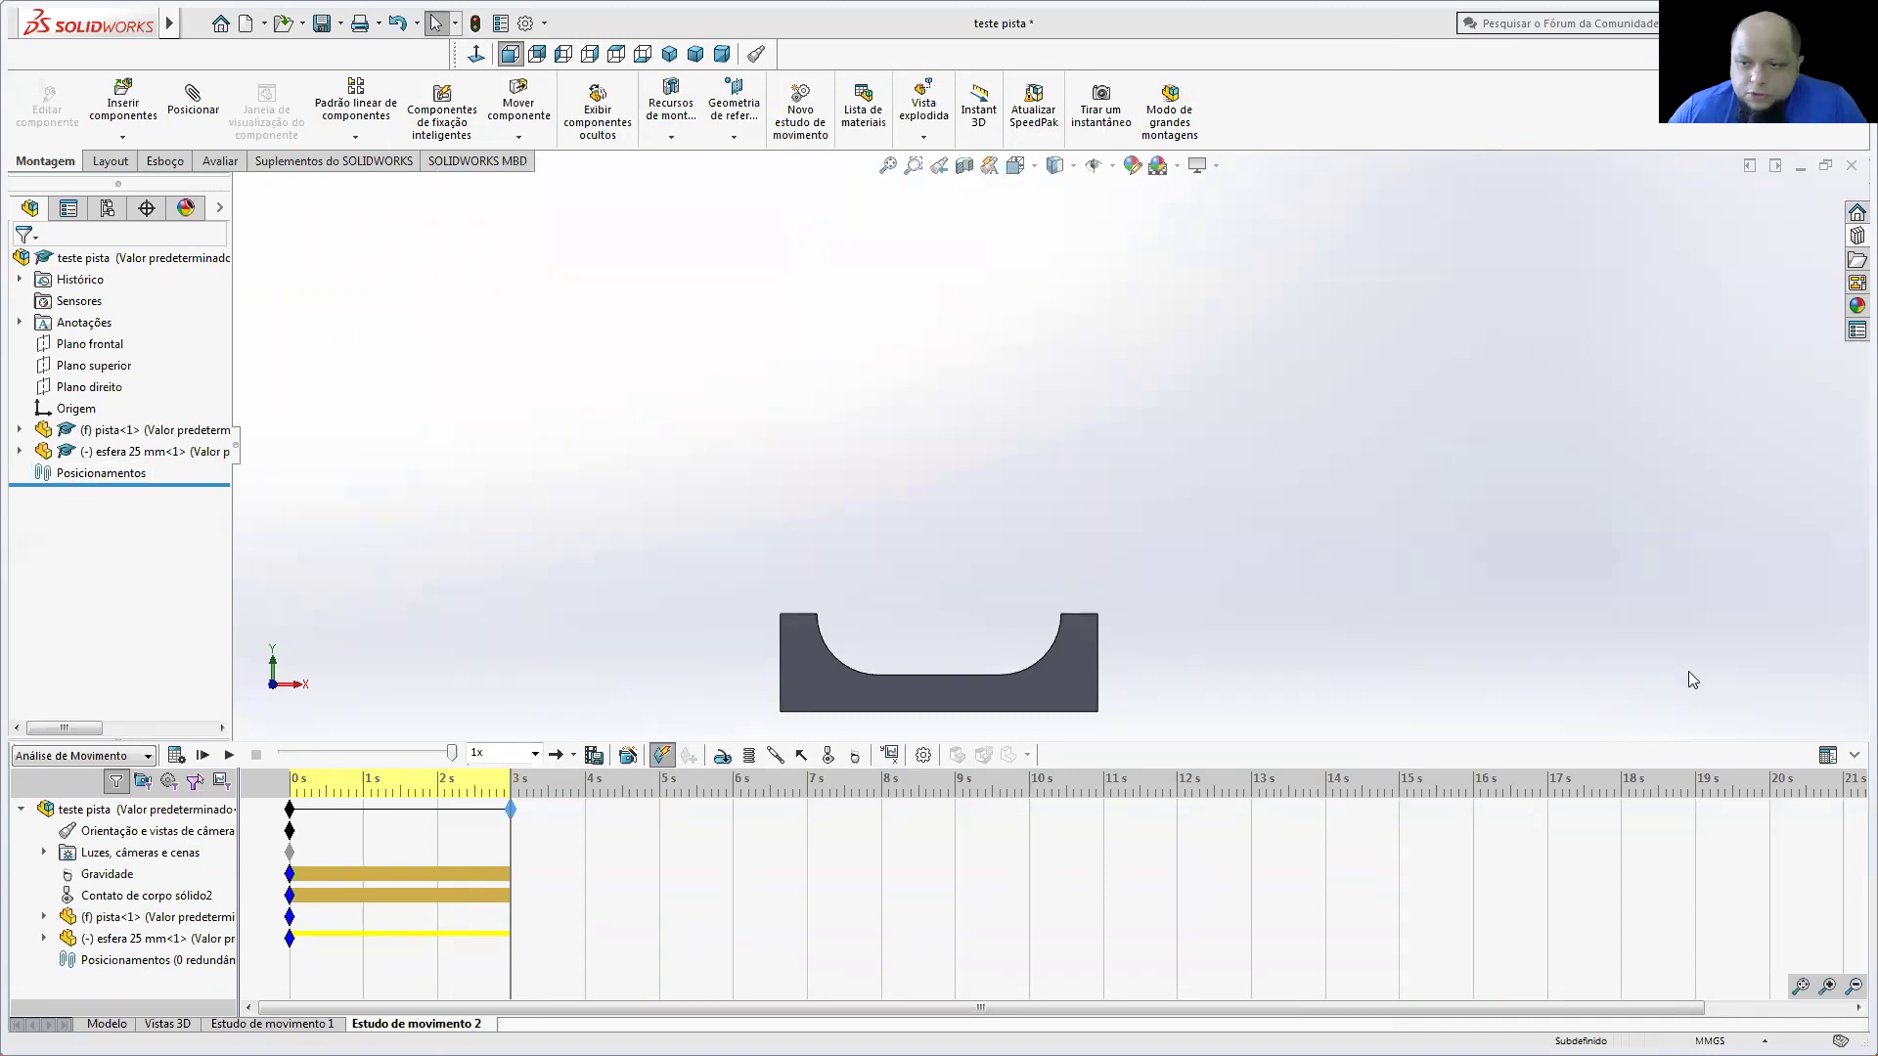
Step: Play the study in the event-based motion view, add a new task there, and return to the timeline view
left_click(1827, 756)
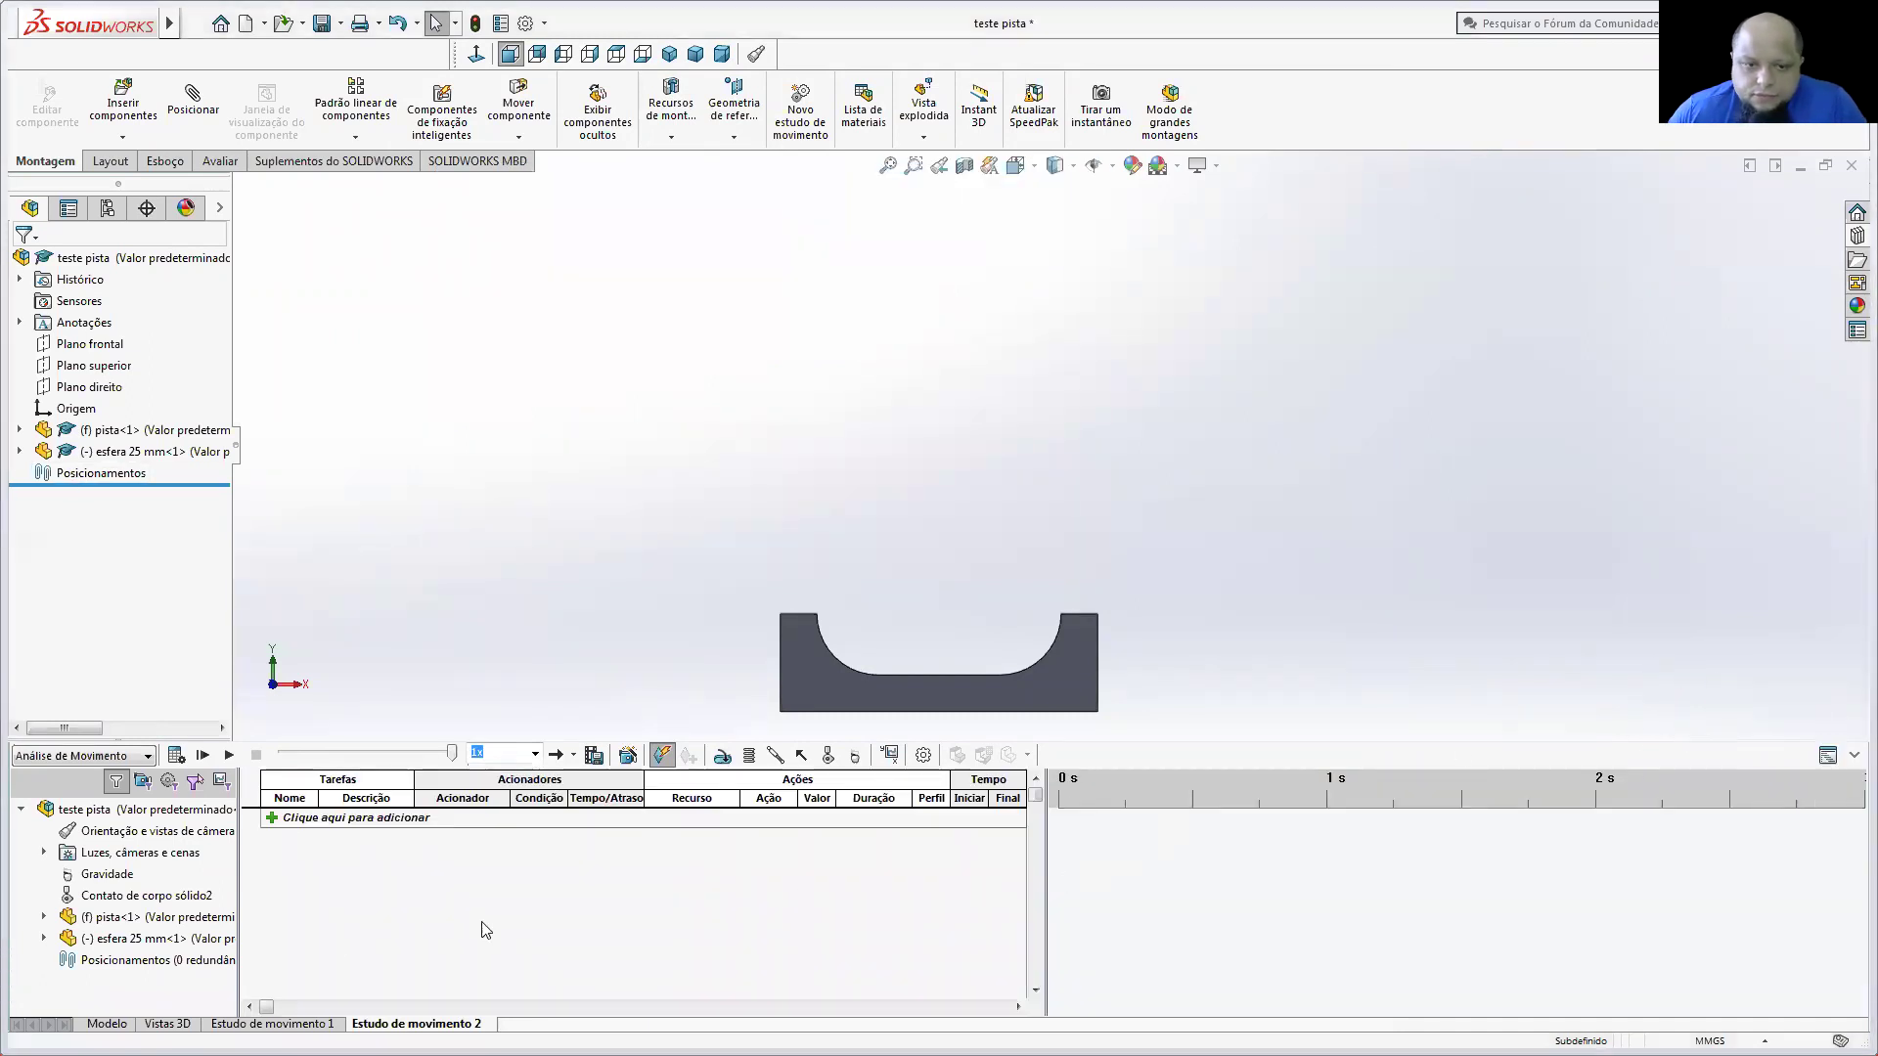
left_click(229, 756)
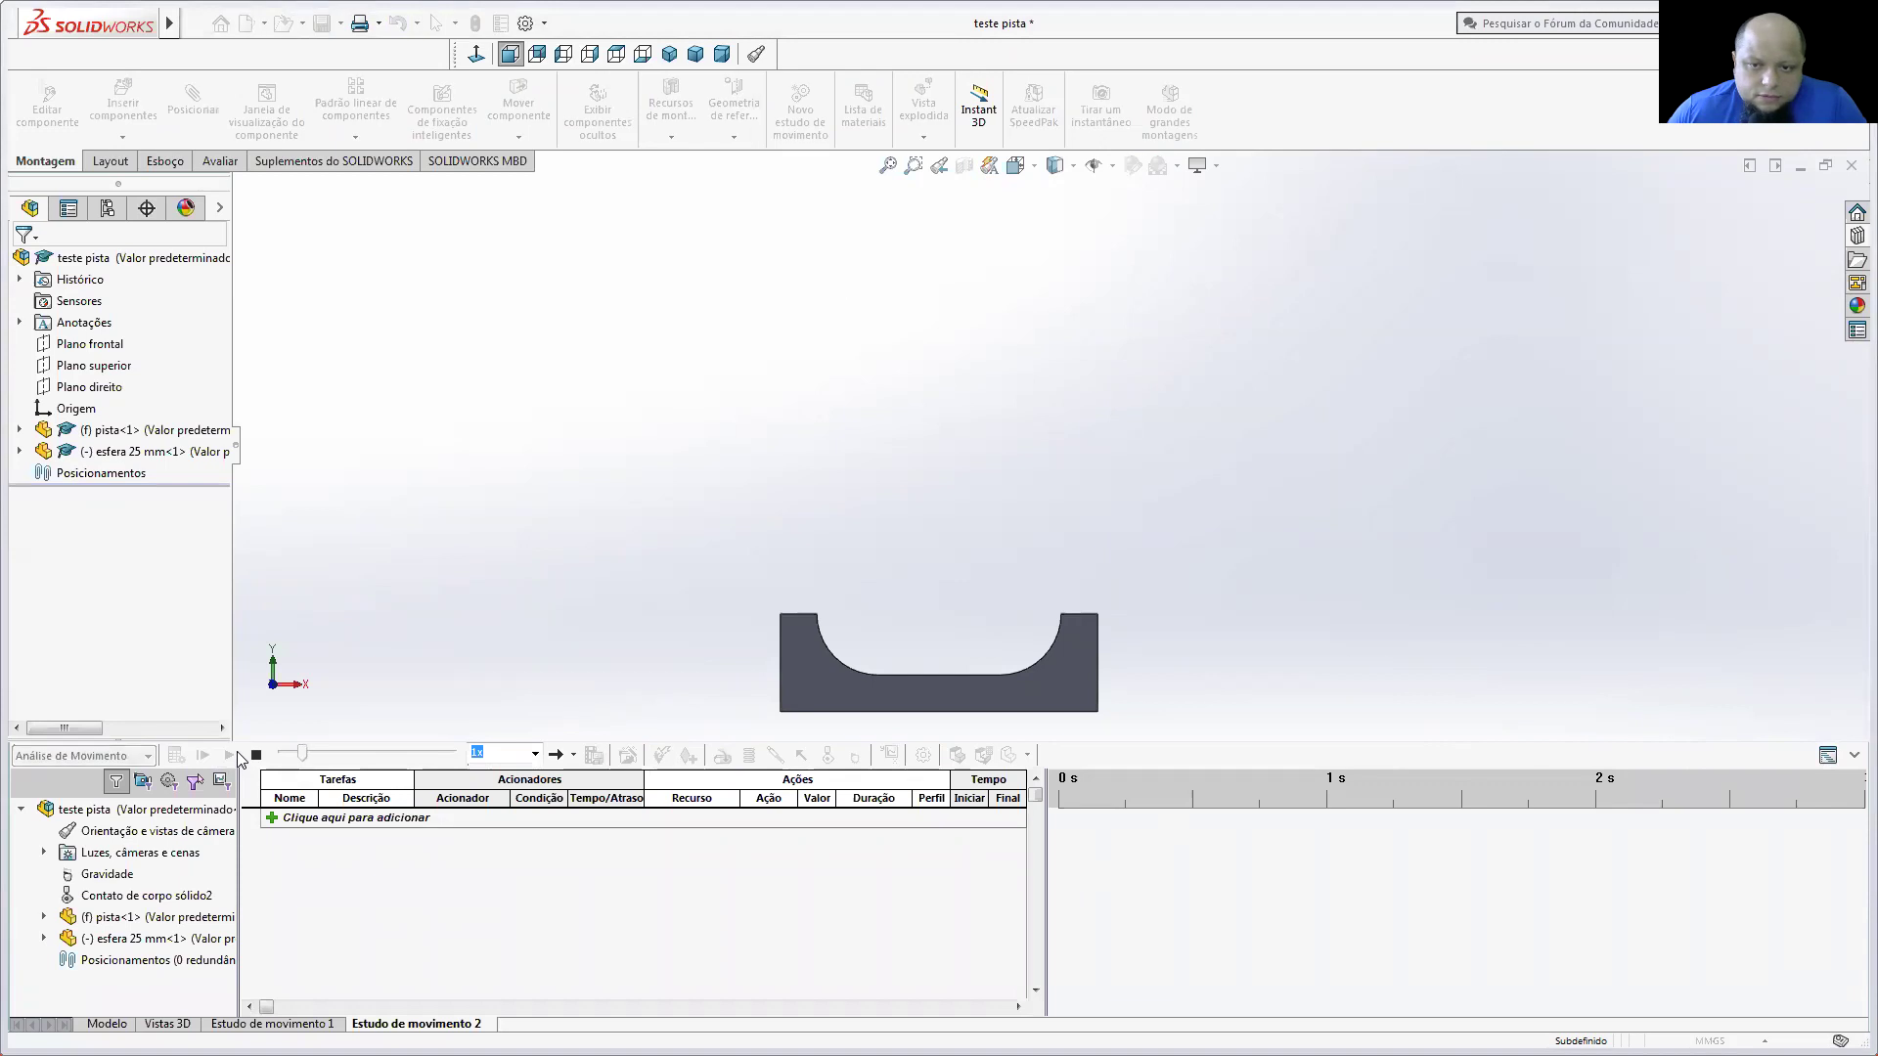
left_click(331, 821)
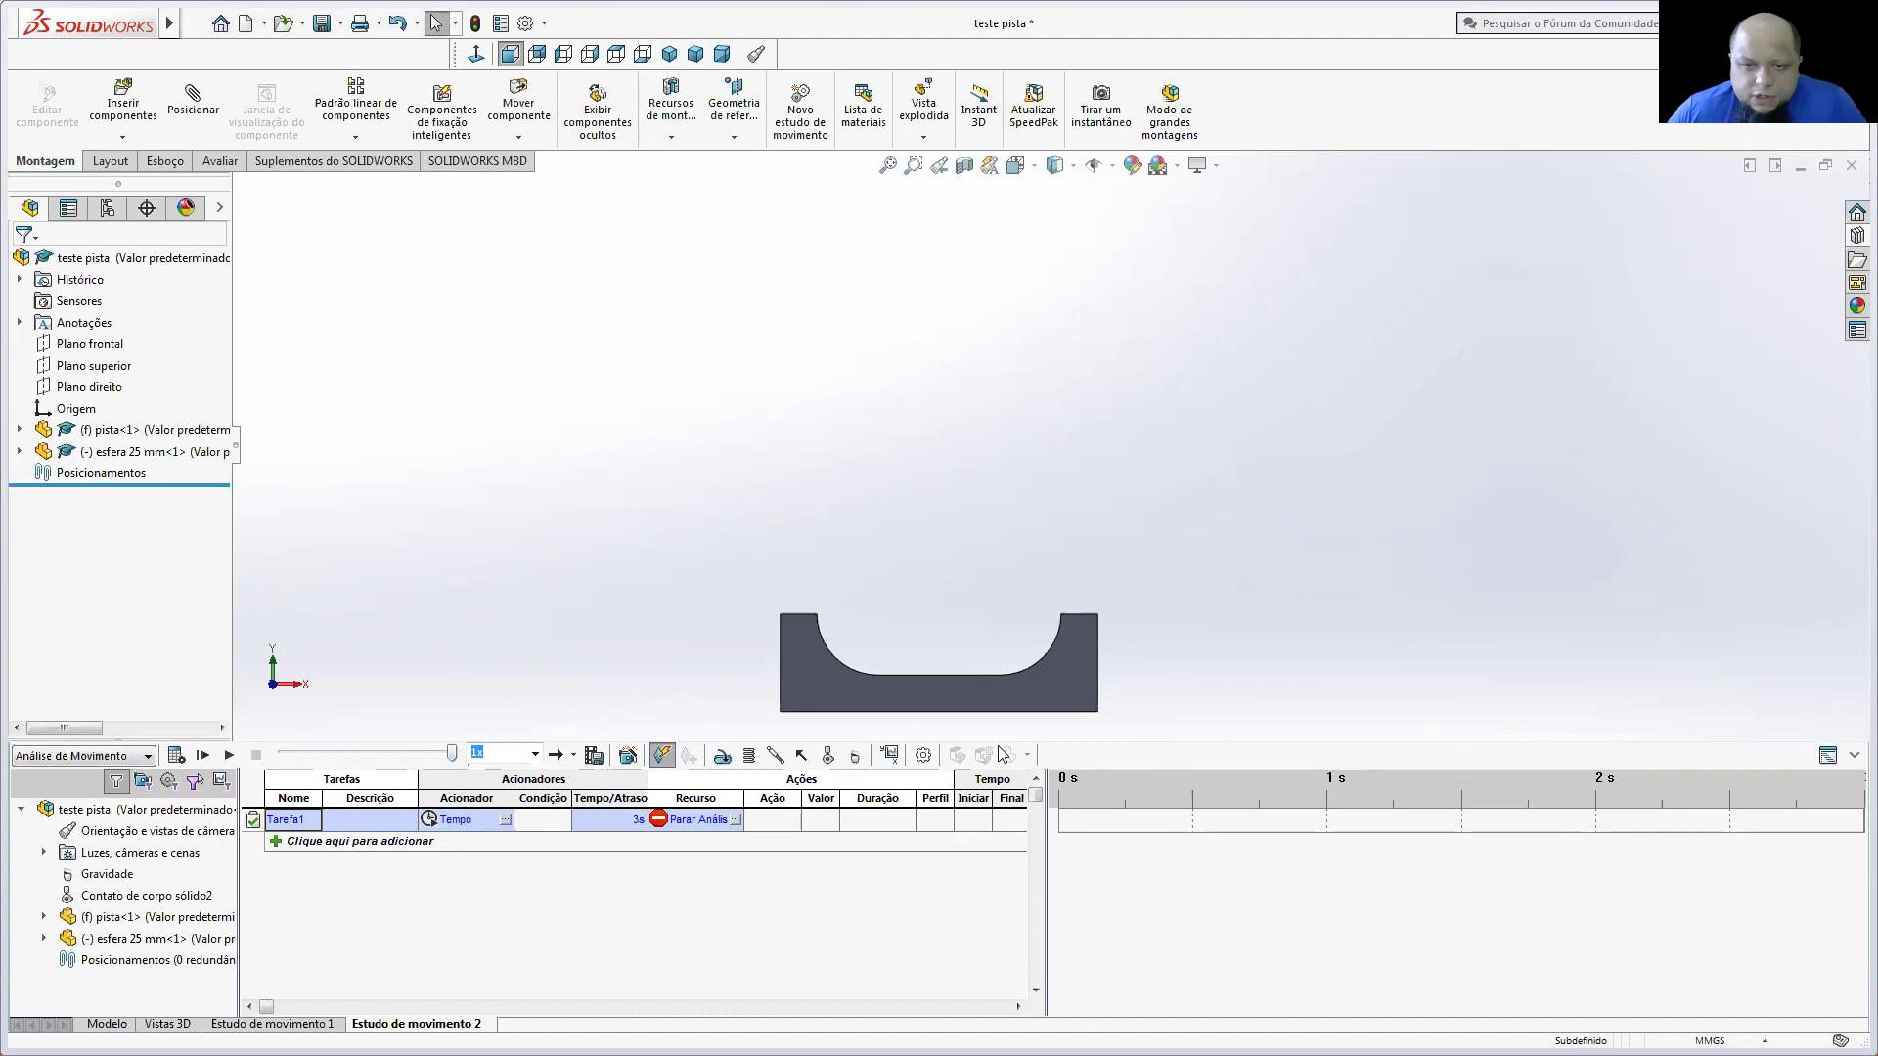
left_click(1828, 755)
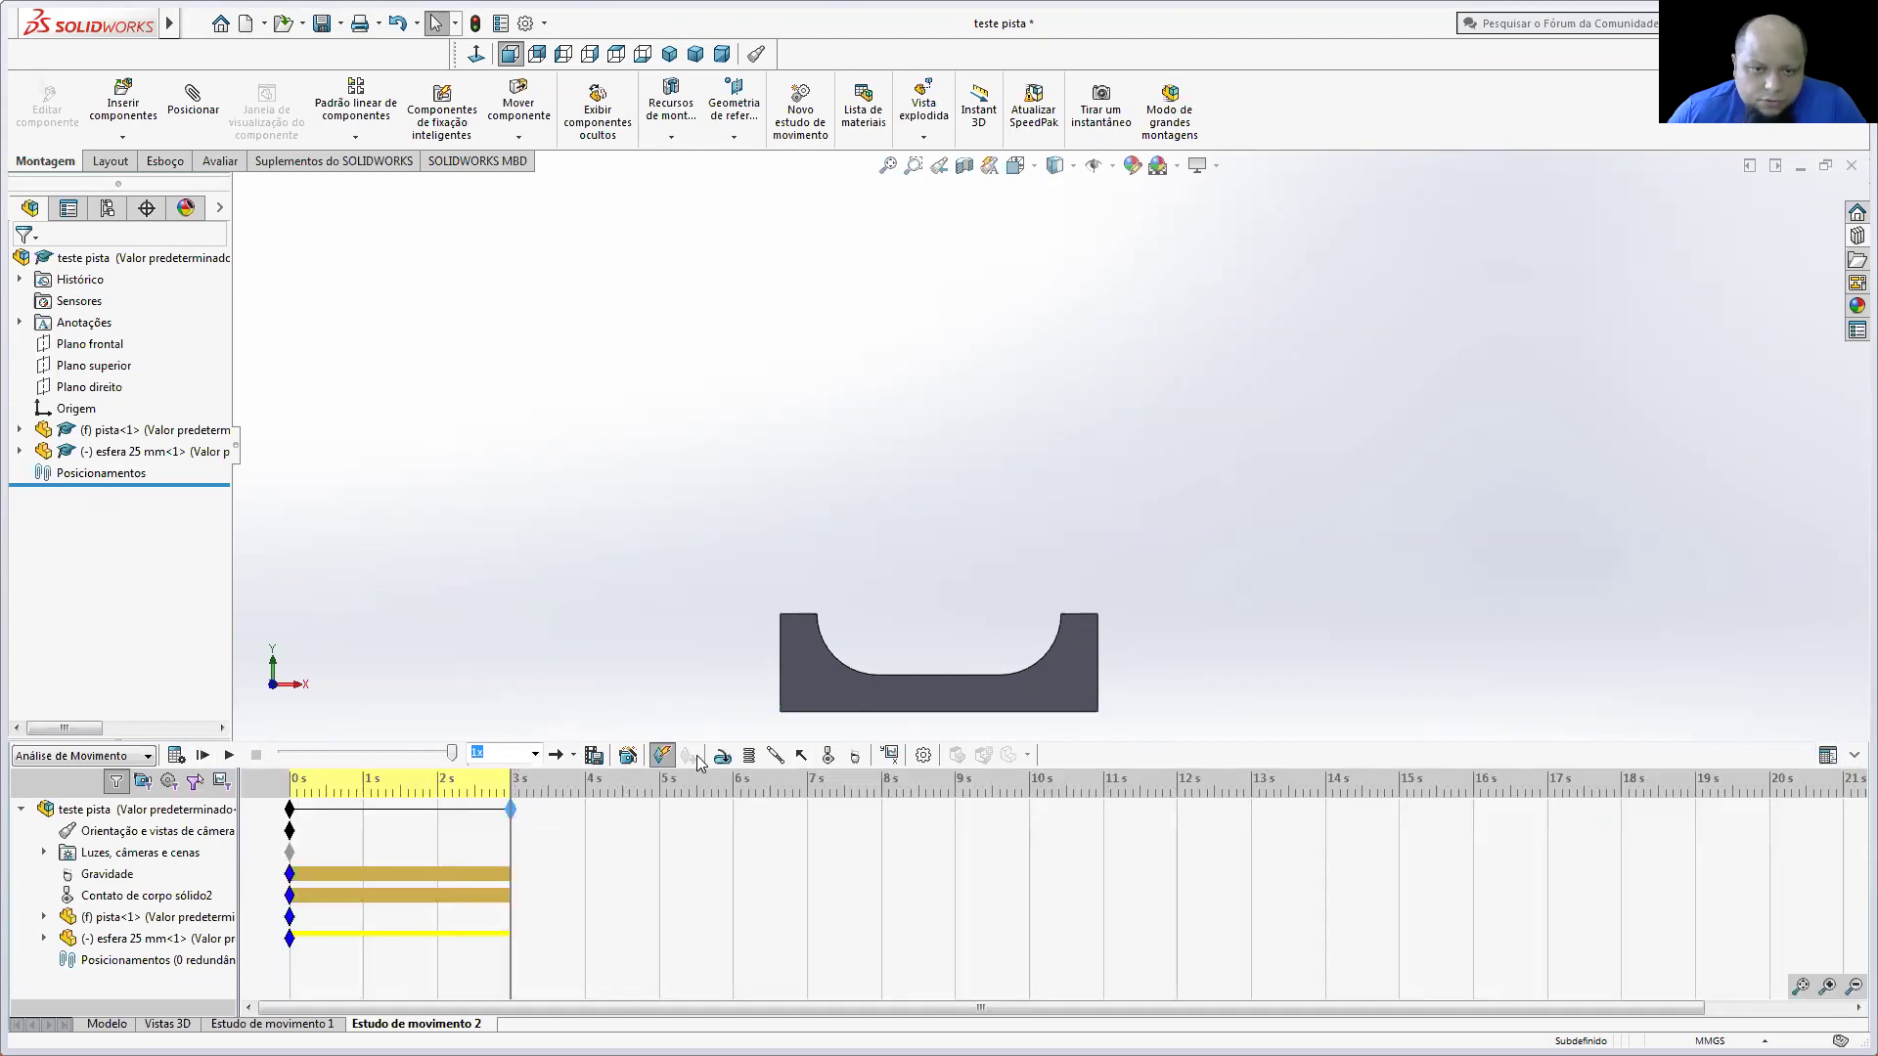
Step: View the motion study's results and plots settings without creating a plot, and replay the drop from 0 s
left_click(899, 757)
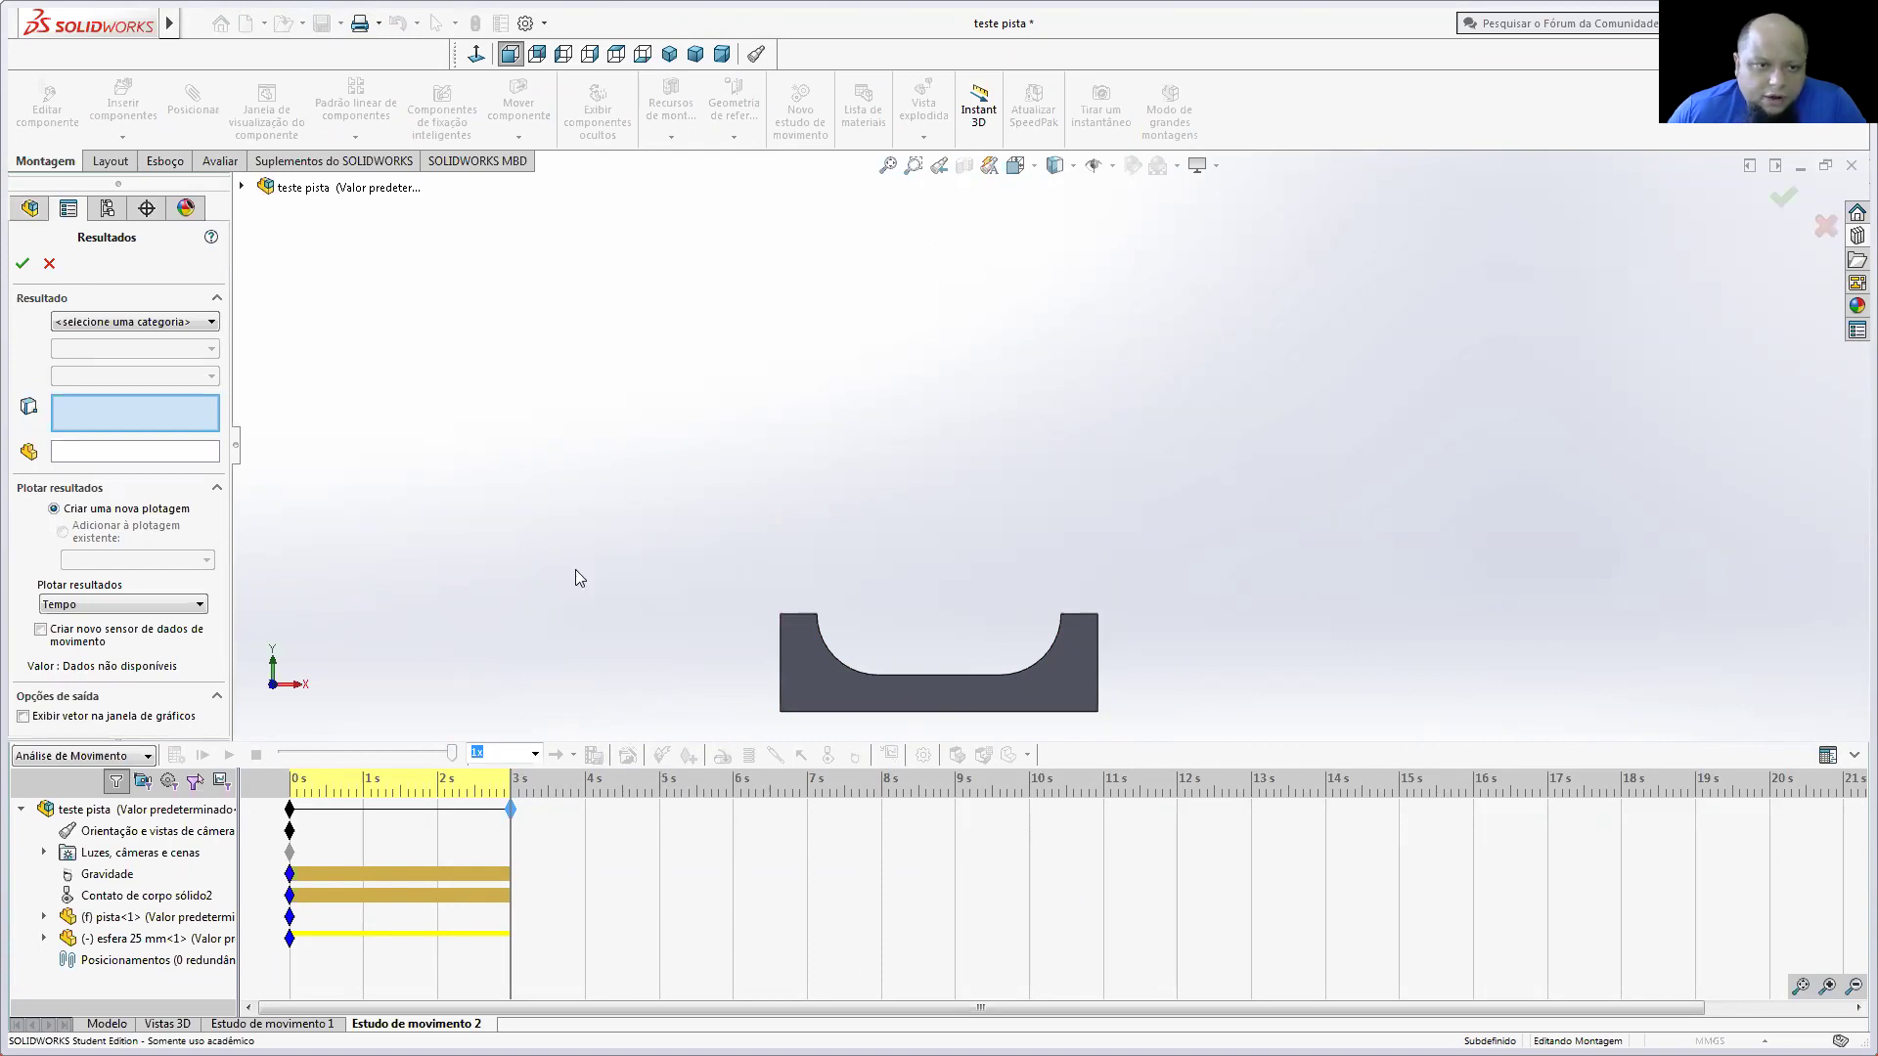
left_click(49, 263)
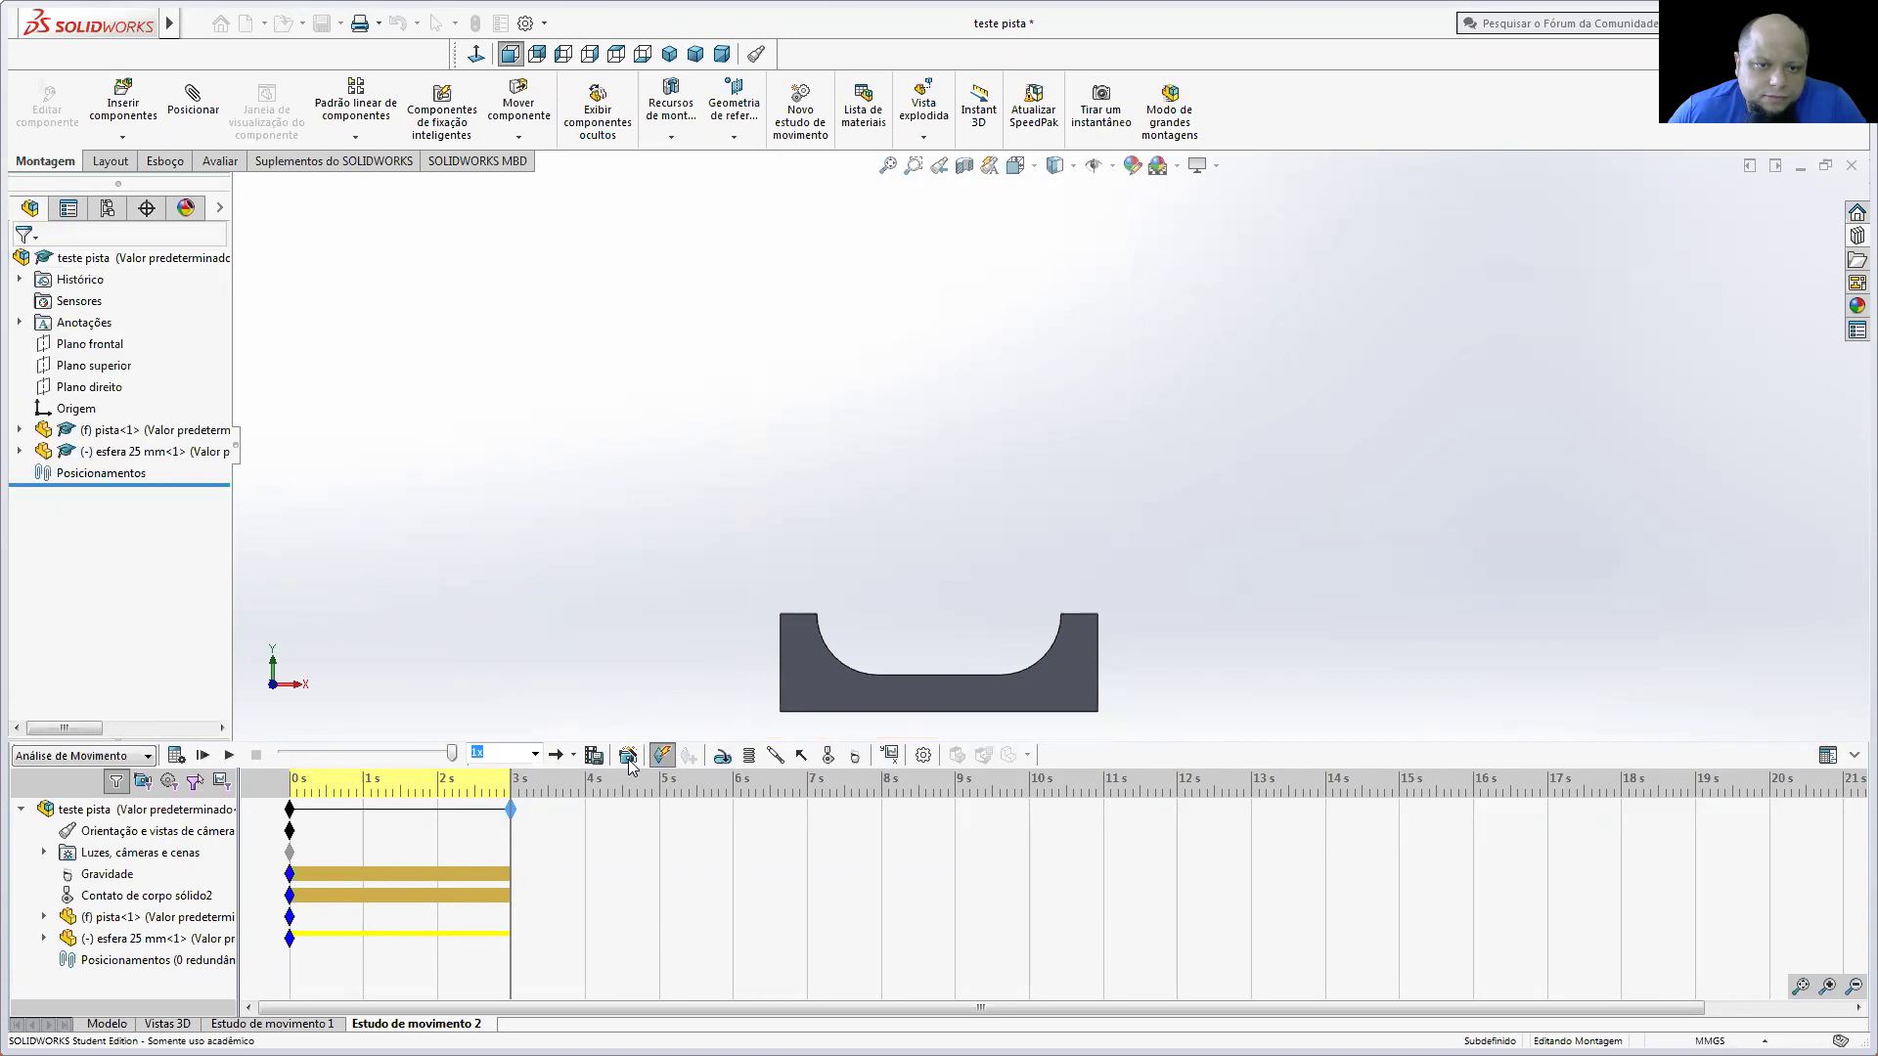
left_click(513, 809)
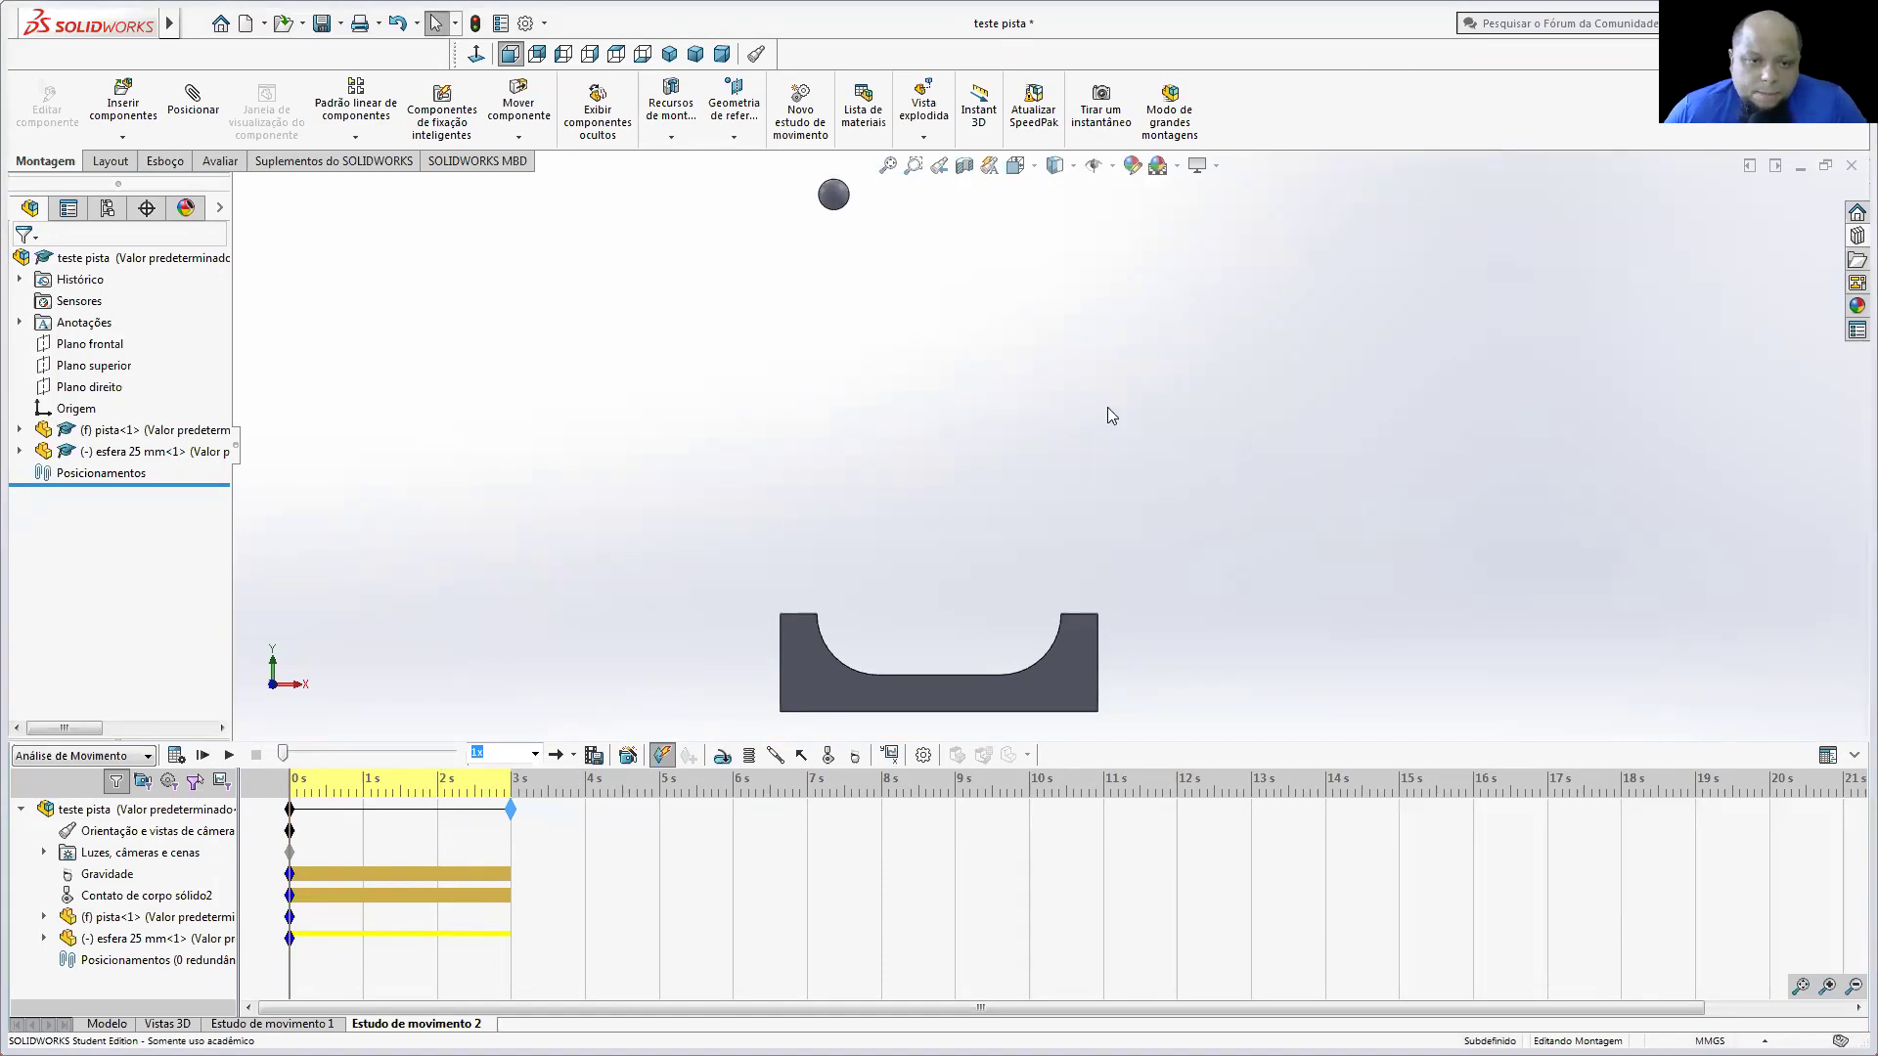
left_click(231, 755)
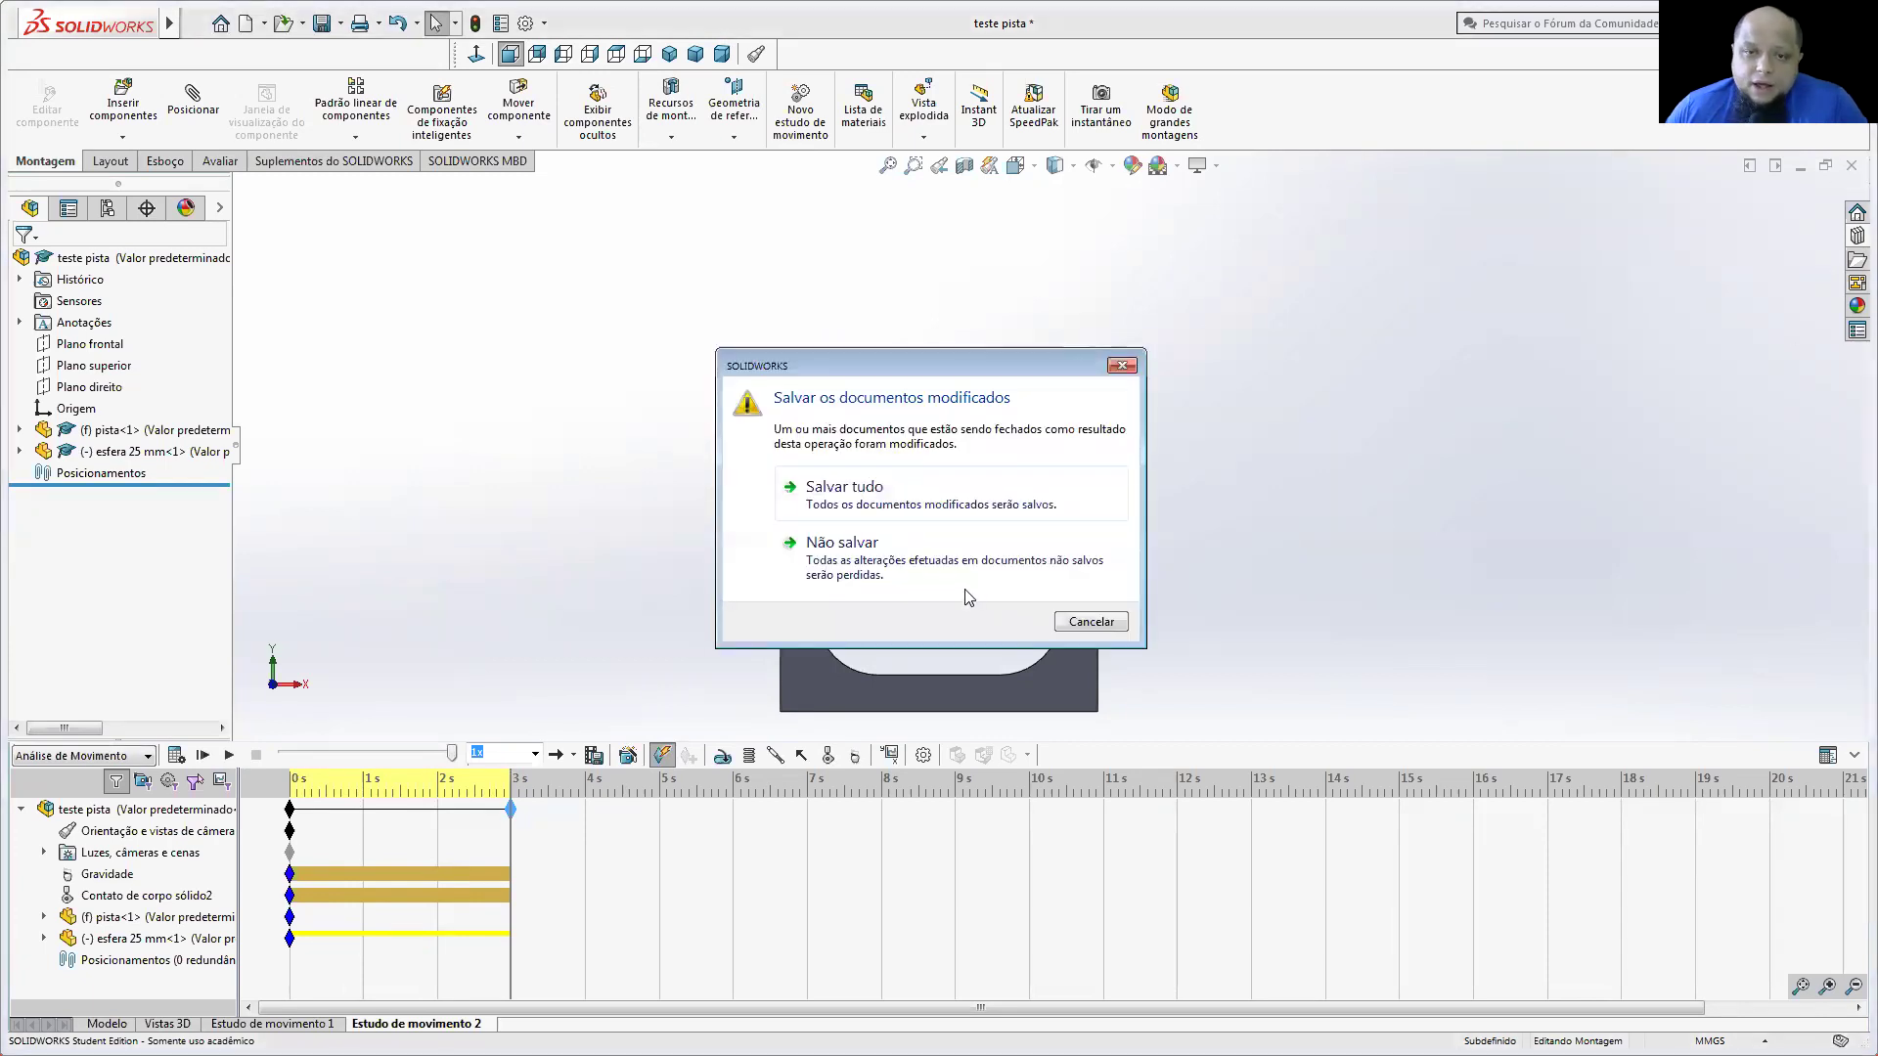
Step: Close the "teste pista" assembly, saving all modified documents
left_click(867, 507)
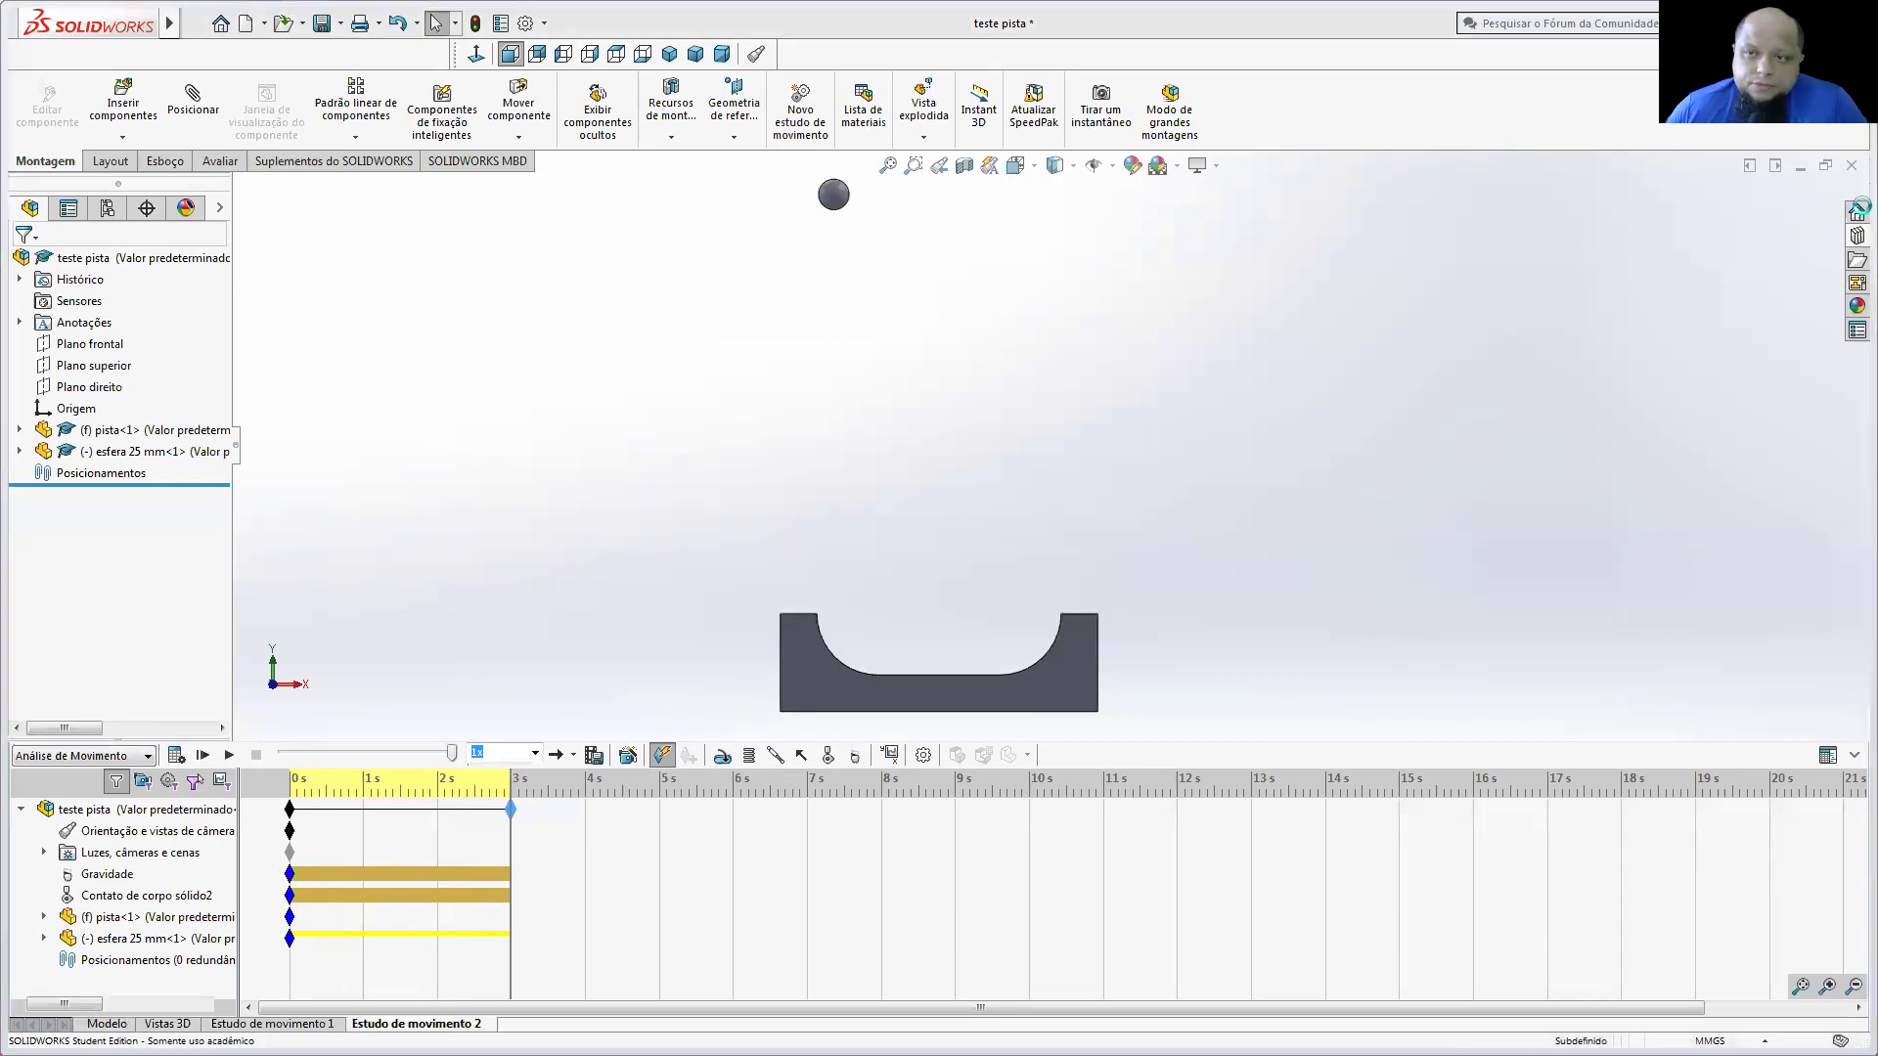
left_click(1851, 168)
left_click(1852, 167)
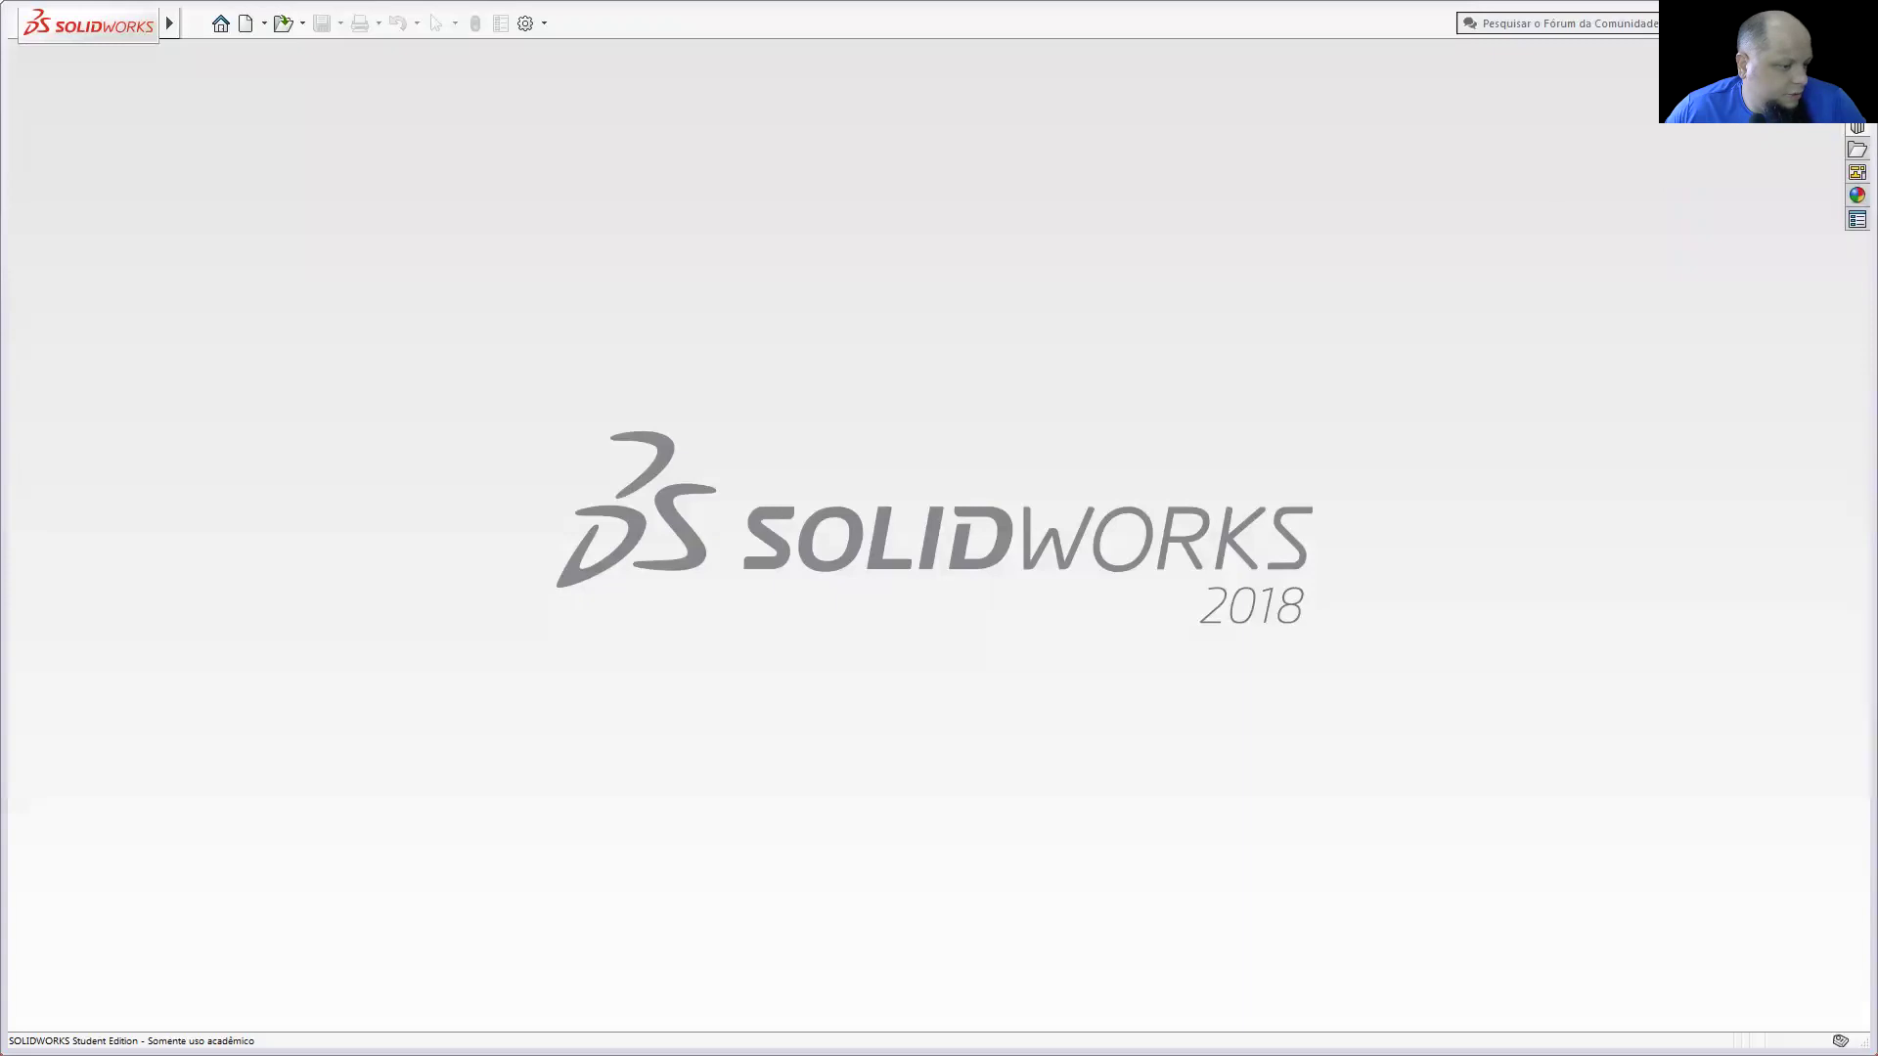
Step: Switch to the web browser, search for "festo brasil" in a new tab, open the Festo Brasil home page and log in
key("alt+Tab")
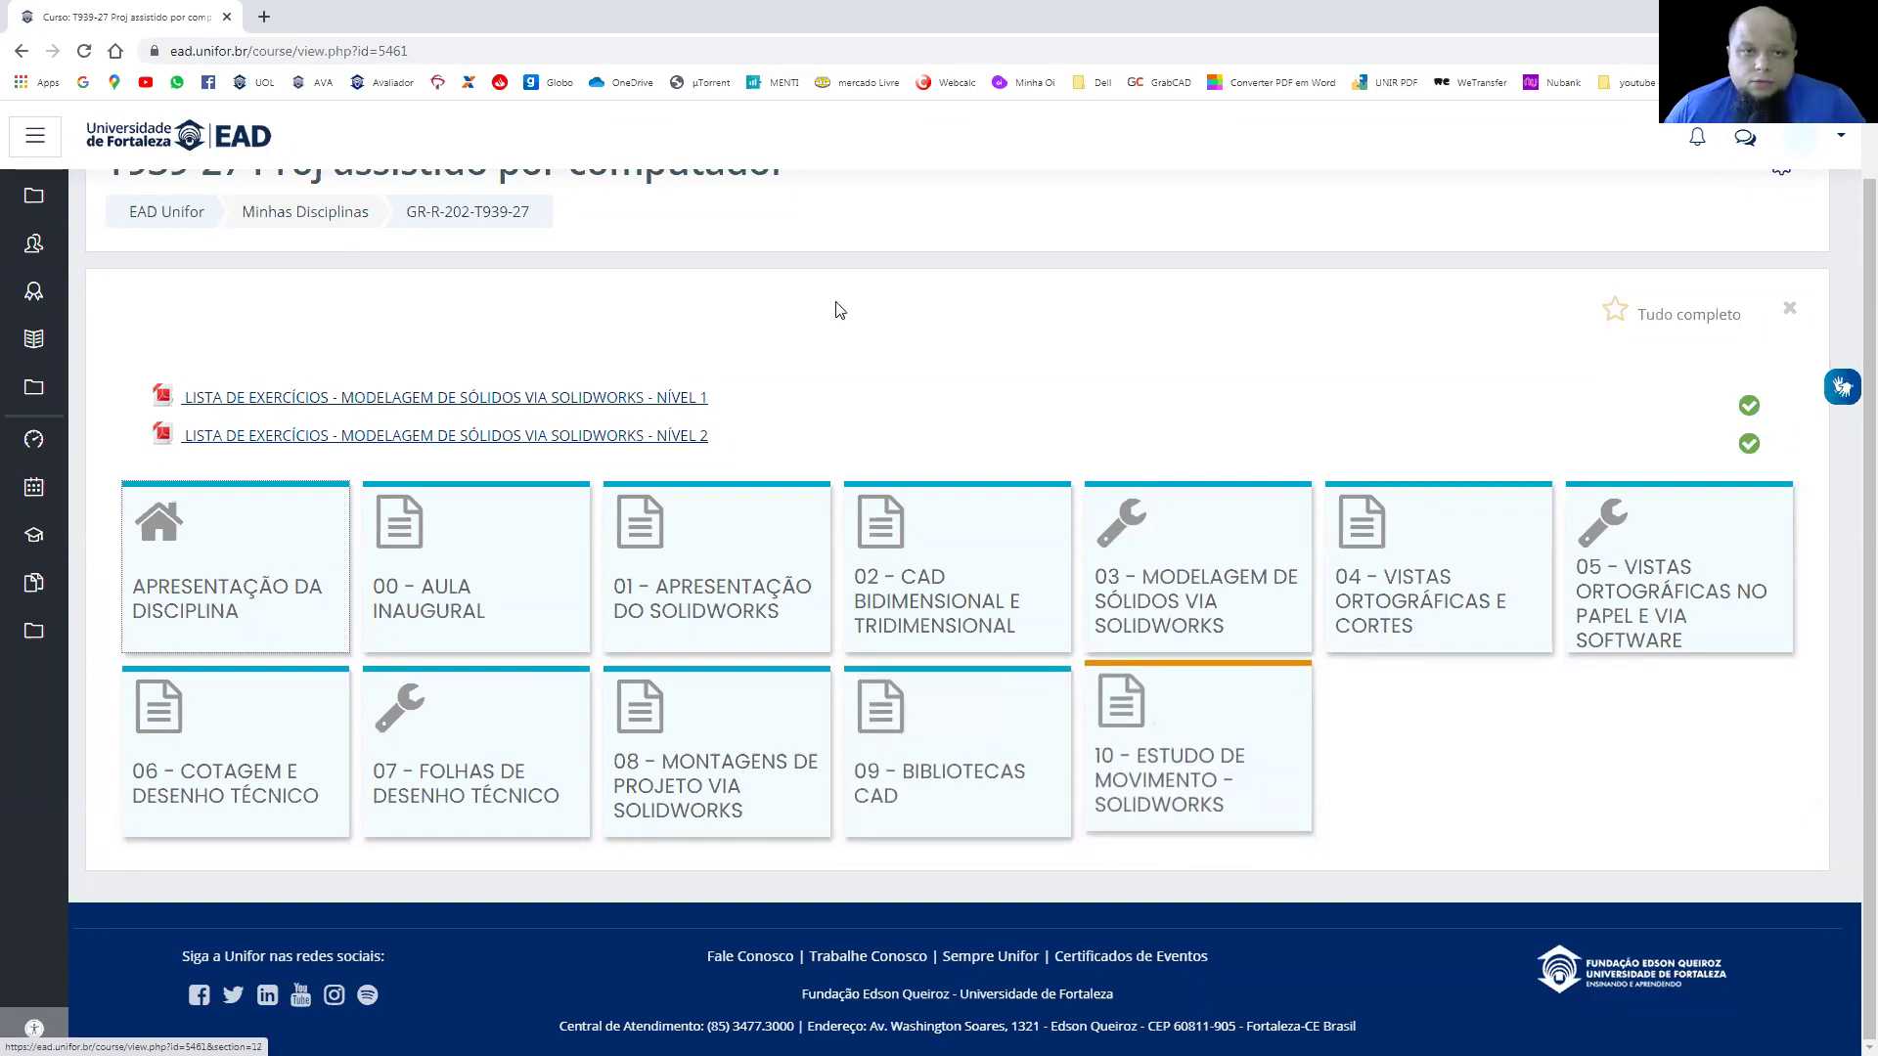
left_click(266, 17)
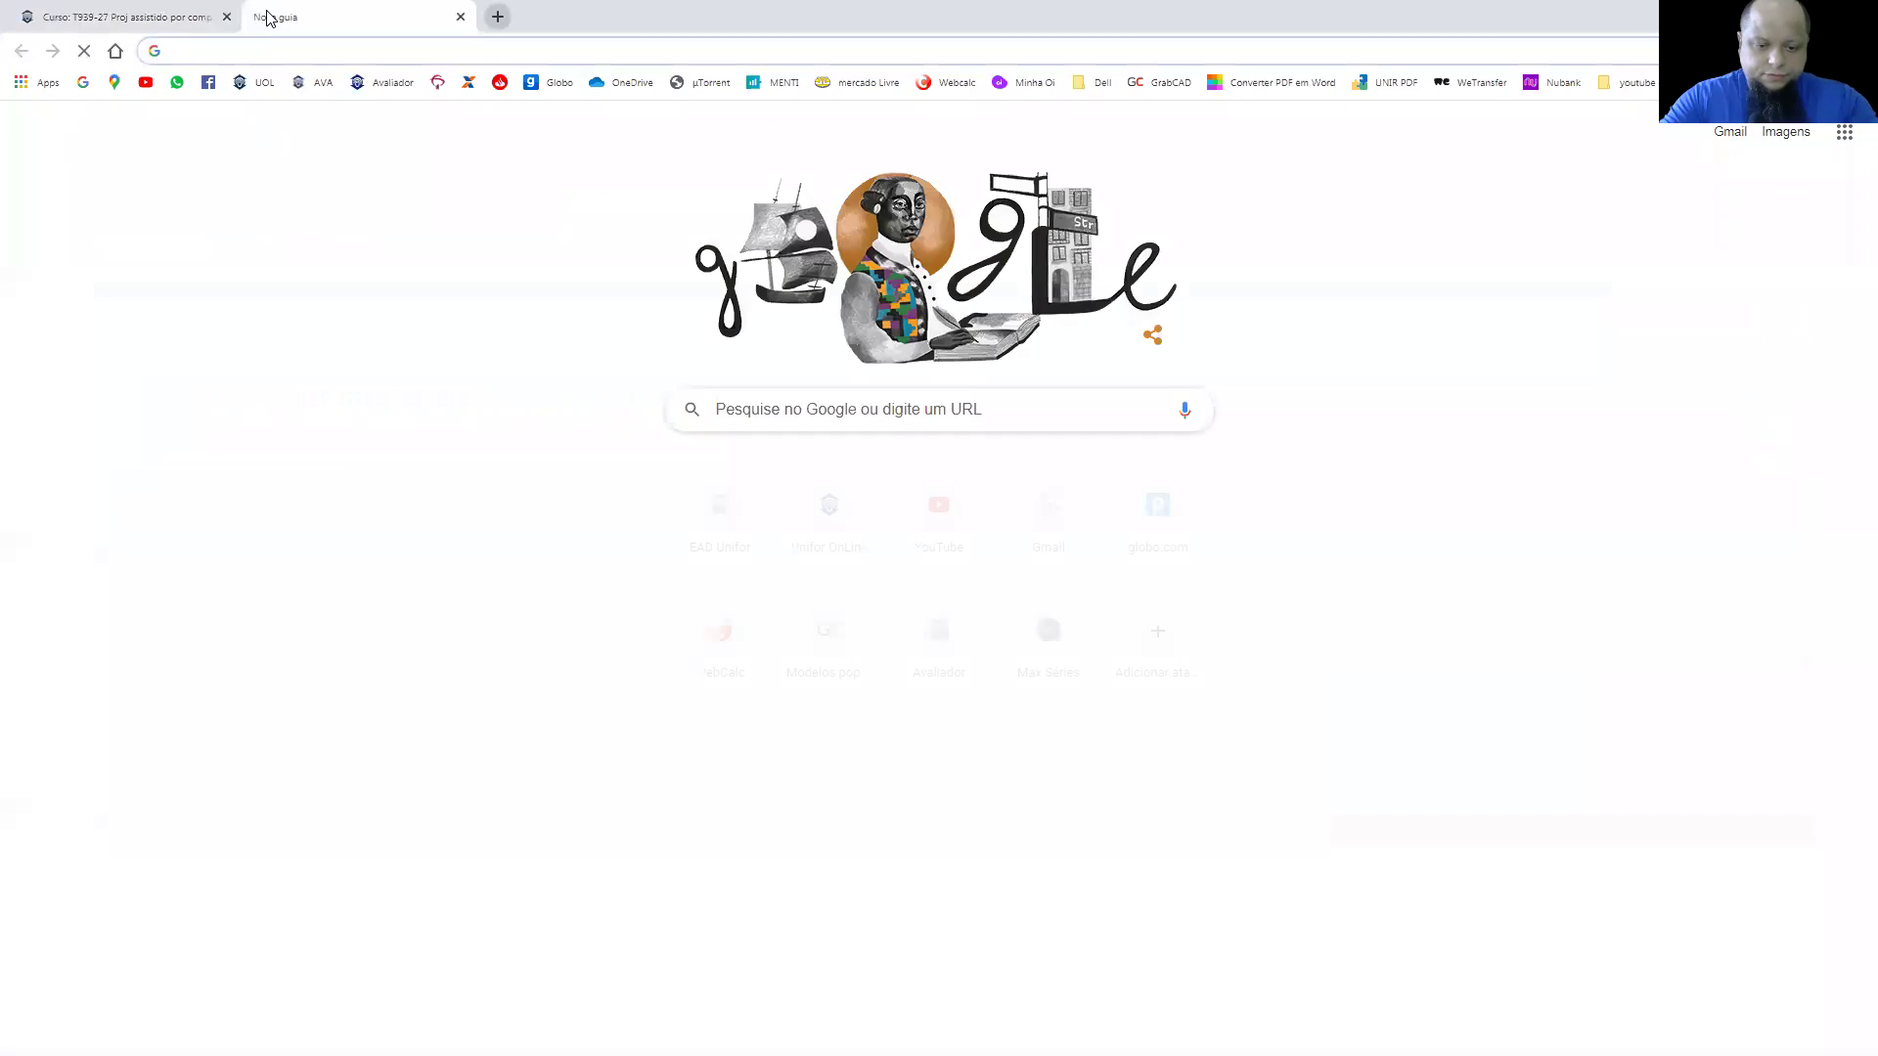
type("festo brasil")
key("Return")
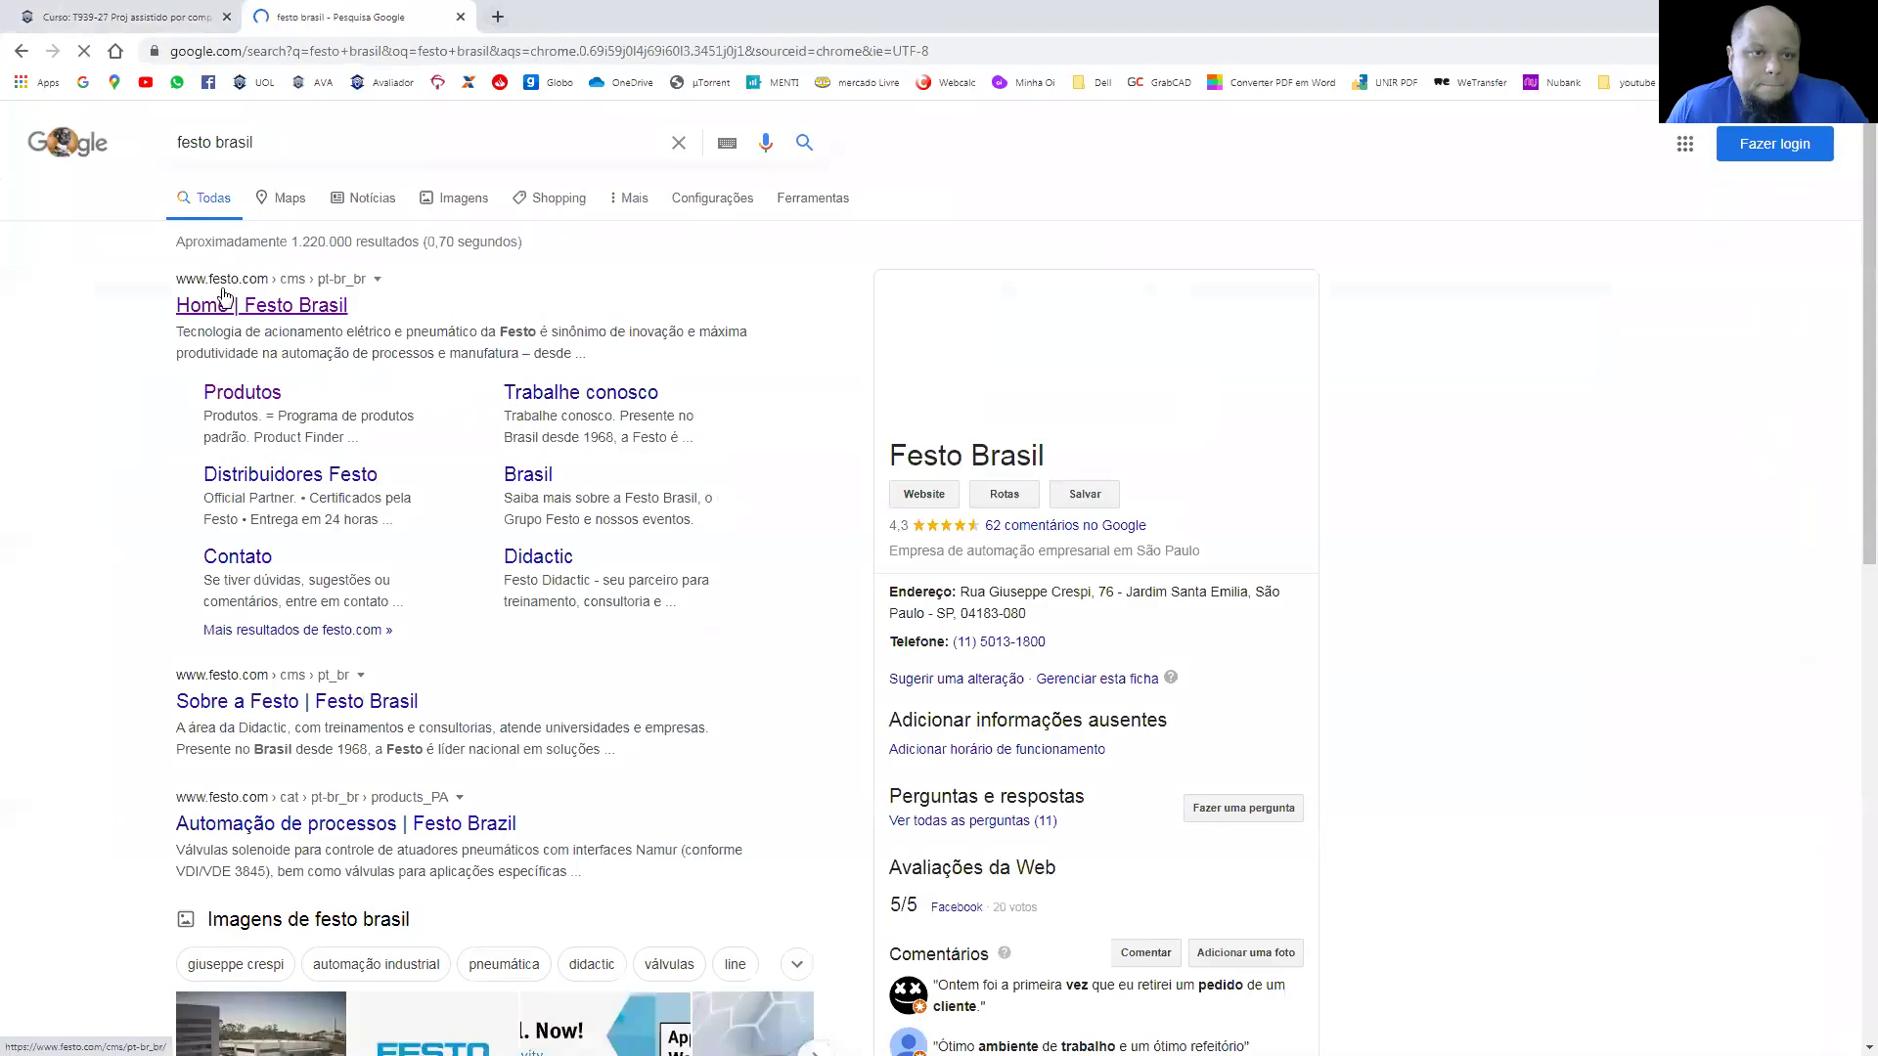
left_click(224, 295)
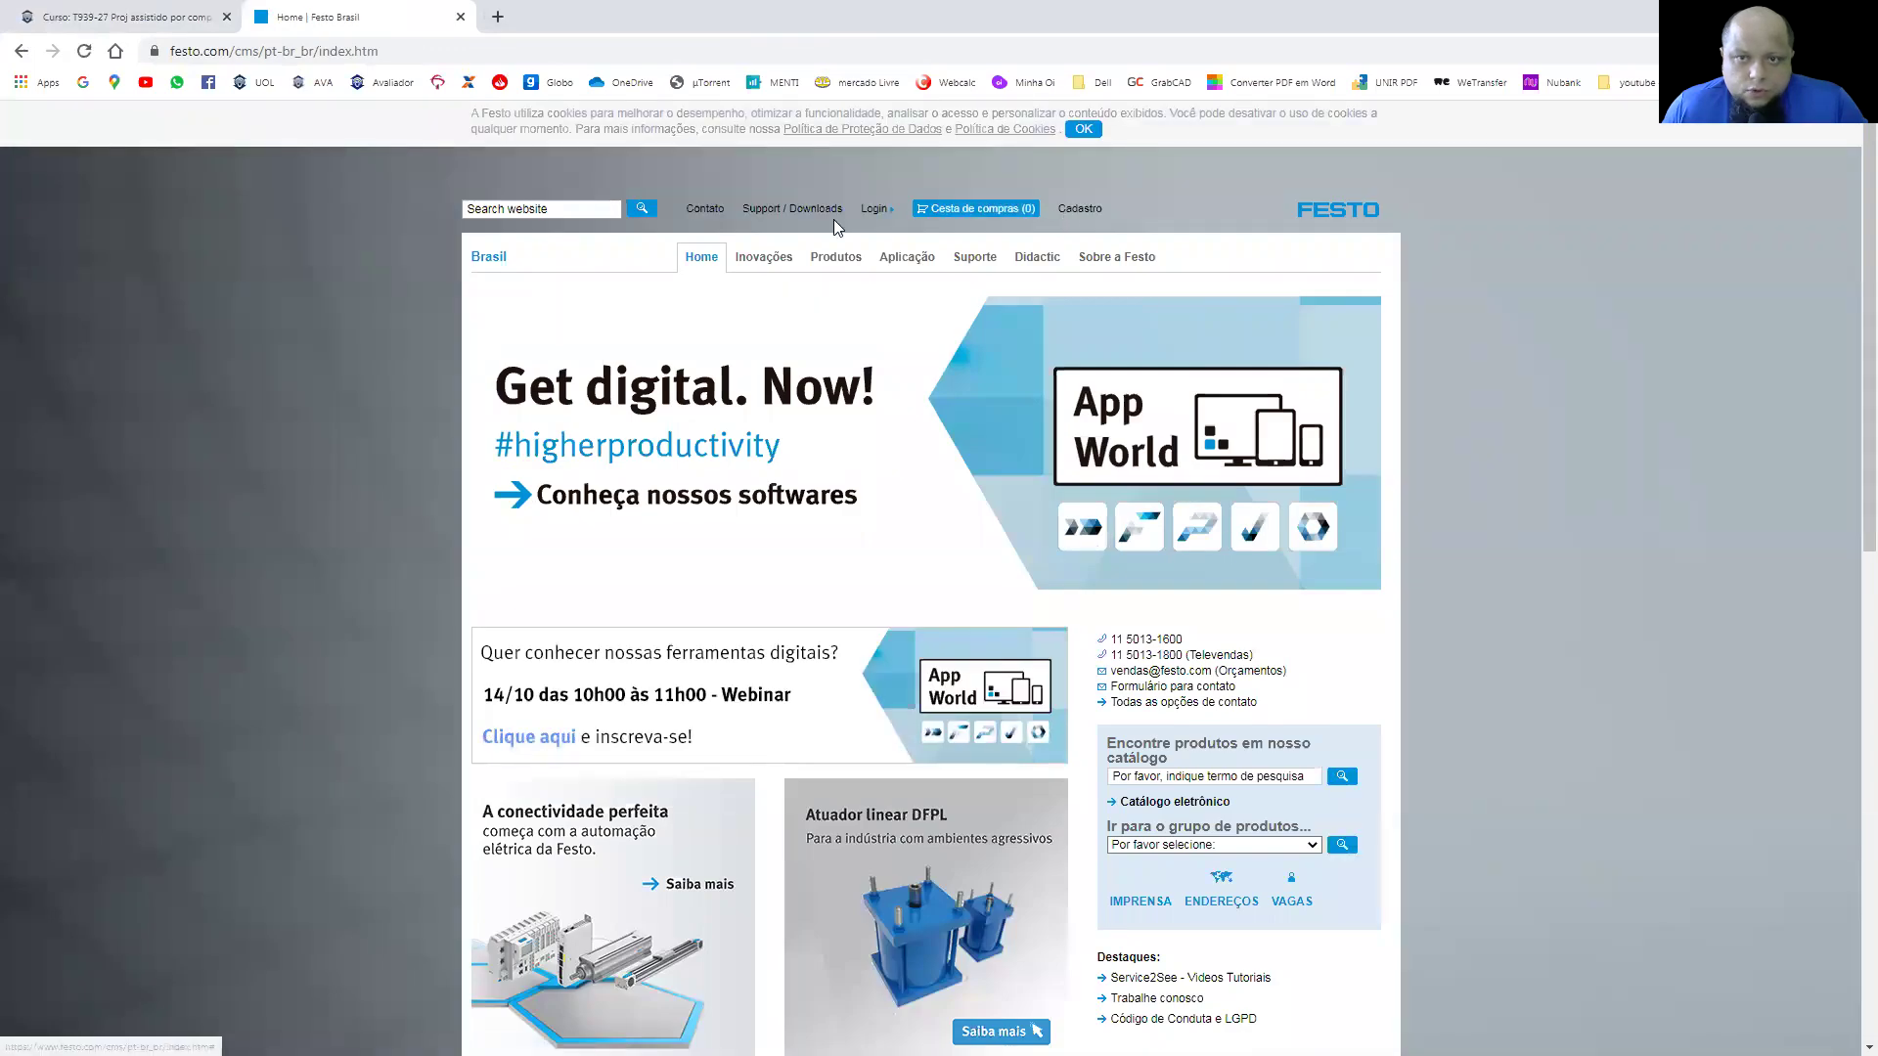
left_click(869, 212)
left_click(1103, 279)
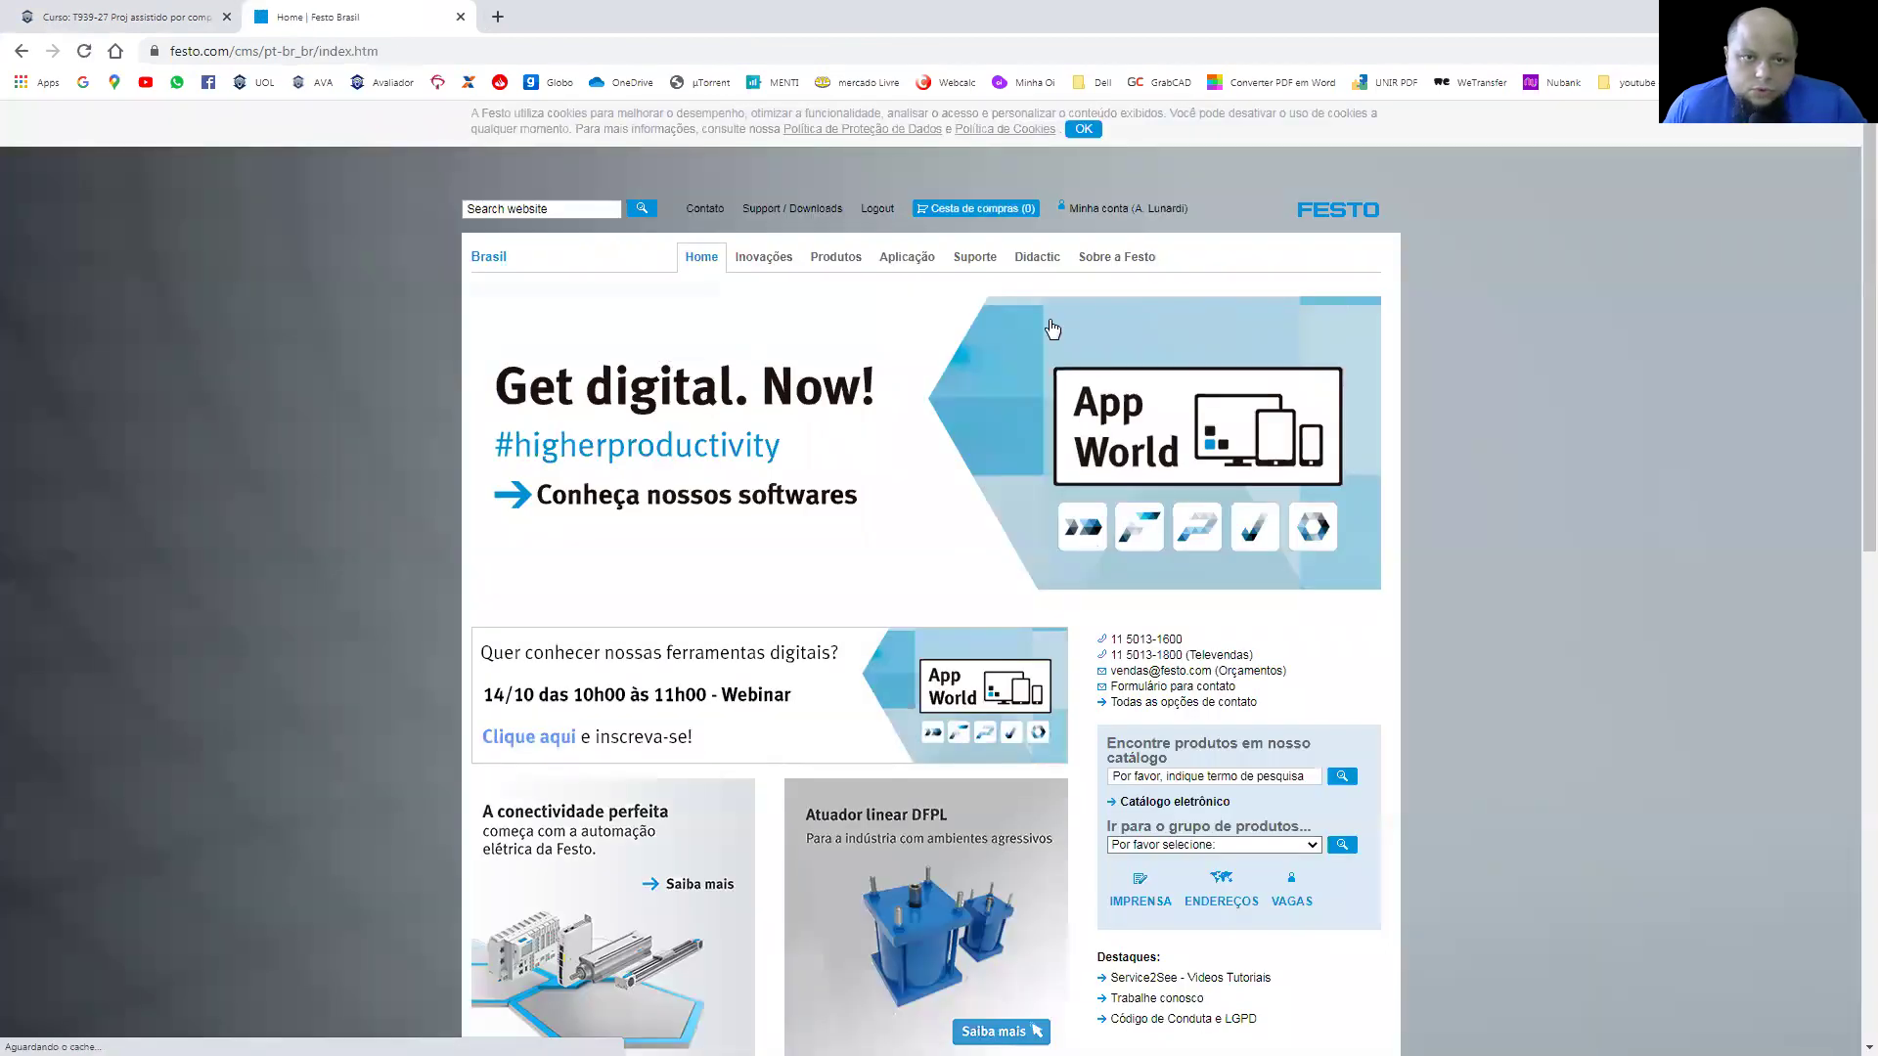
Step: In the Festo product catalogue, go to the pneumatic actuators with rod and open the configurator for the standard cylinder DSBC
left_click(812, 270)
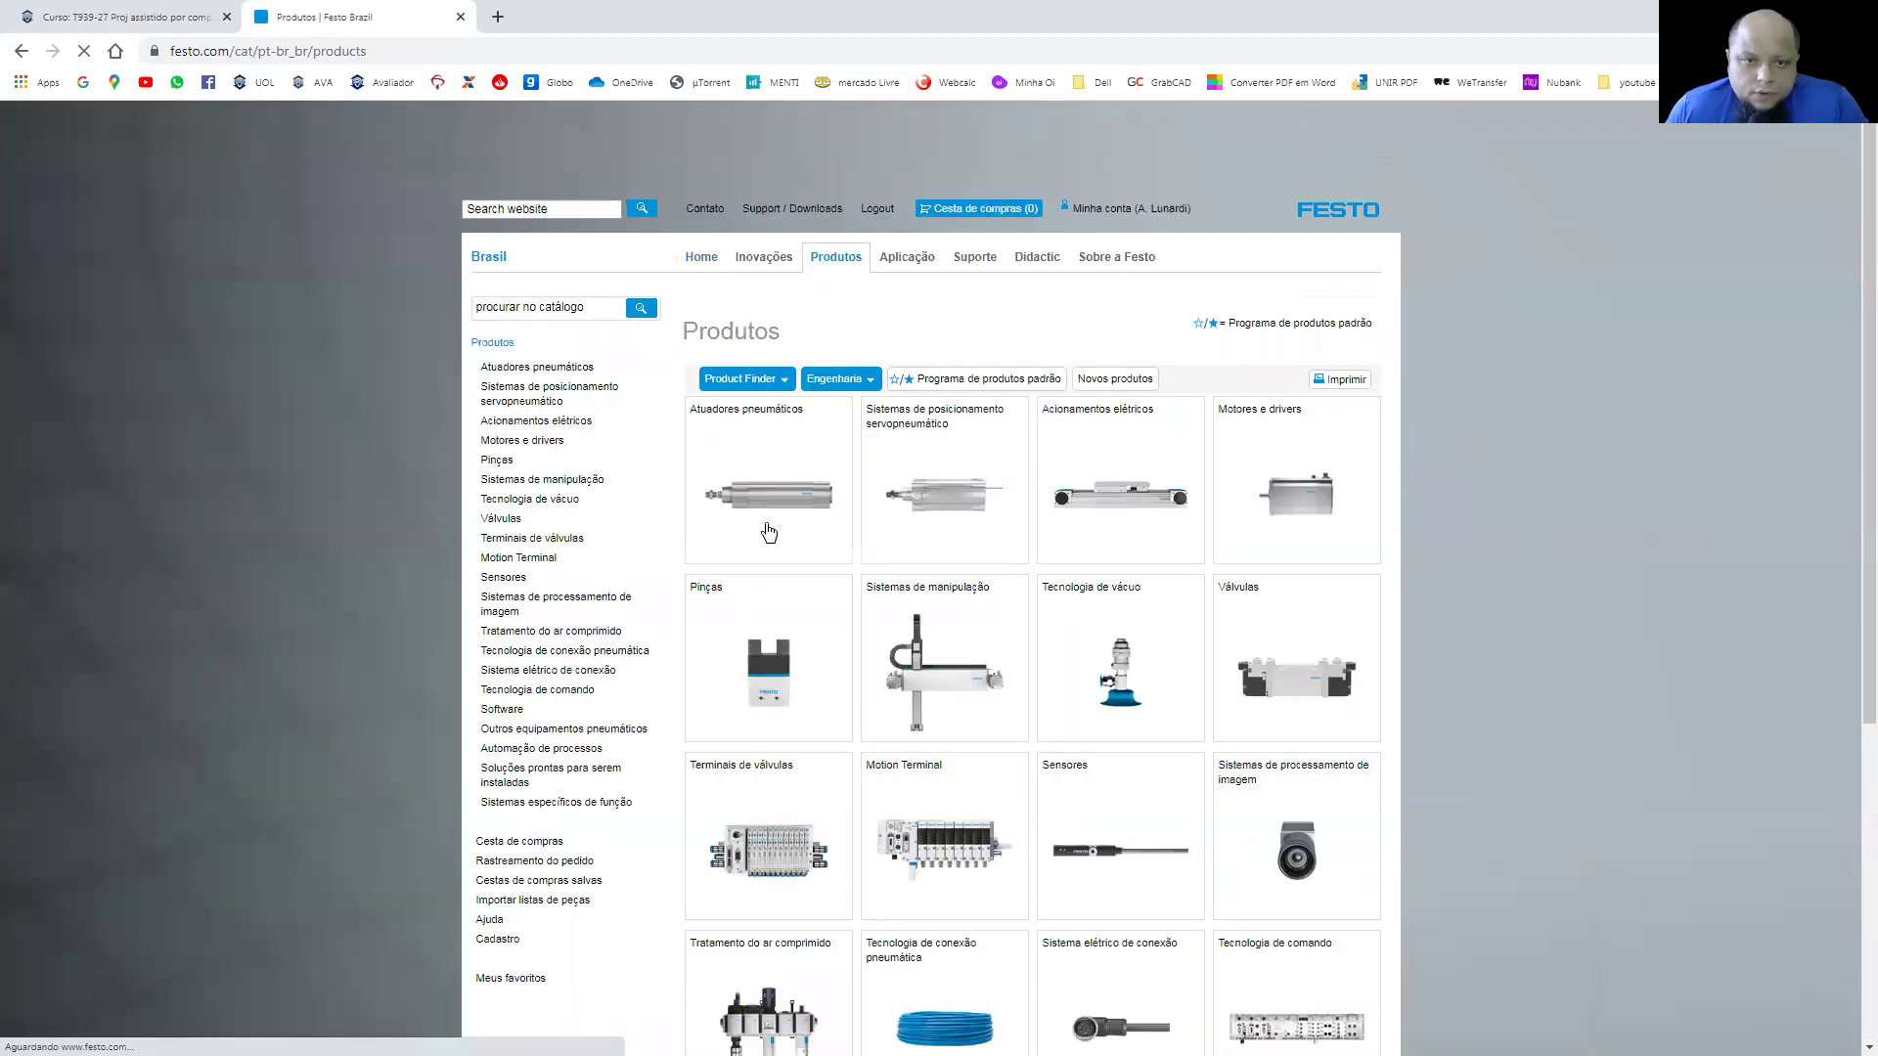
left_click(768, 510)
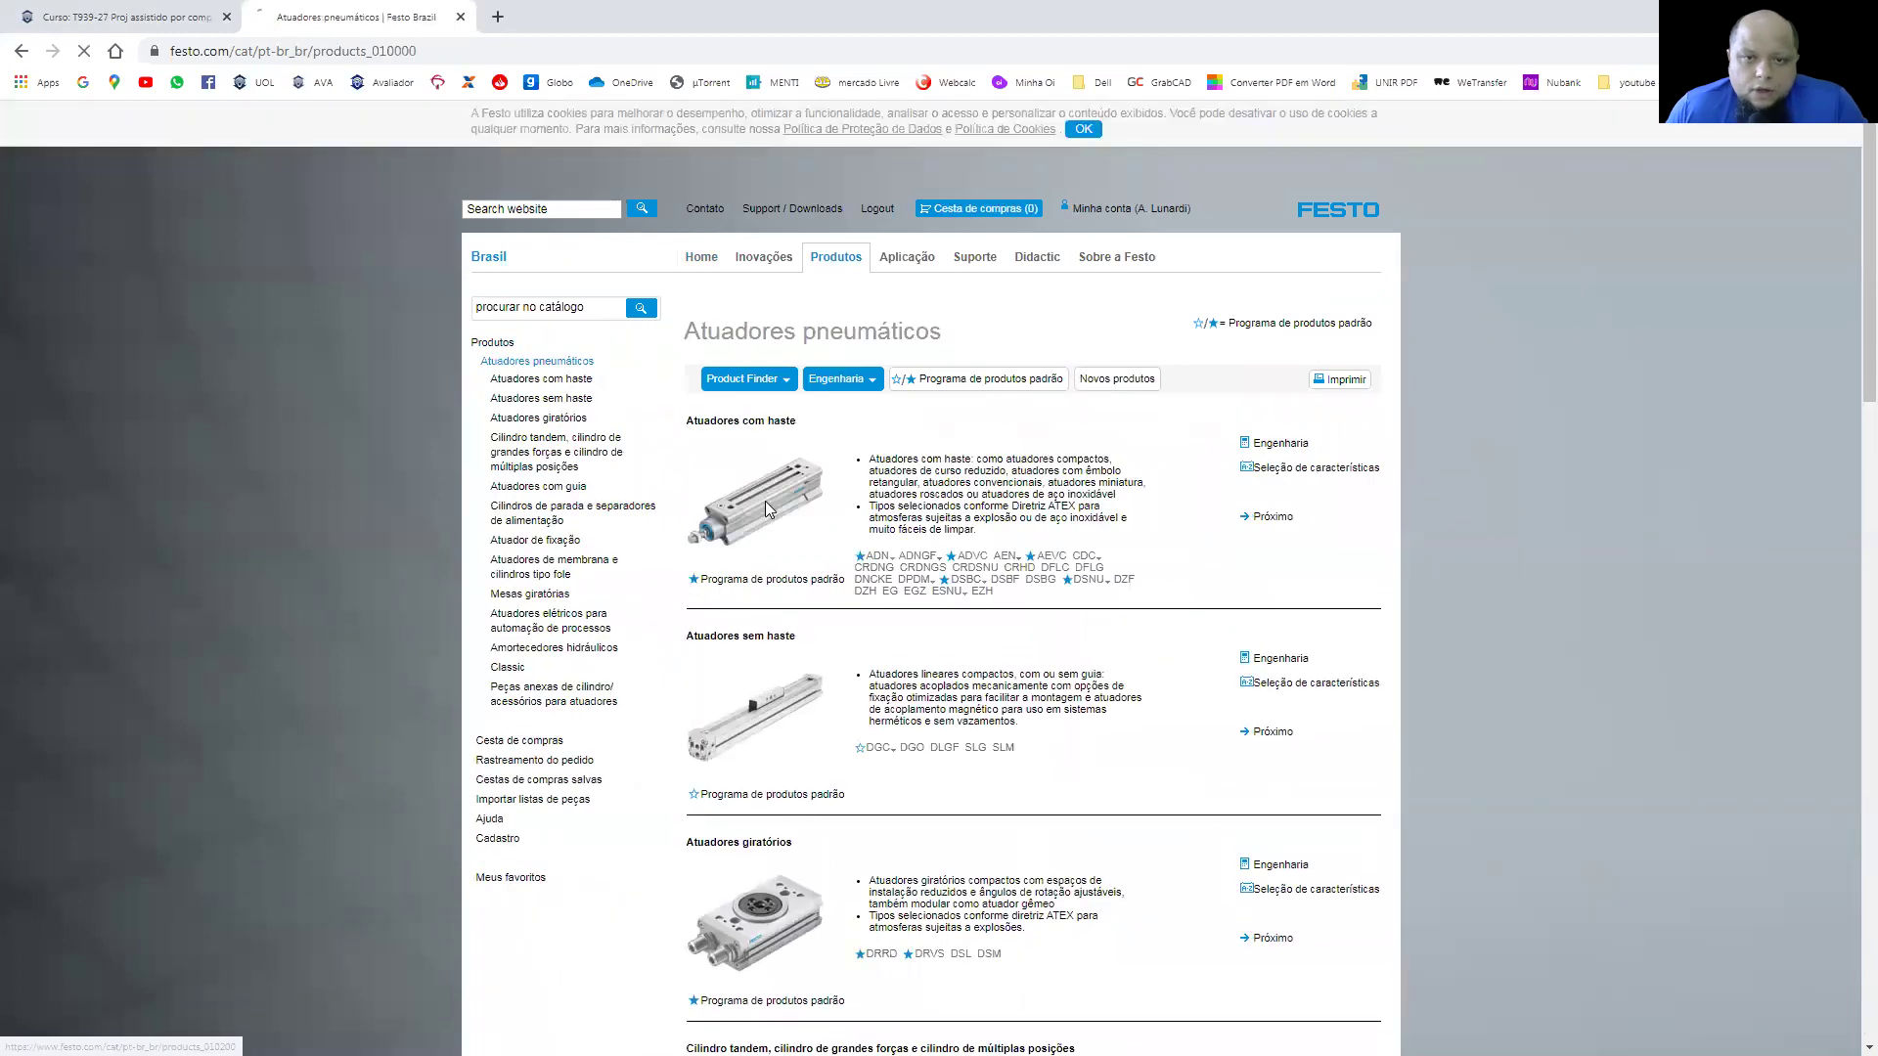
left_click(768, 510)
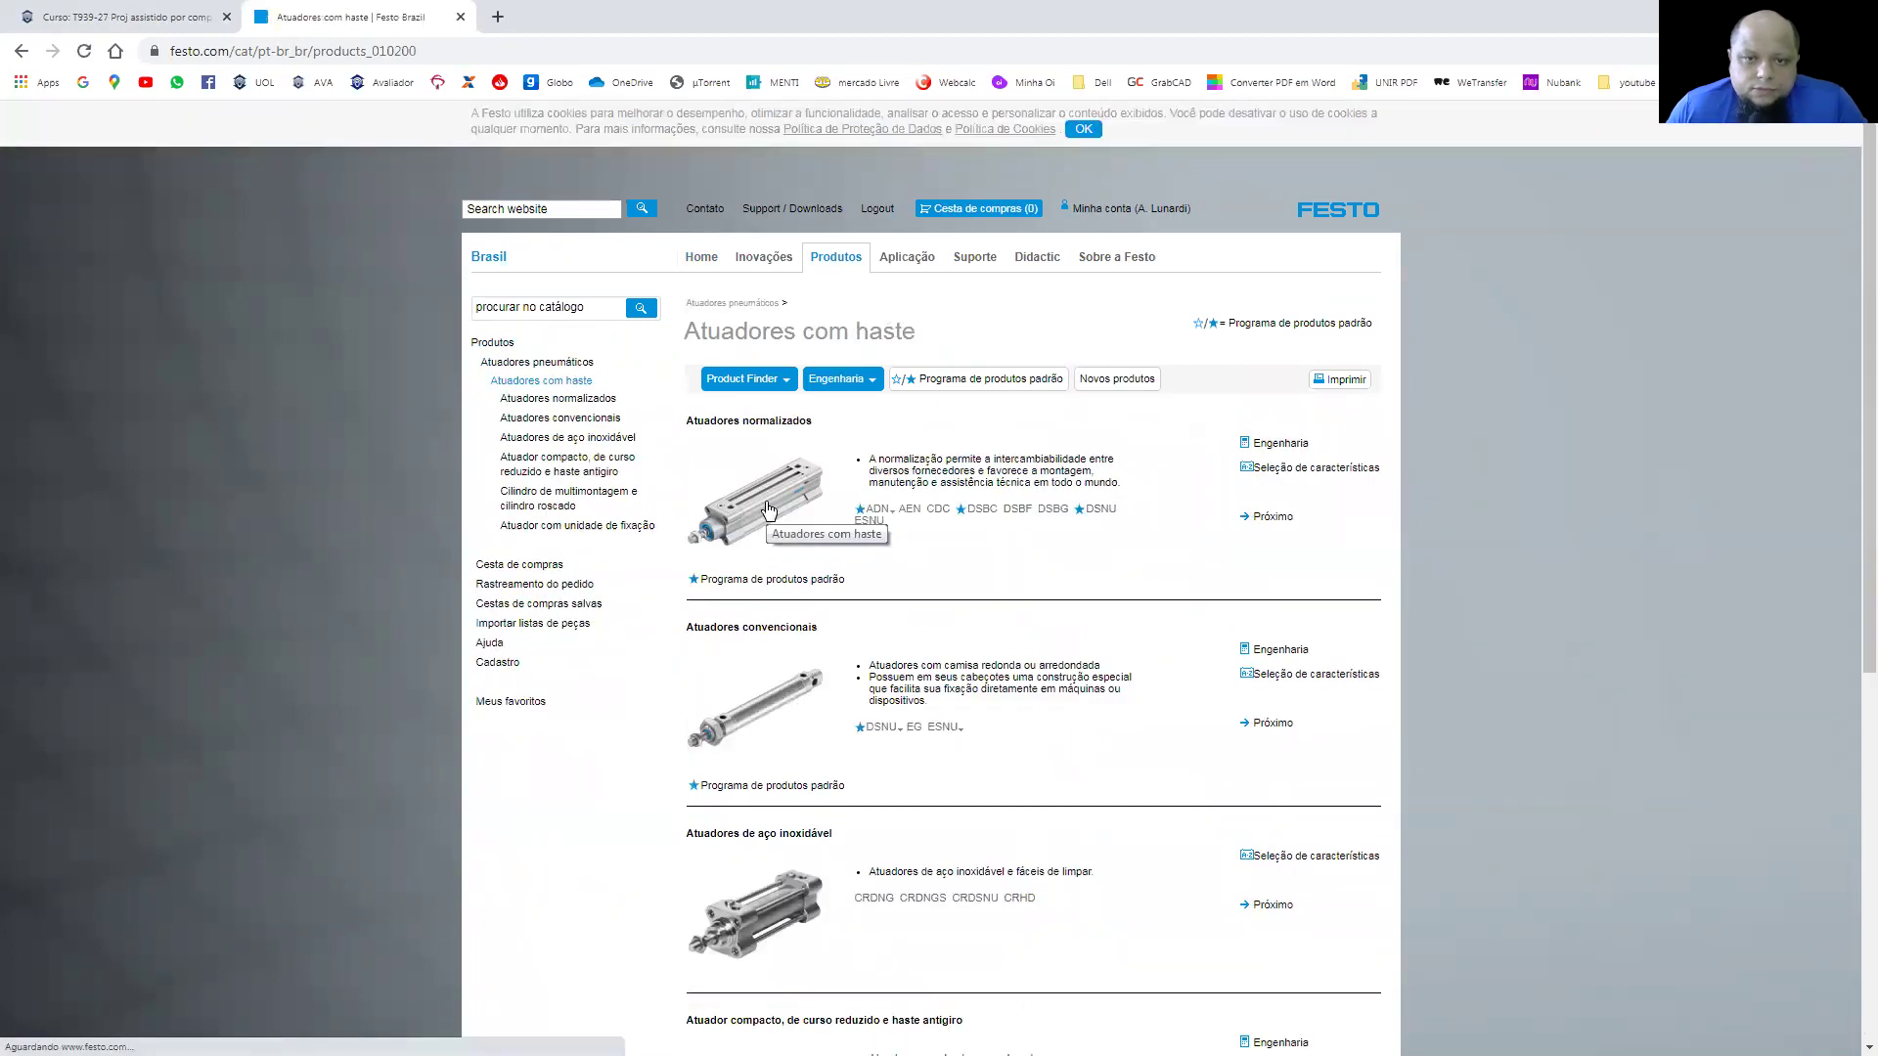
left_click(976, 510)
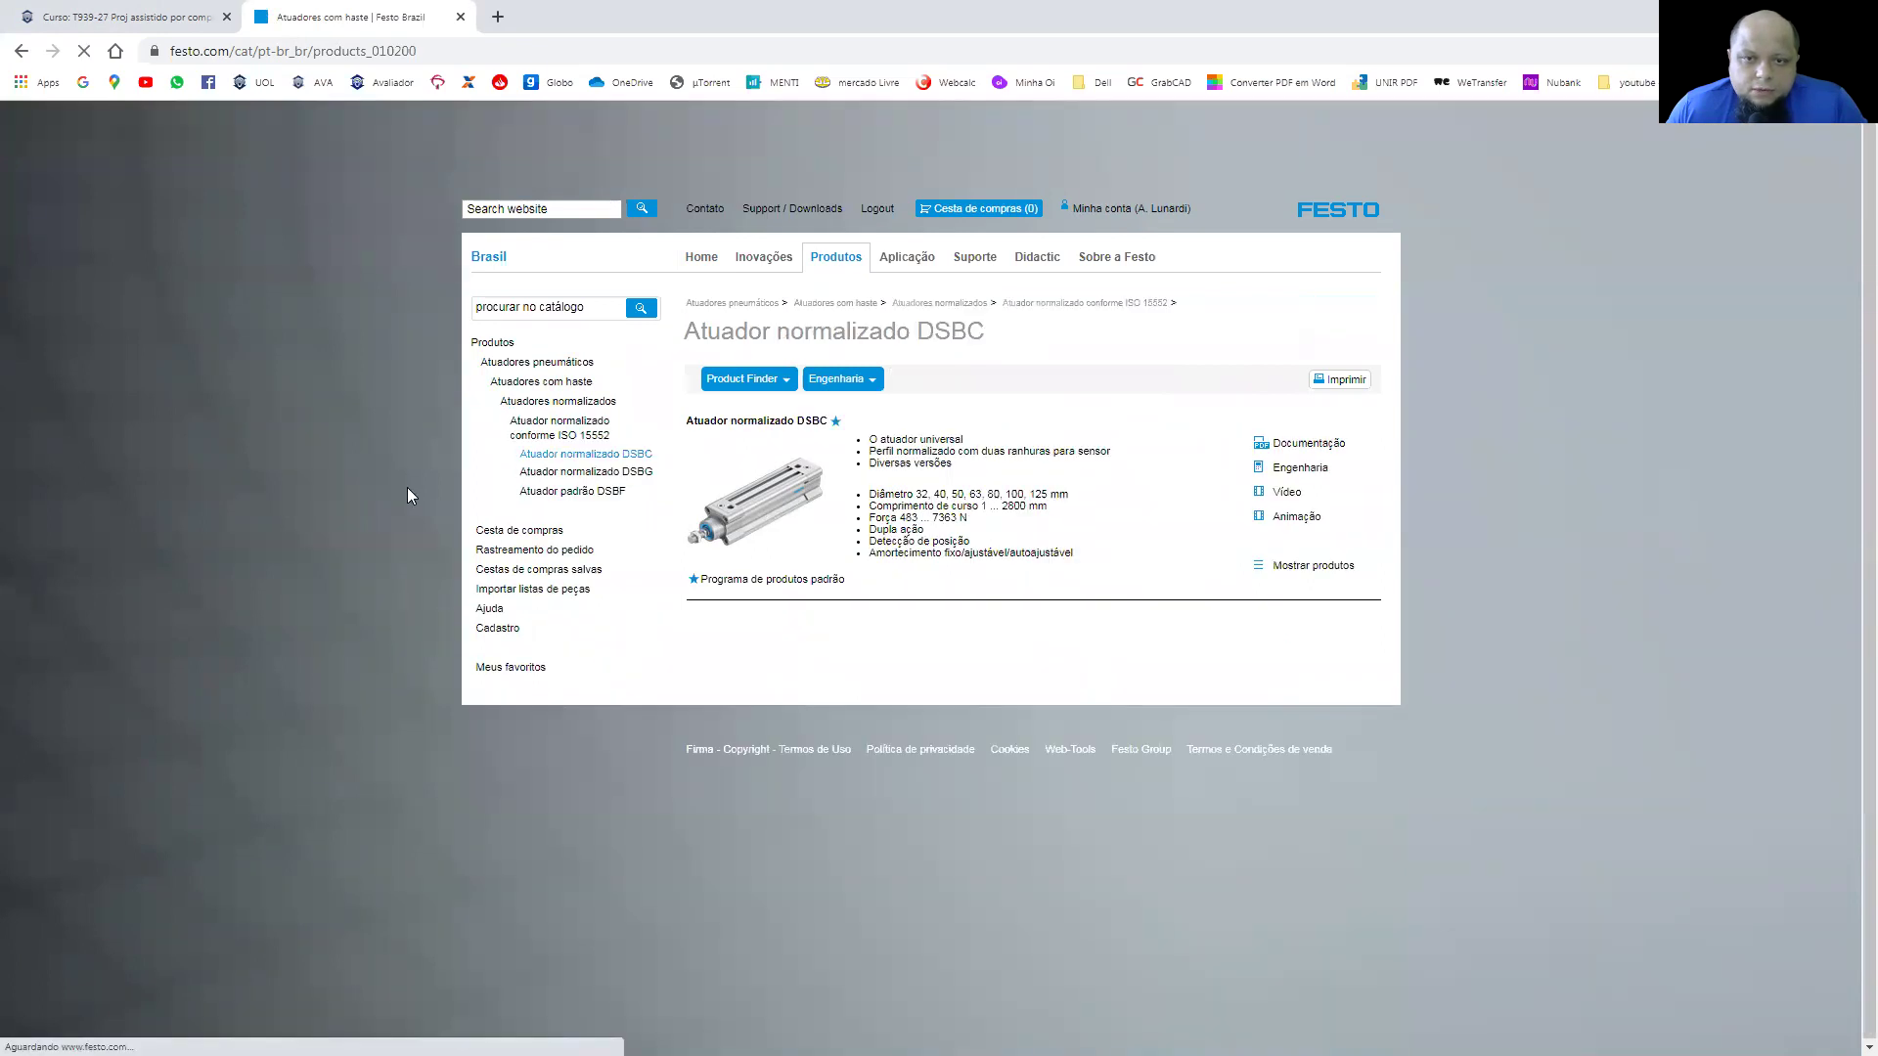
left_click(765, 513)
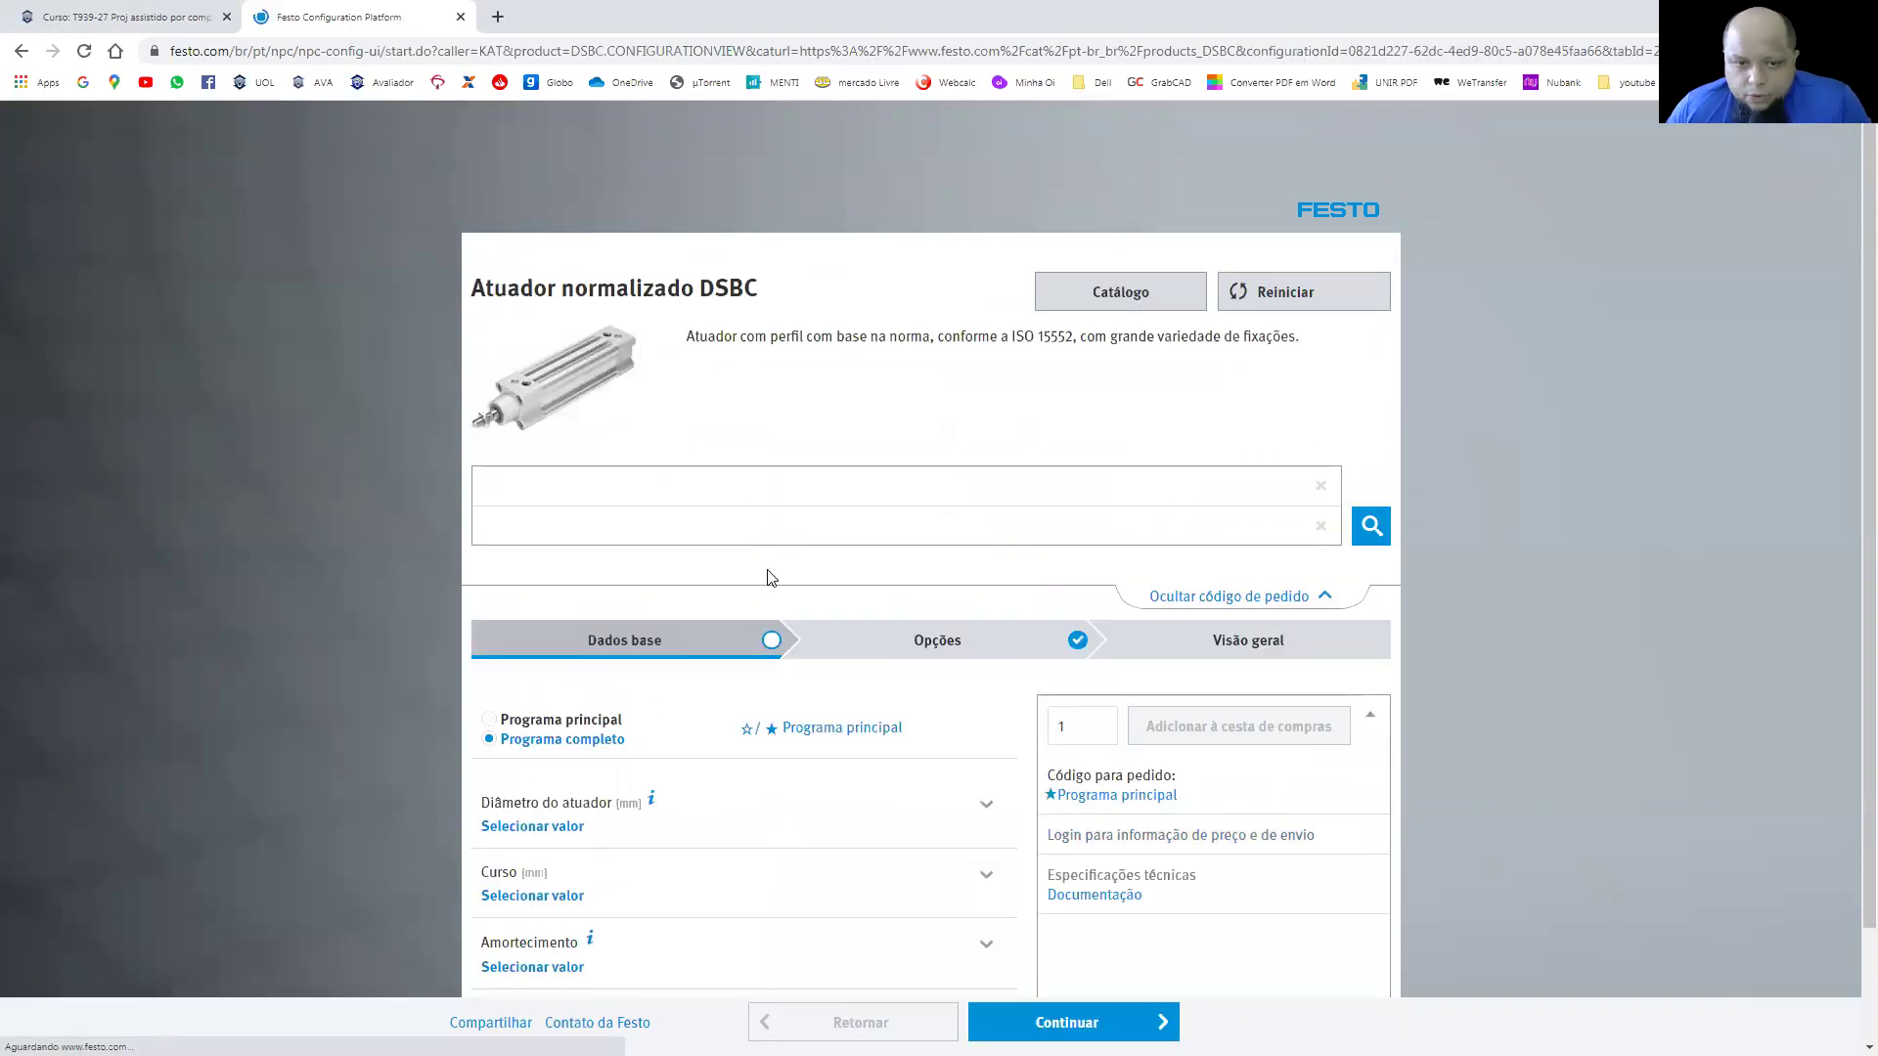
Step: Configure the DSBC actuator with a 63 mm diameter, 300 mm stroke and elastic cushioning rings/plates [P]
scroll(920, 804, "down", 2)
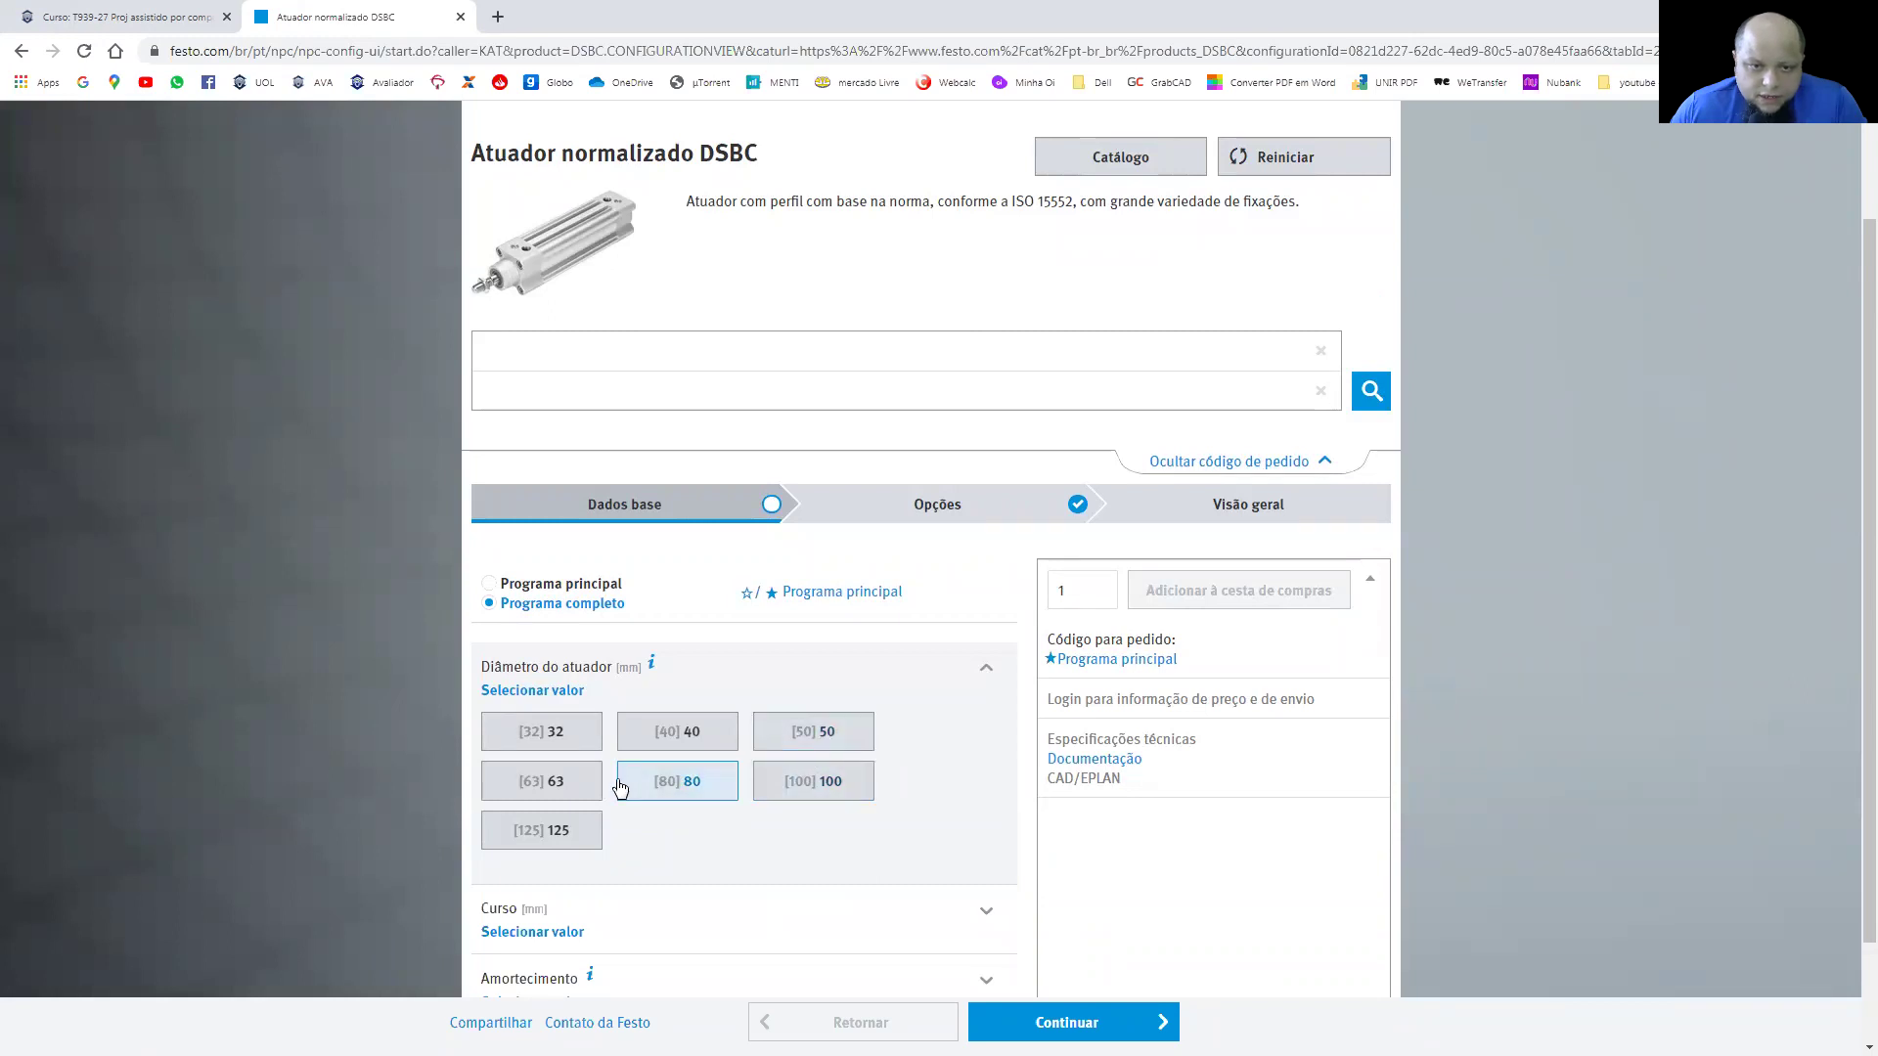
left_click(563, 792)
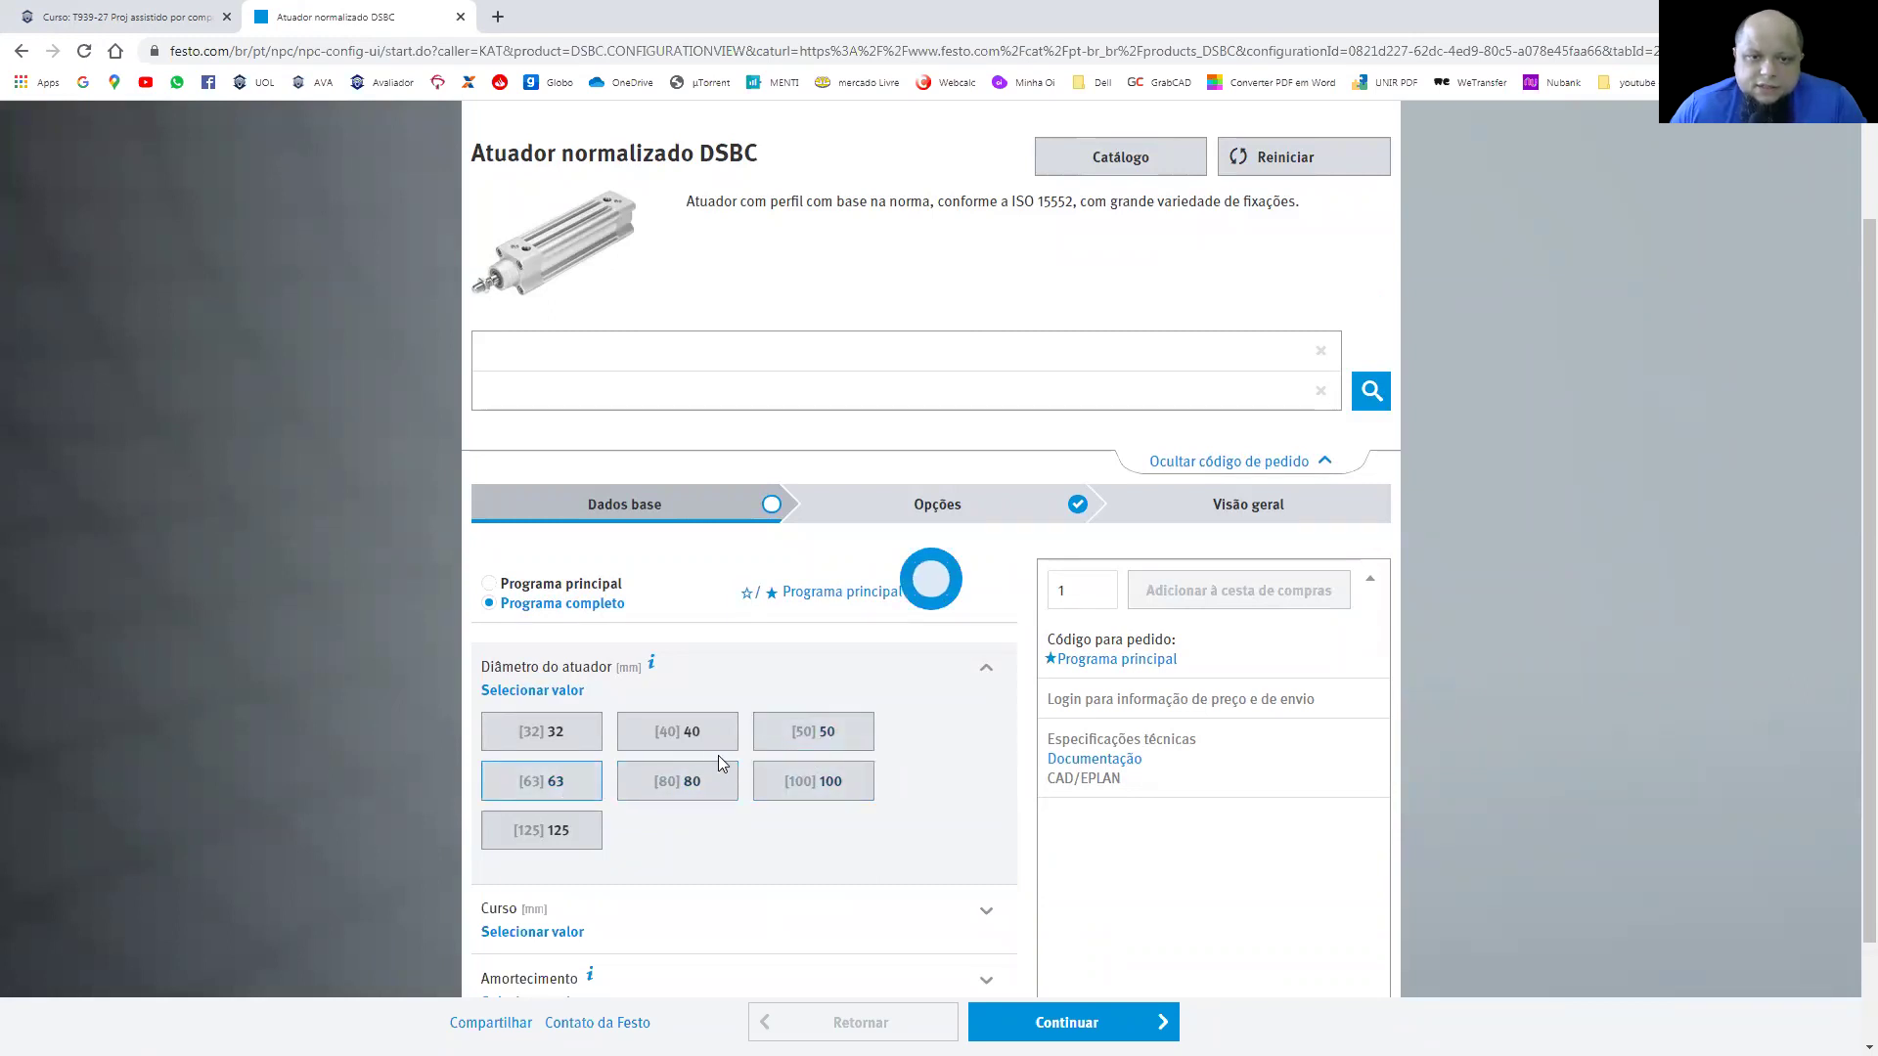
scroll(797, 765, "down", 2)
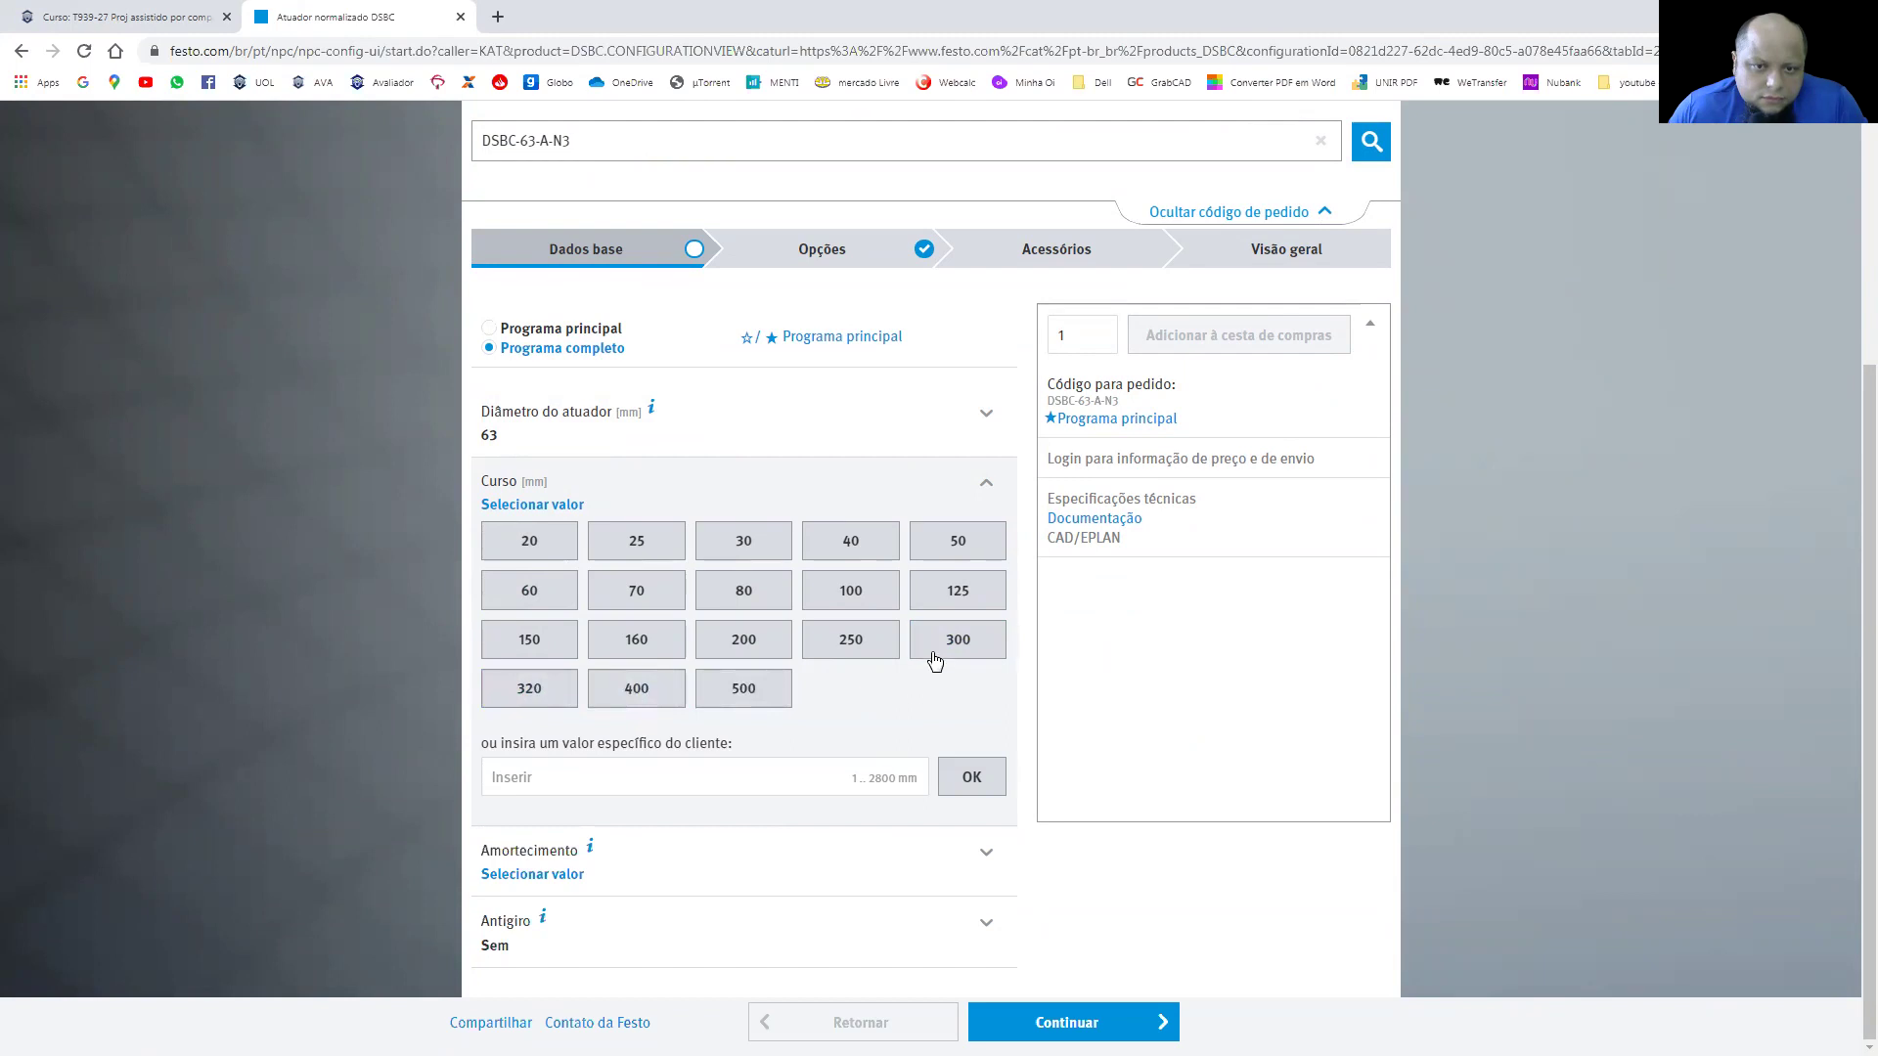
left_click(941, 652)
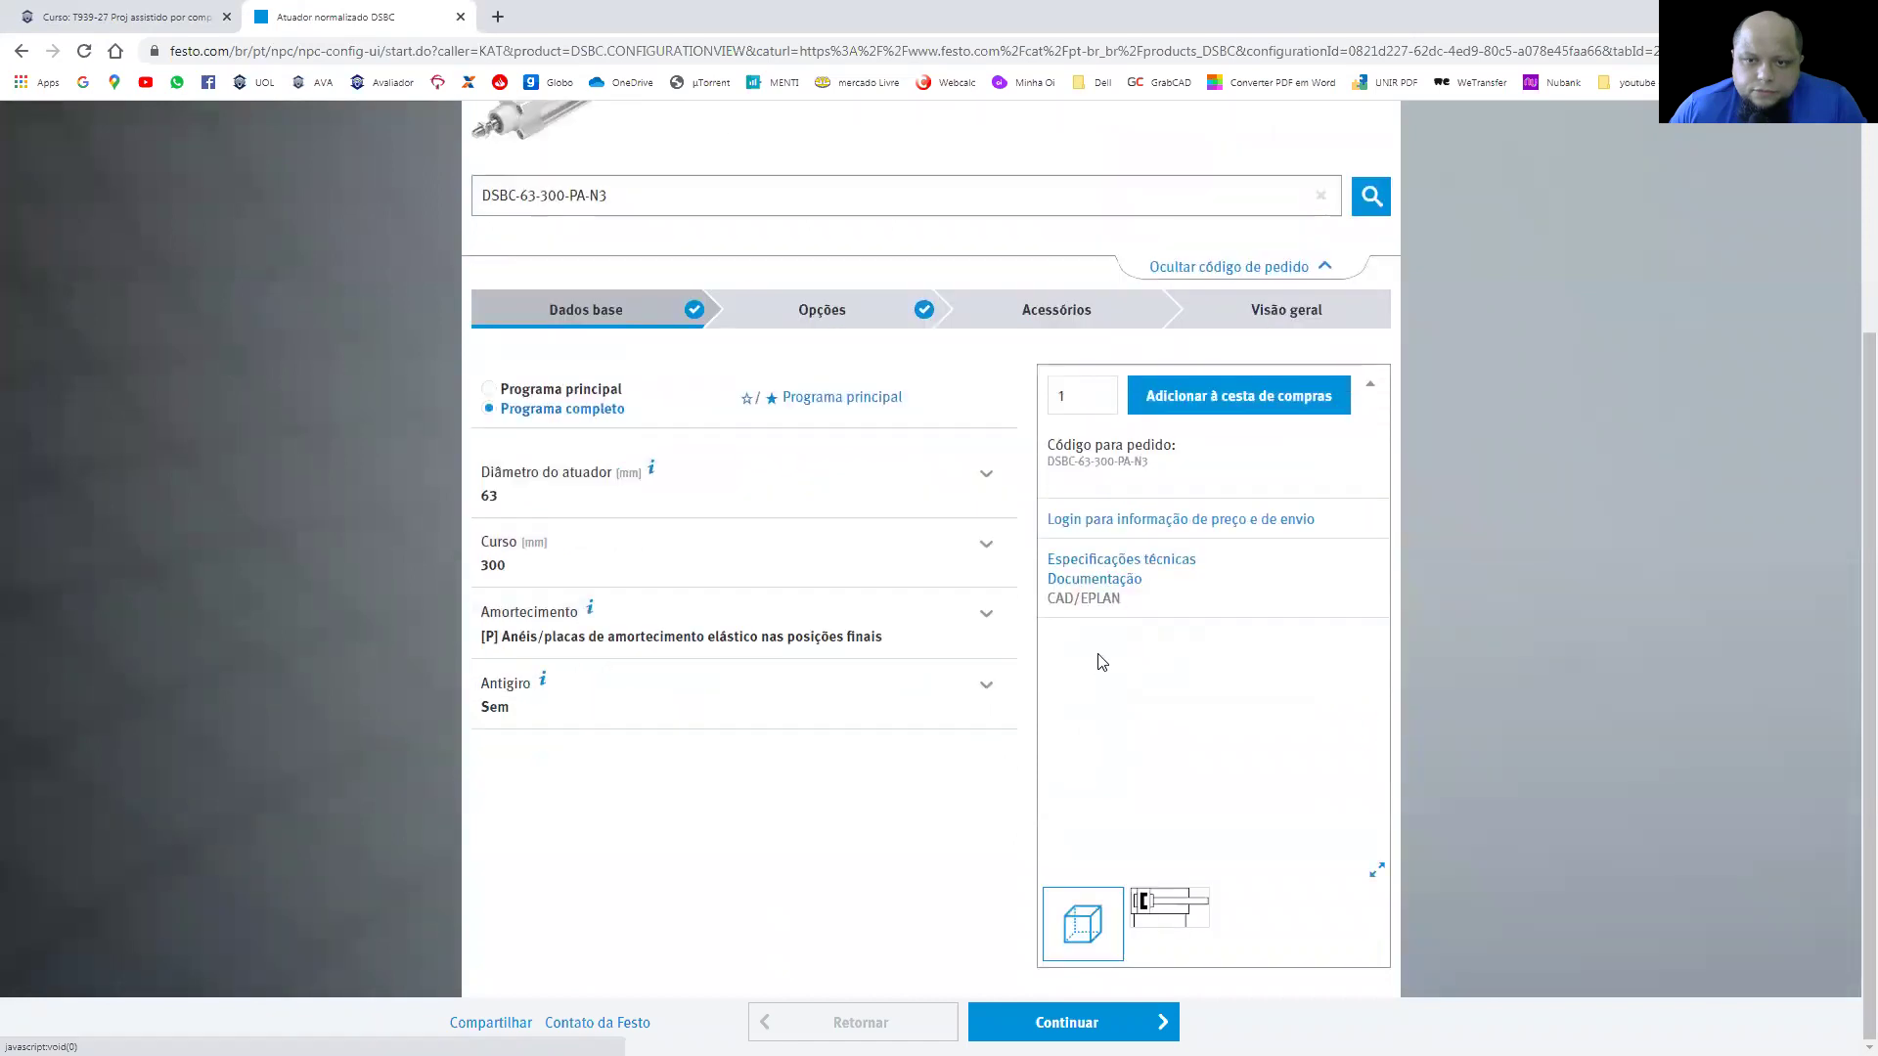
Step: Open the 2D/3D CAD models page for the configured DSBC-63-300-PA-N3 cylinder and accept the terms of use
left_click(1099, 601)
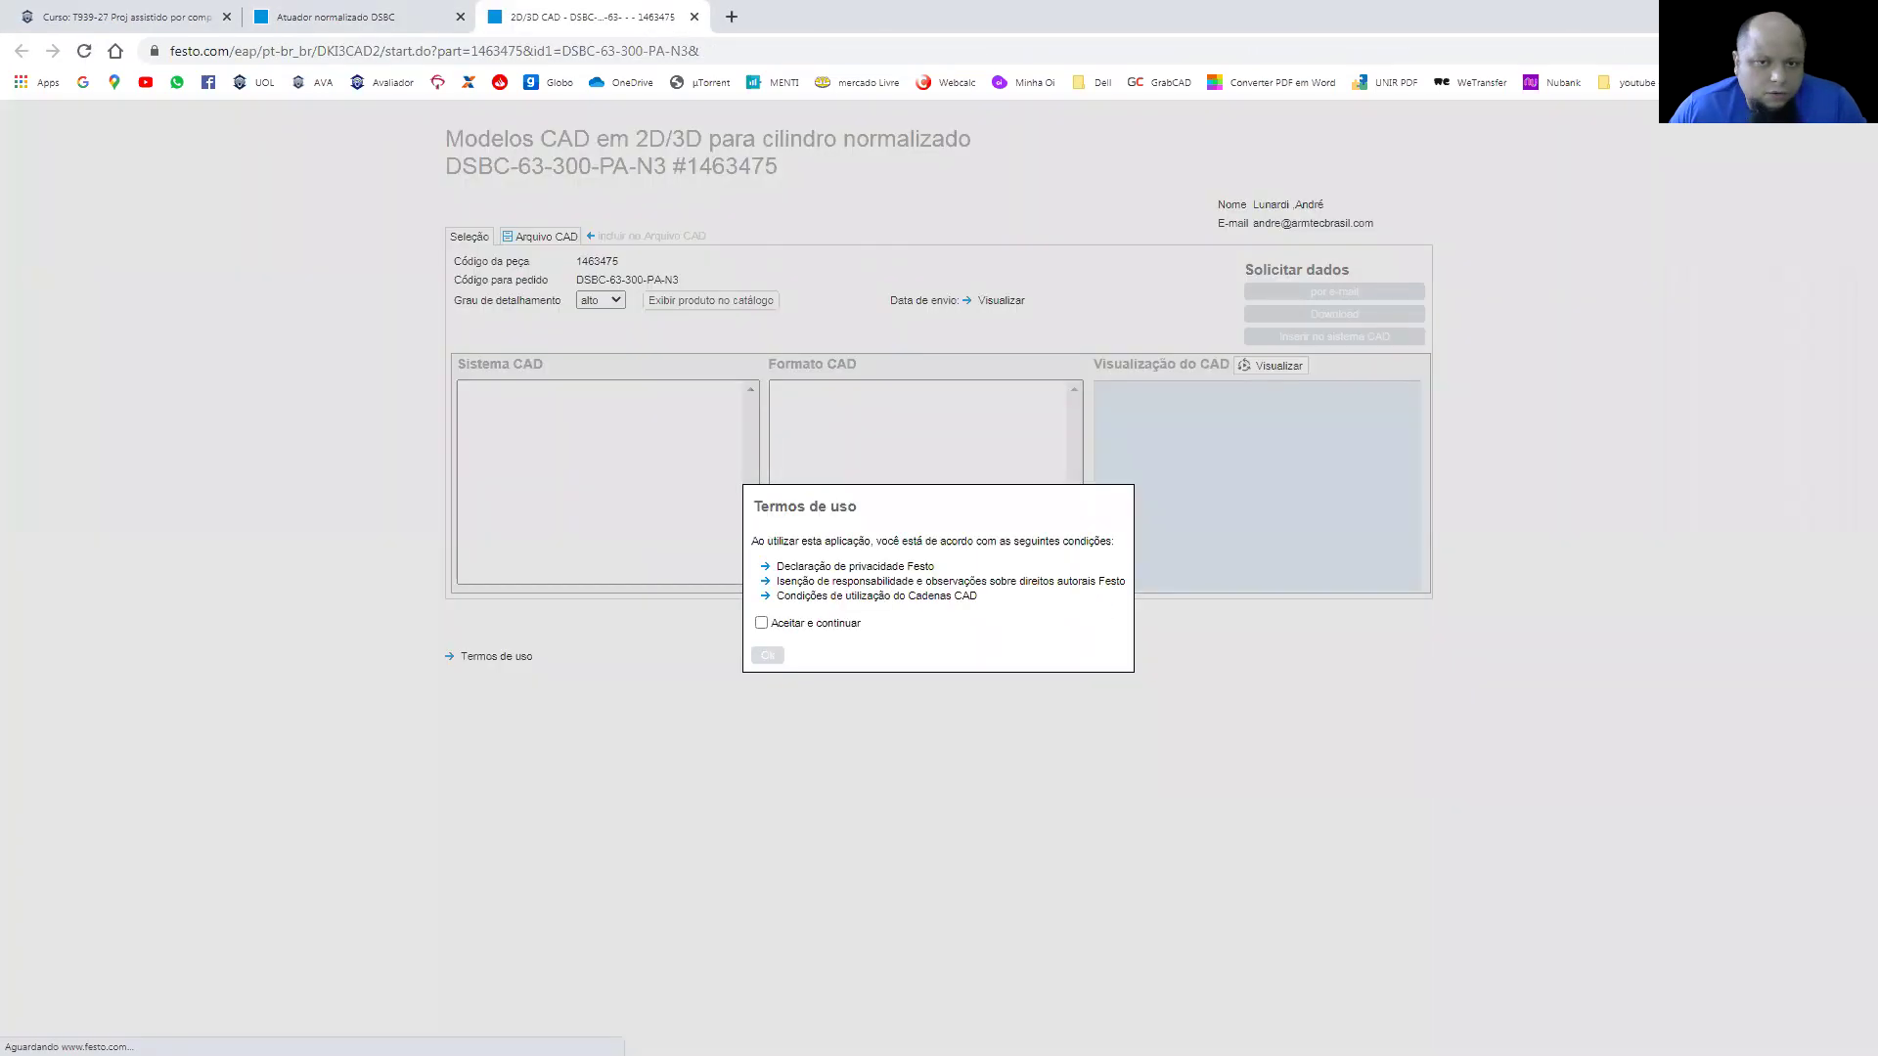
left_click(776, 624)
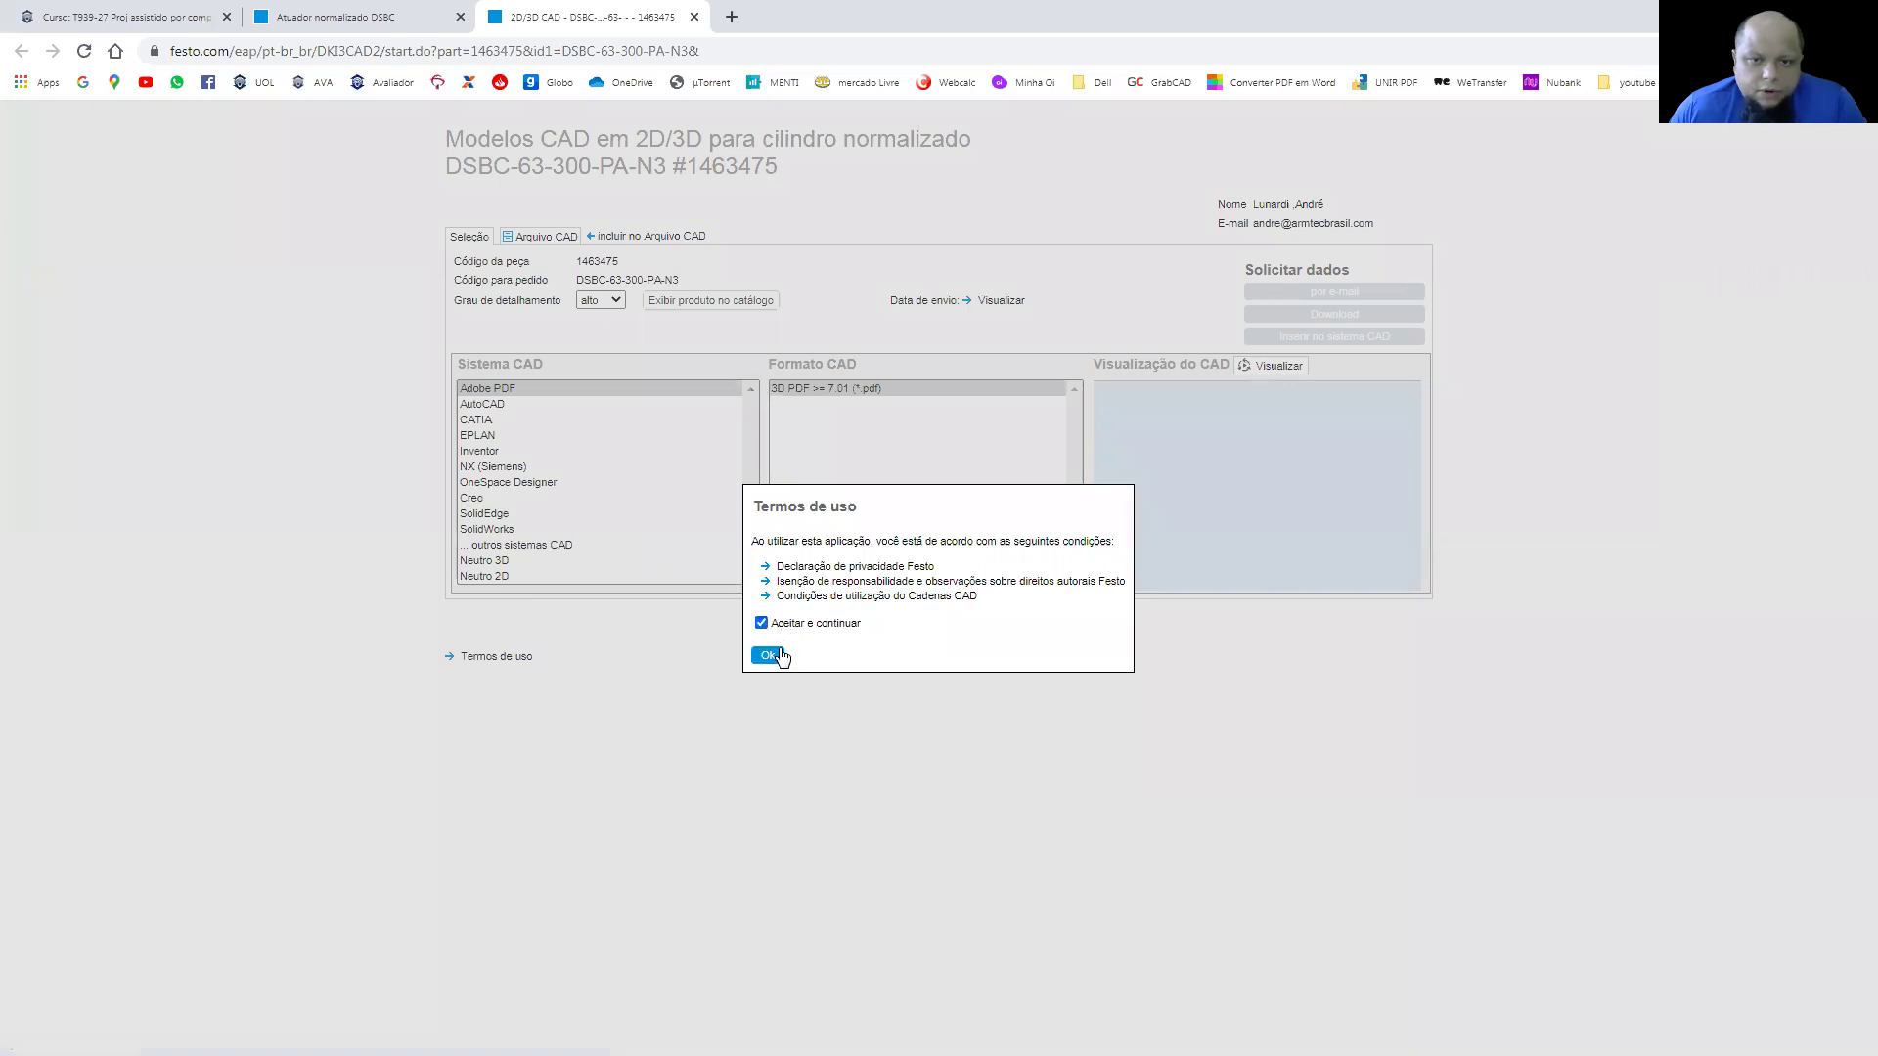
left_click(769, 656)
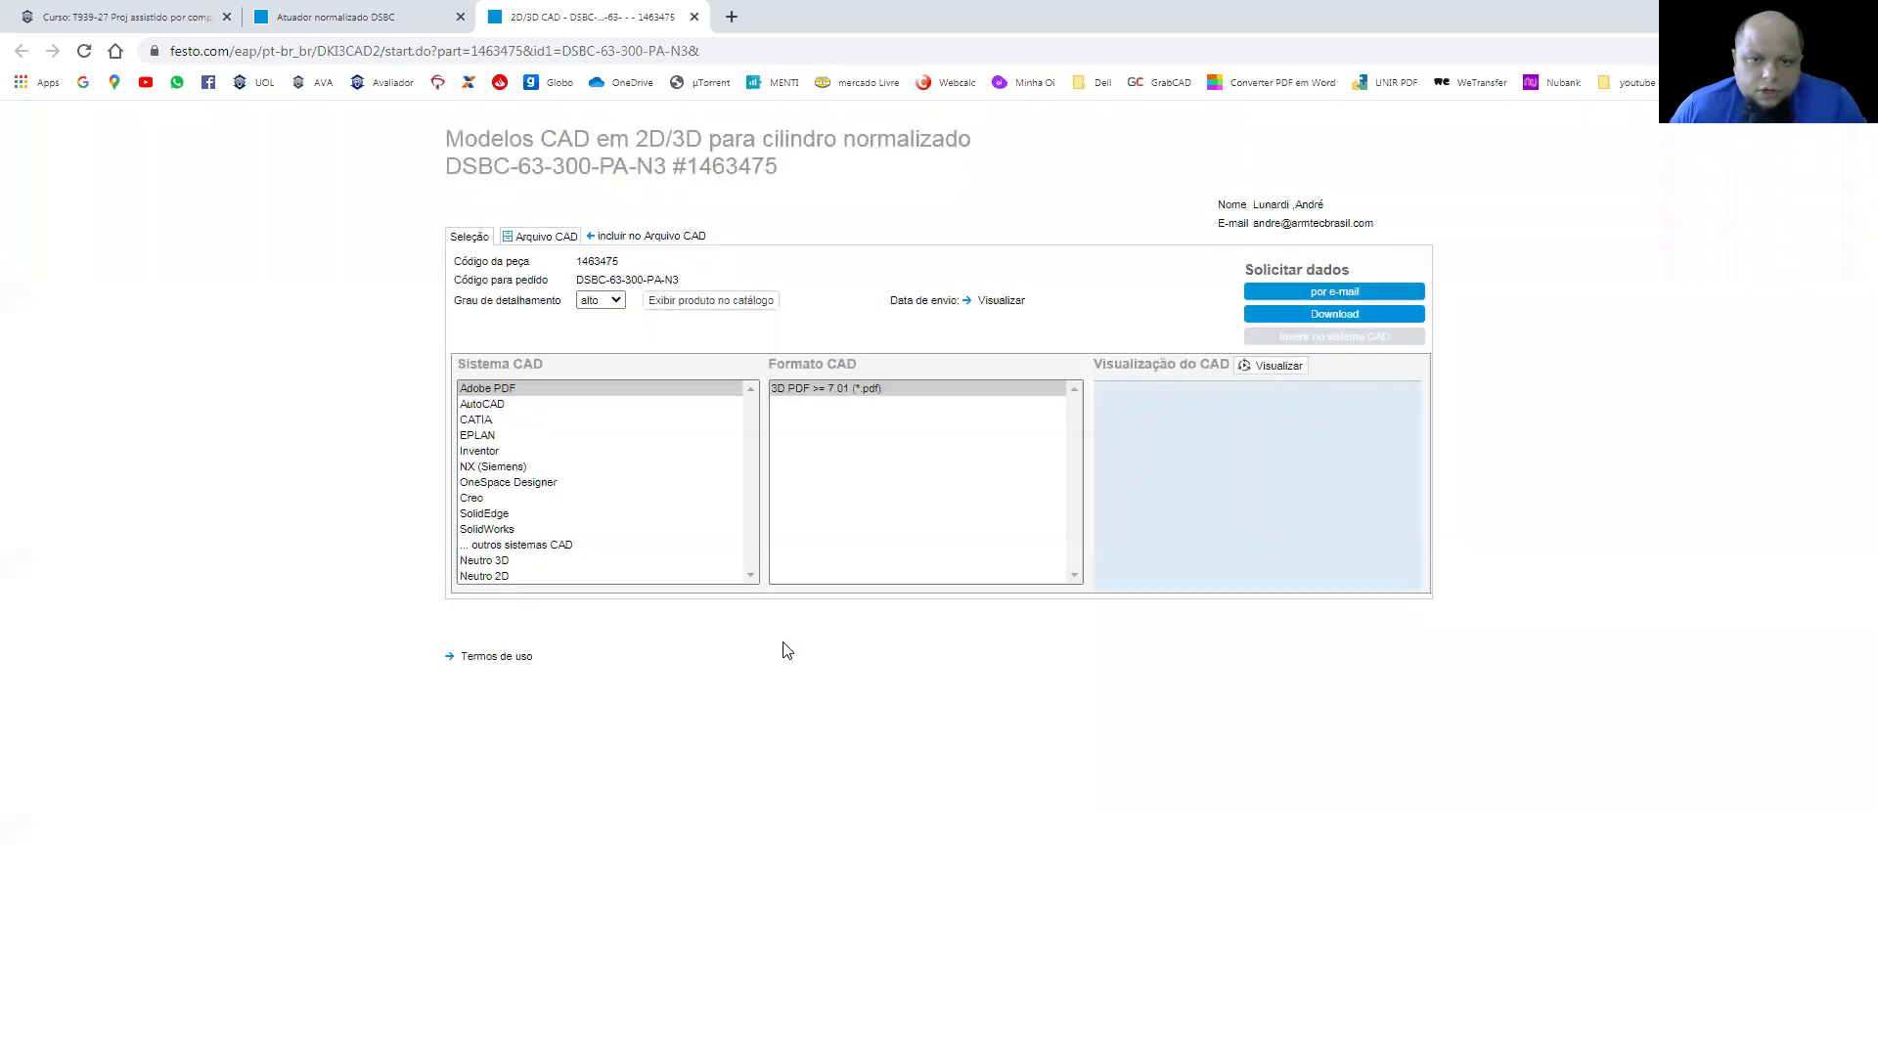
Step: Download the cylinder for SolidWorks in the 3D SolidWorks 2001-2019 (*.swb) format and show the archive in the Downloads folder
left_click(486, 532)
left_click(1378, 316)
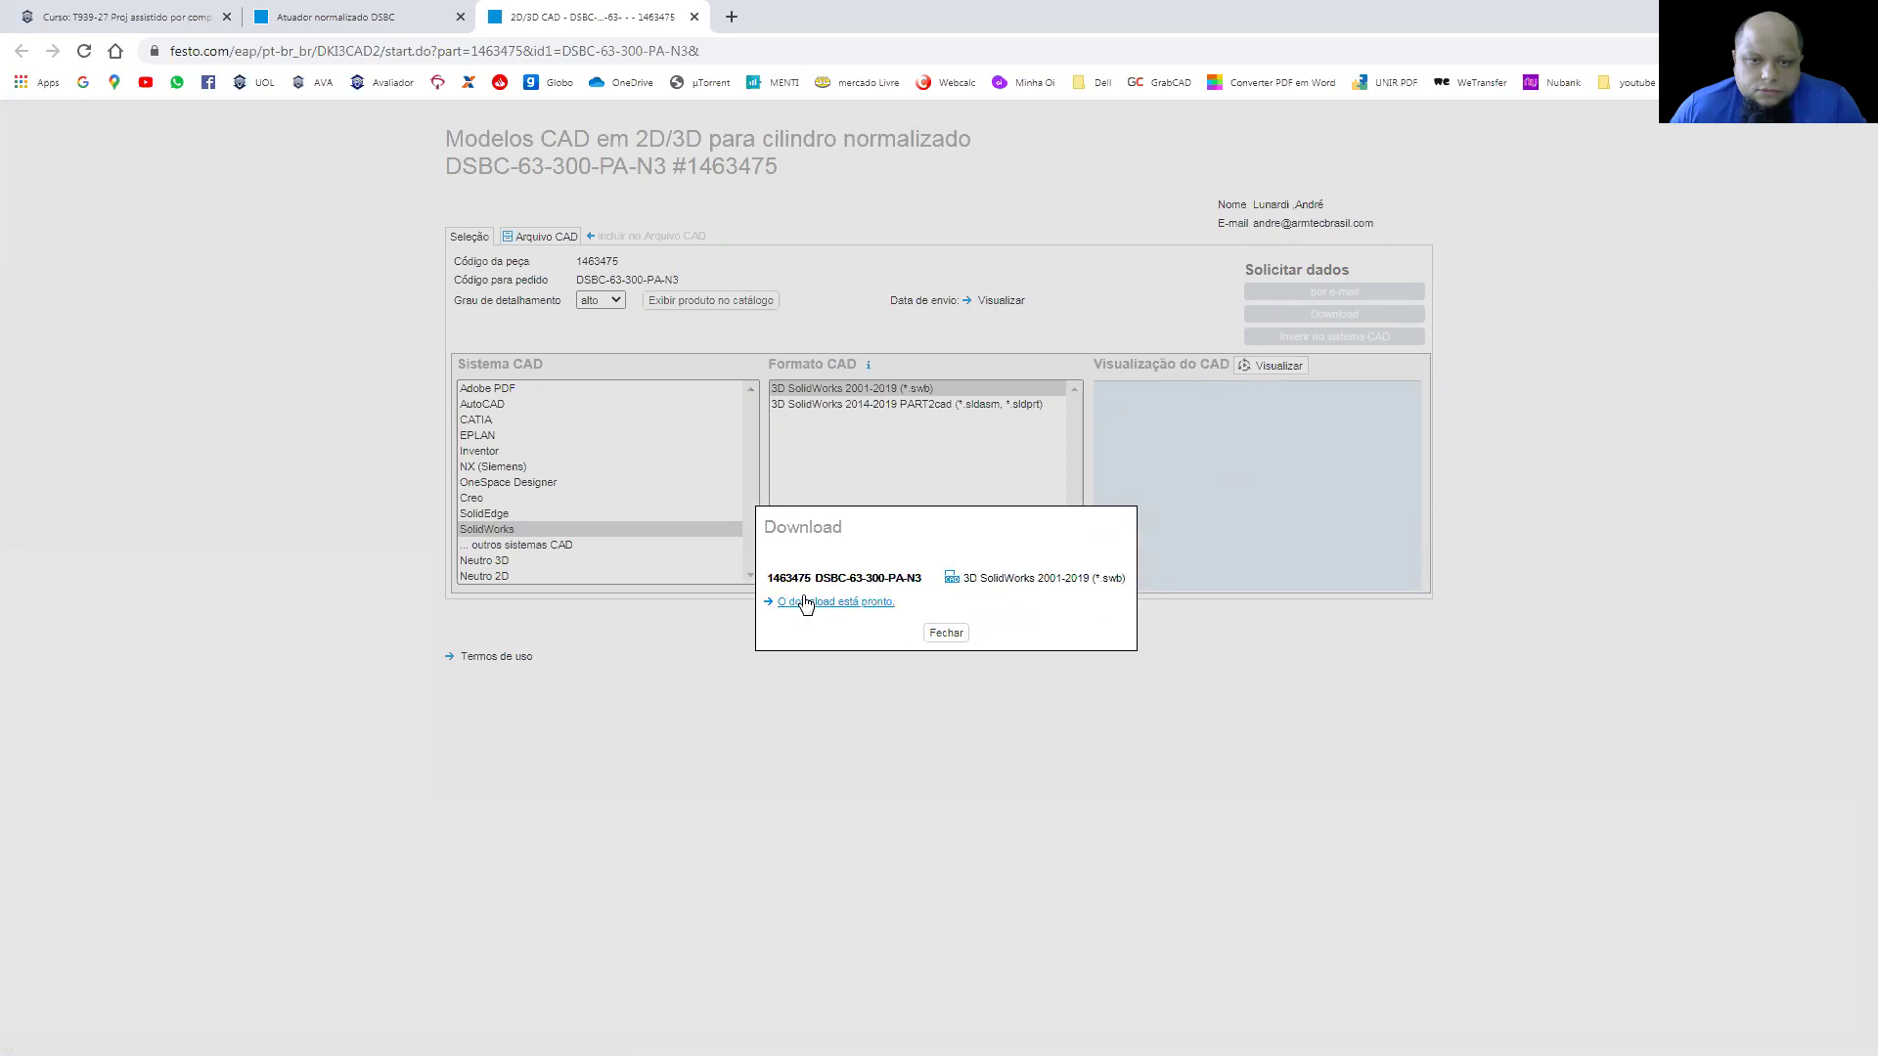
left_click(800, 601)
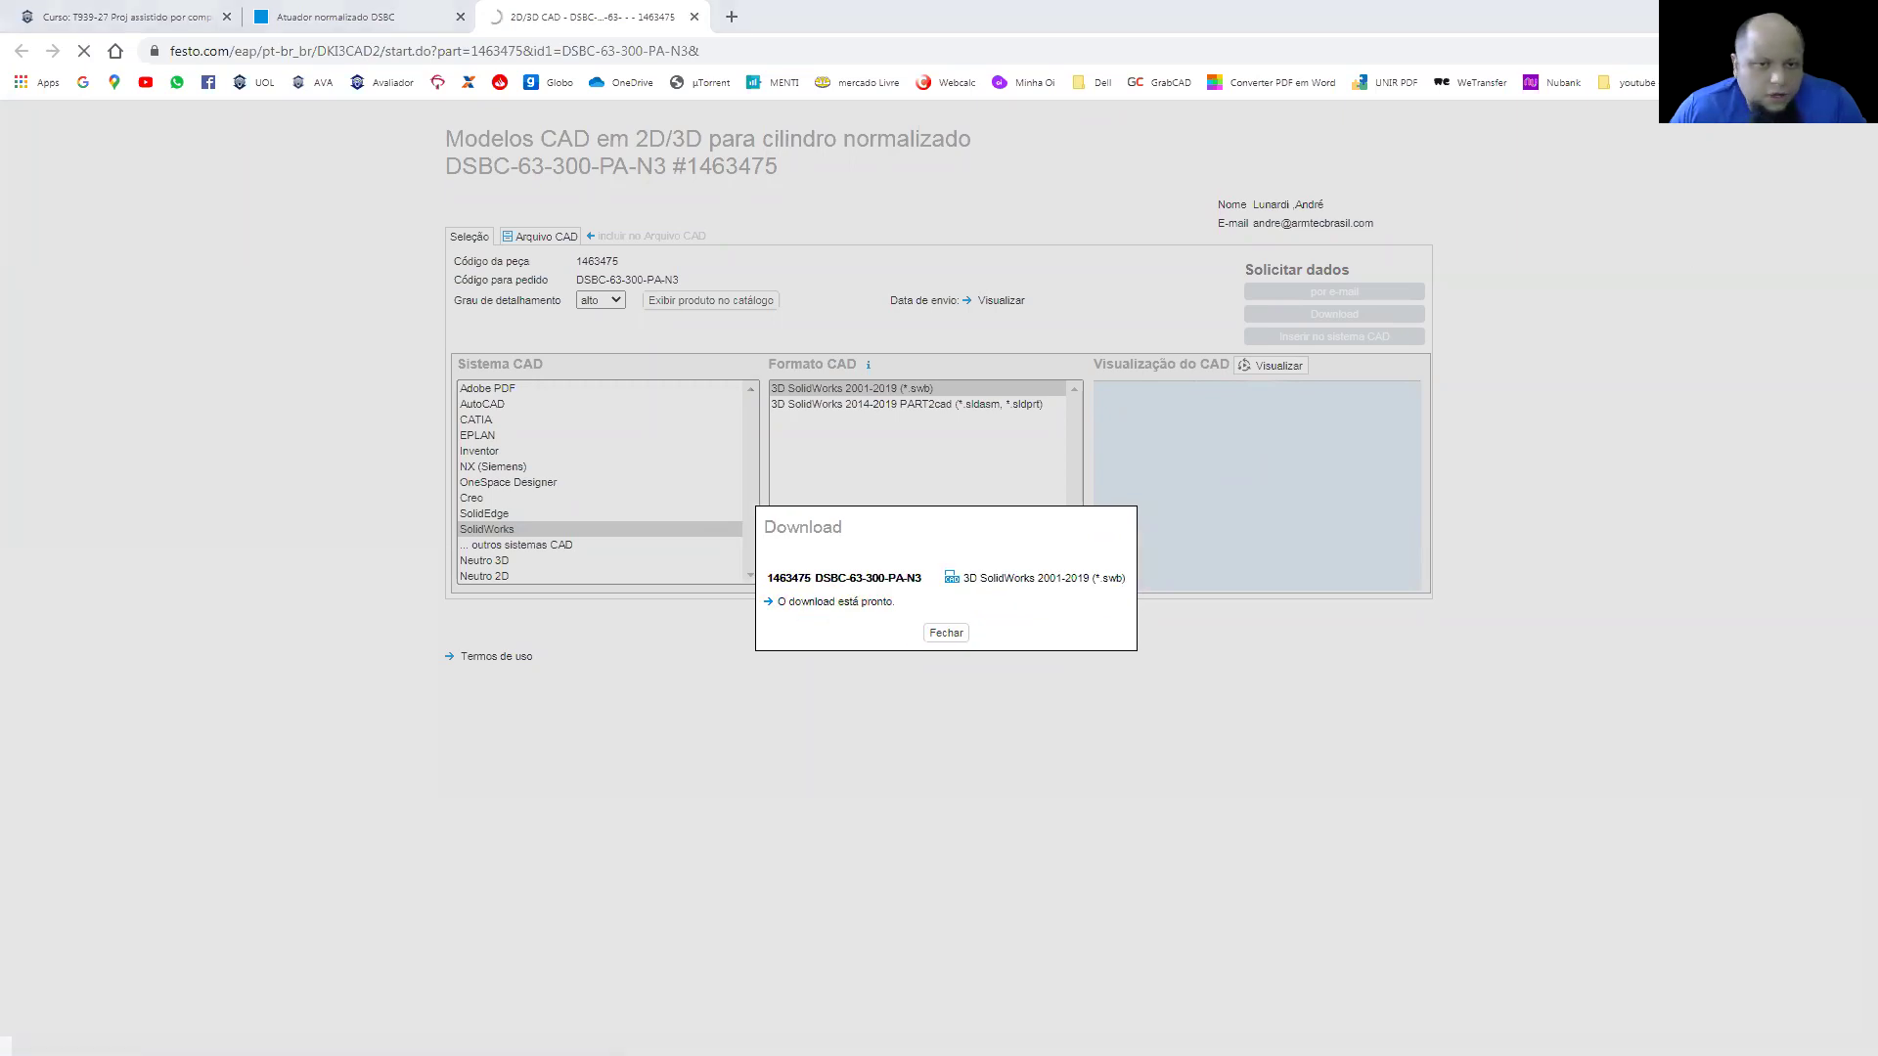
double_click(982, 249)
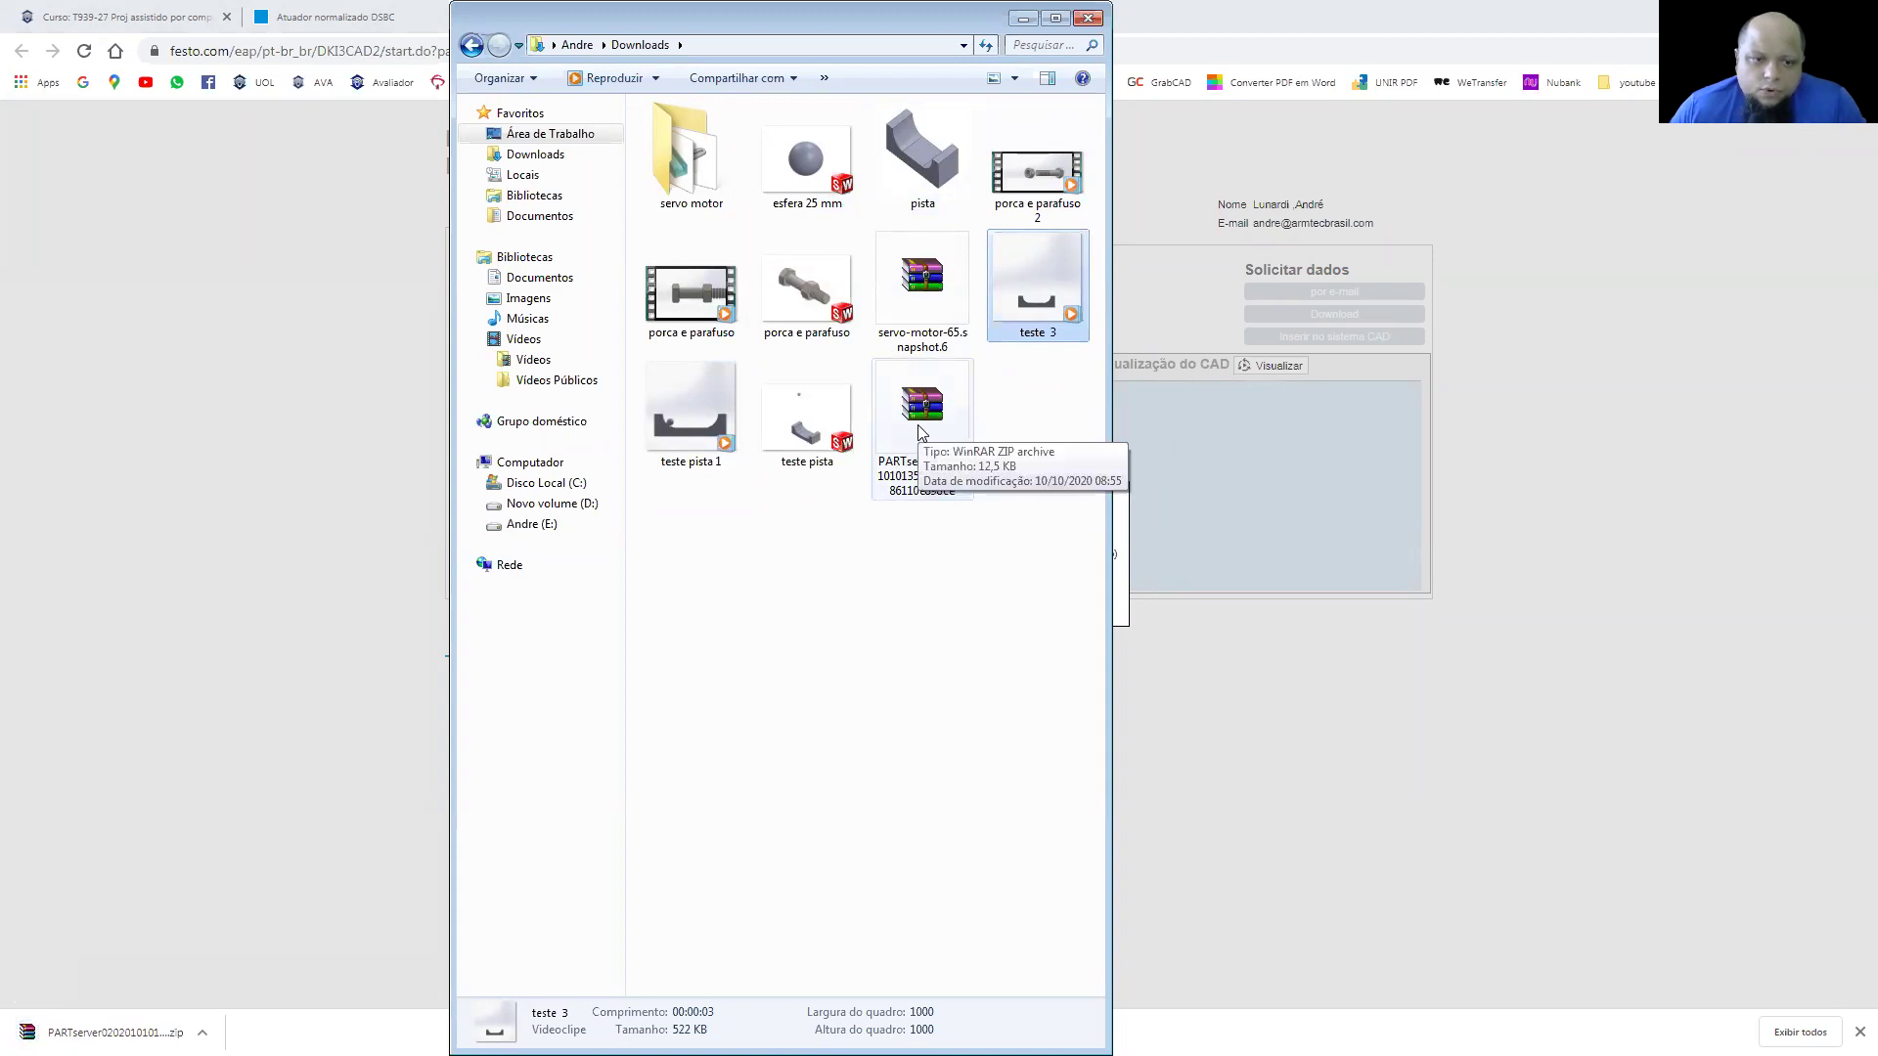
Step: Extract the downloaded PARTserver archive directly into the Downloads folder and select the 1463475_DSBC-63-300-PA-N3.swb file
left_click(920, 433)
right_click(917, 425)
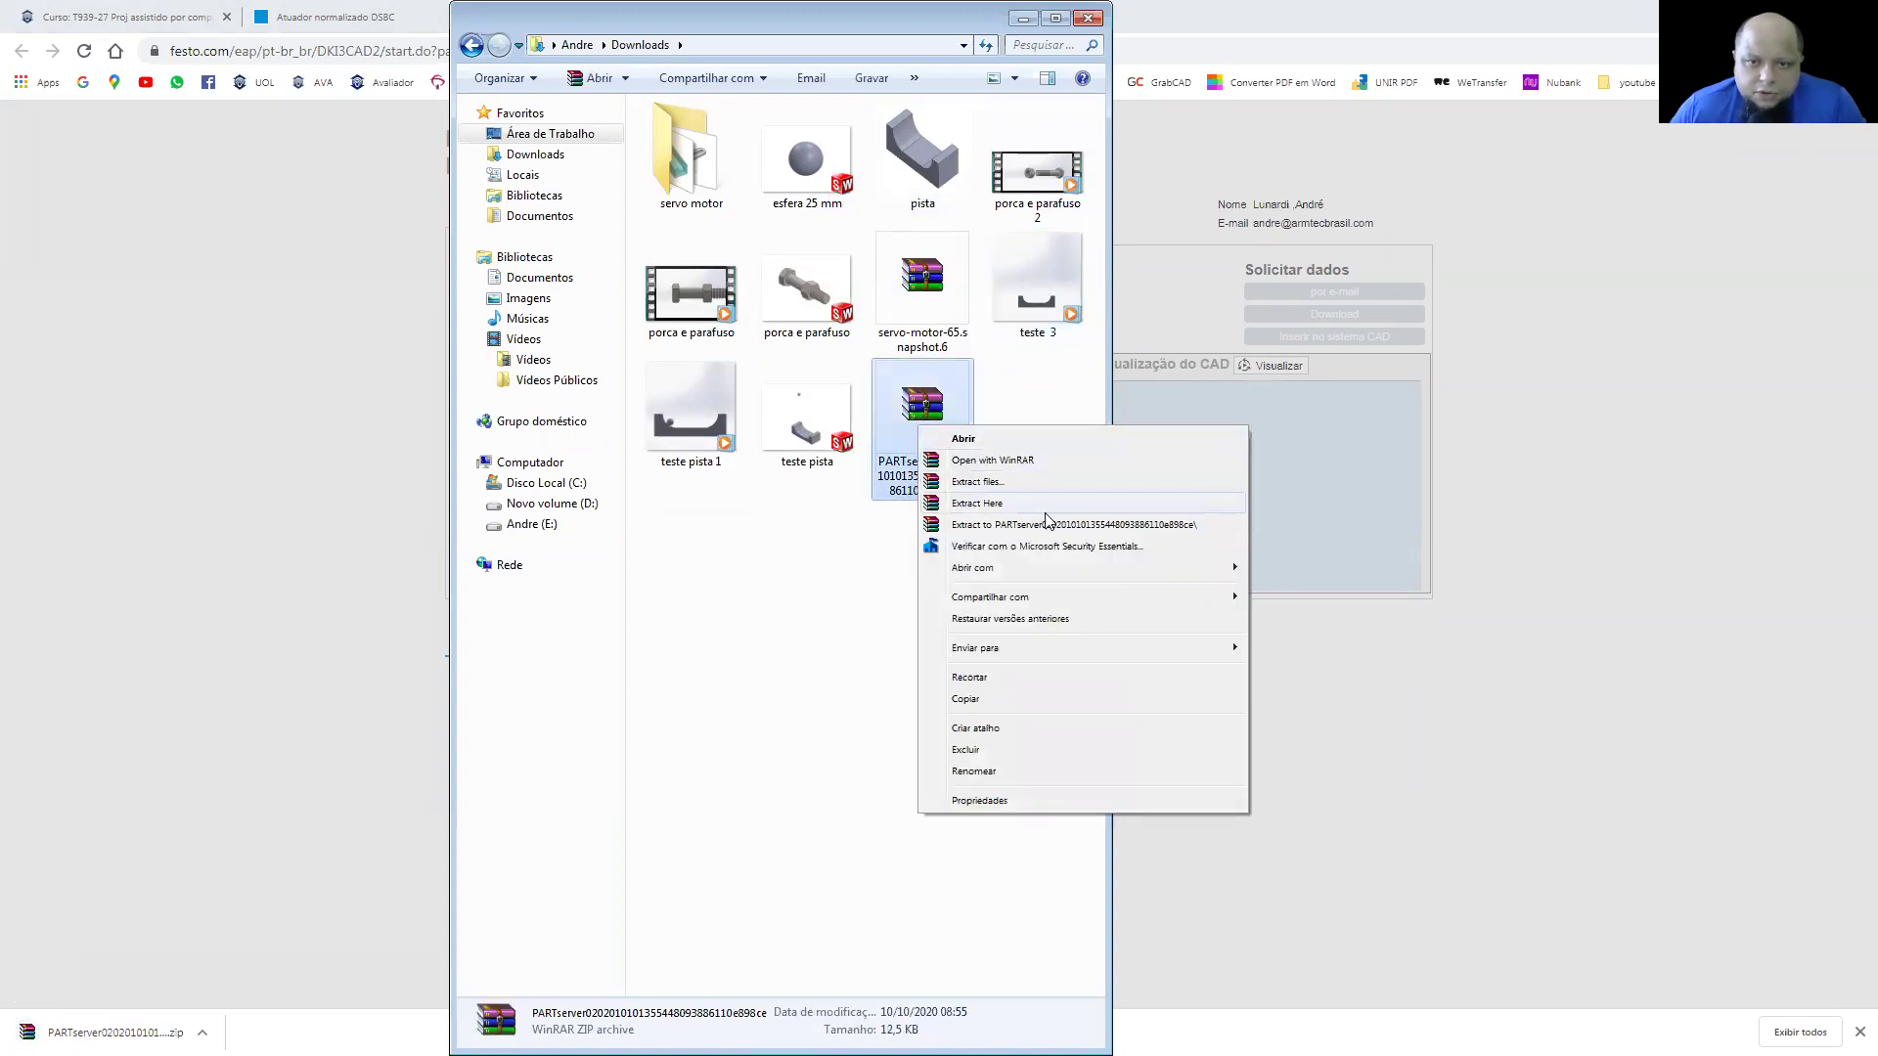
left_click(1007, 502)
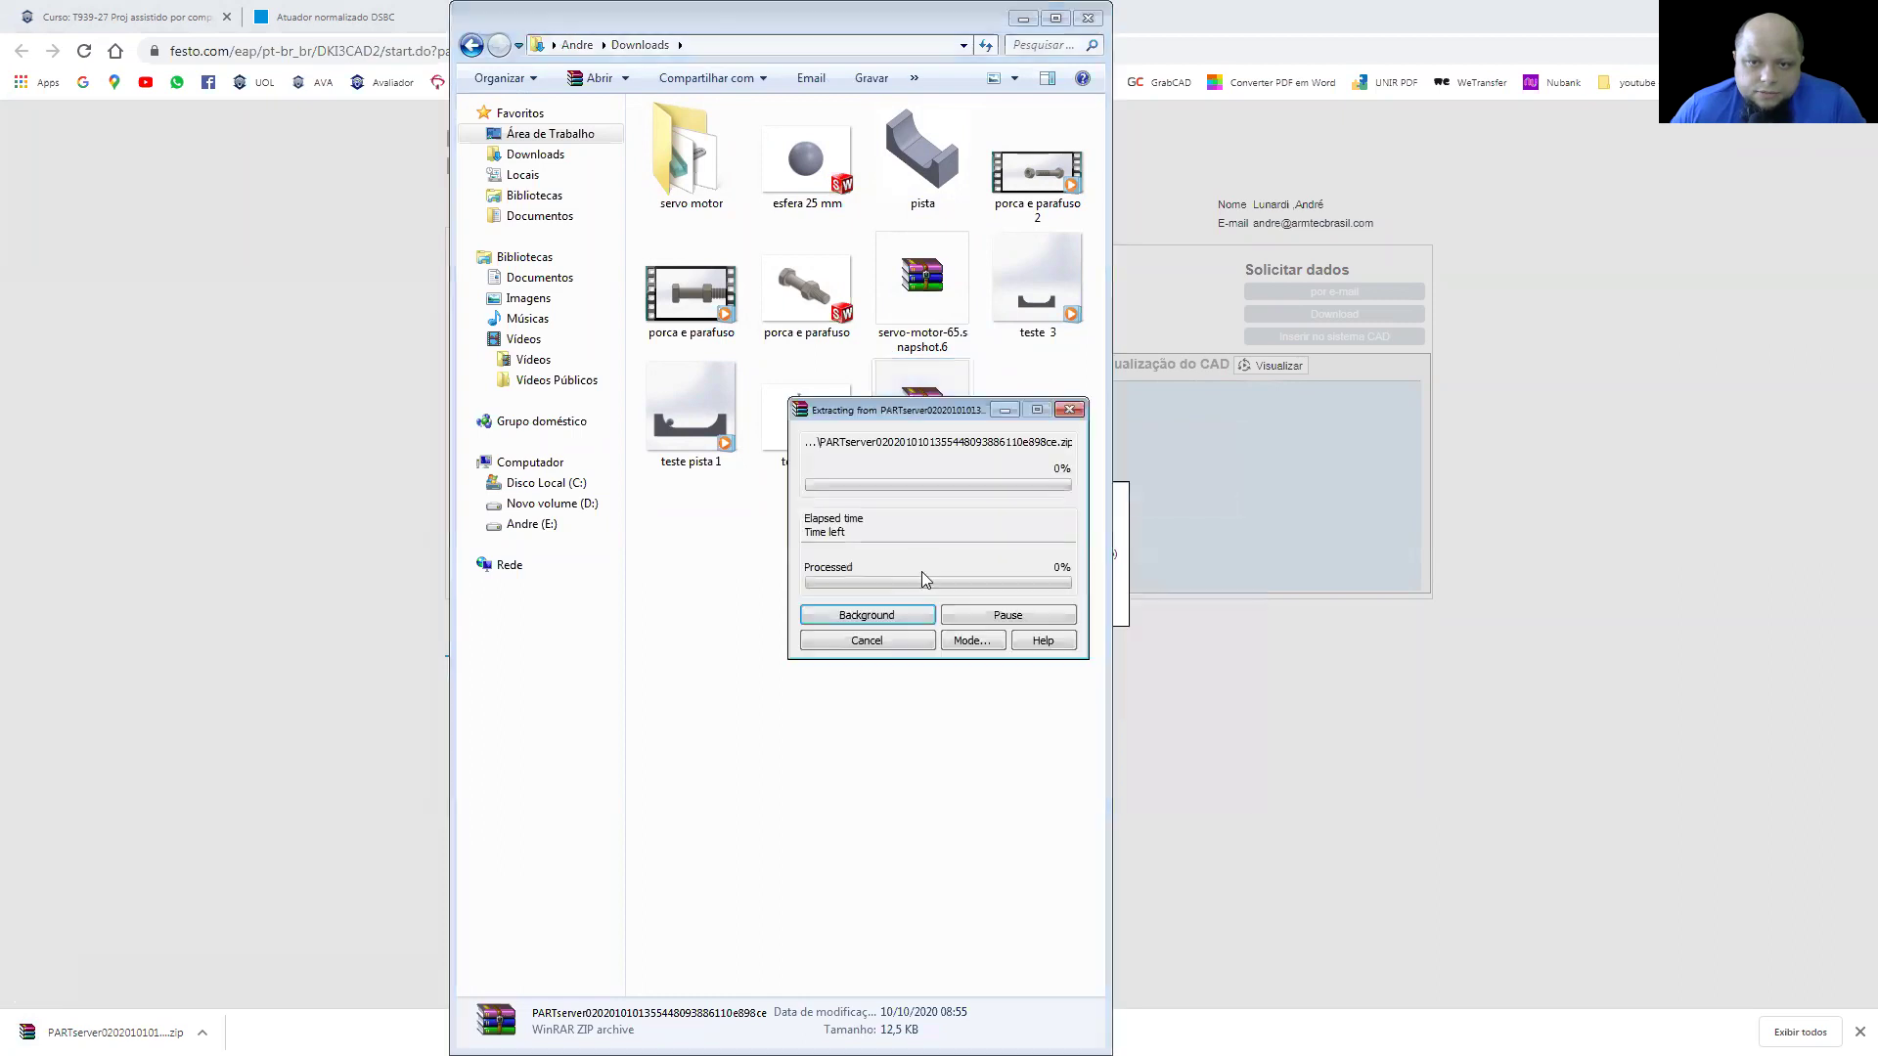
left_click(800, 147)
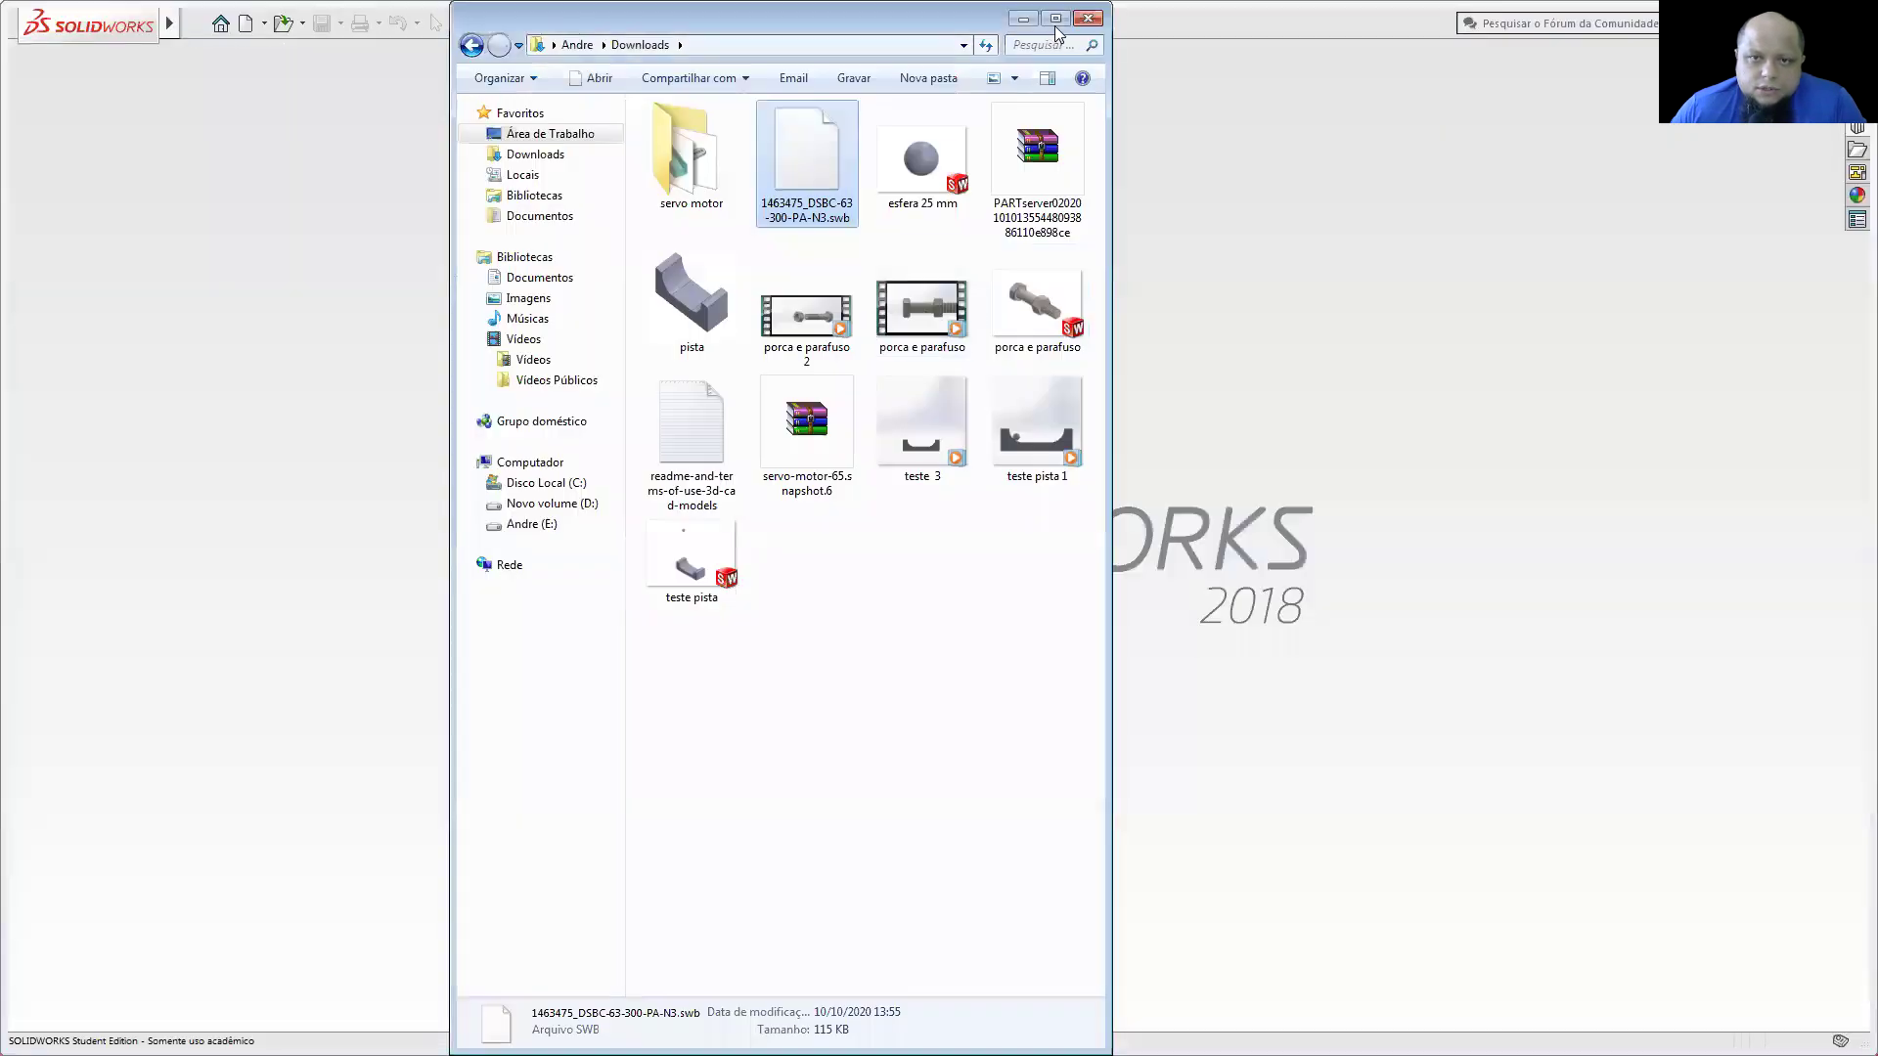
Step: Switch to SolidWorks and run the macro 1463475_DSBC-63-300-PA-N3.swb from the Downloads folder
left_click(1234, 135)
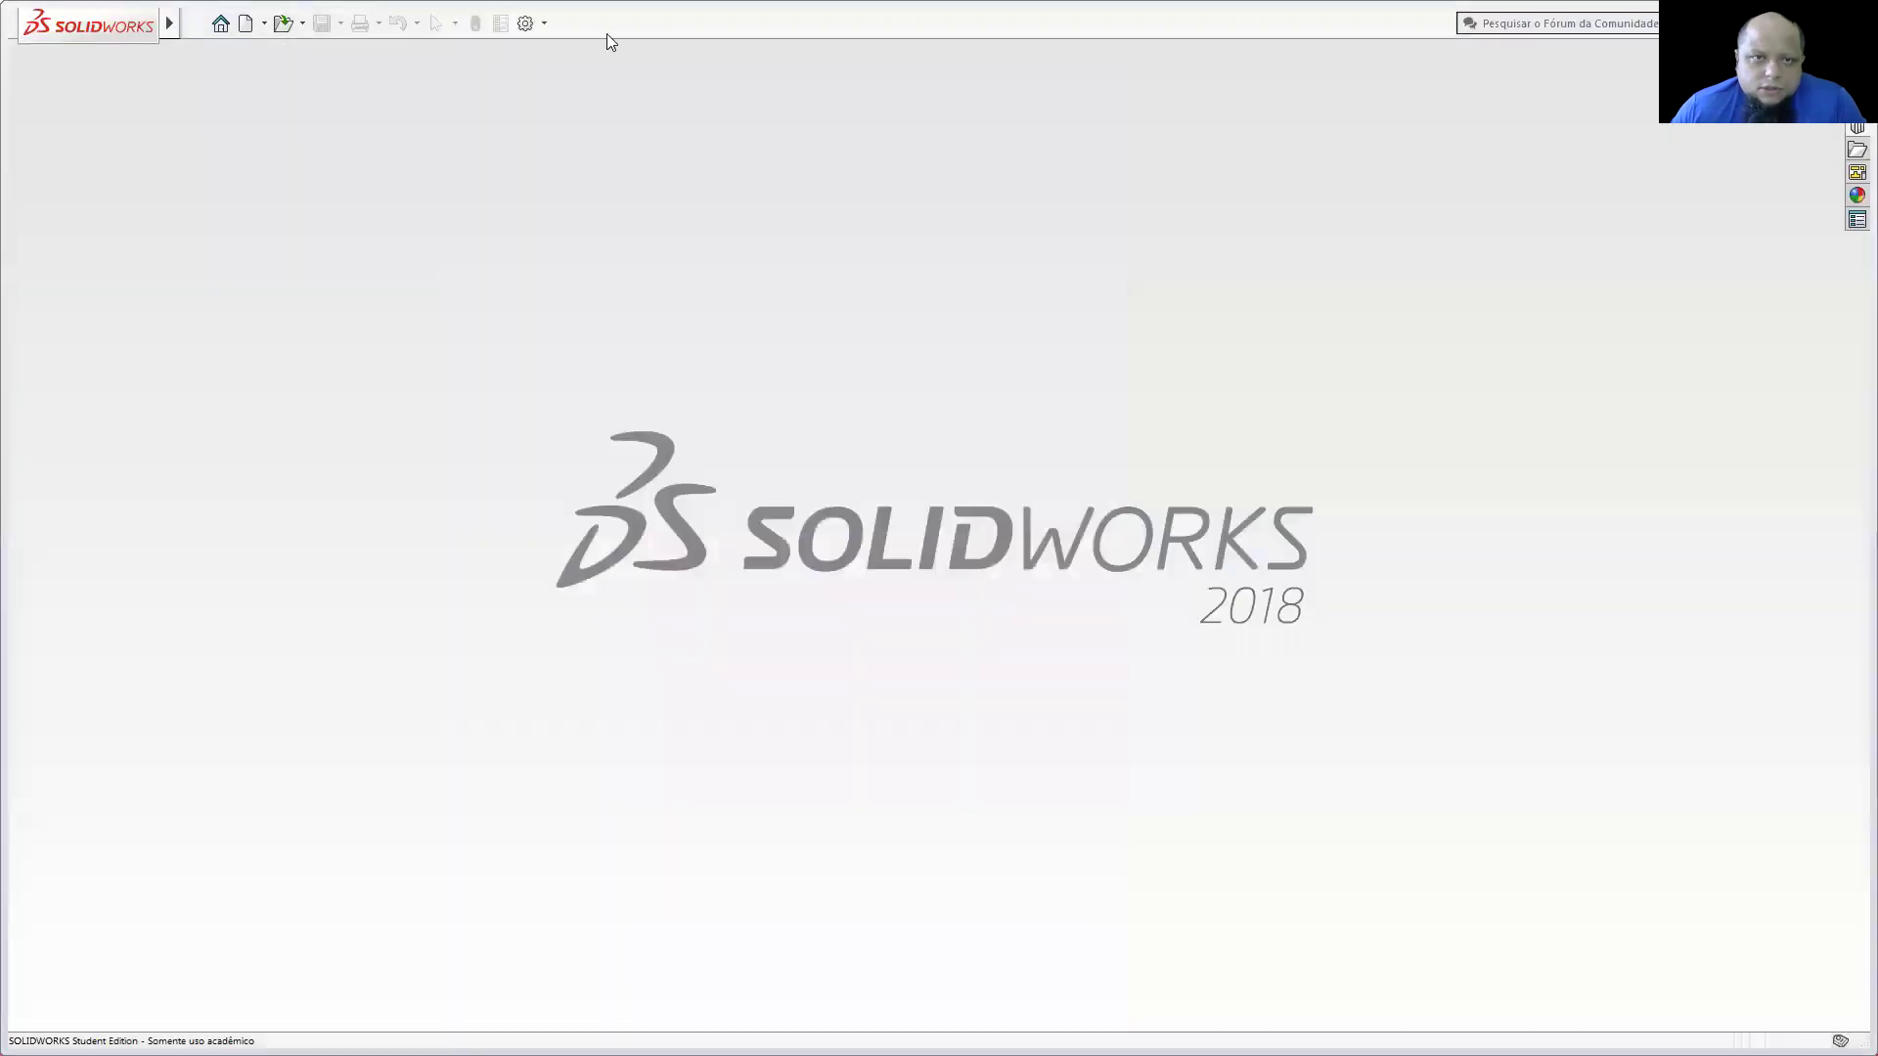
mouse_move(172, 23)
left_click(299, 25)
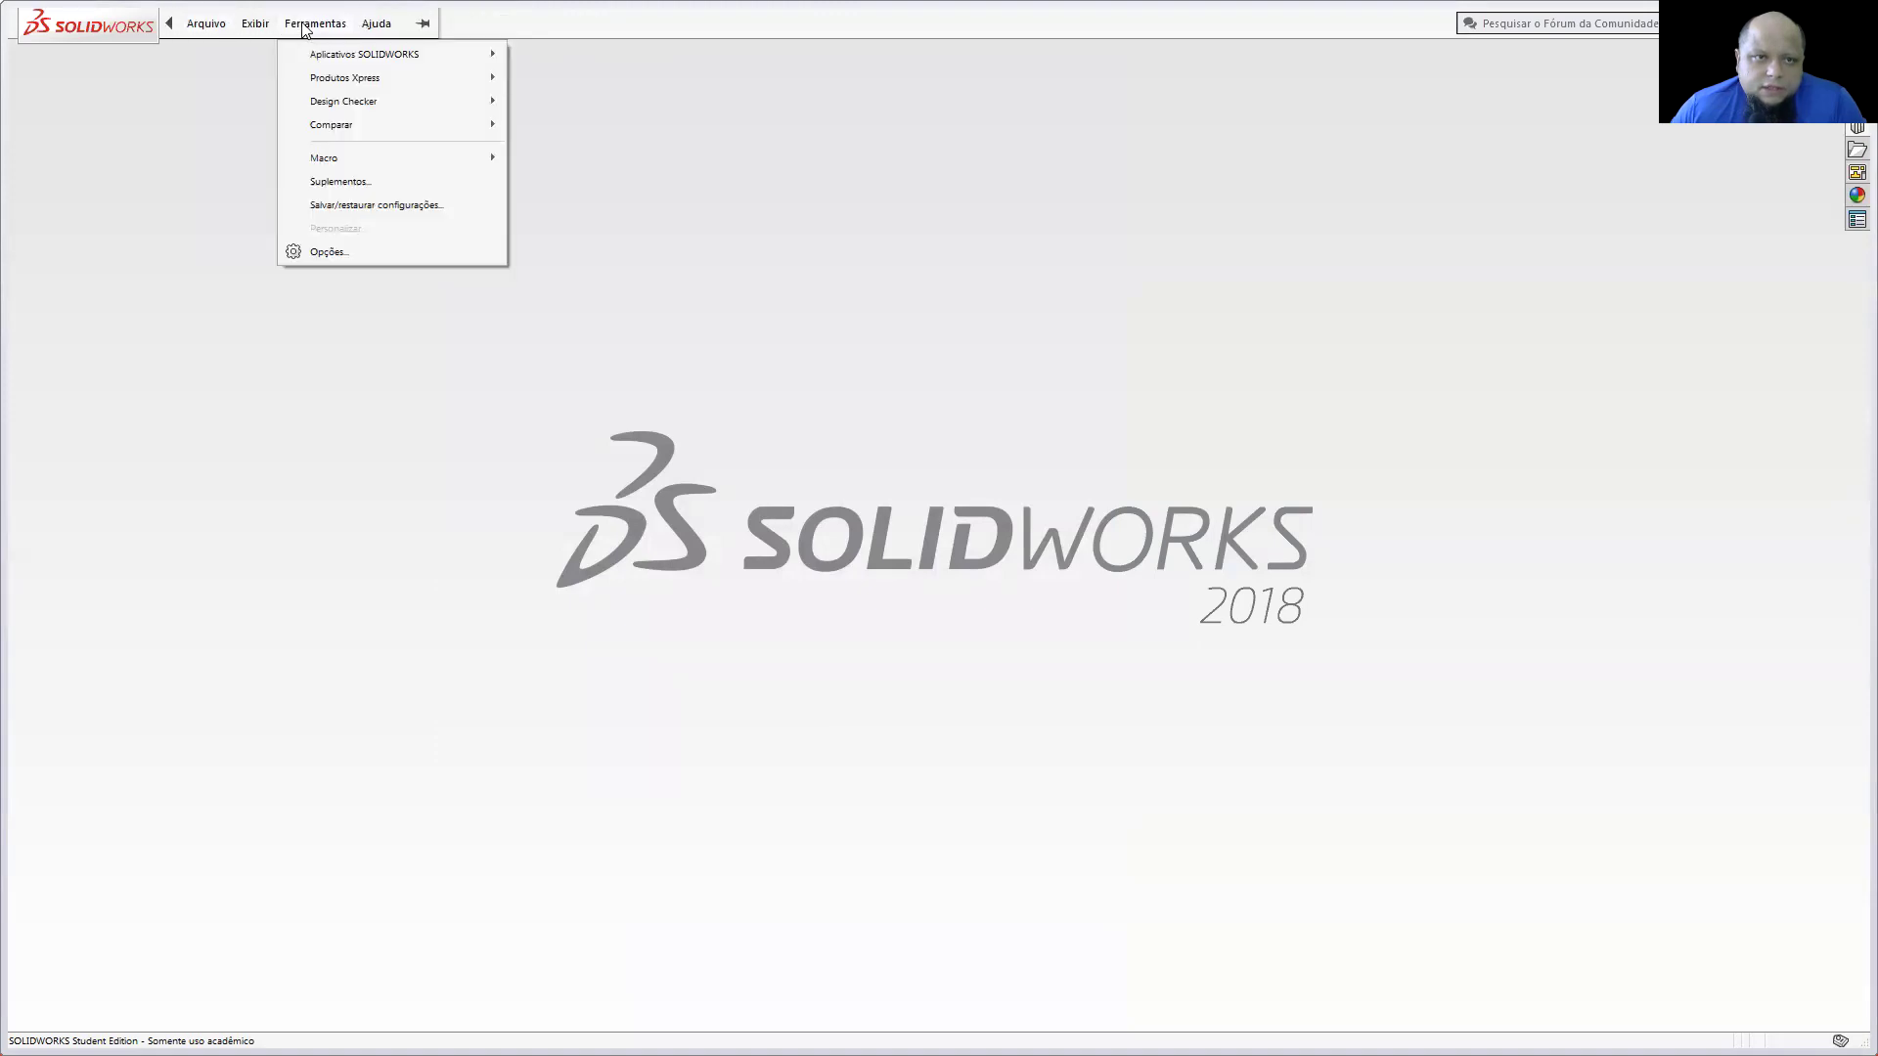
mouse_move(442, 160)
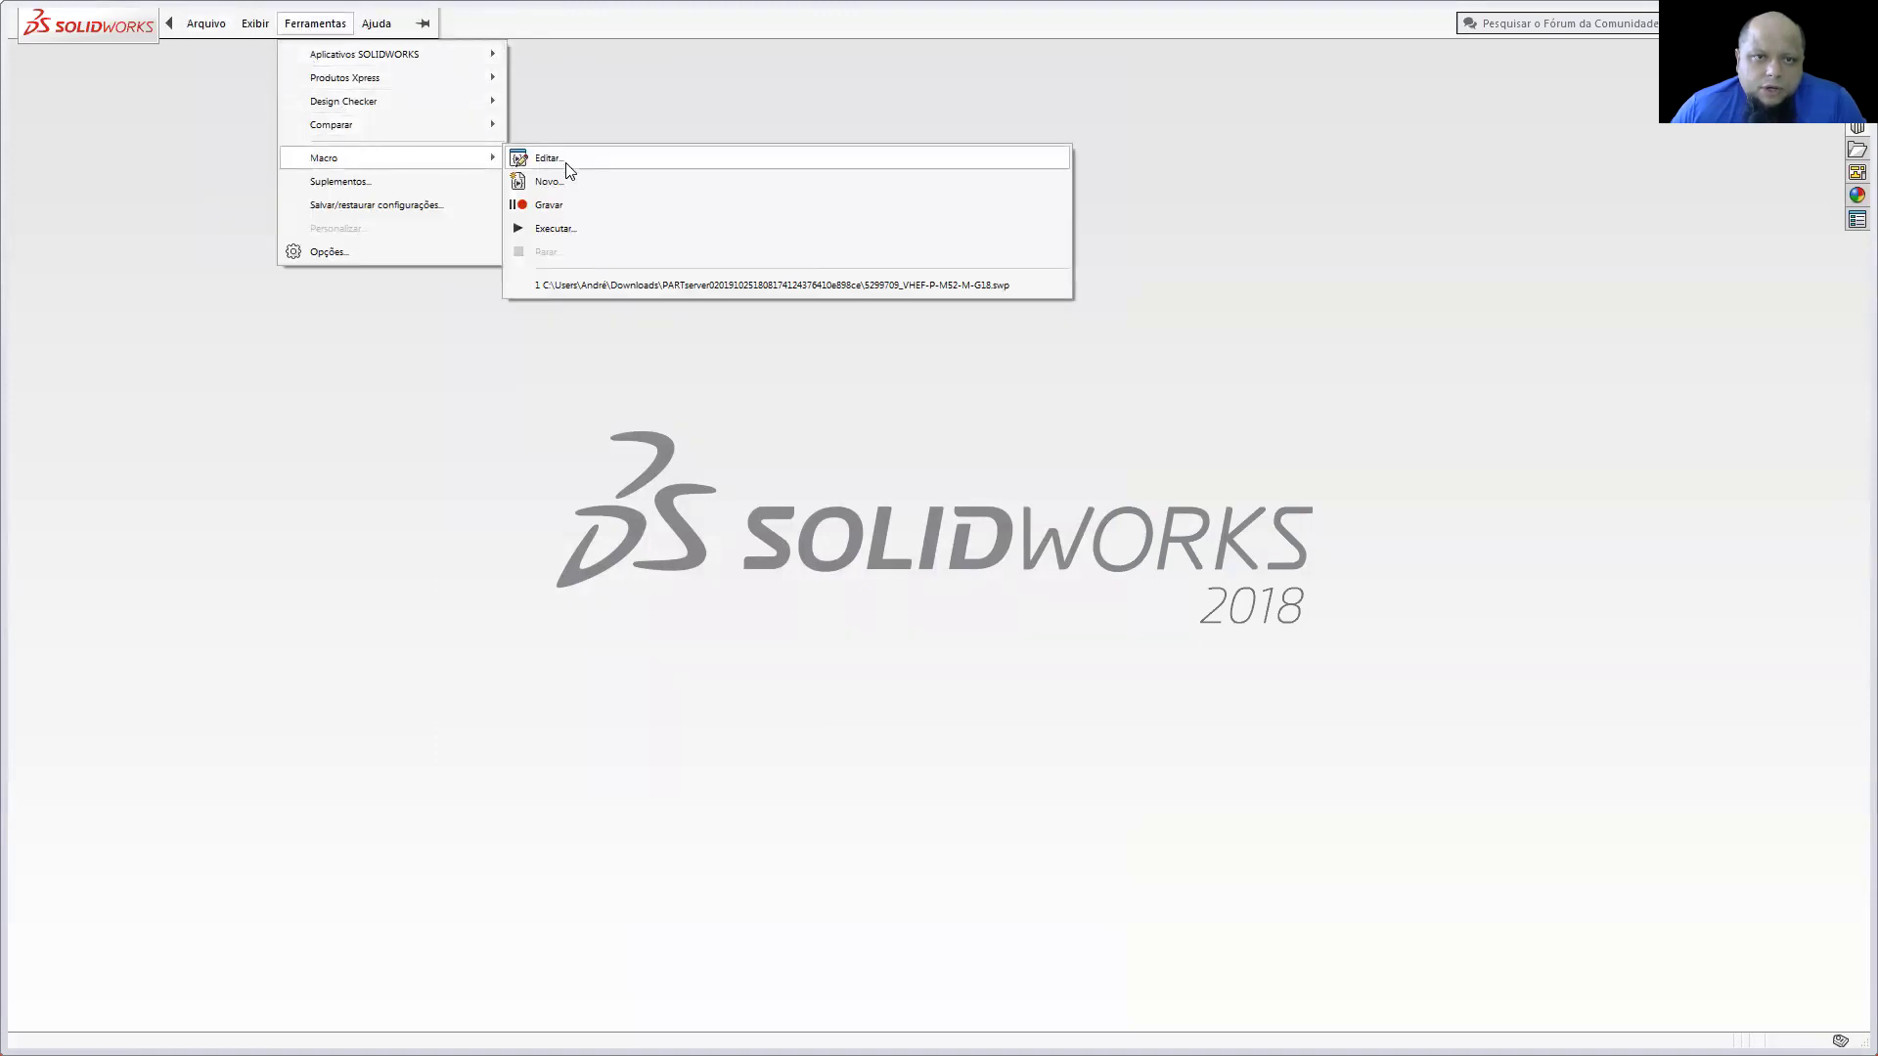
left_click(575, 227)
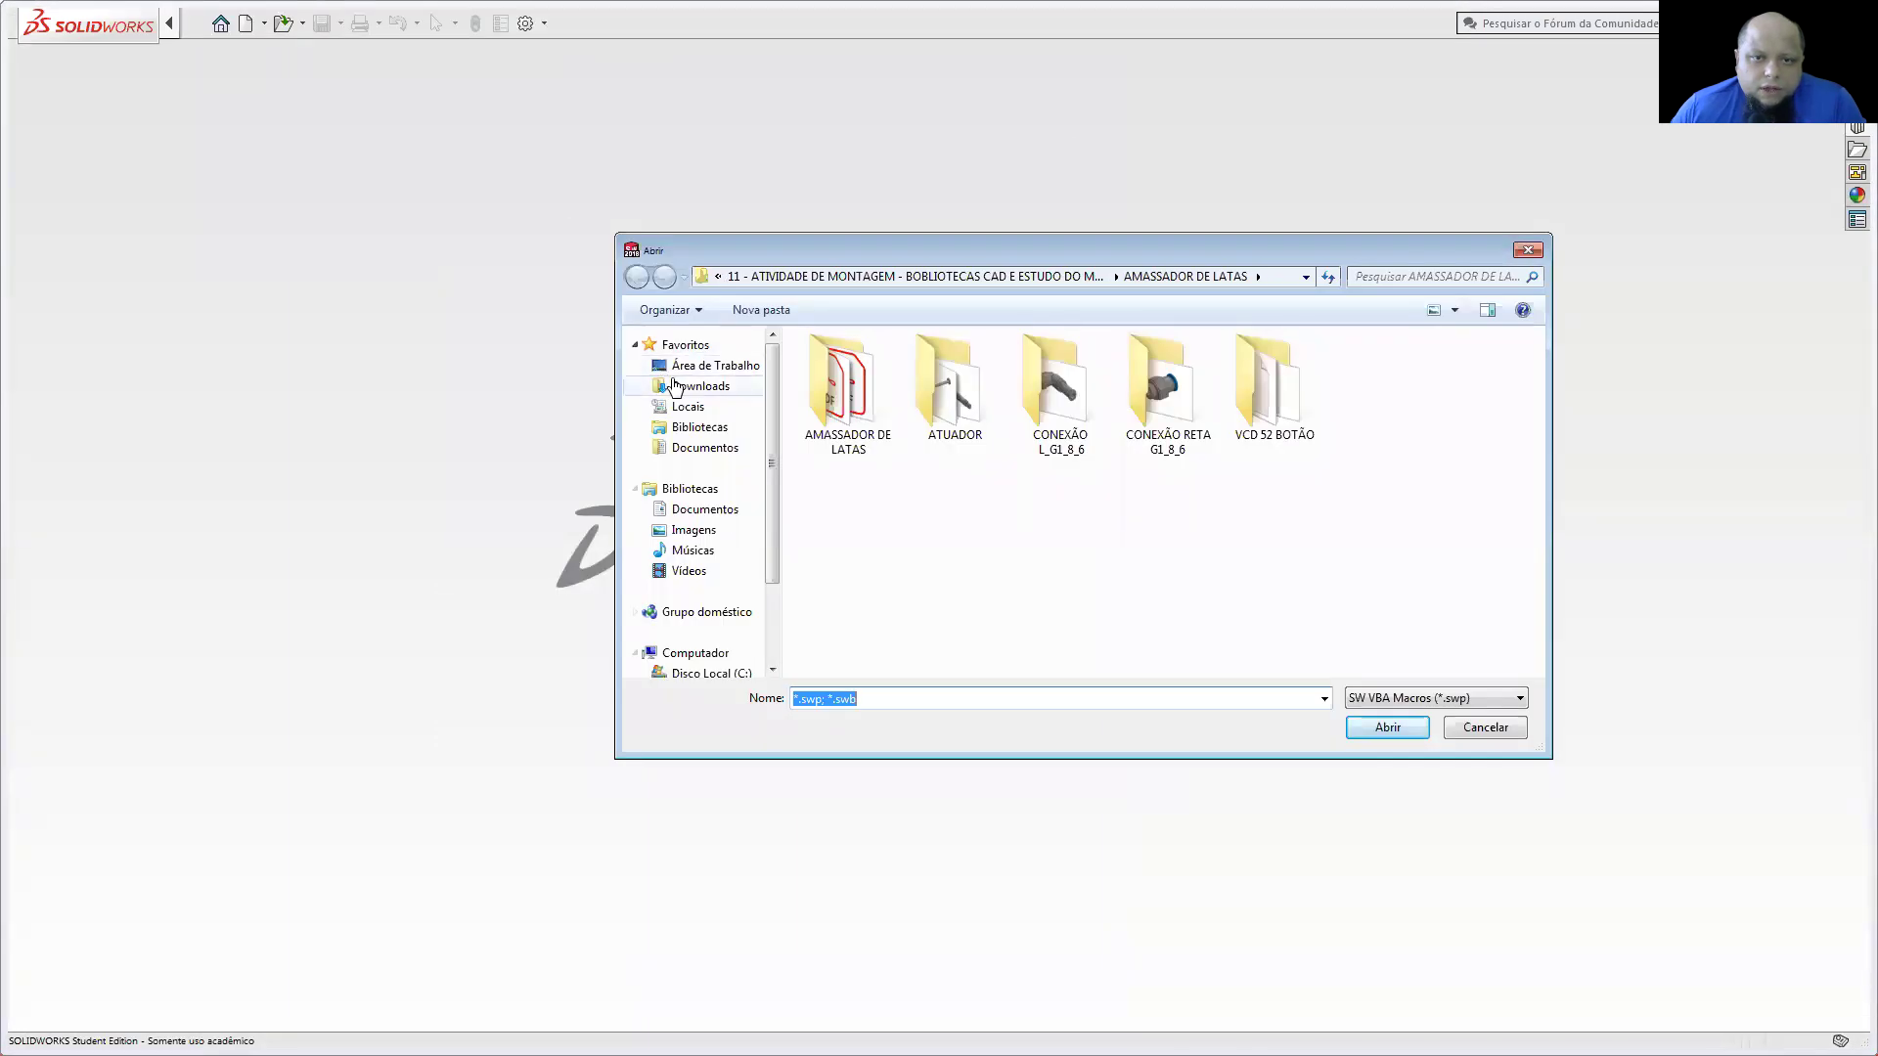
left_click(700, 386)
left_click(970, 391)
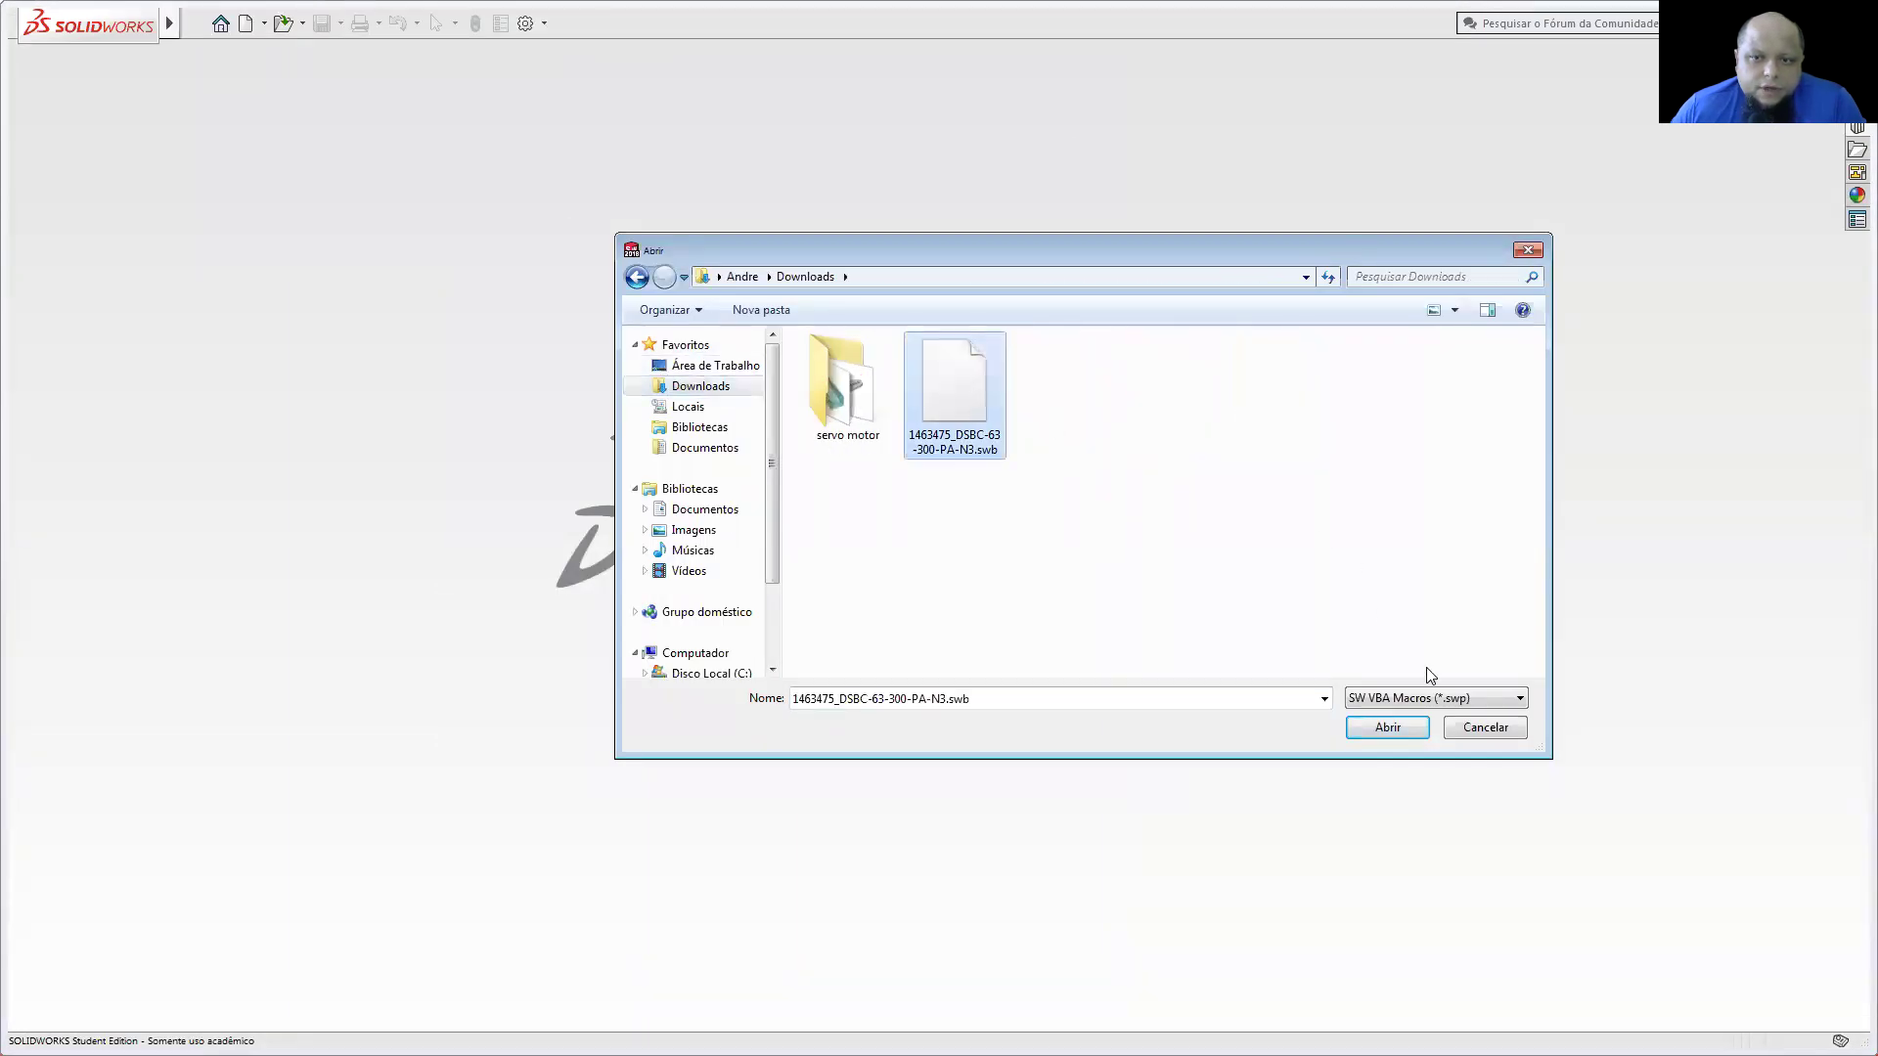
left_click(1405, 724)
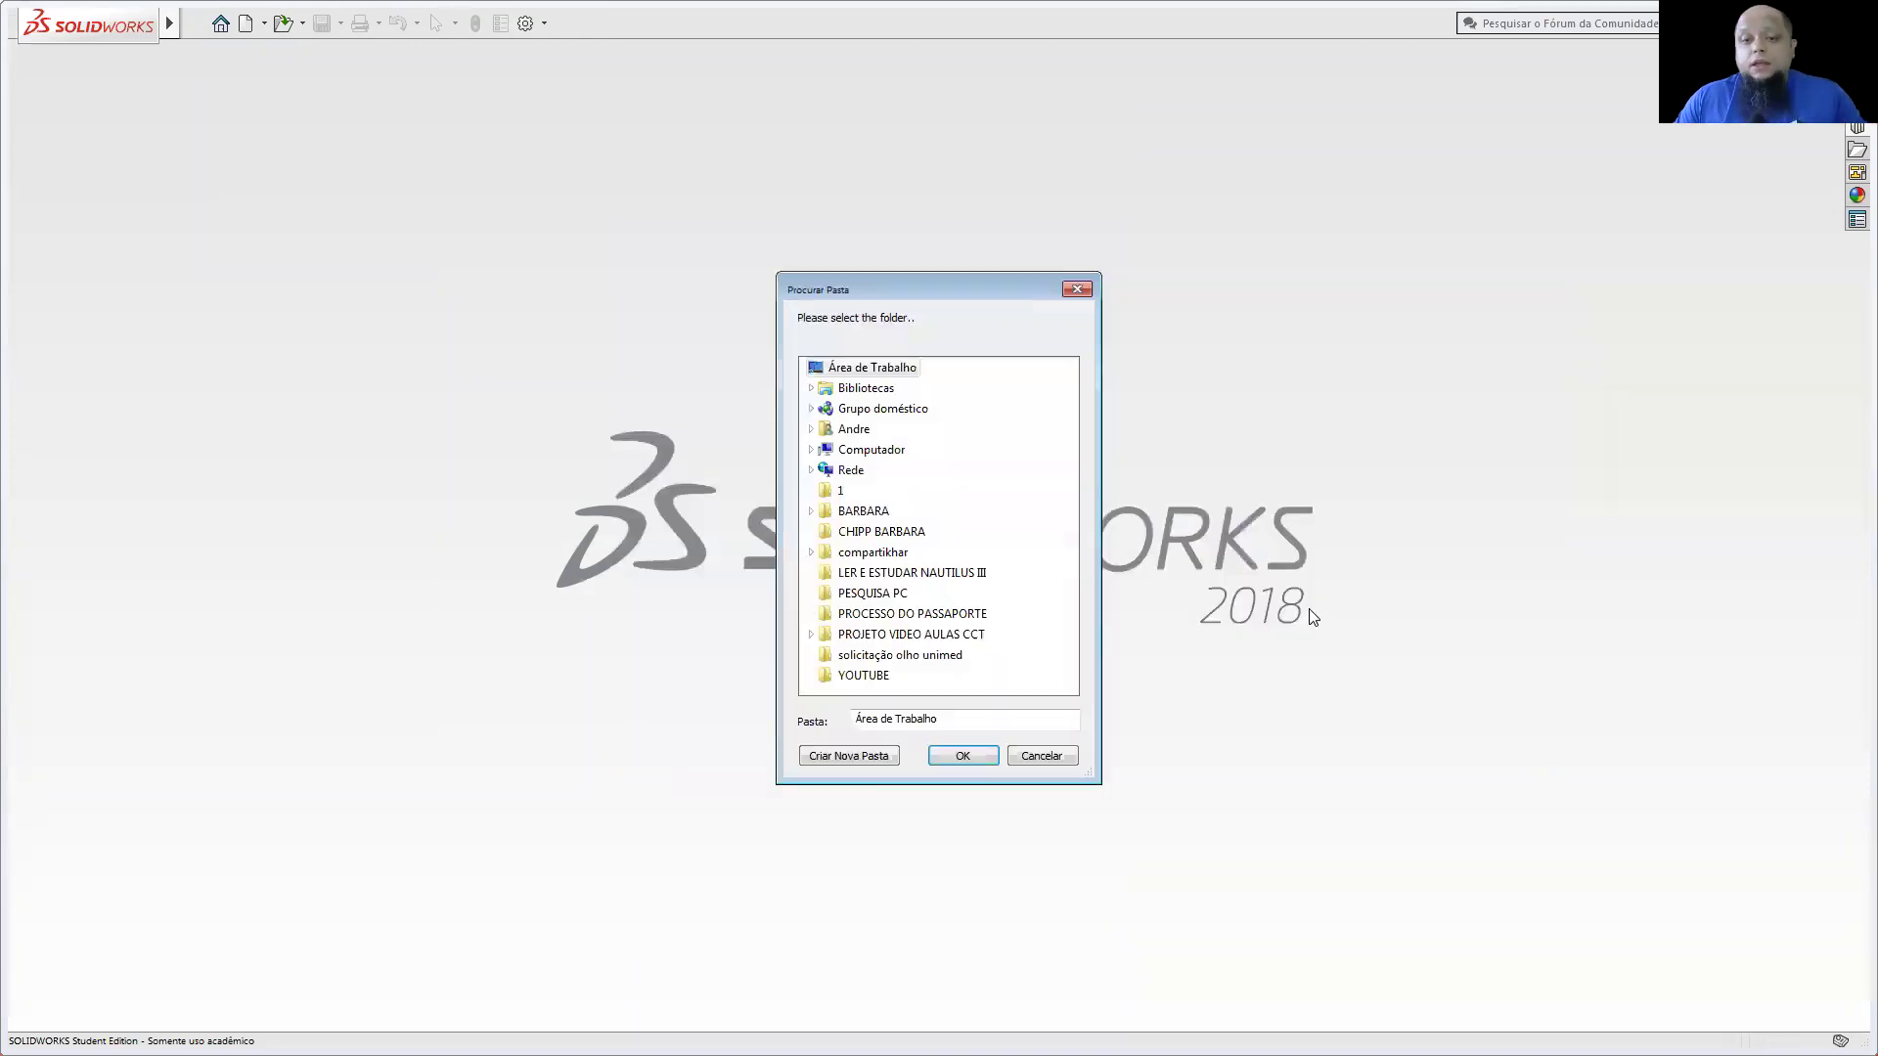
Step: Choose Downloads as the macro's output folder, then close the generated cylinder assembly after viewing it
double_click(854, 428)
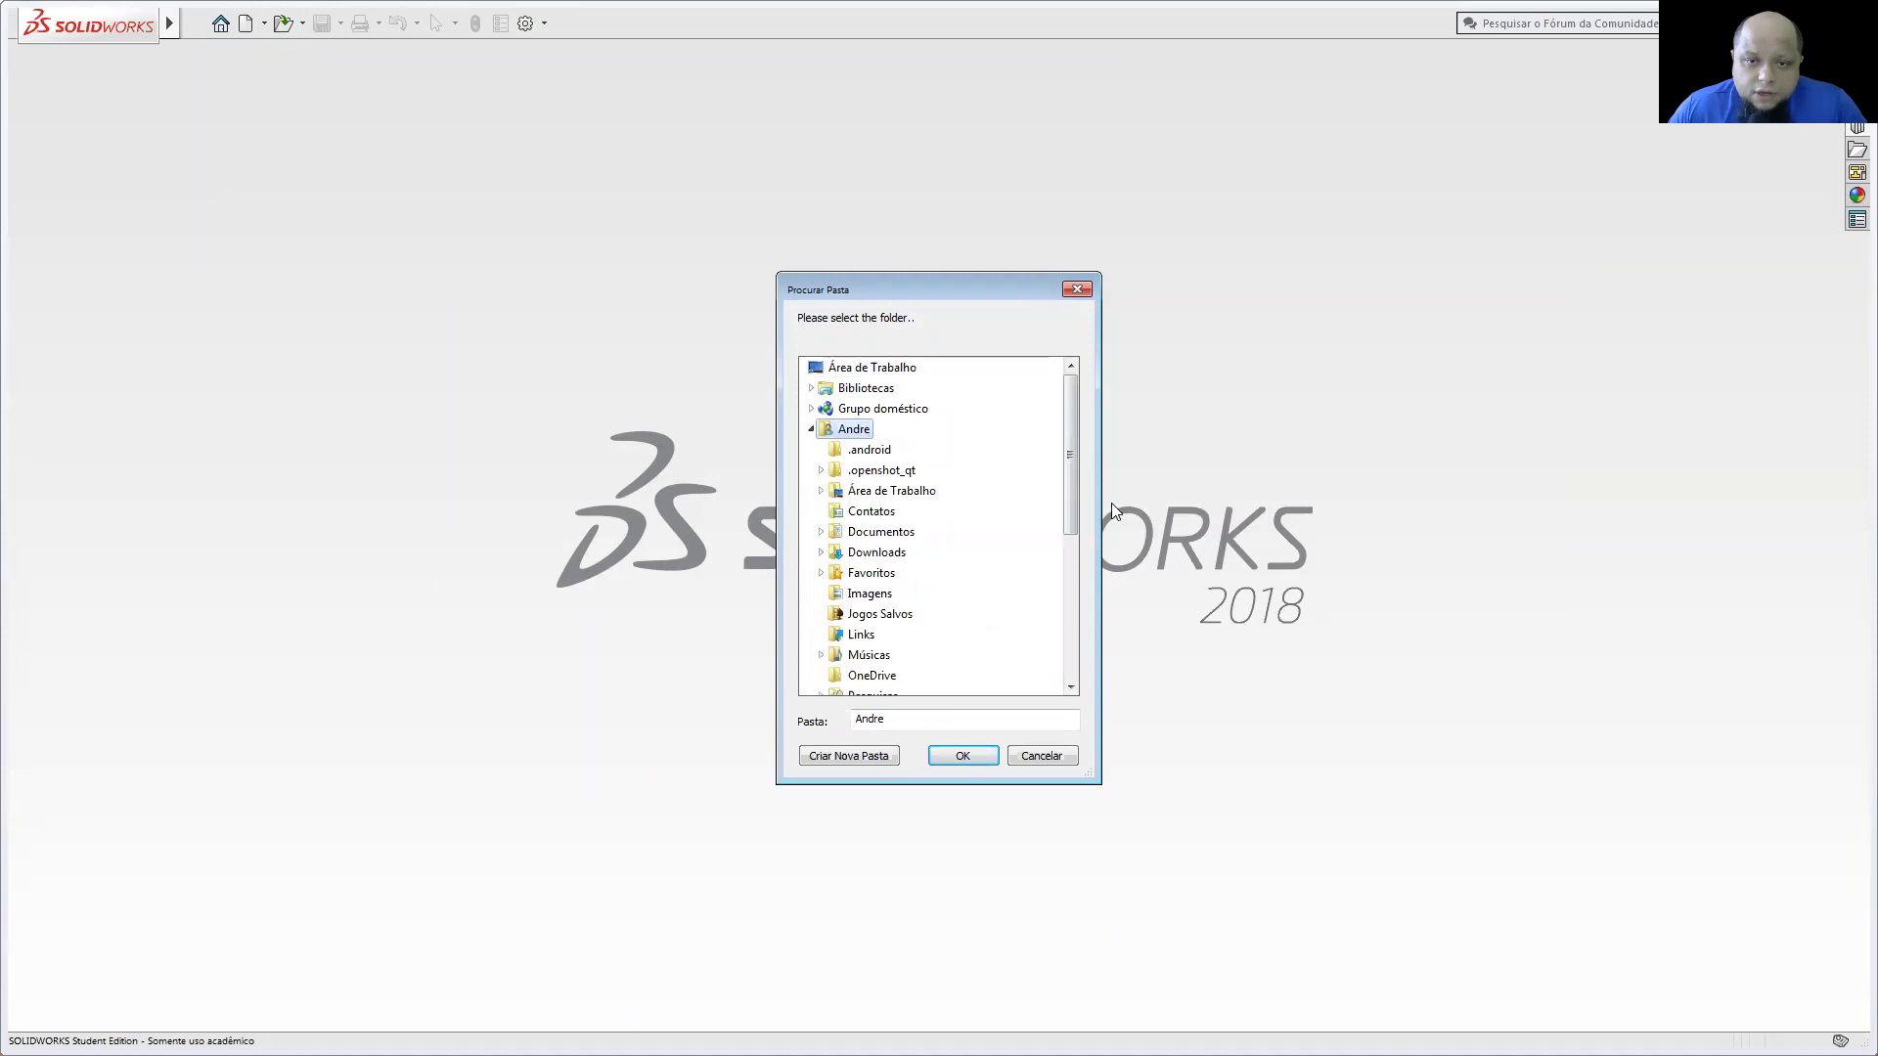
double_click(900, 533)
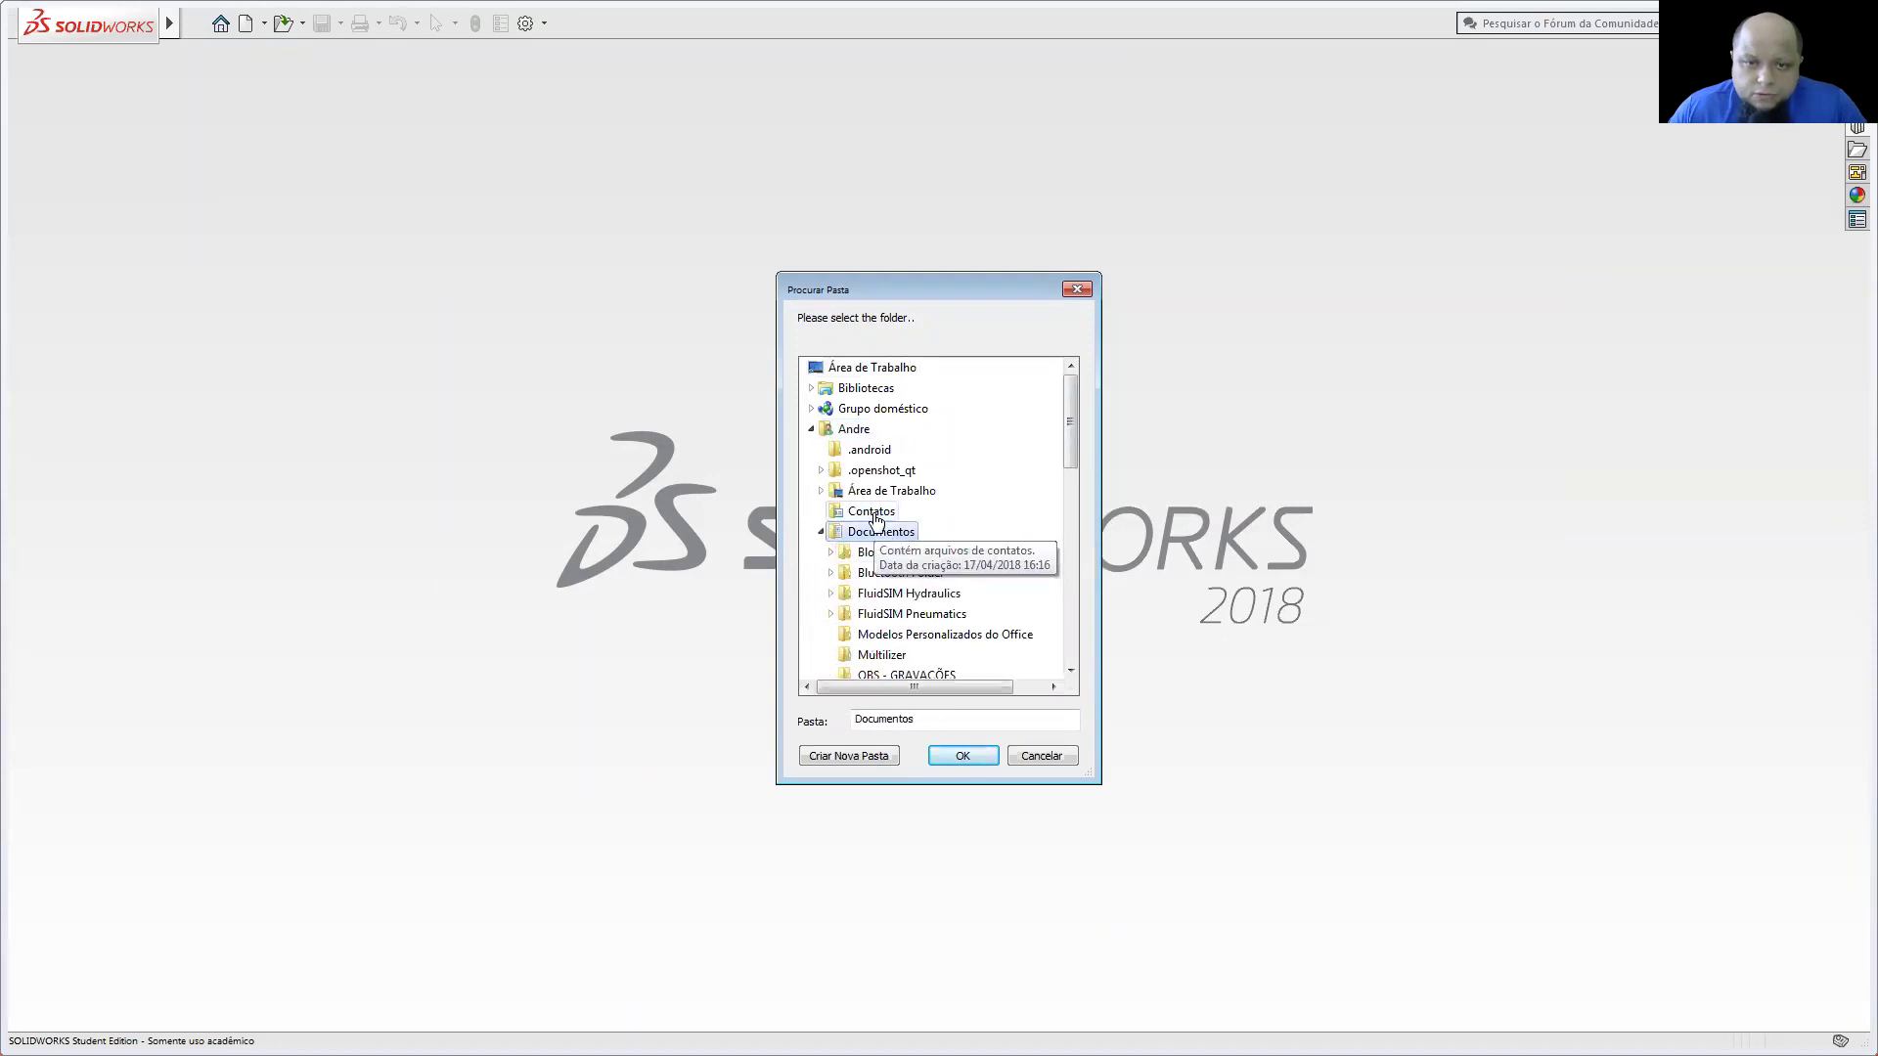
double_click(837, 533)
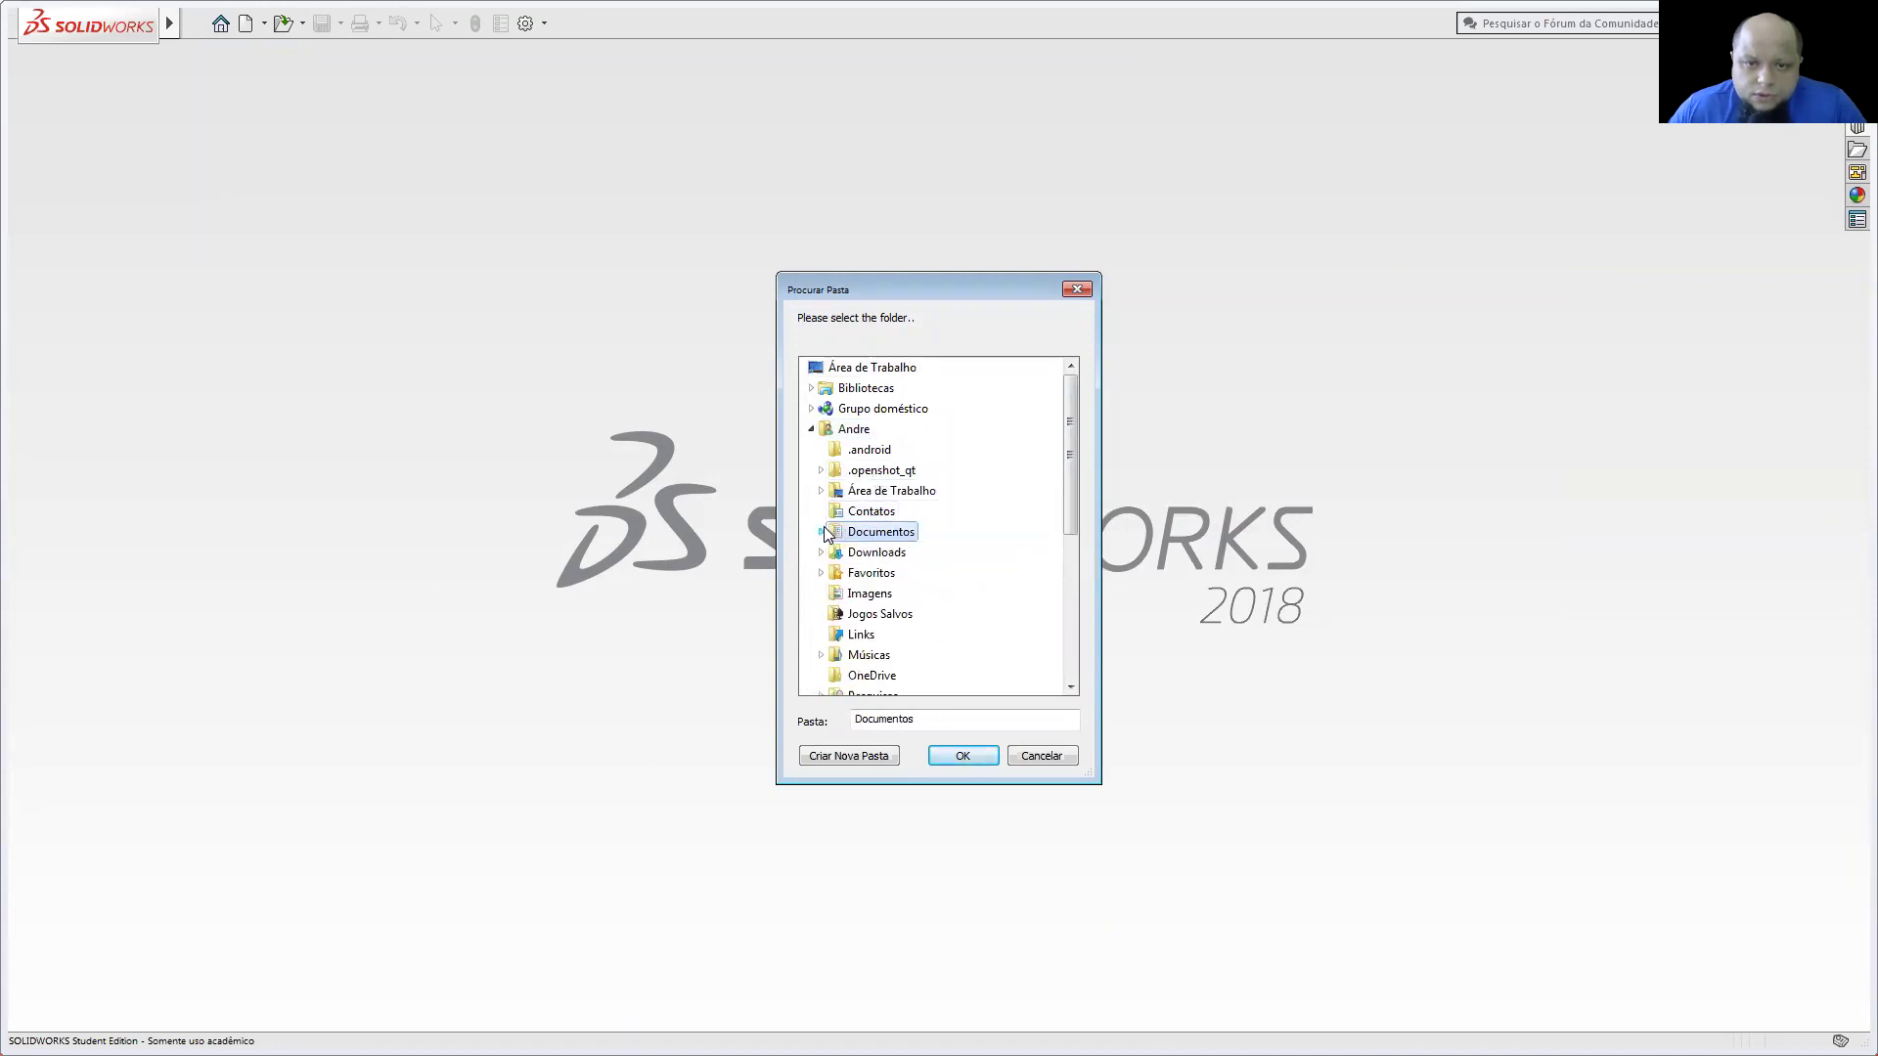
double_click(865, 553)
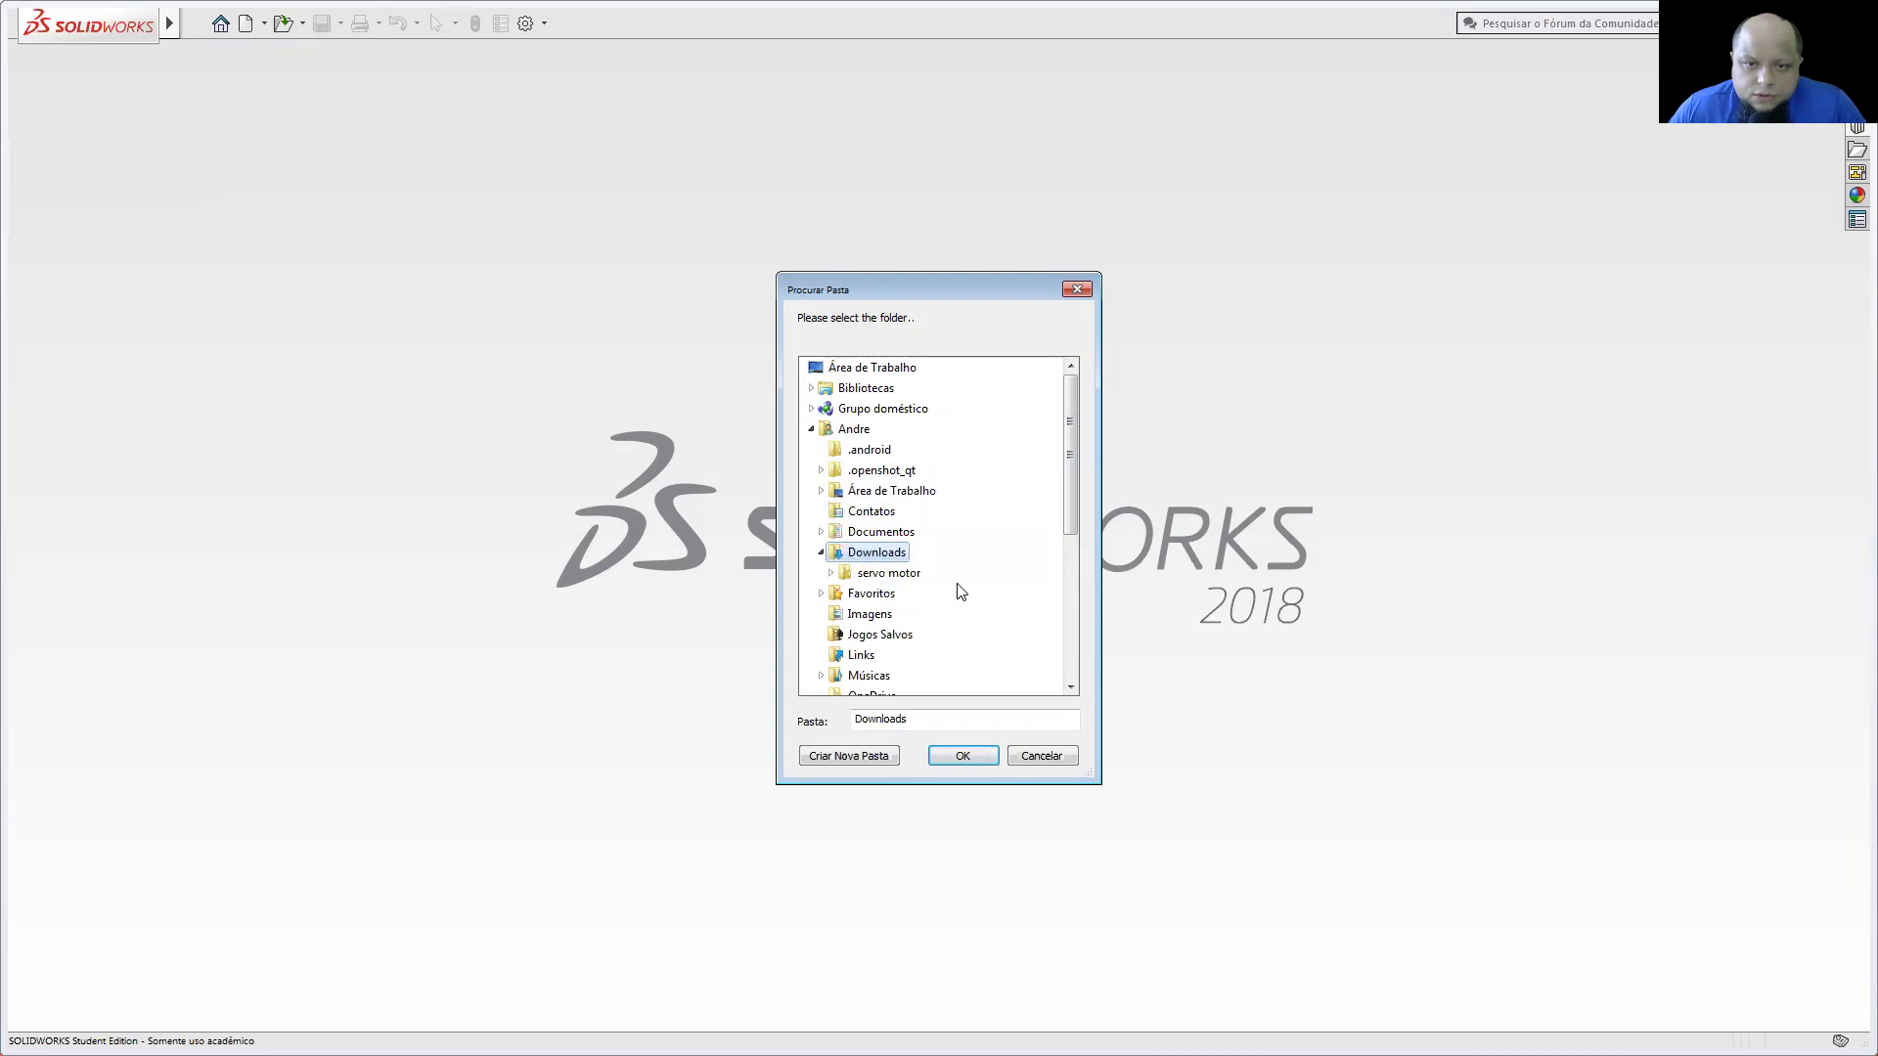
left_click(943, 757)
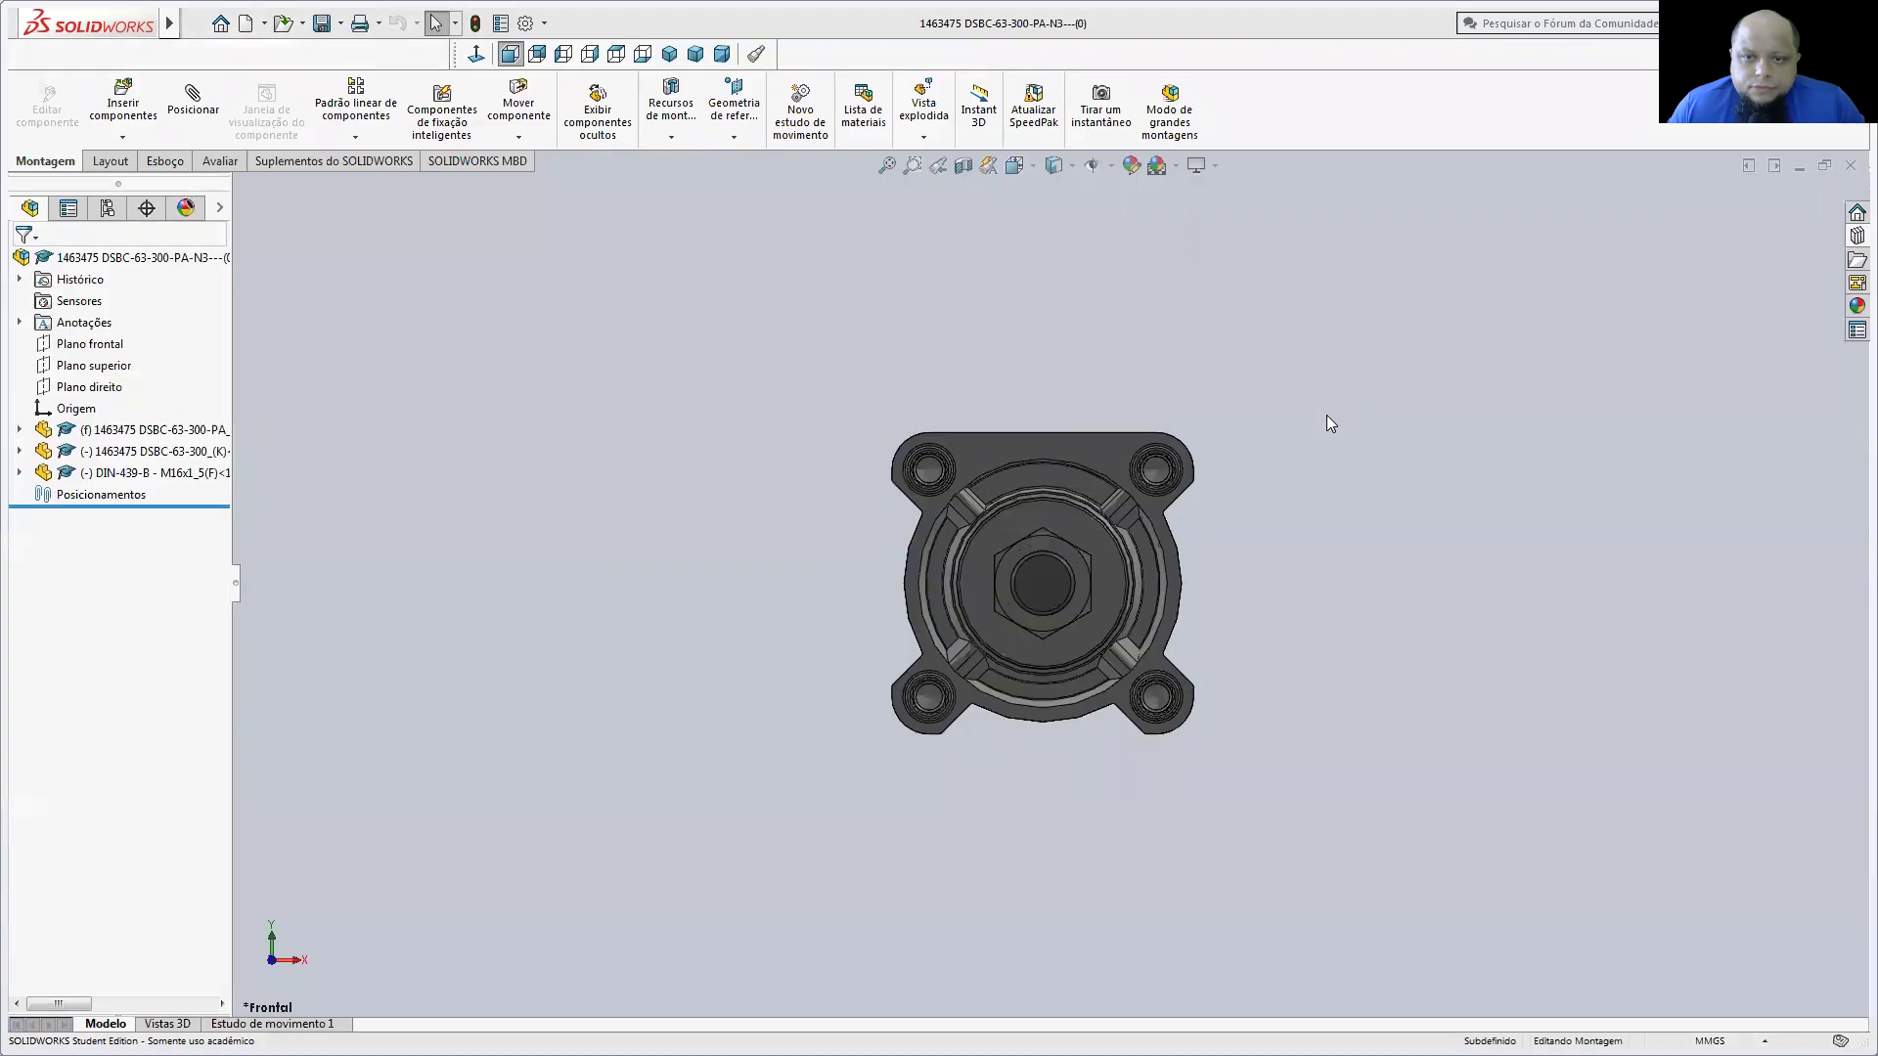
key("ctrl+4")
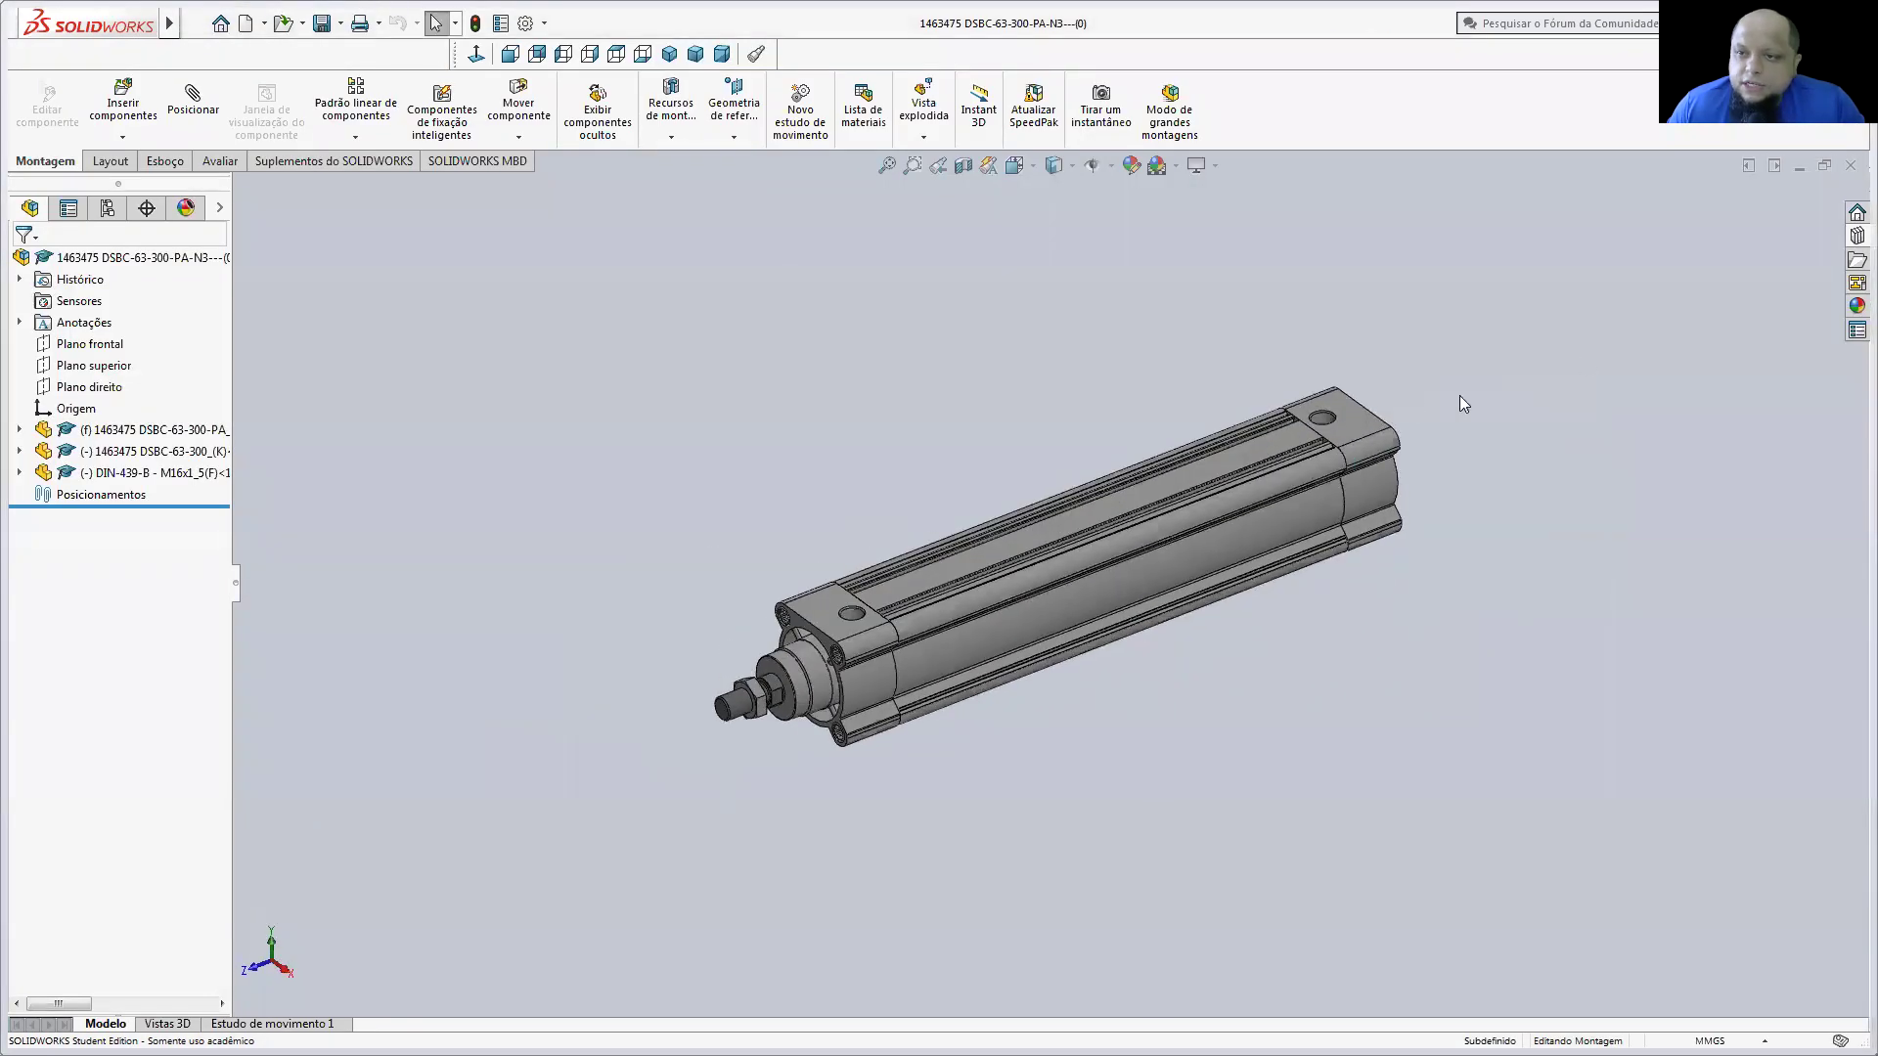
left_click(1846, 168)
Step: Create a new assembly and place the cylinder body 1463475 DSBC-63-300-PA_(Z_0) as its first component
left_click(249, 25)
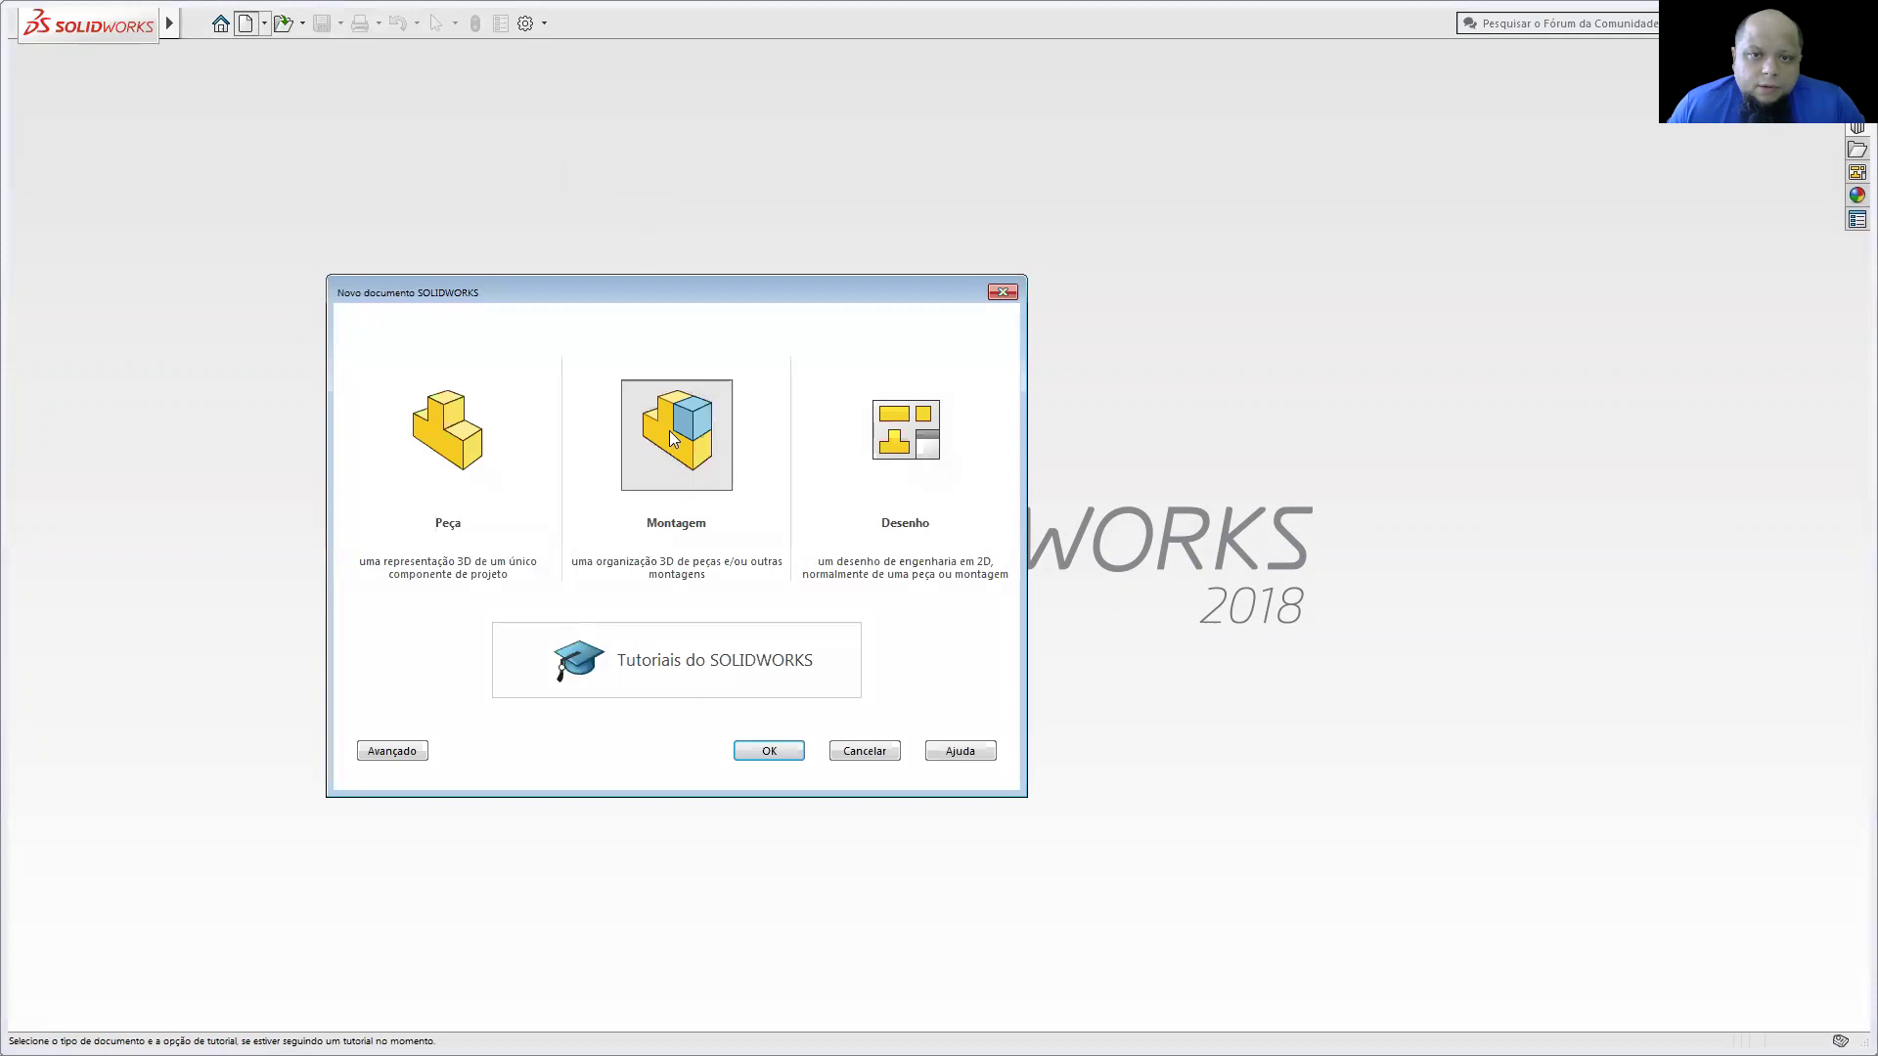
left_click(769, 750)
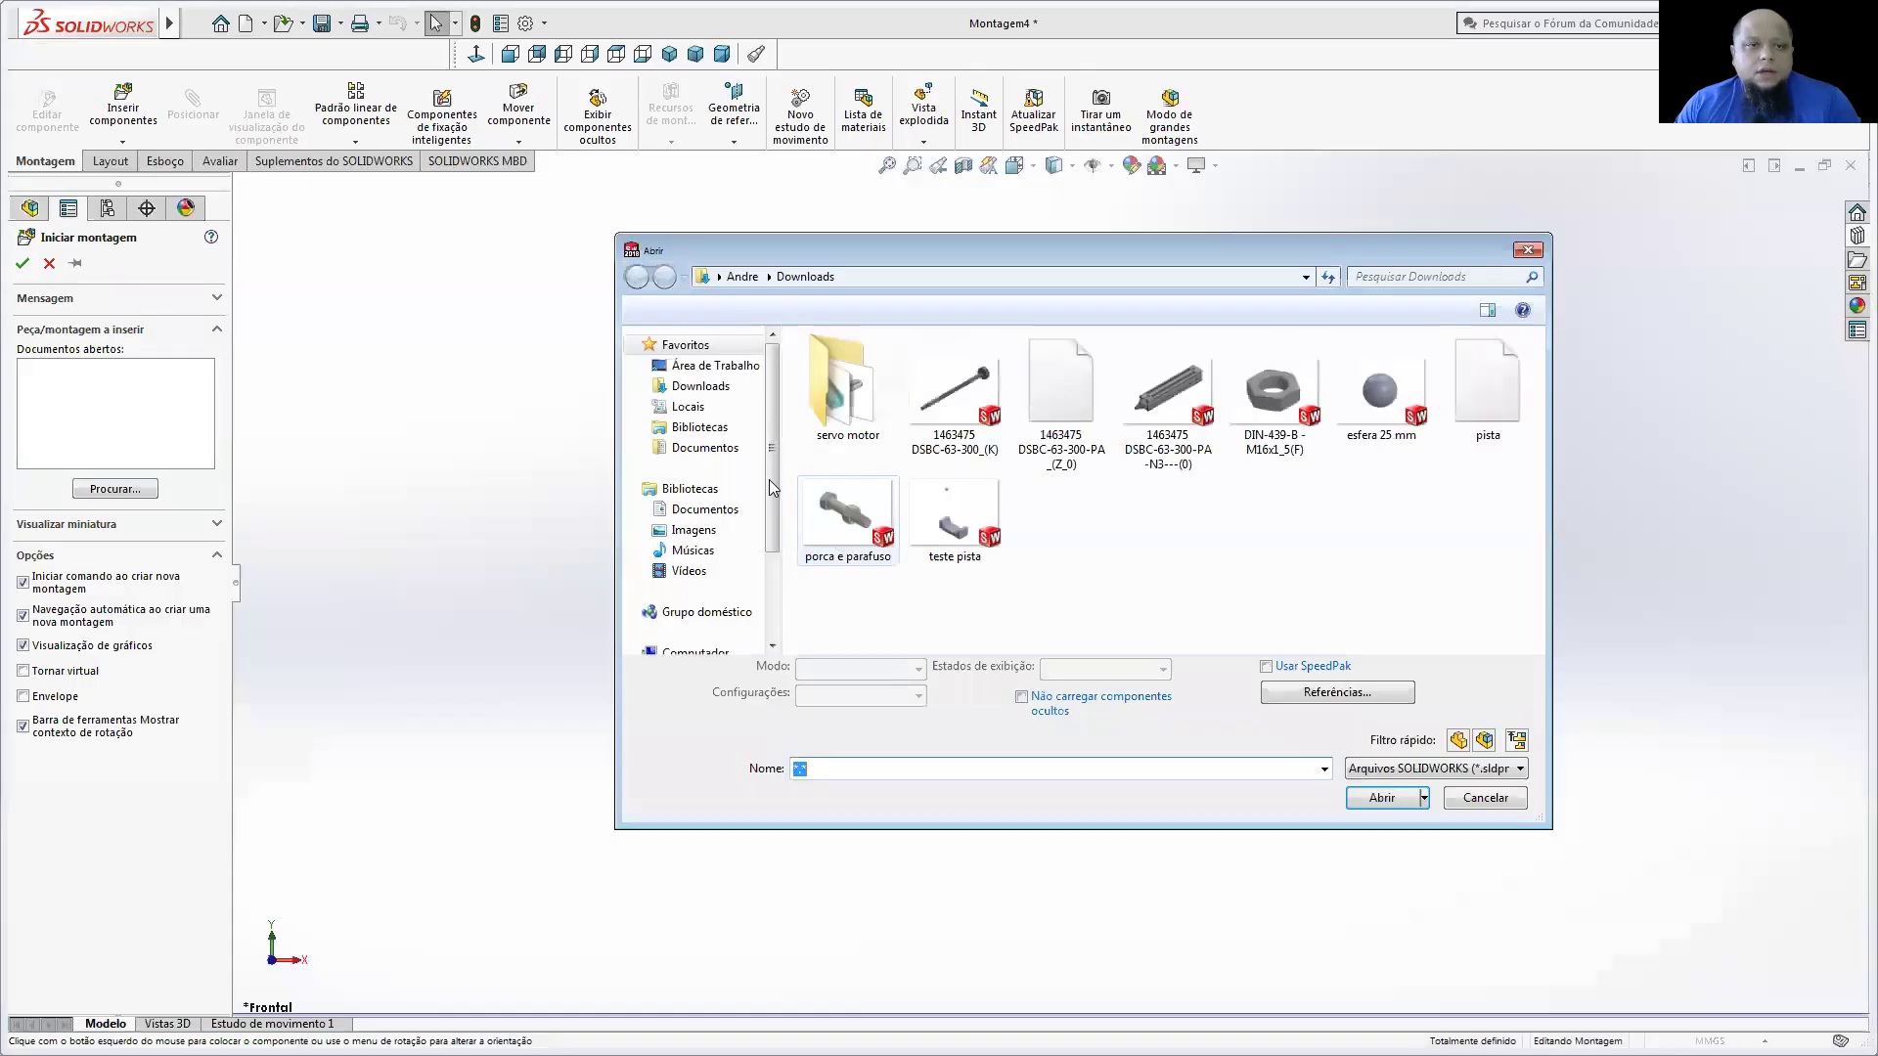
left_click(1054, 451)
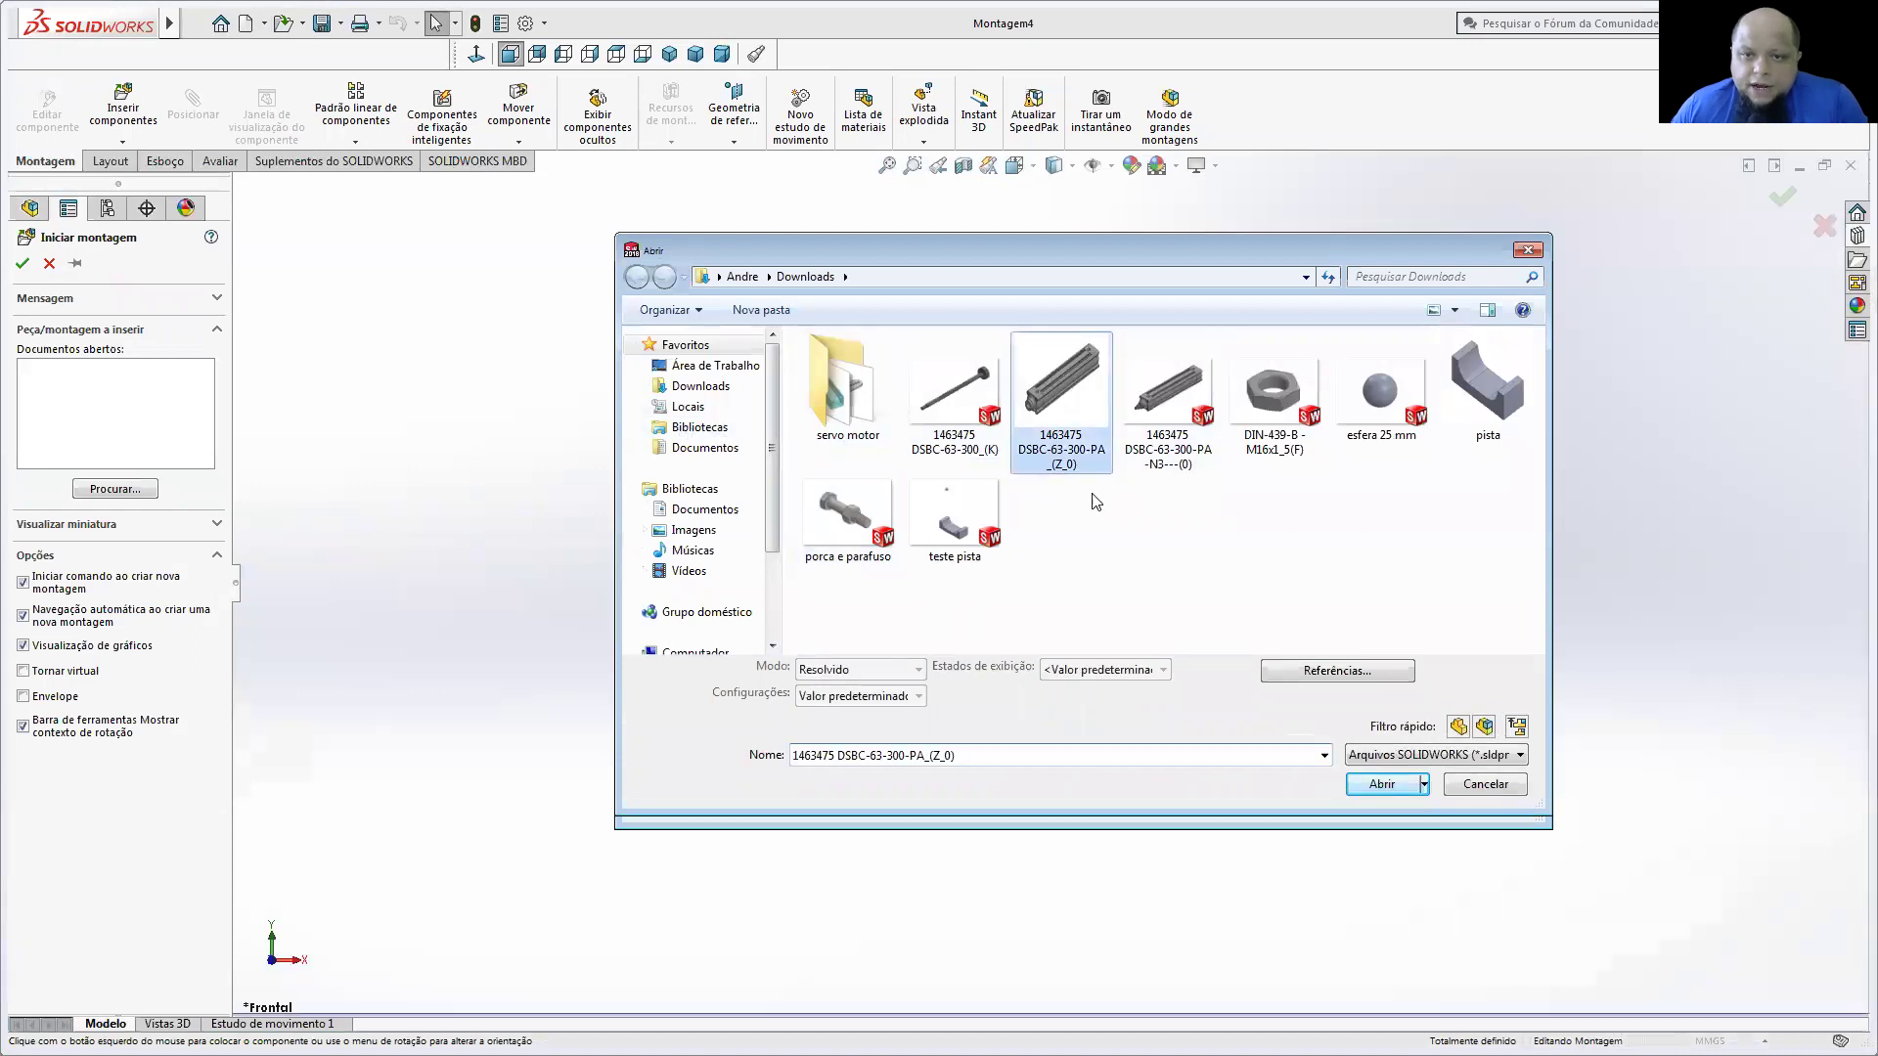
double_click(1054, 452)
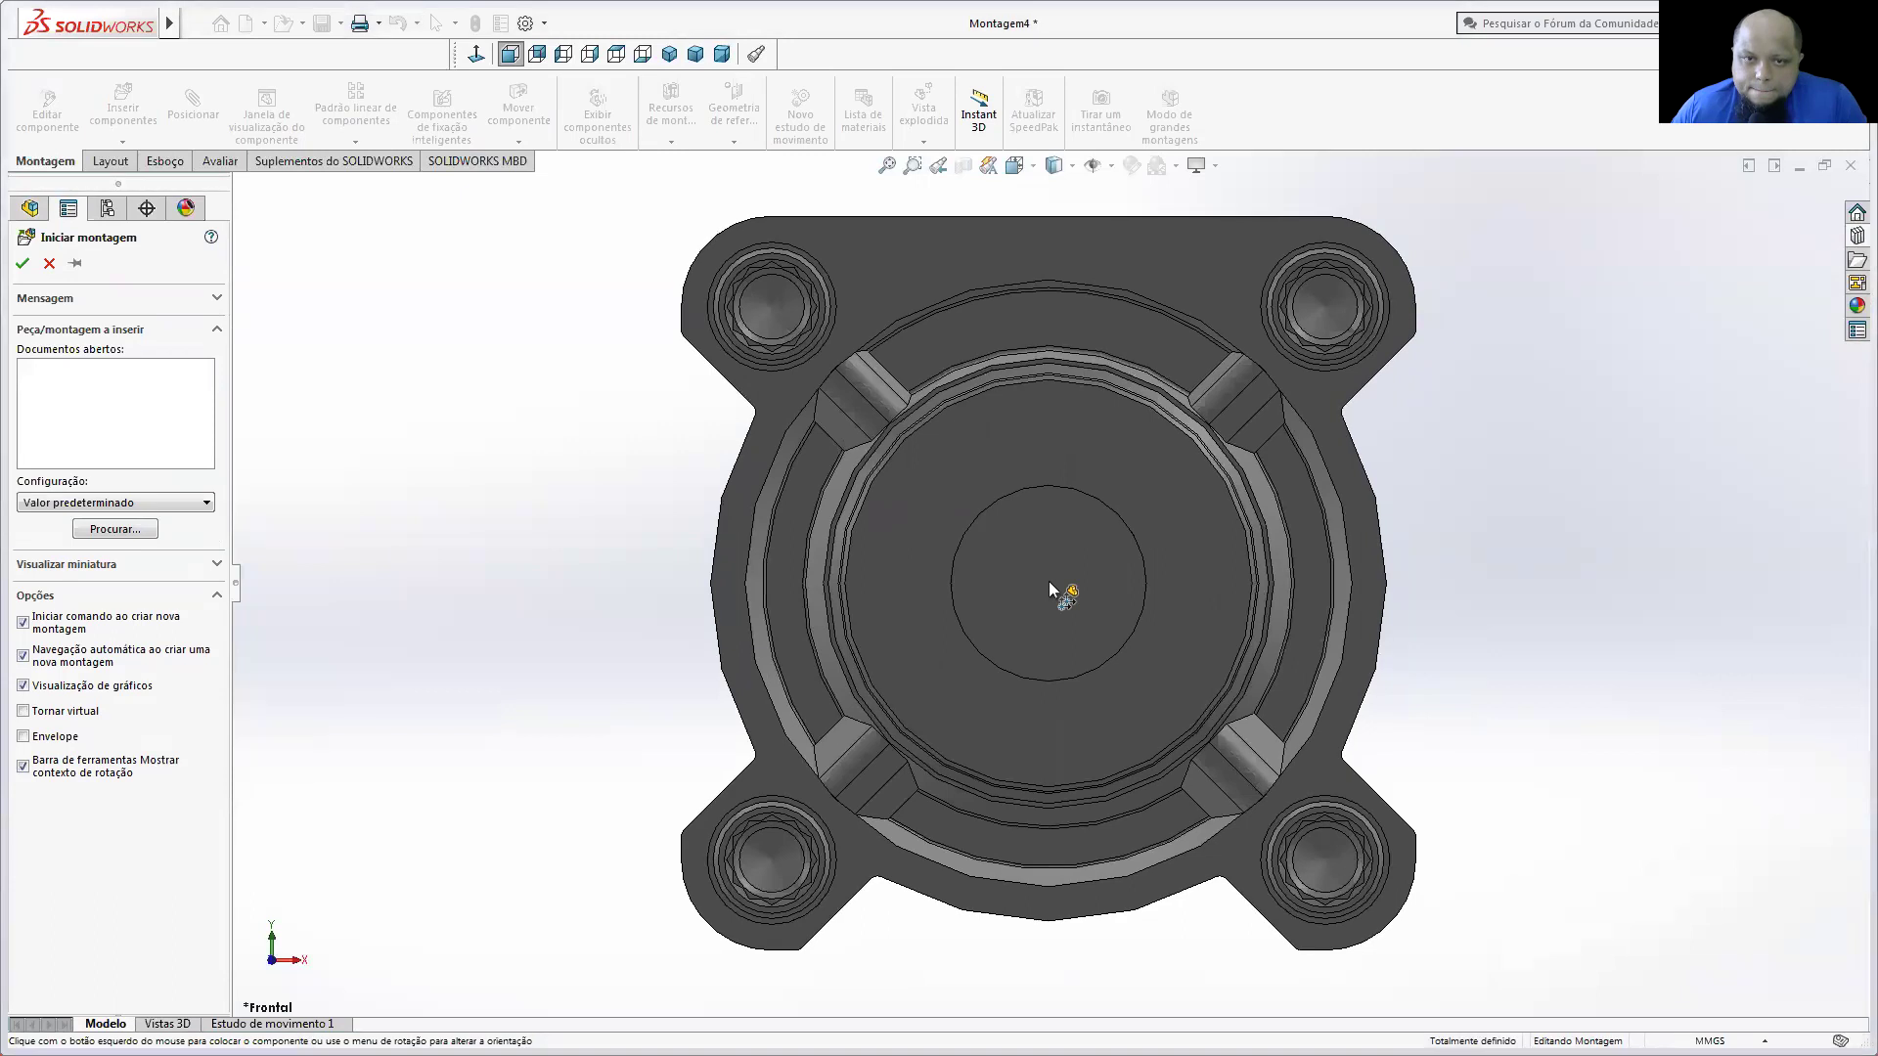
left_click(1049, 581)
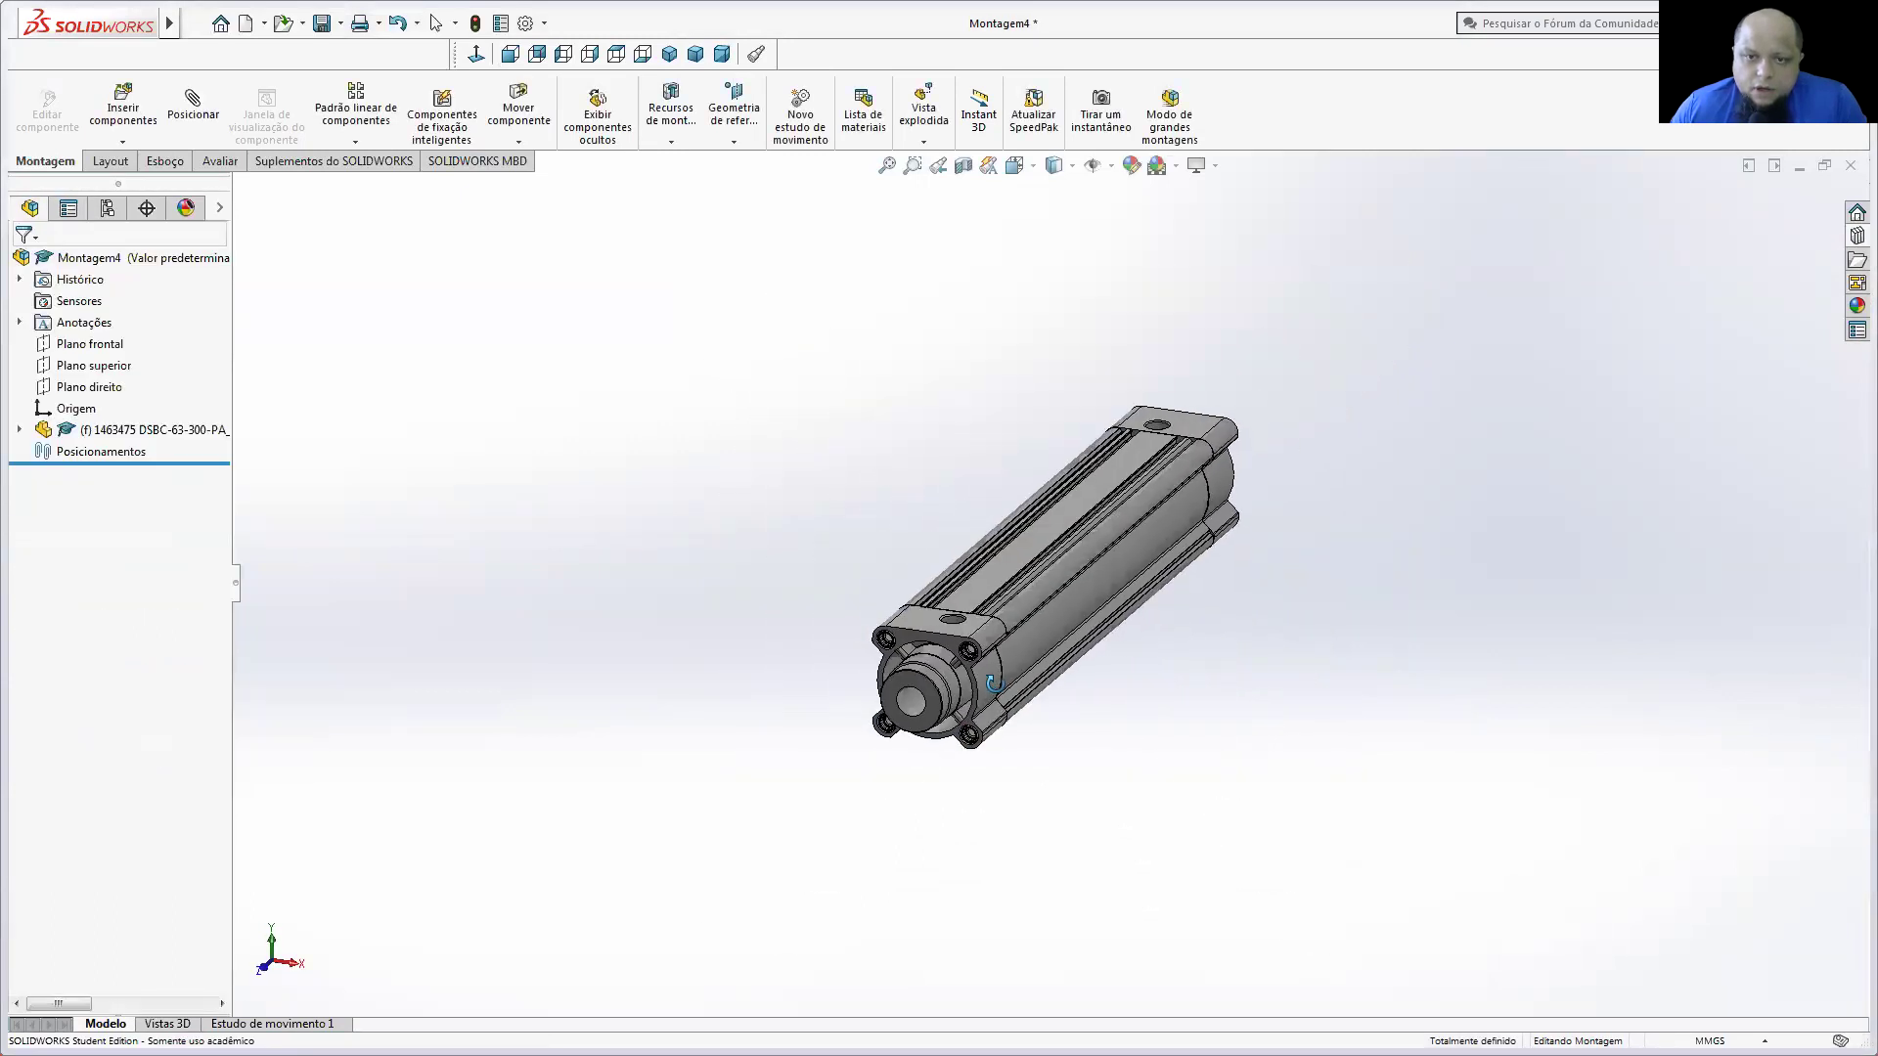
Step: Insert the piston rod part 1463475 DSBC-63-300_(K) from Downloads and place it beside the cylinder body
left_click(119, 129)
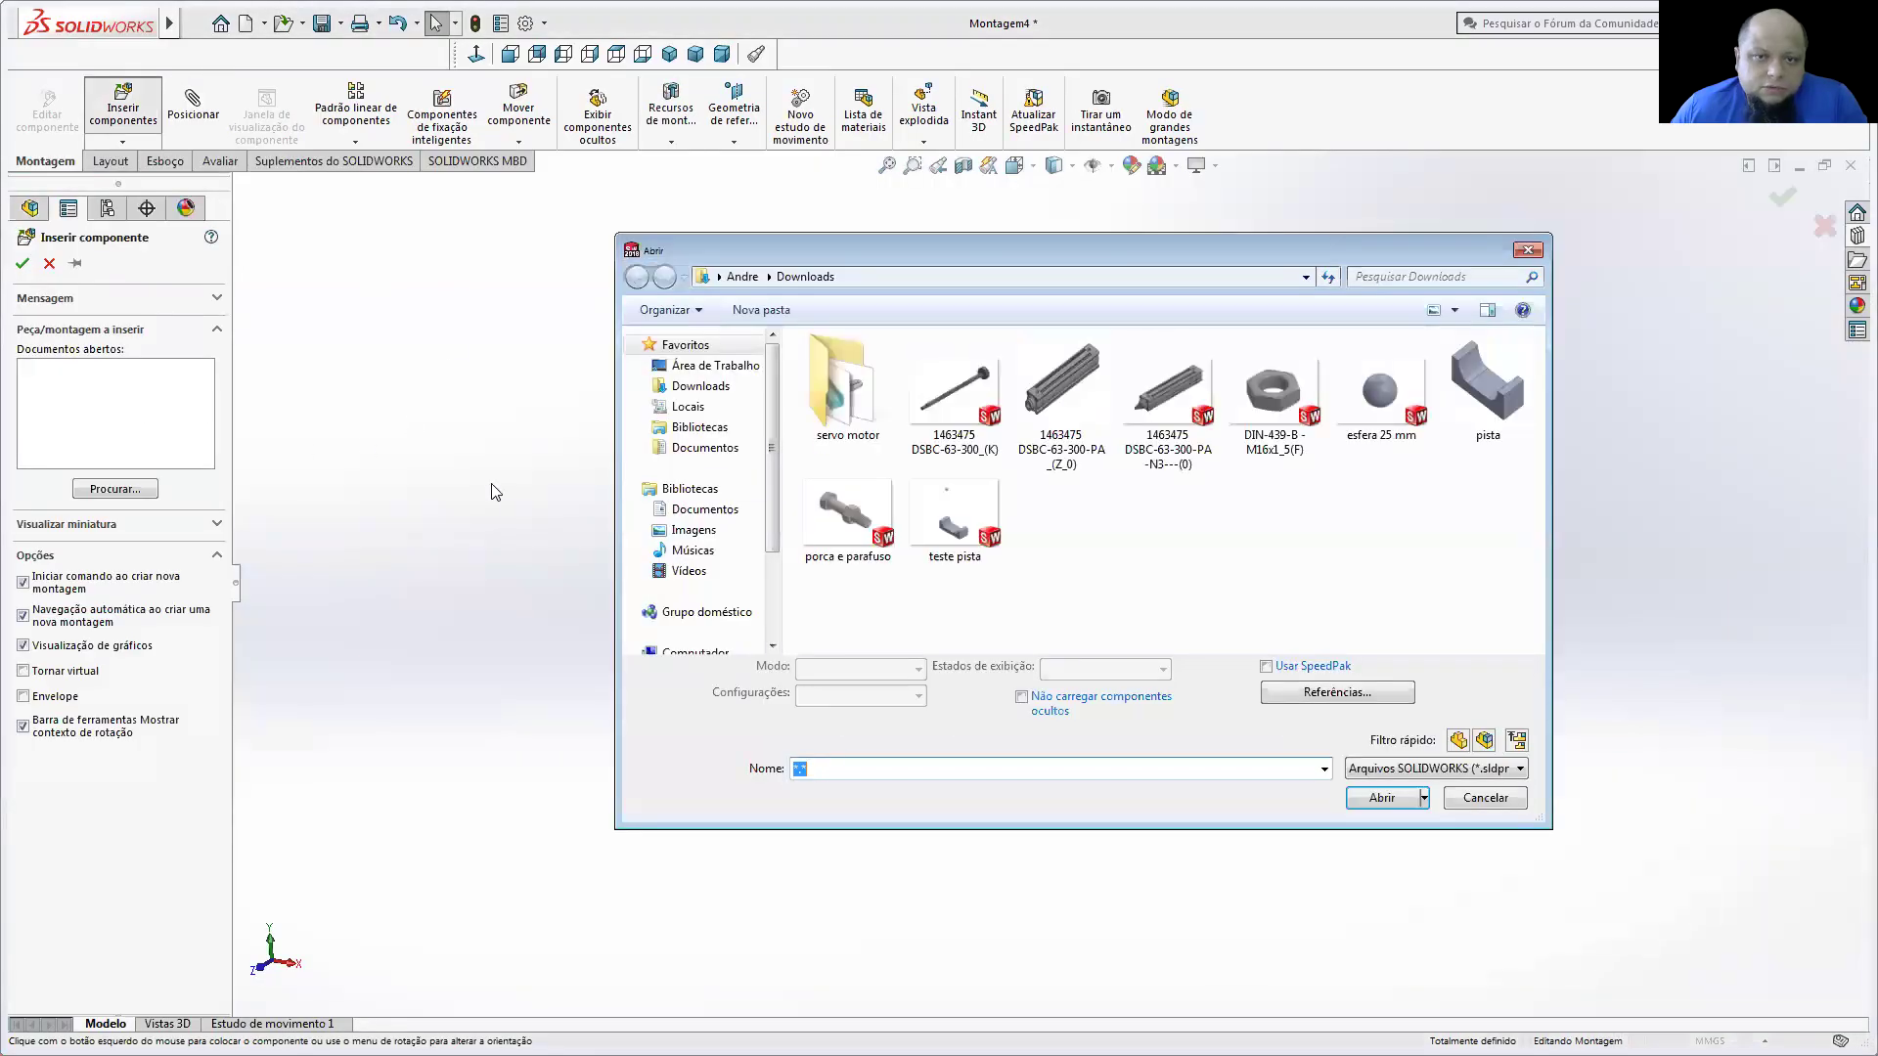
left_click(942, 411)
left_click(1375, 785)
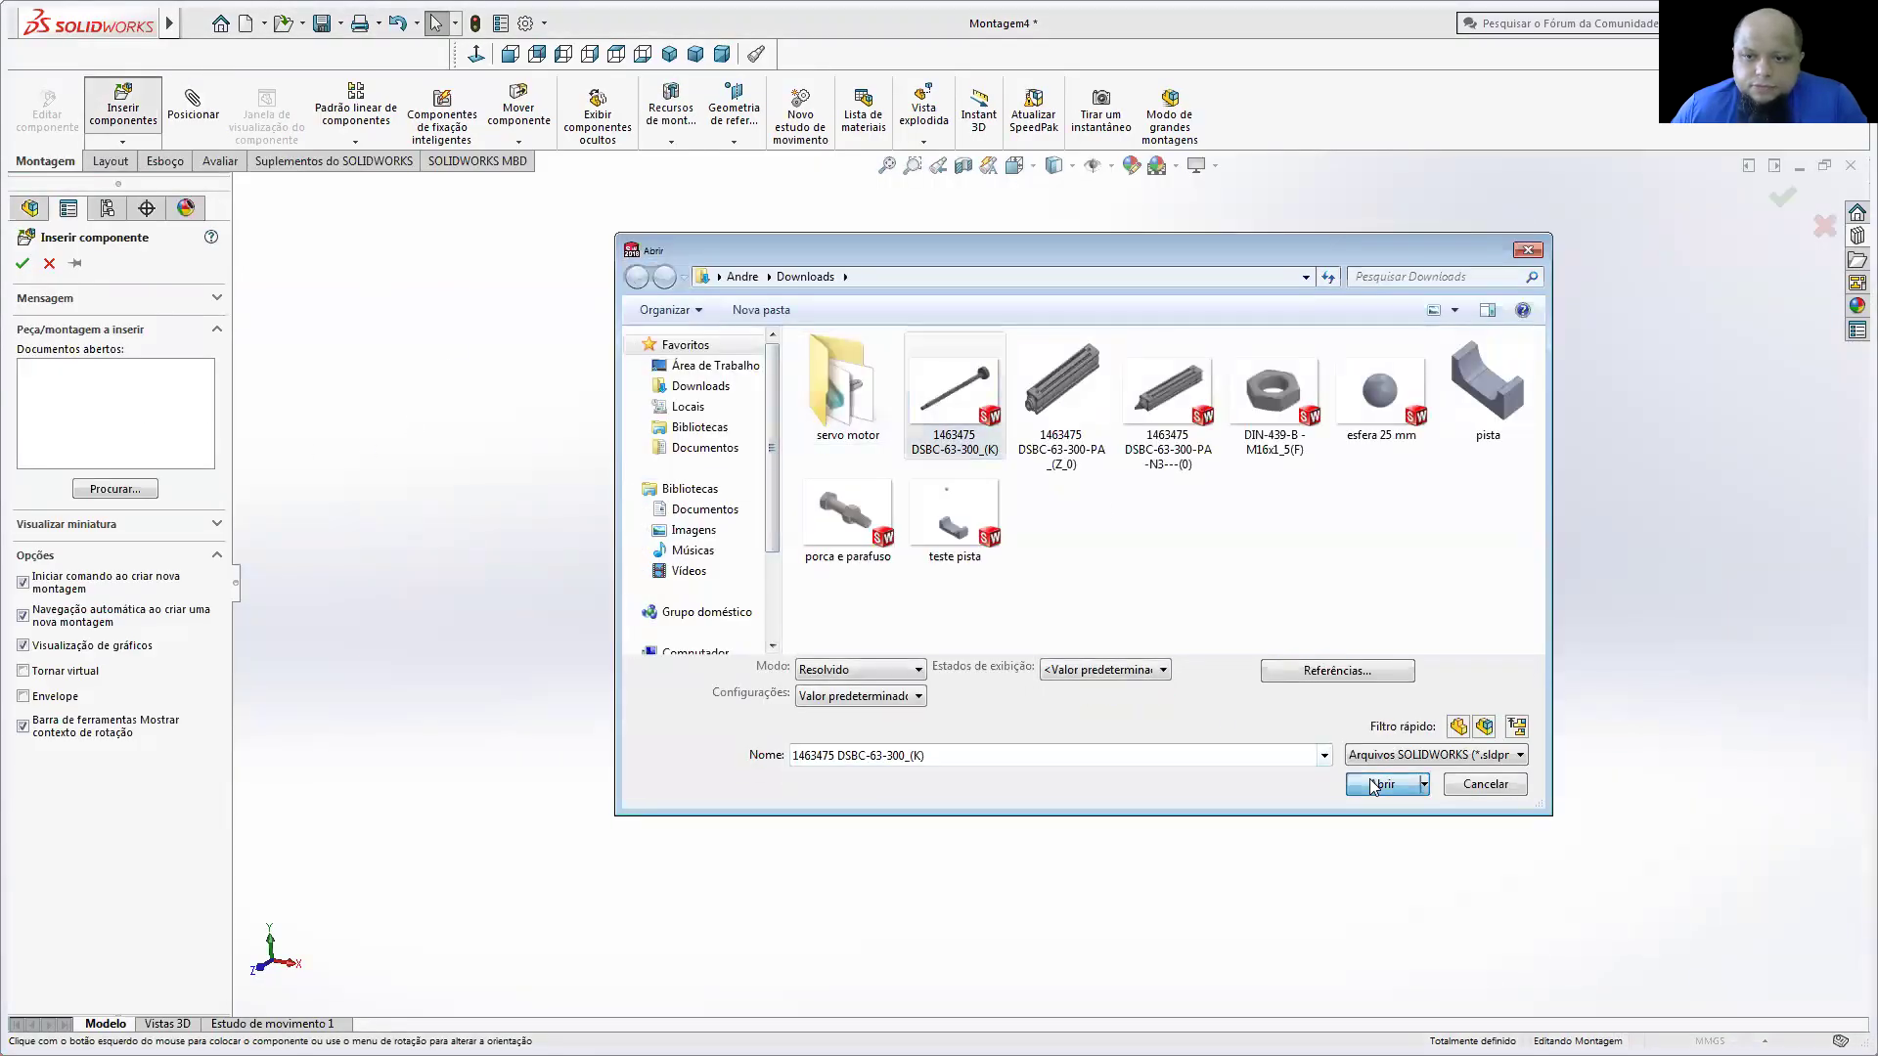
left_click(829, 504)
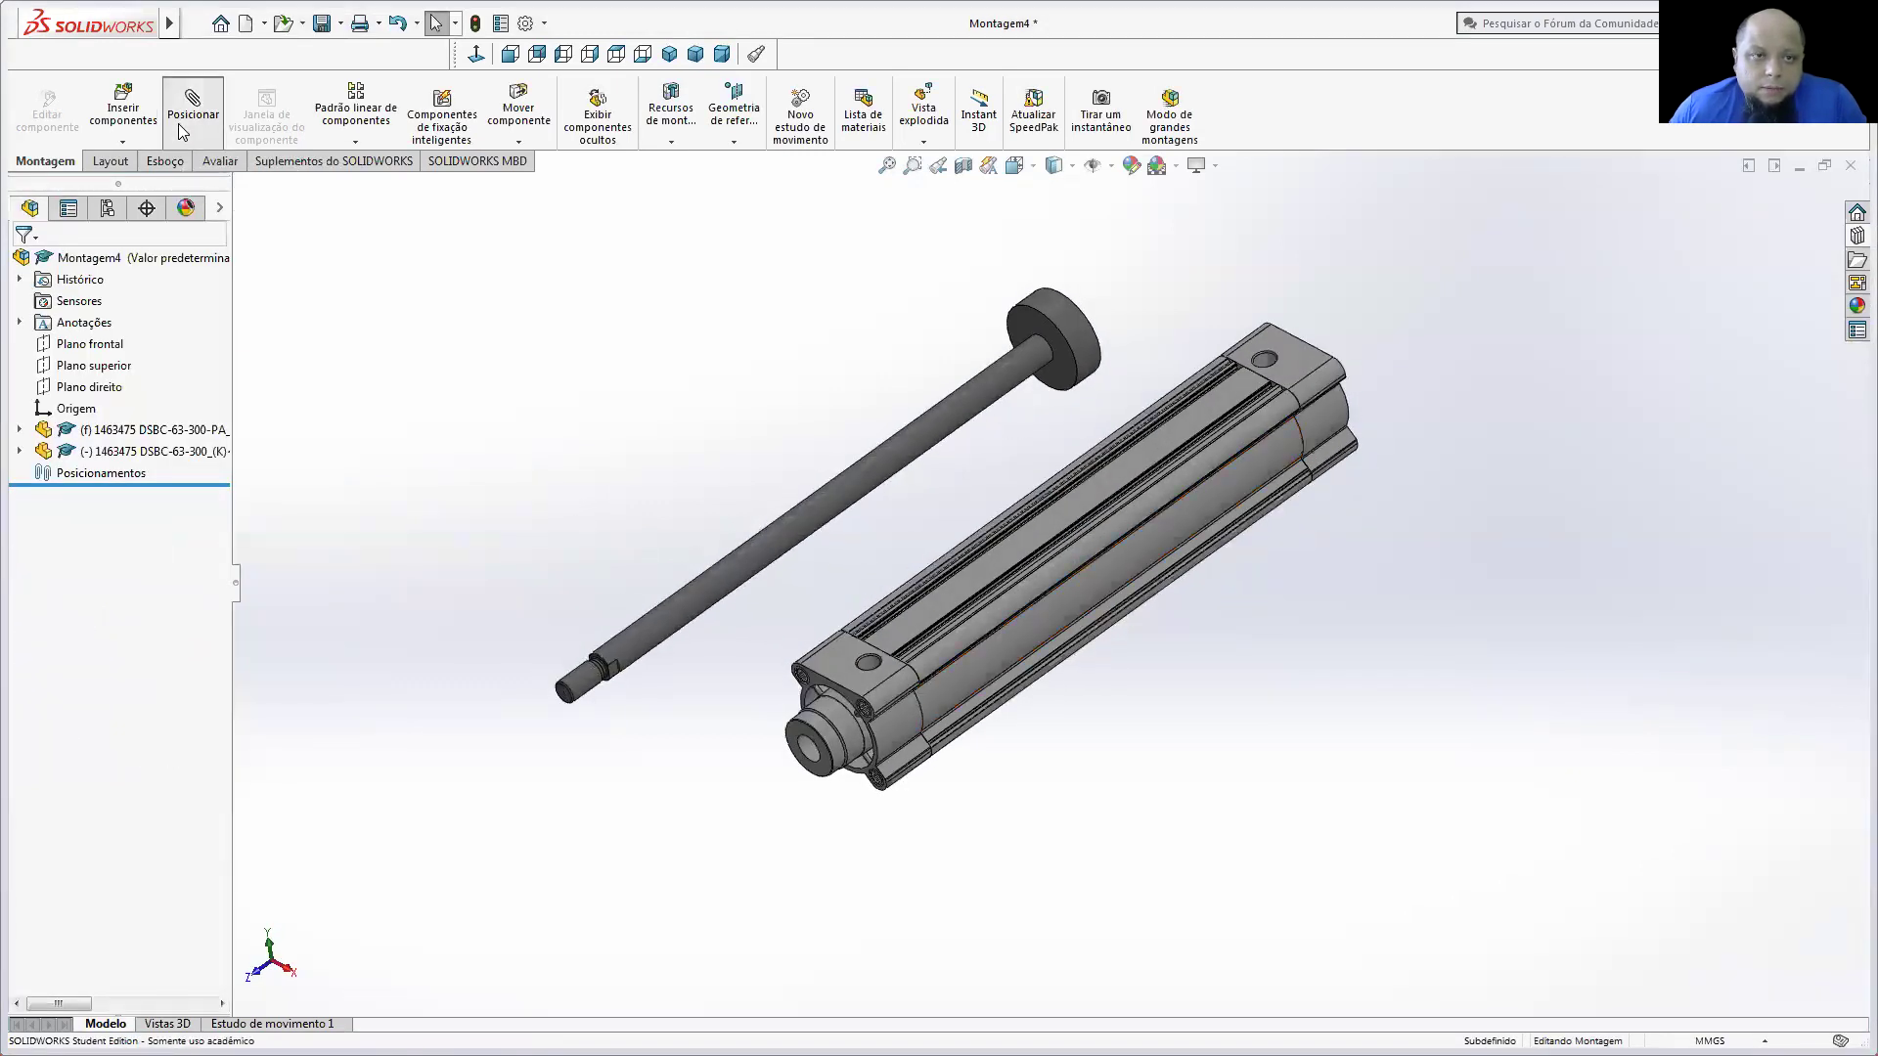
Step: Mate the piston rod's cylindrical face concentric with the bore at the front of the cylinder body
left_click(738, 556)
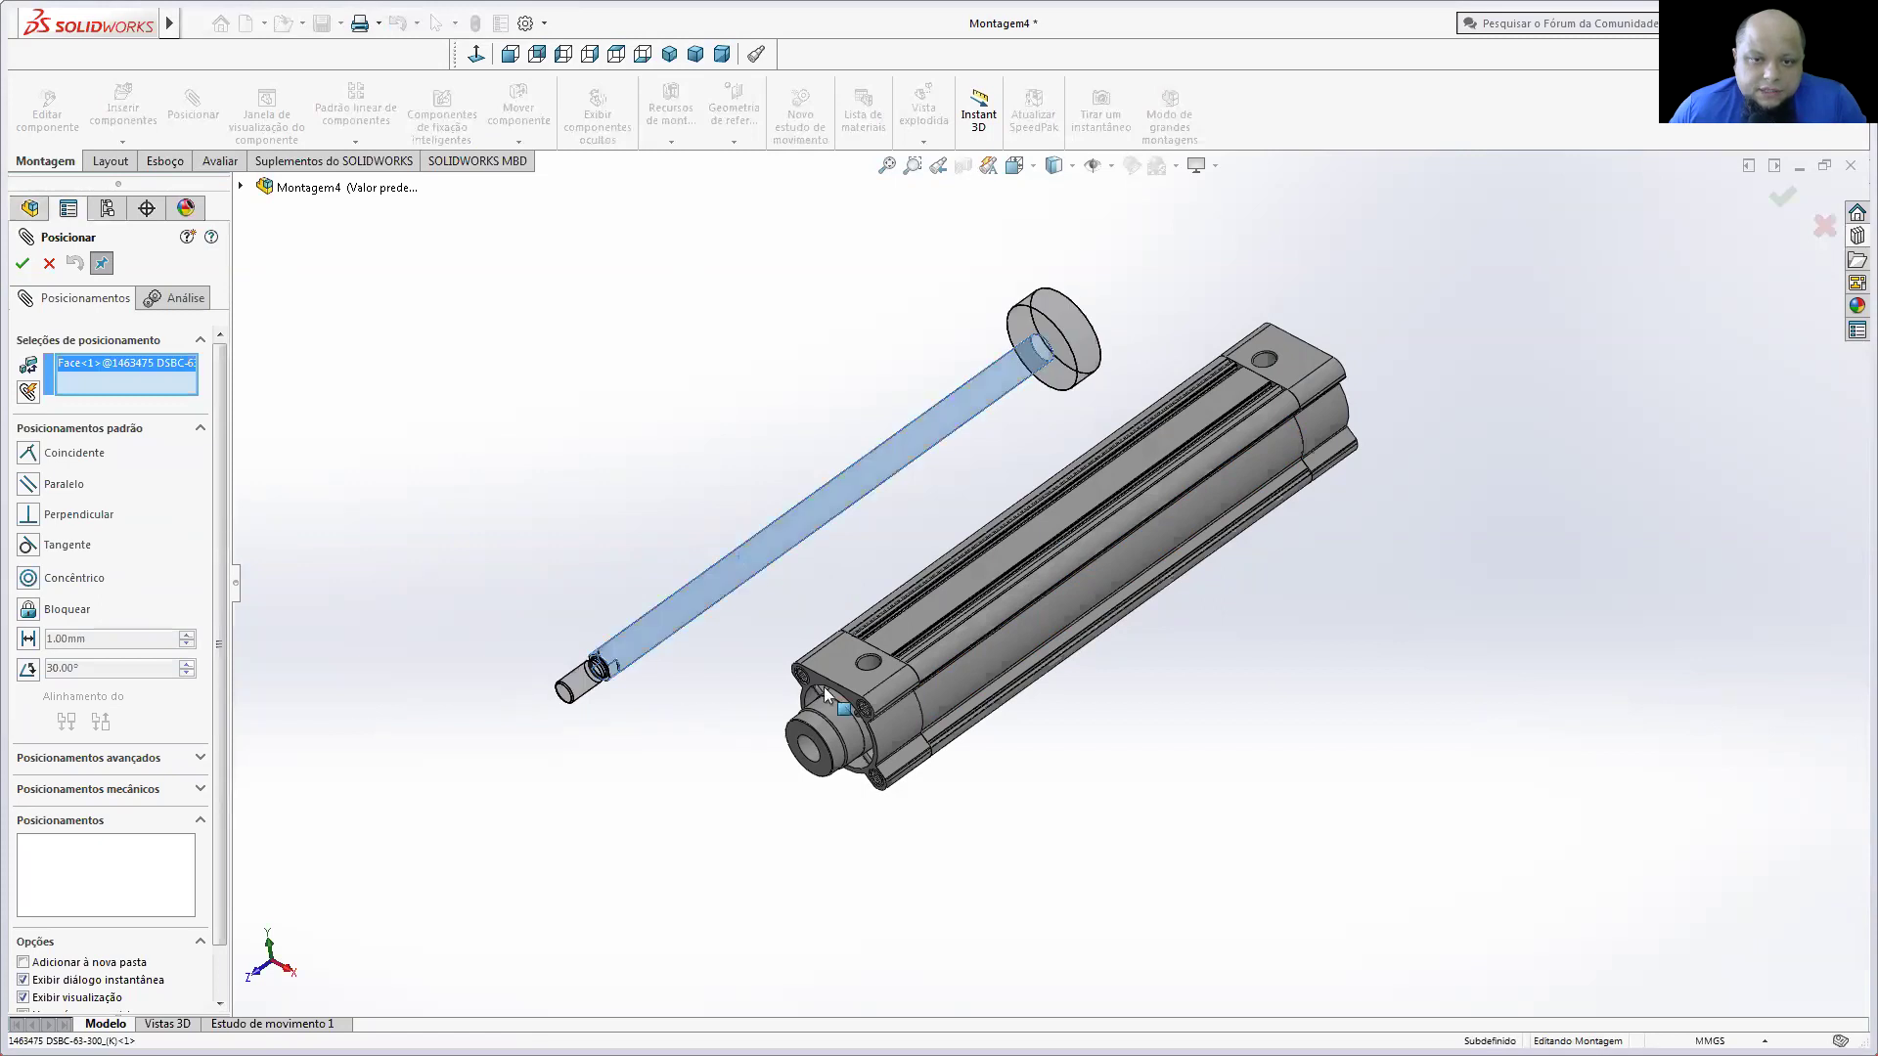
left_click(808, 754)
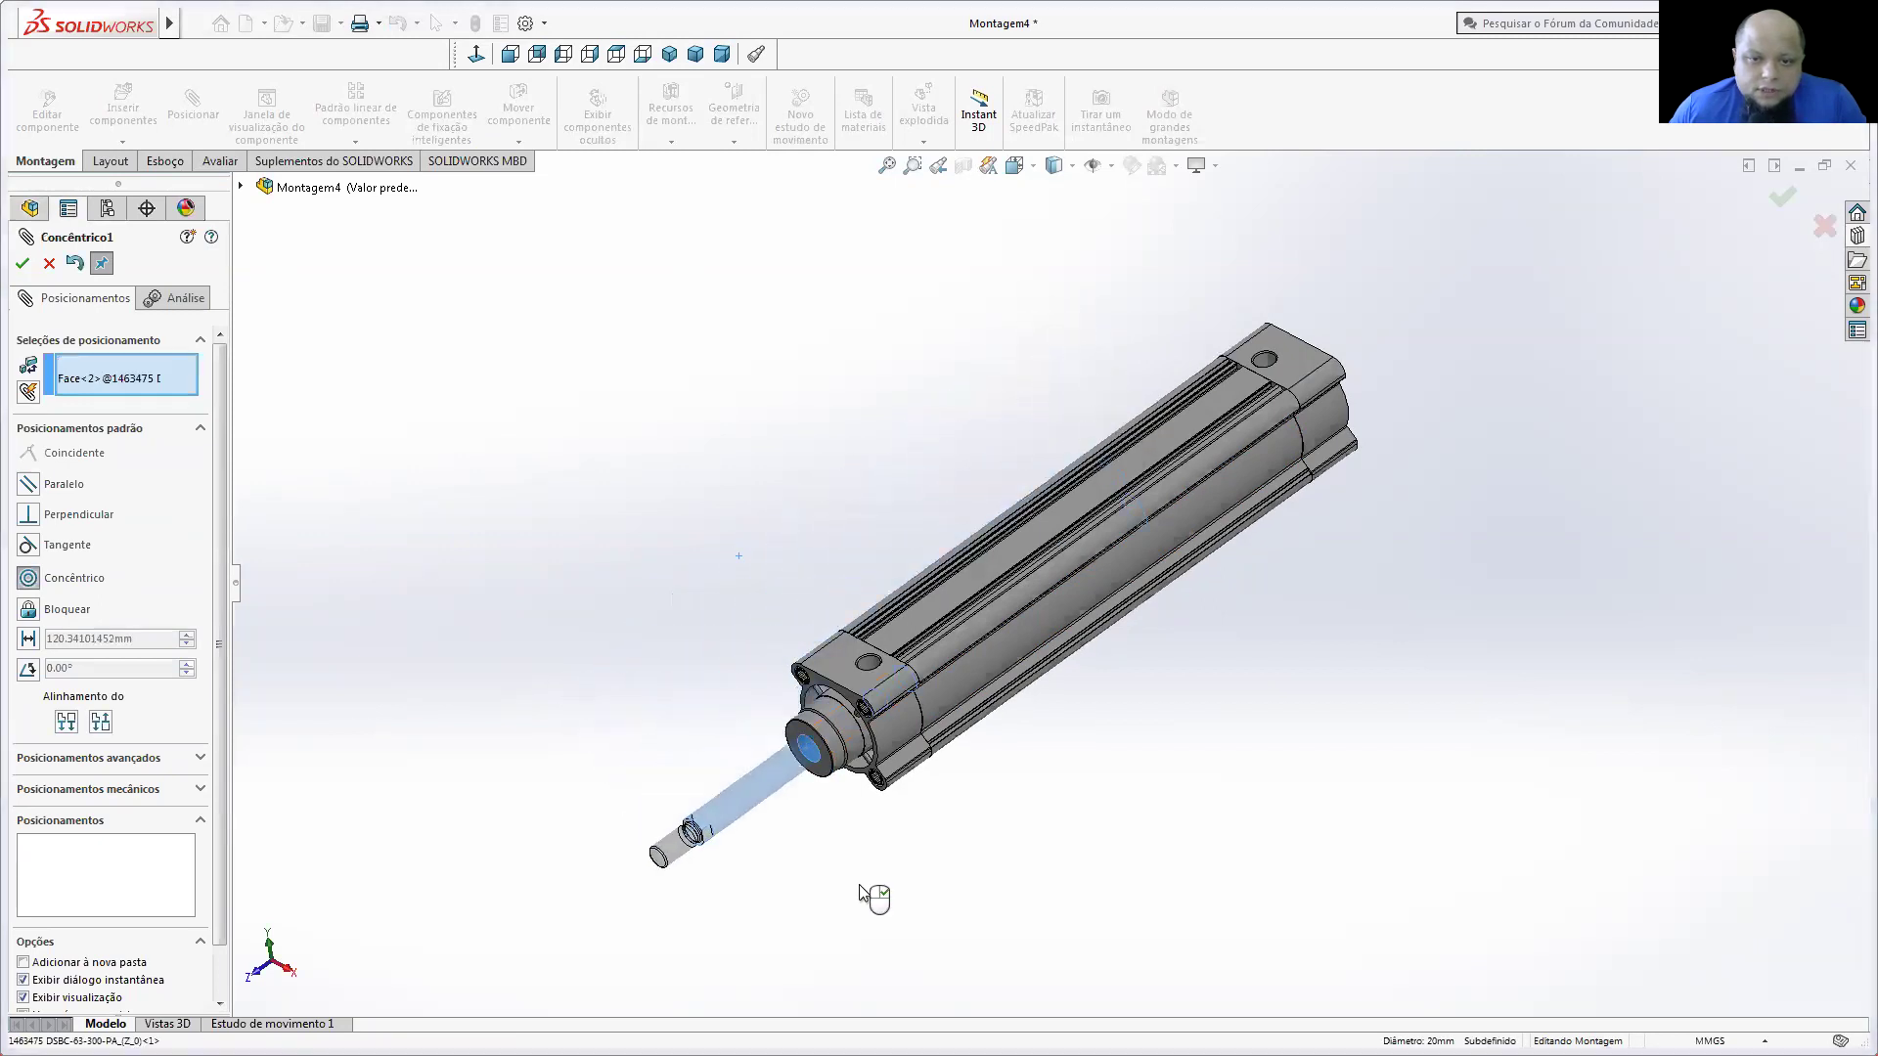
left_click(838, 917)
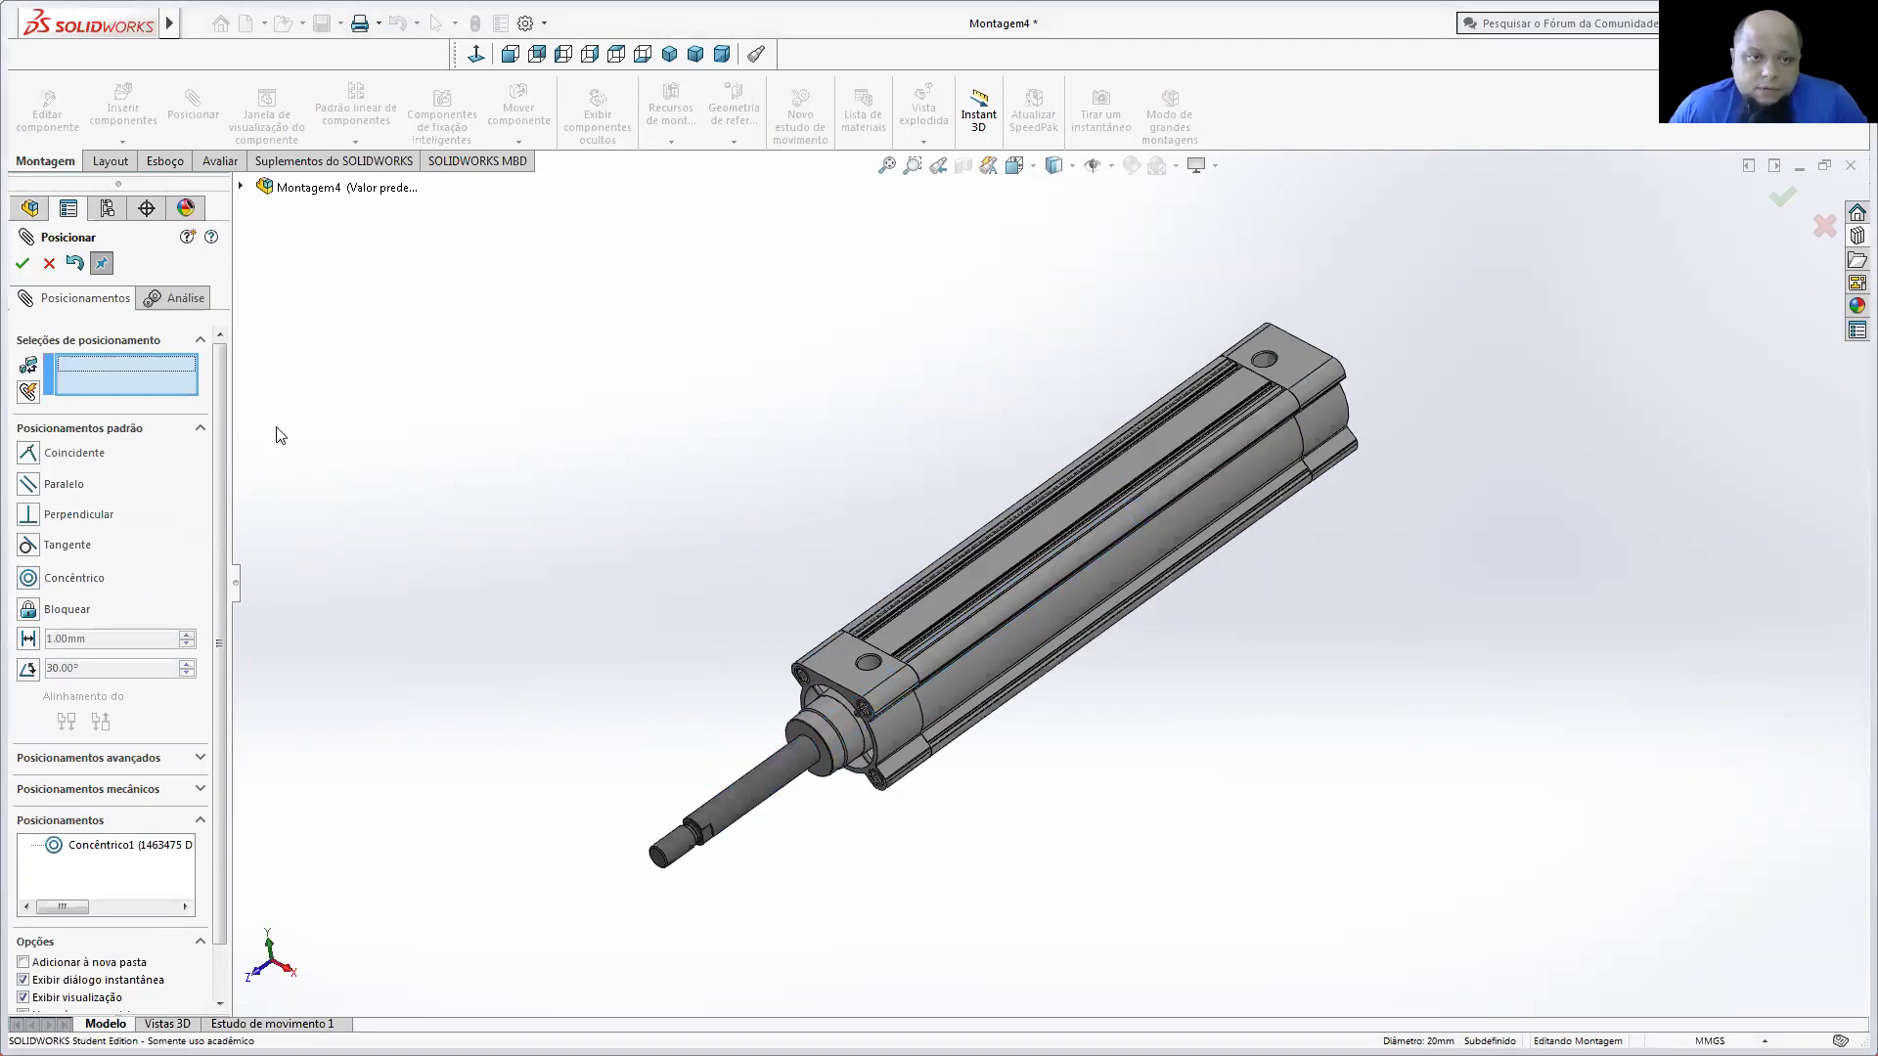
left_click(22, 263)
Step: Cut the assembly open with a section view on the top plane (Plano superior)
left_click(963, 166)
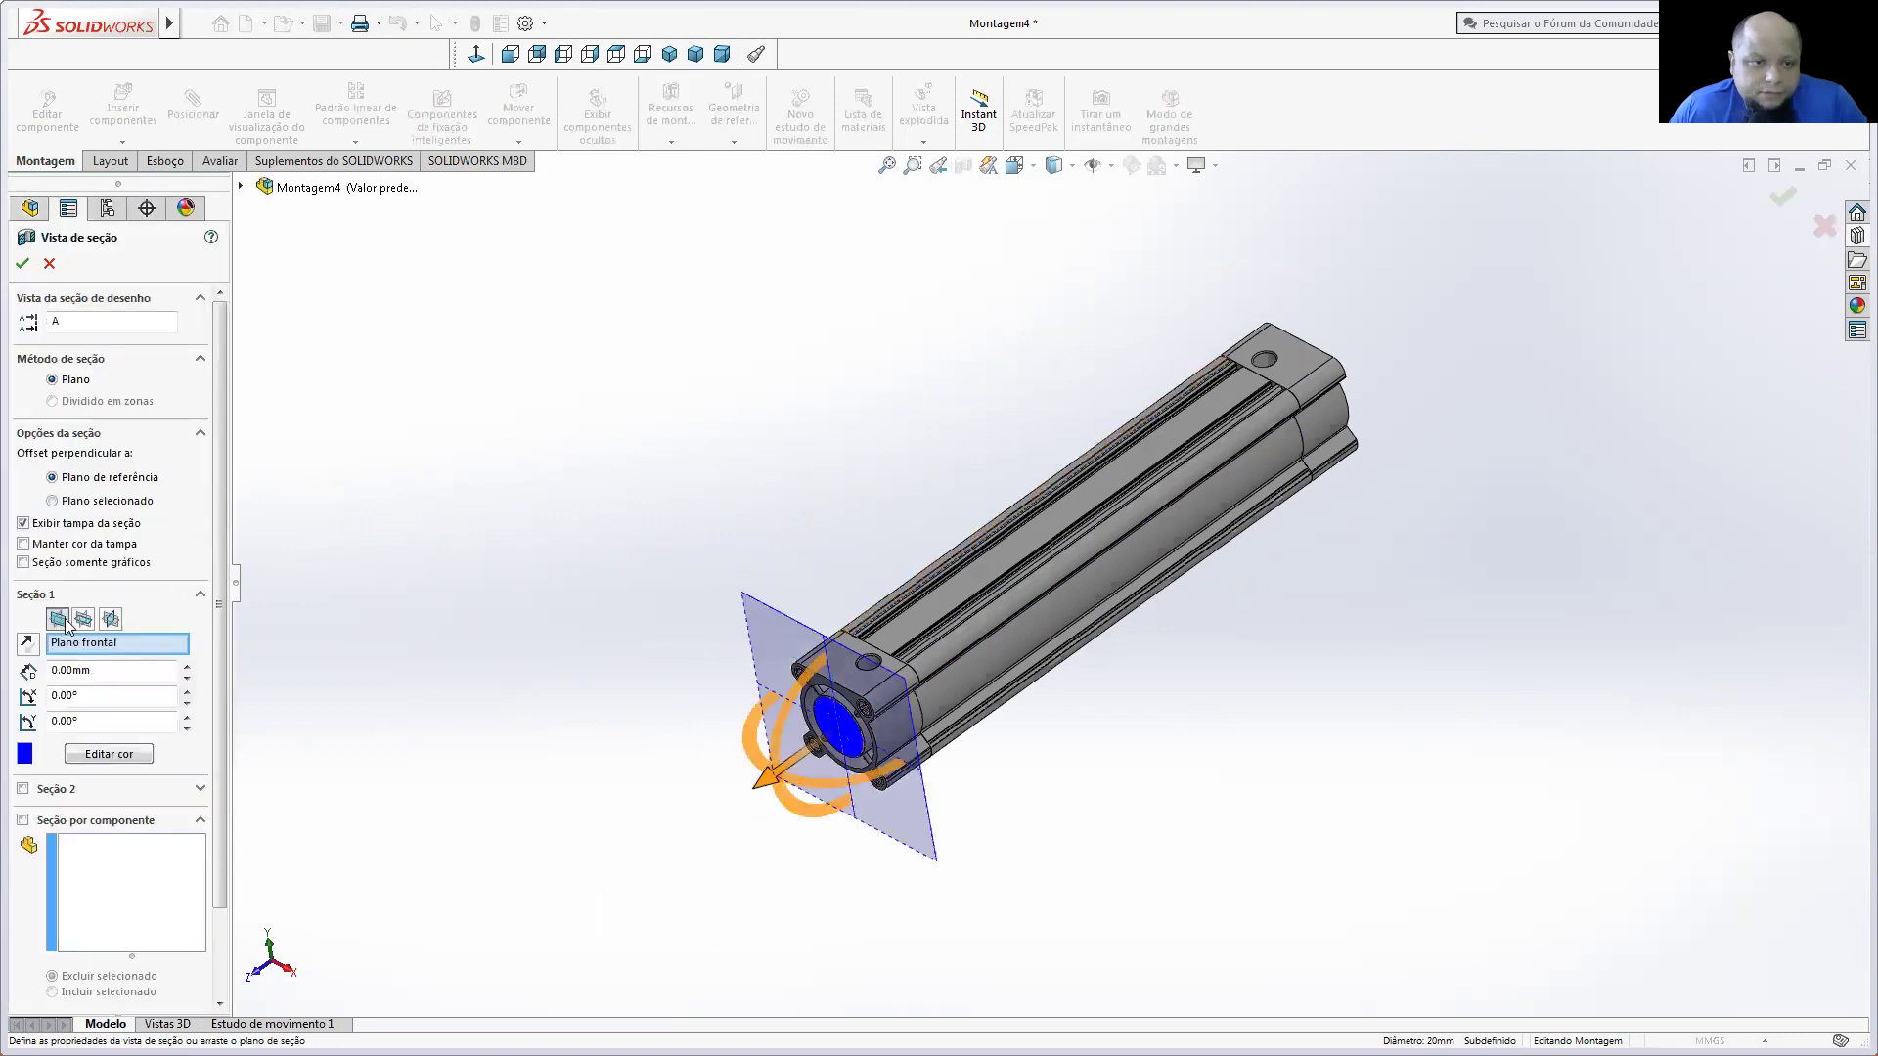
left_click(79, 621)
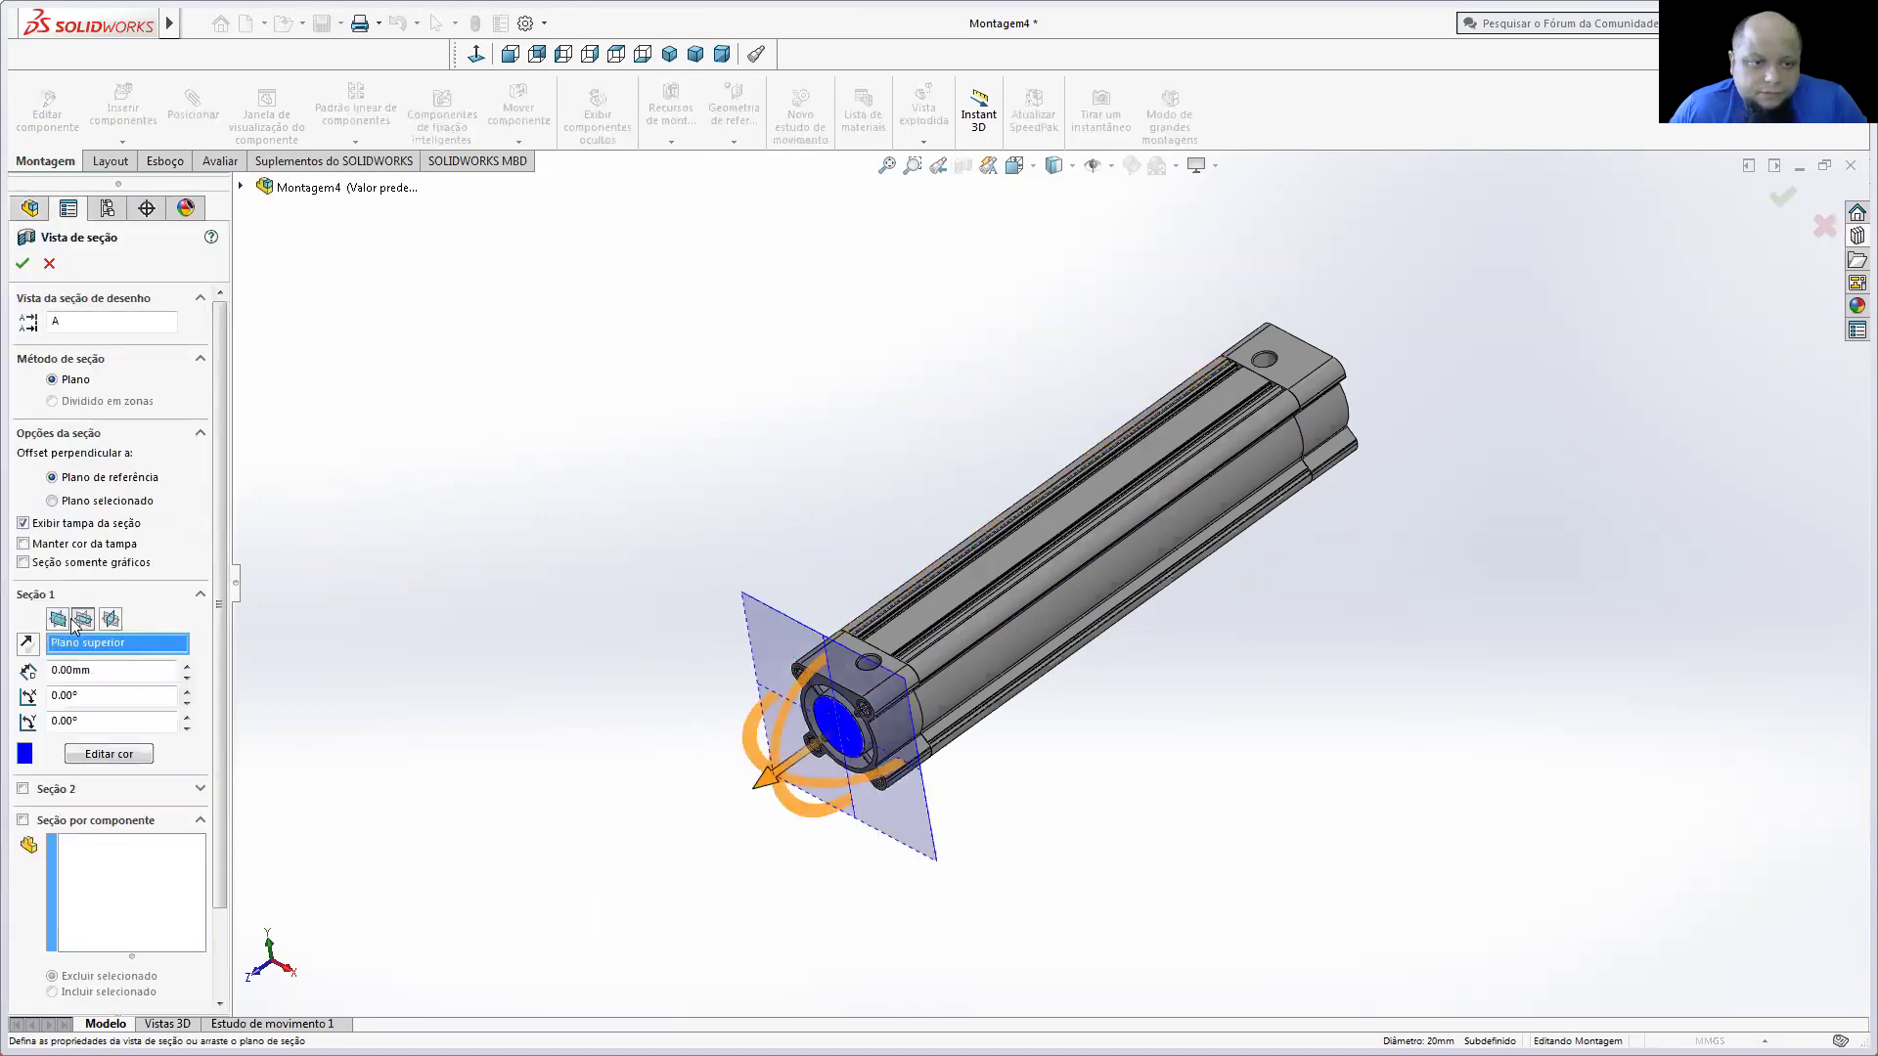
left_click(22, 265)
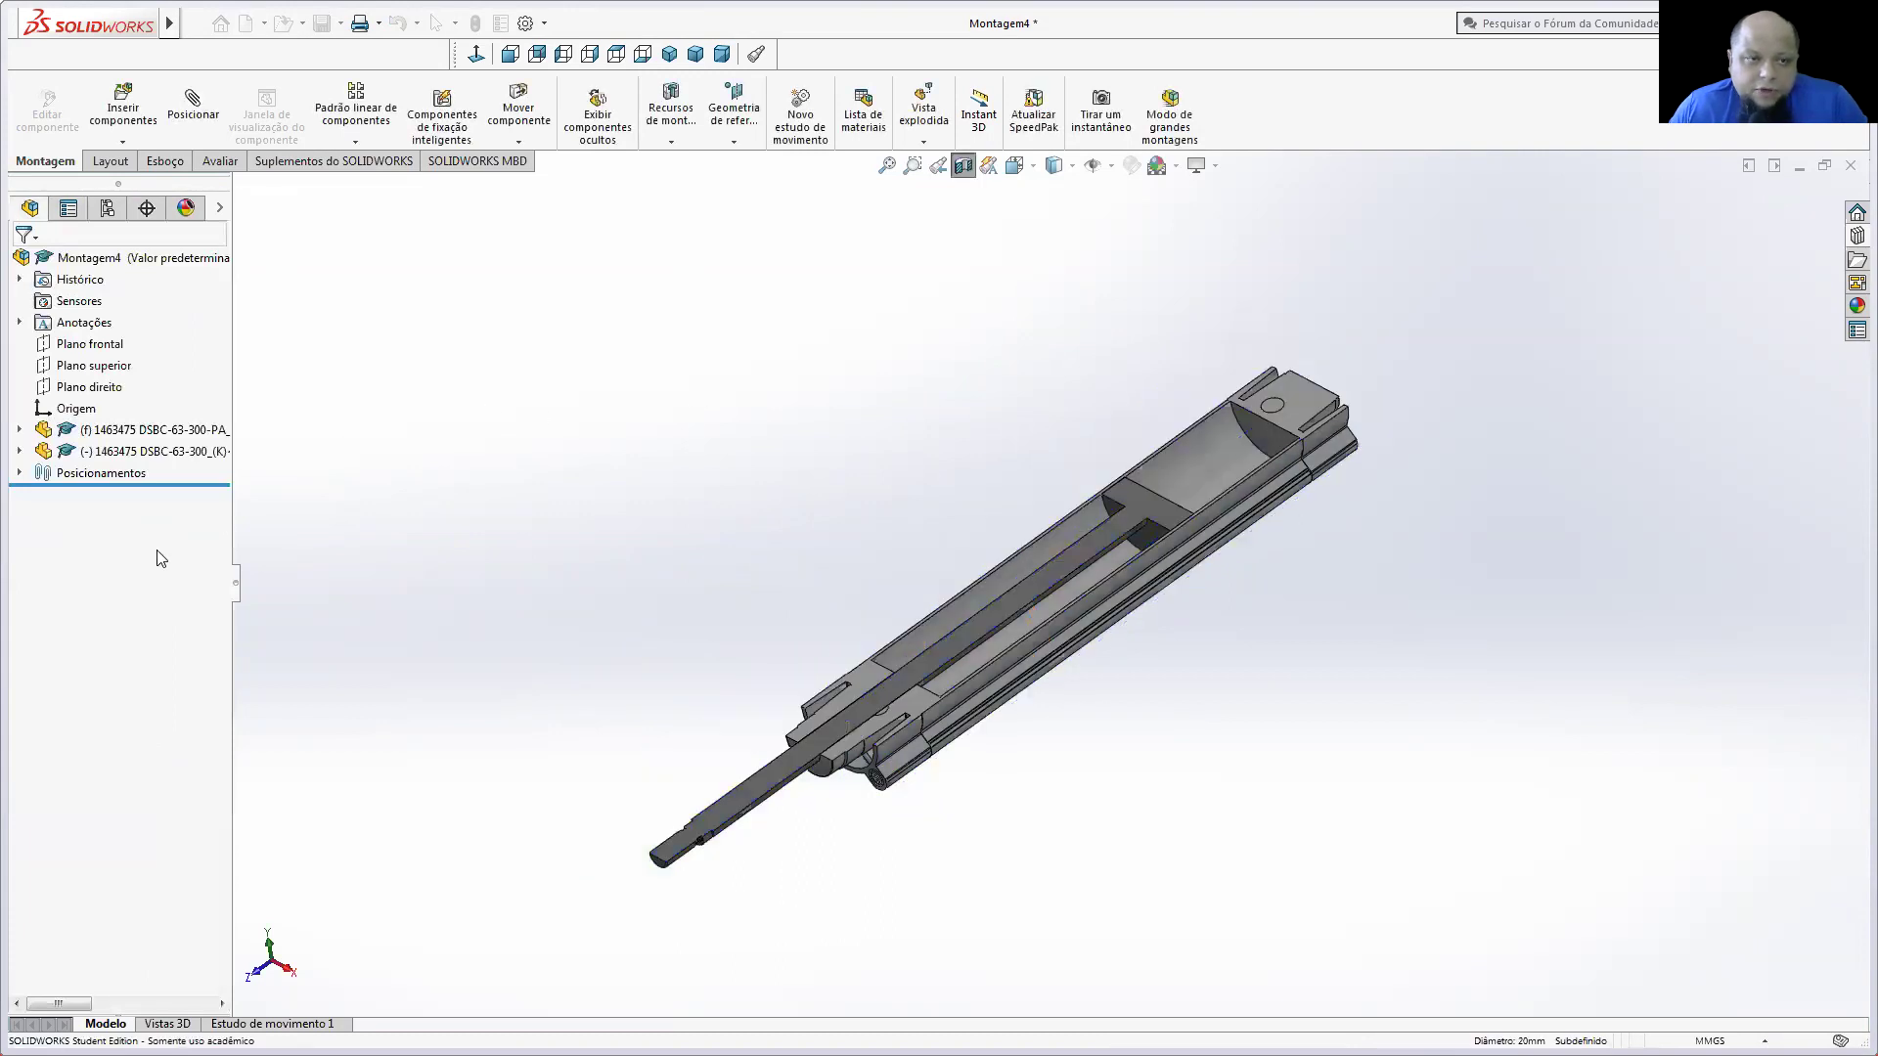
Step: Mate the piston's rear face coincident with the inner end face of the cylinder body, and show the assembly in isometric view
left_click(186, 115)
left_click(1270, 436)
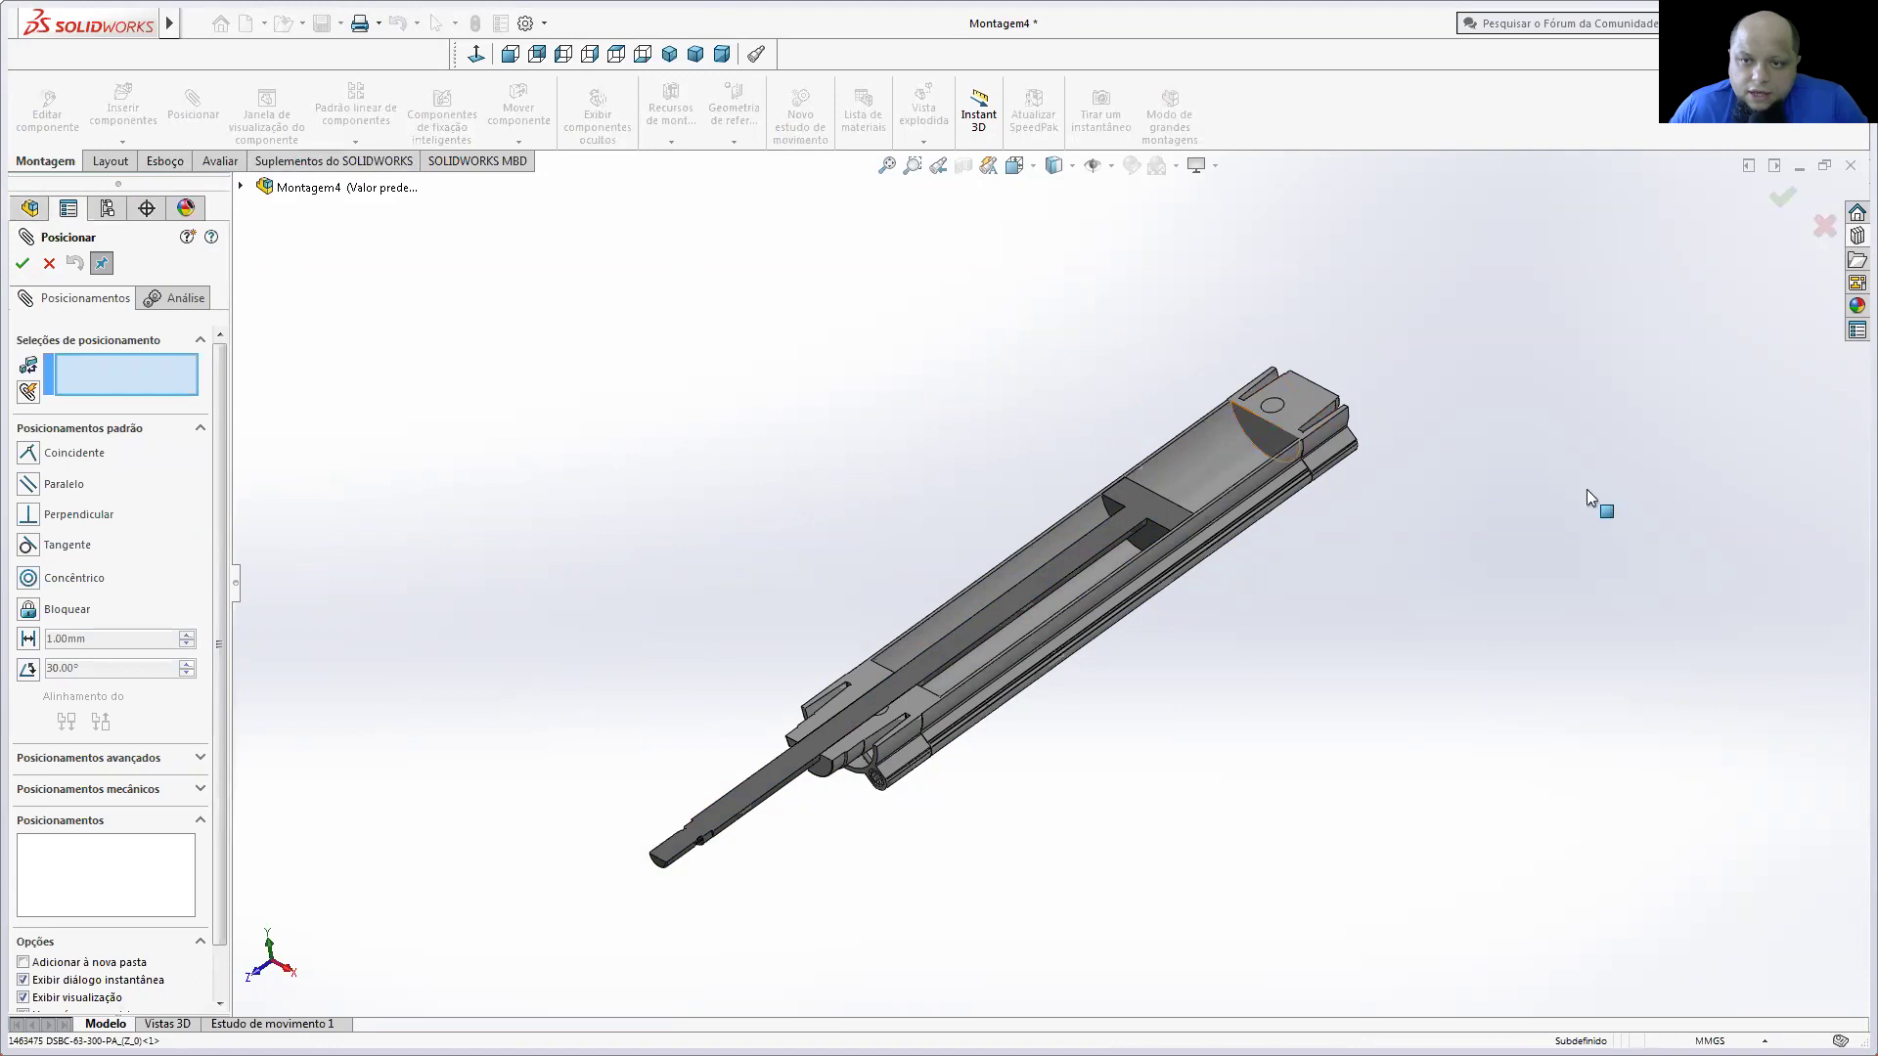
middle_click_drag(1589, 530, 1204, 558)
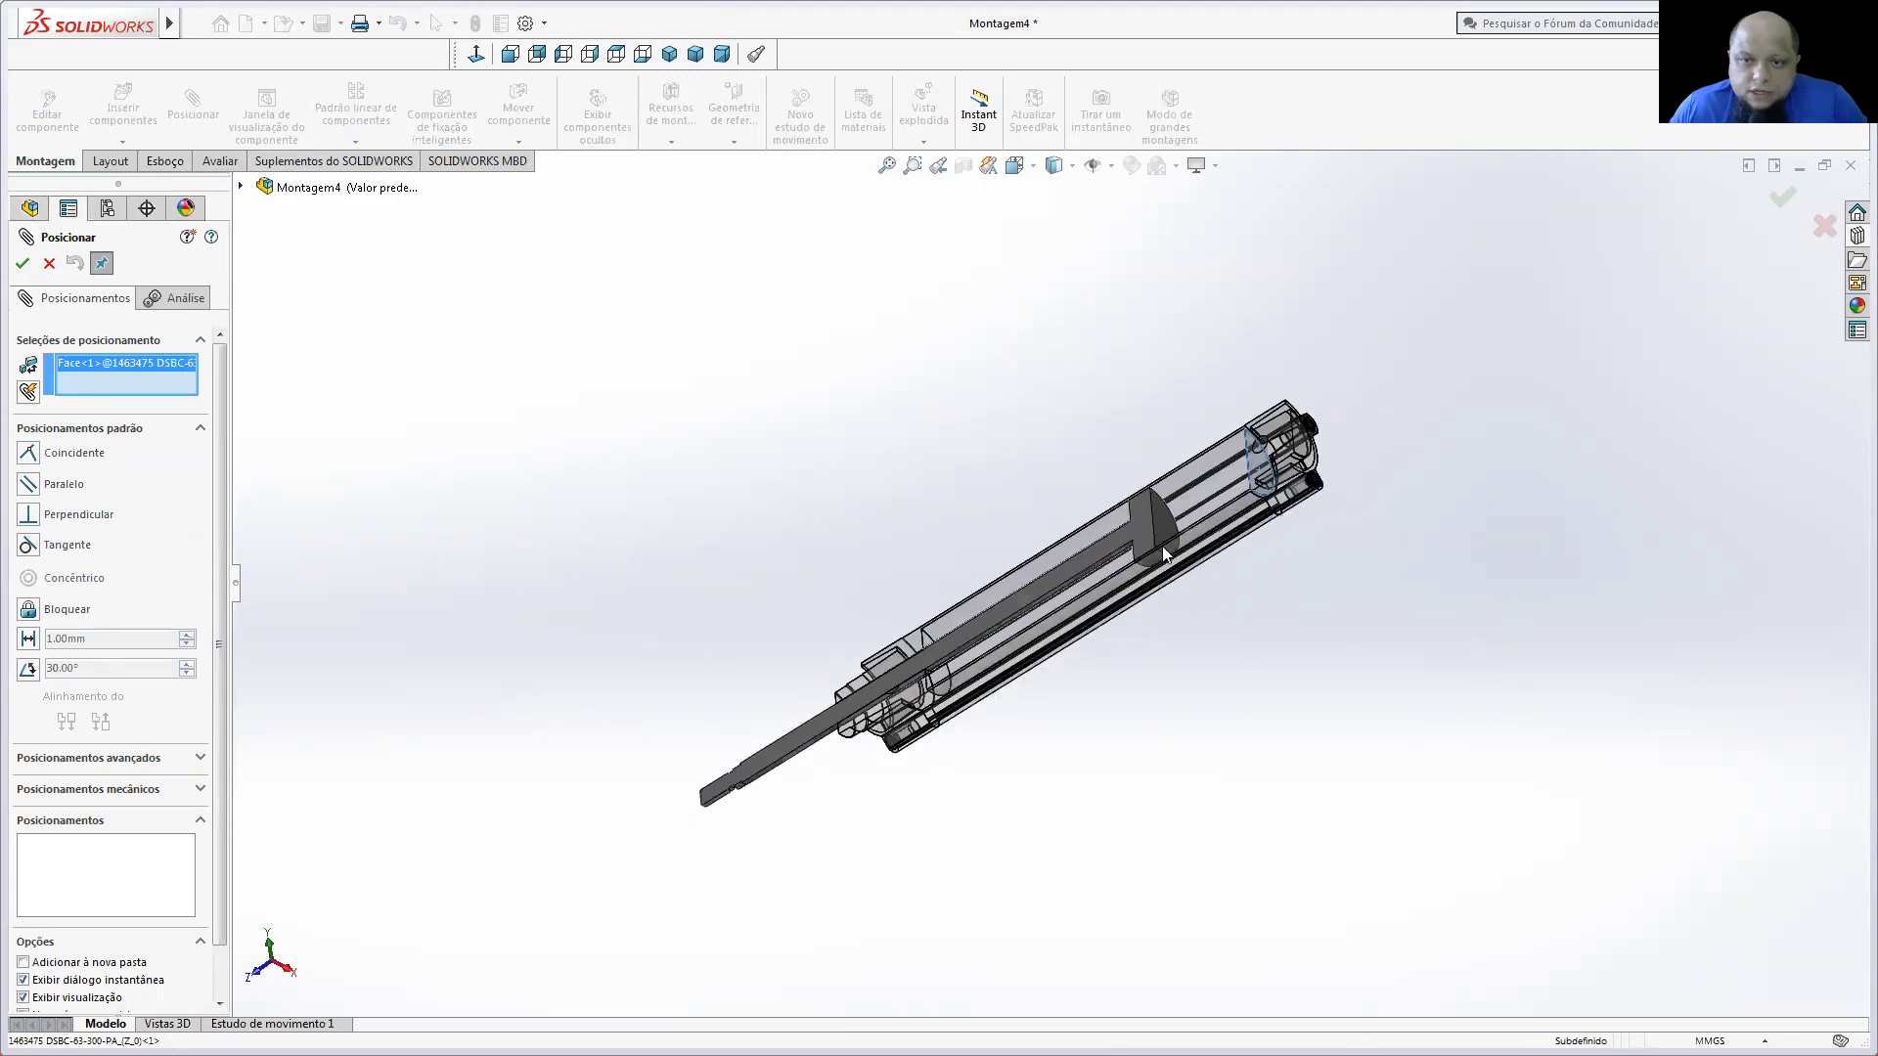
left_click(1160, 530)
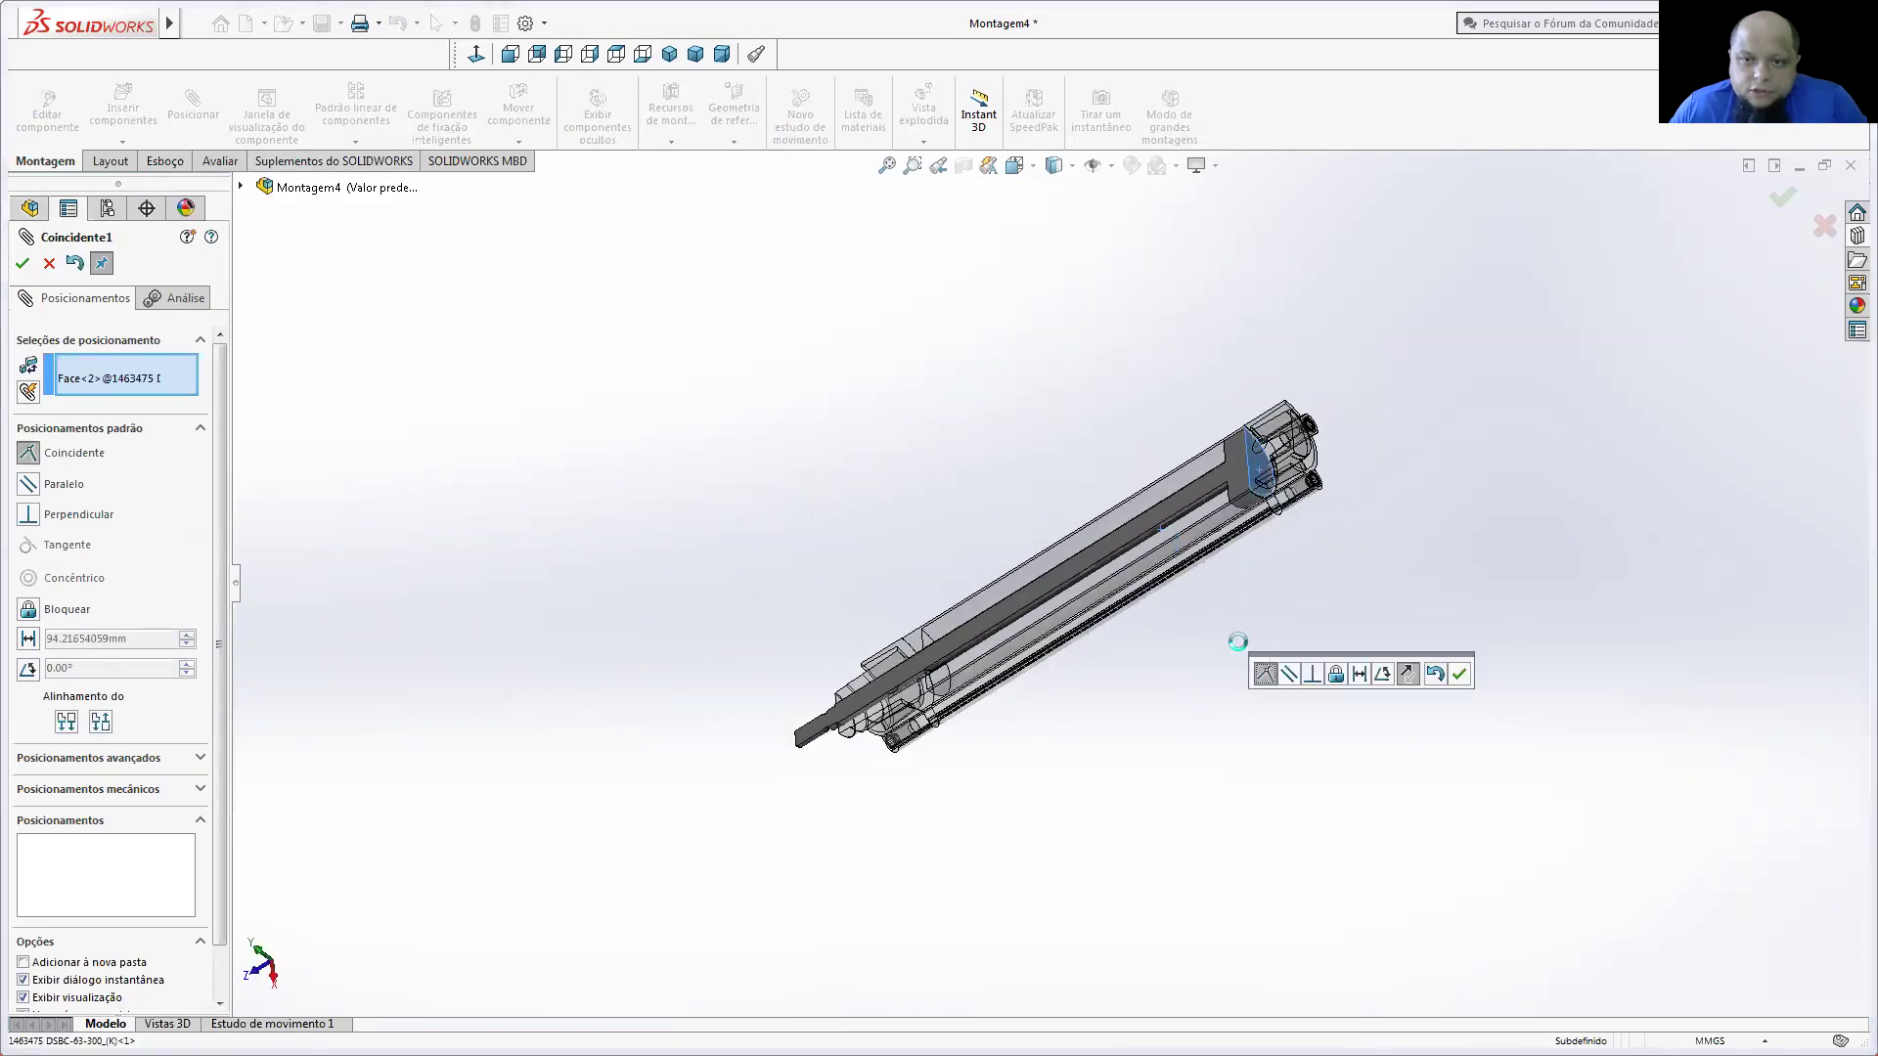
left_click(1459, 674)
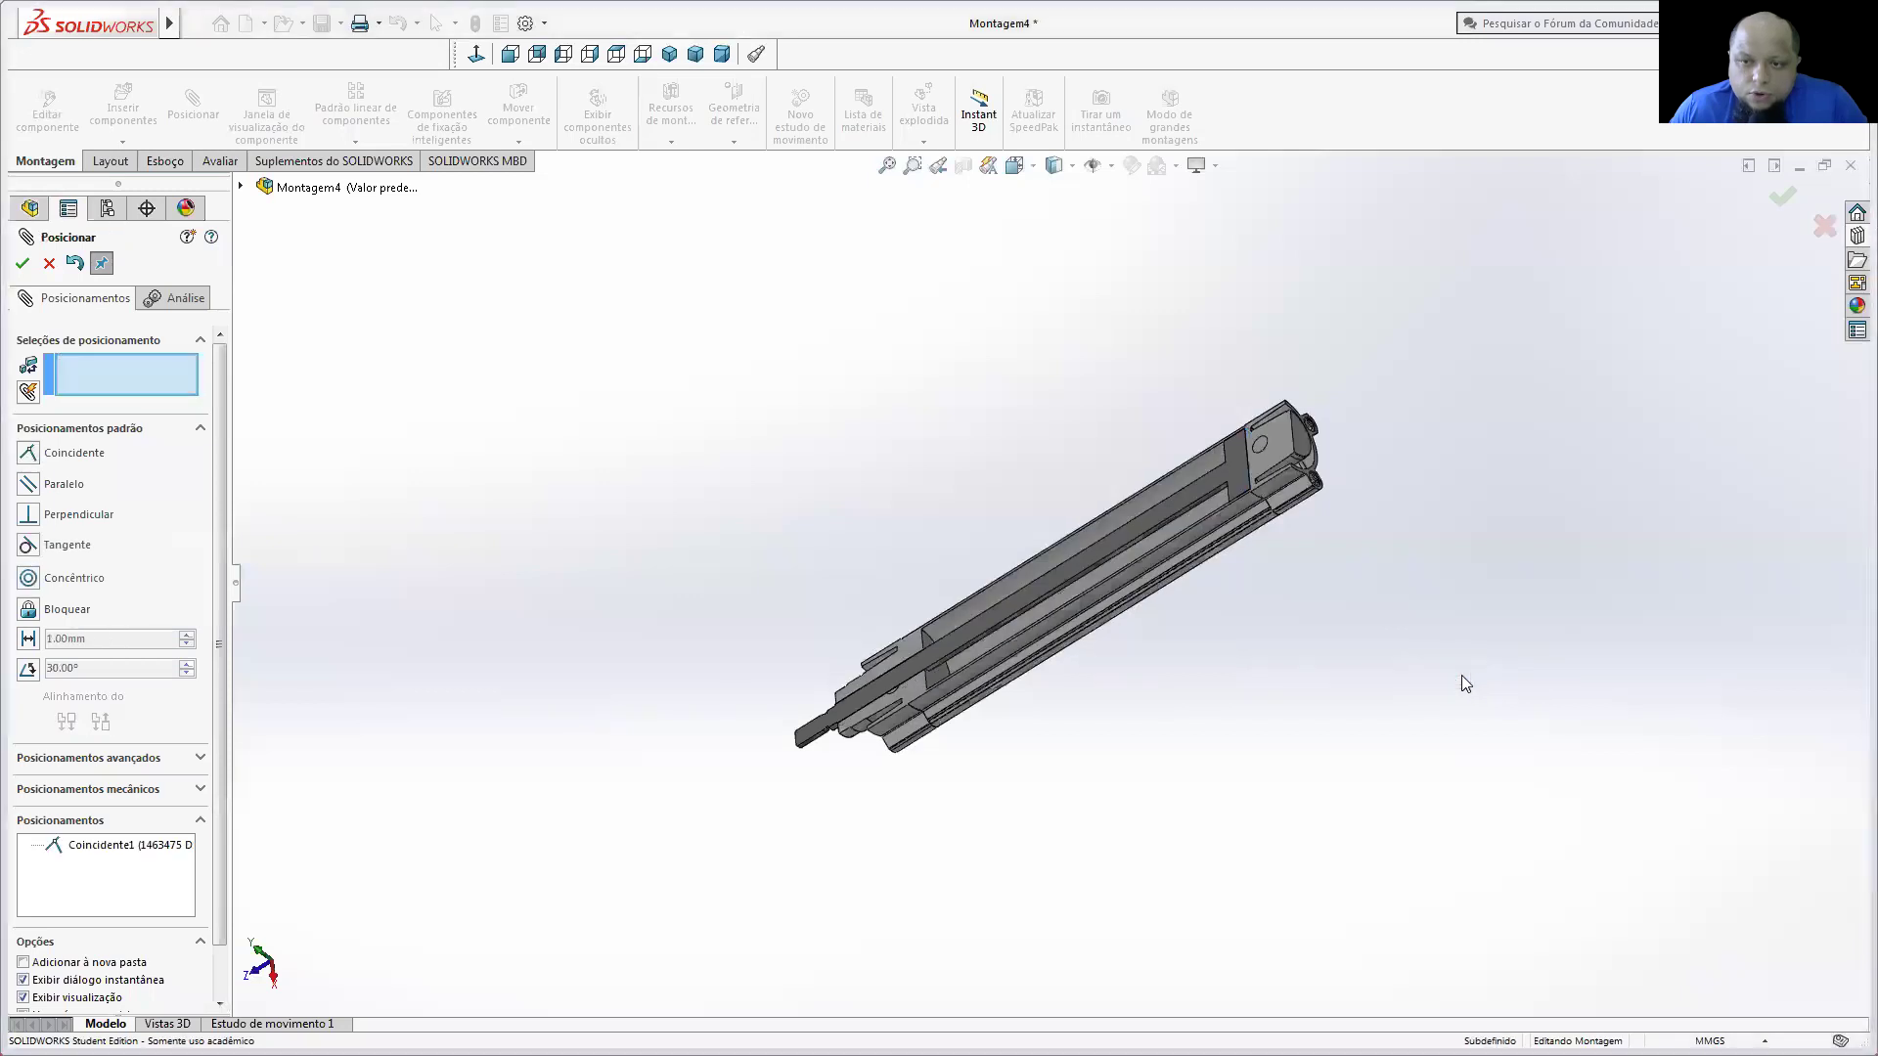
left_click(21, 264)
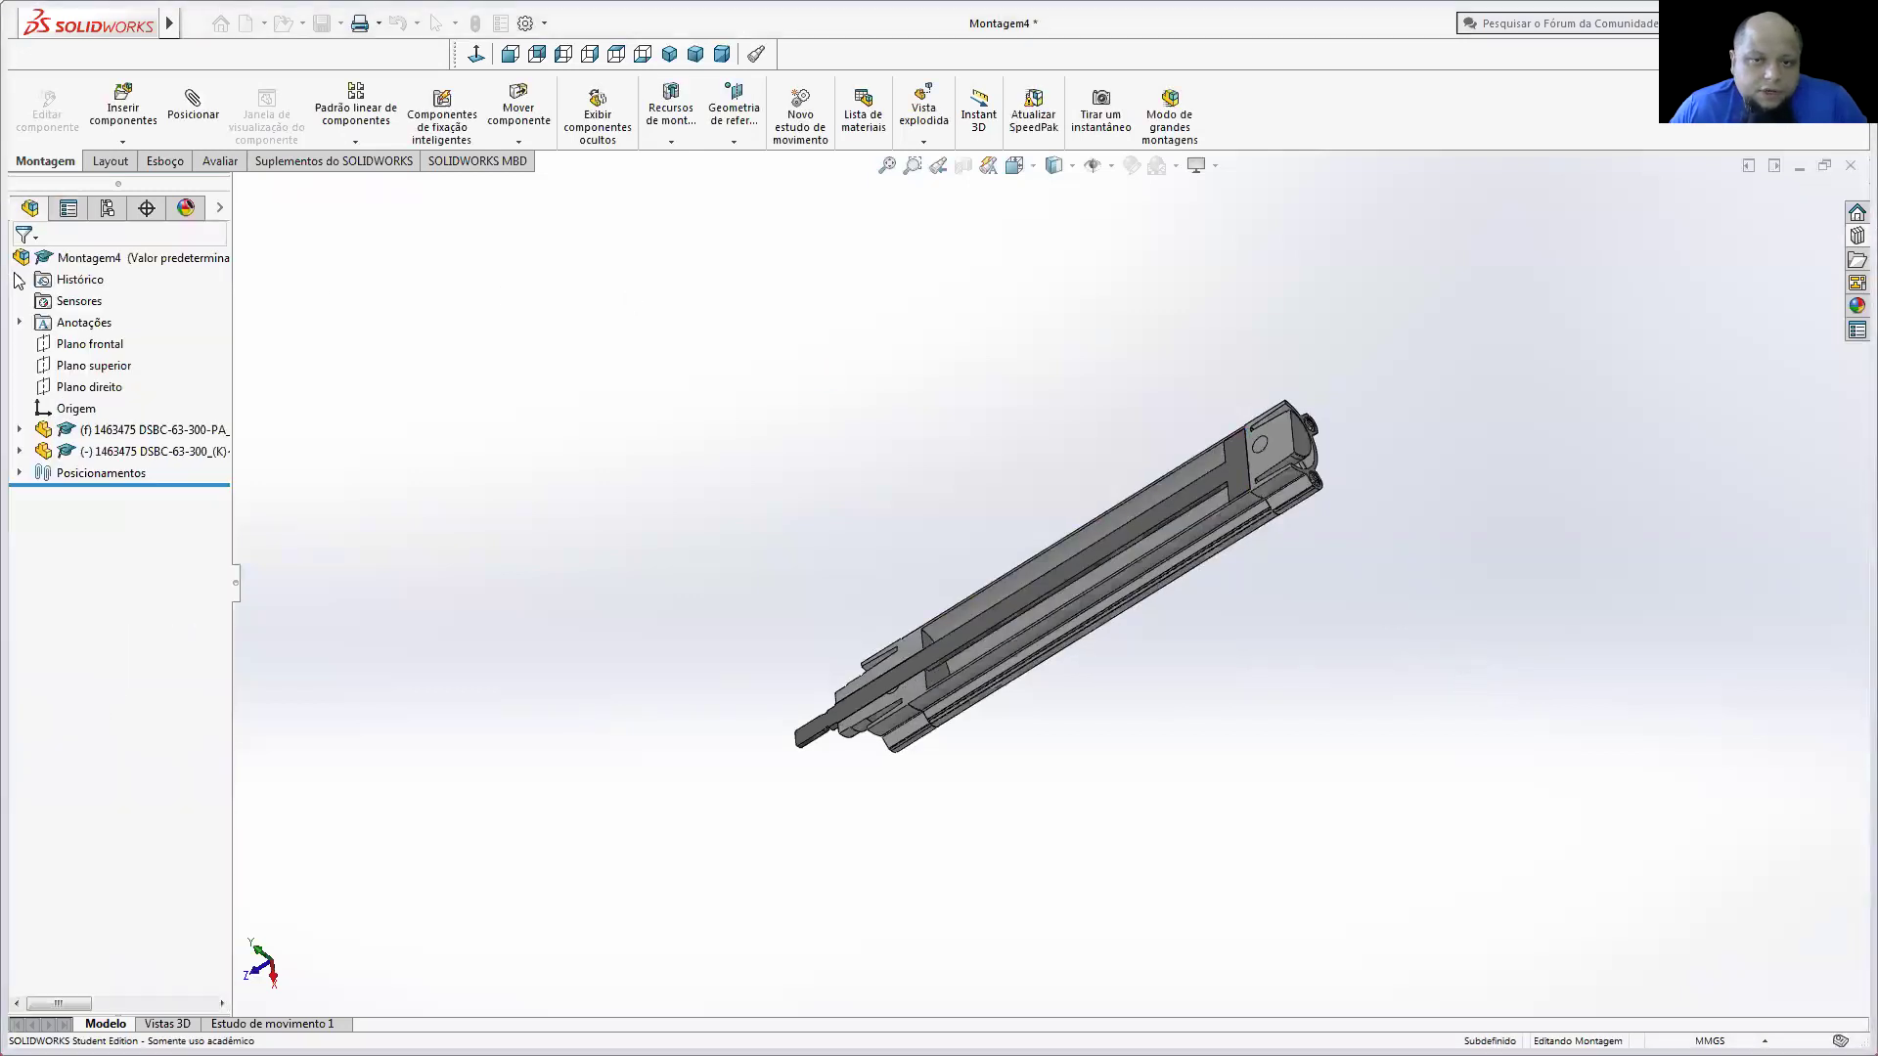
key("ctrl+7")
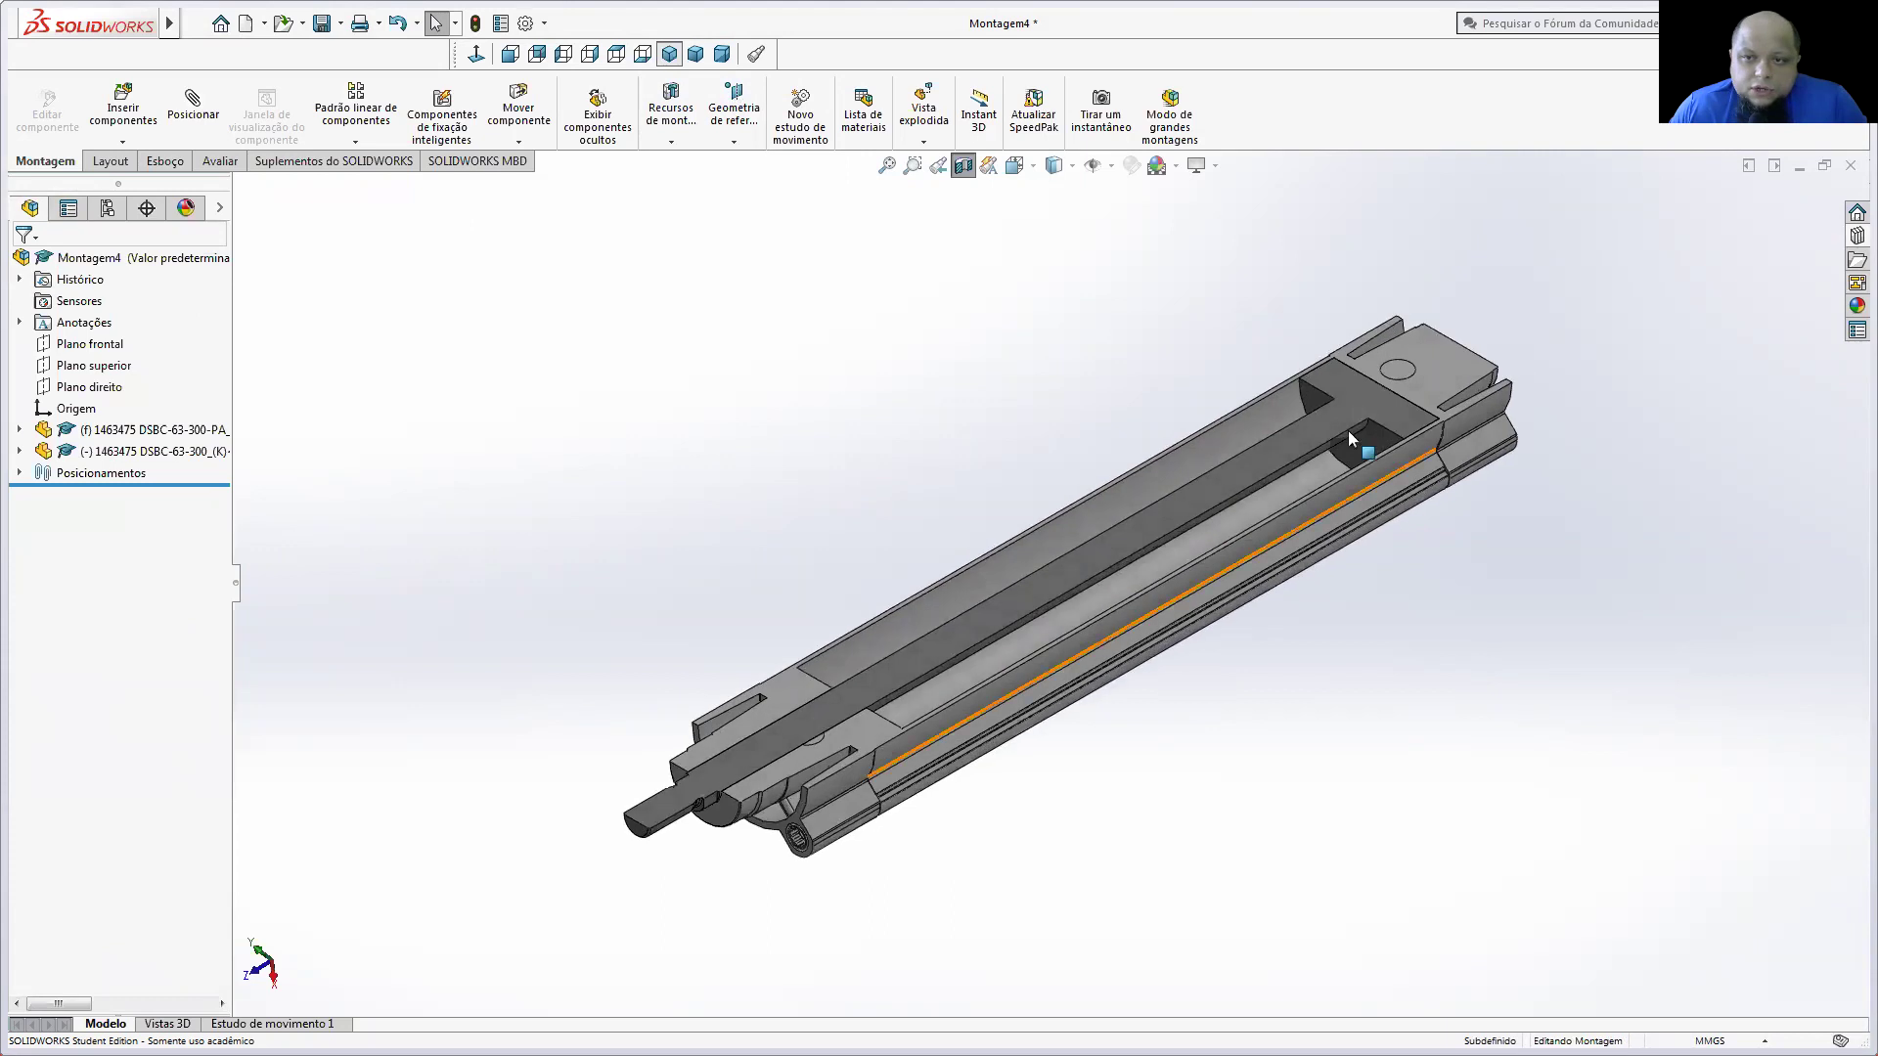
Step: Delete the coincident mate between the piston and the cylinder body, and turn off the section view
left_click(19, 473)
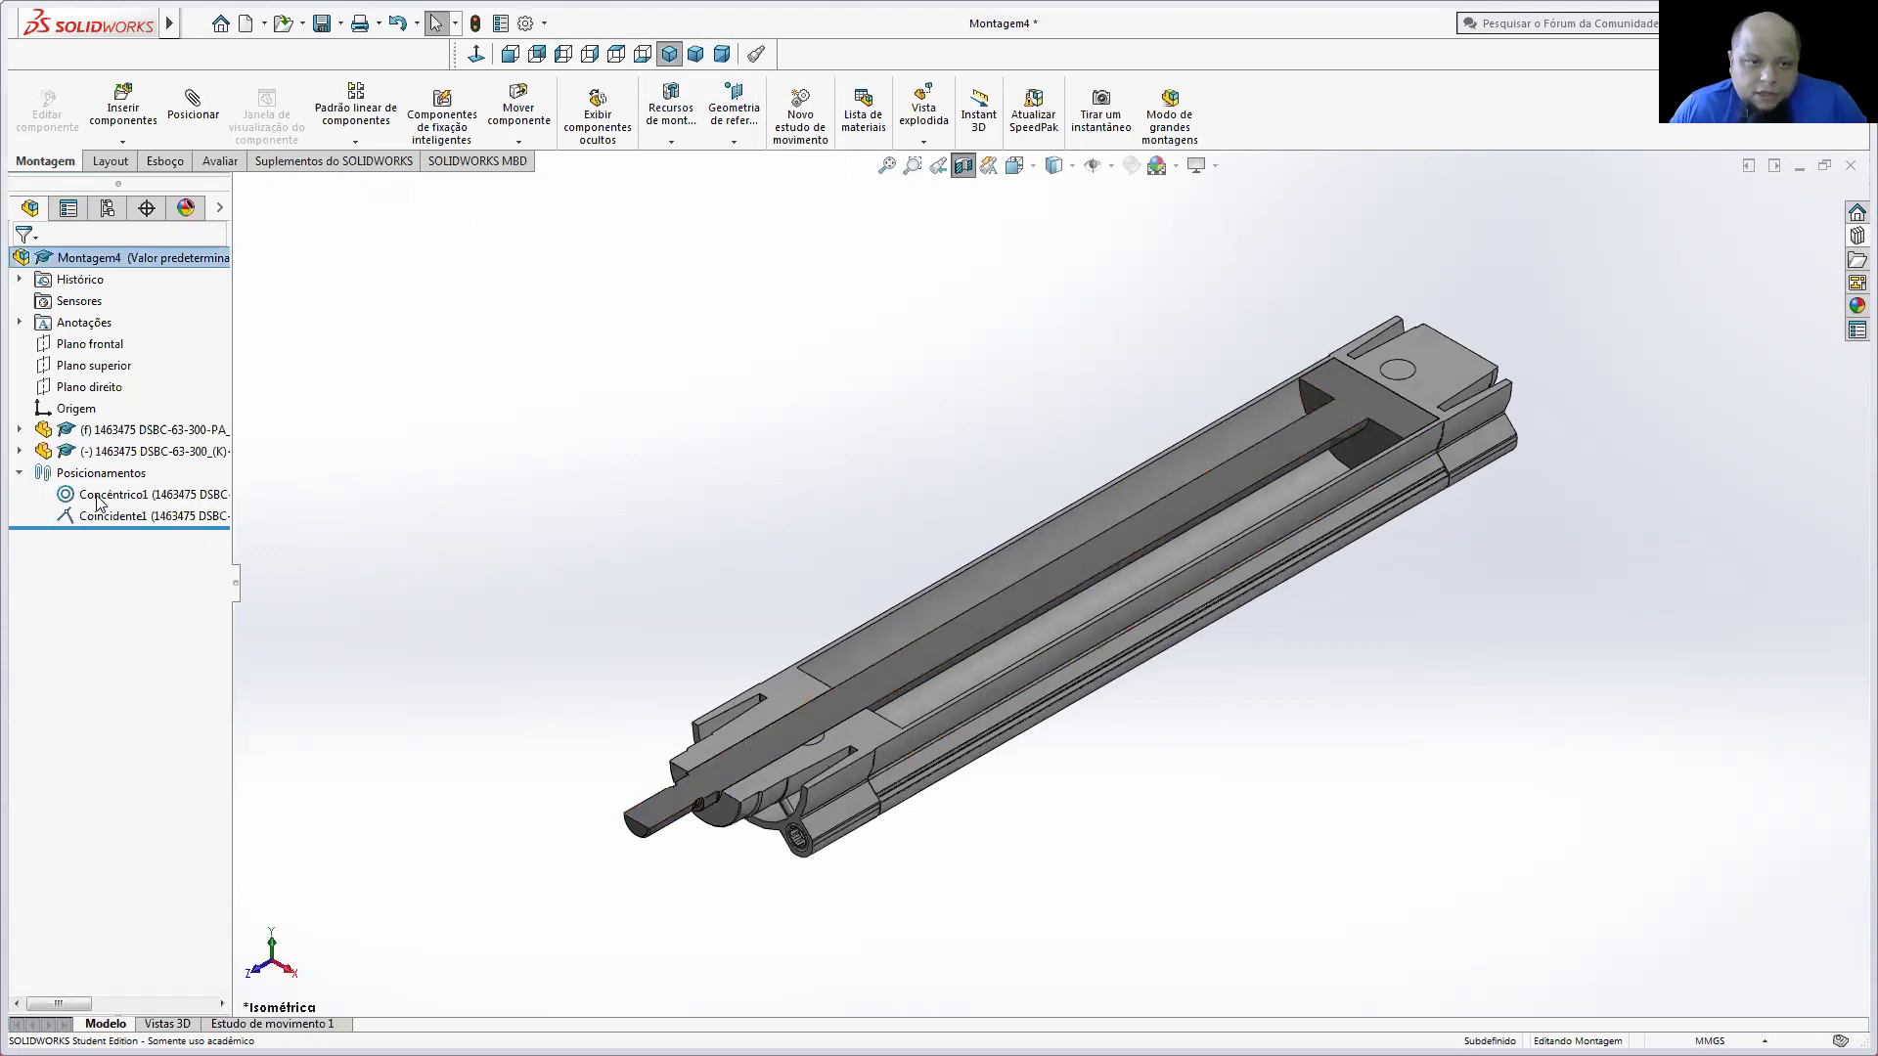
right_click(104, 520)
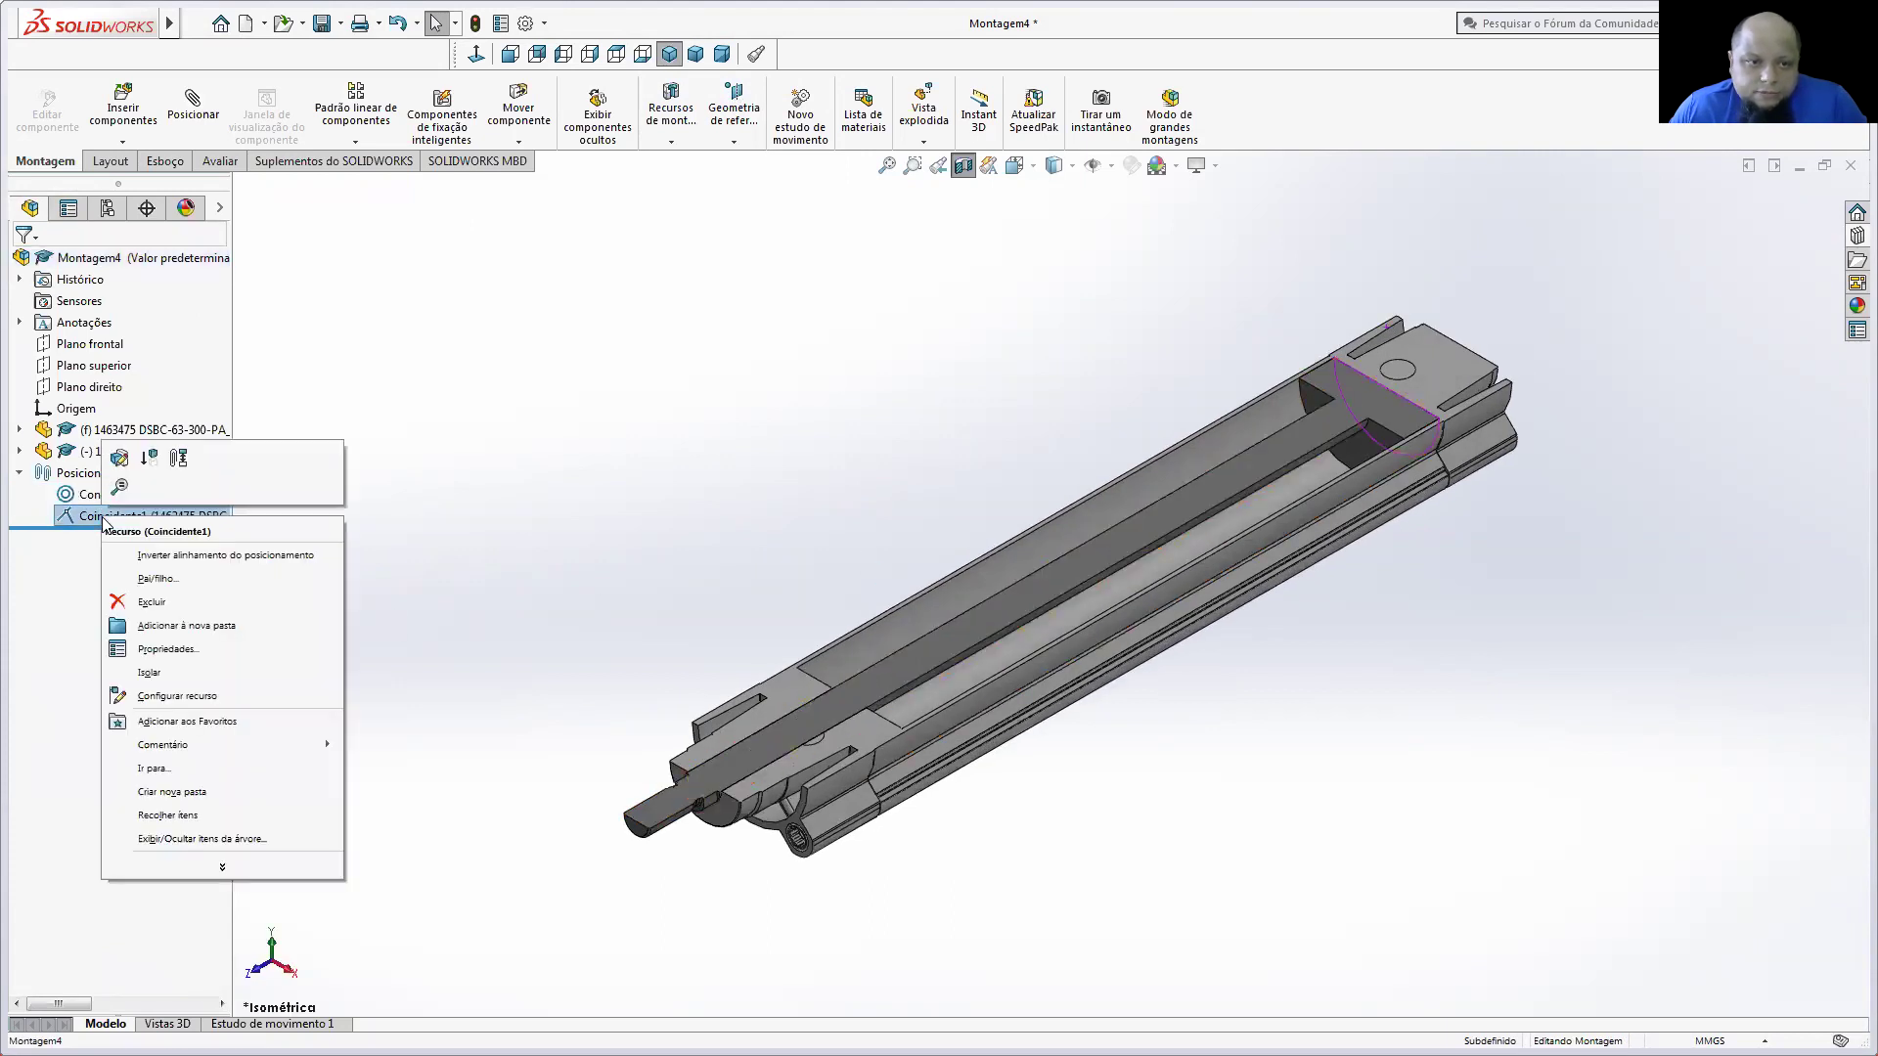
left_click(152, 602)
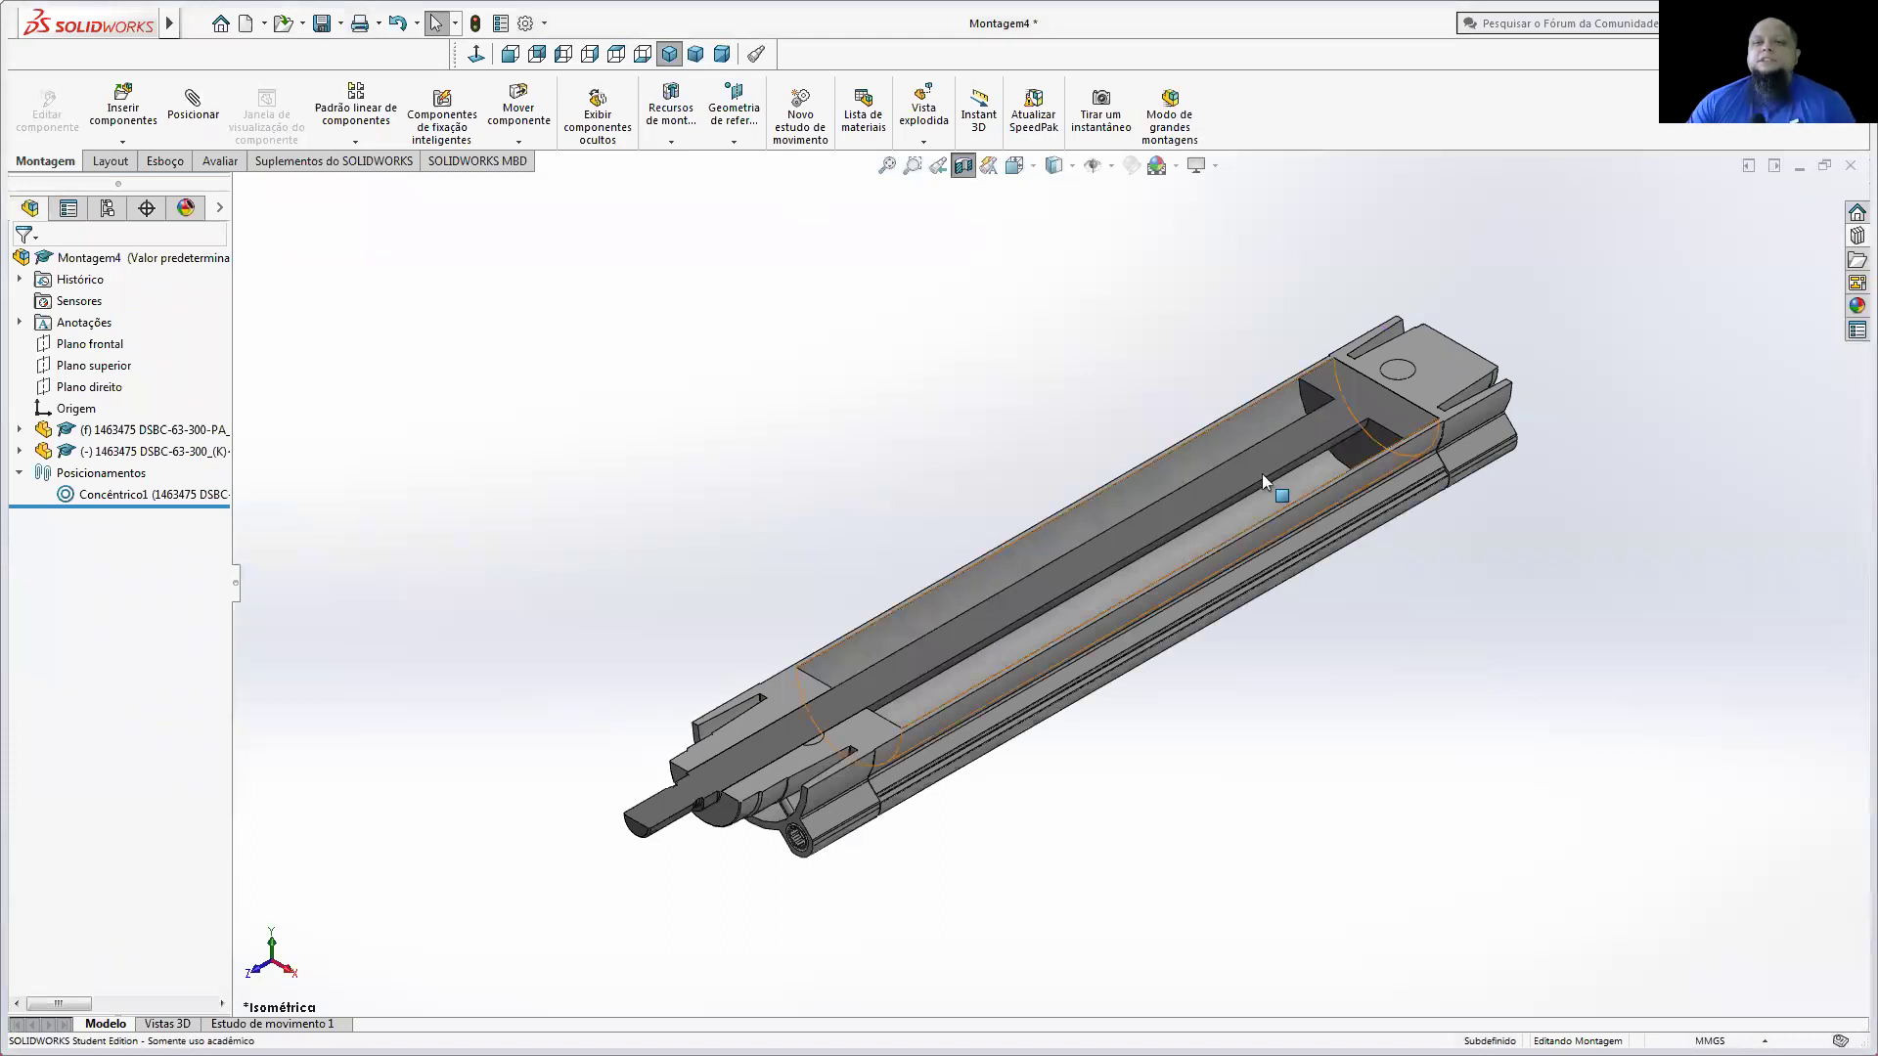
scroll(874, 488, "up", 3)
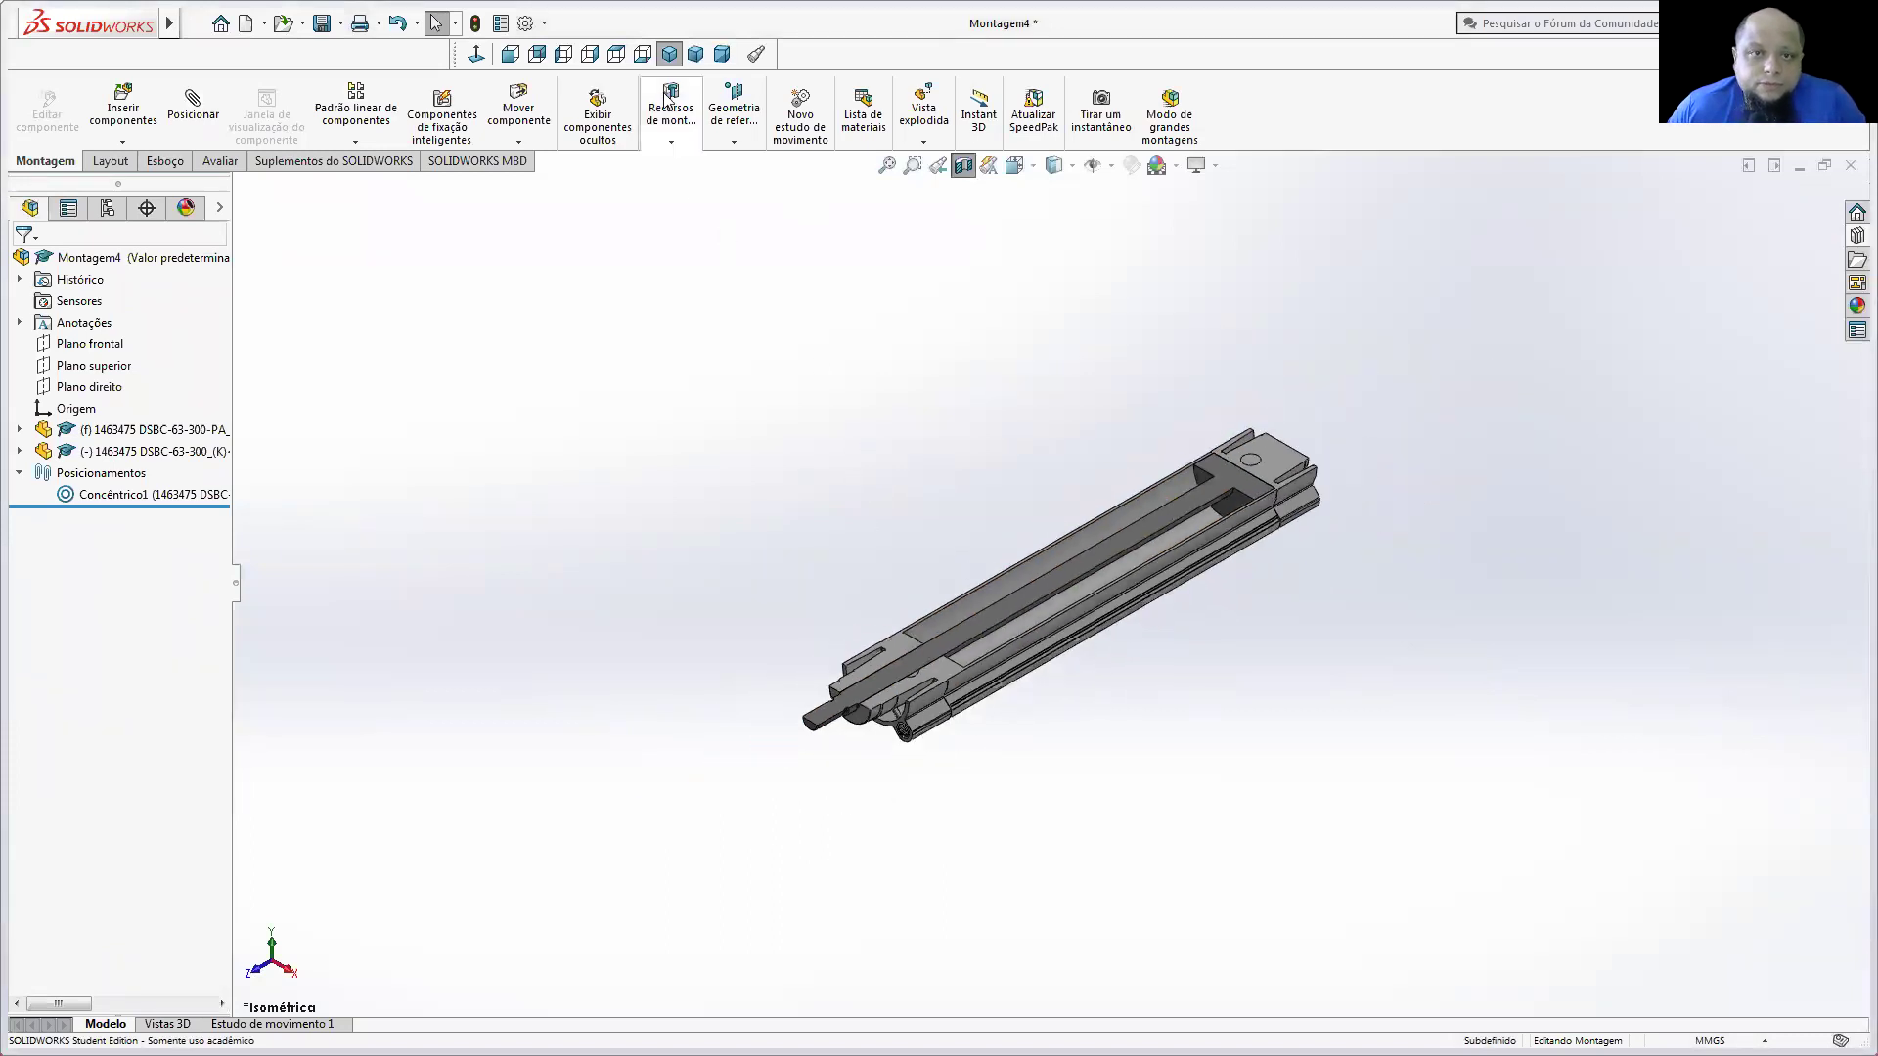
left_click(961, 167)
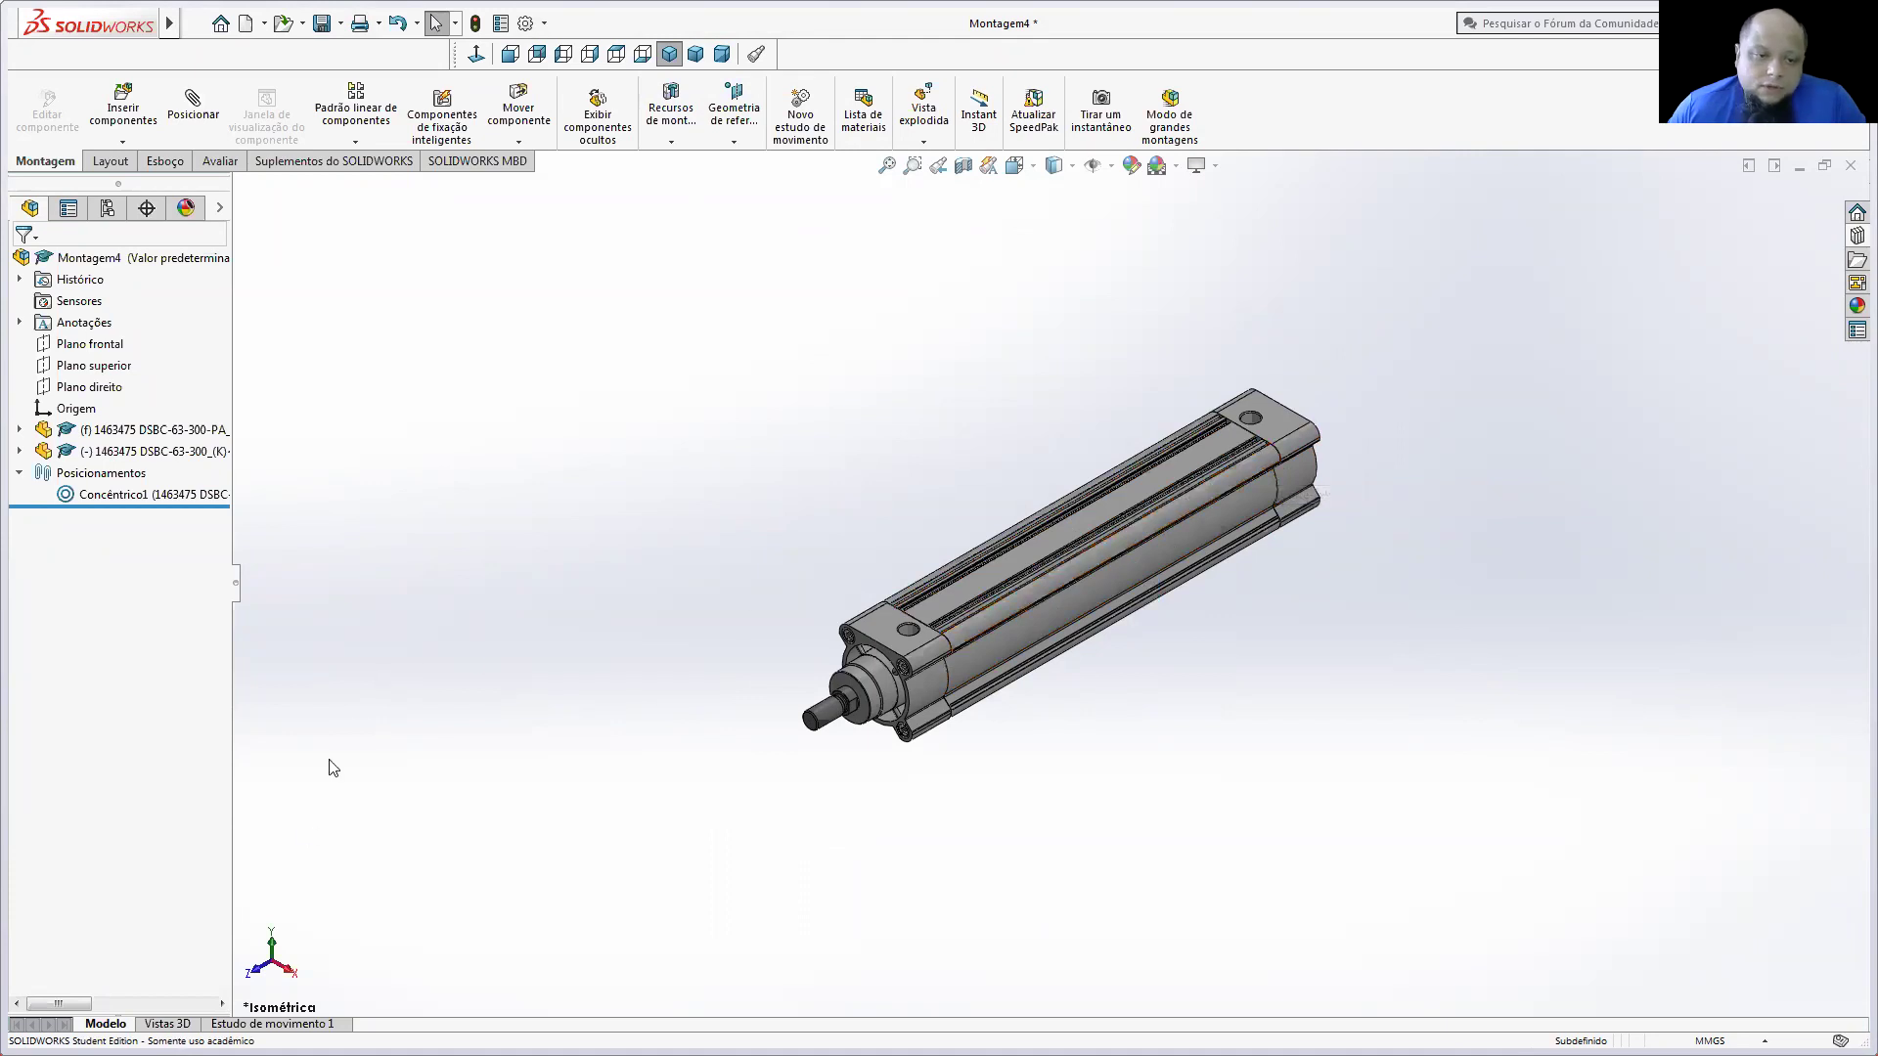
Step: In Estudo de movimento 1, start a linear motor on the piston rod's cylindrical face, directed outward, with Distância motion
left_click(272, 1023)
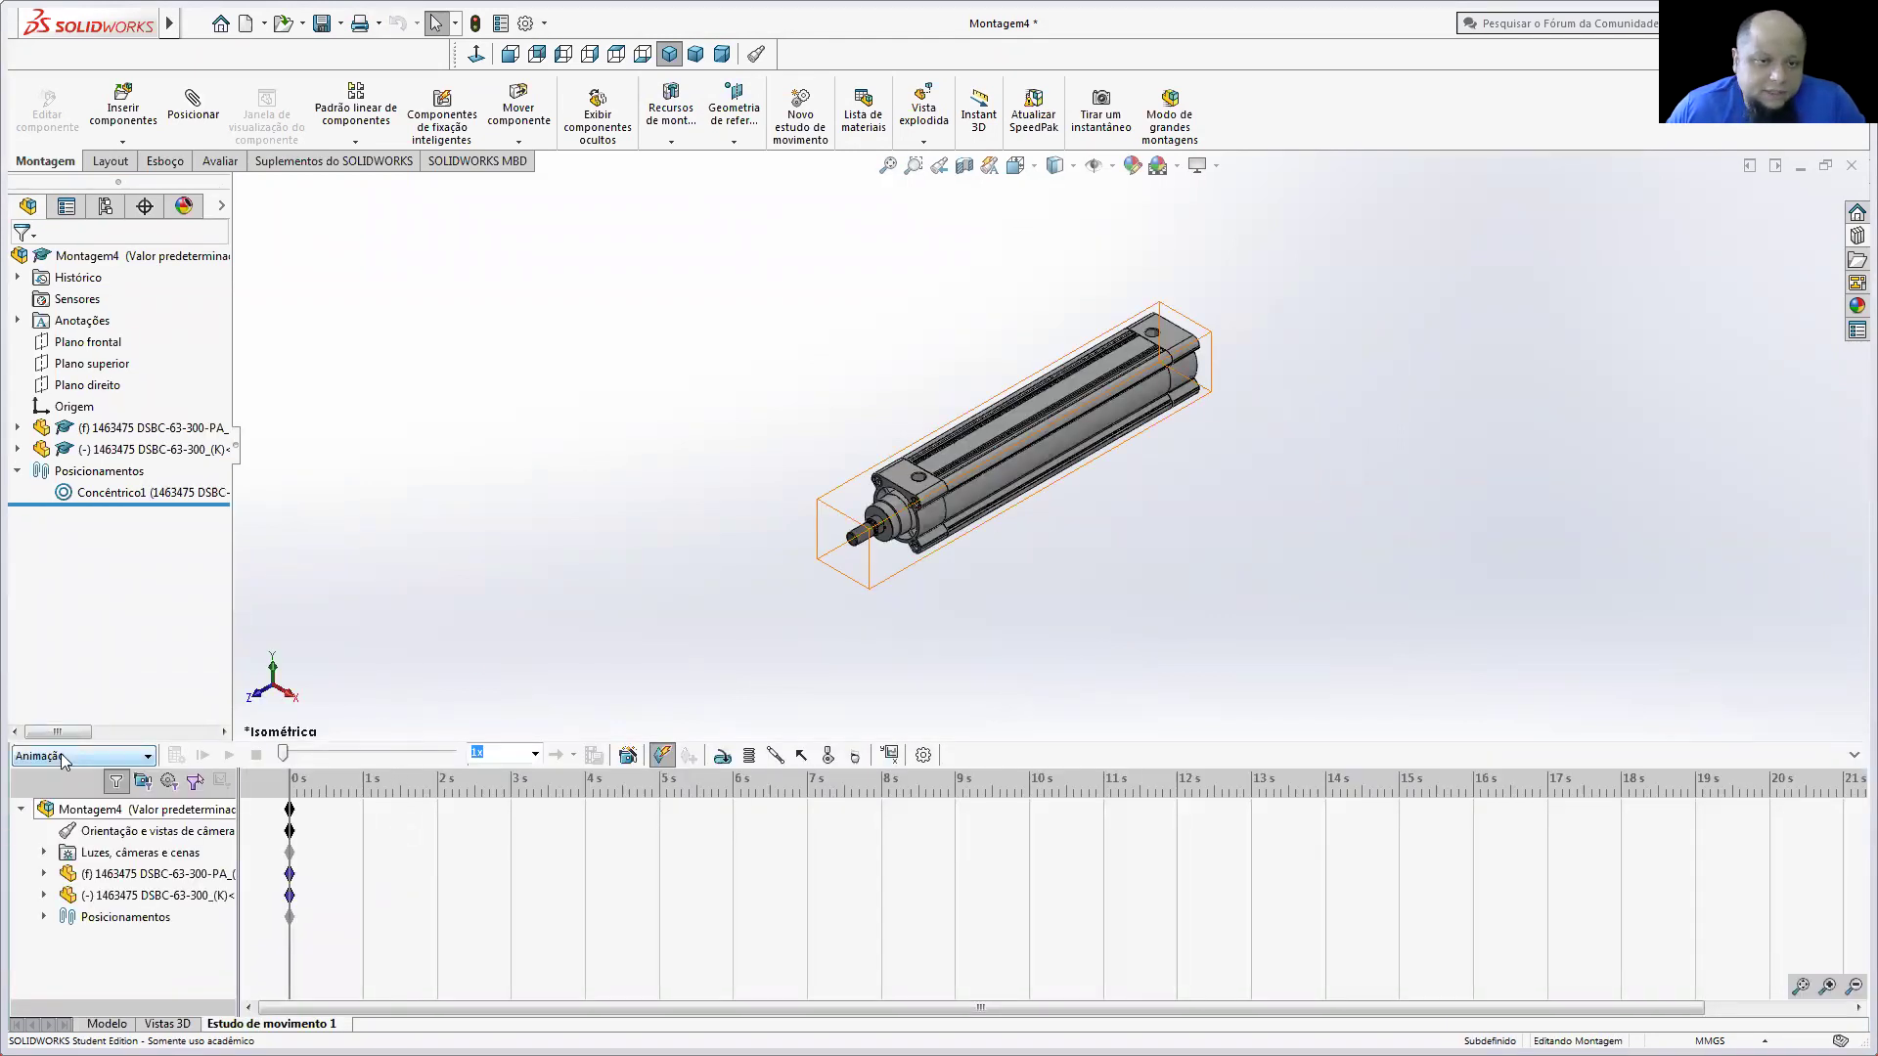
left_click(723, 756)
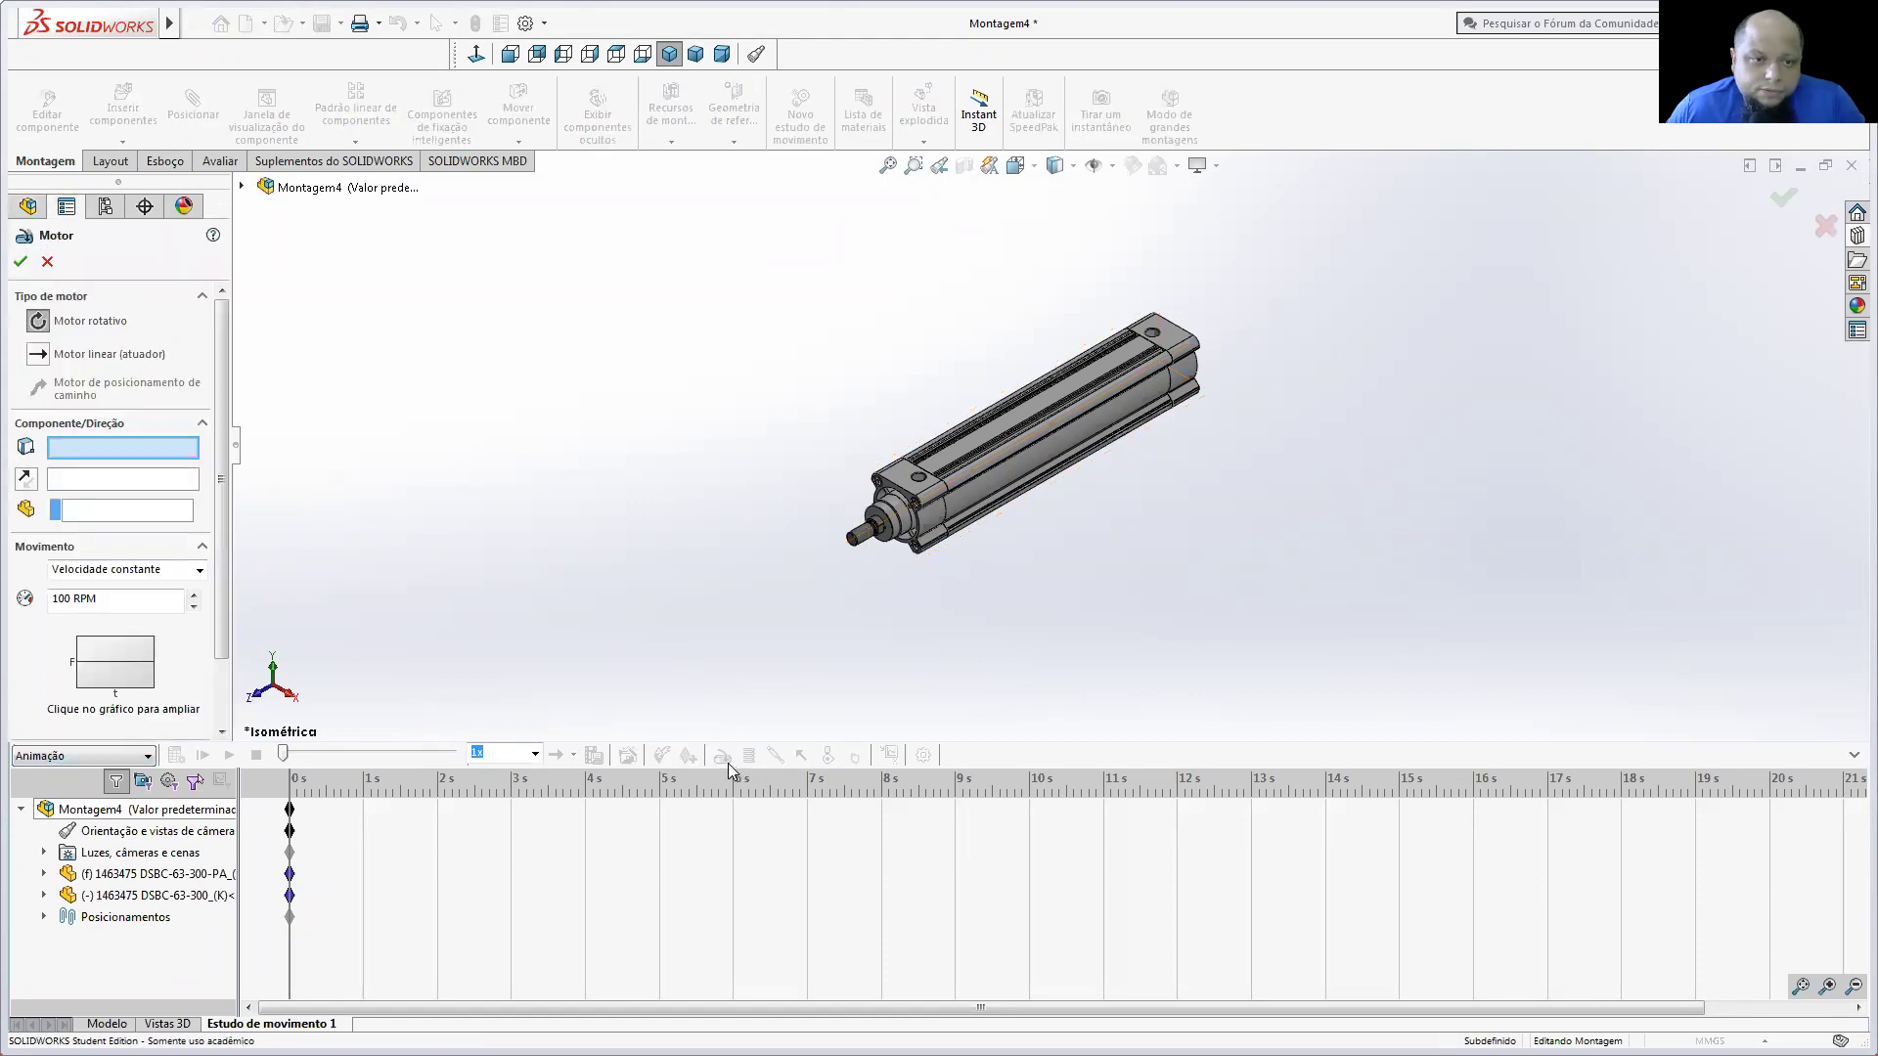
left_click(862, 534)
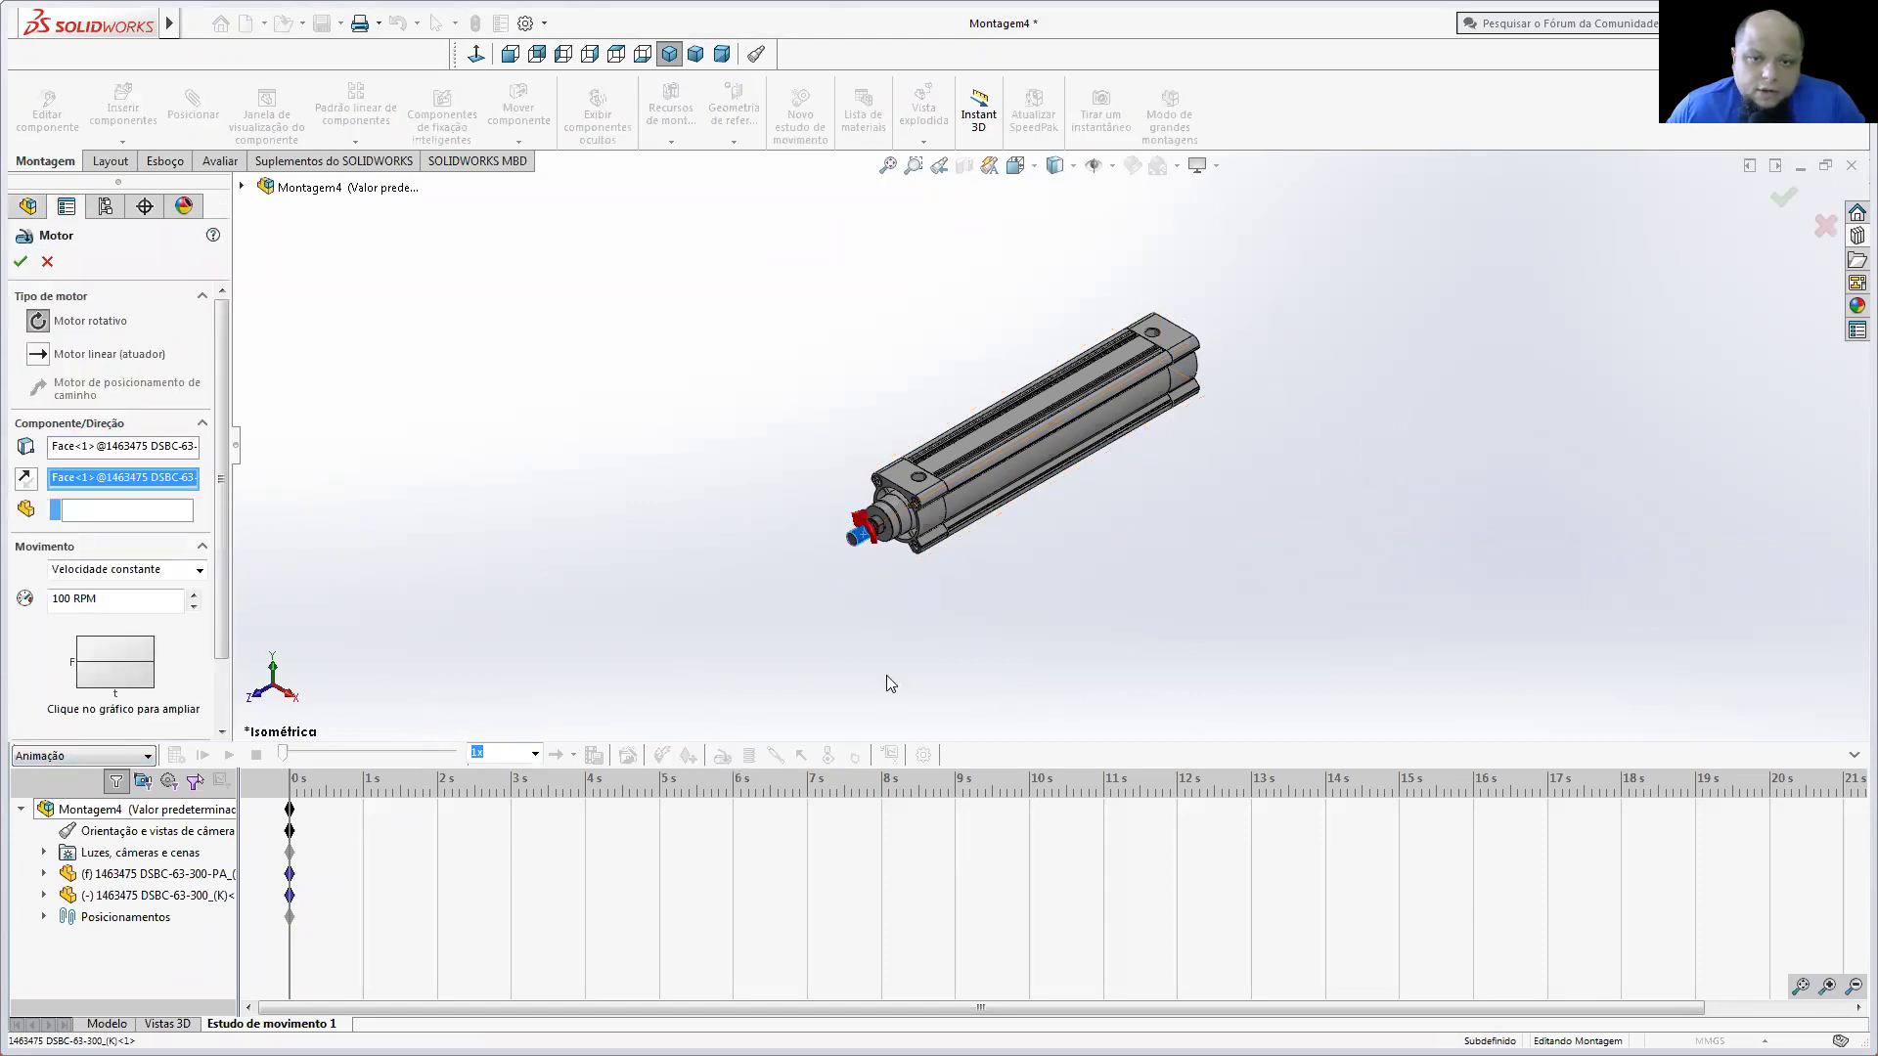
left_click(36, 354)
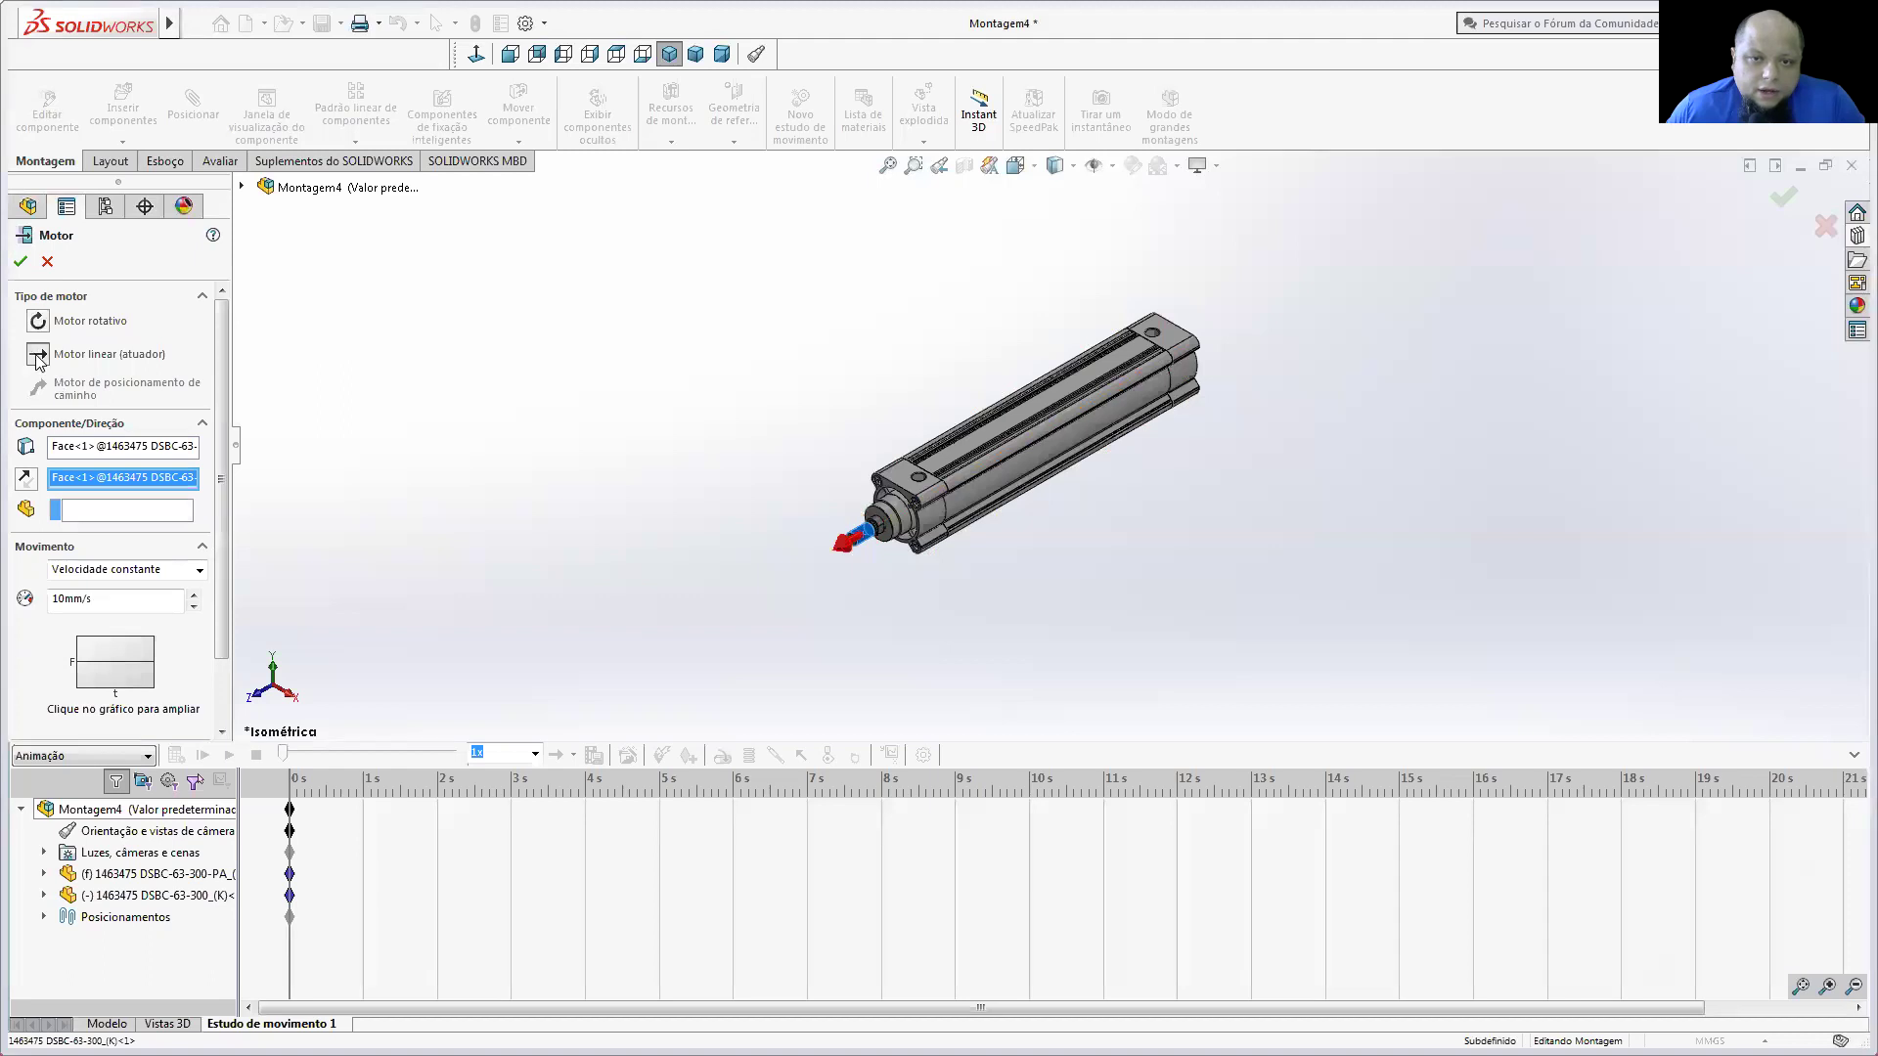
left_click(78, 571)
left_click(108, 604)
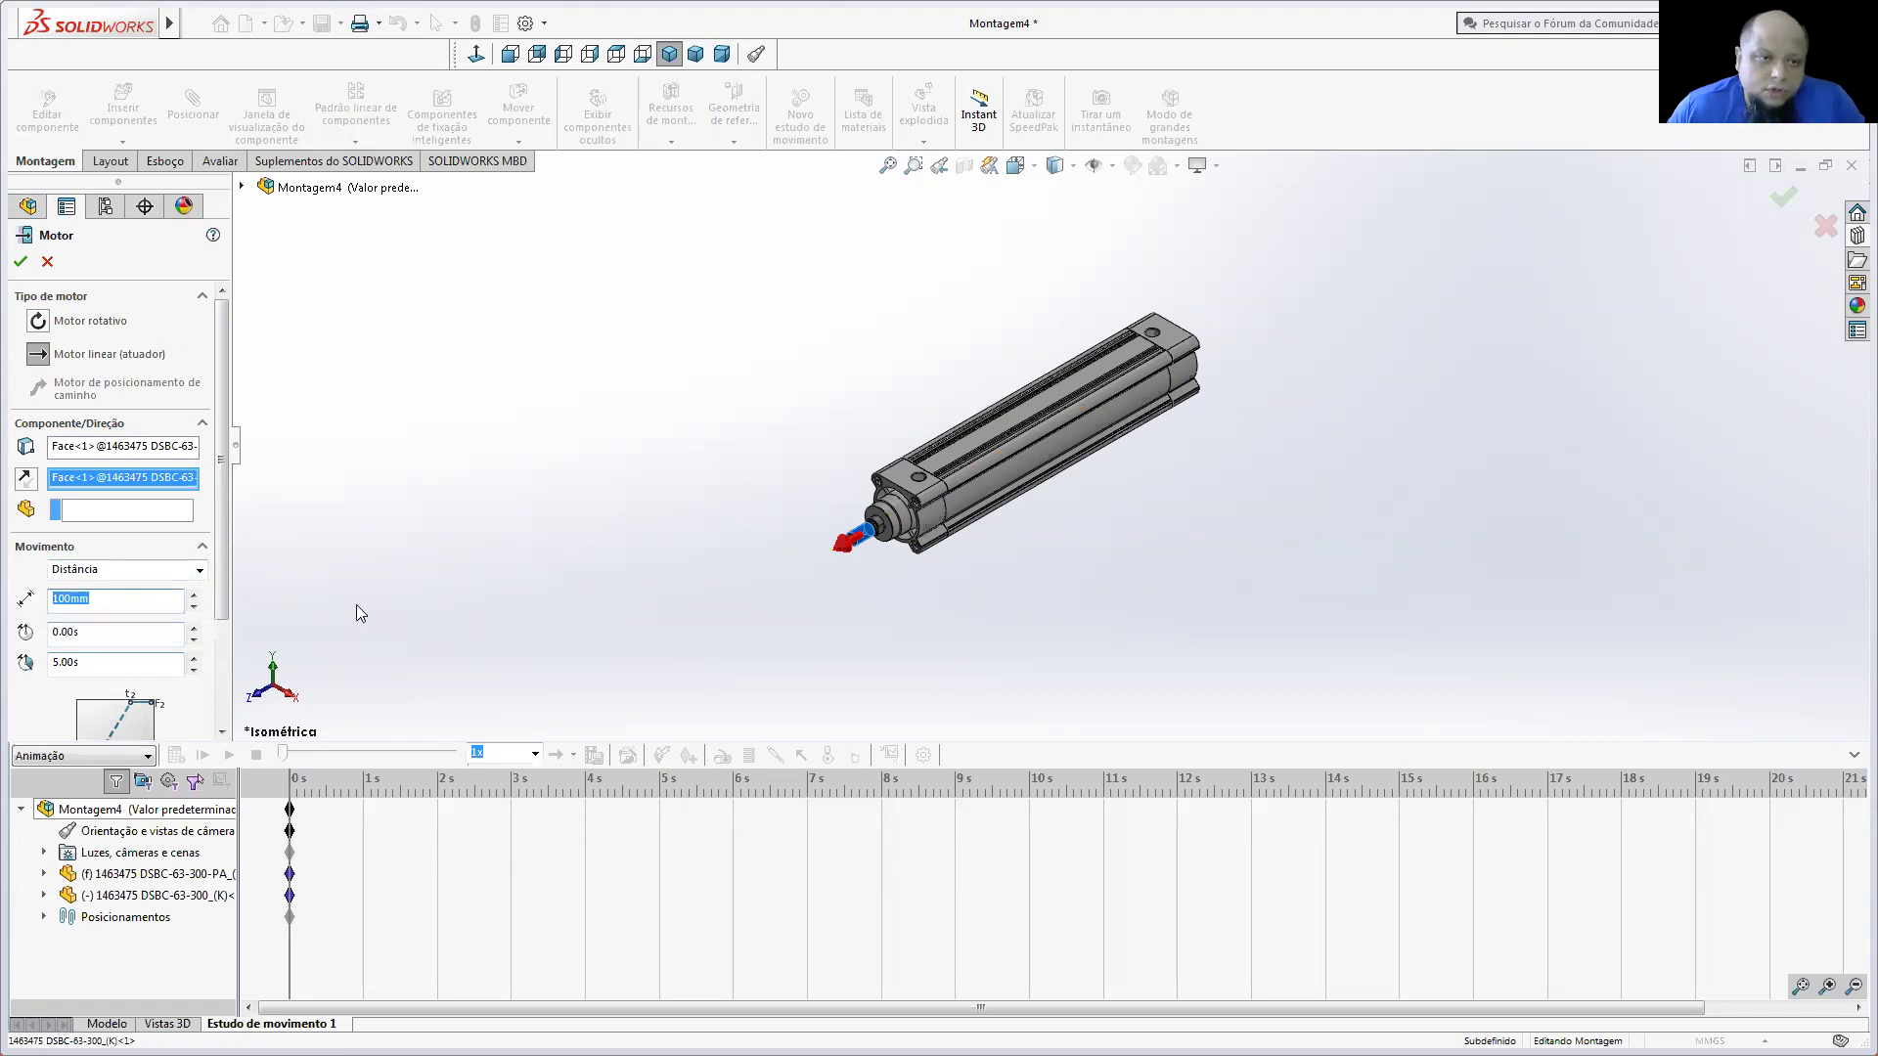
Step: Set the linear motor's distance to 300 mm and its duration to 3 s, and accept the motor
left_click(139, 660)
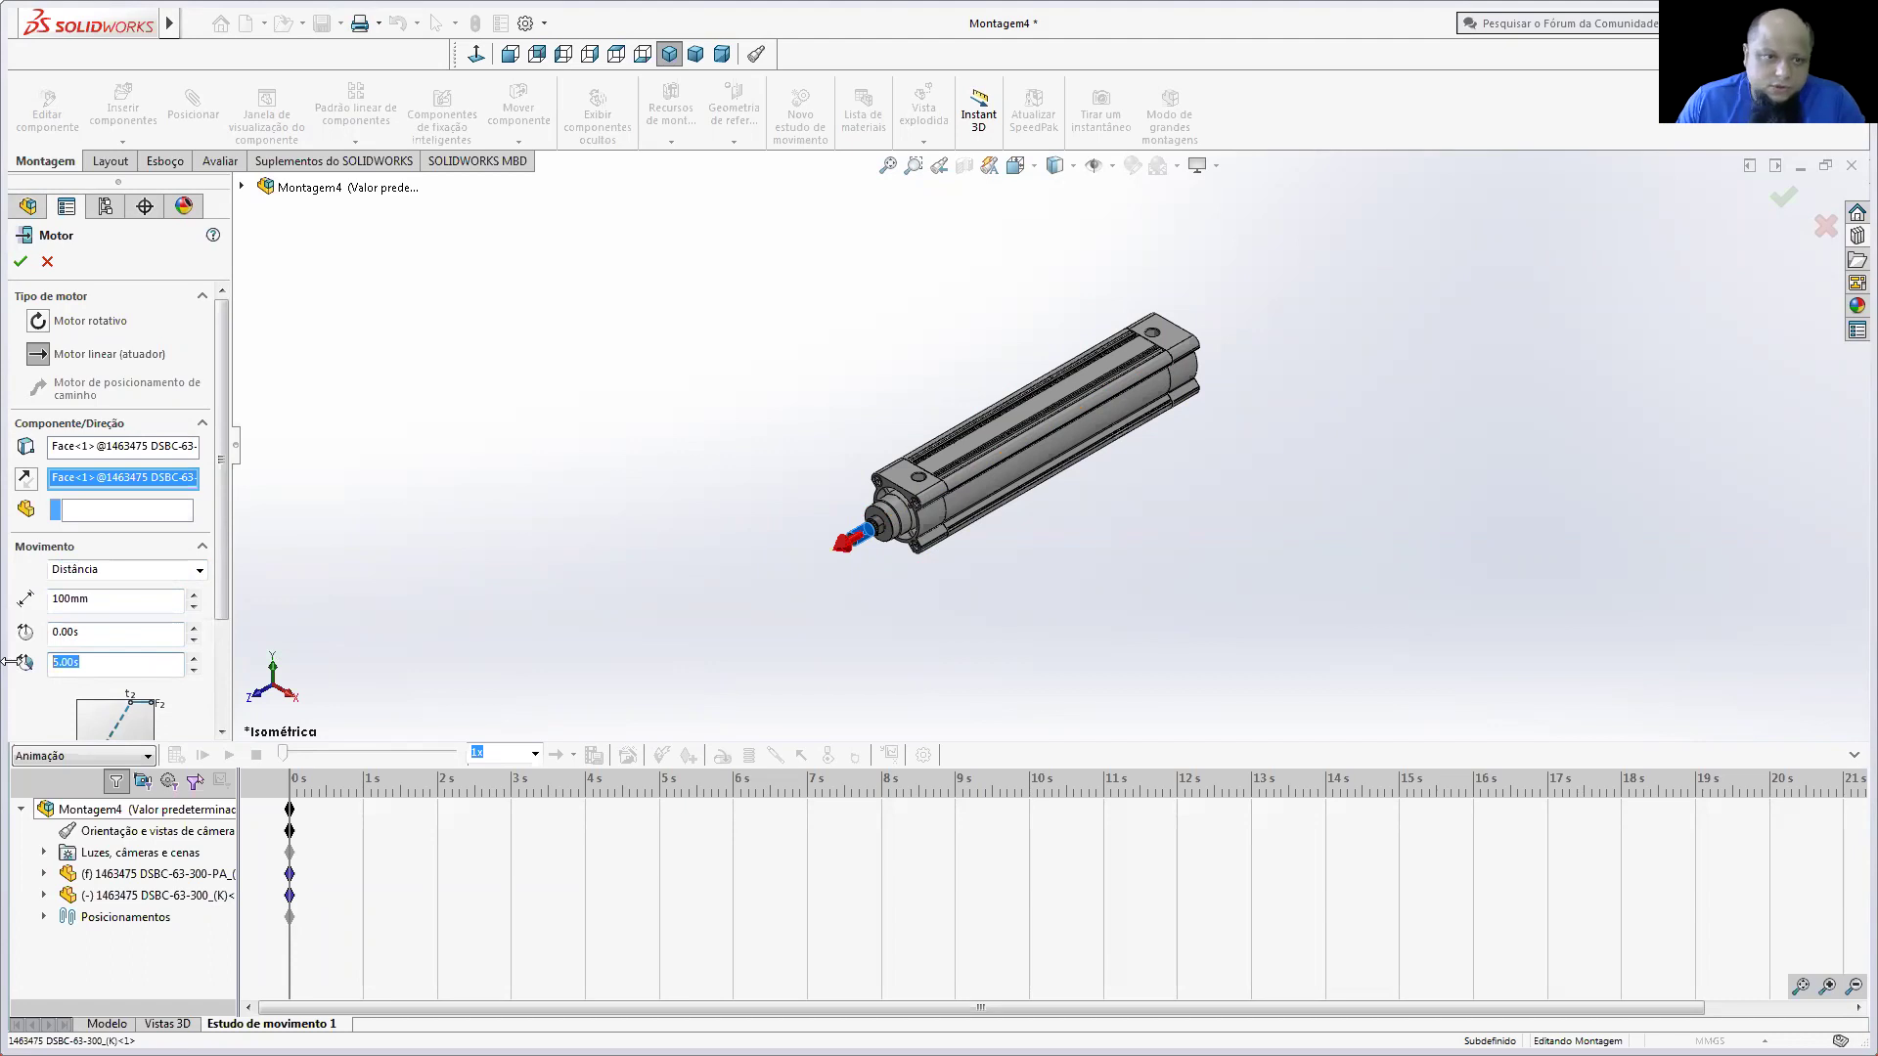
left_click(114, 631)
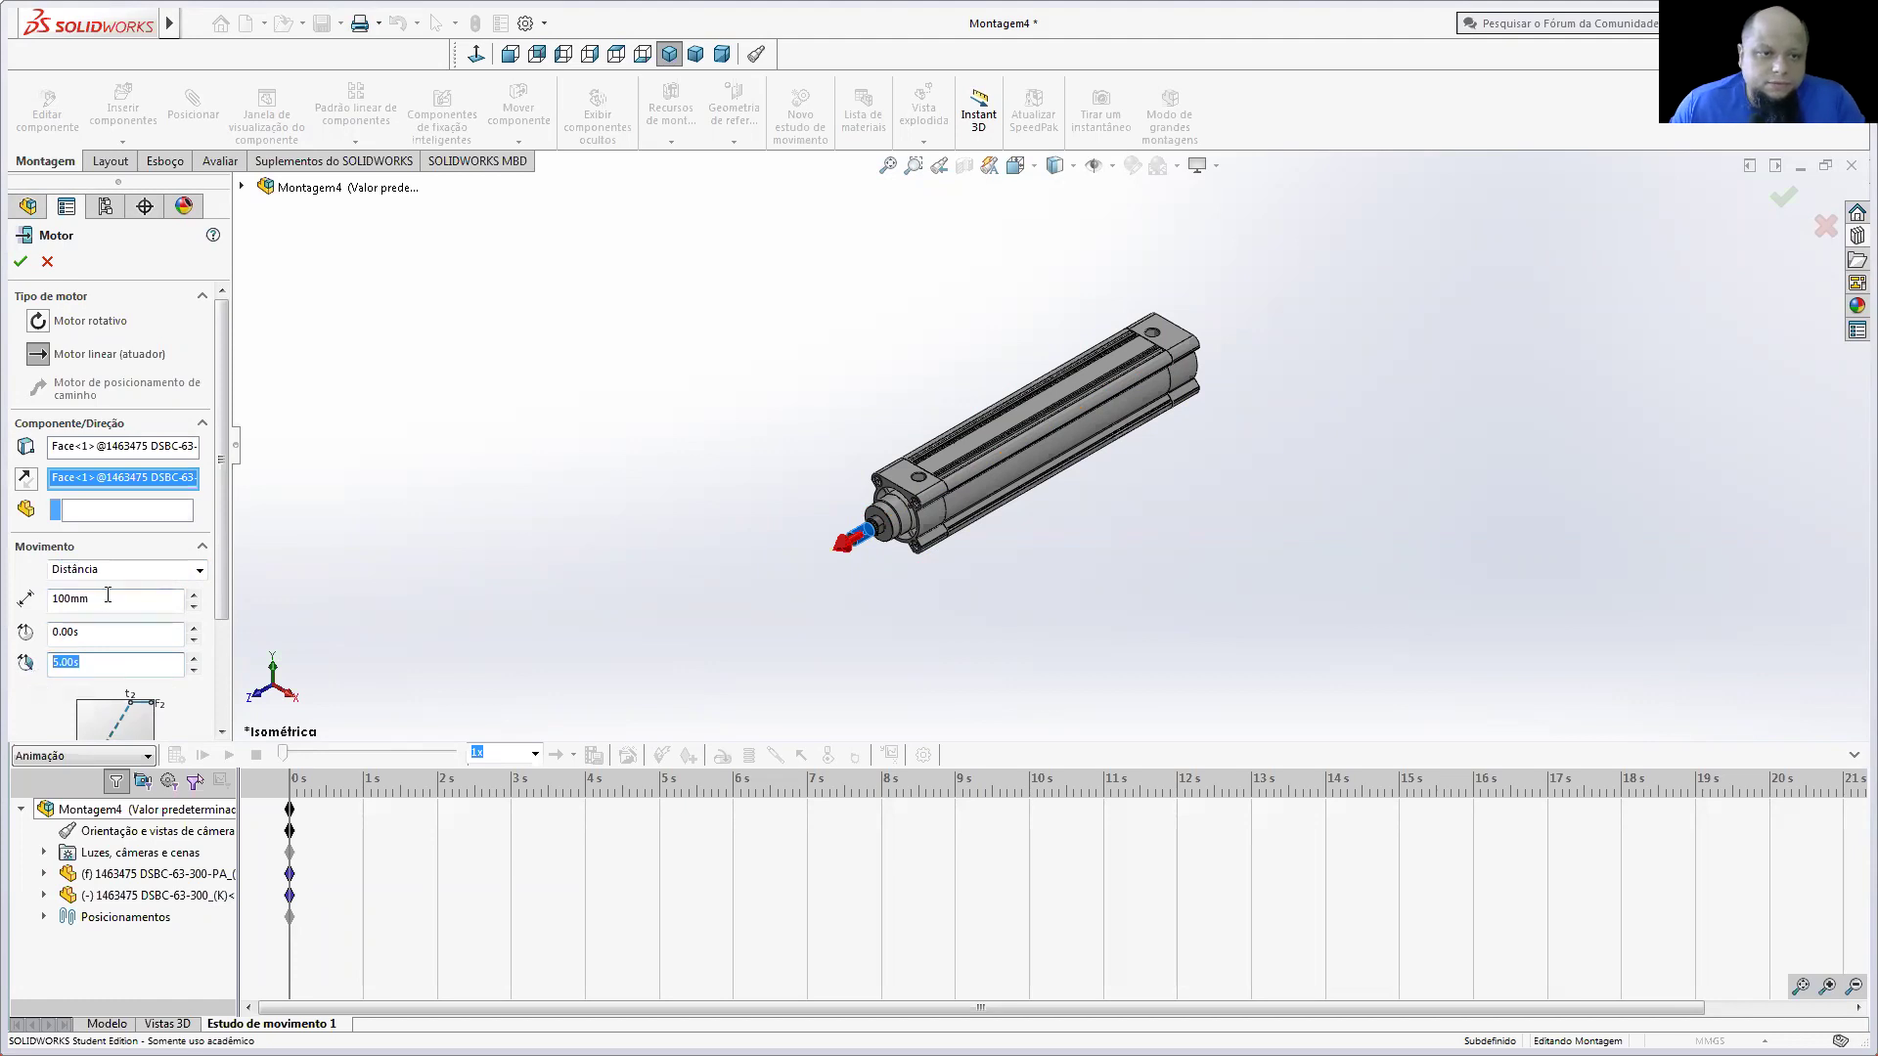
left_click(73, 598)
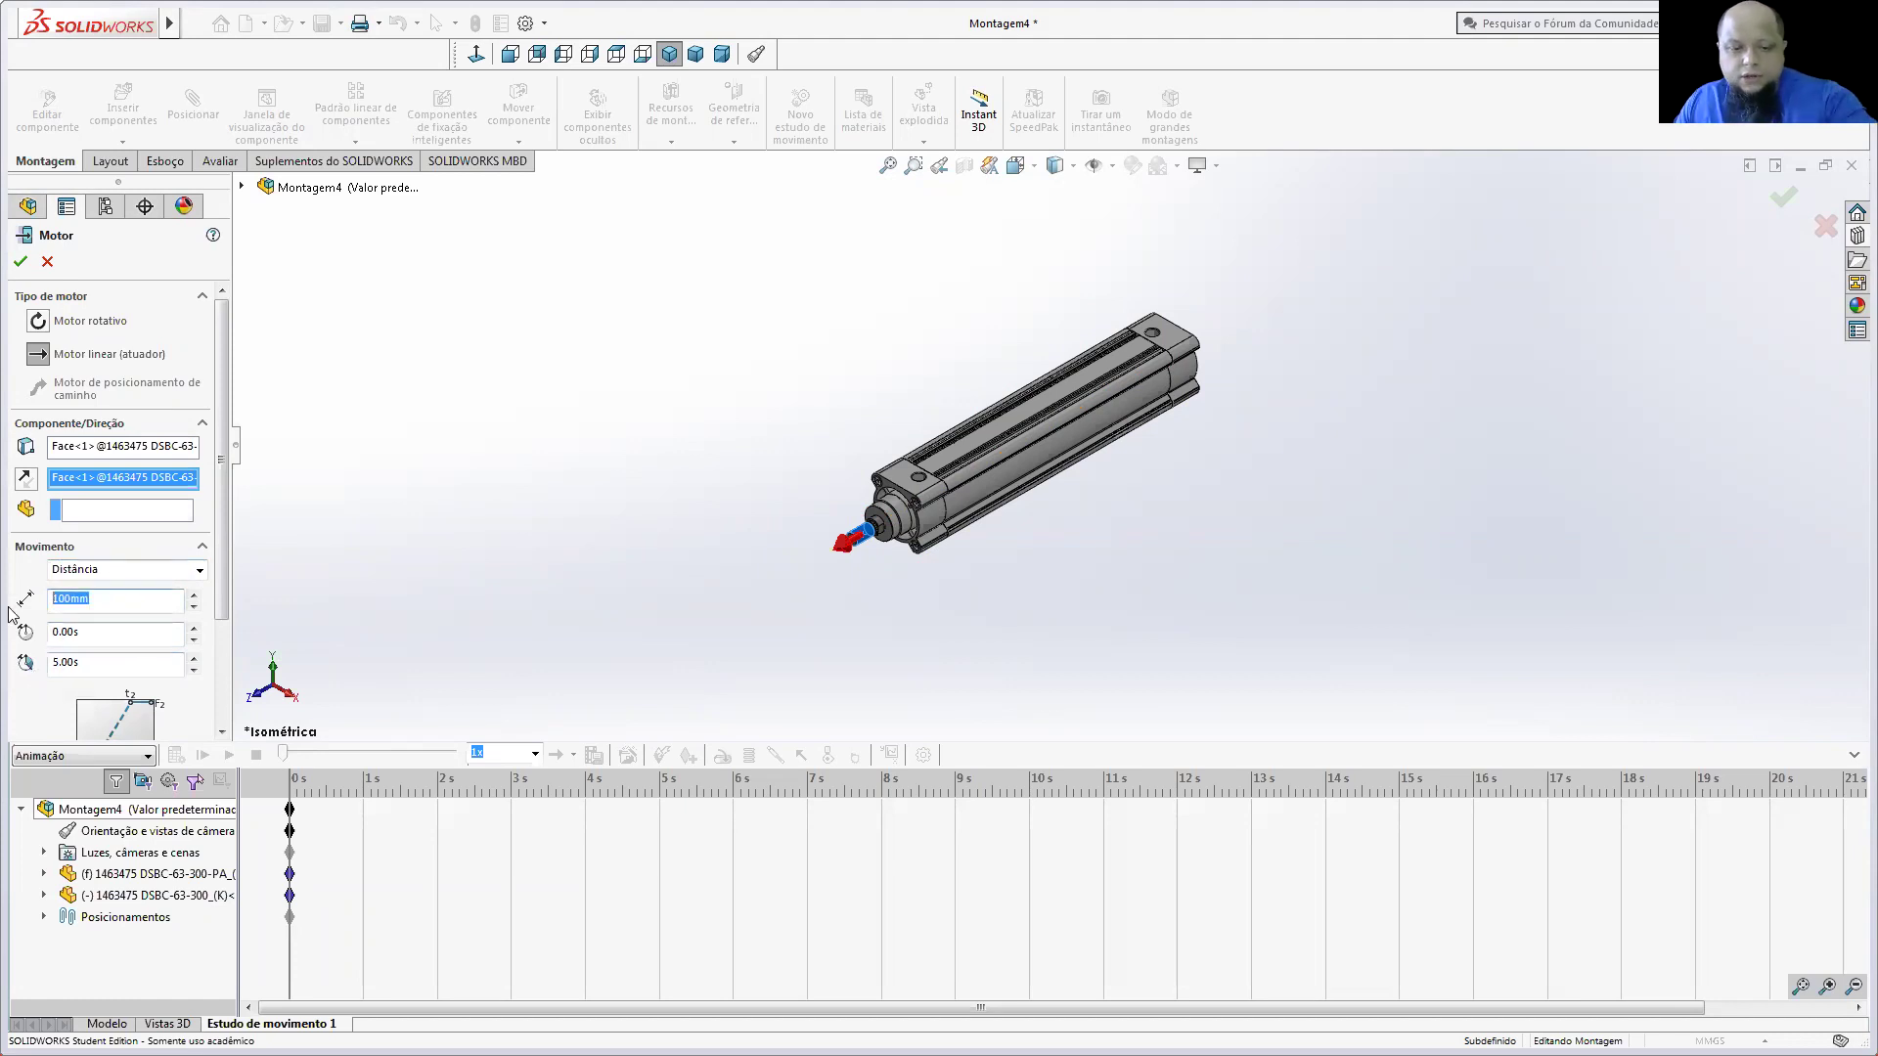
left_click(83, 663)
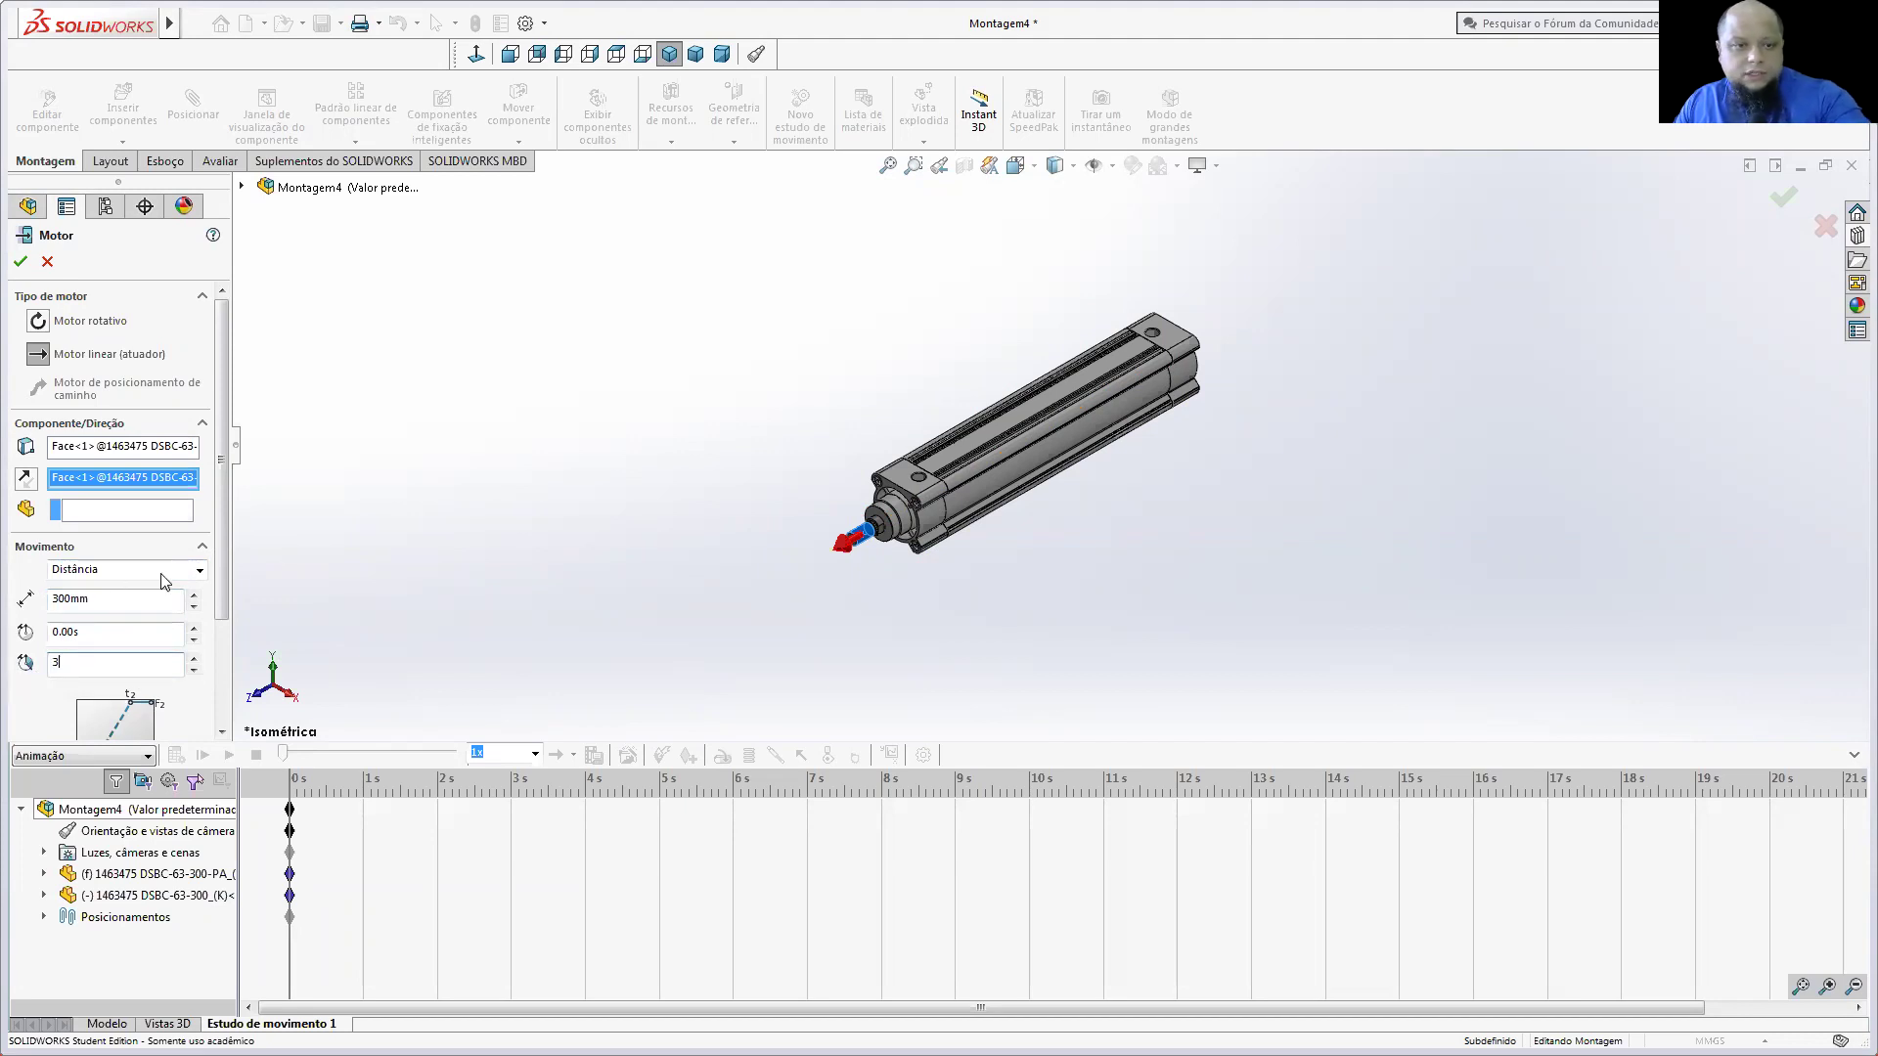
key("Return")
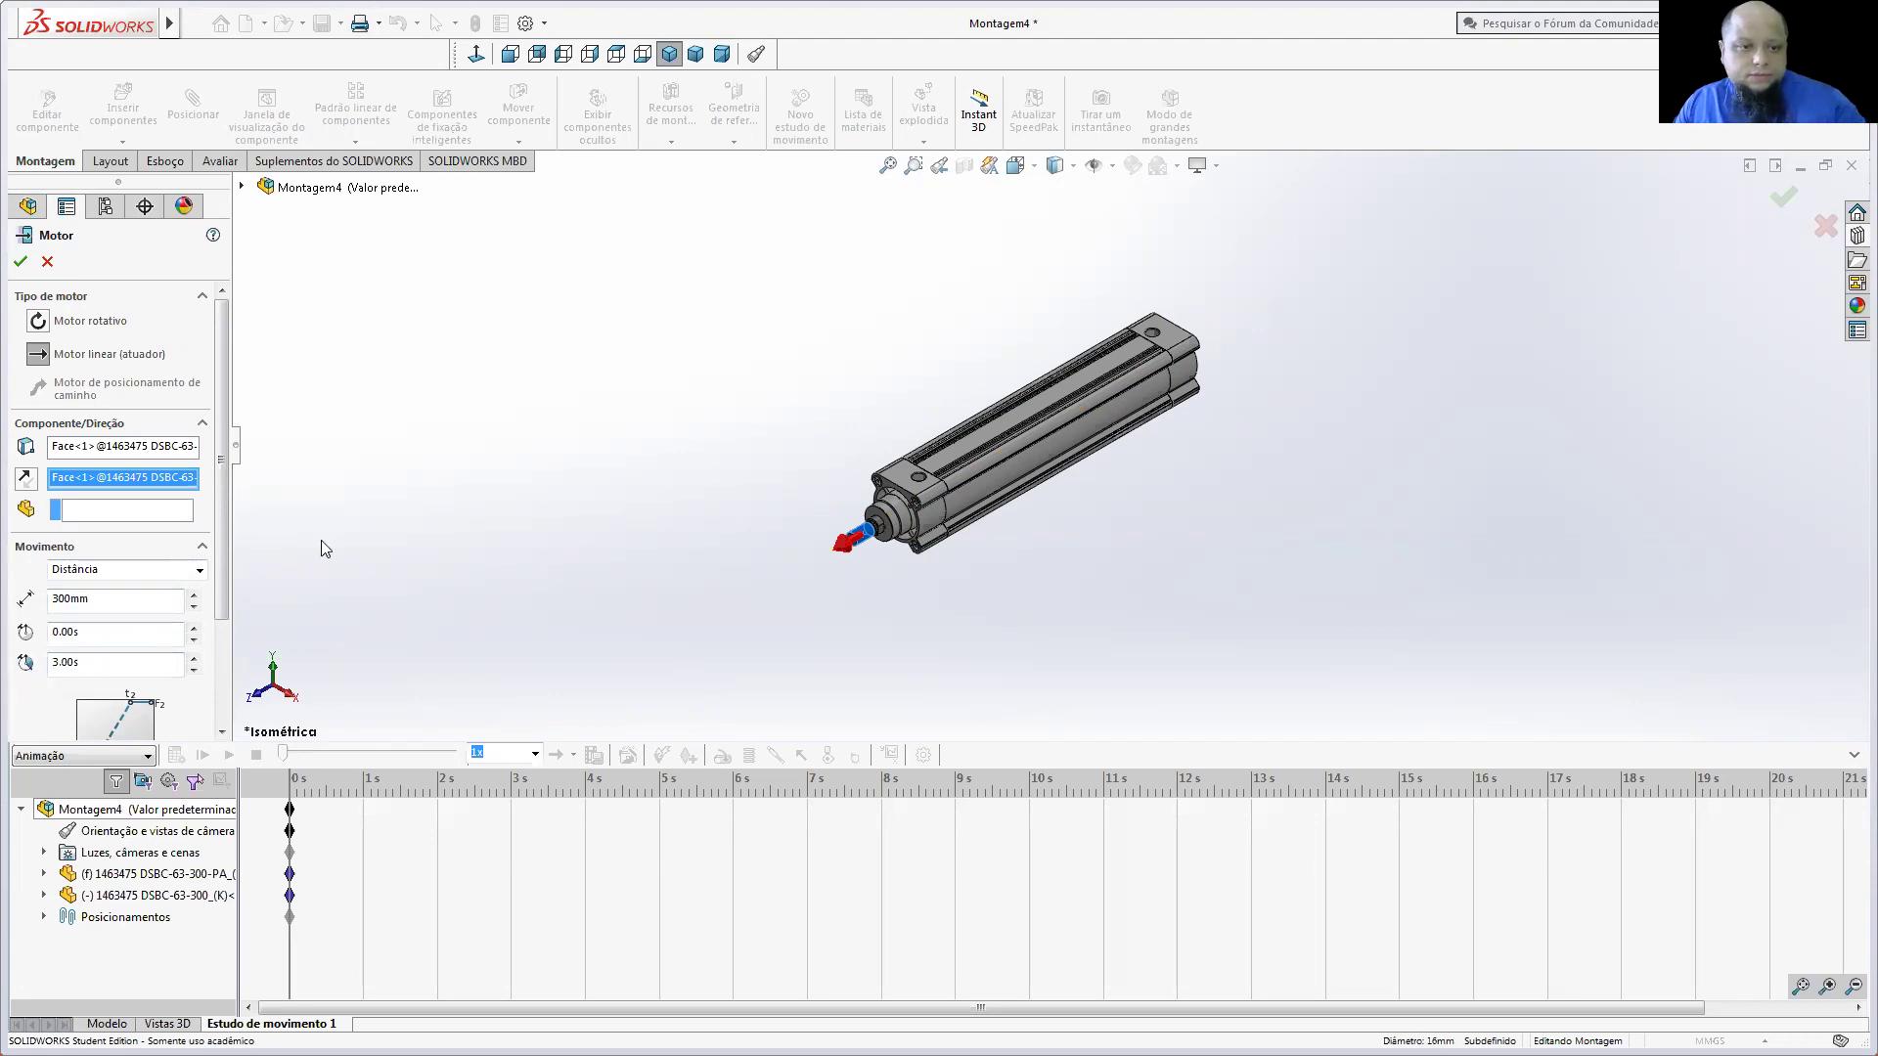
left_click(19, 262)
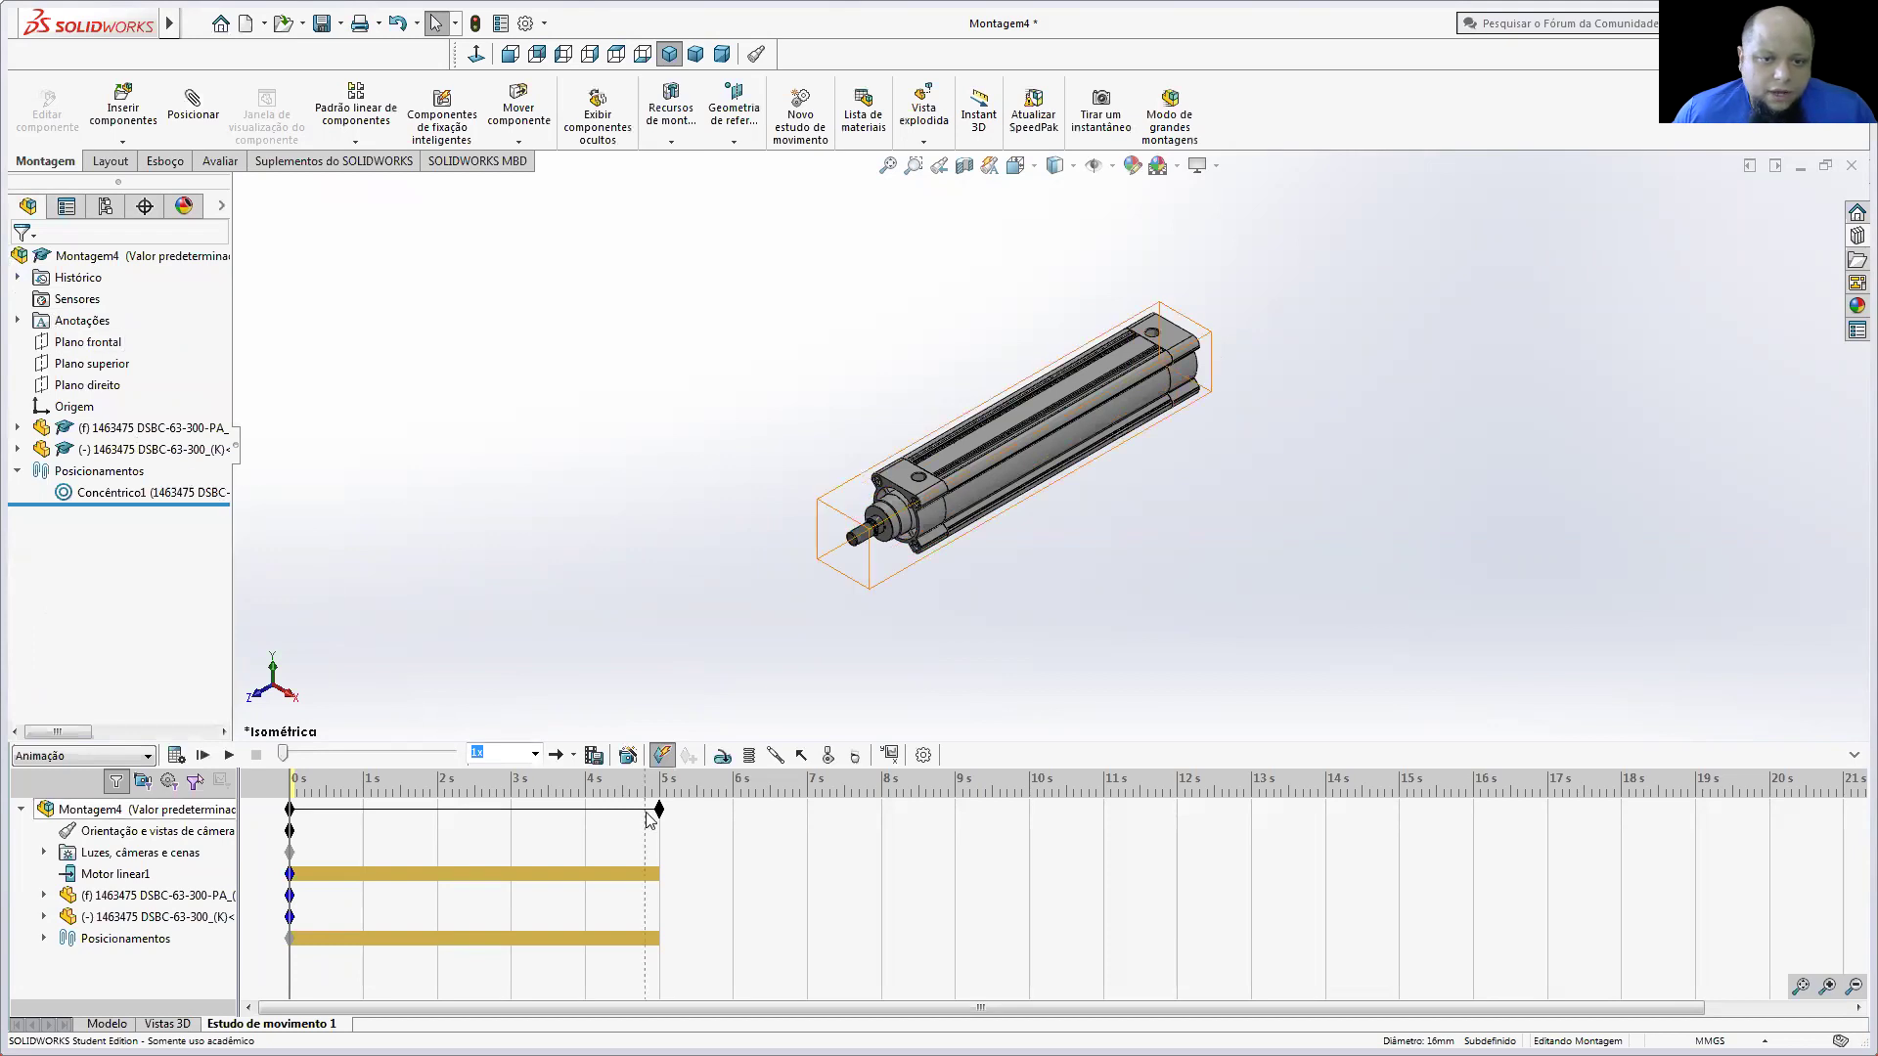
Step: Calculate the motion study and switch the first linear motor off at 3 s on the timeline
left_click(176, 755)
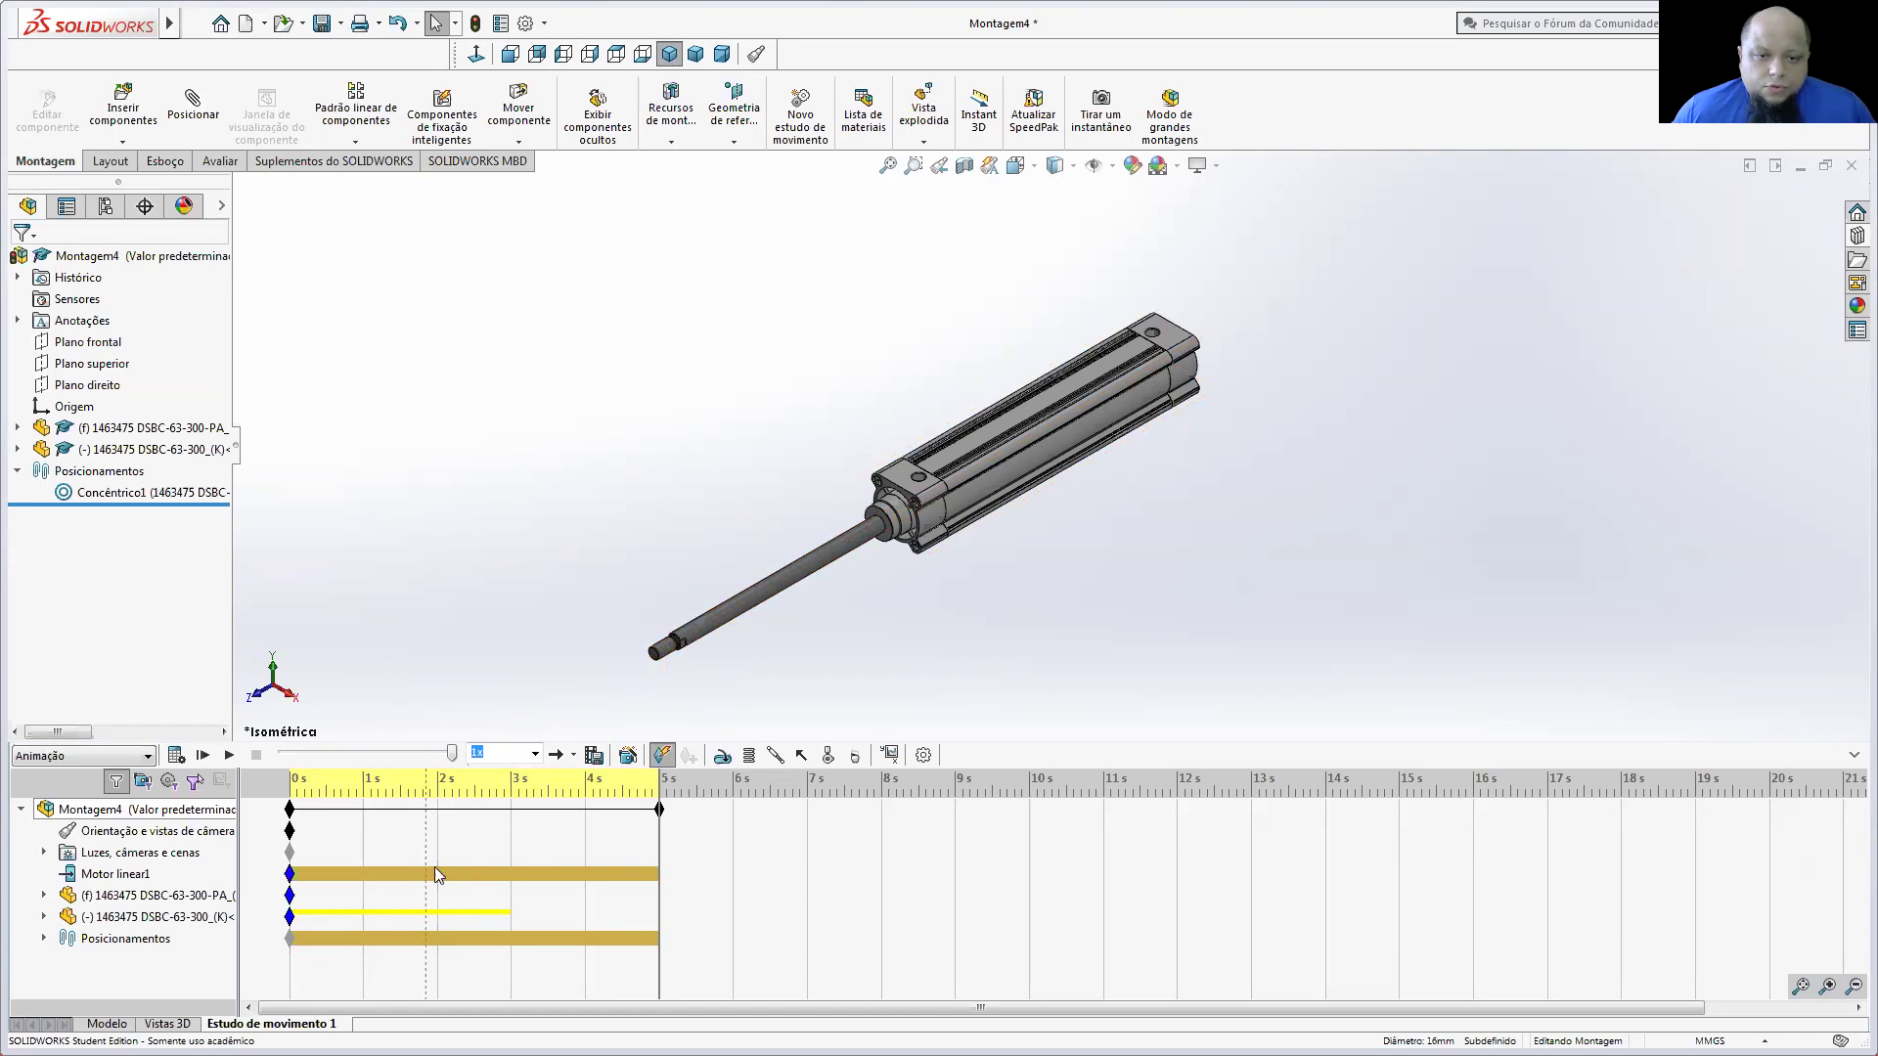
right_click(511, 871)
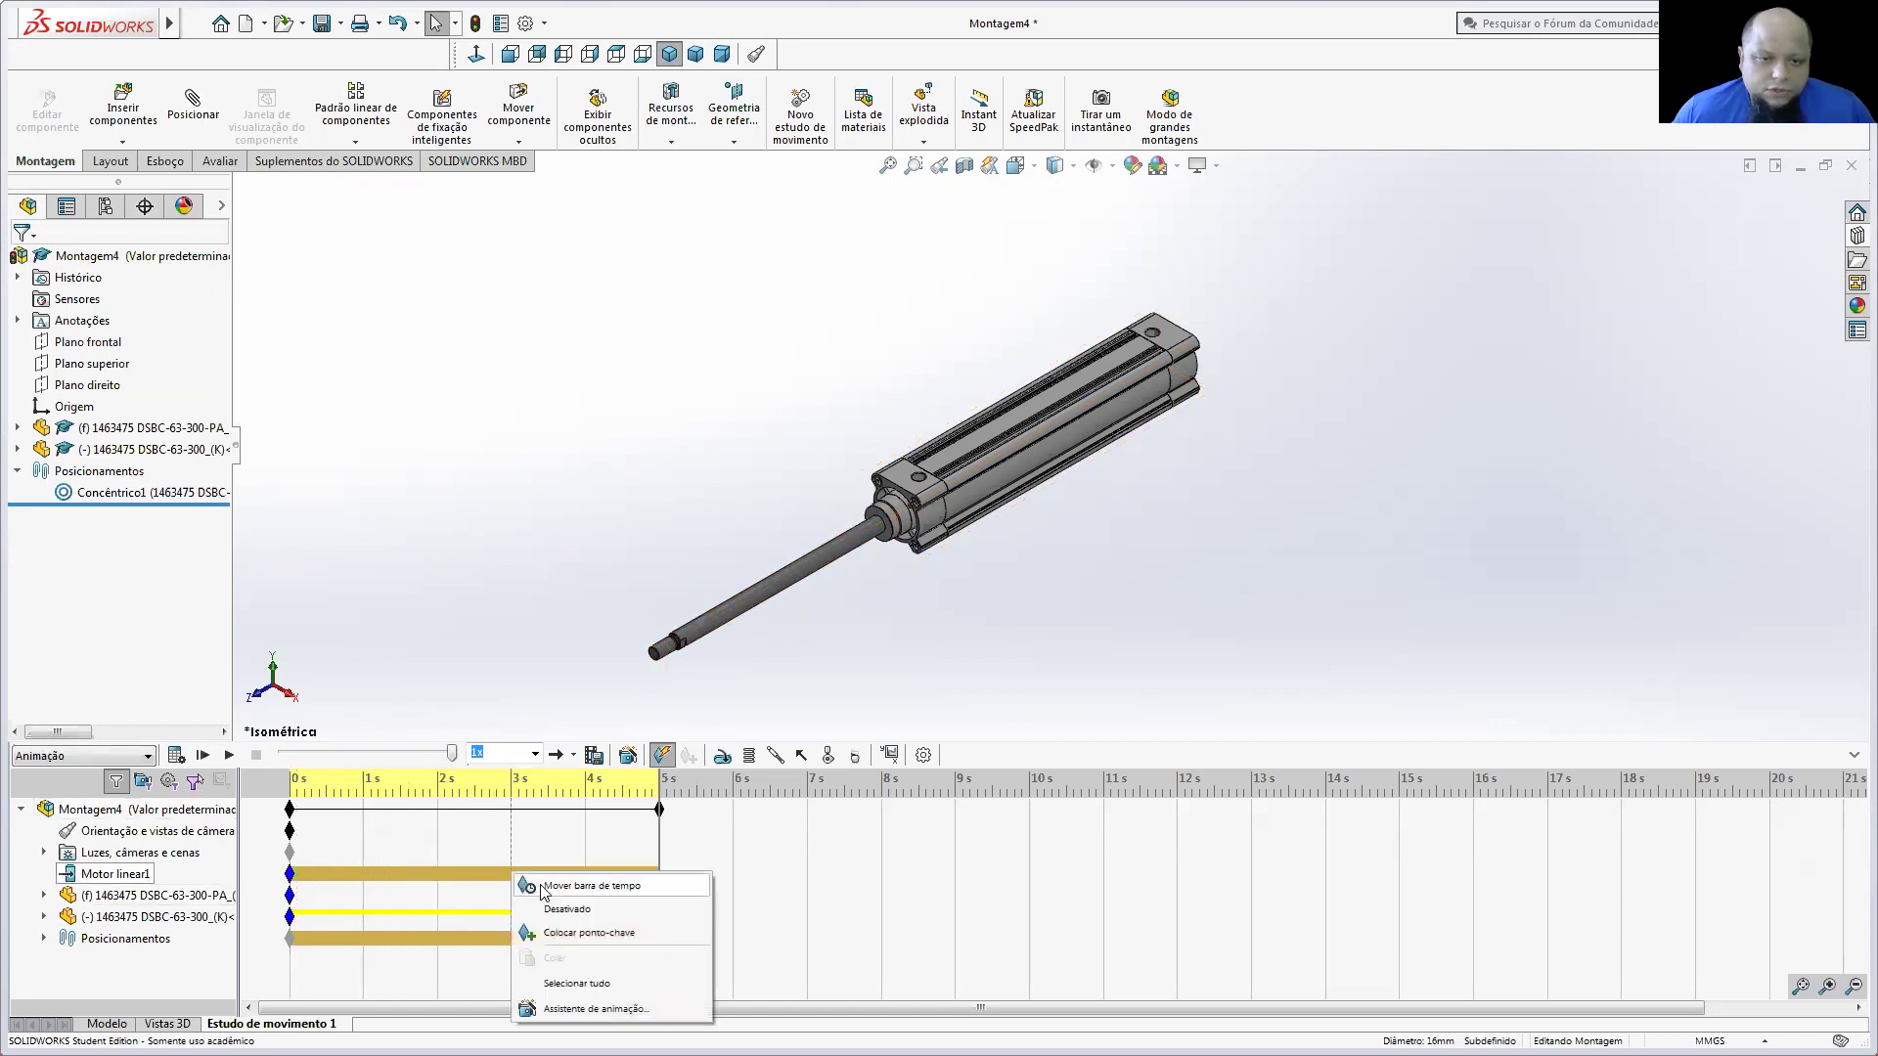
left_click(567, 909)
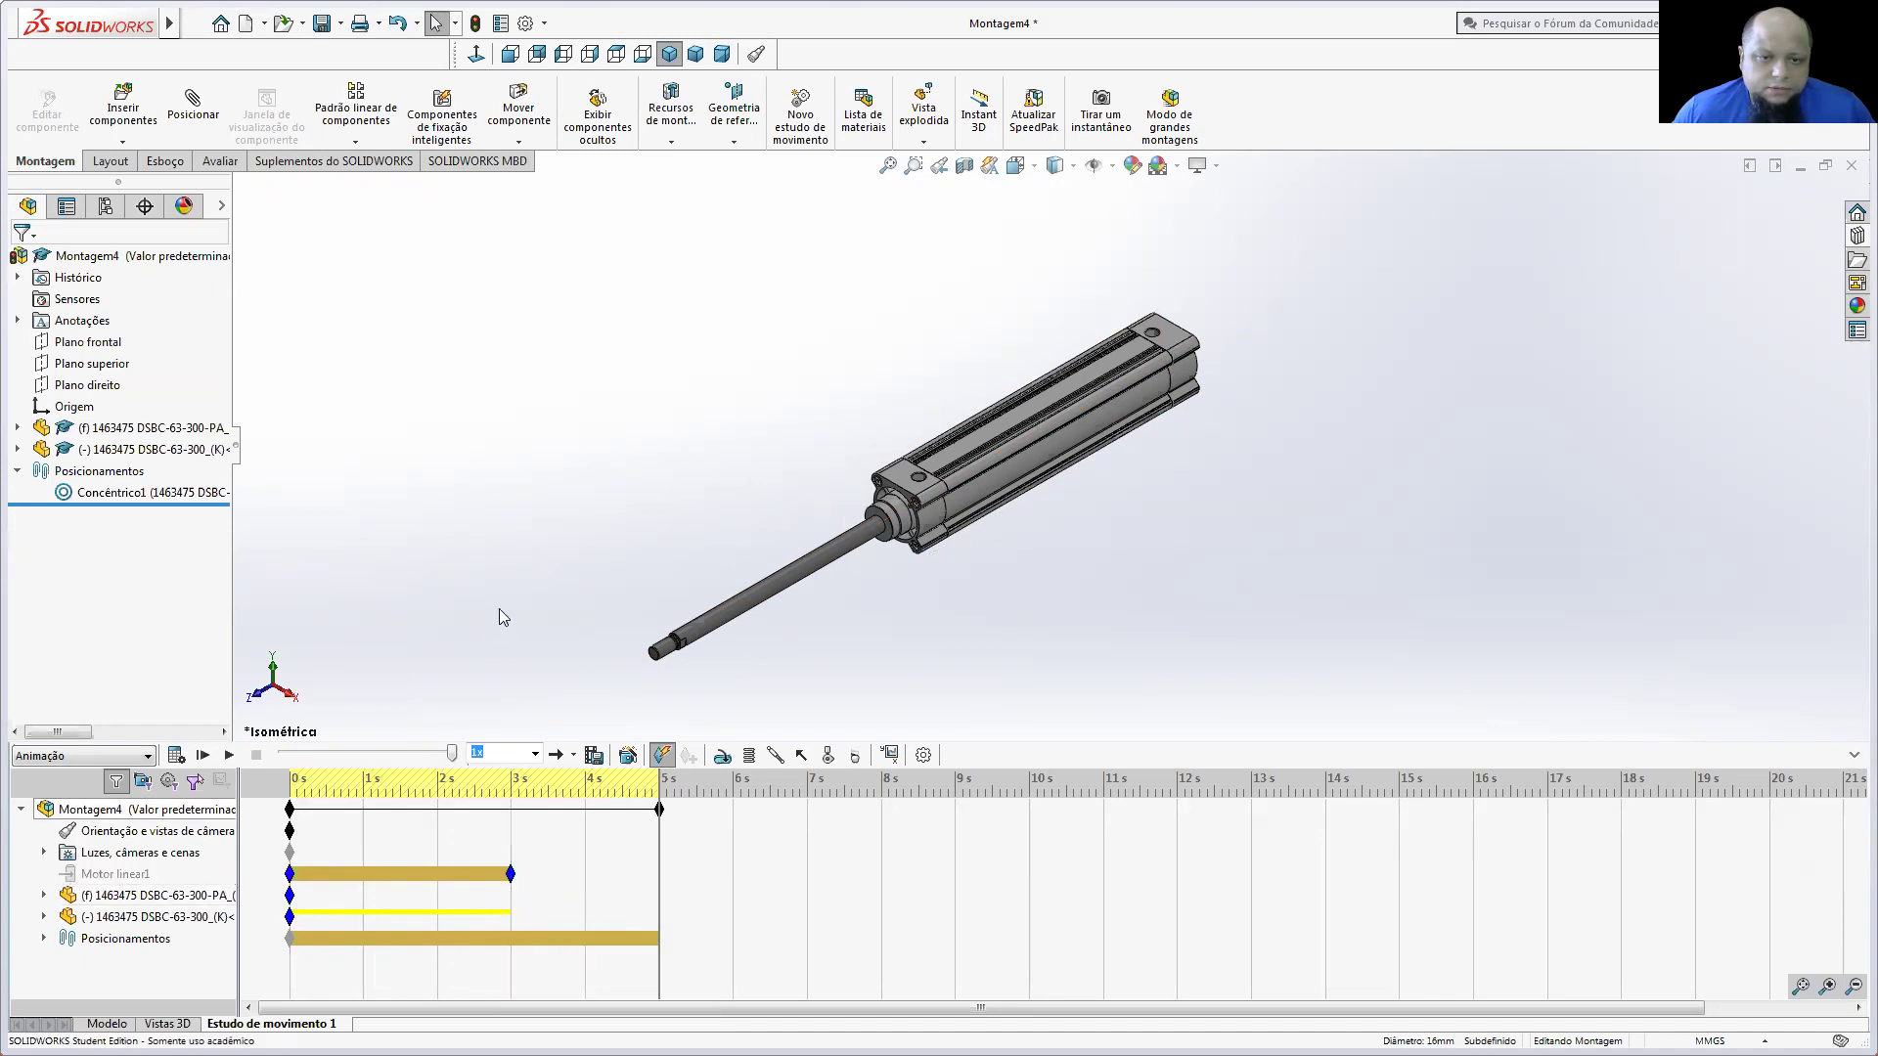
Step: Extend the motion study's total duration to 8 s and return the playback position to 0 s
mouse_move(660, 824)
left_mouse_down()
mouse_move(585, 837)
mouse_move(658, 826)
left_mouse_up()
left_click(657, 810)
left_click_drag(657, 809, 881, 829)
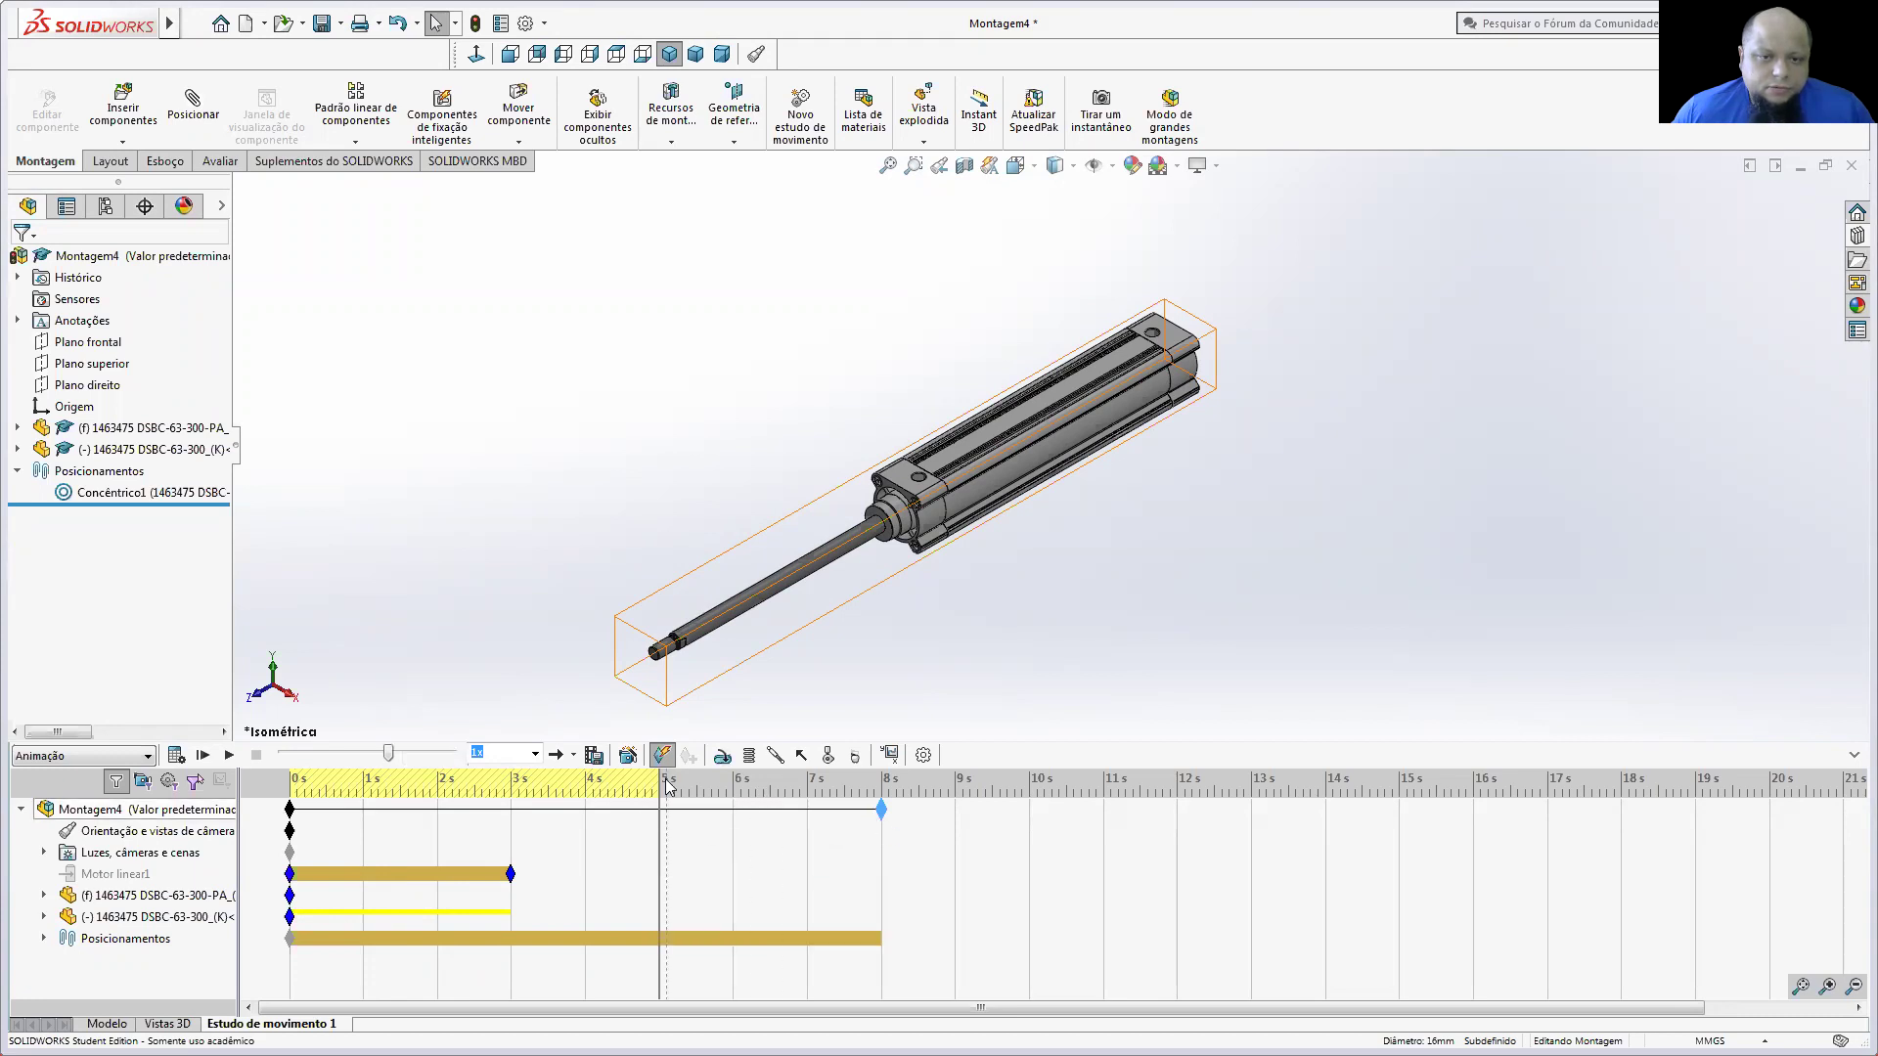
left_click_drag(389, 756, 283, 756)
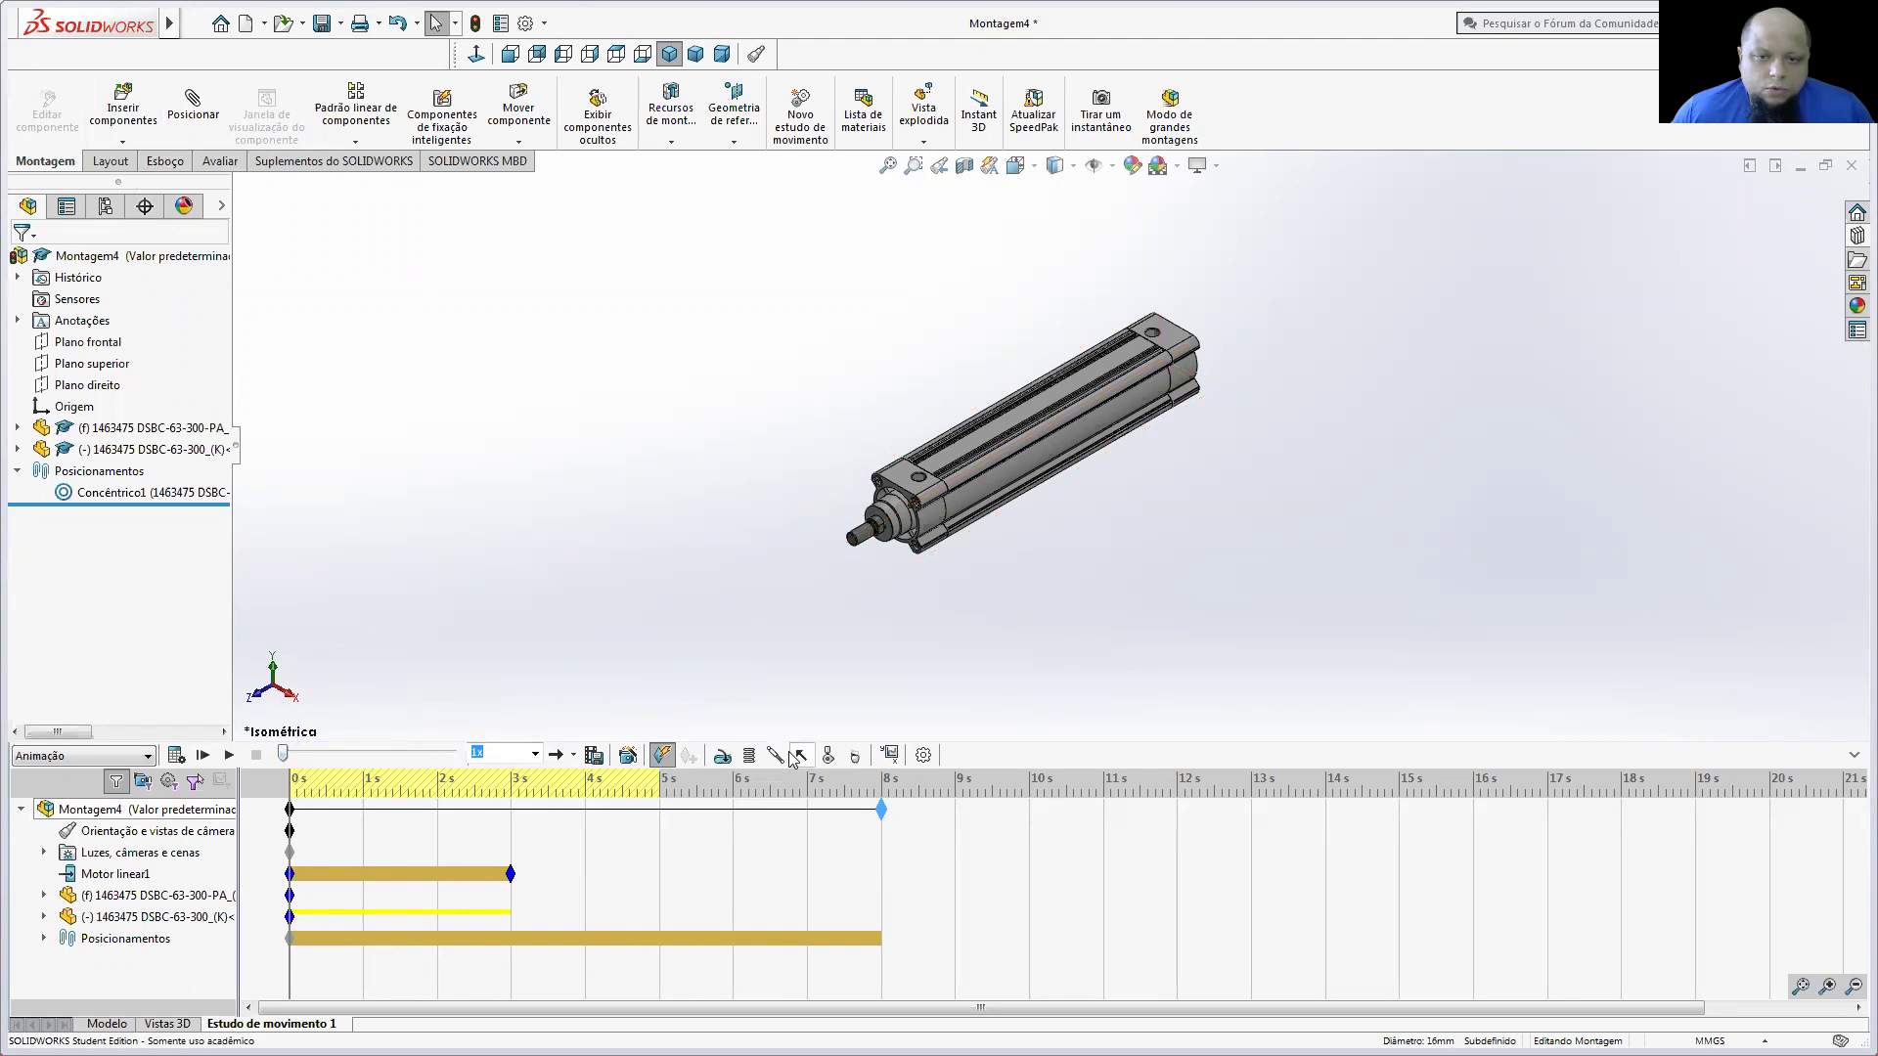
Step: Start a second linear motor on the piston rod's cylindrical face, reversed to point into the cylinder, with Distância motion
left_click(722, 755)
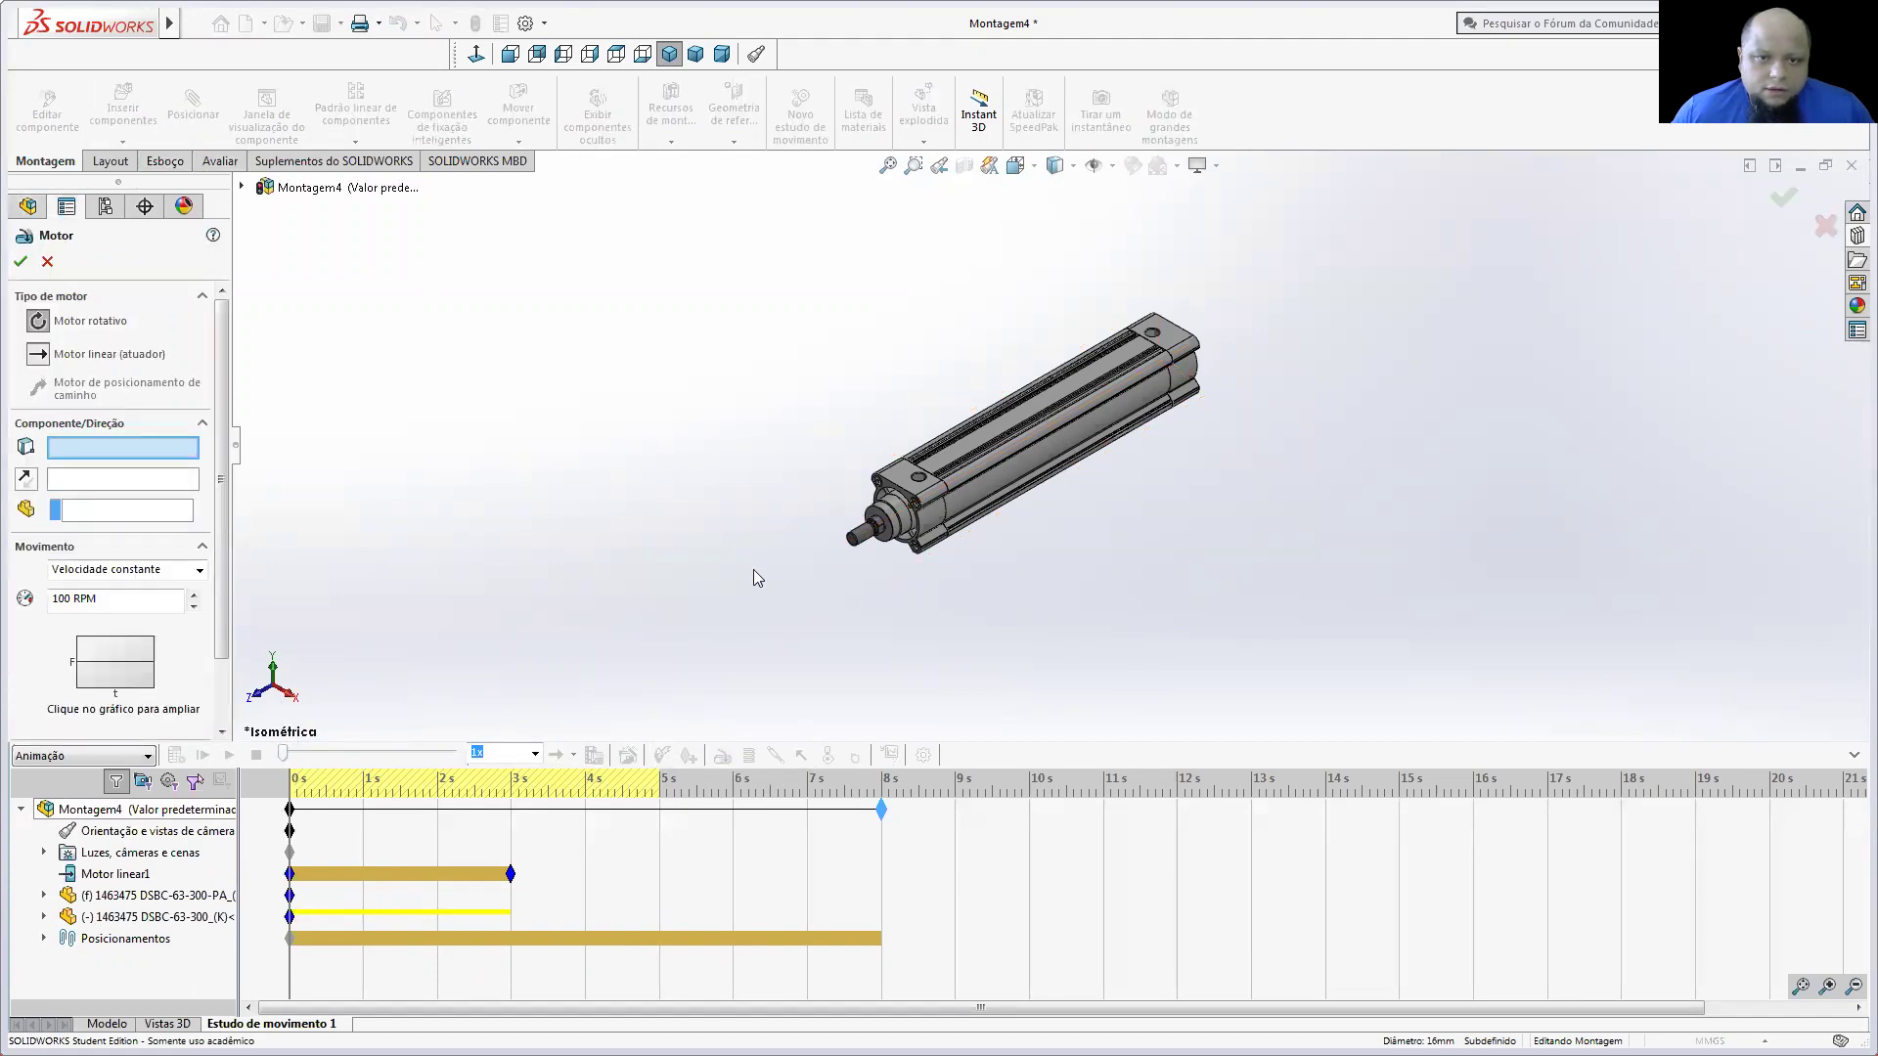
left_click(867, 546)
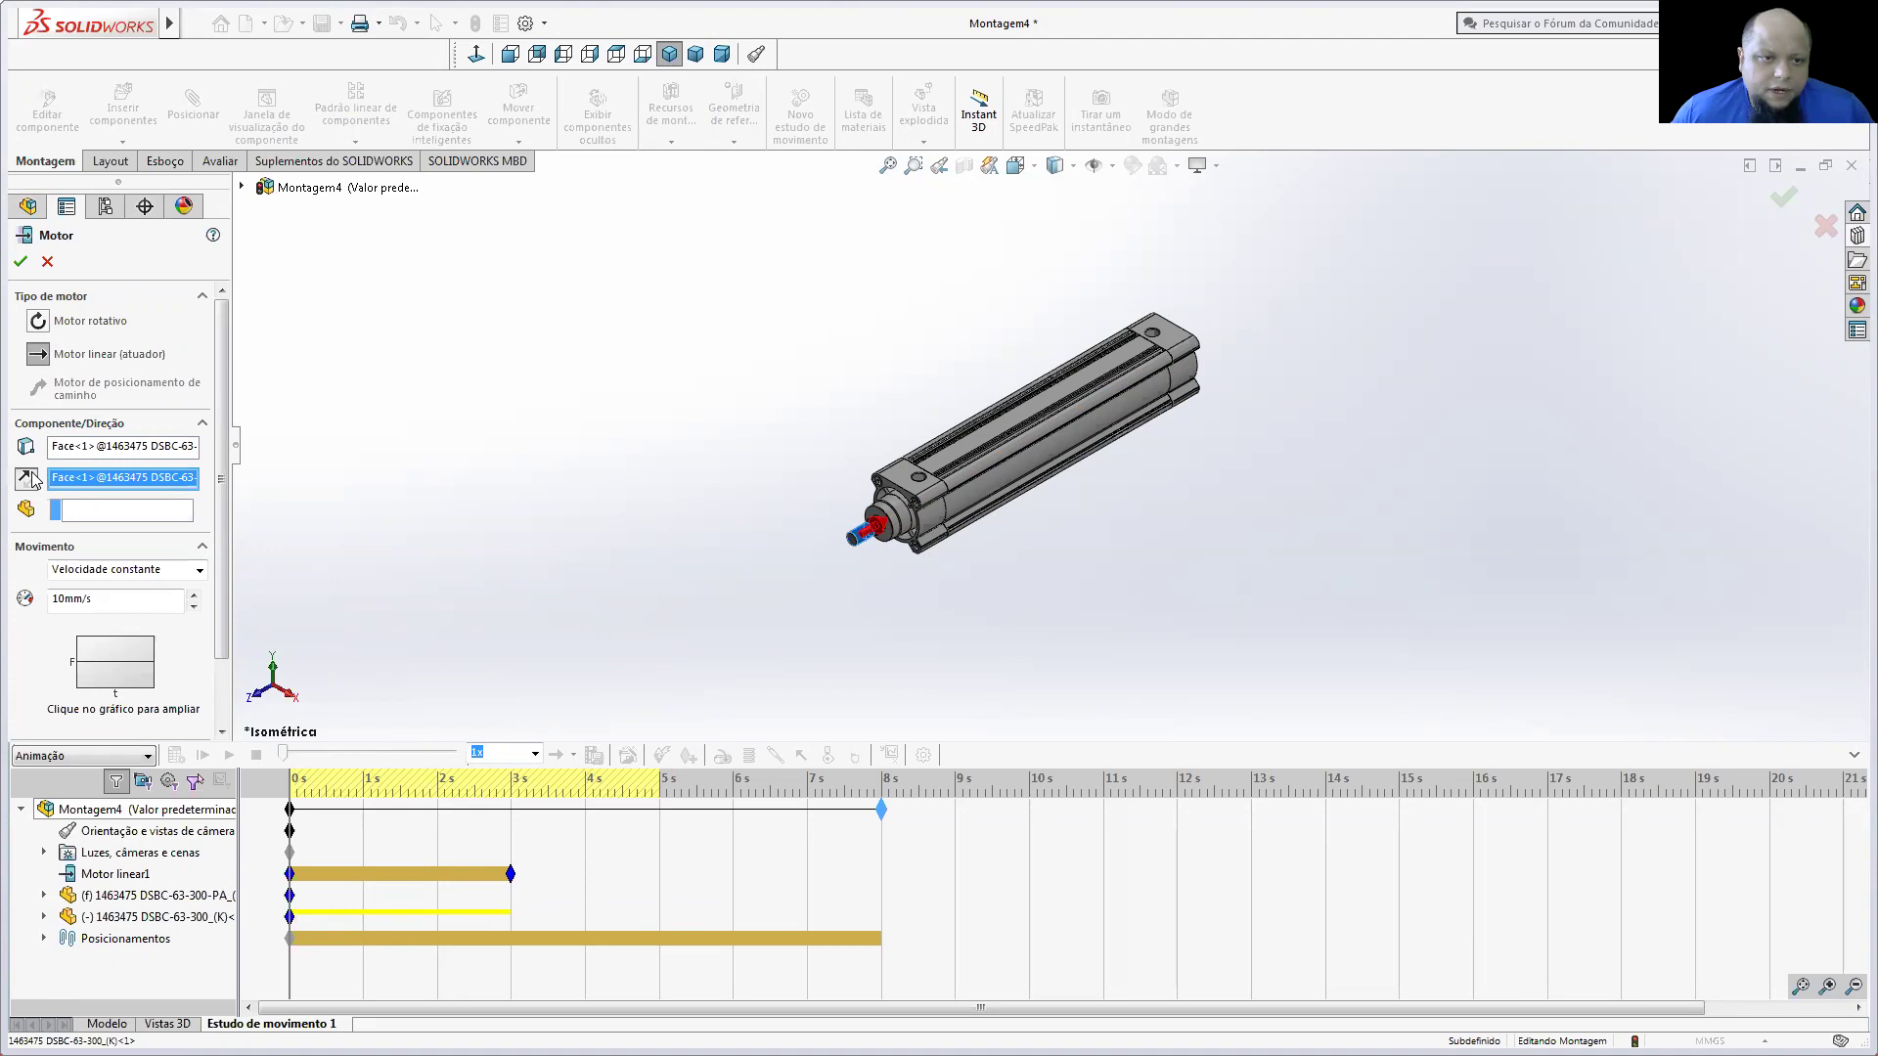
left_click(88, 569)
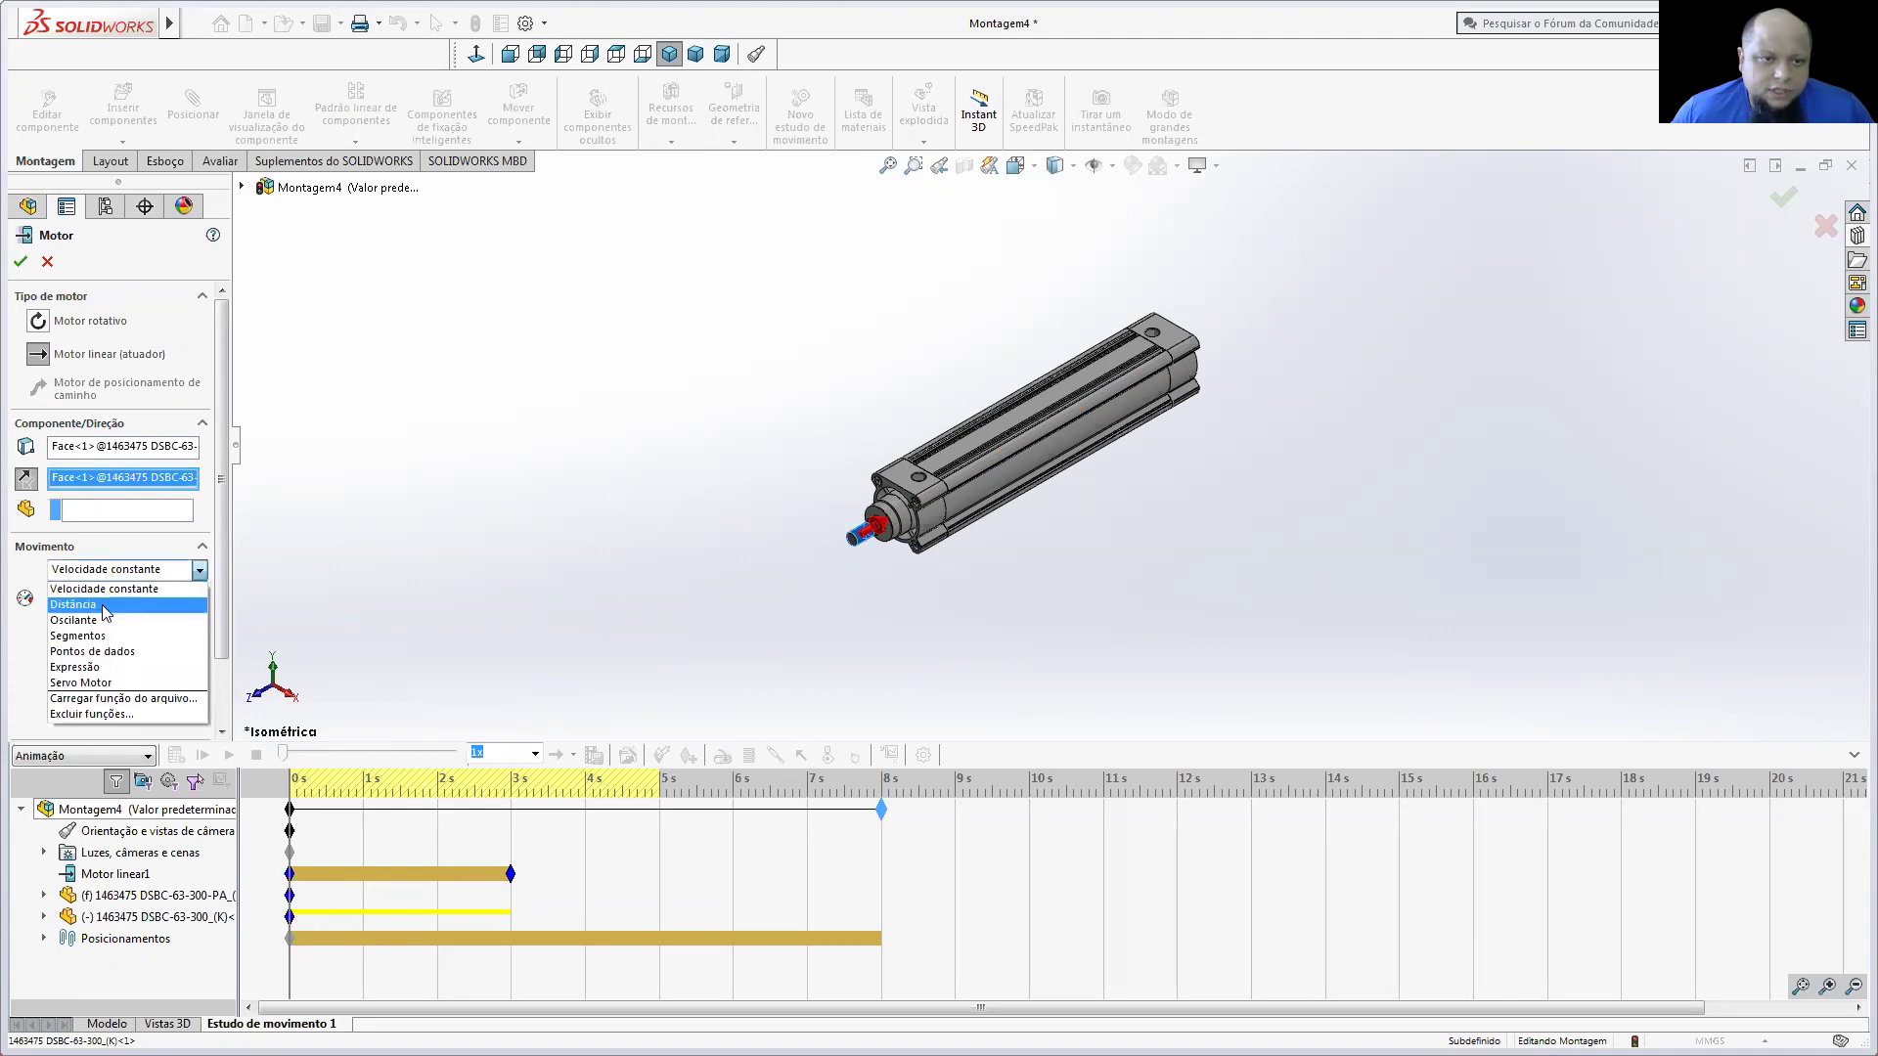
left_click(104, 602)
Step: Set the second linear motor's distance to 300 mm, start time to 4 s and duration to 3 s, and accept it
left_click(103, 602)
type("3")
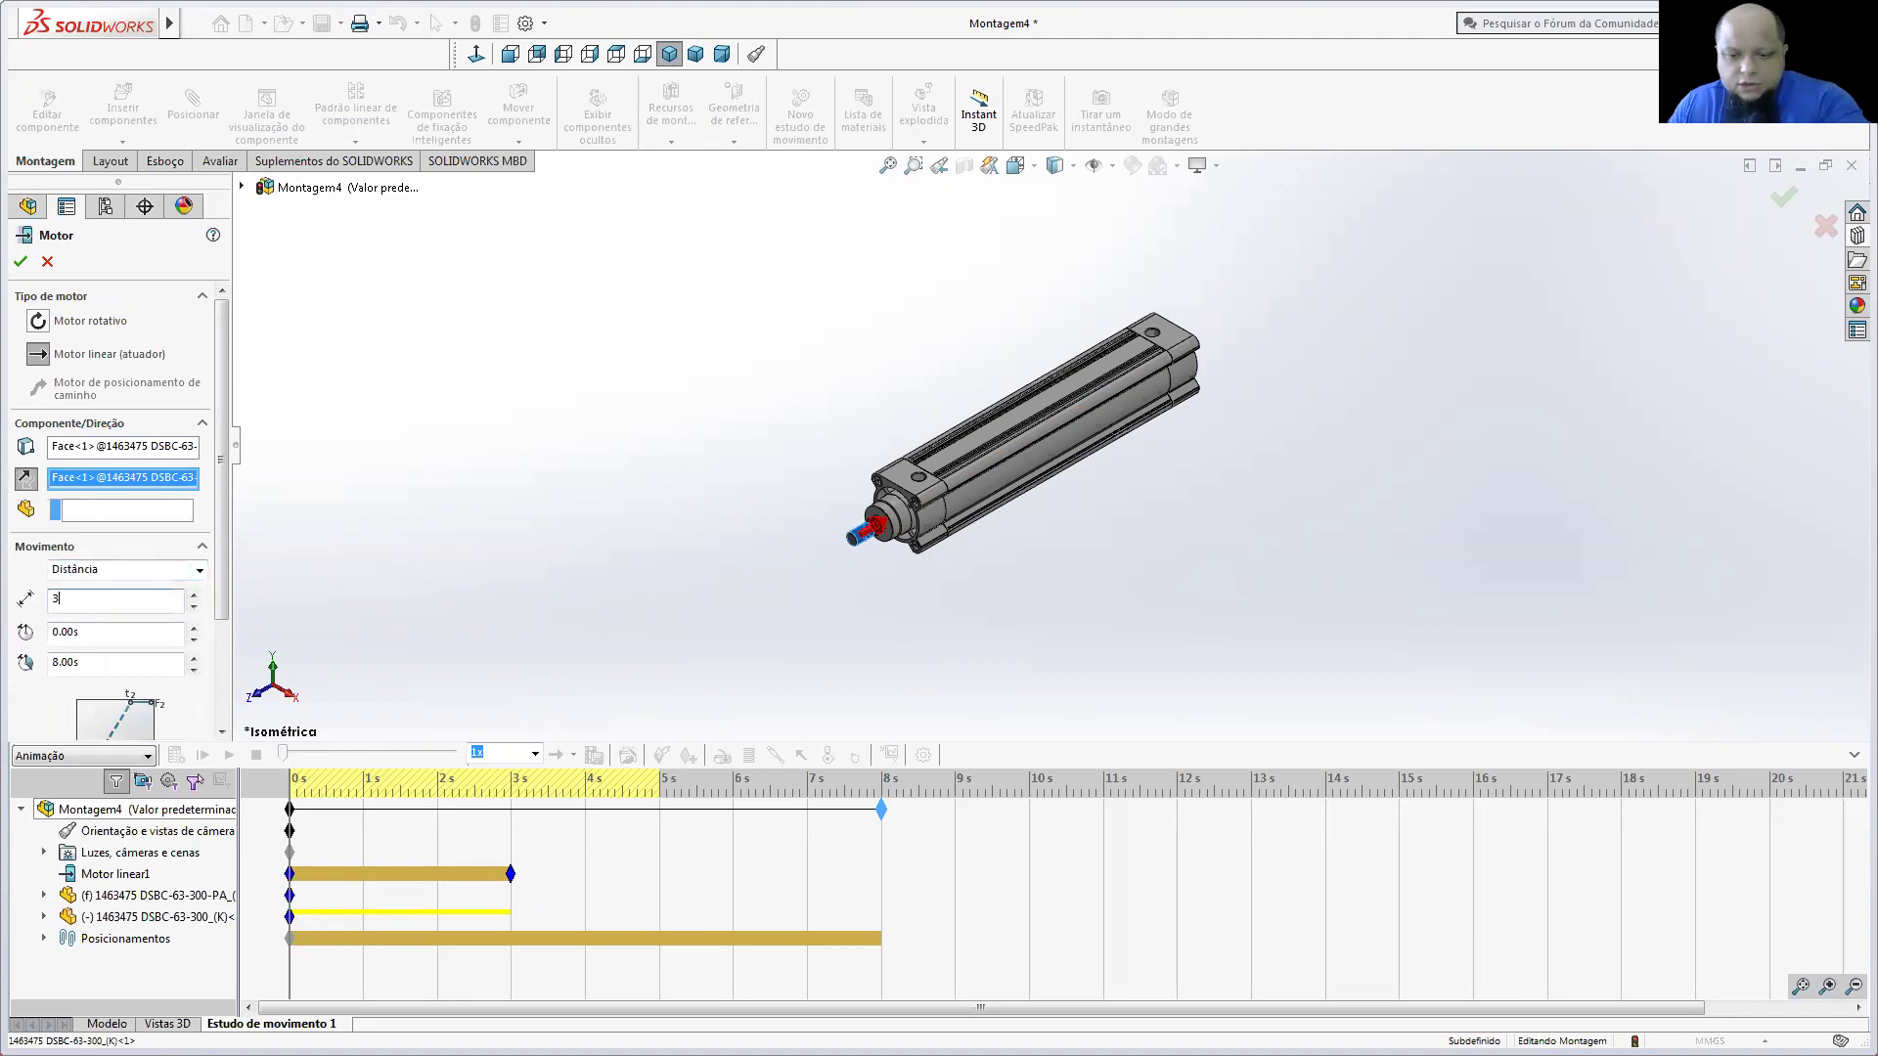
type("00")
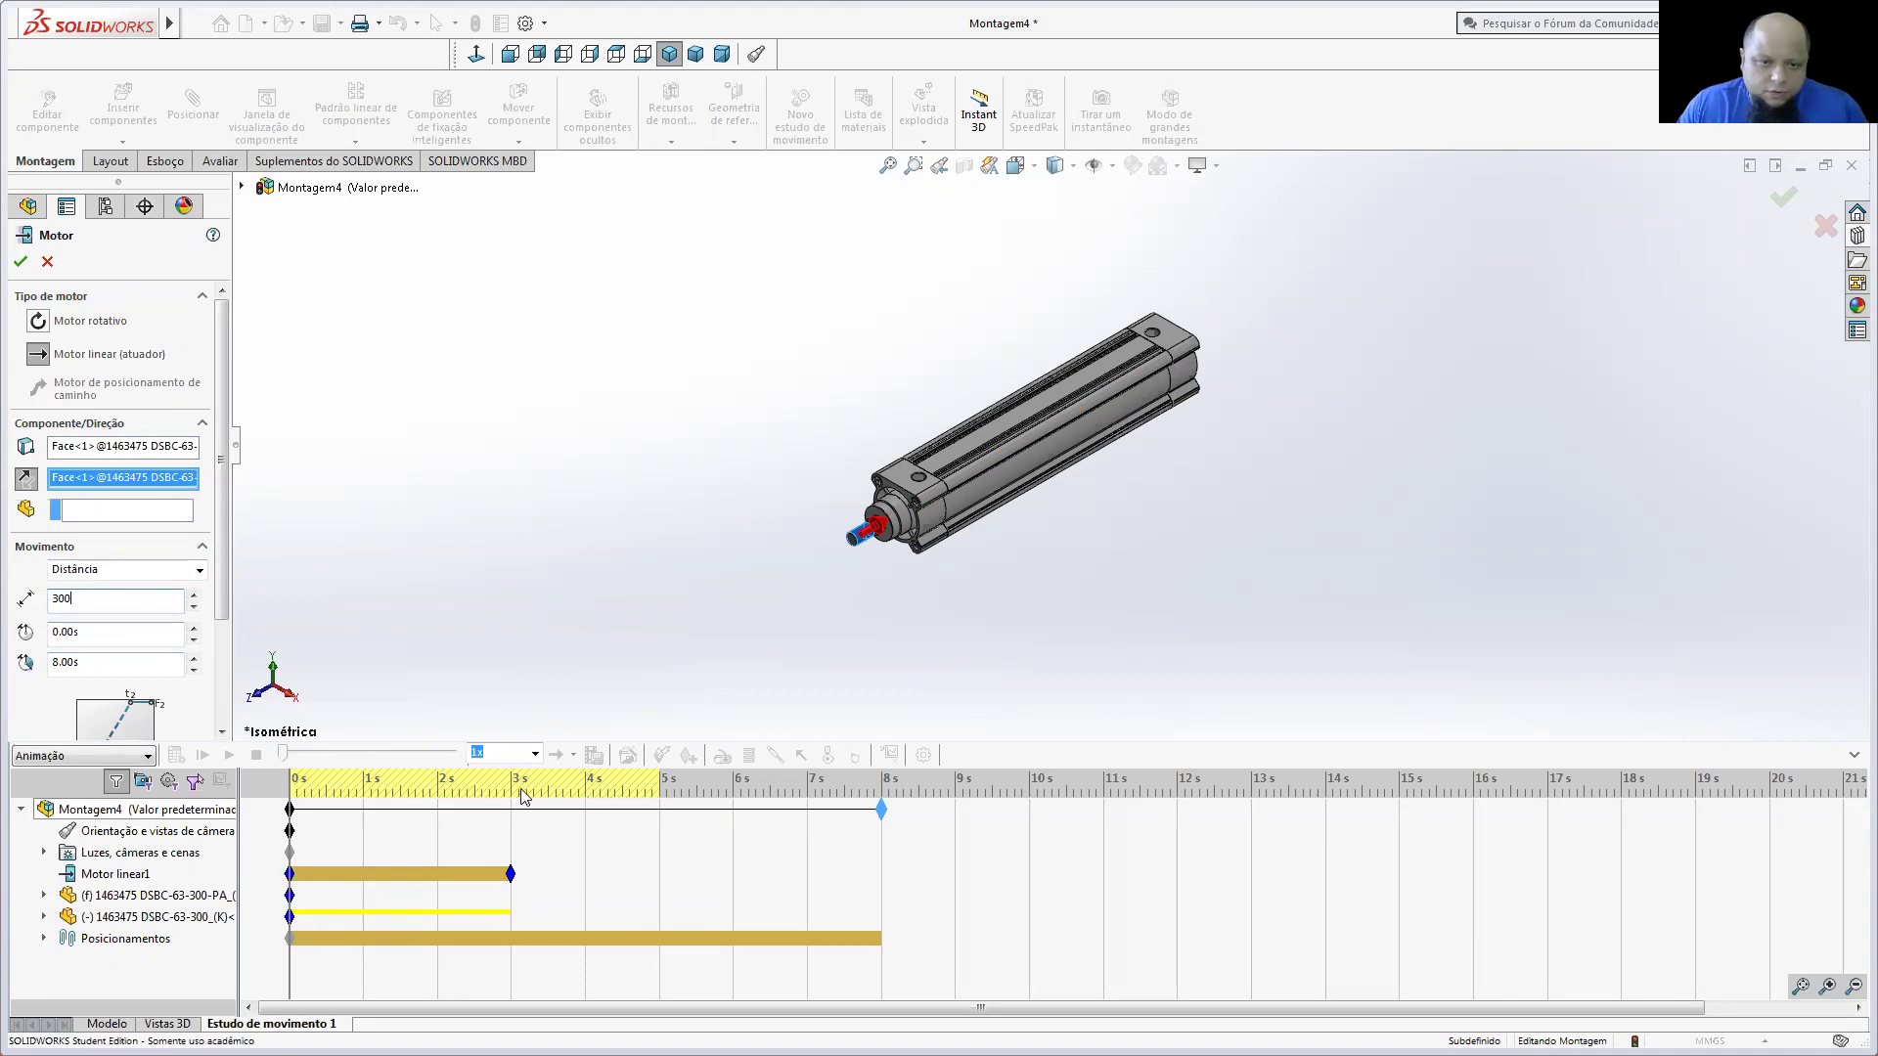
left_click(86, 630)
type("4")
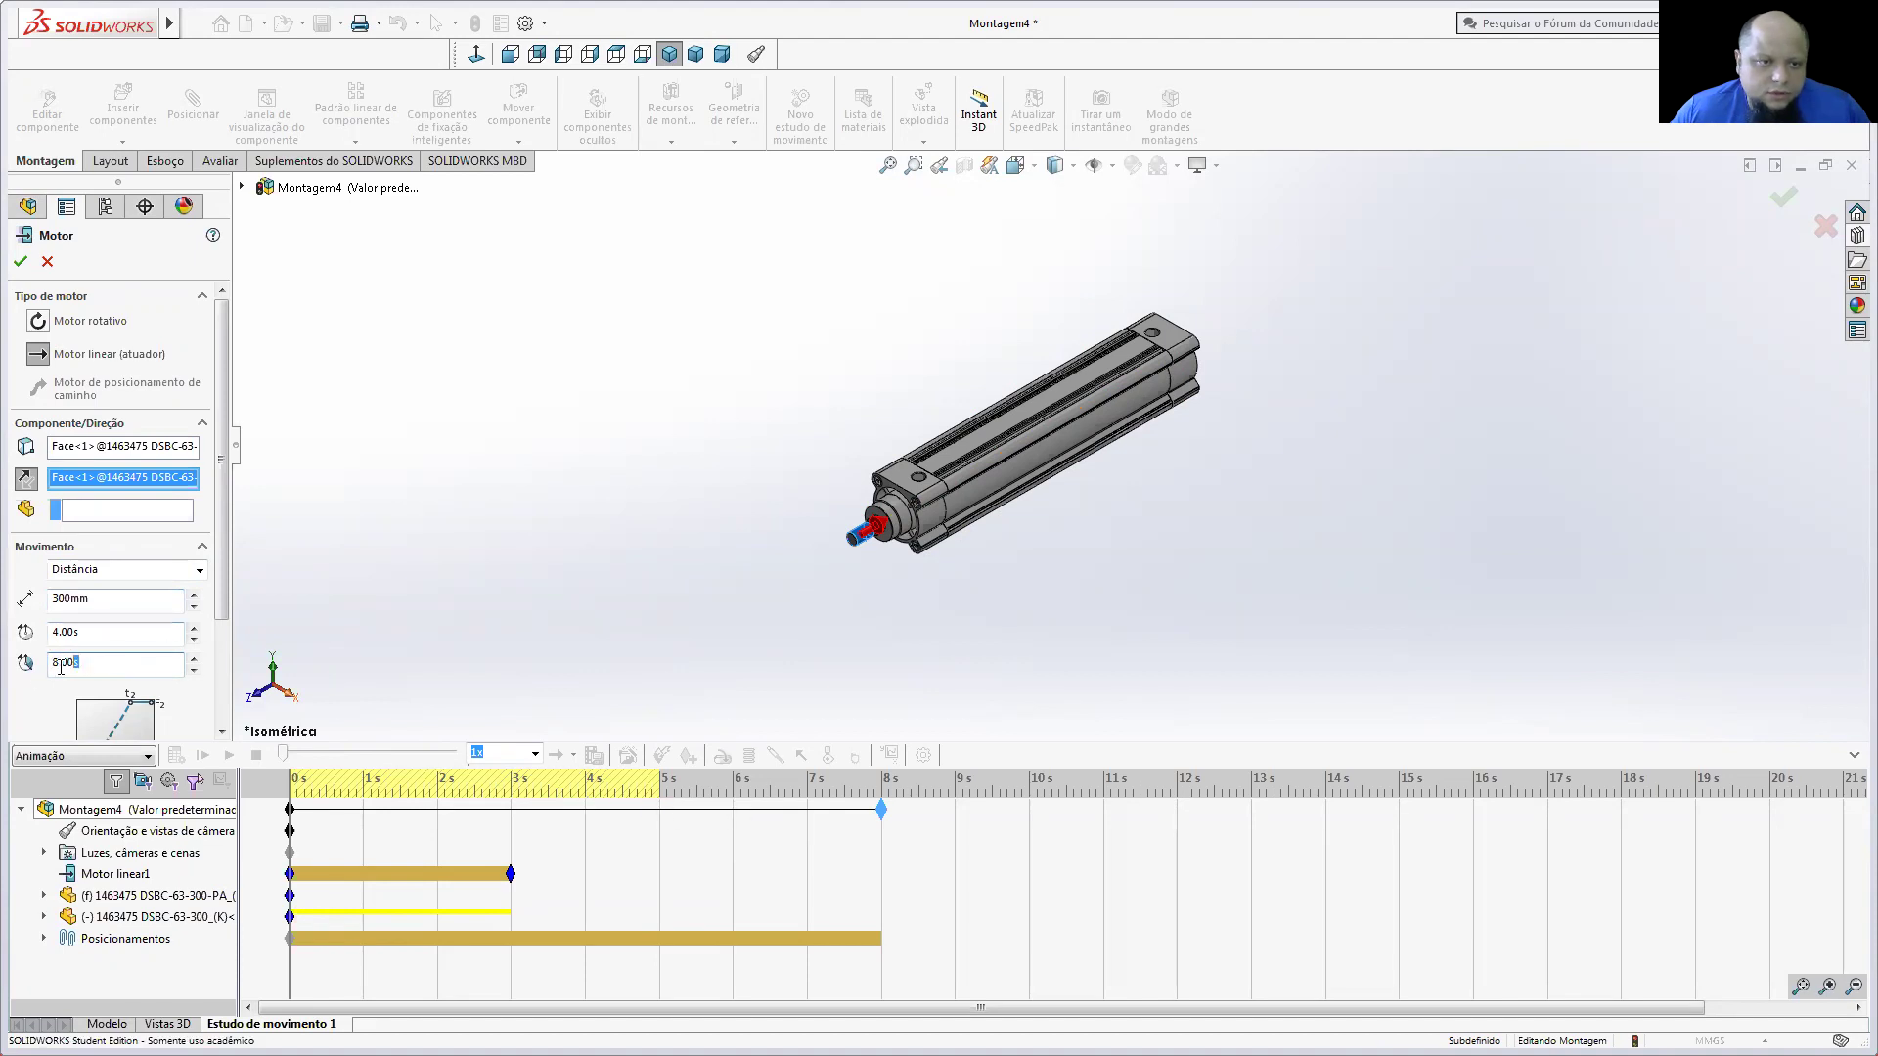
type("3")
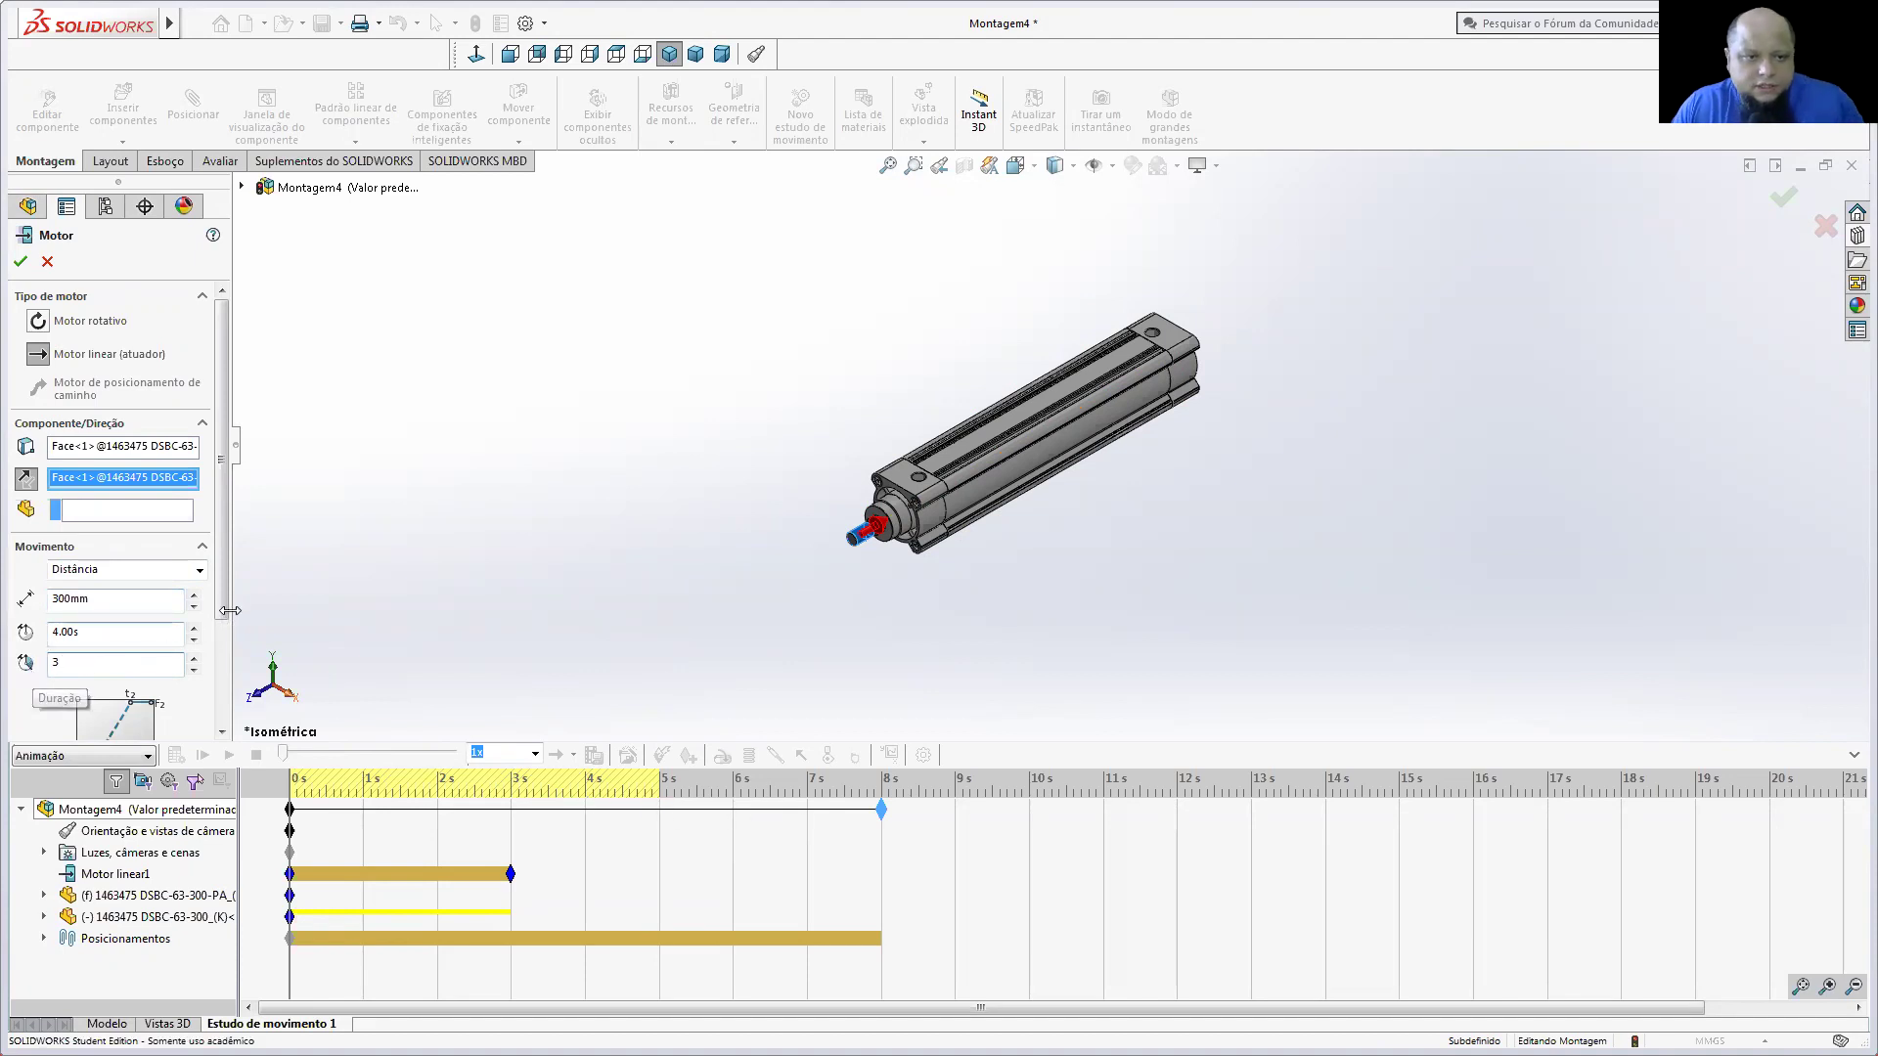
left_click(19, 263)
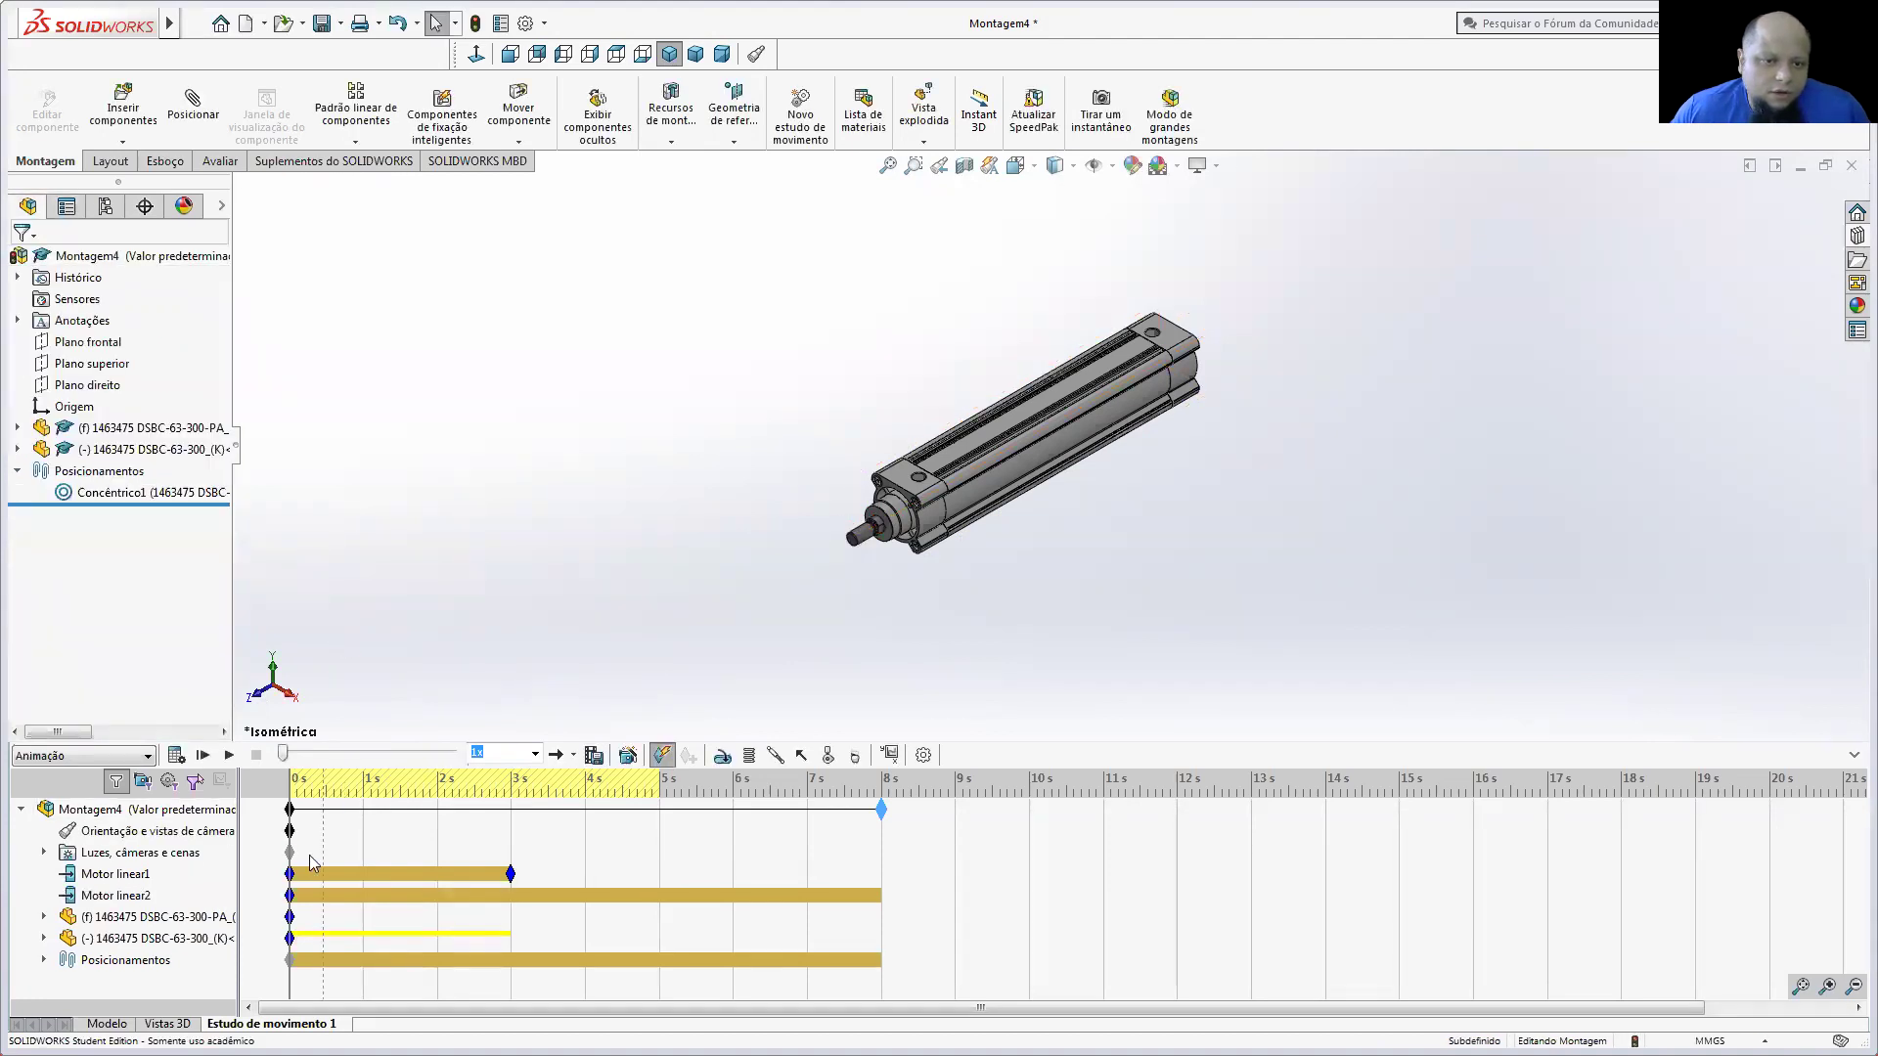
Step: Make the second linear motor active only from 4 s to 7 s on the timeline, and recalculate the motion study
left_click_drag(289, 895, 585, 869)
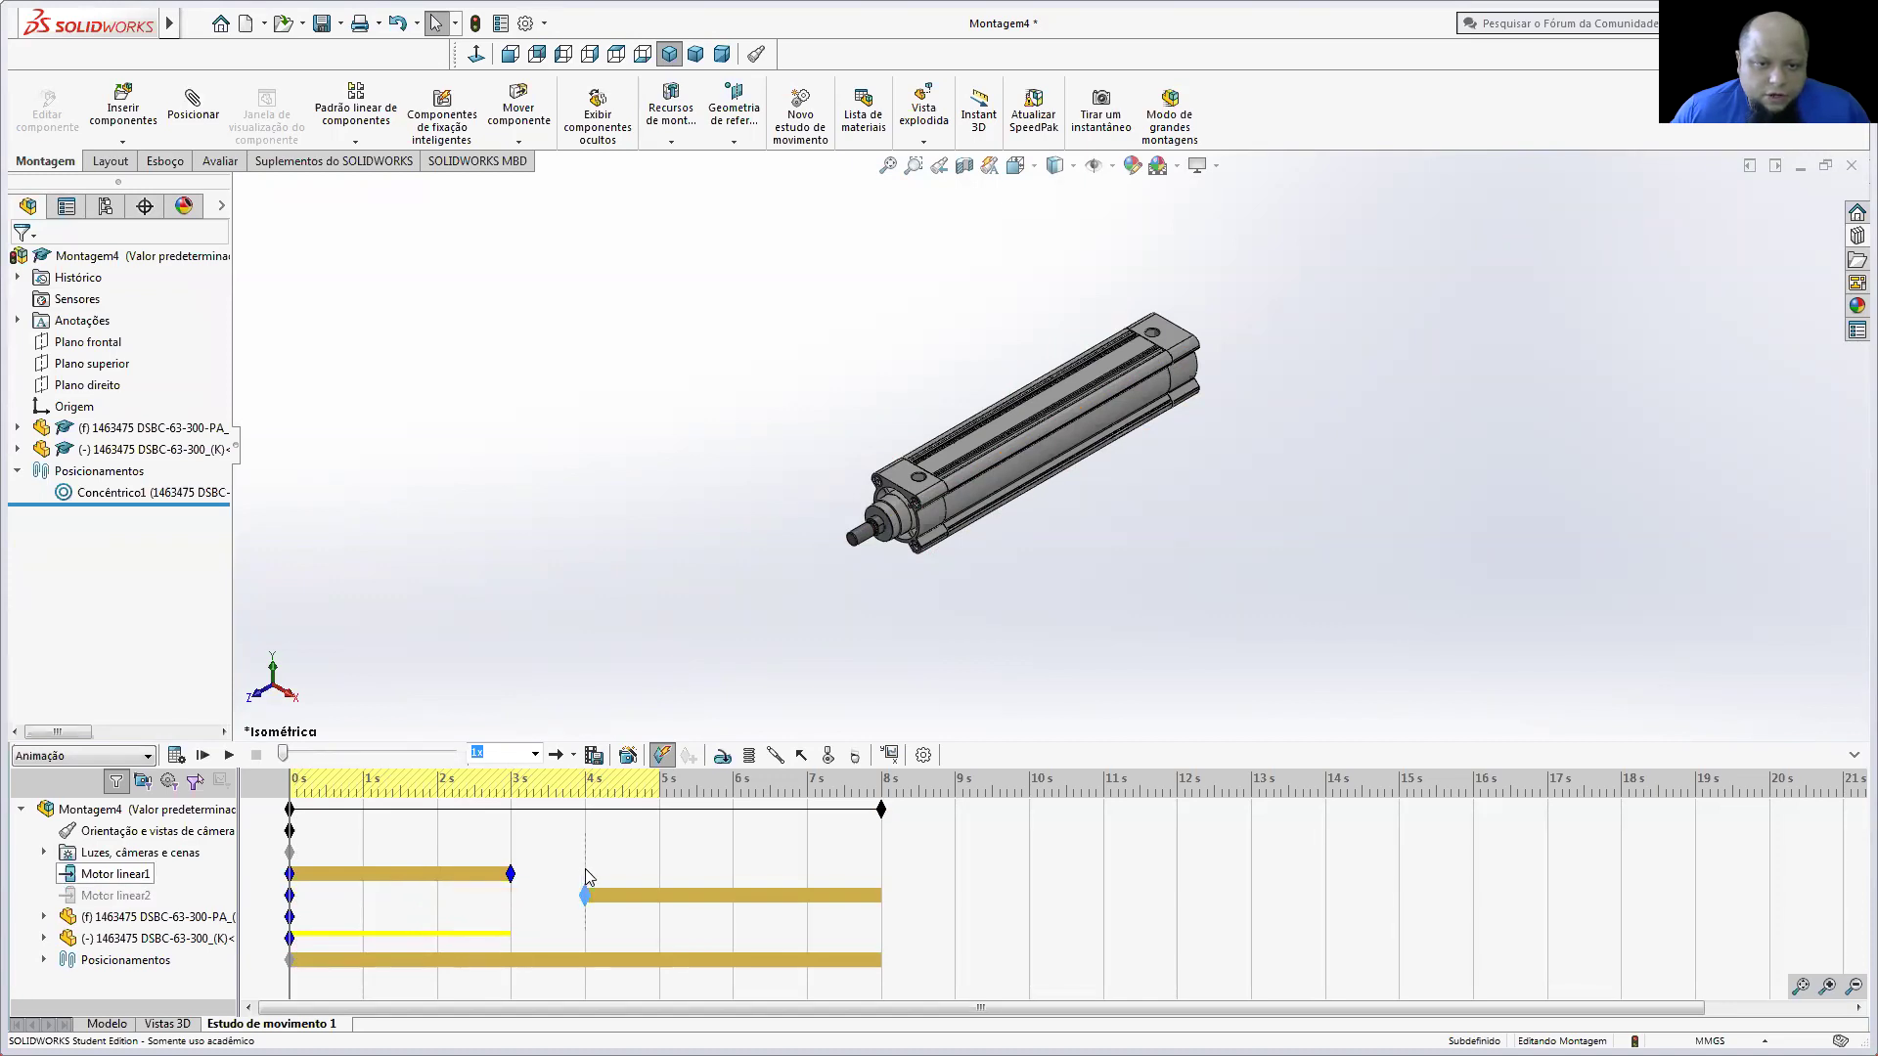
right_click(806, 894)
left_click(836, 912)
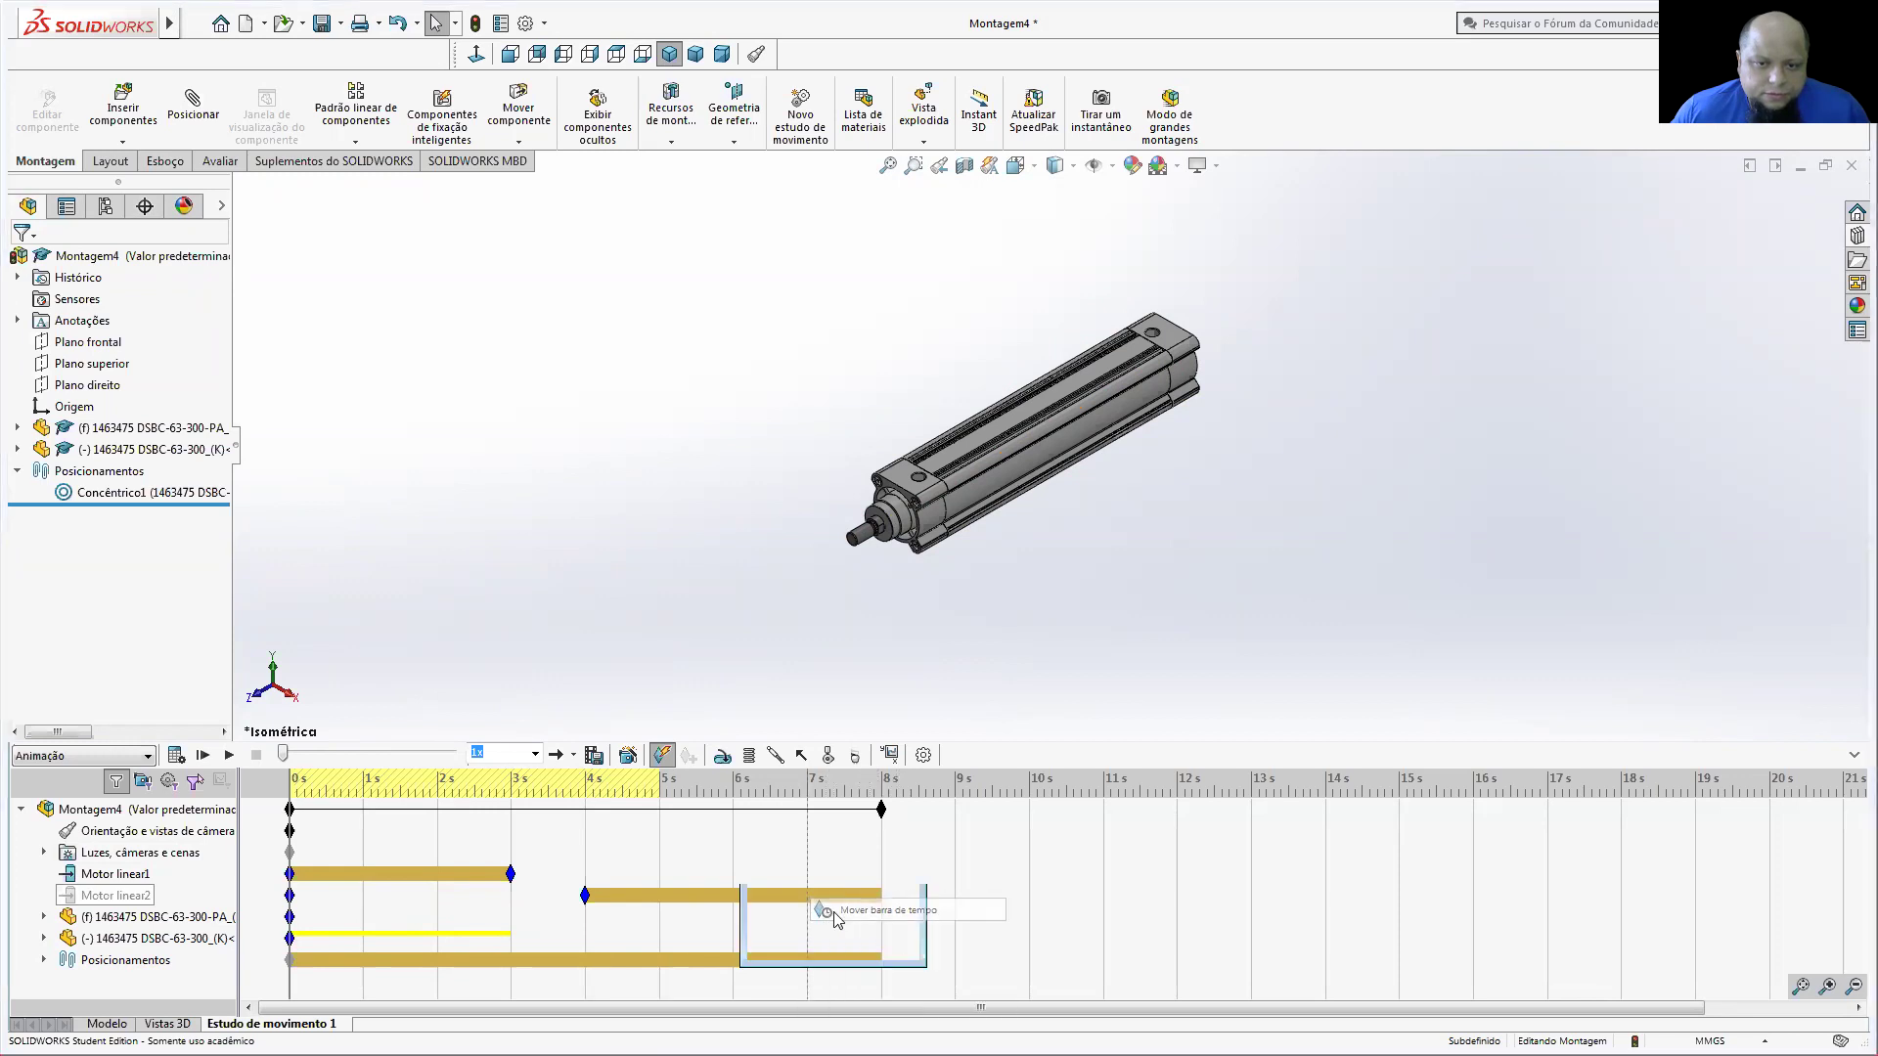
left_click(906, 877)
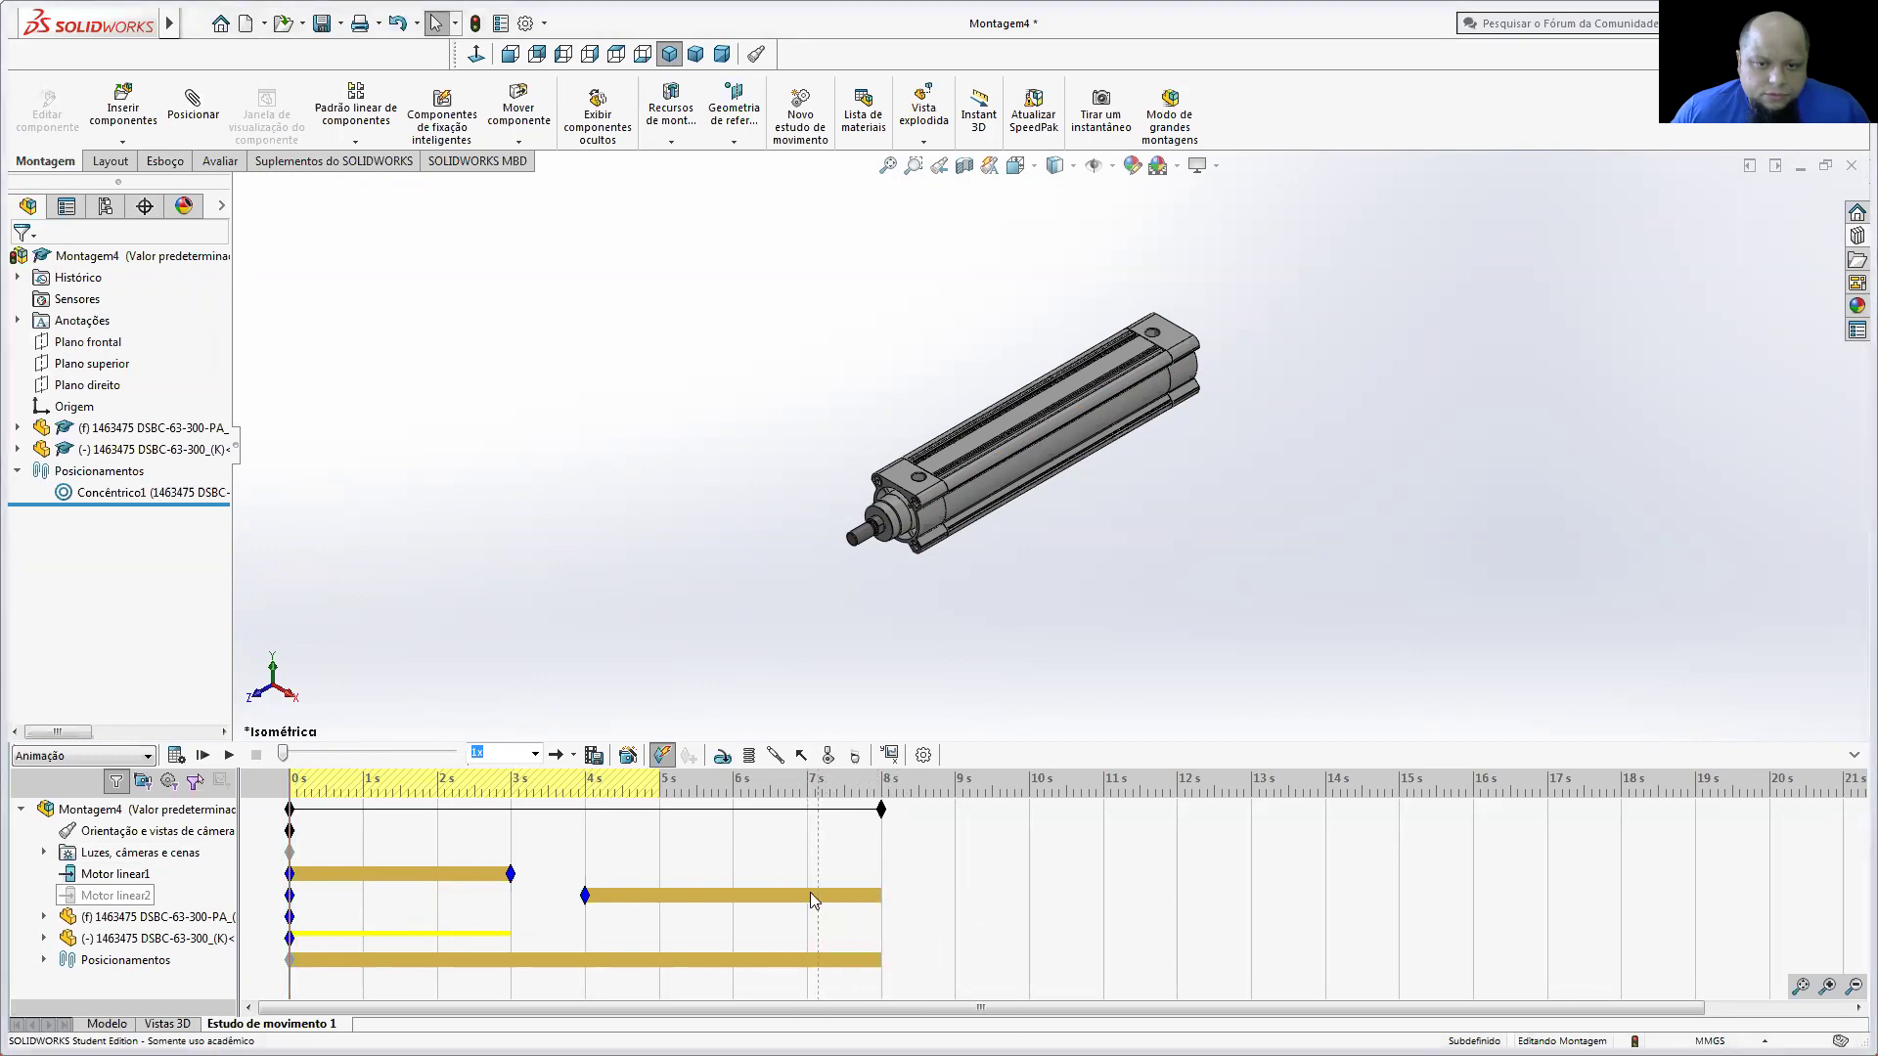
right_click(806, 896)
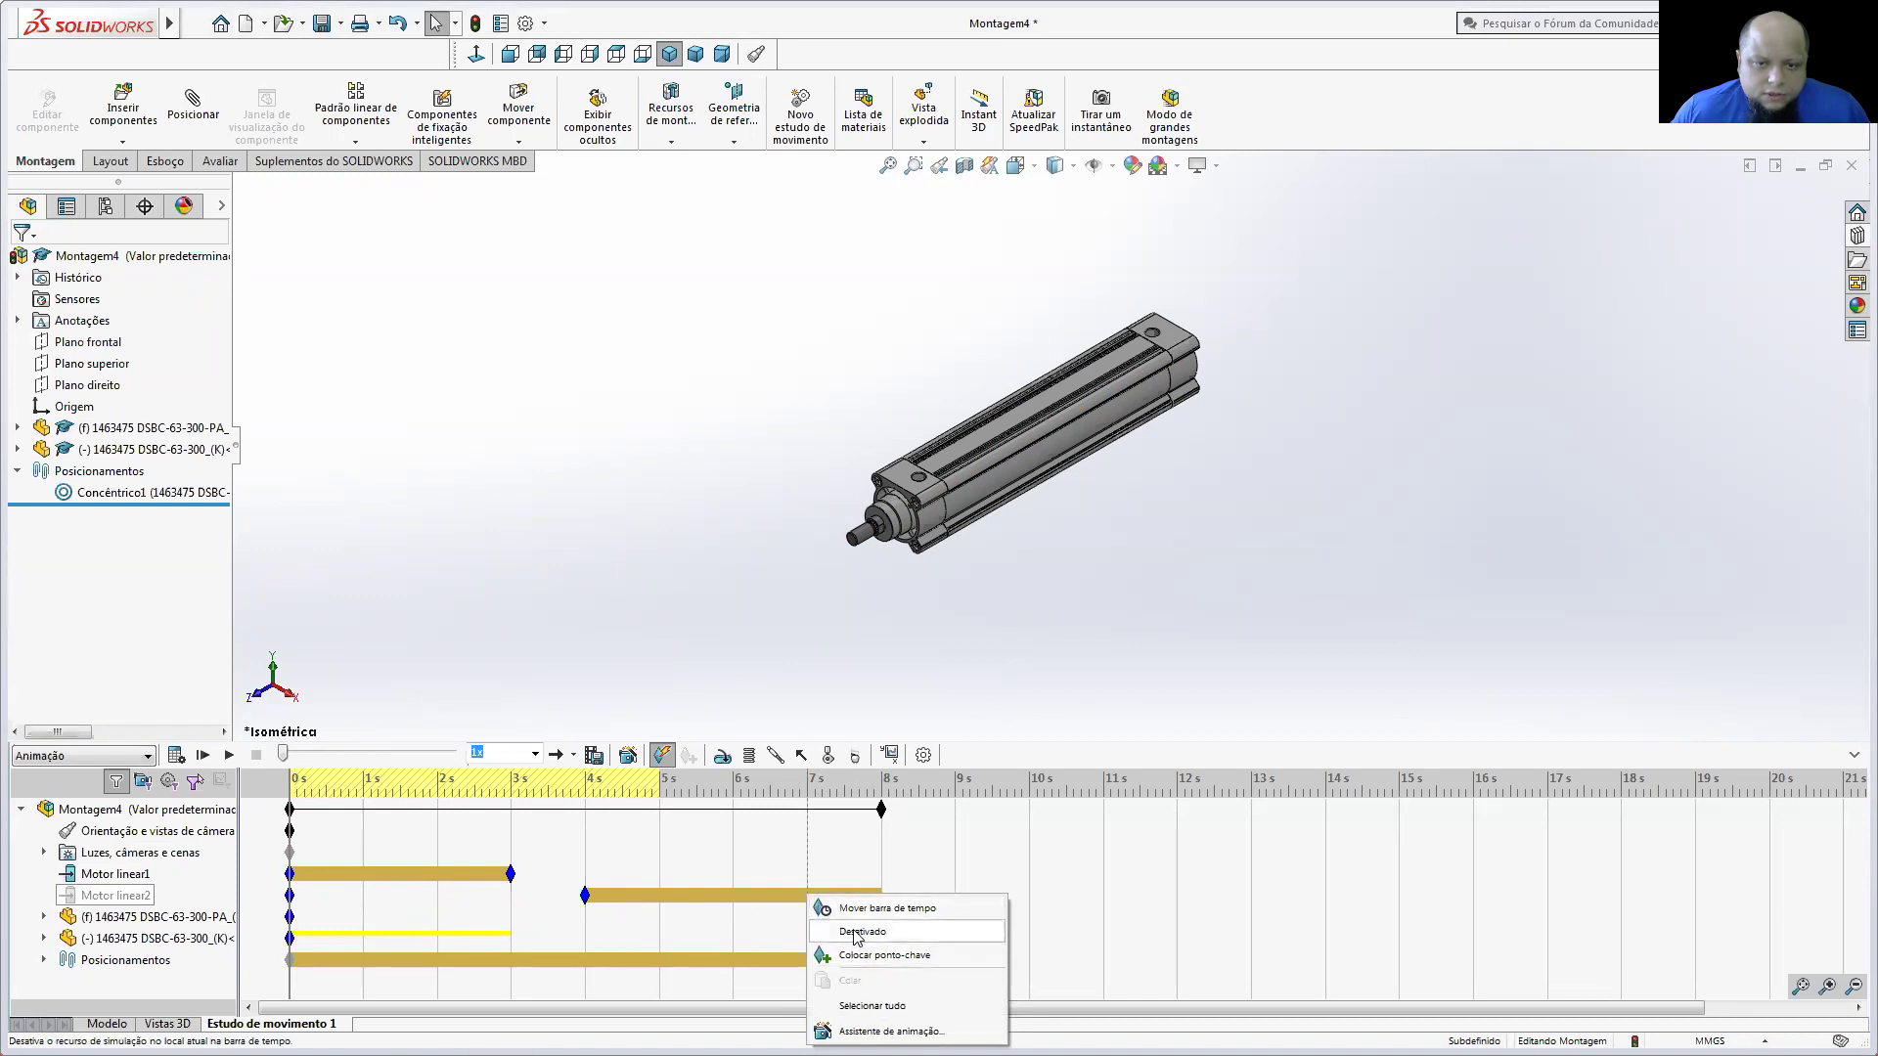
left_click(849, 956)
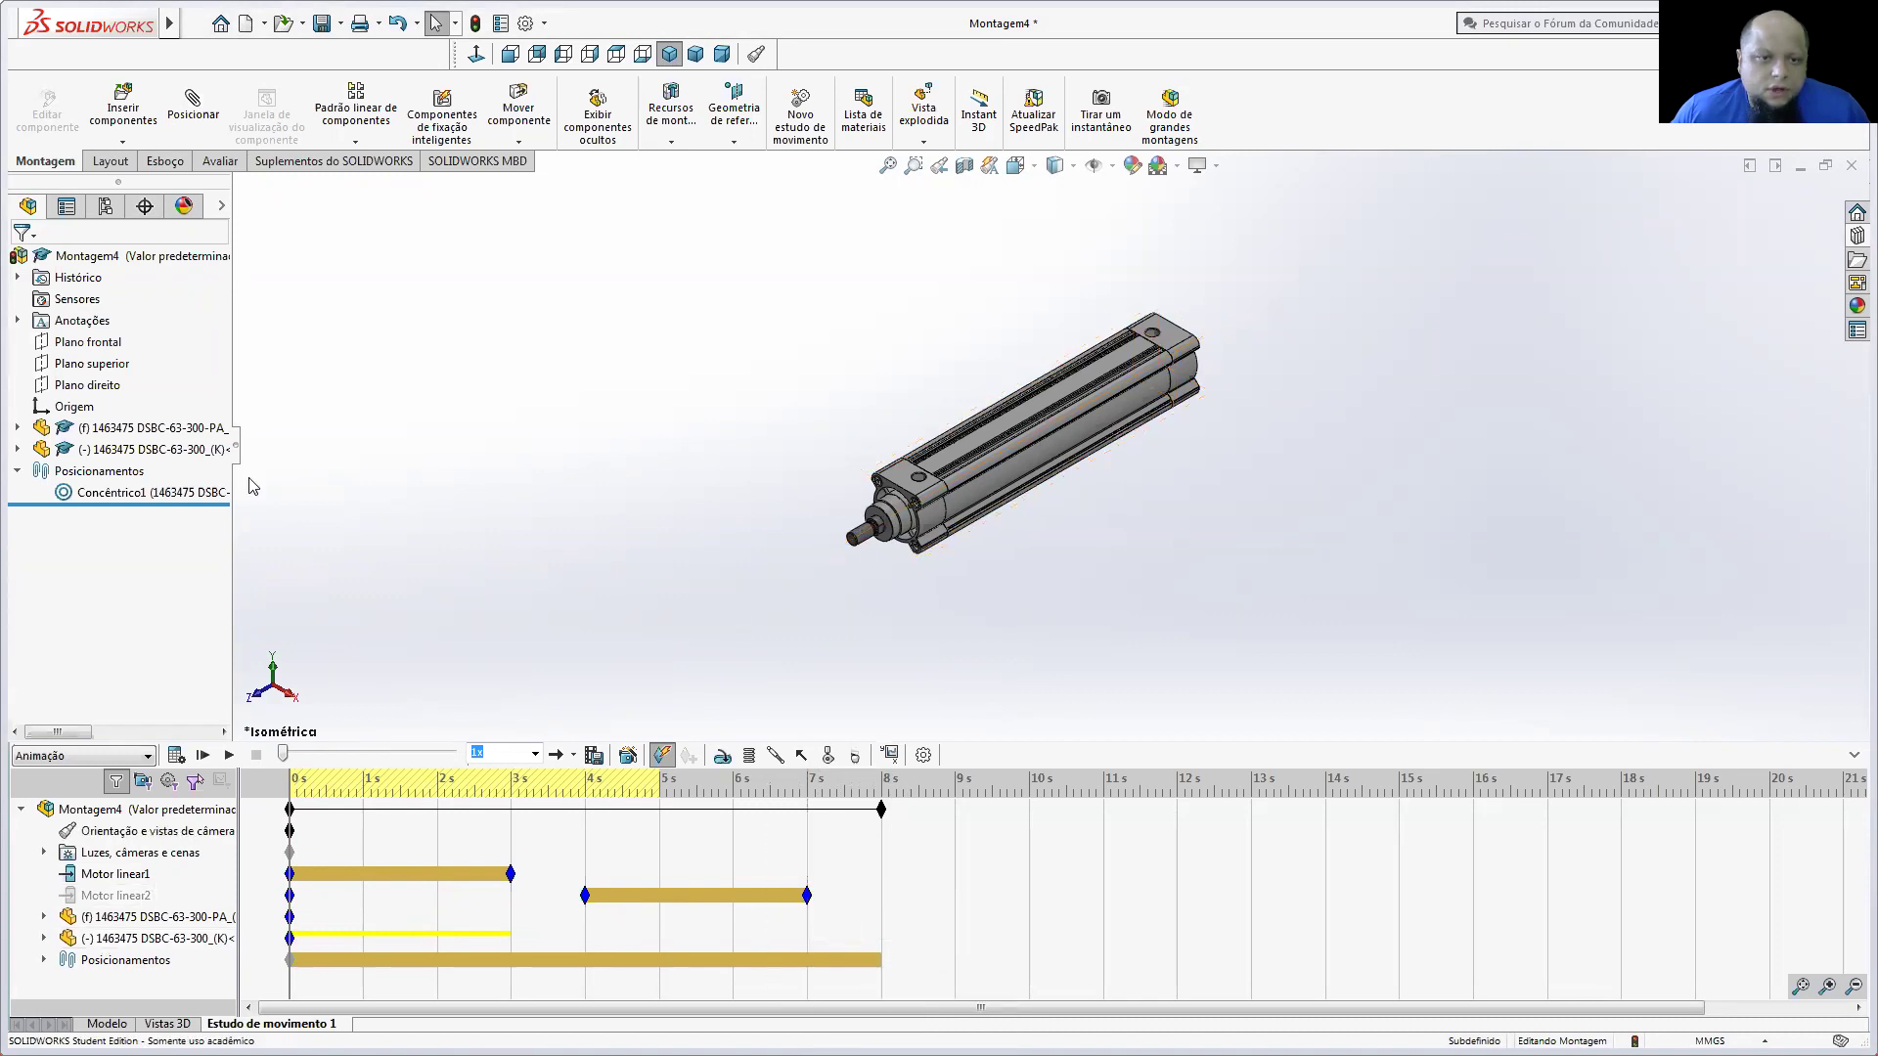
left_click(177, 755)
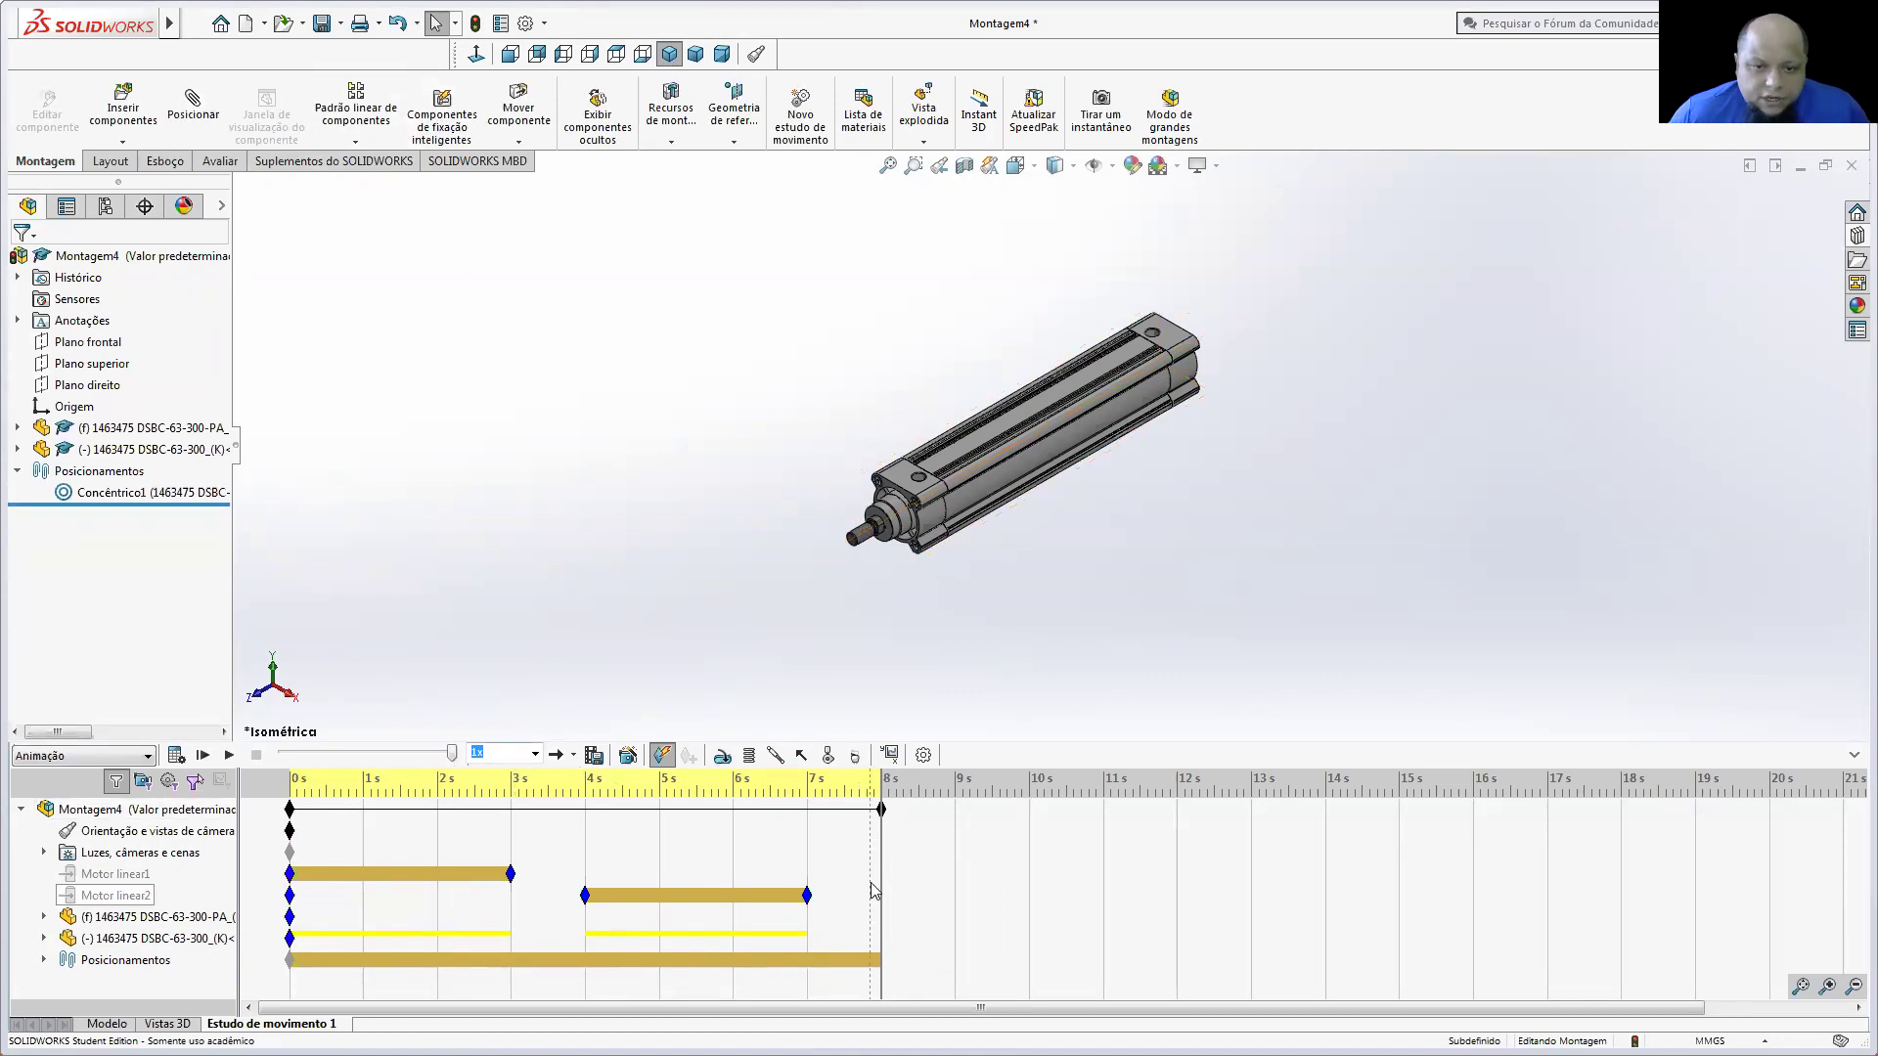
Step: Make the cylinder body transparent at the 8 s playback position and recalculate the motion study
right_click(996, 492)
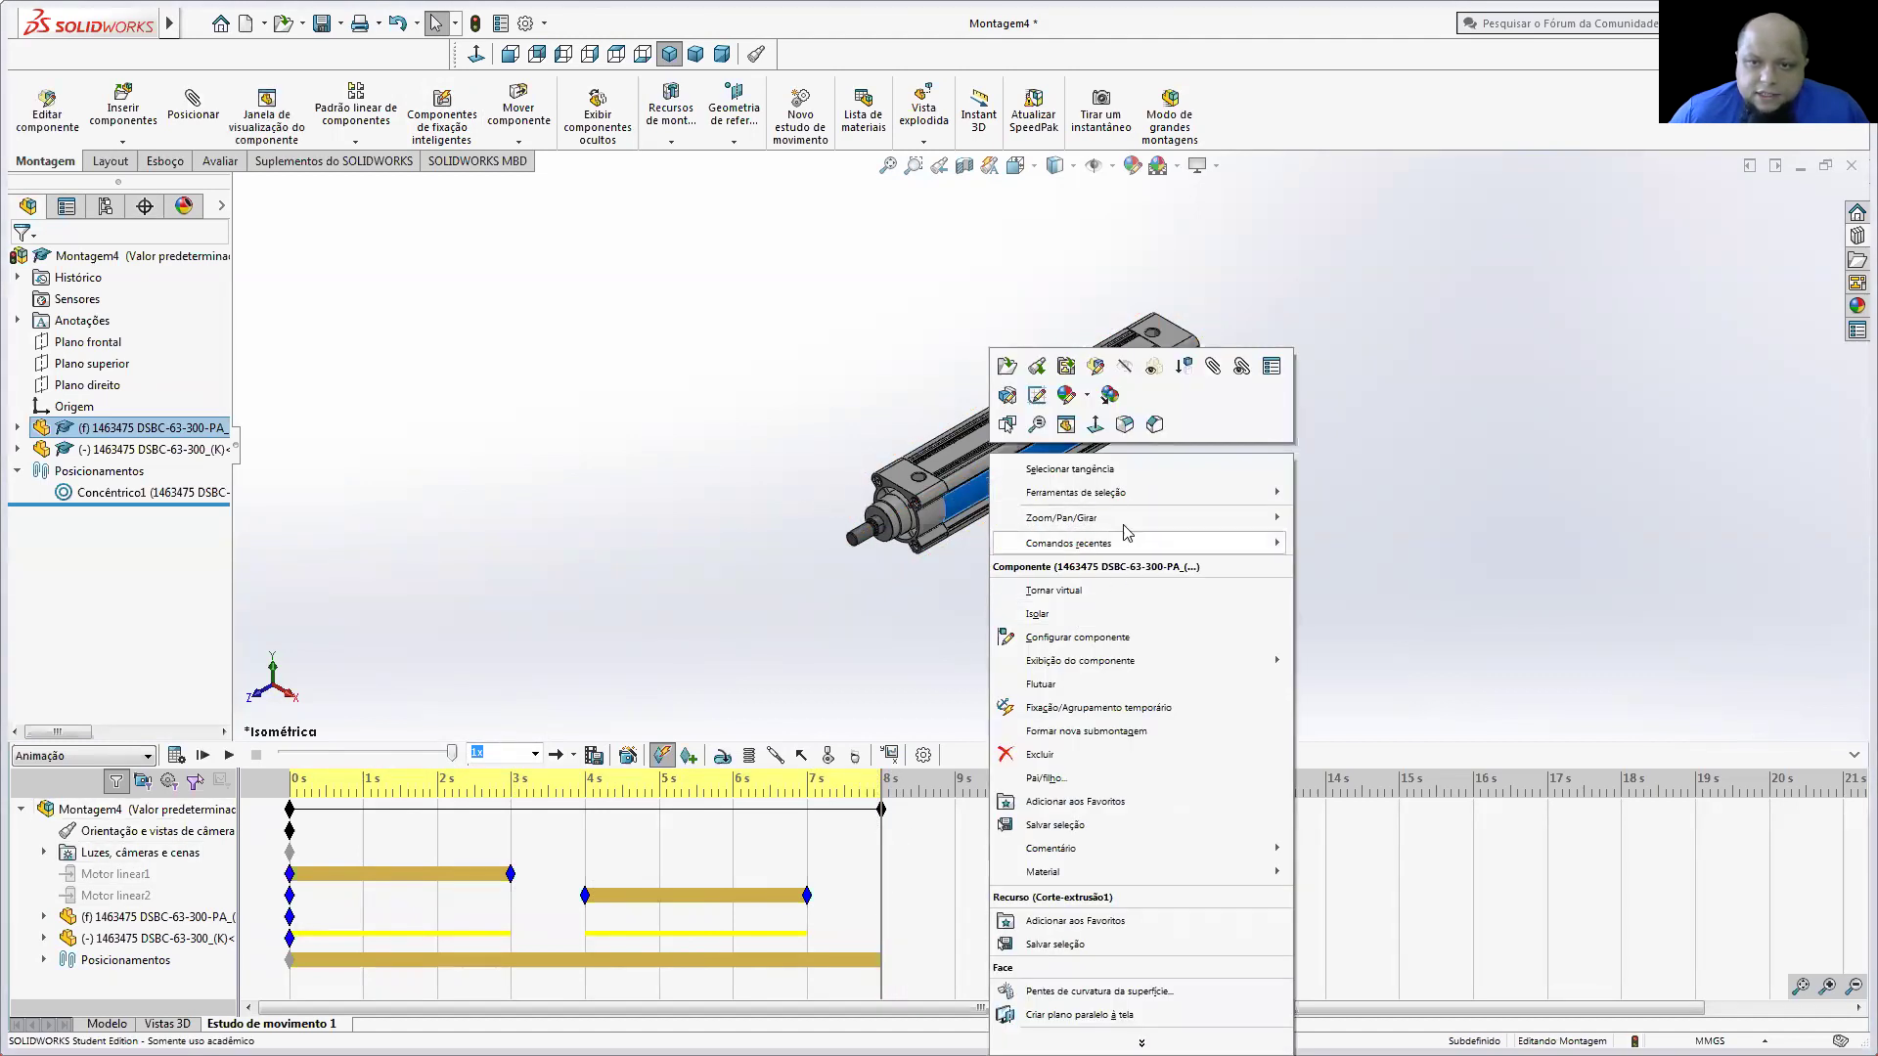
left_click(1155, 368)
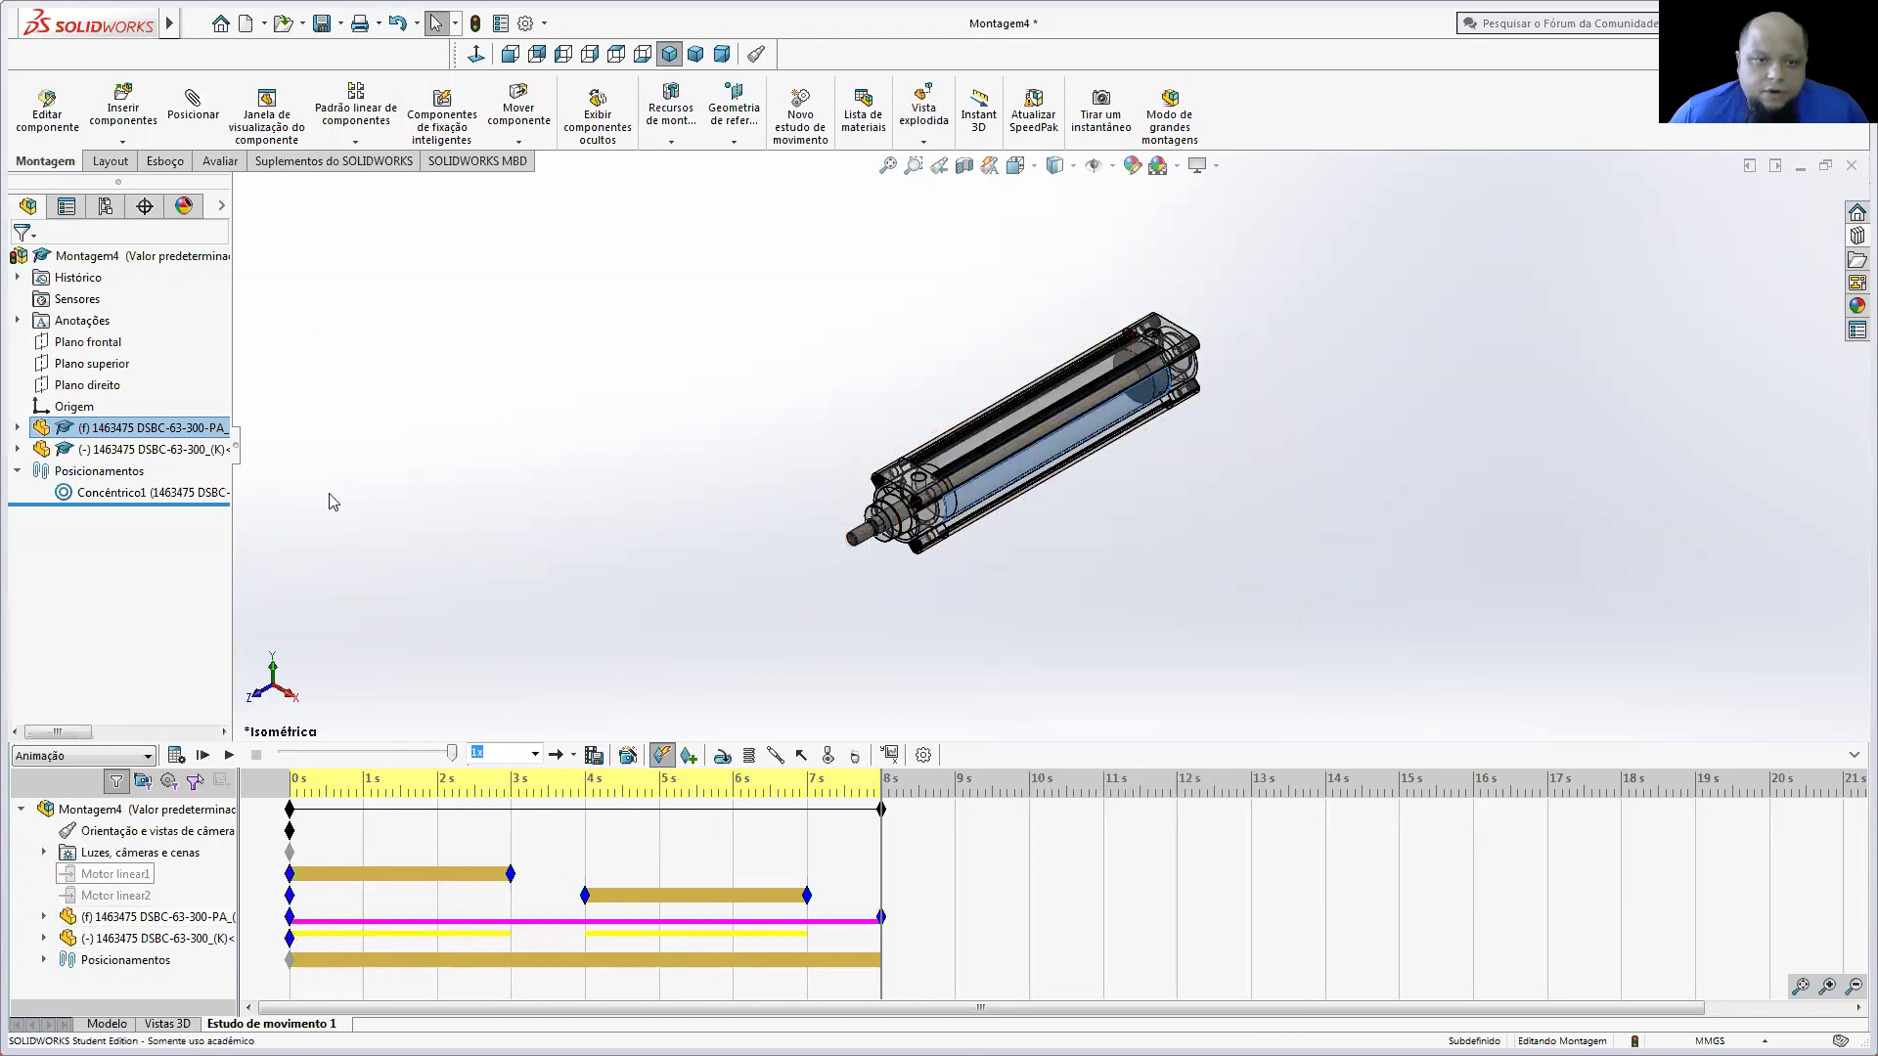
left_click(176, 755)
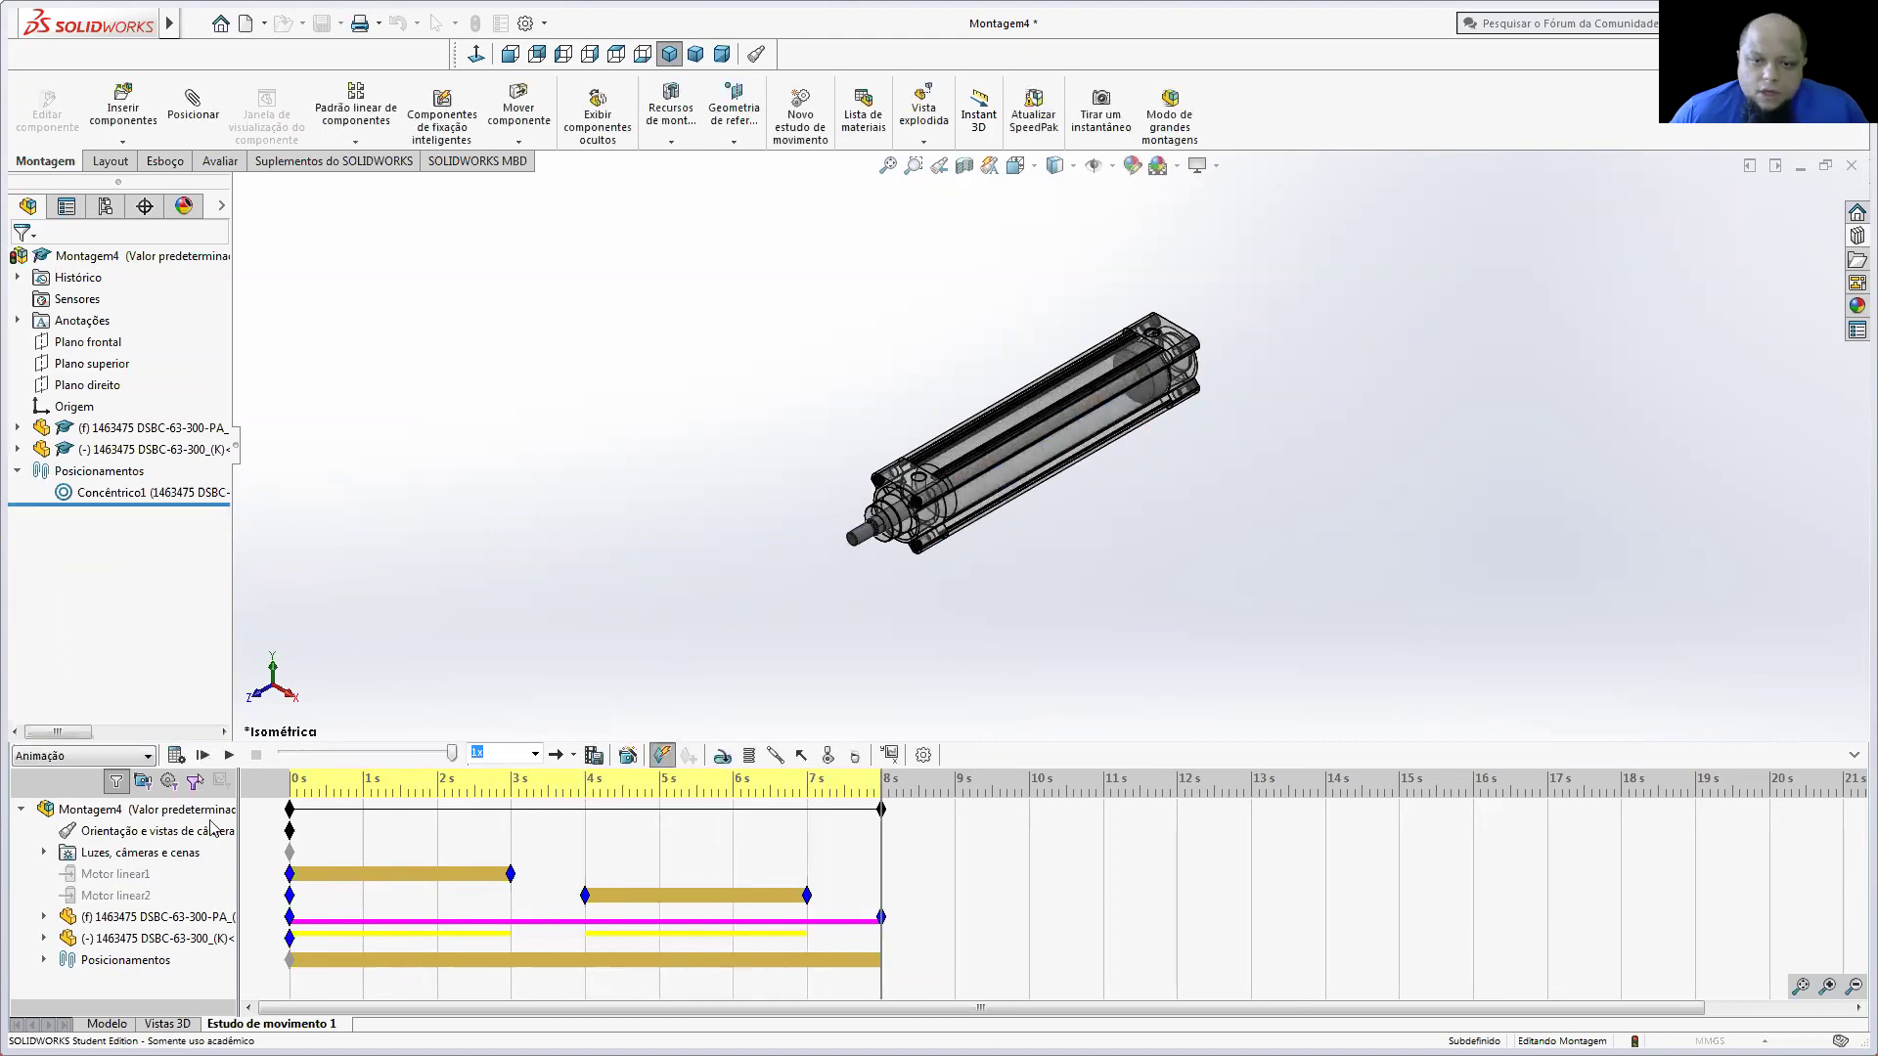
Step: Move the cylinder body's transparency key to 4 s on the timeline and recalculate the motion study
left_click_drag(883, 920, 853, 924)
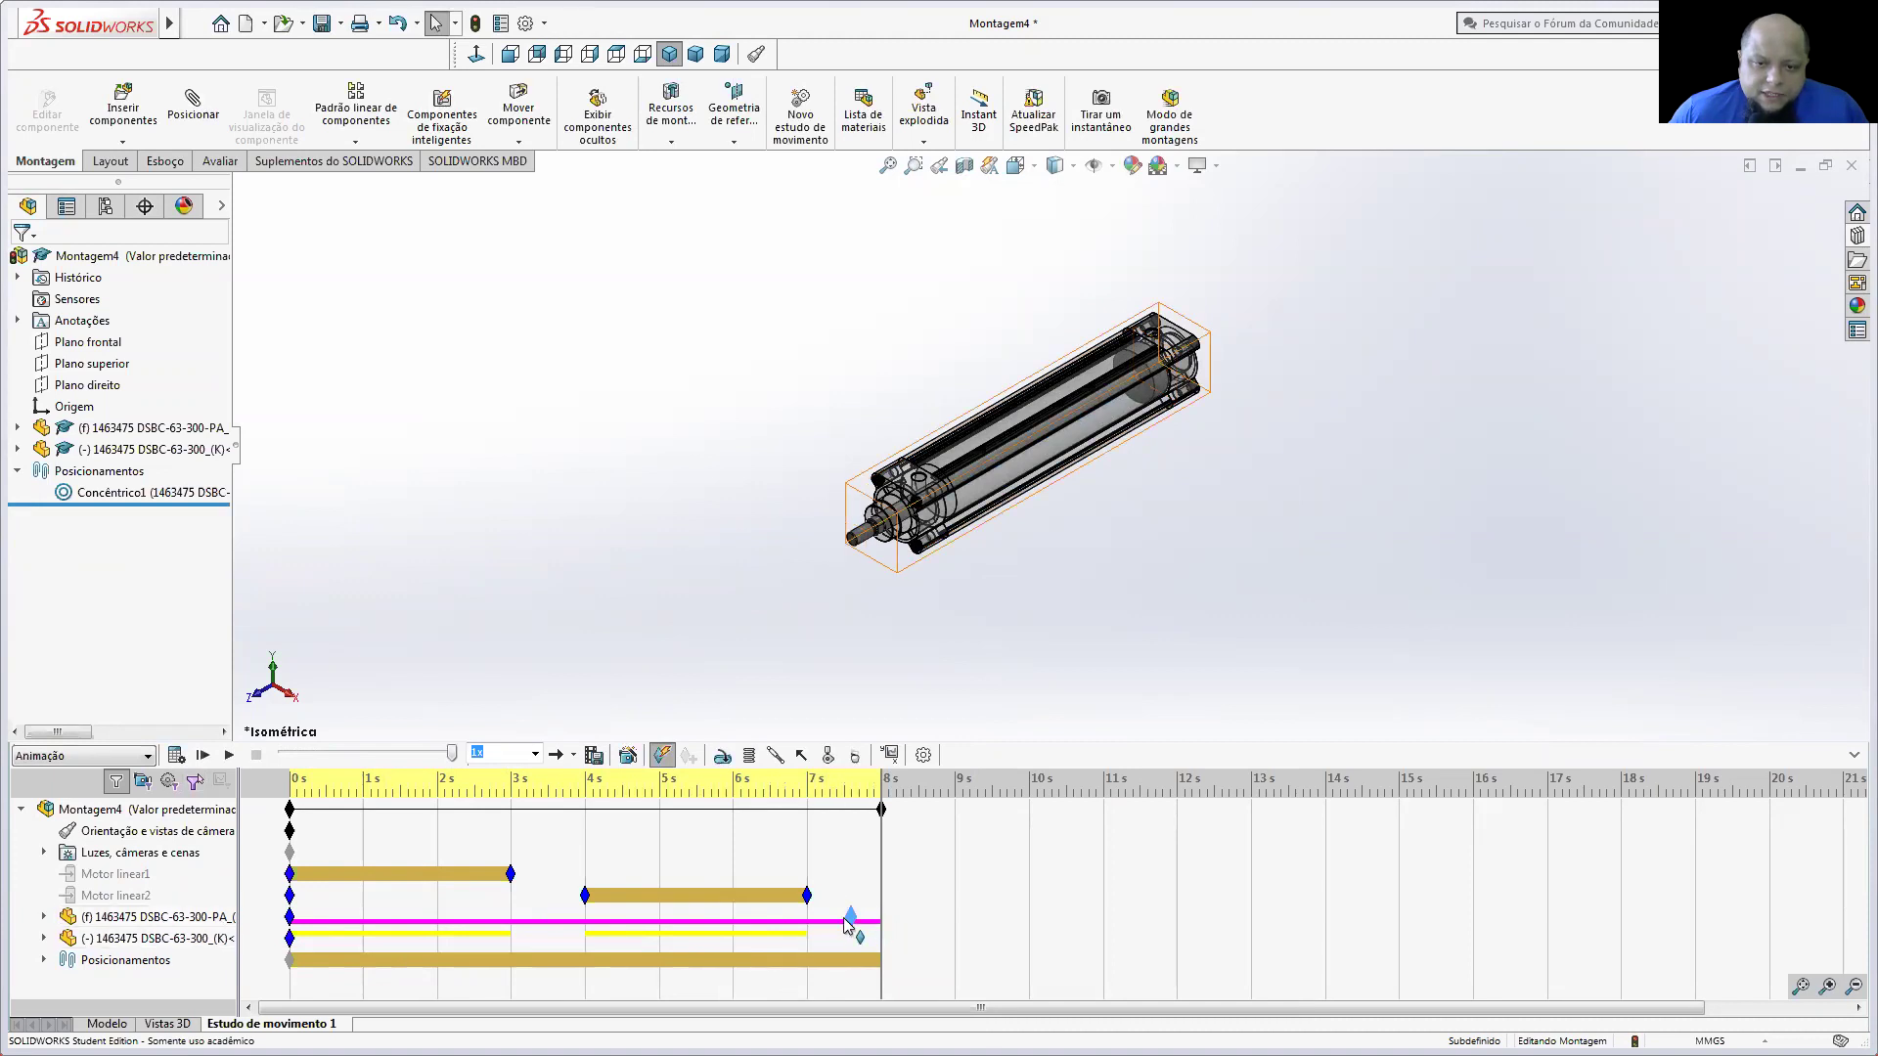
left_click_drag(666, 917, 579, 923)
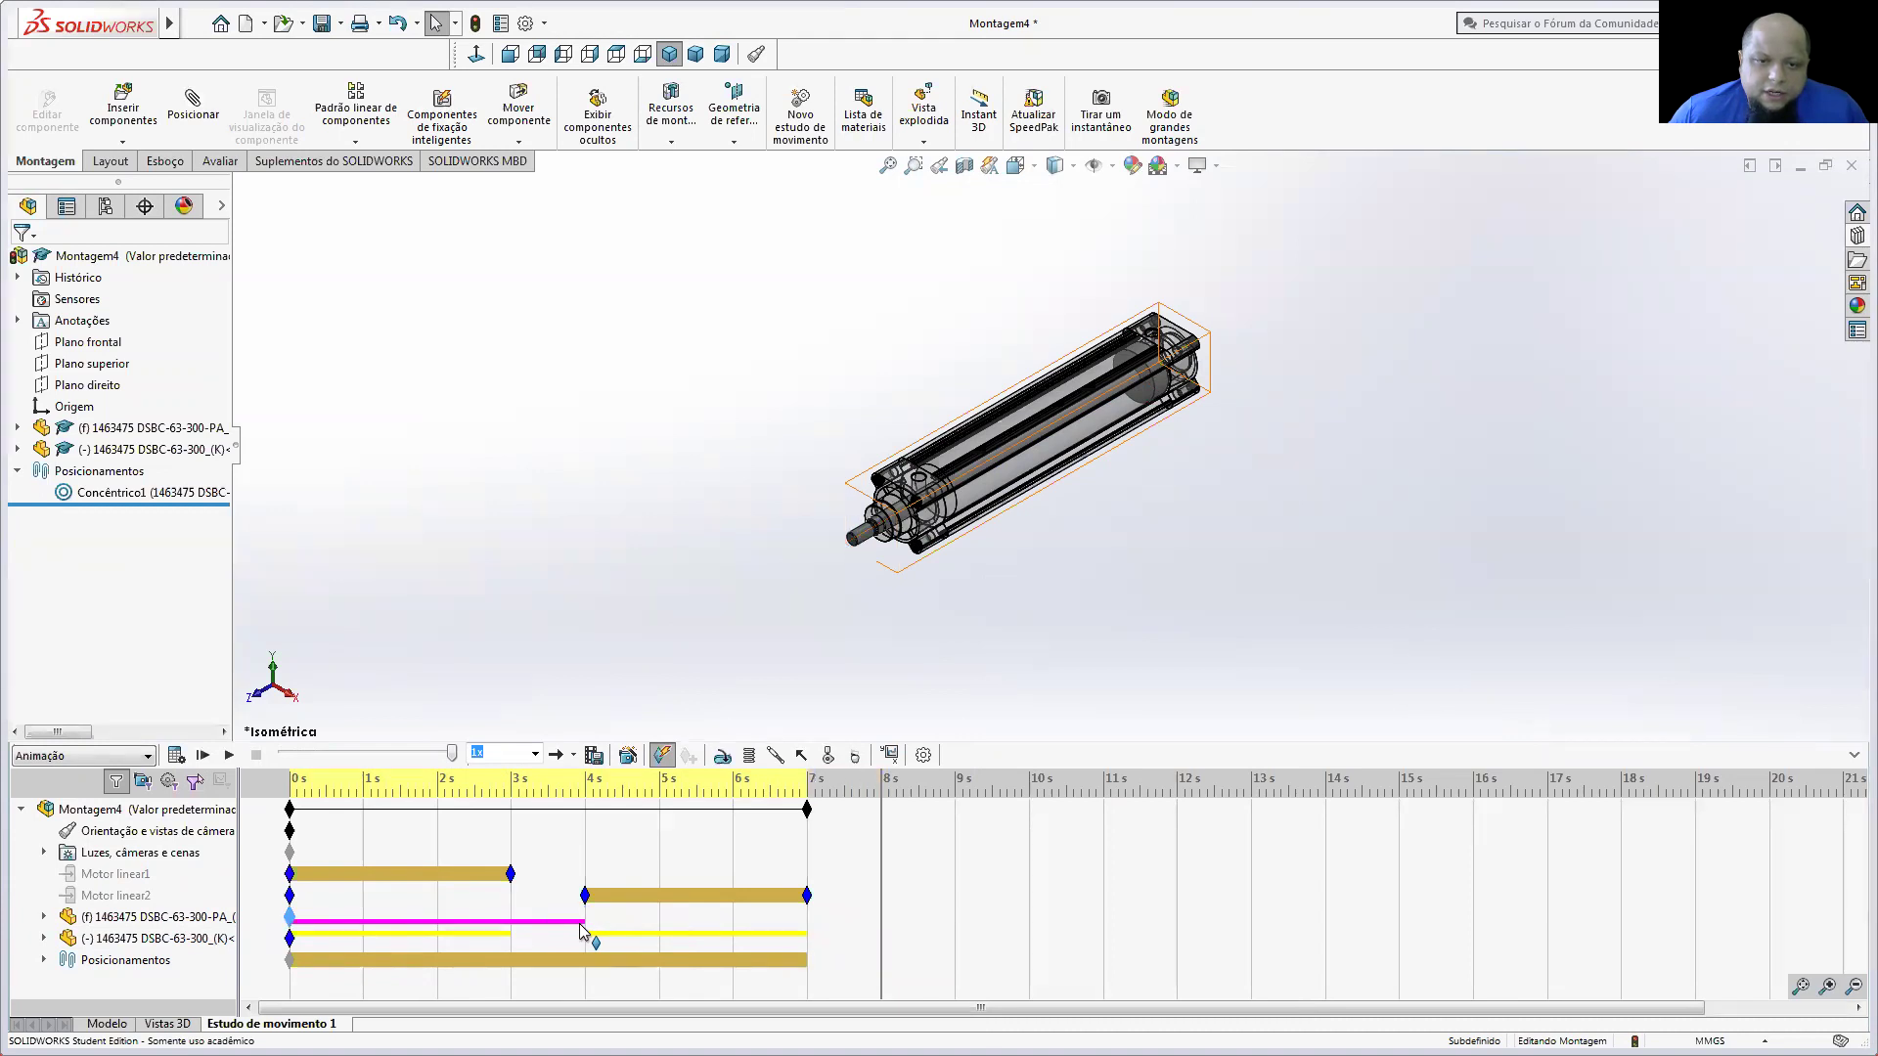
left_click(177, 757)
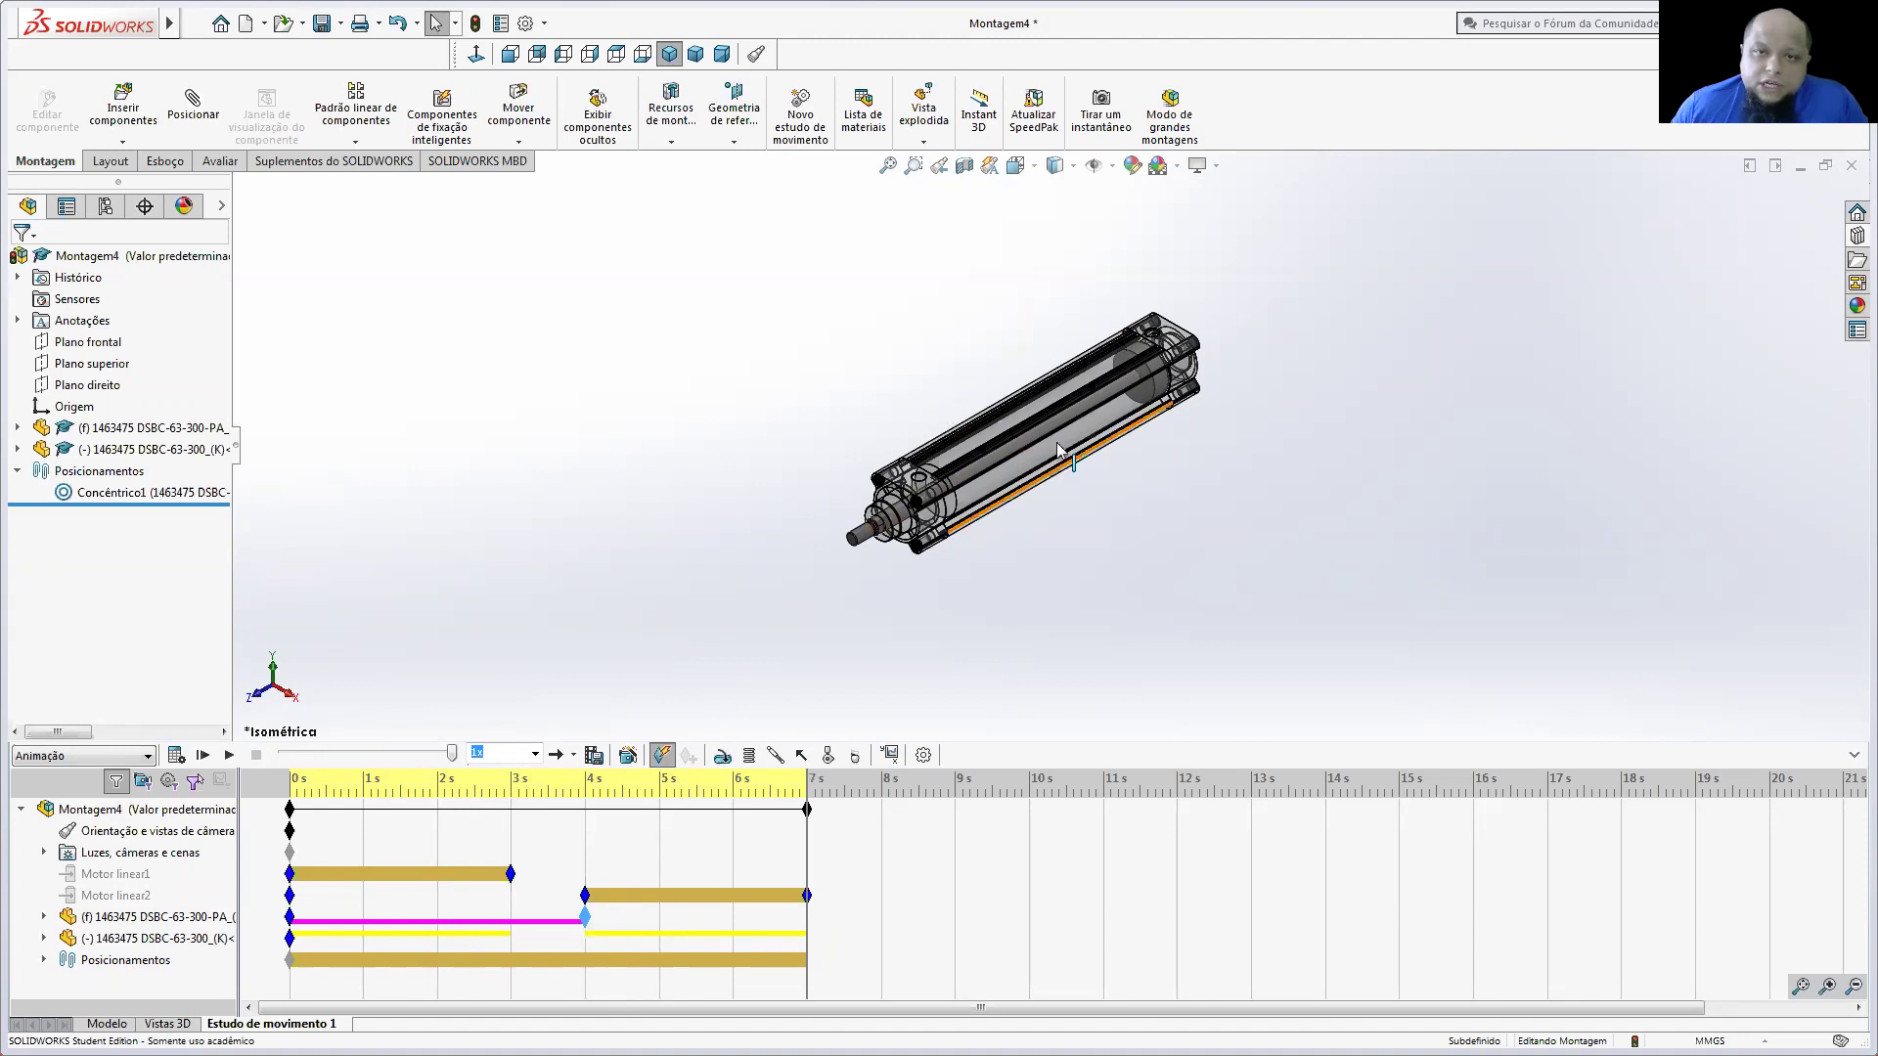
Step: Try the left view at the end of the animation, and scrub the timeline from start to end to check it
left_click(511, 55)
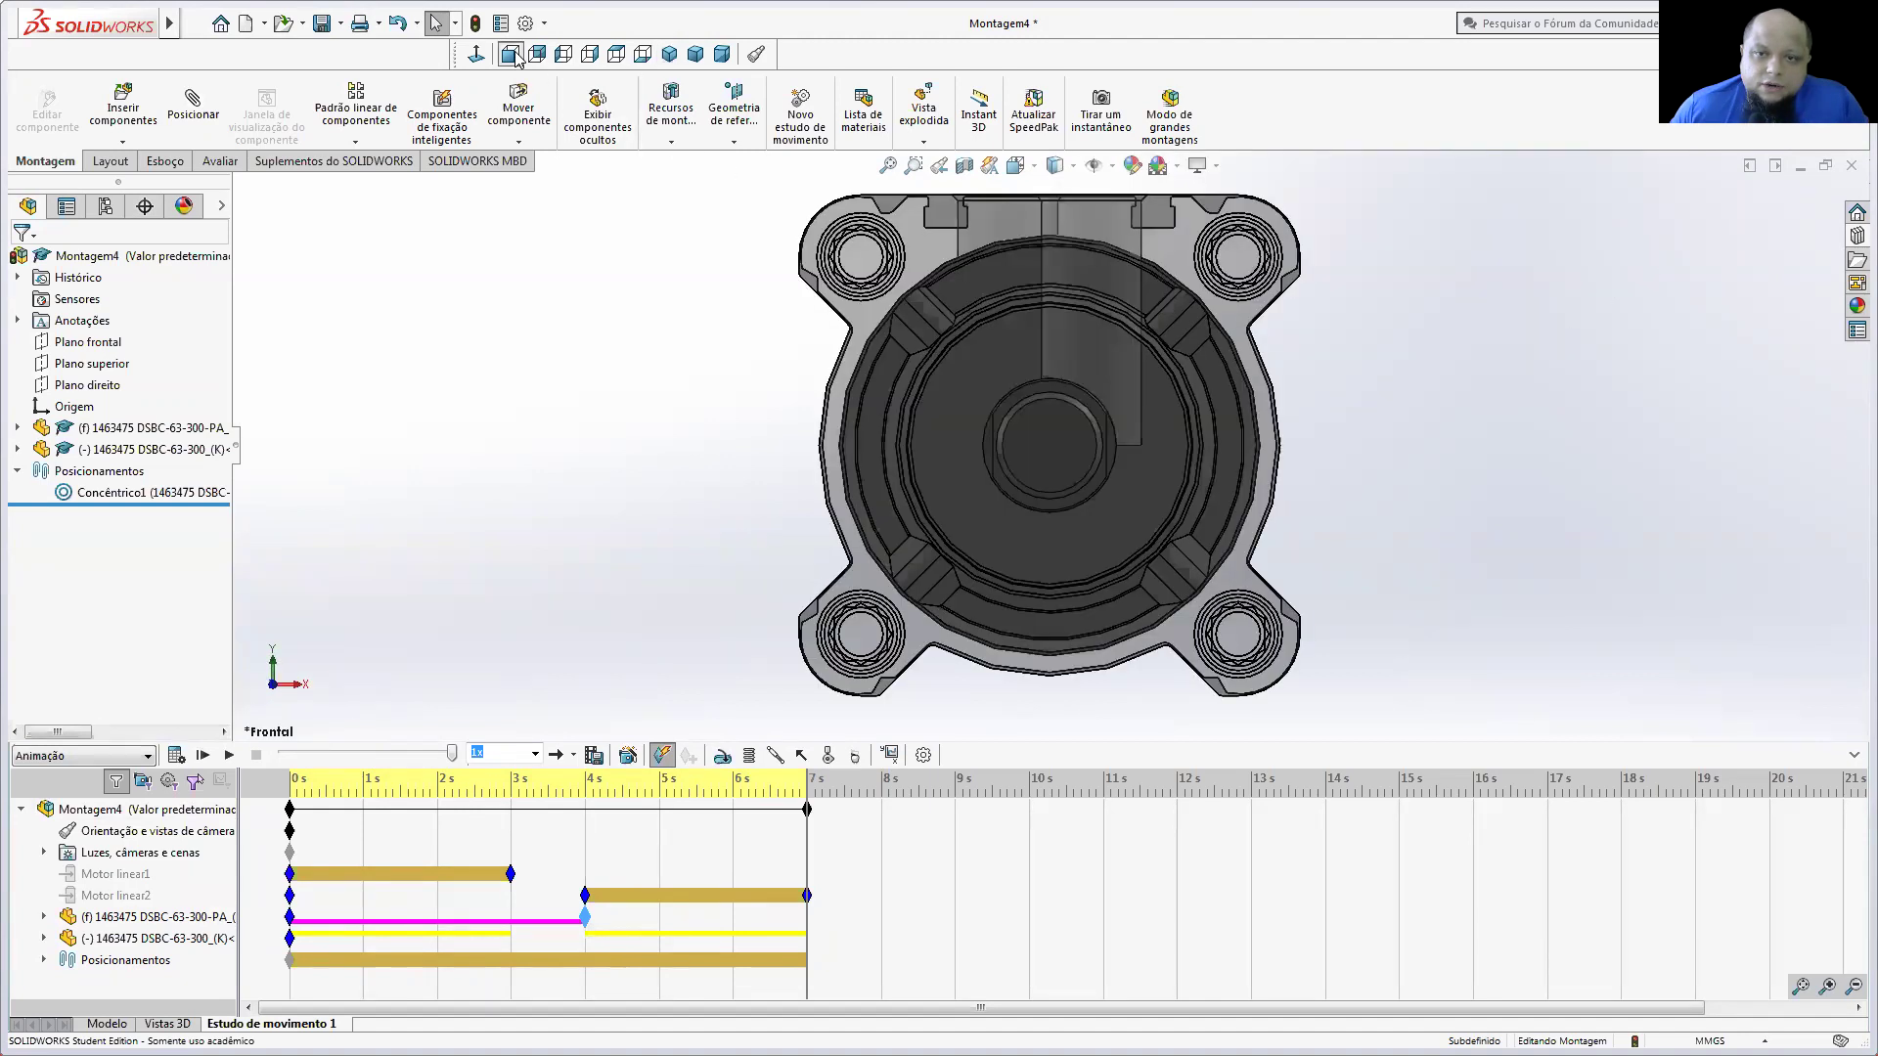
left_click(536, 56)
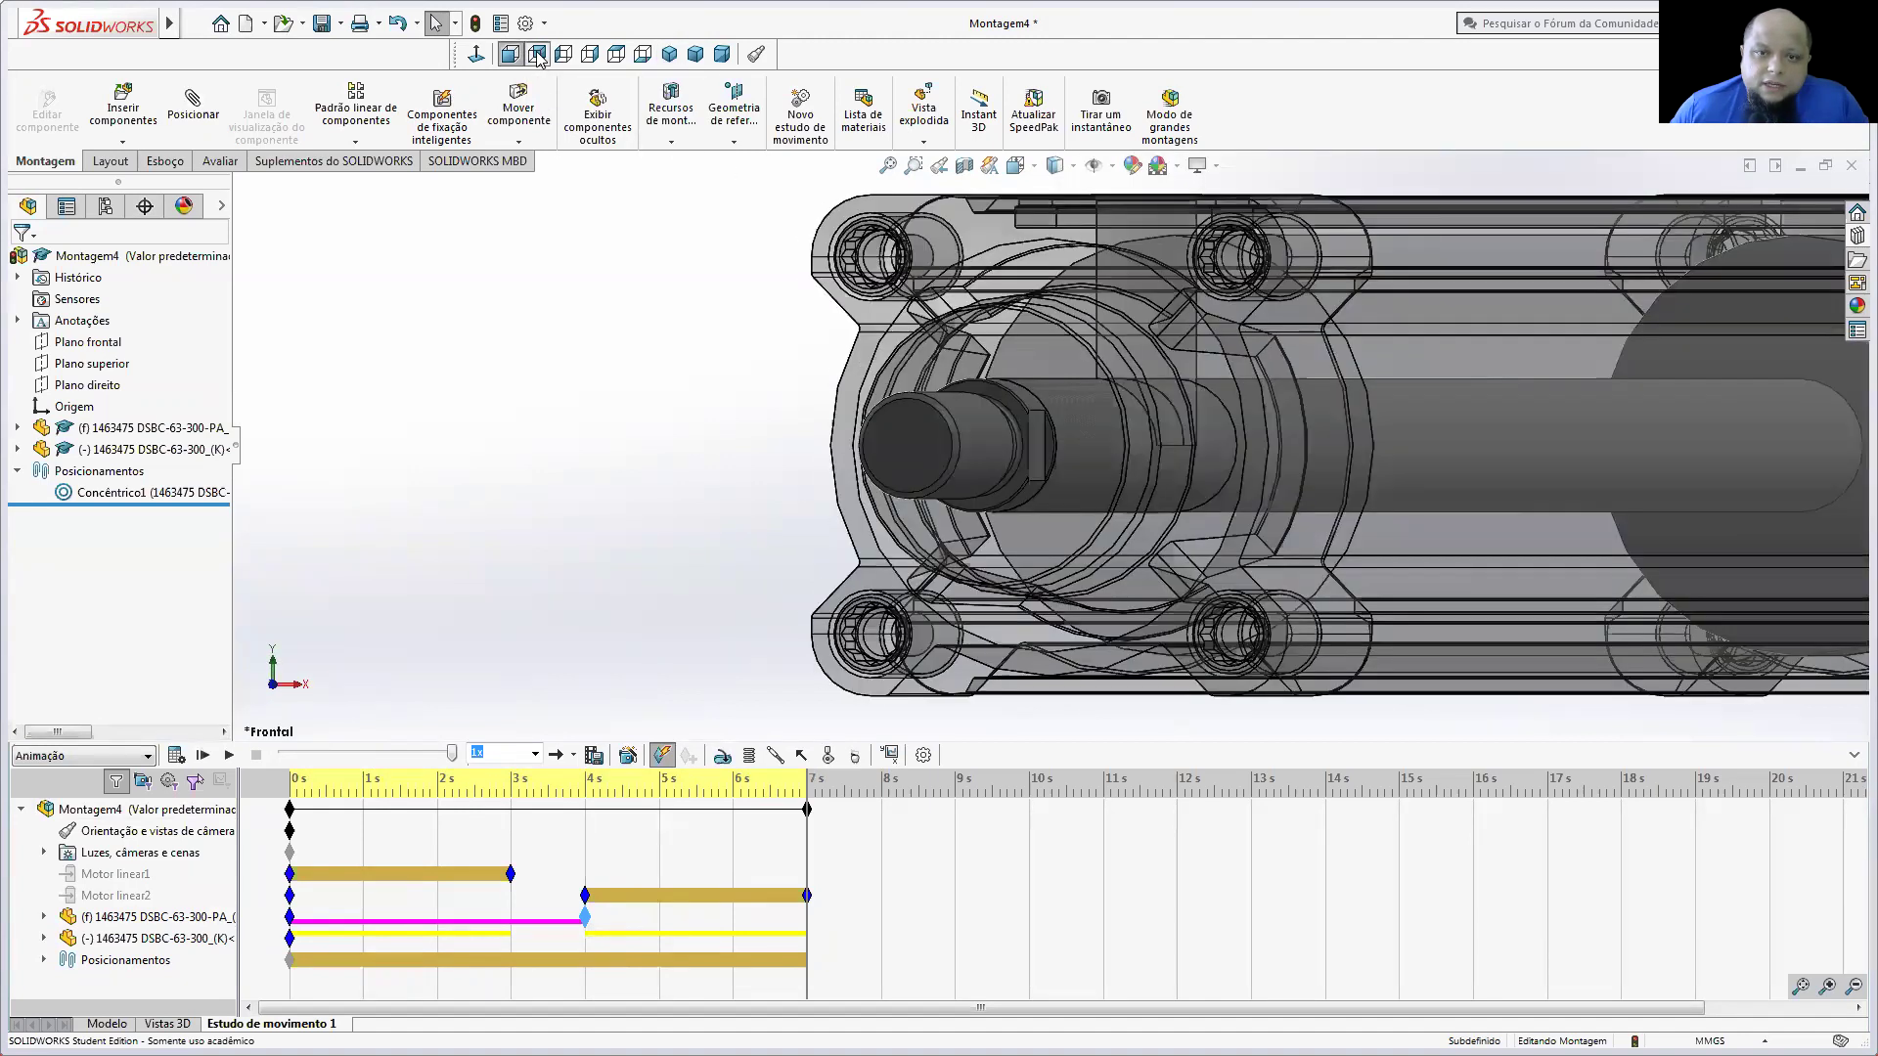
left_click(564, 56)
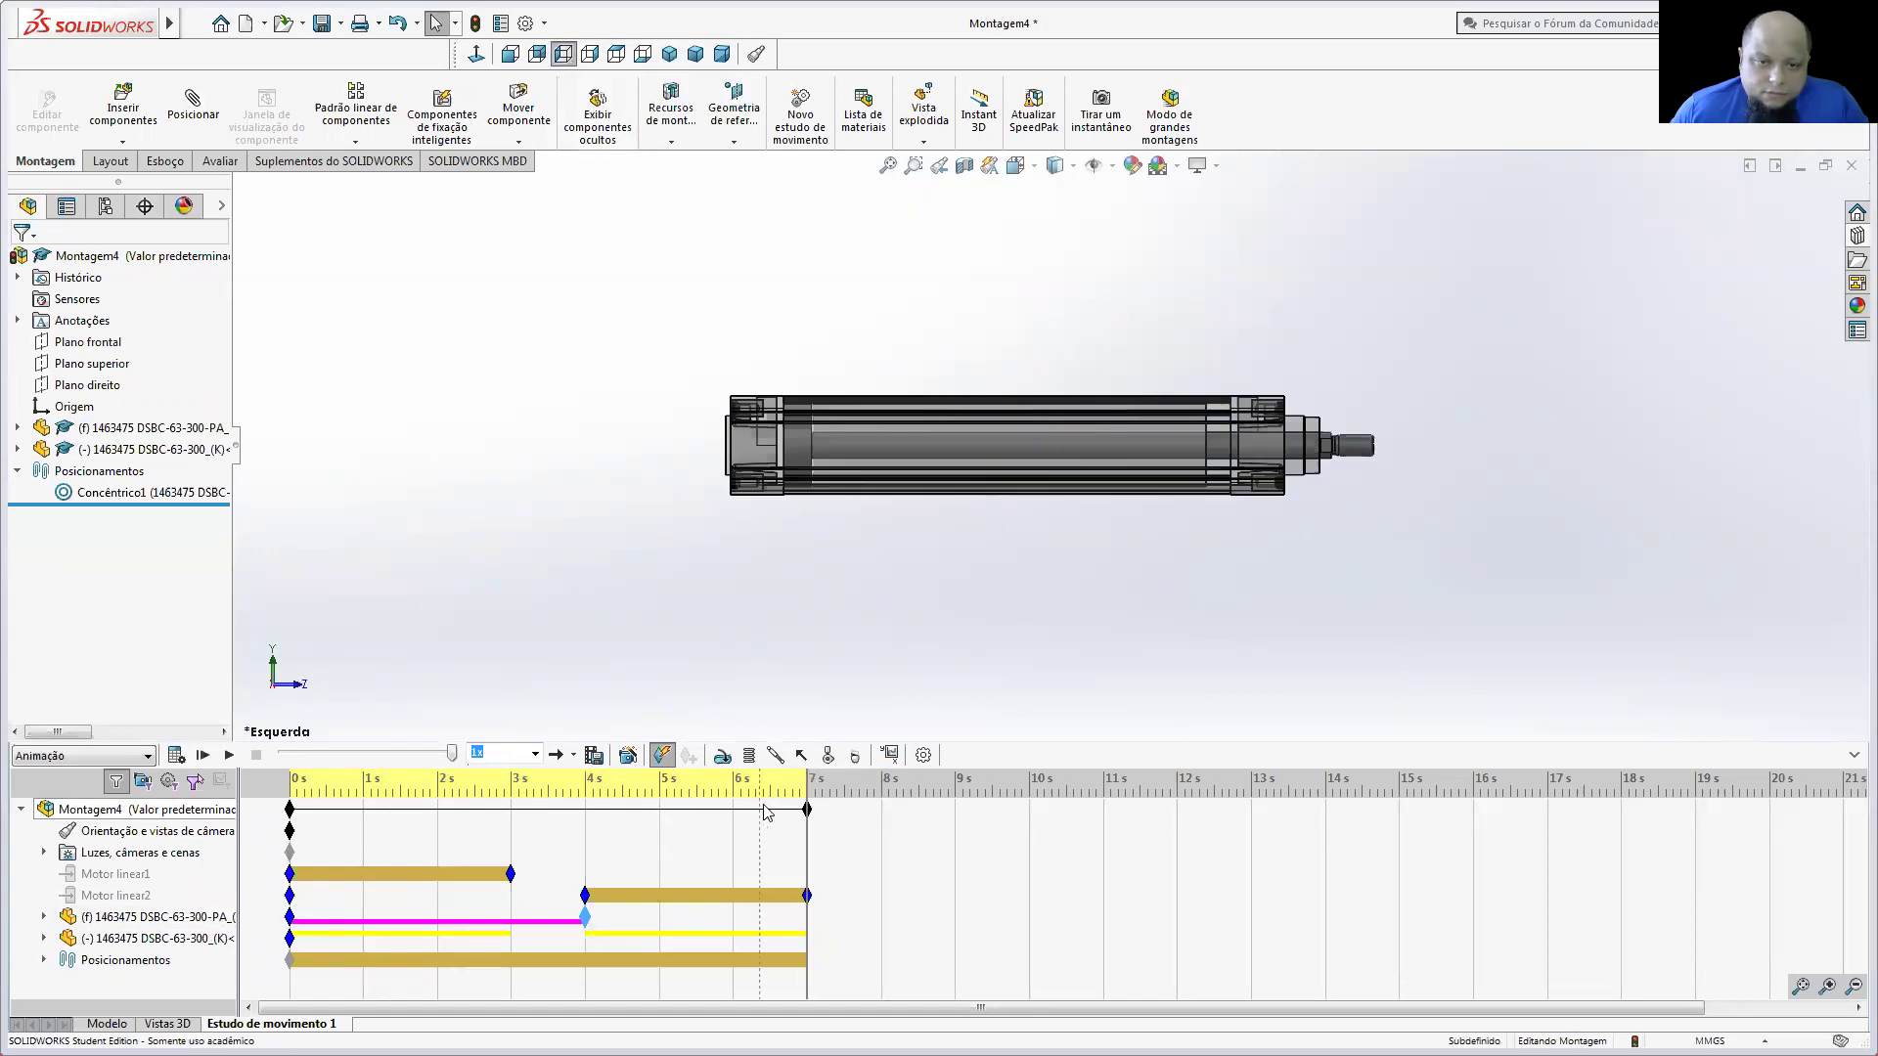
right_click(289, 831)
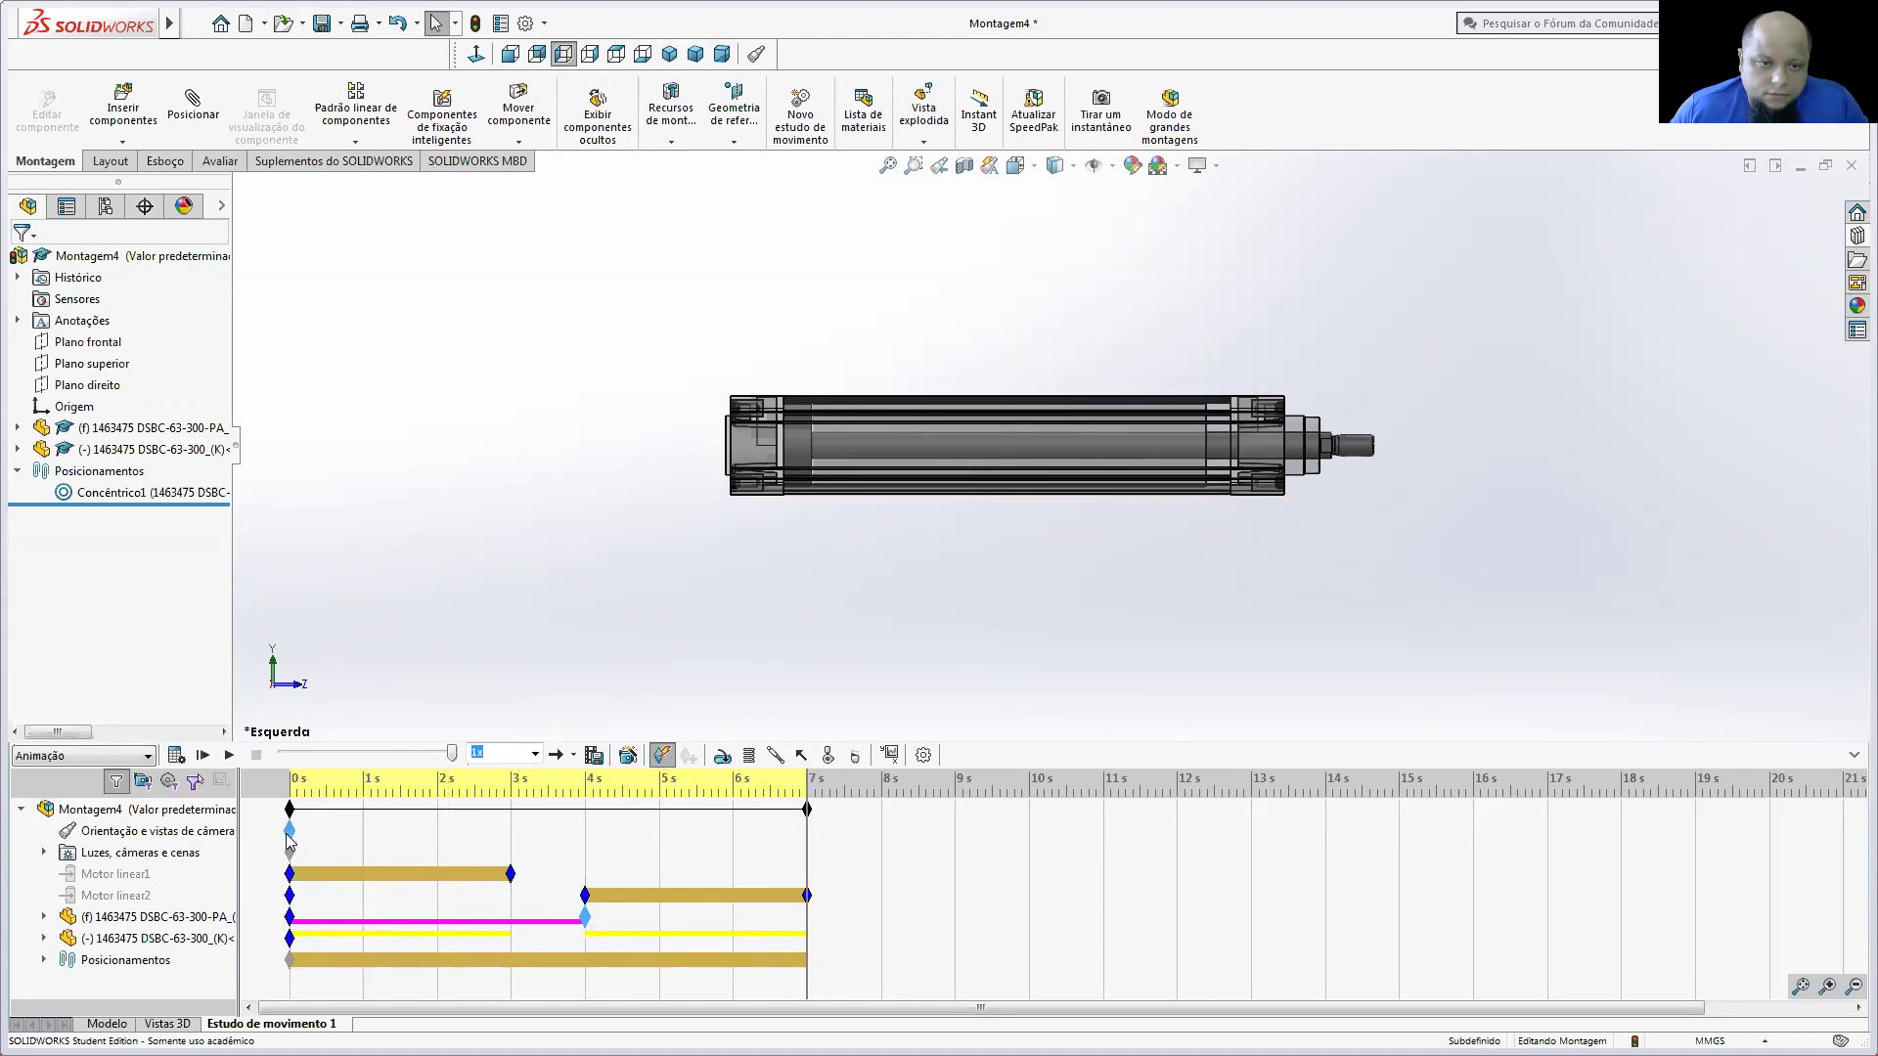
left_click(190, 831)
right_click(186, 832)
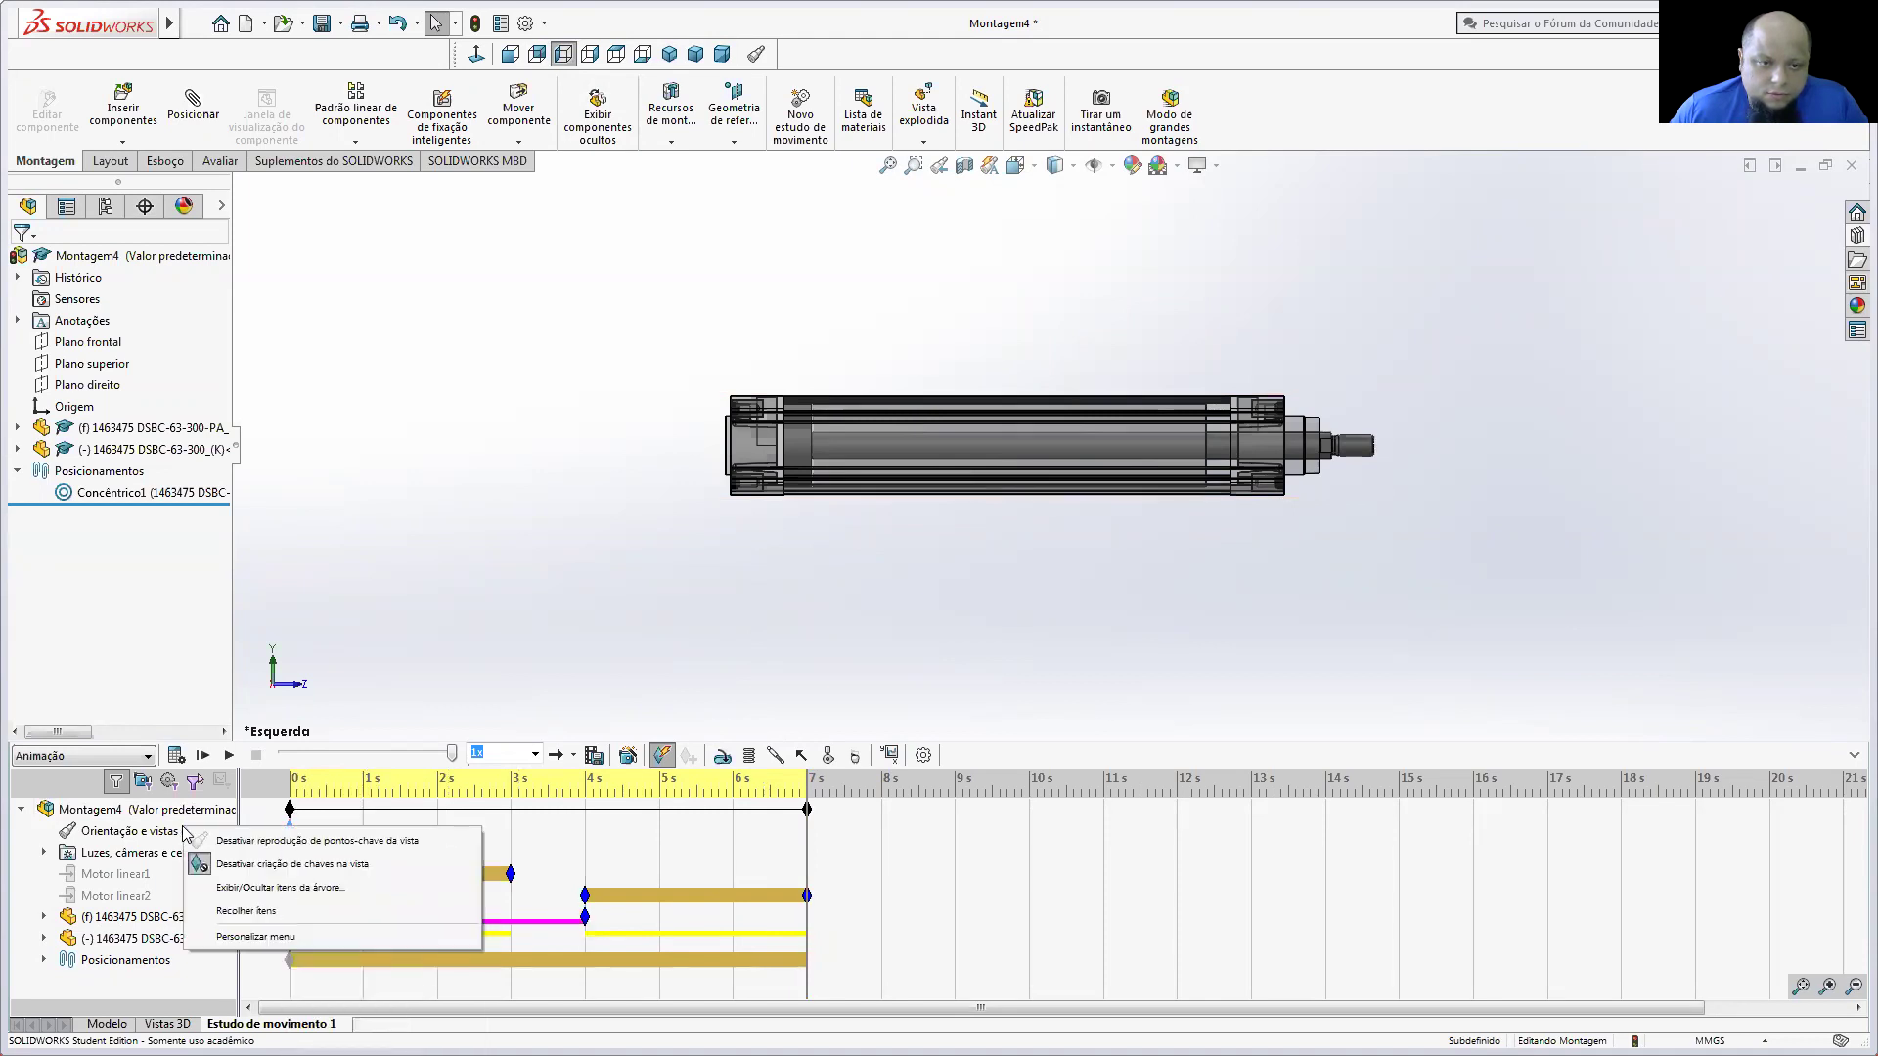
key("Escape")
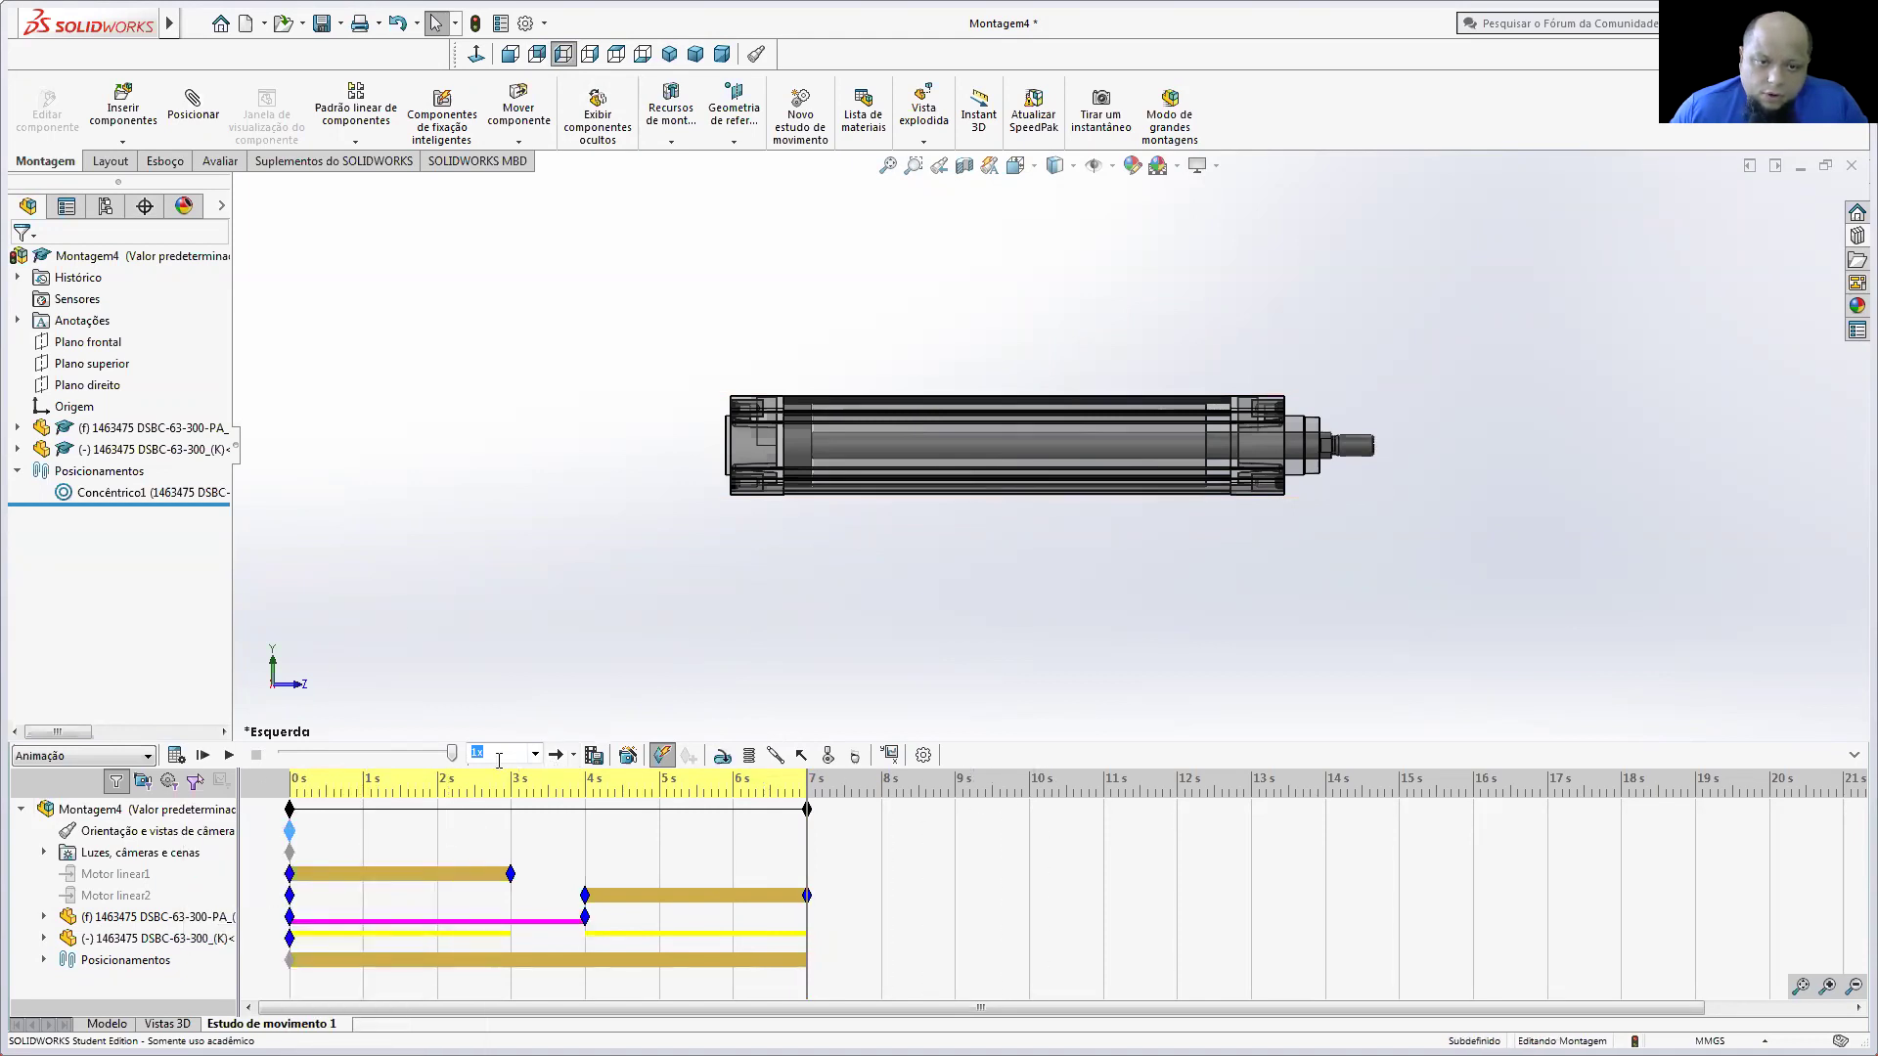
left_click_drag(428, 763, 283, 755)
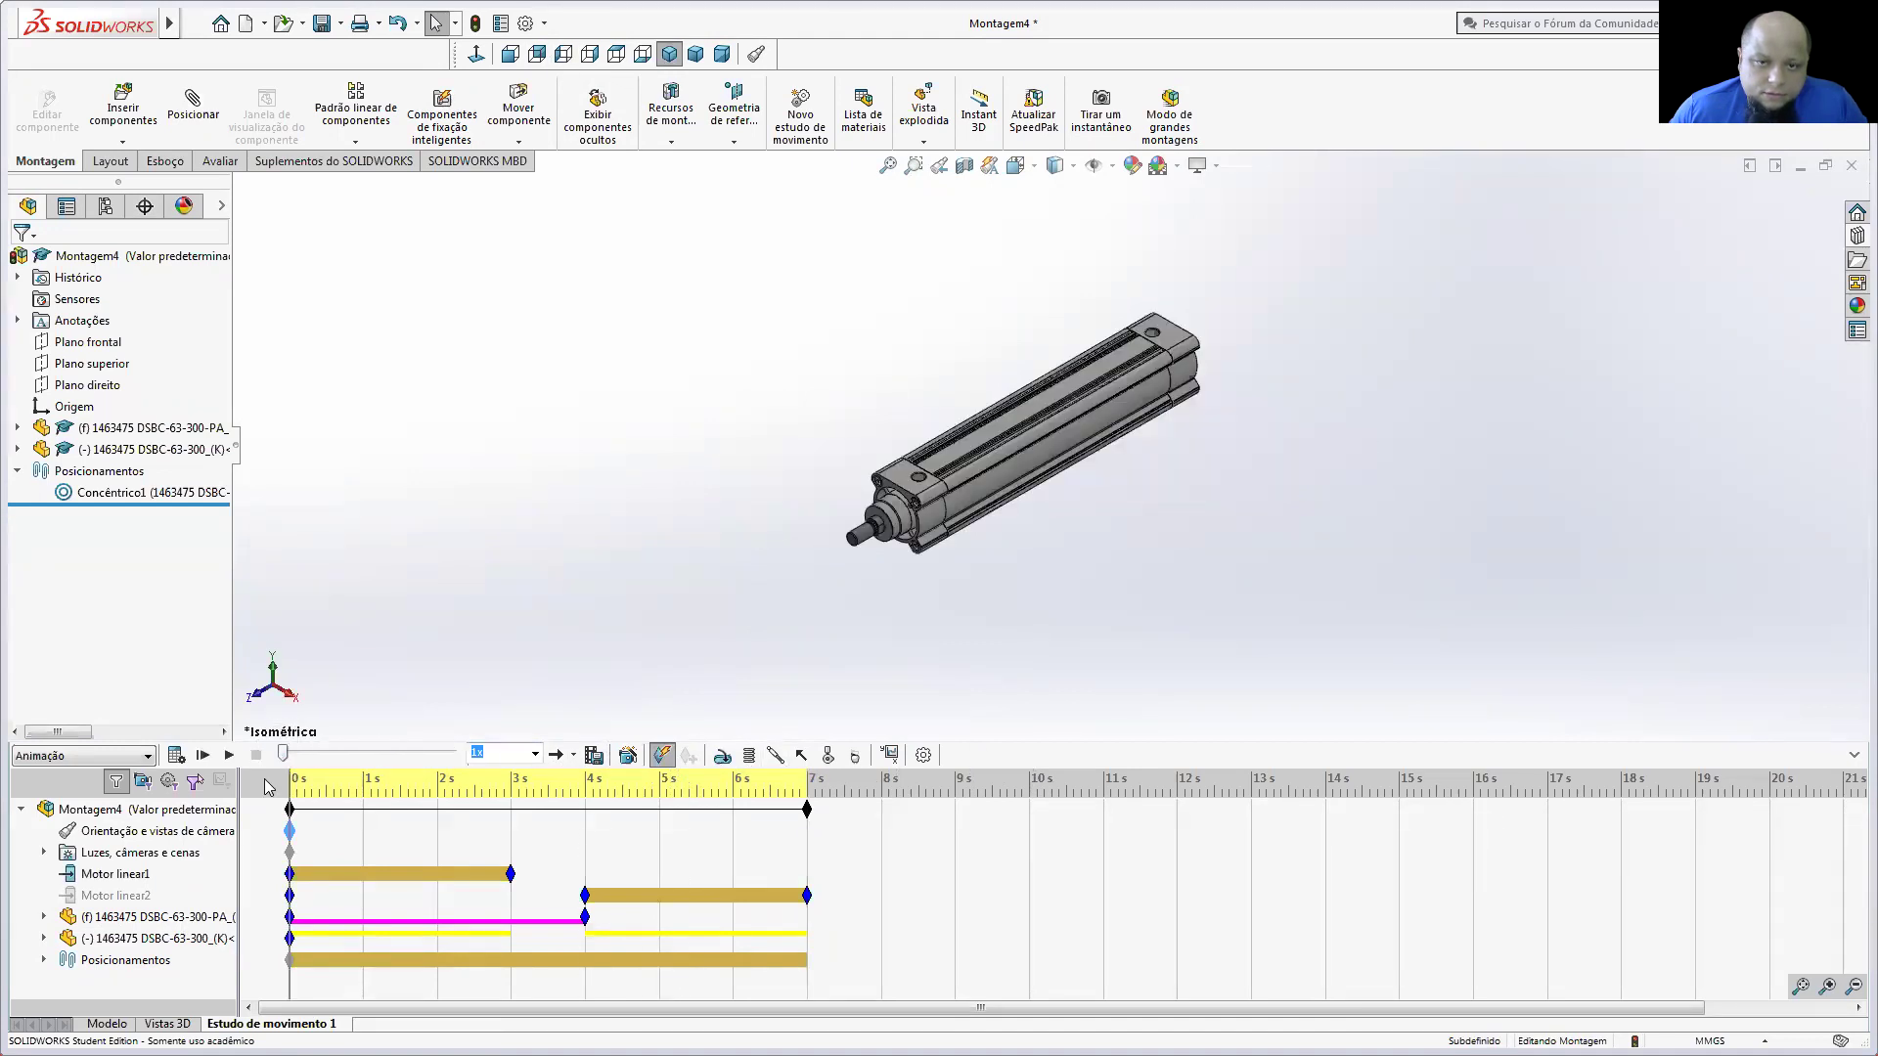
left_click_drag(285, 761, 452, 755)
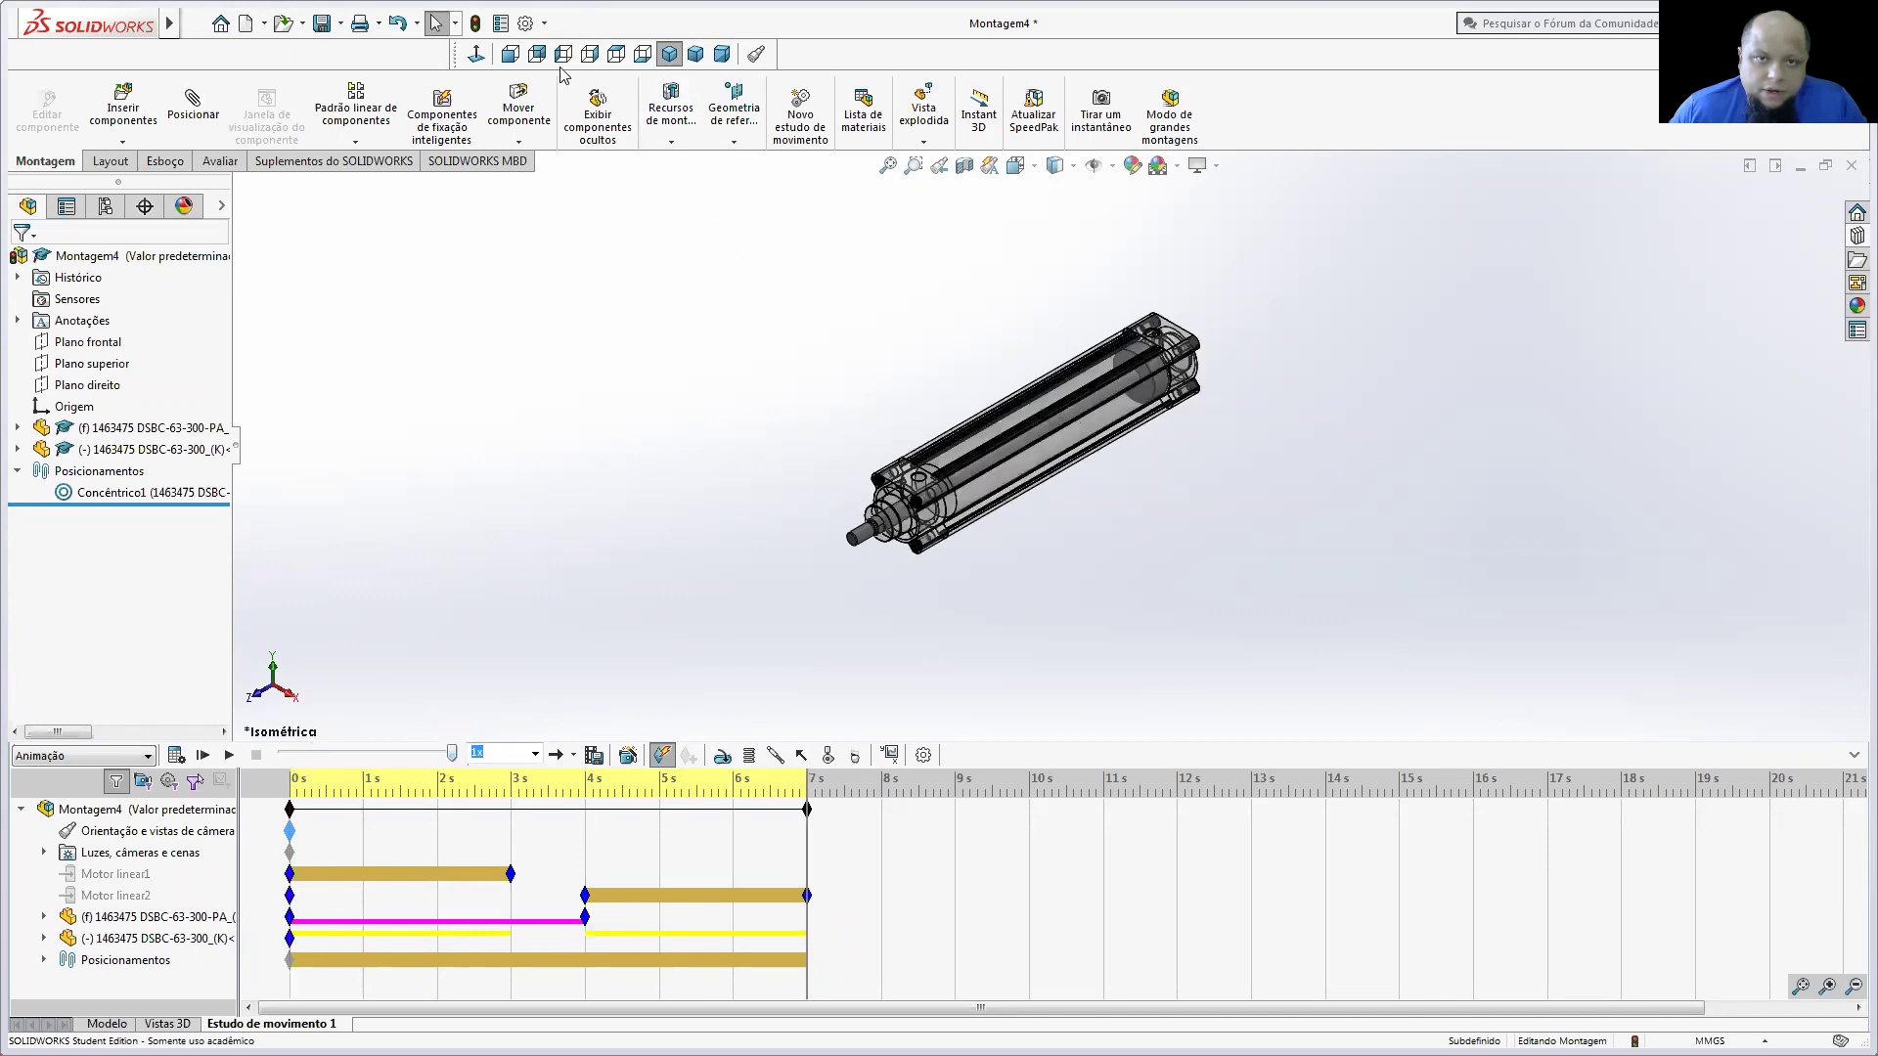
Step: Try disabling playback of view keys for the camera orientation in the right view, and enable it again
left_click(590, 53)
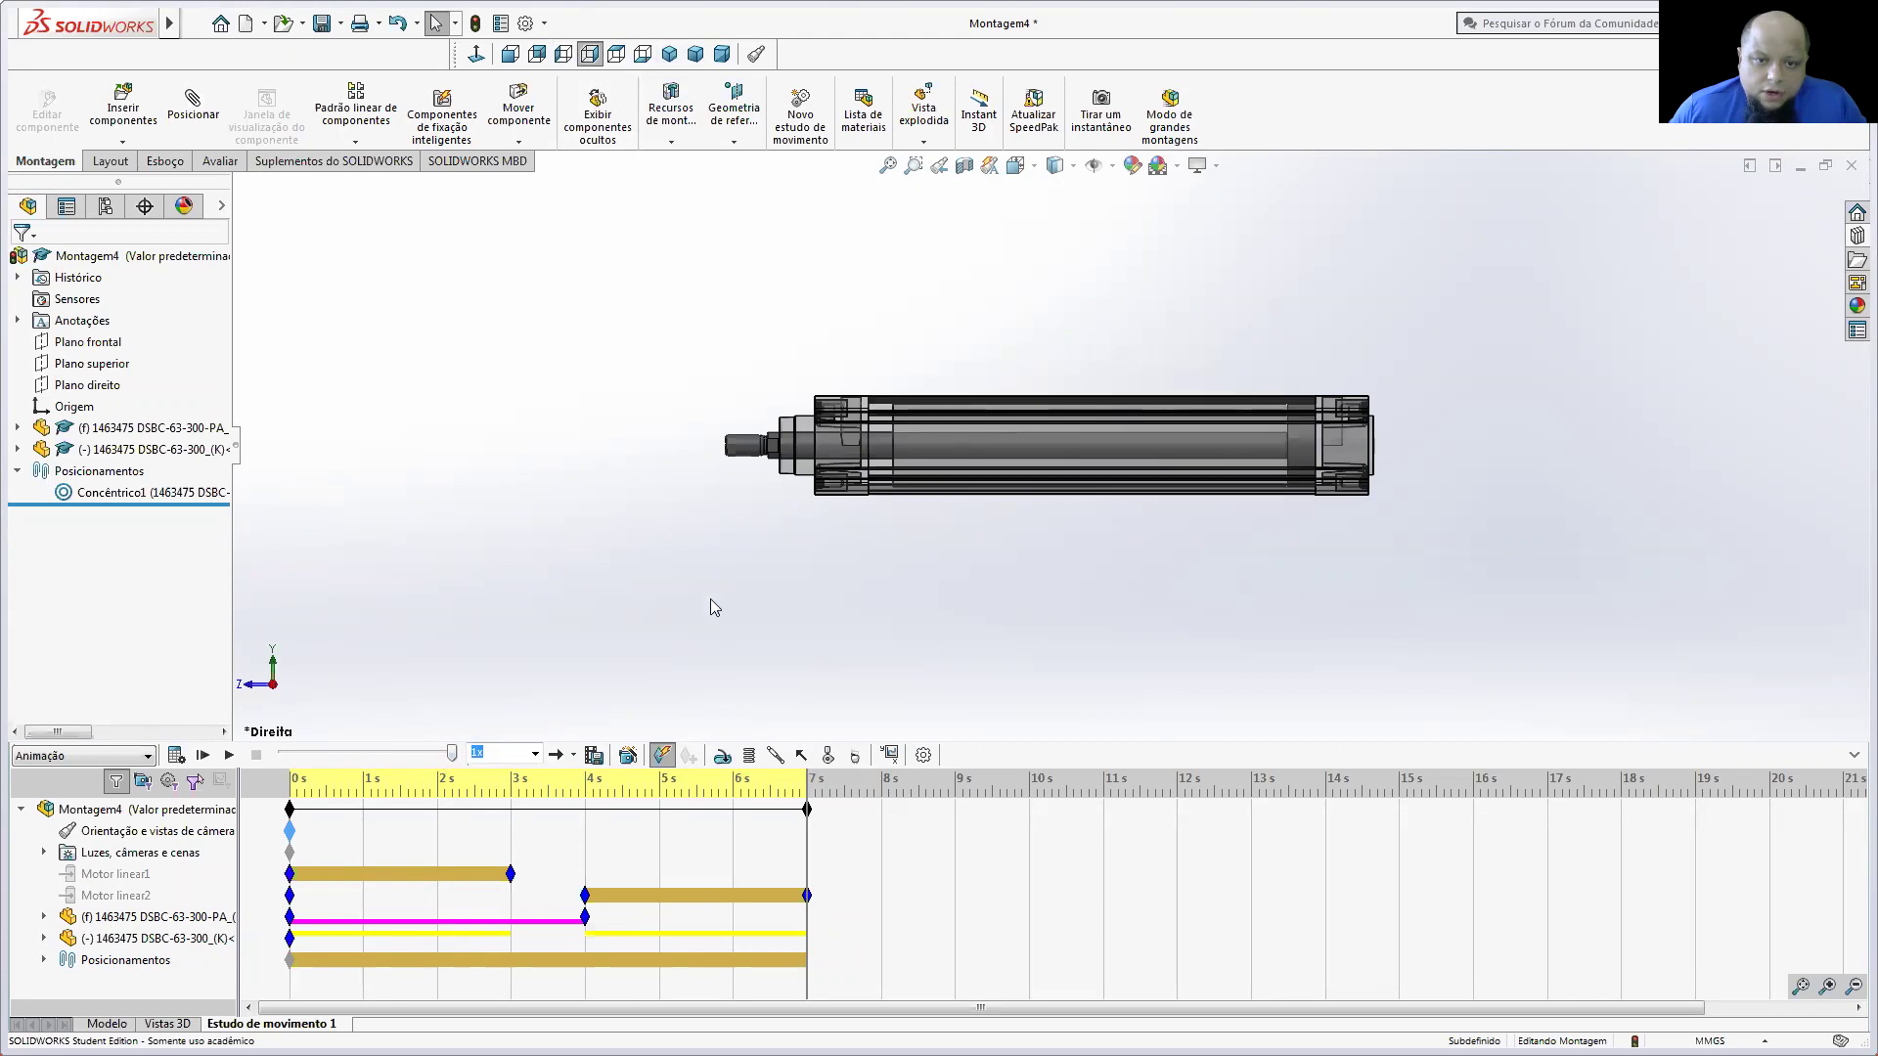
right_click(142, 832)
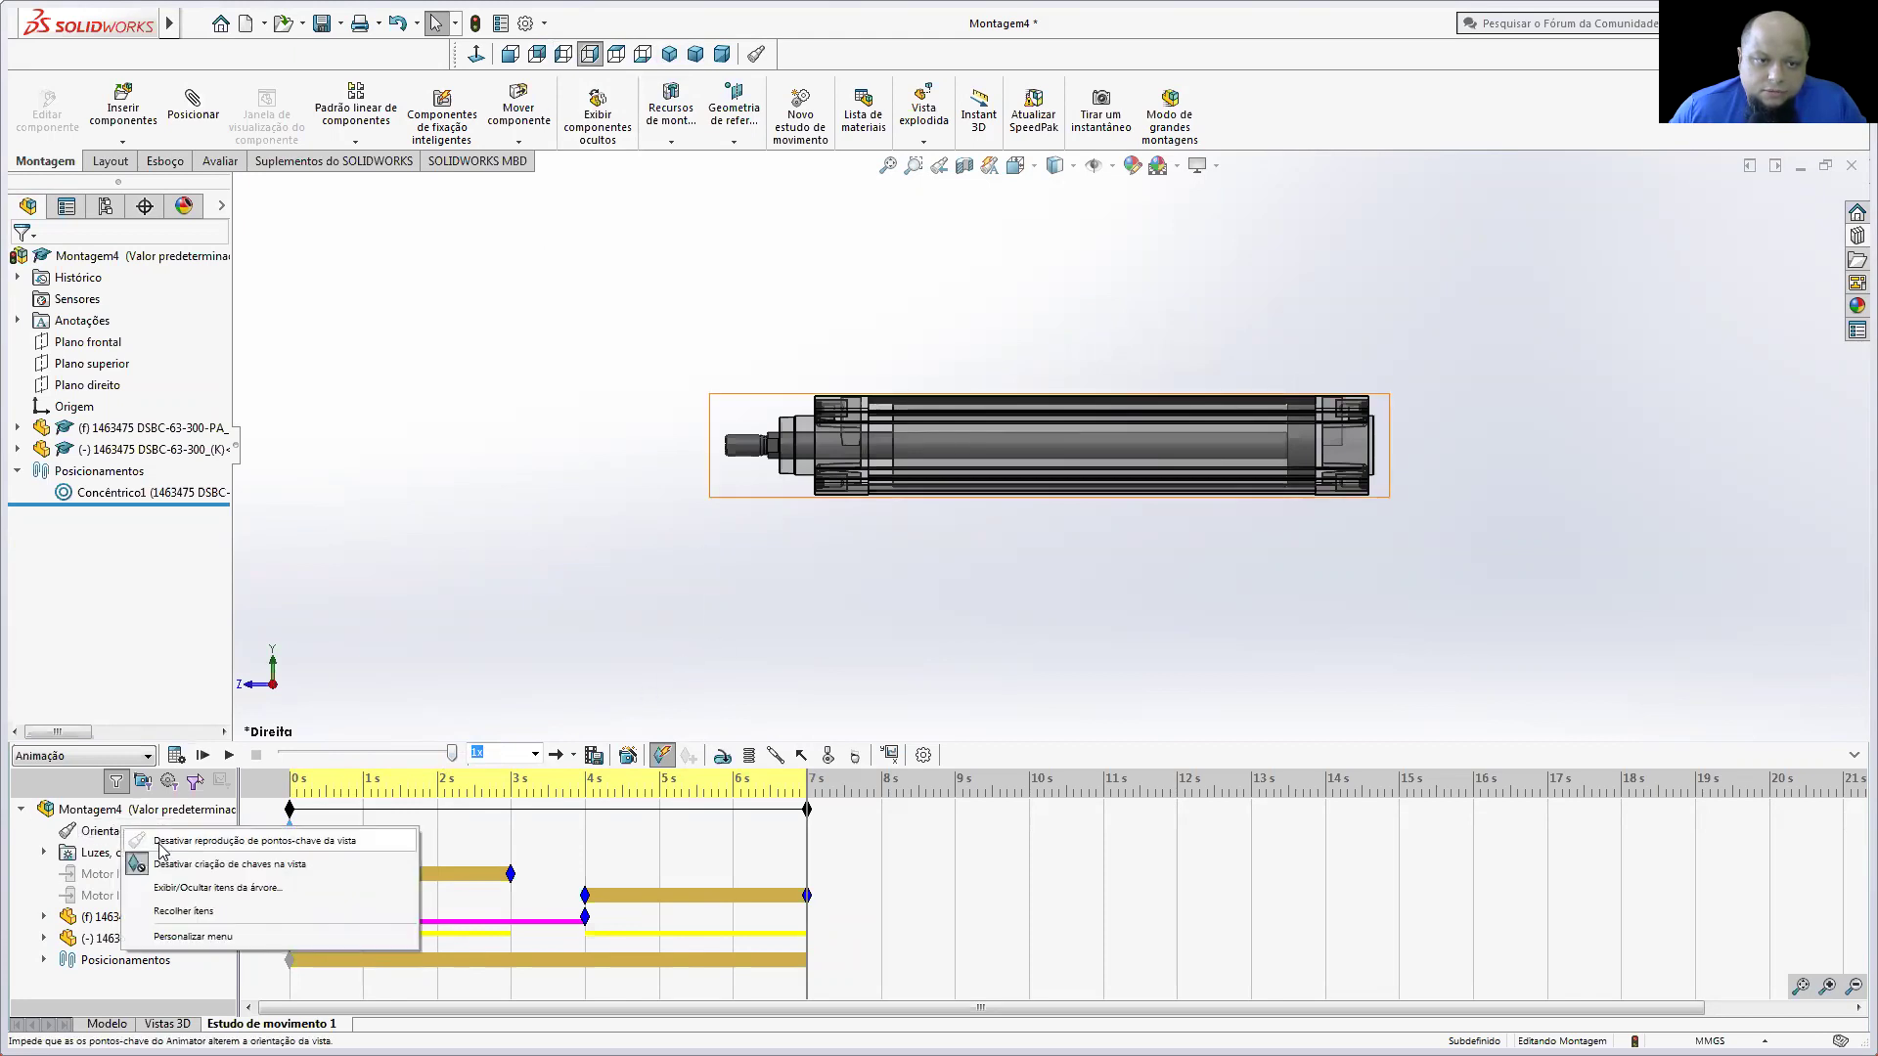
left_click(163, 853)
right_click(159, 832)
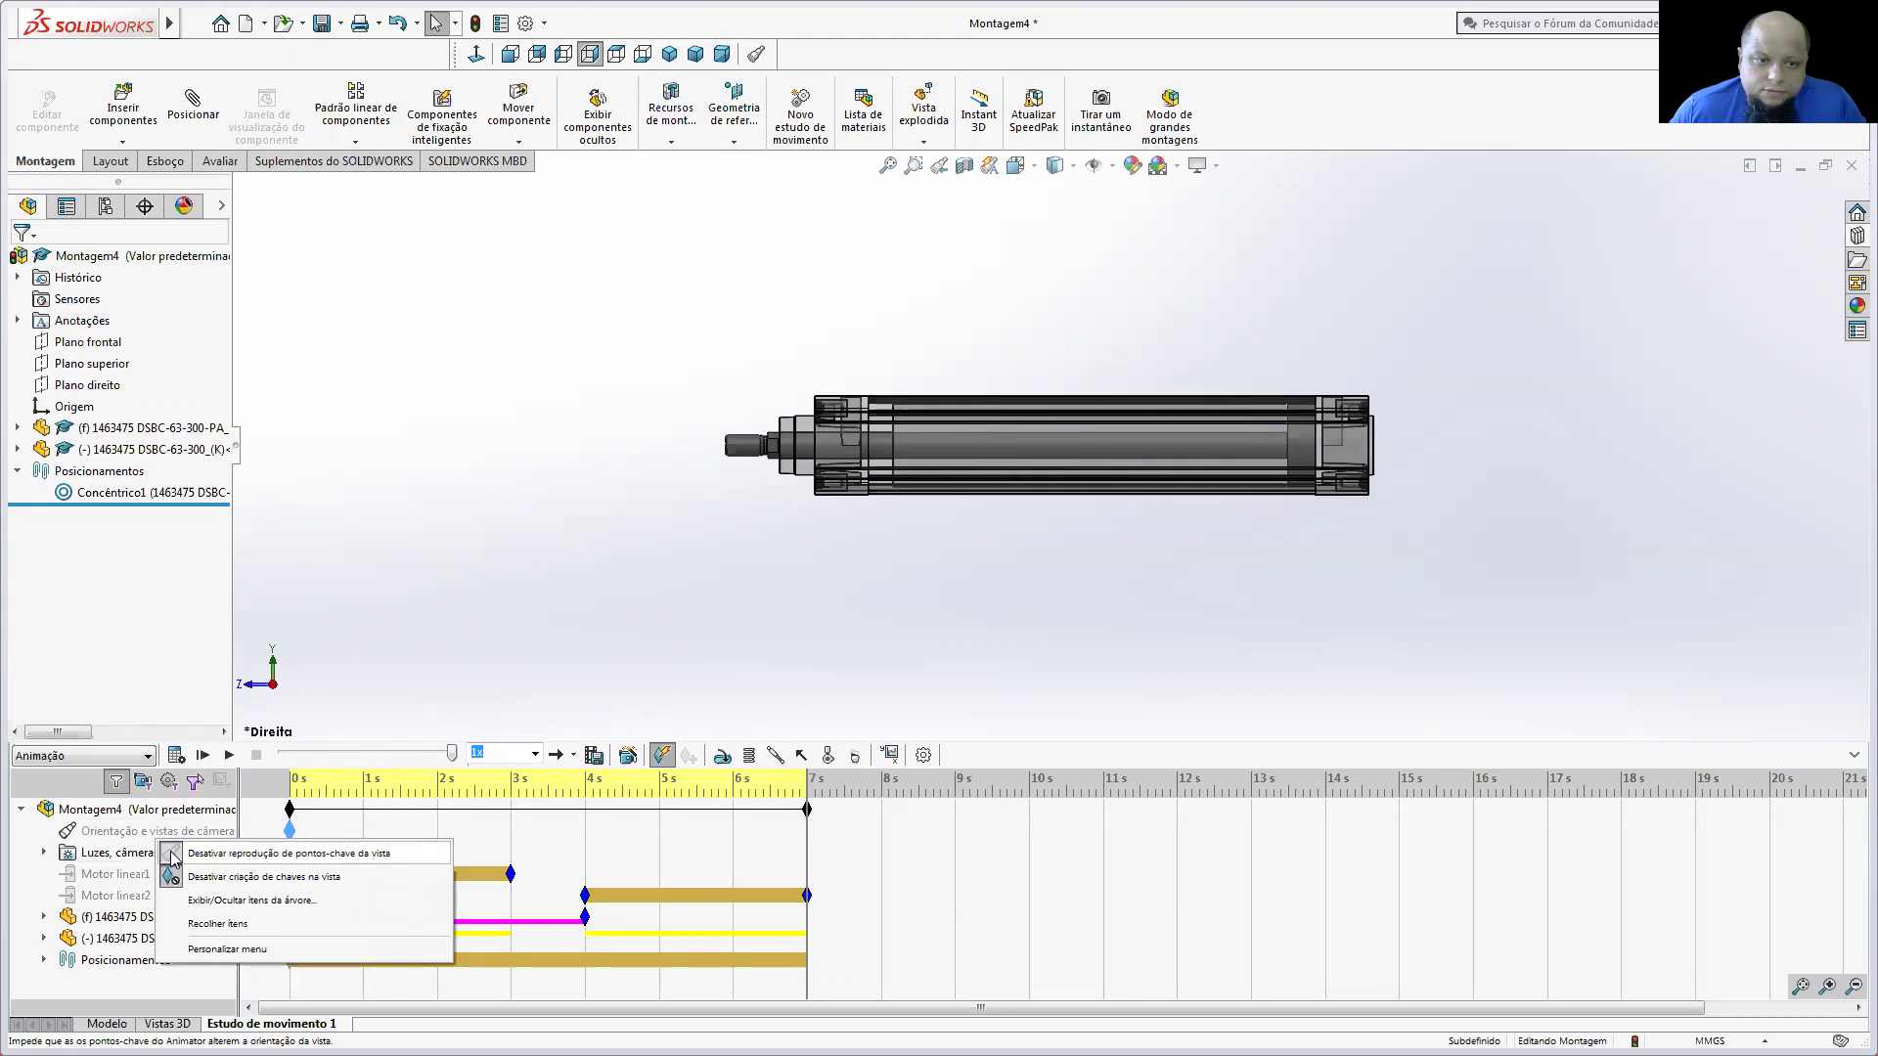
left_click(174, 859)
Step: Allow view key creation for the camera orientation by turning off Desativar criação de chaves na vista
right_click(174, 857)
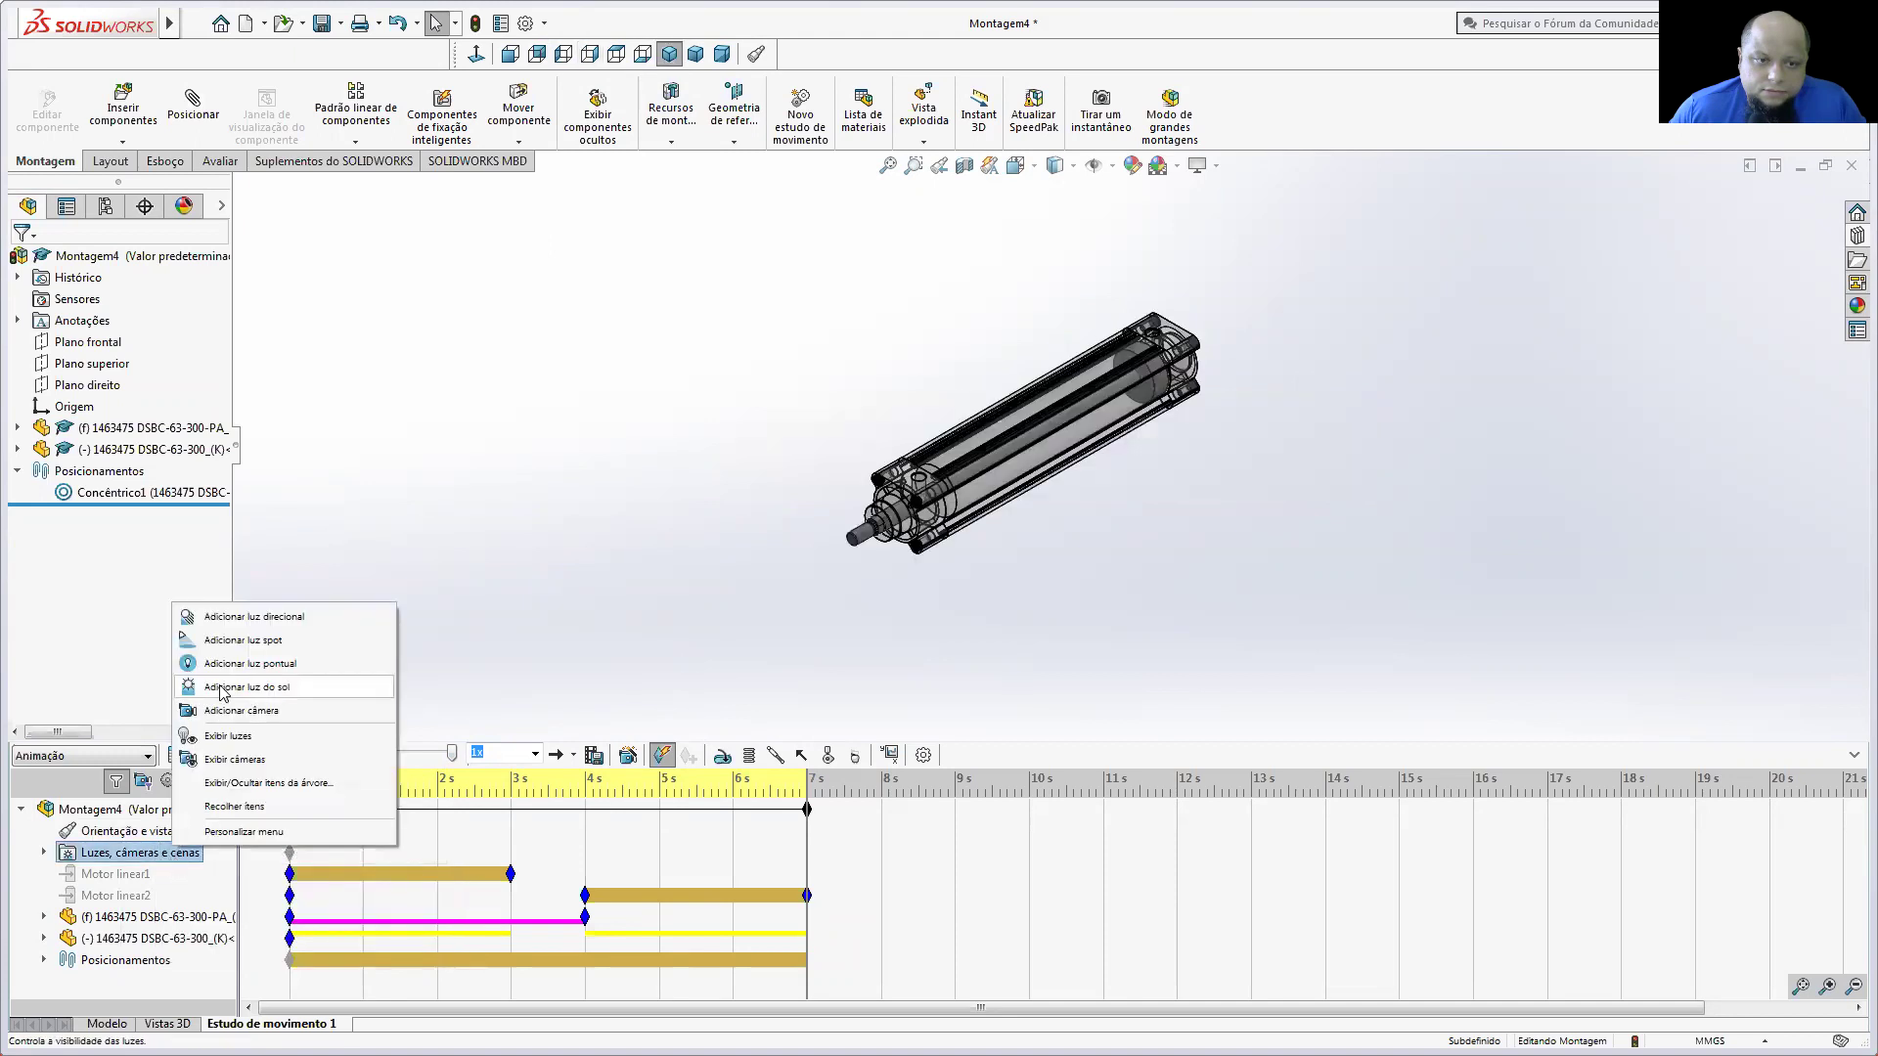
right_click(123, 833)
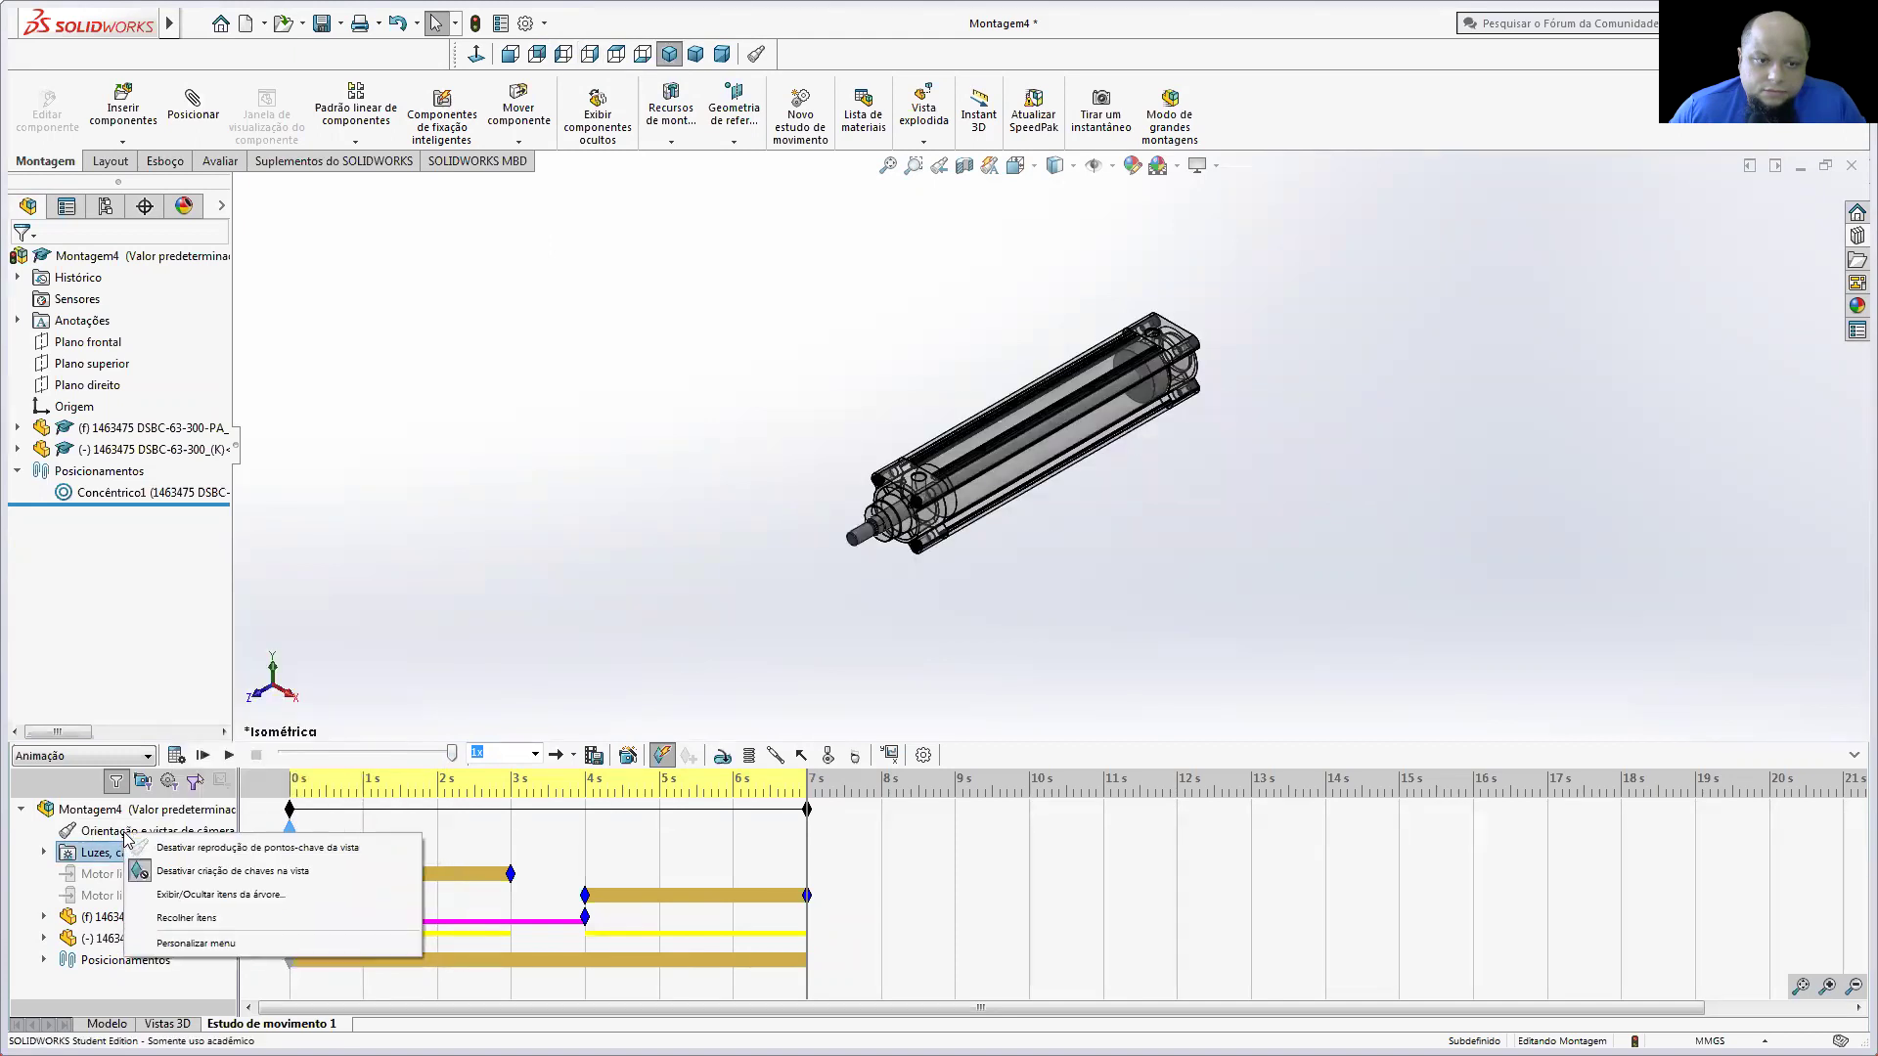
left_click(162, 872)
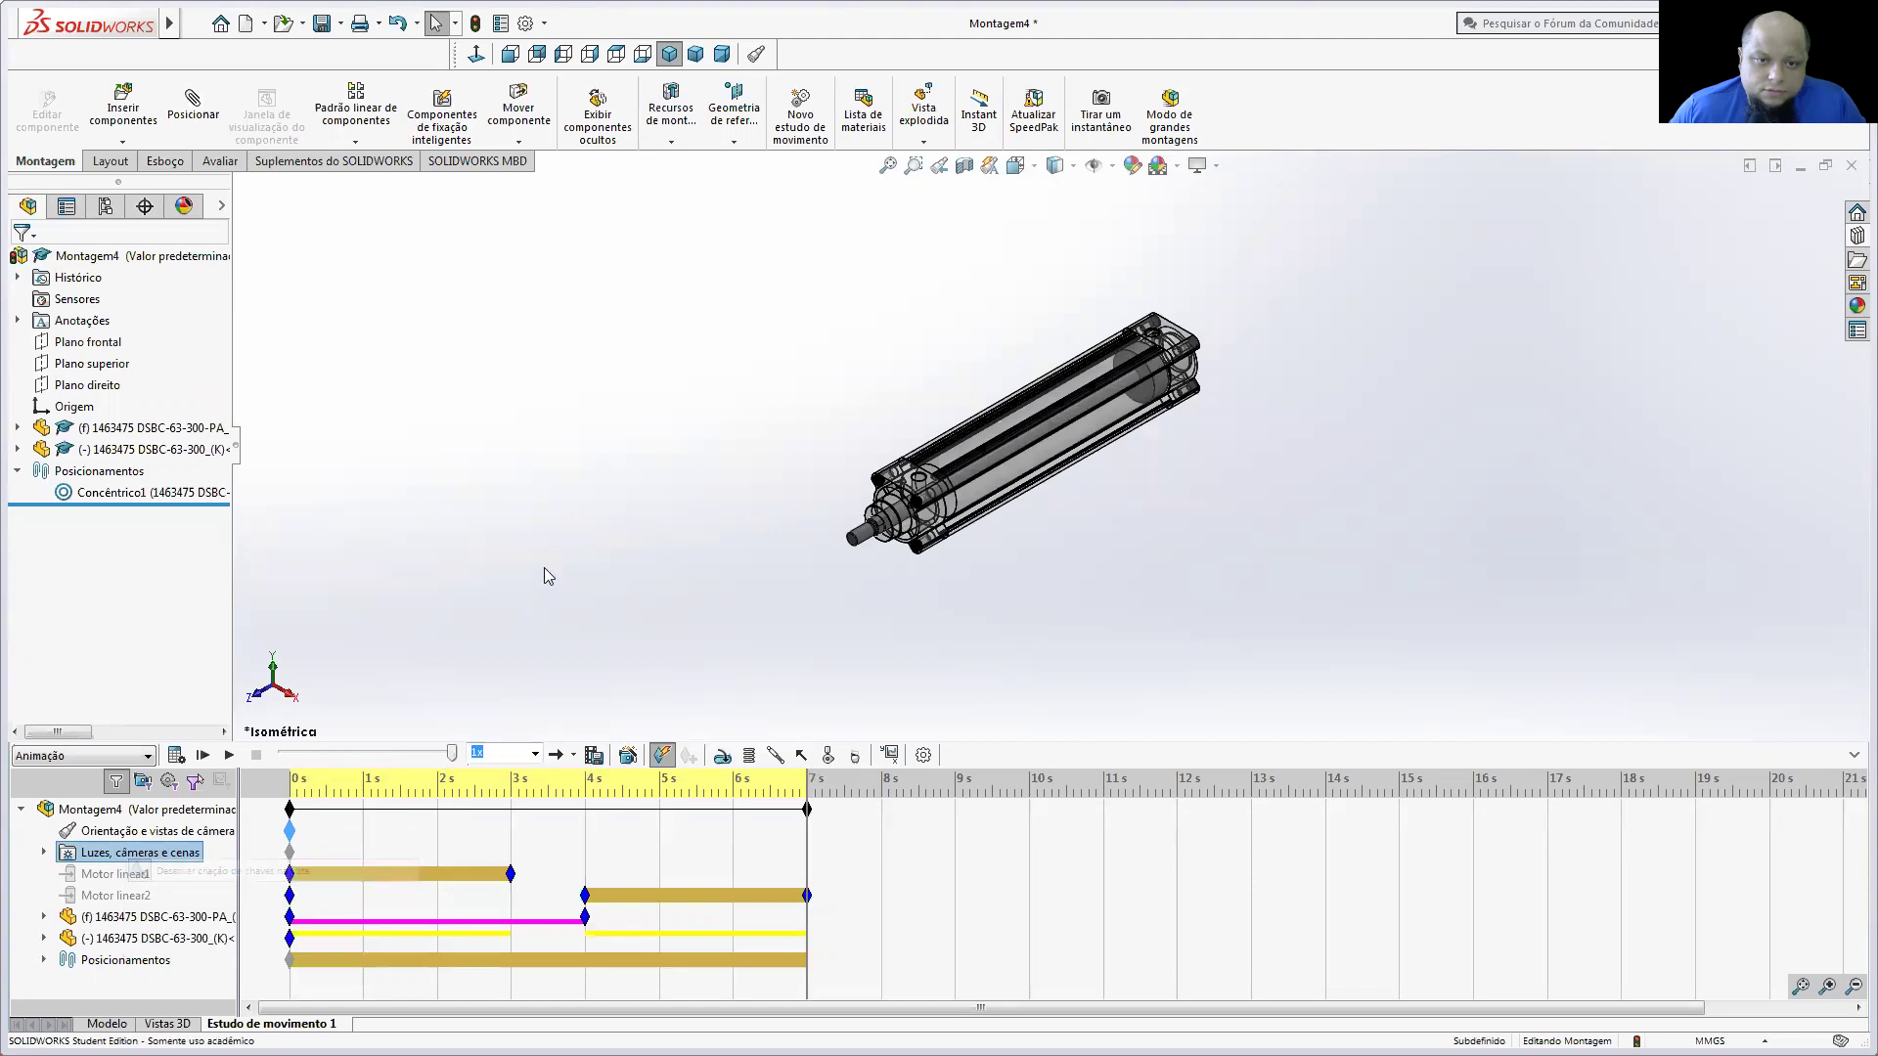
right_click(166, 836)
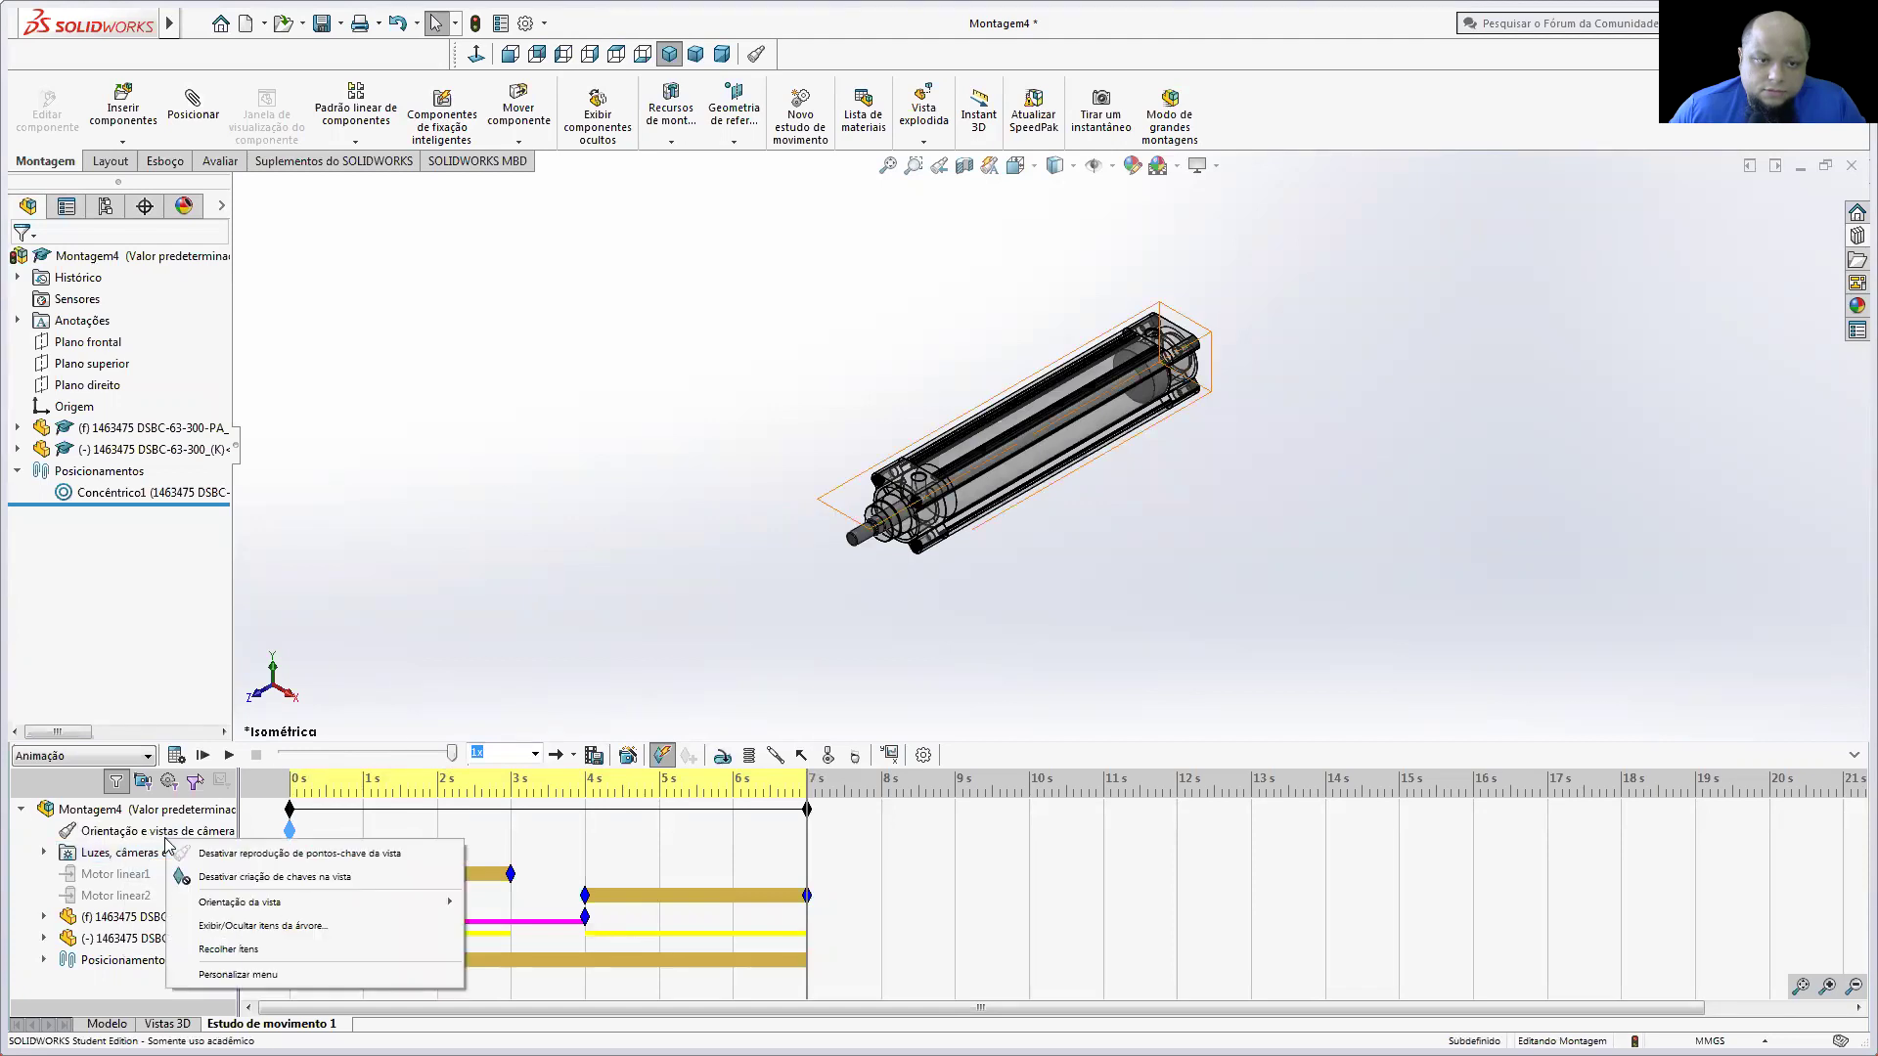
left_click(740, 544)
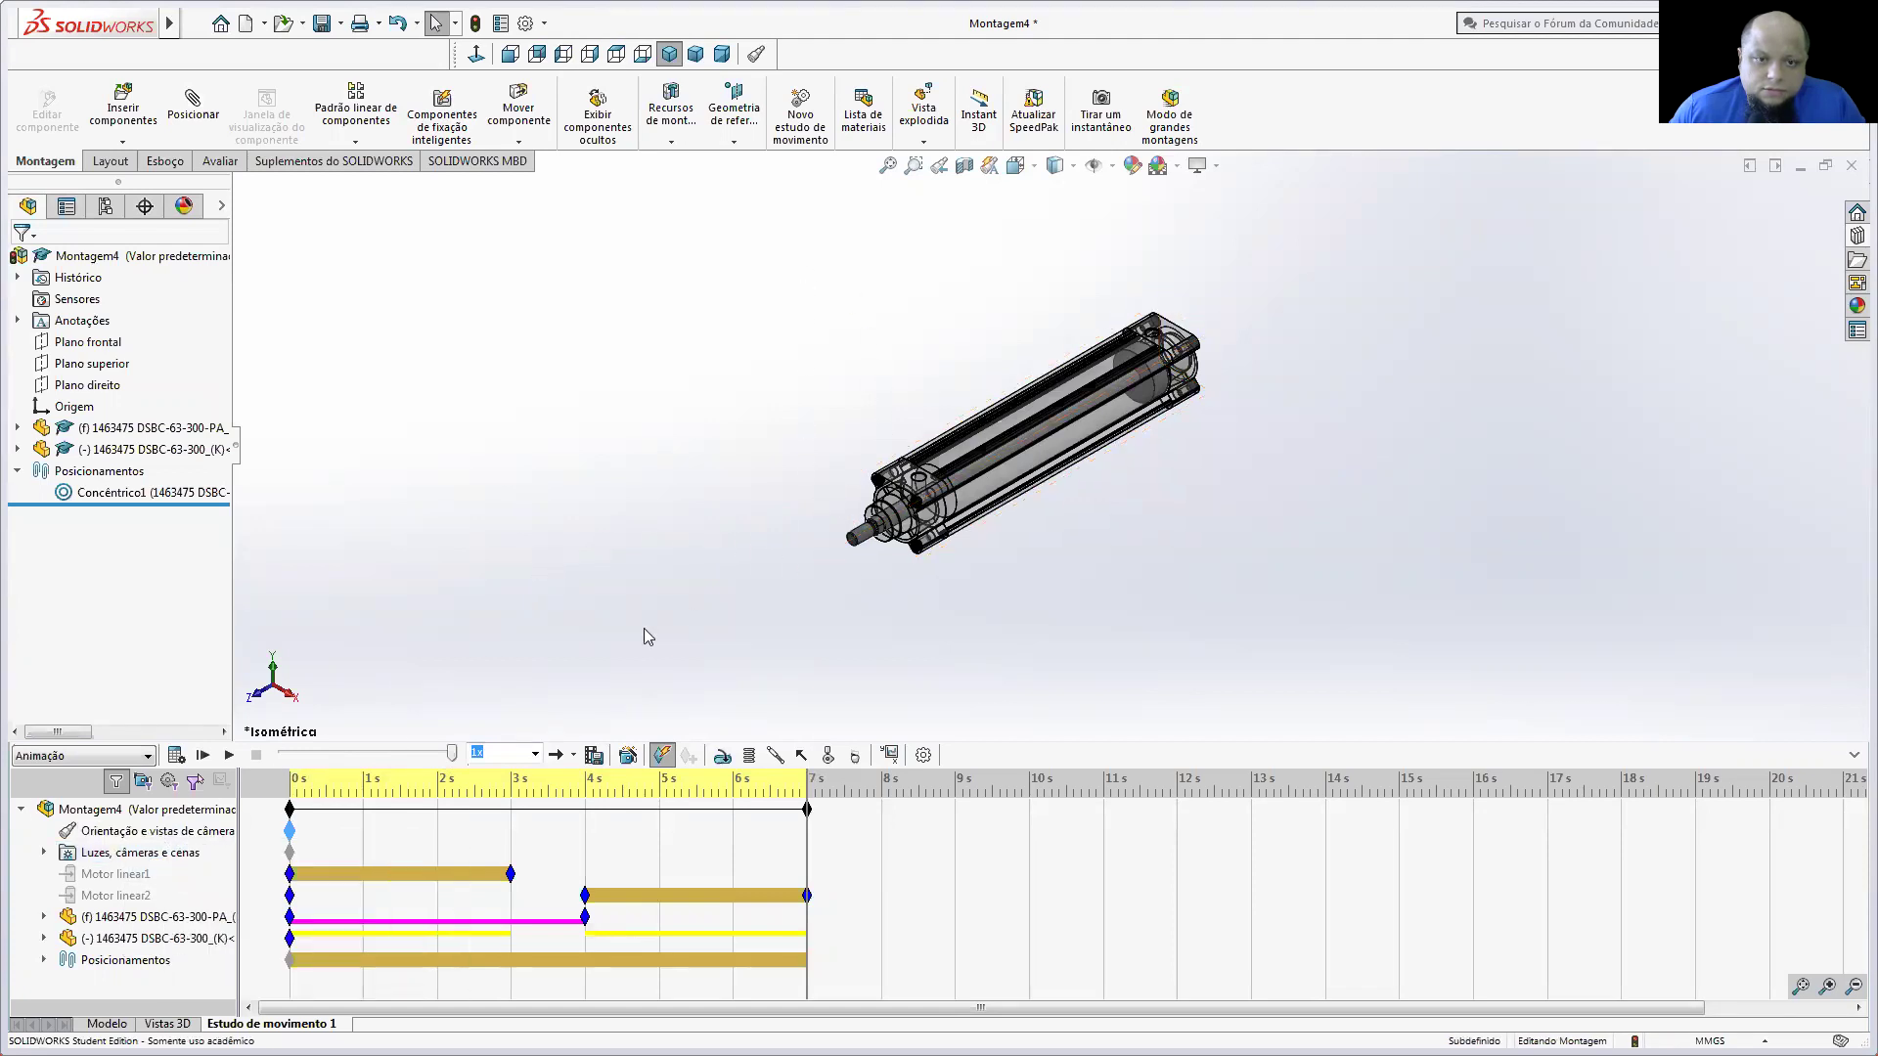
Step: Record the right view as a camera key at 7 s, and recalculate and play the motion study
left_click(590, 55)
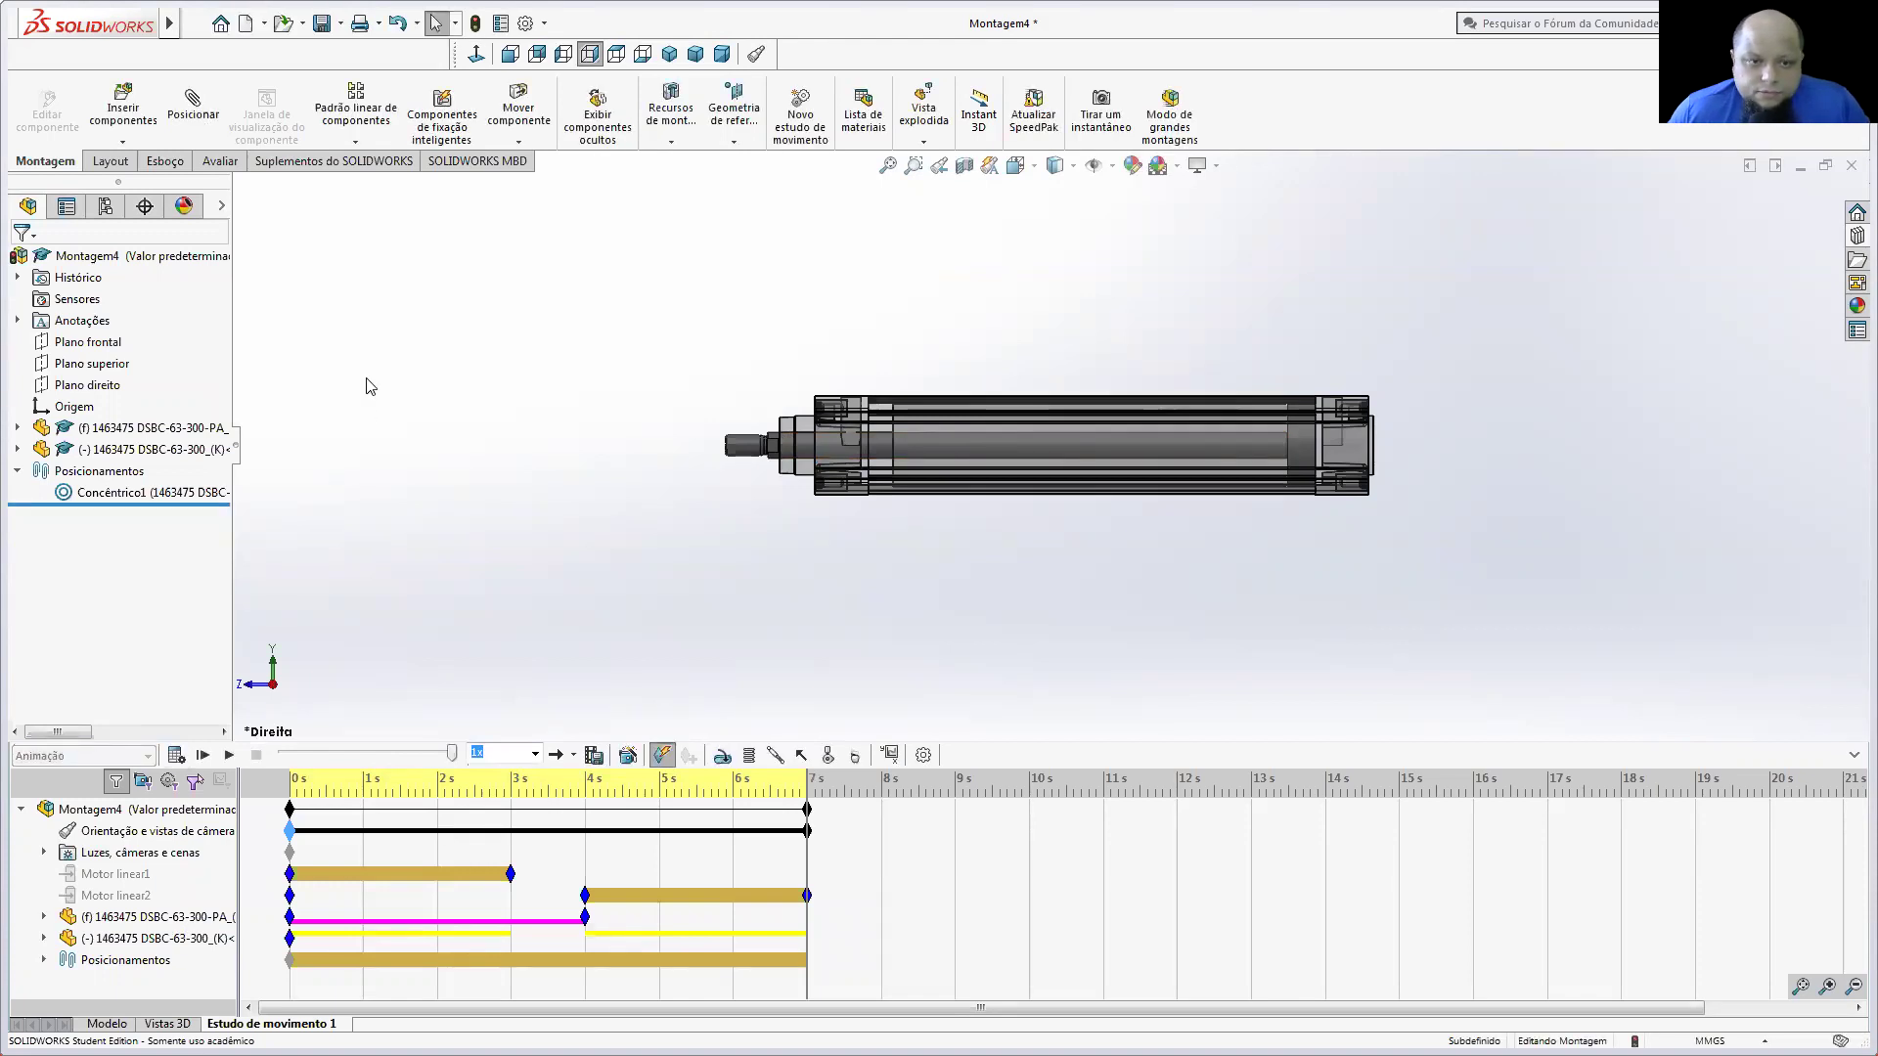
left_click_drag(456, 750, 282, 753)
left_click(178, 759)
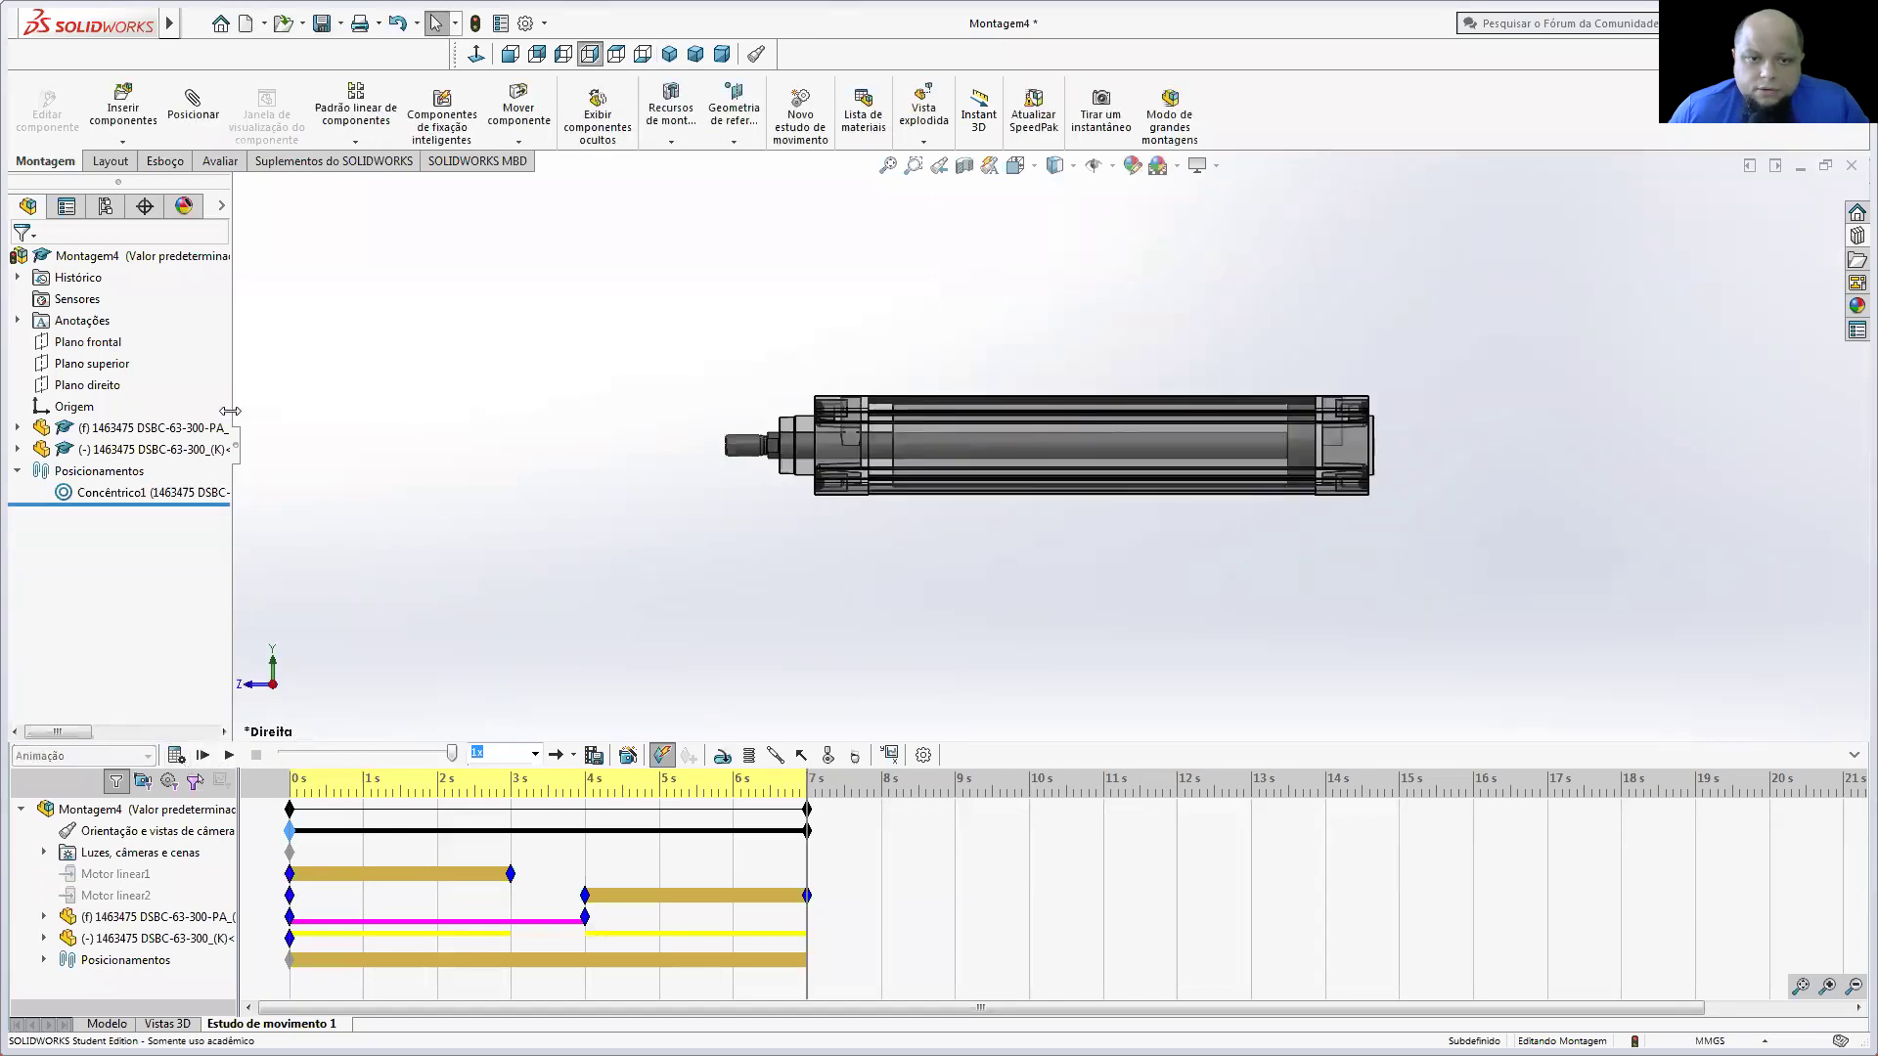
left_click(291, 832)
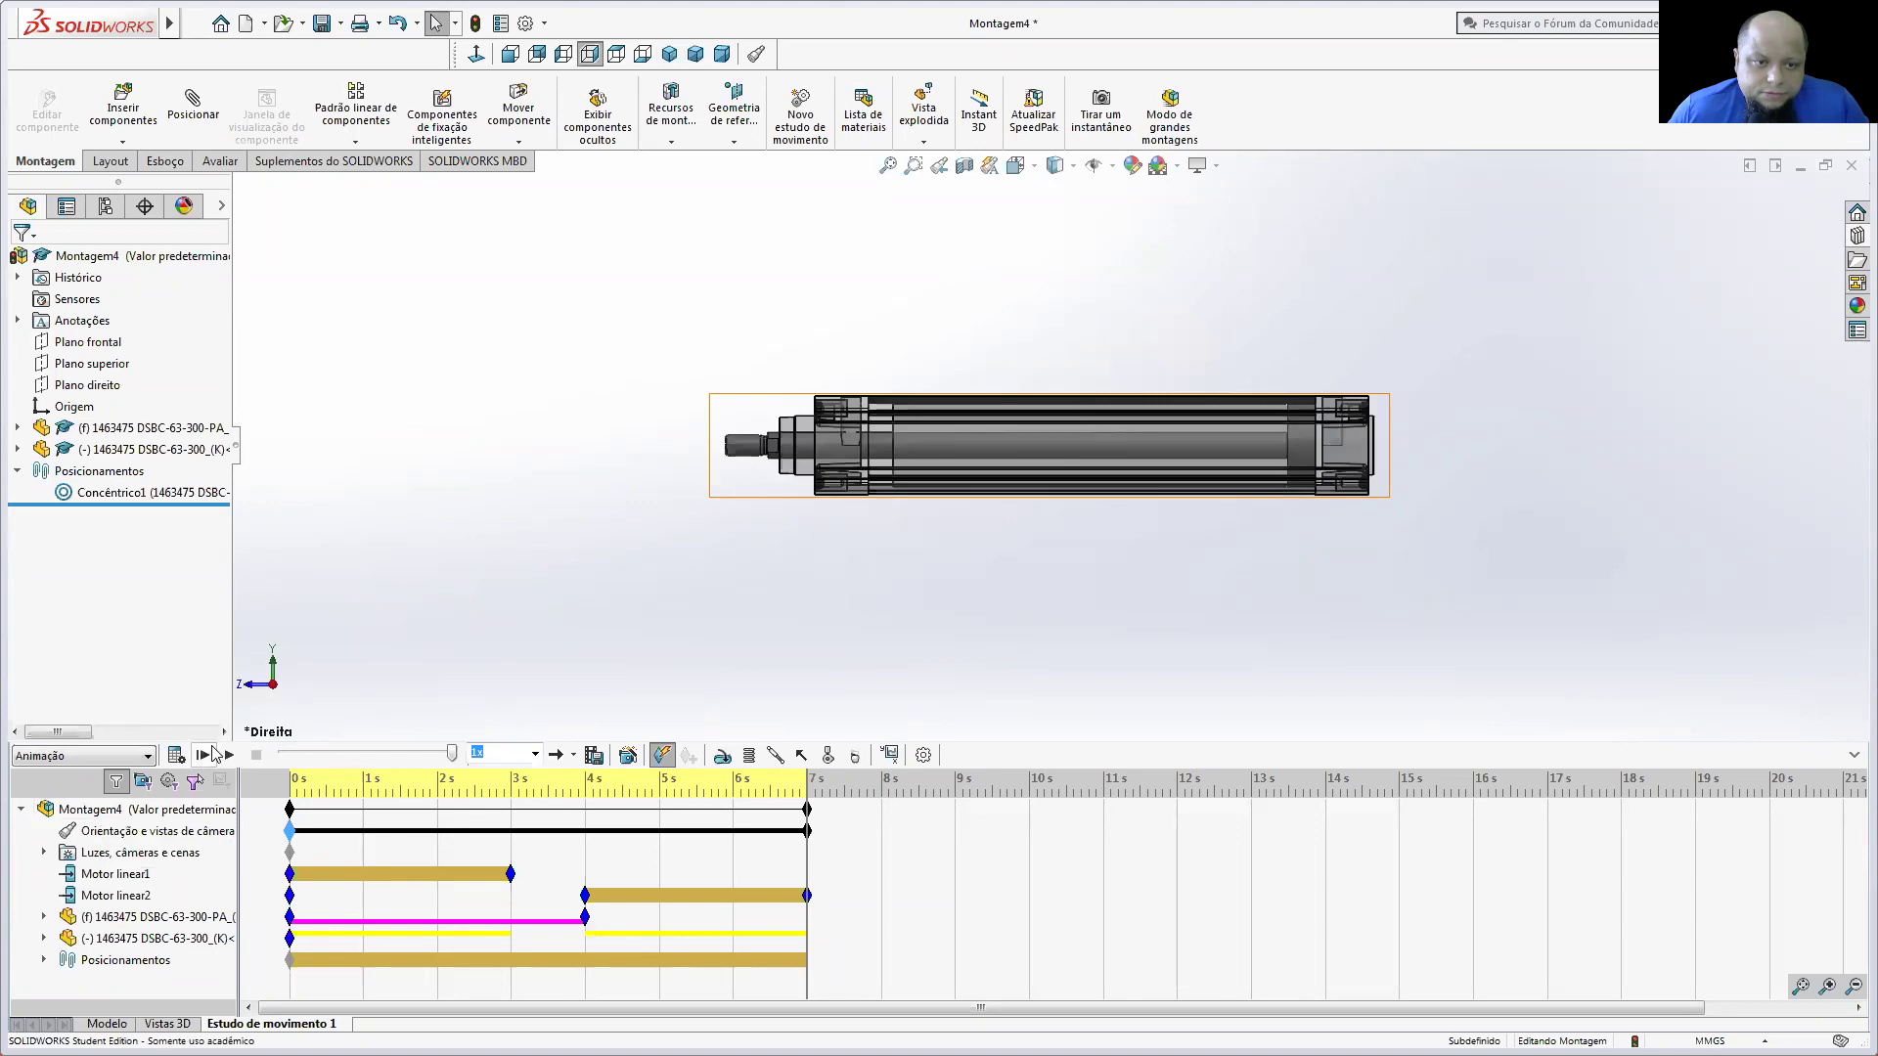
left_click(229, 755)
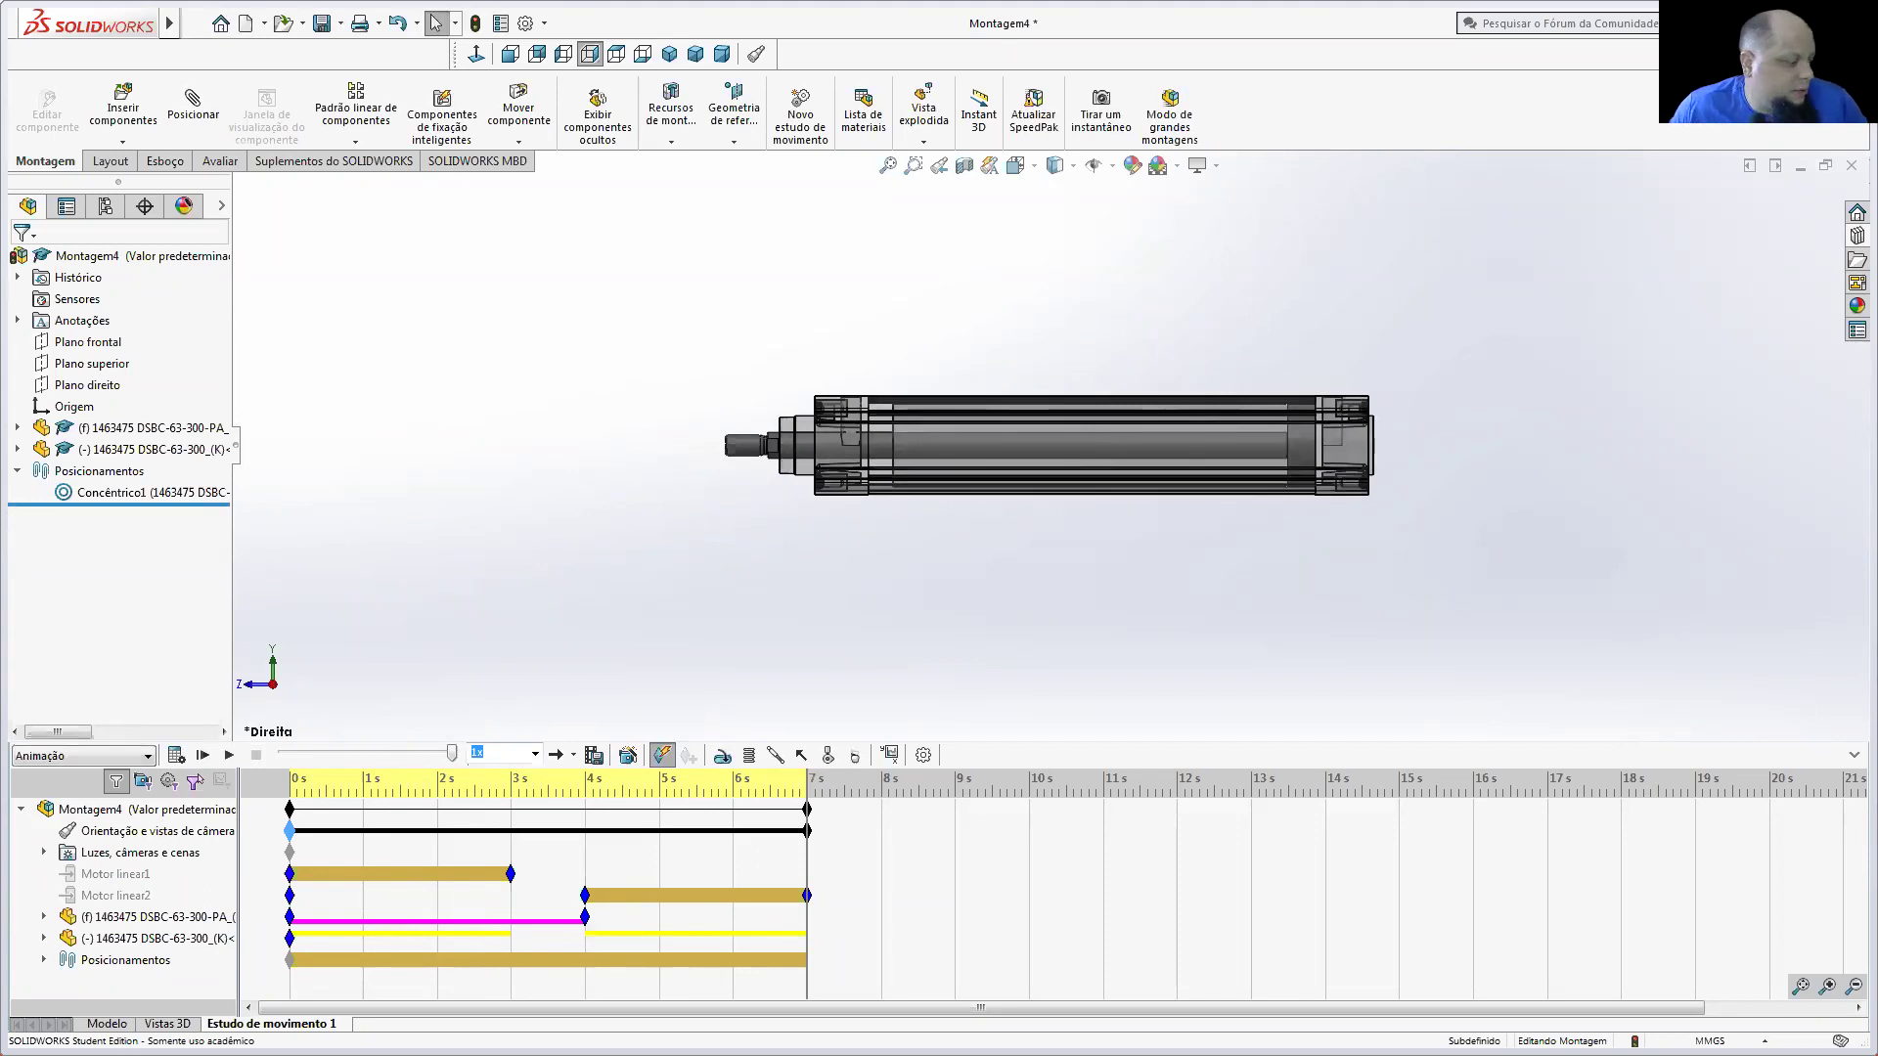
Step: Switch to the Windows Explorer window showing the PROJETO DE ABERTURA DA PORTA folder
key("alt+Tab")
key("alt+Tab")
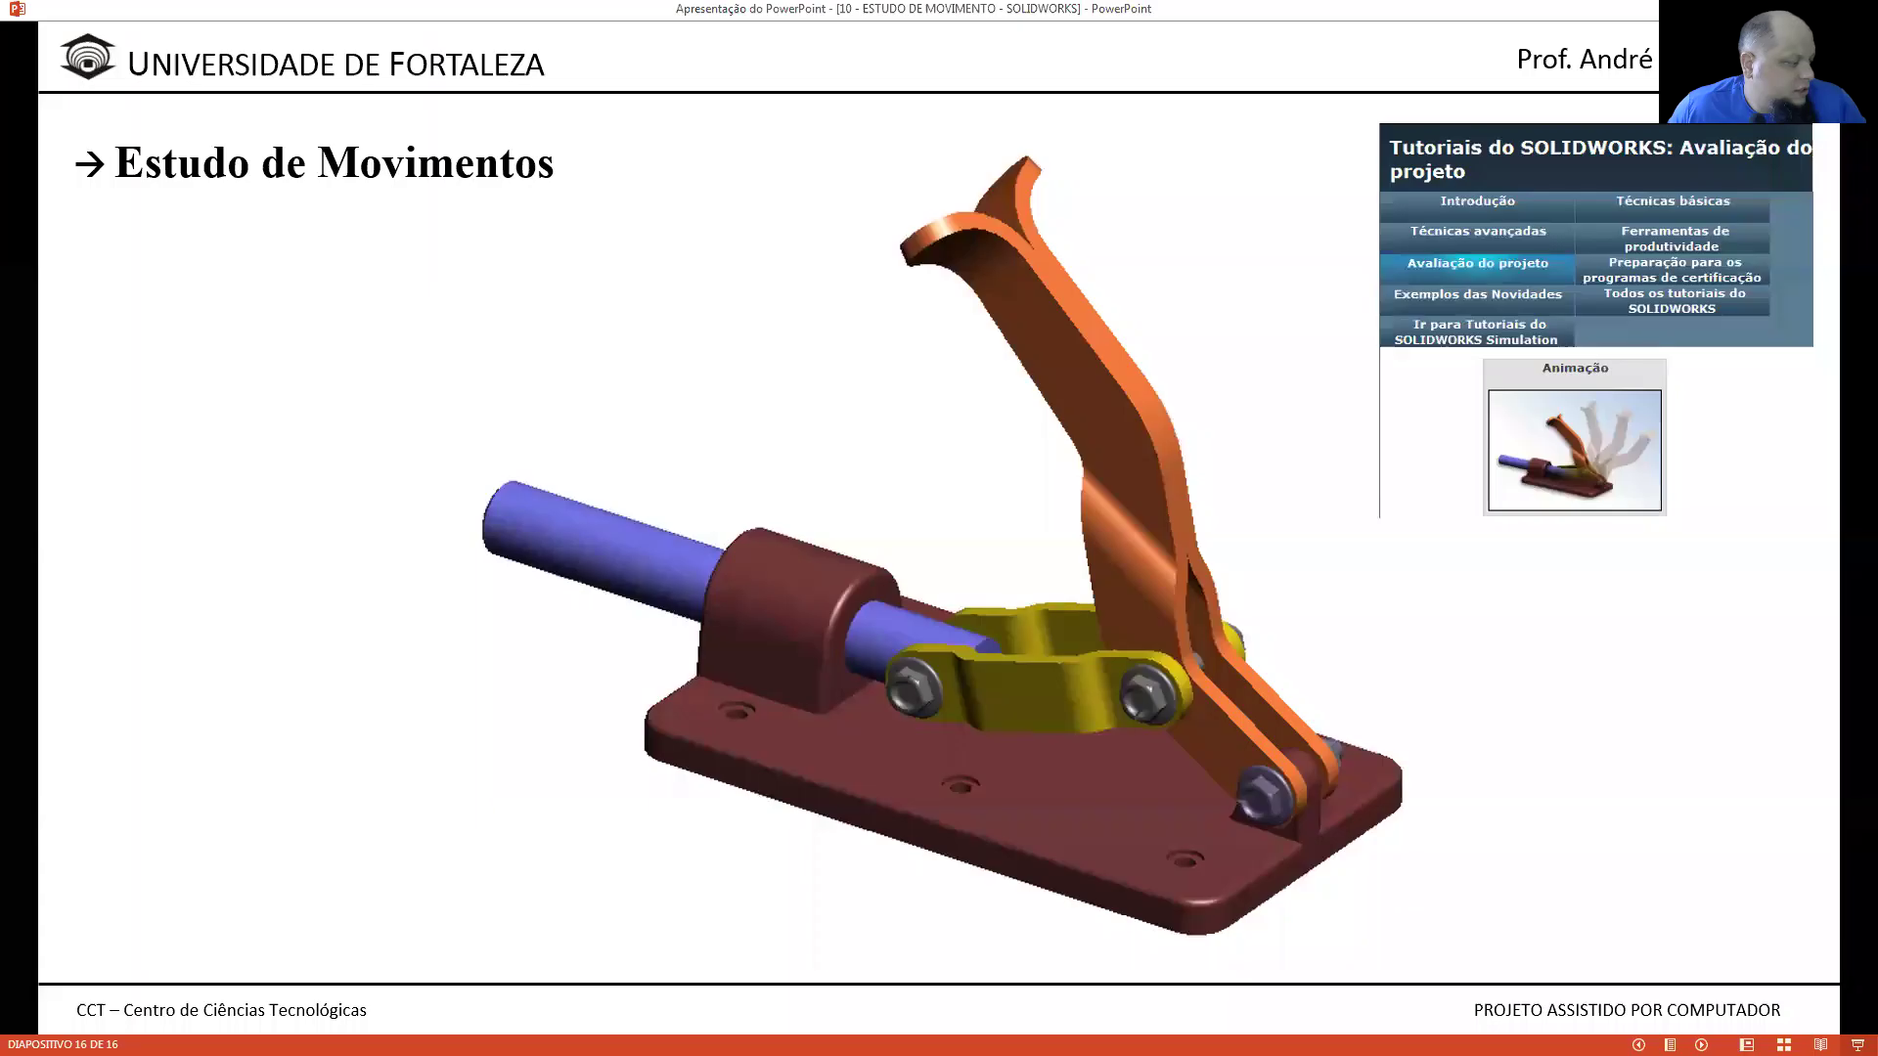
key("alt+Tab")
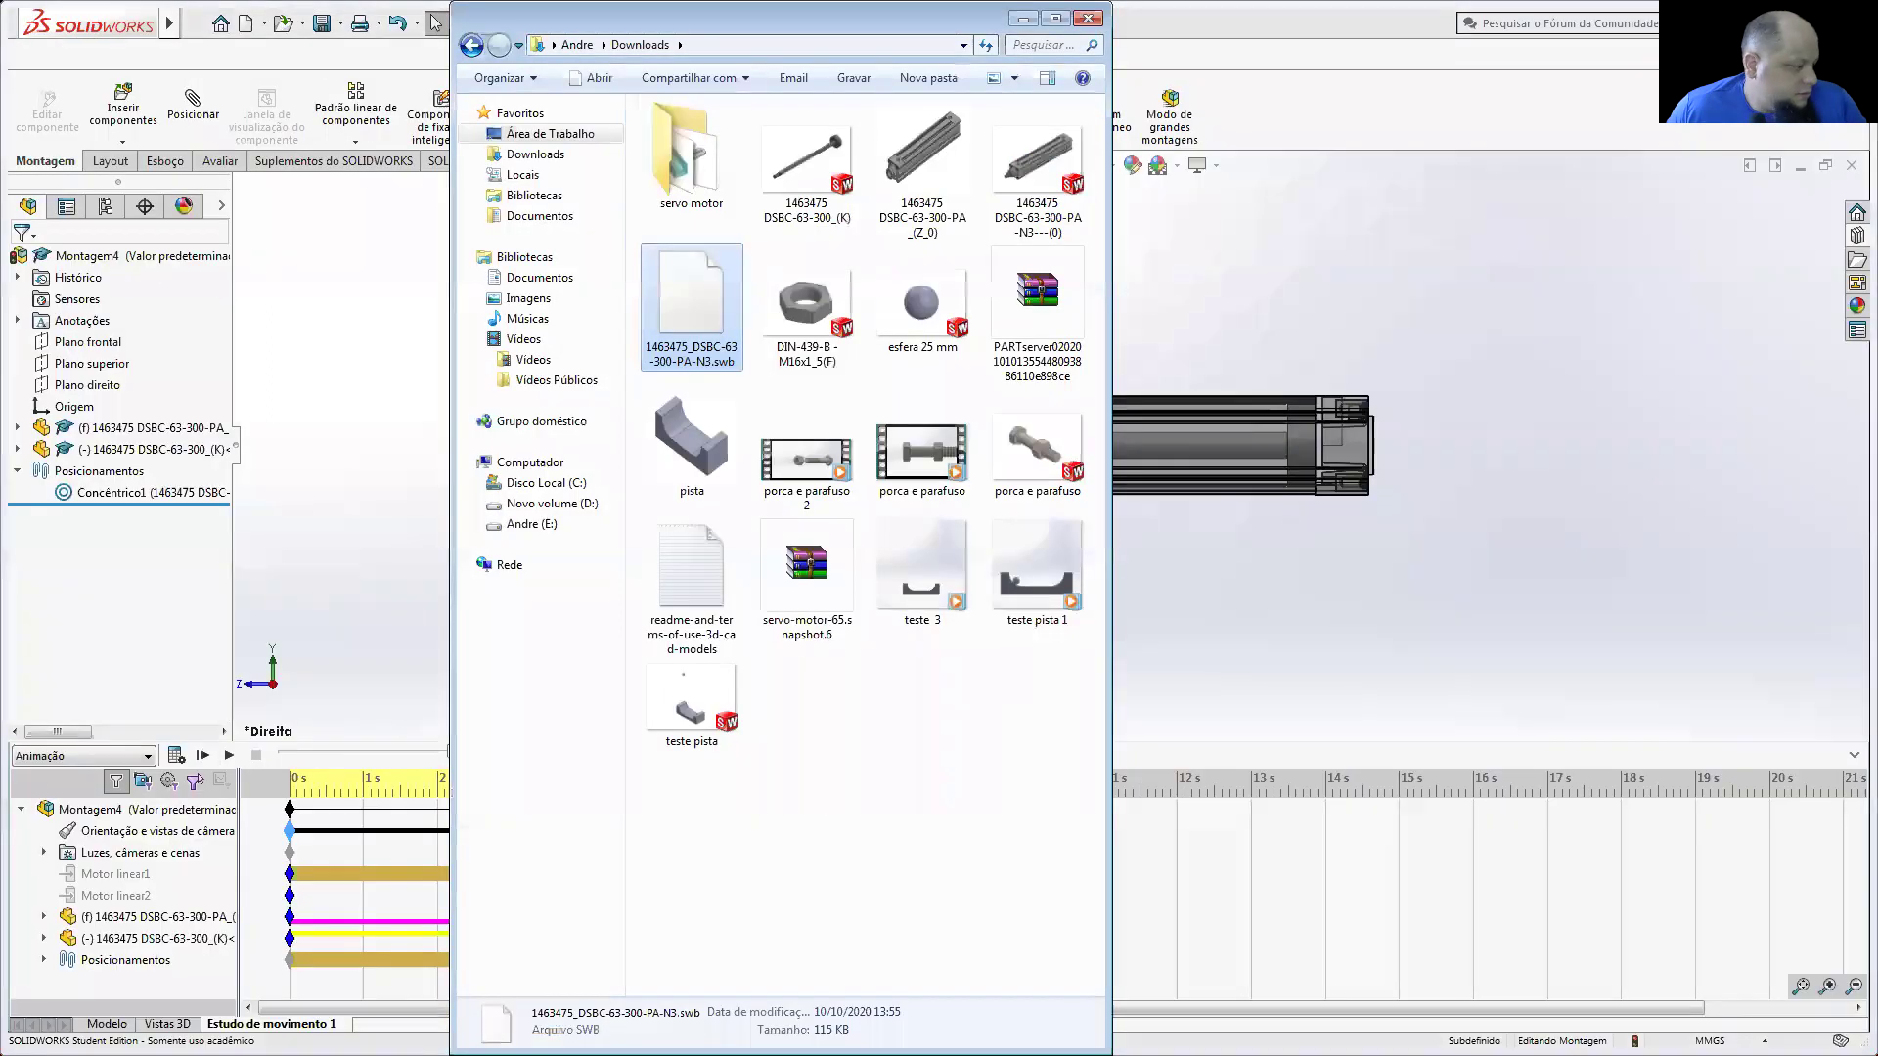
key("alt+Tab")
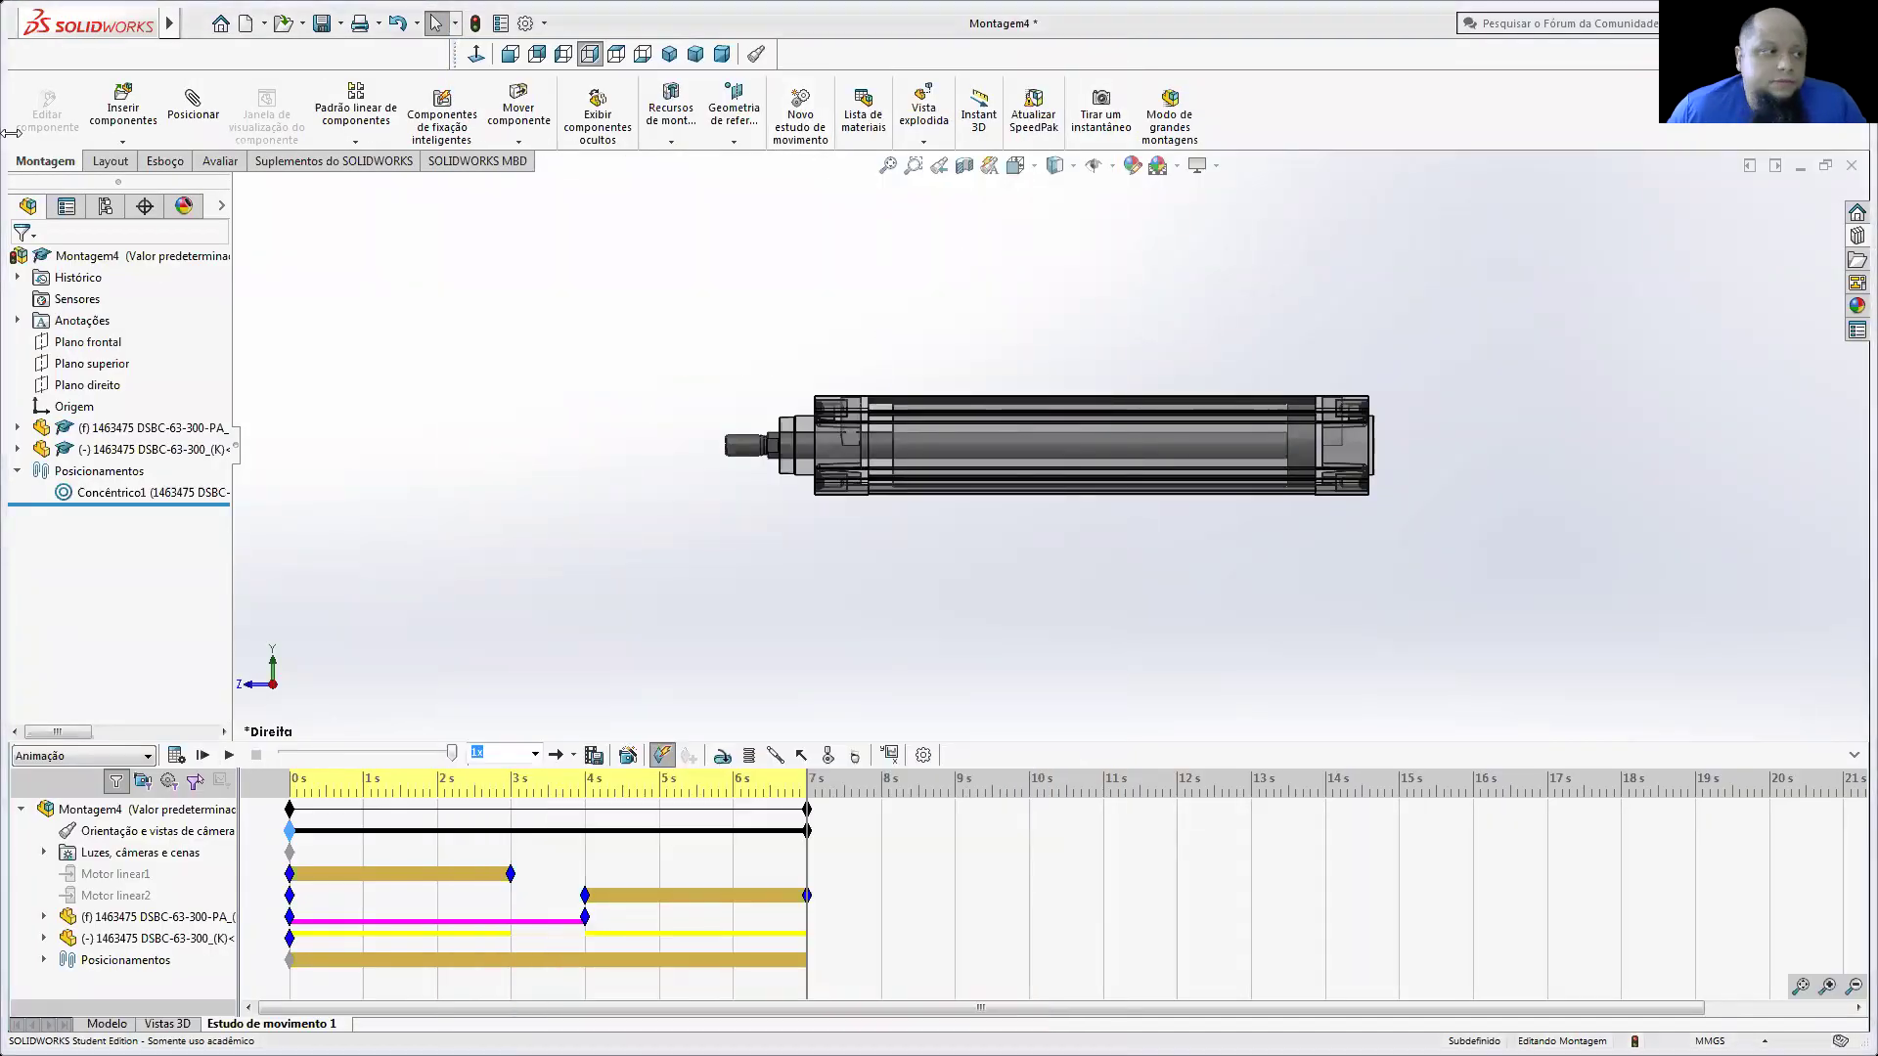
key("alt+Tab")
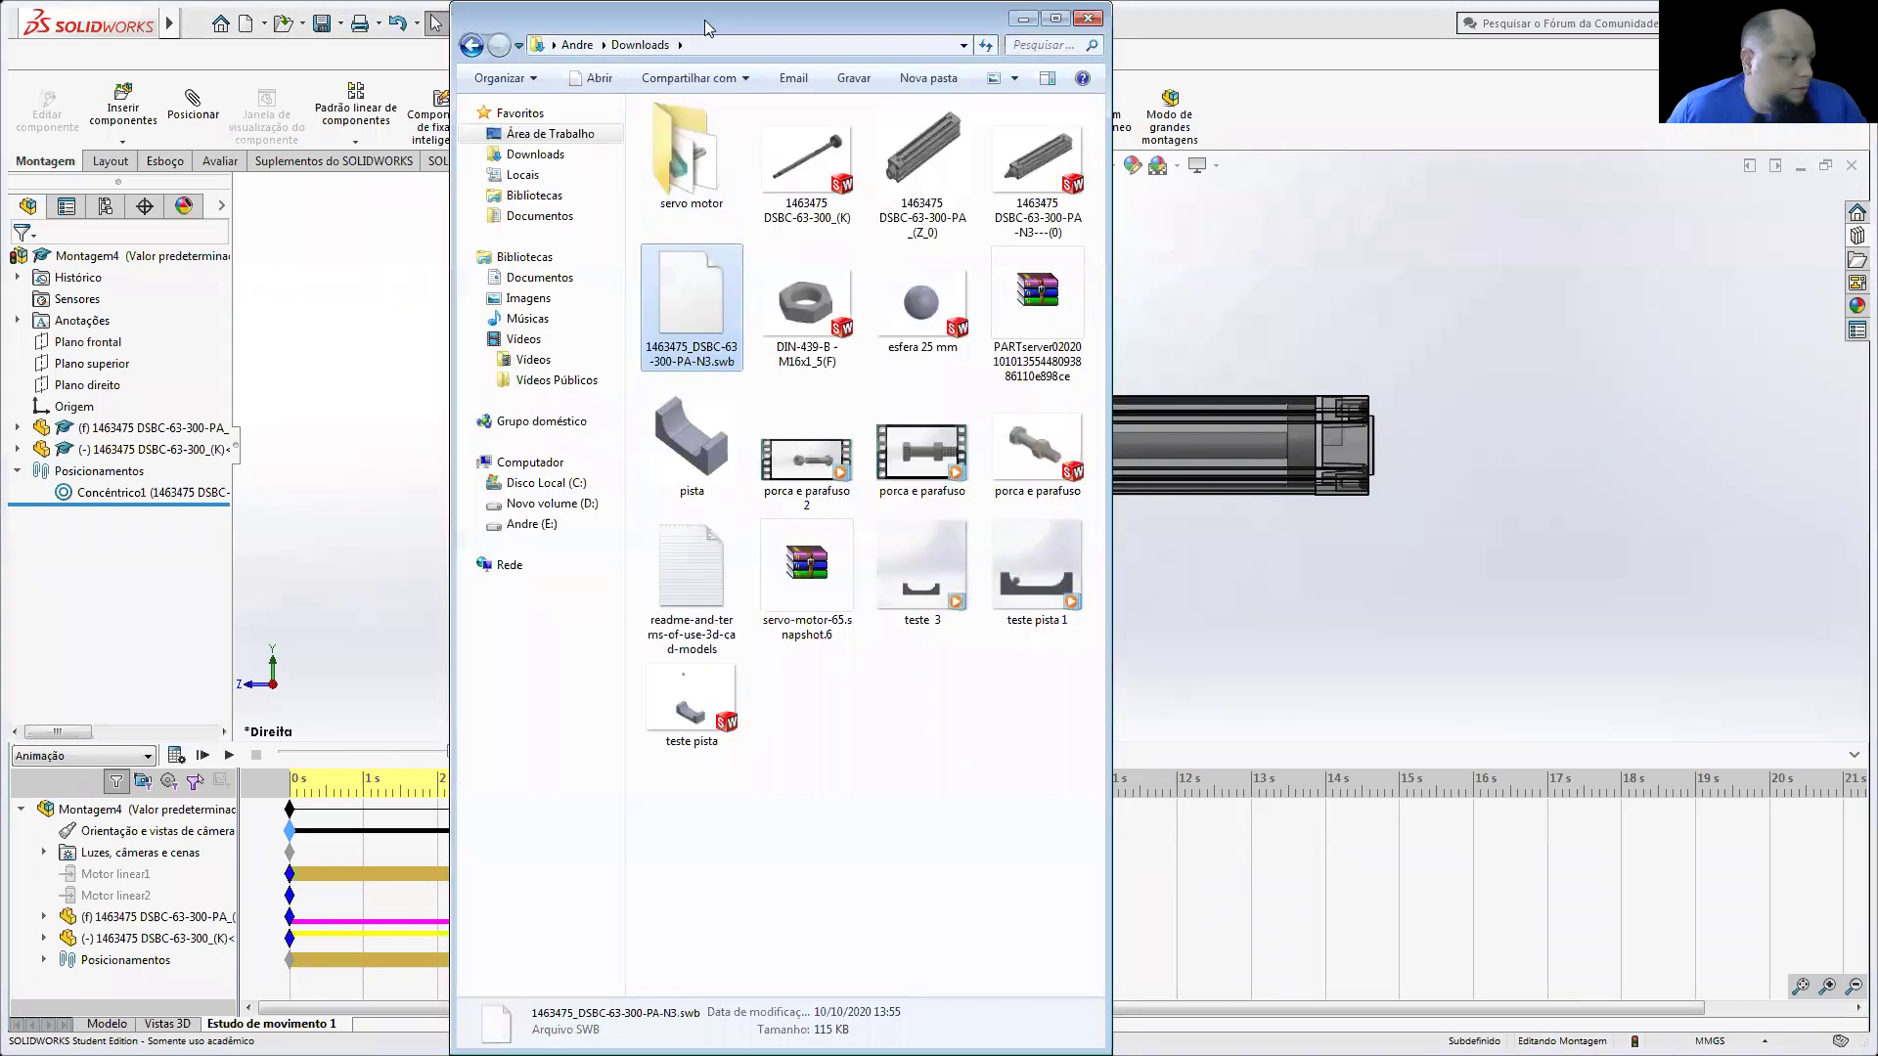
key("alt+Tab")
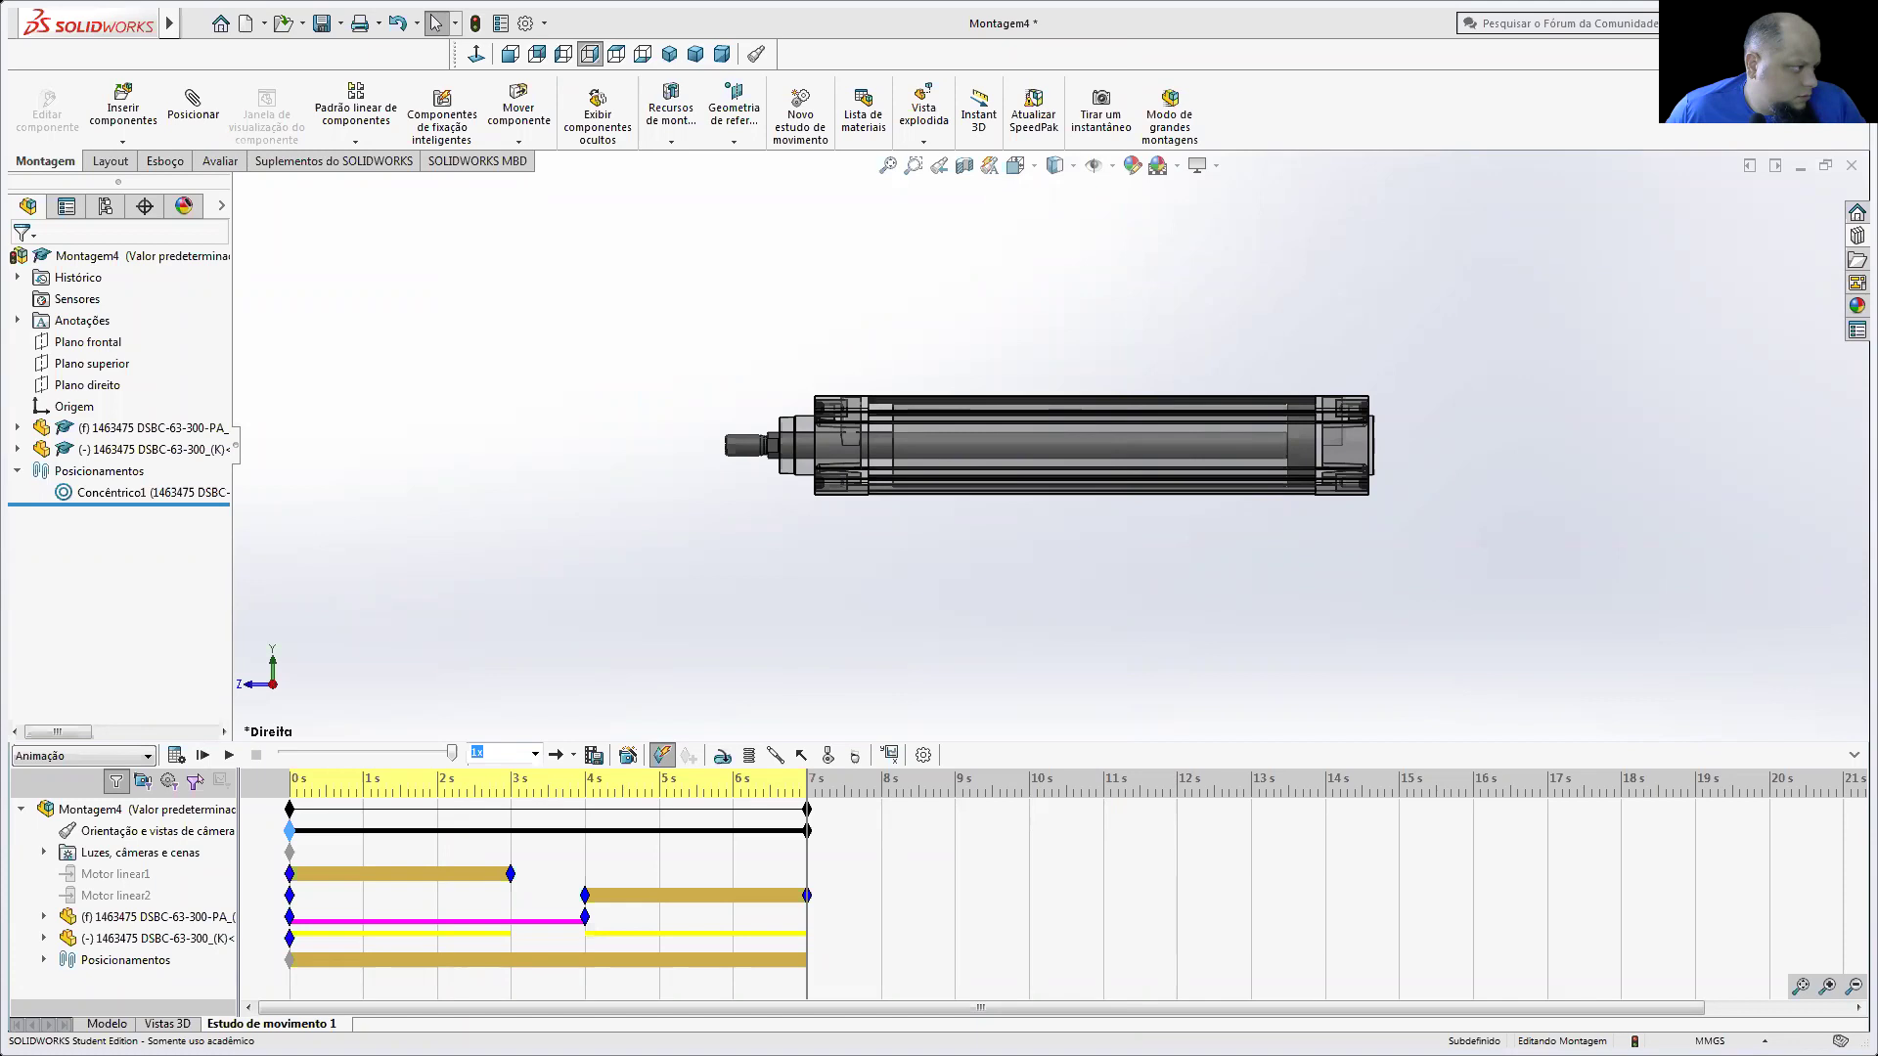
key("alt+Tab")
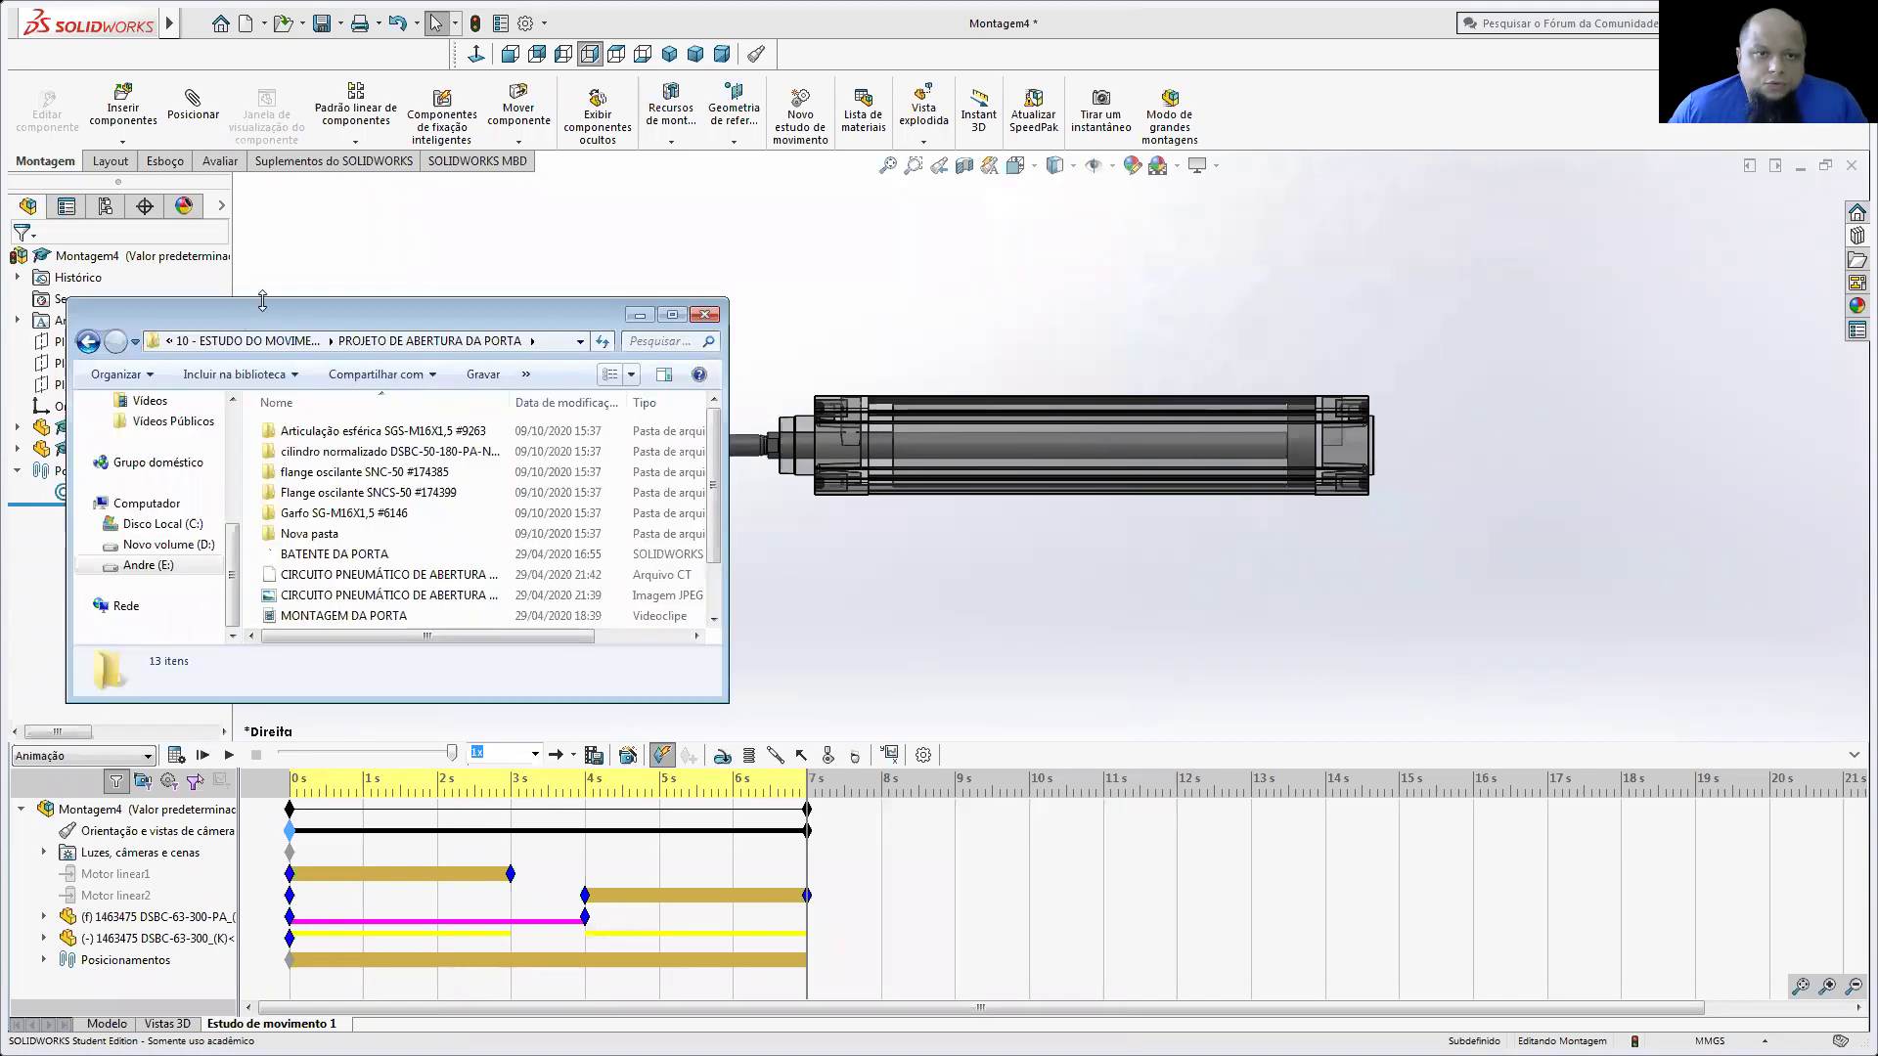
Step: Enlarge the folder window to full height, widen it, and show its contents as large icons
double_click(265, 296)
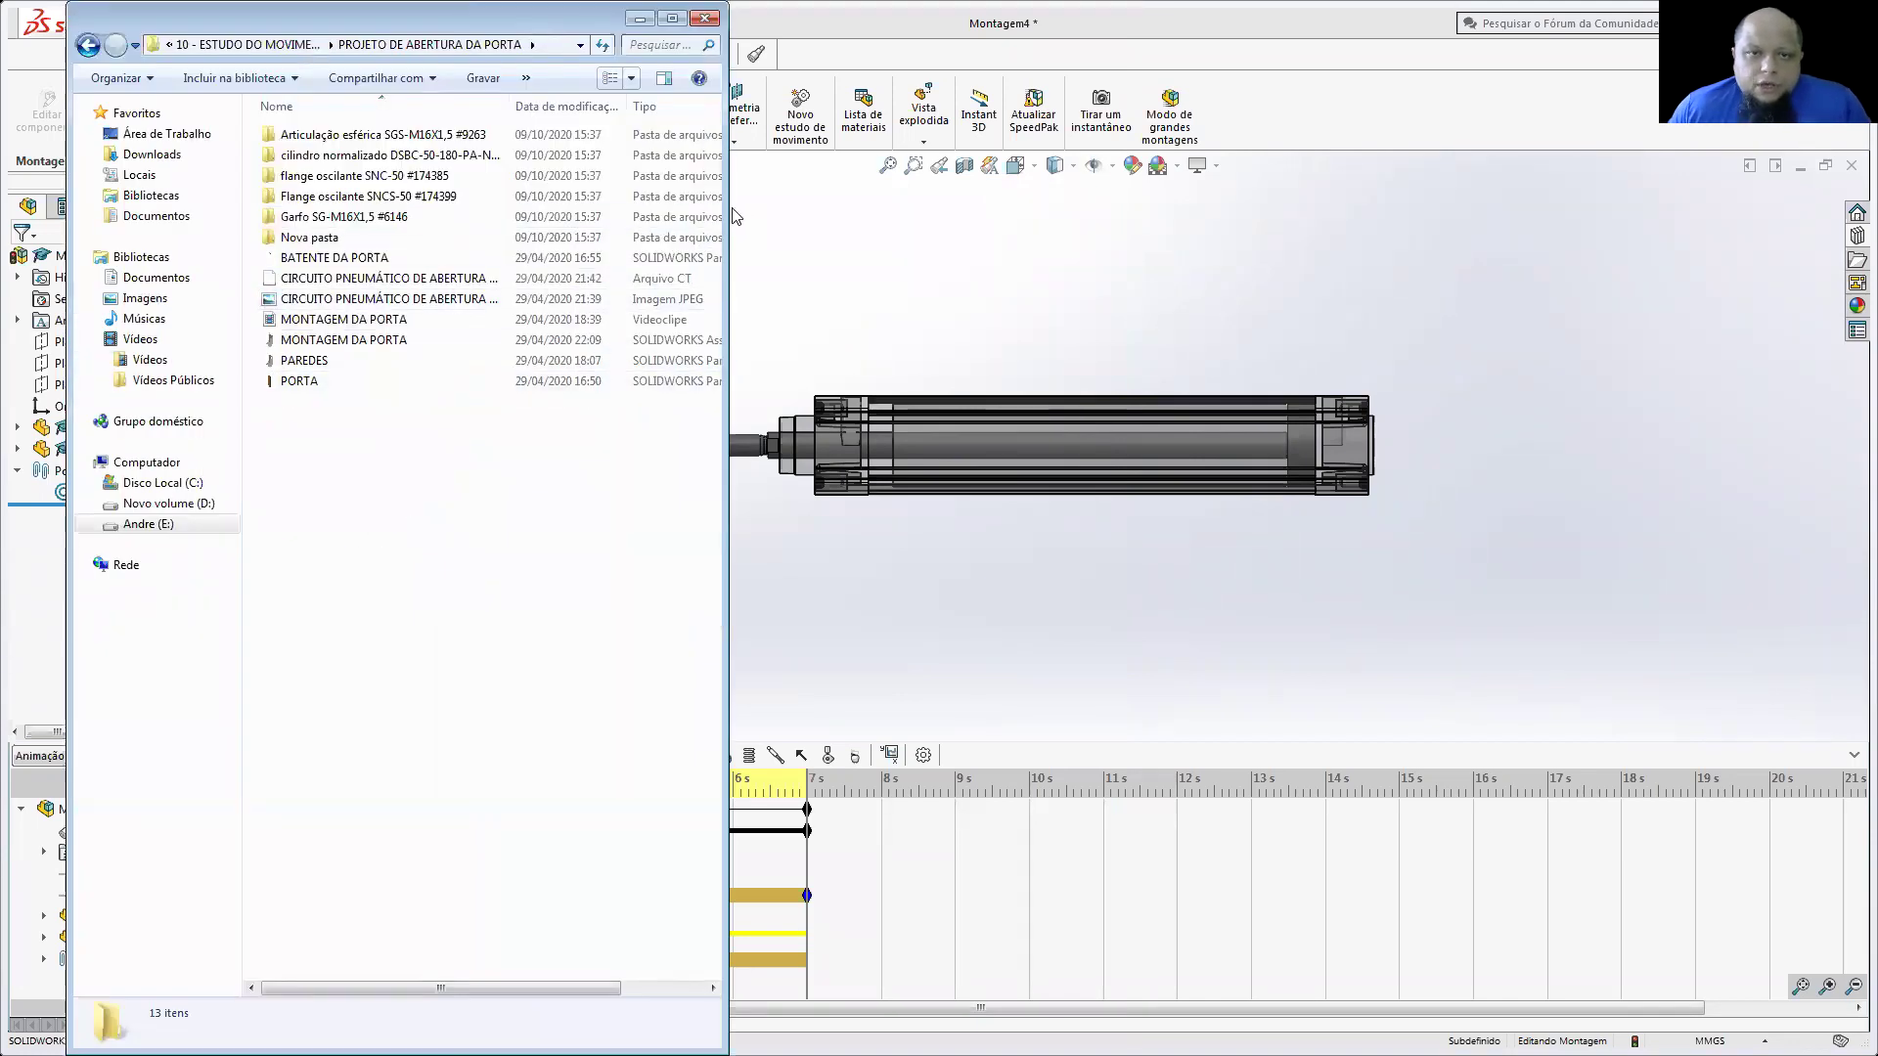
left_click_drag(725, 207, 849, 207)
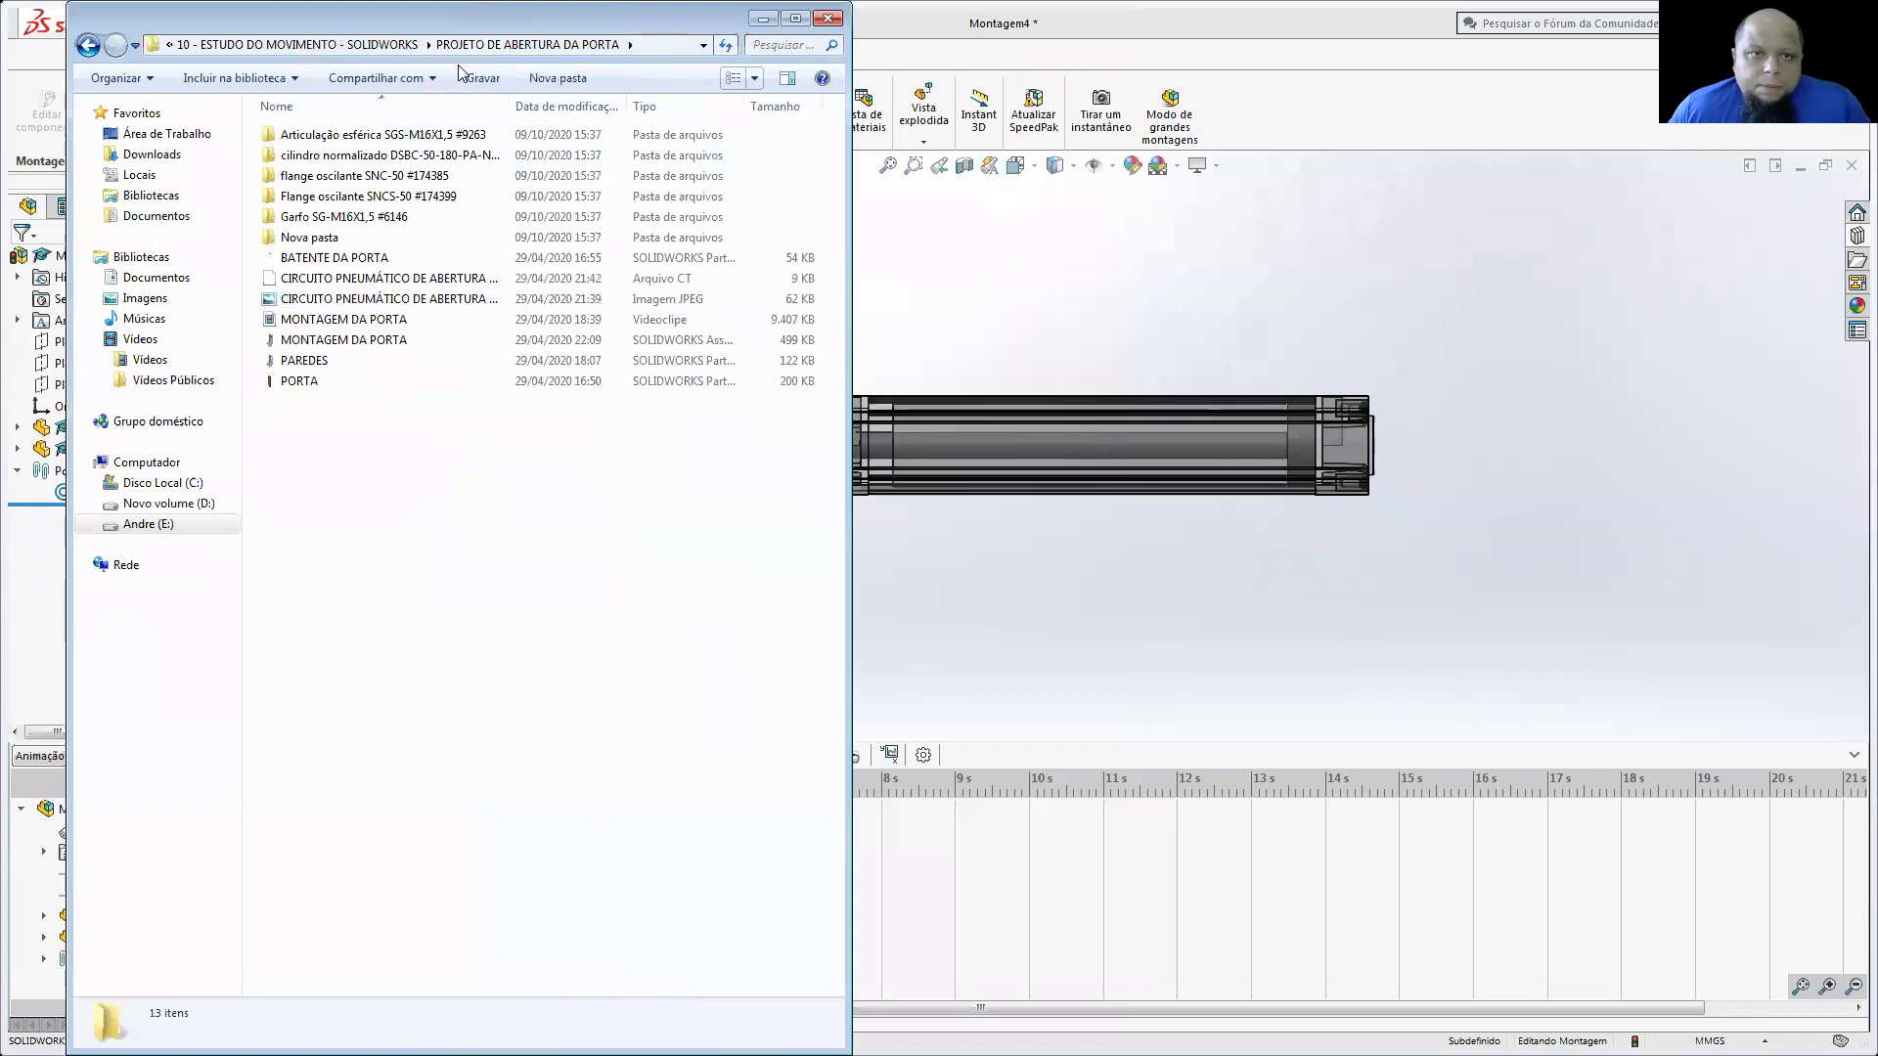
left_click(754, 79)
left_click(813, 61)
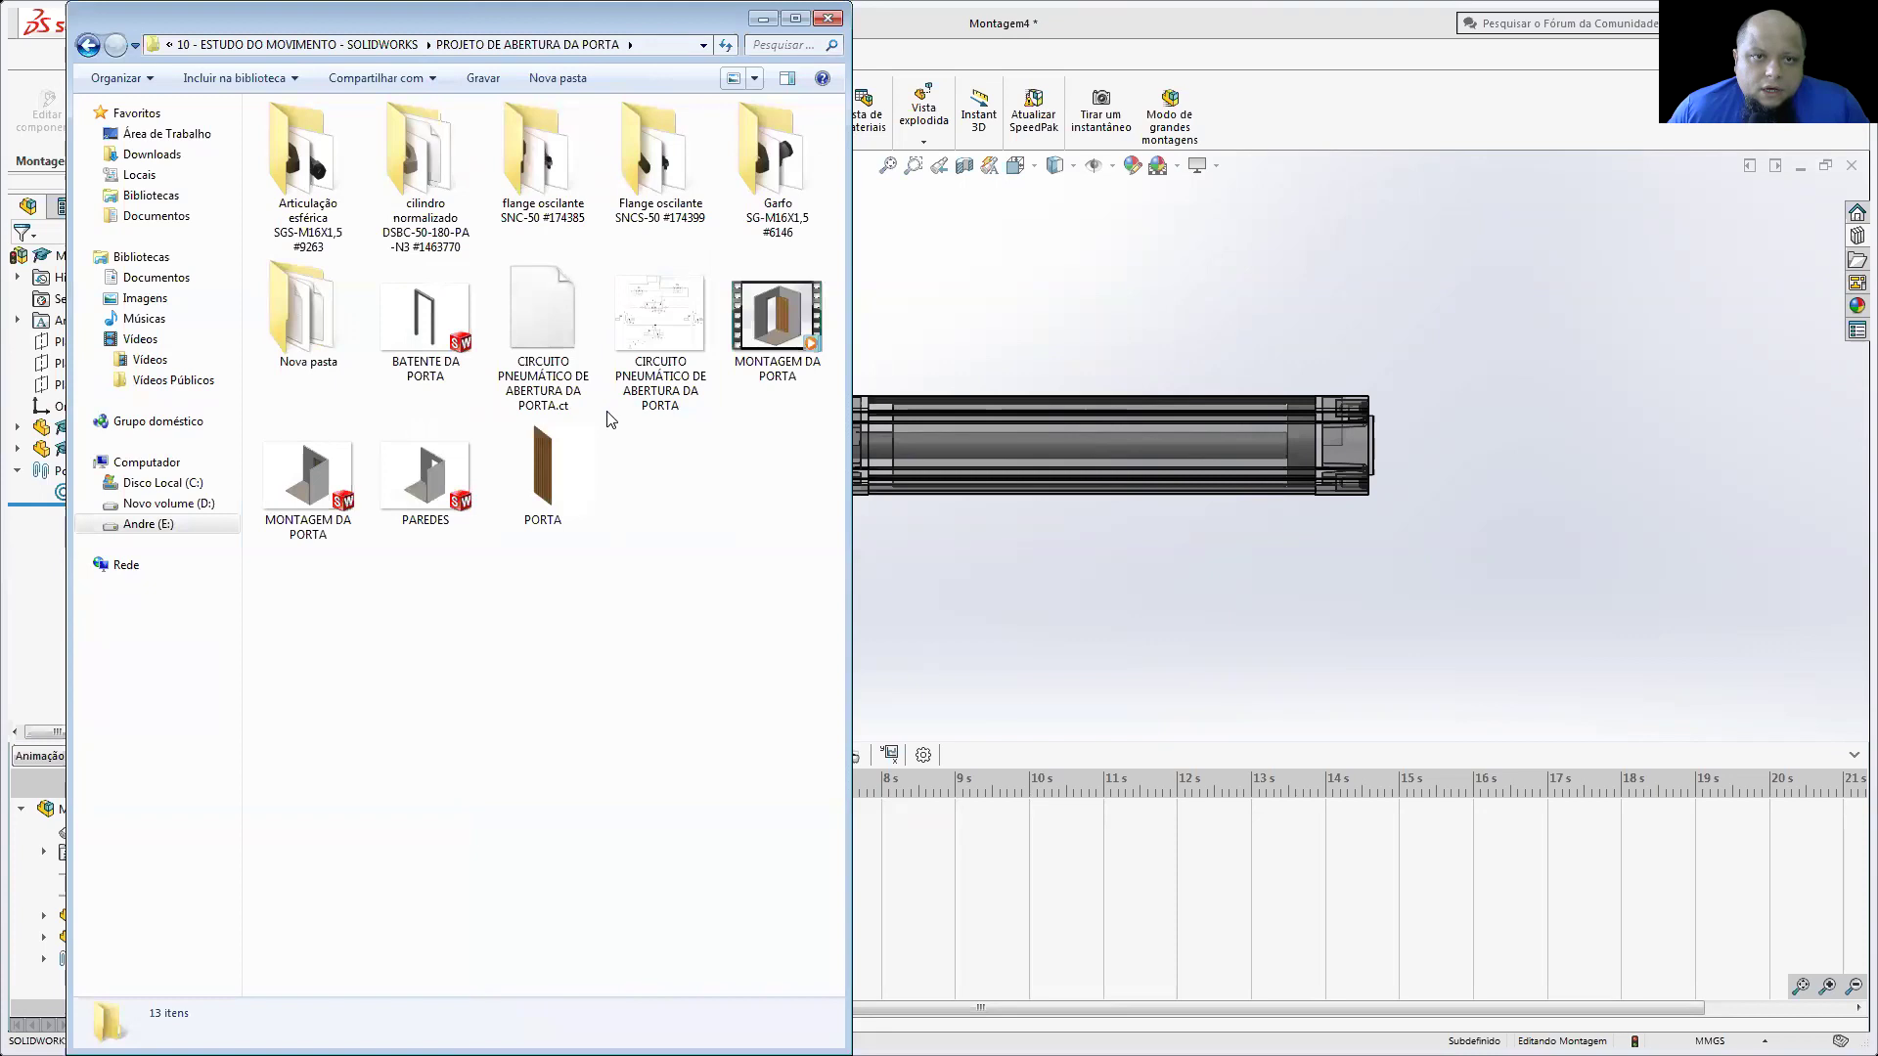
Step: Show the contents of the cilindro normalizado DSBC-50-180-PA-N3 #1463770 folder as large icons, and return to the project folder
left_click(401, 217)
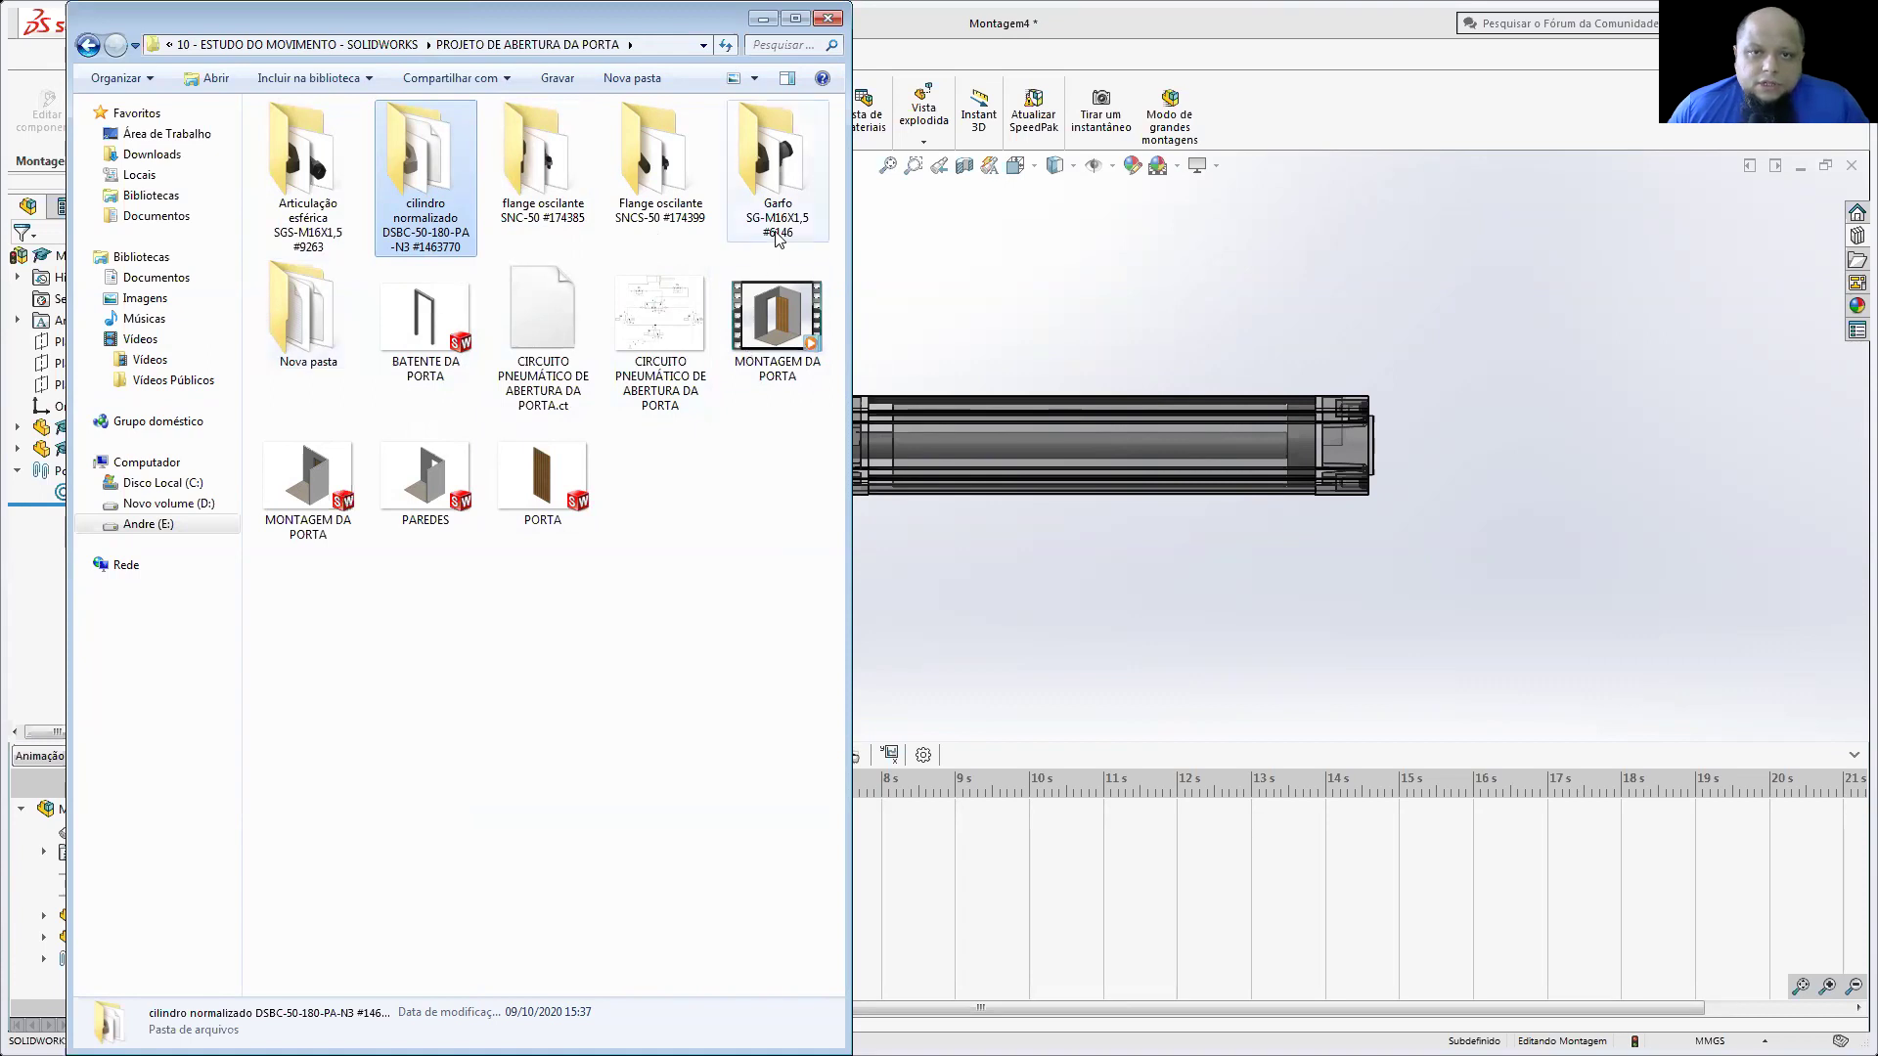
double_click(443, 196)
left_click(754, 78)
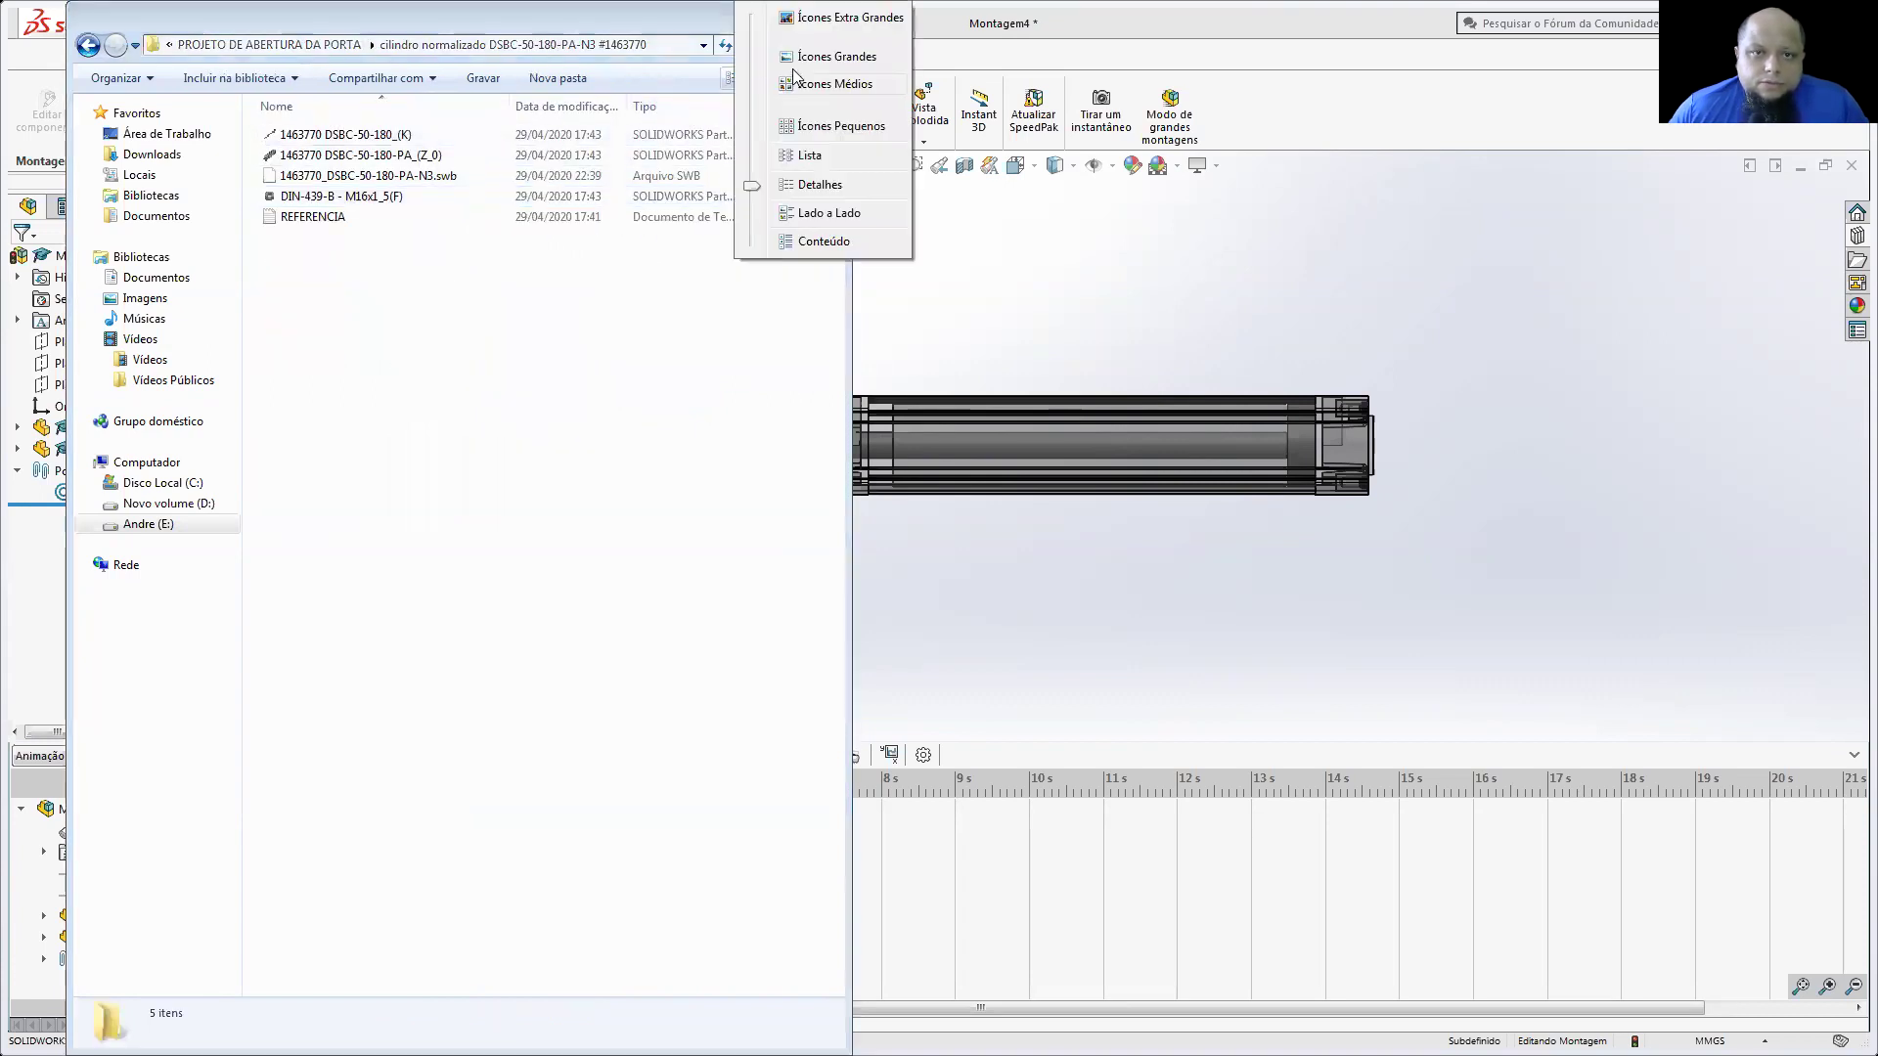
left_click(832, 54)
left_click(88, 45)
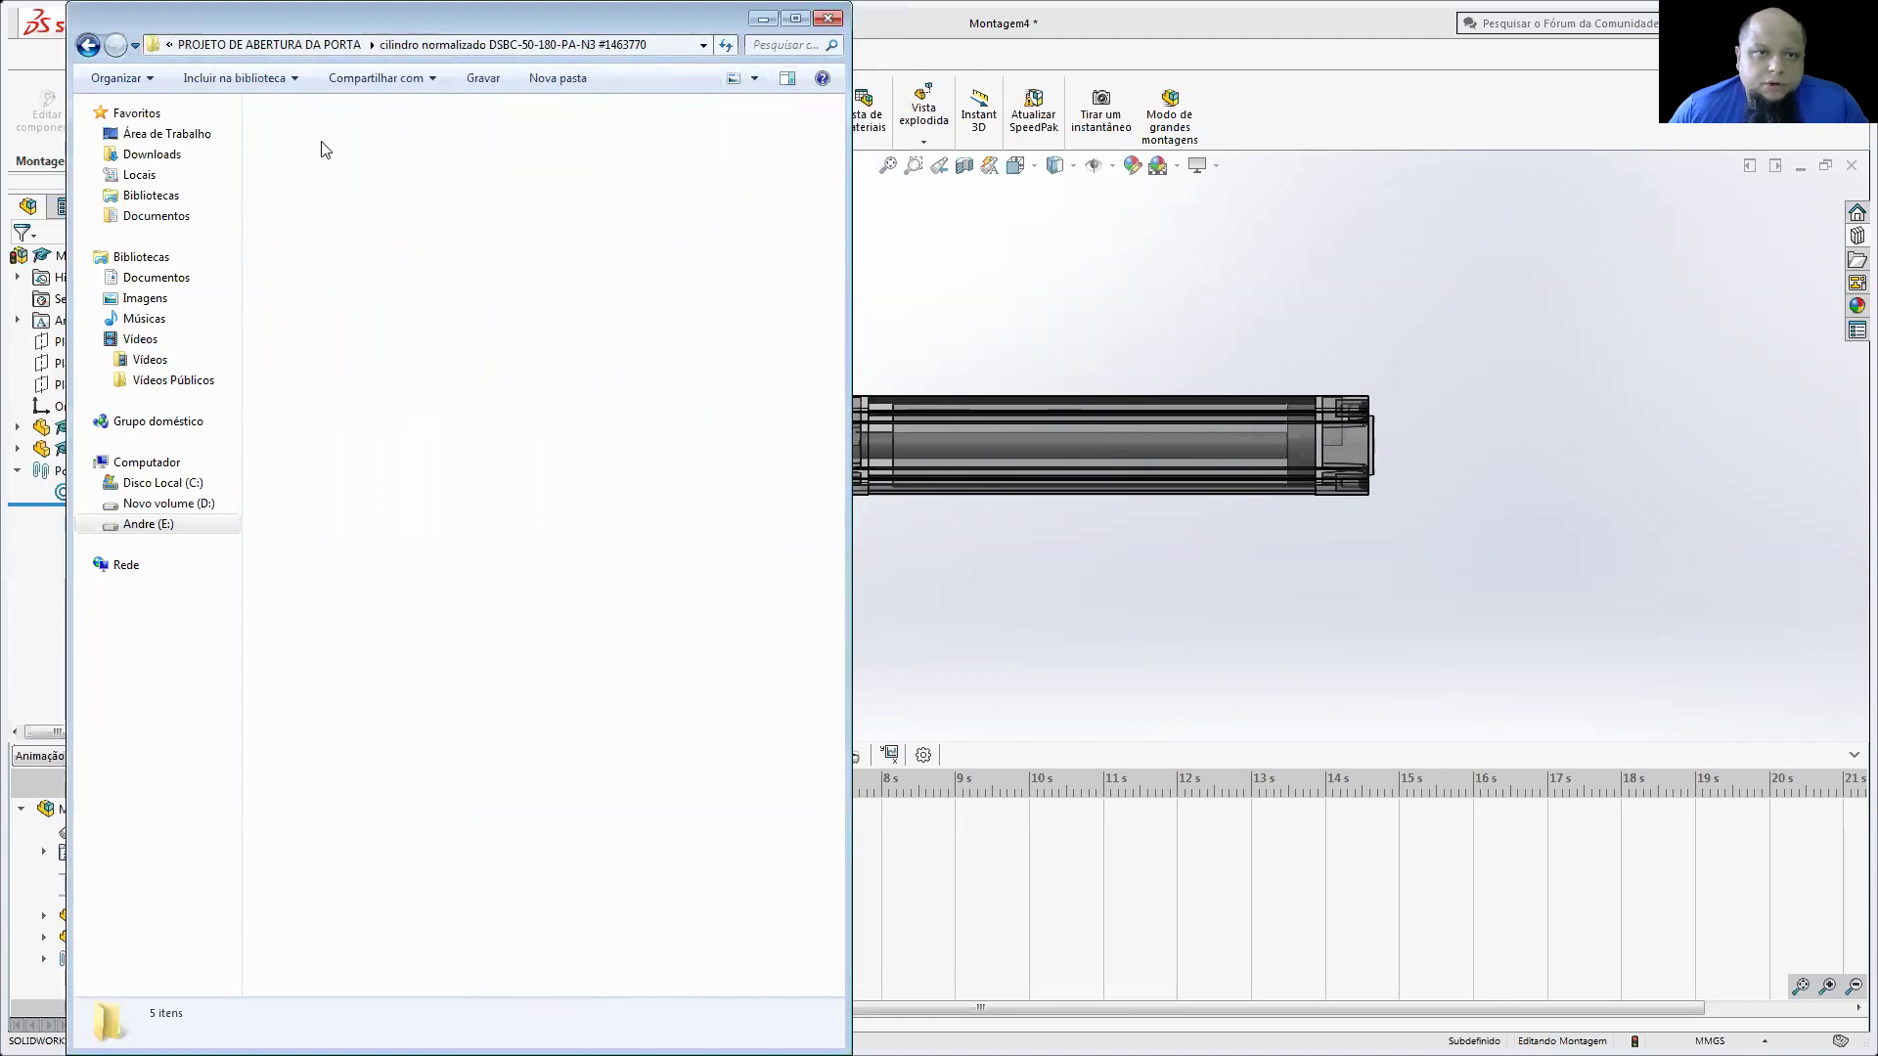
Step: Show the contents of the Articulação esférica SGS-M16X1,5 #9263 folder as large icons, and return to the project folder
double_click(308, 181)
left_click(754, 79)
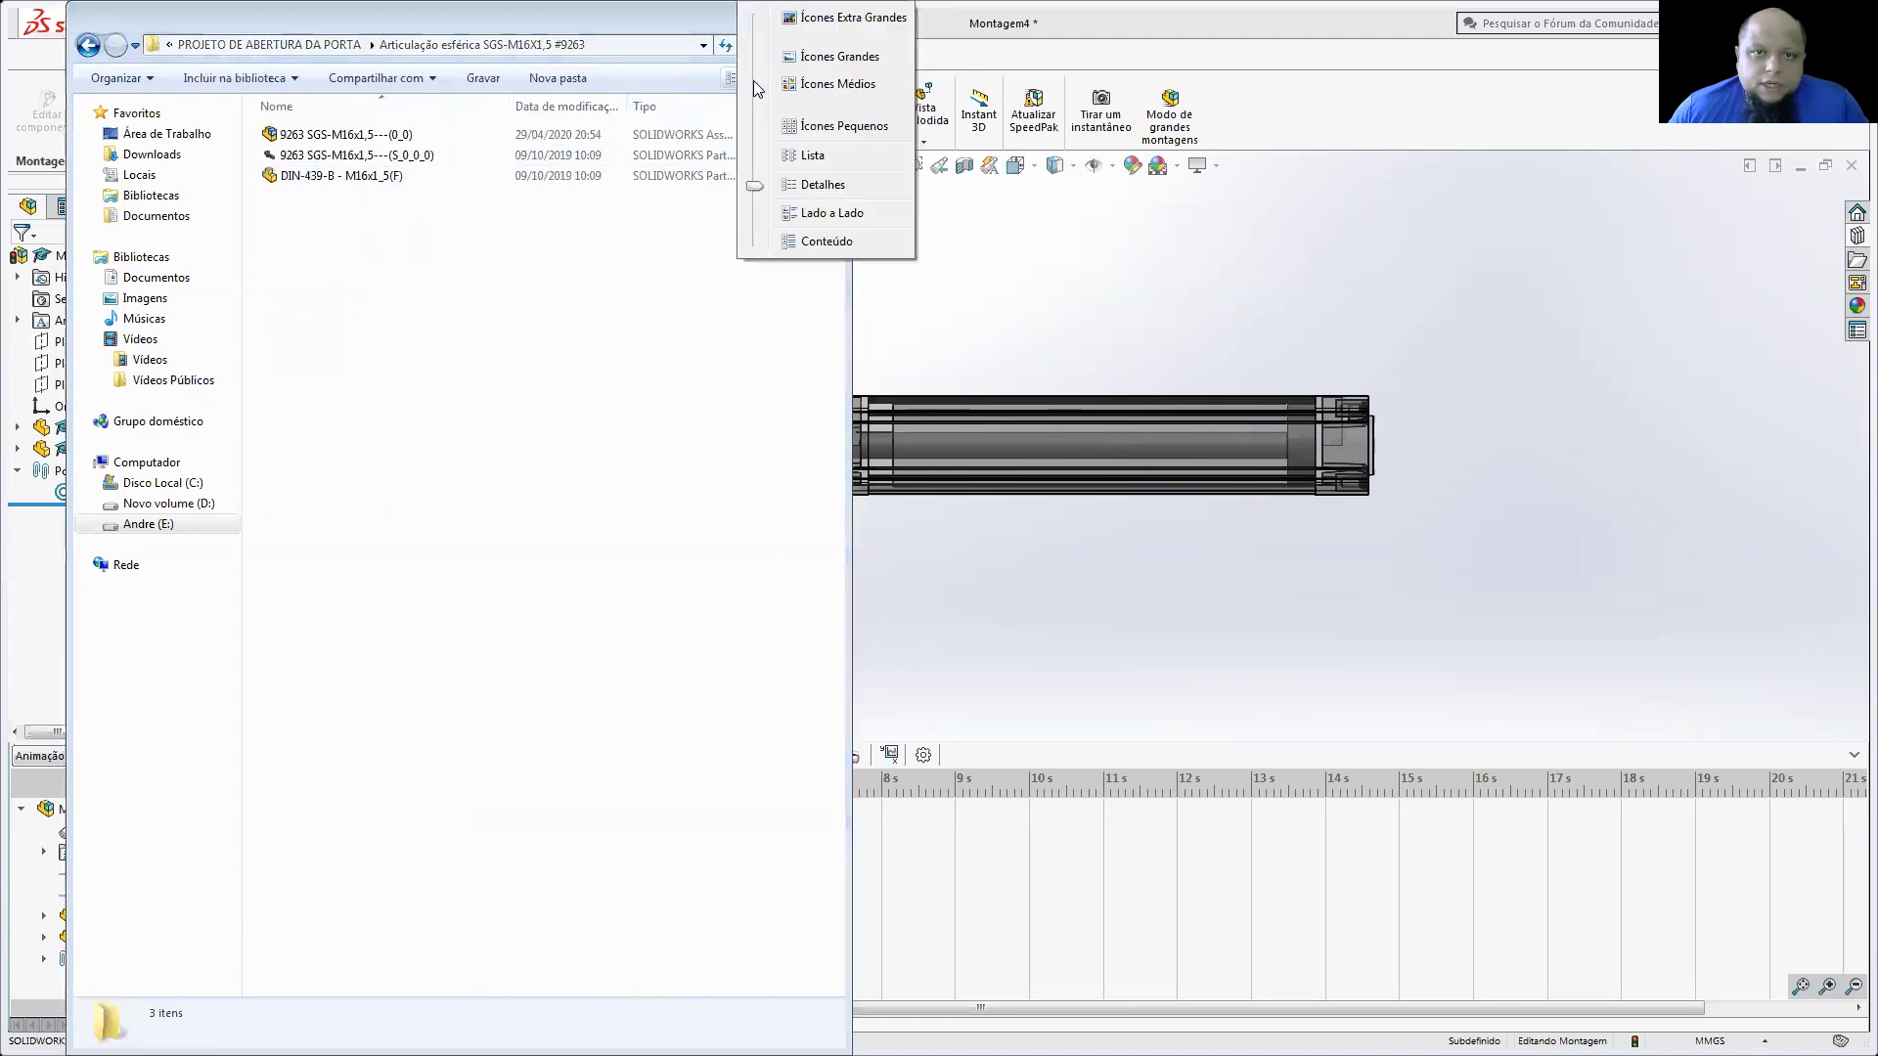
left_click(826, 56)
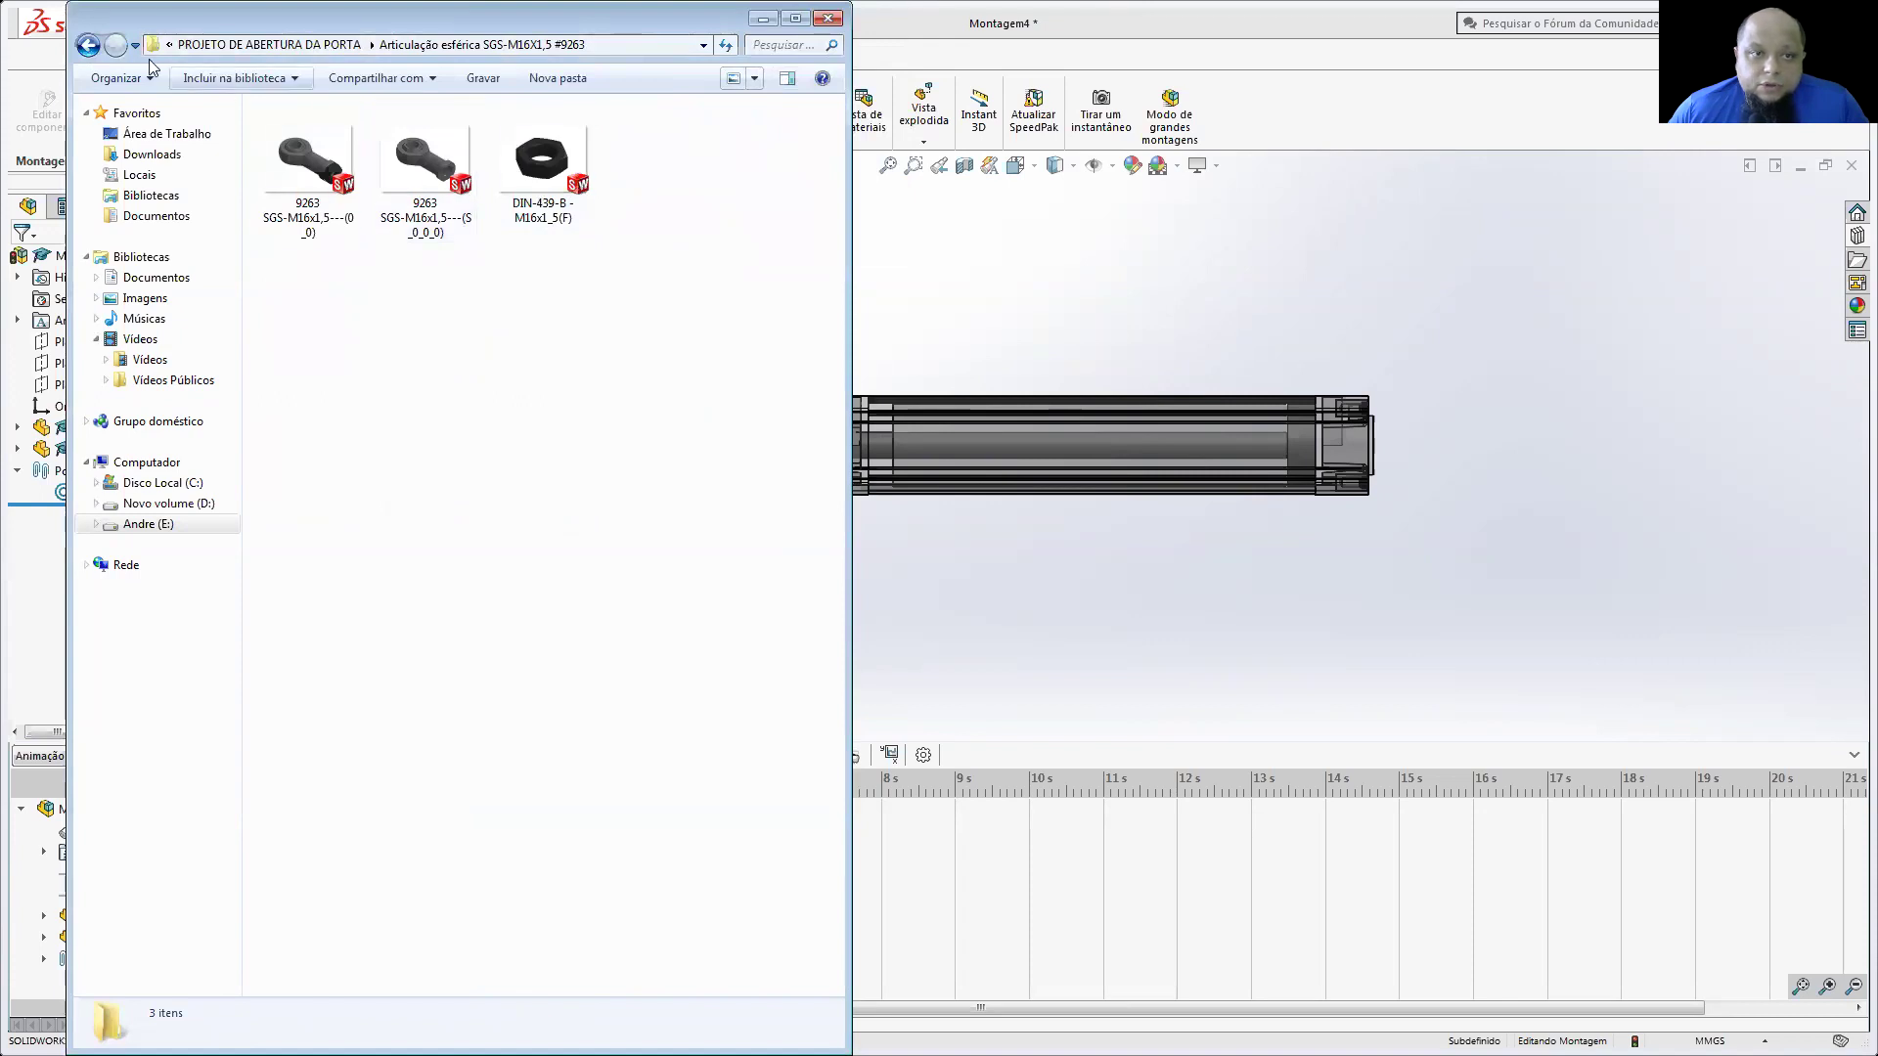
left_click(88, 45)
Step: Show the contents of the Flange oscilante SNCS-50 #174399 folder as large icons, and return to the project folder
double_click(660, 174)
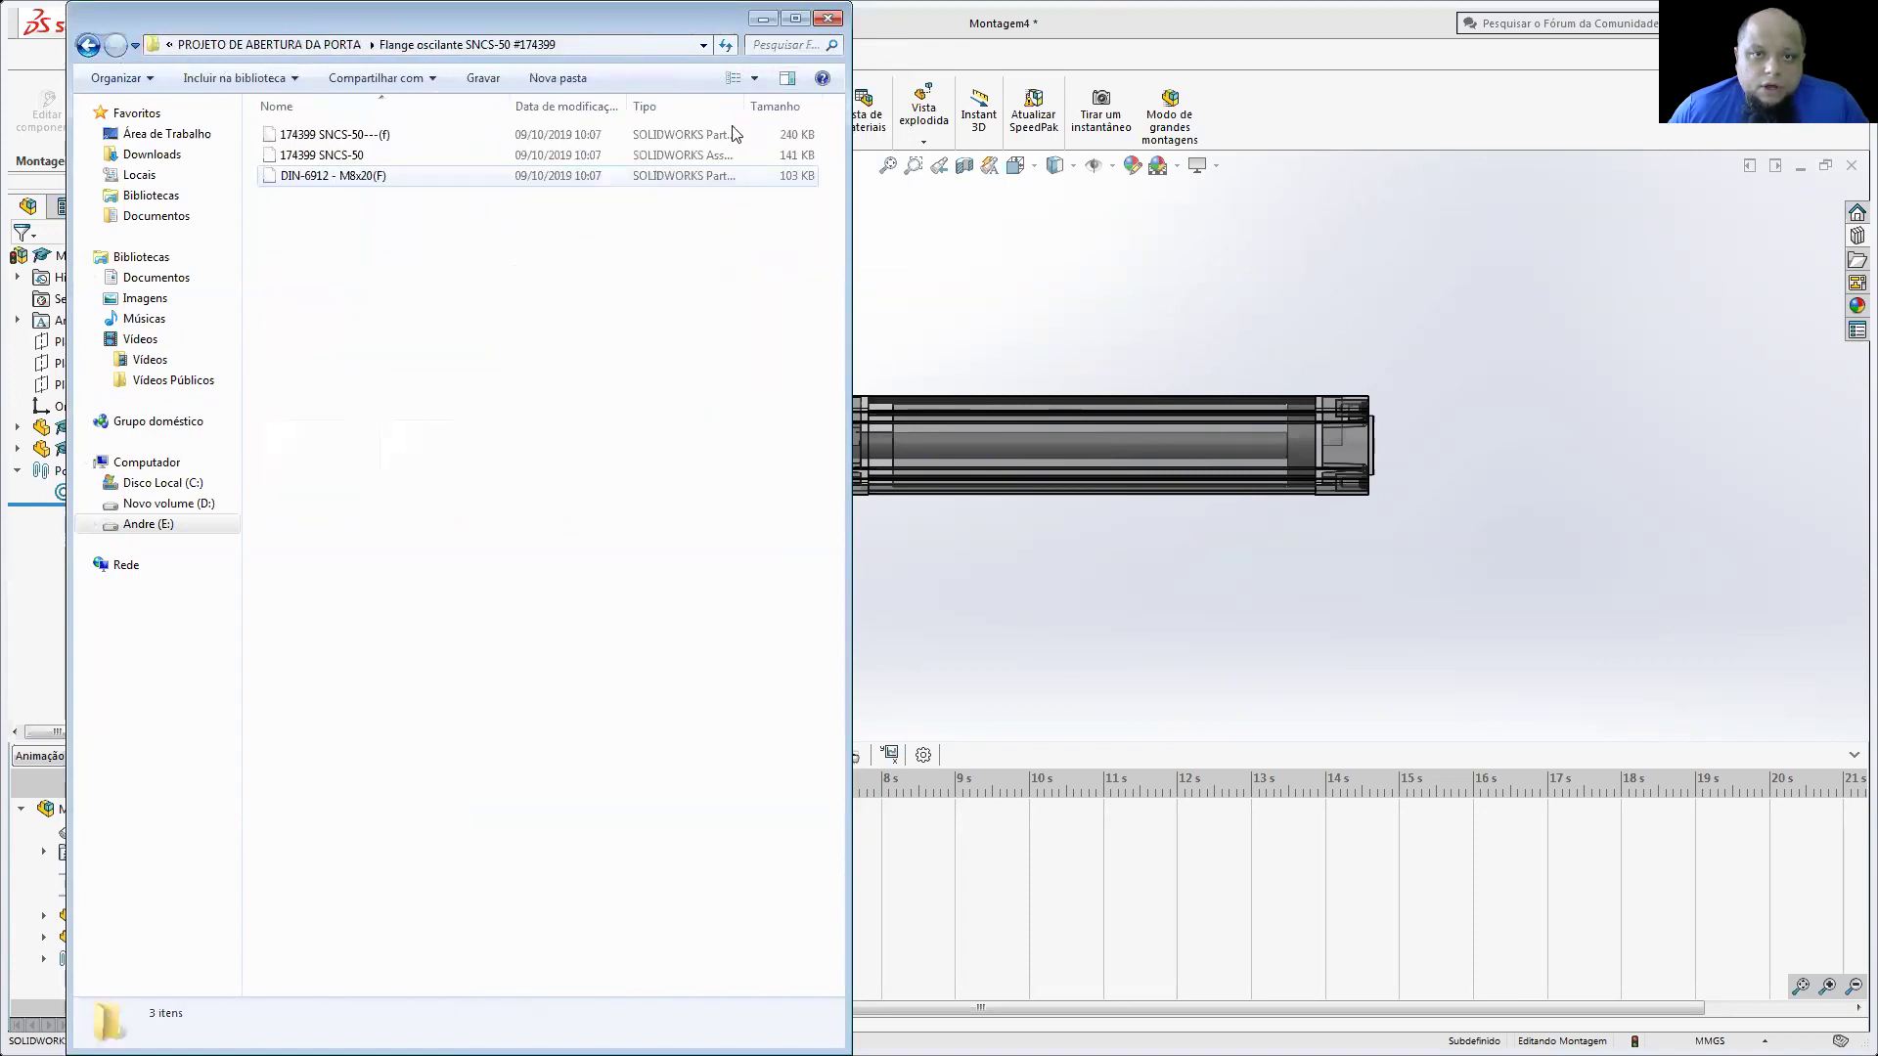
left_click(755, 78)
left_click(826, 56)
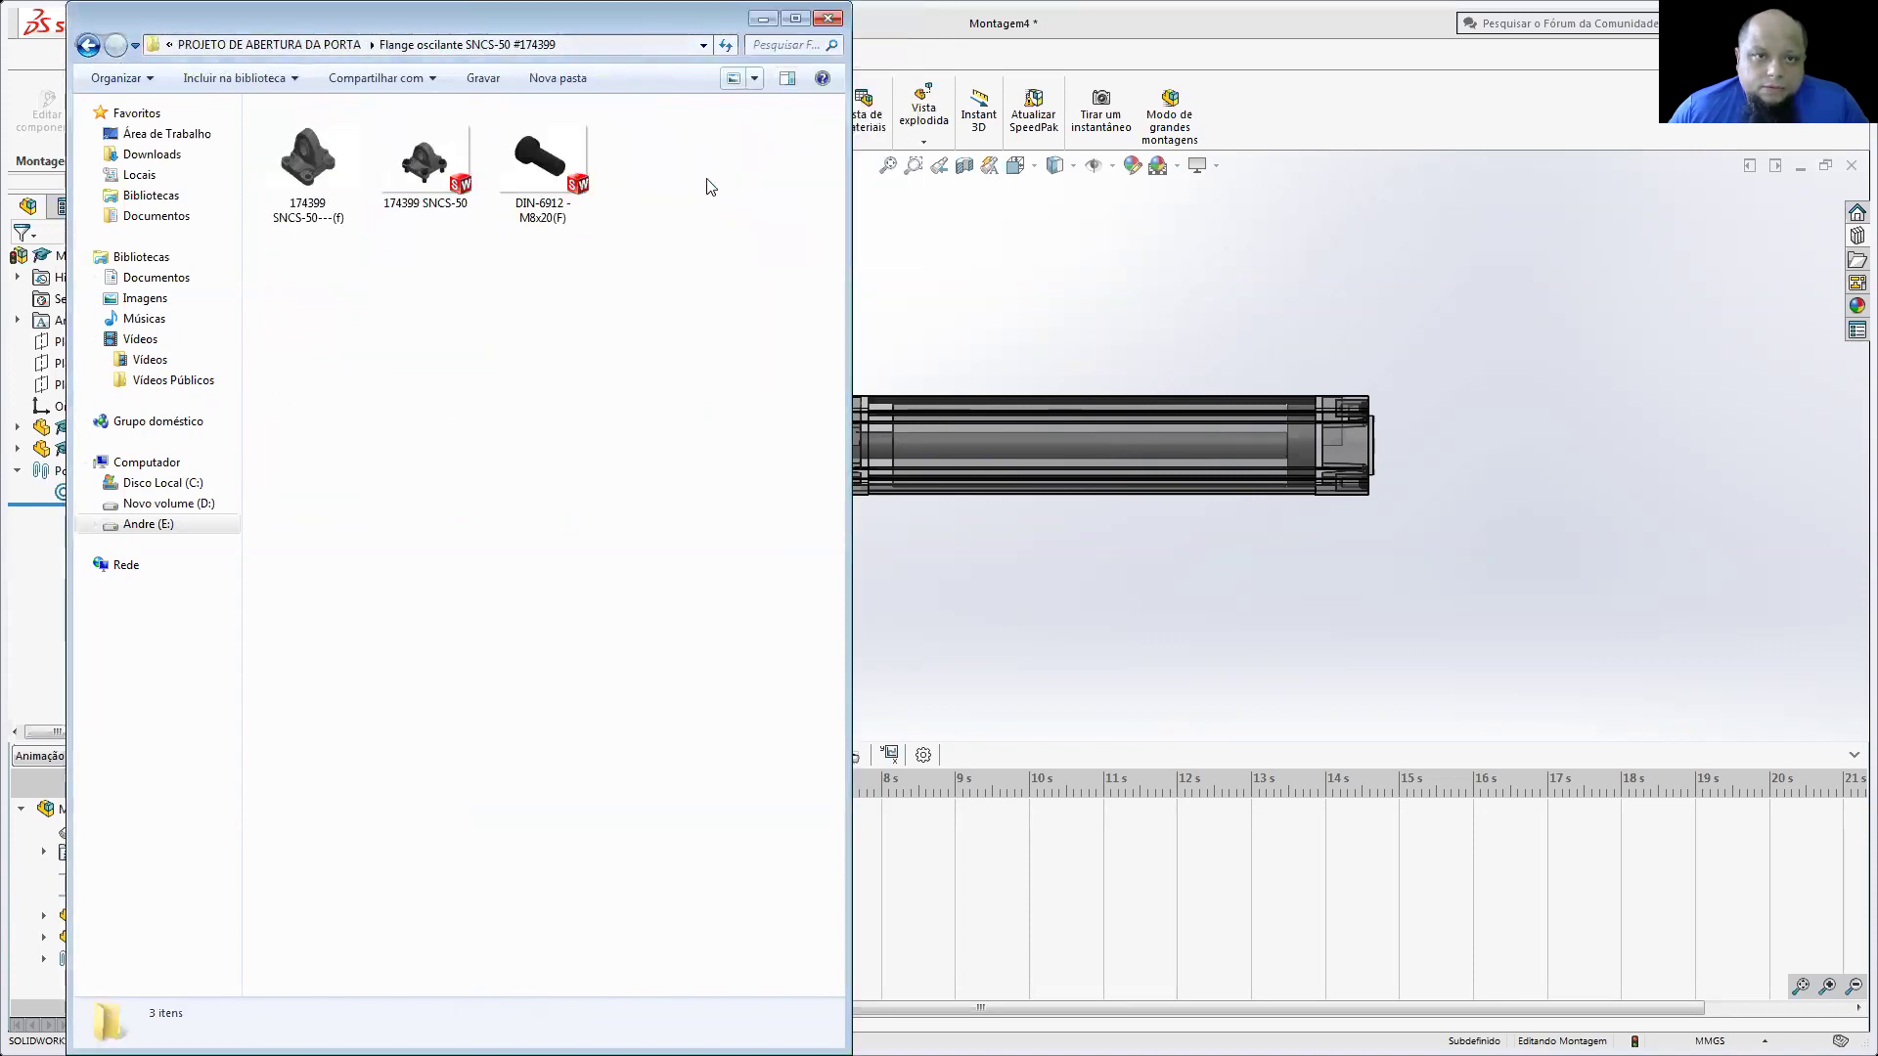
left_click(88, 45)
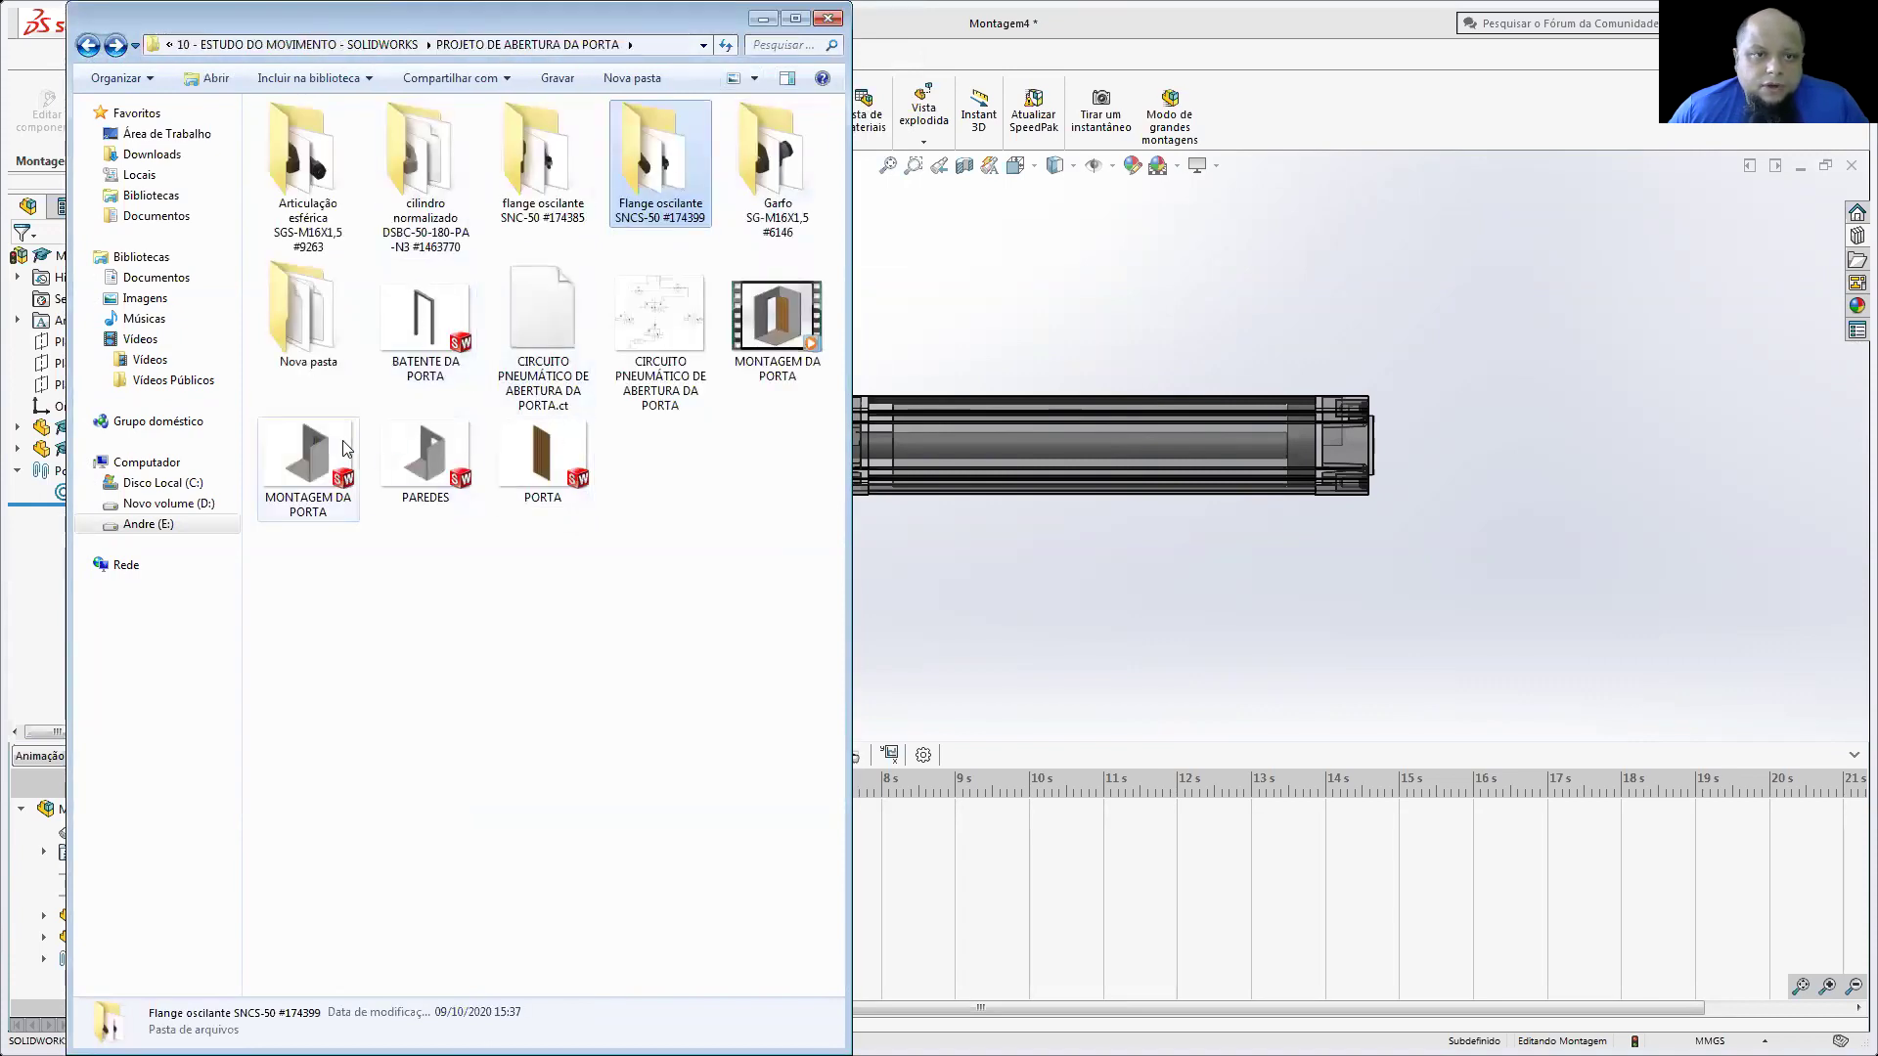
Step: Open the MONTAGEM DA PORTA assembly in SolidWorks and inspect the door, walls and mounted cylinder from several angles, including the isometric view
double_click(308, 460)
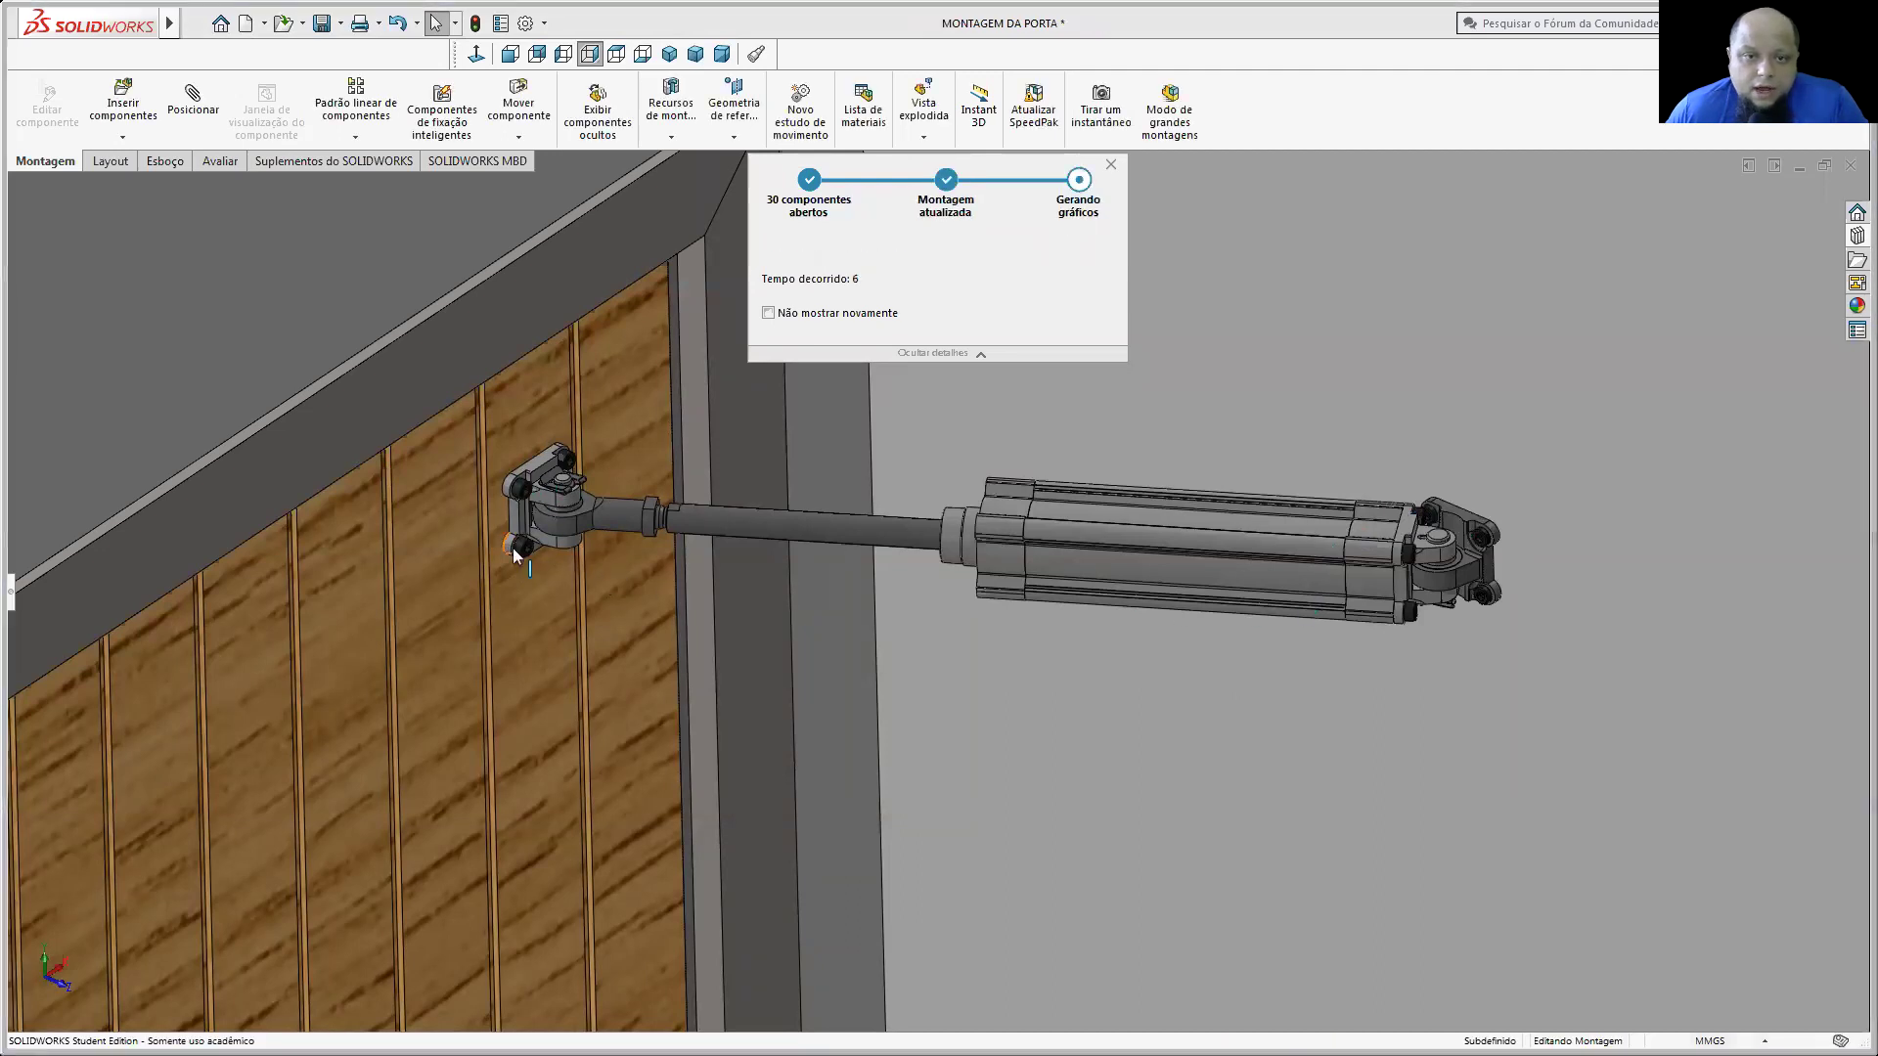
scroll(561, 583, "up", 5)
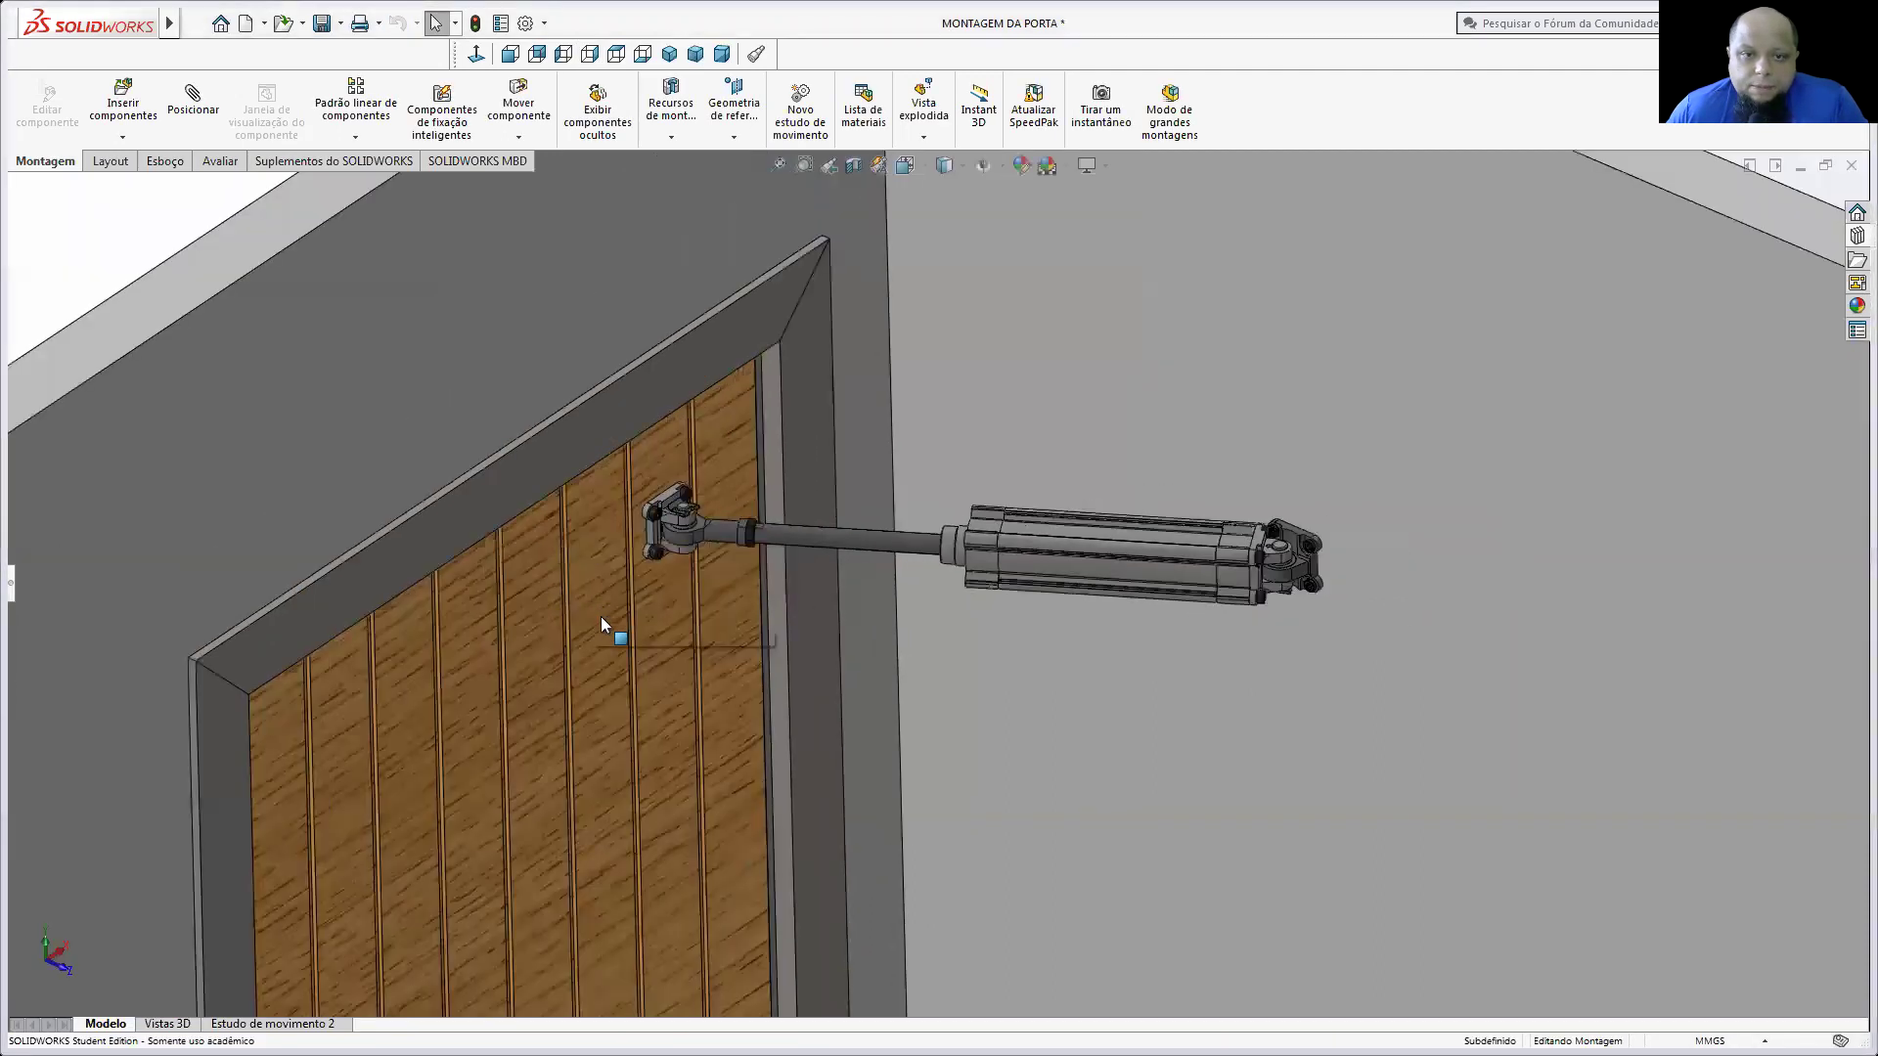
mouse_move(1159, 621)
middle_mouse_down()
mouse_move(1132, 739)
mouse_move(1154, 778)
mouse_move(1180, 607)
middle_mouse_up()
scroll(1179, 607, "up", 5)
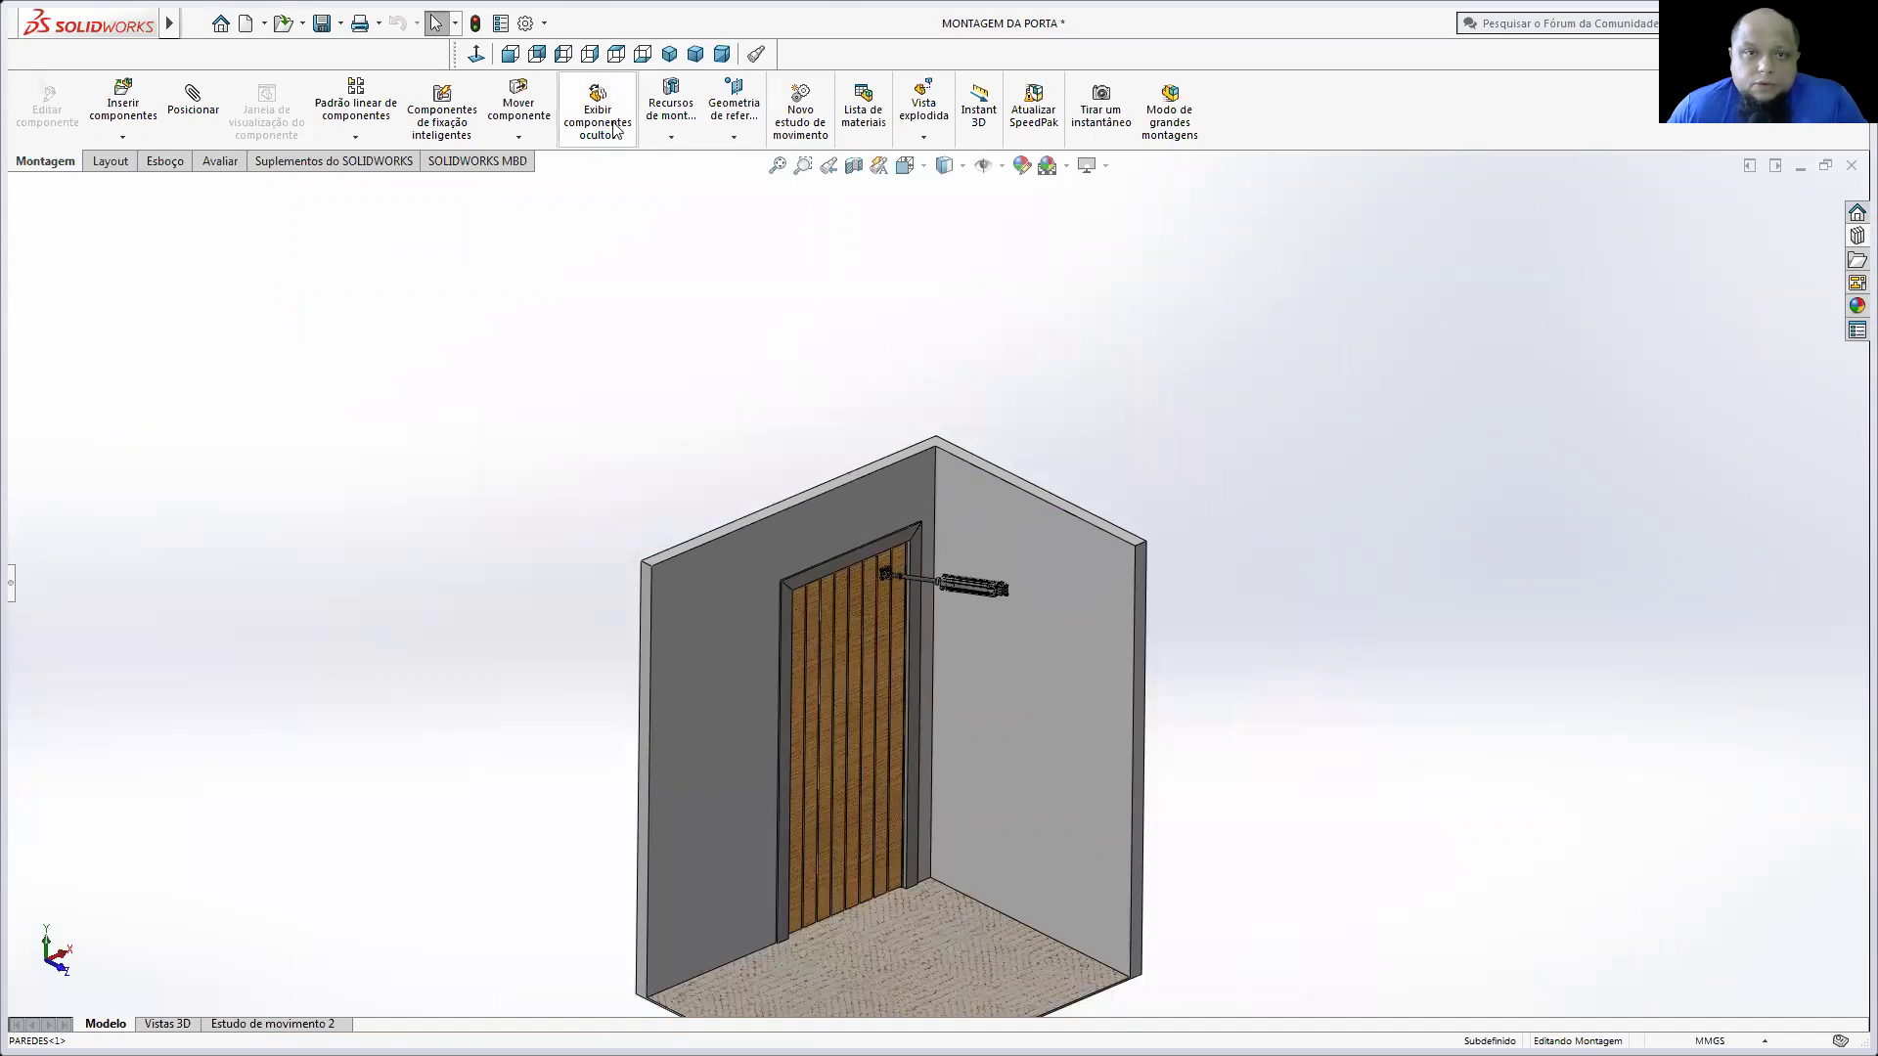
left_click(669, 54)
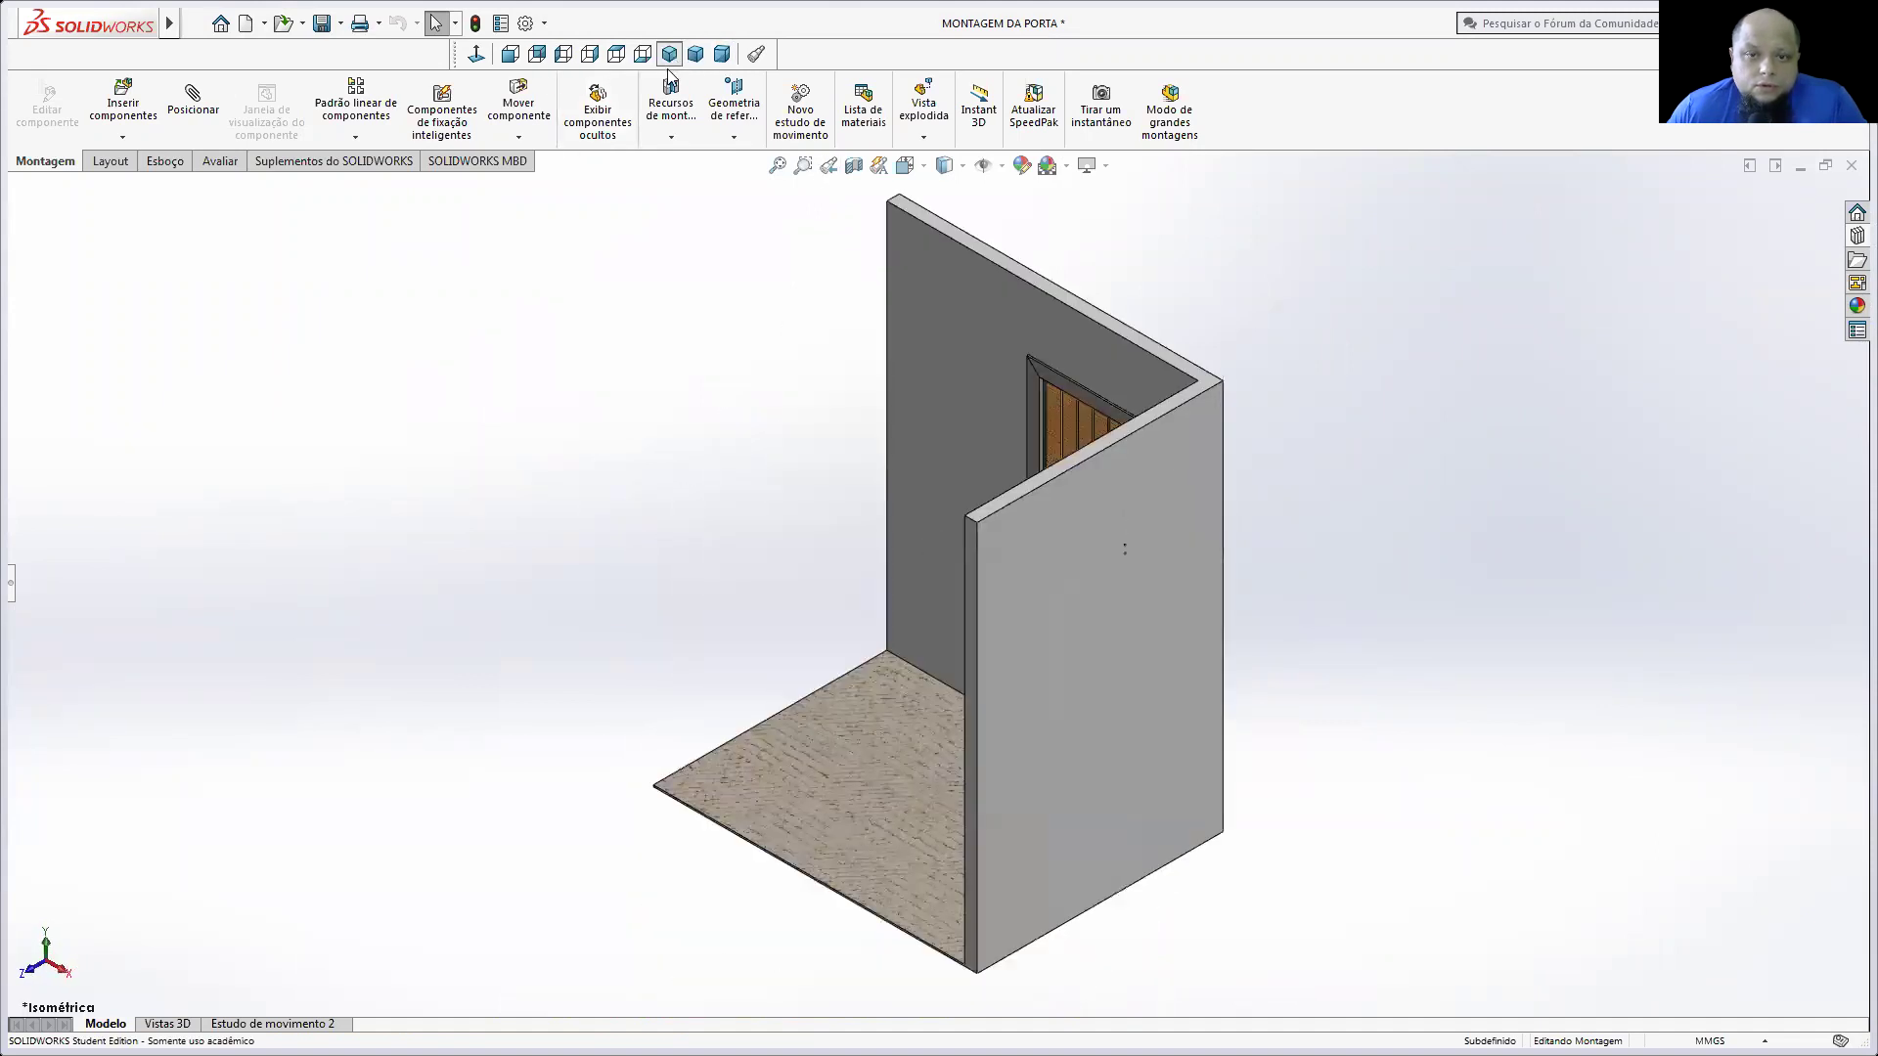
middle_click_drag(1074, 781, 991, 722)
middle_click_drag(842, 596, 532, 587)
Step: Open Estudo de movimento 2 of the door assembly, calculate it, and examine the cylinder mounted between the door and wall
left_click(273, 1025)
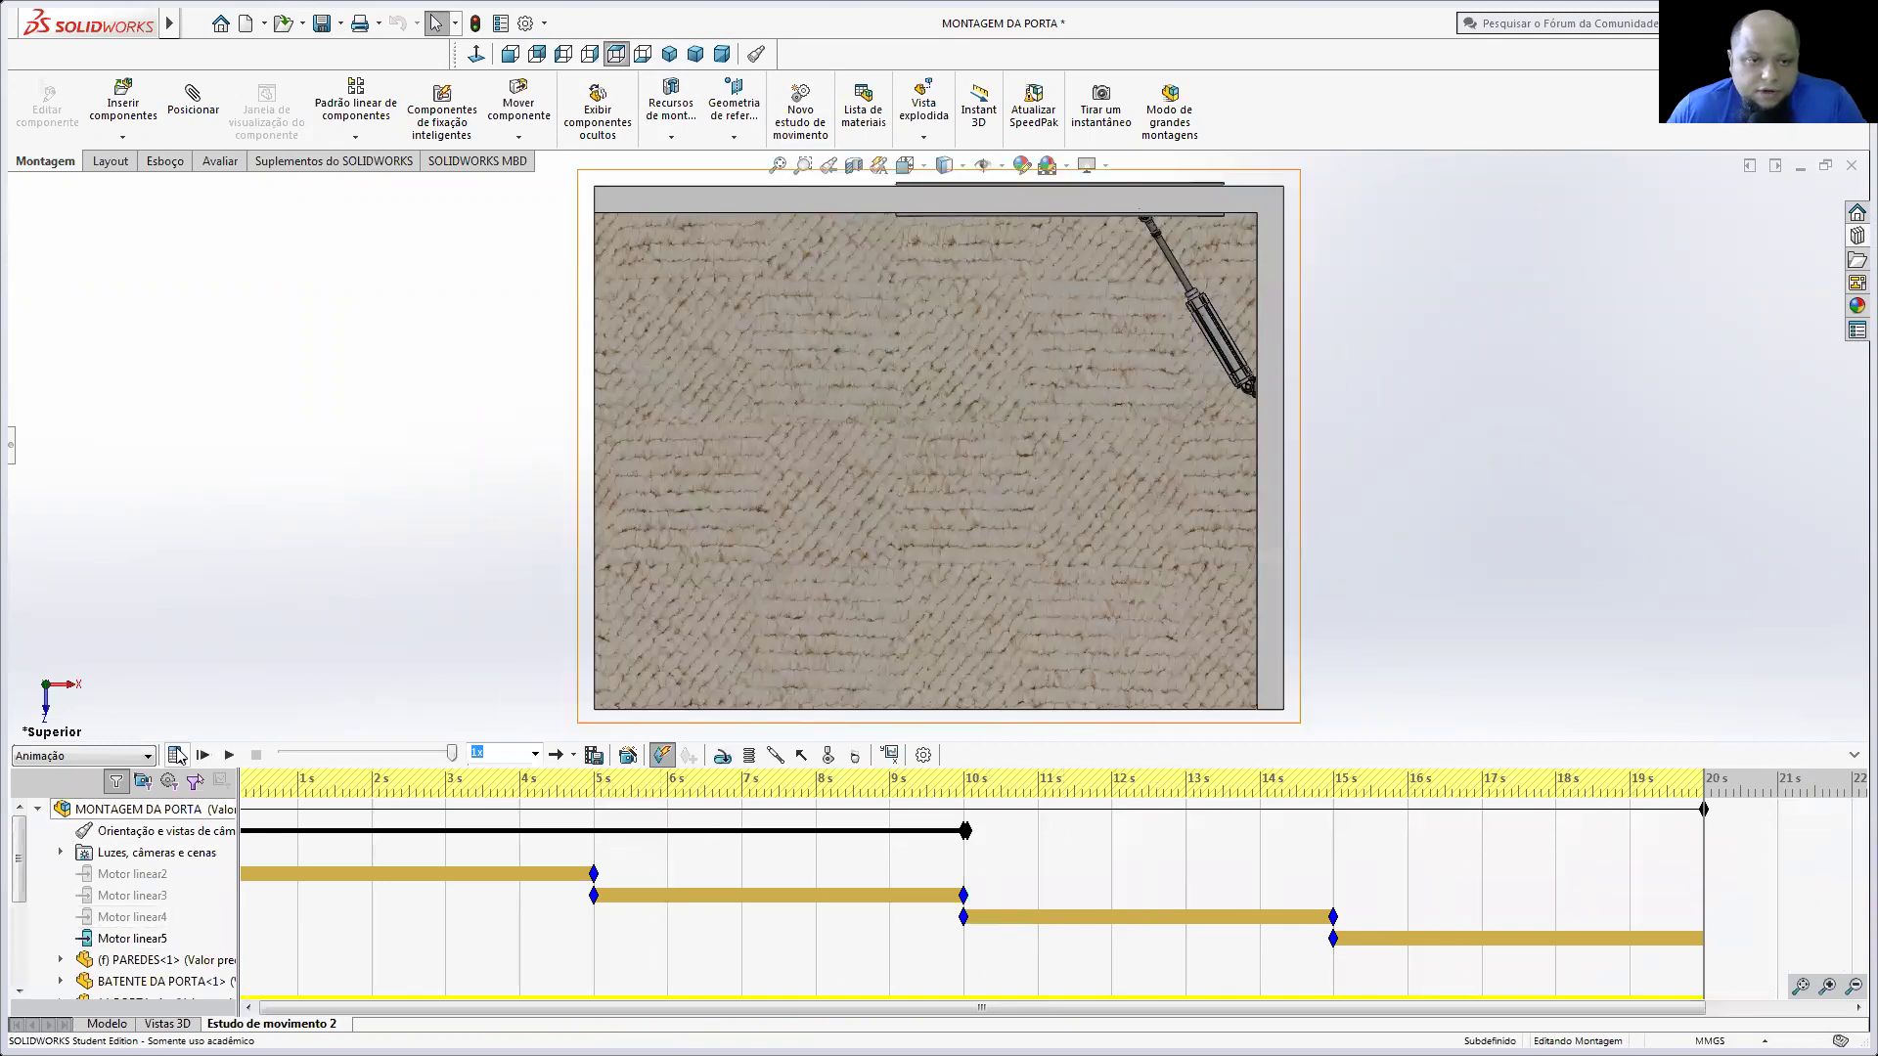
left_click(176, 754)
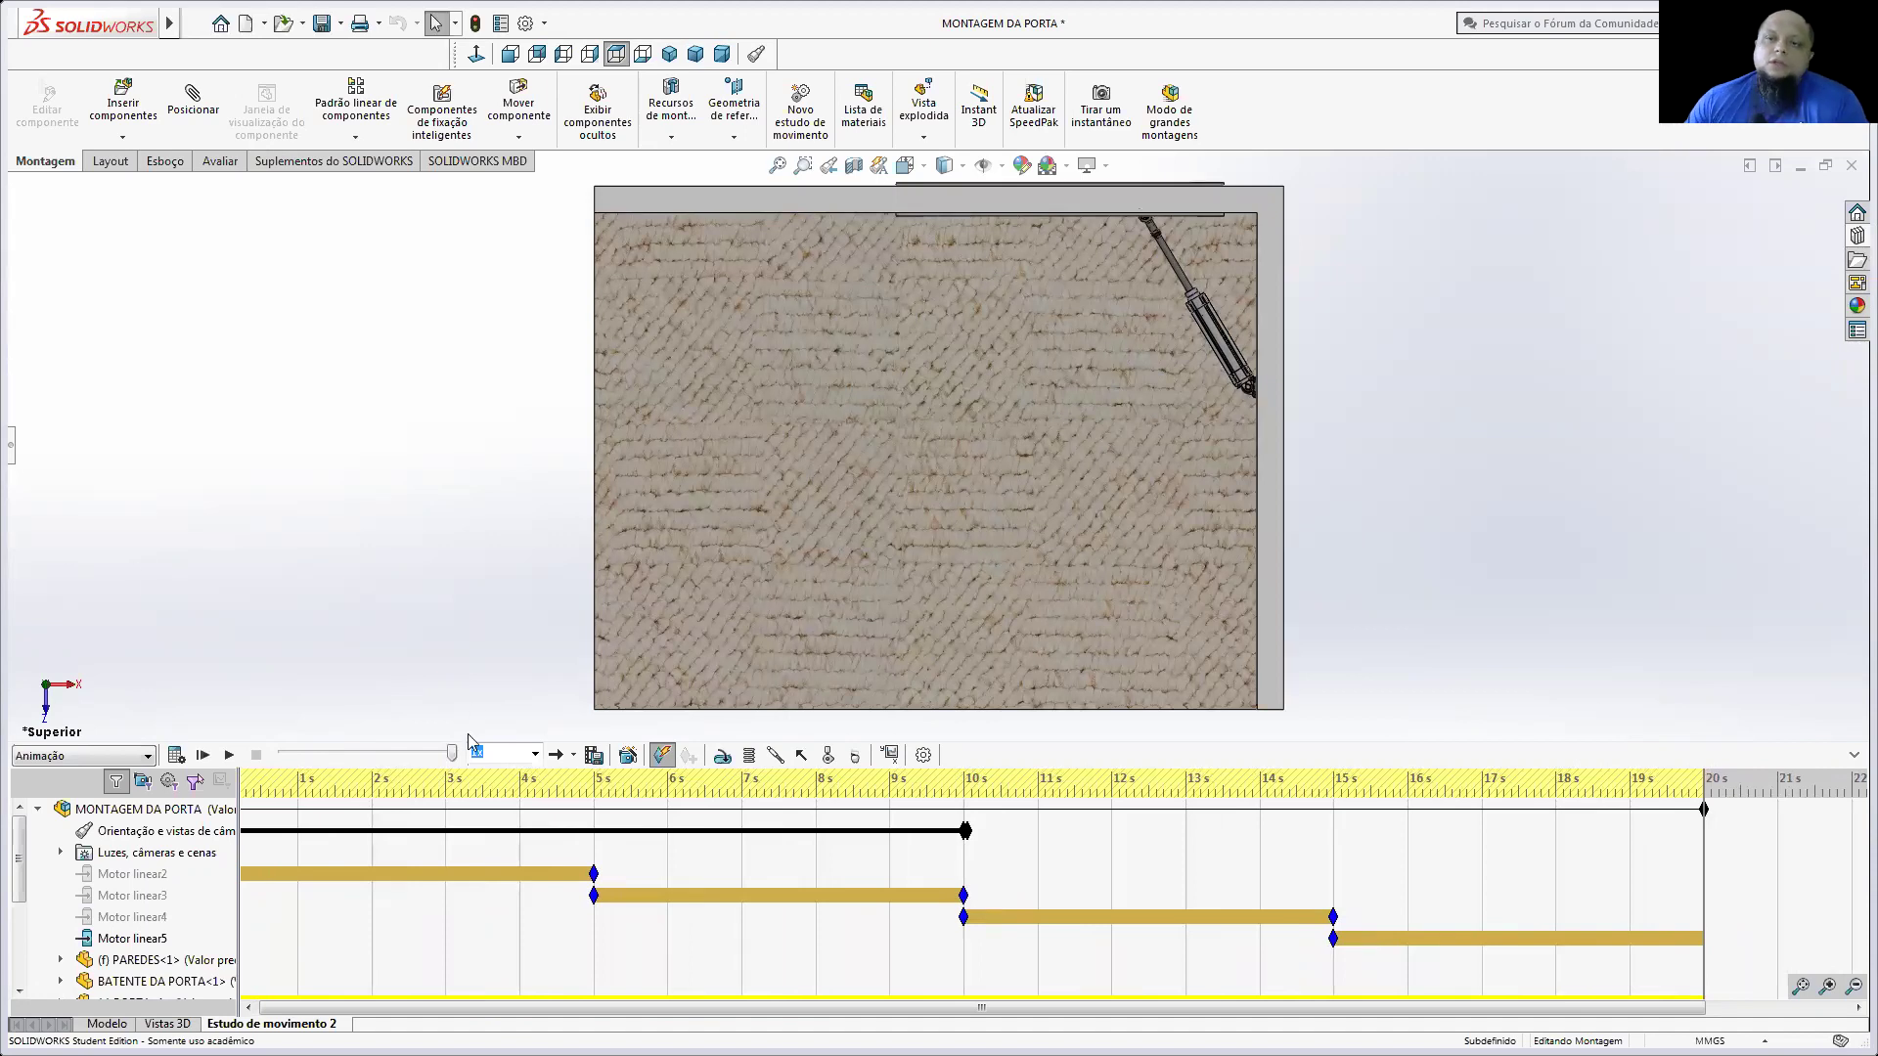
middle_click_drag(822, 717, 986, 460)
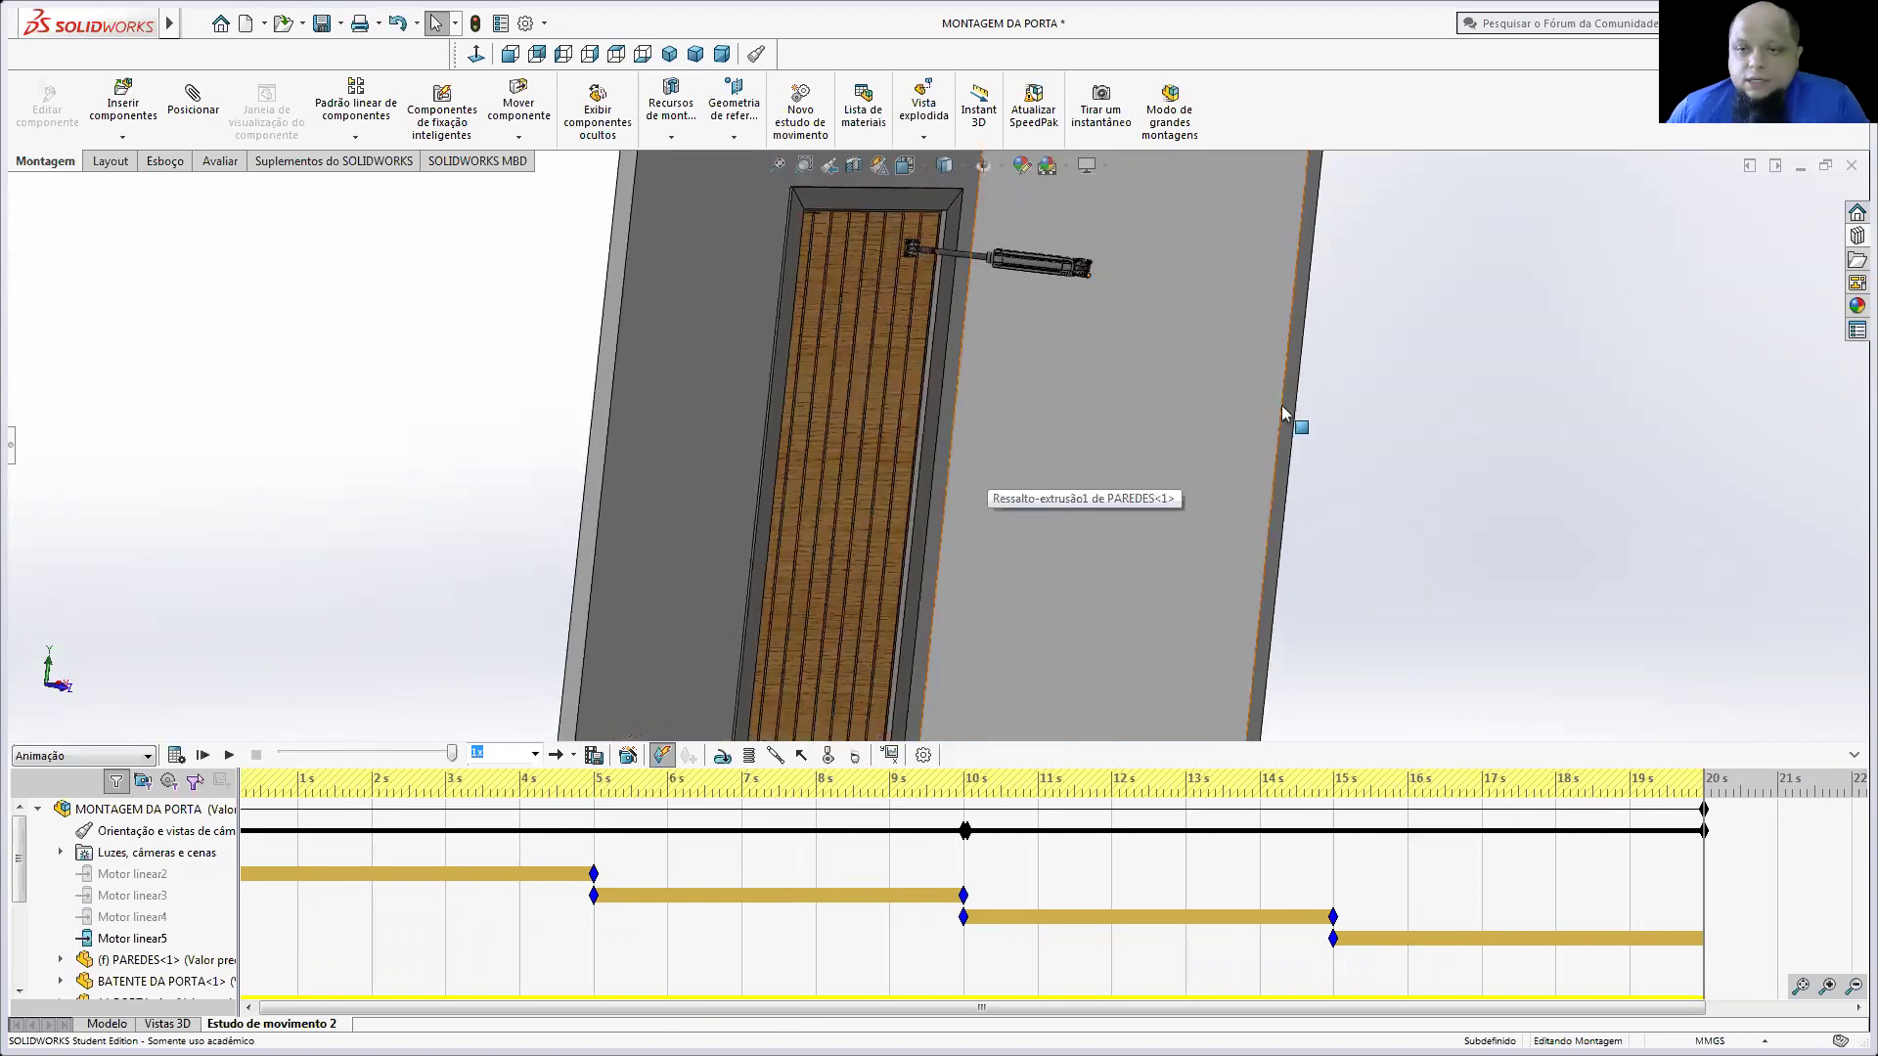
Step: Close the MONTAGEM DA PORTA and Montagem4 assemblies without saving their changes
left_click(1851, 168)
left_click(965, 590)
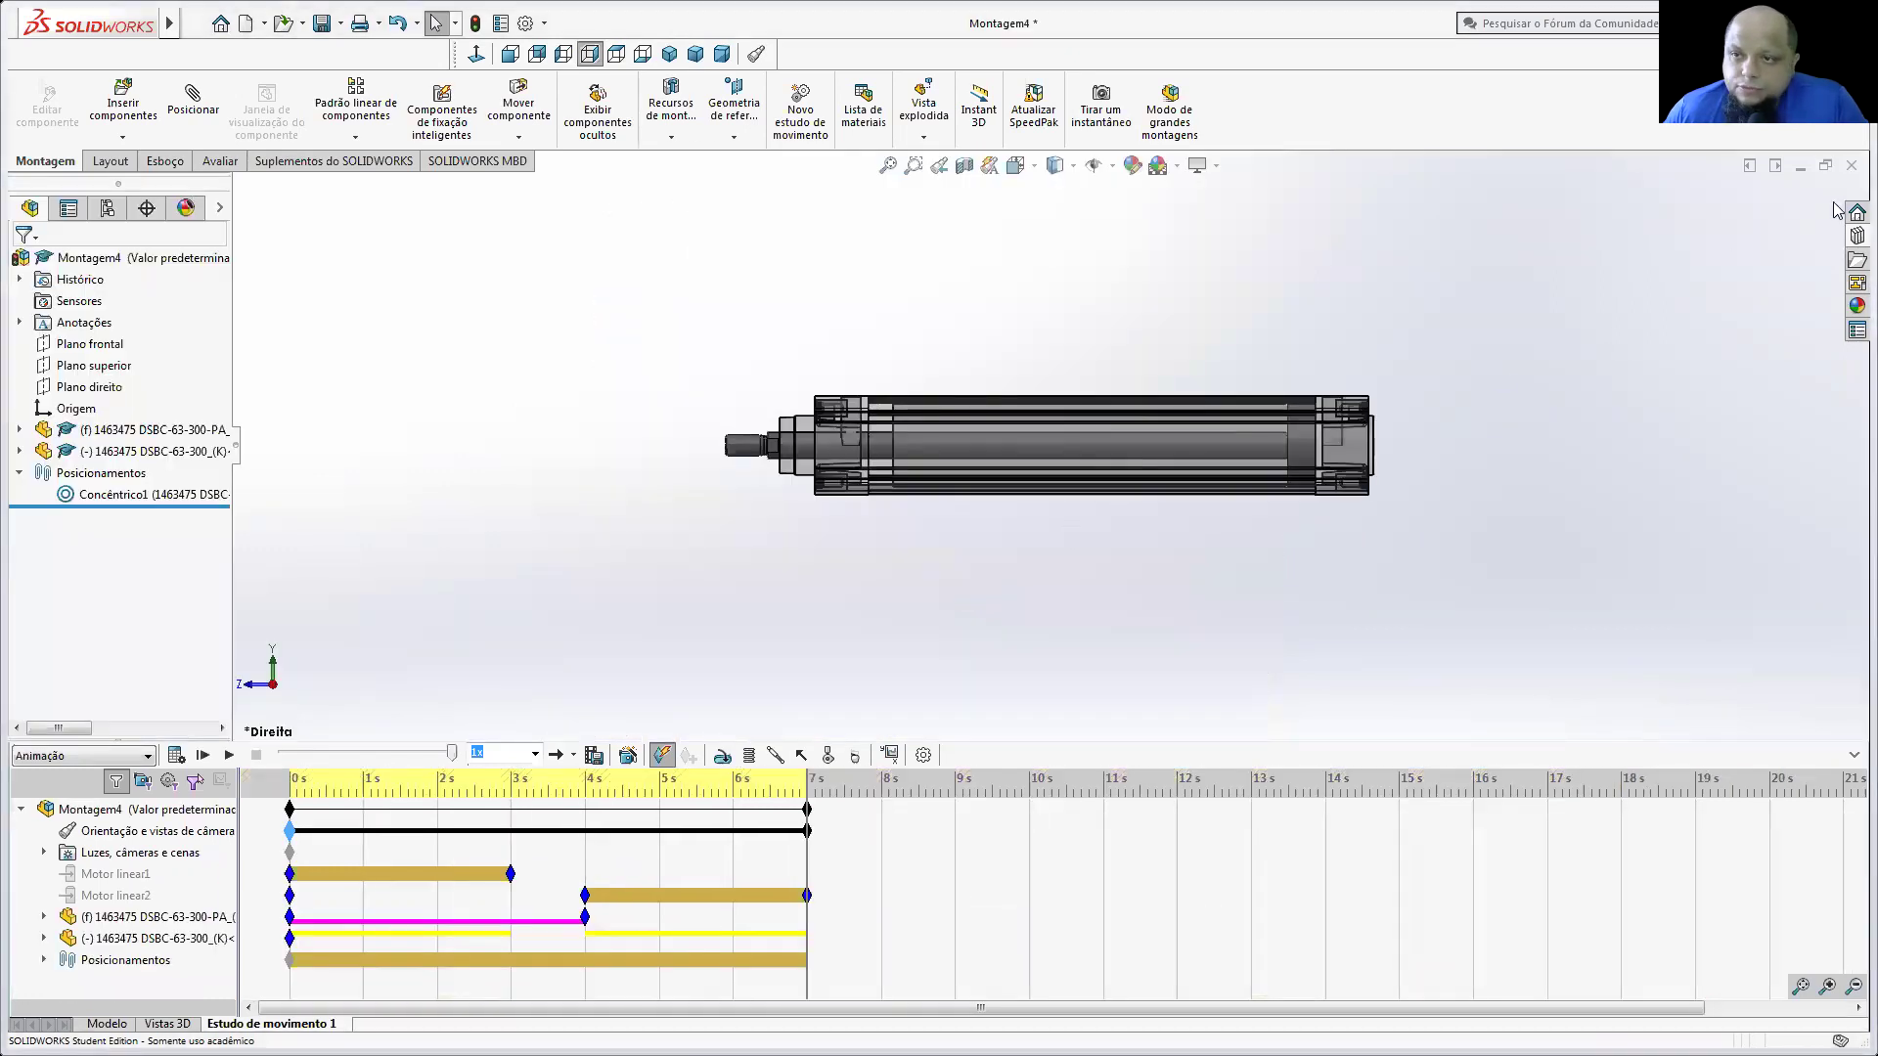
left_click(1850, 167)
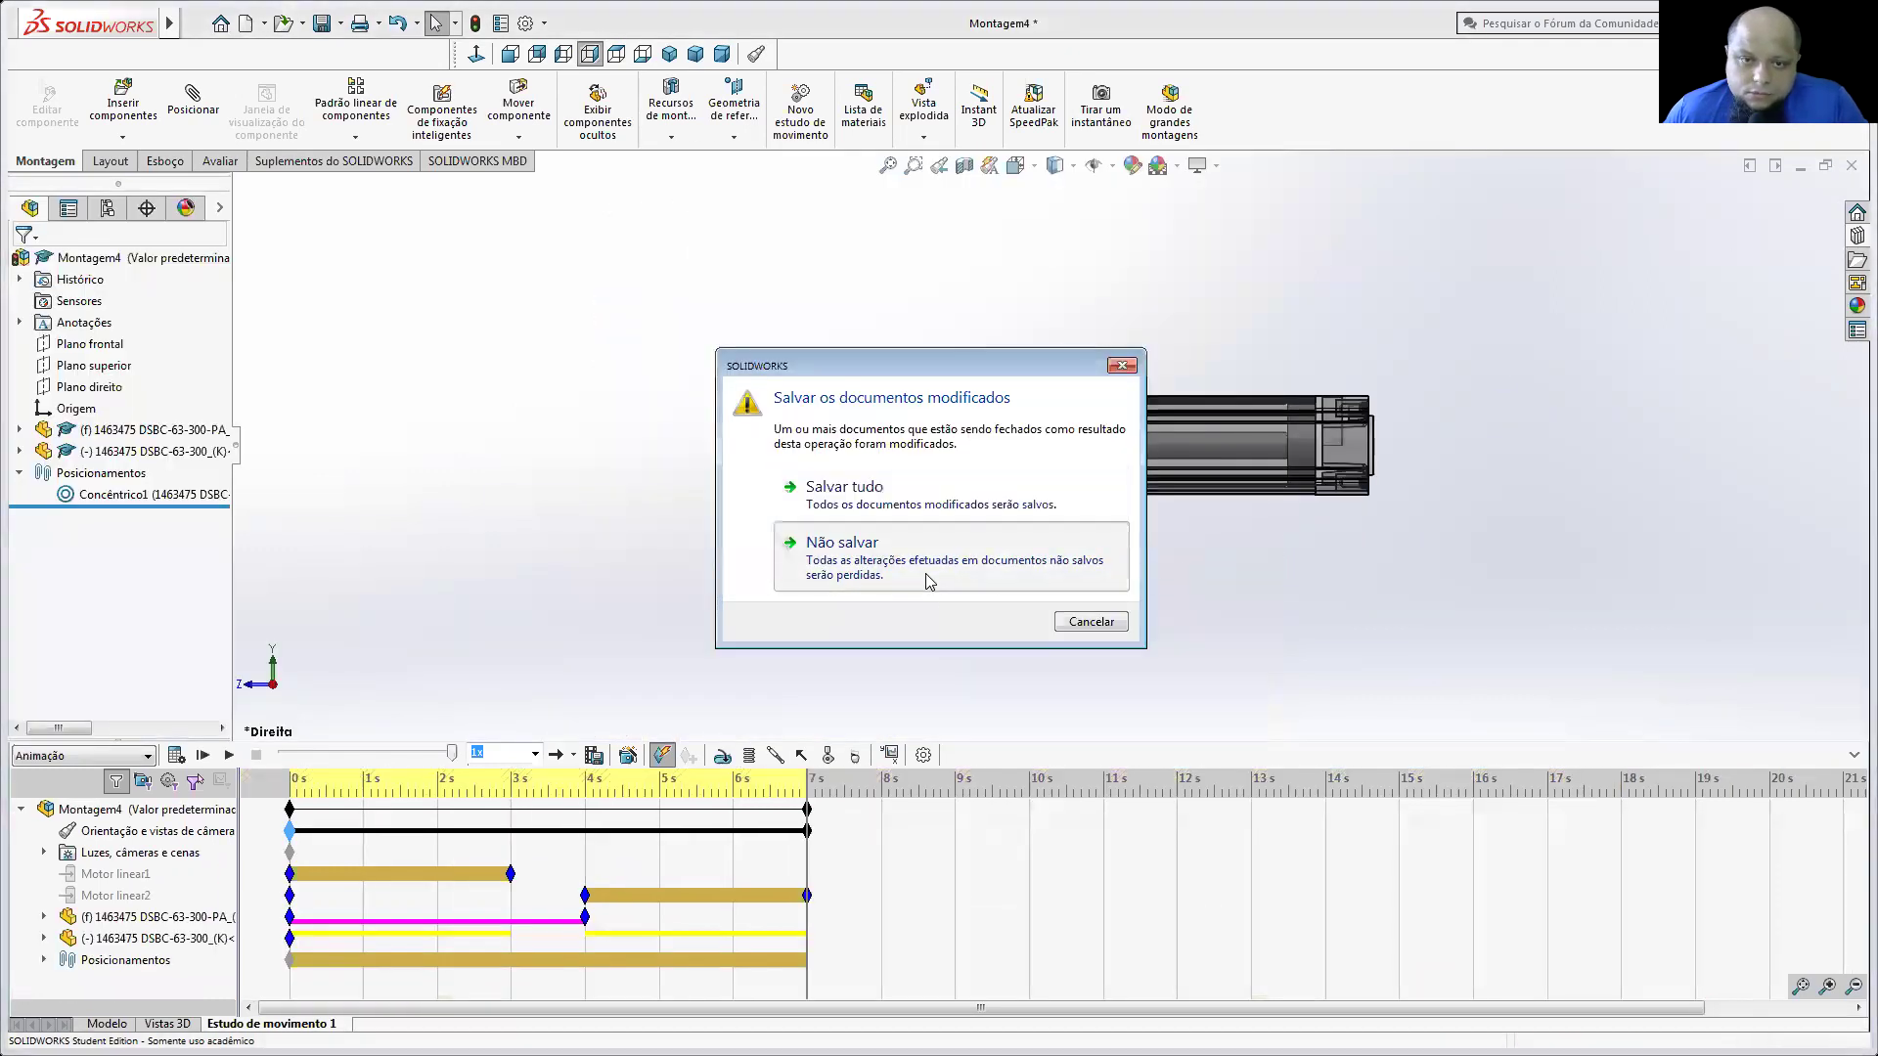
left_click(934, 578)
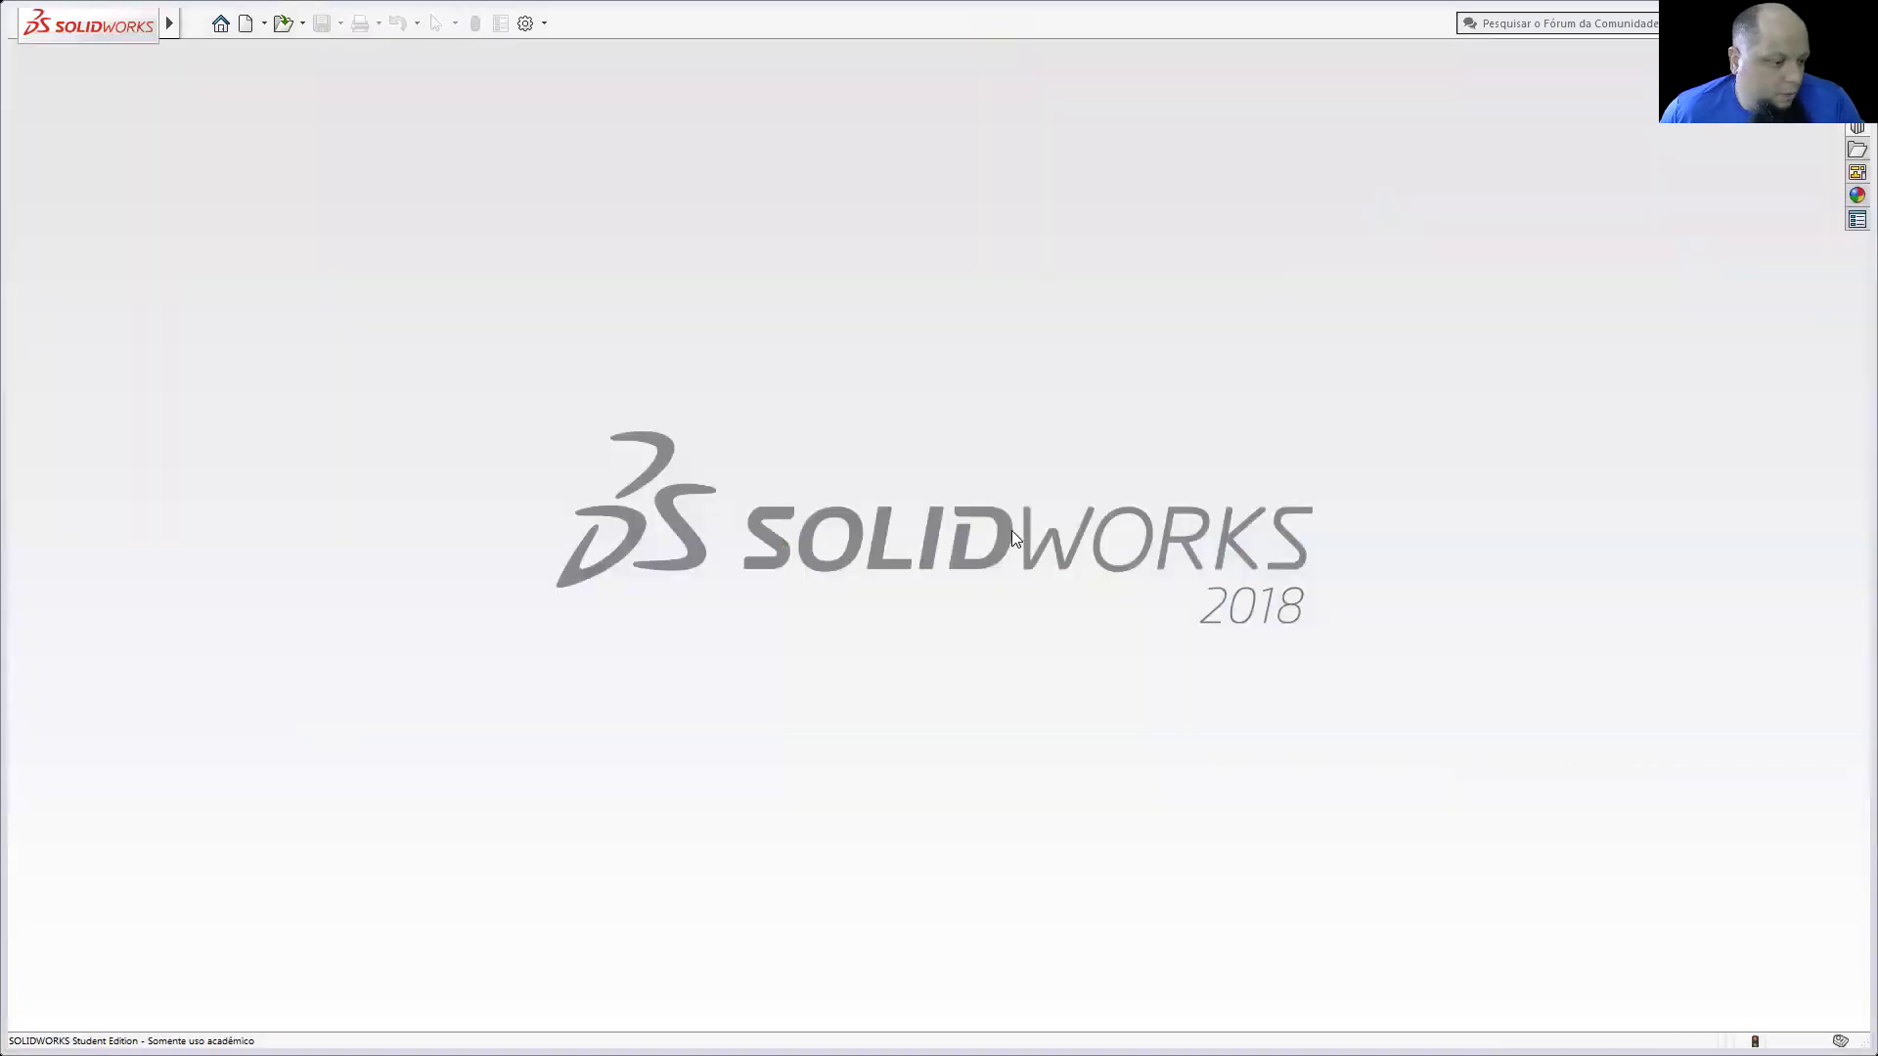